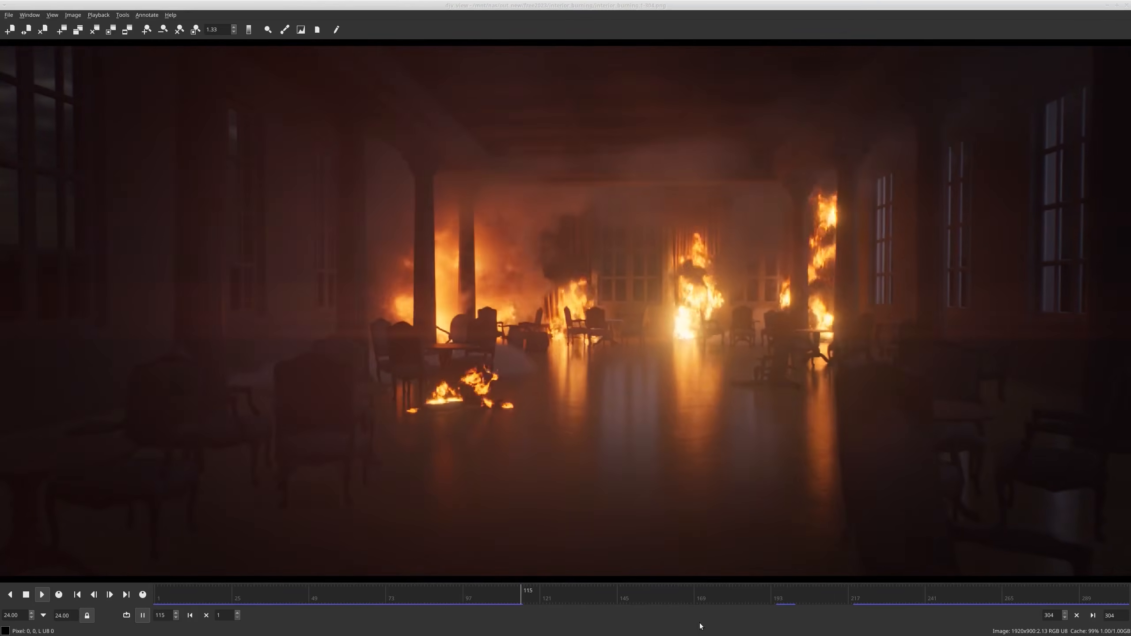
Review the rendered interior_burning image sequence by scrubbing and playing it, and switch to the Houdini scene
click(693, 597)
drag(664, 597, 844, 601)
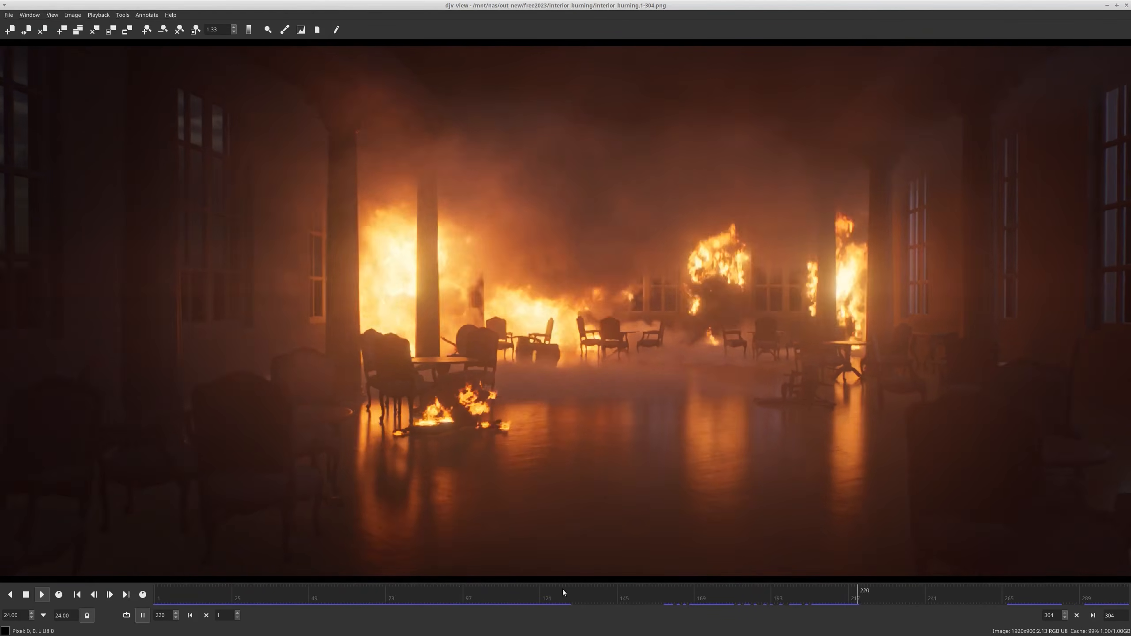
click(32, 599)
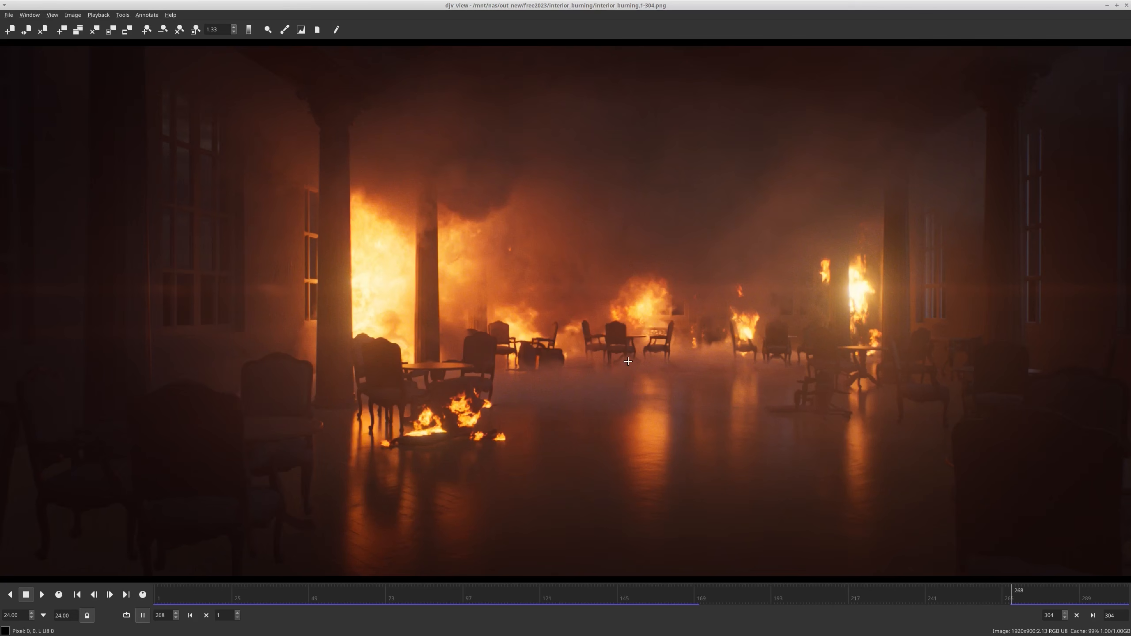
key(space)
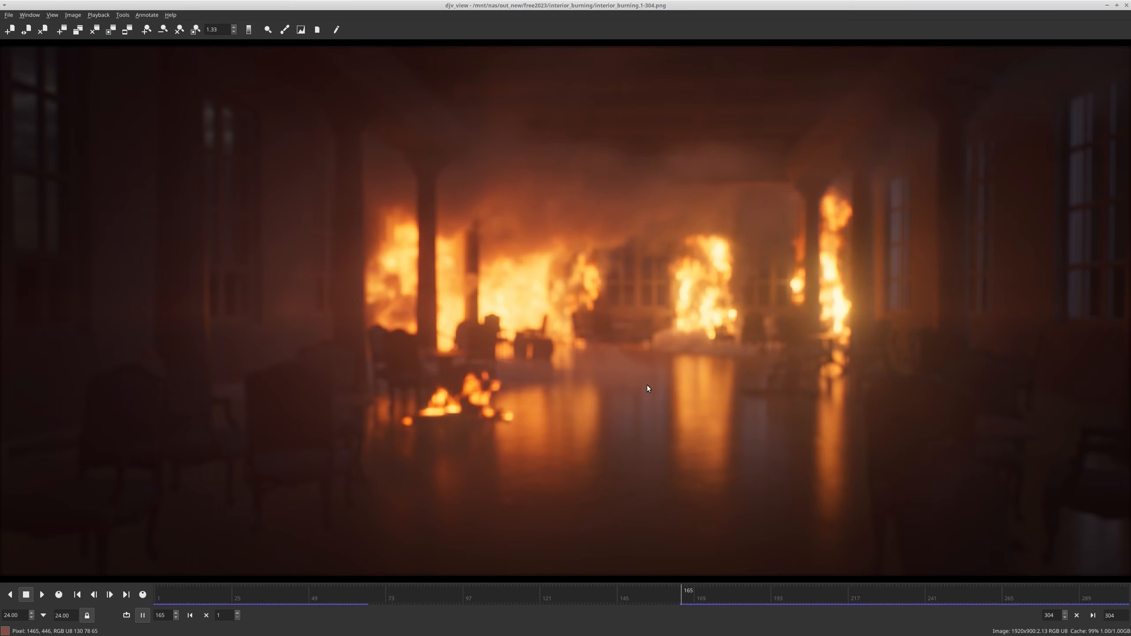
key(space)
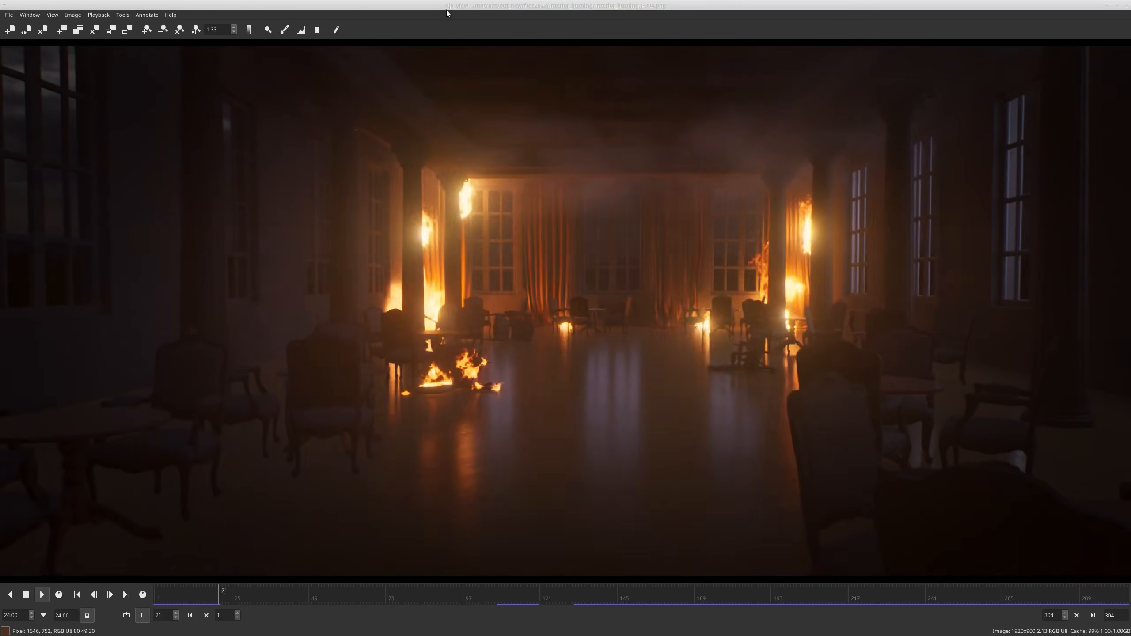
drag(435, 6, 1130, 57)
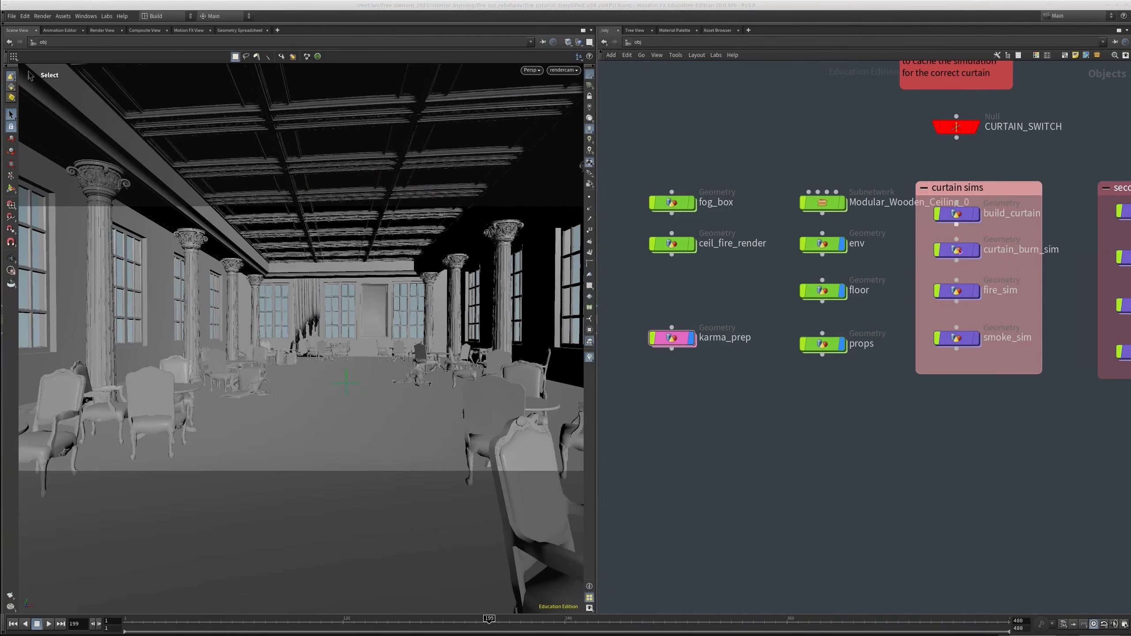
Examine the burnt curtain on the back wall and the surrounding hall geometry in the 3D view
right_drag(296, 340, 350, 297)
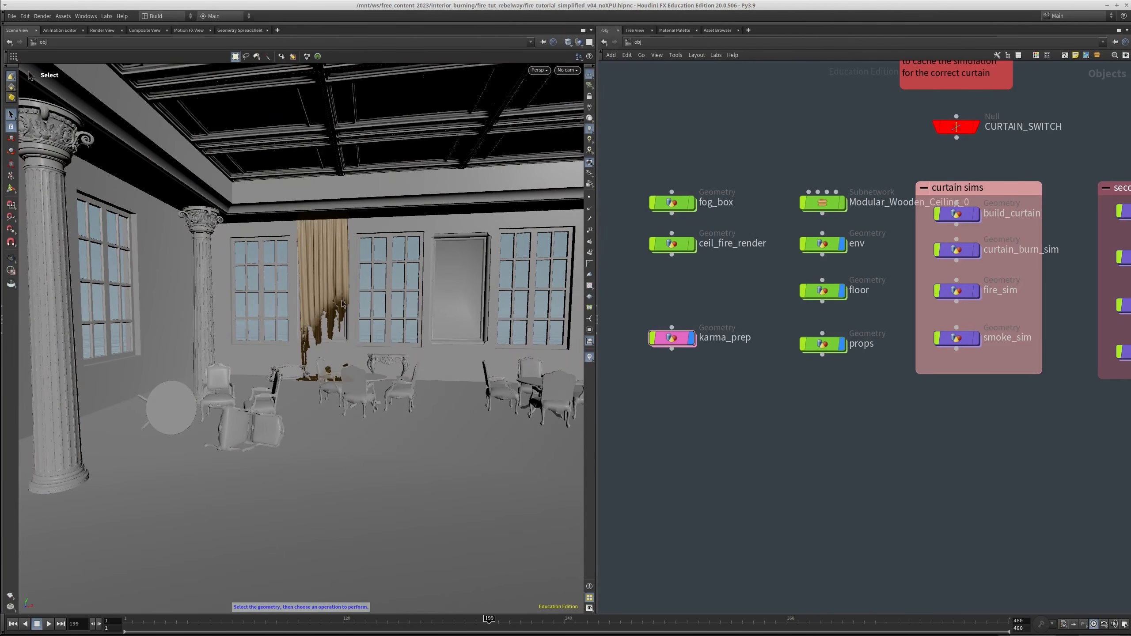
drag(339, 305, 254, 284)
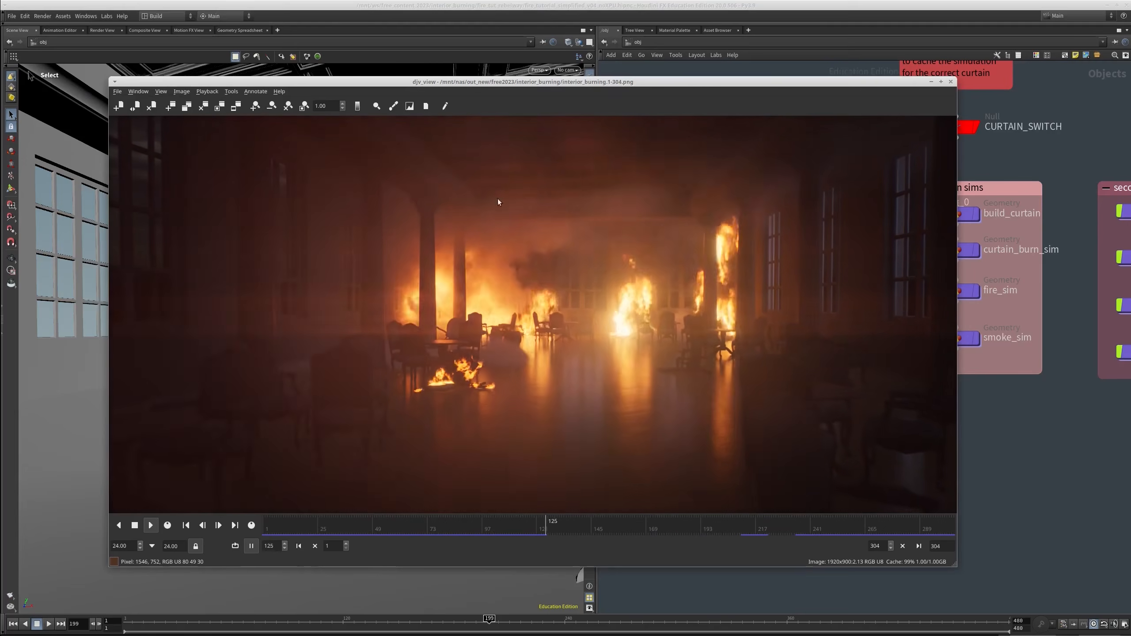
drag(593, 82, 1130, 68)
scroll(741, 422, down, 2)
middle_drag(741, 421, 742, 369)
scroll(313, 331, down, 4)
mouse_move(313, 331)
alt+mouse_down()
mouse_move(378, 358)
mouse_move(384, 314)
mouse_move(294, 349)
mouse_move(389, 304)
mouse_move(356, 303)
mouse_move(350, 263)
alt+mouse_up()
key(s)
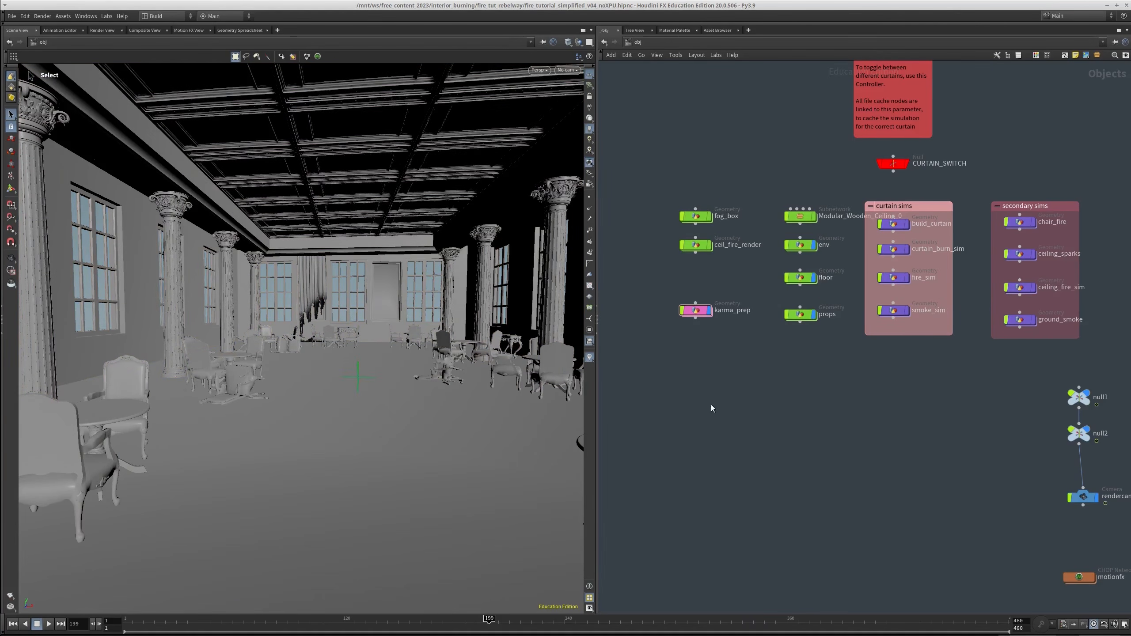
Examine the furnished hall from several viewpoints along with the object network's curtain sims and secondary sims groups
middle_drag(710, 417, 705, 442)
alt+middle_drag(383, 321, 350, 343)
click(572, 70)
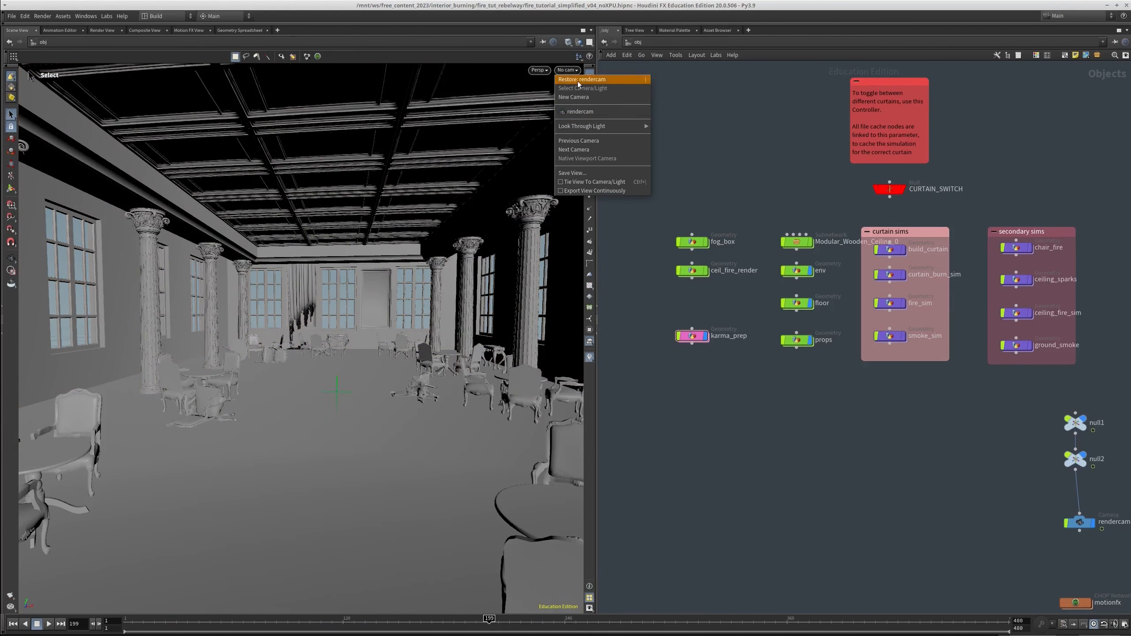
click(713, 427)
alt+drag(499, 472, 351, 228)
key(s)
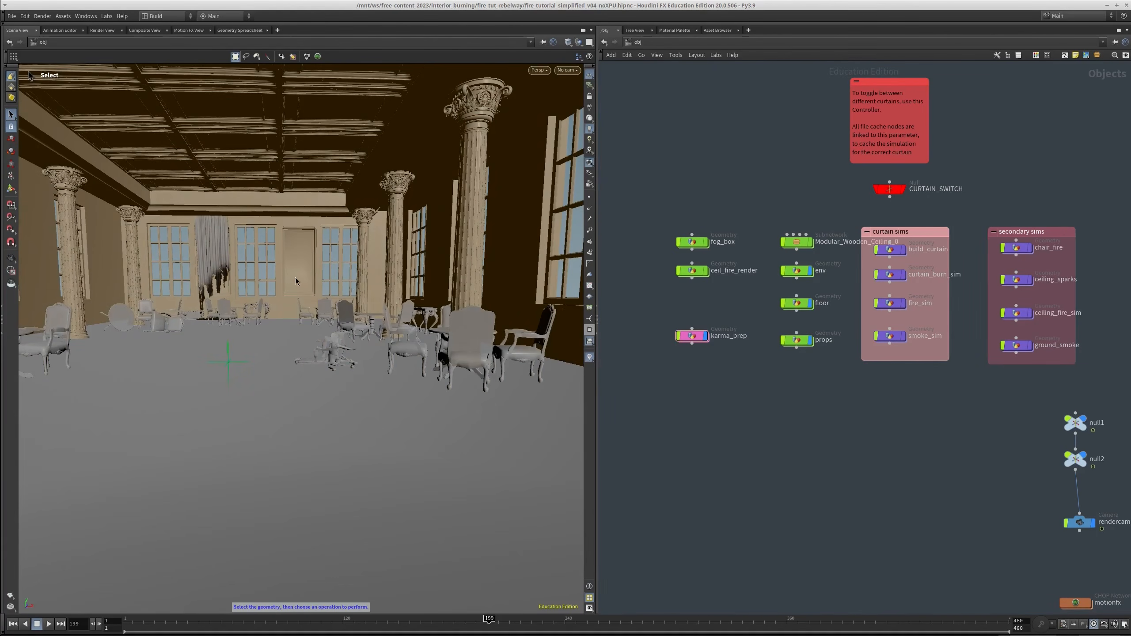
alt+drag(348, 313, 337, 324)
alt+middle_drag(337, 323, 368, 310)
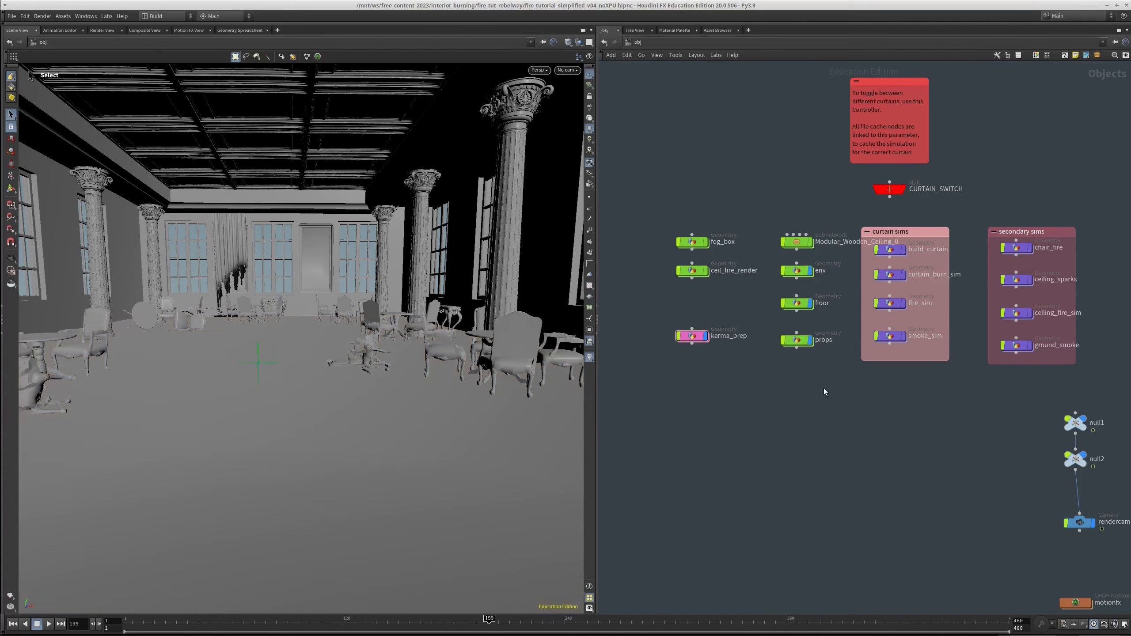
middle_drag(790, 400, 778, 420)
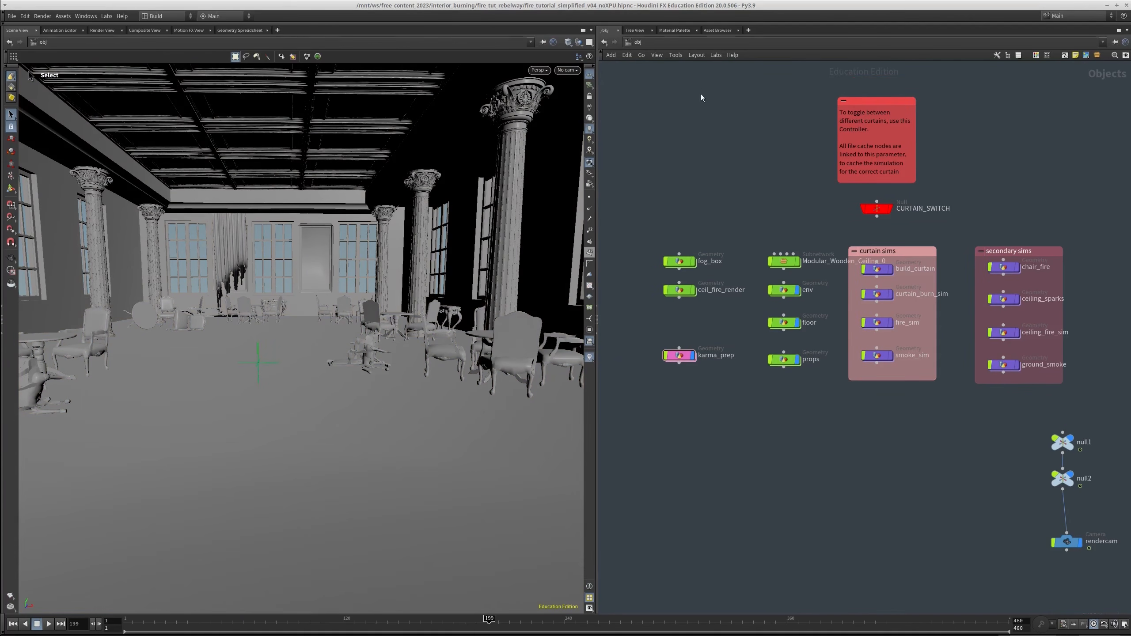
Switch the desktop layout to Solaris and hide the parameter dialog in the network editor
click(667, 44)
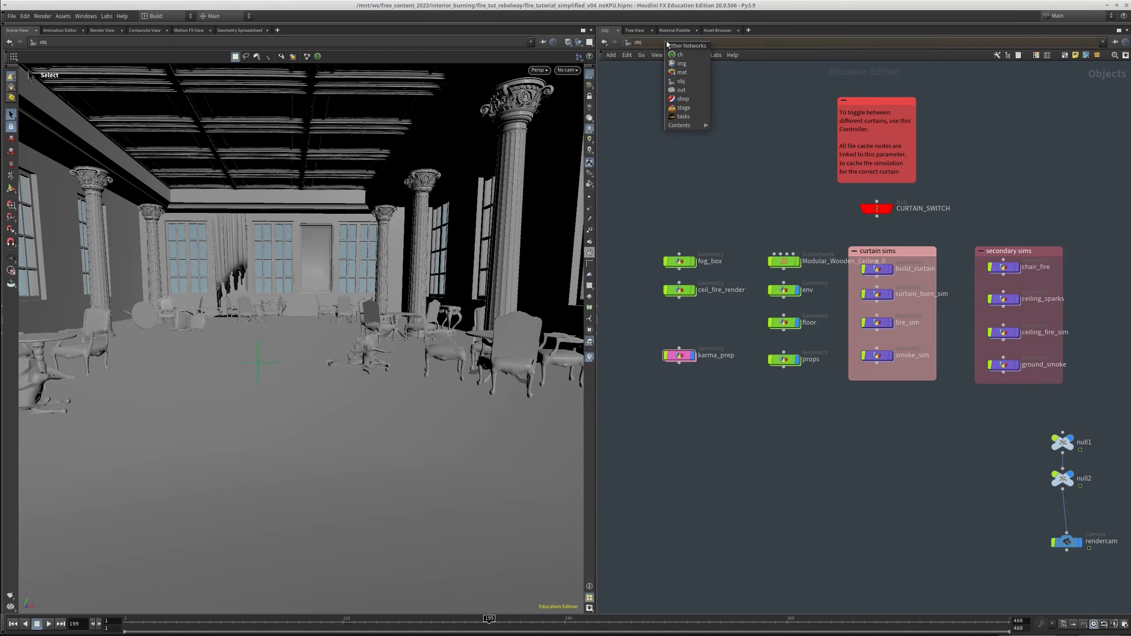
click(606, 197)
click(154, 17)
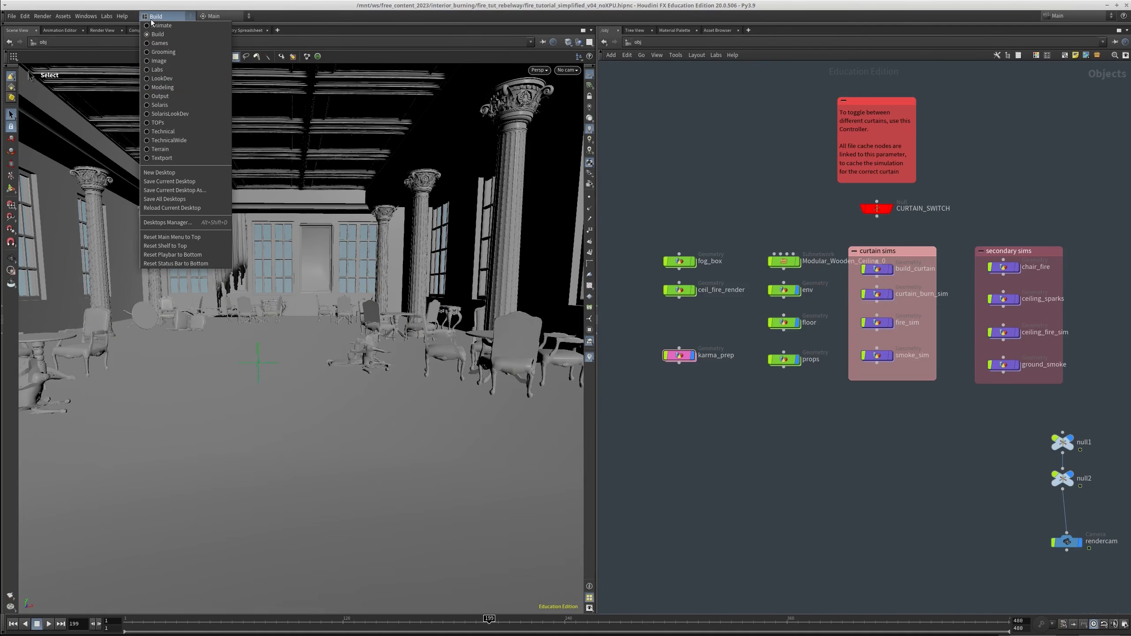
click(154, 106)
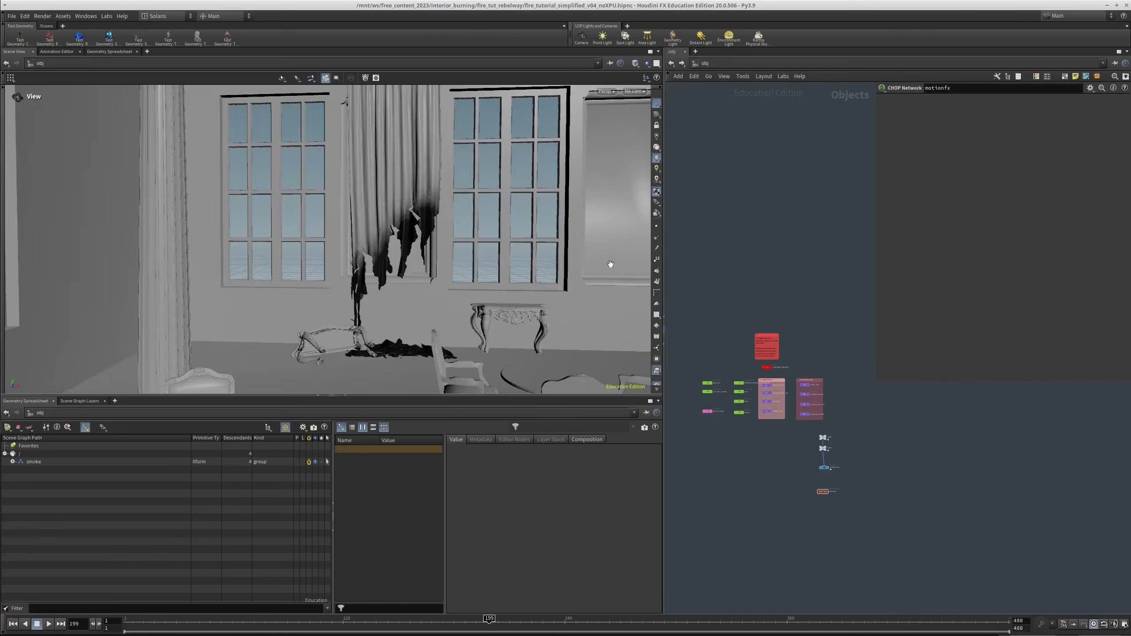
key(p)
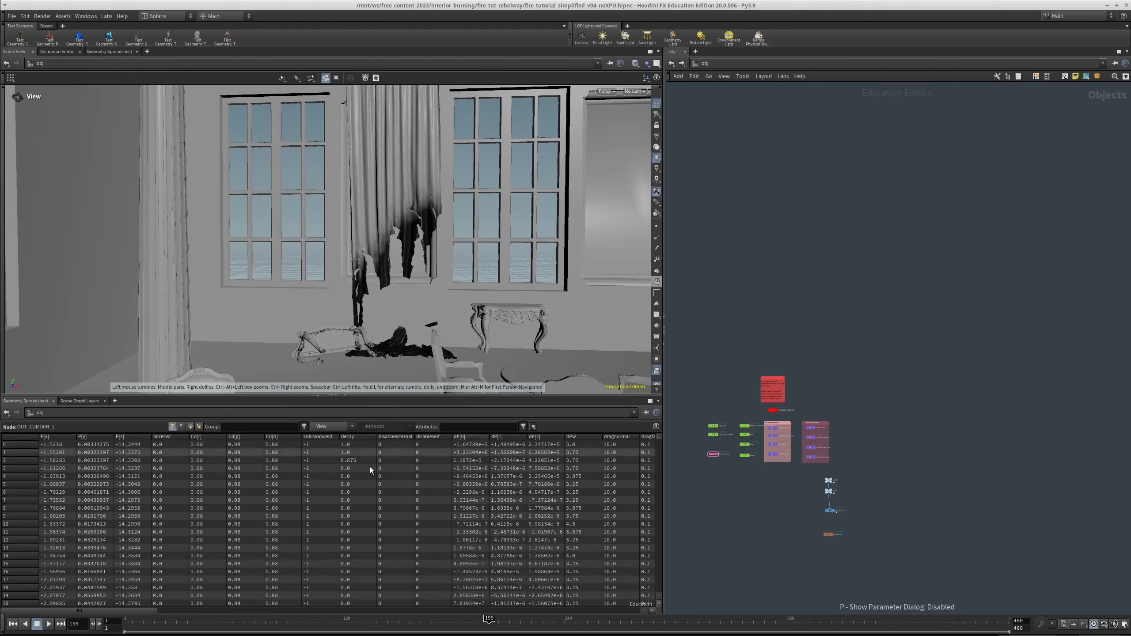
click(70, 402)
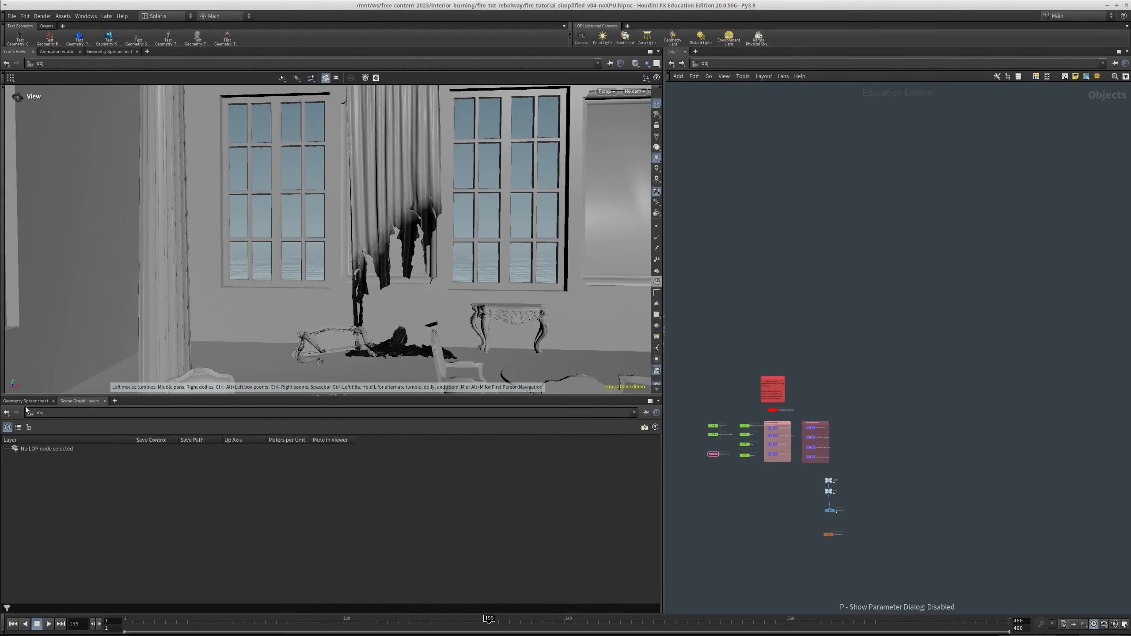
click(20, 402)
Switch from the obj network to the stage network
middle_drag(857, 329, 863, 275)
click(711, 66)
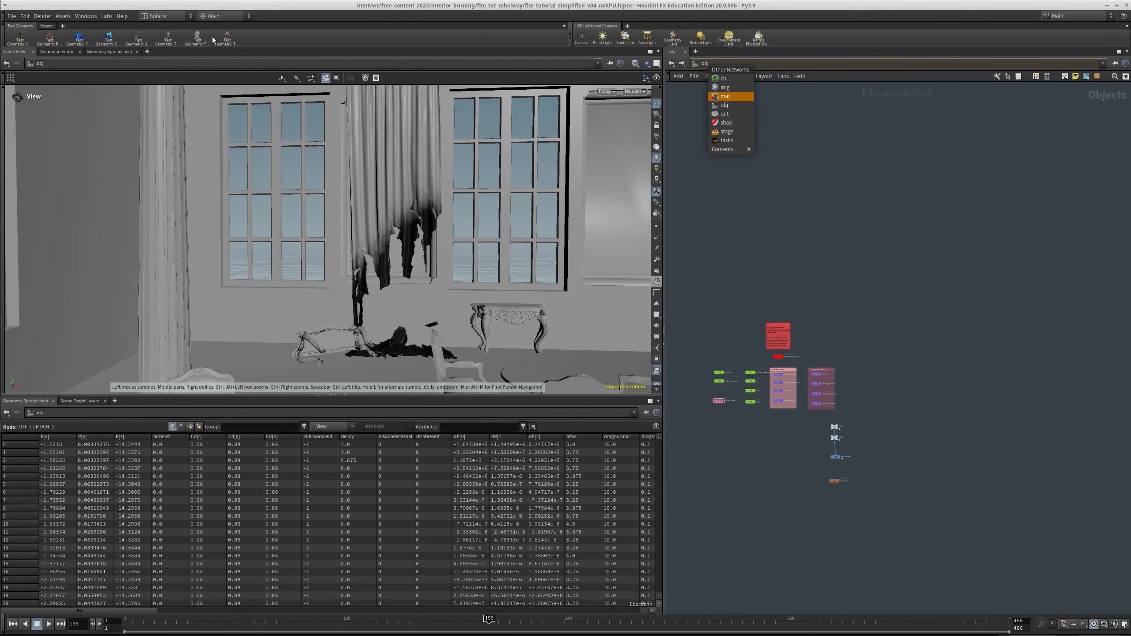
click(727, 131)
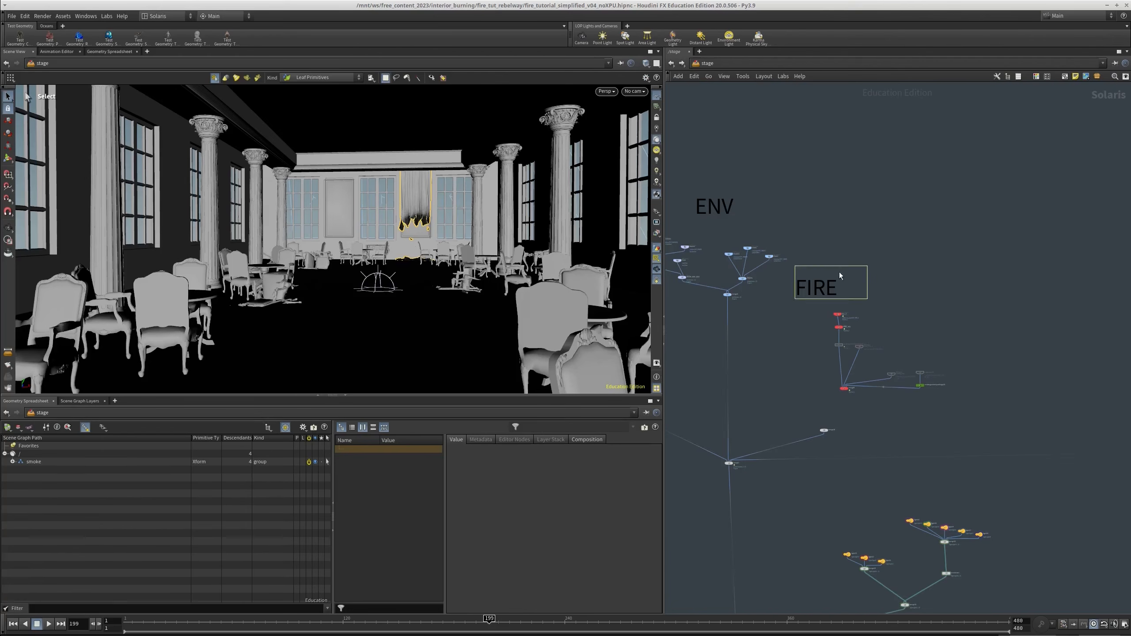
key(h)
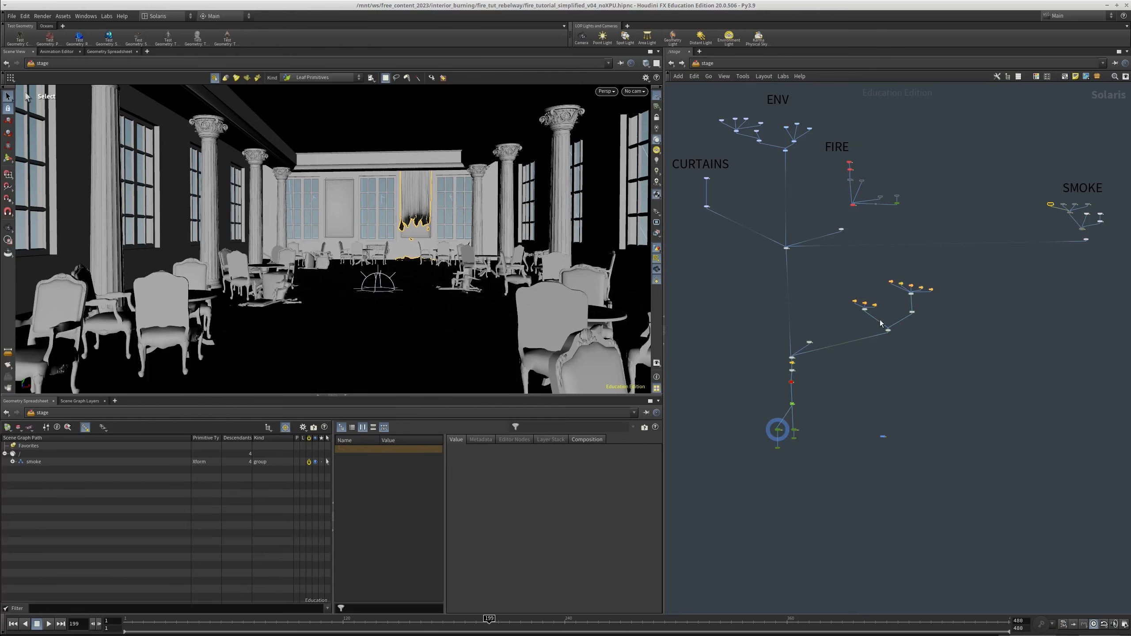
middle_drag(821, 300, 844, 372)
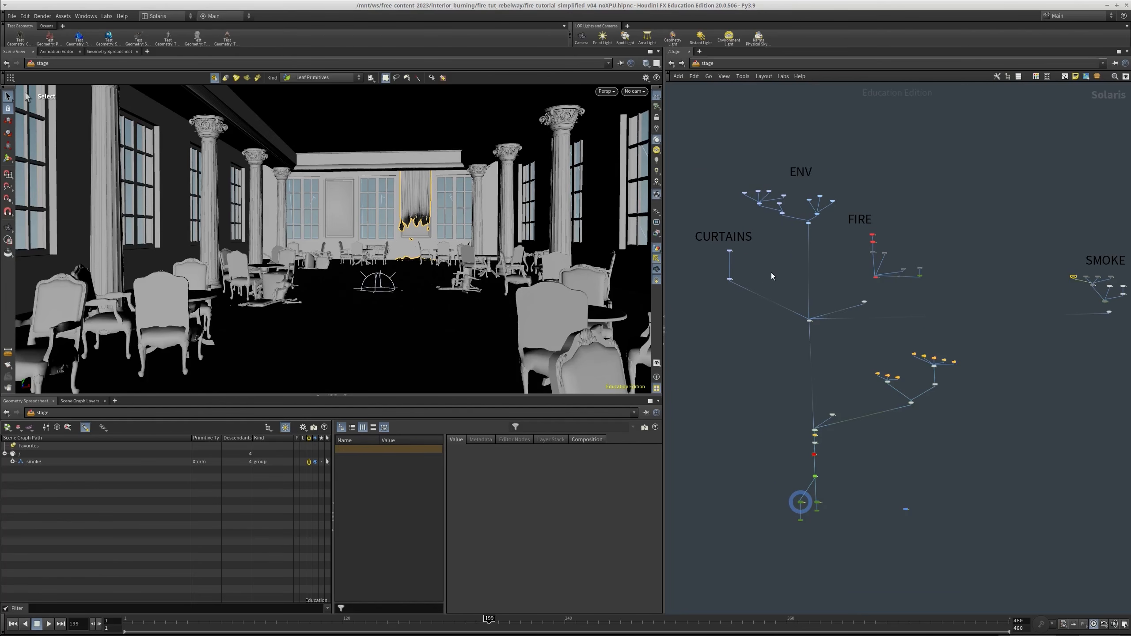
Display only the pillars SOP Import node from the ENV section and show its parameters
scroll(773, 276, up, 10)
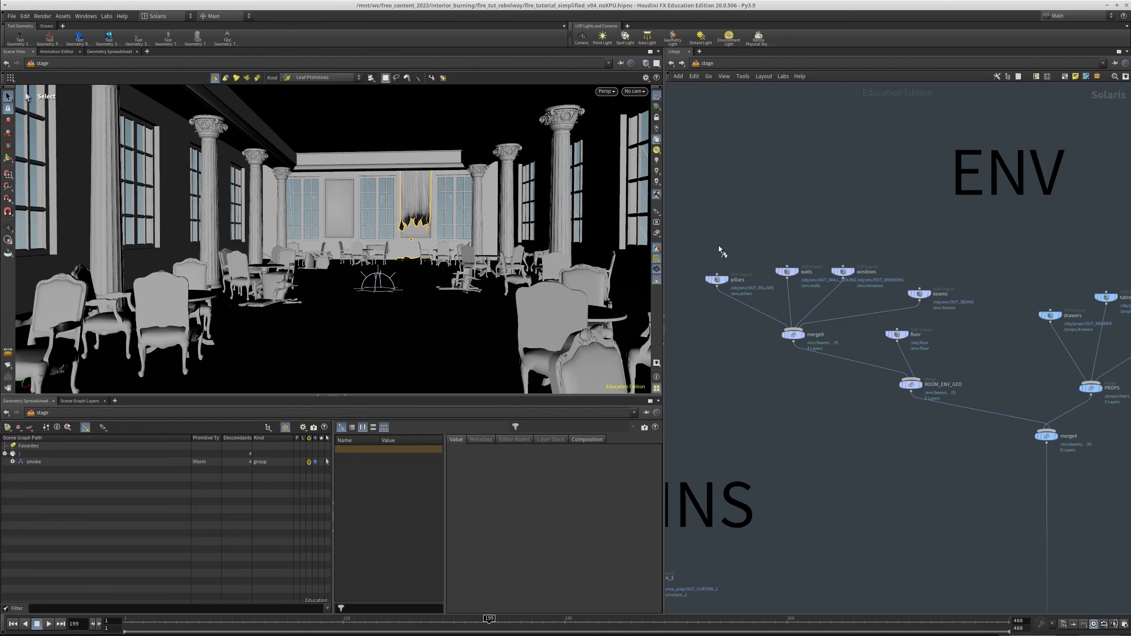
click(724, 280)
middle_drag(691, 217, 693, 244)
key(p)
drag(712, 250, 746, 329)
mouse_move(773, 241)
middle_down()
mouse_move(771, 252)
mouse_move(770, 232)
middle_up()
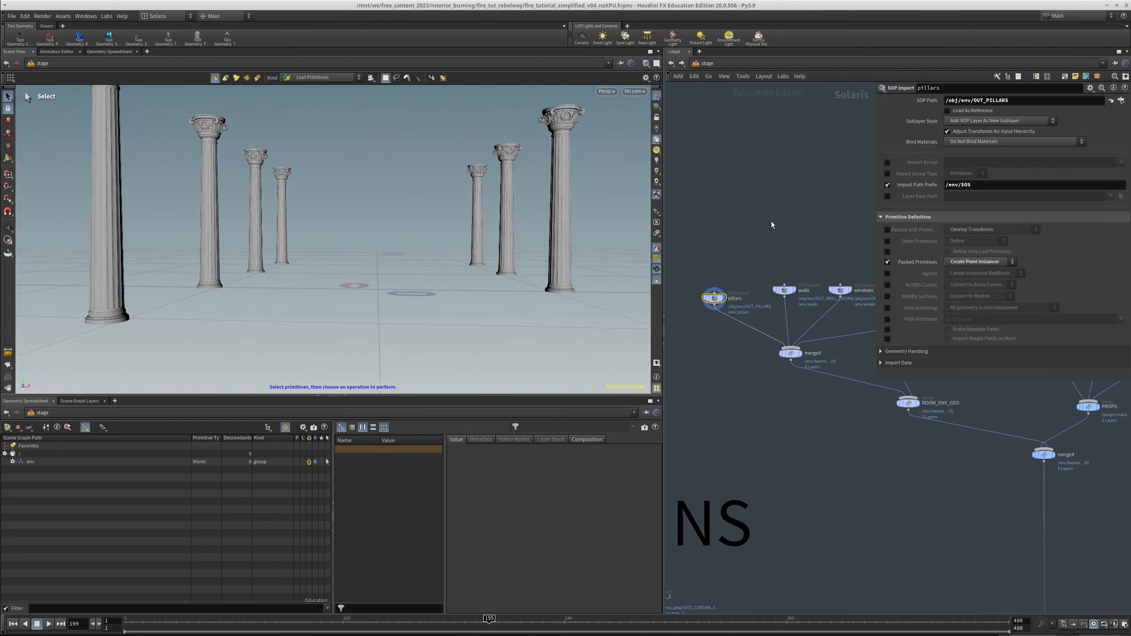
Display the merge1 node that combines the environment and curtain branches, and show its parameters
scroll(789, 457, down, 4)
middle_drag(887, 556, 875, 422)
scroll(875, 422, up, 2)
click(836, 458)
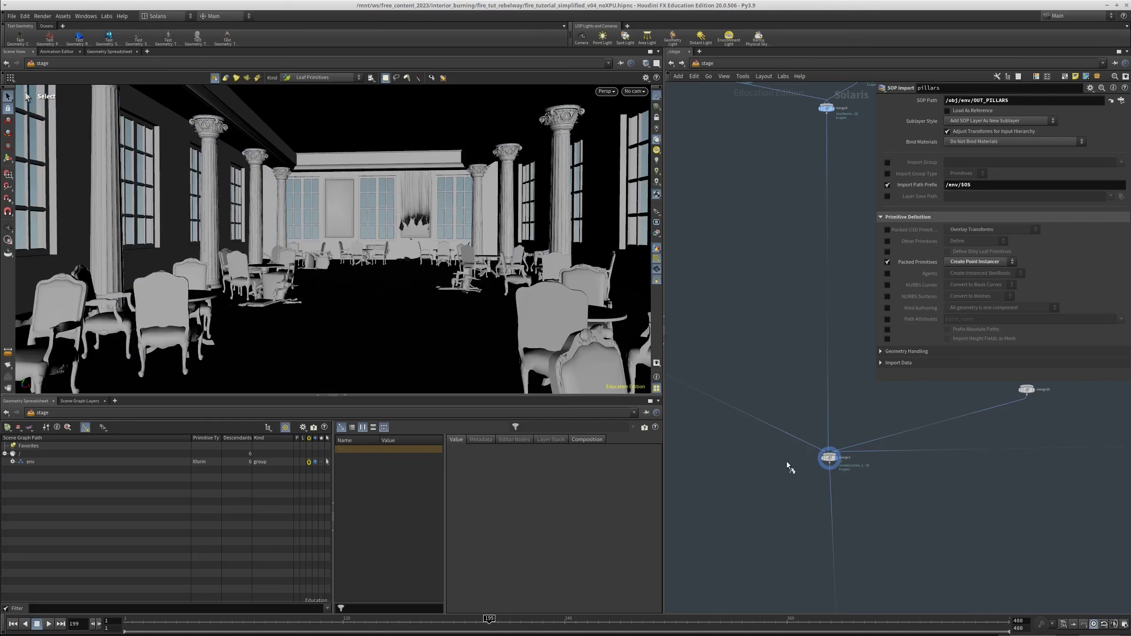
drag(787, 464, 893, 387)
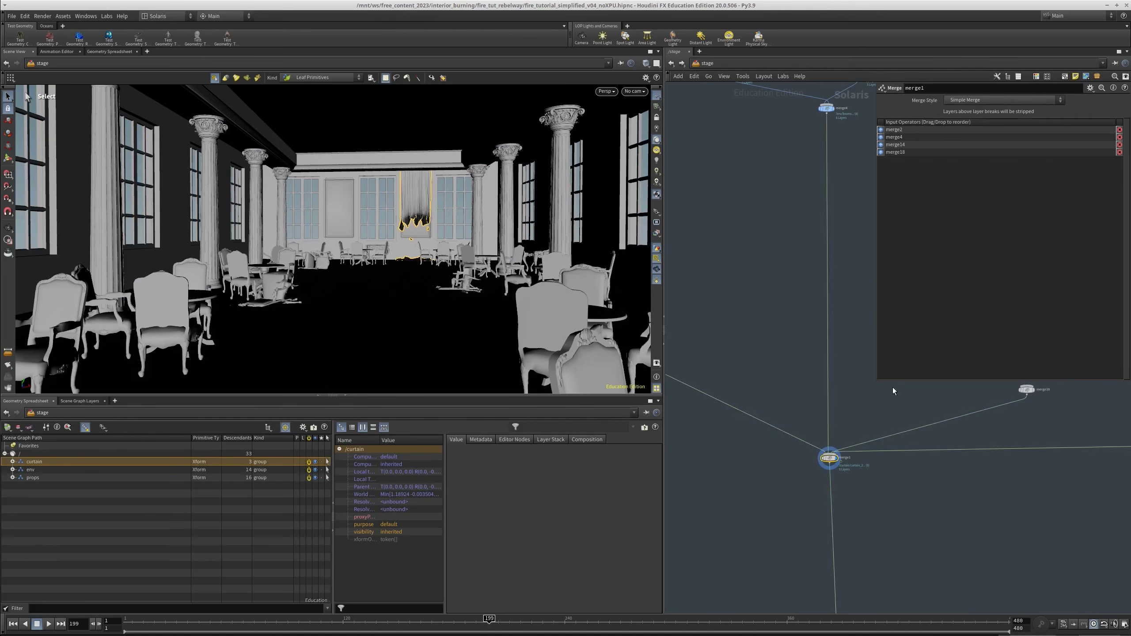
Inspect the scene graph hierarchy by expanding the env group and highlighting the curtain, env, floor and props primitives
click(24, 471)
click(27, 463)
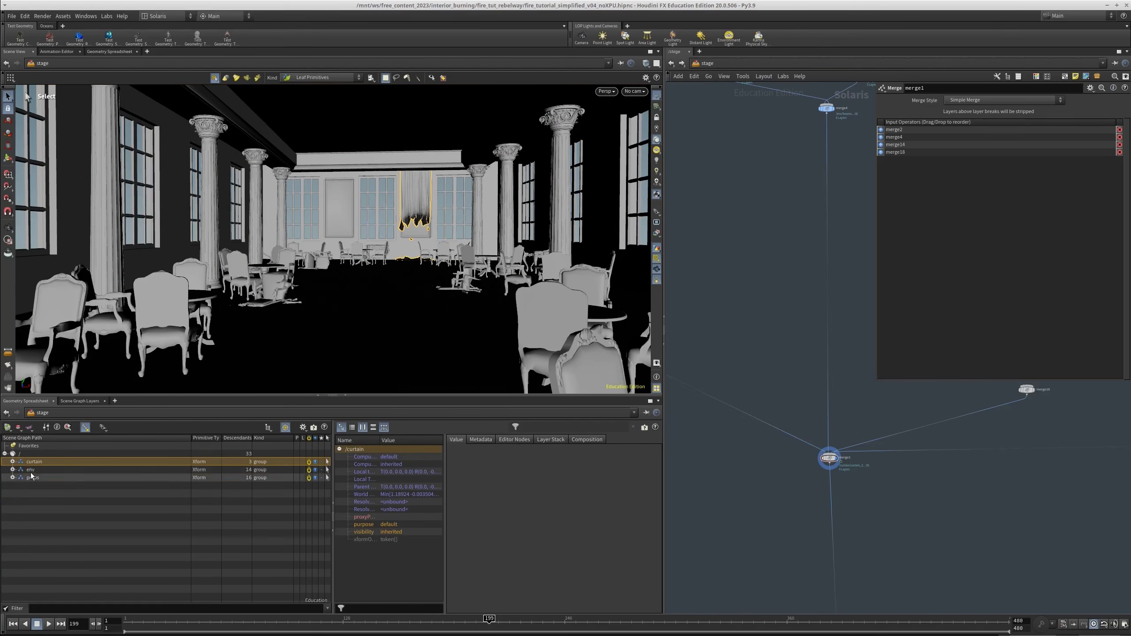
click(12, 470)
click(12, 470)
click(26, 470)
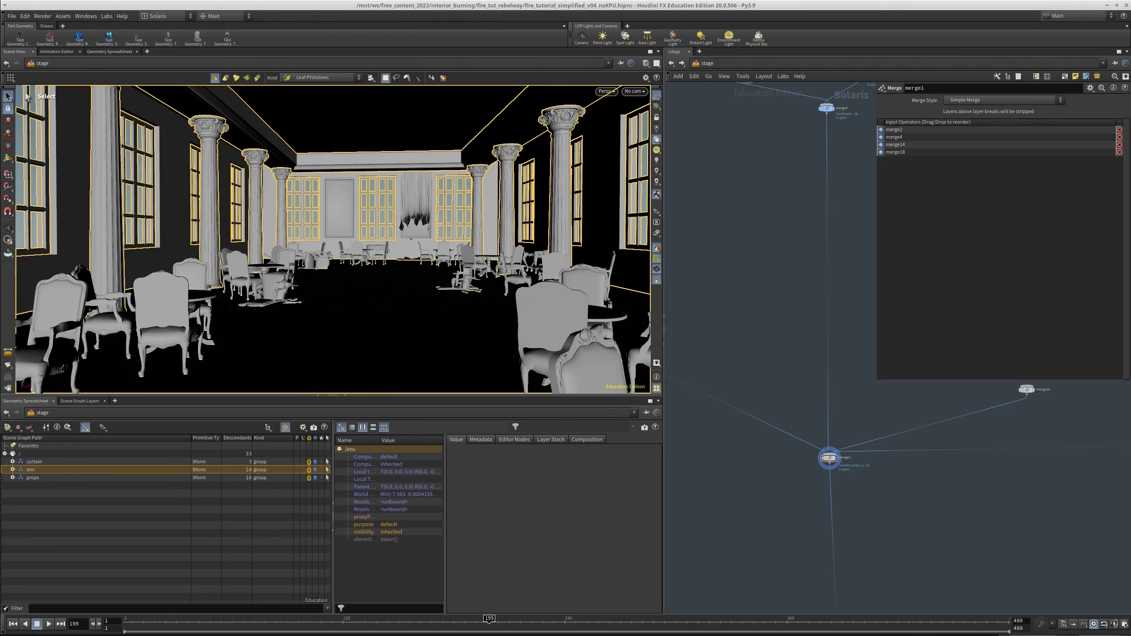
click(12, 470)
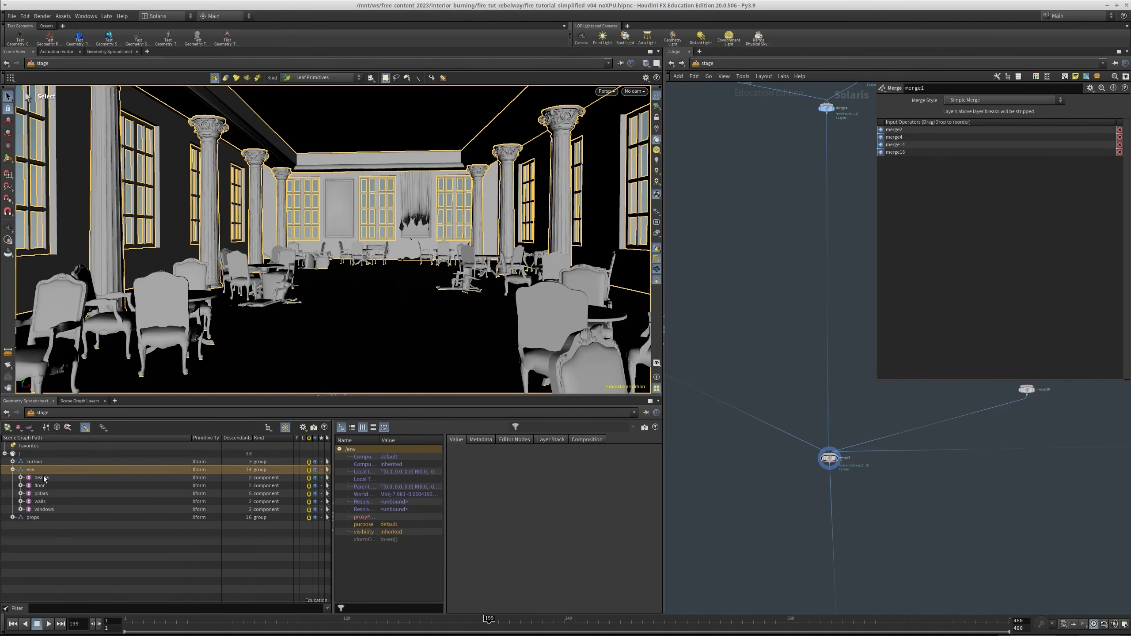
click(38, 487)
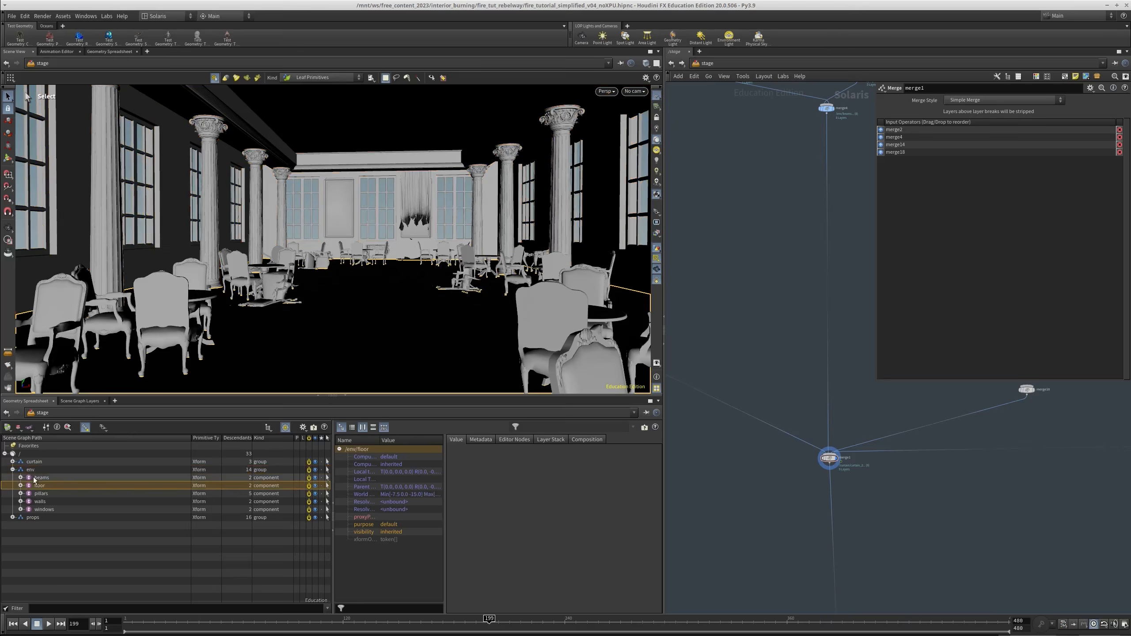
click(28, 471)
click(13, 470)
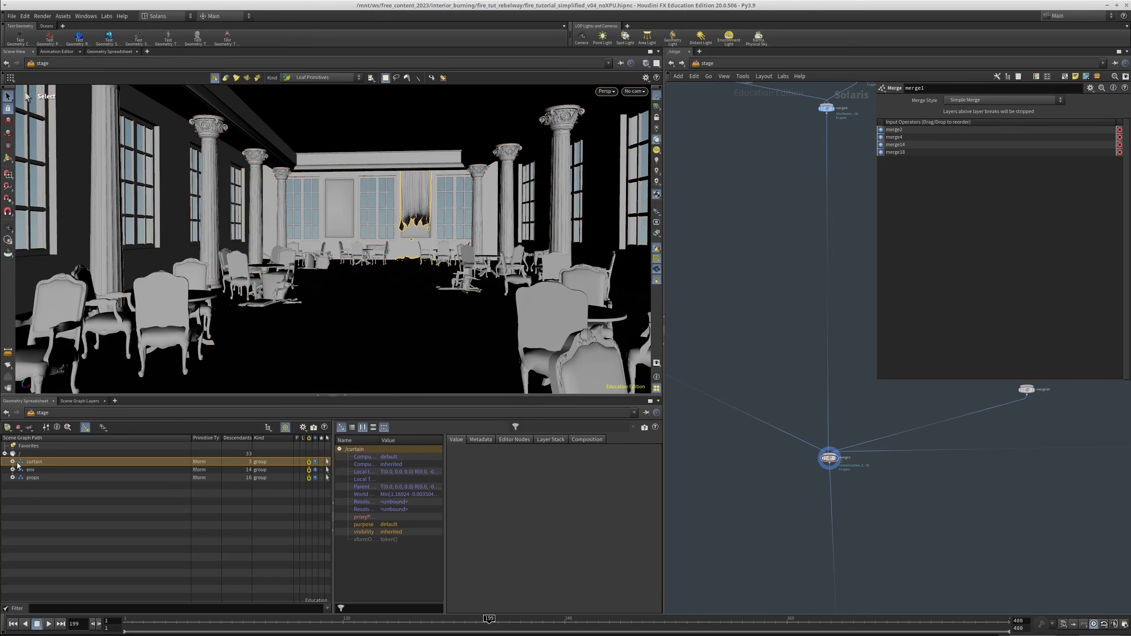
click(292, 478)
Return to the pillars SOP Import node and check its Import Path Prefix setting
scroll(773, 439, down, 4)
middle_drag(720, 241, 751, 336)
scroll(751, 336, up, 7)
drag(736, 340, 696, 220)
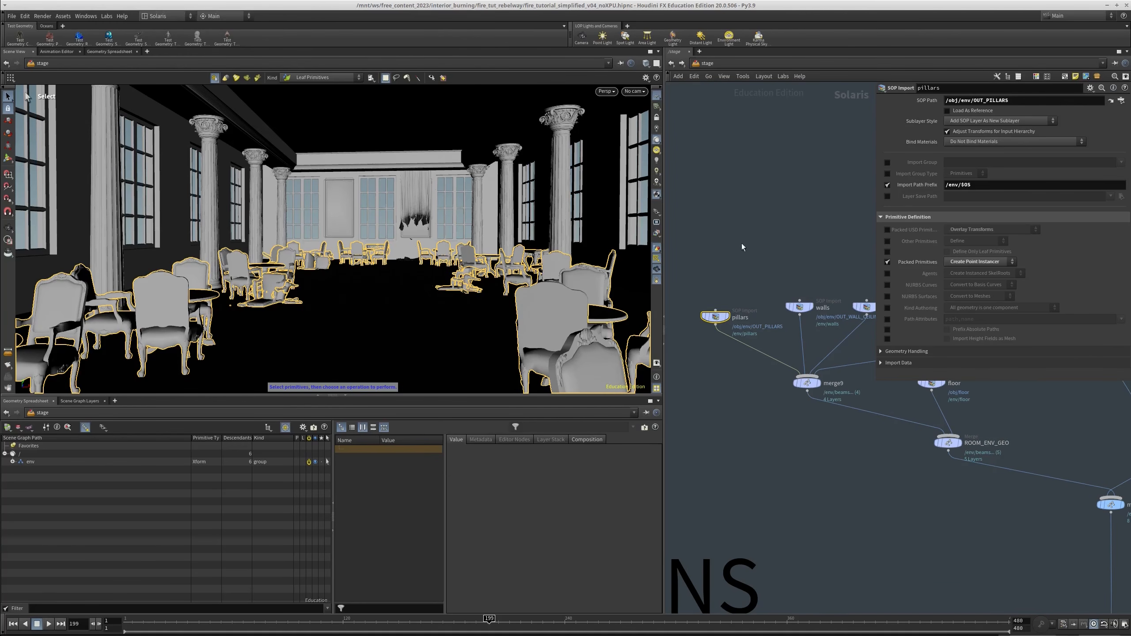
middle_drag(742, 244, 753, 279)
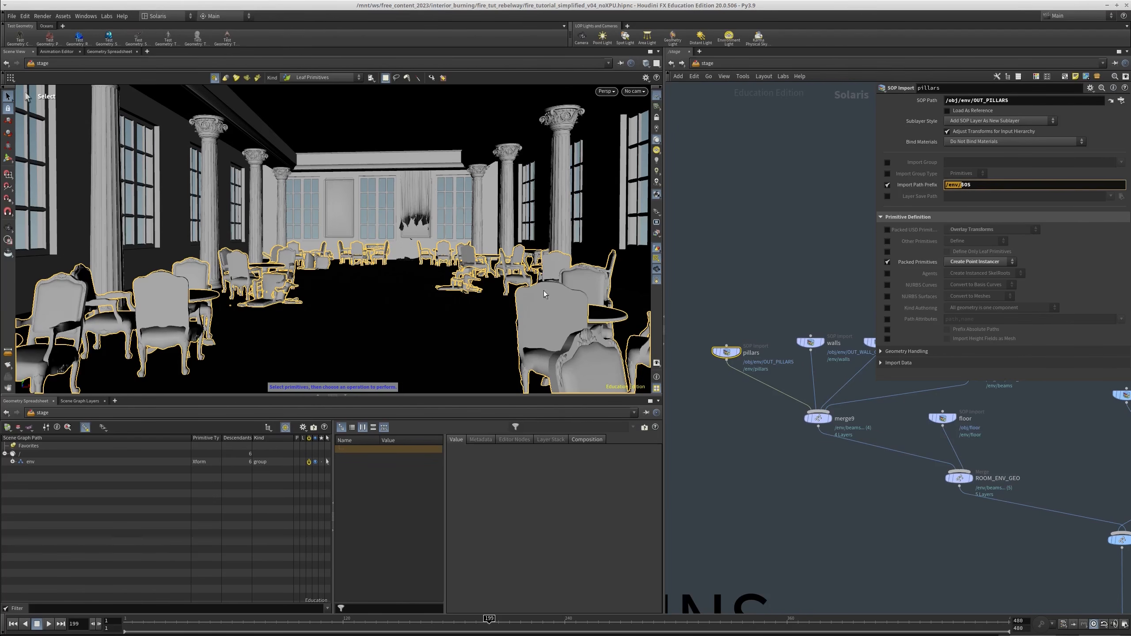
Select the fire_2 SOP Import node to view its parameters, and trace the FIRE branch down through its merges
middle_drag(806, 485, 777, 458)
scroll(778, 457, down, 7)
middle_drag(960, 608, 808, 486)
middle_drag(904, 520, 826, 433)
middle_drag(739, 319, 773, 378)
scroll(773, 378, up, 7)
click(762, 302)
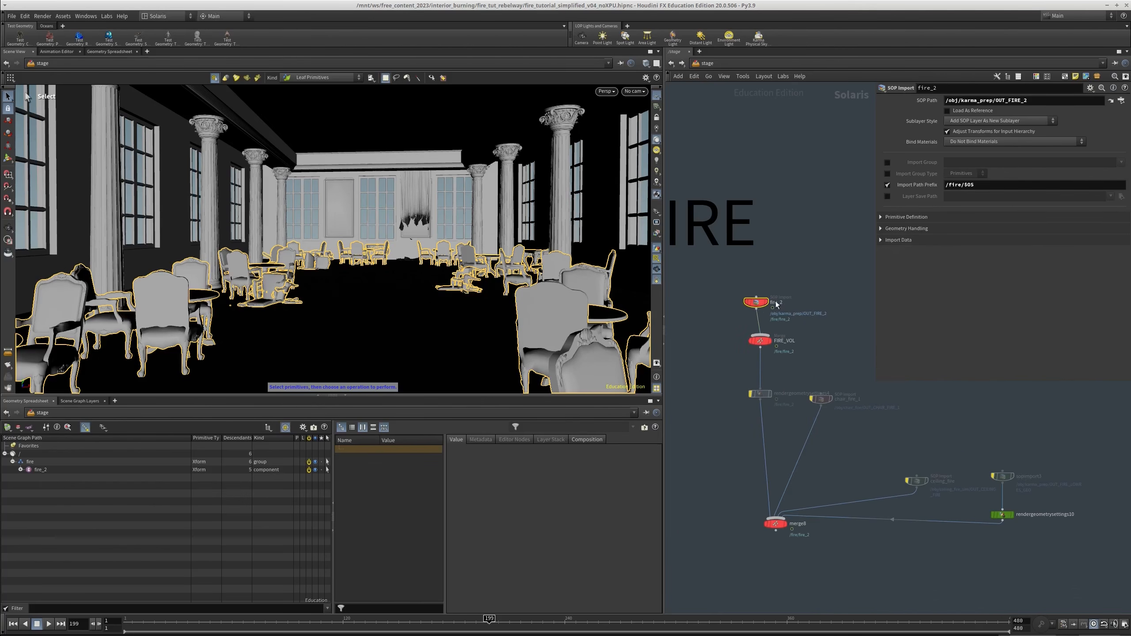
middle_drag(845, 598, 824, 440)
scroll(824, 440, down, 2)
scroll(824, 440, down, 1)
drag(755, 445, 752, 450)
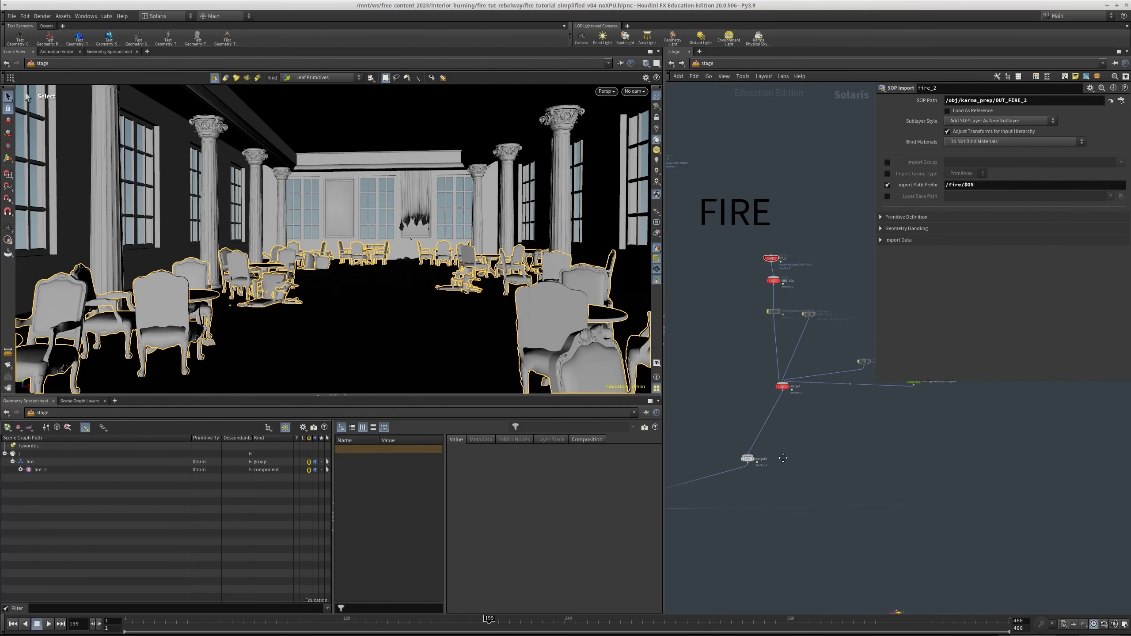
middle_drag(752, 450, 752, 475)
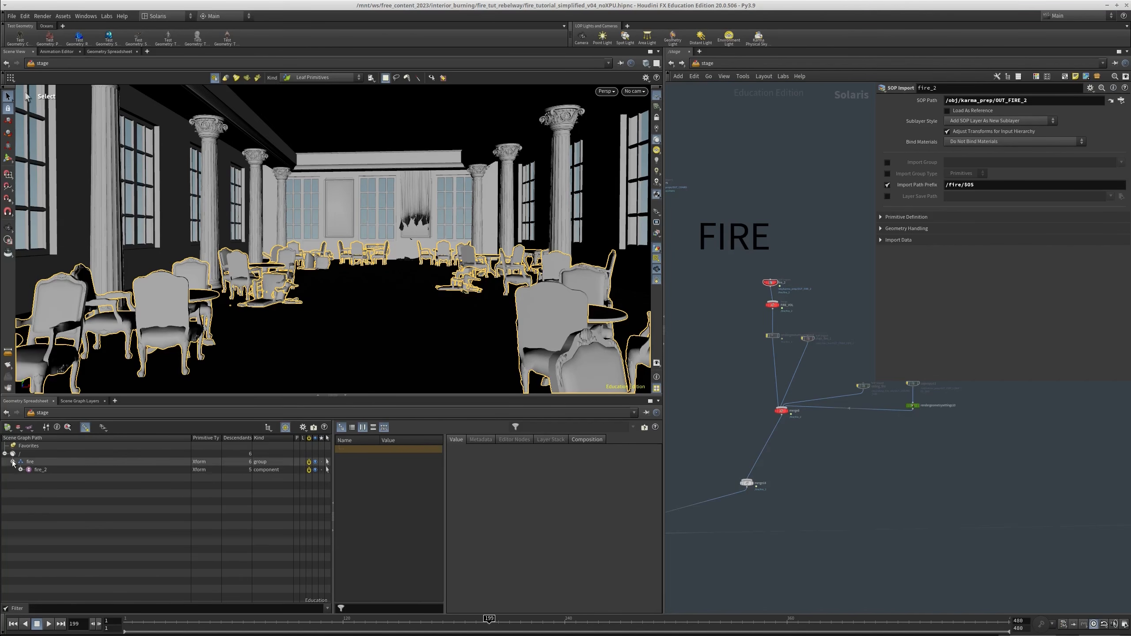
Look over the SMOKE branch beside FIRE, and resize the network pane to show more of the stage graph
scroll(790, 458, down, 2)
scroll(762, 437, down, 3)
middle_drag(975, 419, 799, 430)
scroll(799, 430, up, 4)
scroll(860, 401, down, 3)
drag(744, 432, 795, 427)
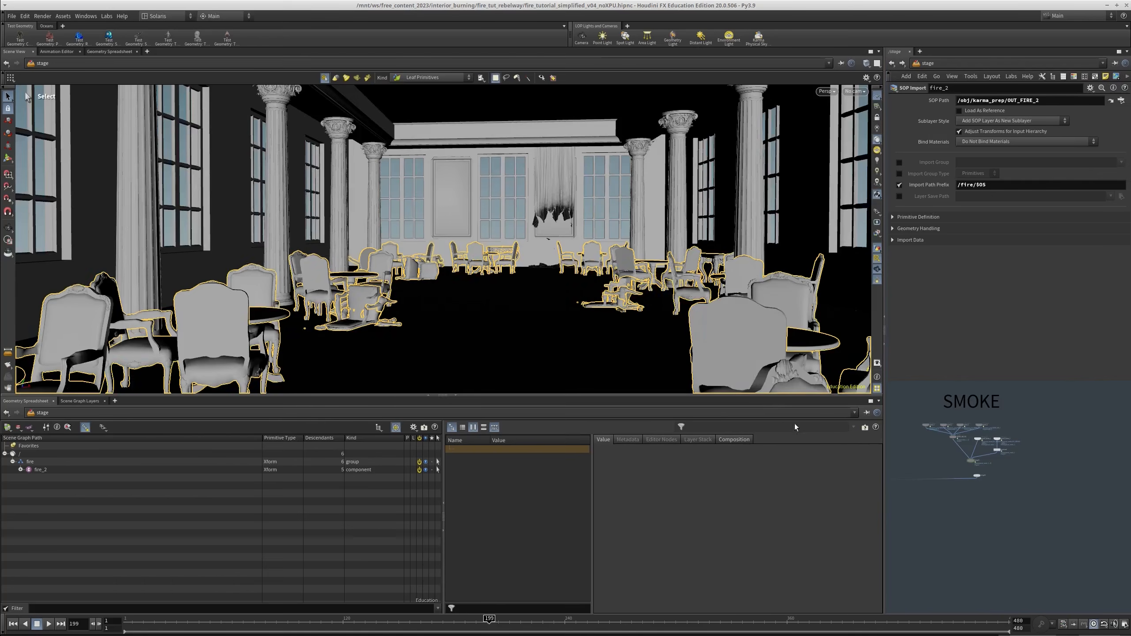
drag(884, 447, 574, 461)
scroll(637, 447, up, 5)
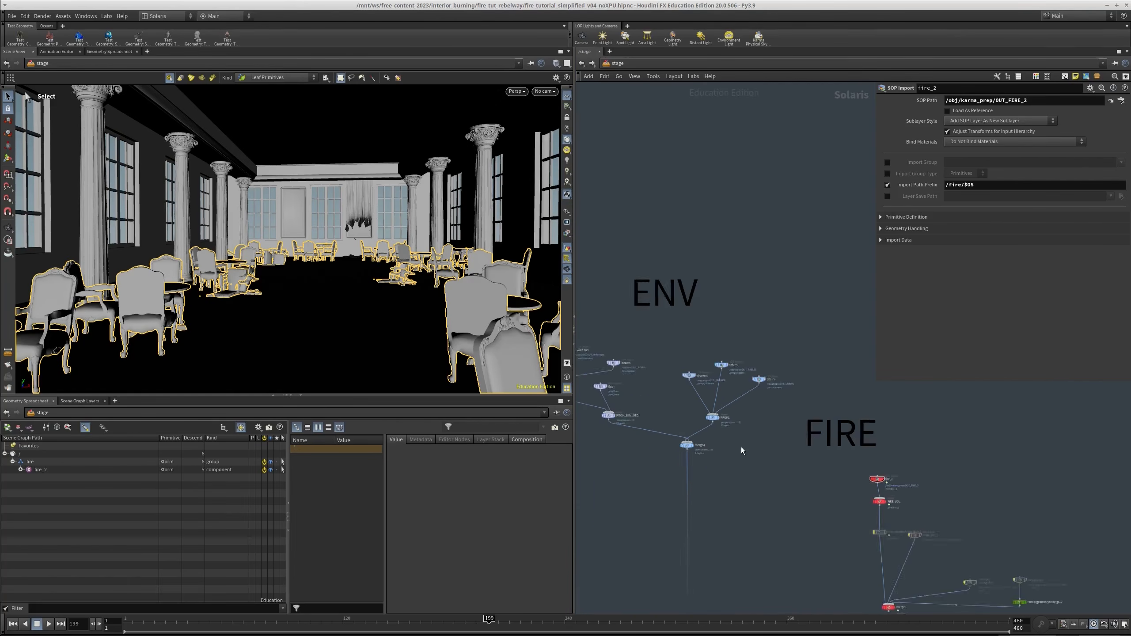
Display the merge4 node that combines ROOM_ENV_GEO and PROPS, and look around the room
middle_drag(636, 443, 734, 451)
alt+drag(314, 318, 294, 264)
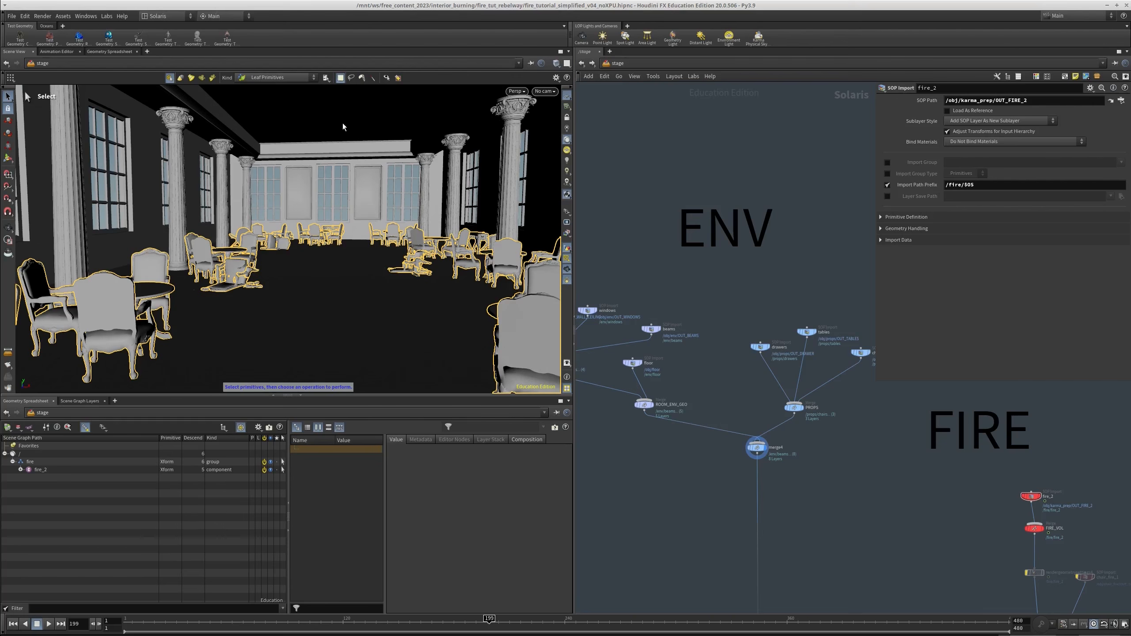
scroll(743, 323, down, 1)
Examine the network branches feeding the stage, and display the environment together with the burning curtain
middle_drag(643, 394, 784, 329)
scroll(784, 328, down, 2)
scroll(698, 454, up, 2)
middle_drag(699, 454, 718, 416)
middle_drag(778, 438, 601, 263)
scroll(848, 486, up, 1)
middle_drag(657, 308, 823, 430)
scroll(690, 299, up, 2)
drag(672, 288, 570, 209)
middle_drag(679, 272, 800, 335)
click(686, 288)
middle_drag(771, 377, 751, 334)
scroll(759, 378, down, 3)
middle_drag(794, 430, 732, 365)
click(642, 336)
middle_drag(974, 550, 821, 461)
click(774, 395)
alt+drag(357, 259, 354, 260)
alt+right_drag(355, 260, 375, 267)
Display the merge15 node that combines the light groups, and inspect its inputs and the lights in the viewport
scroll(721, 415, down, 3)
middle_drag(722, 459, 663, 220)
scroll(768, 394, up, 2)
middle_drag(873, 383, 696, 445)
scroll(782, 414, up, 2)
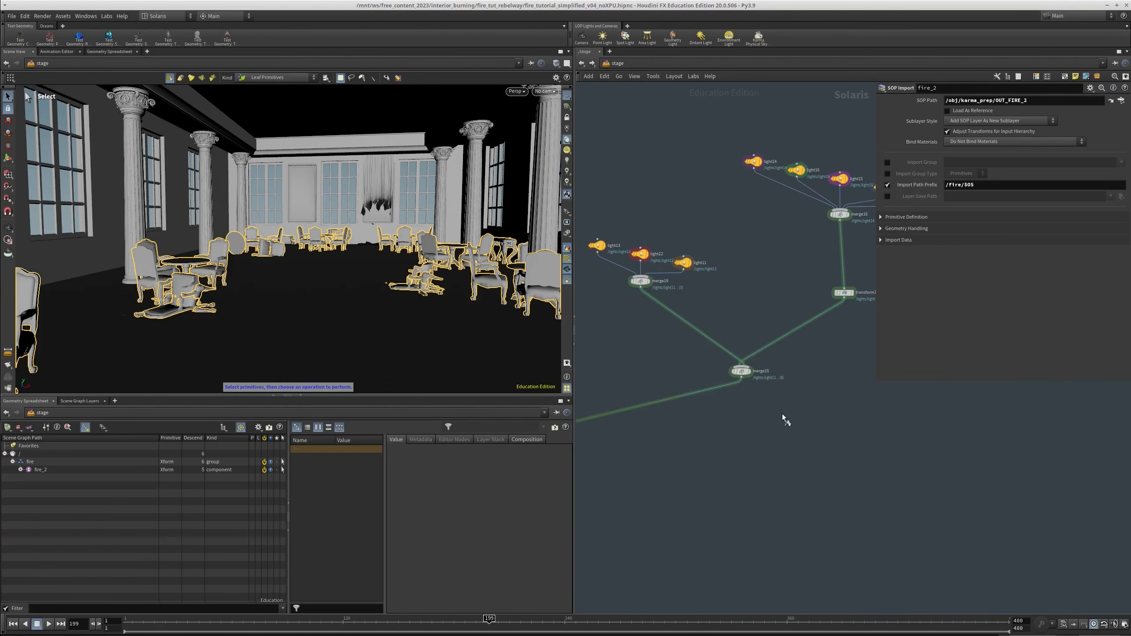
drag(793, 411, 728, 350)
alt+drag(412, 277, 428, 228)
middle_drag(727, 255, 762, 323)
scroll(741, 305, up, 2)
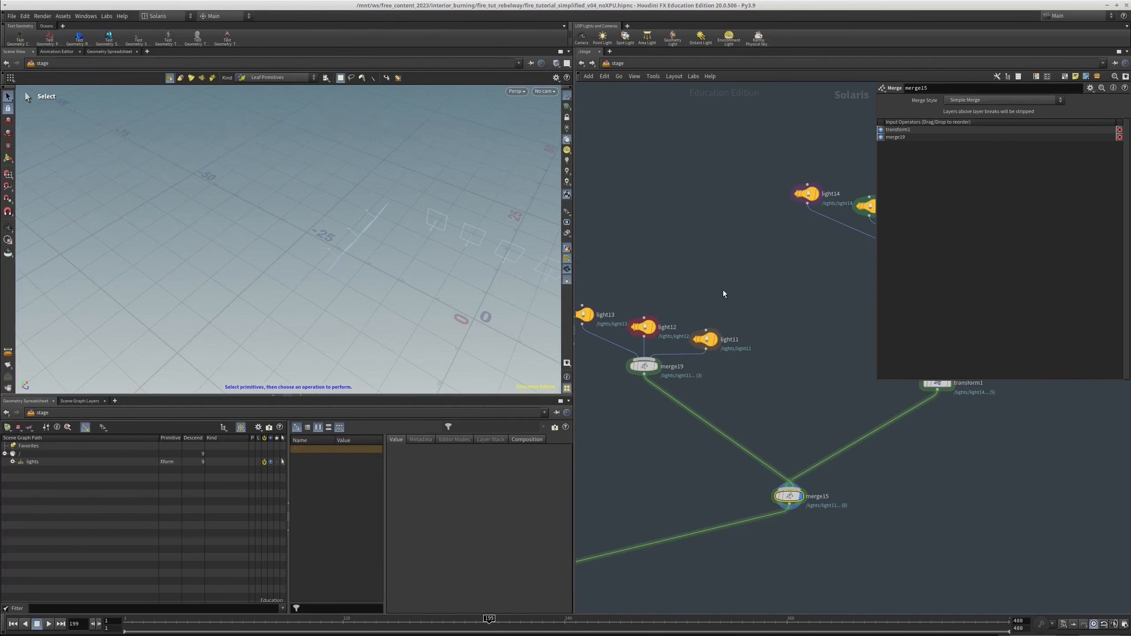
middle_drag(723, 290, 740, 305)
drag(408, 248, 592, 280)
scroll(850, 447, down, 2)
Display merge6 and examine the area lights outside the building's windows from several angles
middle_drag(851, 447, 1040, 295)
middle_drag(641, 460, 709, 423)
scroll(709, 423, up, 2)
click(663, 415)
alt+right_drag(346, 318, 200, 323)
alt+drag(199, 324, 407, 278)
alt+right_drag(407, 278, 449, 253)
alt+drag(259, 281, 498, 178)
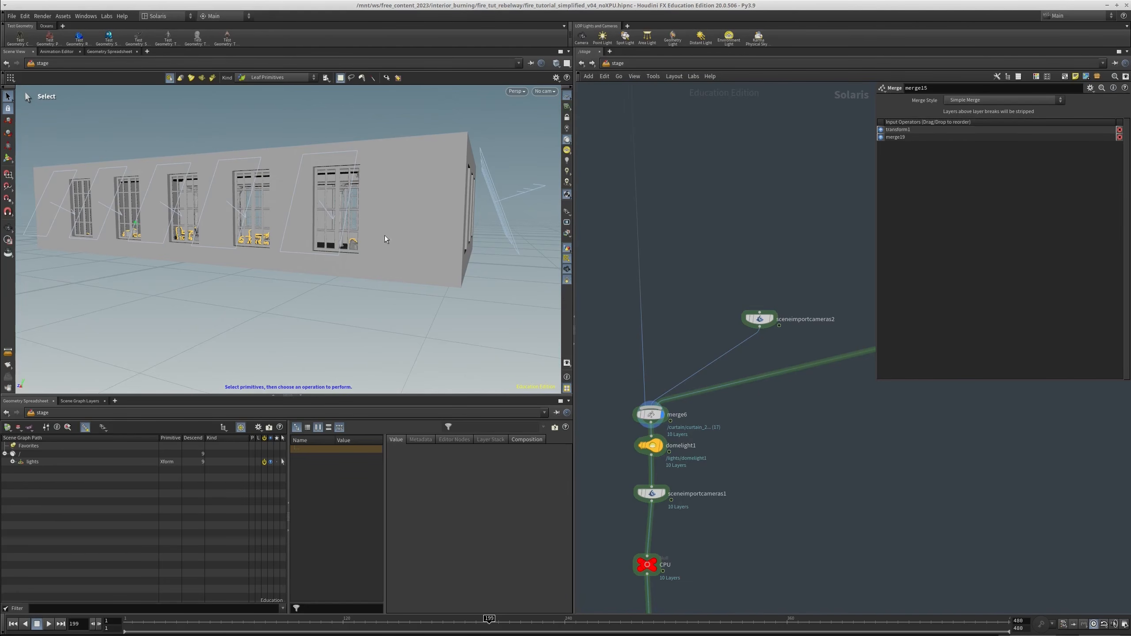
alt+drag(412, 230, 447, 197)
alt+drag(256, 244, 384, 253)
alt+right_drag(385, 253, 435, 225)
alt+drag(230, 261, 533, 95)
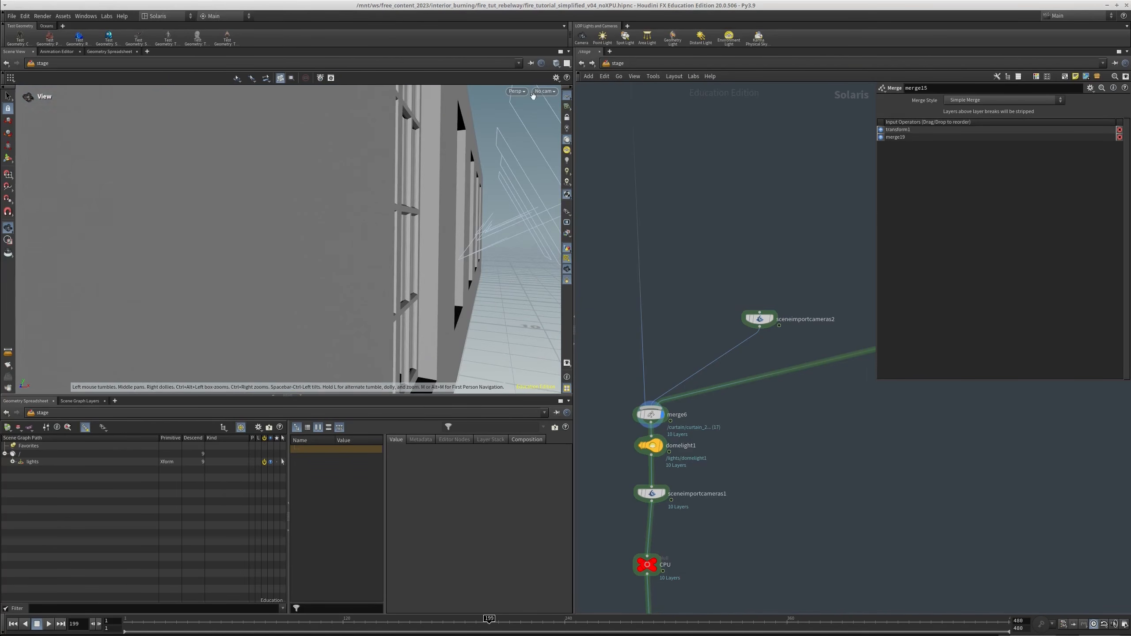
Display the sceneimportcameras1 node and look through the /rendercam camera in the viewport
click(544, 92)
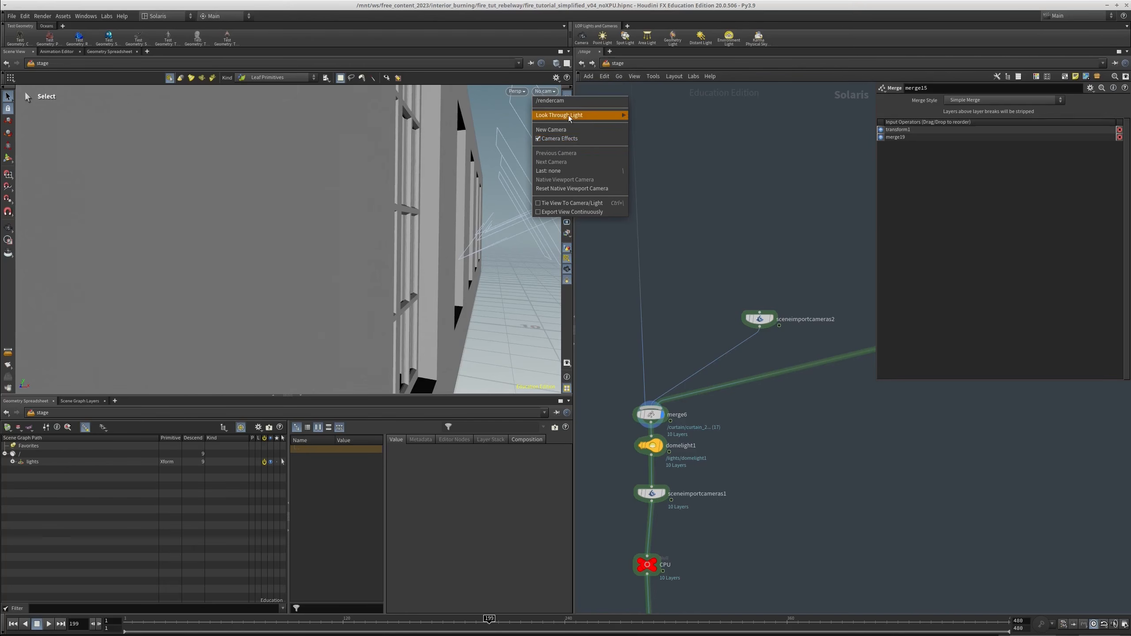
click(700, 276)
middle_drag(700, 275, 728, 189)
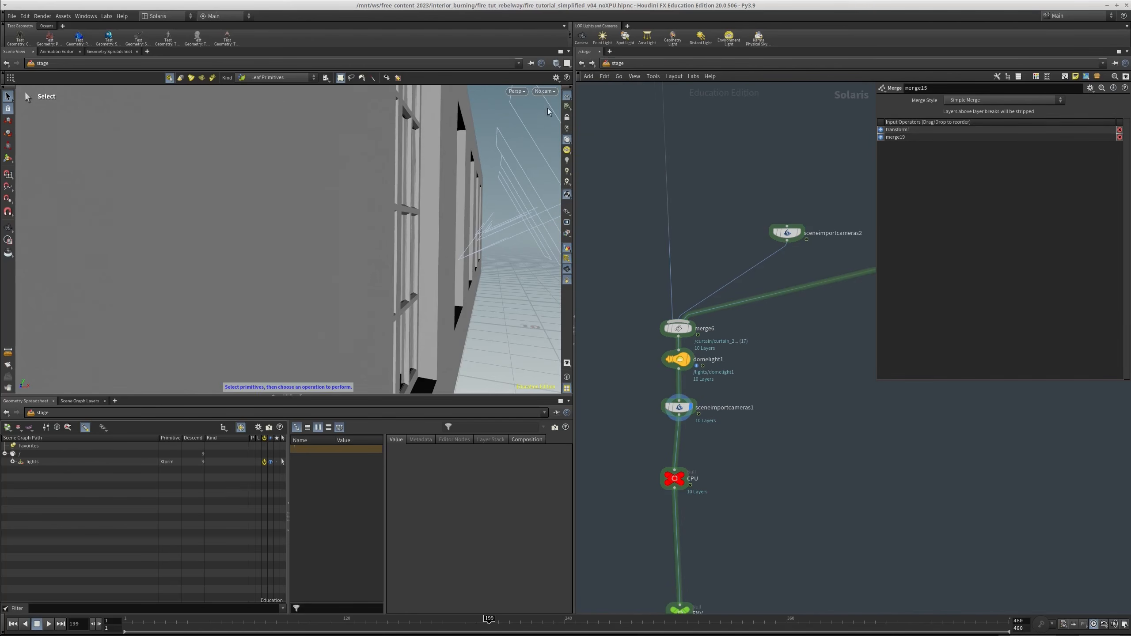
click(545, 91)
click(579, 111)
Insert a Material Library node on the wire below merge1
middle_drag(750, 208, 709, 323)
scroll(785, 375, down, 5)
scroll(697, 317, up, 3)
key(Tab)
text(m)
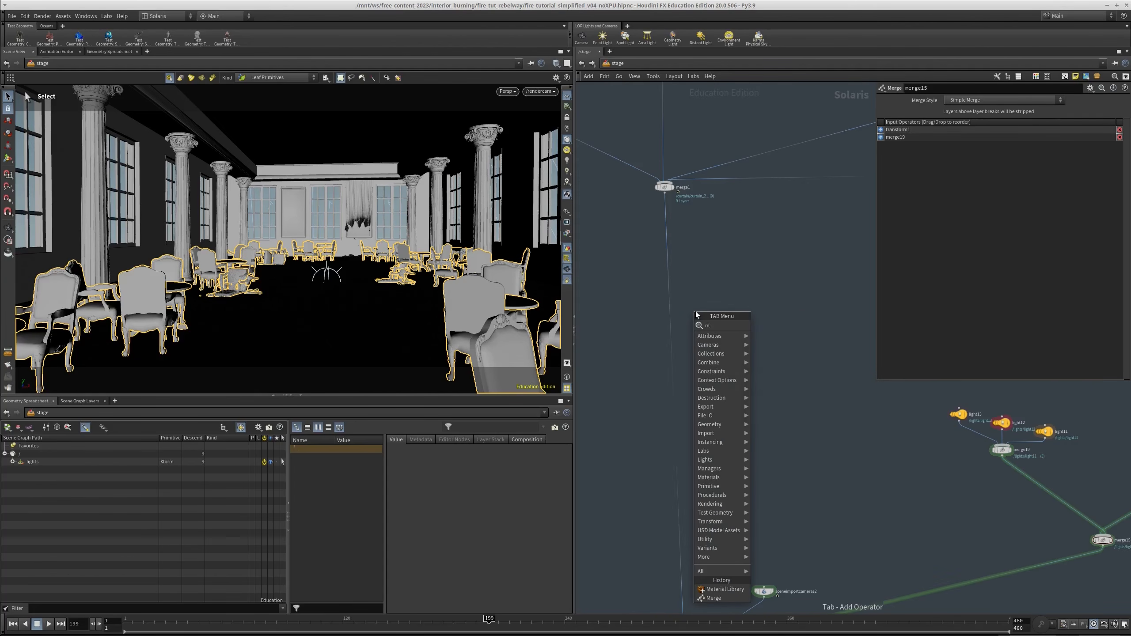
text(at)
click(762, 326)
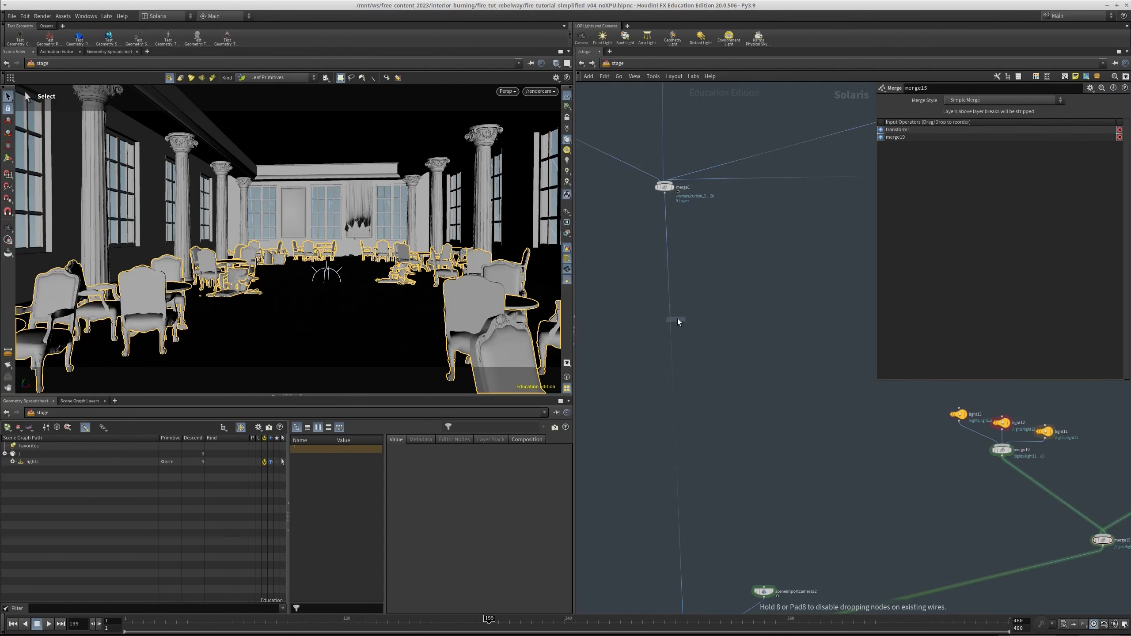
click(677, 321)
drag(675, 317, 667, 279)
Insert an Assign Material node on the wire directly below the Material Library
key(Tab)
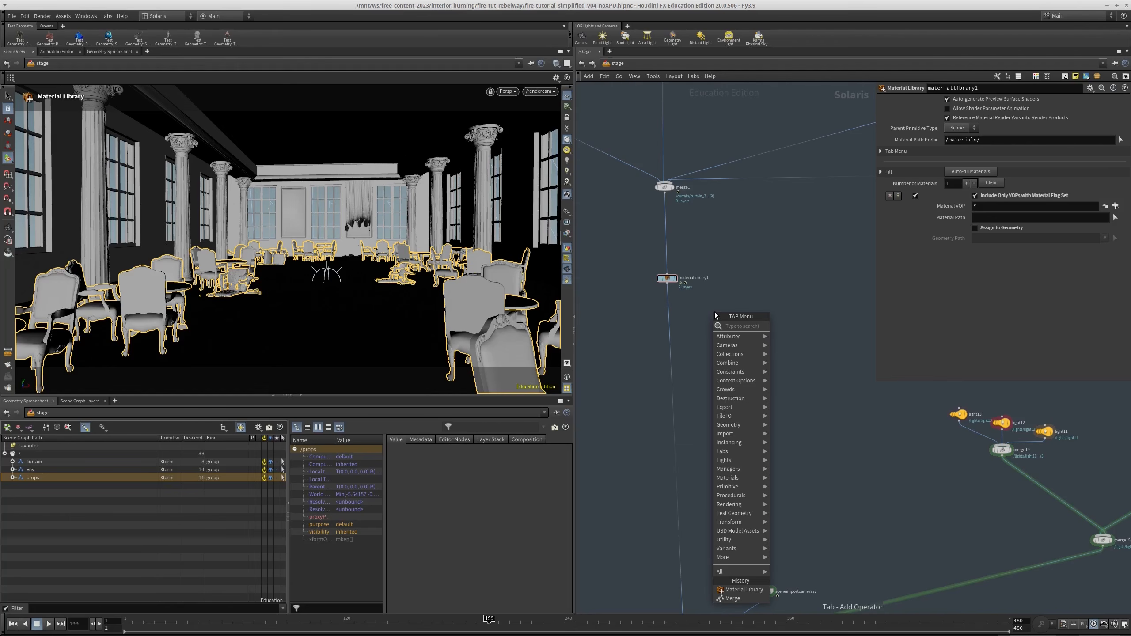
text(assign)
key(Return)
click(712, 313)
drag(710, 313, 668, 310)
Enter the Material Library and add a Karma Material Builder
double_click(667, 279)
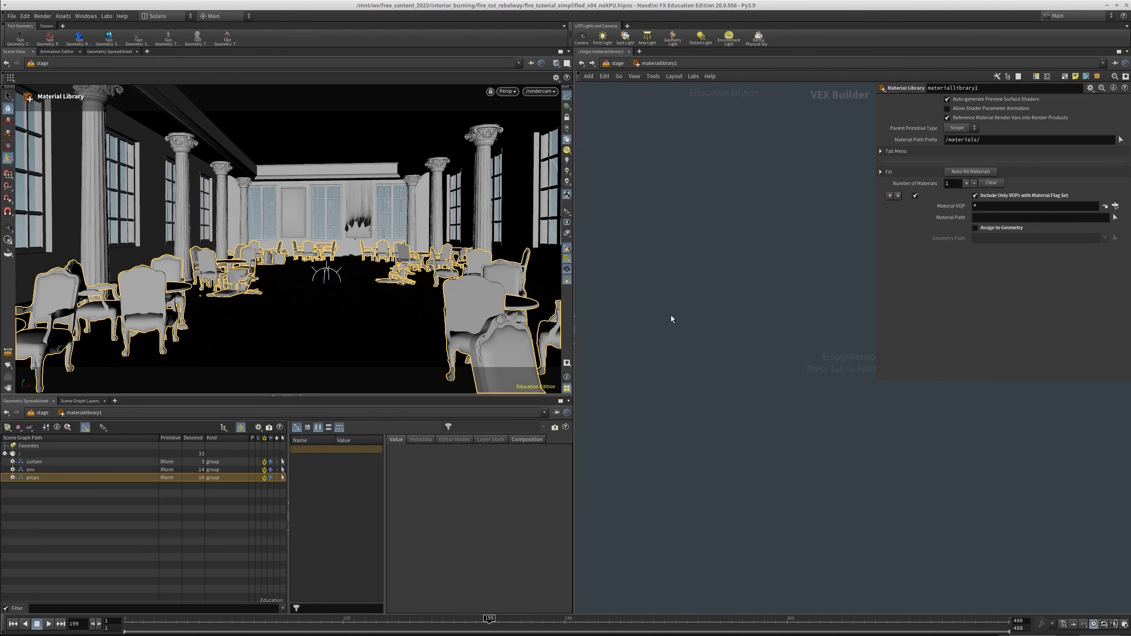
key(Tab)
text(k)
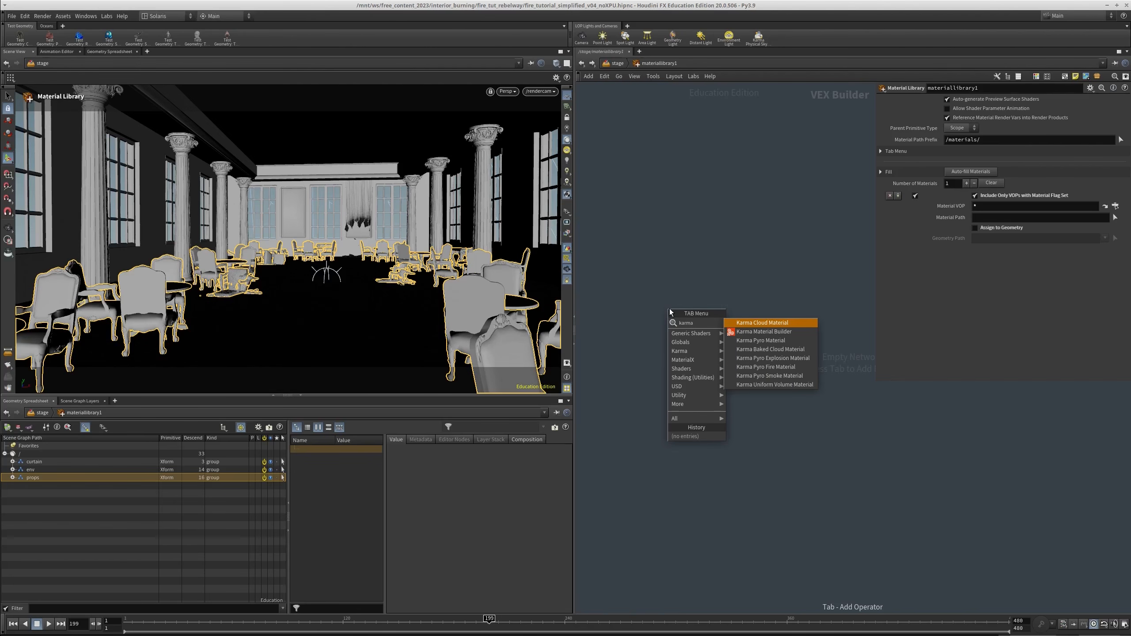
key(Escape)
key(Tab)
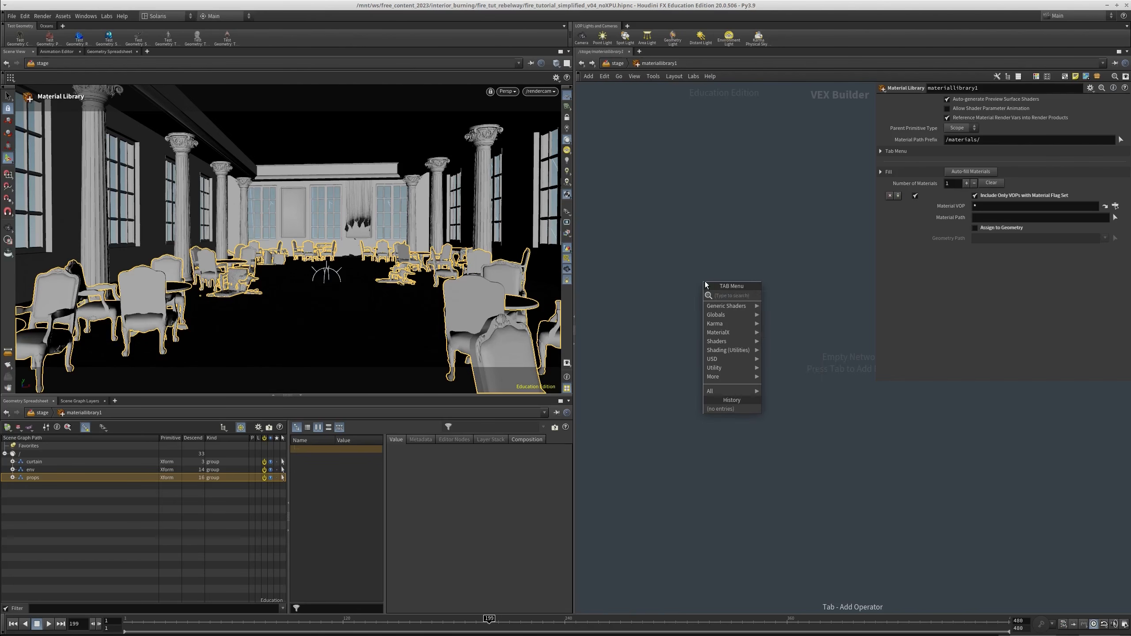
text(karma)
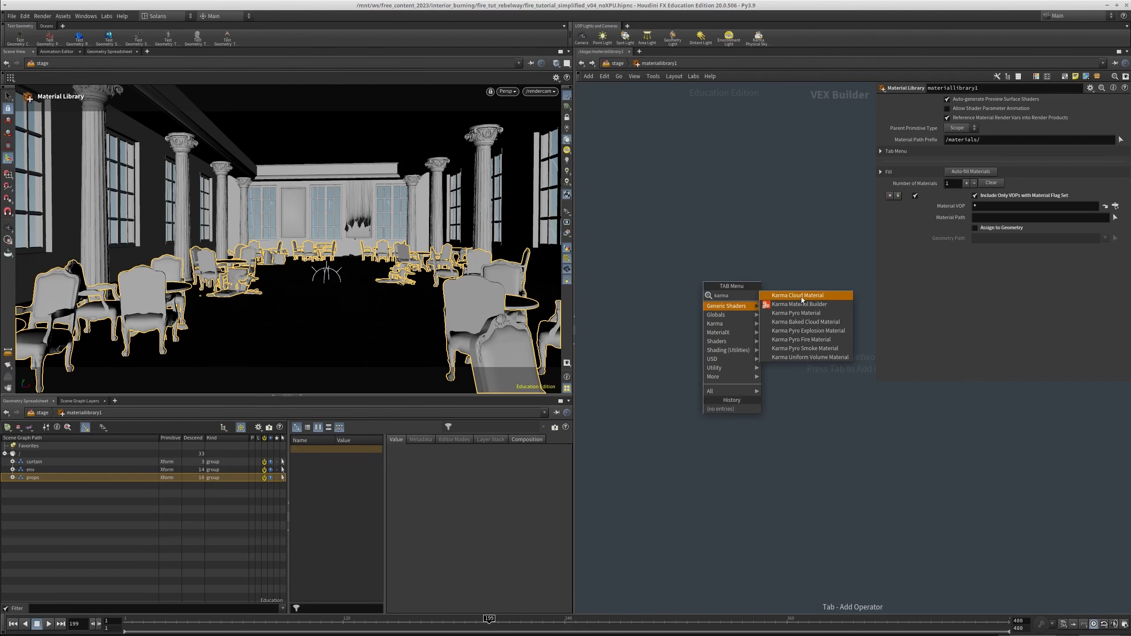
click(800, 304)
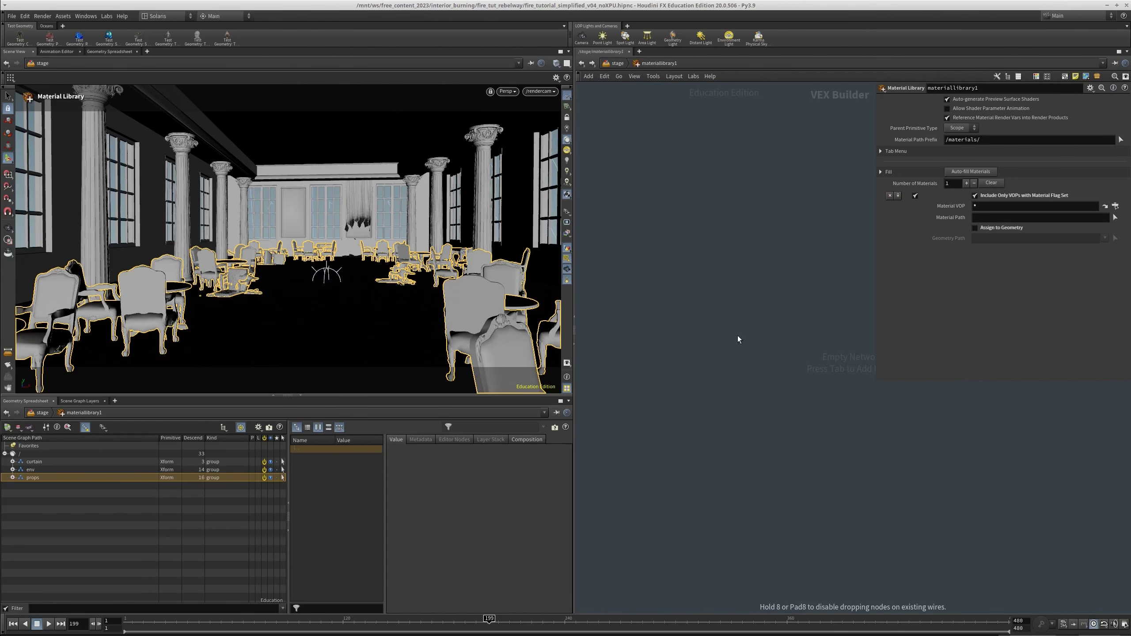
click(740, 339)
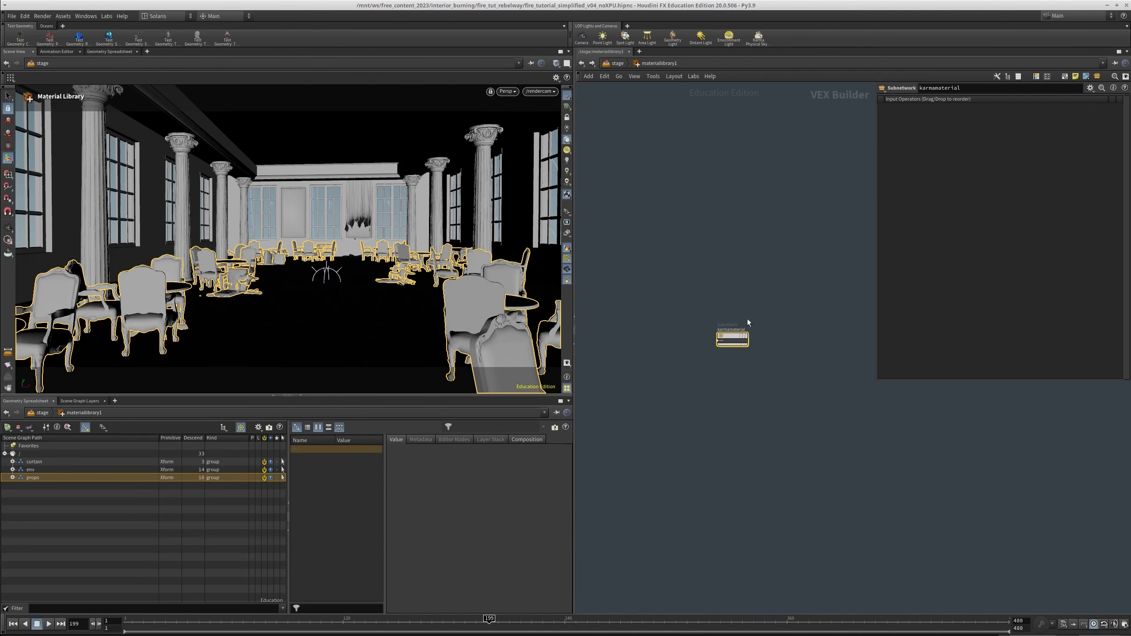
Rename the Karma material as "all" and go inside it
scroll(719, 381, up, 2)
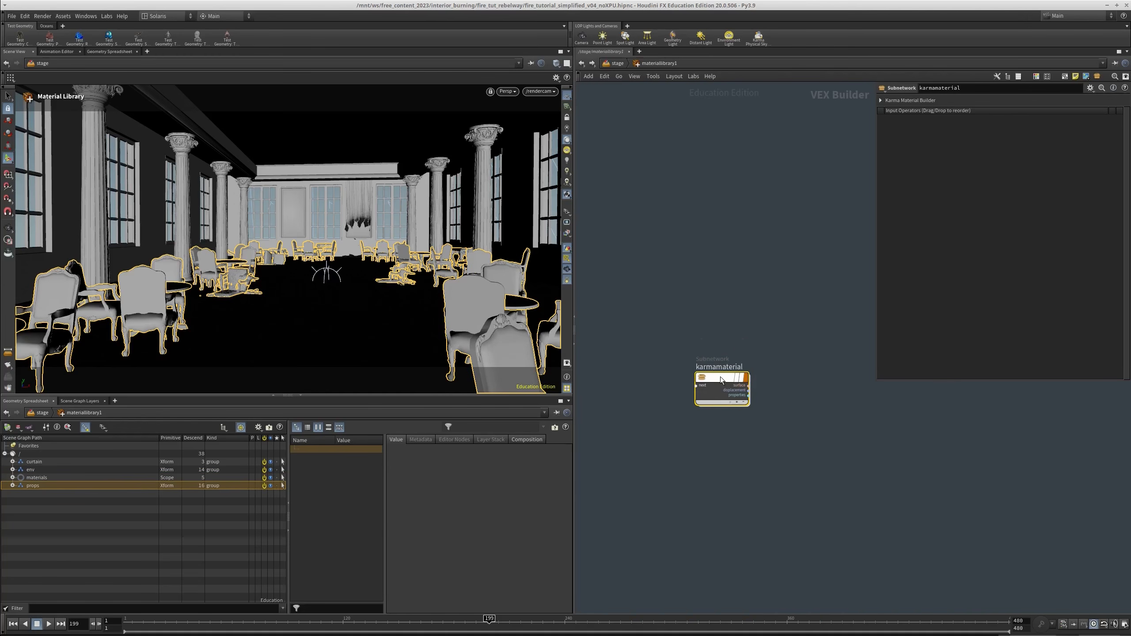
double_click(721, 366)
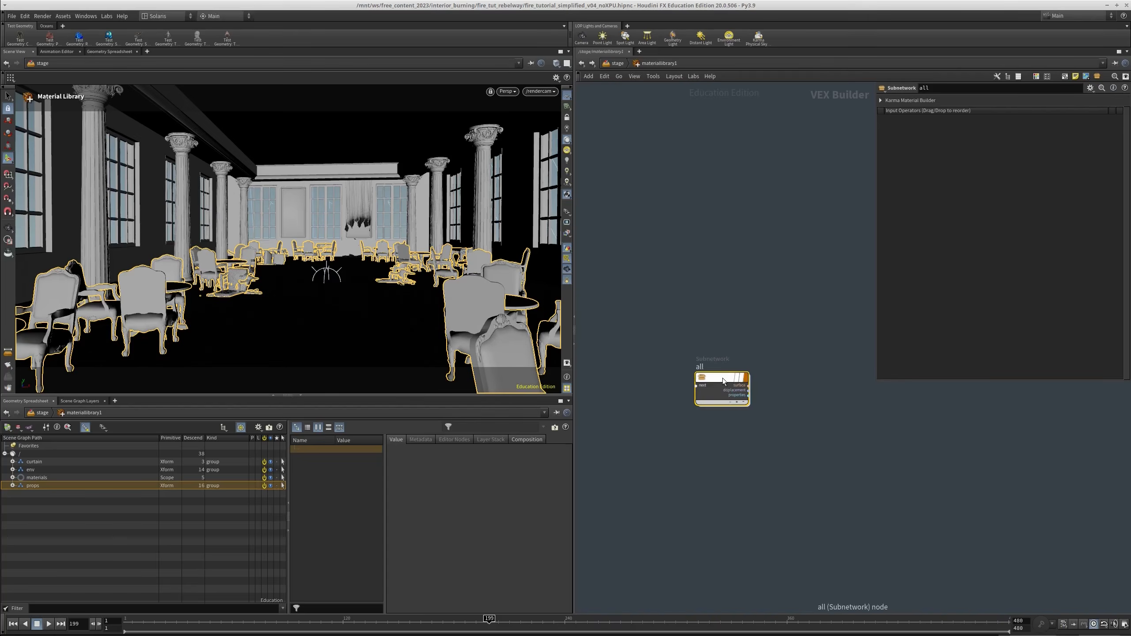
double_click(723, 381)
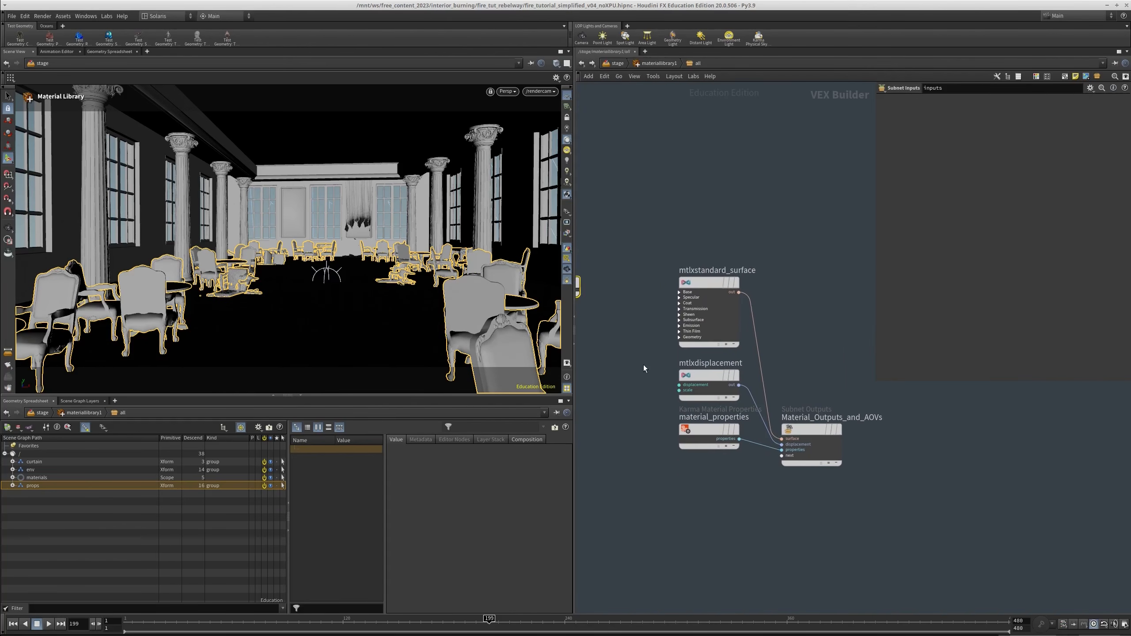
Spread out the surface, displacement and material_properties nodes inside the material, and review their parameters
key(h)
scroll(773, 387, up, 2)
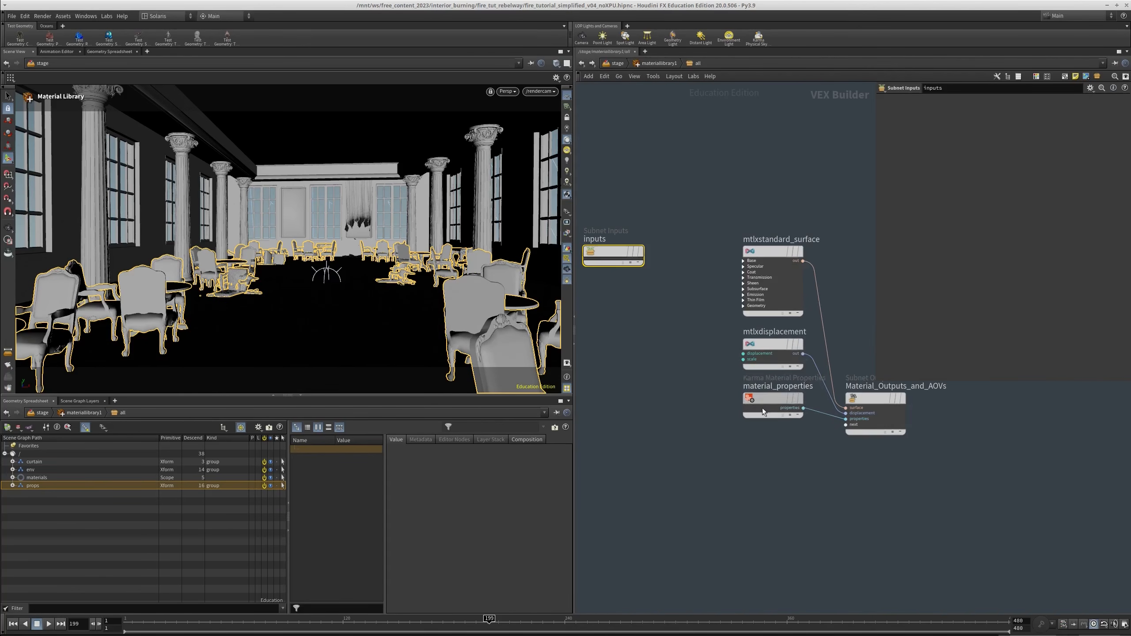
drag(761, 406, 716, 476)
drag(707, 305, 832, 218)
middle_drag(832, 217, 806, 195)
drag(749, 326, 698, 365)
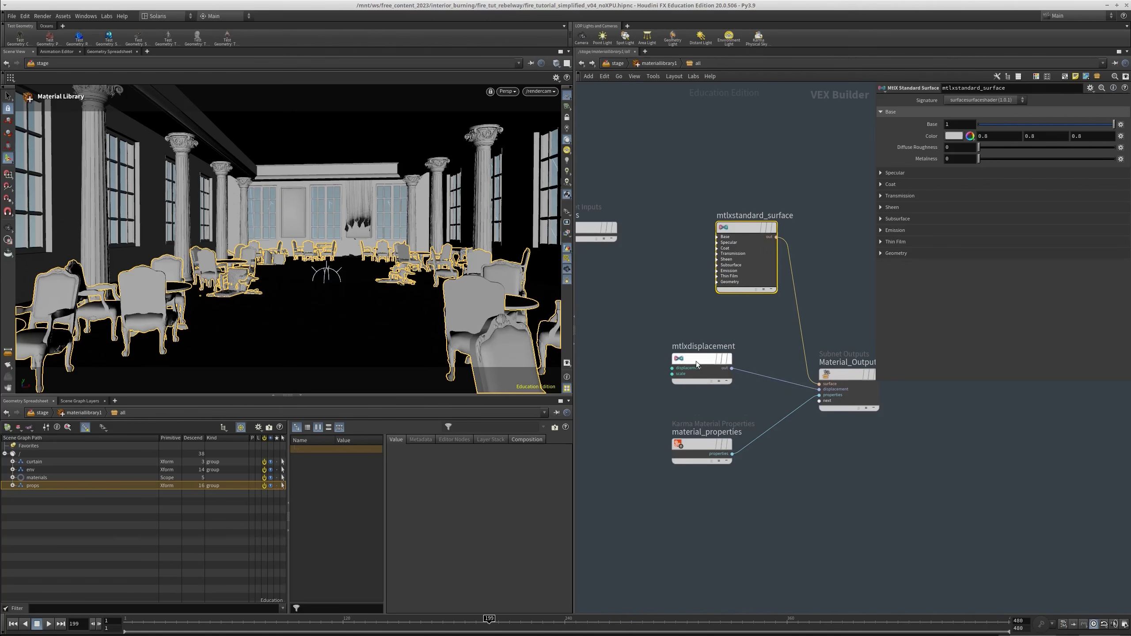
drag(746, 396, 745, 396)
click(702, 446)
middle_drag(839, 285, 814, 320)
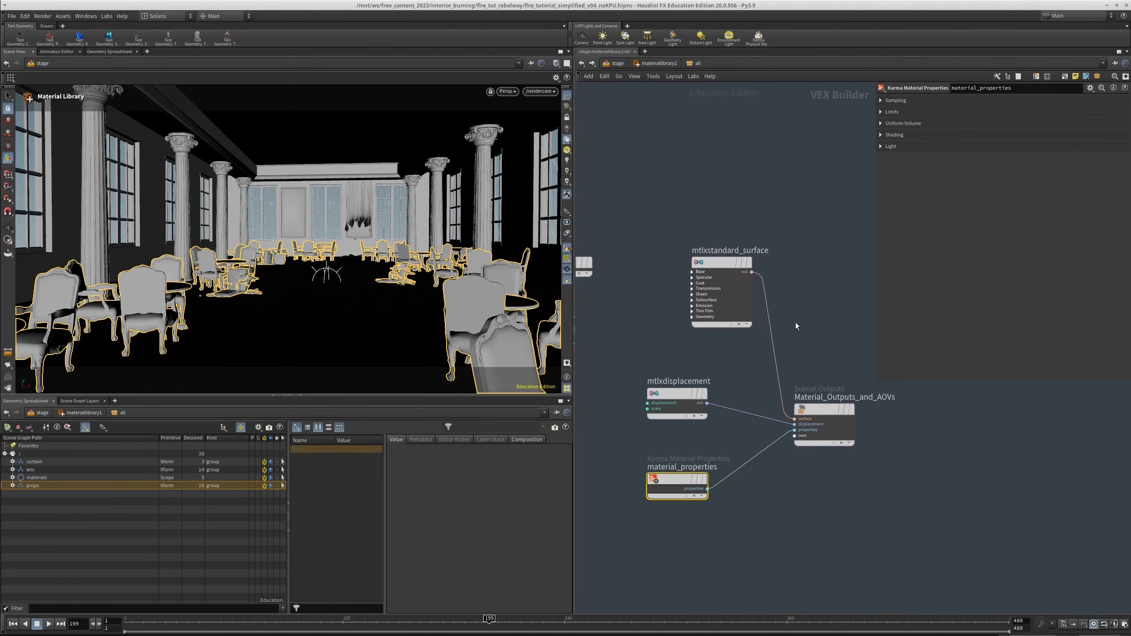
Return to the stage and set the Assign Material node's primitives to /curtain, /env and /props
key(u)
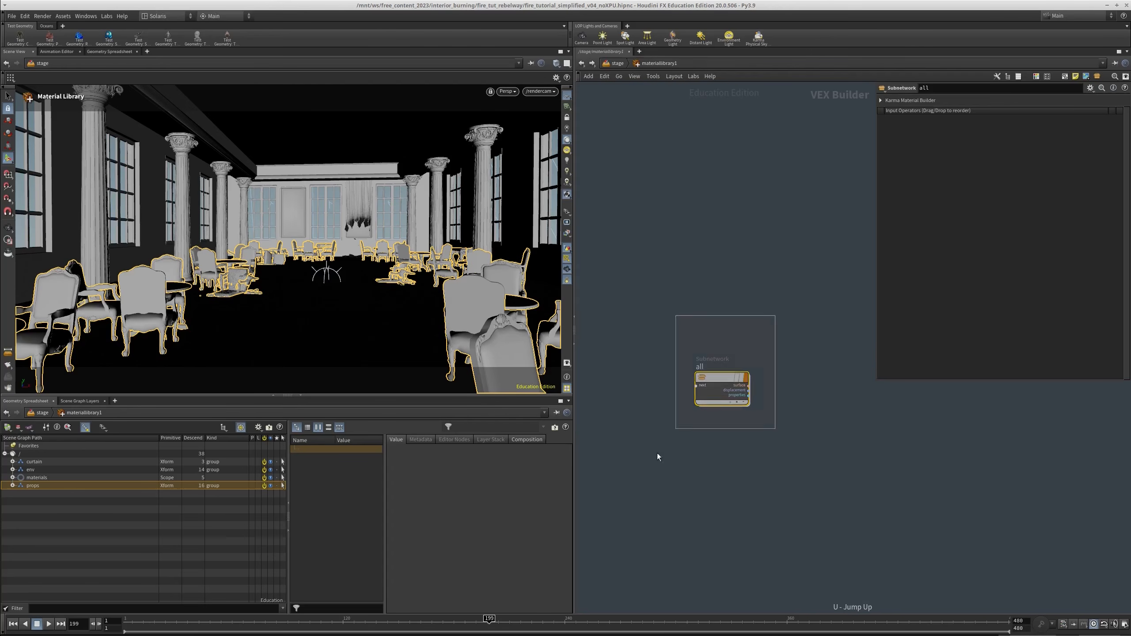
click(618, 63)
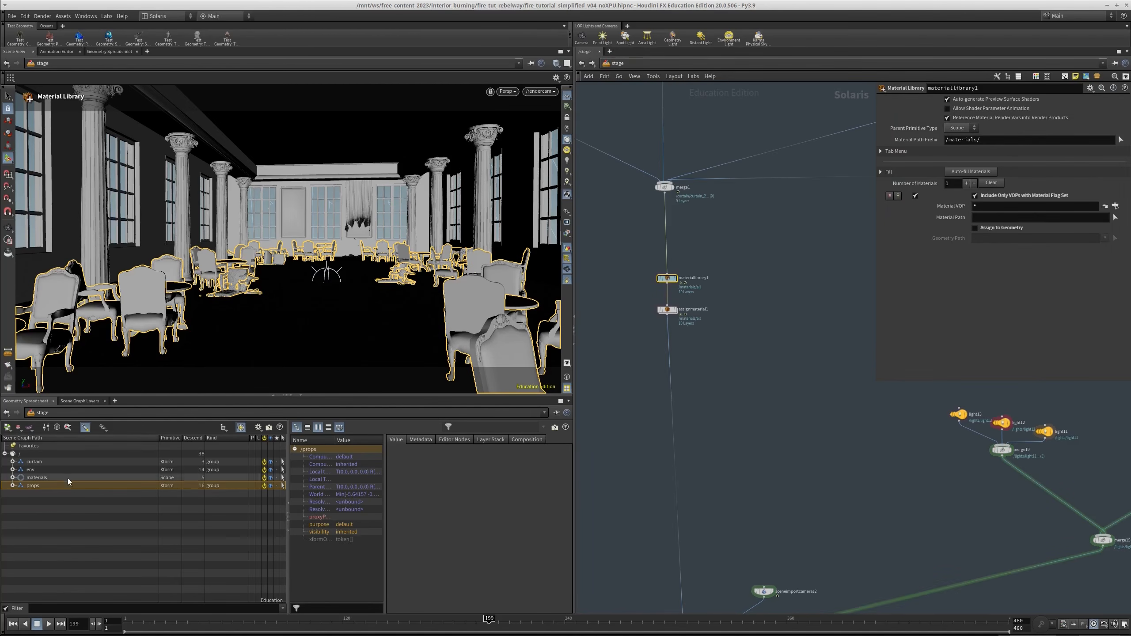
scroll(686, 347, up, 3)
click(698, 284)
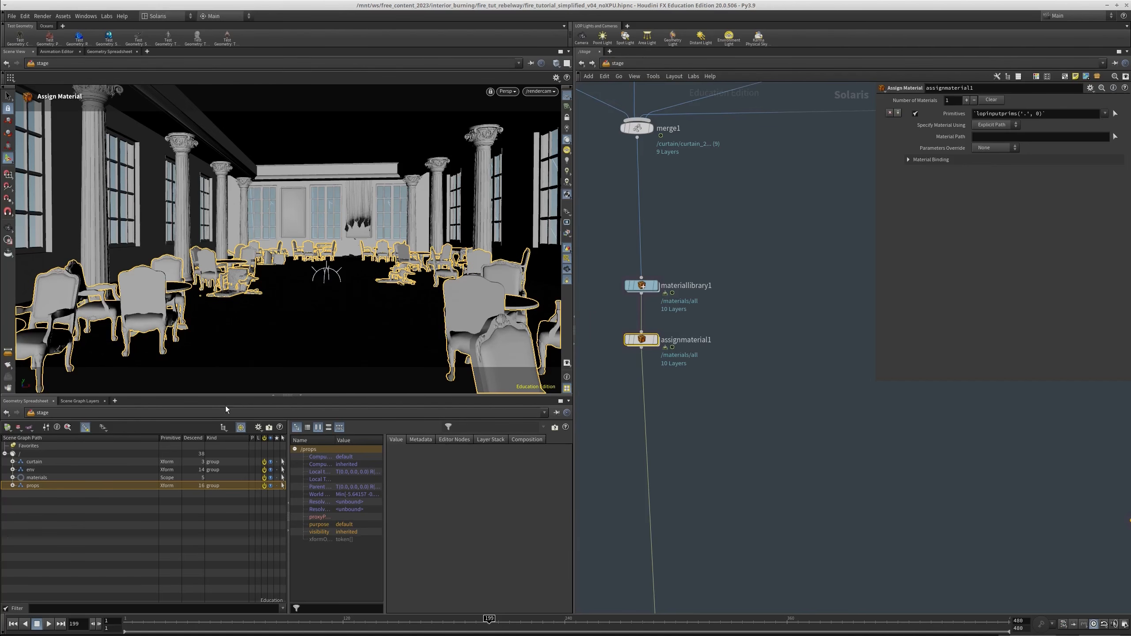
click(32, 472)
ctrl+click(38, 464)
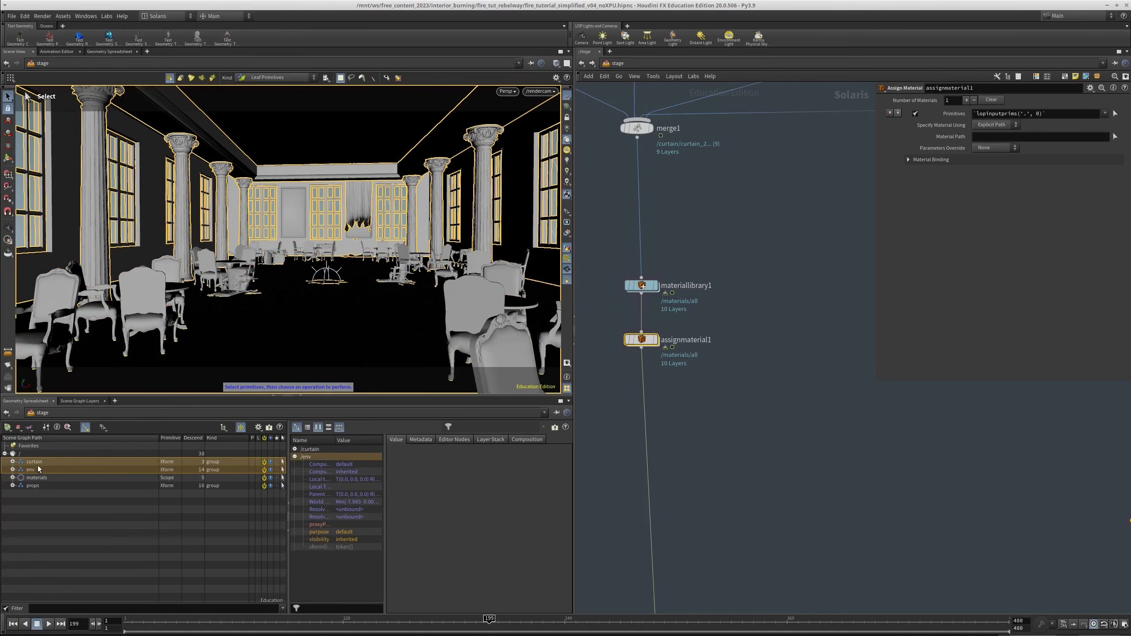
ctrl+click(34, 487)
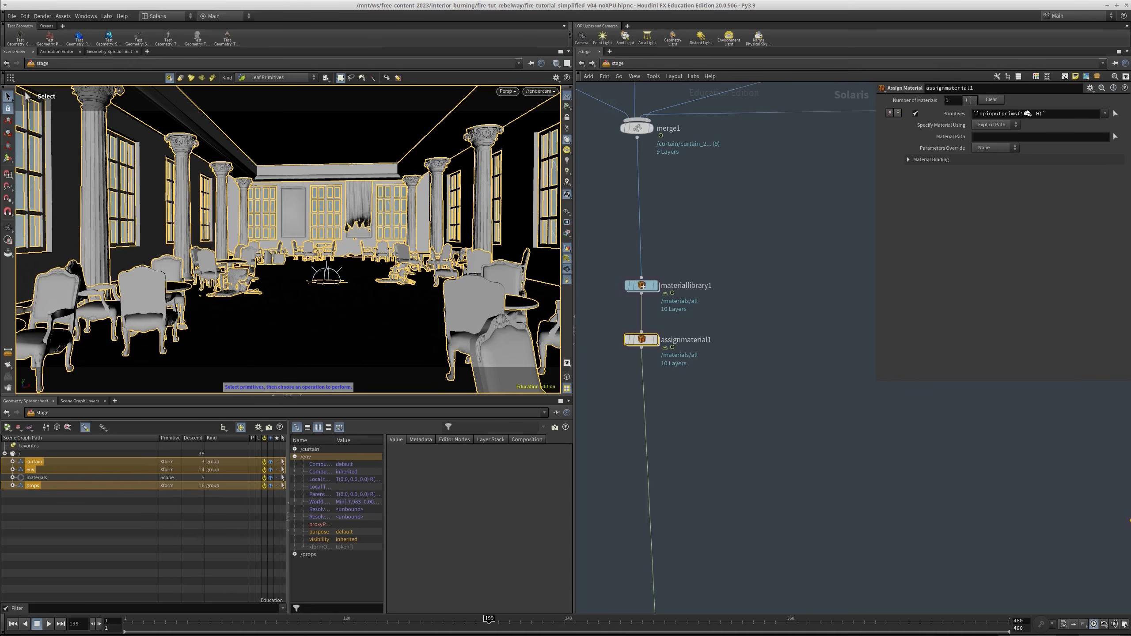
drag(1029, 113, 1038, 114)
Set the Assign Material node's material path to /materials/all
click(1118, 137)
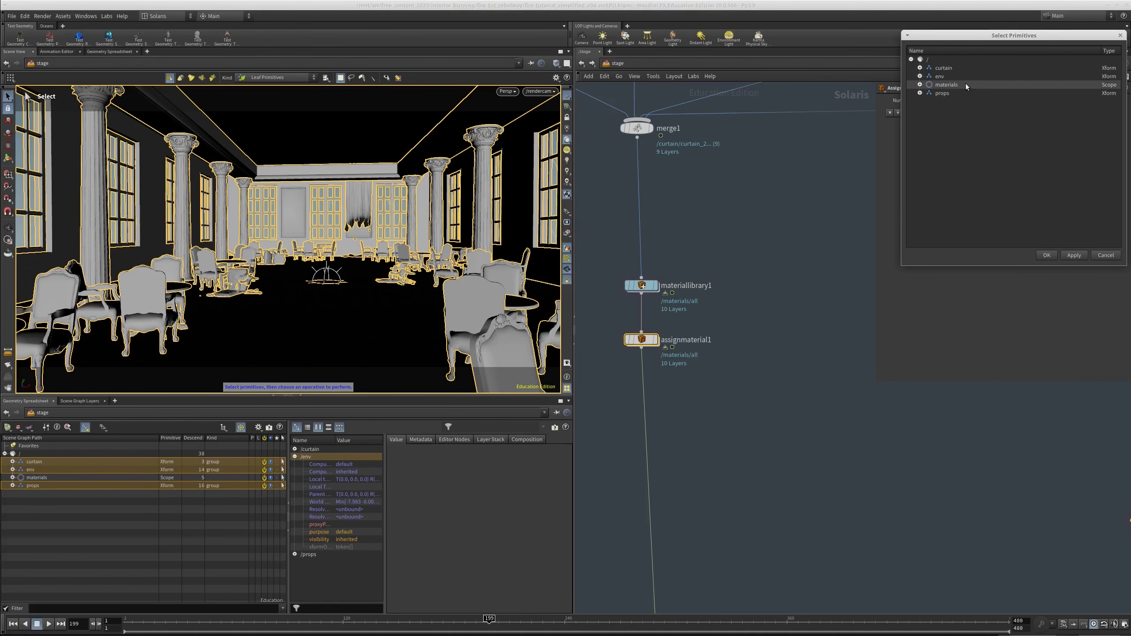
click(948, 93)
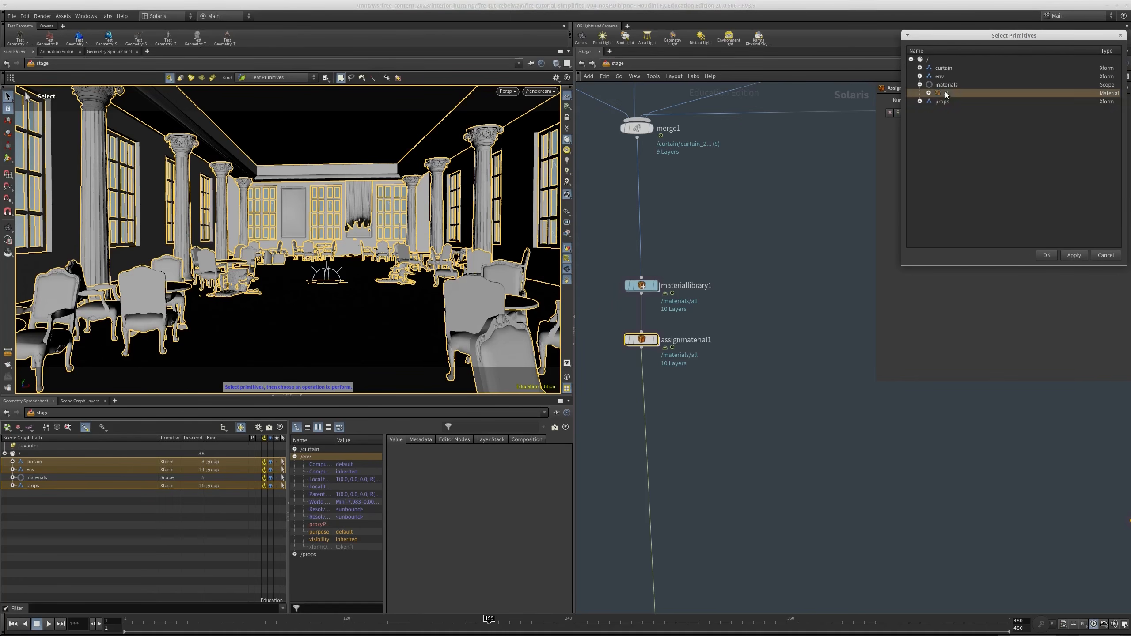
click(1051, 258)
Detach domelight1 from the chain below merge6, move it beside the other lights, and color the node red
middle_drag(700, 441, 709, 379)
scroll(713, 379, down, 3)
middle_drag(727, 473, 730, 289)
middle_drag(758, 512, 705, 362)
scroll(715, 386, up, 3)
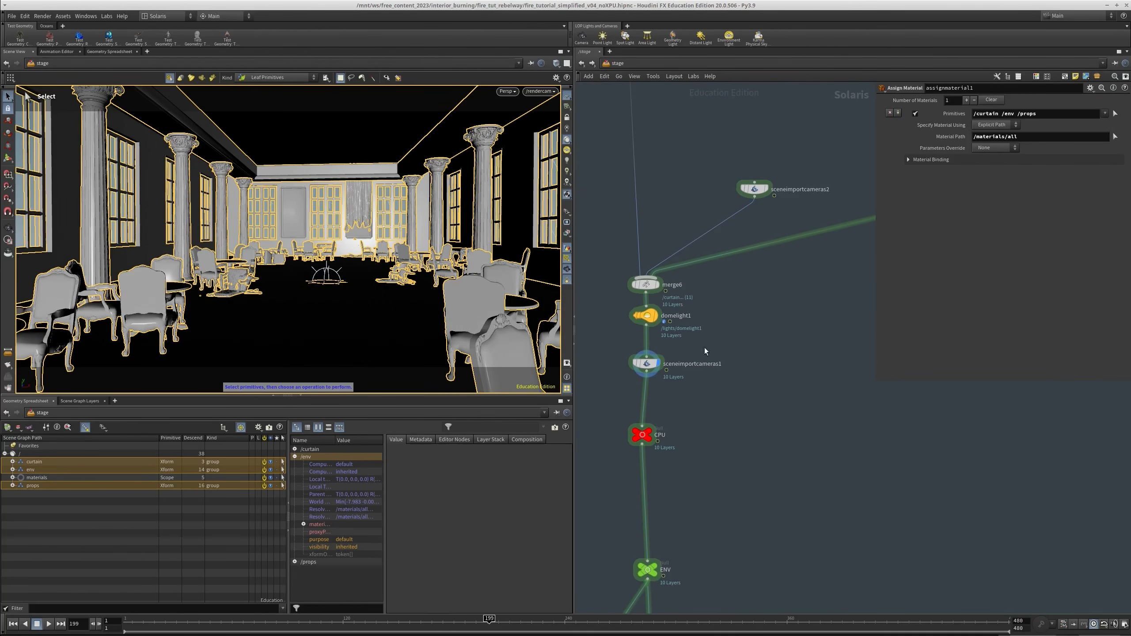
scroll(656, 320, down, 2)
drag(651, 320, 814, 334)
middle_drag(846, 381, 686, 447)
scroll(687, 447, down, 2)
scroll(687, 448, down, 2)
drag(700, 283, 695, 269)
middle_drag(656, 322, 697, 266)
drag(707, 238, 745, 185)
key(c)
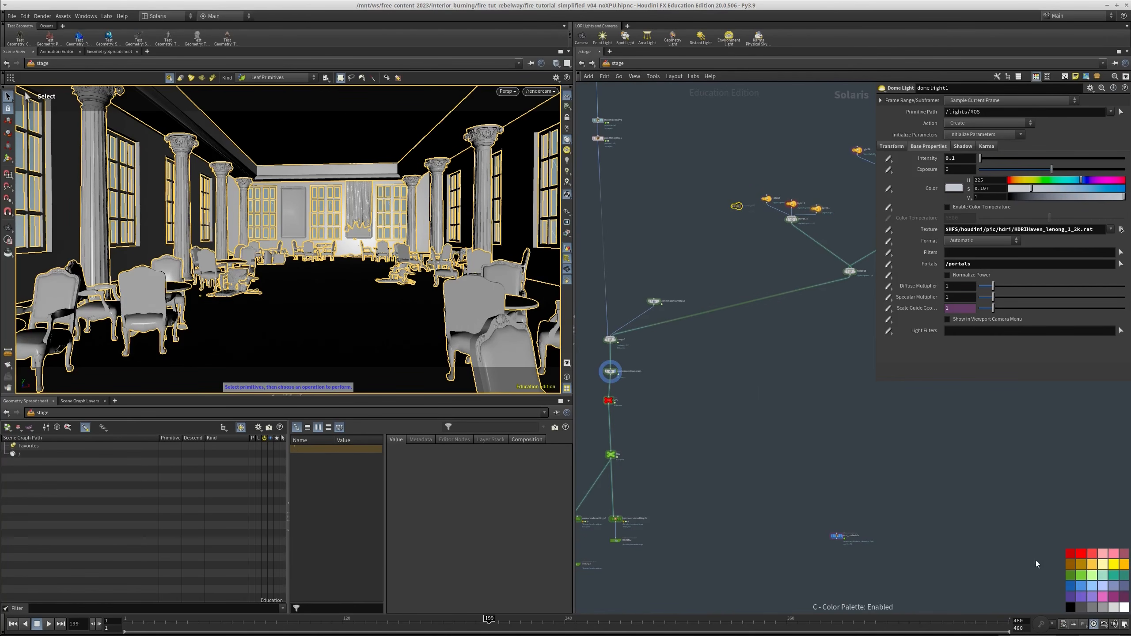
click(1069, 558)
Show the karmarendersettings5 node's settings and switch the viewport renderer to Karma CPU
middle_drag(640, 418, 681, 348)
scroll(690, 359, up, 4)
scroll(712, 411, up, 1)
click(728, 422)
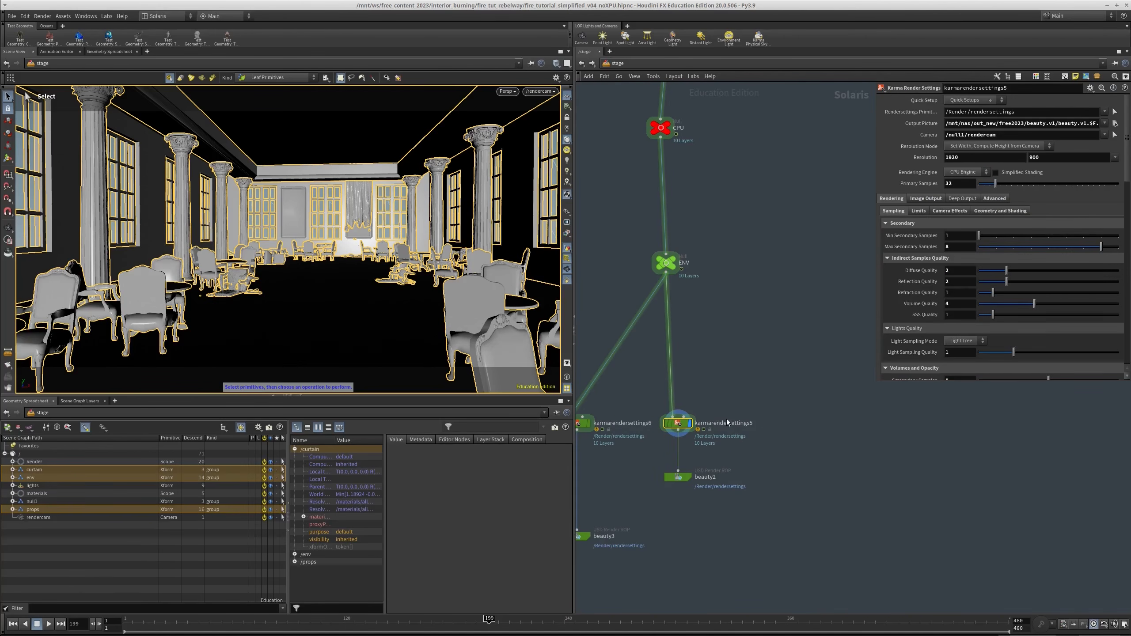
click(540, 92)
click(539, 93)
click(510, 93)
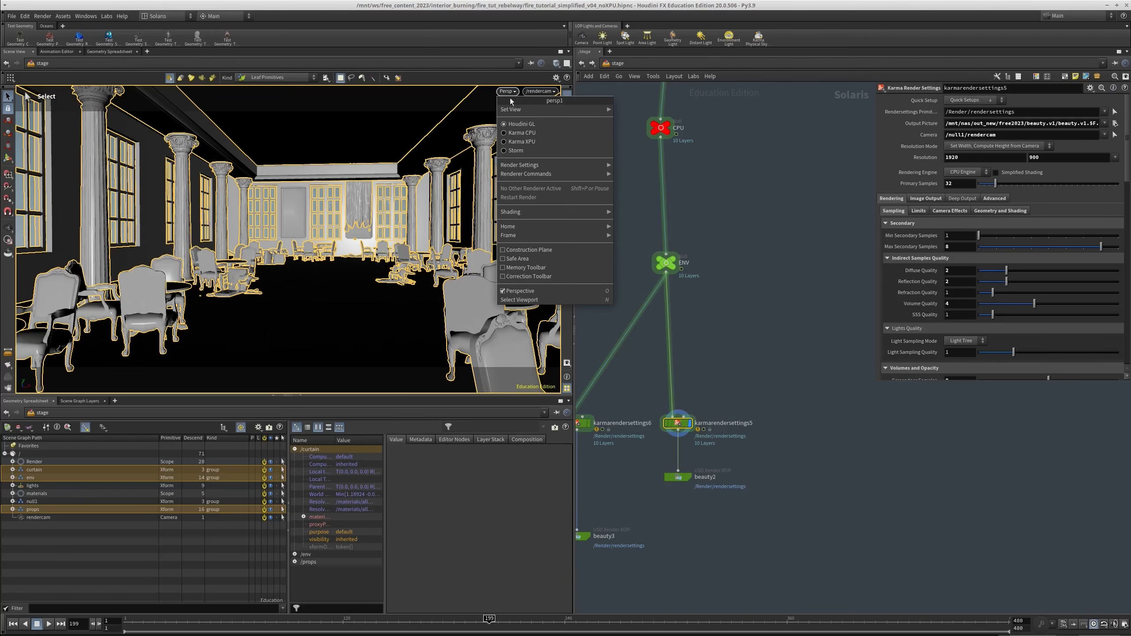
click(765, 194)
click(508, 91)
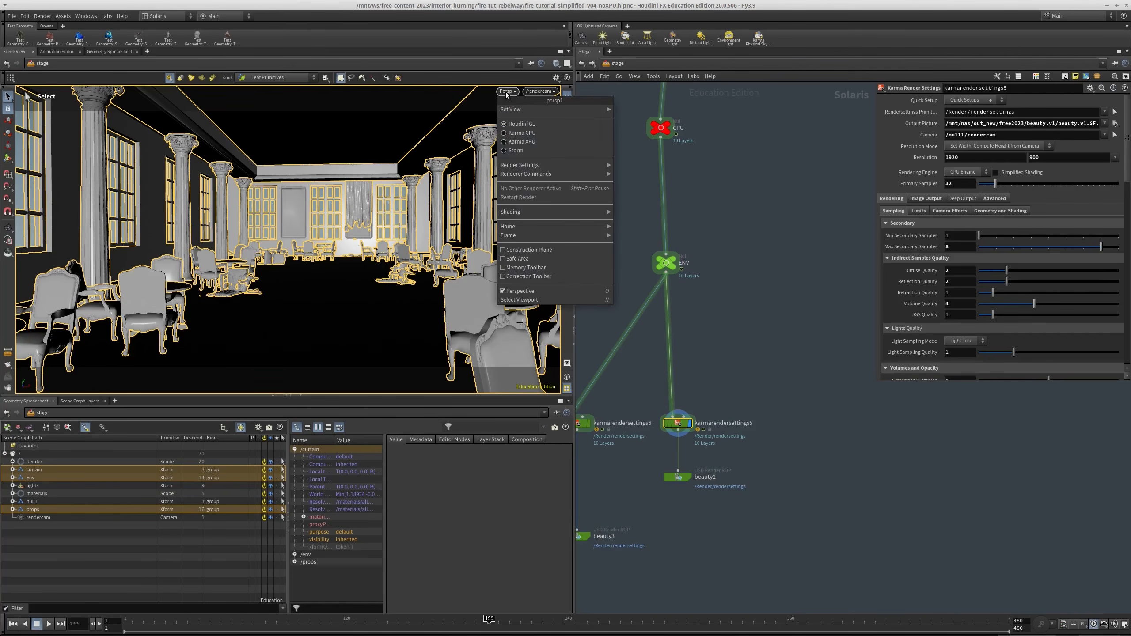
click(522, 133)
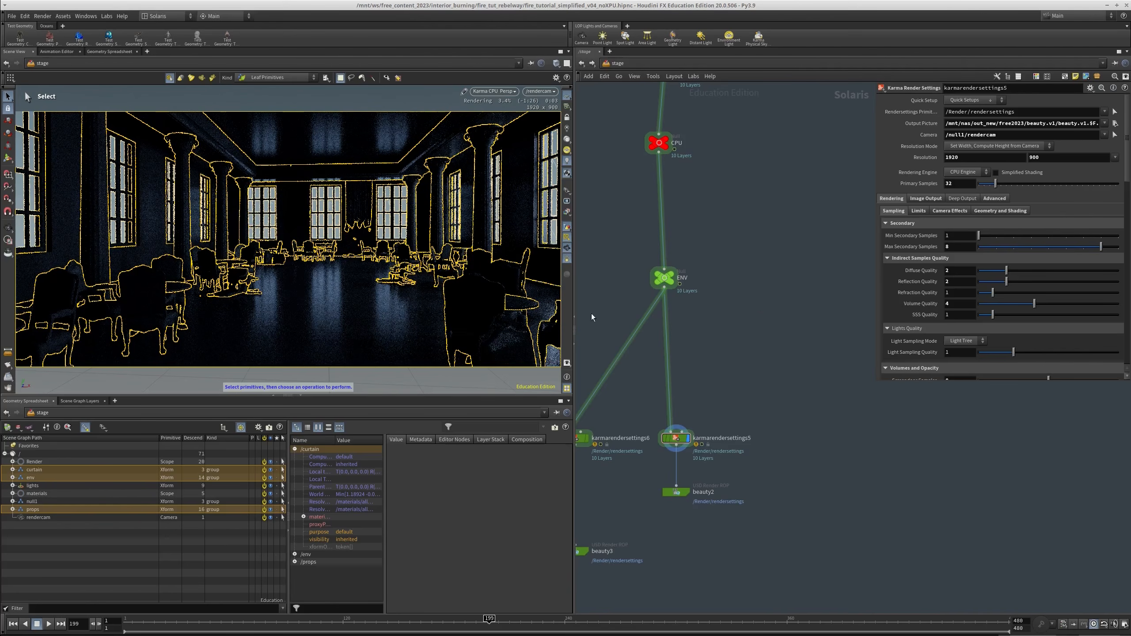
Turn off the yellow selection outlines drawn over the Karma preview in the viewport
key(h)
key(d)
click(339, 144)
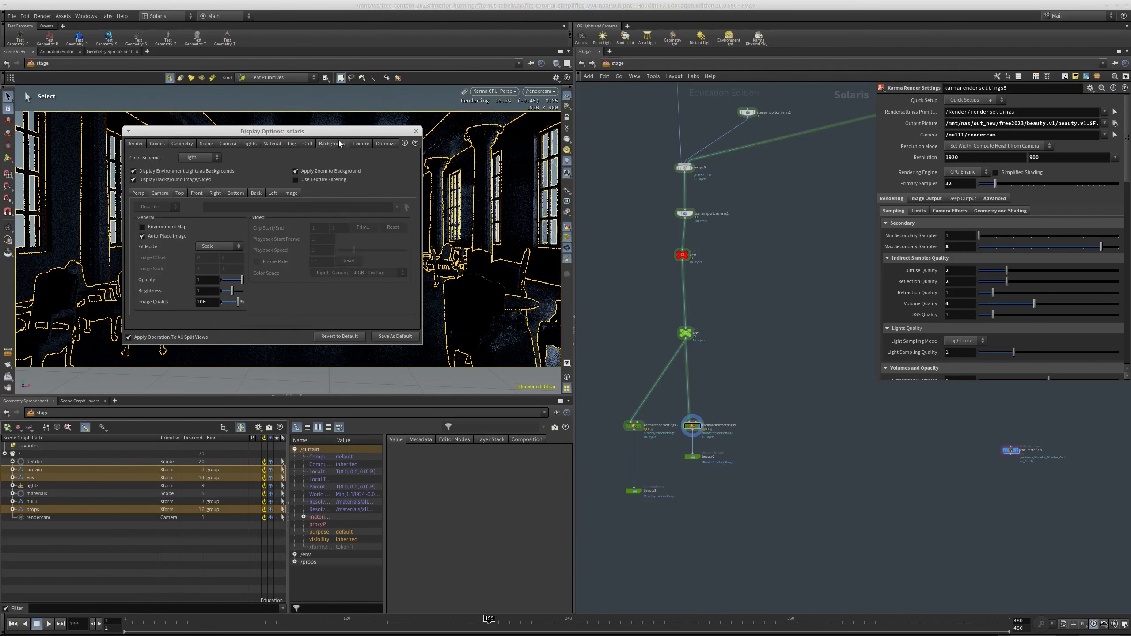
click(418, 130)
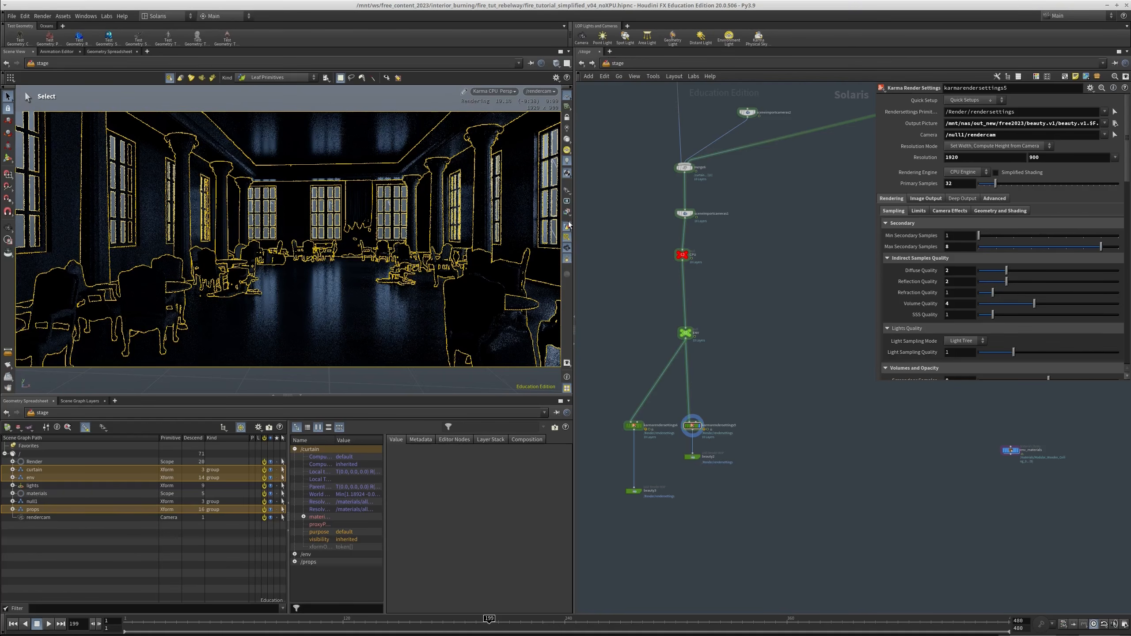
click(568, 259)
Go up to the materiallibrary1 node and open the all material inside it
scroll(731, 287, down, 3)
middle_drag(747, 291, 741, 309)
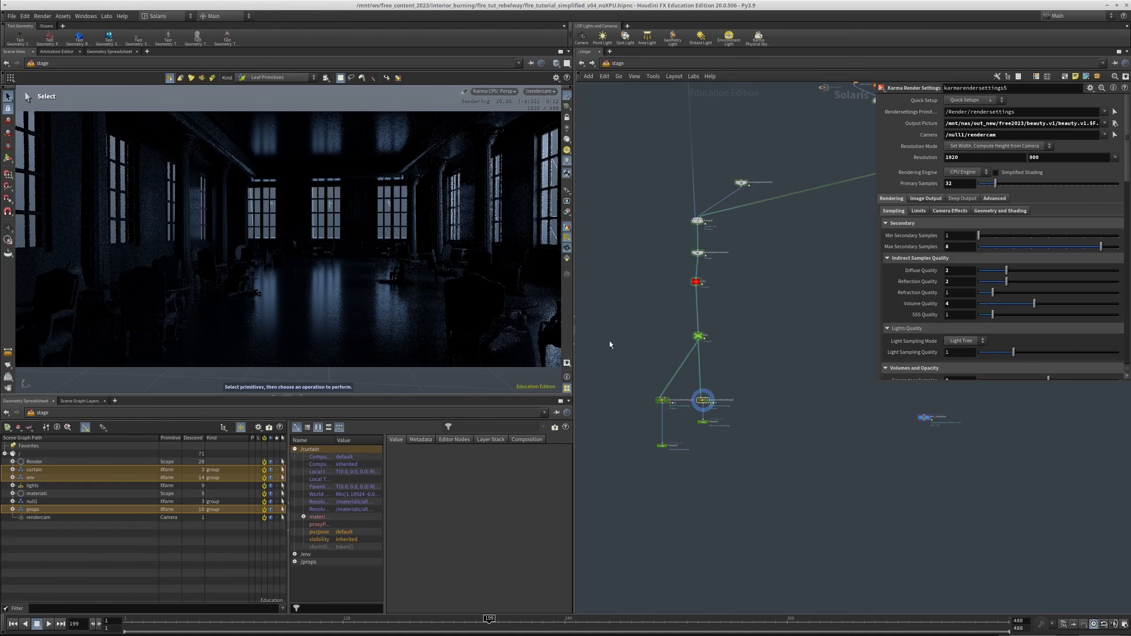
scroll(713, 276, up, 8)
middle_drag(734, 419, 722, 352)
scroll(743, 204, up, 2)
click(662, 203)
middle_drag(740, 202, 727, 280)
scroll(727, 280, up, 1)
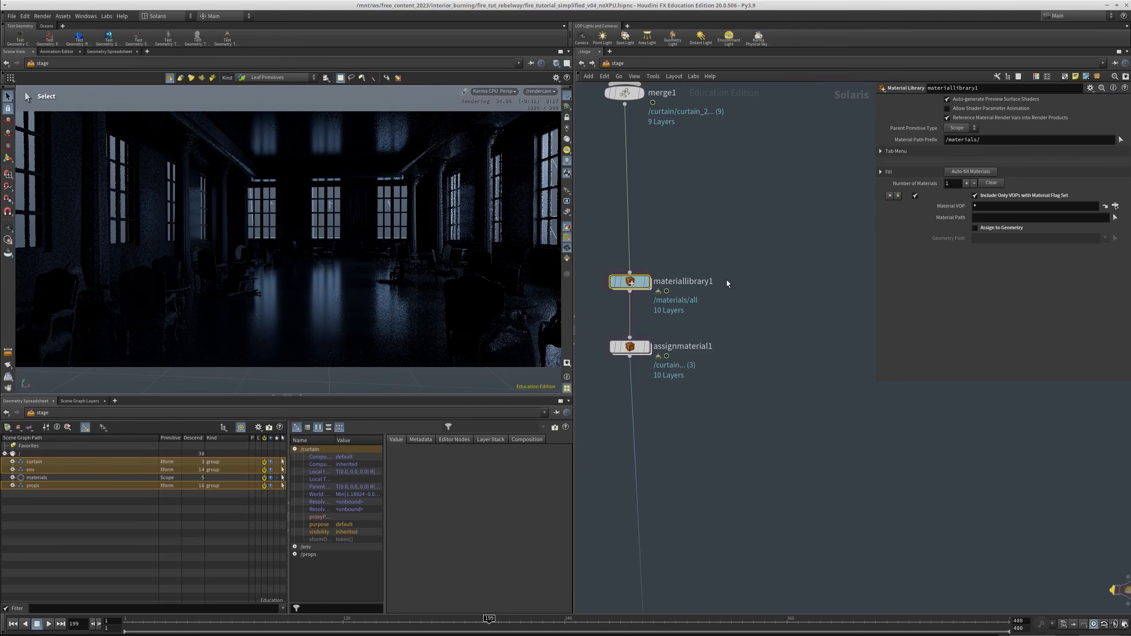
double_click(629, 285)
double_click(728, 379)
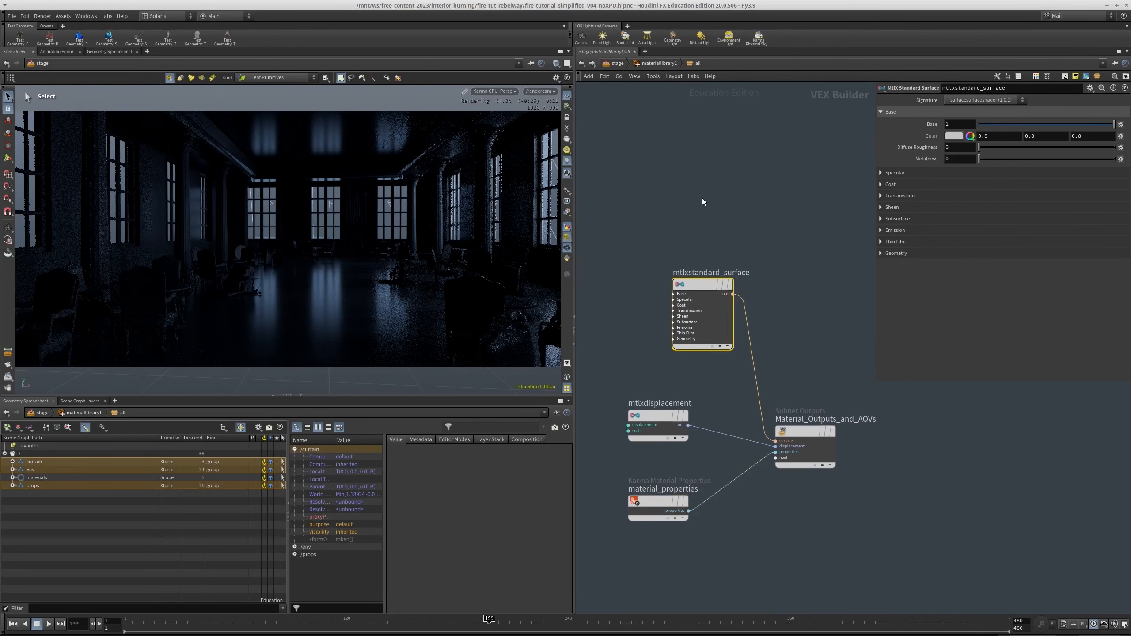
Set the specular roughness of mtlxstandard_surface to 0.216
middle_drag(705, 209, 695, 167)
click(895, 172)
drag(1010, 212, 1024, 214)
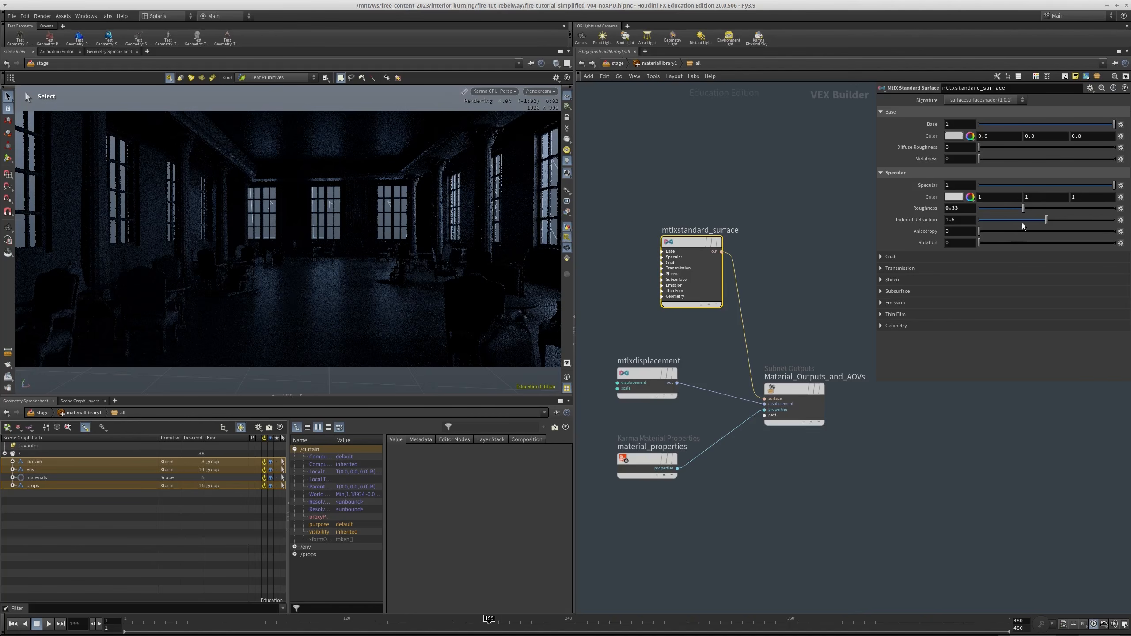
drag(1012, 209, 1007, 207)
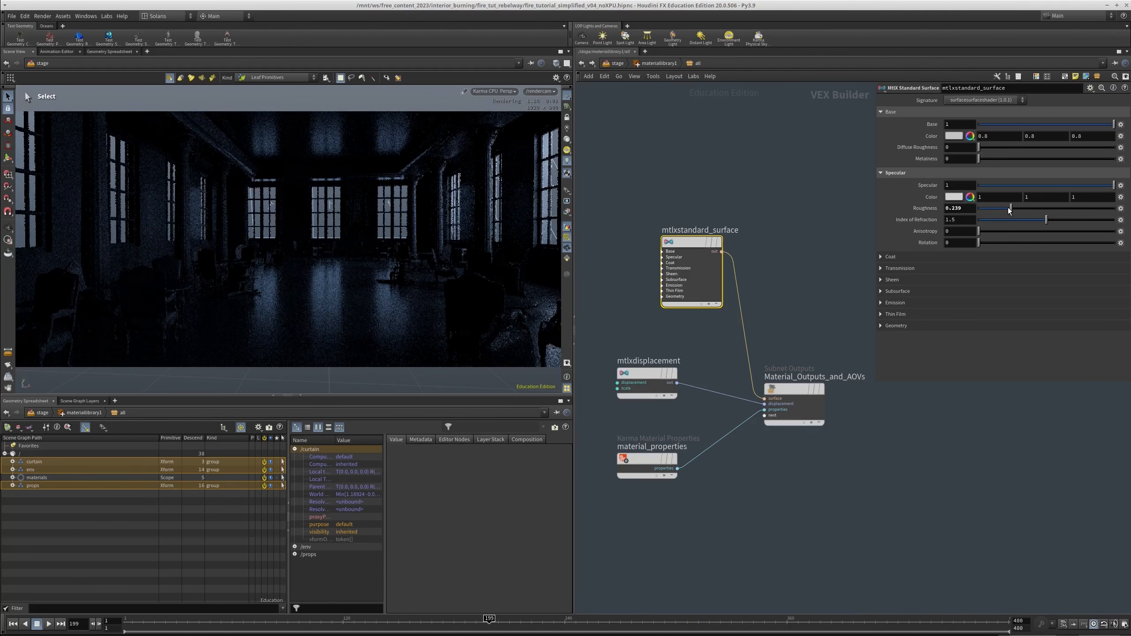
Set the surface's base color to 1, 1, 1 and its specular amount to 0
drag(994, 136, 901, 133)
text(1)
key(Tab)
text(1)
key(Tab)
text(1)
key(Return)
drag(1037, 188, 750, 199)
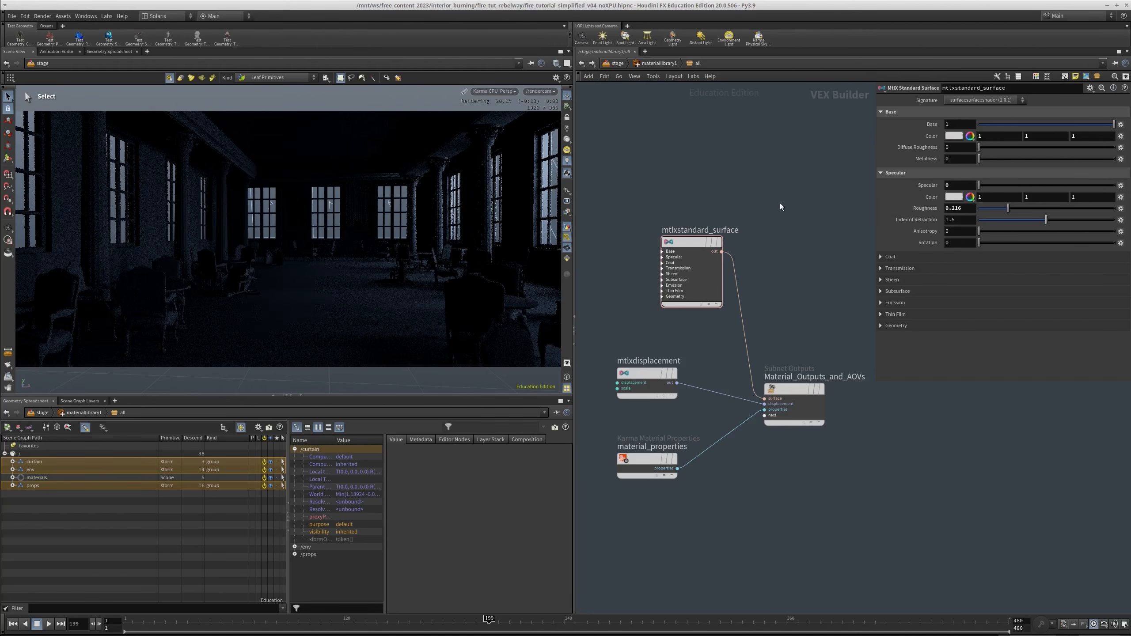
middle_drag(726, 131, 722, 157)
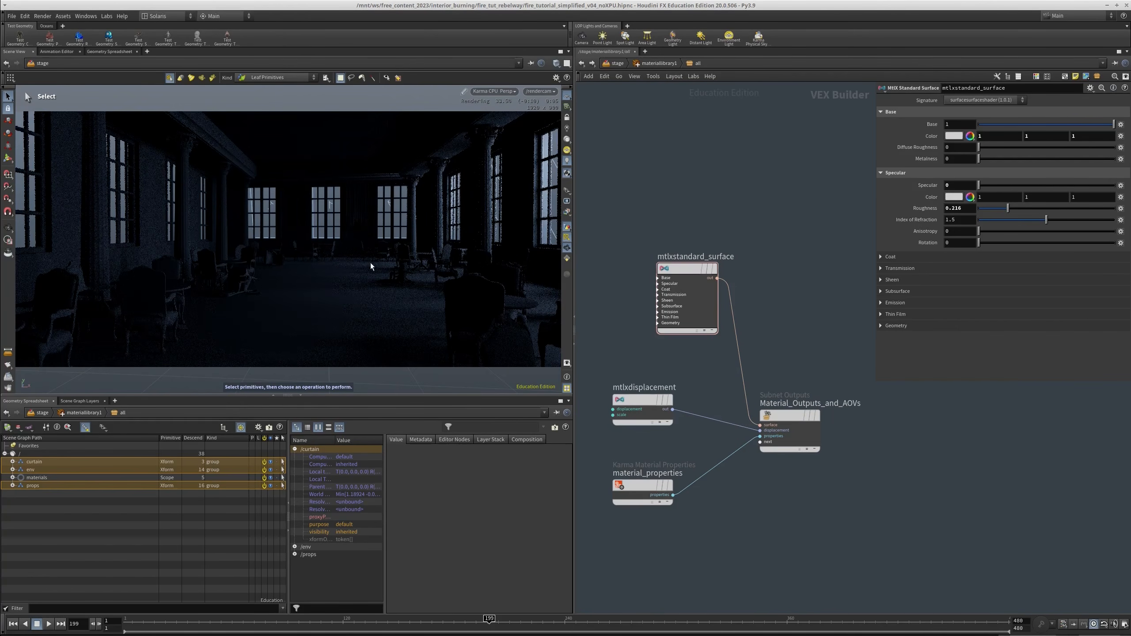
Return to the stage and show the shadow settings of light11 above the light merges
click(653, 63)
click(618, 63)
scroll(770, 370, down, 4)
scroll(769, 395, down, 3)
middle_drag(770, 395, 775, 329)
middle_drag(781, 429, 778, 236)
middle_drag(848, 409, 843, 301)
scroll(780, 471, up, 3)
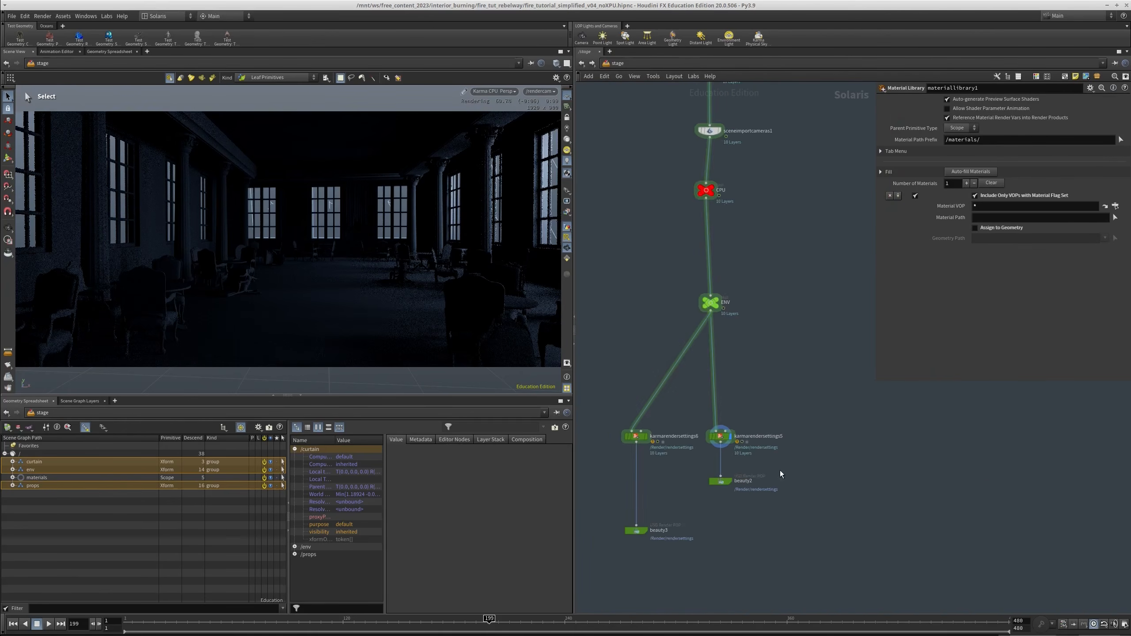
scroll(780, 470, up, 1)
drag(770, 467, 673, 540)
middle_drag(809, 440, 764, 432)
scroll(761, 436, down, 4)
scroll(825, 241, down, 2)
middle_drag(829, 231, 685, 397)
scroll(748, 325, up, 2)
scroll(748, 326, up, 2)
middle_drag(734, 351, 736, 315)
drag(717, 303, 741, 357)
middle_drag(740, 356, 730, 320)
click(987, 158)
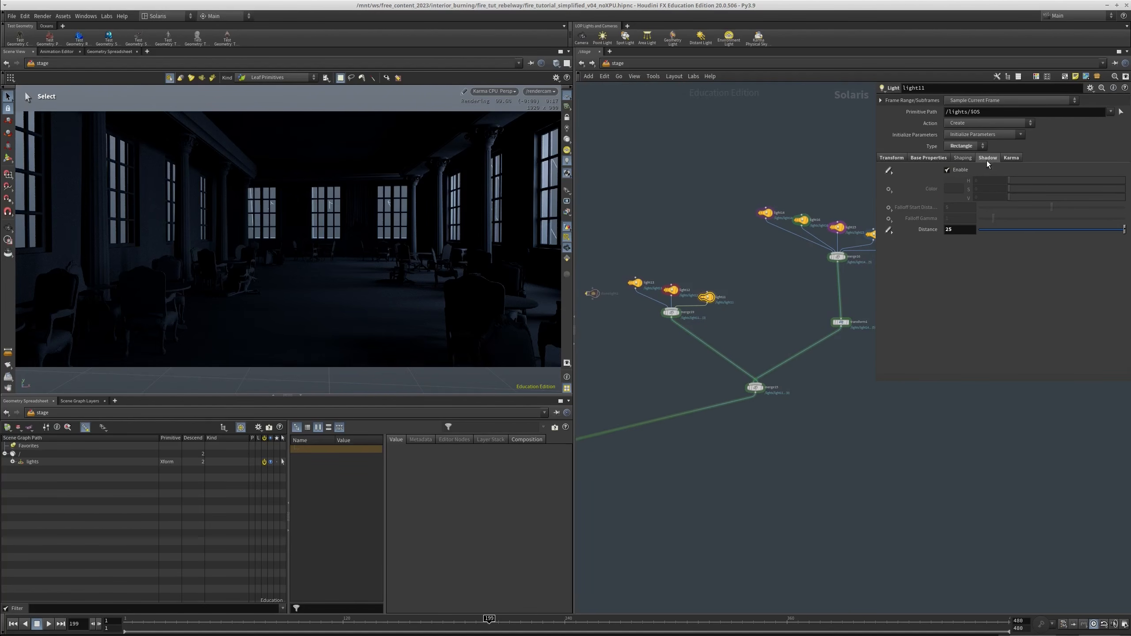
Set the shadow distance of the rectangle lights in both light groups to 2500
middle_drag(732, 273, 730, 287)
drag(626, 265, 740, 315)
middle_drag(765, 312, 666, 312)
shift+drag(631, 187, 857, 255)
click(987, 158)
click(961, 228)
text(00)
key(Return)
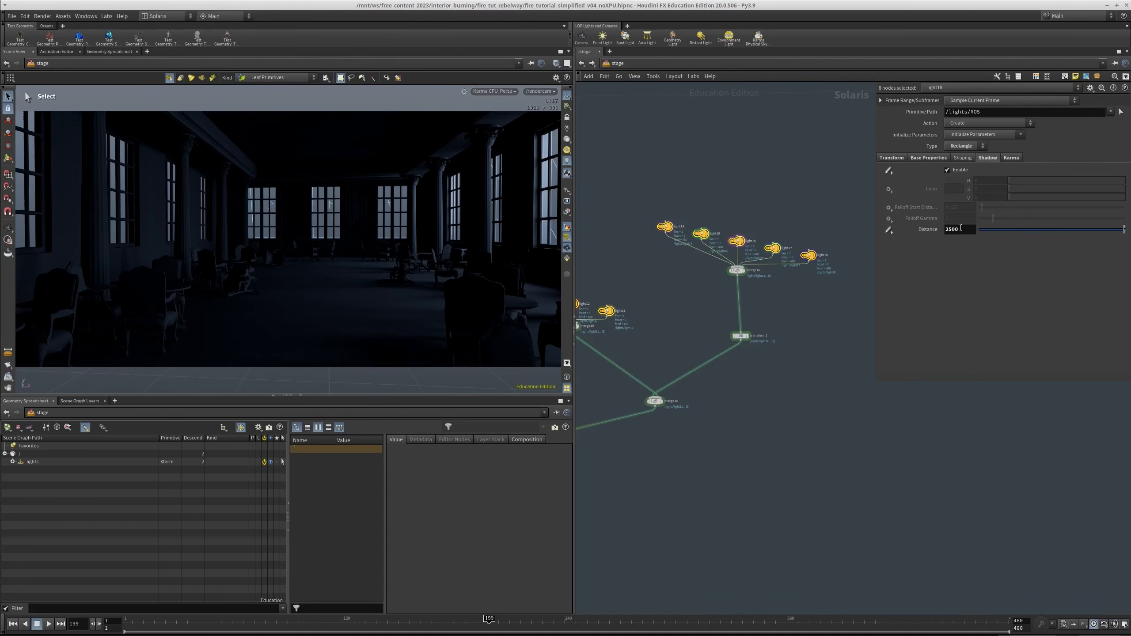
click(777, 438)
scroll(775, 430, down, 2)
middle_drag(775, 428, 793, 403)
drag(683, 219, 845, 259)
middle_drag(680, 275, 714, 266)
shift+drag(727, 265, 620, 308)
click(853, 416)
Reopen the all material in materiallibrary1 and set the surface's specular amount to 0.15
scroll(837, 424, down, 5)
middle_drag(663, 540, 758, 412)
scroll(757, 413, up, 6)
middle_drag(747, 268, 742, 495)
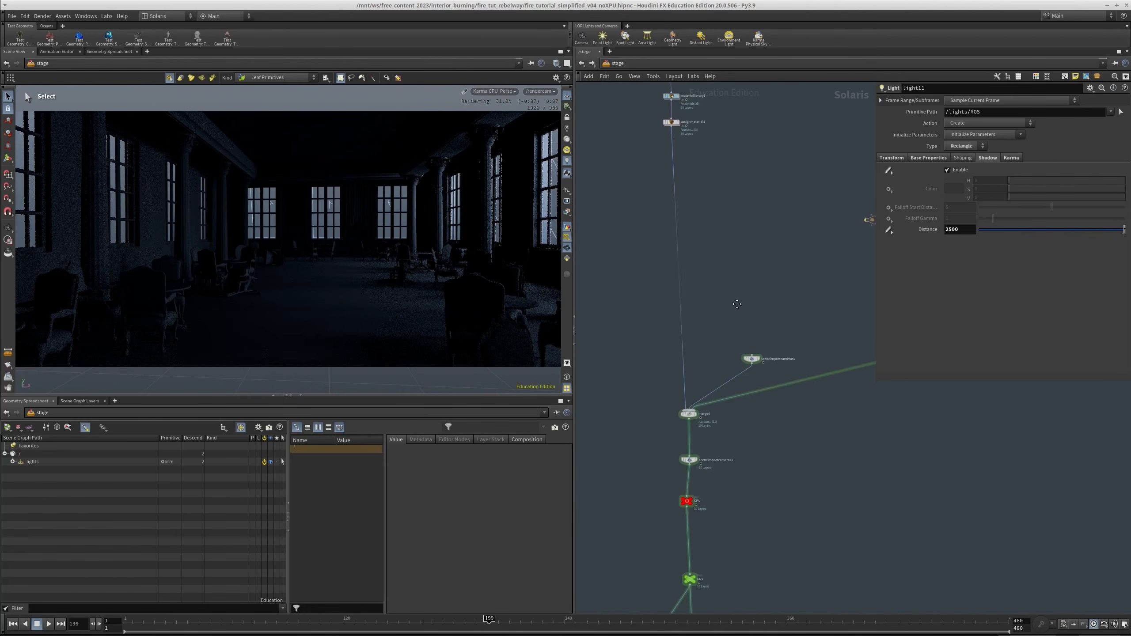
middle_drag(737, 306, 747, 412)
scroll(691, 217, up, 4)
double_click(676, 196)
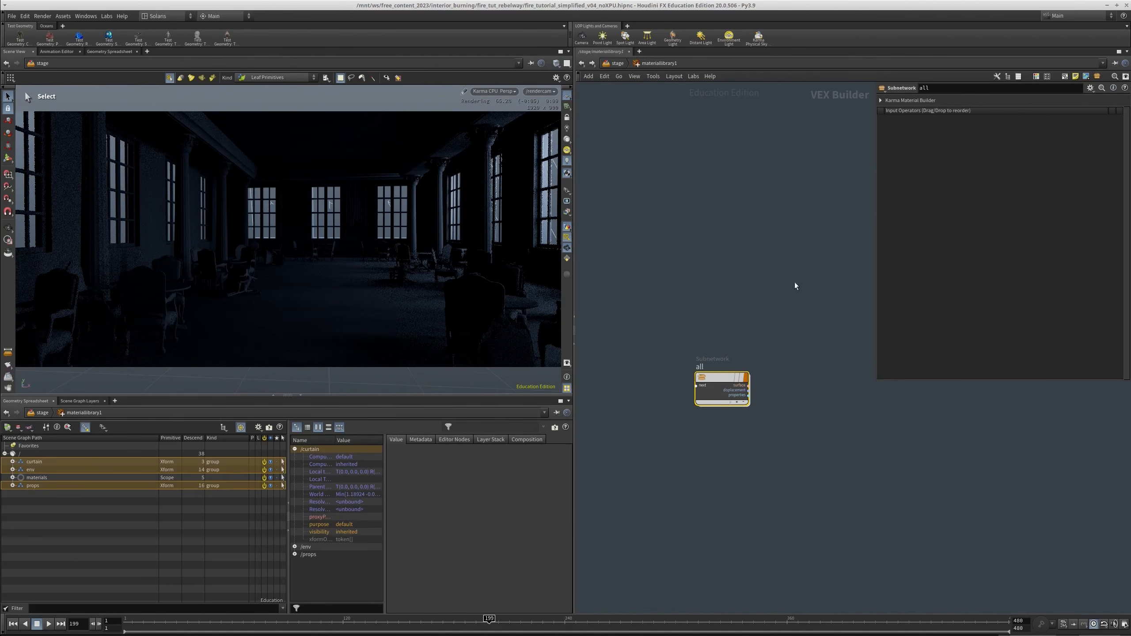
double_click(718, 386)
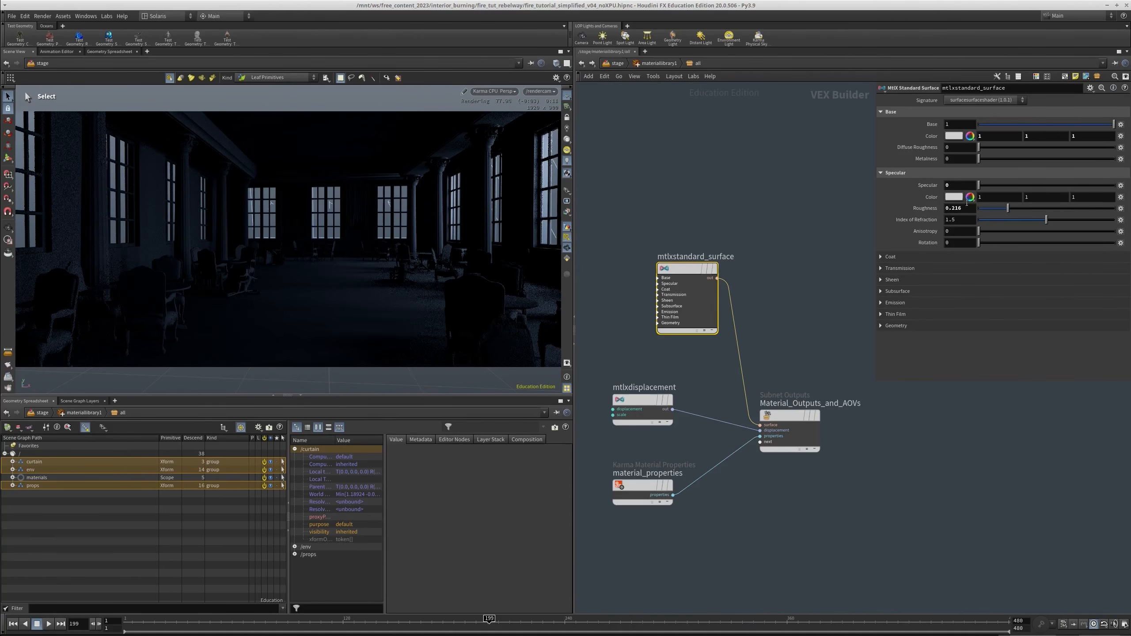
click(1000, 185)
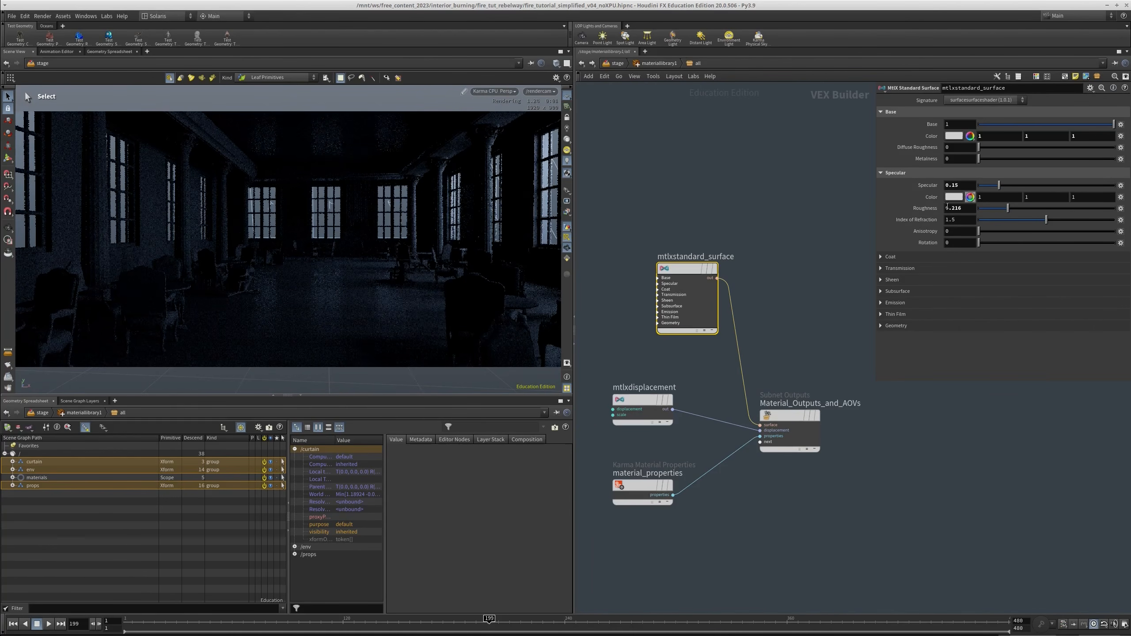
Return to the stage and set the diffuse limit of karmarendersettings5 to 2
key(u)
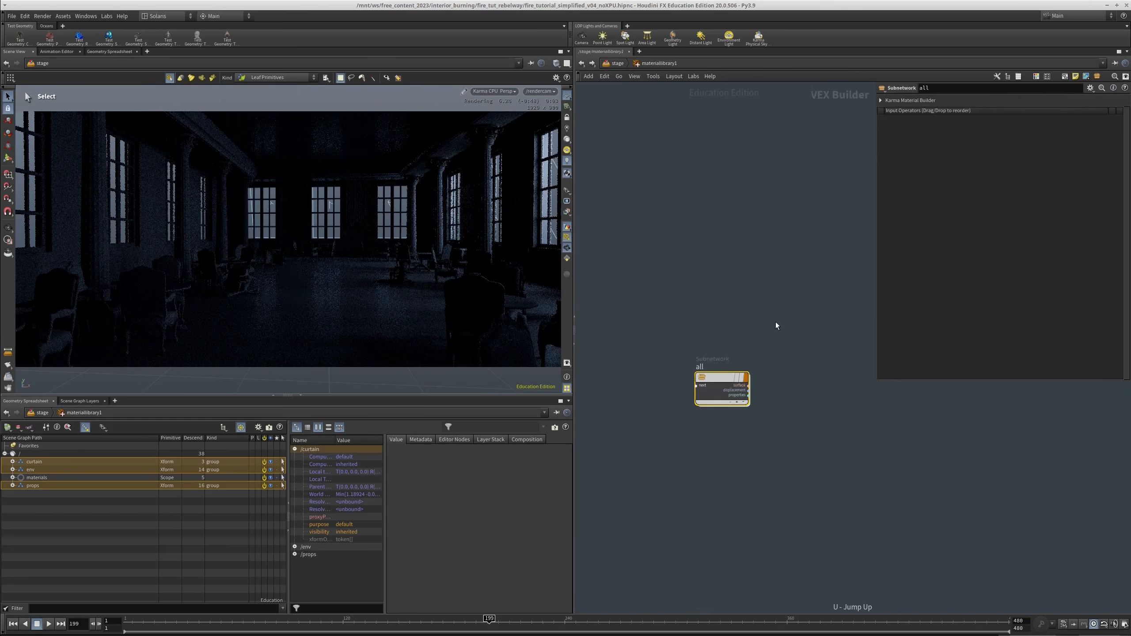
key(u)
scroll(790, 240, down, 5)
middle_drag(773, 281, 745, 90)
scroll(744, 424, up, 6)
drag(760, 435, 683, 493)
click(753, 397)
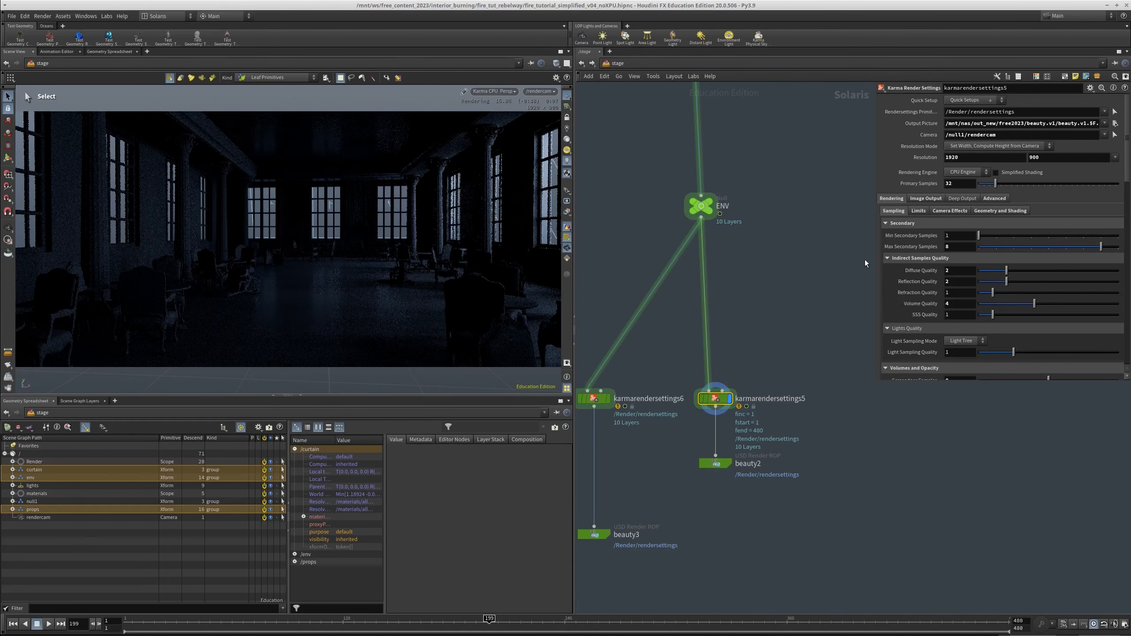
click(919, 211)
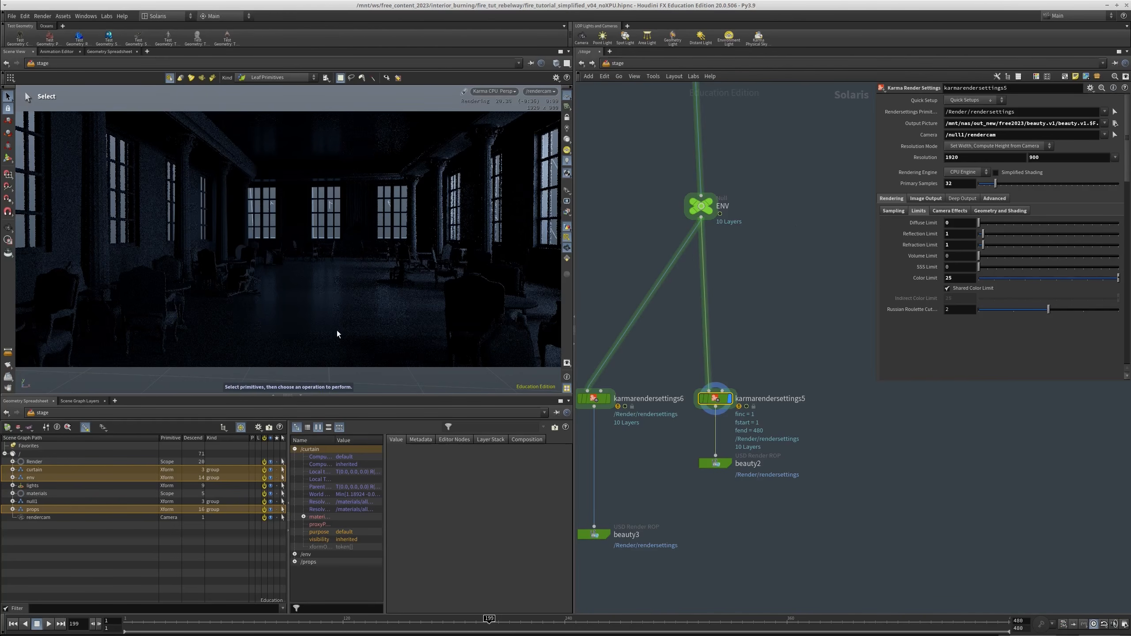
click(961, 222)
text(2)
Render the current frame from the beauty2 node to MPlay
middle_drag(784, 356, 760, 251)
drag(737, 322, 677, 382)
click(1000, 112)
click(980, 113)
click(1020, 100)
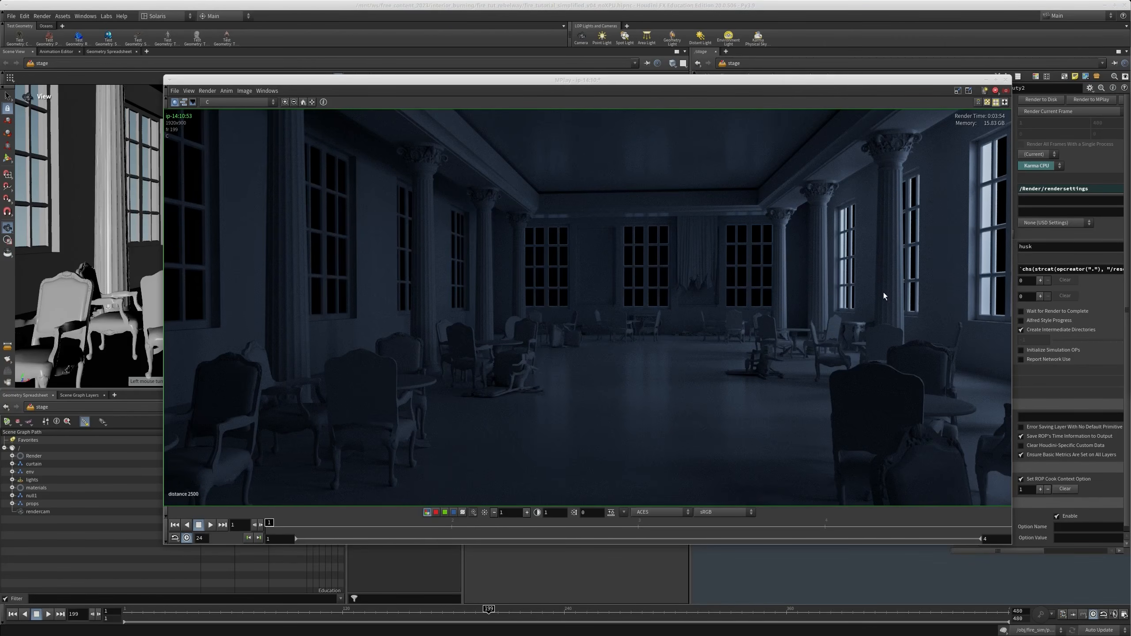
Examine the MPlay render made with a shadow distance of 2500
click(696, 275)
alt+drag(739, 386, 682, 347)
alt+right_drag(791, 396, 880, 445)
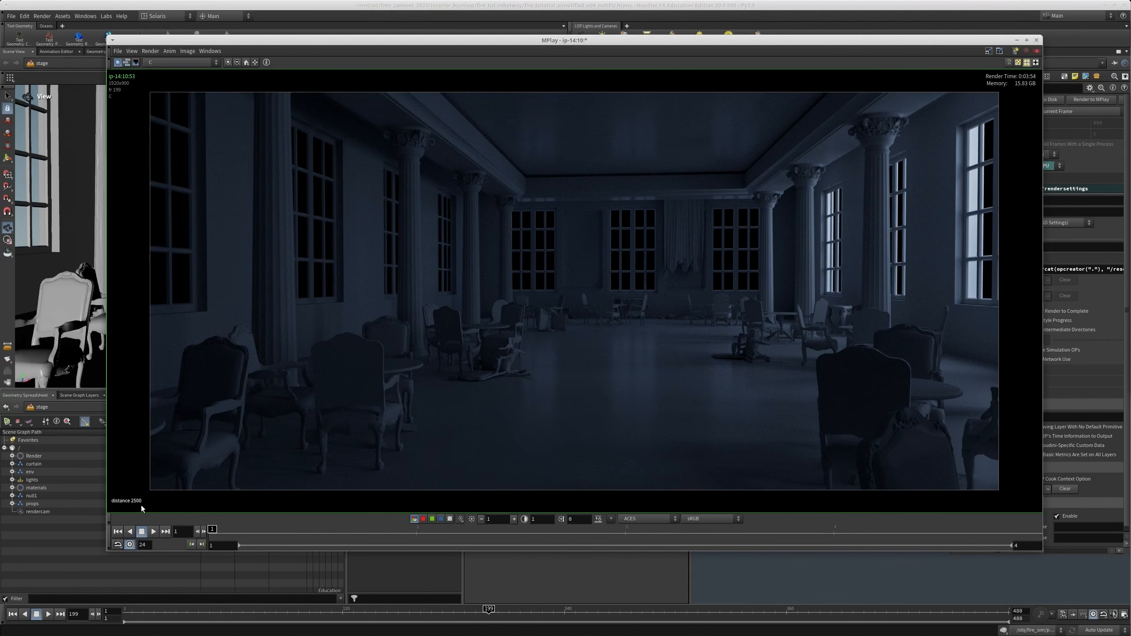
Return to the stage network and inspect the shadow distance parameter of the three grouped lights
click(588, 568)
alt+drag(691, 394, 0, 408)
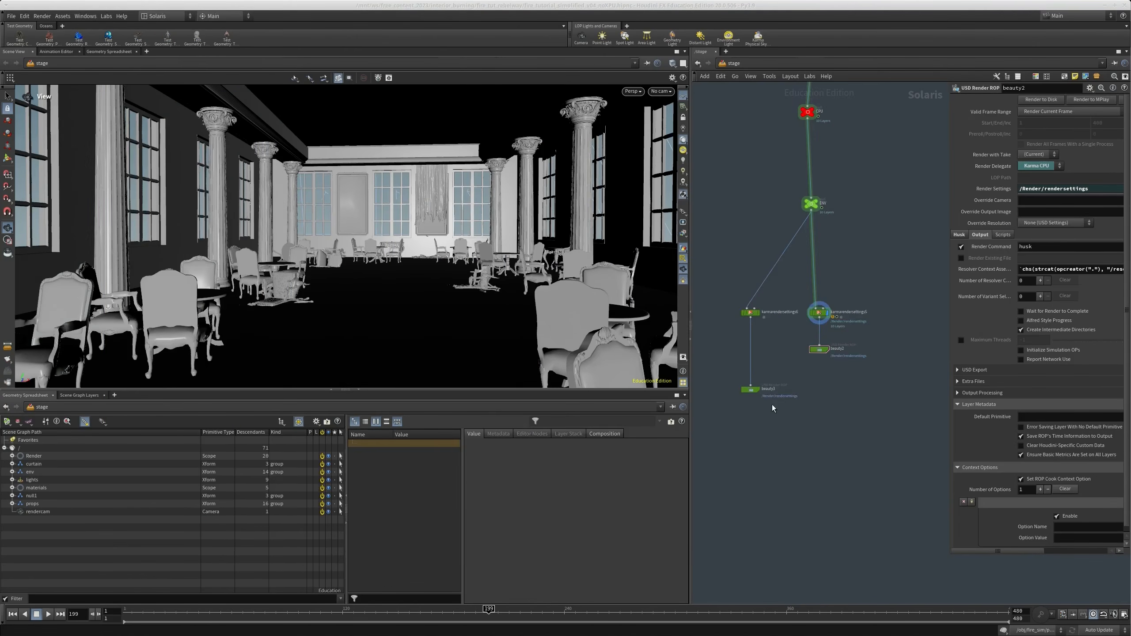
scroll(802, 391, down, 8)
middle_drag(895, 241, 785, 305)
scroll(785, 308, up, 3)
drag(816, 303, 697, 342)
click(959, 231)
click(961, 230)
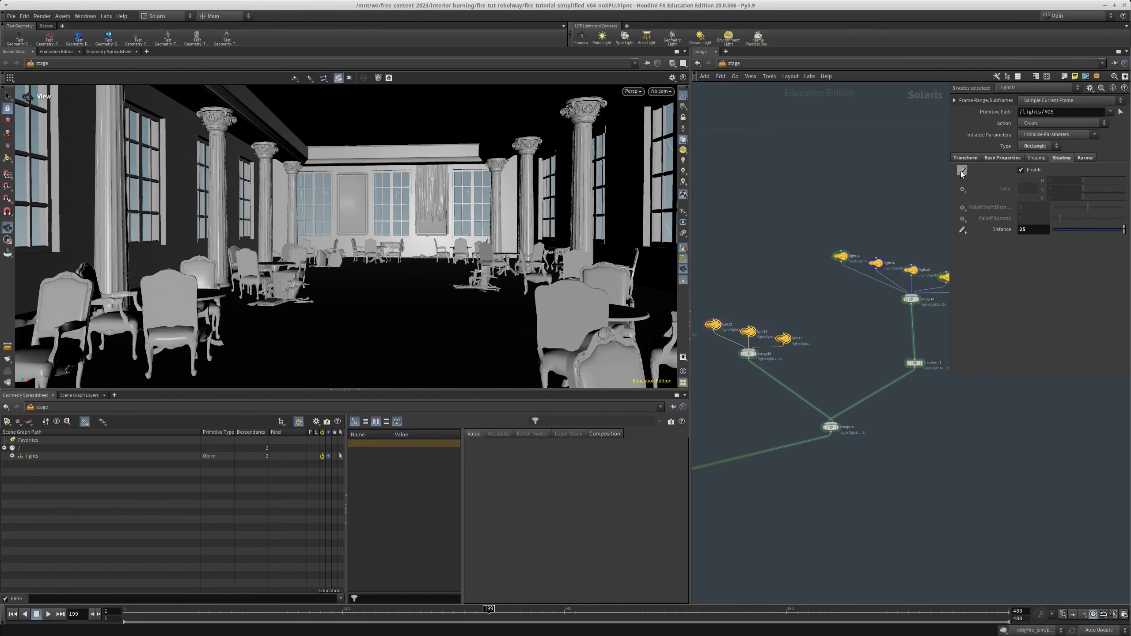
click(962, 170)
click(1032, 226)
double_click(1027, 230)
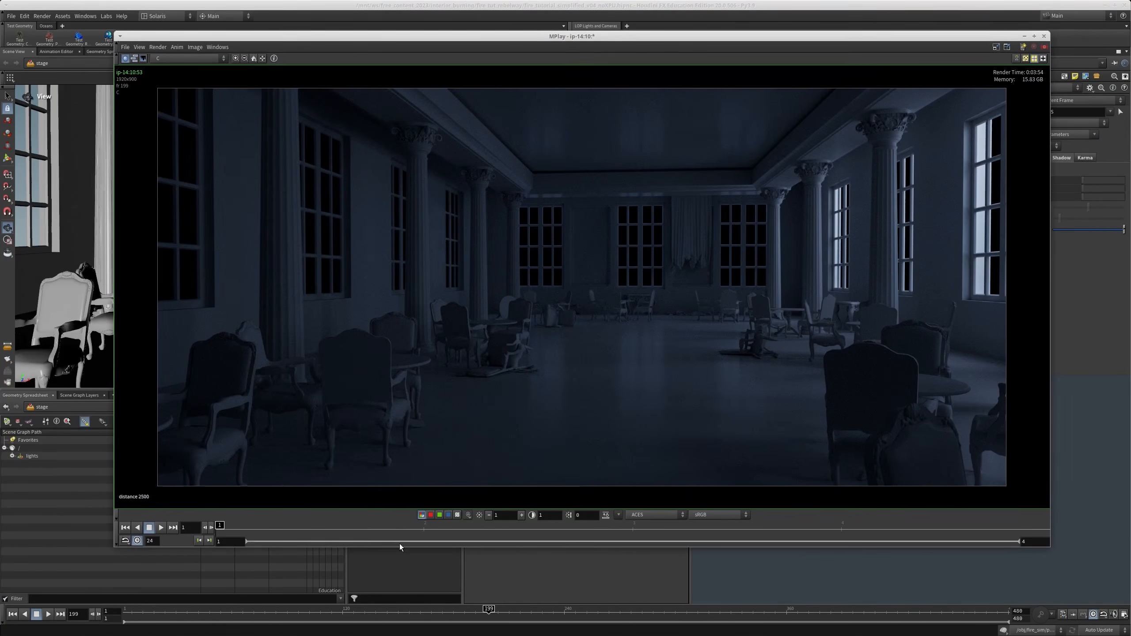
Compare the lighting and render time of the shadow distance 2500 and 25 renders in MPlay
click(393, 533)
drag(393, 533, 420, 534)
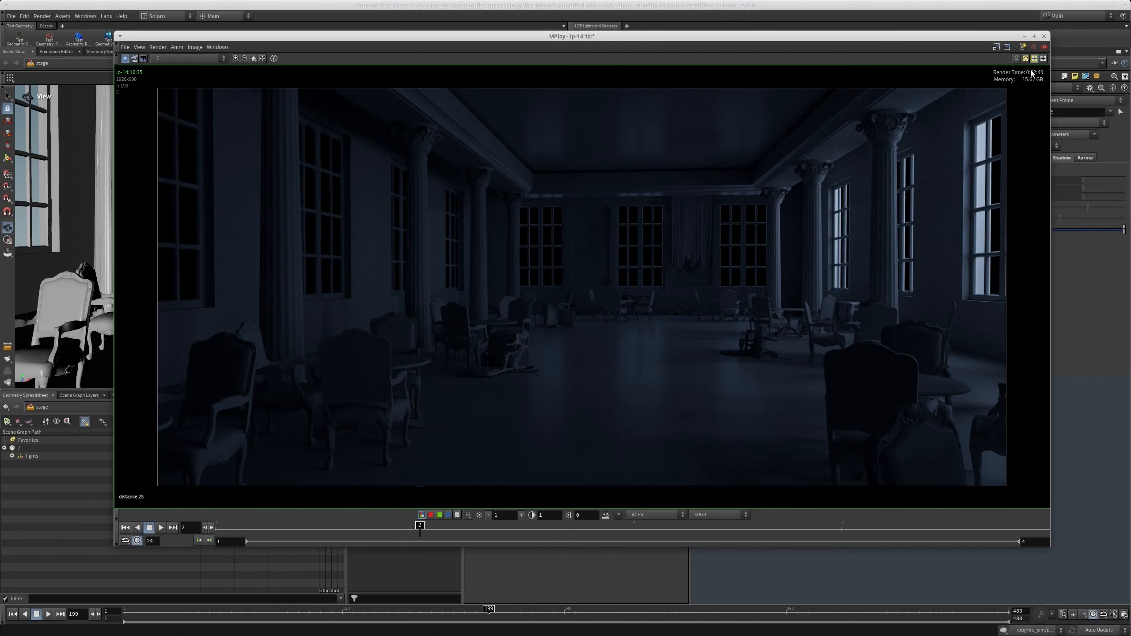
mouse_move(319, 531)
mouse_down()
mouse_move(433, 531)
mouse_move(419, 531)
mouse_up()
drag(326, 529, 178, 541)
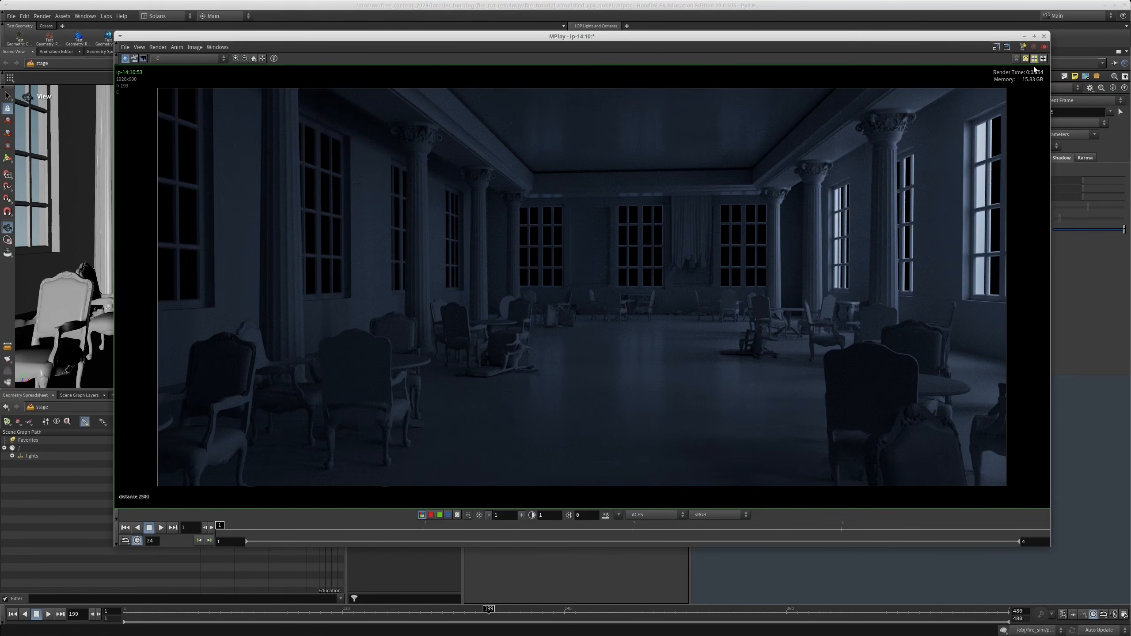
click(419, 530)
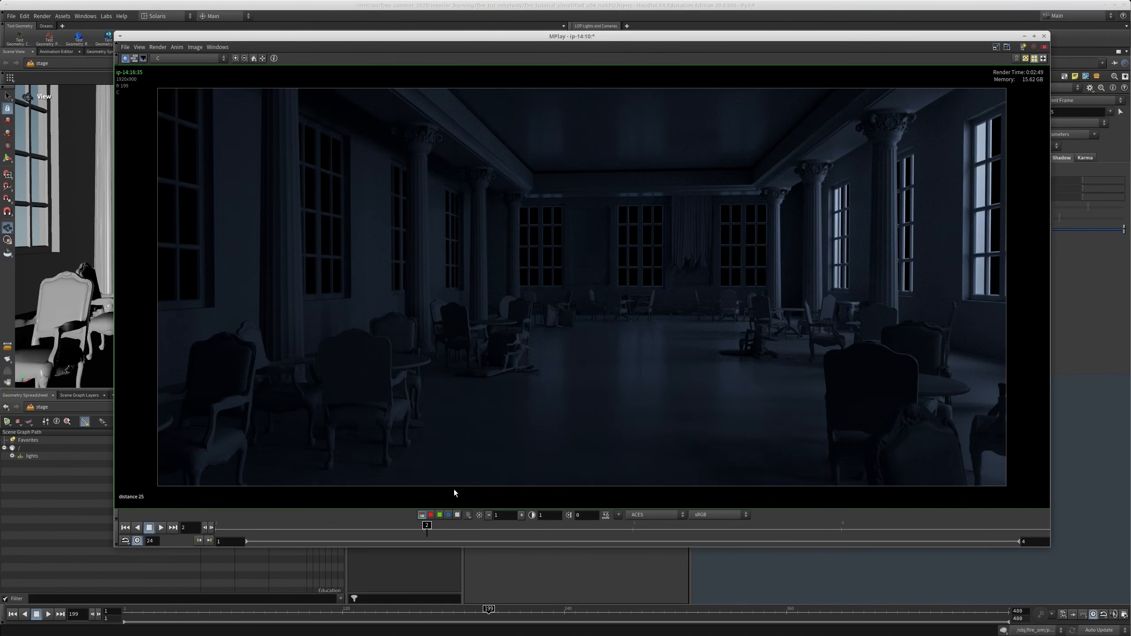
Show the third MPlay frame, rendered with a shadow distance of 20, and examine it
mouse_move(408, 527)
mouse_down()
mouse_move(232, 529)
mouse_move(595, 532)
mouse_move(414, 544)
mouse_move(689, 540)
mouse_up()
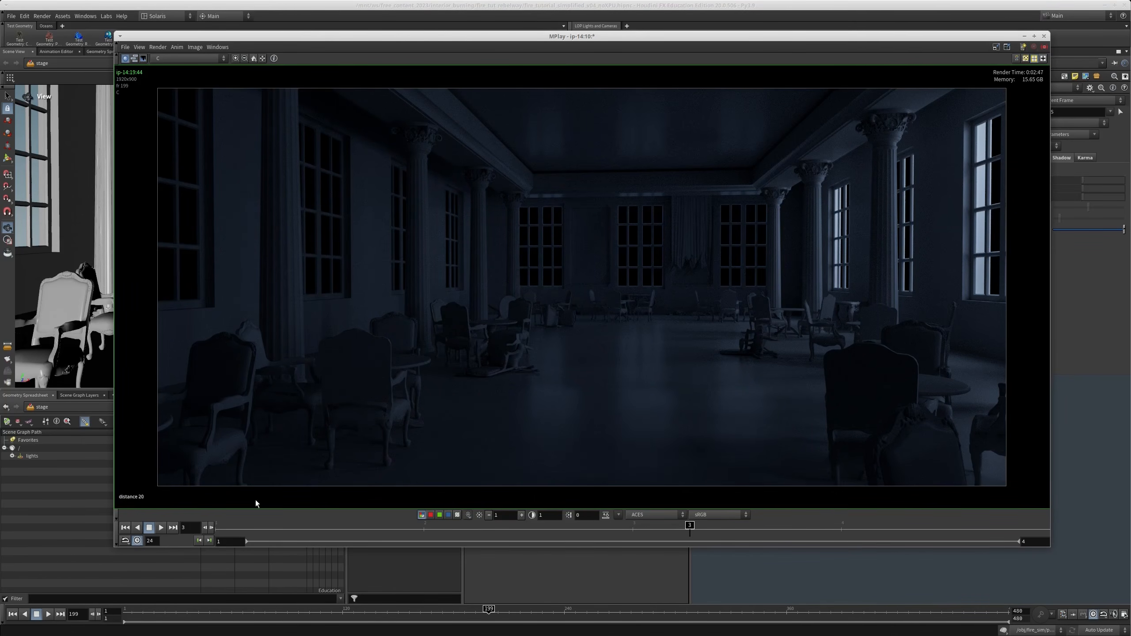
mouse_move(689, 539)
mouse_down()
mouse_move(614, 540)
mouse_move(649, 542)
mouse_move(634, 541)
mouse_up()
mouse_move(634, 531)
mouse_down()
mouse_move(532, 539)
mouse_move(648, 540)
mouse_move(458, 539)
mouse_move(548, 540)
mouse_move(530, 558)
mouse_move(602, 555)
mouse_move(563, 553)
mouse_move(827, 527)
mouse_move(430, 535)
mouse_move(612, 535)
mouse_up()
Let the MPlay window stack like other windows and play back the finished burning interior sequence in djv_view
alt+drag(602, 271, 631, 318)
alt+drag(383, 267, 404, 297)
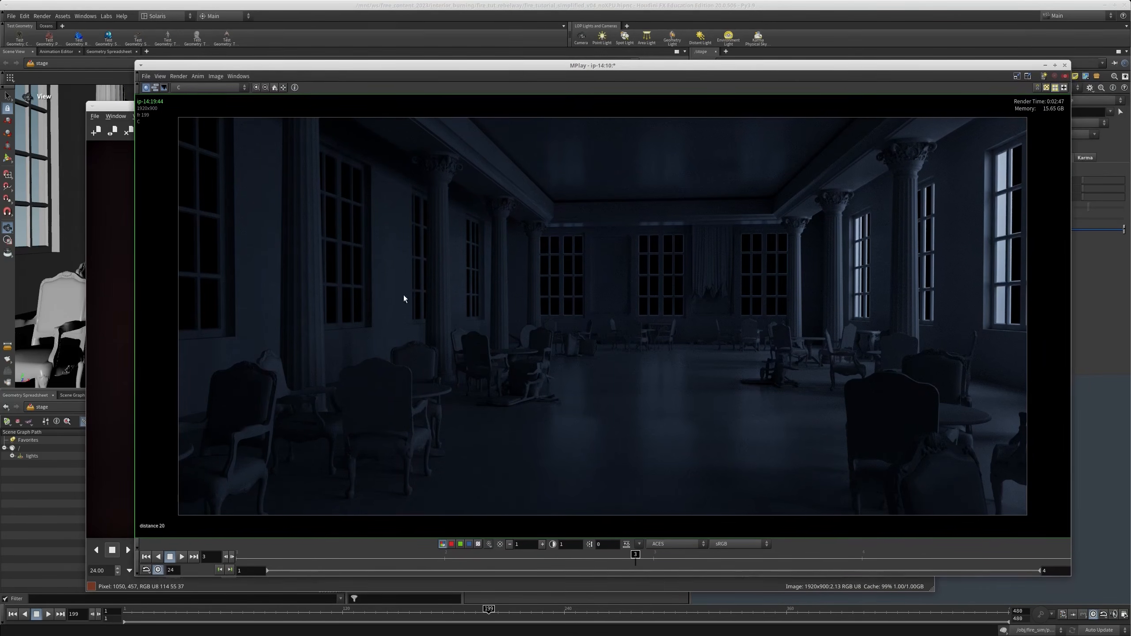
right_click(514, 72)
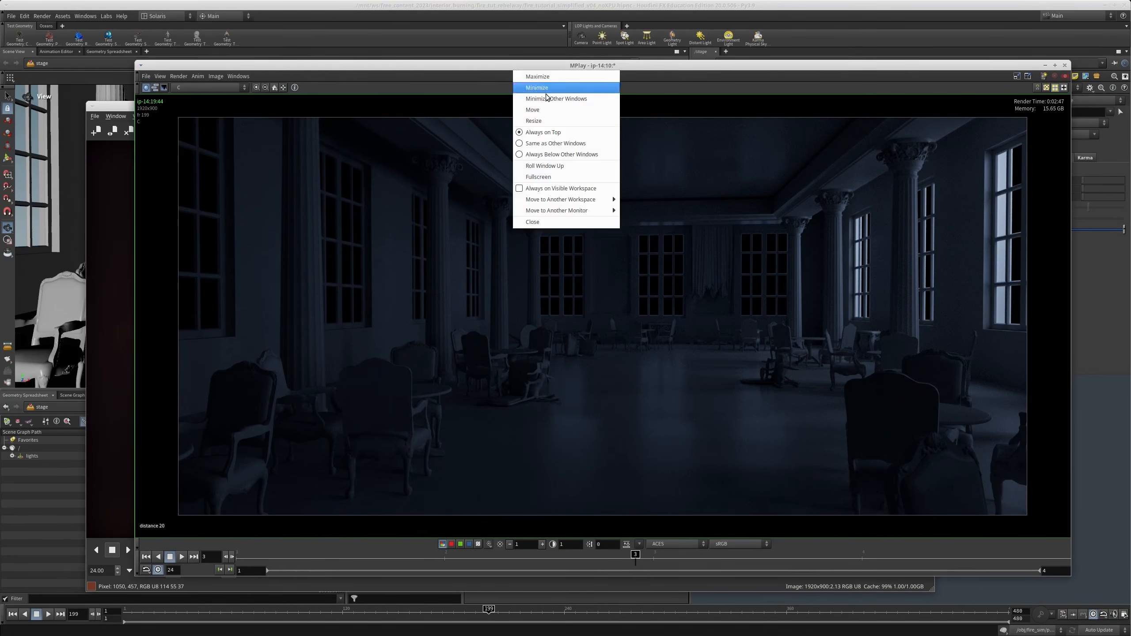
click(567, 144)
click(110, 343)
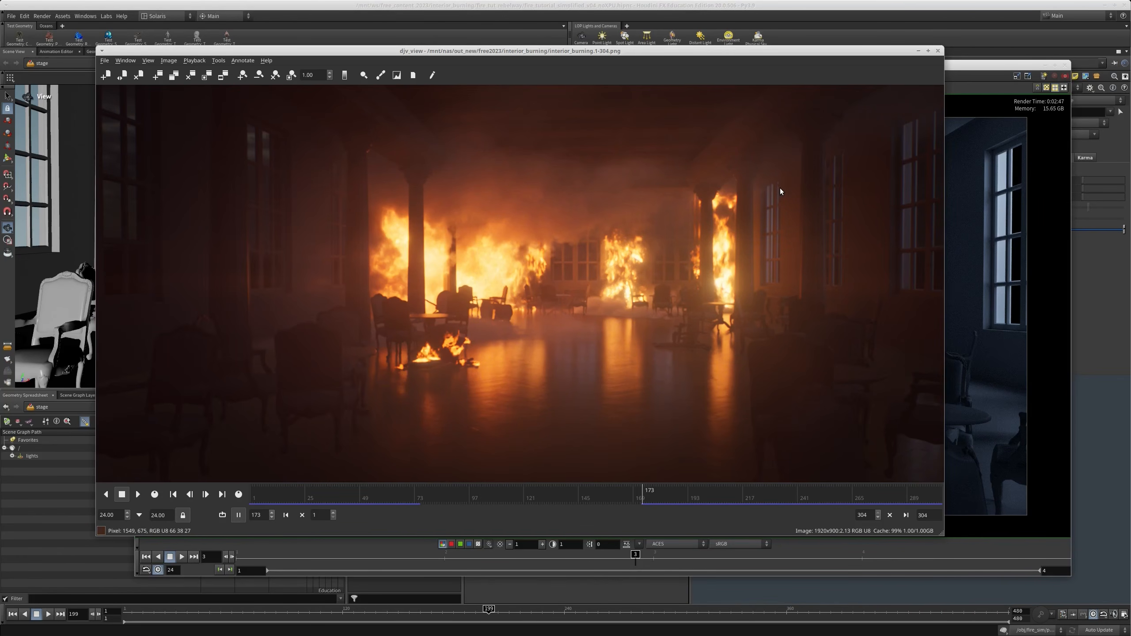
key(space)
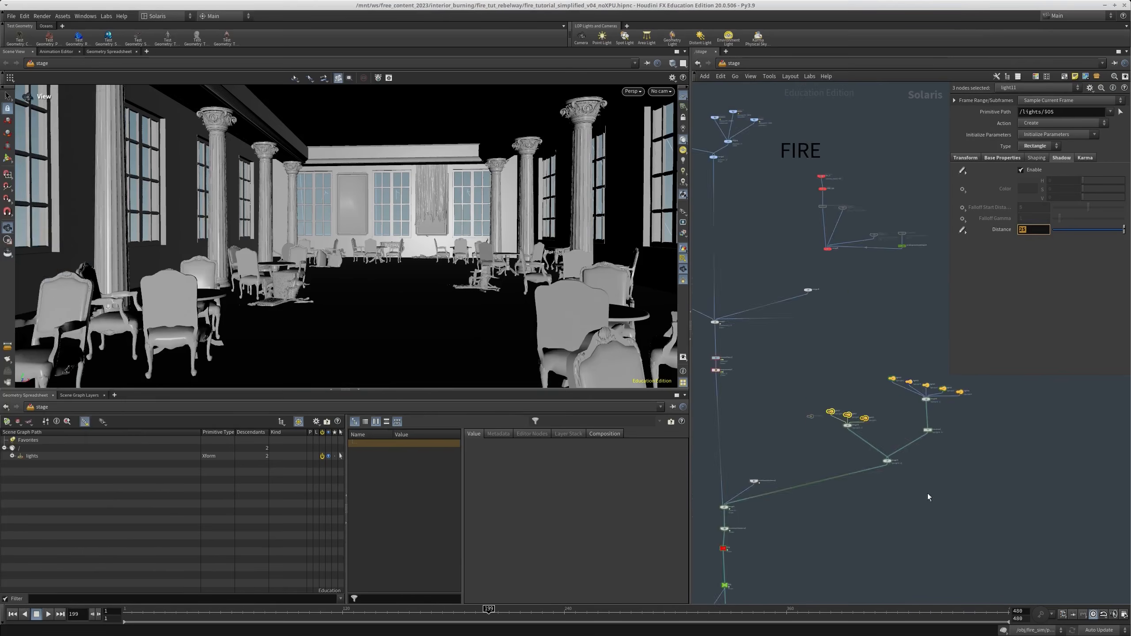
Examine the fourth MPlay frame, rendered with distance 25 and GI 0, with its display temporarily brightened
scroll(928, 493, up, 10)
click(797, 340)
middle_drag(833, 301, 796, 318)
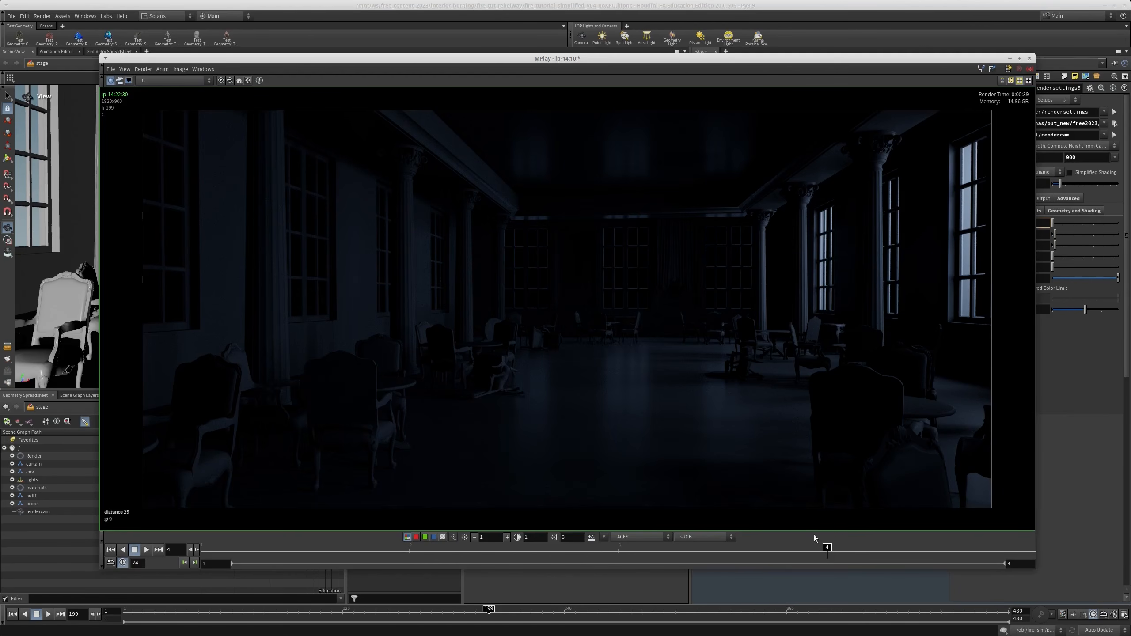
click(506, 537)
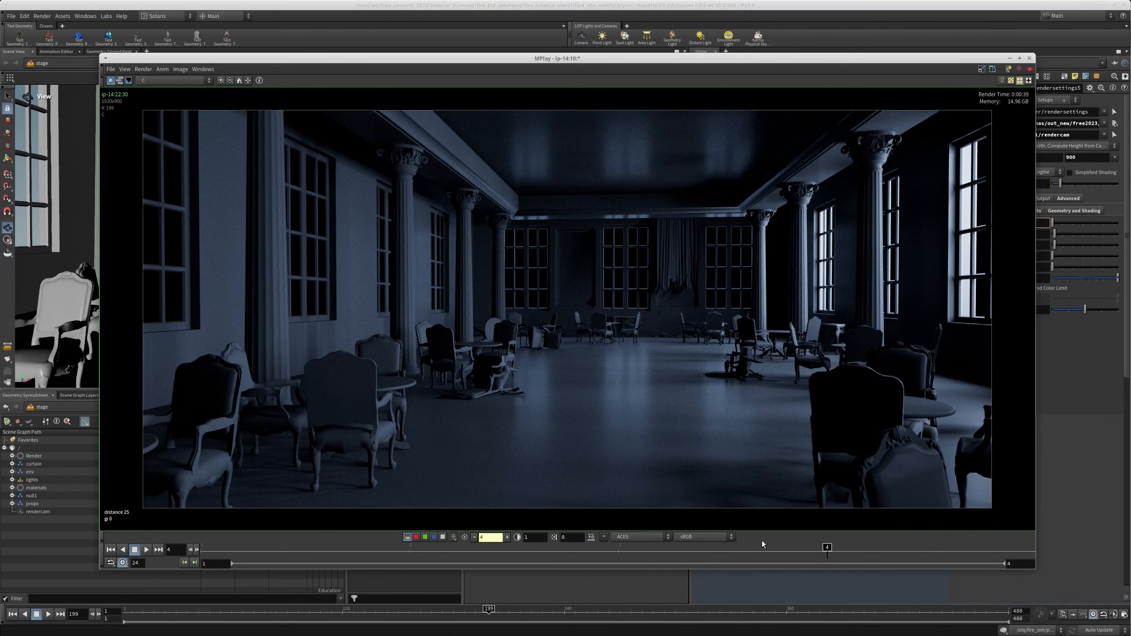
drag(422, 554, 837, 568)
click(466, 538)
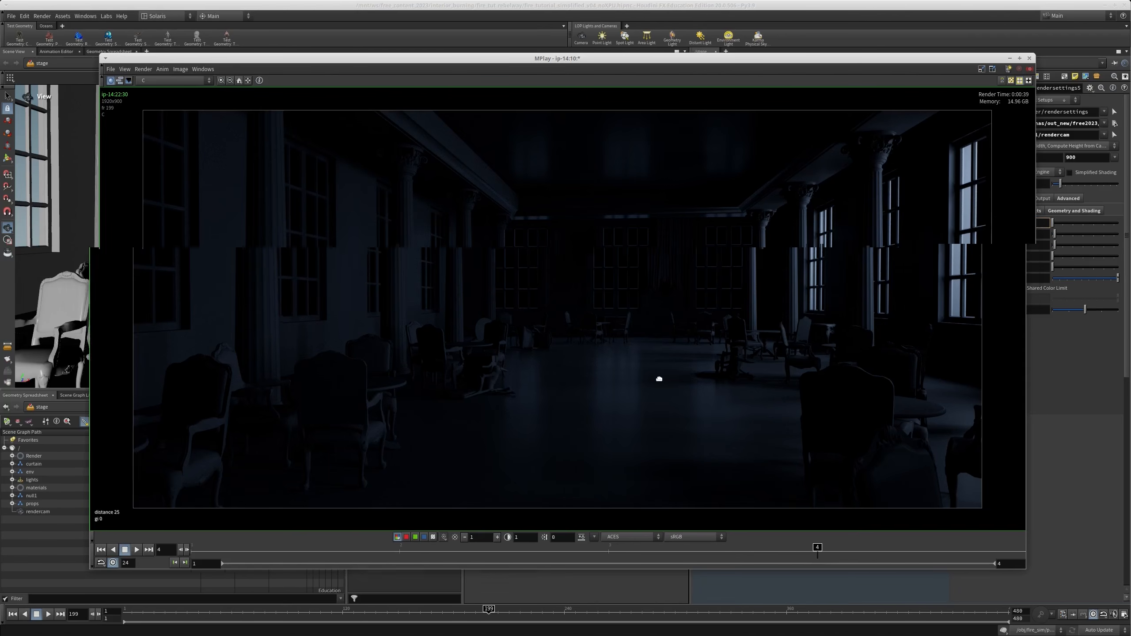
Return to the stage network and bring up the dome light's base properties
alt+drag(739, 380, 0, 373)
middle_drag(826, 313, 826, 330)
alt+drag(0, 355, 0, 352)
scroll(820, 381, down, 7)
middle_drag(828, 423, 800, 524)
scroll(872, 311, up, 5)
middle_drag(871, 264, 803, 272)
scroll(798, 339, up, 5)
click(795, 253)
click(734, 230)
scroll(837, 310, down, 3)
middle_drag(838, 310, 811, 308)
scroll(834, 357, down, 3)
middle_drag(824, 361, 859, 342)
drag(858, 342, 829, 359)
drag(950, 233, 751, 241)
middle_drag(885, 415, 867, 461)
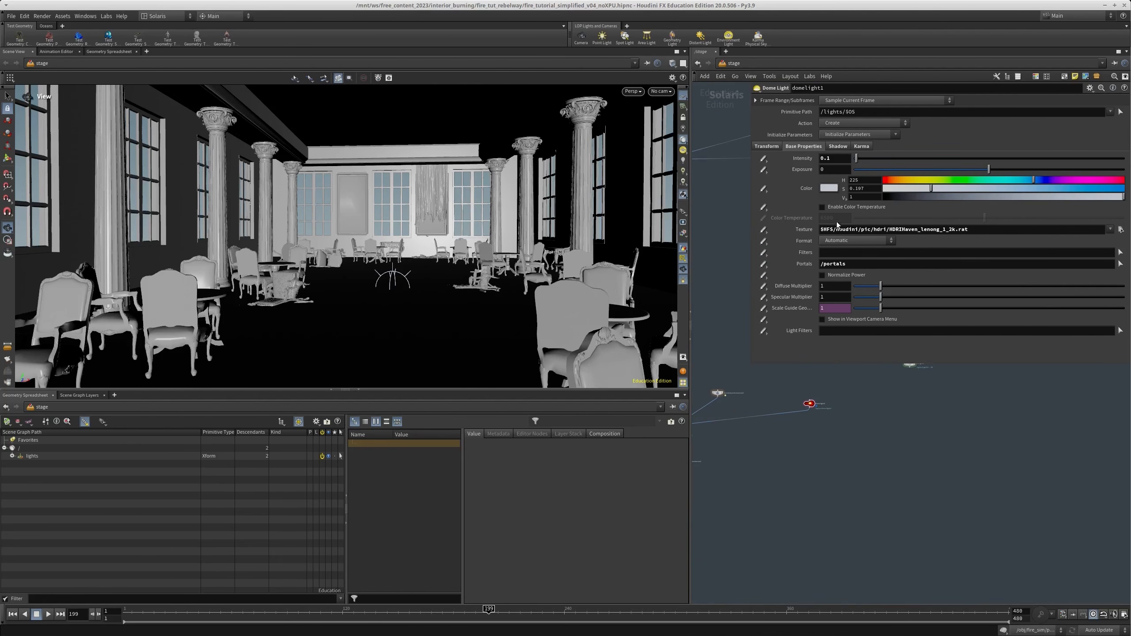
Preview HDRIHaven_lenong_1_2k.rat among the HDRI thumbnails available for the dome light's texture, leaving the file choice as it is
click(1121, 229)
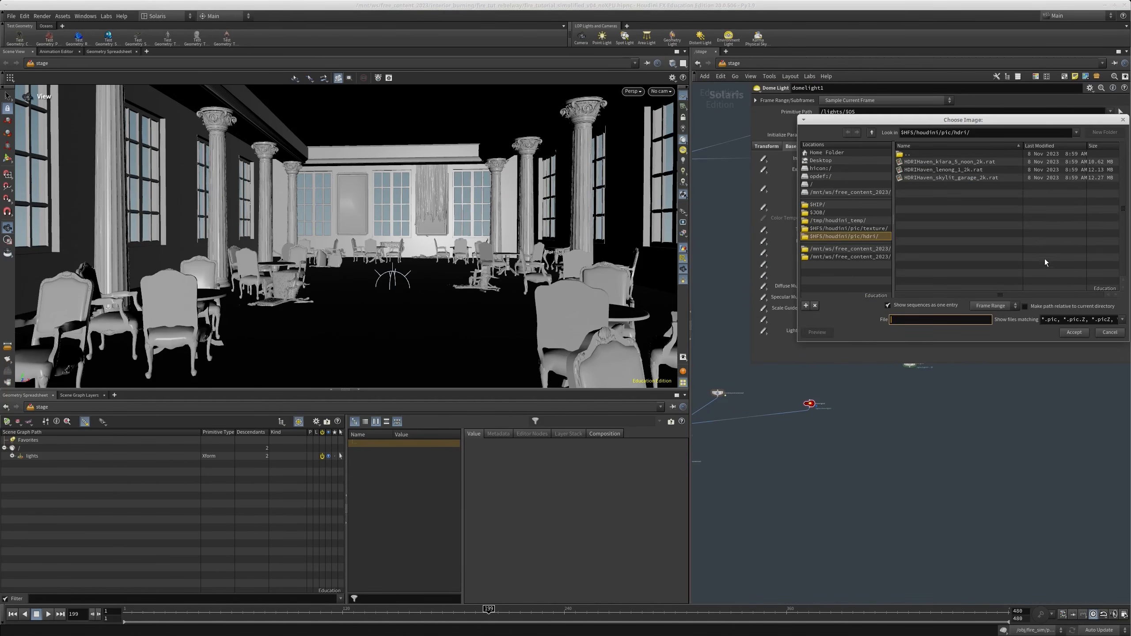
right_click(464, 207)
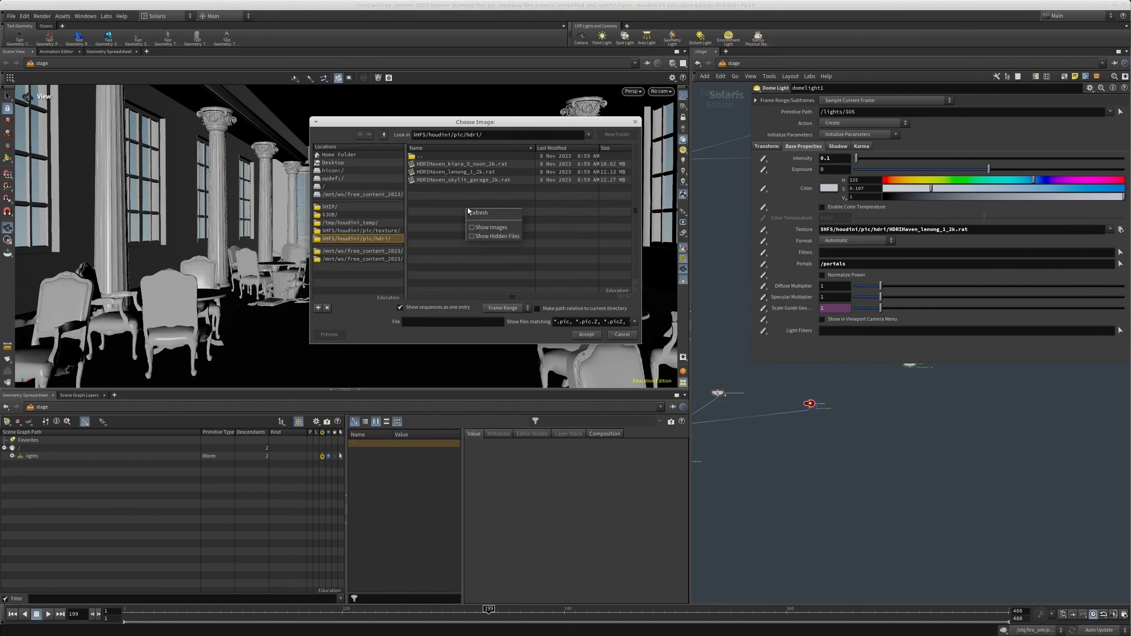
click(496, 229)
click(476, 243)
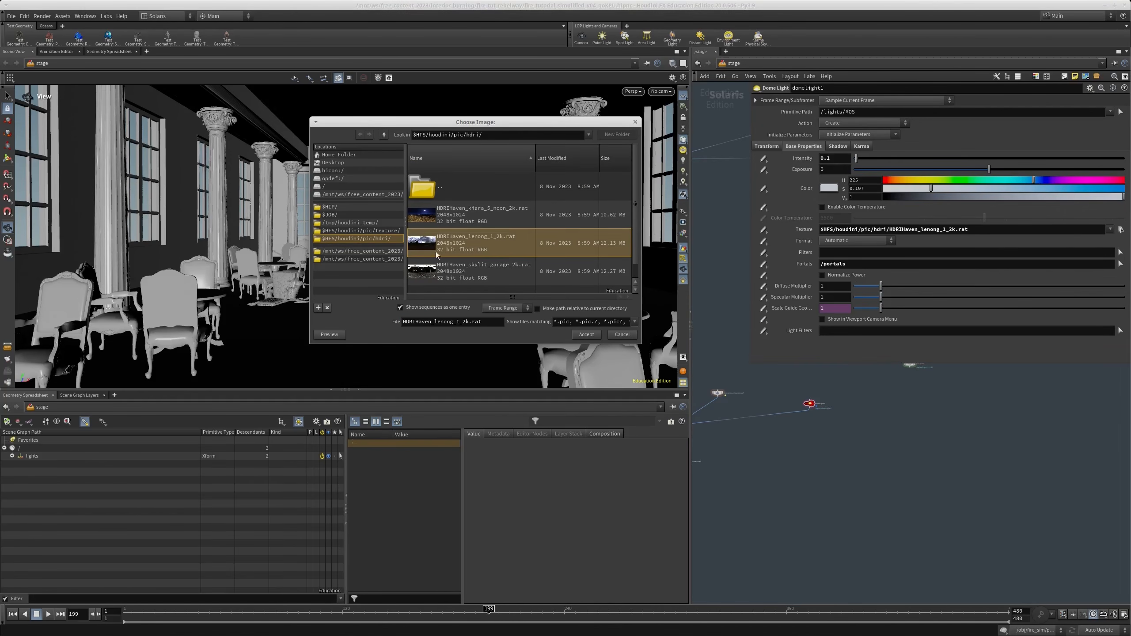
click(635, 337)
Set the dome light's intensity to 1 and show its shadow settings
text(1)
key(Return)
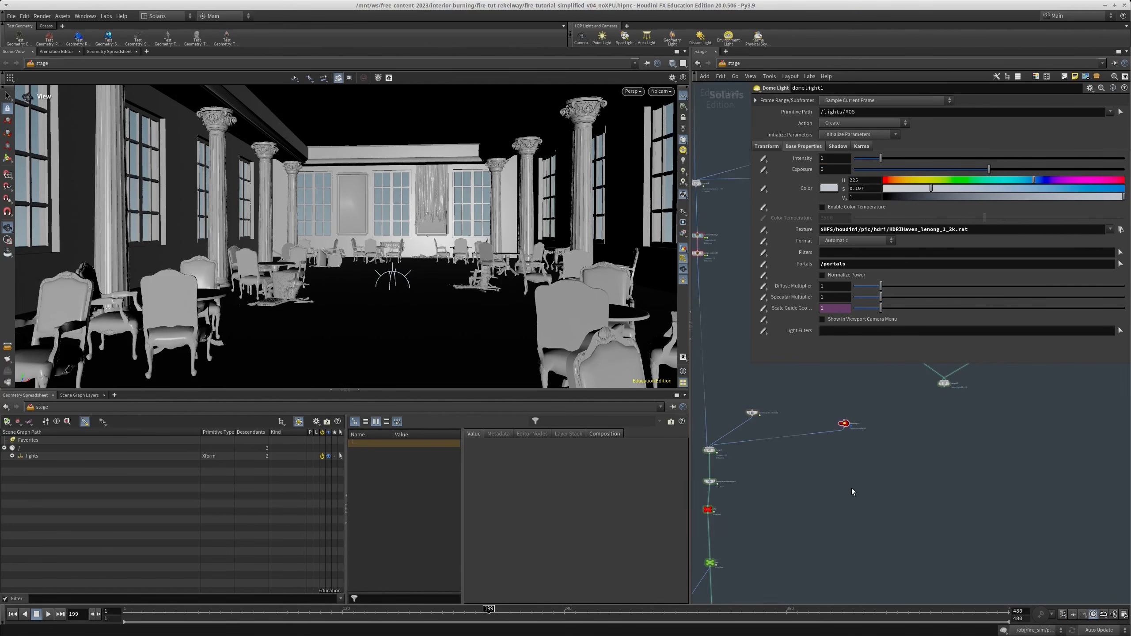
click(836, 147)
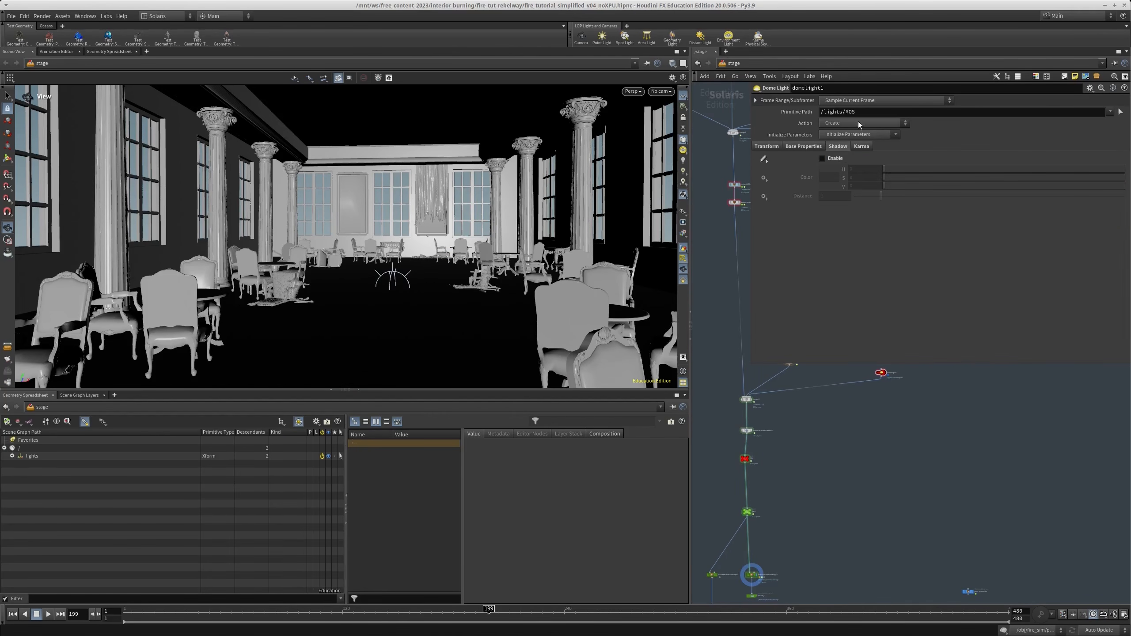
middle_drag(816, 461, 796, 495)
Preview the dome-lit interior in the viewport with the Karma CPU renderer
click(628, 92)
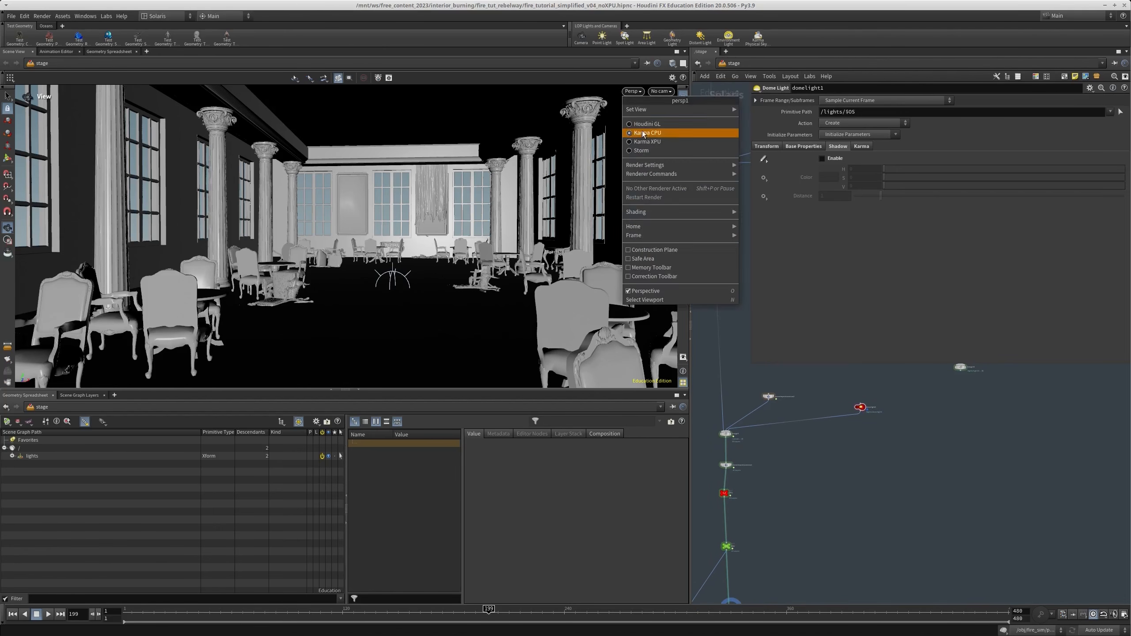
click(642, 135)
middle_drag(831, 473, 839, 436)
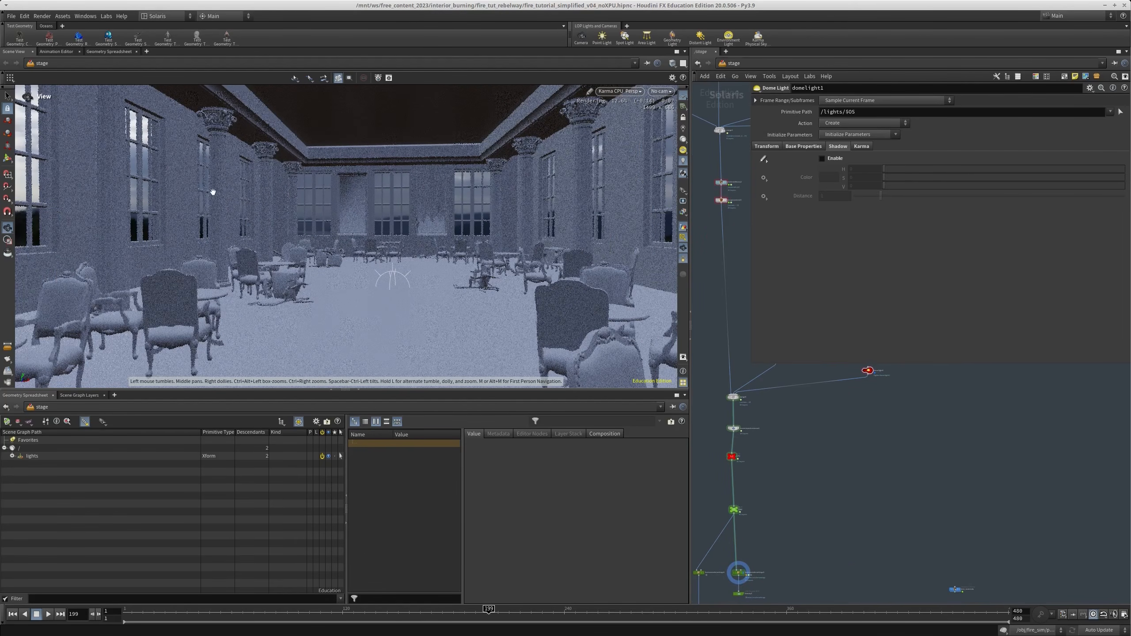
middle_drag(819, 541, 772, 387)
middle_drag(785, 458, 803, 427)
middle_drag(876, 511, 869, 455)
Set the dome light's intensity to 0.2
click(804, 146)
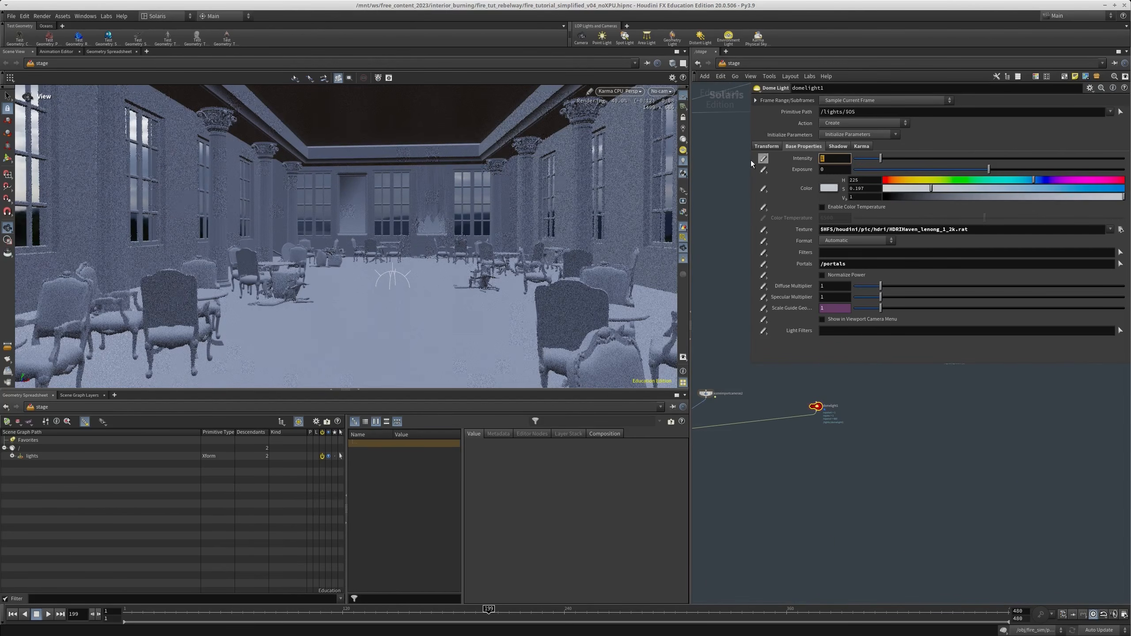
text(.2)
key(Return)
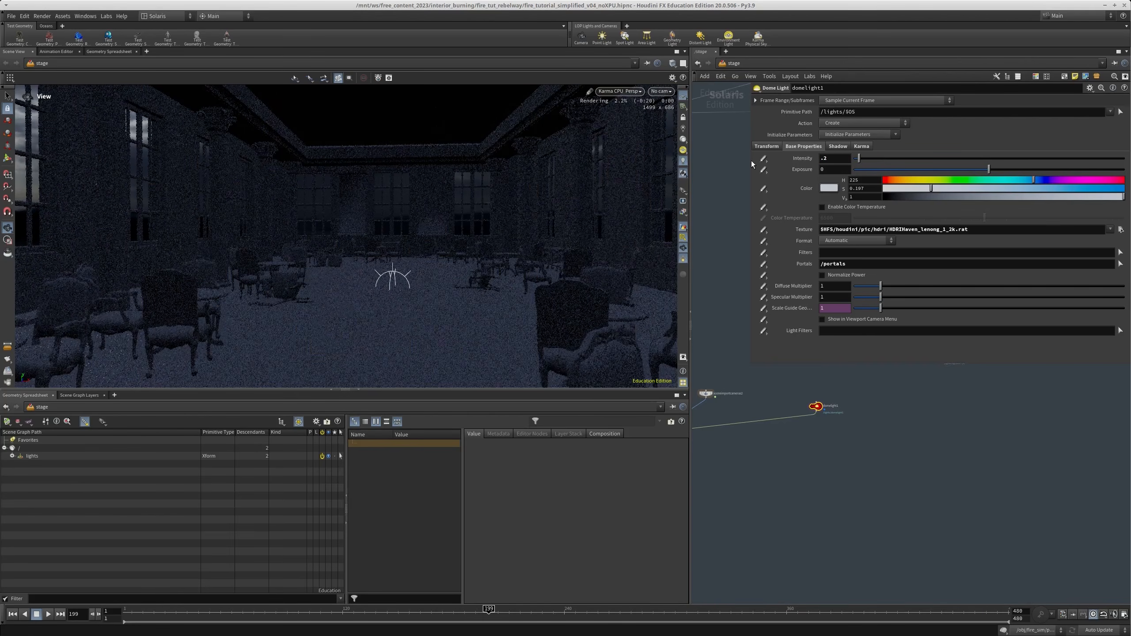
Set the dome light's intensity to 0.1
click(790, 159)
text(.1)
key(Return)
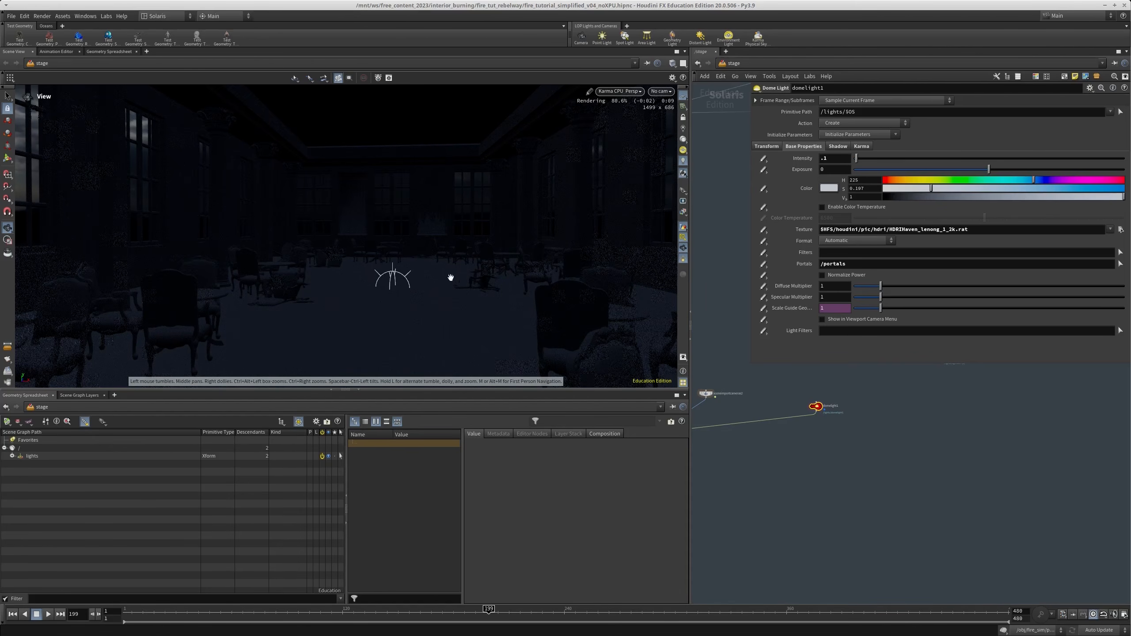
Wire the domelight1 node into the merge6 node
scroll(790, 484, down, 2)
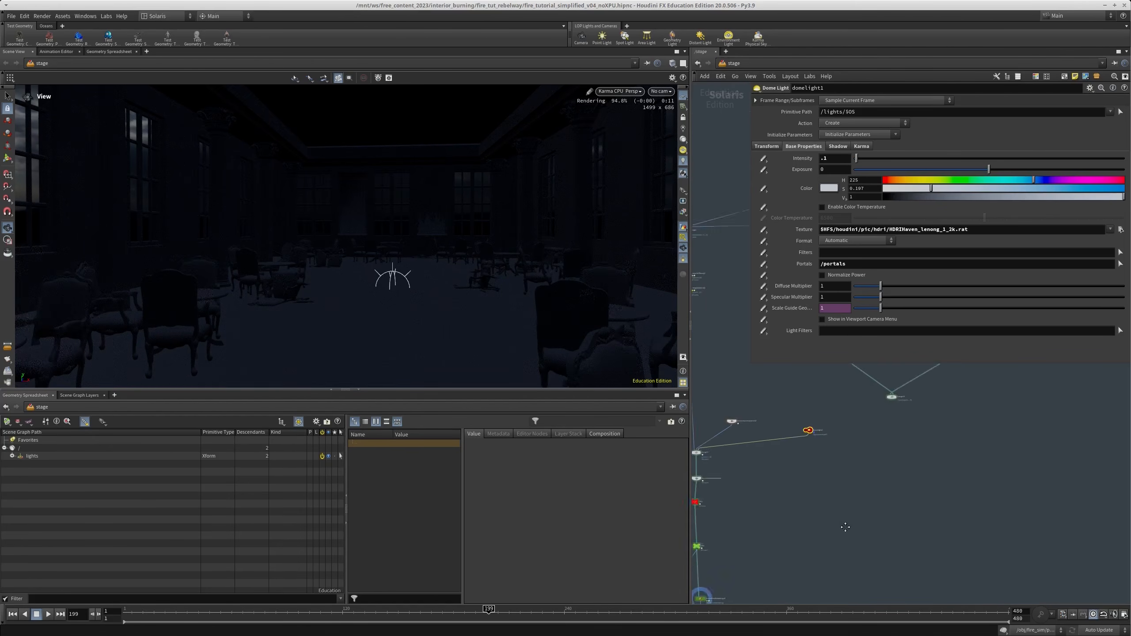
scroll(776, 493, up, 3)
middle_drag(853, 471, 755, 485)
drag(742, 515, 883, 464)
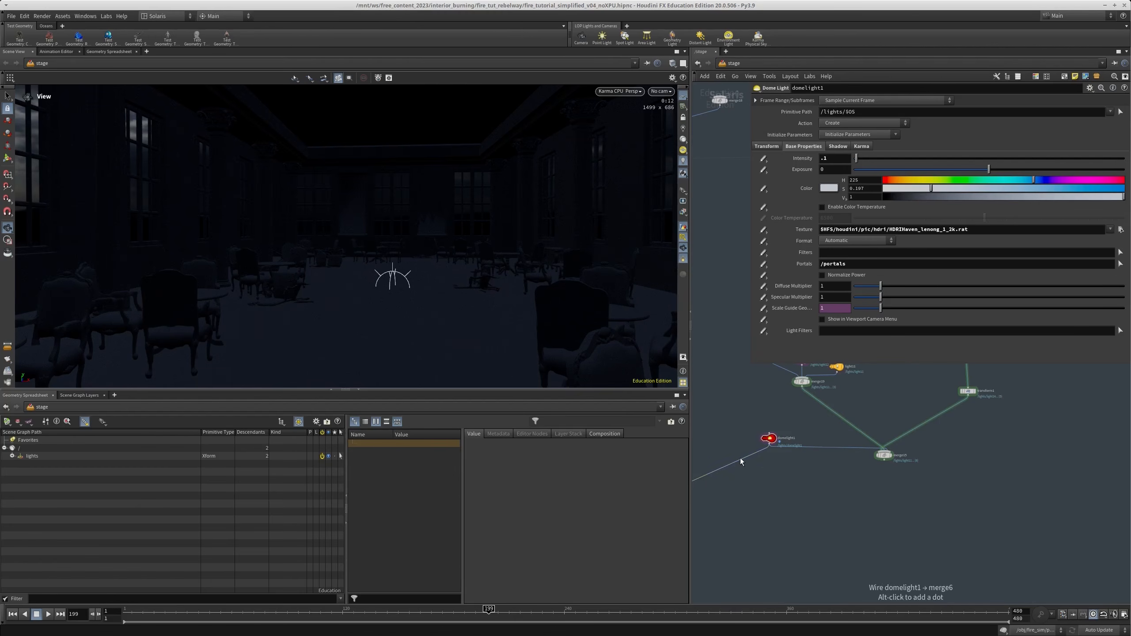
mouse_move(853, 506)
middle_down()
mouse_move(895, 437)
mouse_move(875, 488)
mouse_move(844, 499)
middle_up()
scroll(854, 476, down, 2)
Change the dome light's color to a near-white blue with hue 205 and saturation 0.055
click(829, 190)
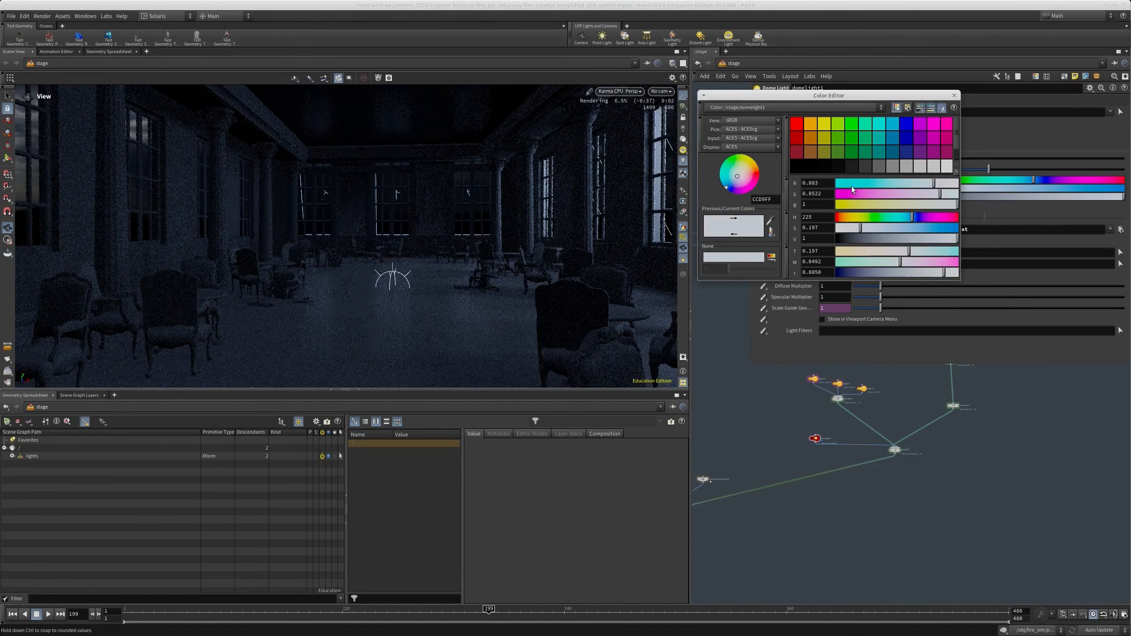
click(843, 218)
mouse_move(888, 228)
mouse_down()
mouse_move(909, 228)
mouse_move(874, 228)
mouse_move(903, 220)
mouse_up()
click(905, 217)
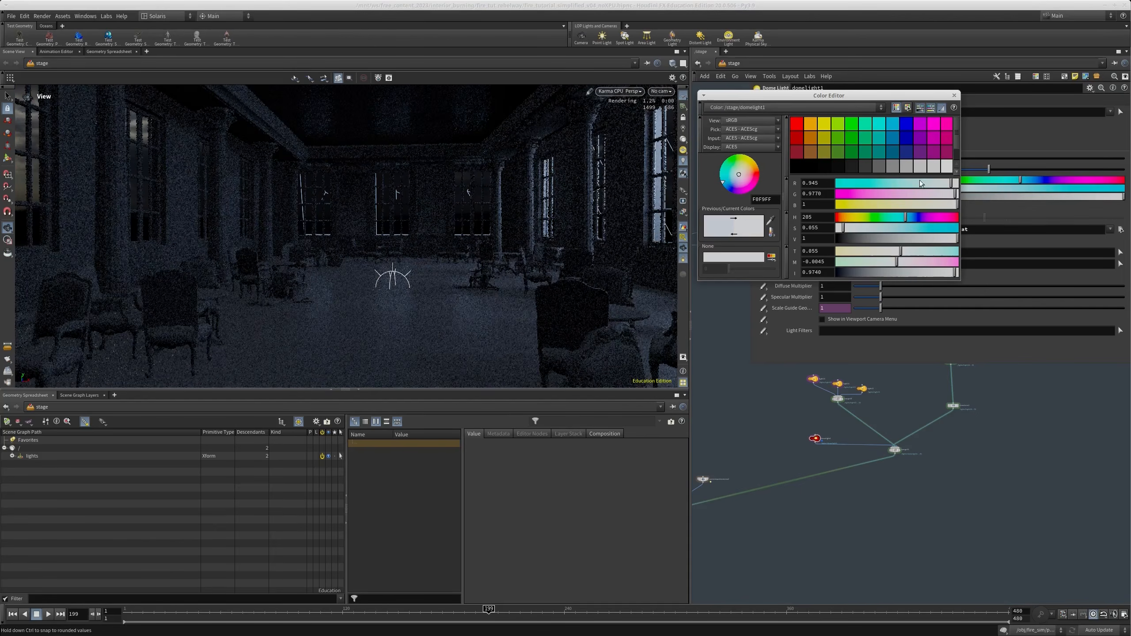
click(954, 96)
Select the curtain_2 SOP Import node in the curtains section of the stage network to show its parameters
scroll(900, 474, down, 3)
middle_drag(859, 494, 808, 505)
scroll(828, 451, down, 1)
scroll(825, 452, down, 1)
middle_drag(724, 423, 757, 489)
scroll(739, 410, up, 4)
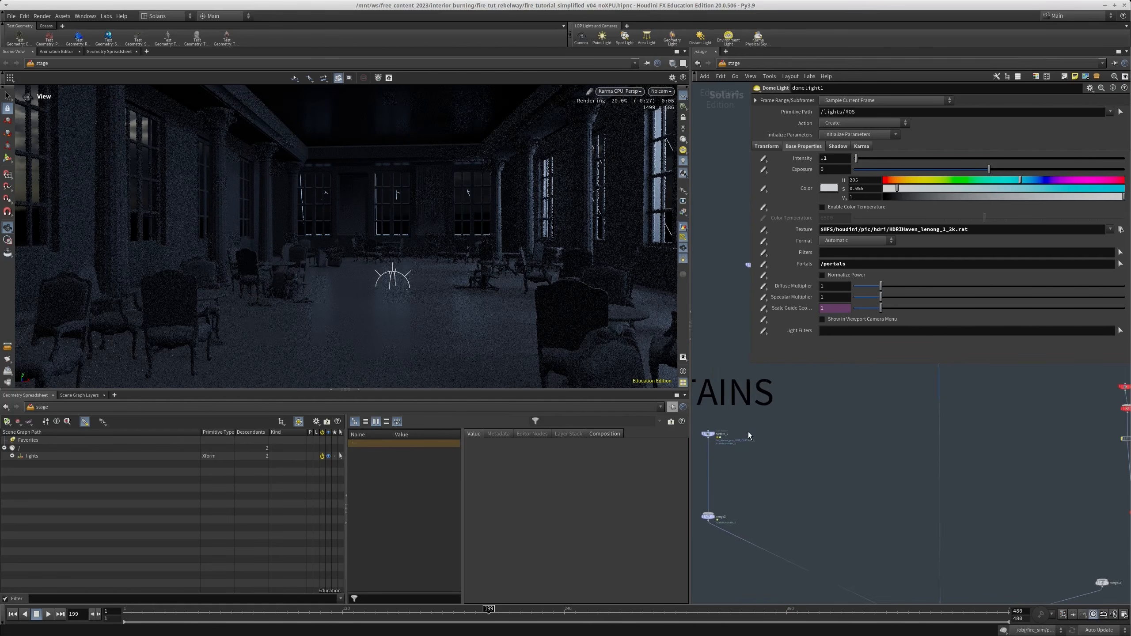
scroll(748, 431, up, 2)
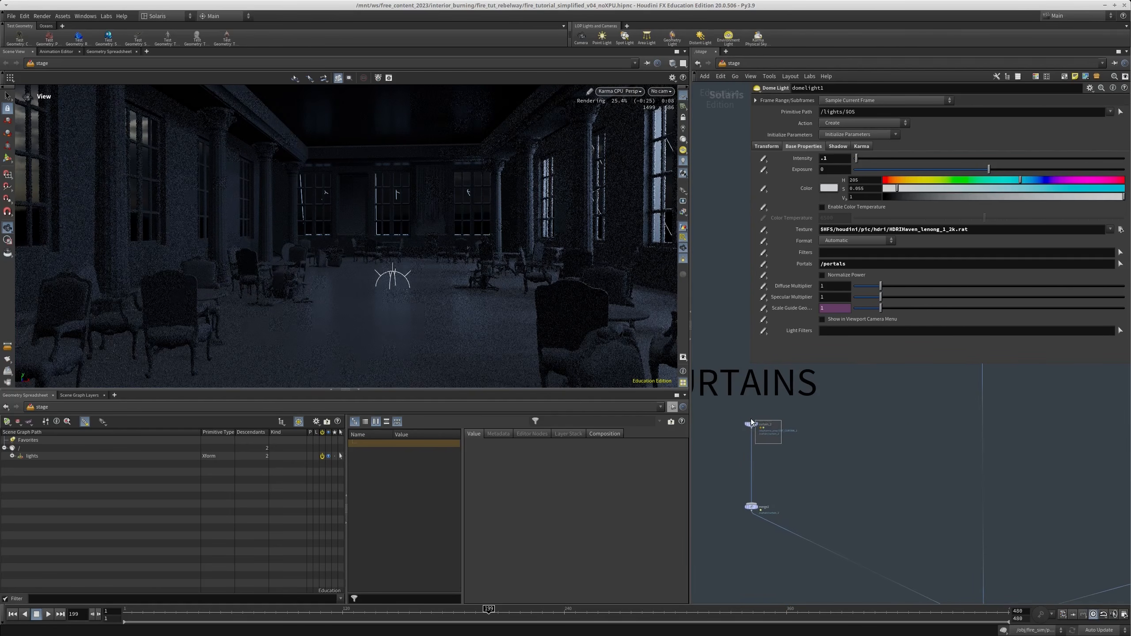
click(752, 421)
middle_drag(804, 447, 792, 441)
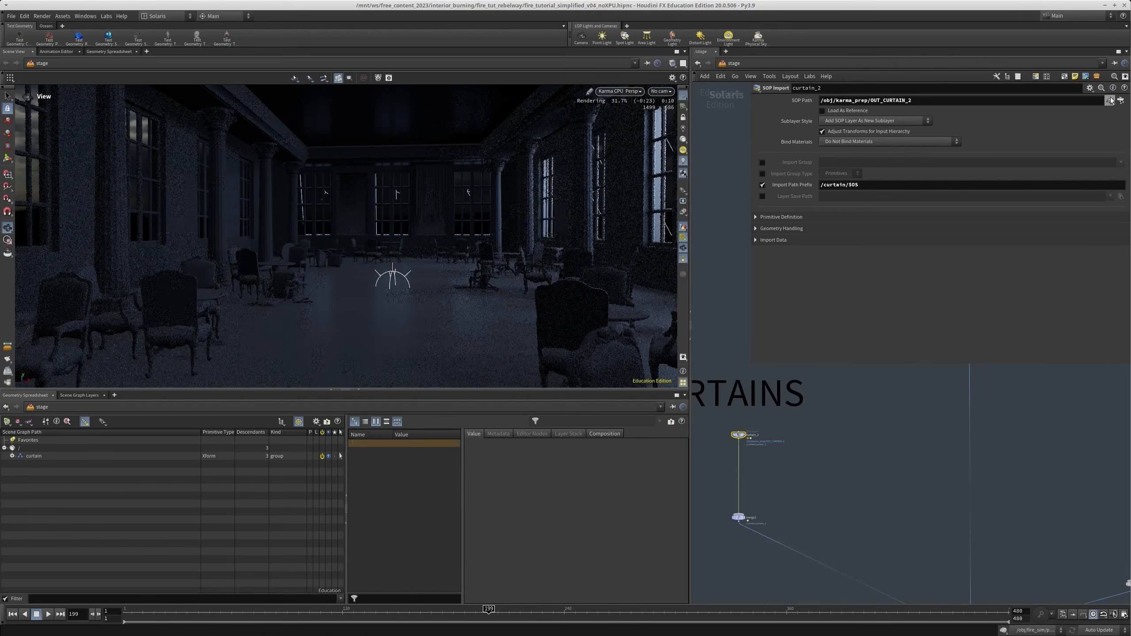
Switch the viewport to Houdini GL and go to curtain_2's source node, OUT_CURTAIN_2, in karma_prep
click(622, 94)
click(628, 125)
click(1110, 101)
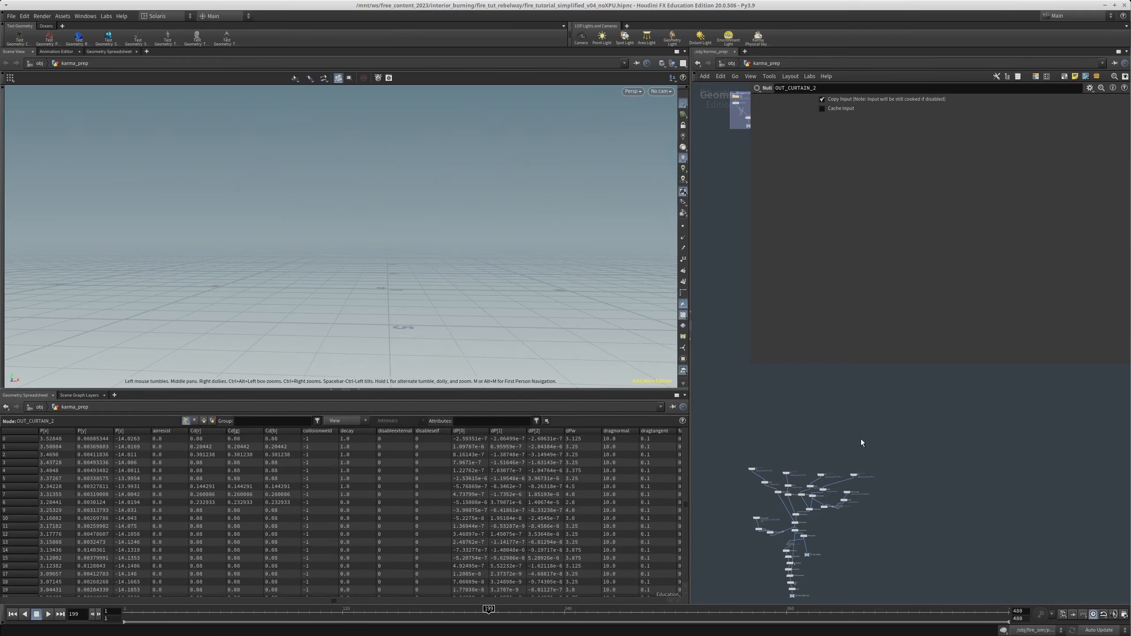
key(f)
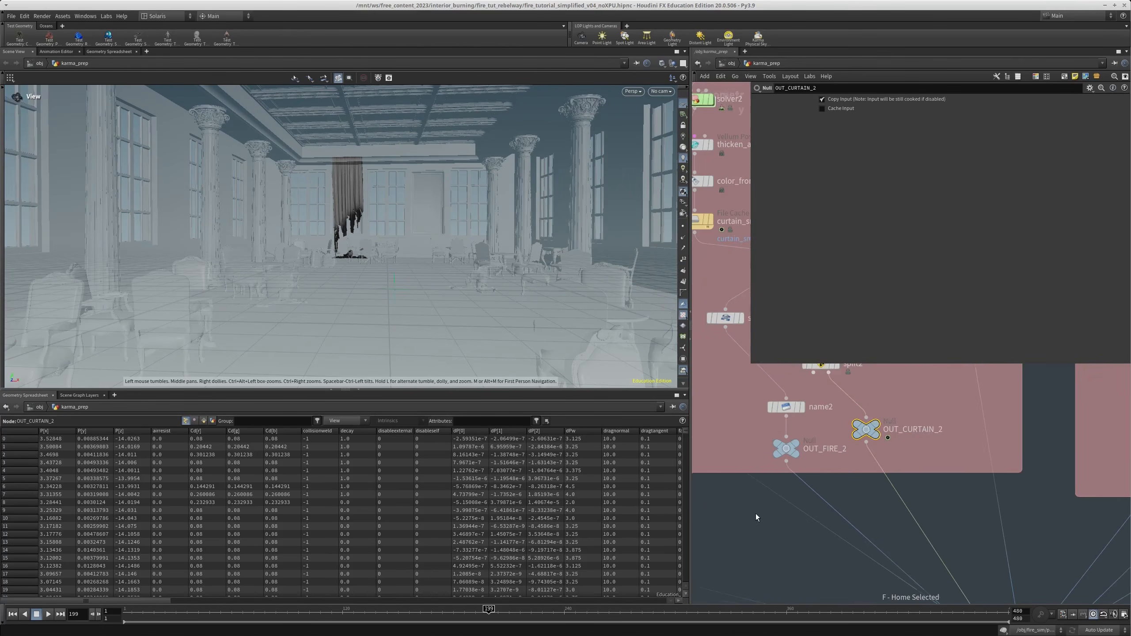
scroll(756, 514, down, 4)
scroll(830, 453, up, 2)
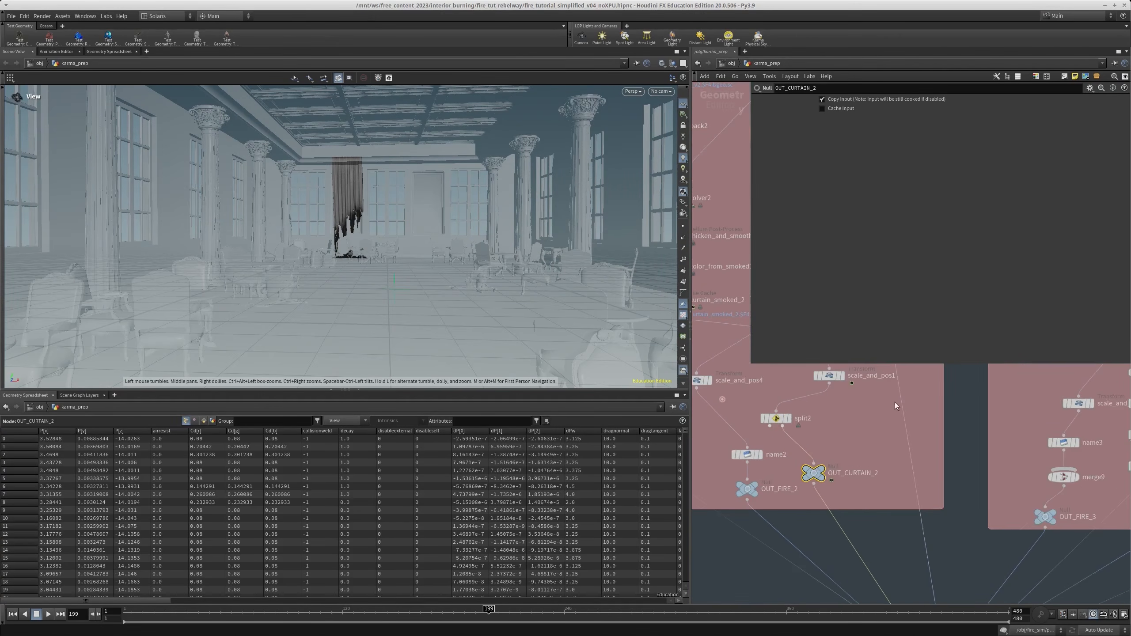
Hide the other objects in the viewport and inspect the burnt curtain from several angles, stopping at frame 211
click(673, 63)
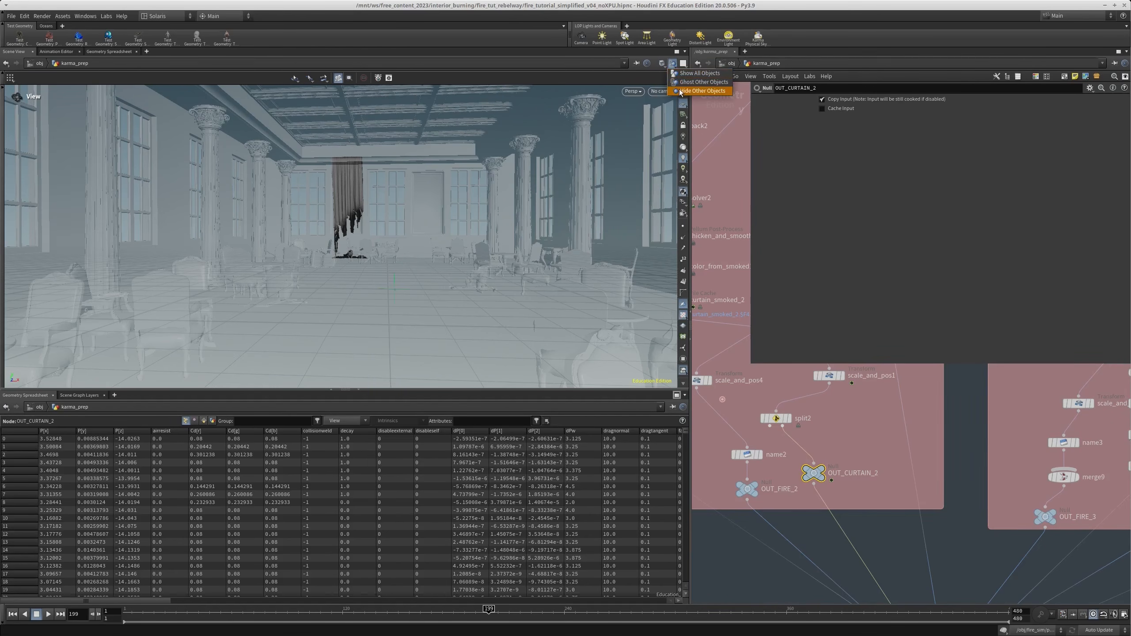
click(702, 90)
scroll(396, 240, up, 3)
right_drag(427, 189, 441, 201)
middle_drag(441, 201, 410, 268)
mouse_move(410, 268)
mouse_down()
mouse_move(392, 258)
mouse_move(403, 269)
mouse_up()
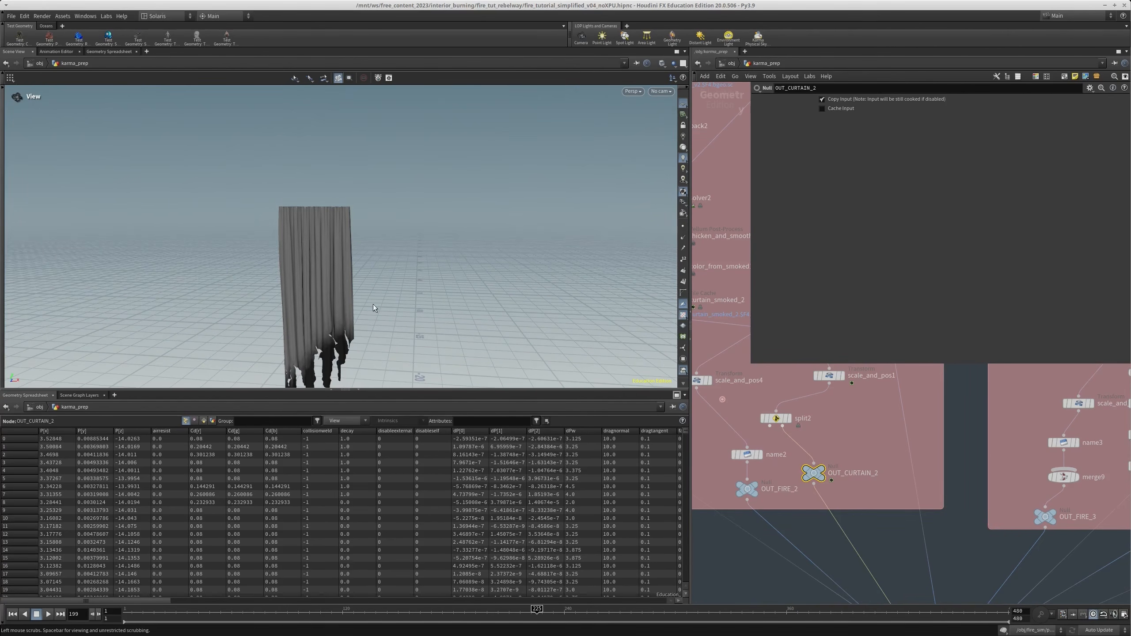
middle_drag(398, 305, 458, 181)
middle_drag(464, 266, 466, 196)
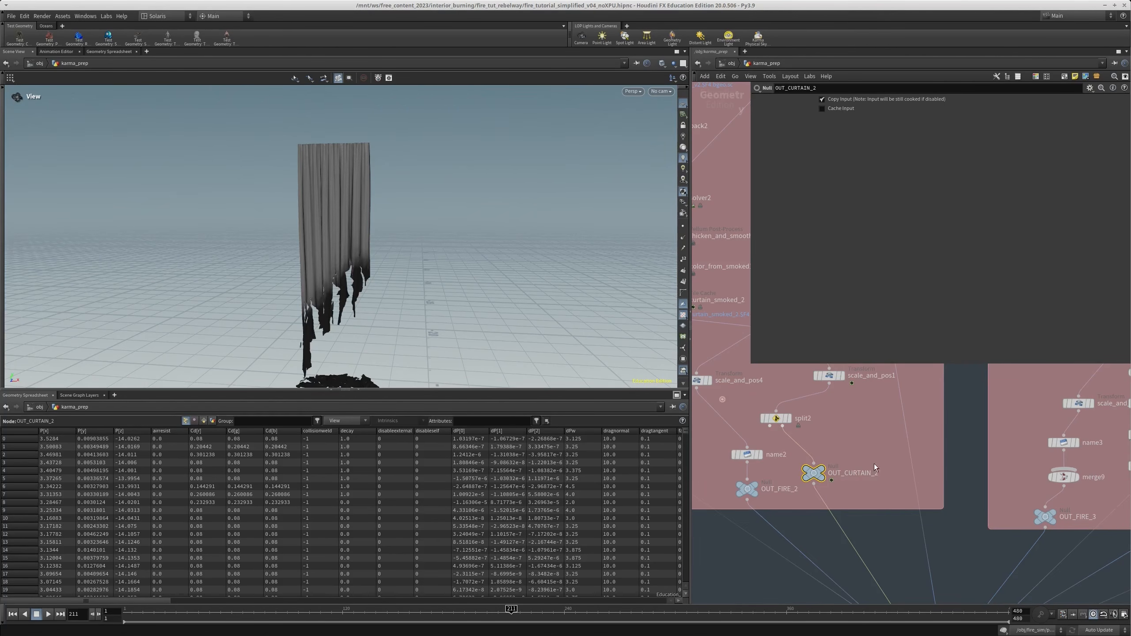
Add a Color node below OUT_CURTAIN_2, wired to its output and displayed in the viewport
scroll(868, 457, down, 5)
scroll(862, 449, up, 6)
key(Tab)
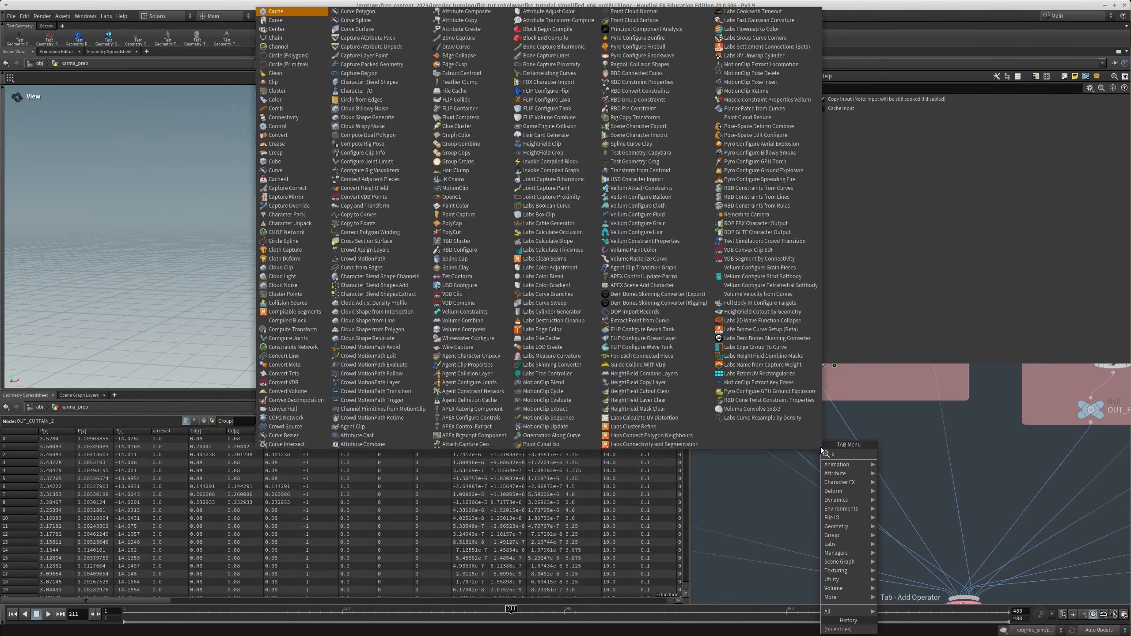
text(color)
key(Return)
click(821, 447)
middle_drag(821, 447, 824, 487)
drag(823, 475, 816, 410)
key(r)
Set the curtain's Color node to Ramp from Attribute, driven by the smoked attribute
click(854, 144)
click(847, 180)
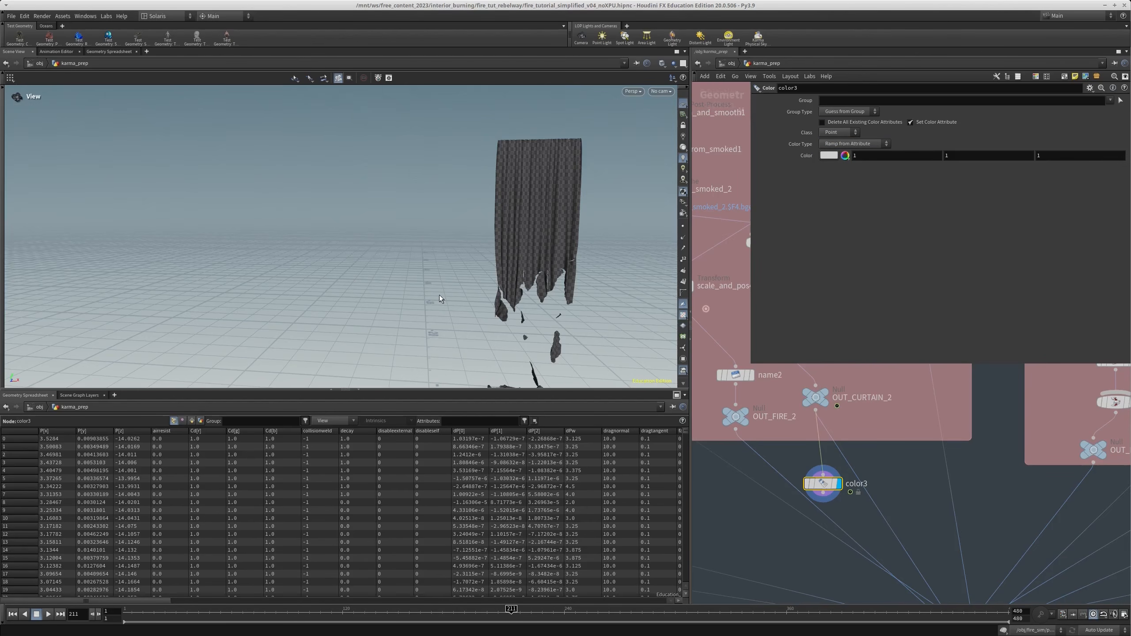
scroll(929, 425, down, 2)
middle_drag(897, 449, 844, 442)
middle_drag(526, 265, 415, 256)
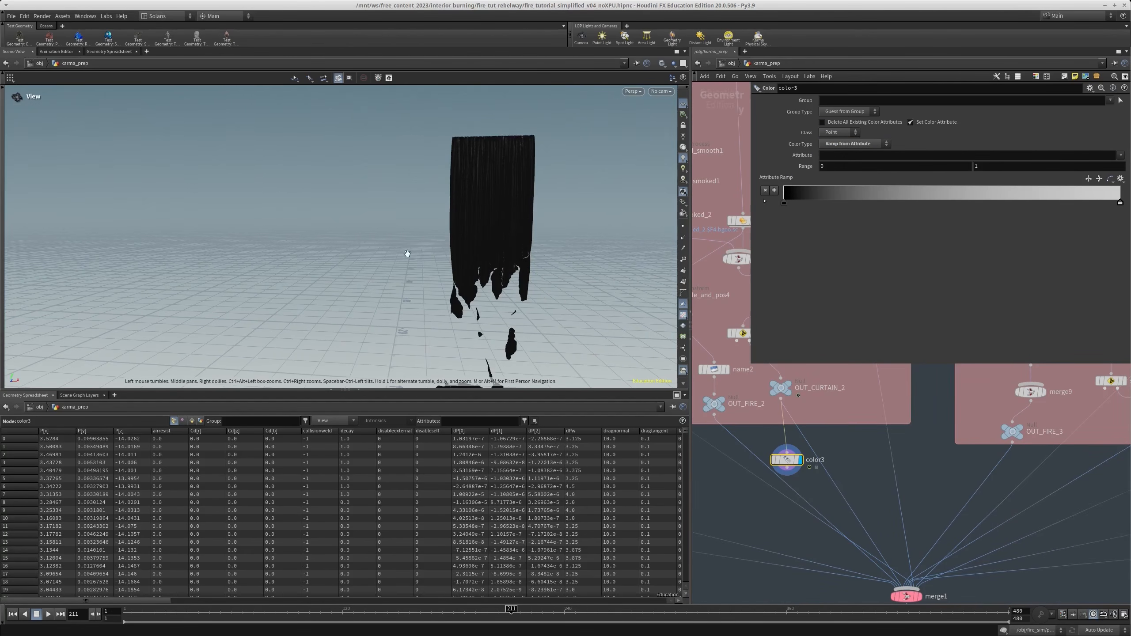
key(f)
click(1122, 156)
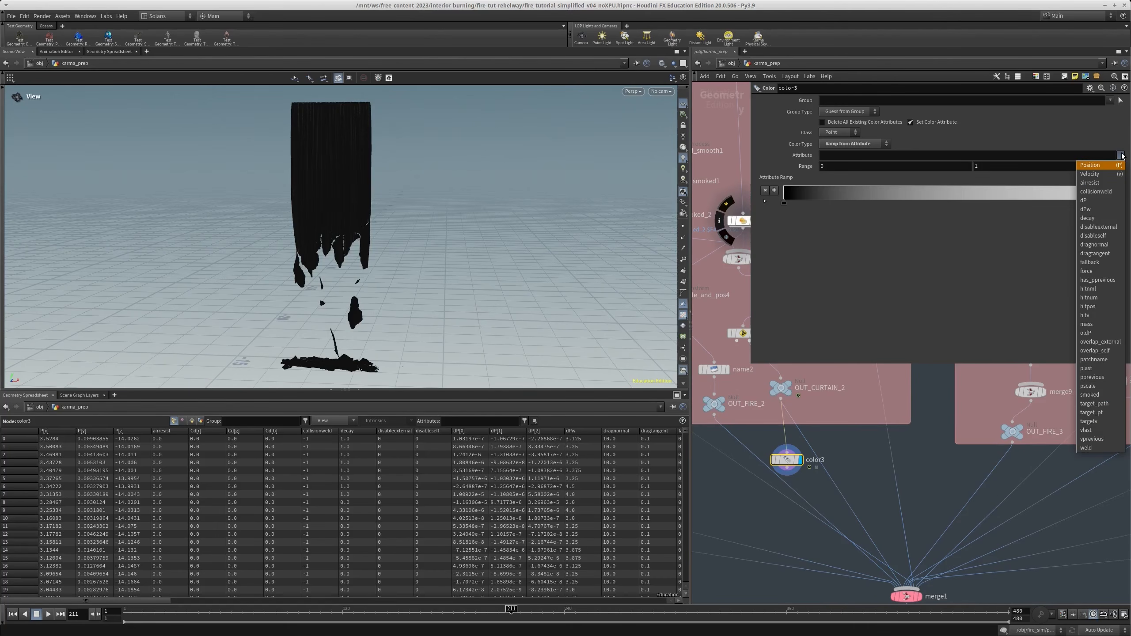
click(1100, 400)
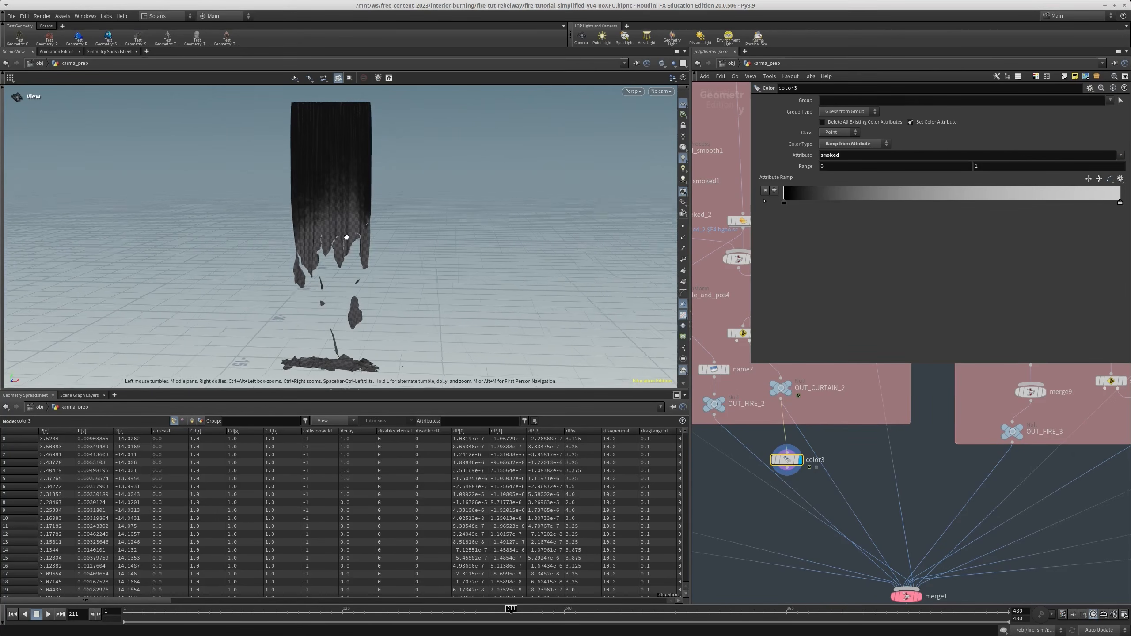
Turn off texture display in the viewport so only the curtain's point colour shows
scroll(312, 201, up, 3)
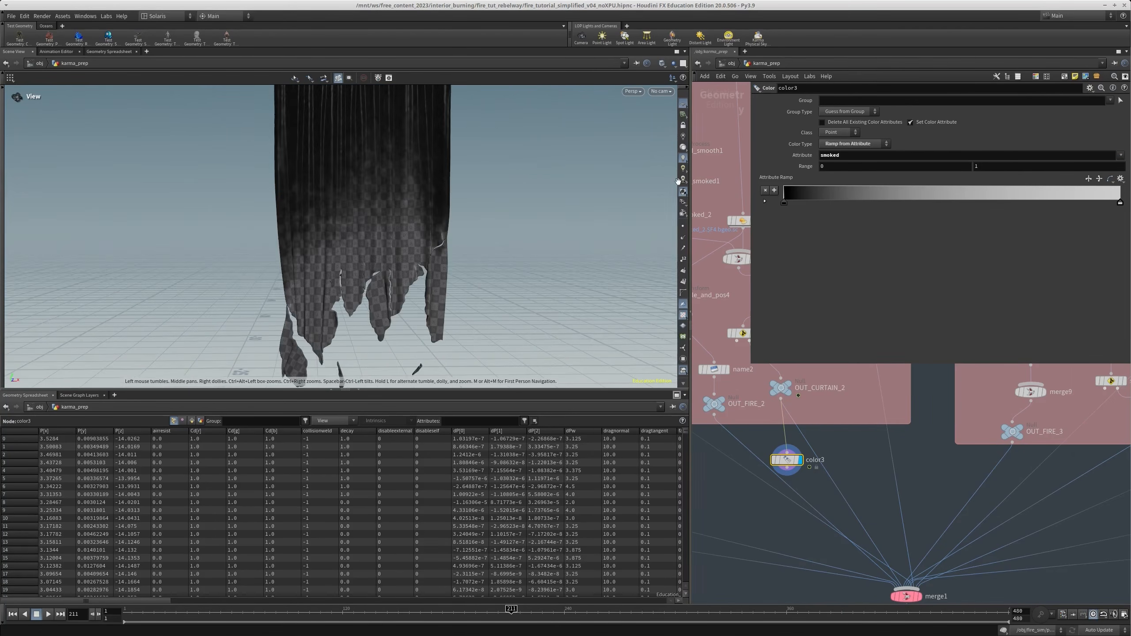
click(683, 192)
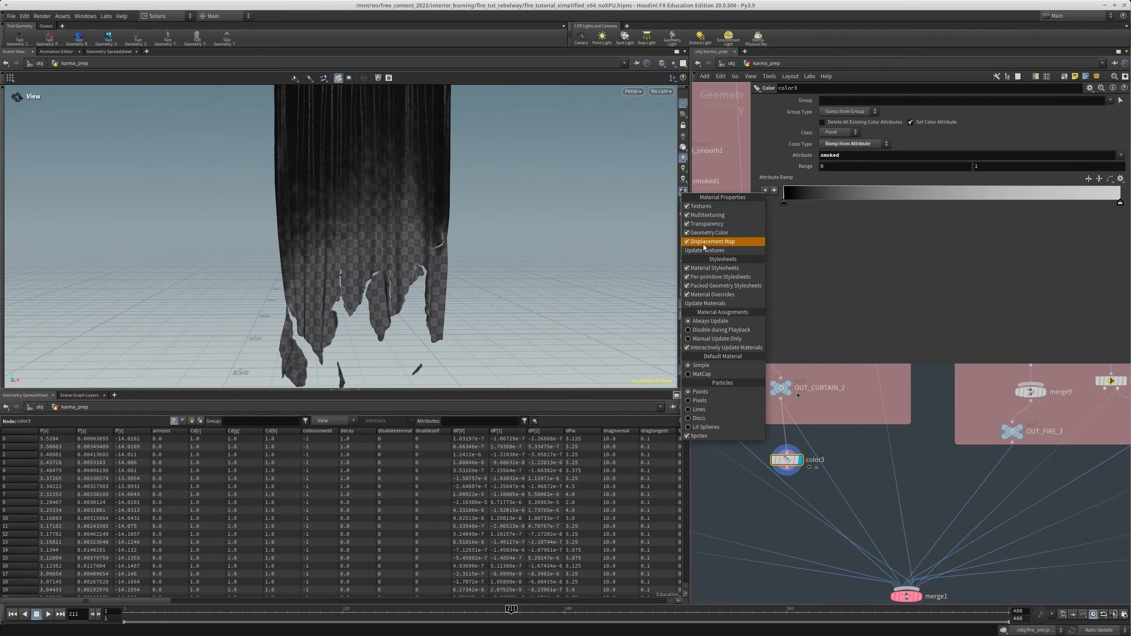
click(700, 206)
scroll(364, 244, down, 3)
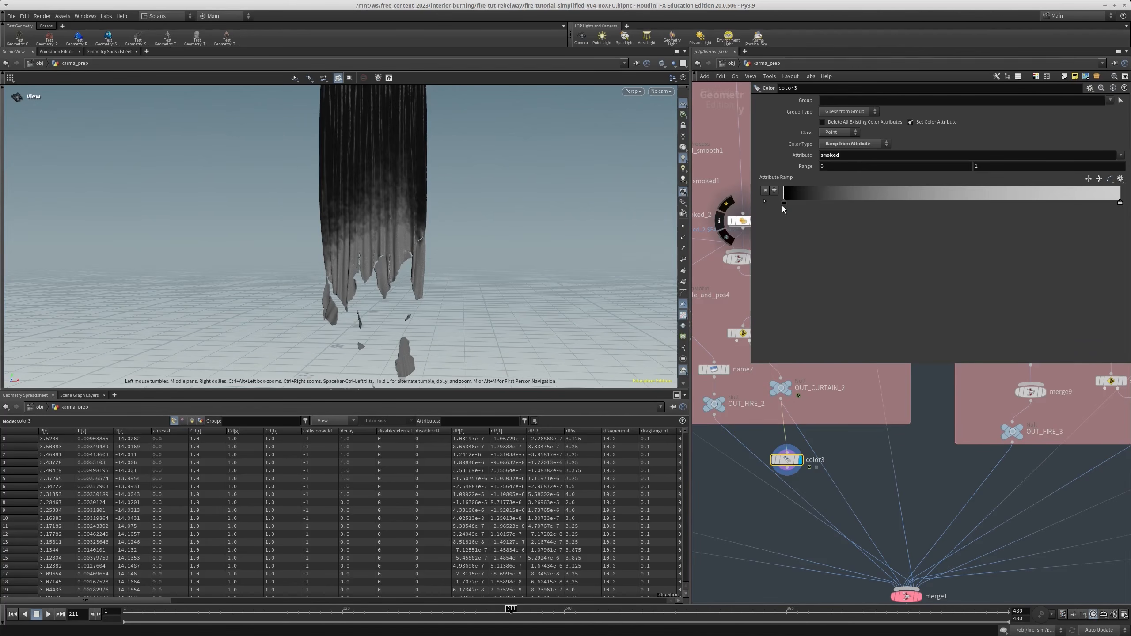
Reverse the Color node's attribute ramp so it runs from white to black
click(765, 201)
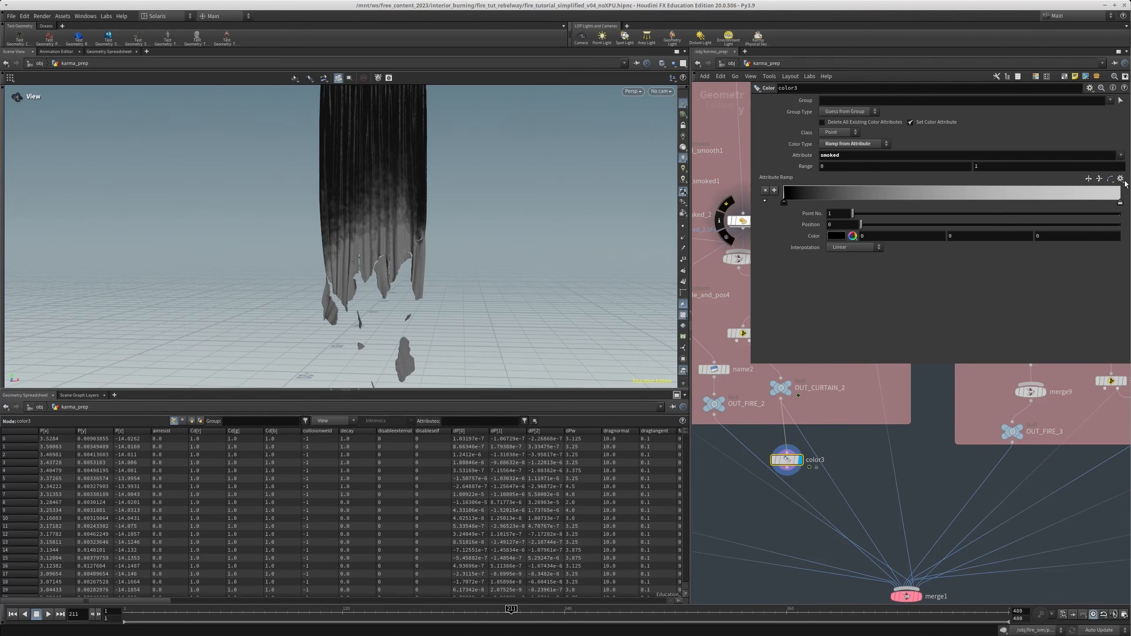
click(1099, 180)
drag(346, 234, 415, 229)
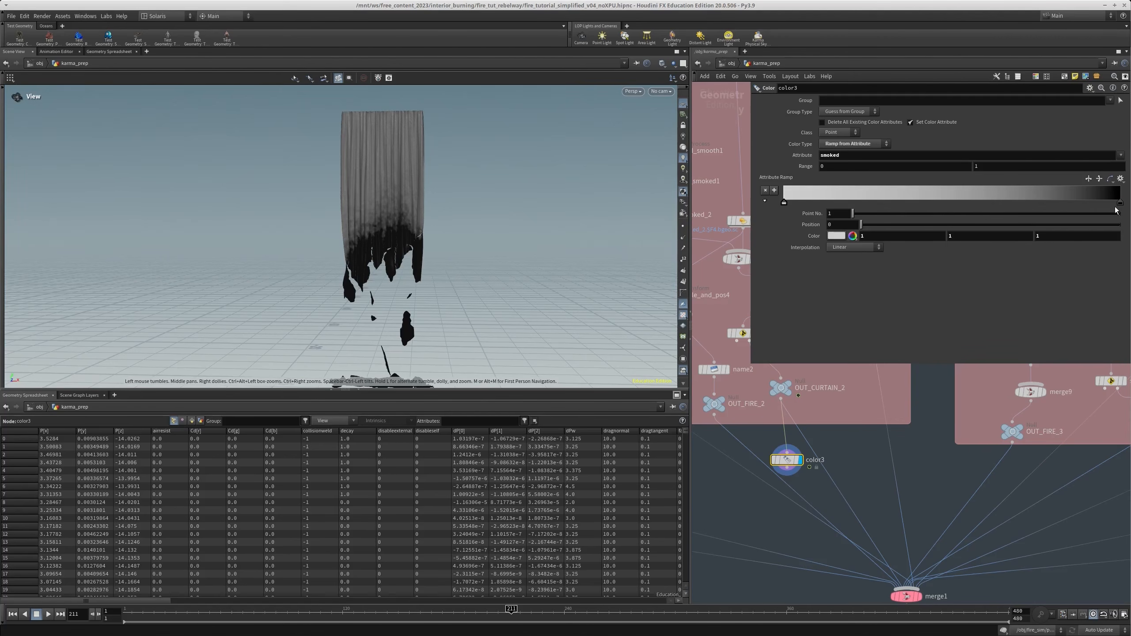
Duplicate the Color node beside the original and narrow its ramp, ending black at about 0.19 with an extra white point before it
alt+drag(789, 460, 847, 447)
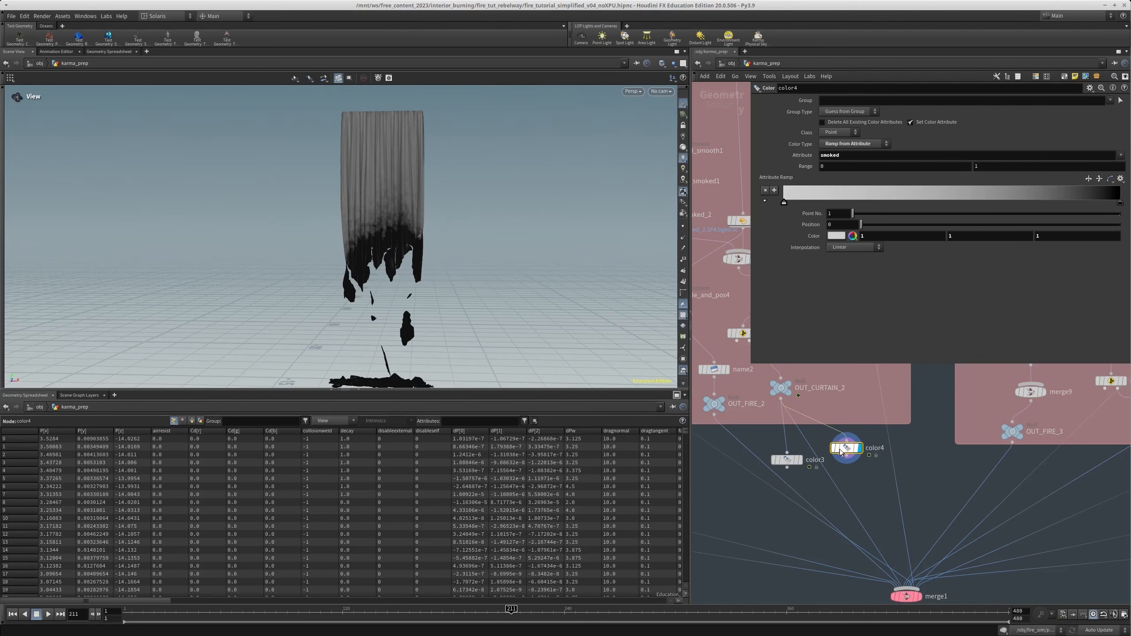
drag(784, 202, 832, 206)
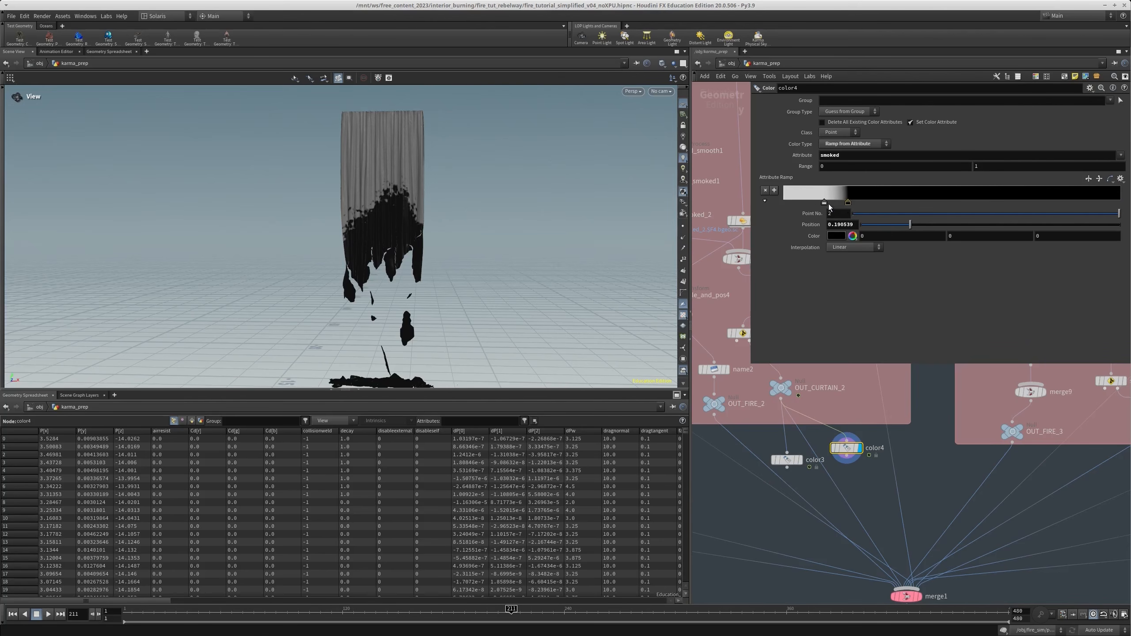
drag(794, 199, 809, 204)
Set the first point of the duplicated Color node's ramp to black, leaving a narrow white band
click(763, 201)
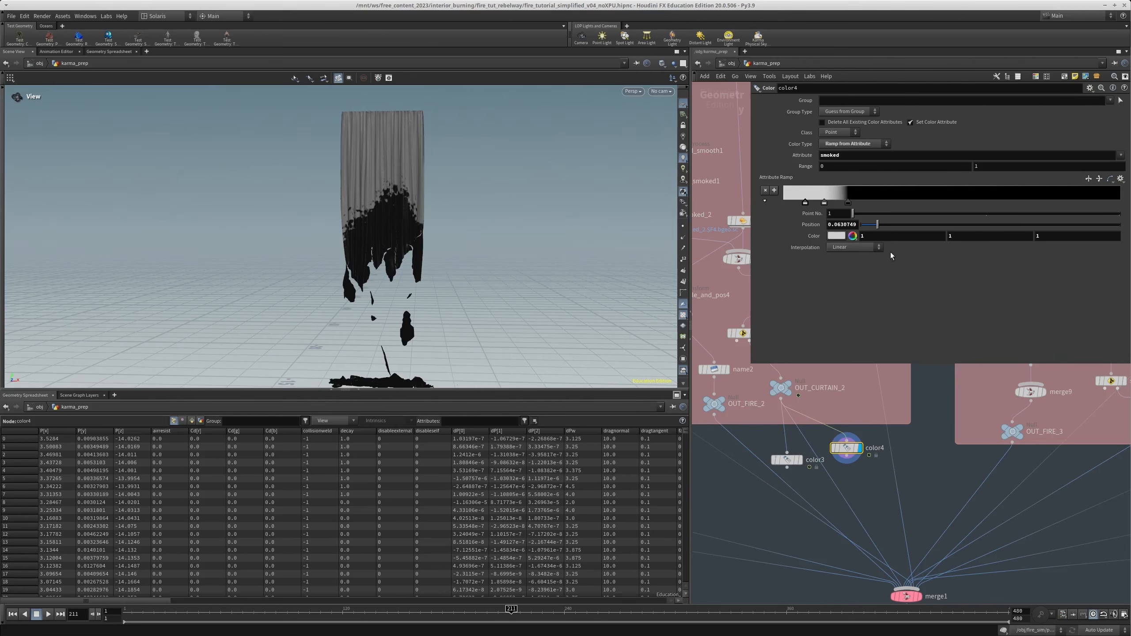
text(0)
key(Tab)
text(0)
key(Tab)
text(0)
key(Return)
right_drag(623, 214, 751, 207)
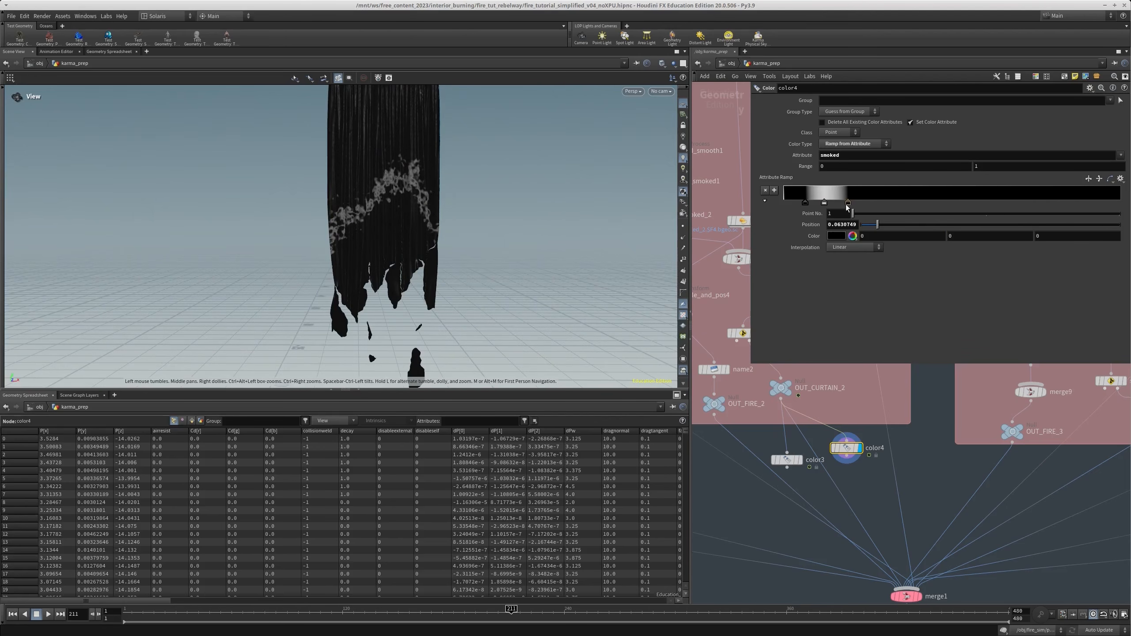
Shift the white band to higher smoked values, placing its white middle point at about 0.265 between the black points
drag(848, 204, 874, 203)
drag(805, 203, 898, 203)
click(874, 203)
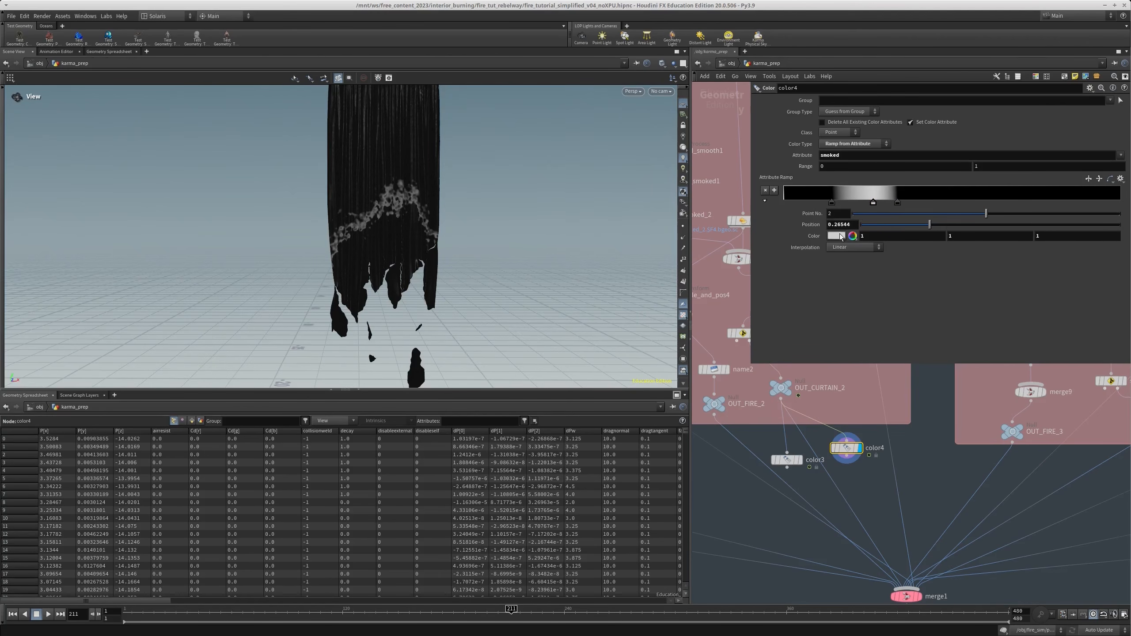
Recolour the ramp's middle point orange with RGB values 1, 0.318, 0
click(835, 236)
drag(925, 241, 959, 240)
drag(845, 229, 845, 229)
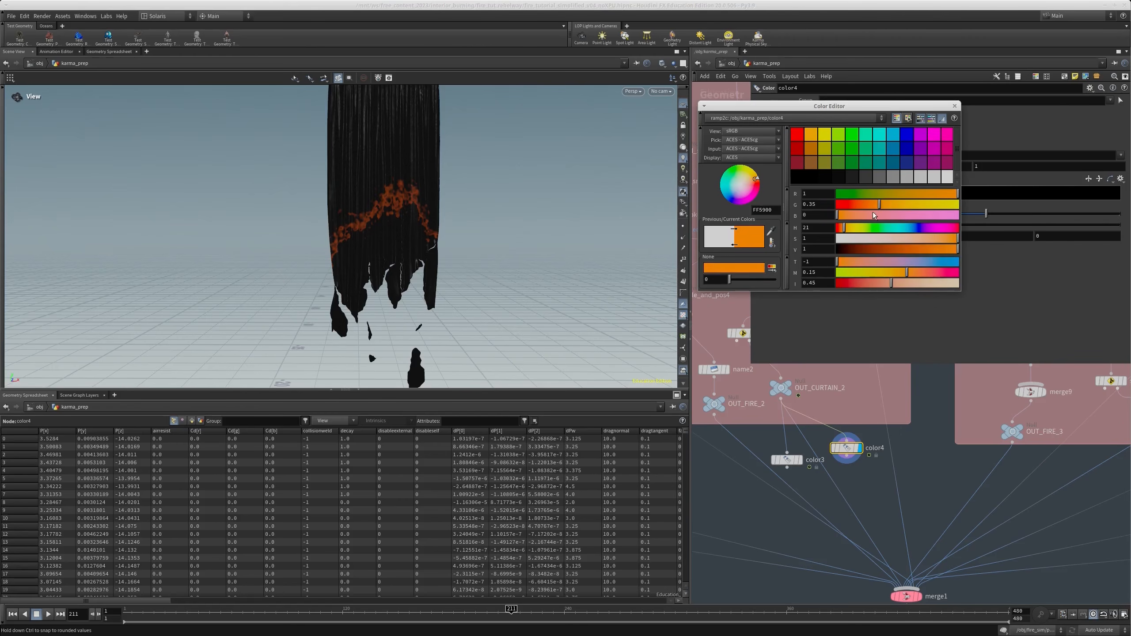
click(954, 106)
Select and display the original Color node to review its white-to-black smoked gradient on the curtain
scroll(820, 434, up, 2)
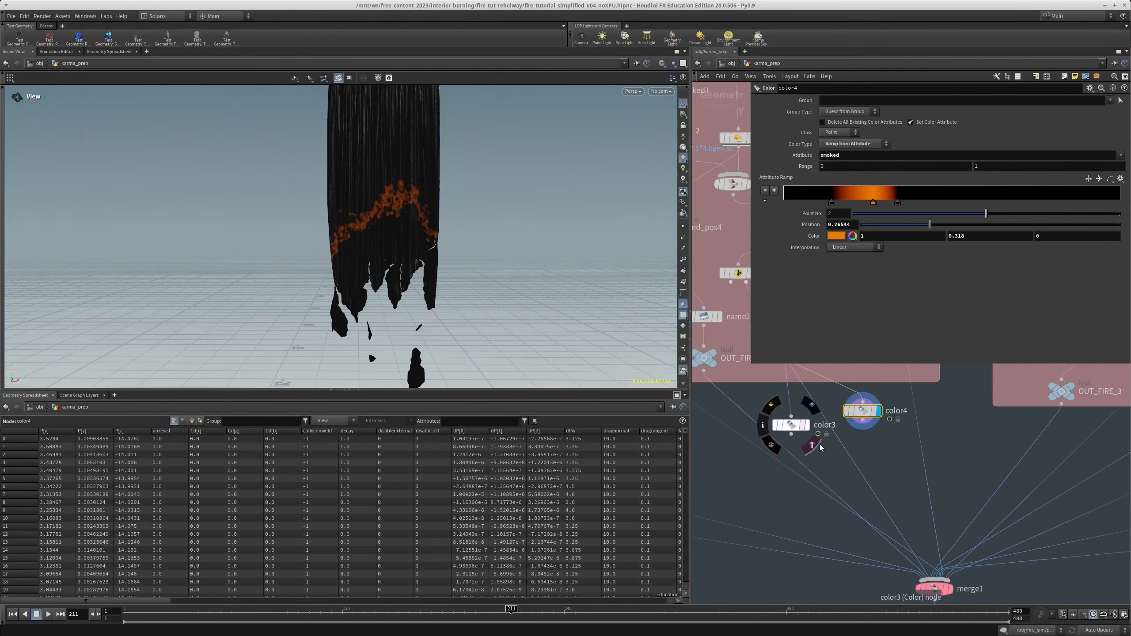
click(807, 426)
click(792, 426)
scroll(870, 464, down, 3)
scroll(864, 447, up, 1)
scroll(861, 434, up, 1)
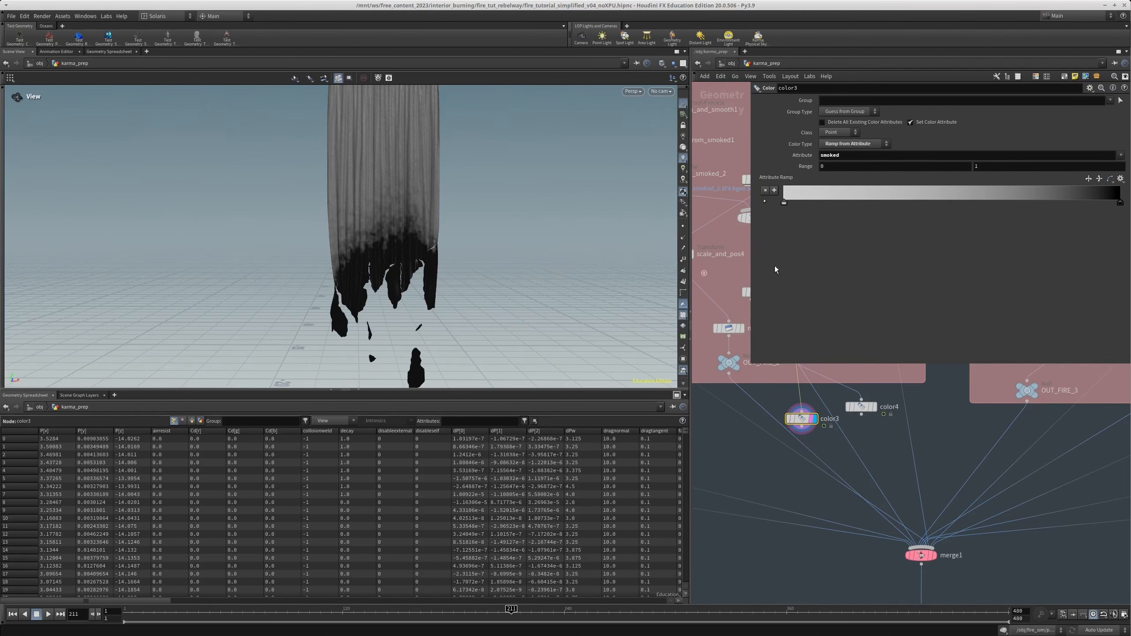
Return to the stage network and open the materiallibrary1 node
click(732, 63)
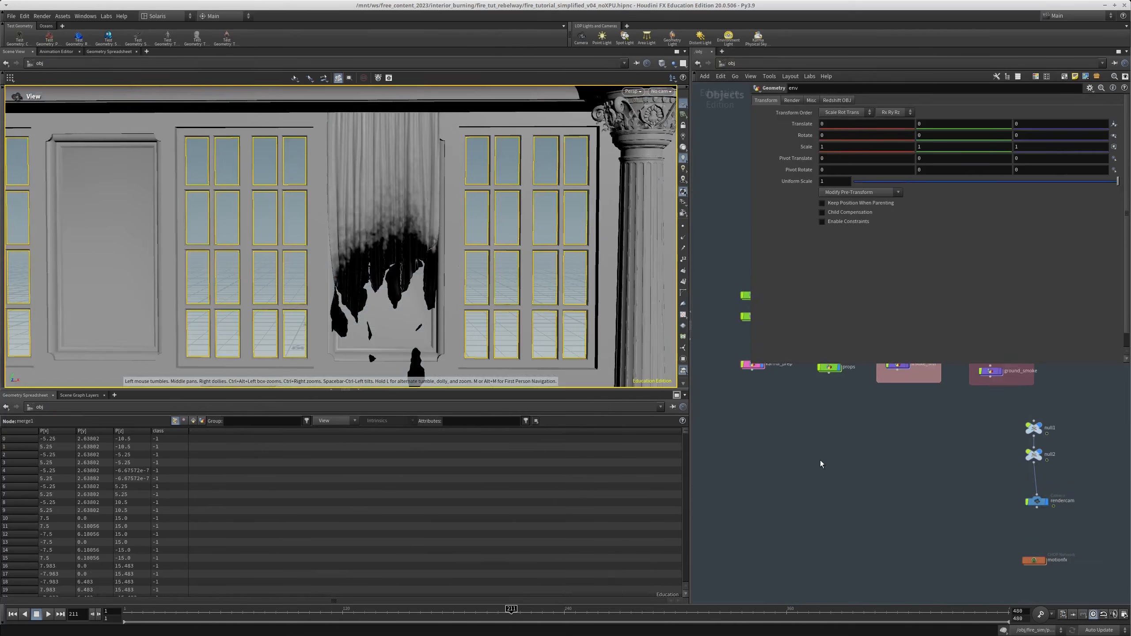
click(731, 63)
click(755, 131)
middle_drag(817, 452, 767, 439)
scroll(784, 408, up, 5)
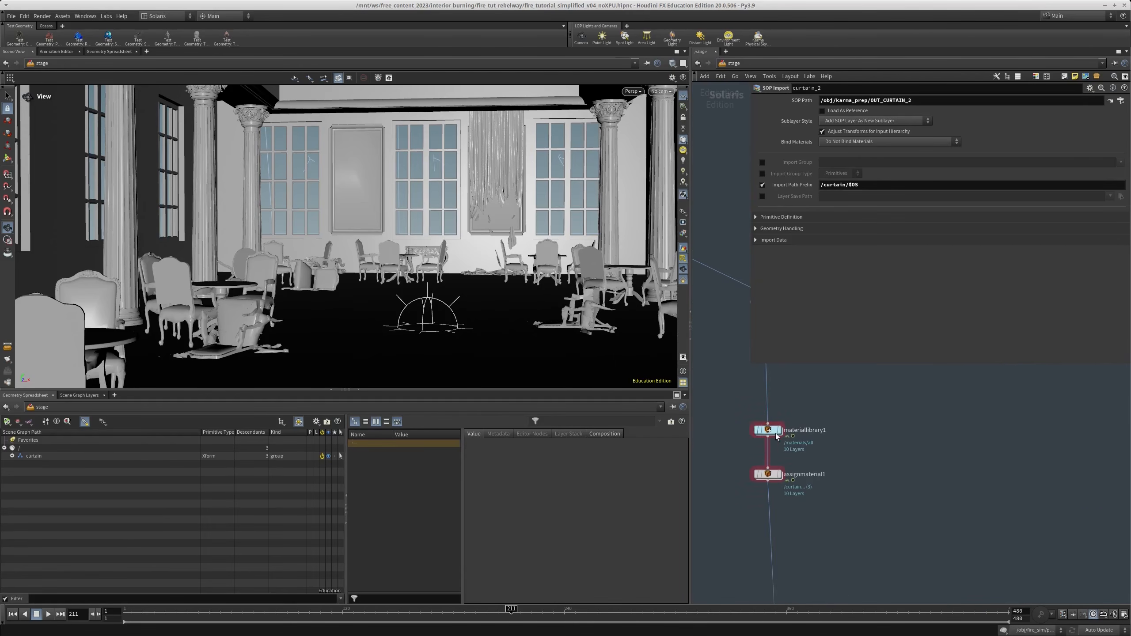
double_click(775, 431)
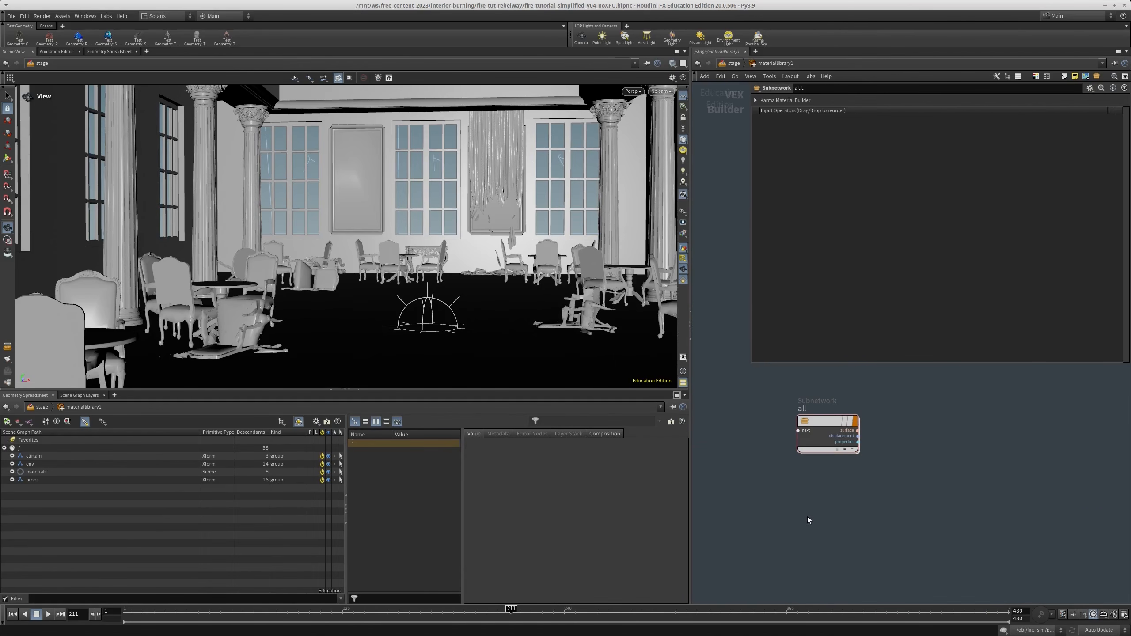
Add a Karma Material Builder below the all material and name it curtain
key(Tab)
text(material)
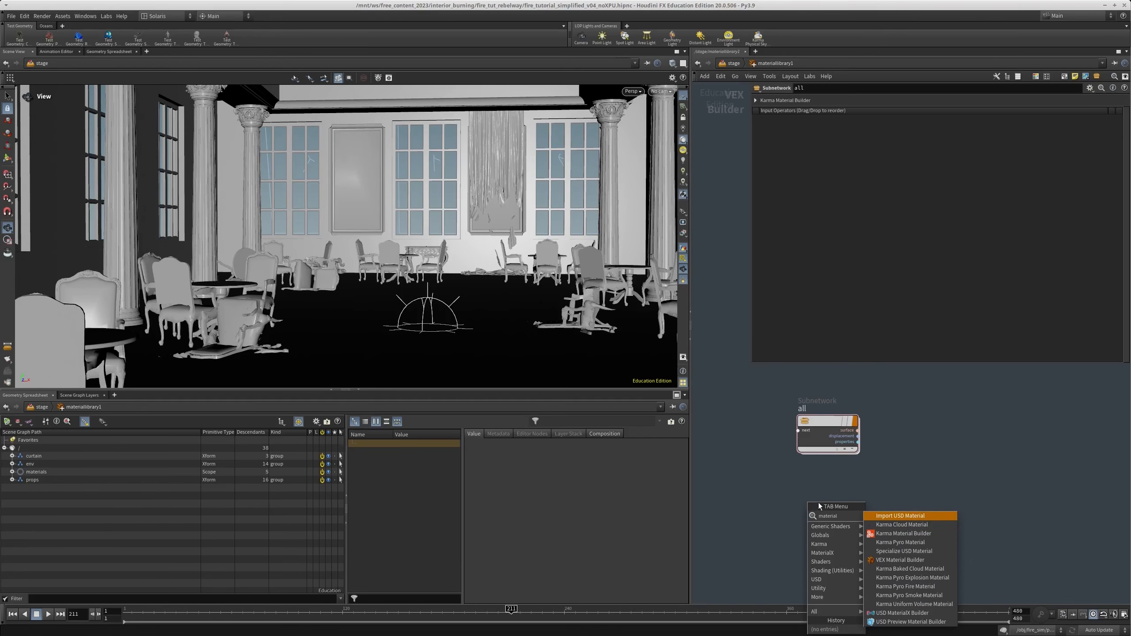
click(902, 534)
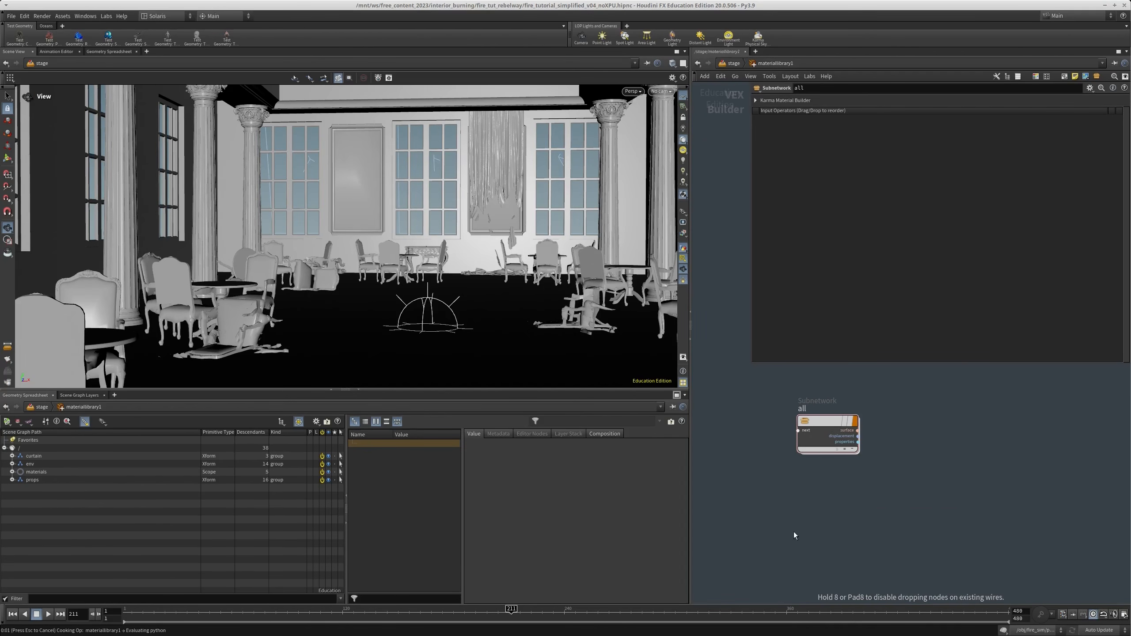
click(818, 512)
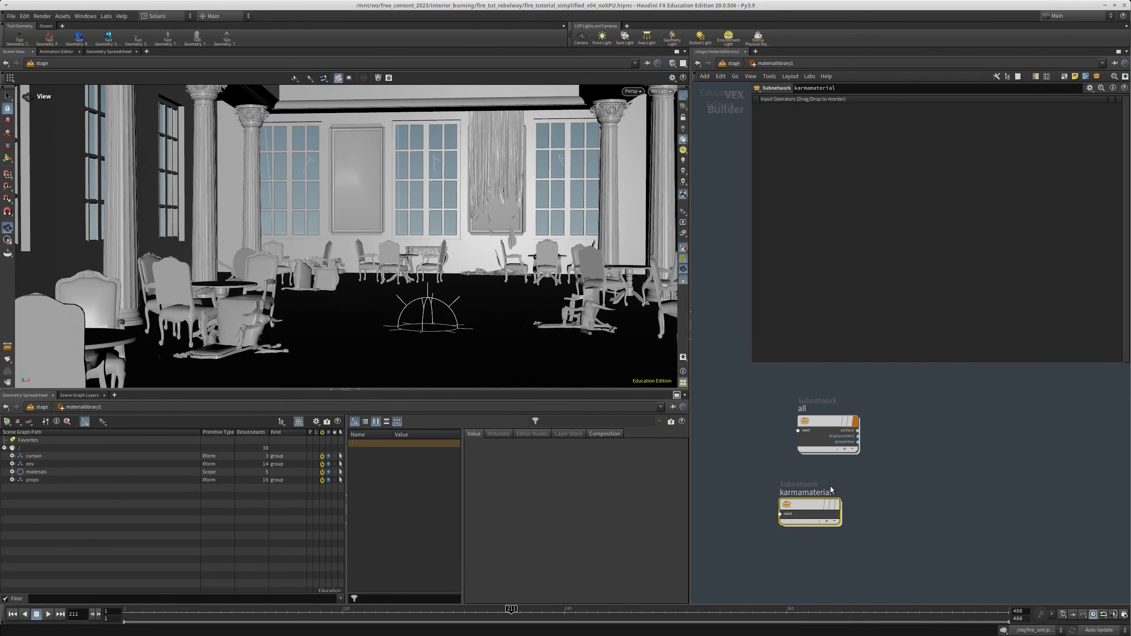
double_click(819, 529)
text(c)
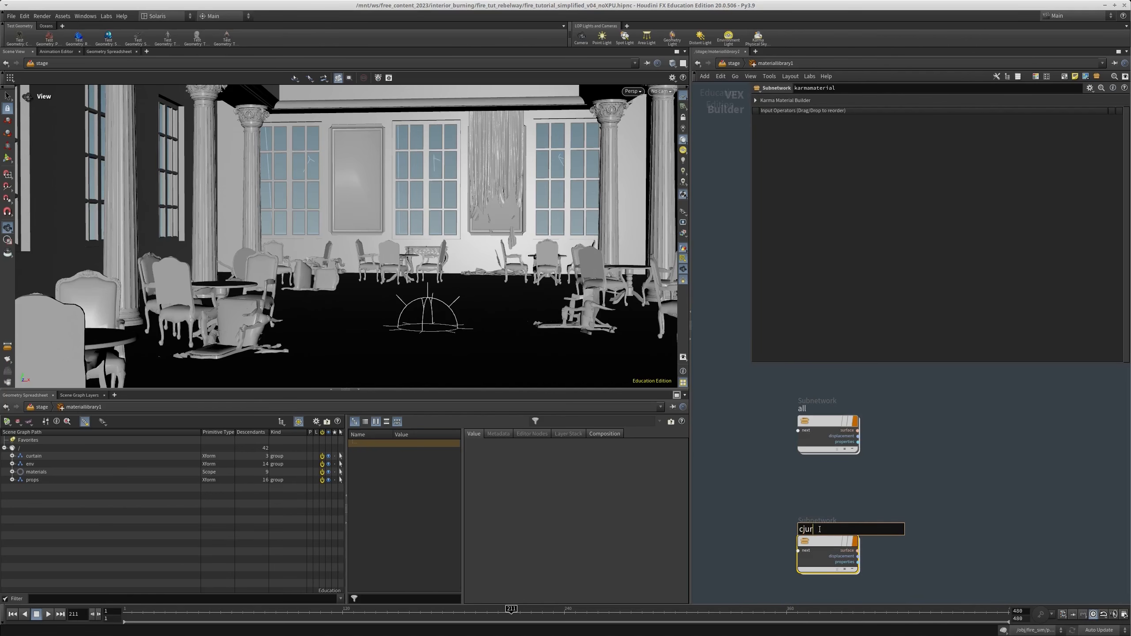
text(urtain)
key(Return)
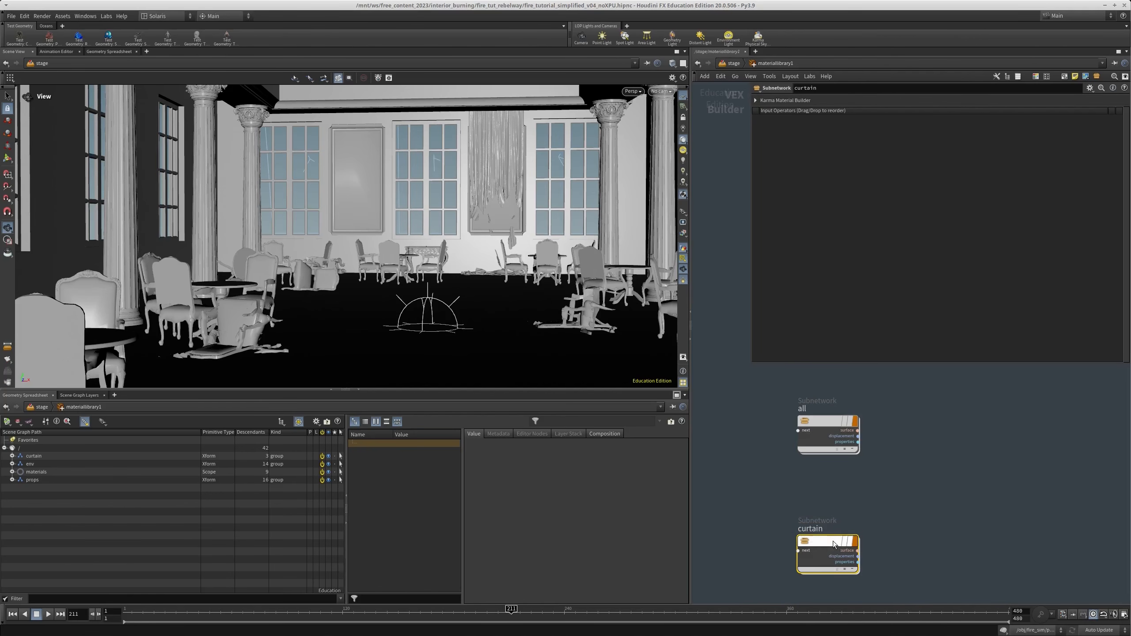
Open the curtain material and place a MtlX Geometry Color node in it
double_click(813, 545)
key(Tab)
text(geome)
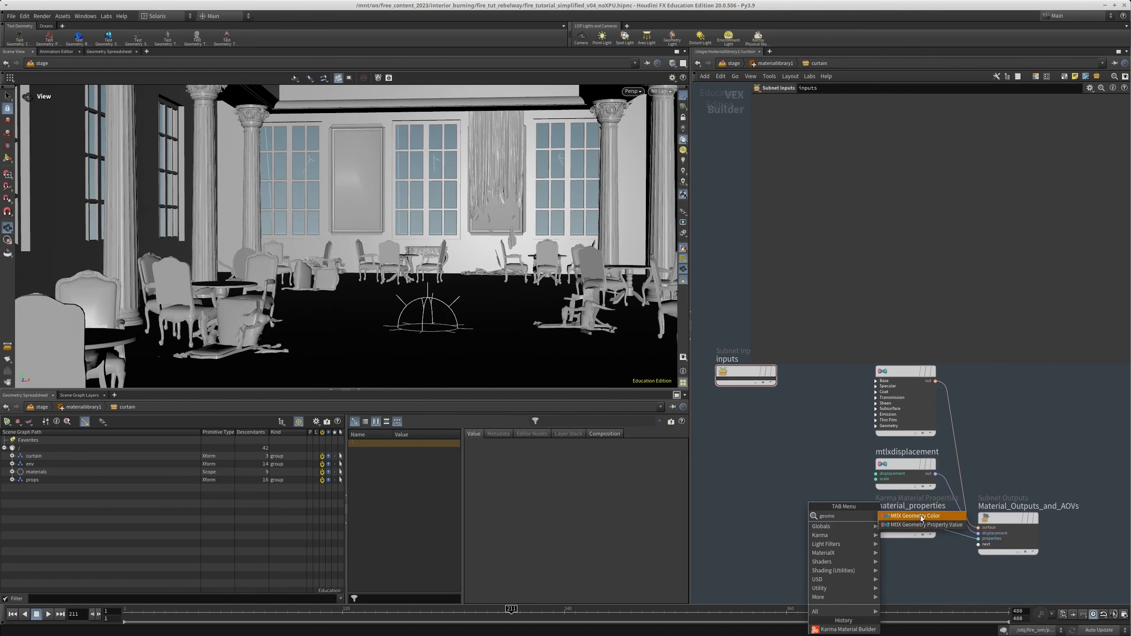
click(916, 516)
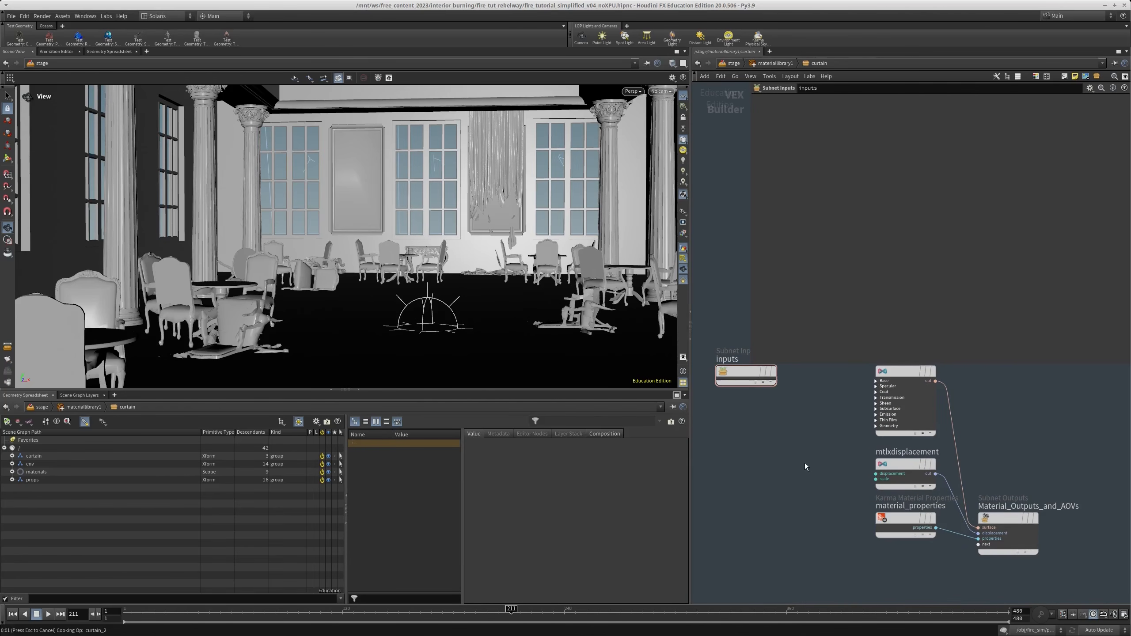
click(818, 445)
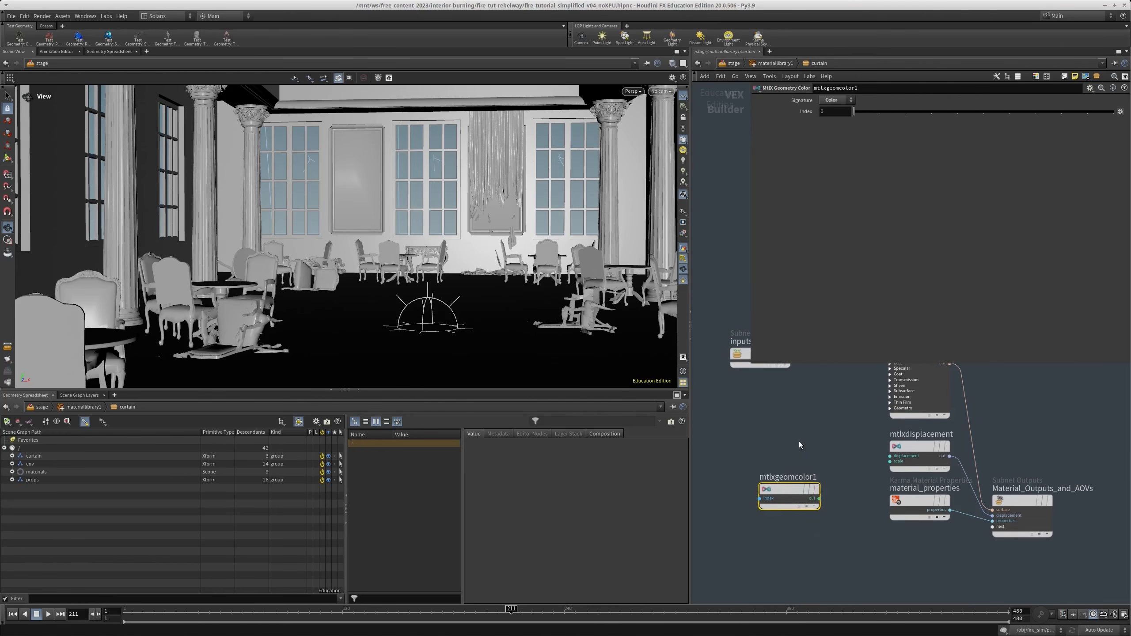
Add a MtlX Geometry Property Value node with the Float signature that reads the smoked attribute
key(Tab)
text(geo)
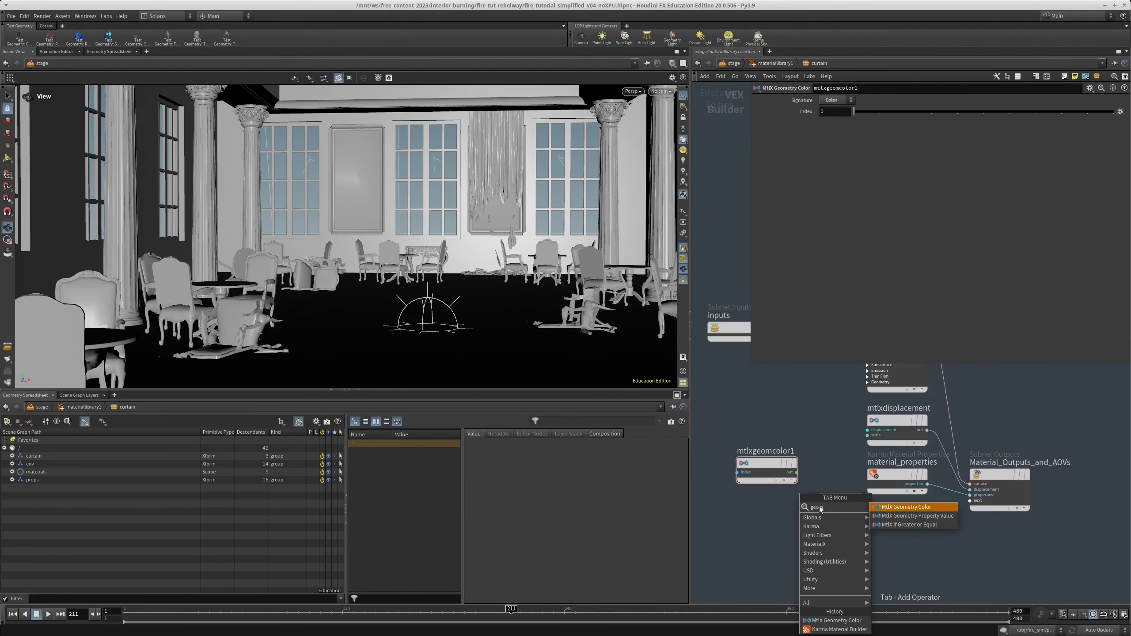
text(m)
click(915, 517)
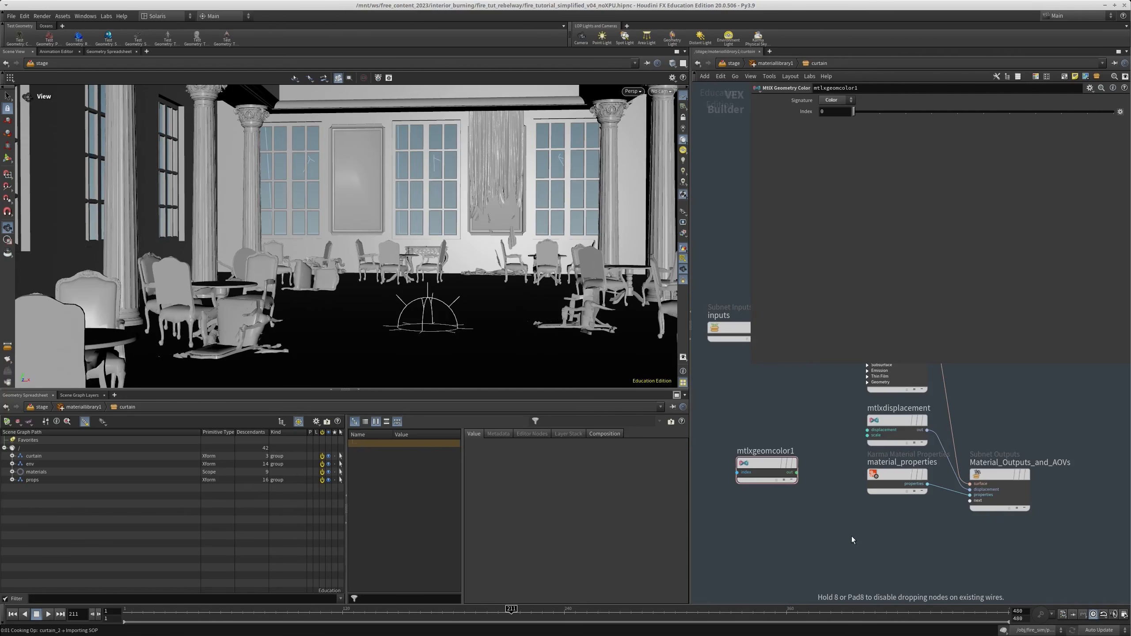
click(836, 550)
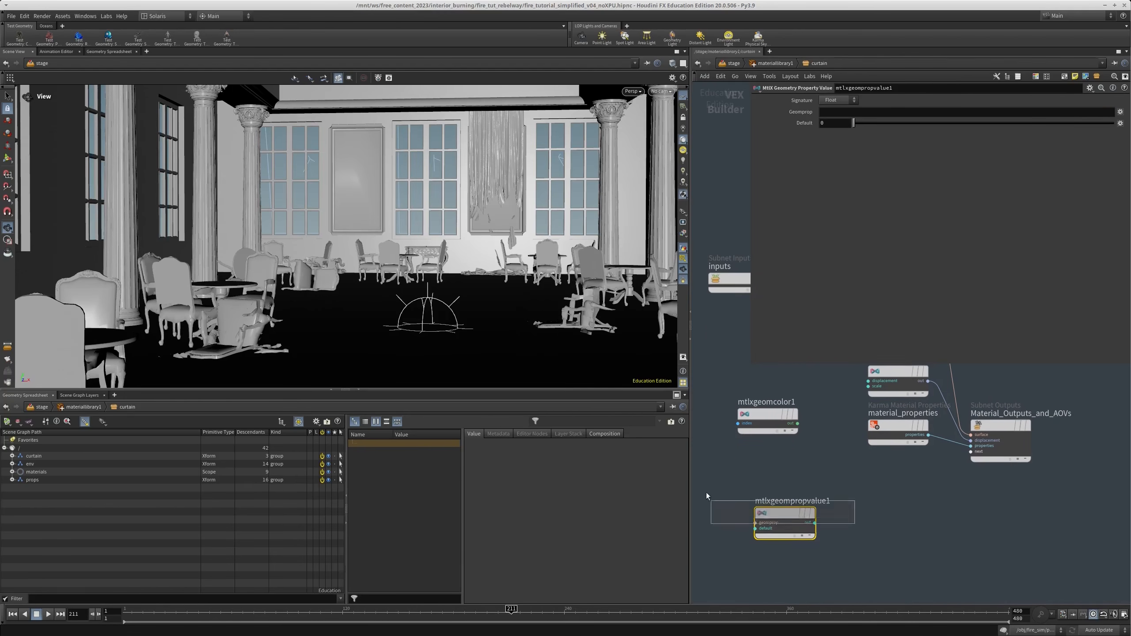
click(841, 101)
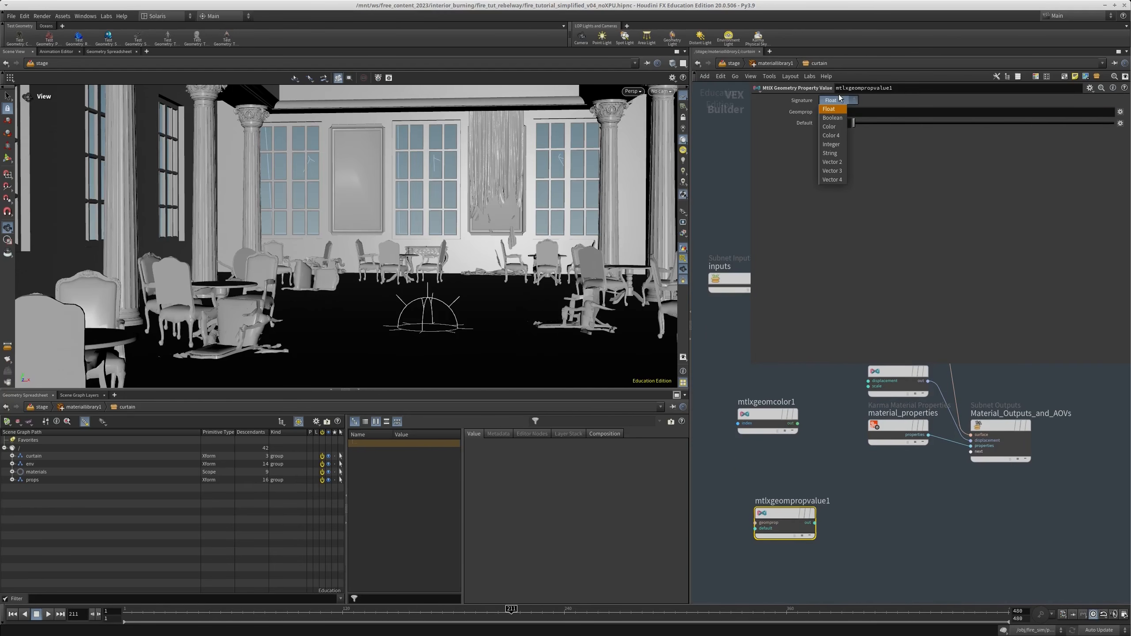
click(866, 111)
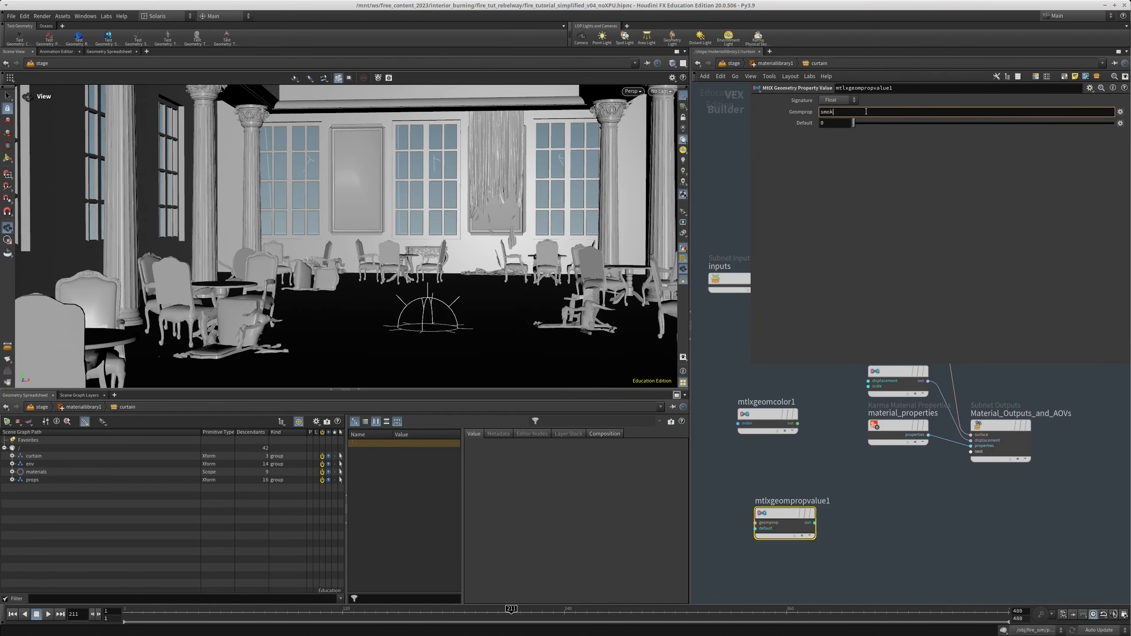
key(Return)
Delete the mtlxgeomcolor1 node and place a MtlX Mix node next to mtlxgeompropvalue1
drag(798, 460, 721, 377)
key(ctrl+x)
key(Tab)
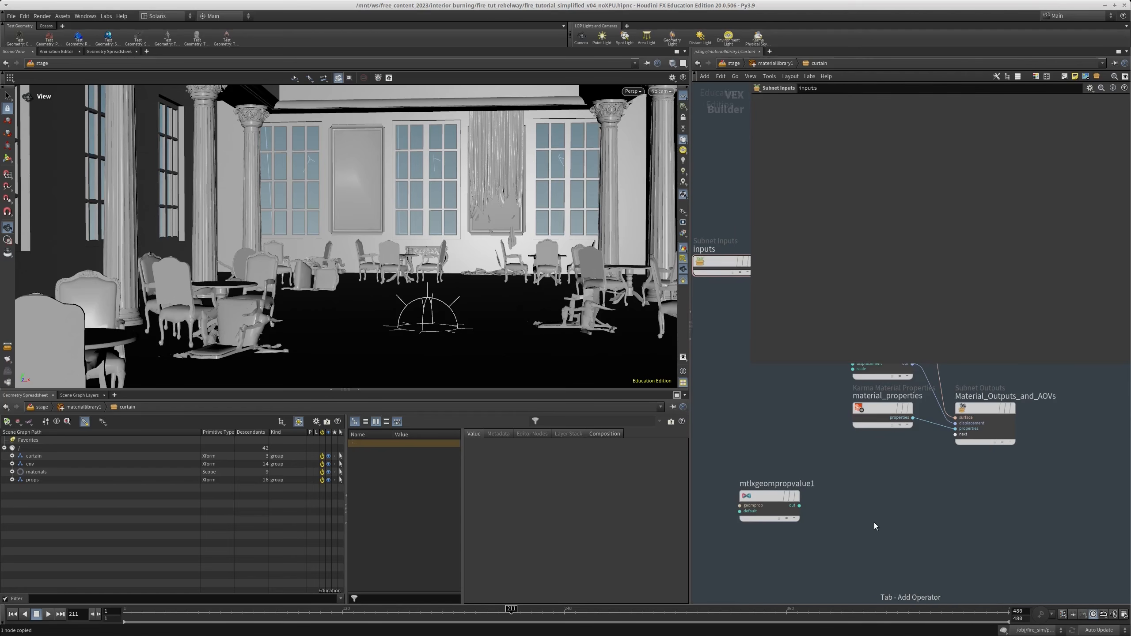
text(mix)
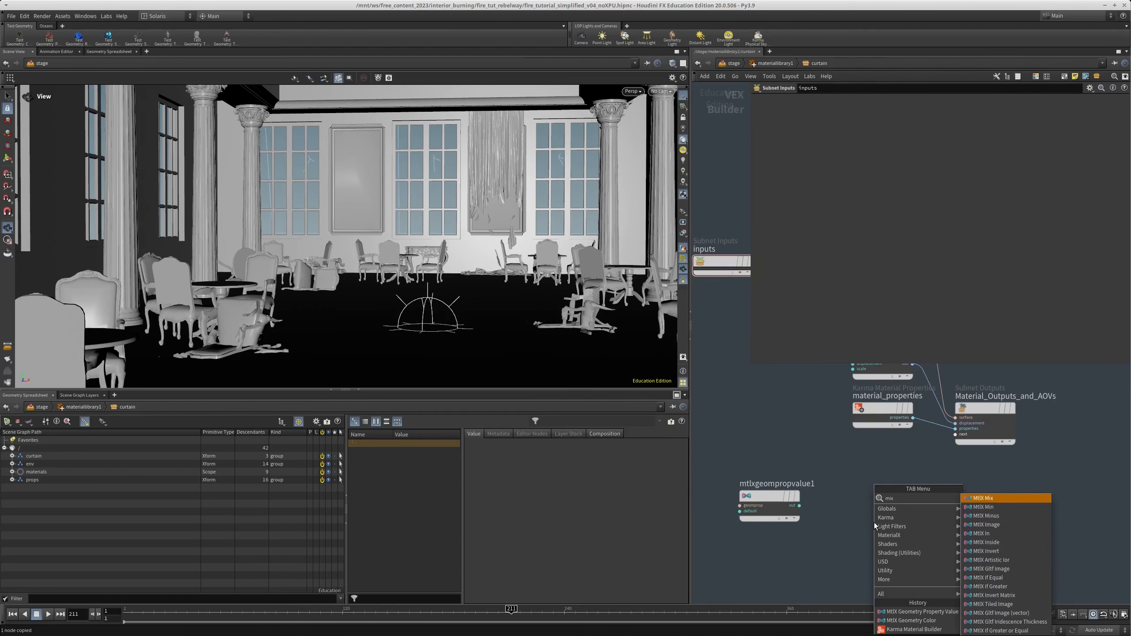
click(976, 499)
click(968, 518)
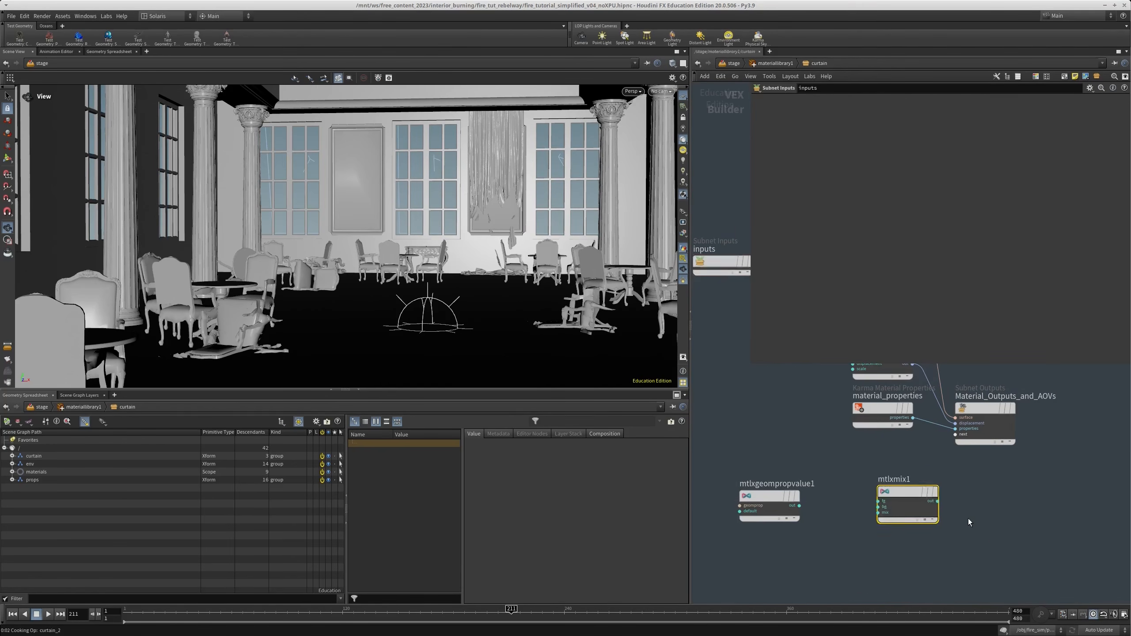
Set the mix node to the Color signature with a red foreground (1, 0, 0) and a blue background (0, 0, 1)
click(850, 101)
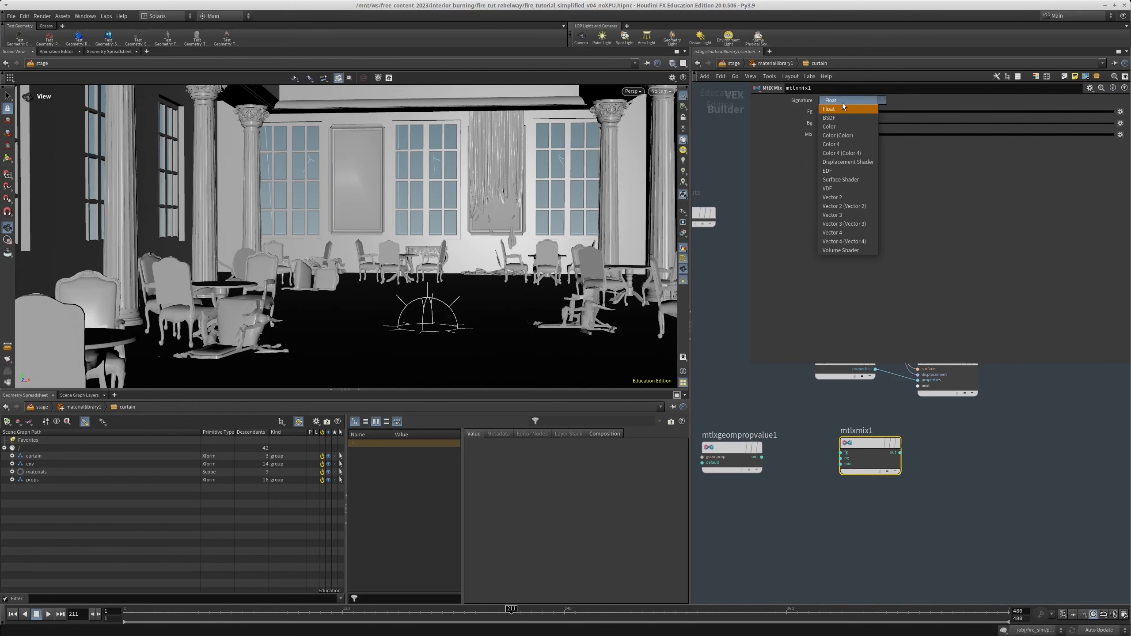
click(838, 122)
click(1016, 124)
text(1)
key(Return)
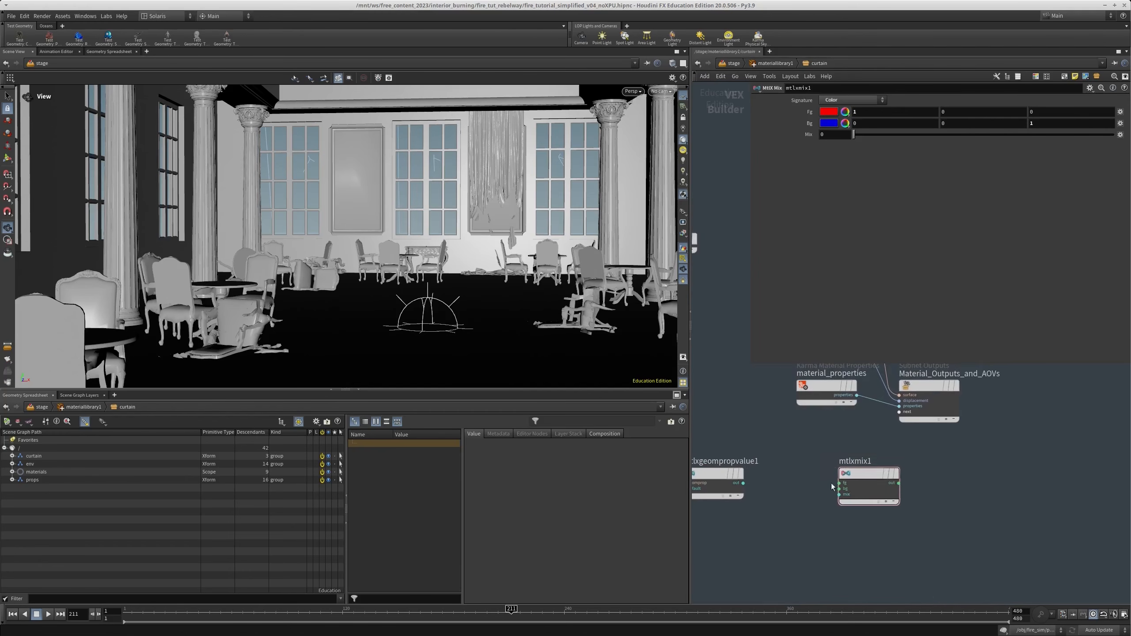
Connect the output of mtlxgeompropvalue1 to the mix input of mtlxmix1
scroll(841, 493, up, 2)
click(838, 495)
click(697, 479)
scroll(971, 466, down, 2)
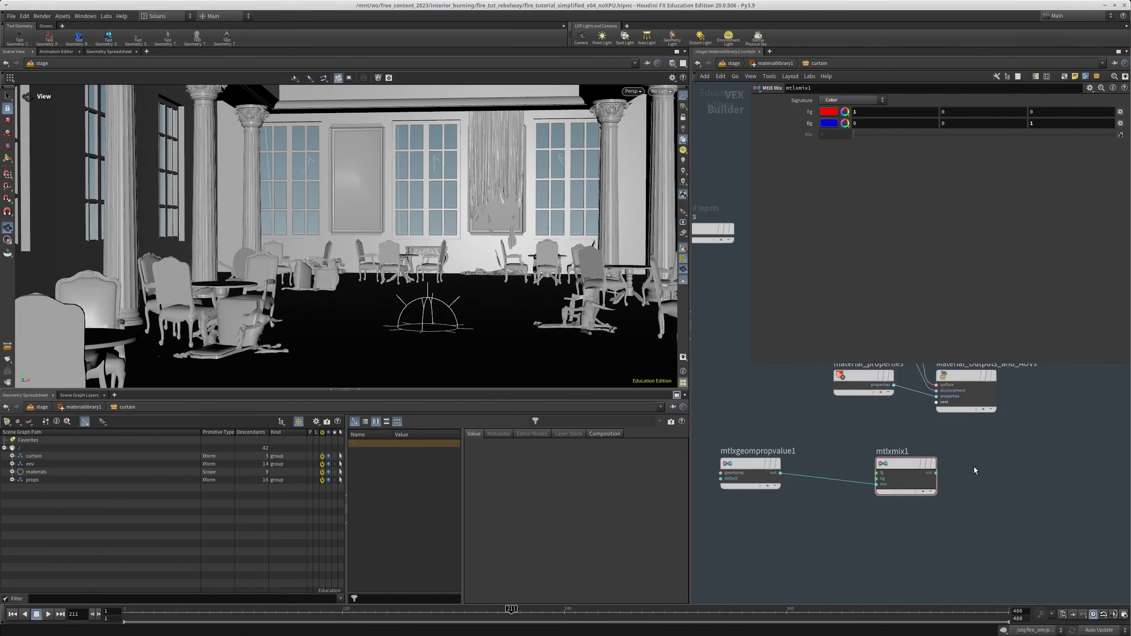
Connect the output of mtlxmix1 to the base color input of the curtain's surface shader
middle_drag(974, 468, 969, 520)
click(930, 526)
middle_drag(782, 462, 740, 557)
scroll(752, 423, up, 2)
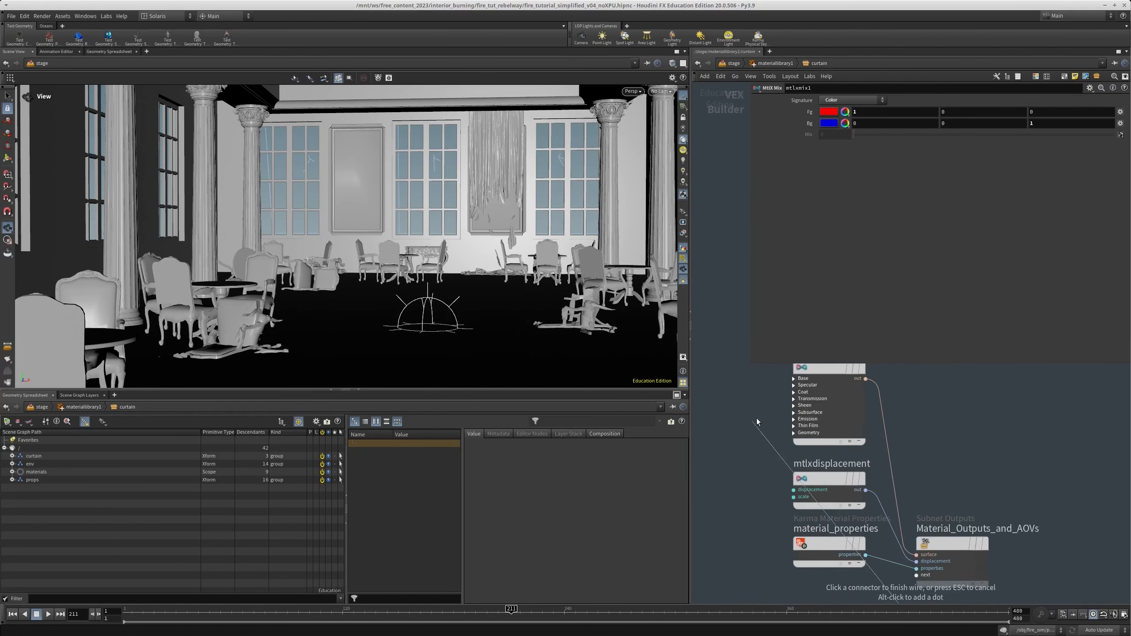
click(802, 378)
click(821, 401)
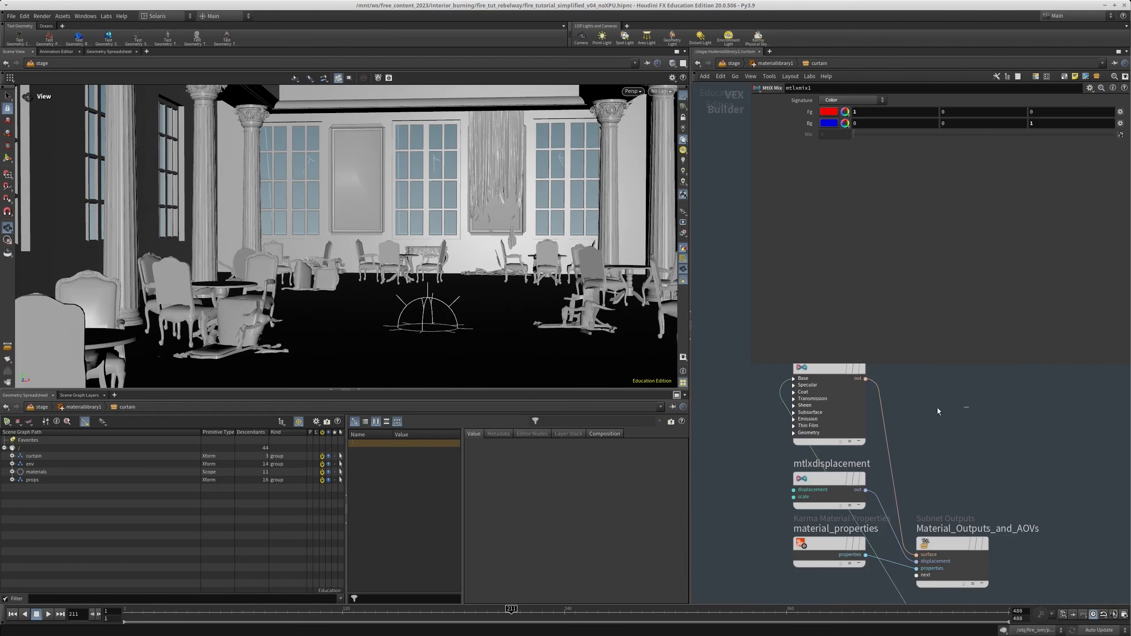
Return to the stage network and remove /curtain from the first assignment of assignmaterial1, keeping /env and /props
key(u)
key(u)
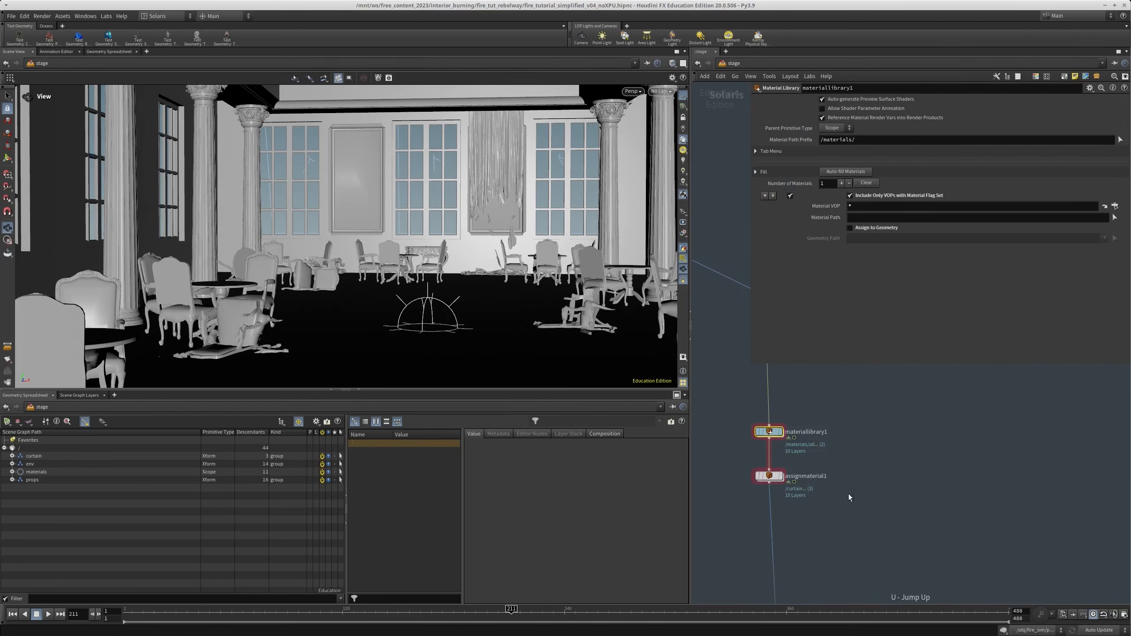
click(770, 476)
middle_drag(912, 464, 909, 418)
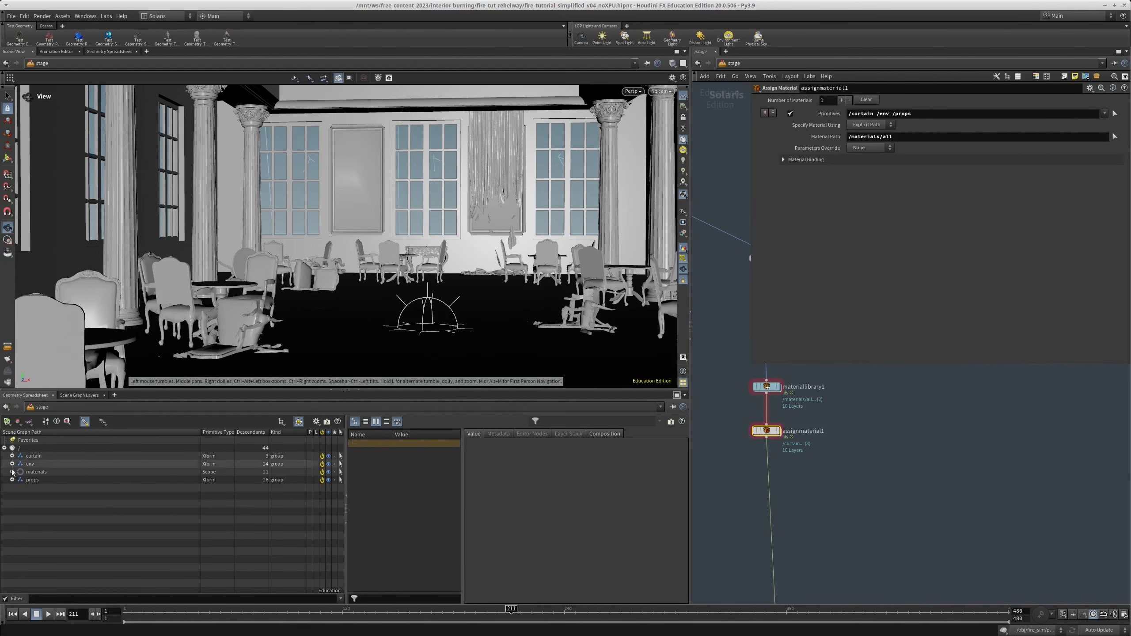
click(12, 480)
click(12, 480)
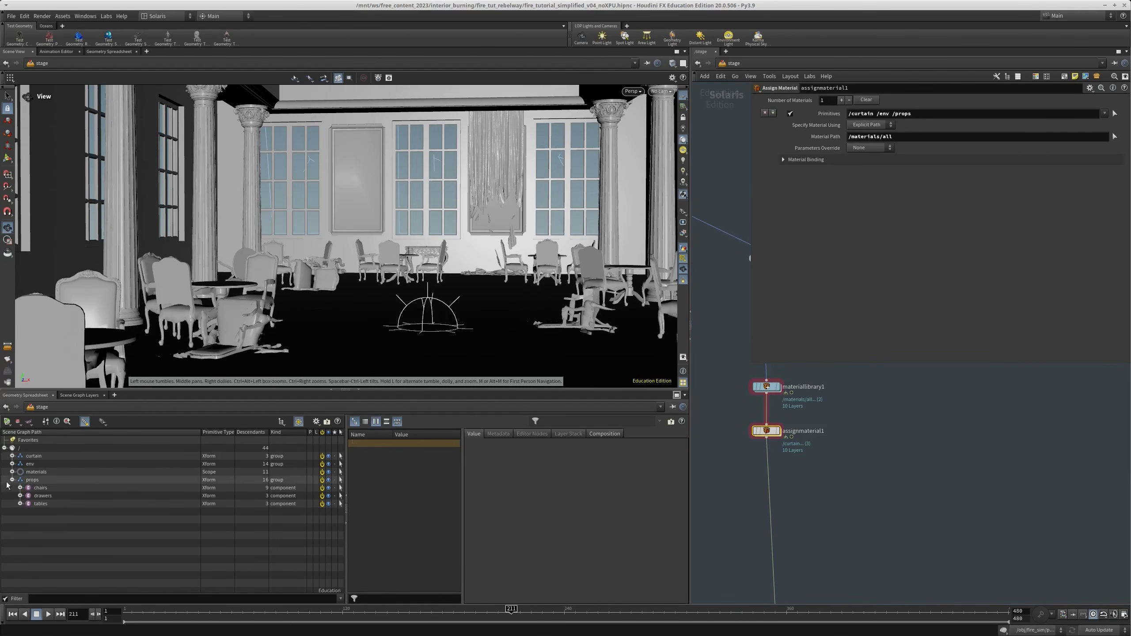
click(12, 456)
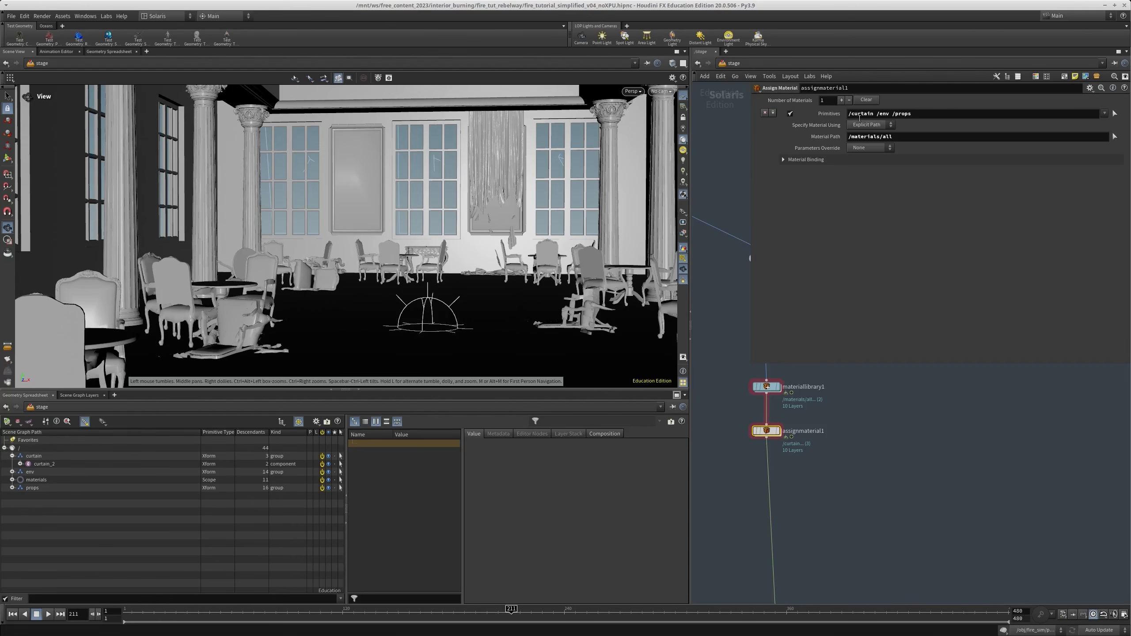
double_click(876, 114)
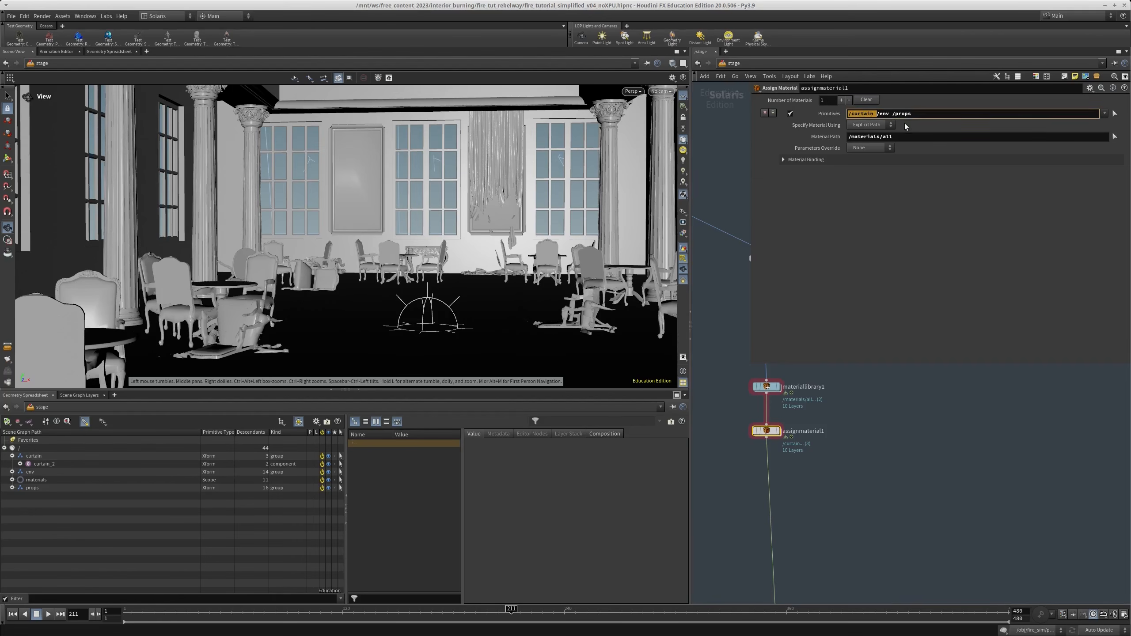
Add a second assignment to assignmaterial1 that gives the /curtain primitive the material /materials/curtain
click(841, 99)
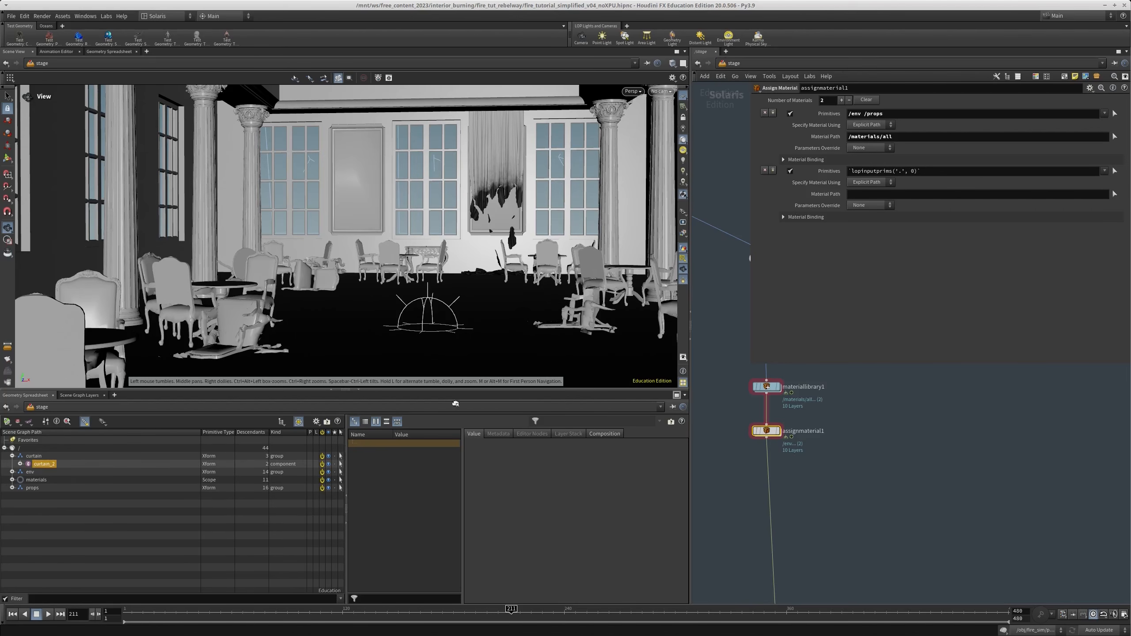
click(45, 464)
click(32, 457)
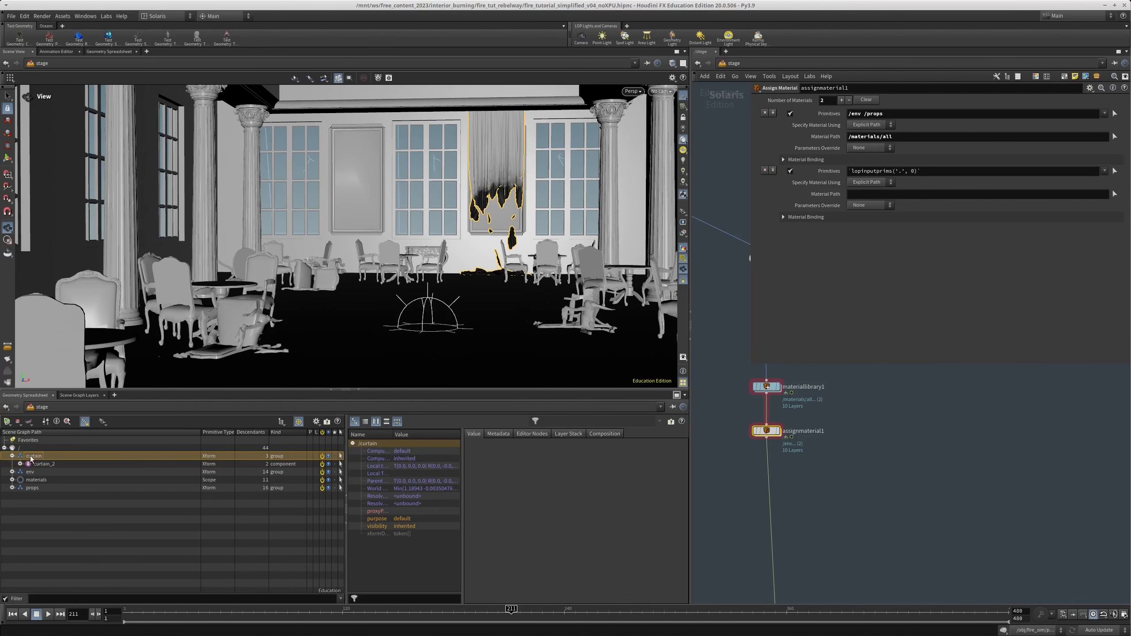
drag(880, 171, 882, 171)
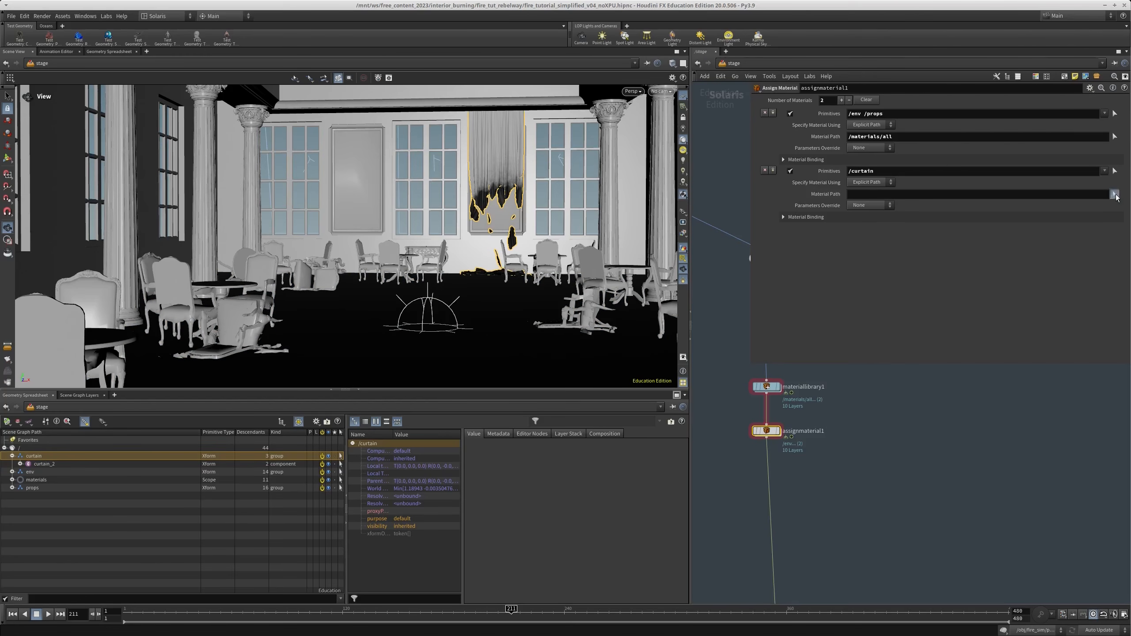
click(1116, 195)
click(920, 143)
click(953, 160)
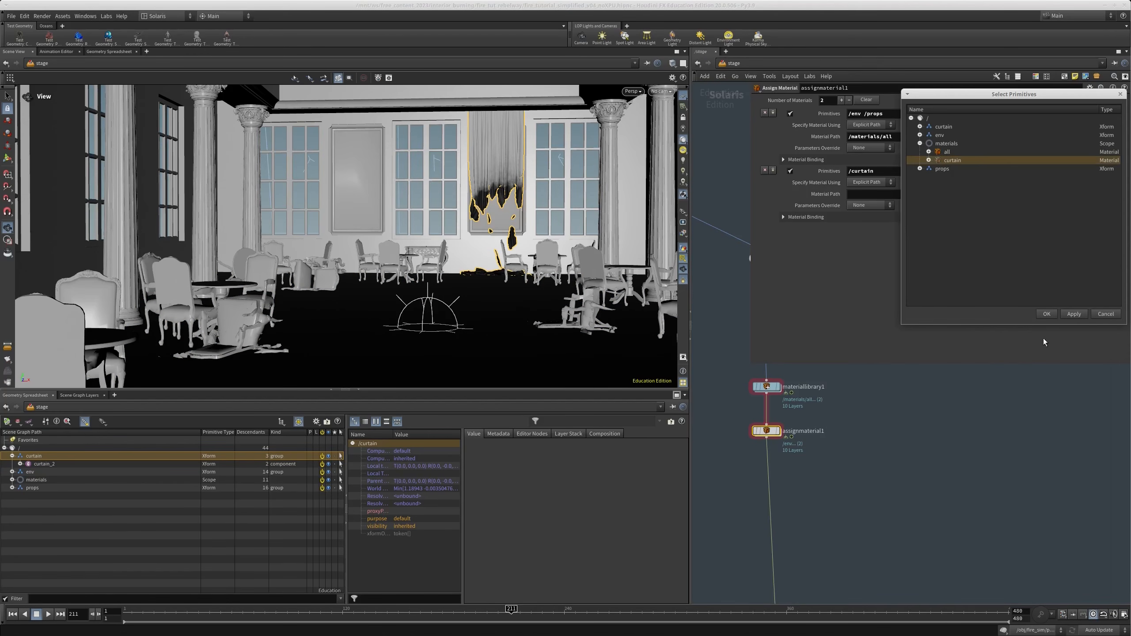
click(1046, 315)
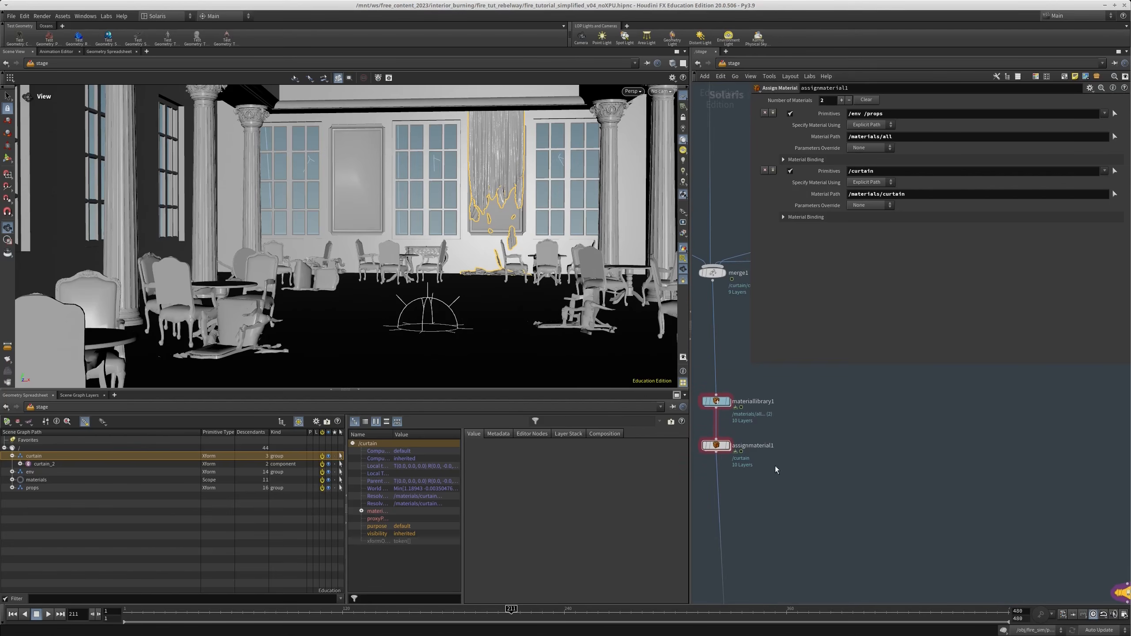
Cut the environment and props branch from merge1 and display assignmaterial1 so only the curtain is shown
scroll(813, 494, down, 8)
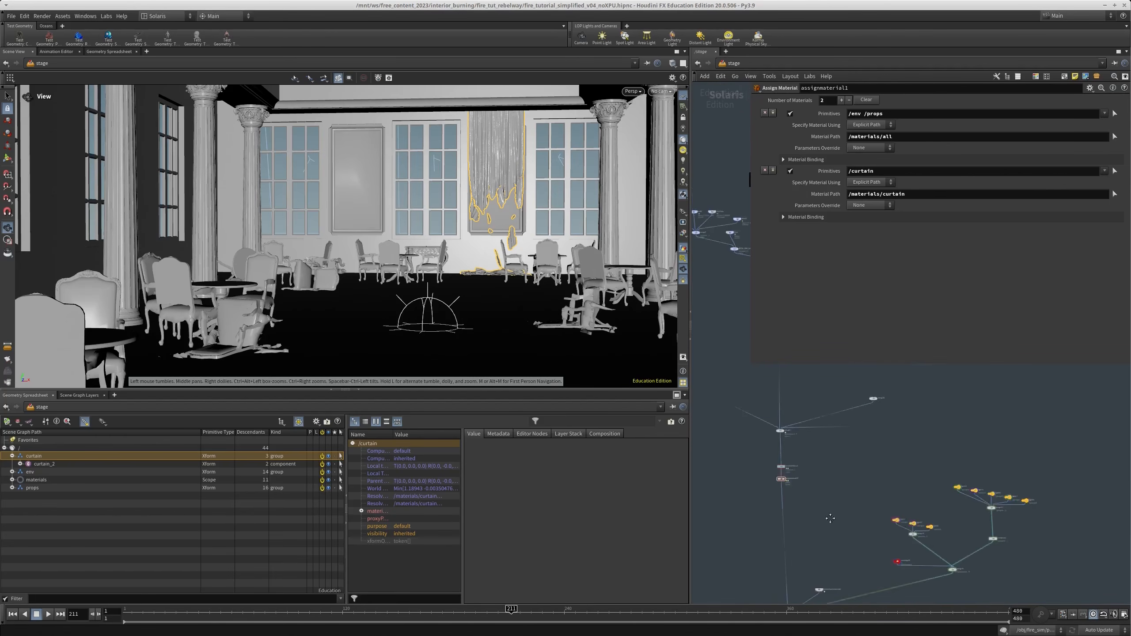
middle_drag(813, 494, 780, 472)
middle_drag(759, 418, 870, 493)
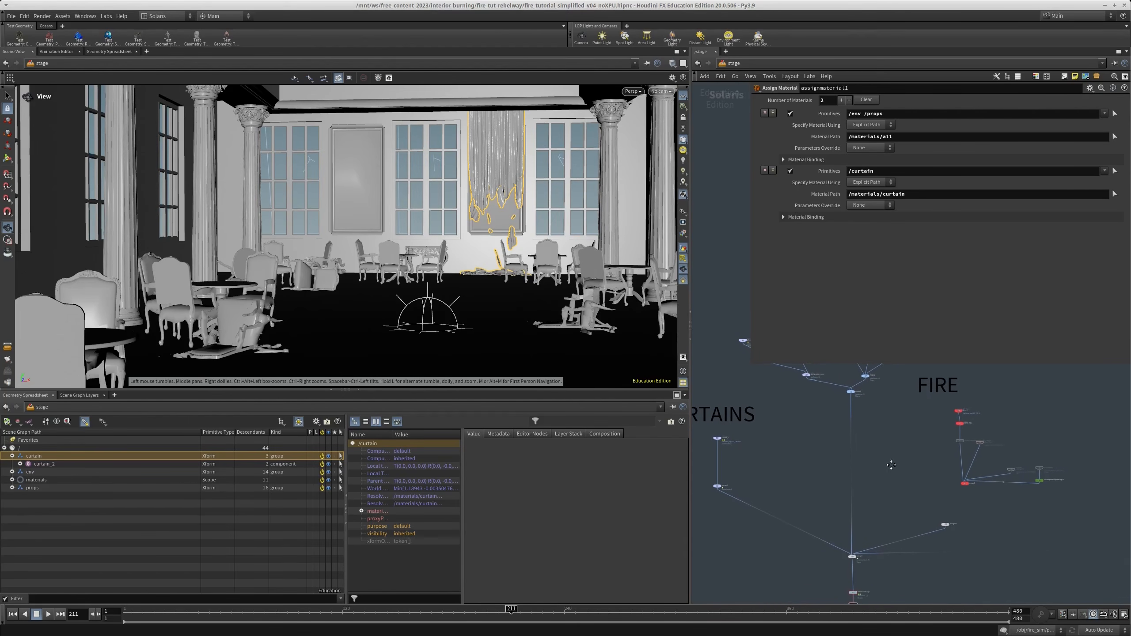
key(y)
drag(865, 430, 834, 436)
middle_drag(858, 490, 842, 380)
scroll(866, 484, up, 1)
scroll(853, 496, up, 3)
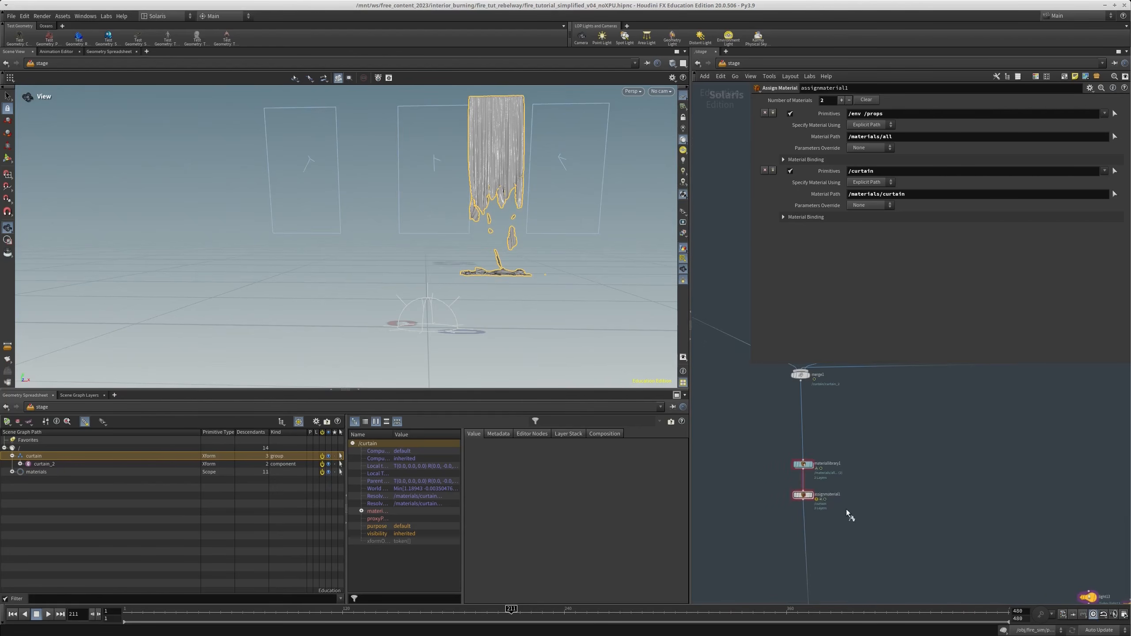
Switch the viewport renderer to Karma CPU to preview the curtain's shading
click(634, 92)
click(645, 127)
scroll(808, 513, down, 3)
middle_drag(808, 512, 786, 430)
scroll(779, 394, up, 3)
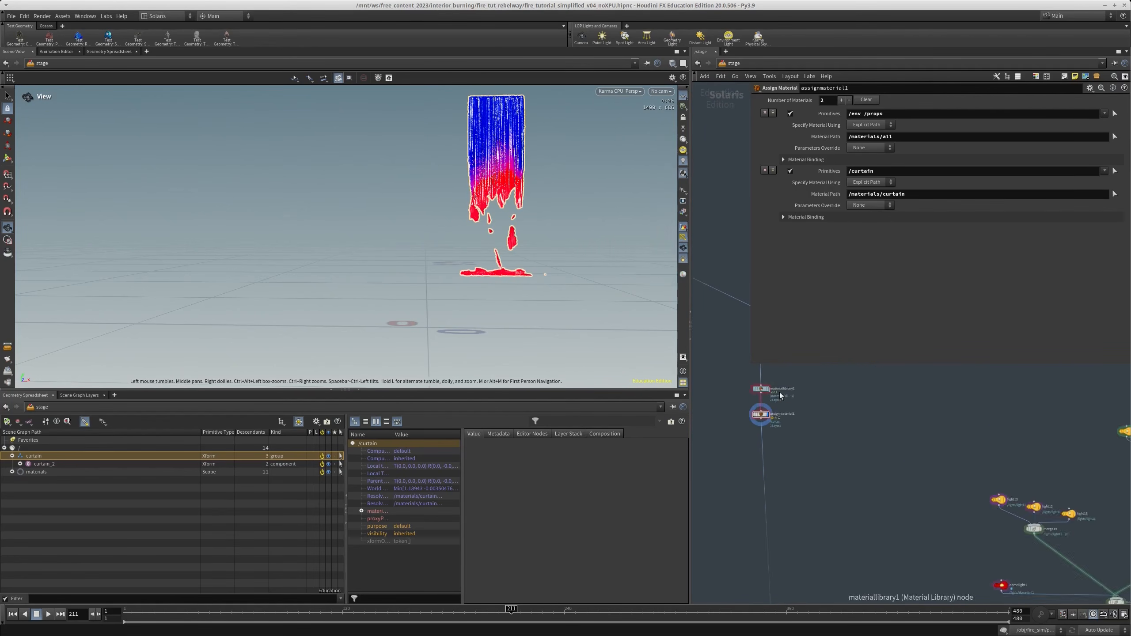
Open the curtain material inside materiallibrary1 and find the link between the property value and mix nodes
double_click(761, 403)
click(794, 480)
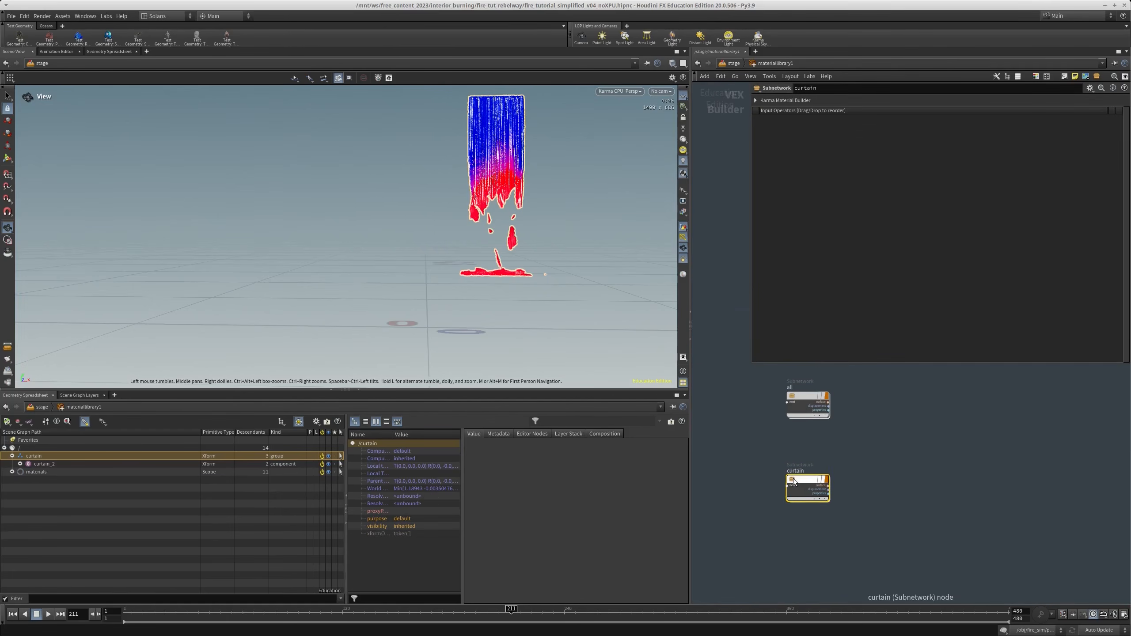
double_click(794, 481)
middle_drag(913, 504, 932, 423)
scroll(931, 423, down, 3)
middle_drag(845, 494, 832, 449)
drag(774, 456, 900, 533)
drag(913, 489, 766, 483)
middle_drag(798, 433, 969, 439)
click(857, 461)
scroll(862, 467, up, 3)
Try a Karma Ramp Const with the Float signature between the property value and mix nodes, its end point at about 0.95
key(Tab)
text(ramp)
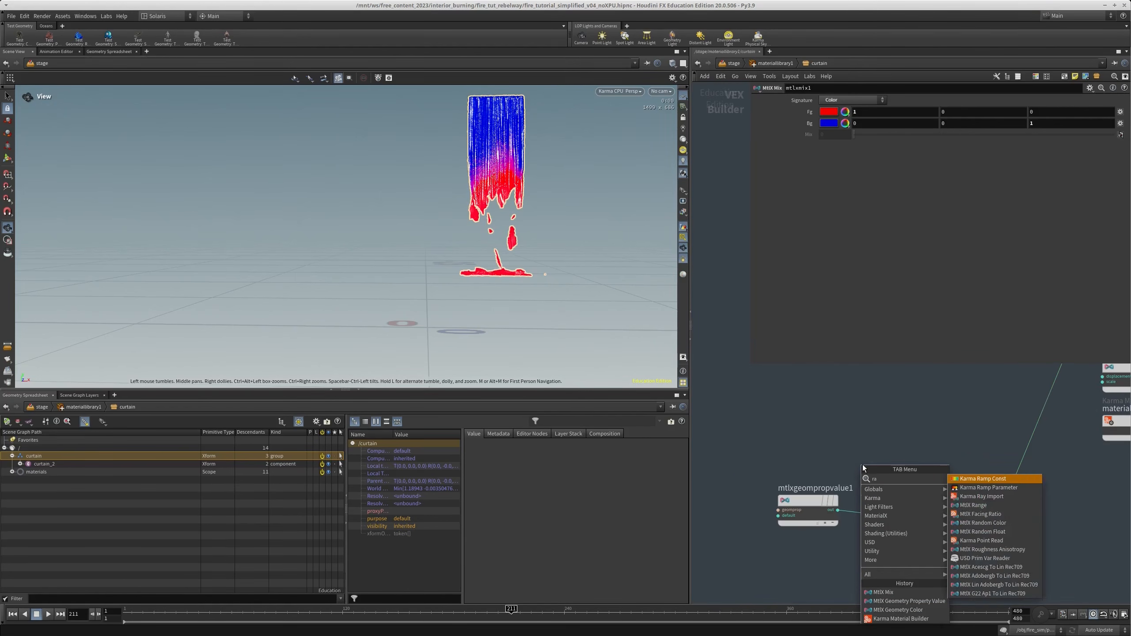
click(977, 479)
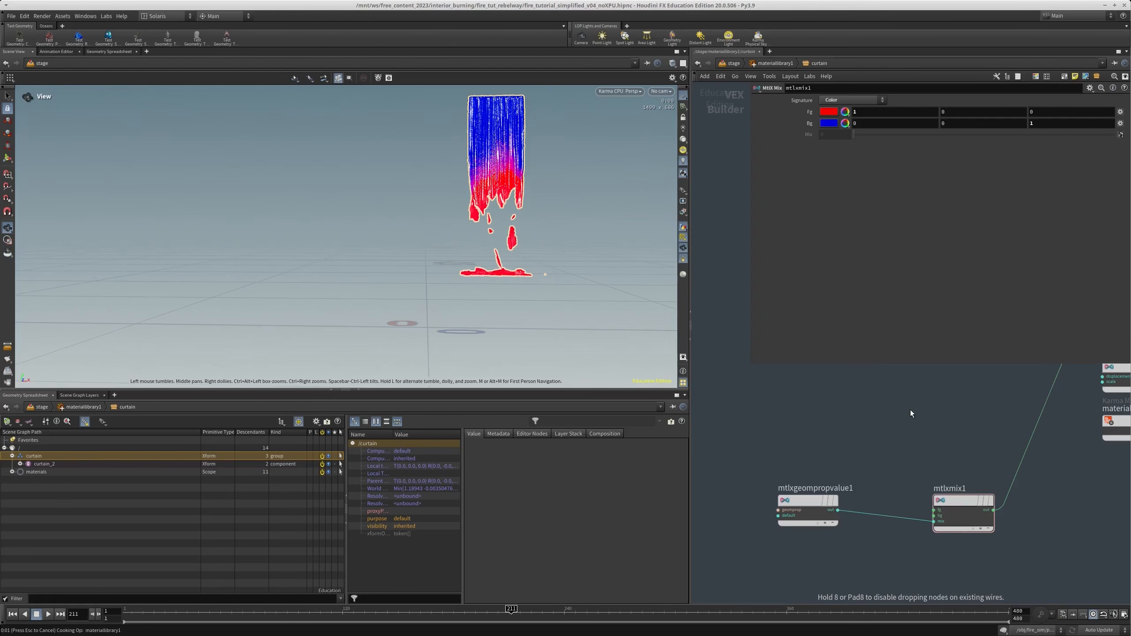
drag(854, 441, 829, 501)
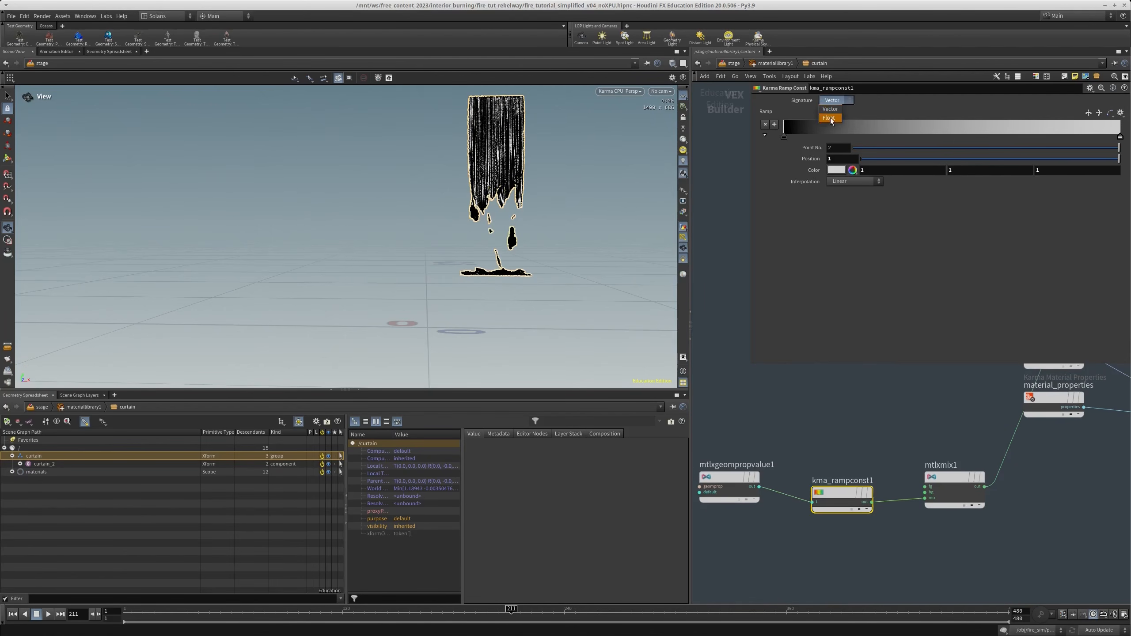
click(830, 119)
mouse_move(1121, 138)
mouse_down()
mouse_move(937, 140)
mouse_move(1102, 140)
mouse_up()
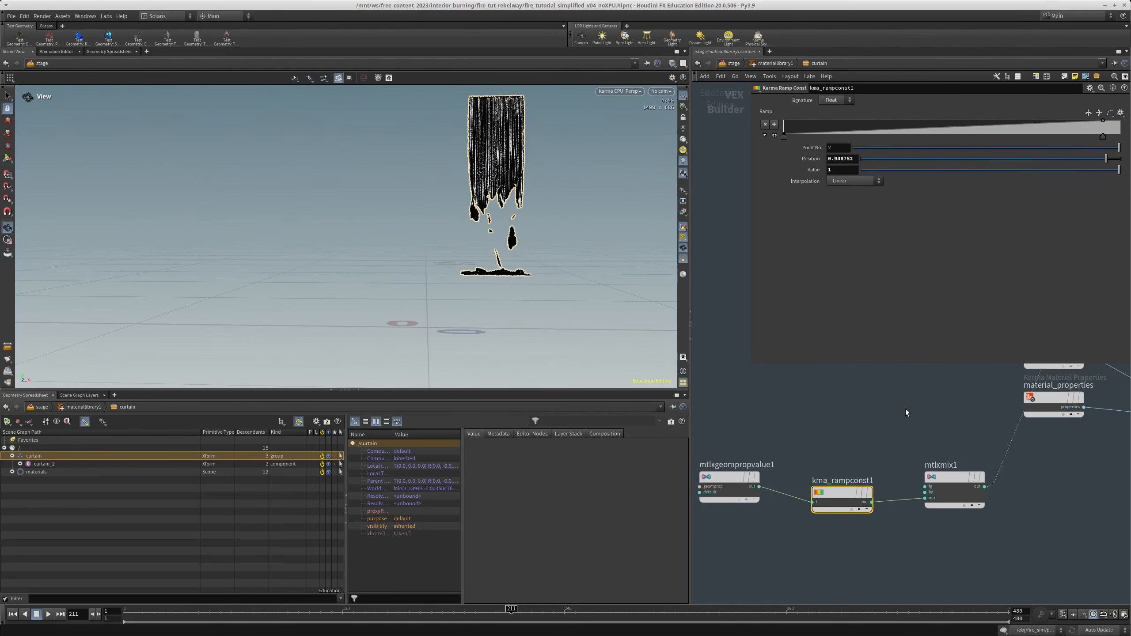
Delete the Karma Ramp Const node from the curtain material
scroll(887, 507, up, 3)
middle_drag(795, 413, 867, 391)
key(Delete)
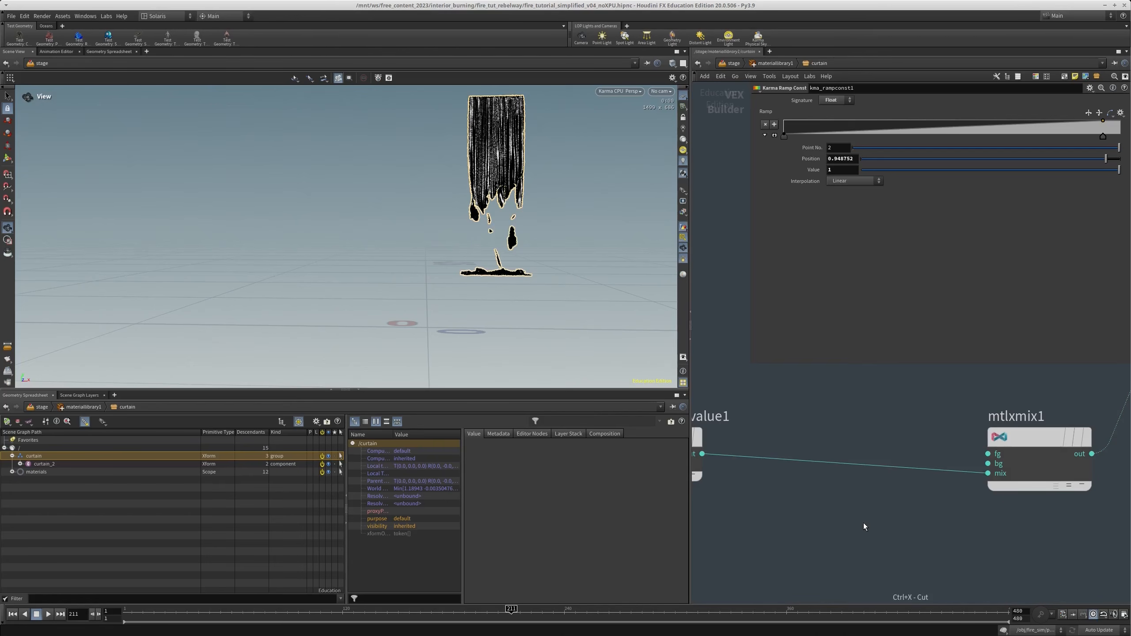
key(p)
key(Tab)
text(rano)
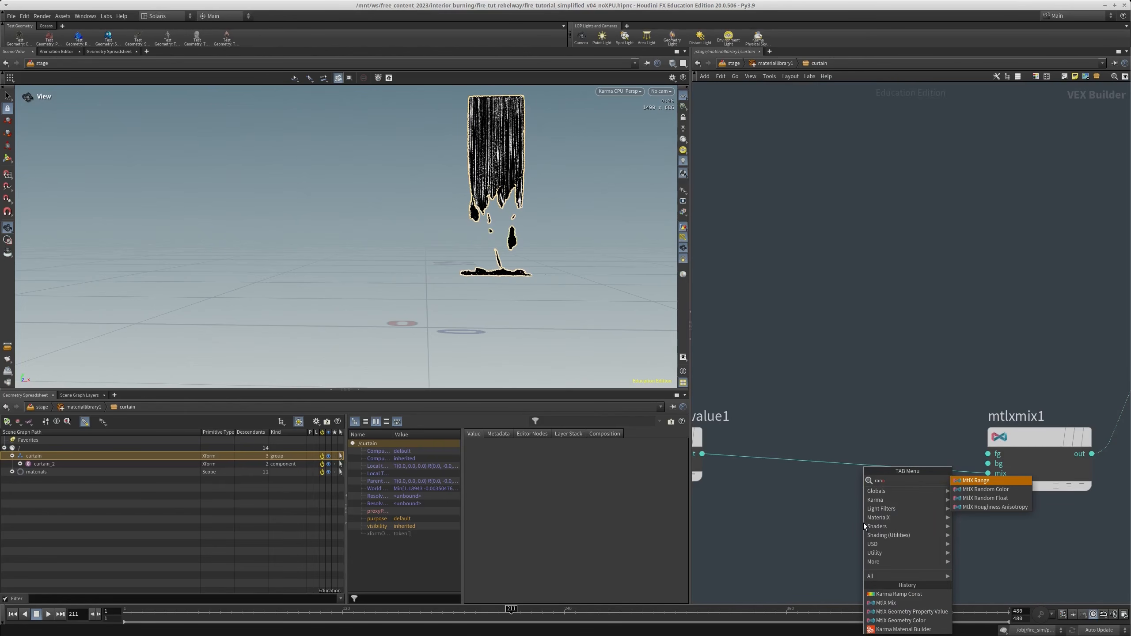
key(Escape)
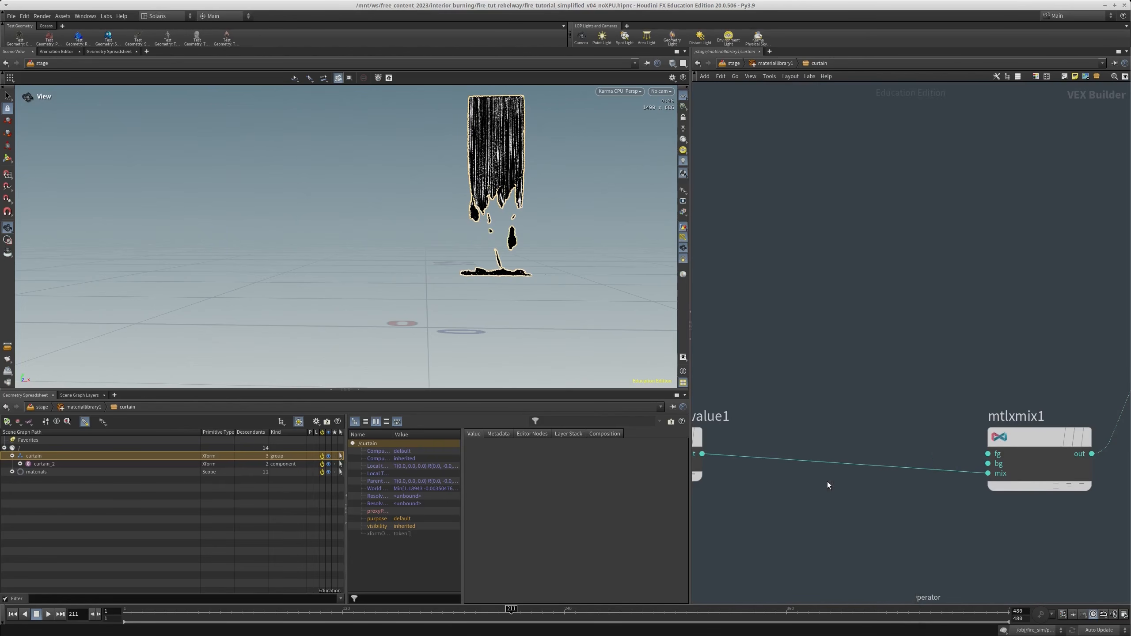
Add a Karma Ramp Parameter node below the property-to-mix wire and set its ramp type to Spline Ramp (float)
key(Tab)
text(ramp)
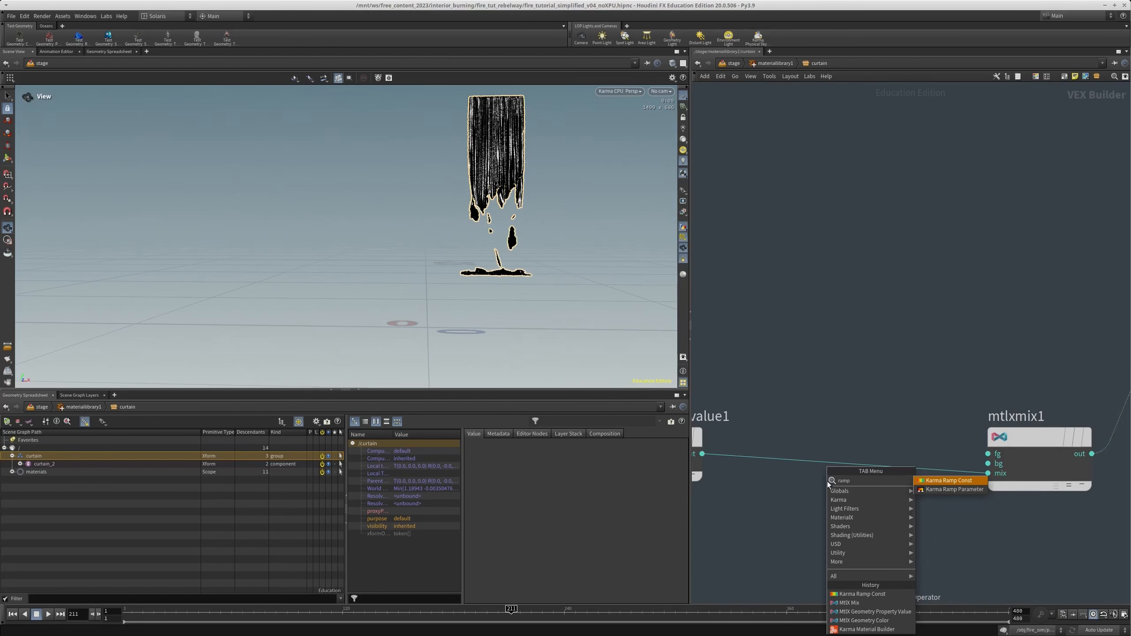
click(937, 489)
click(863, 471)
drag(863, 471, 837, 498)
key(p)
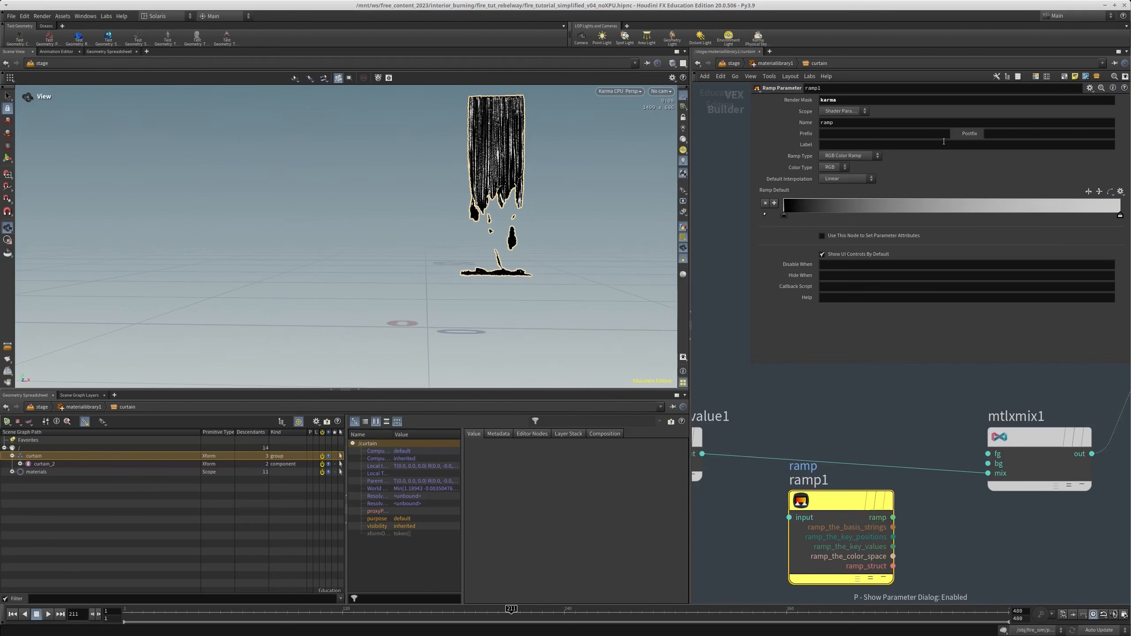
click(855, 157)
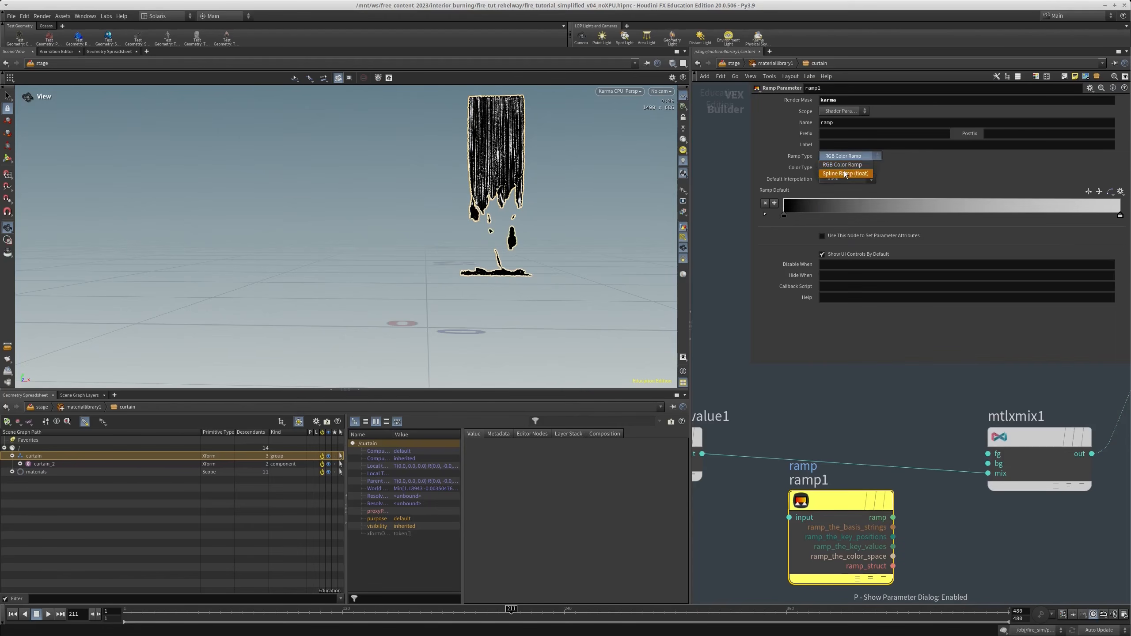
click(845, 173)
Wire the property value through the ramp parameter into the mix input of mtlxmix1, and return to the material library
middle_drag(820, 396, 918, 384)
click(799, 442)
click(887, 506)
click(992, 505)
click(1087, 462)
middle_drag(959, 426, 925, 404)
middle_drag(952, 549, 932, 521)
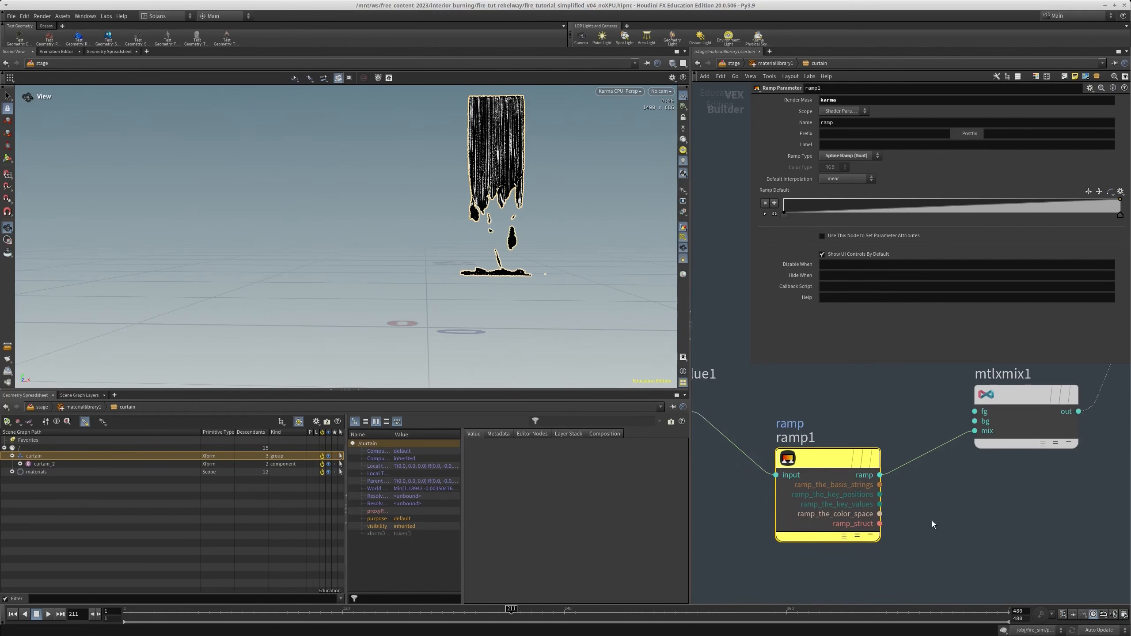
key(u)
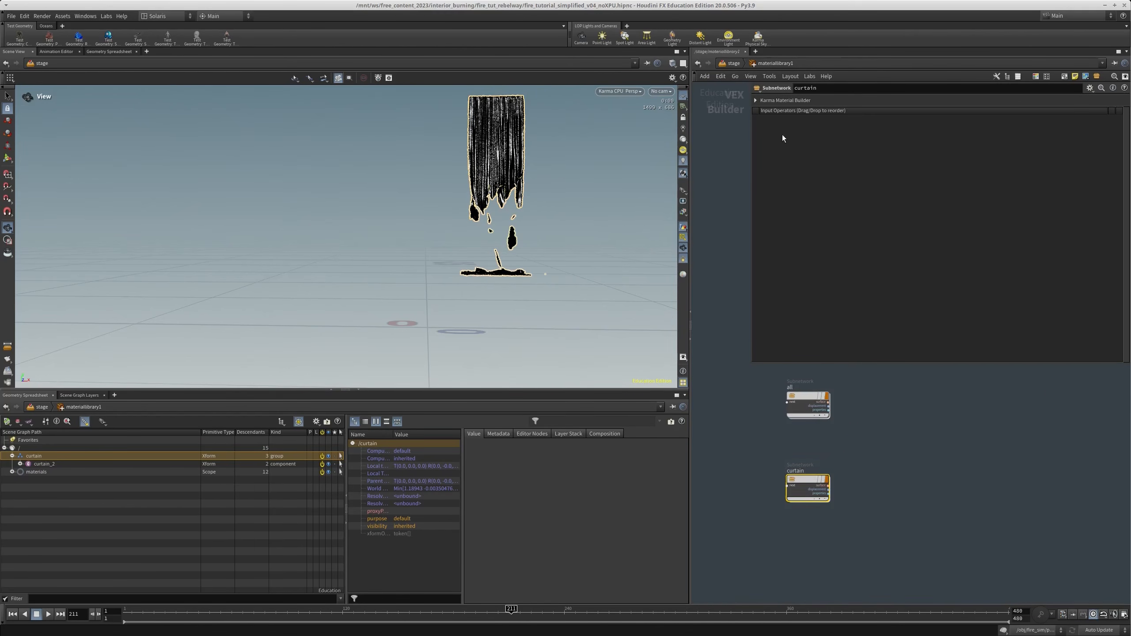
Open the curtain material, move ramp1's end point to about 0.55, and set mtlxmix1's signature to Color
click(810, 101)
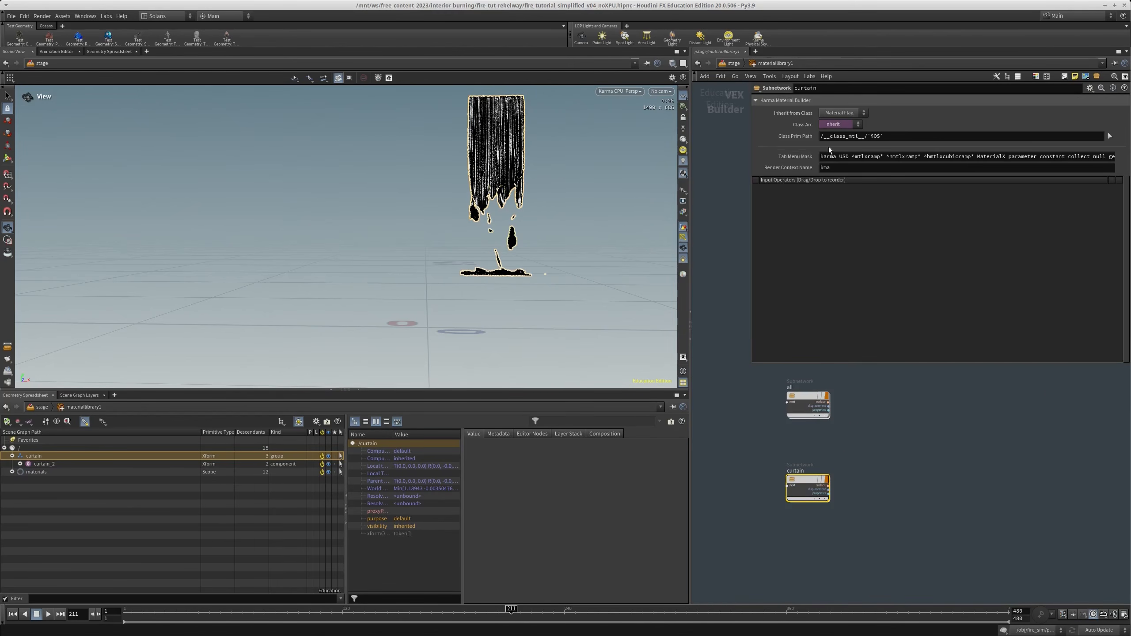
click(801, 100)
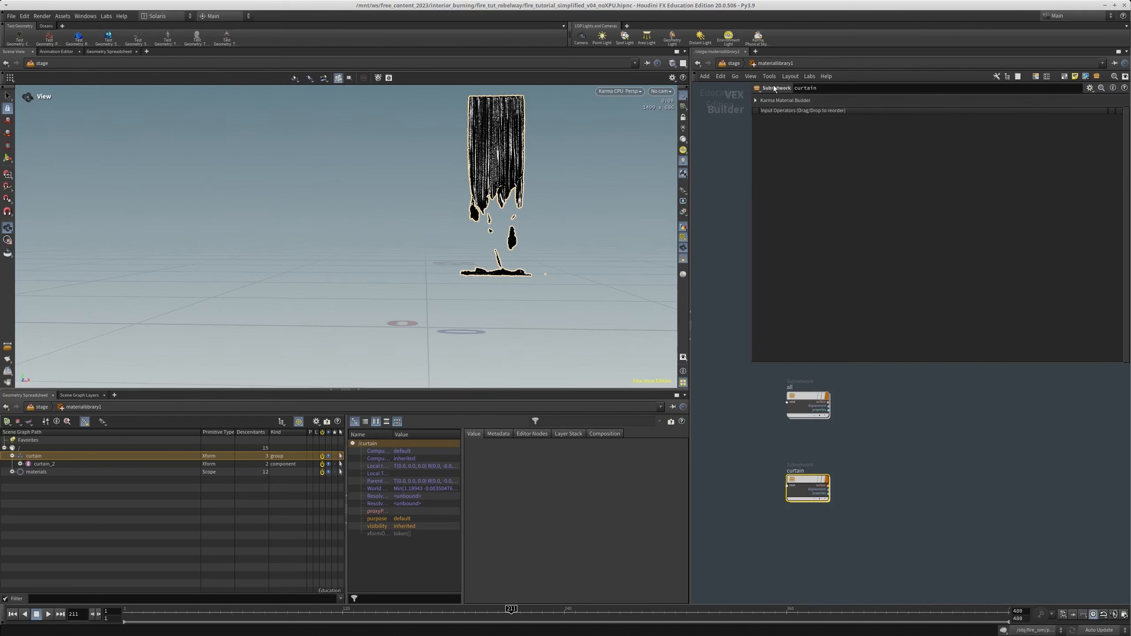
double_click(804, 488)
drag(1121, 216, 968, 216)
middle_drag(1041, 519, 908, 546)
click(907, 441)
middle_drag(1003, 491, 960, 541)
scroll(960, 542, down, 2)
click(845, 100)
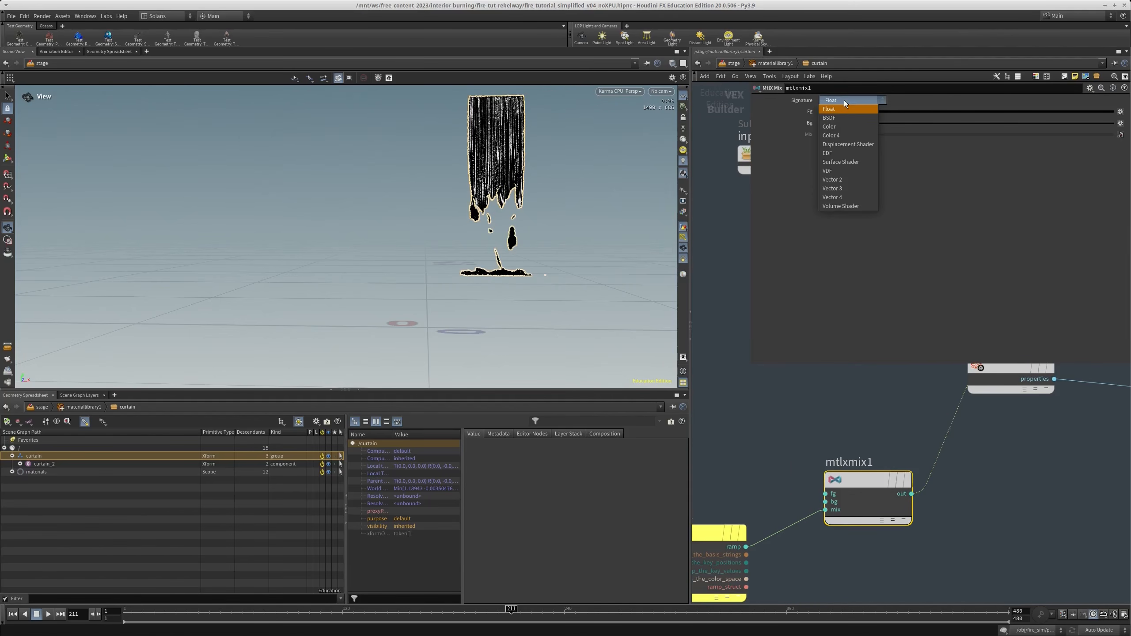
click(842, 127)
middle_drag(734, 472, 823, 408)
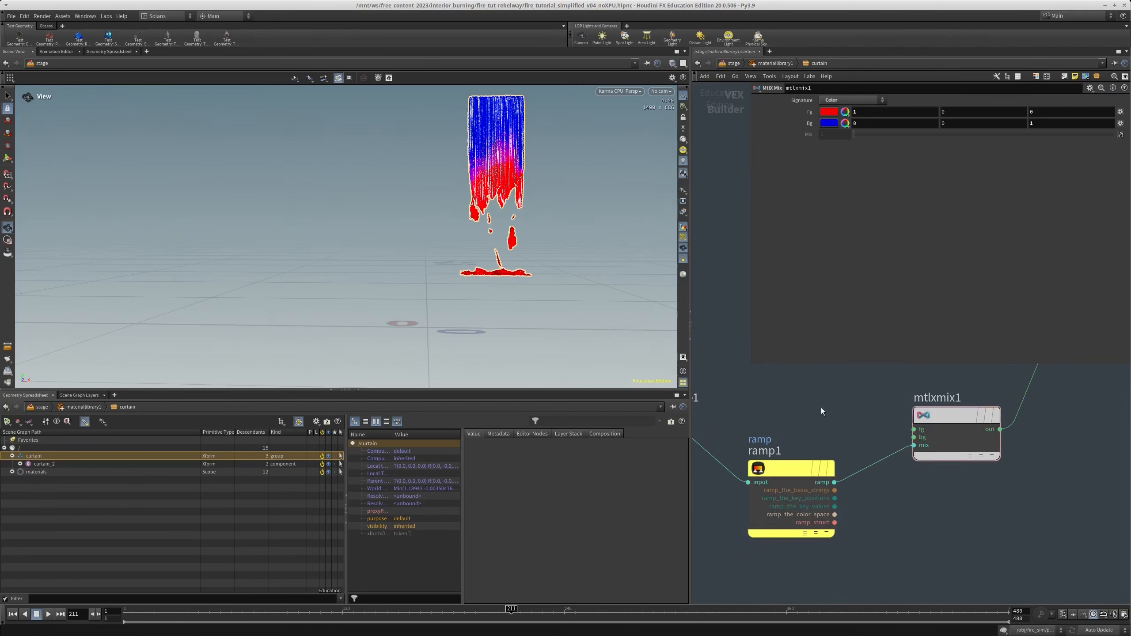
Move ramp1's start point to about 0.56 and its end point to 1
click(786, 468)
drag(969, 217, 1108, 217)
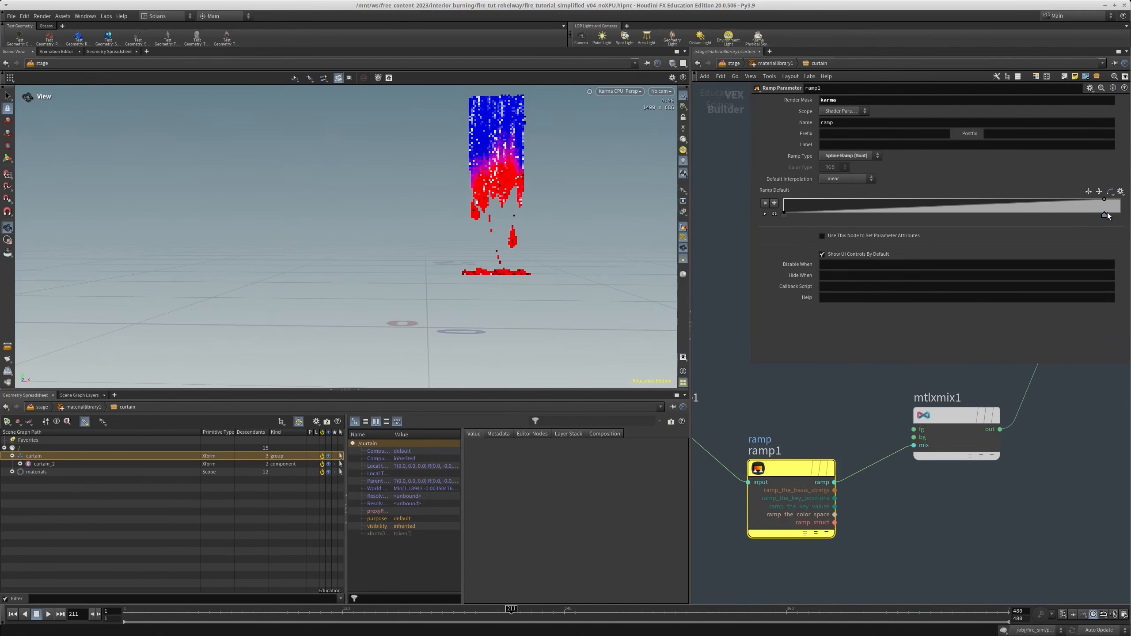
drag(788, 218, 973, 218)
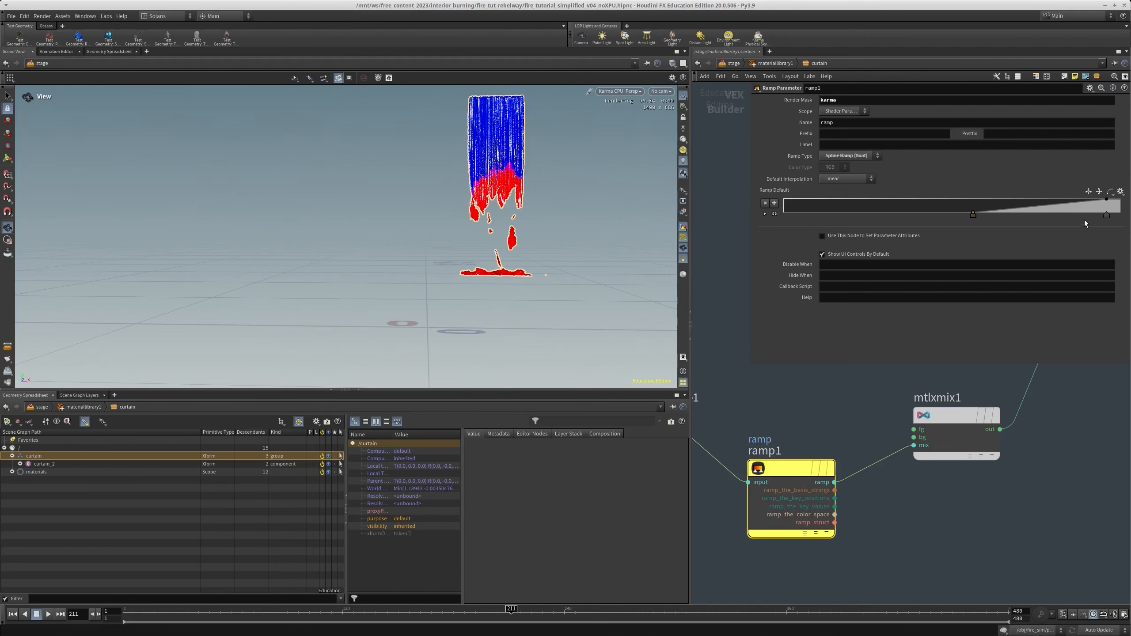
drag(1107, 217, 1122, 223)
Set the foreground color of mtlxmix1 to a very dark brown of 0.029, 0.0159365, 0.014181
scroll(912, 458, down, 3)
middle_drag(953, 468, 886, 485)
click(875, 465)
middle_drag(850, 389, 833, 439)
click(836, 115)
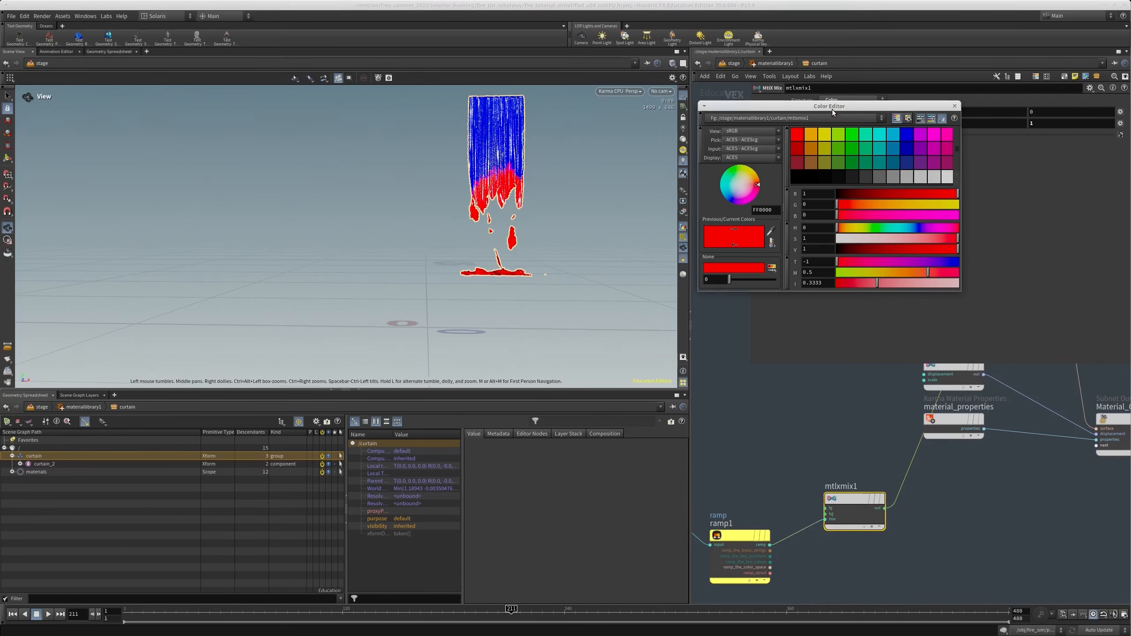
click(847, 206)
click(915, 194)
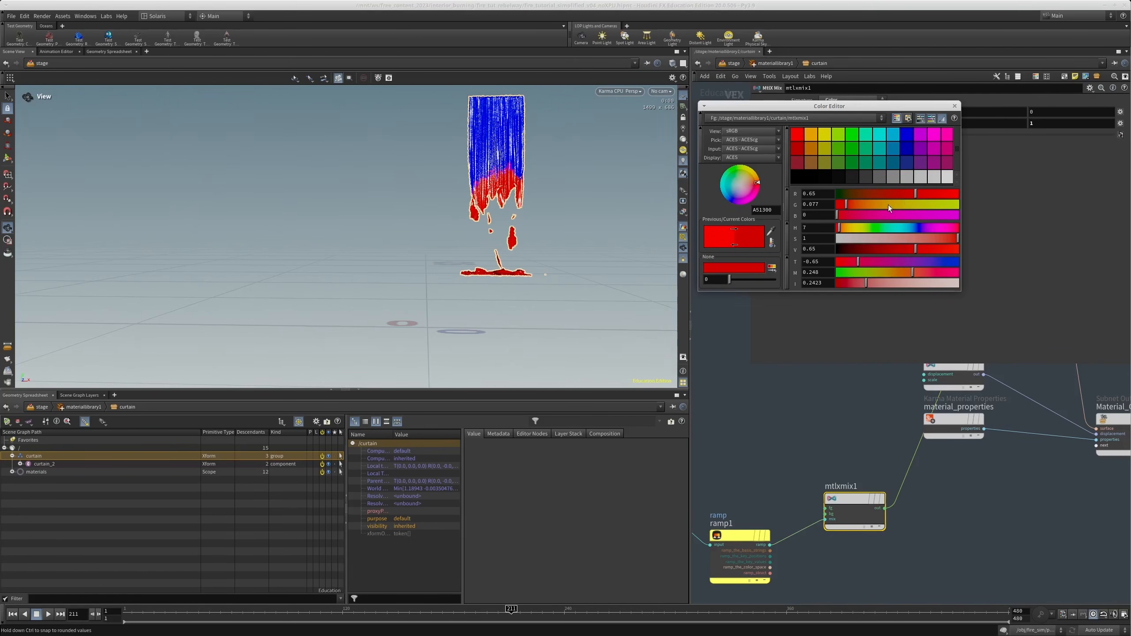
drag(861, 249, 846, 249)
click(852, 239)
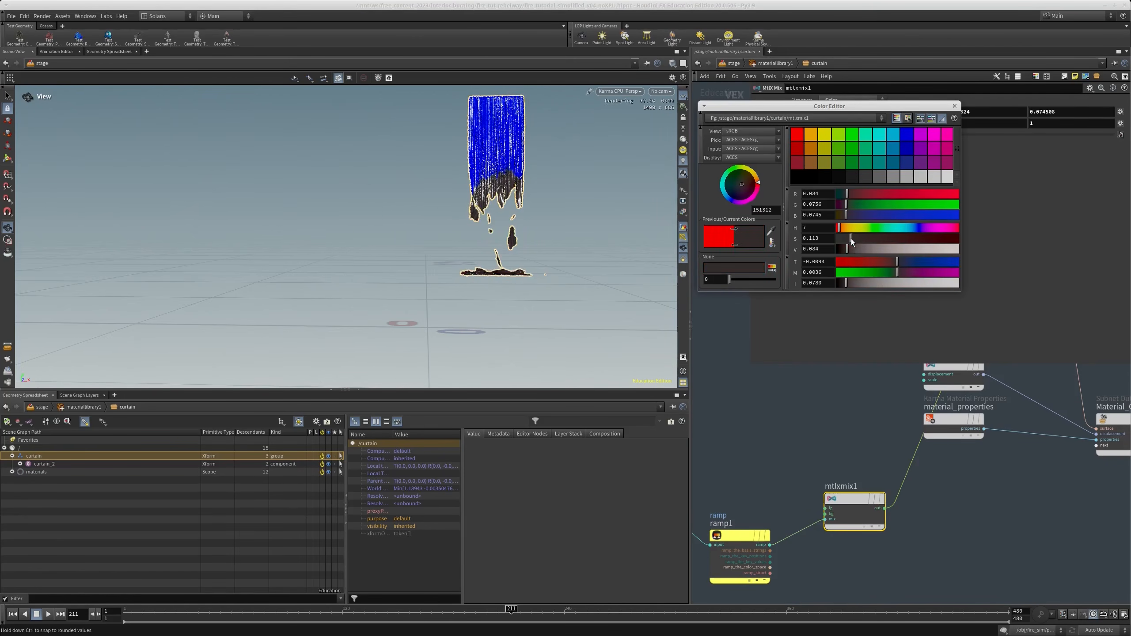
click(840, 249)
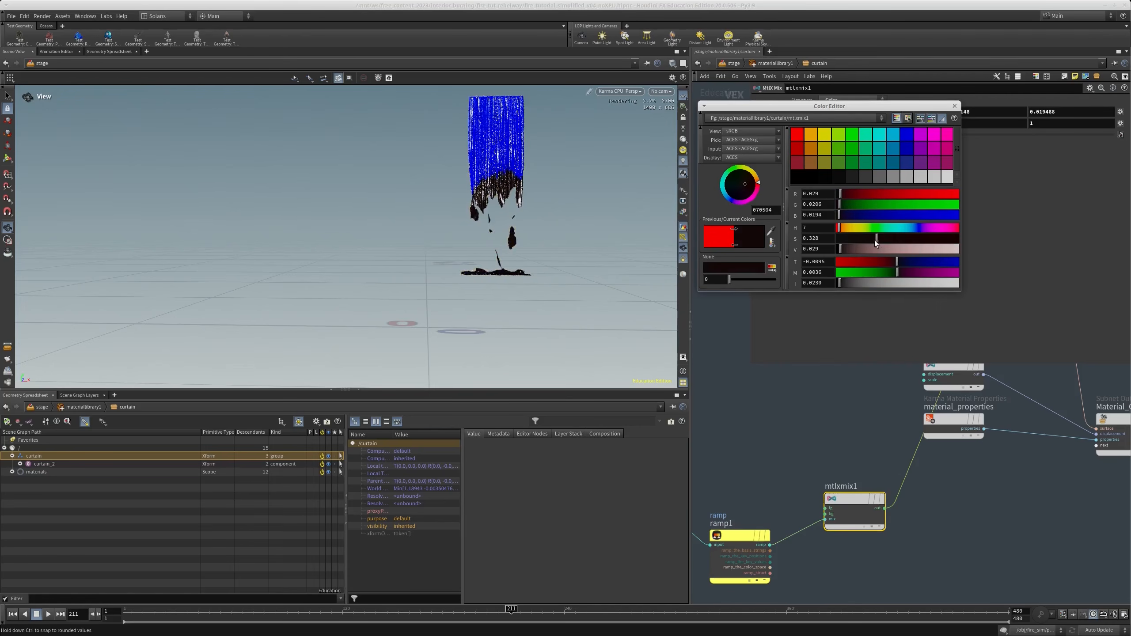
click(899, 240)
click(955, 106)
Set the background color of mtlxmix1 to a muted brown of 0.084, 0.070434, 0.06258
click(841, 137)
click(838, 227)
click(939, 240)
drag(930, 250, 892, 250)
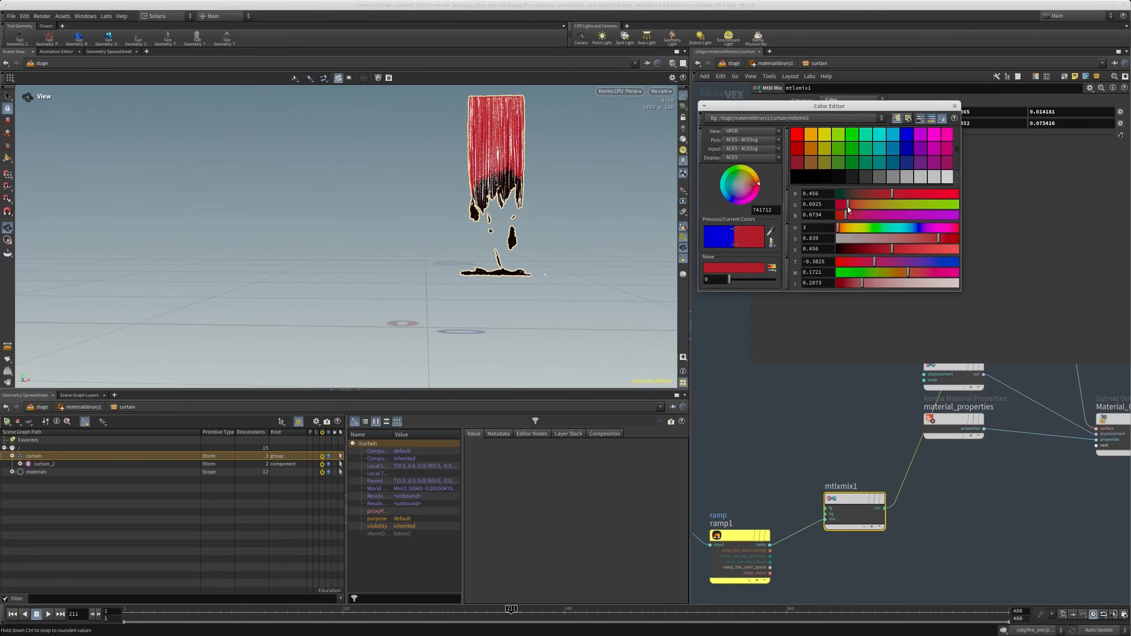
drag(847, 205, 845, 205)
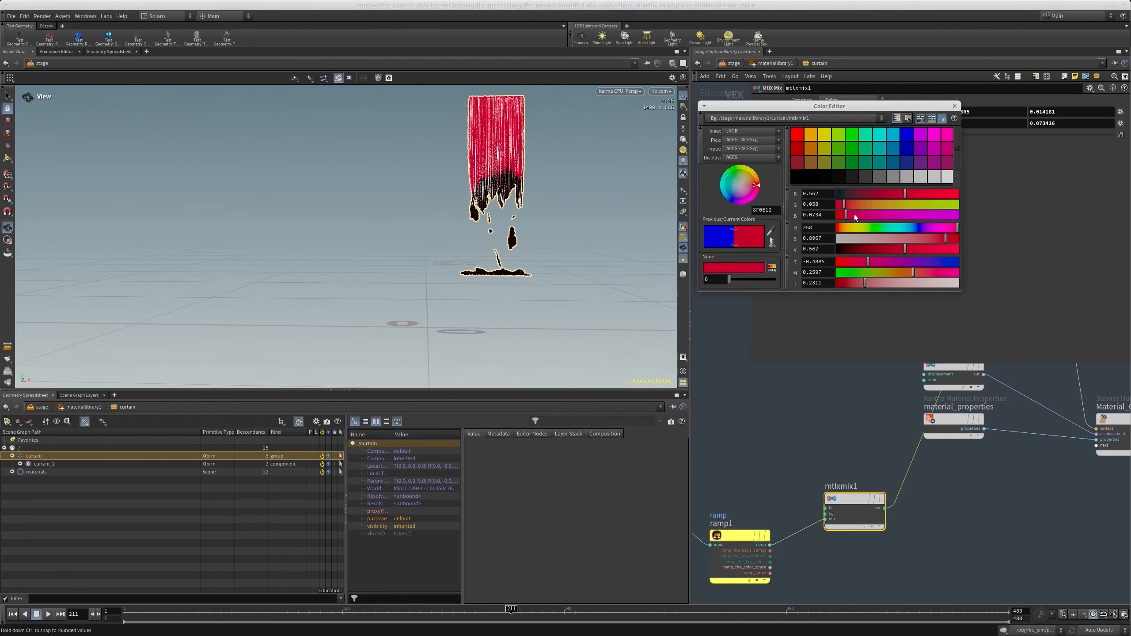
drag(847, 228, 868, 239)
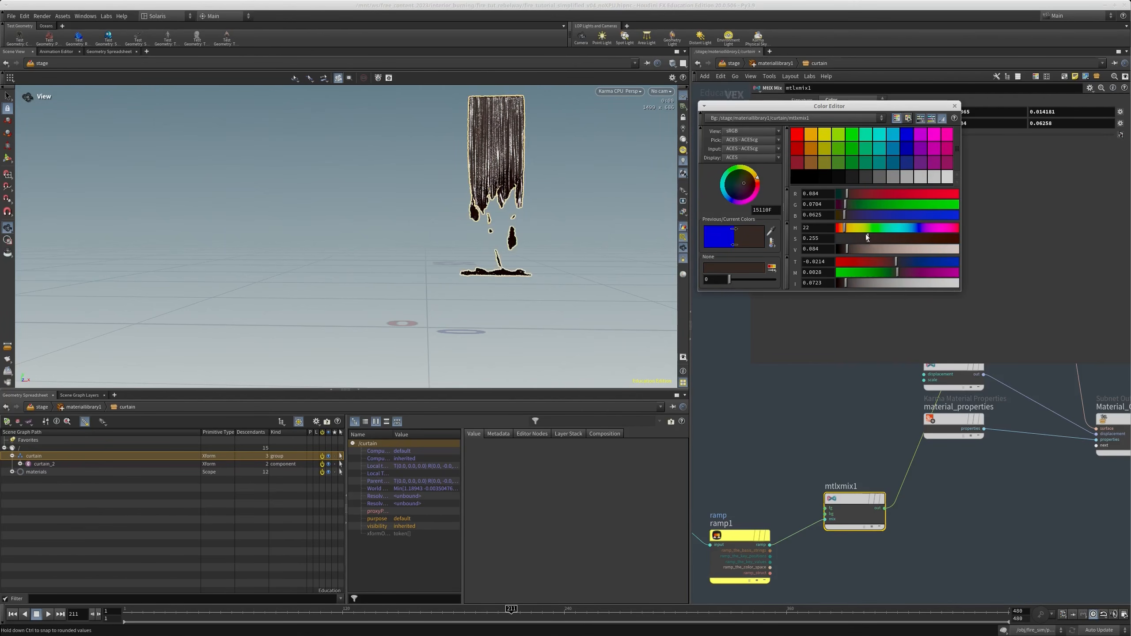
click(953, 106)
Set the diffuse roughness of mtlxstandard_surface to 0.25
scroll(962, 504, down, 3)
scroll(973, 414, up, 3)
middle_drag(973, 414, 782, 539)
click(790, 490)
middle_drag(339, 348, 429, 218)
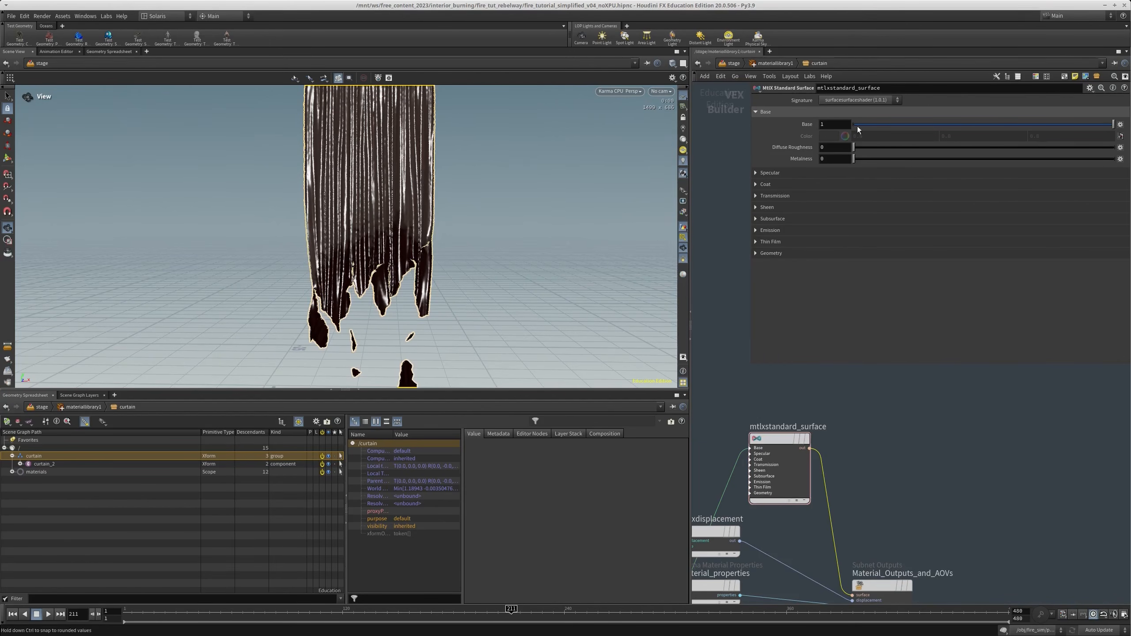
text(.25)
key(Return)
Set the specular roughness of mtlxstandard_surface to 0.6 and its specular weight to 0.4
click(779, 173)
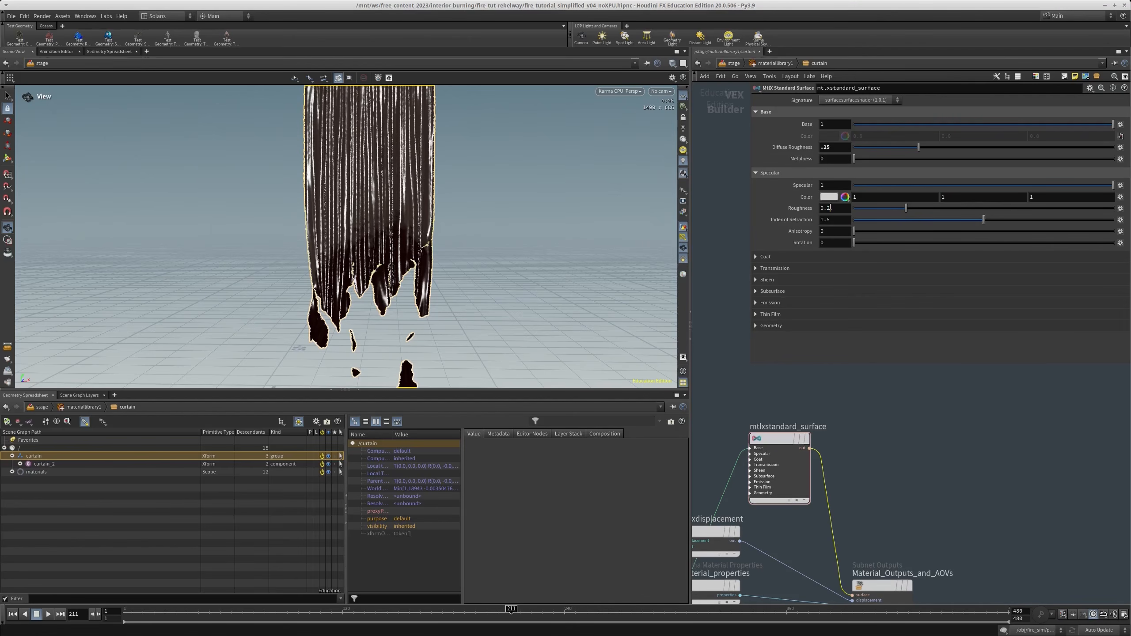
text(.6)
key(Return)
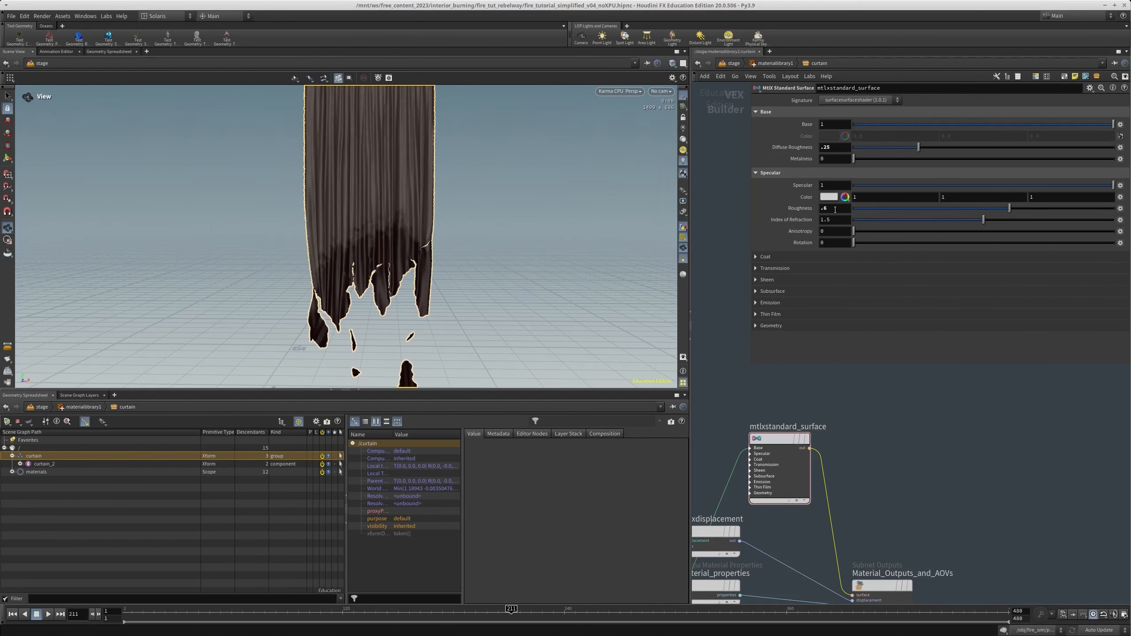
text(.5)
key(Return)
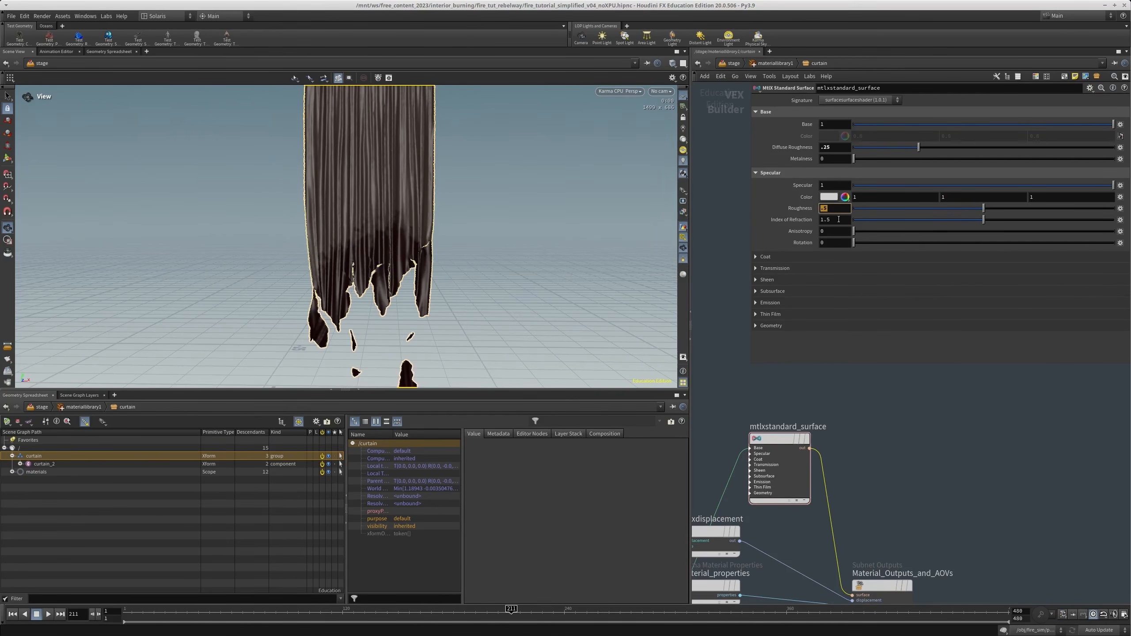
click(848, 183)
text(.5)
key(Return)
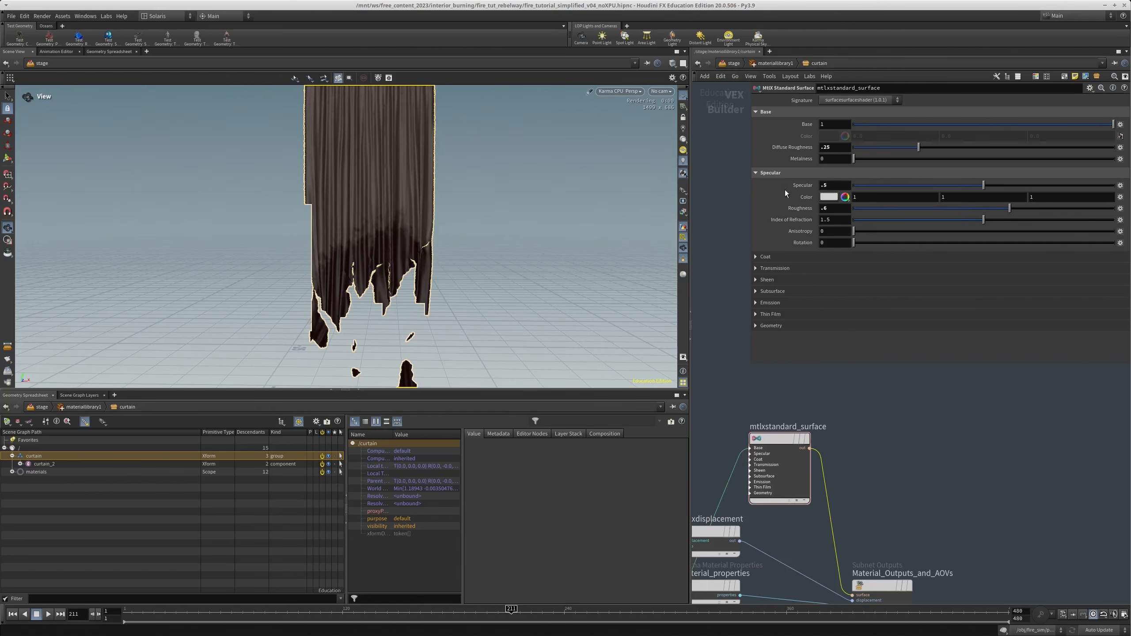
text(.4)
key(Return)
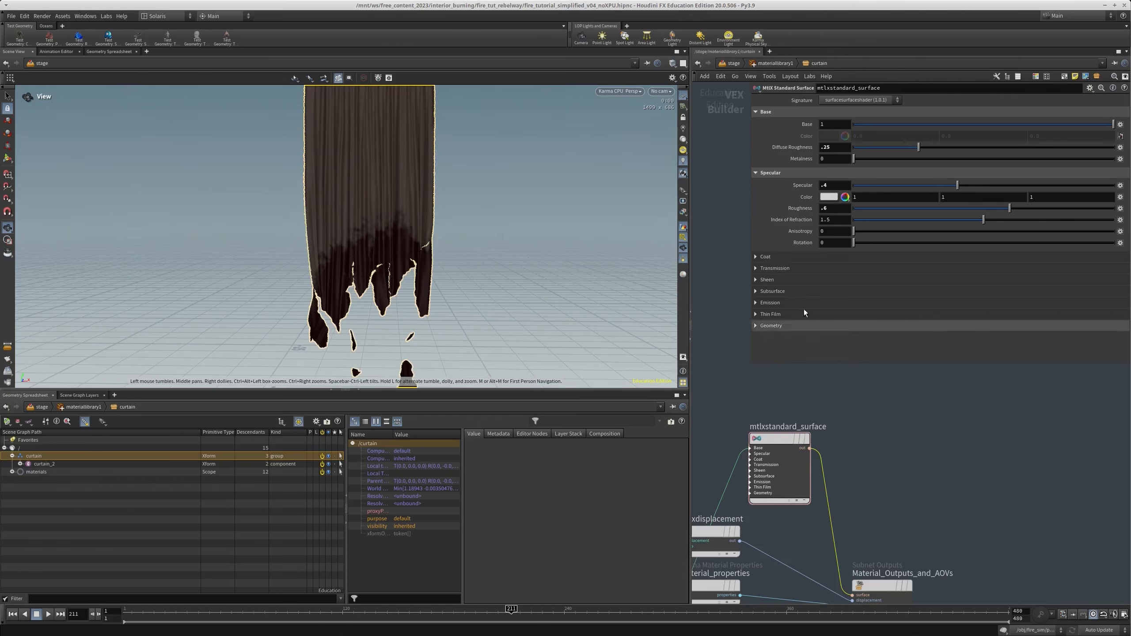
Duplicate ramp1 below the original, keeping its property value input, and discard a trial copy of mtlxmix1
click(784, 302)
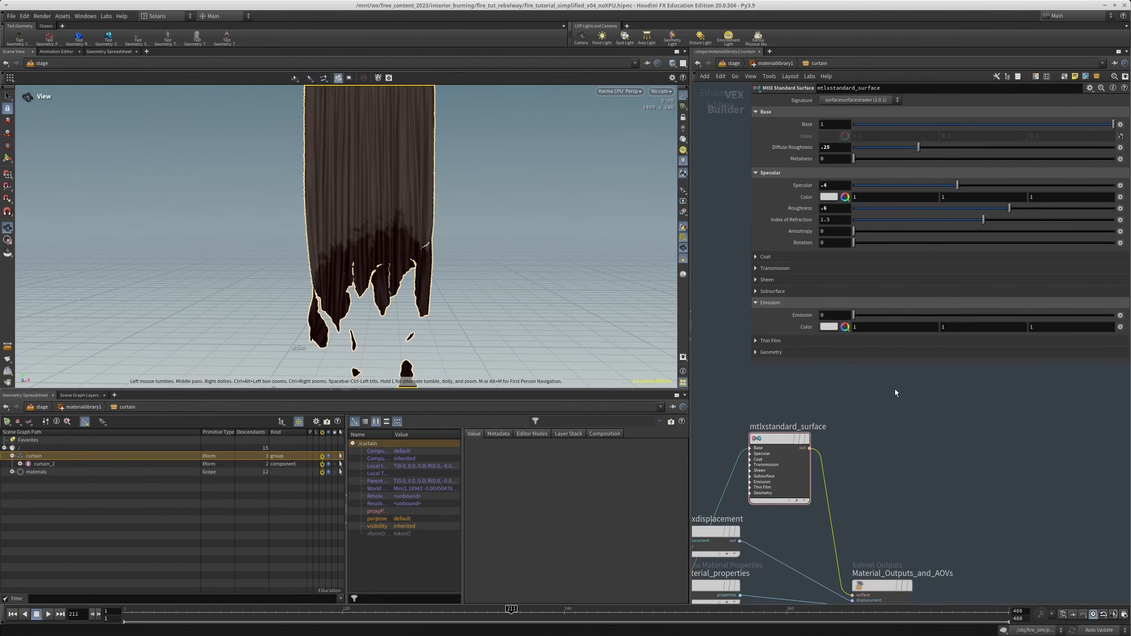
key(h)
scroll(846, 499, up, 2)
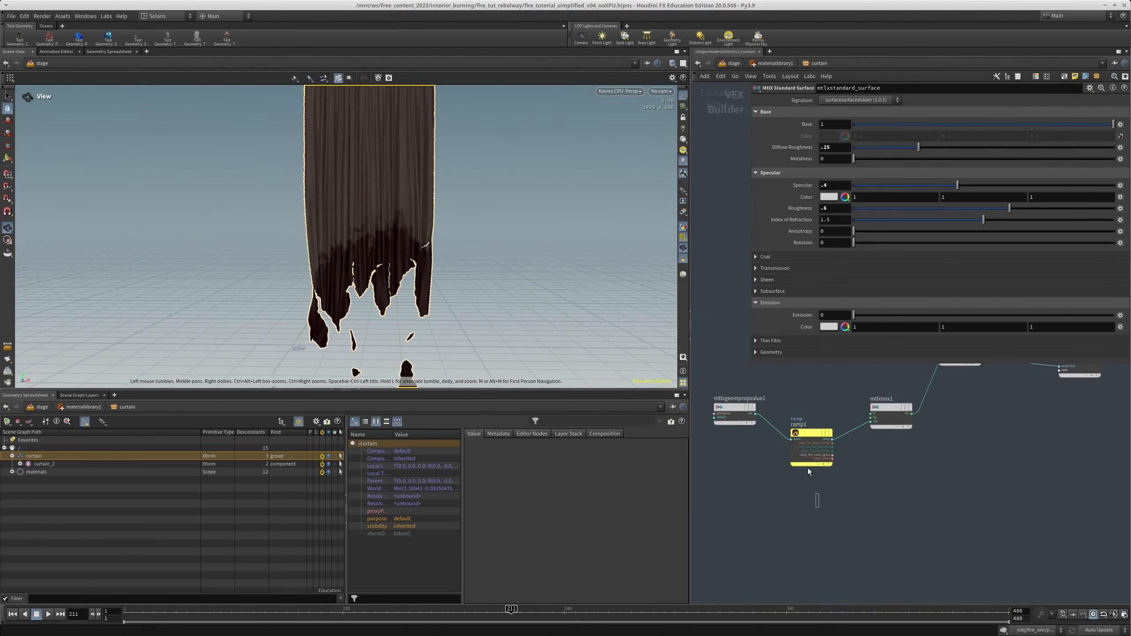
click(807, 444)
alt+drag(811, 434, 825, 529)
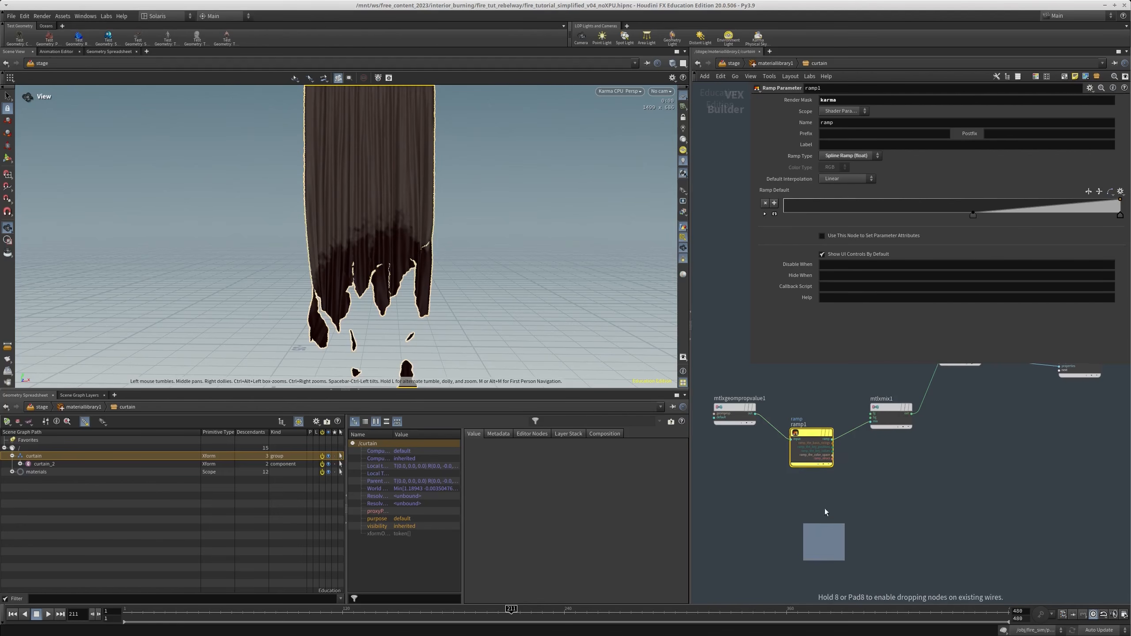
alt+drag(892, 408, 915, 497)
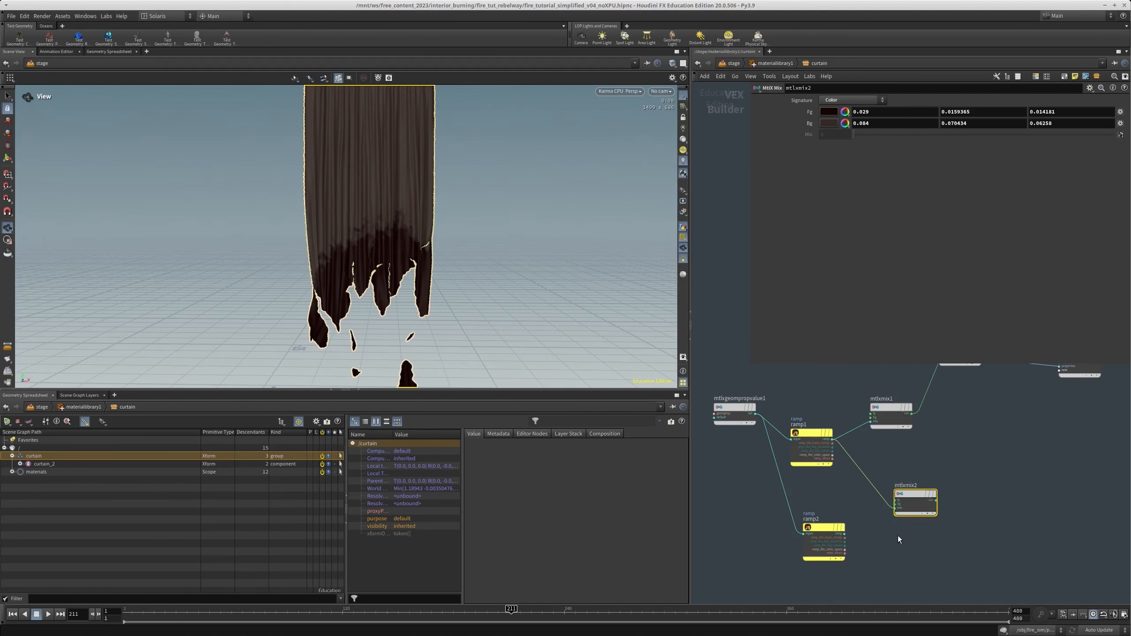
key(ctrl+x)
Change the parameter name of the duplicated ramp node to ramp2
click(826, 541)
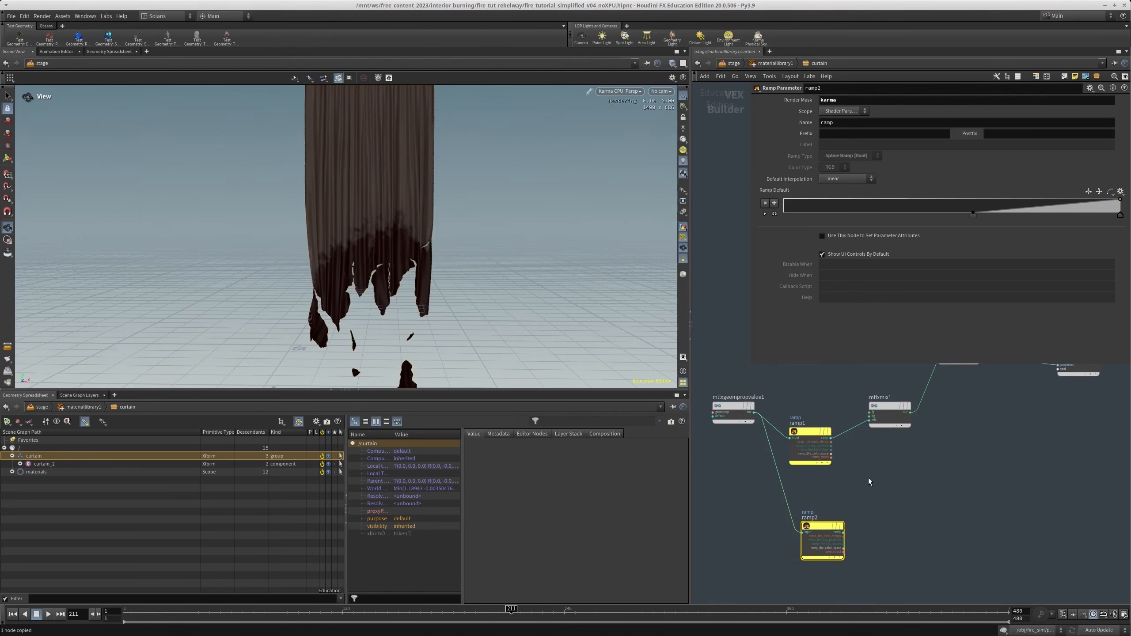
click(848, 122)
text(2)
key(Return)
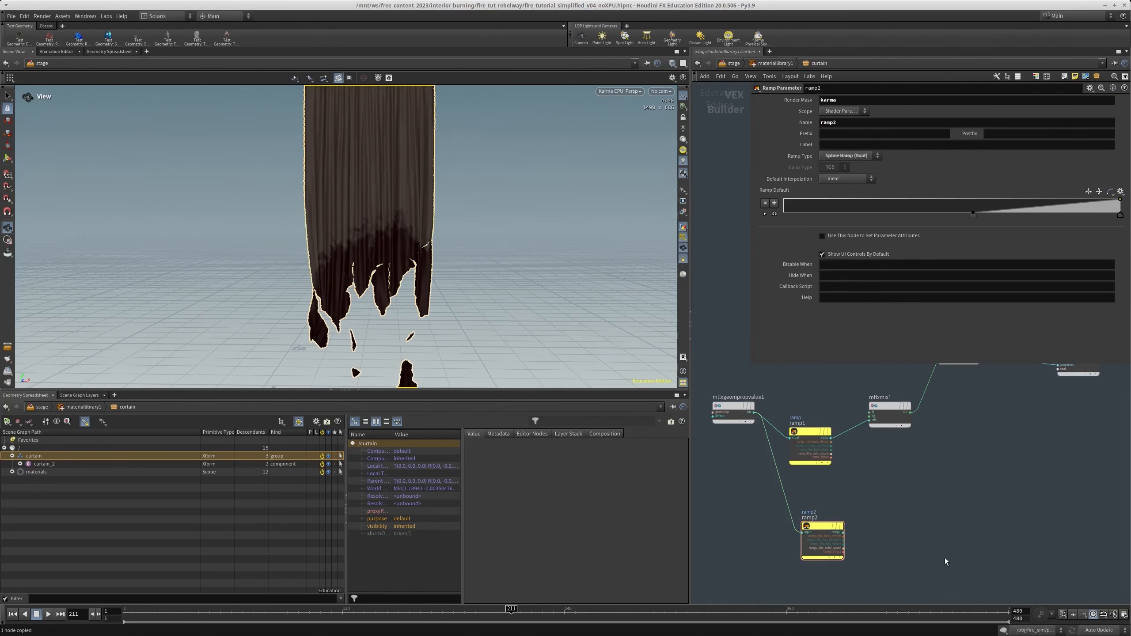
middle_drag(879, 545, 849, 486)
scroll(848, 486, up, 1)
drag(856, 464, 775, 522)
scroll(862, 486, up, 1)
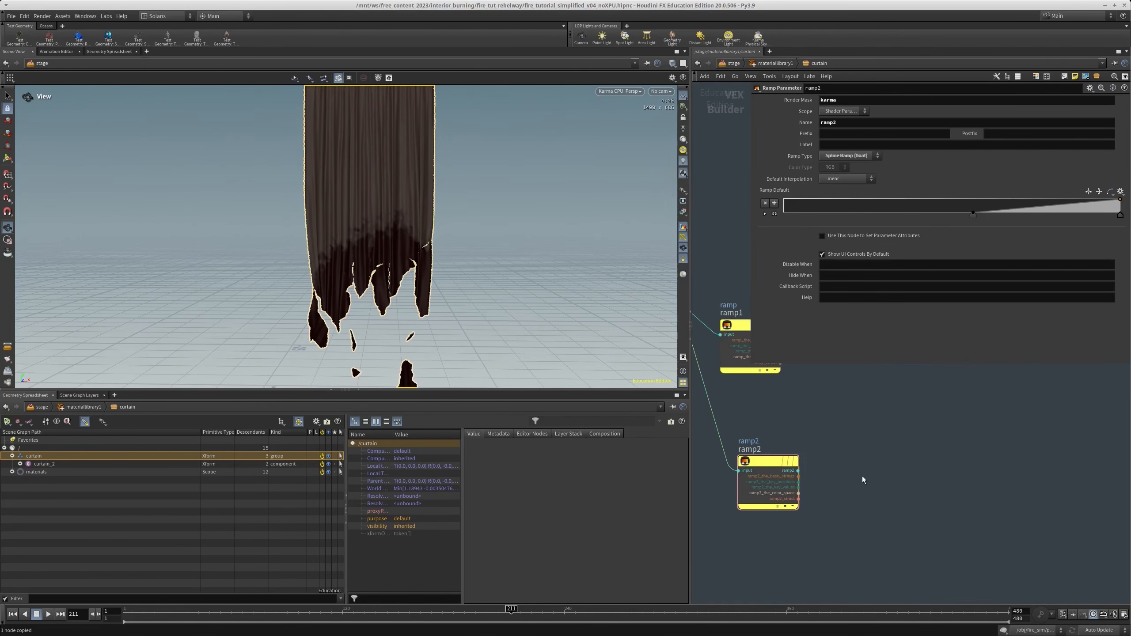
middle_drag(863, 479, 852, 488)
key(Tab)
key(Escape)
key(Tab)
key(Escape)
key(x)
Duplicate mtlxmix1 beside ramp2 and wire ramp2's output into the copy's mix input
middle_drag(869, 507, 810, 607)
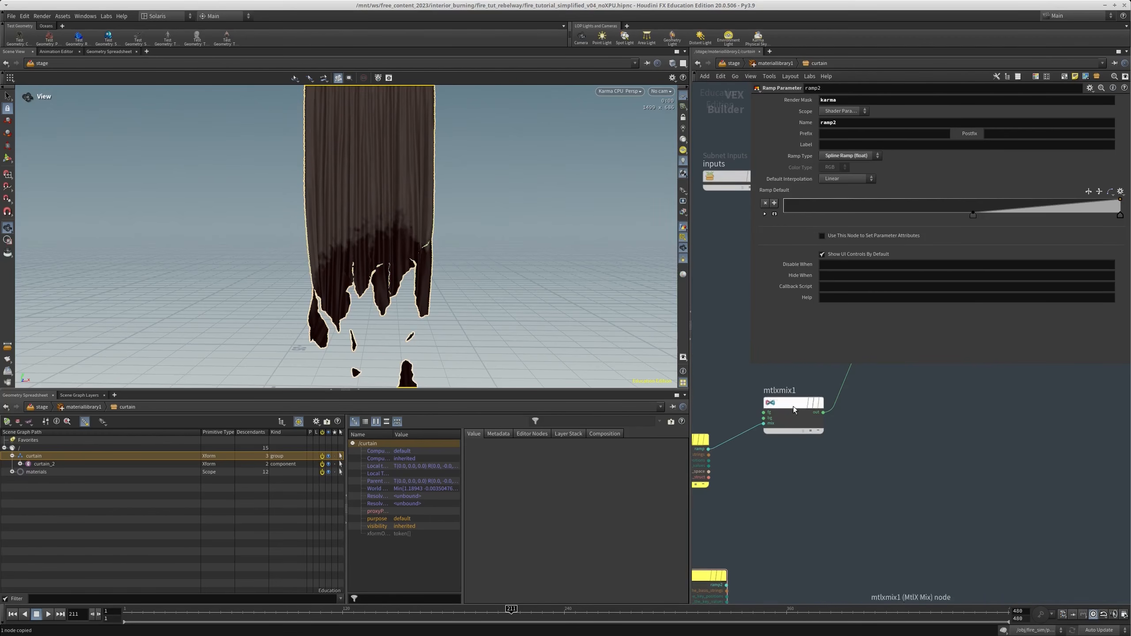
alt+drag(799, 409, 820, 576)
middle_drag(783, 506, 884, 410)
scroll(888, 485, up, 3)
click(894, 490)
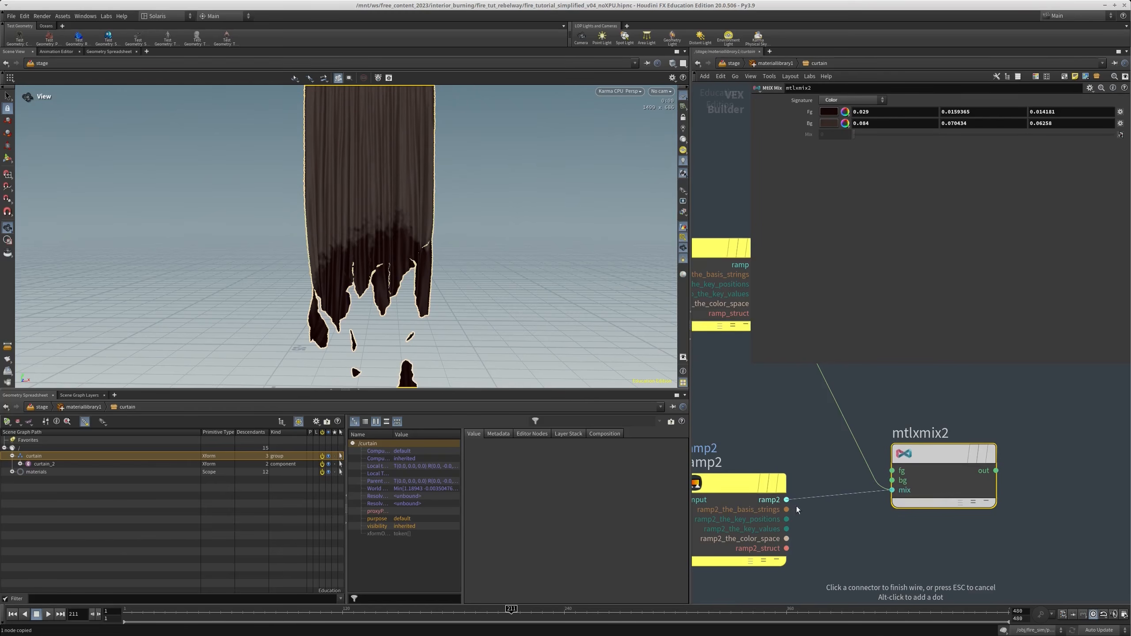
click(794, 499)
Reshape ramp2 into a narrow peak at about 0.18 that falls to 0 at about 0.34
middle_drag(828, 545, 877, 504)
click(795, 445)
drag(974, 216, 847, 193)
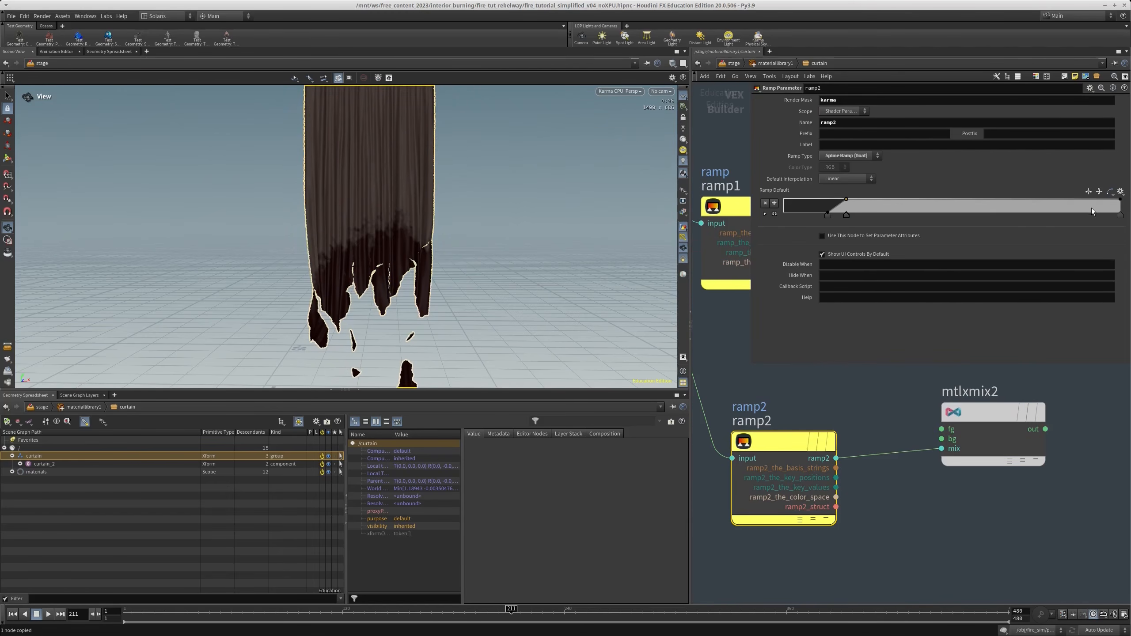
drag(1120, 218, 899, 223)
Set the foreground color of mtlxmix2 to red (1, 0, 0) and its background color to black (0, 0, 0)
click(957, 412)
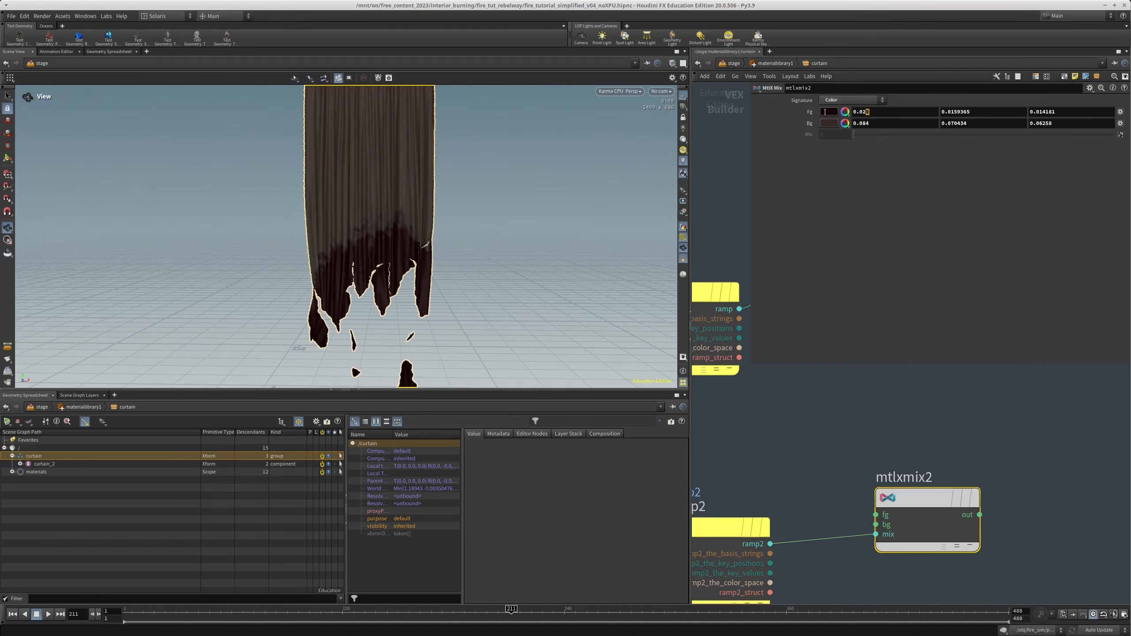
text(0)
key(Tab)
text(0)
key(Tab)
text(0)
key(Tab)
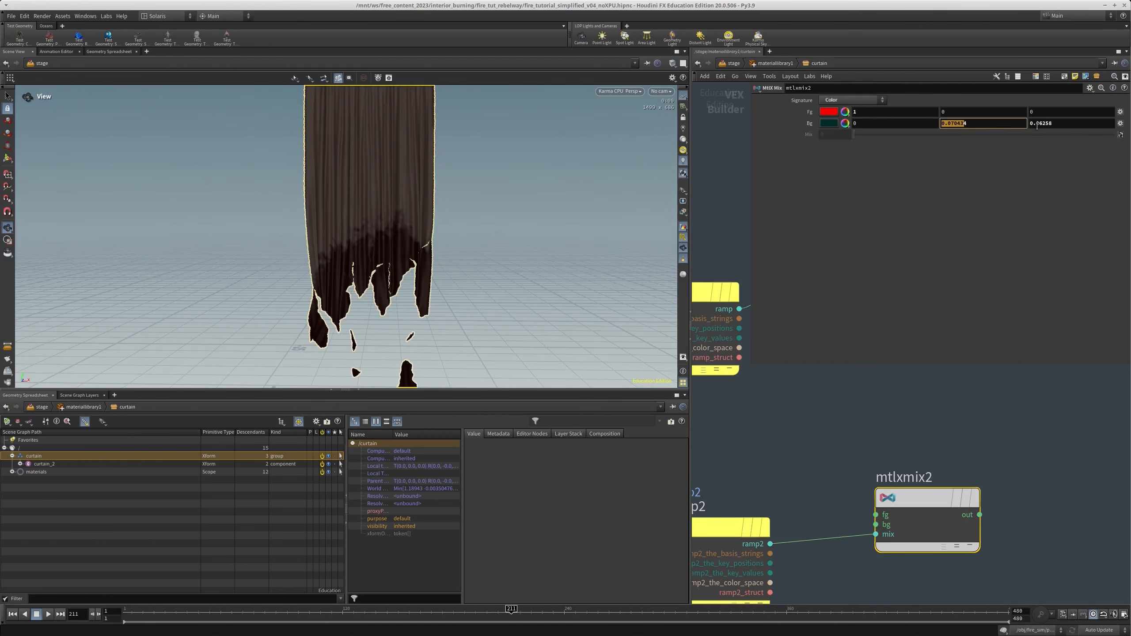
Move mtlxstandard_surface below the displacement and material properties nodes, near mtlxmix2
click(826, 424)
scroll(834, 429, down, 5)
middle_drag(841, 435, 793, 495)
scroll(761, 493, down, 3)
middle_drag(815, 415, 795, 457)
scroll(808, 386, down, 2)
drag(807, 386, 800, 524)
middle_drag(846, 554, 866, 494)
scroll(829, 490, up, 6)
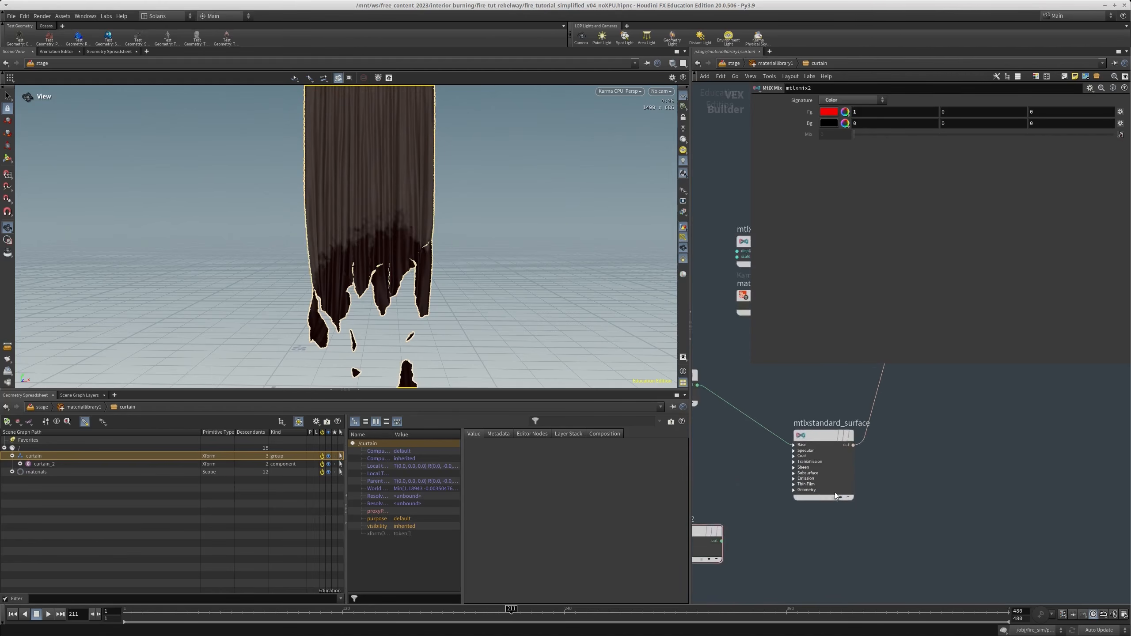
Expand the Emission inputs on mtlxstandard_surface and wire ramp2's output into emission
middle_drag(767, 494, 891, 446)
click(829, 450)
click(923, 421)
scroll(793, 461, down, 2)
middle_drag(735, 479, 885, 425)
click(821, 461)
middle_drag(959, 427, 811, 484)
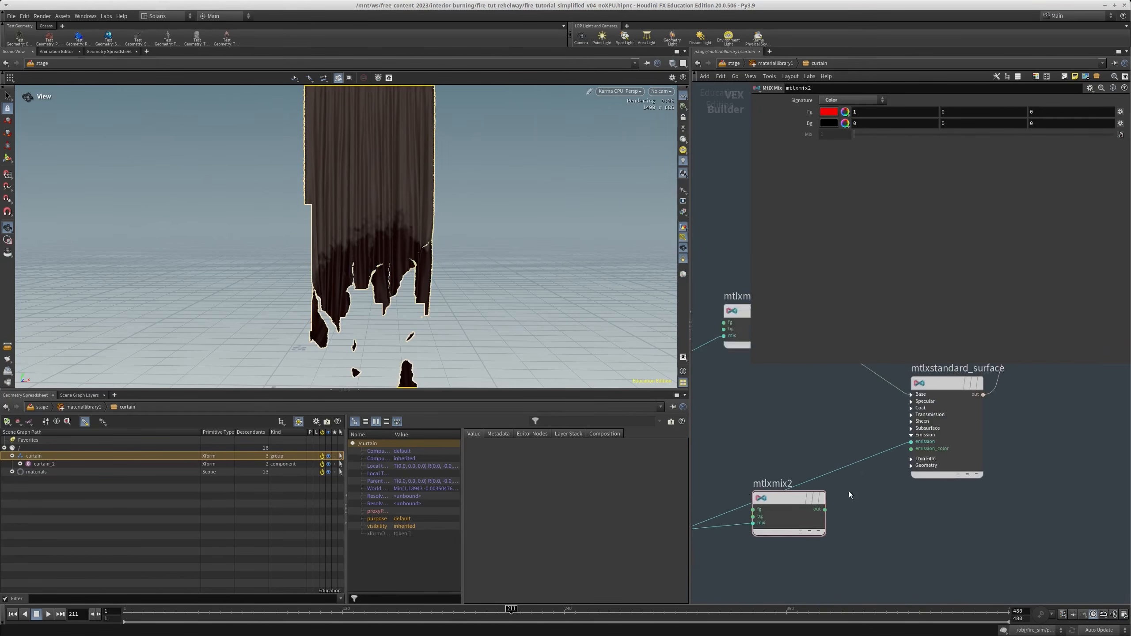
Wire the output of mtlxmix2 into the emission_color input of mtlxstandard_surface
scroll(811, 484, up, 3)
click(821, 503)
click(945, 415)
middle_drag(948, 520, 962, 472)
click(999, 429)
Move ramp2's end point to about 0.84 and its peak to about 0.75
scroll(893, 528, down, 3)
middle_drag(803, 440, 824, 520)
drag(809, 497, 742, 428)
middle_drag(823, 463, 823, 421)
drag(806, 423, 751, 506)
drag(898, 216, 1067, 216)
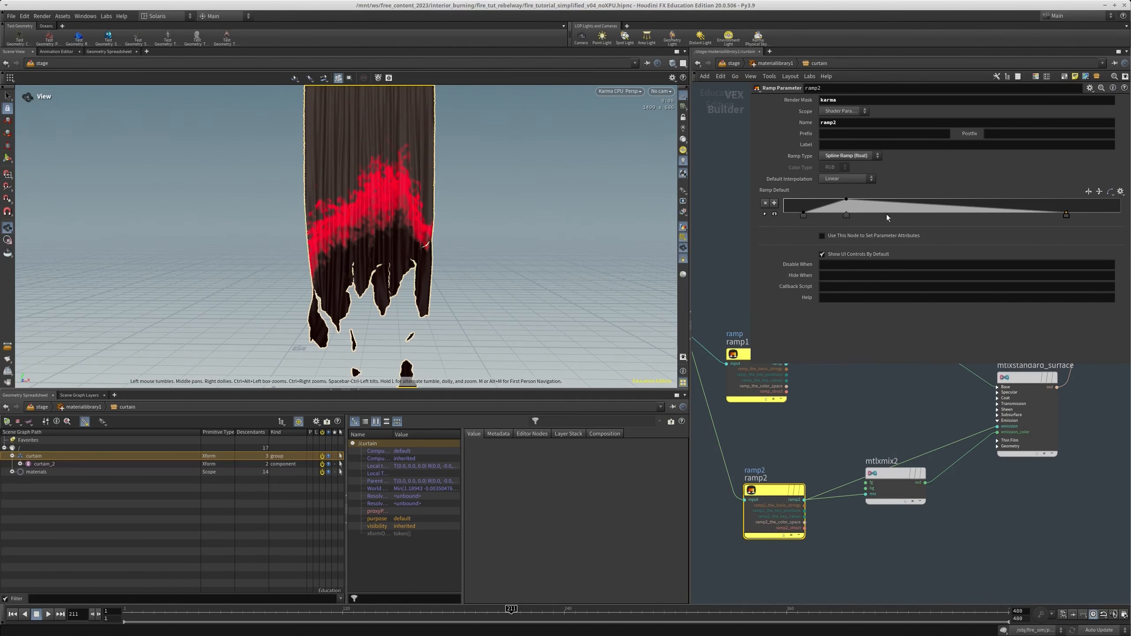
drag(847, 216, 1038, 216)
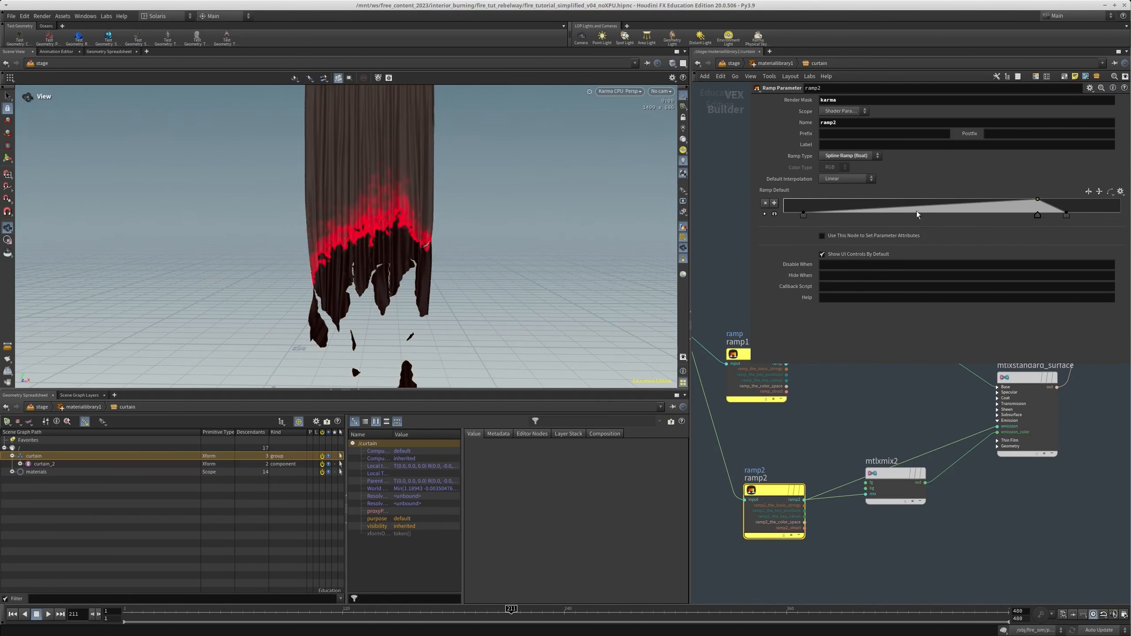
Move ramp2's start point to about 0.51 and its end point to 1
drag(804, 217, 842, 217)
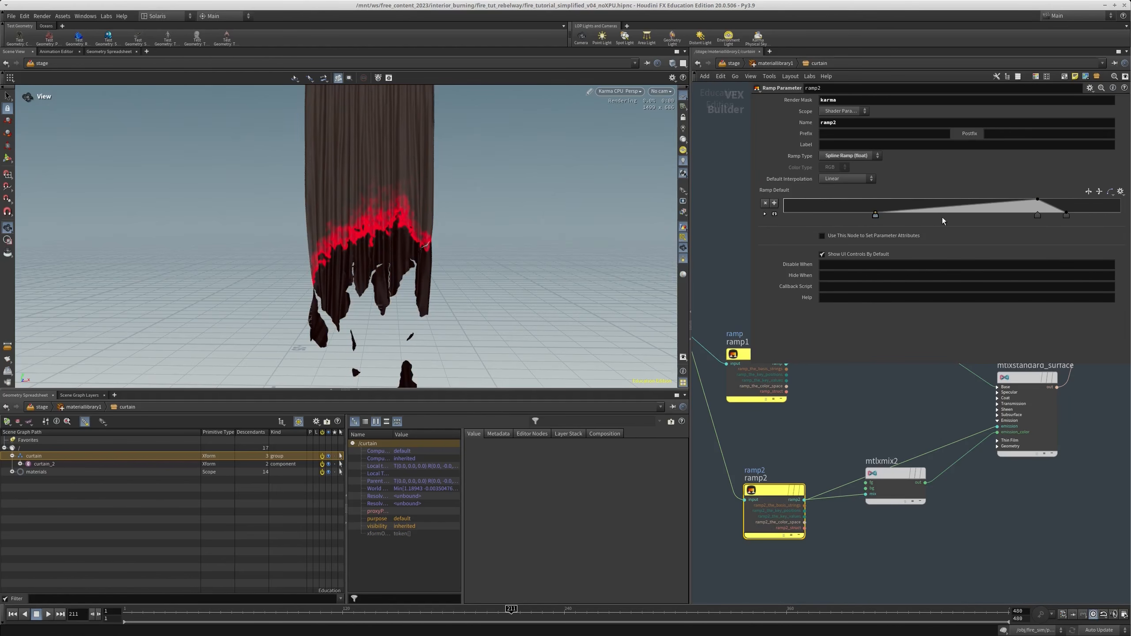
drag(961, 217, 955, 216)
drag(1067, 216, 1127, 217)
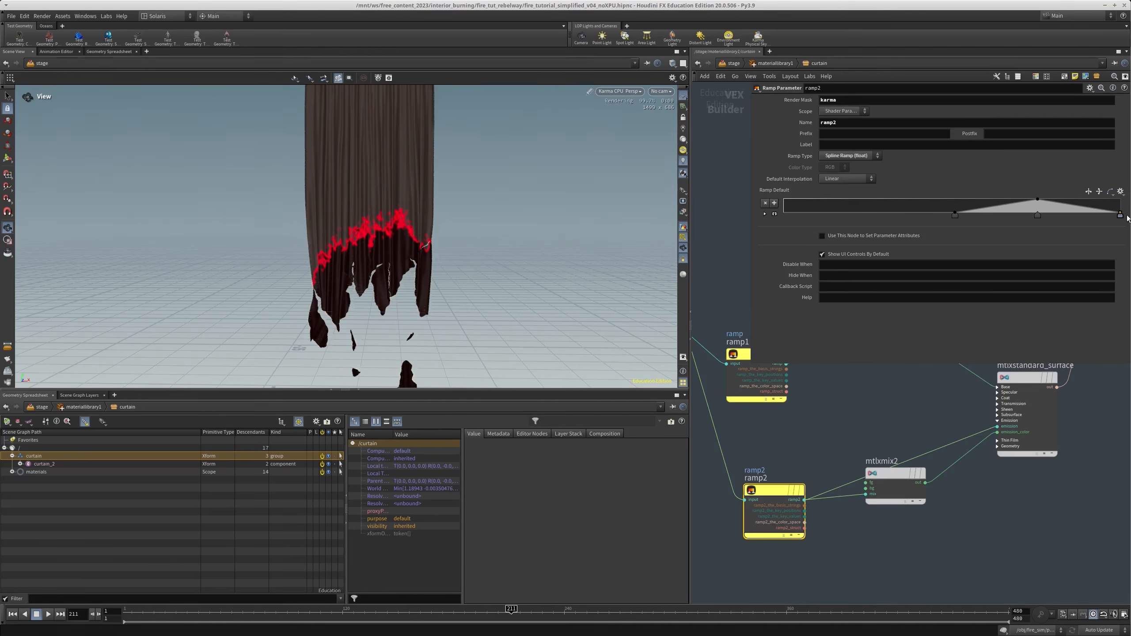
Set the Fg color of mtlxmix2 to a dimmed orange with hue 20, full saturation and a value of 0.631
scroll(933, 439, down, 2)
middle_drag(915, 444, 914, 419)
scroll(913, 421, up, 1)
click(906, 429)
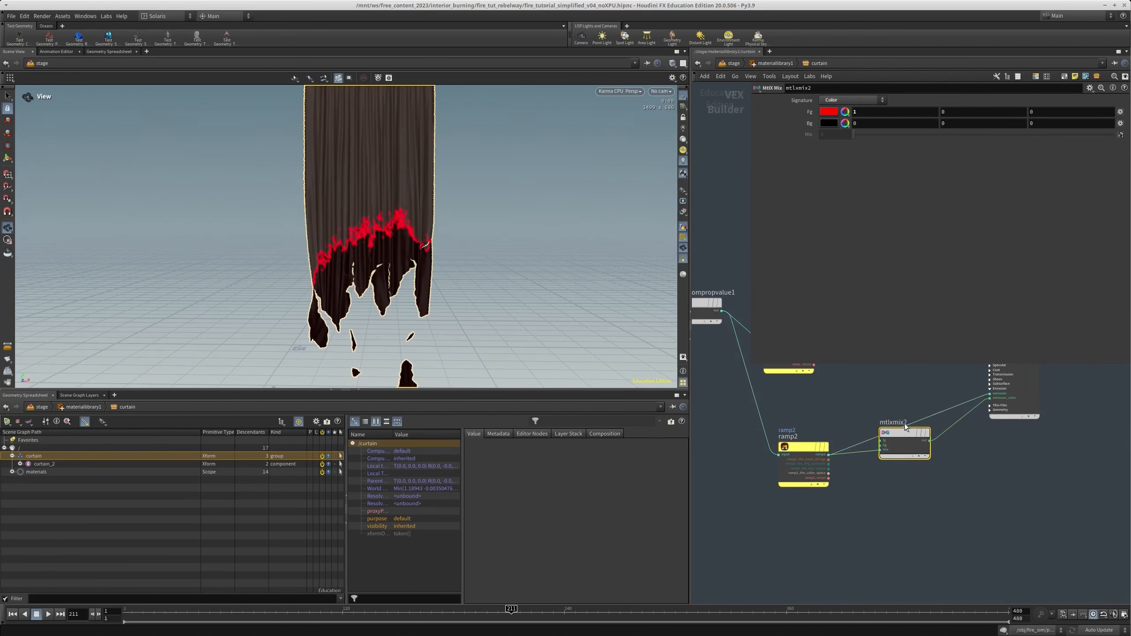
click(828, 113)
drag(858, 228, 844, 228)
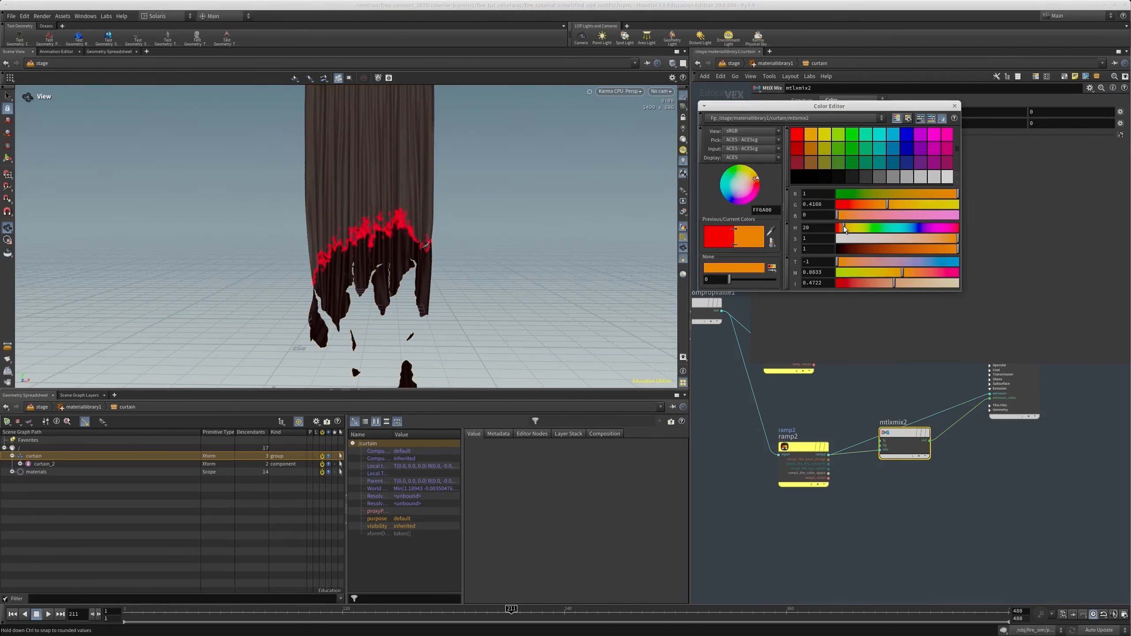
drag(948, 247, 914, 250)
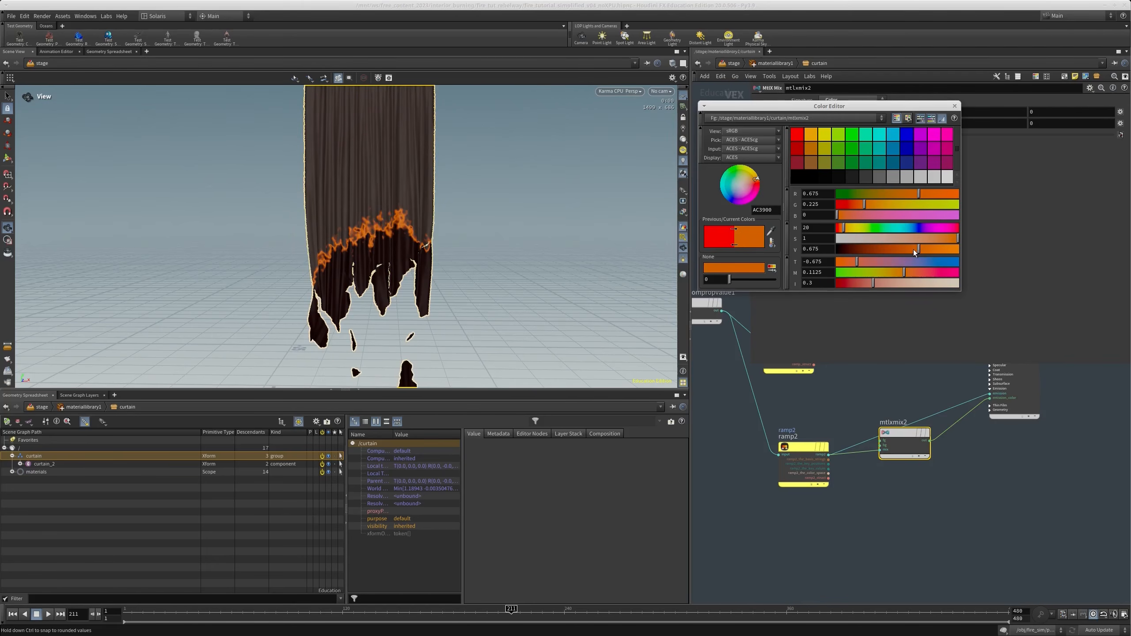
click(955, 106)
Try darkening the Bg color of mtlxmix1 to a value of 0.04
scroll(1025, 517, down, 2)
middle_drag(898, 407, 803, 467)
scroll(818, 459, up, 2)
click(831, 419)
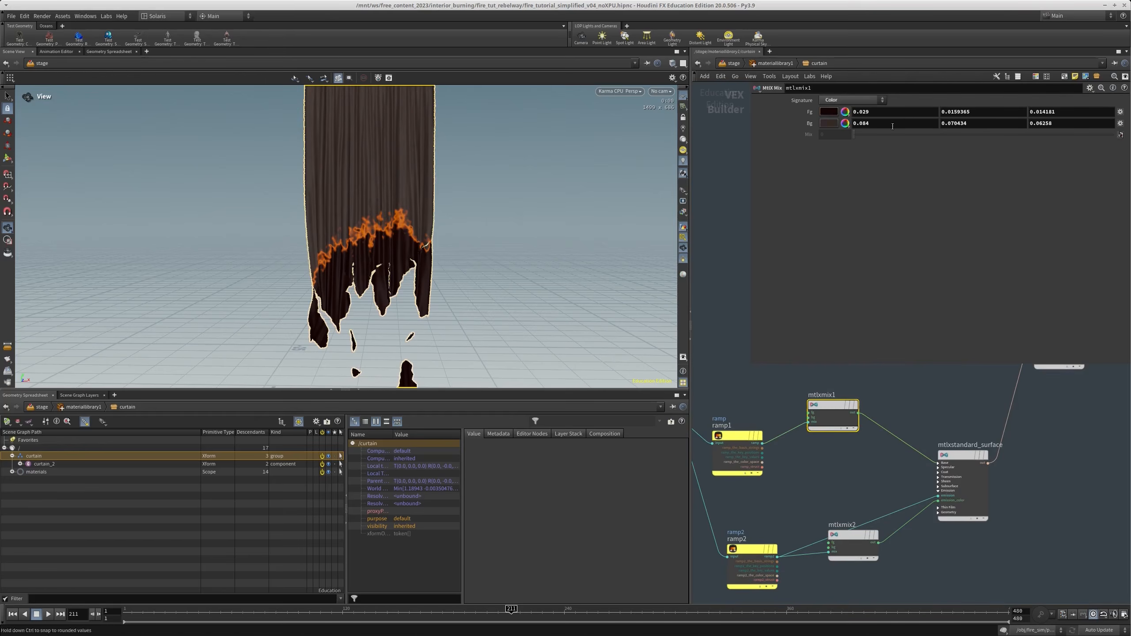
click(828, 123)
drag(847, 249, 842, 251)
key(ctrl+z)
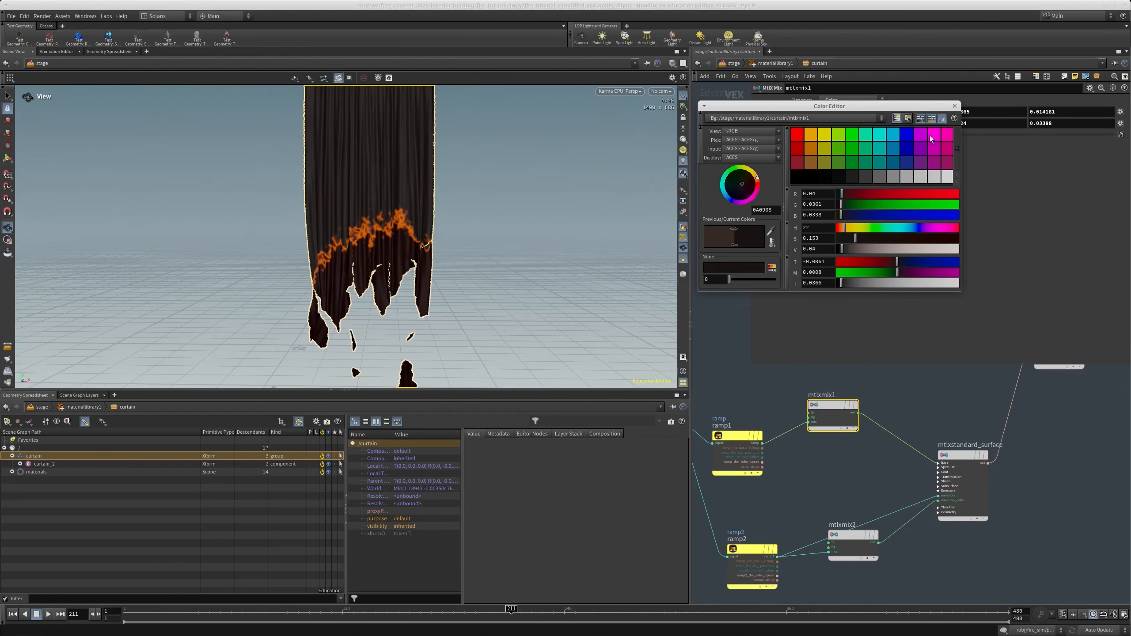
click(955, 106)
Set the Fg color of mtlxmix1 to a near-black grey with a value of 0.022 and saturation of about 0.073
click(829, 112)
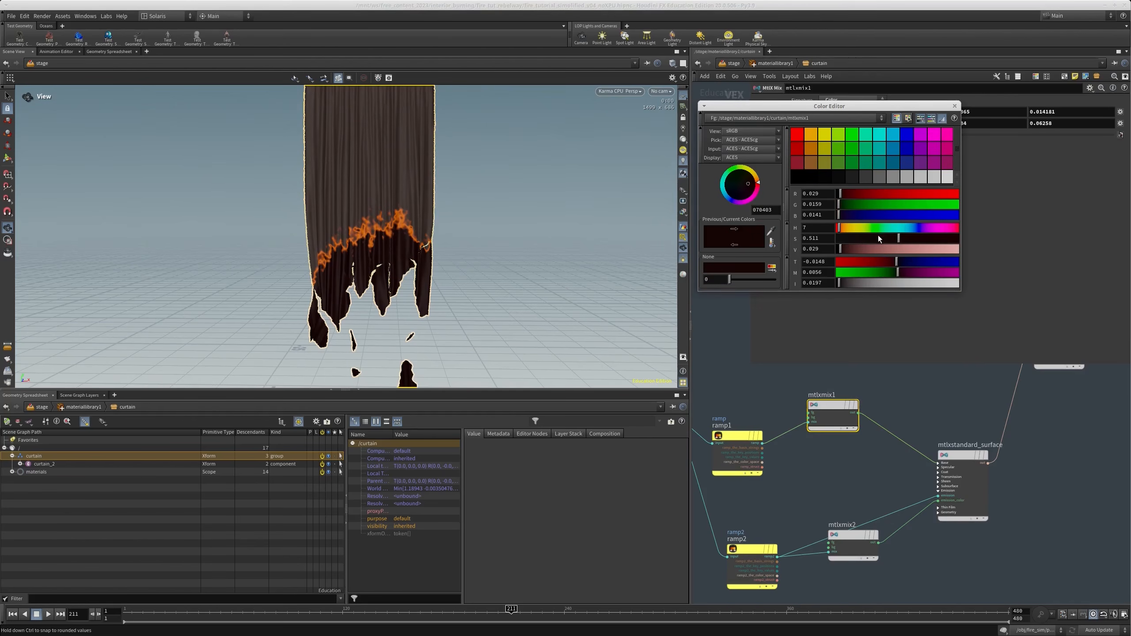
drag(881, 240, 840, 250)
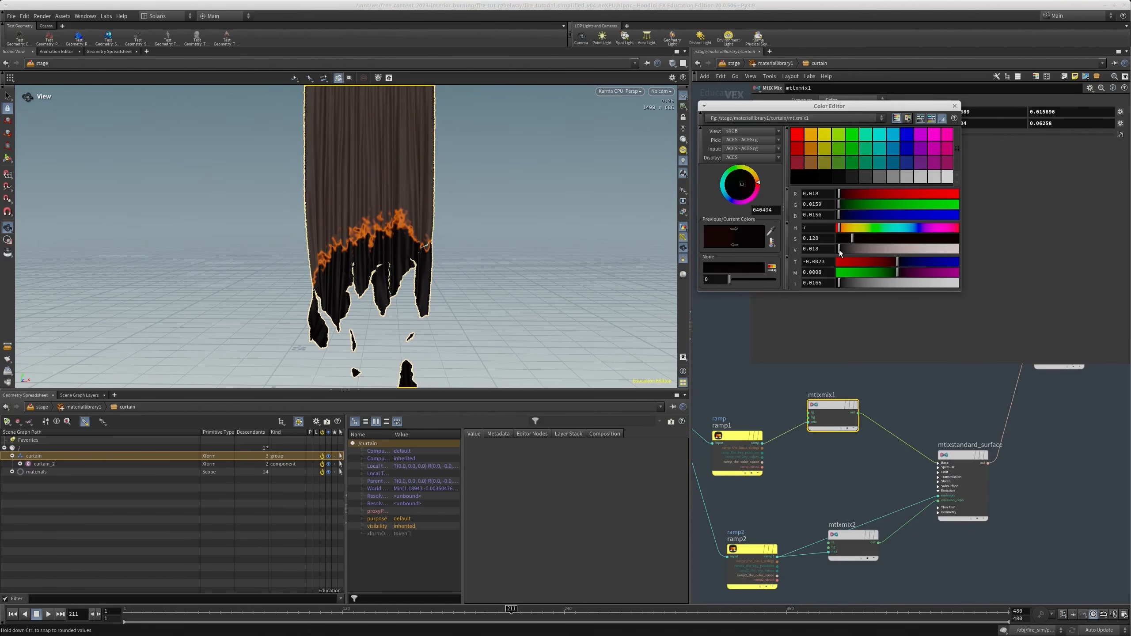
drag(852, 240, 840, 252)
click(954, 106)
Return from the curtain material to the stage network and display the output of karmarendersettings5
scroll(980, 480, down, 3)
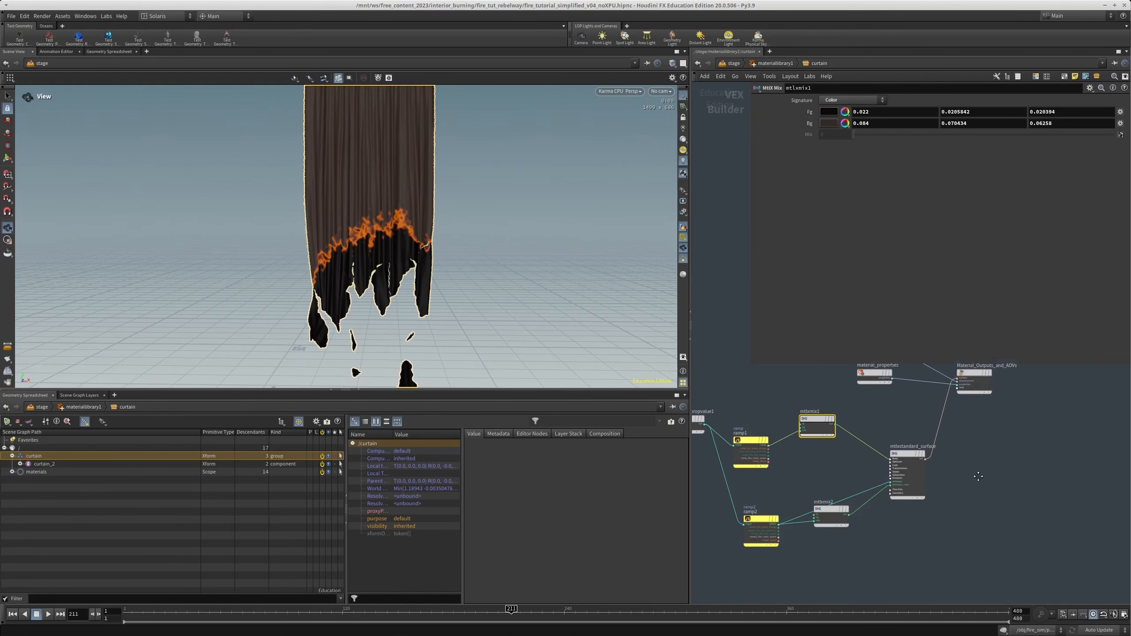
key(u)
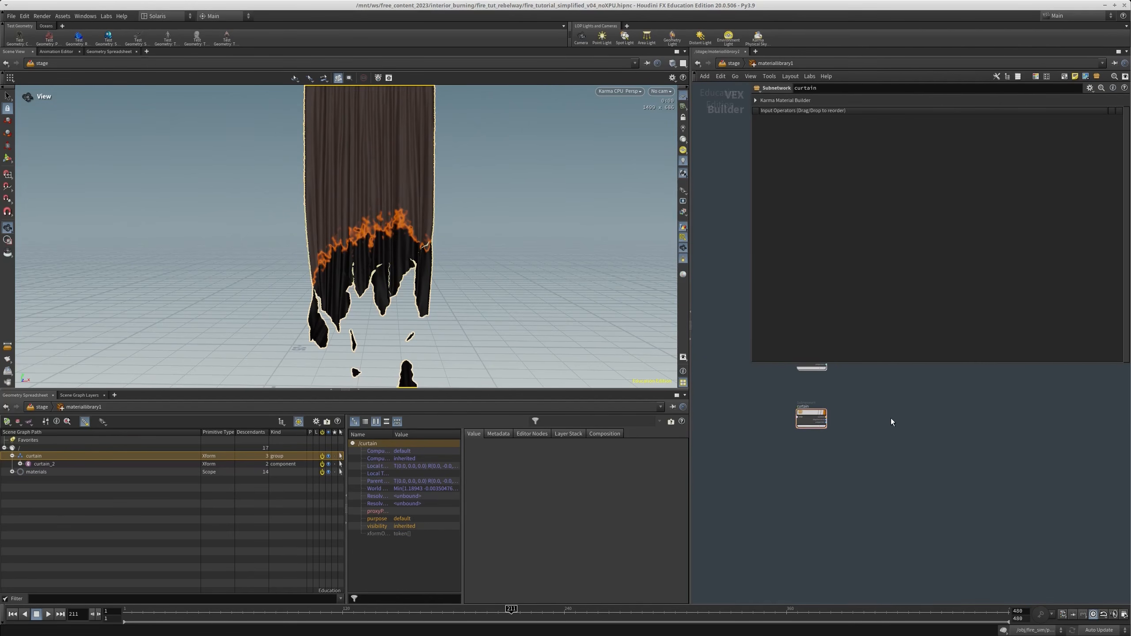
key(u)
middle_drag(833, 540, 821, 376)
scroll(816, 426, up, 3)
middle_drag(818, 521, 840, 500)
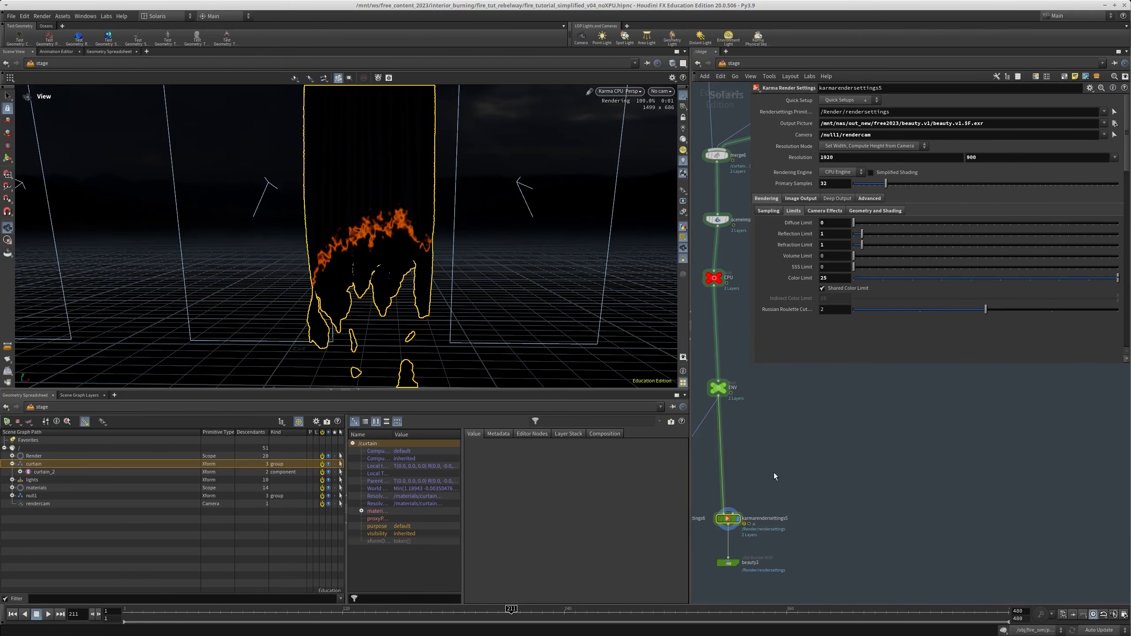
Include the env and props geometry in the displayed stage alongside the curtain
scroll(774, 472, down, 8)
scroll(790, 464, up, 4)
click(784, 553)
scroll(785, 554, down, 2)
middle_drag(784, 379, 780, 460)
scroll(780, 460, up, 4)
click(780, 451)
middle_drag(828, 508, 799, 334)
scroll(815, 405, down, 4)
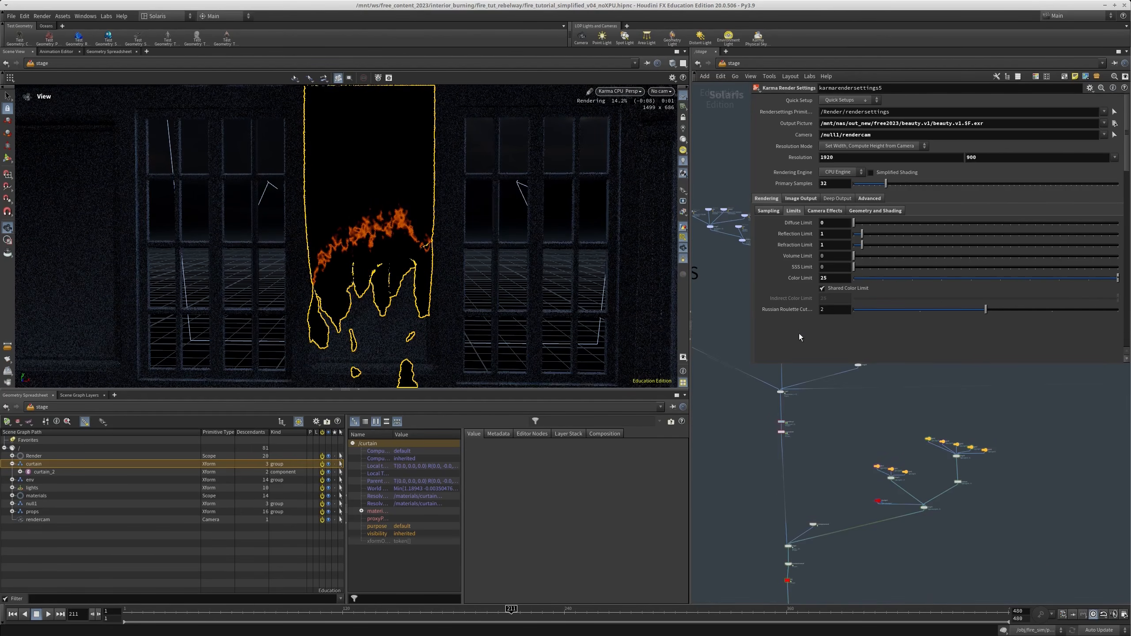
Frame the curtain more closely in the render view and reopen the curtain material network inside materiallibrary1
drag(330, 215, 387, 265)
scroll(854, 493, down, 4)
middle_drag(855, 494, 856, 412)
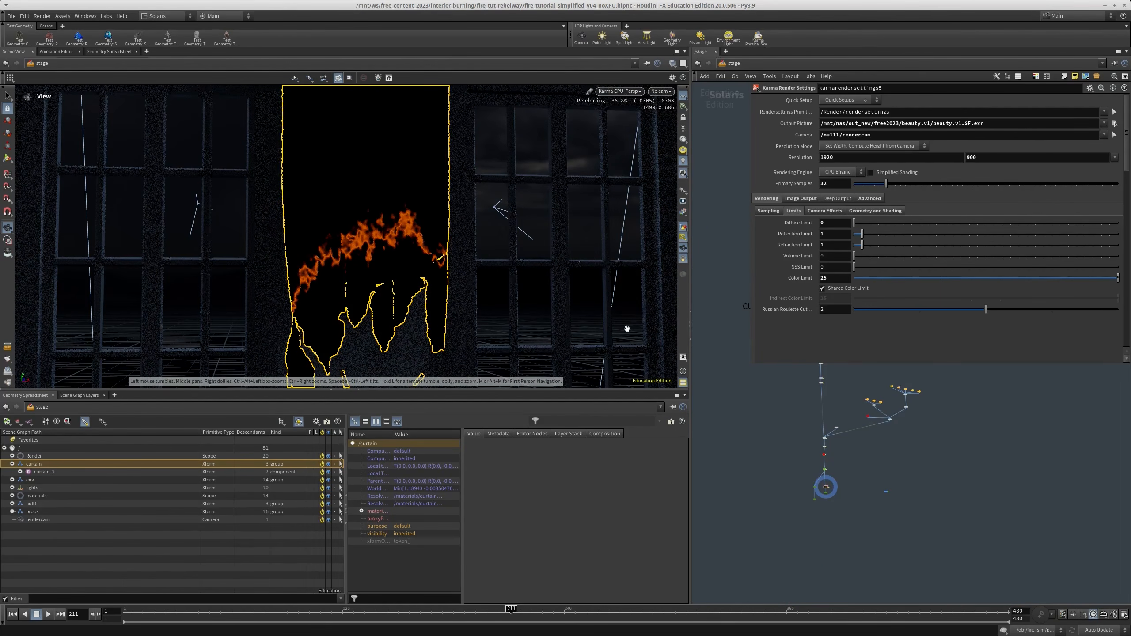
scroll(812, 458, up, 5)
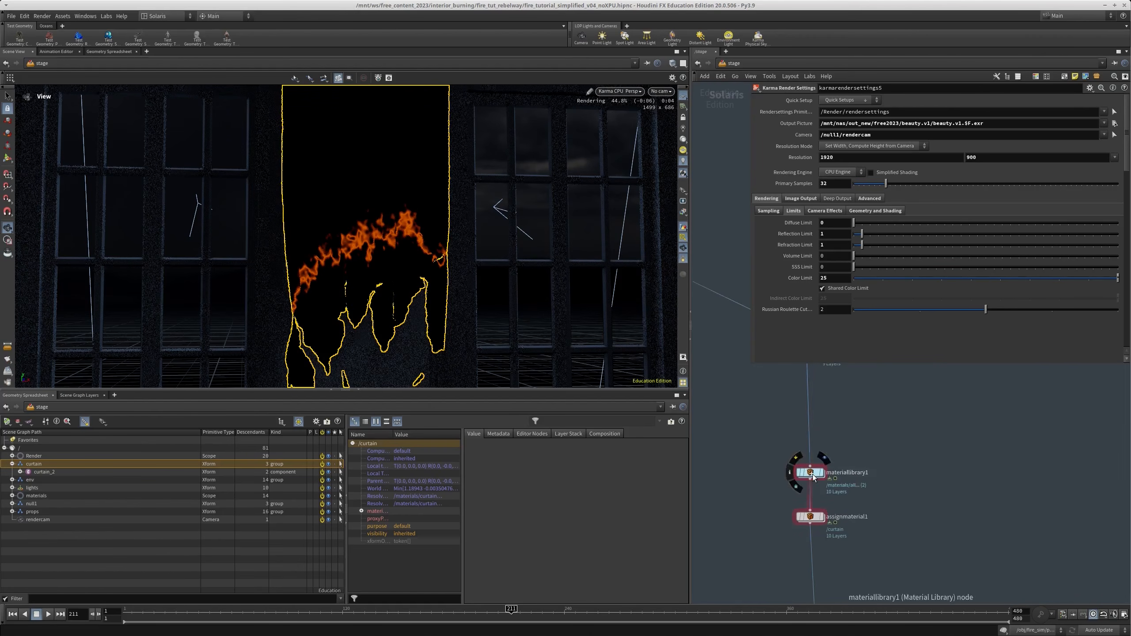
double_click(811, 473)
double_click(811, 481)
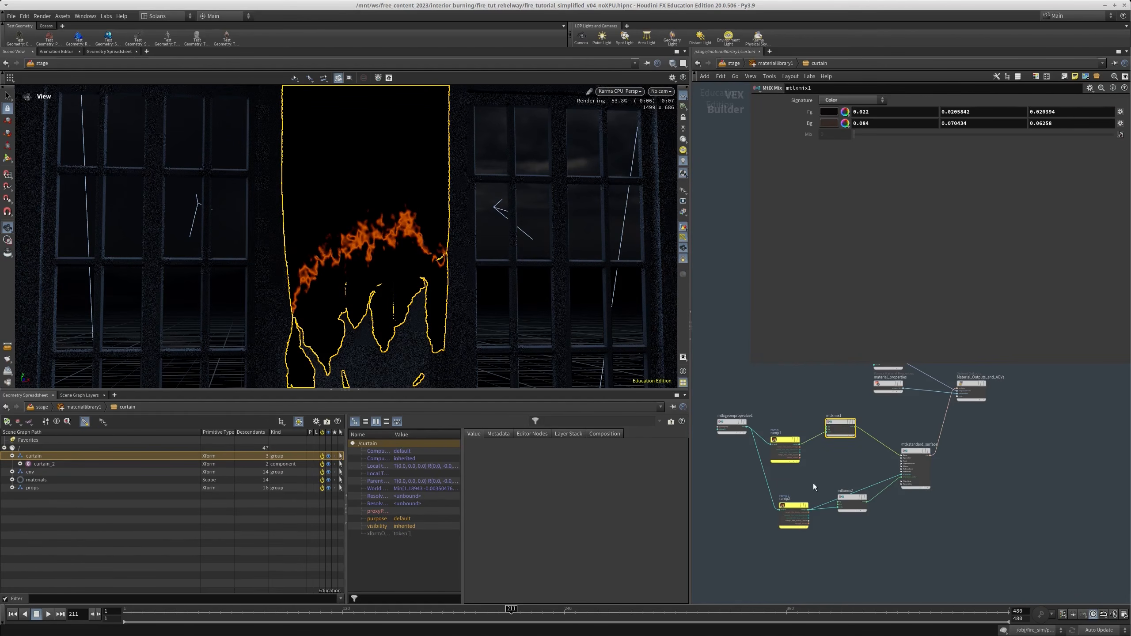
Brighten the Bg color of mtlxmix1 to a pale beige with saturation 0.219 and a value of 0.745
middle_drag(876, 445, 836, 523)
scroll(796, 463, up, 3)
click(862, 487)
drag(802, 506, 763, 436)
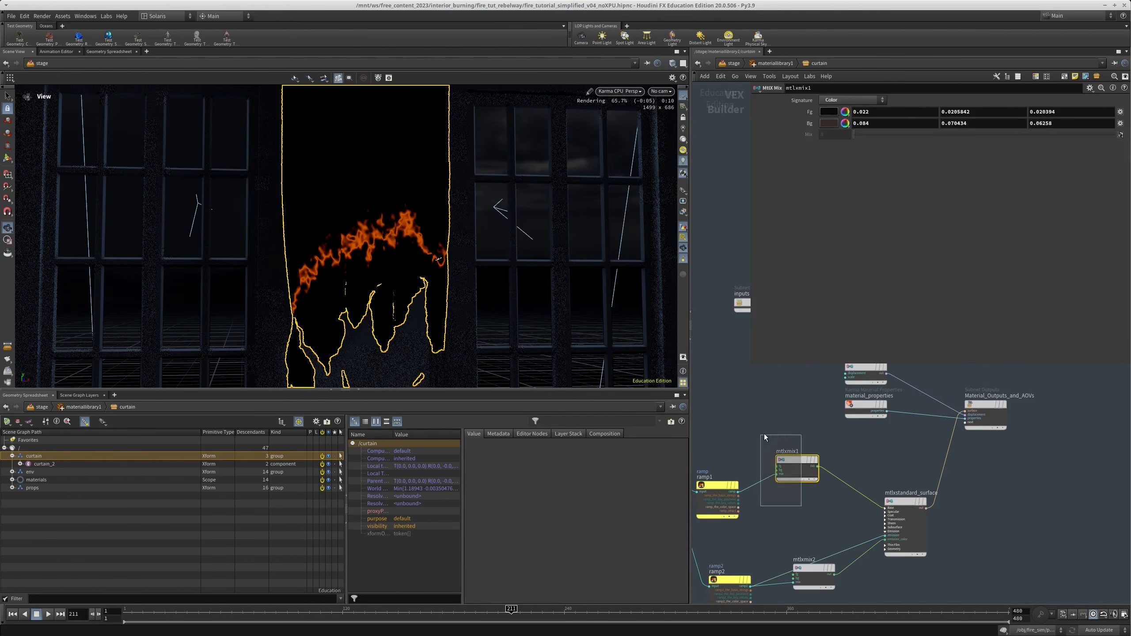
click(830, 123)
click(933, 248)
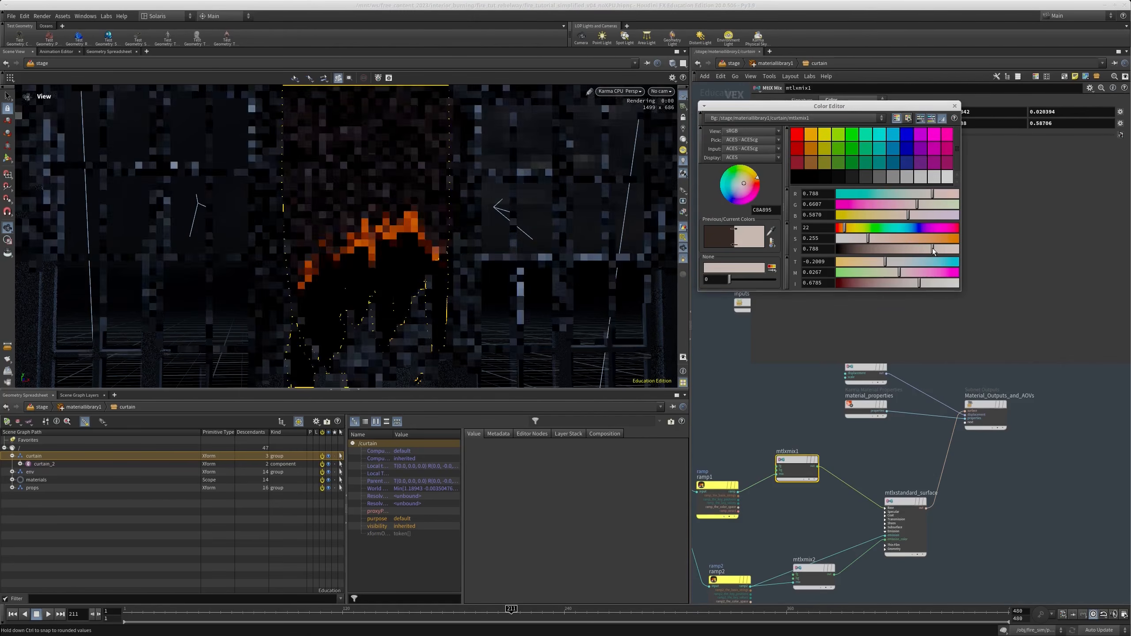
click(864, 236)
click(927, 250)
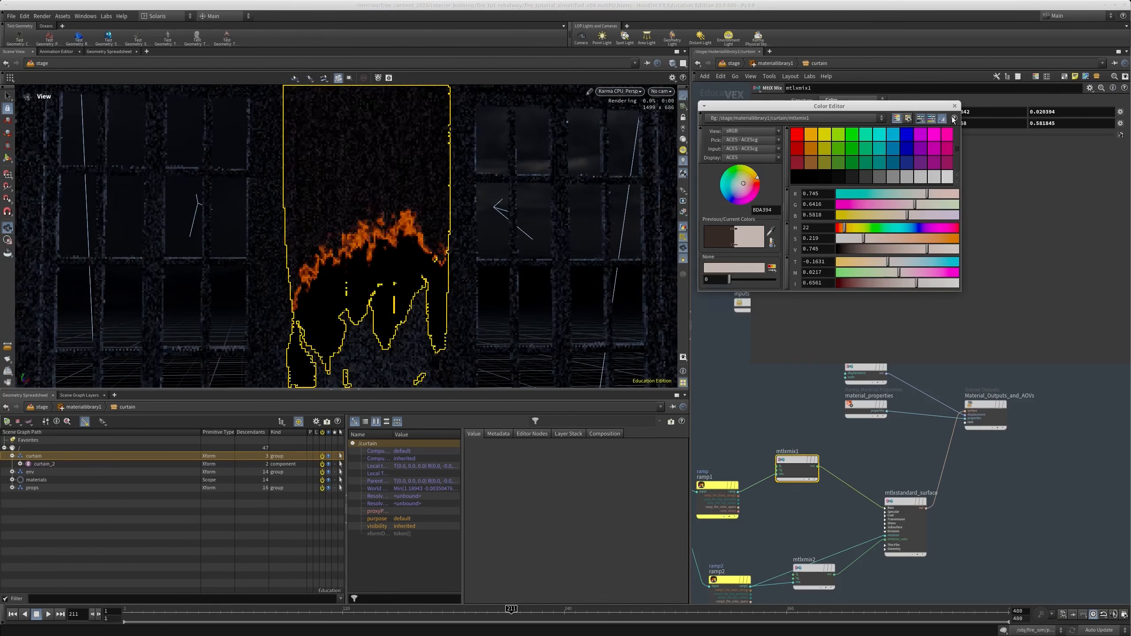
click(955, 106)
Try lowering the value of mtlxmix1's Bg color to 0.394
click(831, 124)
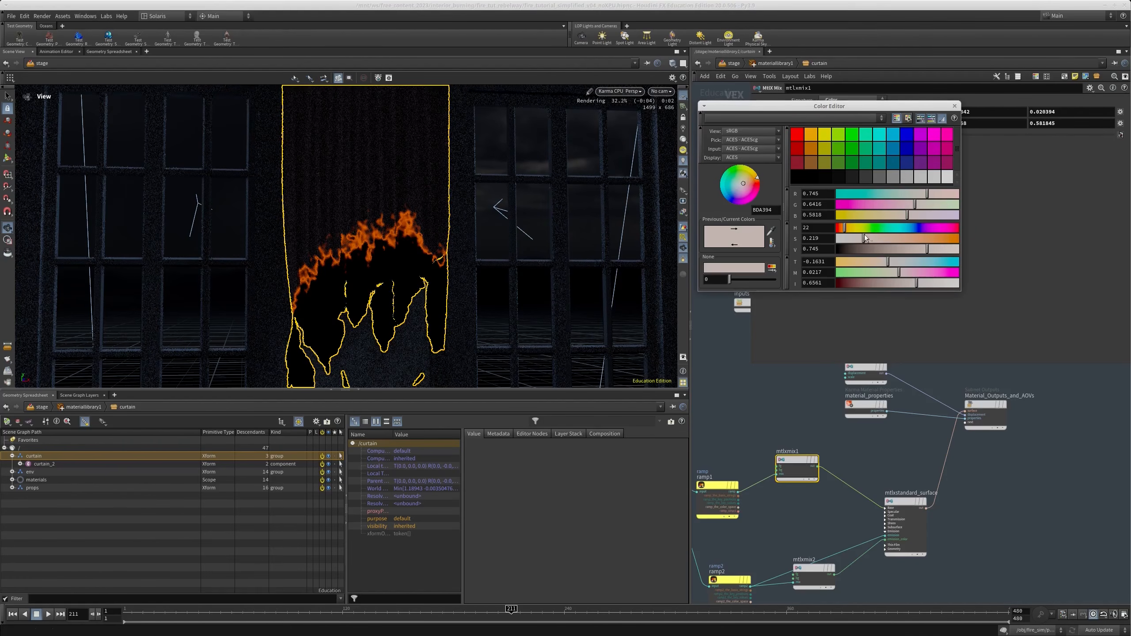
key(ctrl+z)
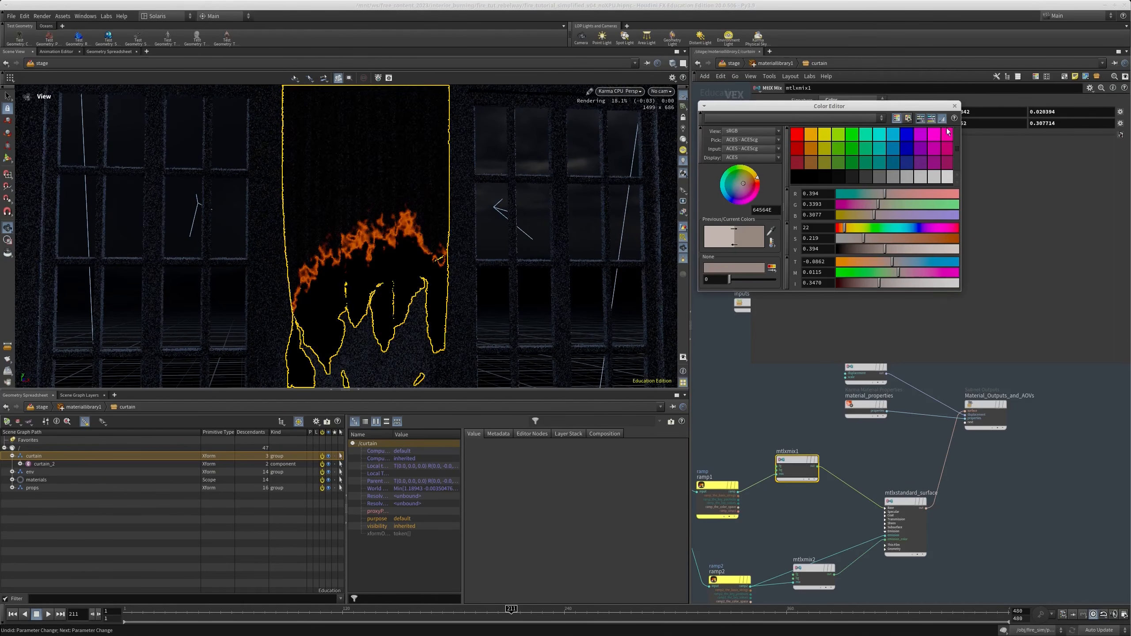
click(954, 106)
Brighten the Fg color of mtlxmix1 to a brownish tone with saturation 0.263 and a value of 0.496
click(834, 113)
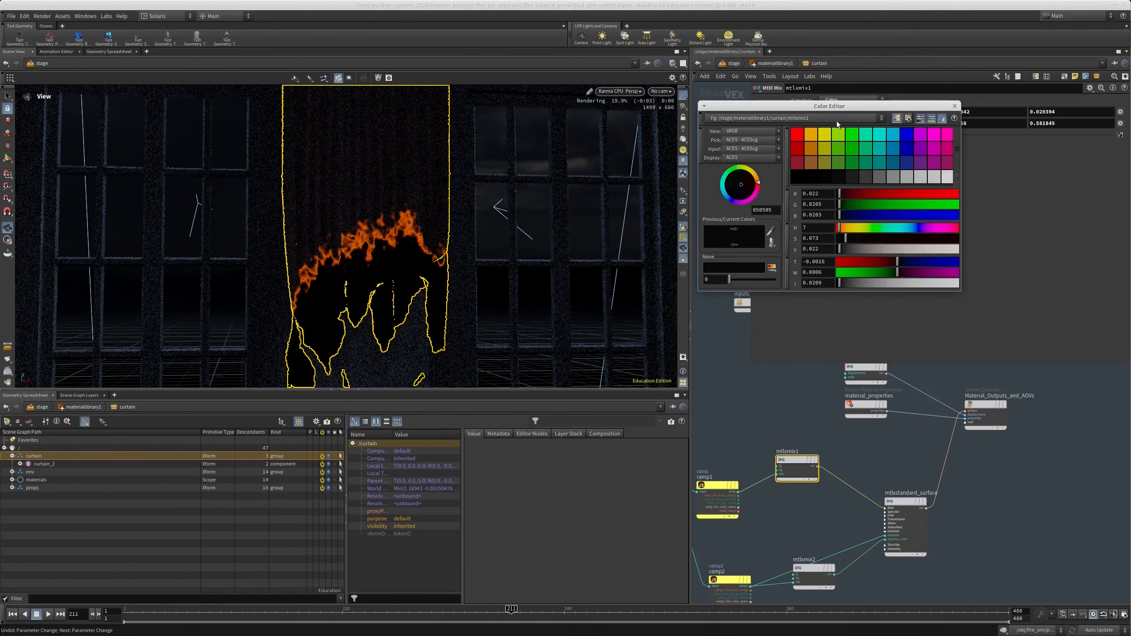
click(902, 249)
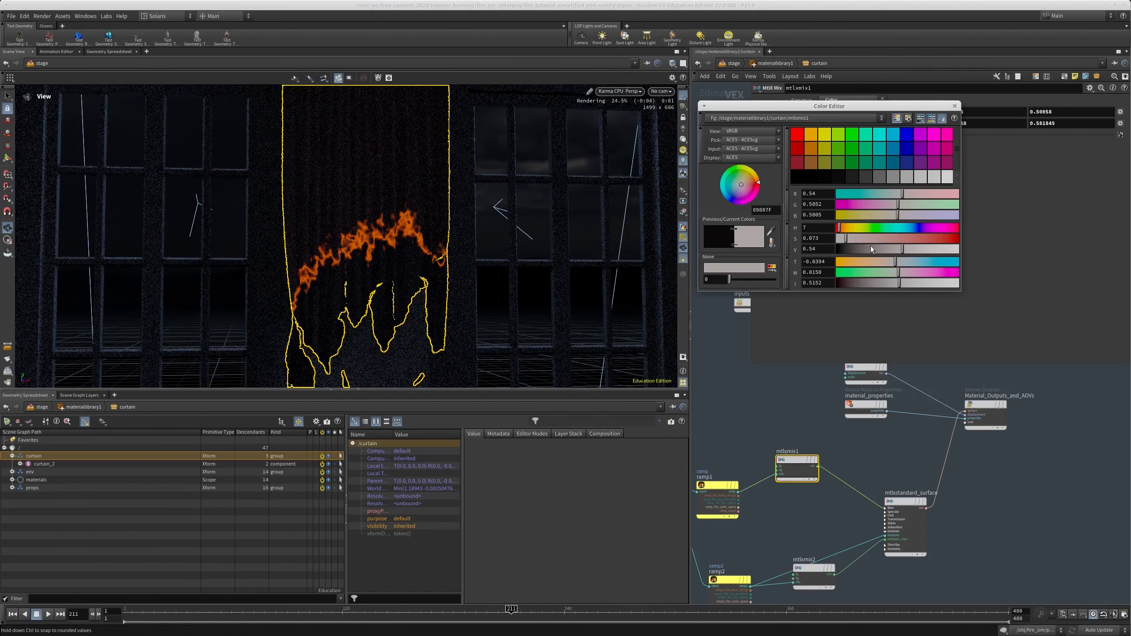
click(870, 249)
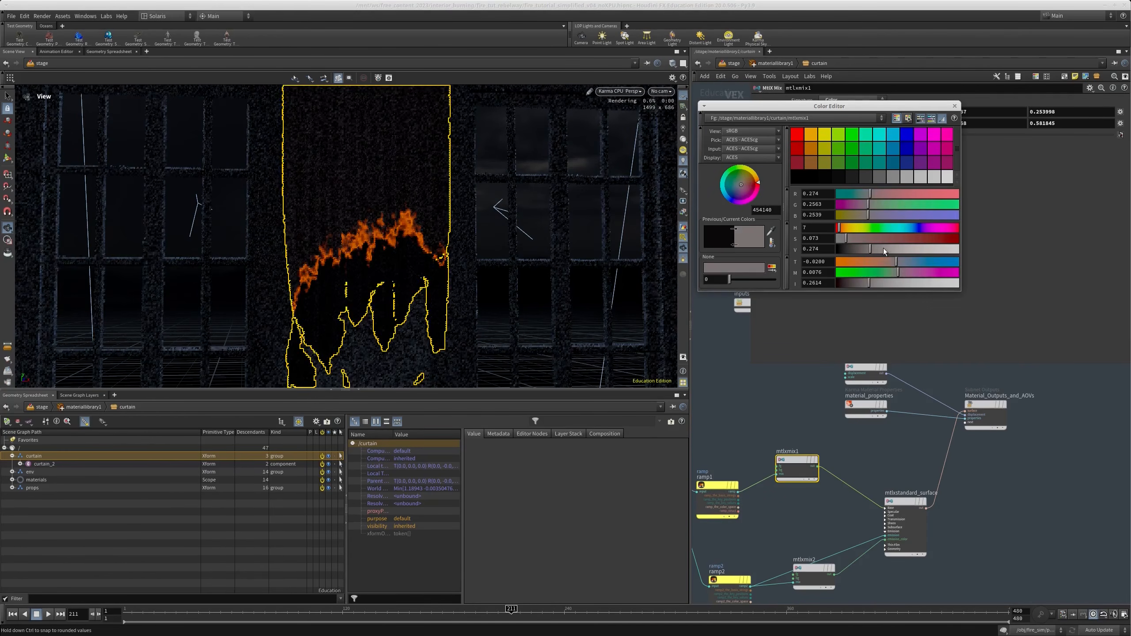
click(897, 248)
click(857, 238)
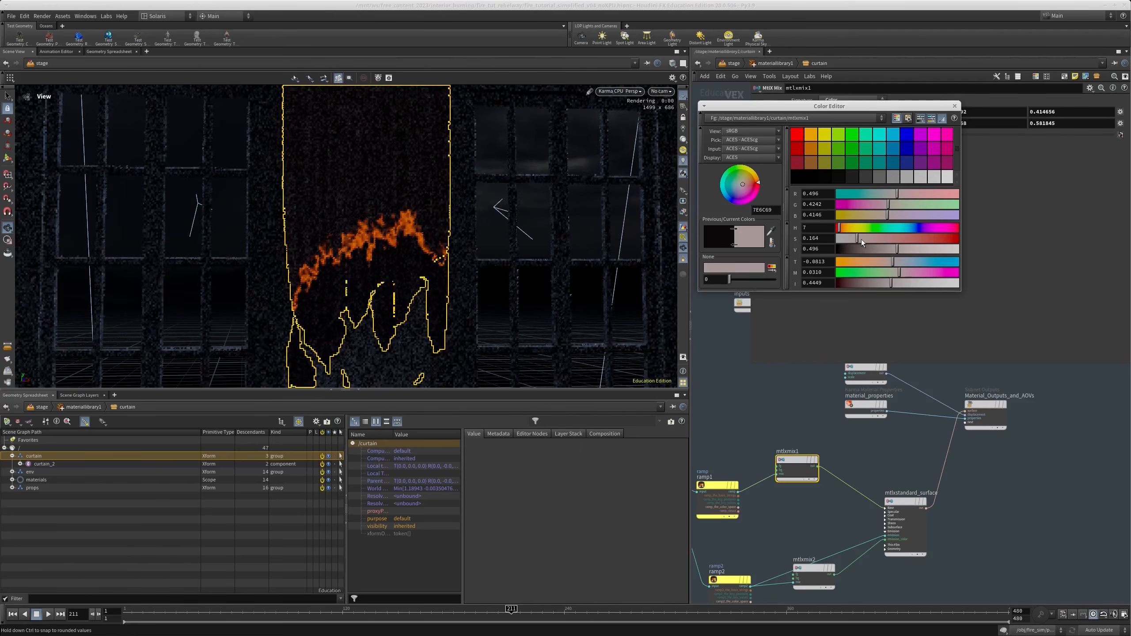
click(869, 240)
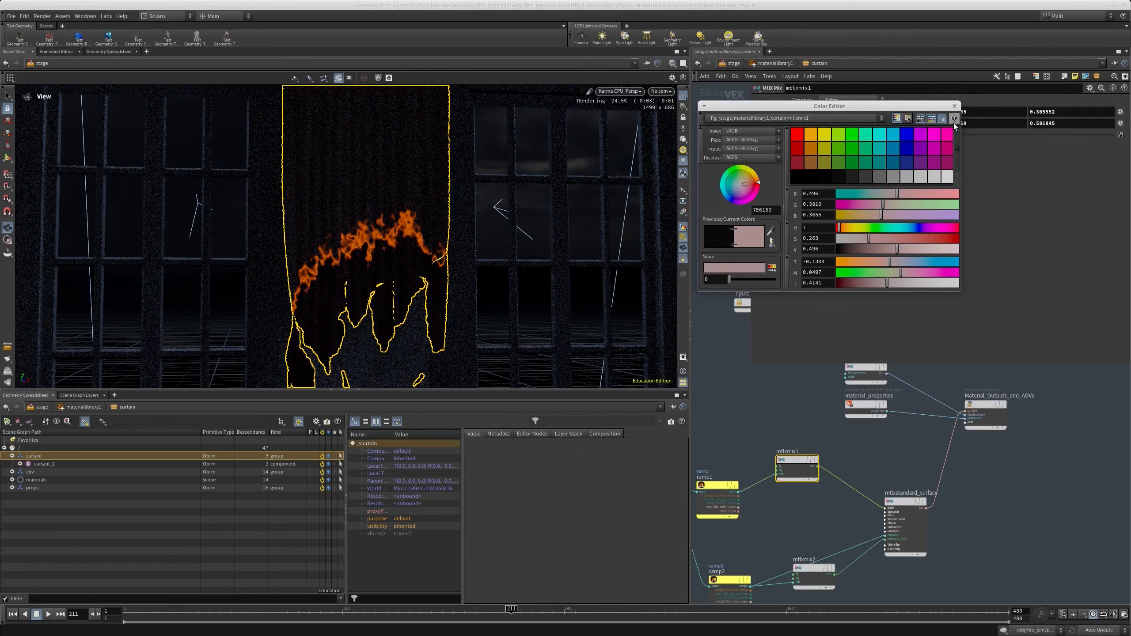
click(955, 106)
Leave the curtain material network and look through the /rendercam camera in the viewport
scroll(1007, 464, down, 3)
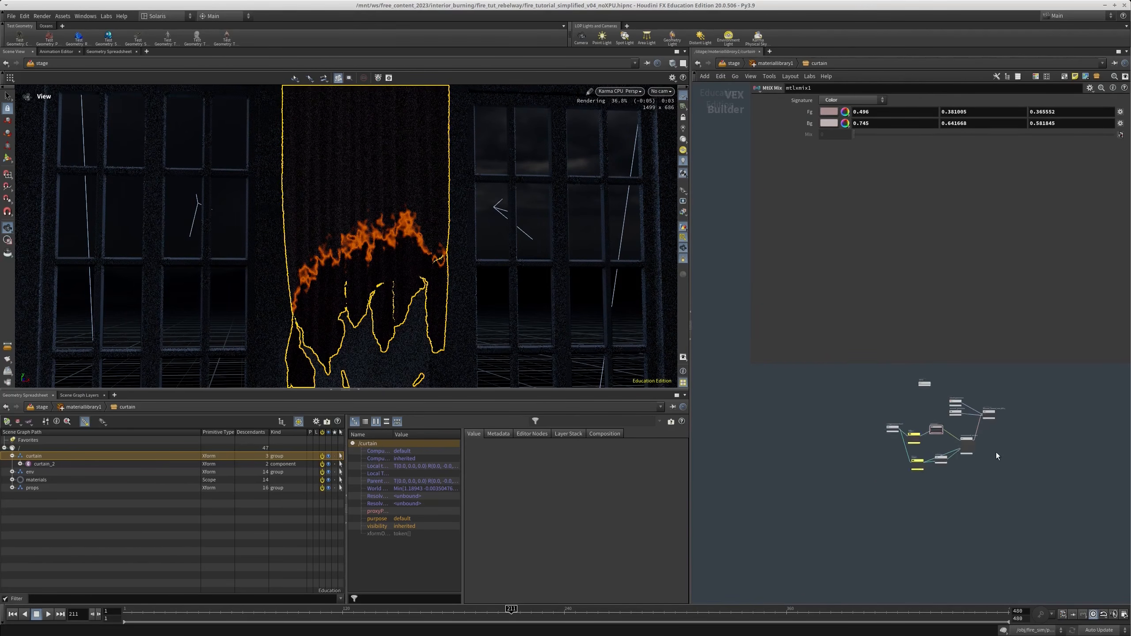
key(u)
click(661, 91)
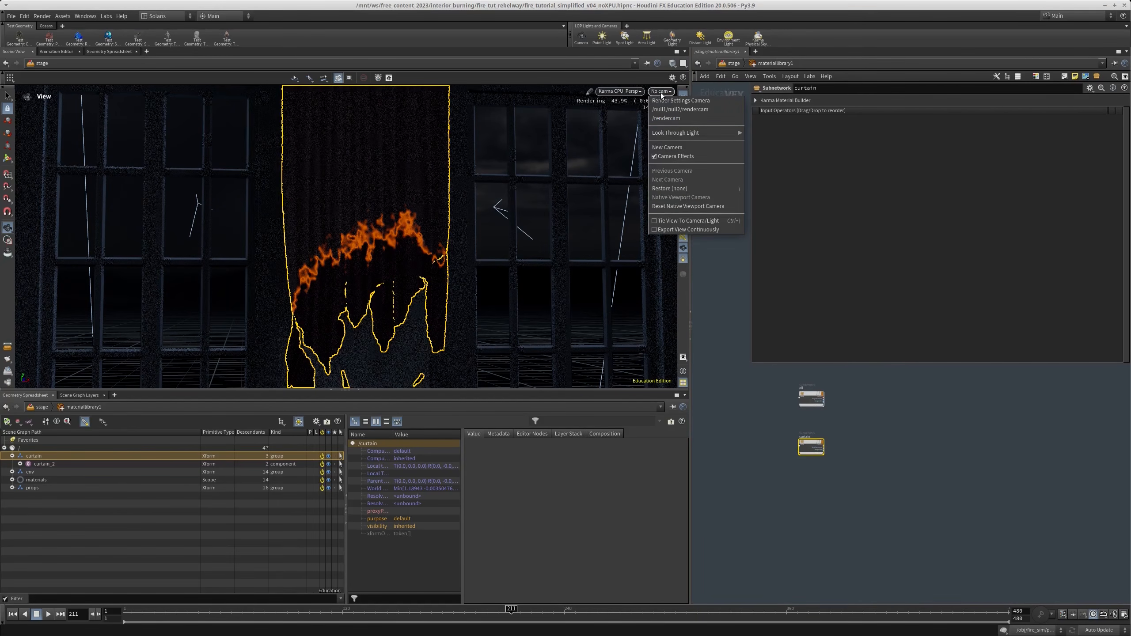
click(668, 119)
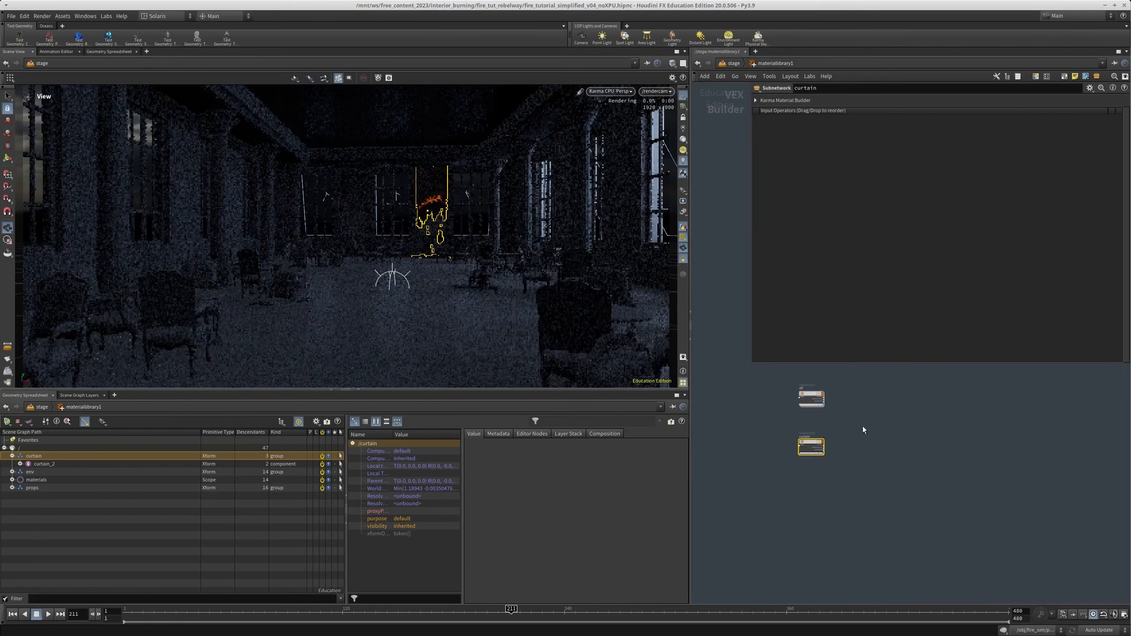
Leave the material library and return to the stage network
click(866, 476)
scroll(866, 476, down, 2)
middle_drag(867, 476, 870, 443)
middle_drag(742, 424, 741, 438)
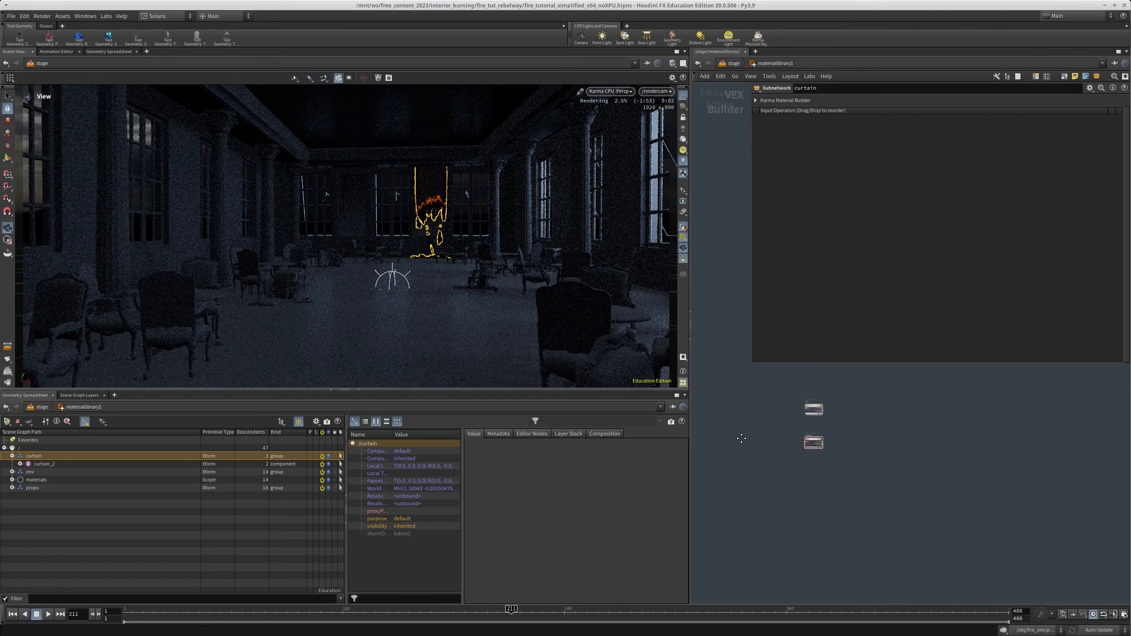
key(u)
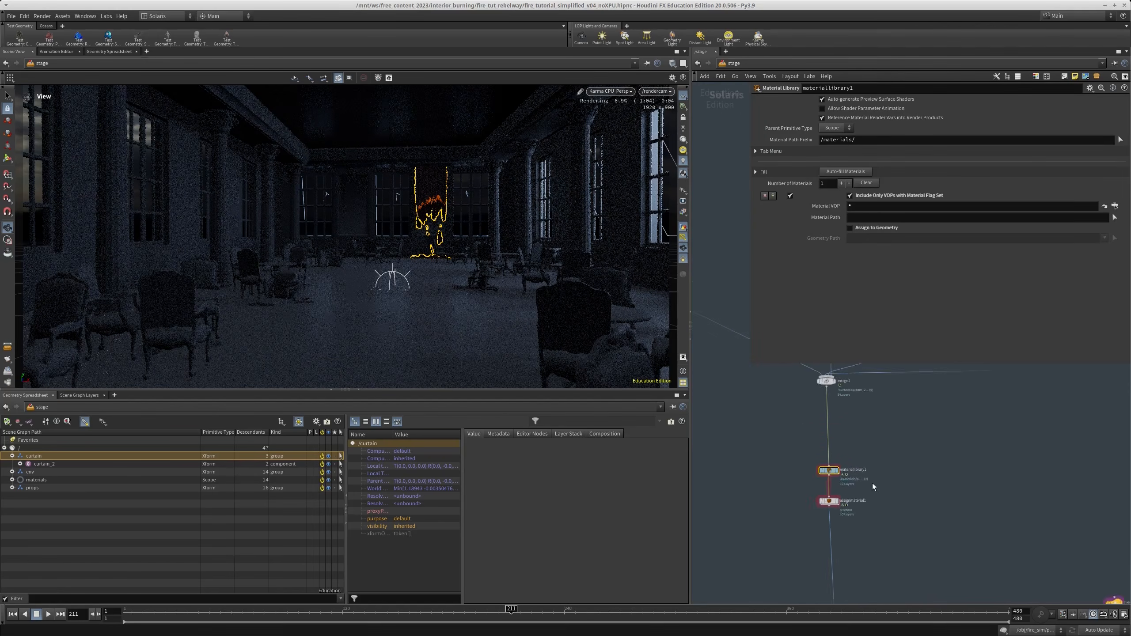
Select the beauty2 render node below karmarendersettings5 and show its parameters
middle_drag(916, 477, 787, 423)
scroll(845, 447, down, 5)
middle_drag(845, 447, 897, 385)
scroll(824, 473, up, 6)
click(831, 503)
key(p)
key(p)
key(p)
middle_drag(796, 484, 923, 116)
scroll(847, 403, down, 3)
scroll(836, 414, up, 3)
scroll(838, 415, up, 2)
click(759, 442)
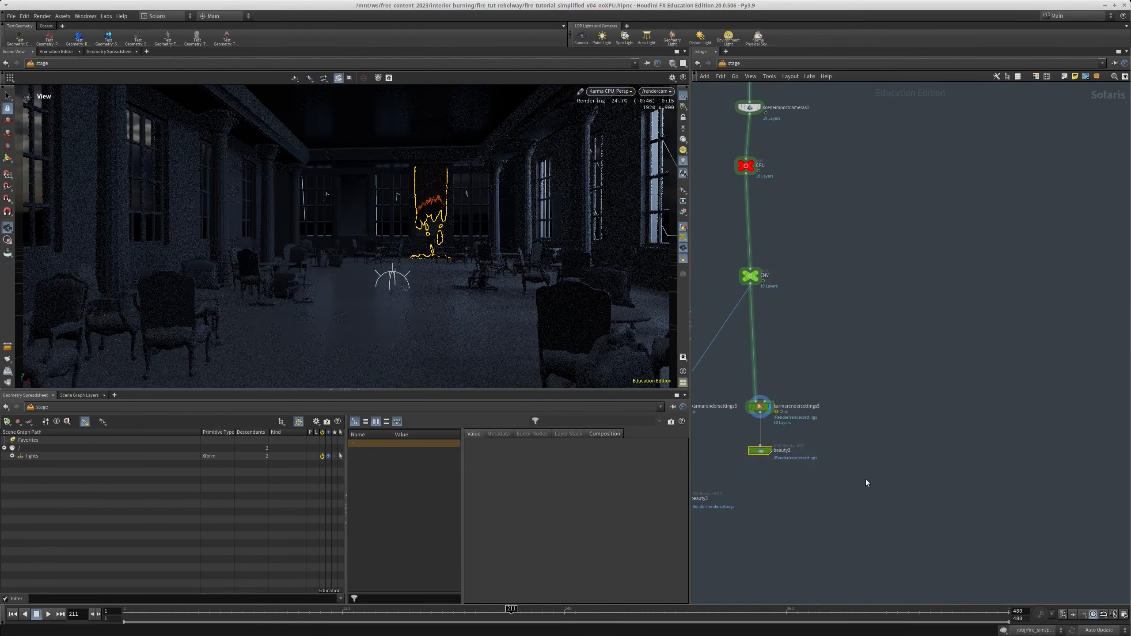
key(p)
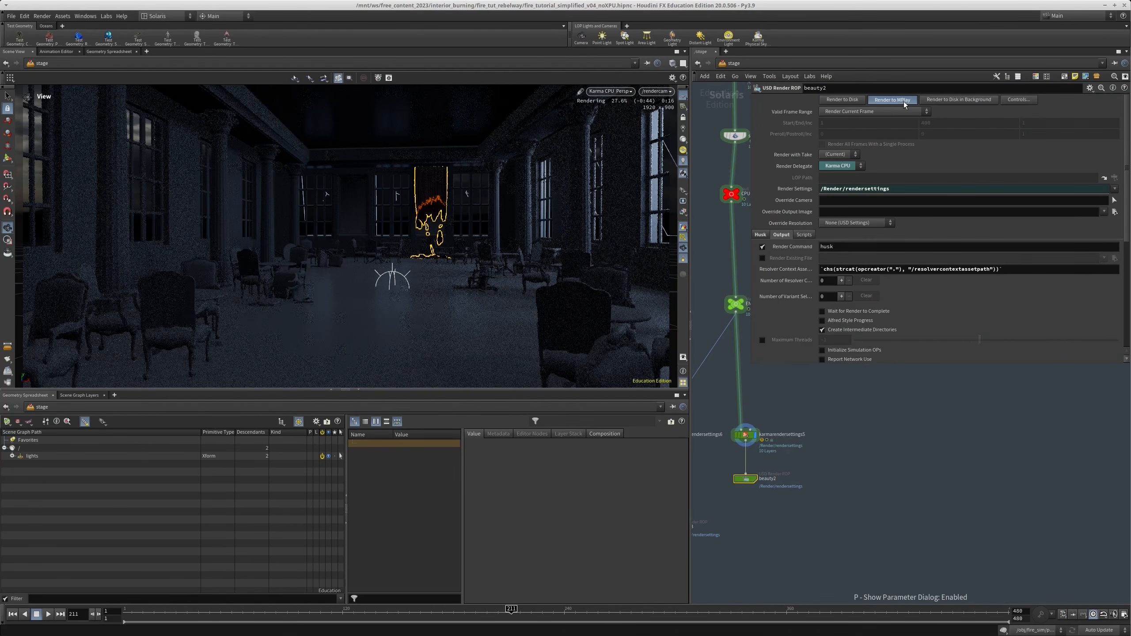
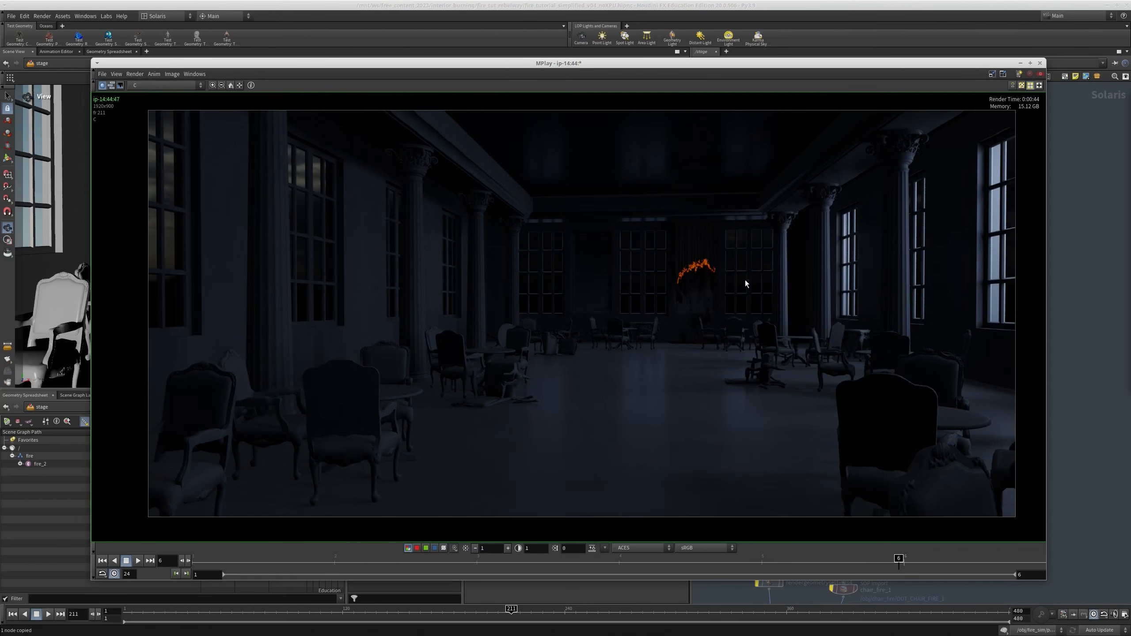
Inspect the glowing curtain edge in the rendered MPlay image up close, and return to the stage network
mouse_move(880, 563)
mouse_down()
mouse_move(787, 563)
mouse_move(888, 582)
mouse_move(851, 575)
mouse_up()
drag(740, 574, 904, 574)
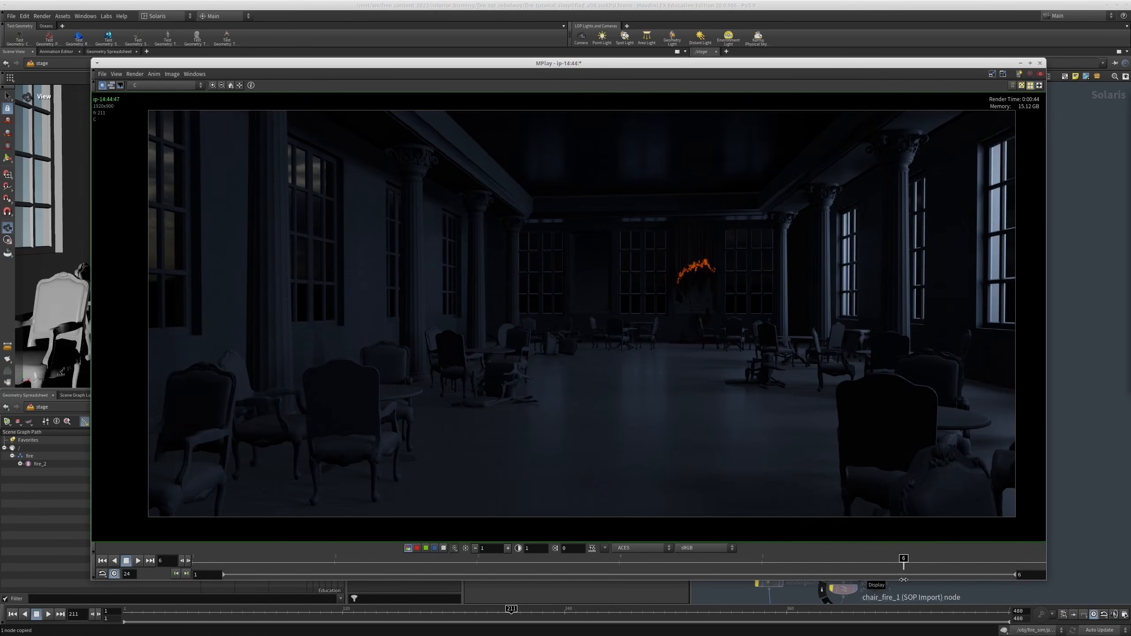
scroll(678, 290, up, 5)
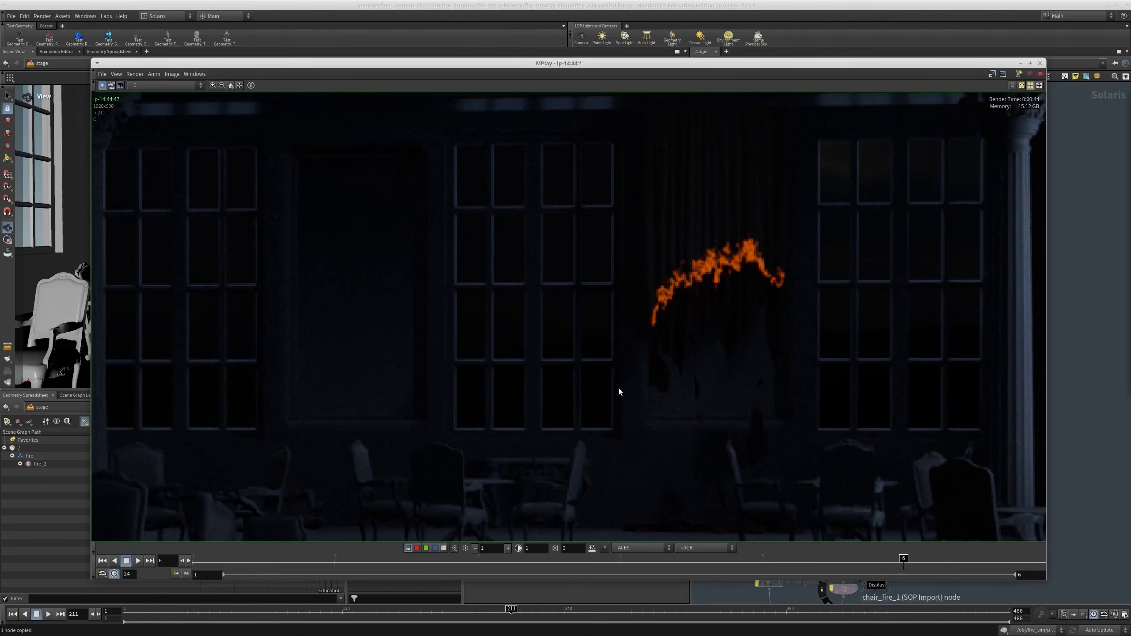
scroll(762, 306, down, 5)
alt+drag(809, 351, 0, 352)
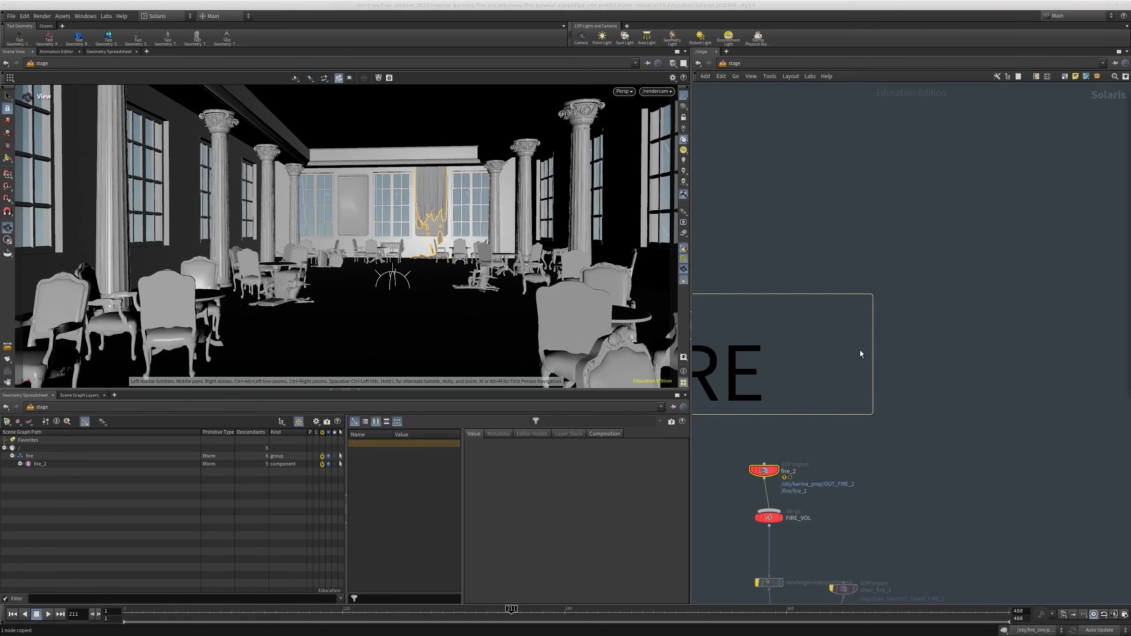
Show the parameters of the fire_2 SOP Import and jump to its source node OUT_FIRE_2 in karma_prep
scroll(860, 355, down, 3)
middle_drag(894, 365, 927, 289)
scroll(884, 337, up, 2)
middle_drag(954, 339, 934, 351)
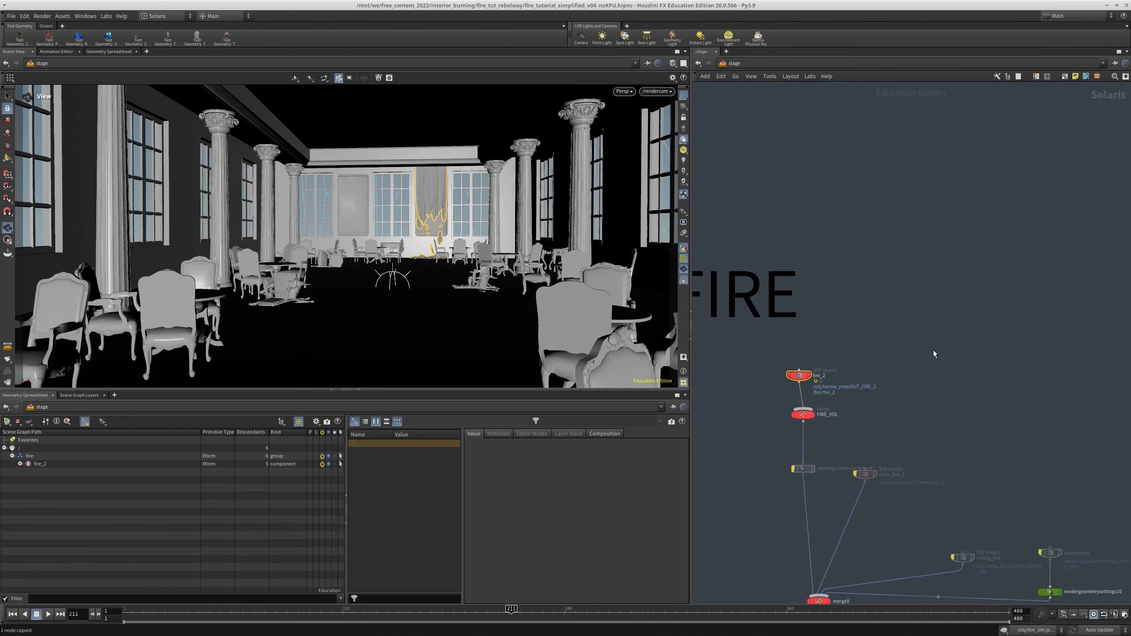
key(p)
middle_drag(891, 388, 866, 435)
scroll(922, 430, down, 4)
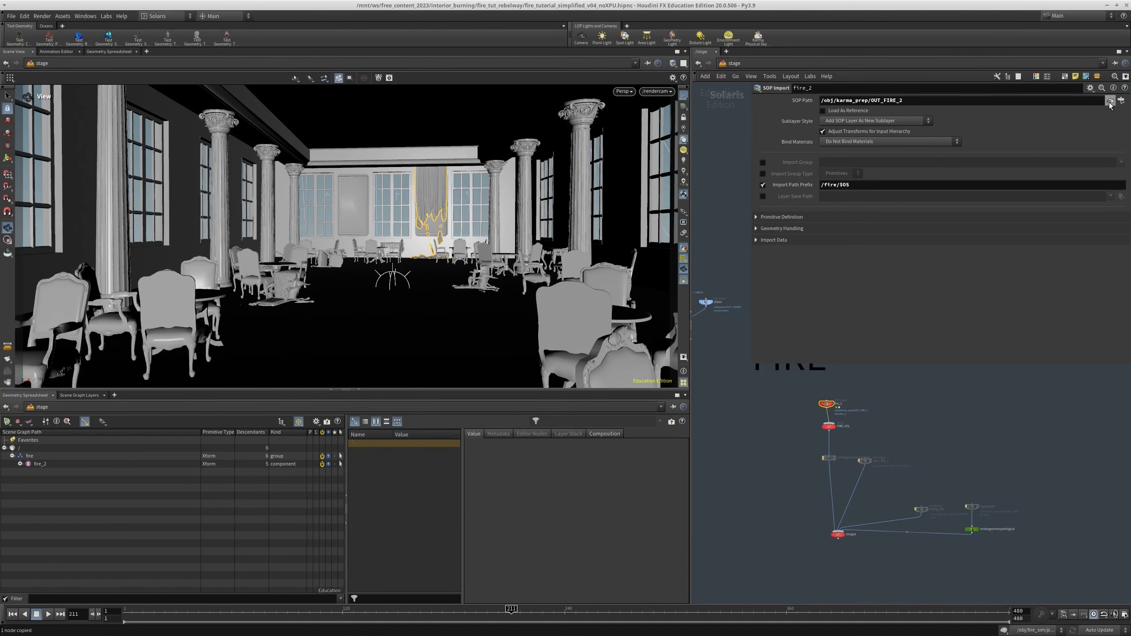
click(1110, 106)
Turn off the template overlay of color3 and view the OUT_FIRE_2 volume by itself
scroll(934, 453, down, 3)
middle_drag(930, 445, 914, 383)
scroll(887, 441, up, 7)
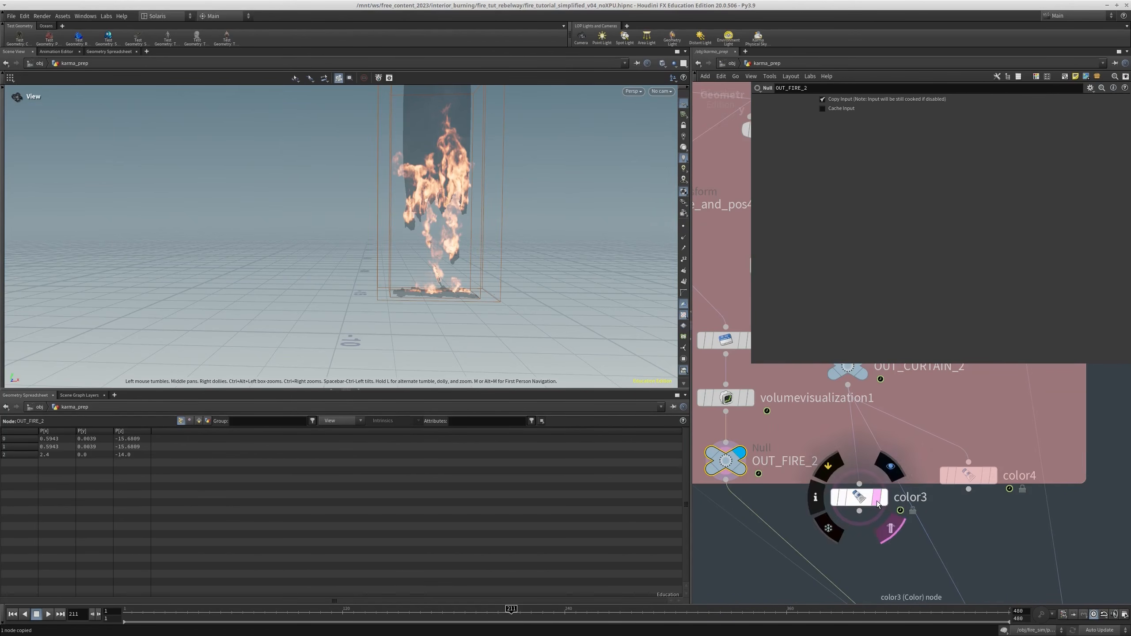
click(878, 501)
middle_drag(795, 465, 813, 494)
drag(360, 307, 375, 303)
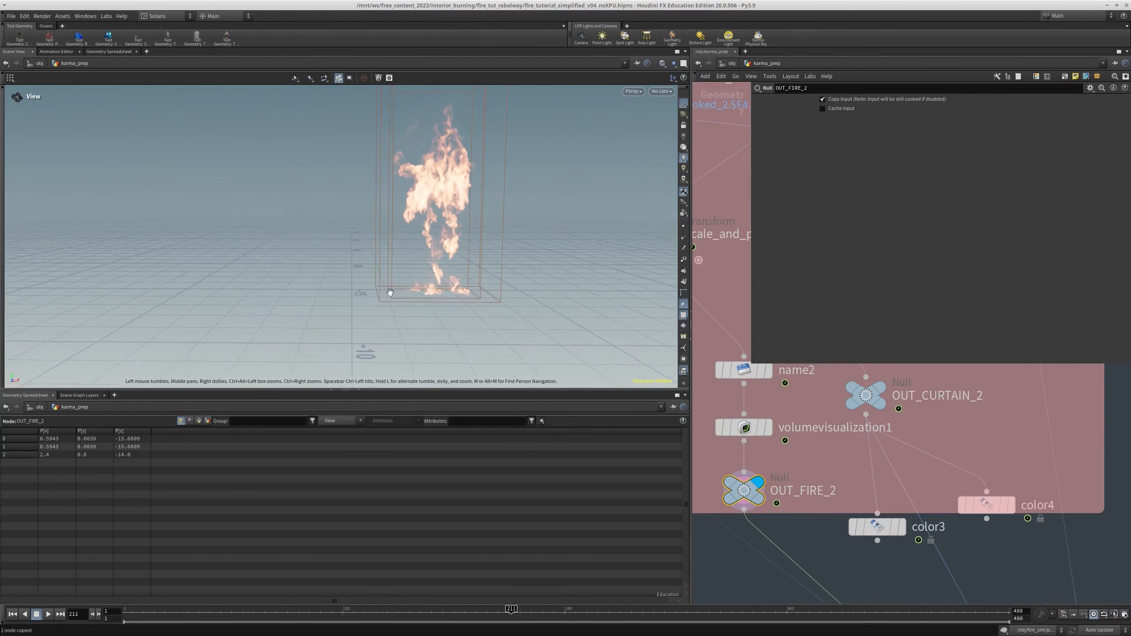
middle_drag(375, 303, 332, 359)
drag(332, 359, 321, 348)
Template split2 and set the display flag on OUT_CURTAIN_2 to view the burnt curtain geometry
scroll(758, 479, down, 5)
middle_drag(789, 460, 795, 509)
scroll(795, 510, up, 4)
scroll(794, 510, up, 2)
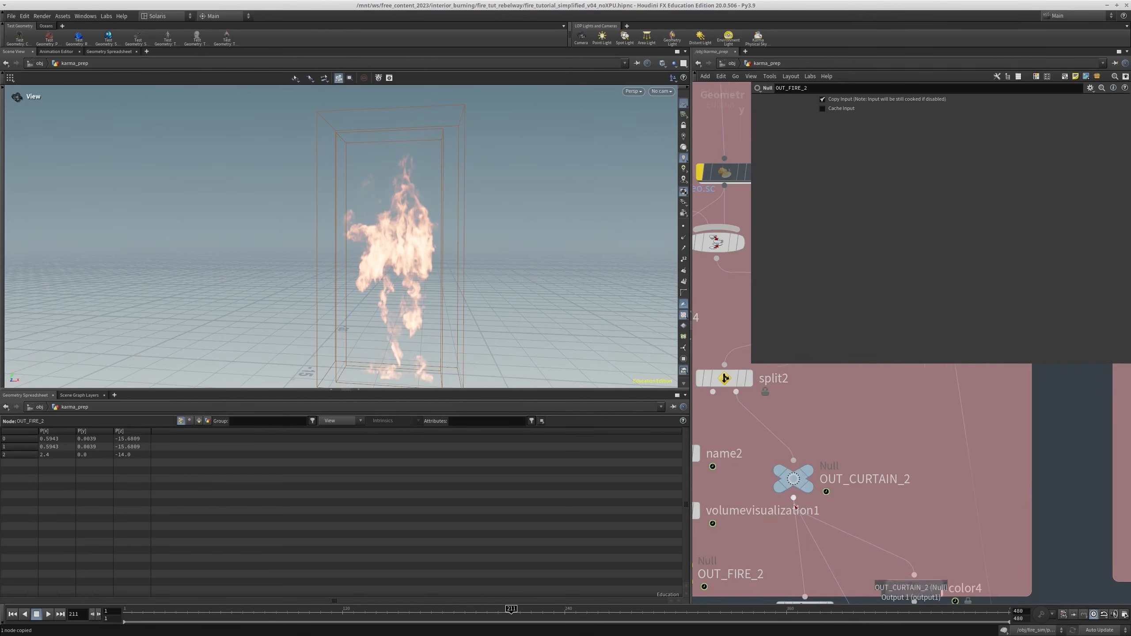
click(741, 378)
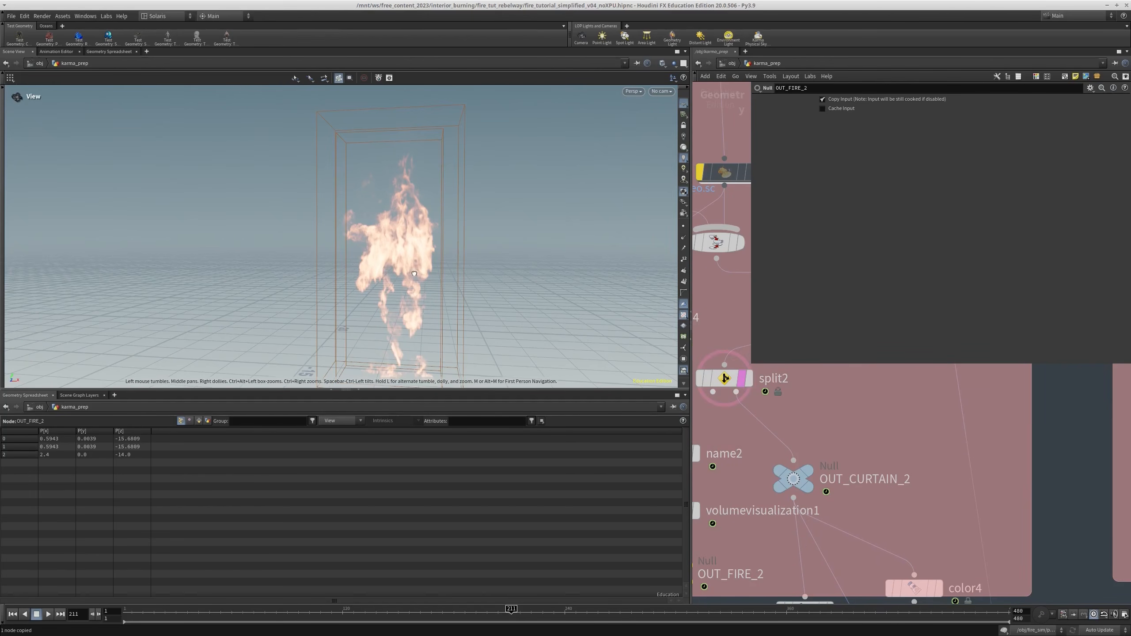
middle_drag(758, 382, 756, 381)
scroll(432, 284, down, 4)
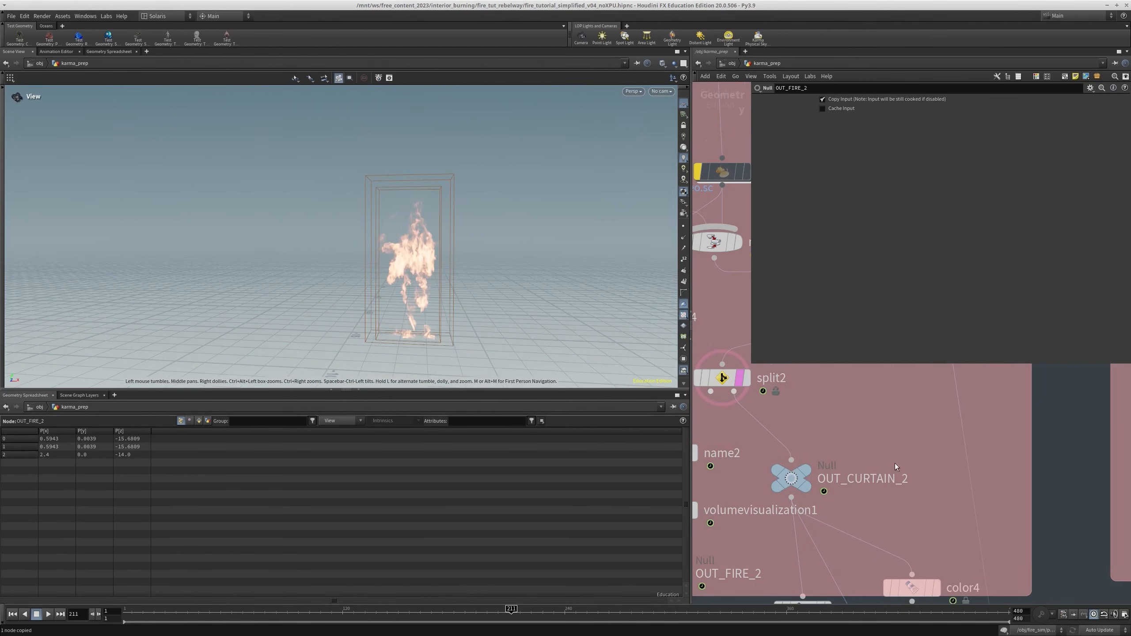
scroll(897, 467, down, 6)
scroll(876, 497, up, 3)
middle_drag(864, 414, 861, 444)
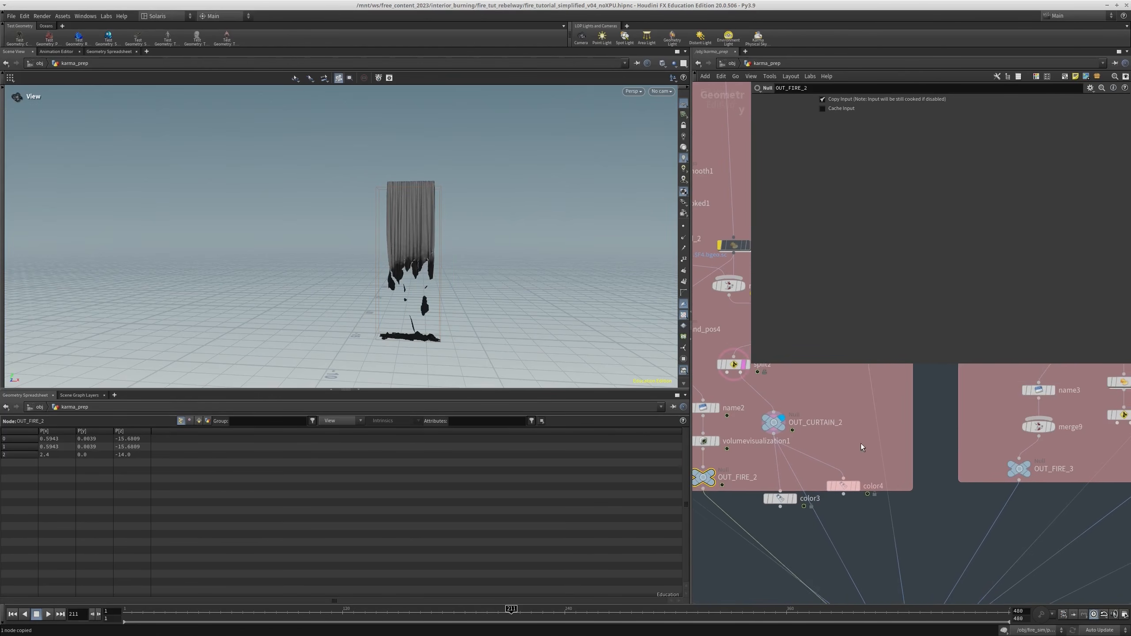
click(861, 444)
Template volumevisualization1 and examine the fire volume over the displayed curtain
middle_drag(722, 439, 743, 432)
scroll(734, 432, up, 2)
click(736, 436)
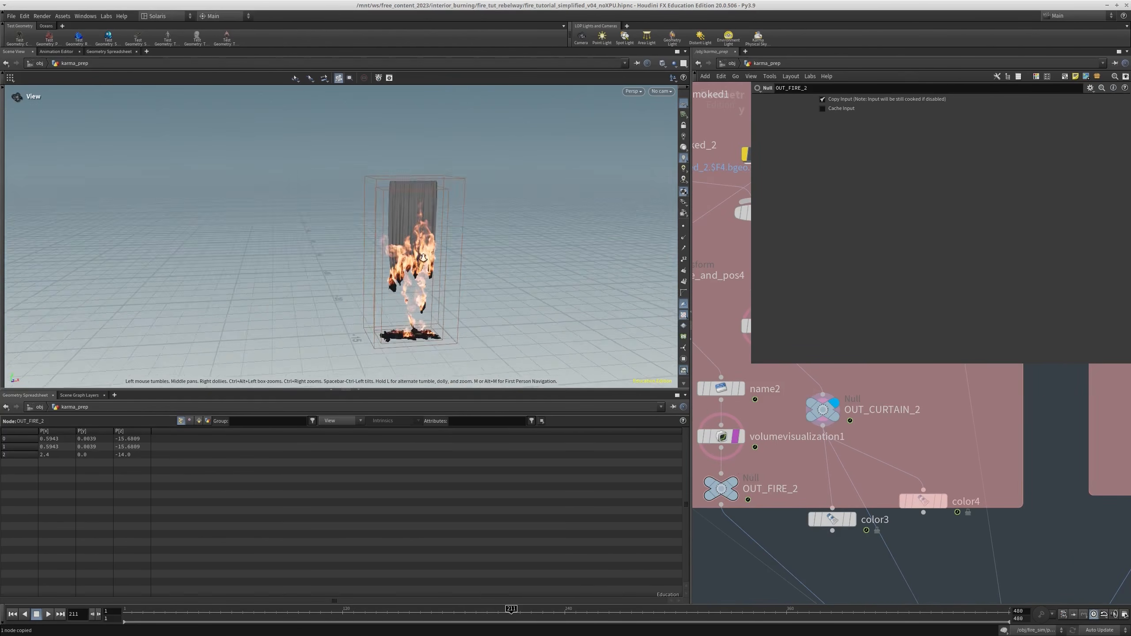
scroll(475, 263, up, 5)
mouse_move(365, 243)
mouse_down()
mouse_move(601, 212)
mouse_move(260, 238)
mouse_move(421, 225)
mouse_up()
scroll(503, 256, down, 3)
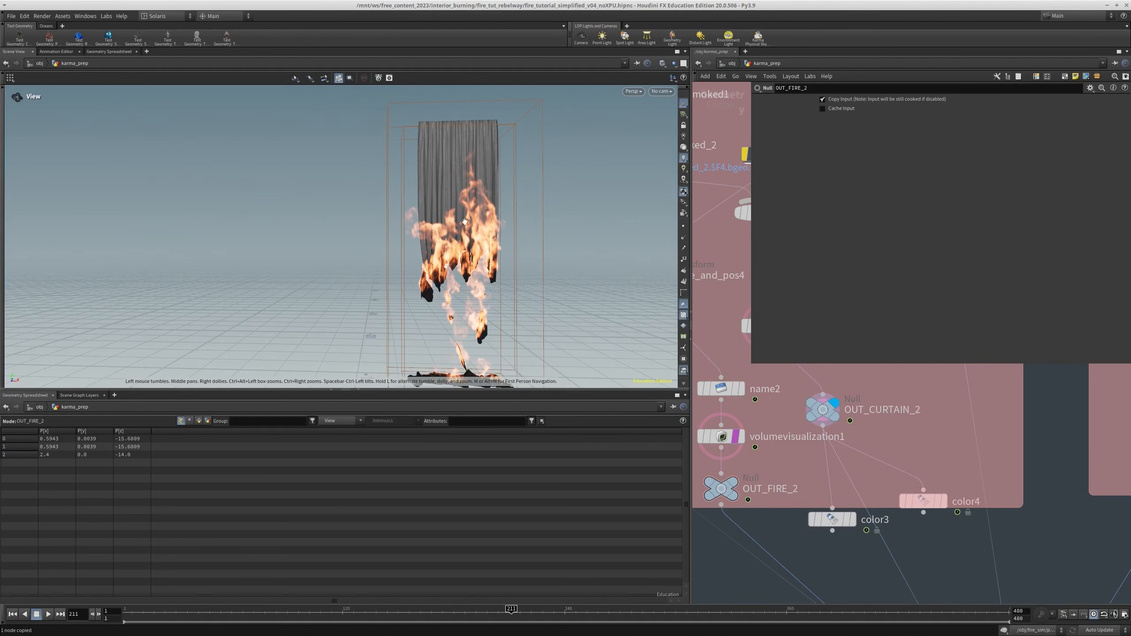
middle_drag(860, 480, 829, 431)
scroll(860, 434, down, 3)
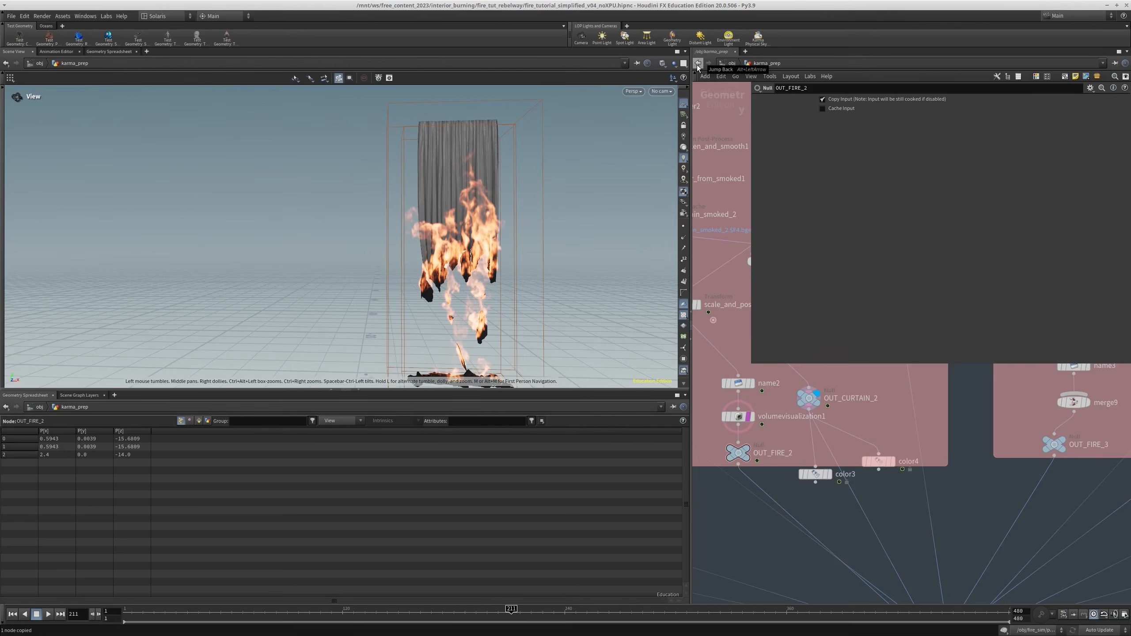
middle_click(742, 424)
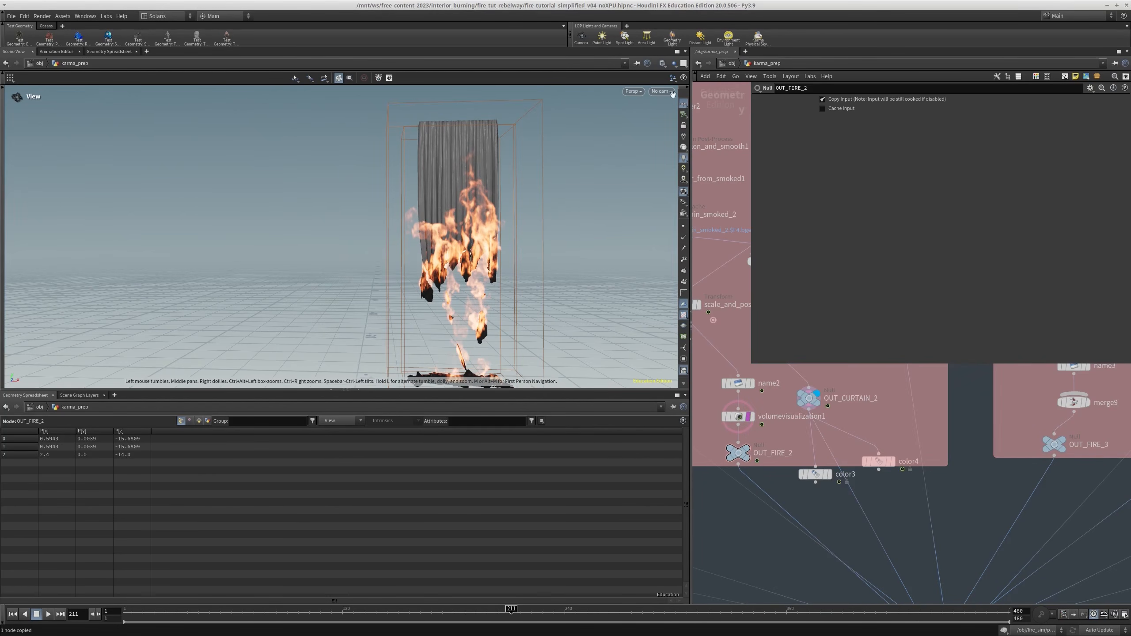
Return to the stage network and display the Karma render settings node at the end of the chain
click(730, 63)
click(733, 64)
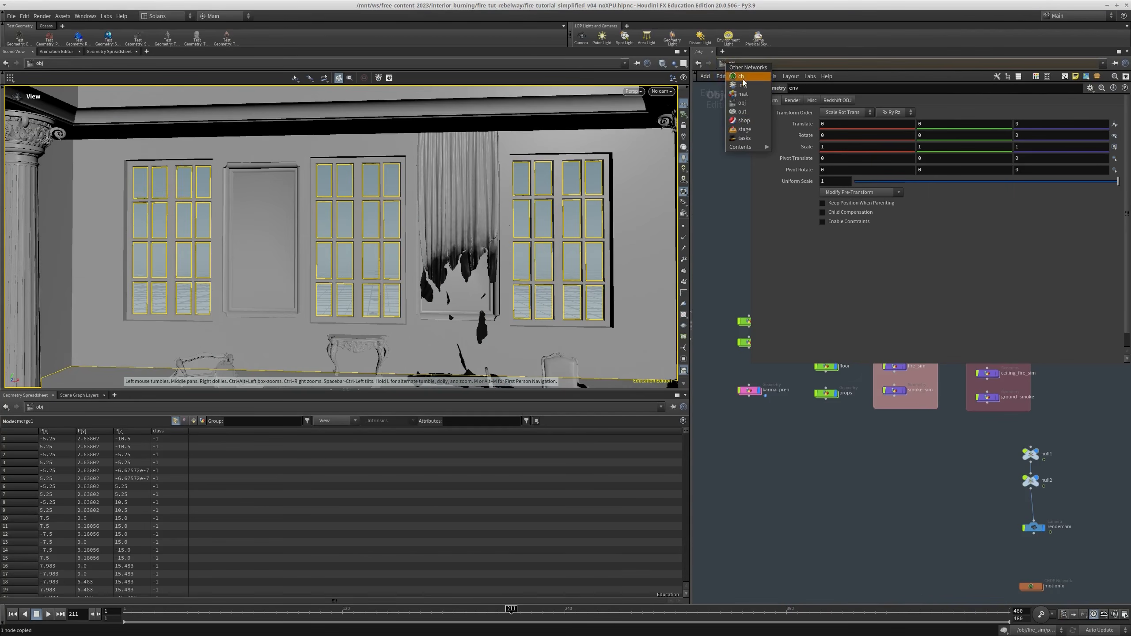
click(744, 129)
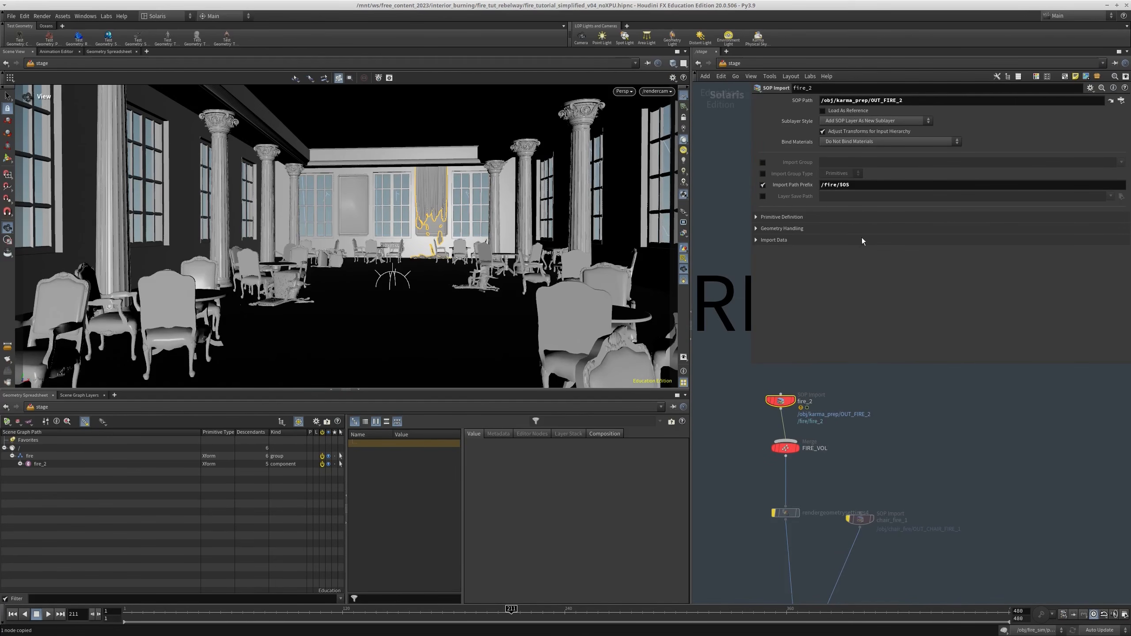
drag(841, 184, 782, 187)
click(882, 431)
middle_drag(883, 432, 897, 332)
scroll(889, 404, down, 4)
middle_drag(810, 482, 831, 362)
click(894, 448)
click(859, 512)
scroll(831, 361, down, 3)
middle_drag(812, 468, 800, 404)
scroll(825, 379, up, 3)
scroll(445, 226, up, 8)
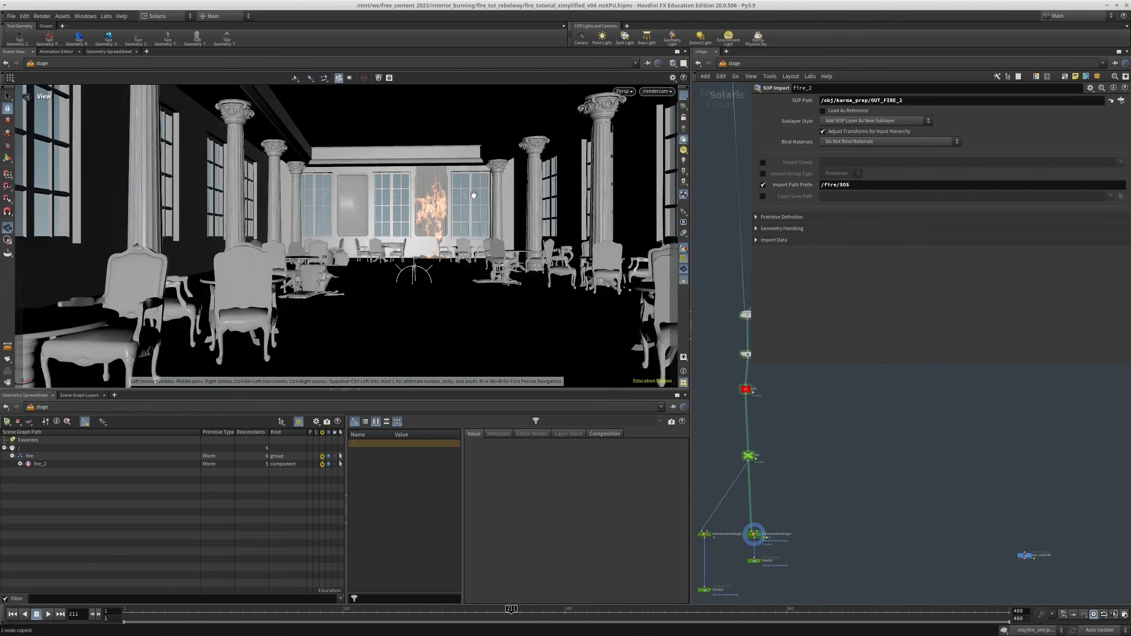
Add a Karma Pyro Material inside materiallibrary1 and look briefly into its network
drag(446, 226, 439, 235)
scroll(757, 437, down, 3)
middle_drag(757, 392, 746, 469)
scroll(746, 469, up, 3)
middle_drag(779, 373, 781, 452)
scroll(778, 434, up, 3)
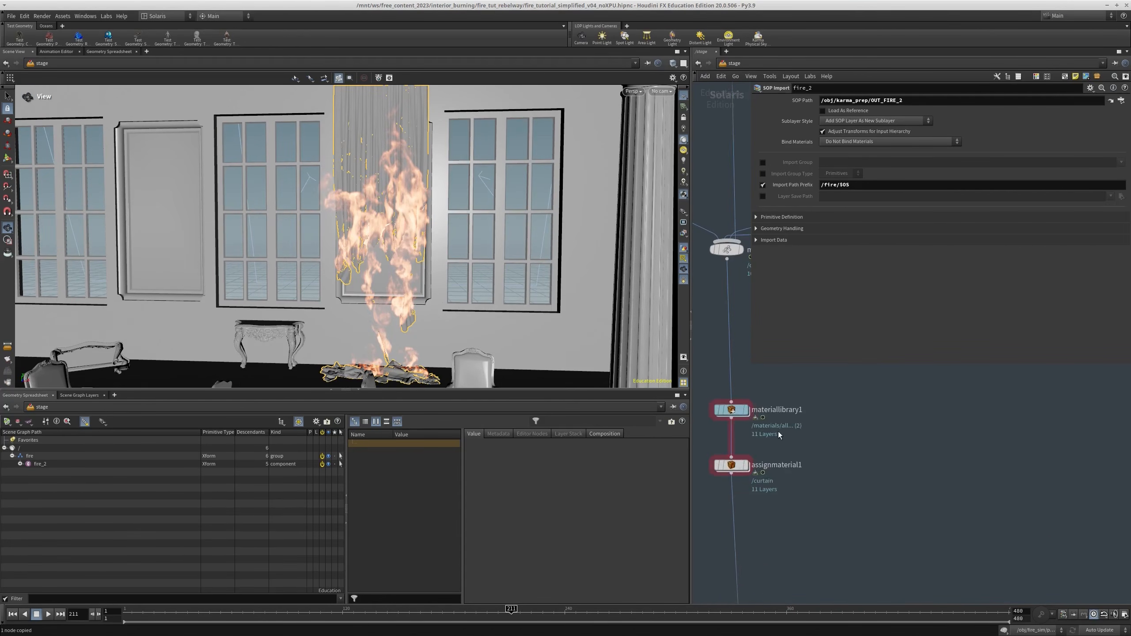
double_click(740, 411)
key(Tab)
text(py)
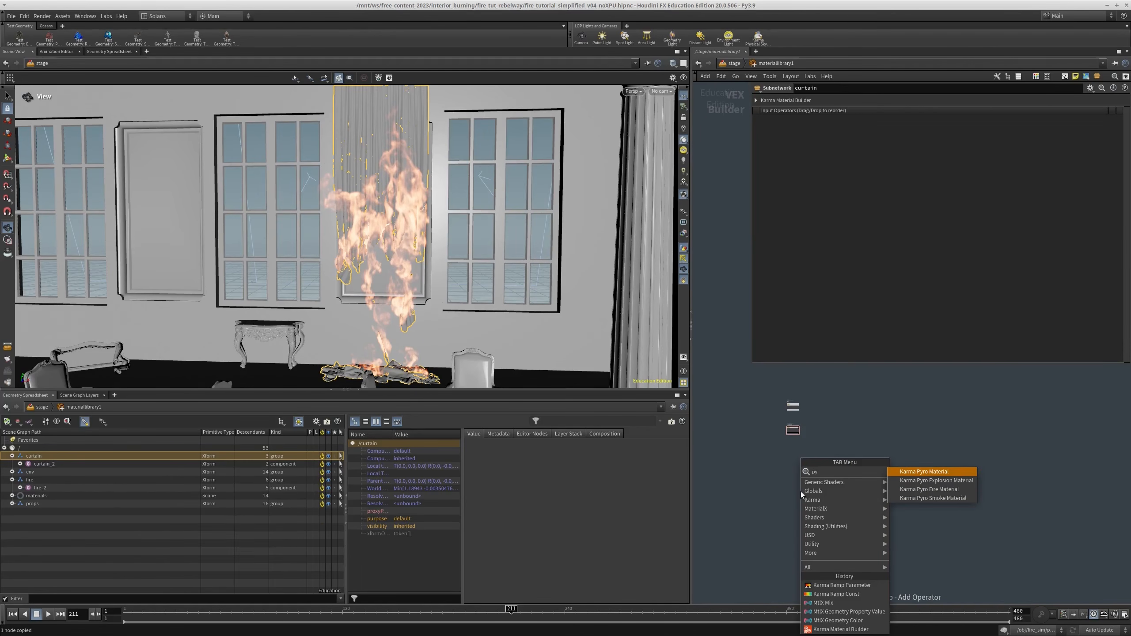
click(936, 475)
click(799, 452)
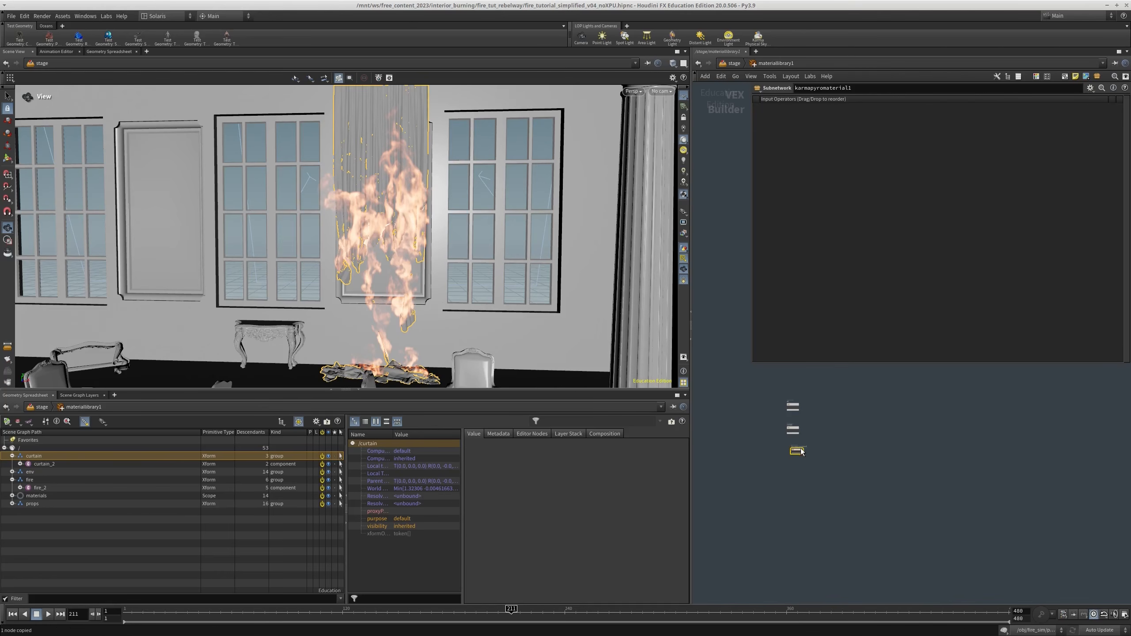
double_click(797, 452)
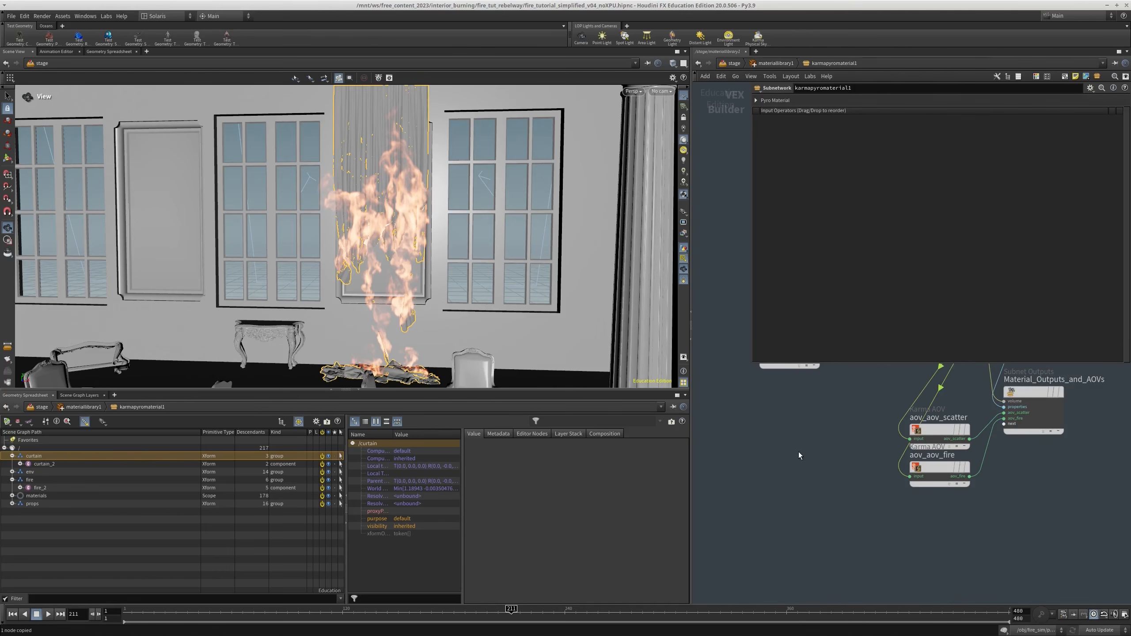
key(u)
Rename the new pyro material to curtain_fire and go back up to the stage network
scroll(782, 494, up, 10)
double_click(774, 479)
text(C)
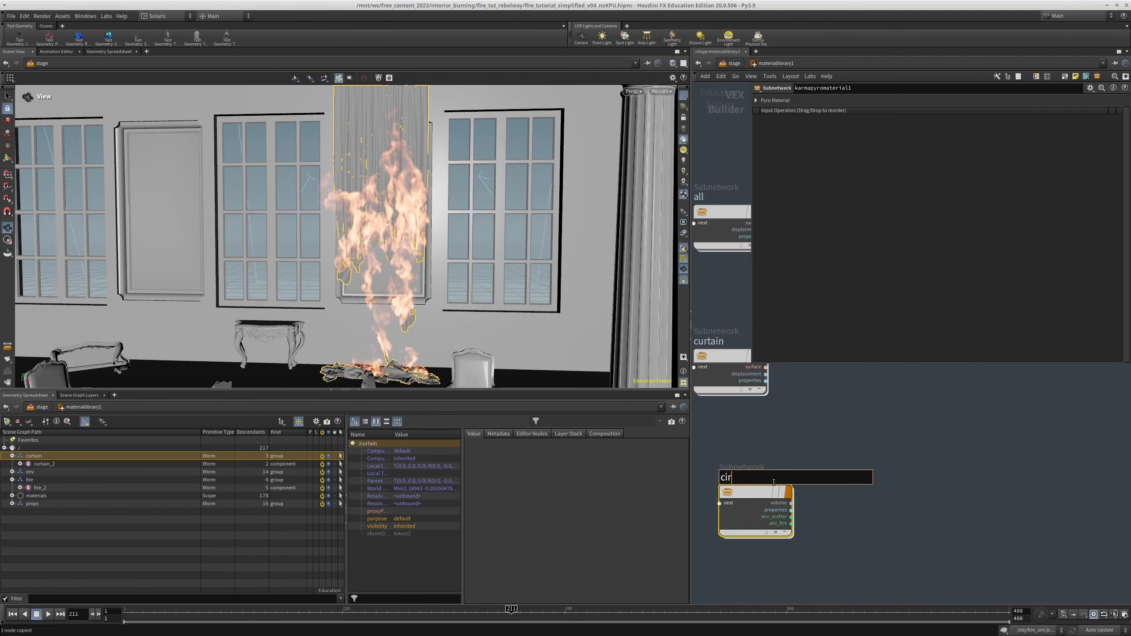
text(urtain_fire)
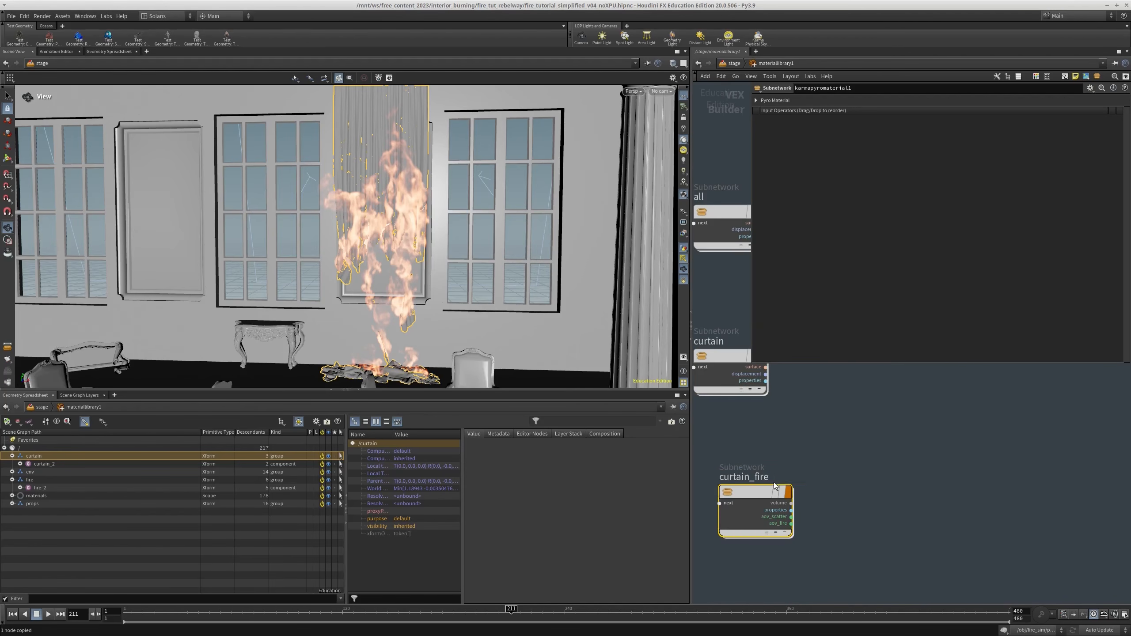
key(Return)
scroll(775, 469, down, 3)
key(u)
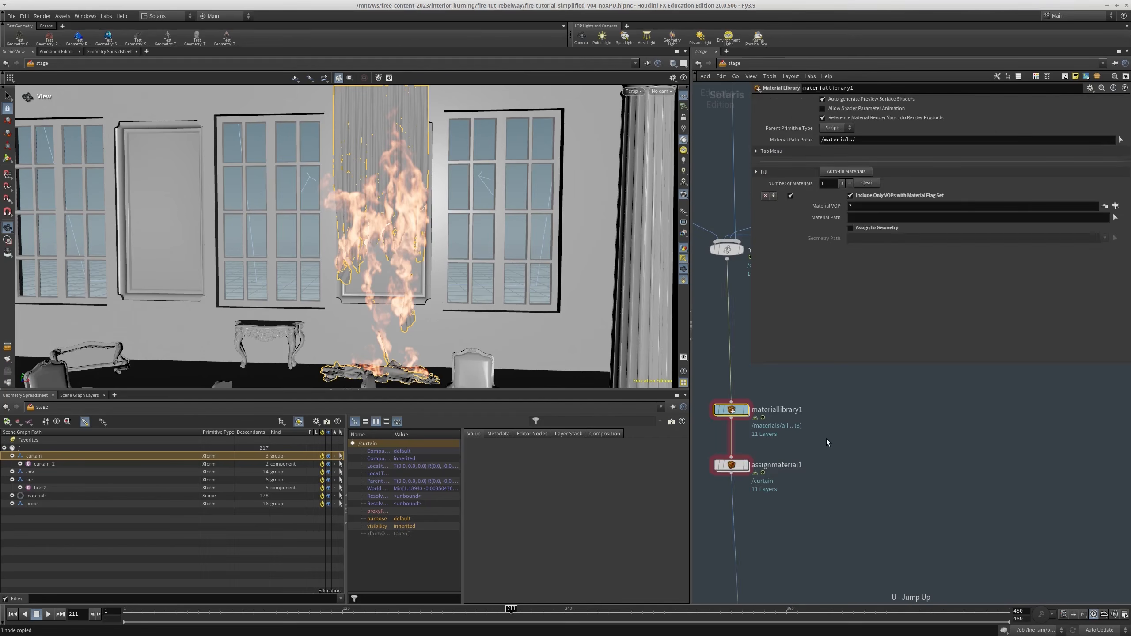
Add a material entry before /env /props in assignmaterial1 and set its primitives to /fire/fire_2
click(733, 466)
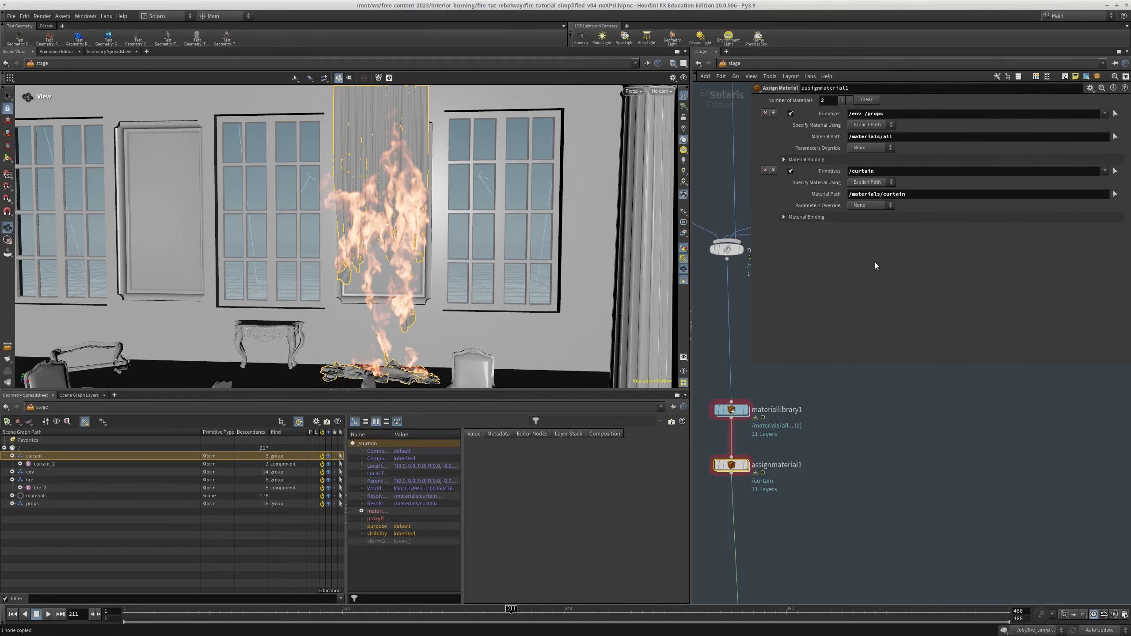
click(774, 113)
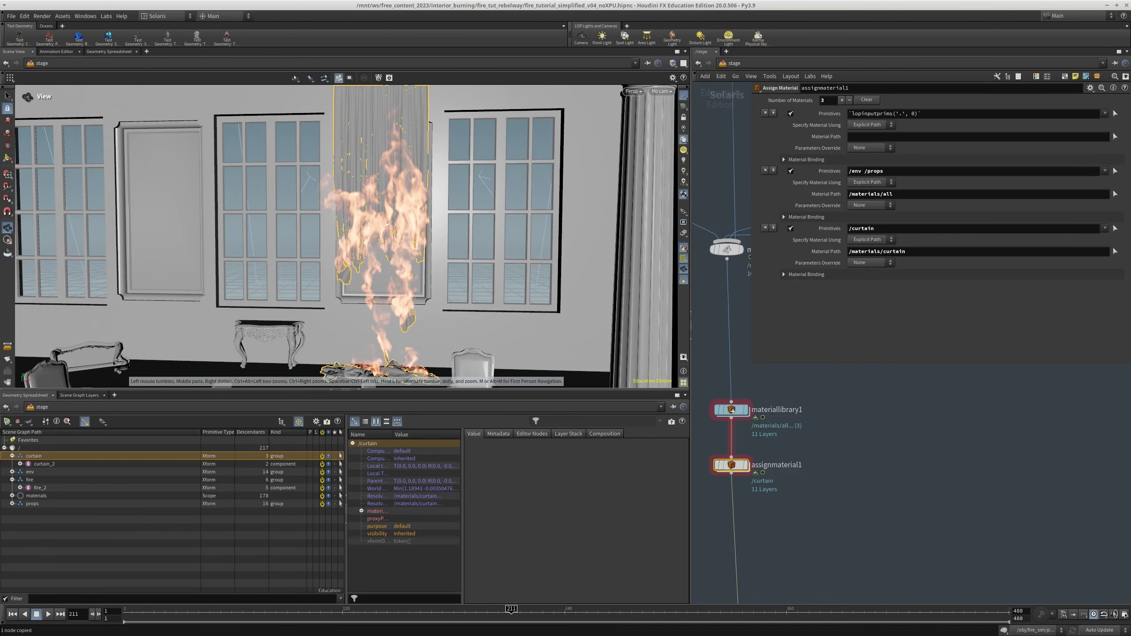
click(28, 480)
click(45, 488)
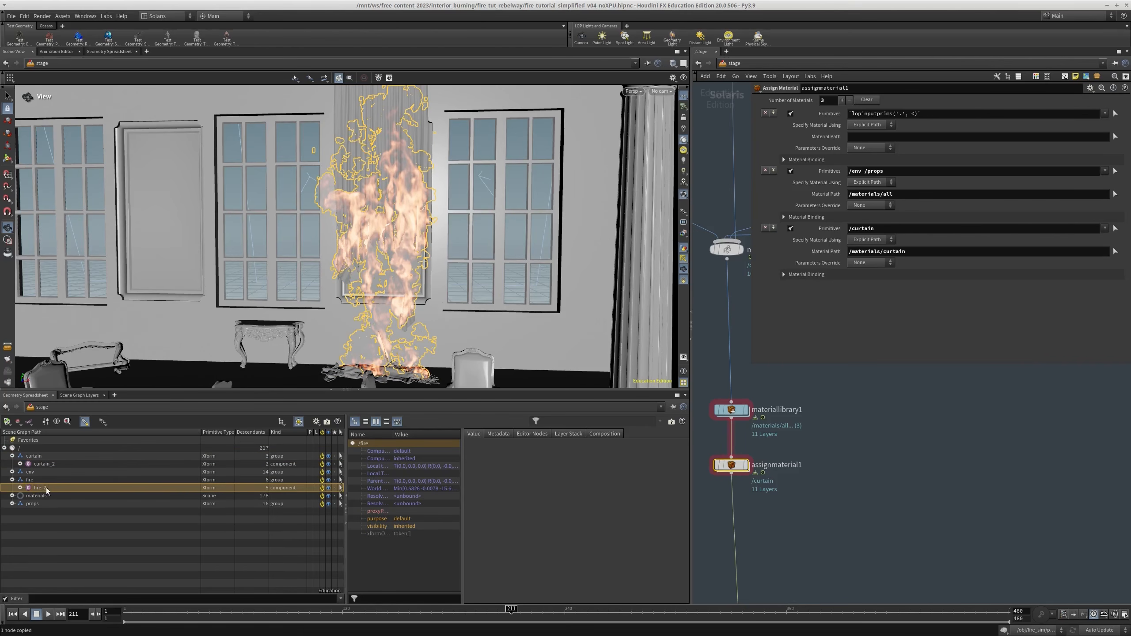
drag(903, 116, 901, 116)
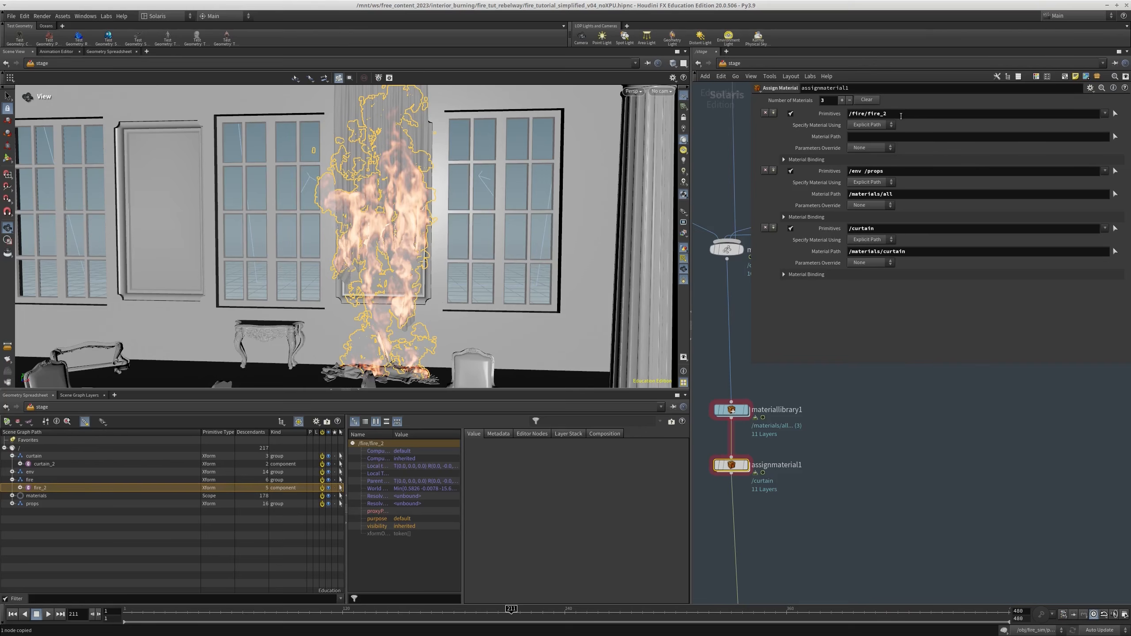
Set the material path of the /fire/fire_2 entry to /materials/curtain_fire
middle_drag(885, 575, 884, 564)
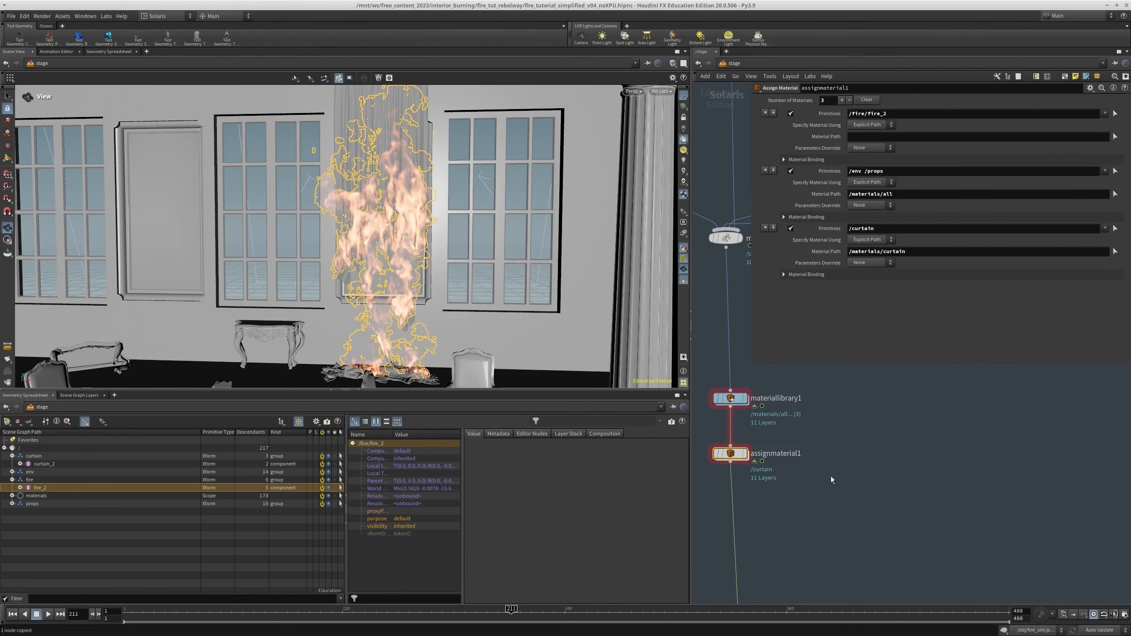
click(1115, 139)
click(920, 95)
click(956, 120)
click(1052, 260)
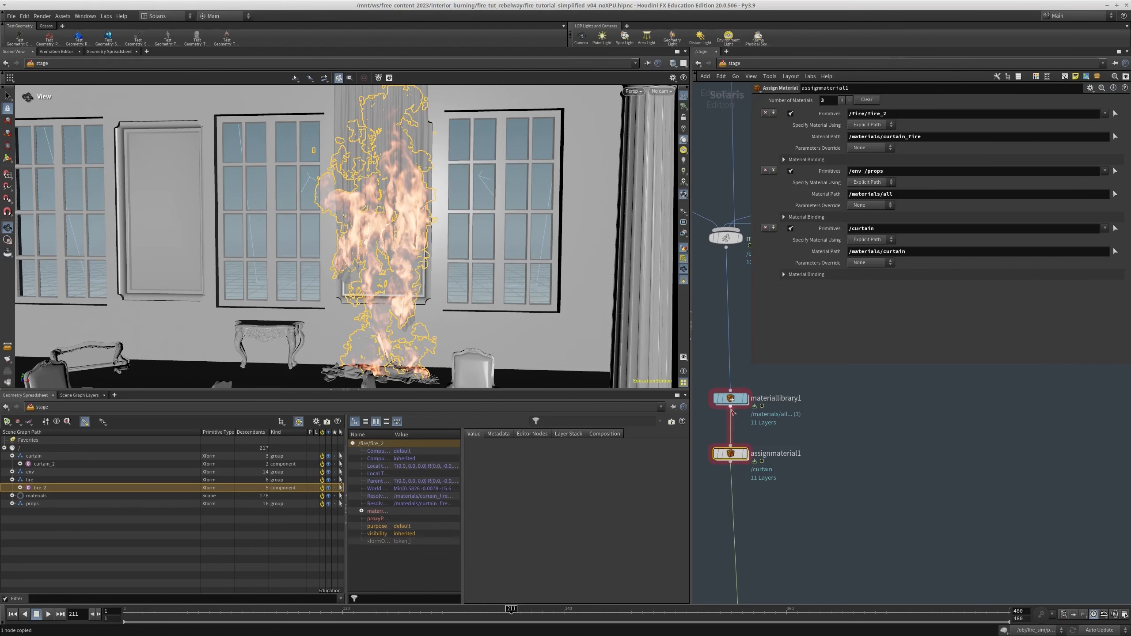
Open the curtain_fire material inside materiallibrary1 and show the parameters of kma_pyroshader1
click(736, 401)
double_click(736, 400)
drag(847, 434, 759, 509)
drag(765, 476, 749, 483)
double_click(749, 483)
middle_drag(841, 459, 796, 539)
scroll(802, 517, down, 3)
middle_drag(826, 421, 868, 404)
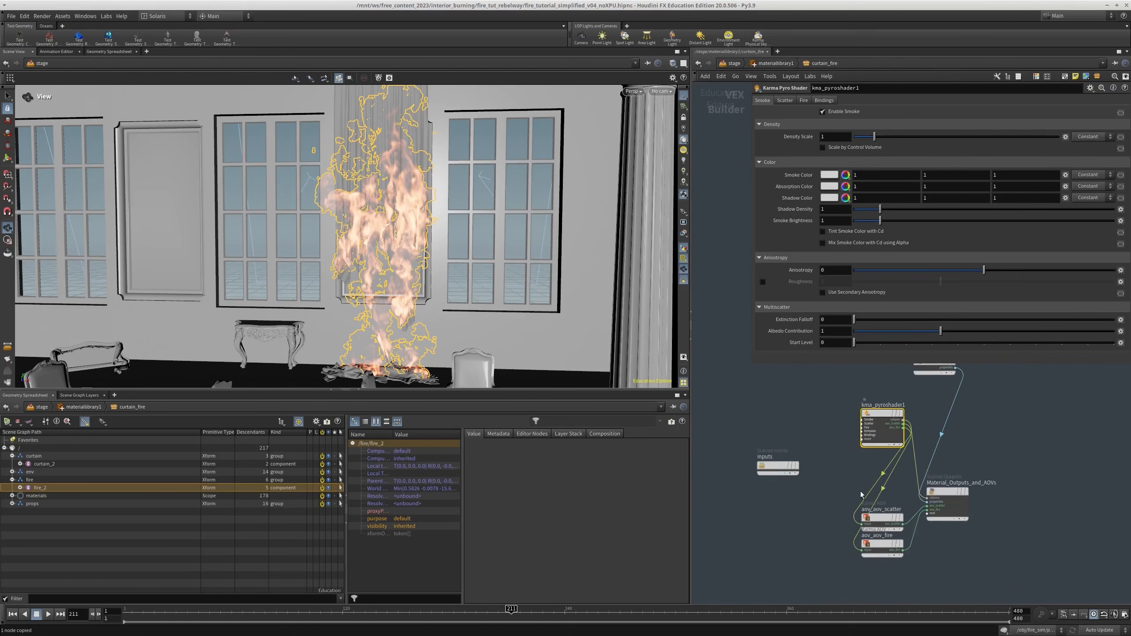
Move kma_pyroshader1 away from the AOV nodes and space aov_aov_scatter and aov_aov_fire apart
scroll(868, 405, down, 1)
drag(866, 422, 727, 503)
scroll(847, 507, up, 2)
middle_drag(847, 507, 818, 495)
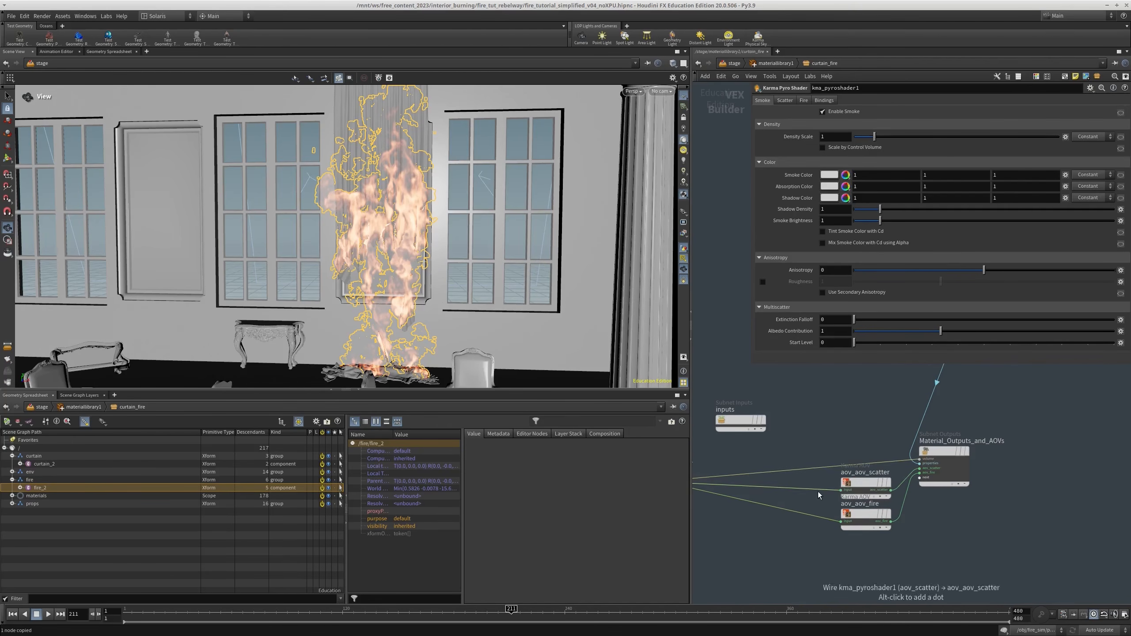
click(863, 481)
middle_drag(868, 433, 894, 409)
drag(894, 491, 895, 511)
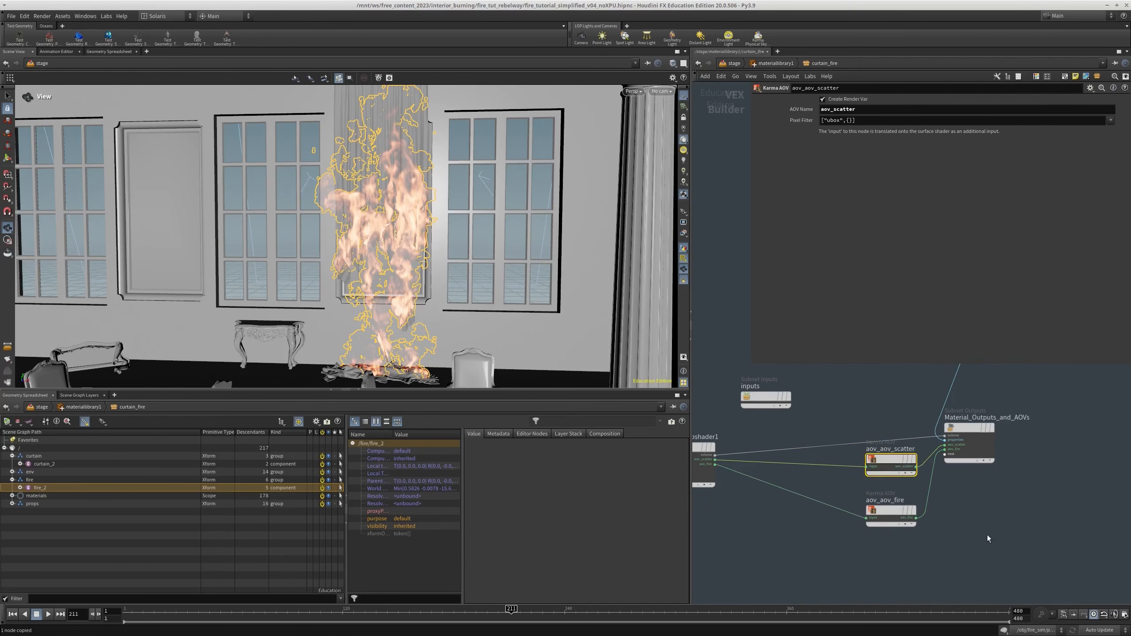
Select kma_pyroshader1 again to show its Smoke parameters
drag(988, 536, 827, 519)
middle_drag(737, 393, 821, 422)
scroll(821, 422, up, 2)
drag(765, 541, 766, 541)
scroll(753, 449, up, 1)
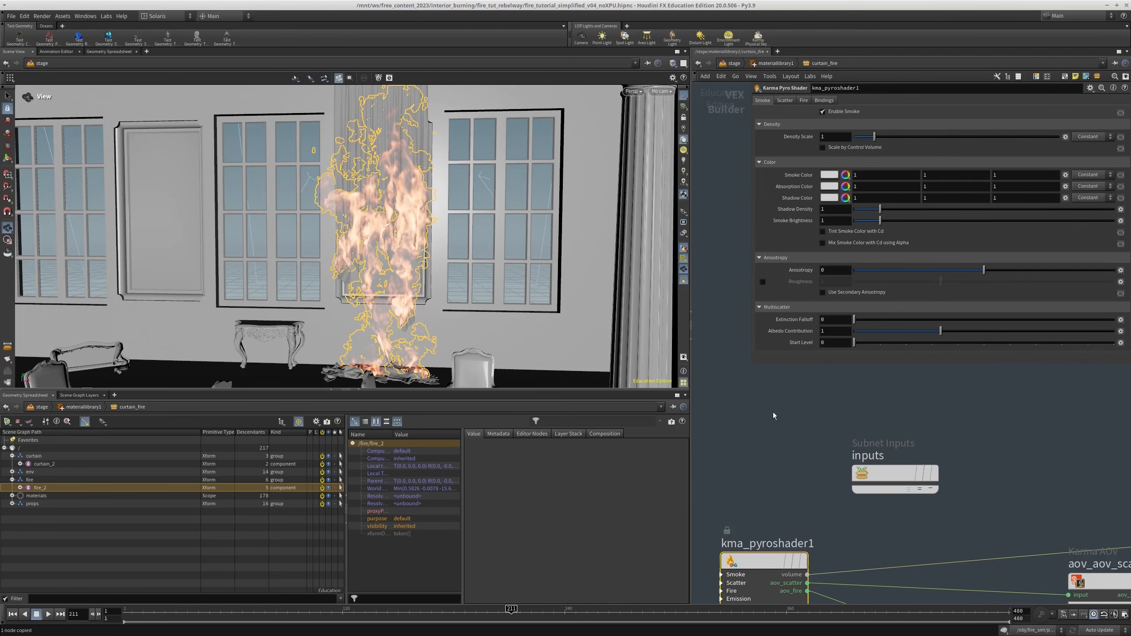
Examine the Bindings, Fire and Scatter parameters of kma_pyroshader1
click(823, 100)
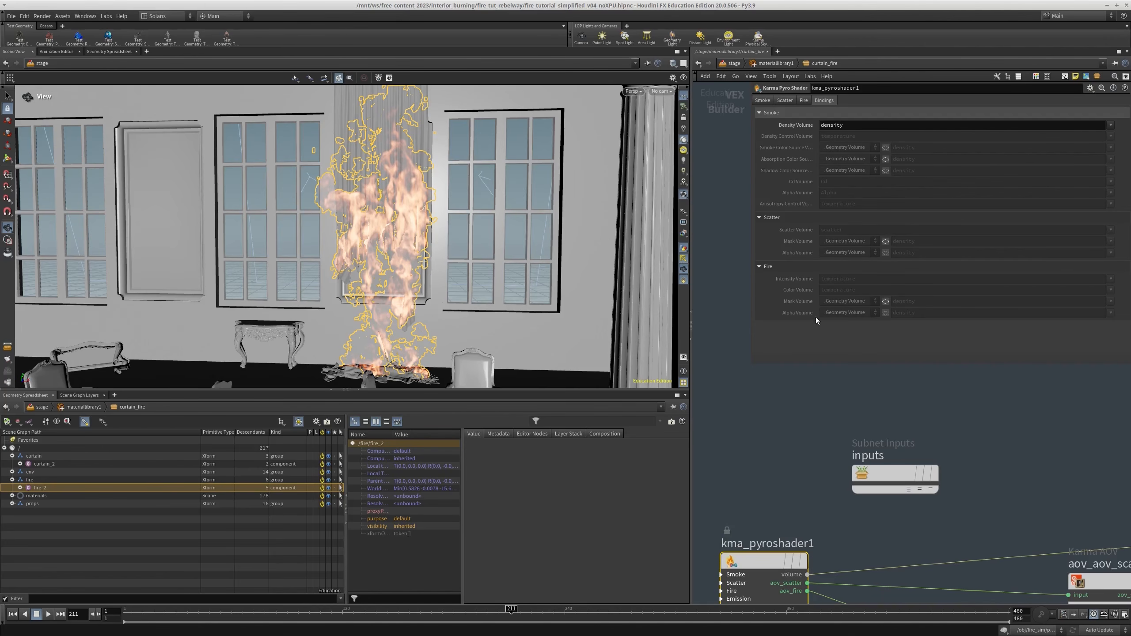
click(762, 101)
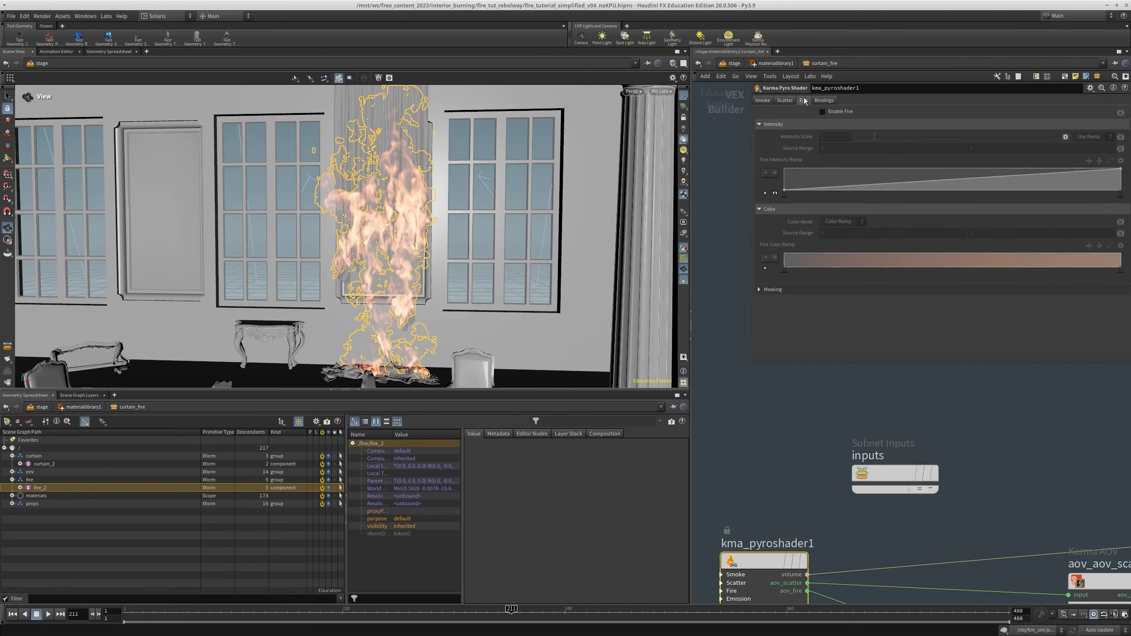
click(788, 99)
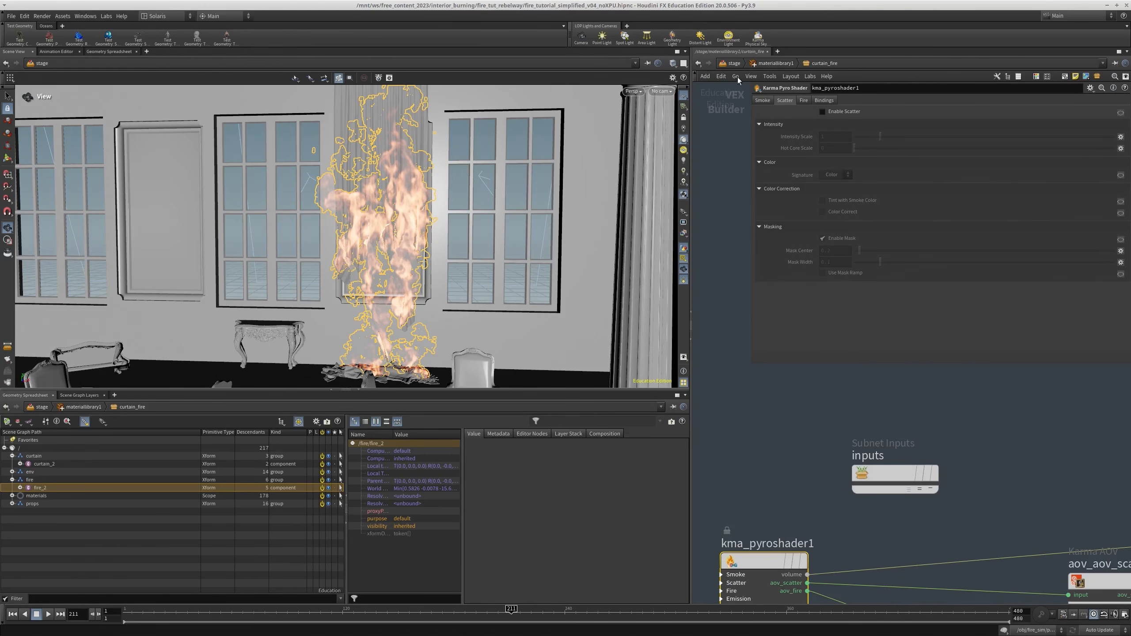
scroll(782, 447, down, 2)
scroll(782, 448, down, 2)
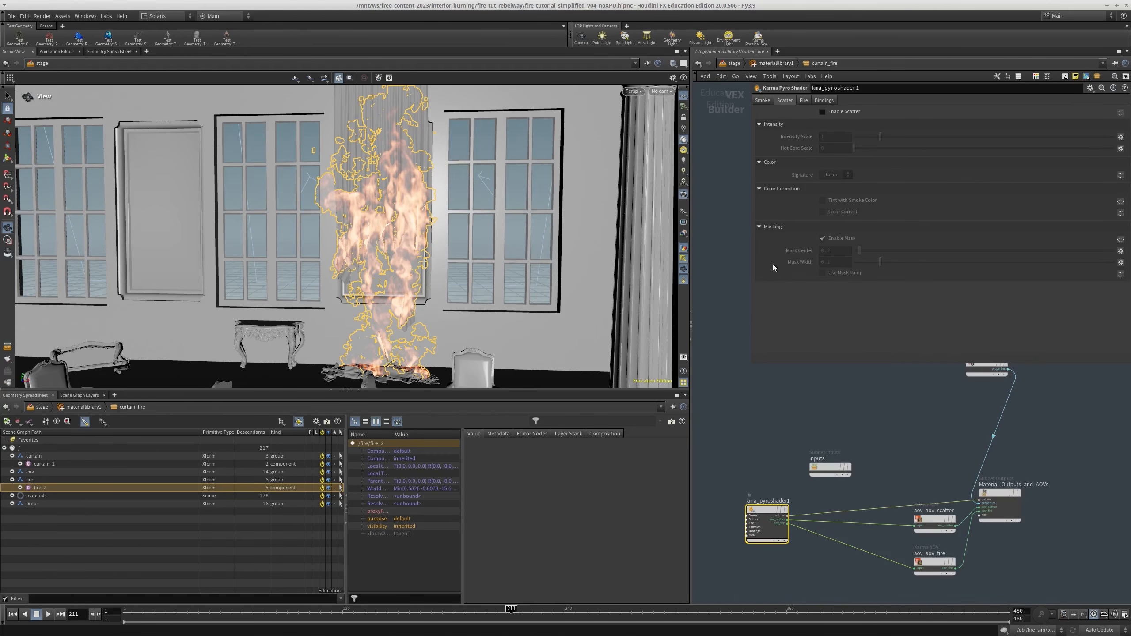
Return to the stage network and switch the viewport renderer to Karma CPU
click(771, 65)
click(734, 64)
scroll(812, 499, down, 4)
middle_drag(844, 368, 833, 532)
scroll(813, 537, down, 3)
middle_drag(810, 448, 895, 429)
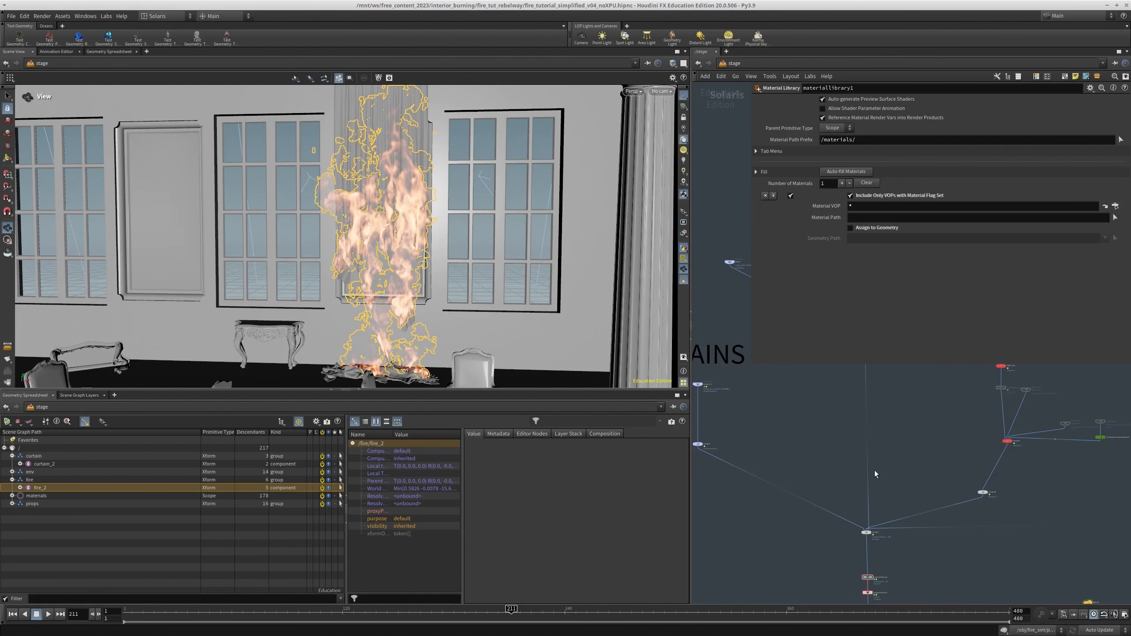
drag(885, 473, 831, 452)
middle_drag(882, 483, 872, 448)
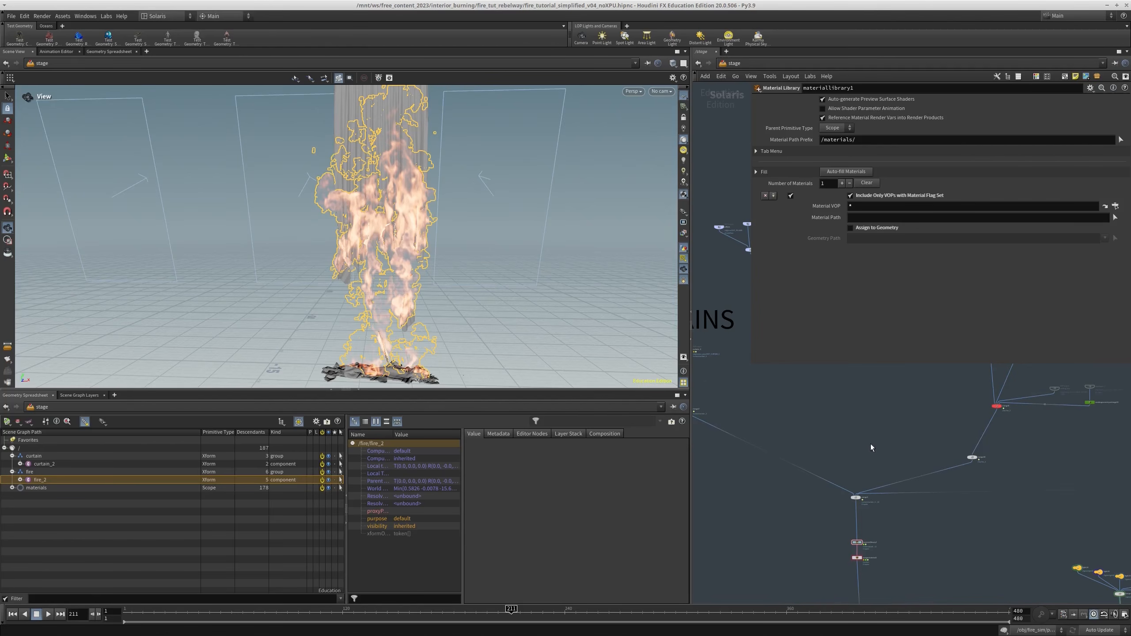
click(654, 94)
click(655, 95)
click(634, 95)
click(642, 133)
Select the karmarendersettings5 node above beauty2 to show its render settings
scroll(873, 430, down, 3)
middle_drag(857, 554, 791, 392)
scroll(803, 476, down, 3)
scroll(832, 434, up, 2)
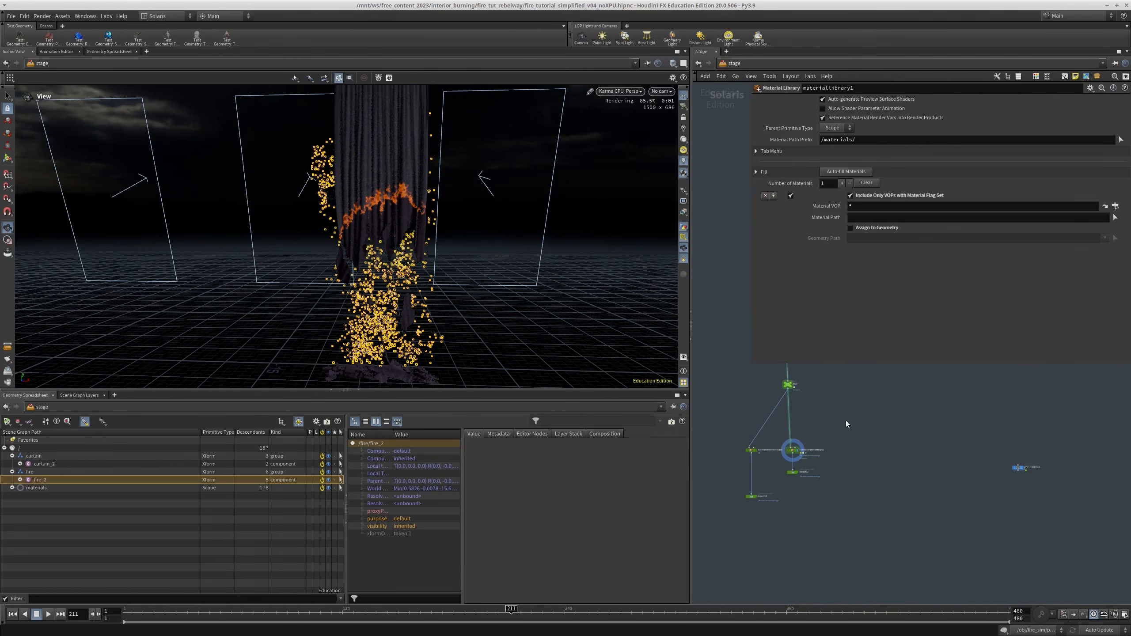
scroll(818, 443, up, 5)
click(772, 441)
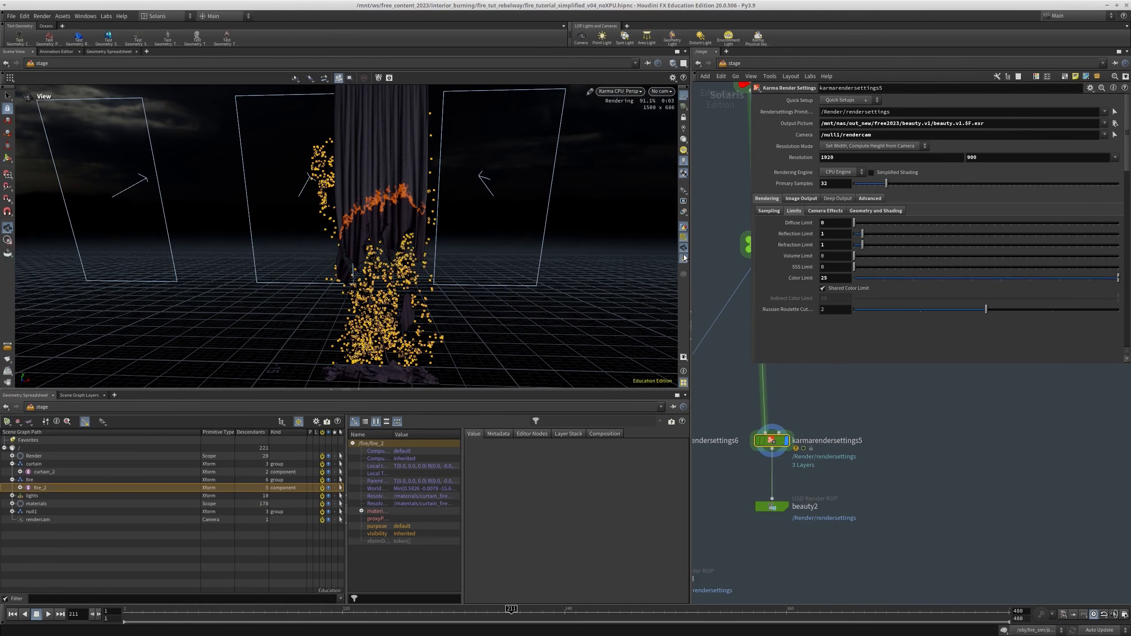
Go back up the stage network to materiallibrary1 and open it to show its materials
scroll(851, 446, down, 5)
middle_drag(841, 380, 787, 607)
scroll(828, 511, down, 3)
middle_drag(799, 460, 807, 543)
scroll(765, 431, up, 3)
double_click(733, 425)
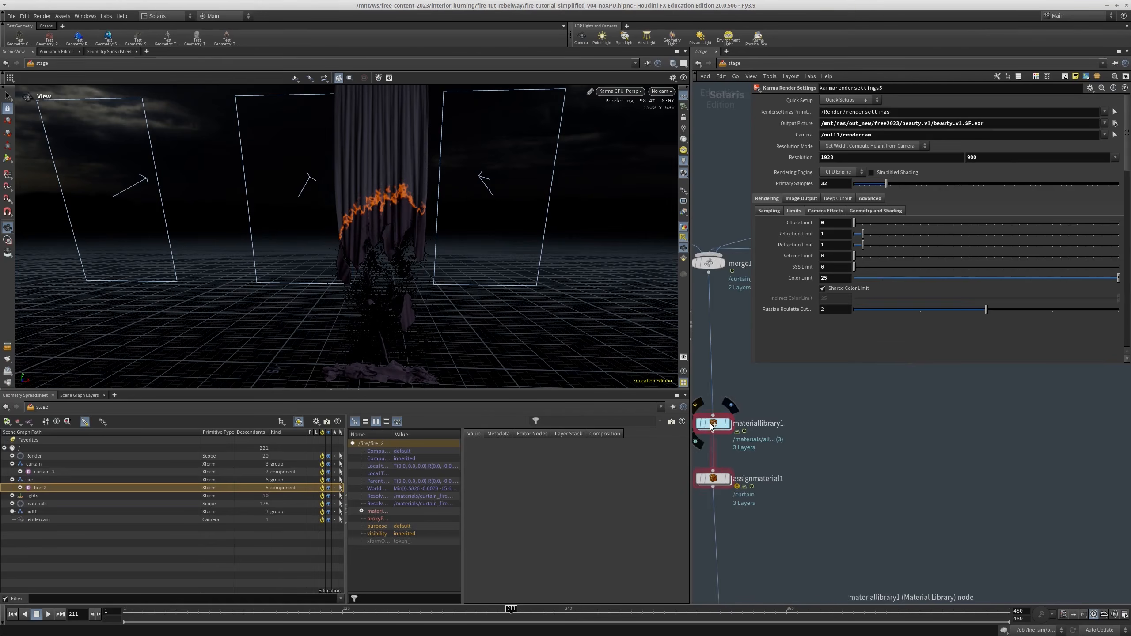
key(u)
scroll(815, 477, down, 5)
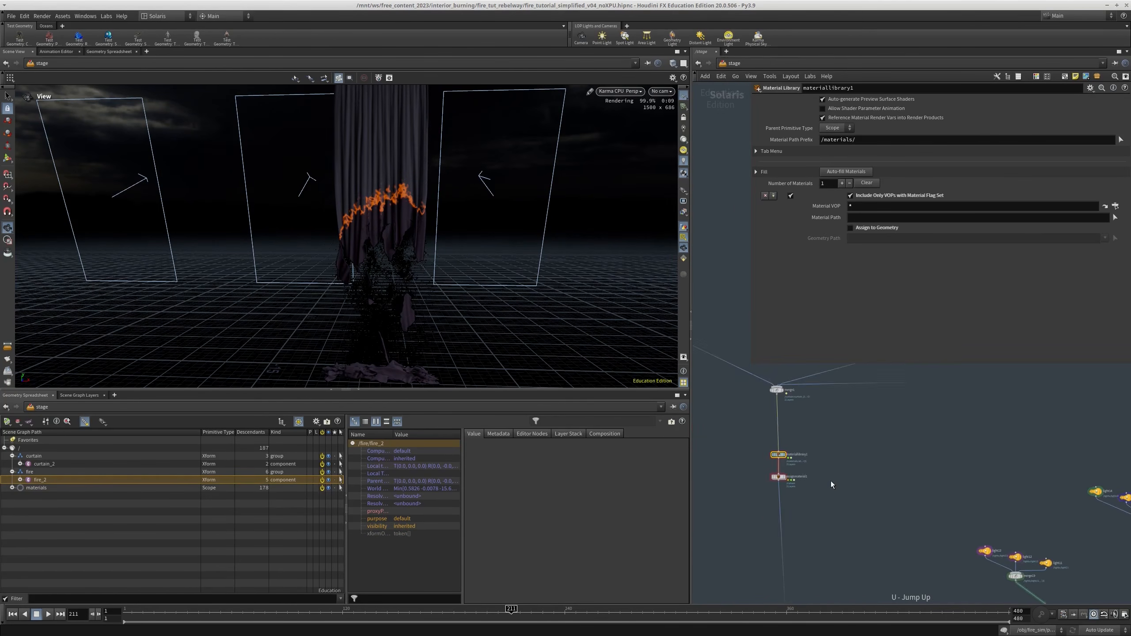
middle_drag(834, 487, 906, 504)
scroll(882, 508, up, 5)
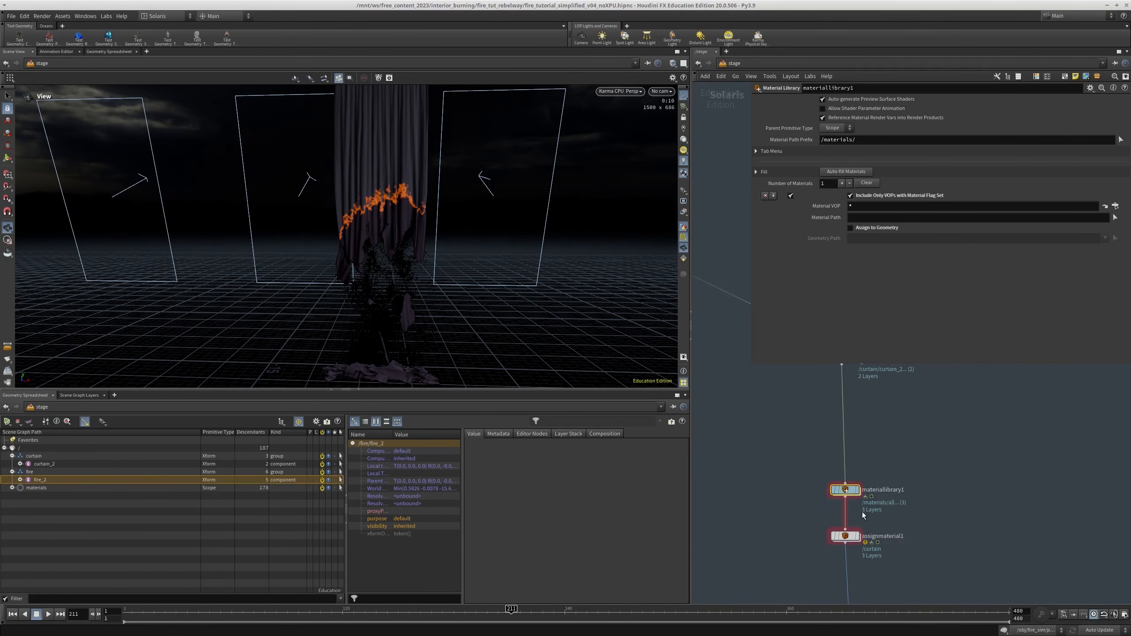
double_click(844, 486)
drag(861, 483, 740, 533)
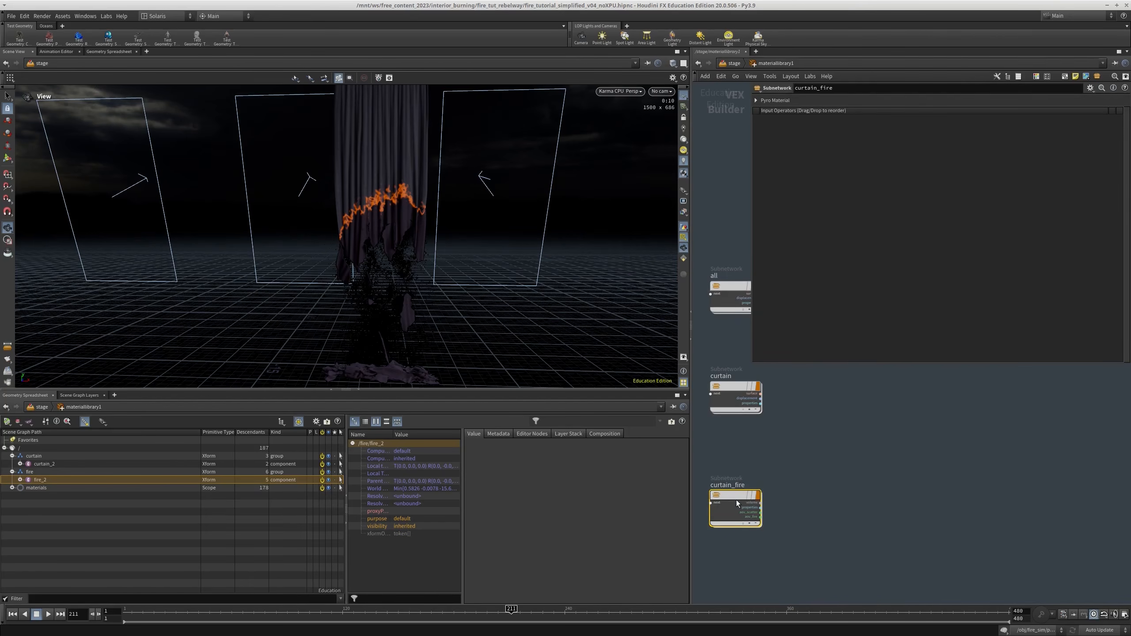
Open the curtain_fire material and disable smoke on kma_pyroshader1
double_click(736, 504)
click(763, 101)
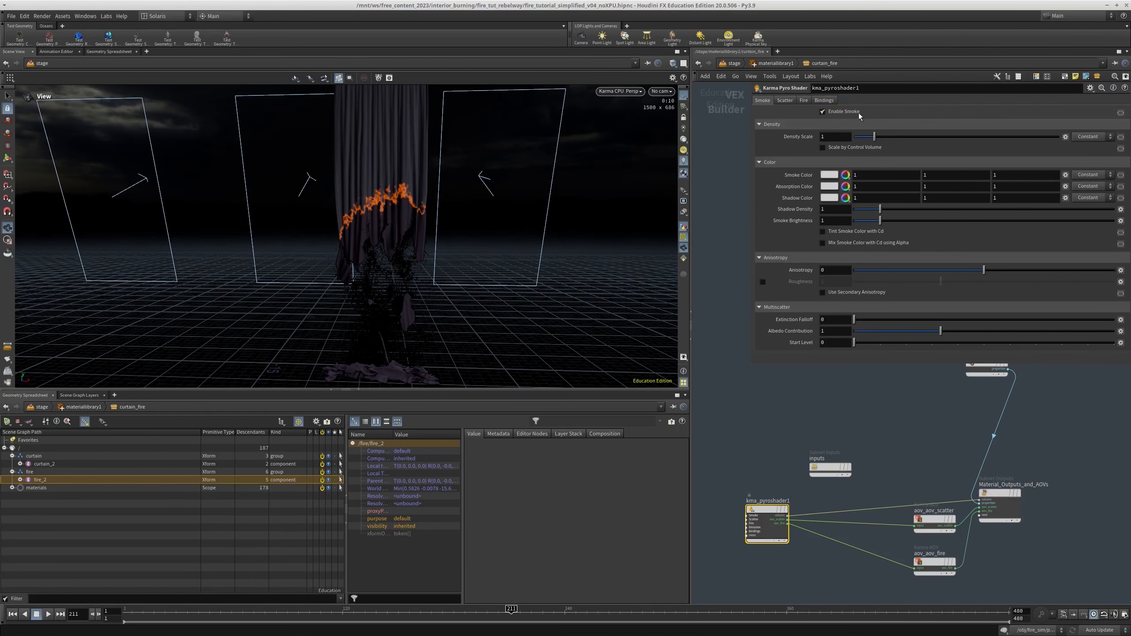
click(846, 113)
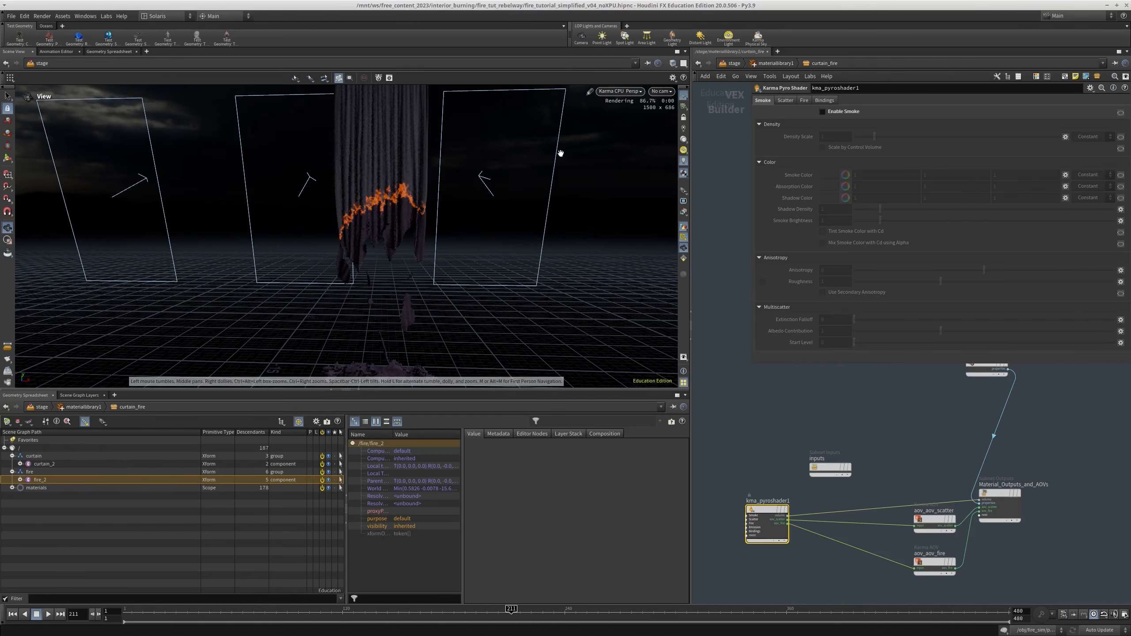
Enable fire on kma_pyroshader1 and set its Intensity Scale to 1000
click(803, 101)
click(824, 112)
click(834, 137)
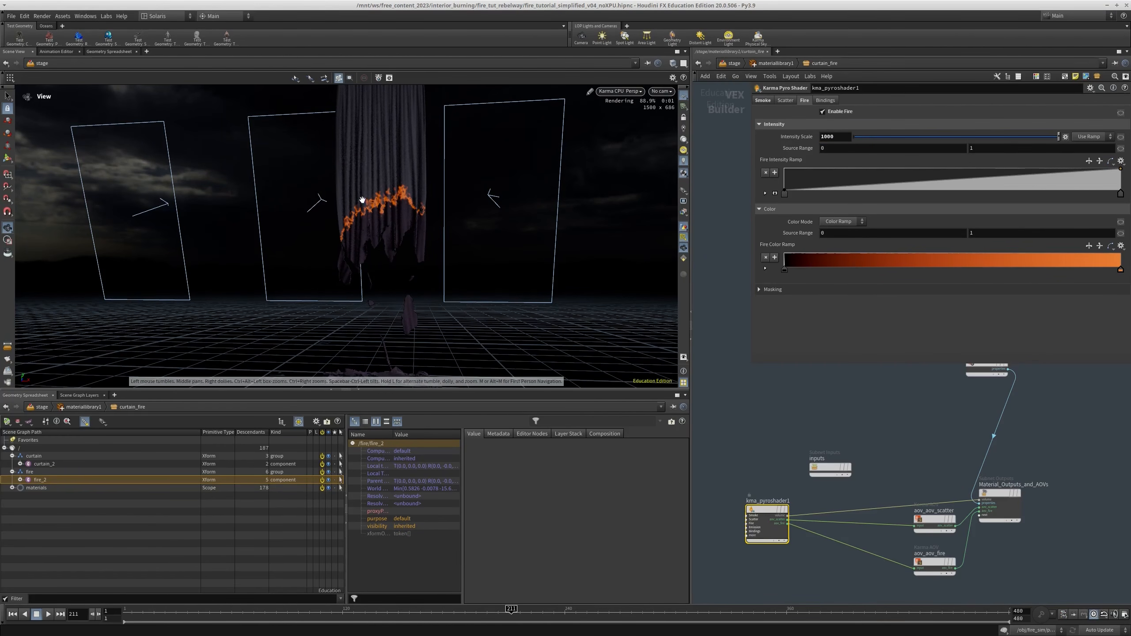
Bind both the fire Intensity Volume and Color Volume of kma_pyroshader1 to flame
click(826, 101)
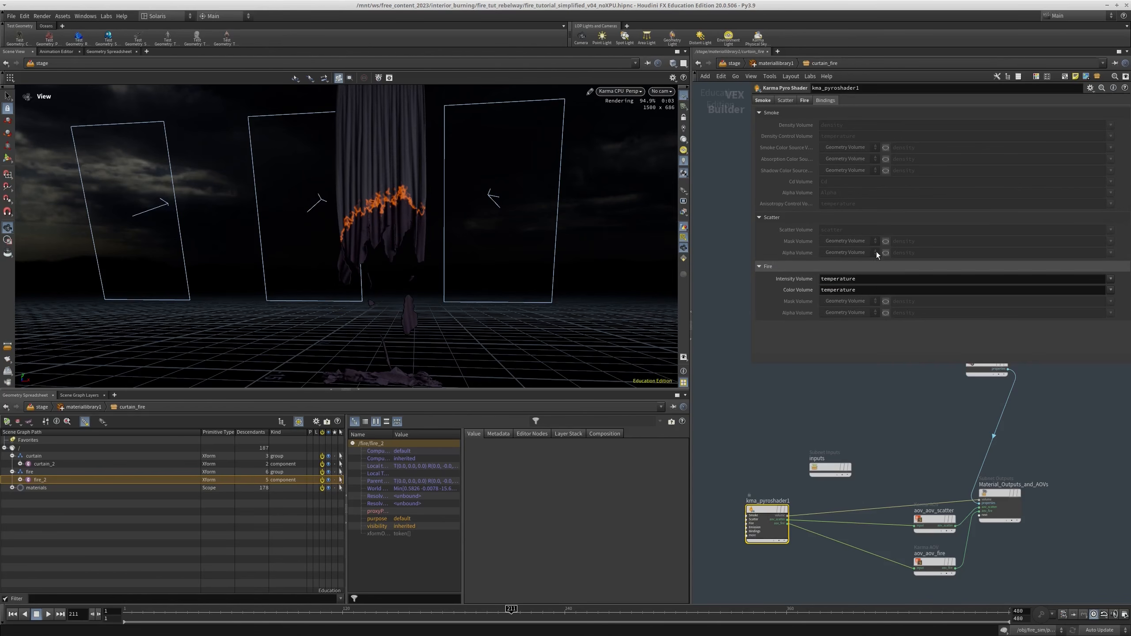
drag(868, 281, 697, 270)
text(flame)
key(Tab)
text(flame)
key(Return)
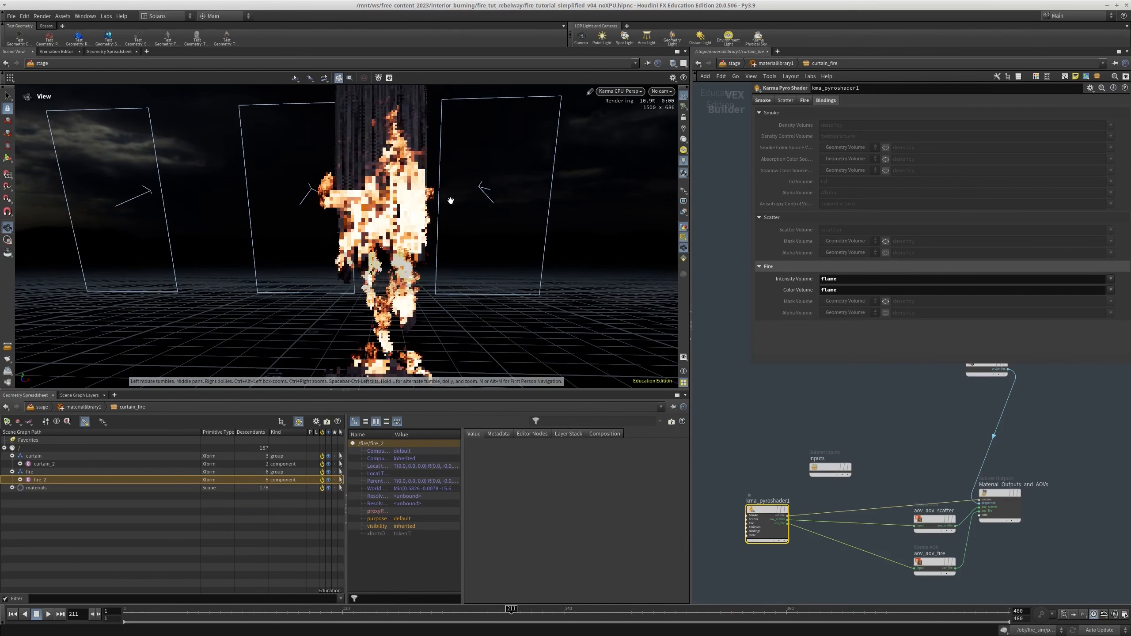
Set the fire Intensity Scale of kma_pyroshader1 to 100 and check the flames in the Karma view
drag(460, 251, 452, 280)
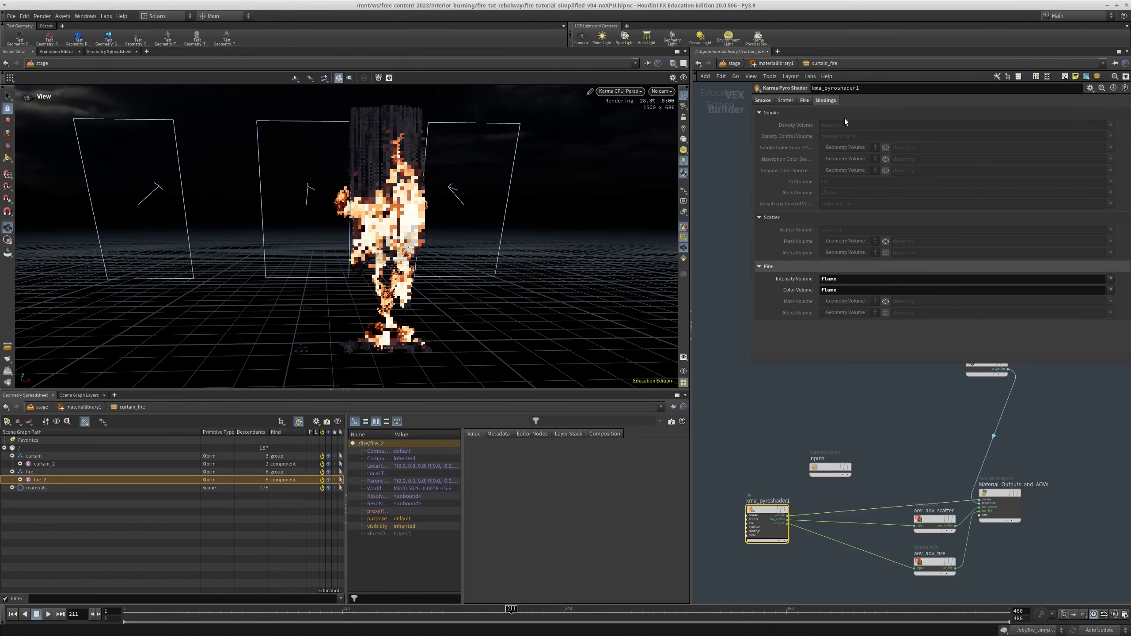
click(804, 100)
text(00)
key(Return)
drag(431, 220, 410, 232)
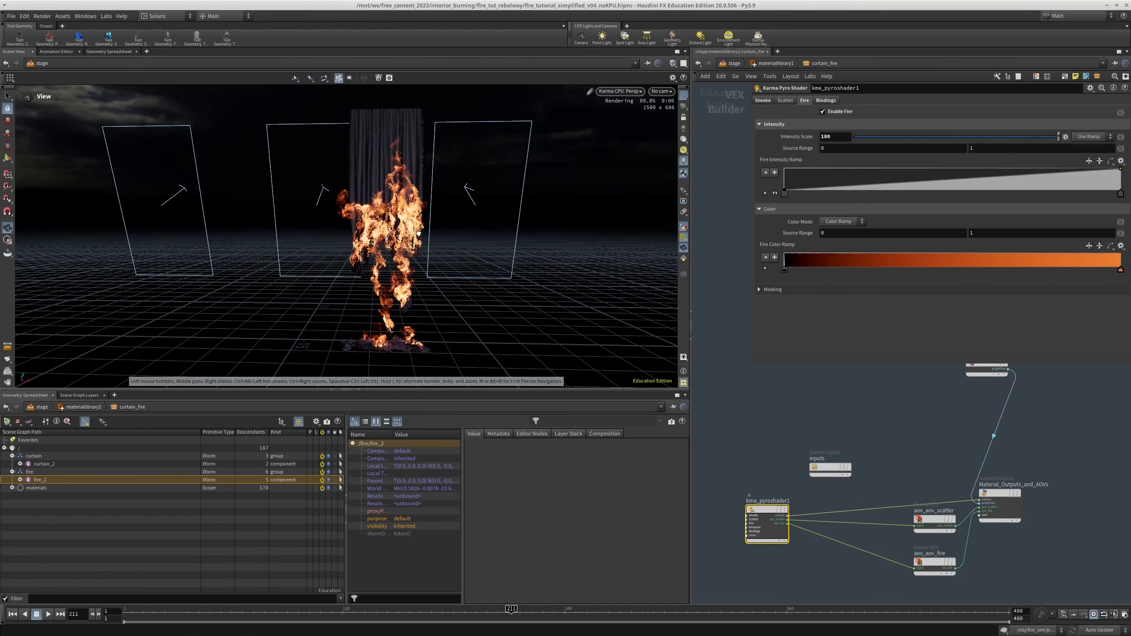
Leave the curtain_fire material and materiallibrary1 to return to the stage network
scroll(825, 406, down, 3)
middle_drag(823, 407, 801, 391)
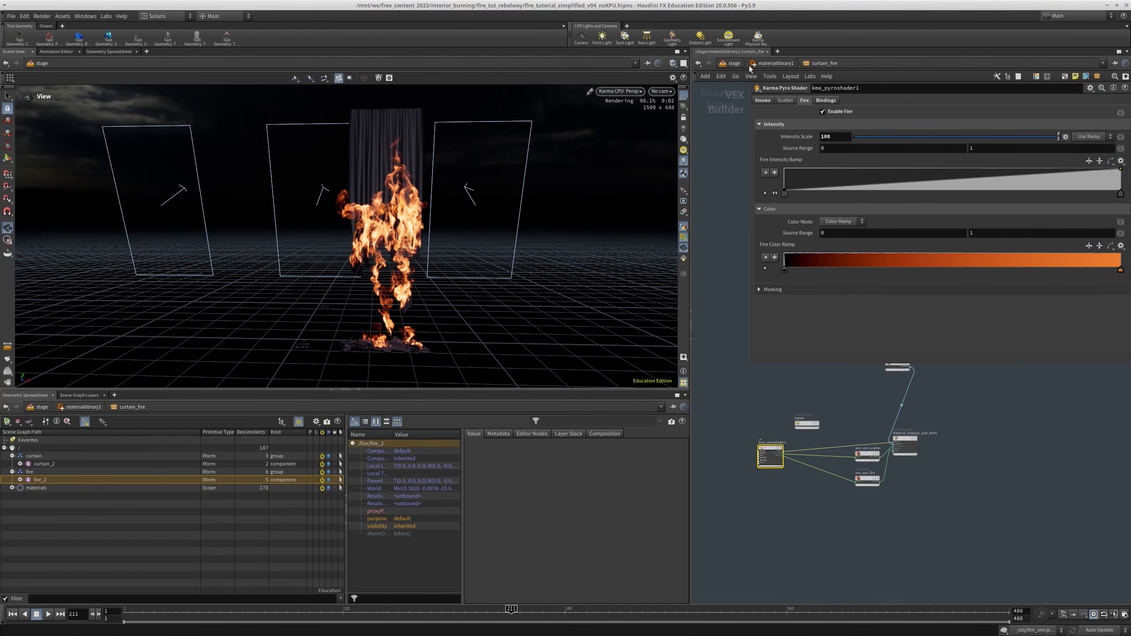
click(761, 65)
scroll(850, 441, down, 3)
middle_drag(853, 492, 825, 446)
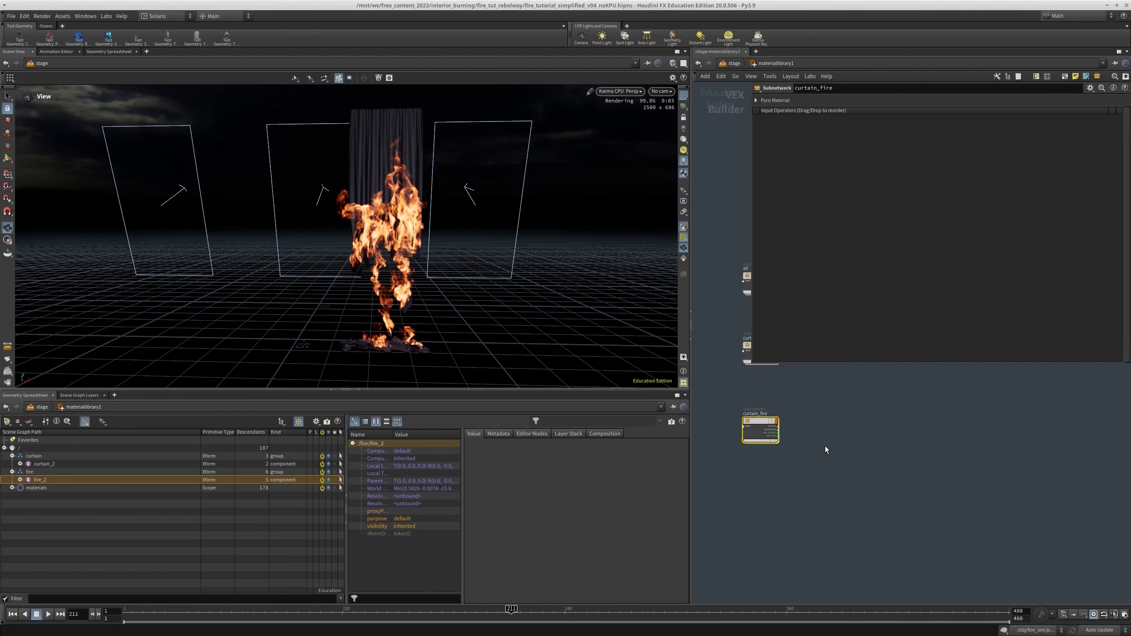
middle_drag(776, 397, 770, 418)
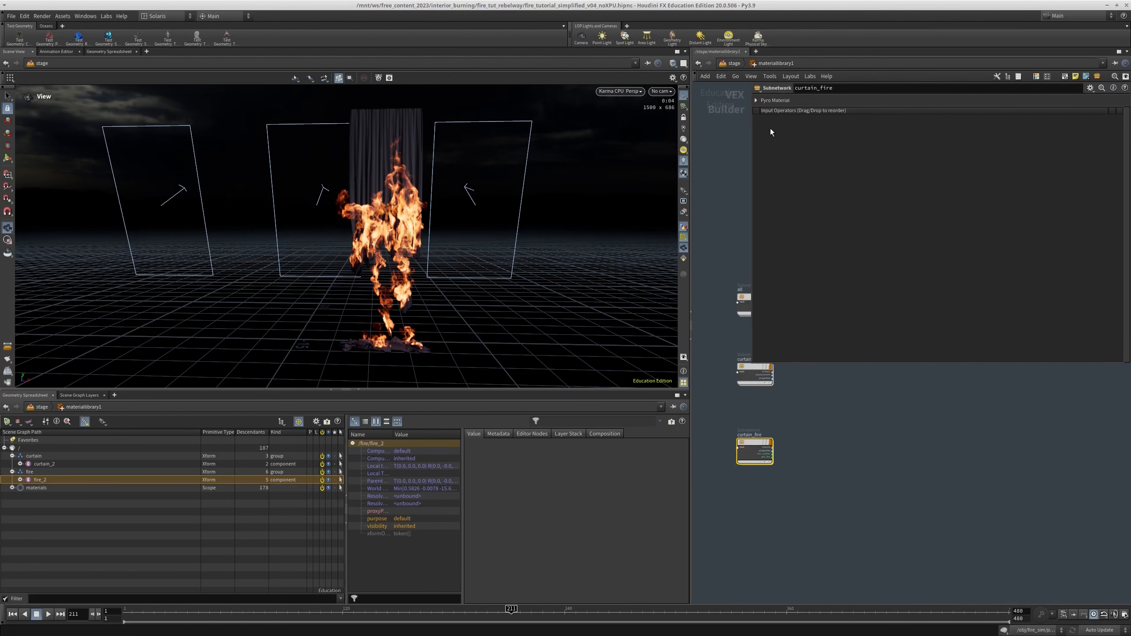
click(730, 65)
Cut the bypassed node below FIRE_VOL out of the fire branch
scroll(947, 482, down, 5)
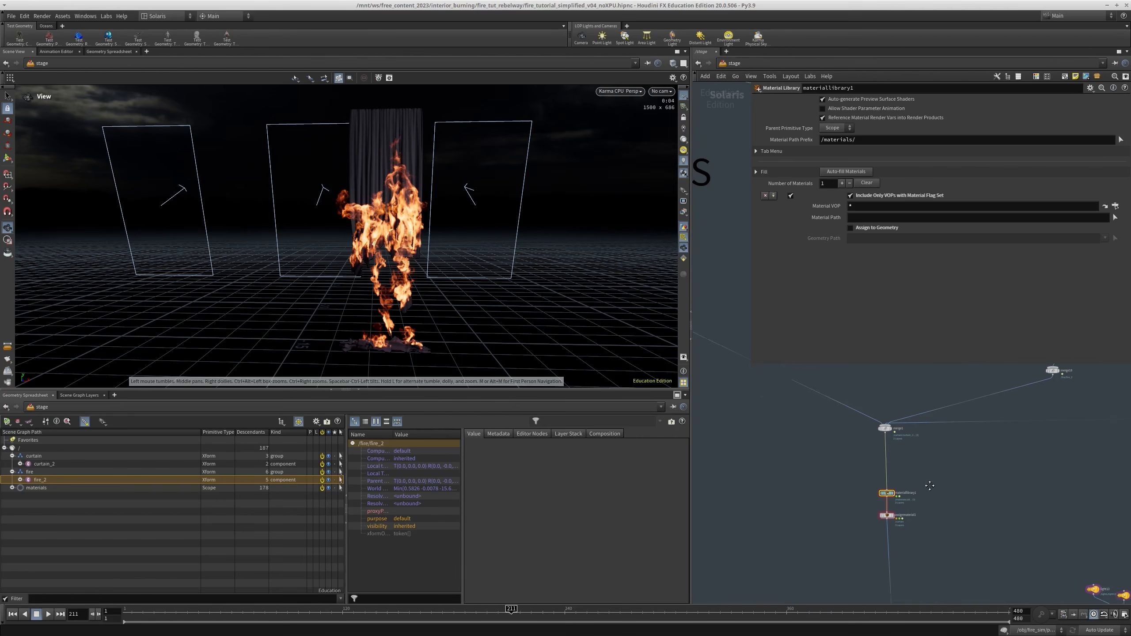
middle_drag(945, 477, 901, 498)
drag(346, 234, 382, 227)
scroll(863, 508, up, 8)
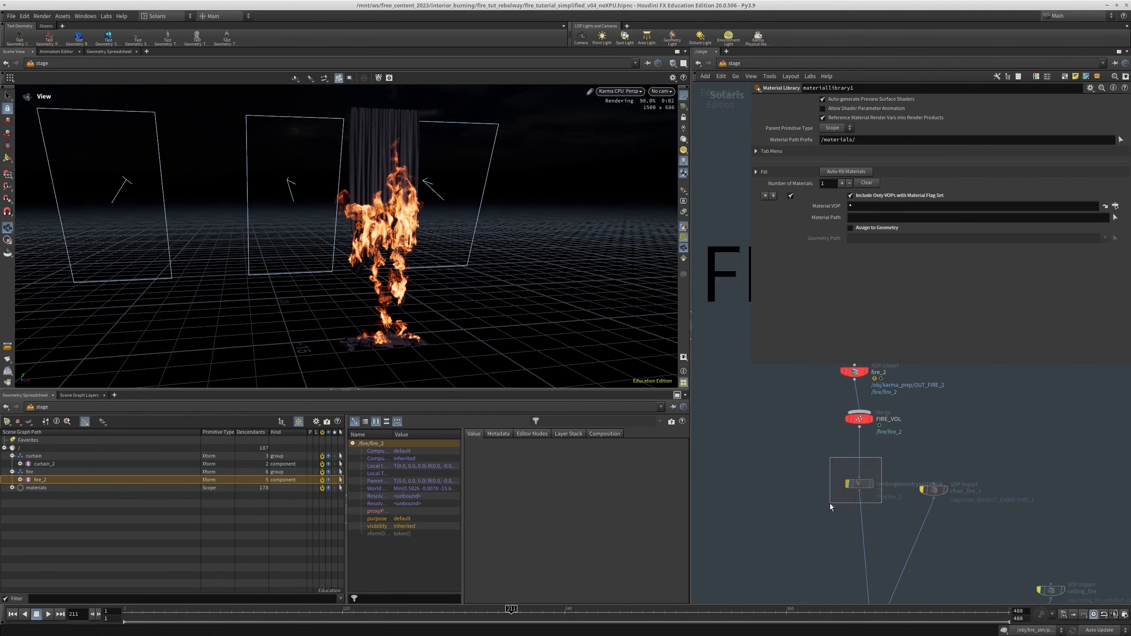
drag(830, 504, 830, 505)
key(ctrl+x)
middle_drag(832, 464, 818, 469)
Add a Render Geometry Settings node and insert it into the connection below FIRE_VOL
key(Tab)
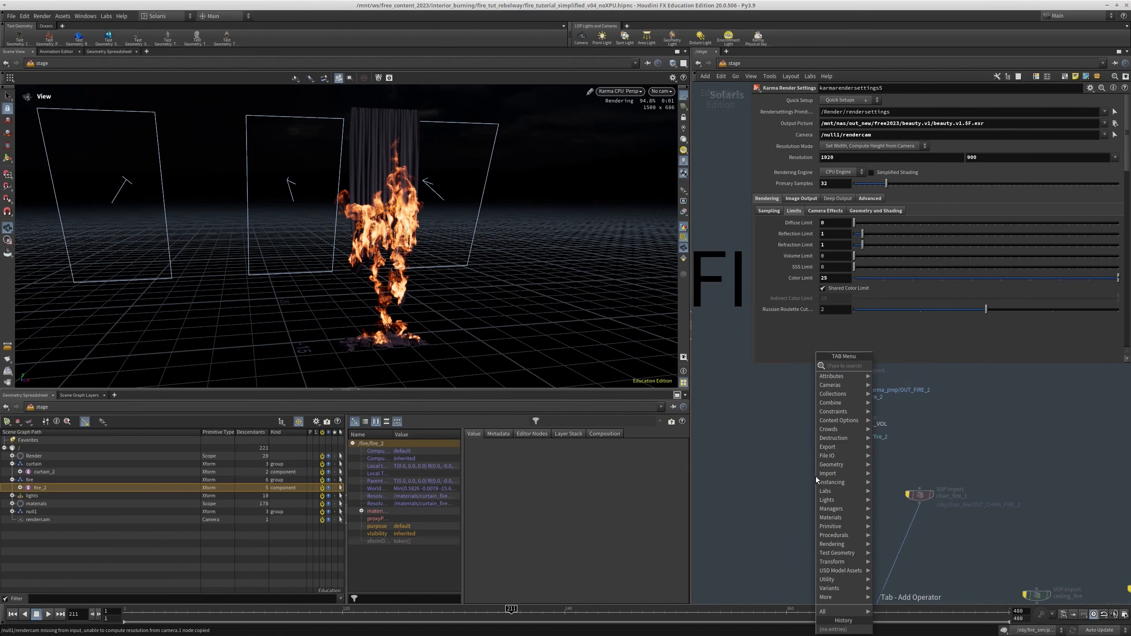
text(rendergeo)
key(Return)
click(816, 477)
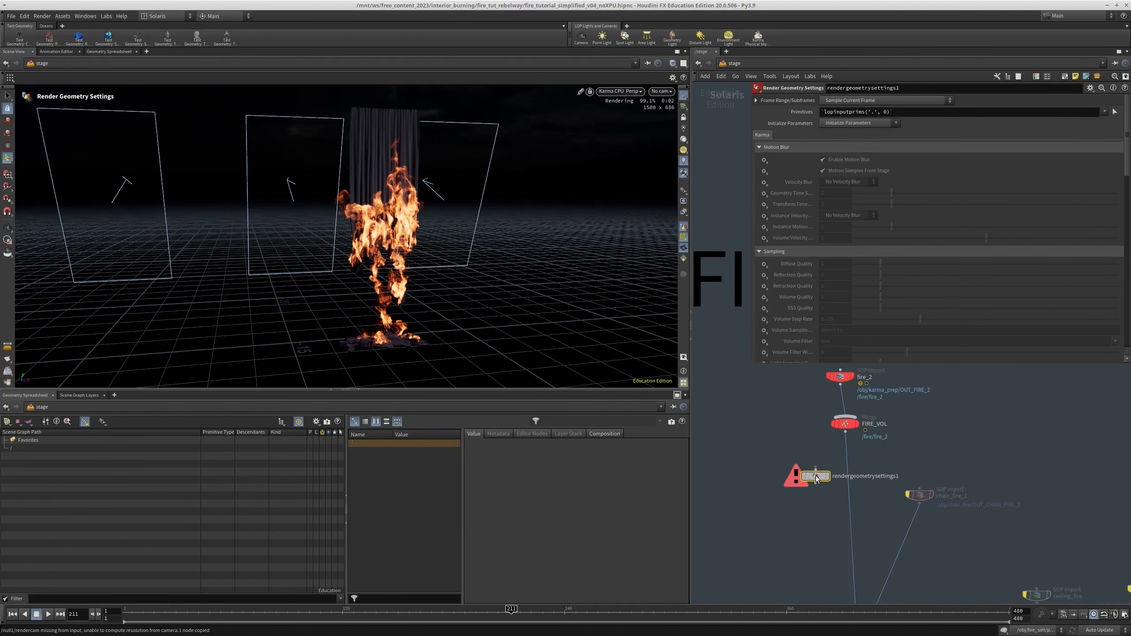
drag(816, 479, 852, 482)
scroll(810, 210, down, 10)
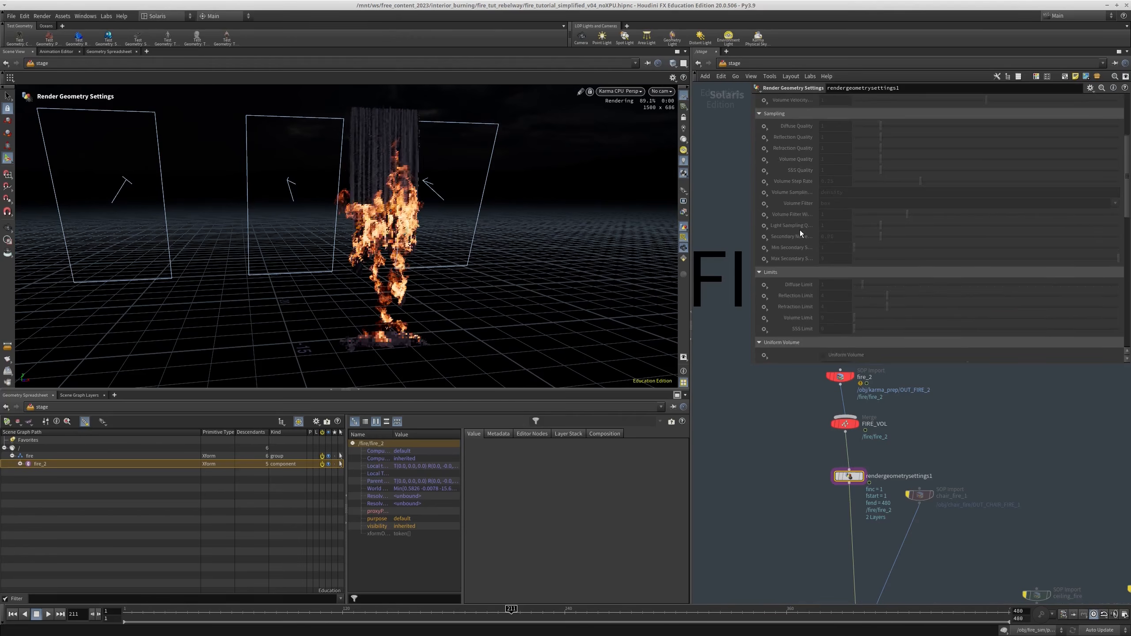
Set Treat As Light Source to Yes on rendergeometrysettings1 and activate its light source diffuse and specular multipliers
scroll(797, 235, down, 5)
click(765, 254)
click(786, 263)
click(831, 253)
click(832, 268)
click(765, 267)
click(767, 275)
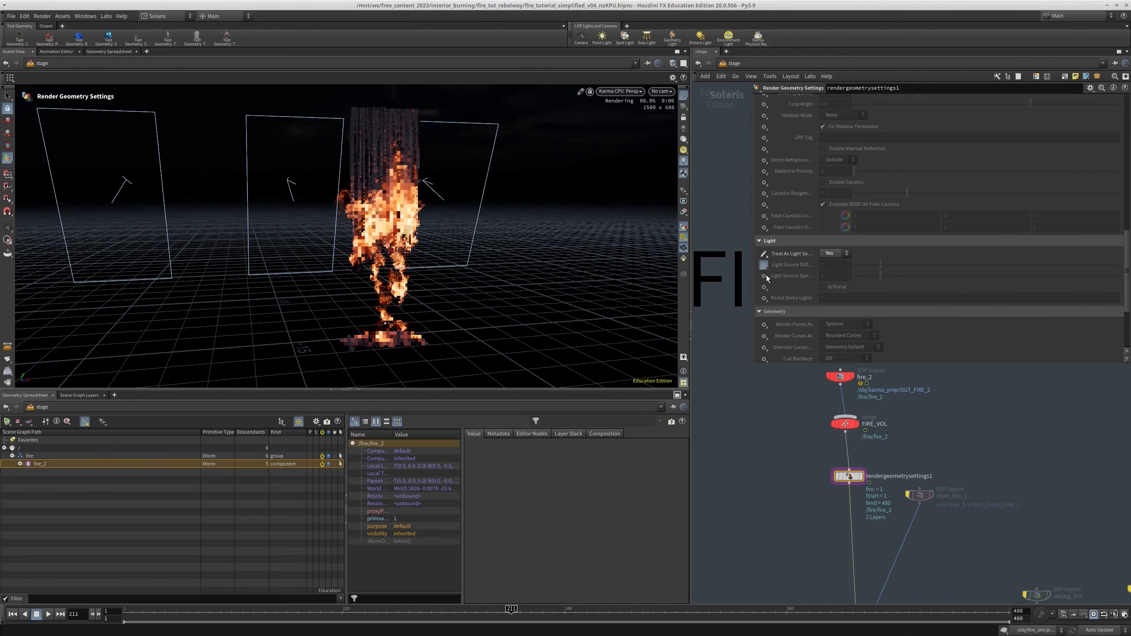
click(764, 277)
click(781, 282)
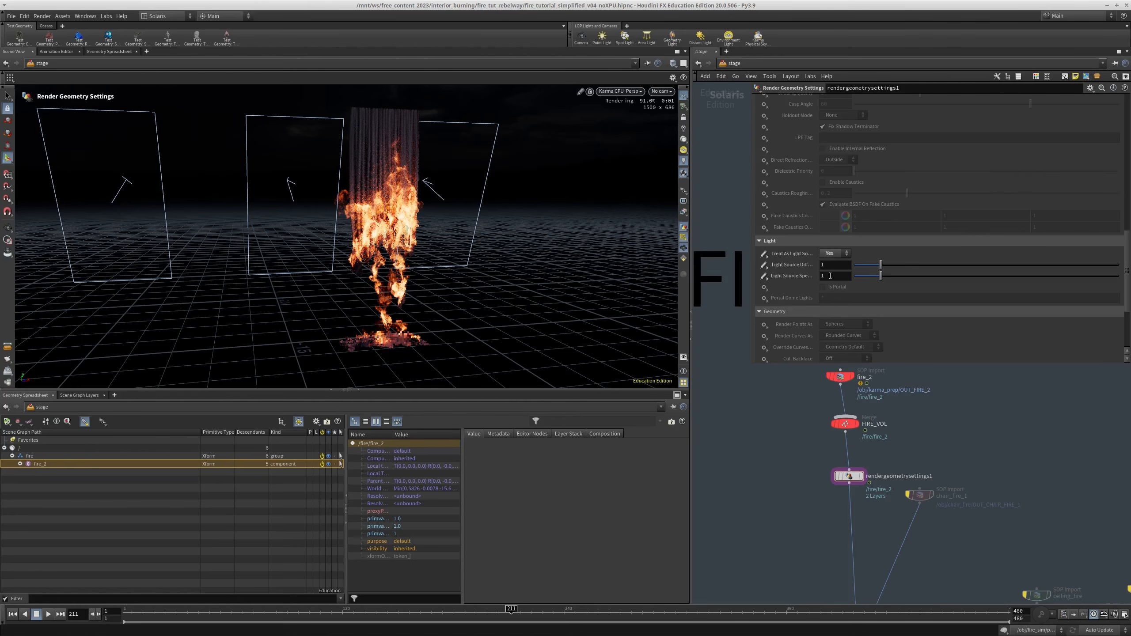
Inspect the fire lighting on the curtain and set the light source diffuse and specular multipliers to 2
alt+drag(512, 229, 459, 223)
alt+right_drag(446, 221, 496, 212)
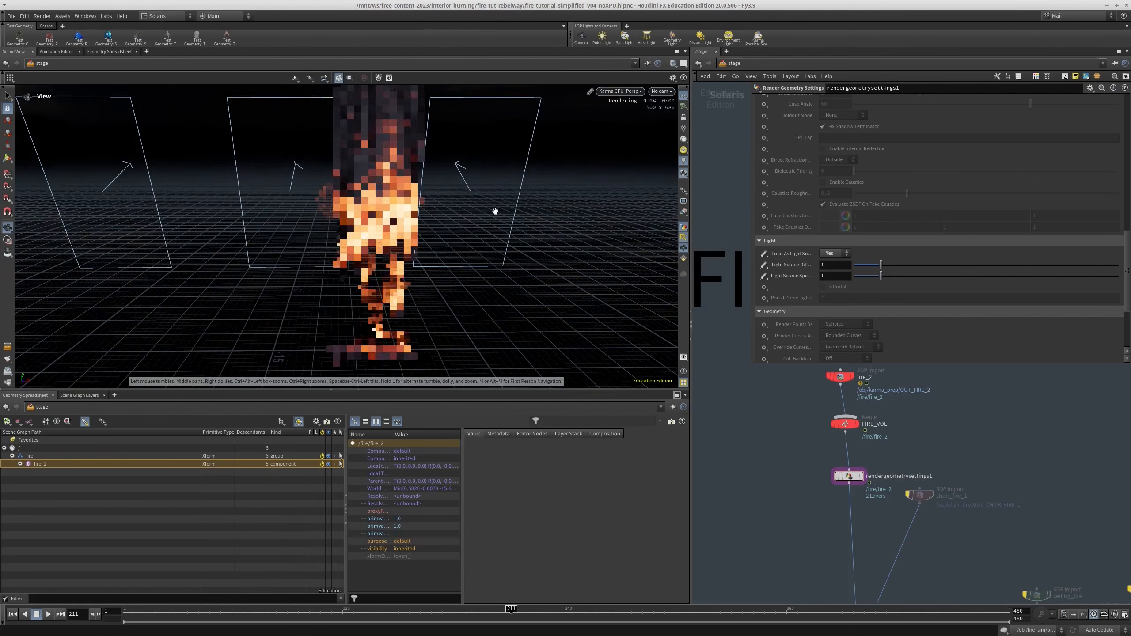
alt+middle_drag(299, 236, 402, 195)
alt+right_drag(401, 195, 472, 187)
key(Return)
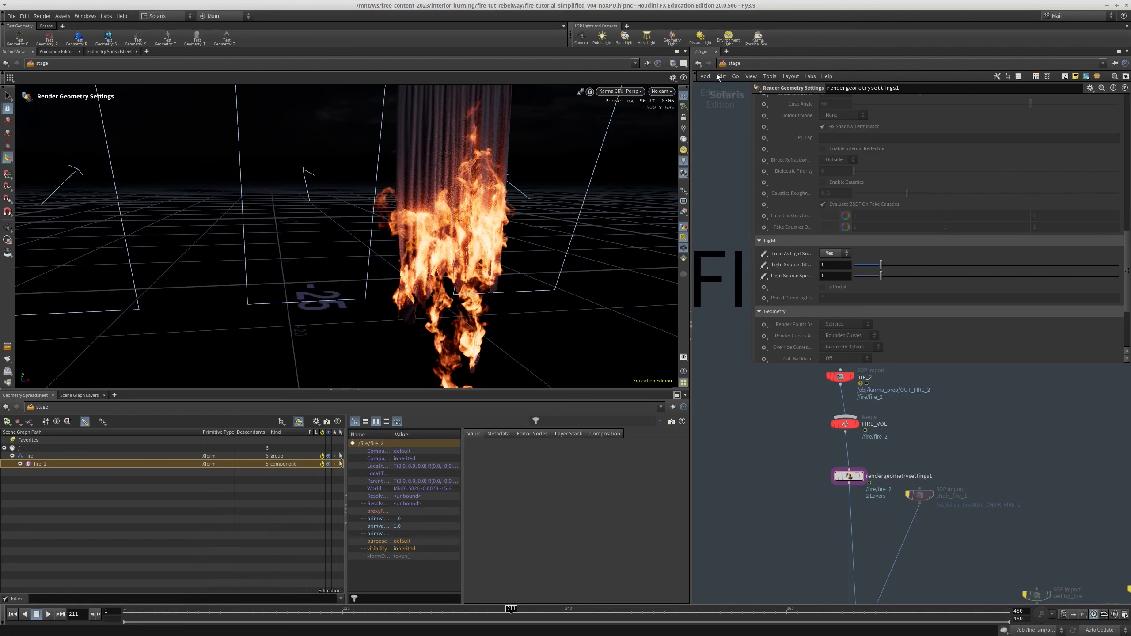
click(836, 265)
text(2)
key(Return)
text(2)
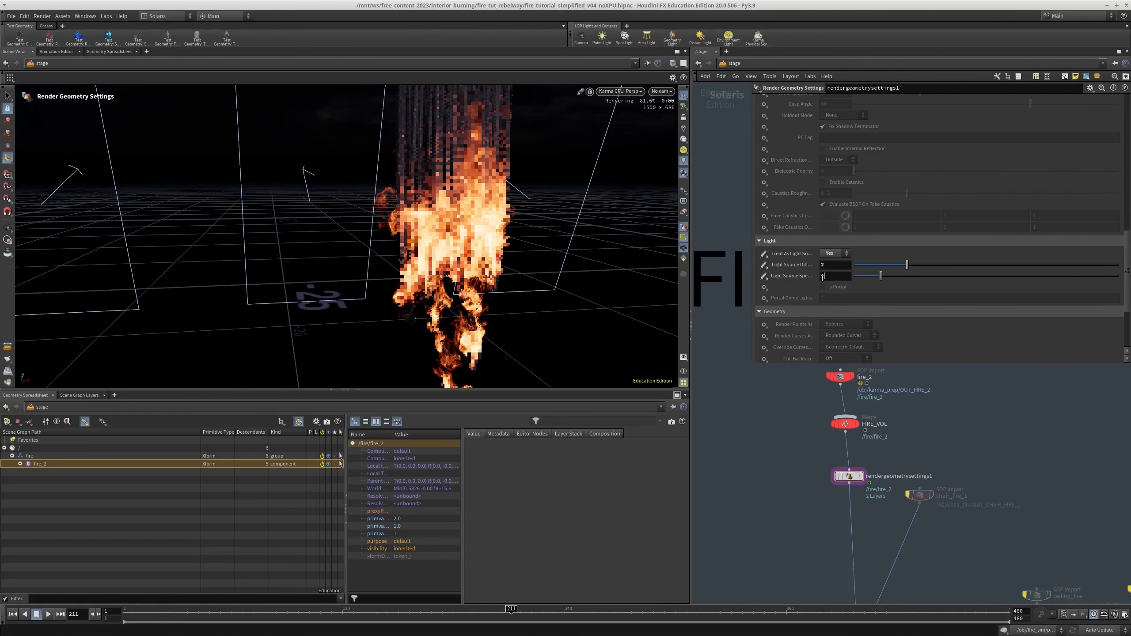
key(Return)
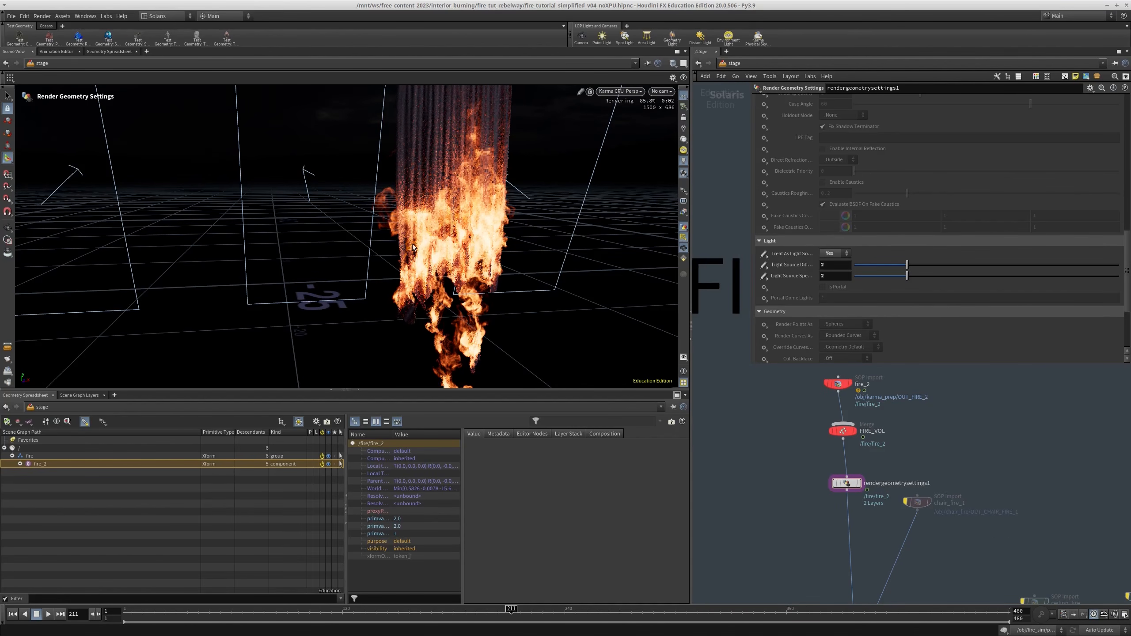
scroll(770, 454, down, 3)
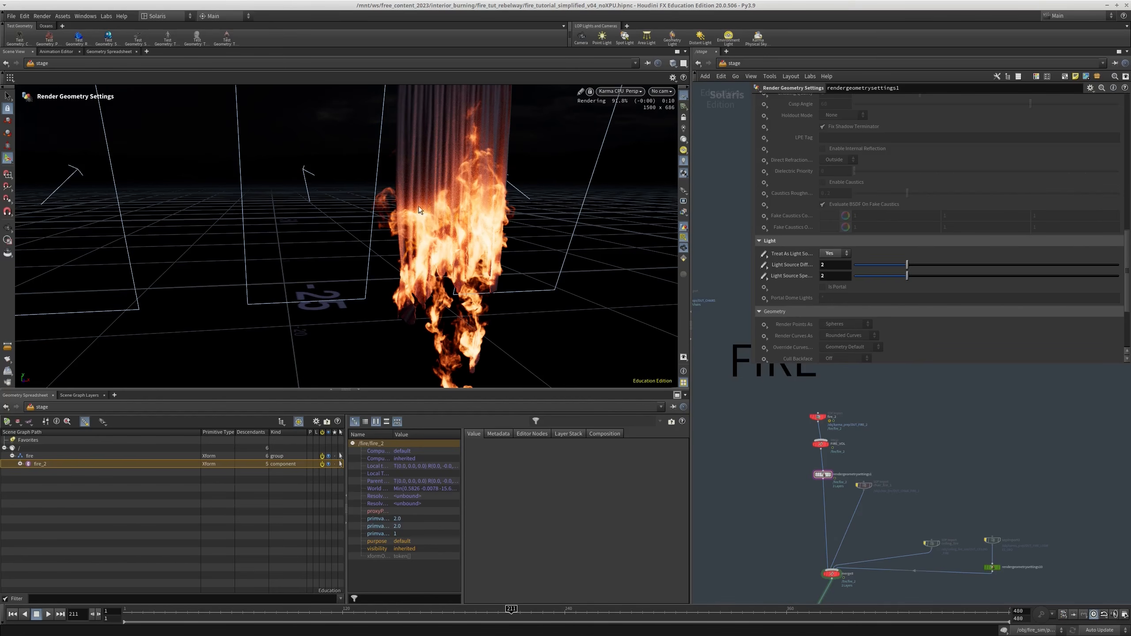
scroll(810, 267, down, 1)
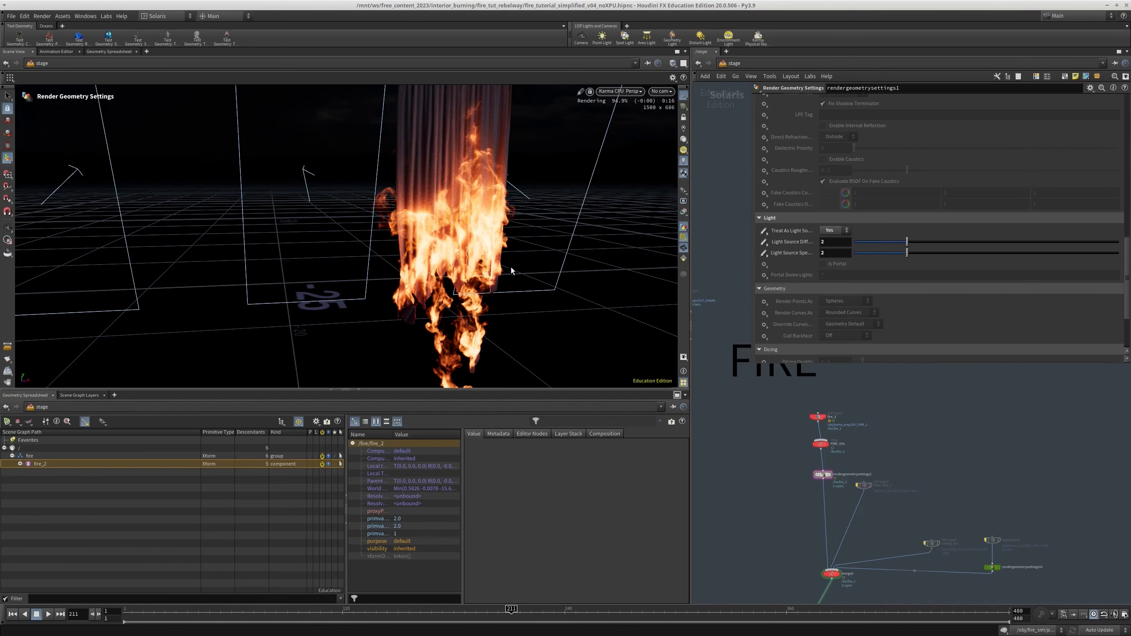
Look through the /null1/null2/rendercam camera and display karmarendersettings5 to preview the whole interior in Karma
click(662, 92)
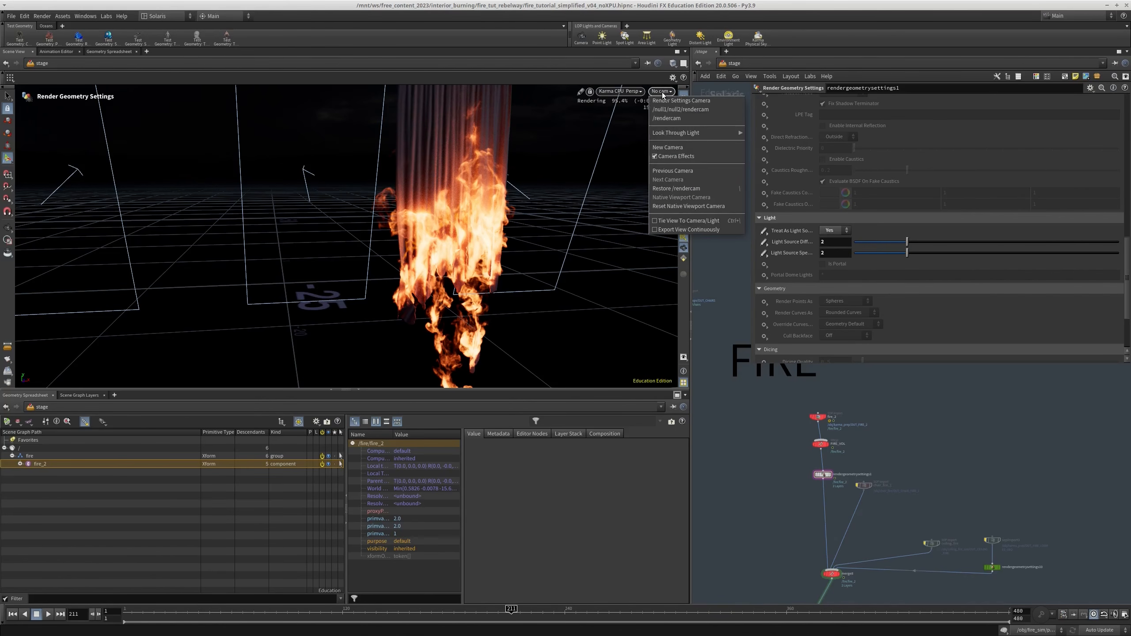
click(675, 108)
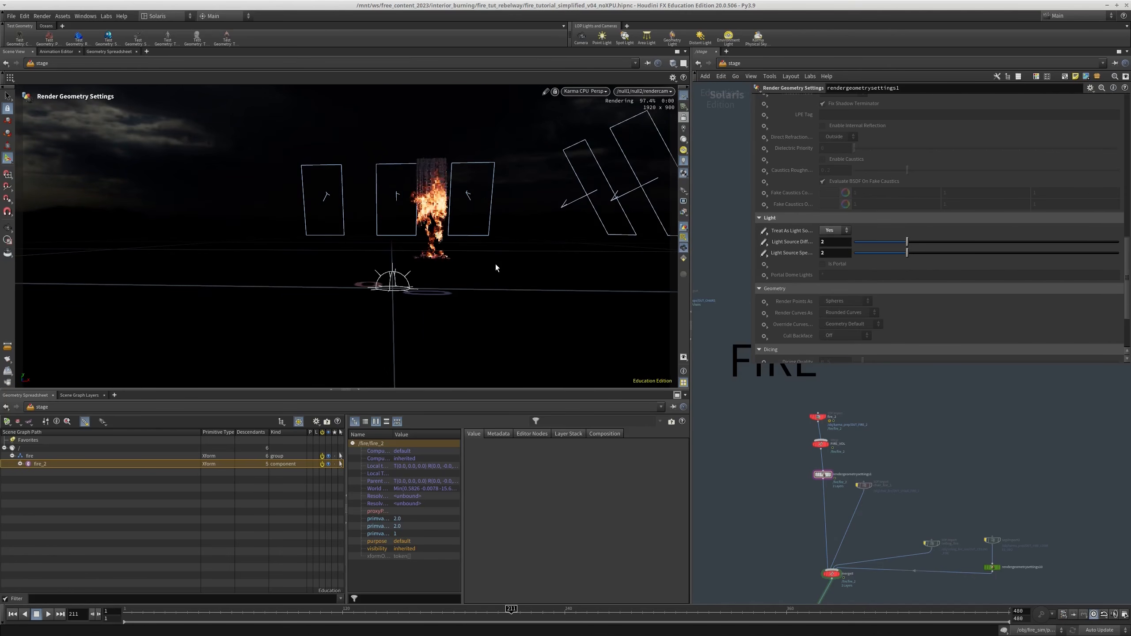
scroll(849, 475, down, 3)
middle_drag(769, 563, 839, 421)
scroll(839, 421, down, 3)
middle_drag(838, 480, 871, 411)
mouse_move(854, 545)
middle_down()
mouse_move(861, 455)
mouse_move(863, 570)
mouse_move(829, 511)
mouse_move(843, 568)
middle_up()
scroll(861, 461, up, 5)
click(828, 507)
scroll(831, 509, down, 4)
scroll(862, 566, down, 3)
scroll(836, 479, up, 5)
click(785, 488)
middle_drag(787, 388, 783, 595)
click(780, 459)
middle_drag(810, 533, 802, 439)
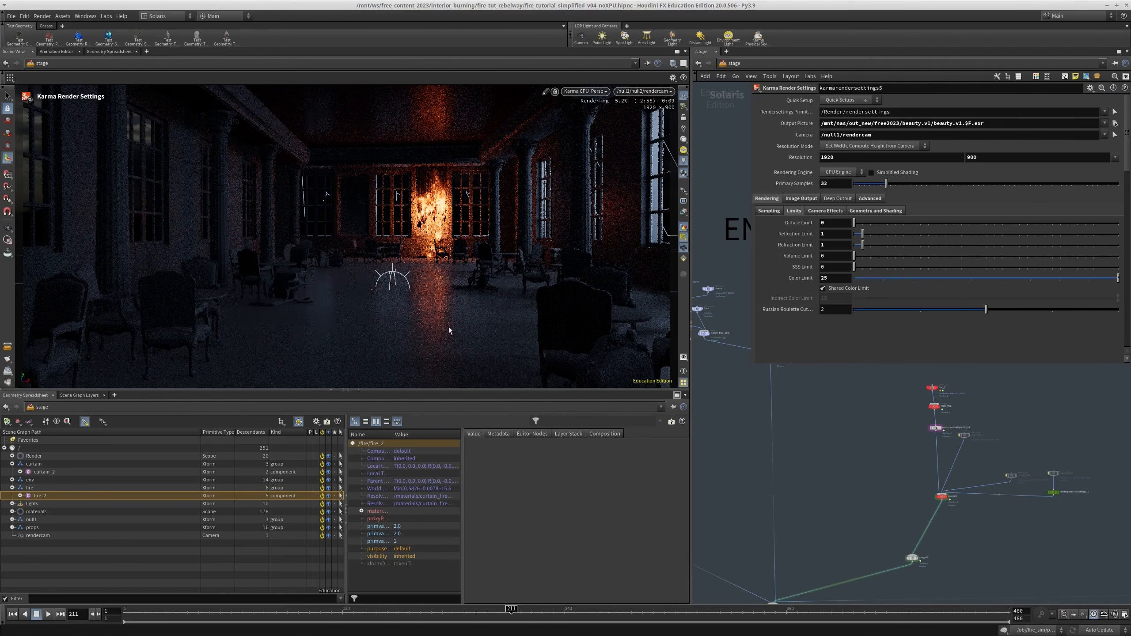
Render the current frame of the interior to MPlay from the beauty2 USD Render ROP
scroll(830, 464, down, 3)
middle_drag(831, 483, 832, 370)
middle_drag(839, 512, 840, 404)
middle_drag(848, 486, 849, 442)
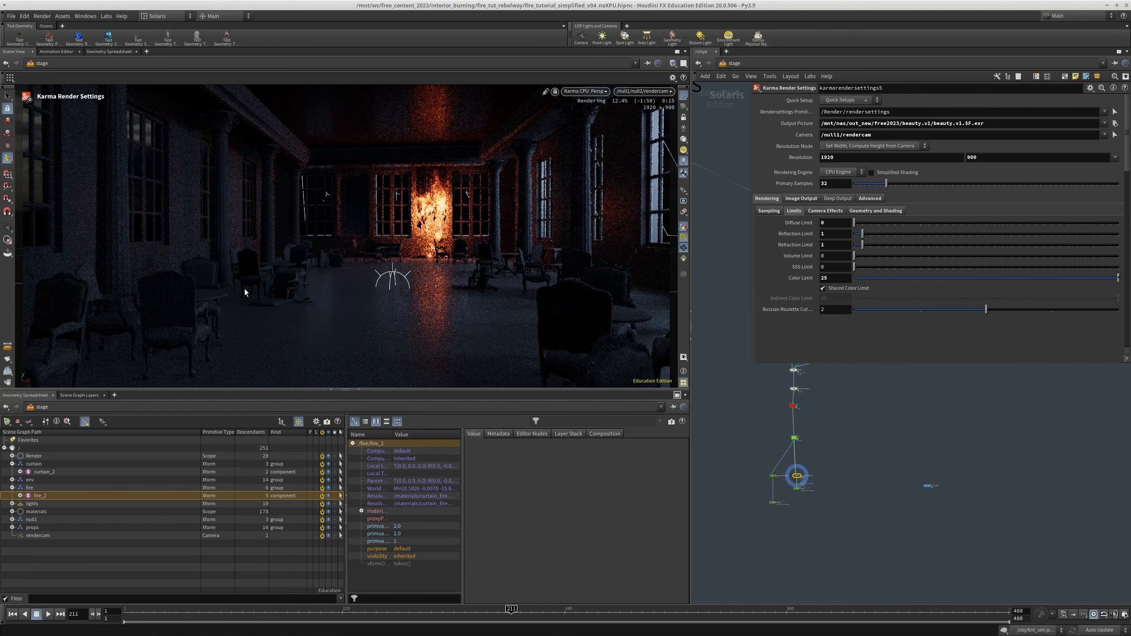
scroll(813, 483, up, 3)
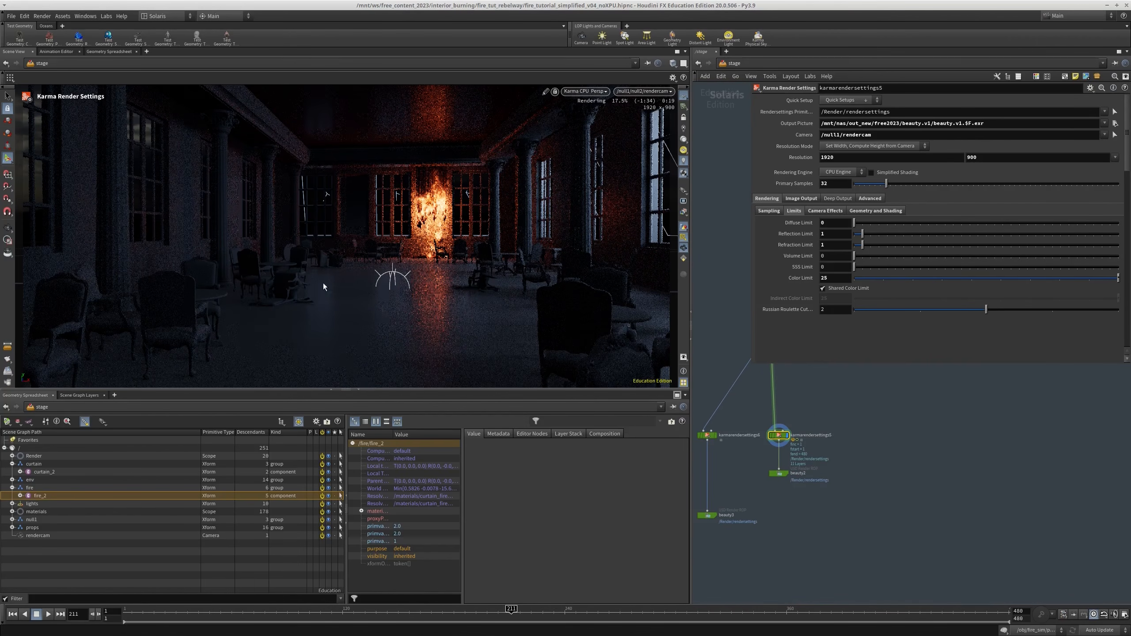
scroll(831, 469, up, 3)
drag(819, 459, 733, 499)
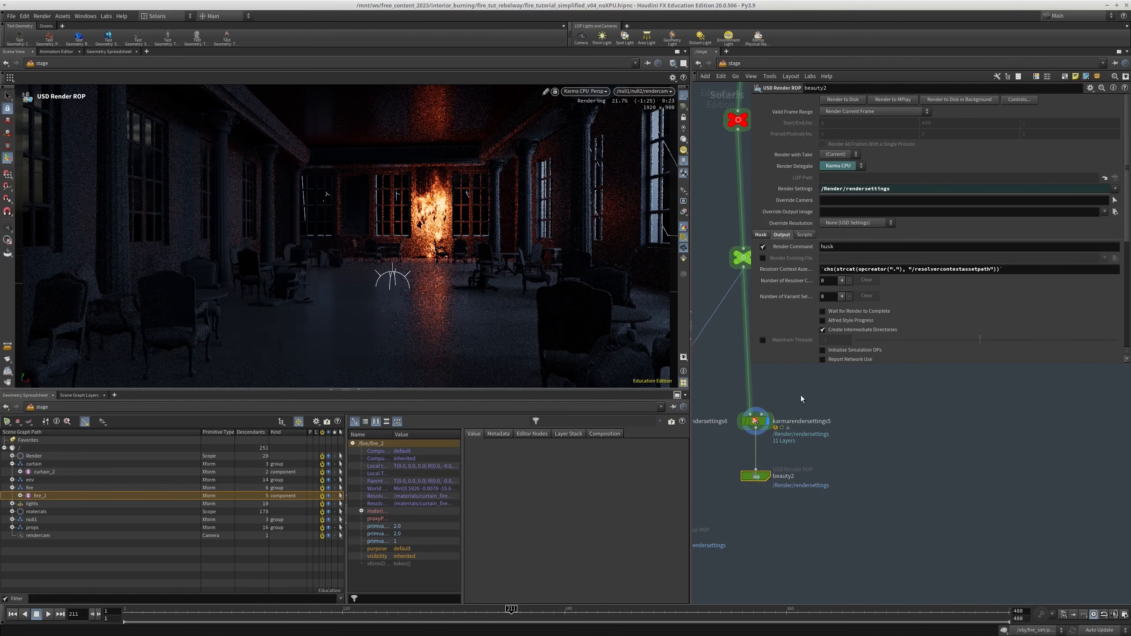
click(755, 422)
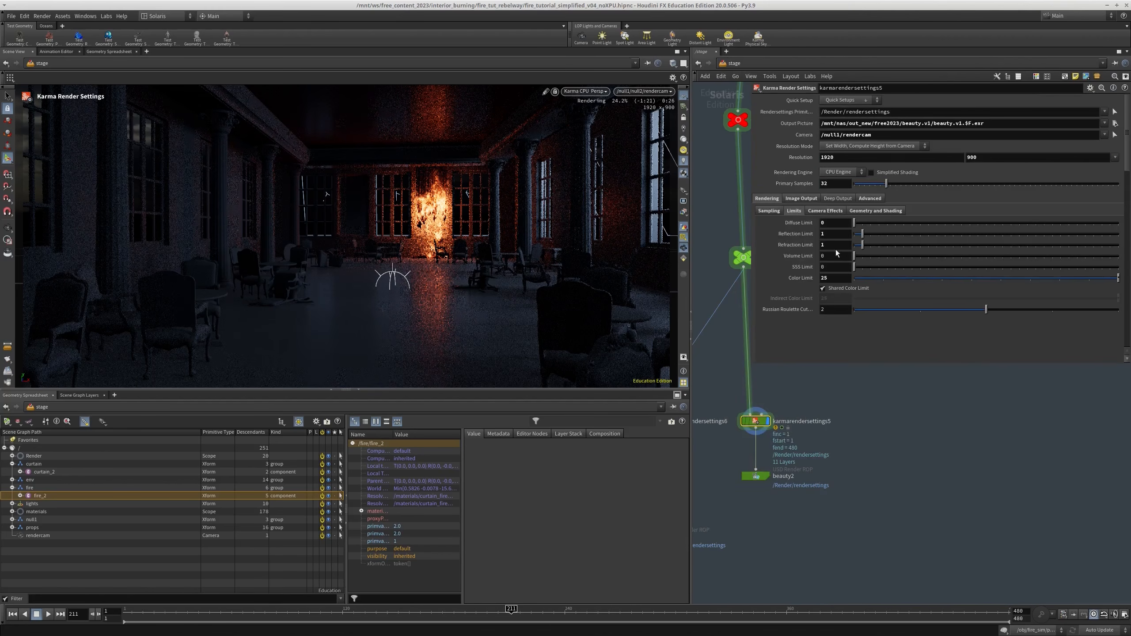
click(756, 476)
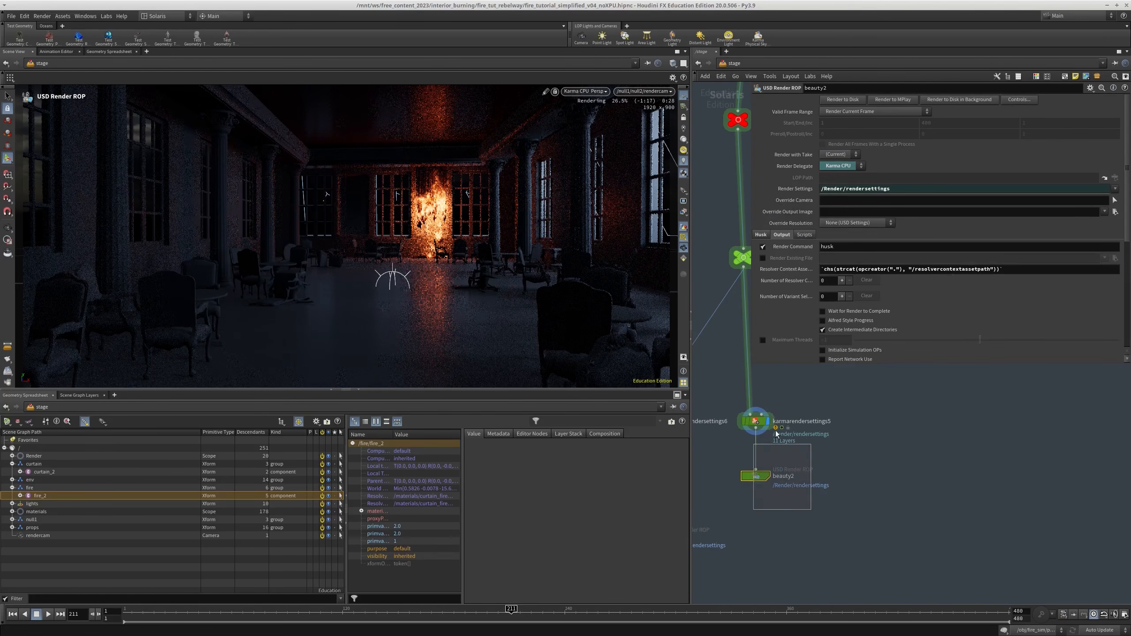
click(755, 421)
drag(807, 512, 724, 453)
click(891, 99)
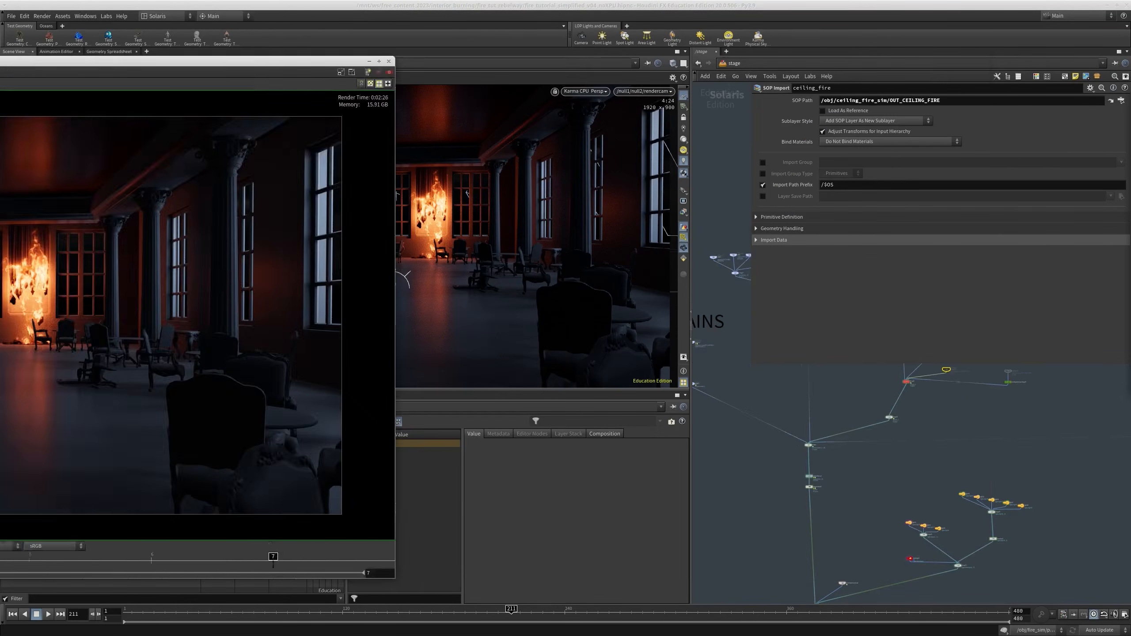
Follow the ceiling_fire import to its source in ceiling_fire_sim and frame OUT_CEILING_FIRE
scroll(866, 483, down, 3)
scroll(860, 445, up, 4)
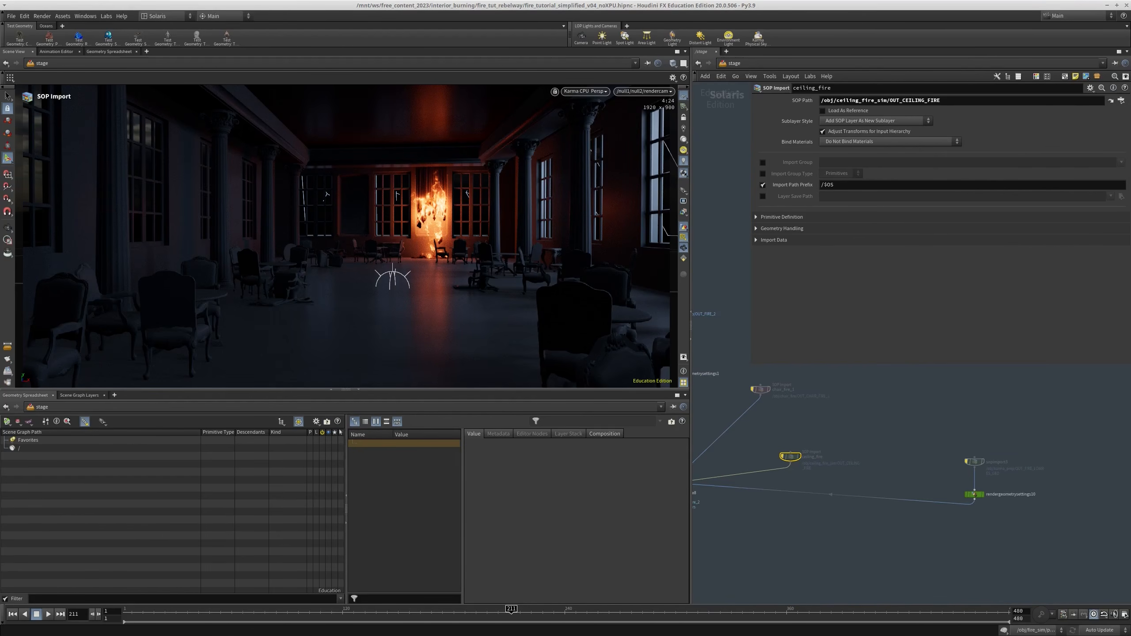
click(1110, 100)
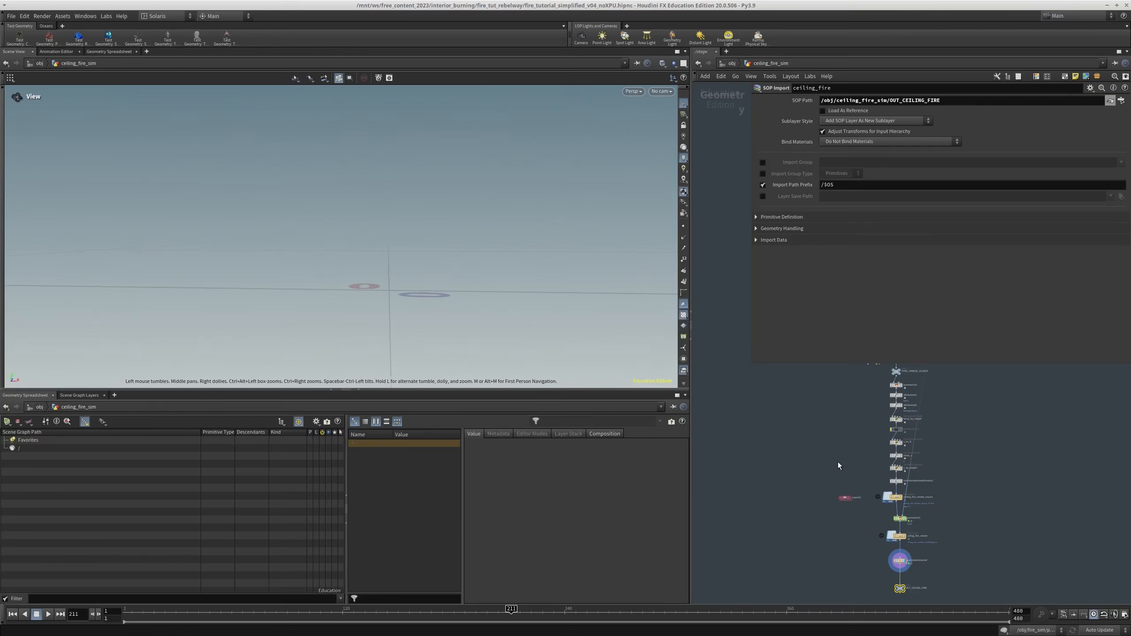
key(f)
scroll(894, 481, up, 2)
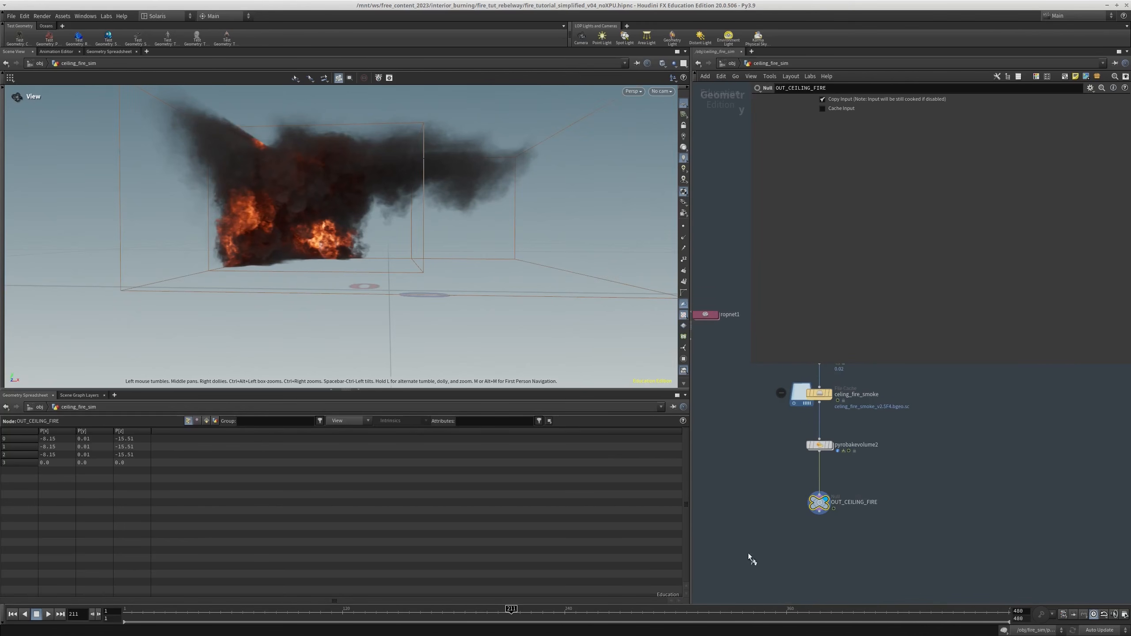
Examine the ceiling fire from several angles around frame 136 and check the volume fields in OUT_CEILING_FIRE's node info
drag(341, 242, 545, 197)
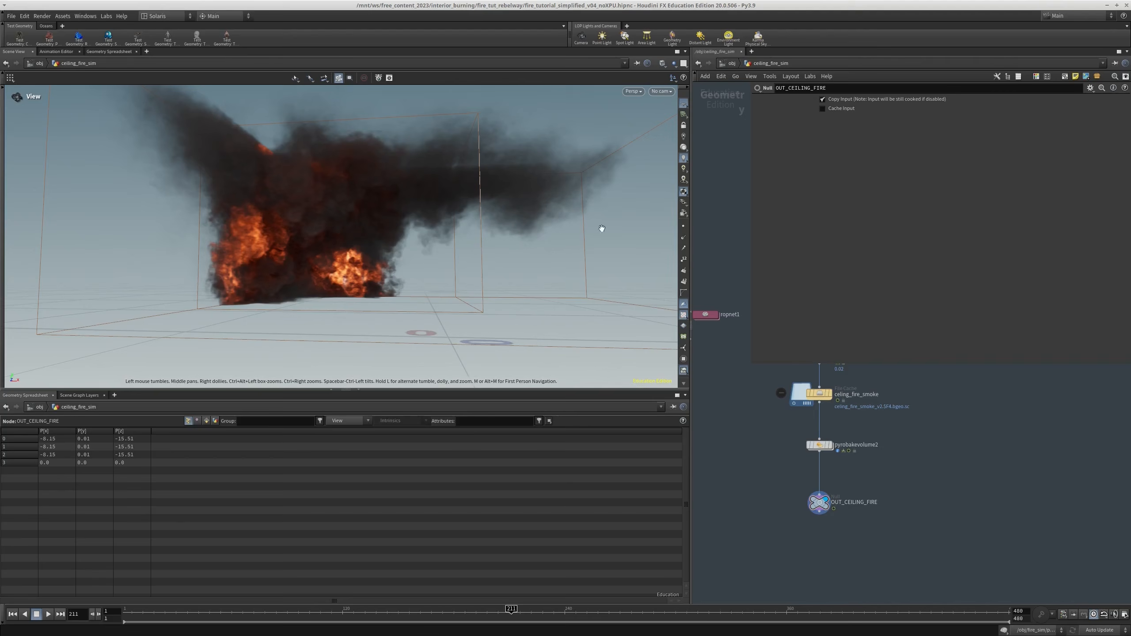
drag(397, 284, 424, 204)
drag(356, 260, 401, 290)
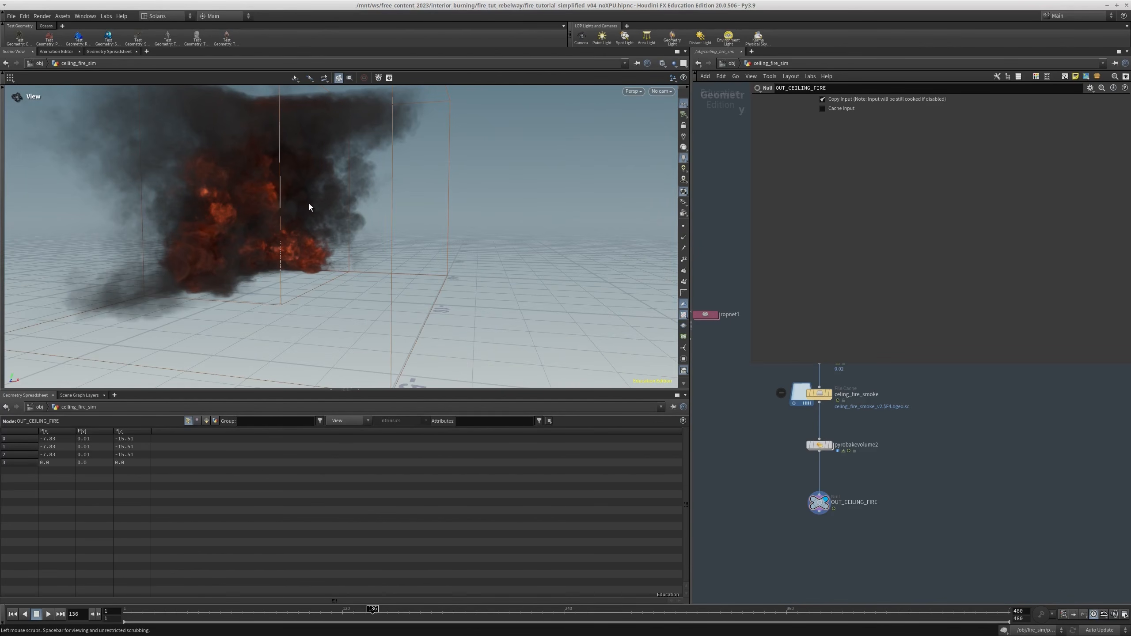
scroll(794, 515, up, 3)
middle_click(847, 501)
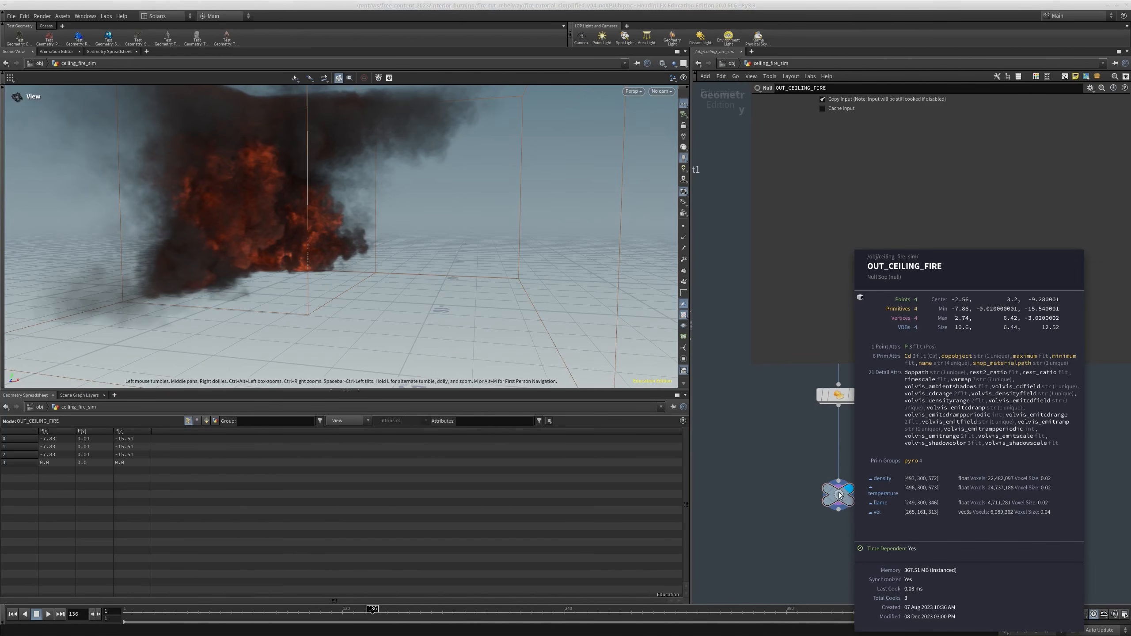
drag(260, 210, 263, 198)
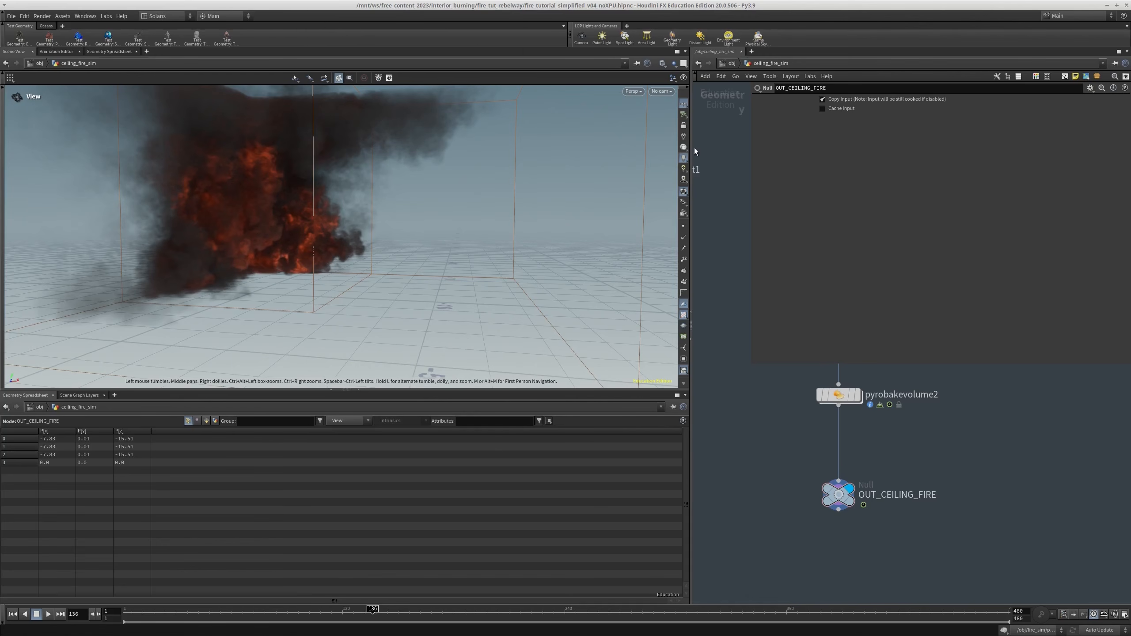
Toggle the bypass of pyrobakevolume2 and review its fire settings
middle_drag(784, 399, 776, 467)
drag(780, 439, 890, 496)
key(q)
middle_drag(777, 453, 760, 422)
middle_drag(911, 456, 902, 438)
key(q)
middle_drag(726, 428, 739, 465)
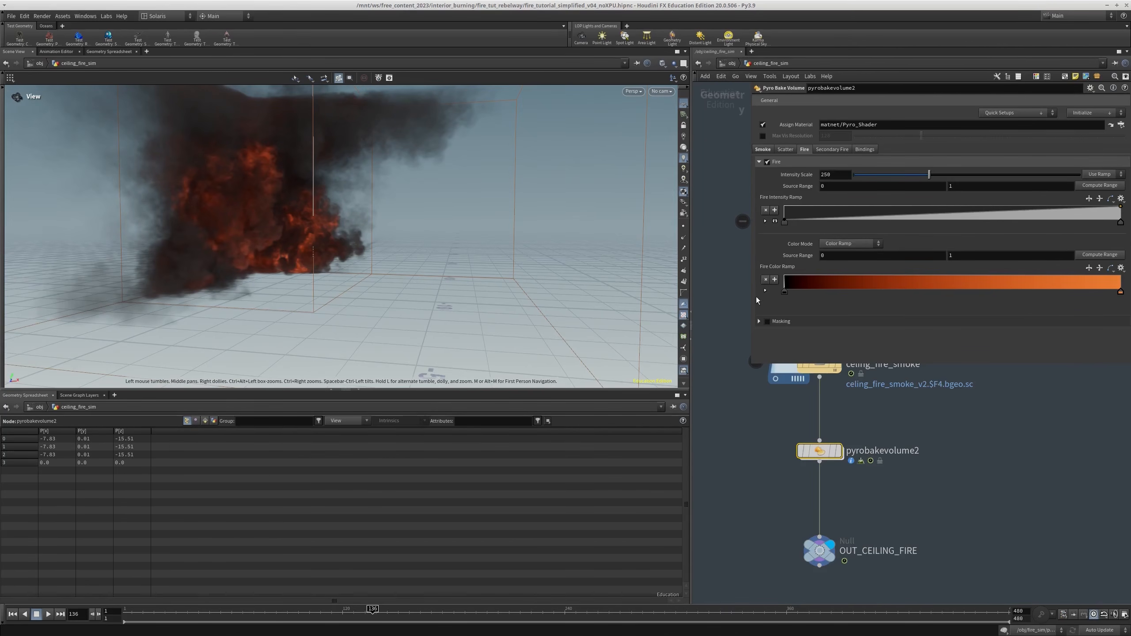
Return to the stage network and enable the bypassed ceiling_fire SOP Import
click(725, 63)
click(734, 64)
click(750, 130)
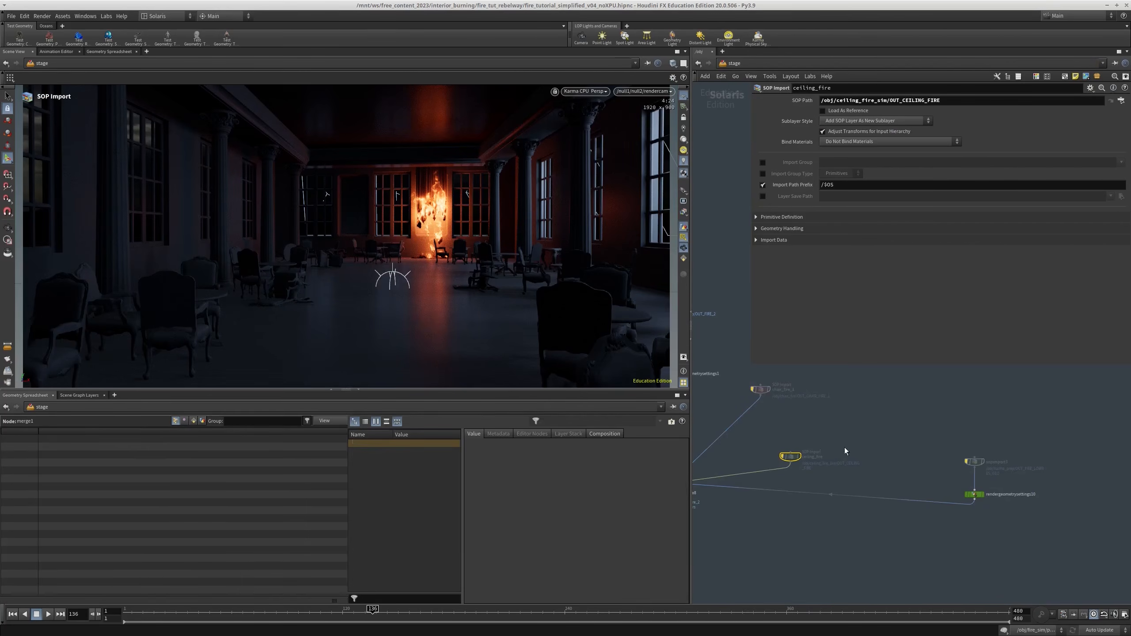
key(b)
drag(931, 439, 872, 489)
drag(890, 448, 866, 488)
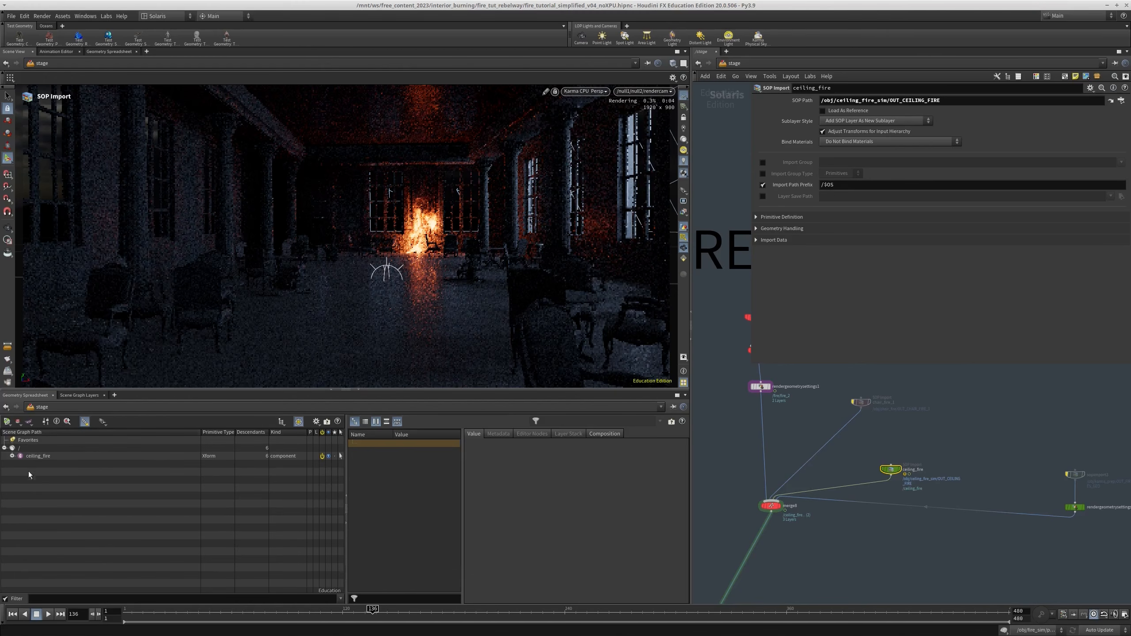
Cut the connection between the curtain fire's Render Geometry Settings node and the fire merge
middle_drag(805, 455, 809, 477)
key(y)
drag(741, 478, 797, 480)
scroll(780, 484, down, 3)
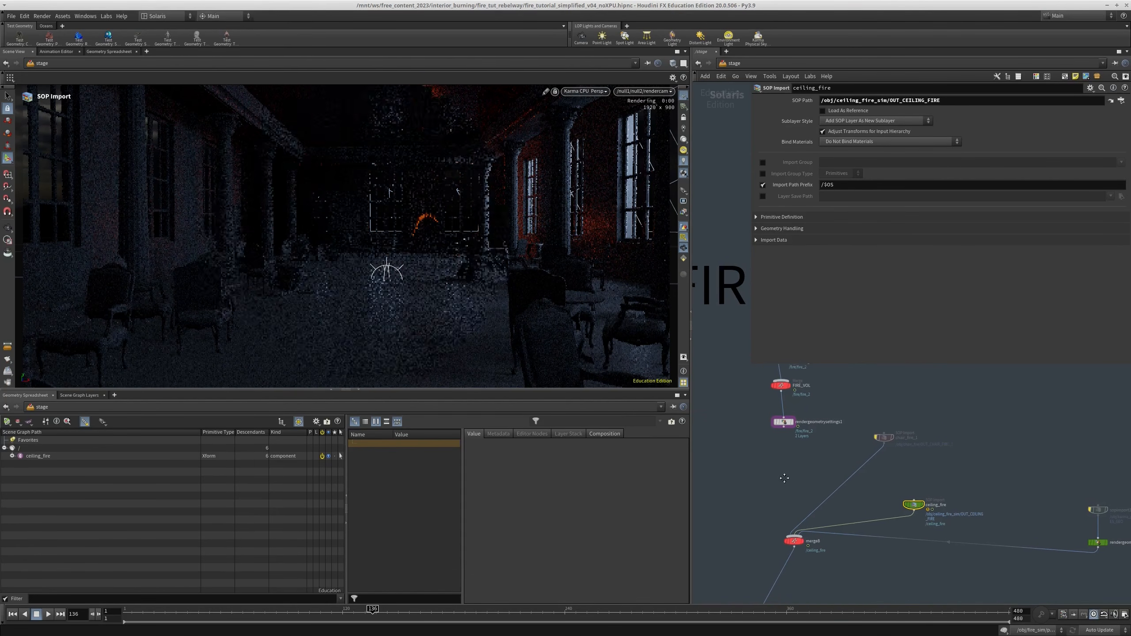
Disconnect the room environment and props from the scene, keeping the curtain, lights and ceiling fire
middle_drag(780, 484, 960, 431)
scroll(960, 430, down, 3)
middle_drag(865, 459, 843, 447)
key(y)
drag(769, 431, 829, 440)
mouse_move(900, 454)
middle_down()
mouse_move(829, 467)
mouse_move(817, 435)
middle_up()
middle_drag(946, 443, 912, 474)
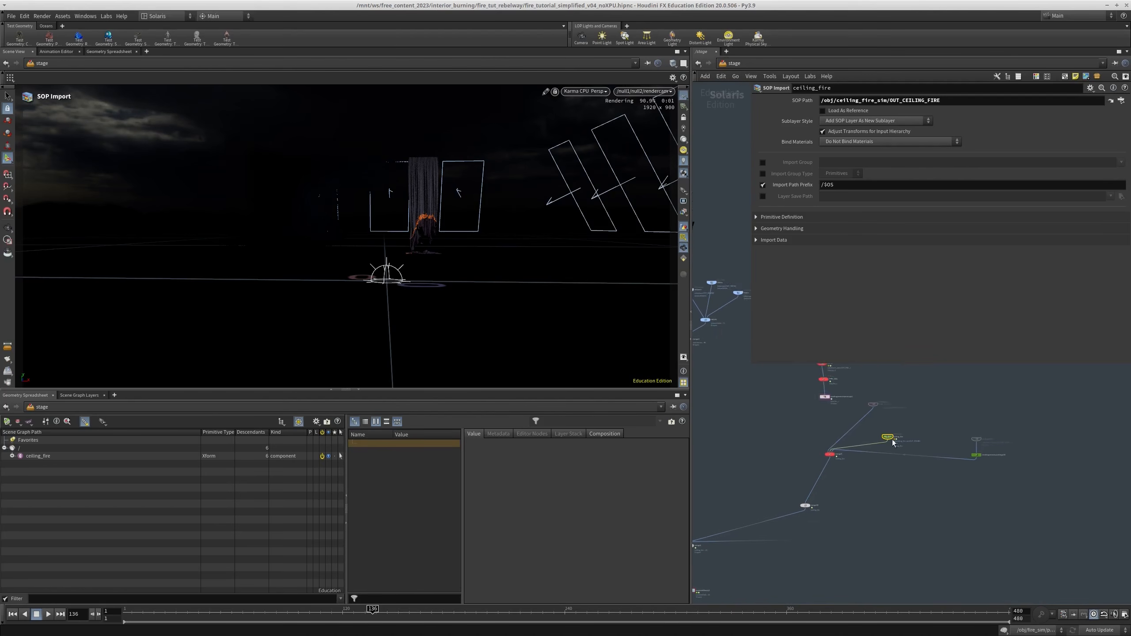
Set the viewport background color scheme to Light in the display options
scroll(894, 442, up, 4)
alt+drag(348, 250, 268, 222)
key(d)
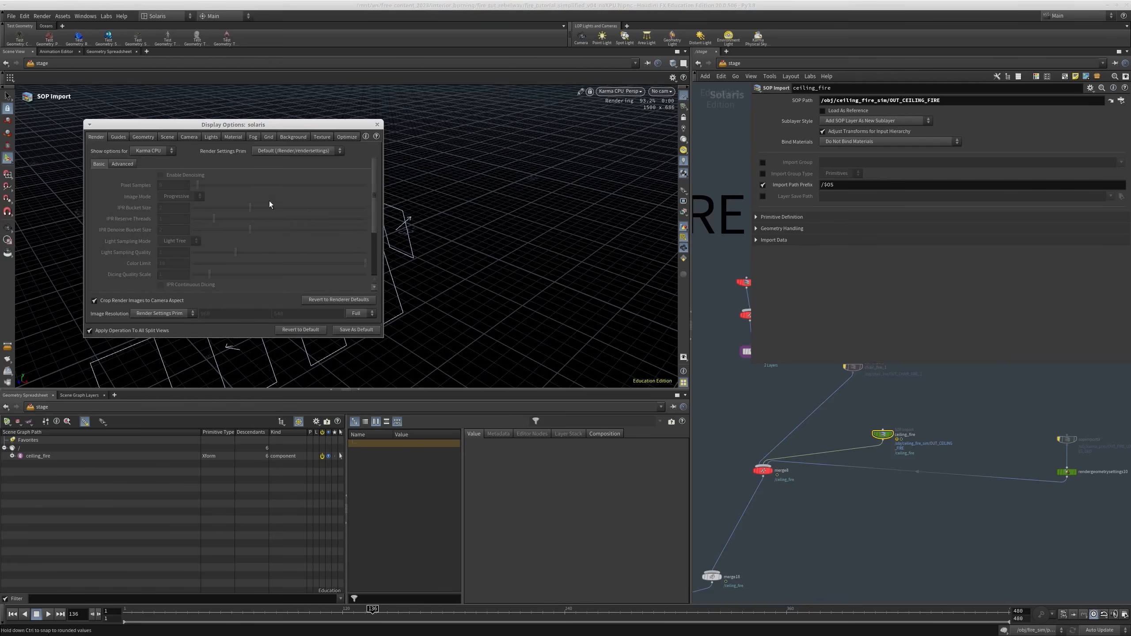
click(293, 137)
click(152, 151)
click(158, 176)
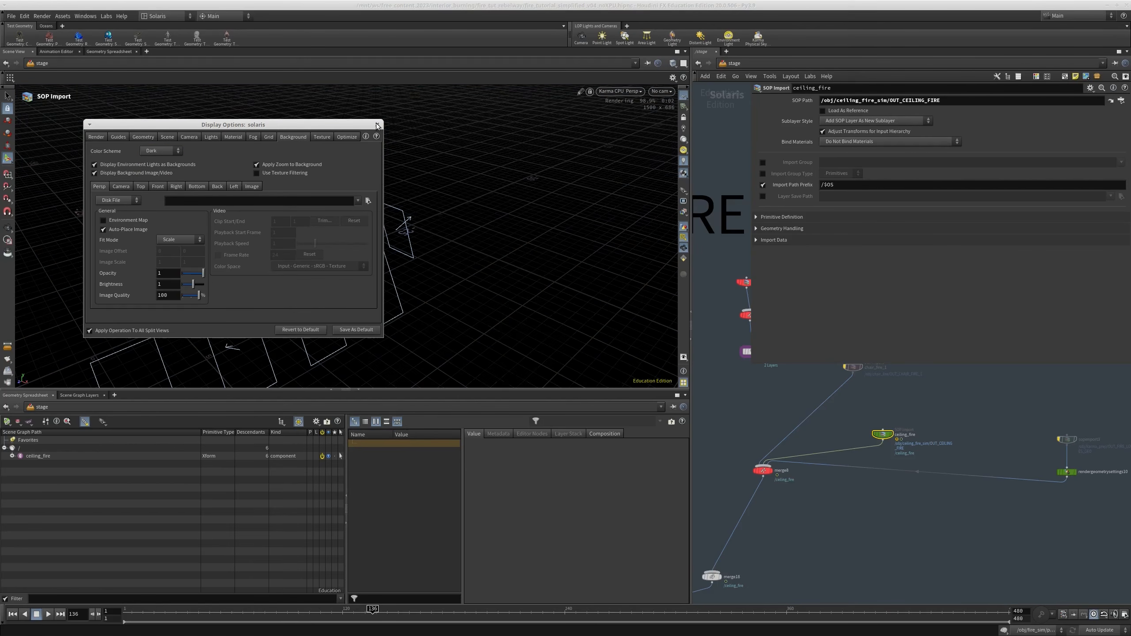
click(377, 125)
key(d)
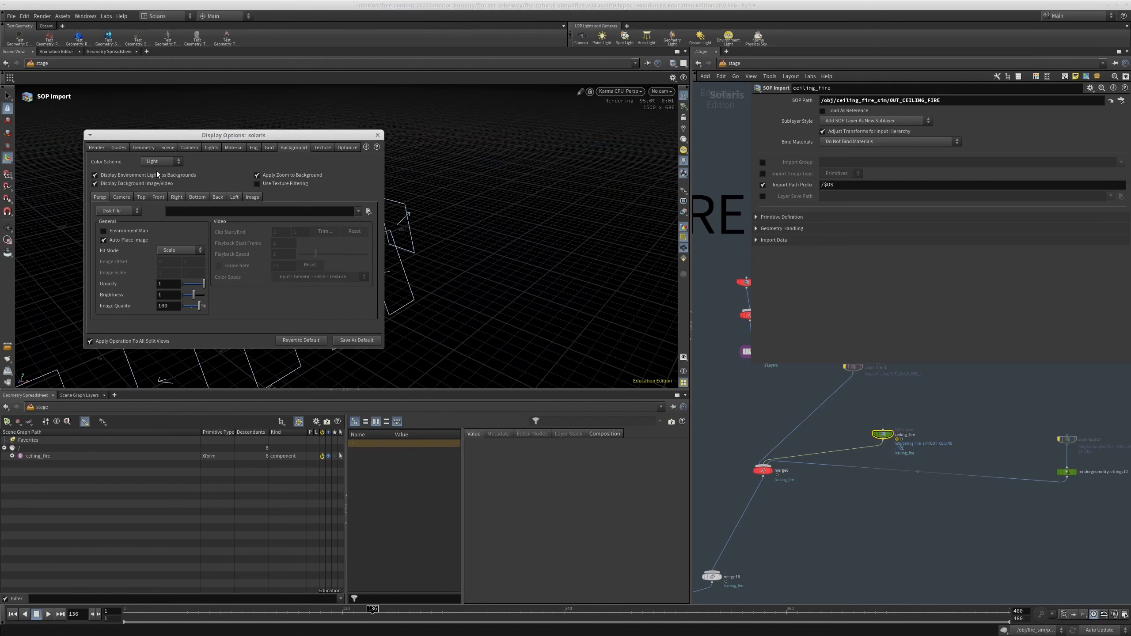
click(378, 136)
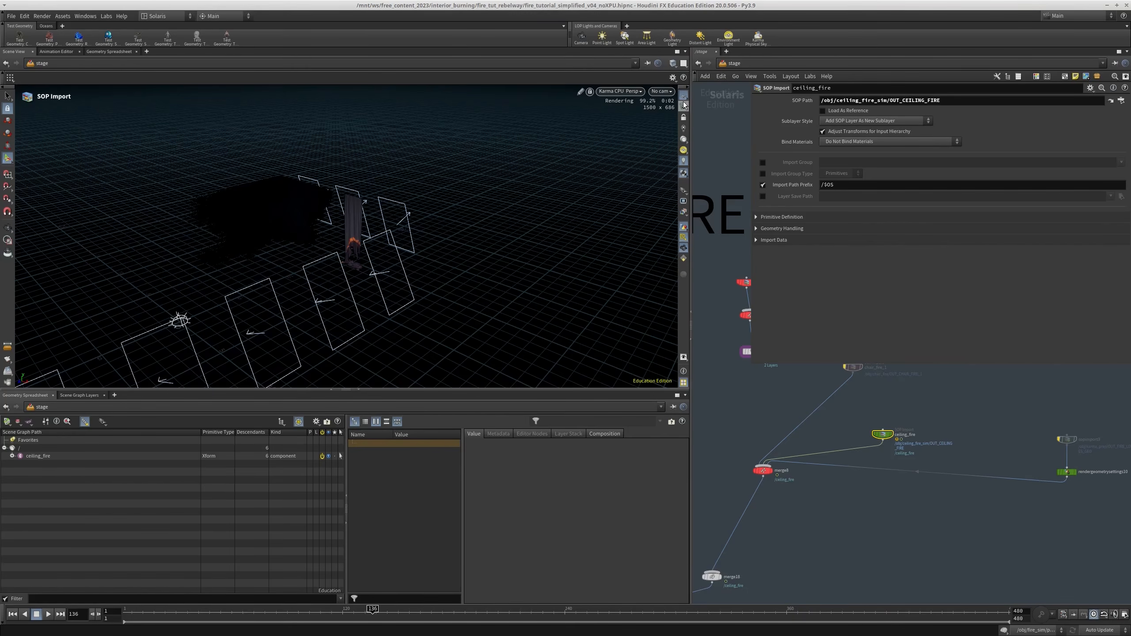
Switch the viewport renderer from Karma CPU back to the regular Houdini viewport display
alt+drag(313, 234, 335, 225)
key(d)
key(d)
click(627, 93)
click(607, 129)
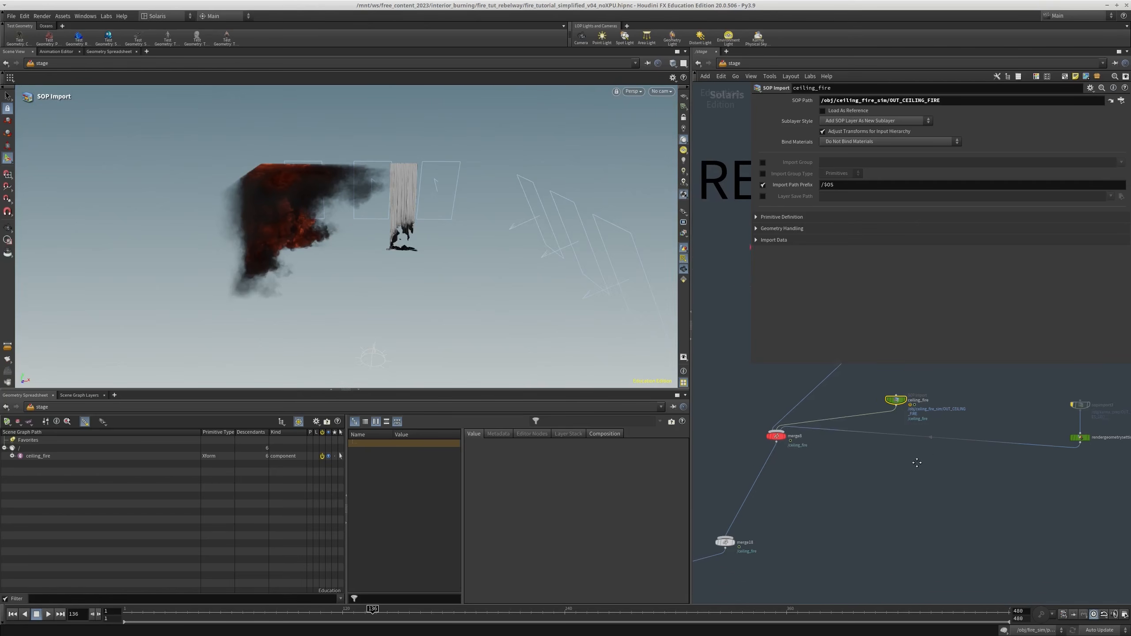
Duplicate the curtain_fire pyro material inside materiallibrary1 and rename the copy ceiling_fire
middle_drag(917, 472, 969, 337)
scroll(827, 432, up, 5)
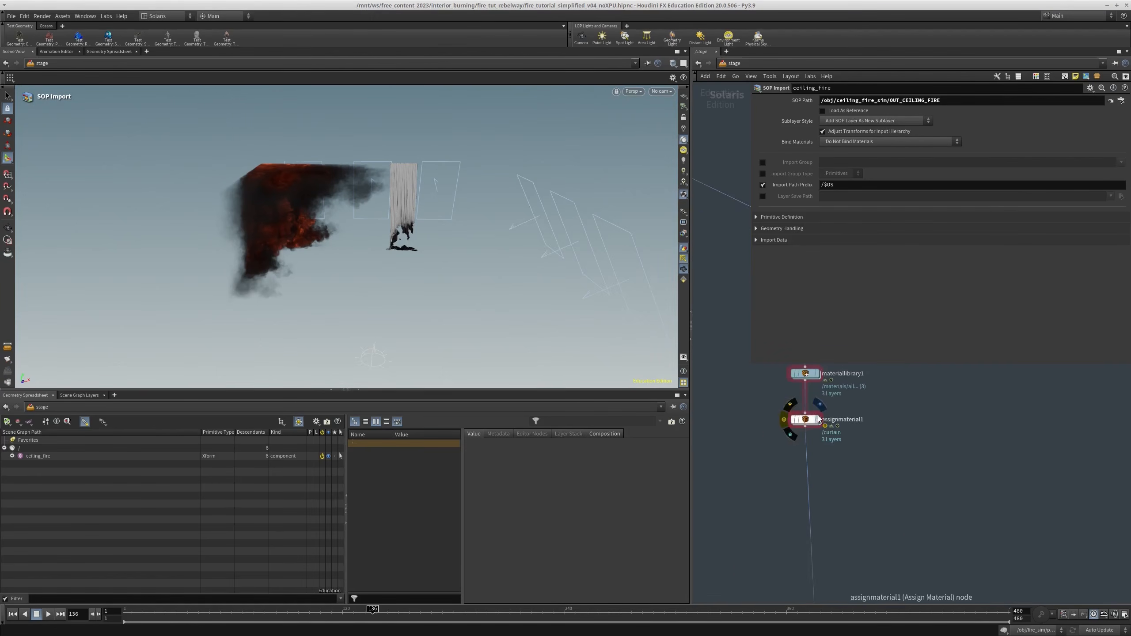
middle_drag(807, 377, 779, 418)
click(779, 418)
double_click(779, 418)
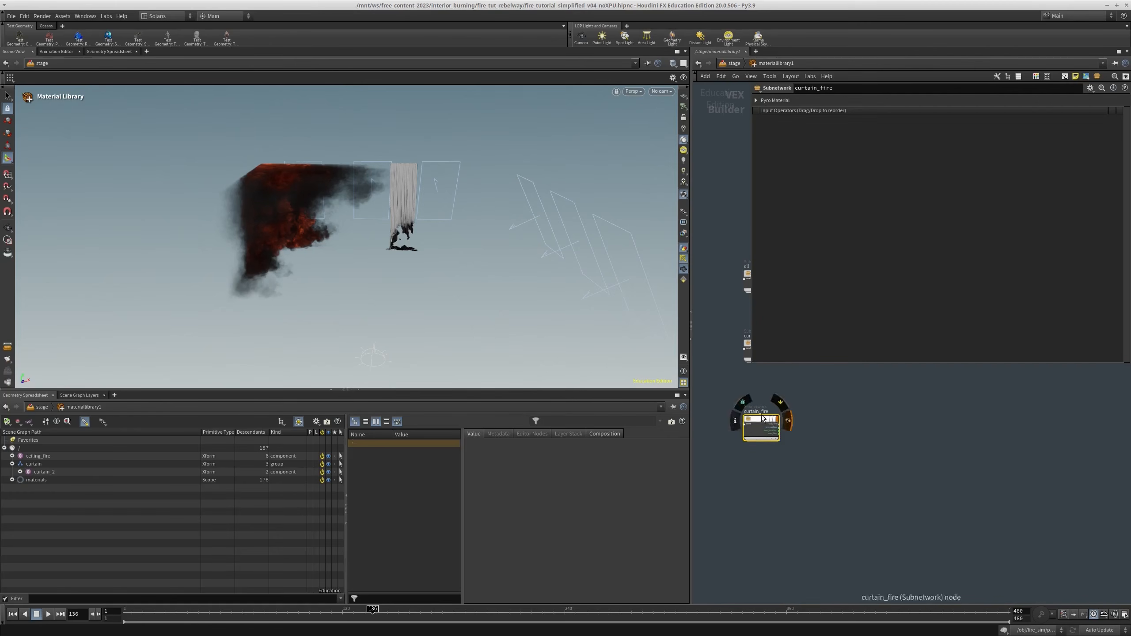
middle_drag(775, 483, 776, 451)
scroll(738, 456, up, 4)
double_click(775, 434)
text(ceiling_fire)
key(Return)
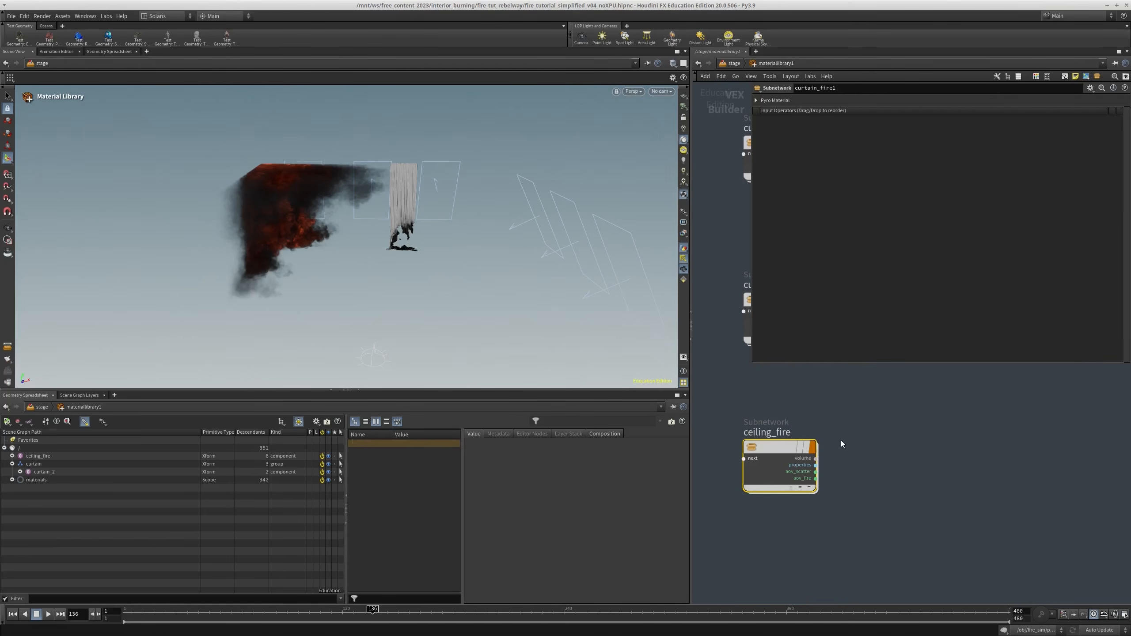
Insert a new entry at the start of assignmaterial1 and set its primitives to /curtain
key(u)
click(770, 478)
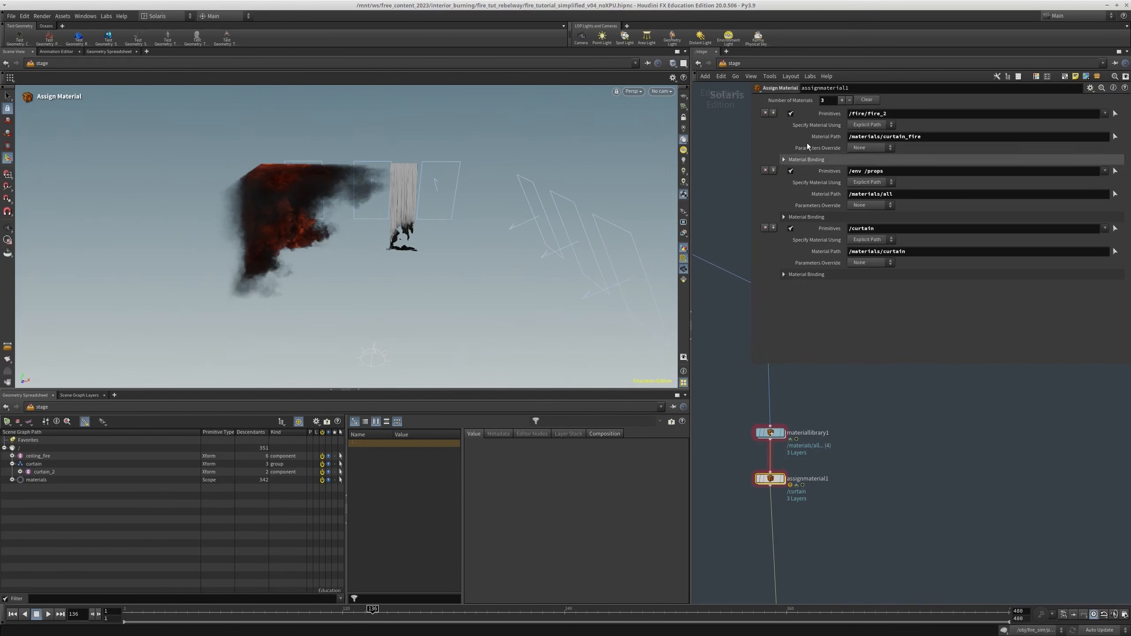
click(773, 114)
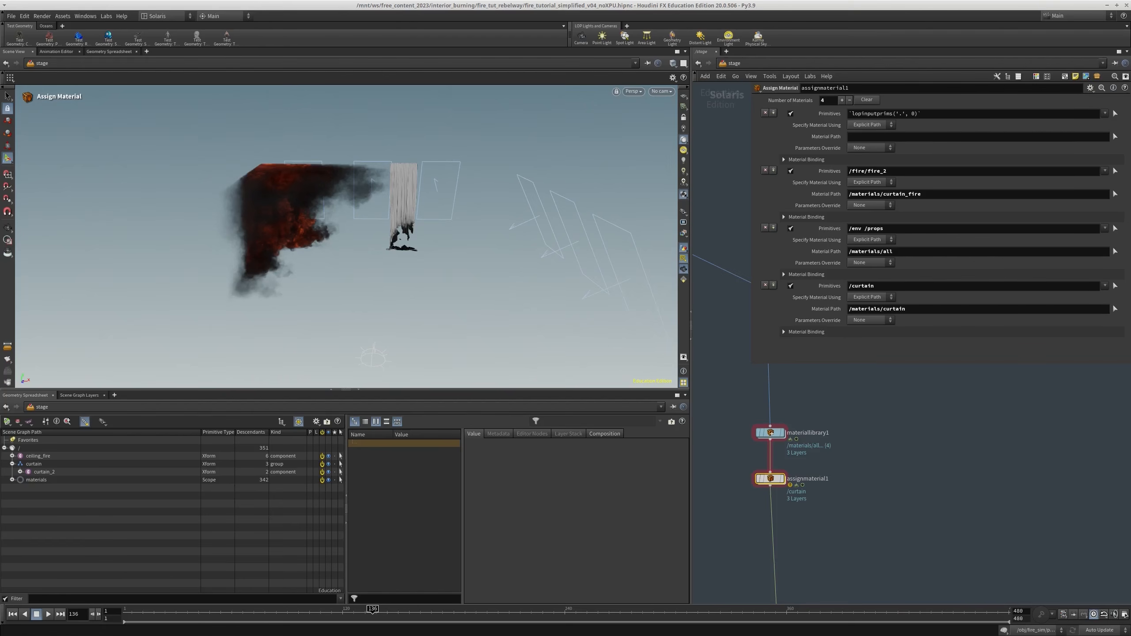
click(34, 465)
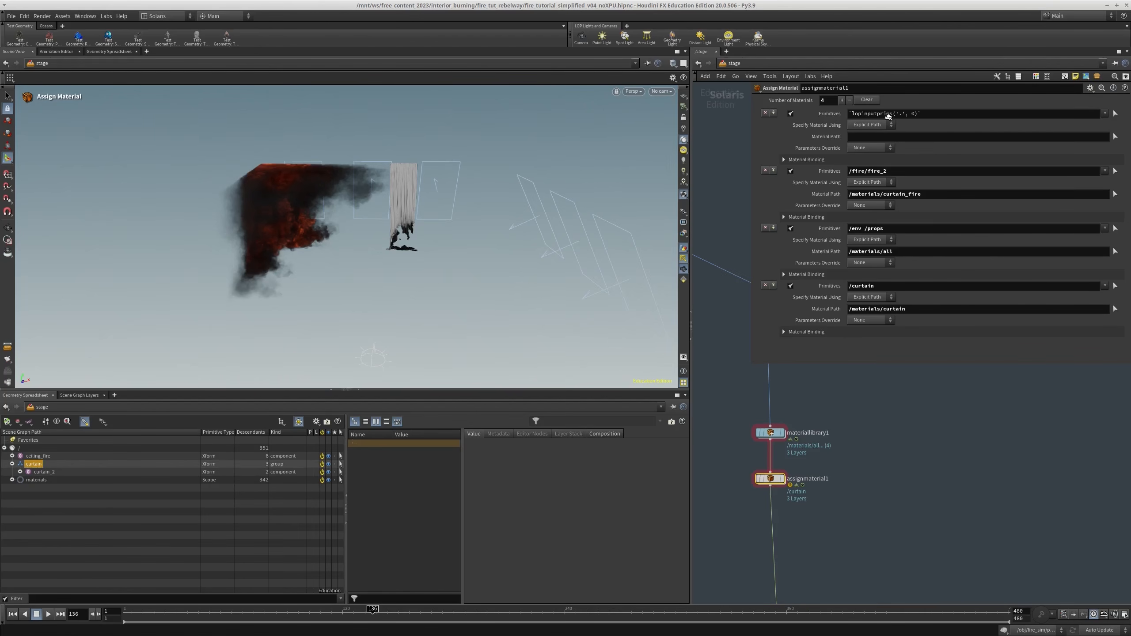
drag(888, 117, 889, 115)
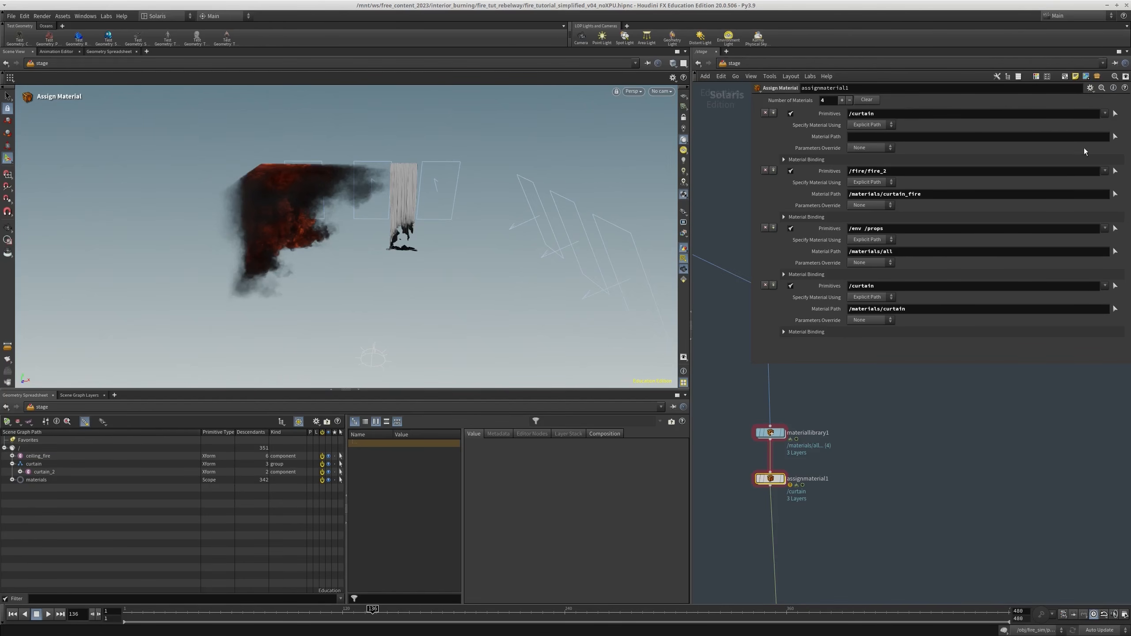
Choose the ceiling_fire material as the material path of the new assignment
click(1116, 136)
click(920, 88)
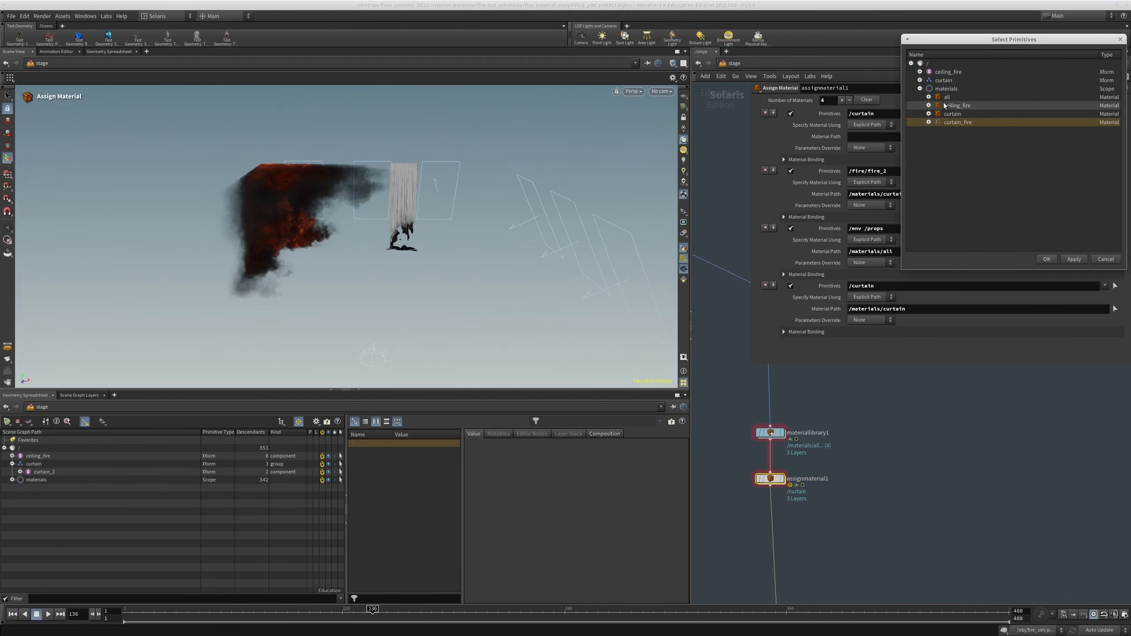
click(957, 106)
click(1046, 259)
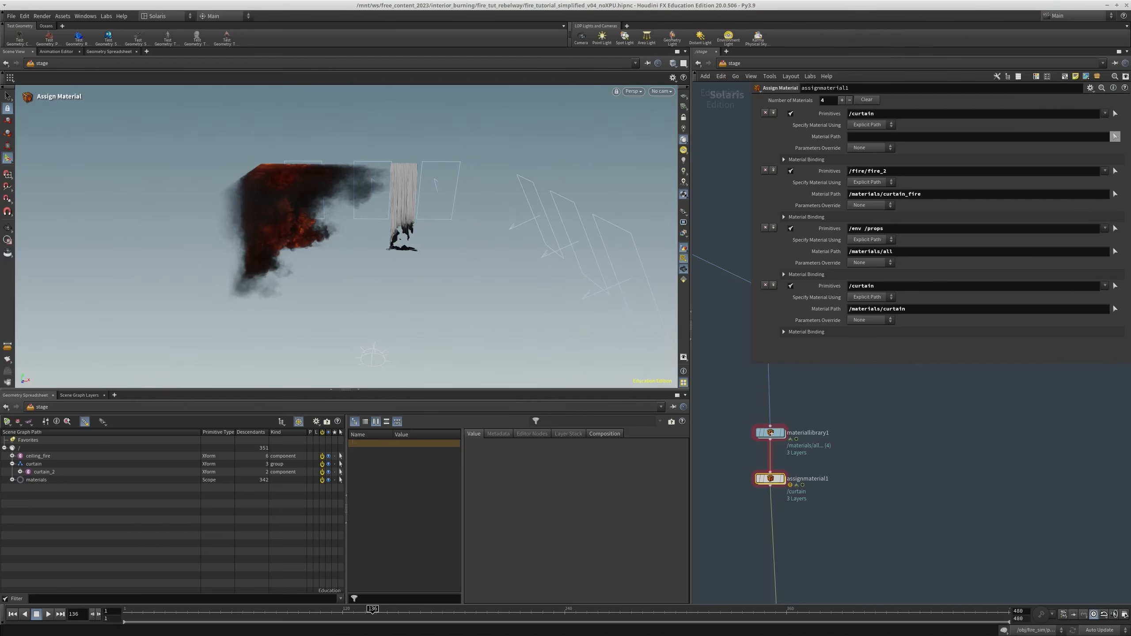
Set the new assignment's primitives to the ceiling_fire prim from the scene graph
click(12, 456)
drag(41, 457, 943, 118)
Switch the viewport renderer to Karma CPU to preview the ceiling fire beside the curtain
middle_drag(914, 514, 852, 394)
key(r)
scroll(852, 394, down, 9)
scroll(838, 460, up, 6)
key(r)
click(815, 488)
click(631, 91)
click(637, 127)
alt+drag(339, 247, 314, 231)
alt+middle_drag(327, 228, 387, 250)
Open the ceiling_fire material inside materiallibrary1 and show the parameters of its kma_pyroshader1 node
scroll(879, 422, down, 4)
middle_drag(879, 421, 855, 480)
scroll(772, 493, up, 3)
middle_drag(802, 372, 794, 624)
scroll(780, 396, up, 4)
double_click(746, 434)
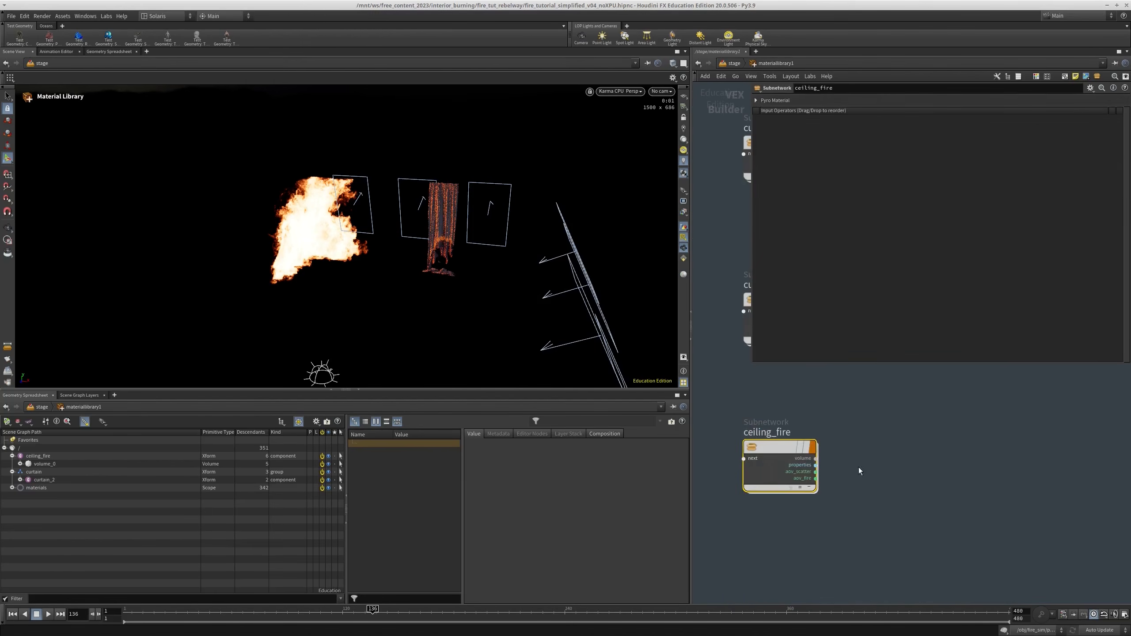
double_click(767, 451)
middle_drag(815, 481, 797, 524)
click(737, 442)
middle_drag(737, 443, 772, 528)
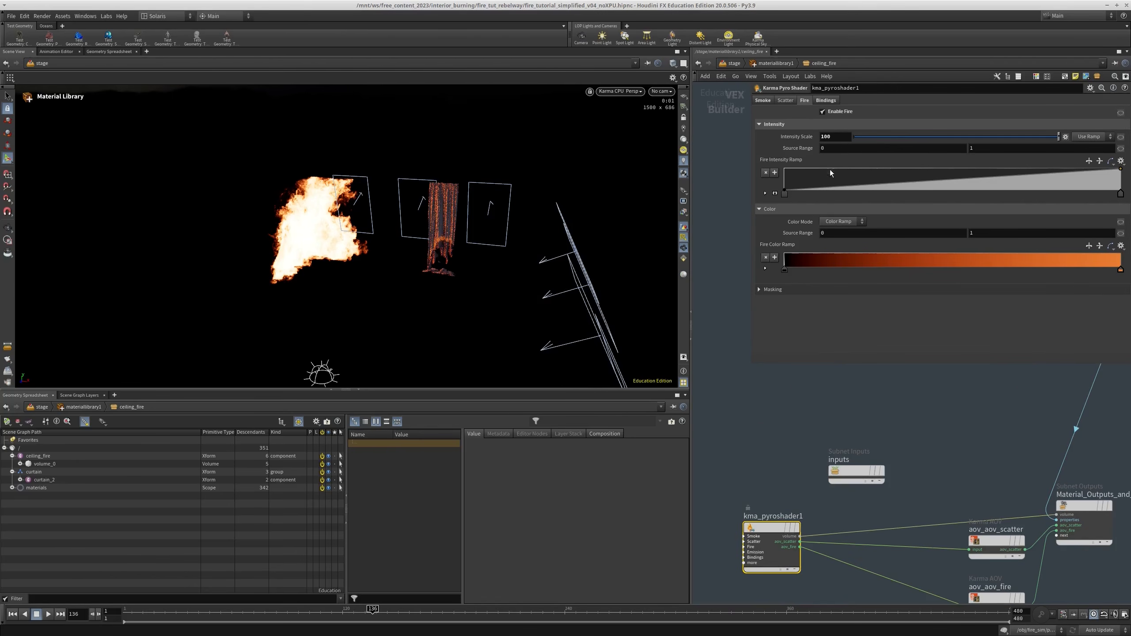
Disable fire and enable smoke on the ceiling pyro shader to preview the smoke alone
click(837, 112)
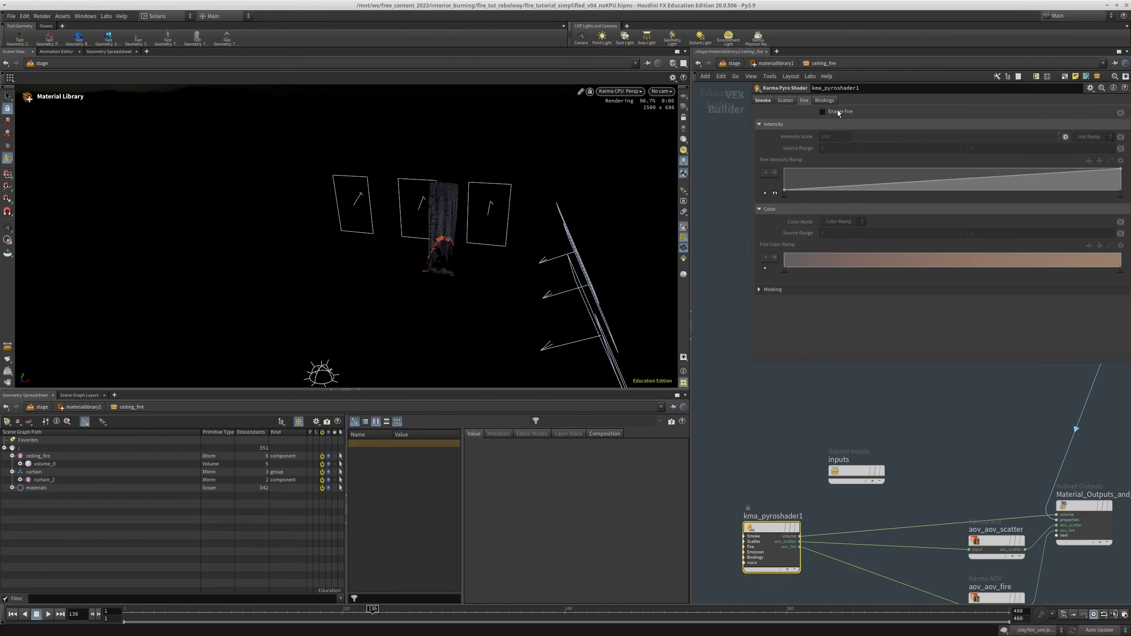
scroll(806, 109, up, 2)
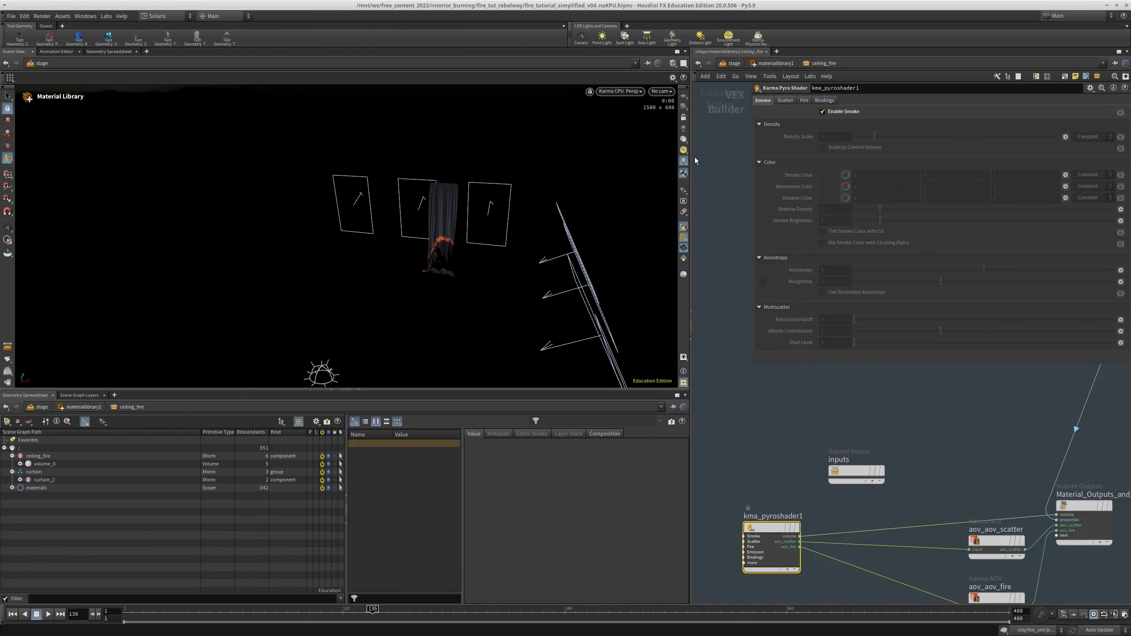
alt+drag(346, 243, 291, 248)
alt+right_drag(290, 248, 395, 225)
Set the ceiling smoke's Density Scale to 10
scroll(395, 228, up, 3)
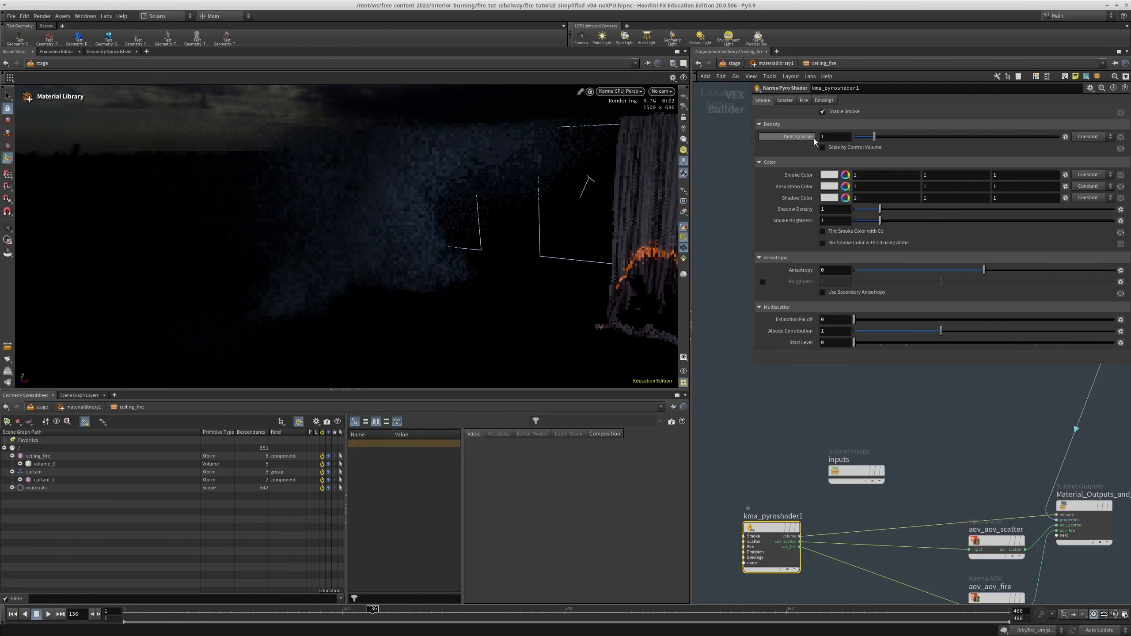
key(Return)
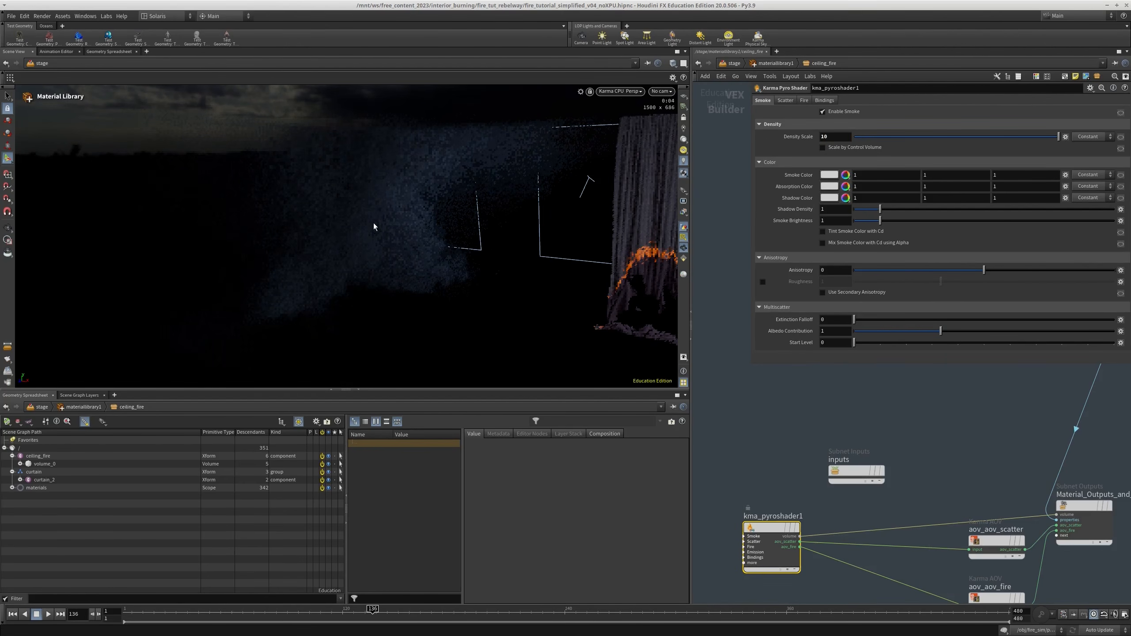
scroll(374, 227, up, 4)
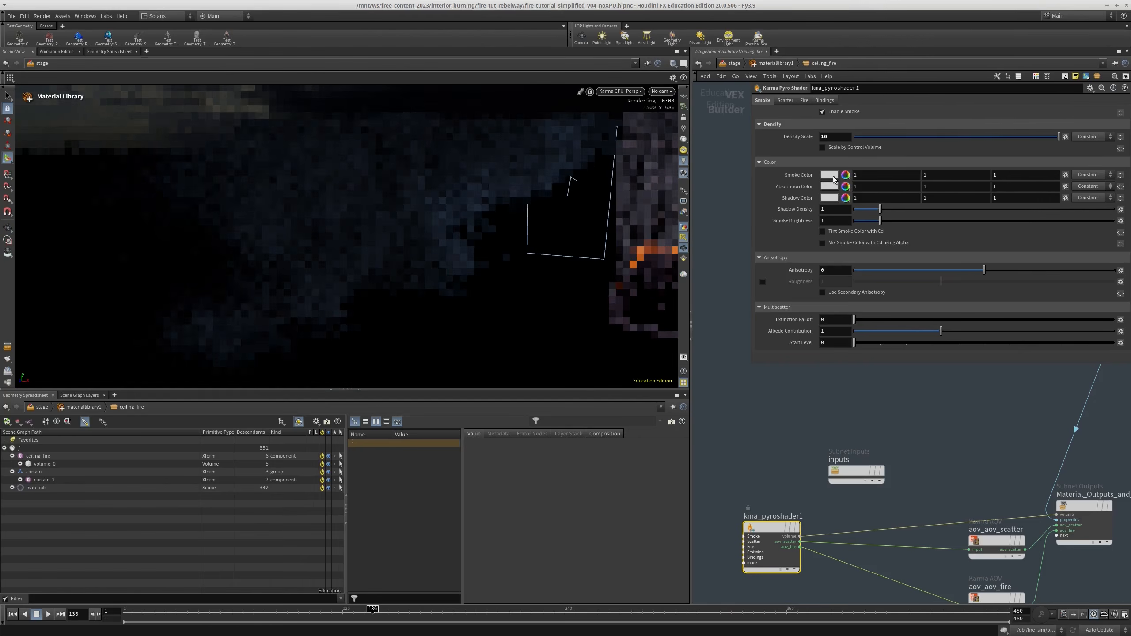
Tint the smoke color to a warm off-white of 1, 0.887, 0.774
click(832, 176)
drag(863, 240, 868, 239)
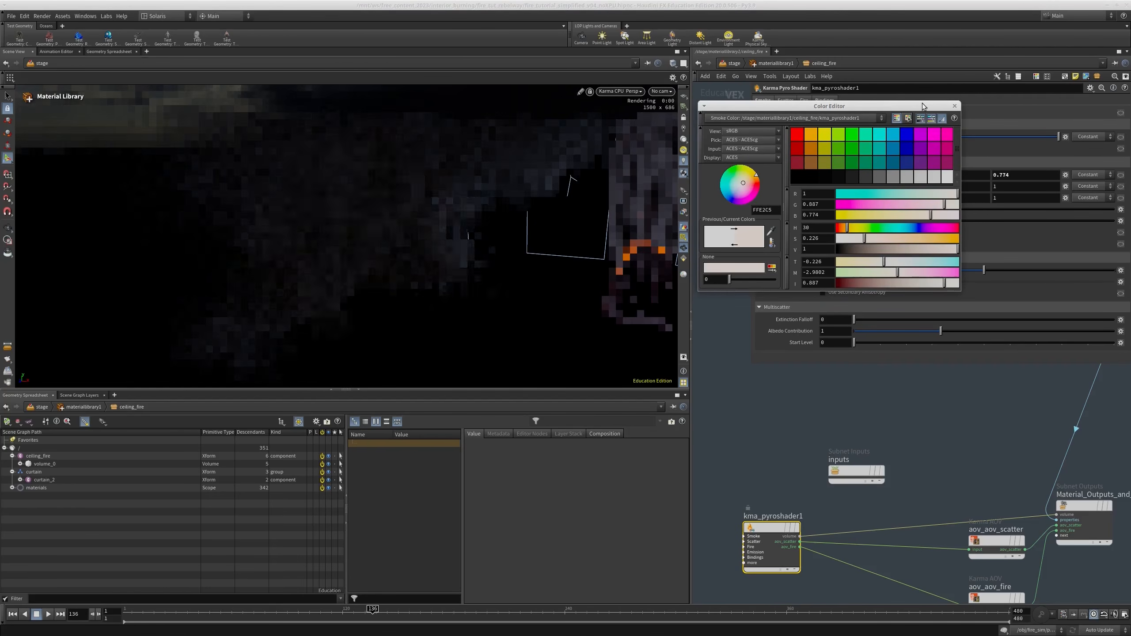
click(954, 107)
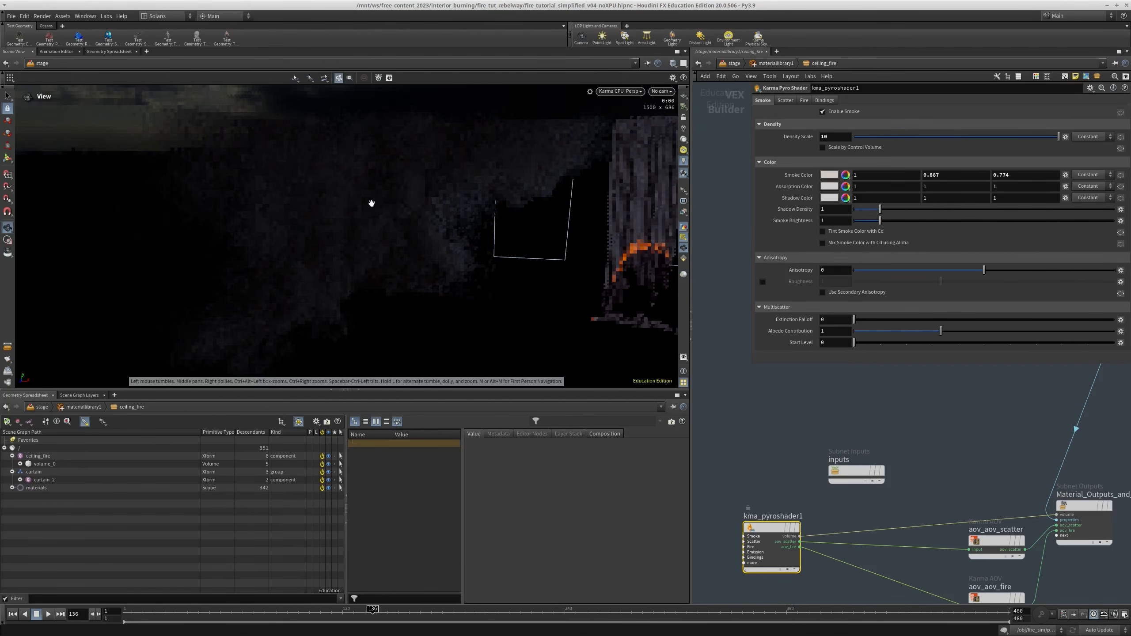
Set the smoke's Shadow Density to 0.5 and check the result in the render
drag(839, 210, 665, 211)
text(.5)
key(Return)
alt+right_drag(425, 175, 396, 200)
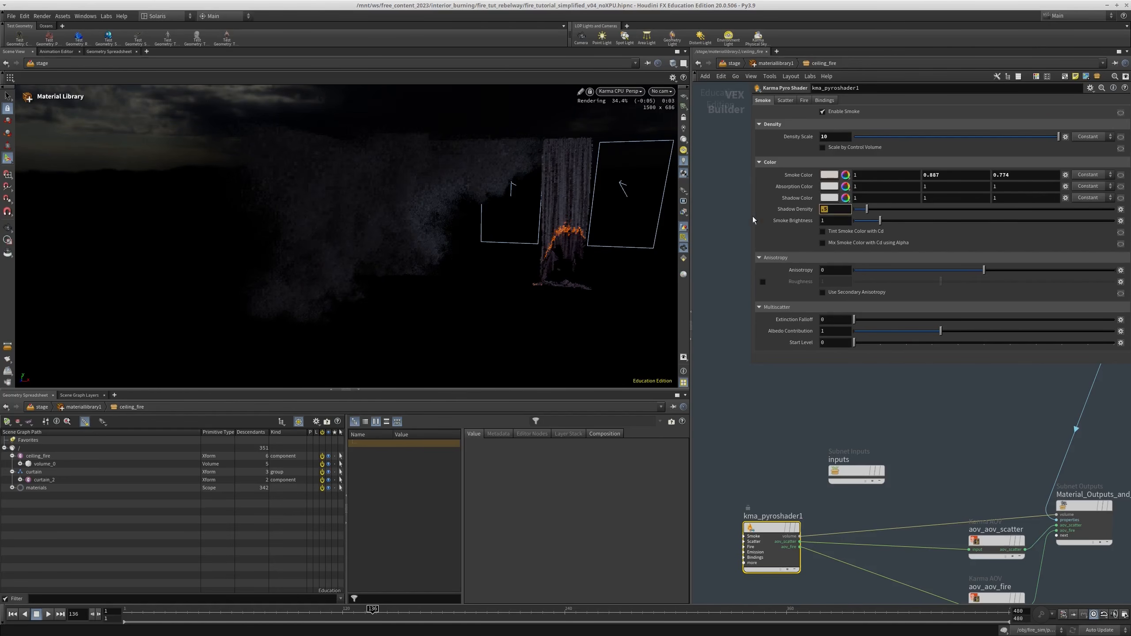
Enable fire again on the ceiling pyro shader to render it together with the smoke
middle_drag(804, 457, 808, 436)
drag(808, 436, 740, 540)
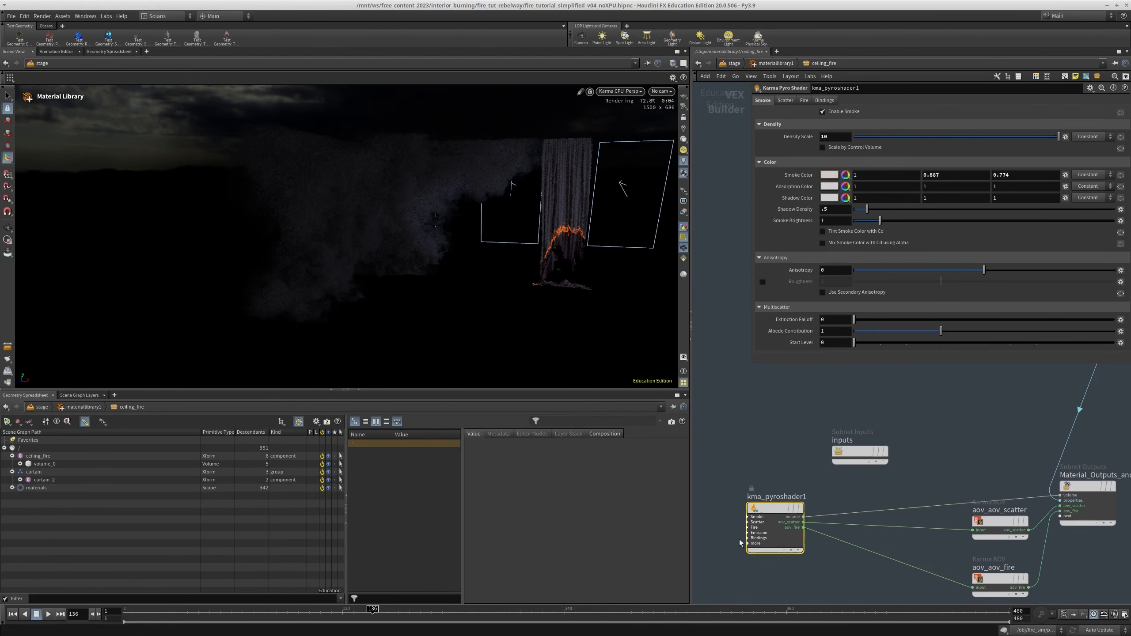
click(824, 101)
click(801, 100)
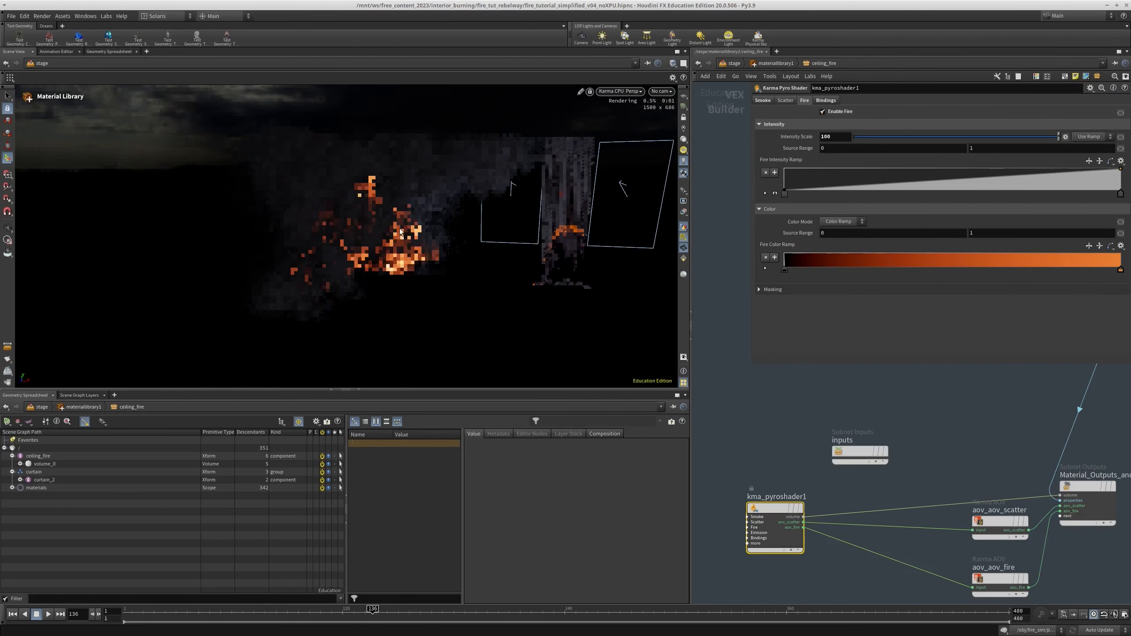
scroll(383, 223, up, 5)
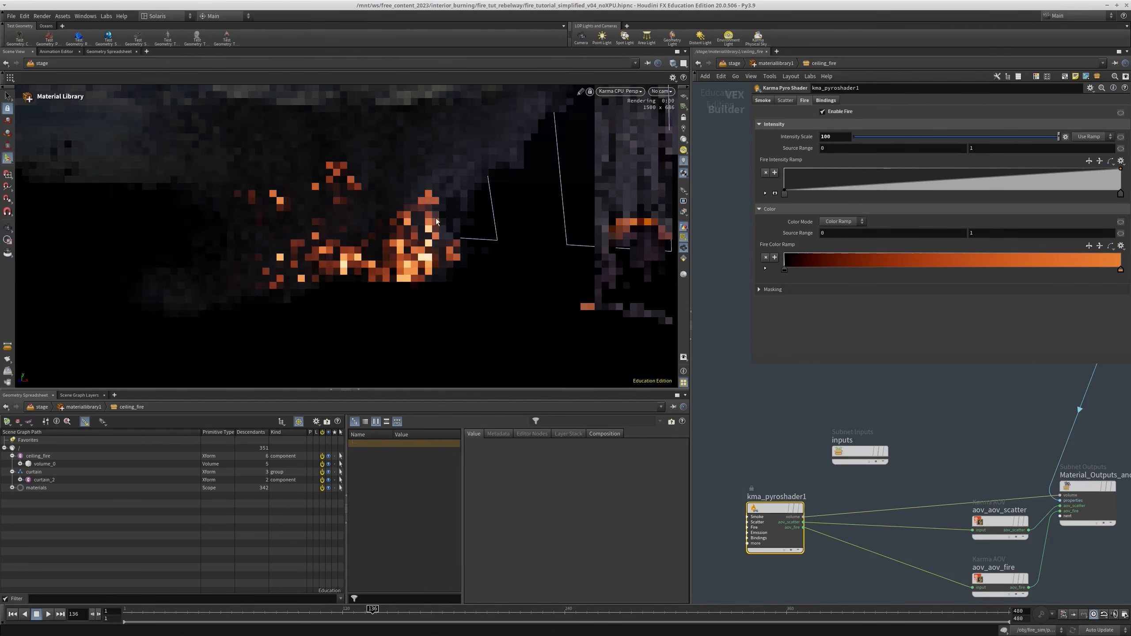
Disable smoke on the ceiling pyro shader to preview only the fire
click(763, 100)
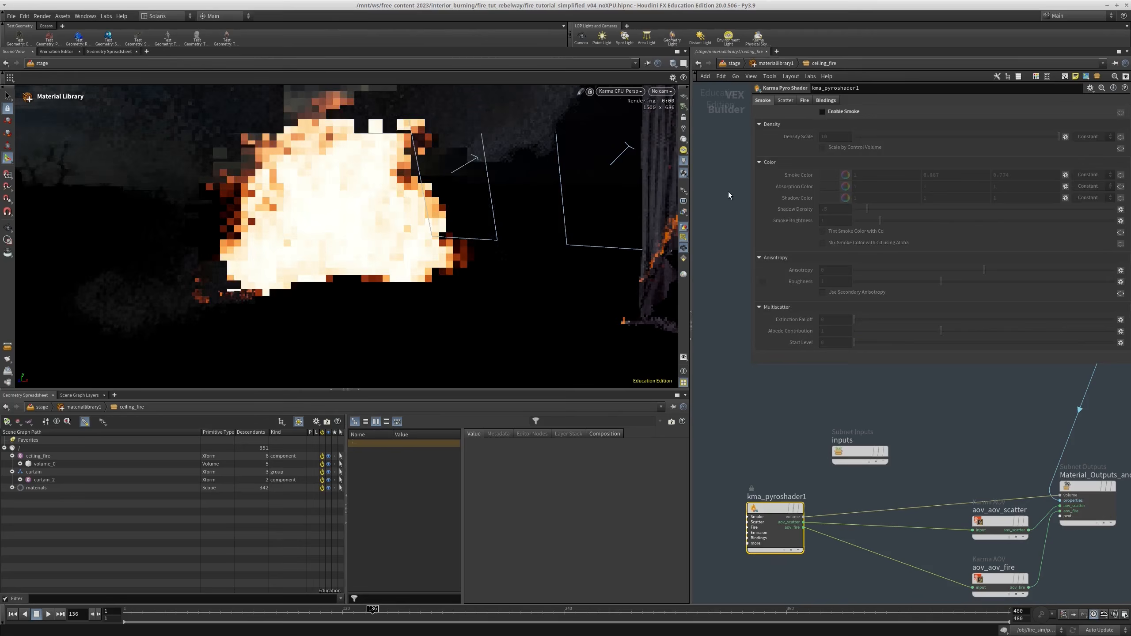
key(Escape)
alt+drag(265, 209, 358, 221)
alt+drag(257, 230, 601, 194)
Bind both the fire's Intensity Volume and Color Volume to temperature
click(804, 101)
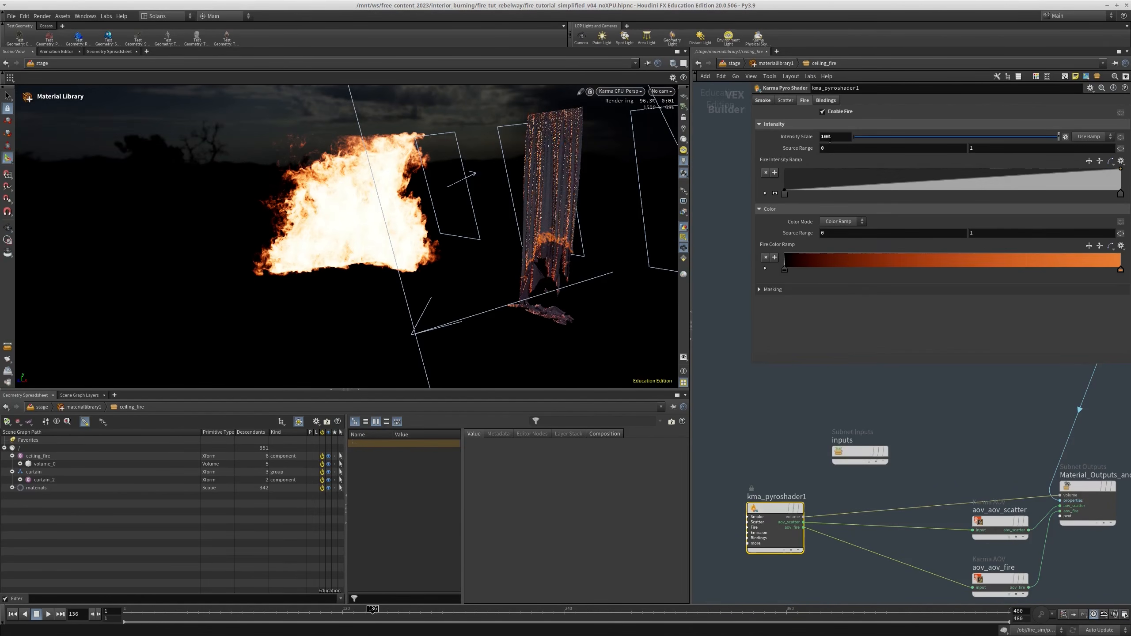
click(827, 100)
drag(851, 280, 678, 279)
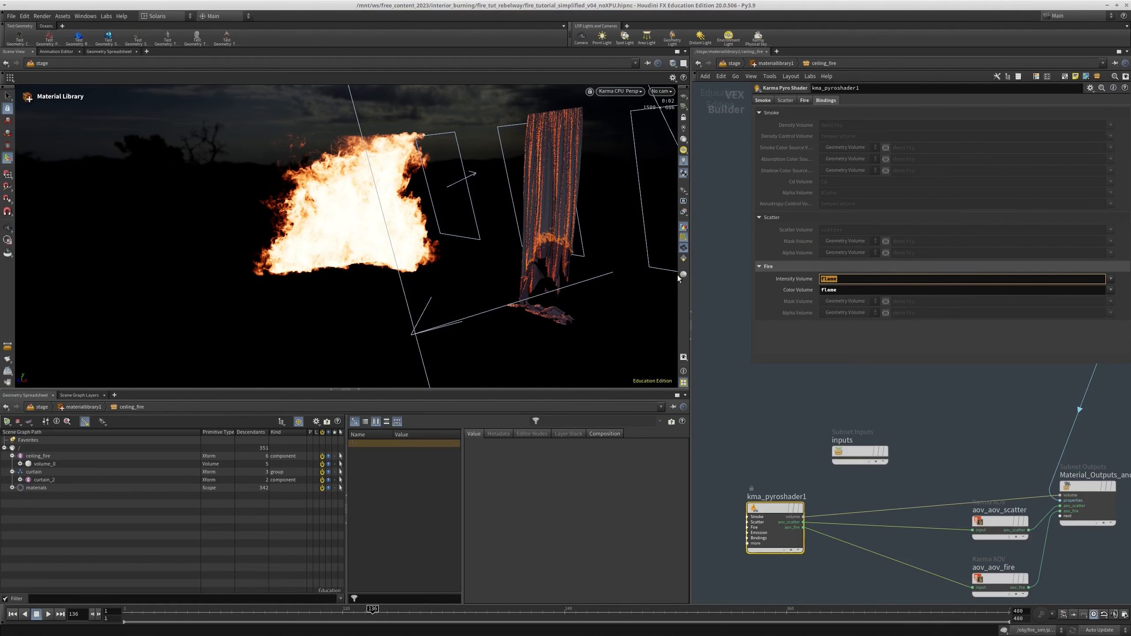
key(Tab)
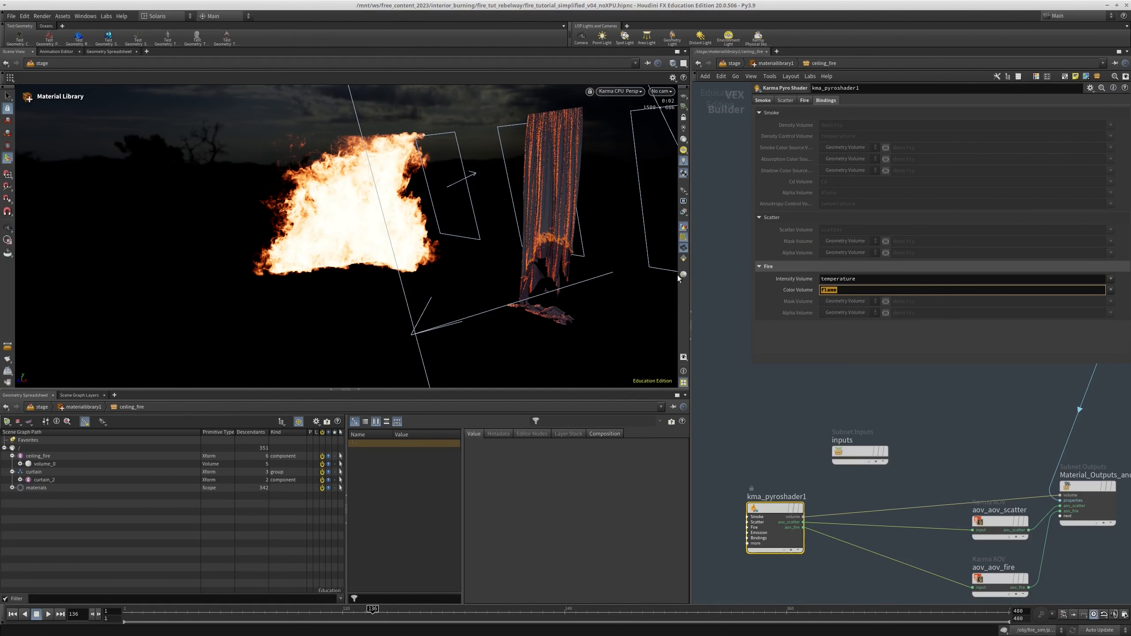
text(temperature)
key(Return)
alt+drag(362, 231, 378, 222)
alt+right_drag(355, 215, 372, 203)
mouse_move(373, 203)
alt+mouse_down()
mouse_move(432, 201)
mouse_move(375, 208)
alt+mouse_up()
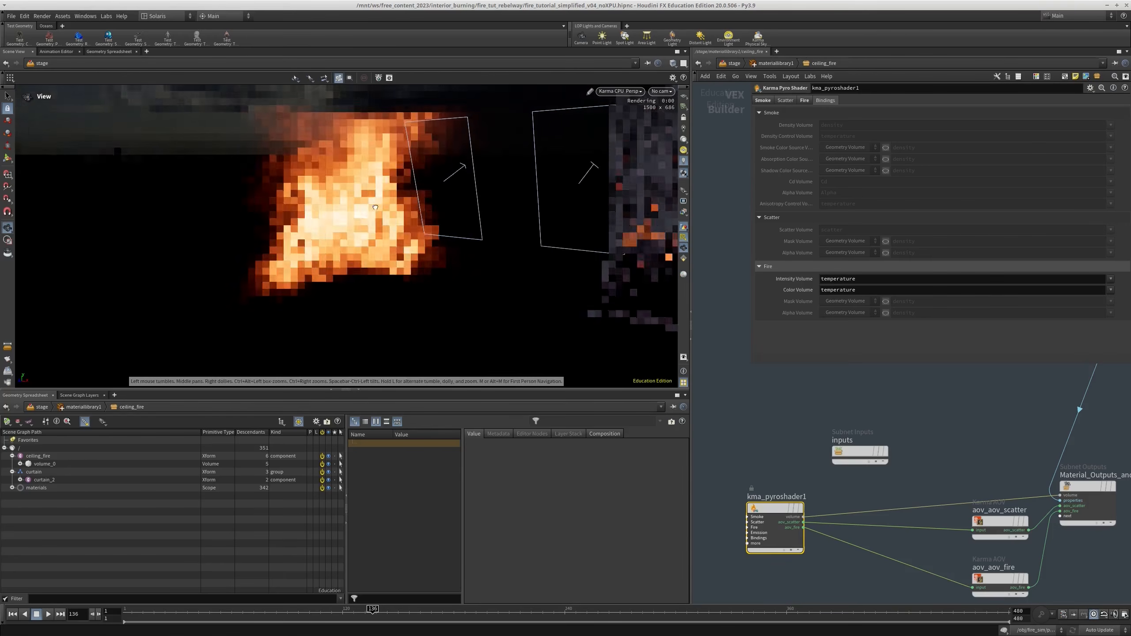
Try a fire Intensity Scale of 1000, and settle on 500
click(805, 101)
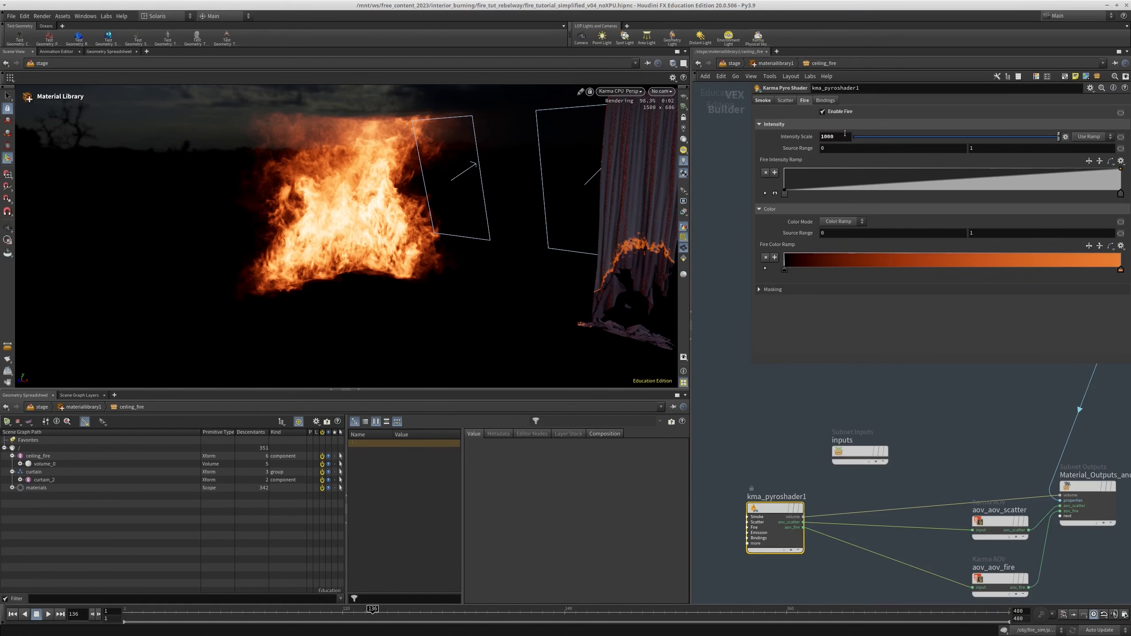
alt+drag(512, 196, 523, 197)
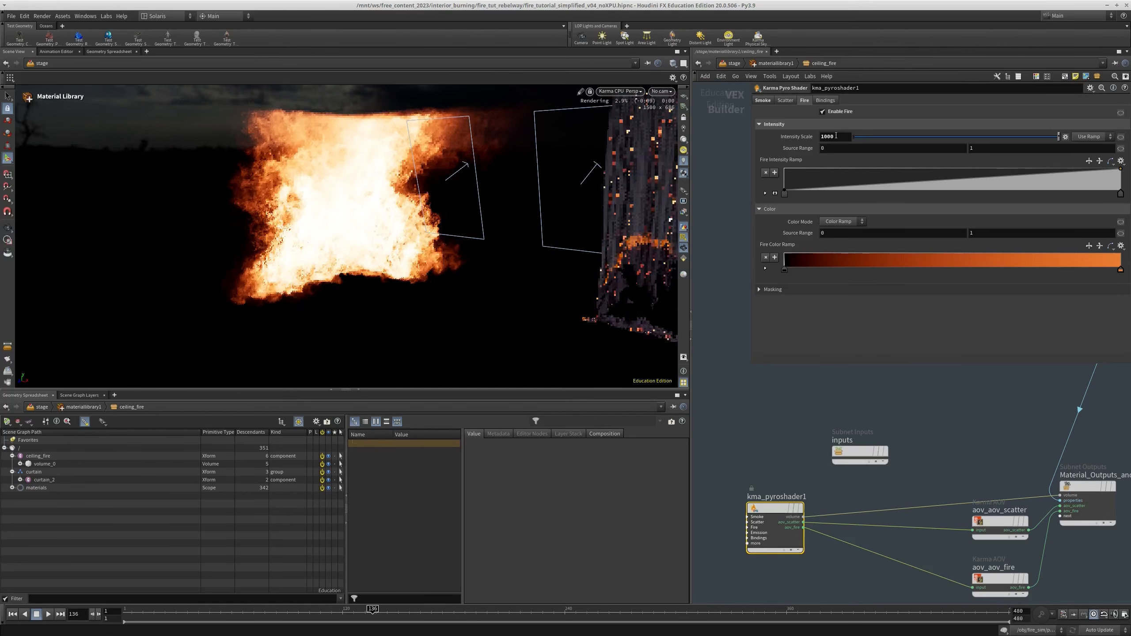
double_click(830, 136)
text(500)
key(Return)
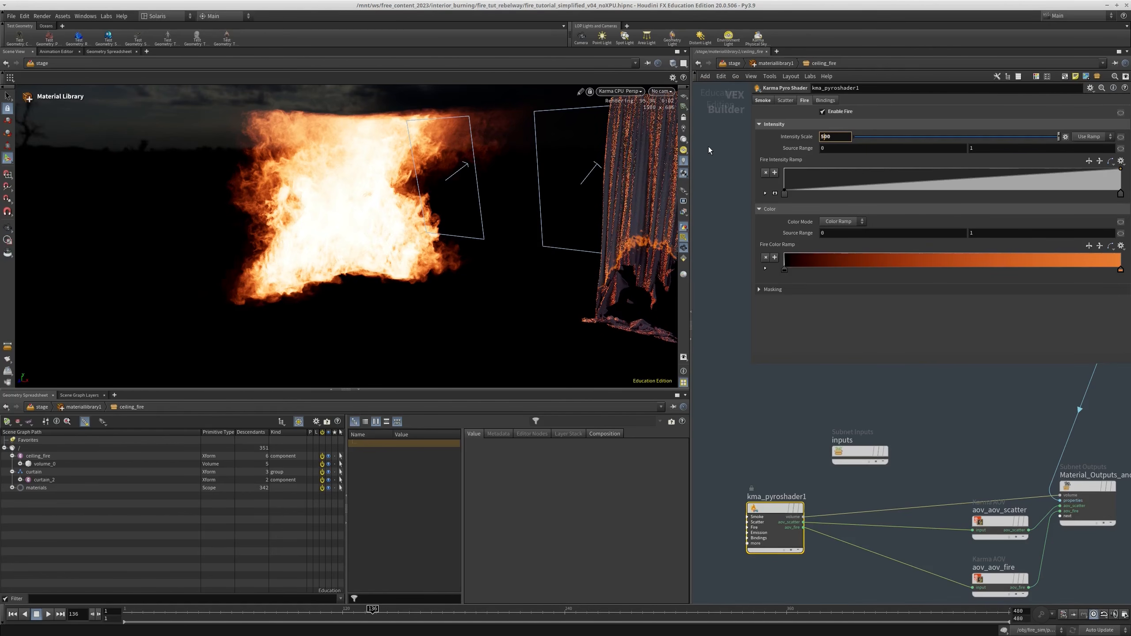
Enable smoke again on the ceiling pyro shader and view the combined fire and smoke from below
click(763, 101)
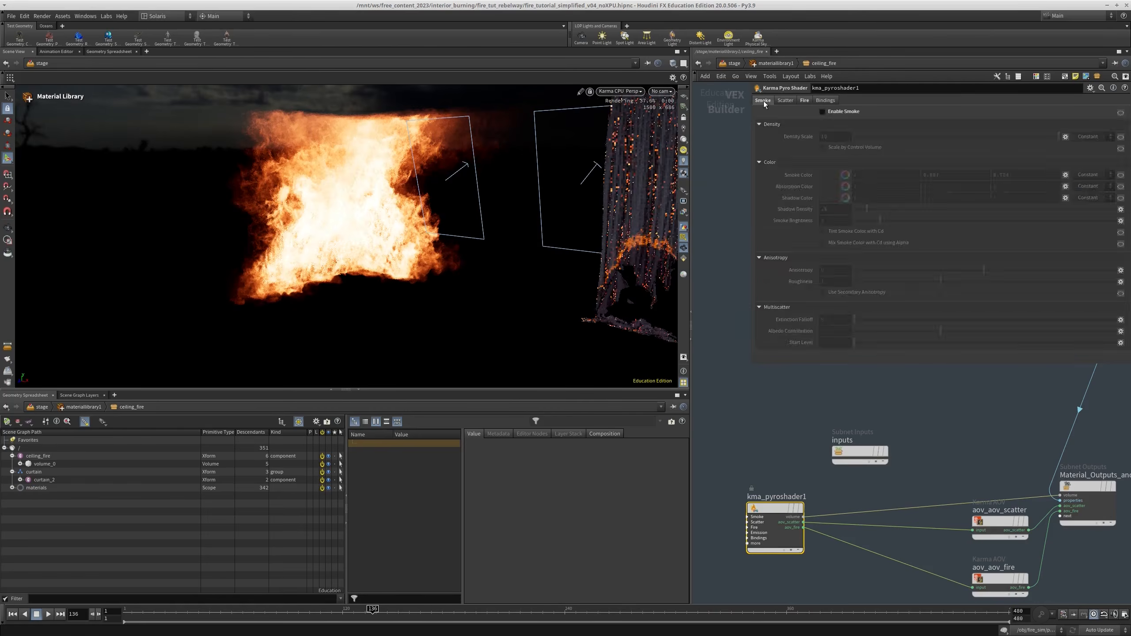
click(822, 112)
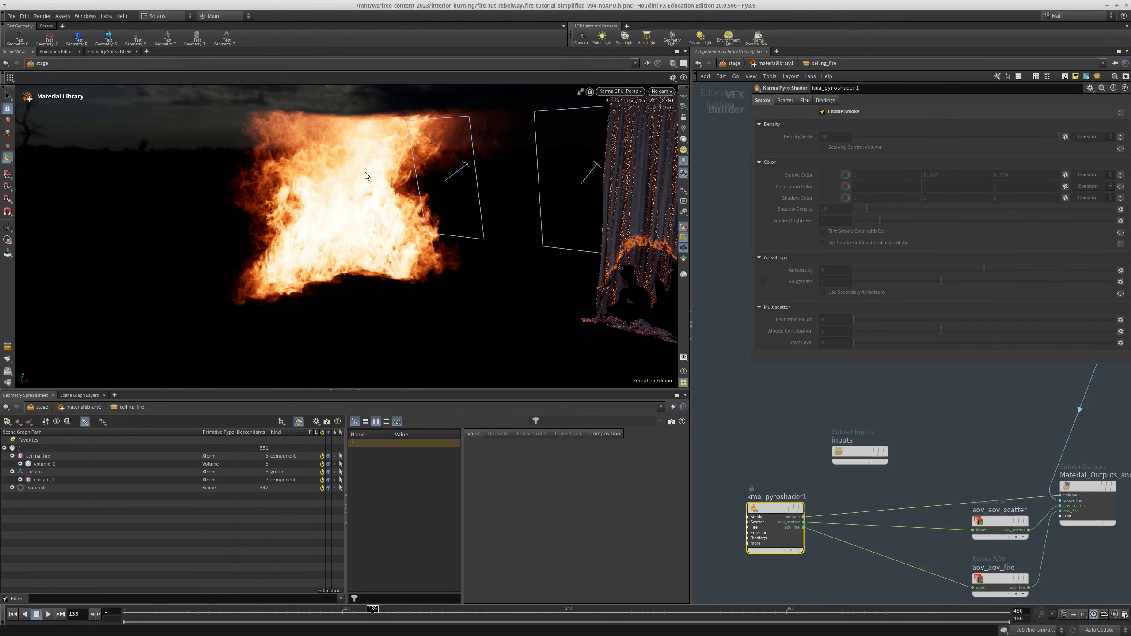
alt+drag(398, 262, 411, 308)
alt+right_drag(410, 308, 336, 266)
alt+drag(336, 266, 404, 271)
alt+right_drag(404, 270, 536, 100)
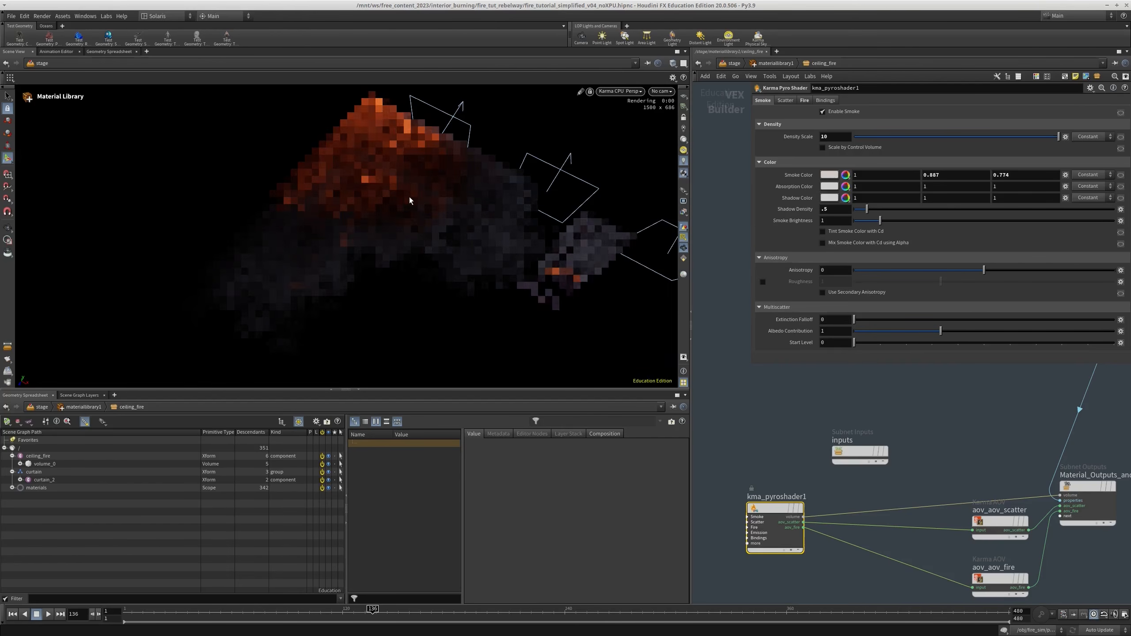
Return to the stage network and duplicate the curtain fire branch's Render Geometry Settings node for the ceiling fire
click(775, 63)
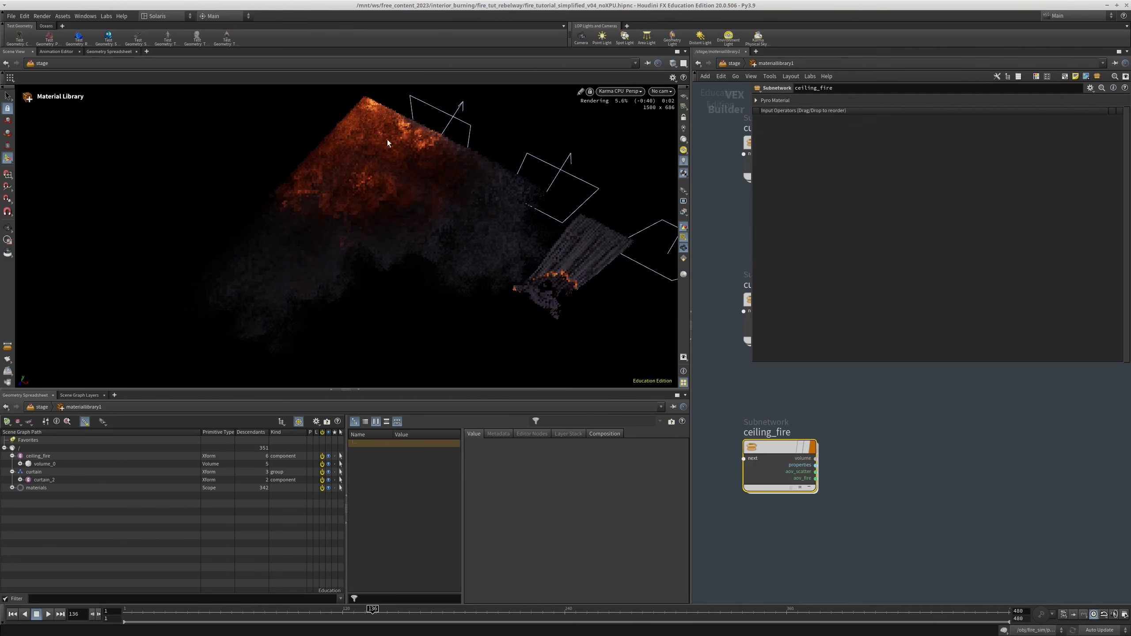
drag(310, 266, 422, 214)
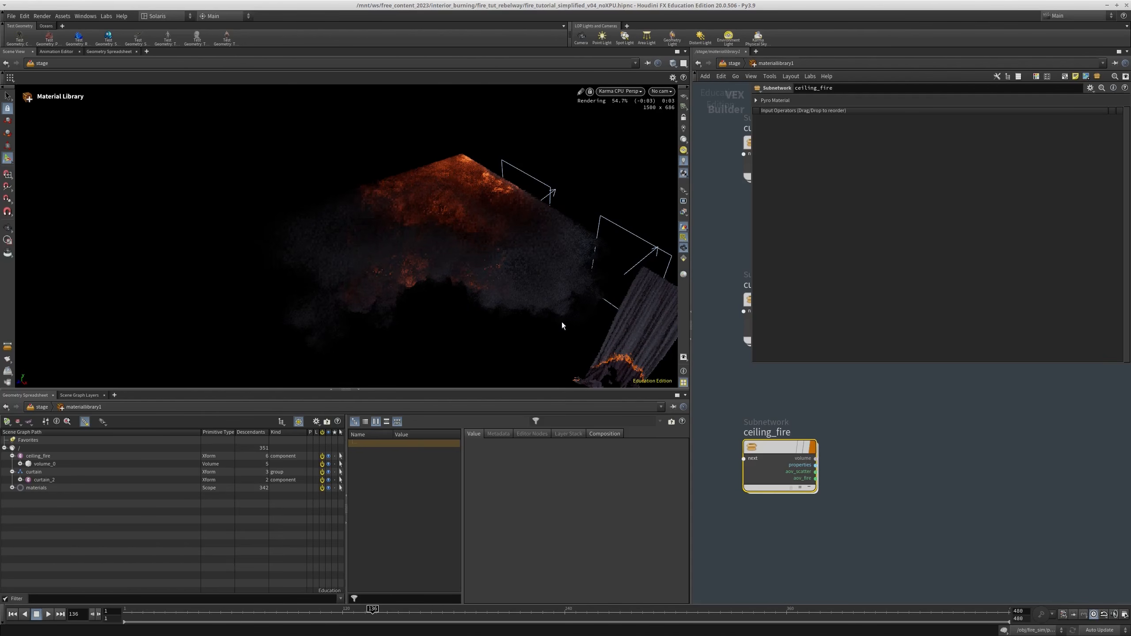
scroll(864, 472, down, 4)
middle_drag(876, 468, 827, 537)
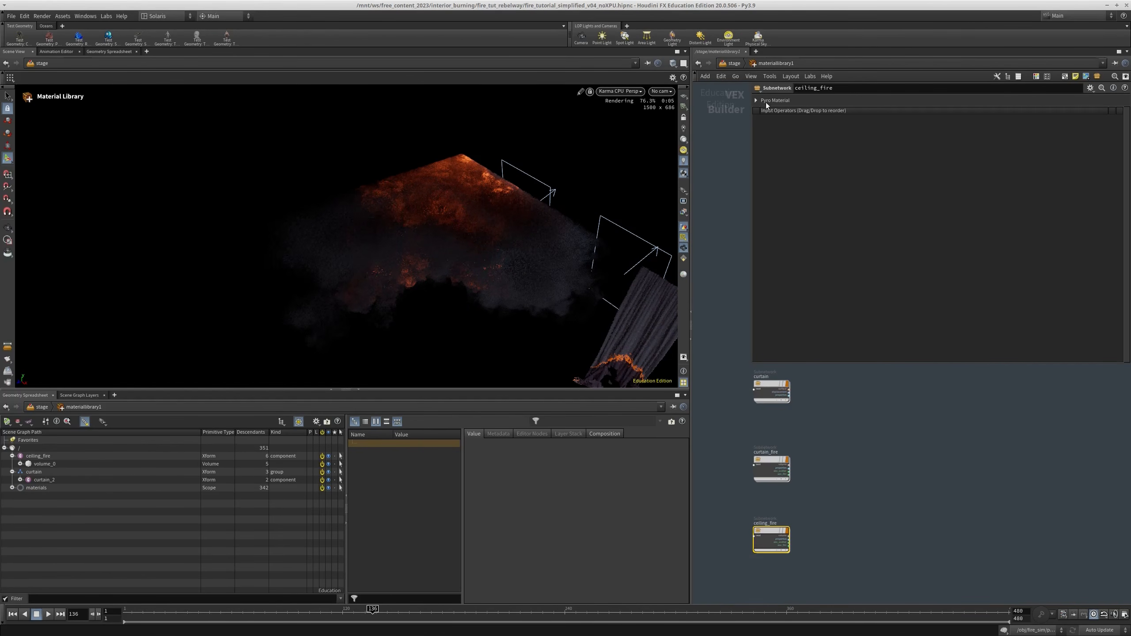
click(730, 64)
scroll(871, 439, down, 8)
middle_drag(945, 392, 858, 479)
scroll(801, 437, up, 2)
scroll(823, 442, up, 5)
middle_drag(823, 445, 809, 477)
alt+drag(764, 405, 903, 516)
Insert the duplicated Render Geometry Settings node between the ceiling_fire import and the merge, and tidy the node placement
middle_drag(926, 496, 873, 433)
scroll(845, 450, up, 3)
drag(831, 456, 841, 489)
scroll(830, 465, down, 3)
middle_drag(874, 477, 872, 452)
drag(844, 534, 847, 532)
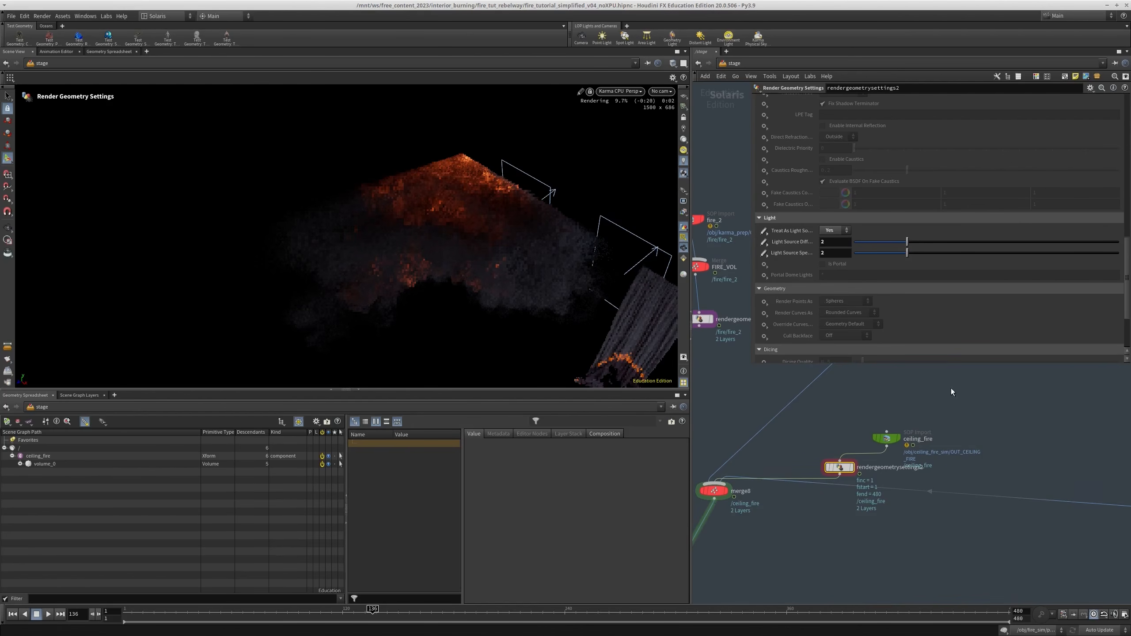
drag(887, 439, 872, 425)
middle_drag(907, 437, 916, 415)
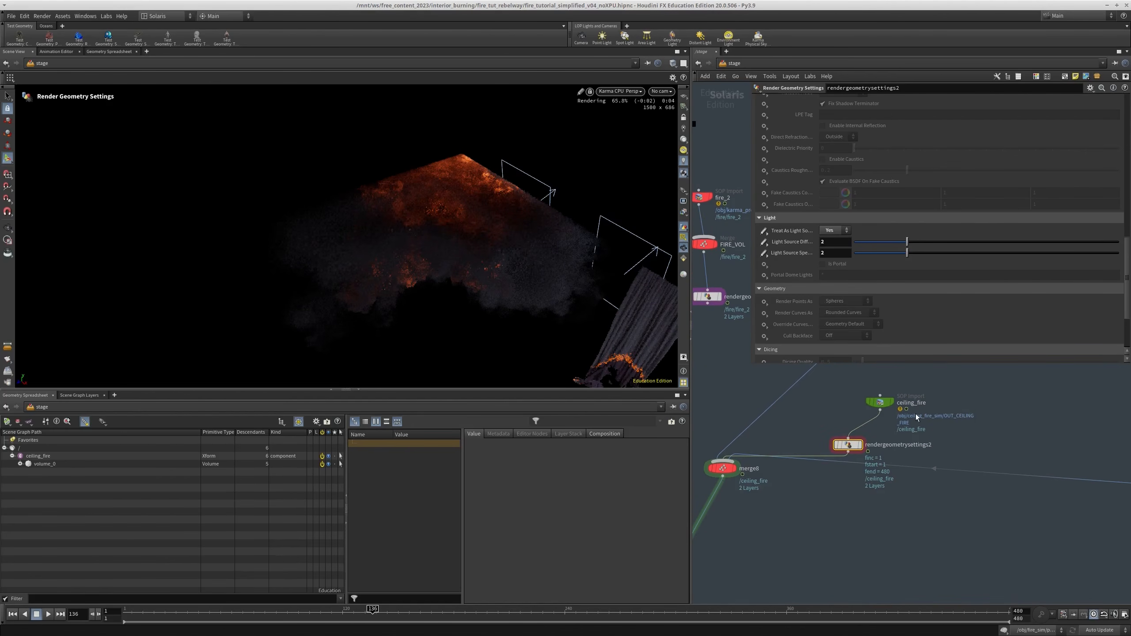
Examine the ceiling fire and smoke in the render from several close angles
mouse_move(440, 280)
alt+mouse_down()
mouse_move(520, 197)
mouse_move(455, 271)
alt+mouse_up()
alt+right_drag(455, 272, 578, 248)
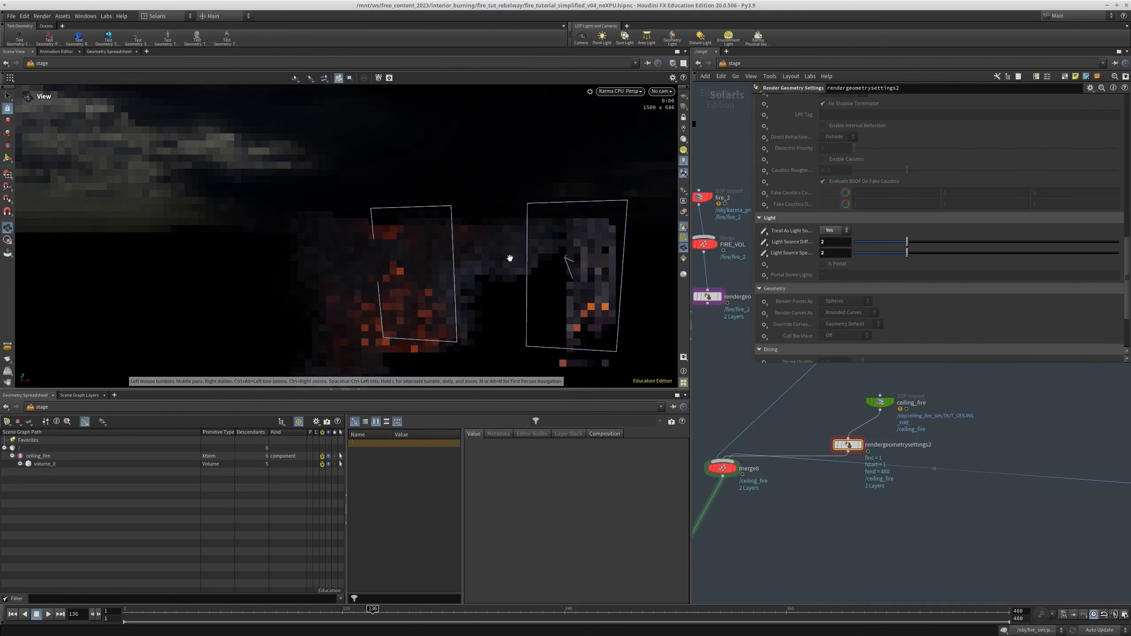
alt+drag(435, 263, 401, 318)
alt+middle_drag(401, 318, 439, 277)
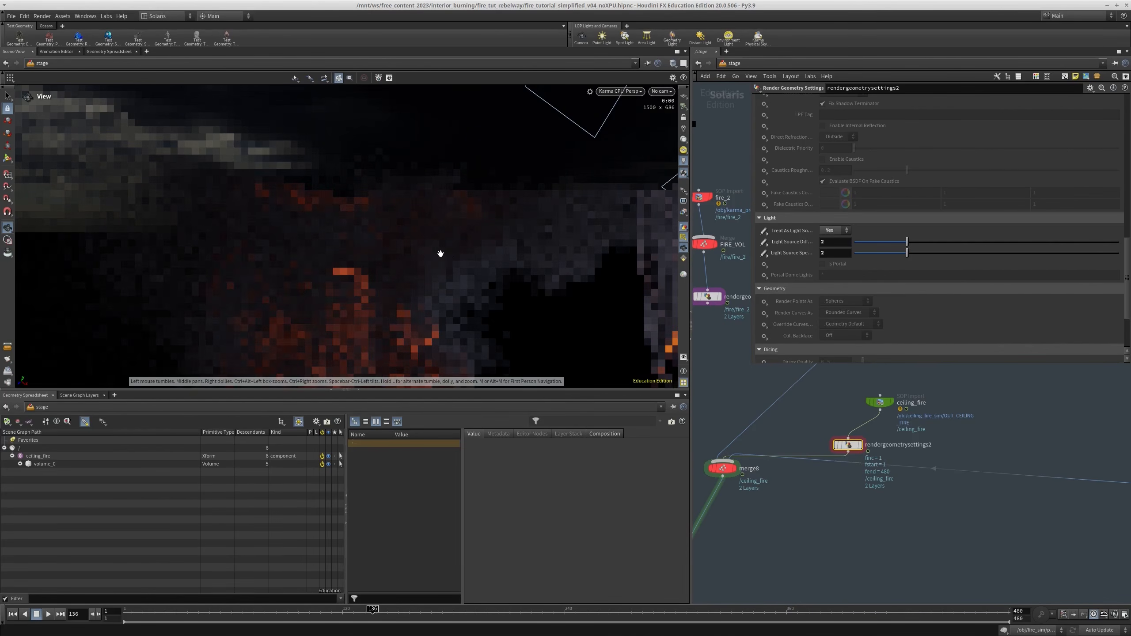
key(Return)
alt+drag(467, 248, 486, 200)
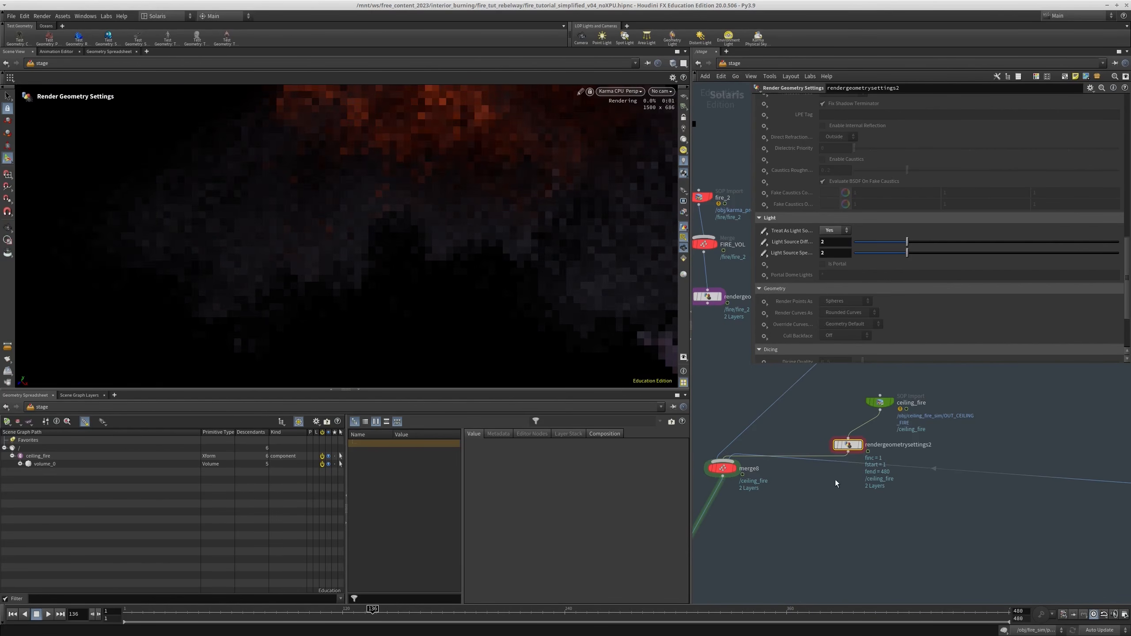
Set the ceiling_fire smoke's Density Scale to 5 and its Shadow Density to 0.25
scroll(921, 432, down, 10)
scroll(874, 437, up, 8)
double_click(853, 462)
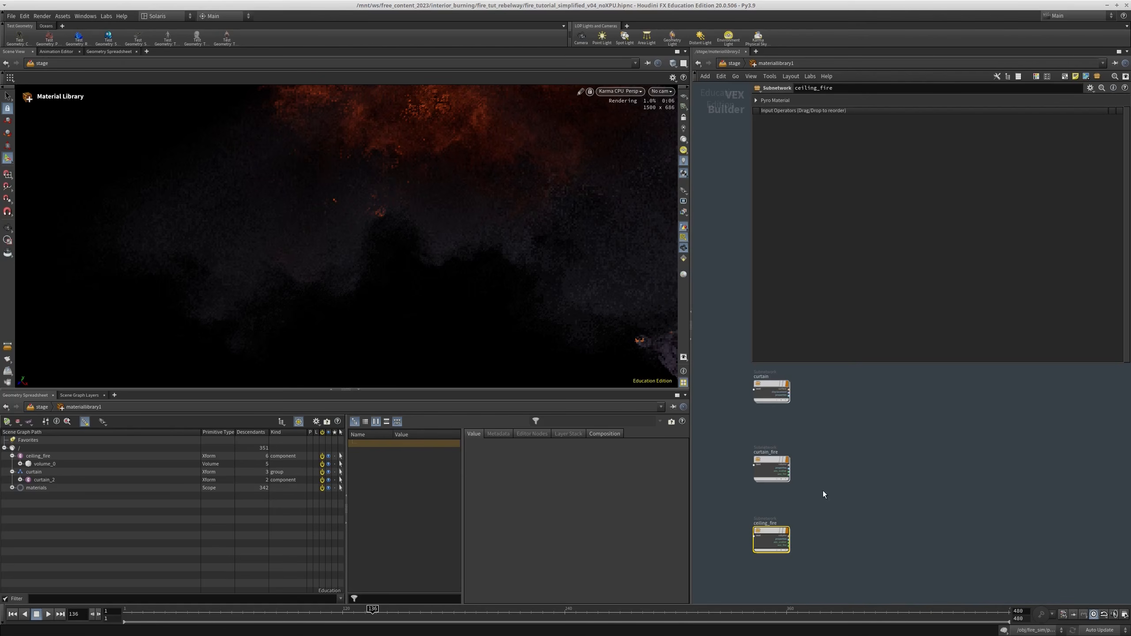
double_click(775, 531)
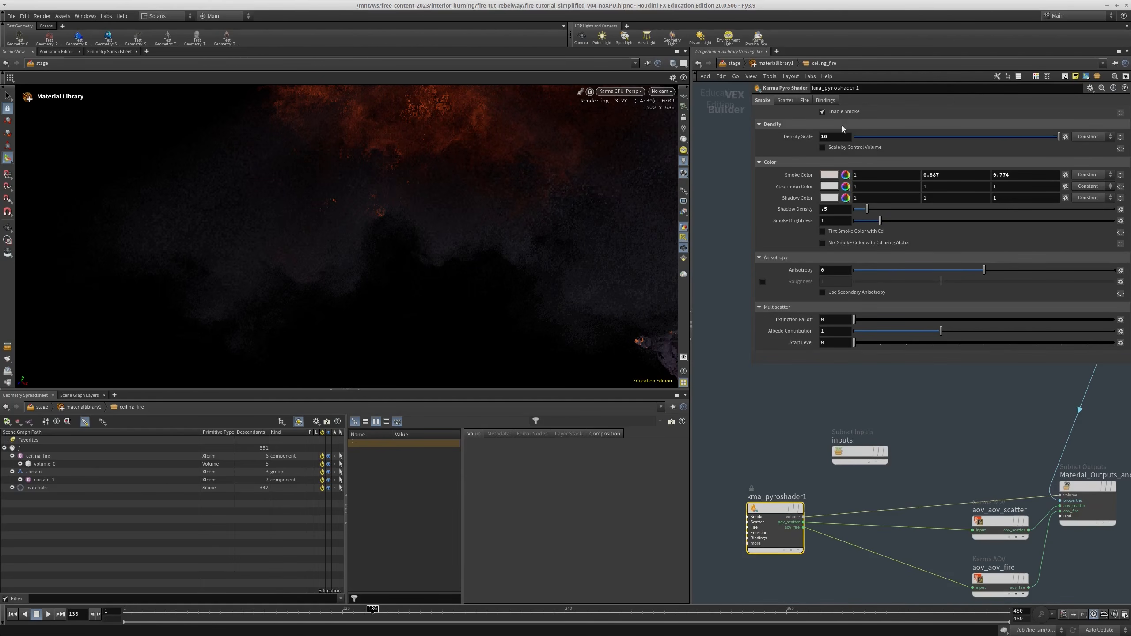
drag(840, 210, 808, 210)
text(.25)
key(Return)
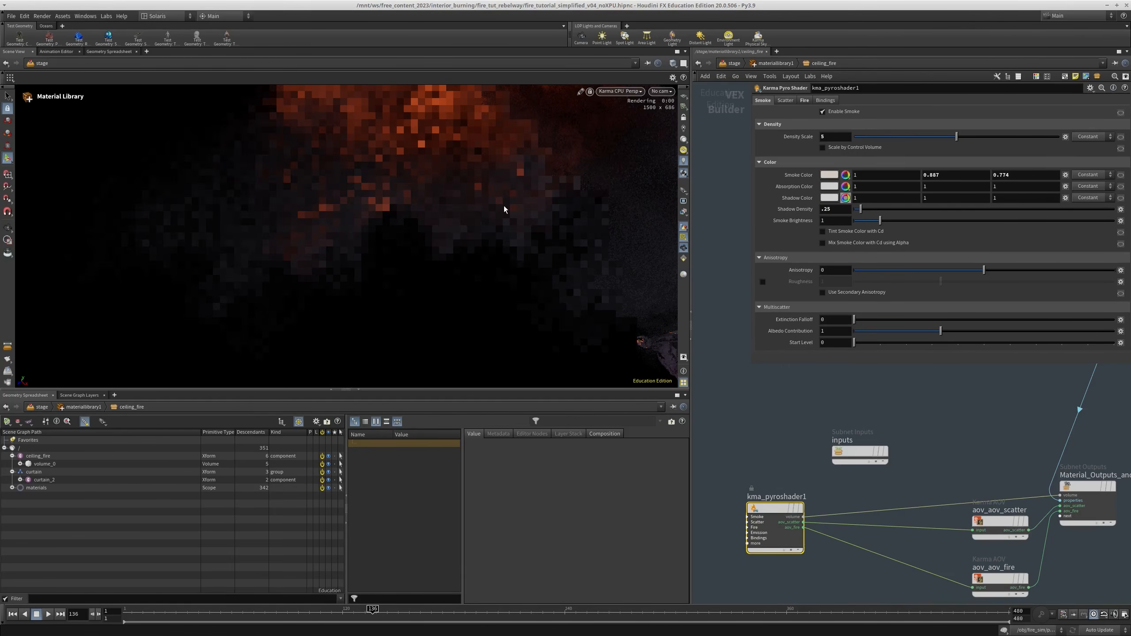
Set the Intensity Scale of the fire in the ceiling_fire pyro shader to 1000
key(Escape)
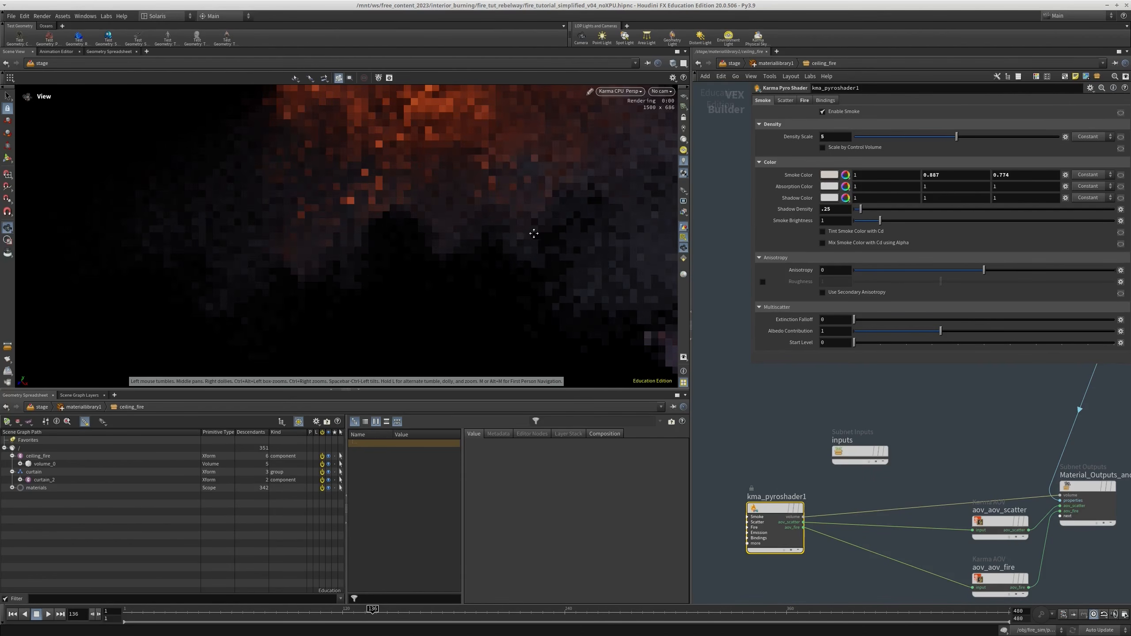
click(805, 101)
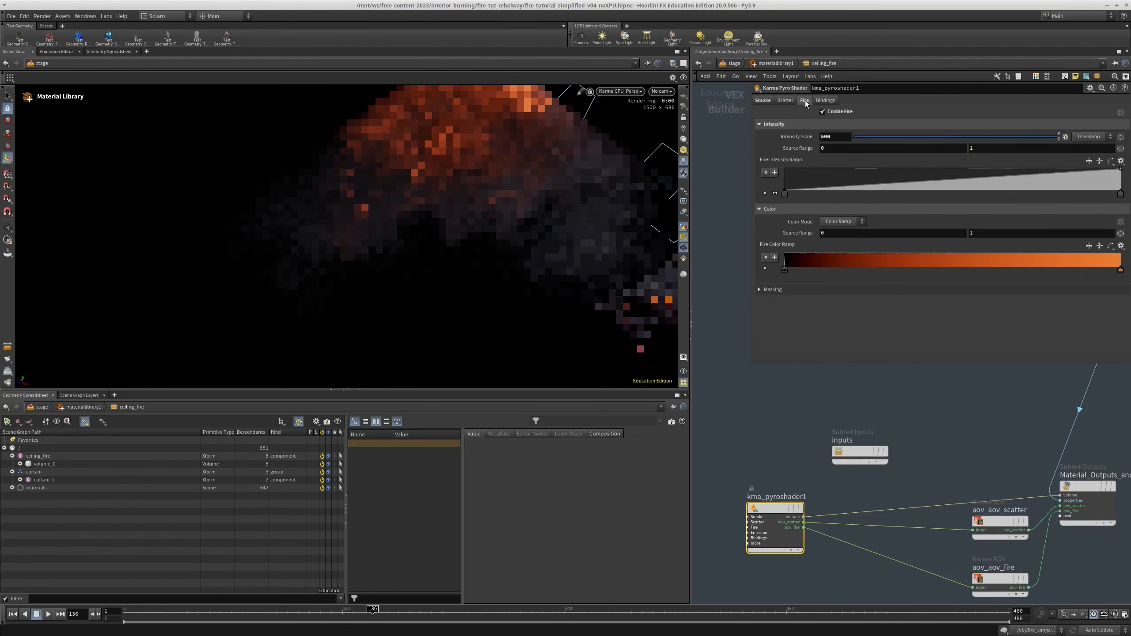
drag(825, 138, 802, 141)
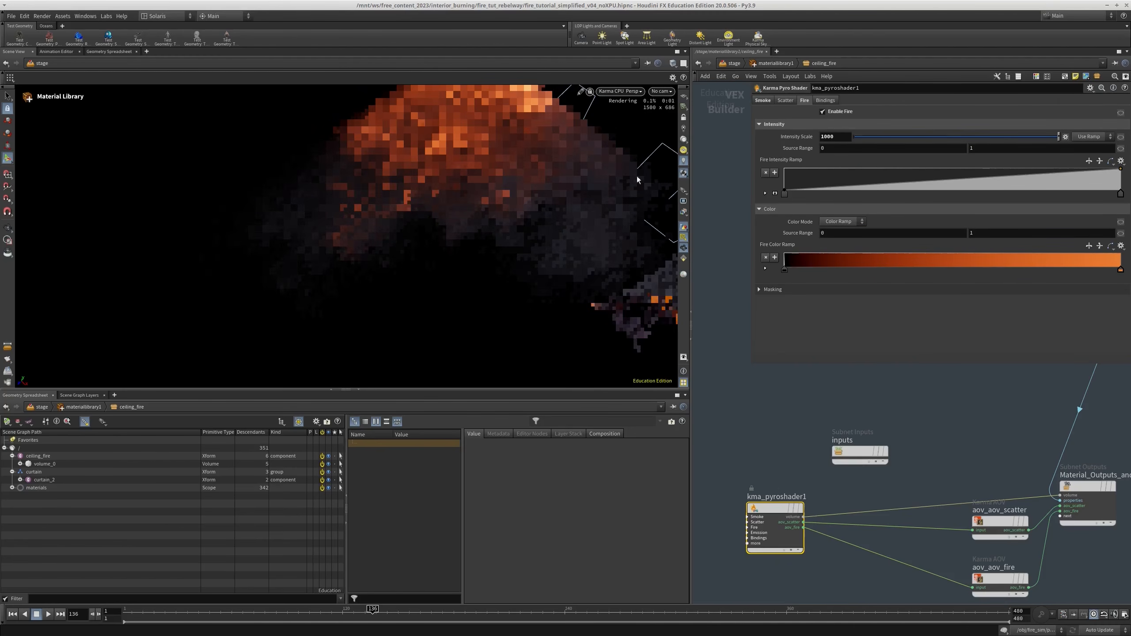
Return to the stage network, select the ceiling fire's Render Geometry Settings node, and switch the viewport to the rendercam camera
click(775, 63)
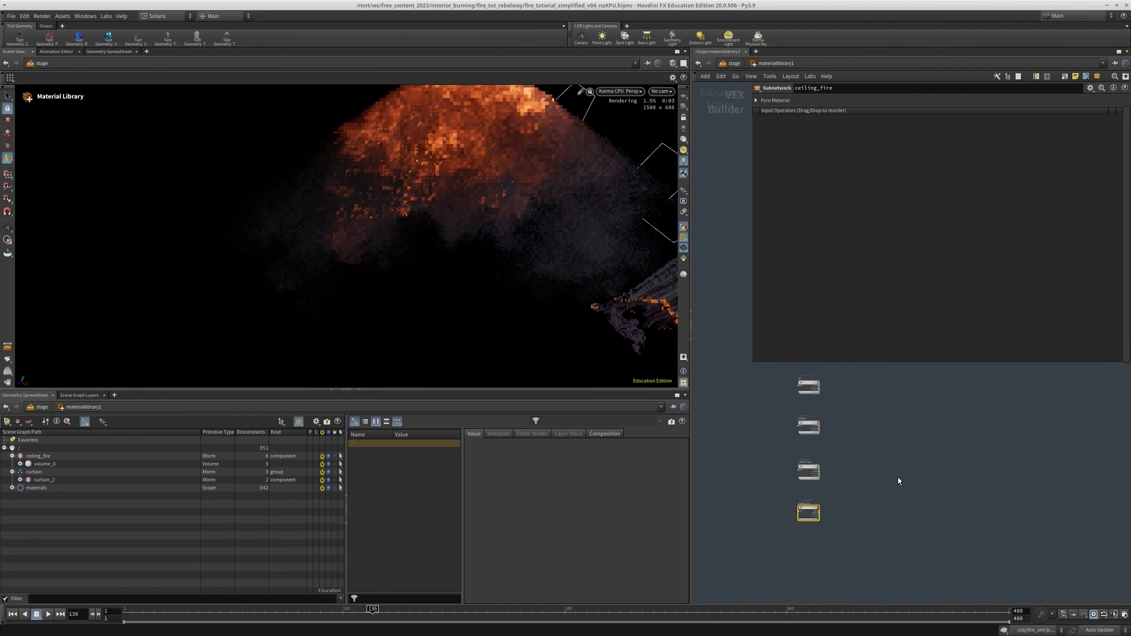
click(733, 63)
scroll(833, 526, down, 6)
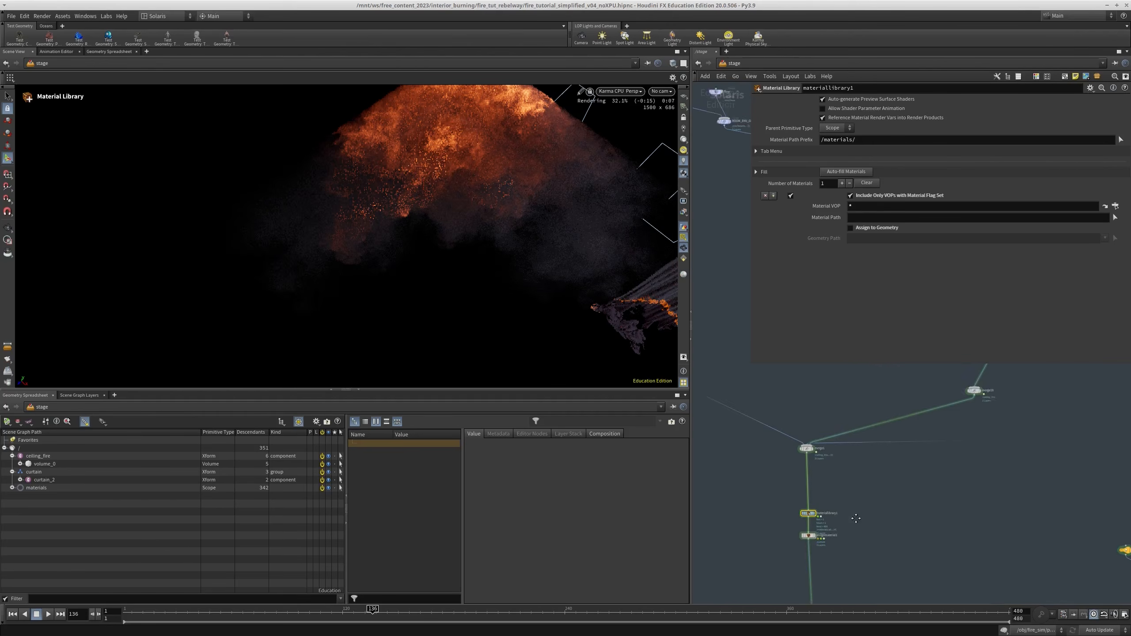
middle_drag(877, 520, 870, 545)
scroll(870, 424, up, 5)
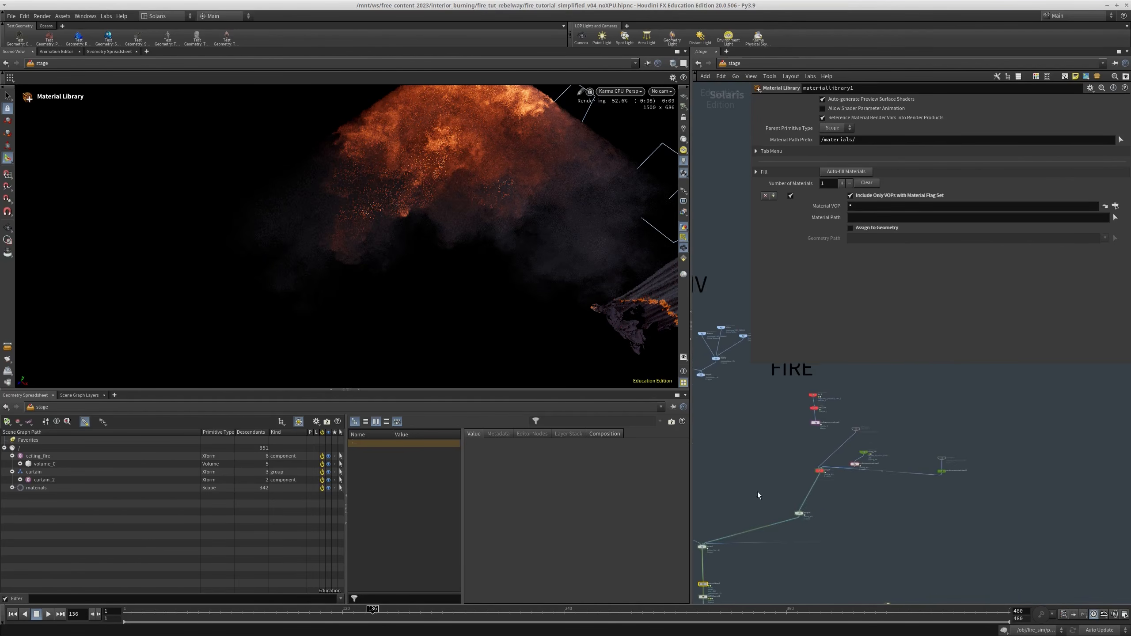
scroll(874, 446, up, 3)
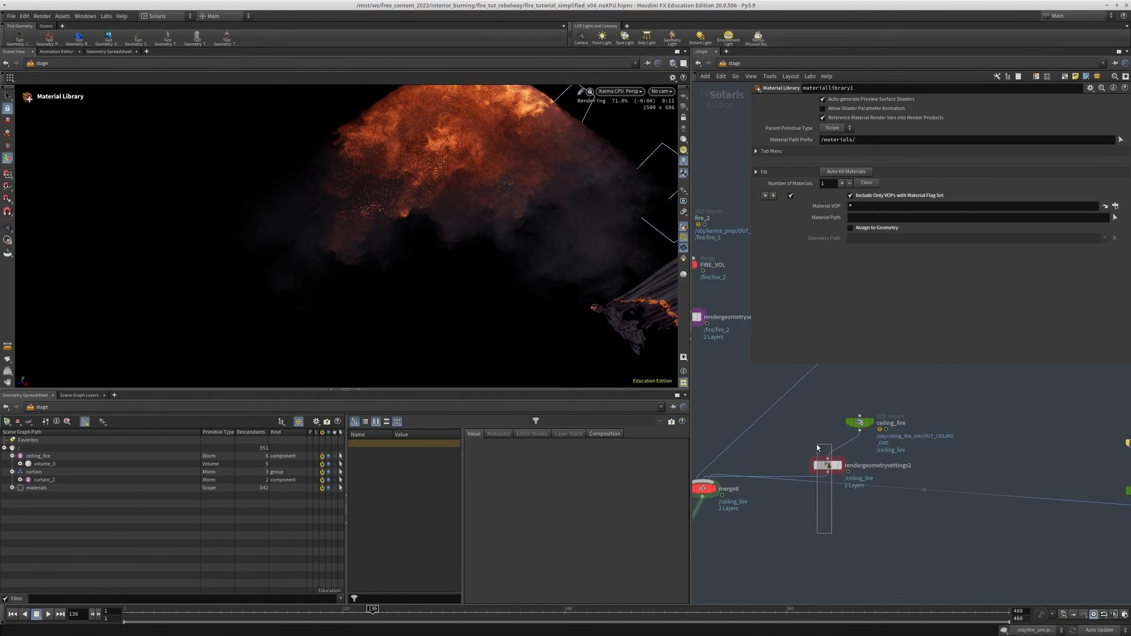
click(824, 464)
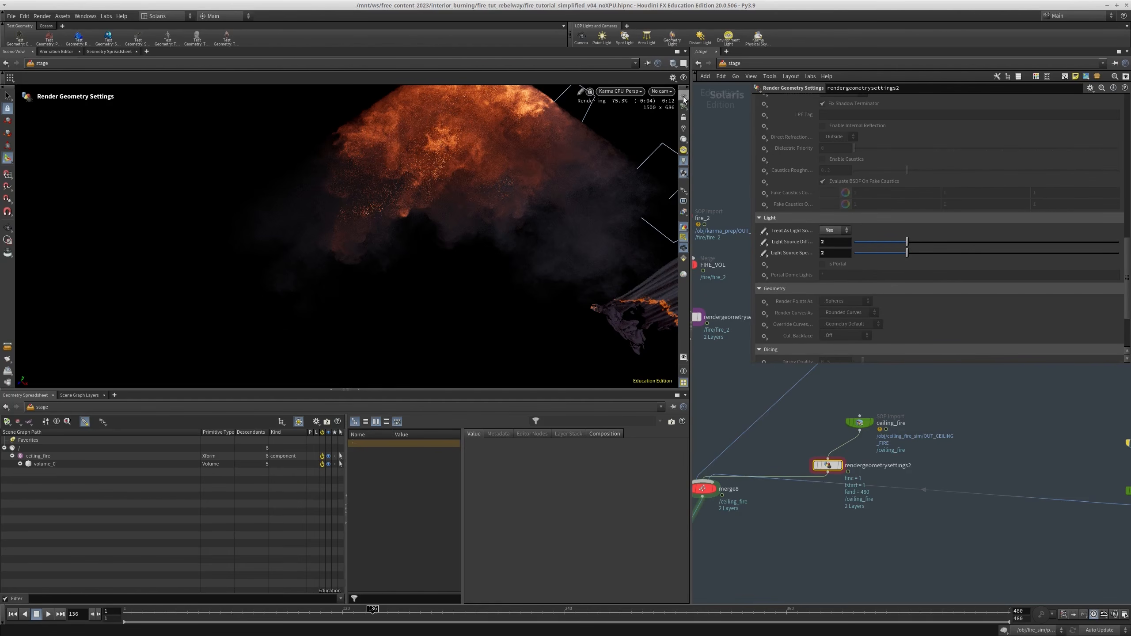
click(671, 92)
click(673, 109)
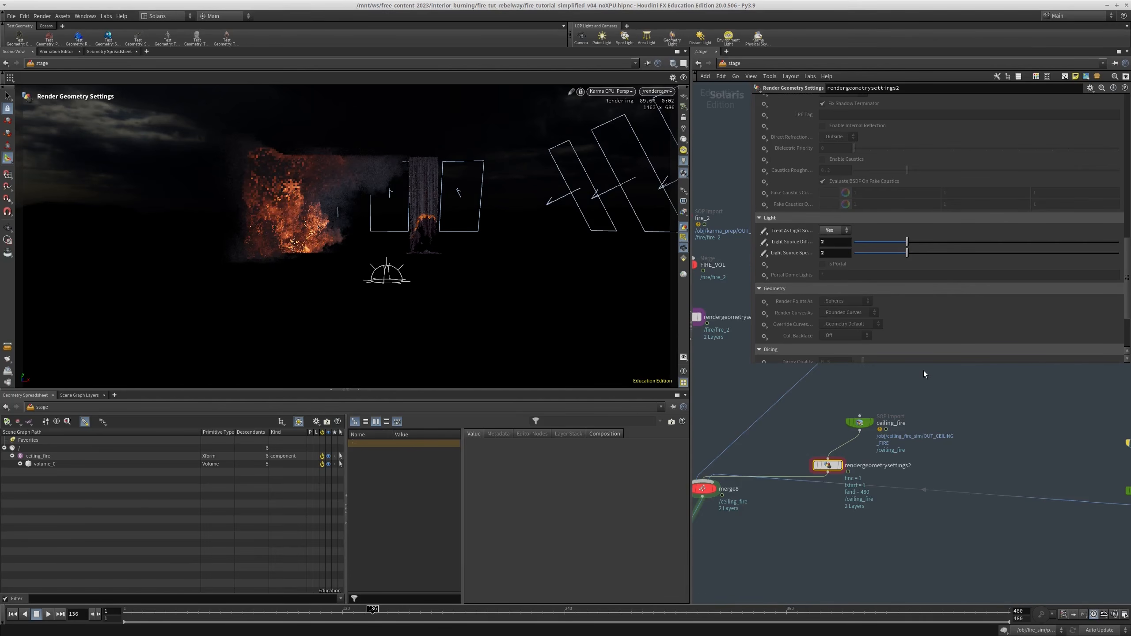
Align rendergeometrysettings2 under the ceiling_fire import and bypass it
scroll(925, 374, down, 5)
scroll(901, 424, up, 8)
drag(846, 421, 853, 427)
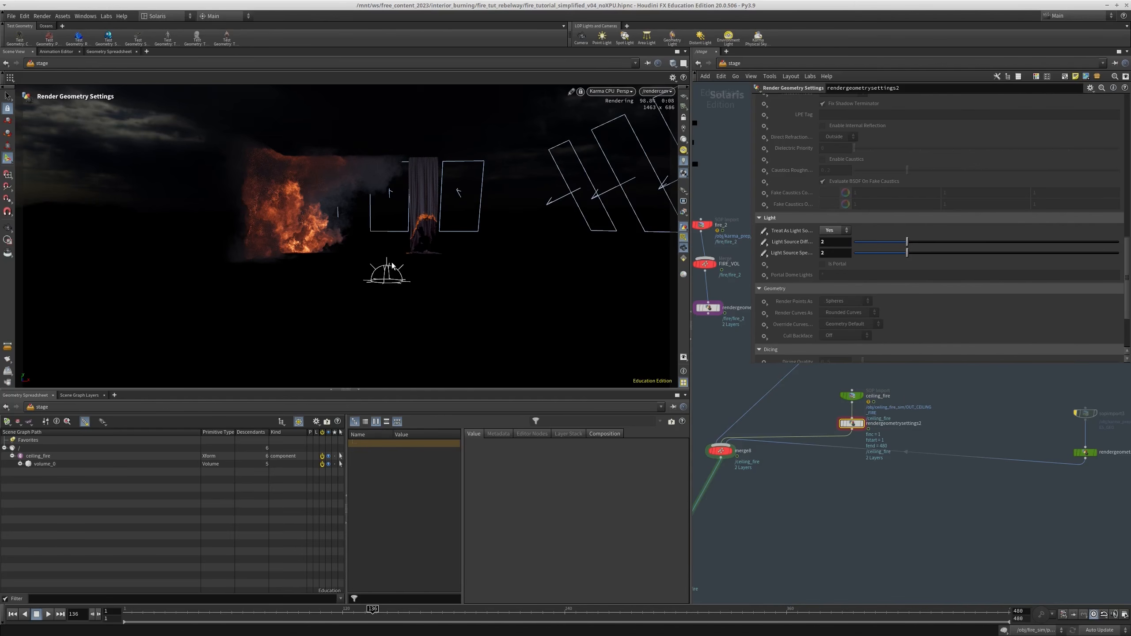
scroll(880, 404, up, 1)
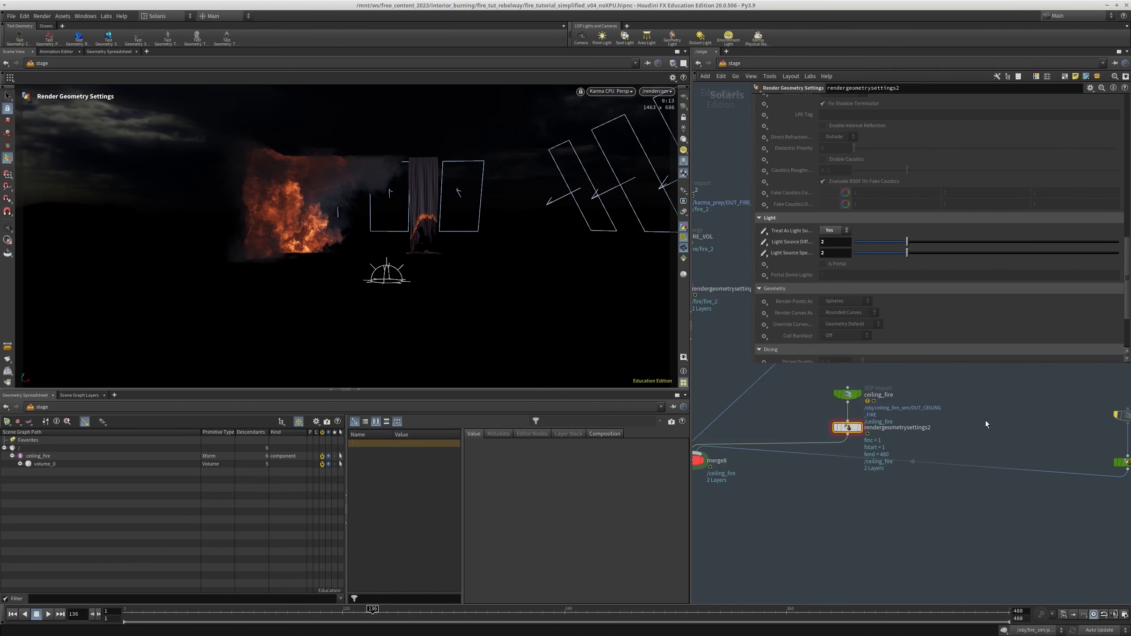
middle_drag(947, 422, 942, 417)
key(q)
drag(901, 408, 796, 421)
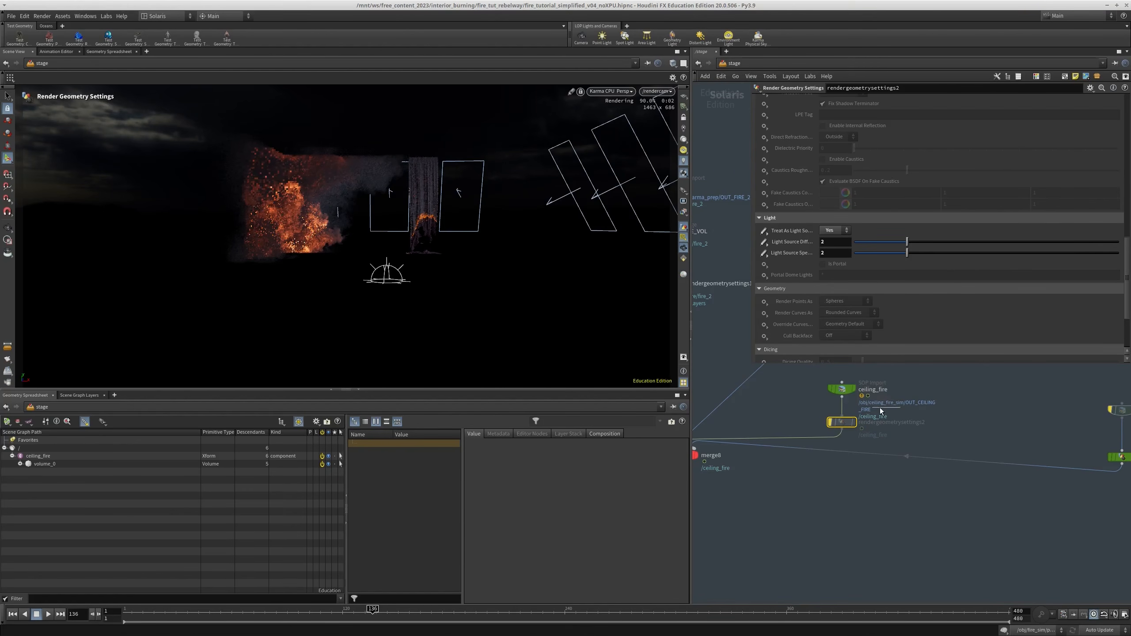
Select the sopimport3 node for the low-res emission geometry and jump to its source, OUT_FIRE_LOWRES_GEO, in karma_prep
middle_drag(895, 440, 755, 431)
drag(874, 405, 1026, 449)
drag(1036, 390, 879, 469)
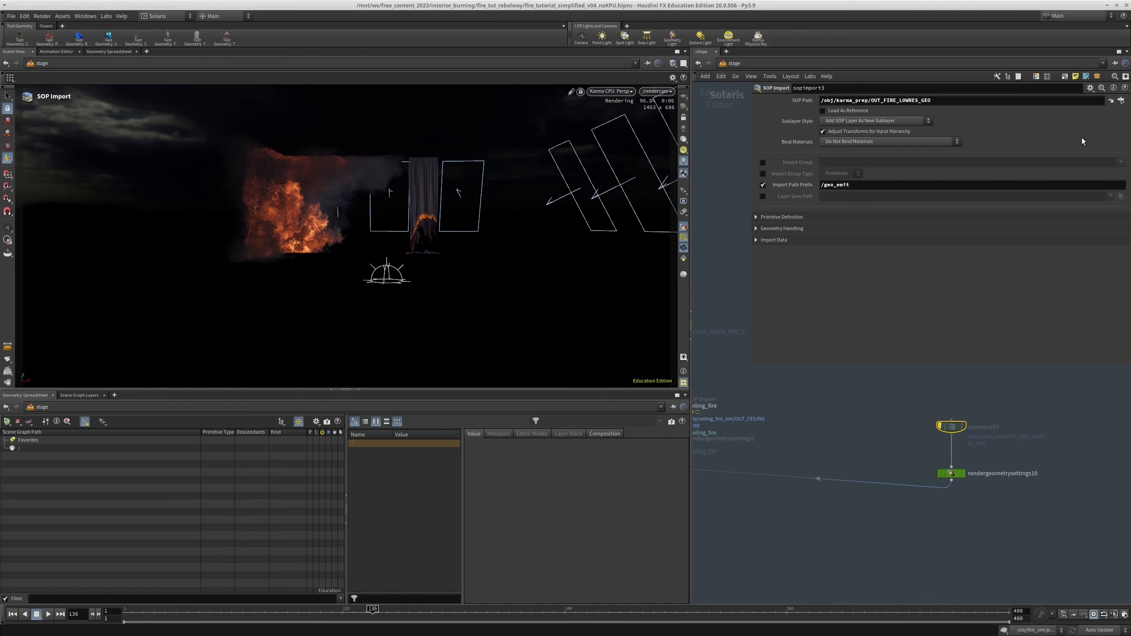
click(1111, 101)
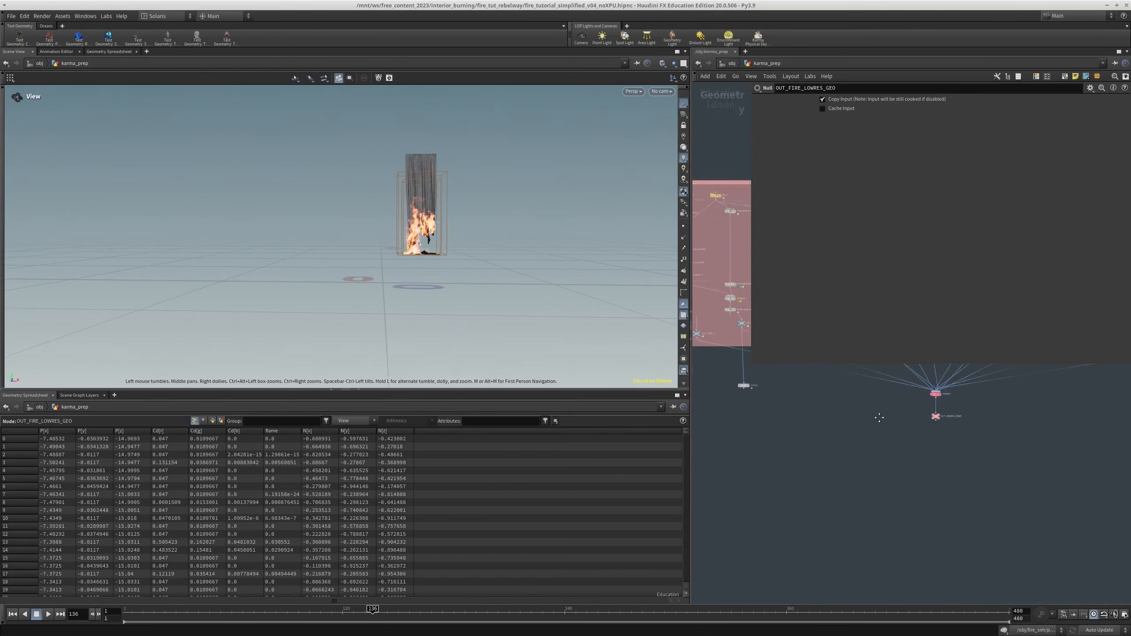
Widen the network view and display the flame volumes isolated by blast2 and blast1
scroll(869, 478, up, 5)
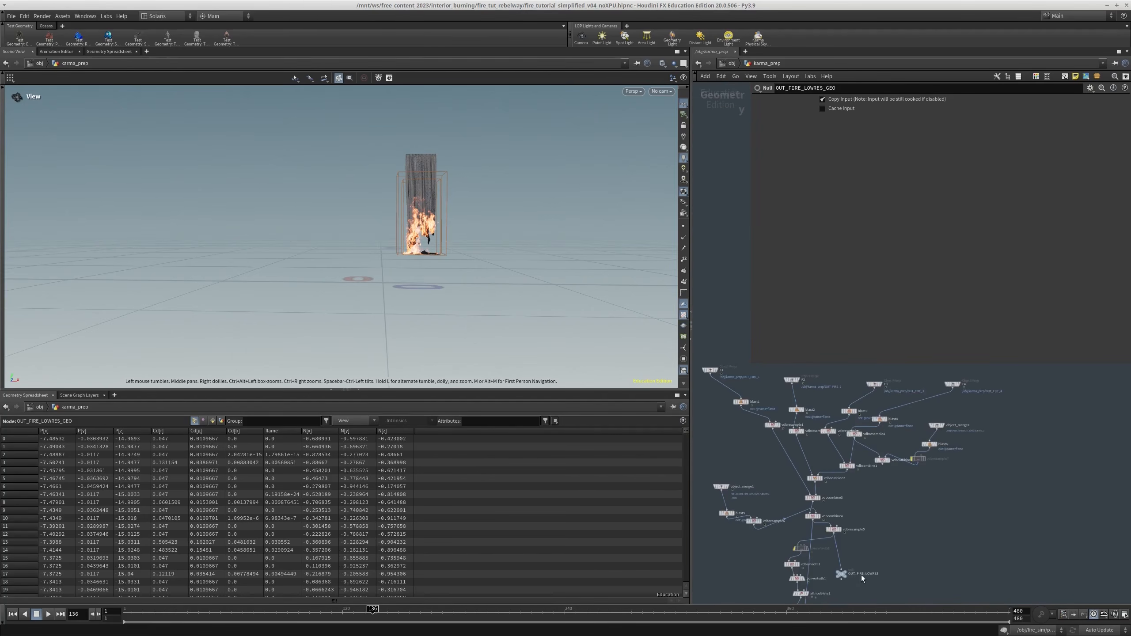
scroll(886, 473, up, 4)
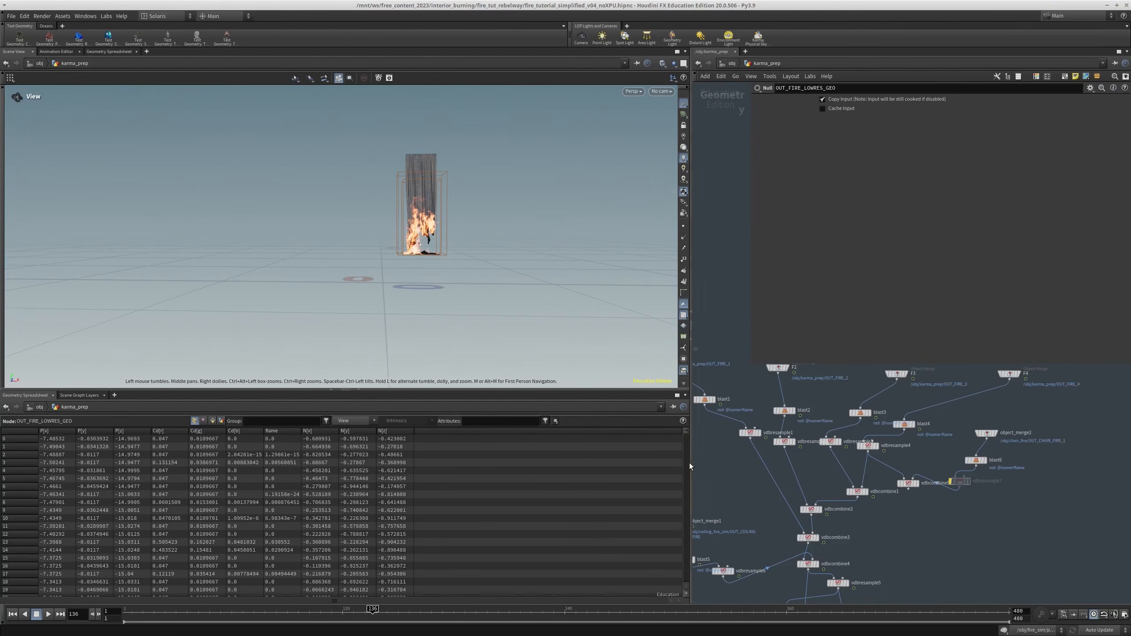
drag(689, 463, 569, 464)
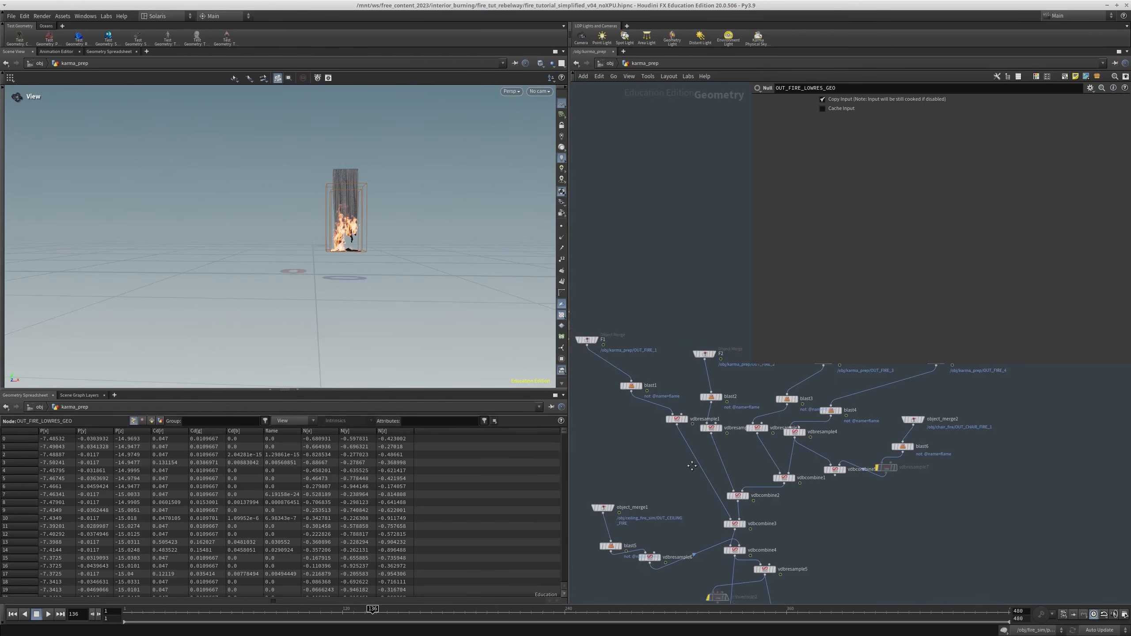
scroll(766, 488, up, 3)
key(r)
middle_drag(706, 469, 756, 551)
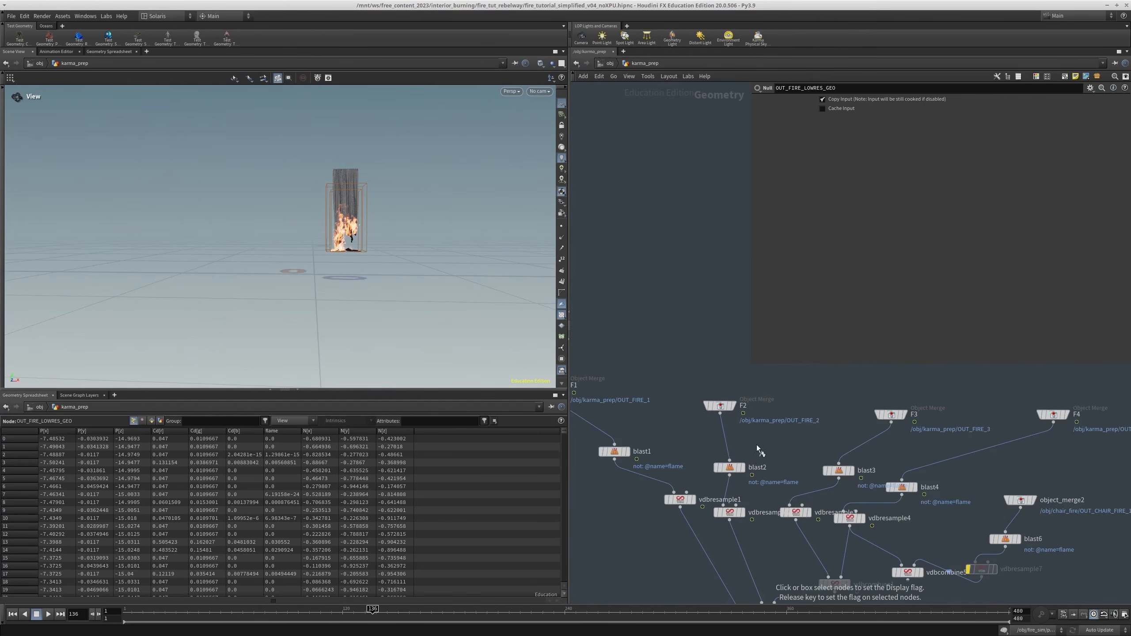
click(740, 467)
middle_drag(790, 433, 815, 417)
click(651, 435)
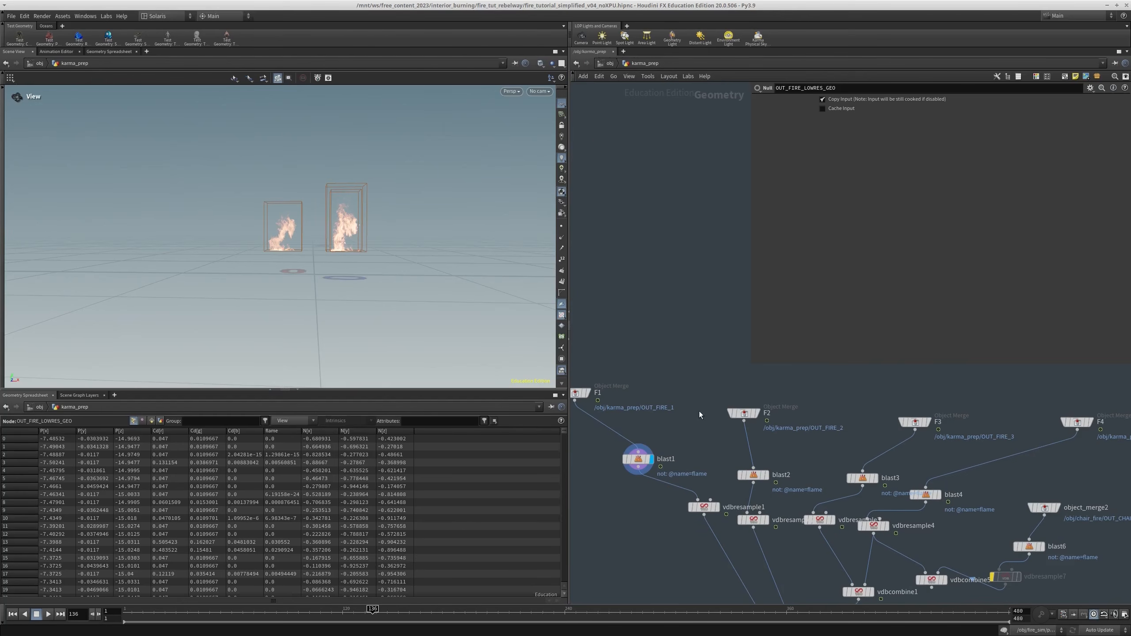
Display the isolated flame volumes of blast3 and blast4 in turn
middle_drag(699, 411, 621, 399)
click(782, 449)
middle_drag(778, 406, 727, 396)
click(795, 457)
middle_drag(826, 492, 814, 424)
scroll(825, 459, down, 2)
scroll(818, 433, up, 3)
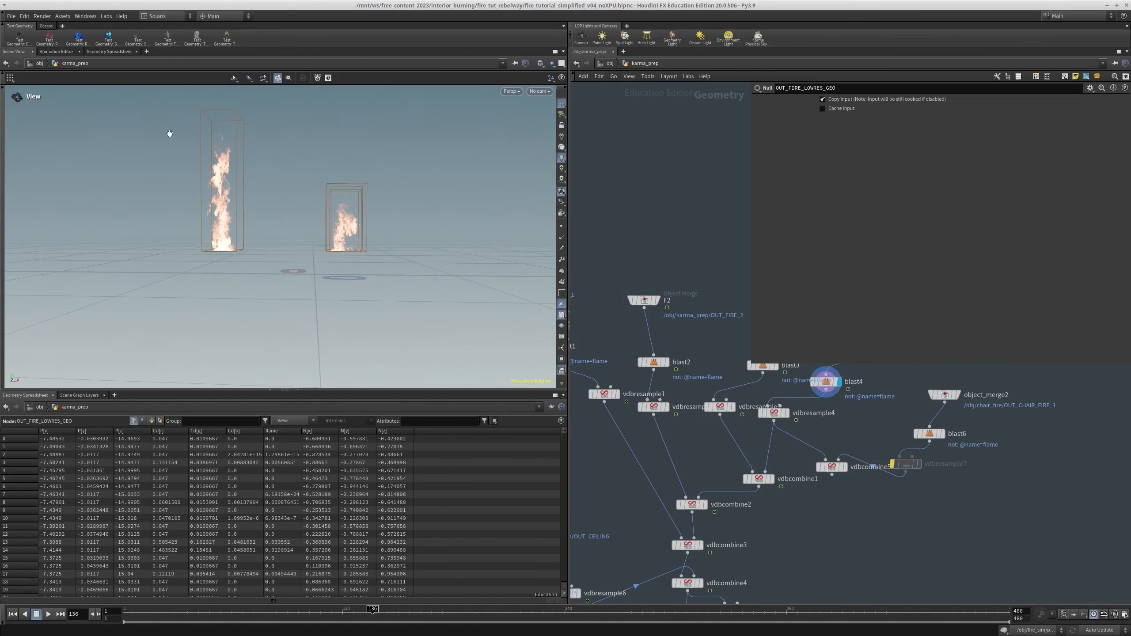
Display the merged flames at vdbcombine3 and bring the ceiling fire's object_merge1 branch into view
middle_drag(727, 569, 793, 453)
scroll(794, 454, up, 2)
click(763, 424)
middle_drag(666, 402, 678, 420)
drag(678, 420, 828, 443)
middle_drag(831, 442, 866, 462)
middle_drag(684, 455, 783, 406)
middle_drag(734, 439, 733, 454)
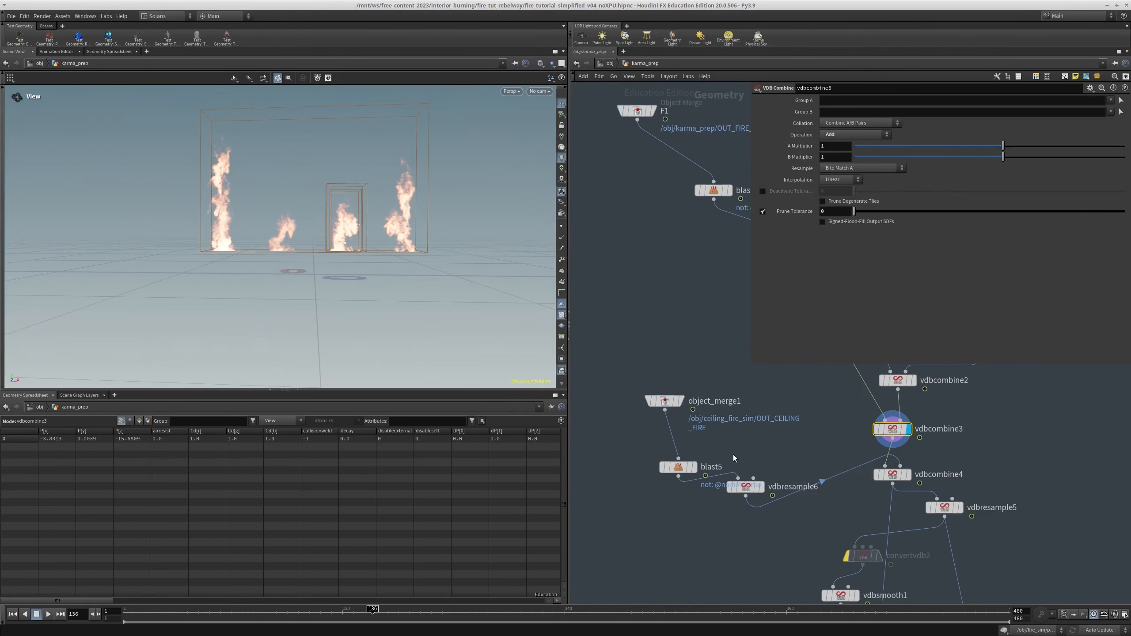
Display the ceiling fire's vdbresample6 node and place it directly below blast5
click(762, 487)
drag(746, 487, 698, 517)
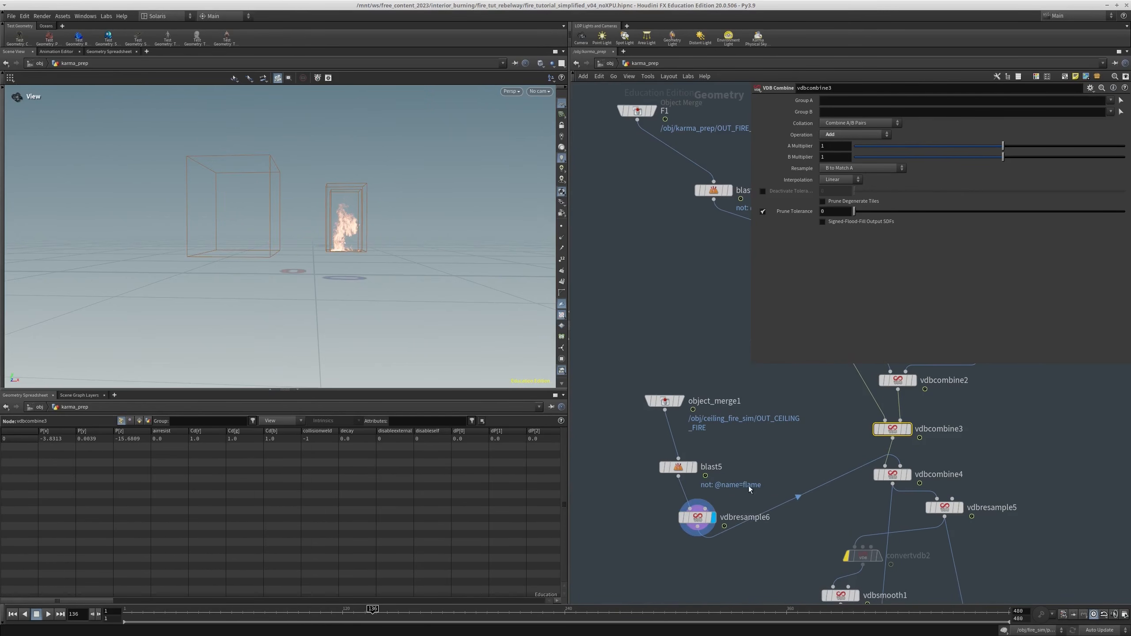
middle_drag(757, 481, 706, 467)
key(w)
key(w)
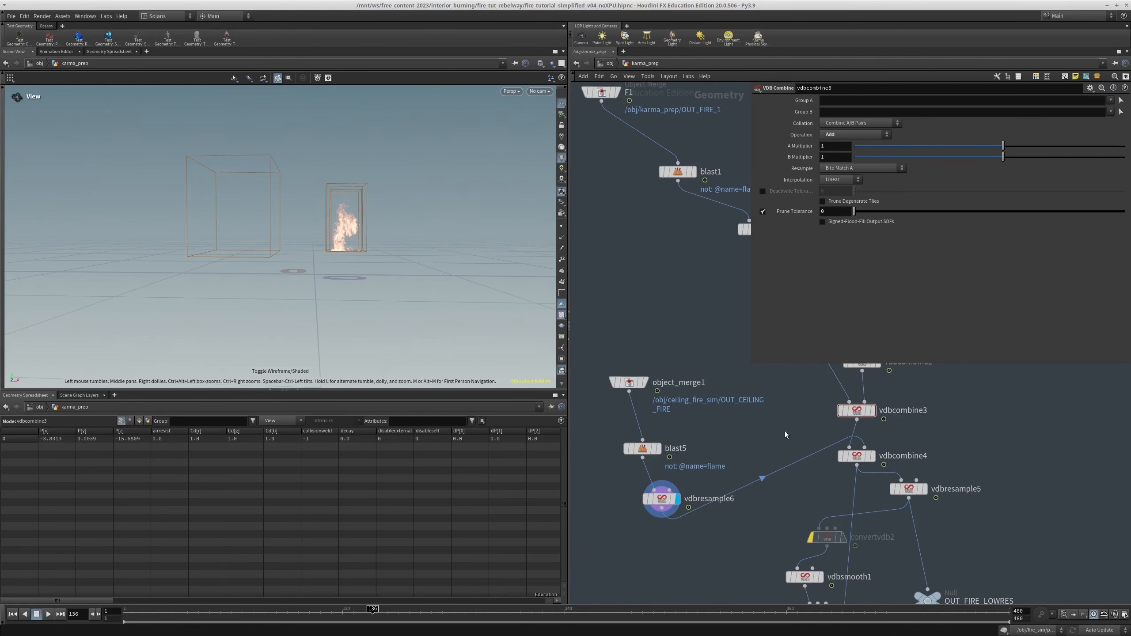
Display vdbcombine4 and examine the combined flames from a higher angle
click(857, 460)
middle_drag(794, 498, 773, 482)
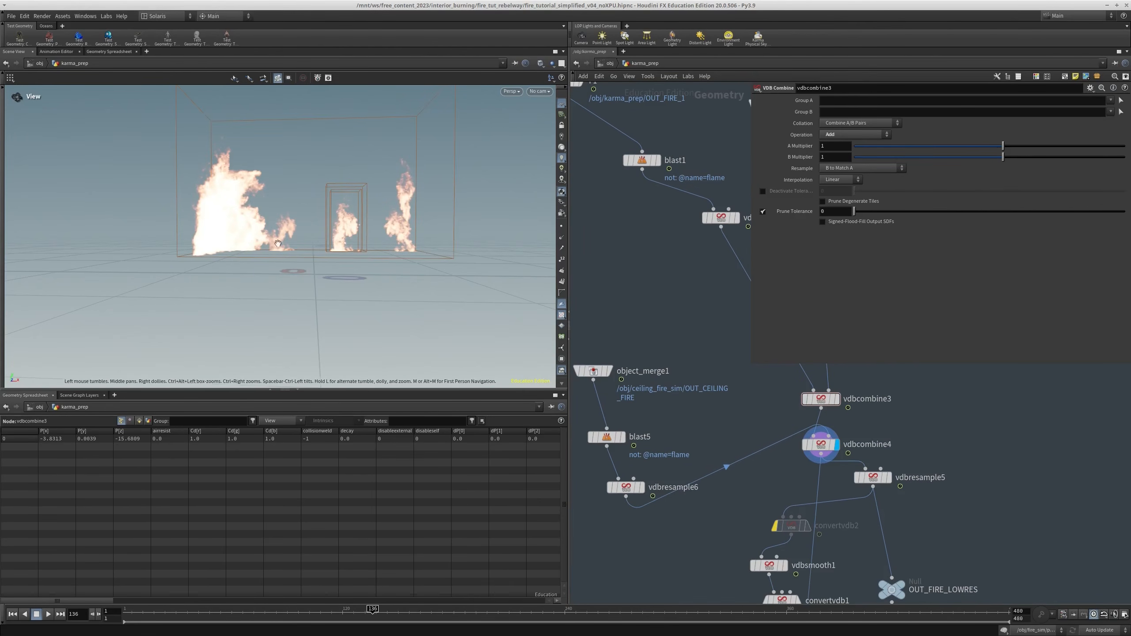
mouse_move(318, 248)
mouse_down()
mouse_move(303, 249)
mouse_move(316, 248)
mouse_up()
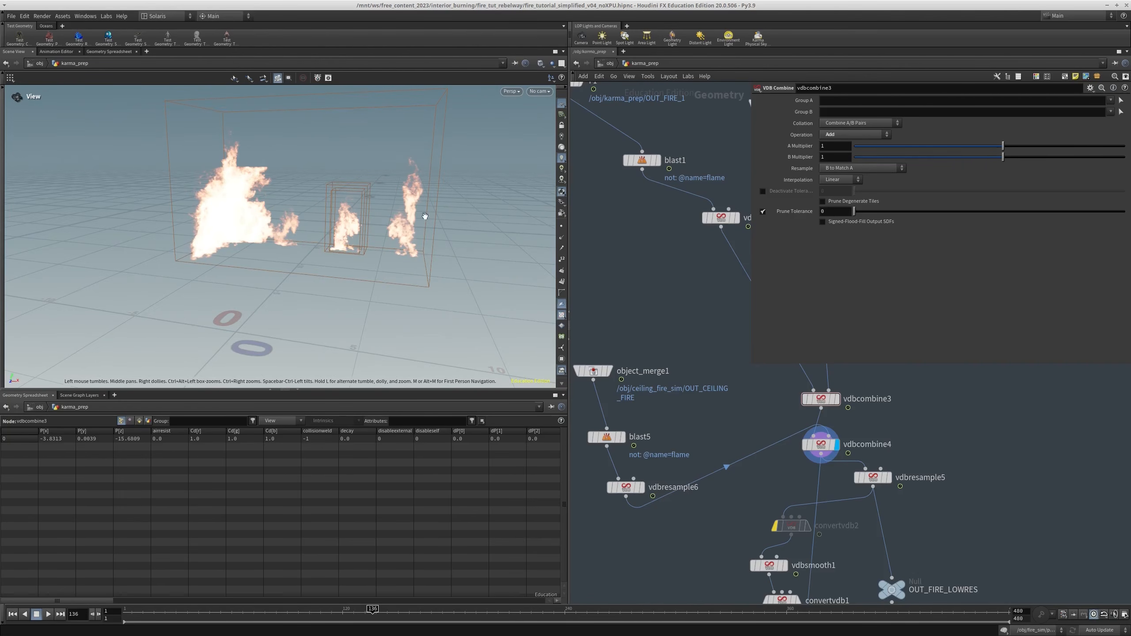
Display the converted fire mesh at groupdelete1 and examine its polygons up close
mouse_move(953, 498)
middle_down()
mouse_move(918, 452)
mouse_move(935, 444)
mouse_move(925, 358)
middle_up()
click(906, 435)
middle_drag(833, 527, 803, 392)
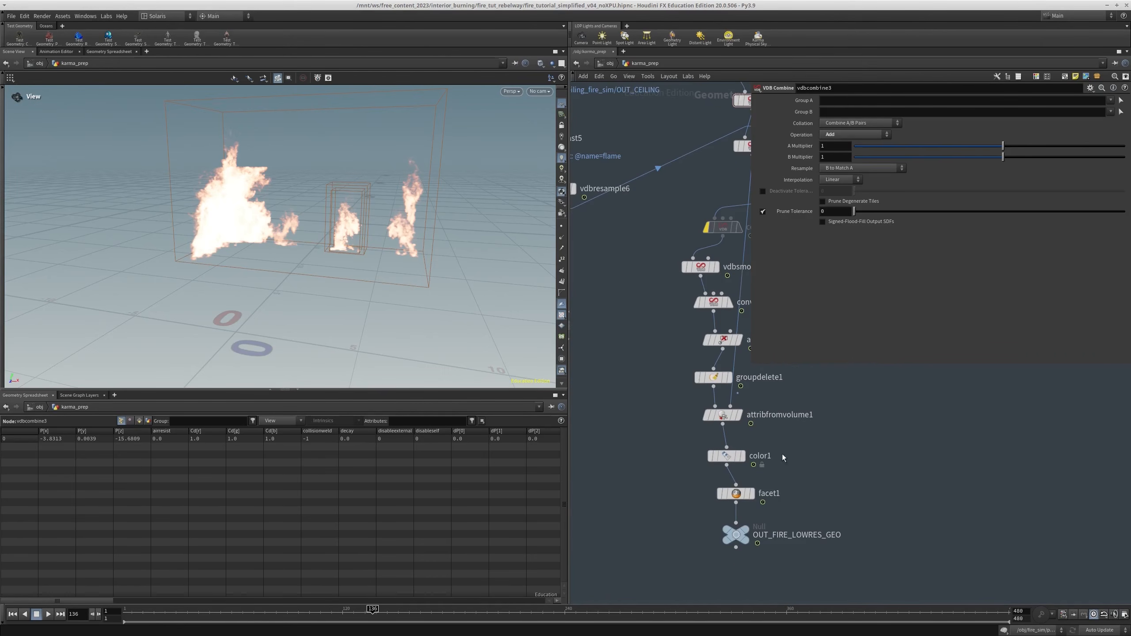
key(r)
middle_drag(815, 449, 731, 375)
click(682, 441)
click(766, 484)
click(683, 386)
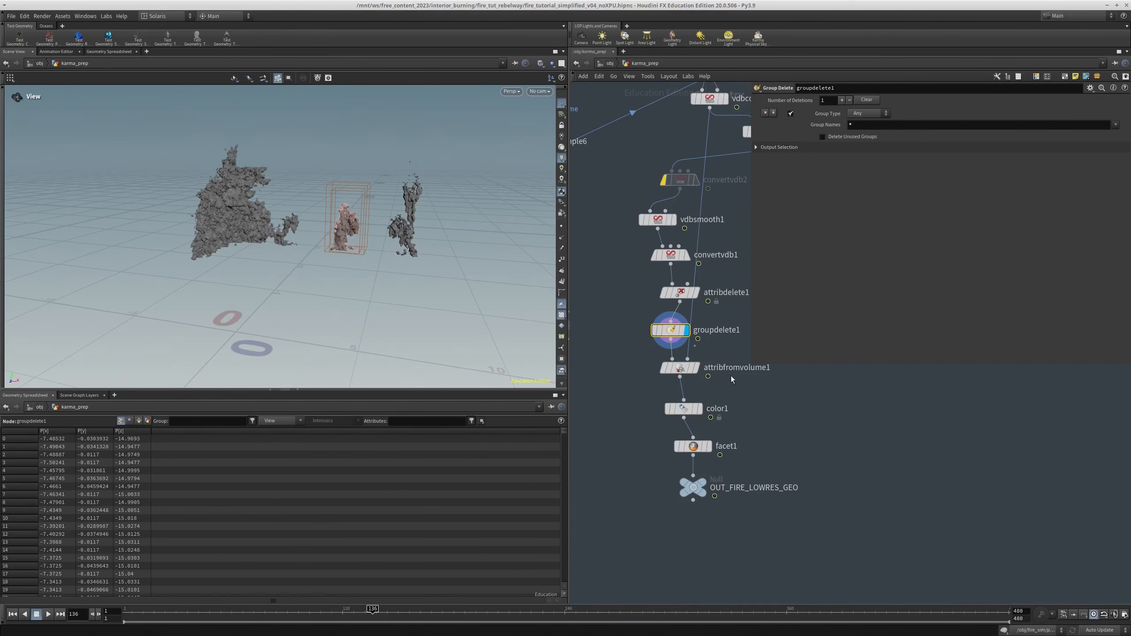
key(r)
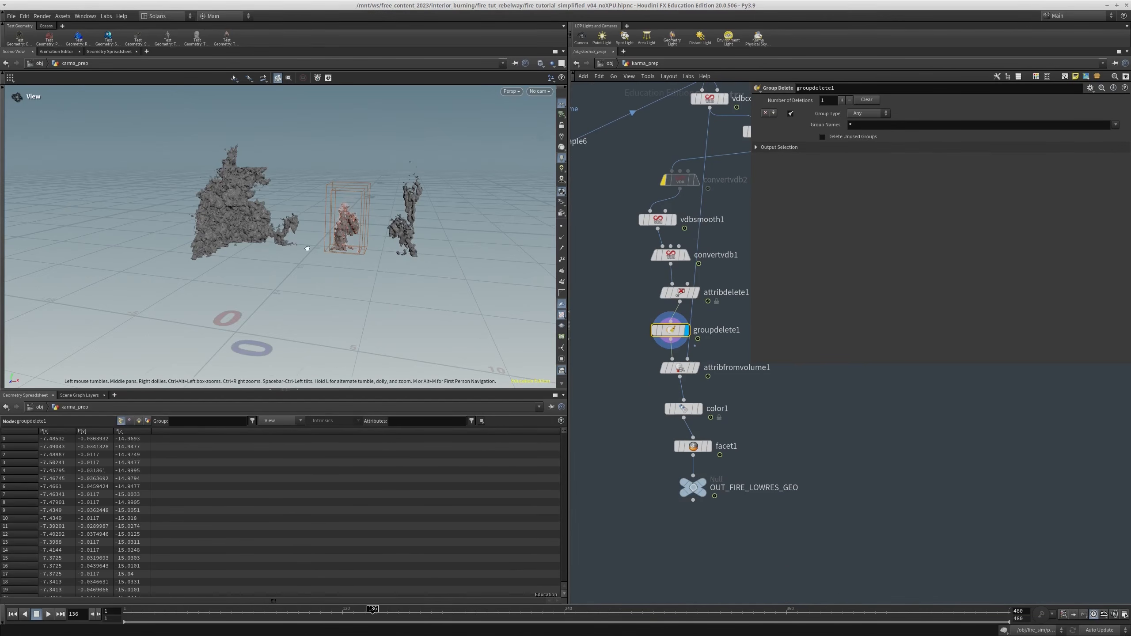
right_drag(325, 244, 510, 182)
middle_drag(510, 182, 450, 242)
scroll(660, 372, up, 3)
middle_drag(695, 313, 682, 365)
scroll(681, 364, up, 1)
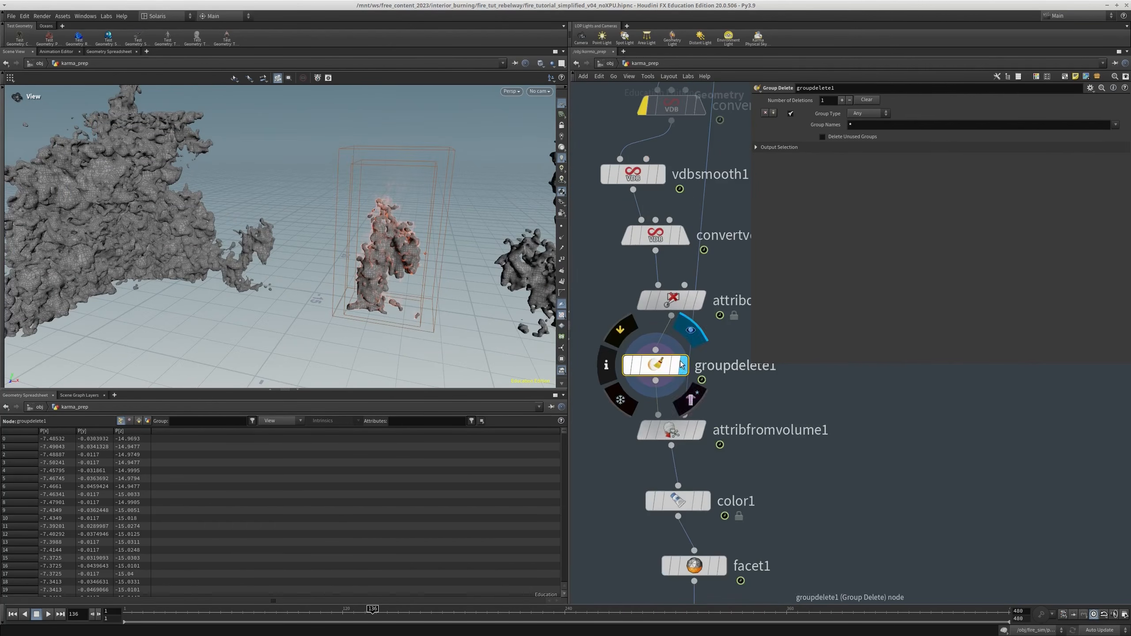
Go back up the chain and open the settings of vdbresample5 to check its voxel scale
scroll(715, 203, down, 1)
middle_drag(722, 206, 663, 442)
click(645, 334)
scroll(701, 363, down, 2)
scroll(682, 391, up, 2)
click(671, 400)
click(701, 312)
key(Escape)
click(691, 326)
middle_drag(687, 382, 696, 374)
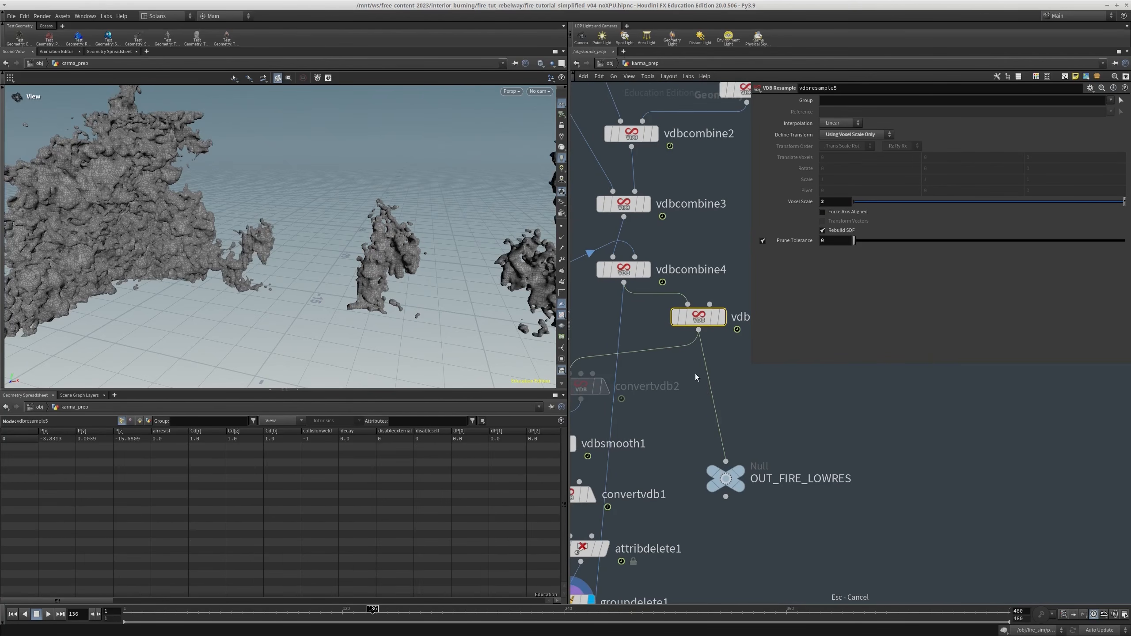
Bypass vdbsmooth1 to compare the fire mesh without smoothing, and enable it again
scroll(657, 464, down, 2)
middle_drag(648, 463, 717, 425)
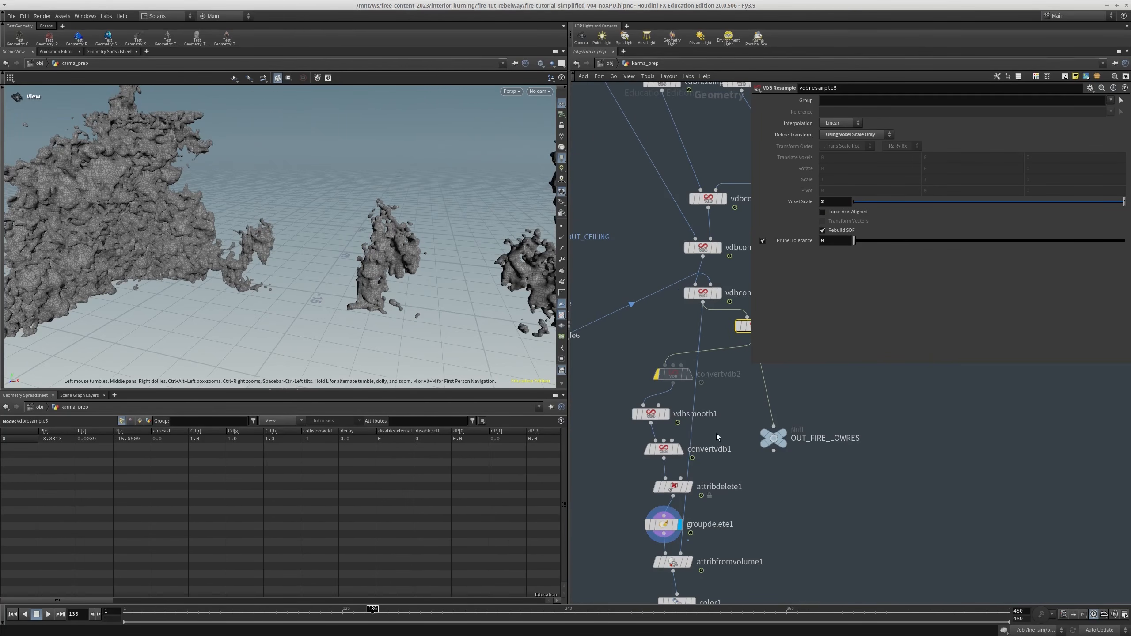
click(659, 414)
middle_drag(639, 442, 635, 401)
key(q)
drag(694, 365, 606, 385)
middle_drag(590, 390, 591, 405)
key(q)
click(637, 384)
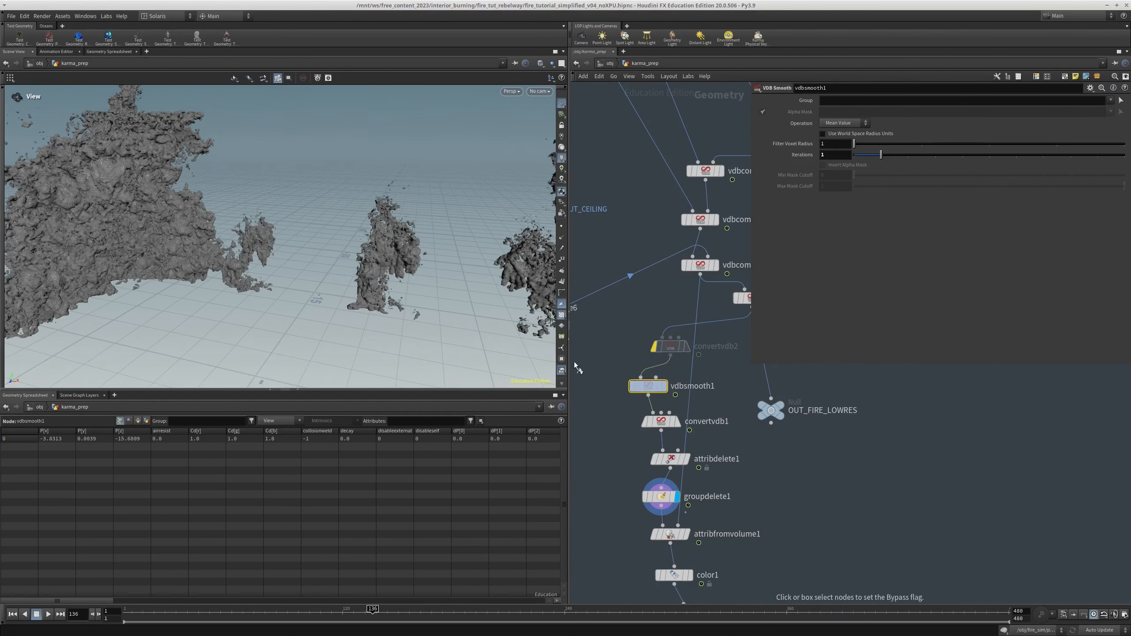
Display OUT_FIRE_LOWRES_GEO and examine the coloured low-res fire geometry from several angles
middle_drag(747, 480, 752, 401)
click(653, 460)
middle_drag(732, 510, 724, 391)
click(657, 422)
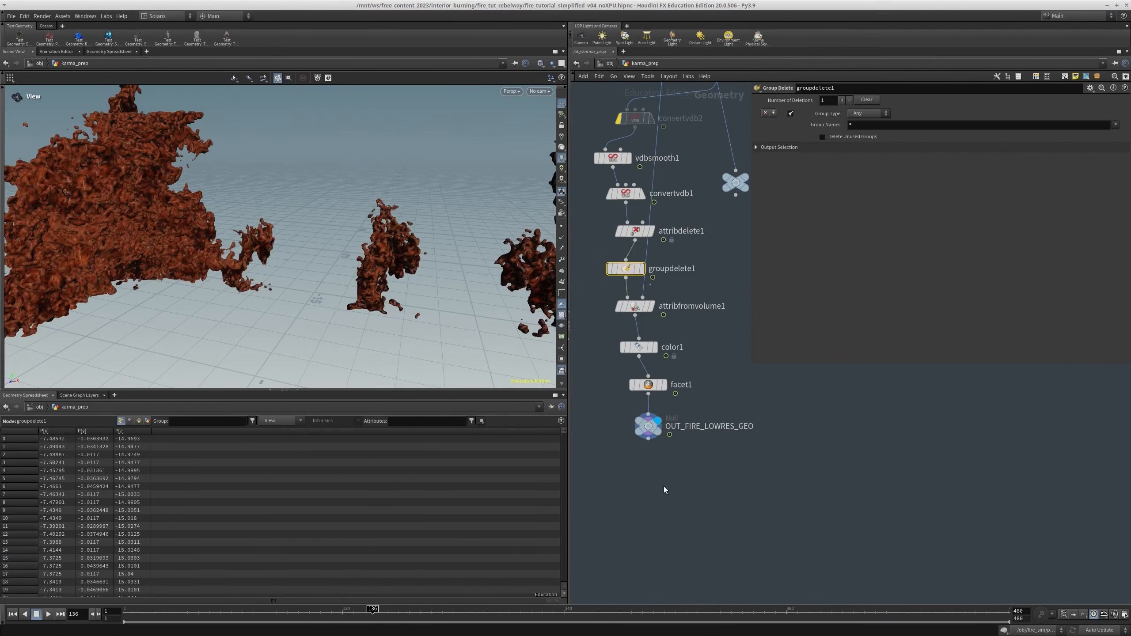
drag(606, 470, 718, 406)
middle_drag(720, 403, 727, 427)
drag(270, 291, 173, 292)
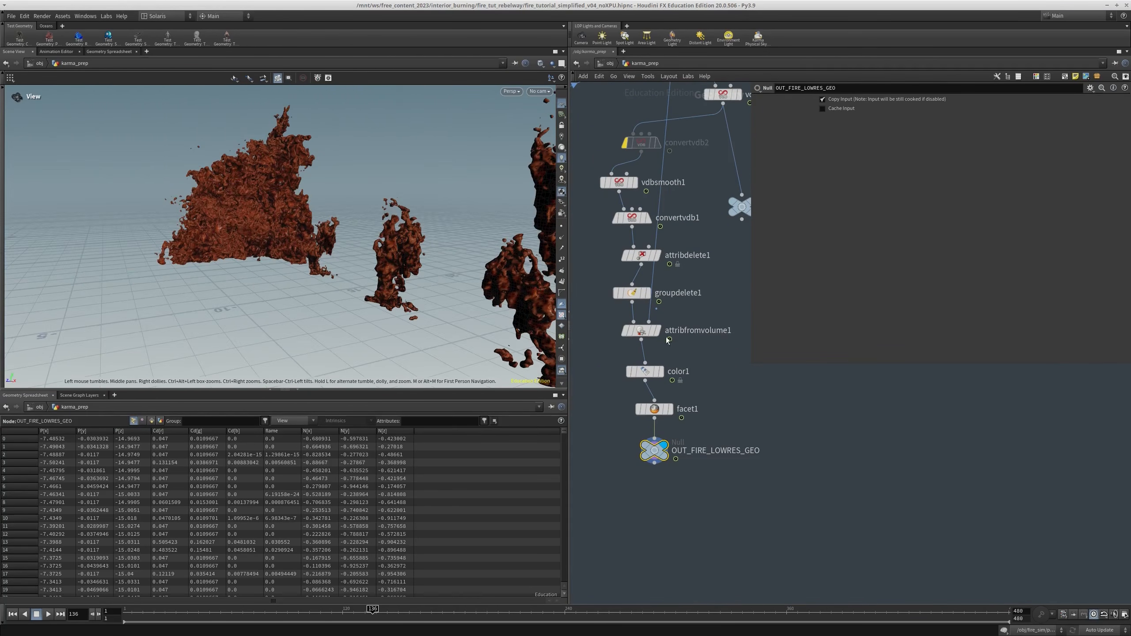
drag(307, 214, 274, 228)
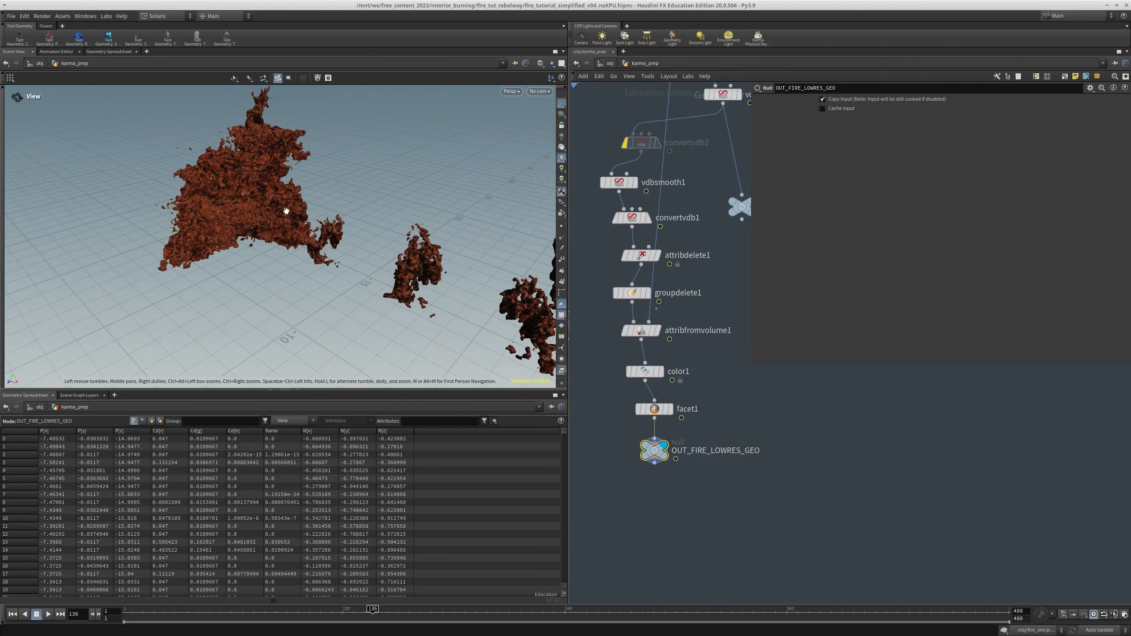
In the stage network, point the SOP Path of sopimport3 at /obj/karma_prep/OUT_FIRE_LOWRES_GEO
key(ctrl+c)
drag(695, 474, 622, 452)
click(612, 65)
scroll(745, 460, down, 5)
middle_drag(746, 460, 733, 491)
click(656, 66)
click(673, 131)
scroll(754, 478, up, 3)
drag(794, 478, 695, 421)
drag(933, 102, 708, 228)
click(940, 101)
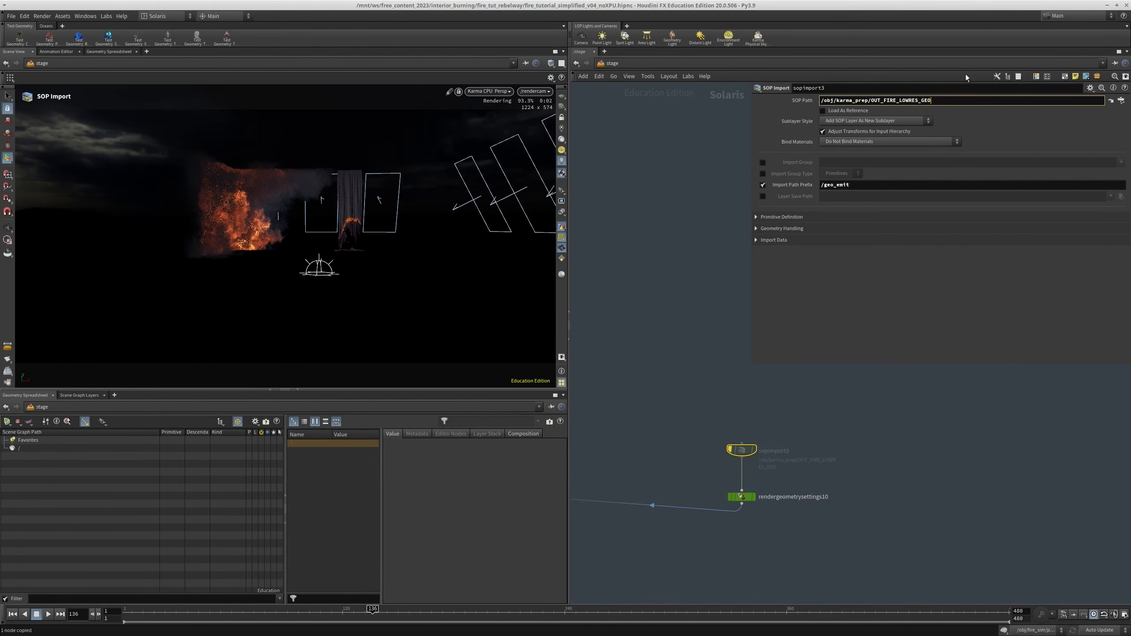
Enable the bypassed sopimport3 above rendergeometrysettings10 in the fire branch
middle_drag(735, 355, 753, 323)
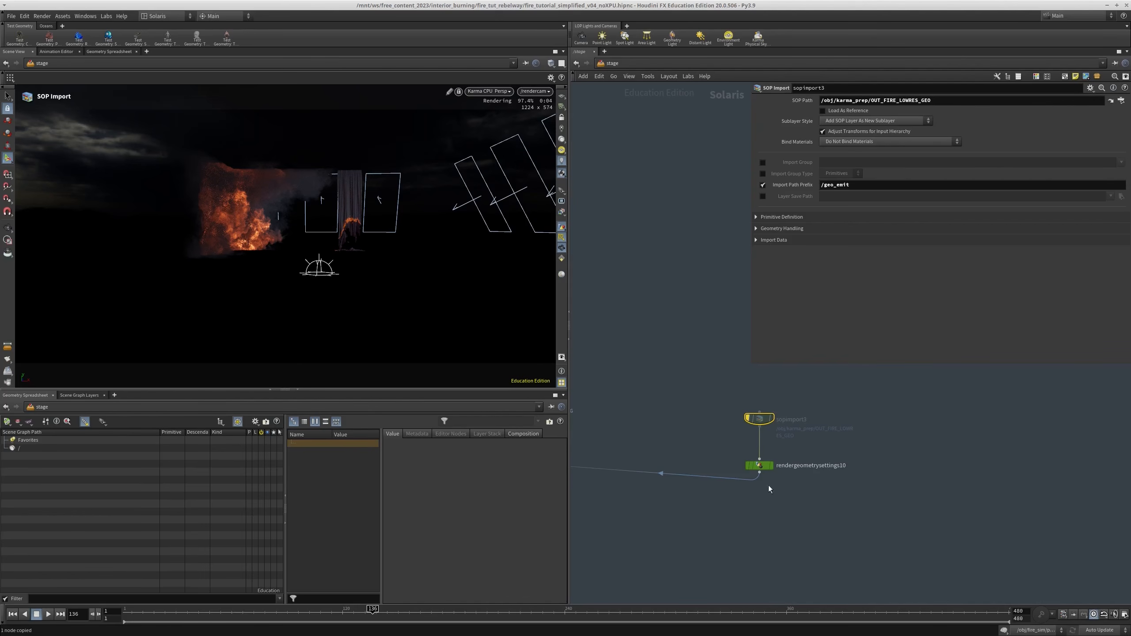
drag(813, 435, 672, 386)
key(b)
middle_drag(741, 425, 763, 458)
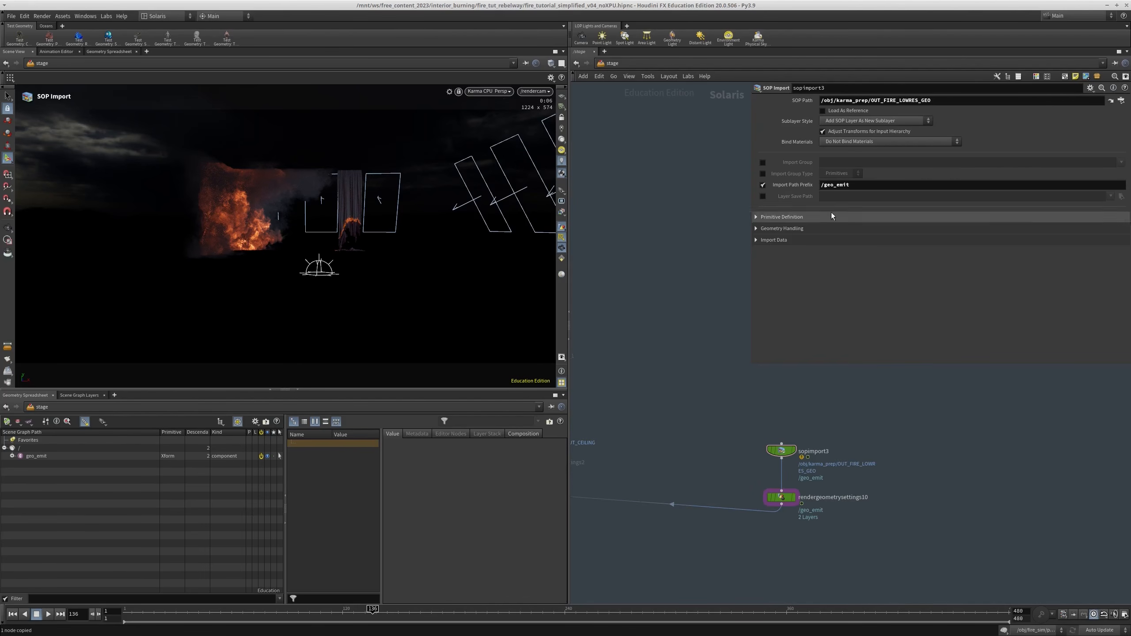
scroll(735, 402, down, 3)
middle_drag(624, 438, 797, 455)
scroll(797, 455, up, 3)
middle_drag(605, 378, 785, 445)
click(721, 391)
middle_drag(665, 378, 647, 347)
In materiallibrary1, duplicate the material named all and name the copy emit_fire_light
scroll(843, 501, down, 5)
middle_drag(879, 549, 907, 439)
middle_drag(769, 593, 808, 454)
scroll(742, 415, up, 3)
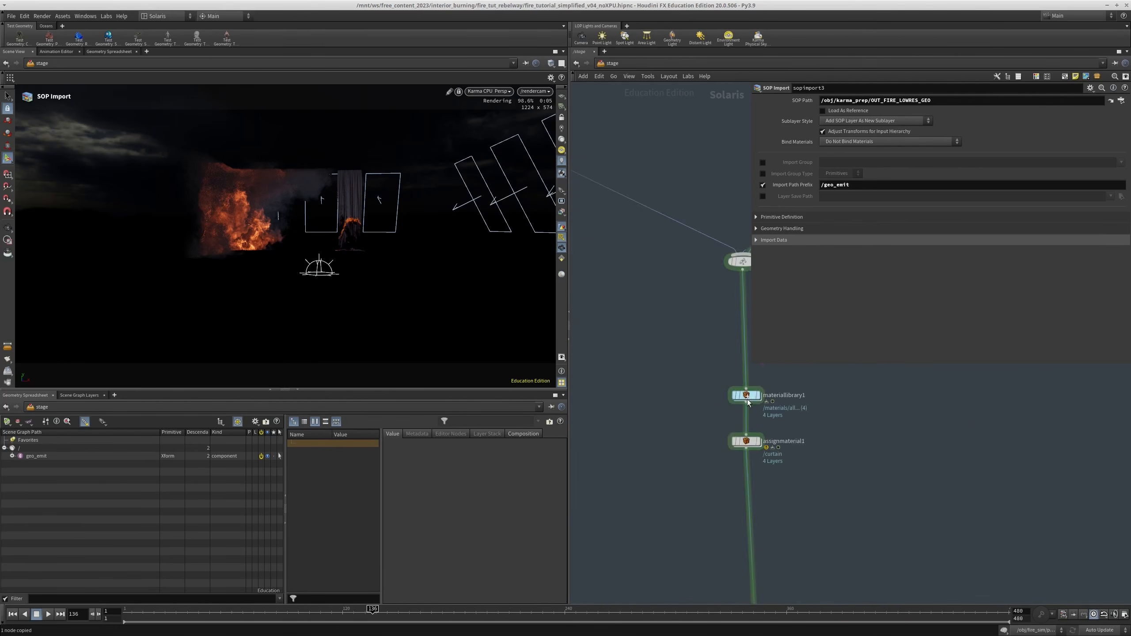
double_click(747, 404)
scroll(712, 437, up, 5)
scroll(682, 392, up, 3)
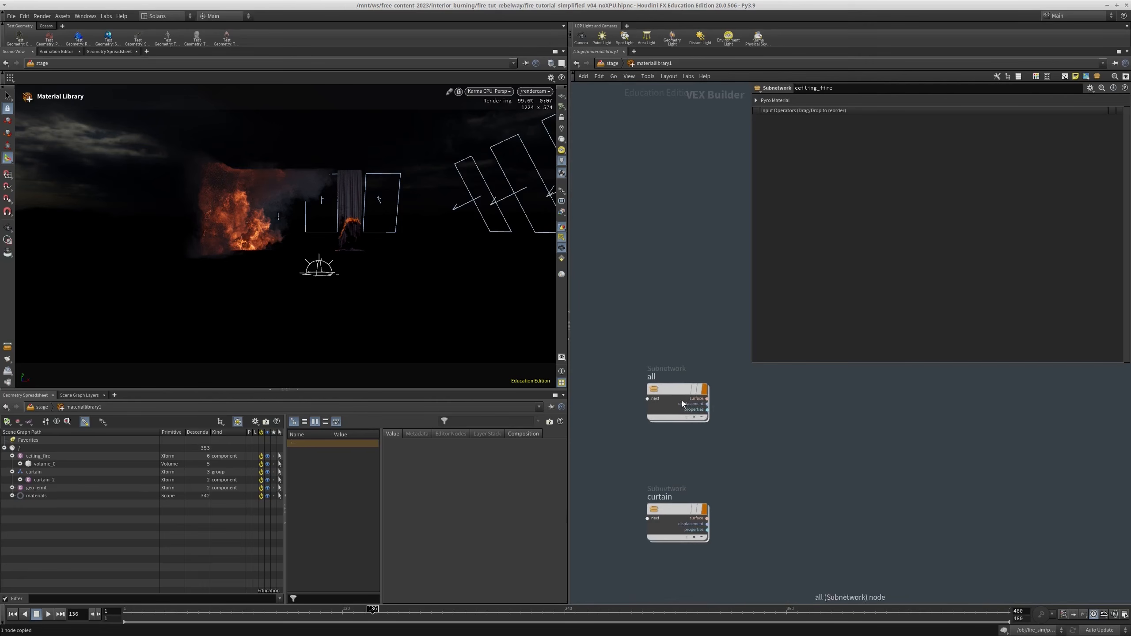
middle_drag(756, 454, 709, 510)
key(ctrl+v)
click(621, 293)
double_click(606, 293)
text(e_mi)
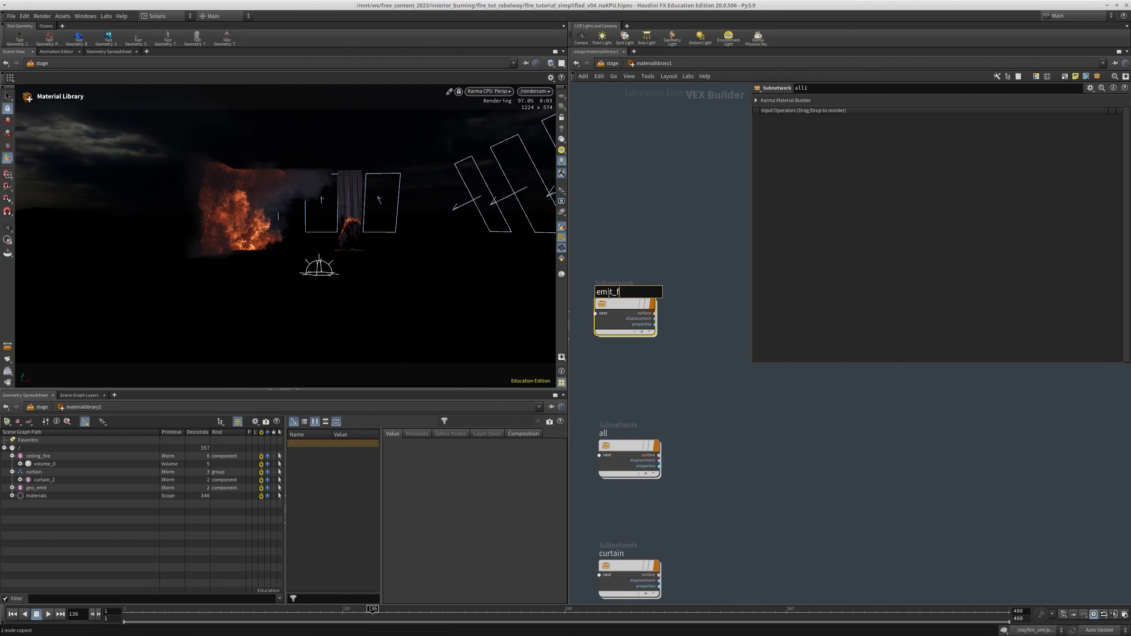
text(t_fire_light)
key(Return)
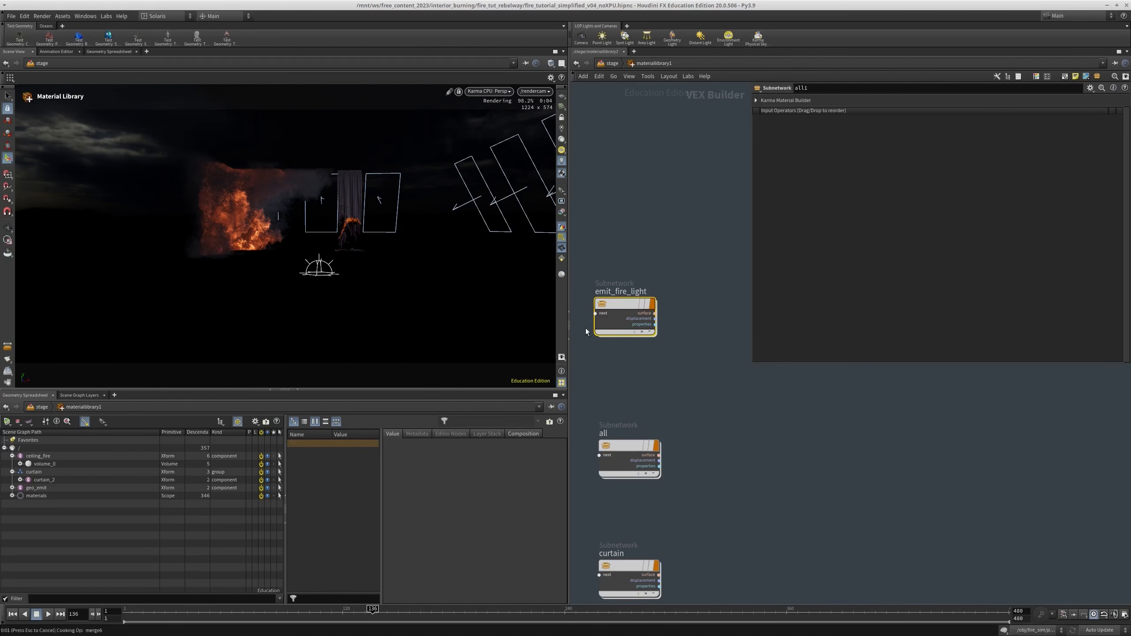
In the standard surface of emit_fire_light, set Specular to 0 and Emission to 1
double_click(624, 310)
scroll(736, 449, up, 3)
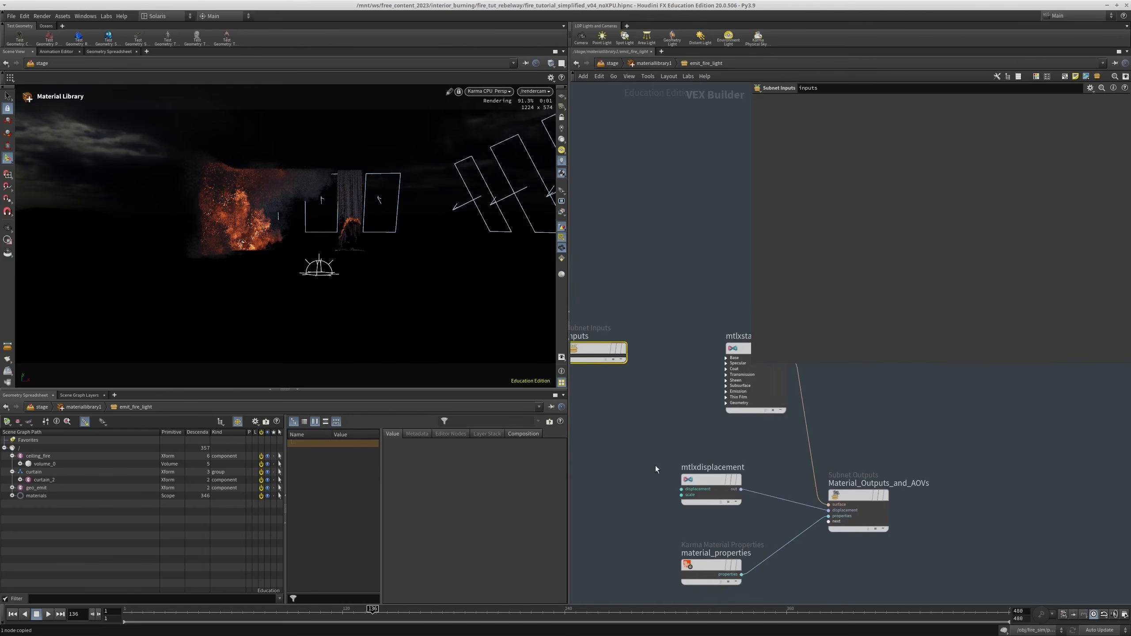
click(757, 392)
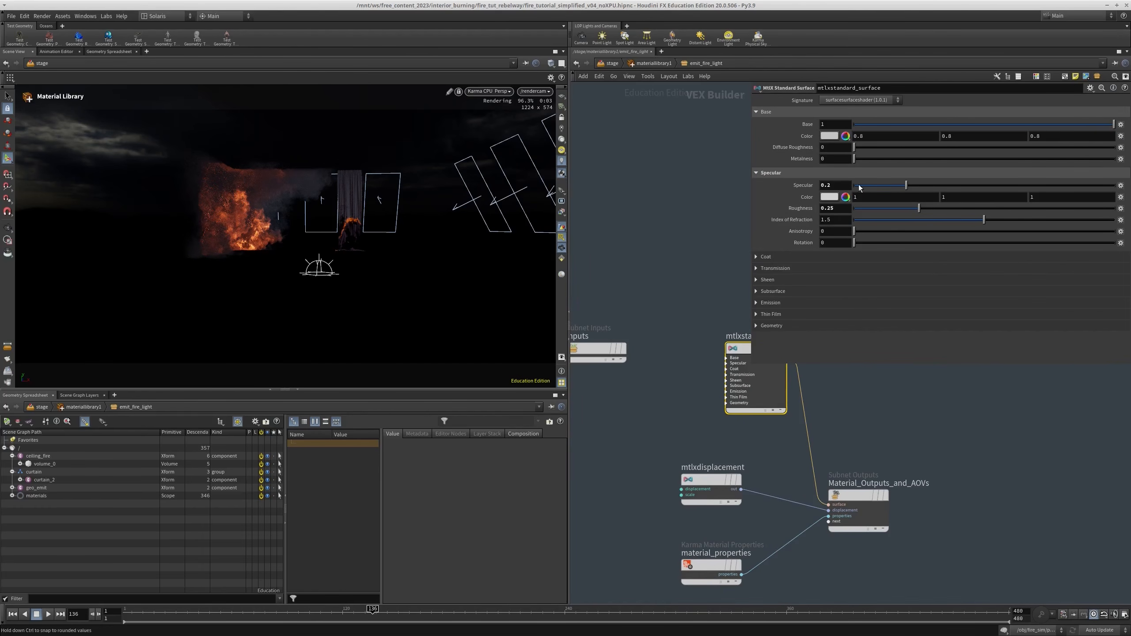
text(0)
key(Return)
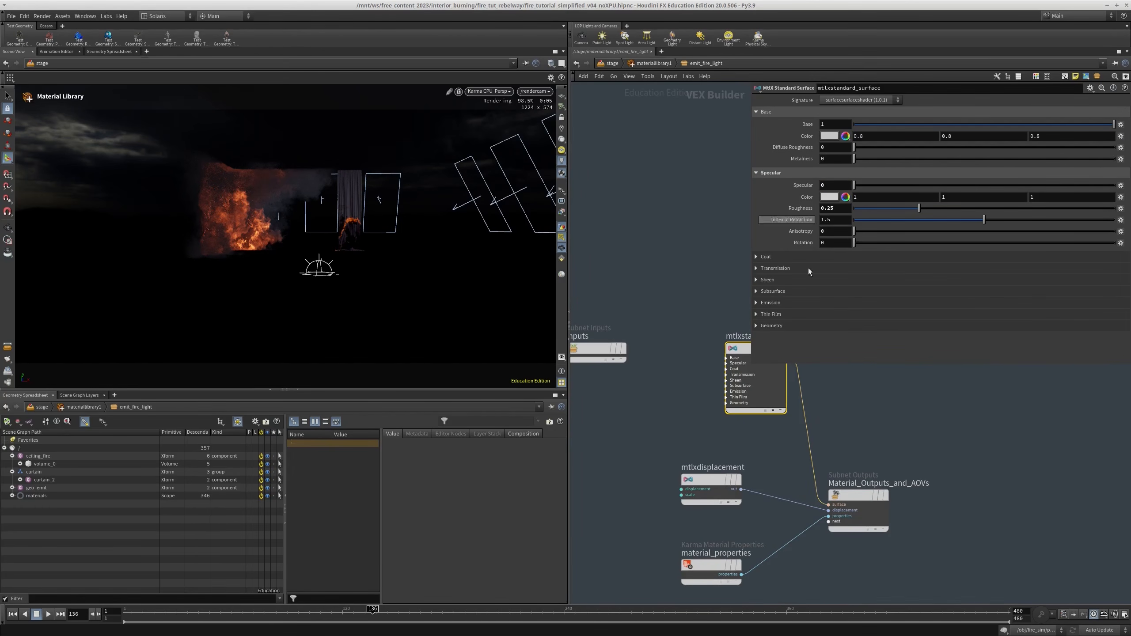
click(778, 302)
click(845, 318)
text(1)
key(Return)
Set the material's emission colour to a saturated orange with RGB values 1, 0.365 and 0.117
click(836, 327)
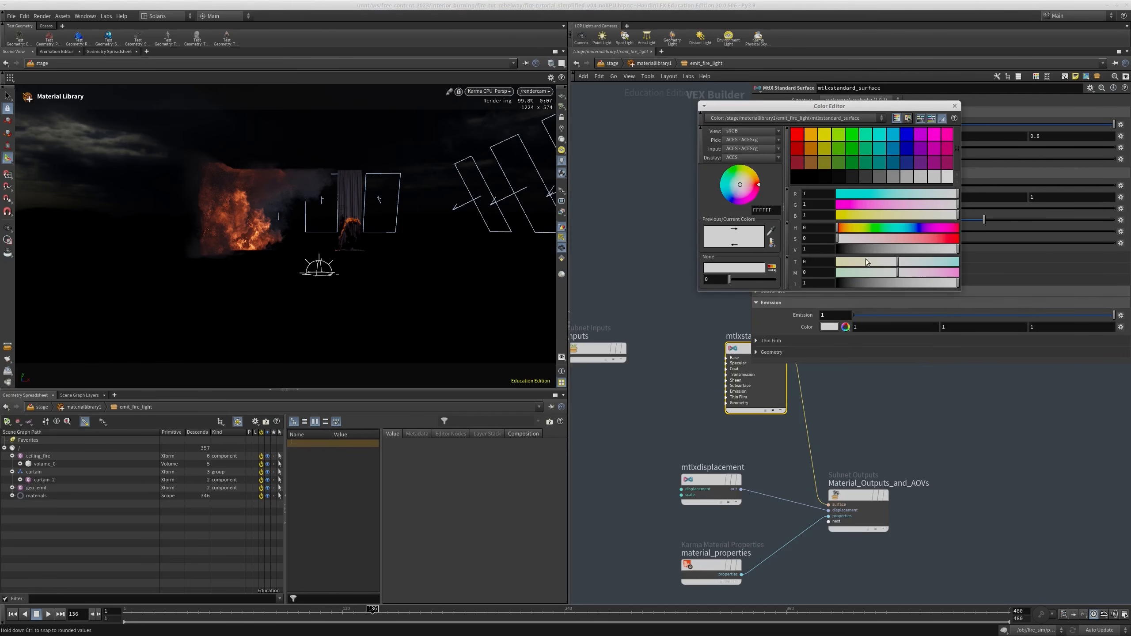
click(847, 228)
drag(850, 238, 944, 241)
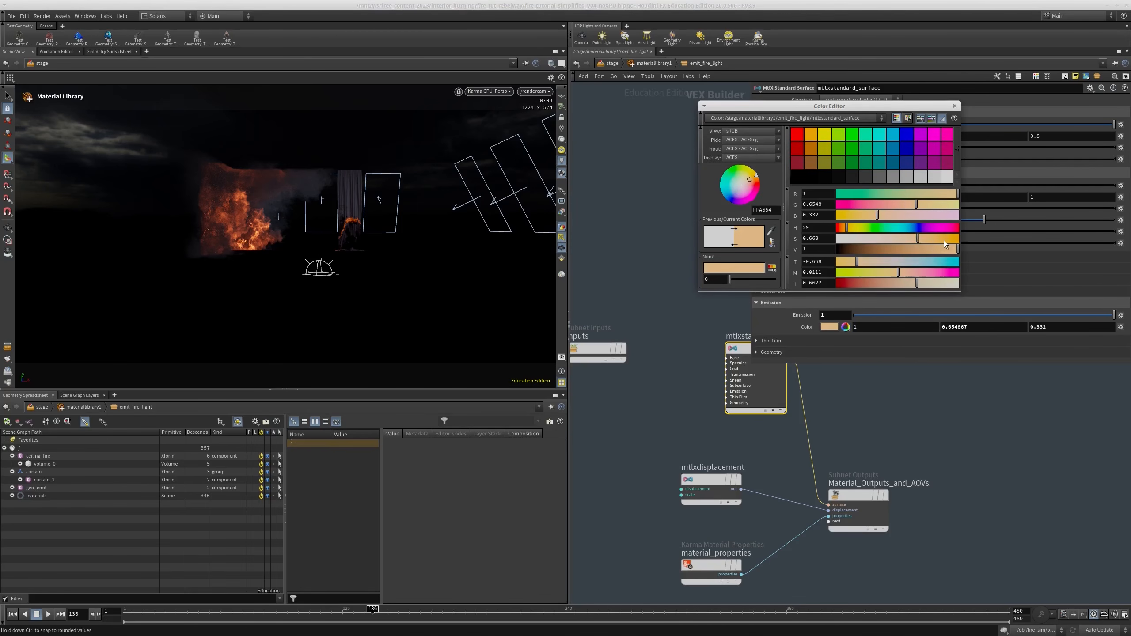
drag(845, 228, 847, 228)
click(880, 203)
click(955, 105)
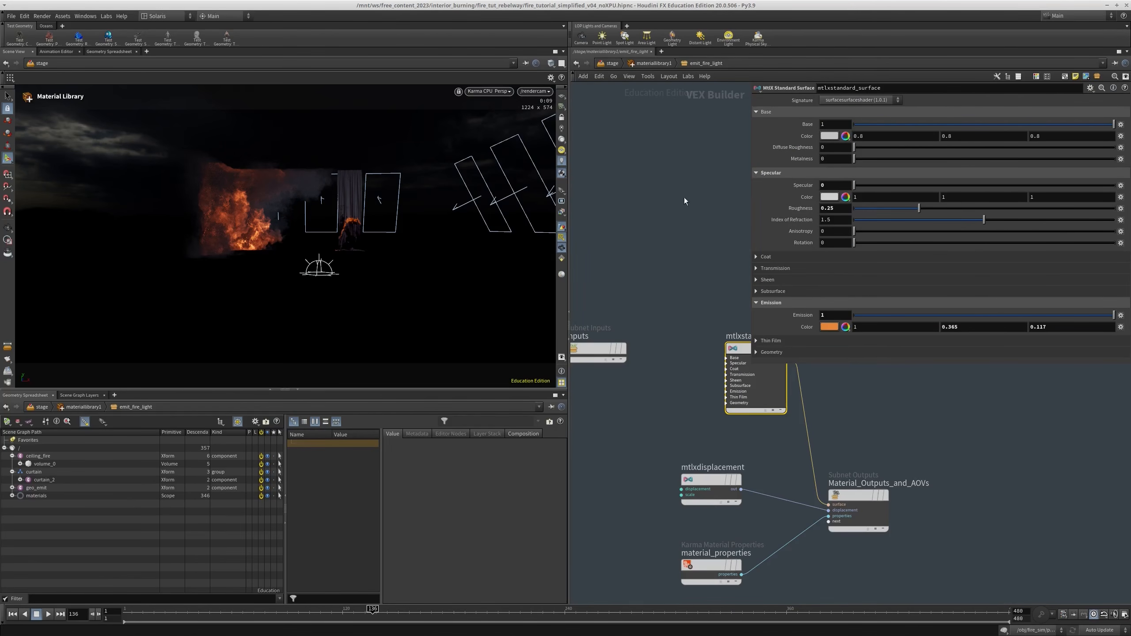
Return to the stage network and display sopimport3 to view the imported low-res fire geometry
click(617, 63)
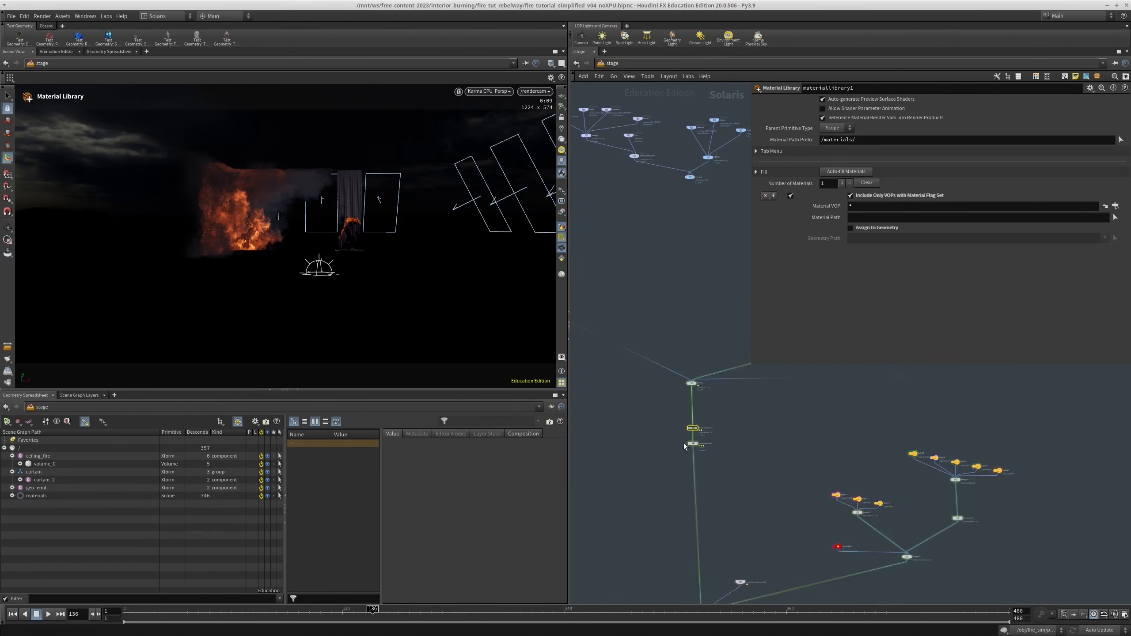
scroll(717, 474, down, 4)
middle_drag(717, 475, 664, 495)
scroll(712, 443, up, 4)
scroll(710, 429, up, 2)
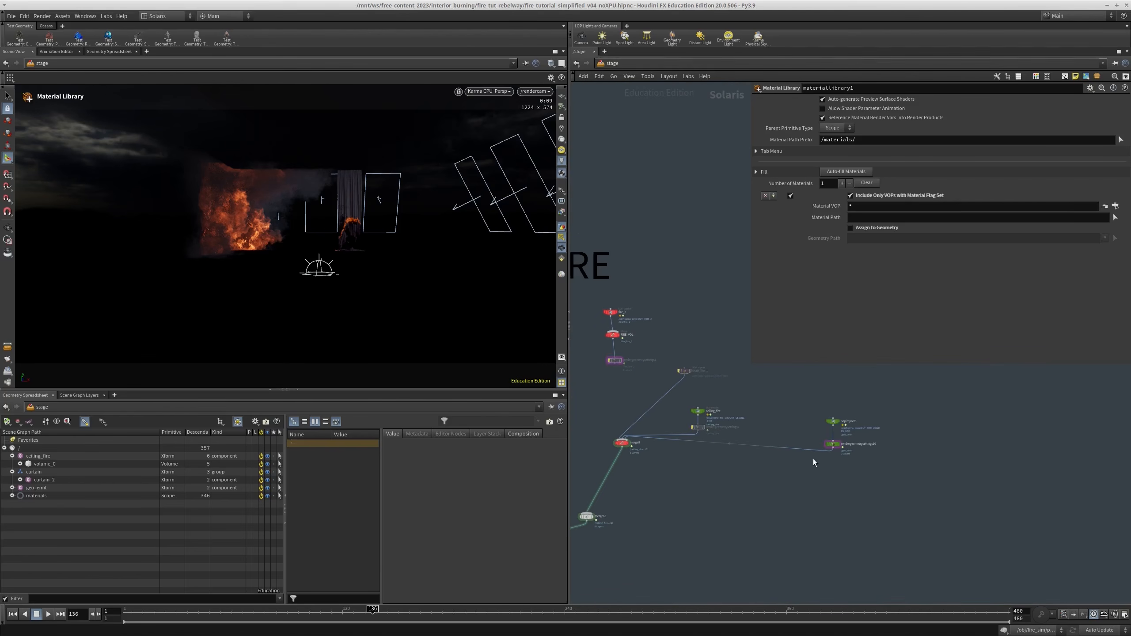
middle_drag(841, 415, 841, 401)
drag(817, 416, 814, 417)
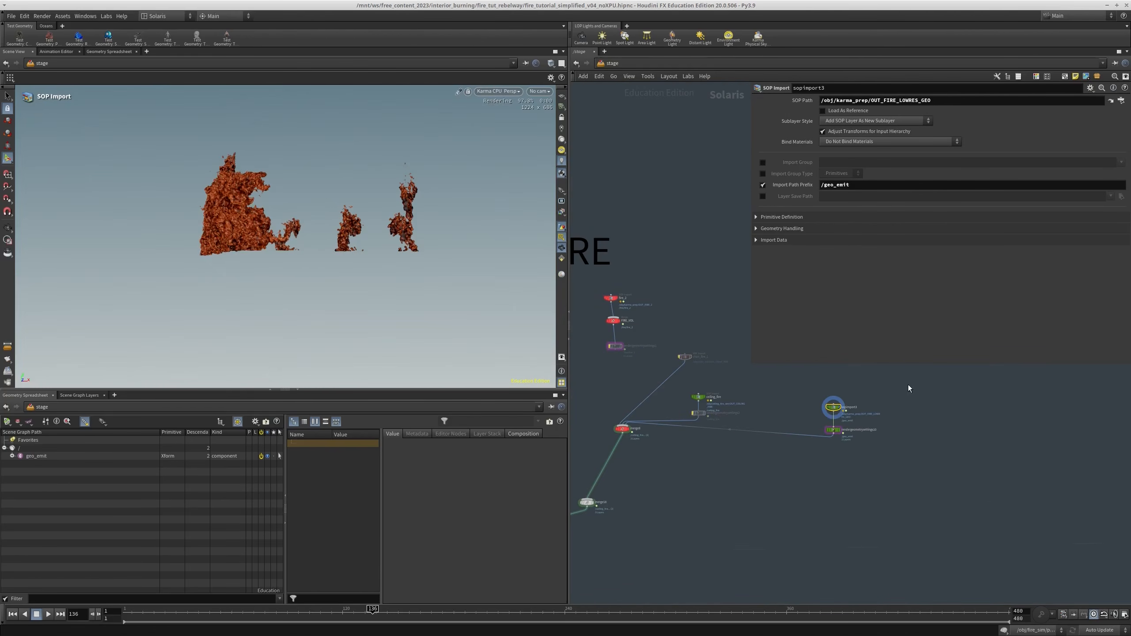
mouse_move(253, 207)
alt+mouse_down()
mouse_move(222, 283)
mouse_move(252, 222)
alt+mouse_up()
Add an entry in assignmaterial1 that assigns /materials/emit_fire_light to the /geo_emit primitive
scroll(752, 430, down, 3)
middle_drag(747, 492, 808, 416)
middle_drag(677, 486, 732, 454)
scroll(731, 454, down, 3)
middle_drag(666, 442, 679, 359)
scroll(677, 355, up, 3)
click(637, 340)
middle_drag(698, 269, 698, 282)
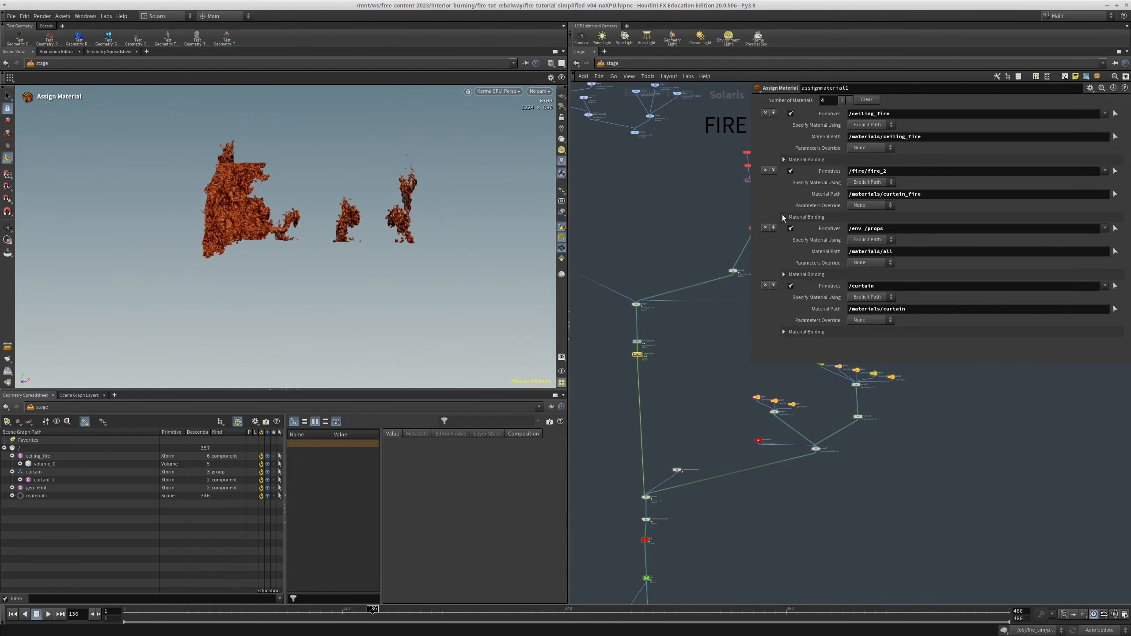
click(773, 112)
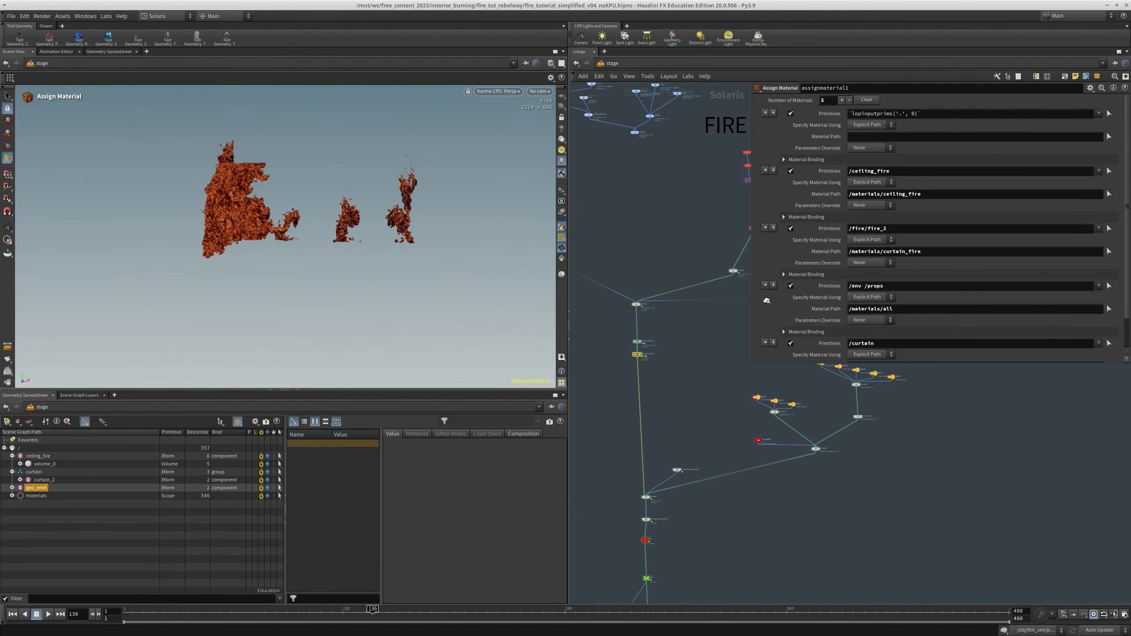
drag(891, 108, 891, 113)
click(1109, 137)
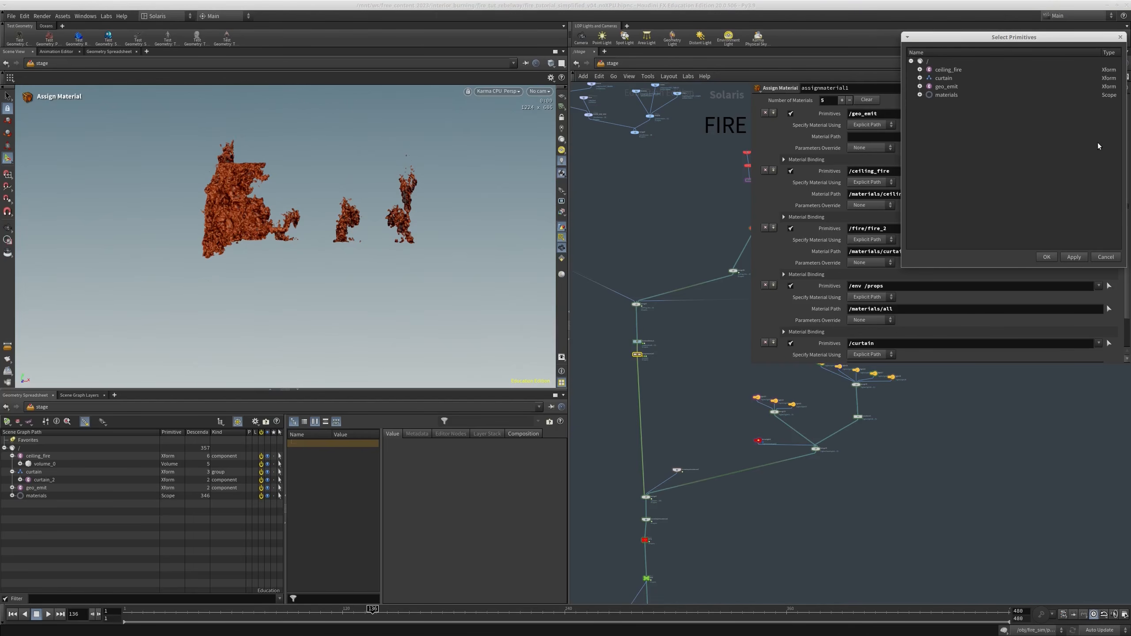
click(941, 95)
click(920, 95)
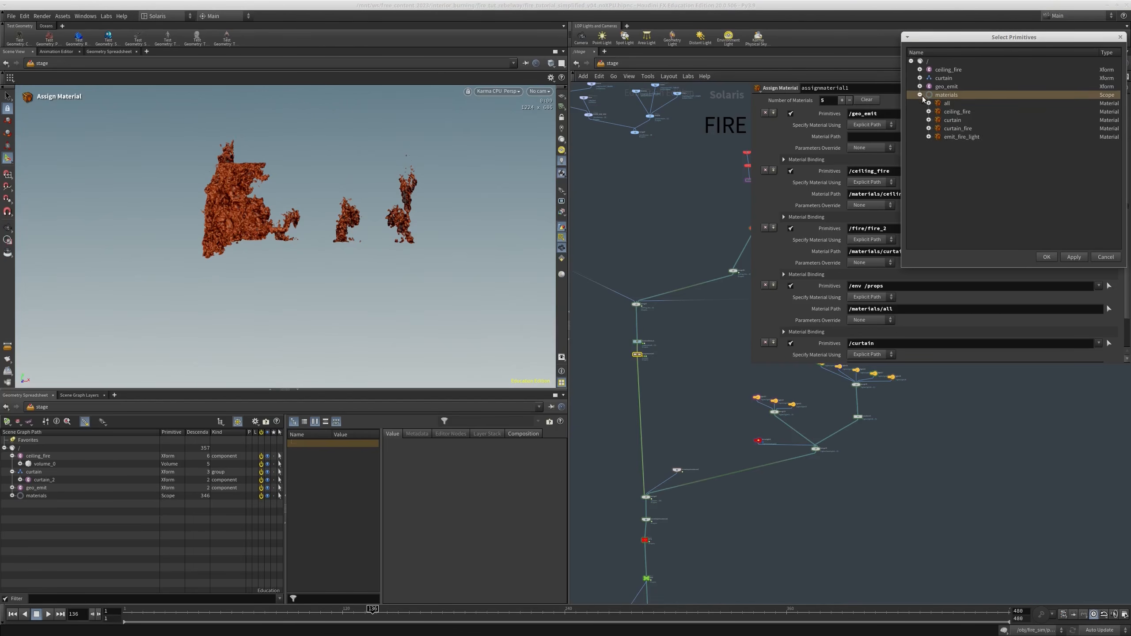
click(965, 136)
click(1047, 257)
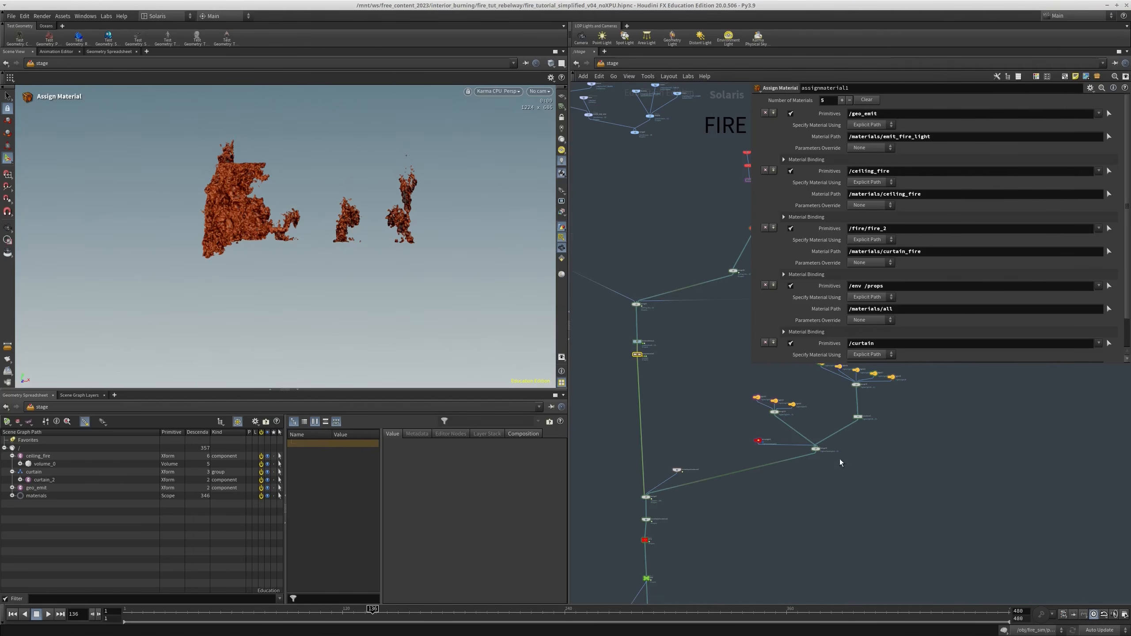
Display the node near the end of the render chain and view the Karma render of the fire from closer
scroll(717, 447, up, 4)
click(709, 474)
middle_drag(780, 442, 763, 480)
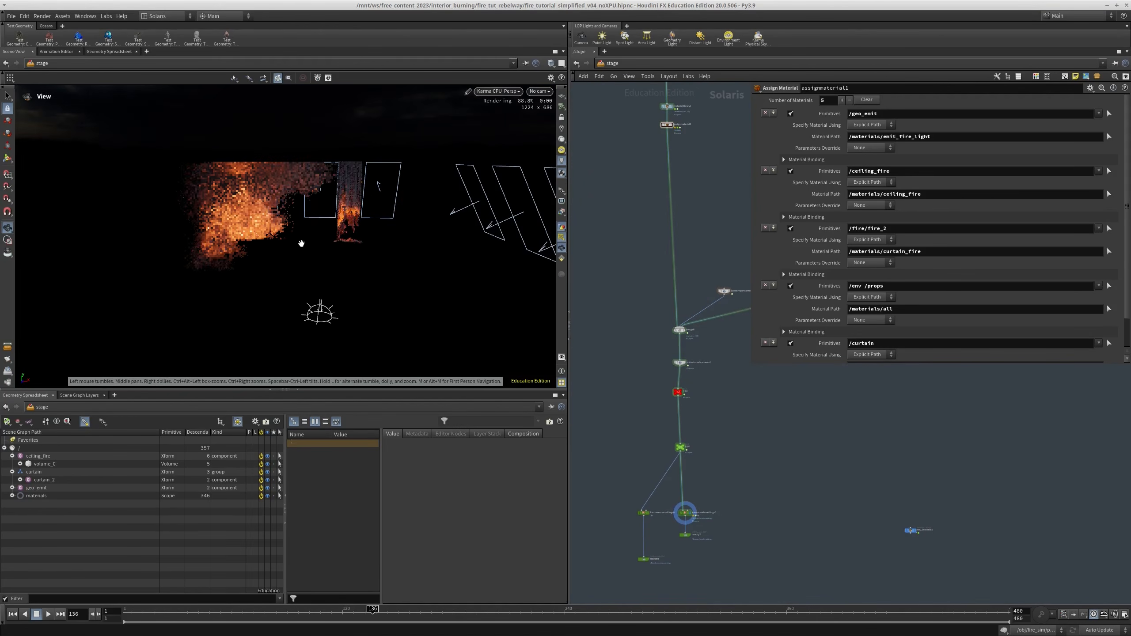
alt+drag(301, 242, 288, 221)
alt+right_drag(289, 222, 285, 205)
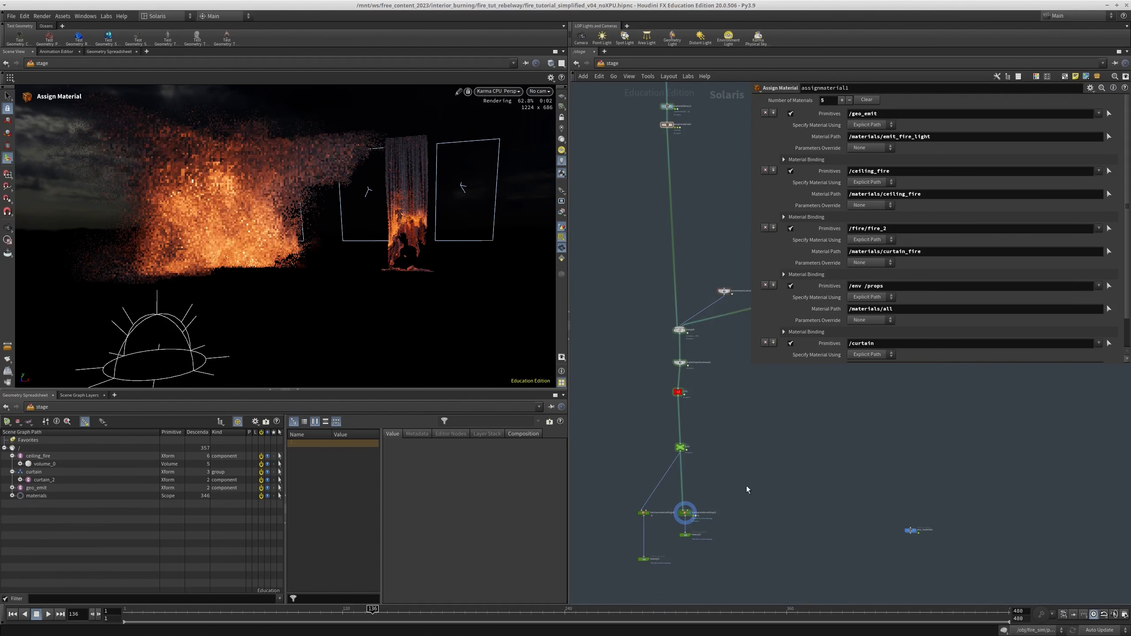
Bypass sopimport3 to compare the render without the emissive geometry, and enable it again
scroll(746, 486, down, 8)
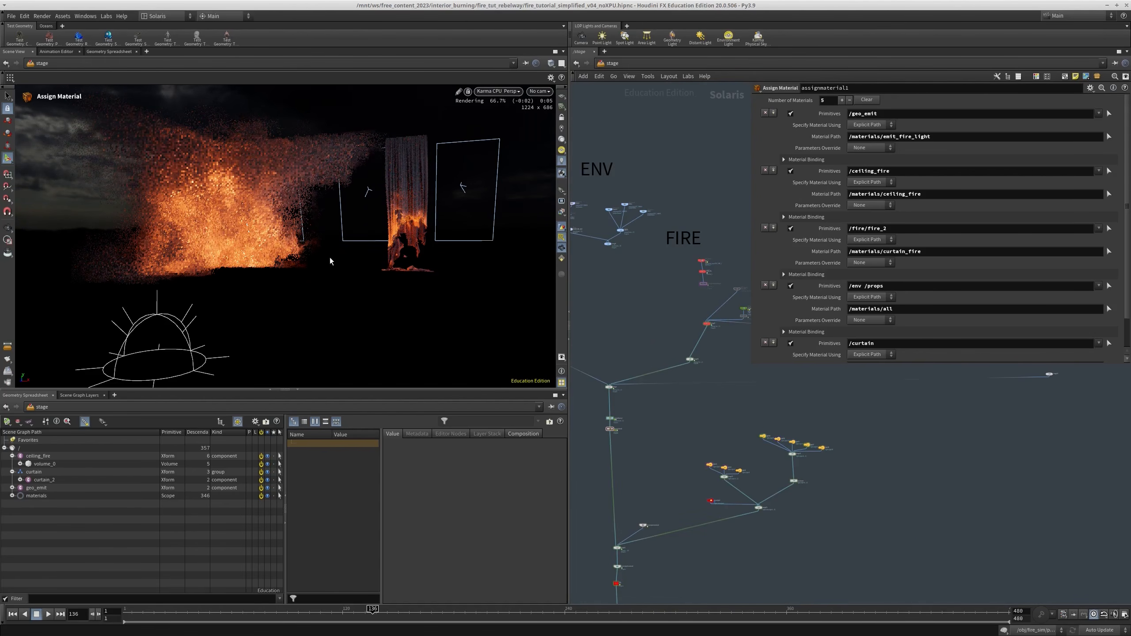
middle_drag(682, 420, 555, 503)
middle_drag(798, 470, 874, 480)
scroll(713, 398, up, 6)
middle_drag(728, 425, 656, 428)
key(b)
drag(711, 416, 813, 445)
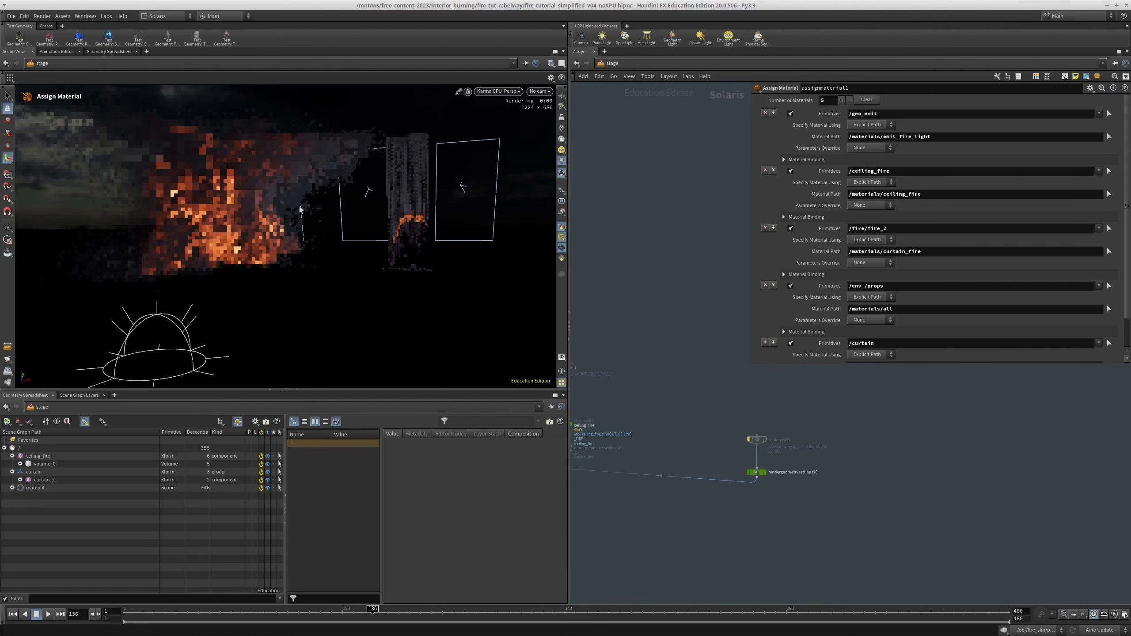
key(b)
drag(747, 423, 813, 454)
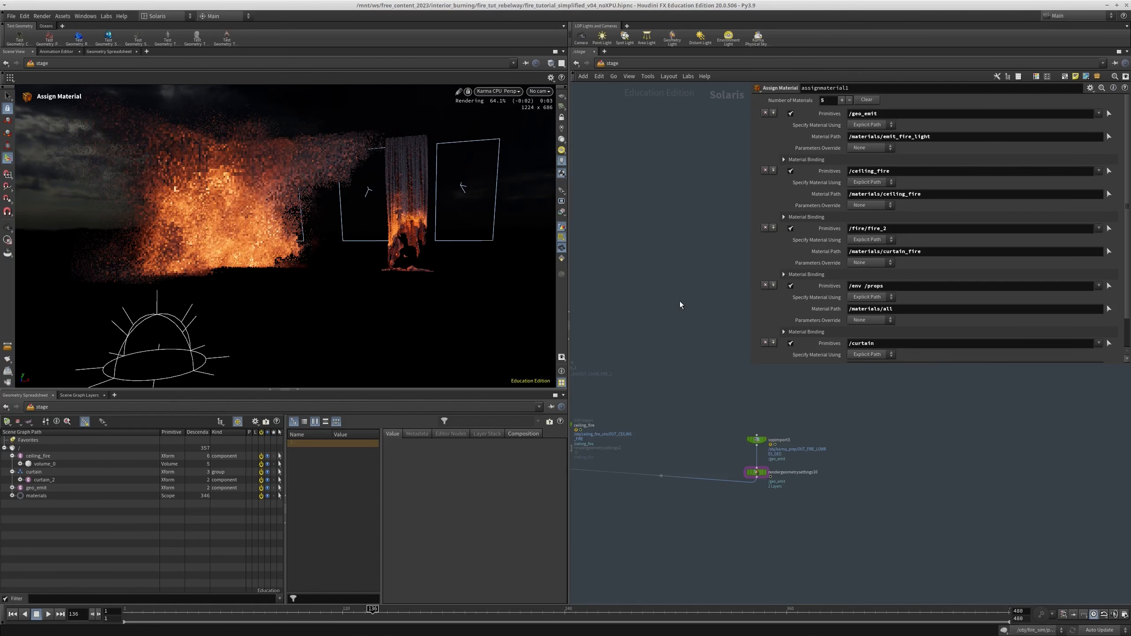
Try to wire the output of the ENV merge into the main merge above materiallibrary1
scroll(680, 301, down, 5)
middle_drag(693, 469, 779, 346)
middle_drag(654, 428, 664, 312)
middle_drag(672, 503, 660, 456)
middle_drag(640, 156, 657, 368)
scroll(657, 368, up, 3)
click(673, 380)
scroll(670, 269, down, 2)
middle_drag(658, 169, 646, 260)
scroll(646, 260, up, 2)
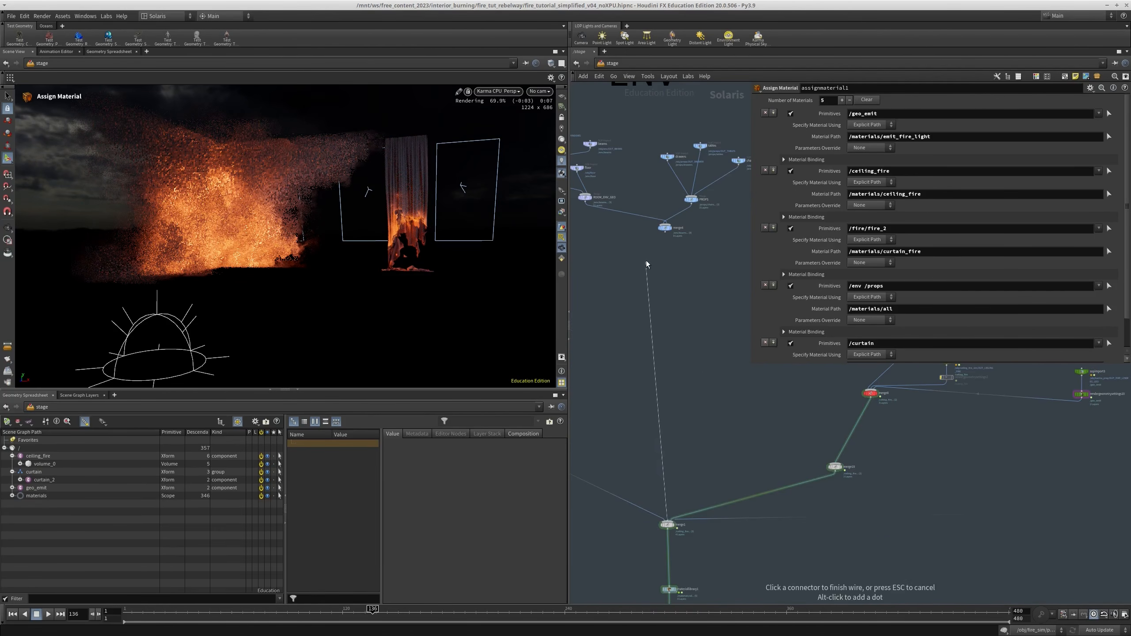
click(666, 233)
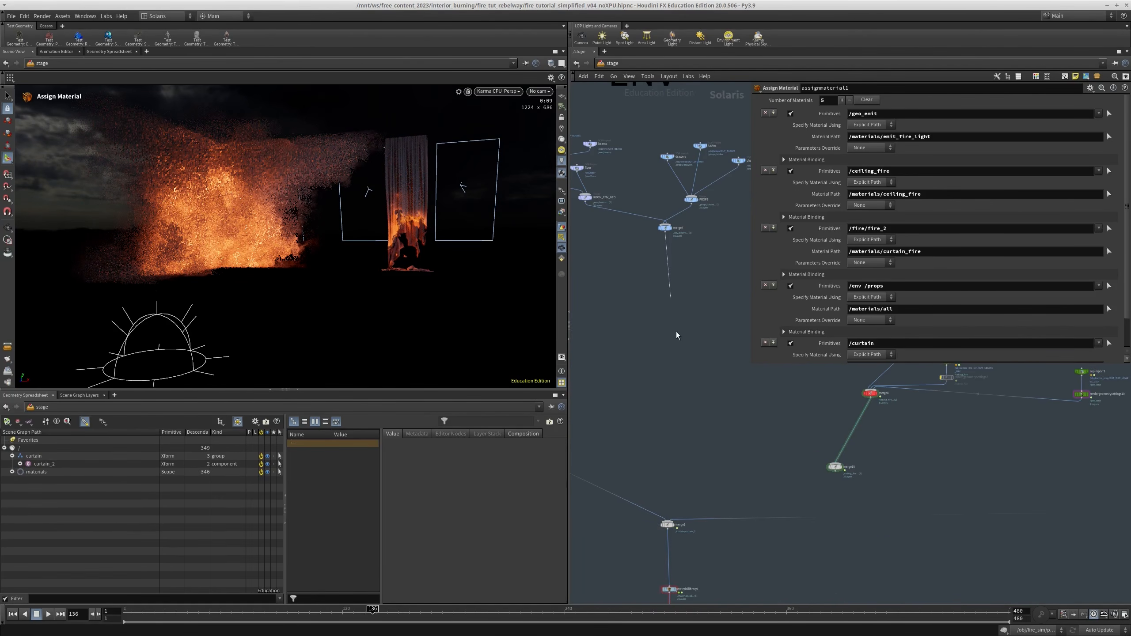
Cancel the pending wire and undo the last wiring changes around the main merge
middle_drag(677, 333, 674, 346)
key(Escape)
middle_drag(686, 471, 702, 502)
key(ctrl+z)
key(ctrl+z)
key(ctrl+z)
Connect the ENV merge to the main merge above materiallibrary1 and save the scene file
click(660, 538)
click(658, 253)
key(ctrl+s)
mouse_move(732, 374)
middle_down()
mouse_move(723, 354)
mouse_move(717, 364)
middle_up()
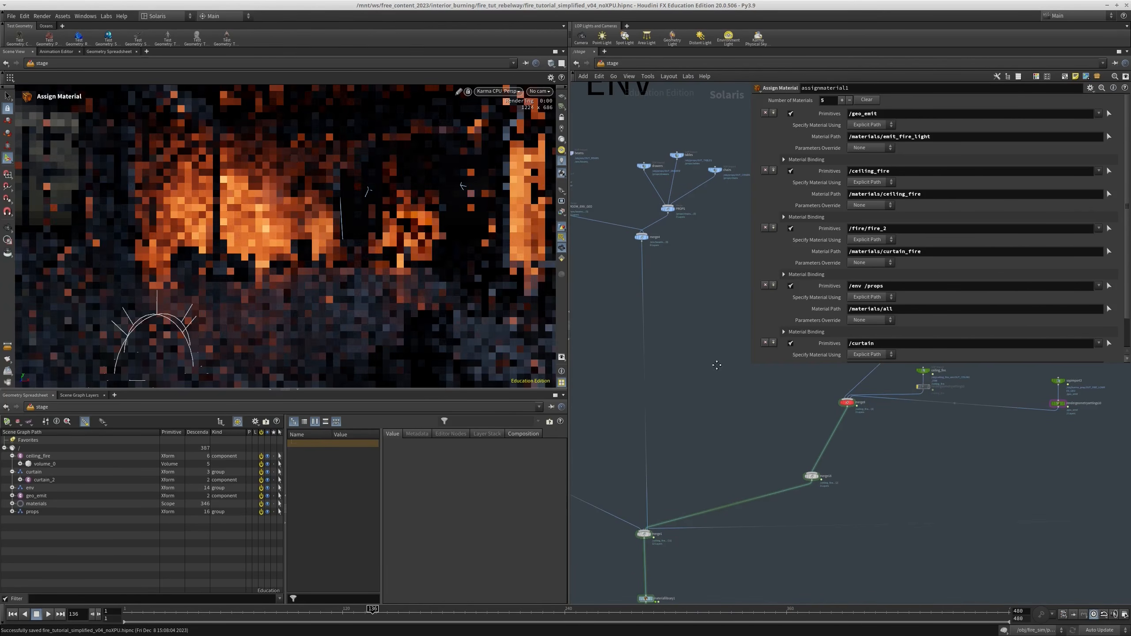
Look through /rendercam in the viewport and move the timeline to frame 165
click(540, 91)
click(539, 117)
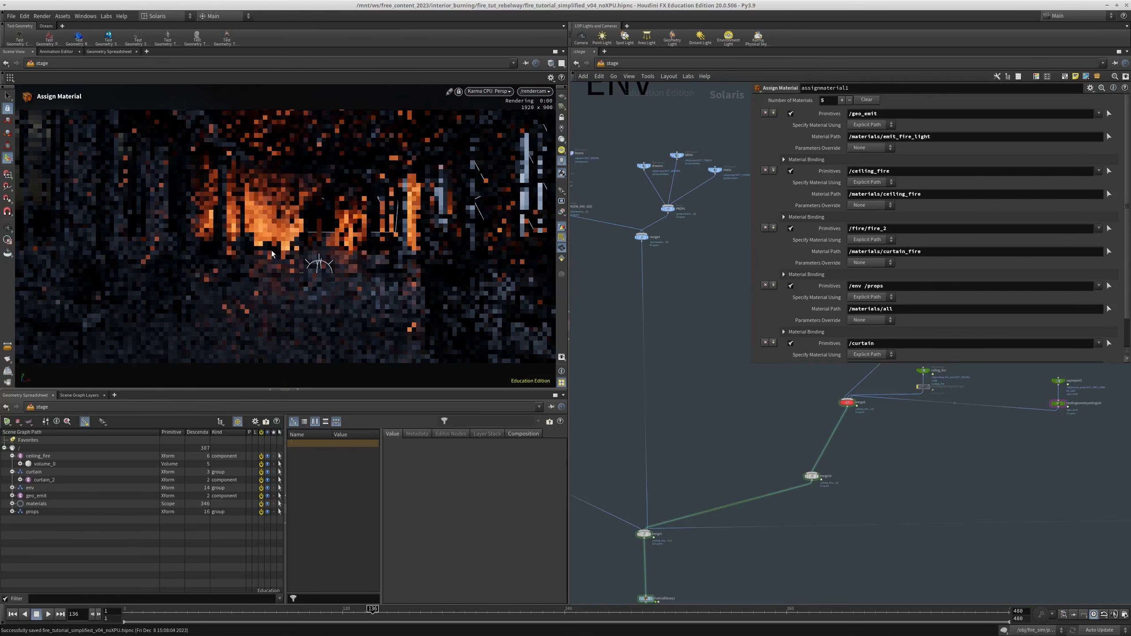
scroll(736, 433, down, 5)
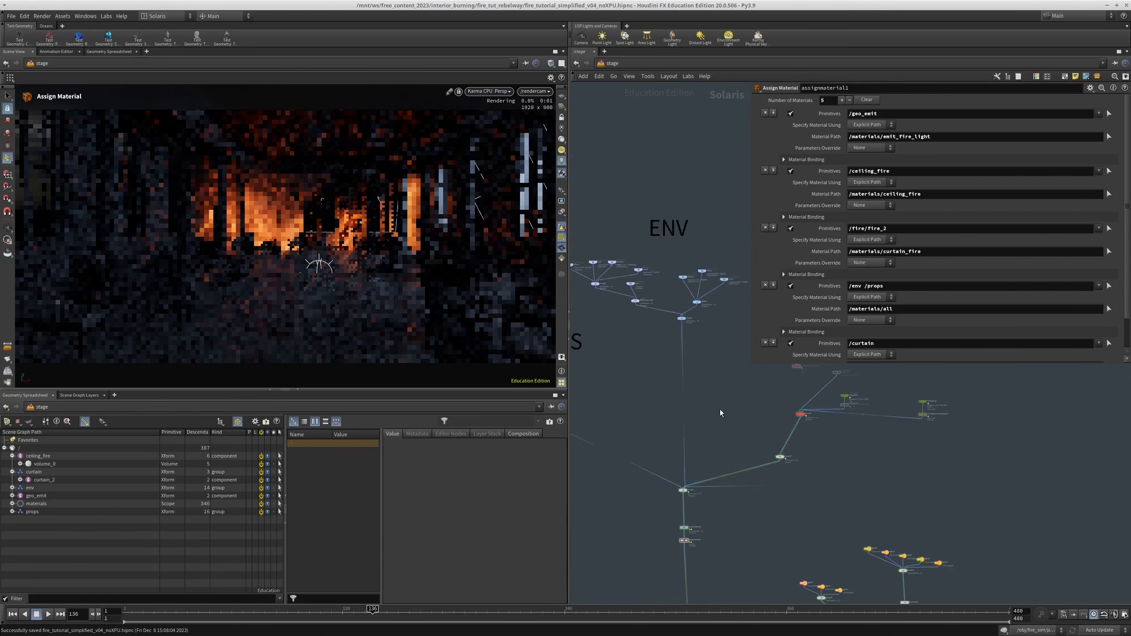
click(427, 620)
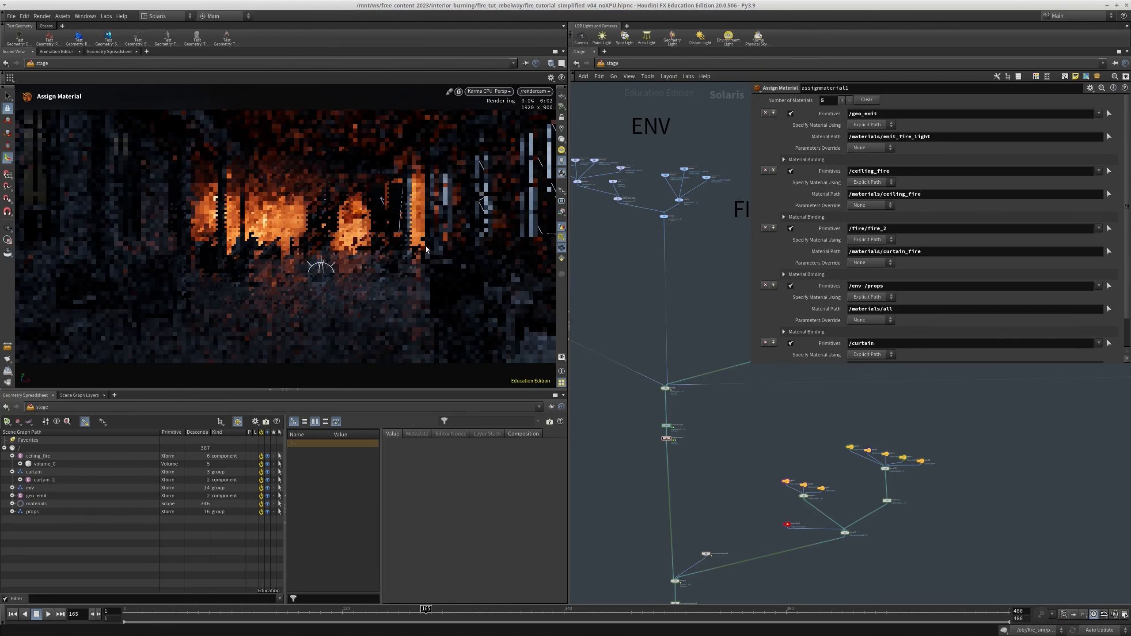
In rendergeometrysettings10, set the diffuse and specular light source multipliers of the emissive fire geometry to 3
scroll(758, 472, down, 2)
middle_drag(762, 473, 752, 512)
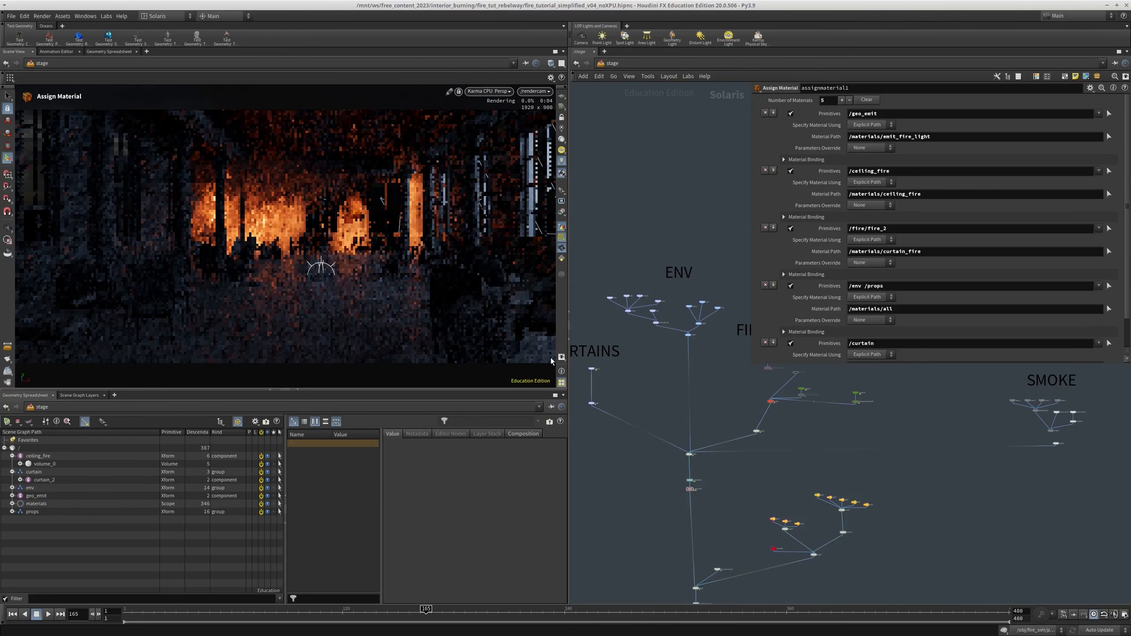
middle_drag(863, 418, 799, 475)
scroll(800, 472, up, 5)
click(750, 435)
scroll(818, 220, down, 1)
scroll(822, 241, down, 15)
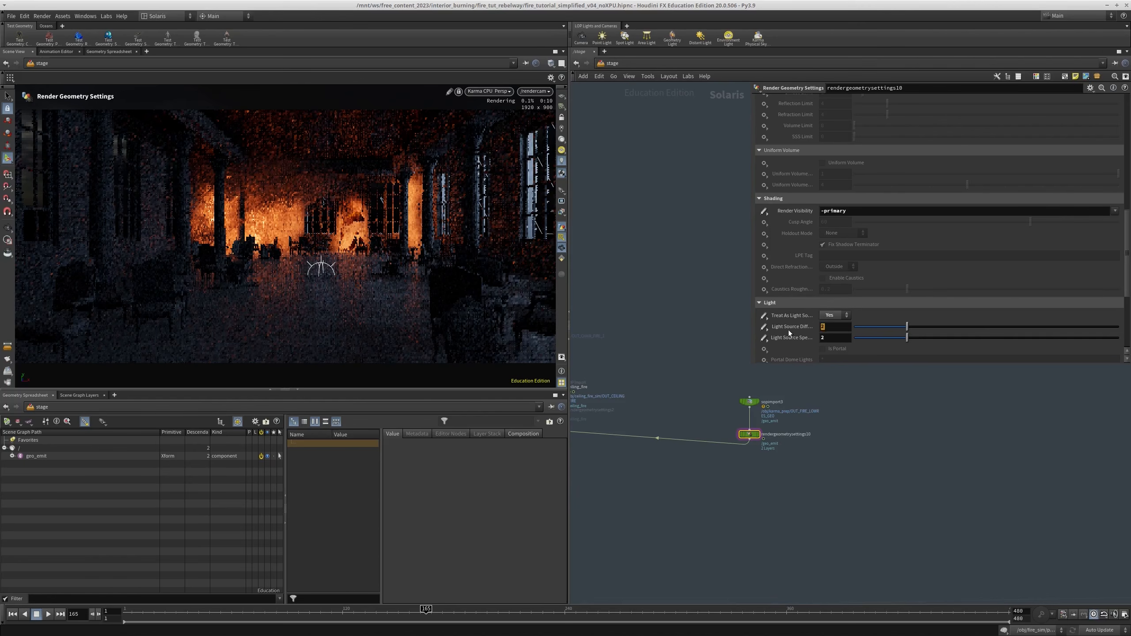
key(BackSpace)
text(3)
key(Return)
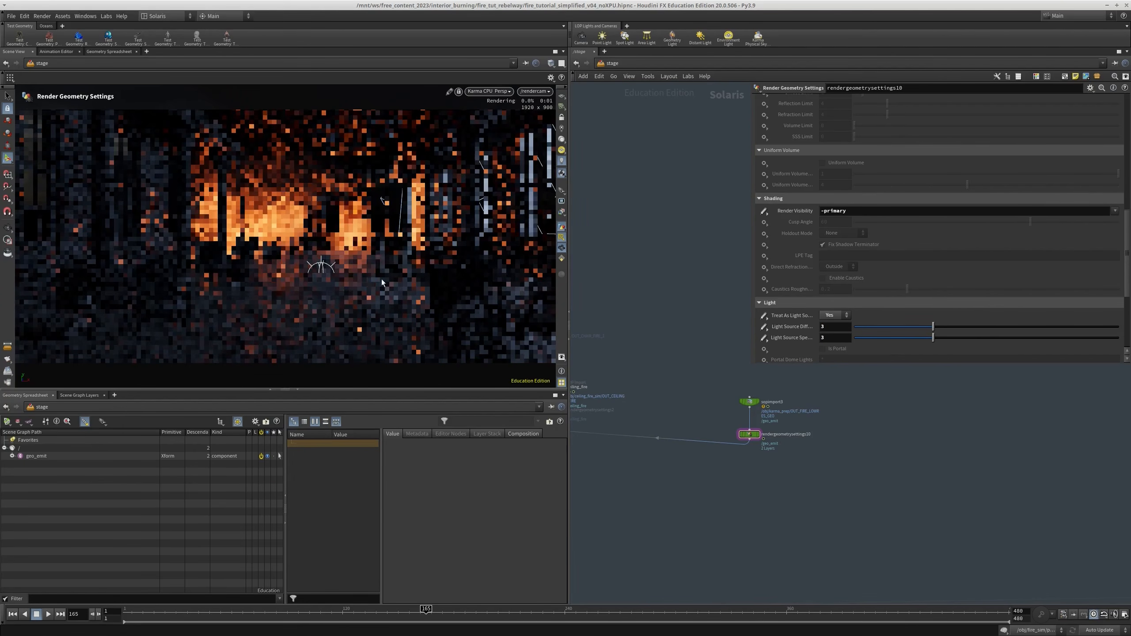
Turn off the Karma CPU preview by switching the viewport back to the standard OpenGL display, and save the scene file
drag(854, 211, 771, 217)
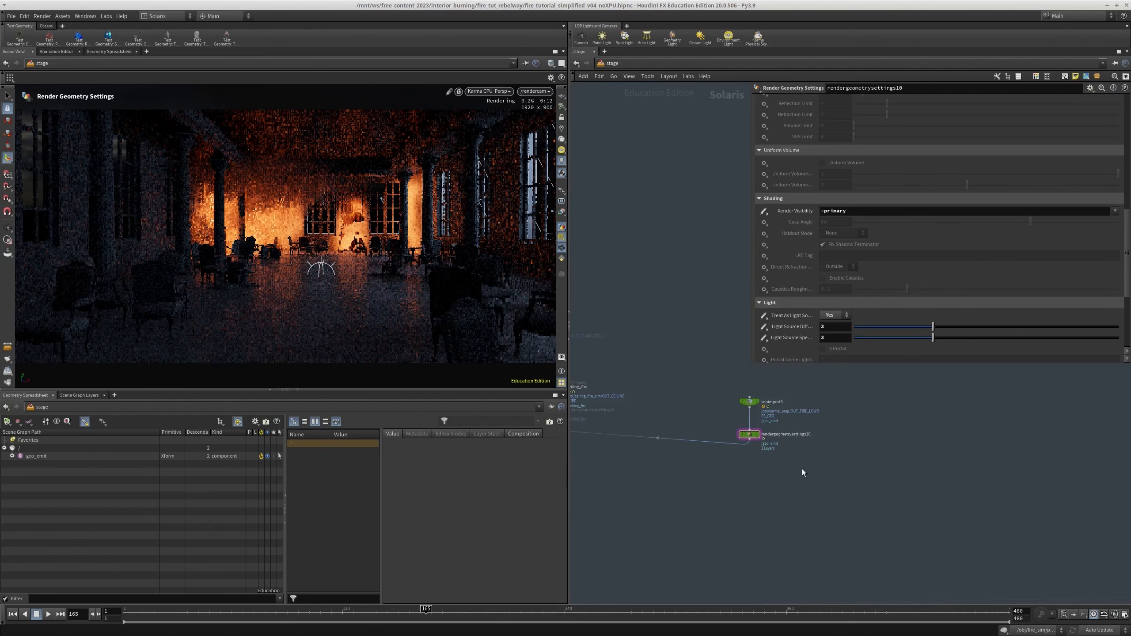
scroll(803, 469, down, 7)
middle_drag(719, 466, 785, 327)
scroll(717, 492, up, 8)
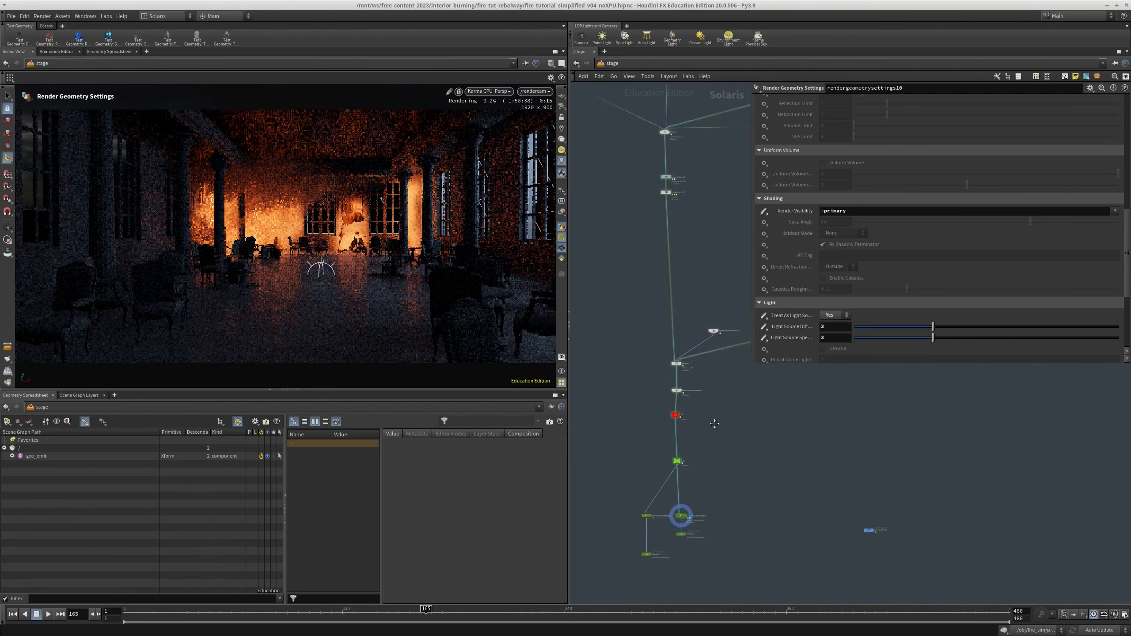
drag(687, 472, 629, 504)
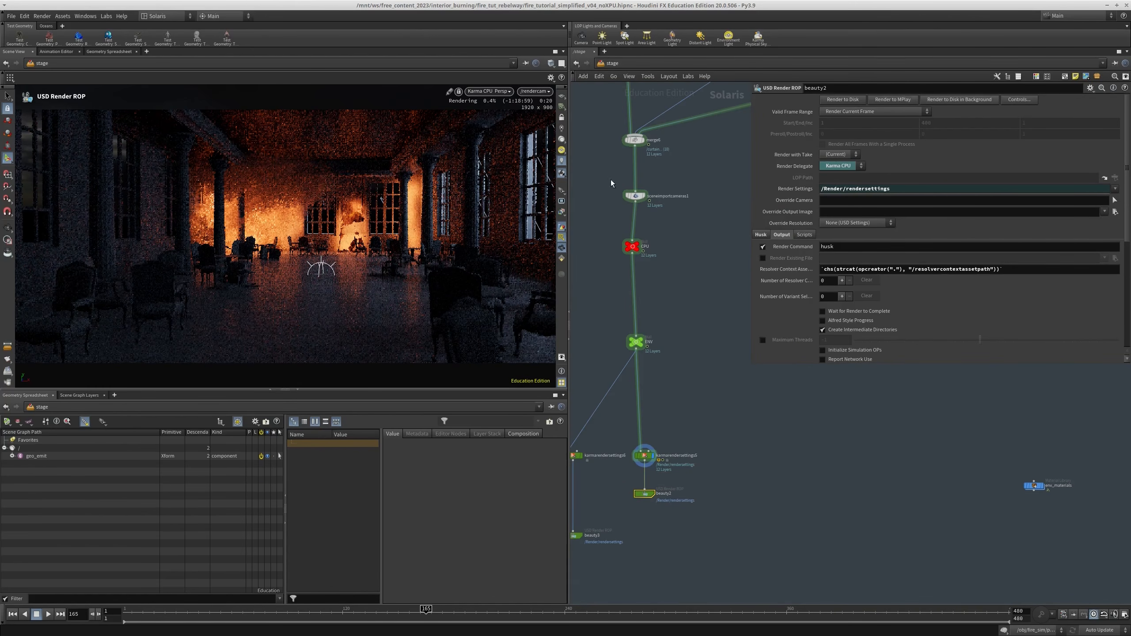
click(495, 90)
click(504, 126)
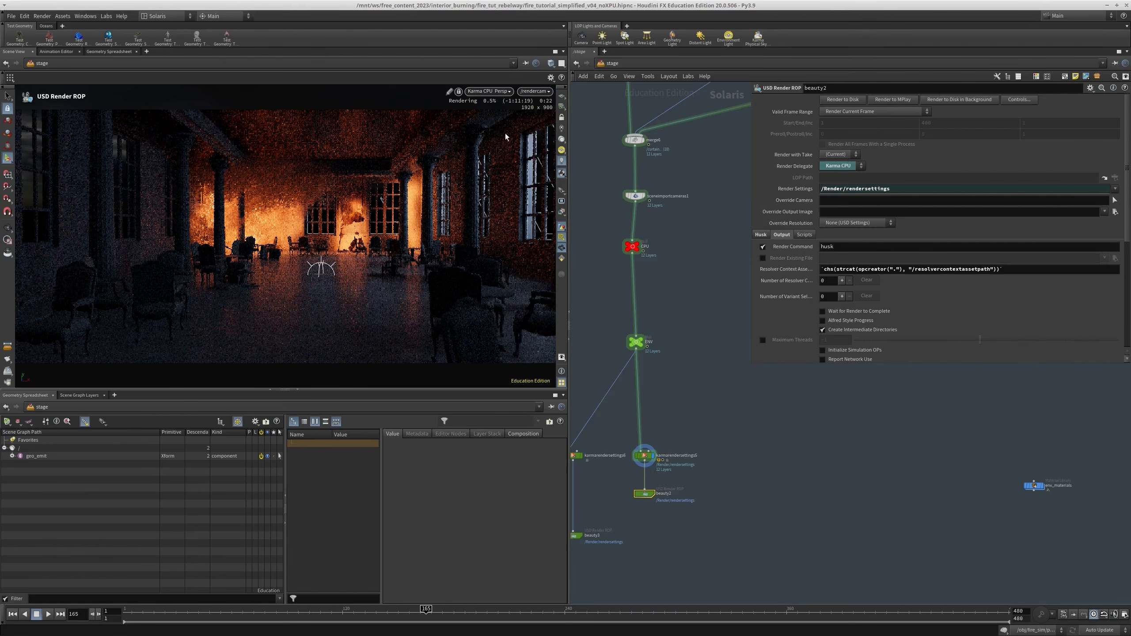
click(673, 374)
middle_drag(673, 375, 673, 354)
key(ctrl+s)
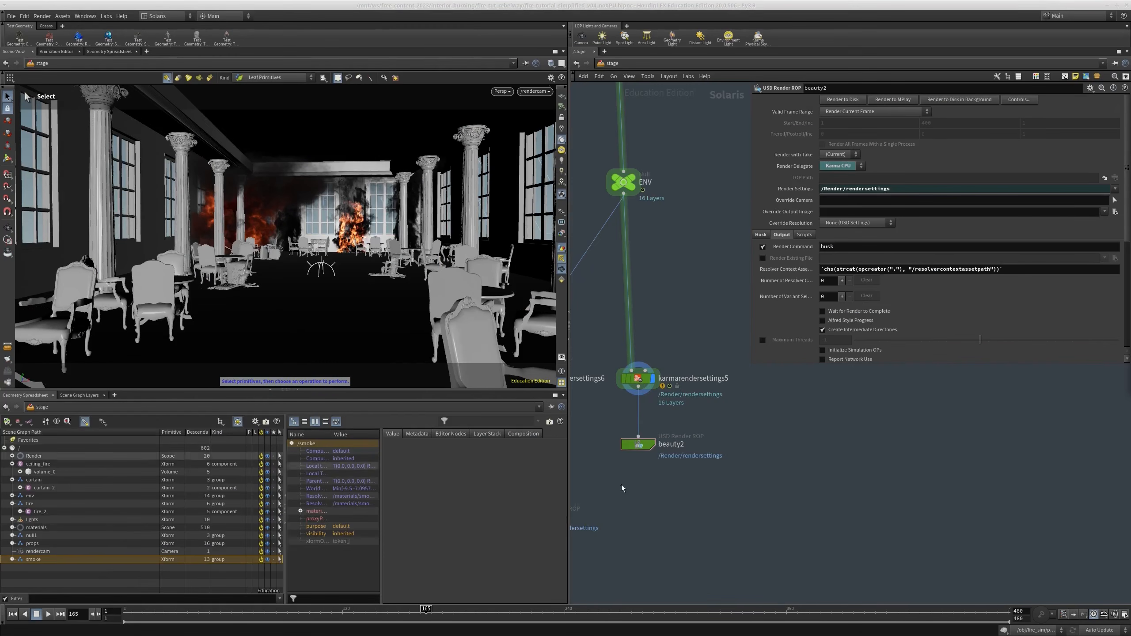
Inspect the light source settings in rendergeometrysettings2 below the ceiling_fire import
scroll(796, 456, down, 5)
scroll(702, 587, up, 8)
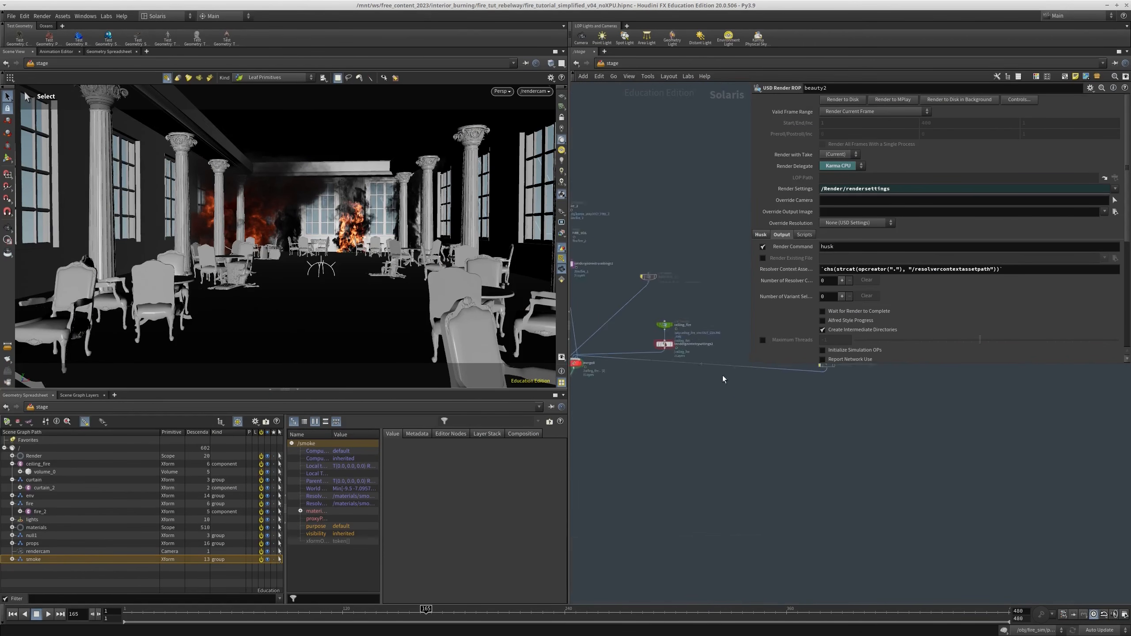
click(628, 415)
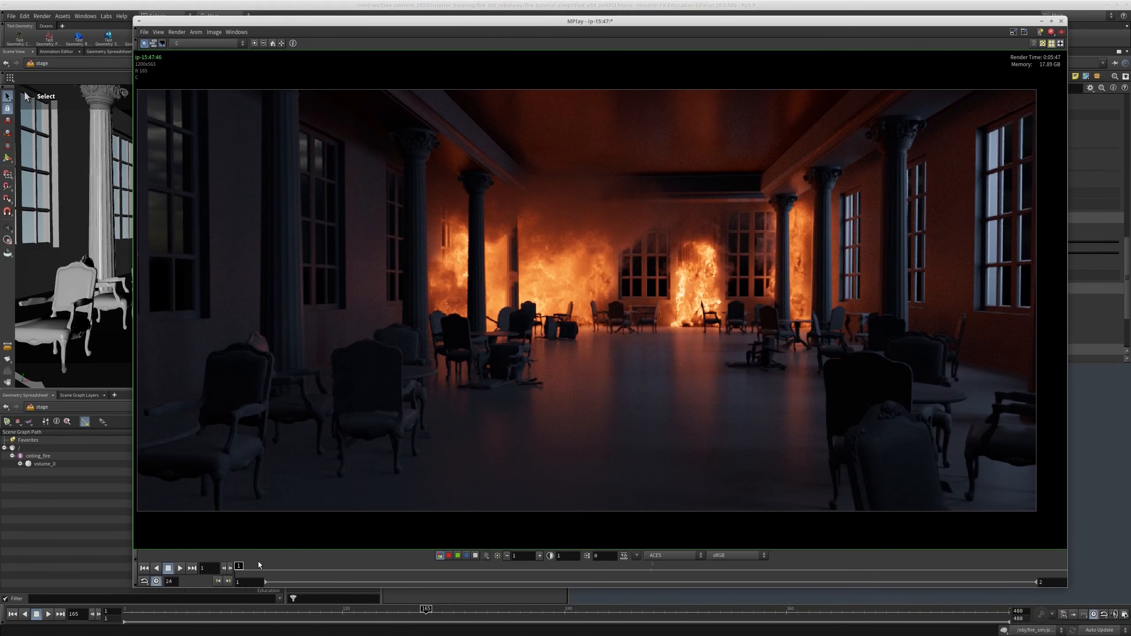
Switch to MPlay and compare the lighting and noise of the two frame 165 renders by flipping between them
drag(240, 575, 484, 579)
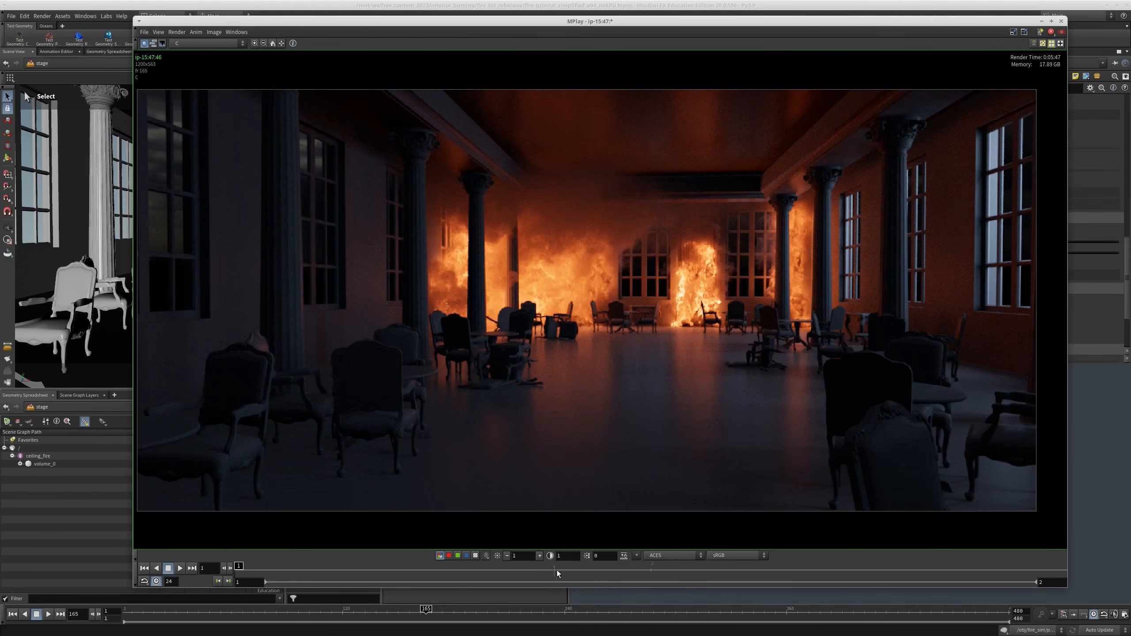
click(557, 573)
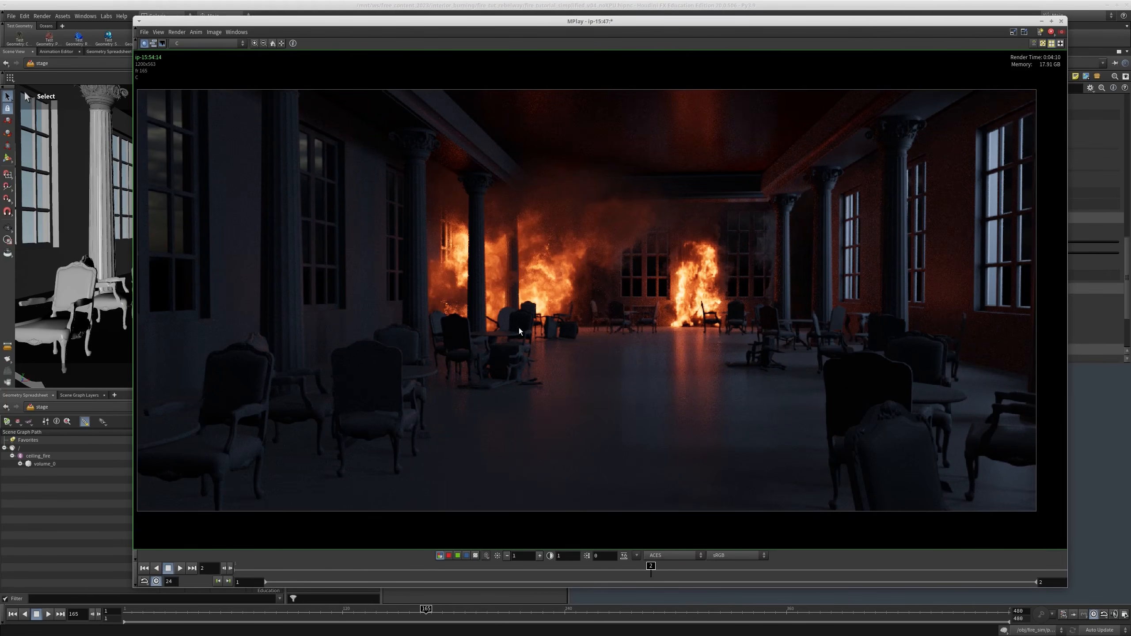
scroll(672, 267, up, 2)
middle_drag(748, 219, 748, 229)
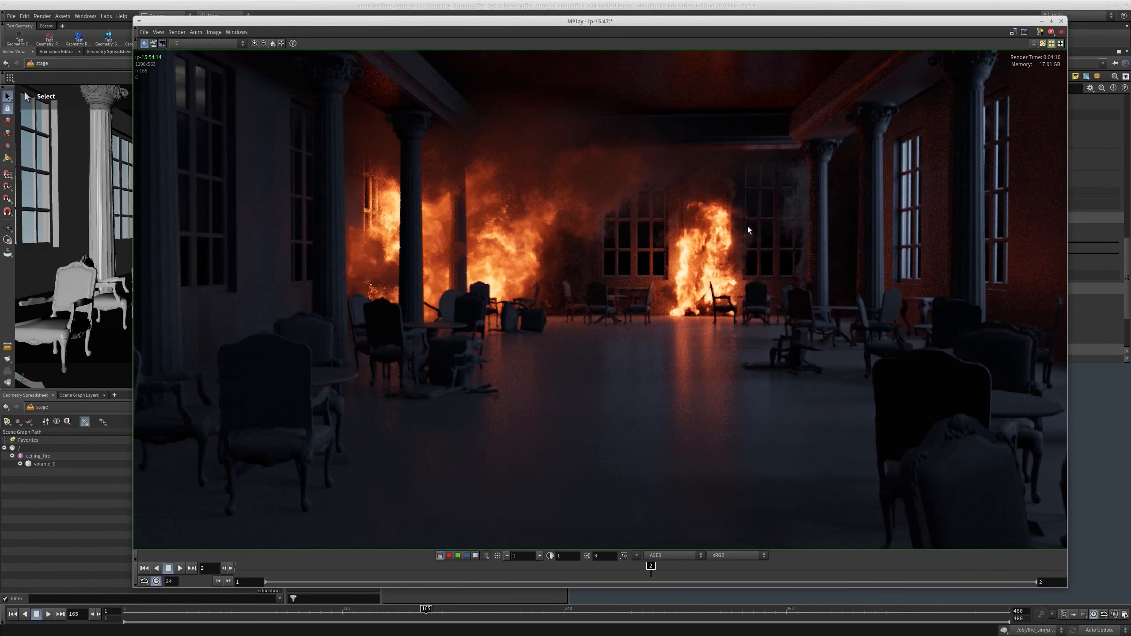
scroll(740, 356, down, 2)
drag(546, 575, 303, 589)
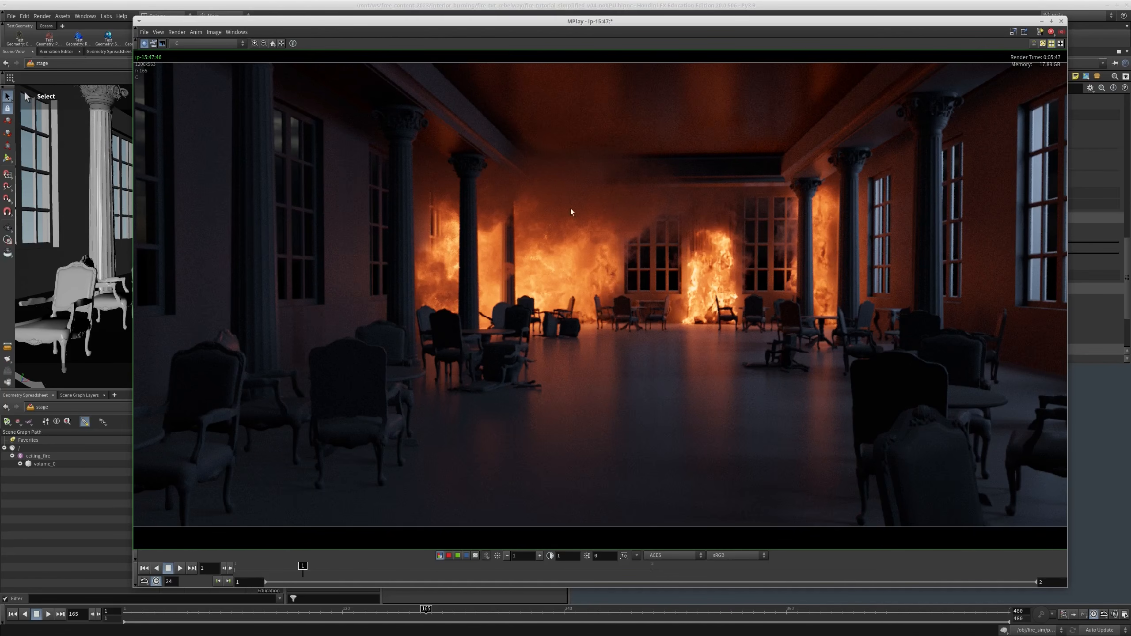
click(606, 578)
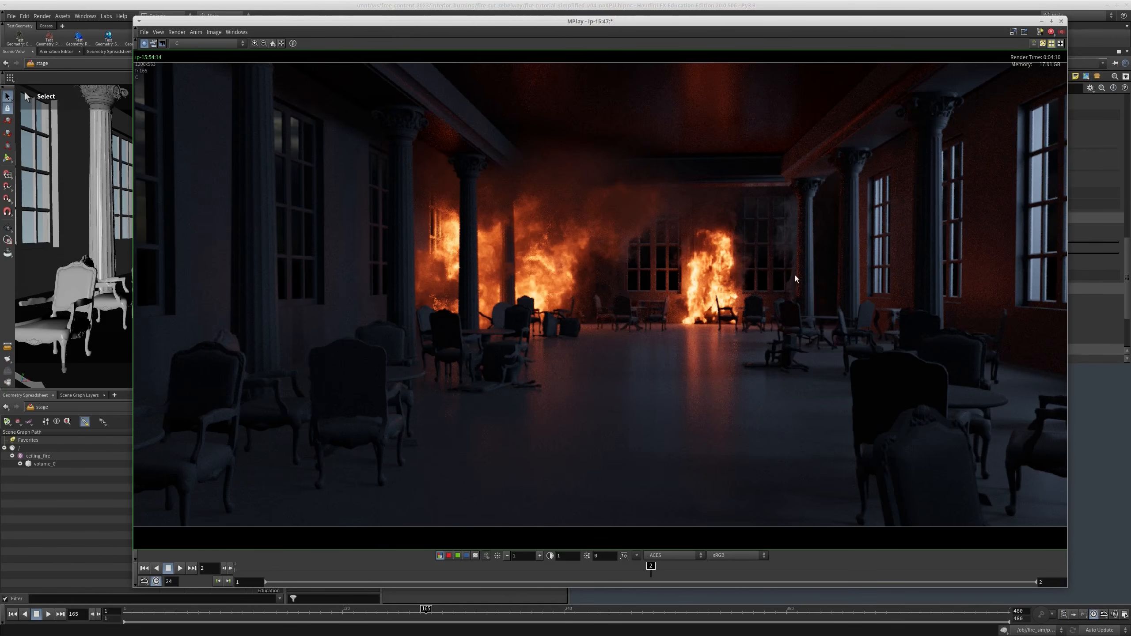
Examine the back wall, fire and floor reflections up close in the second render, and return to the first for comparison
scroll(802, 266, up, 5)
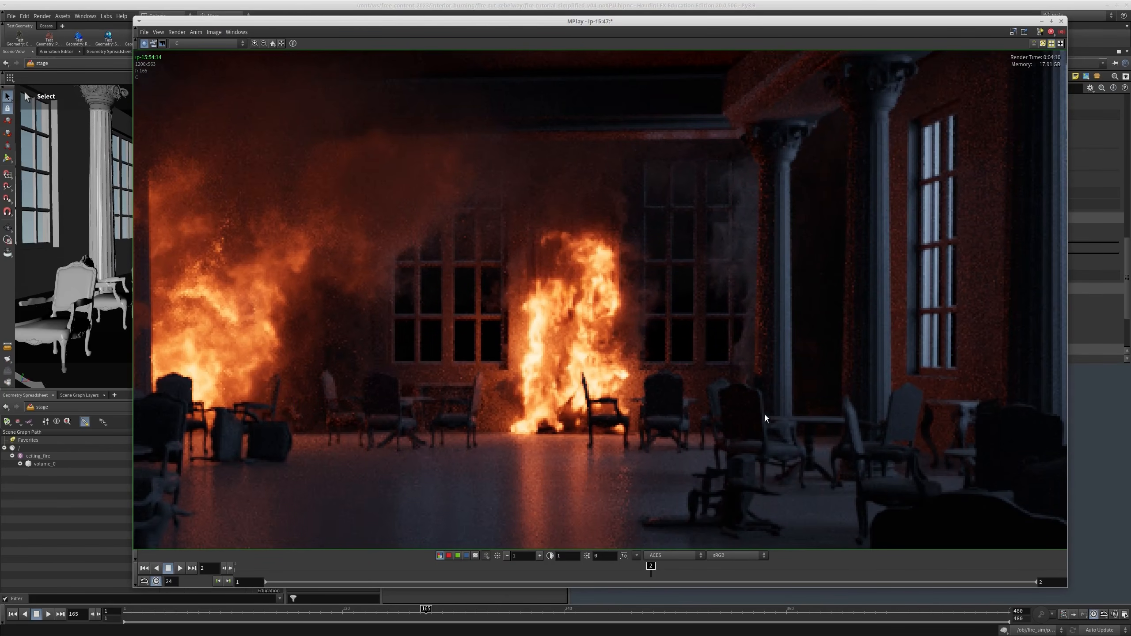
scroll(490, 377, down, 2)
middle_drag(490, 377, 570, 320)
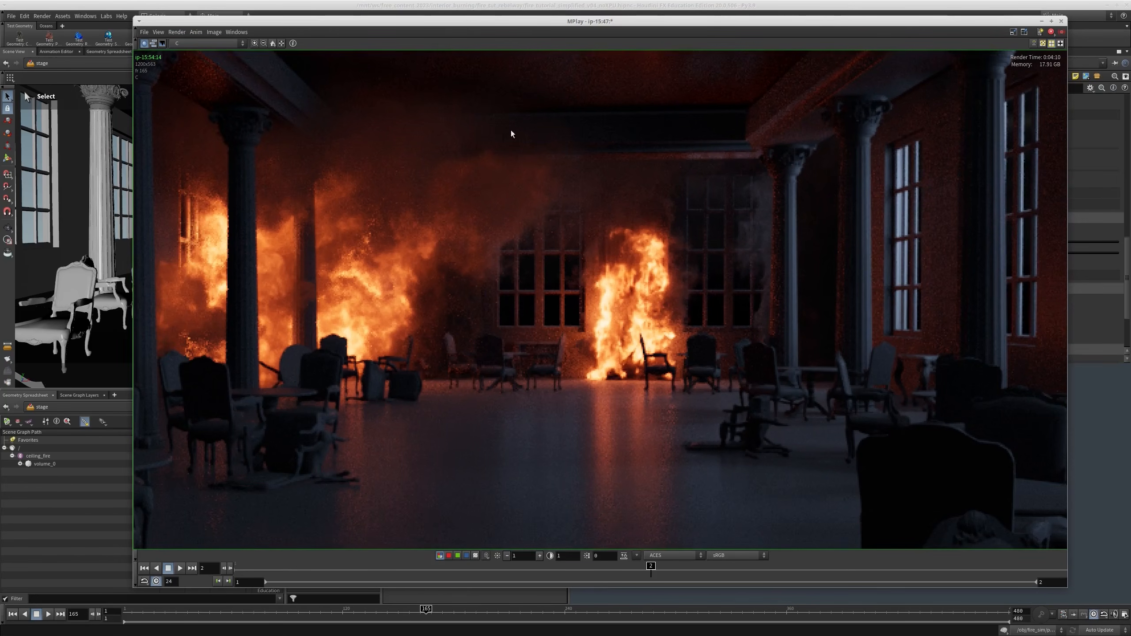
mouse_move(606, 576)
mouse_down()
mouse_move(395, 578)
mouse_move(596, 579)
mouse_move(437, 583)
mouse_move(556, 583)
mouse_up()
scroll(534, 253, up, 2)
scroll(543, 377, down, 1)
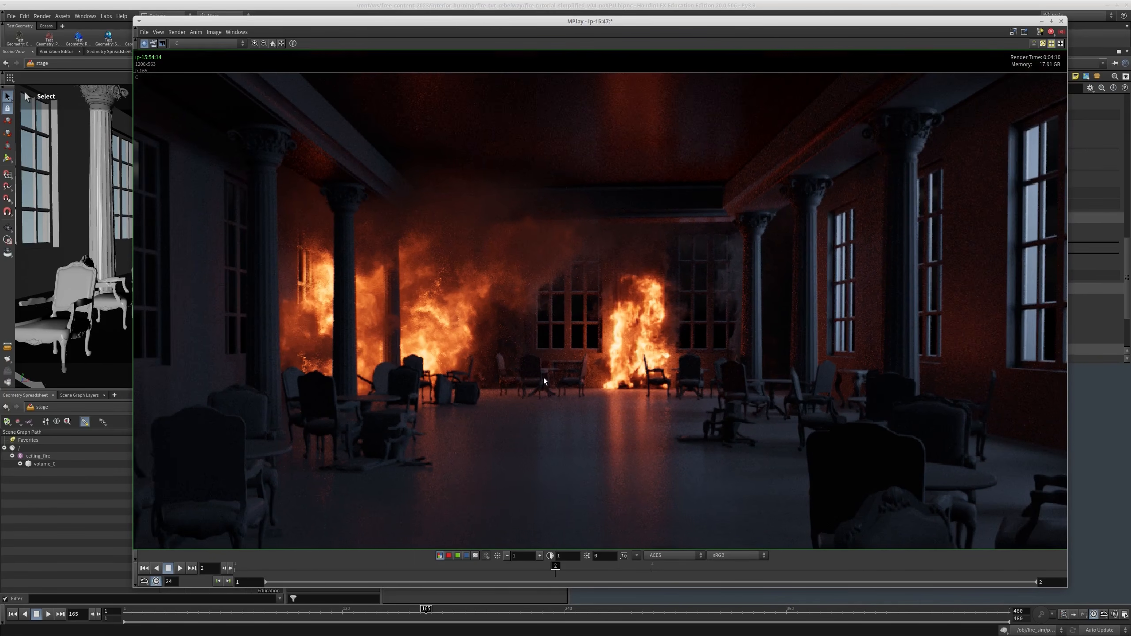
middle_drag(569, 243, 545, 240)
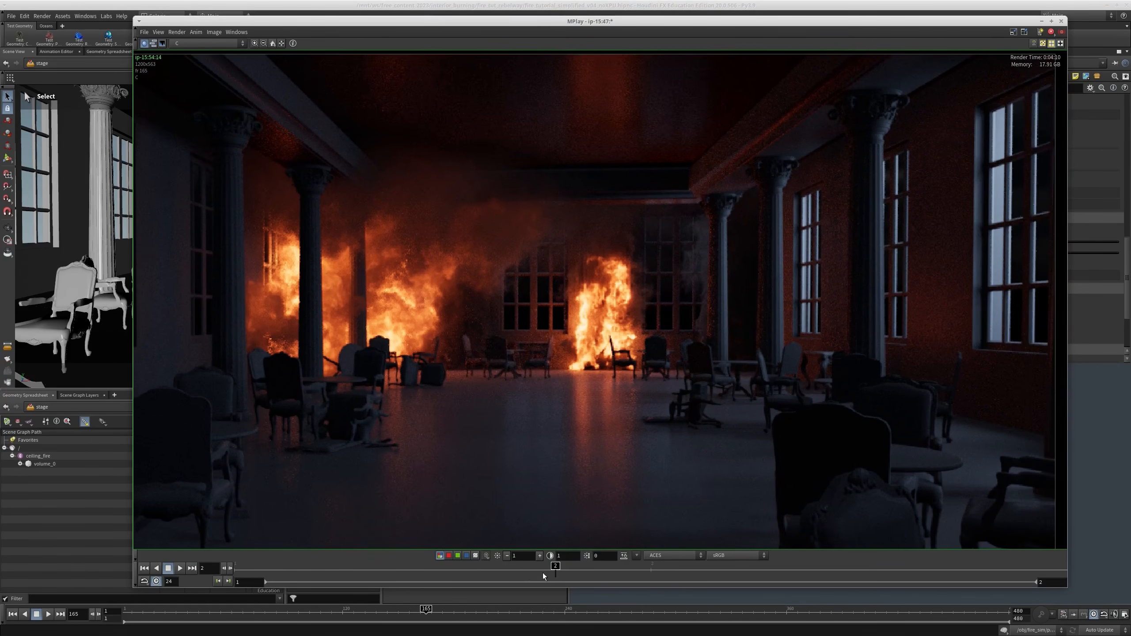
drag(544, 577, 198, 590)
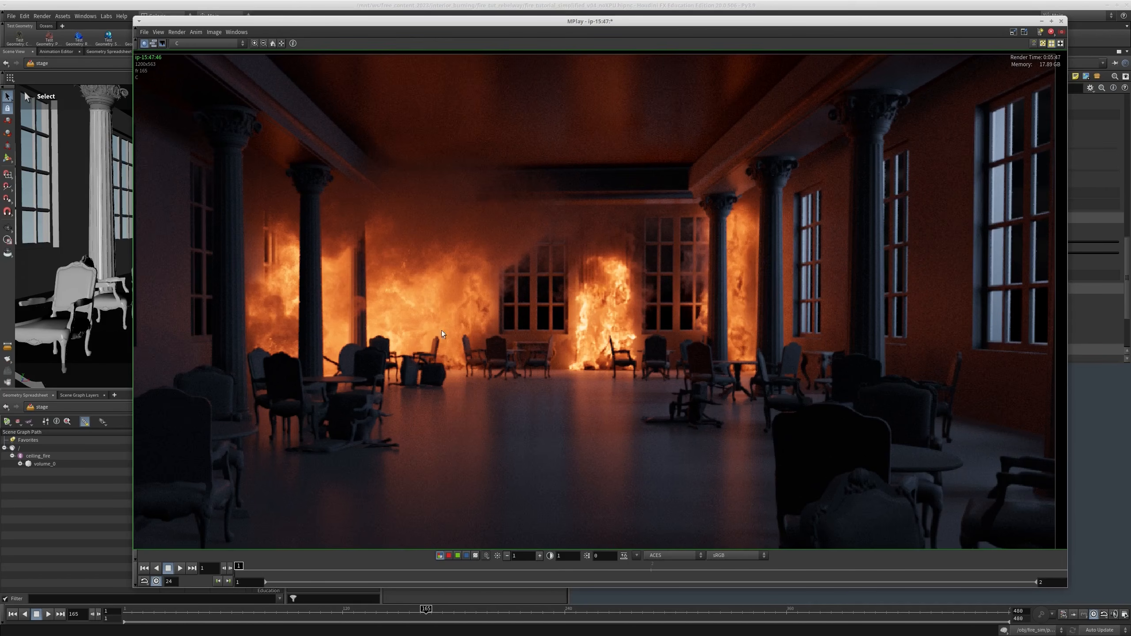
Reset the first render's view, bring up the test_denoise.exr render in its own MPlay window and examine it up close
click(273, 44)
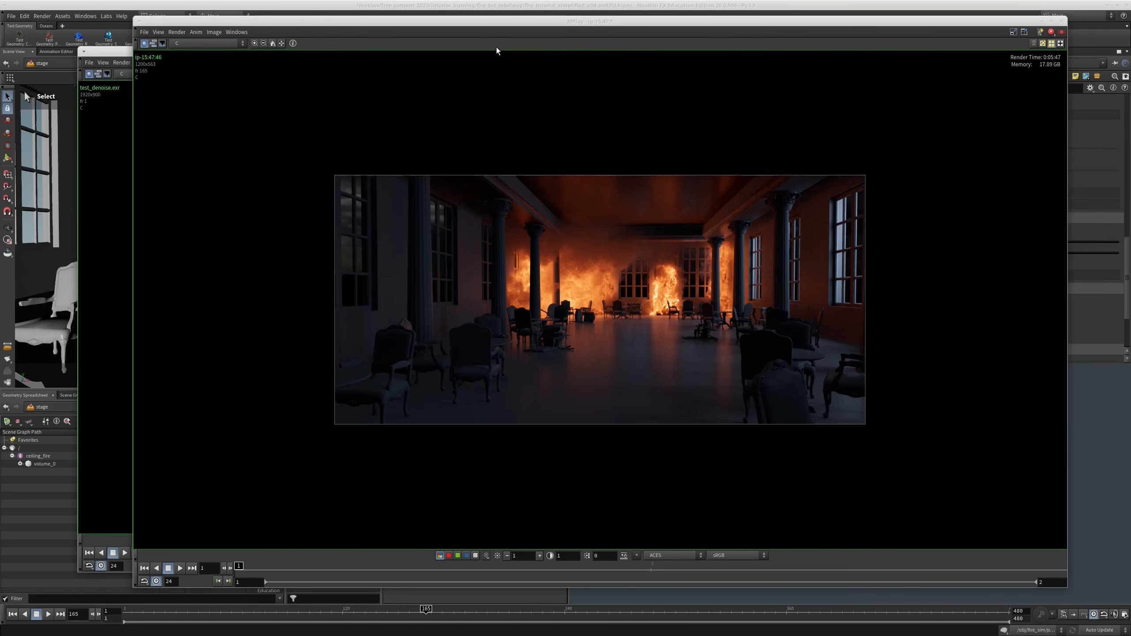
right_click(496, 21)
click(530, 97)
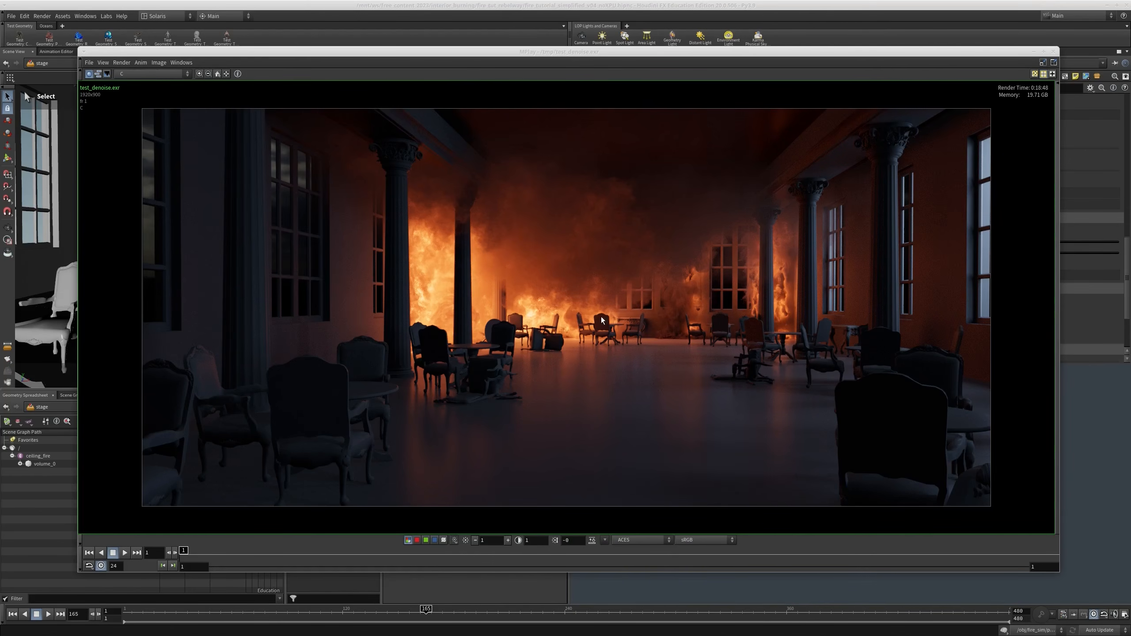
scroll(682, 199, up, 3)
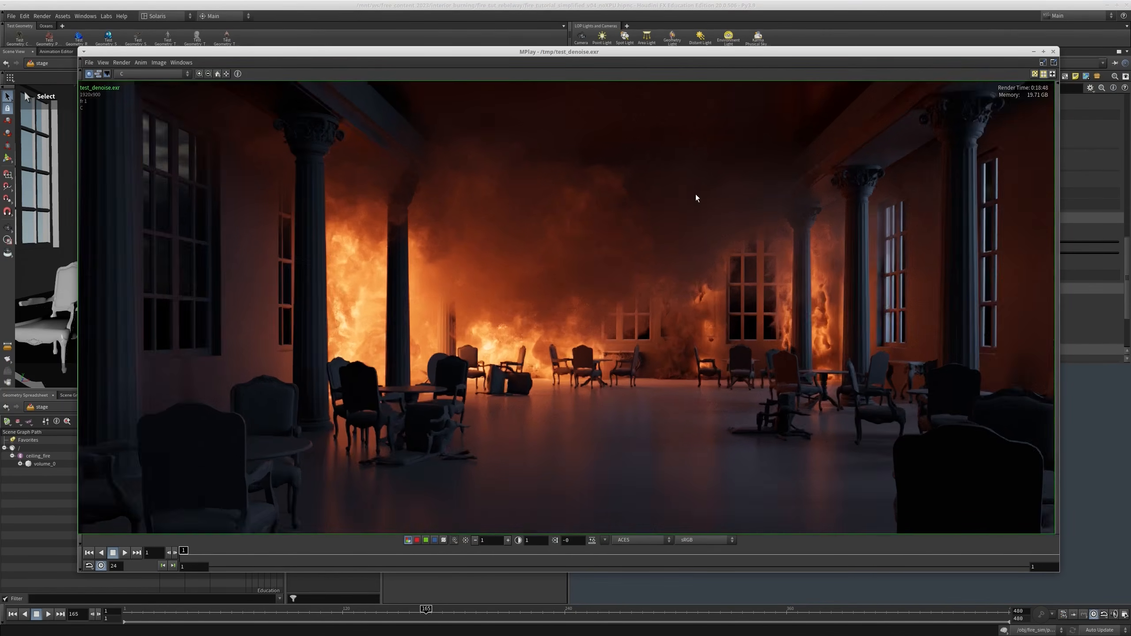
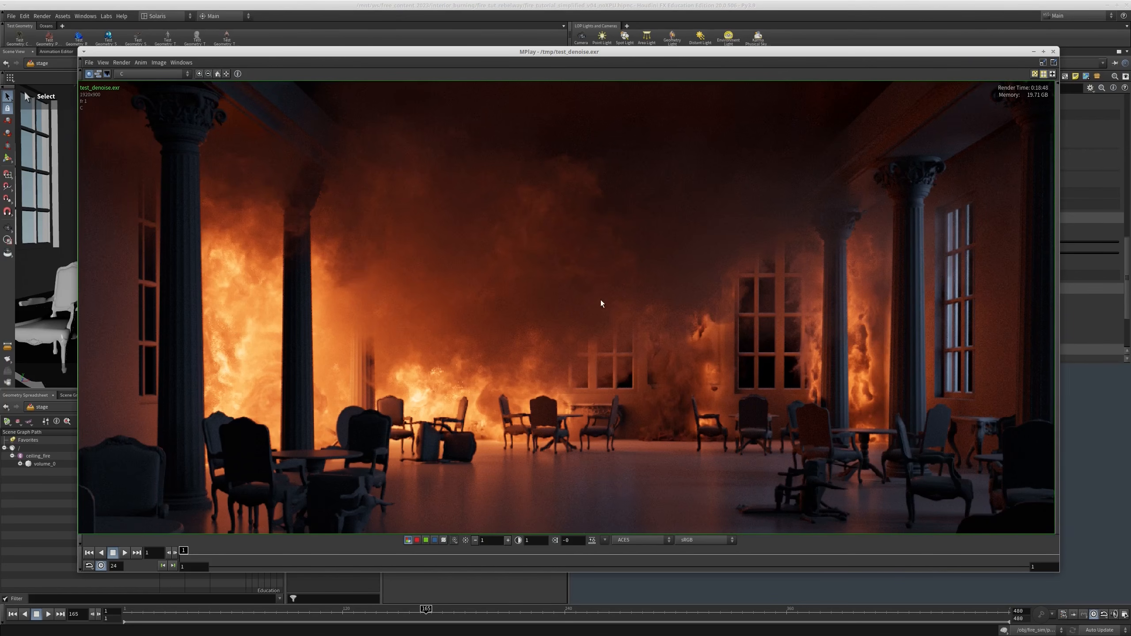
View the whole test_denoise.exr render, check its available image planes, and close its MPlay window
scroll(619, 320, down, 3)
middle_drag(492, 325, 490, 283)
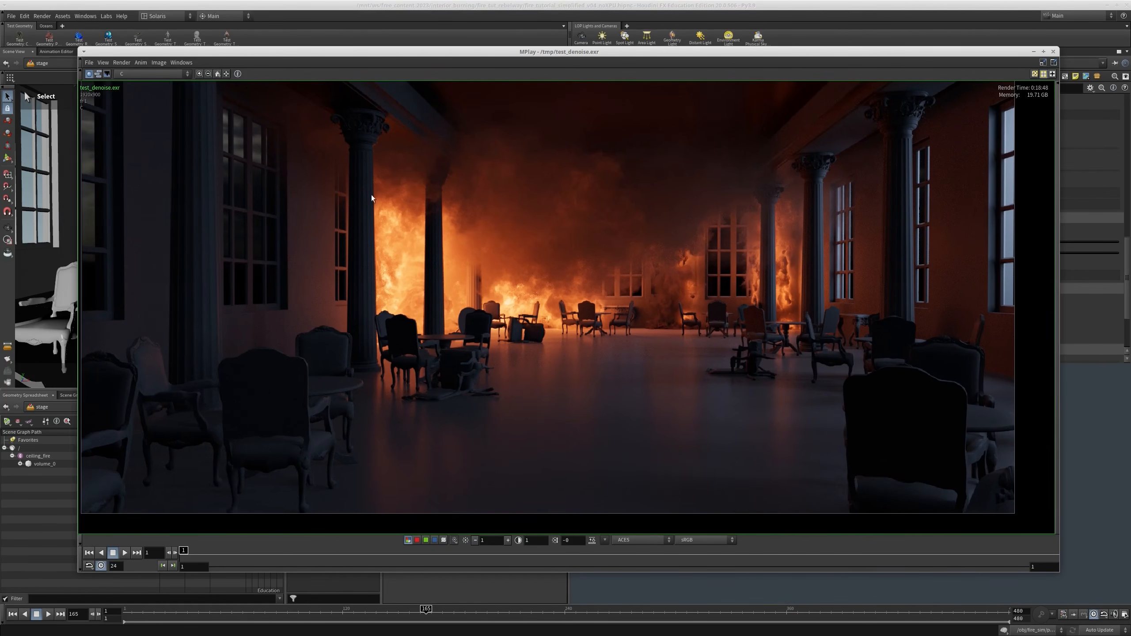
click(132, 75)
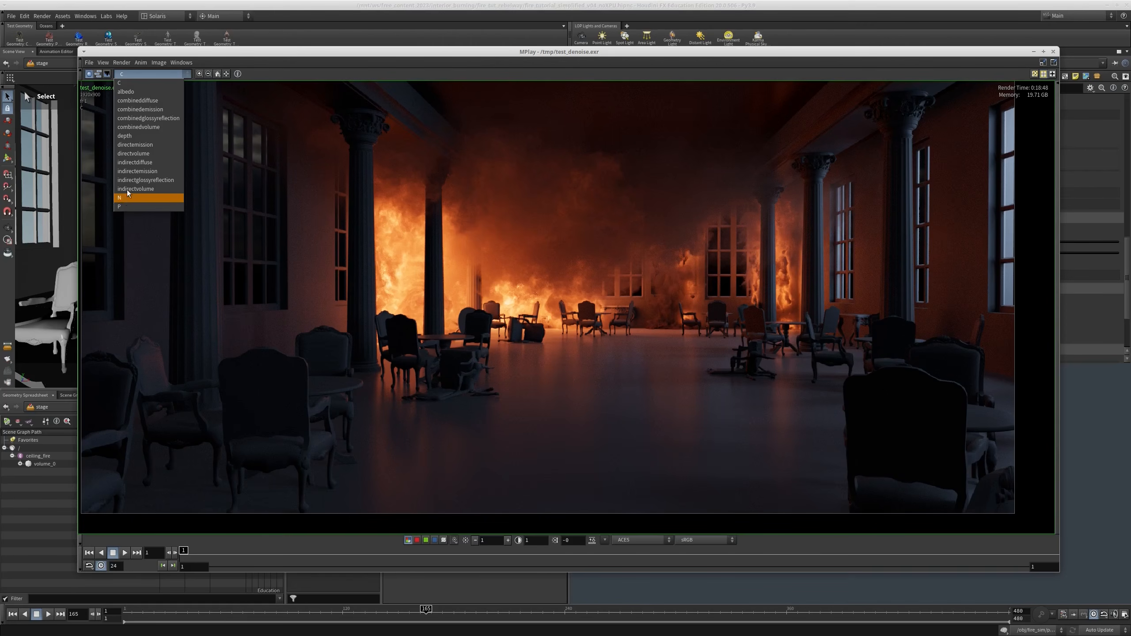
click(129, 83)
key(alt+F4)
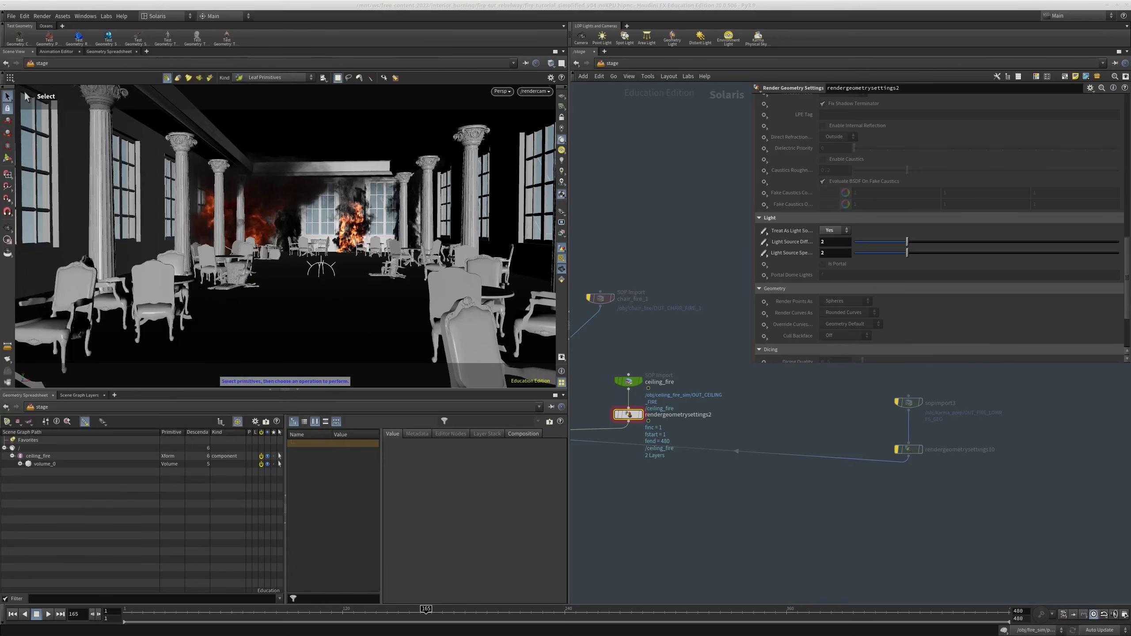
Go from the stage to the img network context
click(622, 62)
click(643, 99)
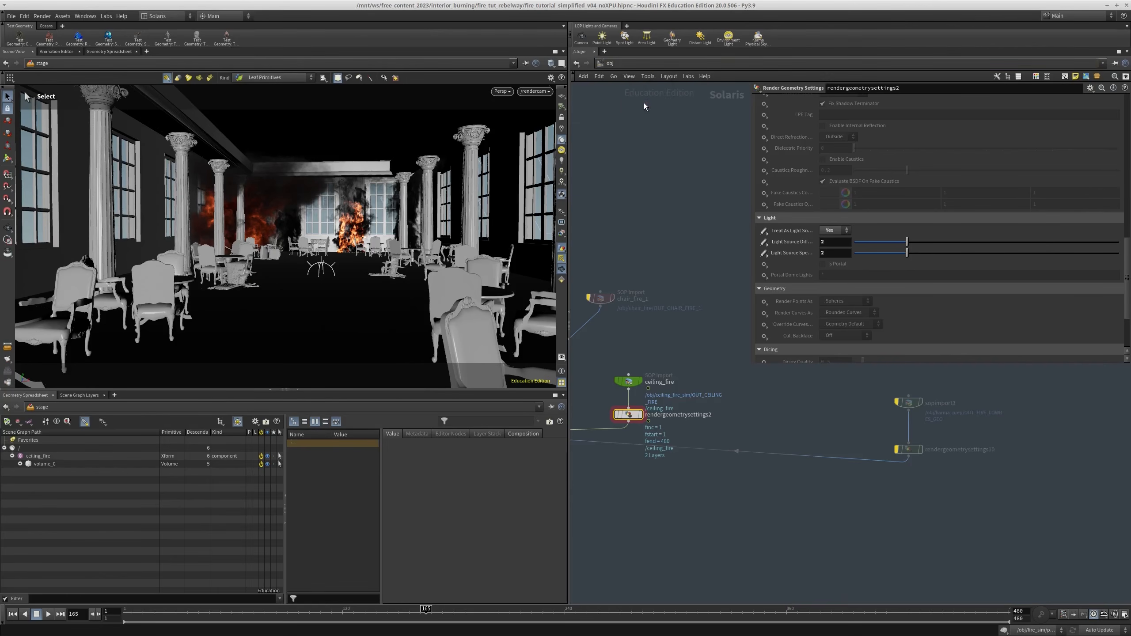
click(628, 64)
click(646, 107)
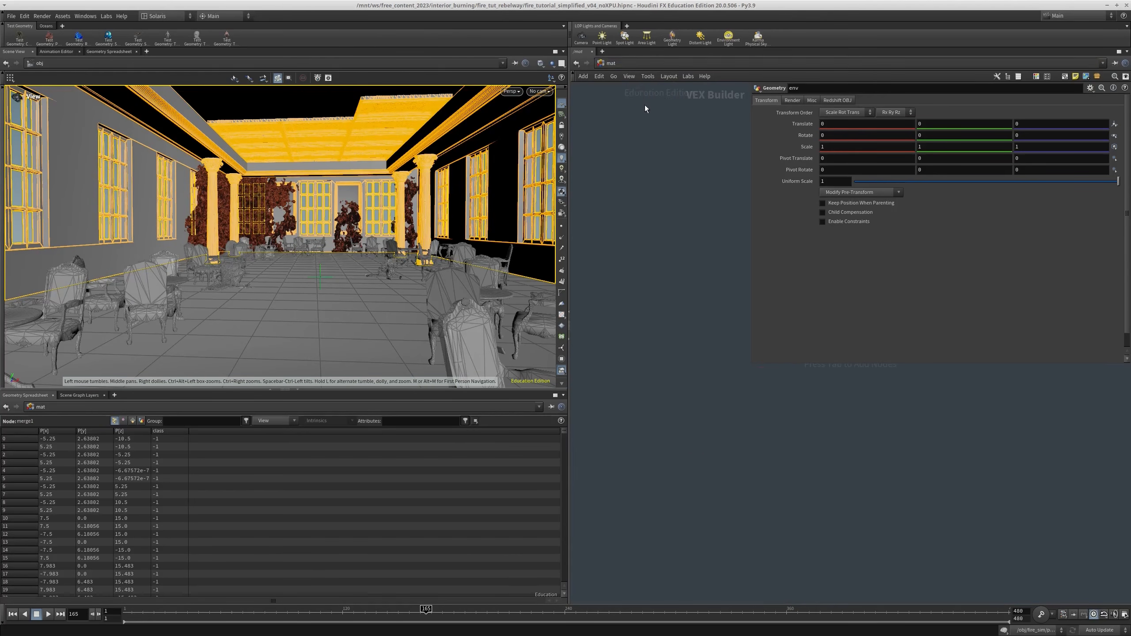
click(625, 64)
click(645, 96)
click(626, 62)
click(643, 84)
Create an image network and add a File node inside it
key(Tab)
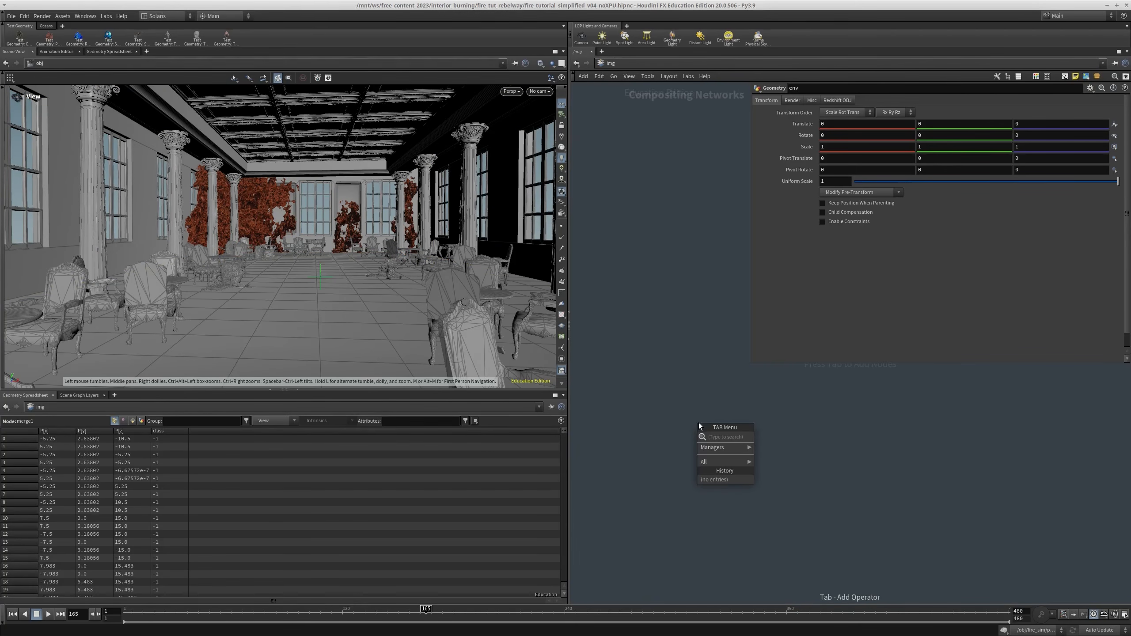
text(ima)
key(Return)
key(Return)
key(i)
key(Tab)
text(fil)
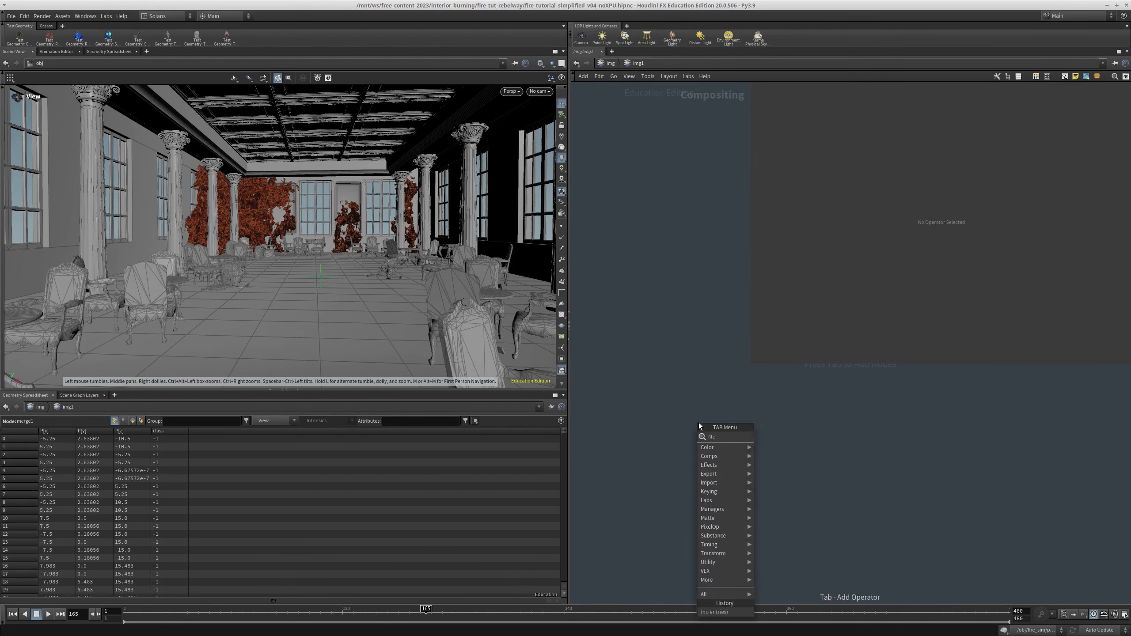
key(Return)
key(Return)
click(1039, 113)
key(ctrl+v)
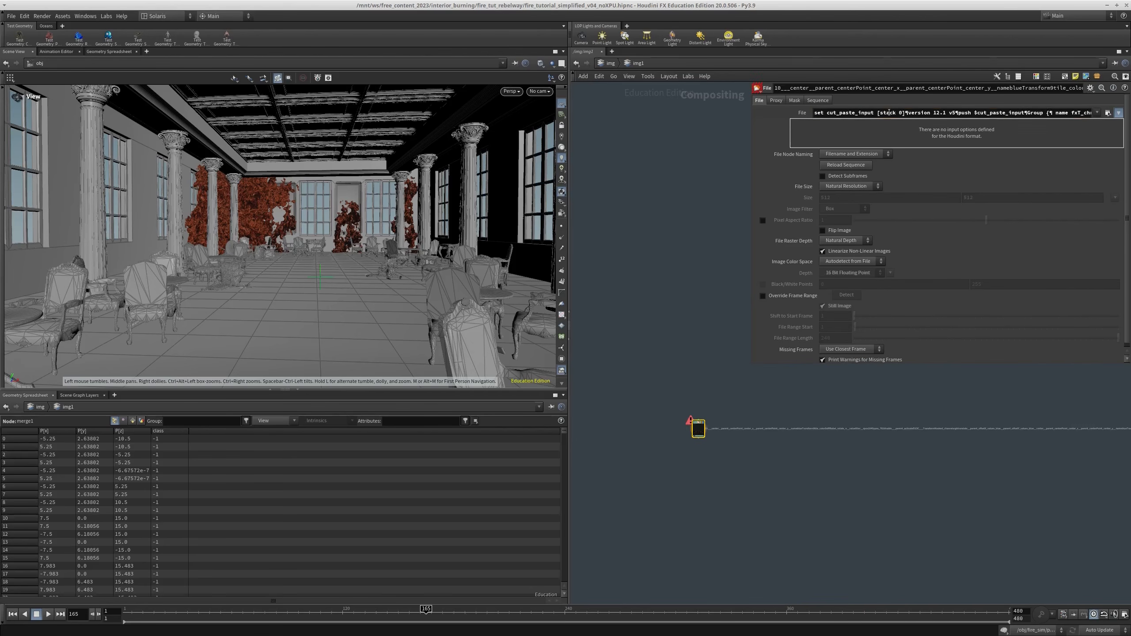
key(ctrl+a)
key(BackSpace)
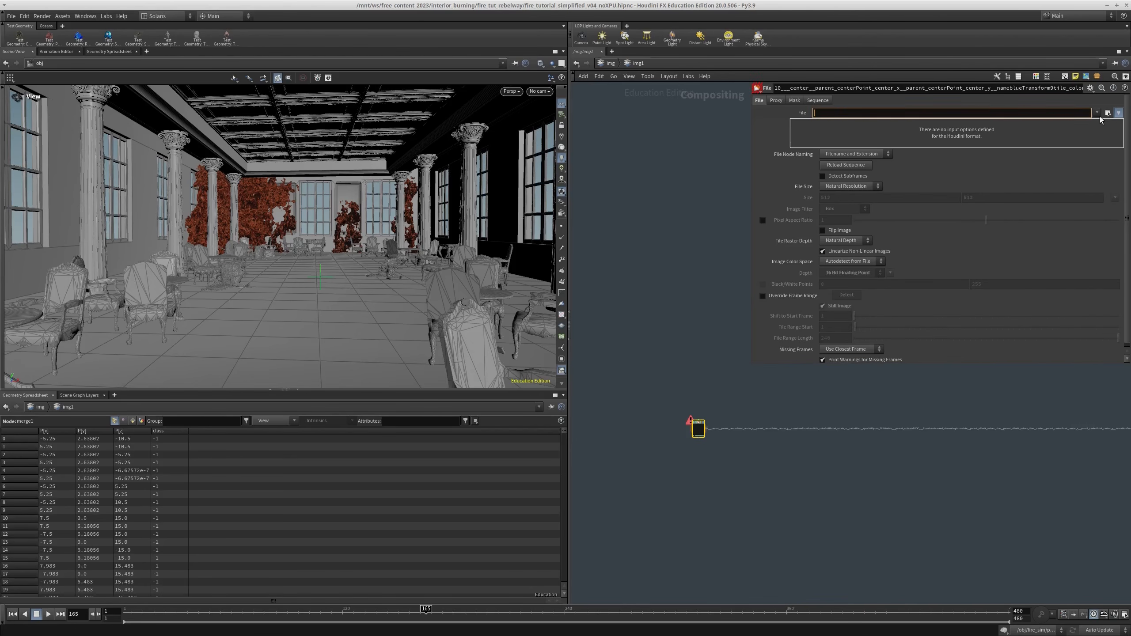
Load /tmp/test_denoise.exr into the File node
click(1108, 113)
triple_click(456, 135)
text(/tmp/)
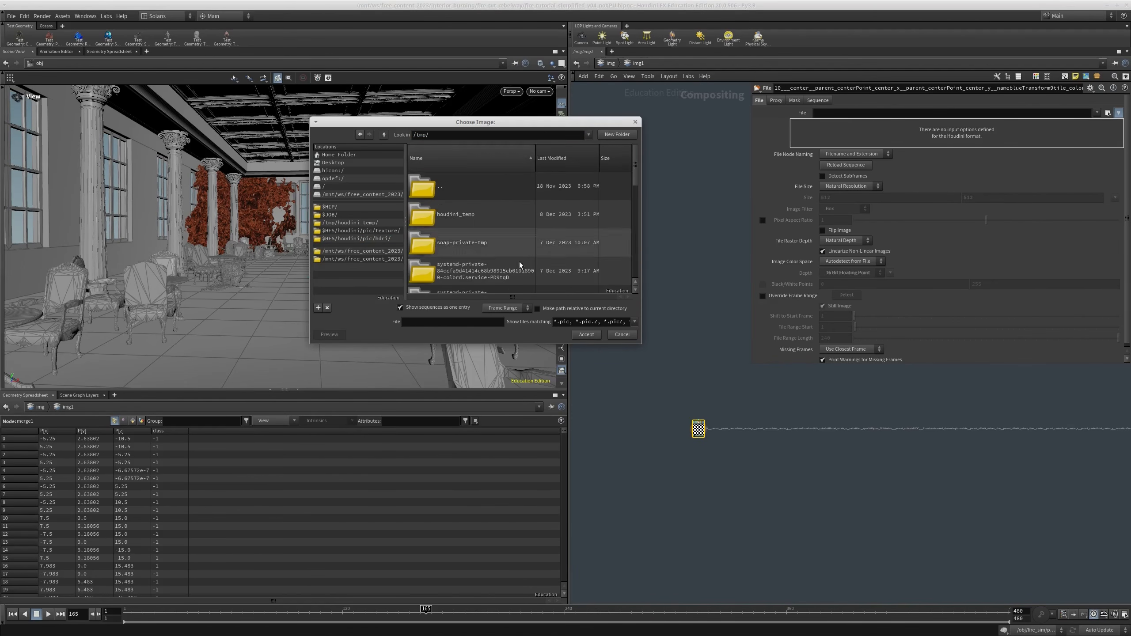
click(503, 274)
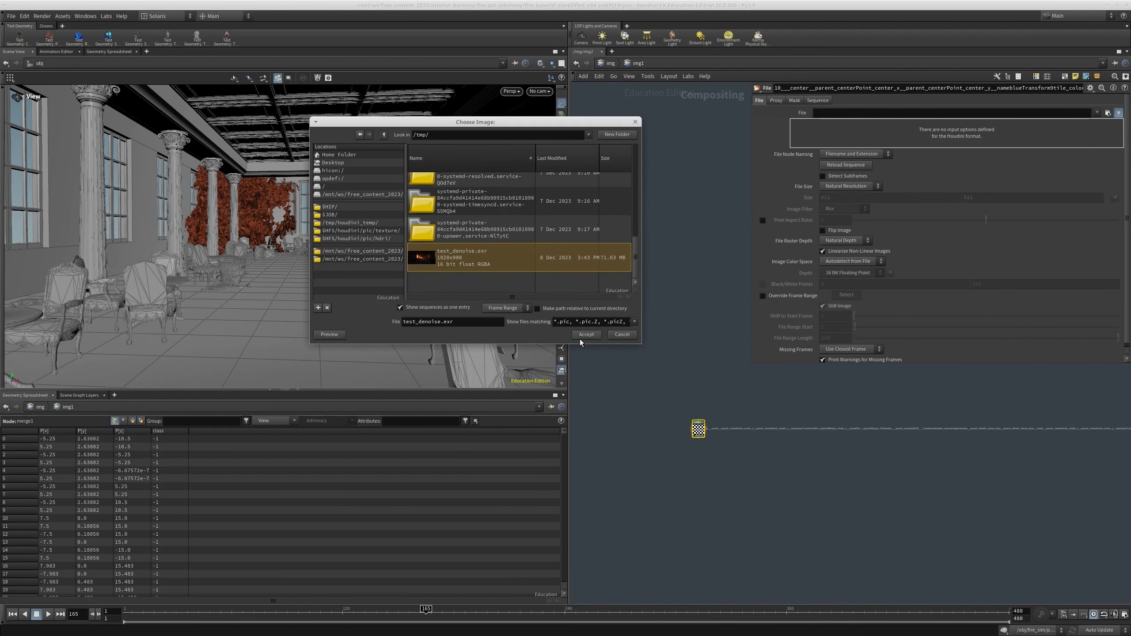
click(582, 337)
Open a Composite View beside the existing viewers to show the loaded render
click(146, 51)
mouse_move(174, 68)
mouse_move(239, 168)
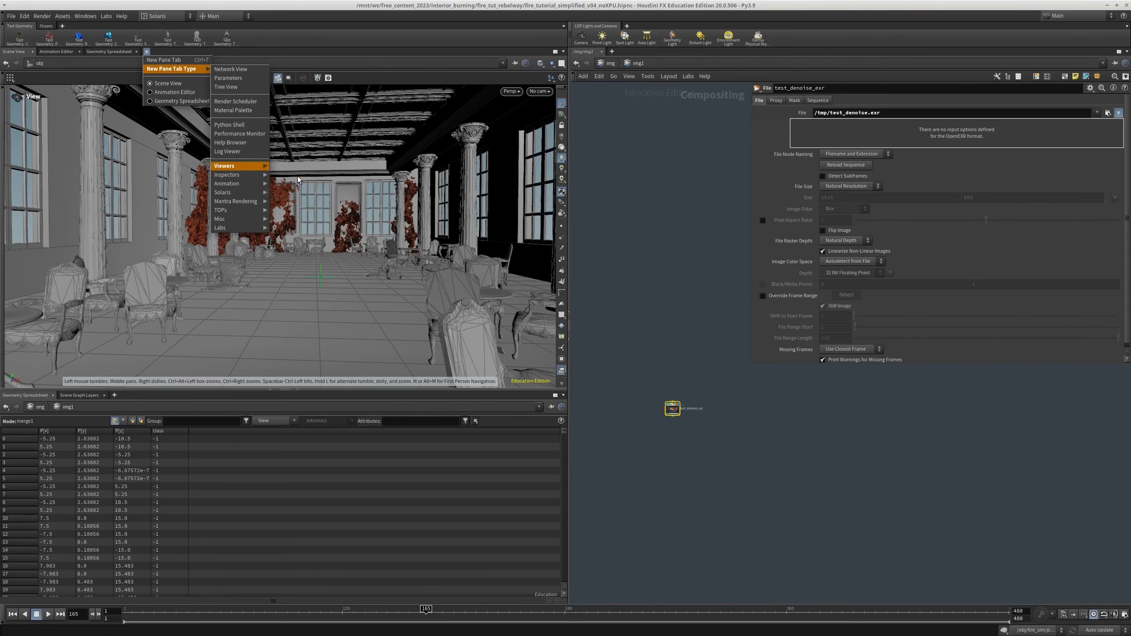
click(289, 175)
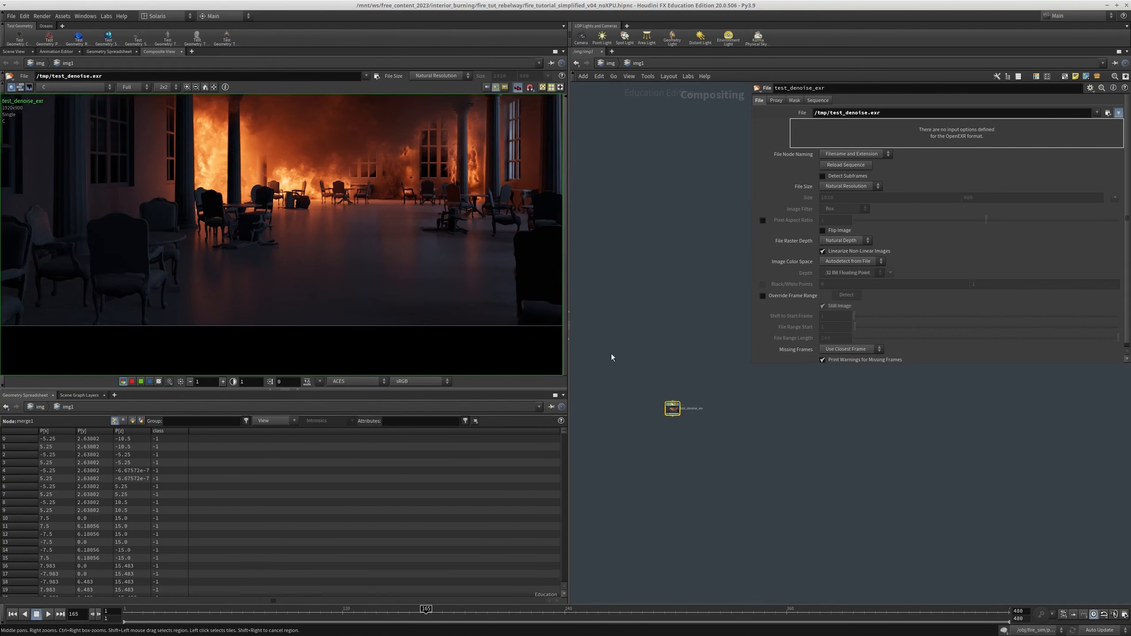
Add a Denoise AI node, feed it from the test_denoise.exr File node, and display its result
key(h)
key(Tab)
text(denoise)
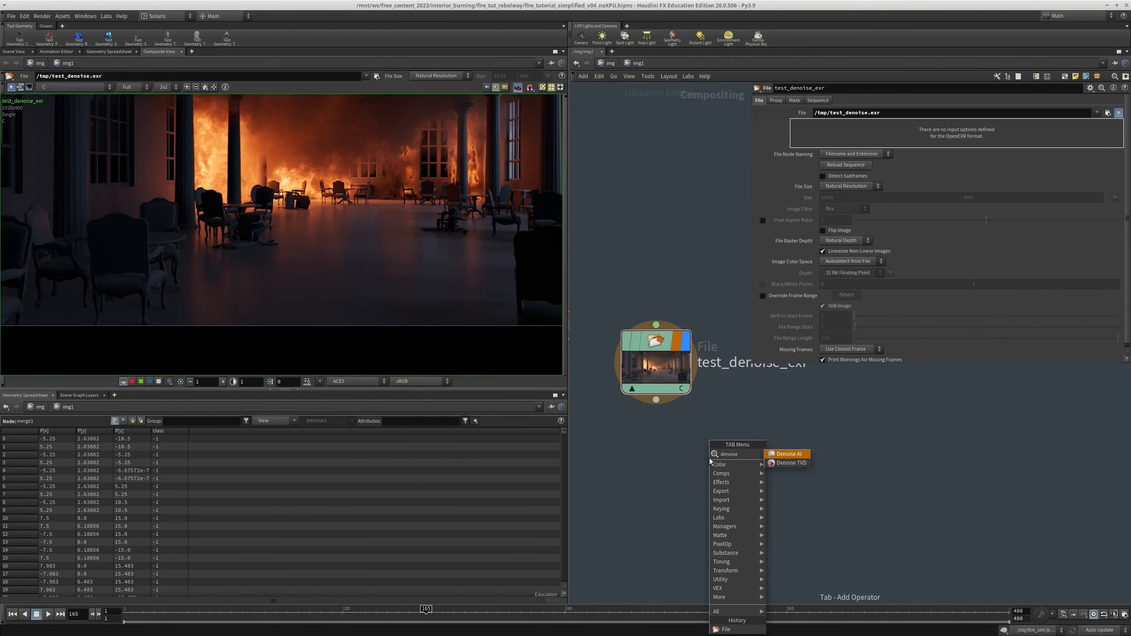
key(Return)
click(709, 458)
drag(709, 458, 656, 400)
middle_drag(764, 521, 719, 433)
drag(640, 433, 394, 262)
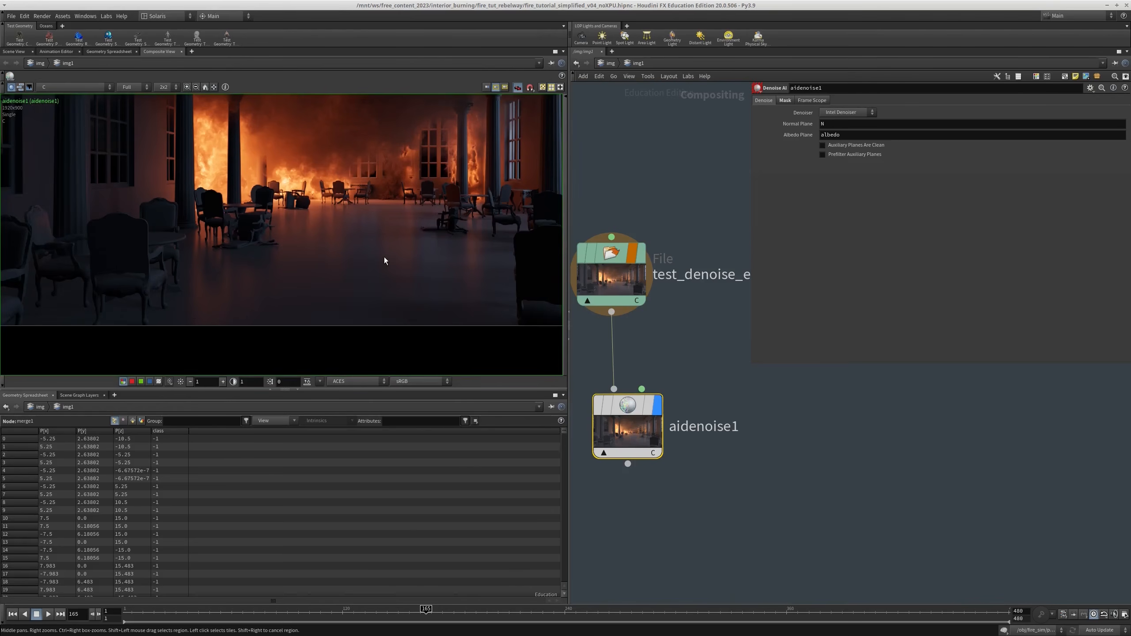
Examine the denoised image in a maximized Composite View, return to the normal layout and inspect the back wall up close
middle_drag(254, 178, 269, 198)
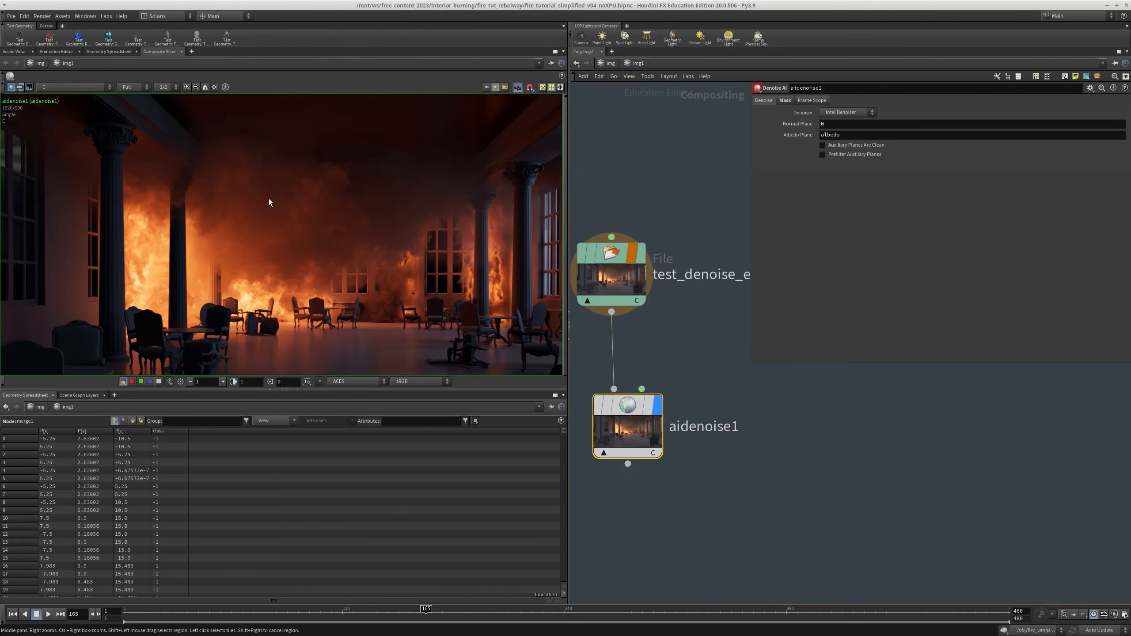
key(ctrl+b)
middle_drag(639, 352, 575, 233)
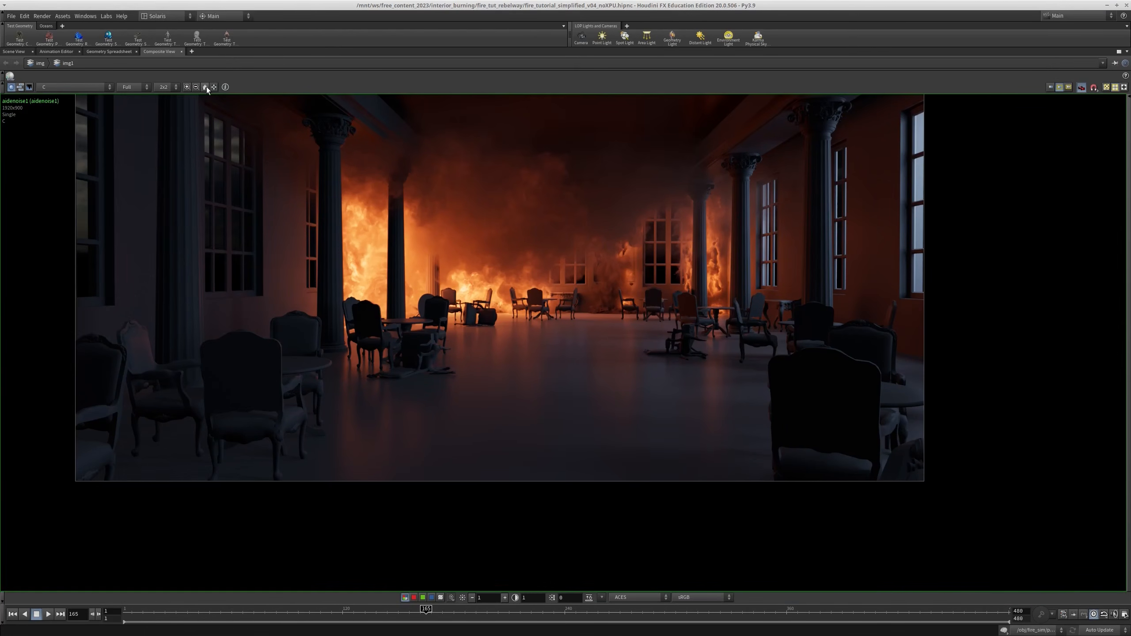
click(205, 87)
scroll(719, 282, up, 1)
scroll(718, 282, up, 1)
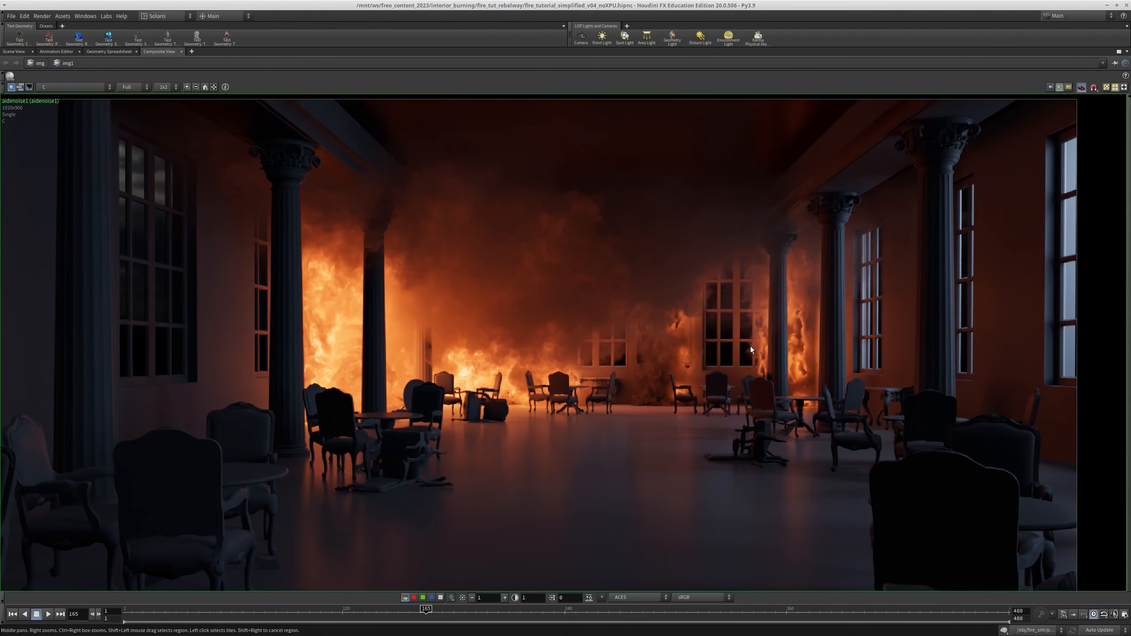
middle_drag(640, 485, 635, 399)
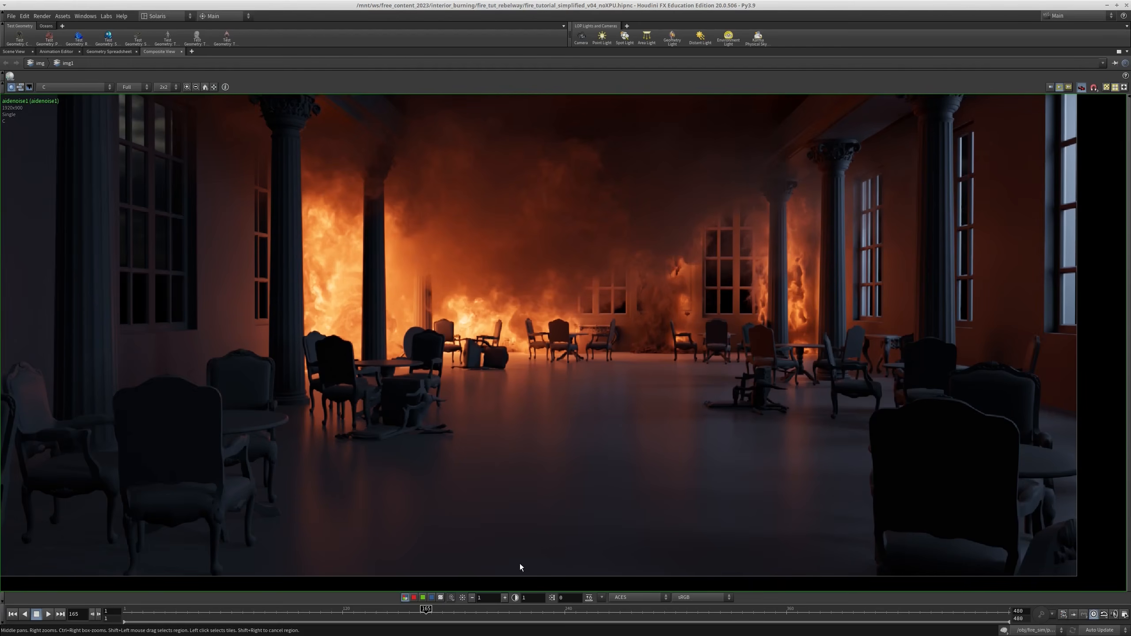
middle_drag(594, 303, 590, 314)
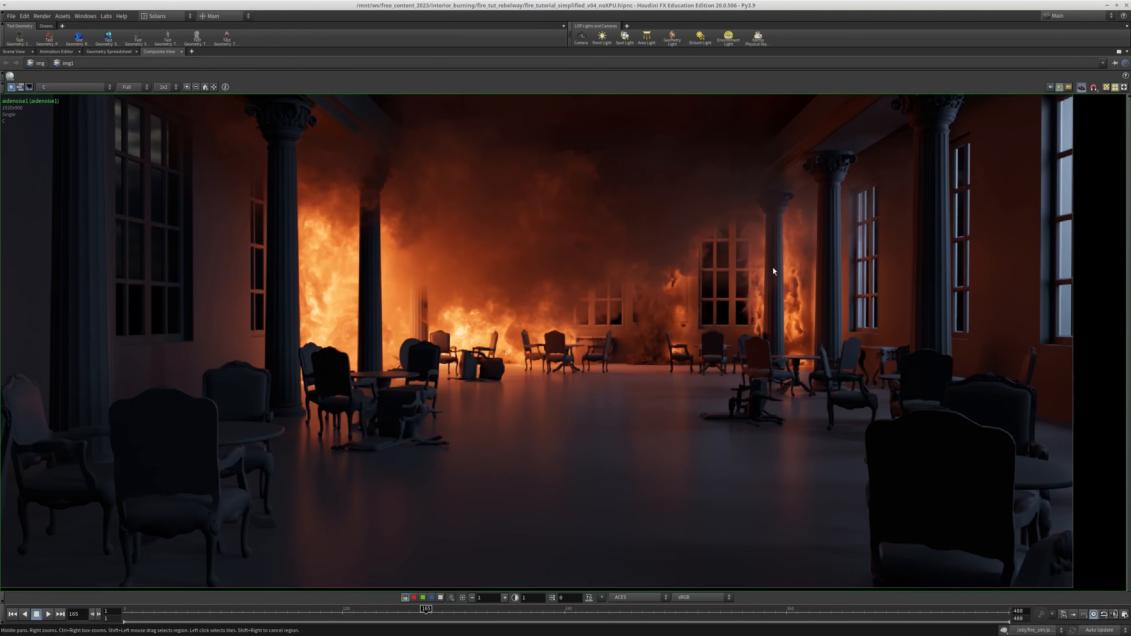
middle_drag(713, 325, 700, 346)
key(ctrl+b)
middle_drag(350, 222, 348, 248)
scroll(392, 184, up, 4)
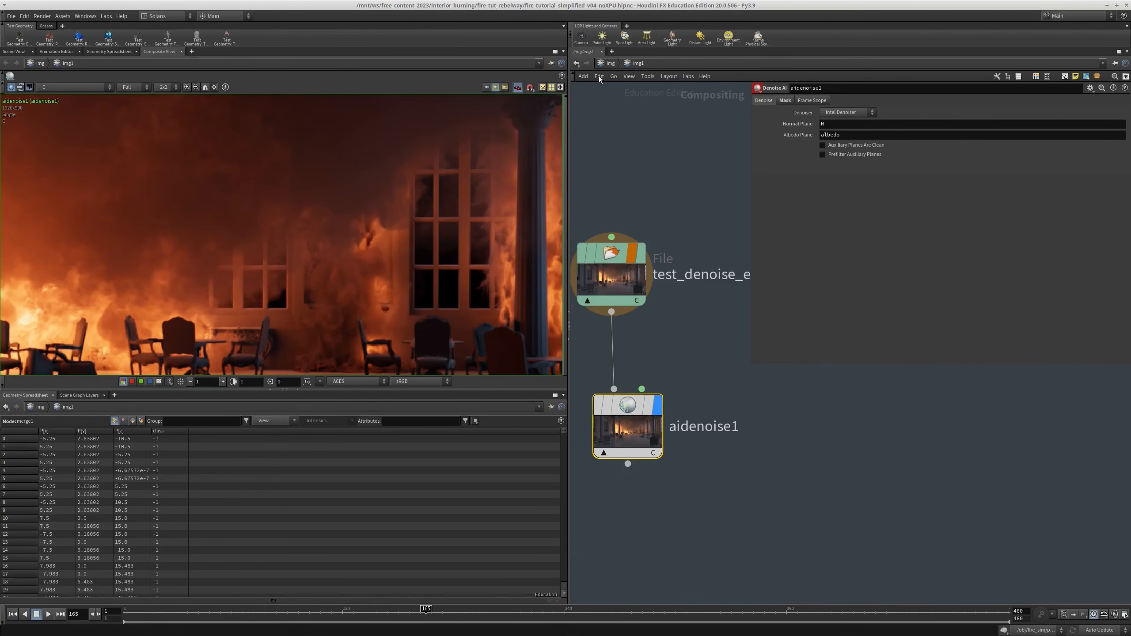
Leave the image network, bring back the Scene View, and return to the stage network
click(610, 63)
click(610, 63)
click(627, 105)
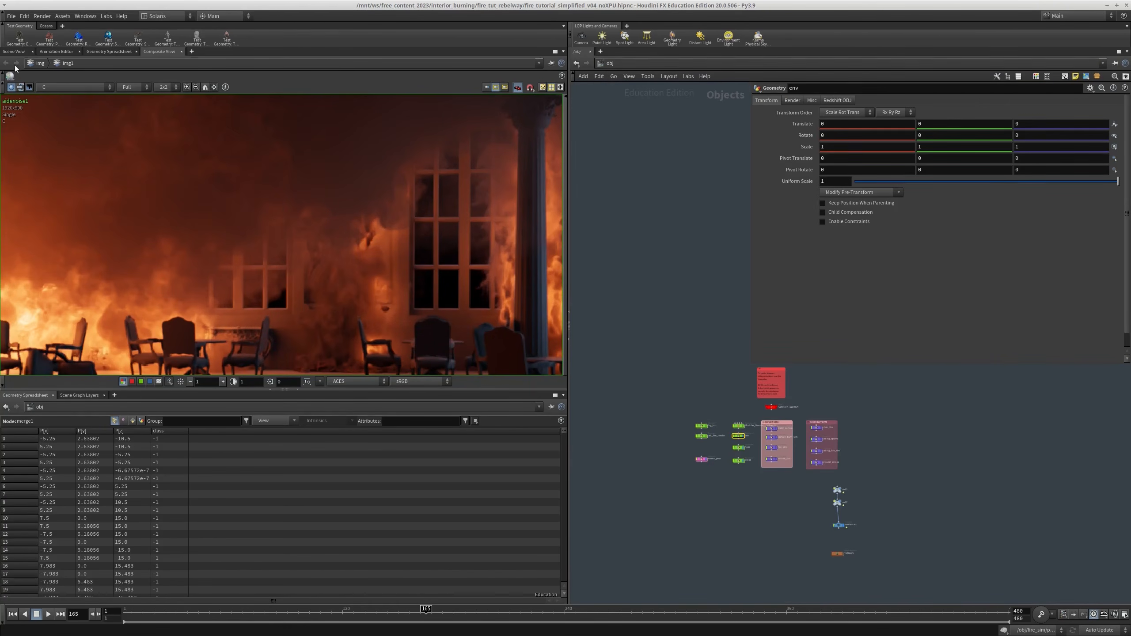
middle_drag(872, 391, 862, 375)
middle_drag(669, 332, 653, 360)
scroll(691, 391, up, 2)
click(616, 68)
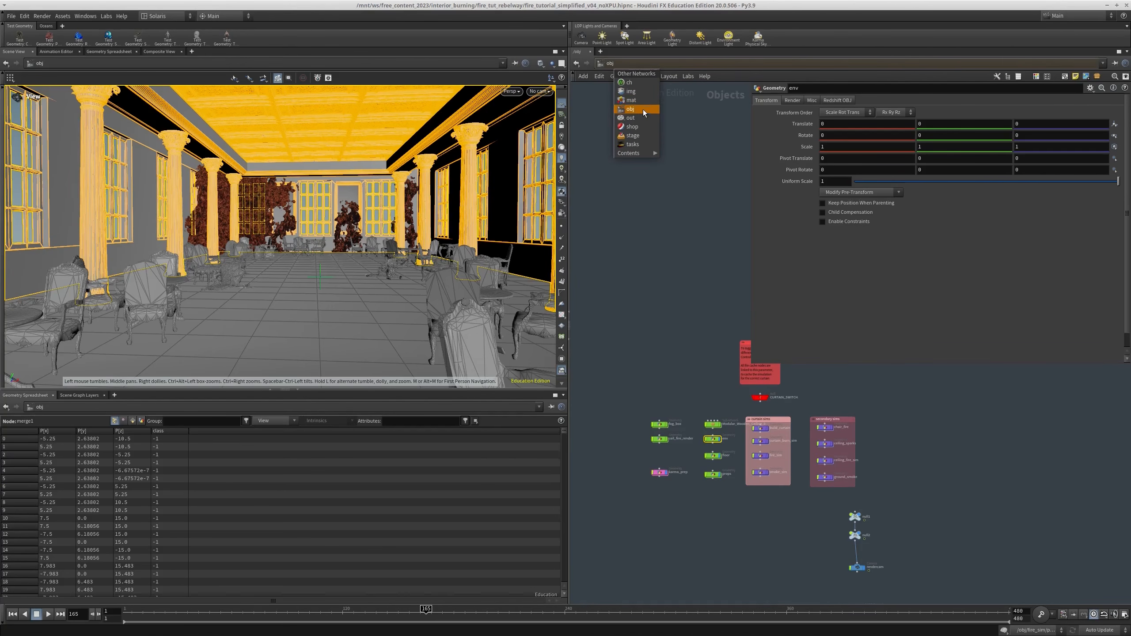
click(632, 135)
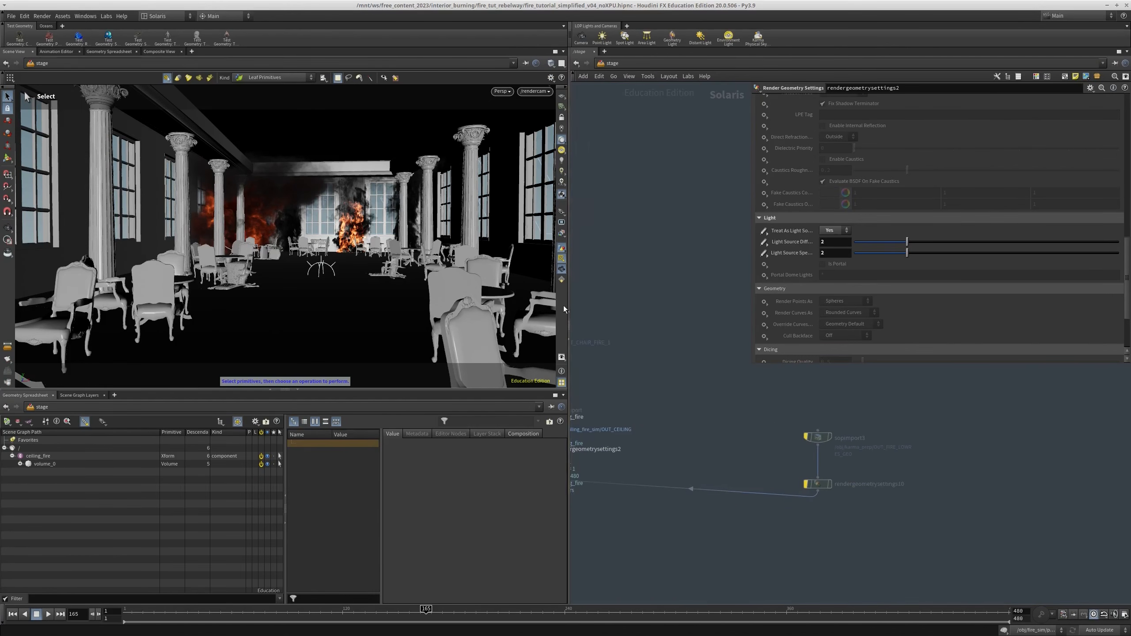
Find the SMOKE section of the stage network, display its smoke_1 import and frame the volume in the viewport
drag(775, 424, 958, 488)
middle_drag(957, 487, 1014, 480)
scroll(861, 440, down, 9)
middle_drag(909, 463, 605, 458)
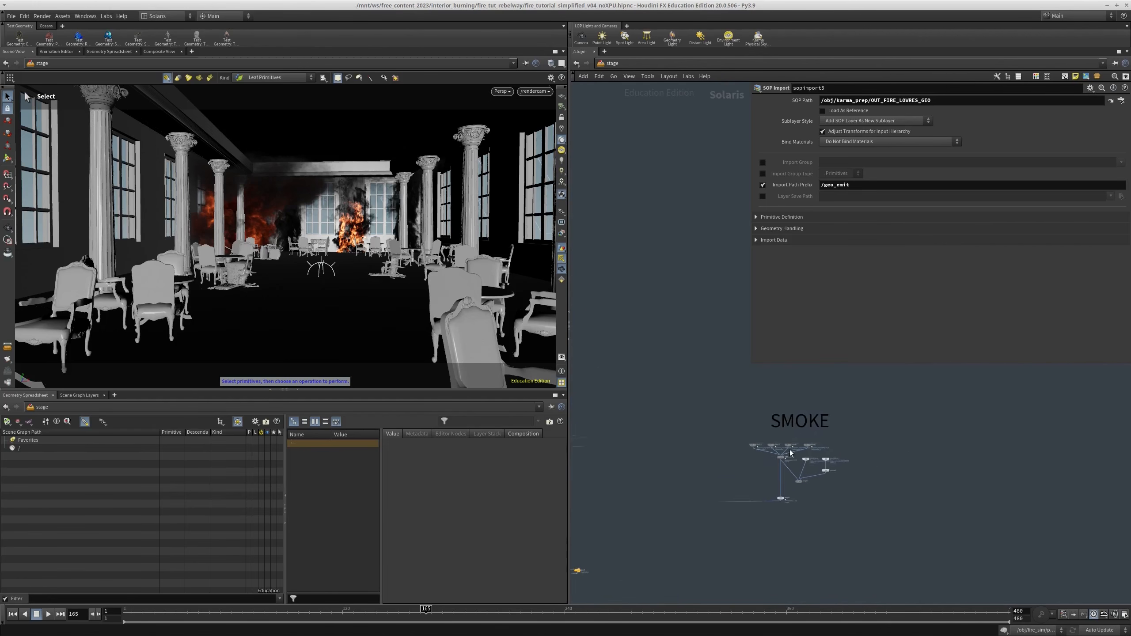
scroll(777, 446, up, 8)
drag(674, 417, 623, 517)
drag(675, 487, 671, 379)
key(r)
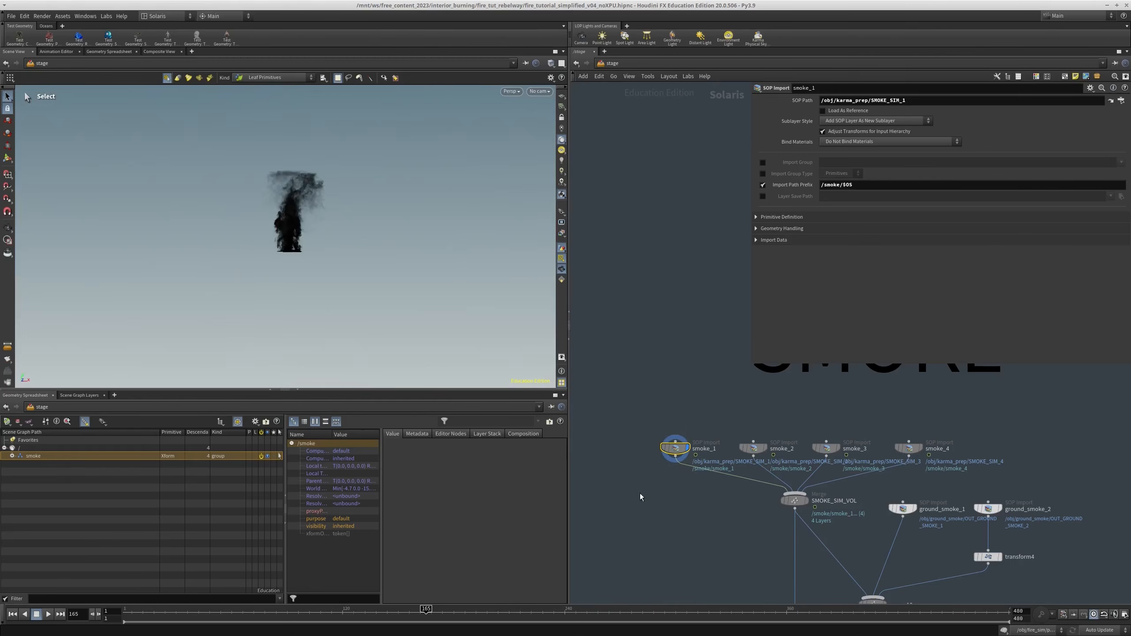
key(space+f)
mouse_move(298, 232)
mouse_down()
mouse_move(328, 263)
mouse_move(297, 260)
mouse_move(312, 240)
mouse_up()
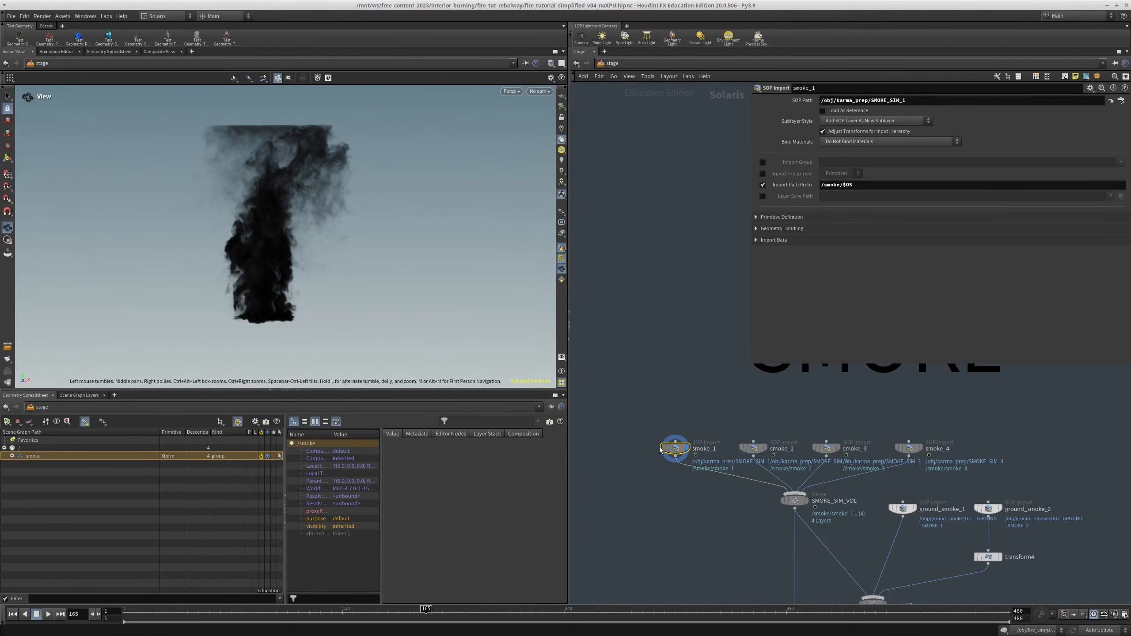
Examine the remaining smoke simulation imports and the SMOKE_SIM_VOL merge that combines them
key(r)
drag(758, 476, 754, 416)
middle_drag(754, 413, 669, 407)
drag(774, 454, 775, 455)
middle_drag(775, 455, 705, 456)
alt+middle_drag(530, 243, 363, 249)
key(r)
drag(781, 432, 730, 463)
middle_drag(690, 564, 713, 458)
scroll(713, 459, down, 3)
middle_drag(692, 520, 719, 480)
drag(729, 461, 668, 520)
middle_drag(699, 429, 728, 444)
Display the ground_smoke_1 and ground_smoke_2 imports one after the other and examine their volumes
key(r)
drag(778, 383, 818, 403)
scroll(289, 312, down, 5)
alt+middle_drag(301, 342, 277, 294)
alt+drag(277, 295, 276, 315)
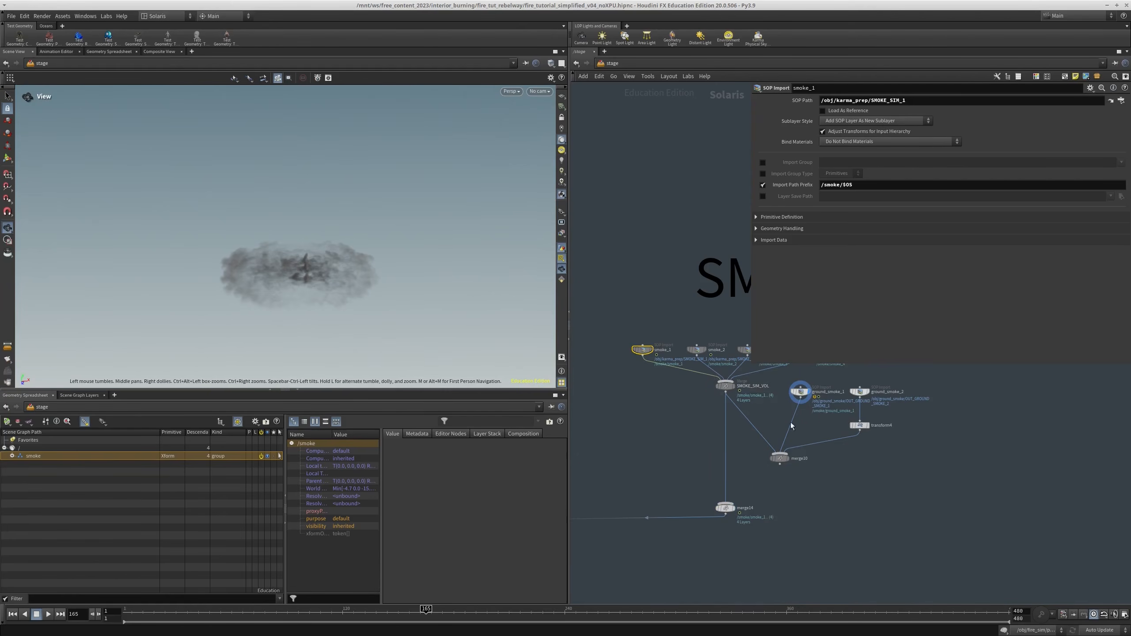
key(r)
click(864, 389)
middle_drag(868, 397, 874, 415)
alt+middle_drag(206, 321, 383, 202)
alt+right_drag(384, 203, 324, 290)
Display the final merge of the smoke branch and view all smoke volumes together
middle_drag(743, 502, 771, 472)
key(r)
drag(765, 479, 750, 524)
middle_drag(749, 524, 782, 550)
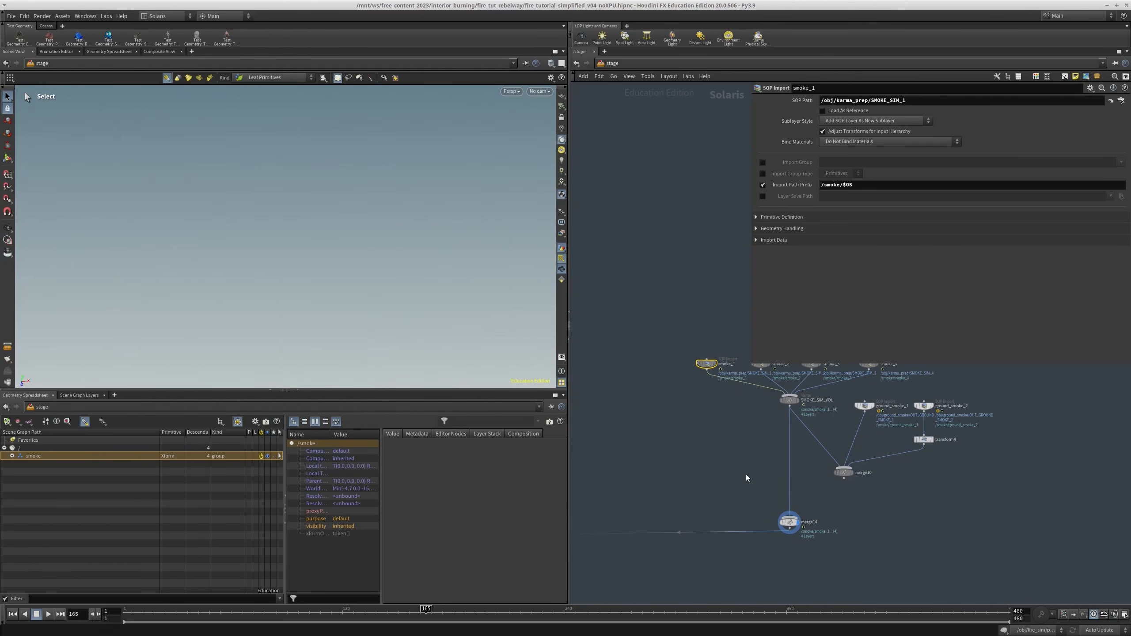
alt+drag(272, 225, 528, 304)
scroll(741, 455, down, 6)
Inspect the primitive paths and material paths assigned in assignmaterial1, below materiallibrary1
middle_drag(600, 490, 823, 402)
scroll(748, 414, up, 8)
drag(749, 417, 775, 516)
click(887, 116)
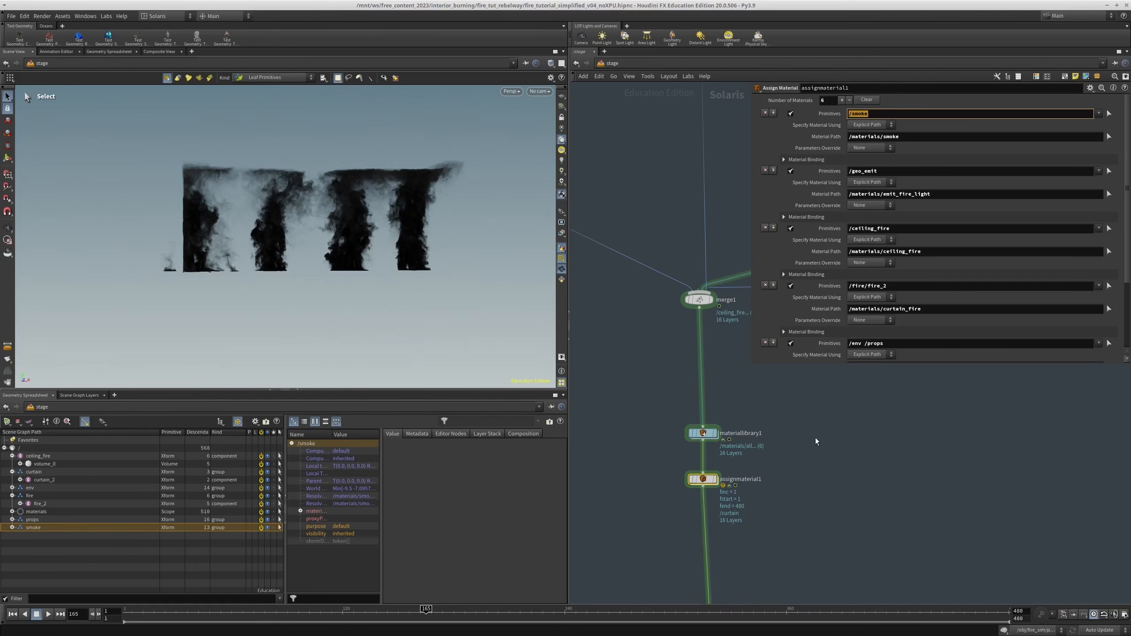
scroll(814, 444, down, 3)
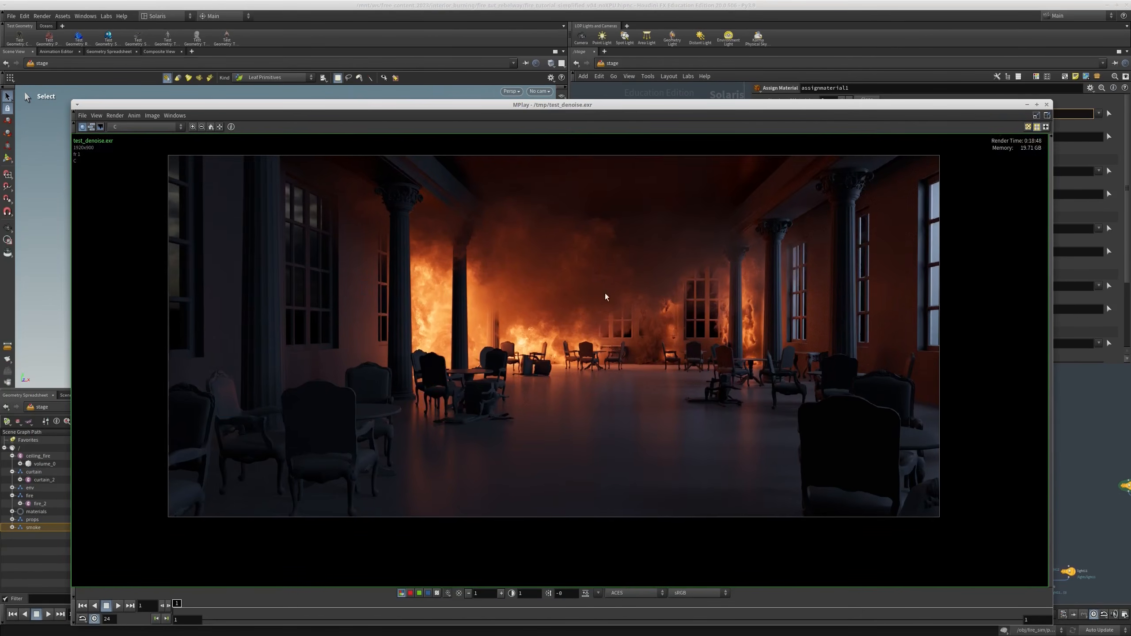
middle_drag(606, 298, 571, 285)
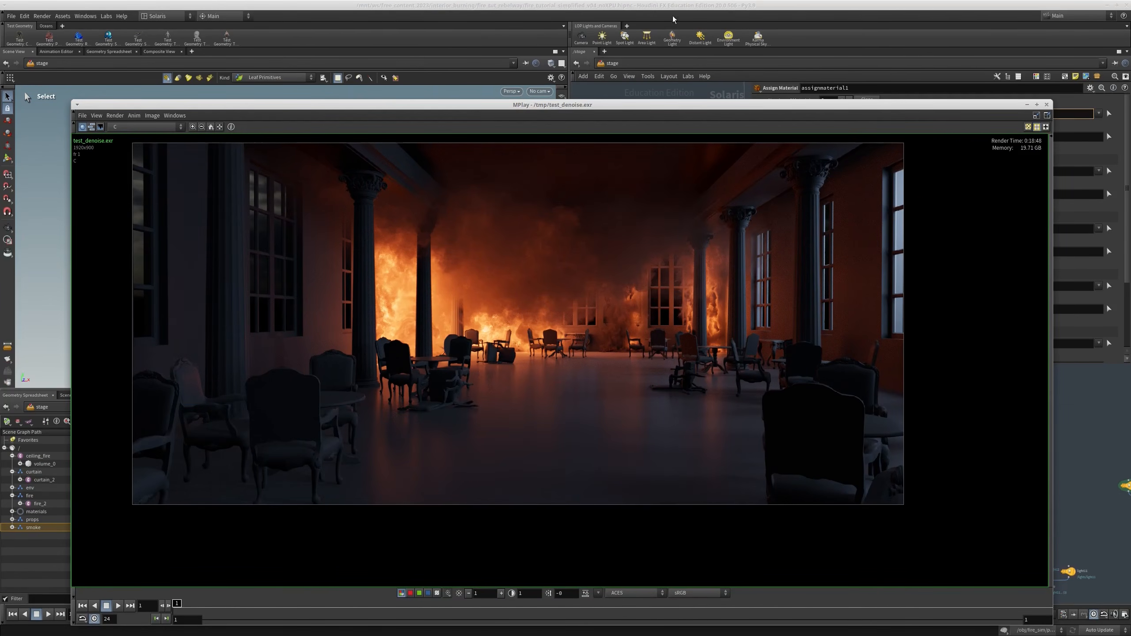
Return to the Composite View and look at the whole denoised render again
click(151, 52)
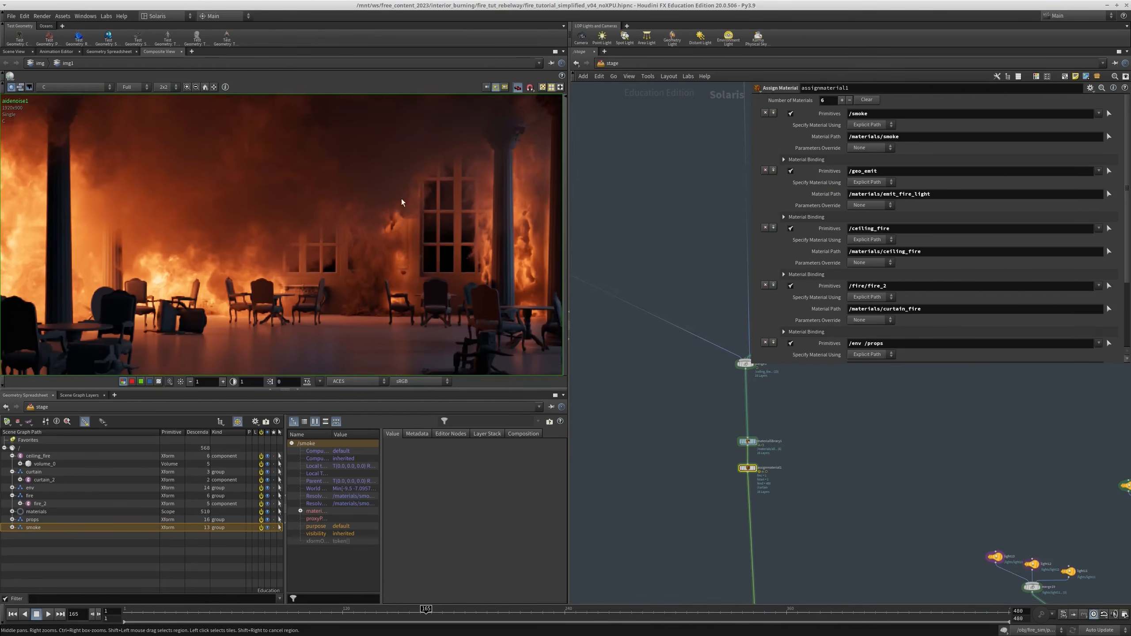
middle_drag(402, 199, 394, 155)
click(205, 88)
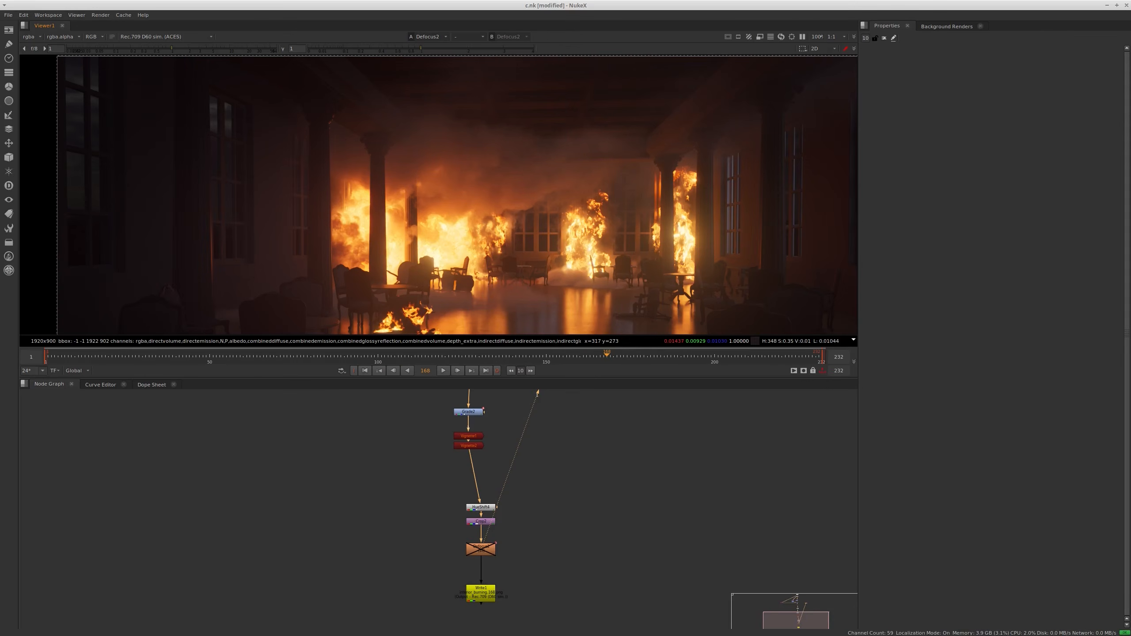
Display the denoised beauty render from Read2 at full viewer size, with the node's properties open
scroll(577, 476, down, 1)
middle_drag(563, 439, 553, 469)
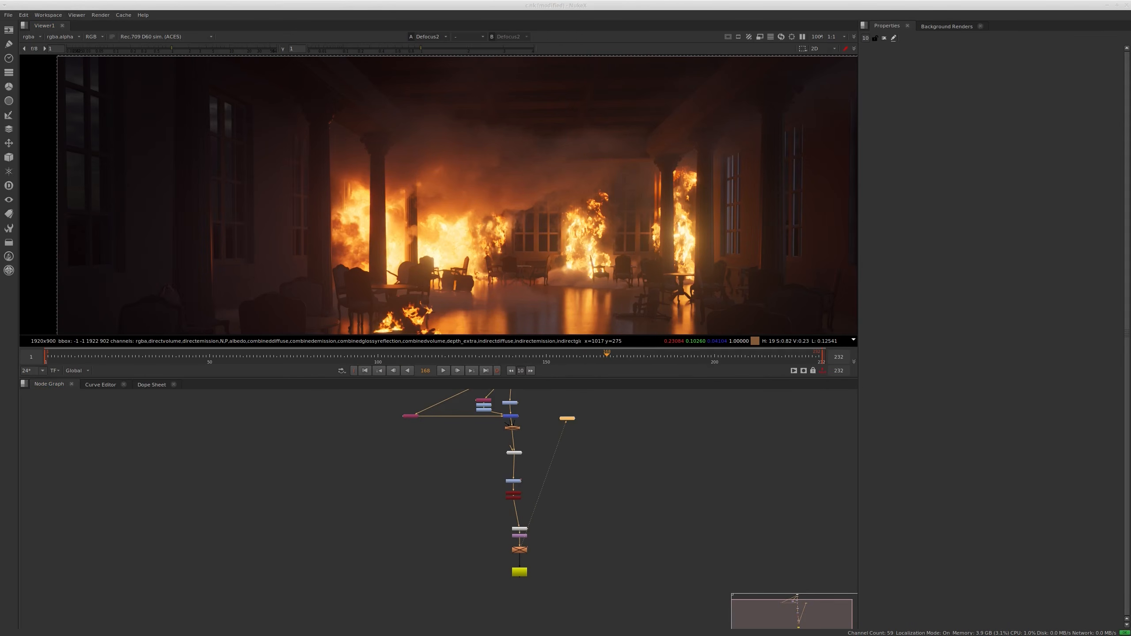
key(alt+Tab)
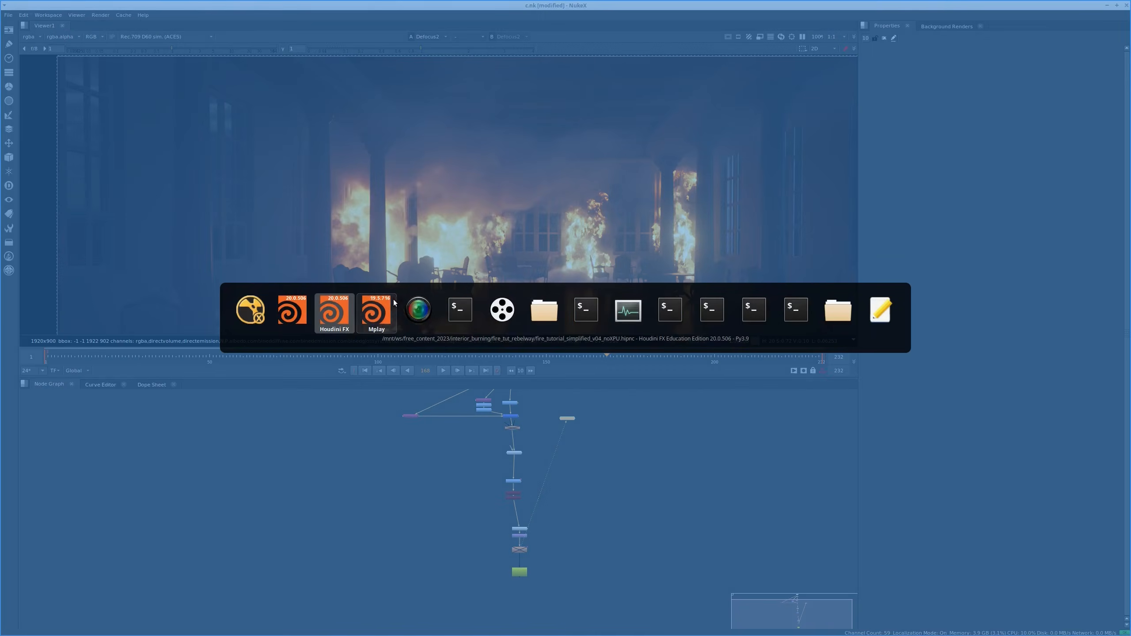
key(Escape)
middle_drag(552, 394, 553, 510)
scroll(508, 480, up, 6)
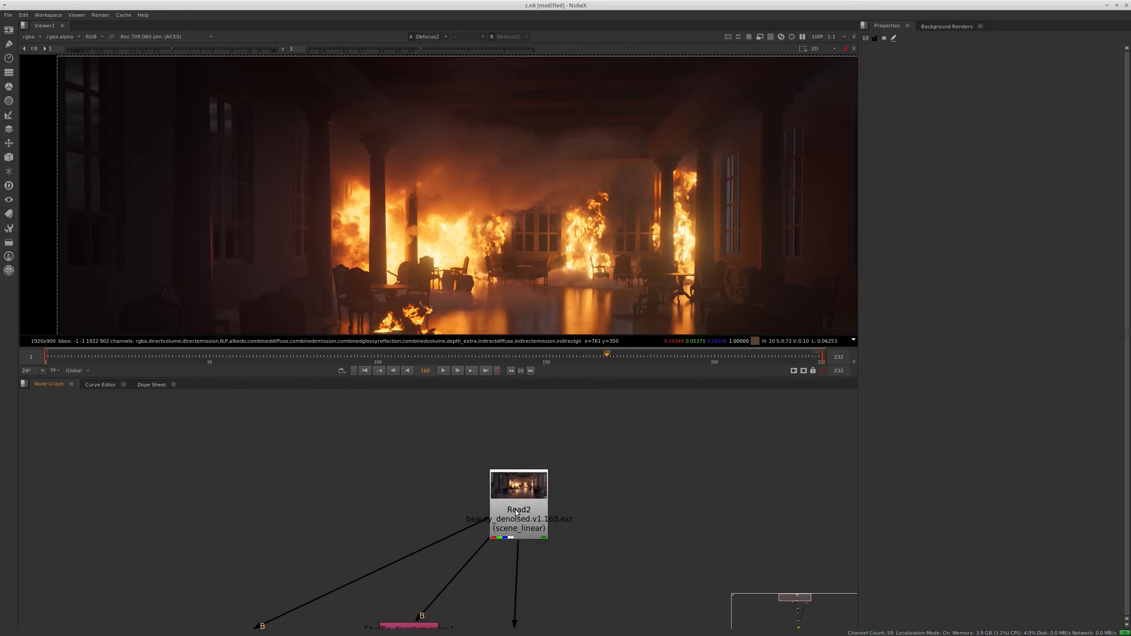
click(523, 511)
key(1)
double_click(523, 511)
middle_drag(531, 195, 535, 150)
key(space)
key(f)
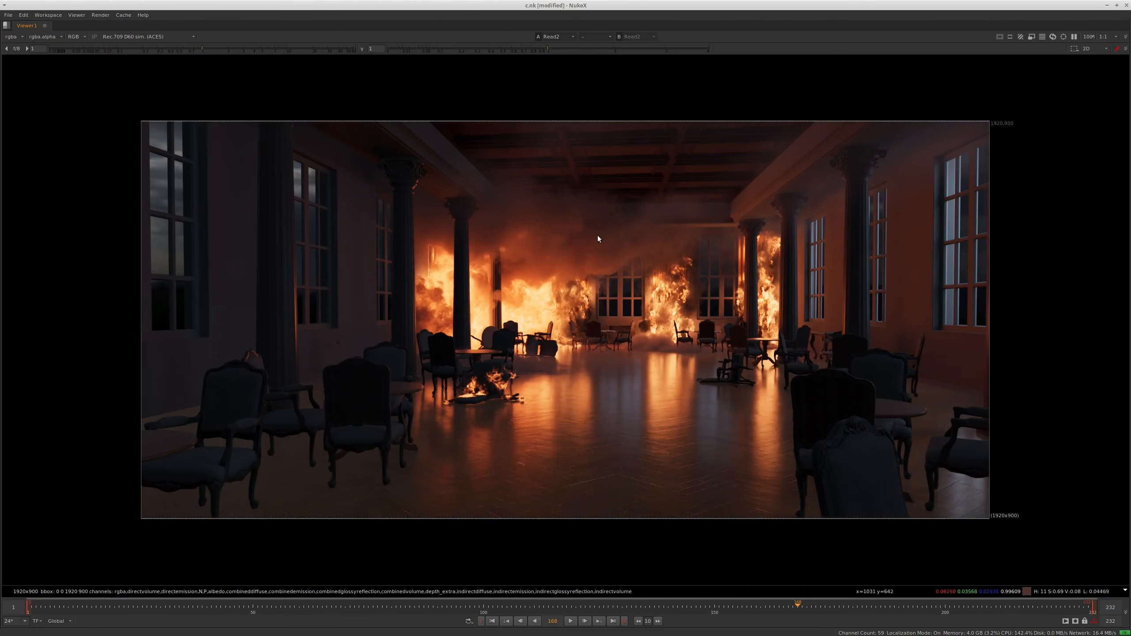
Hide the viewer overlay and examine the ceiling, fire and floor reflections of the denoised render at frame 168
key(o)
key(o)
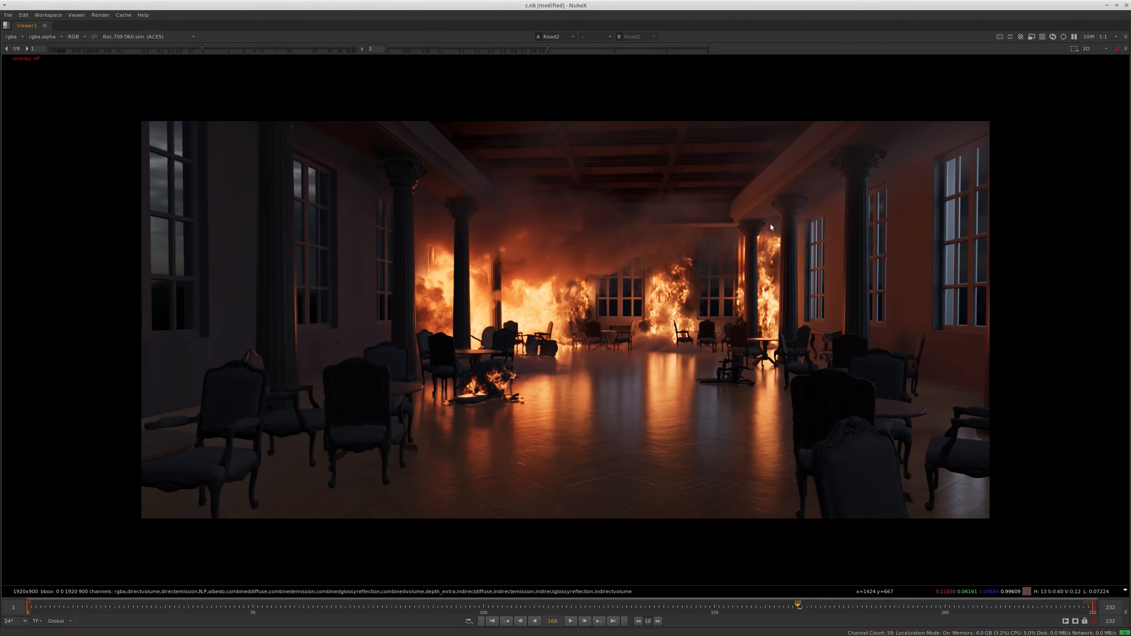
key(o)
scroll(641, 228, up, 4)
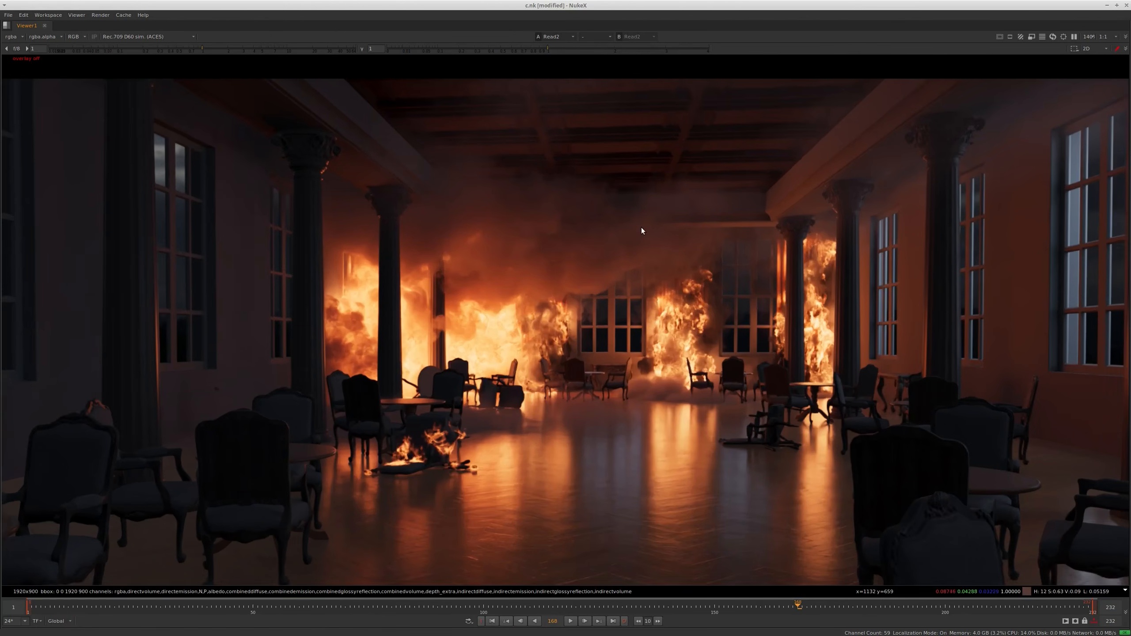
middle_drag(670, 206, 656, 149)
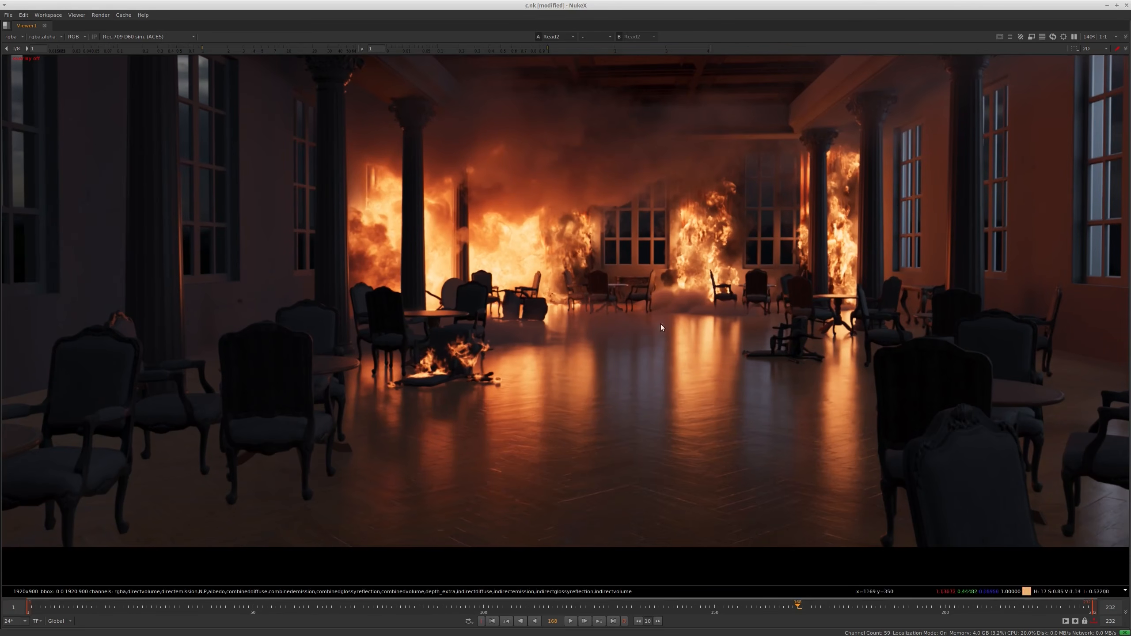
middle_drag(624, 350, 618, 381)
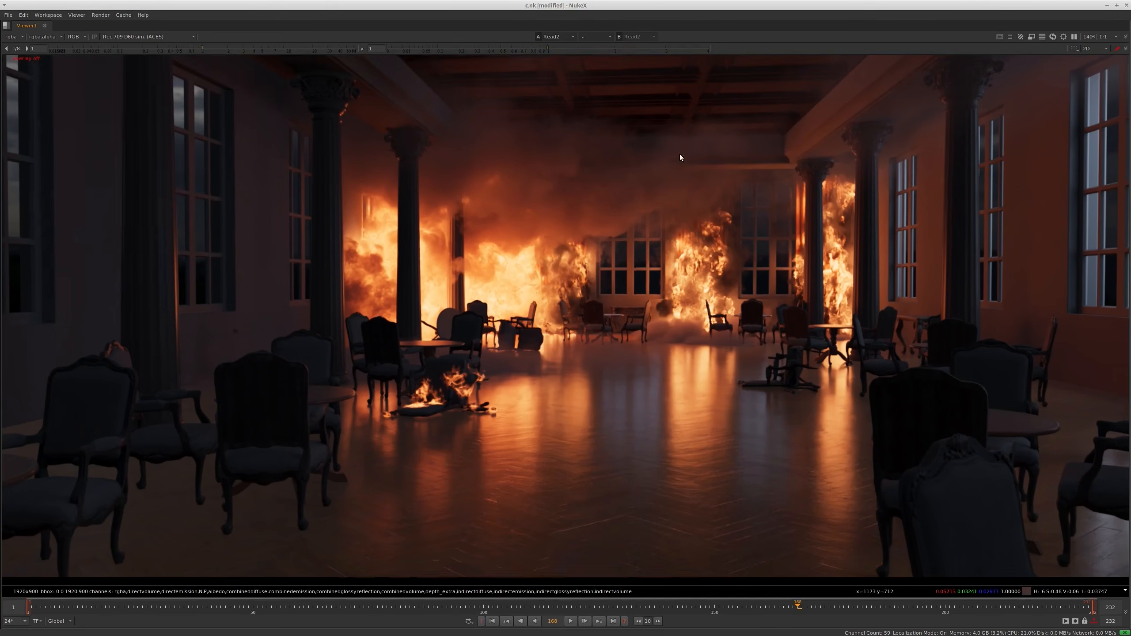
middle_drag(688, 131, 670, 216)
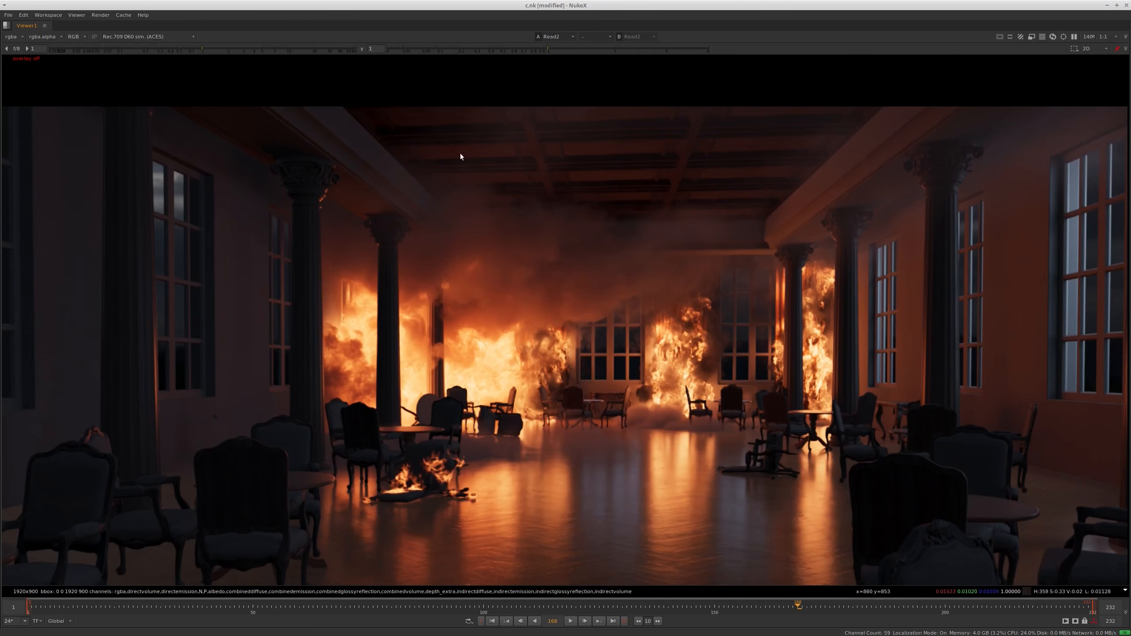
middle_drag(632, 357, 619, 293)
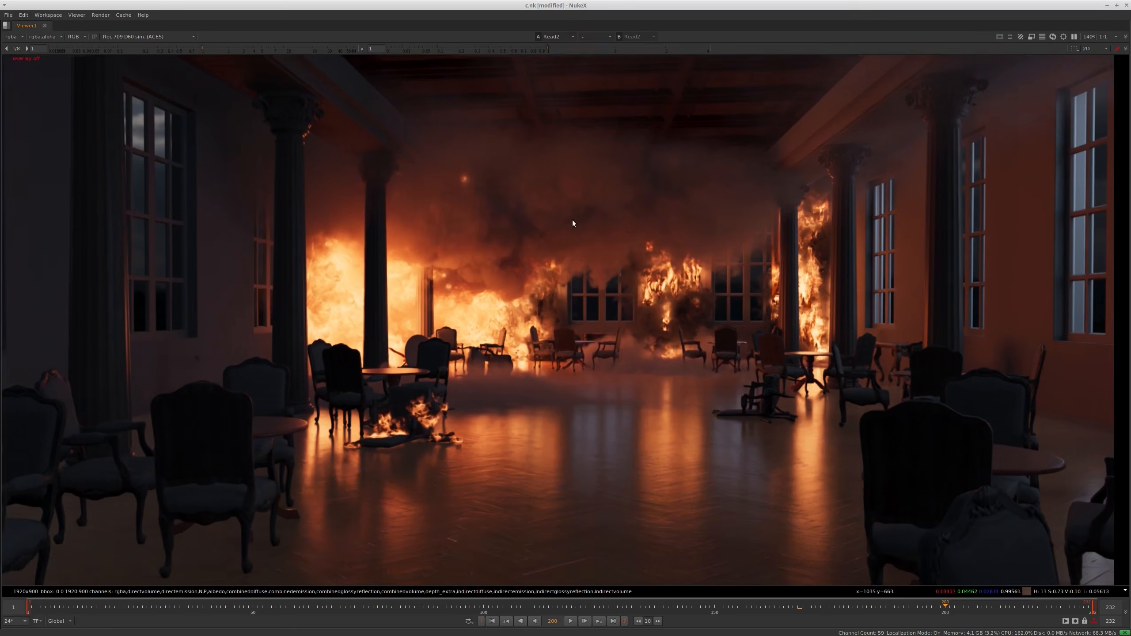
Examine the denoised render at frames 200 and 228, and return to the layout with the node graph
middle_drag(573, 220, 585, 274)
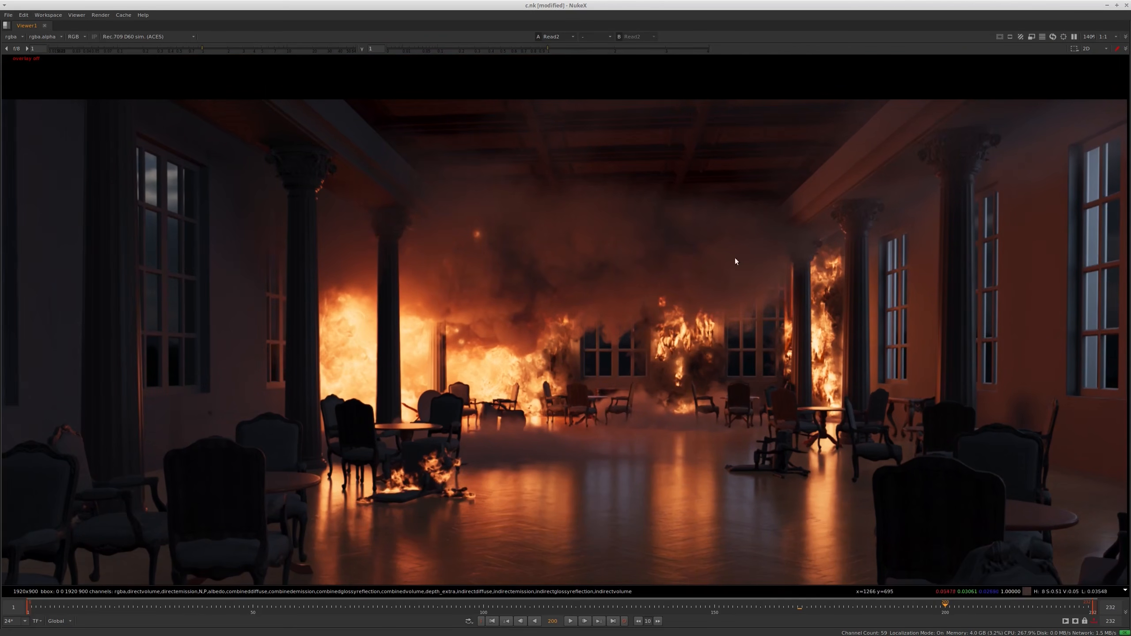
drag(1050, 616, 1066, 616)
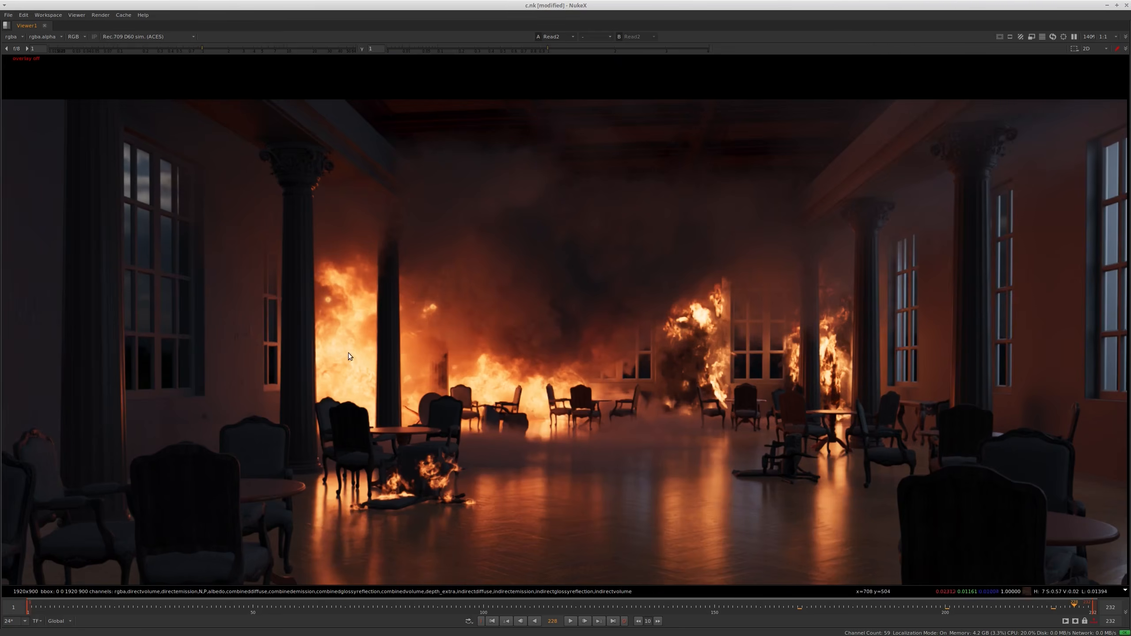
scroll(595, 278, up, 2)
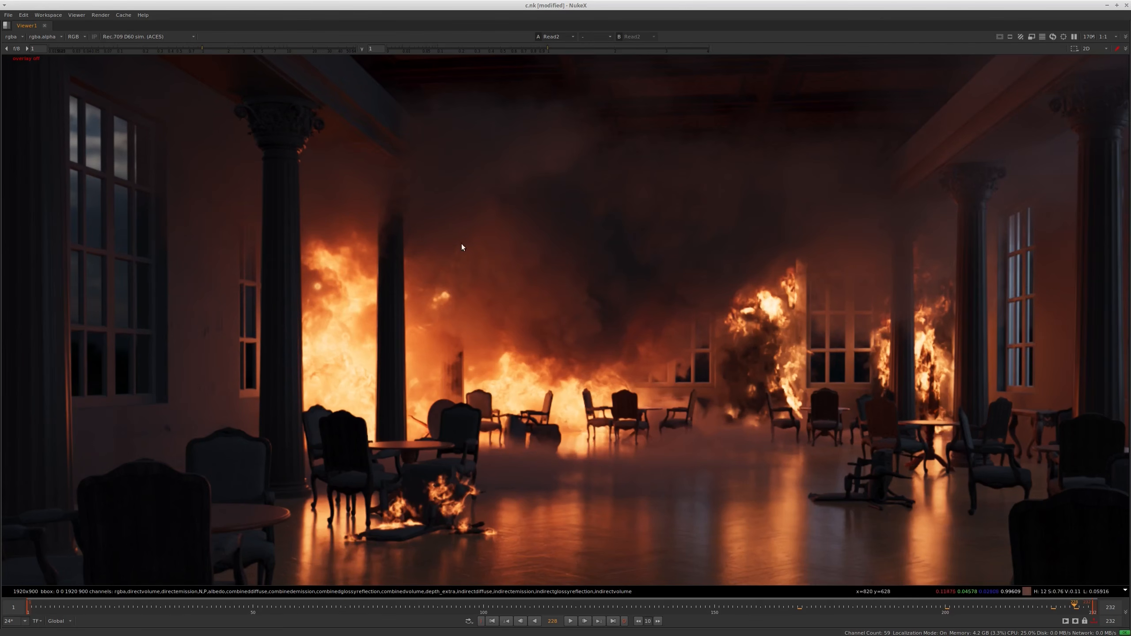
middle_drag(862, 188, 850, 169)
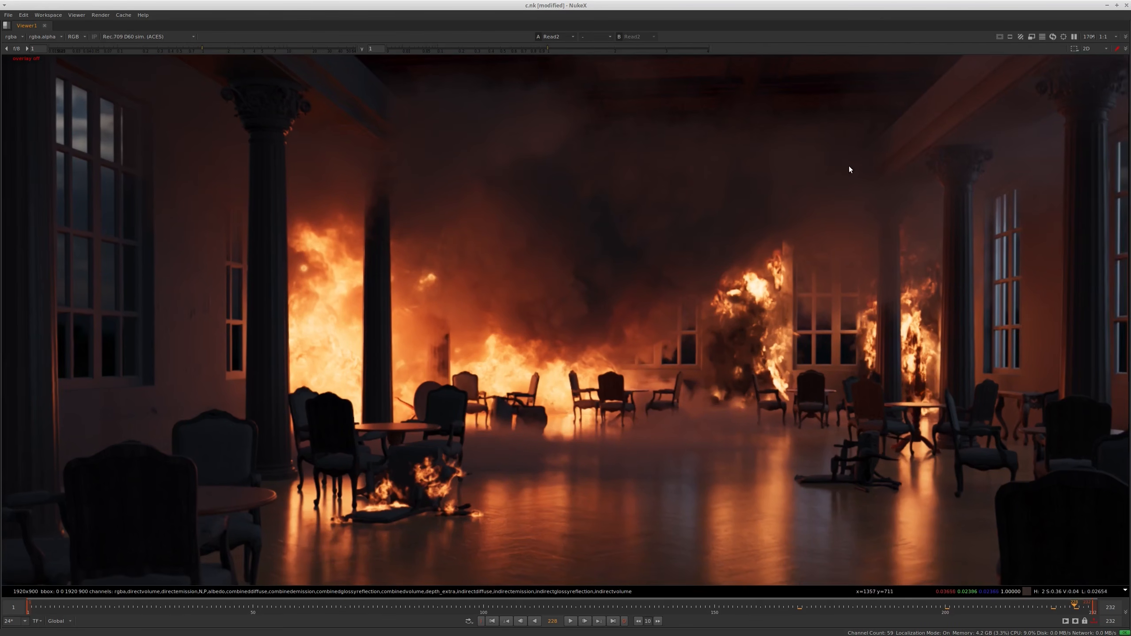
key(ctrl+1)
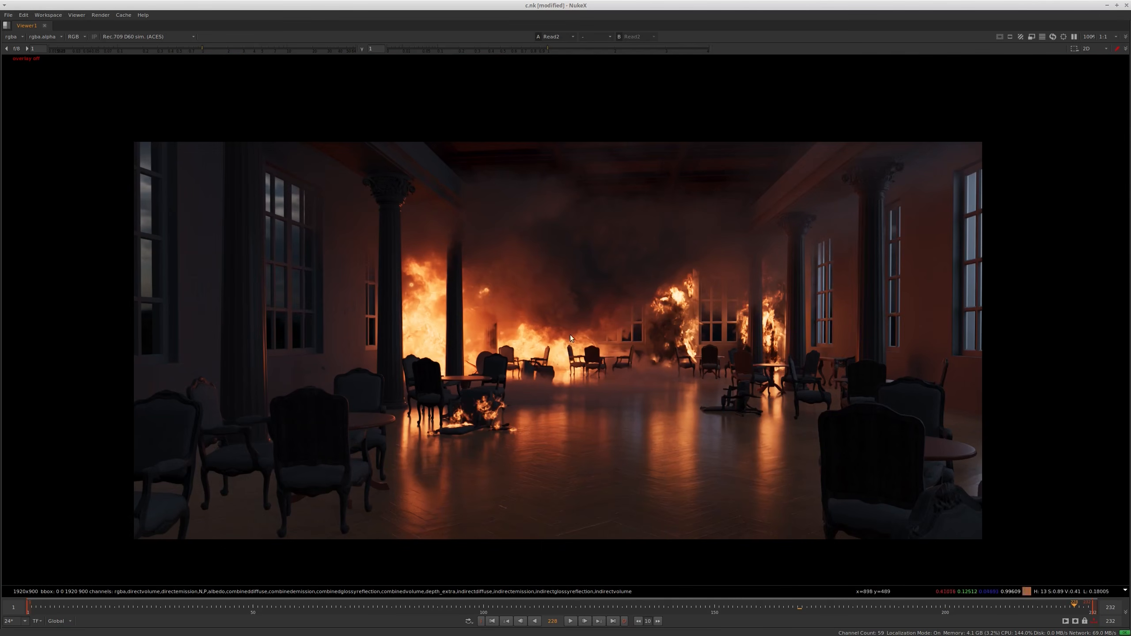
key(space)
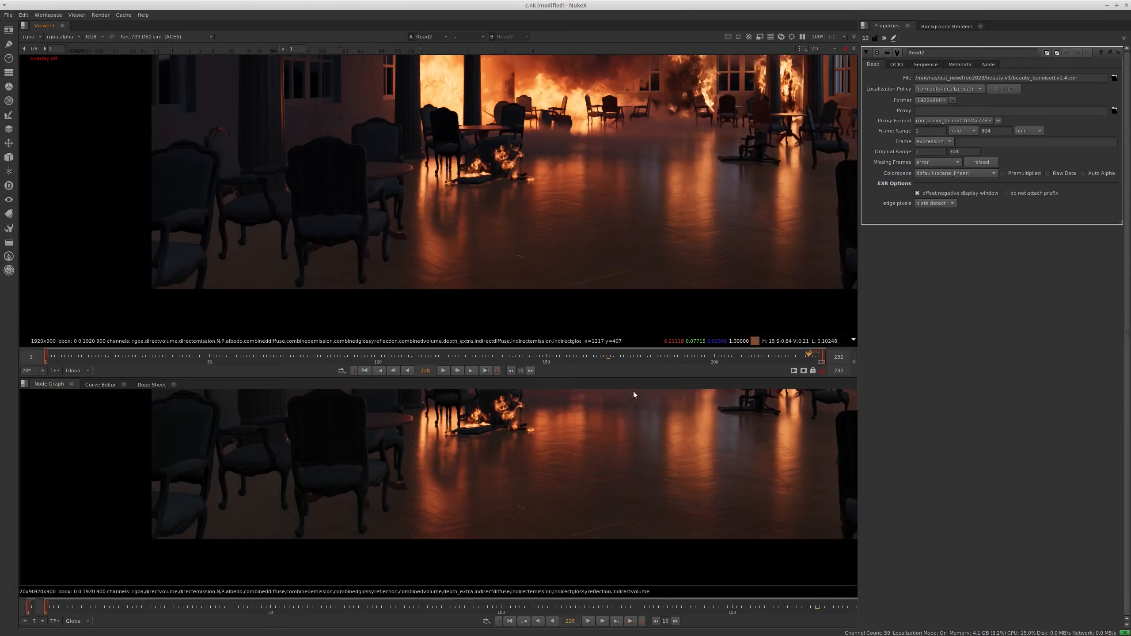
Display the direct emission pass from Shuffle_directemission1 in the composite
scroll(595, 571, up, 5)
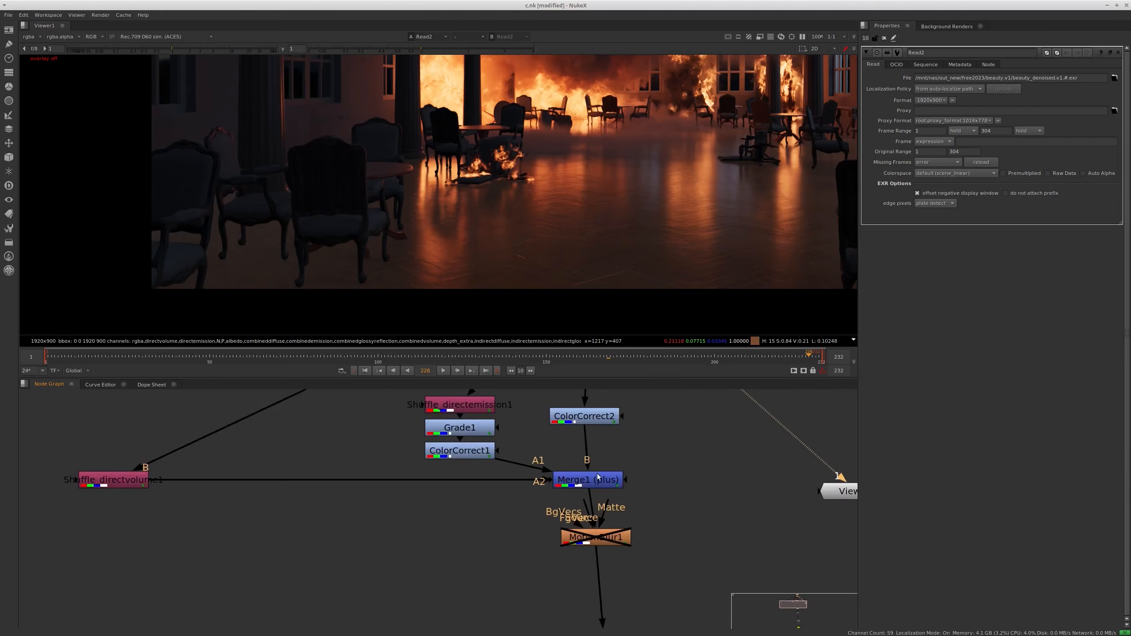
middle_drag(595, 571, 581, 593)
click(550, 495)
scroll(550, 495, down, 2)
middle_drag(550, 494, 566, 437)
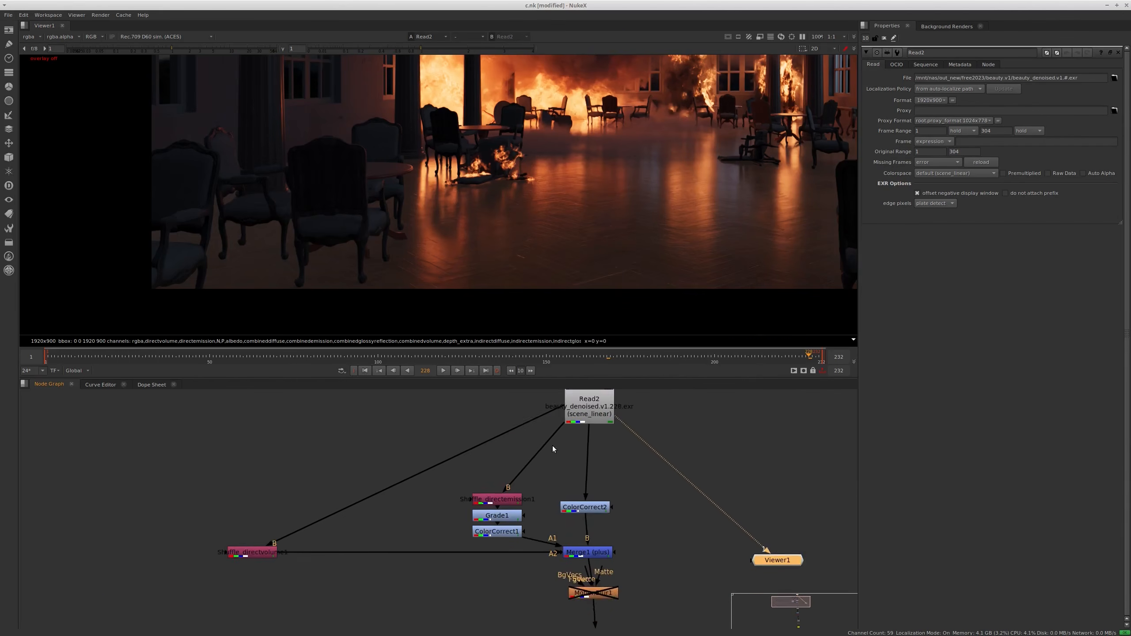
scroll(534, 479, up, 2)
click(494, 510)
key(1)
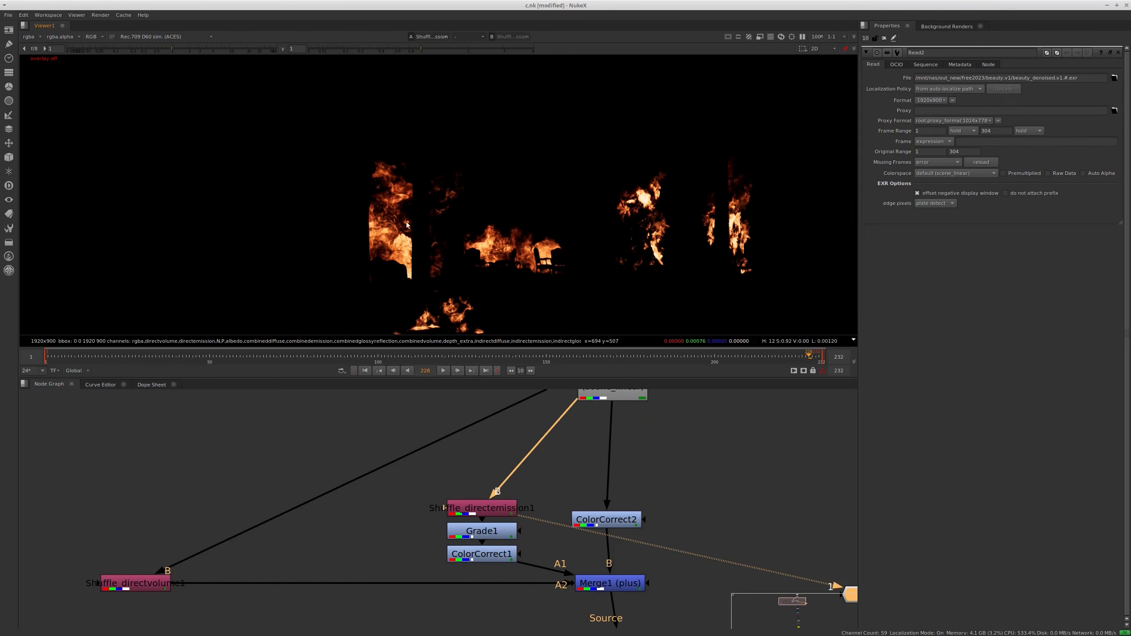
Display the direct volume pass from Shuffle_directvolume1 with its properties open, and examine the fire and smoke at full viewer size
middle_drag(174, 566, 221, 534)
double_click(192, 552)
key(1)
mouse_move(449, 187)
middle_down()
mouse_move(456, 164)
mouse_move(427, 189)
middle_up()
scroll(208, 549, up, 1)
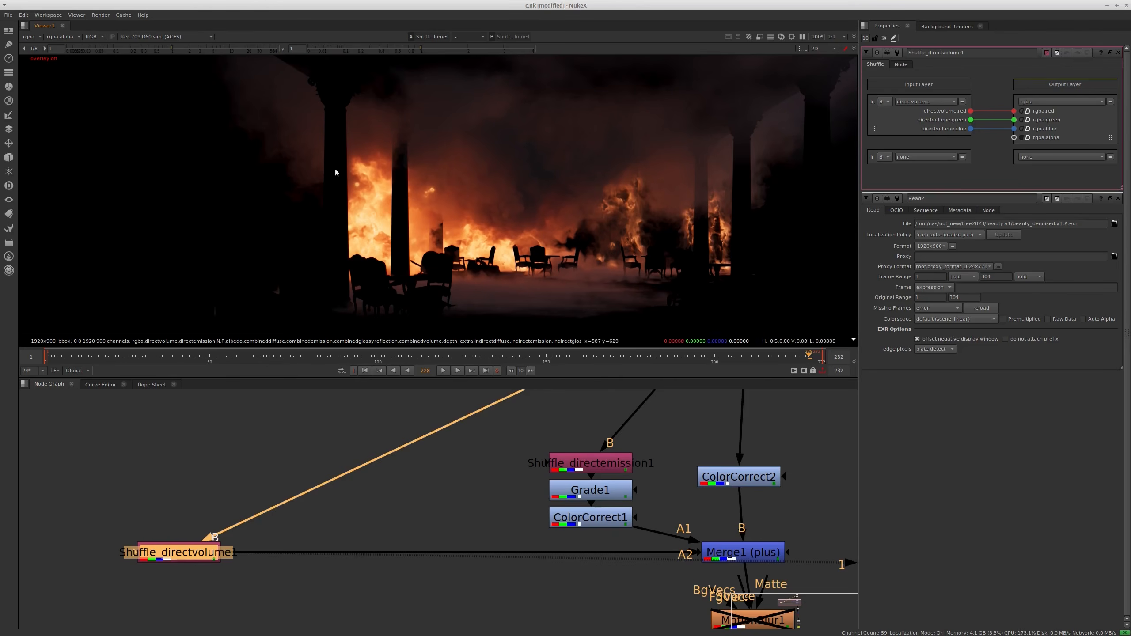
key(space)
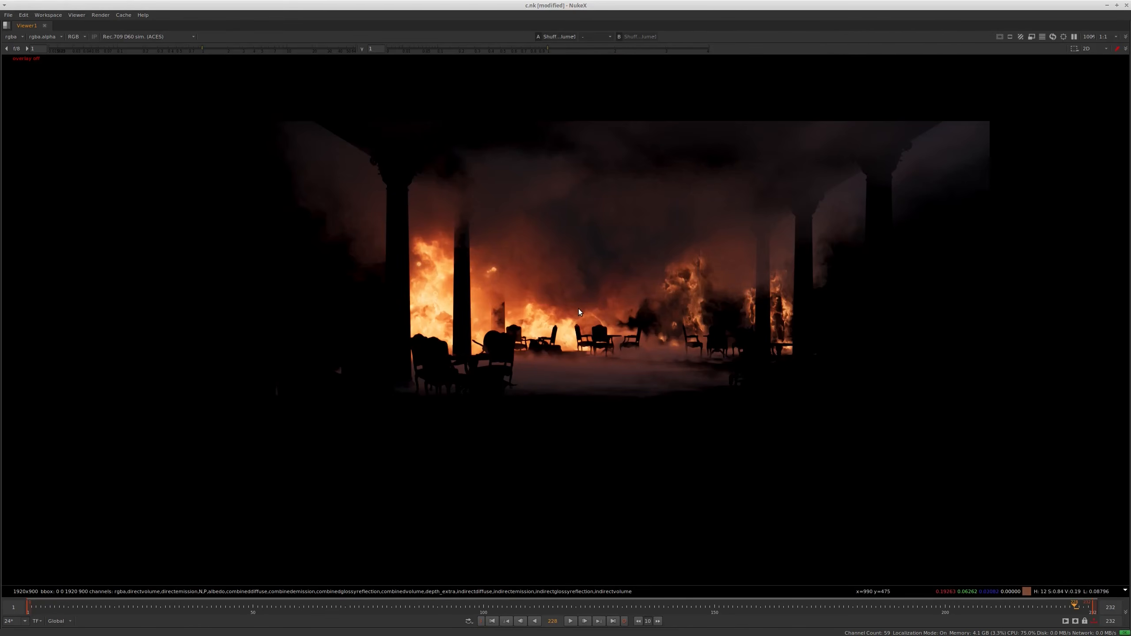
scroll(463, 225, up, 3)
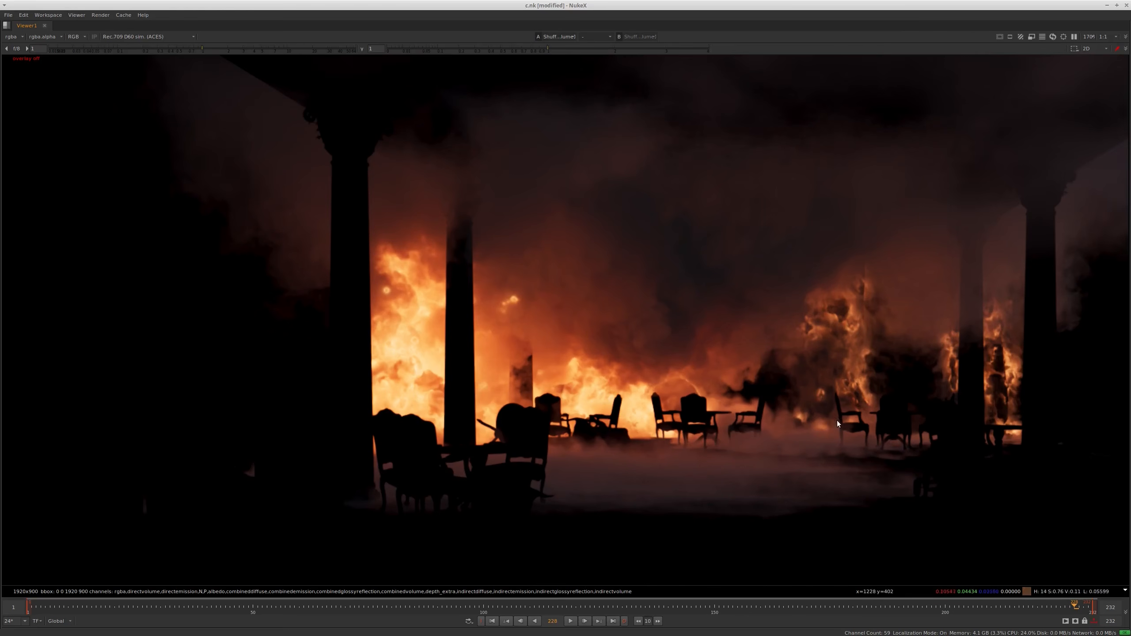
middle_drag(750, 271, 585, 288)
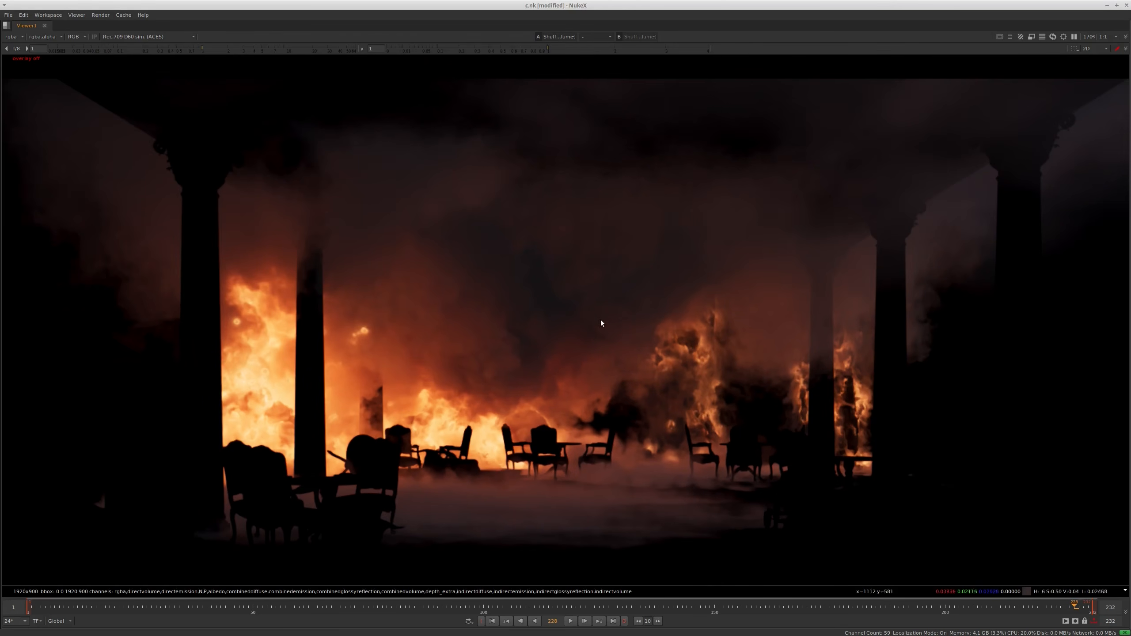
key(space)
Display the result of the expoglow2 node with its properties open and examine the glow around the flames
middle_drag(583, 529, 579, 435)
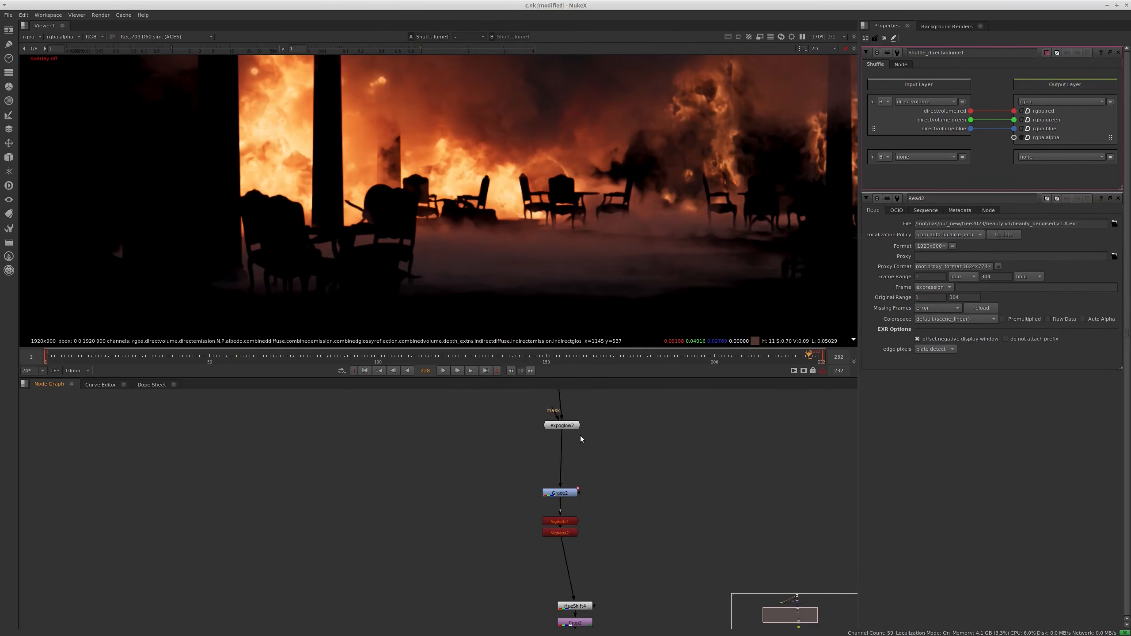
scroll(564, 425, up, 2)
click(564, 424)
key(1)
scroll(567, 240, down, 2)
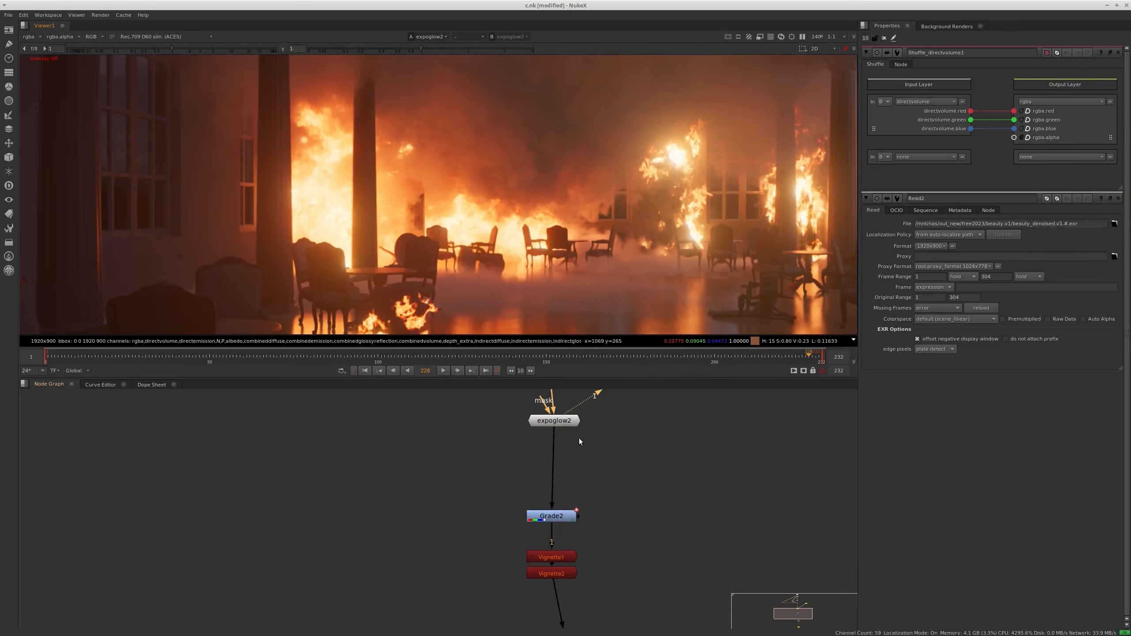
scroll(572, 434, up, 2)
double_click(560, 423)
middle_drag(602, 489, 592, 571)
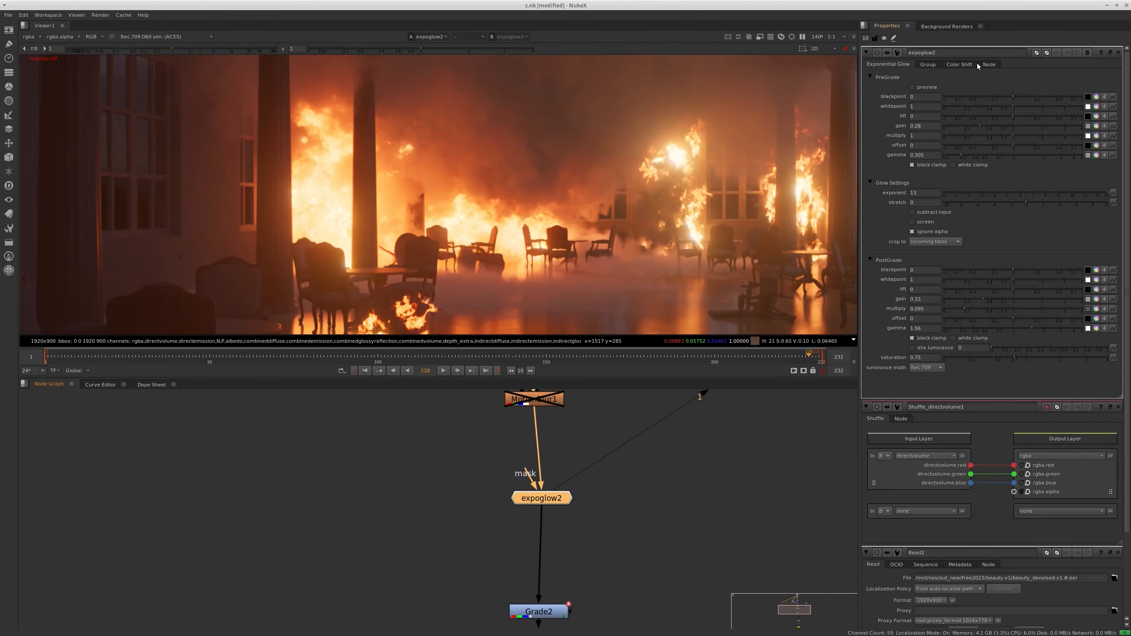
scroll(641, 204, down, 2)
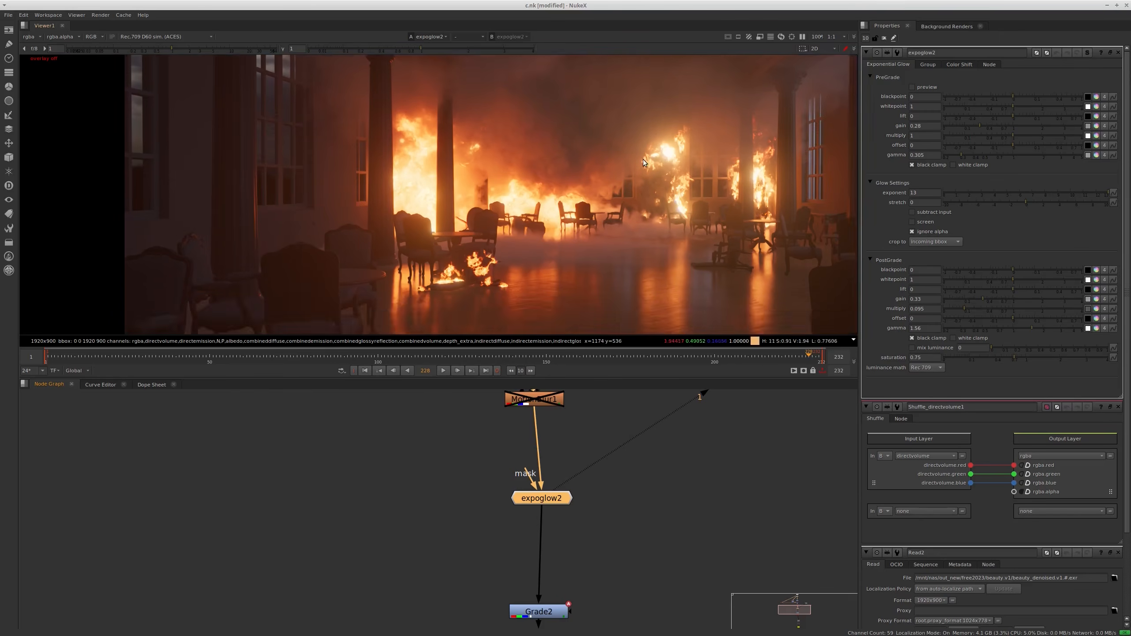
middle_drag(641, 204, 628, 230)
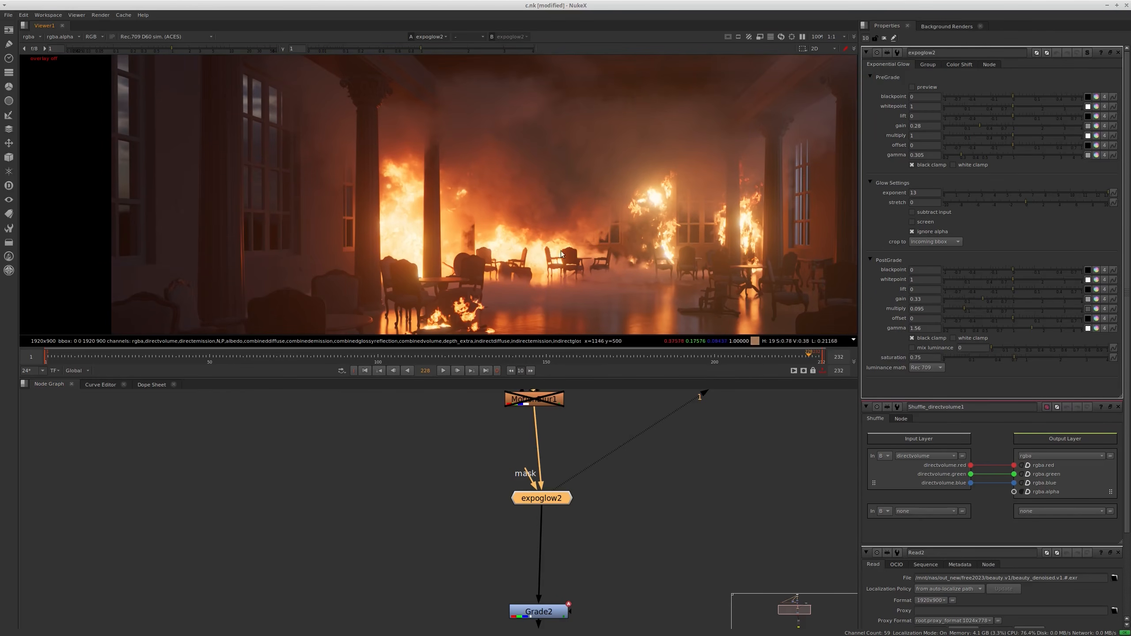
Display the result of Grade2 and open its properties
scroll(617, 532, down, 2)
scroll(617, 532, up, 2)
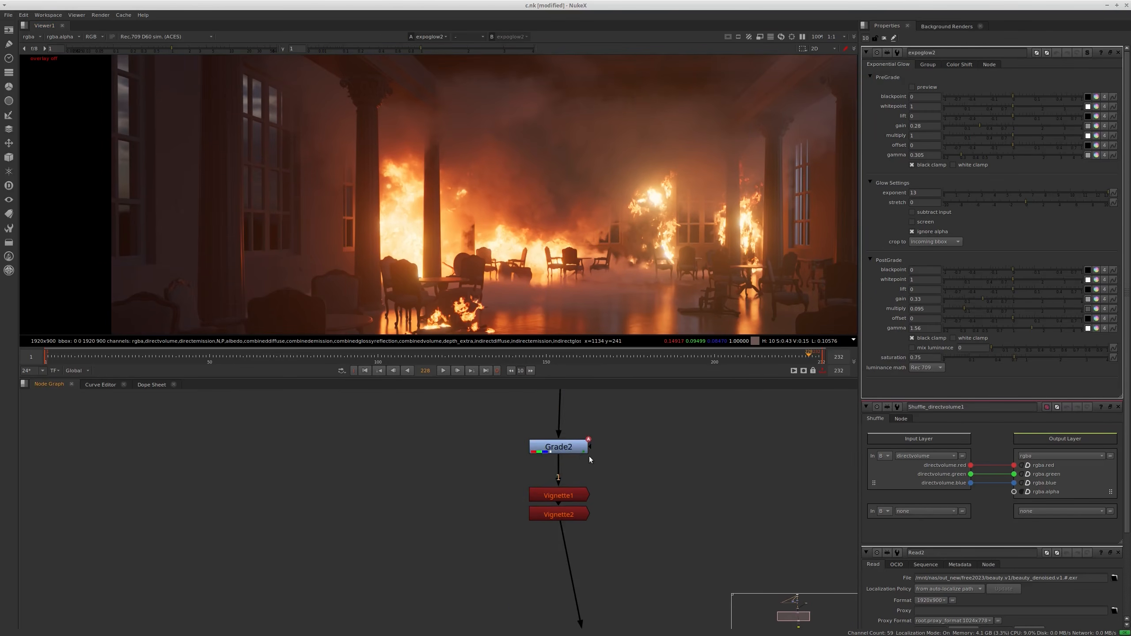
click(584, 454)
key(1)
double_click(584, 454)
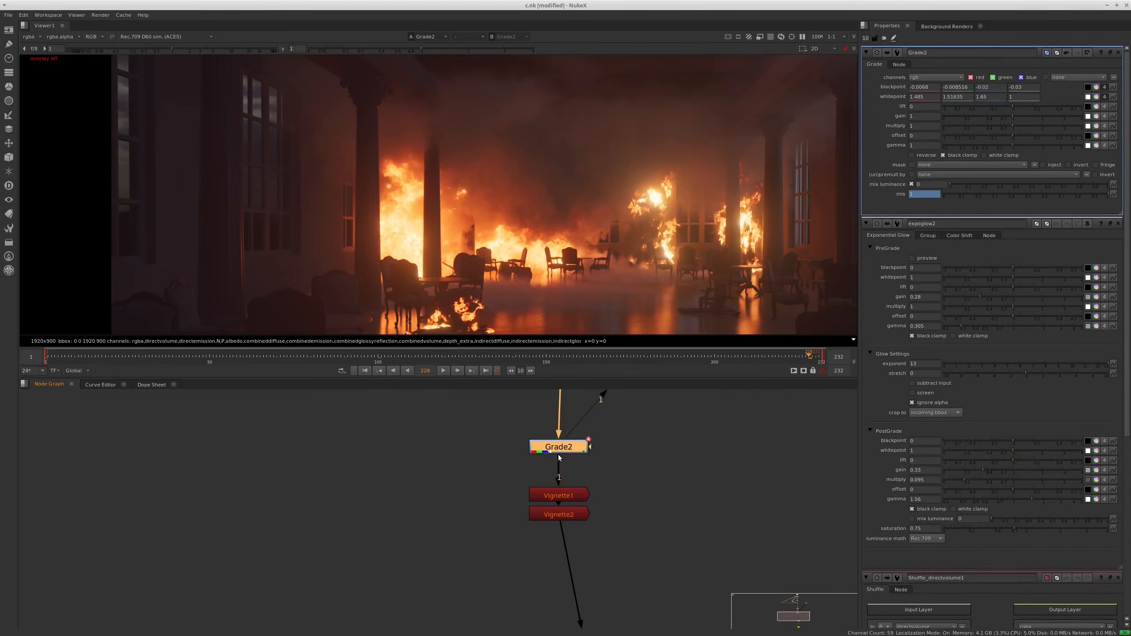
Disable Grade2 and view the composite at frames 100 and 194
scroll(710, 445, down, 2)
middle_drag(682, 493, 658, 468)
scroll(598, 424, up, 1)
key(d)
scroll(598, 424, up, 1)
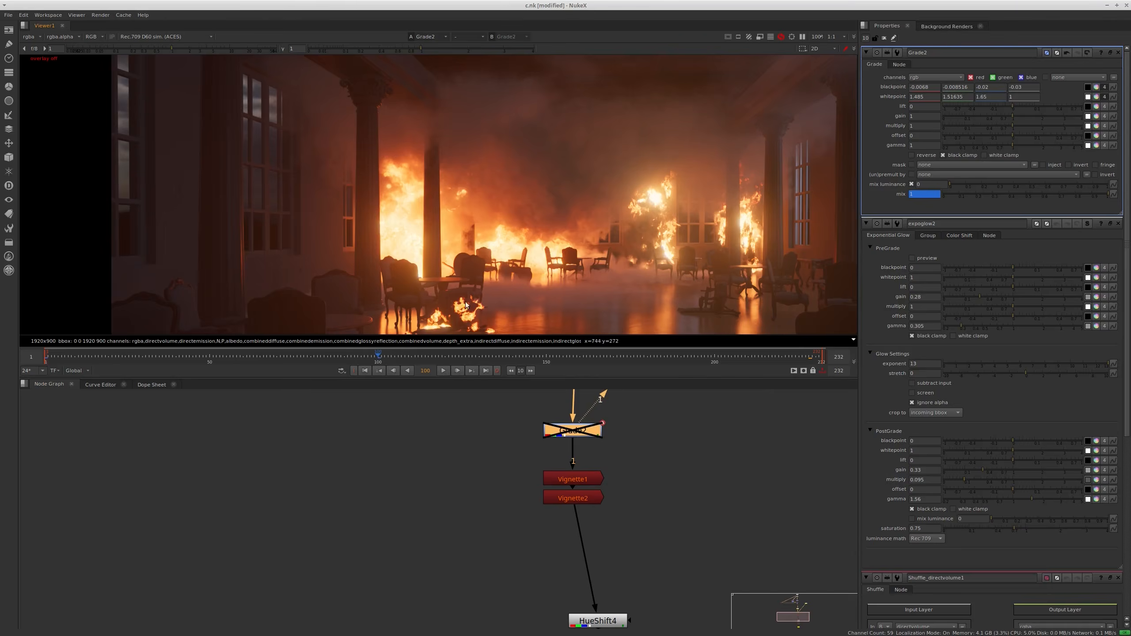
click(378, 357)
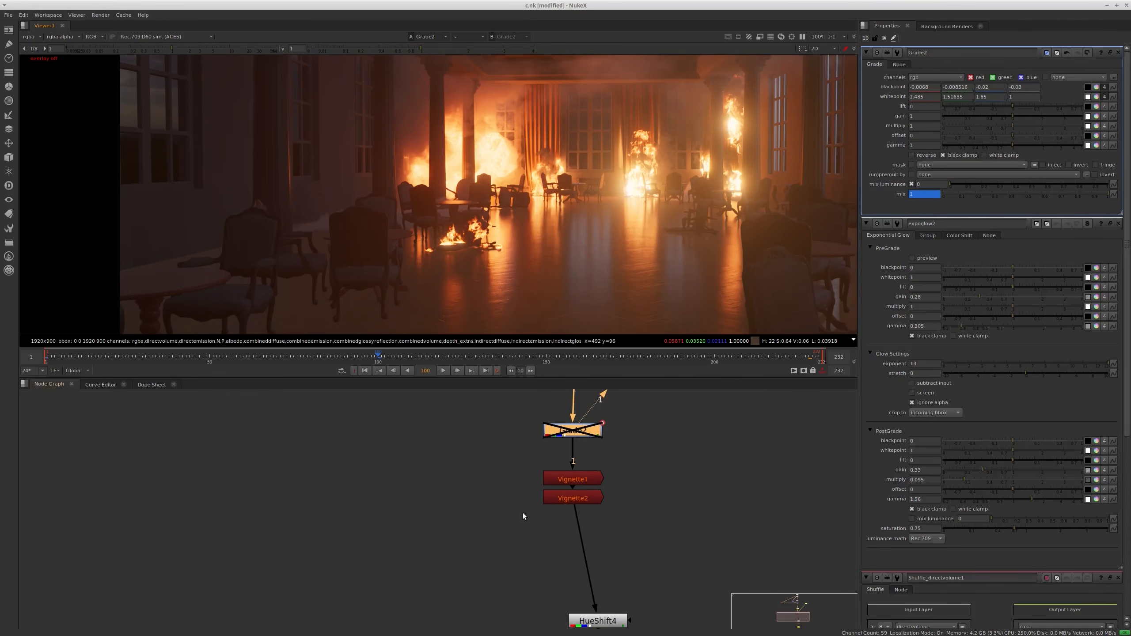
middle_drag(526, 514, 506, 501)
click(693, 358)
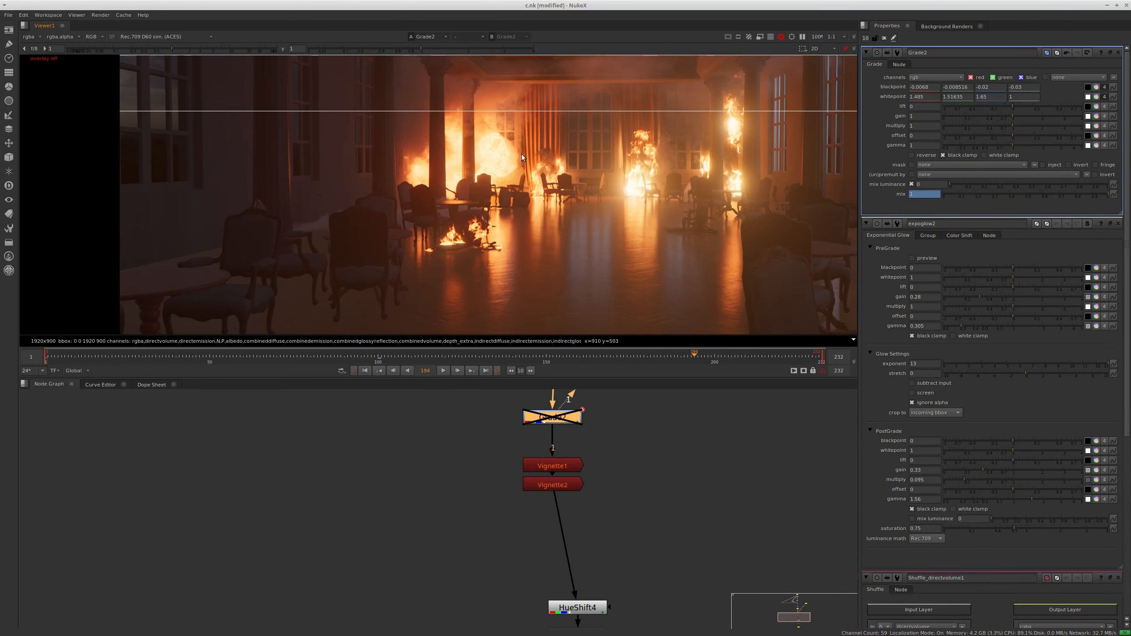
middle_drag(523, 168, 520, 179)
Display the results of Vignette1 and Vignette2 one after the other, with Vignette1's properties open
middle_drag(623, 509, 617, 475)
click(549, 452)
double_click(556, 434)
key(1)
scroll(545, 221, down, 3)
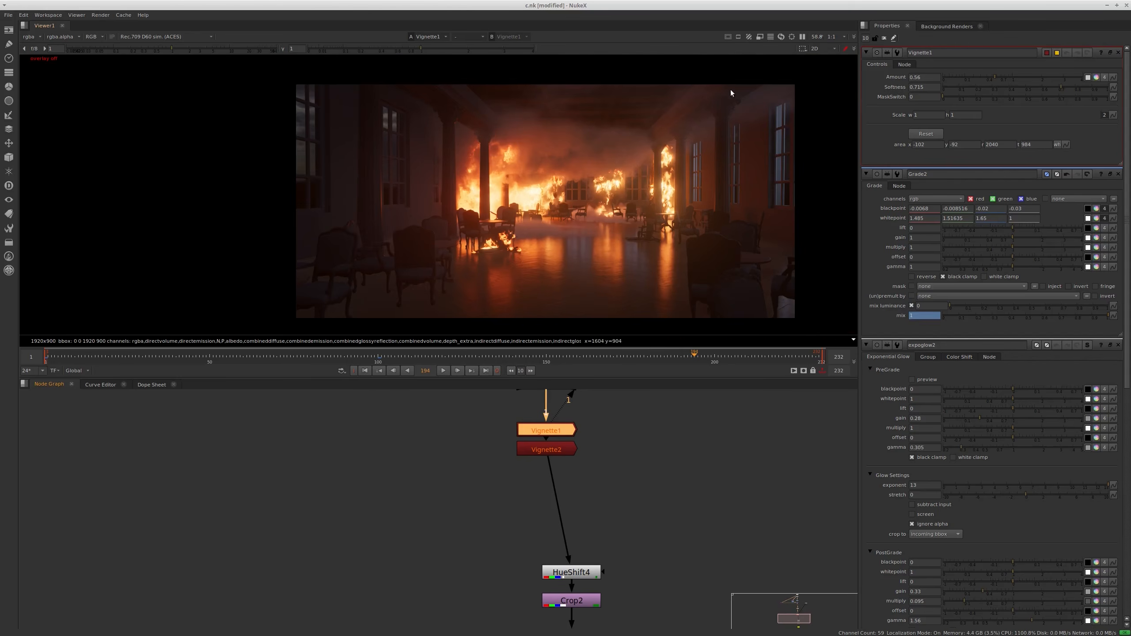
scroll(745, 93, down, 1)
key(1)
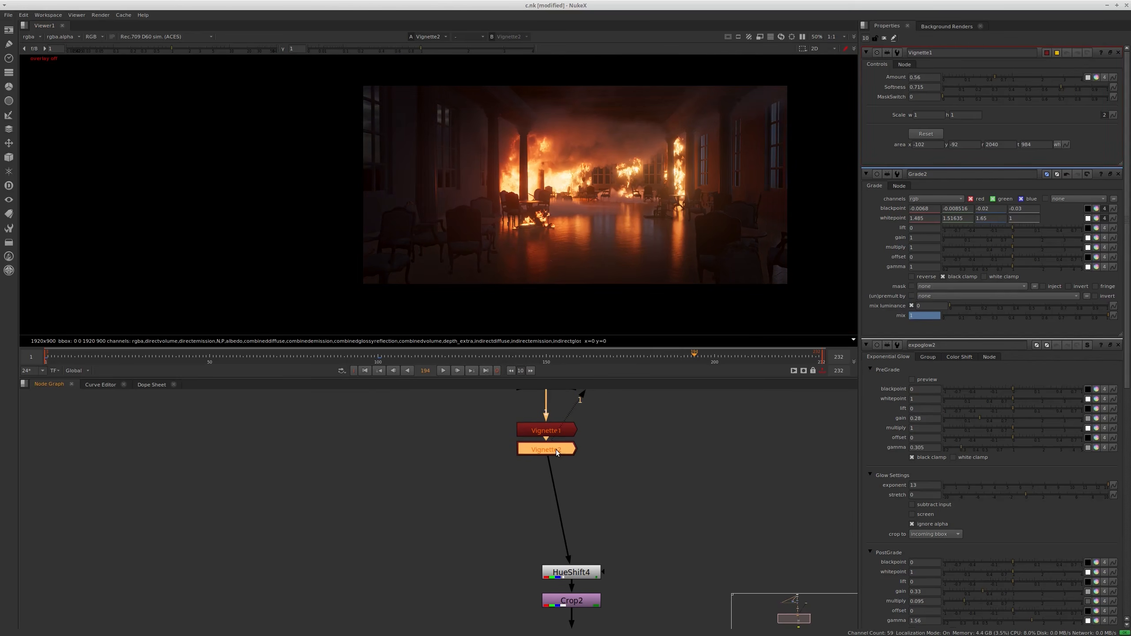
Open Vignette2's properties, and display the result of HueShift4 with its properties open as well
double_click(556, 449)
scroll(617, 274, up, 1)
middle_drag(647, 524, 625, 435)
scroll(557, 486, up, 1)
click(557, 485)
key(1)
double_click(556, 484)
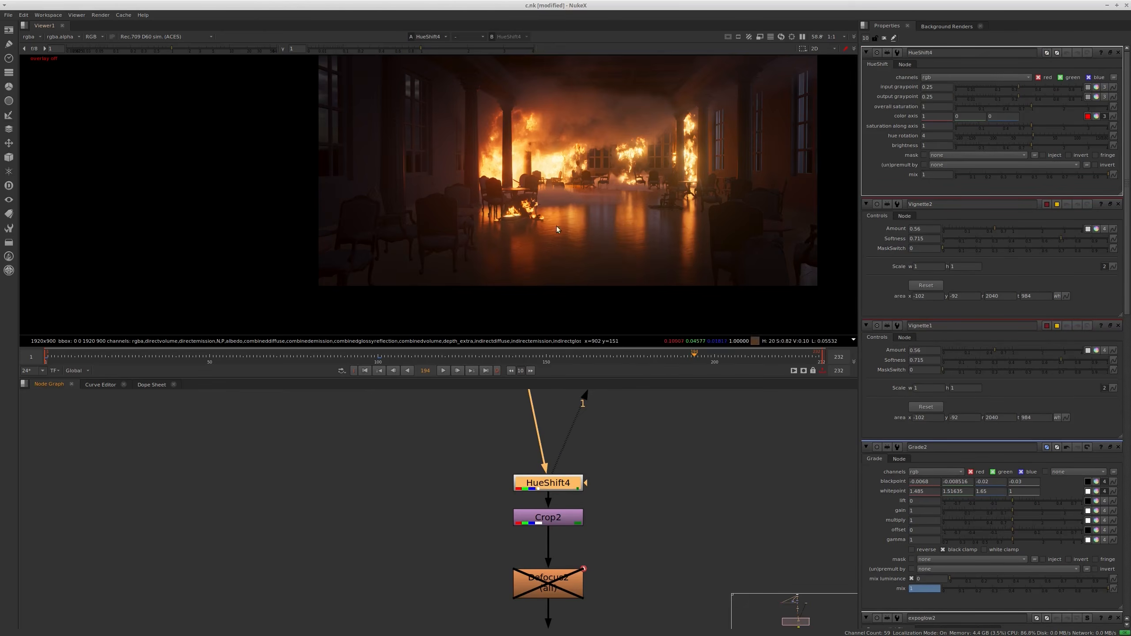
Display the results along the chain from around HueShift4 down to Defocus2, and open Defocus2's properties
scroll(575, 135, up, 4)
middle_drag(564, 478, 569, 559)
click(535, 419)
key(1)
click(572, 568)
key(1)
click(579, 596)
middle_drag(588, 613, 603, 500)
key(1)
middle_drag(612, 622, 615, 500)
double_click(571, 434)
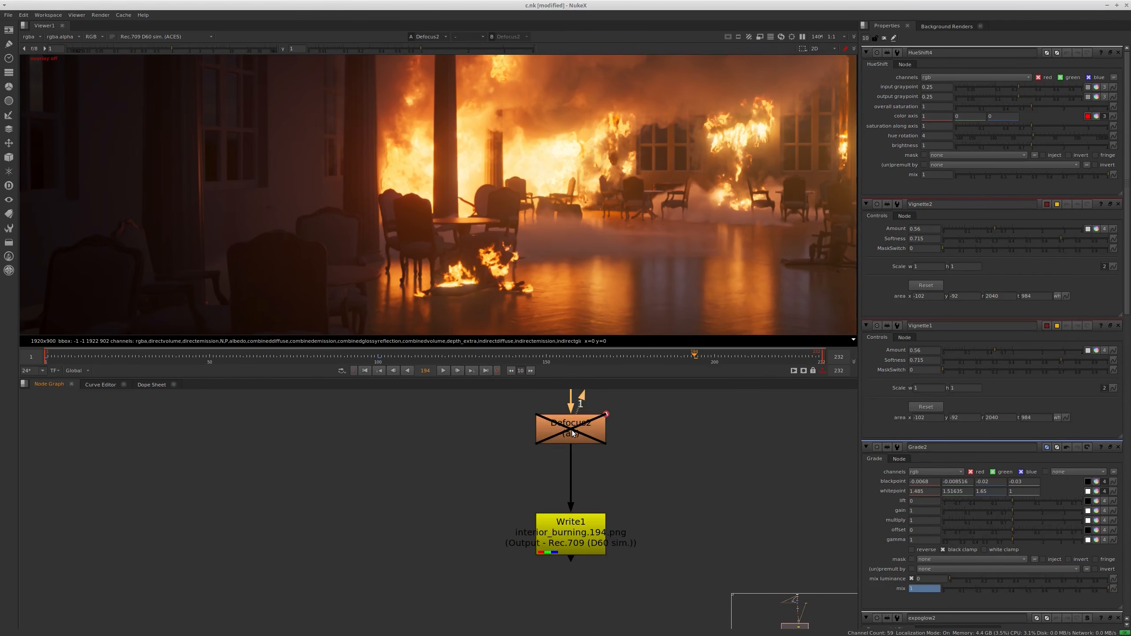
key(1)
key(space)
key(space)
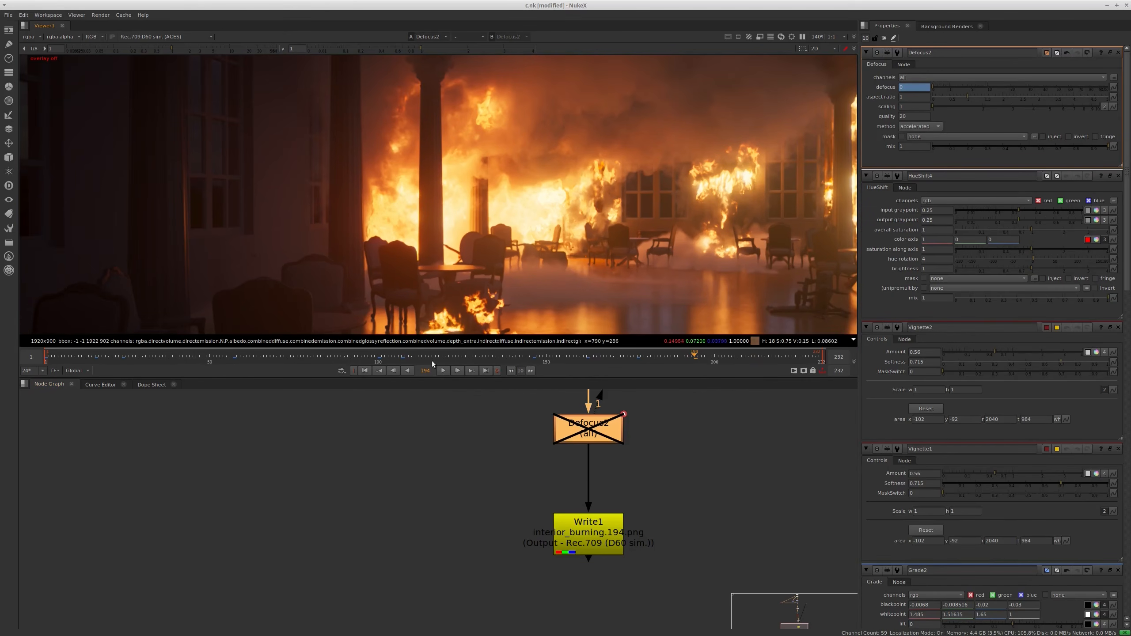
Enable Defocus2 and examine the blurred composite at frames 21 and 36
key(d)
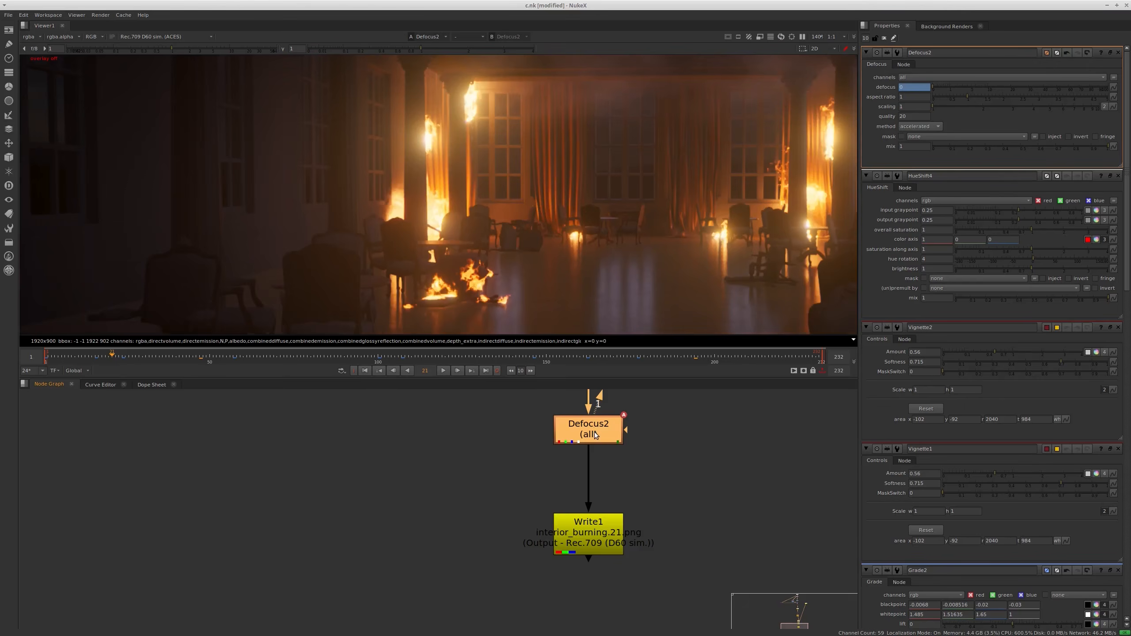
key(d)
key(d)
key(l)
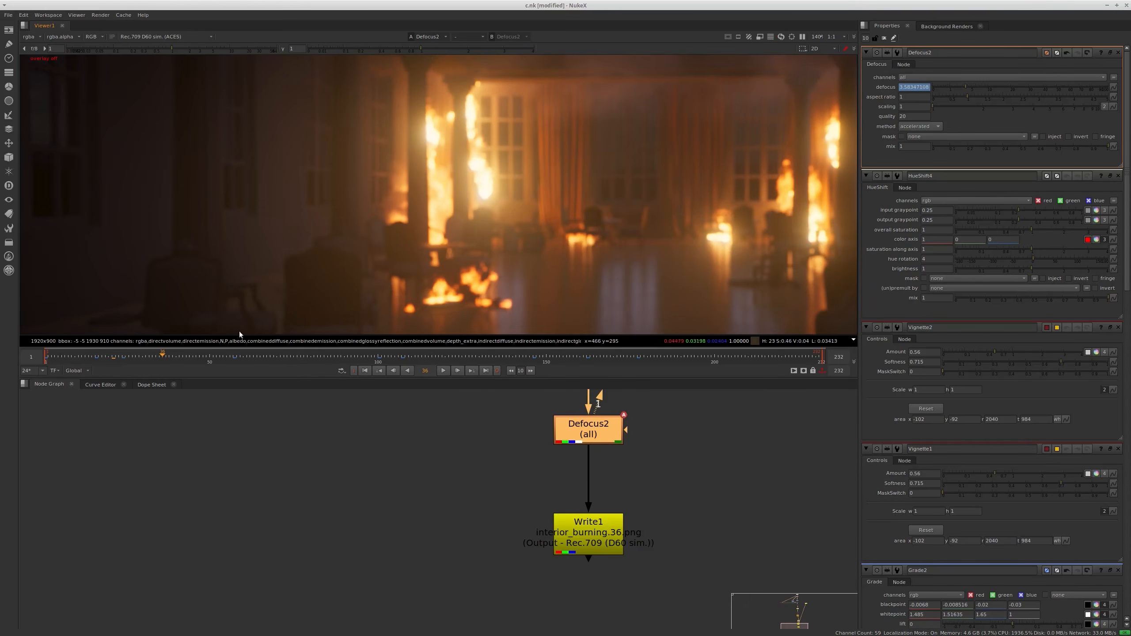
middle_drag(529, 250, 526, 268)
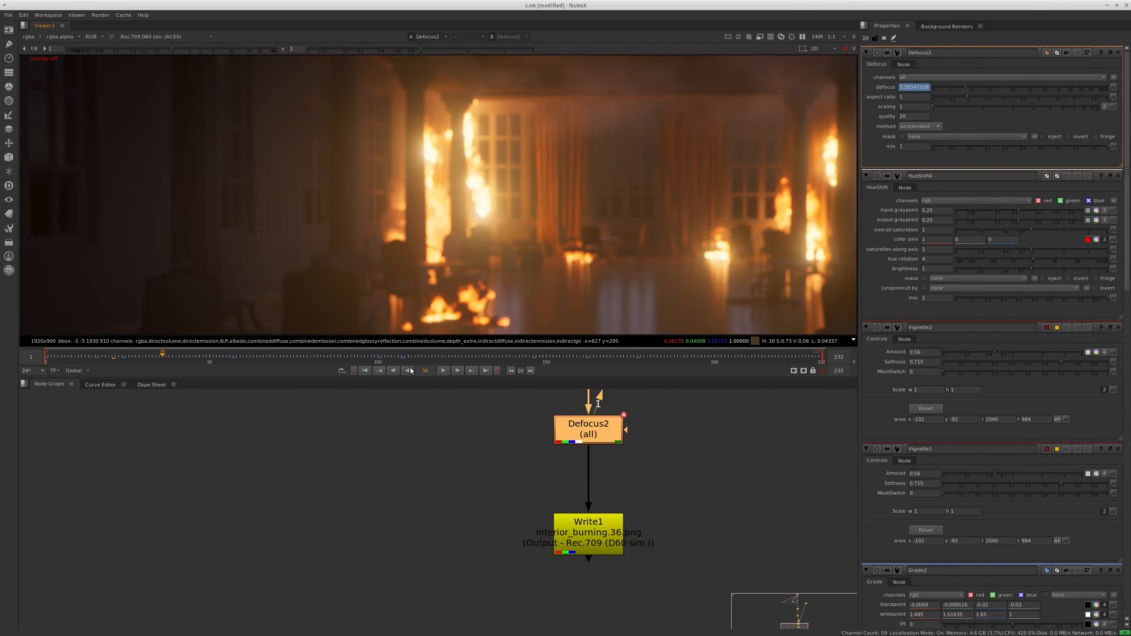
middle_drag(576, 233, 561, 196)
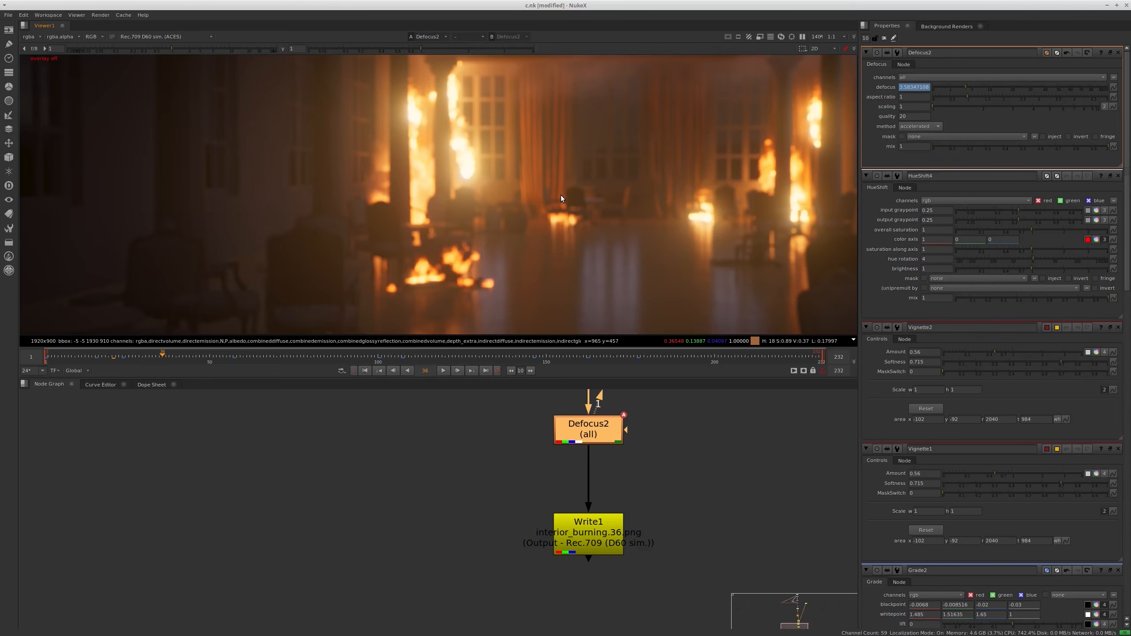
scroll(560, 195, down, 3)
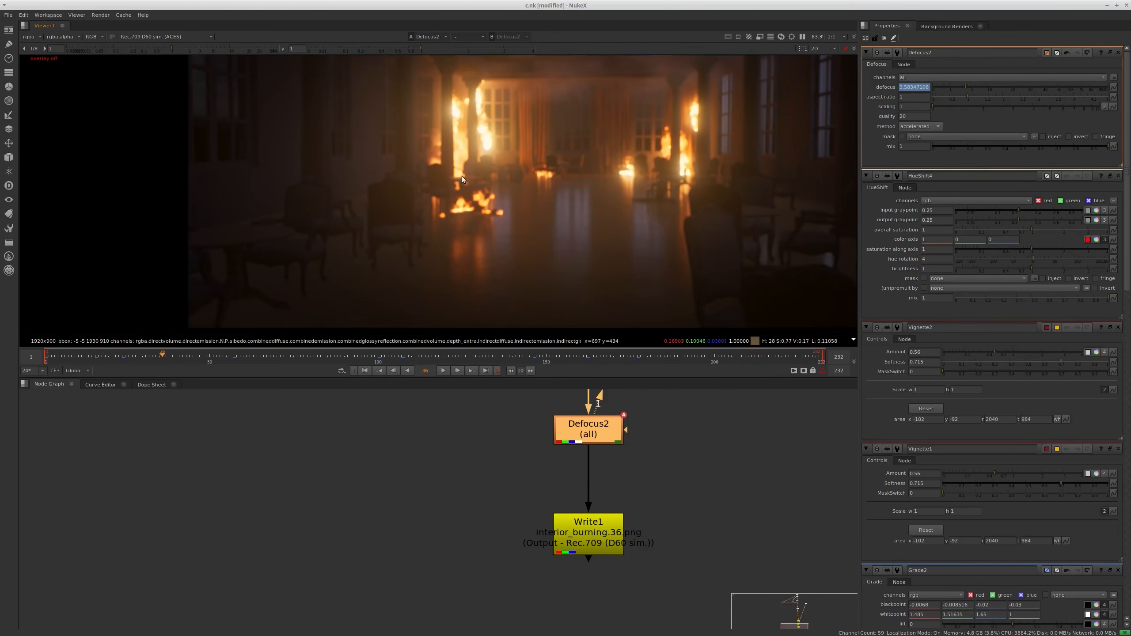
middle_drag(439, 216, 413, 257)
Disable Defocus2 and compare the sharp composite at frames 36 and 223
key(d)
key(d)
key(d)
key(d)
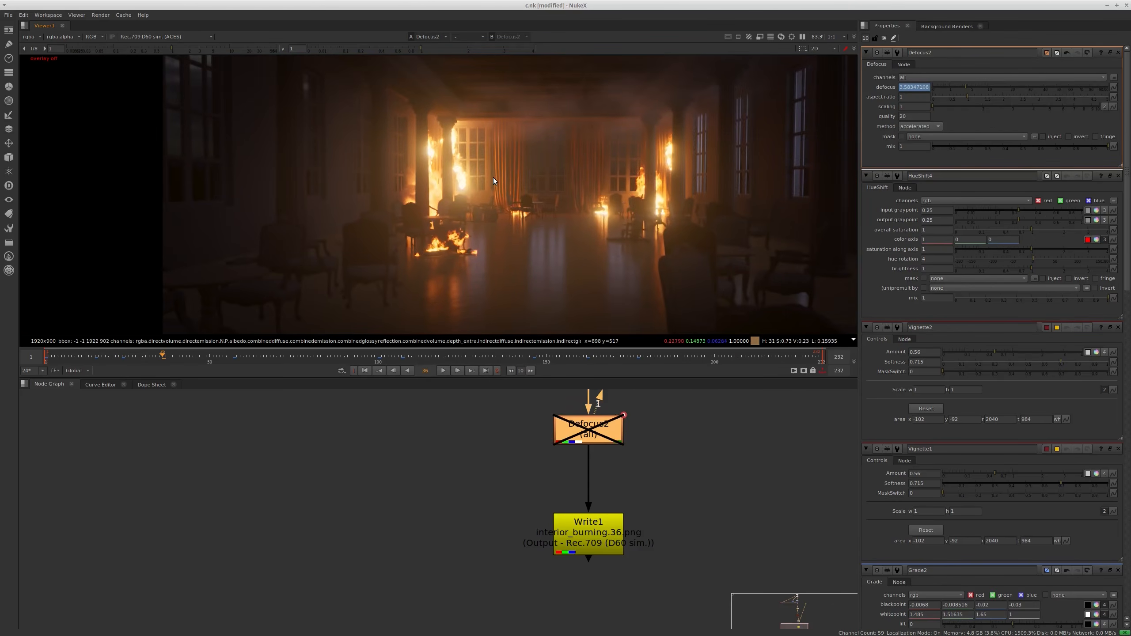
key(d)
click(792, 357)
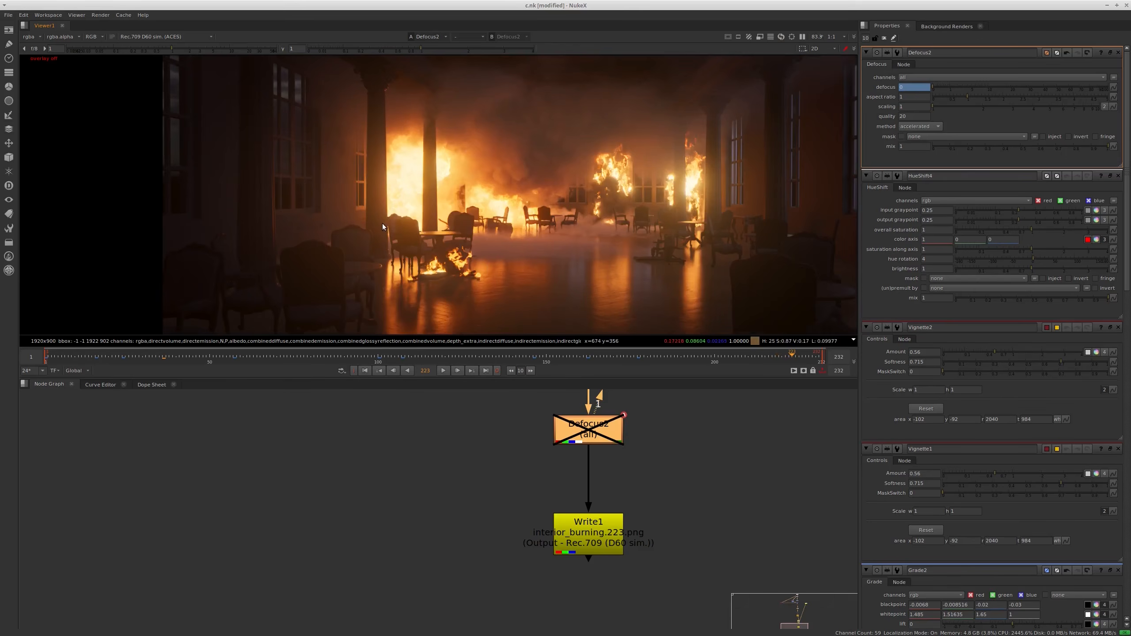
Set Defocus2's defocus to 250 at frame 215 and enable the node
drag(776, 359, 702, 358)
text(250)
key(Return)
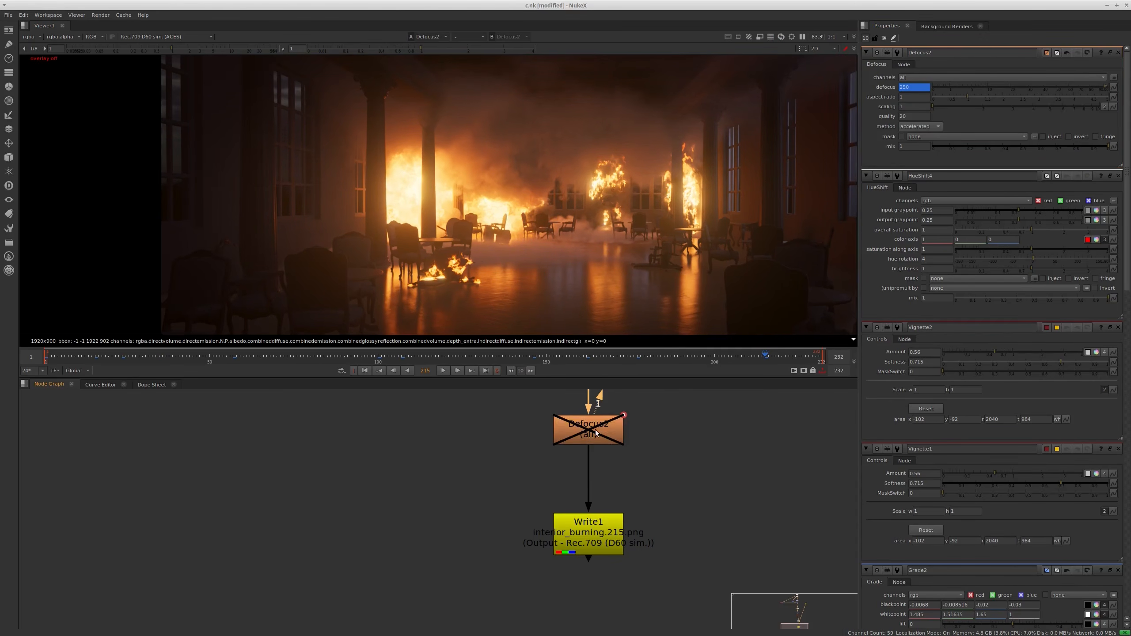
key(d)
scroll(669, 183, down, 3)
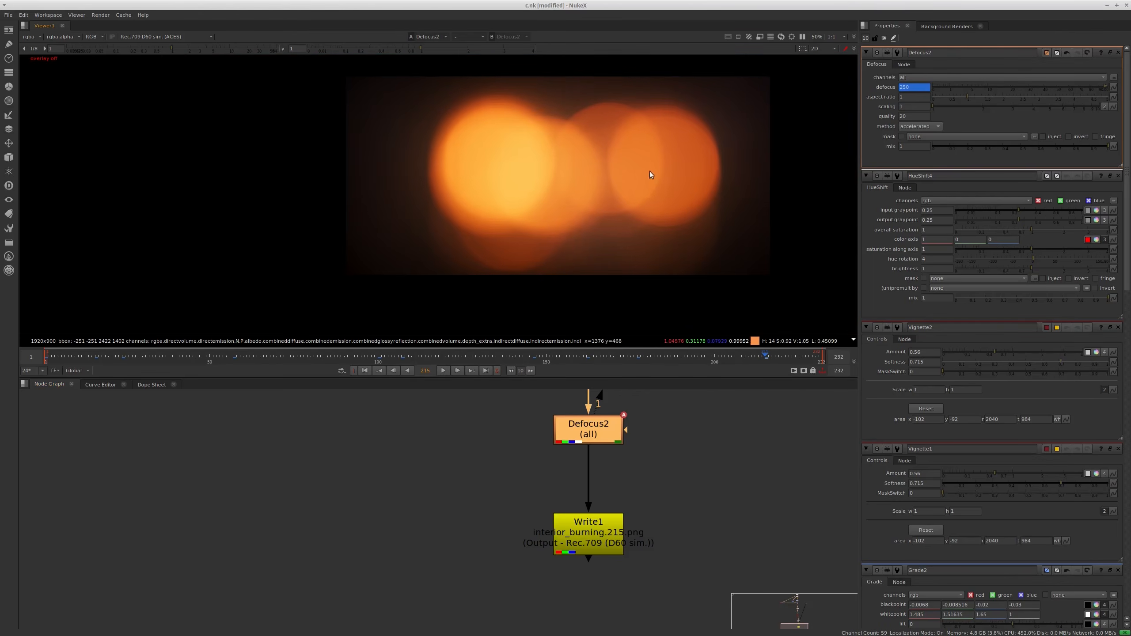
Disable Defocus2, maximize the viewer and lower its gain to view a darker composite
key(d)
key(space)
scroll(661, 273, up, 2)
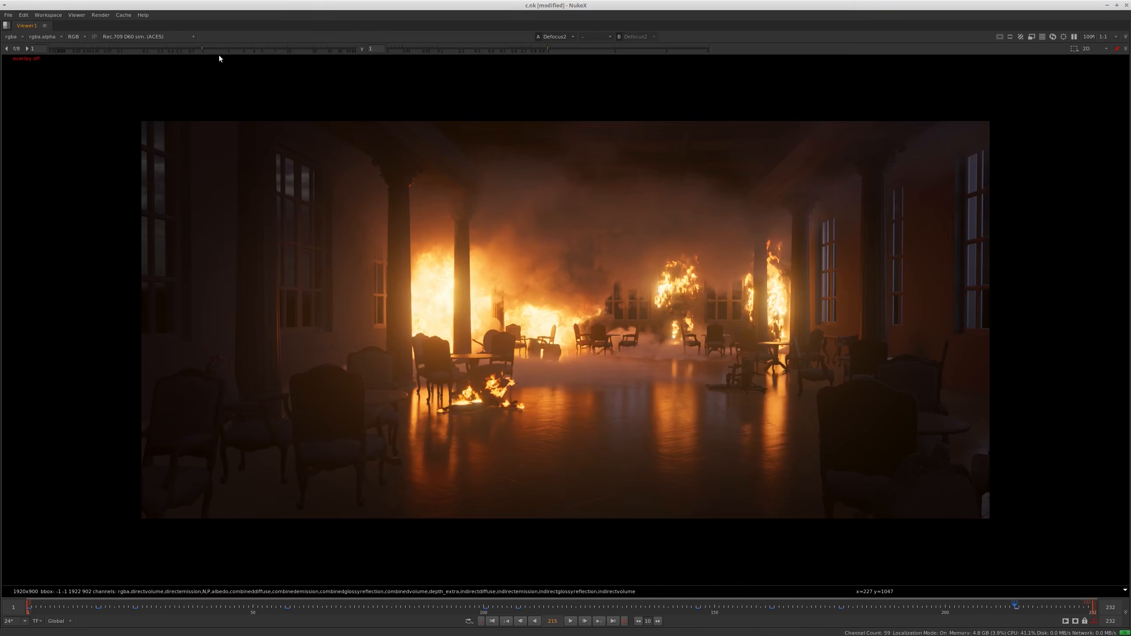
drag(194, 46, 189, 46)
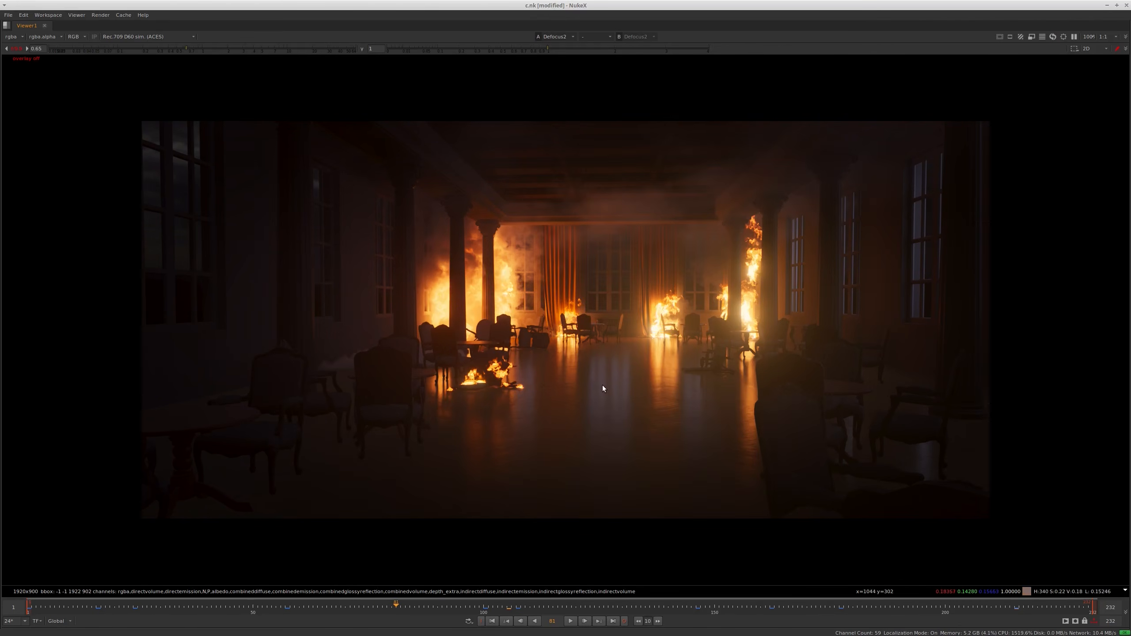
Switch to Houdini and show the parameters of the karmarendersettings5 node in the stage network
key(alt+Tab)
key(alt+Tab)
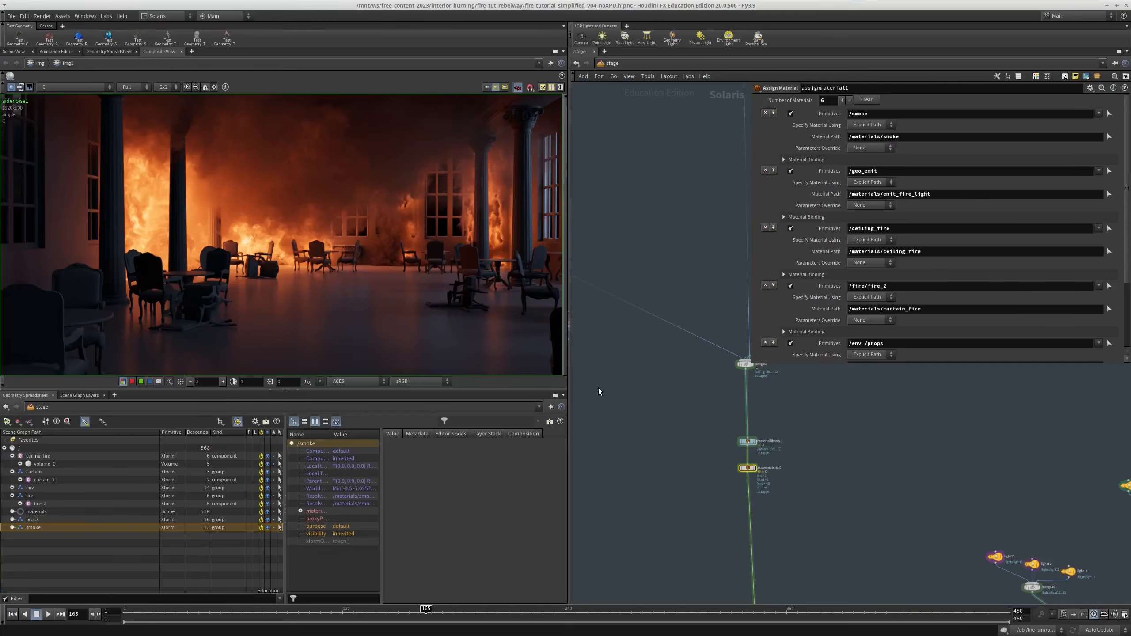
scroll(663, 511, down, 6)
middle_drag(649, 589, 639, 243)
scroll(693, 318, up, 8)
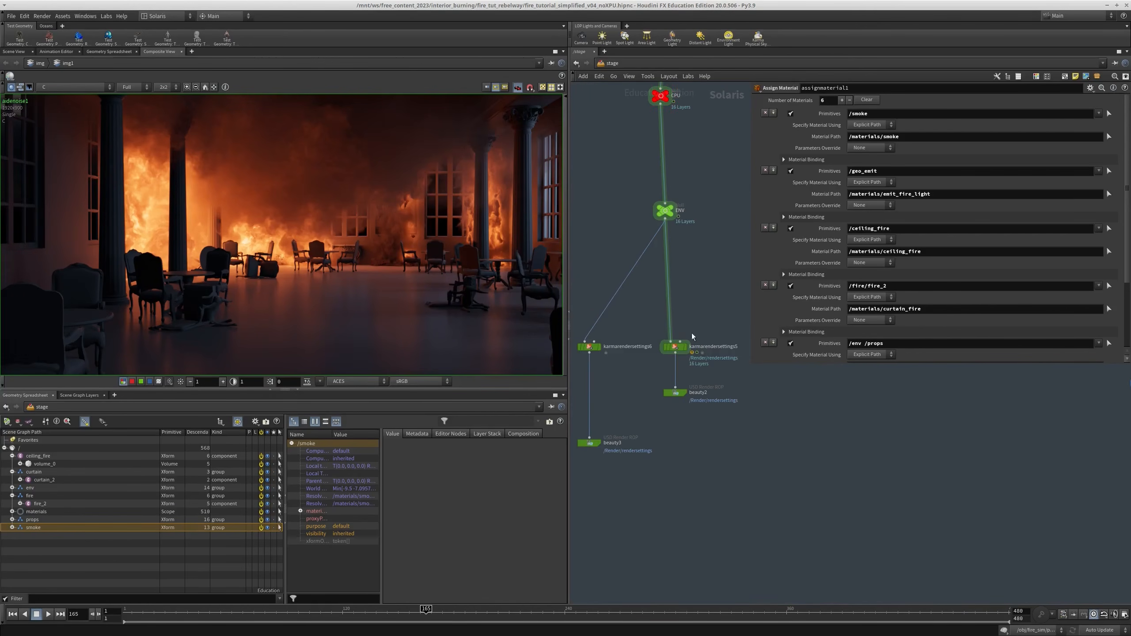
click(675, 347)
drag(752, 366, 744, 517)
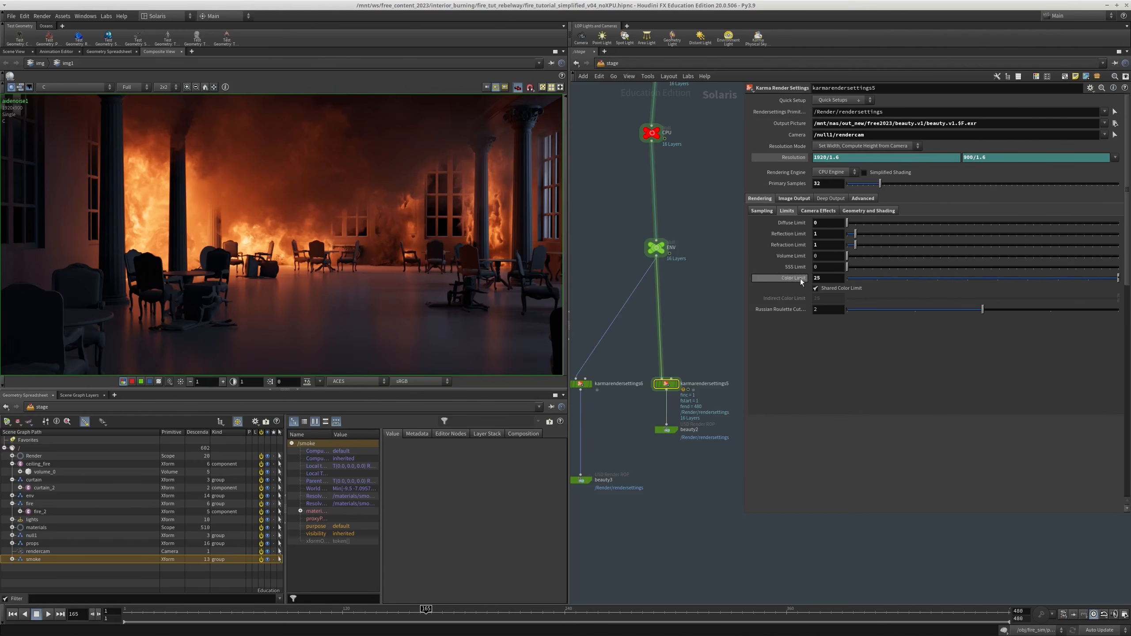
Look through the camera effects and sampling settings, and reset Screendoor Samples to its default of 4
click(718, 305)
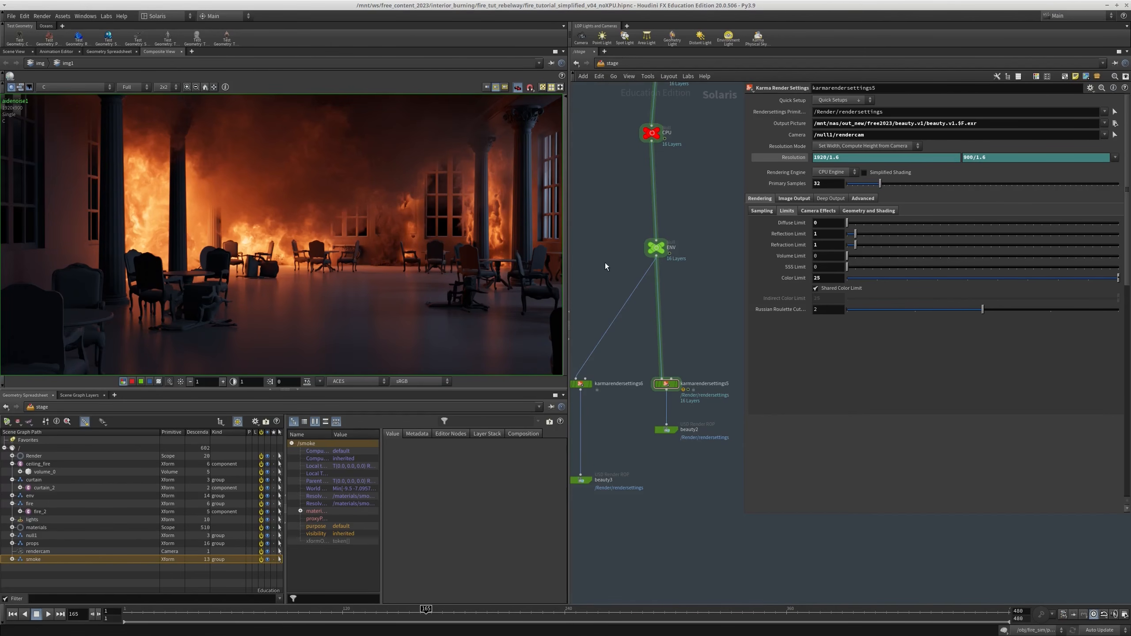
click(818, 211)
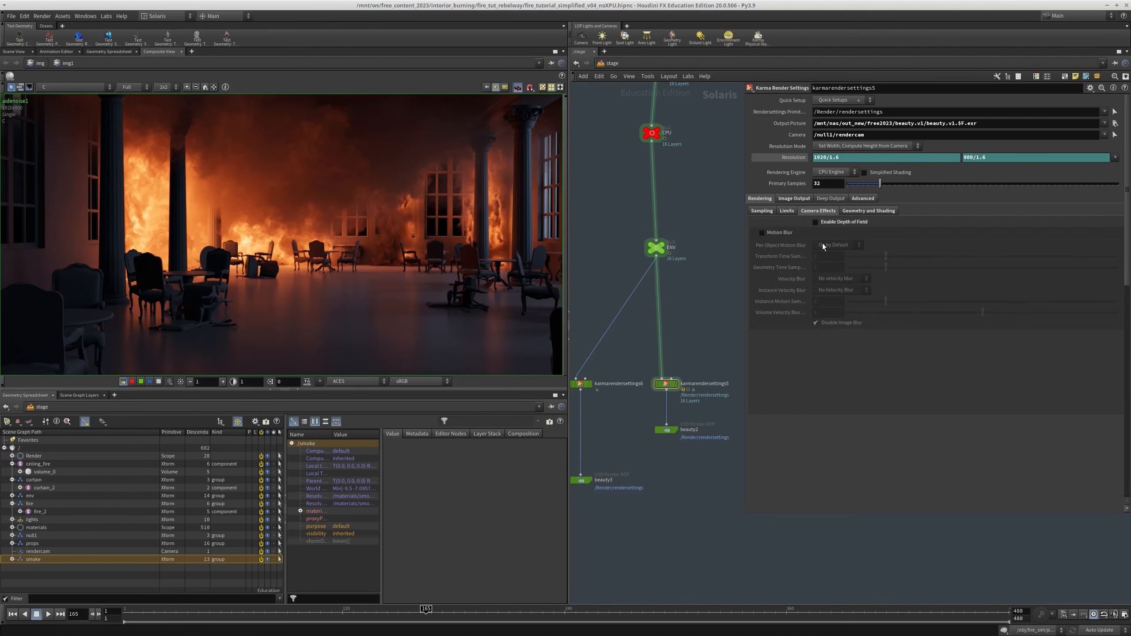
click(760, 211)
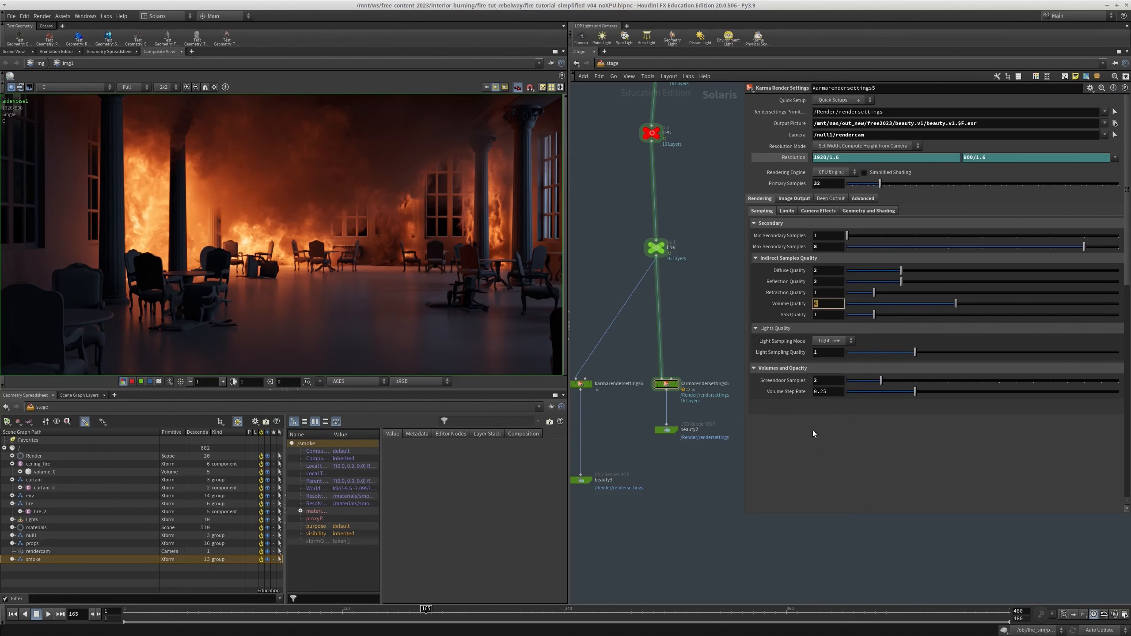
ctrl+middle_click(793, 381)
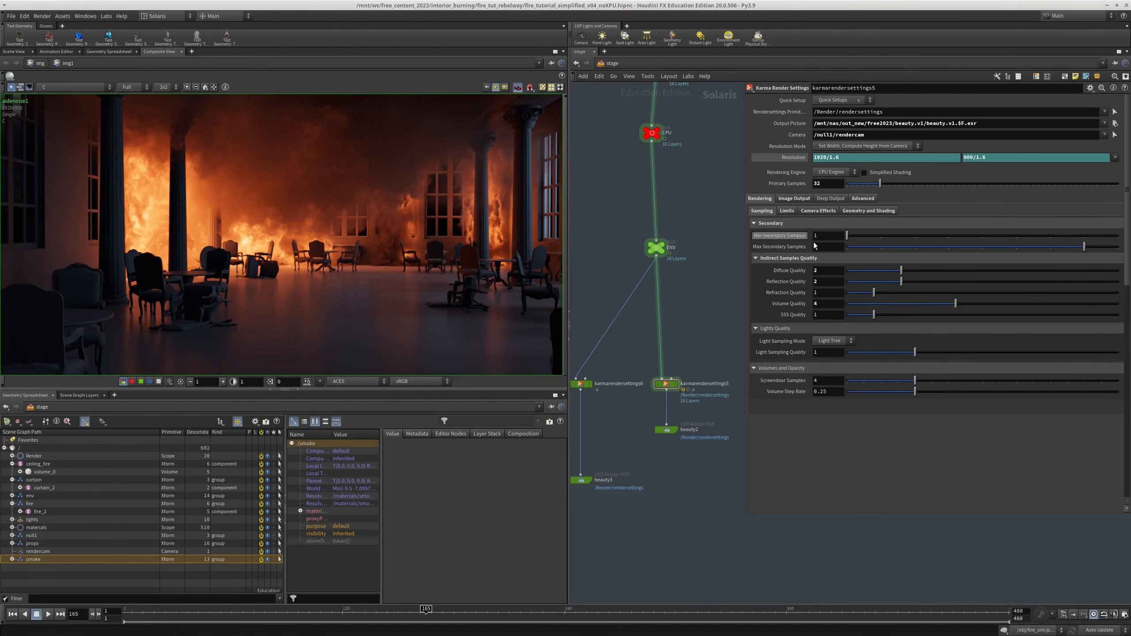
Examine the render variables enabled for image output, from beauty, diffuse, emission and volume to albedo and the ray-level passes
click(781, 199)
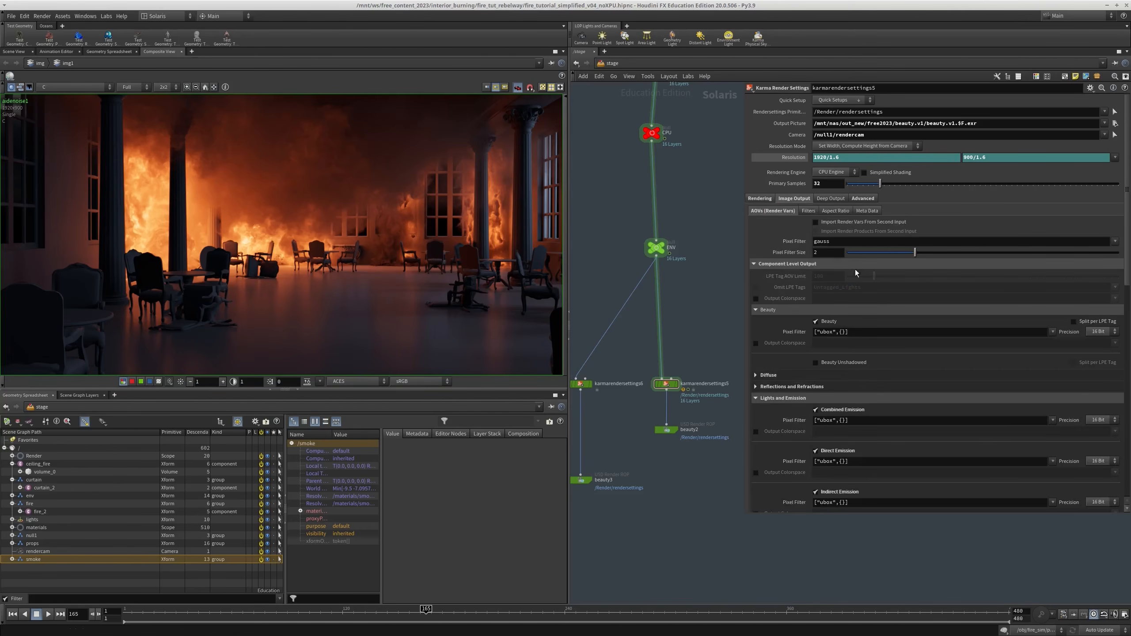
scroll(803, 330, down, 6)
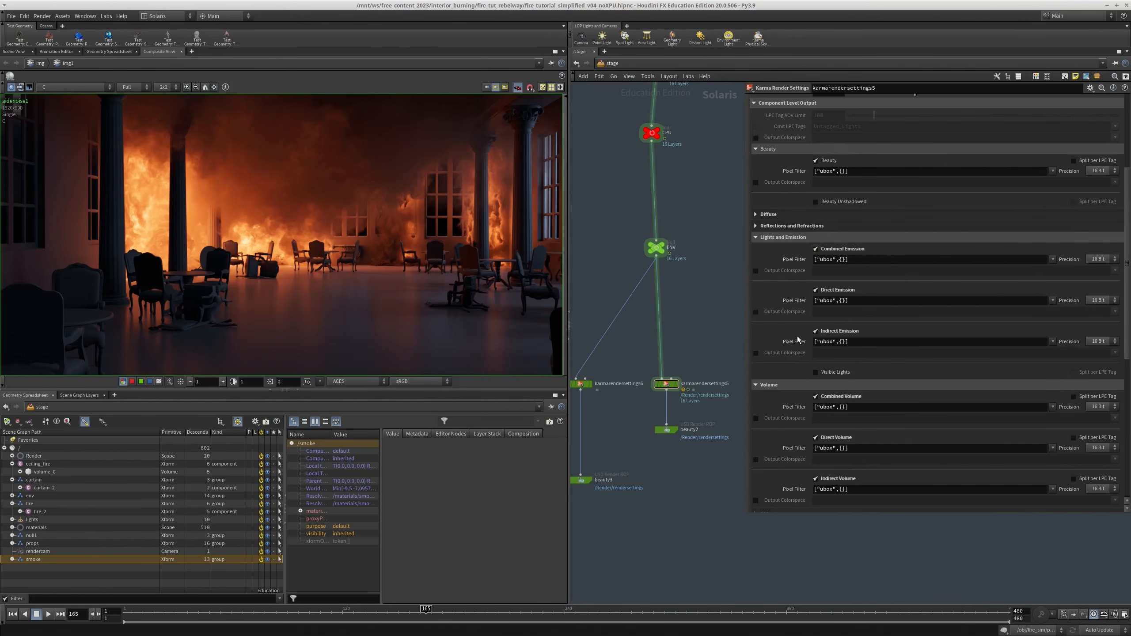
click(835, 214)
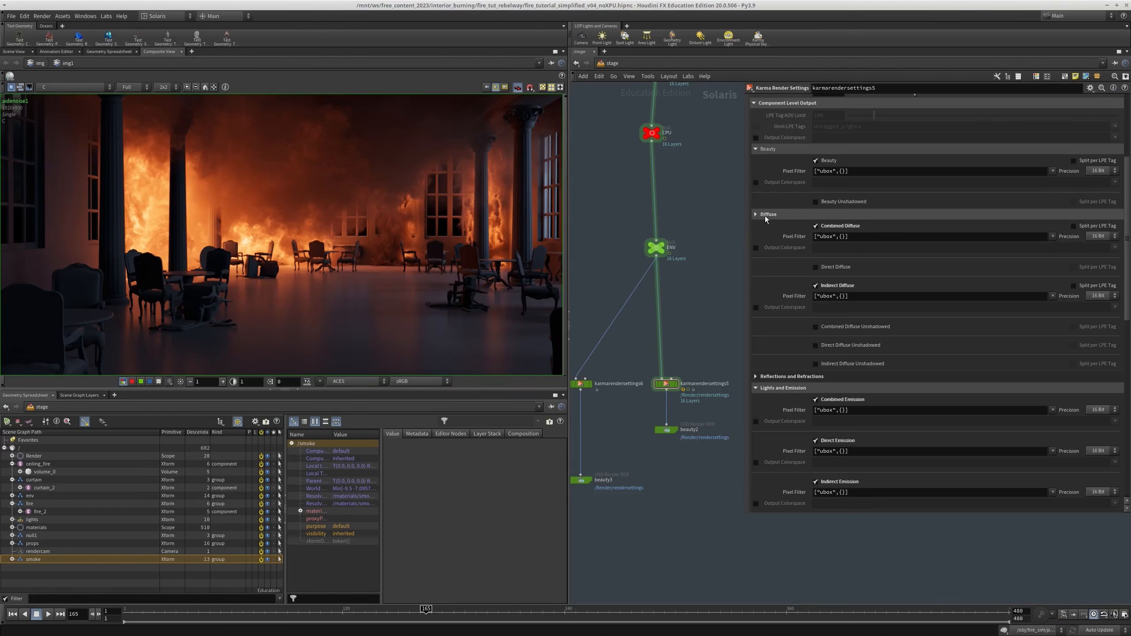
click(767, 215)
scroll(767, 218, down, 4)
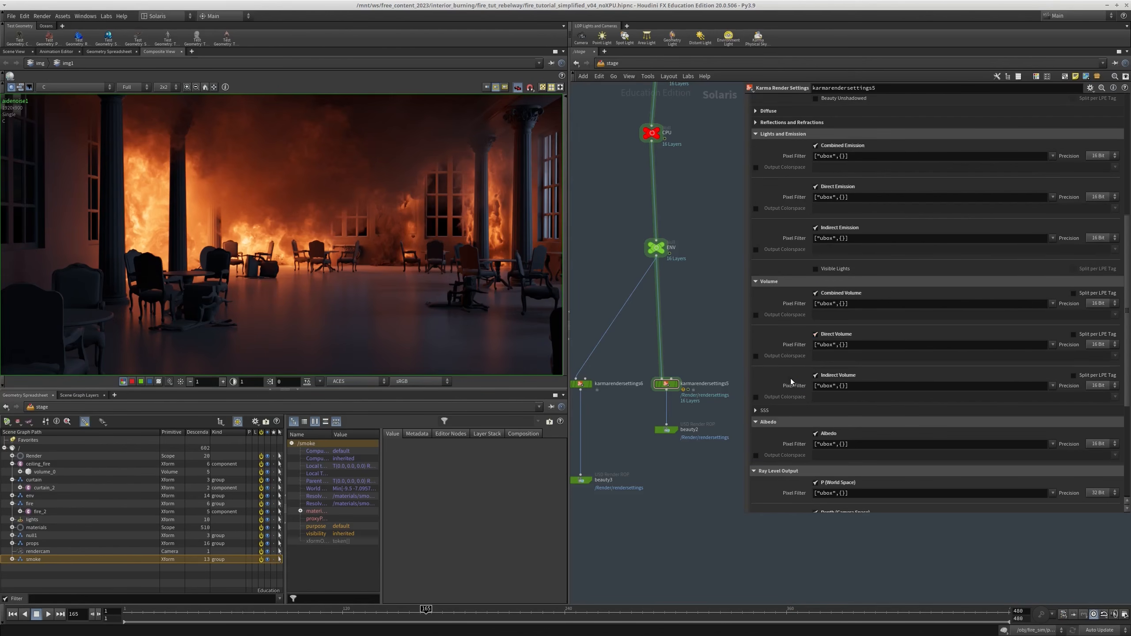
scroll(884, 384, down, 3)
scroll(822, 328, down, 4)
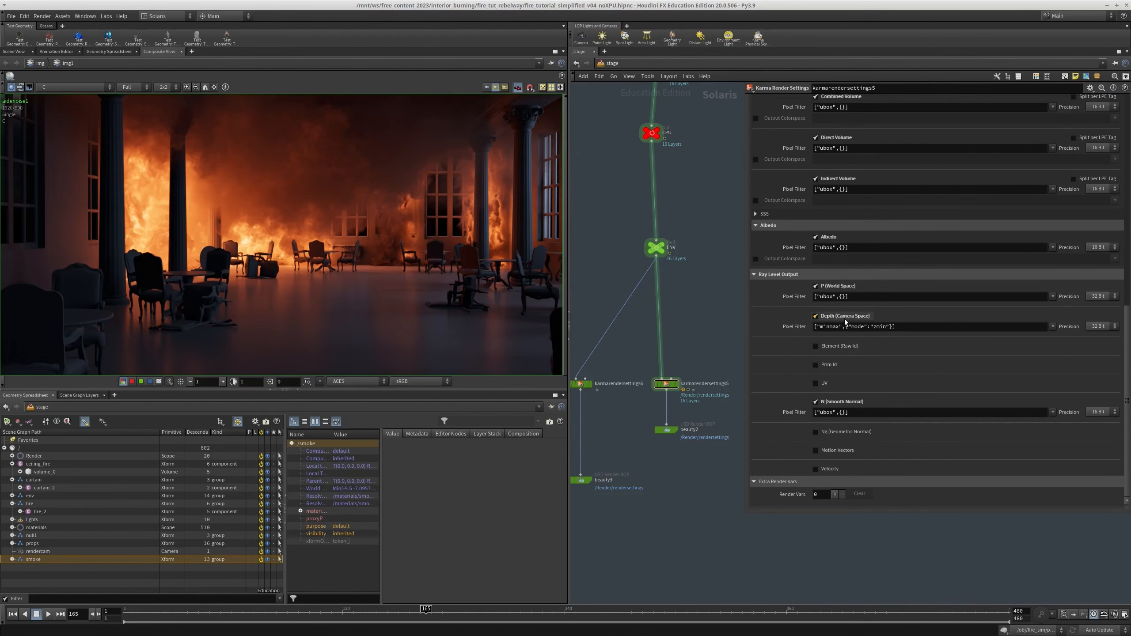
scroll(1118, 343, up, 3)
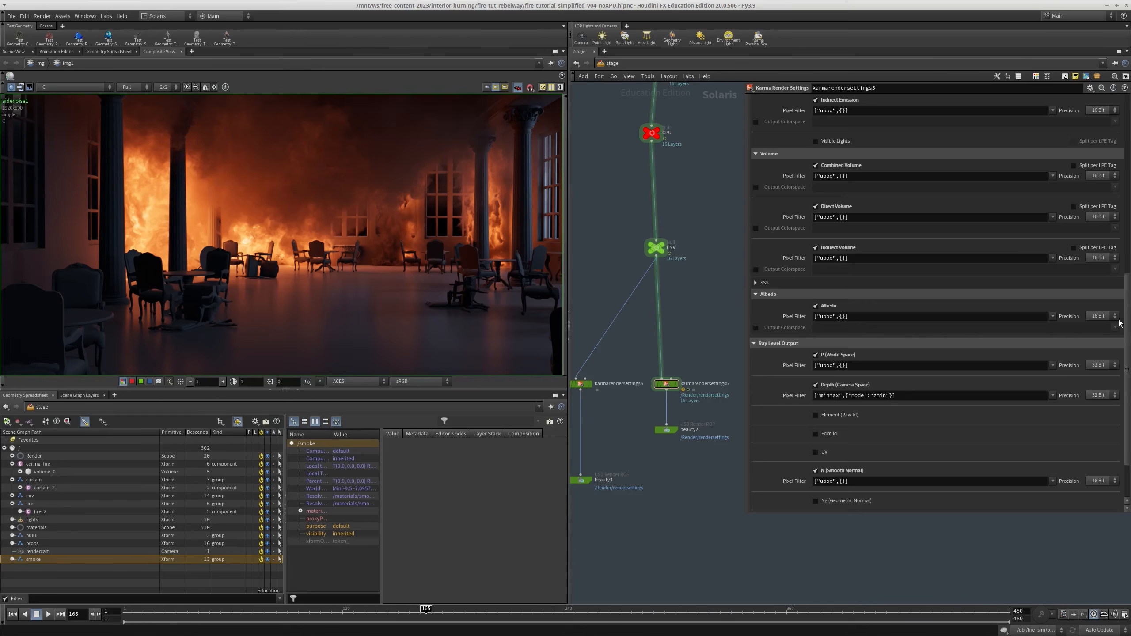
drag(1129, 320, 1101, 123)
Examine the advanced sampling and the bucket and caching settings, and return to the rendering settings
click(864, 200)
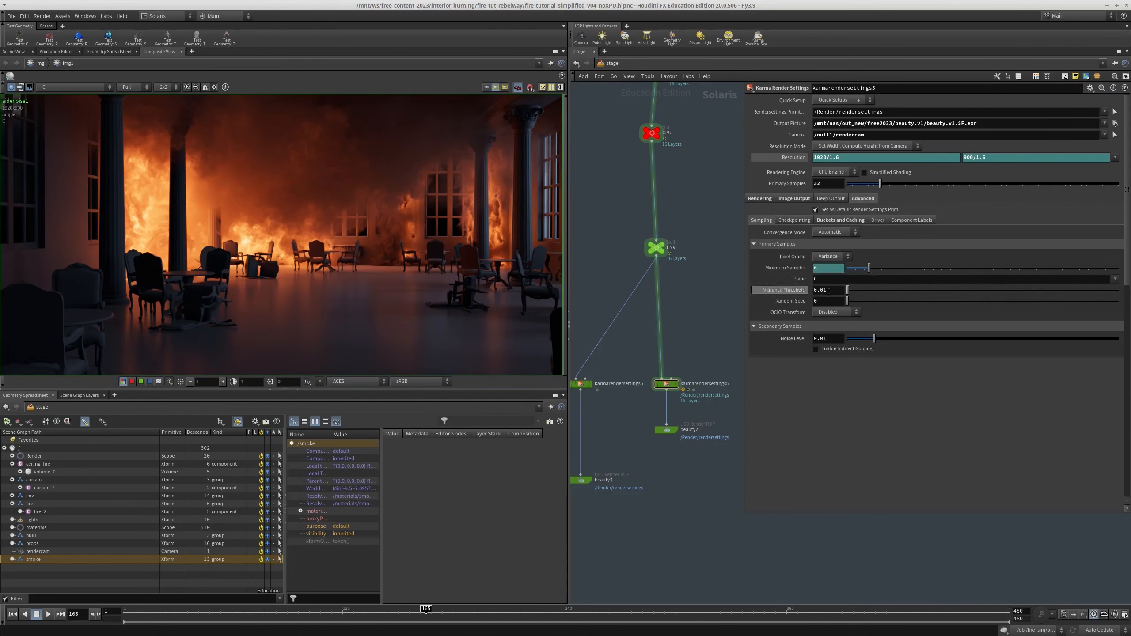
click(831, 221)
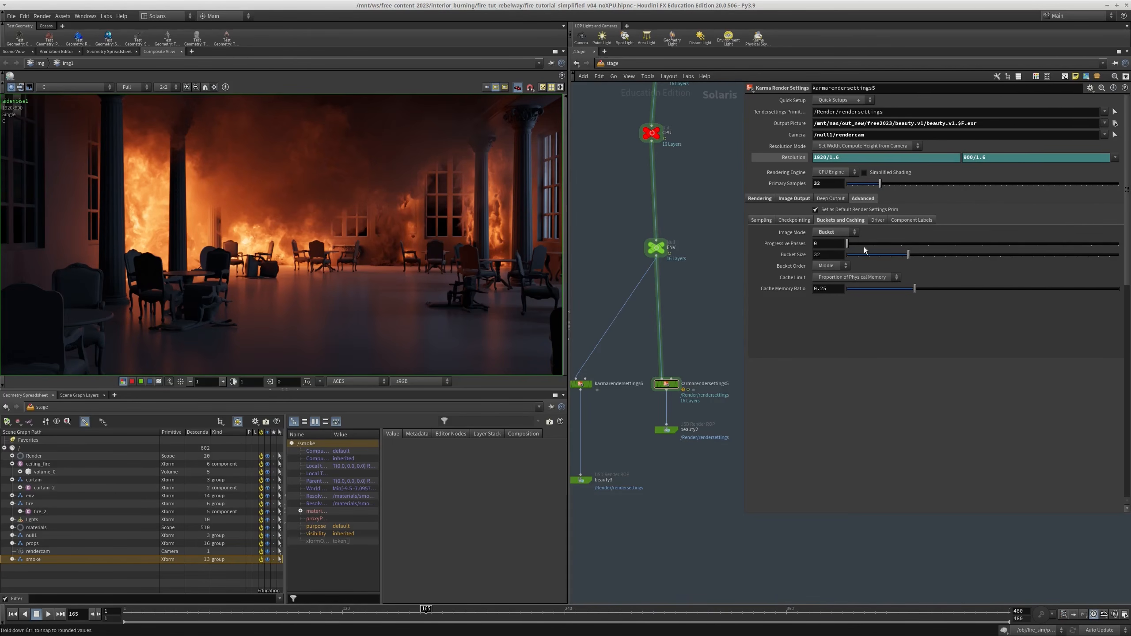
click(759, 199)
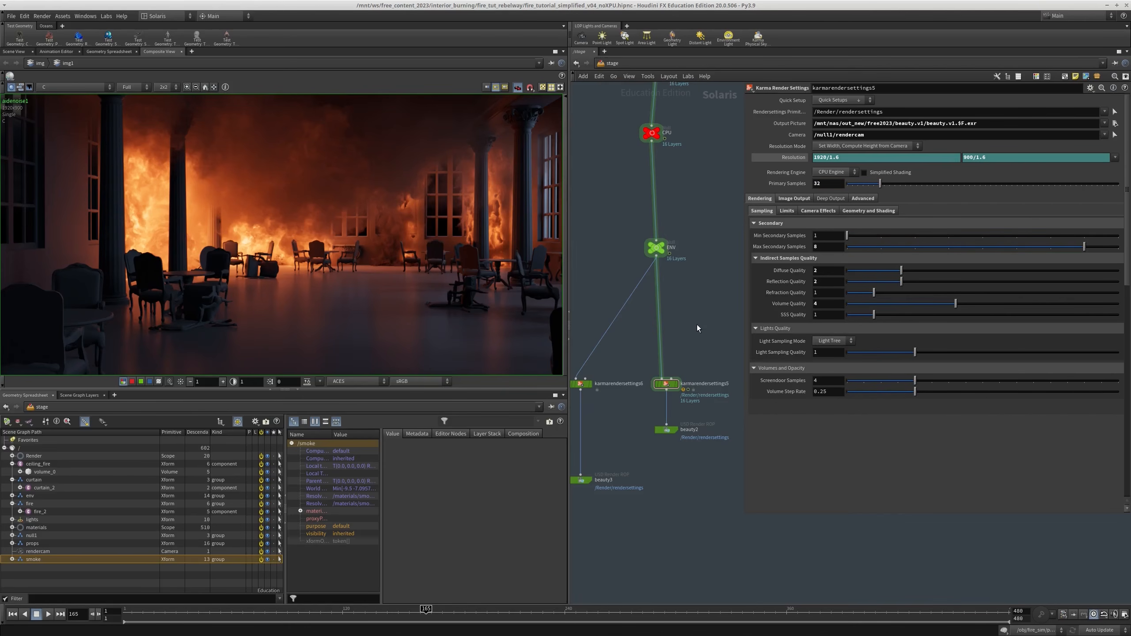
Show the parameters of the beauty2 USD Render ROP below karmarendersettings5
middle_drag(698, 329, 702, 304)
scroll(646, 373, up, 2)
middle_drag(649, 371, 650, 391)
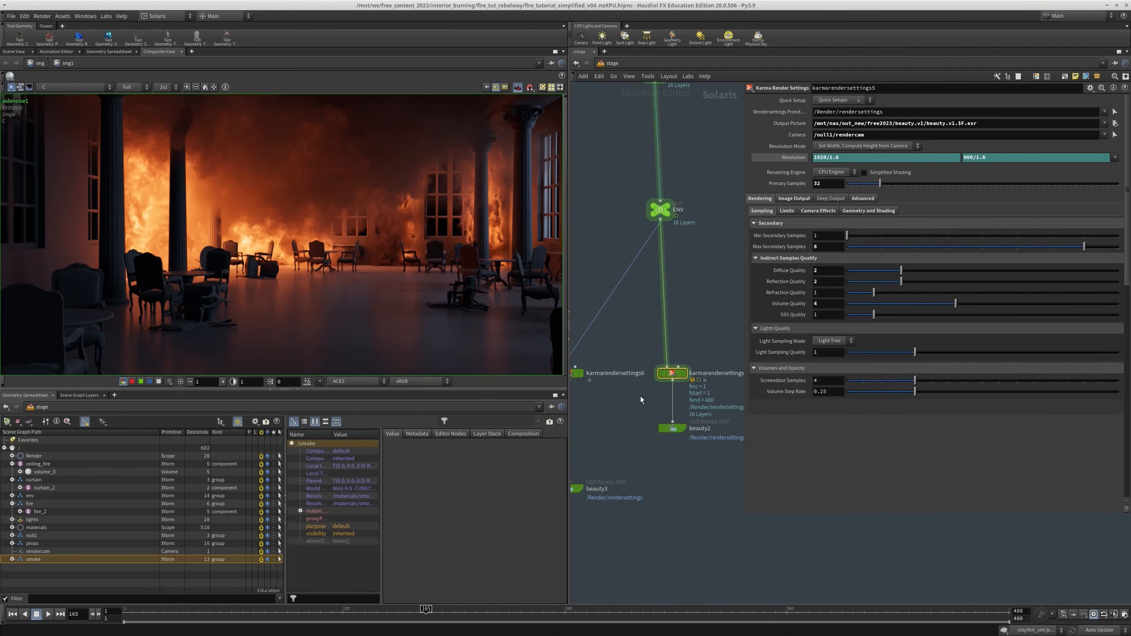
click(672, 428)
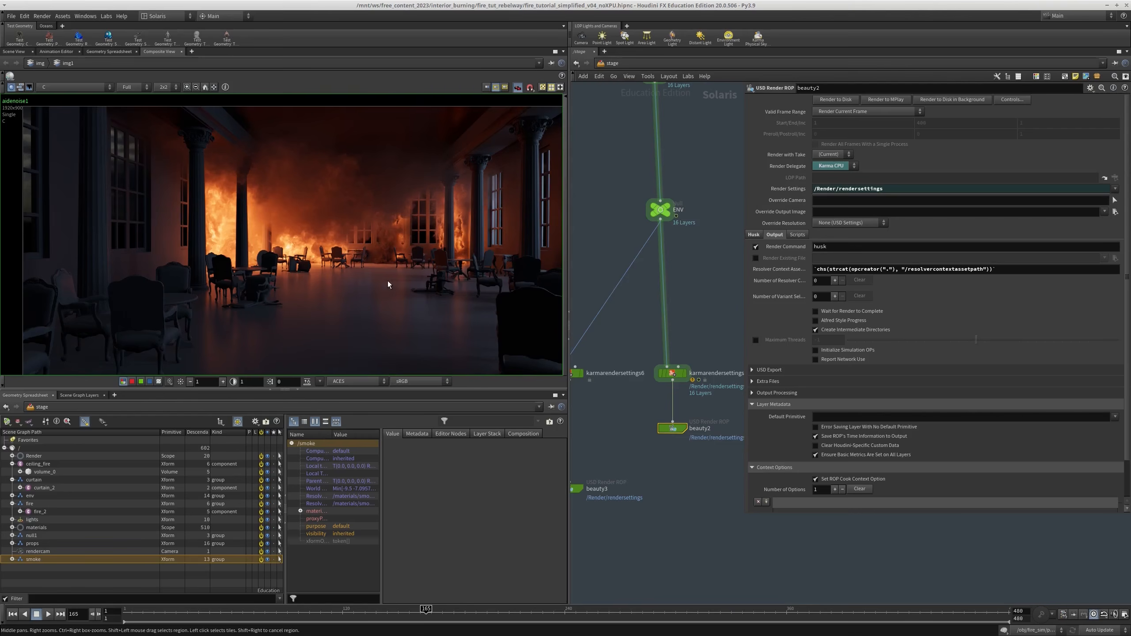
Switch to djv_view and scrub through the rendered interior_burning sequence, viewing frames 49, 144, 161 and 230
alt+drag(312, 0, 268, 434)
alt+right_drag(731, 479, 830, 525)
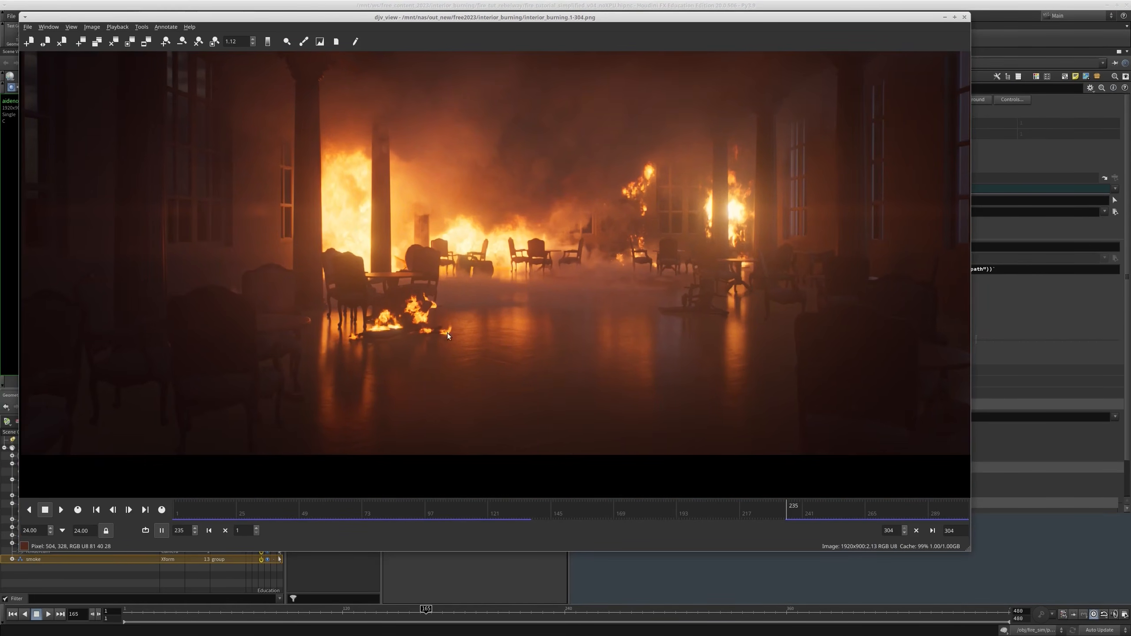
click(299, 513)
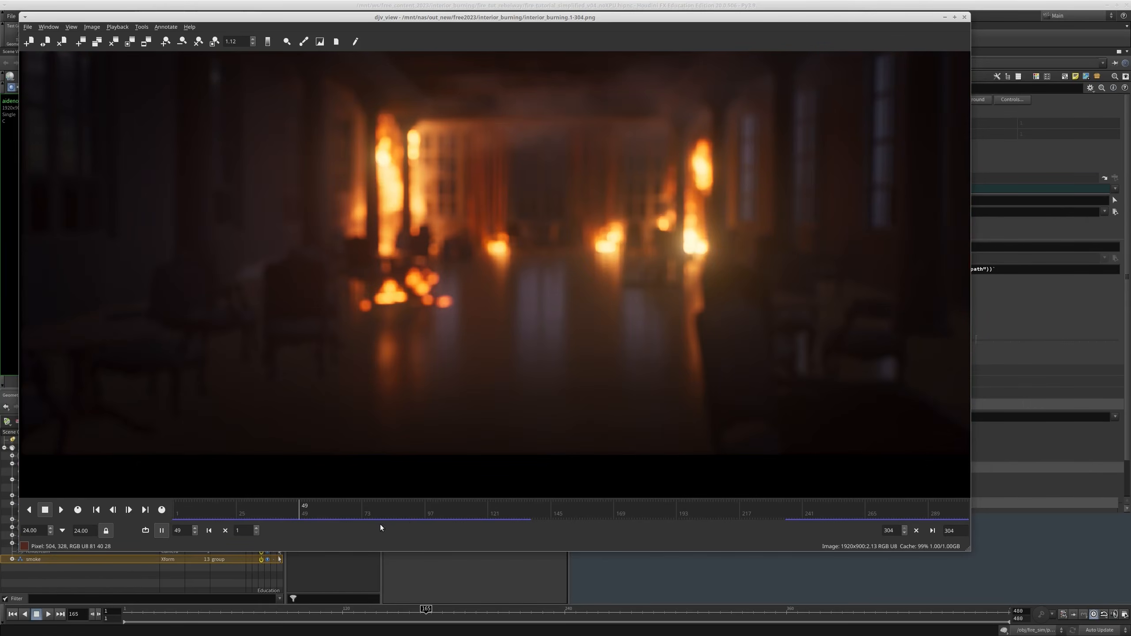
drag(399, 519, 542, 499)
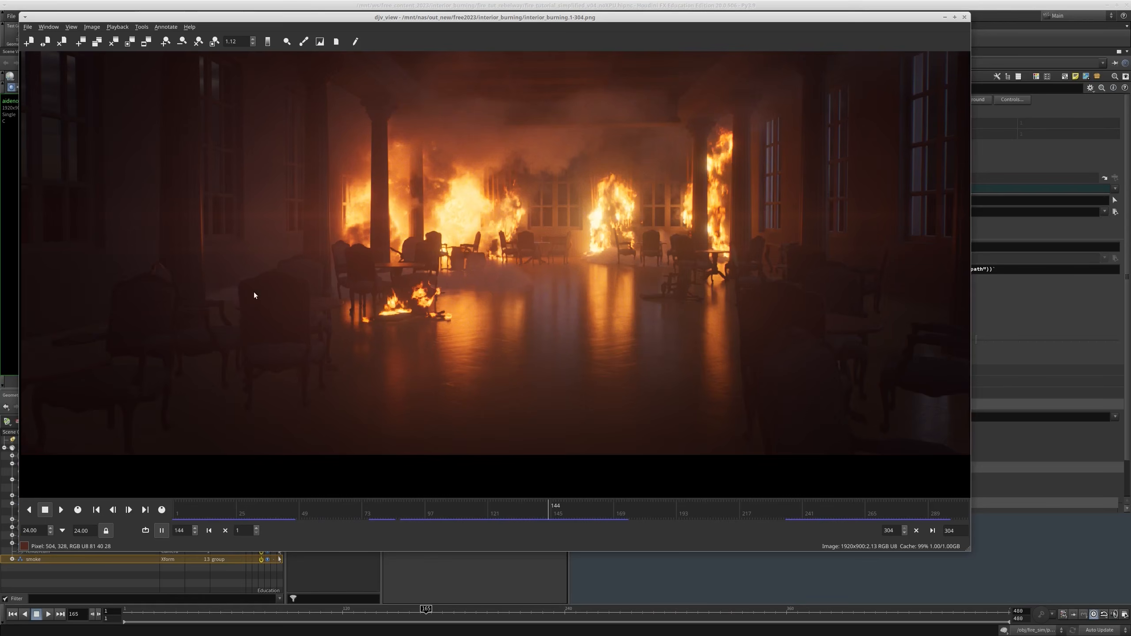
drag(585, 514, 592, 513)
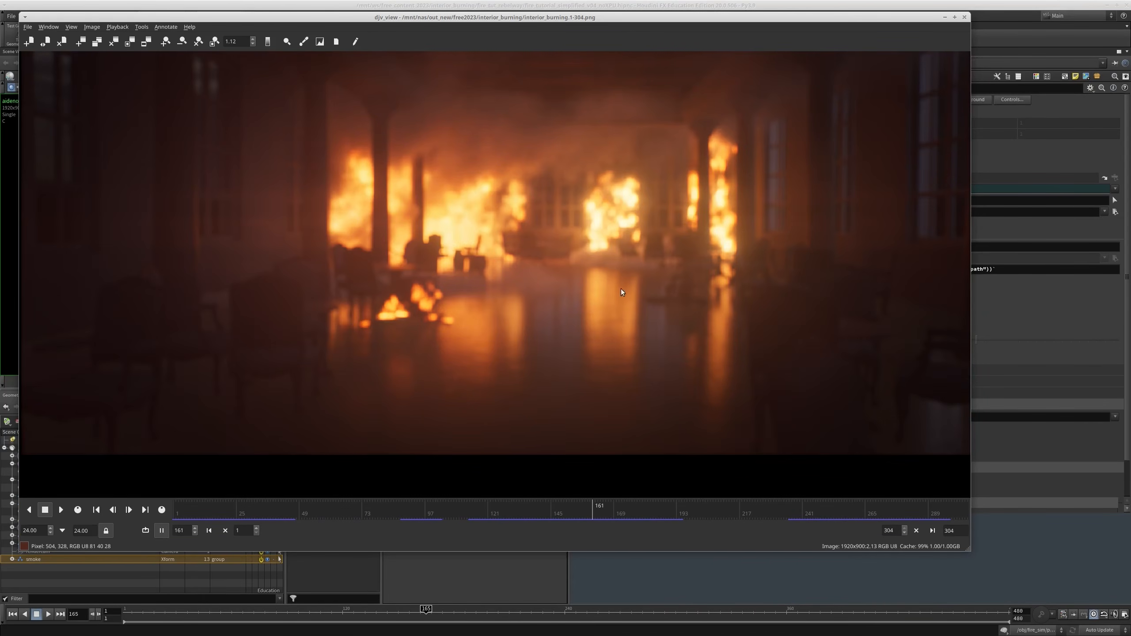
drag(662, 524, 774, 525)
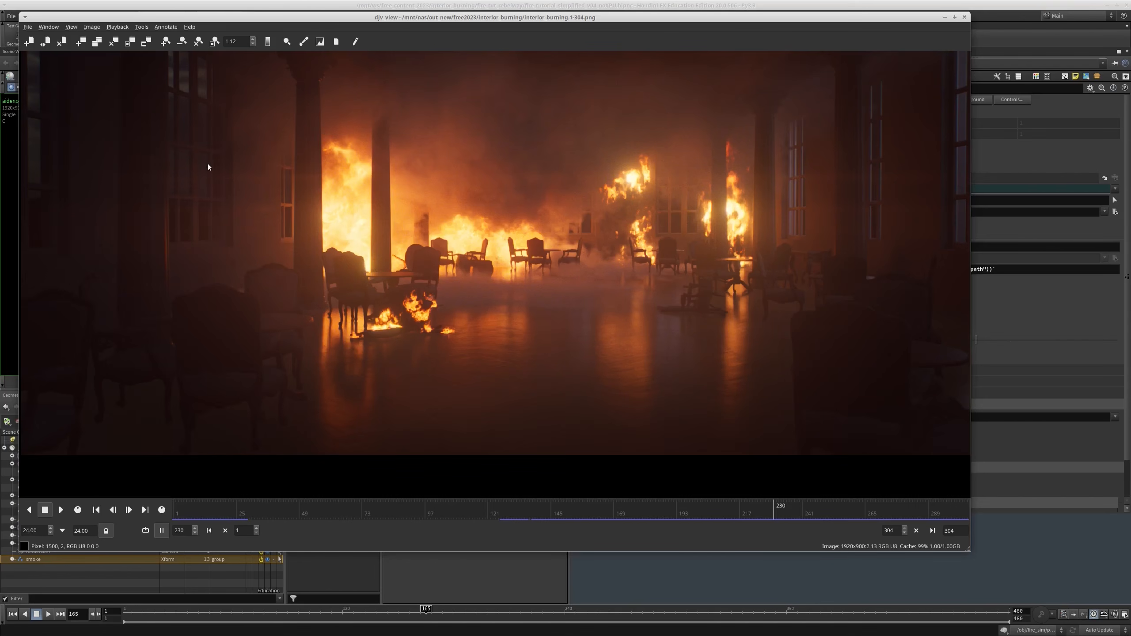
Play the interior_burning sequence from its first frame in an enlarged viewer window
middle_drag(692, 314, 712, 334)
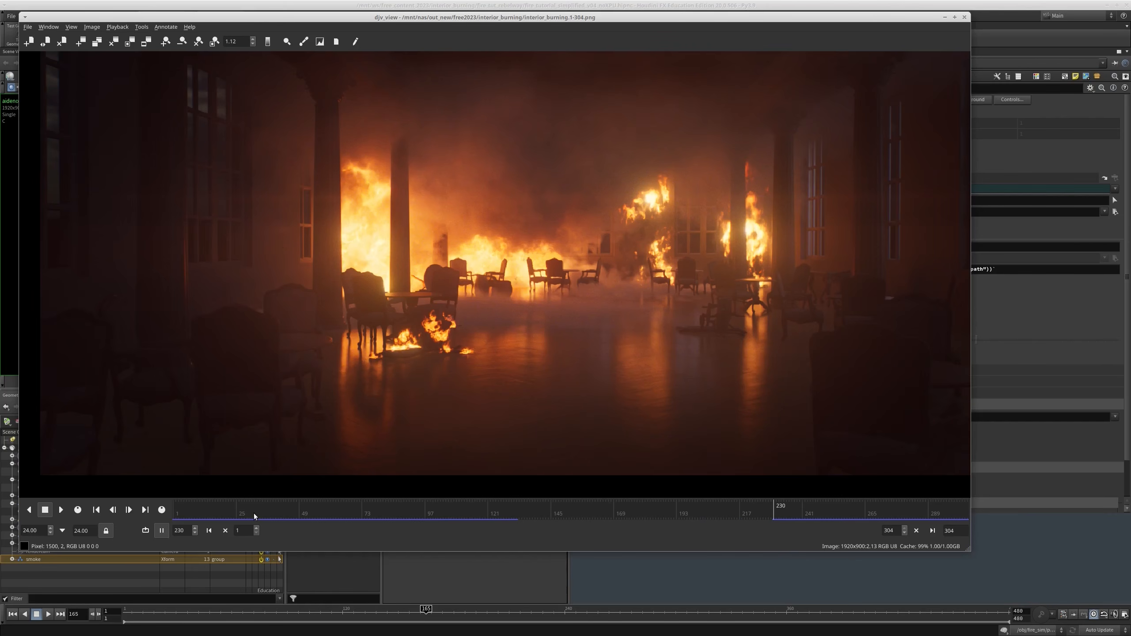
drag(254, 515, 174, 512)
key(space)
alt+right_drag(904, 462, 1012, 491)
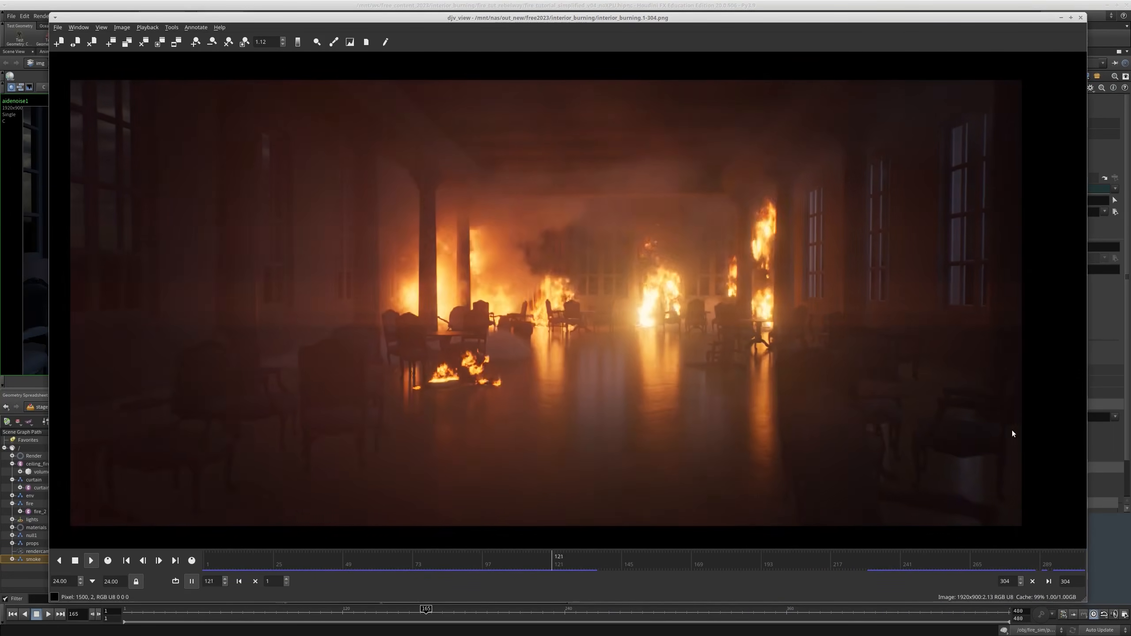
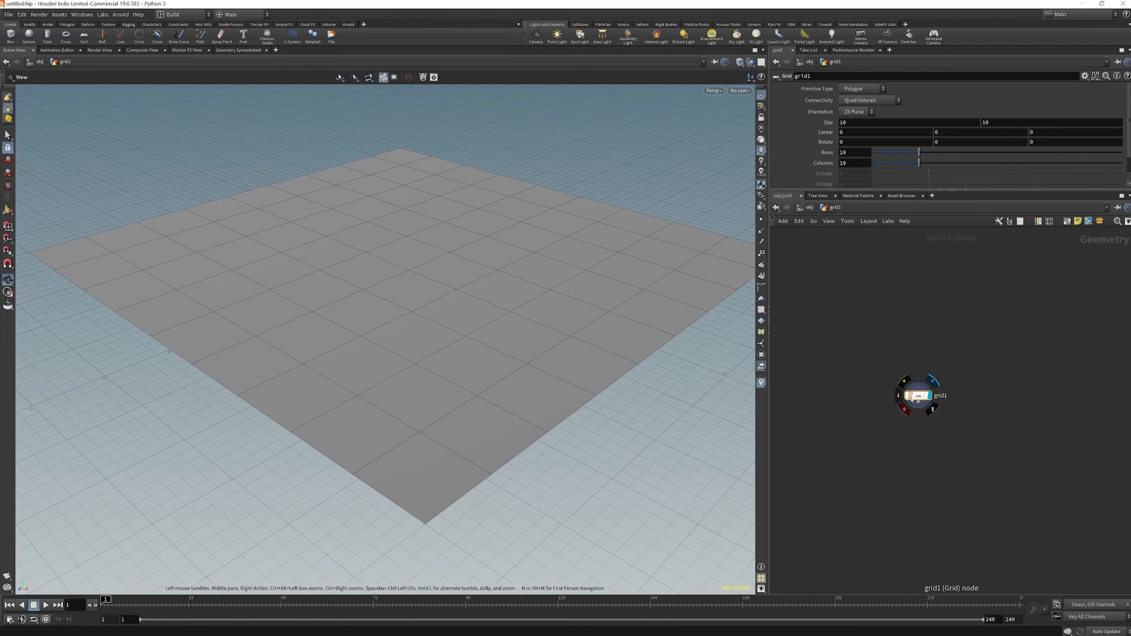
Change the orientation of grid1 to YZ Plane so the grid stands upright
click(856, 112)
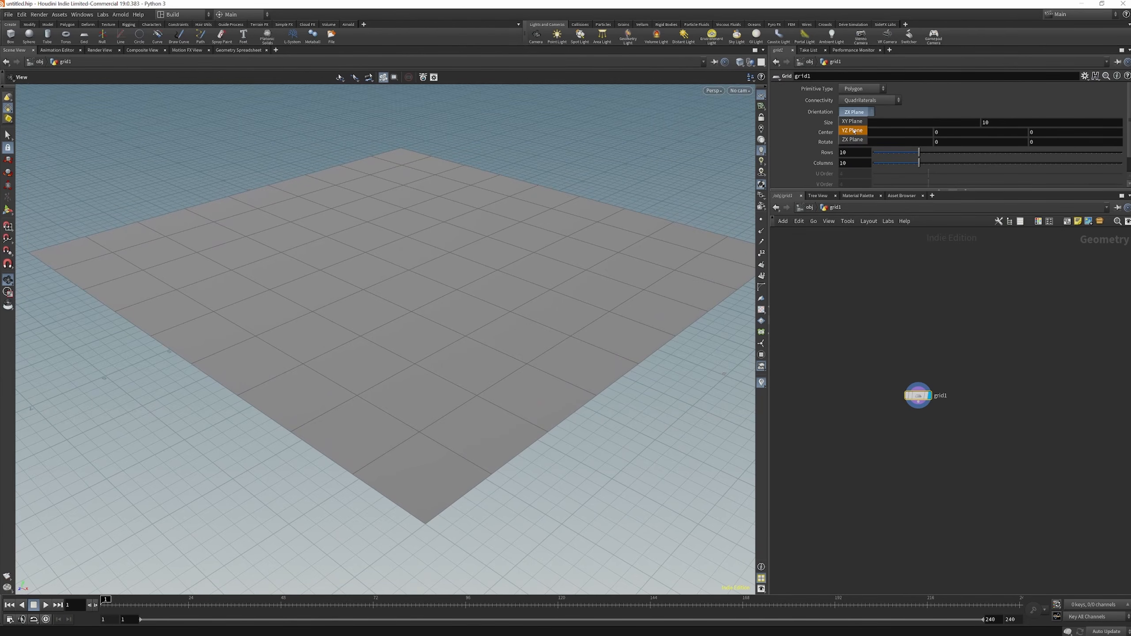
click(854, 130)
drag(576, 301, 508, 287)
right_drag(506, 366, 530, 397)
Set the size of grid1 to 2 by 5
drag(857, 122, 750, 128)
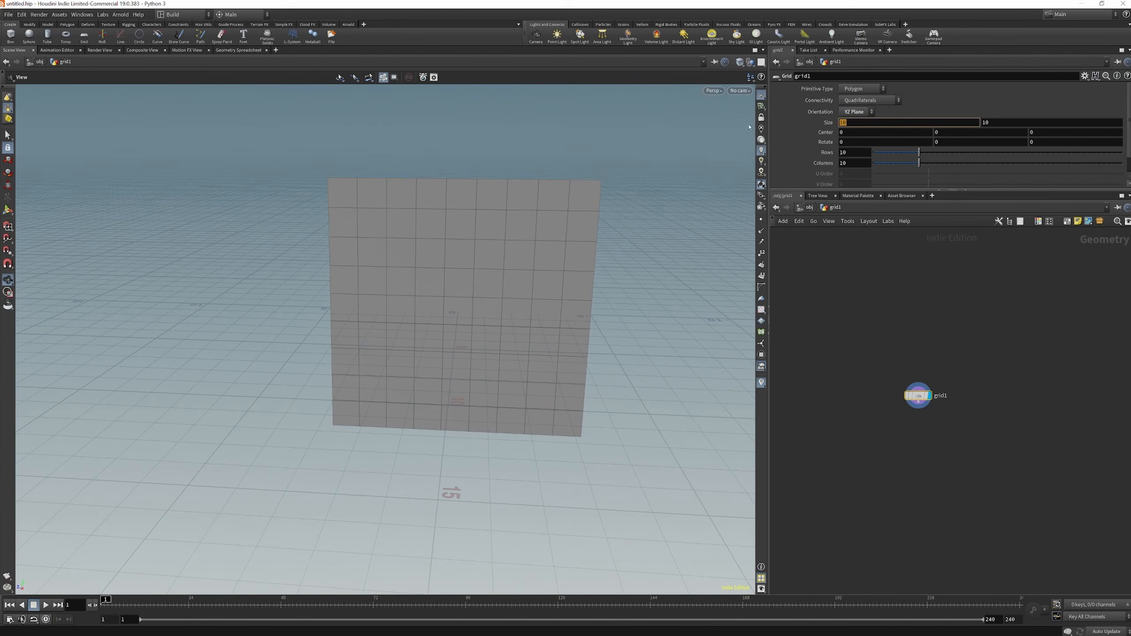
text(2)
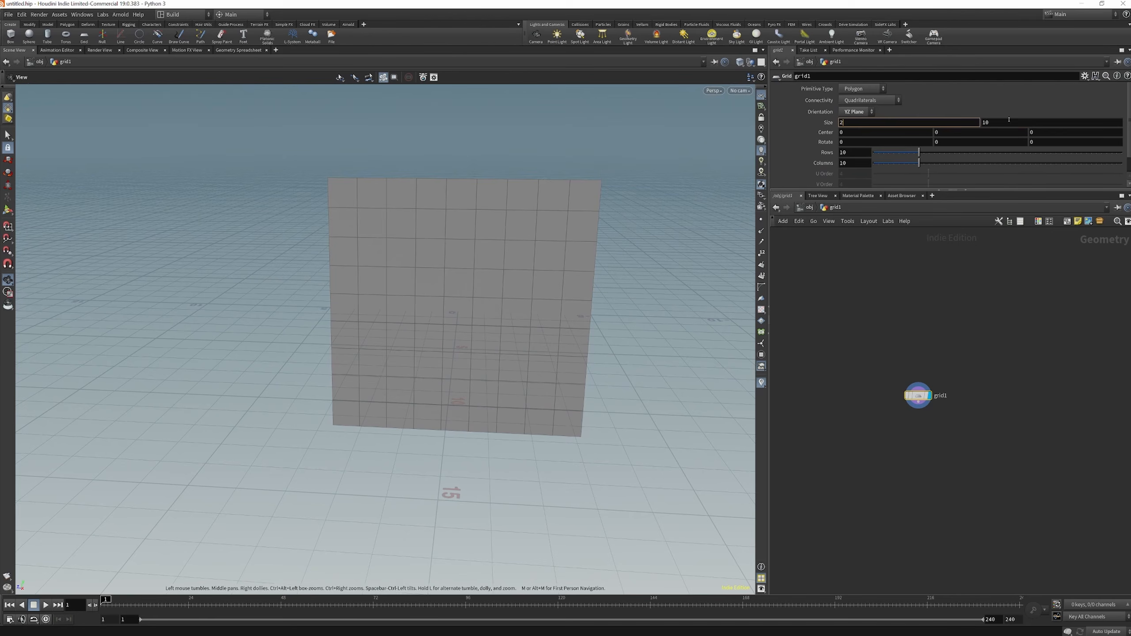
key(Tab)
text(5)
key(Return)
drag(490, 312, 424, 319)
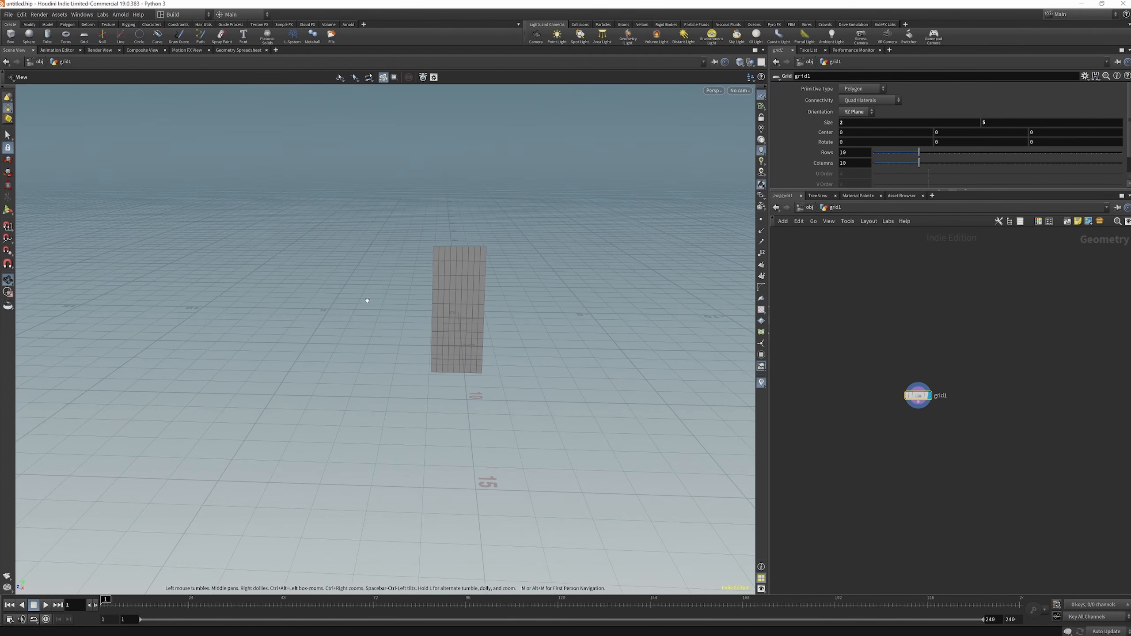
Drive the Y center of grid1 from its vertical size with the expression ch("sizey")/2
drag(1016, 124, 982, 123)
right_click(993, 122)
click(991, 109)
right_click(996, 124)
click(993, 122)
right_click(1002, 122)
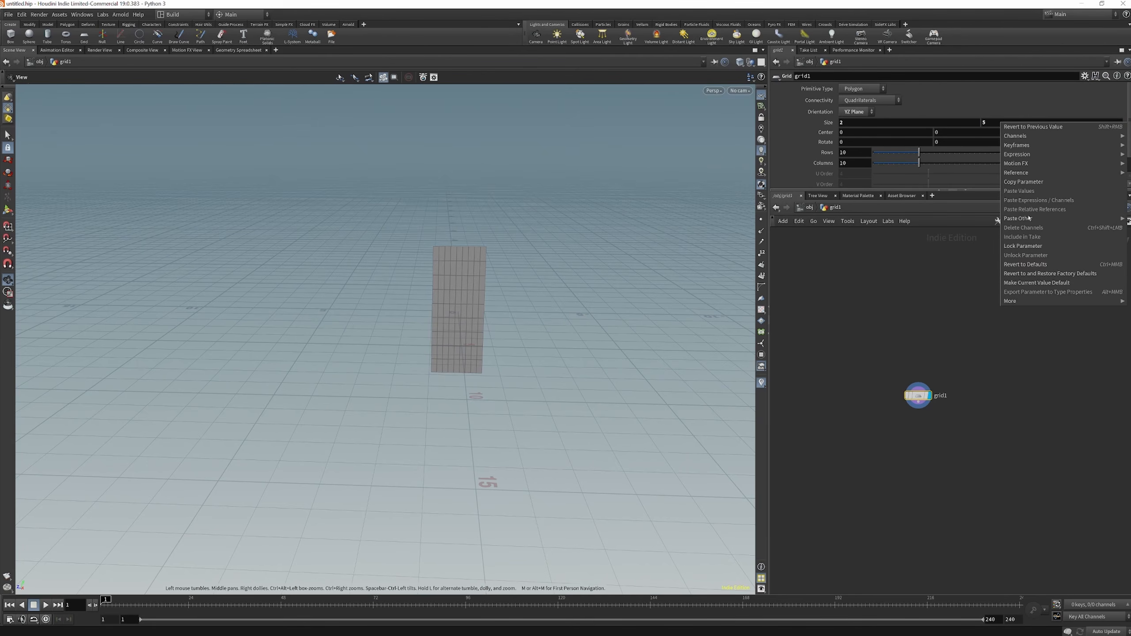
click(1024, 181)
click(944, 132)
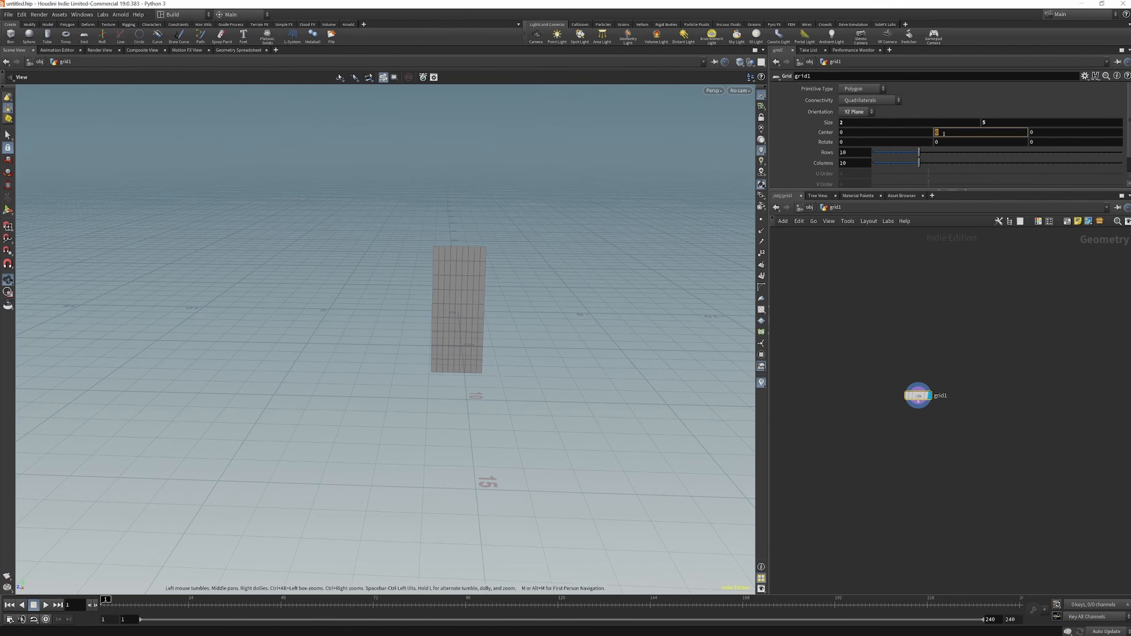
right_click(944, 132)
click(980, 218)
key(Return)
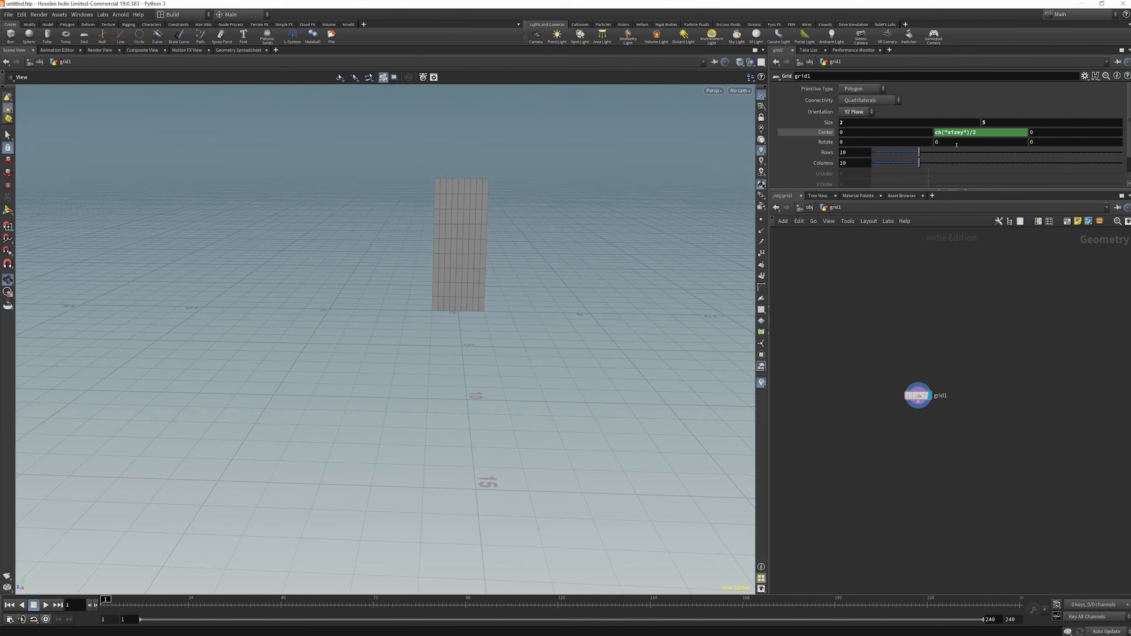
Set the grid to 200 rows and 80 columns
drag(411, 328, 466, 329)
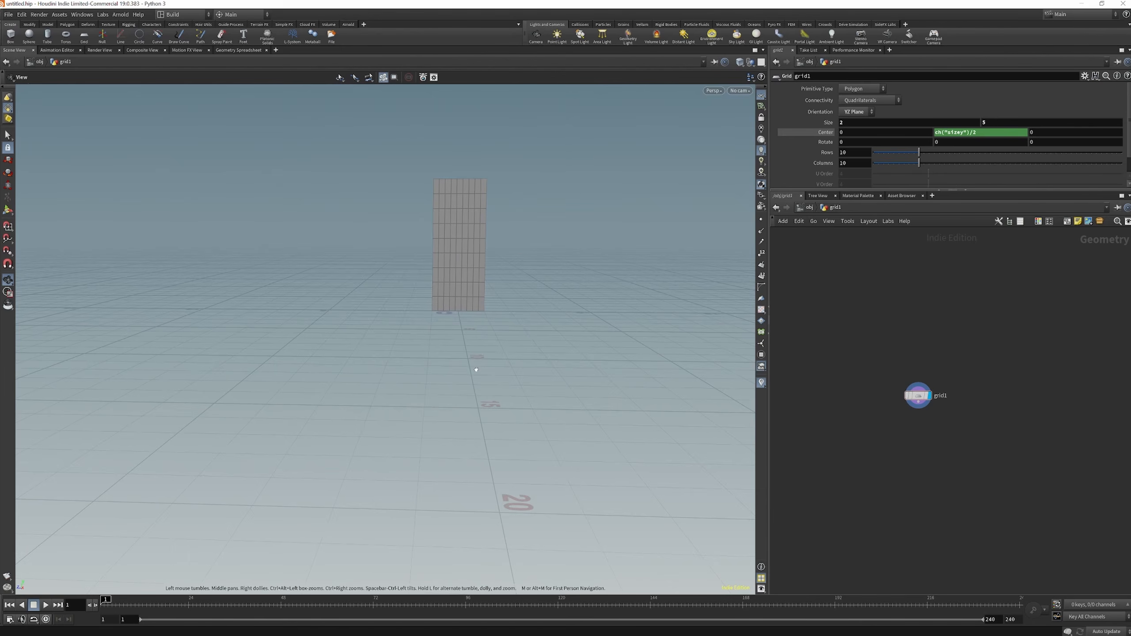
mouse_move(493, 261)
mouse_down()
mouse_move(449, 265)
mouse_move(513, 263)
mouse_up()
click(852, 152)
text(2)
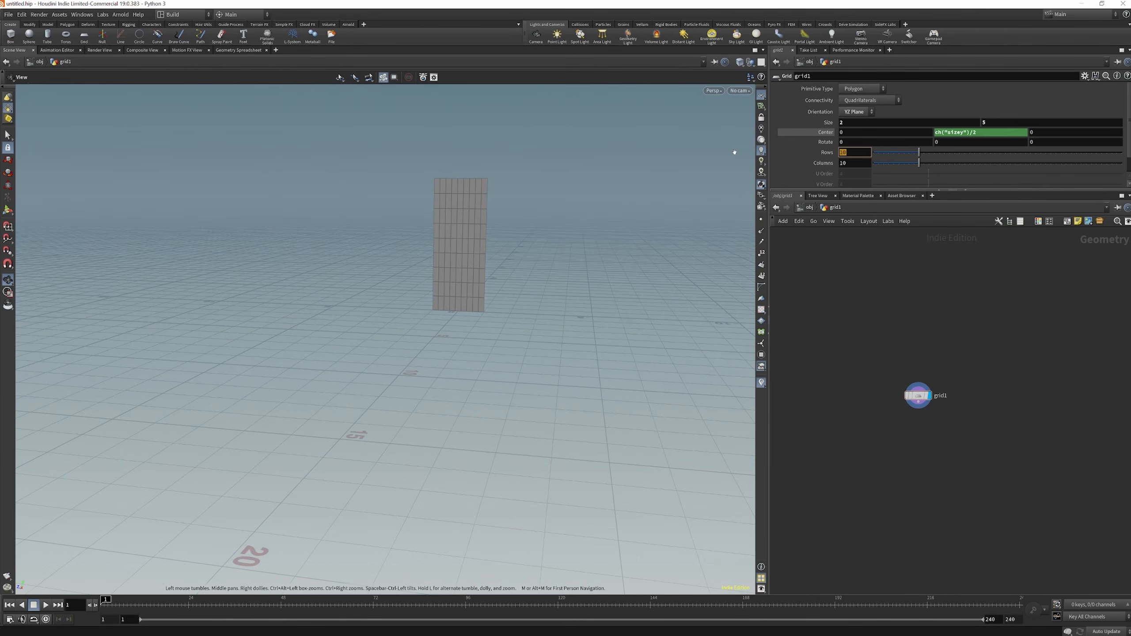
text(00)
key(Return)
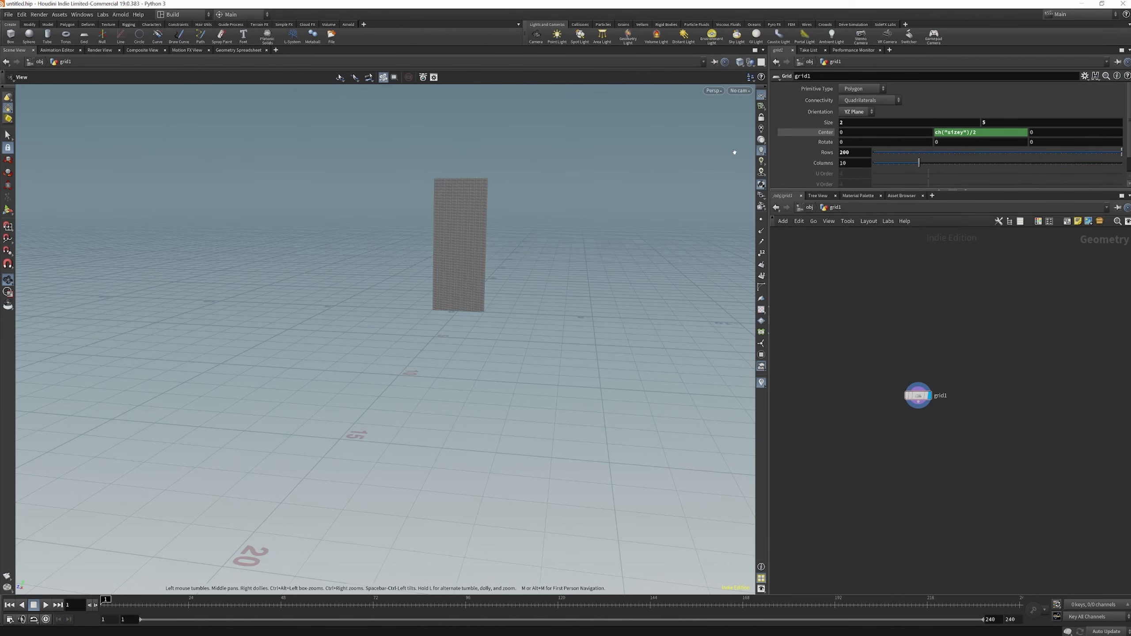
click(850, 163)
text(80)
key(Return)
scroll(497, 190, up, 3)
scroll(497, 190, up, 6)
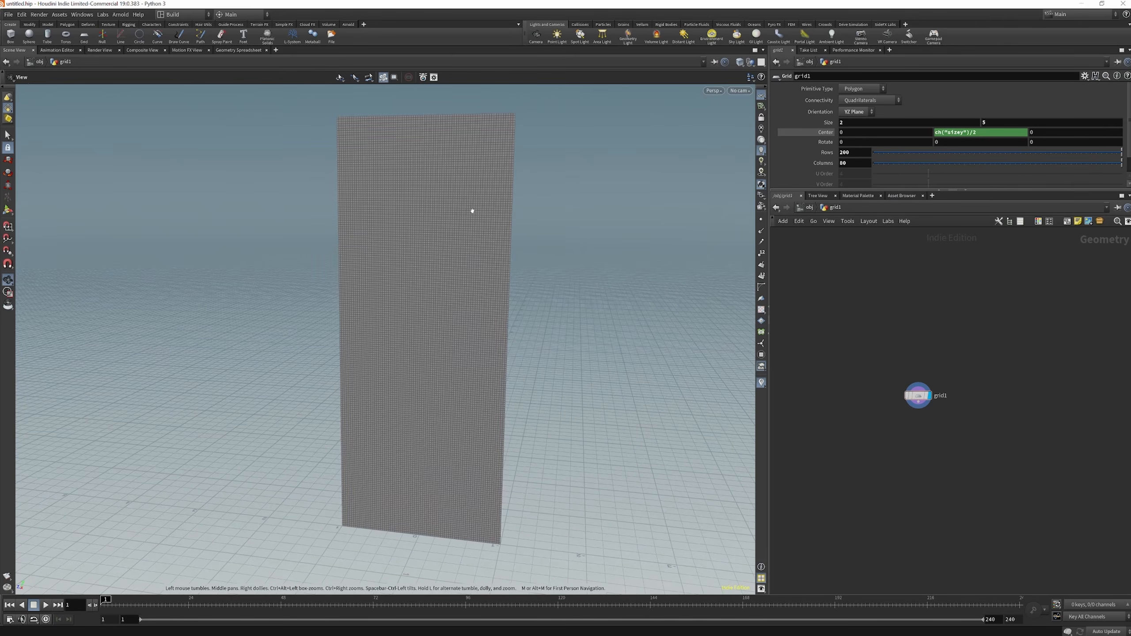
drag(452, 306, 510, 299)
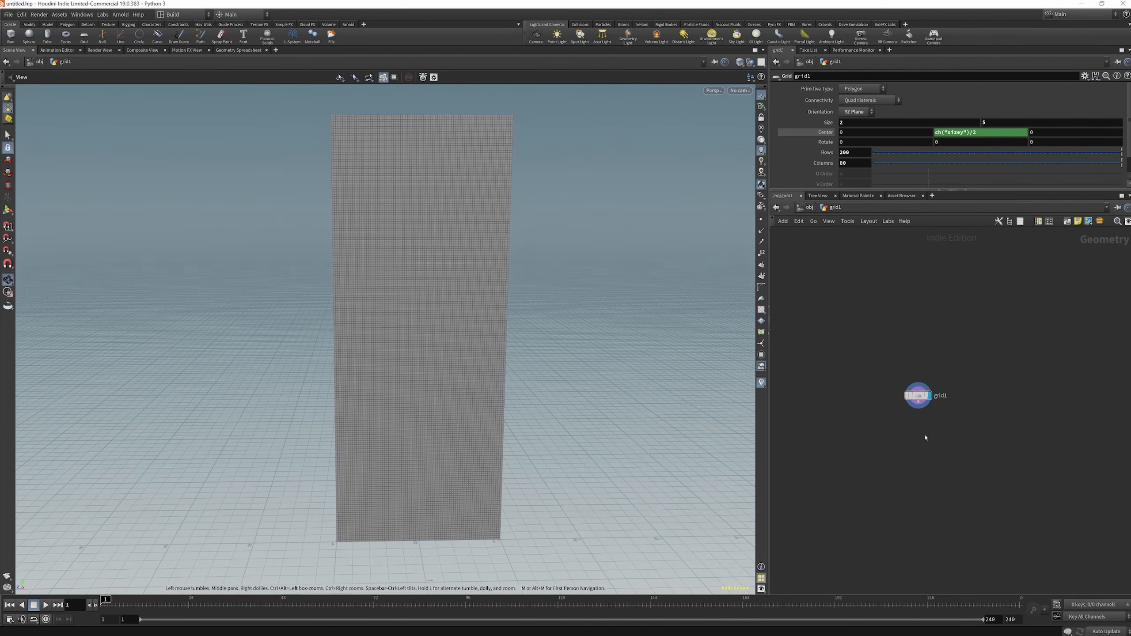
Add a UV Texture node below grid1, connect it to the grid's output and display it
key(Tab)
text(uv)
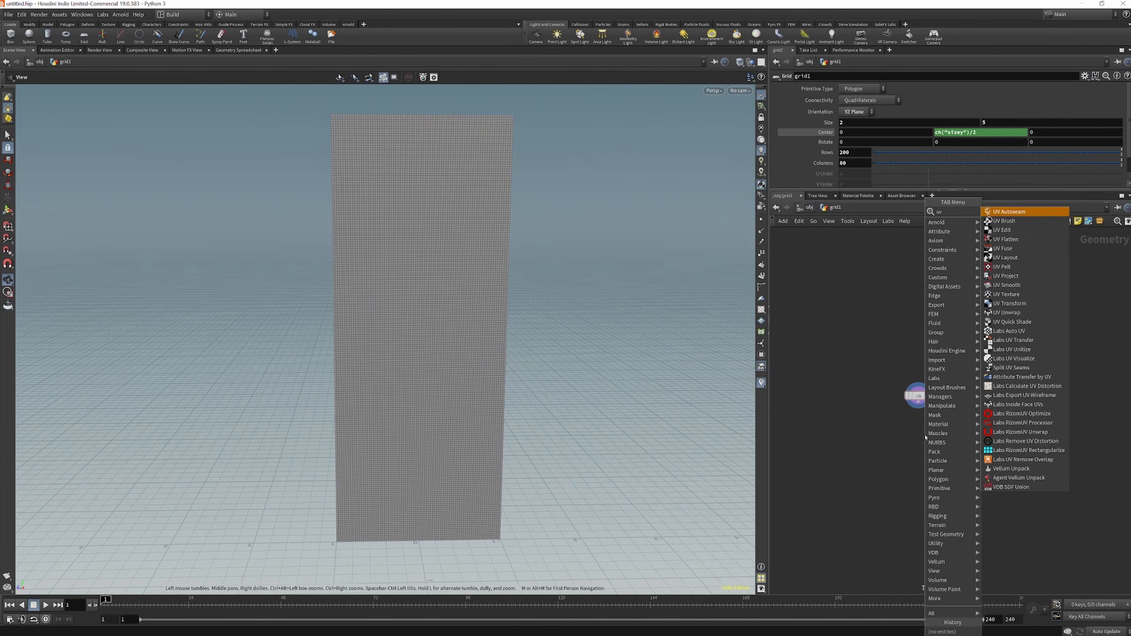
click(1027, 294)
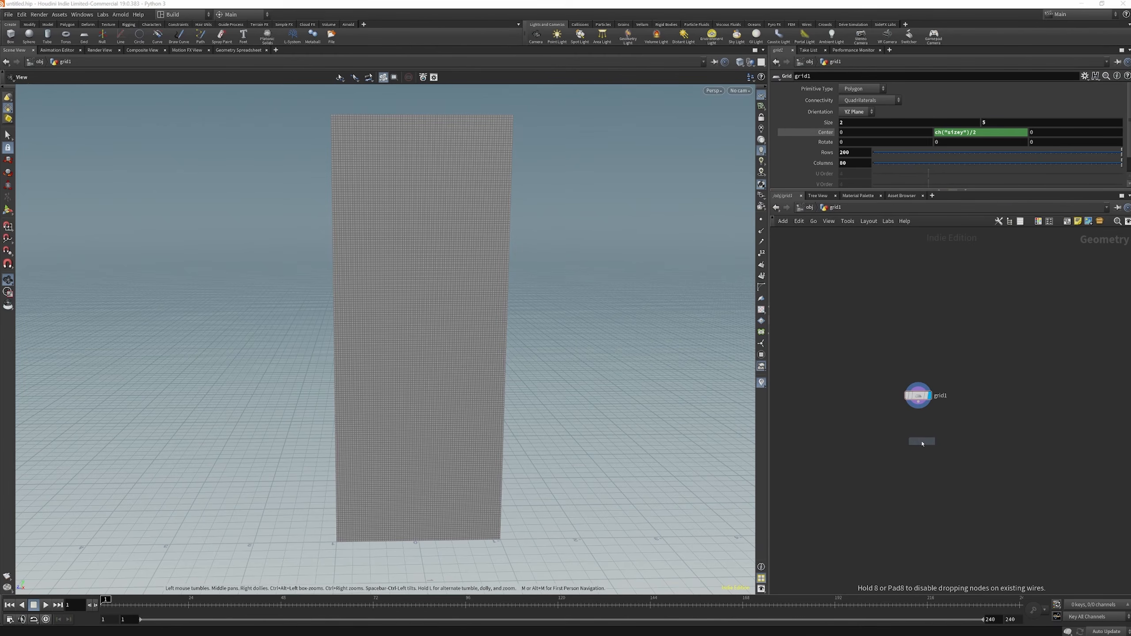
click(919, 441)
drag(919, 404, 919, 434)
click(930, 441)
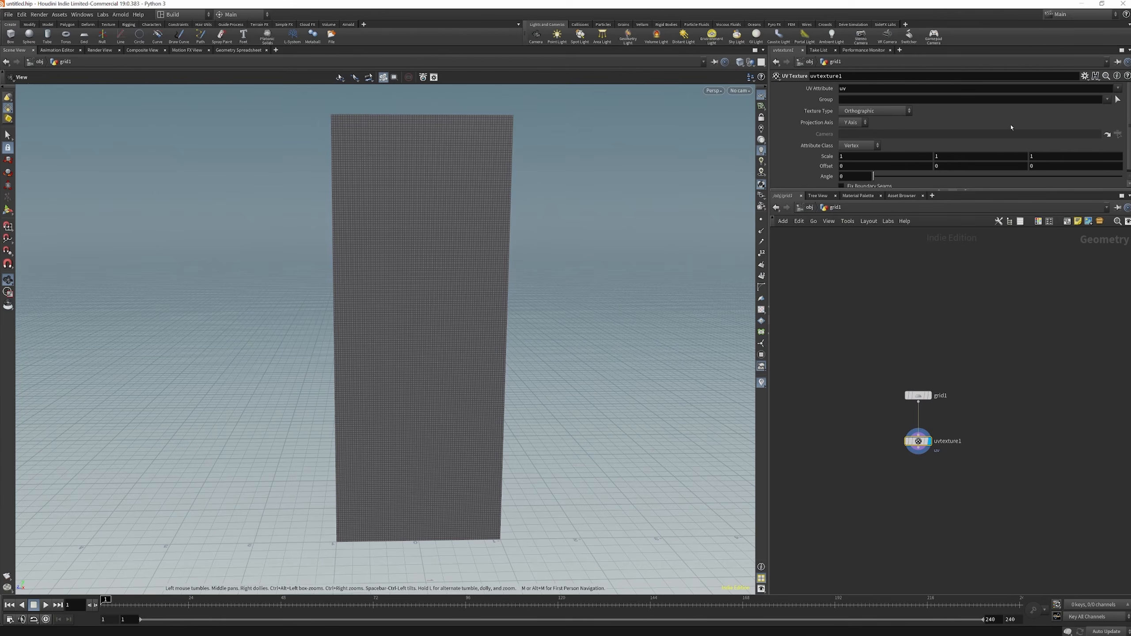
Set the texture type of uvtexture1 to Face and check the checker pattern on the grid
click(875, 111)
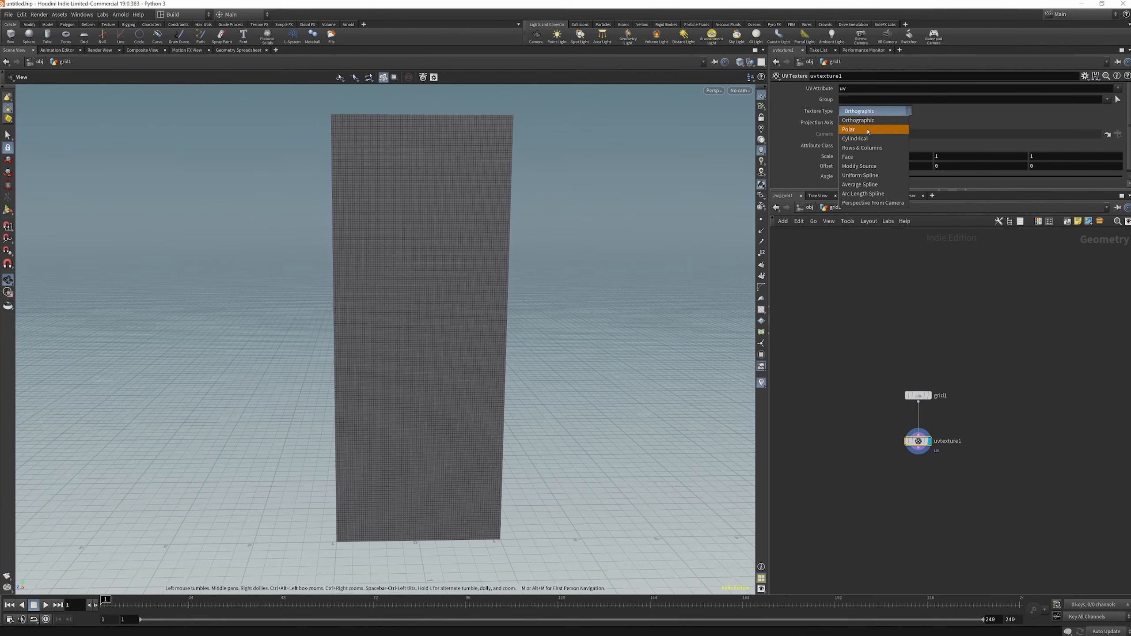
click(851, 157)
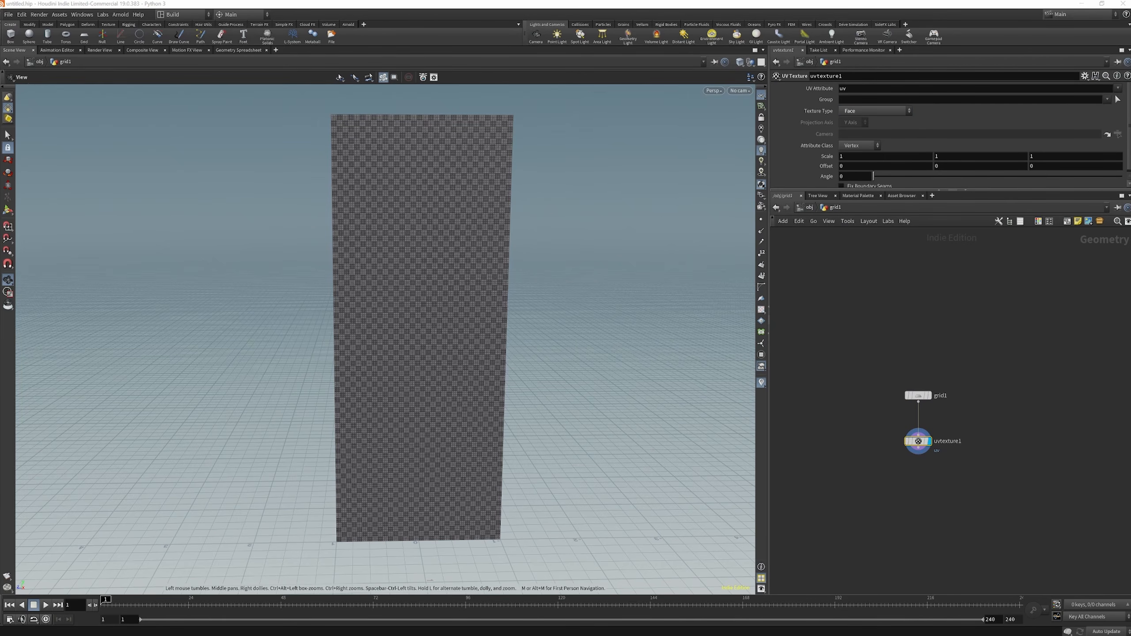
drag(470, 207, 447, 200)
scroll(444, 217, up, 5)
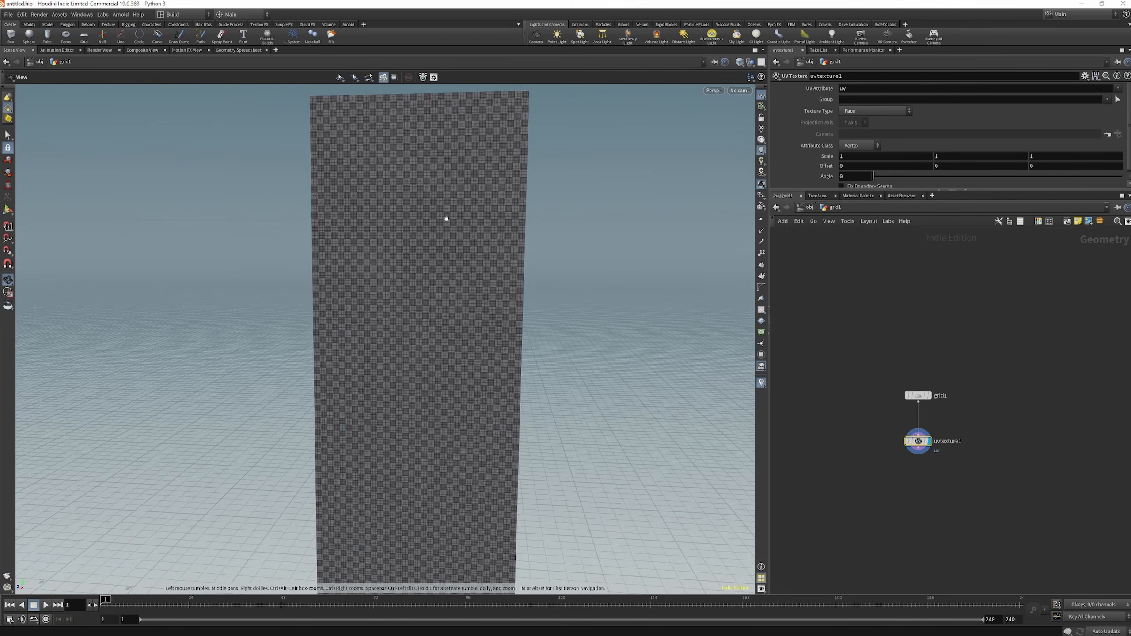
scroll(435, 213, down, 2)
scroll(931, 460, down, 1)
scroll(931, 460, up, 2)
Try a UV Quick Shade node below uvtexture1 and delete it from the network
key(Tab)
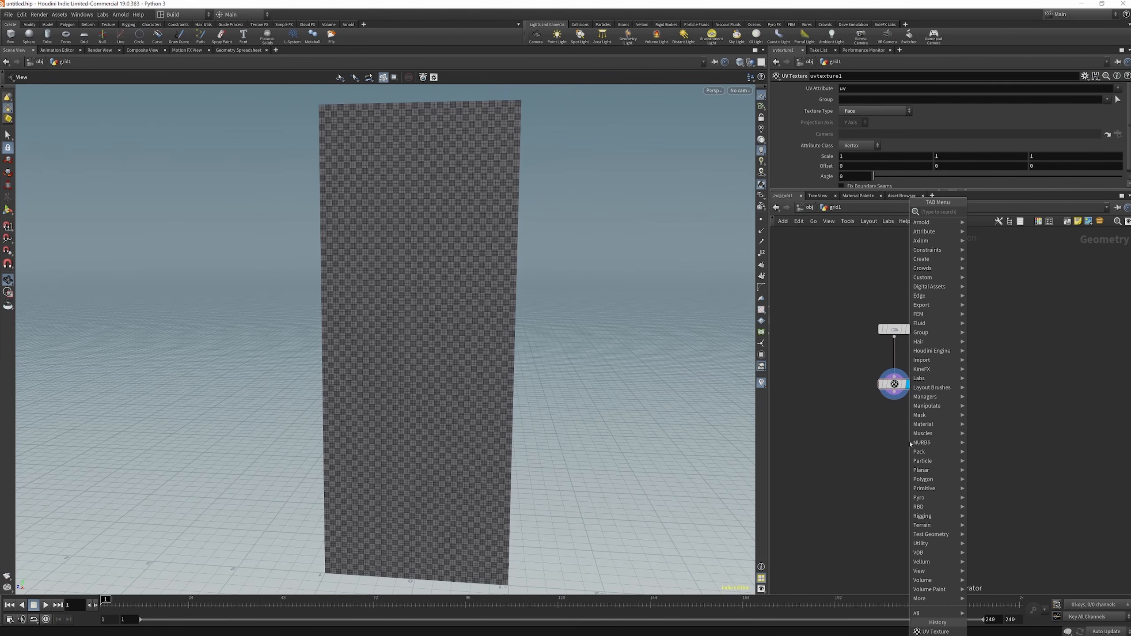
text(qu)
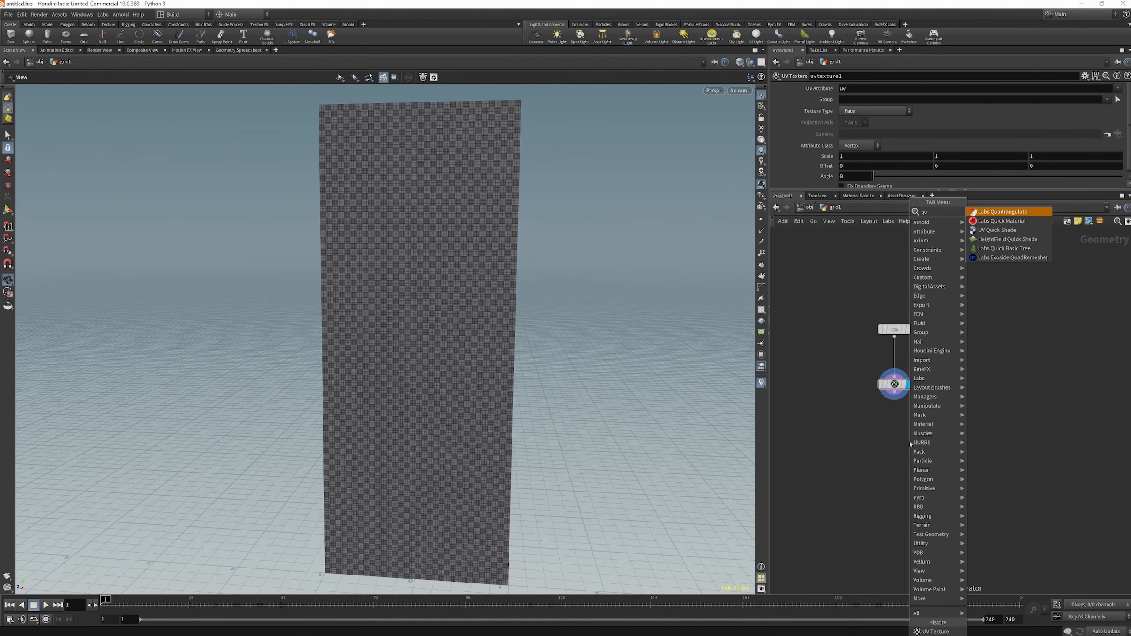
key(Down)
key(Down)
key(Return)
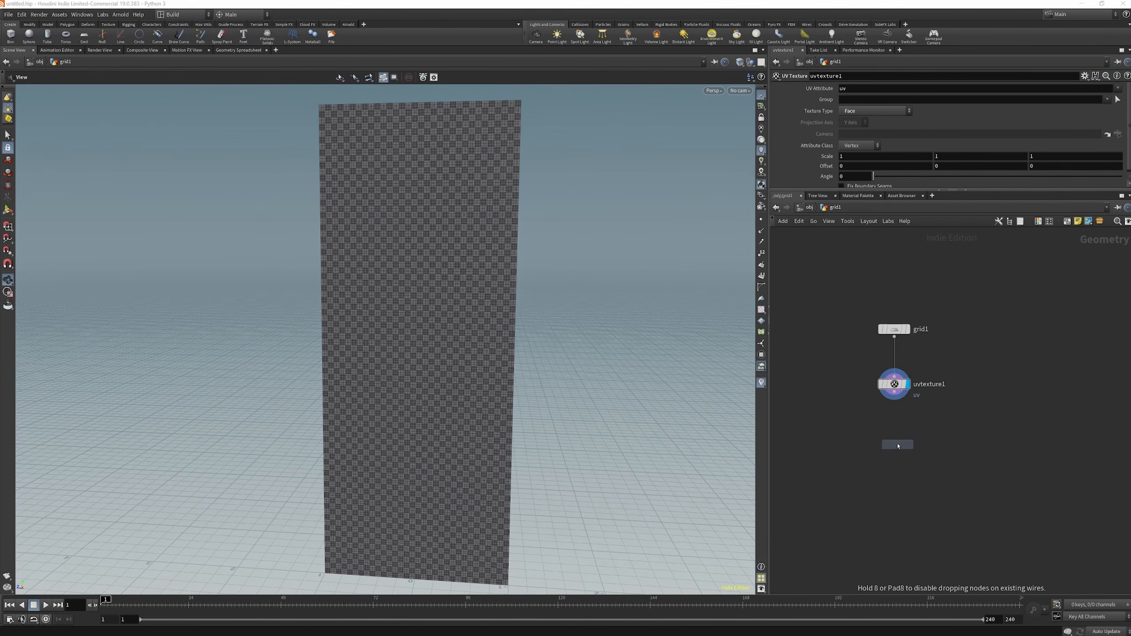
click(898, 435)
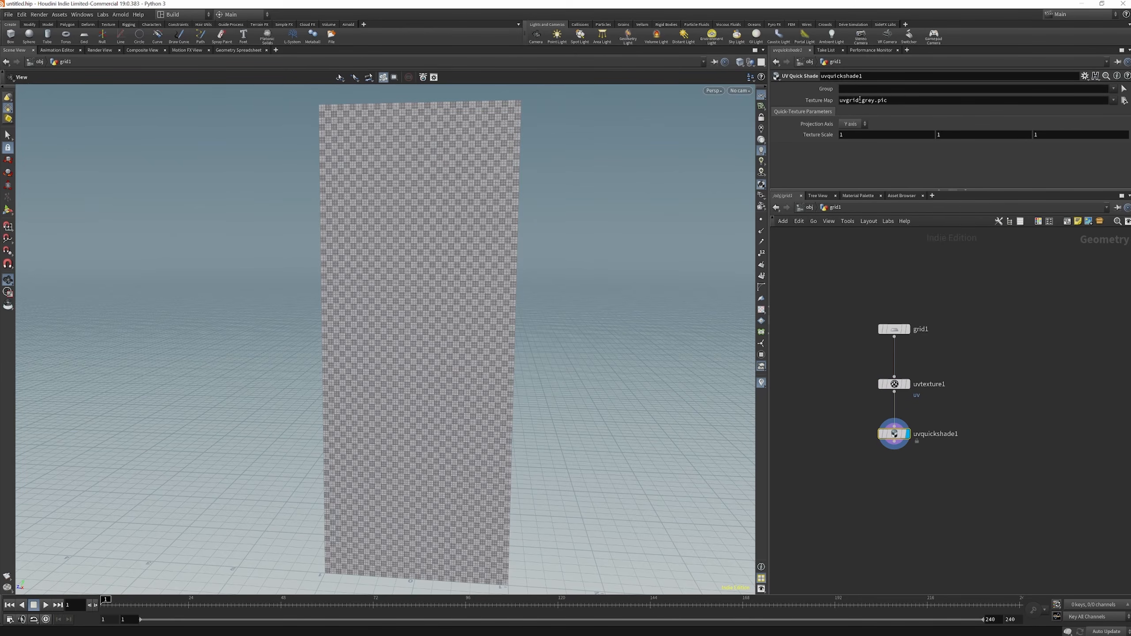
drag(909, 100, 837, 101)
drag(956, 411, 815, 491)
key(Delete)
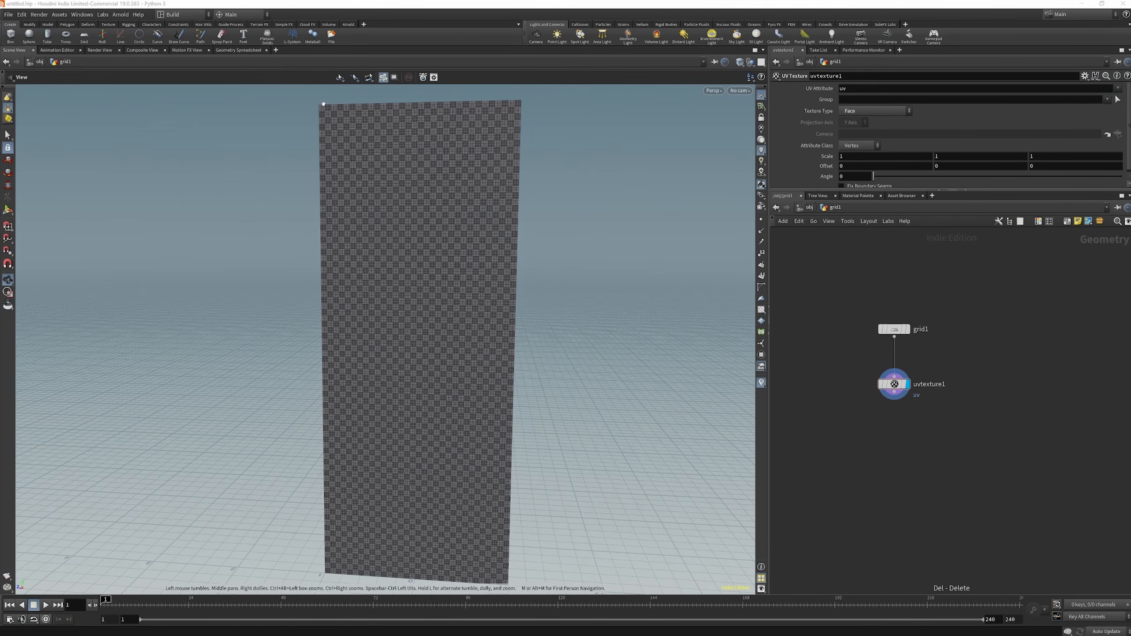
Display the grid's points and try selecting points along its top edge in Points selection mode
click(761, 219)
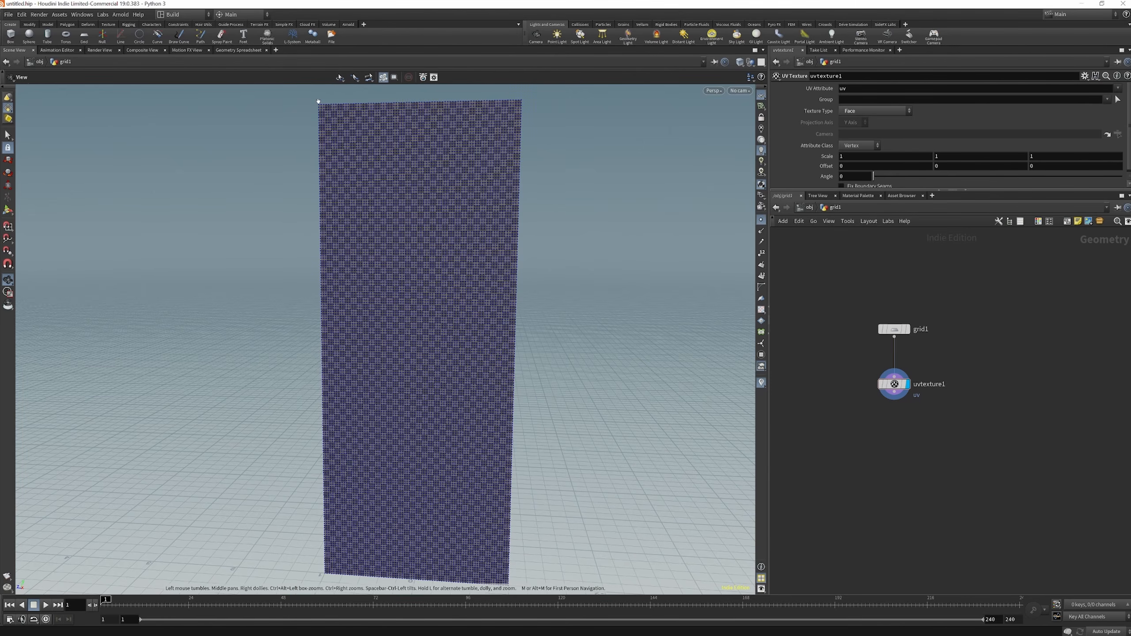
key(s)
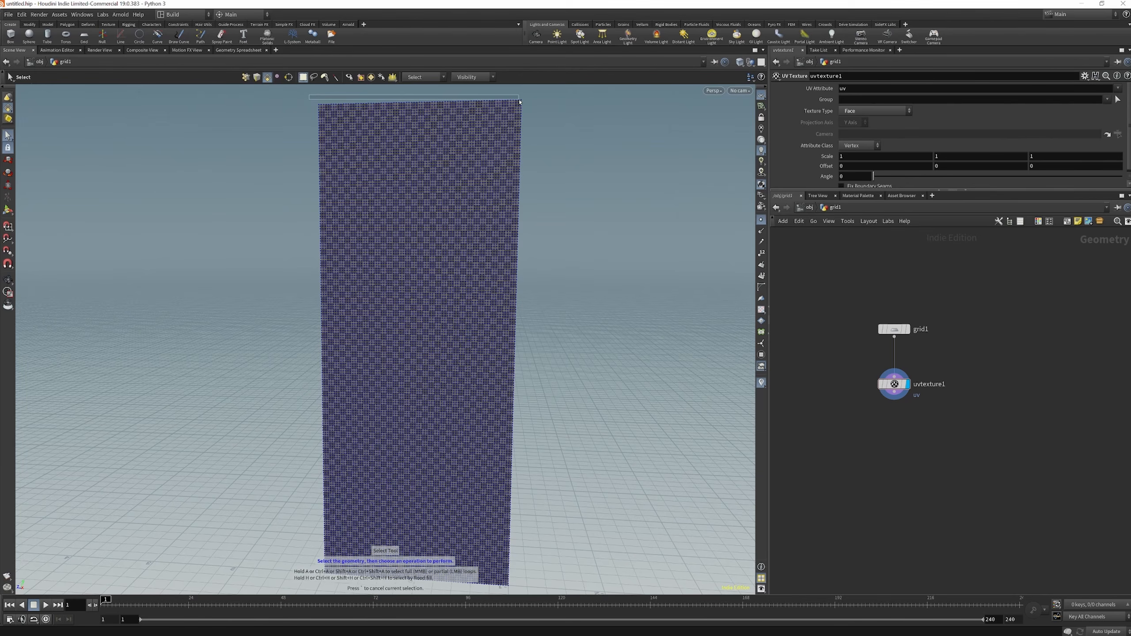
right_click(10, 109)
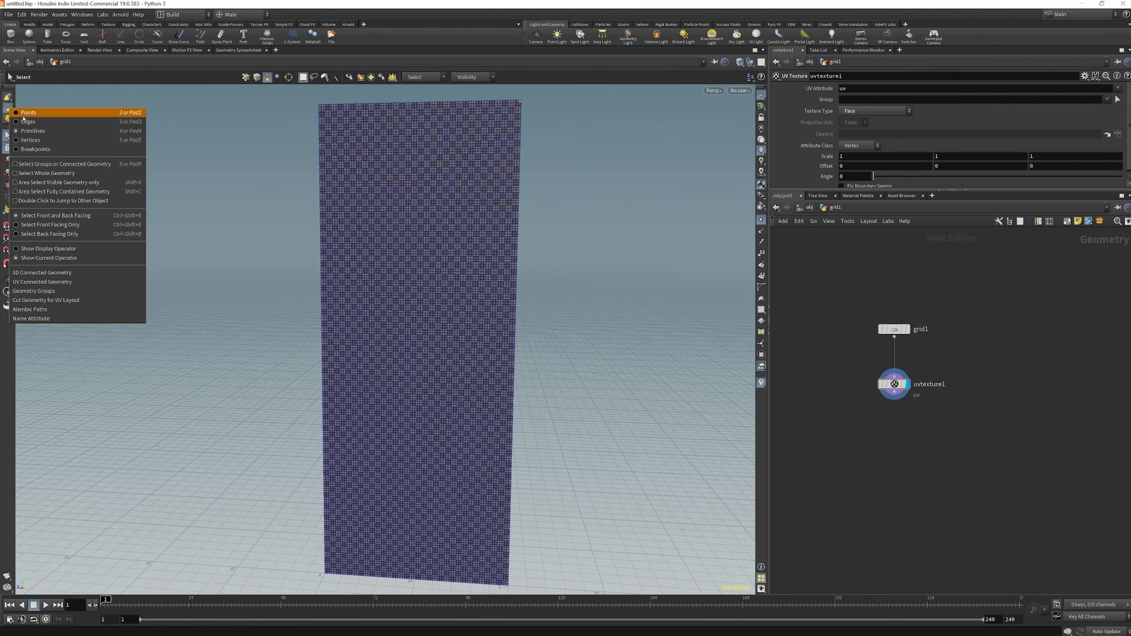
click(19, 112)
drag(315, 101, 360, 106)
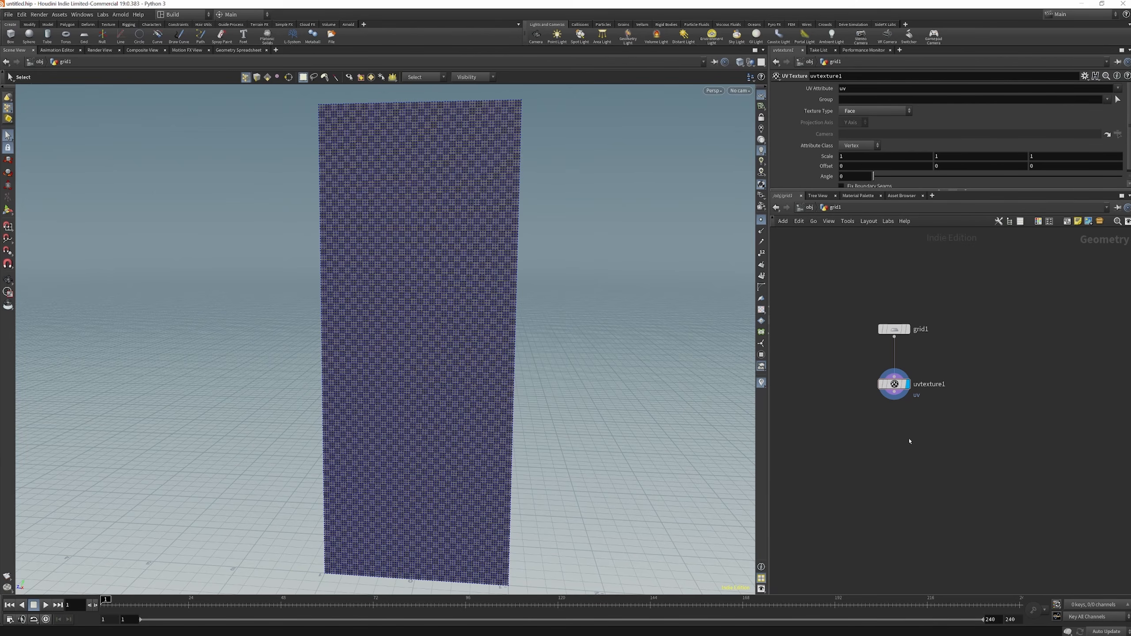
Add a Group Expression node below uvtexture1, connect it to the UV output and display it
key(Tab)
text(gr)
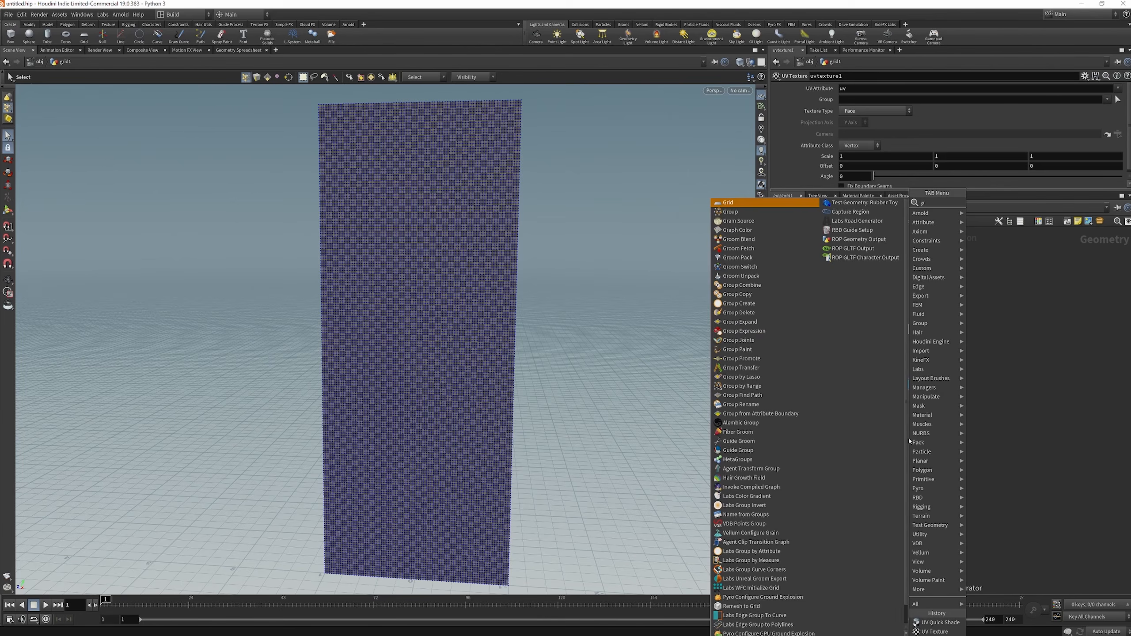
text(oup e)
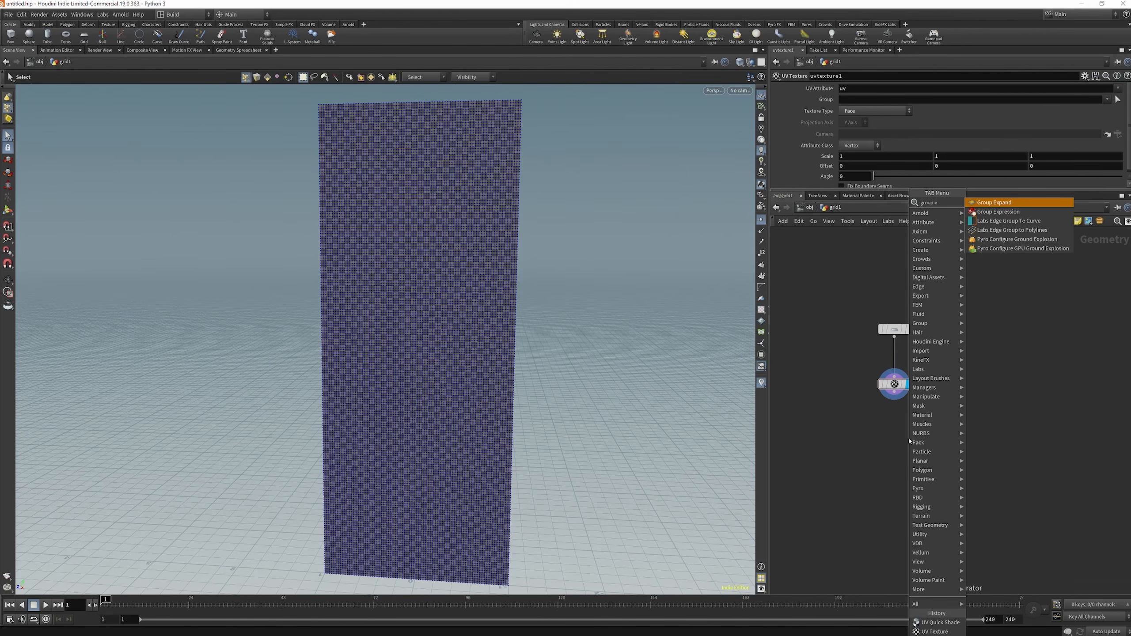
key(Return)
click(894, 438)
scroll(886, 418, up, 3)
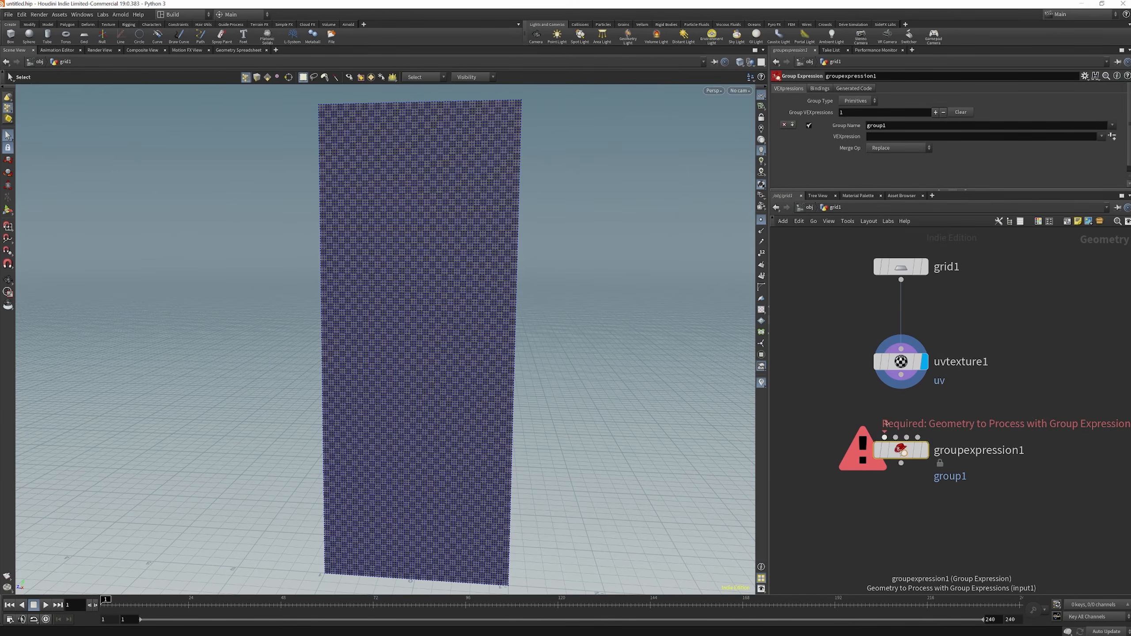
drag(886, 438, 901, 375)
click(925, 450)
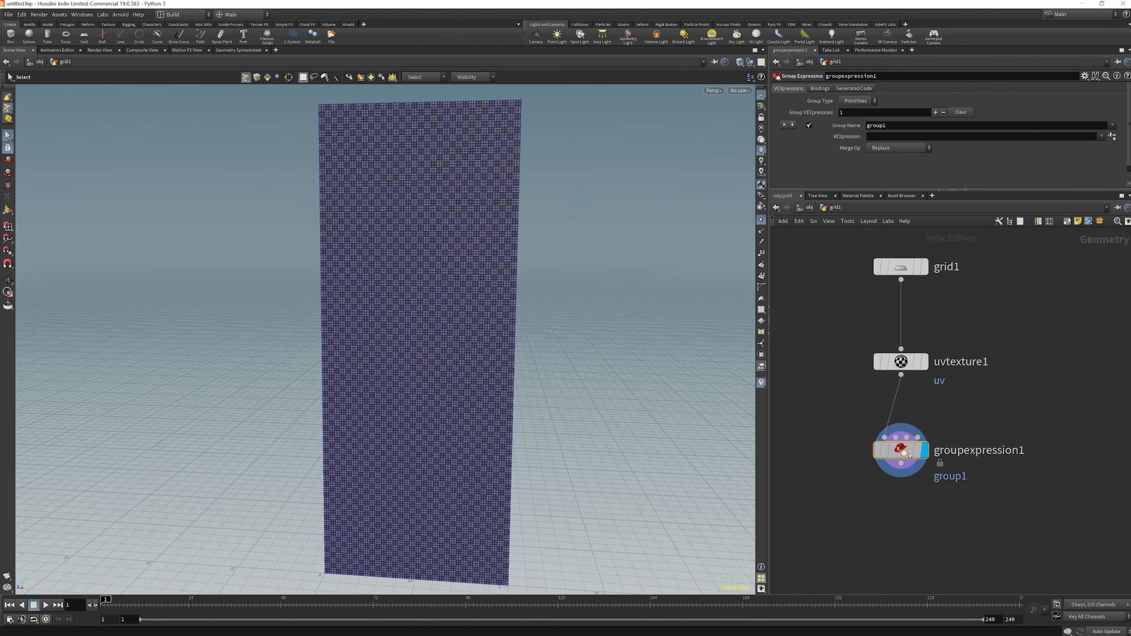
Name the group in groupexpression1 "pin"
double_click(897, 125)
text(pin)
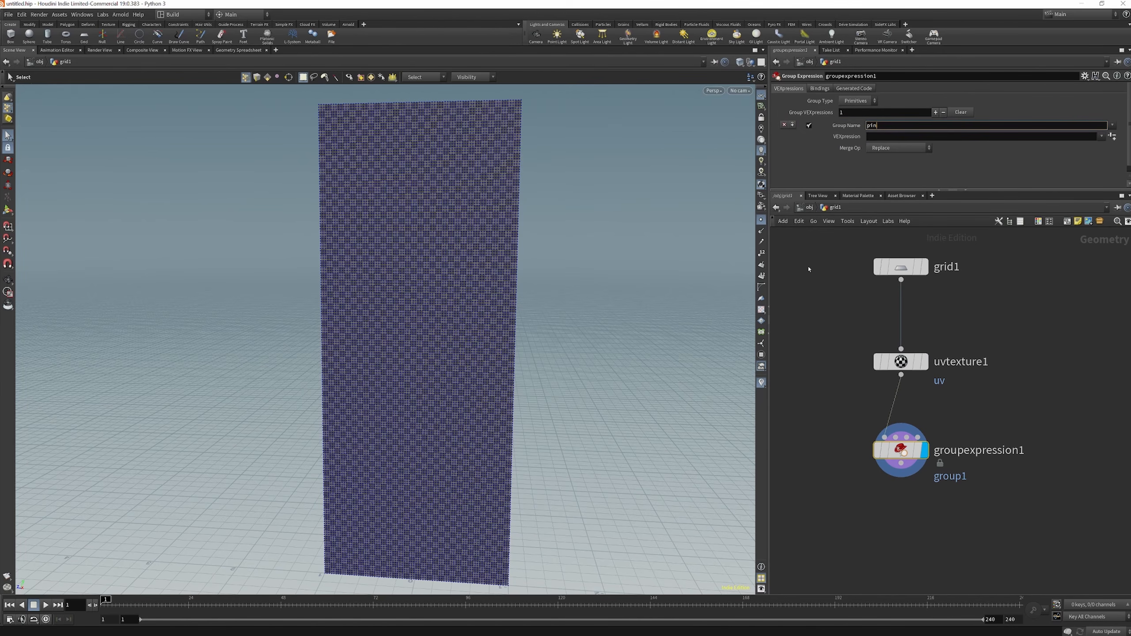
key(Return)
Copy the vertical Size parameter of grid1 and paste it as a relative reference into groupexpression1's VEXpression
click(901, 267)
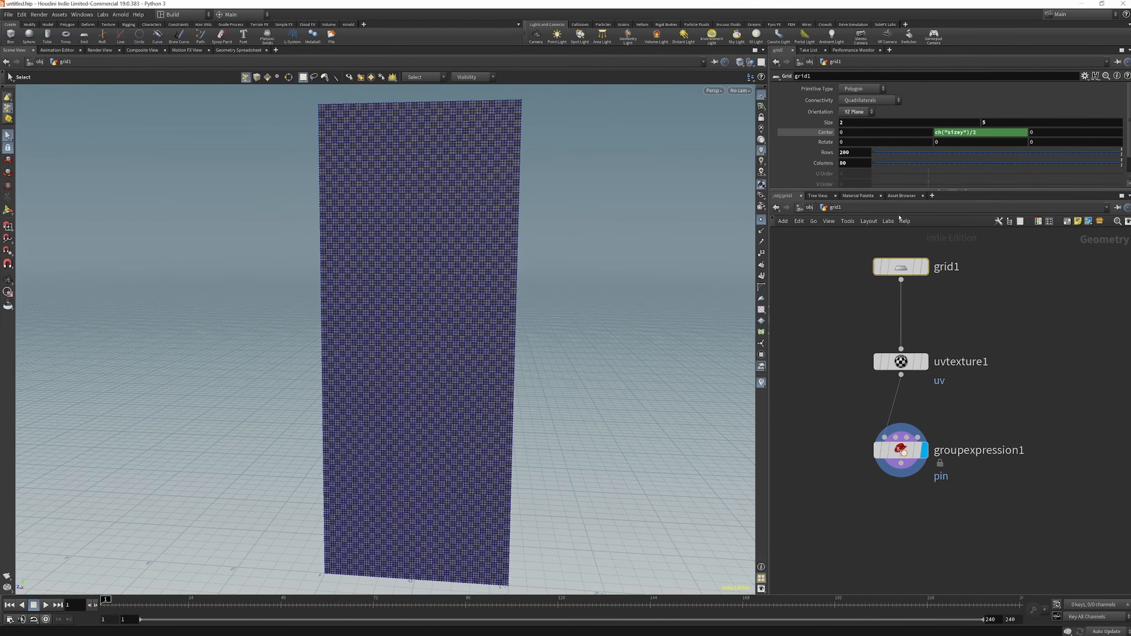
key(Return)
right_click(992, 125)
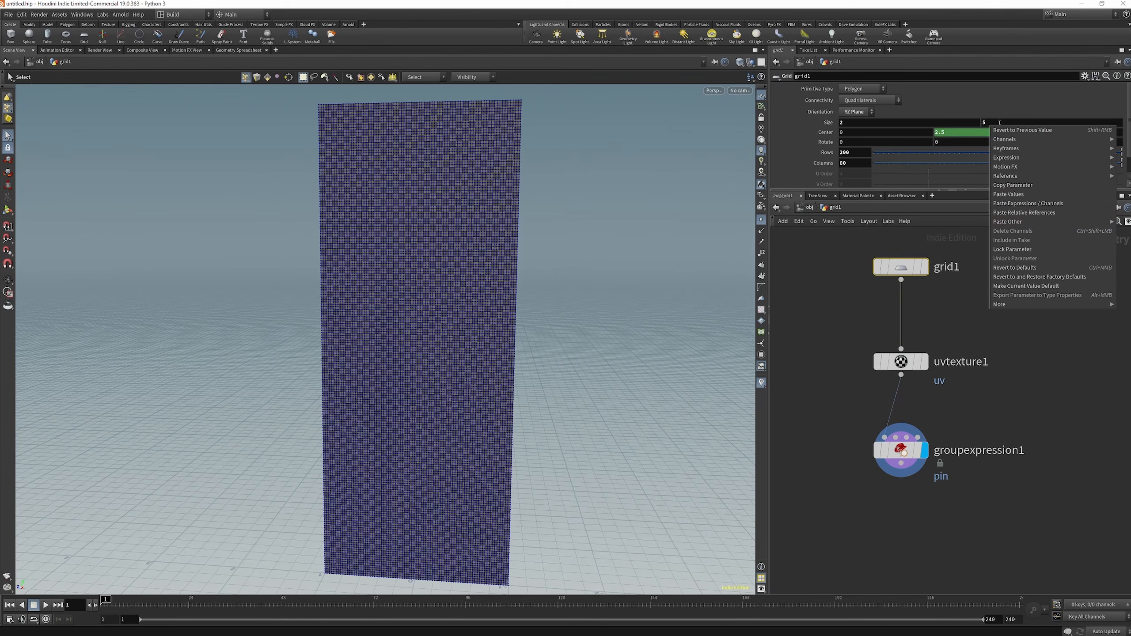
click(1023, 185)
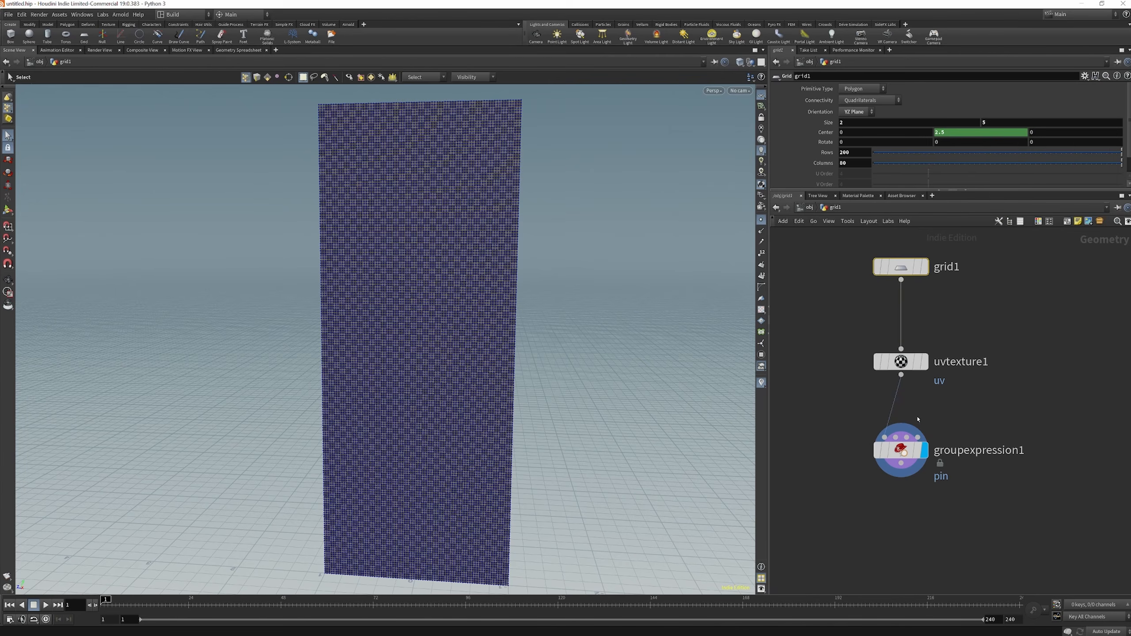
click(903, 450)
right_click(887, 138)
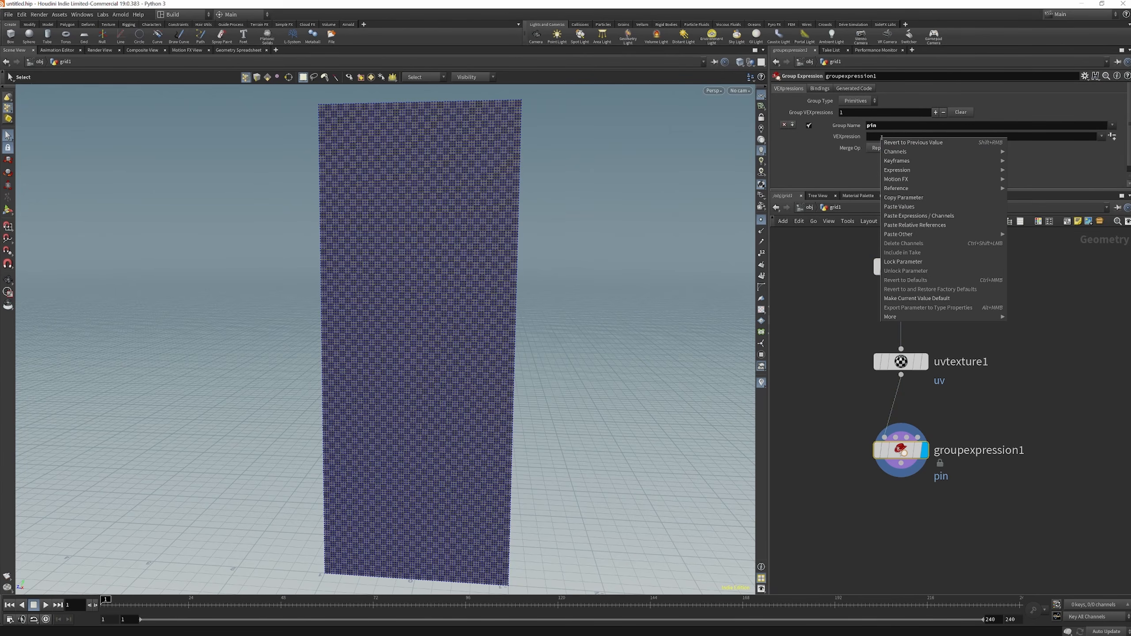
click(924, 226)
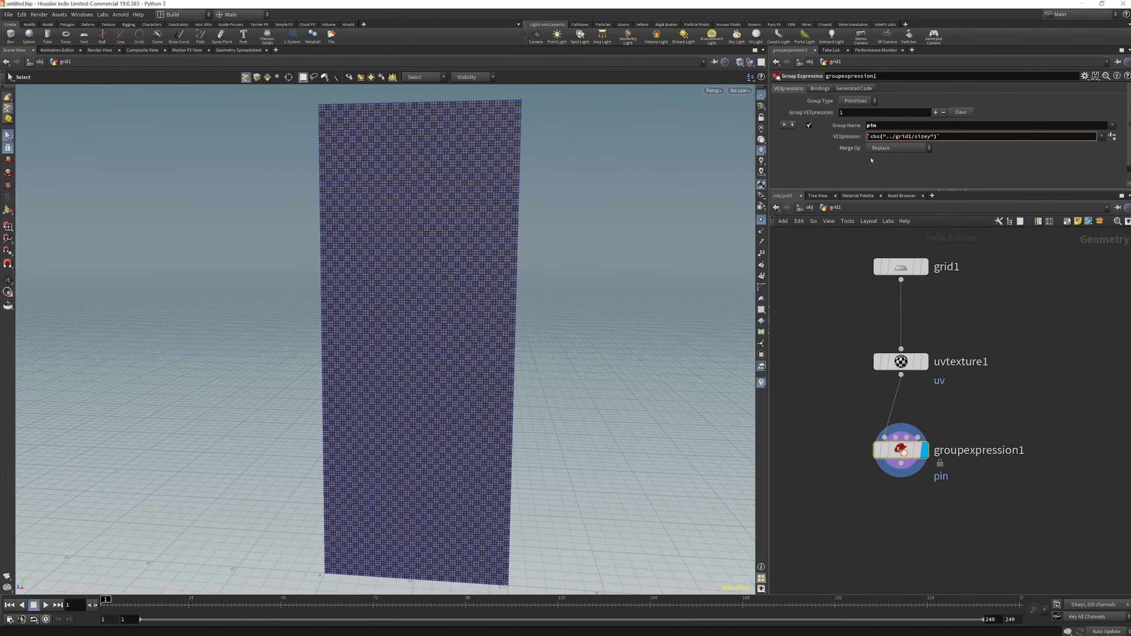
text(v@P.y ==)
key(Return)
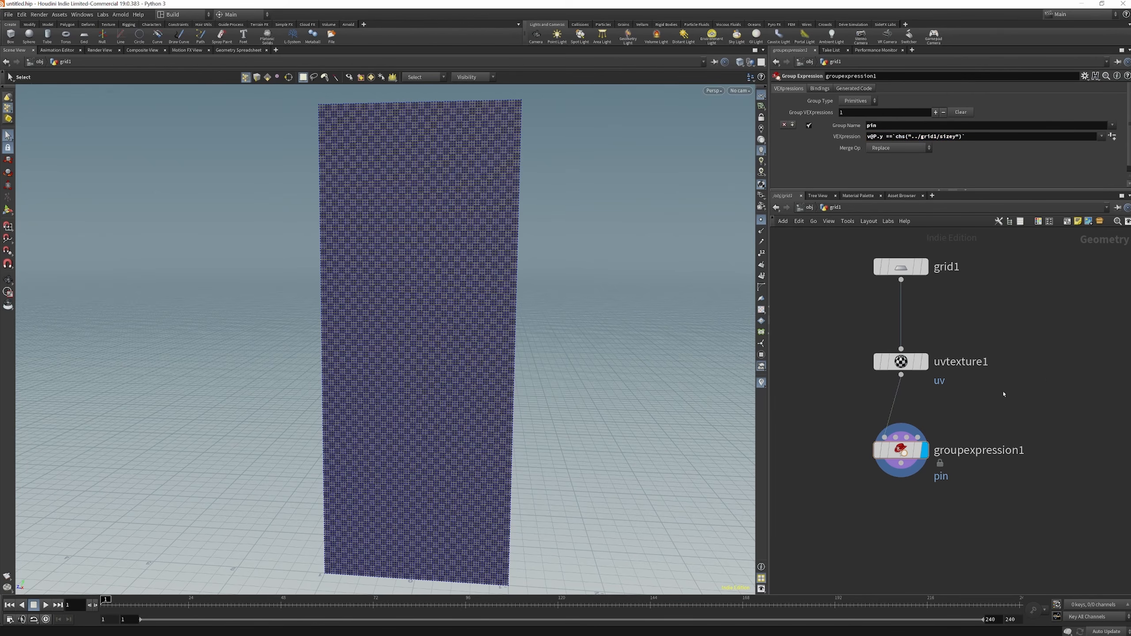
Compare the display of uvtexture1 with groupexpression1, keep groupexpression1 displayed and set its group type to Points
click(925, 362)
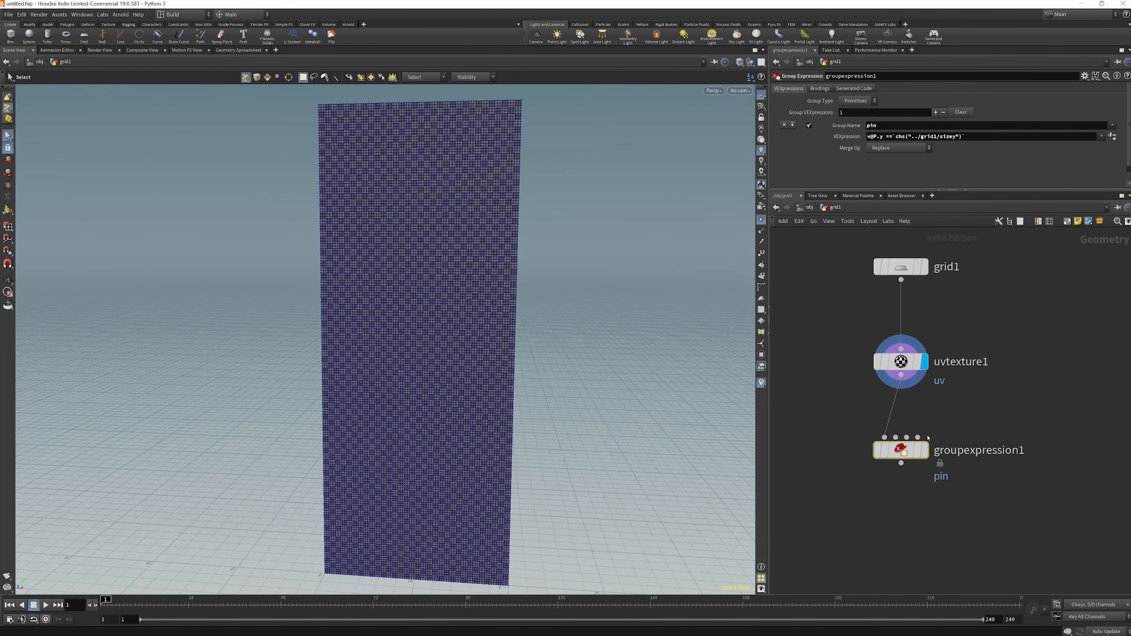
click(927, 447)
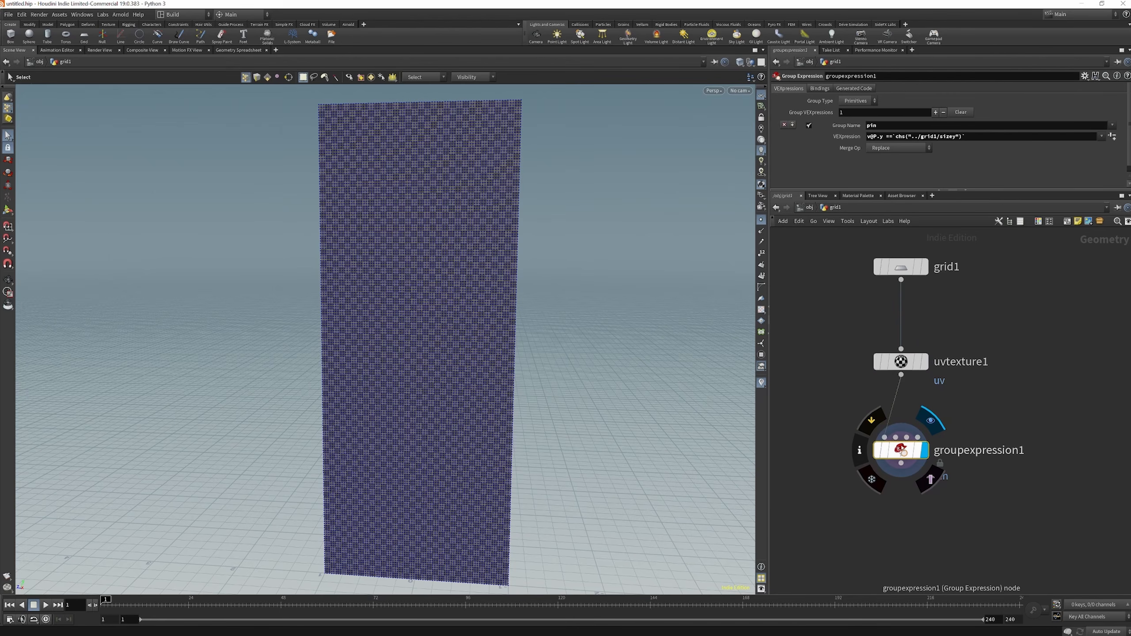
click(866, 106)
click(861, 119)
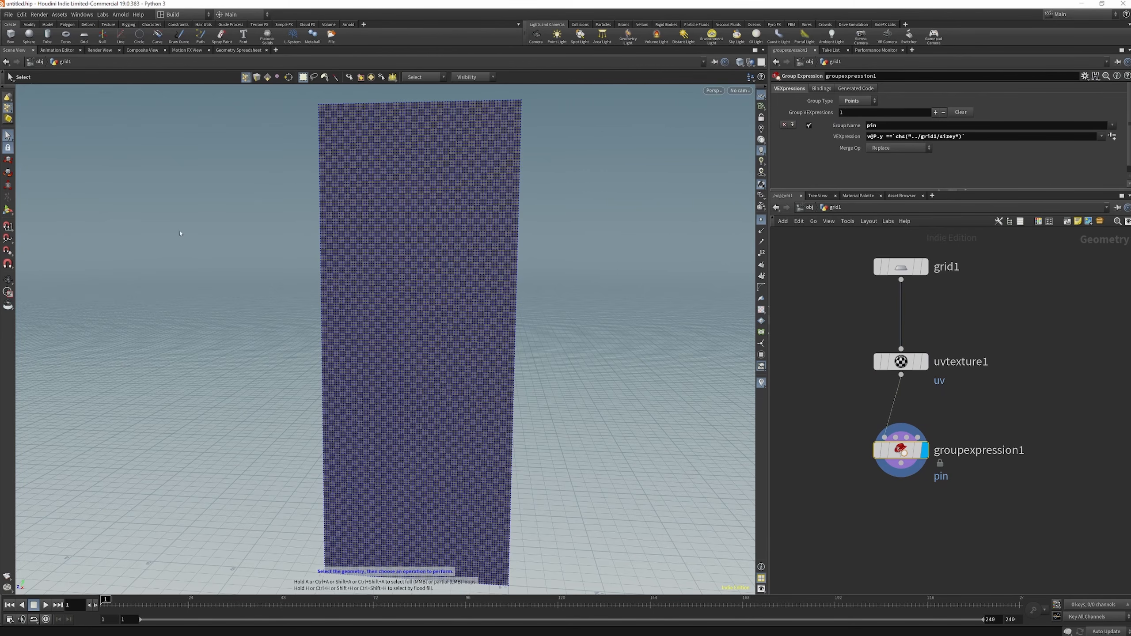
click(7, 280)
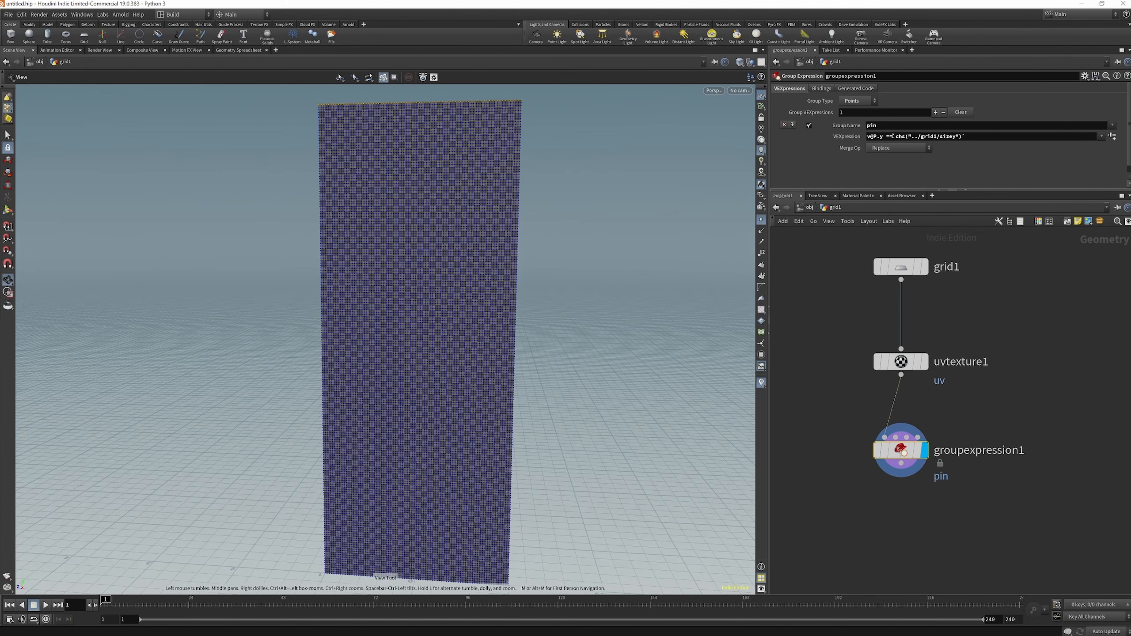
text(`)
key(Return)
drag(387, 121, 439, 97)
scroll(439, 96, up, 5)
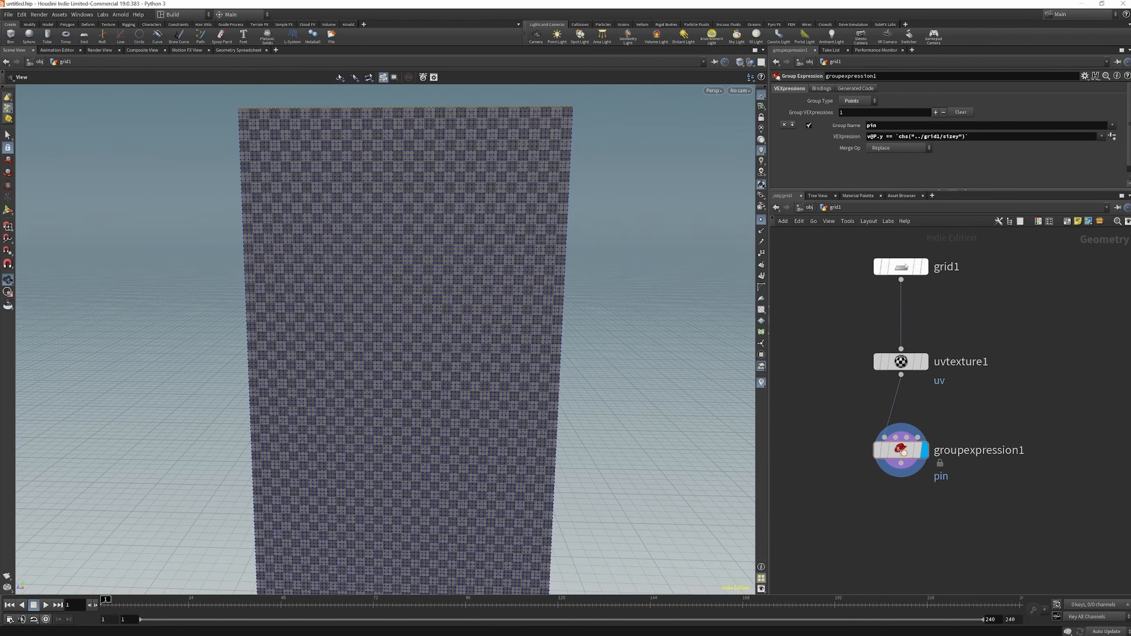
Test the pin group with grid1's vertical size at 7, and set the size back to 5
click(902, 267)
drag(995, 124, 973, 120)
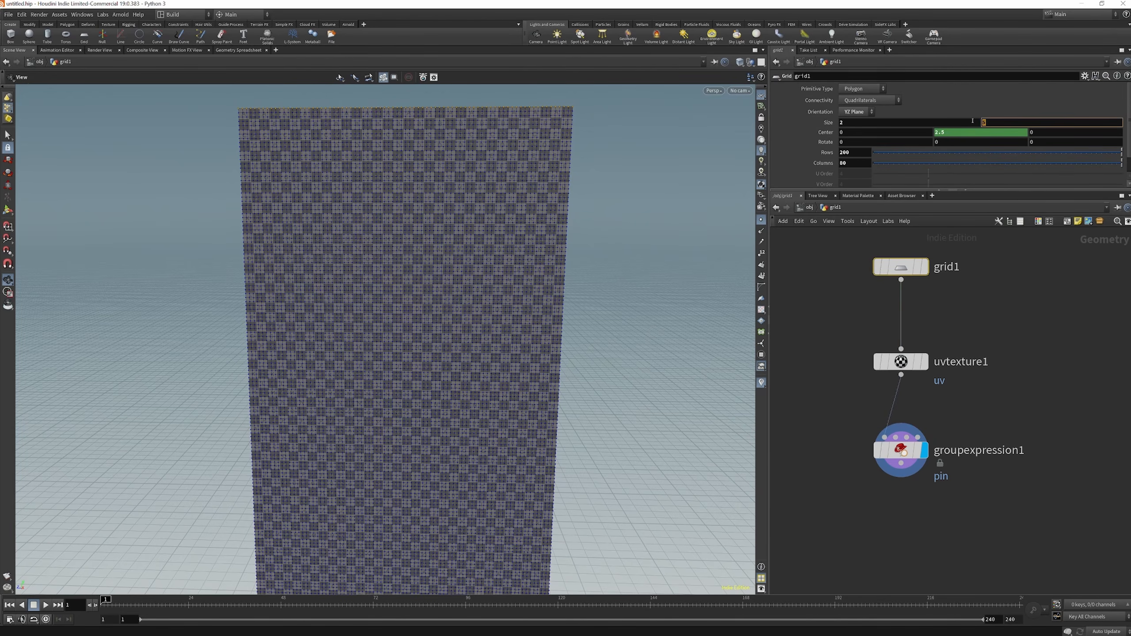
text(7)
key(Return)
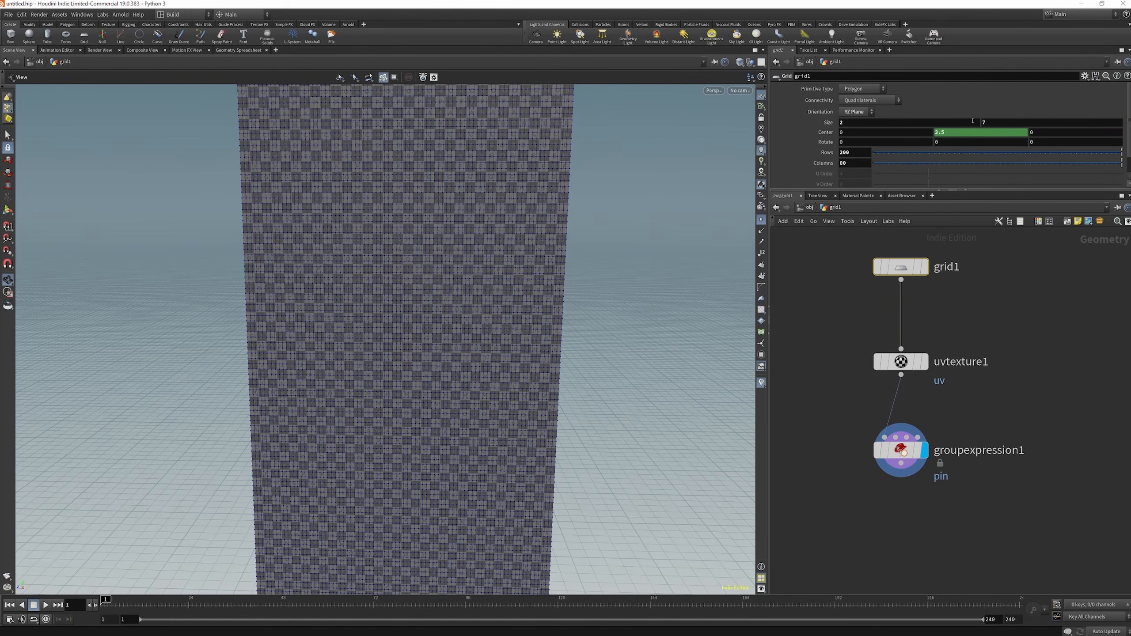
scroll(445, 421, down, 5)
scroll(441, 422, down, 3)
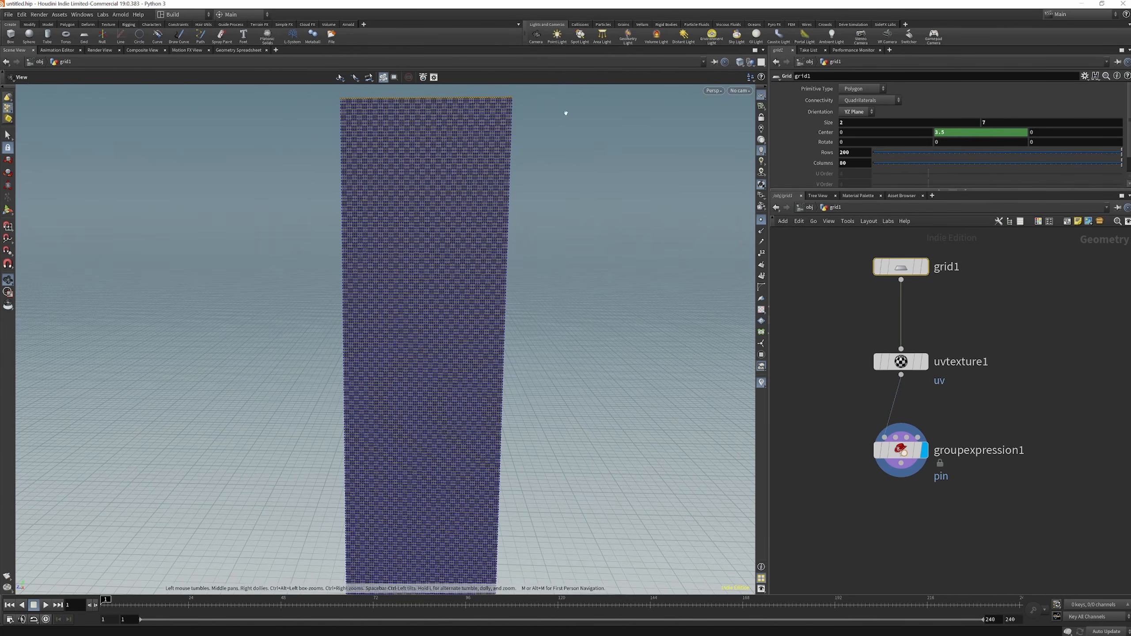
drag(991, 122, 923, 122)
text(5)
key(Return)
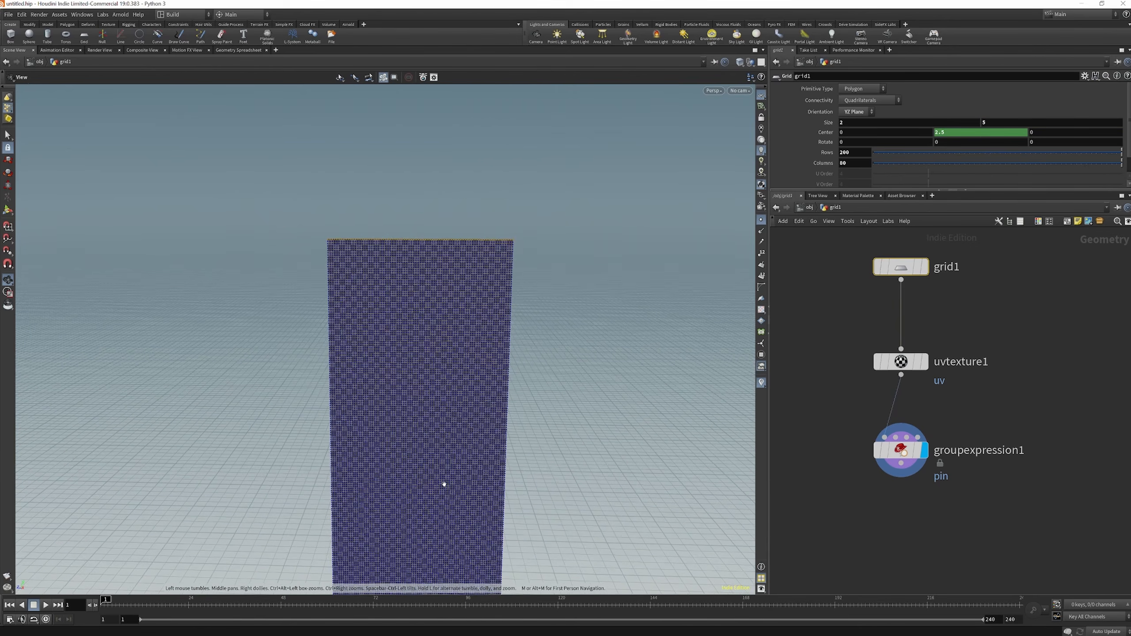
scroll(357, 126, up, 5)
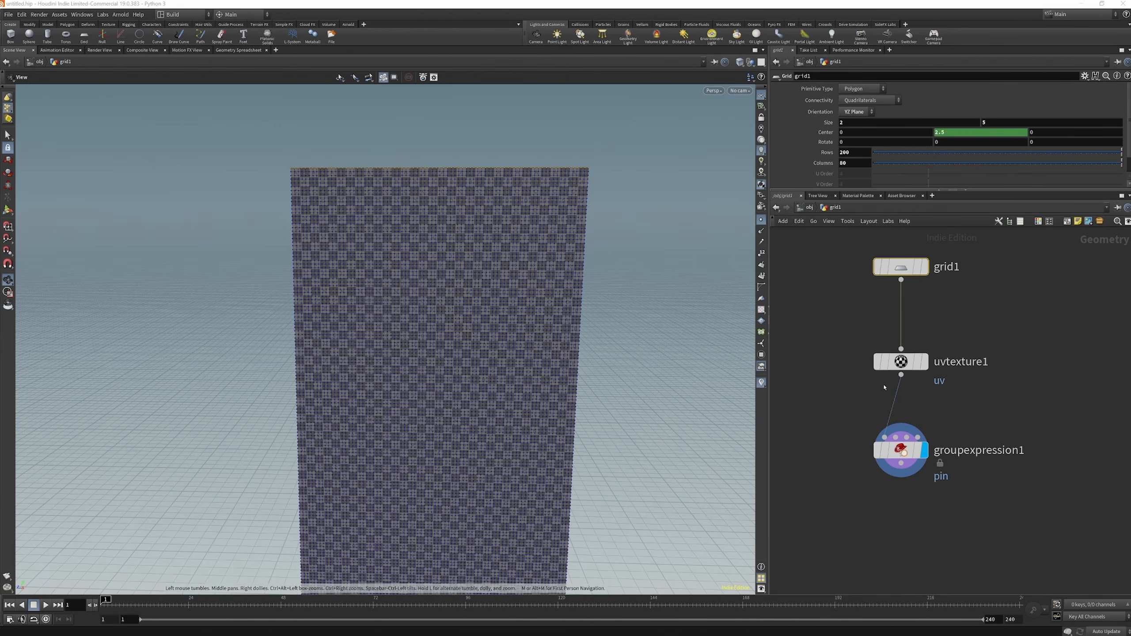
Add a Group by Range node below groupexpression1 and connect it to that node's output
scroll(884, 391, down, 3)
scroll(894, 487, up, 3)
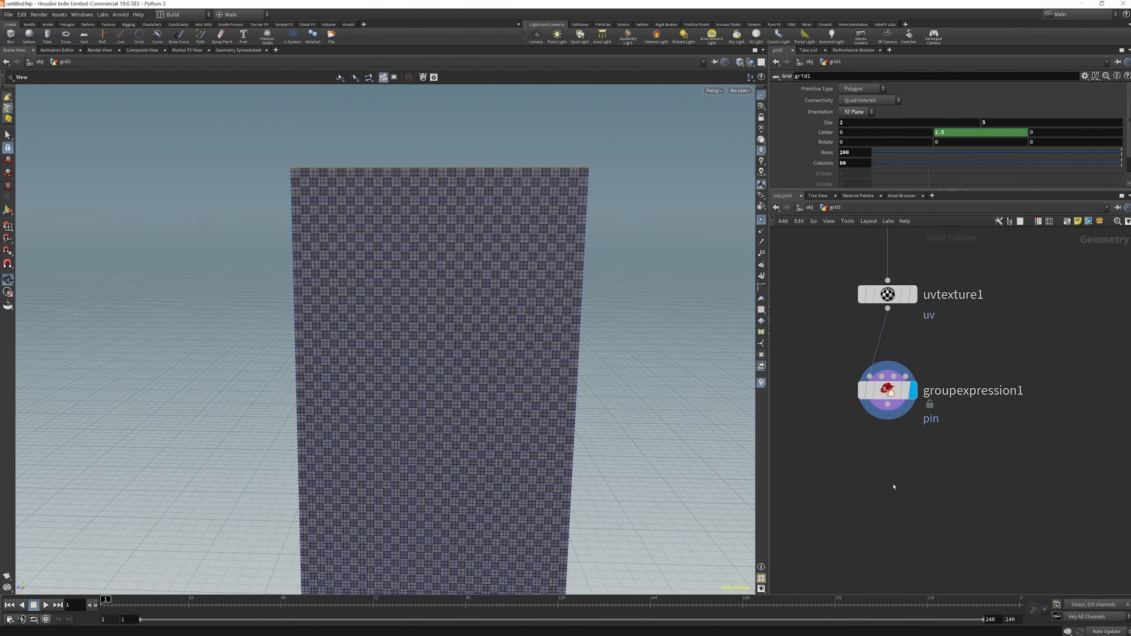
key(Tab)
text(gro)
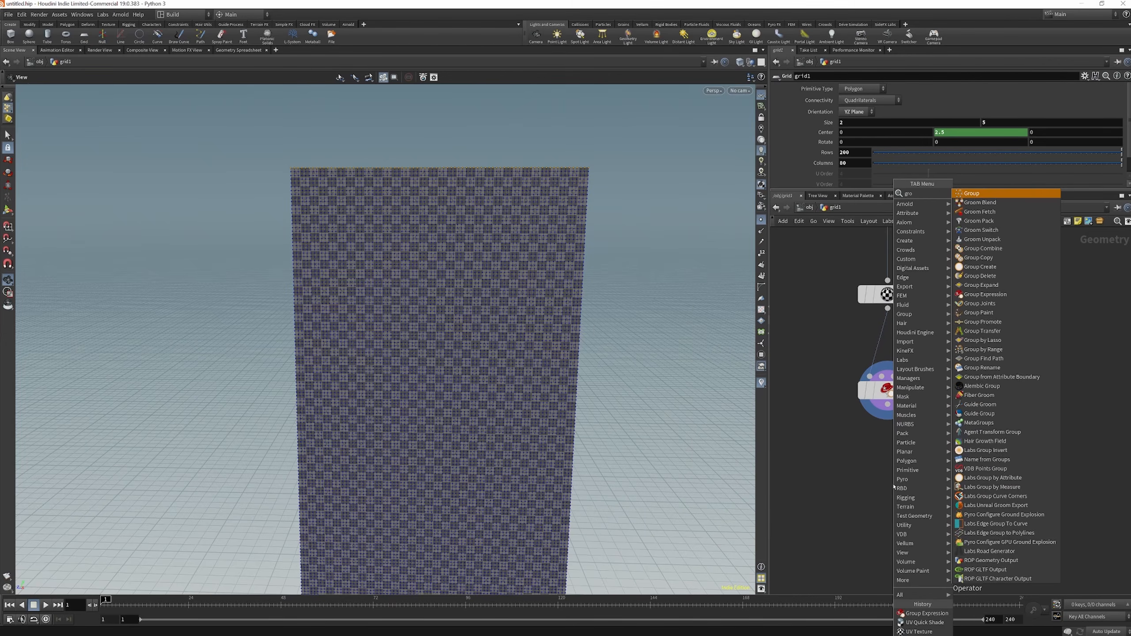
text(up rang)
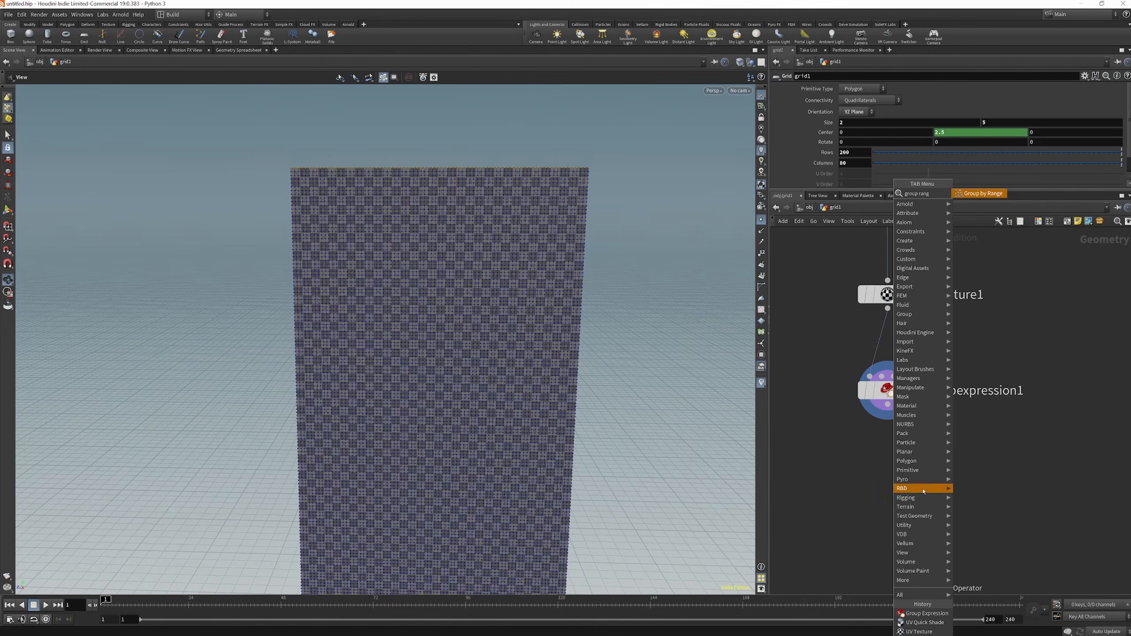
key(Return)
click(897, 483)
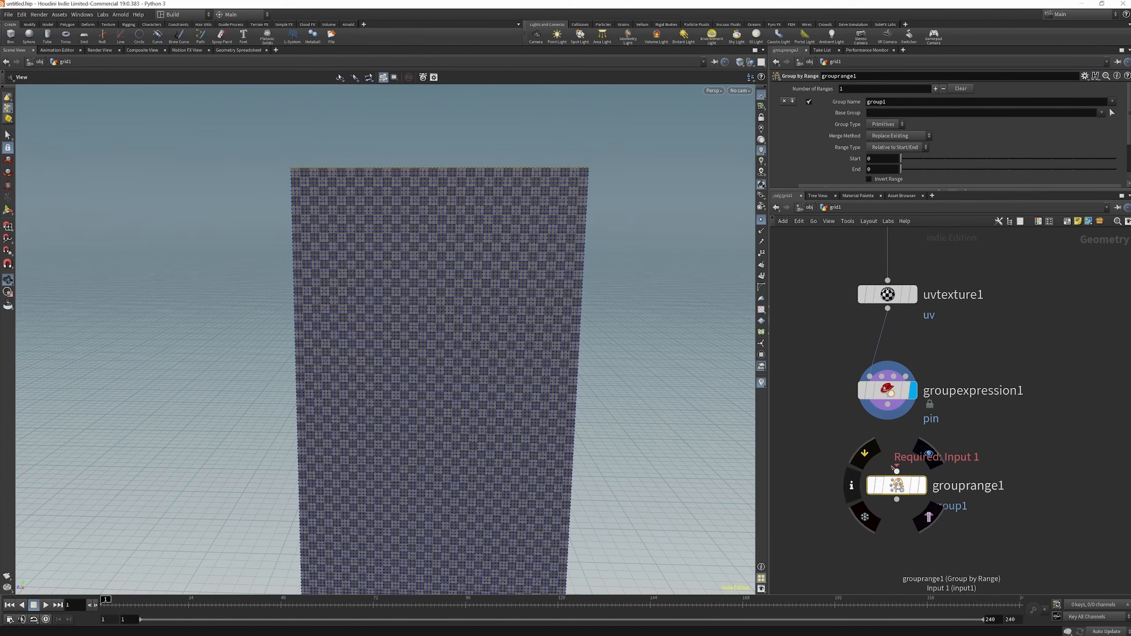
drag(897, 485, 888, 476)
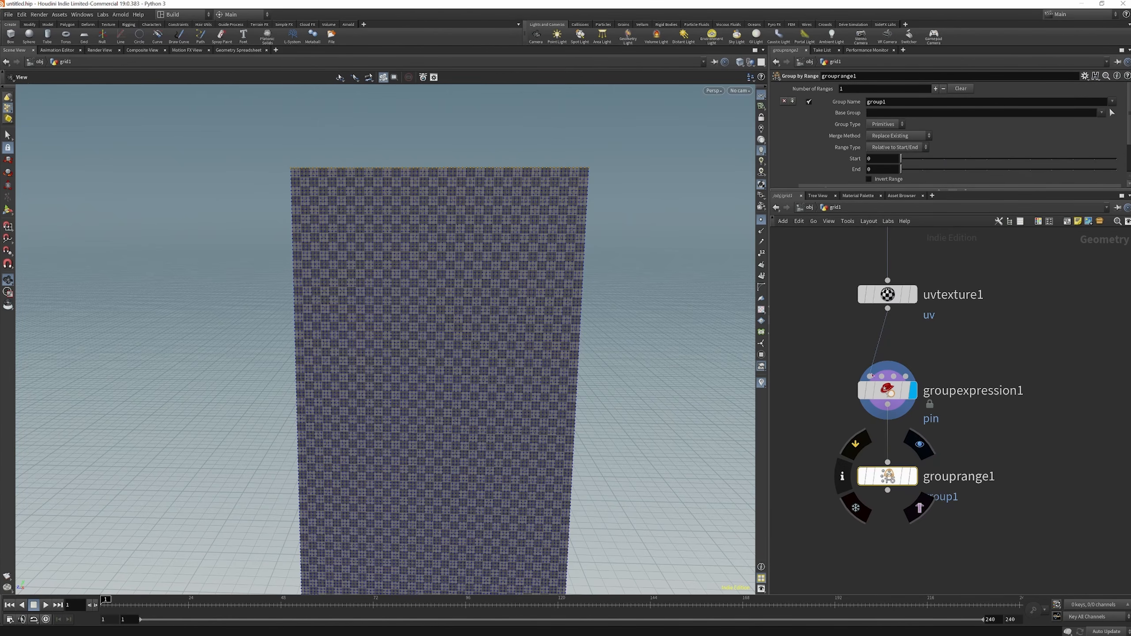
Set grouprange1 to the pin group with group type Points and merge method Intersect with Existing
click(1113, 102)
click(1109, 120)
click(886, 124)
click(884, 135)
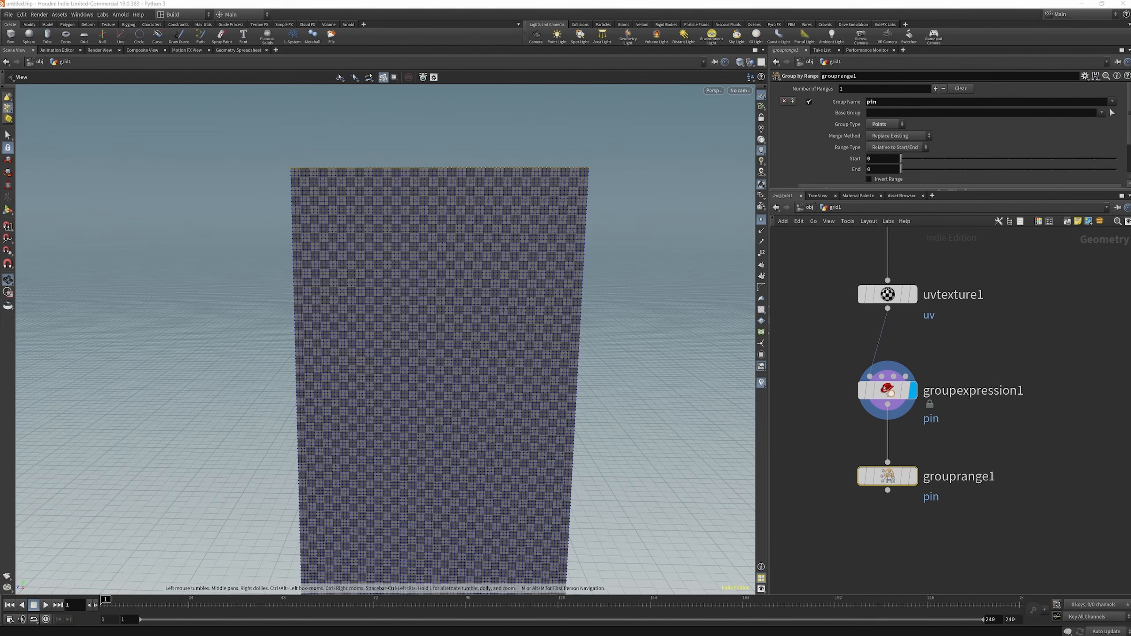
click(893, 136)
click(888, 164)
Set grouprange1's range filter to select 1 of 3, display the node and examine the pinned points
double_click(1006, 157)
text(3)
key(Return)
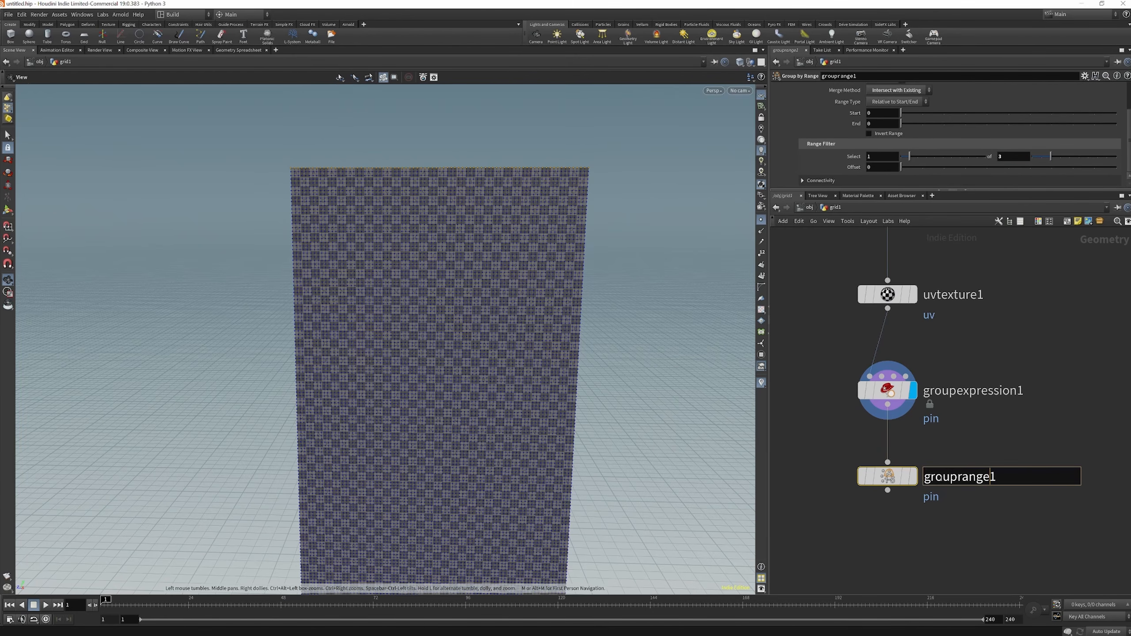
click(911, 477)
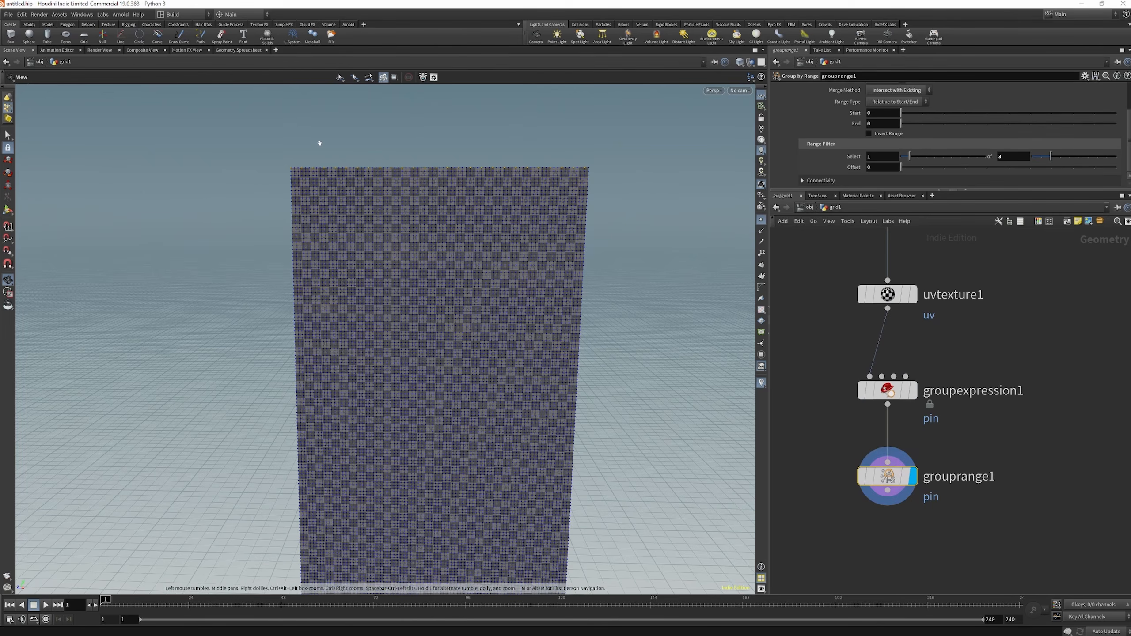
scroll(306, 168, up, 5)
scroll(306, 169, up, 3)
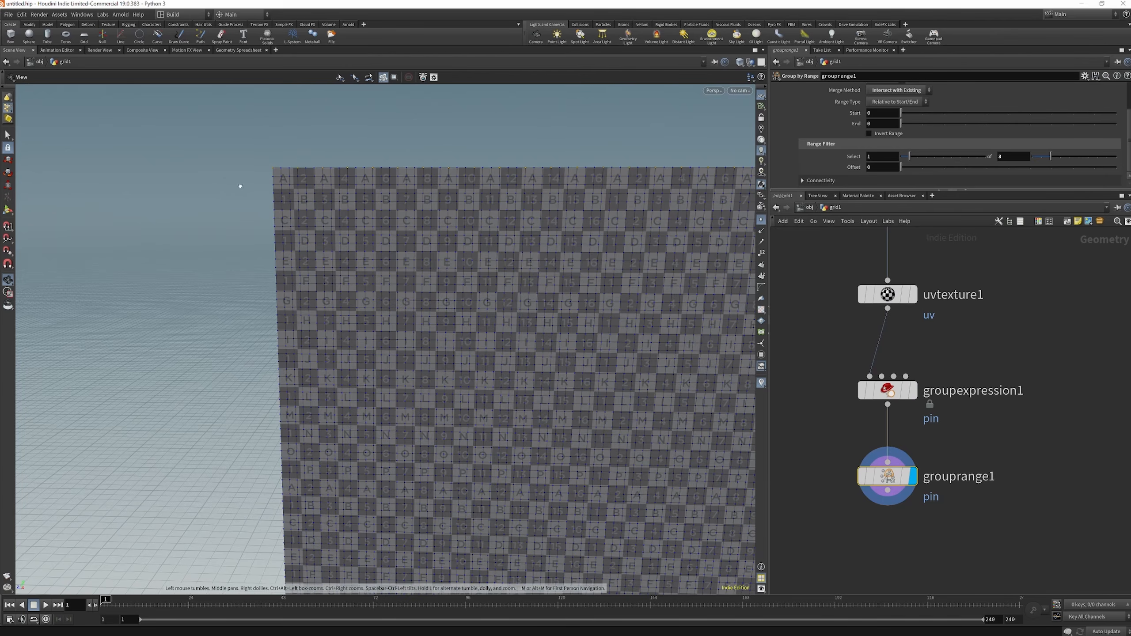
scroll(280, 194, down, 10)
drag(355, 126, 587, 365)
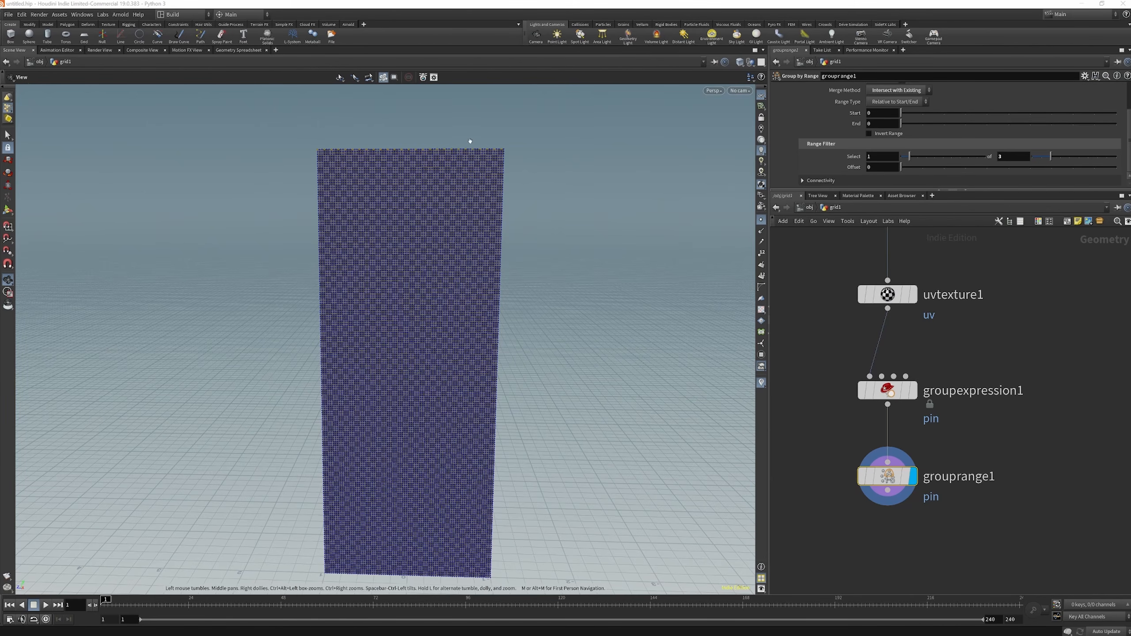
Add a Null node below and to the side of grouprange1, connected to its output
scroll(926, 370, down, 3)
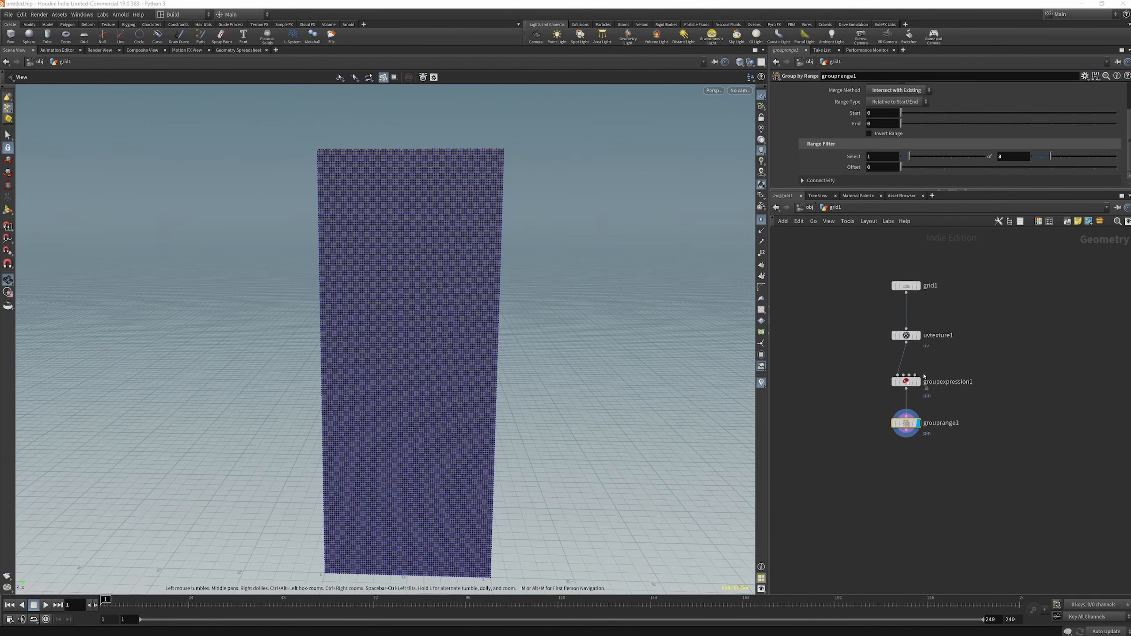
scroll(953, 464, up, 3)
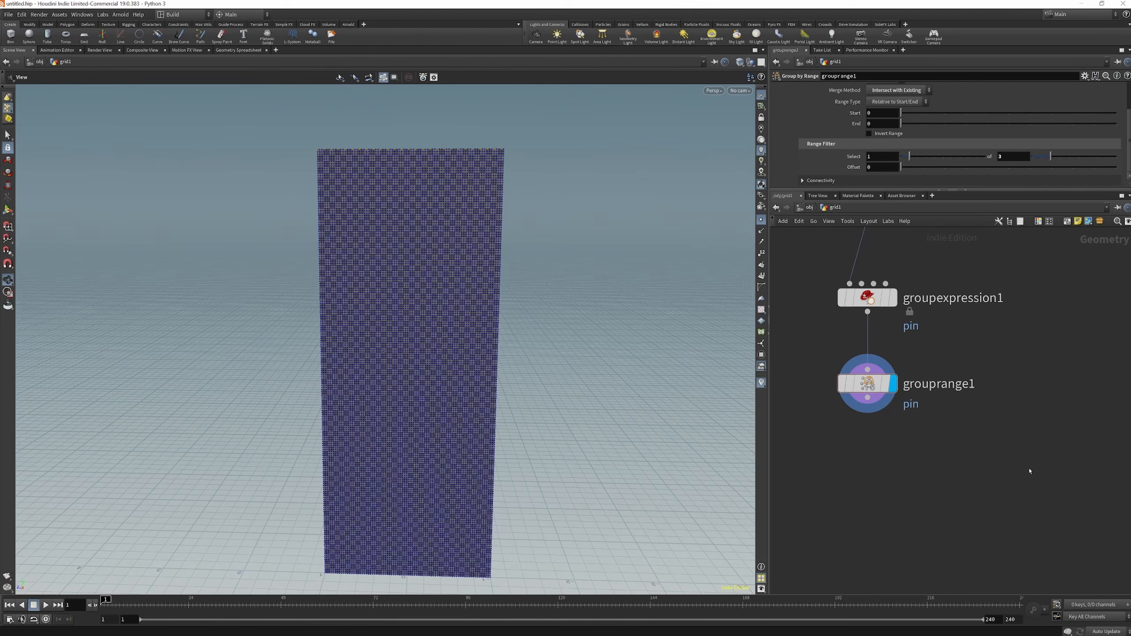
key(Tab)
text(nul)
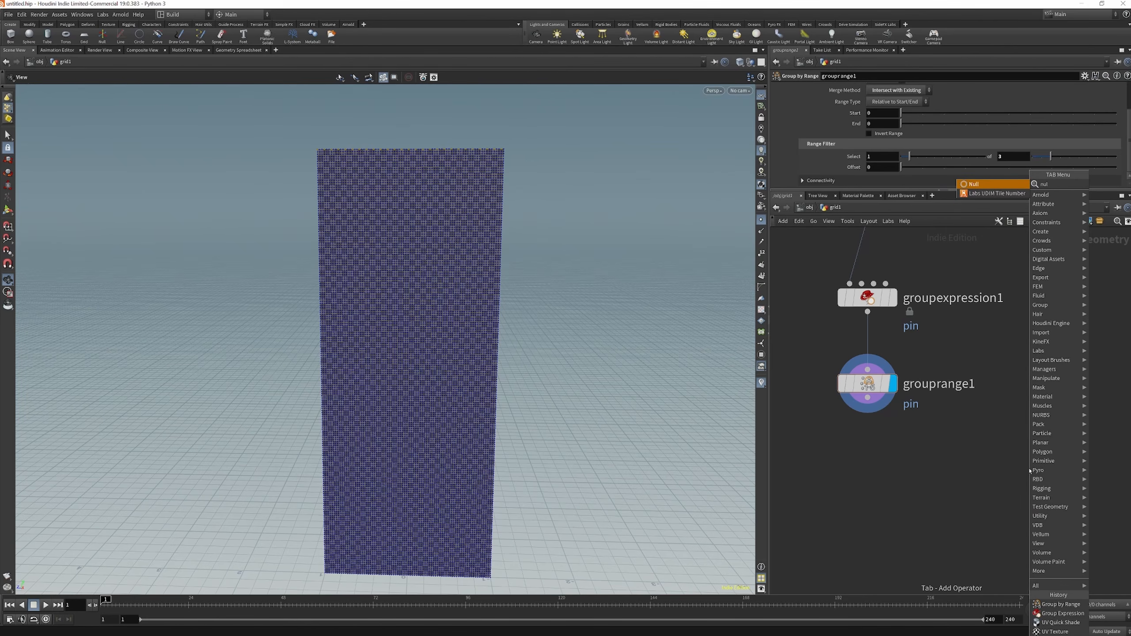
key(Return)
click(1003, 516)
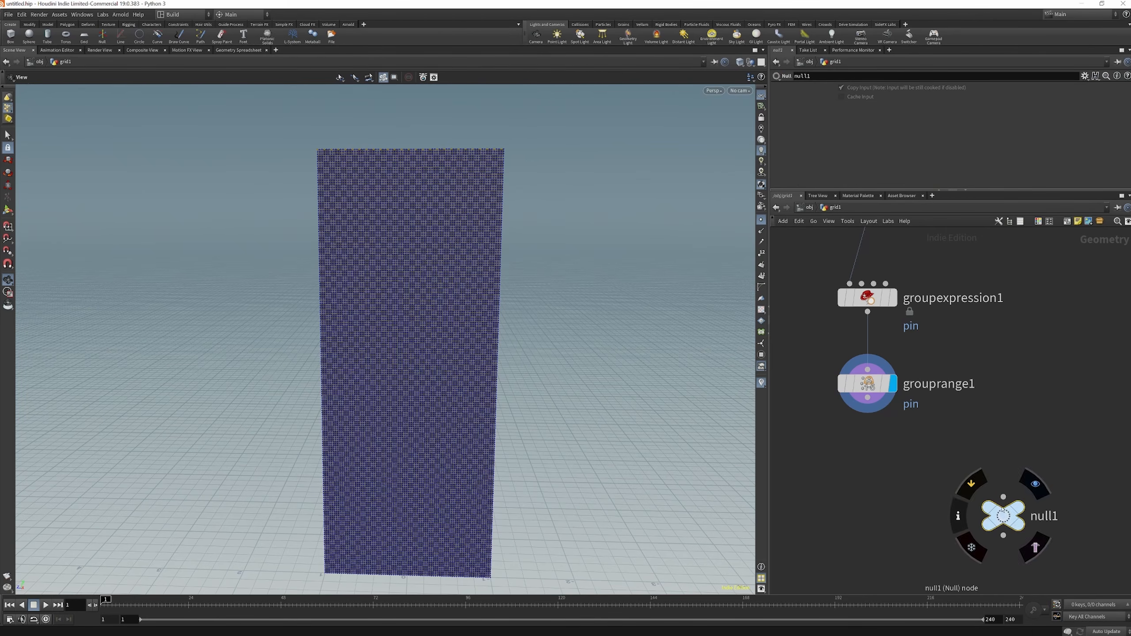
scroll(940, 419, down, 1)
scroll(1045, 513, up, 1)
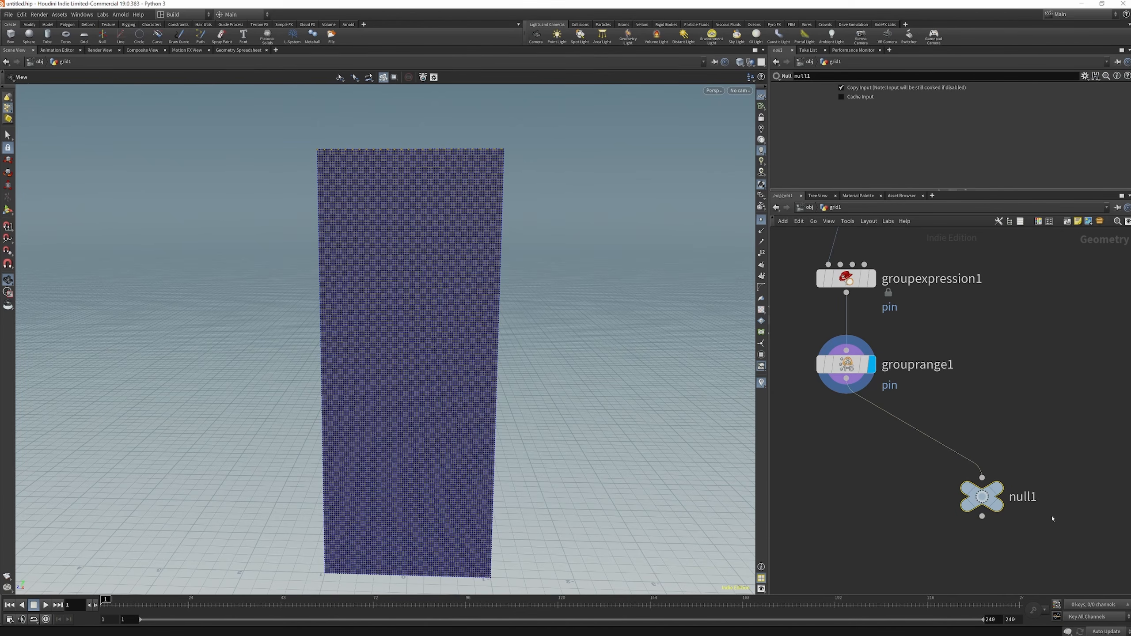
Rename the Null node OUT_TARGET
click(1034, 498)
drag(1039, 499, 865, 468)
text(OUT_TARGET)
click(987, 416)
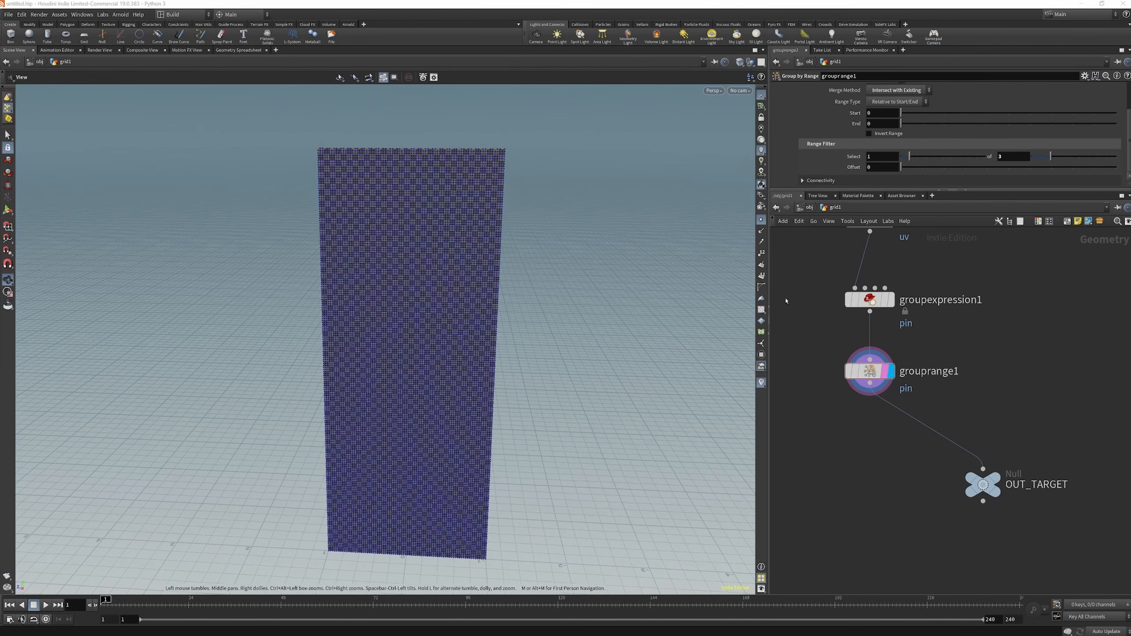
Insert a Transform node between grouprange1 and OUT_TARGET
scroll(963, 394, down, 1)
scroll(954, 402, up, 2)
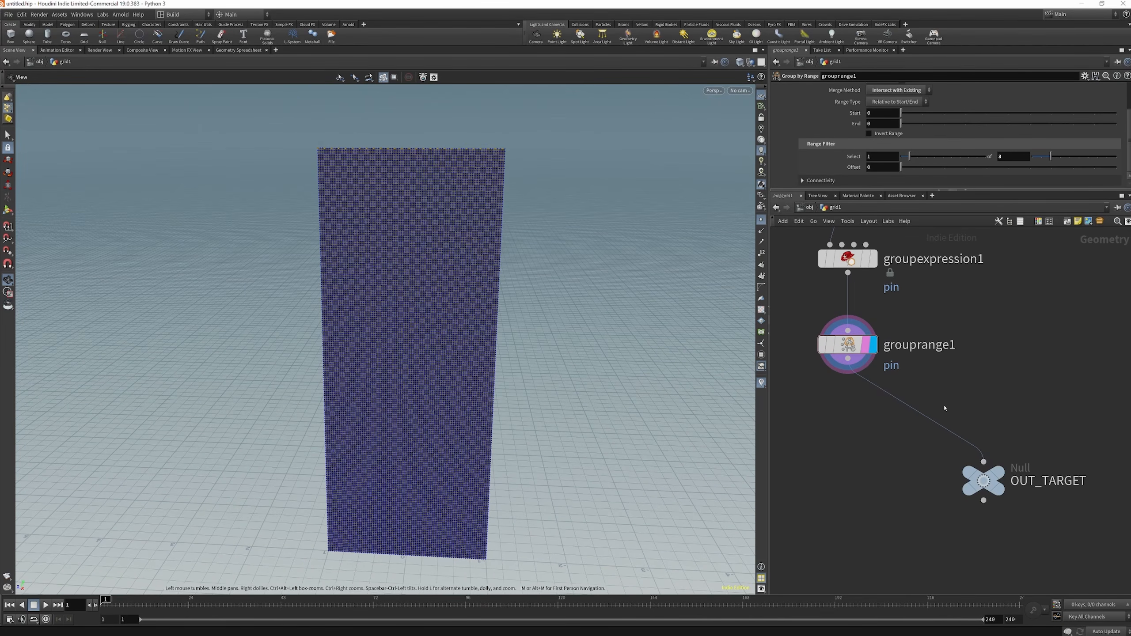
key(Tab)
text(trans)
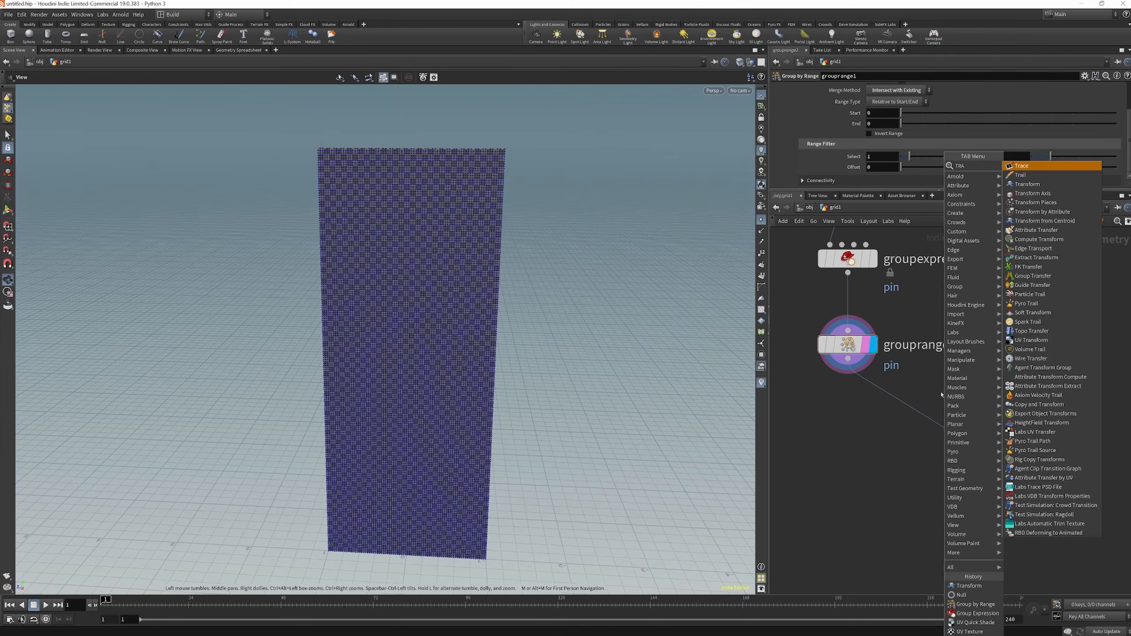
key(Return)
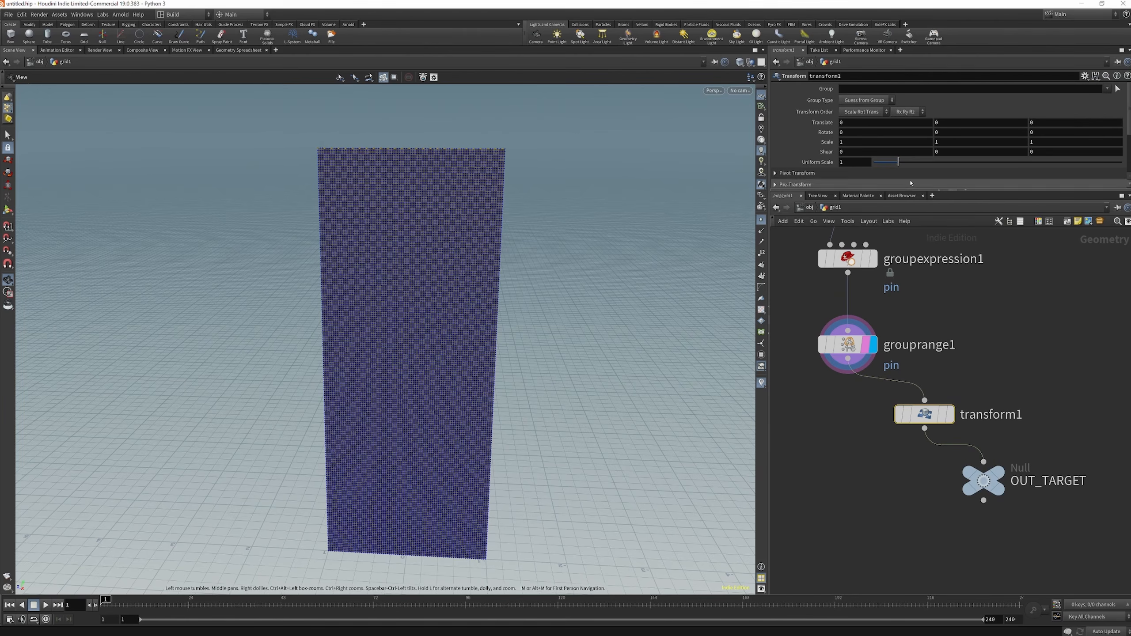
Display transform1 and reduce its uniform scale to 0.93
drag(899, 164, 896, 164)
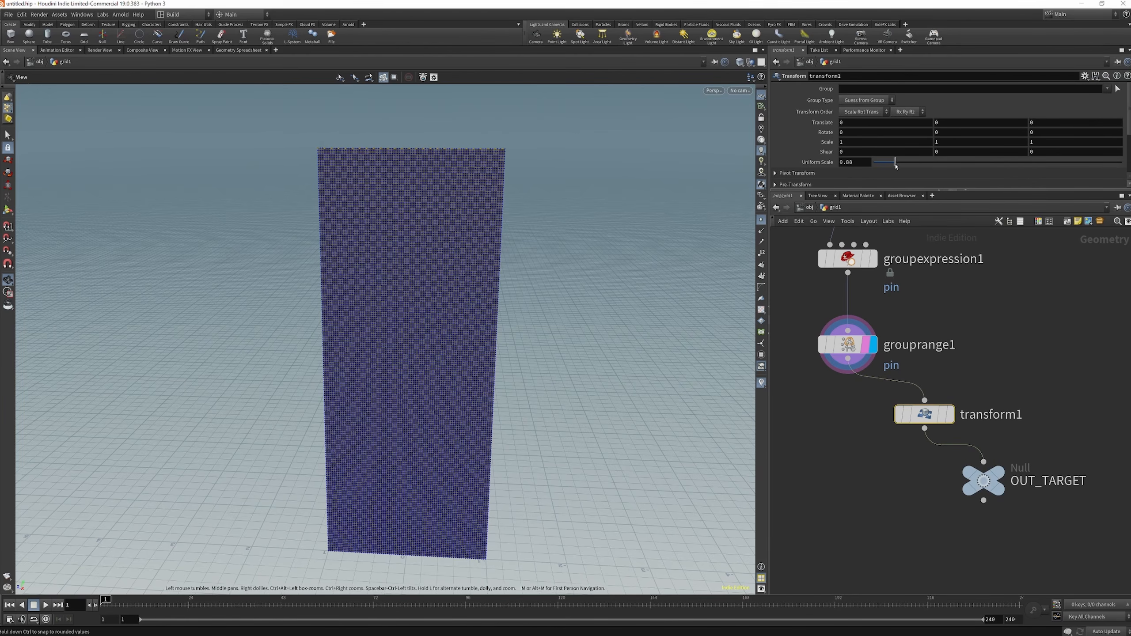
click(951, 415)
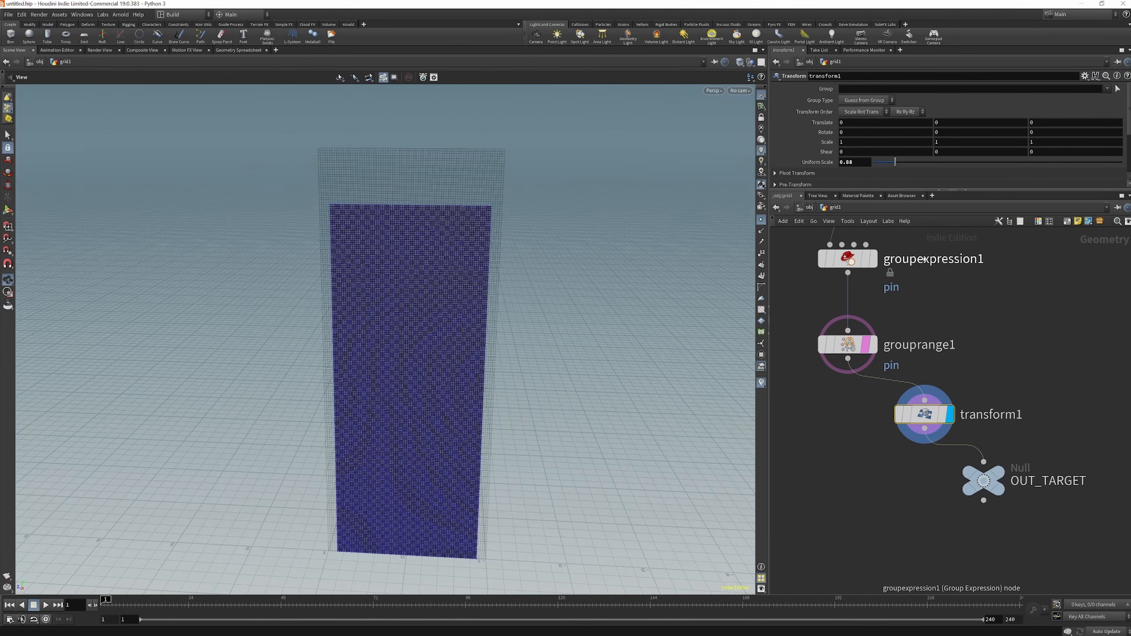
drag(895, 163, 898, 165)
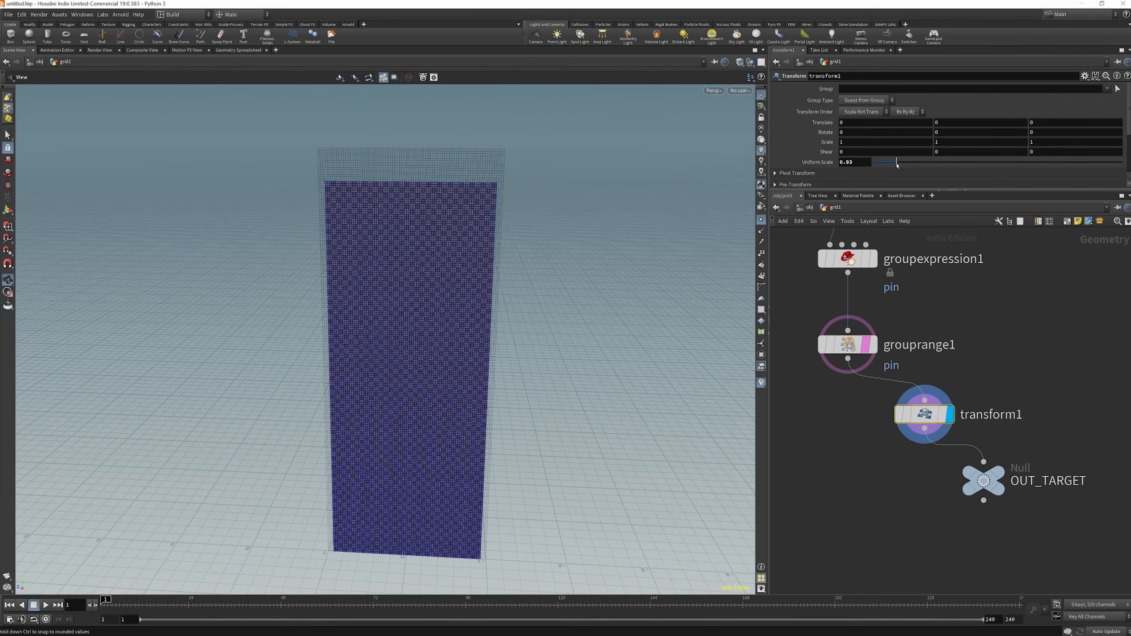
Test and undo X and Y scaling on transform1, set its Z scale to 0.8 and reset the uniform scale to 1
middle_drag(853, 142, 859, 148)
key(ctrl+z)
middle_drag(963, 142, 936, 148)
key(ctrl+z)
middle_drag(1044, 141, 1027, 142)
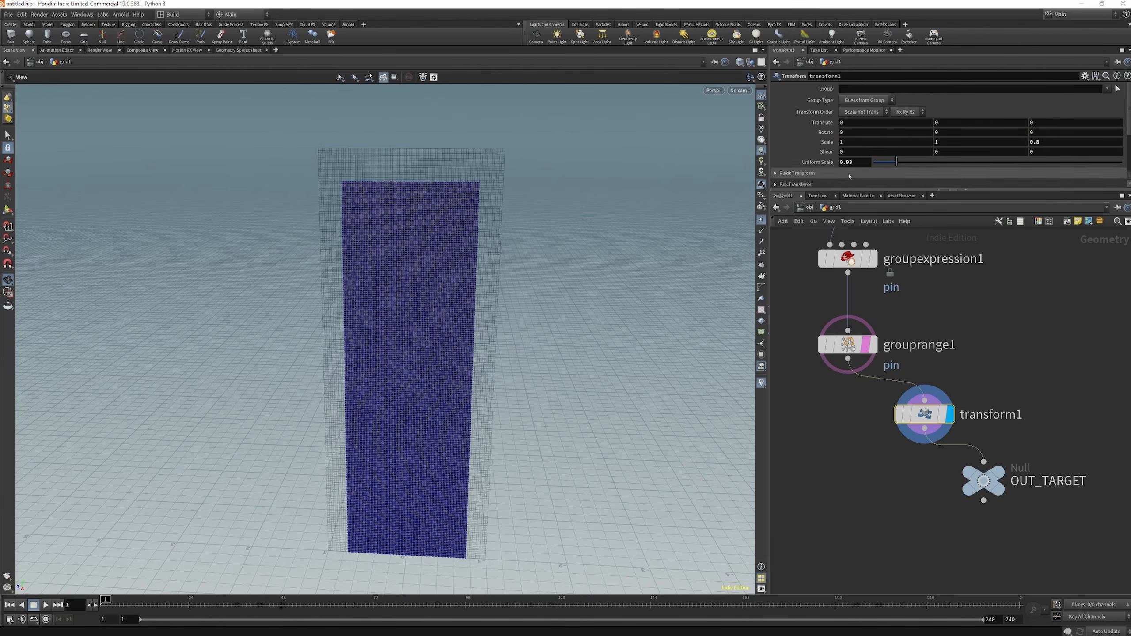
drag(859, 162, 803, 152)
text(1)
key(Return)
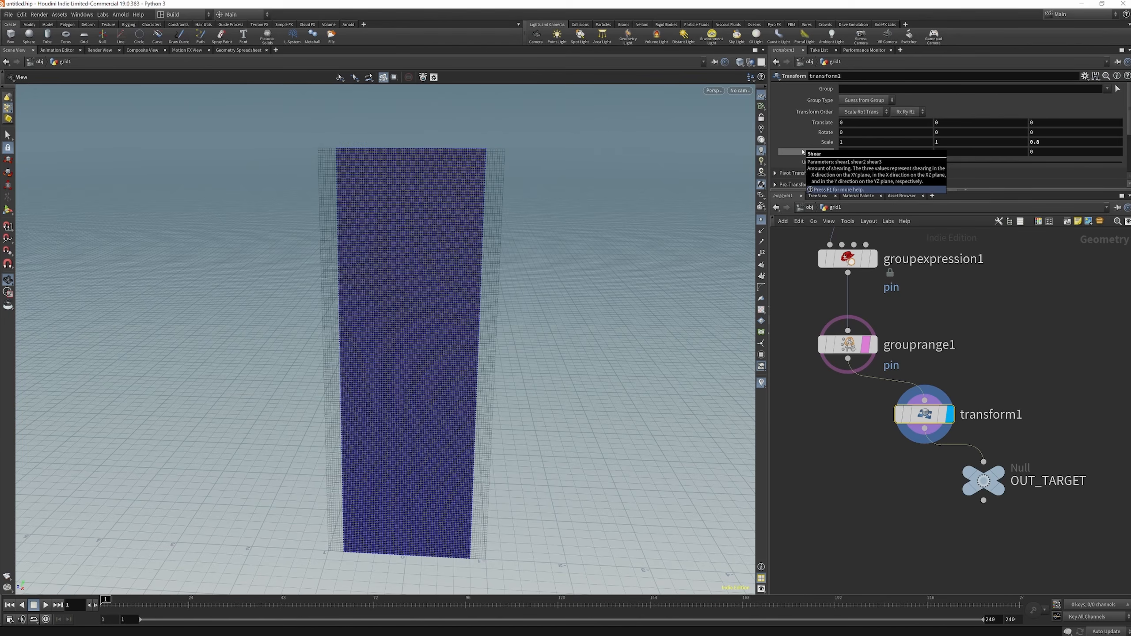
Set transform1's Y translation to -0.3 and its Z scale to 0.7, and examine the narrowed grid against the original
click(1050, 124)
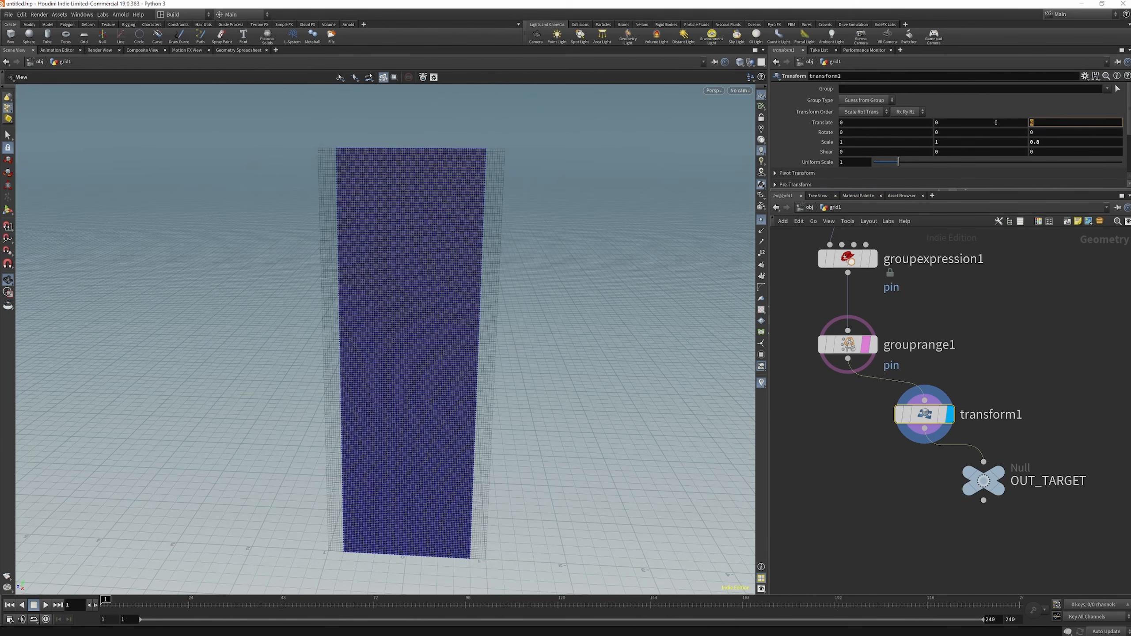
click(1052, 281)
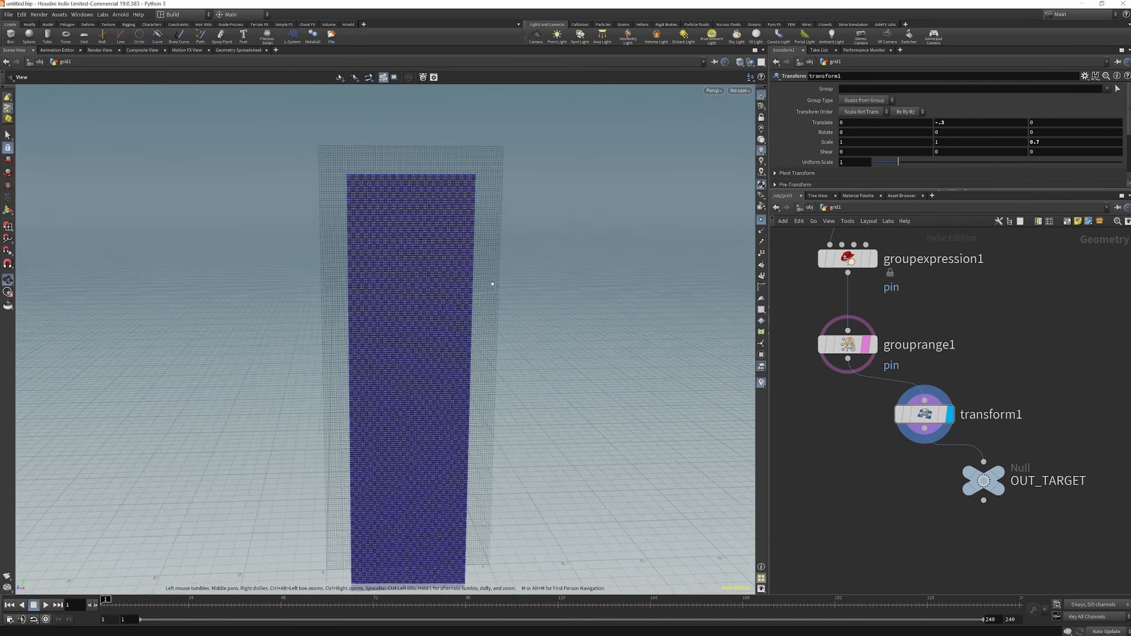
drag(493, 285, 336, 154)
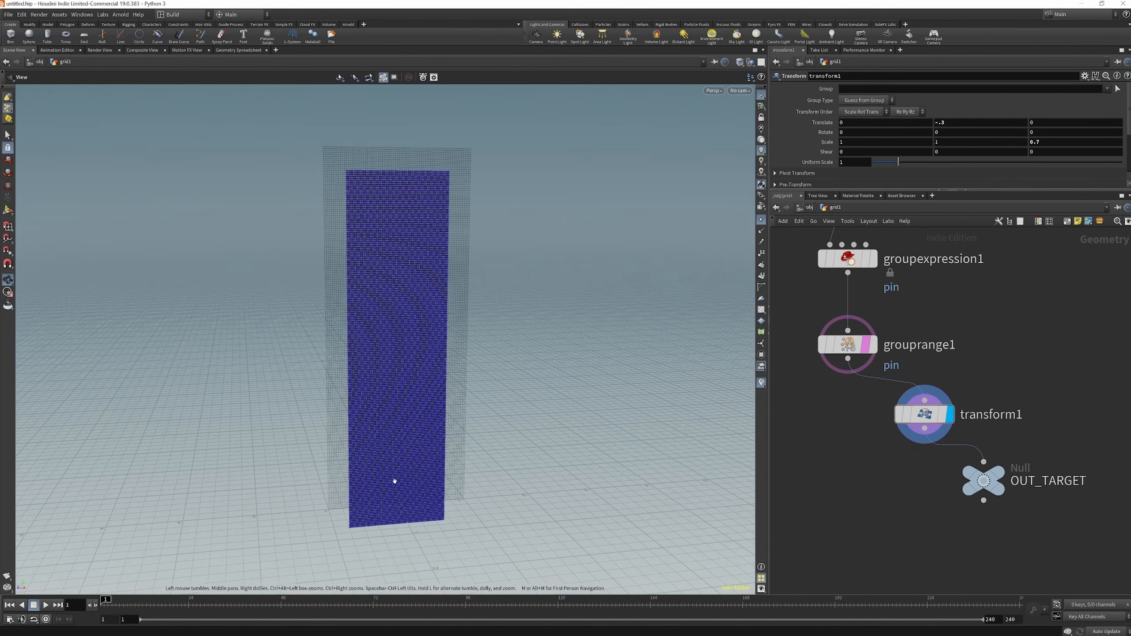
drag(431, 214, 414, 214)
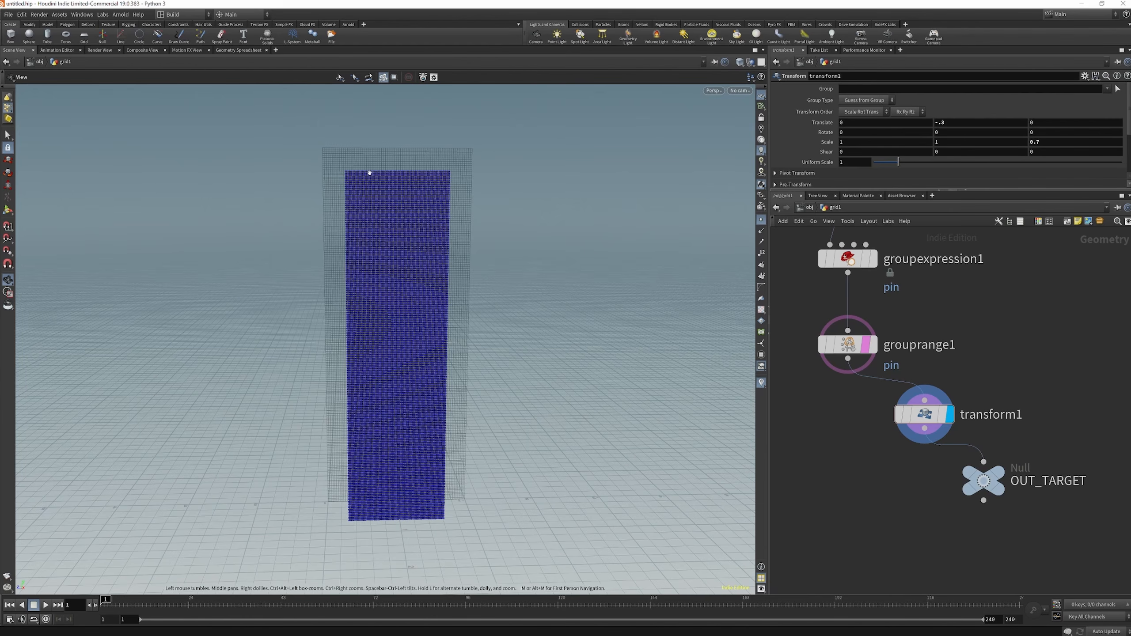
Turn off grouprange1's template flag and display that node
scroll(872, 460, down, 3)
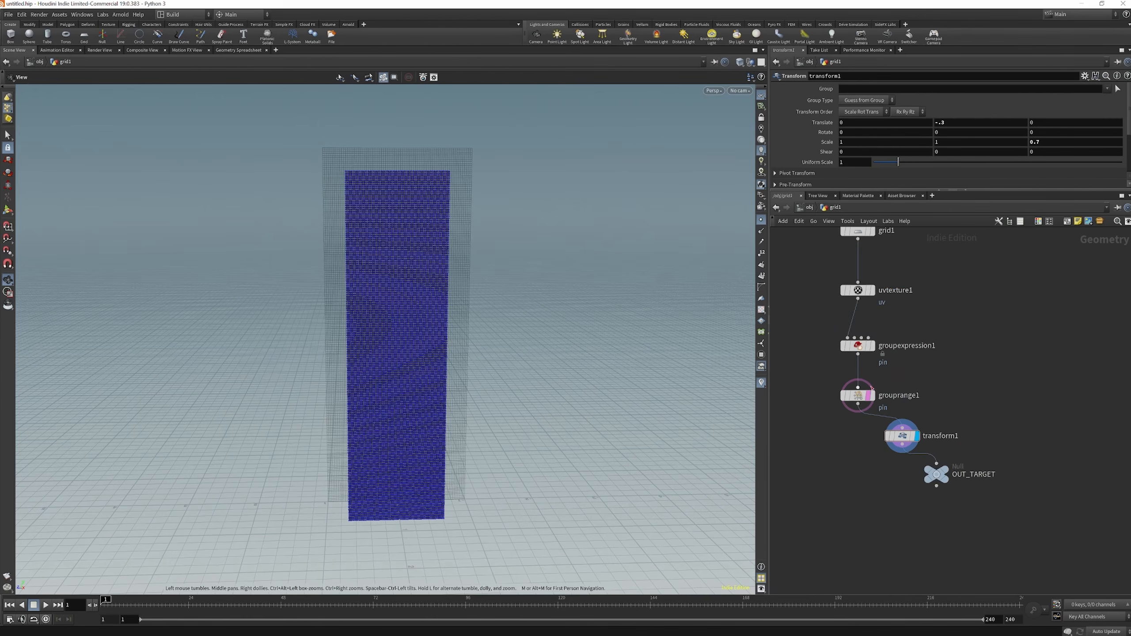
scroll(872, 389, up, 3)
click(881, 368)
click(881, 431)
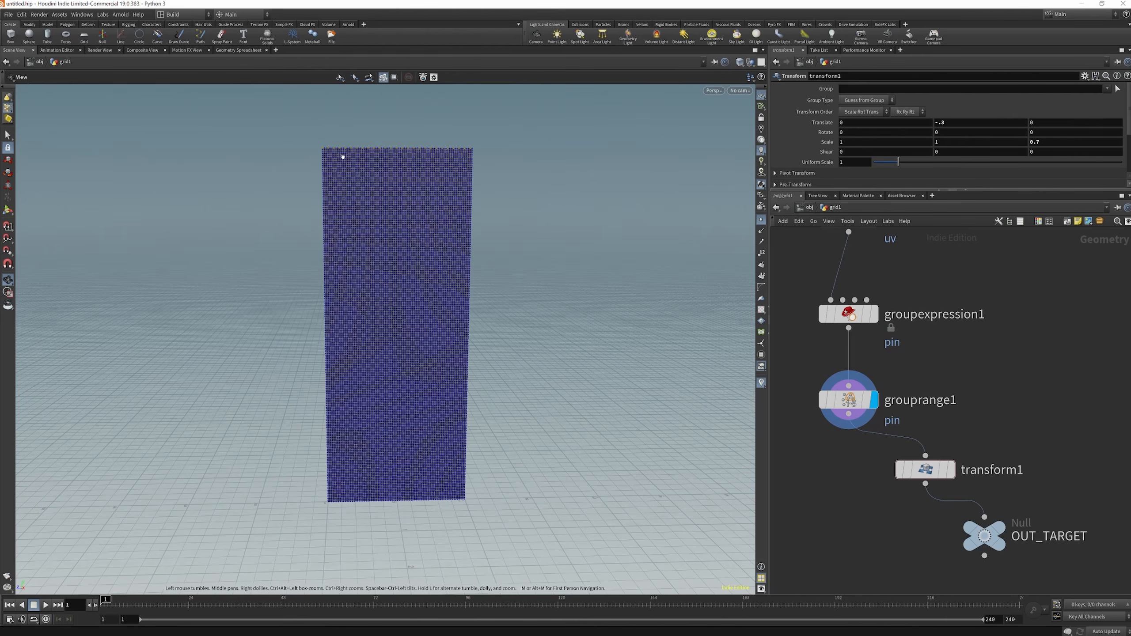
Add a Vellum Configure Cloth node below grouprange1
scroll(878, 323, down, 3)
scroll(914, 433, up, 3)
scroll(999, 451, down, 2)
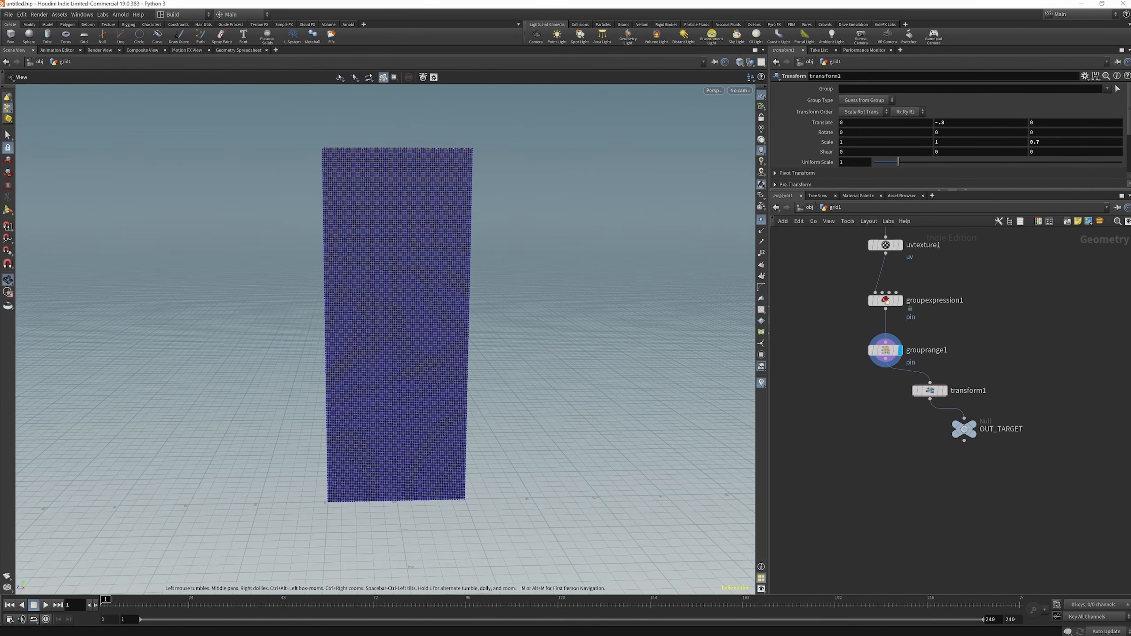
key(Tab)
text(v)
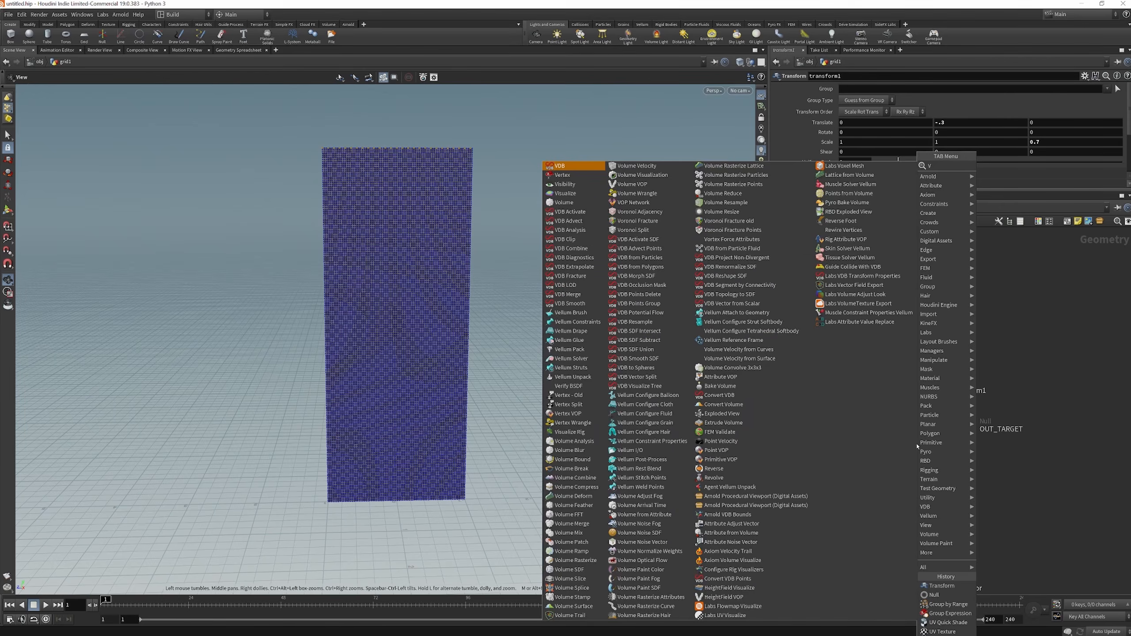
text(ell)
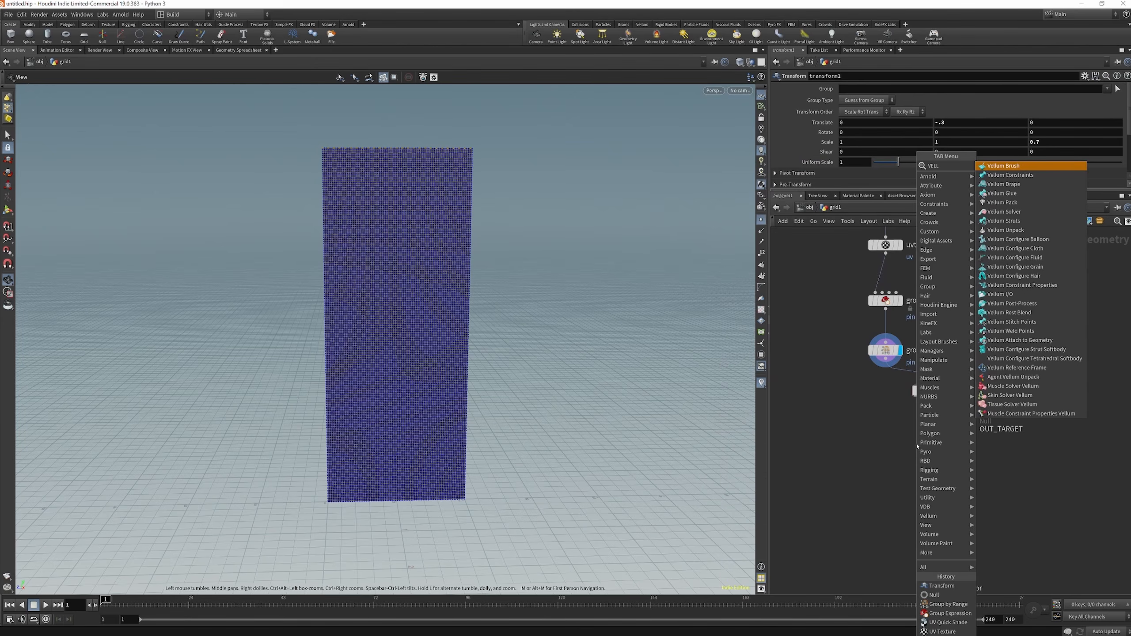
click(1023, 169)
click(876, 441)
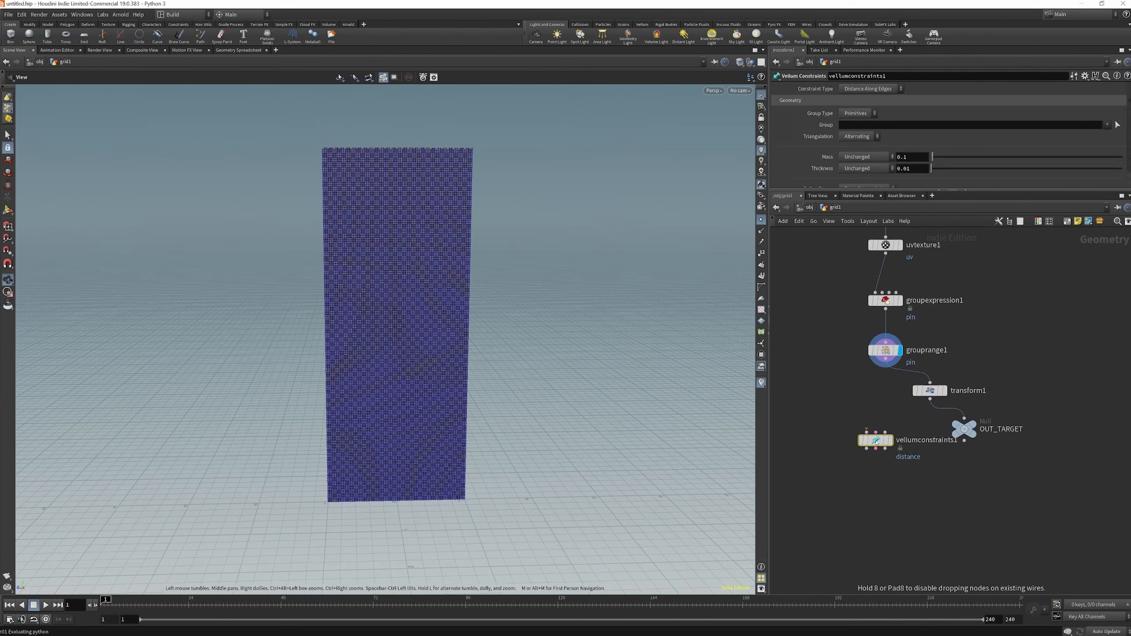
Add a Vellum Solver node directly below vellumcloth1
key(Tab)
text(v)
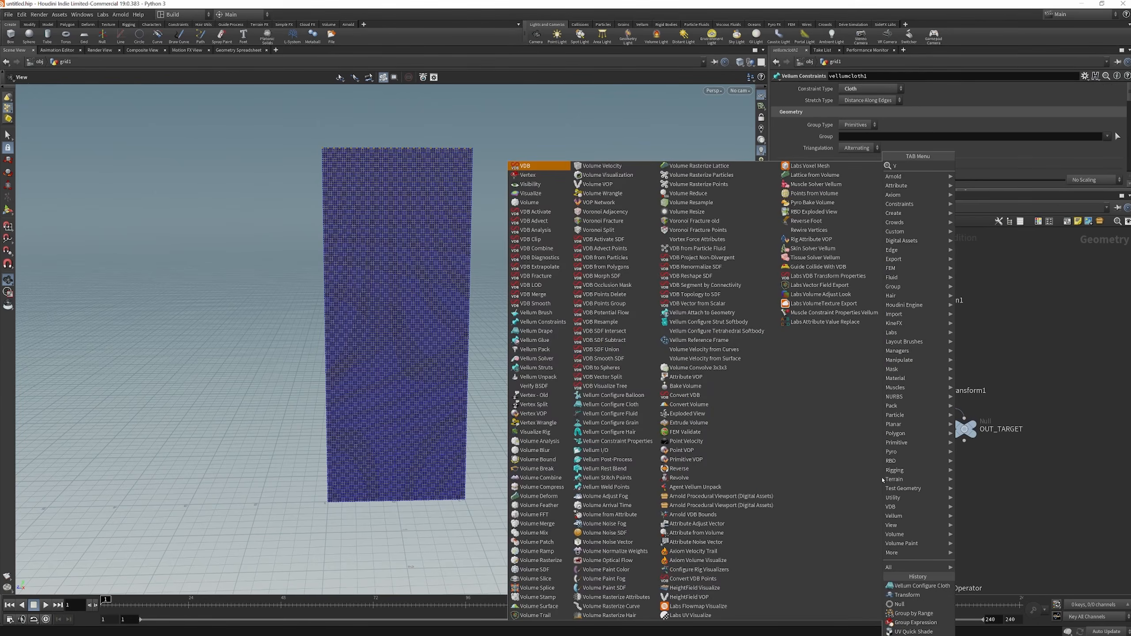
text(ell sol)
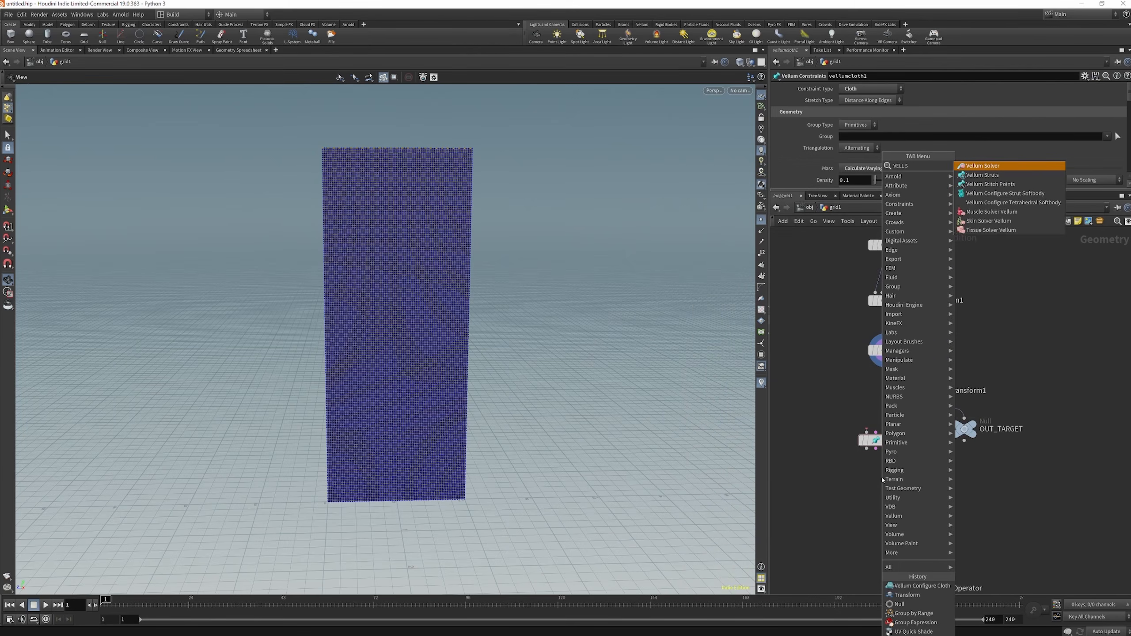
key(Return)
click(877, 485)
Connect grouprange1 to vellumcloth1's first input and wire all three vellumcloth1 outputs to the matching vellumsolver1 inputs
drag(886, 360, 867, 476)
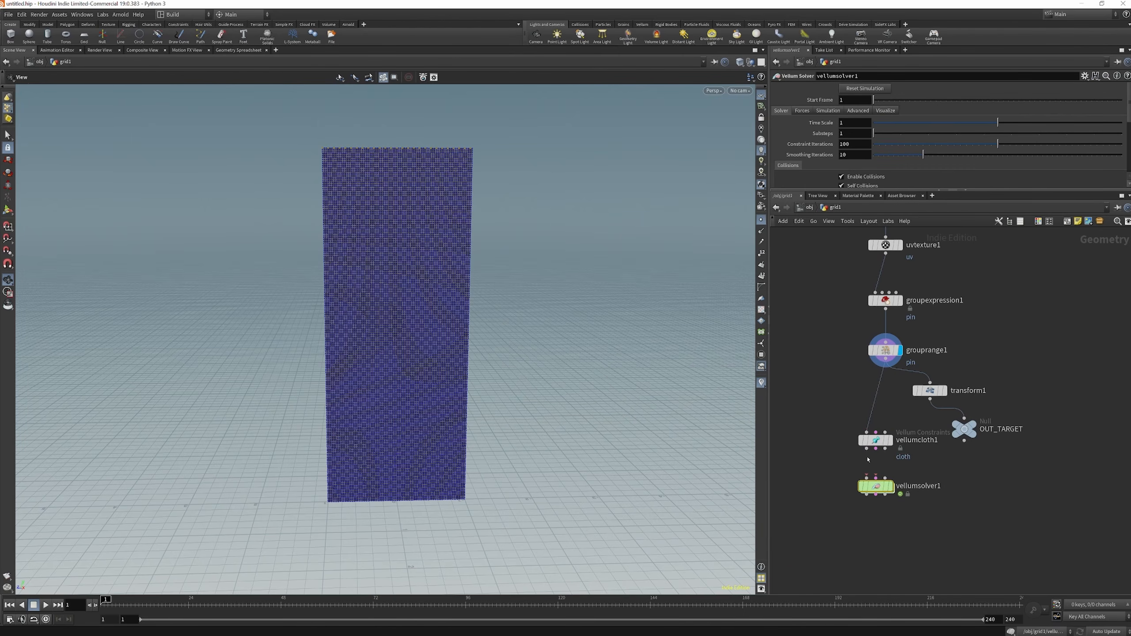
click(875, 449)
click(876, 477)
click(885, 449)
click(887, 478)
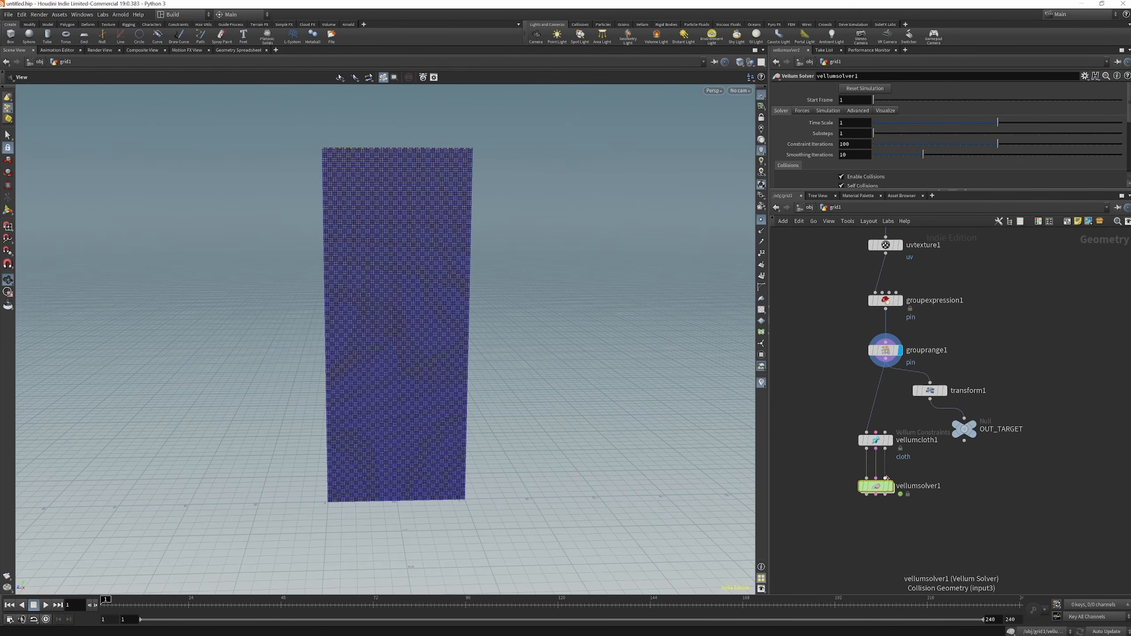
Set vellumsolver1's advanced target to SOP Path and its target path to ../OUT_TARGET
scroll(876, 541, up, 3)
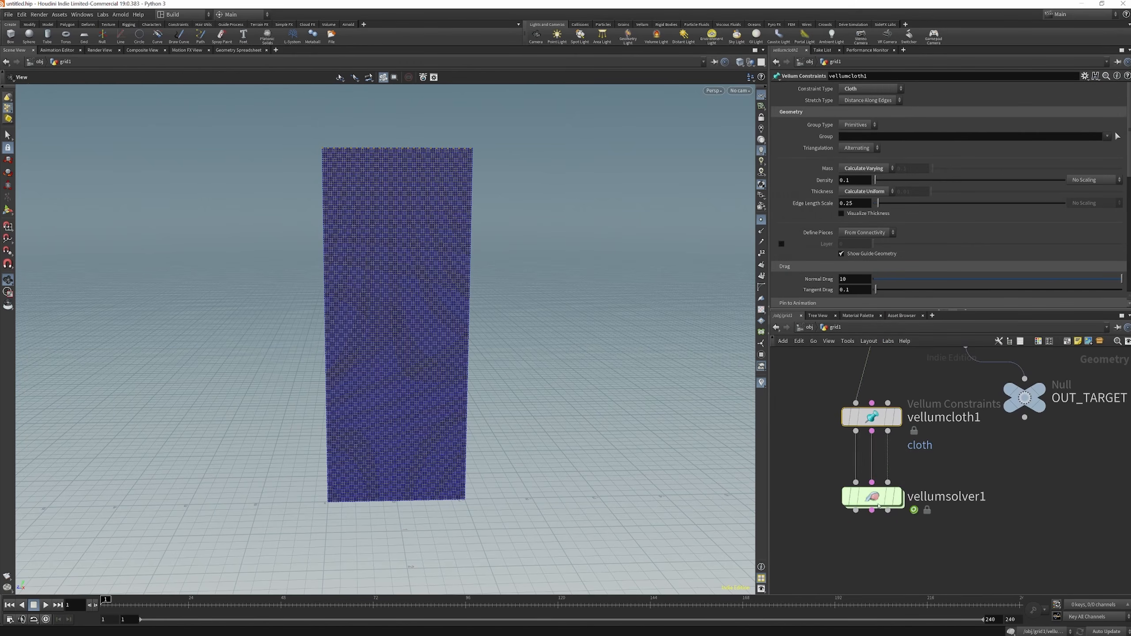
click(879, 506)
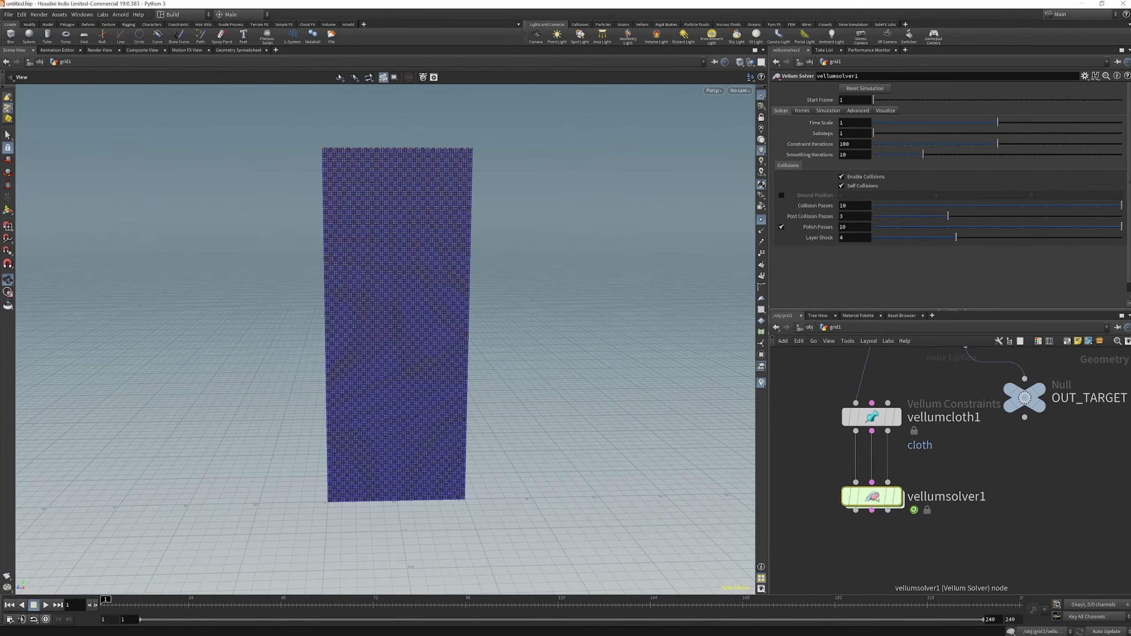
click(852, 117)
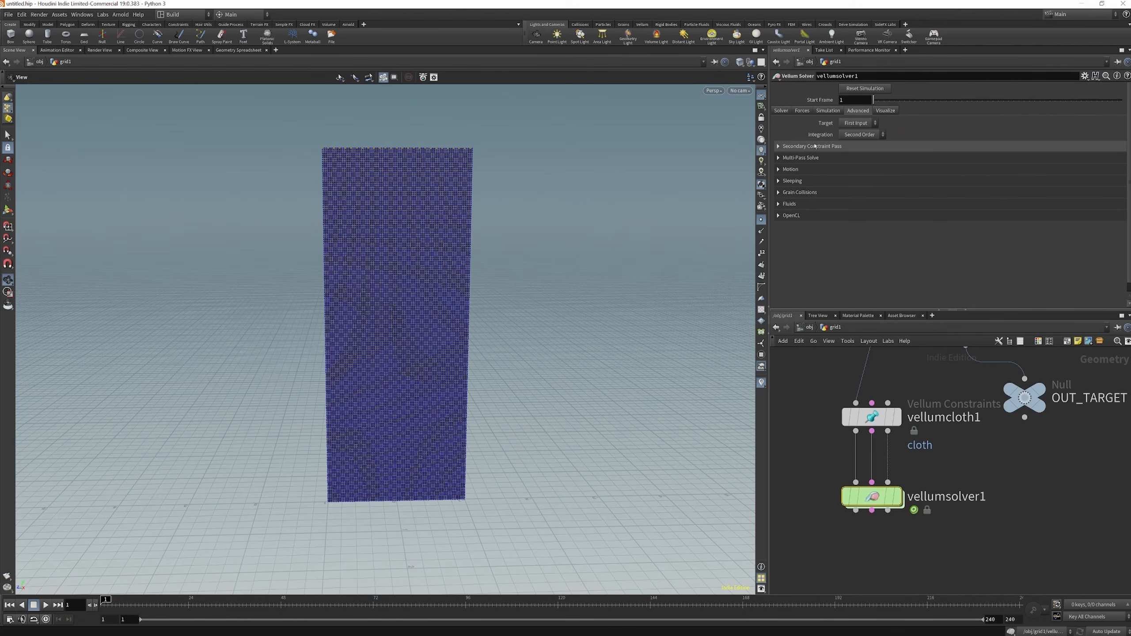
click(858, 123)
click(851, 142)
click(1024, 396)
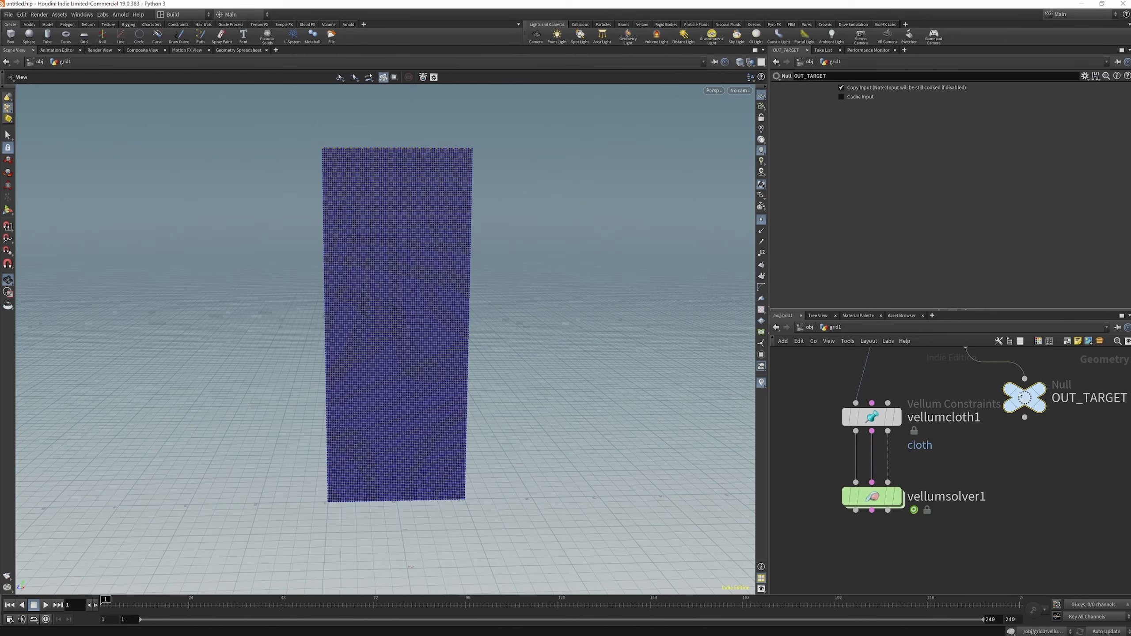
click(872, 497)
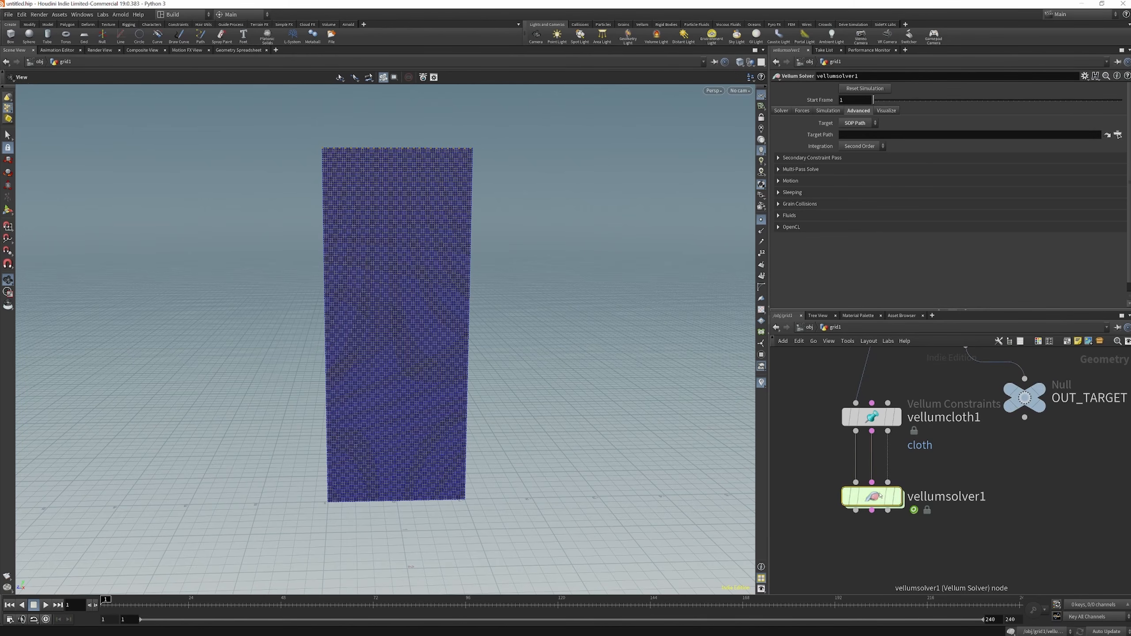
drag(1017, 383, 852, 138)
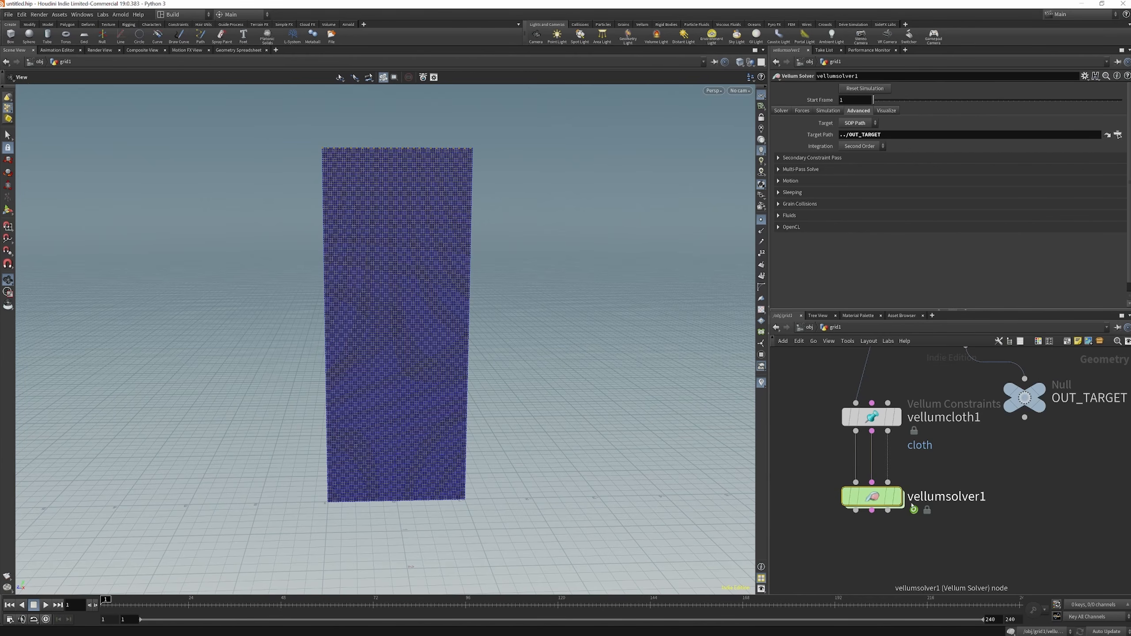
Display vellumsolver1, play the simulation briefly to check the cloth's motion, and return to the first frame
mouse_move(902, 495)
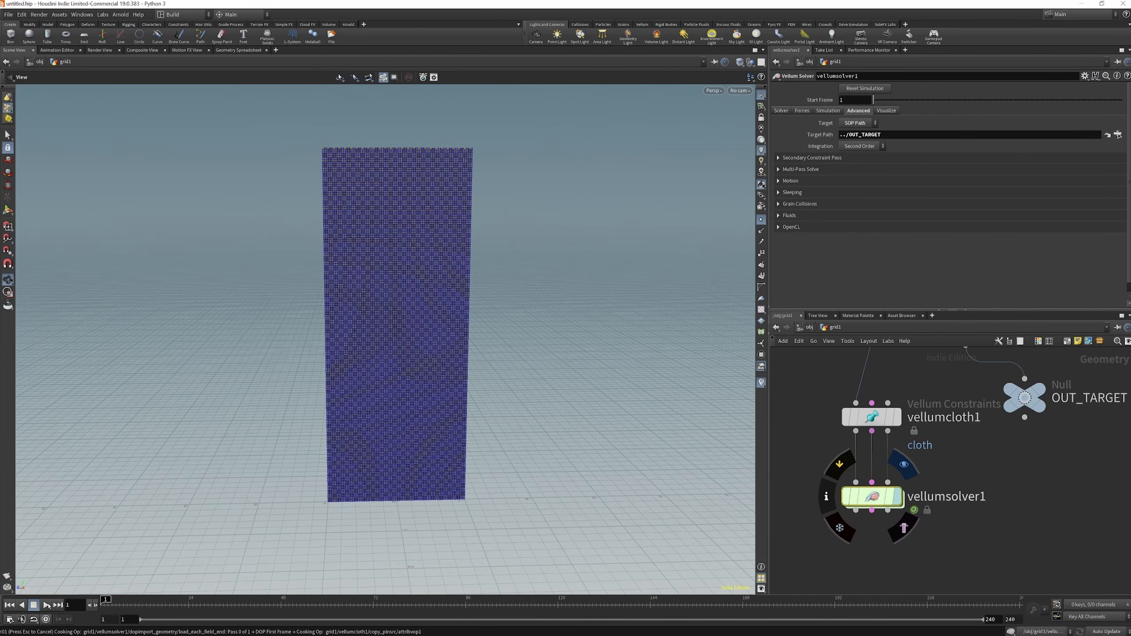
click(47, 605)
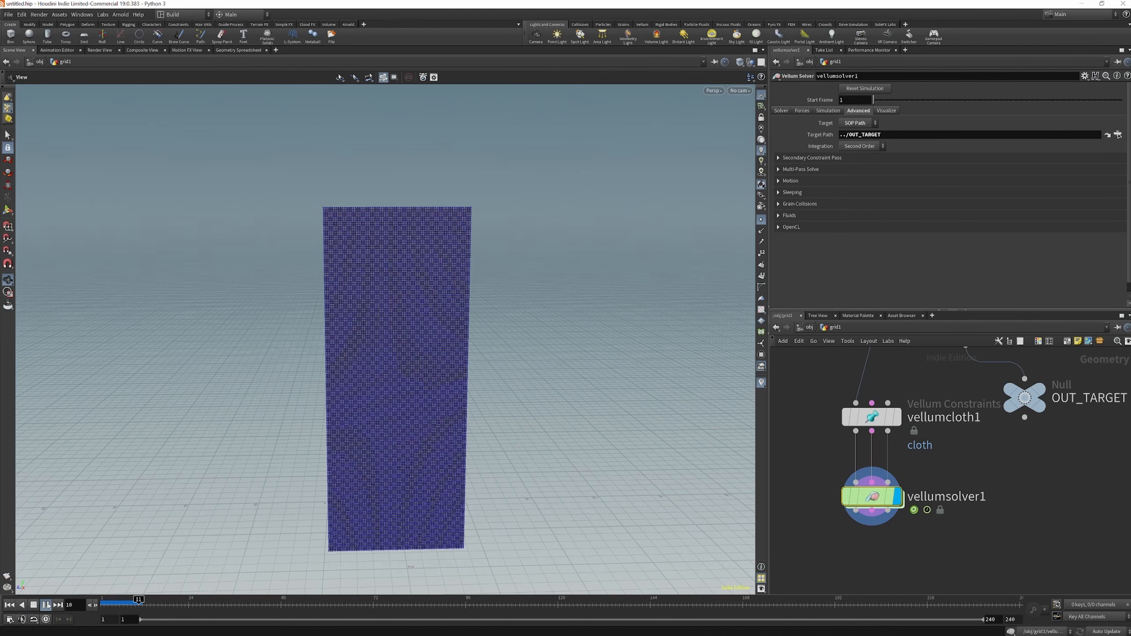
click(47, 605)
click(9, 605)
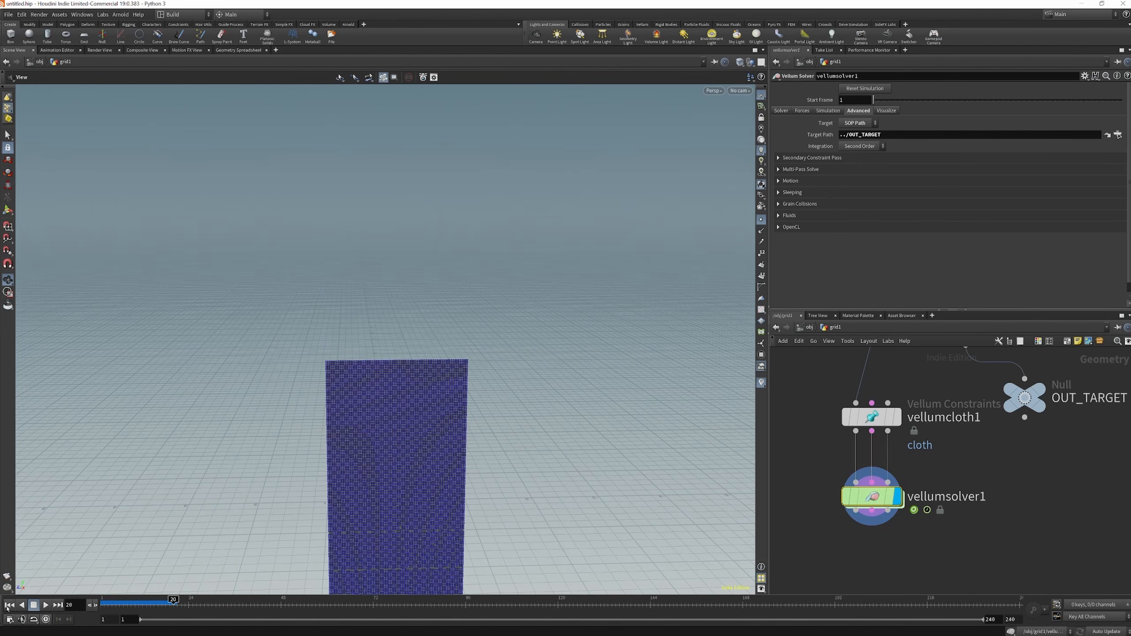
Set vellumcloth1's pin points to the pin group
click(781, 110)
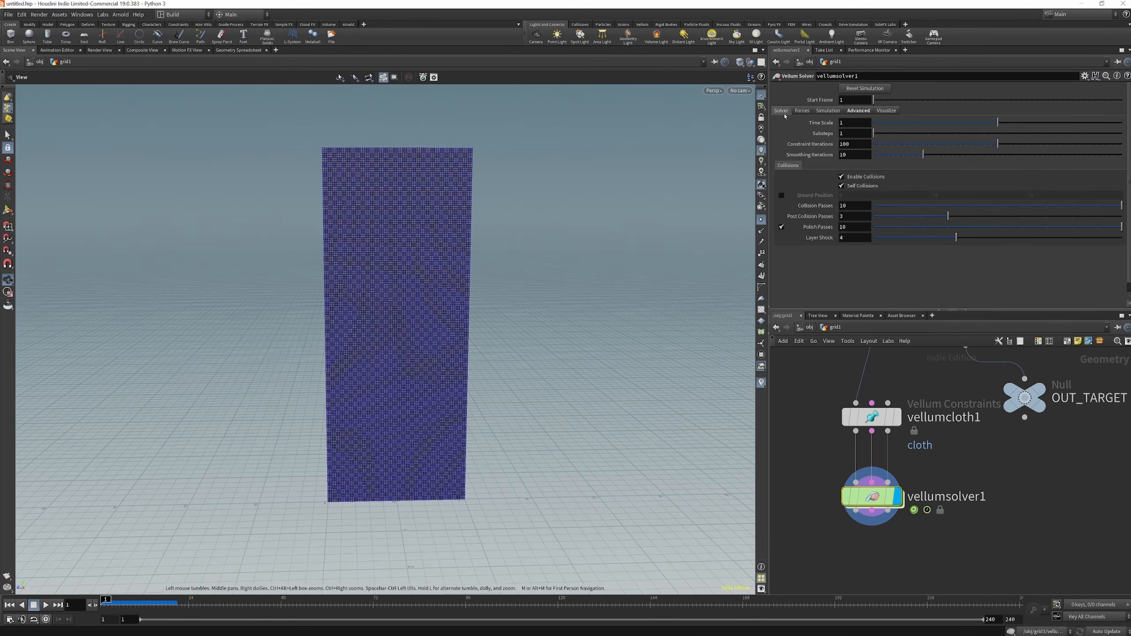
click(872, 417)
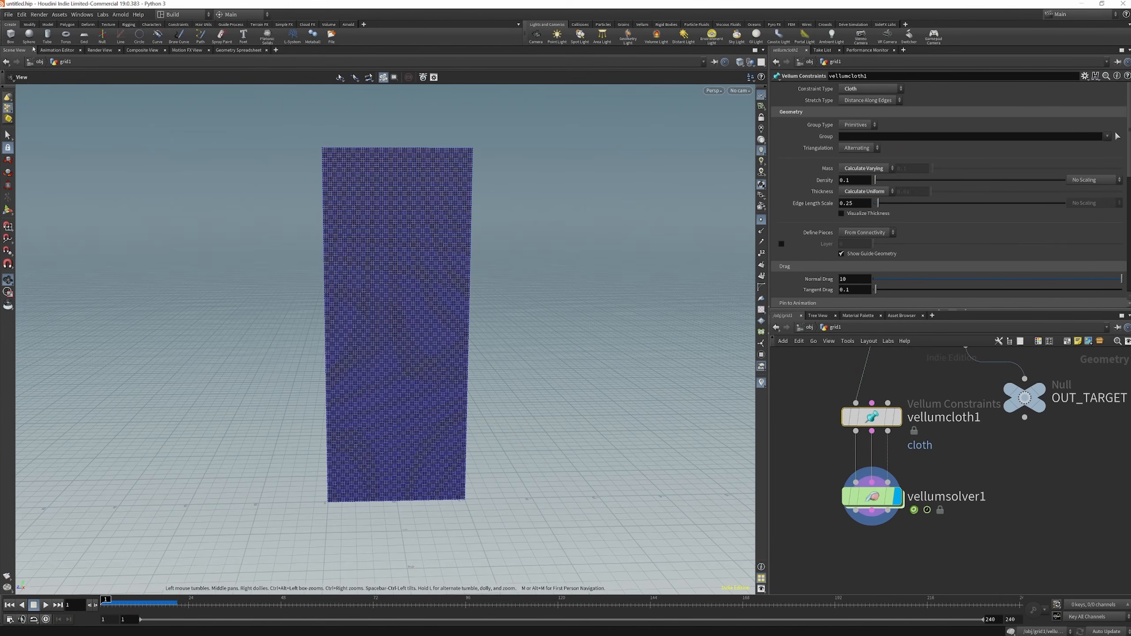
scroll(862, 129, down, 5)
click(853, 181)
text(PIN)
key(BackSpace)
key(BackSpace)
key(BackSpace)
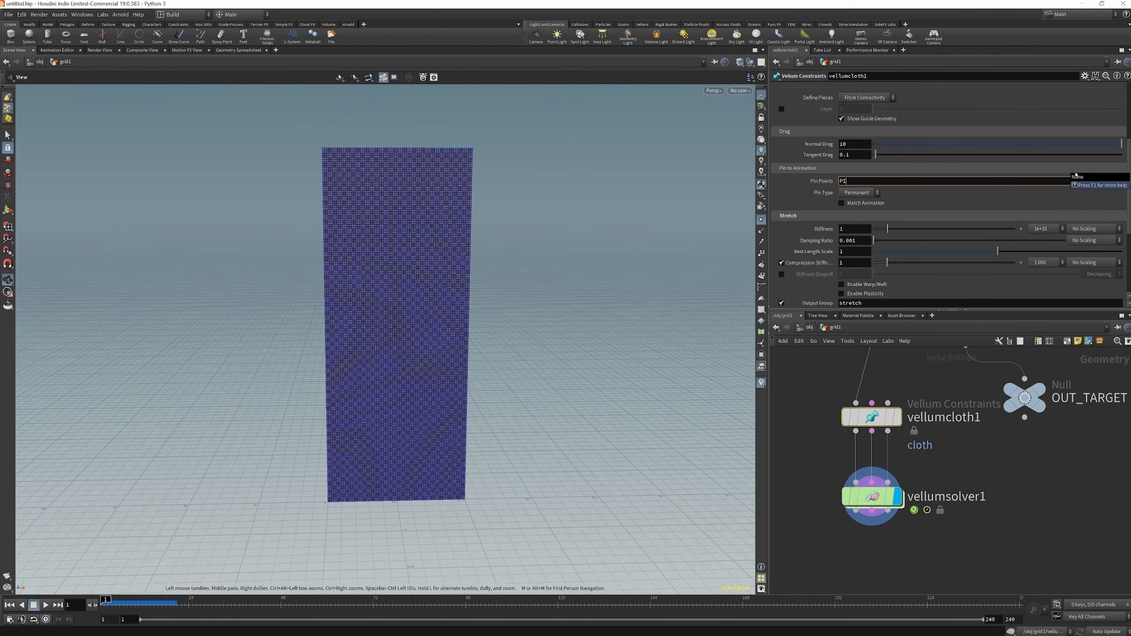
text(pin)
key(Return)
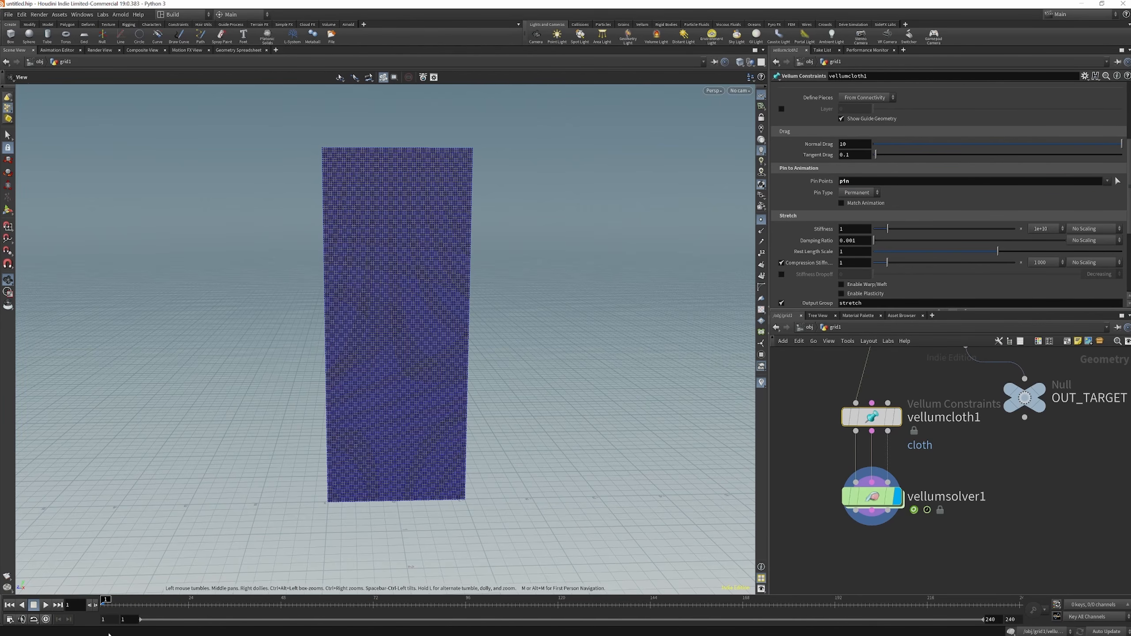
Play the simulation to around frame 26 and examine how the pinned cloth hangs and stretches
click(45, 605)
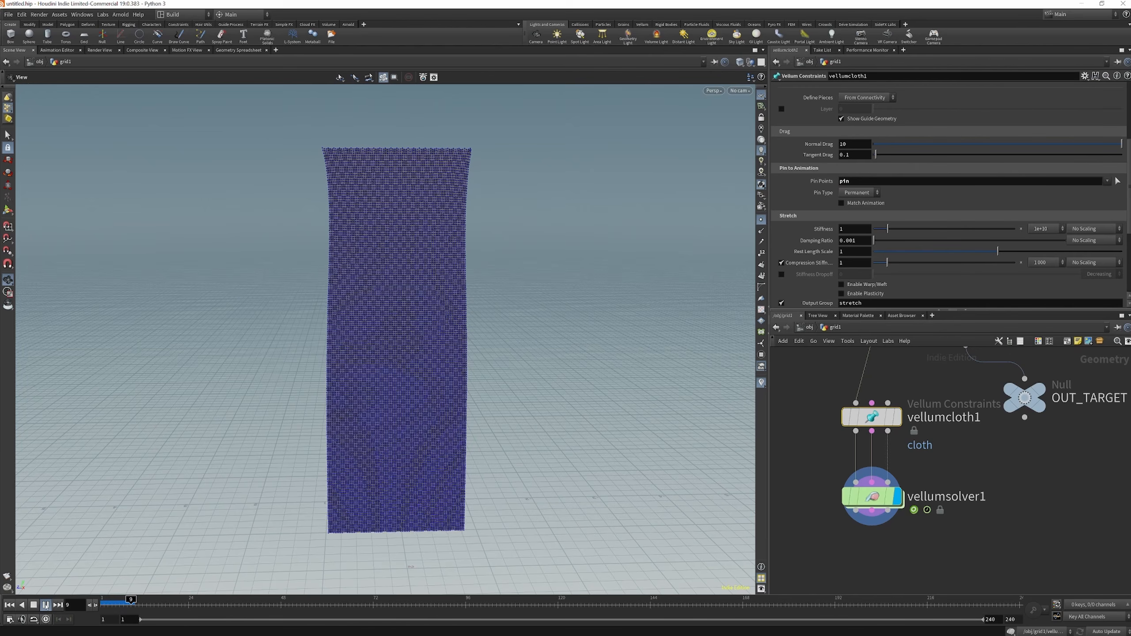
click(45, 605)
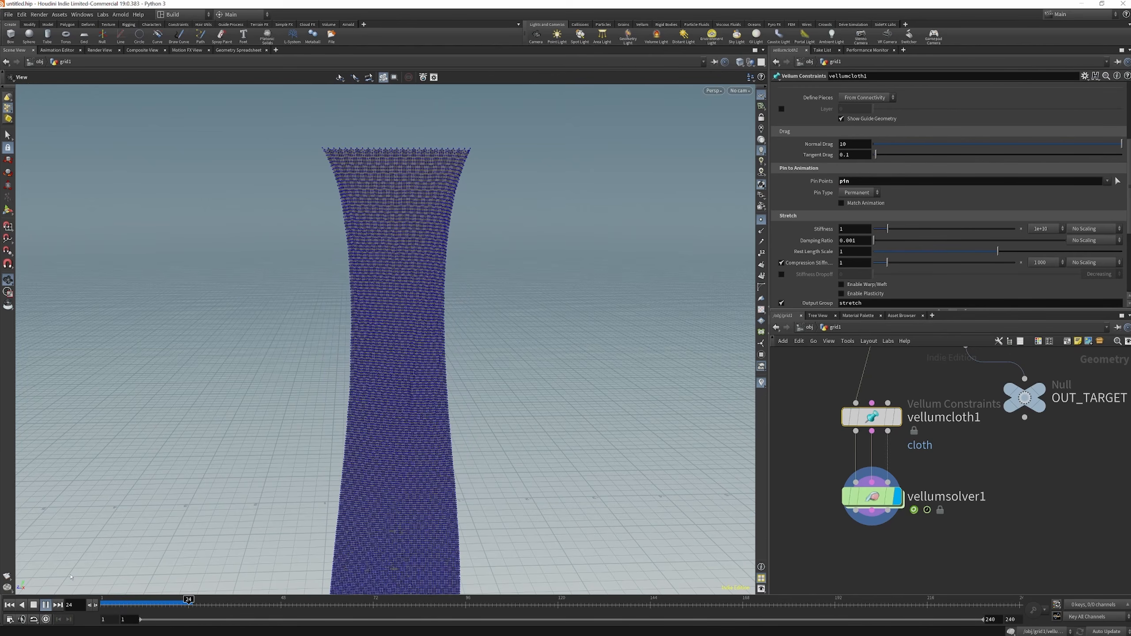
drag(372, 197, 411, 220)
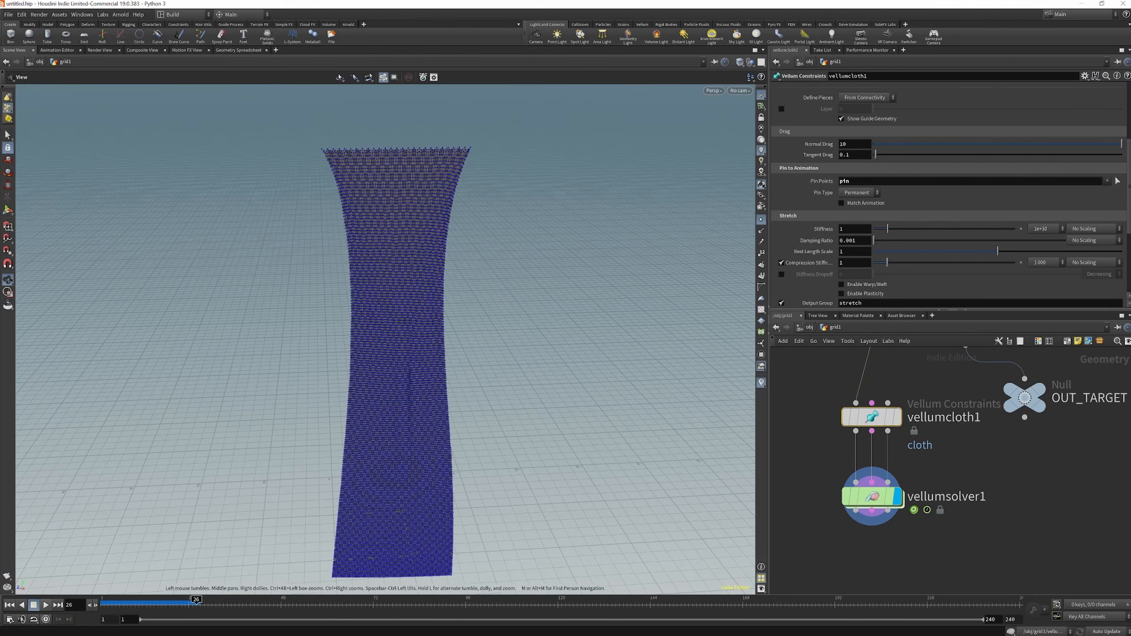
Enable the ground position at 0, 0, 0 in vellumsolver1's collision settings
click(869, 497)
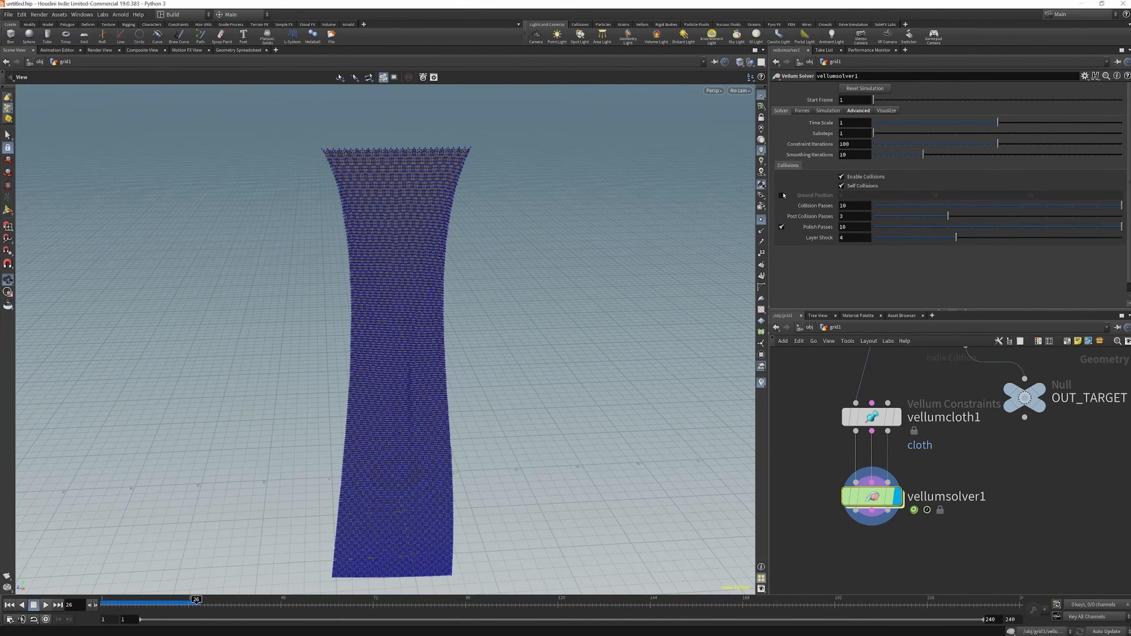
click(782, 196)
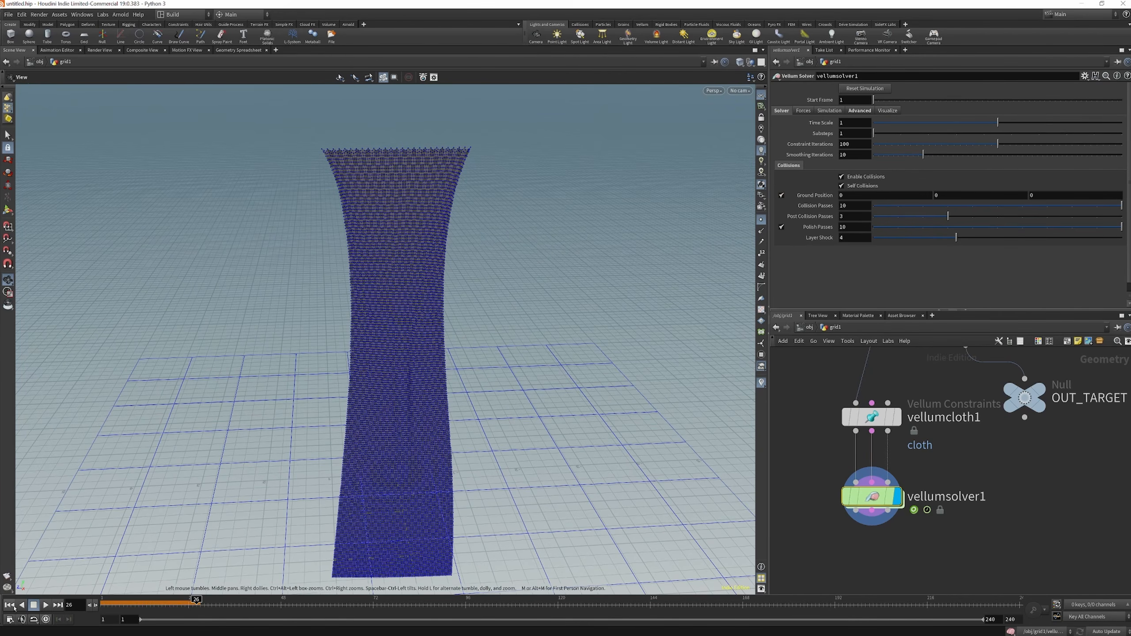
Play the simulation to around frame 95 and examine how the cloth behaves at the ground plane
click(46, 605)
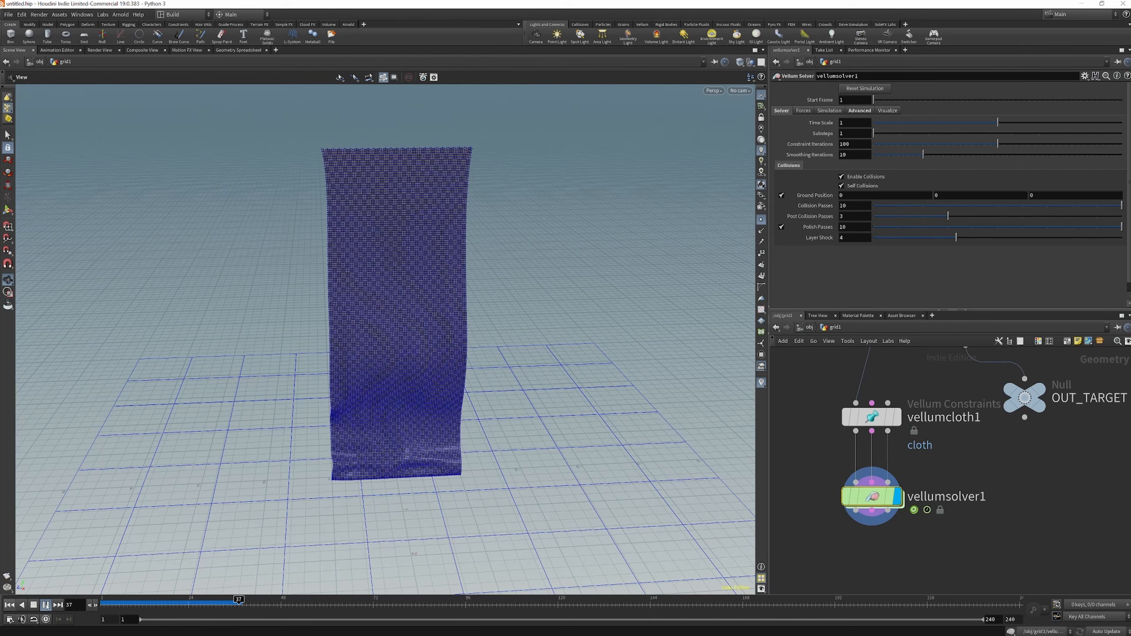
drag(399, 285, 404, 247)
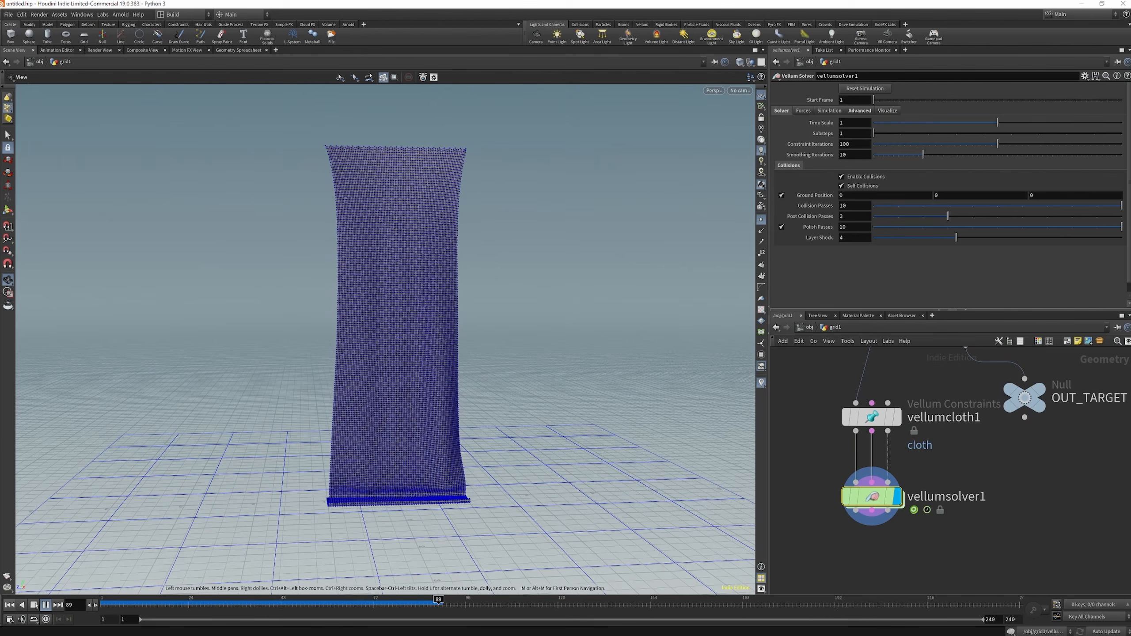
click(34, 605)
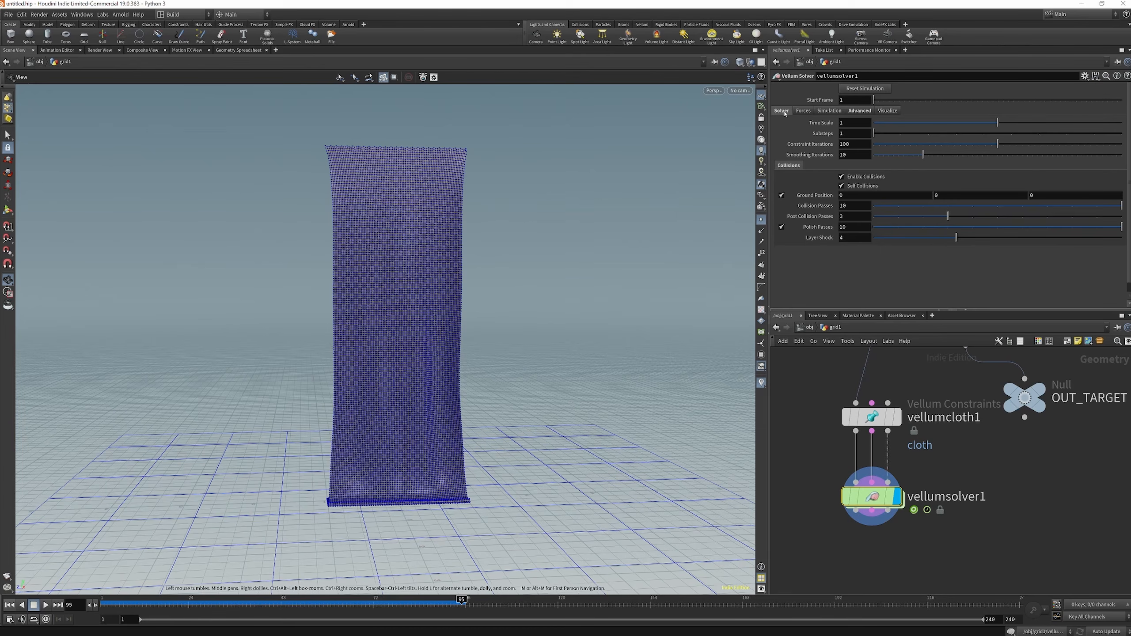
Set vellumcloth1's stretch stiffness to 10 and replay the simulation from the first frame to around frame 35
click(872, 417)
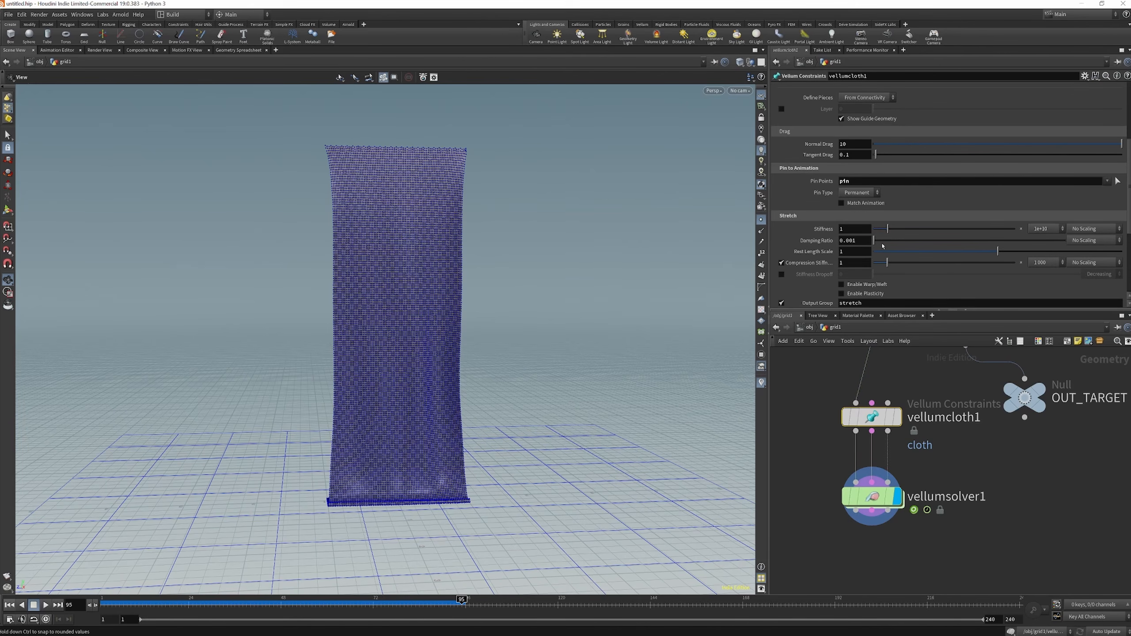
click(845, 230)
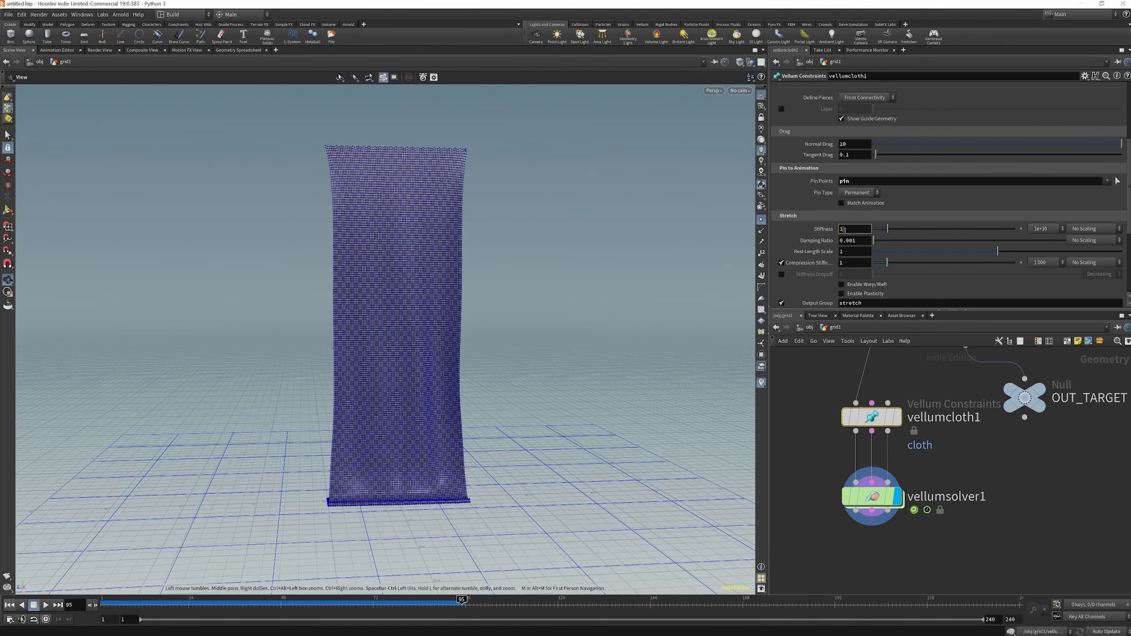
key(Return)
click(10, 605)
click(45, 606)
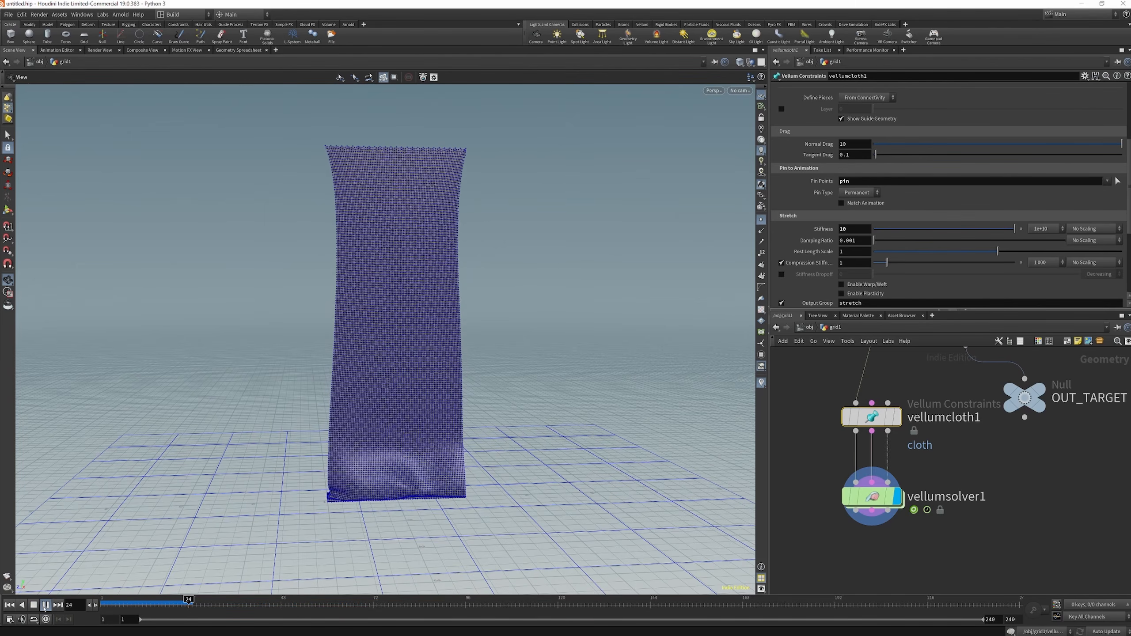
click(45, 605)
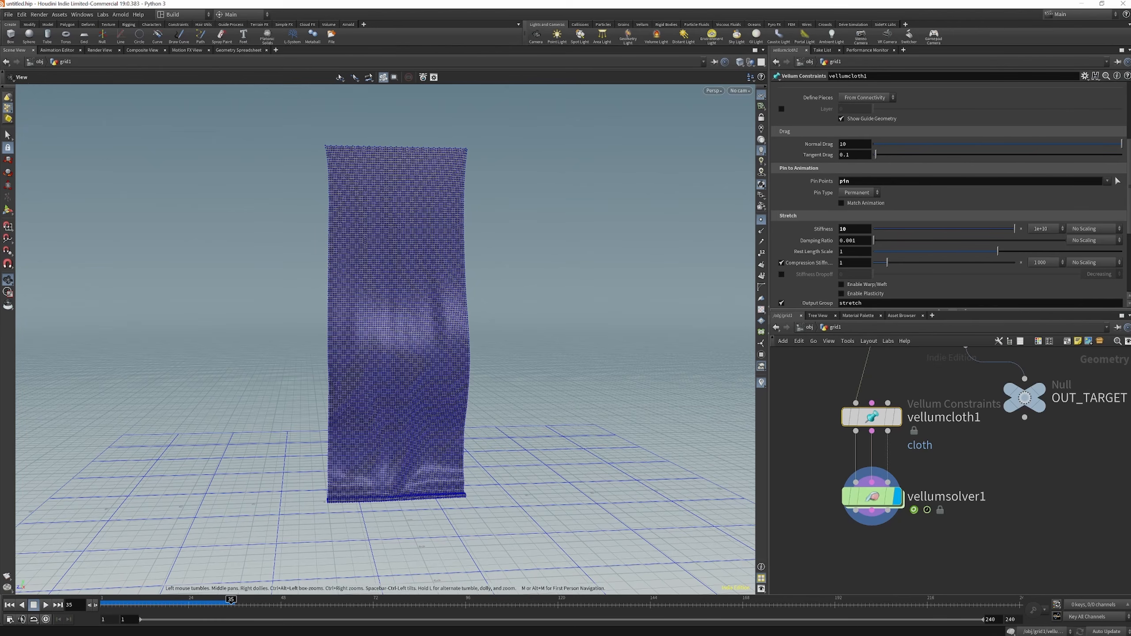
Enable Match Animation for vellumcloth1's pinned points and replay the simulation to around frame 53
scroll(863, 291, up, 3)
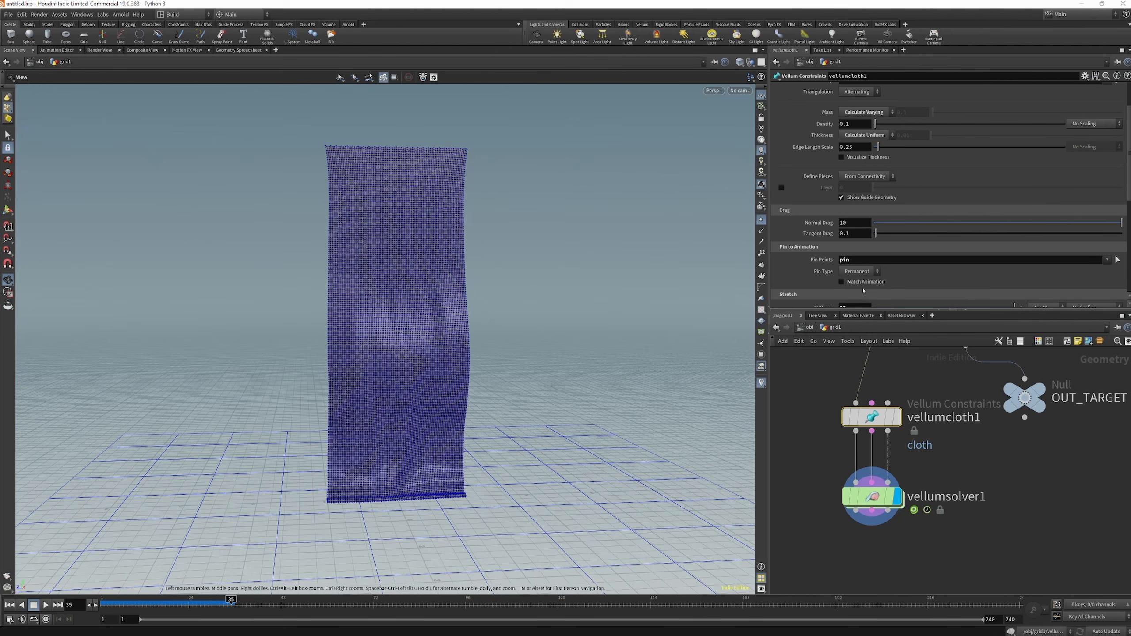
click(841, 283)
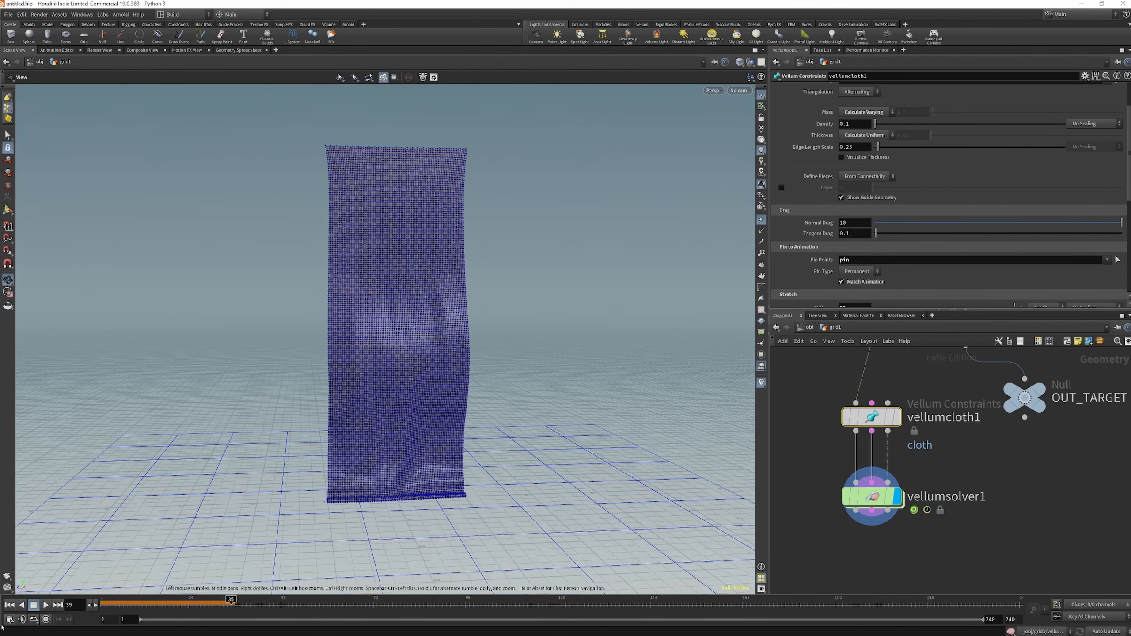
click(9, 605)
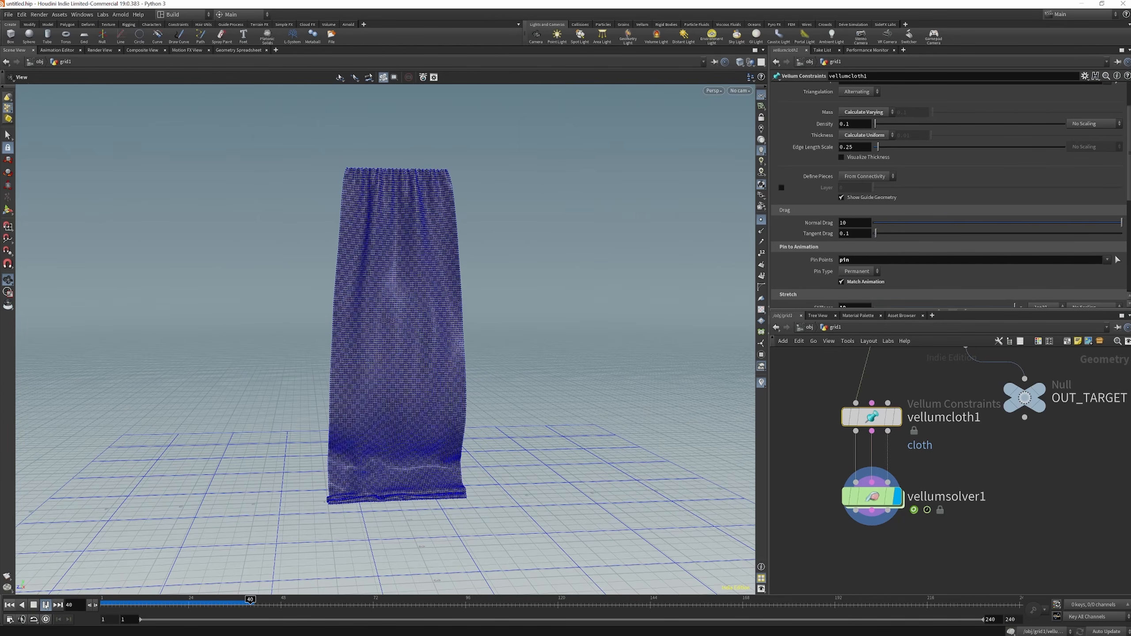
scroll(918, 213, down, 3)
scroll(918, 213, down, 6)
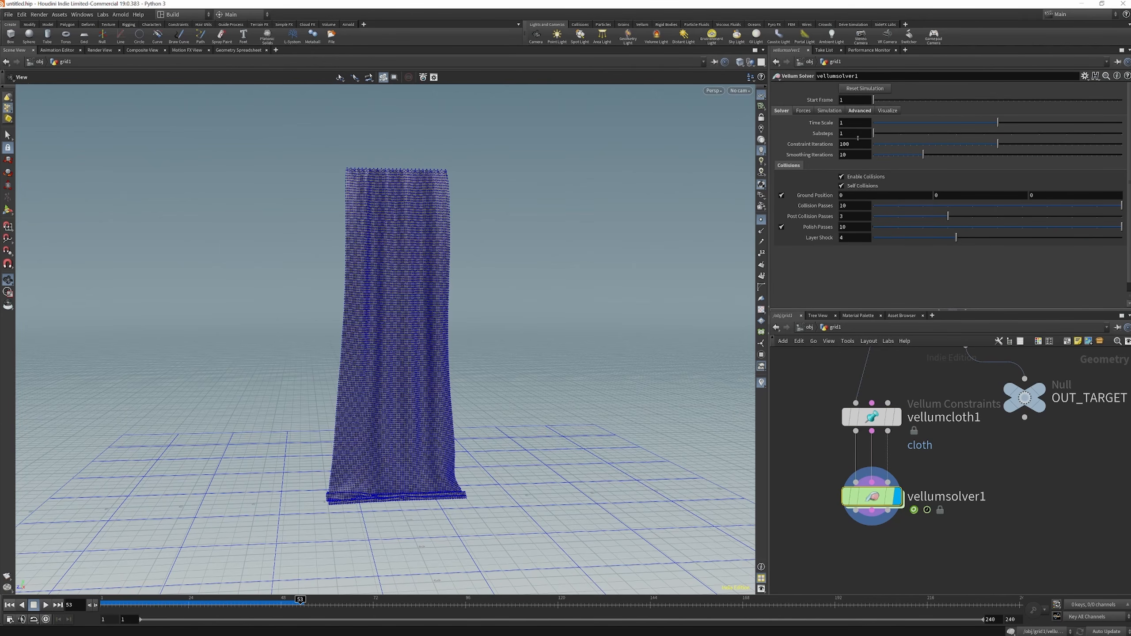
Set vellumsolver1's substeps to 3 and constraint iterations to 150, and replay the simulation from the first frame to frame 79
click(856, 135)
text(3)
key(Return)
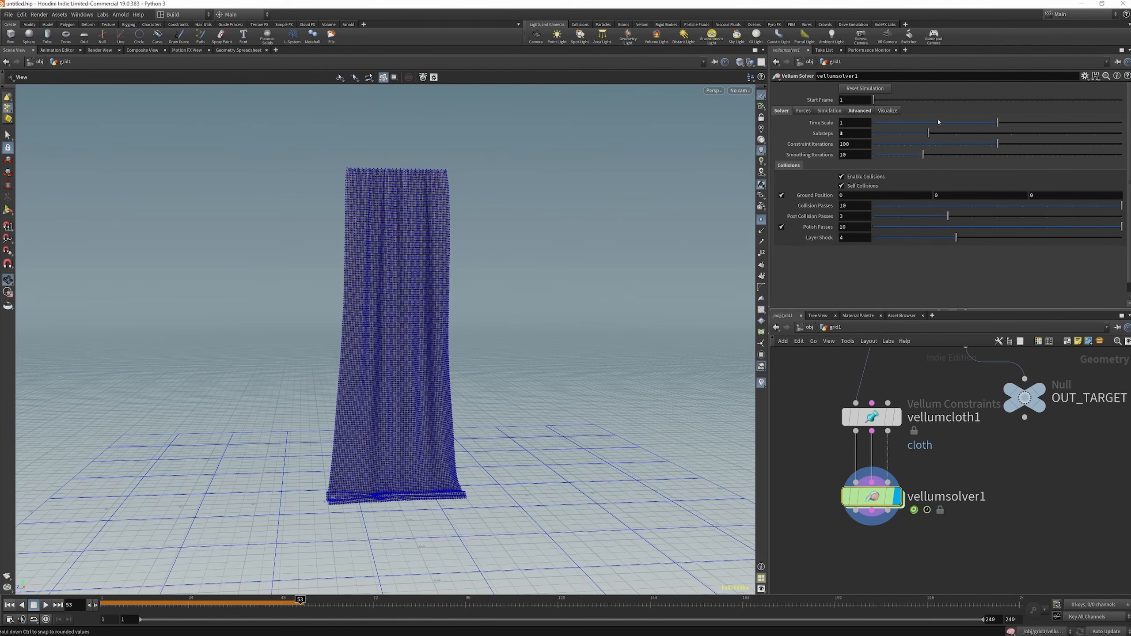
click(846, 145)
key(BackSpace)
text(5)
click(9, 605)
click(46, 605)
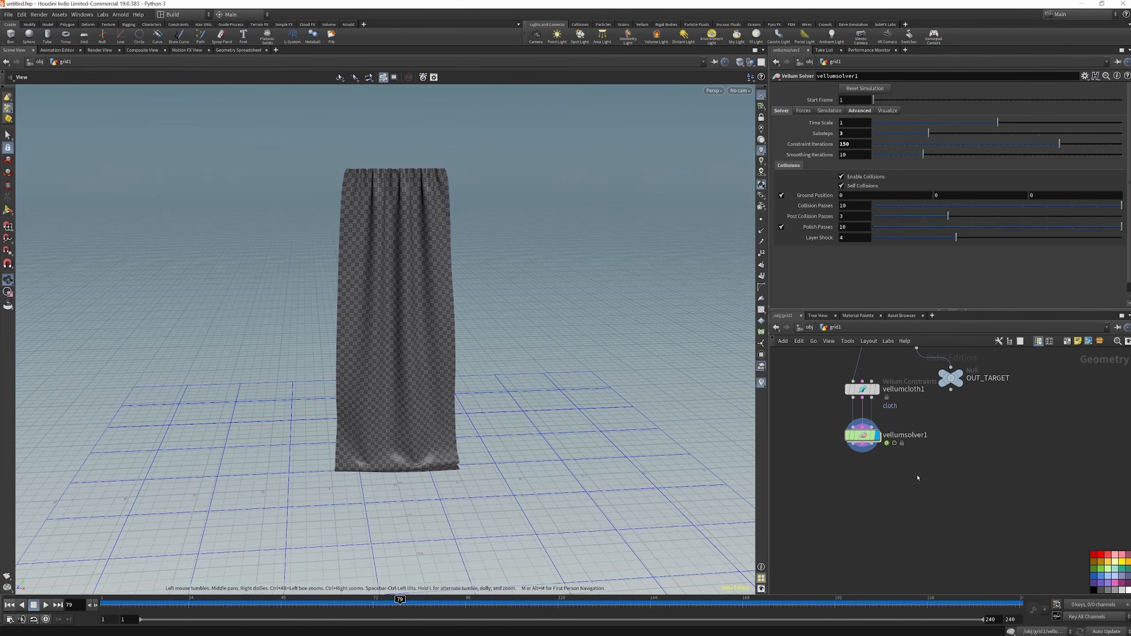
scroll(885, 464, up, 3)
scroll(889, 465, down, 3)
scroll(859, 502, up, 3)
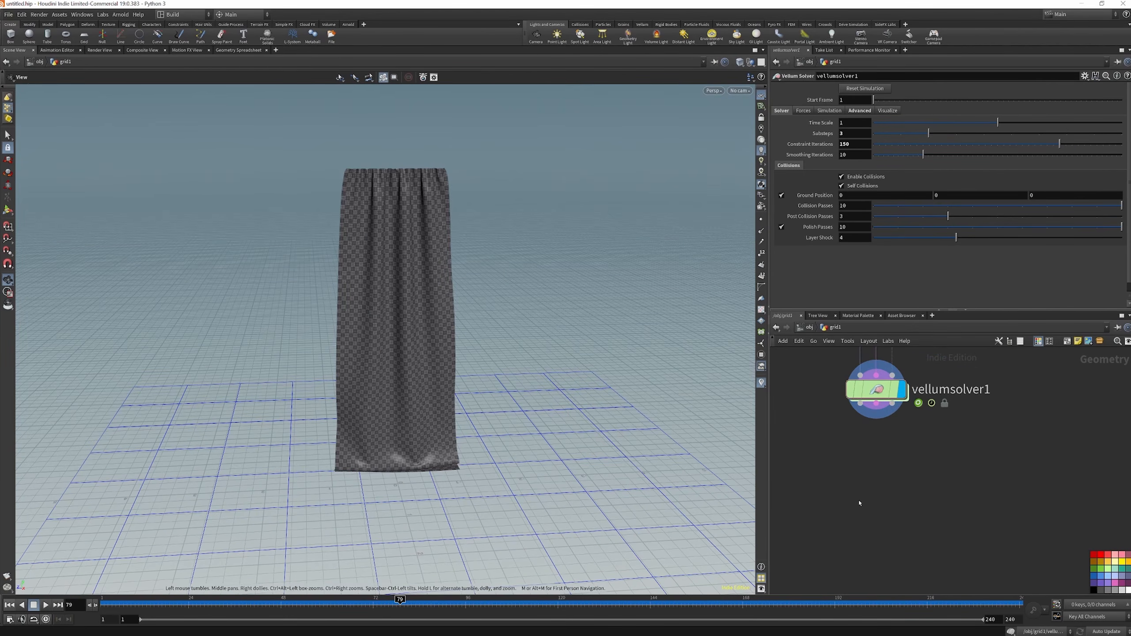
Try wiring two null nodes to vellumsolver1's geometry and constraint outputs, and delete both nulls
key(Tab)
text(null)
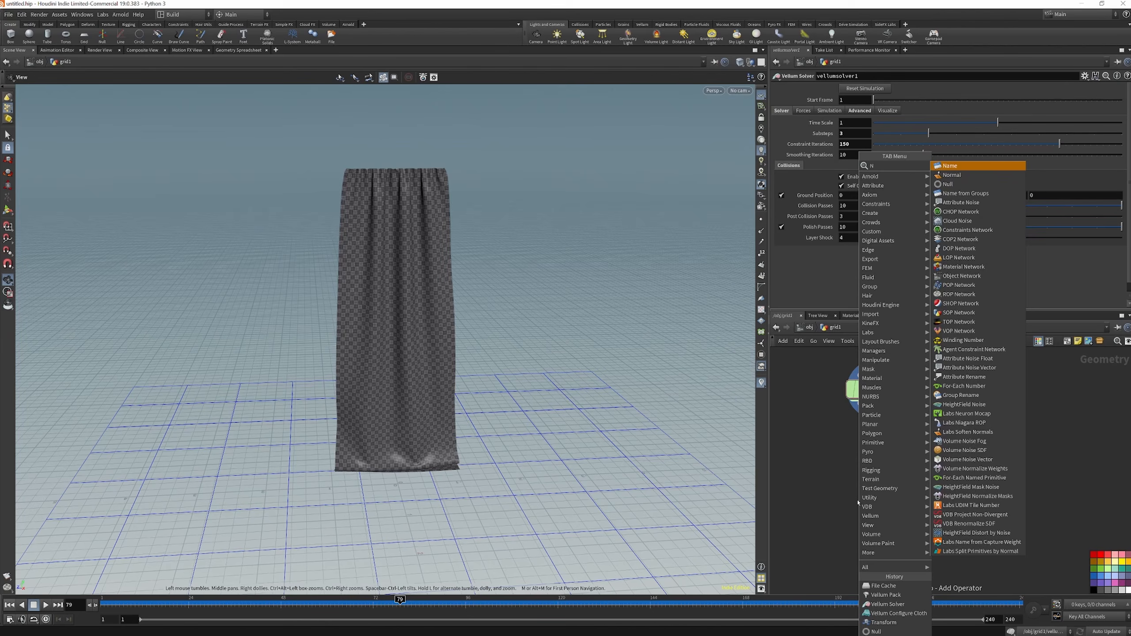
key(Return)
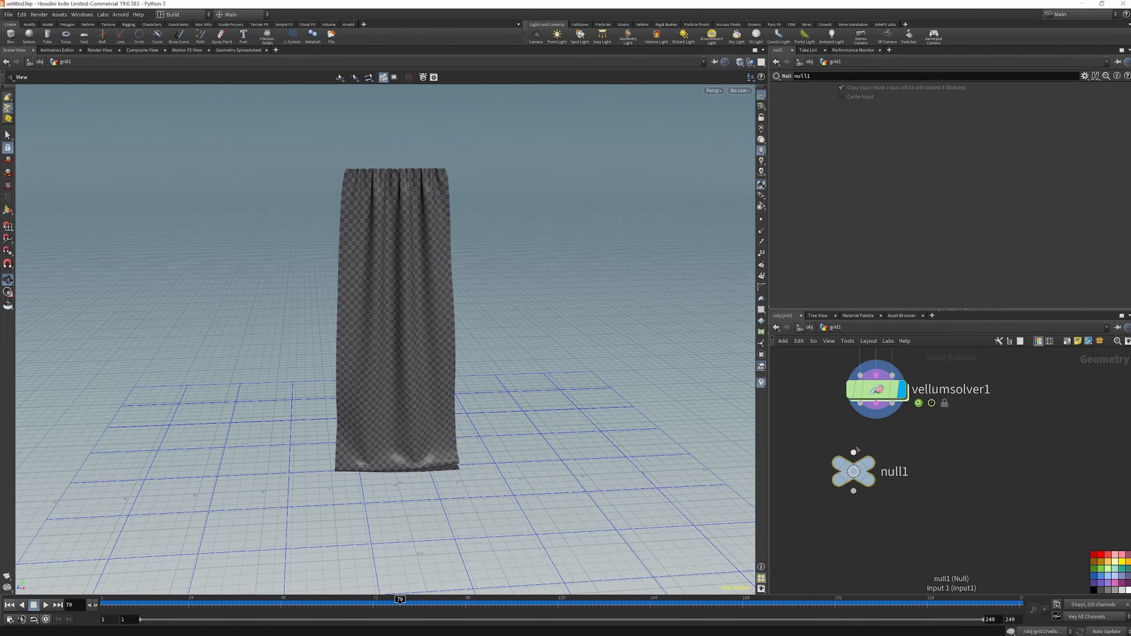
click(853, 472)
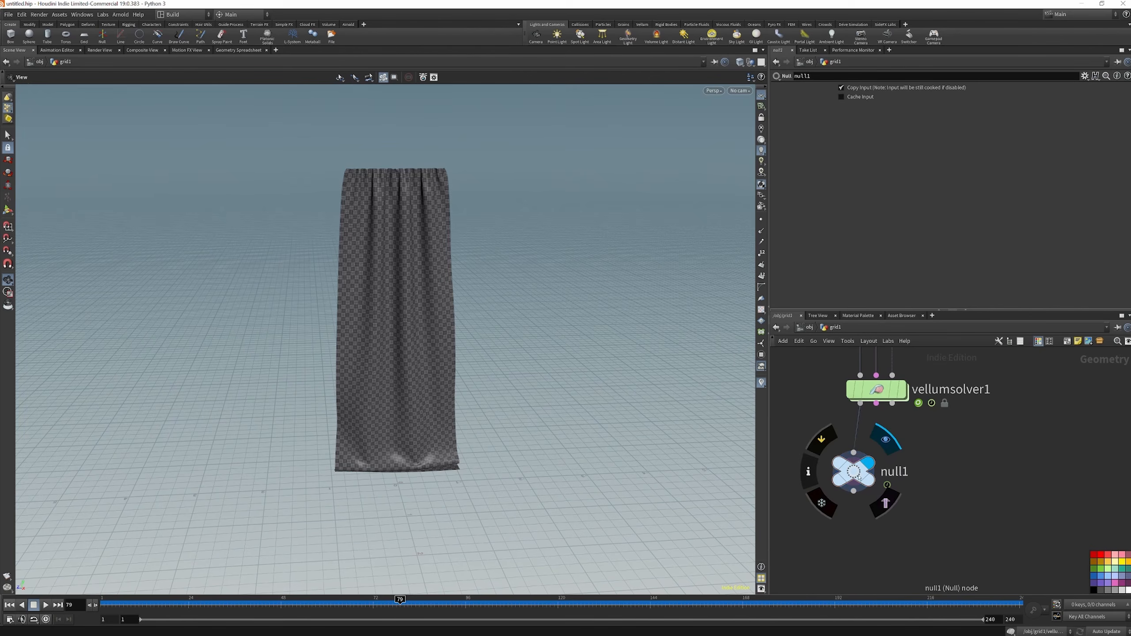
alt+drag(909, 467, 960, 468)
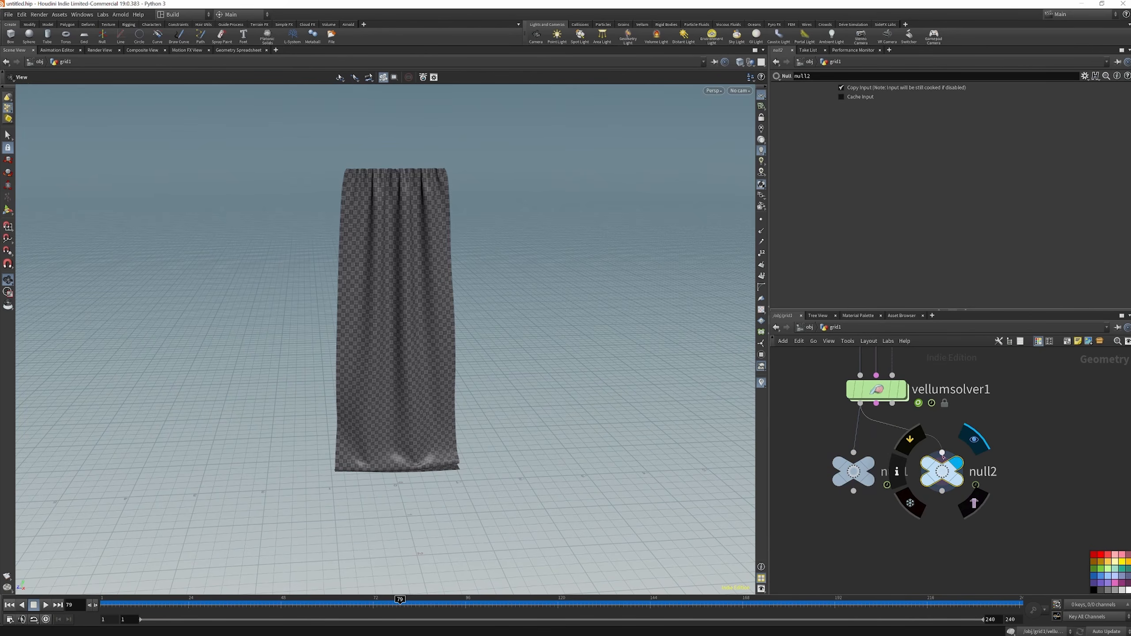
click(876, 404)
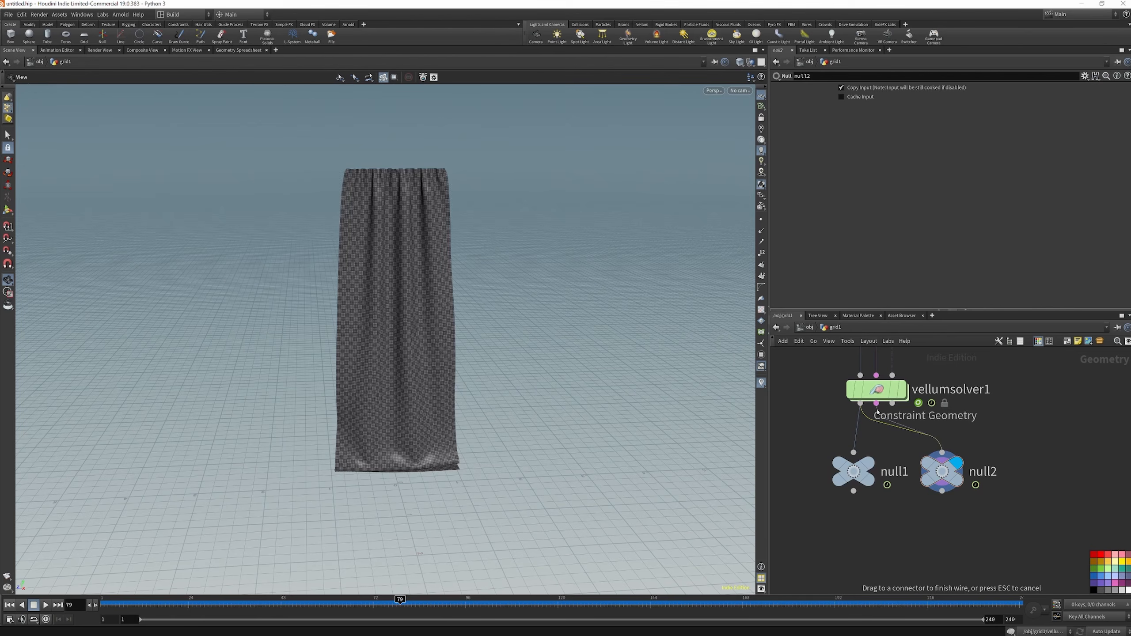
click(943, 452)
drag(1024, 462, 782, 530)
key(Delete)
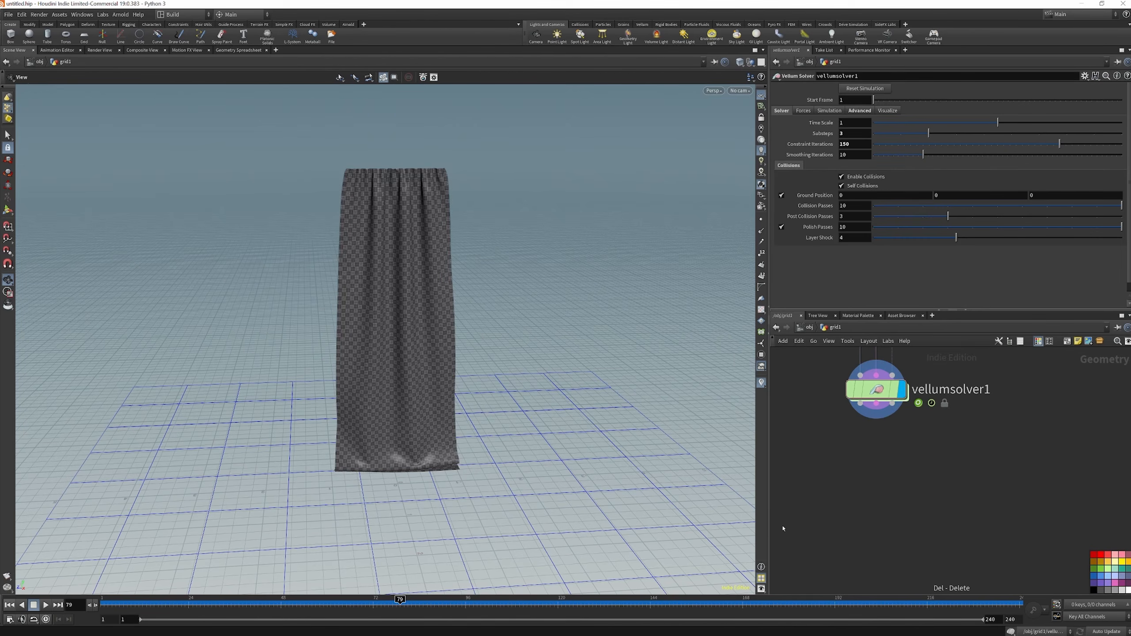
Add a Vellum Pack node below vellumsolver1 and connect the solver's geometry and constraint outputs to its inputs
key(Tab)
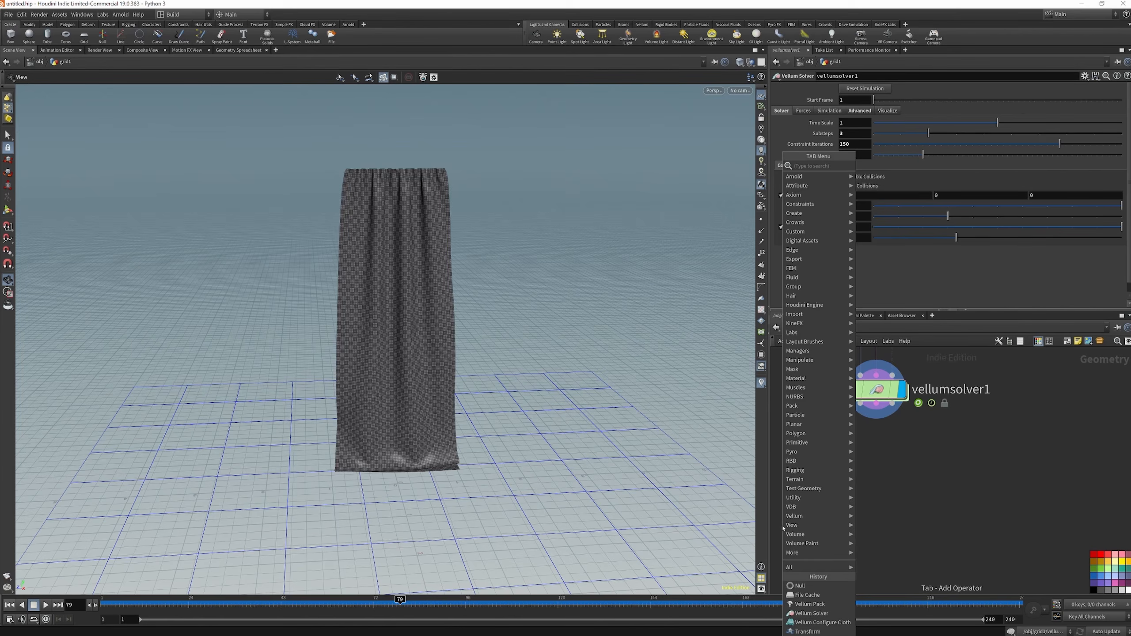
text(VEL)
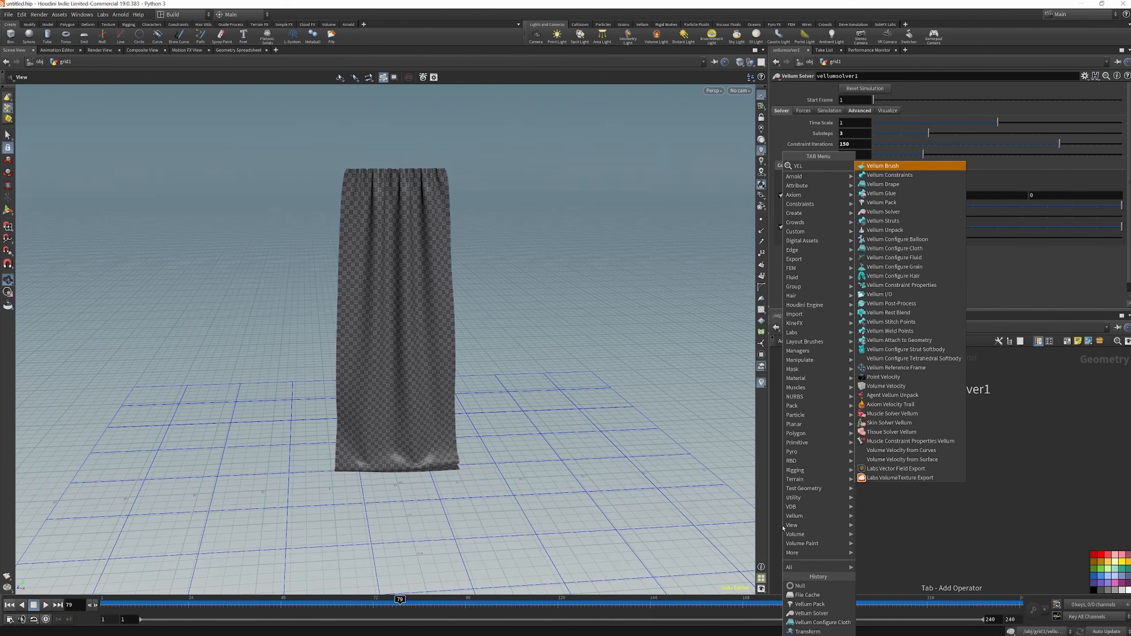
text( PA)
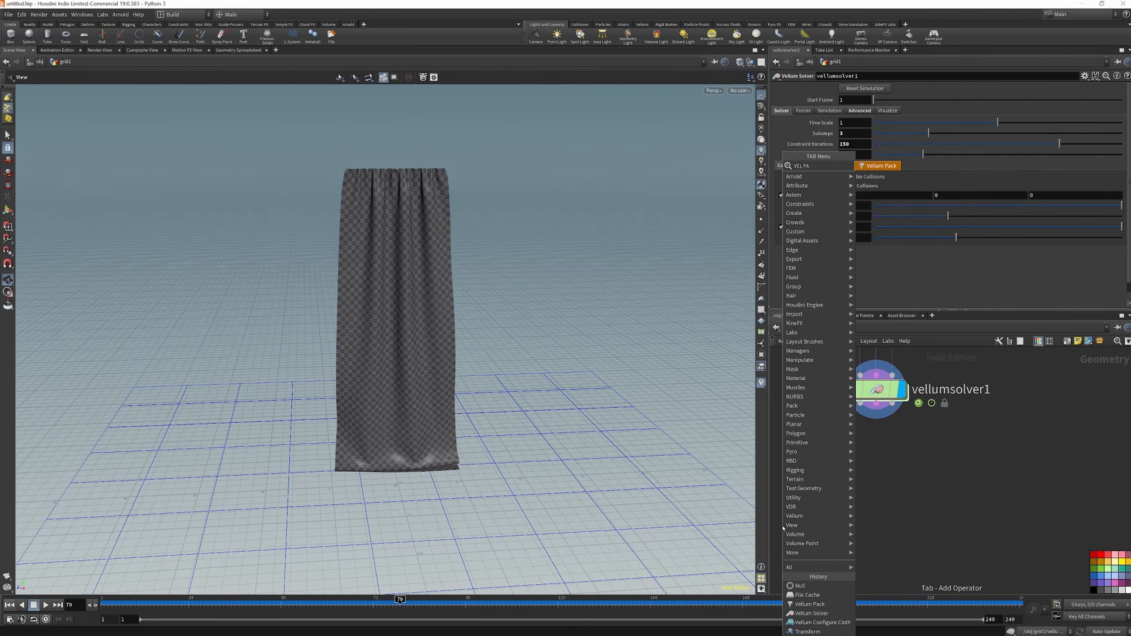
click(881, 167)
click(876, 486)
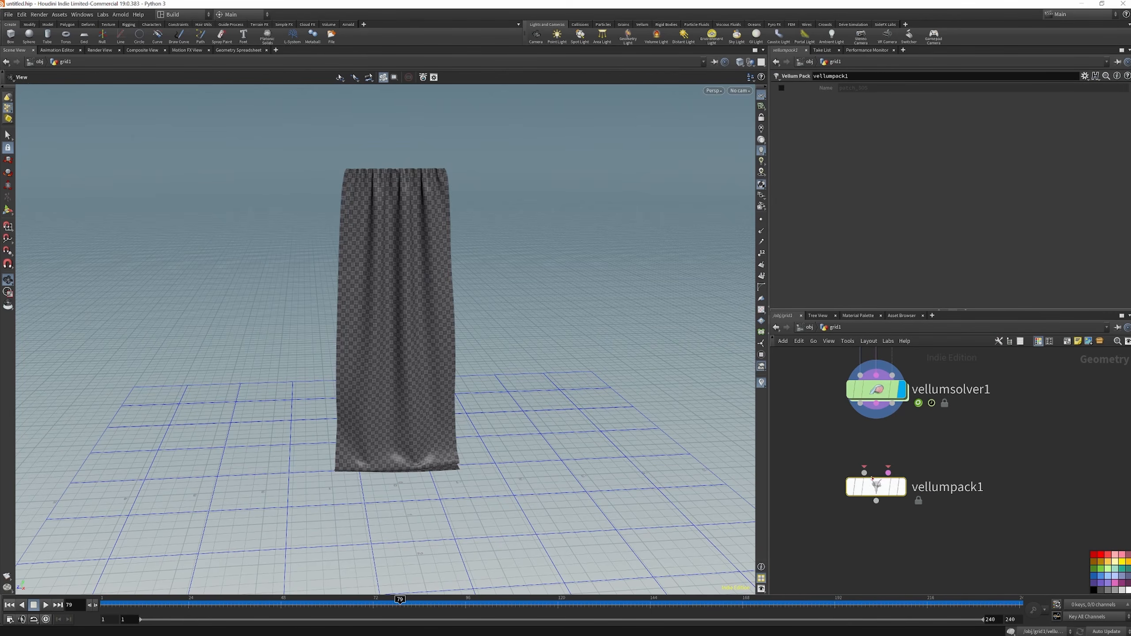
click(860, 404)
drag(863, 467, 865, 471)
drag(876, 403, 888, 472)
scroll(902, 401, down, 3)
scroll(900, 464, up, 3)
scroll(904, 447, down, 2)
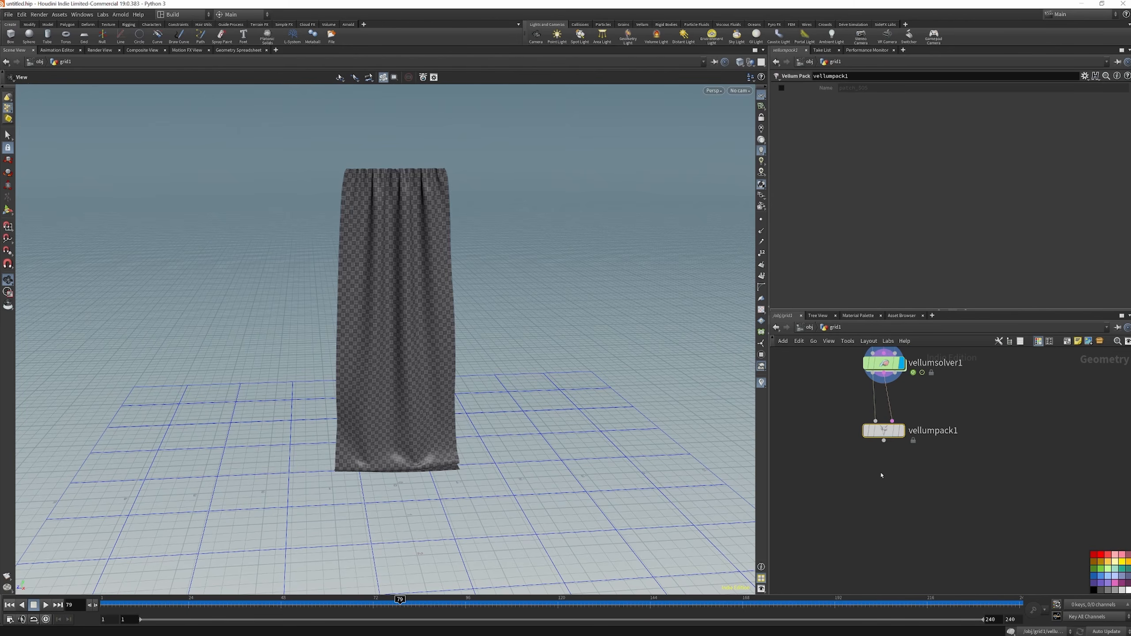
Add a File Cache node below vellumpack1, connect it to the pack's output, and colour it red
key(Tab)
text(FILE)
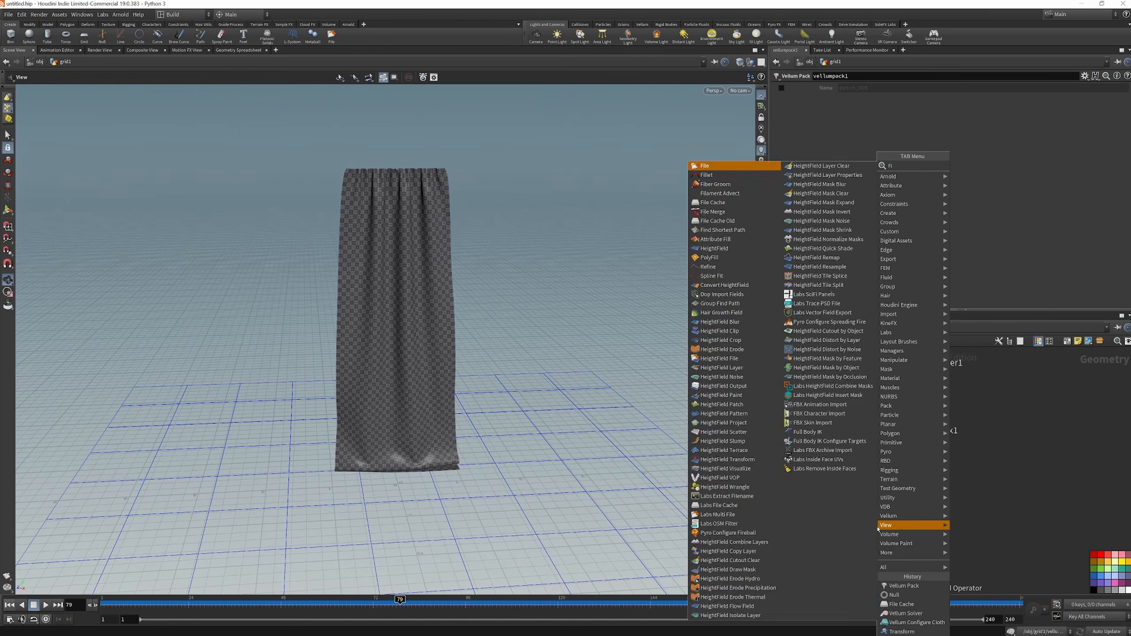
click(983, 176)
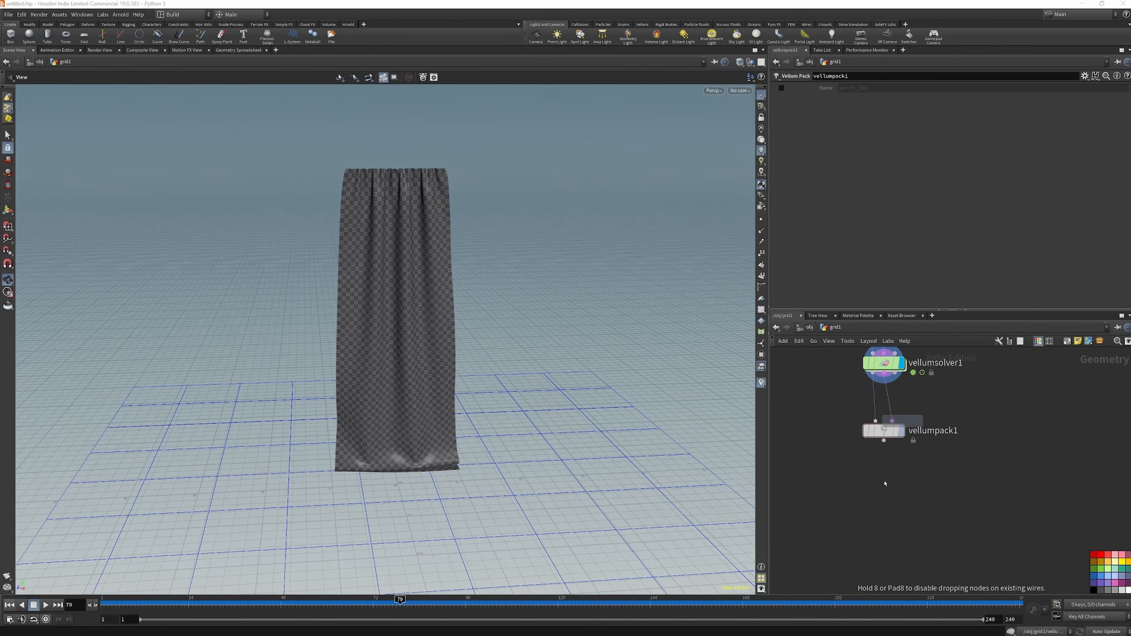
click(885, 508)
drag(885, 441, 885, 497)
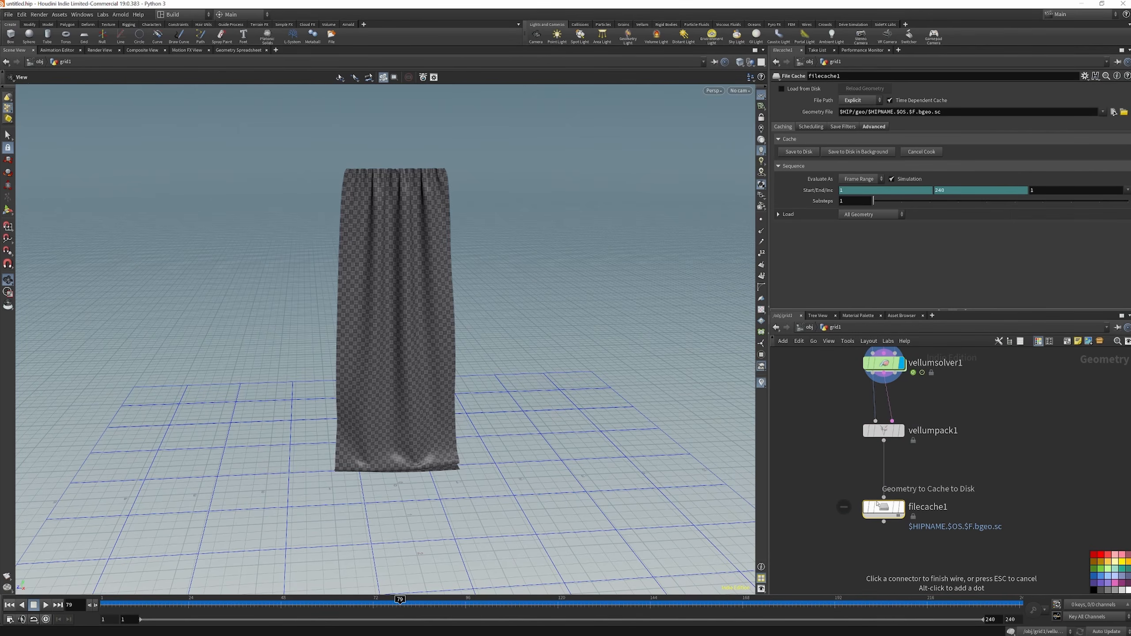
click(1096, 553)
mouse_move(898, 504)
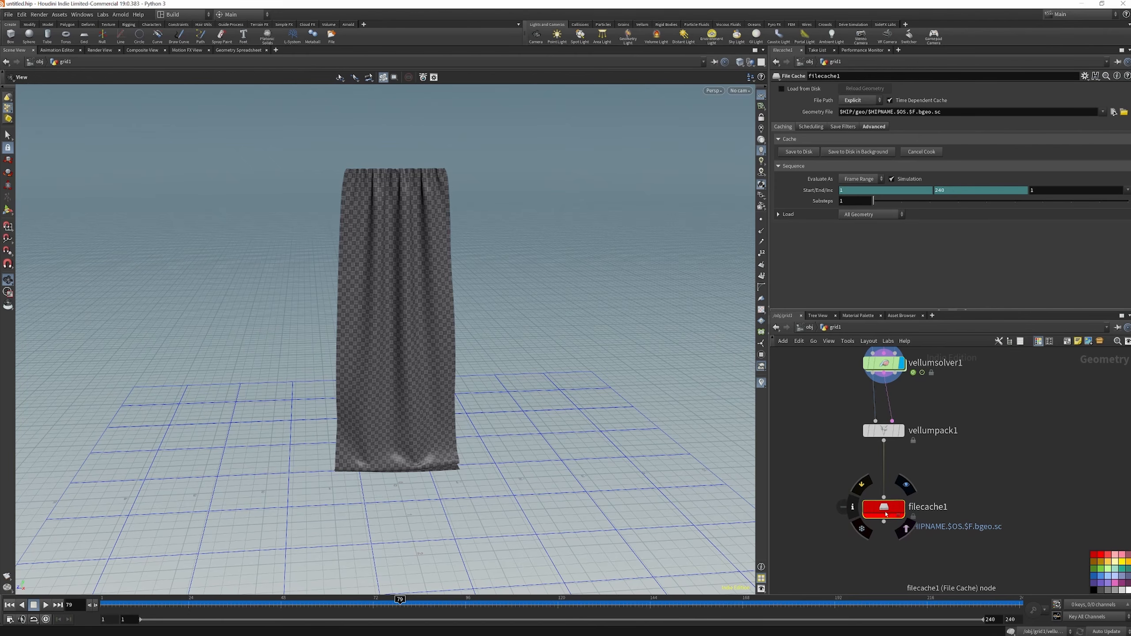
Set the file cache's geometry path to H:/firesim_project/geo/$OS/$OS.$F.bgeo.sc and rename the node CLOTHSIM_INT
drag(952, 112, 785, 116)
text(H:/firesim_project/geo/$OS/$OS.$F.bgeo.sc)
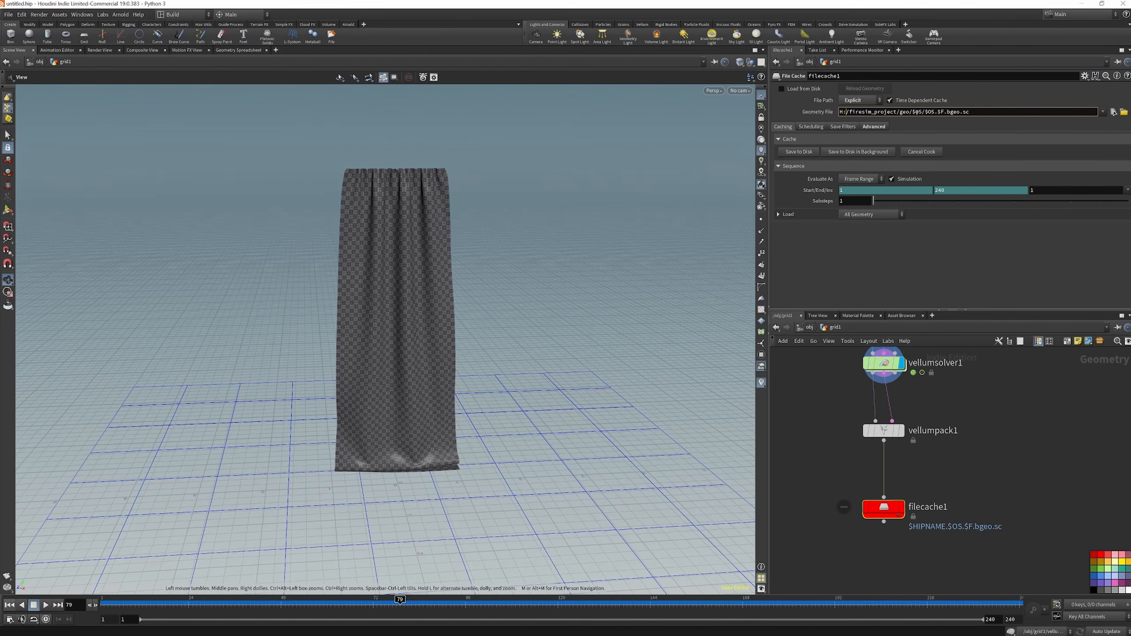
double_click(913, 509)
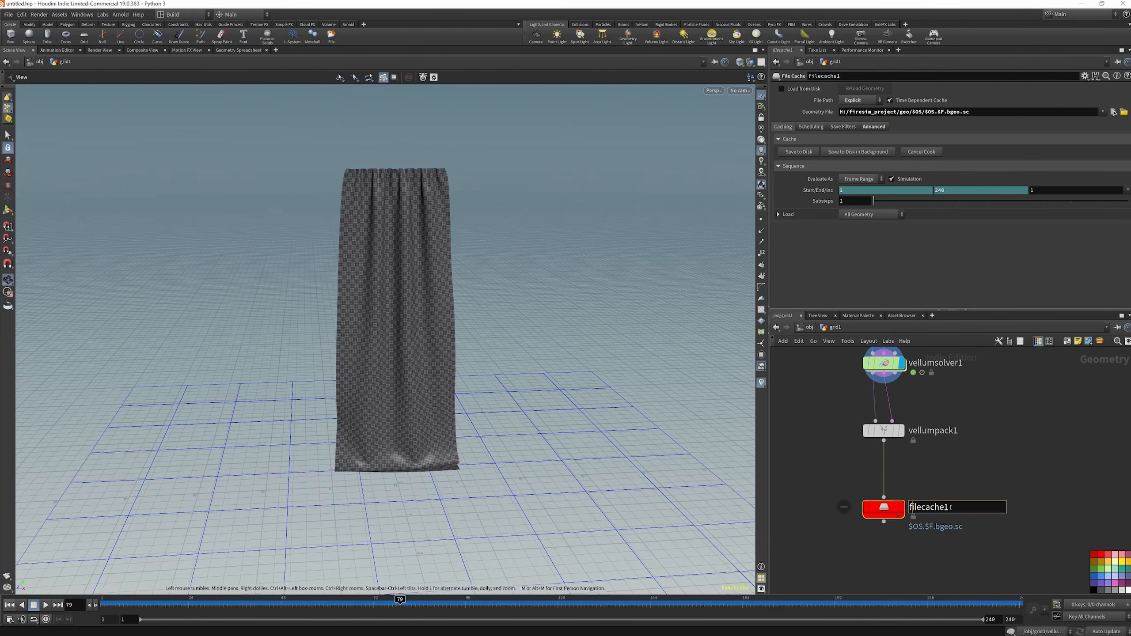
drag(955, 506, 874, 508)
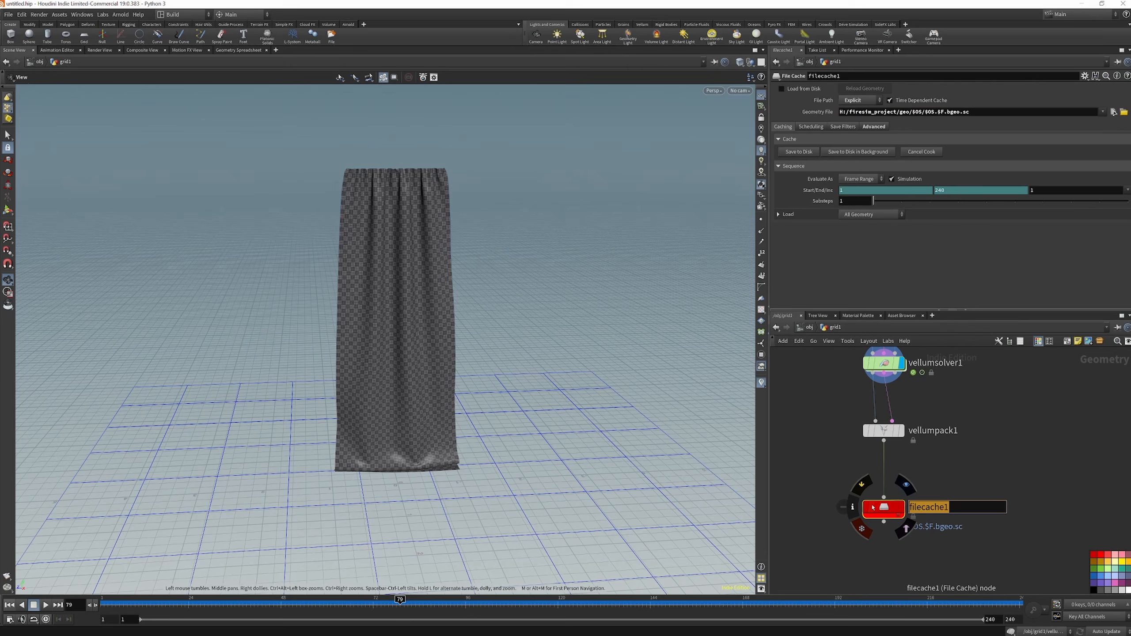
text(CLOTHSIN)
key(BackSpace)
text(M_INT)
key(Return)
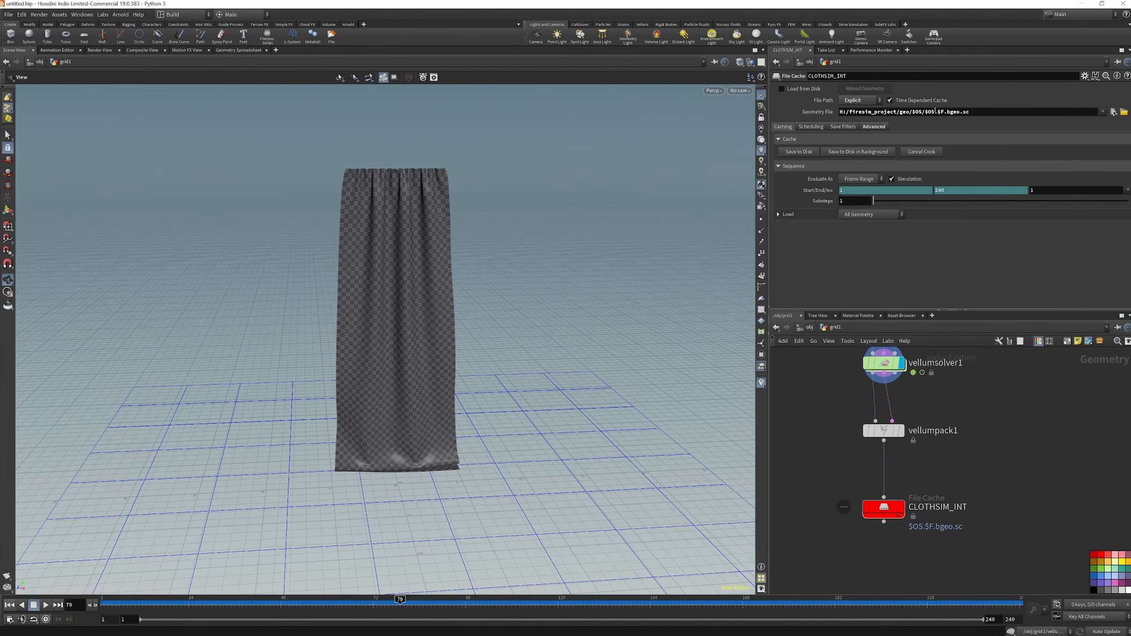
Save the cloth simulation from CLOTHSIM_INT to disk, display that node, and inspect the cached curtain
click(884, 509)
click(813, 153)
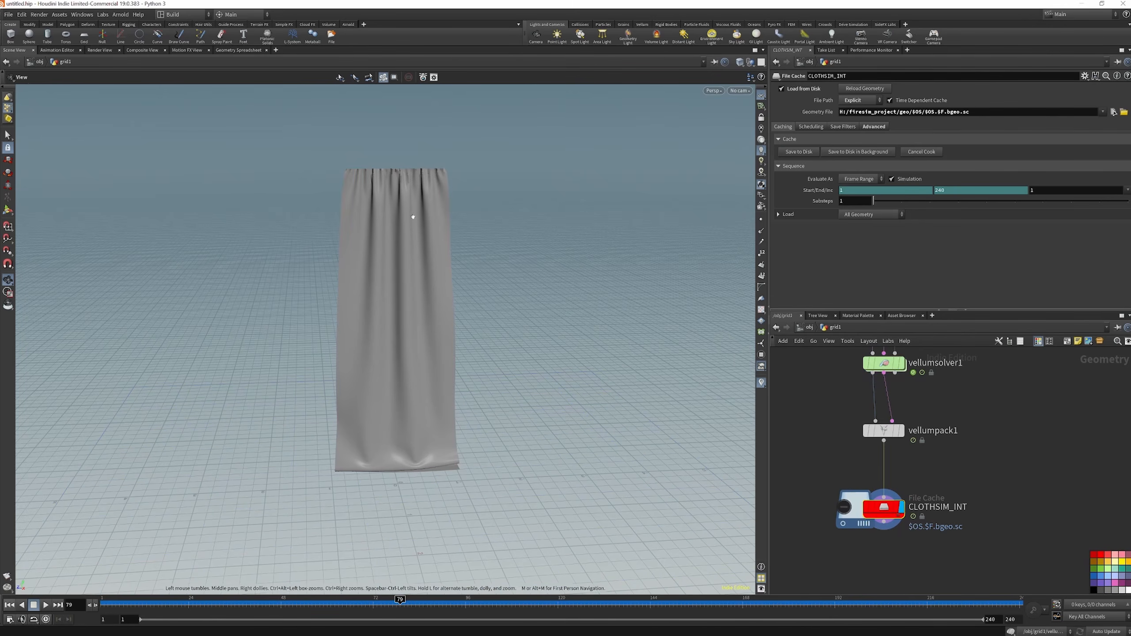
drag(423, 189, 396, 184)
drag(452, 299, 396, 347)
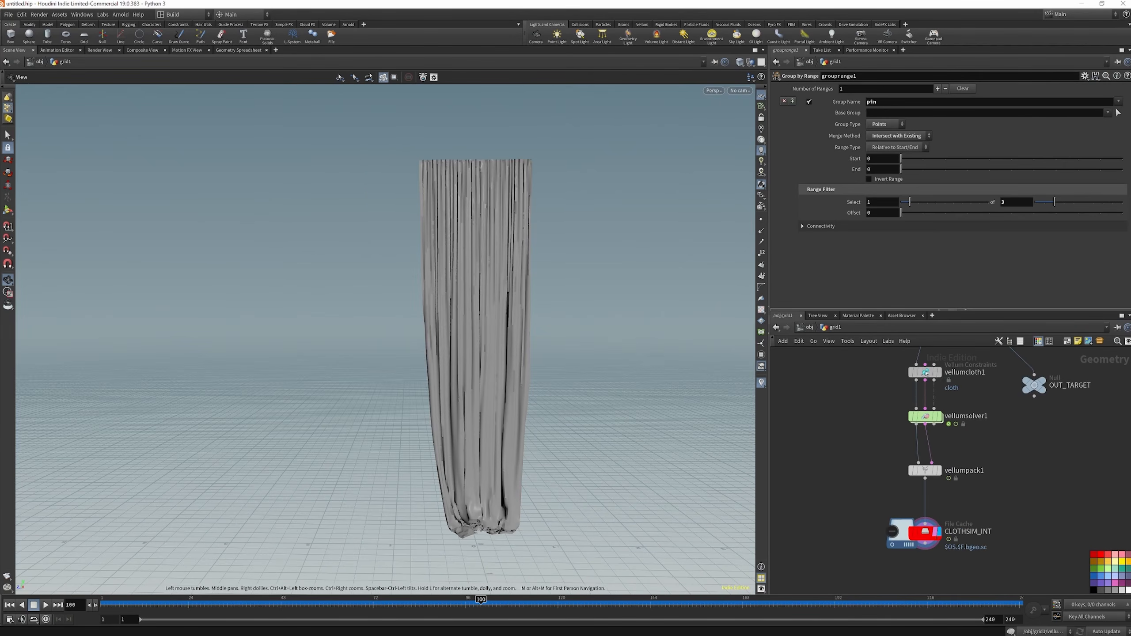
Try a bend stiffness multiplier of 0.0001 on vellumcloth1, undo the change, and look closer at the cached curtain's folds
click(925, 372)
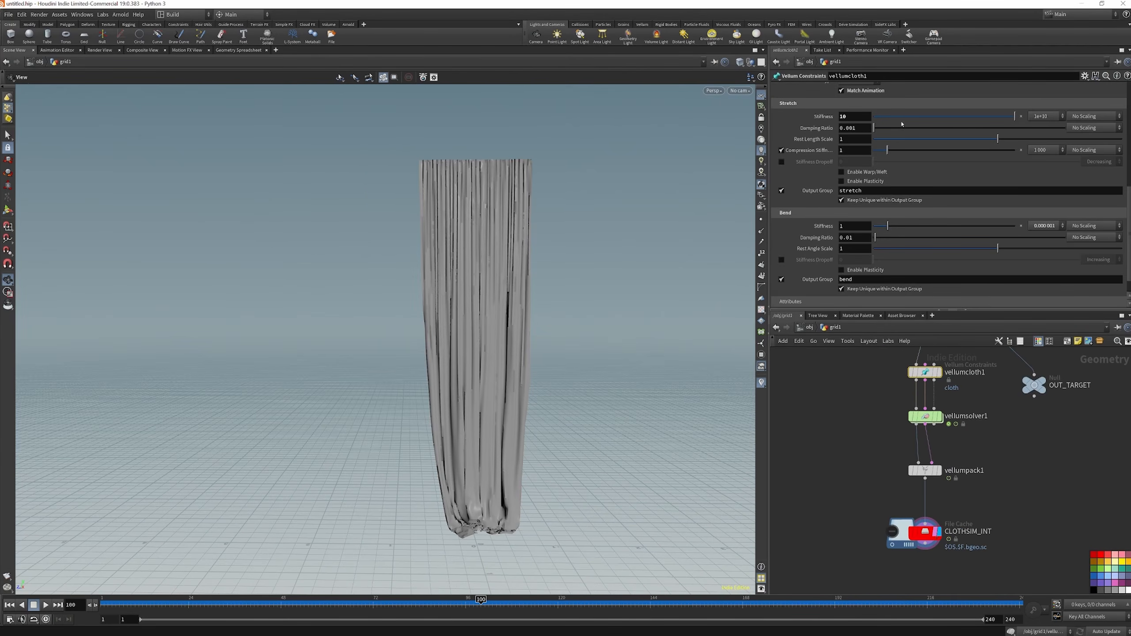
click(1042, 228)
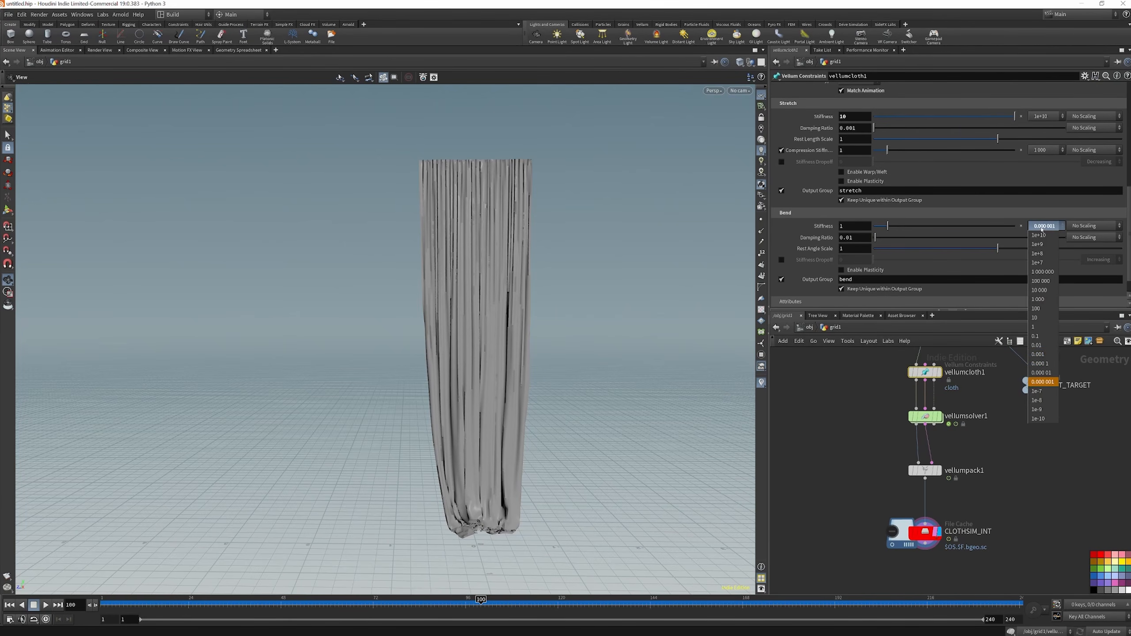
click(1041, 364)
key(ctrl+z)
click(998, 457)
mouse_move(467, 227)
mouse_down()
mouse_move(563, 243)
mouse_move(476, 243)
mouse_up()
drag(500, 465, 522, 253)
right_drag(459, 248, 468, 156)
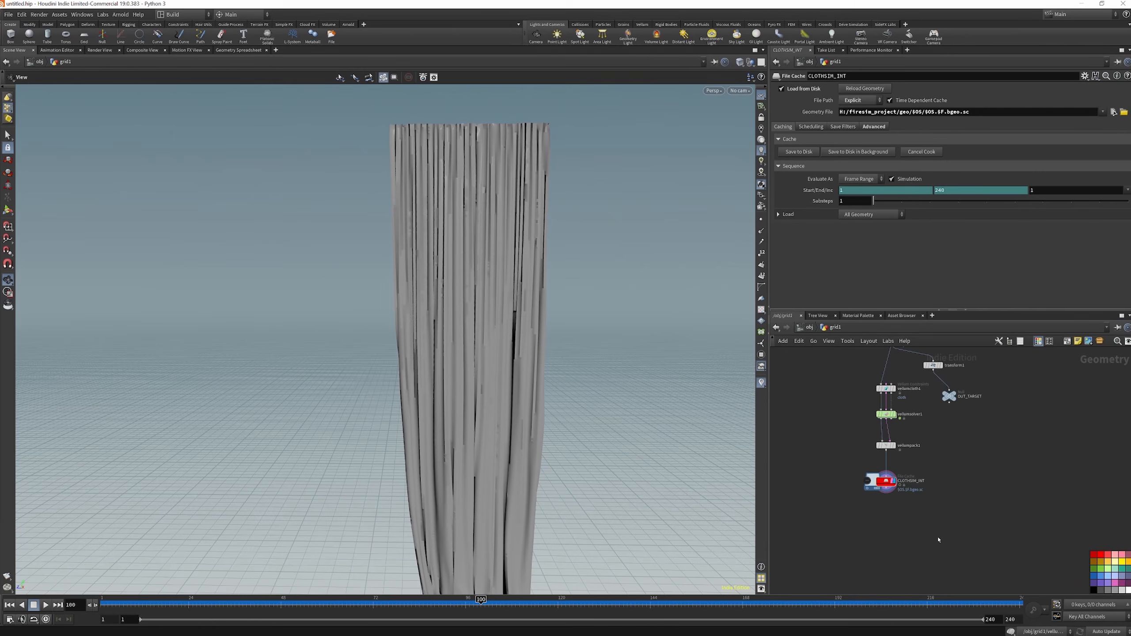
Add a Vellum Unpack node below CLOTHSIM_INT, connect the file cache's output to it, and display the unpacked curtain
key(Tab)
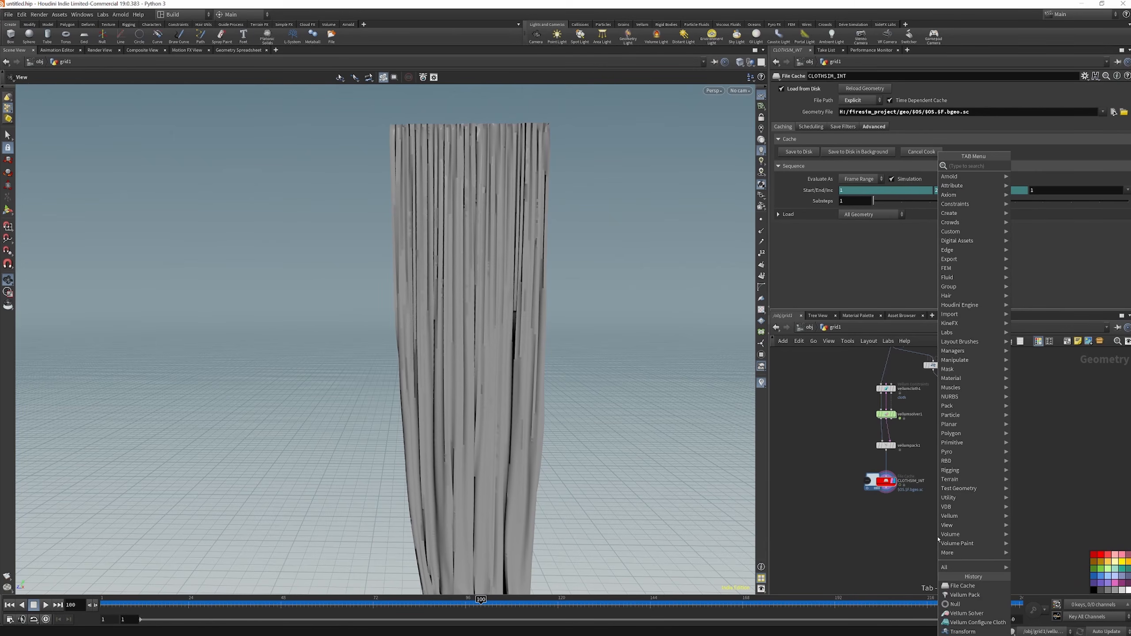
text(VE)
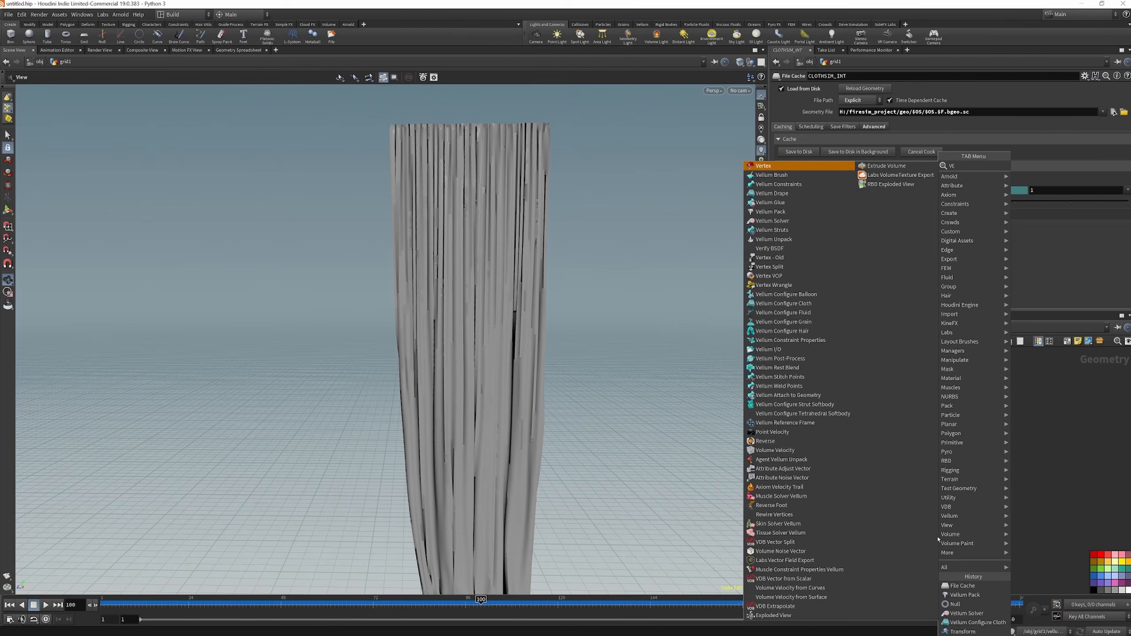
text(LL UN)
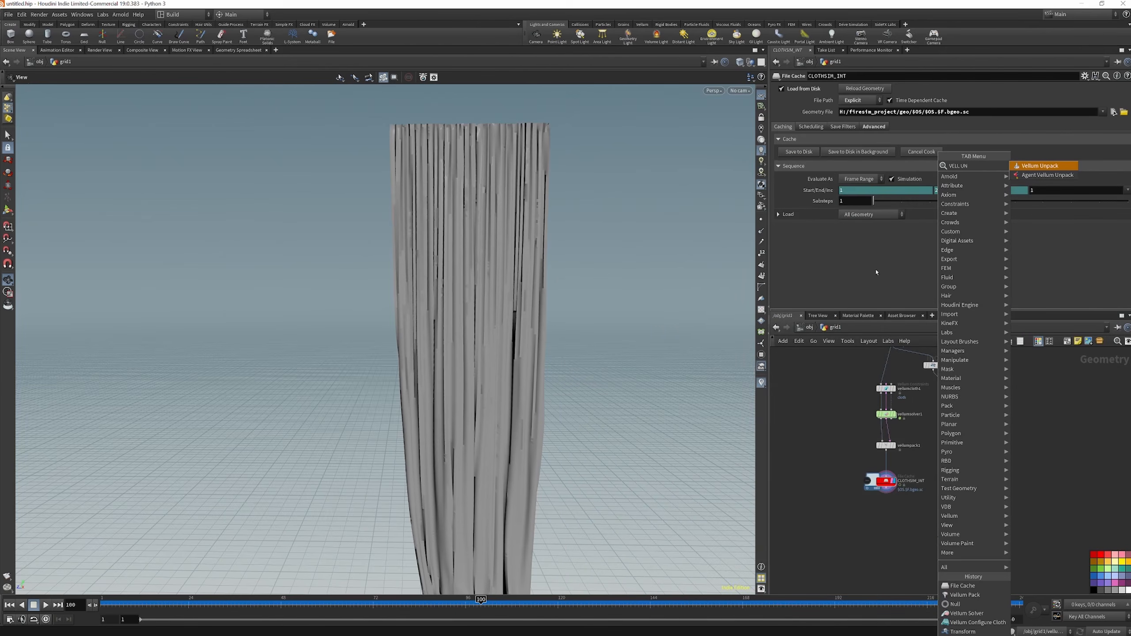
key(Return)
click(891, 519)
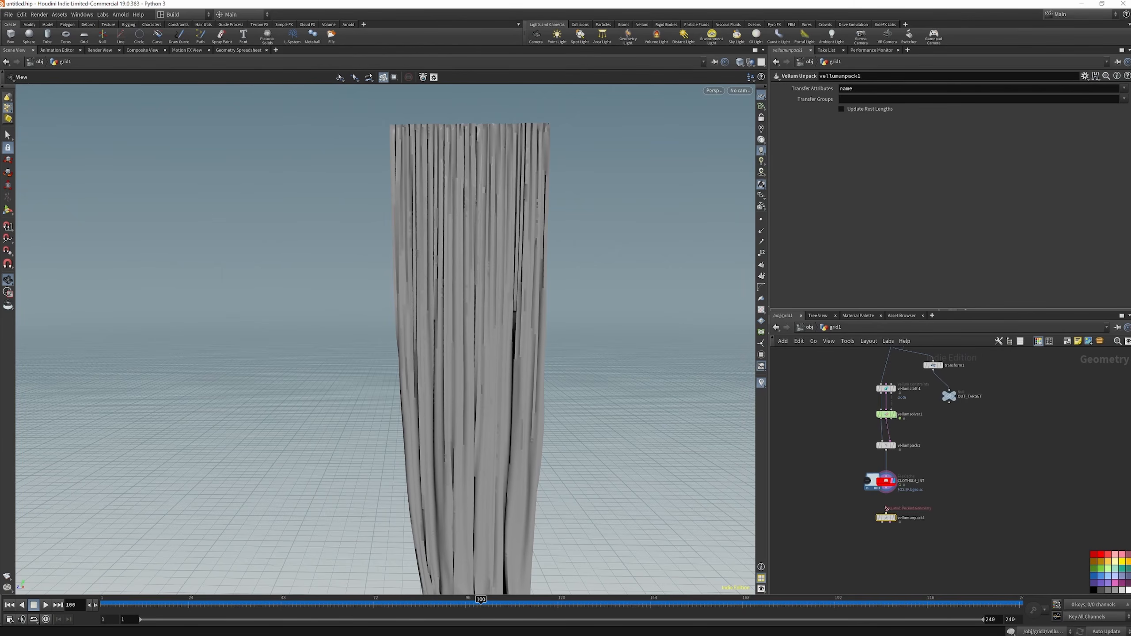
scroll(887, 476, up, 4)
drag(887, 476, 888, 535)
click(908, 543)
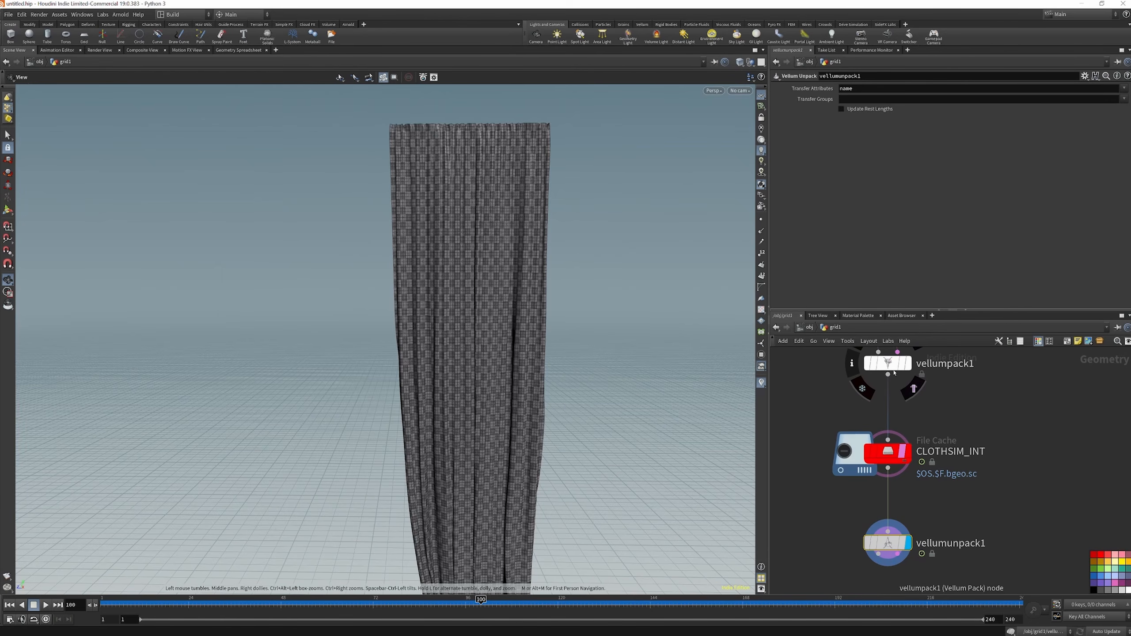
Add a Vellum Brush node below vellumunpack1, connect the unpacked geometry and constraints to its inputs, and display it
scroll(878, 440, down, 3)
scroll(884, 513, up, 2)
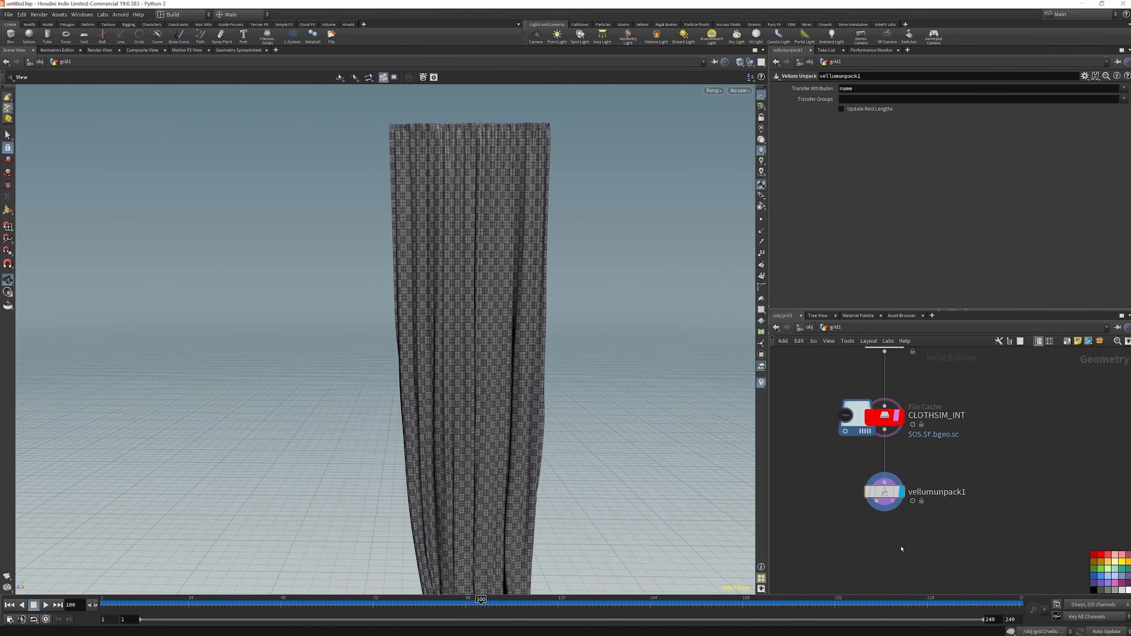
key(Tab)
text(VELL BR)
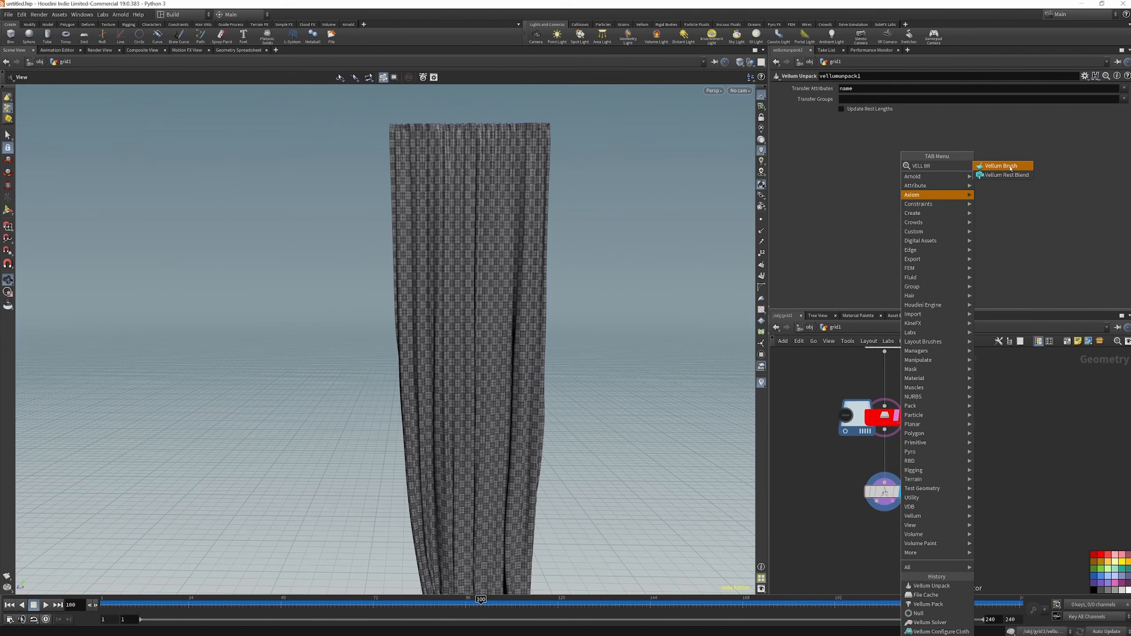
key(Return)
click(886, 554)
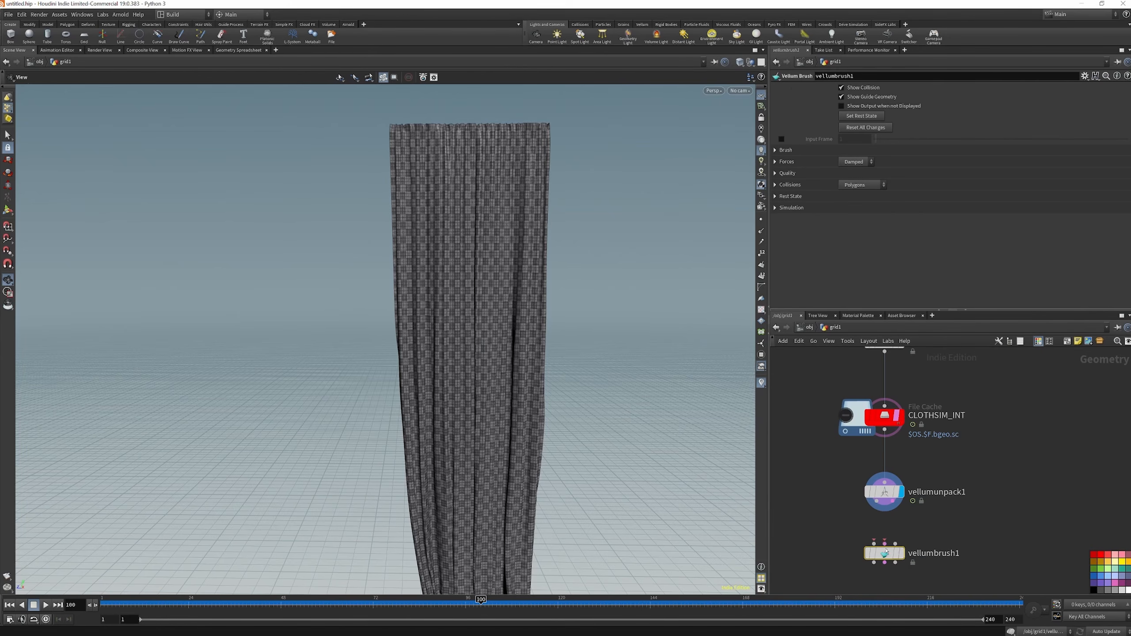
drag(875, 544, 892, 501)
click(902, 553)
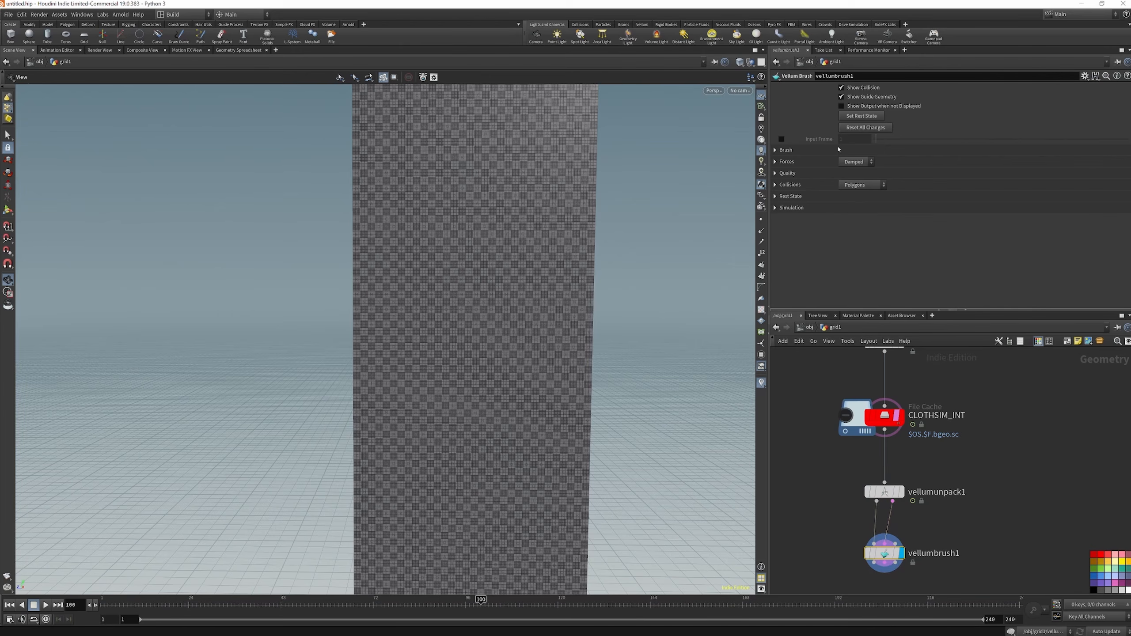
Enable the Input Frame on vellumbrush1 and set it to 96 so the brush starts from the gathered curtain
drag(925, 143, 969, 143)
drag(1005, 145, 1089, 144)
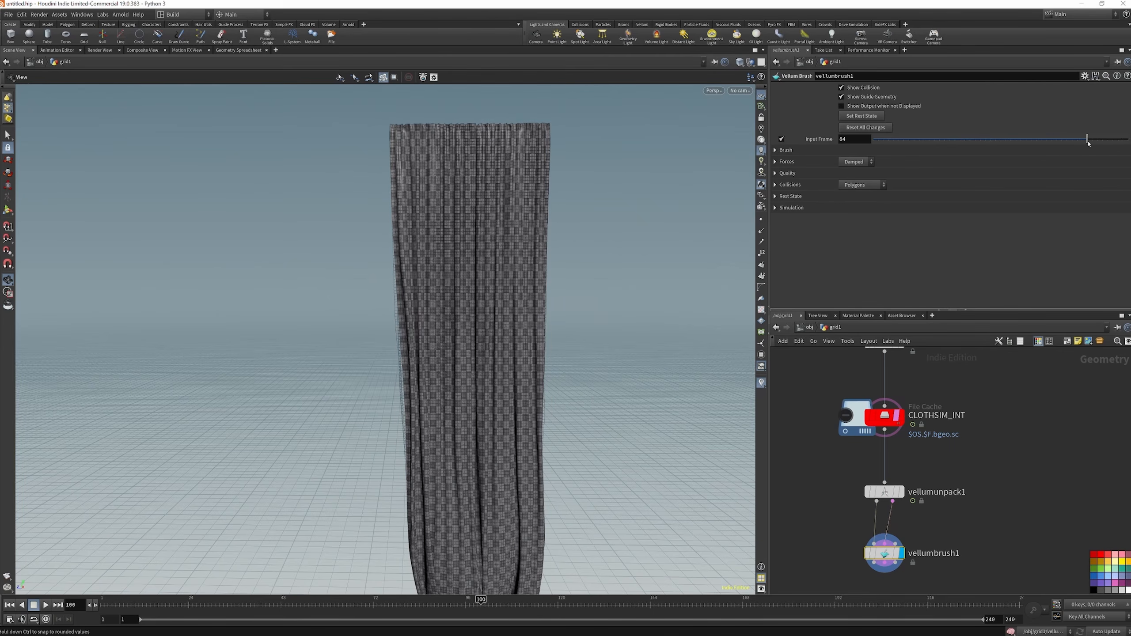
scroll(374, 189, down, 6)
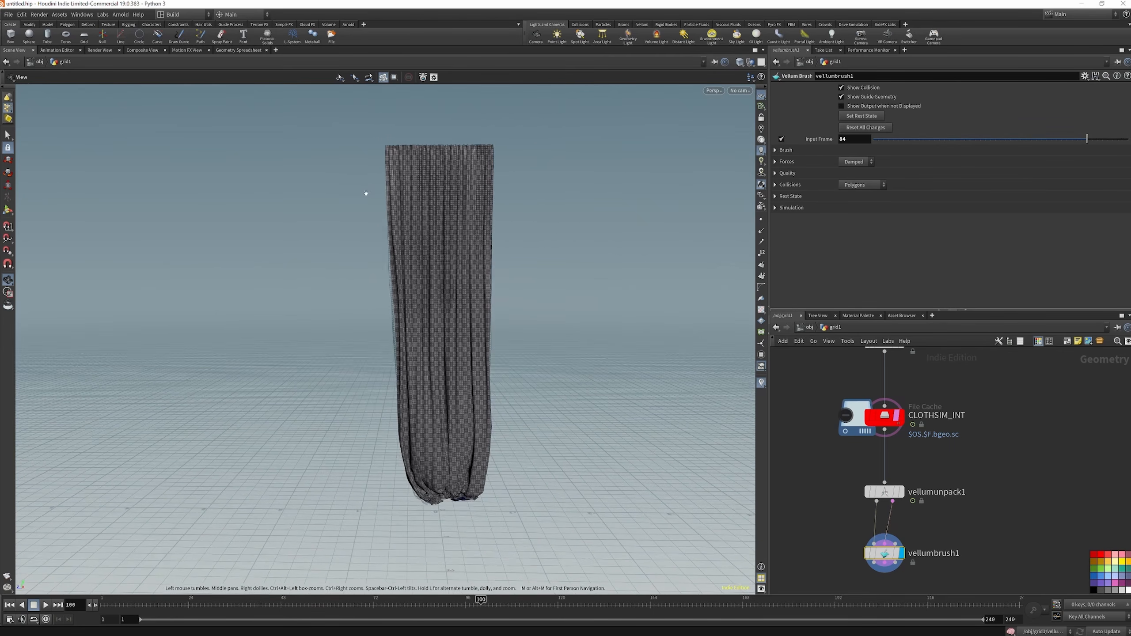
mouse_move(444, 331)
mouse_down()
mouse_move(417, 333)
mouse_move(444, 339)
mouse_up()
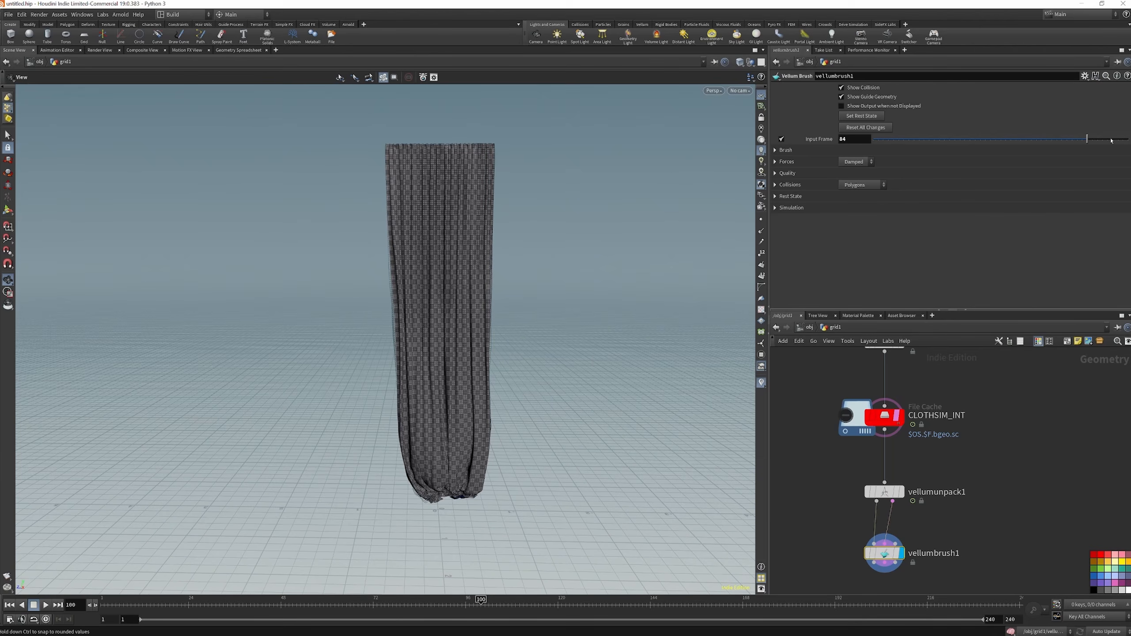
drag(1104, 141, 1119, 141)
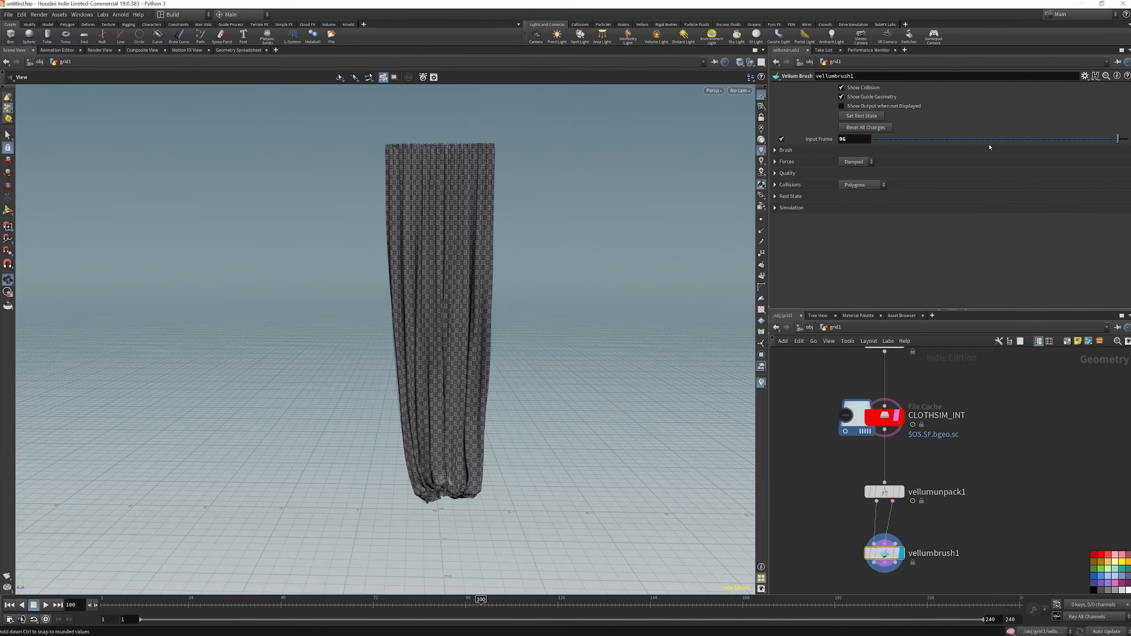
Activate the Vellum Brush in Settle simulation mode and set its shape to Volume, mode to Drag and radius to 0.3
click(8, 211)
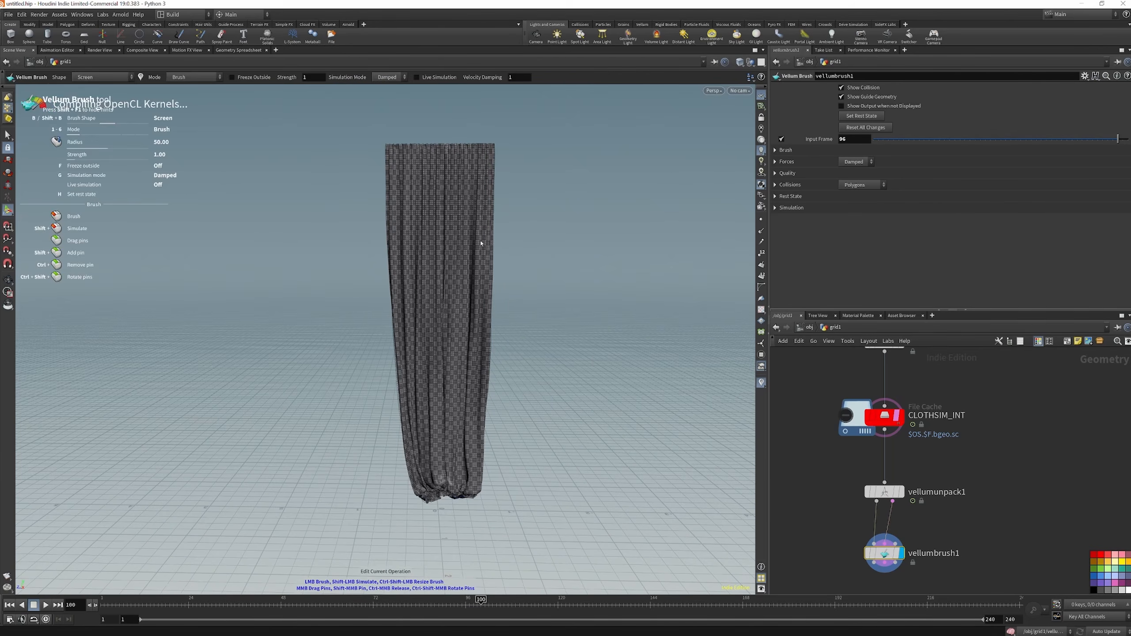
key(g)
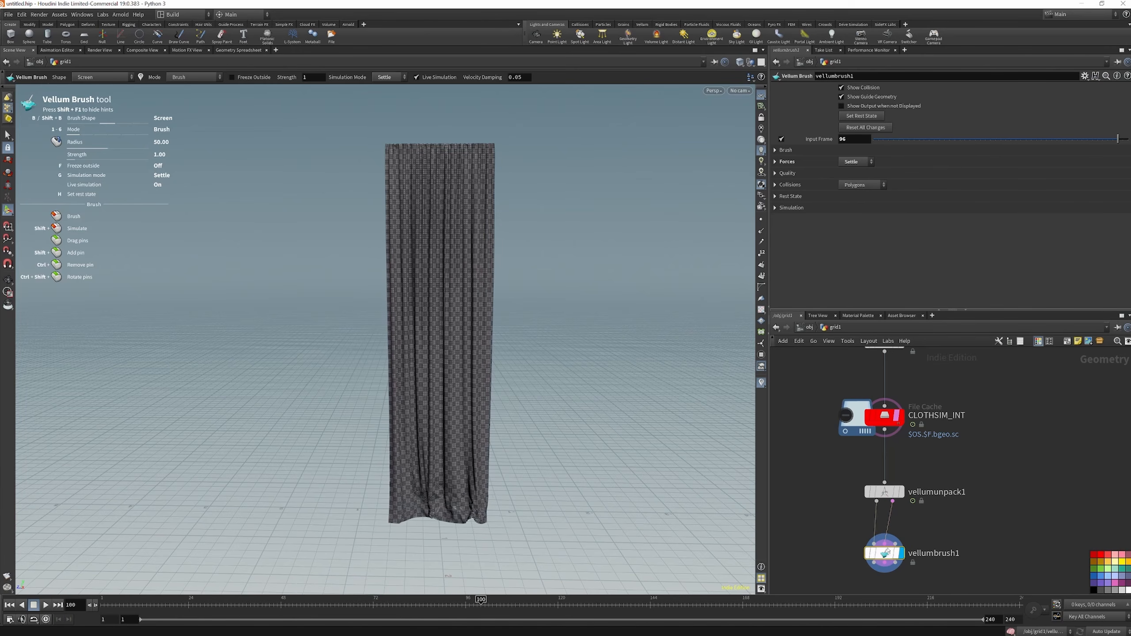
click(776, 150)
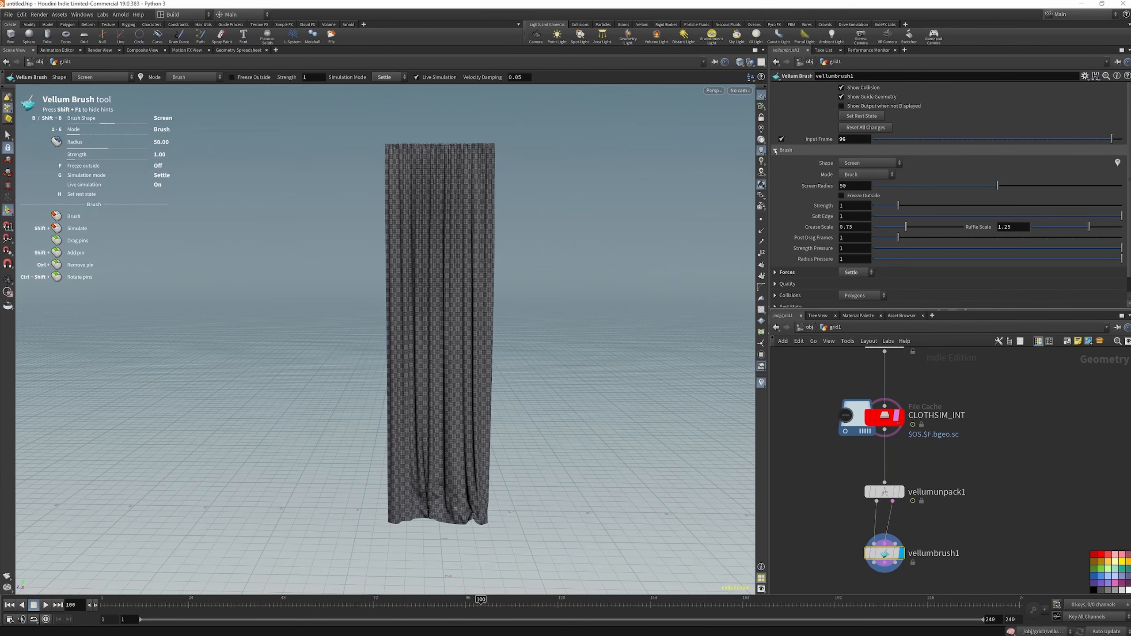
click(870, 166)
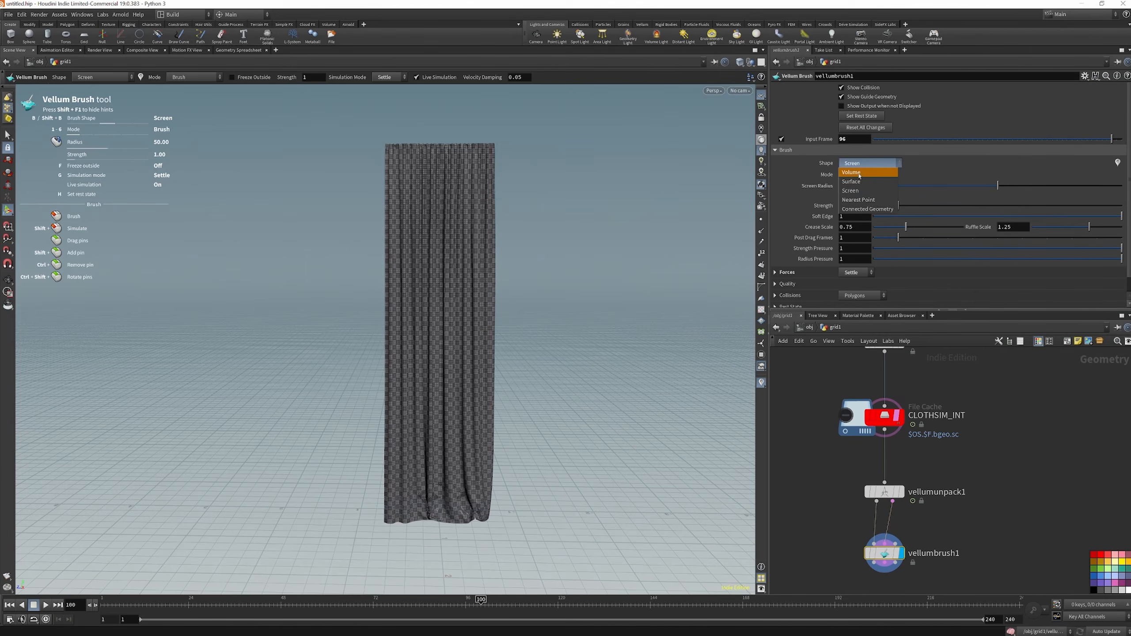
click(859, 174)
click(862, 175)
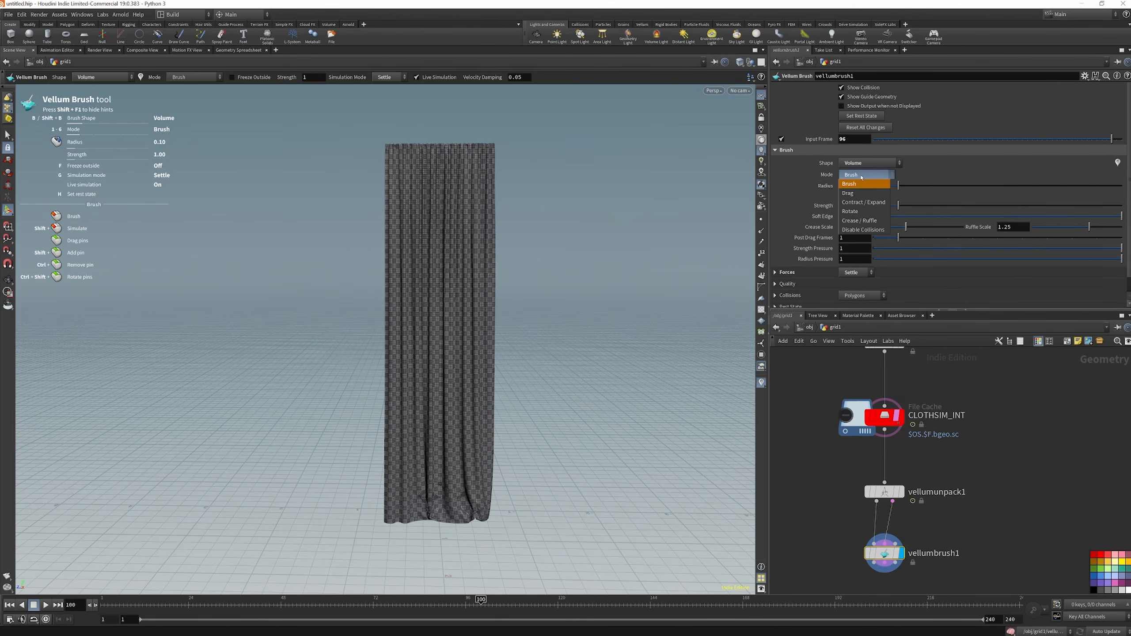
click(861, 194)
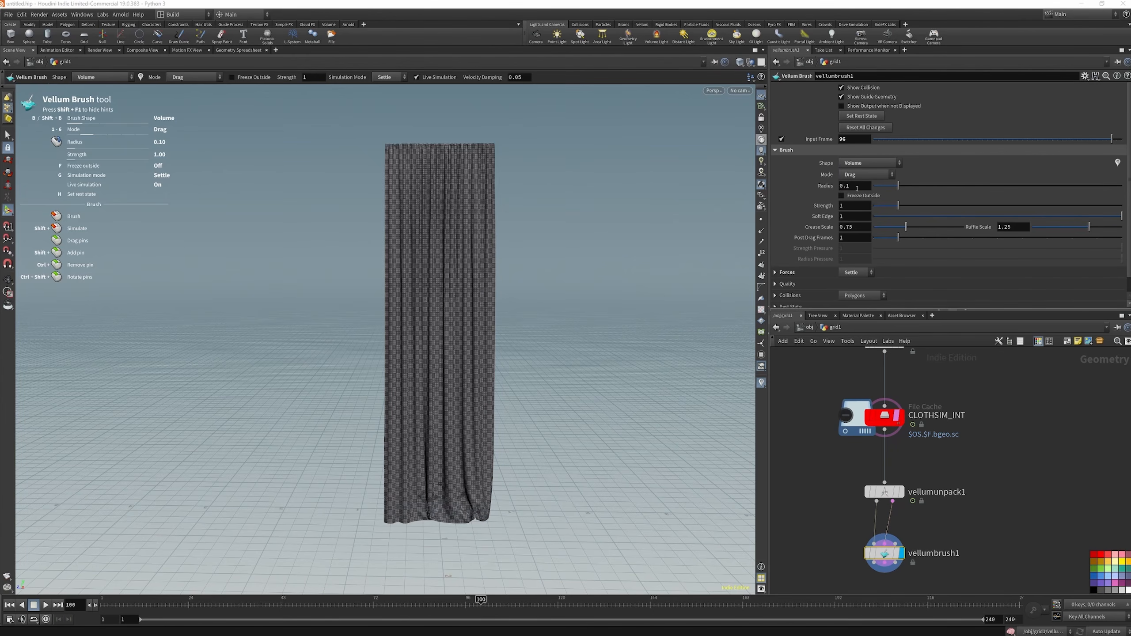
key(Return)
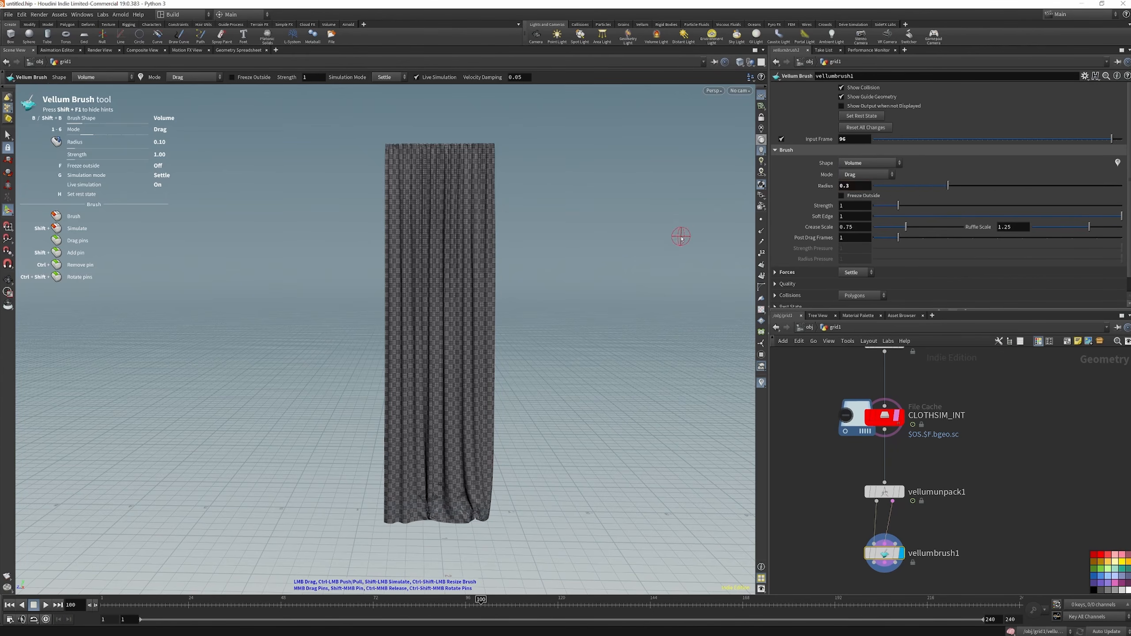
Drag the curtain's right side and lower hem while the cloth settles live, and switch the simulation mode to Damped
mouse_move(476, 270)
mouse_down()
mouse_move(576, 245)
mouse_move(576, 272)
mouse_move(429, 323)
mouse_move(375, 315)
mouse_move(358, 397)
mouse_move(397, 473)
mouse_move(512, 457)
mouse_up()
drag(481, 228, 487, 231)
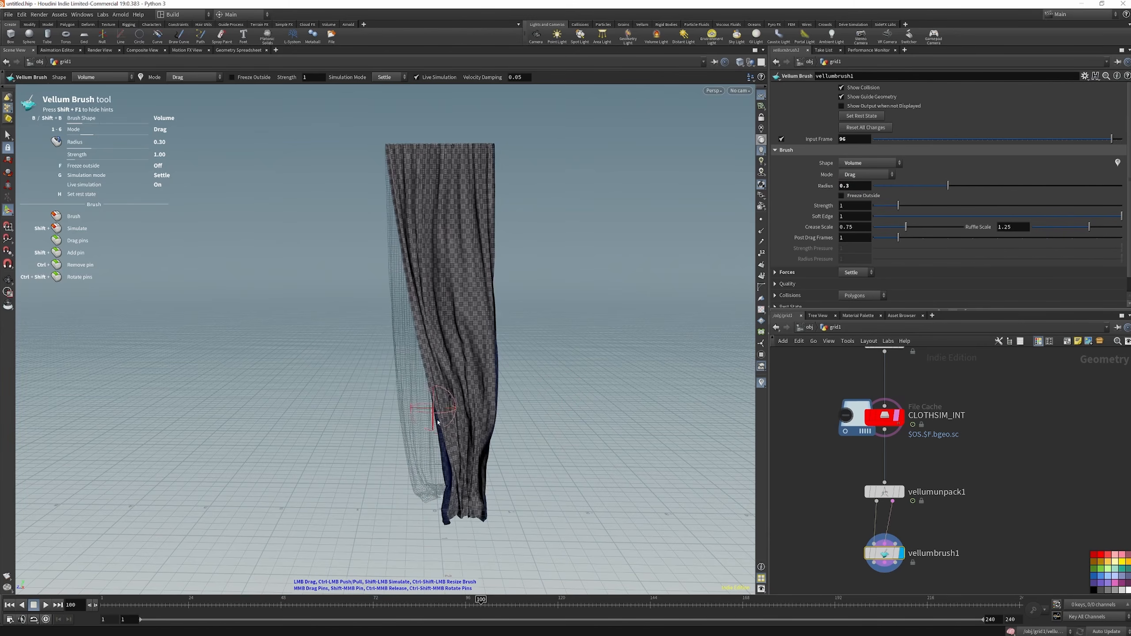
drag(445, 463, 433, 483)
key(g)
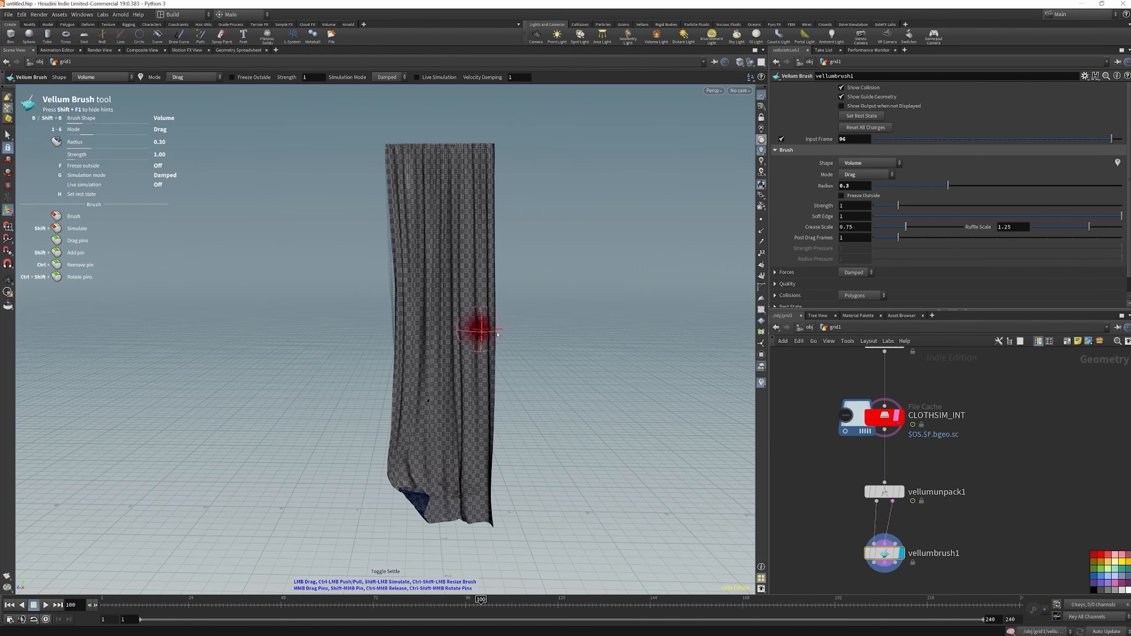
Adjust the curtain's left and right edges with drag strokes in Damped mode, and let the cloth settle
drag(494, 335, 502, 341)
drag(400, 272, 381, 268)
drag(399, 217, 490, 215)
drag(490, 283, 495, 285)
drag(486, 421, 476, 446)
key(g)
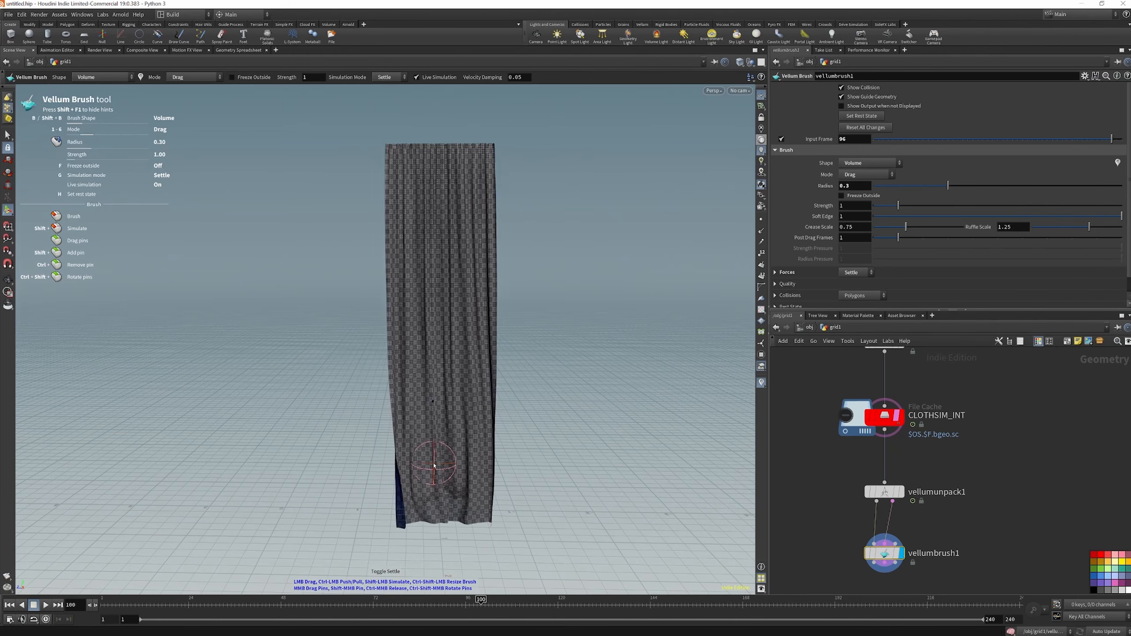
Tuck the curtain's lower left corner inward with Damped drag strokes, letting the cloth settle briefly between them
key(g)
drag(412, 472, 429, 475)
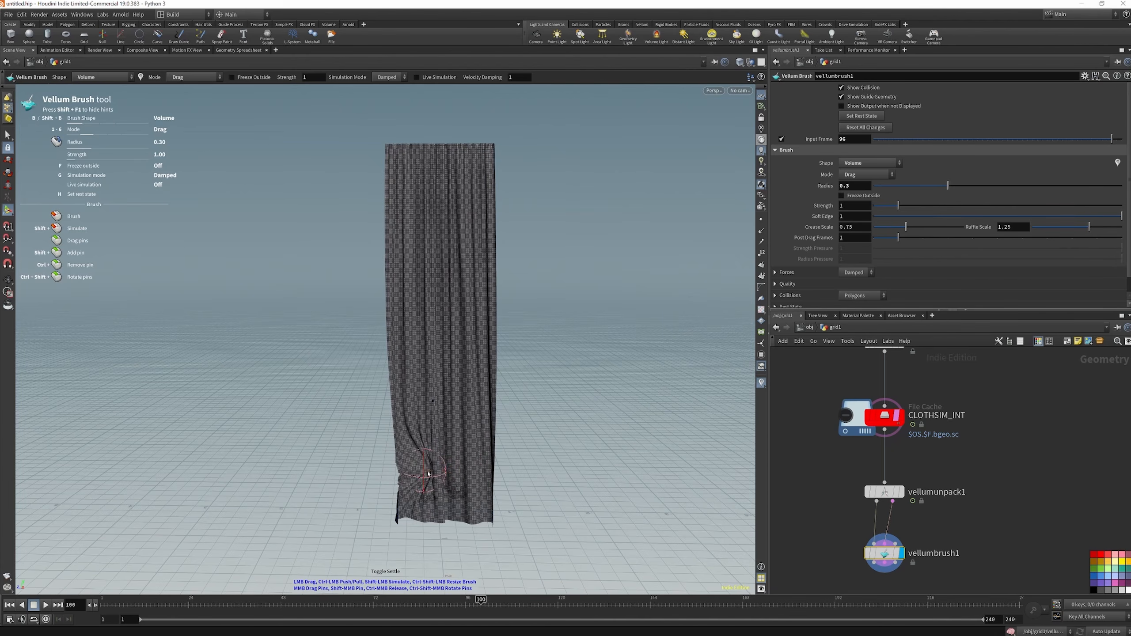
key(g)
key(g)
drag(396, 489, 406, 490)
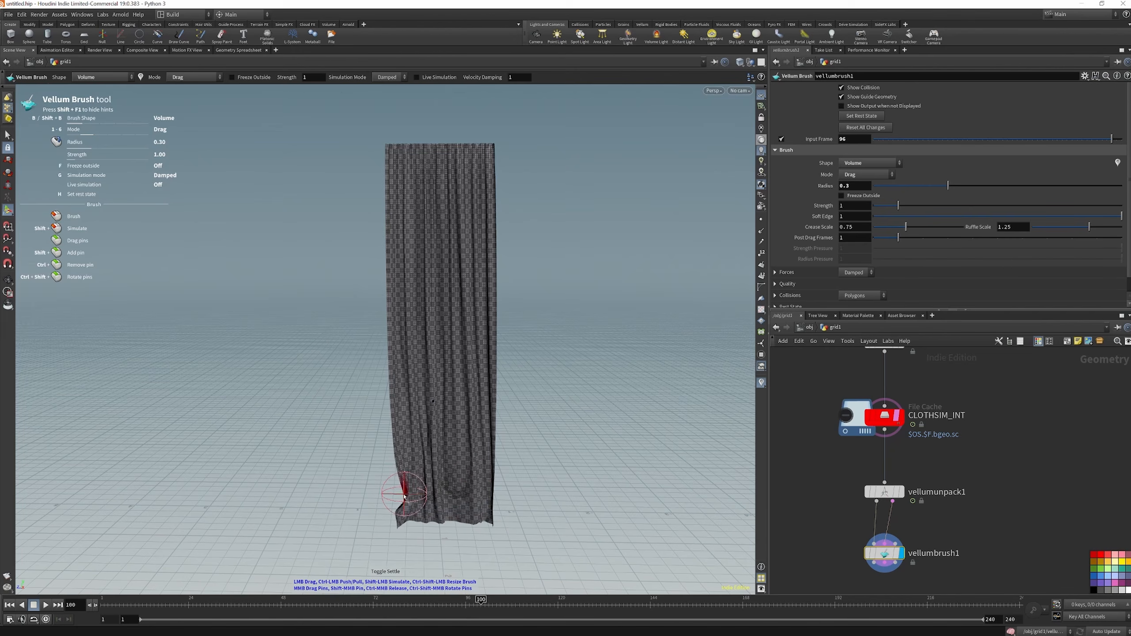
Pull the curtain's lower sides and hem corners inward with Damped drag strokes, and settle the cloth briefly
drag(480, 482, 476, 479)
drag(490, 428, 484, 386)
drag(394, 334, 404, 354)
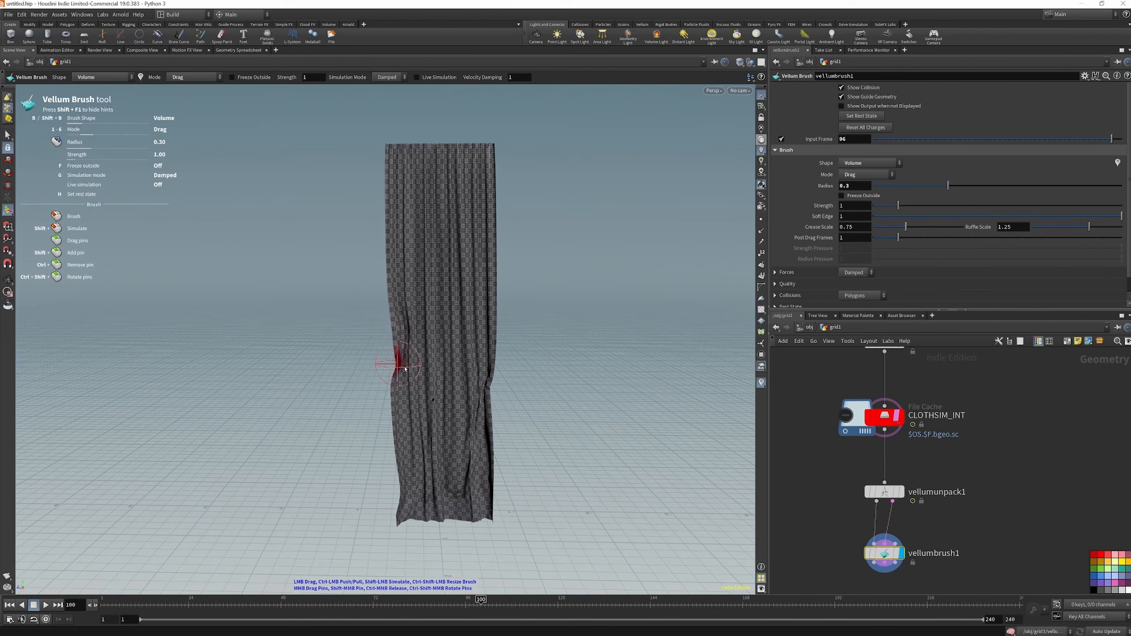
shift+click(402, 427)
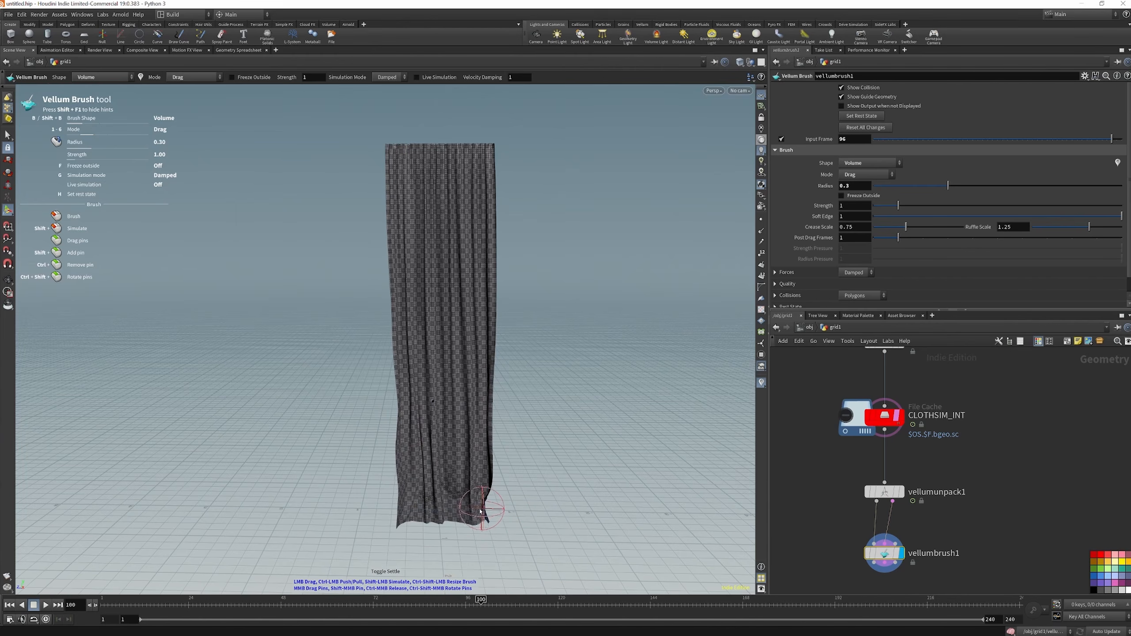
mouse_move(413, 498)
mouse_down()
mouse_move(436, 498)
mouse_move(420, 478)
mouse_move(449, 487)
mouse_move(480, 473)
mouse_up()
key(g)
key(g)
Pull the upper left and right edges of the curtain inward, and alternate Settle and Damped modes to relax the folds
drag(496, 253, 481, 251)
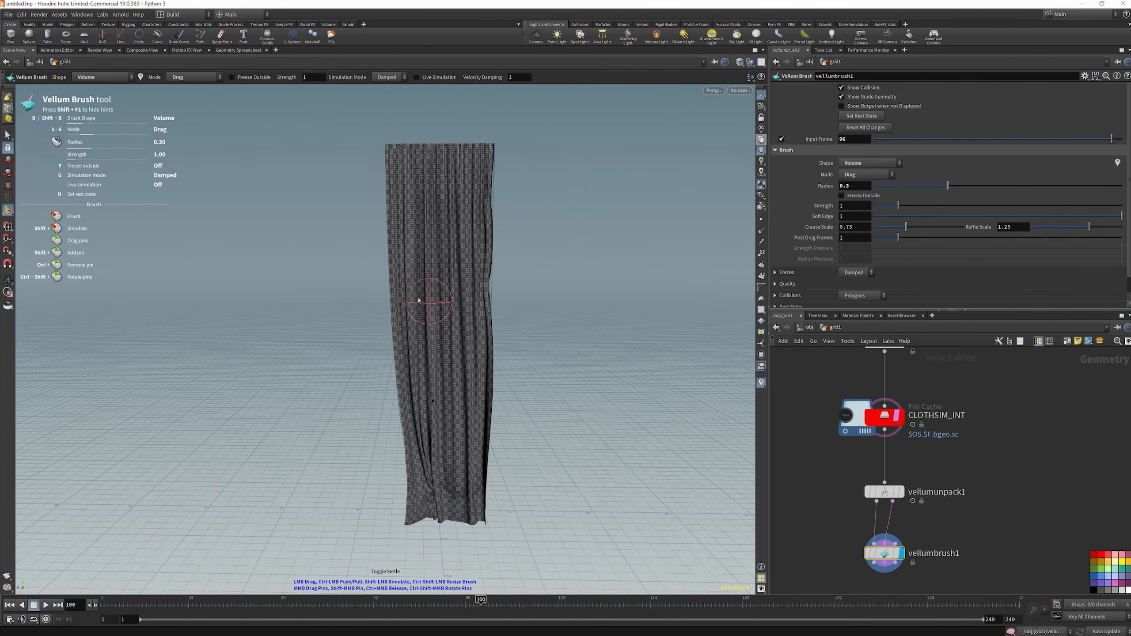
mouse_move(388, 260)
mouse_down()
mouse_move(456, 256)
mouse_move(454, 268)
mouse_up()
key(g)
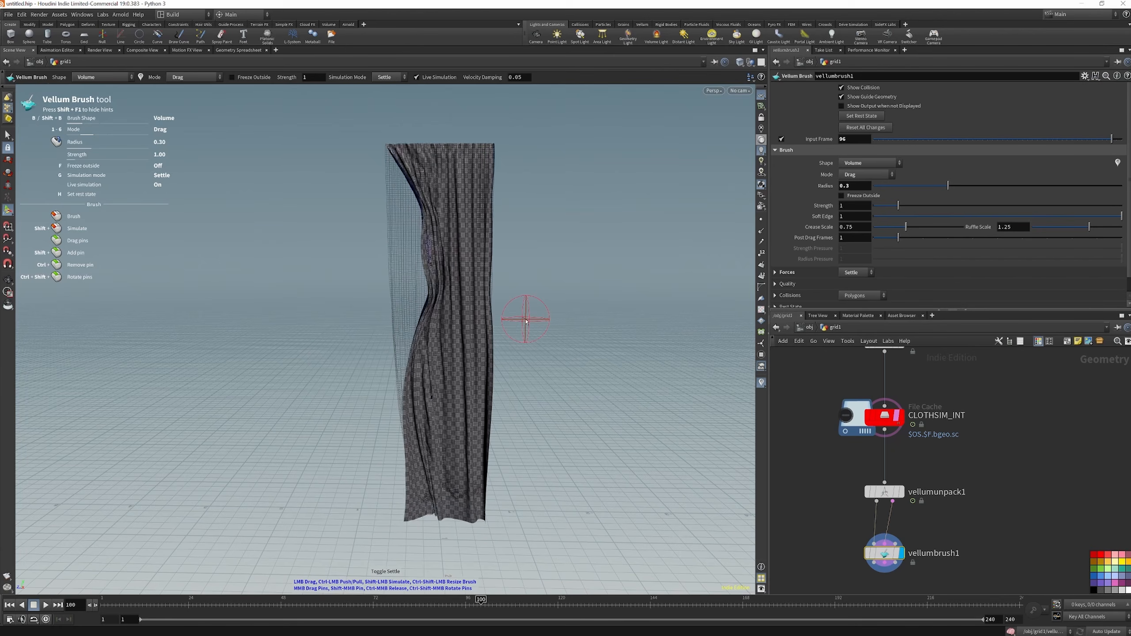
key(g)
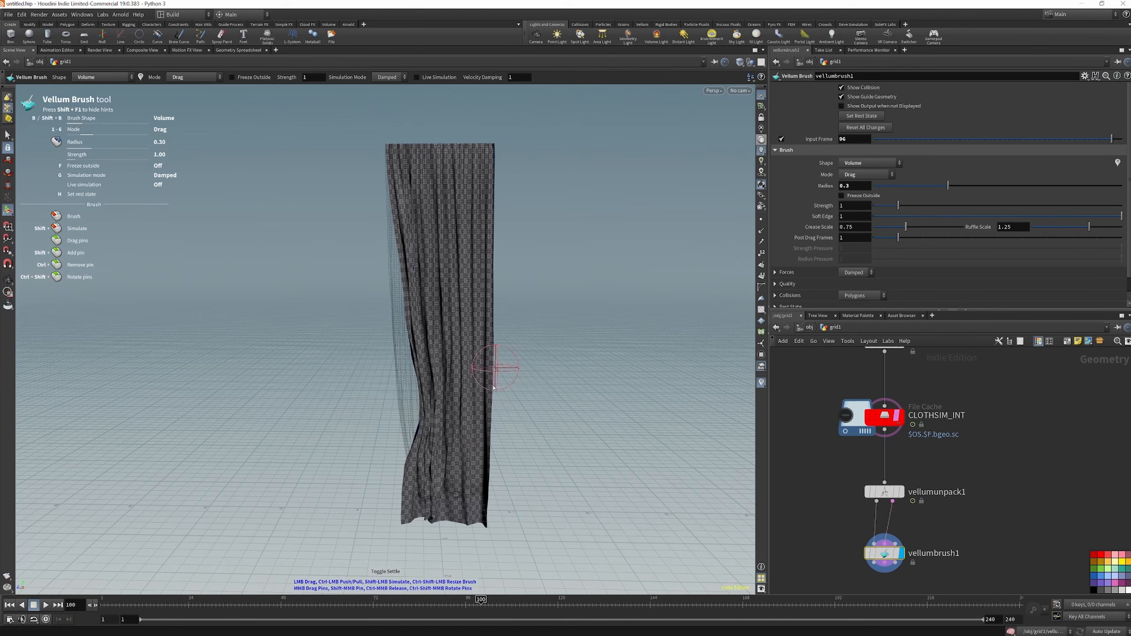
key(g)
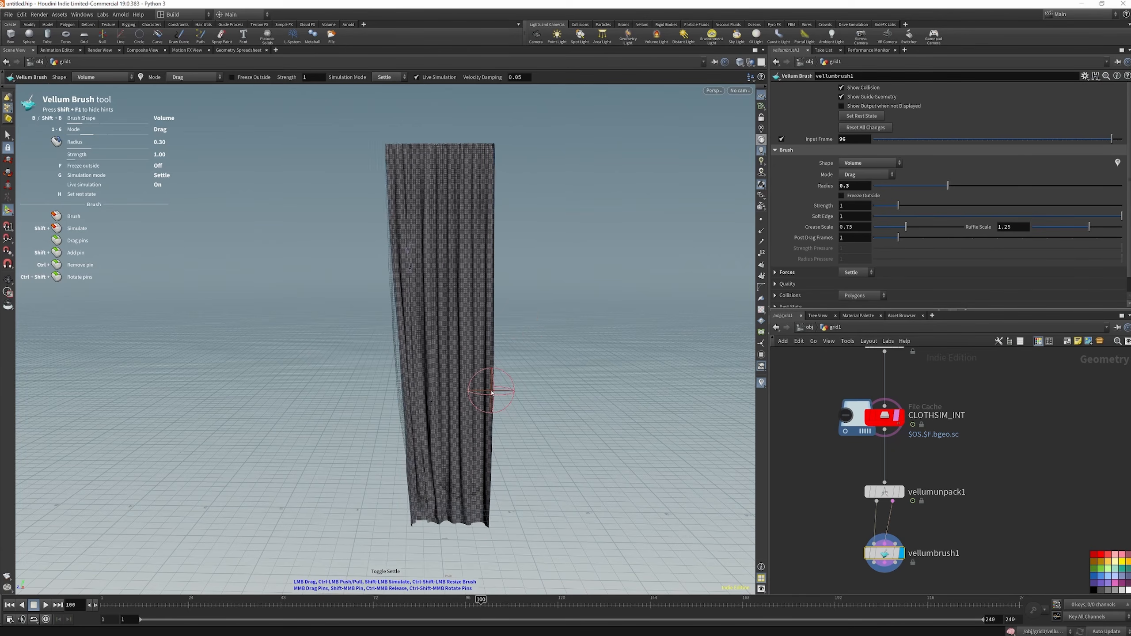
Pull the curtain's lower left and right hem corners inward with drag strokes, and settle the cloth
mouse_move(405, 509)
mouse_down()
mouse_move(418, 510)
mouse_move(425, 490)
mouse_up()
key(g)
drag(495, 504, 429, 520)
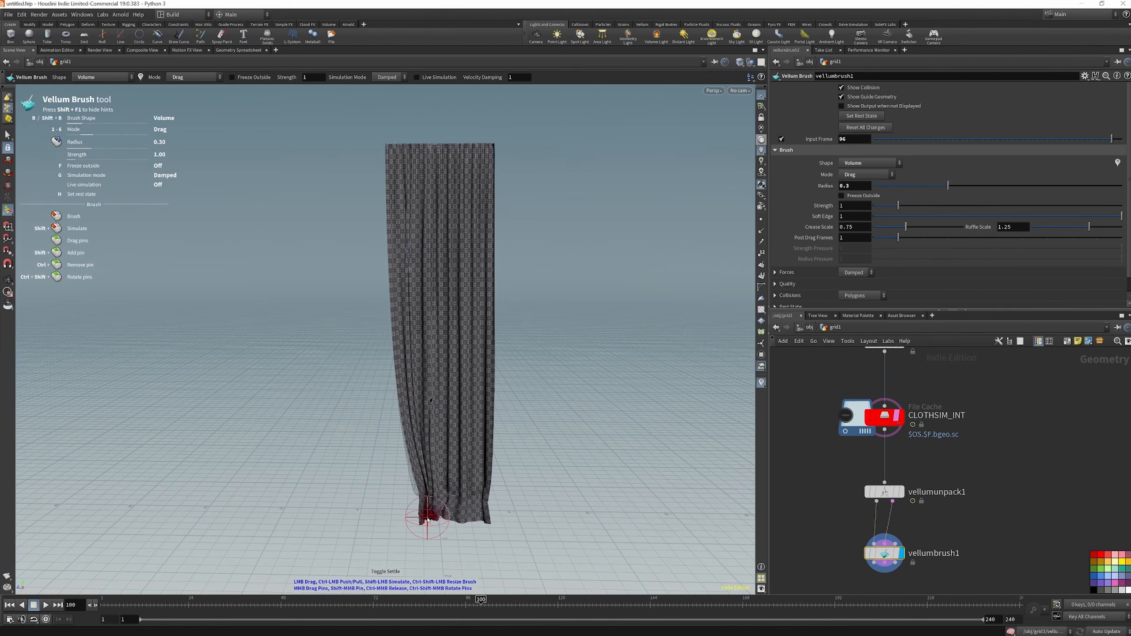
key(g)
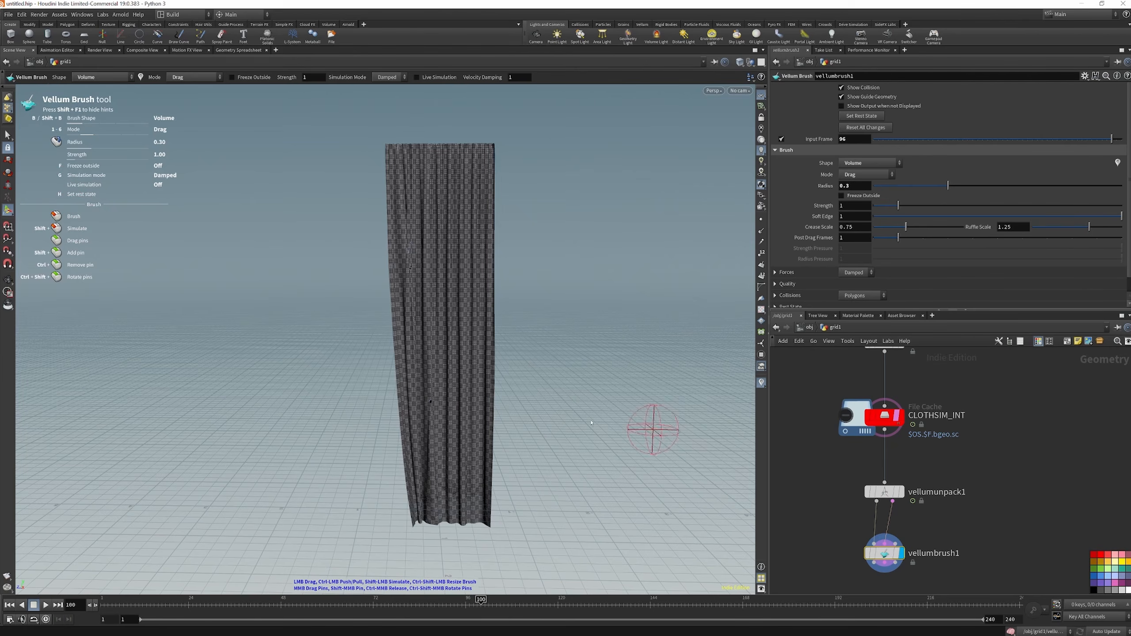
Add a Vellum Post-Process node below vellumbrush1, wire the brush outputs into it, and display its result
scroll(904, 552, down, 1)
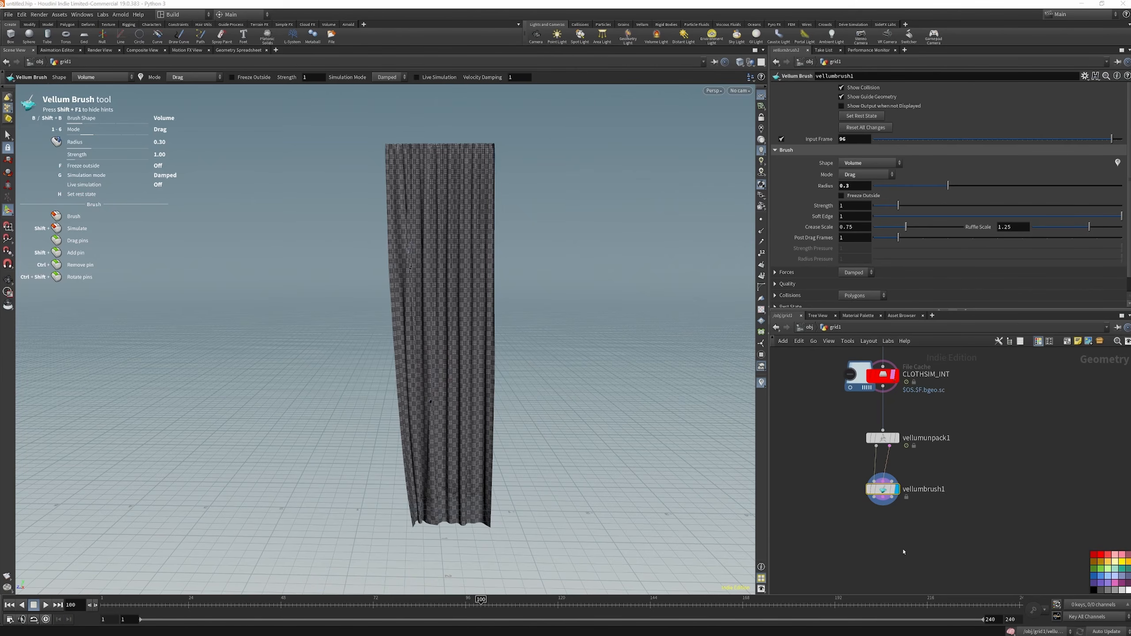
key(Tab)
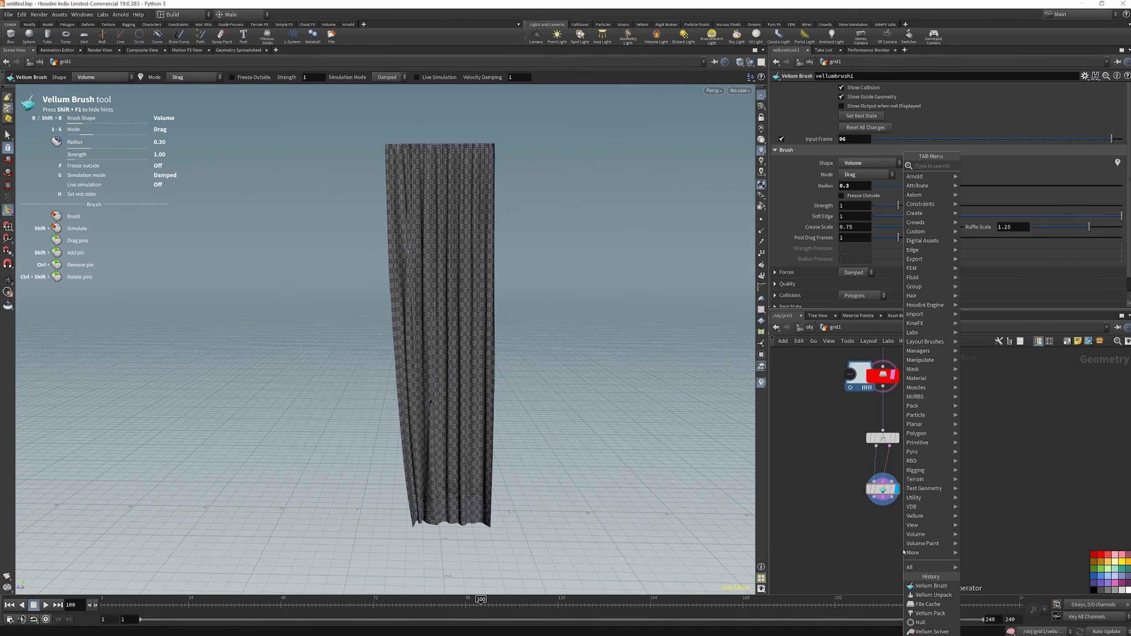
text(VELL)
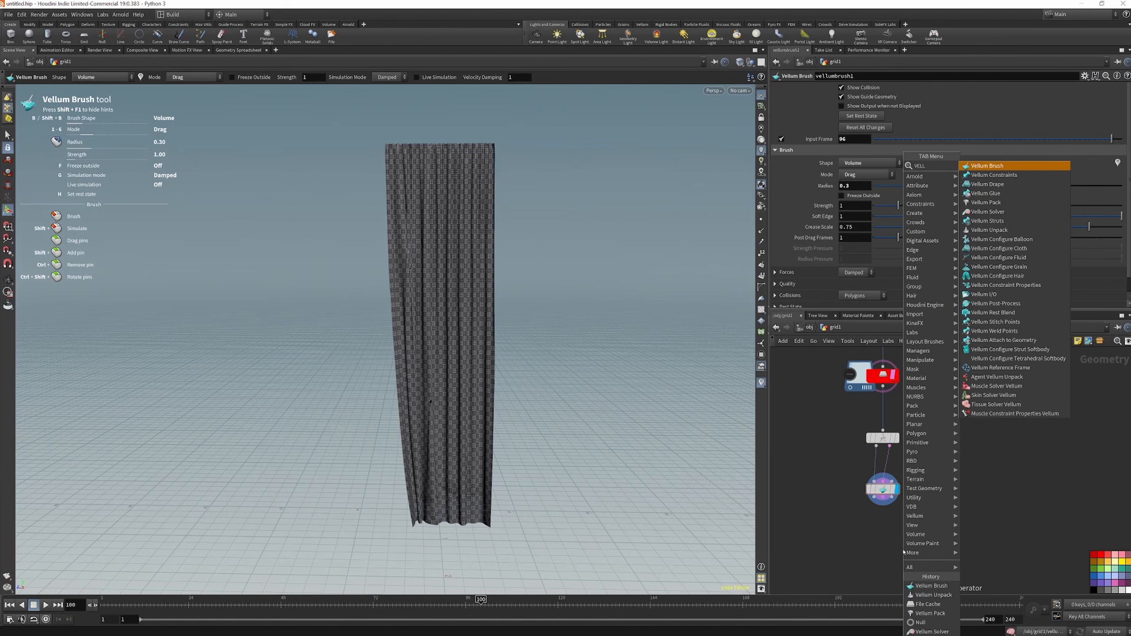
text( POS)
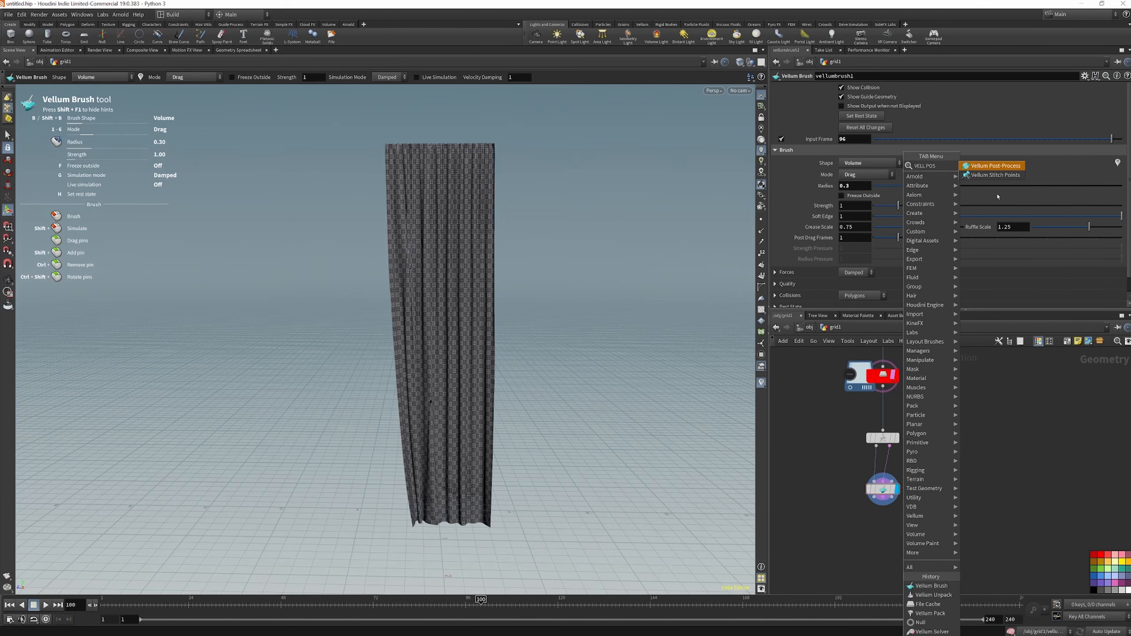
click(1001, 165)
click(859, 543)
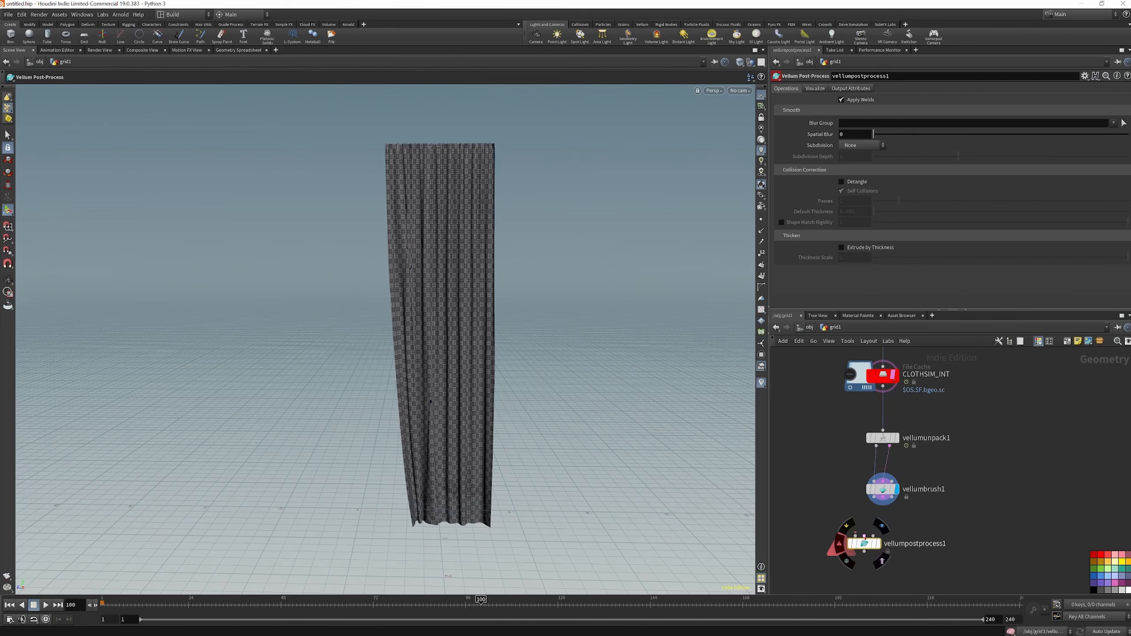
drag(865, 540, 896, 535)
drag(892, 497, 905, 535)
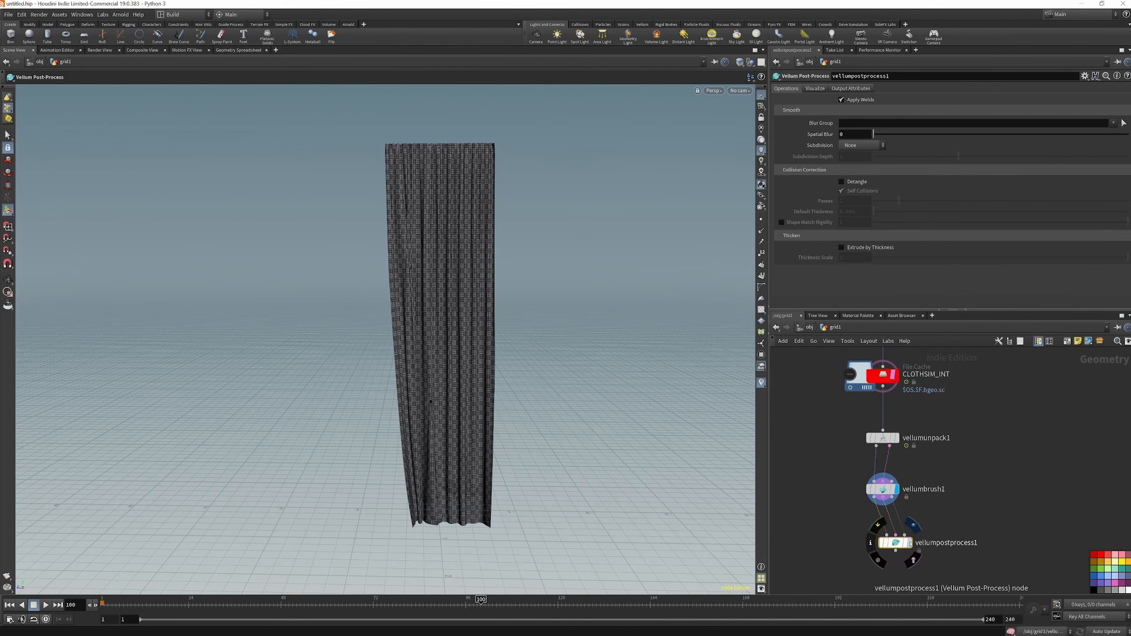
click(910, 544)
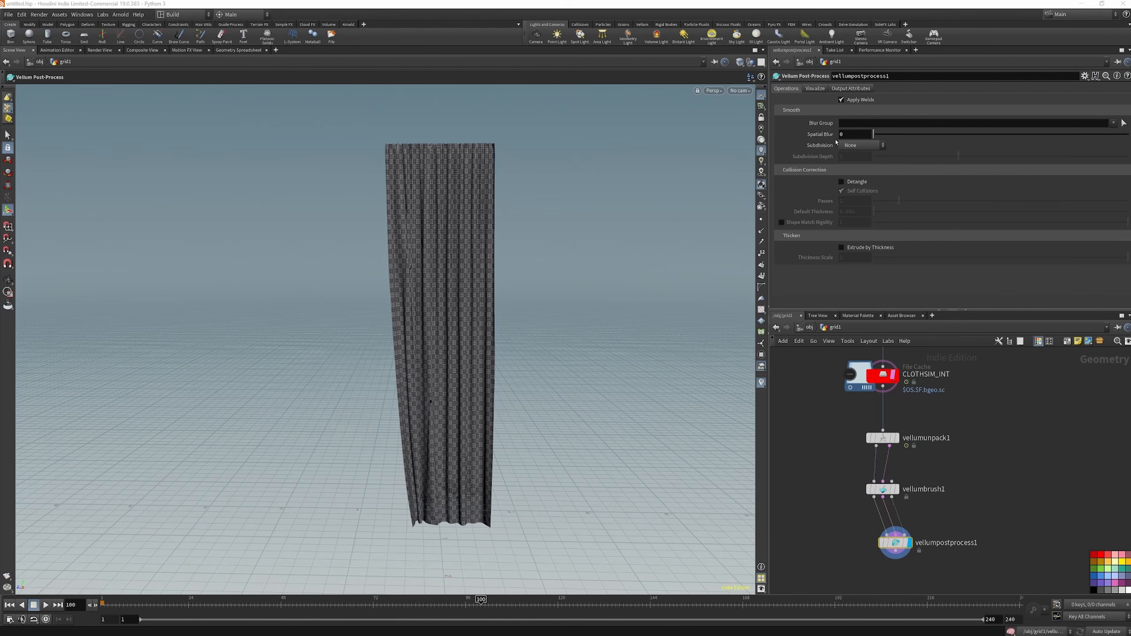
Smooth the cloth in vellumpostprocess1 with Spatial Blur 0.185 and Catmull-Clark subdivision at depth 1, and enable Detangle
drag(876, 138, 879, 138)
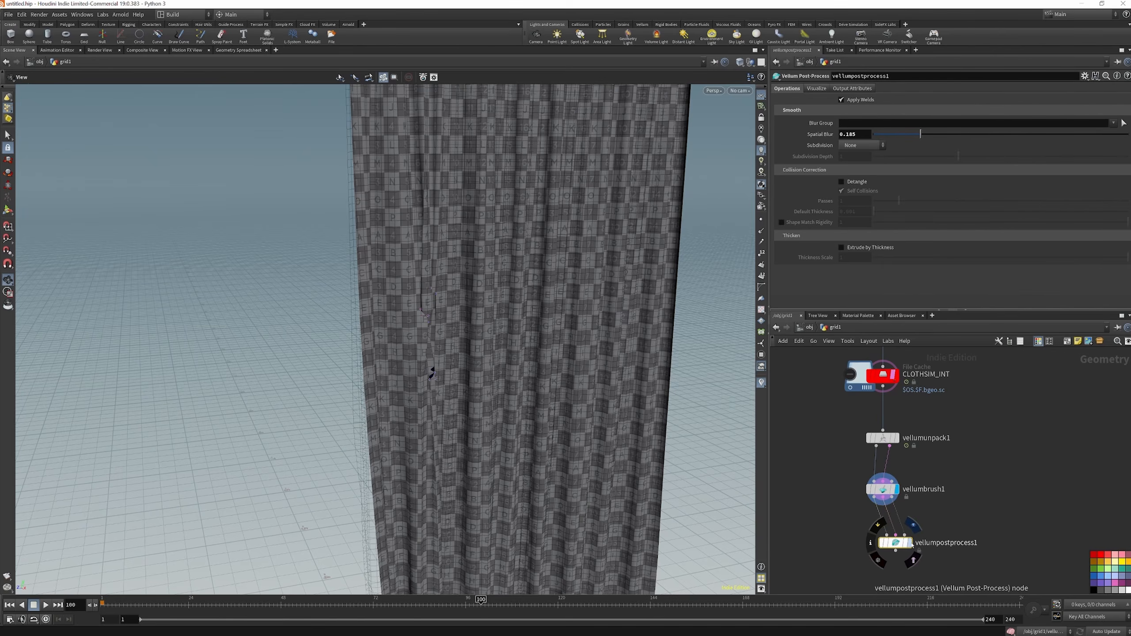
click(910, 543)
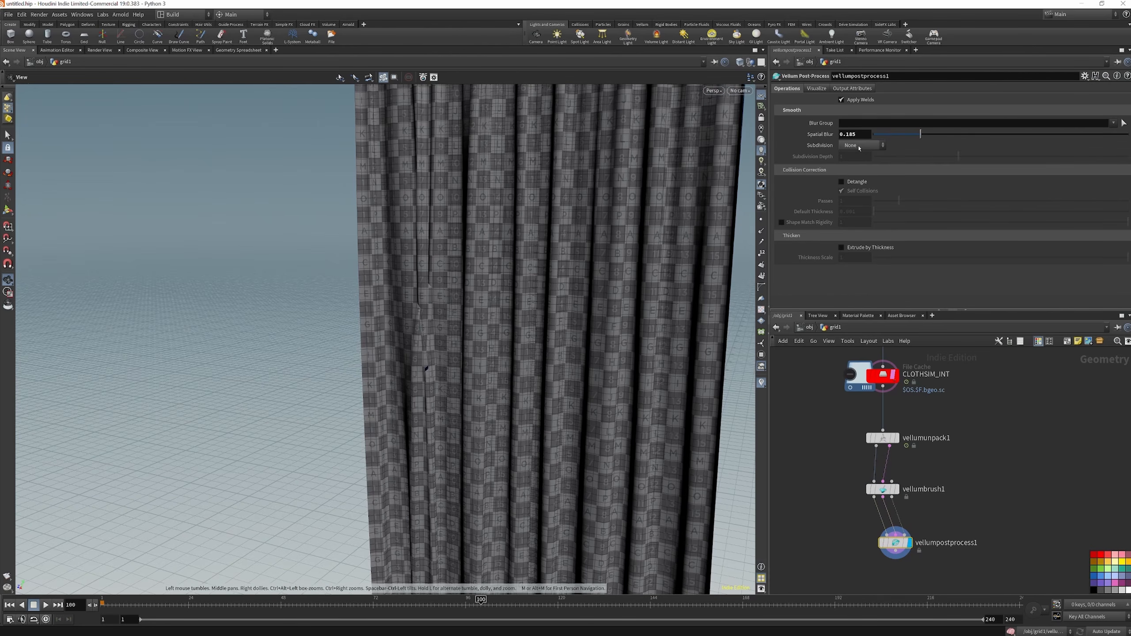
click(859, 146)
click(859, 155)
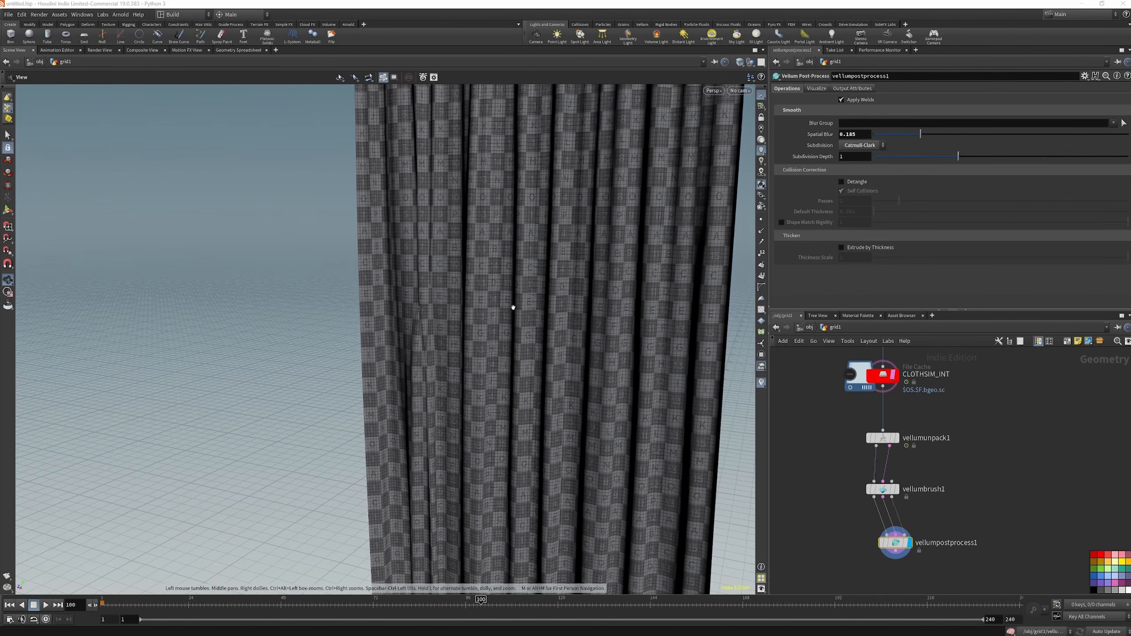
click(841, 181)
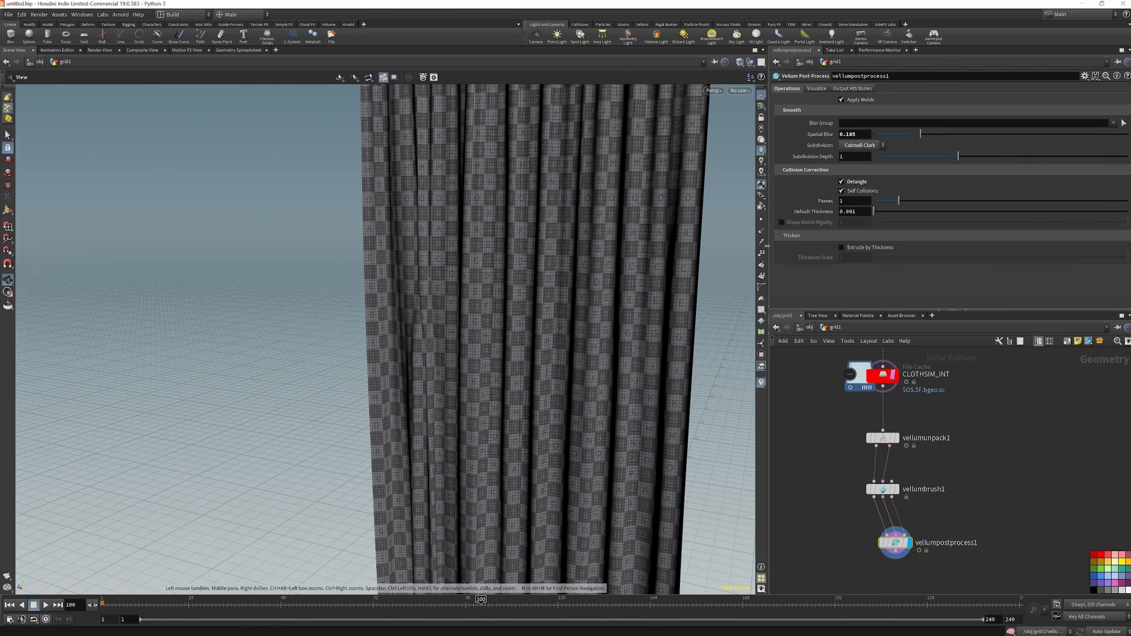
Try Extrude by Thickness on the curtain, inspect the thickened cloth, and turn the option off again
drag(377, 252, 591, 298)
click(841, 248)
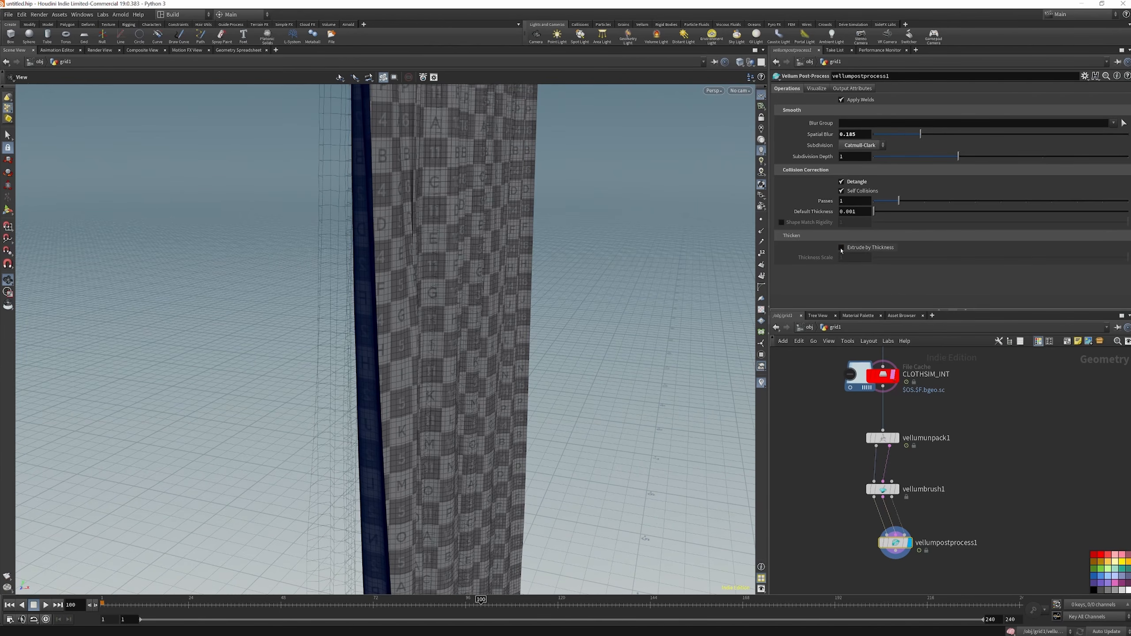
drag(510, 288, 408, 285)
scroll(428, 257, down, 6)
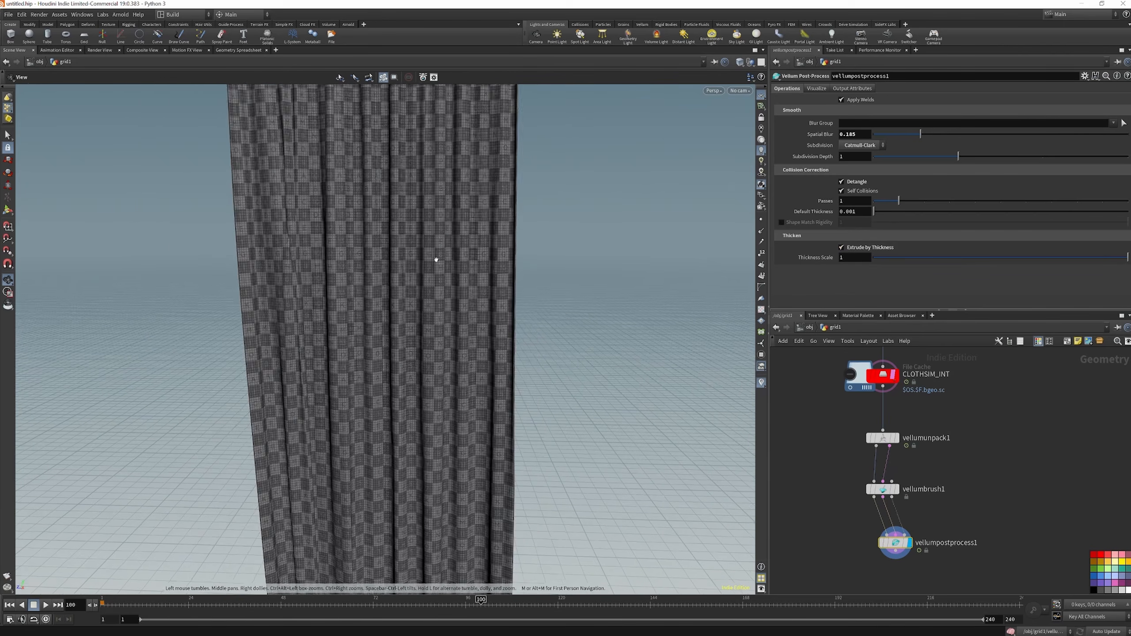
click(841, 248)
scroll(422, 266, down, 5)
scroll(488, 234, up, 1)
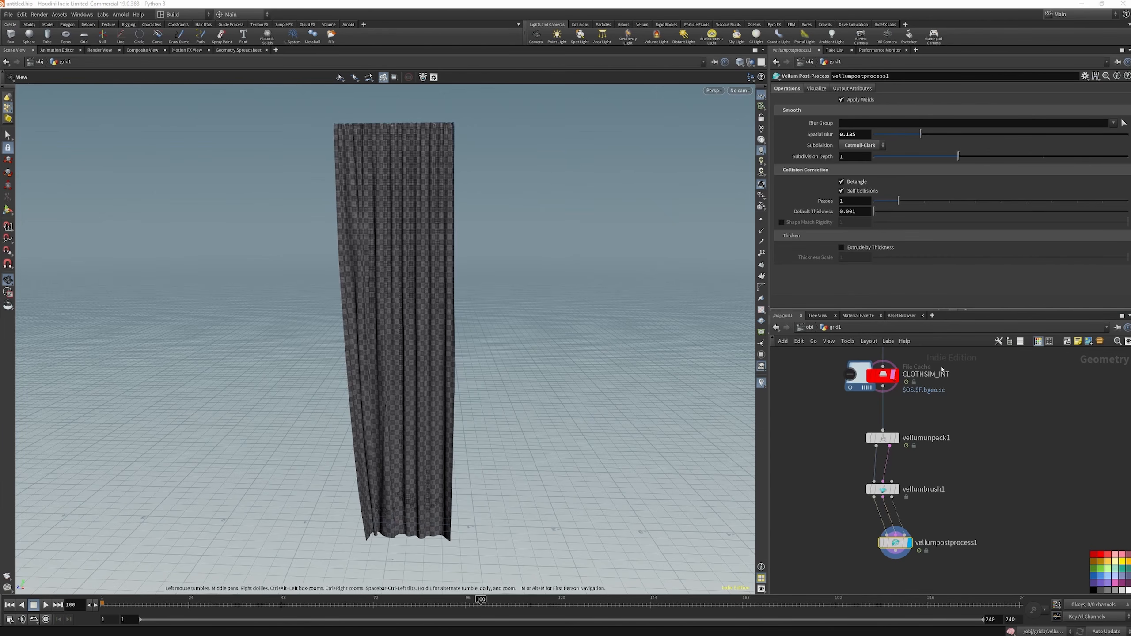
Duplicate the CLOTHSIM_INT file cache below vellumpostprocess1, wire it in, and rename the copy CLOTHSIM_BRUSHED
alt+drag(887, 377, 901, 574)
key(f)
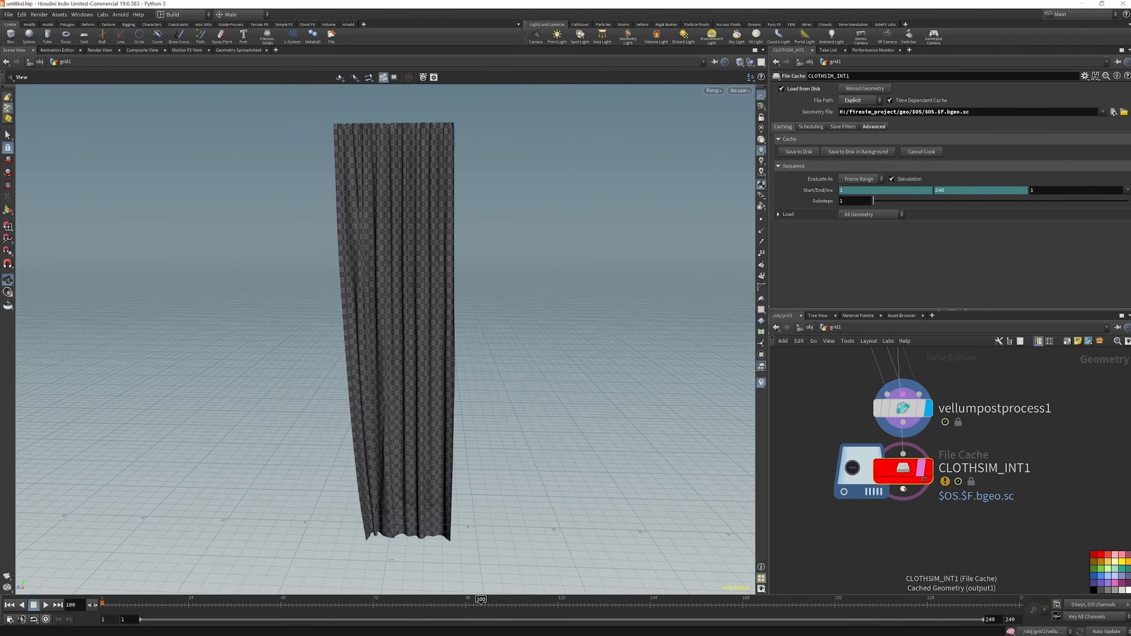
drag(894, 469, 907, 431)
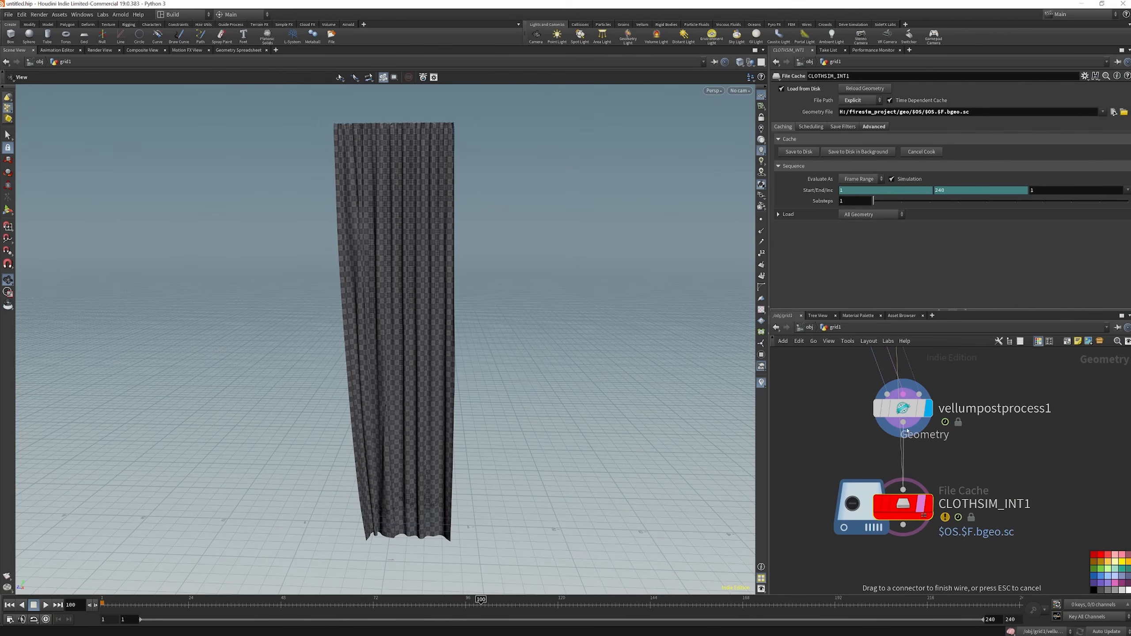
double_click(986, 504)
drag(1001, 504, 1050, 501)
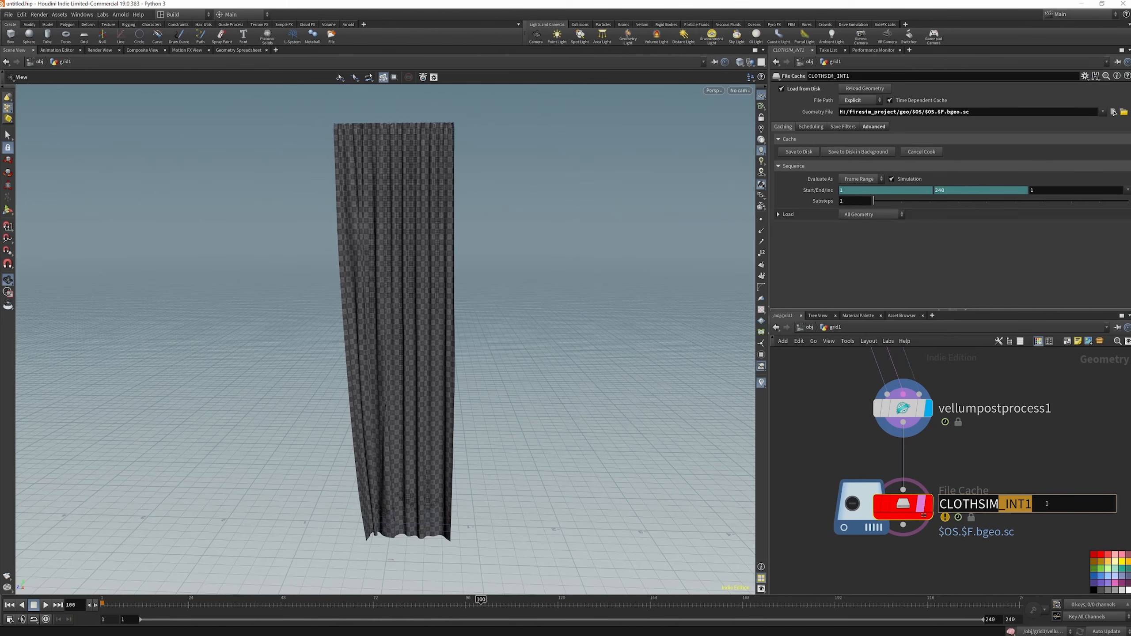
key(BackSpace)
key(Return)
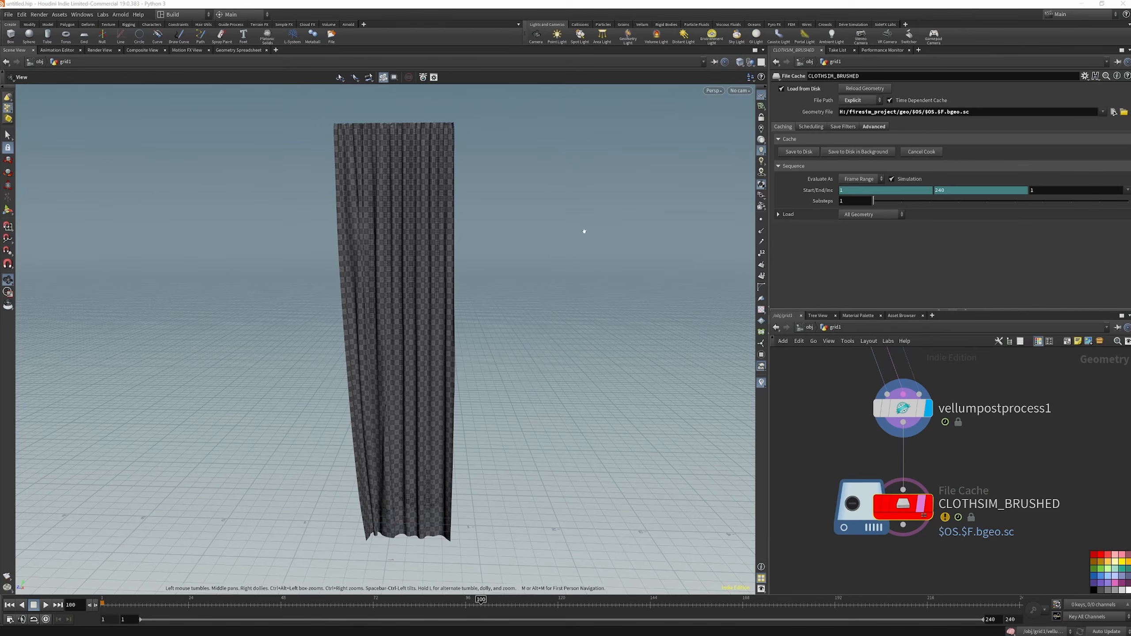
Turn off Simulation for CLOTHSIM_BRUSHED and remove the frame variable so its geometry file ends in $OS/$OS.bgeo.sc
click(891, 179)
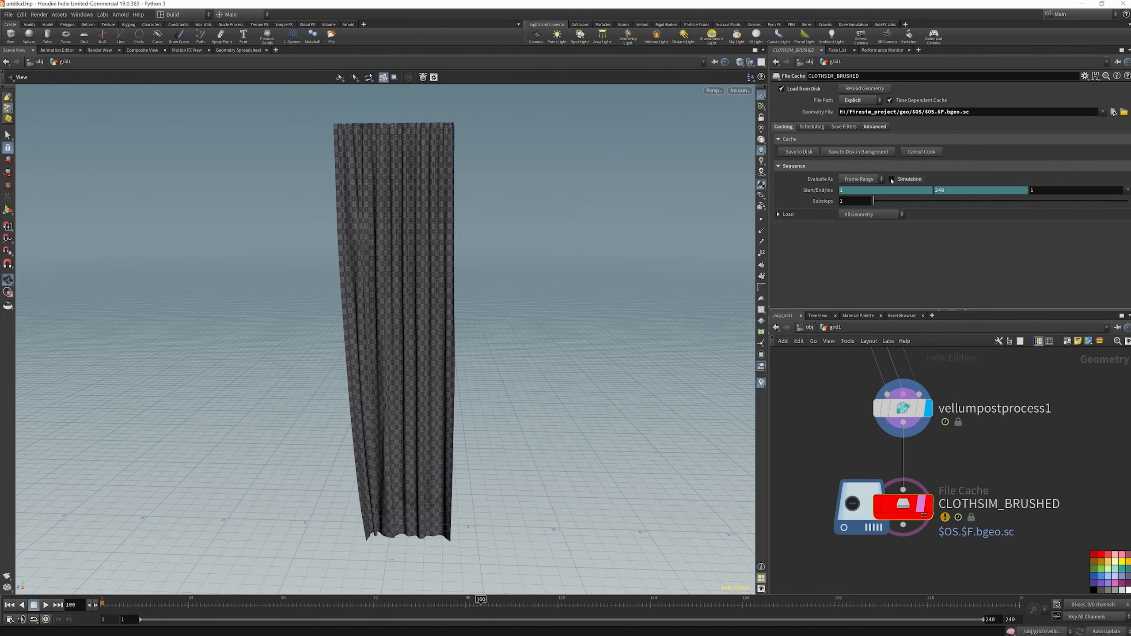
click(943, 112)
key(BackSpace)
key(BackSpace)
key(BackSpace)
key(Return)
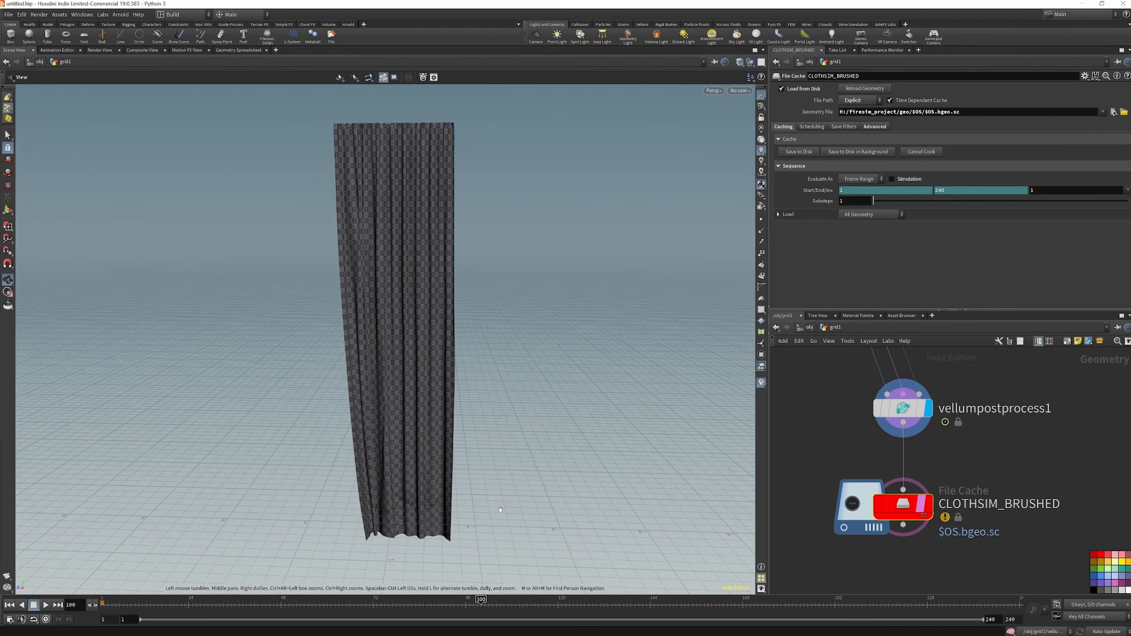
Set CLOTHSIM_BRUSHED to evaluate as Single Frame, save it to disk, and display the cached curtain
click(866, 181)
click(865, 192)
click(805, 154)
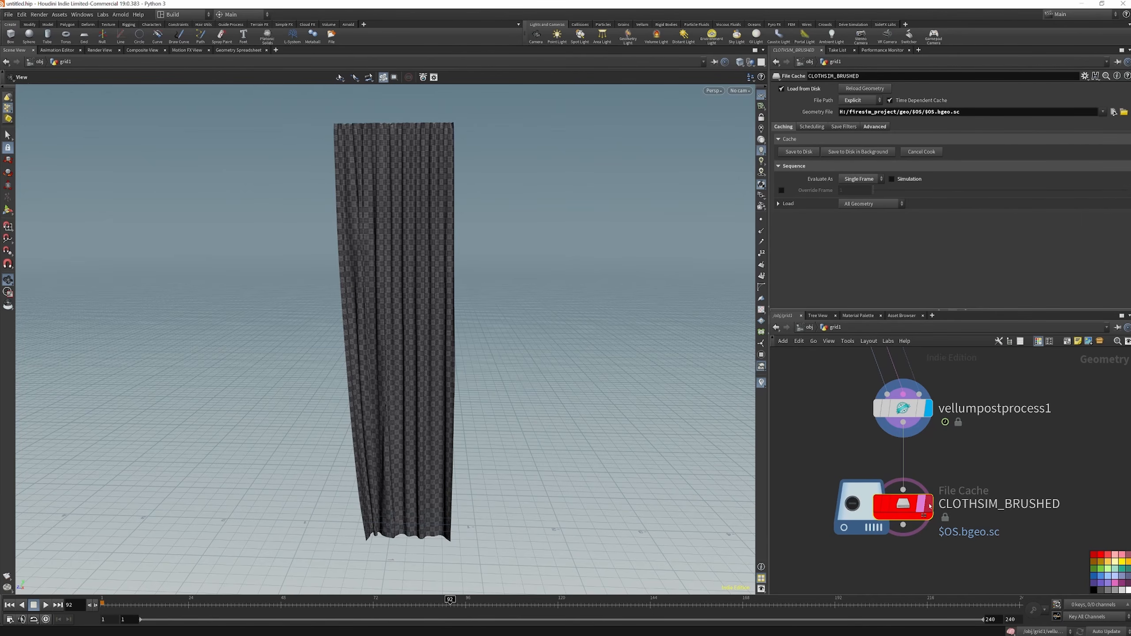
click(930, 505)
drag(391, 308, 529, 338)
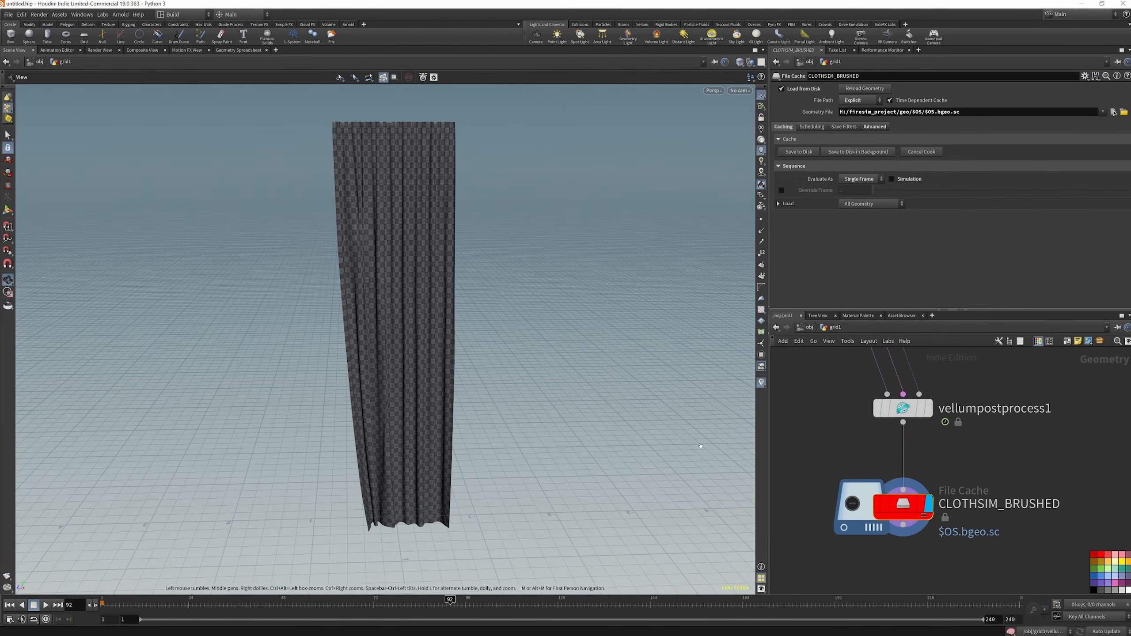
Display vellumbrush1 and reactivate its brush tool, with the ghosted overlay of the final output hidden
scroll(912, 492, down, 3)
click(910, 389)
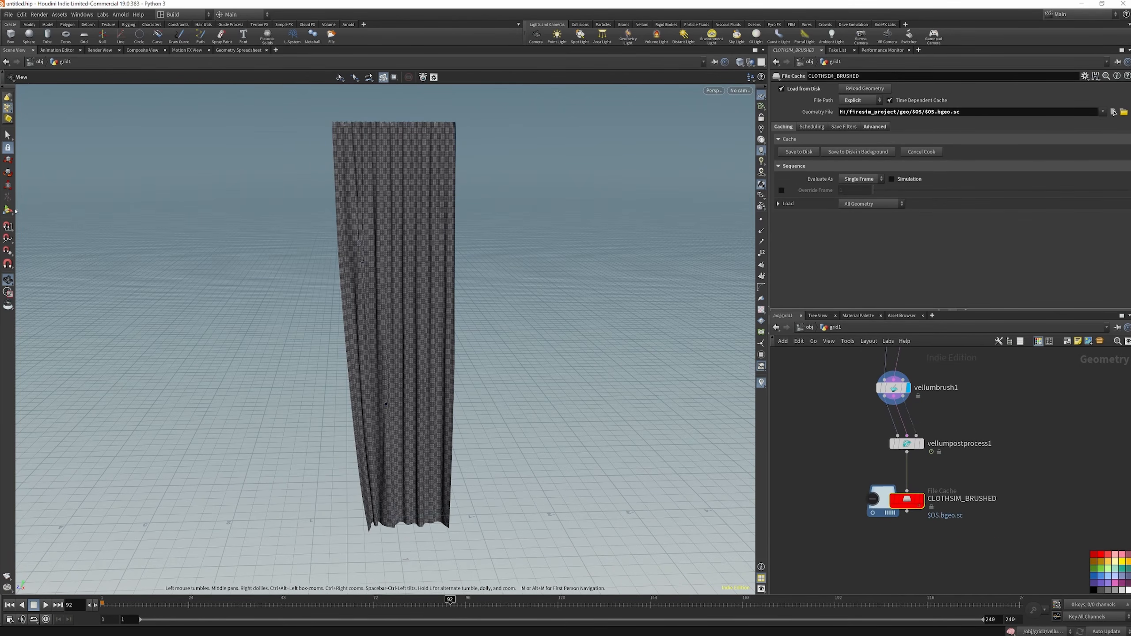
click(8, 210)
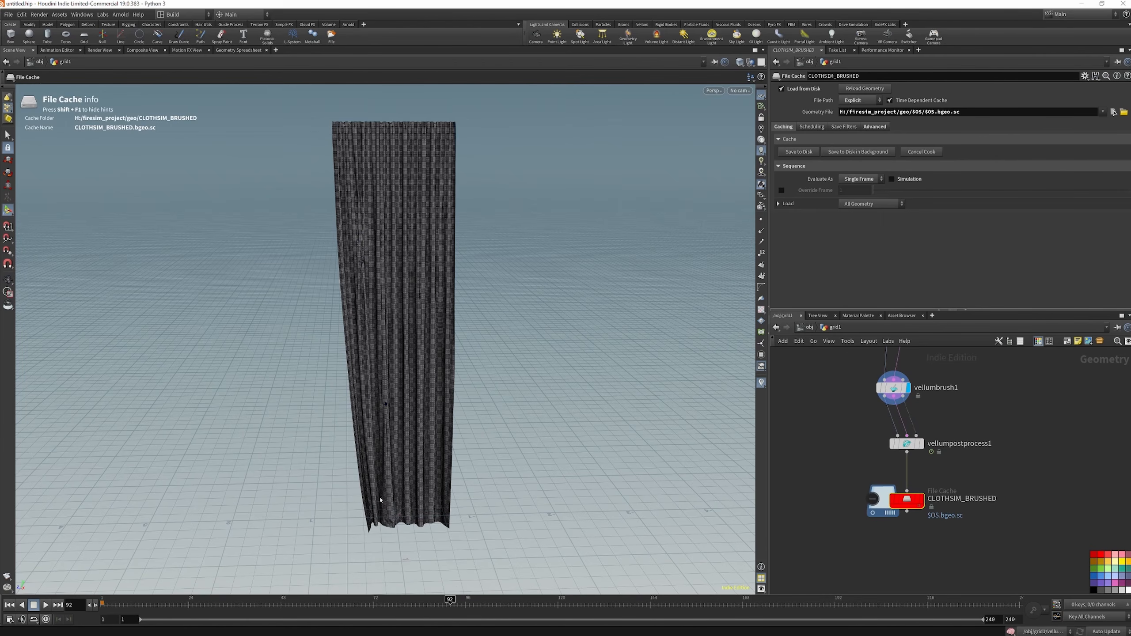
click(893, 387)
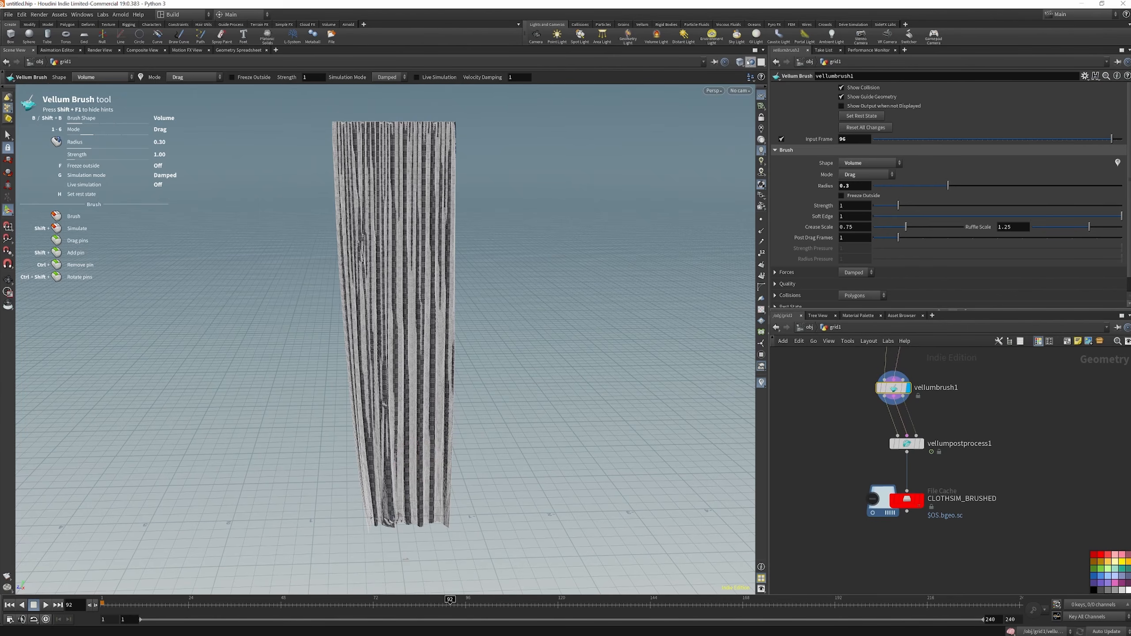
click(751, 62)
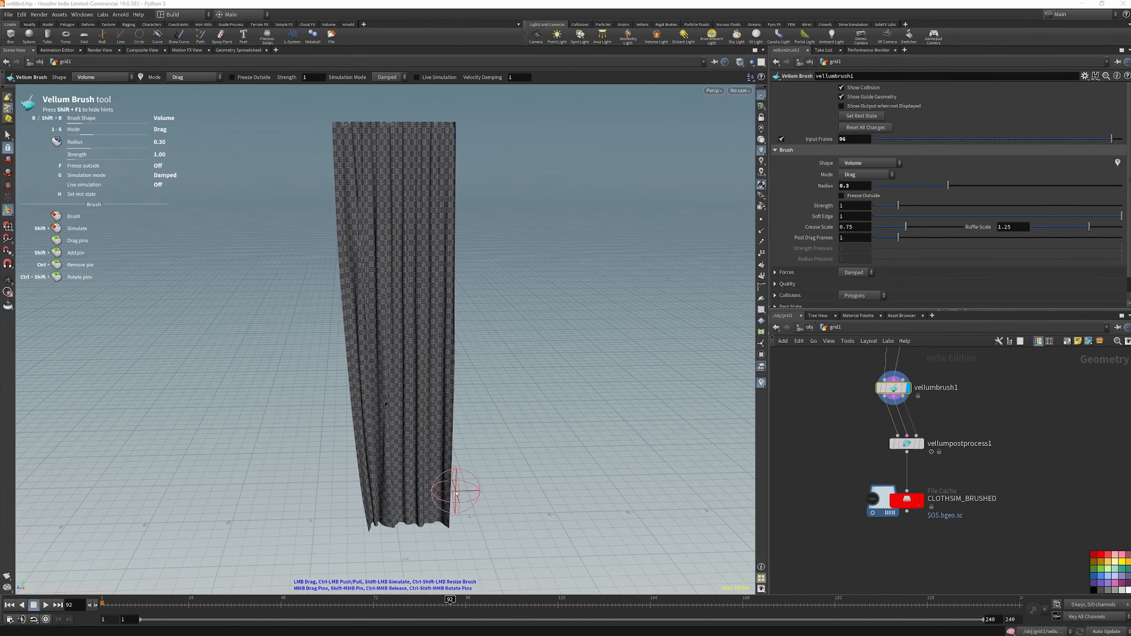
Draw the curtain's lower right corner inward with a Damped stroke, and relax the hem in Settle mode
mouse_move(454, 506)
mouse_down()
mouse_move(373, 508)
mouse_move(363, 484)
mouse_move(379, 523)
mouse_move(442, 525)
mouse_up()
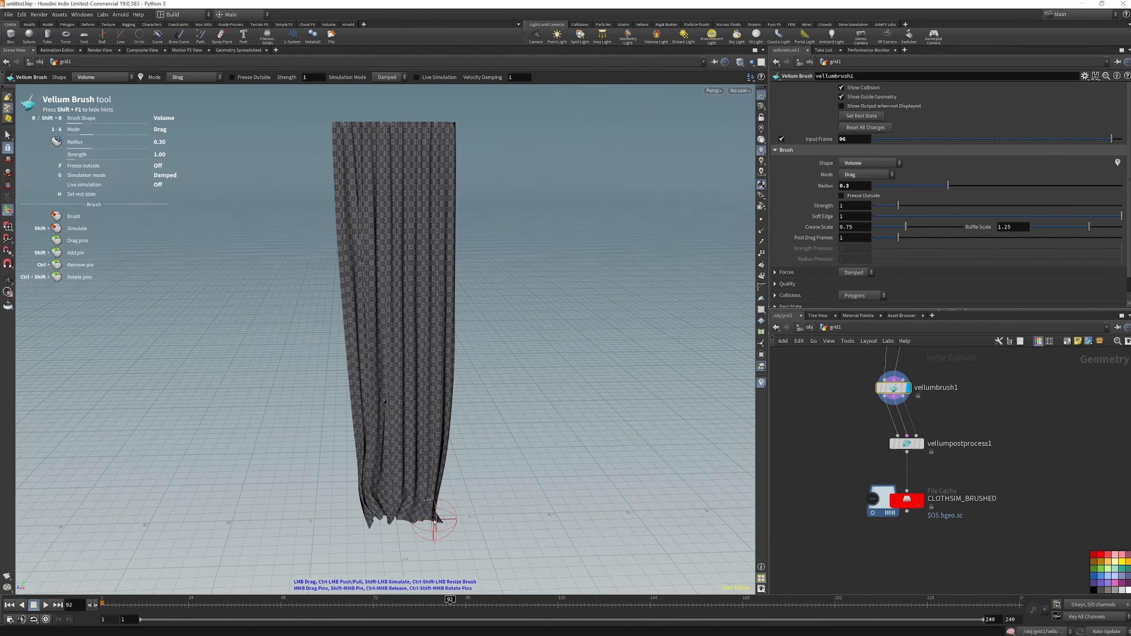
key(g)
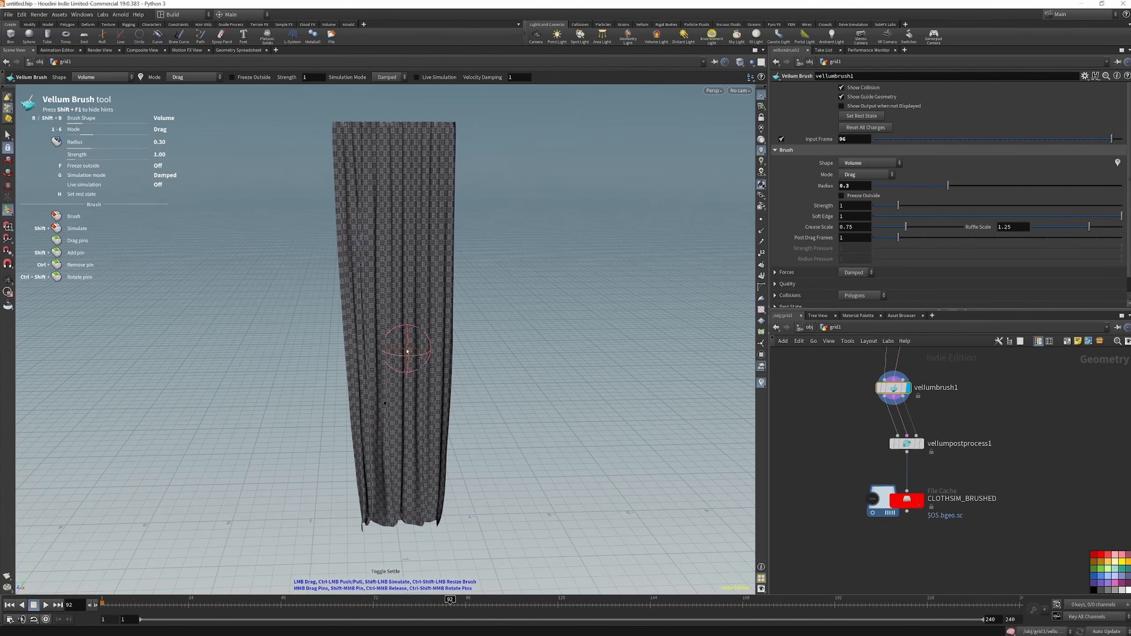
key(g)
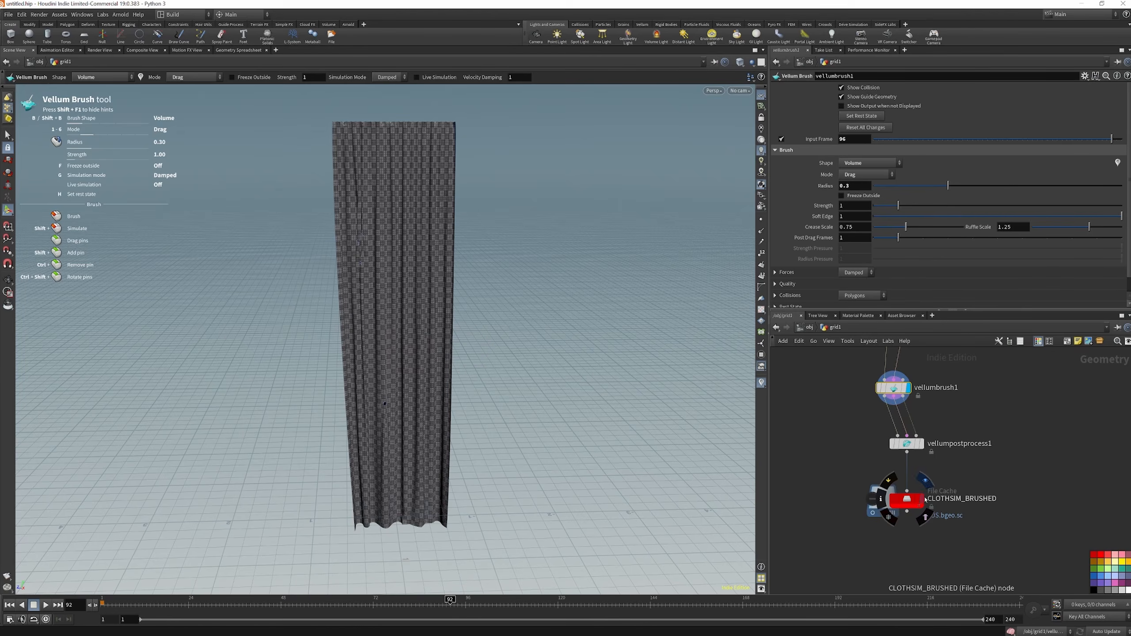
Save the reshaped curtain to disk again through CLOTHSIM_BRUSHED
click(904, 499)
click(799, 152)
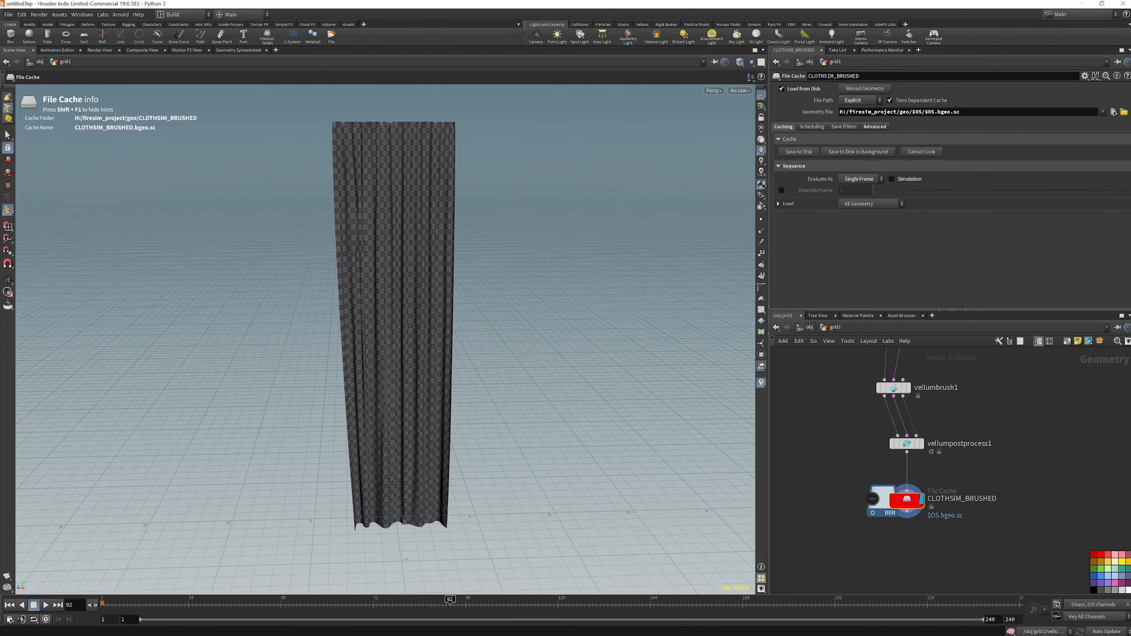
Add a Null node connected below the CLOTHSIM_BRUSHED file cache
scroll(898, 421, down, 3)
scroll(904, 518, up, 4)
click(899, 485)
key(Tab)
text(nul)
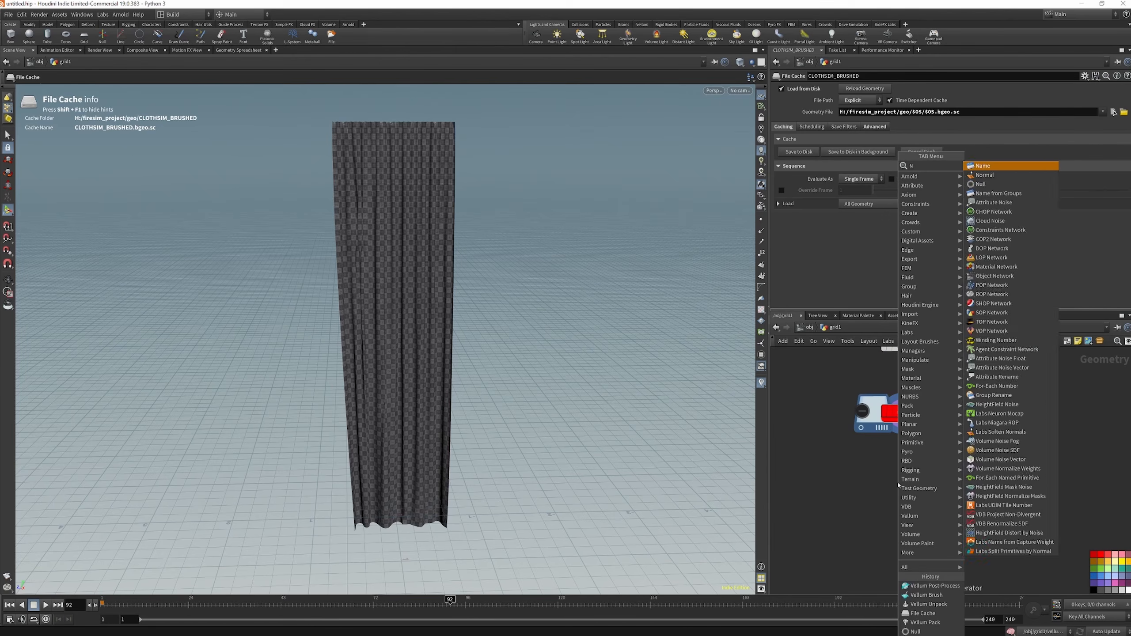
click(996, 166)
click(886, 481)
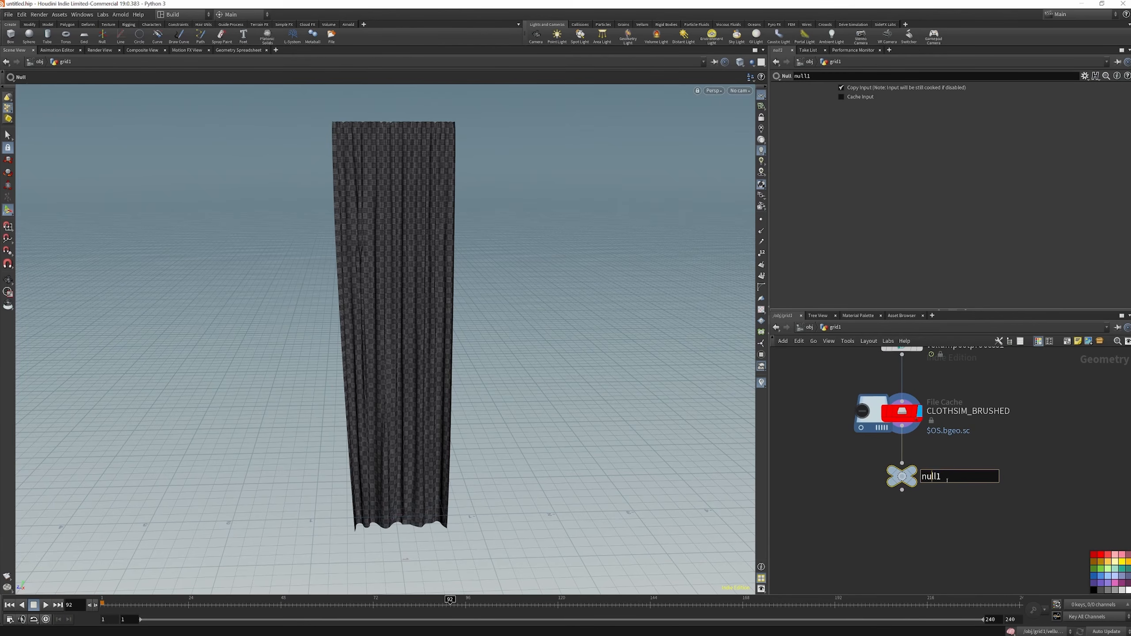
Rename the Null node OUT_CURTAINS and display it as the network's output
text(OUT_CURAT)
key(BackSpace)
key(BackSpace)
text(TAINS)
key(Return)
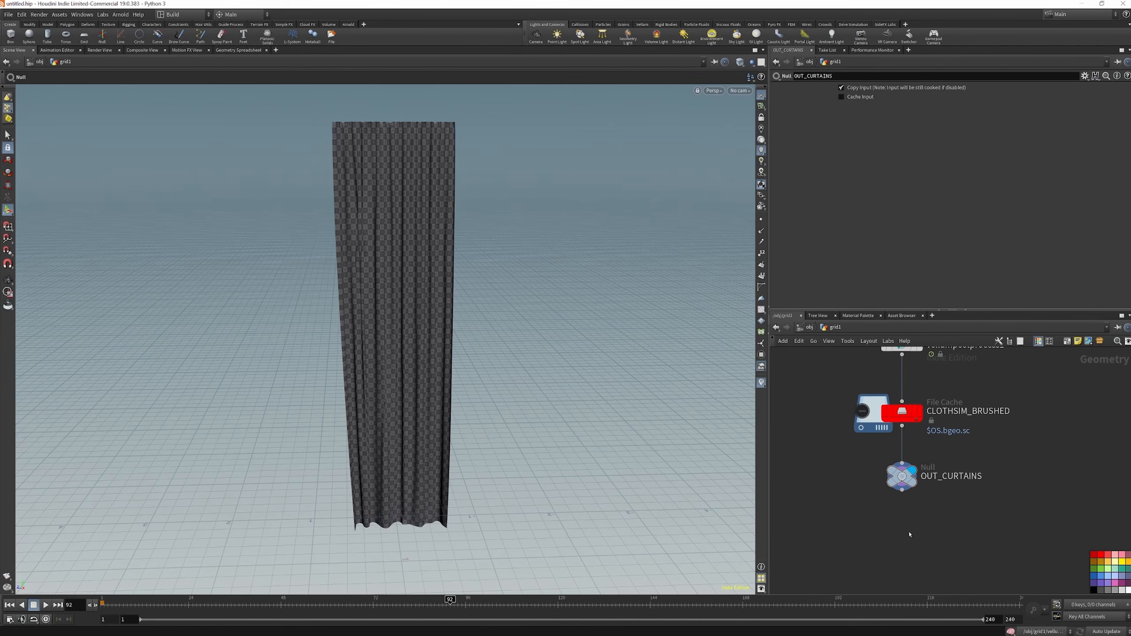
Add a Remesh node connected below OUT_CURTAINS and display its result
key(Tab)
text(REME)
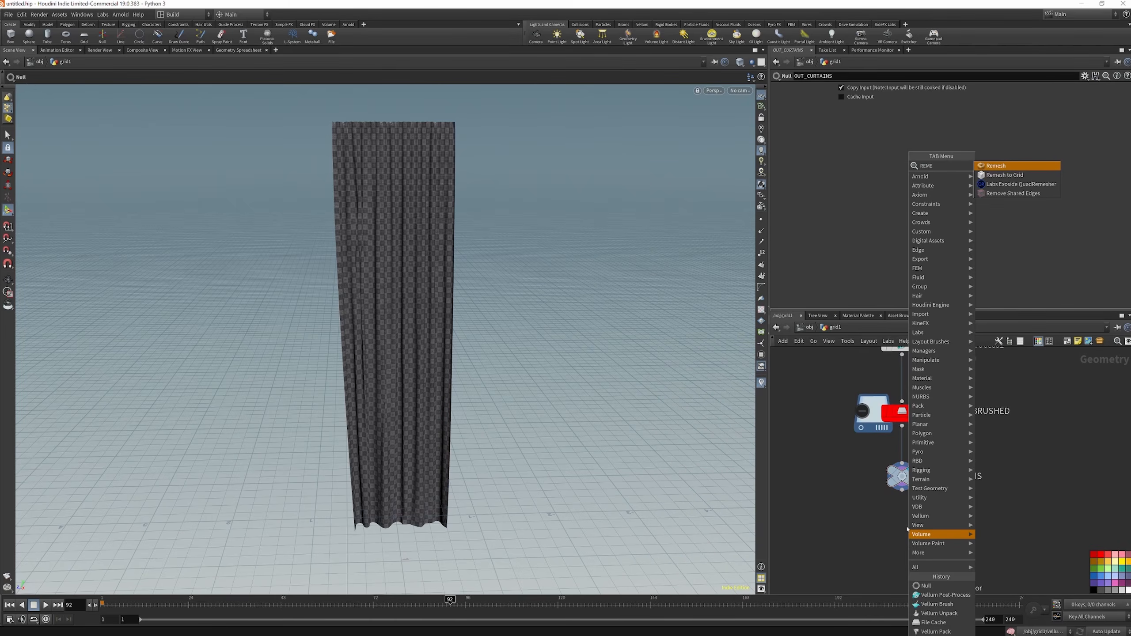
key(Return)
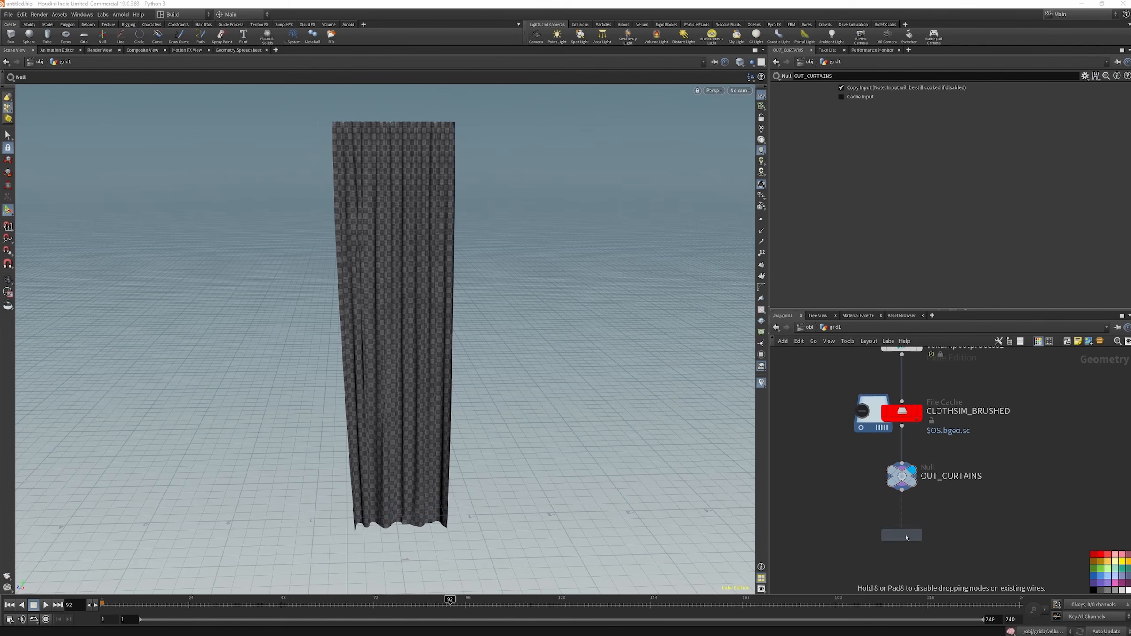
click(904, 532)
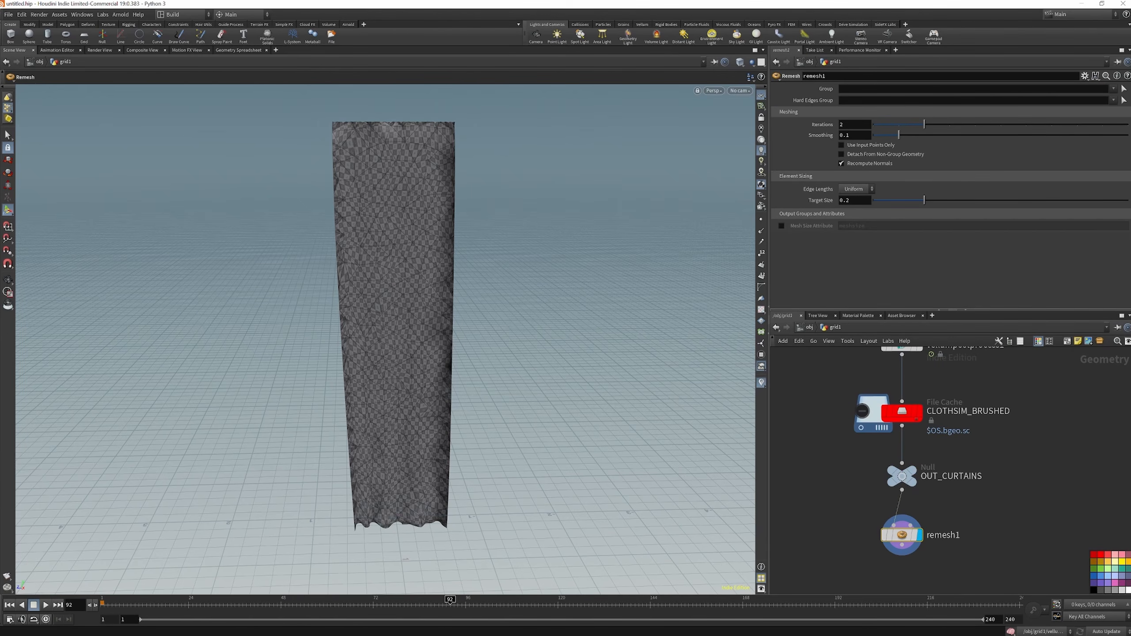
Set the Remesh node's iterations to 10 and its target size to 0.02
drag(850, 125, 775, 120)
text(10)
key(Return)
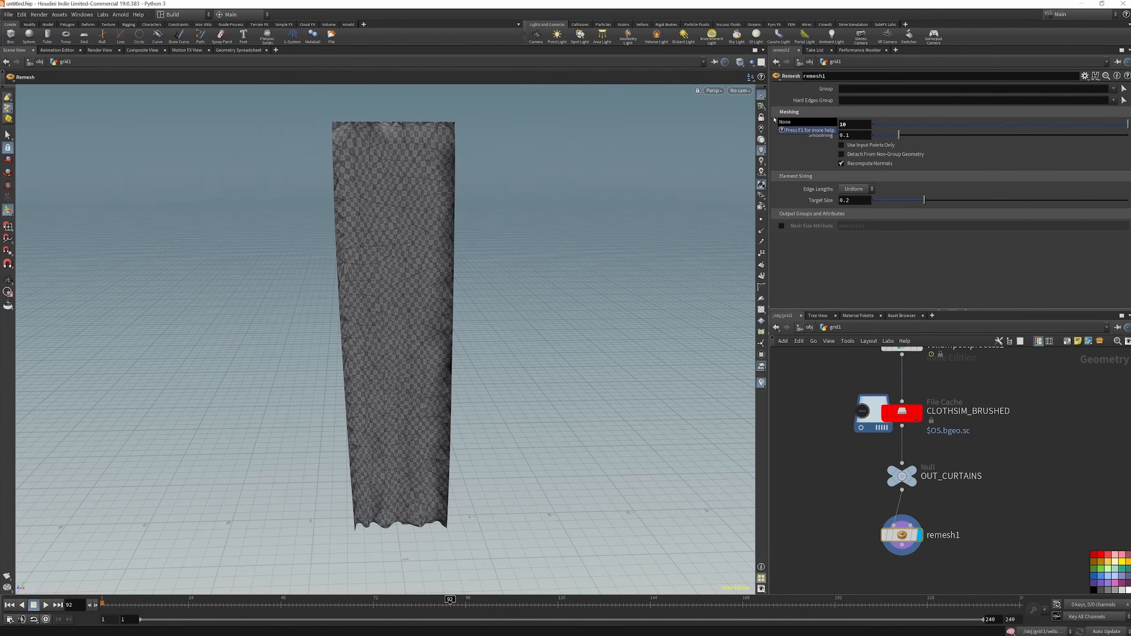
click(851, 201)
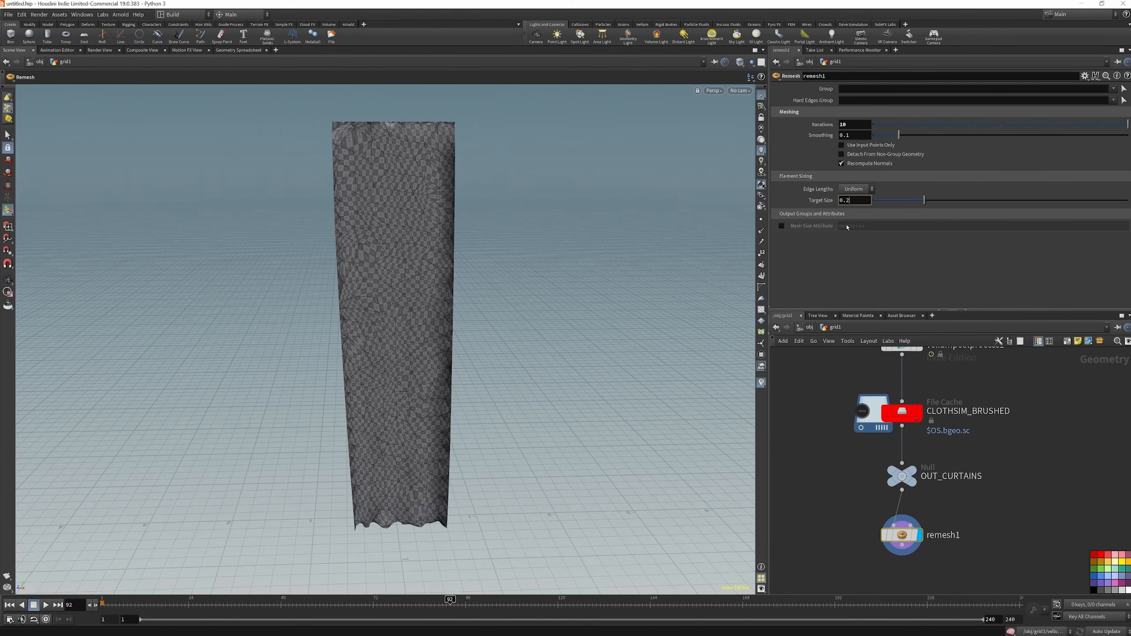
text(0)
key(Return)
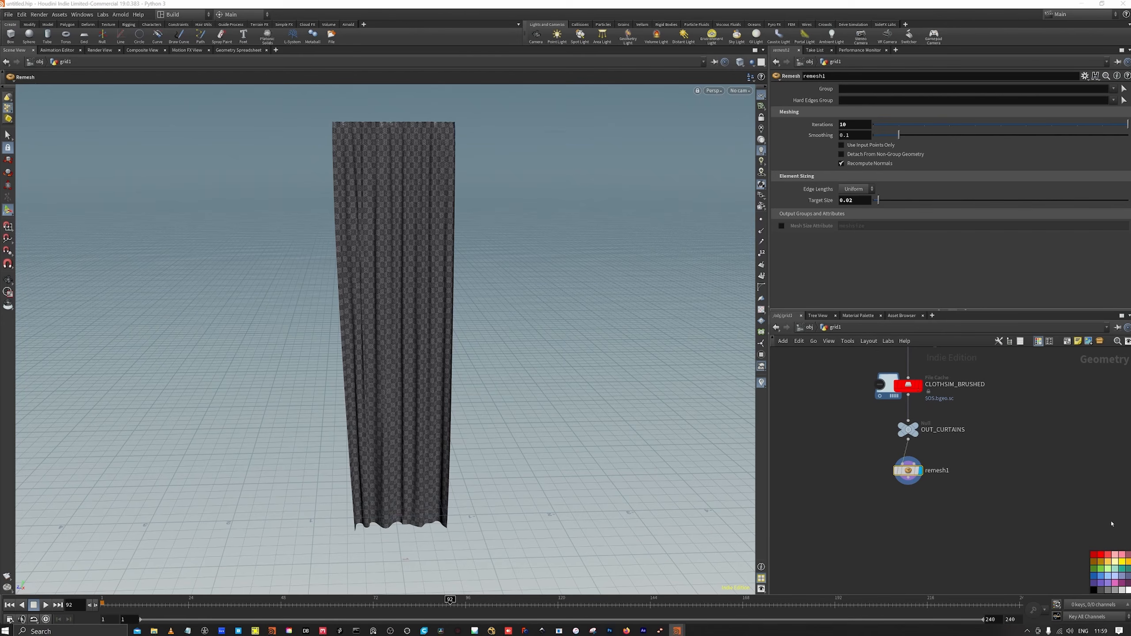
Add a Draw Curve node fed by remesh1 and set its projection to the YZ Plane
key(Tab)
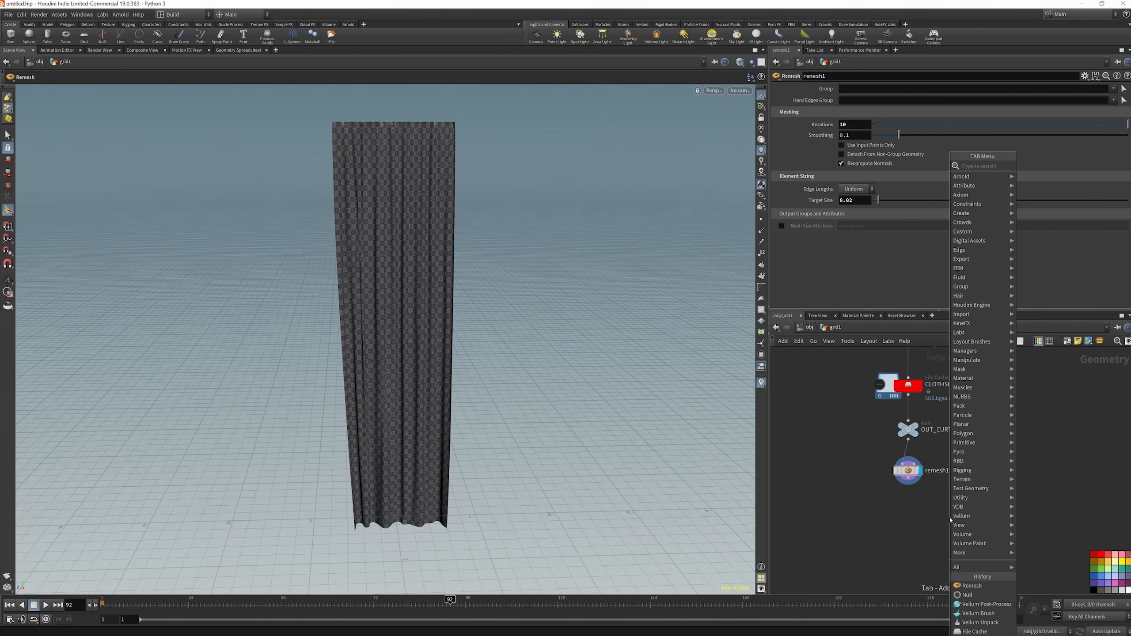
text(DRAW)
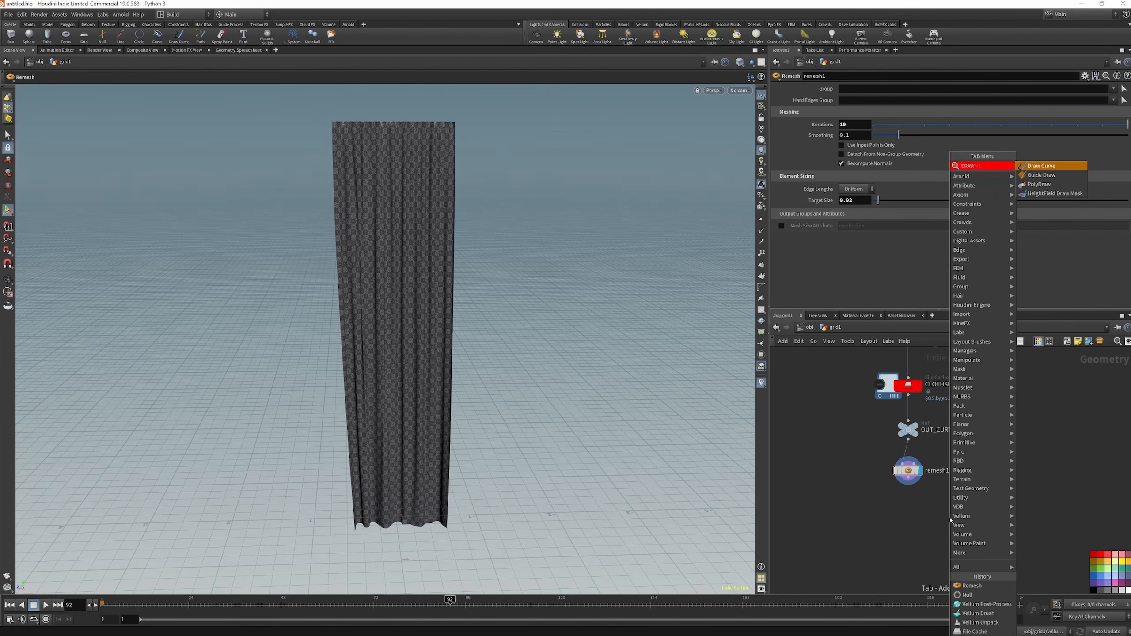
key(Return)
click(953, 520)
drag(947, 514, 908, 478)
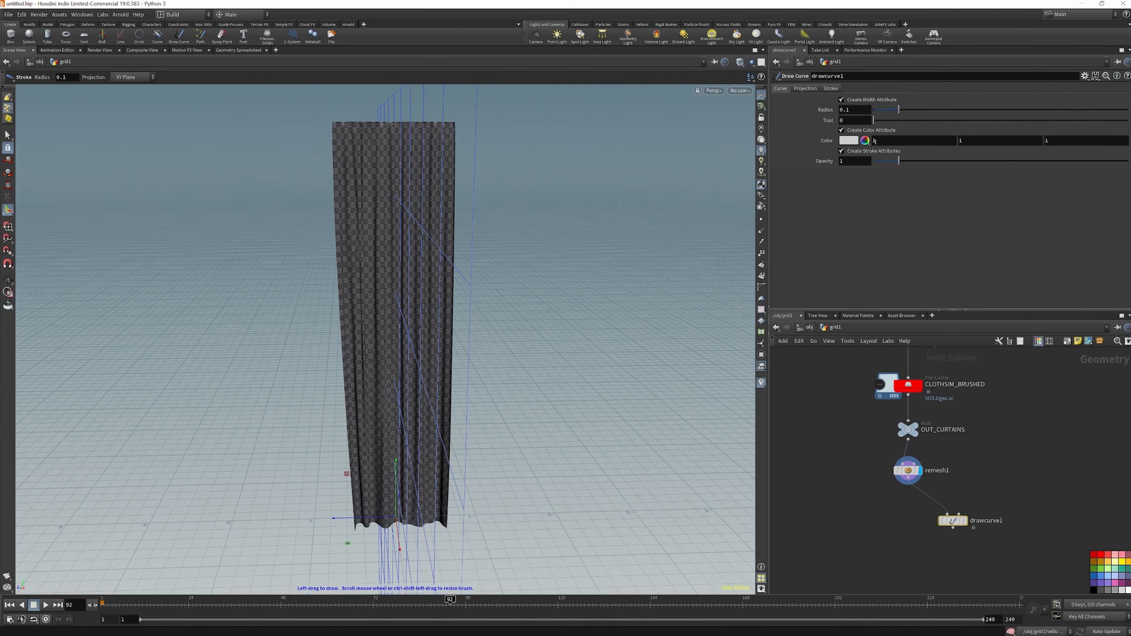
click(806, 88)
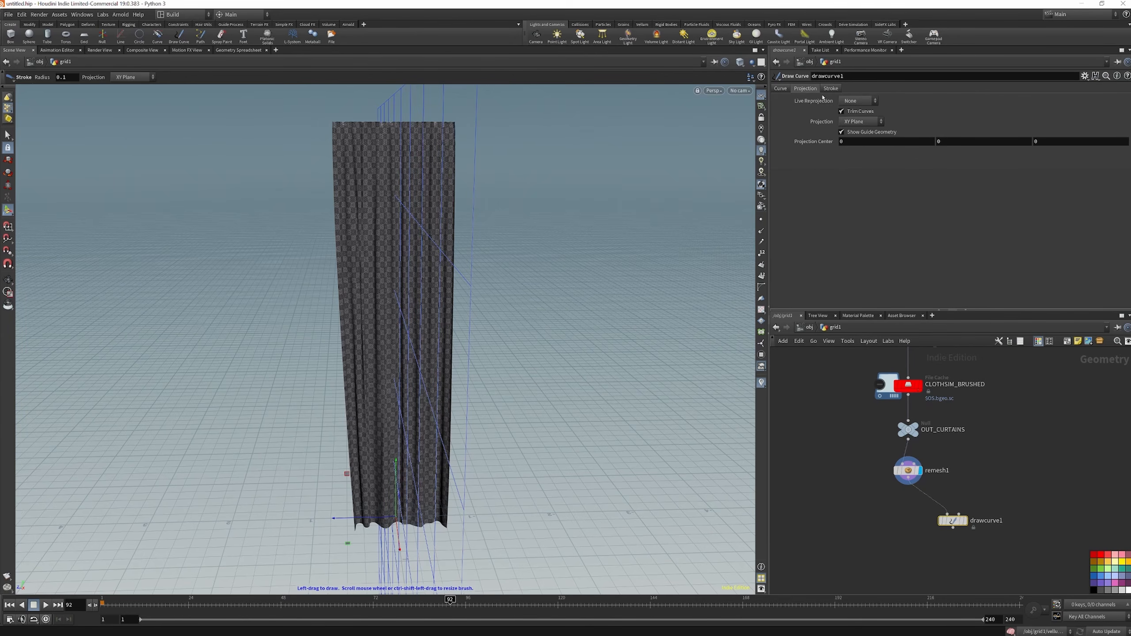
click(843, 119)
click(855, 143)
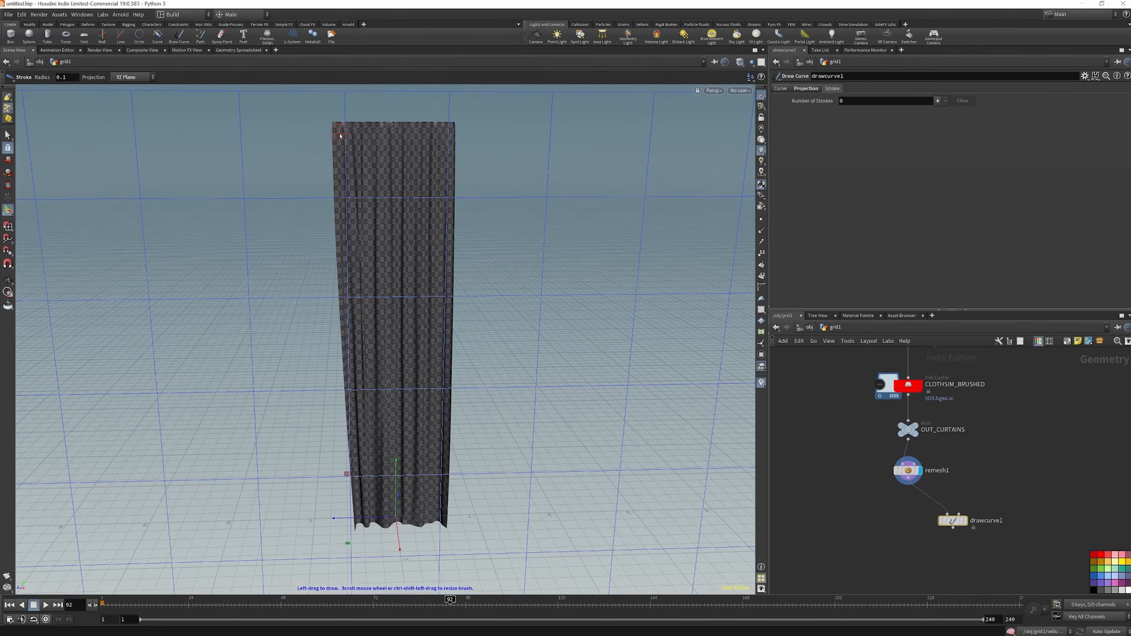
Draw many straight and wavy strokes crisscrossing the whole curtain from top to hem, running past its edges
drag(327, 121, 511, 485)
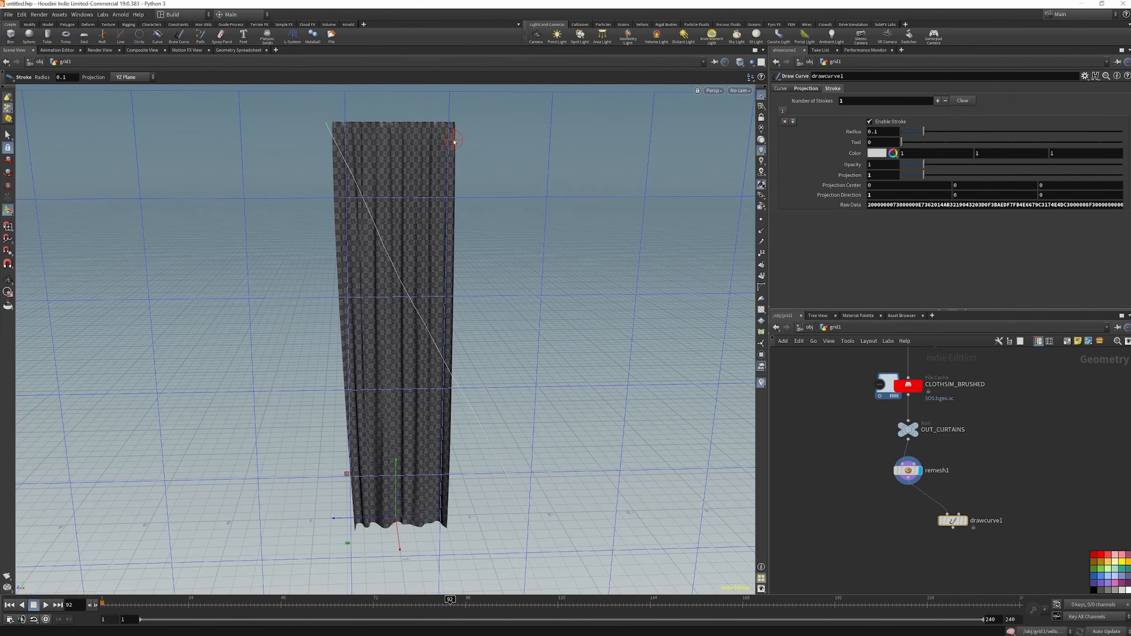
drag(381, 122, 303, 338)
drag(406, 109, 352, 417)
mouse_move(439, 156)
mouse_down()
mouse_move(413, 339)
mouse_move(352, 546)
mouse_up()
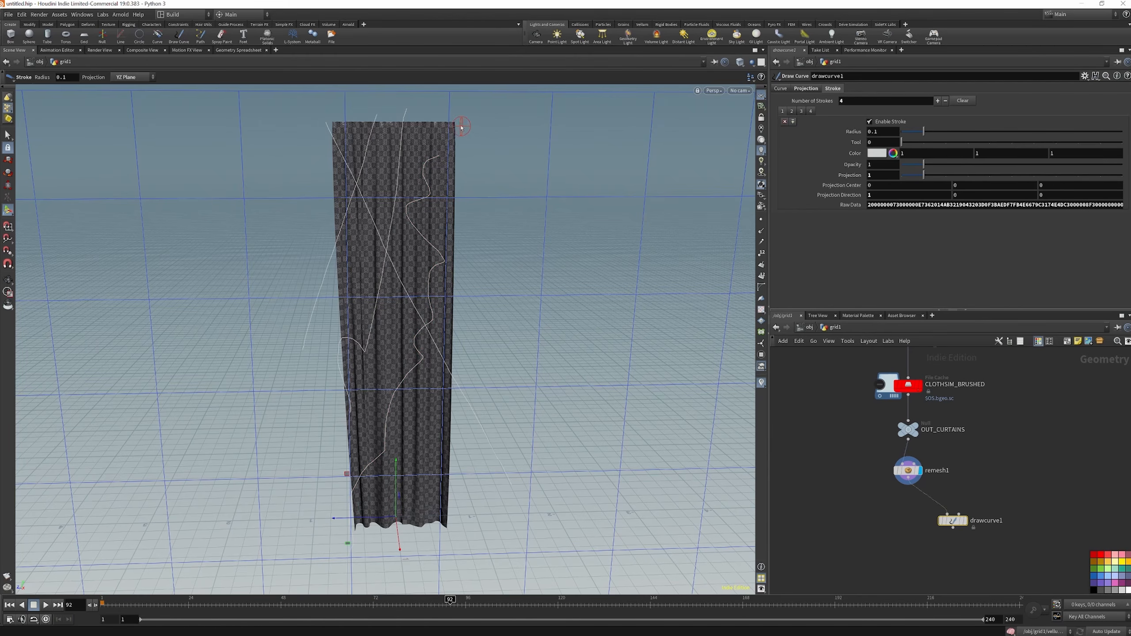
drag(367, 139, 483, 336)
mouse_move(427, 170)
mouse_down()
mouse_move(385, 367)
mouse_move(368, 551)
mouse_up()
drag(327, 378, 411, 519)
drag(357, 433, 421, 578)
drag(447, 444, 372, 554)
drag(467, 404, 371, 555)
drag(426, 429, 430, 555)
drag(476, 256, 389, 569)
mouse_move(301, 177)
mouse_down()
mouse_move(434, 419)
mouse_move(477, 466)
mouse_up()
mouse_move(448, 97)
mouse_down()
mouse_move(399, 235)
mouse_move(347, 495)
mouse_up()
drag(343, 345, 507, 418)
drag(487, 228, 298, 289)
drag(319, 114, 449, 232)
drag(485, 157, 335, 249)
drag(326, 452, 539, 405)
drag(471, 529, 291, 311)
drag(387, 108, 422, 535)
mouse_move(466, 387)
mouse_down()
mouse_move(306, 143)
mouse_move(485, 169)
mouse_up()
mouse_move(411, 101)
mouse_down()
mouse_move(429, 355)
mouse_move(487, 472)
mouse_up()
drag(330, 112, 449, 565)
mouse_move(375, 542)
mouse_down()
mouse_move(365, 387)
mouse_move(386, 89)
mouse_move(399, 317)
mouse_move(495, 525)
mouse_up()
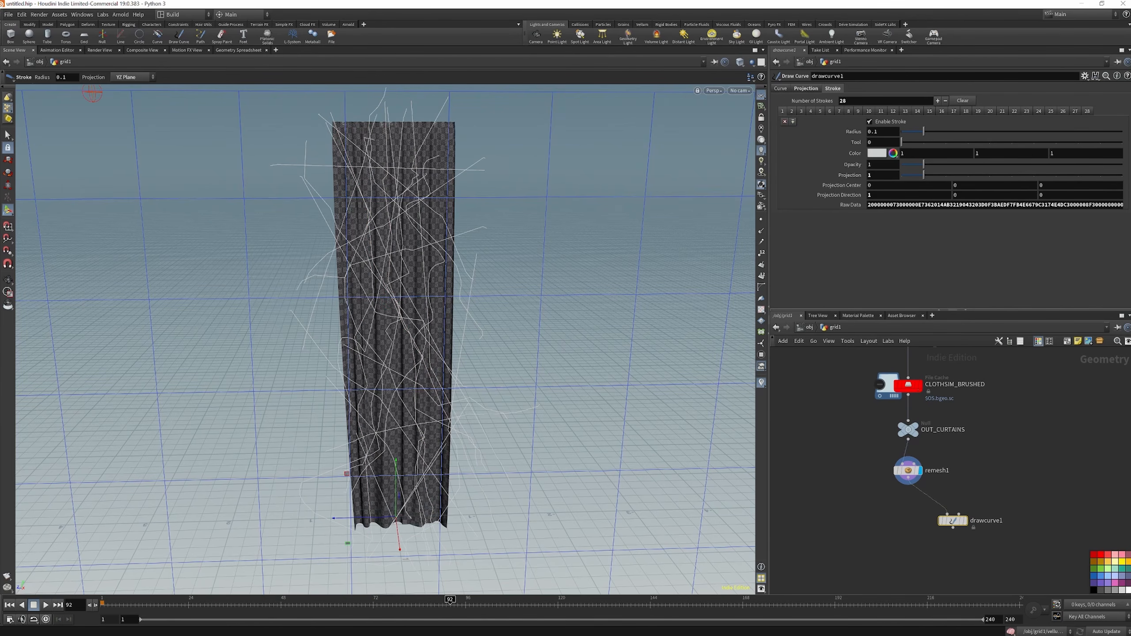
Add an Edge Fracture node with remesh1 as geometry input and drawcurve1 as cutting curves, and display it
click(909, 564)
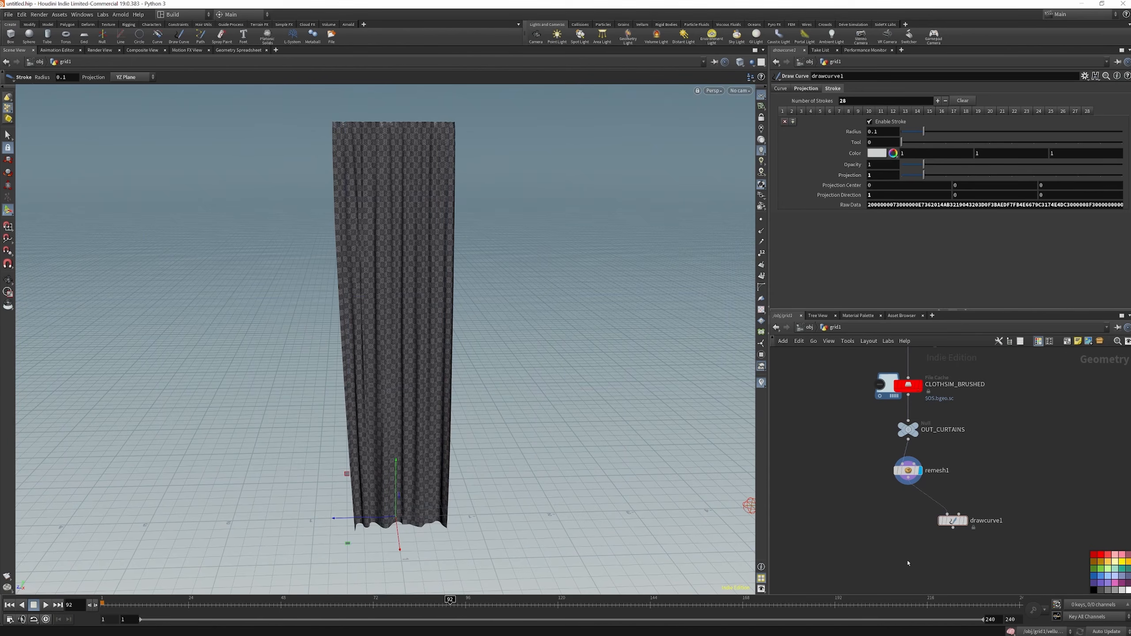
key(Tab)
text(E)
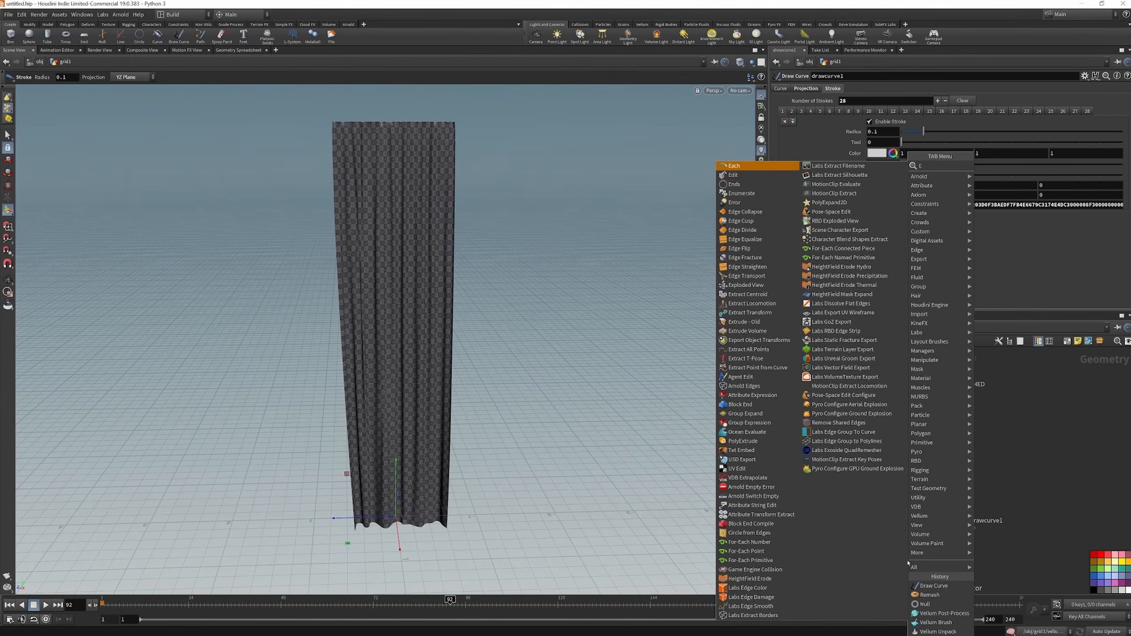
text(DGEFR)
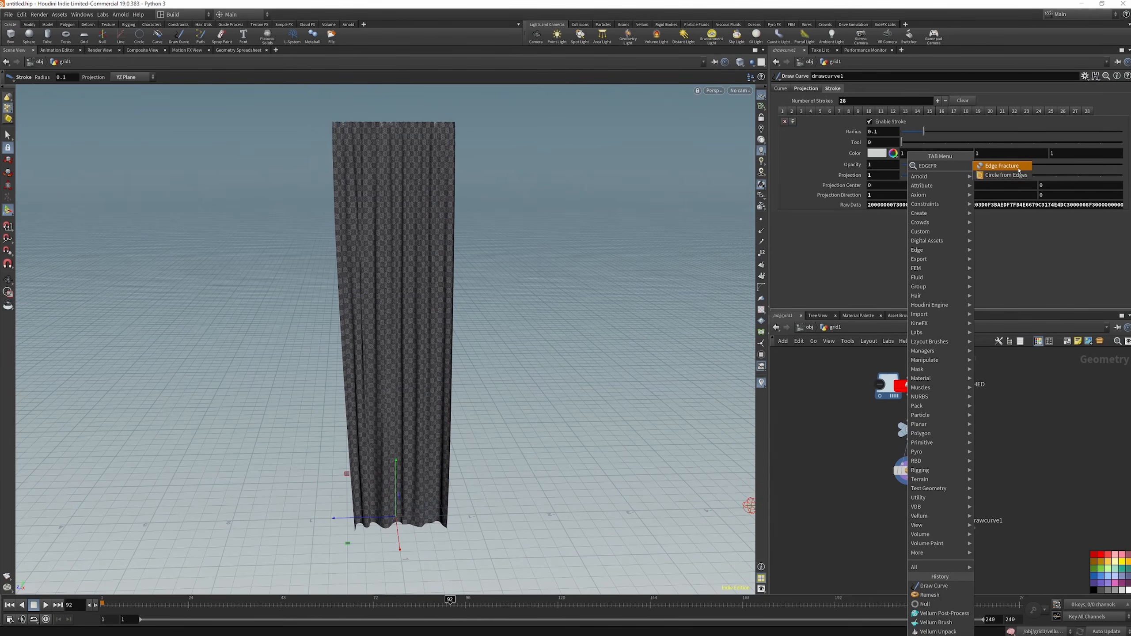
key(Return)
click(899, 549)
drag(897, 545, 908, 479)
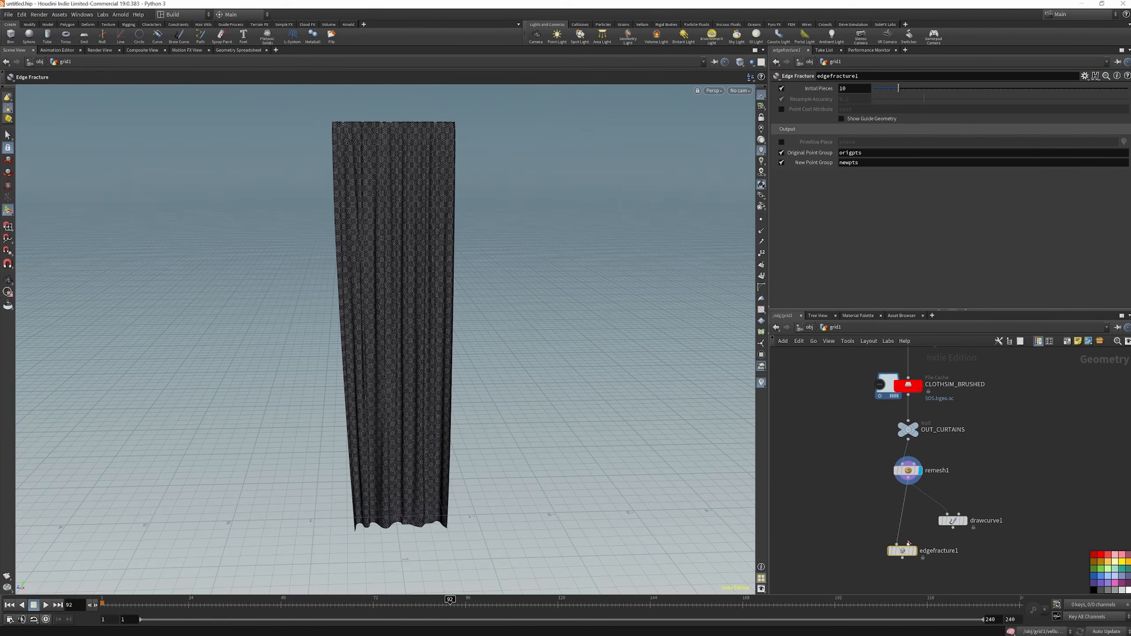
drag(908, 544, 940, 534)
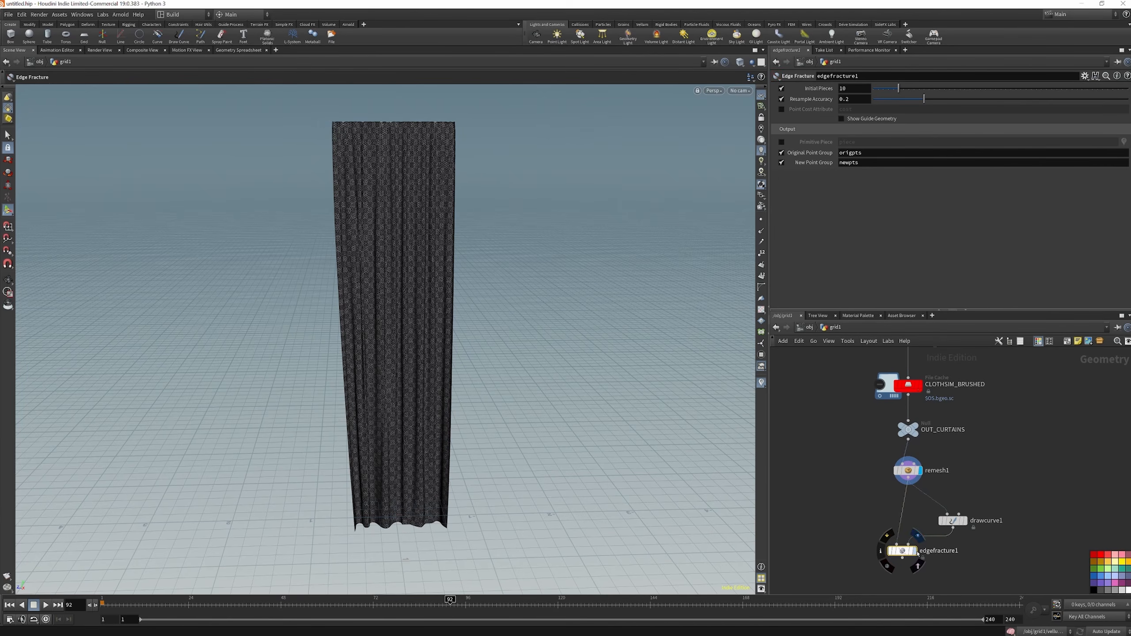
click(917, 552)
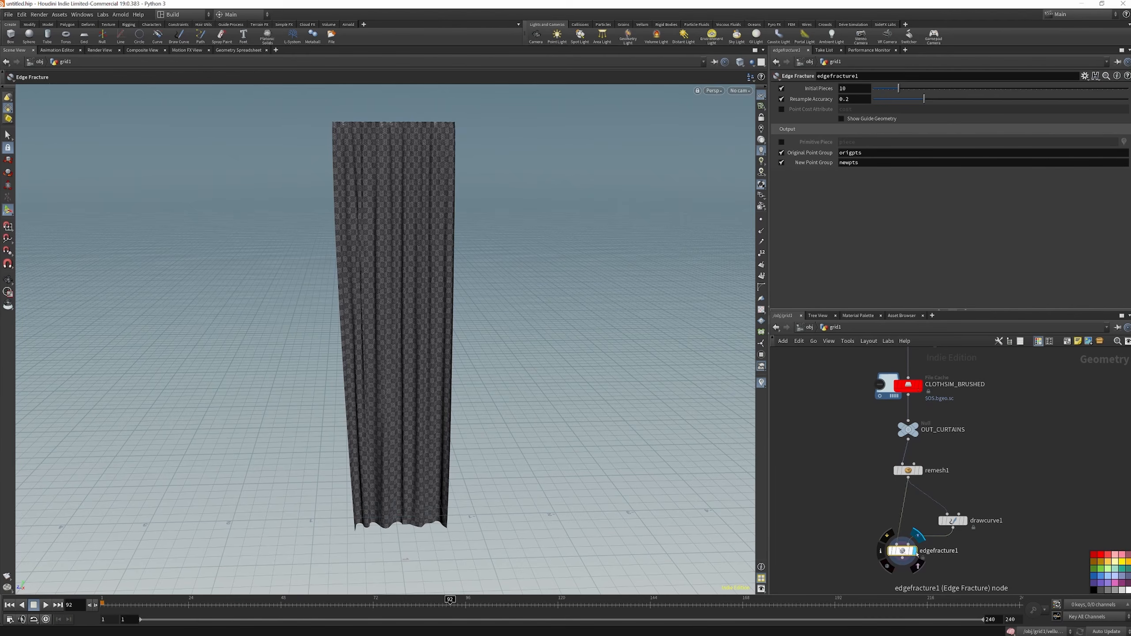
Show the Edge Fracture guide geometry to inspect the cut lines on the curtain, and hide it again
key(Escape)
click(841, 118)
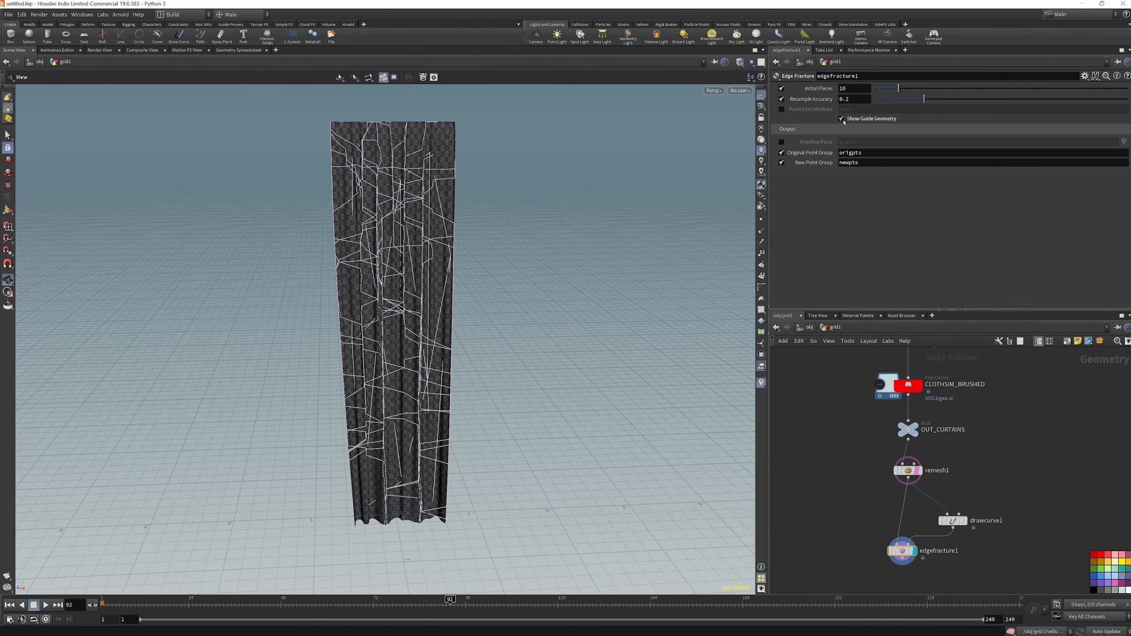
mouse_move(366, 182)
mouse_down()
mouse_move(447, 243)
mouse_move(367, 176)
mouse_up()
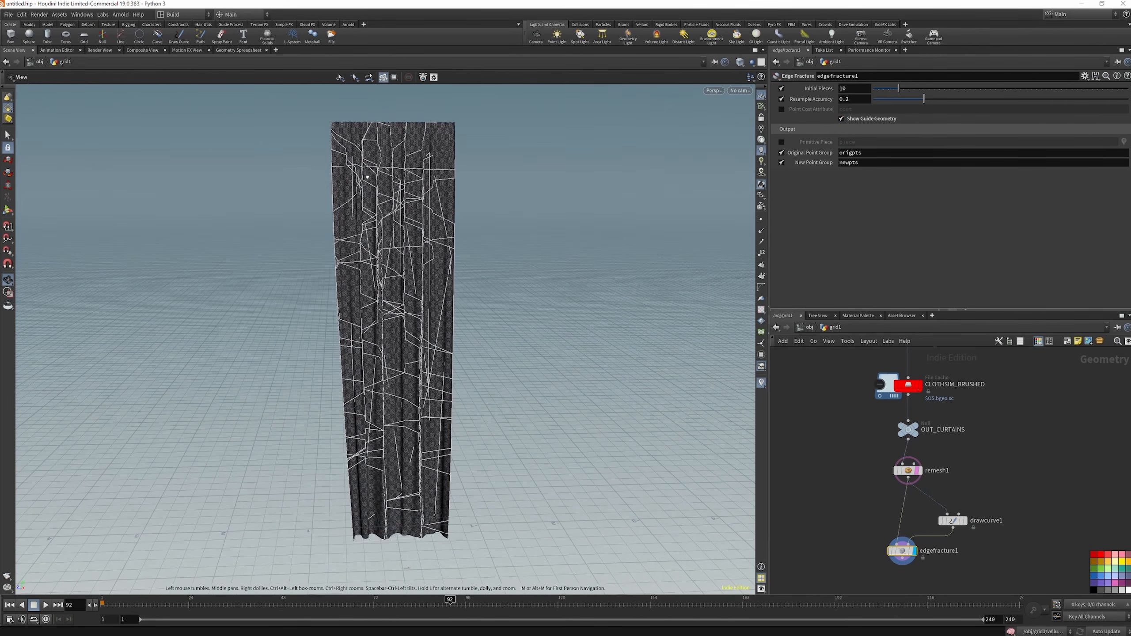
click(842, 118)
Add an Exploded View node fed by edgefracture1 and inspect the separated curtain pieces
key(Tab)
text(expl)
click(1016, 166)
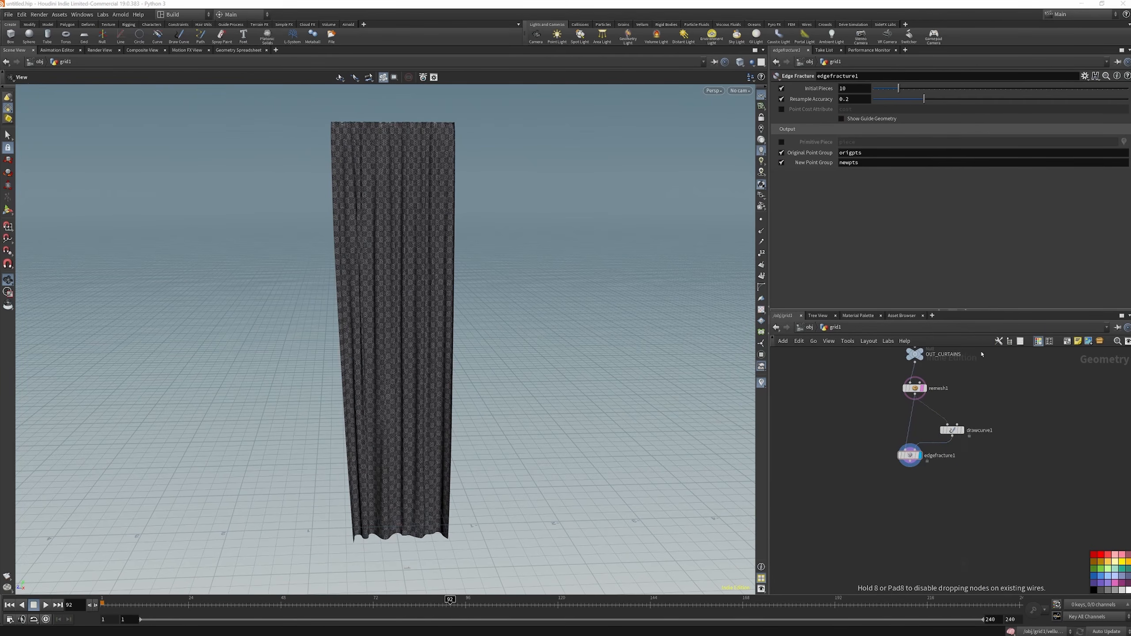
click(906, 511)
drag(423, 221, 427, 230)
right_drag(427, 230, 354, 263)
drag(354, 263, 568, 290)
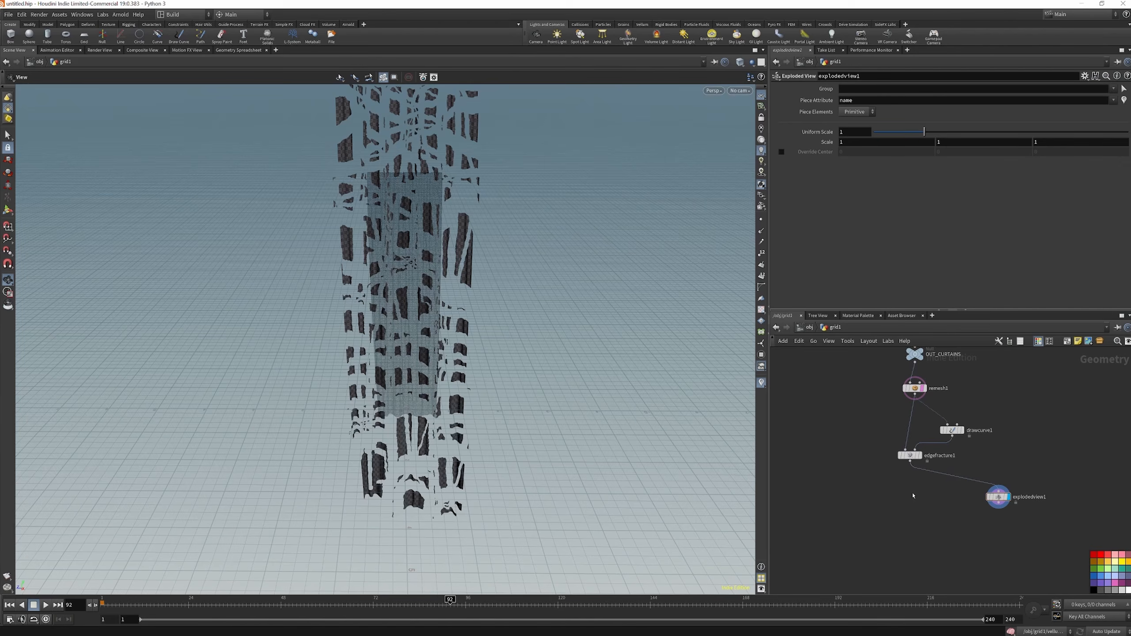
Add a Group node connected below edgefracture1 and display its result
key(Tab)
text(grou)
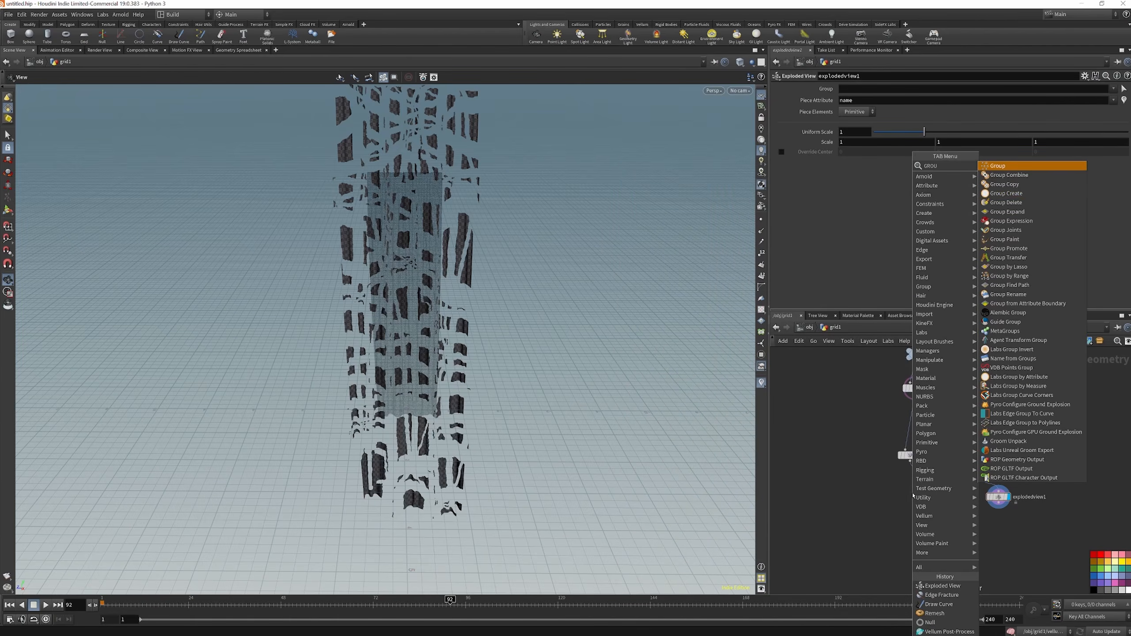
key(Return)
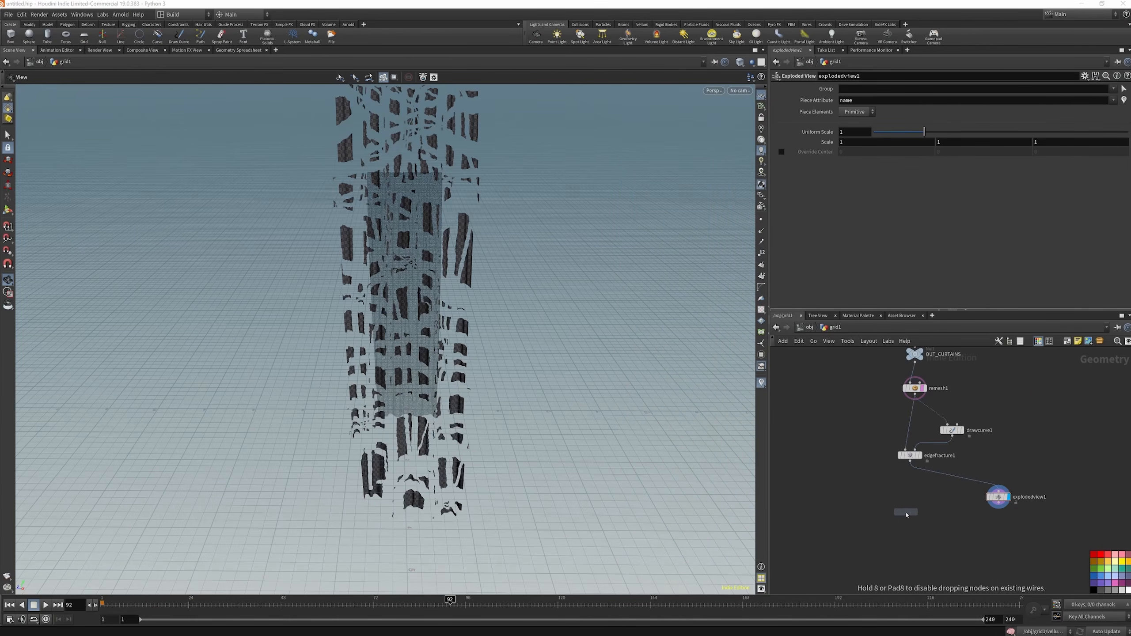
click(904, 511)
drag(903, 507, 910, 461)
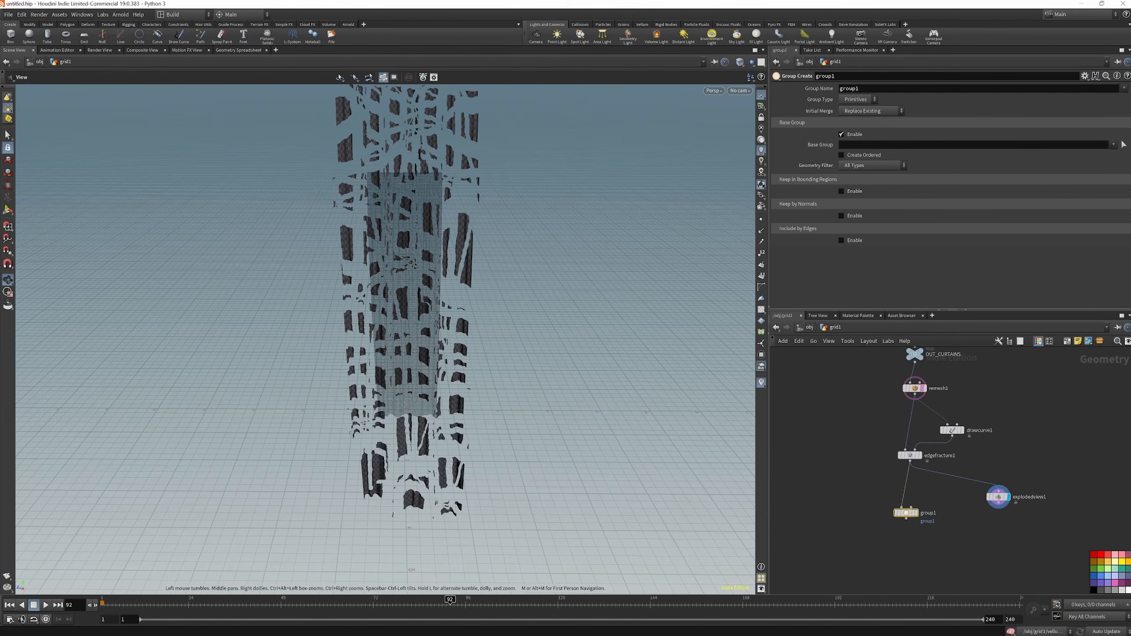
click(915, 513)
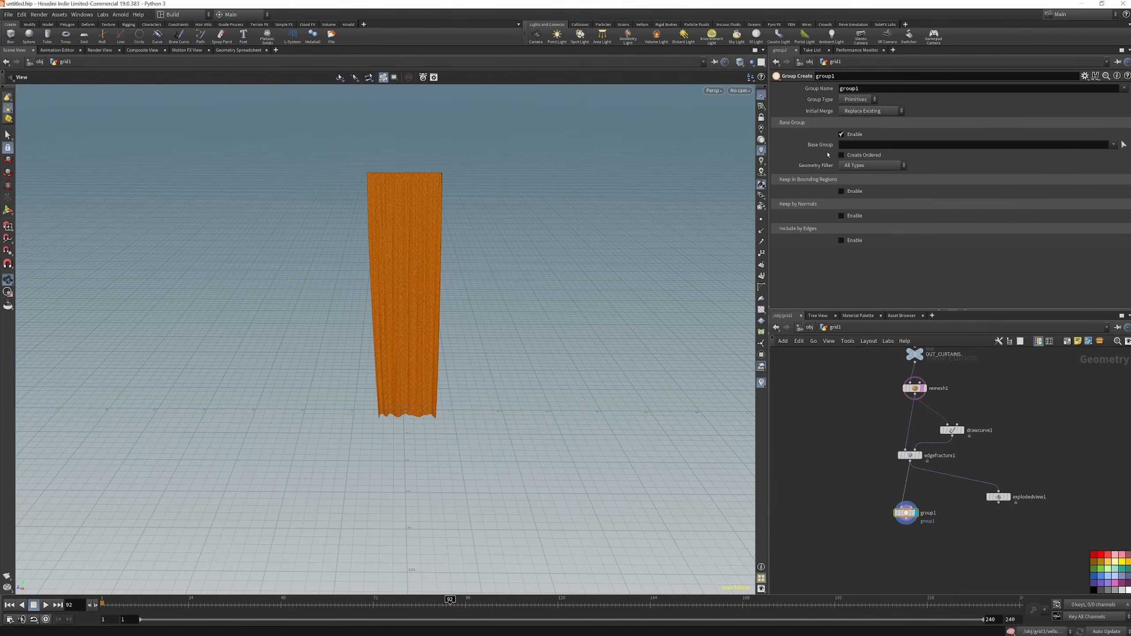
Name the group spread_start and set its group type to Points
double_click(867, 87)
text(S)
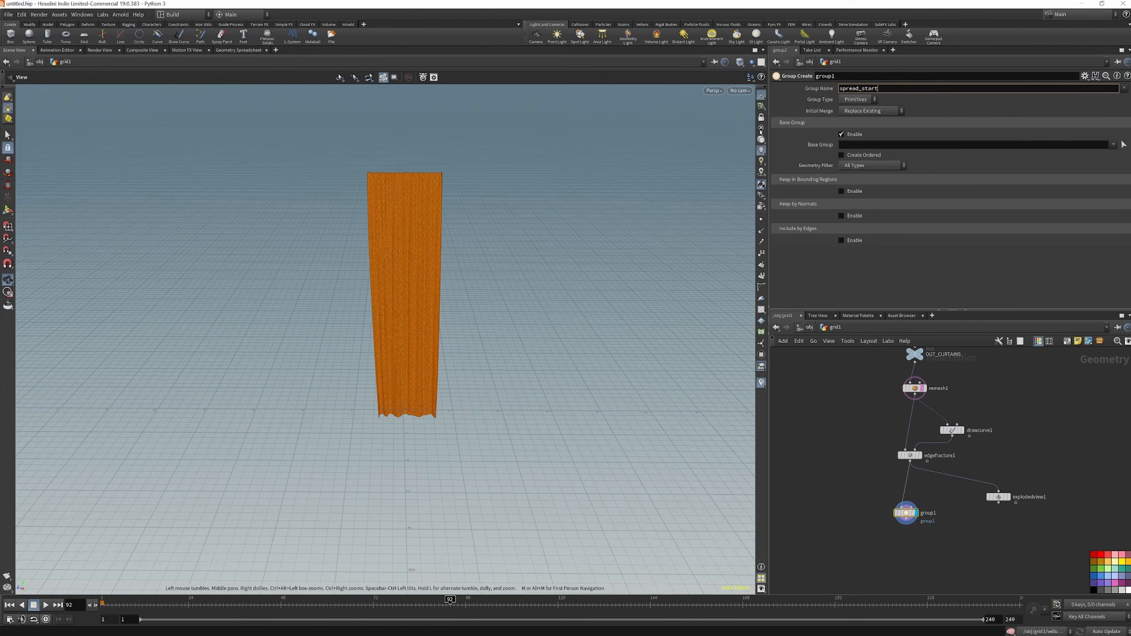
click(867, 100)
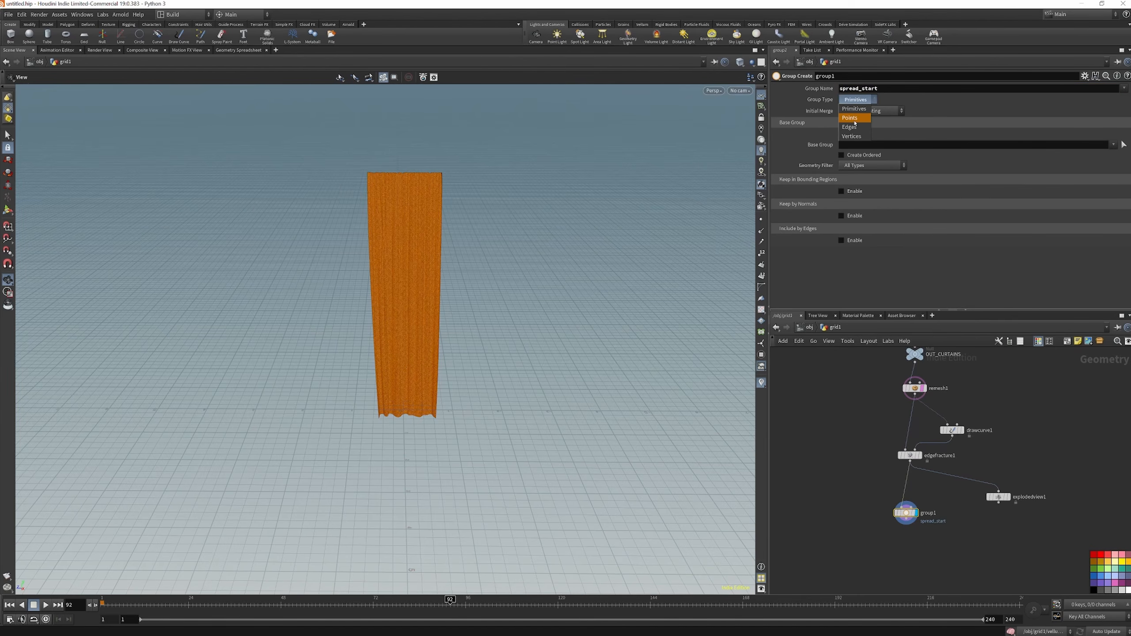
click(853, 118)
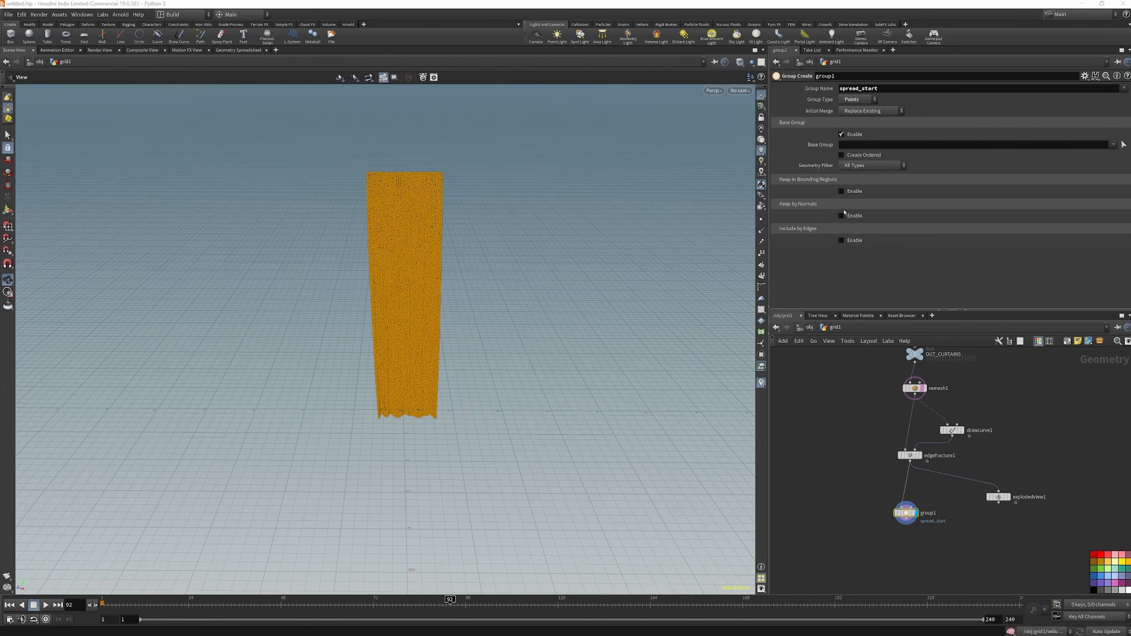
Restrict the group to a bounding region of type Bounding Sphere
click(842, 192)
click(864, 203)
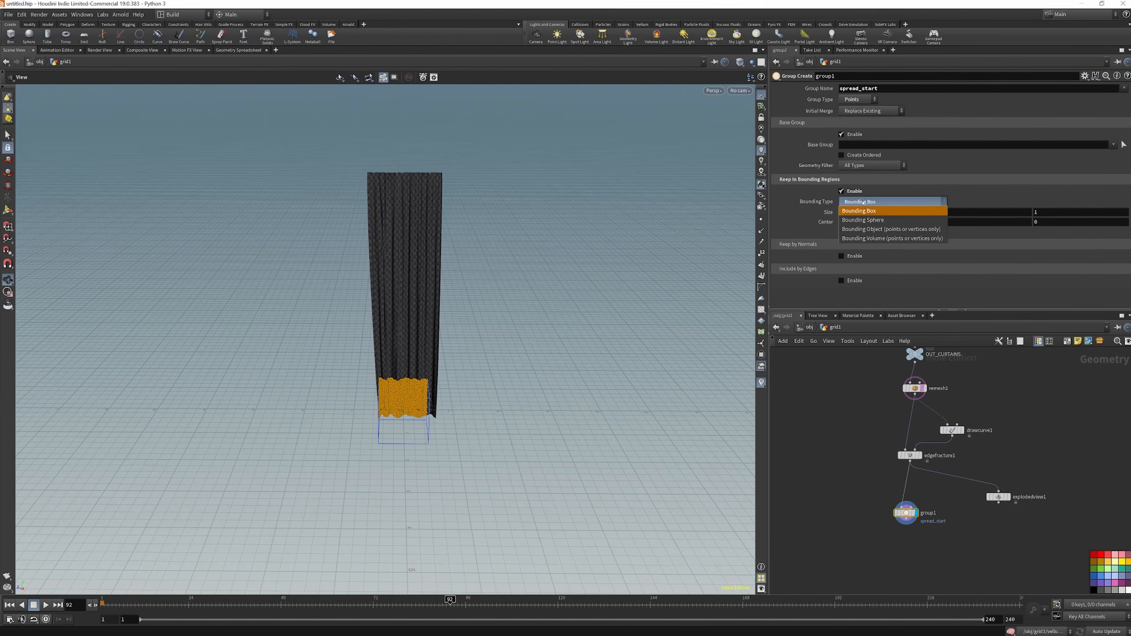
click(875, 223)
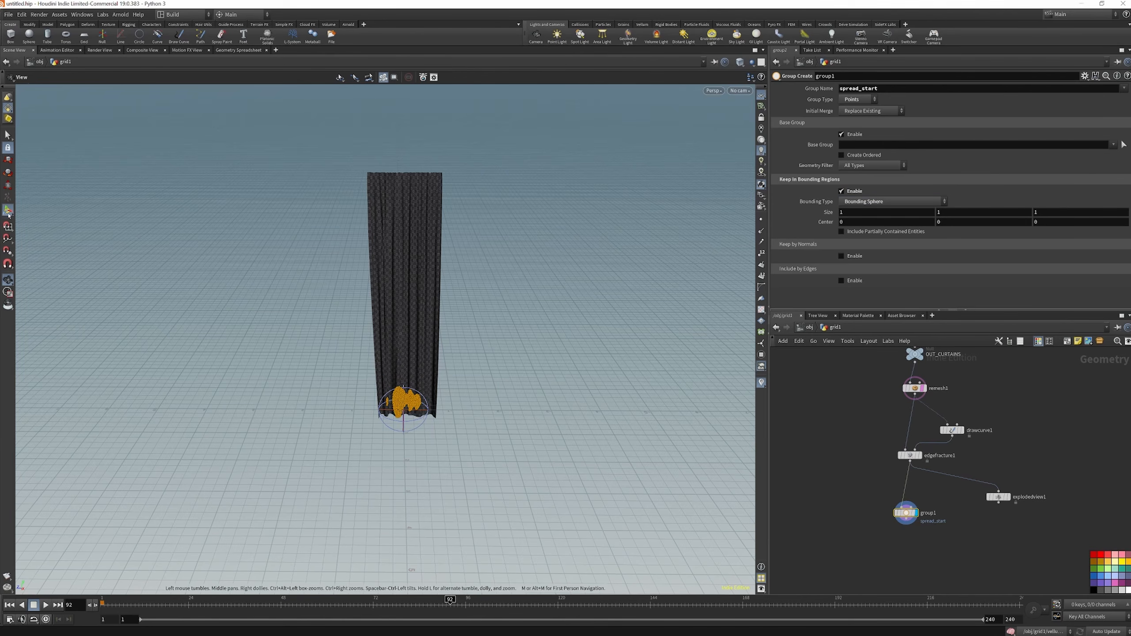
Move the bounding sphere to the curtain's lower left corner, centred at about 0.06, -0.36, 0.41, with an X size of about 1.13
key(Return)
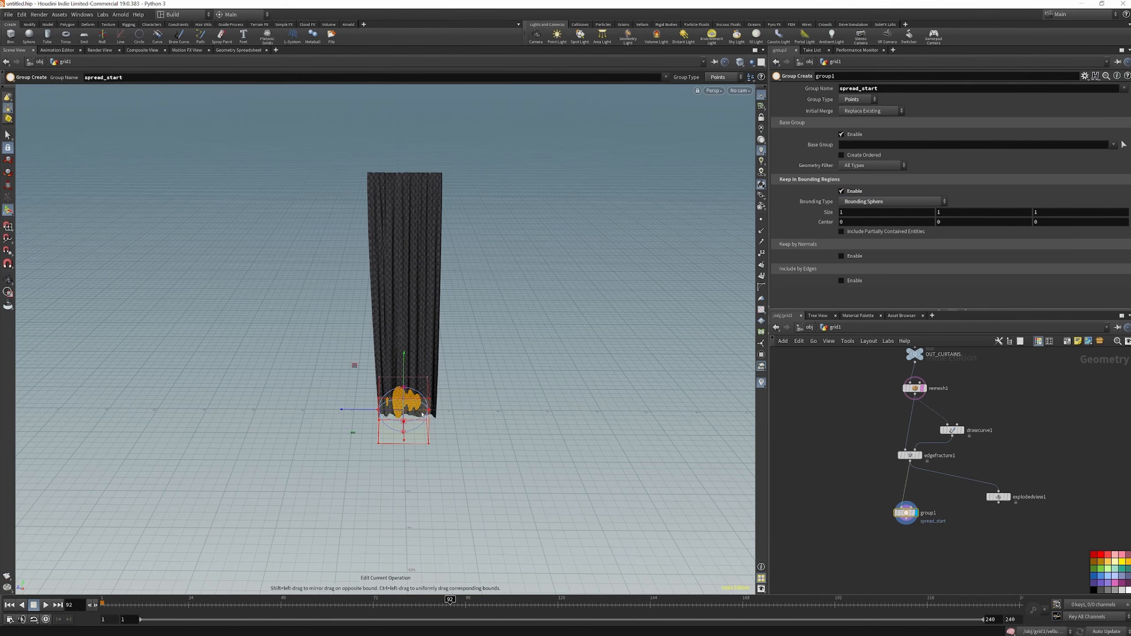
drag(422, 414, 368, 414)
drag(384, 363, 379, 376)
click(9, 280)
drag(384, 421, 392, 375)
scroll(387, 414, up, 6)
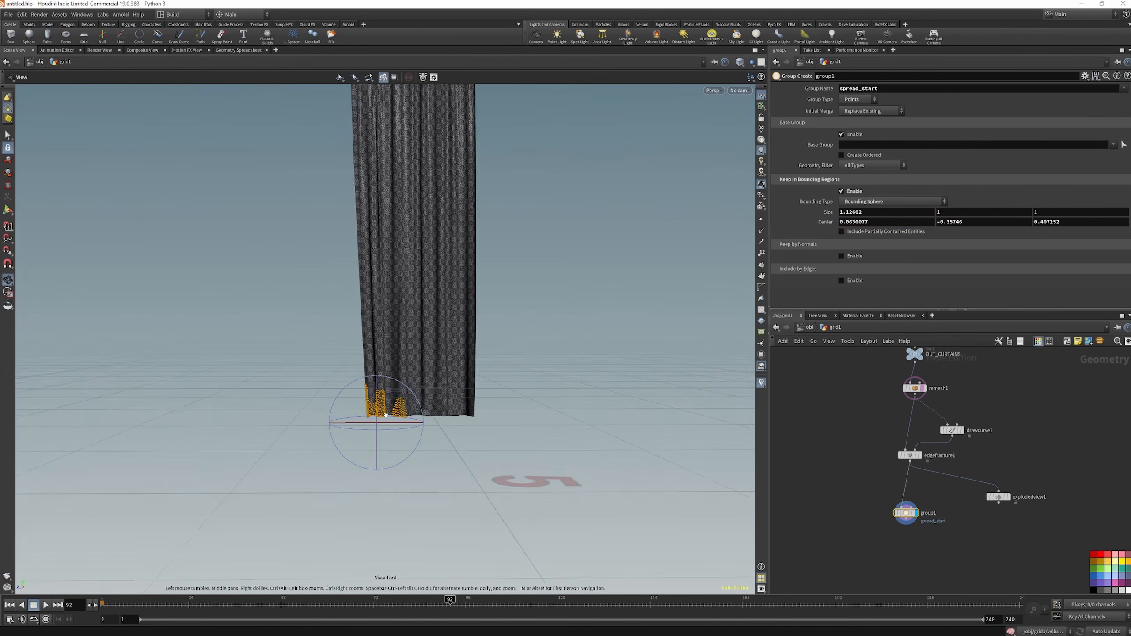
Add a Primitive Wrangle node connected below group1 and display its result
scroll(387, 414, up, 2)
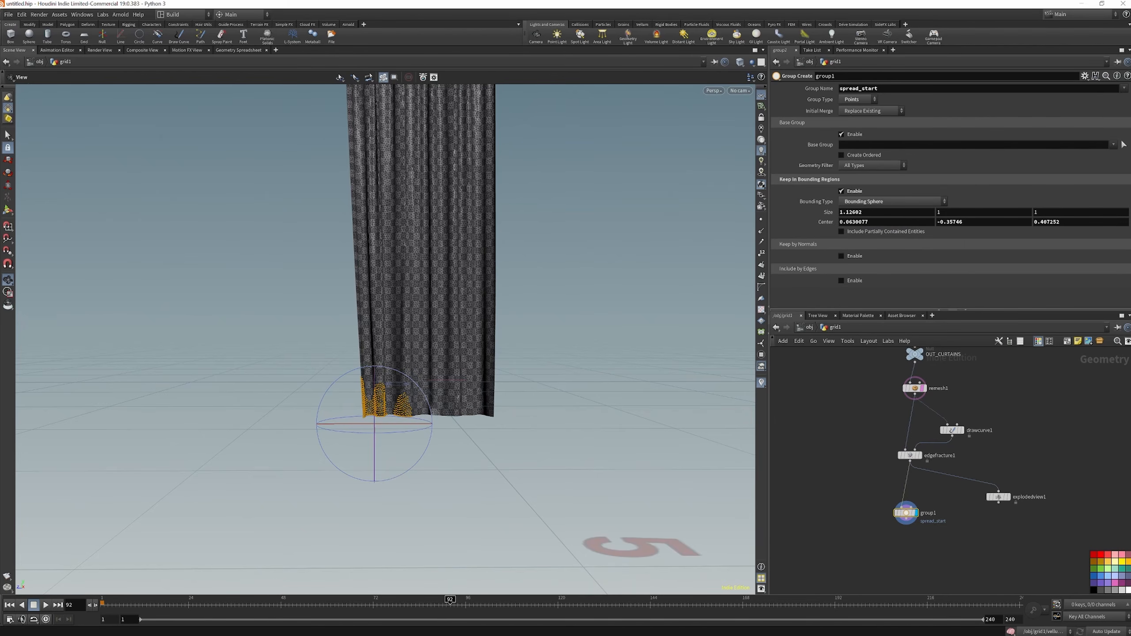
scroll(917, 519, up, 2)
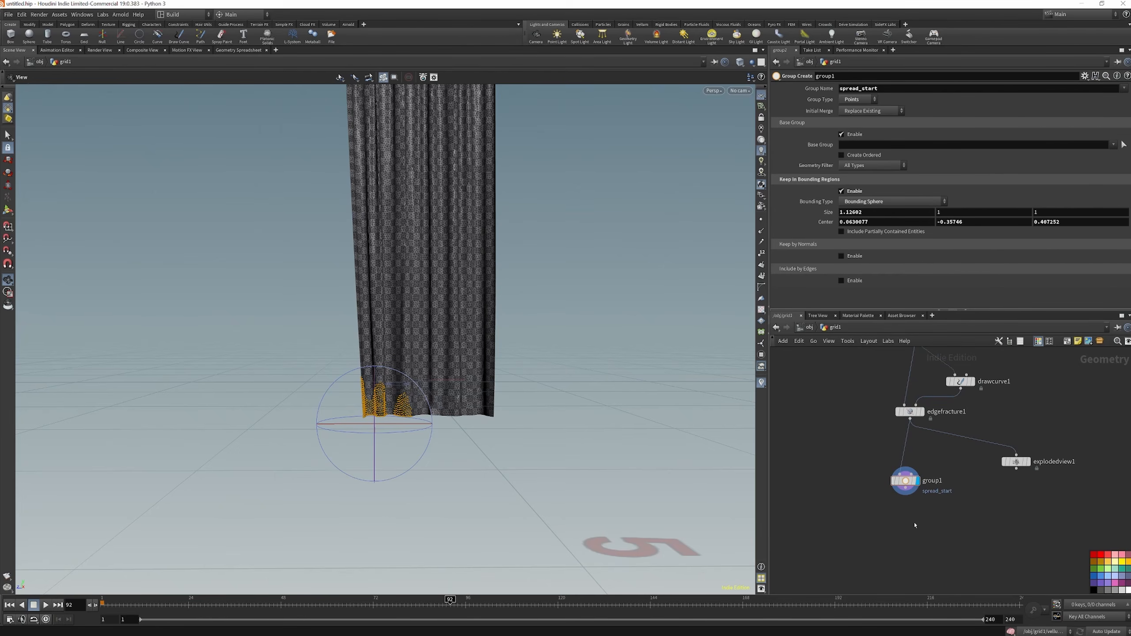
key(Tab)
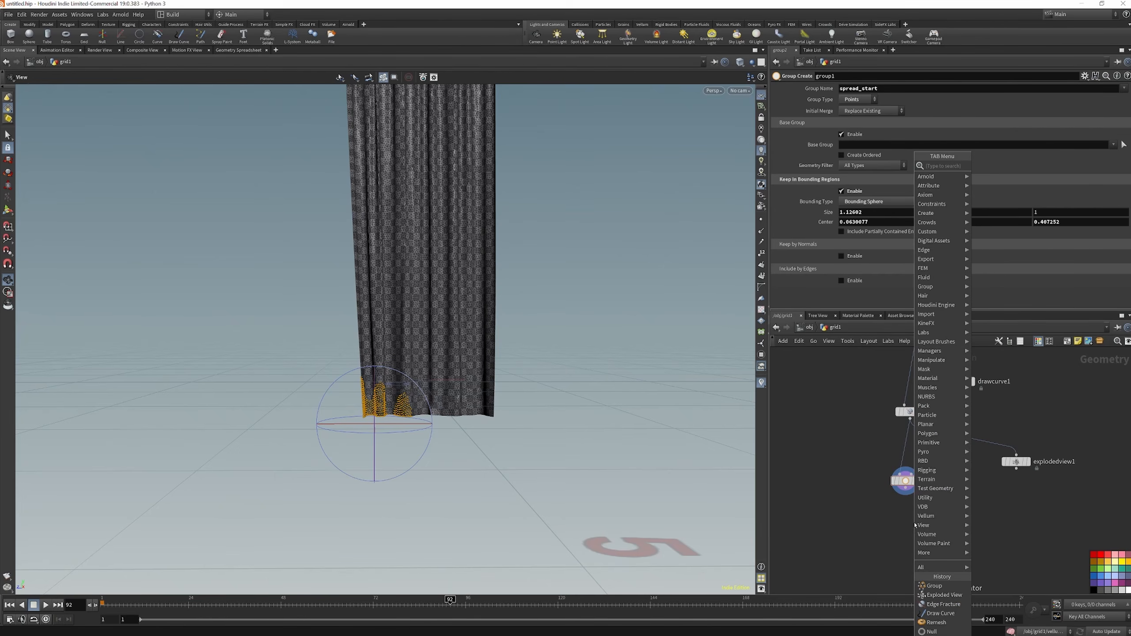
text(prim)
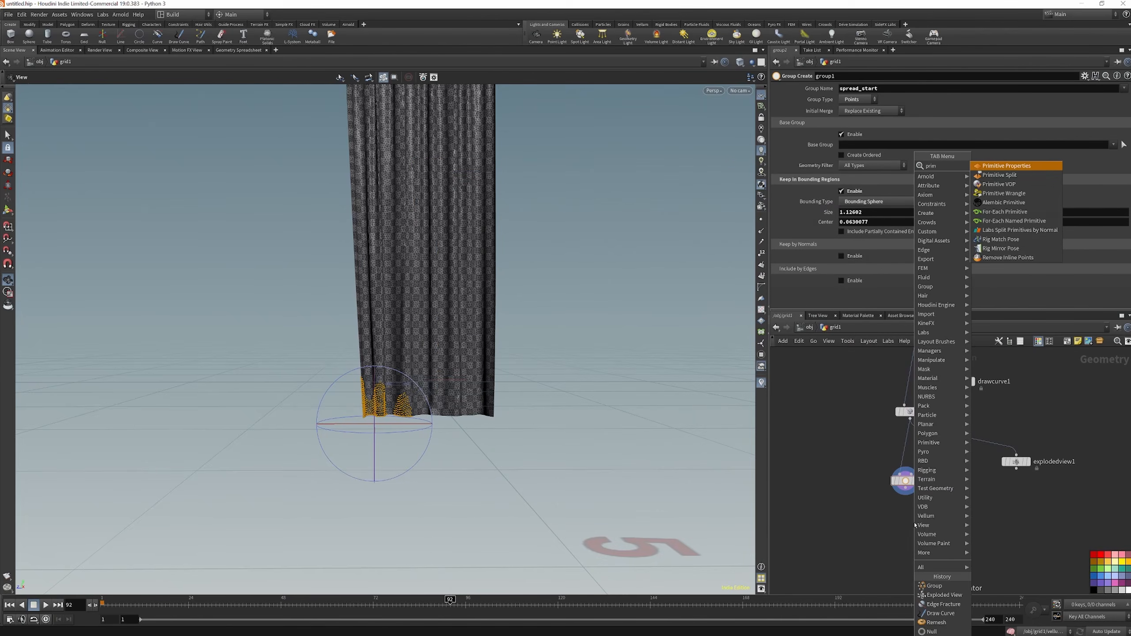
text(wr)
key(Return)
Enter the expression f@temperature =1 in the wrangle and set it to run over Points
click(817, 151)
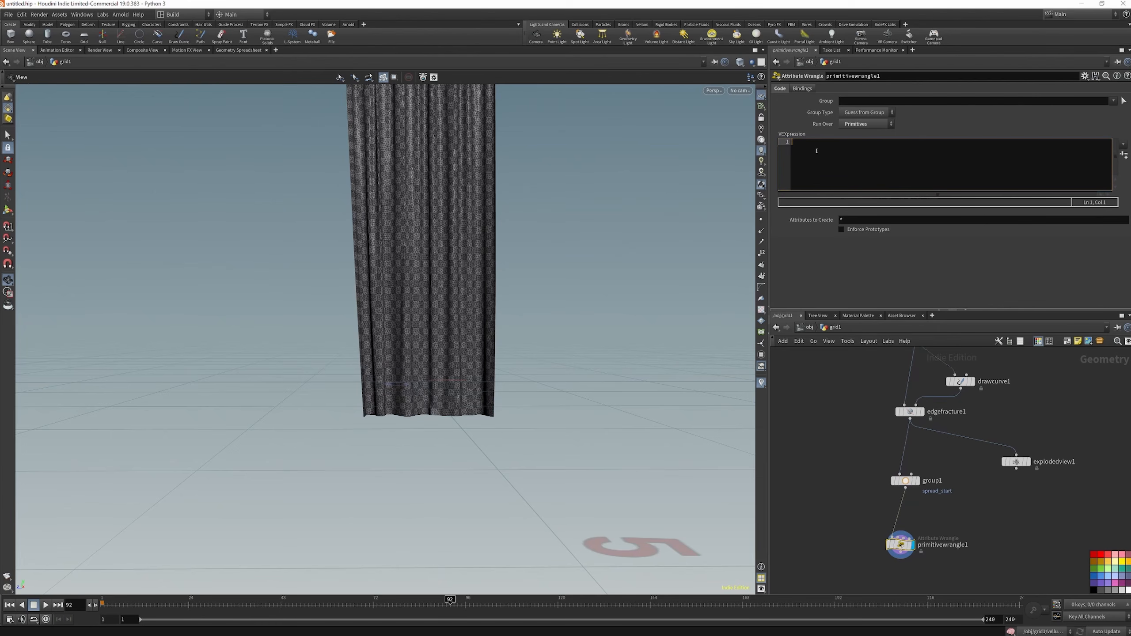
key(BackSpace)
text(emperatu)
click(866, 124)
click(864, 134)
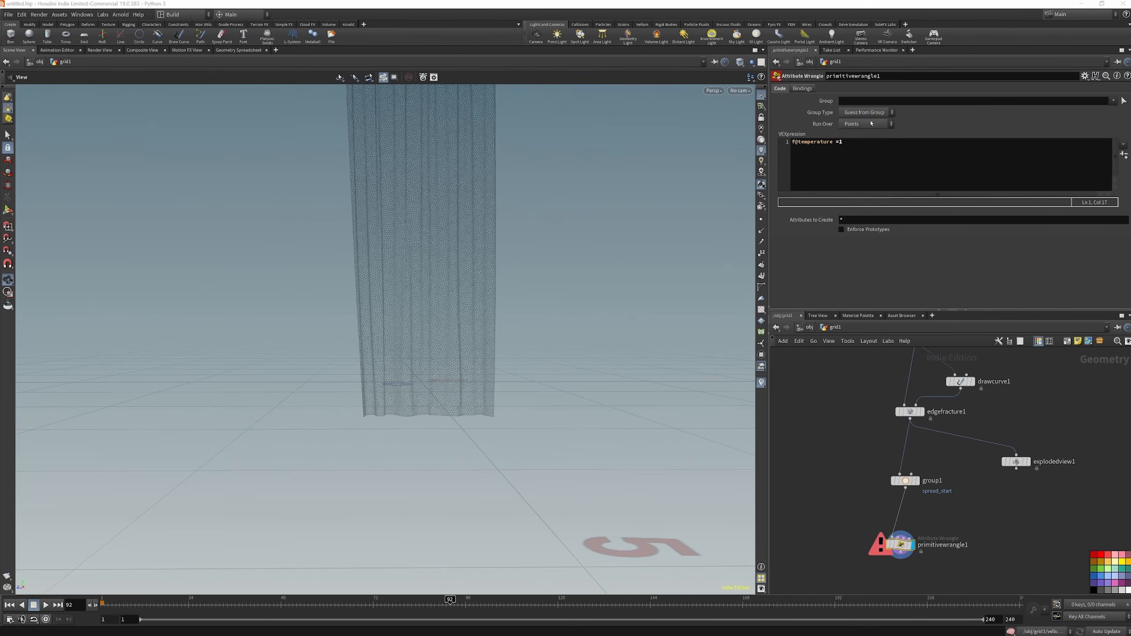
Restrict the wrangle to the spread_start group and end its expression with a semicolon
click(1113, 101)
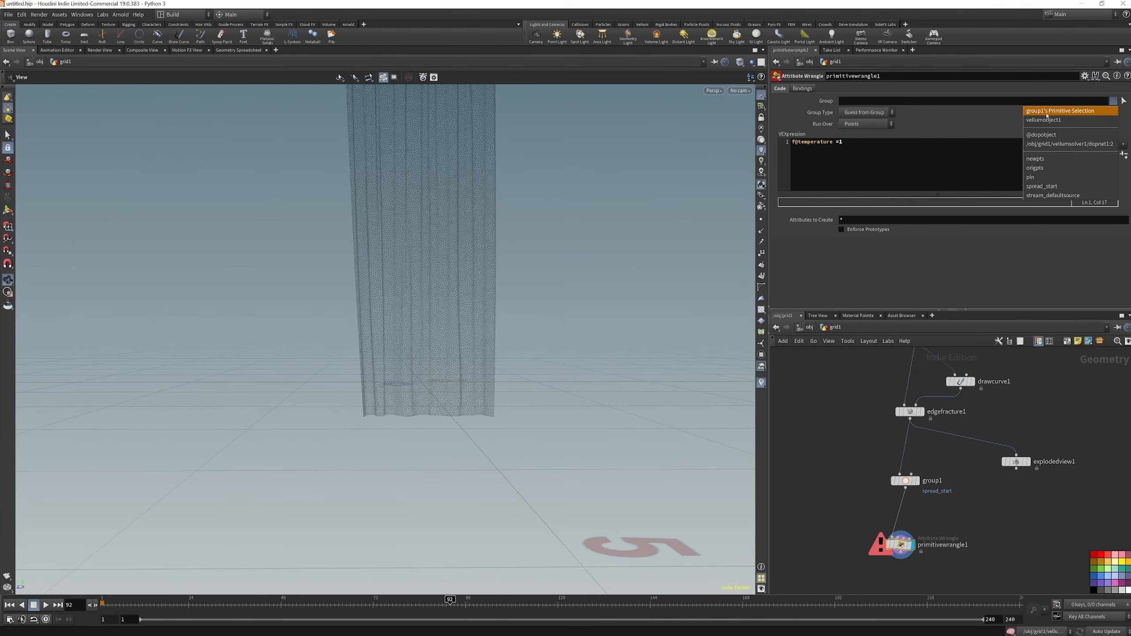
click(1042, 187)
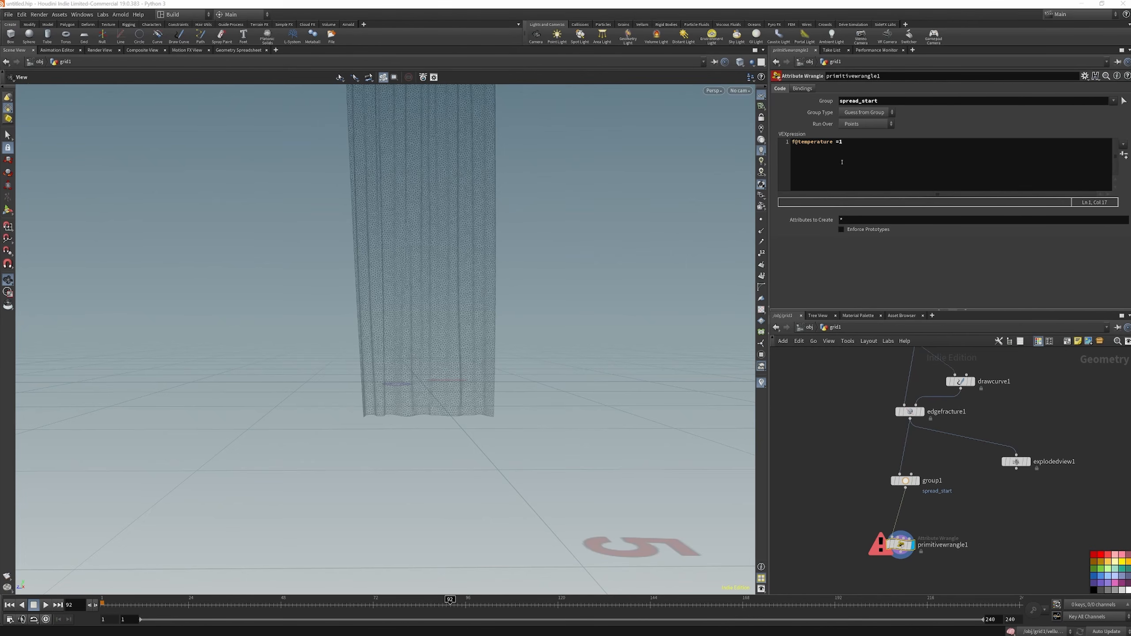
text(;)
Add a Color node connected to the wrangle's output and display its result
scroll(916, 408, down, 3)
key(Tab)
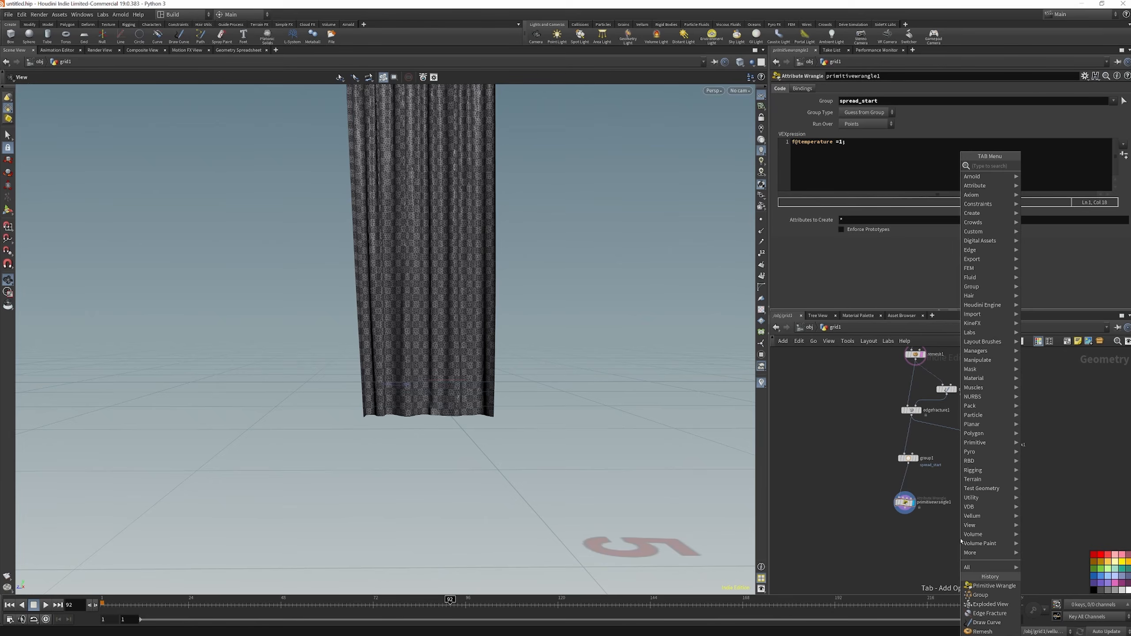
text(col)
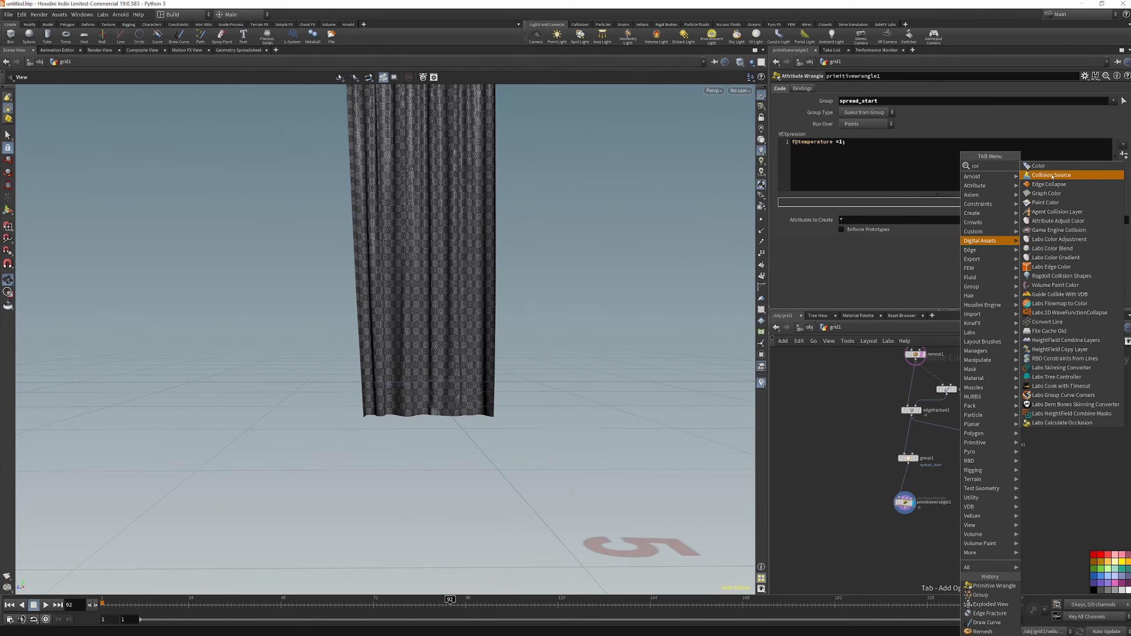
click(1042, 166)
Set the color type to Ramp from Attribute and drive it with the temperature attribute
click(872, 132)
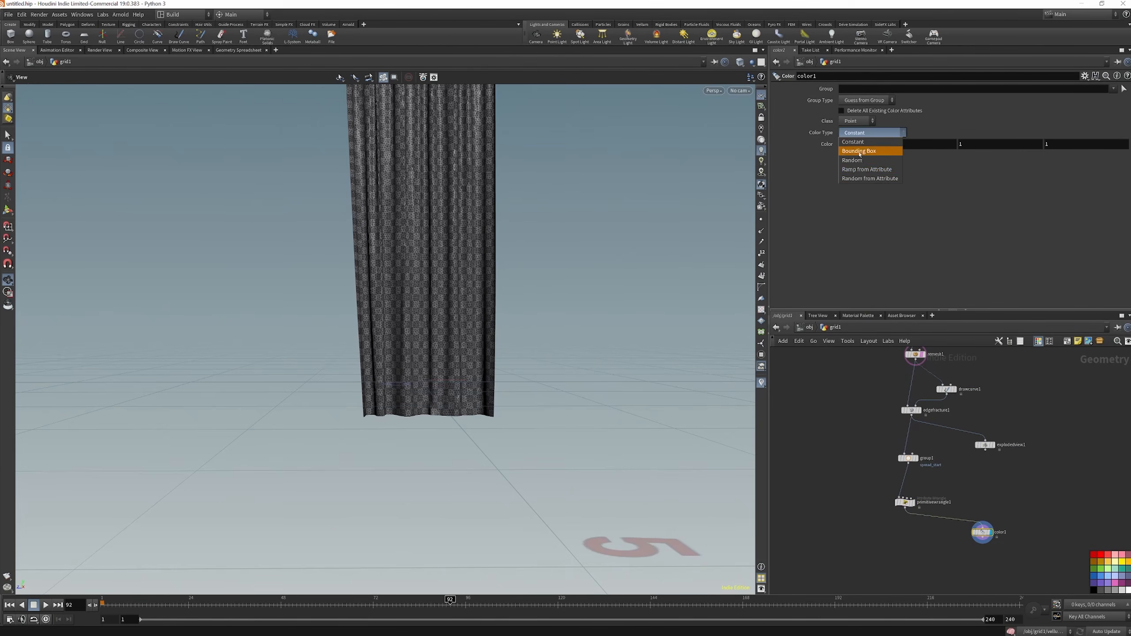
click(869, 167)
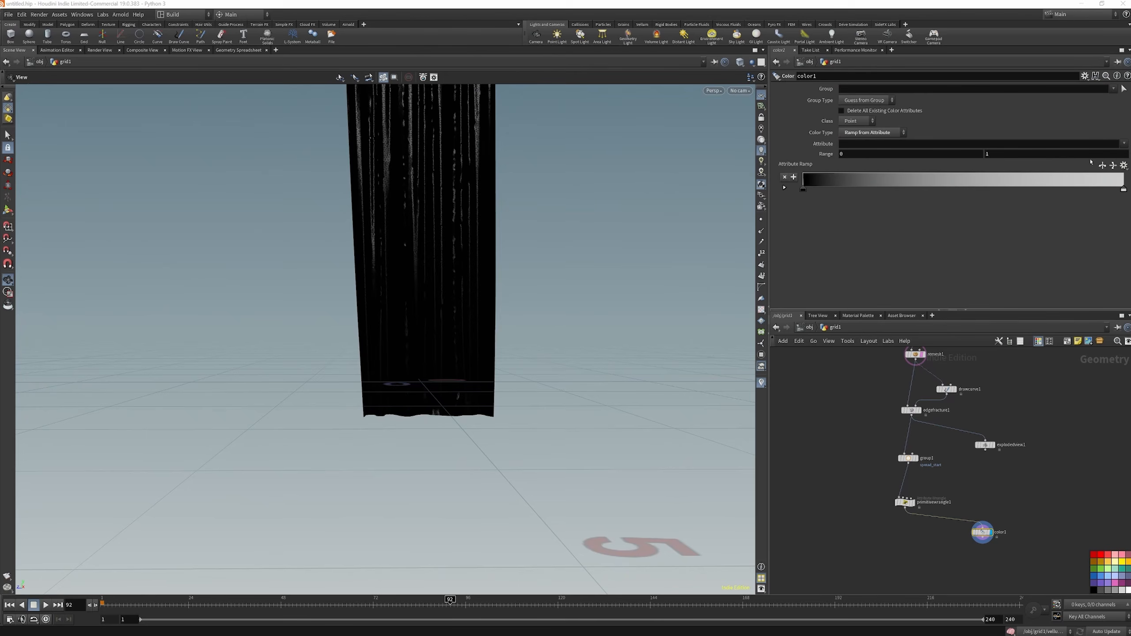
click(1125, 143)
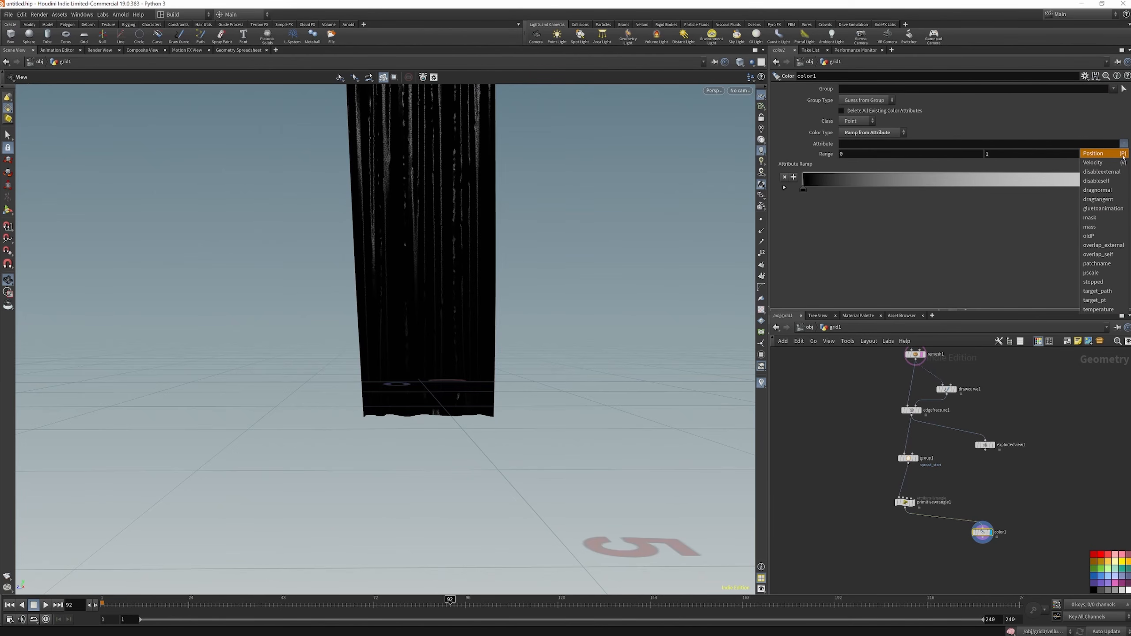
click(1099, 309)
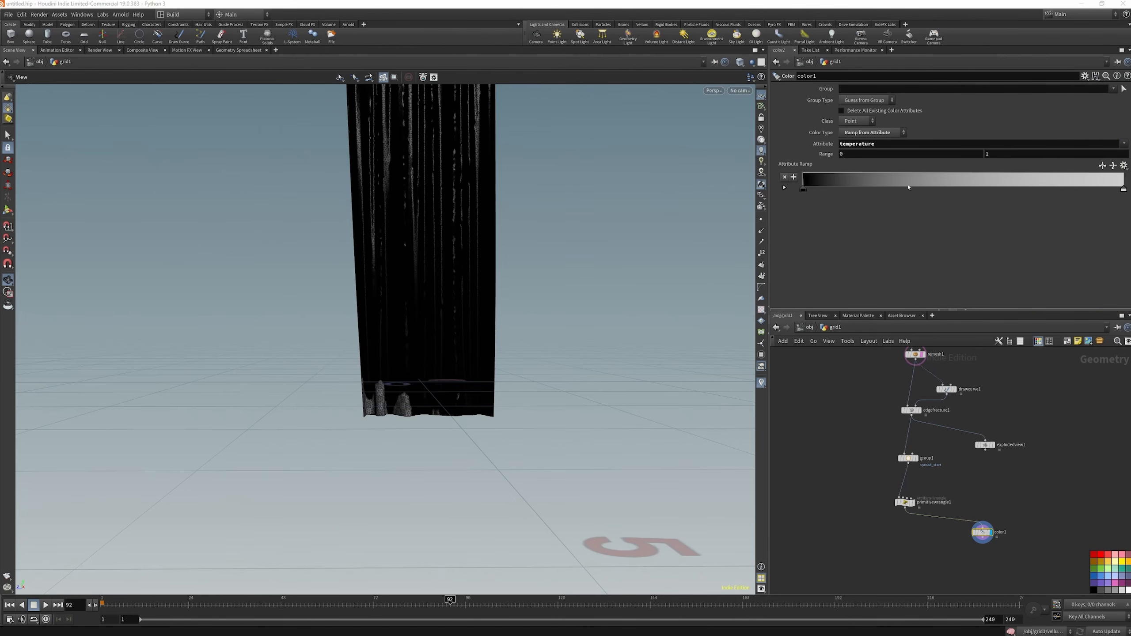
Set the first color of the attribute ramp to red
click(1124, 166)
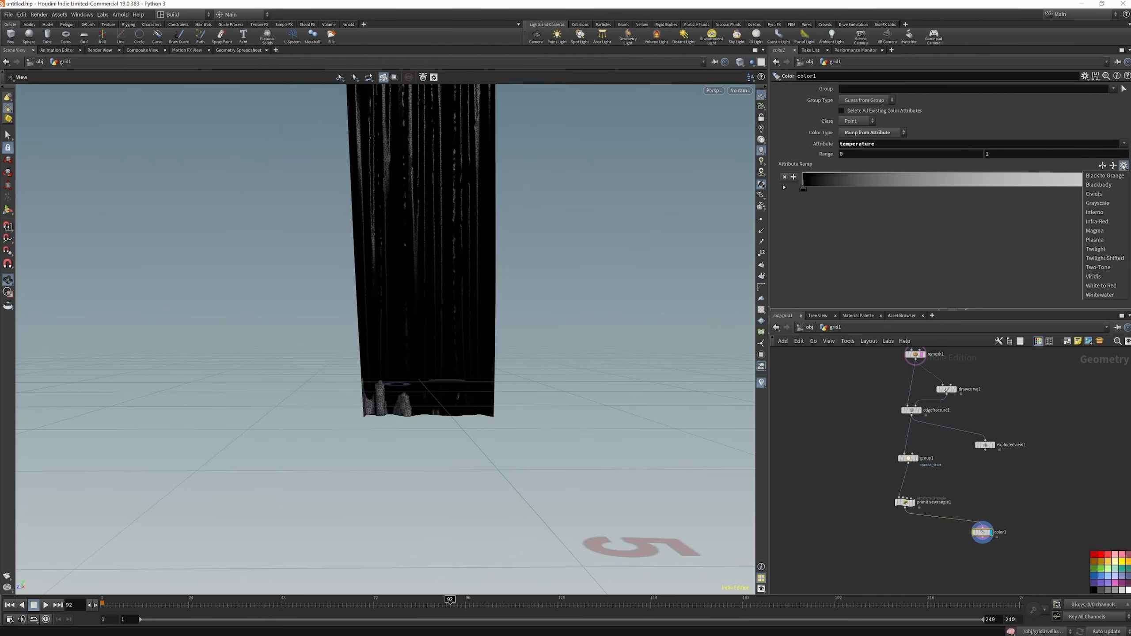
click(1014, 234)
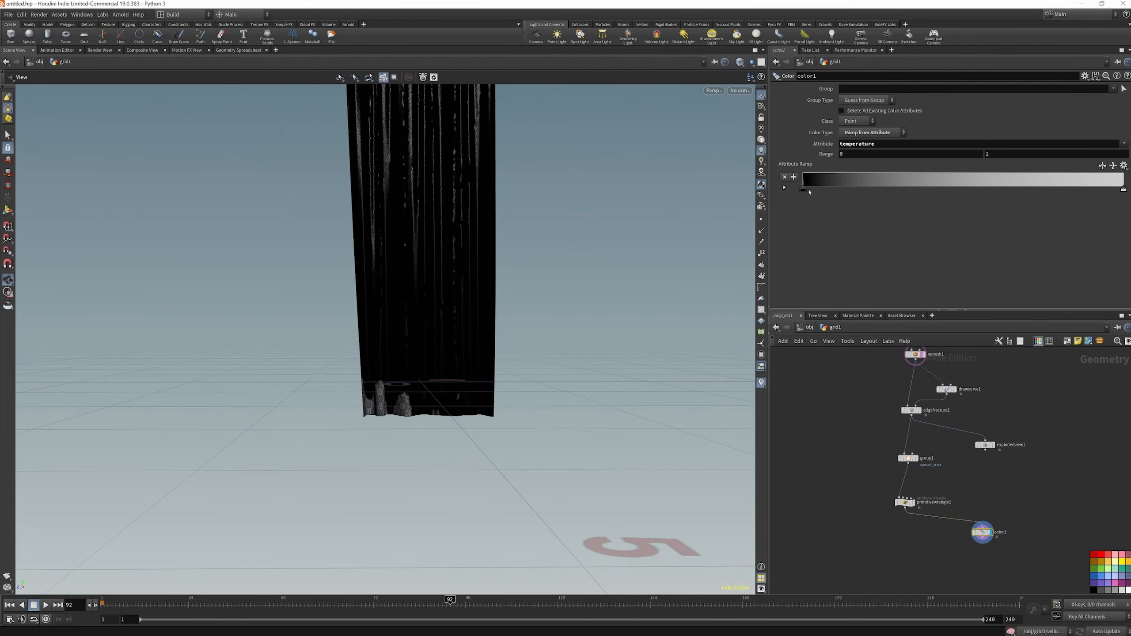
double_click(804, 190)
click(772, 127)
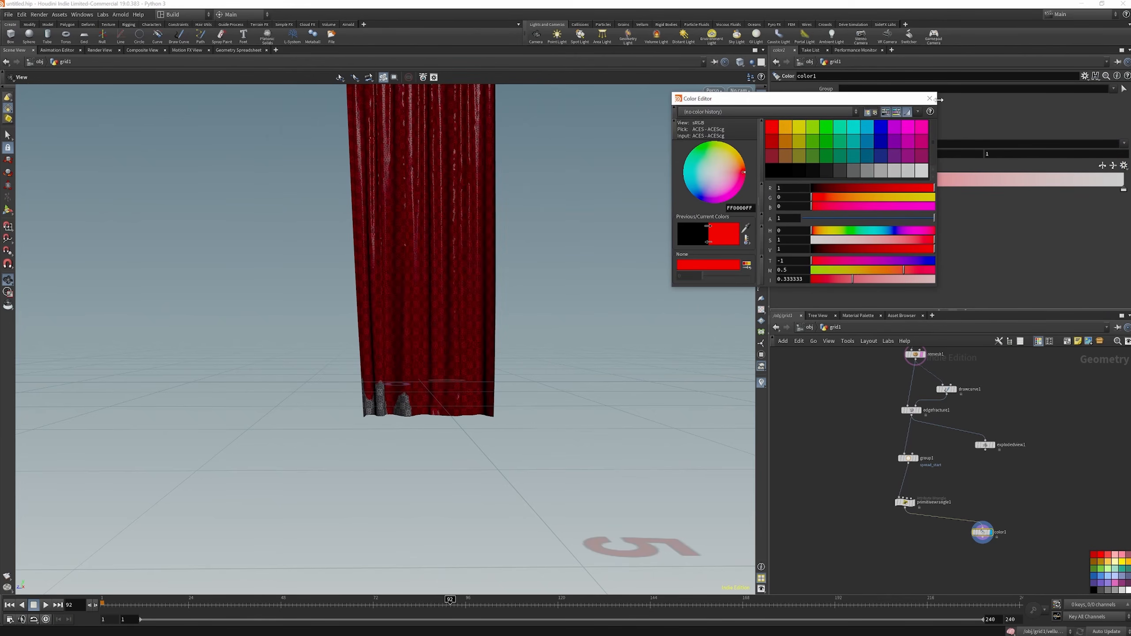
click(930, 98)
Set the ramp's last color to blue and reverse the ramp so it runs from blue to red
double_click(1123, 189)
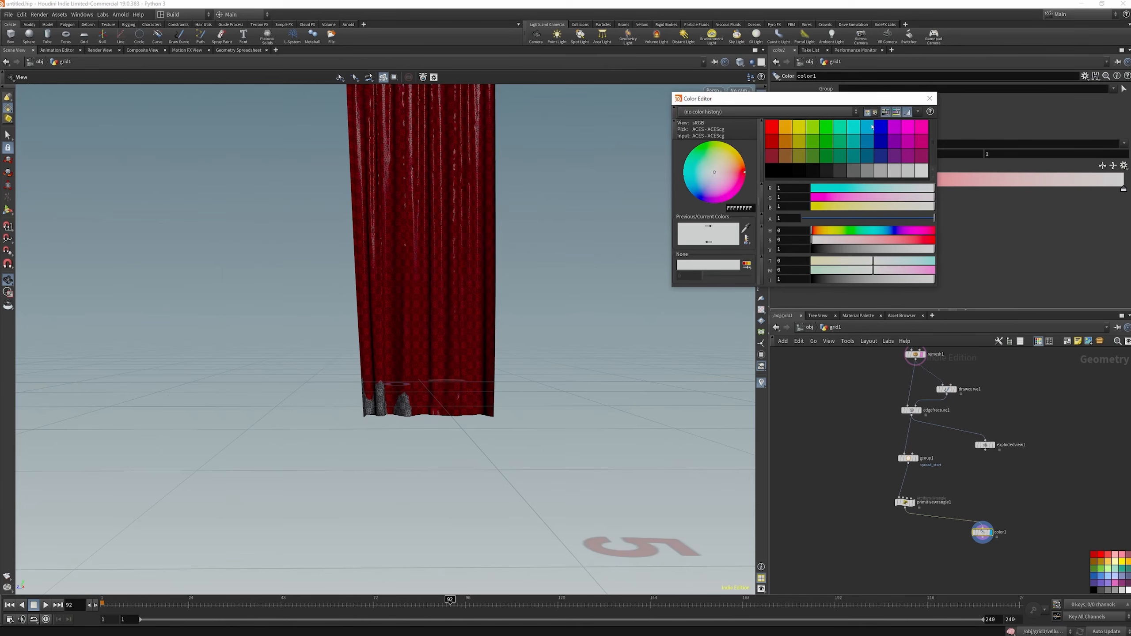
click(877, 127)
click(935, 101)
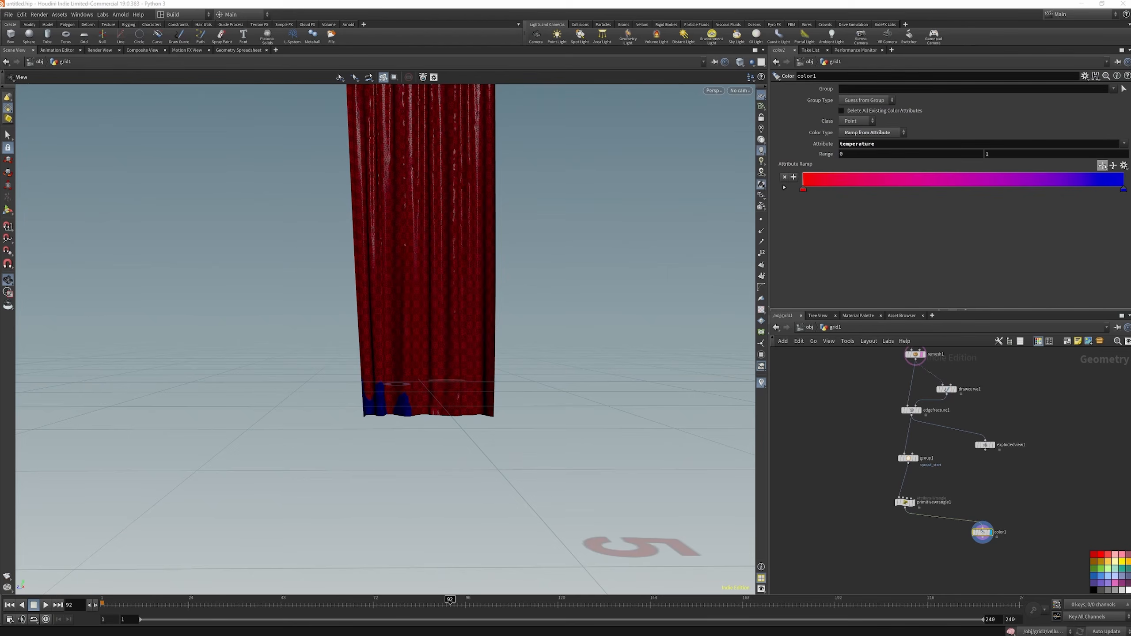
click(1102, 166)
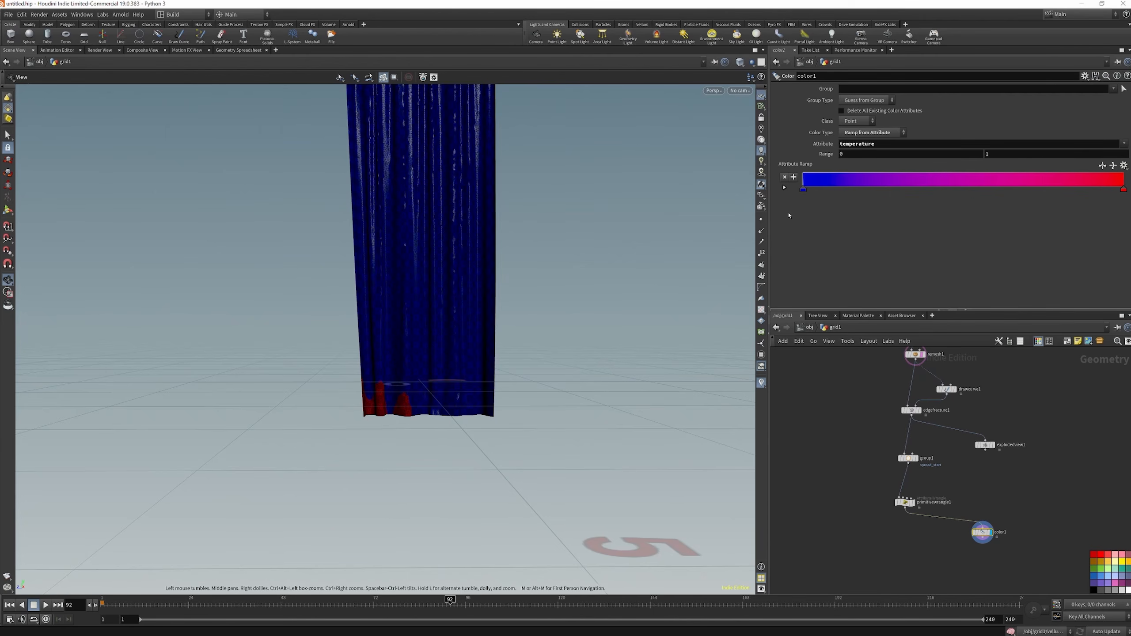
drag(543, 355, 350, 478)
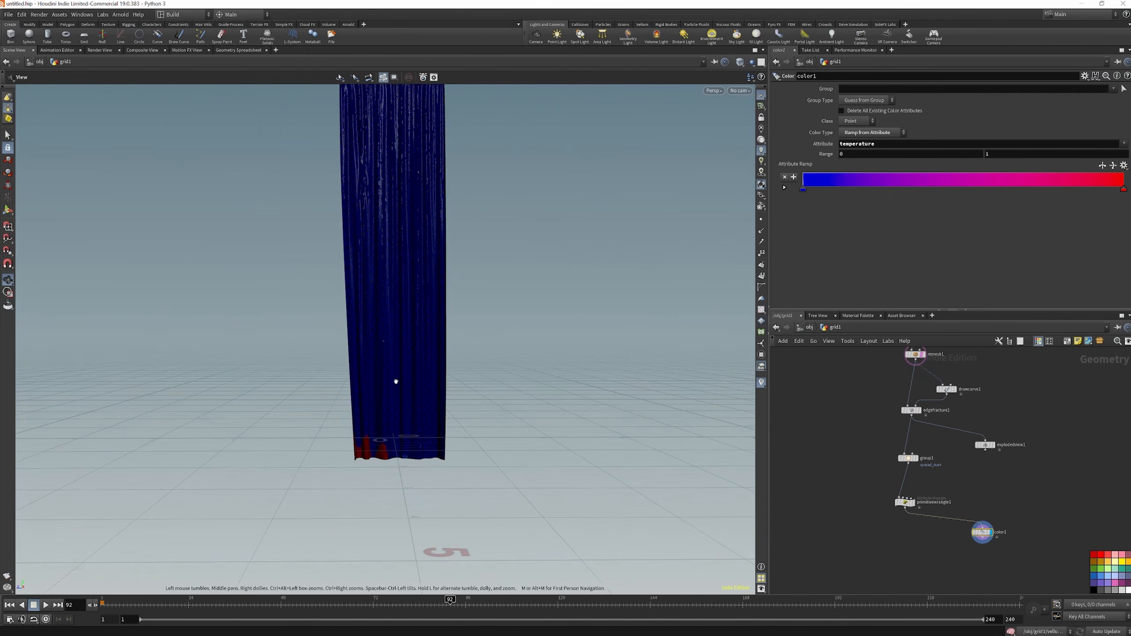
scroll(898, 558, up, 1)
key(Tab)
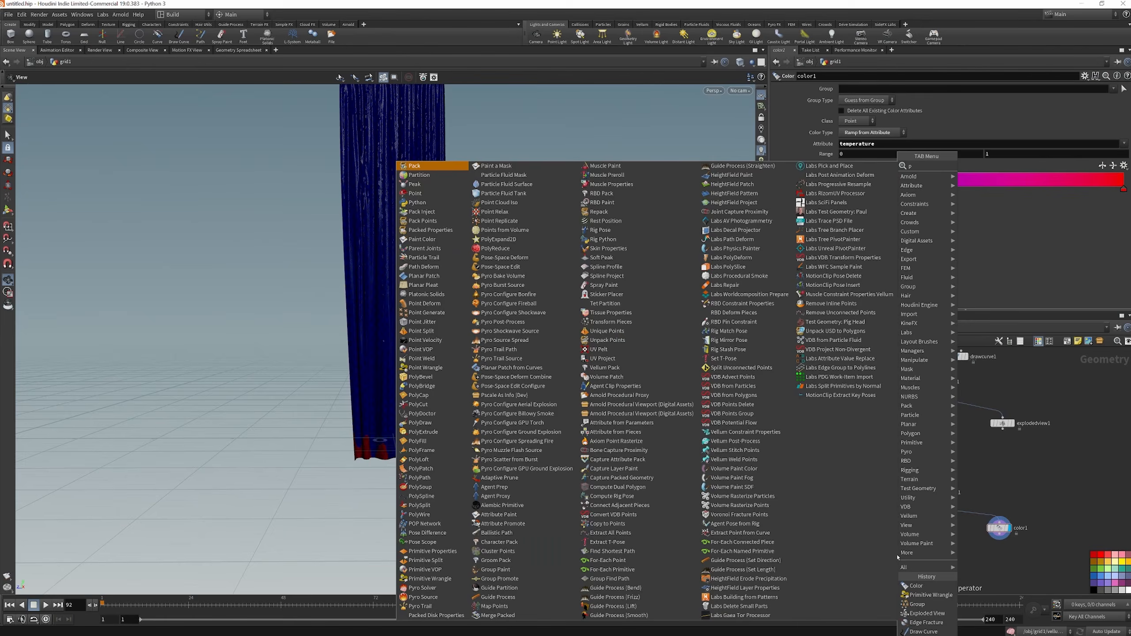
text(pyro s)
click(1004, 212)
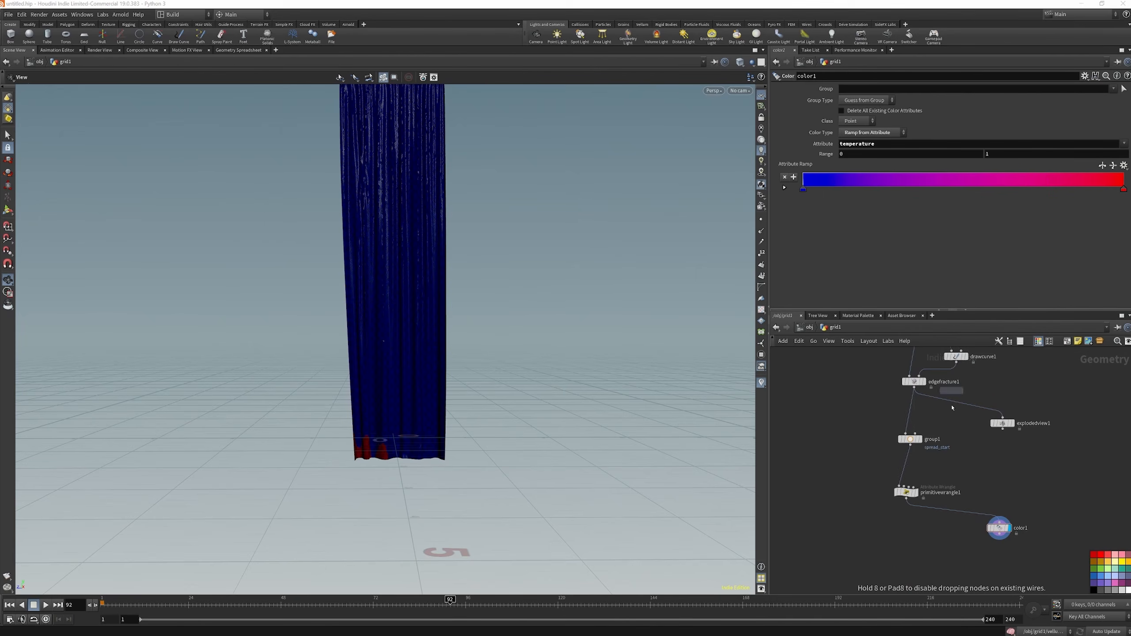
click(911, 570)
scroll(914, 565, up, 2)
drag(914, 566, 906, 454)
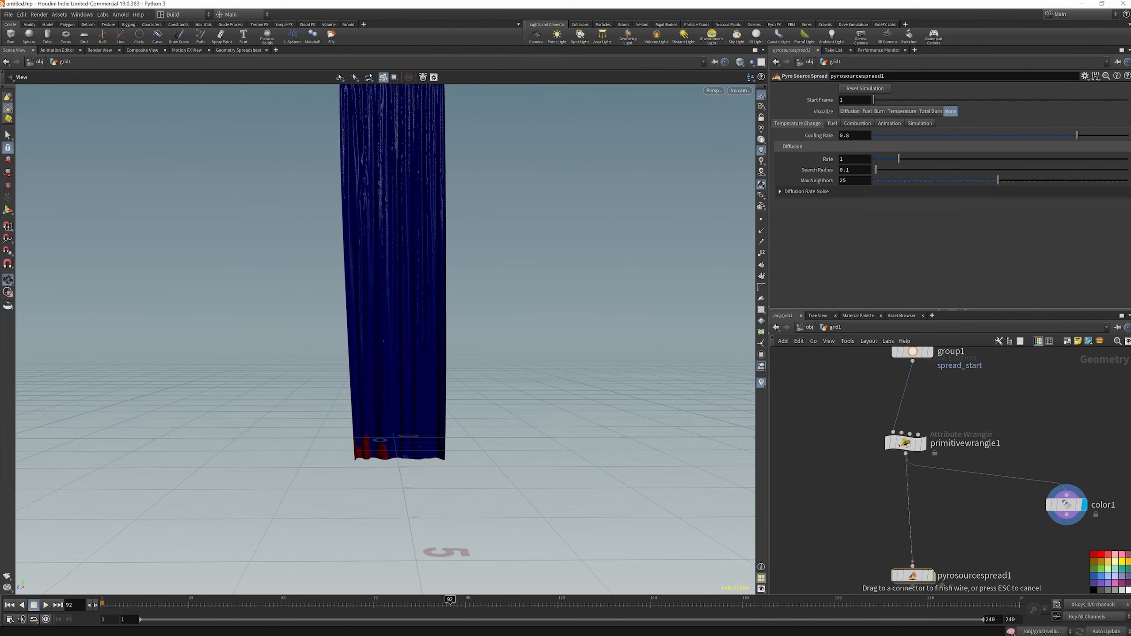
drag(924, 579, 918, 545)
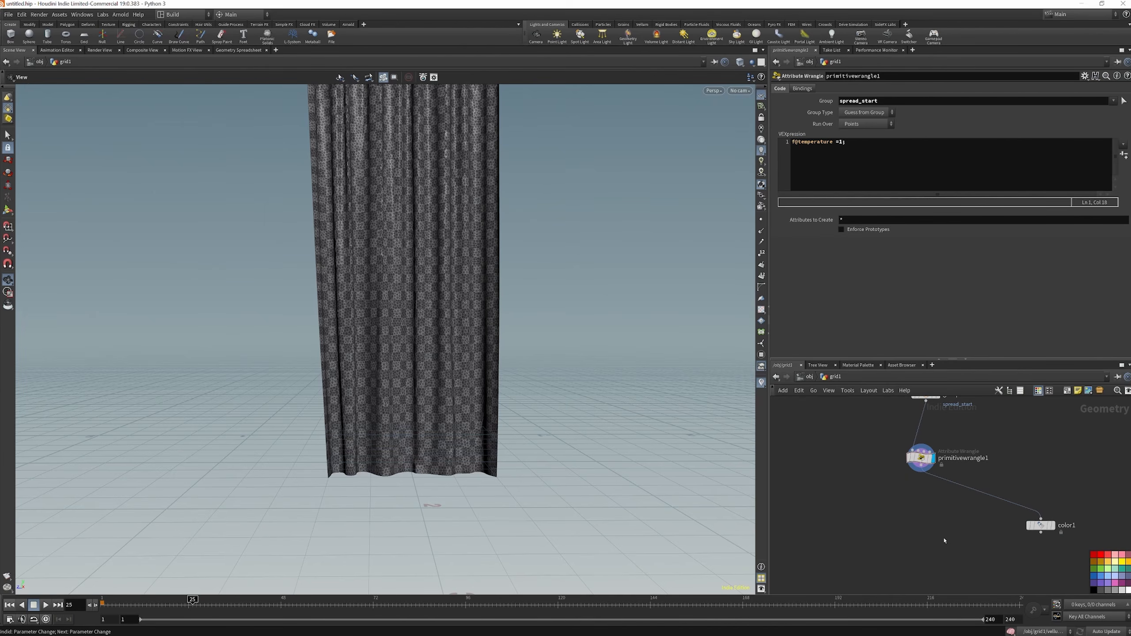
Add a Pyro Source Spread node connected below primitivewrangle1 and display its result
key(Tab)
text(sp)
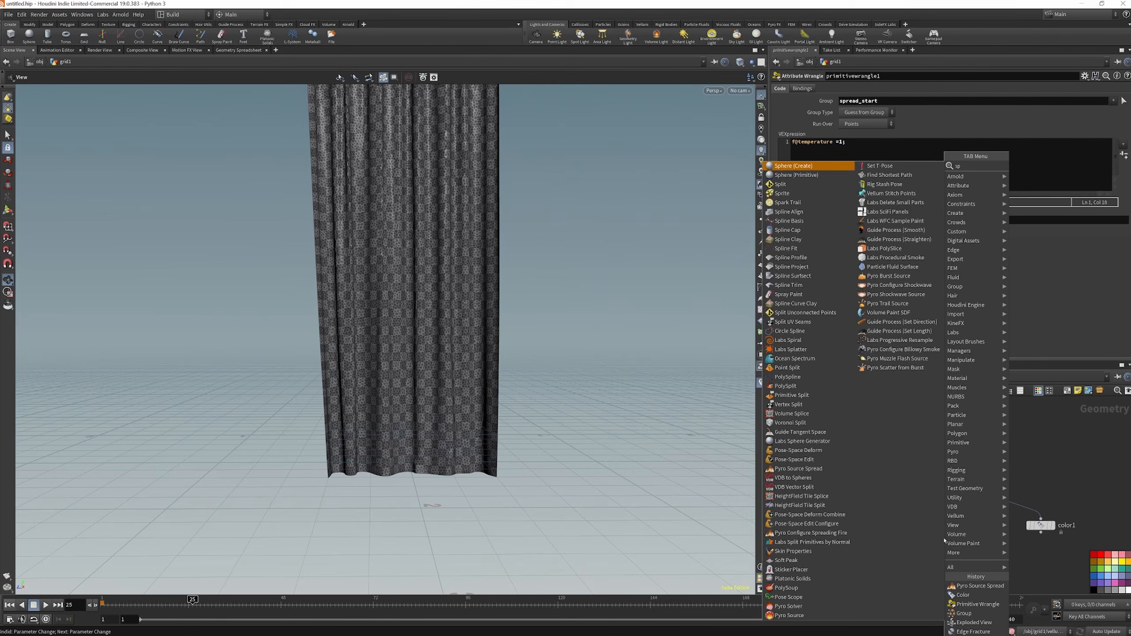
text(rea)
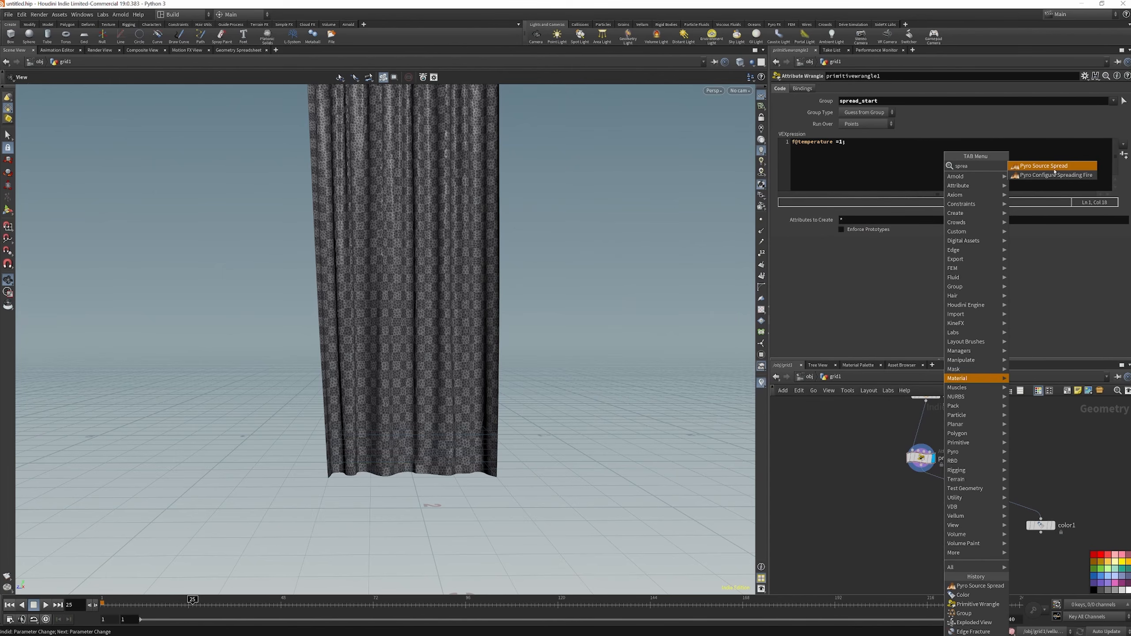
click(1055, 171)
click(905, 547)
click(921, 473)
mouse_move(906, 550)
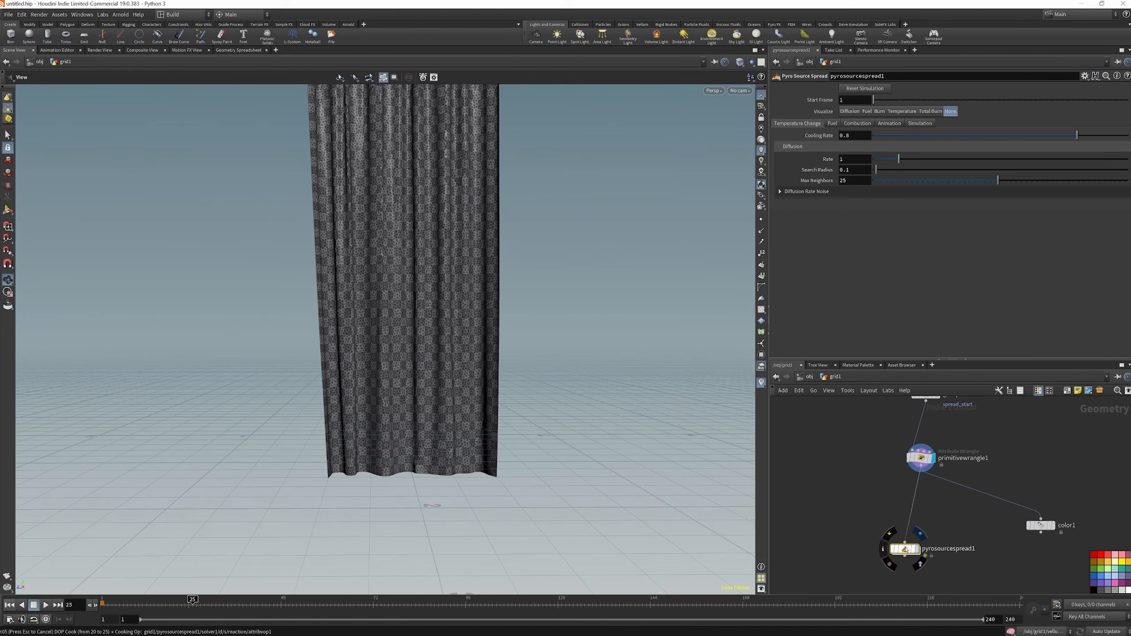
click(921, 532)
Set the spread node to visualize Burn and return the timeline to frame 1
click(885, 113)
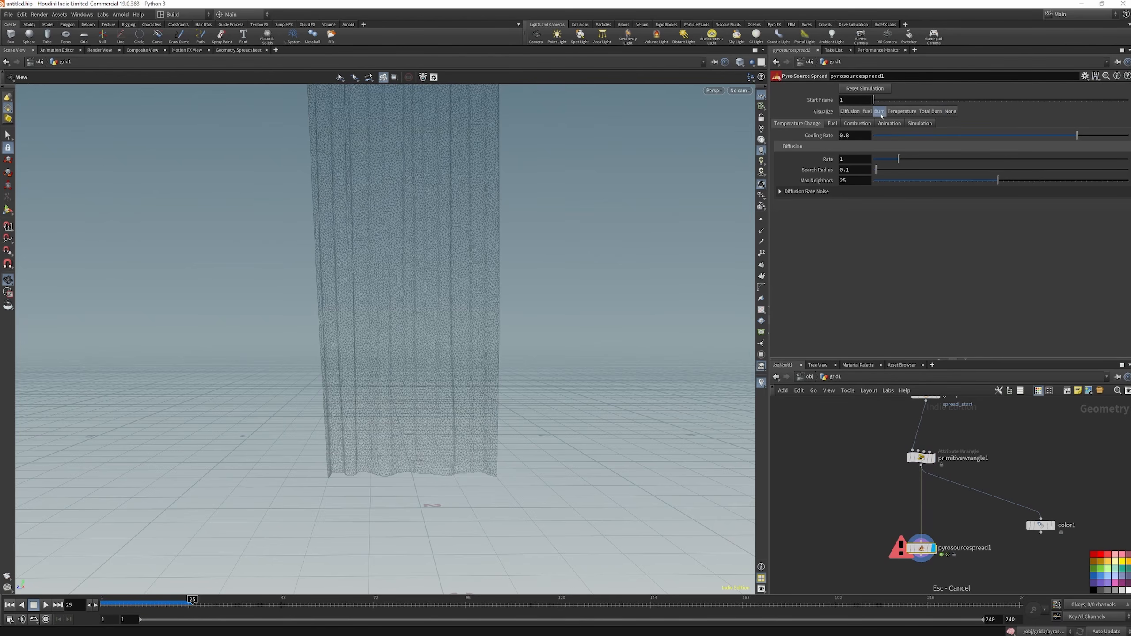
click(9, 605)
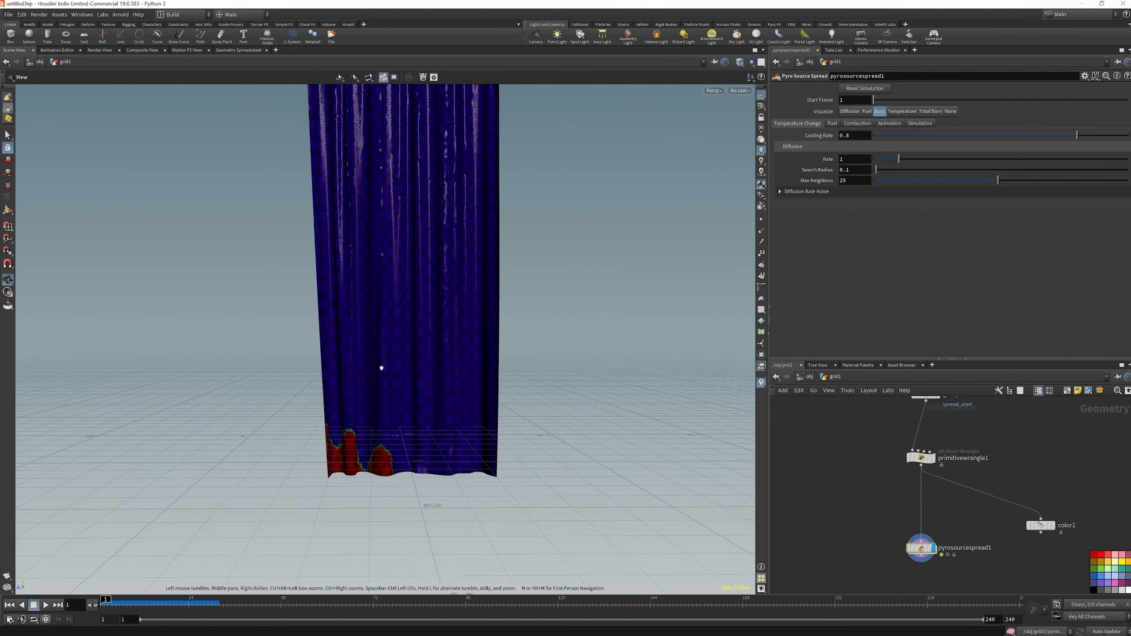
Set the cooling rate to 0.3 and play the spread simulation
click(856, 135)
key(Return)
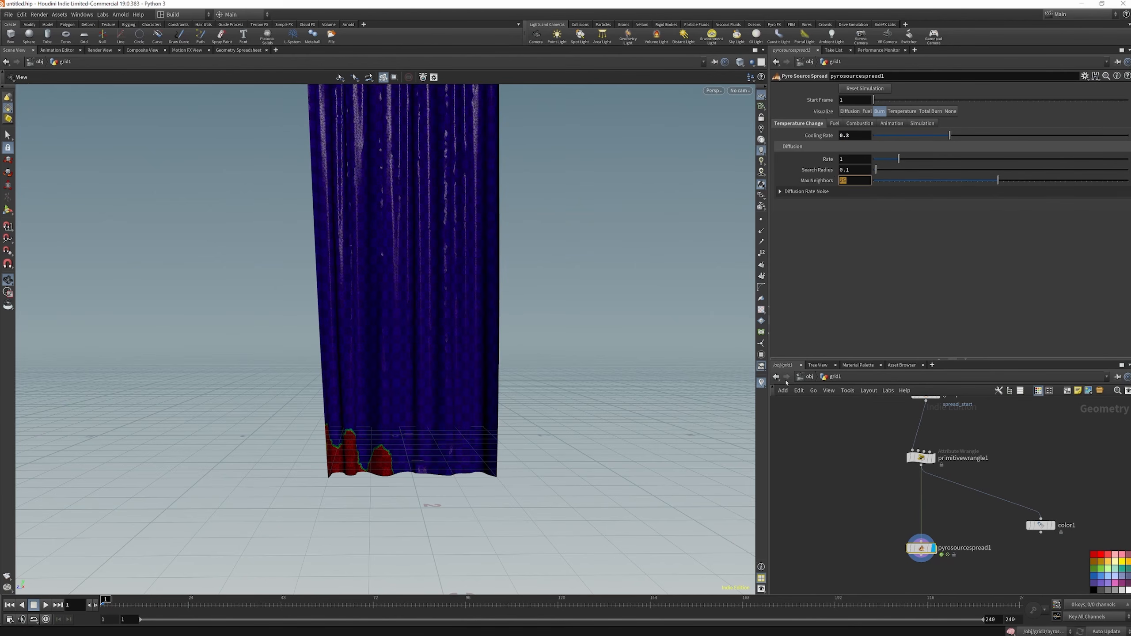
click(45, 605)
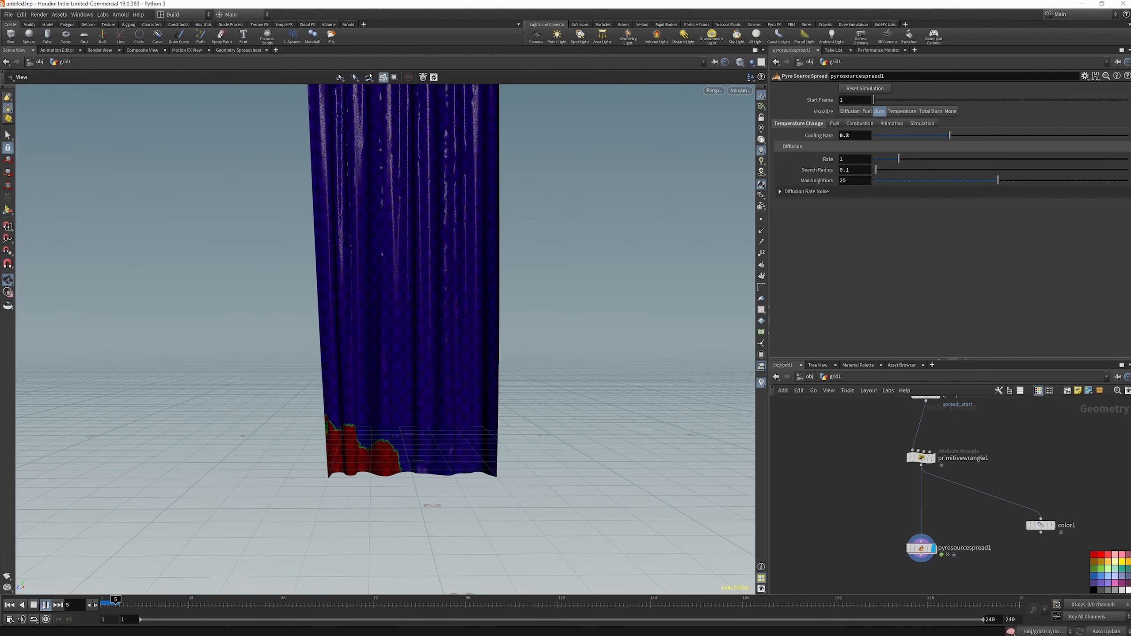
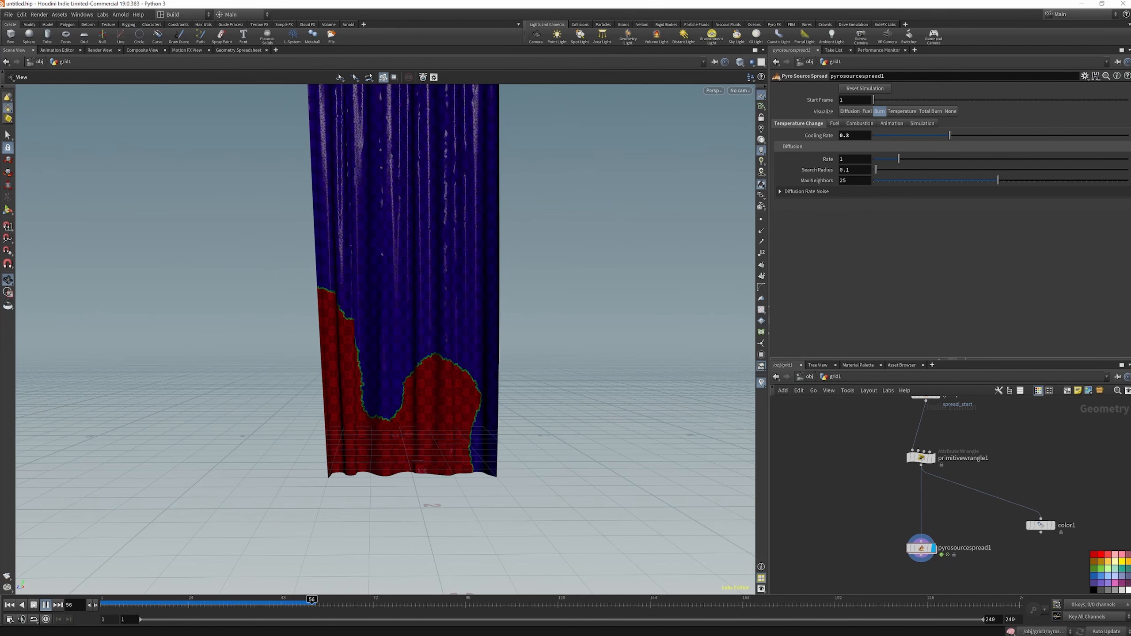
Set Max Neighbors of the pyro source spread to 17 and replay the burn spread from the first frame
click(34, 605)
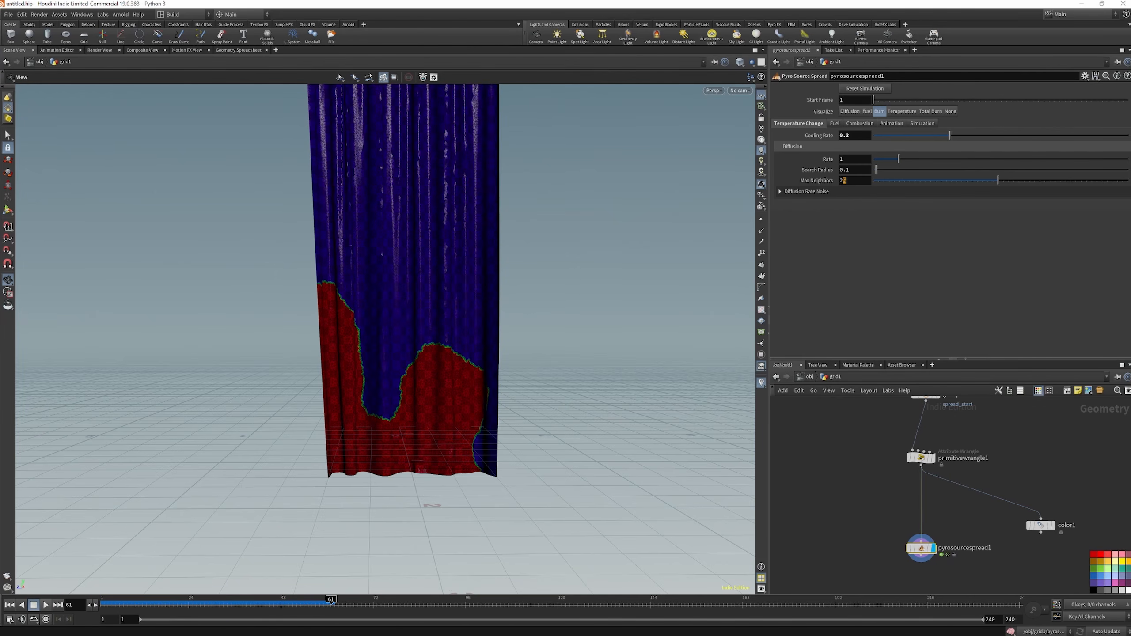
key(Return)
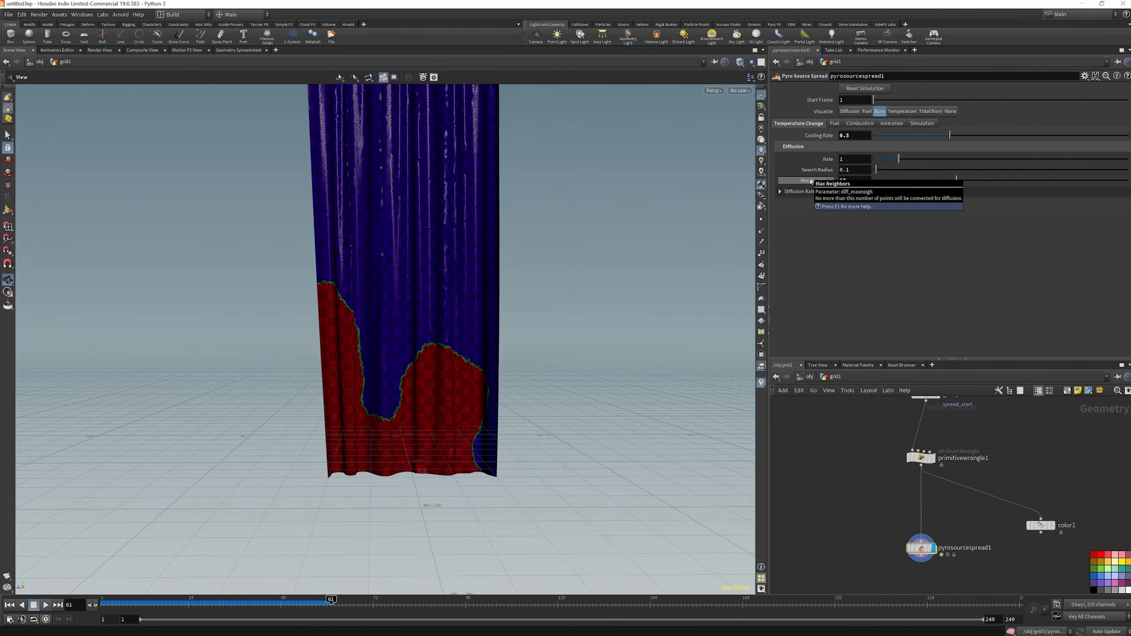
click(9, 605)
click(46, 604)
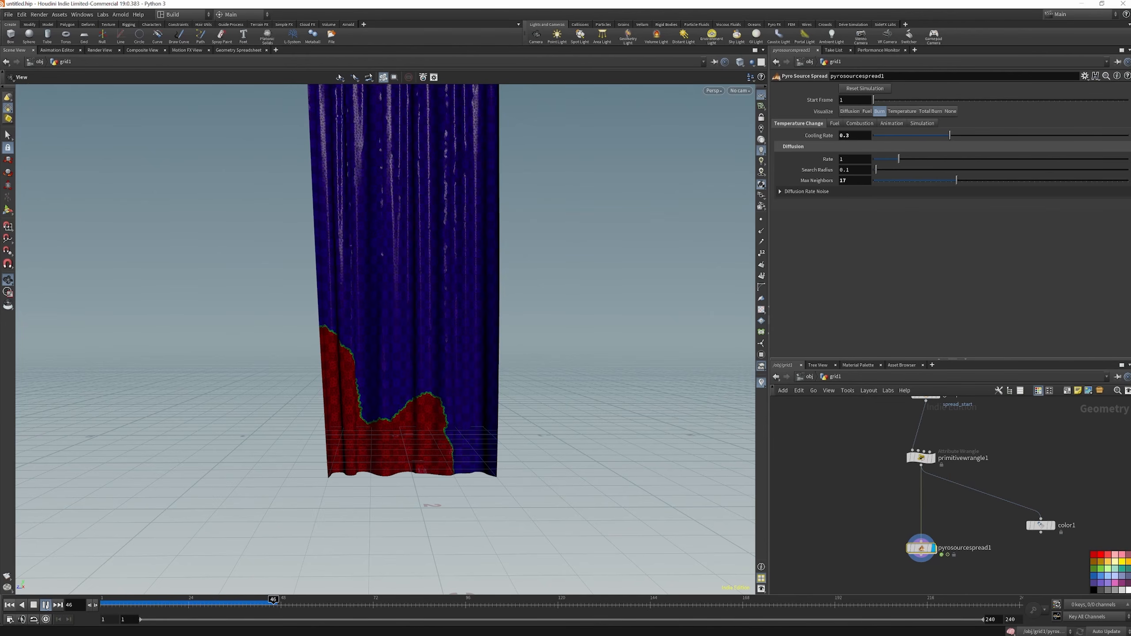
click(46, 607)
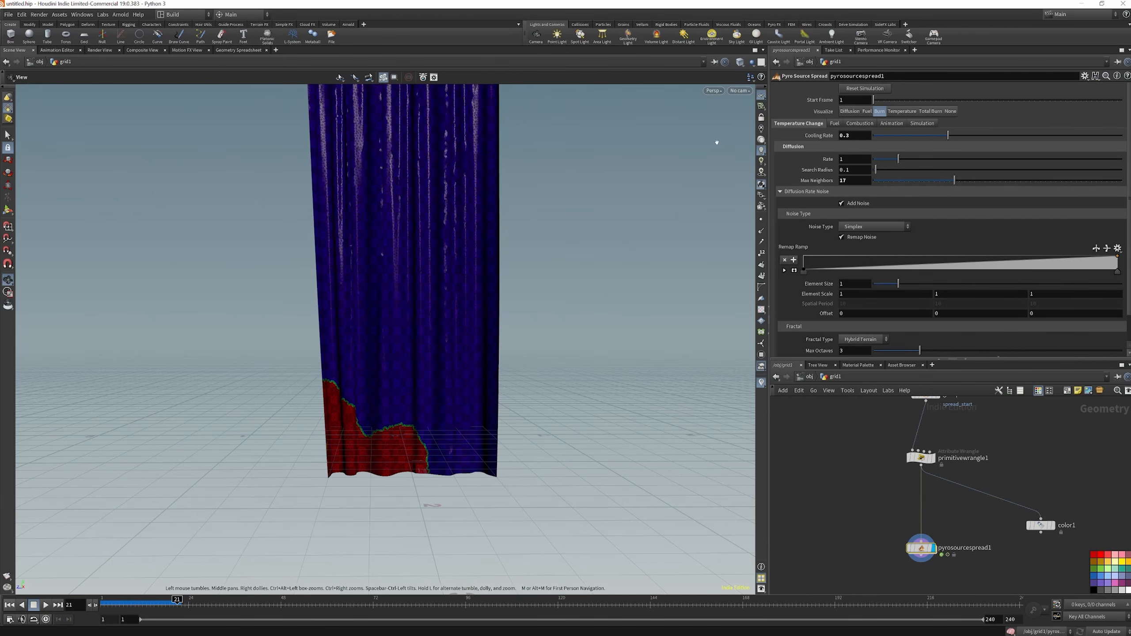
Set the diffusion rate noise to Worley Cellular F2-F1 with an element scale of .5, 1, .5
scroll(846, 146, down, 1)
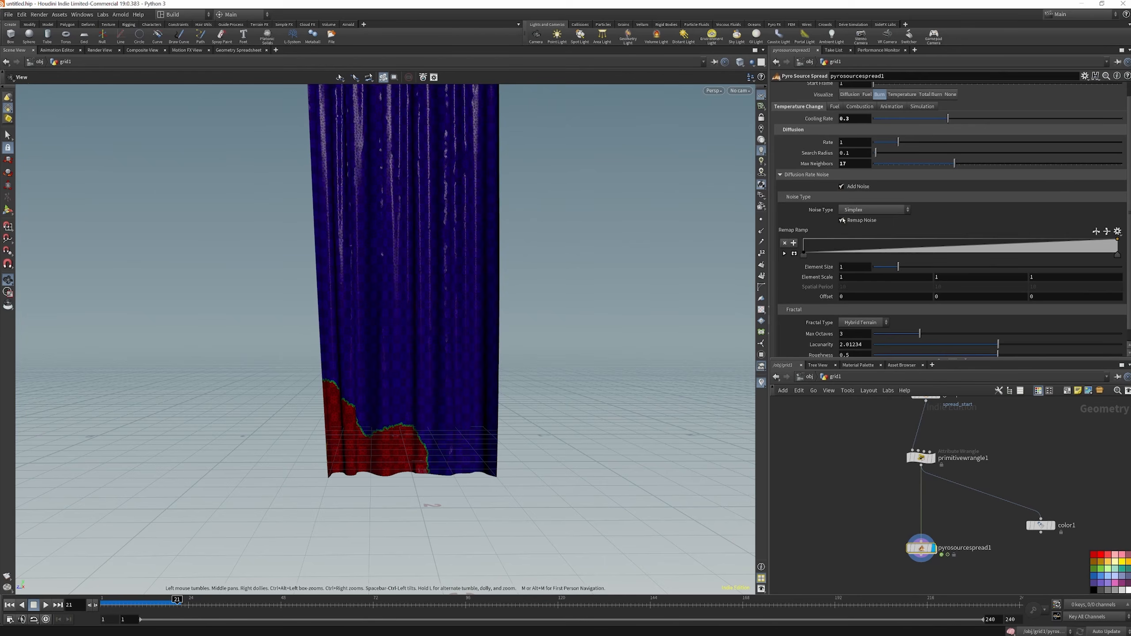
scroll(855, 188, down, 1)
click(872, 196)
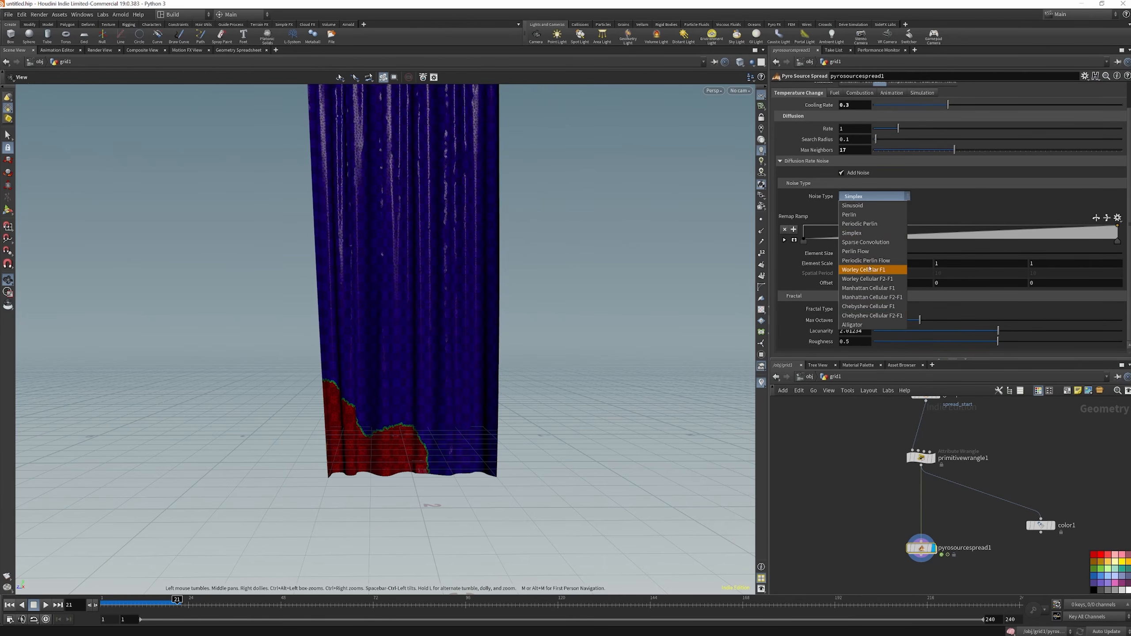
click(855, 279)
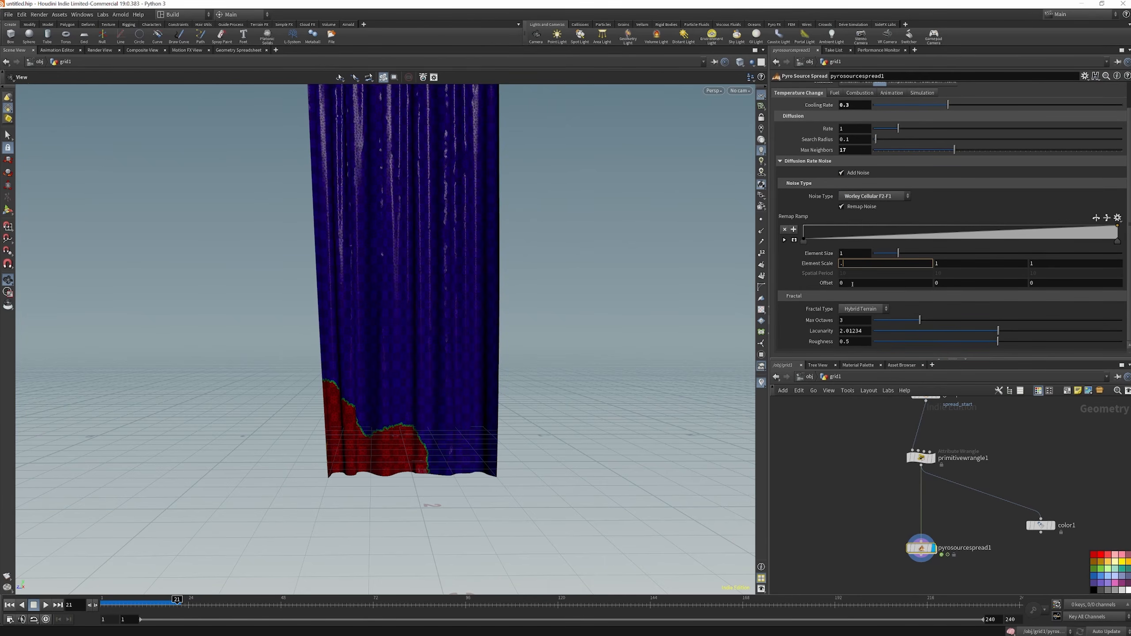
key(Return)
drag(1044, 263, 986, 262)
text(.)
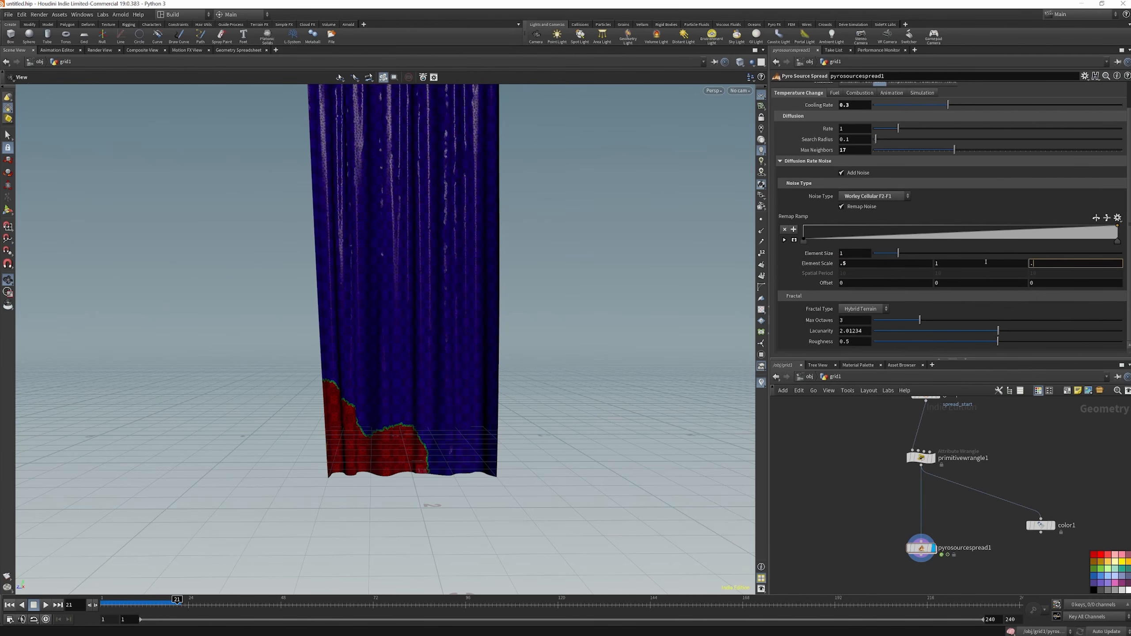
key(Return)
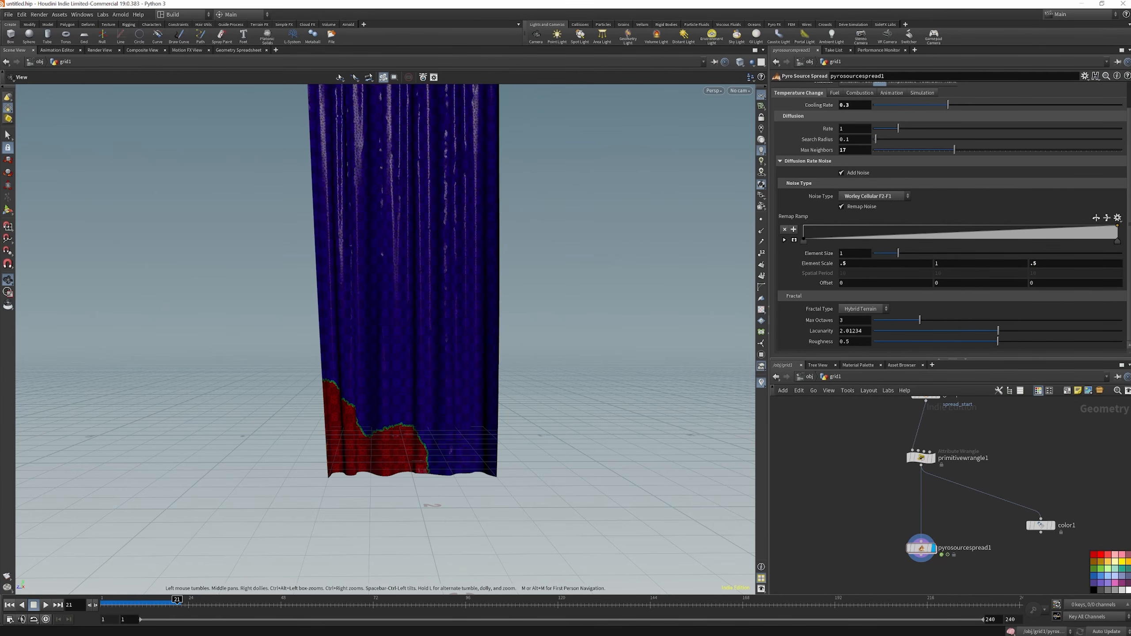
Add an Attribute Delete node after pyrosourcespread1 and display its output
scroll(941, 575, down, 1)
middle_drag(941, 589, 932, 535)
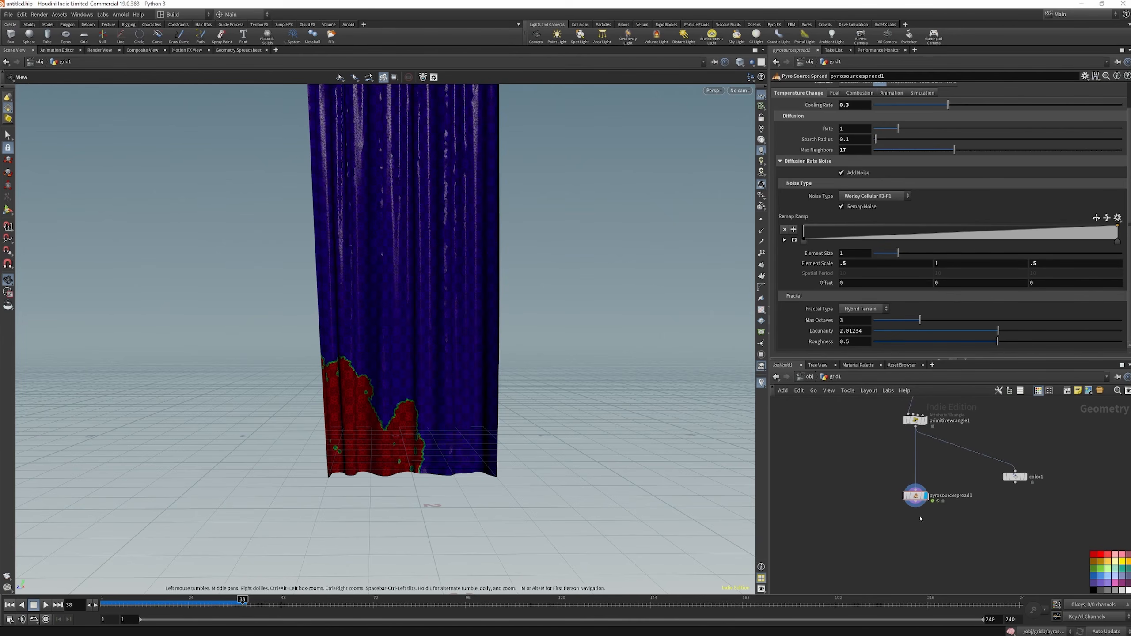
middle_click(909, 494)
key(Tab)
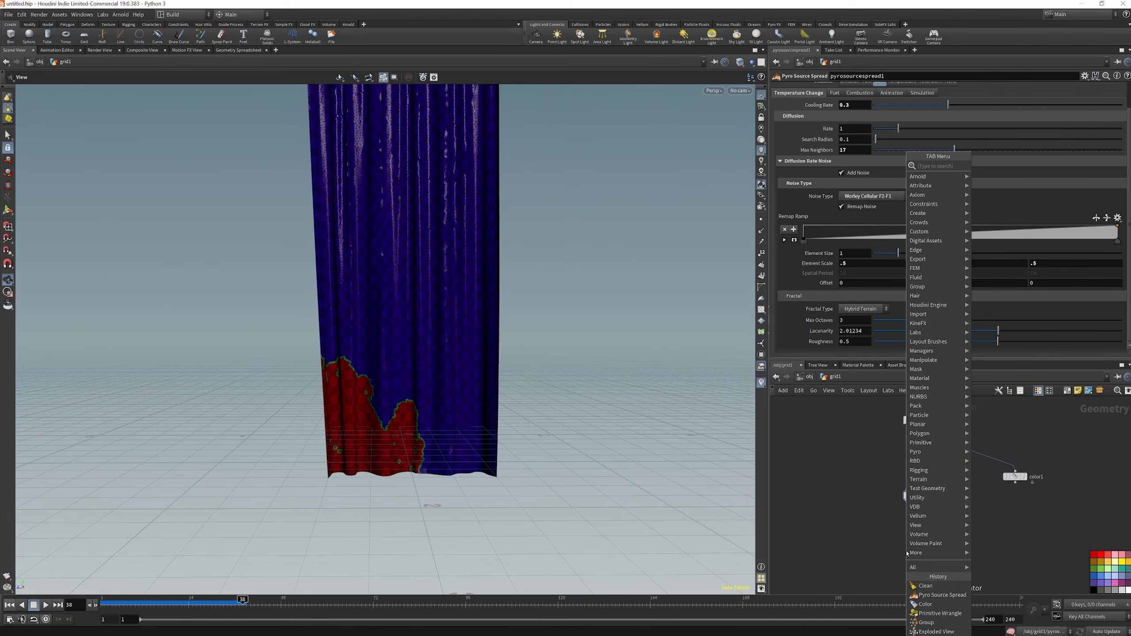
text(att)
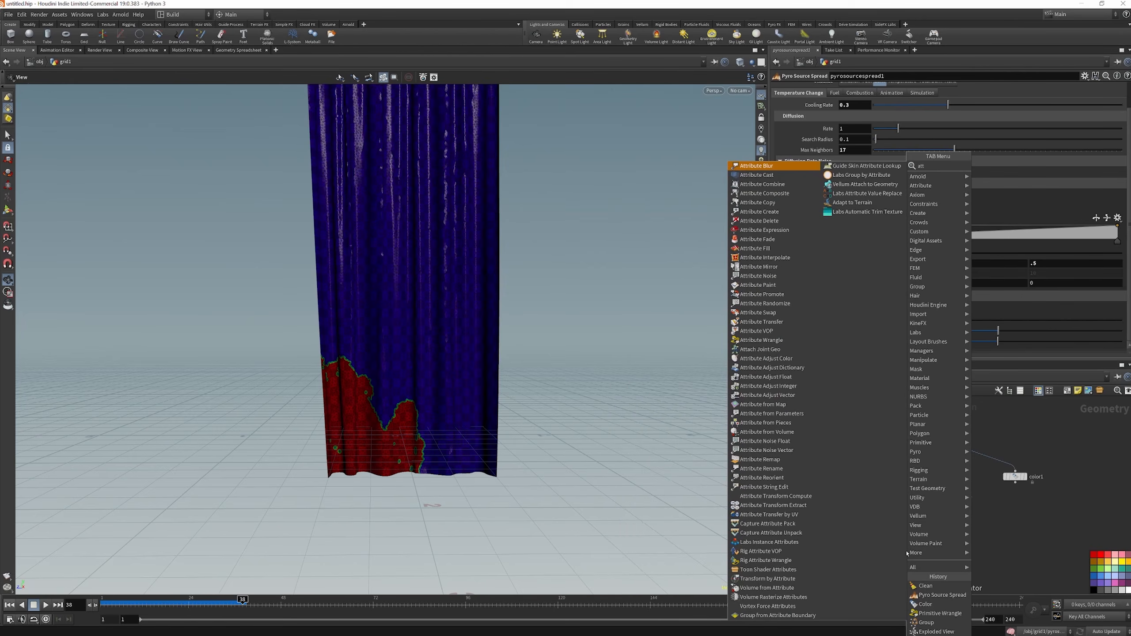
text(de)
key(Return)
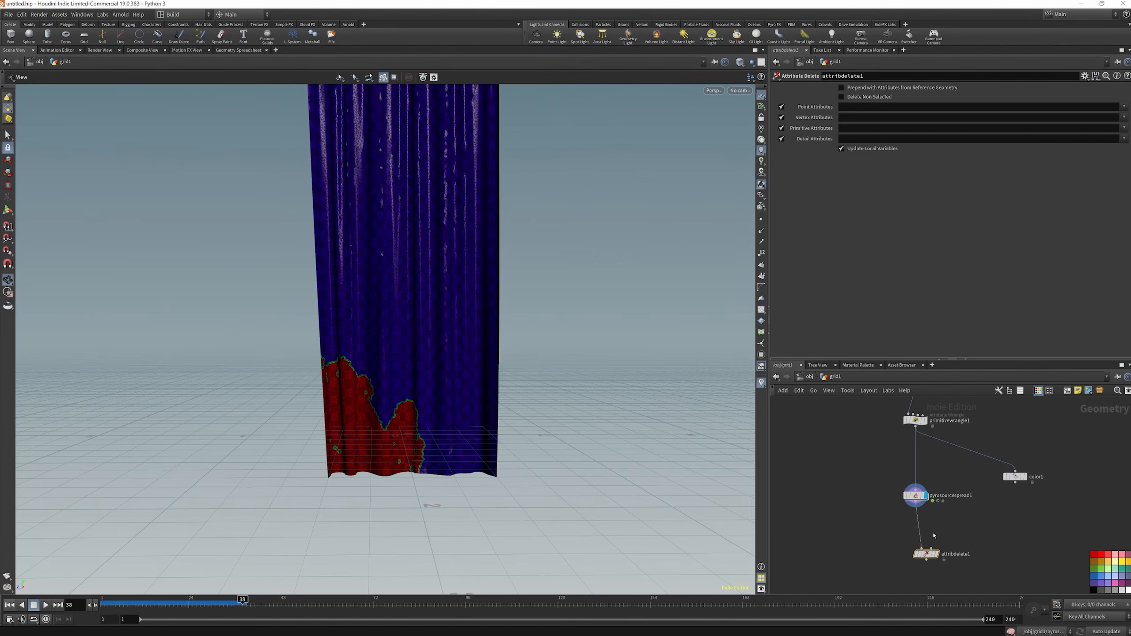
click(916, 539)
Delete all point attributes except burn (* ^burn) and all vertex attributes except uv (* ^uv)
click(845, 109)
text(*)
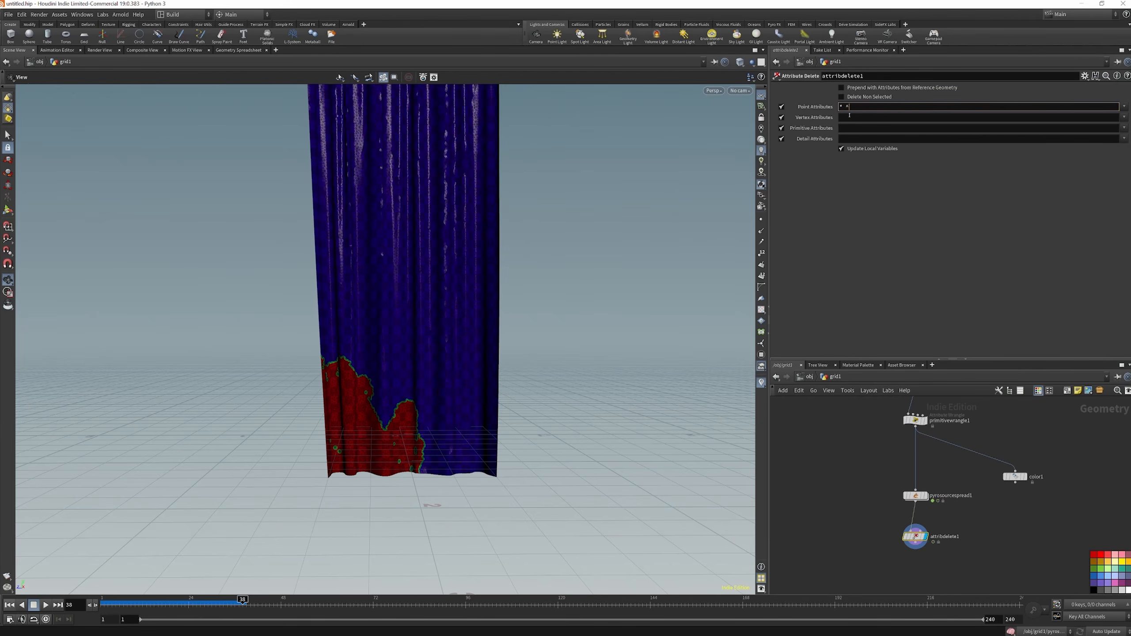
text(^burn)
key(Return)
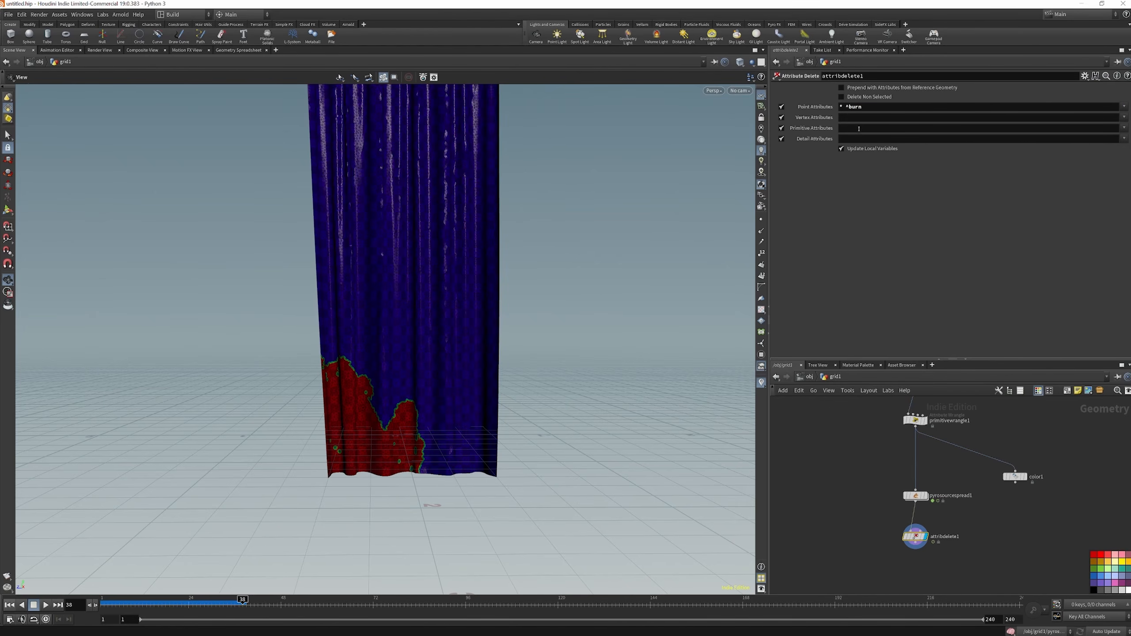
click(851, 118)
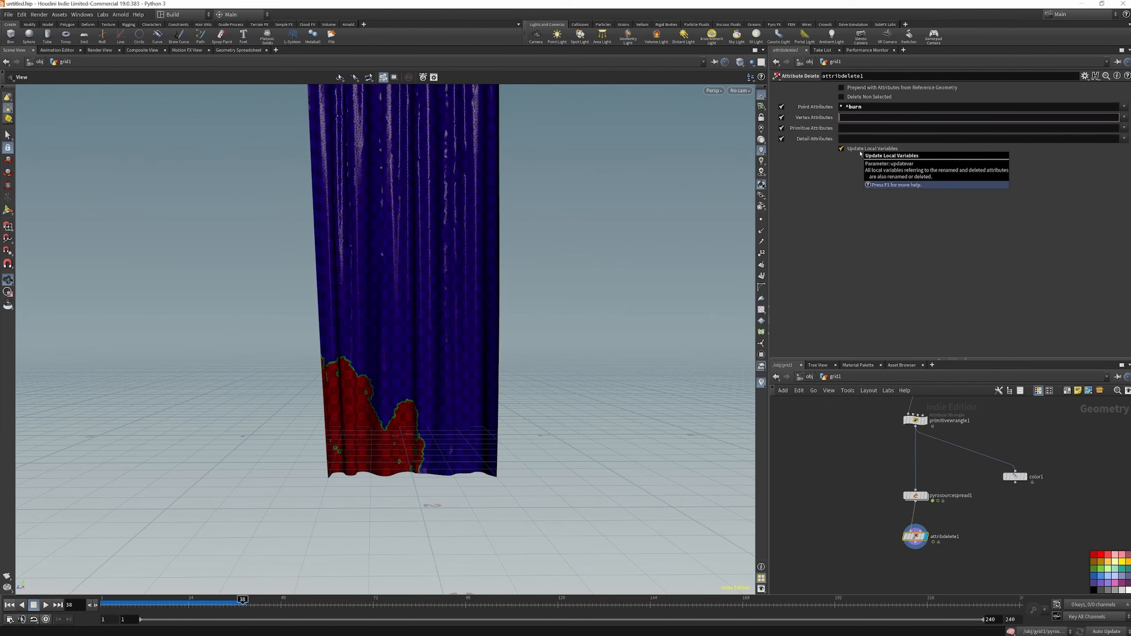
text(*)
key(Return)
Delete all primitive attributes except piece (* ^piece) and all detail attributes (*), and check the node's remaining attributes
click(852, 128)
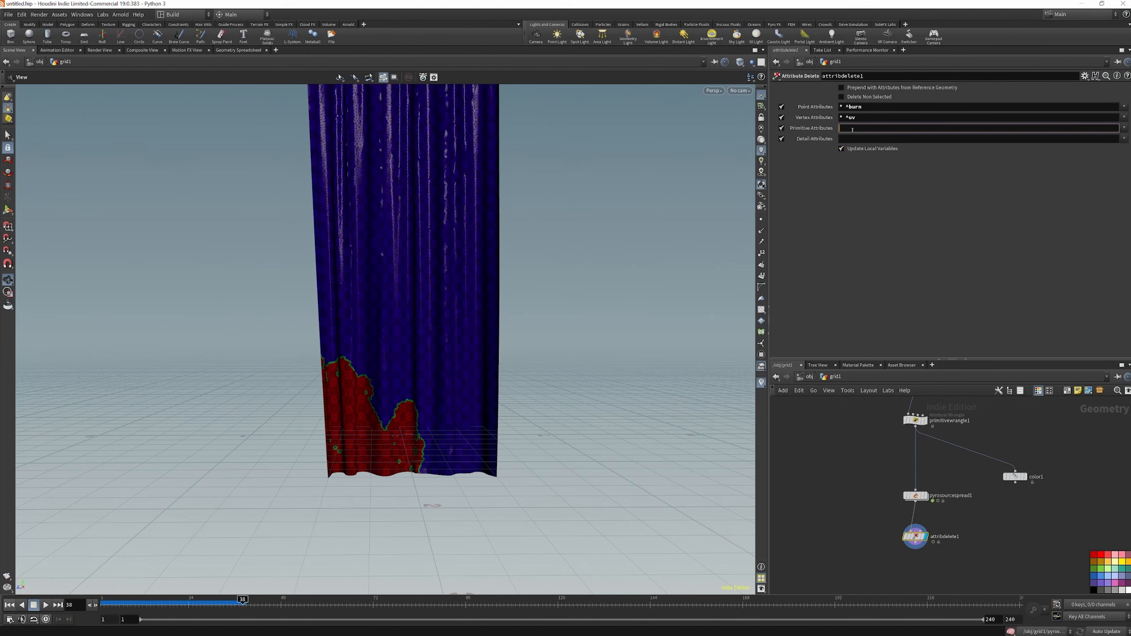
text(* )
text(^pp)
key(Return)
click(859, 139)
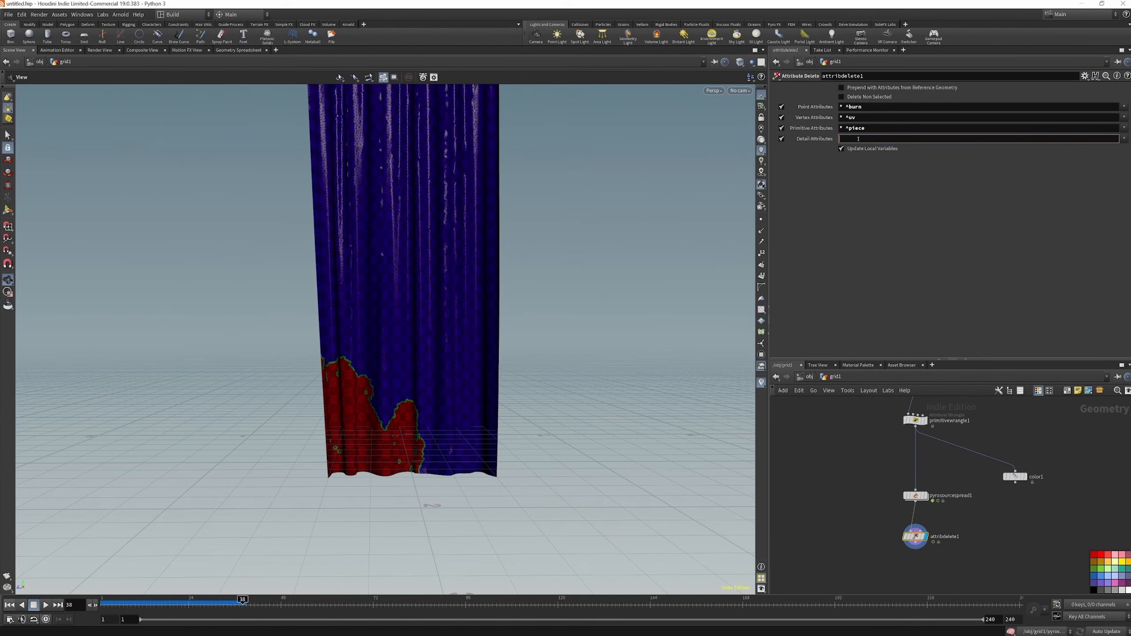
text(*)
key(Return)
click(897, 536)
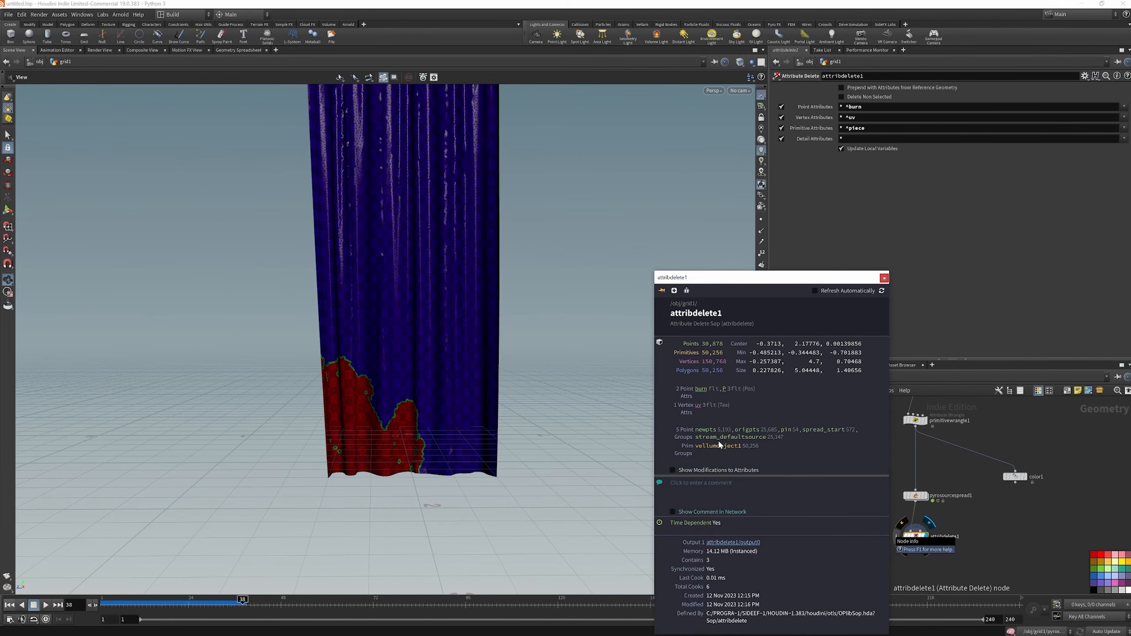
Connect the copied CLOTHSIM_BRUSHED1 file cache to the output of attribdelete1 and place it directly below
scroll(908, 542, down, 6)
mouse_move(911, 540)
alt+mouse_down()
mouse_move(928, 540)
mouse_move(912, 560)
alt+mouse_up()
scroll(911, 561, up, 6)
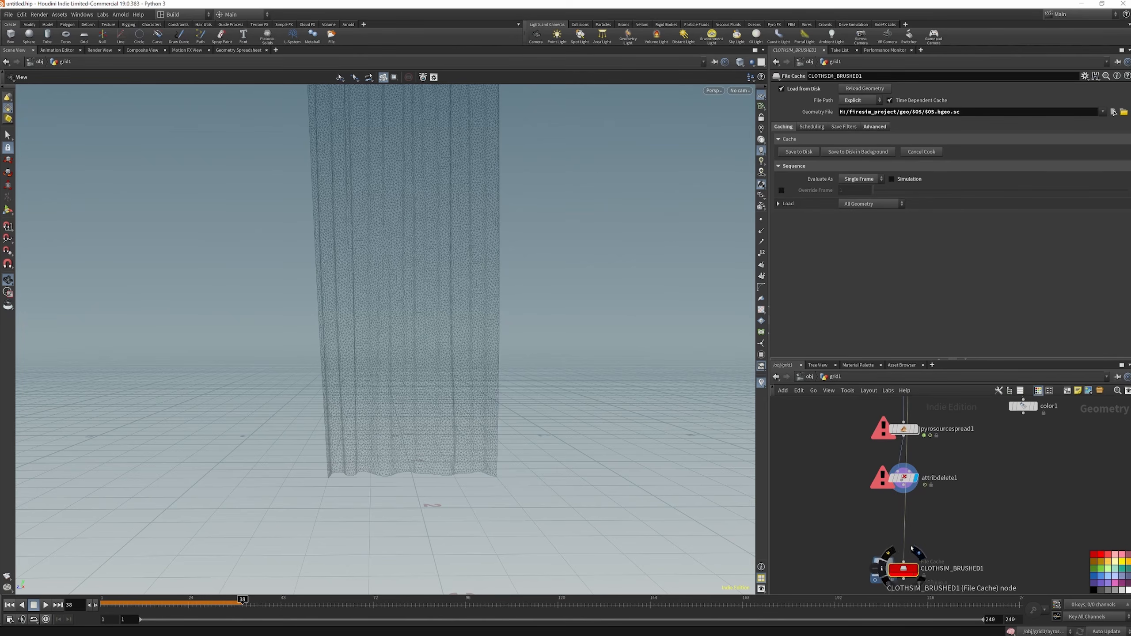
drag(904, 485, 904, 562)
drag(909, 569, 909, 532)
Rename the new file cache node as growth
click(942, 531)
key(ctrl+a)
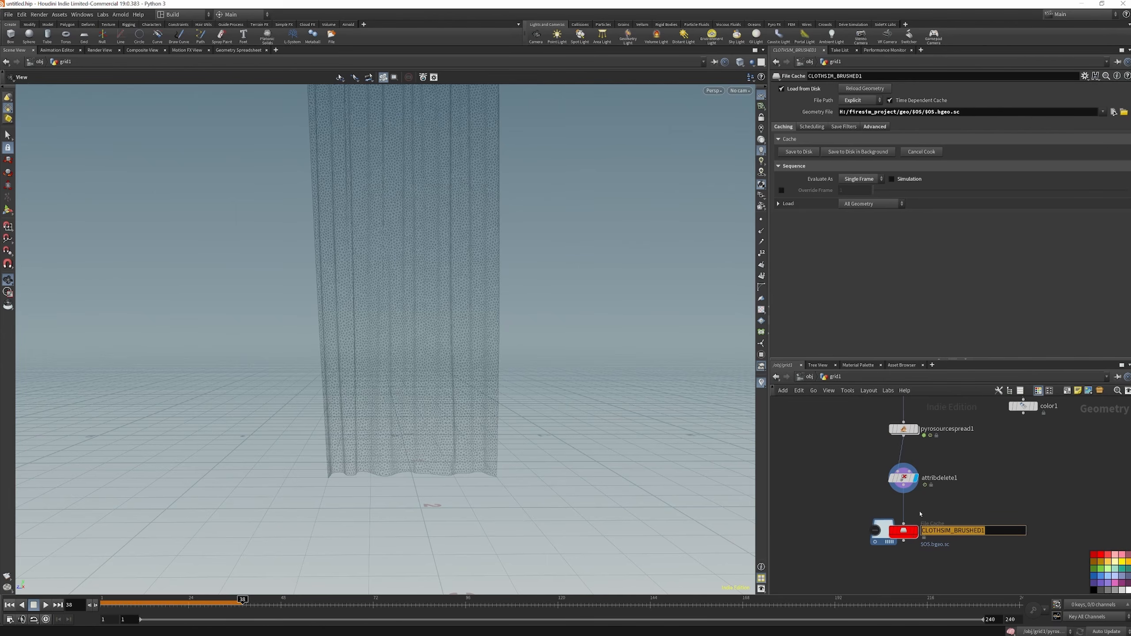
text(growth)
key(Return)
Enable Simulation on the growth cache, evaluate it as a Frame Range, and save the sequence to disk
click(891, 179)
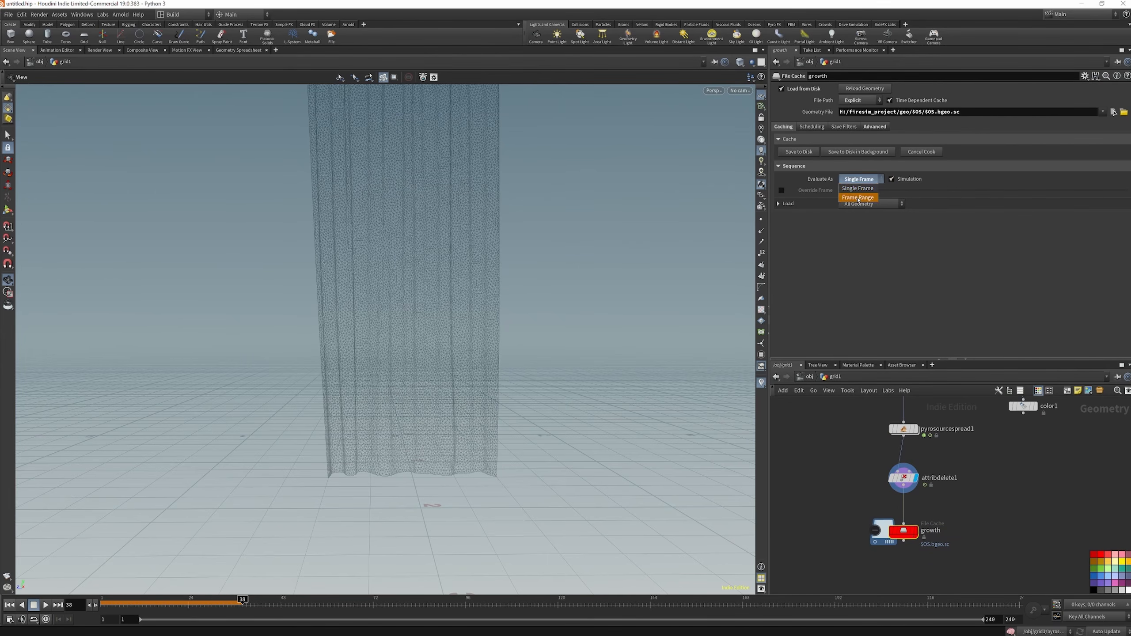
click(858, 197)
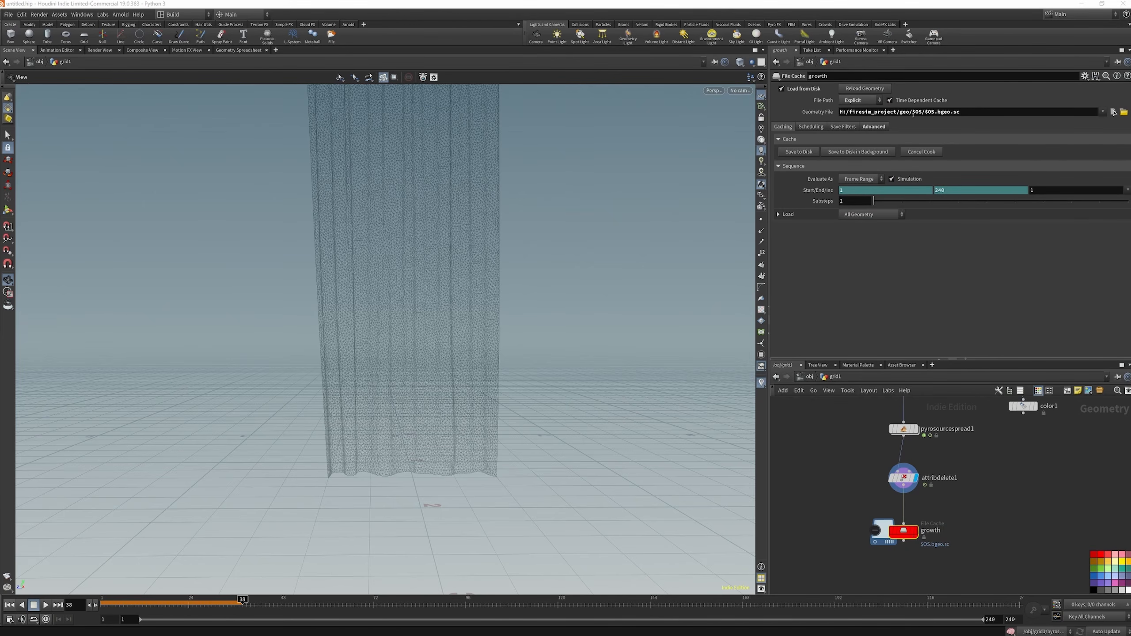
click(802, 153)
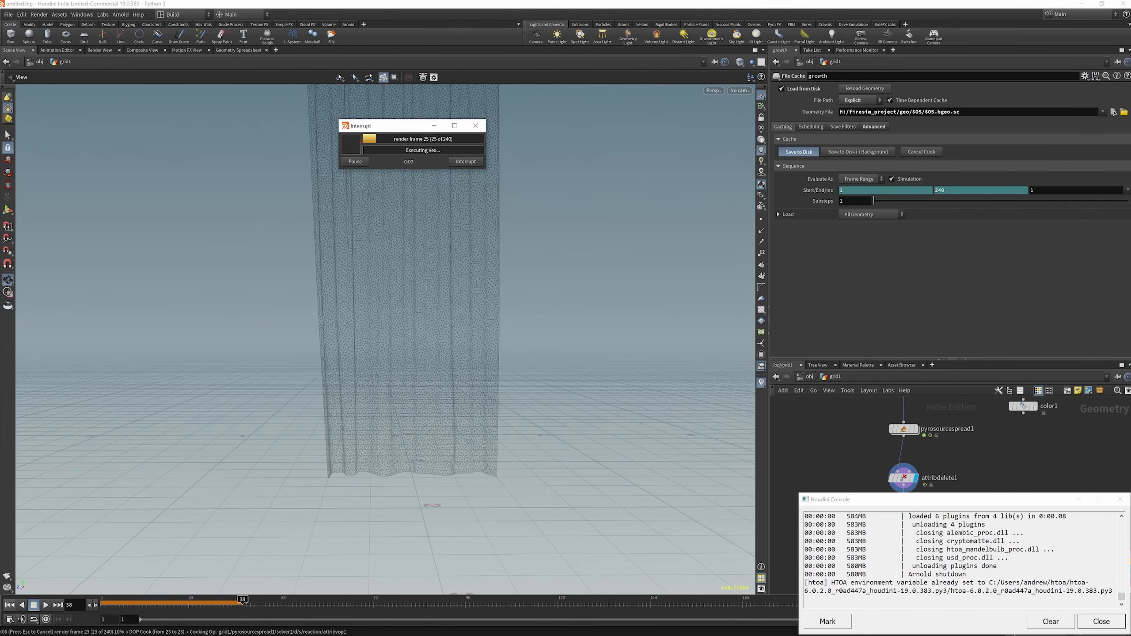
click(1080, 501)
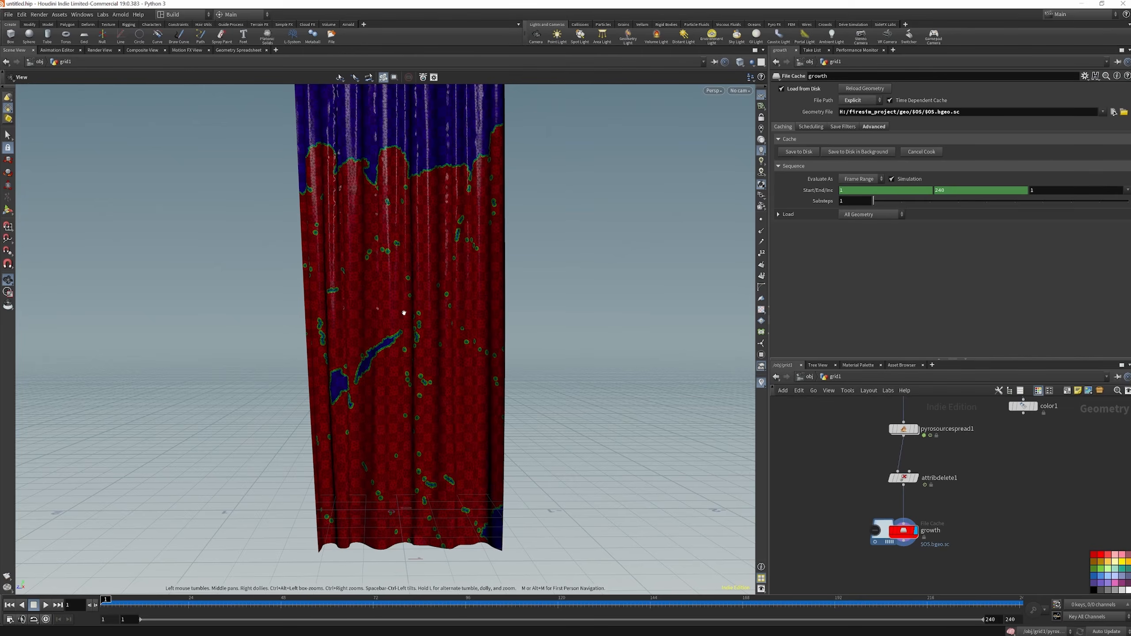
Add a Group Create node below the growth cache, connect it to the cache's output, and display it
key(f)
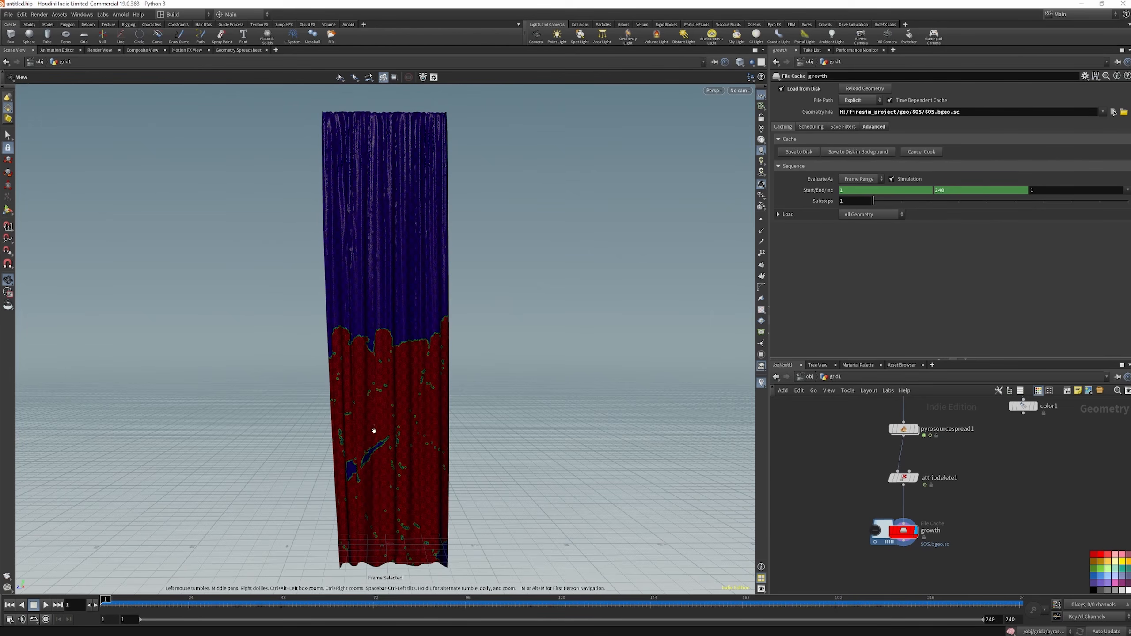
scroll(886, 453, down, 3)
scroll(904, 509, up, 6)
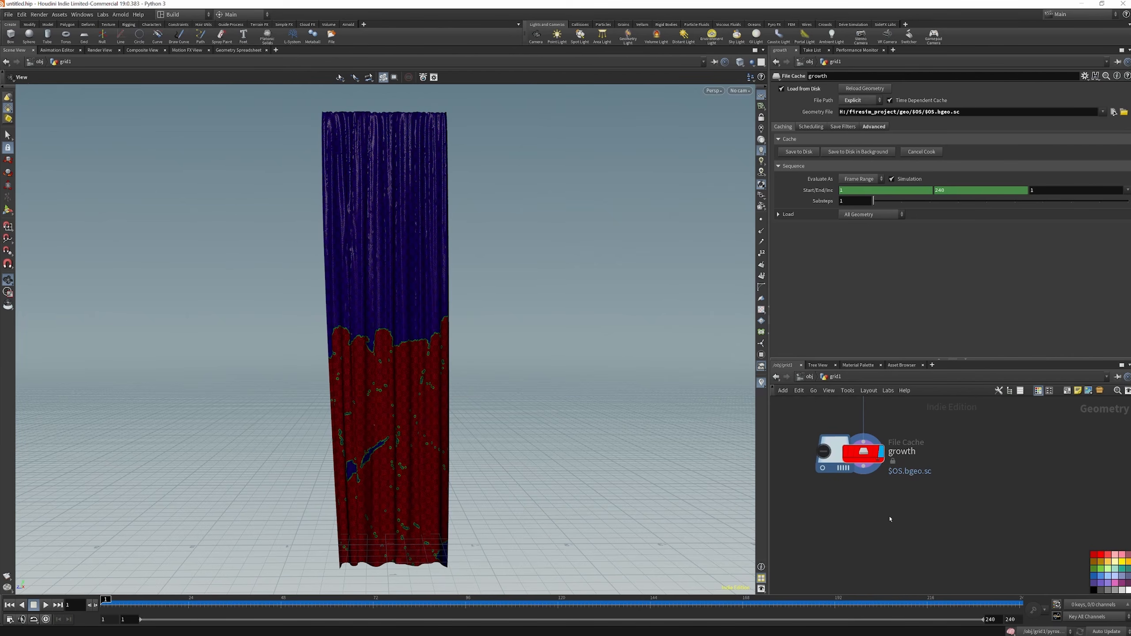
key(Tab)
text(gr)
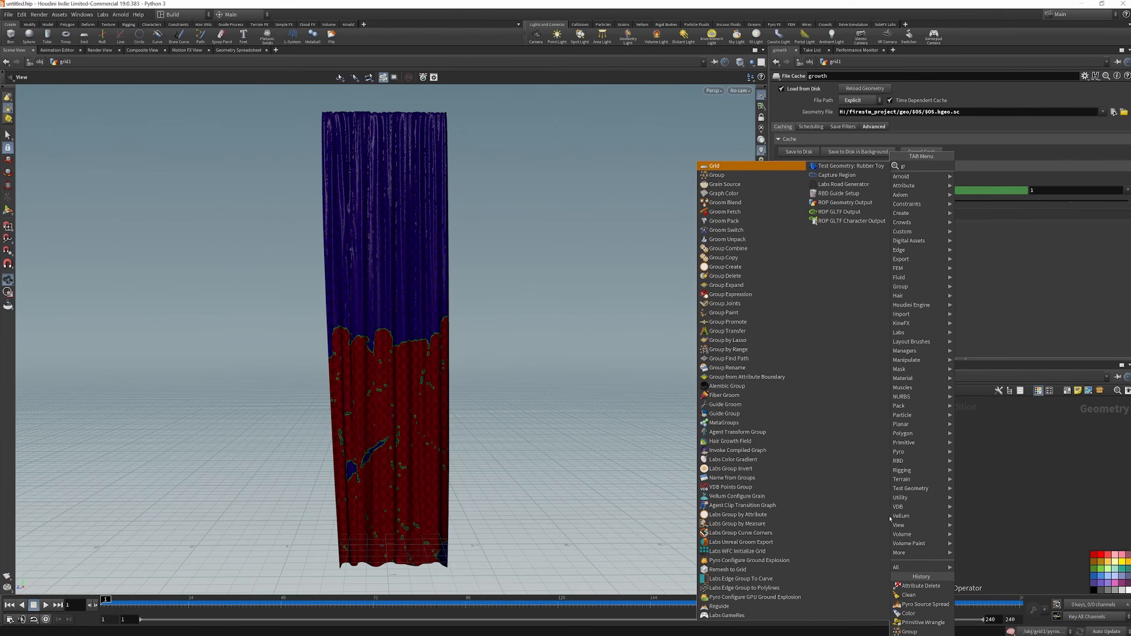
text(ou)
key(Return)
click(864, 533)
drag(863, 466, 855, 523)
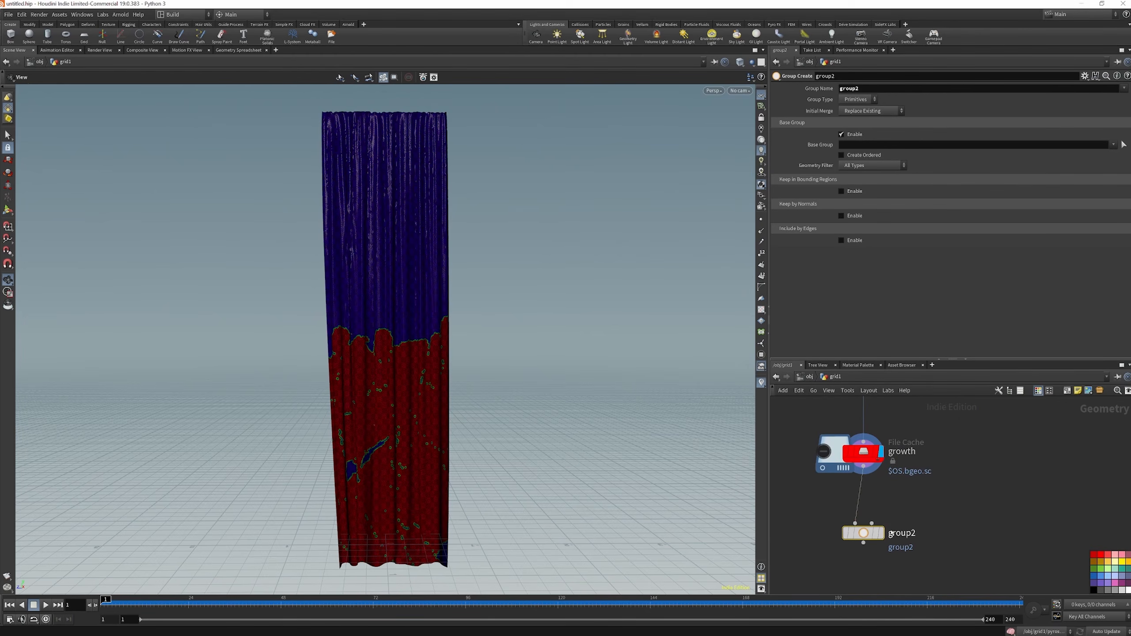
click(879, 533)
Set the group type to Points and enable keeping points in a bounding region
click(857, 100)
click(851, 118)
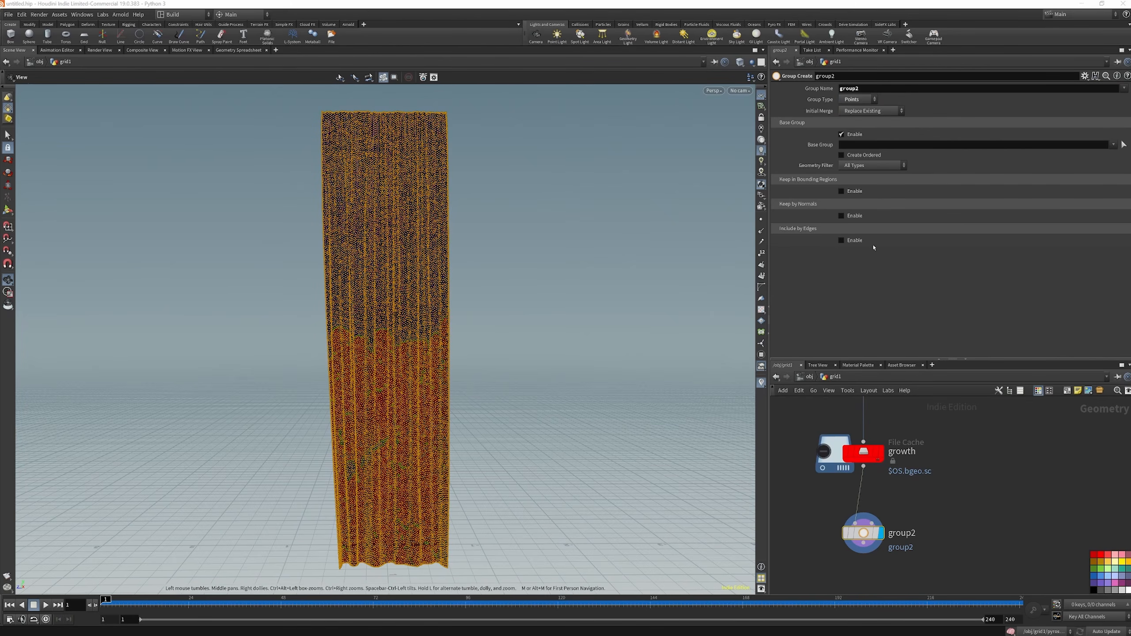
click(842, 191)
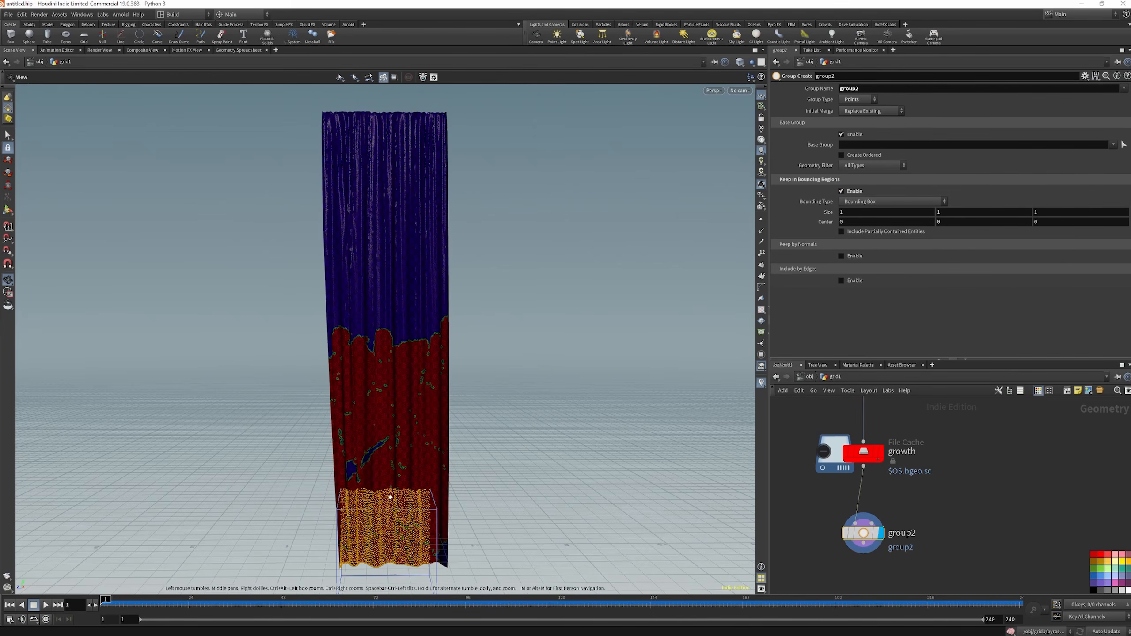
Move and resize the bounding box around the curtain's top edge, about 1 × 0.855 × 1.616 in size, centred at about 0, 5.08, -0.033
click(8, 209)
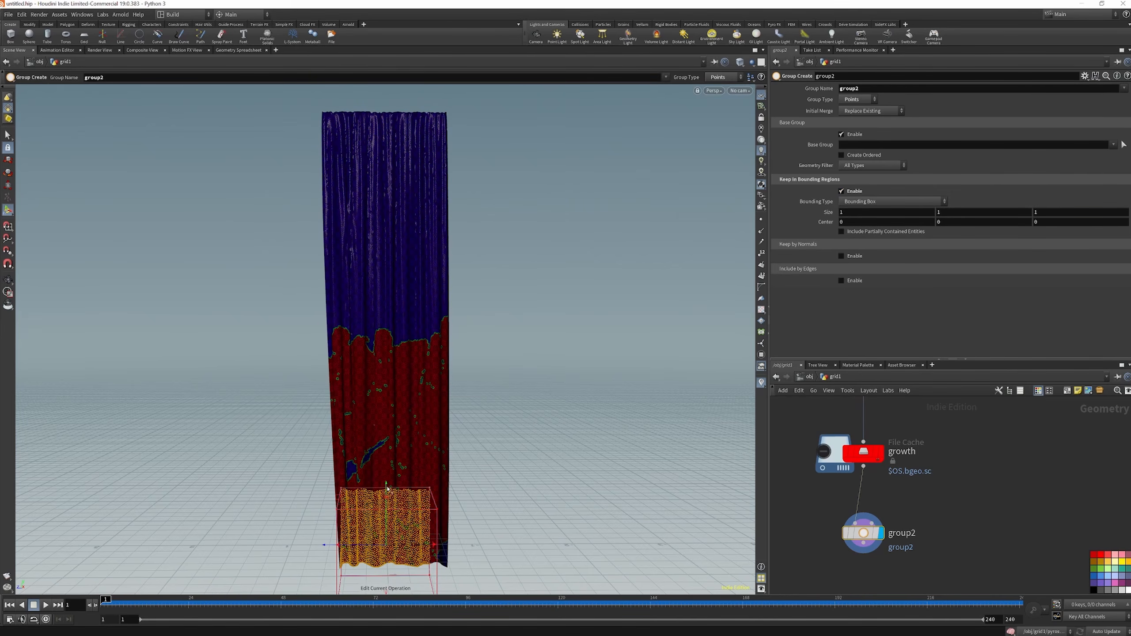
drag(388, 490, 362, 18)
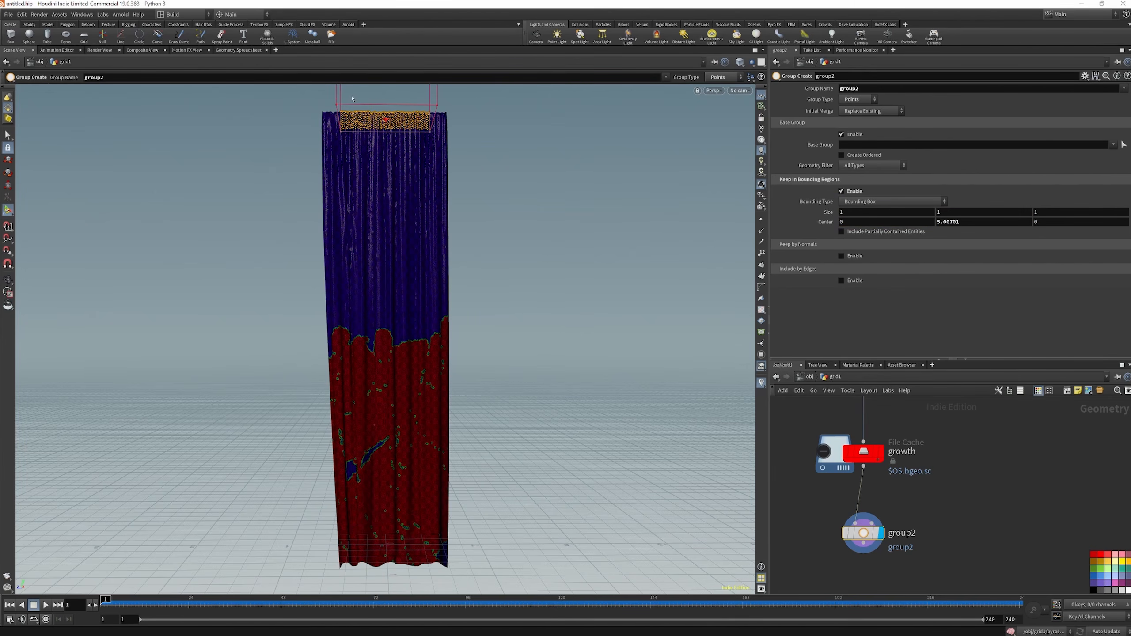
drag(351, 99, 323, 99)
drag(436, 91, 471, 91)
drag(388, 120, 388, 108)
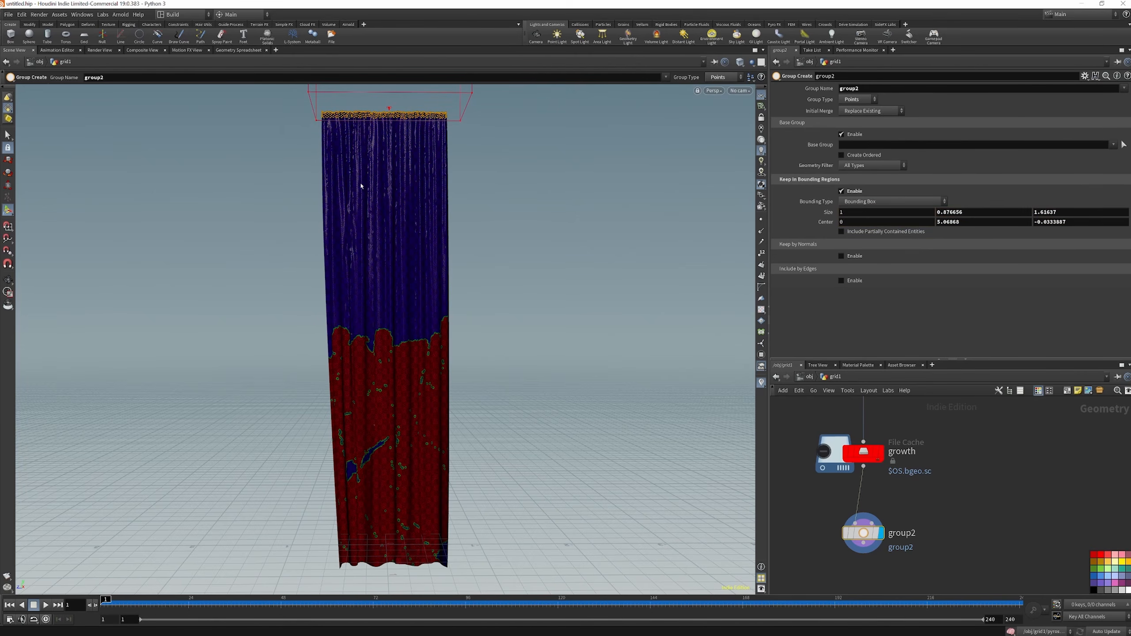
drag(392, 117, 392, 114)
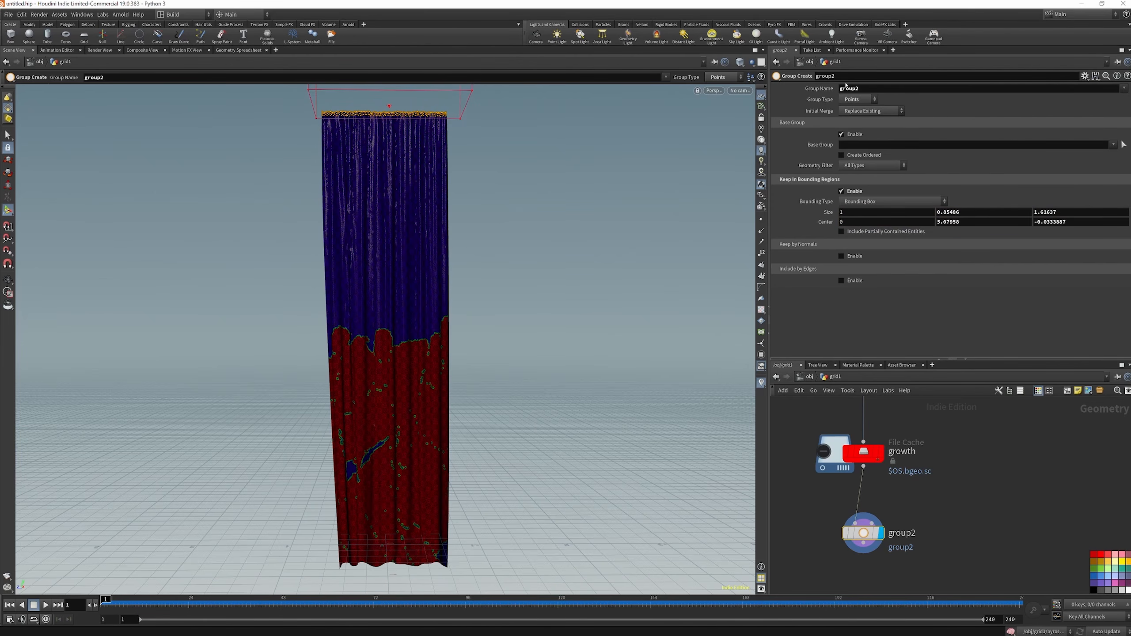
Name the point group at the curtain's top edge pin
double_click(876, 89)
text(pin)
key(Return)
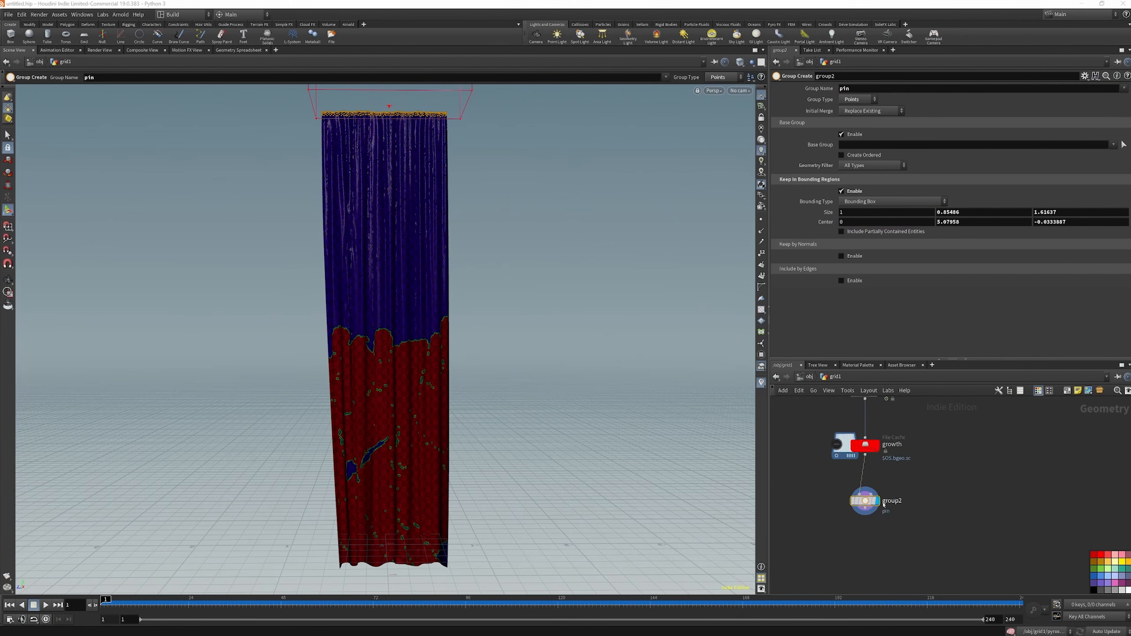
Add an Attribute Rename node below the pin group node, connect it to that node's output, and display it
mouse_move(864, 495)
click(801, 495)
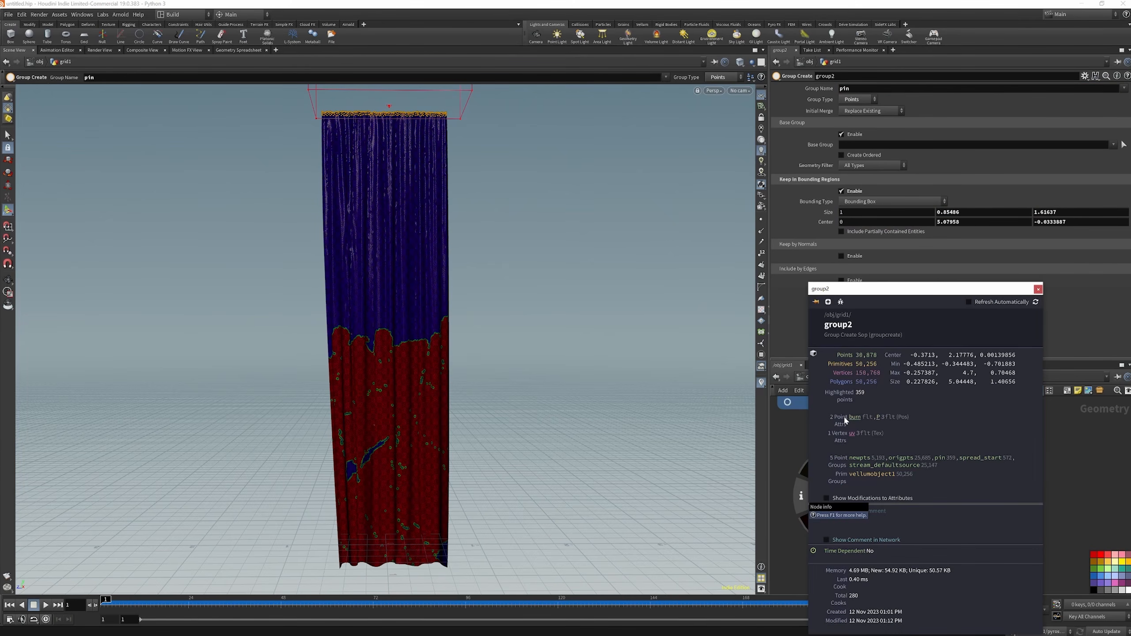
click(792, 442)
scroll(885, 445, down, 3)
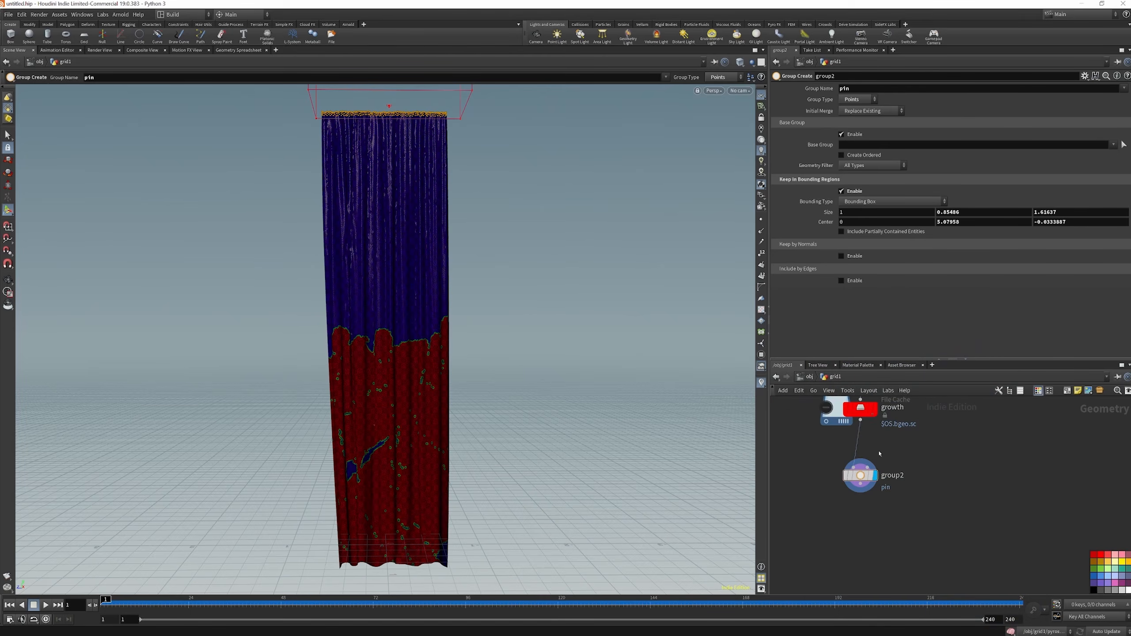
scroll(863, 533, up, 3)
key(Tab)
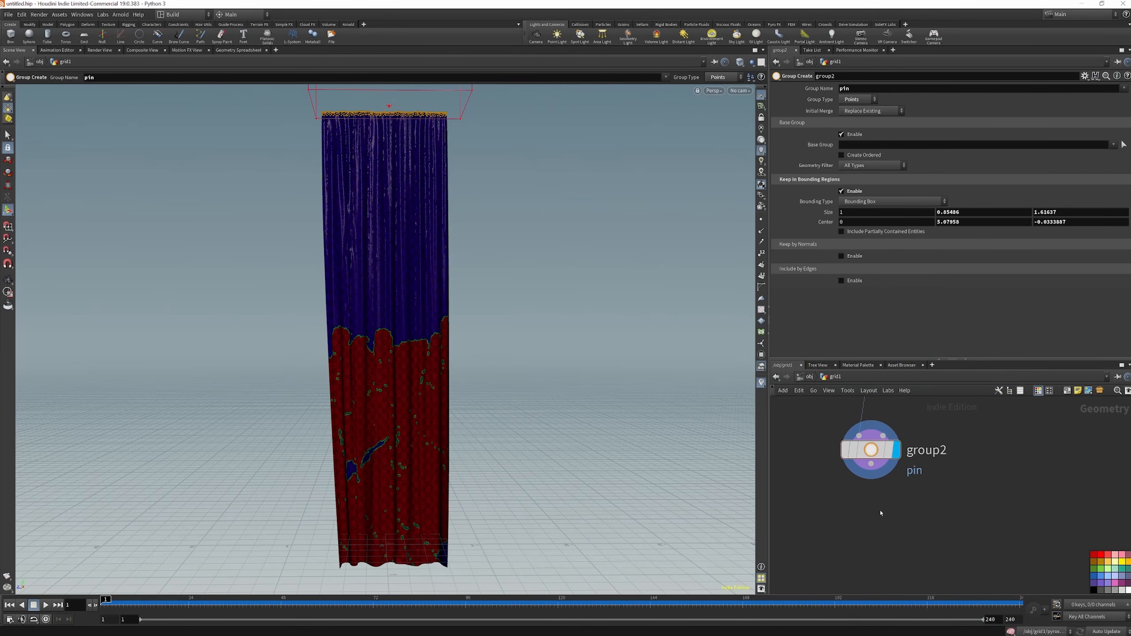
key(Tab)
text(att ren)
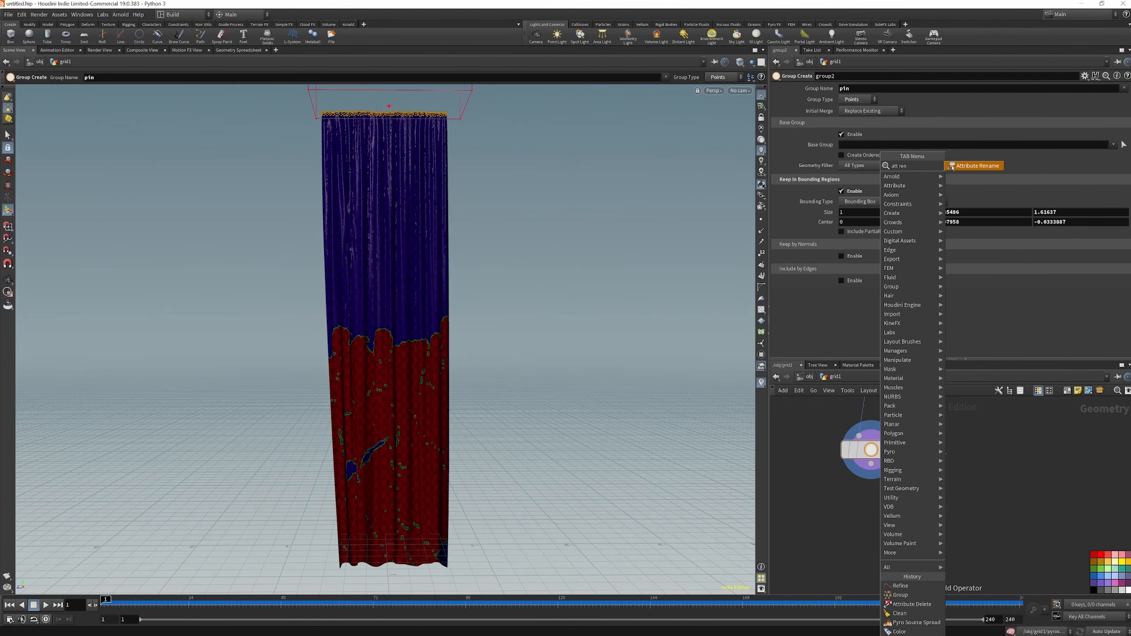
key(Return)
click(875, 512)
drag(876, 510, 871, 465)
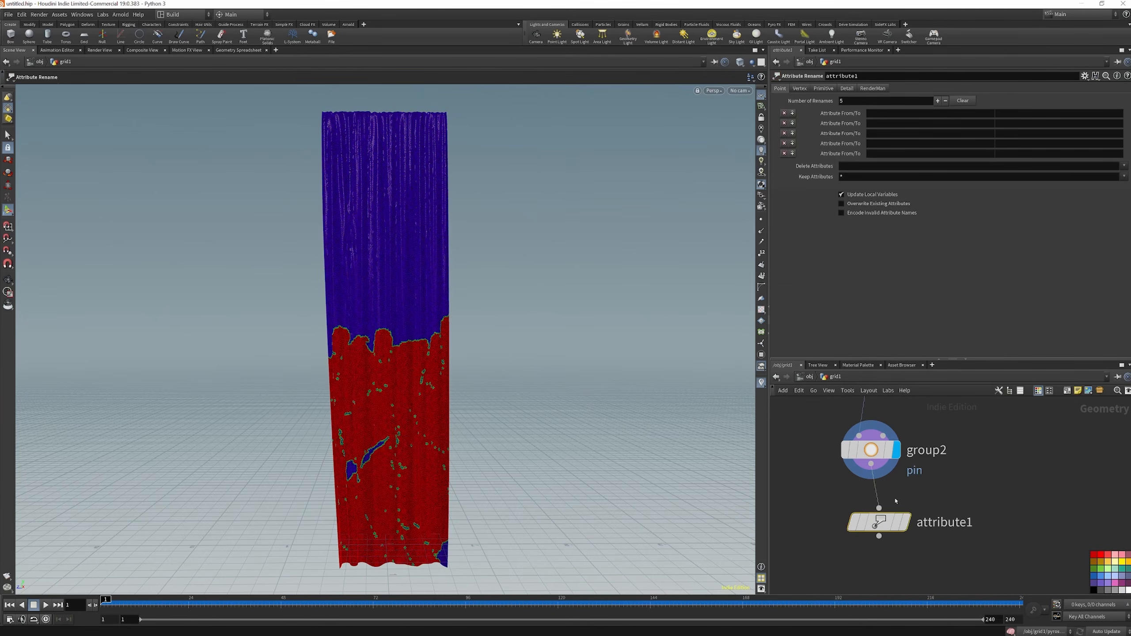
click(904, 523)
drag(880, 524, 872, 520)
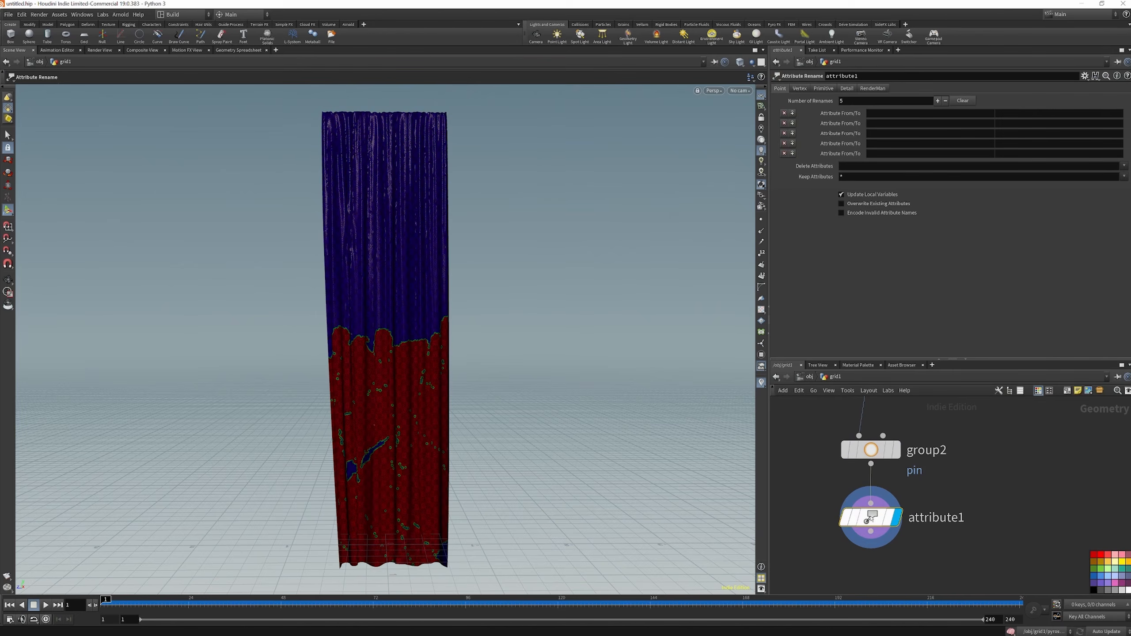
Set the number of renames to 1 and rename the point attribute burn to decay
click(879, 115)
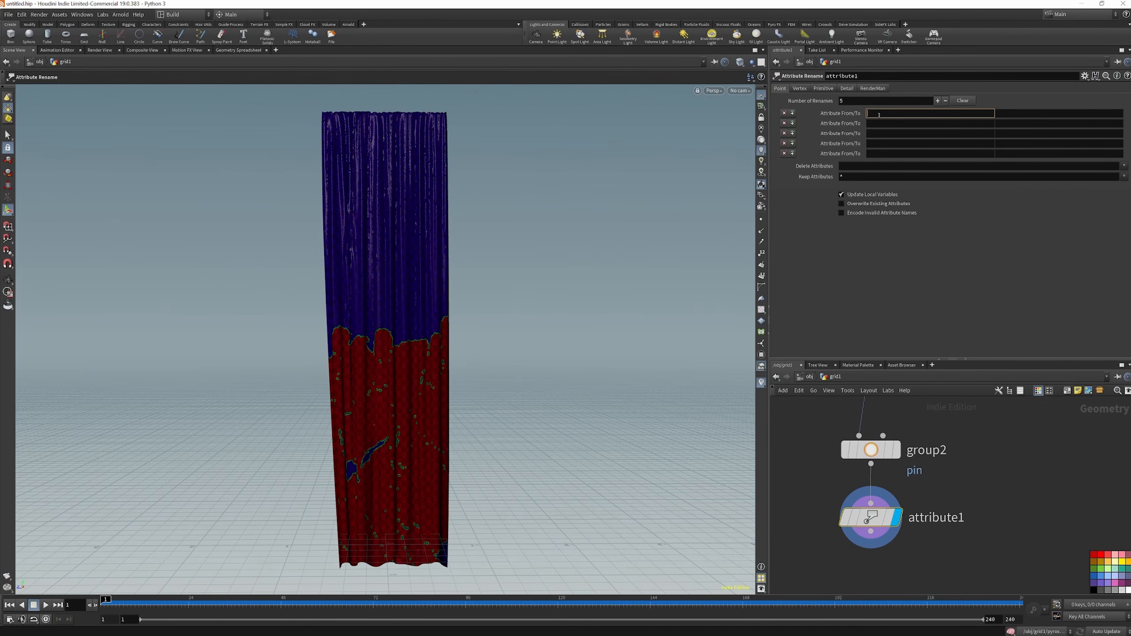
drag(846, 102, 799, 95)
text(1)
key(Return)
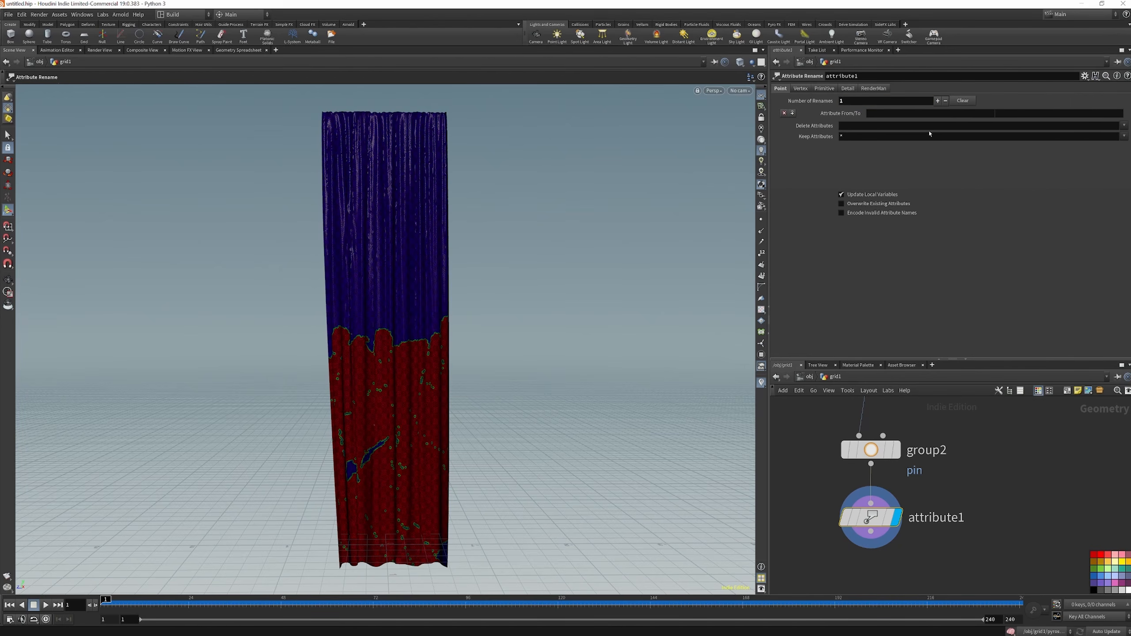
click(889, 115)
key(Return)
click(1013, 114)
text(decay)
key(Return)
Add a Null node off the Attribute Rename node's output and name it OUT_DECAY
scroll(1007, 460, down, 3)
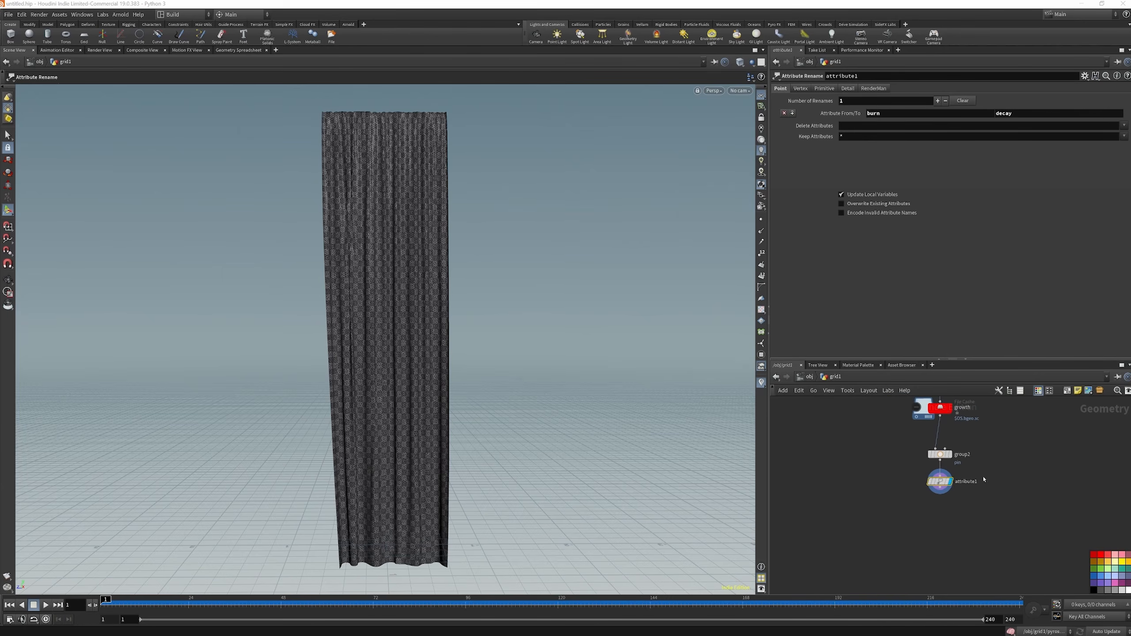
key(Tab)
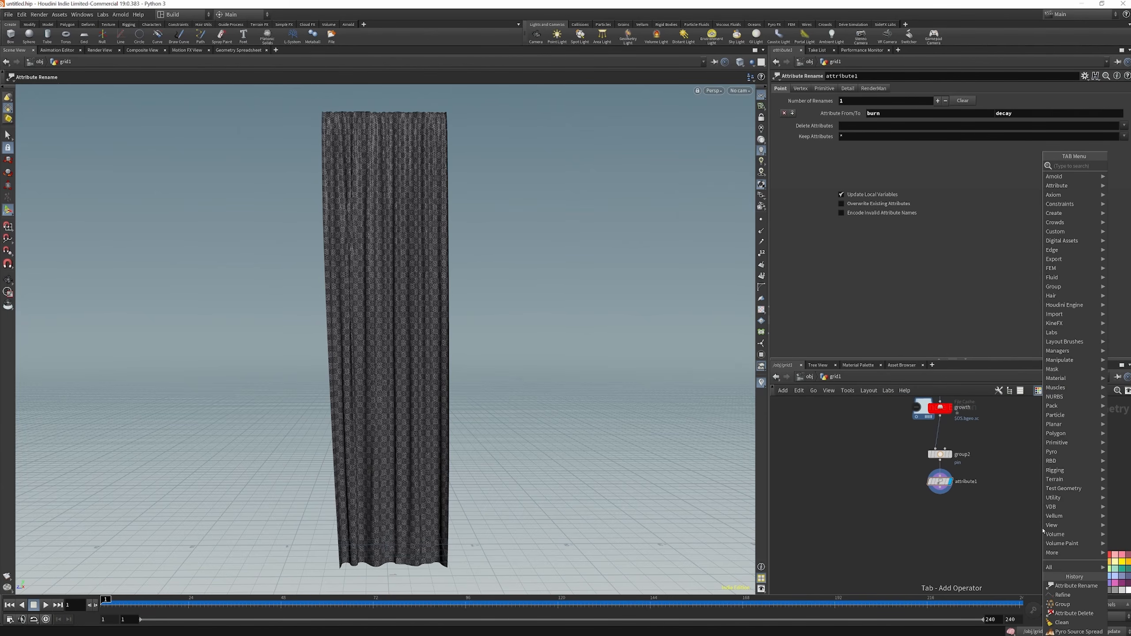
text(nu)
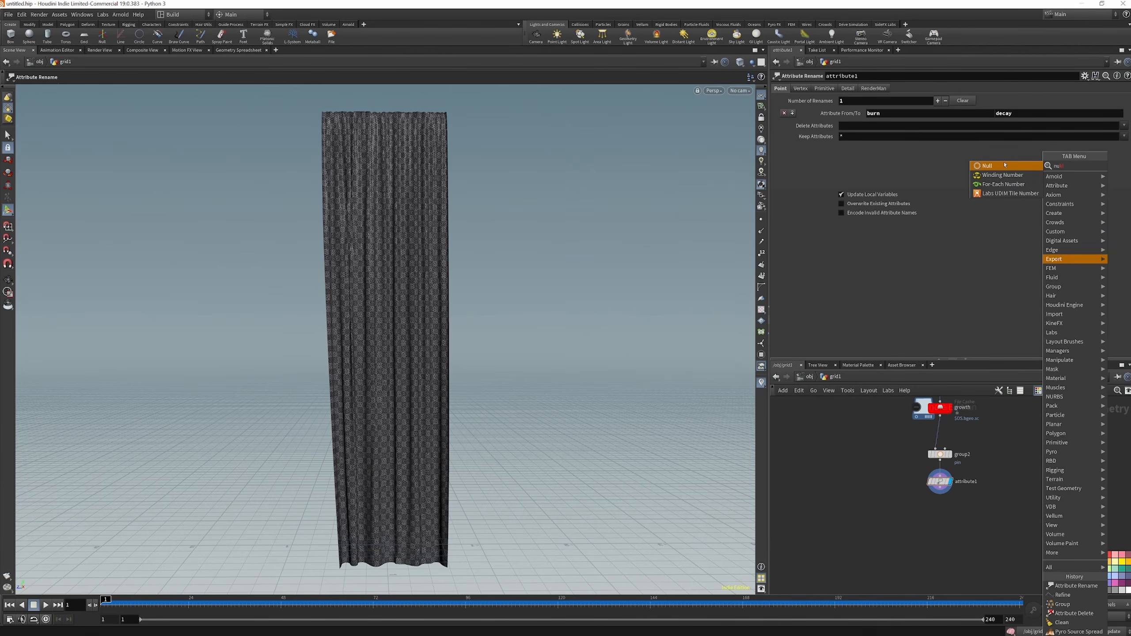
click(1005, 165)
click(1035, 528)
click(1054, 528)
drag(1060, 529, 965, 520)
text(OUT_DEC)
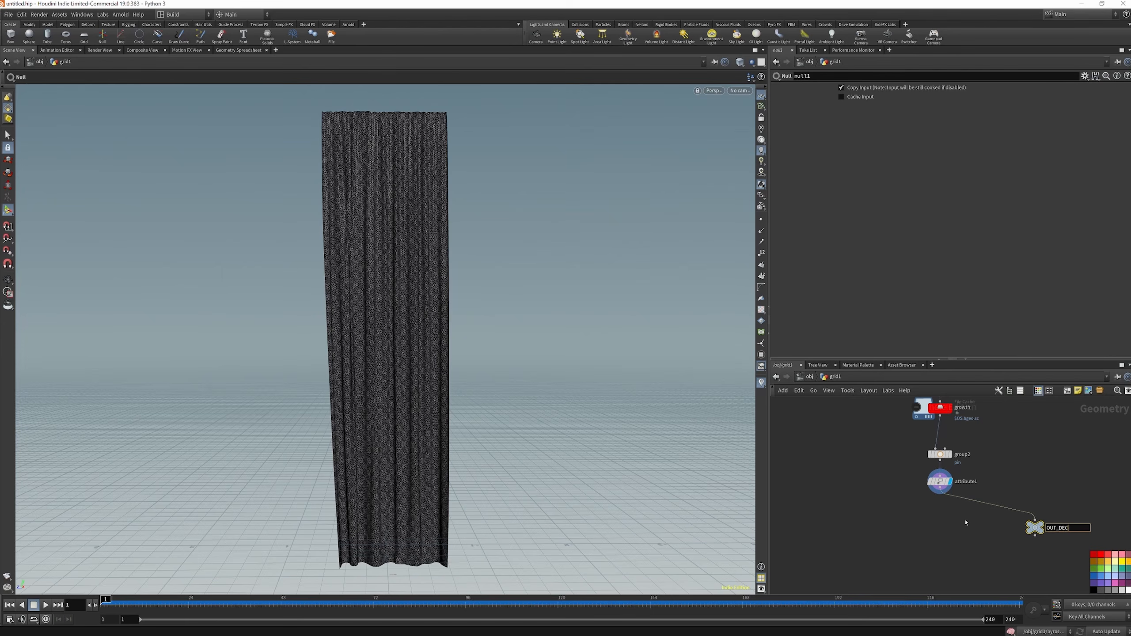
text(AY)
key(Return)
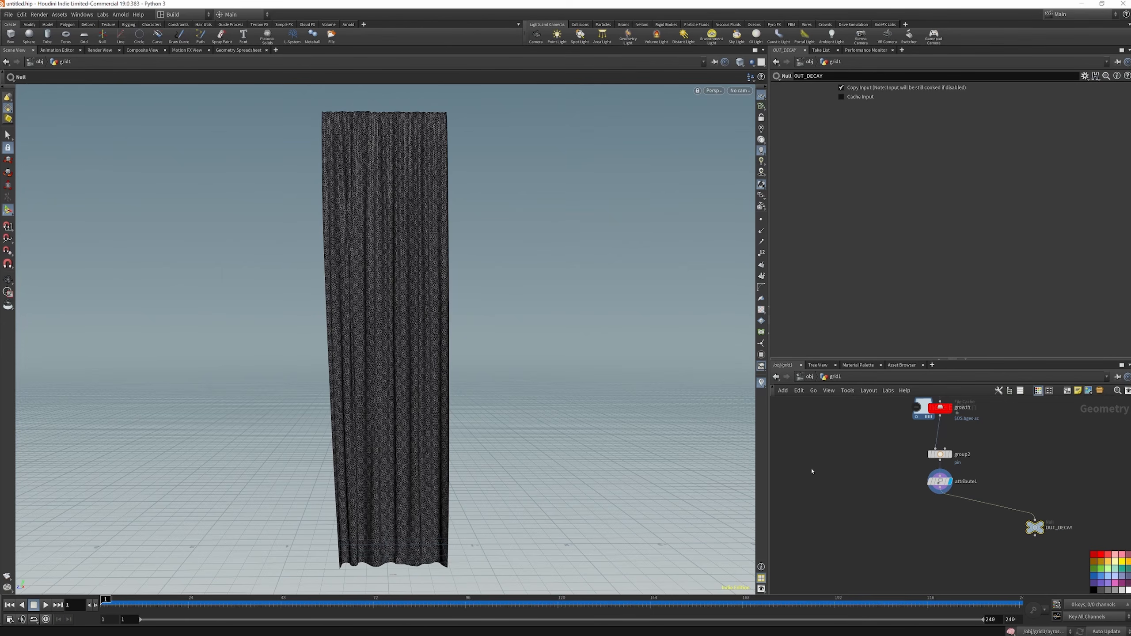
Add a Color node below OUT_DECAY, connect it to the null's output, and display it
key(Tab)
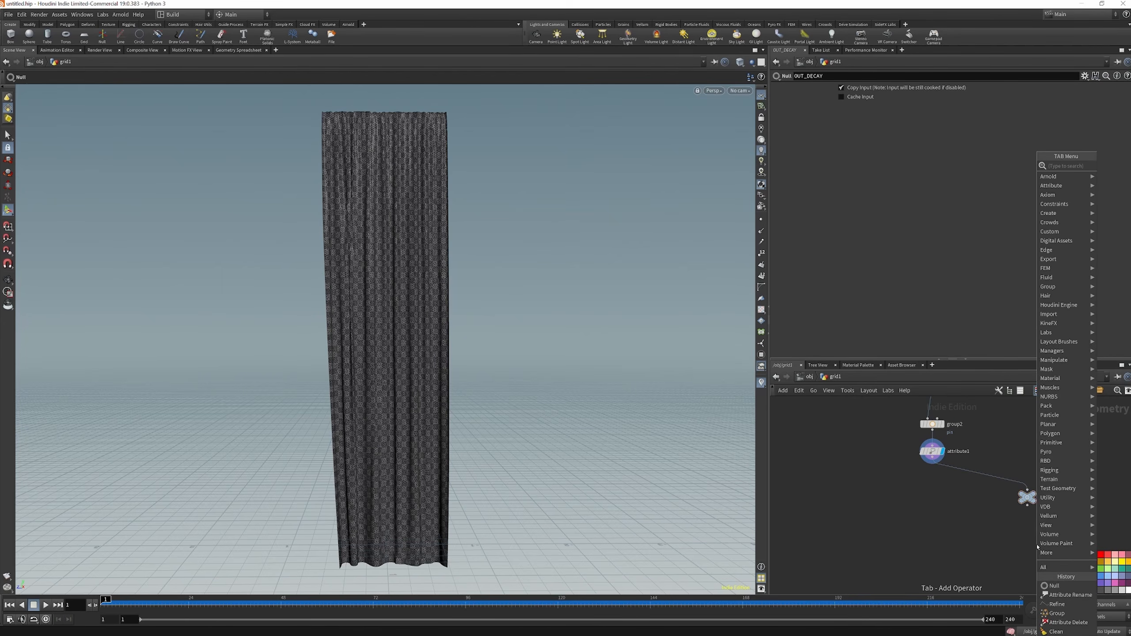
text(col)
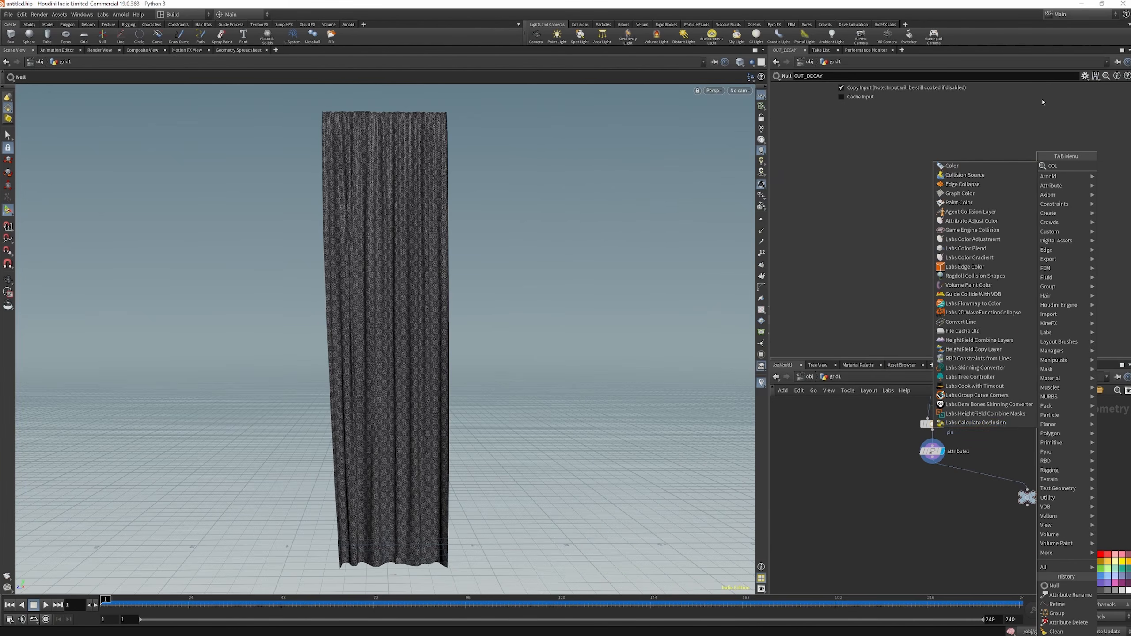
click(975, 169)
click(1031, 539)
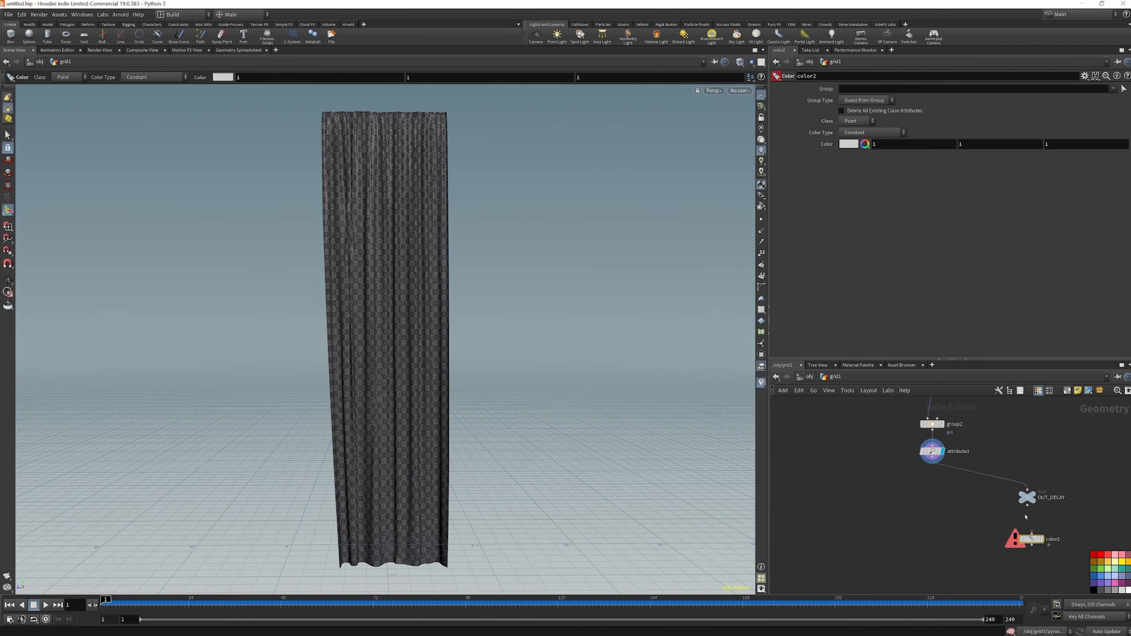
drag(1027, 508, 1030, 542)
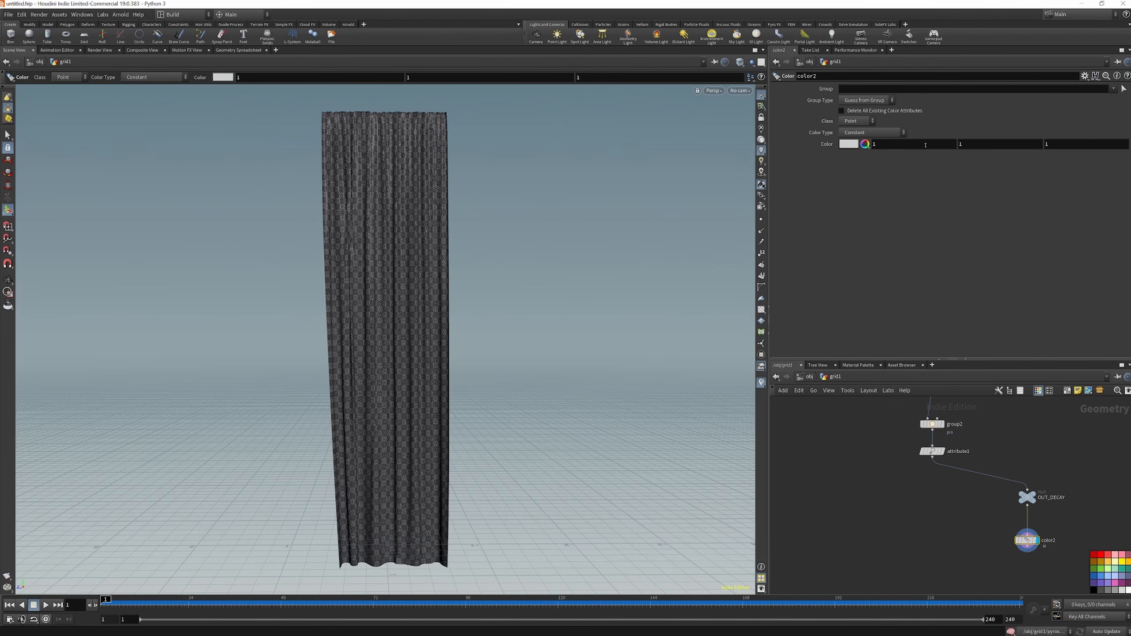
Set the color type to Ramp from Attribute and use decay as the attribute
click(872, 132)
click(889, 170)
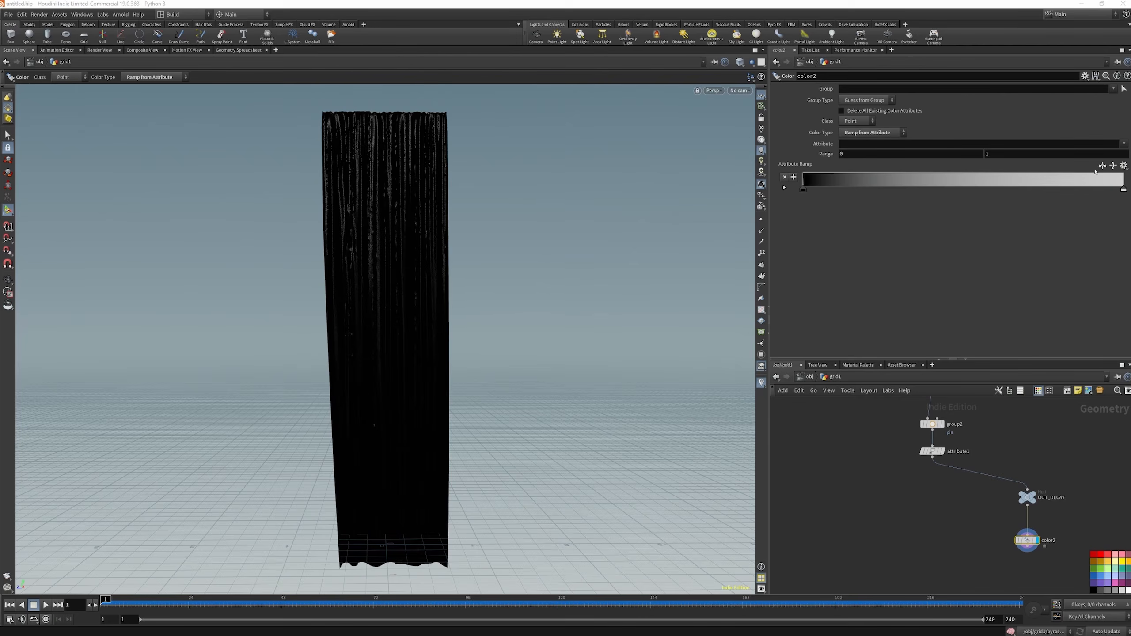
click(1124, 144)
click(1109, 157)
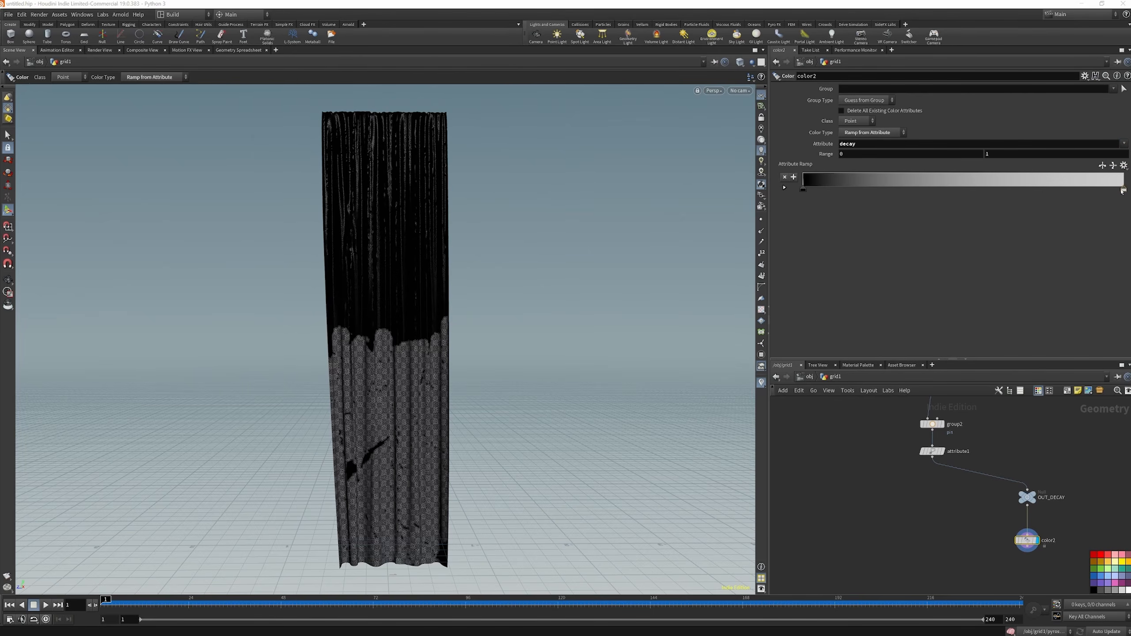
Recolor the attribute ramp to run from pure blue at its start to pure red at its end
double_click(803, 191)
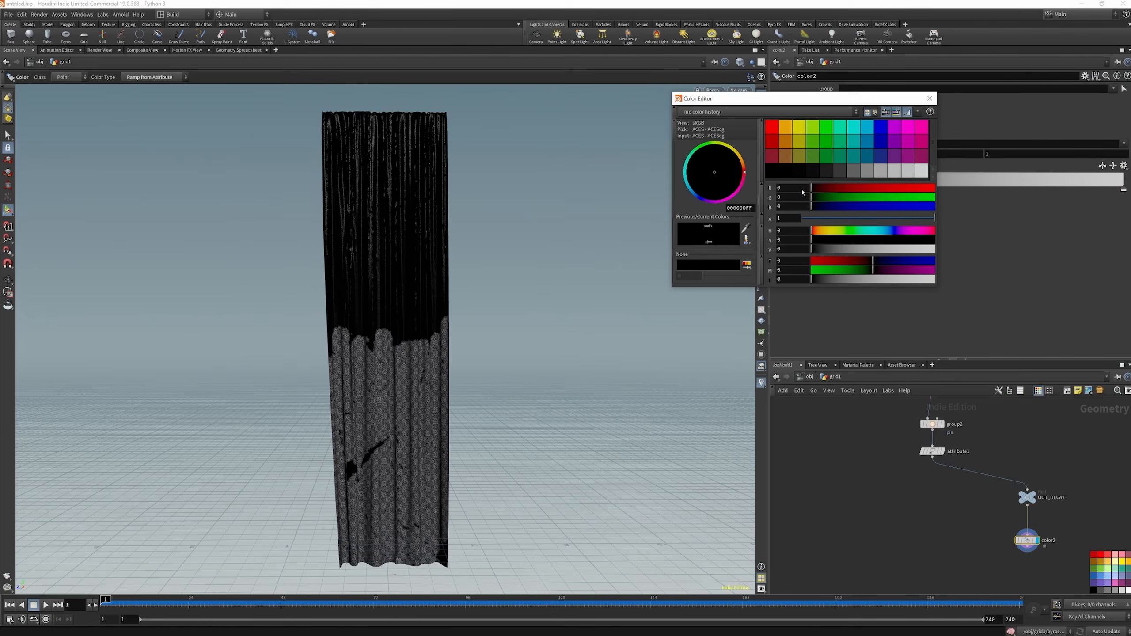
click(881, 127)
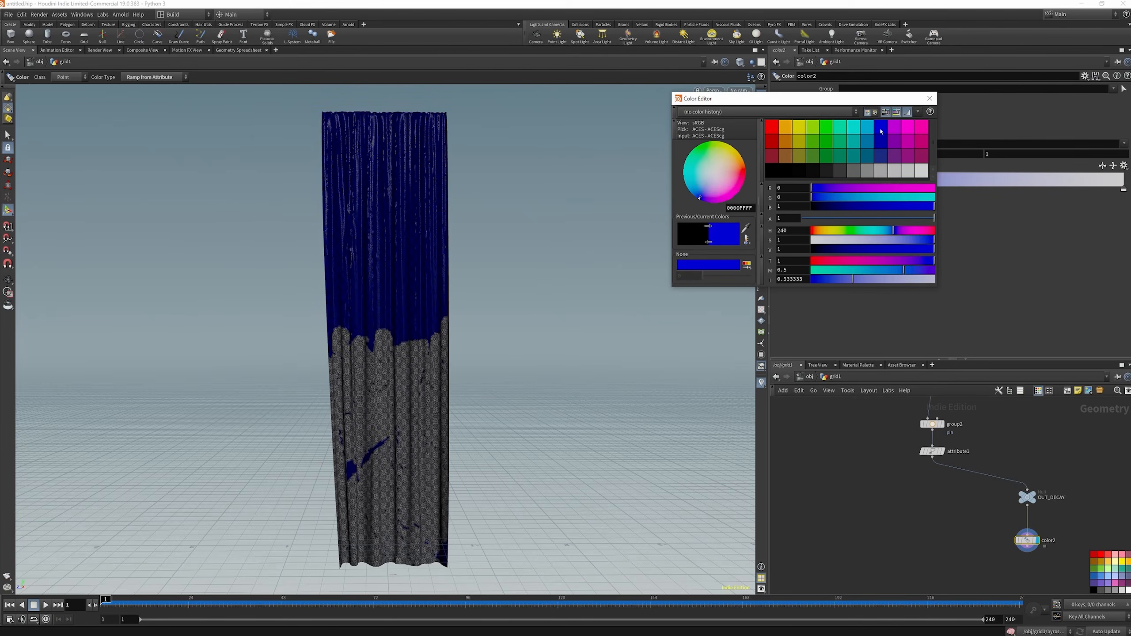
click(929, 98)
double_click(1123, 191)
click(773, 128)
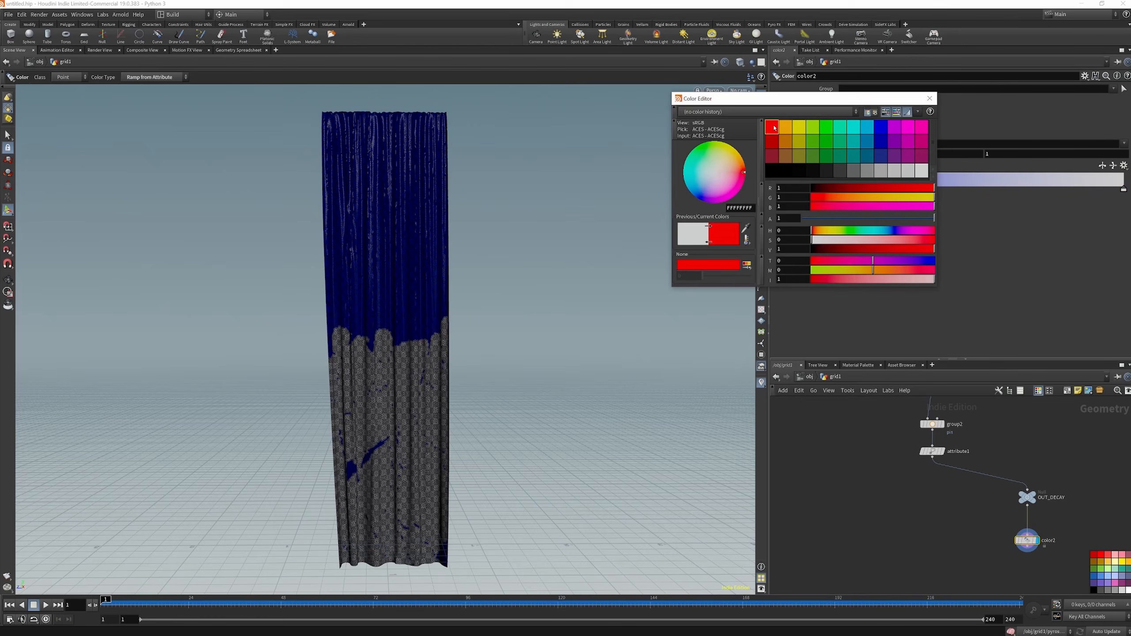
click(929, 98)
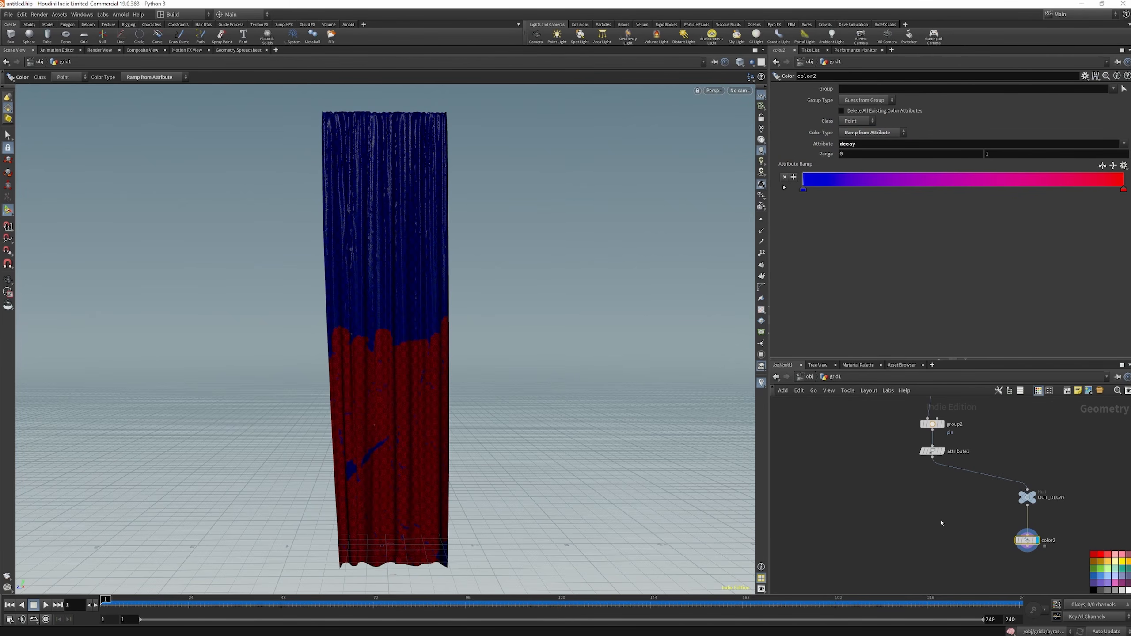
Add a Vellum Configure Cloth node below the Attribute Rename node, fed by its output
click(916, 516)
key(Tab)
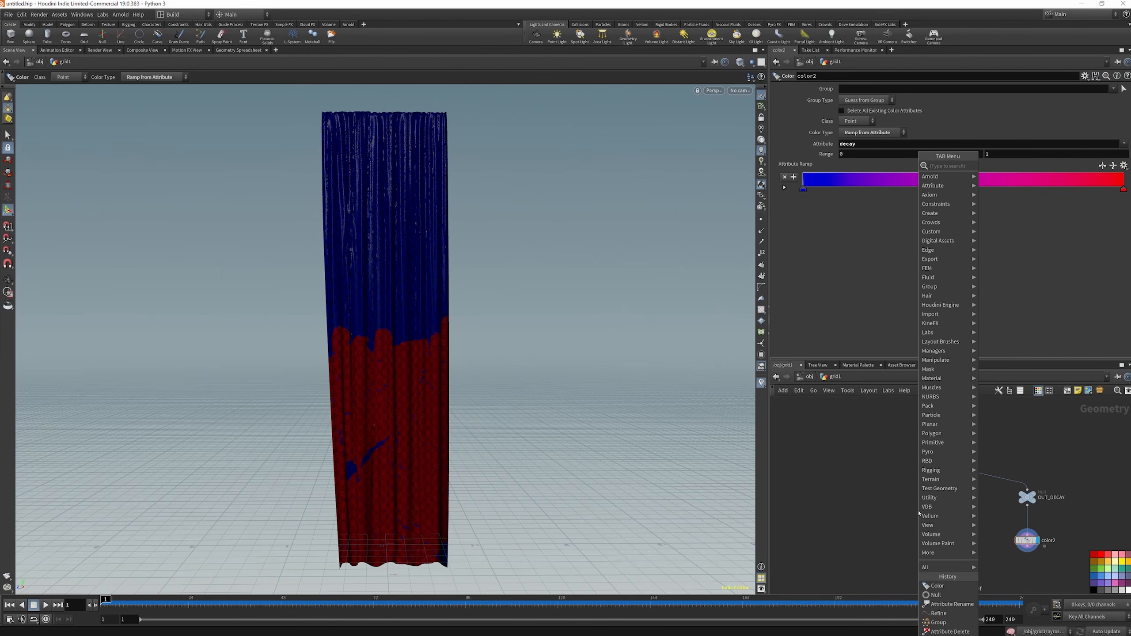
text(VEL)
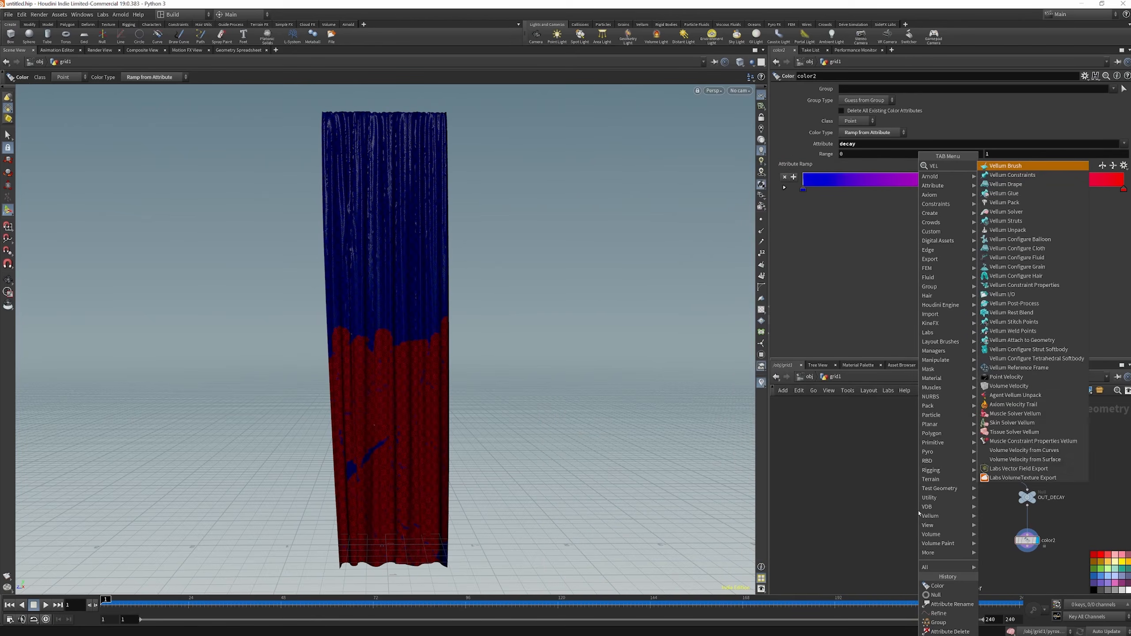
text(L CLO)
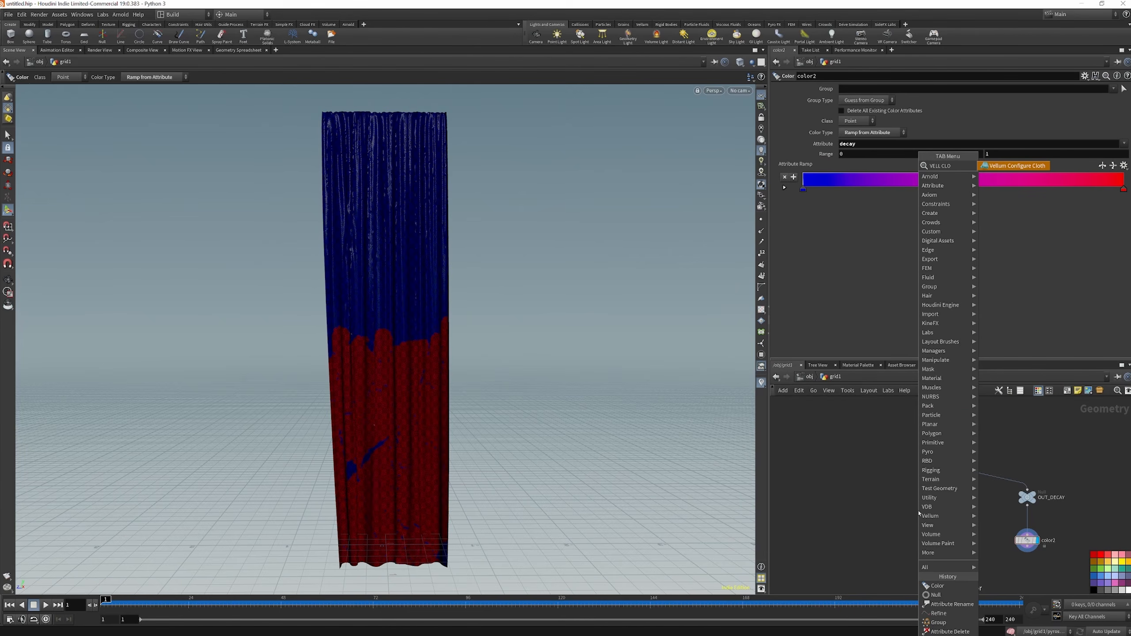
key(Return)
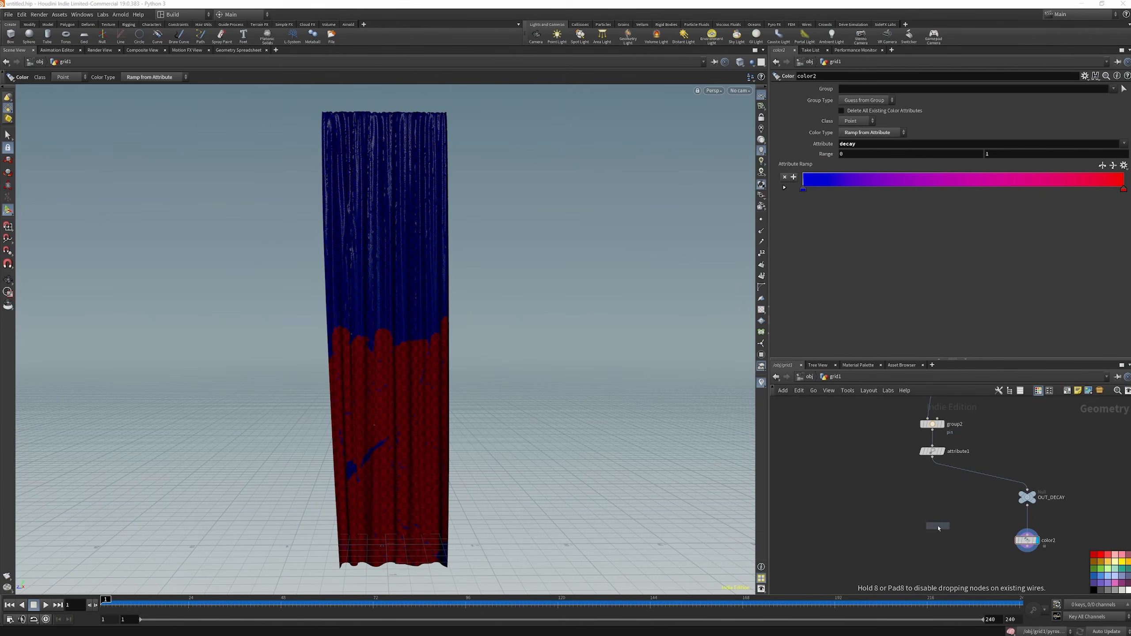
click(932, 532)
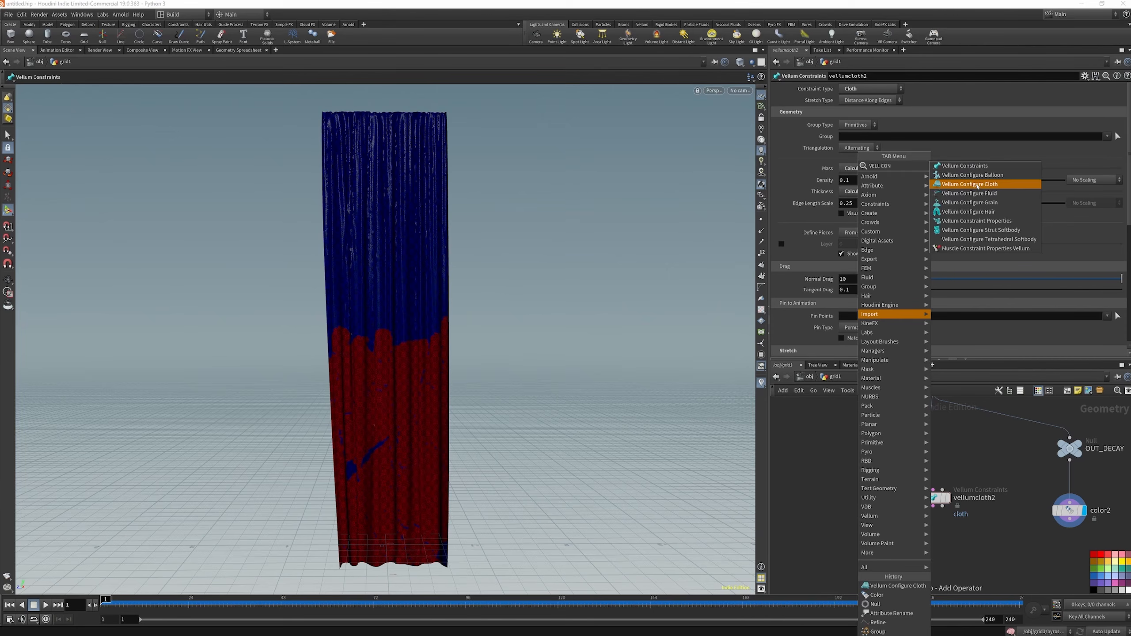
Add a second Vellum Configure Cloth node below the first and connect all three of their outputs and inputs
click(978, 187)
click(933, 549)
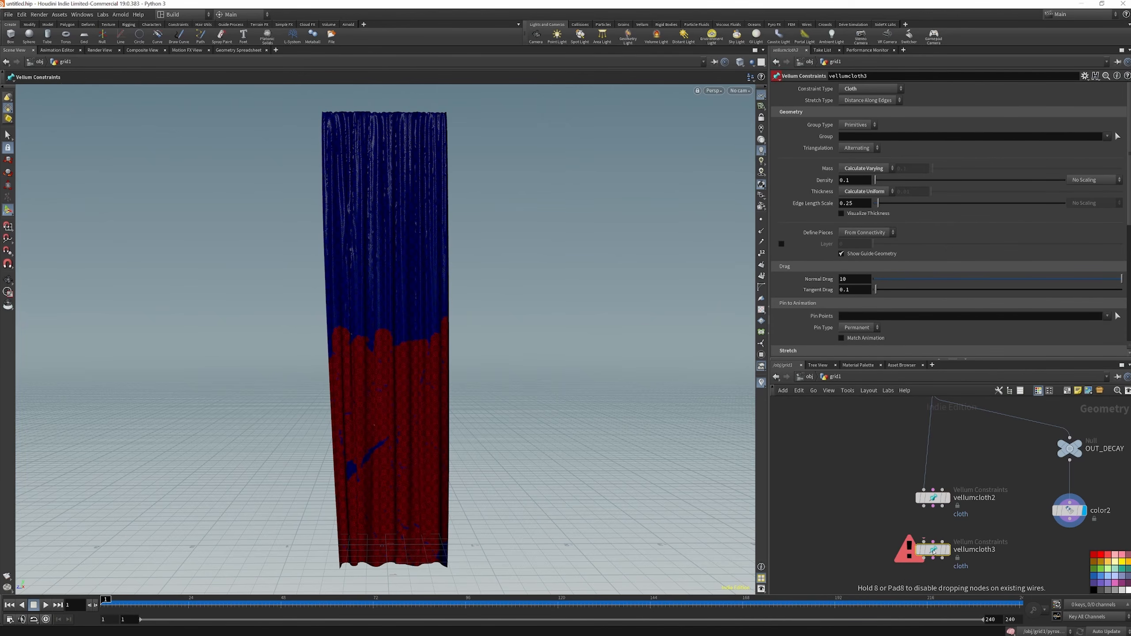
mouse_move(924, 541)
mouse_down()
mouse_move(927, 508)
mouse_move(943, 543)
mouse_up()
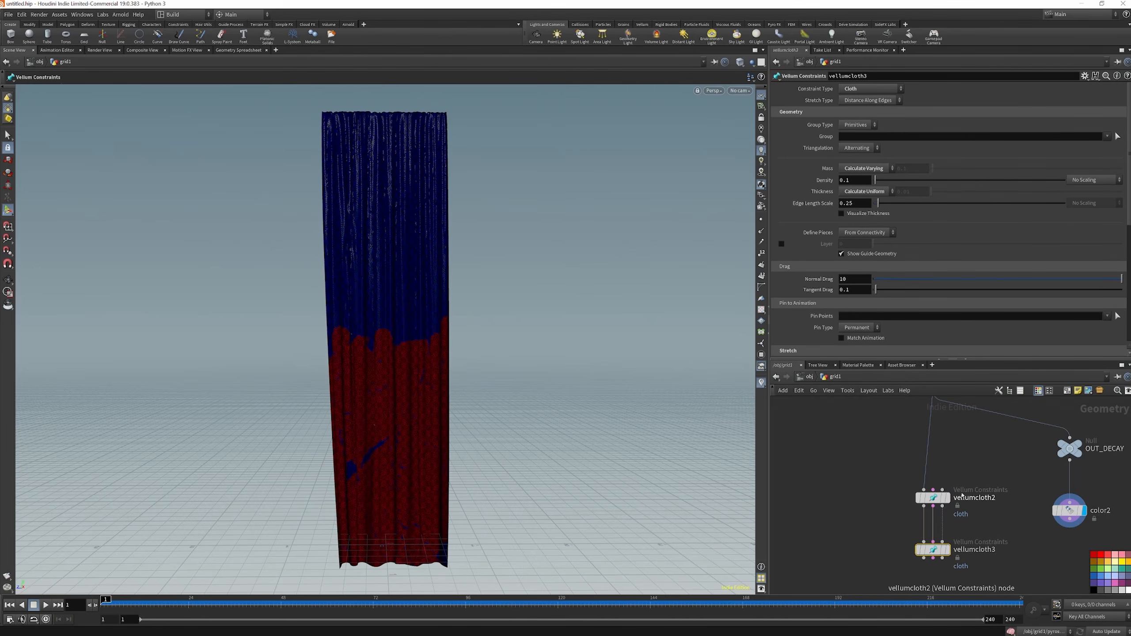
Place a Vellum Solver node below the Vellum cloth nodes
scroll(951, 443, down, 2)
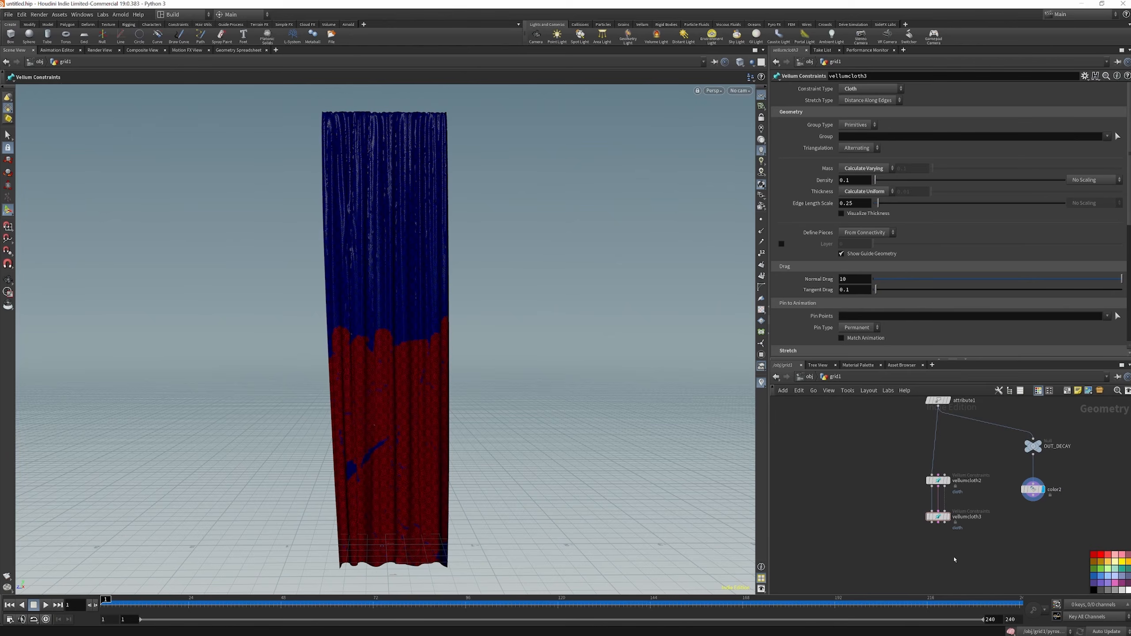
key(Tab)
text(VELL SOL)
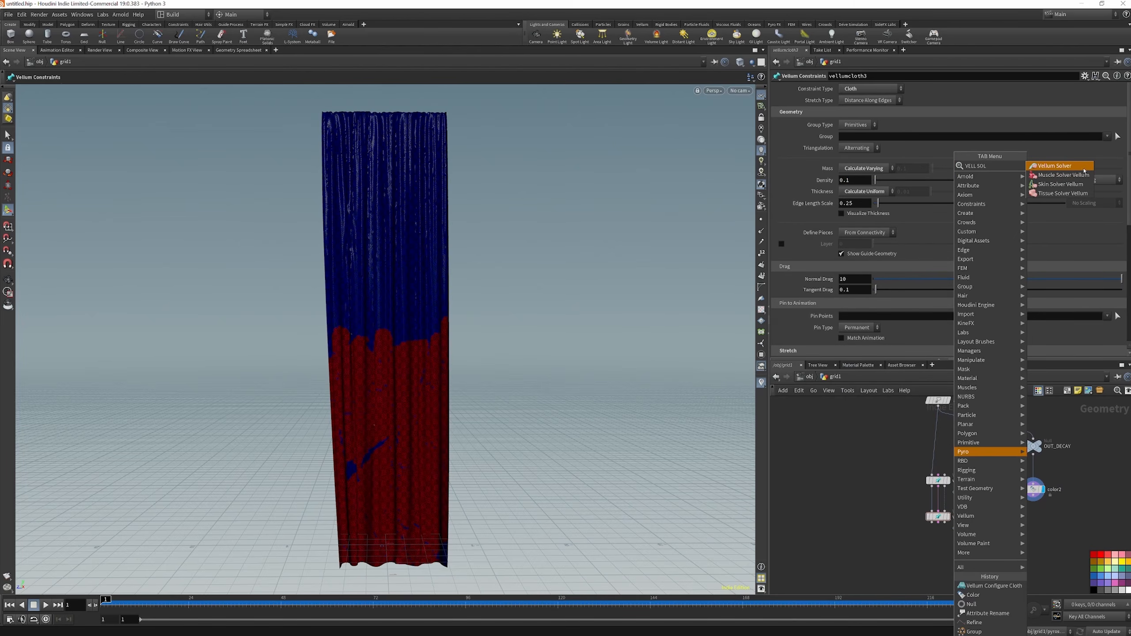
click(1084, 171)
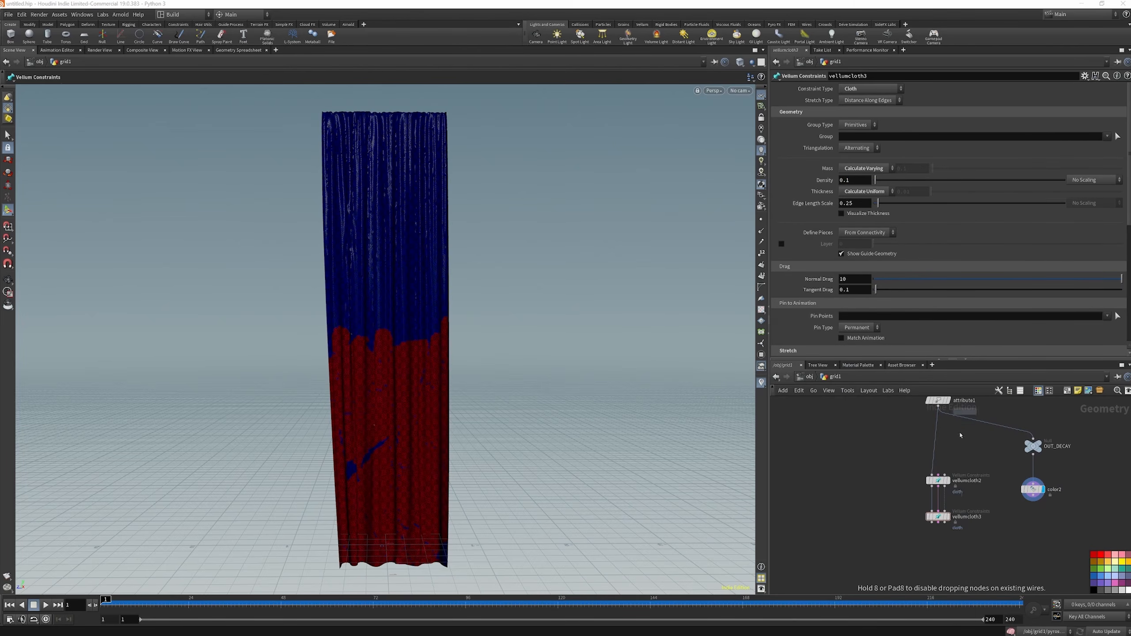
click(939, 549)
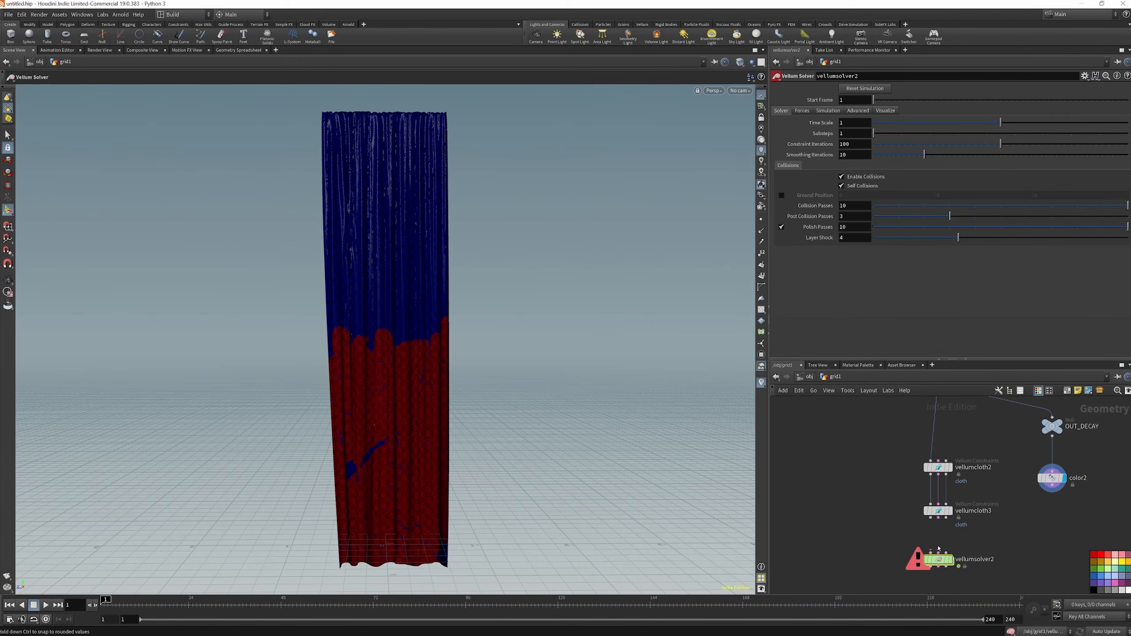
Replace the second Vellum cloth node with a Vellum Stitch Points node wired between the remaining cloth node and the Vellum Solver
key(Delete)
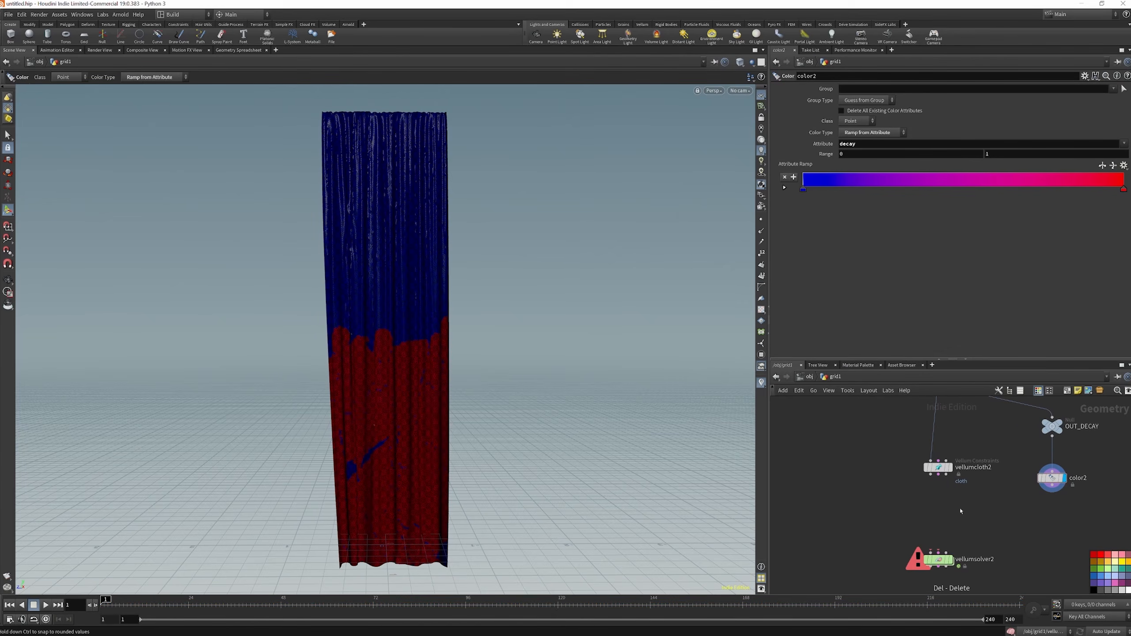
key(Tab)
text(VELL ST)
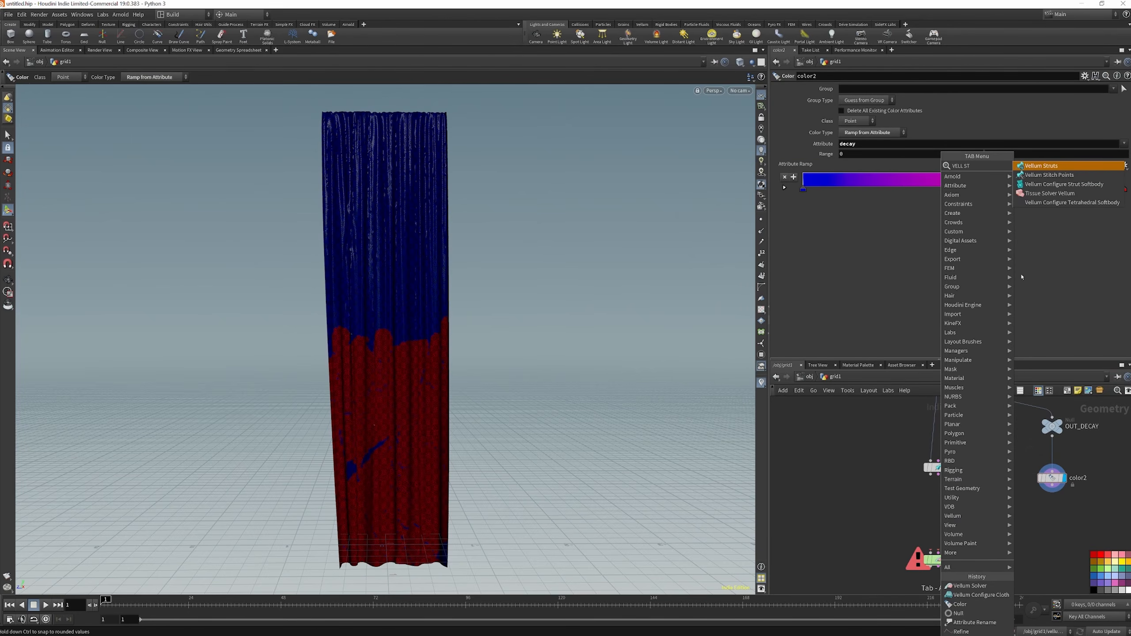
click(1050, 175)
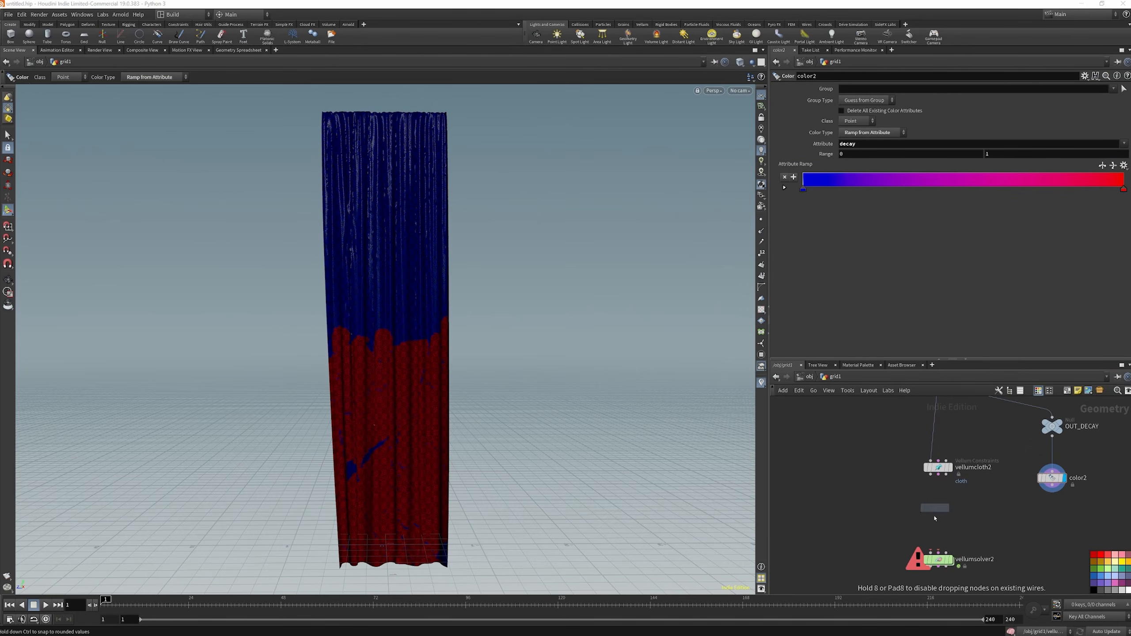
click(934, 525)
drag(934, 525, 950, 505)
click(931, 474)
click(935, 505)
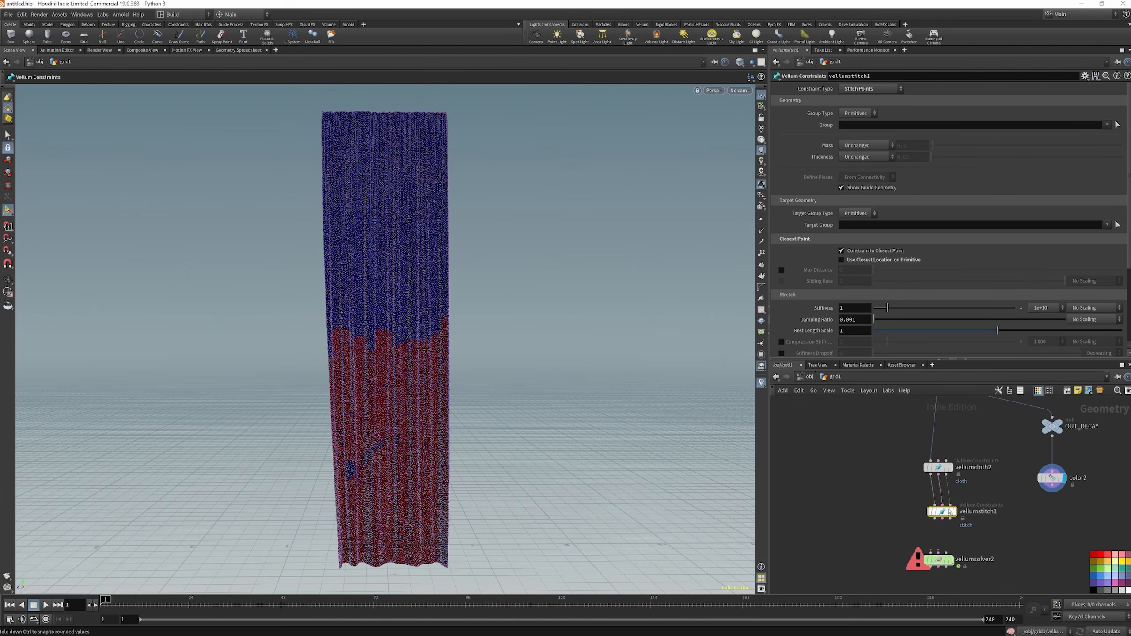
mouse_move(930, 552)
mouse_down()
mouse_move(934, 521)
mouse_move(941, 553)
mouse_up()
Display the Vellum cloth node and set its pin points to the group pin
scroll(949, 469, up, 3)
click(950, 468)
click(889, 317)
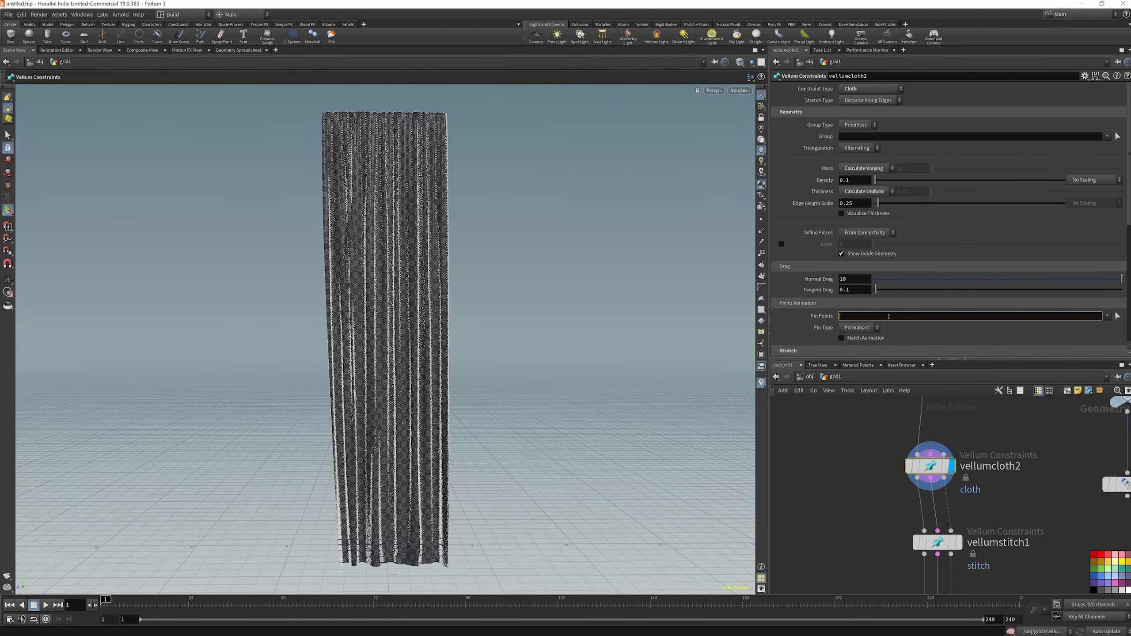
key(Return)
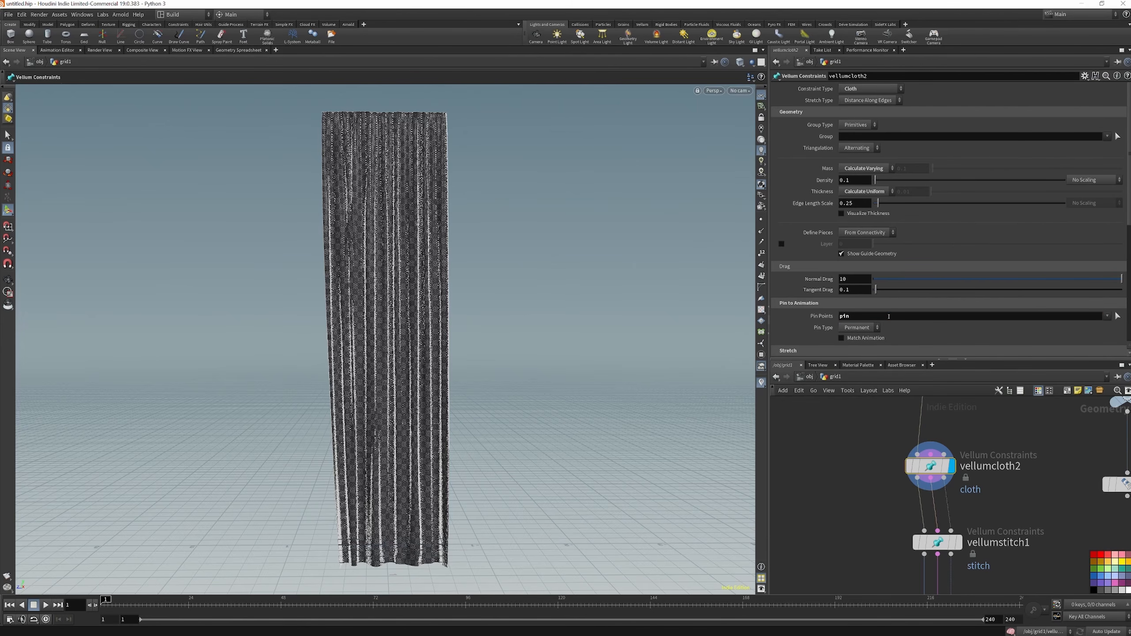
Set the cloth's stretch stiffness to 100 and its stretch damping ratio to 0.01
scroll(889, 316, down, 3)
click(850, 285)
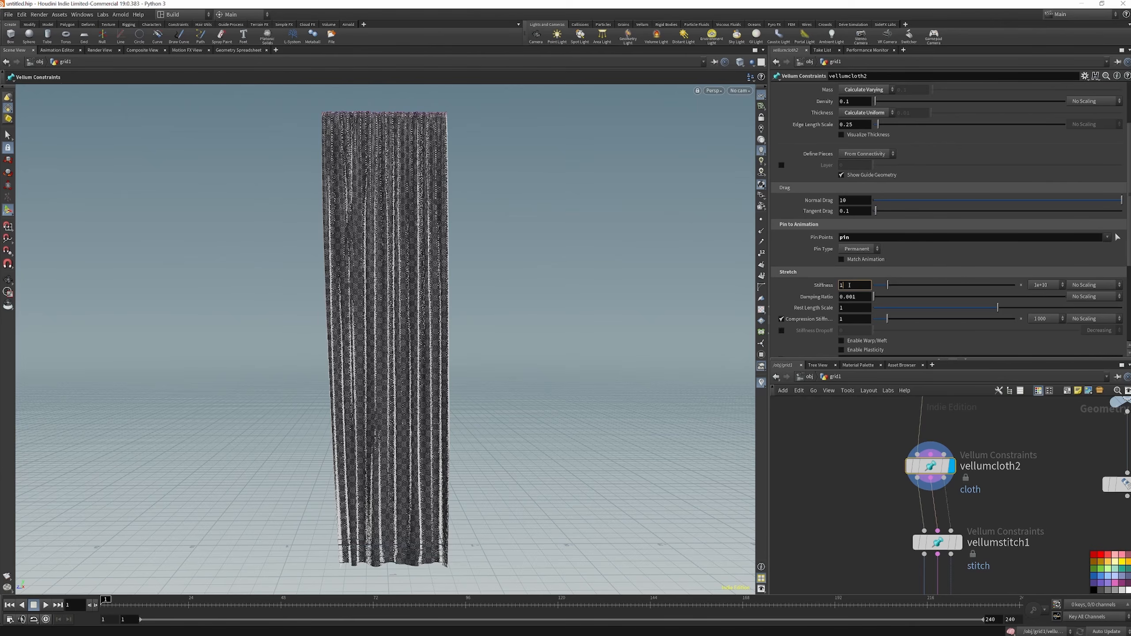
key(Return)
click(850, 297)
key(BackSpace)
key(Return)
scroll(844, 292, down, 3)
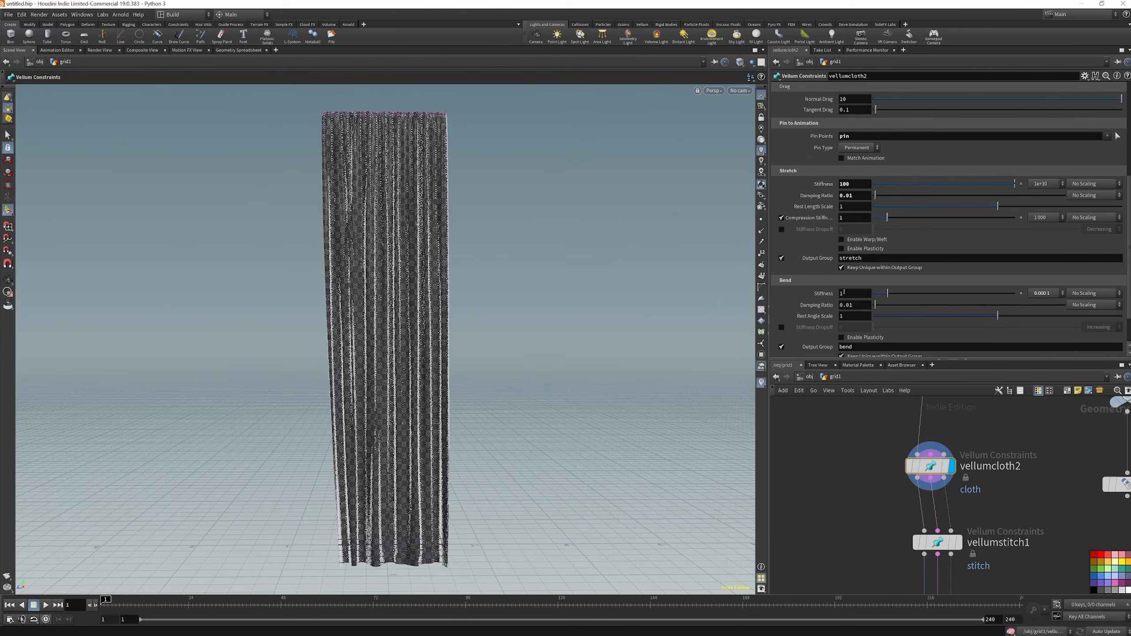
scroll(845, 293, down, 2)
scroll(954, 428, down, 1)
Display the Vellum stitch node and change its constraint type to Weld Points
click(963, 486)
click(943, 510)
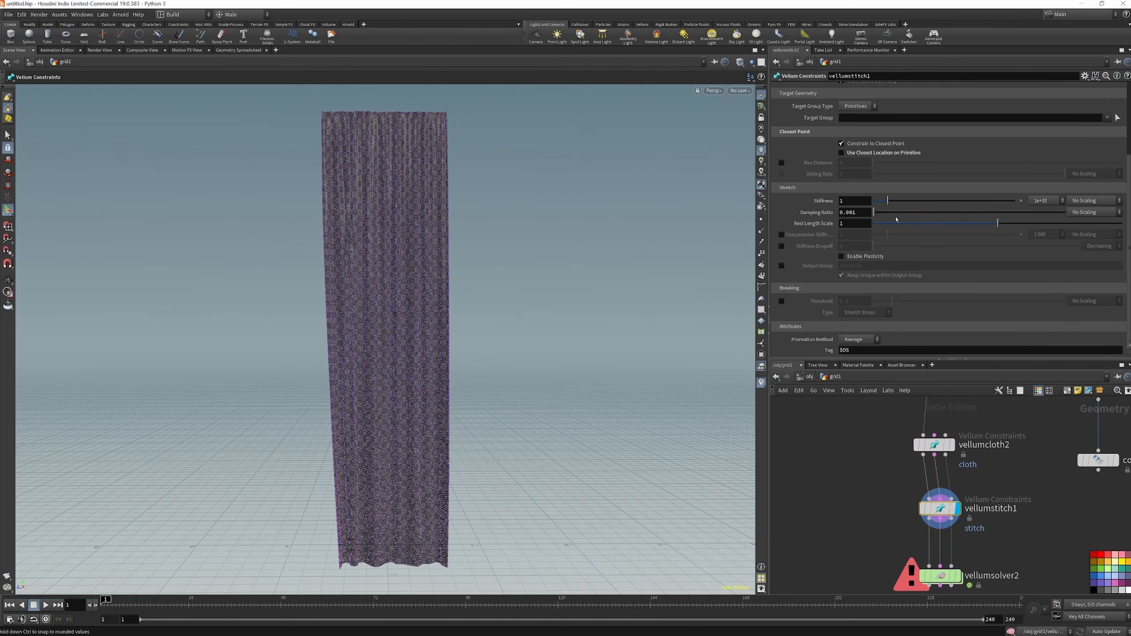
scroll(946, 342, up, 4)
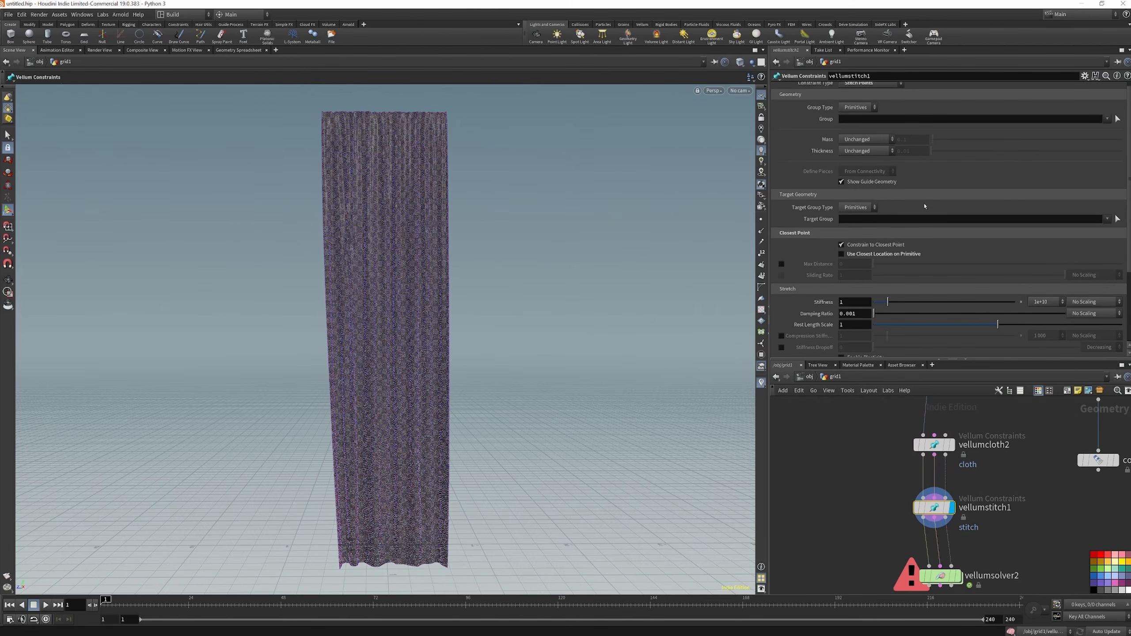
click(872, 90)
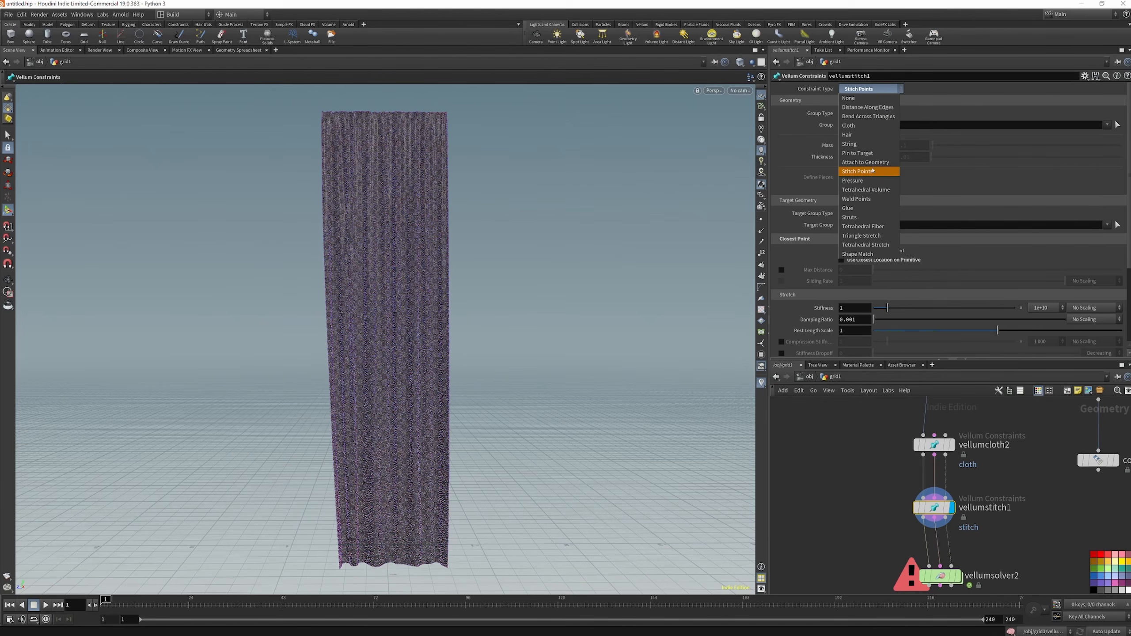
click(868, 200)
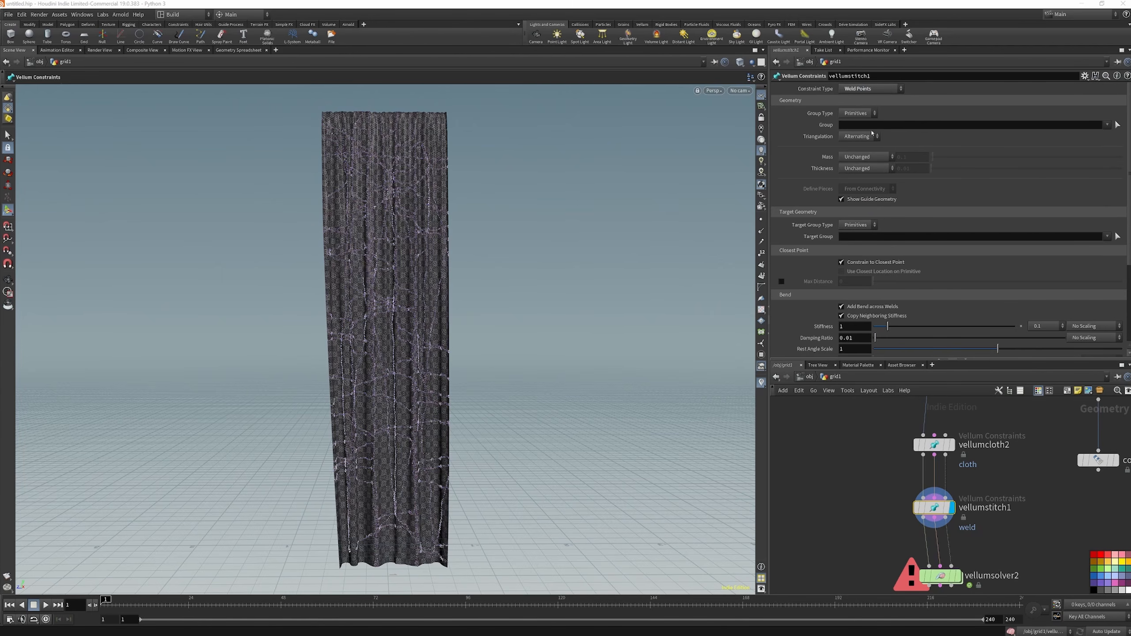
scroll(943, 476, down, 1)
scroll(952, 549, up, 3)
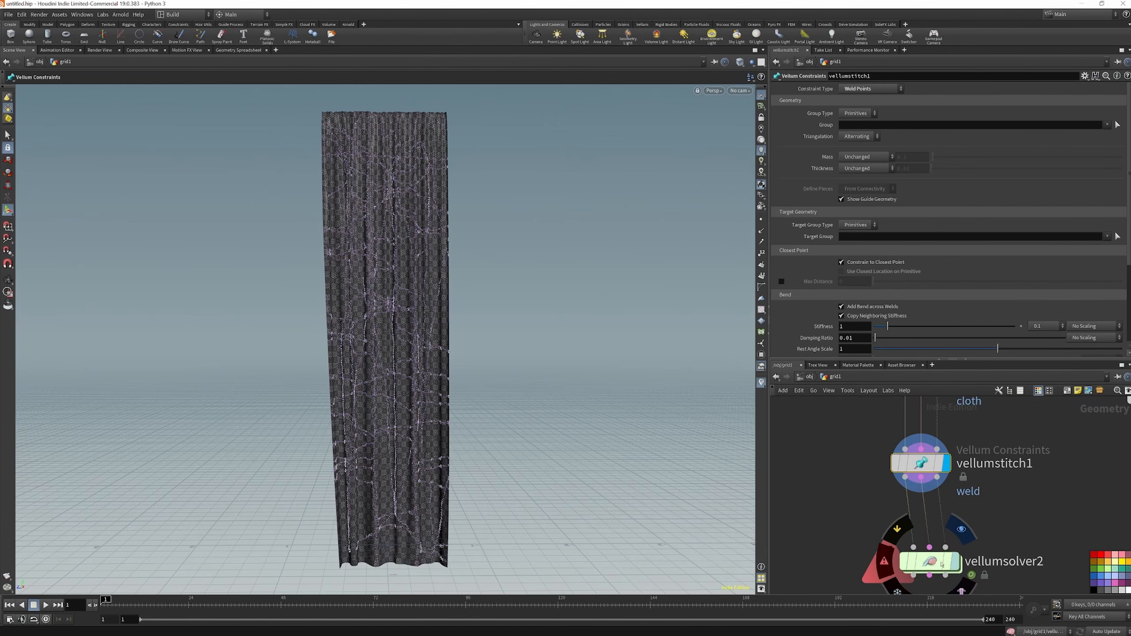
Align the Vellum Solver below the weld constraint node, display it, and enter its inner forces network
click(938, 564)
drag(936, 565, 927, 557)
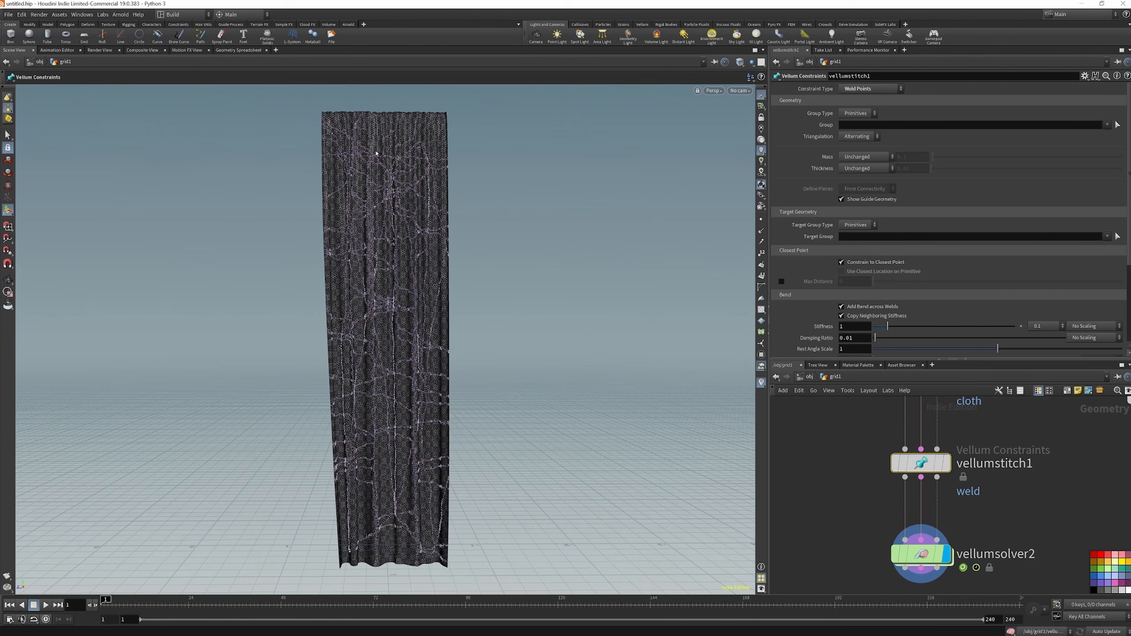
scroll(1038, 458, down, 5)
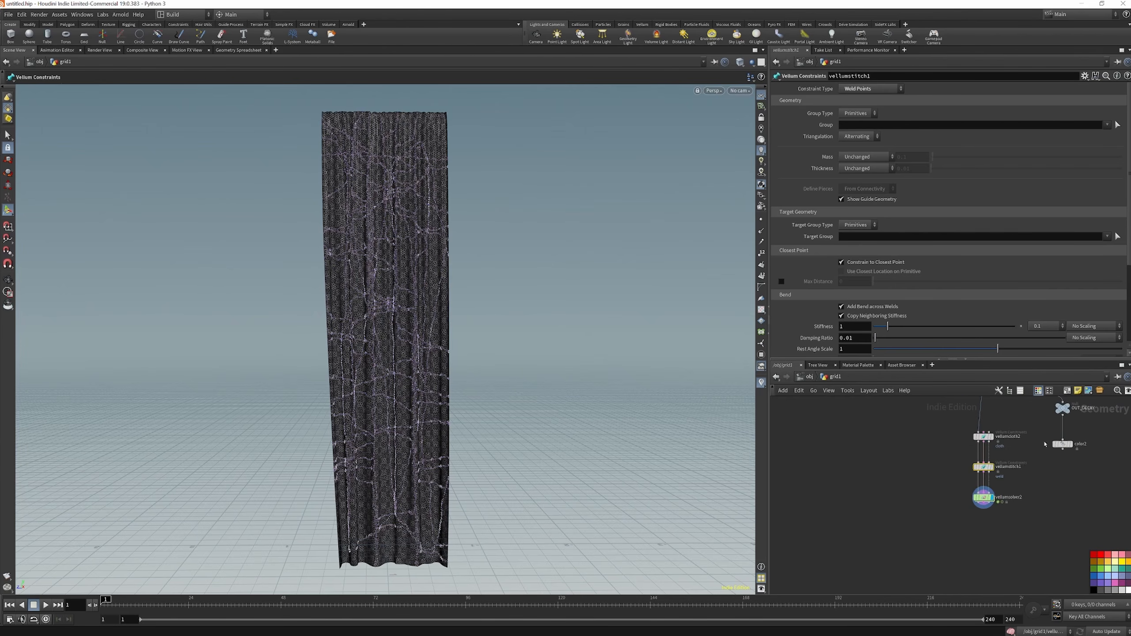
click(948, 529)
double_click(947, 529)
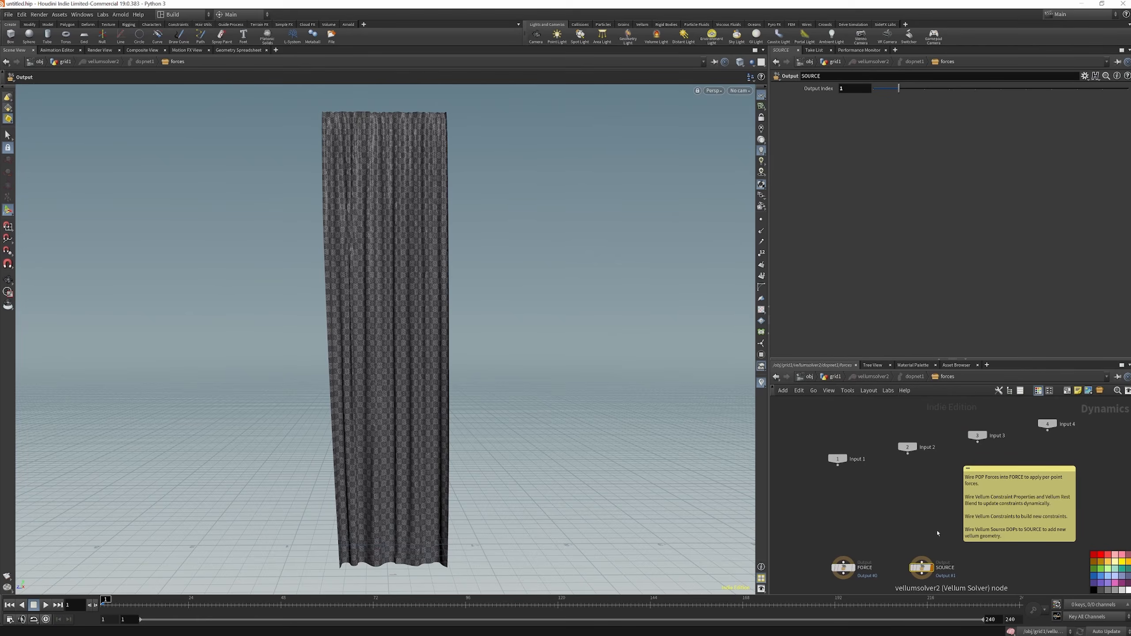
Add a Geometry Wrangle in the forces network and connect its output to the FORCE output
key(Tab)
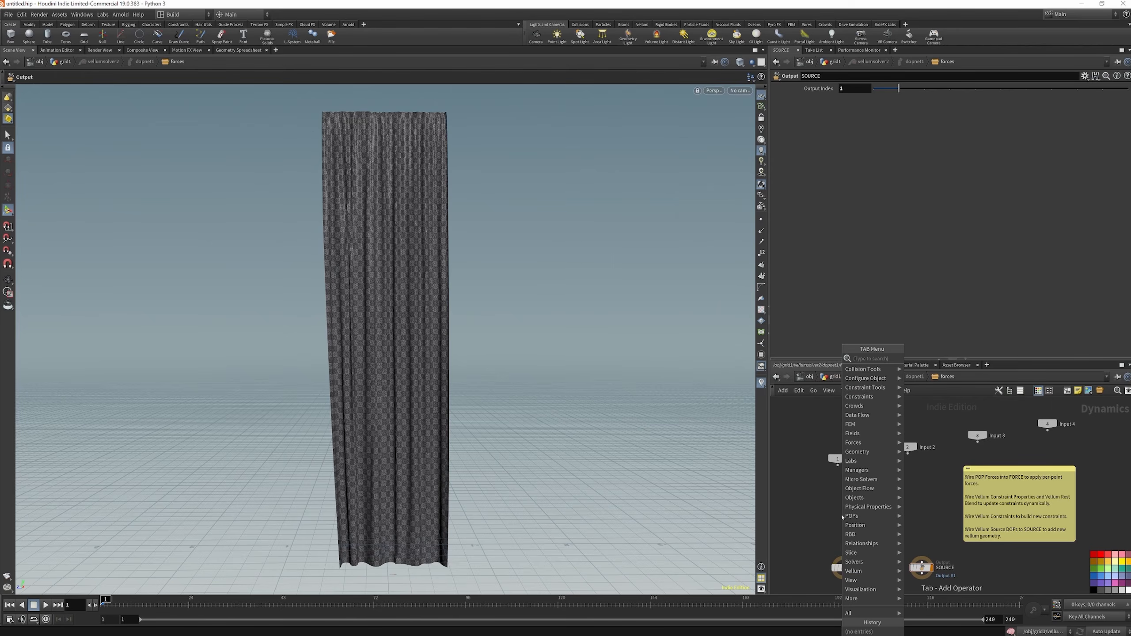
text(geo w)
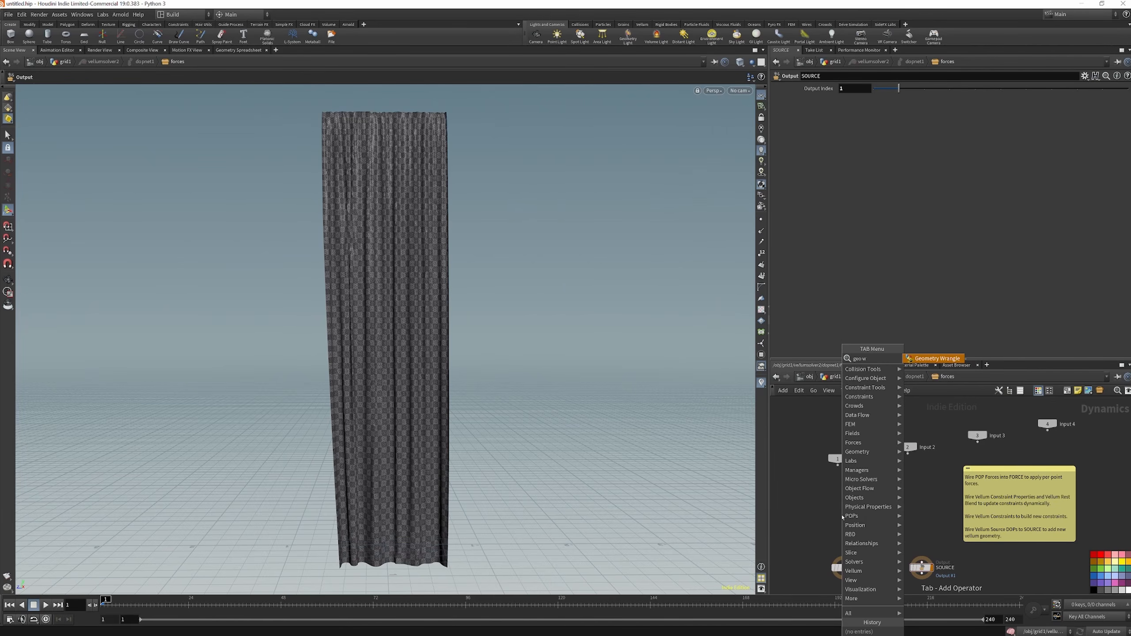
text(ra)
key(Return)
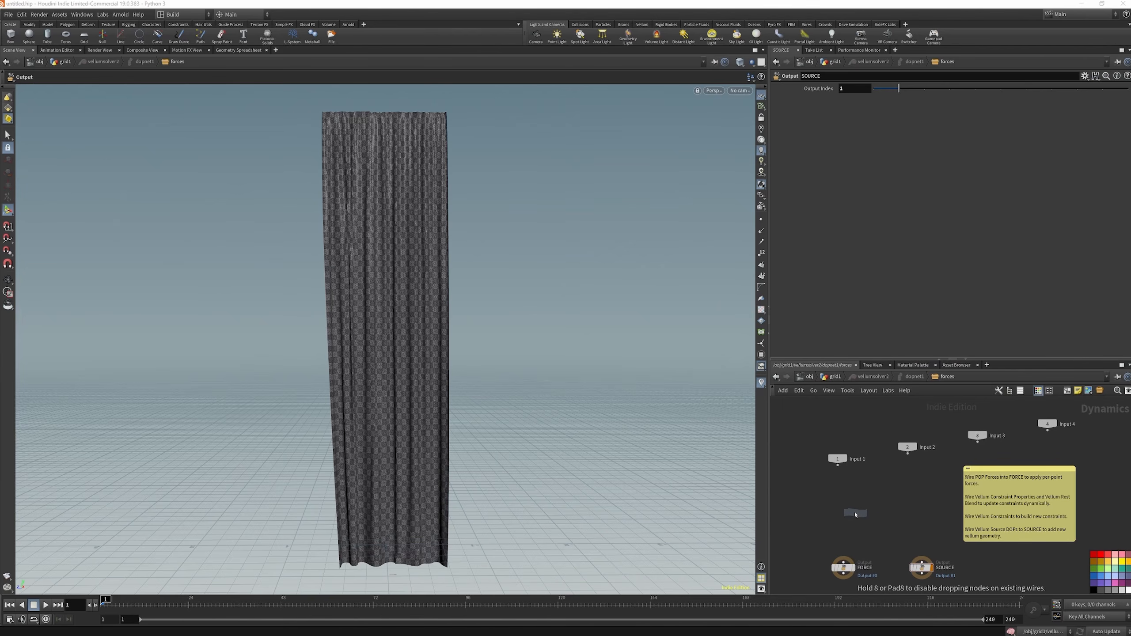
click(849, 508)
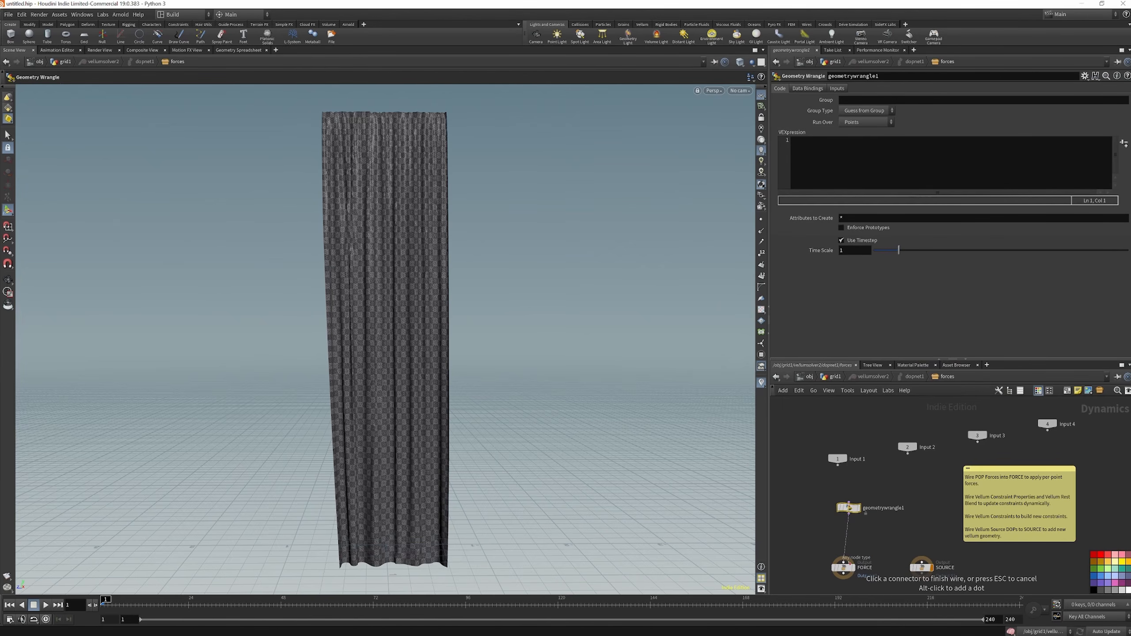
drag(862, 502, 854, 510)
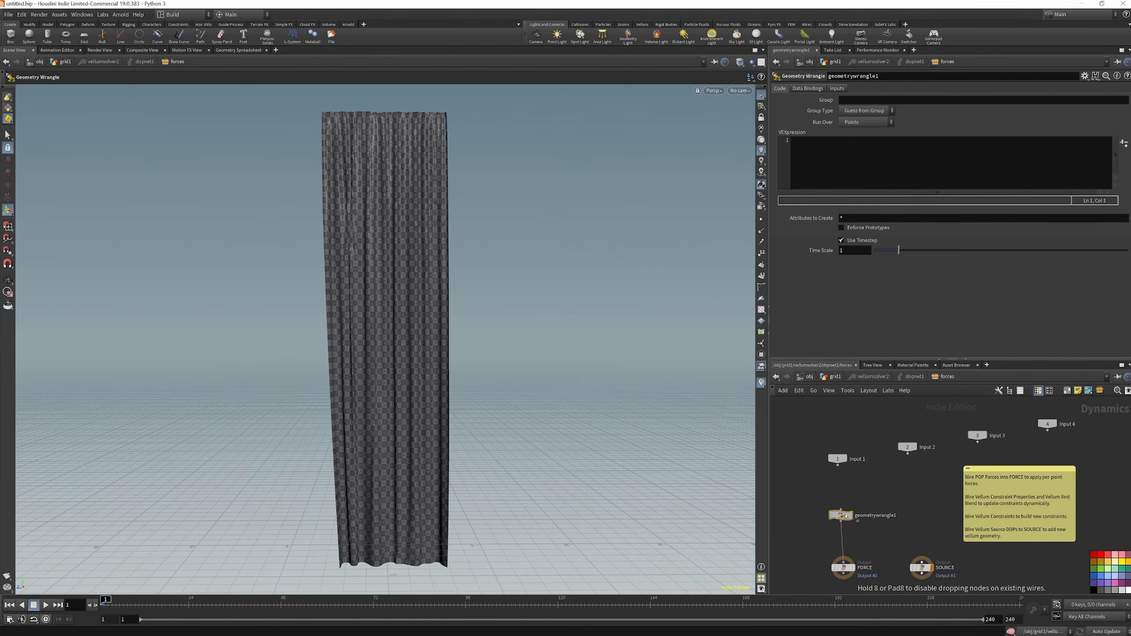
Set the wrangle's Input 1 to SOP, with the copied OUT_DECAY node's path /obj/grid1/OUT_DECAY as its SOP path
click(843, 89)
click(865, 101)
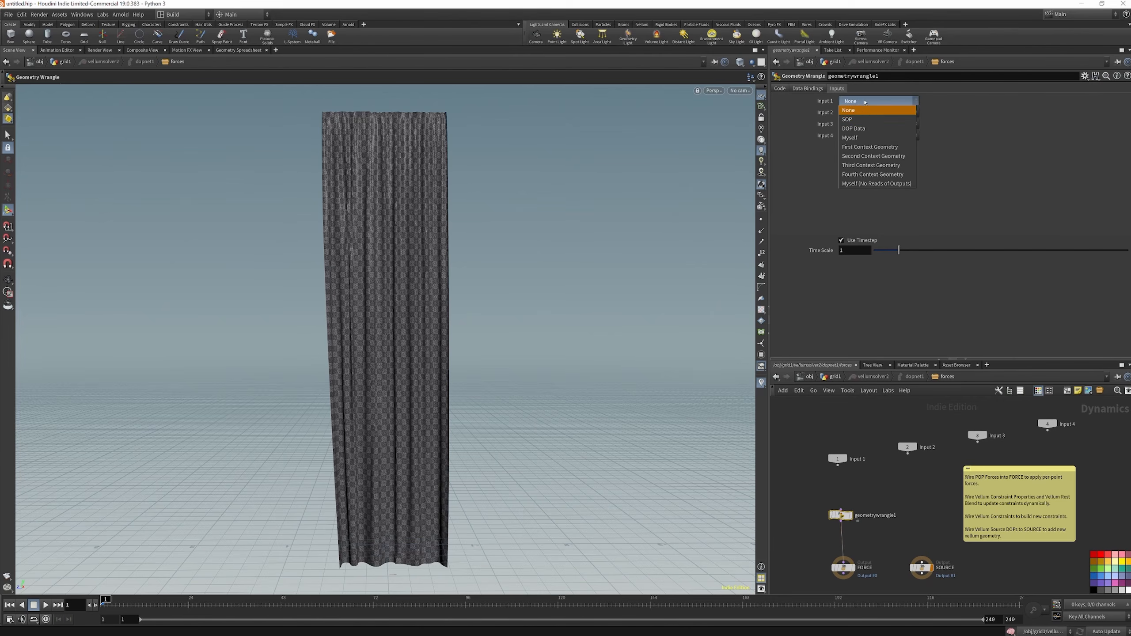
click(863, 119)
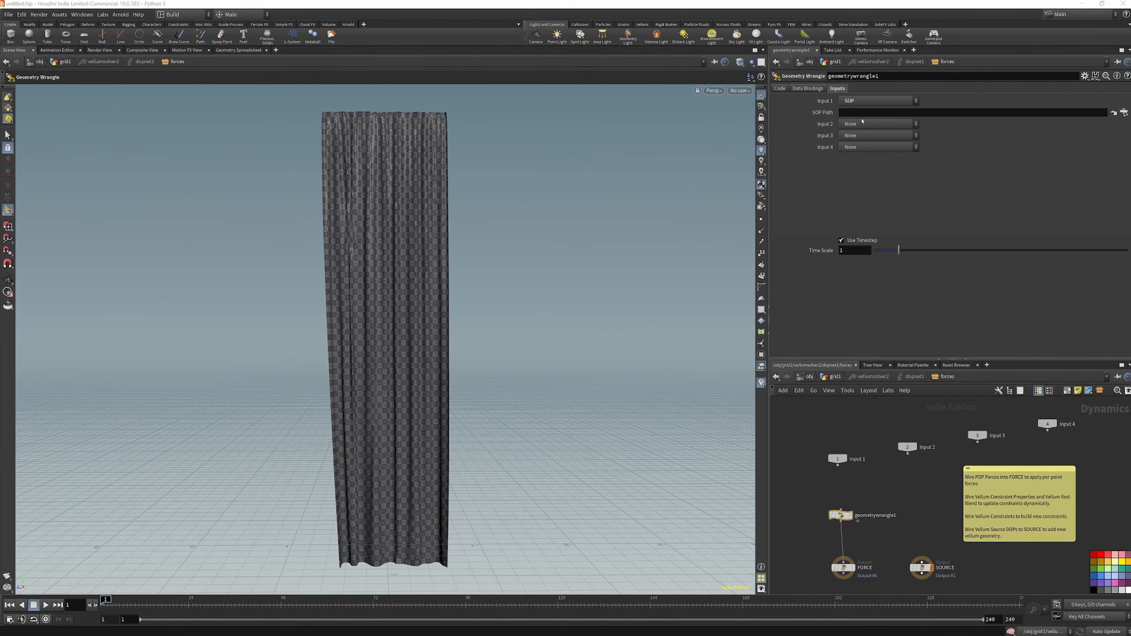
click(836, 377)
click(924, 433)
key(ctrl+c)
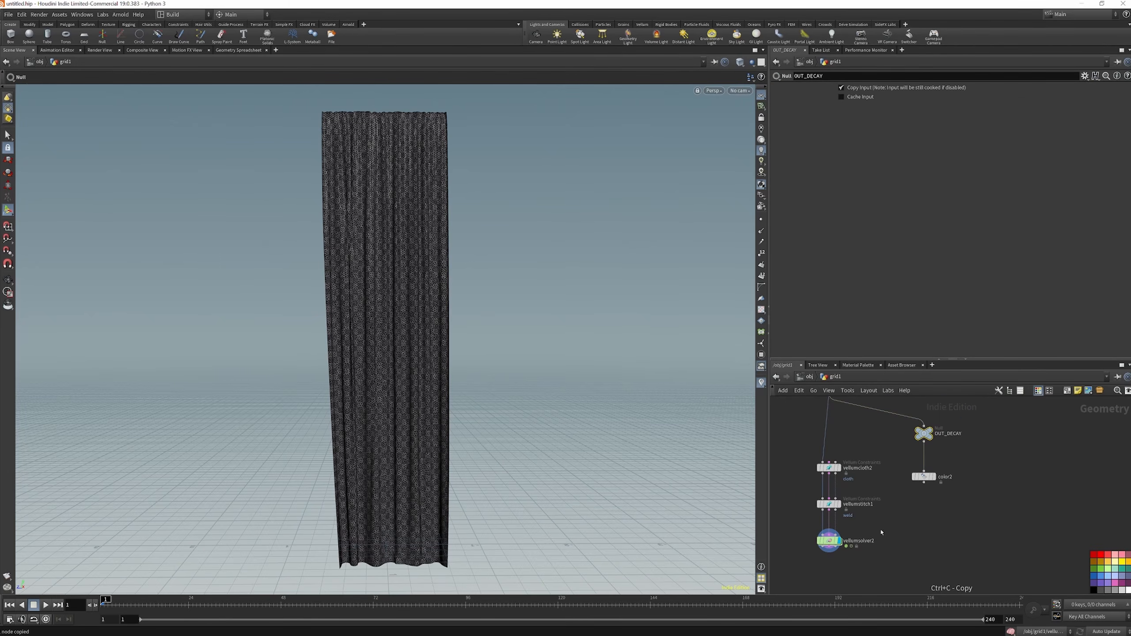
scroll(834, 544, up, 4)
double_click(833, 542)
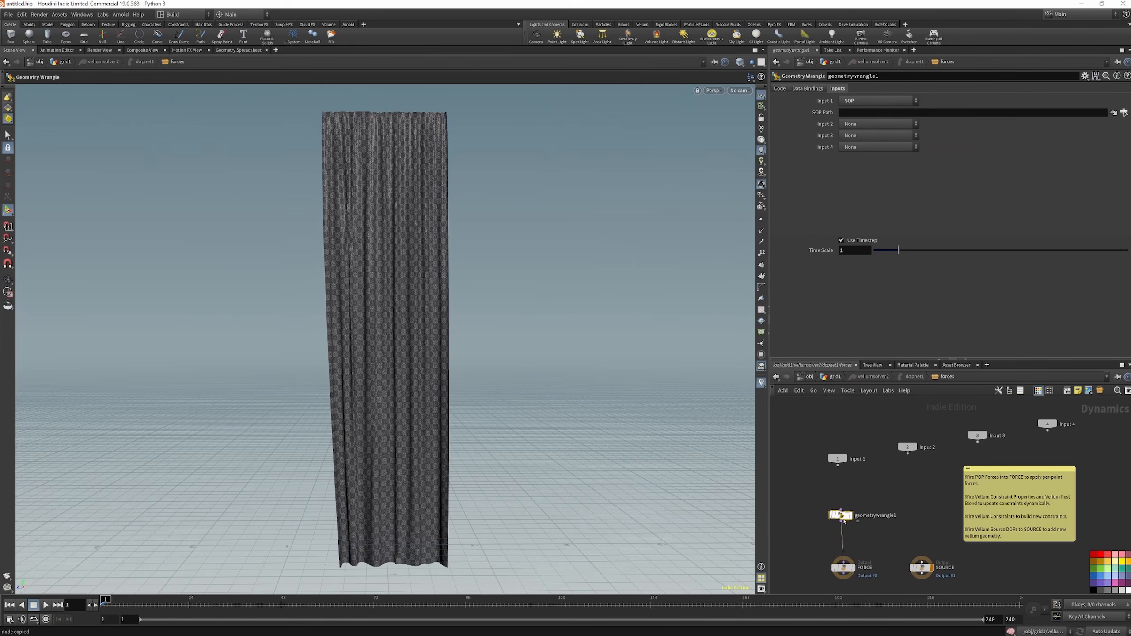
click(846, 112)
key(ctrl+v)
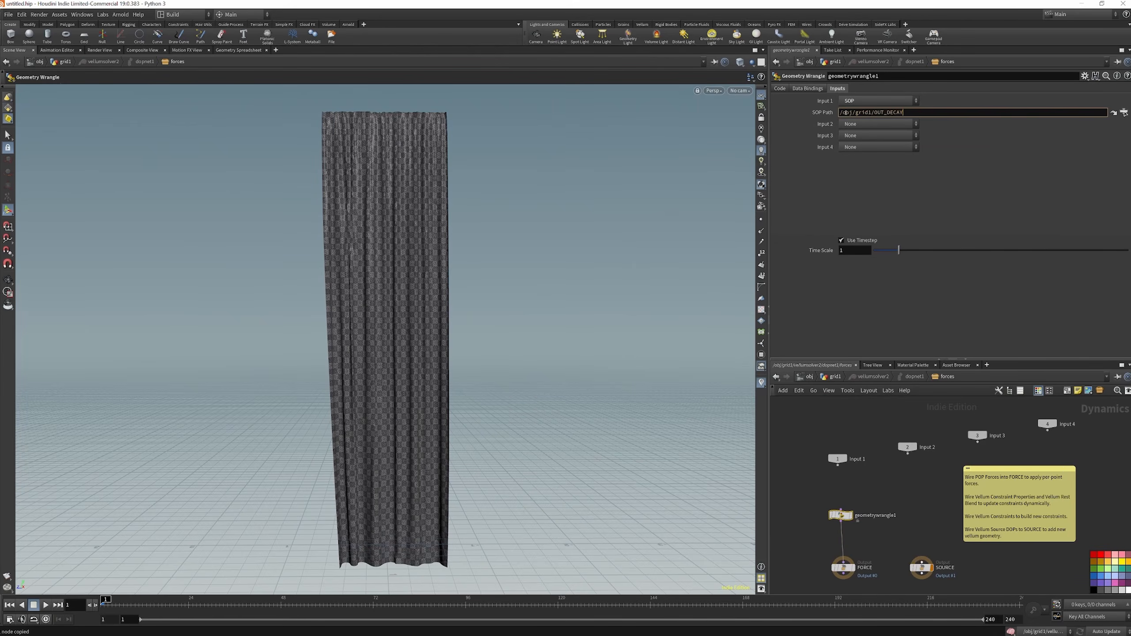
key(Return)
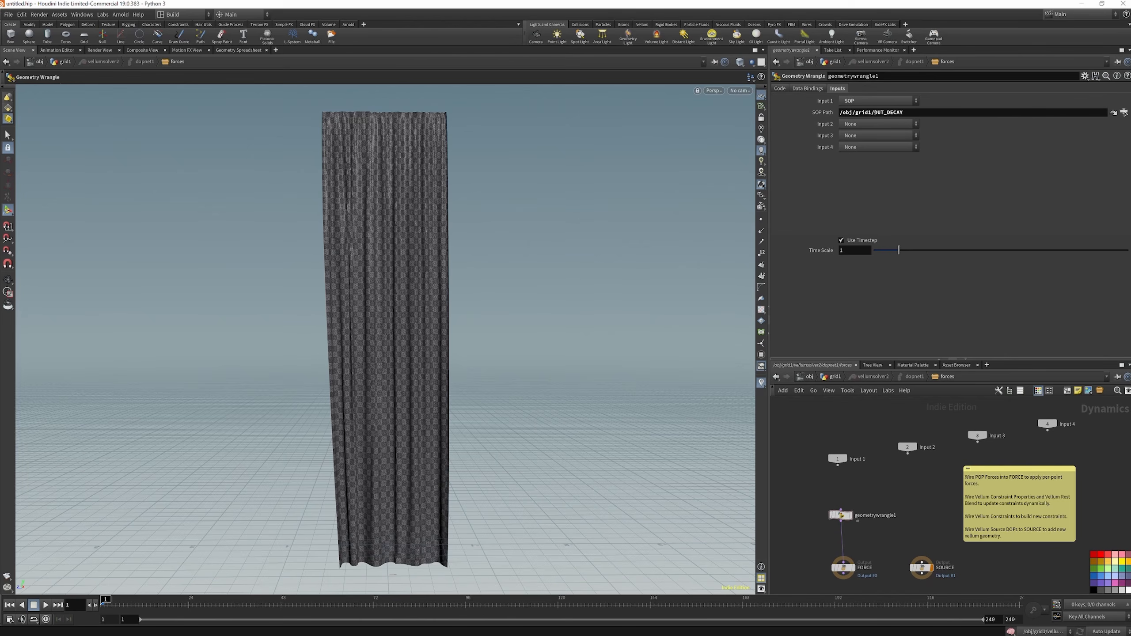
Change the wrangle's SOP path to the relative path ../../../../OUT_DECAY/ and return to the grid1 network
drag(841, 516, 844, 521)
drag(870, 112, 840, 112)
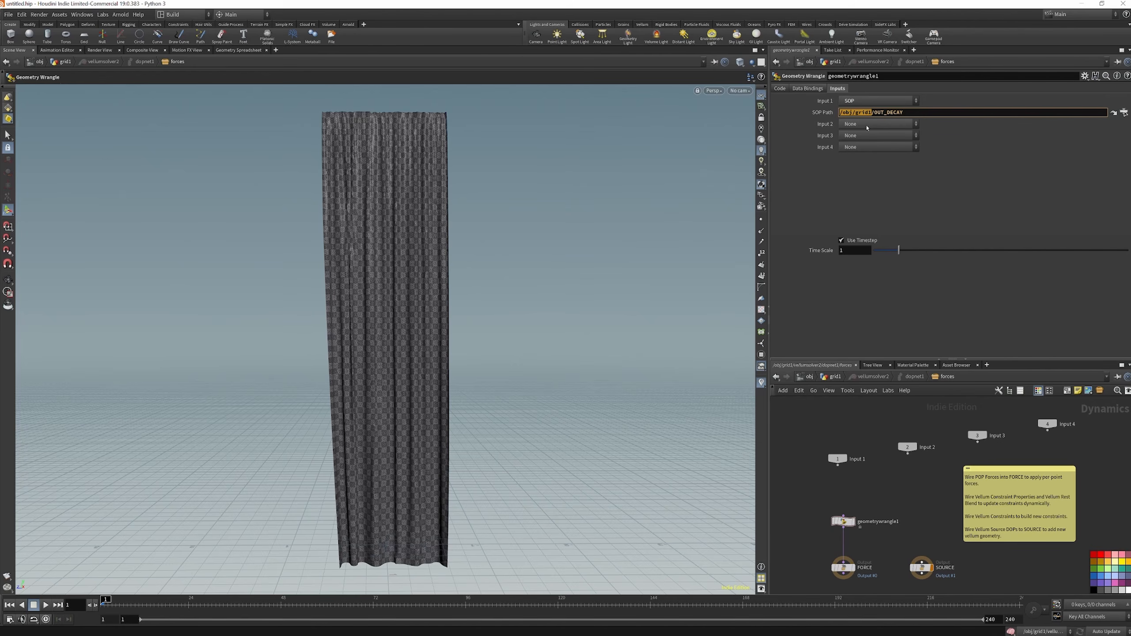
text(..)
click(866, 124)
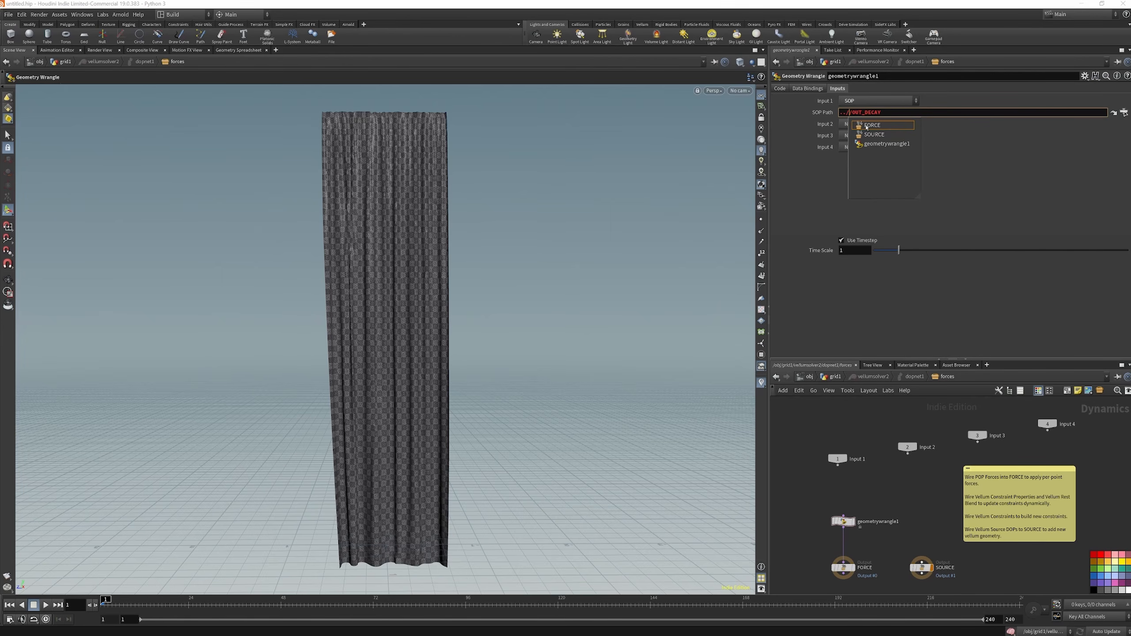
text(..)
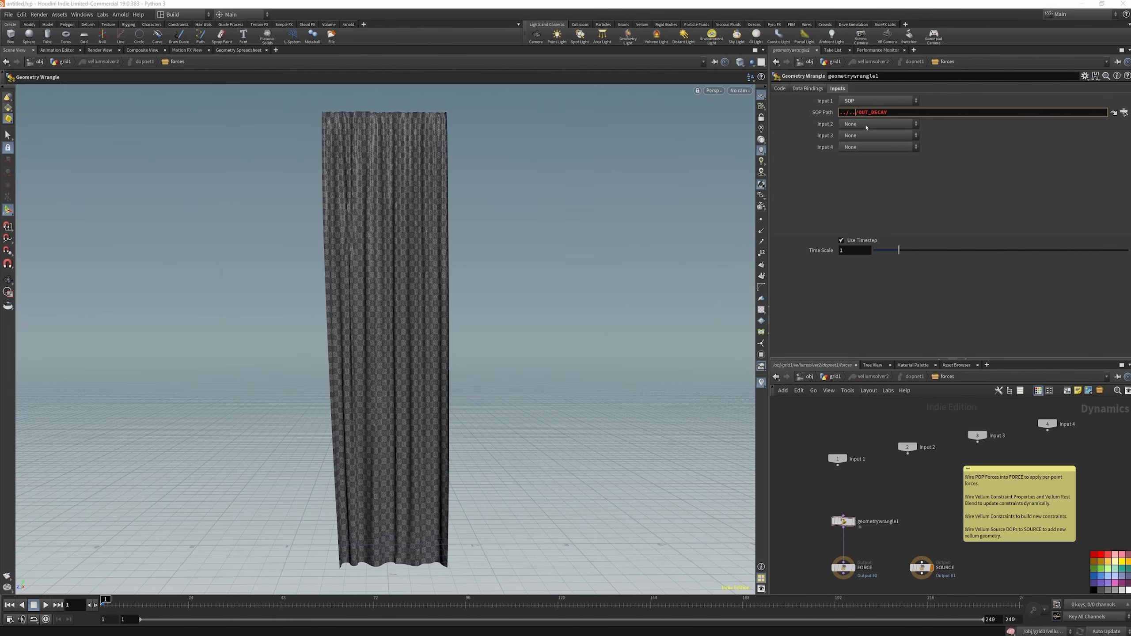
text(/)
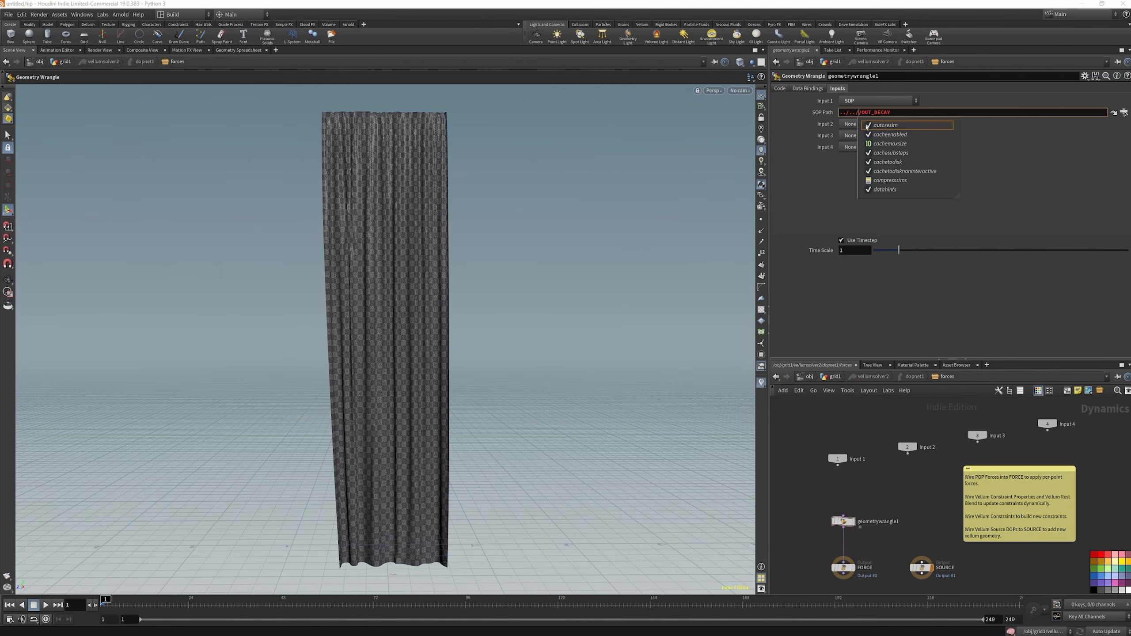
text(../)
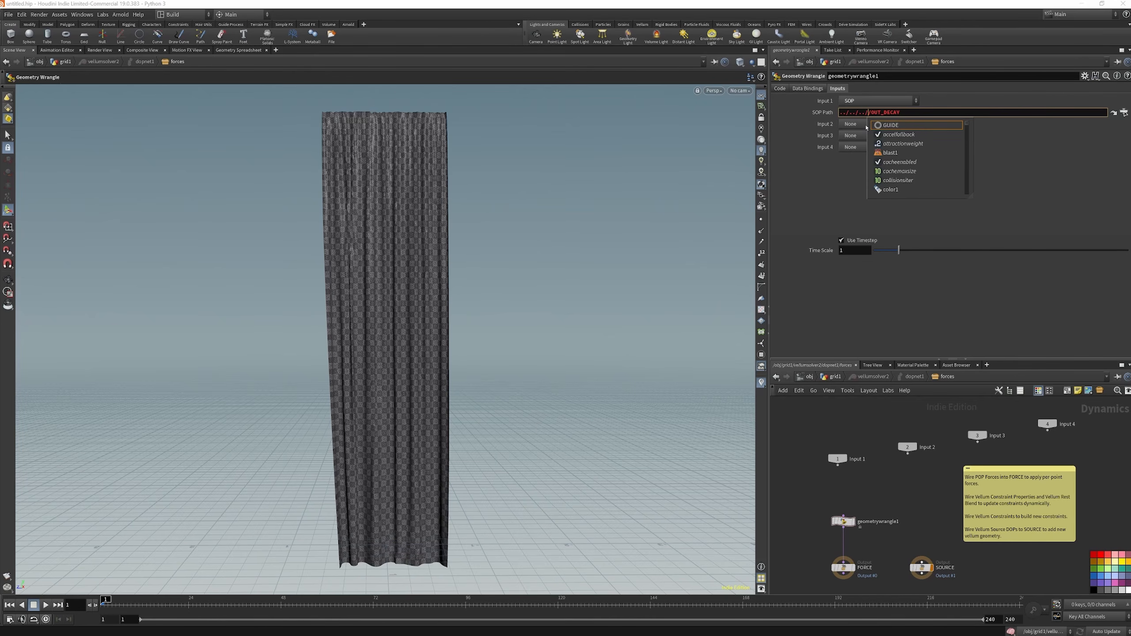
text(../)
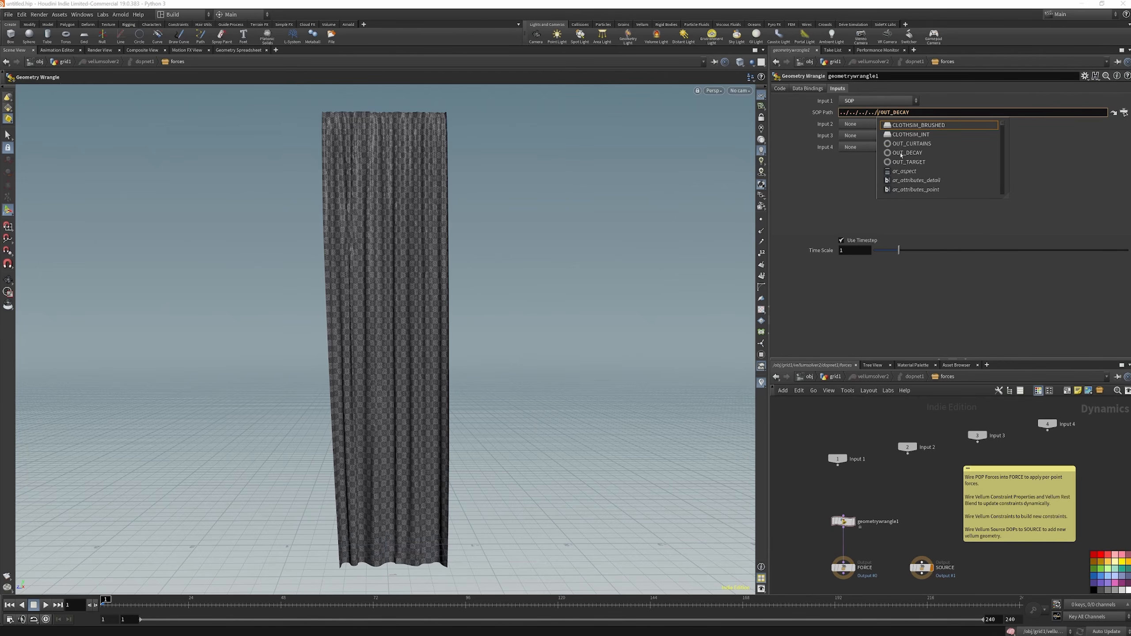
click(906, 153)
drag(911, 113, 961, 114)
key(BackSpace)
key(Return)
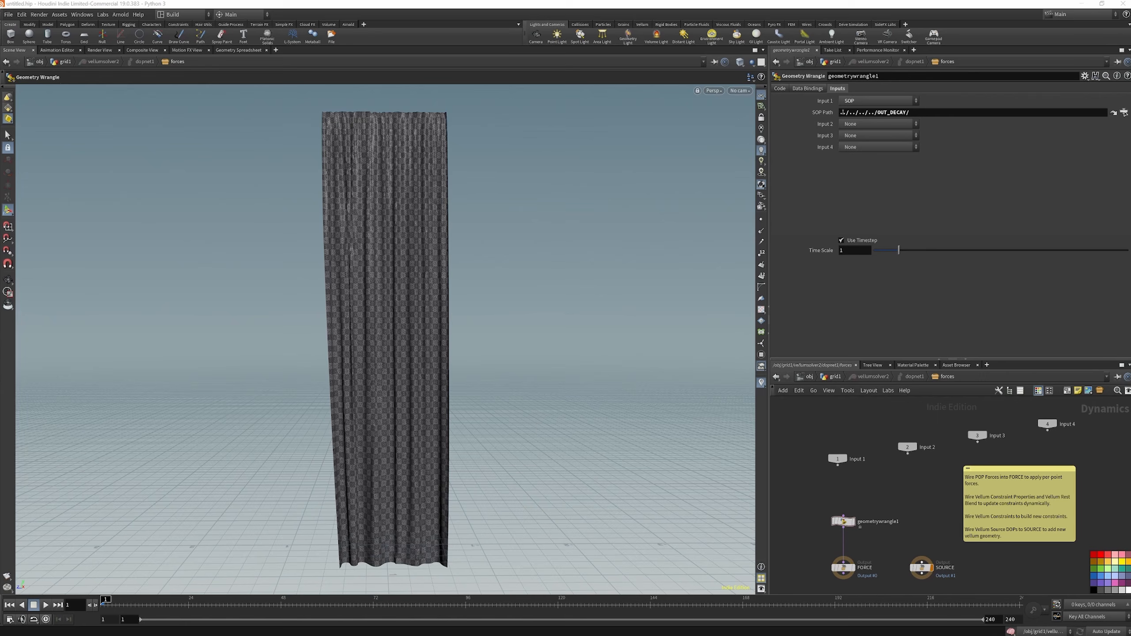
click(835, 377)
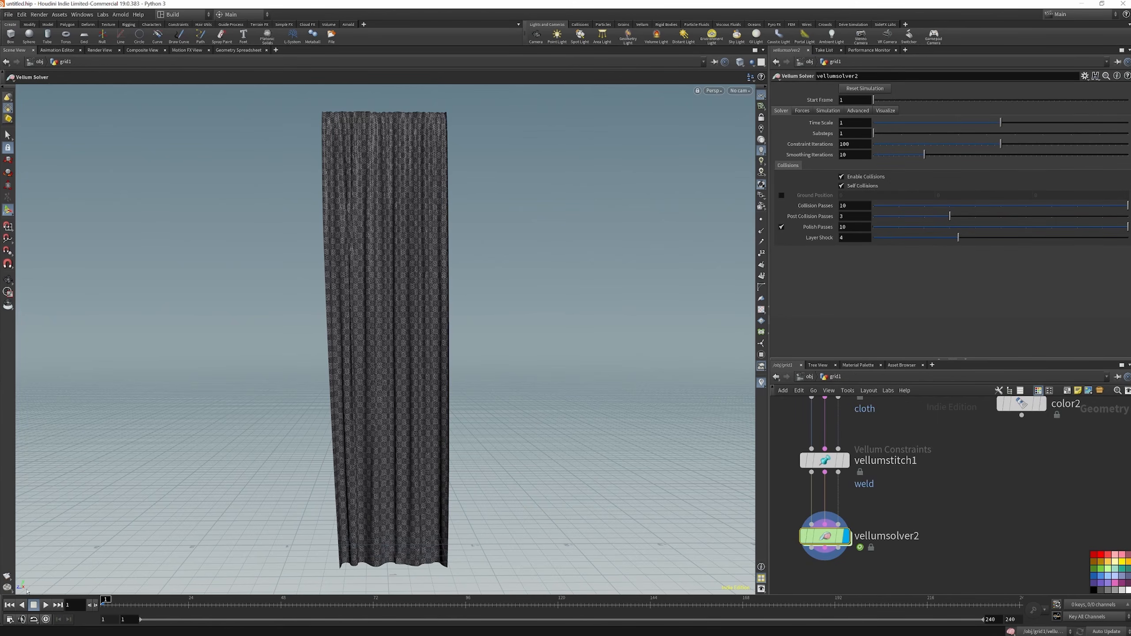
Set the Vellum Solver to 5 substeps and 200 constraint iterations, with its ground position enabled
click(45, 606)
click(45, 605)
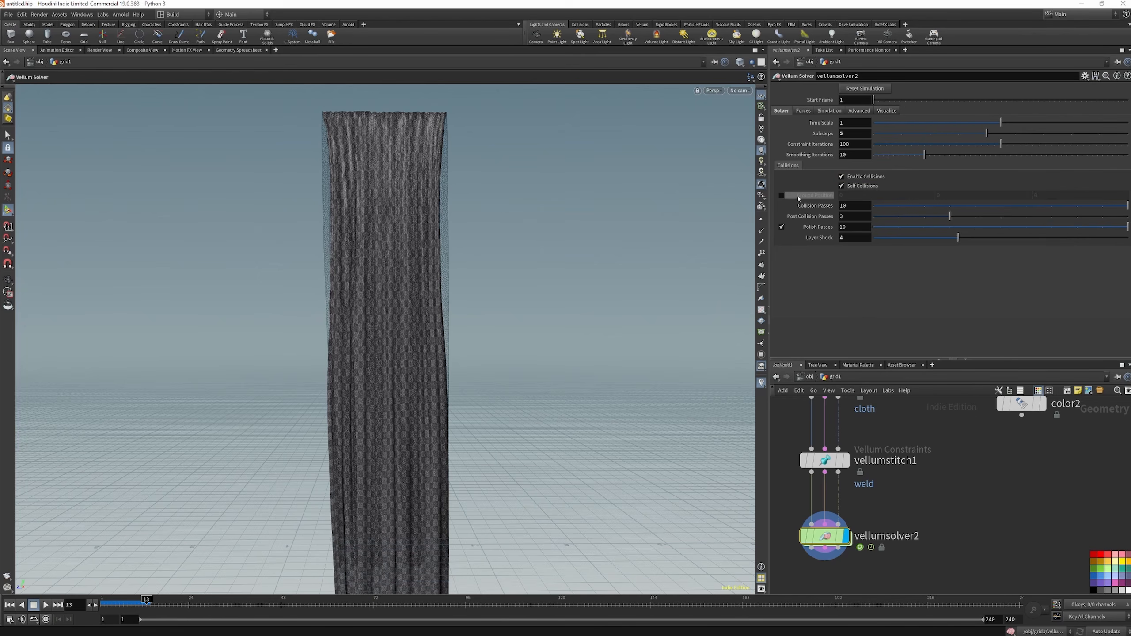
click(782, 196)
drag(846, 144, 835, 146)
text(3)
key(Return)
Replay the curtain simulation from the first frame to check it against the ground, and rewind
click(9, 605)
click(45, 605)
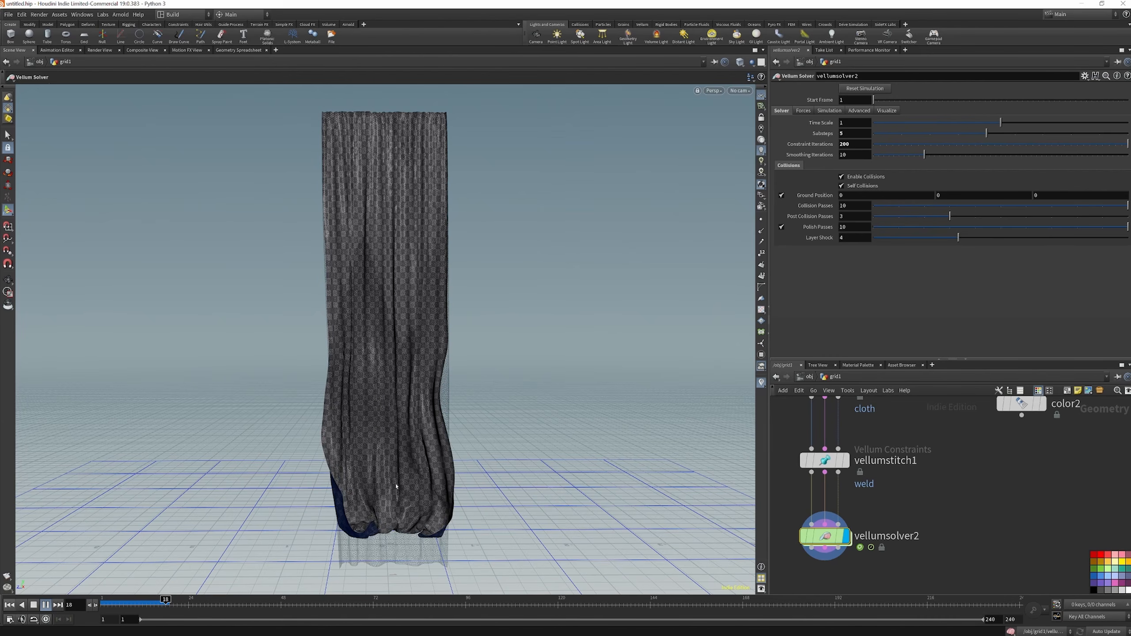
key(ctrl+Up)
Set the Vellum Solver's wind drag to 0.2 and its ground static scale to 0.5
click(803, 111)
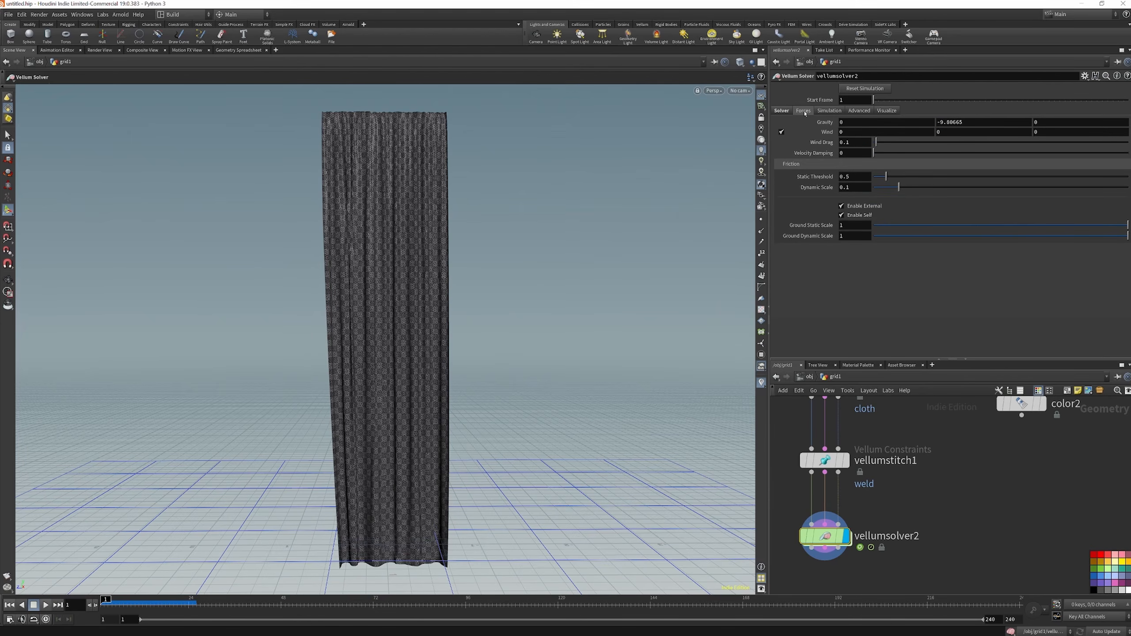
click(861, 143)
key(BackSpace)
text(2)
key(Return)
click(858, 227)
text(.5)
key(Return)
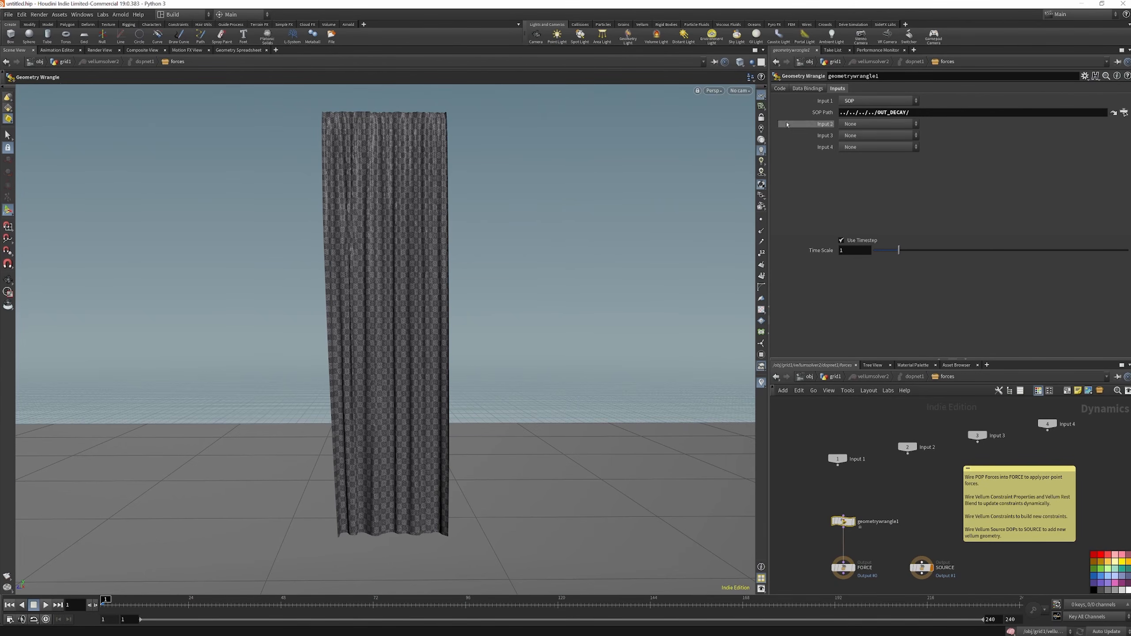
click(780, 88)
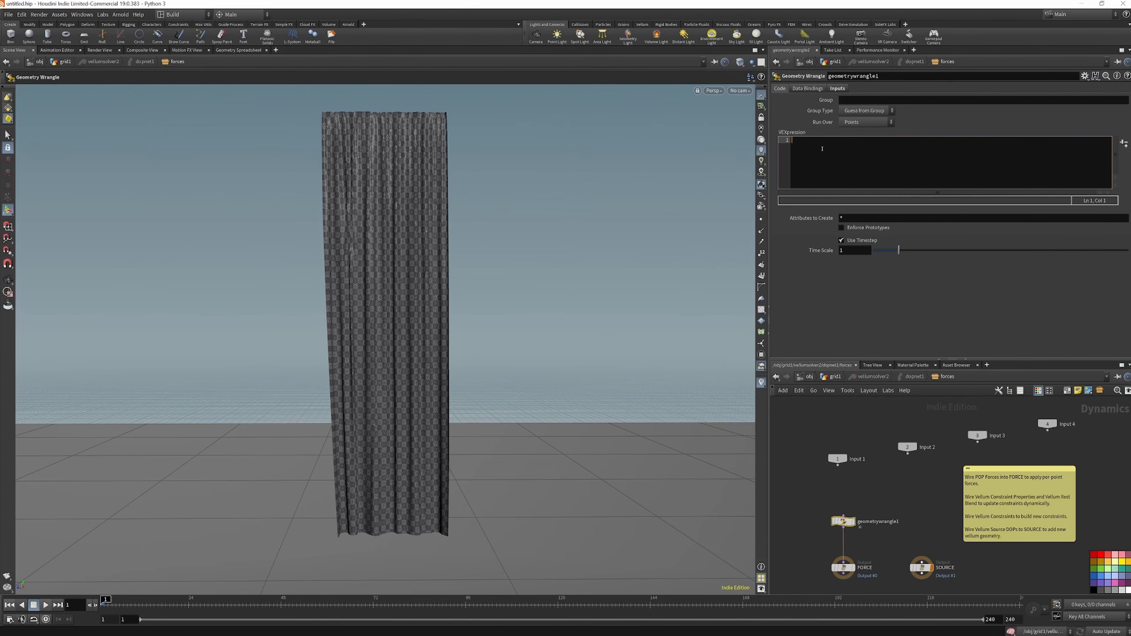
text(if)
key(BackSpace)
text((point(0, "decay", @ptnum)>)
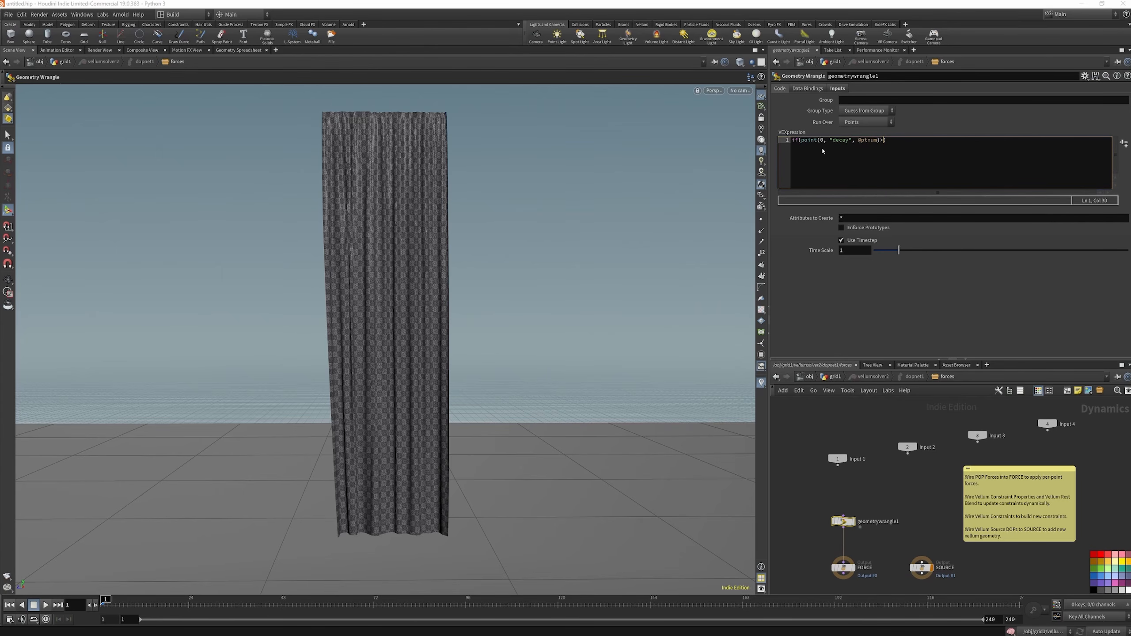
text(0.3)i@weld=-1;)
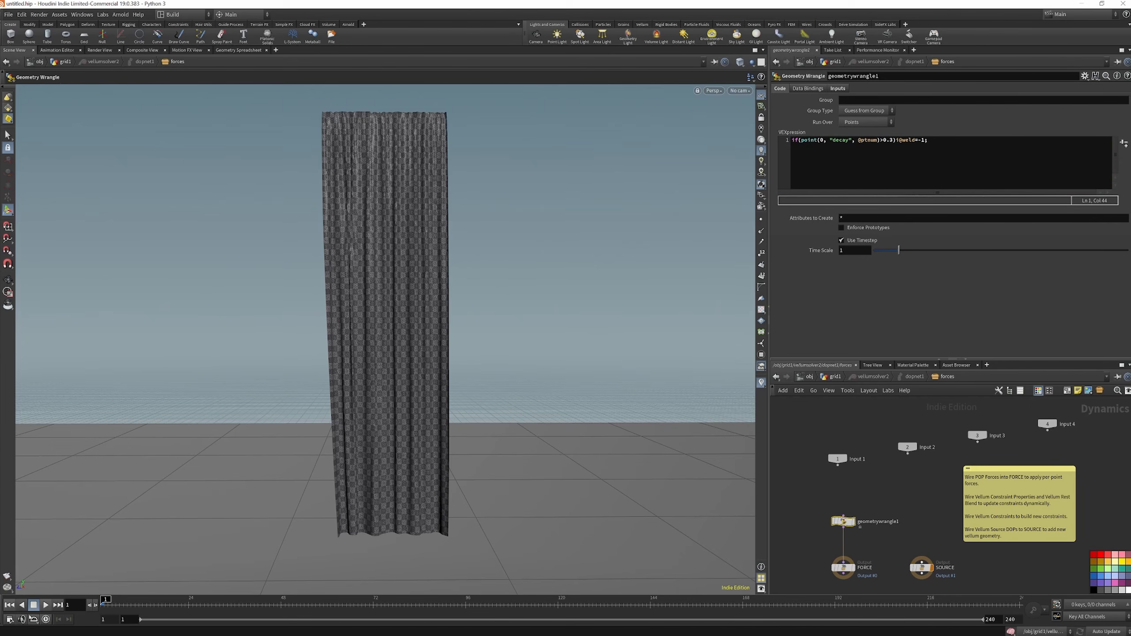
Play and scrub the tearing simulation, and compare it with the color2 decay visualisation at frame 12
click(46, 606)
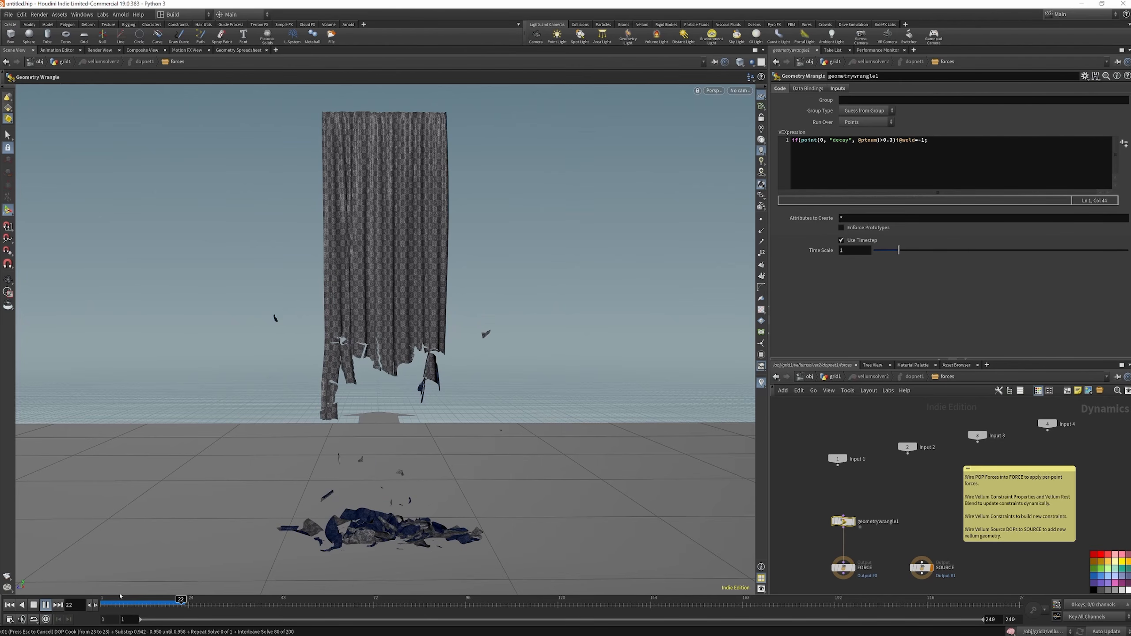
mouse_move(129, 607)
mouse_down()
mouse_move(153, 607)
mouse_move(97, 613)
mouse_move(108, 609)
mouse_up()
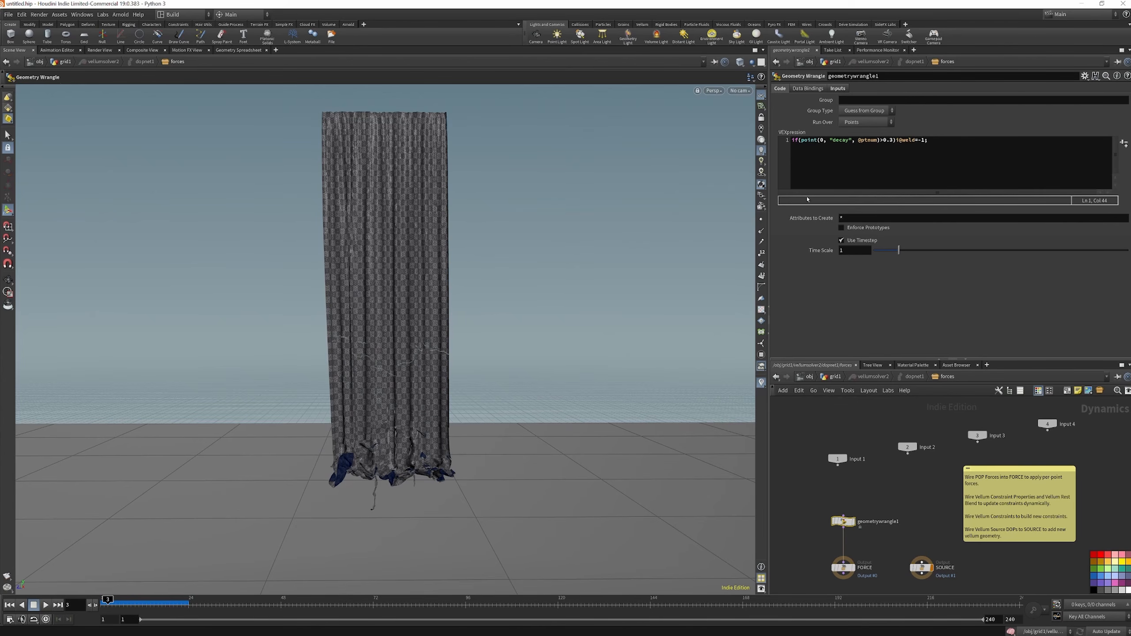
click(831, 377)
scroll(900, 522, down, 4)
scroll(975, 459, up, 3)
click(975, 459)
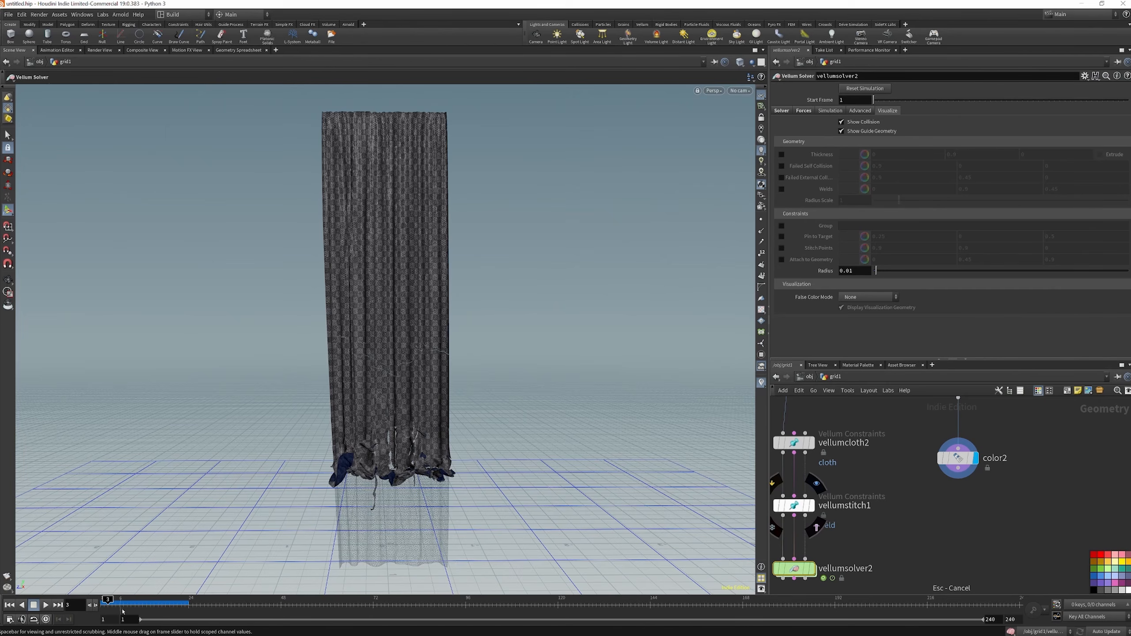
click(131, 602)
drag(130, 606, 143, 606)
scroll(984, 499, down, 4)
scroll(976, 459, up, 4)
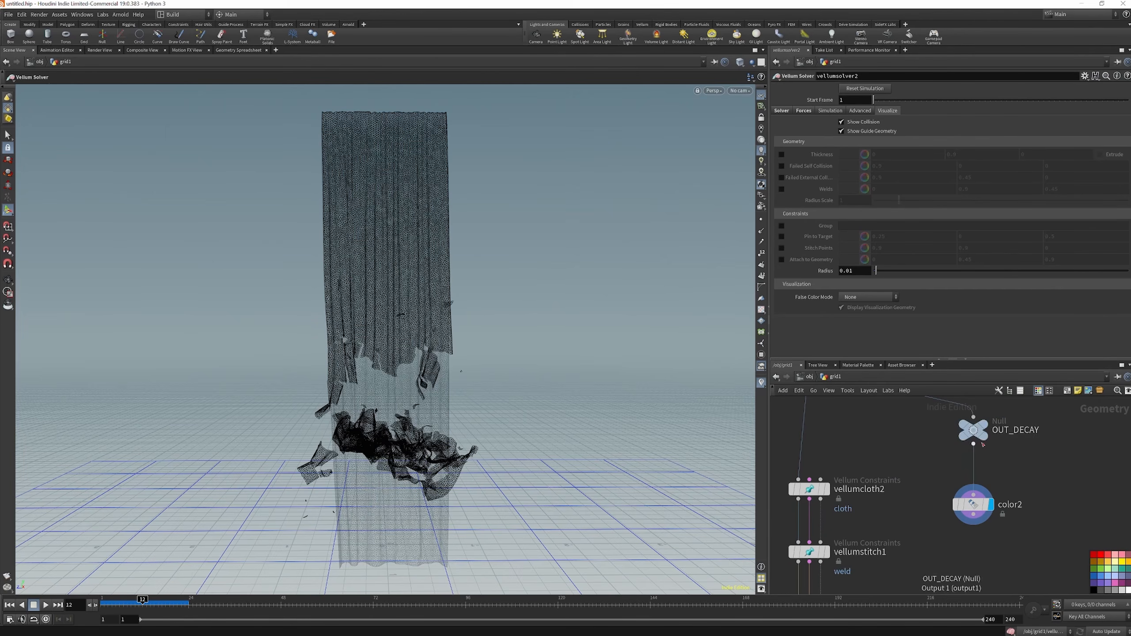
click(983, 506)
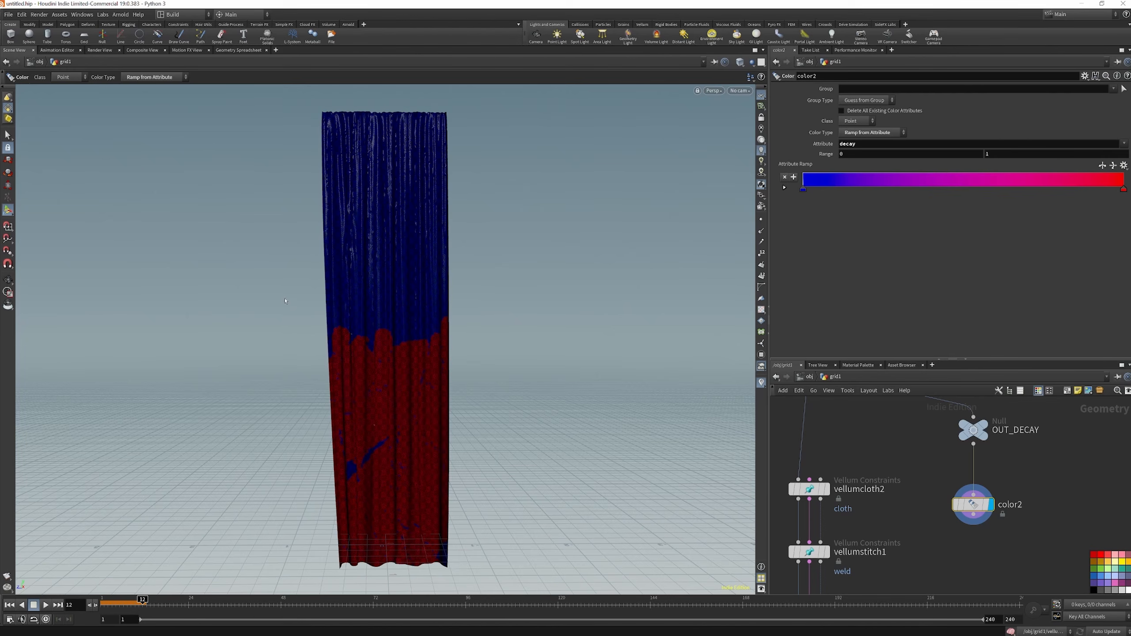
Display the CLOTHSIM_INT file cache and play the initial cloth simulation from its beginning
scroll(937, 458, down, 3)
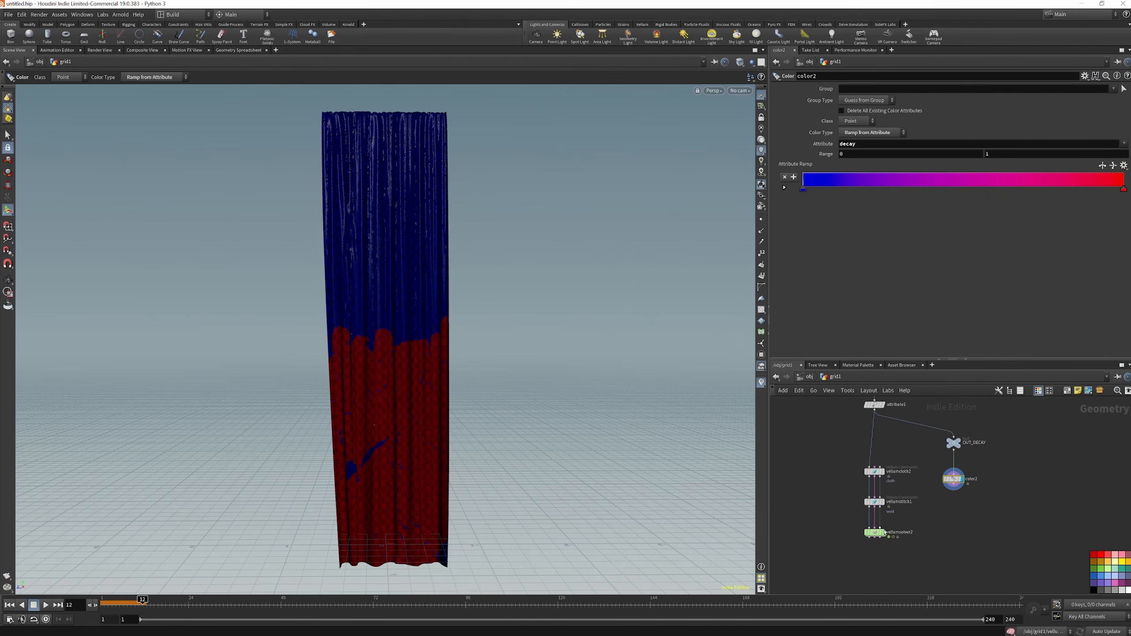
scroll(909, 524, down, 4)
scroll(930, 518, up, 5)
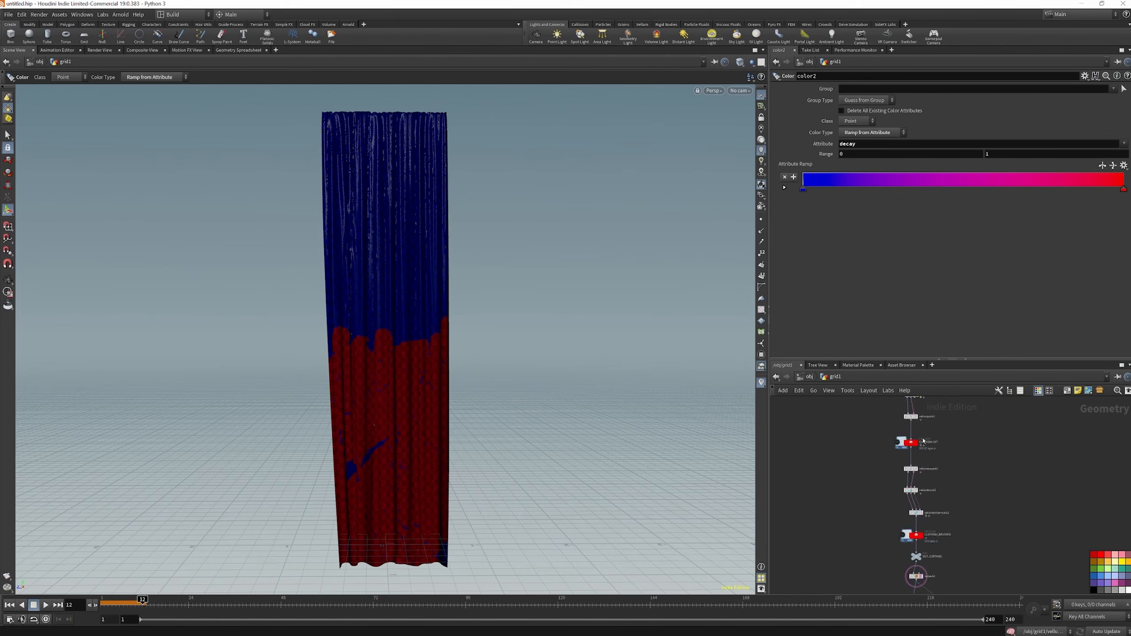
scroll(925, 439, up, 3)
click(904, 446)
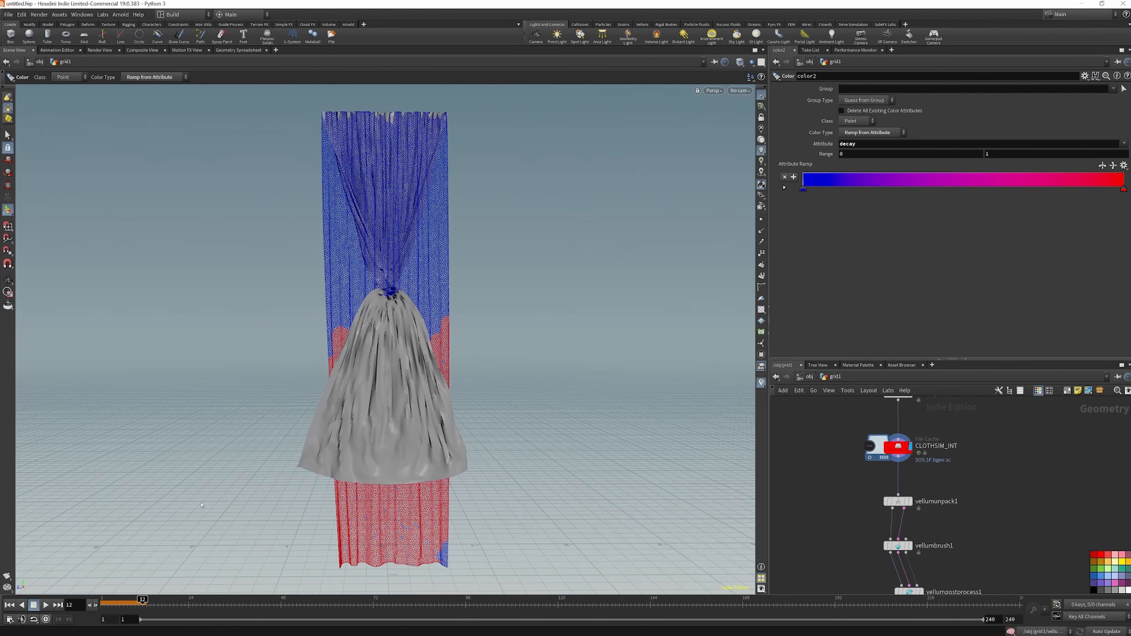
click(105, 603)
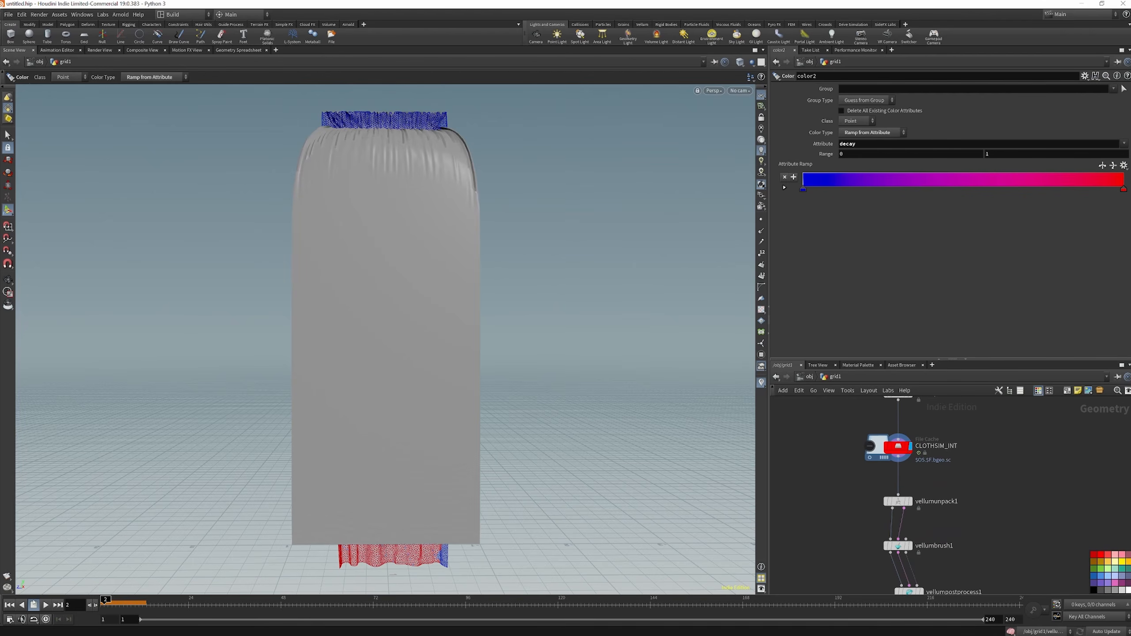
click(45, 603)
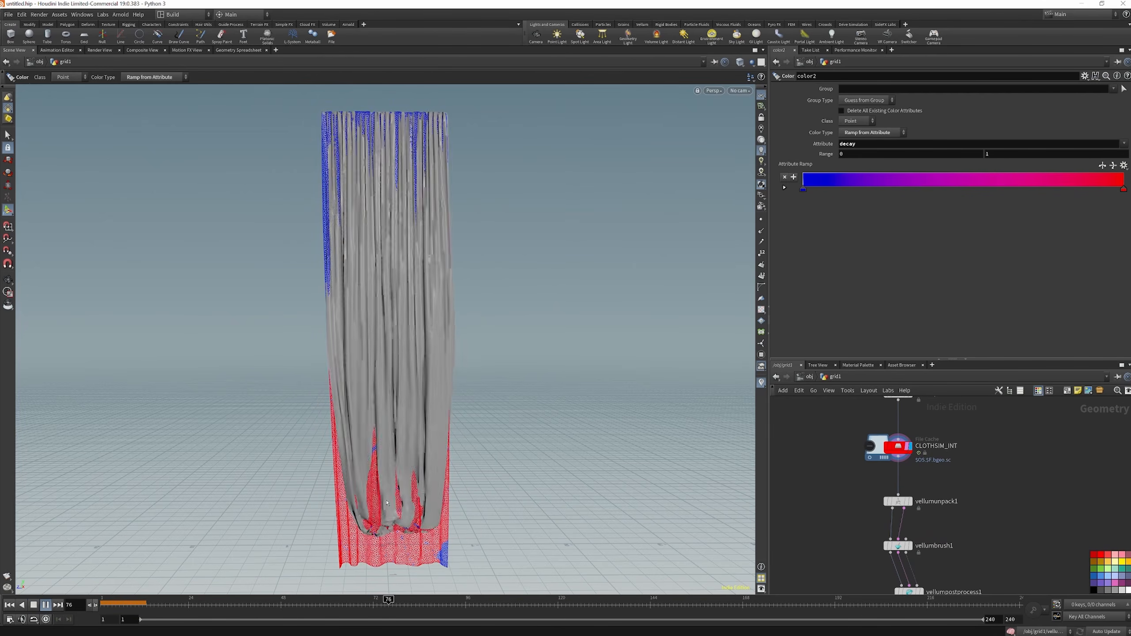
click(1034, 468)
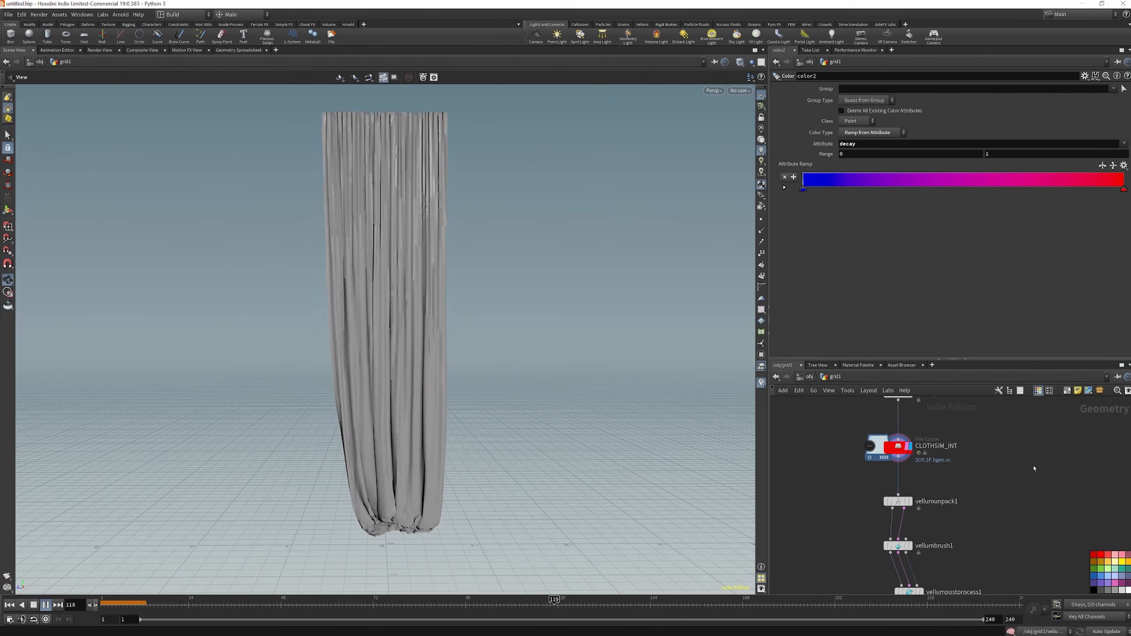
click(33, 605)
Display the CLOTHSIM_BRUSHED file cache to examine the brushed curtain
scroll(884, 477, down, 2)
scroll(909, 450, down, 3)
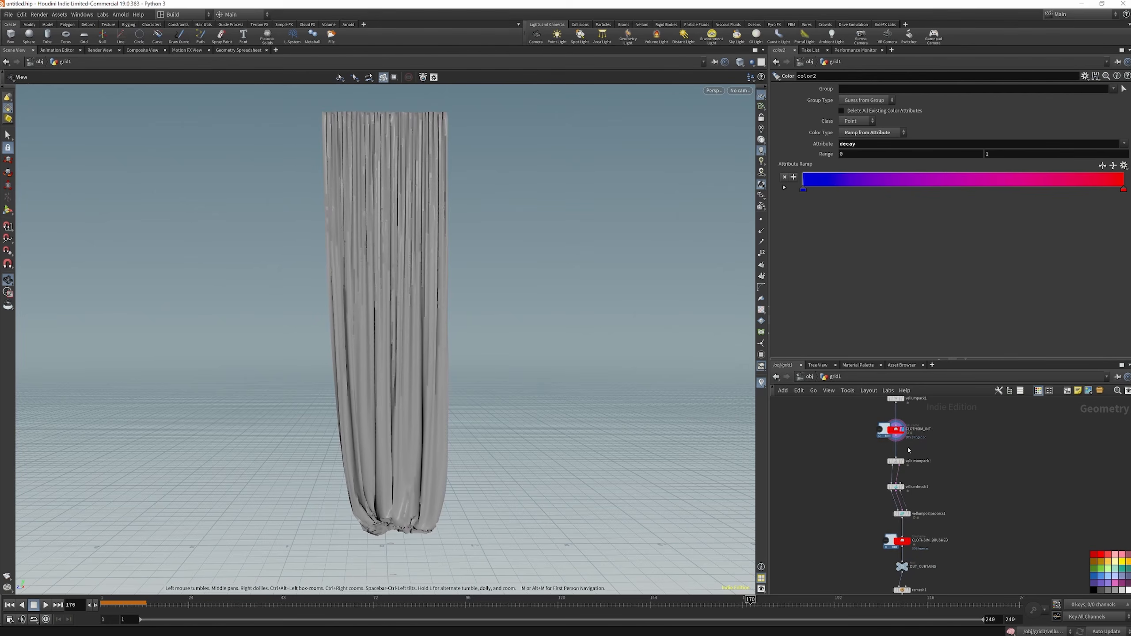
scroll(912, 536, up, 5)
click(904, 550)
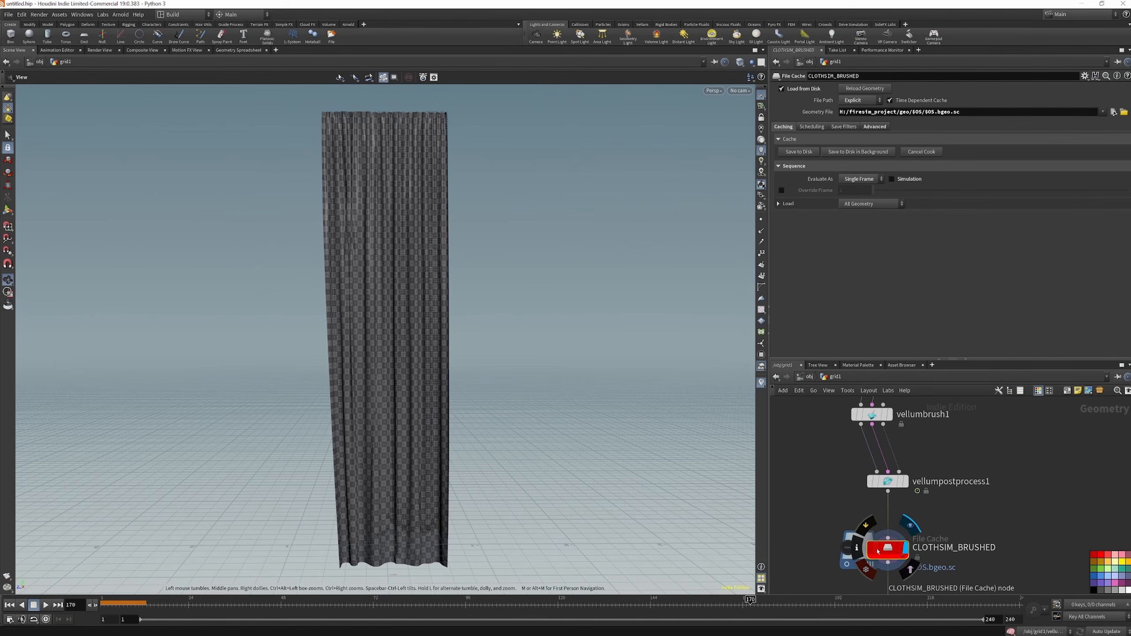
Enable the ground position in the collision settings of the vellumbrush1 node
scroll(927, 566, down, 3)
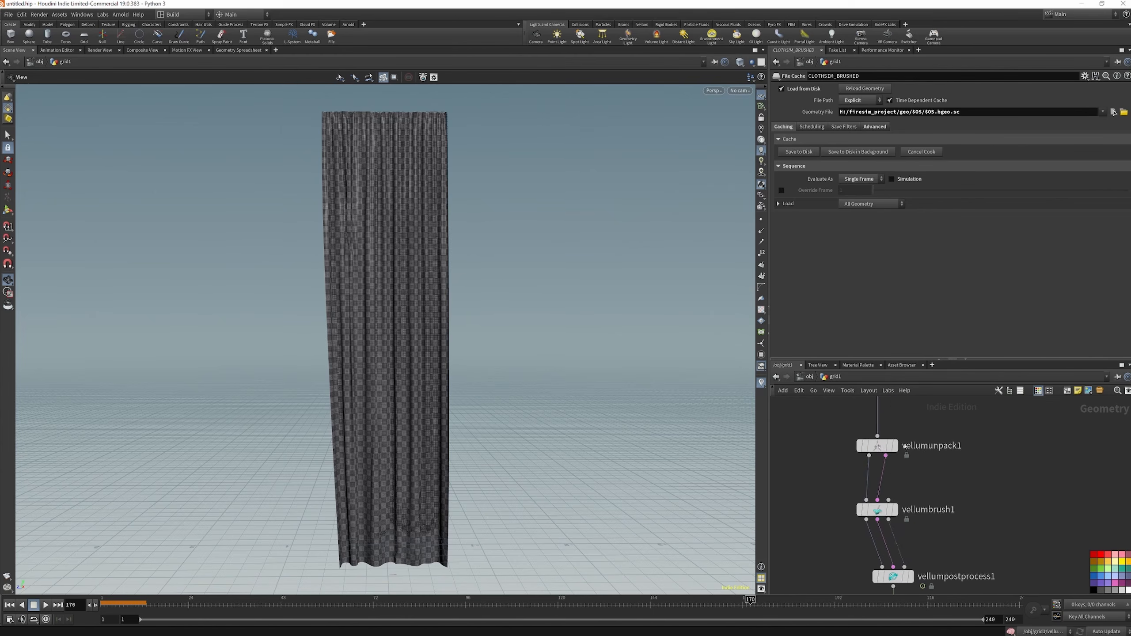
scroll(897, 517, up, 3)
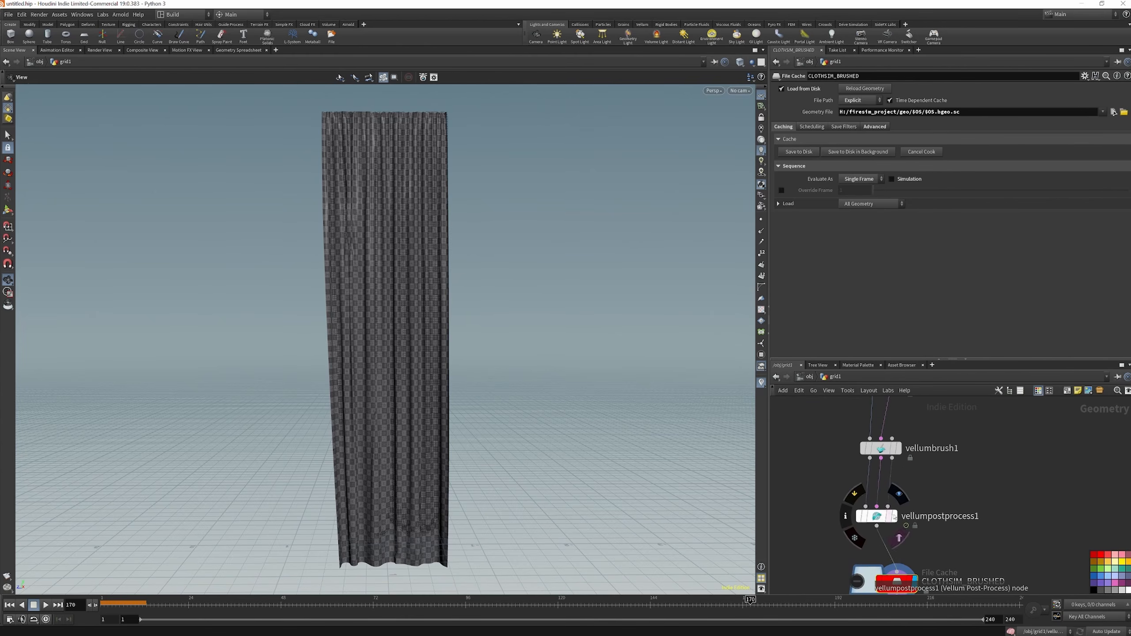
scroll(898, 509, down, 2)
scroll(899, 497, up, 2)
click(899, 494)
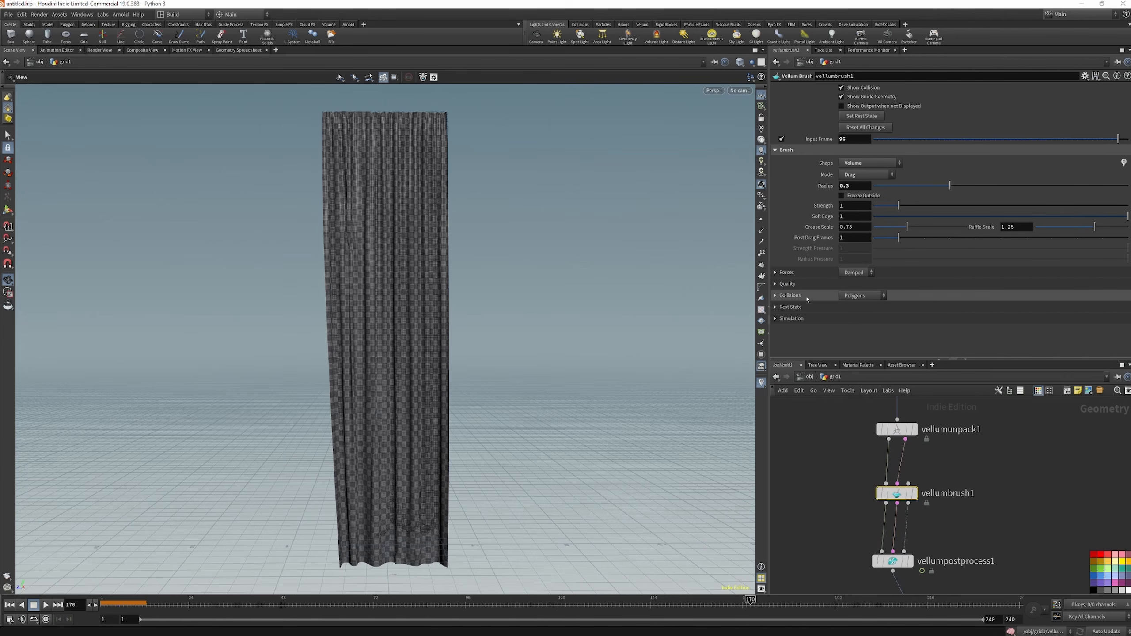
click(776, 296)
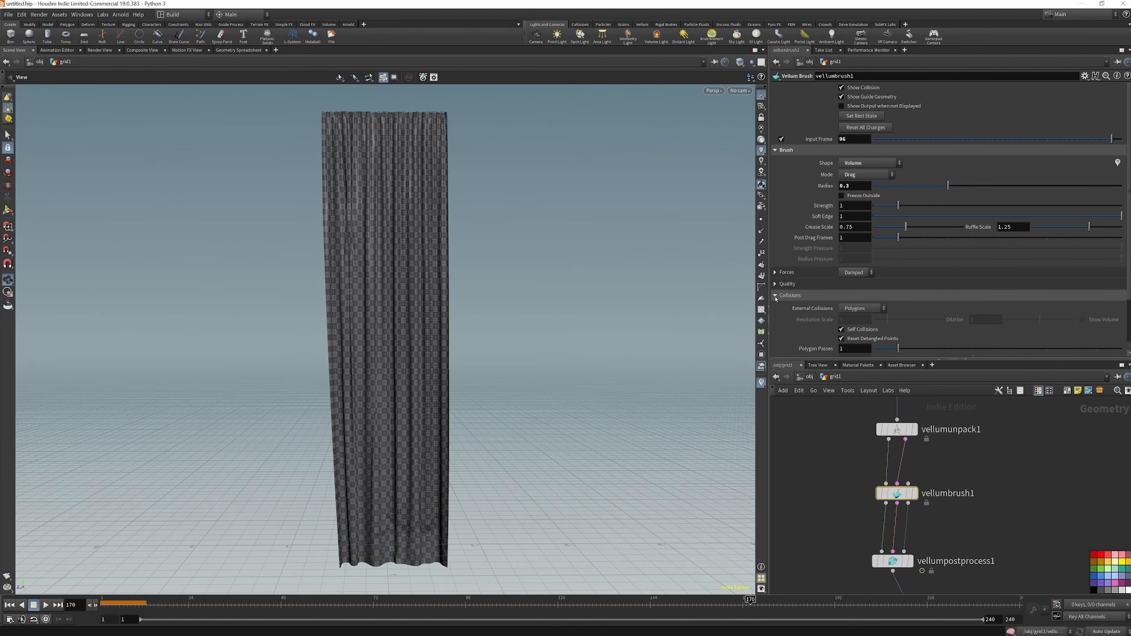
scroll(823, 306, down, 2)
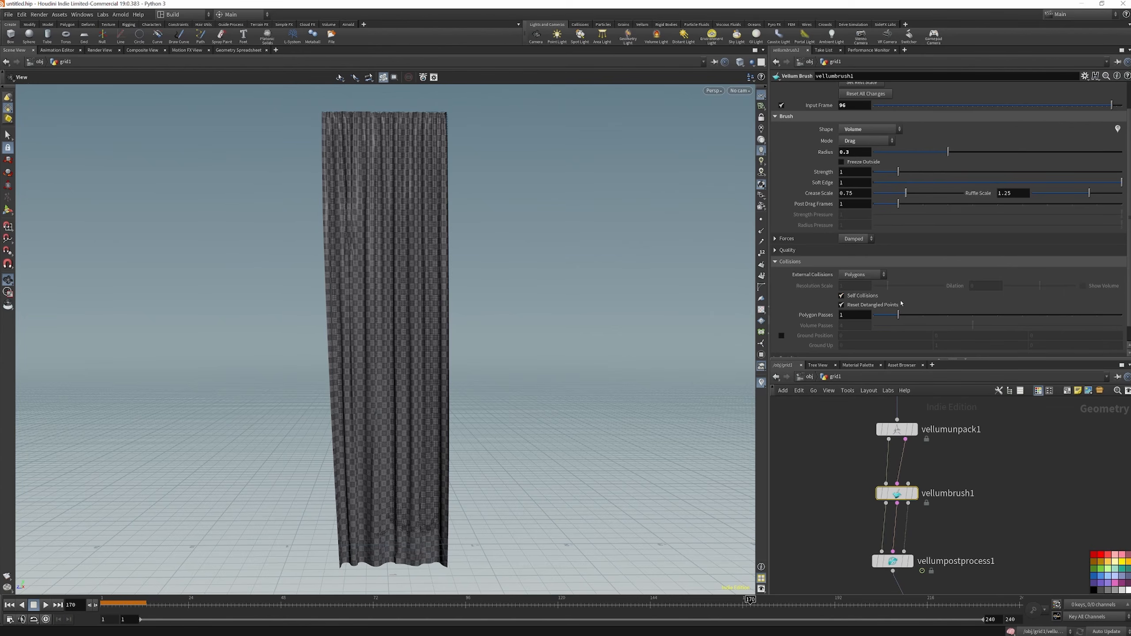
click(782, 336)
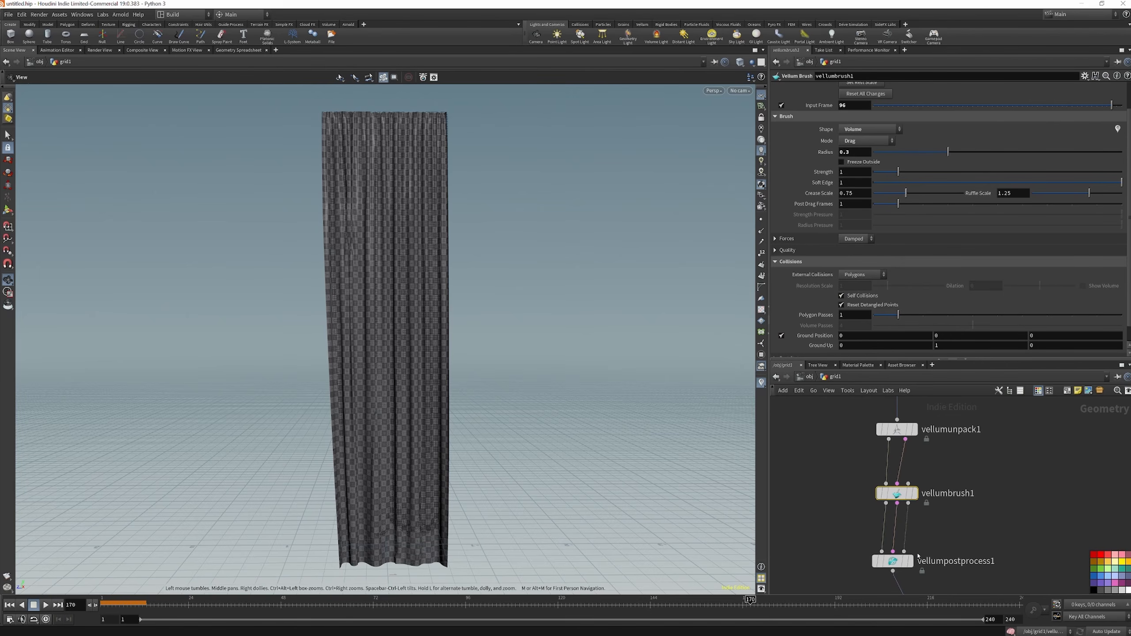
Display the vellumbrush1 node and play its result from the first frame
click(916, 494)
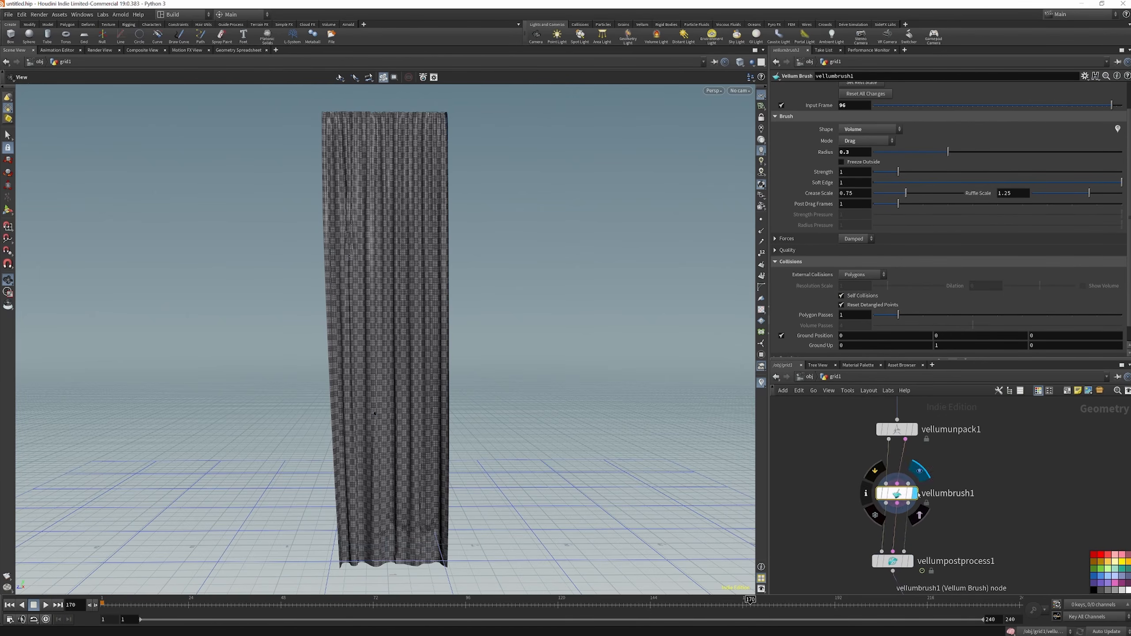
click(10, 604)
click(46, 605)
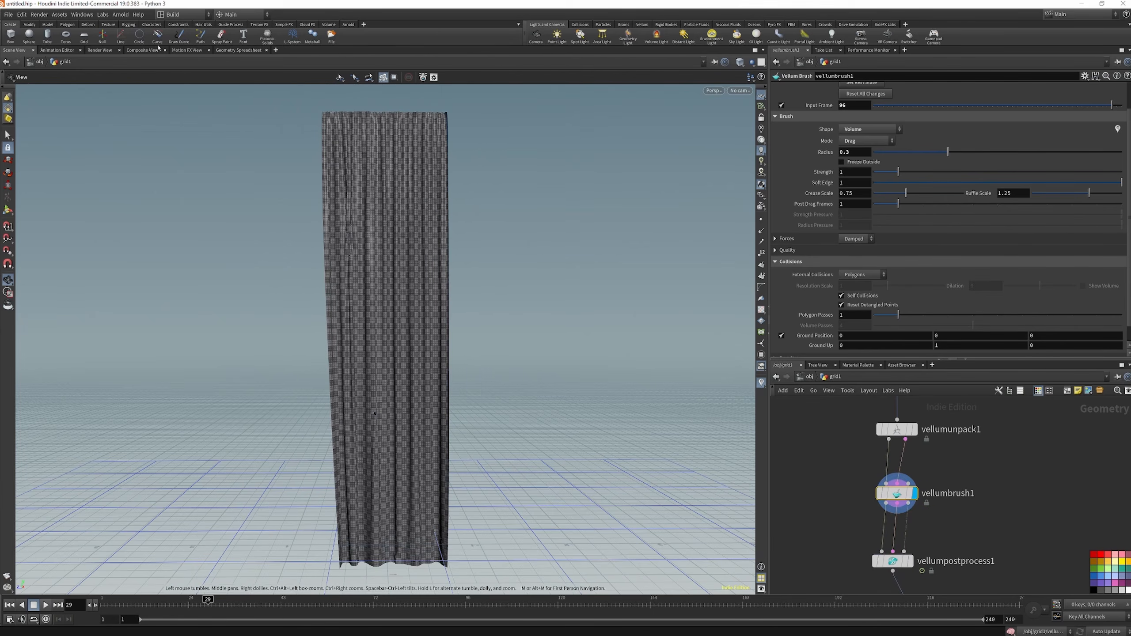
click(100, 50)
click(14, 50)
Compare the CLOTHSIM_INT and vellumunpack1 outputs with vellumbrush1, ending on vellumbrush1 at frame 1
scroll(905, 520, down, 3)
scroll(905, 521, down, 3)
scroll(907, 475, up, 3)
click(912, 448)
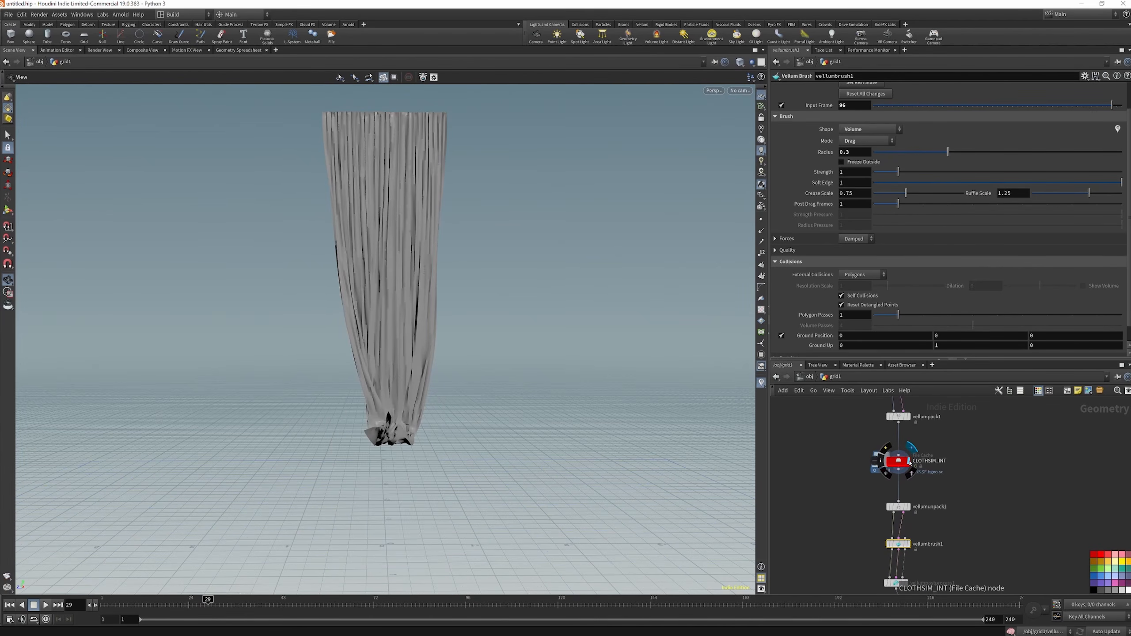
click(912, 493)
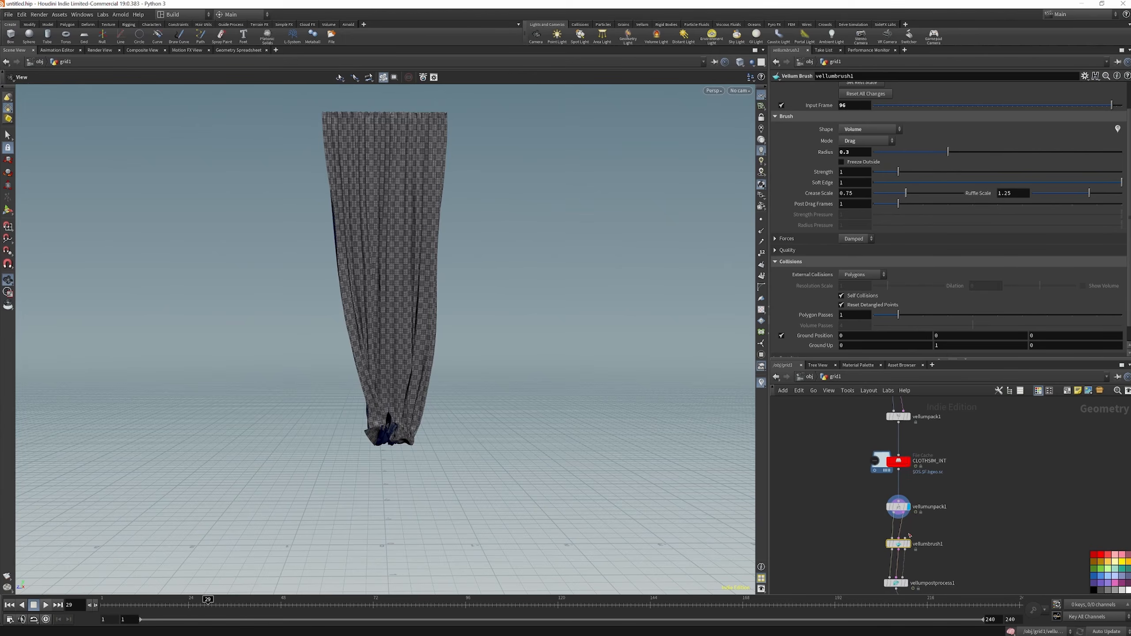
click(900, 545)
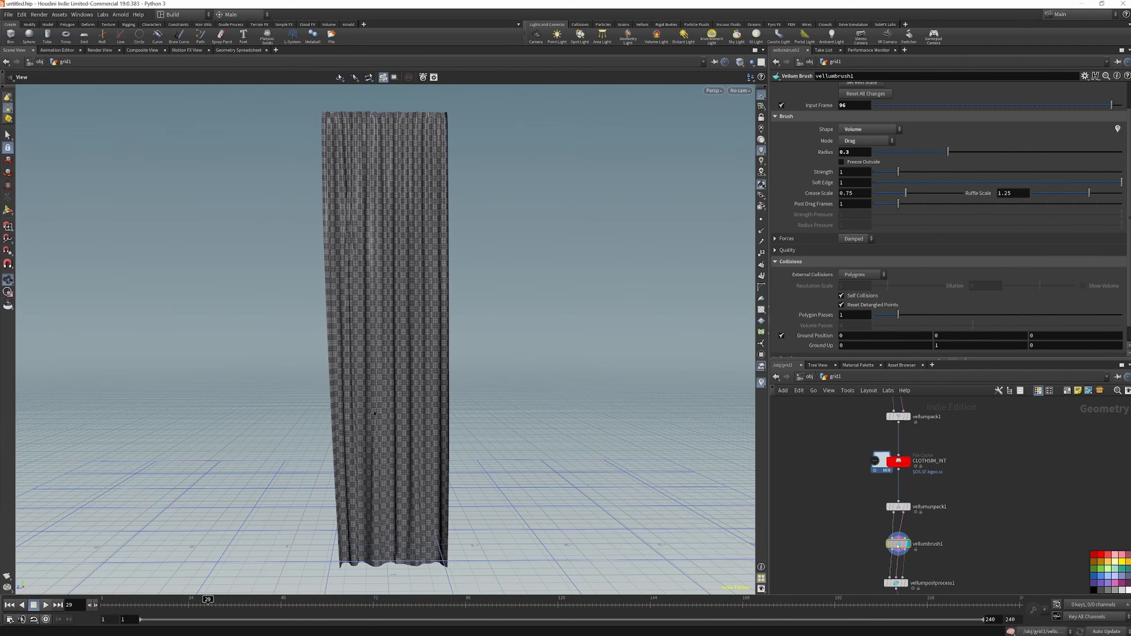
click(9, 605)
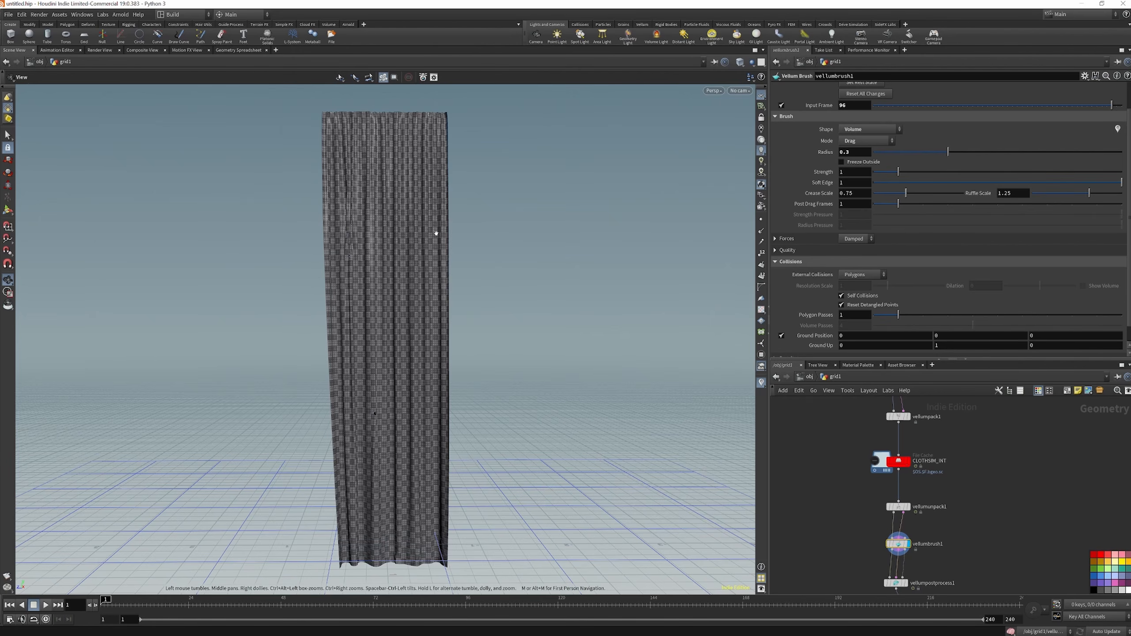
Brush the curtain's lower hem upward with the Vellum Brush so it rests on the ground, and inspect the folds
key(Return)
mouse_move(346, 557)
mouse_down()
mouse_move(337, 545)
mouse_move(353, 532)
mouse_move(435, 520)
mouse_move(347, 529)
mouse_move(343, 451)
mouse_move(328, 523)
mouse_move(341, 468)
mouse_move(353, 462)
mouse_up()
key(g)
key(g)
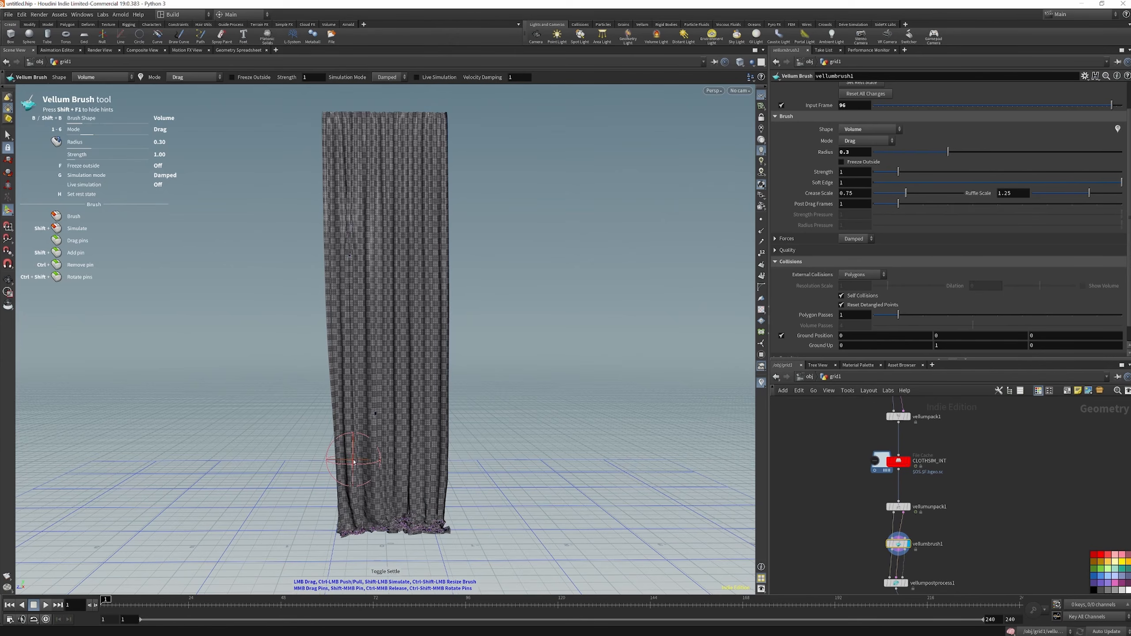
click(9, 282)
mouse_move(289, 428)
mouse_down()
mouse_move(351, 410)
mouse_move(225, 401)
mouse_move(370, 418)
mouse_move(376, 429)
mouse_up()
Save the CLOTHSIM_BRUSHED file cache to disk
scroll(931, 440, down, 5)
scroll(926, 495, up, 3)
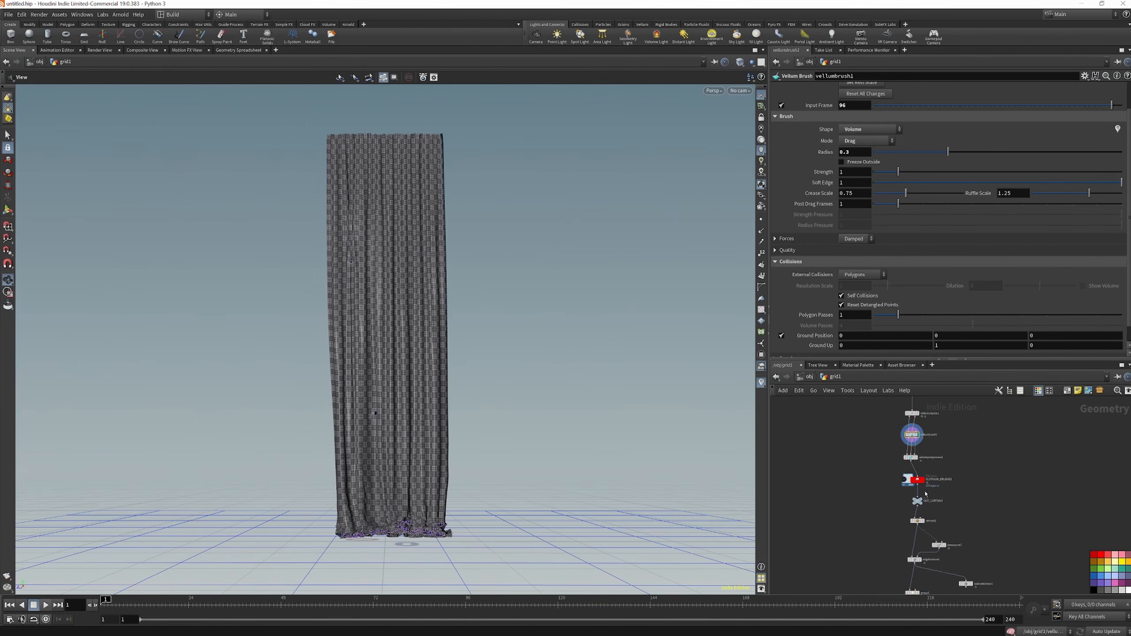
scroll(926, 493, up, 3)
click(904, 472)
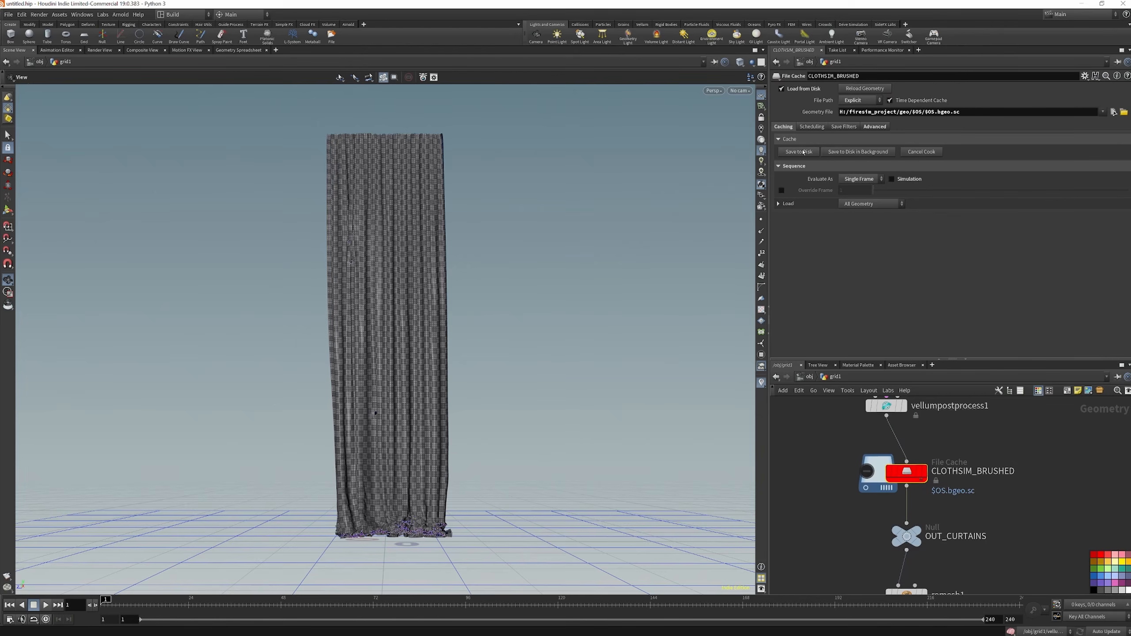
click(800, 152)
Save the growth file cache to disk with its existing single-file path
mouse_move(925, 475)
scroll(926, 476, down, 10)
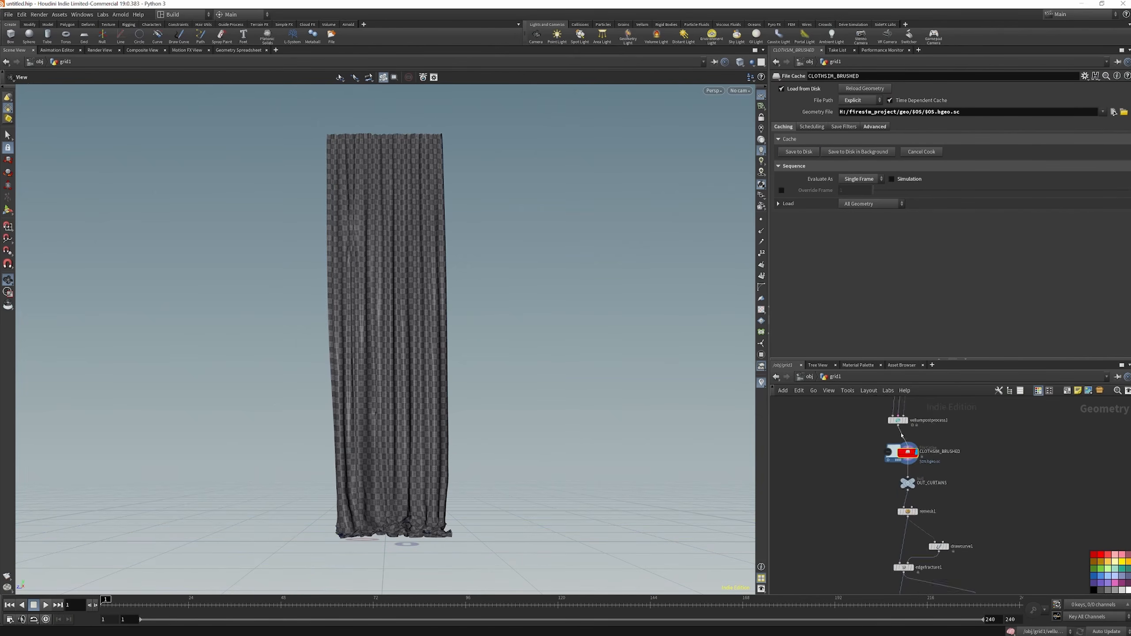
scroll(868, 508, up, 6)
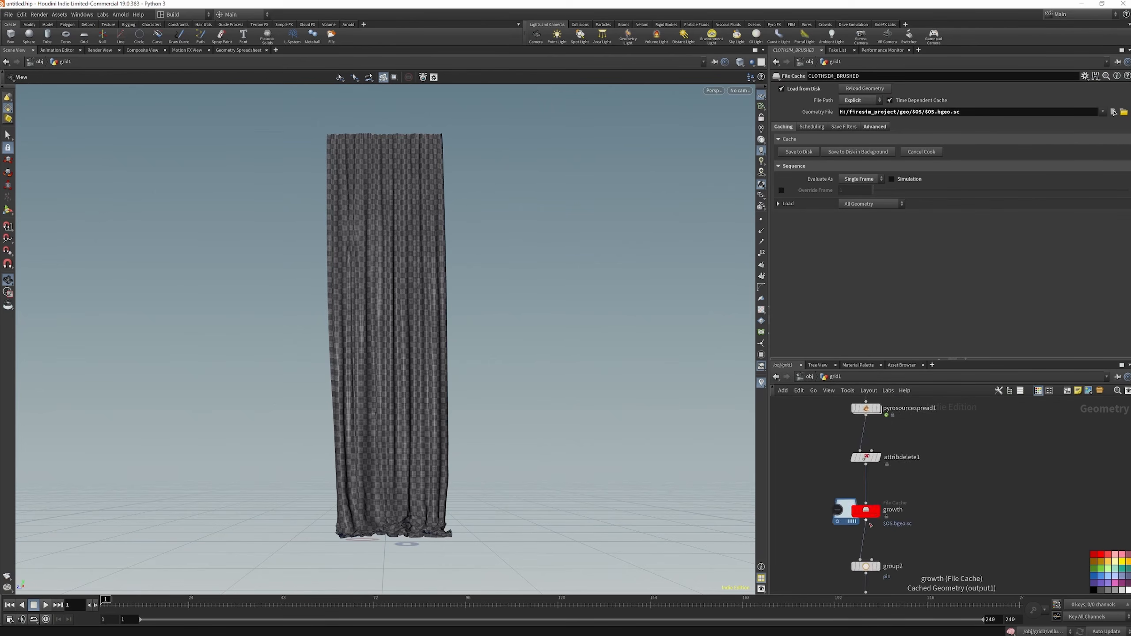
click(870, 503)
click(799, 152)
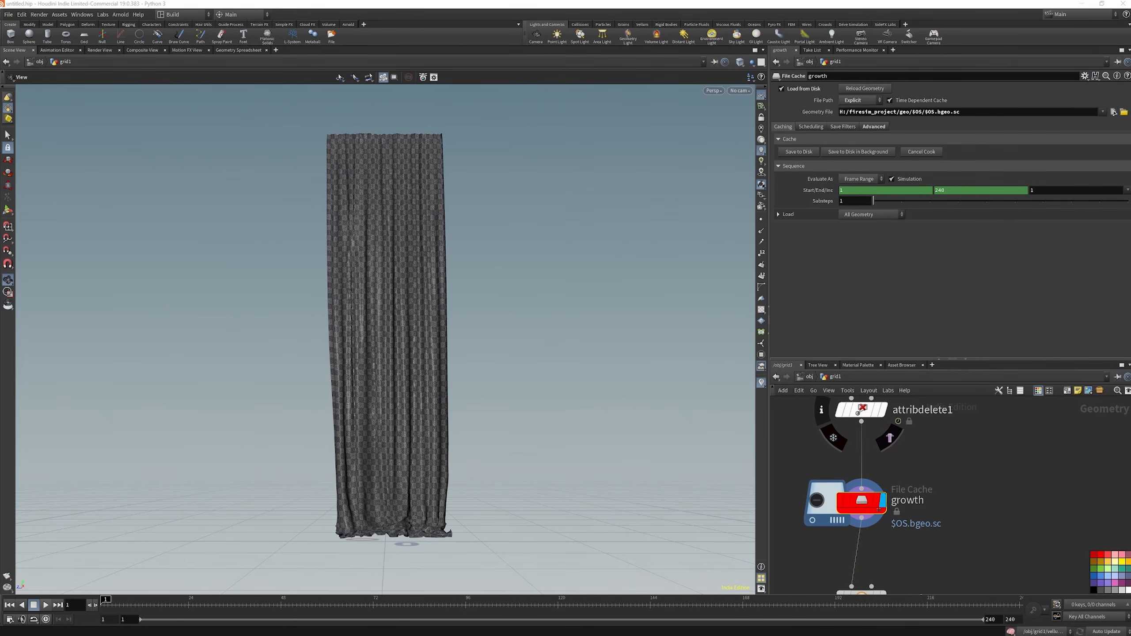
Display the color2 node below OUT_DECAY to check the decay colours on the brushed curtain
scroll(879, 454, down, 2)
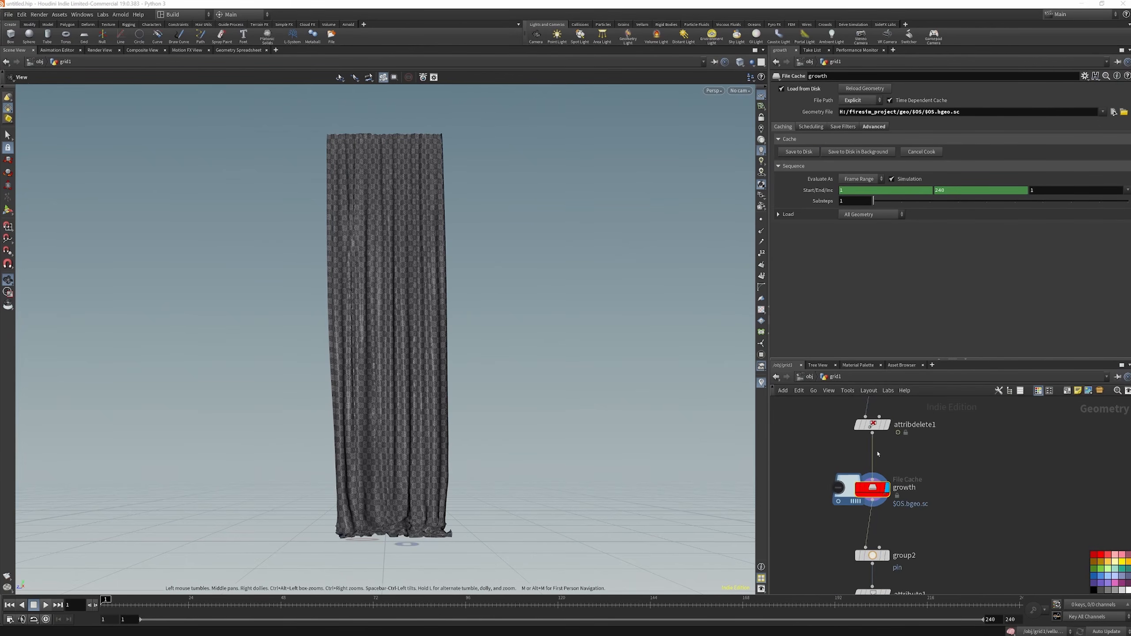
scroll(853, 426, down, 4)
scroll(885, 510, up, 7)
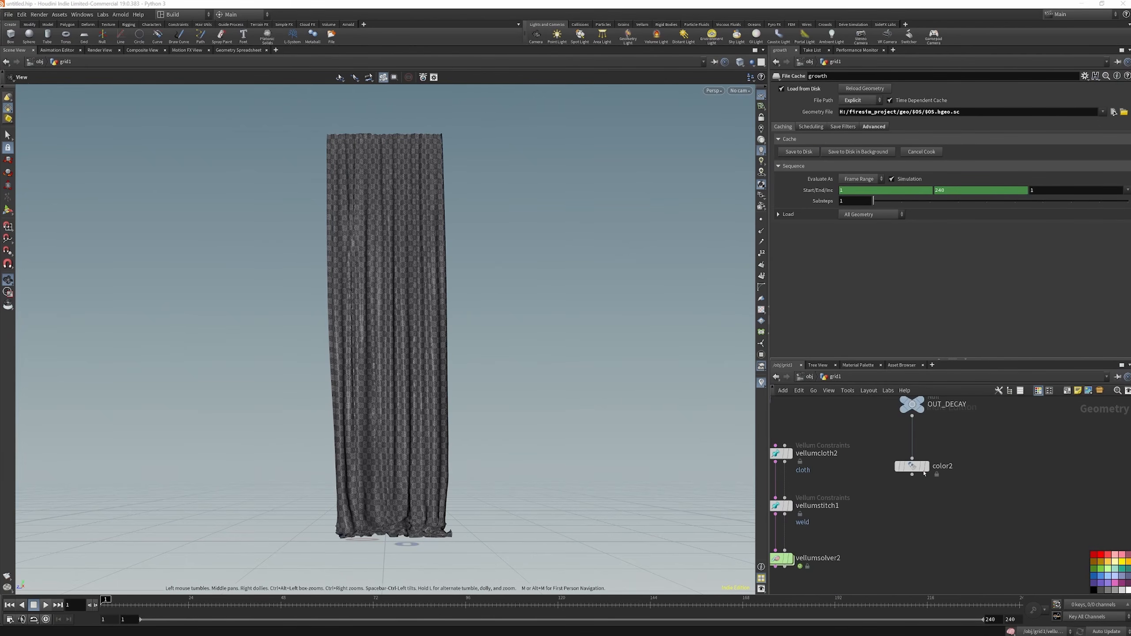
click(927, 467)
Display the vellumsolver2 node and start playing its simulation from frame 1
scroll(846, 481, down, 2)
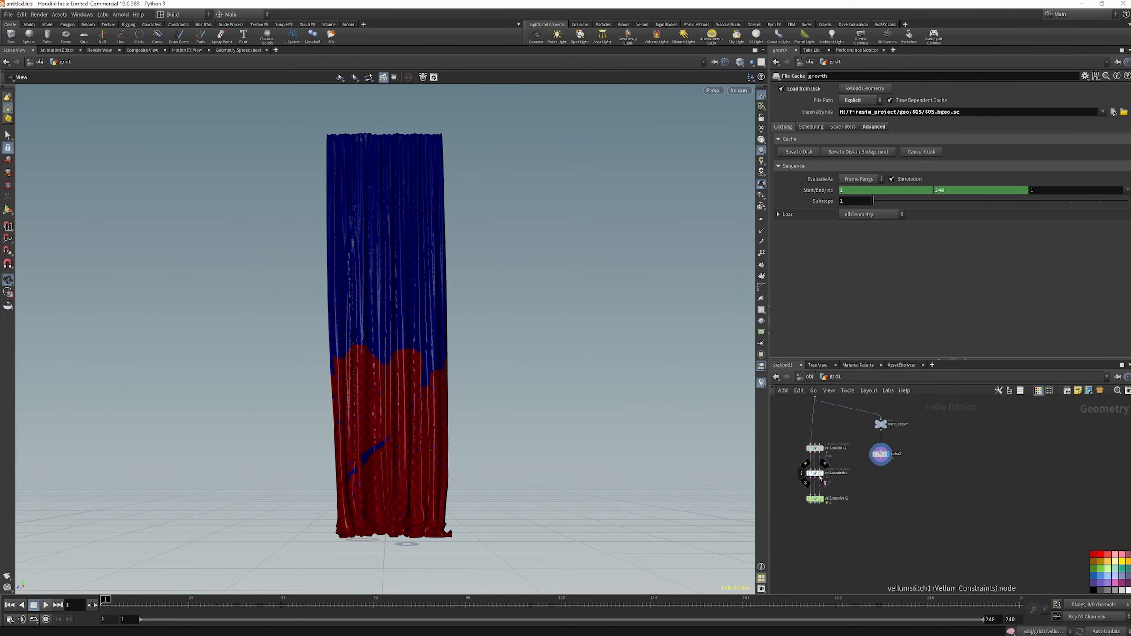
scroll(826, 514, up, 4)
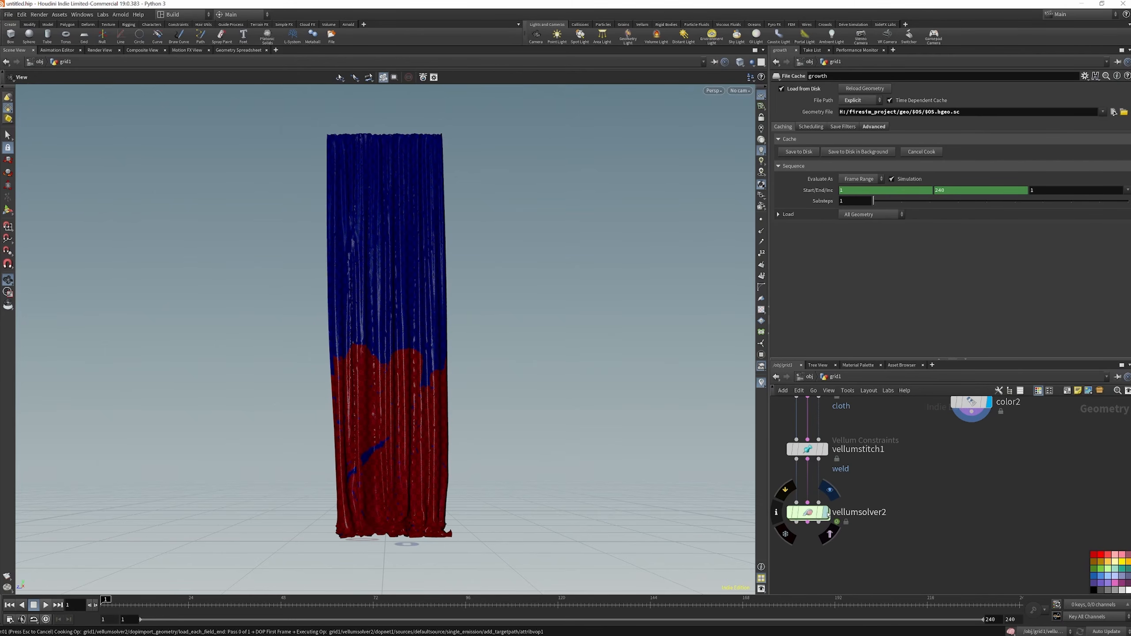
click(827, 513)
click(46, 606)
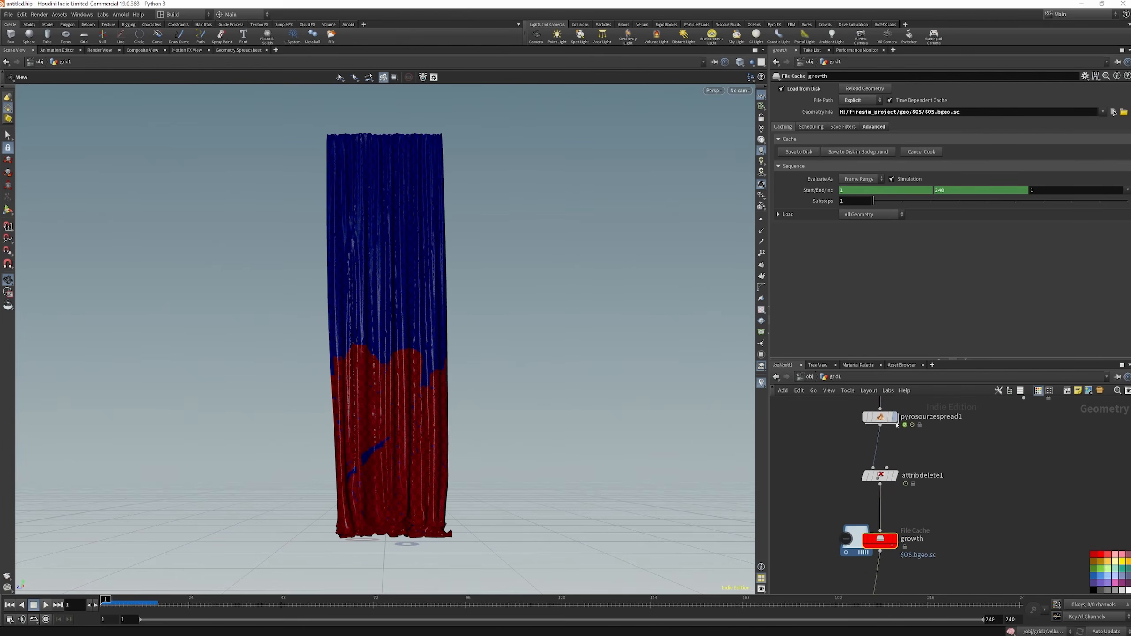
click(895, 417)
drag(107, 602, 118, 601)
click(797, 153)
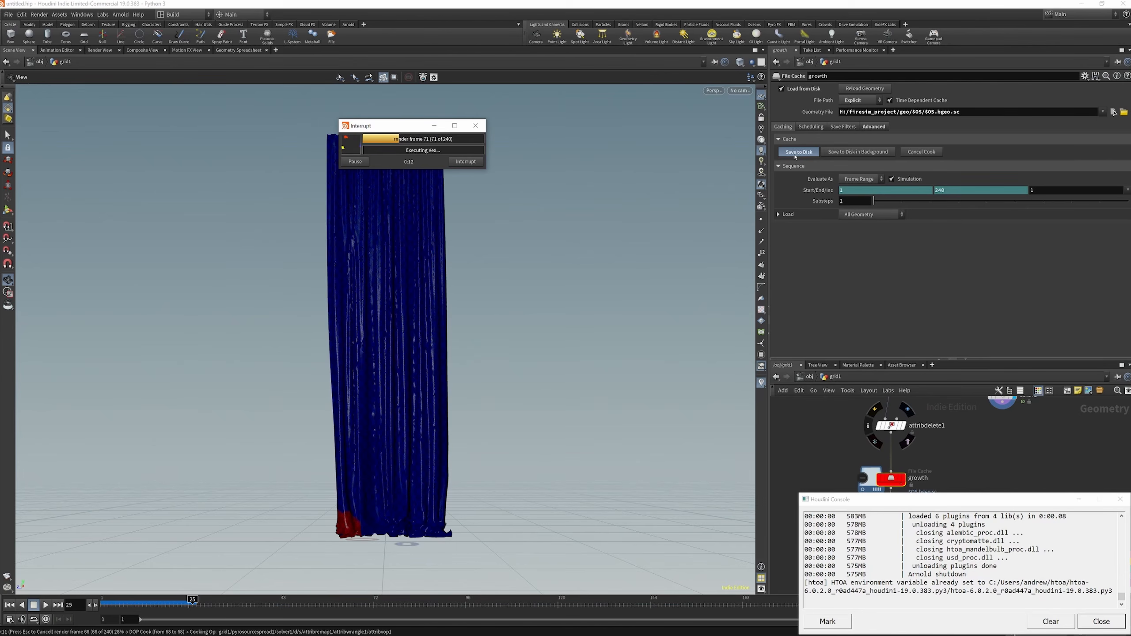
click(466, 161)
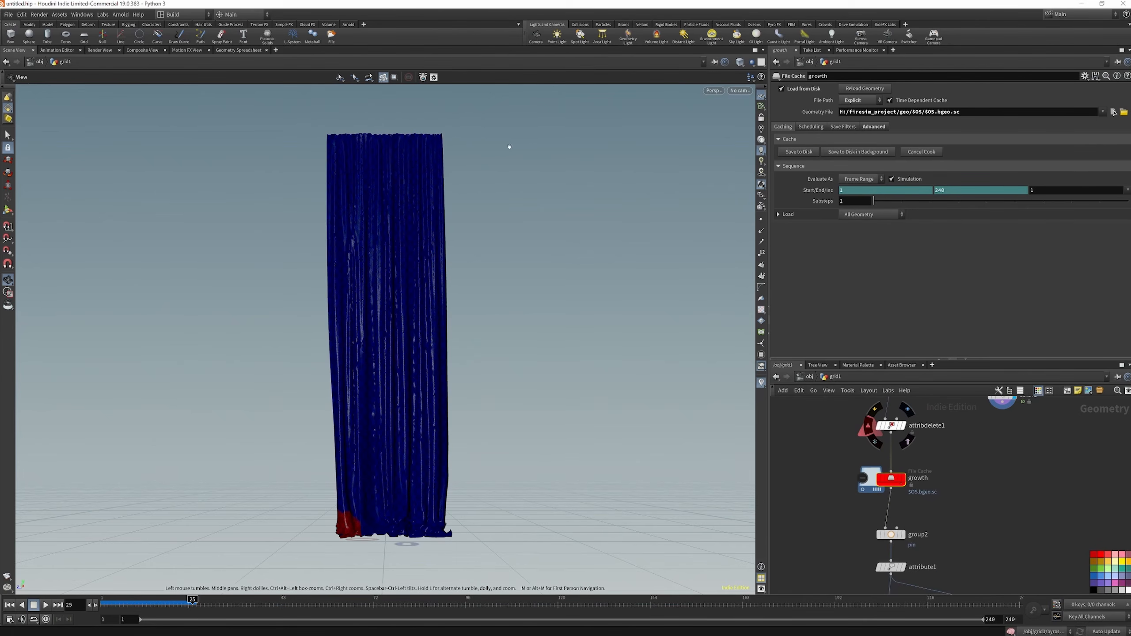
Set the growth cache's geometry file to H:/firesim_project/geo/$OS/$OS.$F.bgeo.sc and save the cache to disk
click(935, 111)
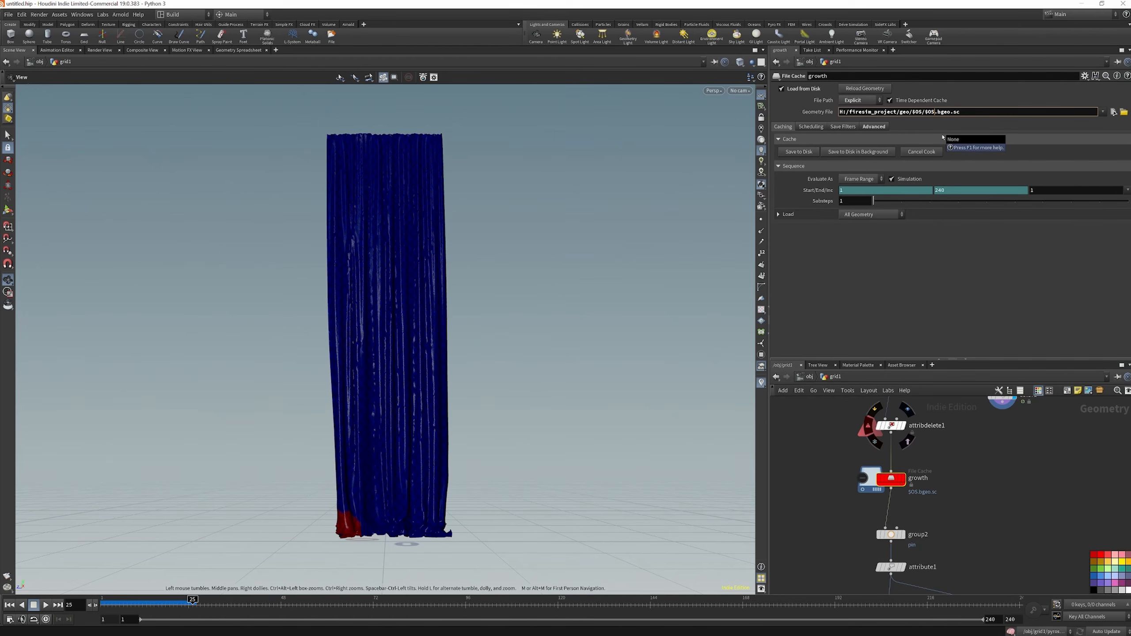
text(f.)
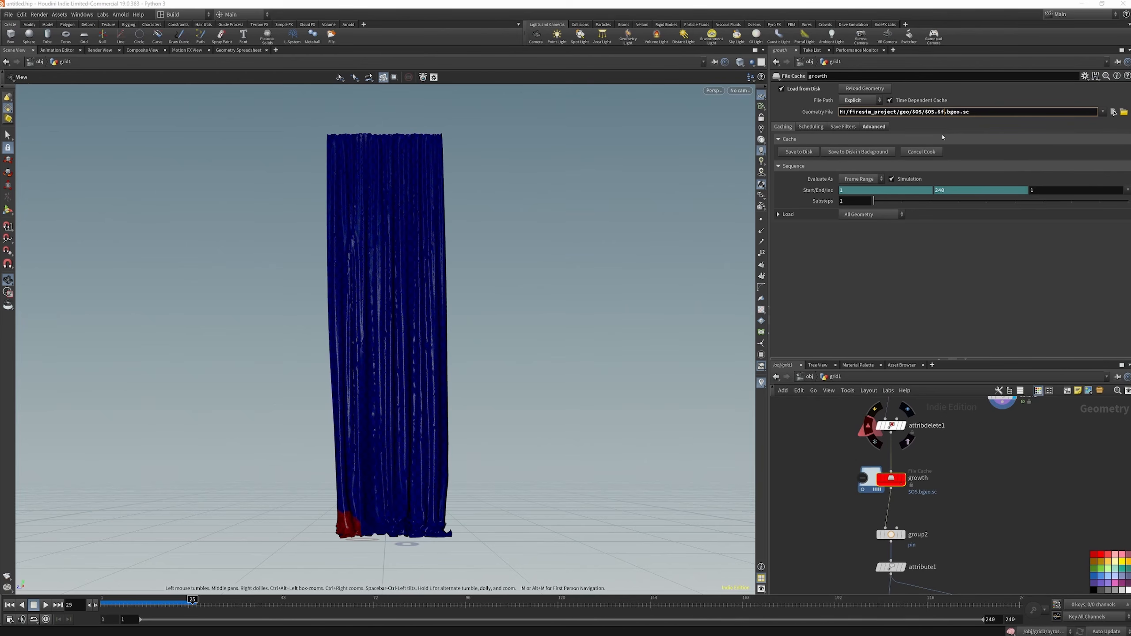
text(F)
key(Return)
click(946, 112)
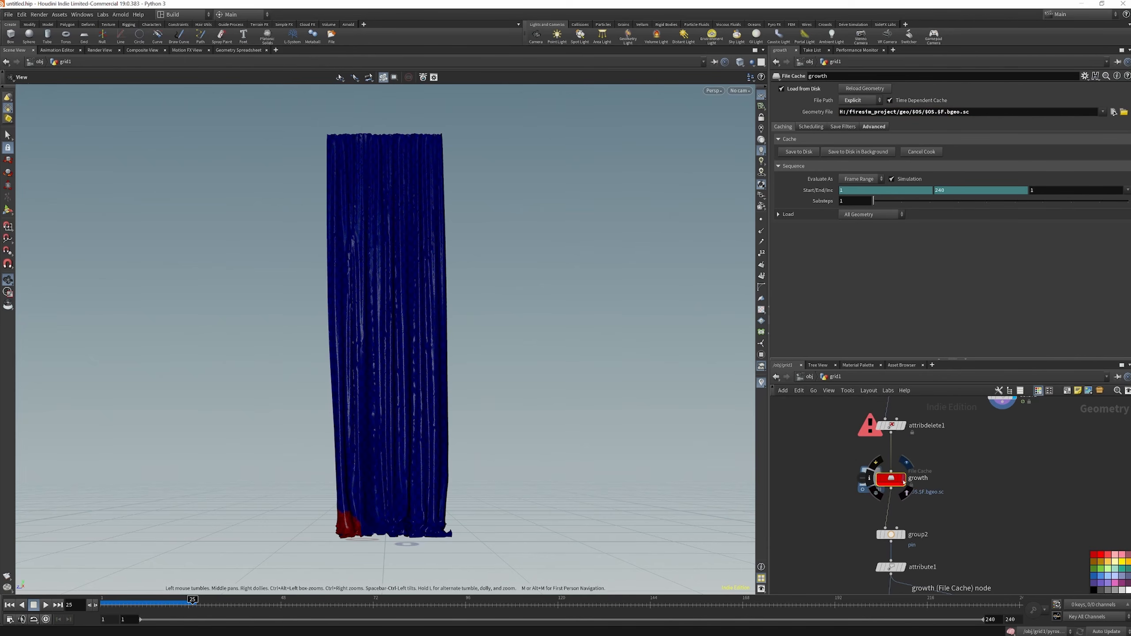
click(799, 152)
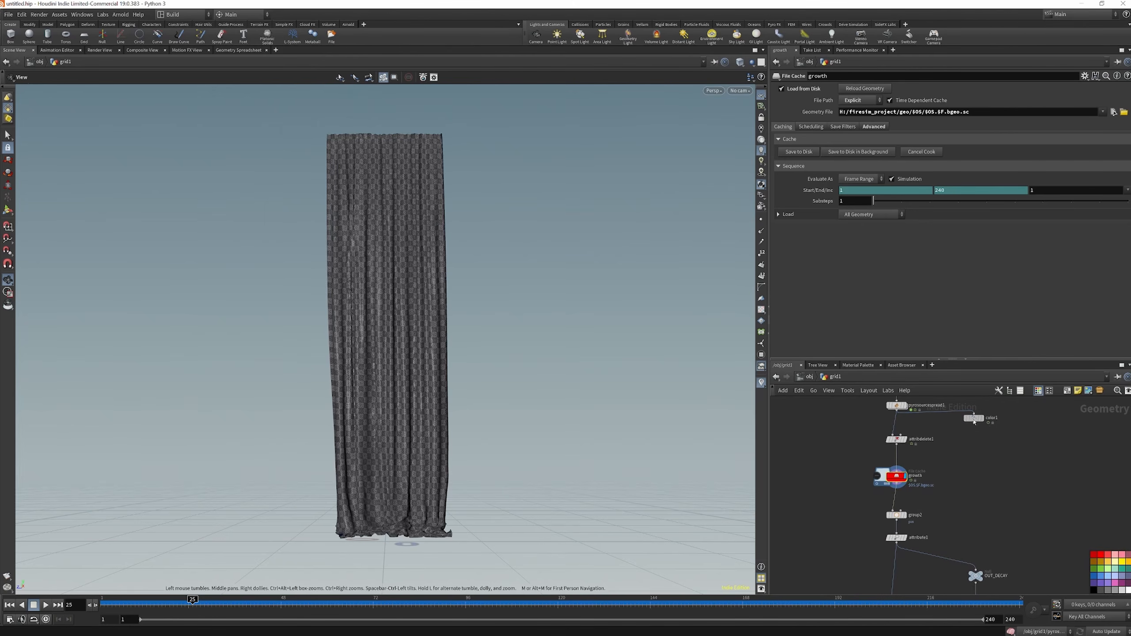
Wire color3 to the growth cache's output, display it with its ramp driven by the burn attribute, and scrub to frame 230
alt+drag(975, 422, 890, 495)
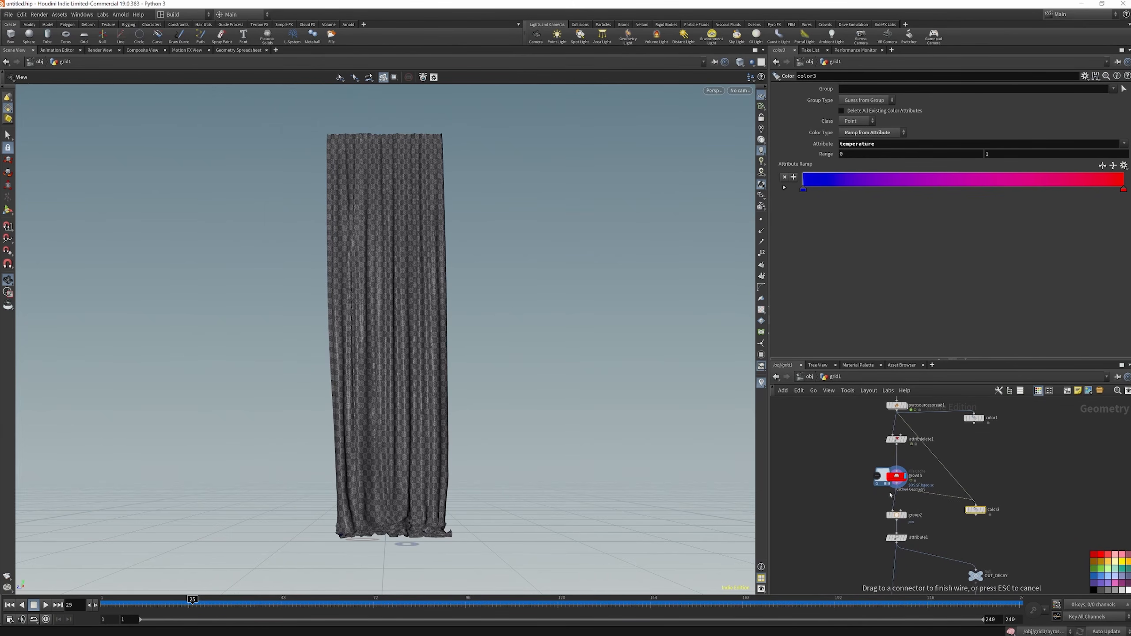
click(975, 506)
click(983, 511)
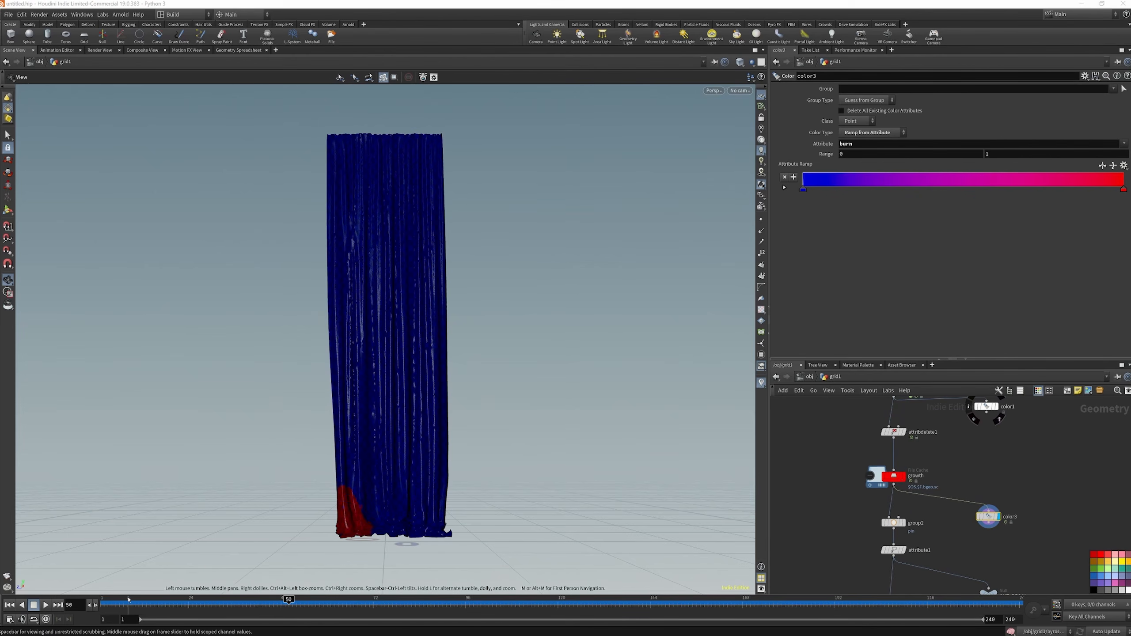
drag(116, 603, 981, 633)
Play the vellumsolver2 simulation using the re-saved growth cache to watch the cloth tear, and return to frame 2
scroll(928, 502, down, 5)
scroll(928, 502, up, 4)
scroll(923, 457, down, 3)
scroll(915, 528, up, 7)
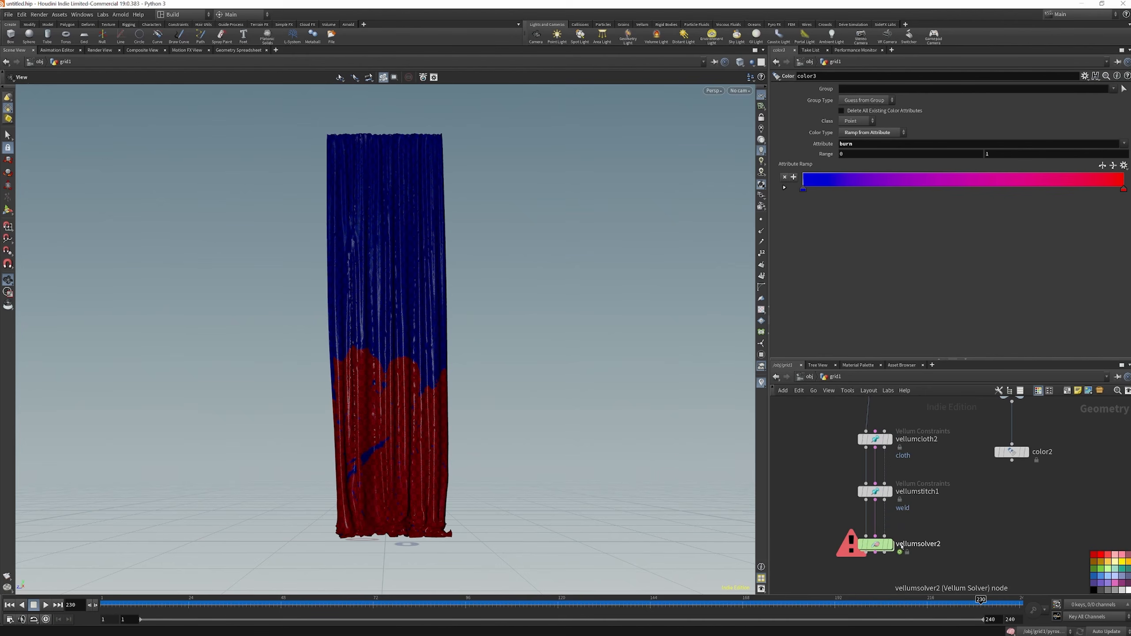
mouse_move(891, 544)
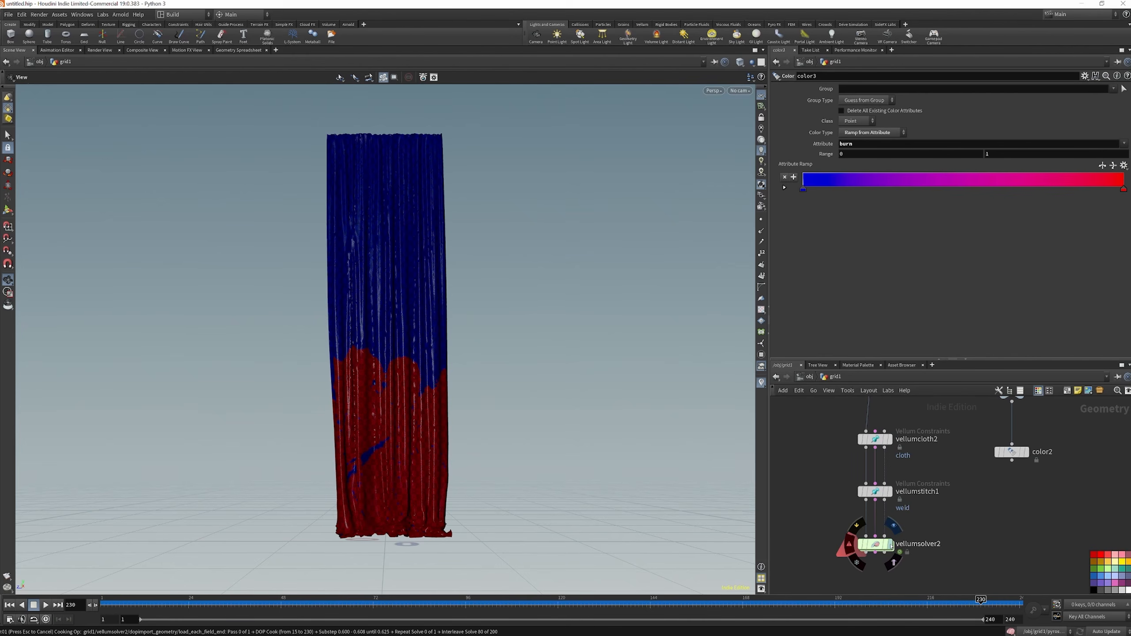
click(891, 544)
click(46, 605)
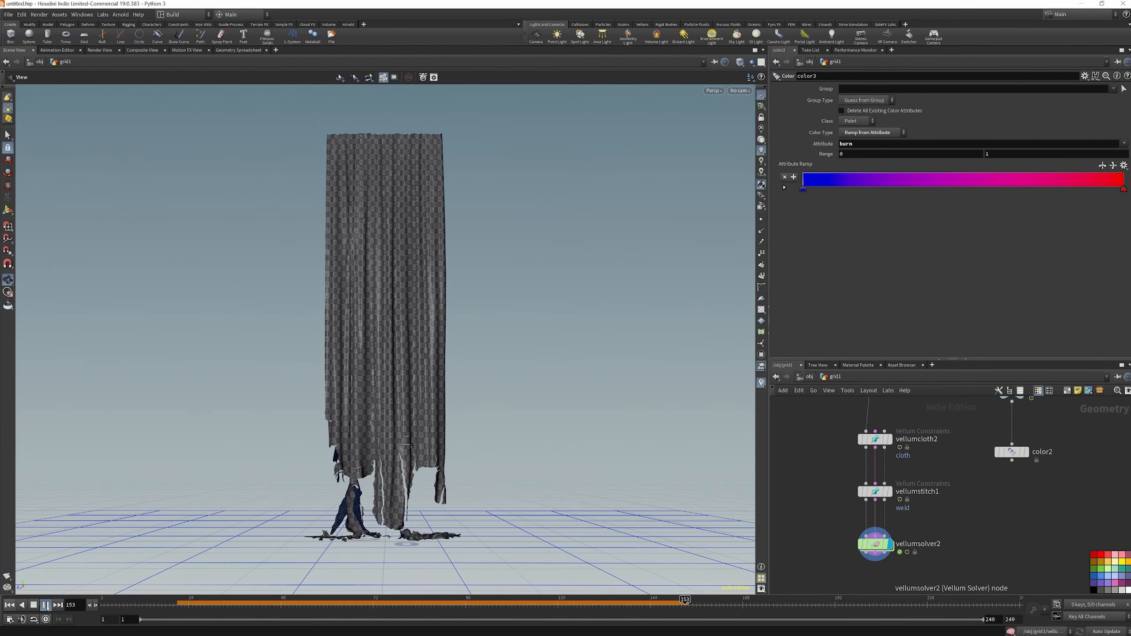
click(108, 600)
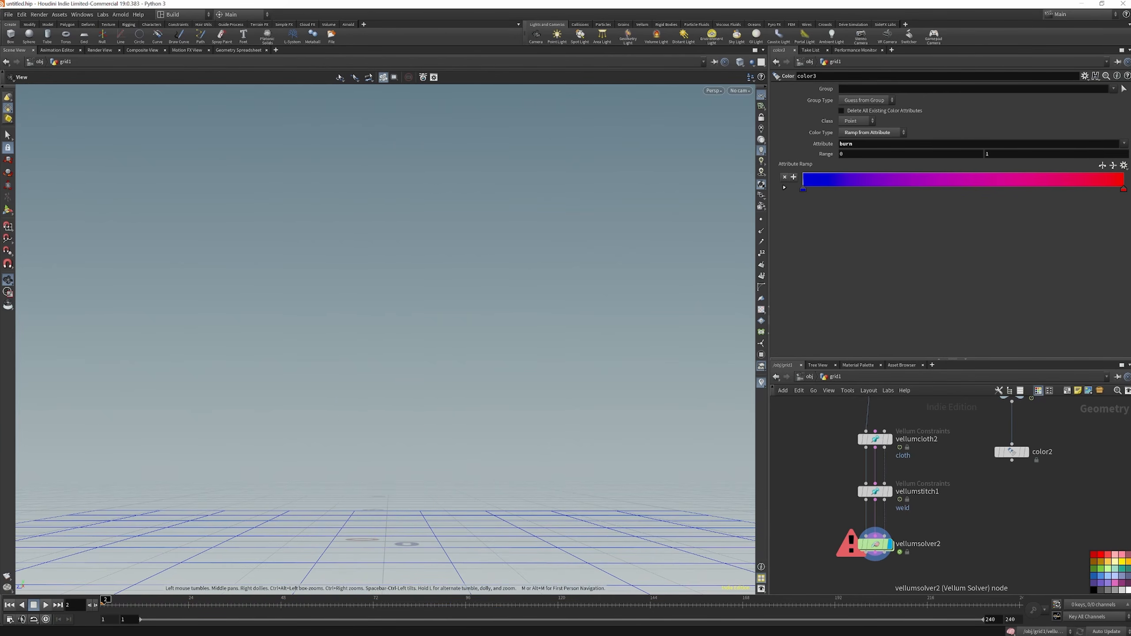
Add a Vellum Pack node below vellumsolver2 and wire it to the solver's outputs
key(Tab)
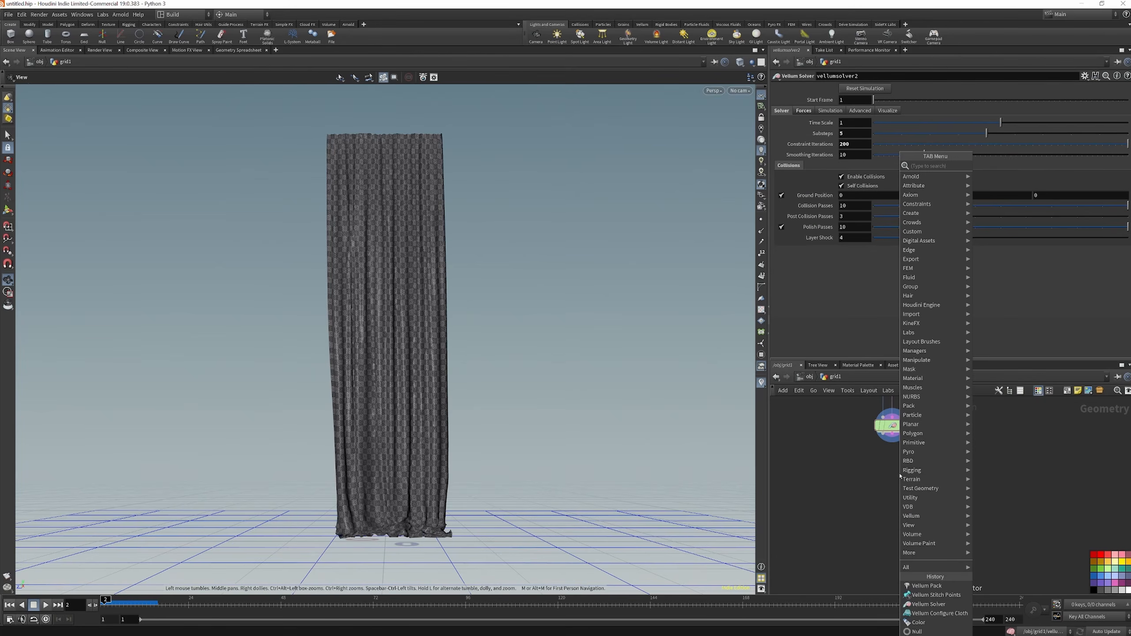
text(VELL PA)
key(Return)
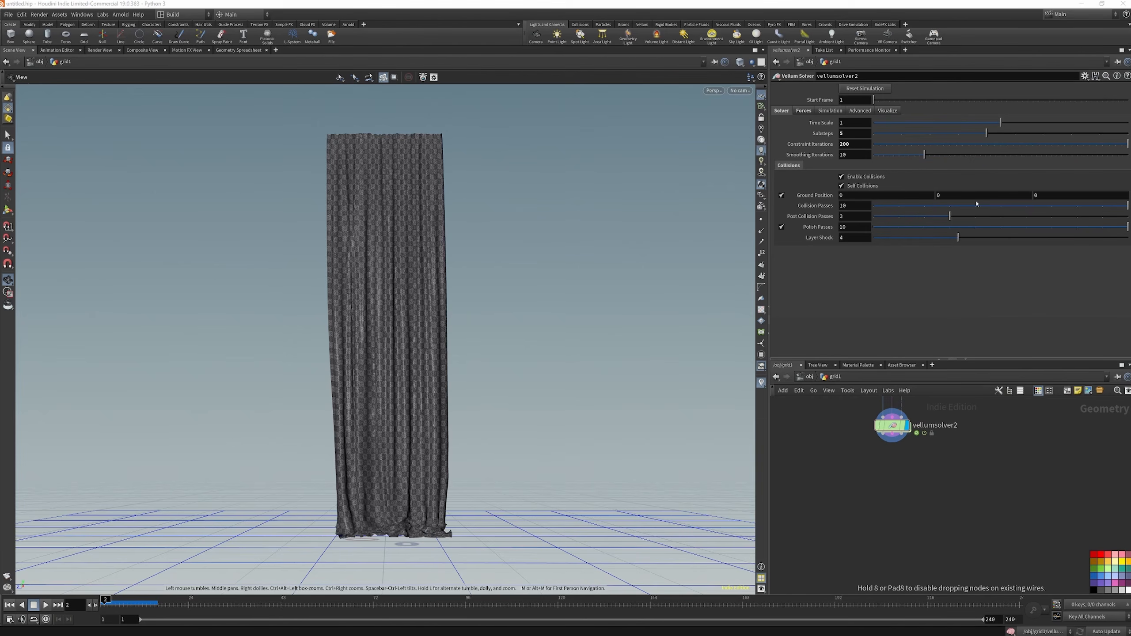
click(885, 486)
click(879, 477)
click(878, 477)
Duplicate the growth file cache, place the copy below vellumpack2 and wire the packed geometry into it
scroll(915, 505, down, 6)
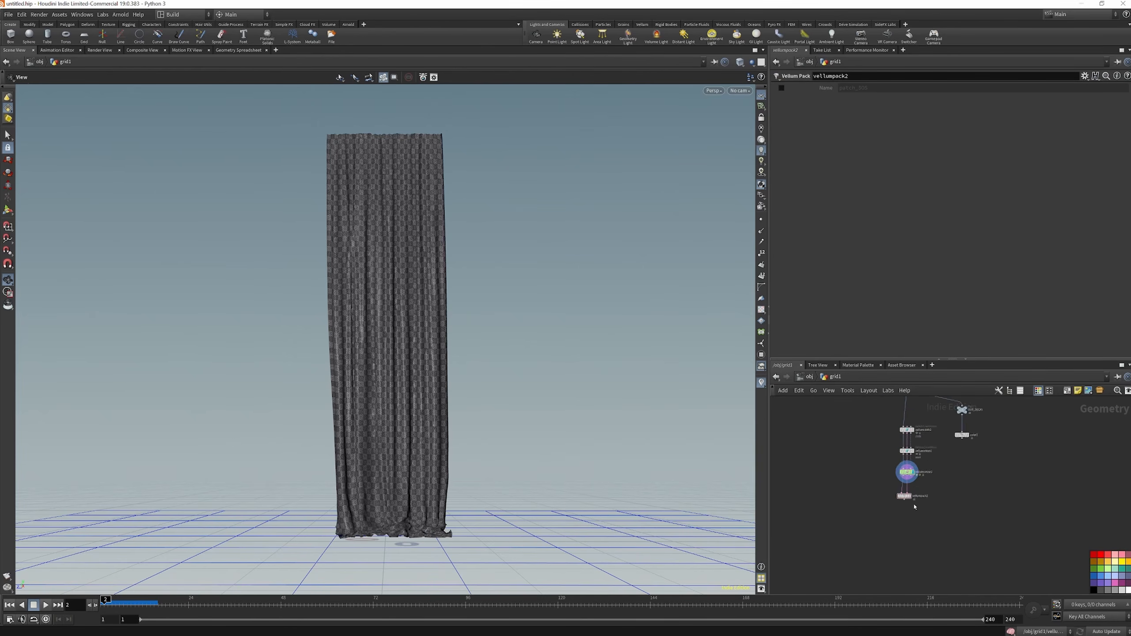
scroll(918, 440, up, 3)
click(900, 433)
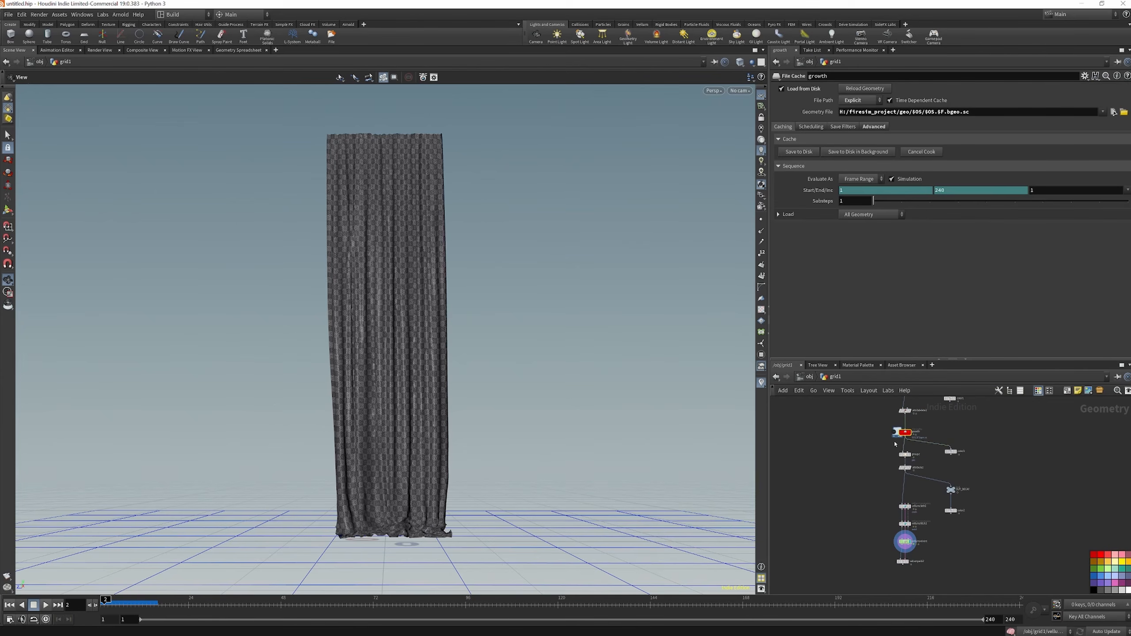
key(alt+c)
drag(895, 442, 874, 577)
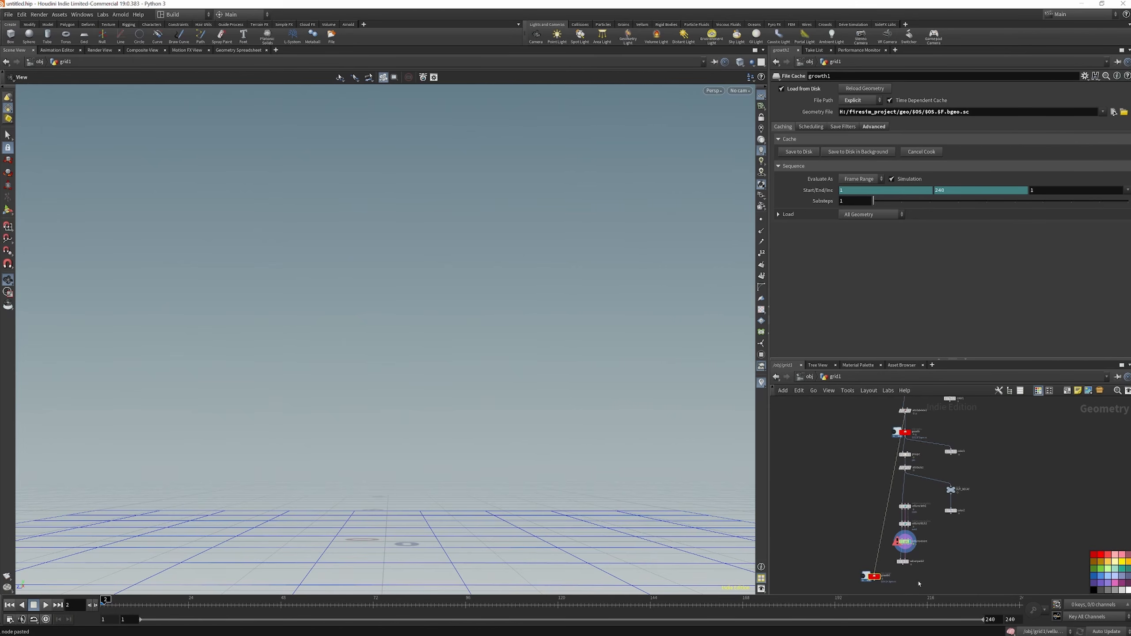
scroll(880, 476, down, 3)
middle_drag(900, 537, 894, 510)
scroll(894, 510, up, 7)
drag(795, 507, 854, 531)
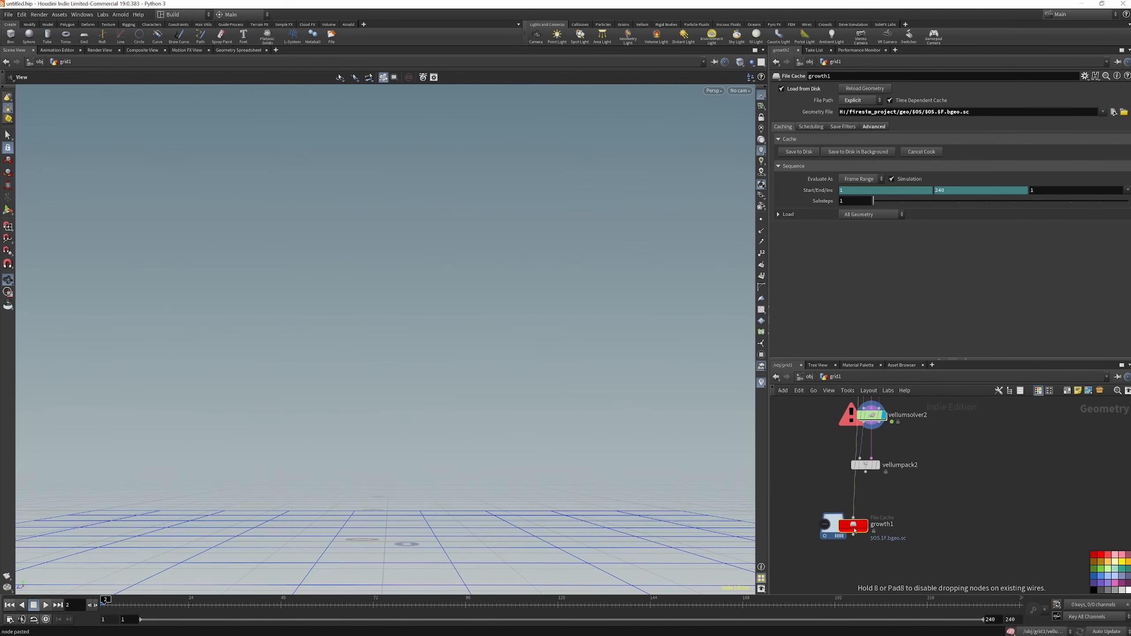
click(854, 519)
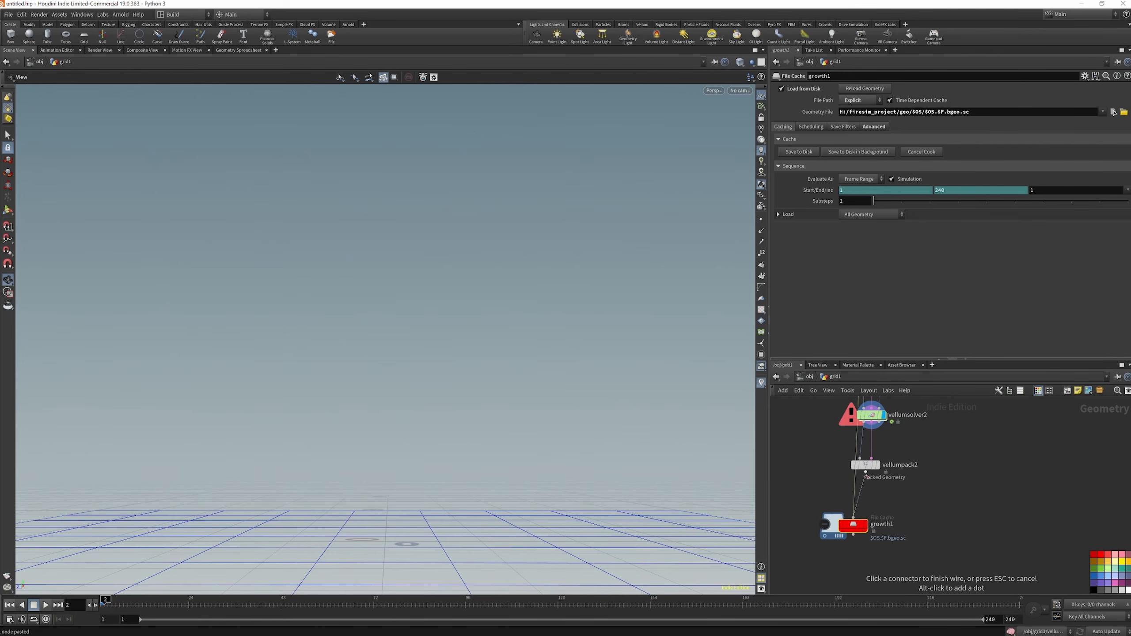
click(856, 527)
drag(855, 526, 874, 522)
Rename the copied file cache CLOTH_BURN and save it to disk
double_click(899, 522)
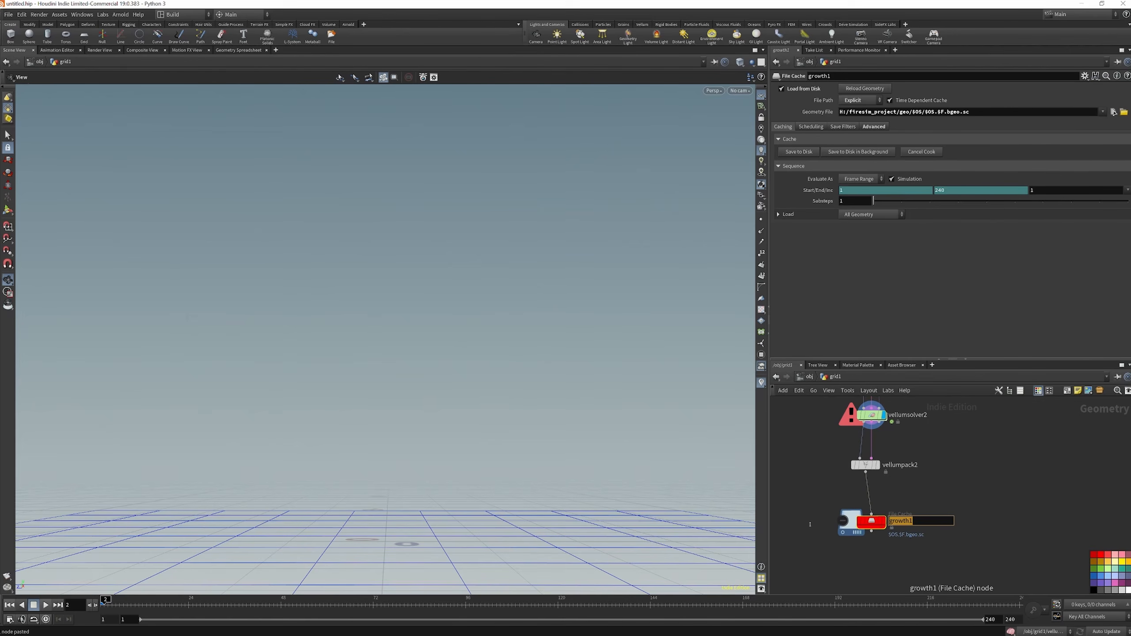
text(CLOTH_BURN)
key(Return)
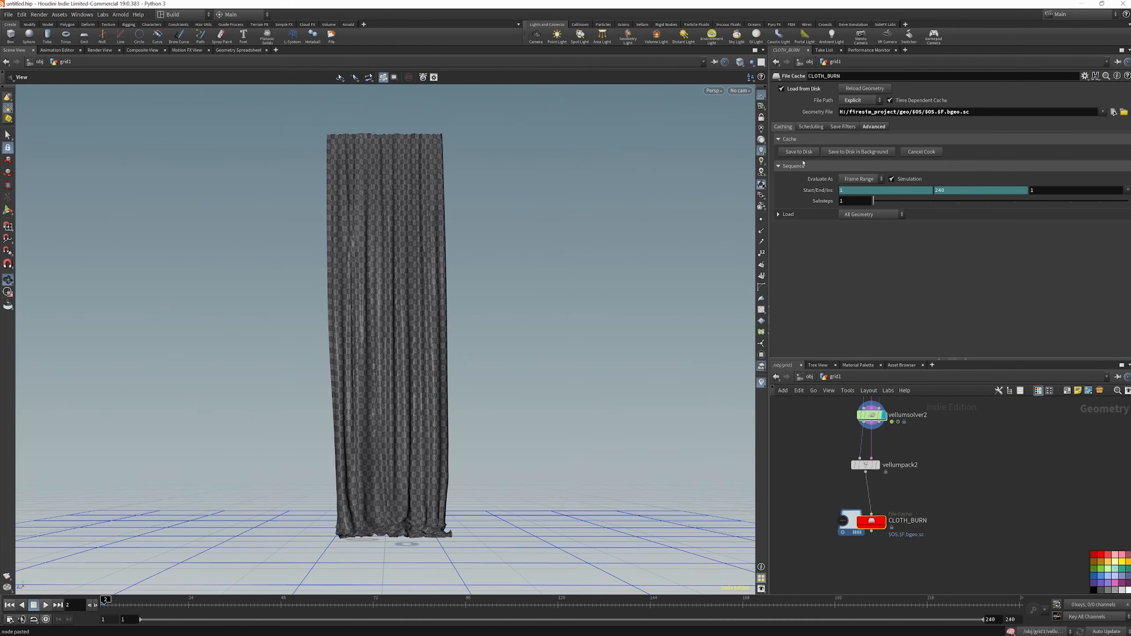
click(798, 152)
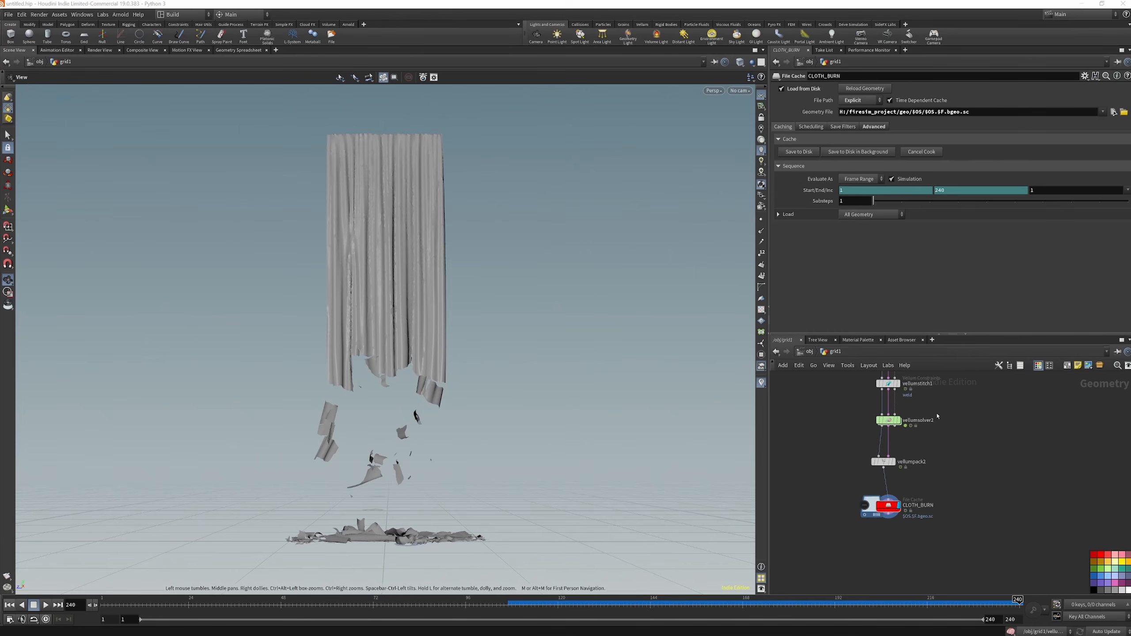
Add a Vellum Unpack node below the CLOTH_BURN file cache and wire the cache's output into it
scroll(900, 531, up, 3)
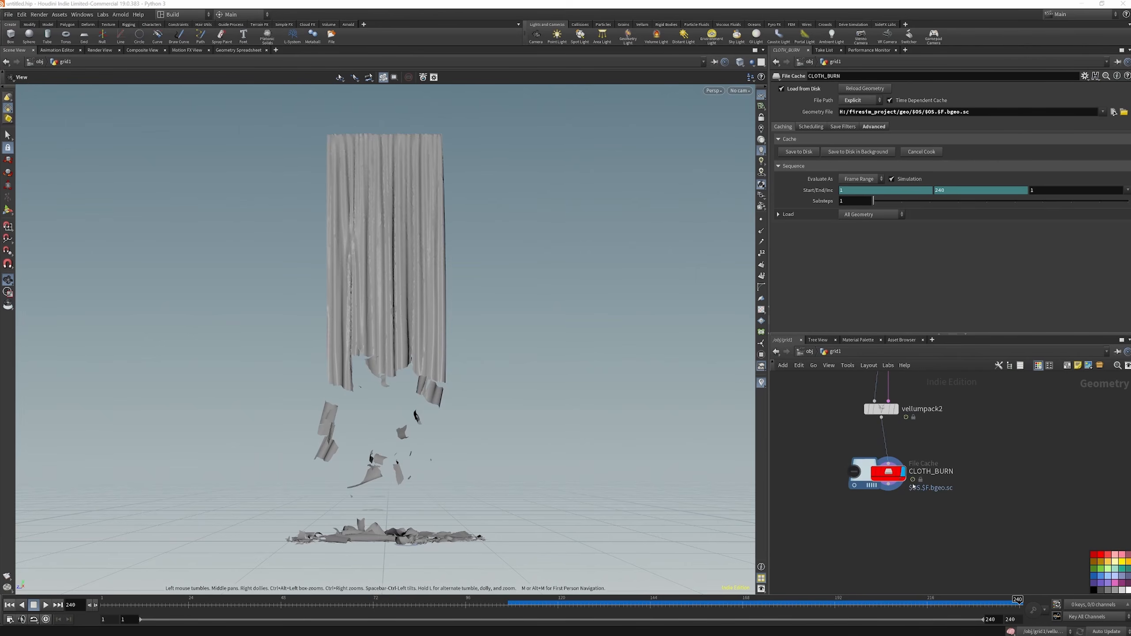
key(Tab)
text(vell u)
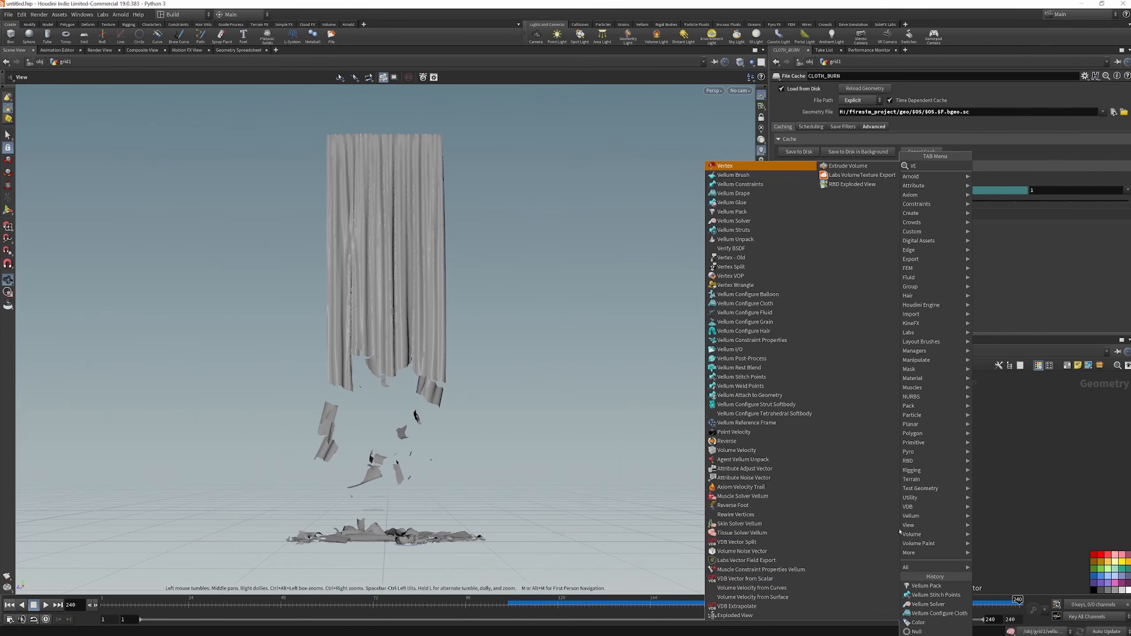
text( un)
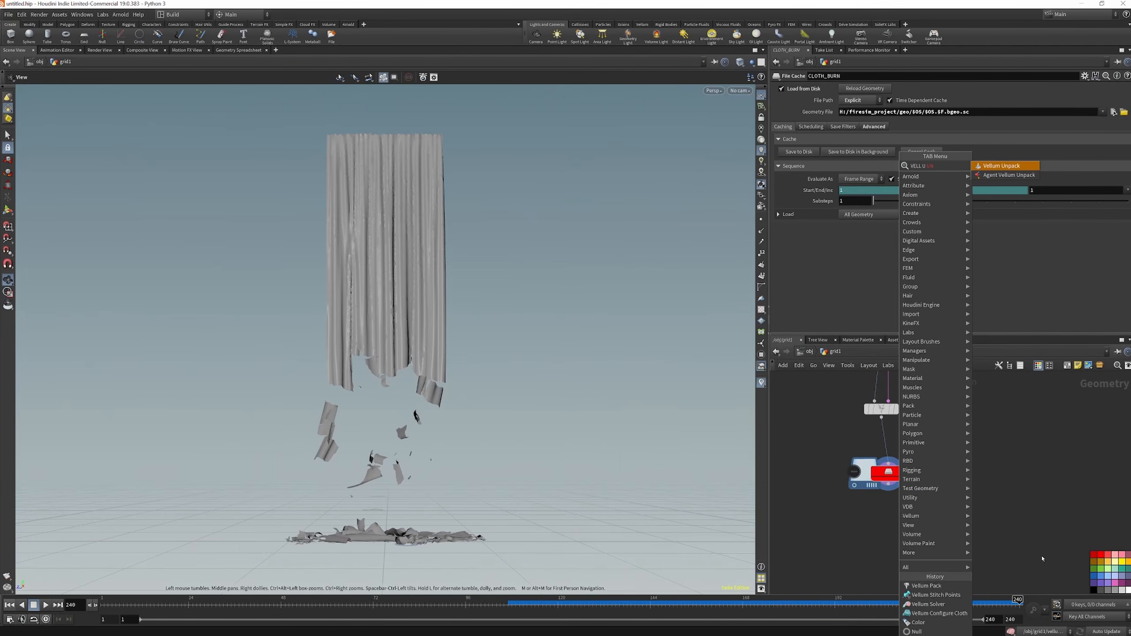
click(1030, 169)
click(883, 549)
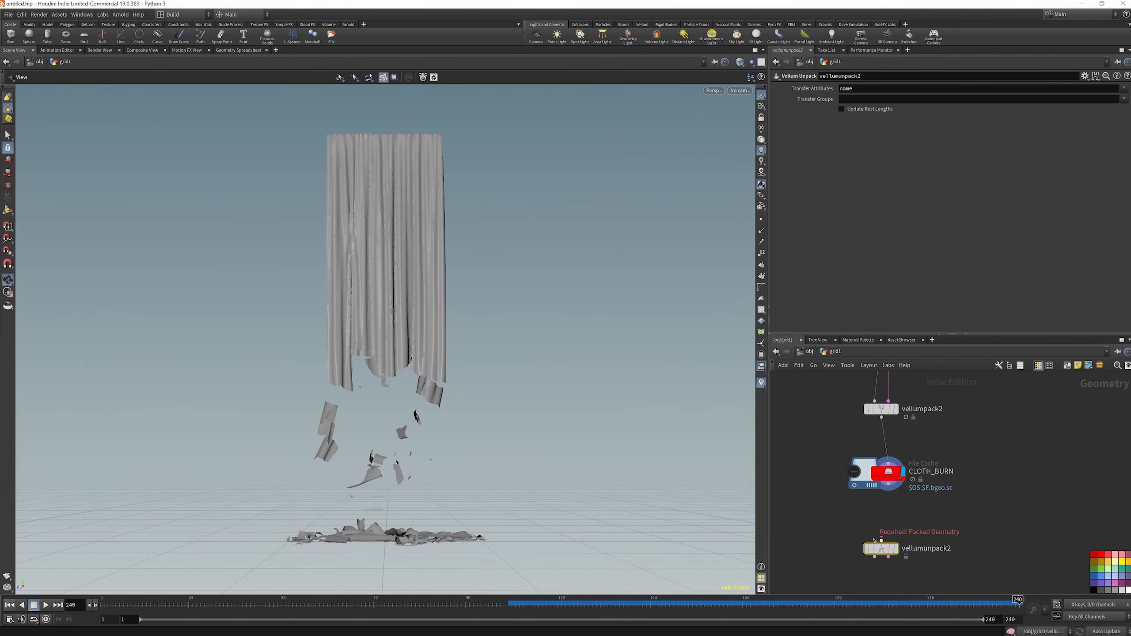
drag(882, 541, 889, 486)
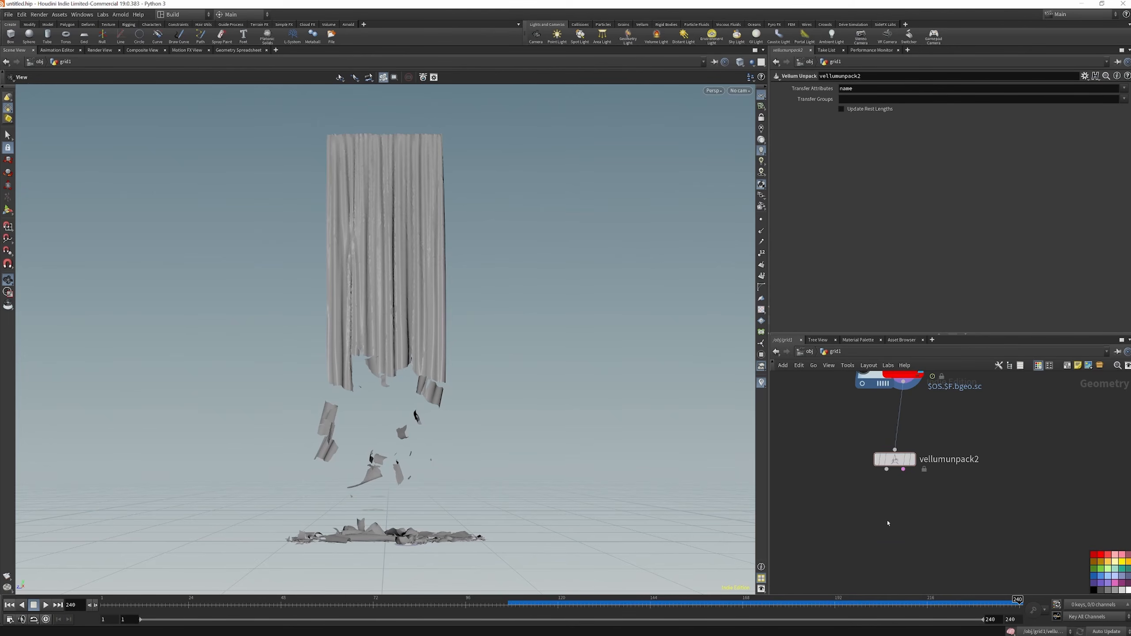
Add an Attribute Delete node below vellumunpack2, wire it to the unpacked geometry output and display it
key(Tab)
text(ATT)
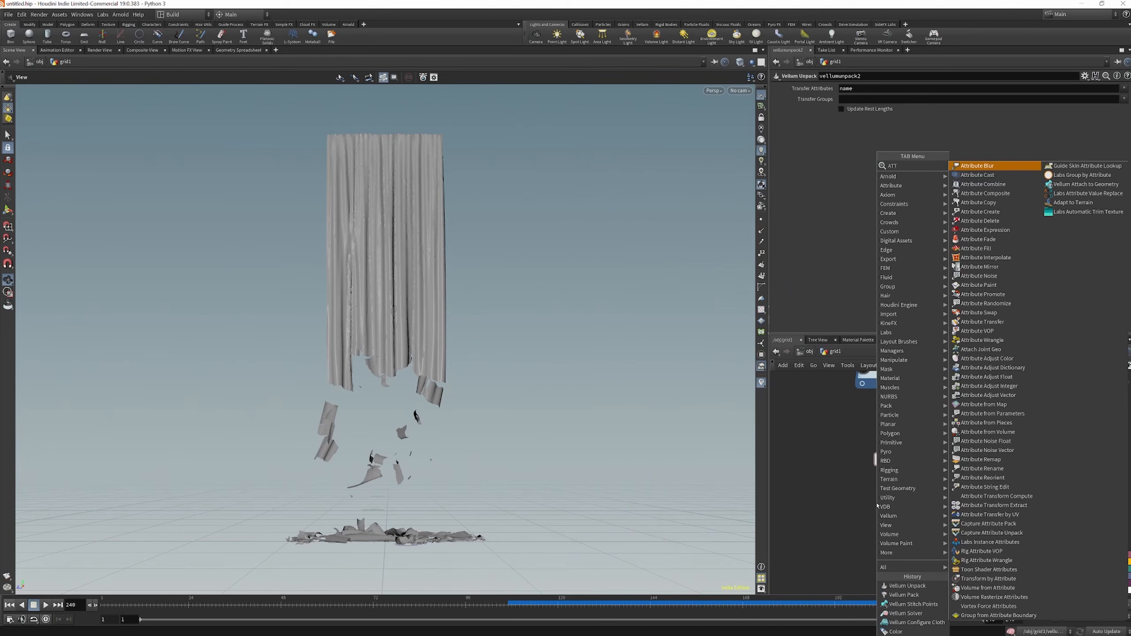
text( DELE)
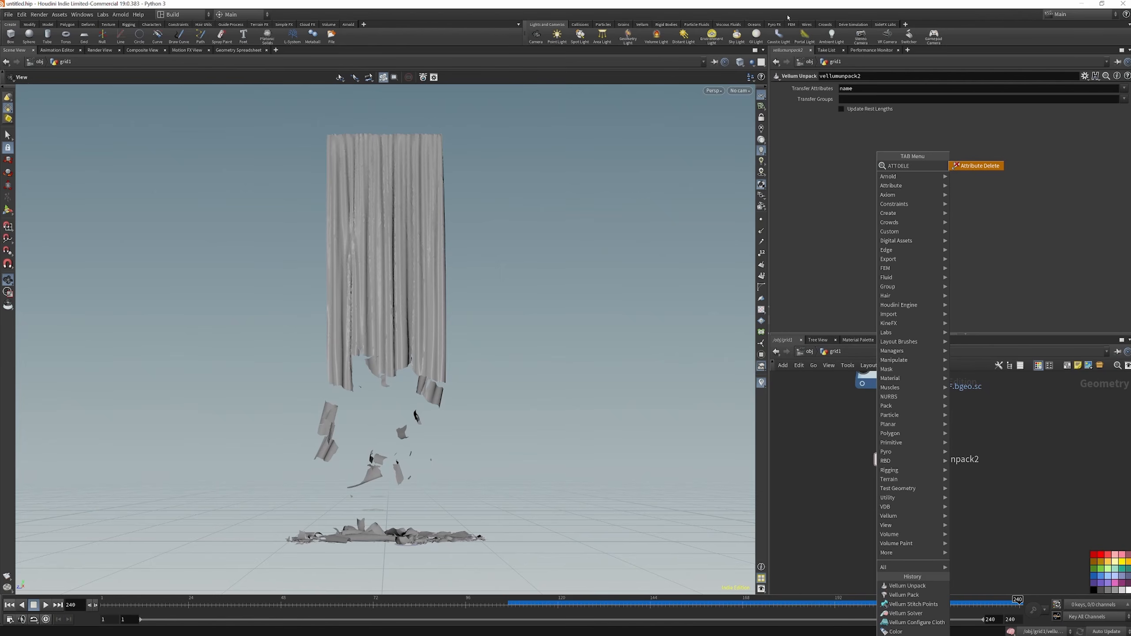
key(Return)
click(883, 551)
drag(873, 540, 887, 470)
click(899, 548)
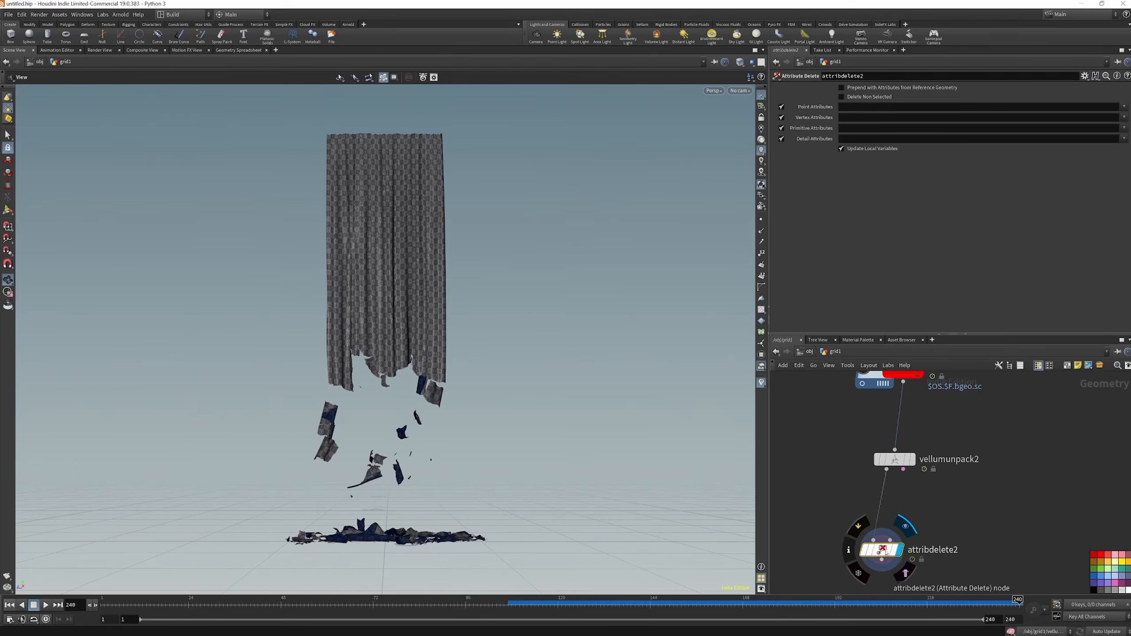
drag(884, 551, 897, 529)
Set attribdelete2 to delete non-selected attributes, keeping point attributes v, weld and decay and vertex attribute uv
click(1125, 107)
click(1111, 116)
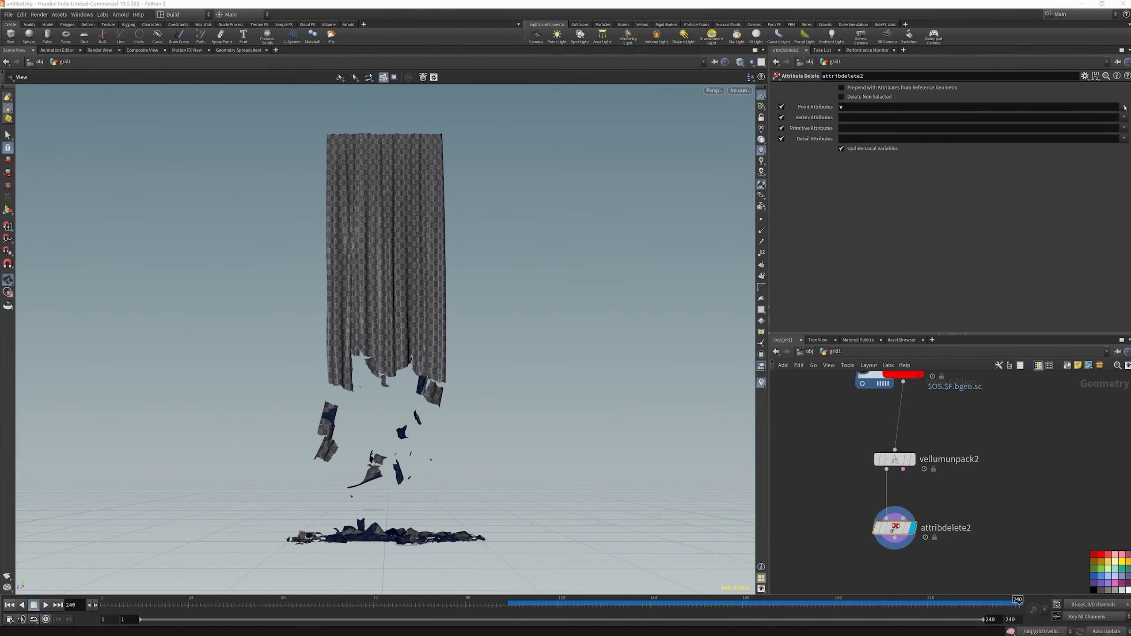
click(1124, 107)
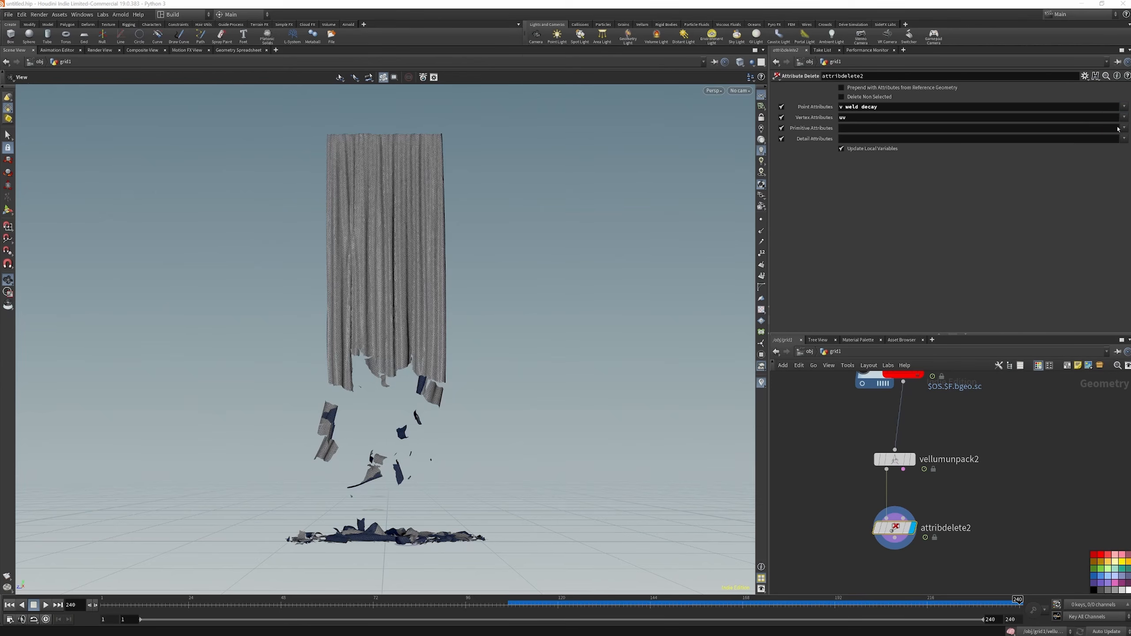
click(1124, 128)
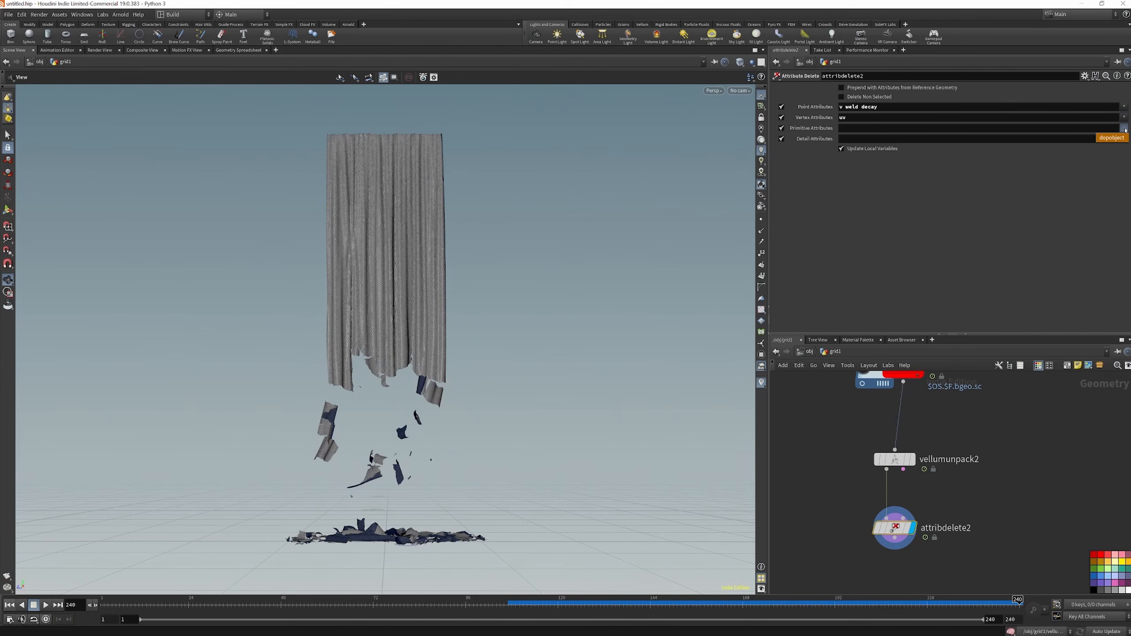
click(843, 97)
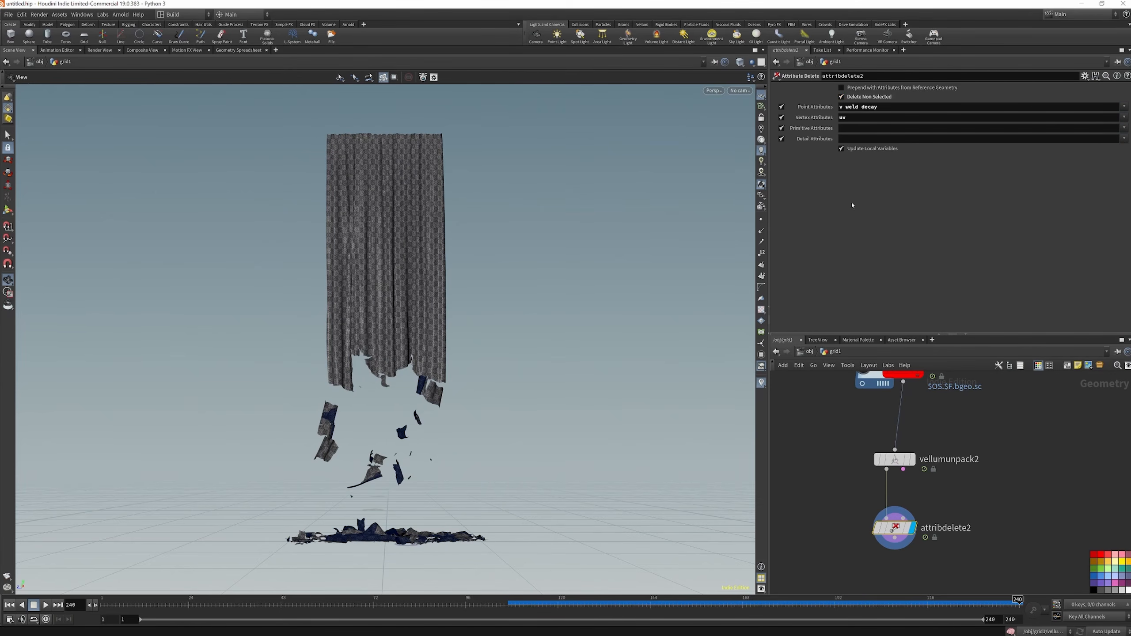
middle_click(889, 531)
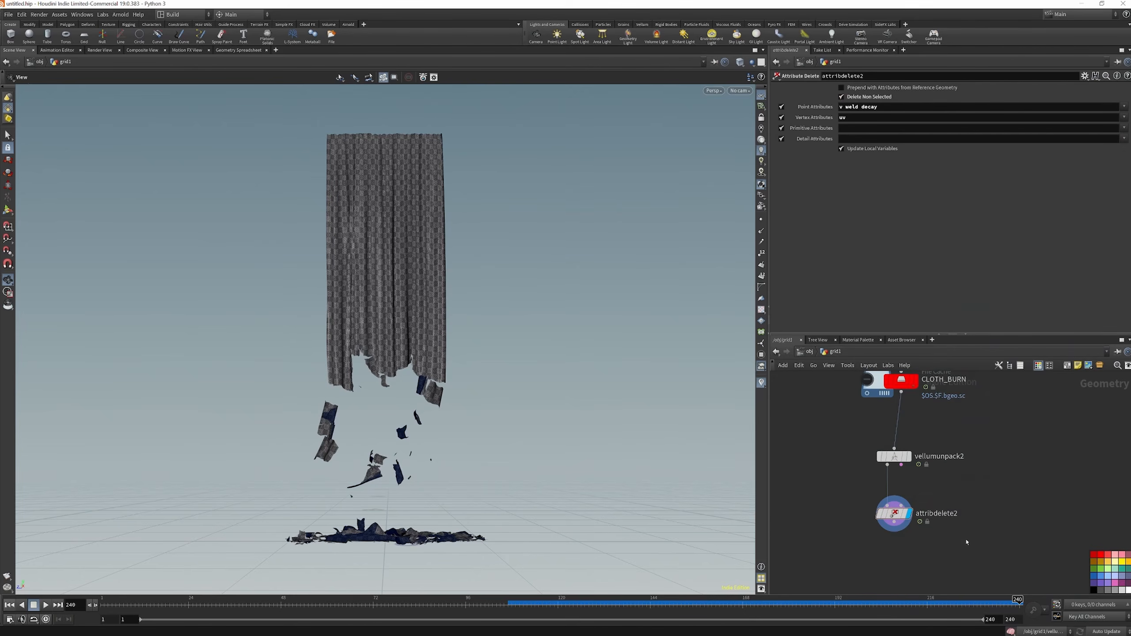
Add a Color node beside attribdelete2, wire the cleaned geometry into it and display it
key(Tab)
text(COLO)
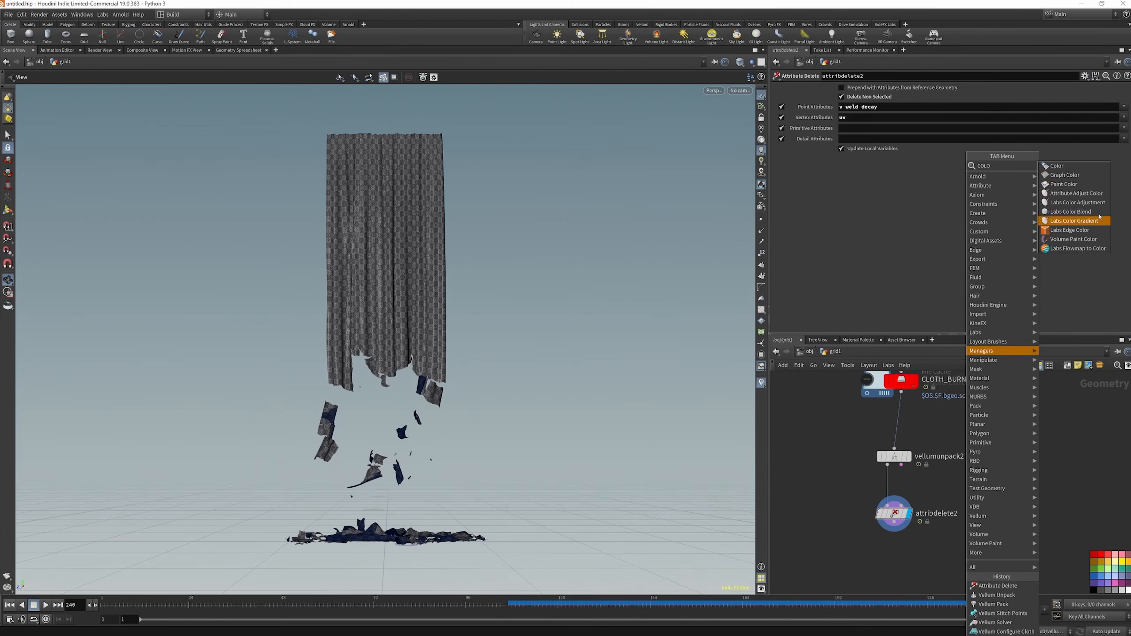
click(1057, 165)
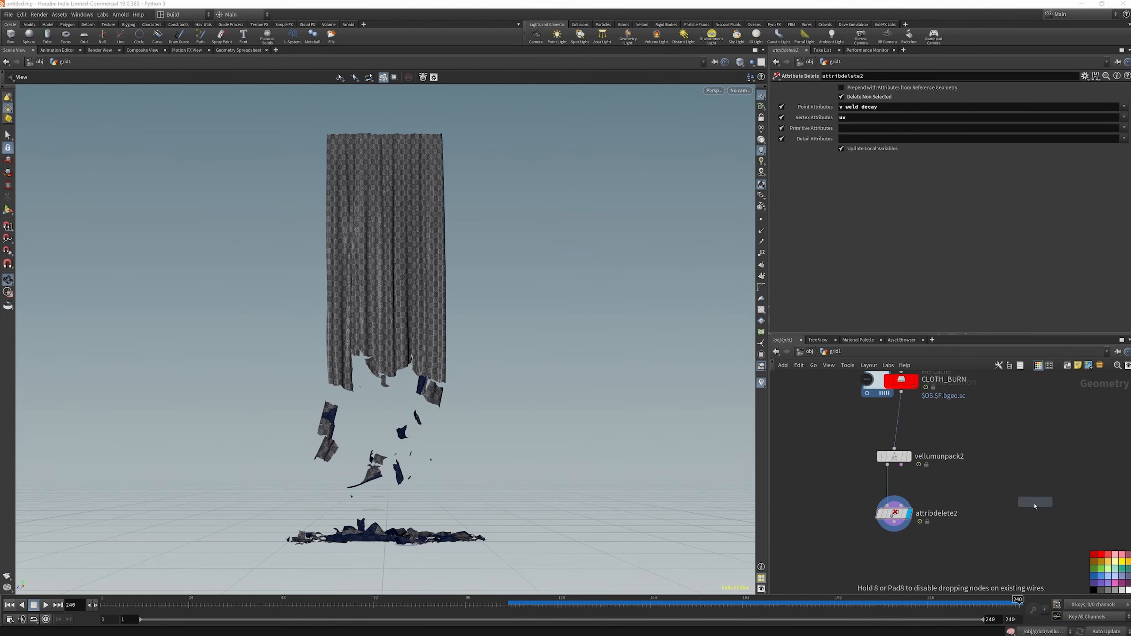
click(988, 543)
drag(988, 536, 895, 522)
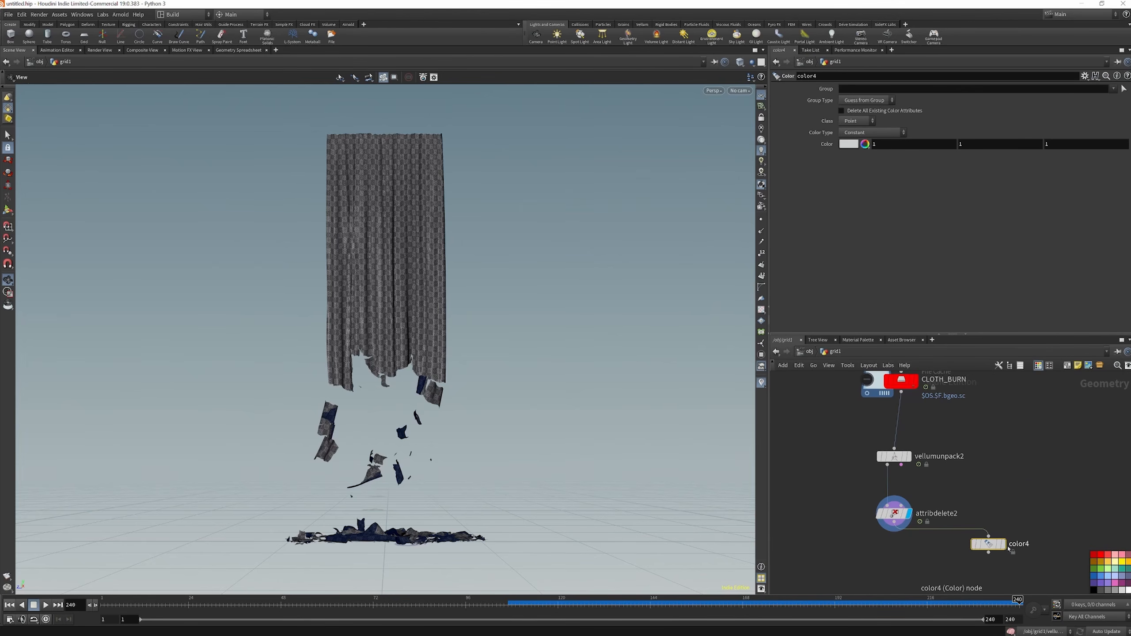
click(1003, 544)
Set color4's color type to Ramp from Attribute, driven by the decay attribute
click(896, 132)
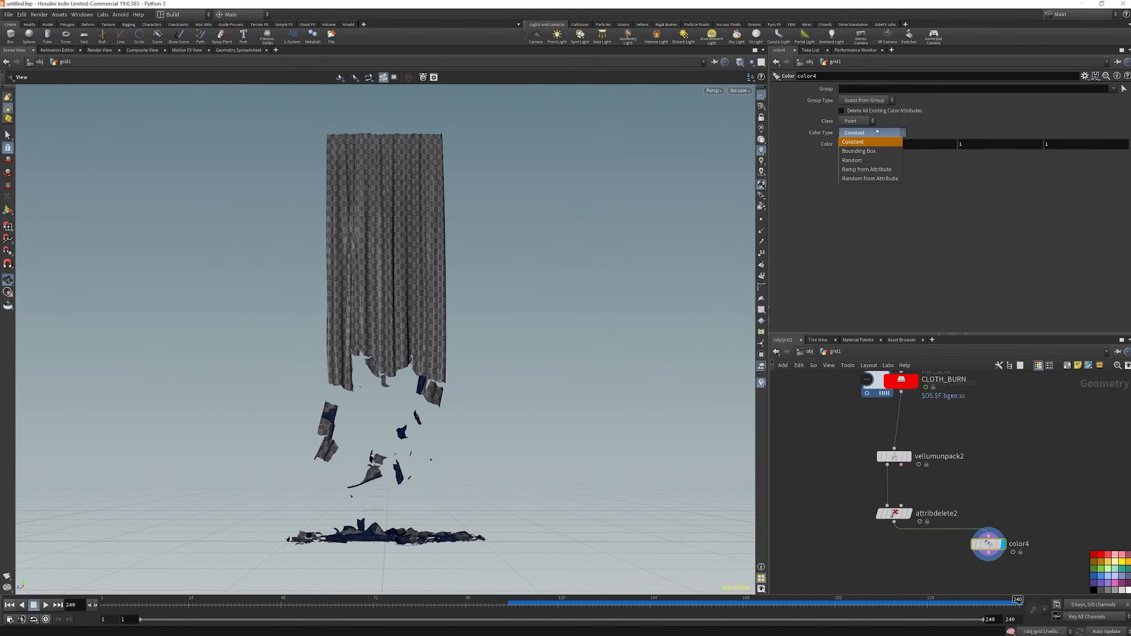
click(886, 170)
click(1124, 144)
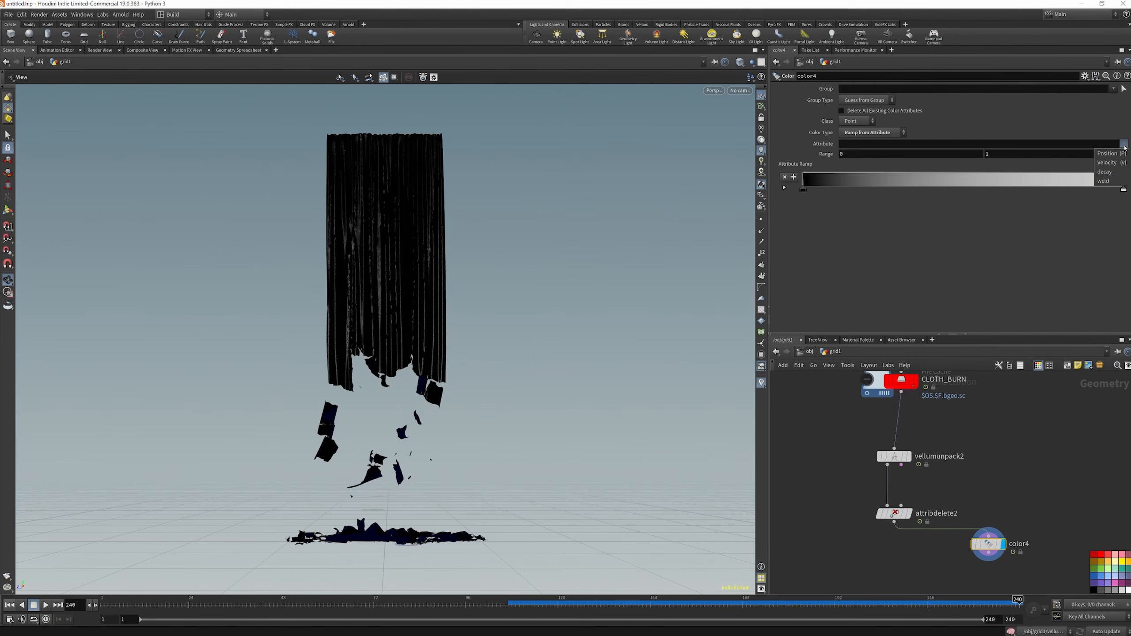
click(1108, 172)
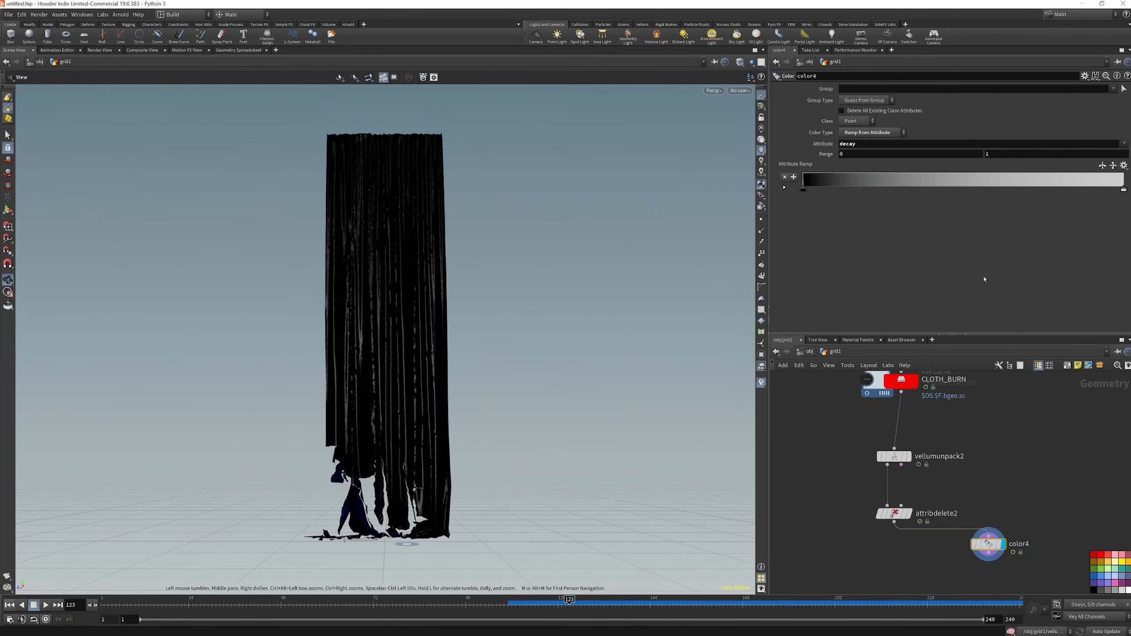
Insert an Attribute Transfer node on the wire between attribdelete2 and color4
scroll(958, 489, down, 3)
click(930, 532)
scroll(929, 542, up, 3)
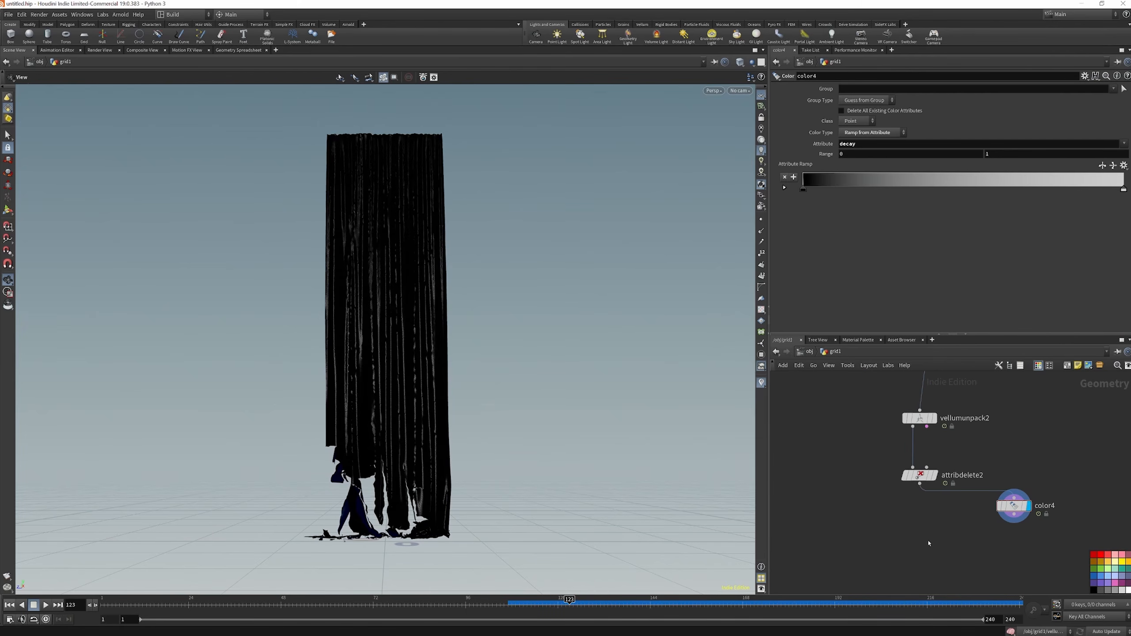
key(Tab)
text(attt)
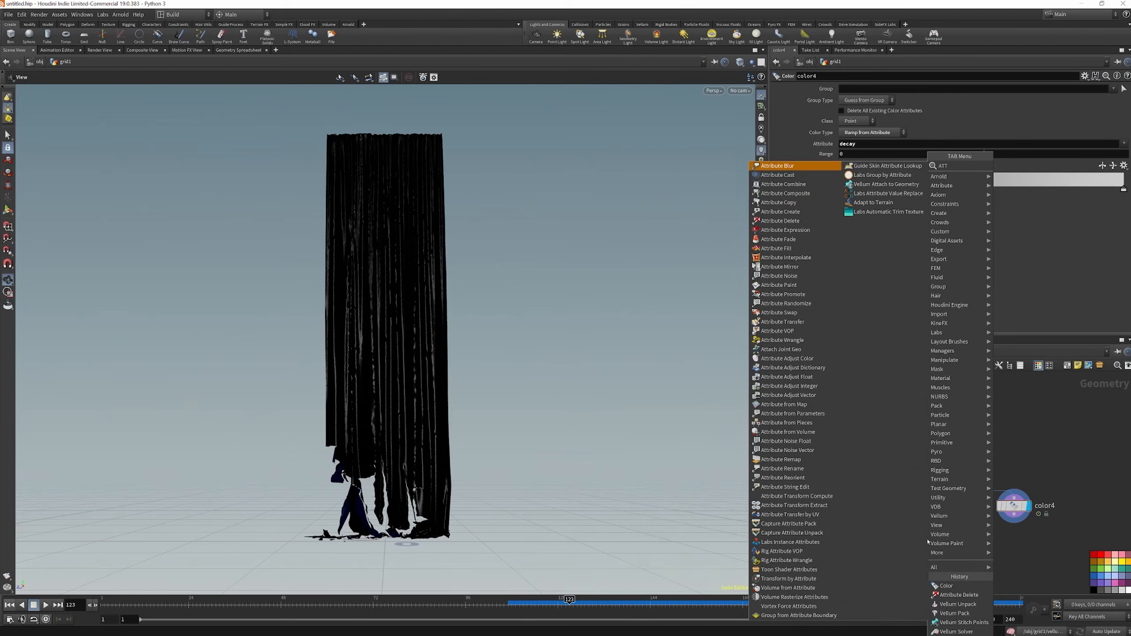
text(ran)
key(Return)
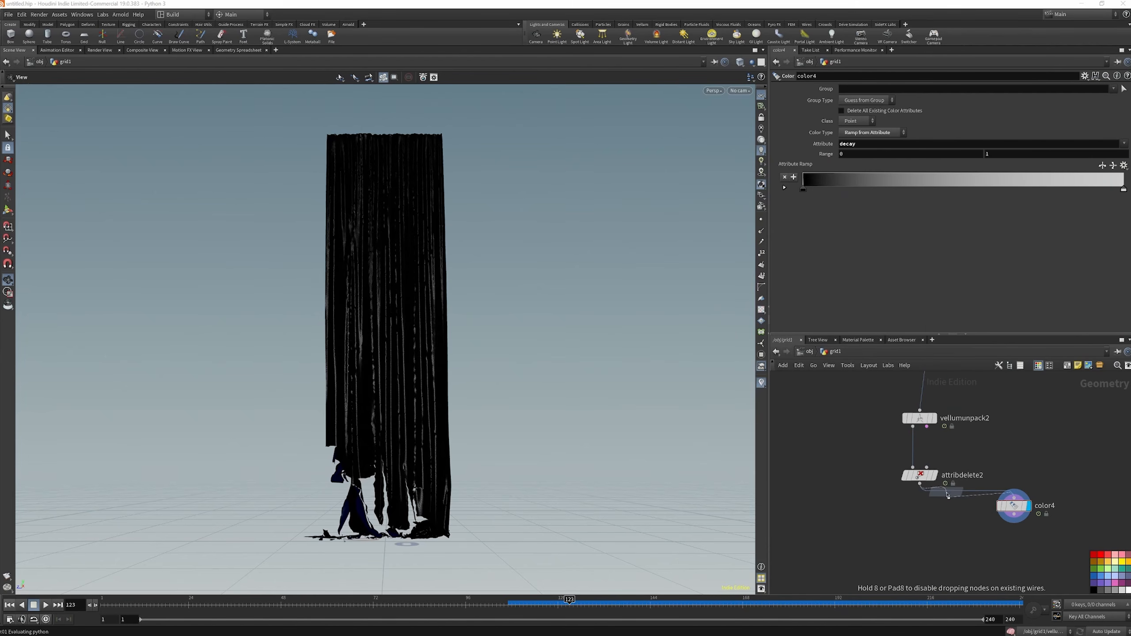
click(948, 495)
Wire the color node below OUT_DECAY into attribtransfer1's second input and scrub the timeline to frame 185 to check the decay
scroll(922, 474, down, 2)
scroll(922, 473, down, 4)
scroll(944, 406, up, 5)
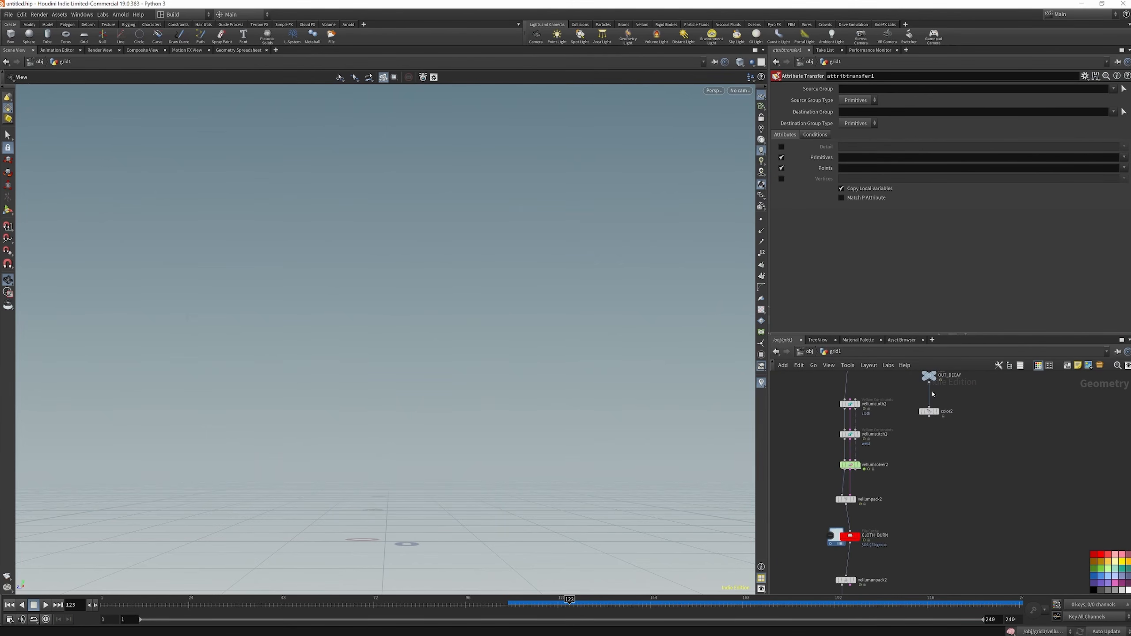
click(929, 417)
scroll(904, 446, down, 3)
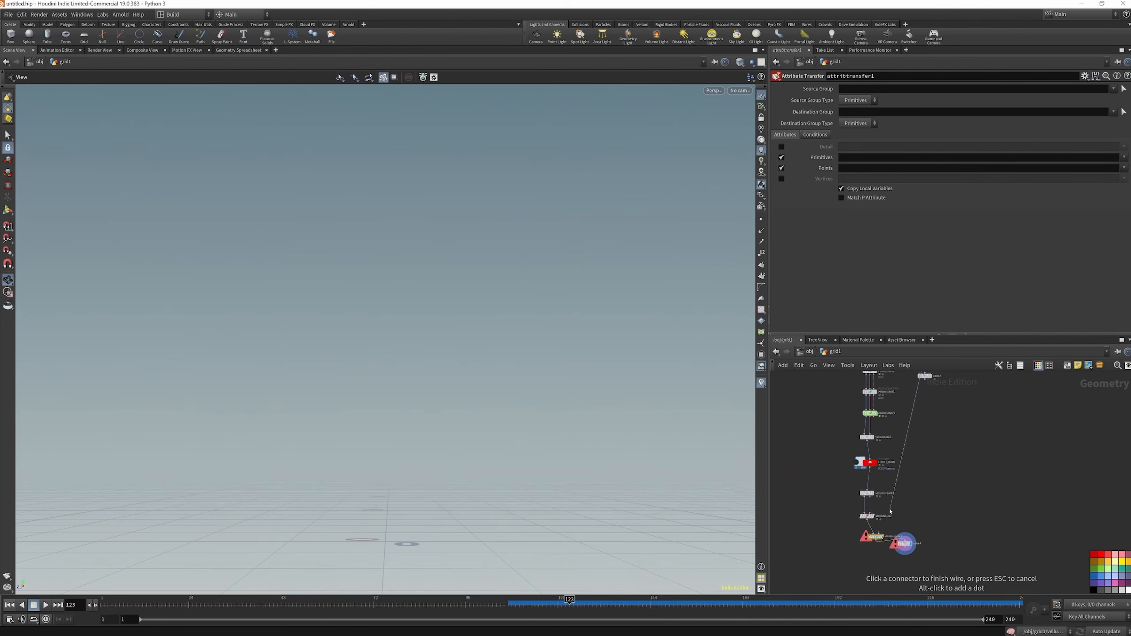
scroll(890, 513, up, 3)
click(879, 551)
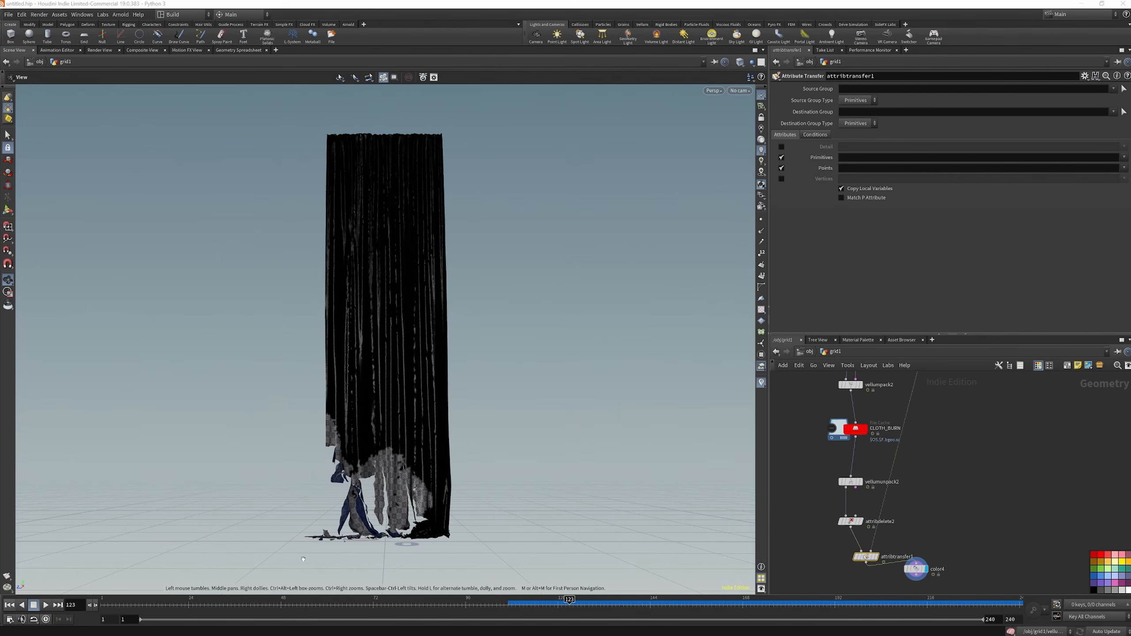
drag(173, 605, 808, 632)
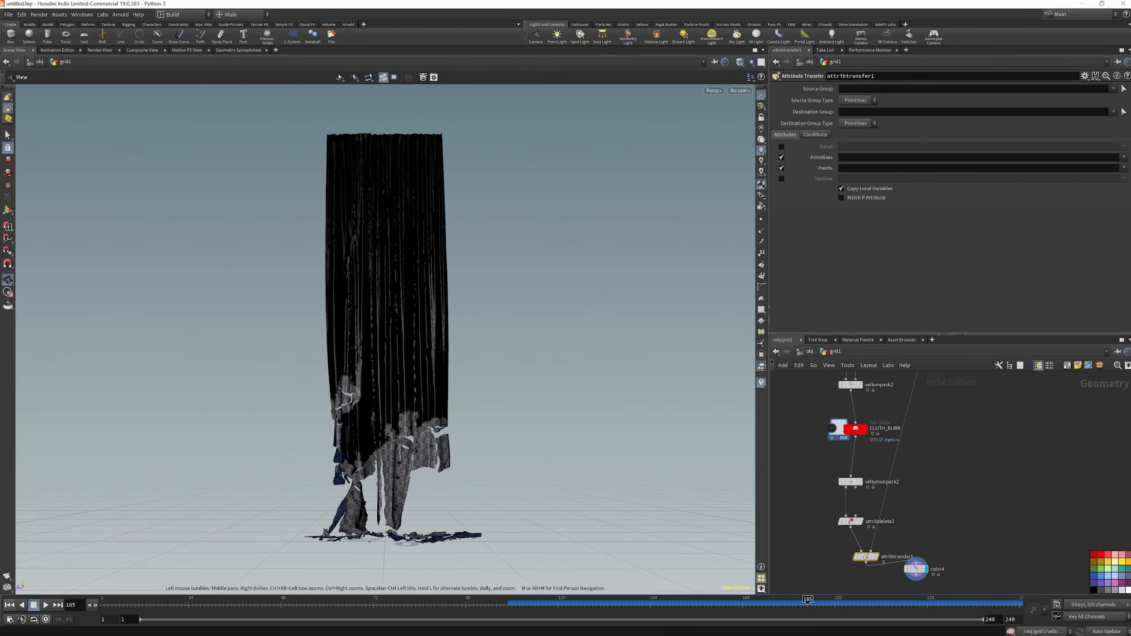
Add a Null node below attribtransfer1, wired to its output, and name it OUT_BURNING_CLOTH
scroll(878, 466, down, 5)
scroll(877, 555, up, 5)
click(868, 510)
key(Tab)
text(NUL)
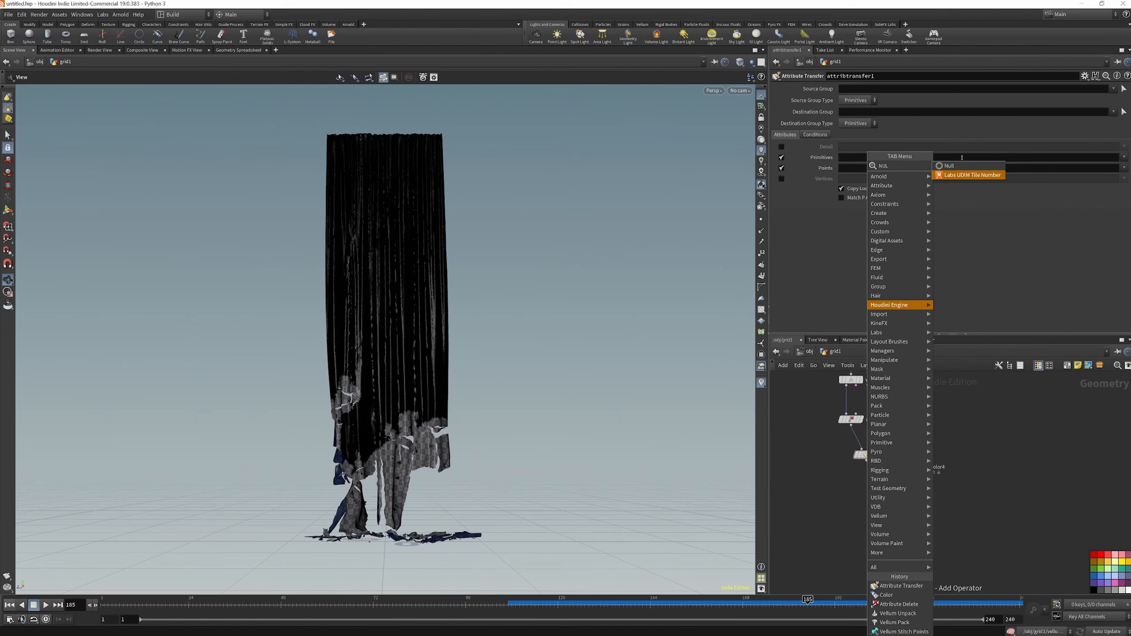
key(Return)
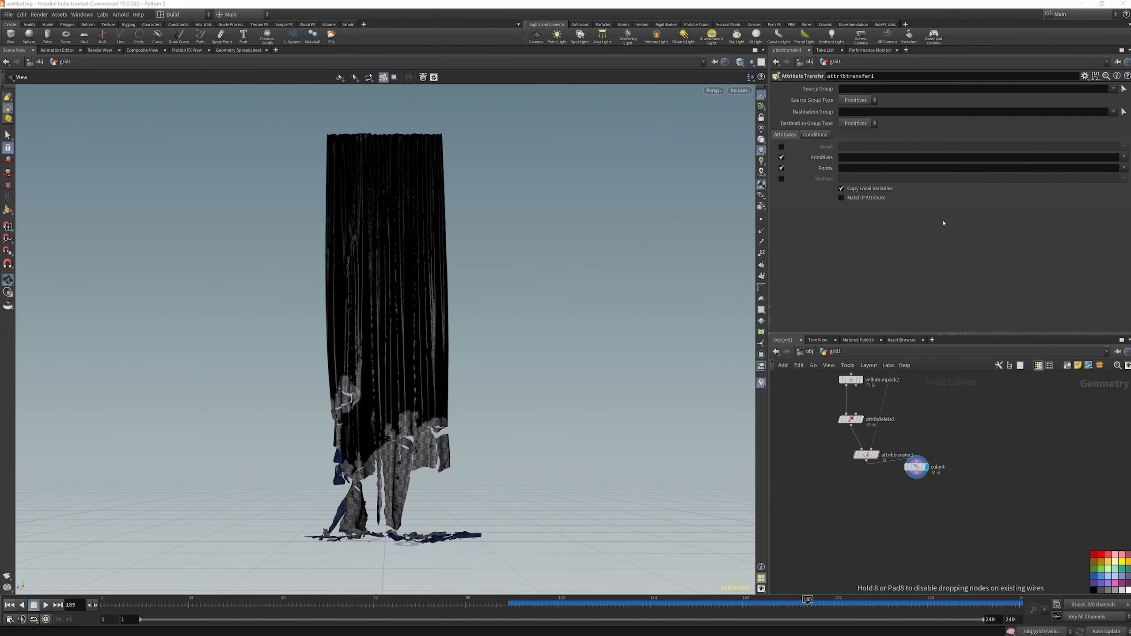
click(871, 505)
click(887, 503)
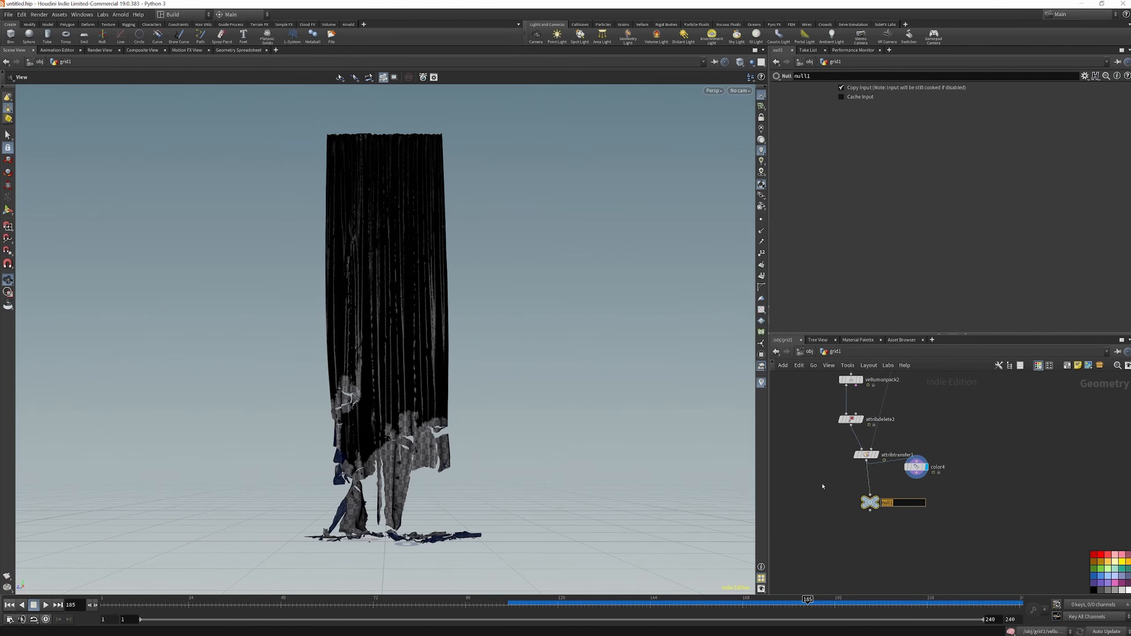
text(OUT_)
text(BURNING_CLOTH)
key(Return)
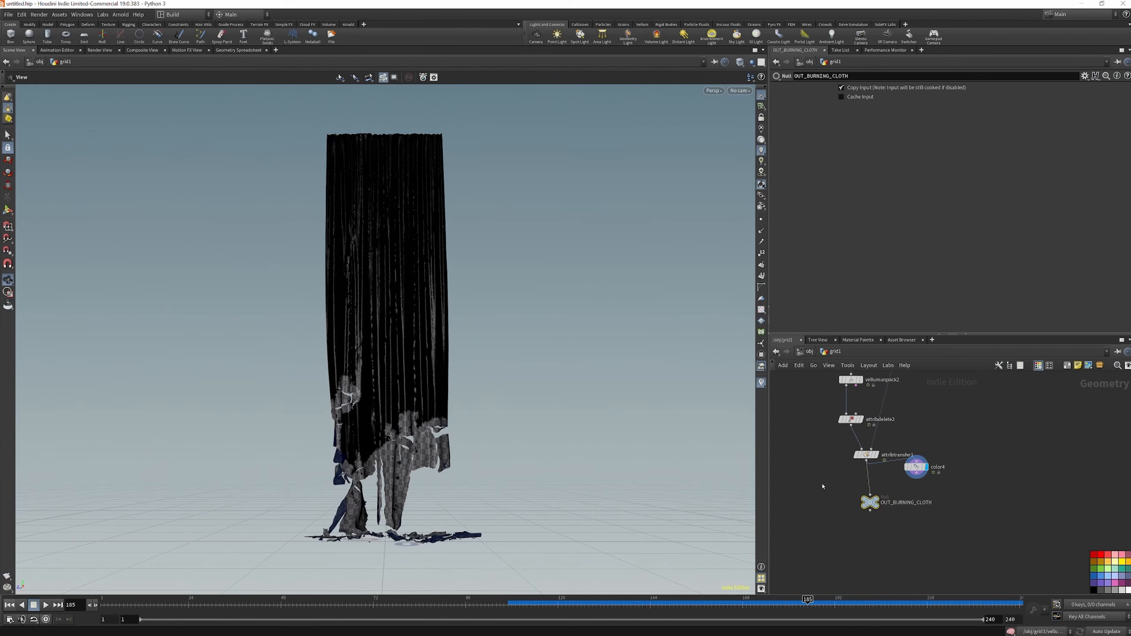
Add a Time Shift node below OUT_BURNING_CLOTH, delete its Frame channel and set the frame to 1
key(Tab)
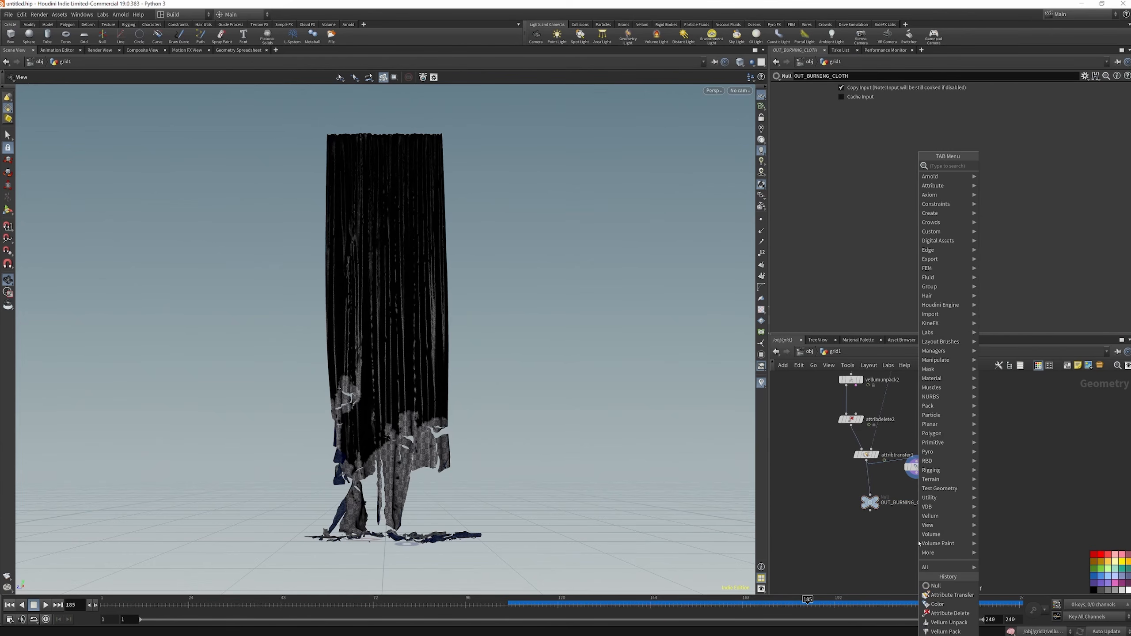
text(TIME)
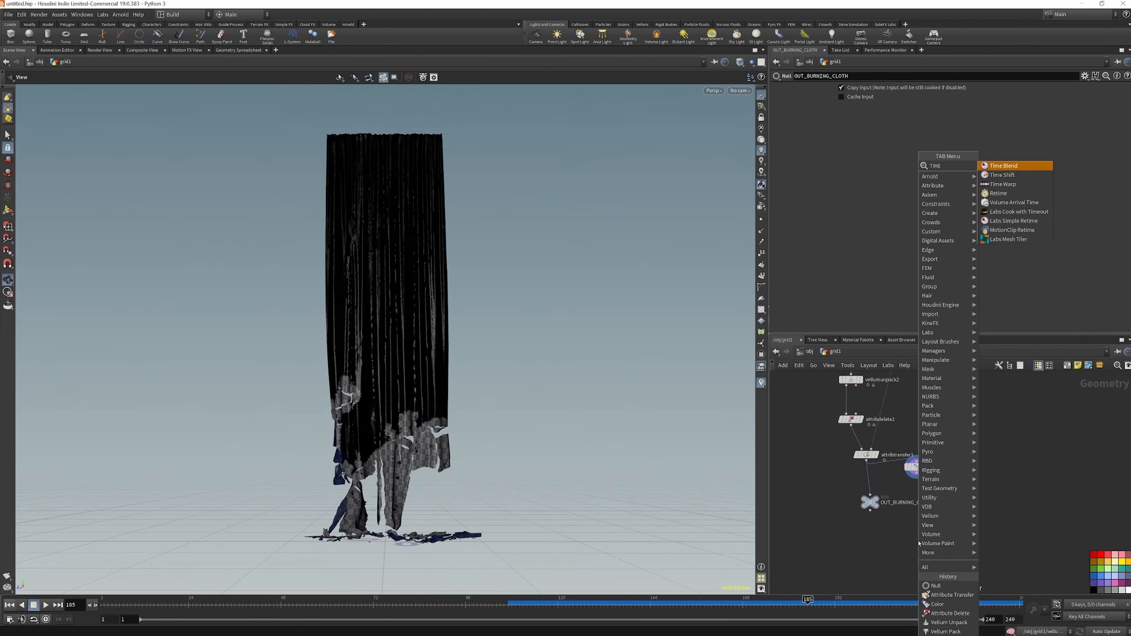
key(Down)
key(Return)
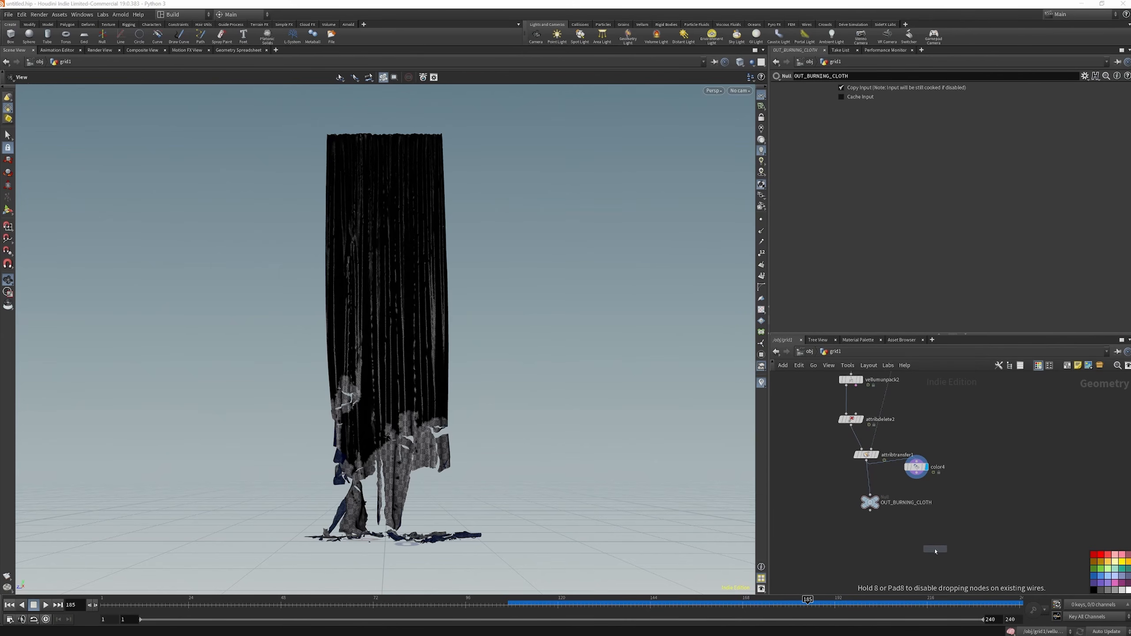
click(902, 539)
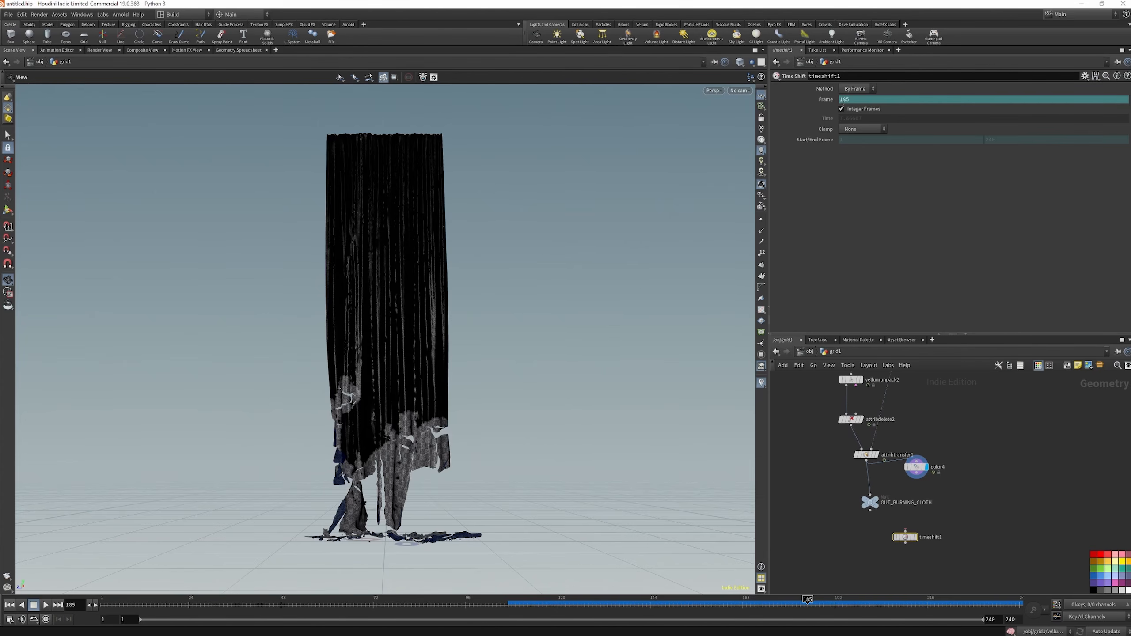
right_click(830, 100)
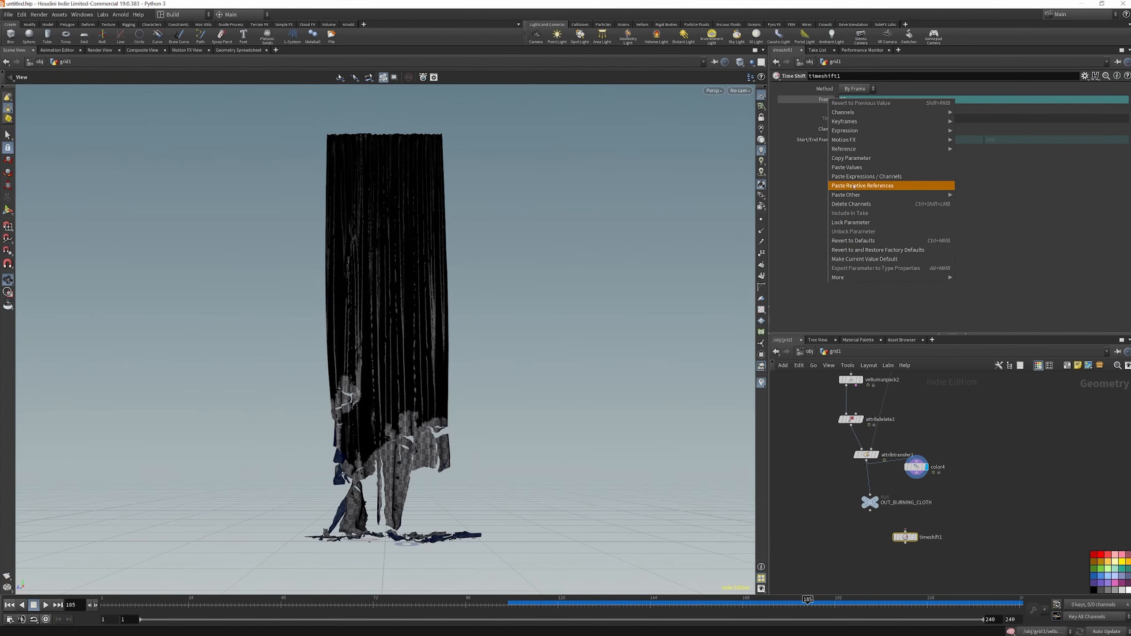
click(852, 204)
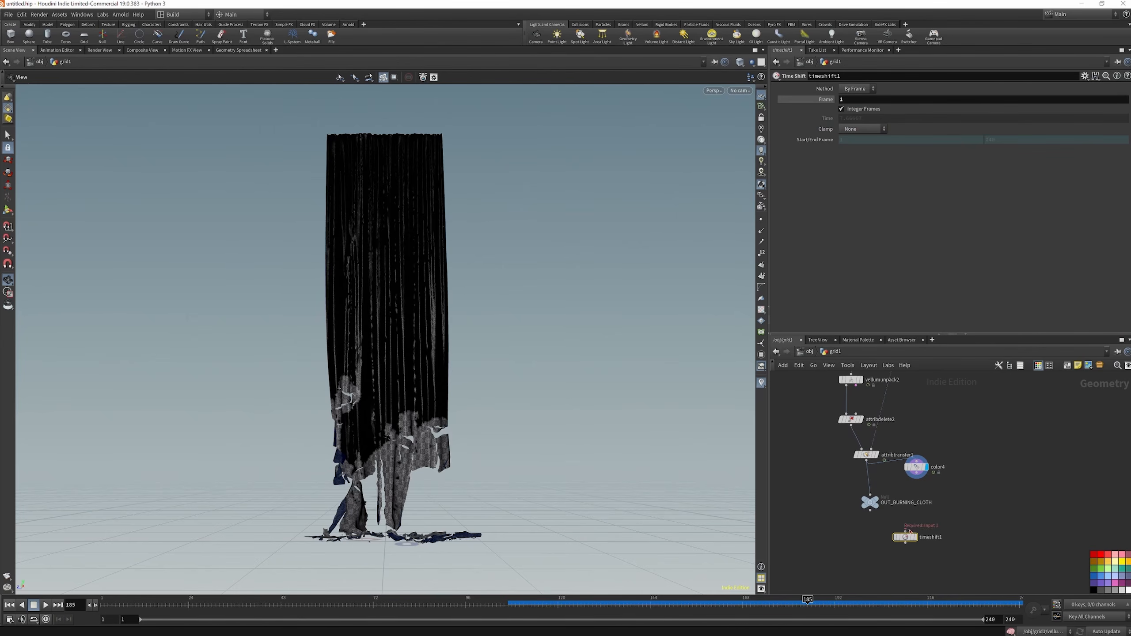
Connect and display timeshift1 below OUT_BURNING_CLOTH and add a Scatter node wired to its output
mouse_move(919, 541)
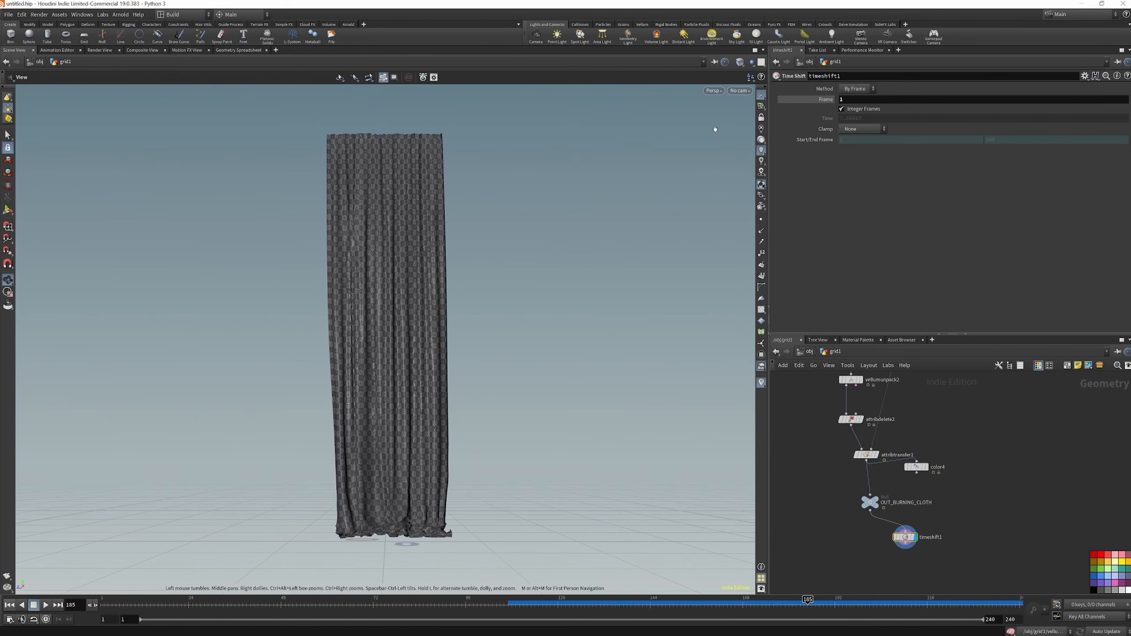
scroll(991, 580, up, 1)
middle_drag(991, 579, 1012, 557)
key(Tab)
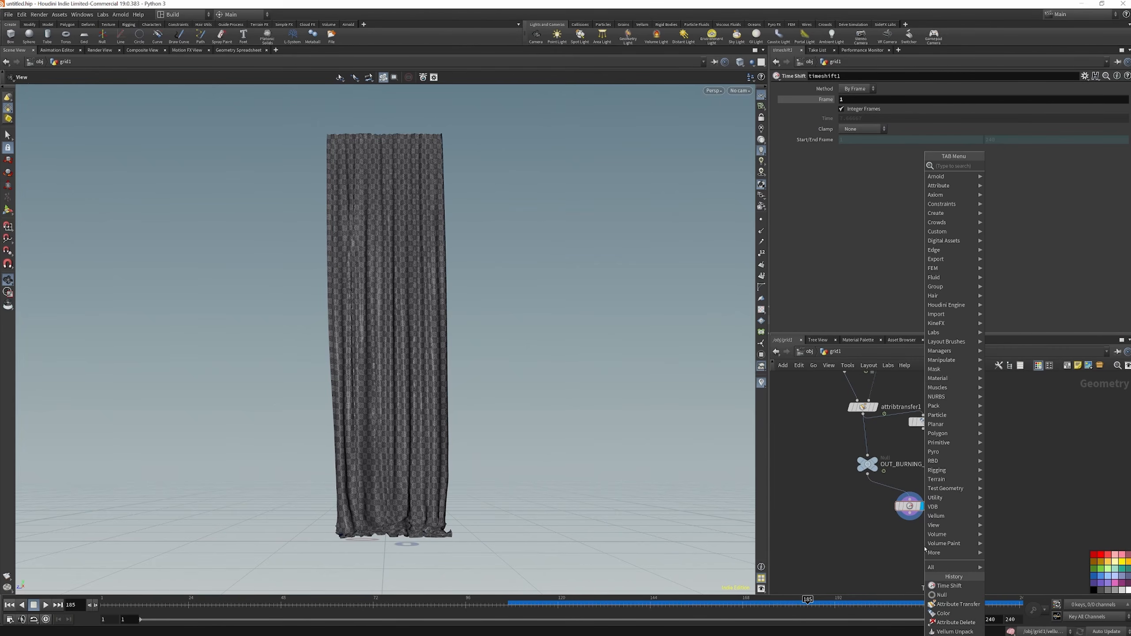
click(911, 551)
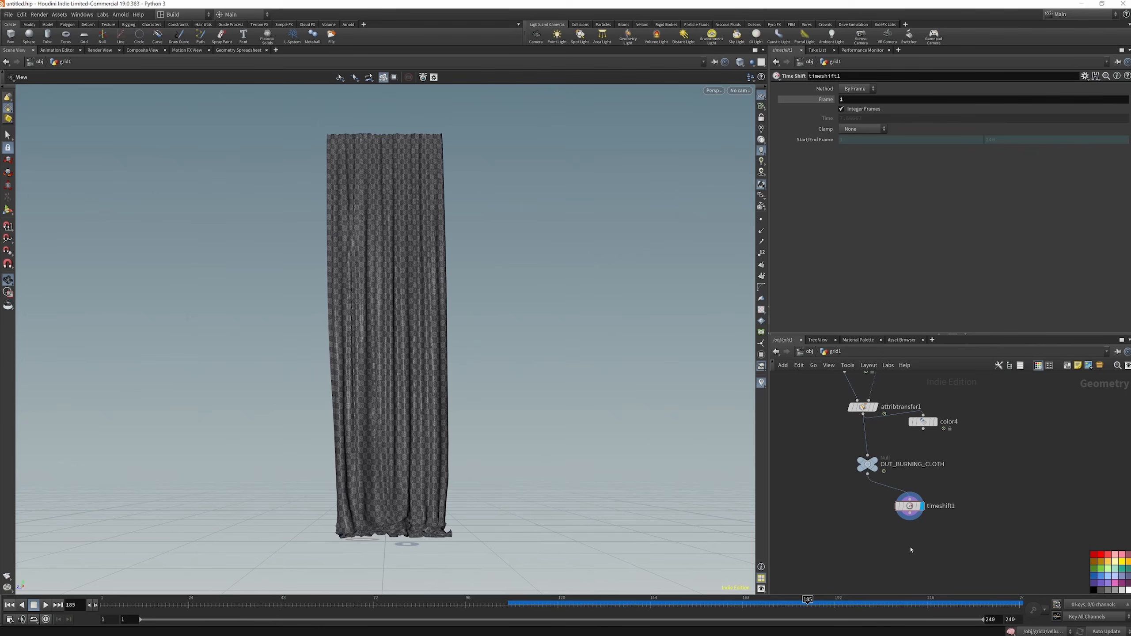
key(Tab)
text(scat)
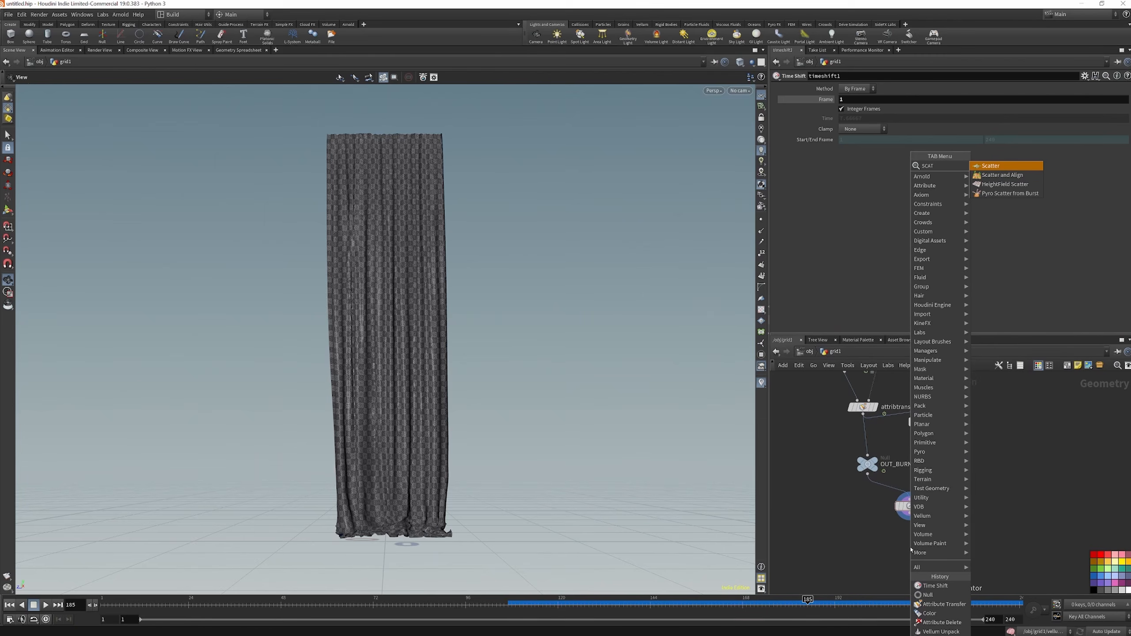
key(Return)
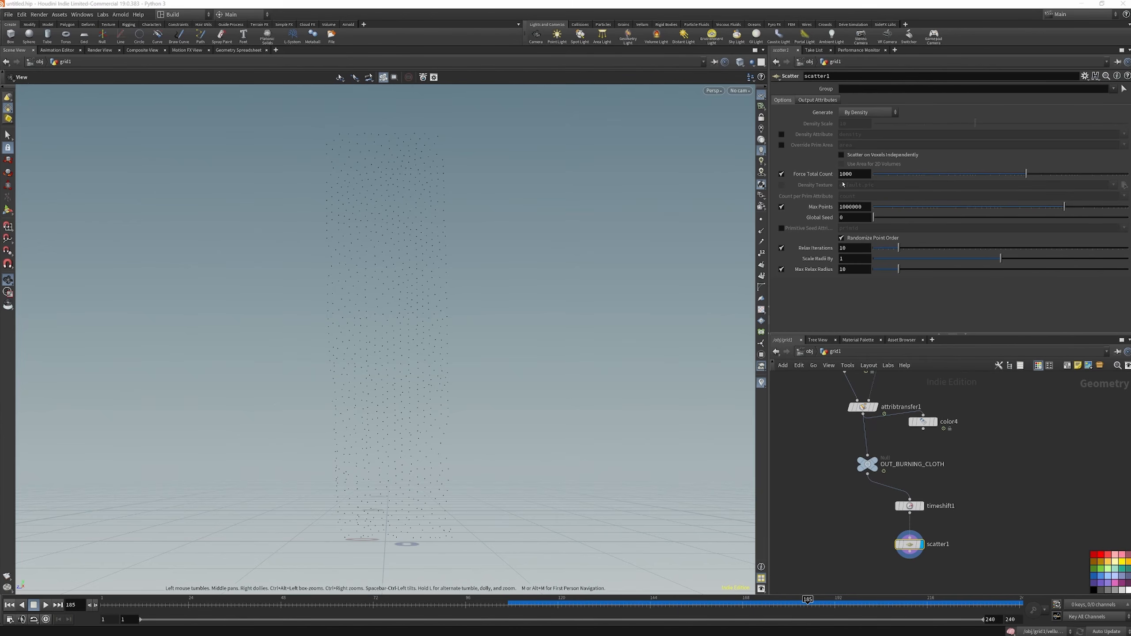
Set the Force Total Count of scatter1 to 400000 and its Relax Iterations to 3
mouse_move(825, 176)
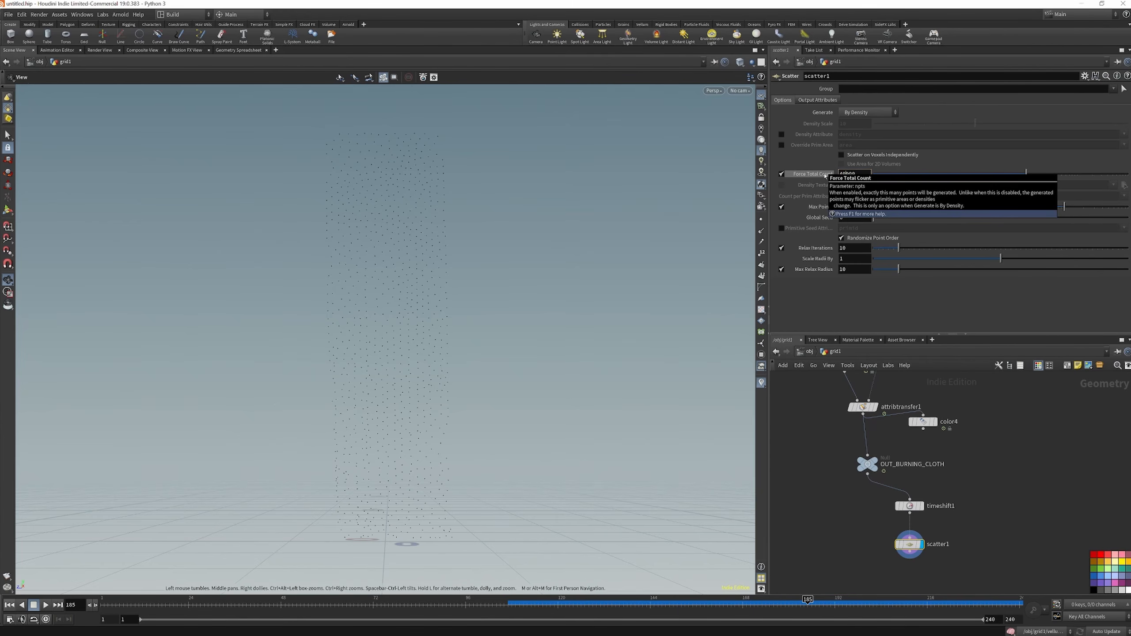
key(Return)
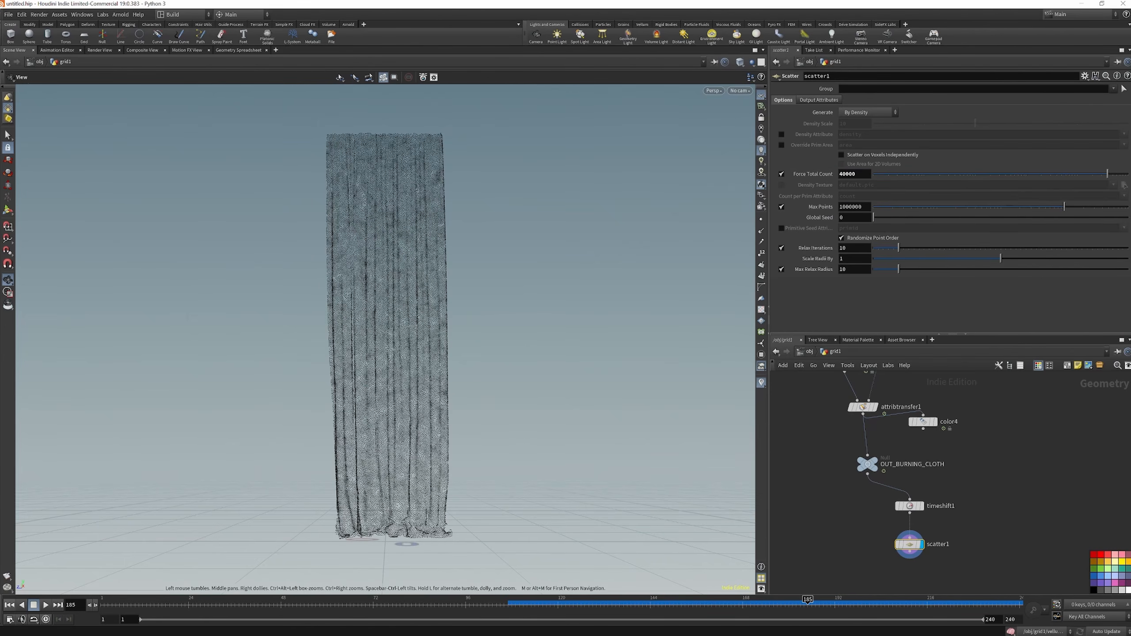
click(845, 174)
text(0)
key(Return)
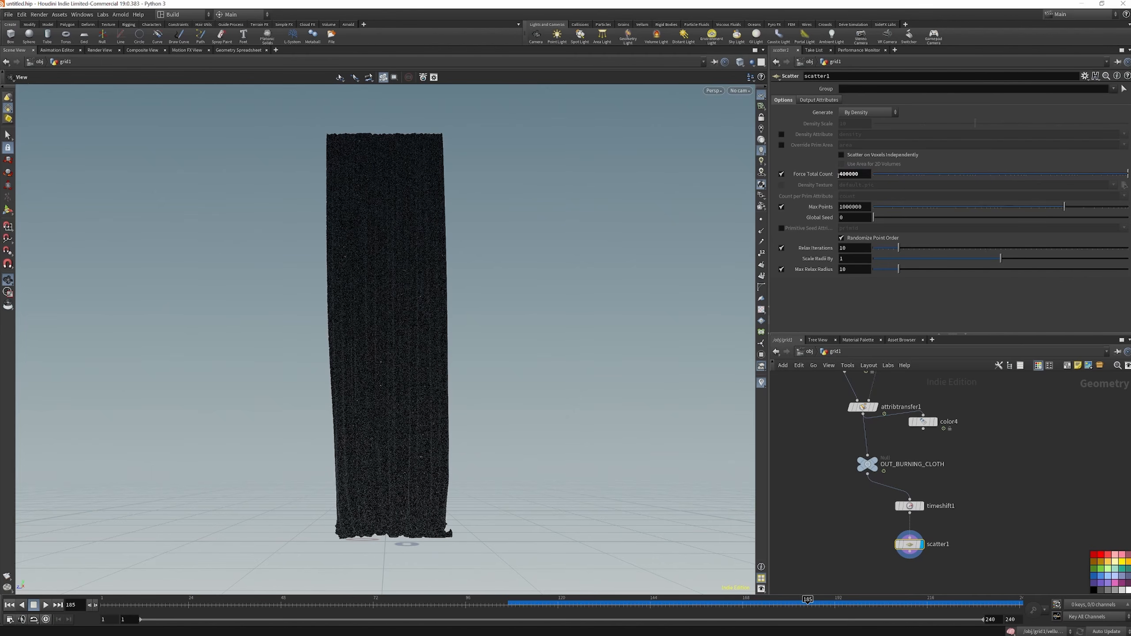
drag(851, 248, 811, 247)
text(3)
key(Return)
click(782, 248)
click(781, 248)
Add an Attribute Interpolate node below scatter1, wire OUT_BURNING_CLOTH and scatter1 into it, and display it
key(Tab)
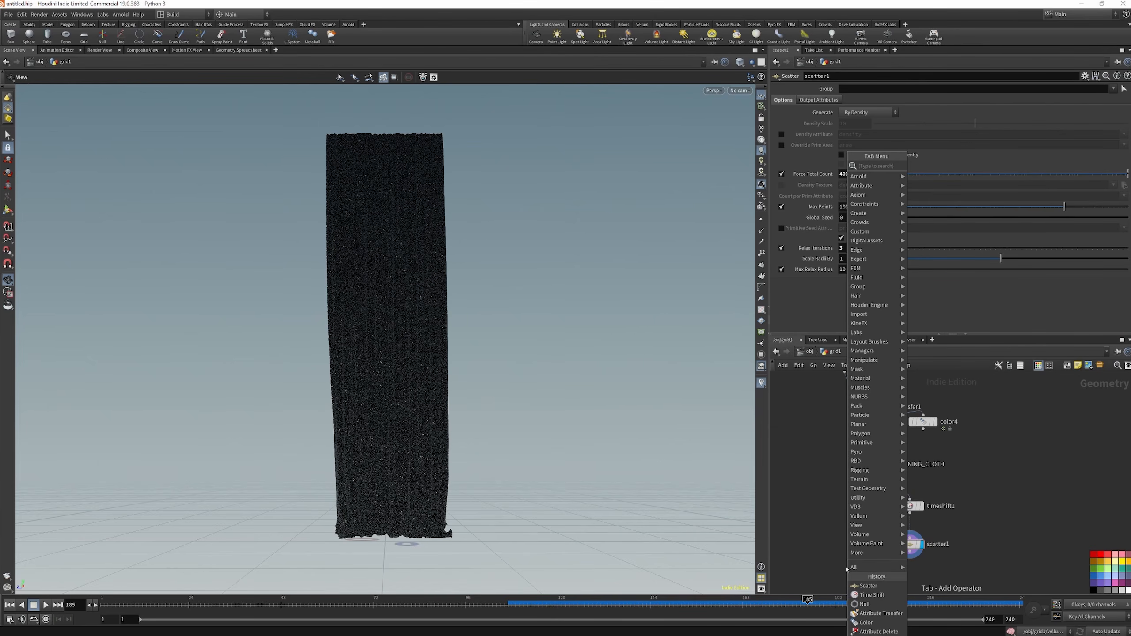
text(ATT)
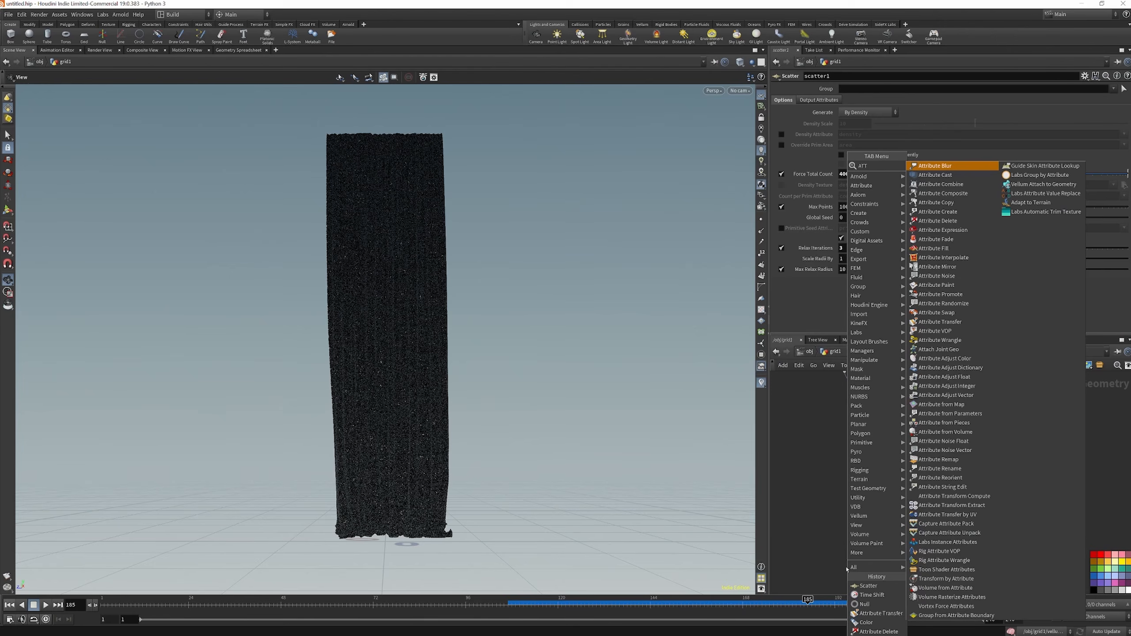
text( INTER)
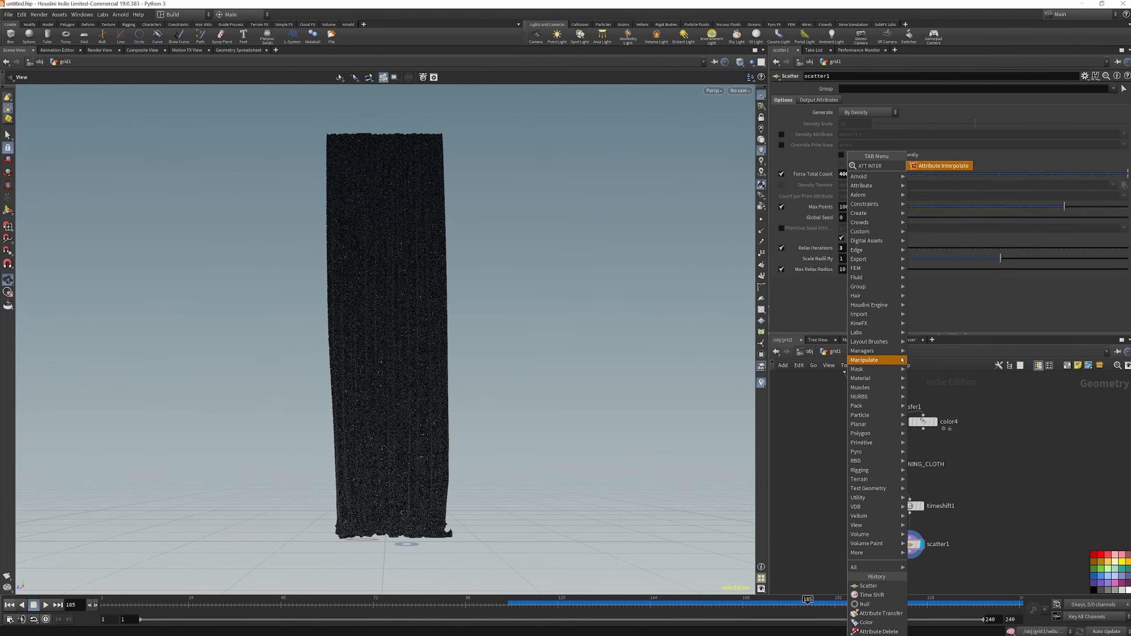
click(943, 167)
click(860, 565)
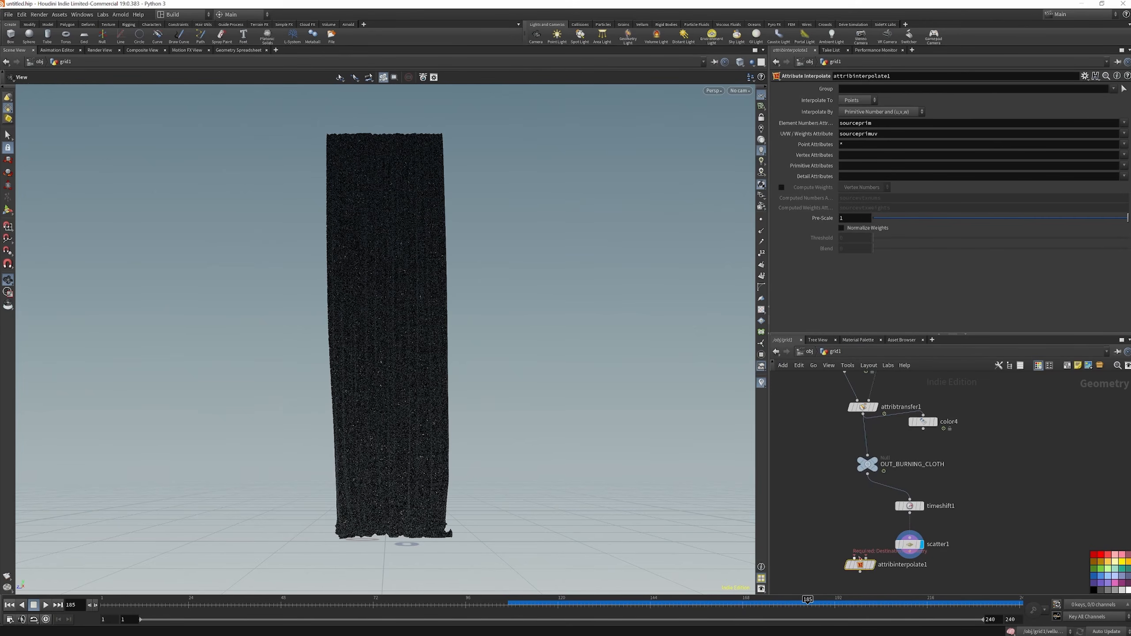
click(866, 558)
click(910, 552)
drag(867, 567, 875, 576)
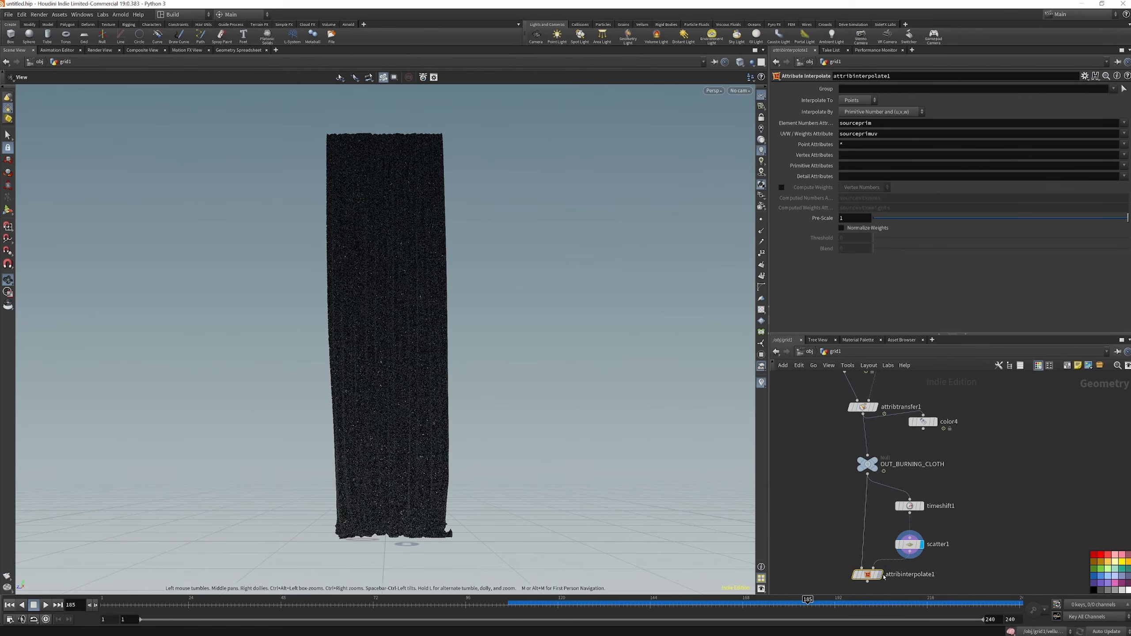
click(880, 575)
Swap attribinterpolate1's inputs so scatter1 feeds the first and OUT_BURNING_CLOTH the second, and go to frame 1
drag(147, 605, 128, 605)
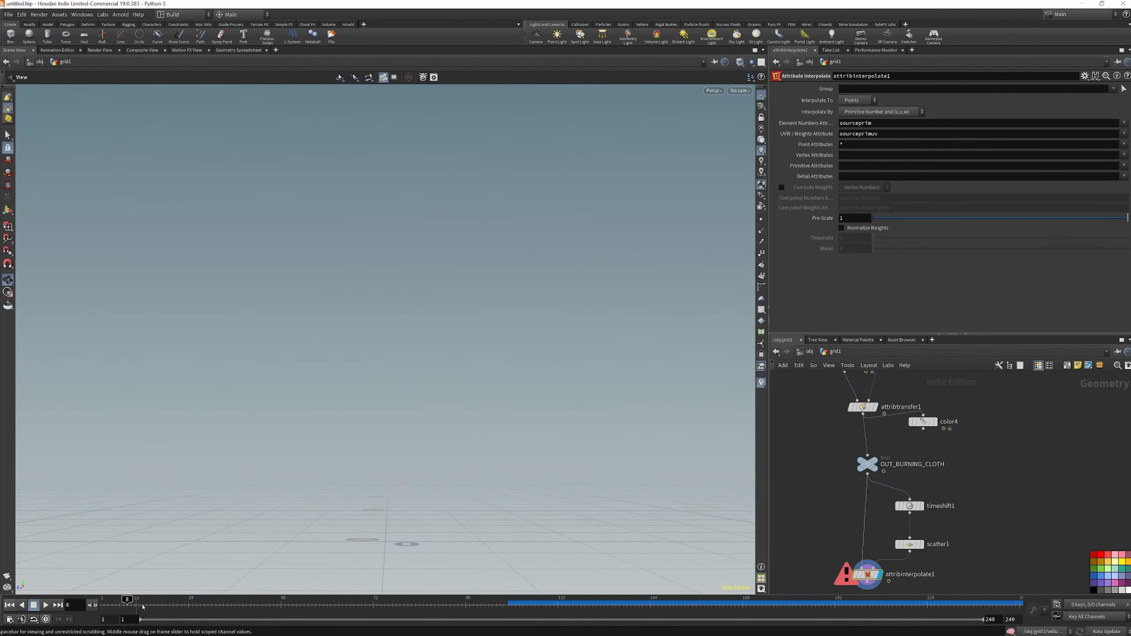
click(910, 552)
click(863, 569)
click(875, 570)
click(867, 474)
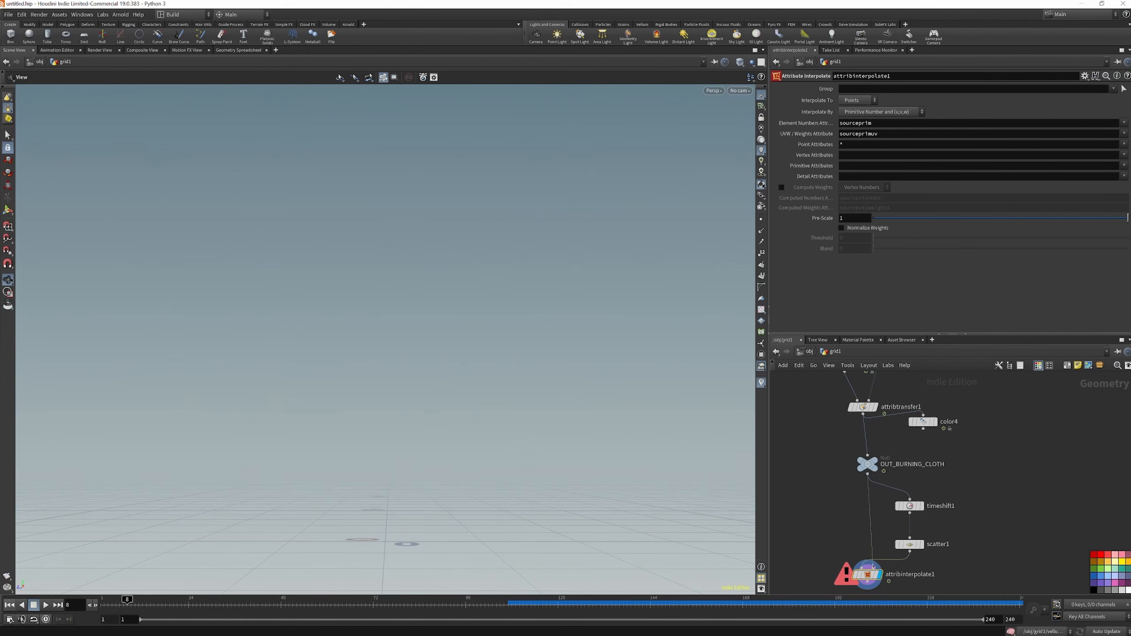
click(9, 605)
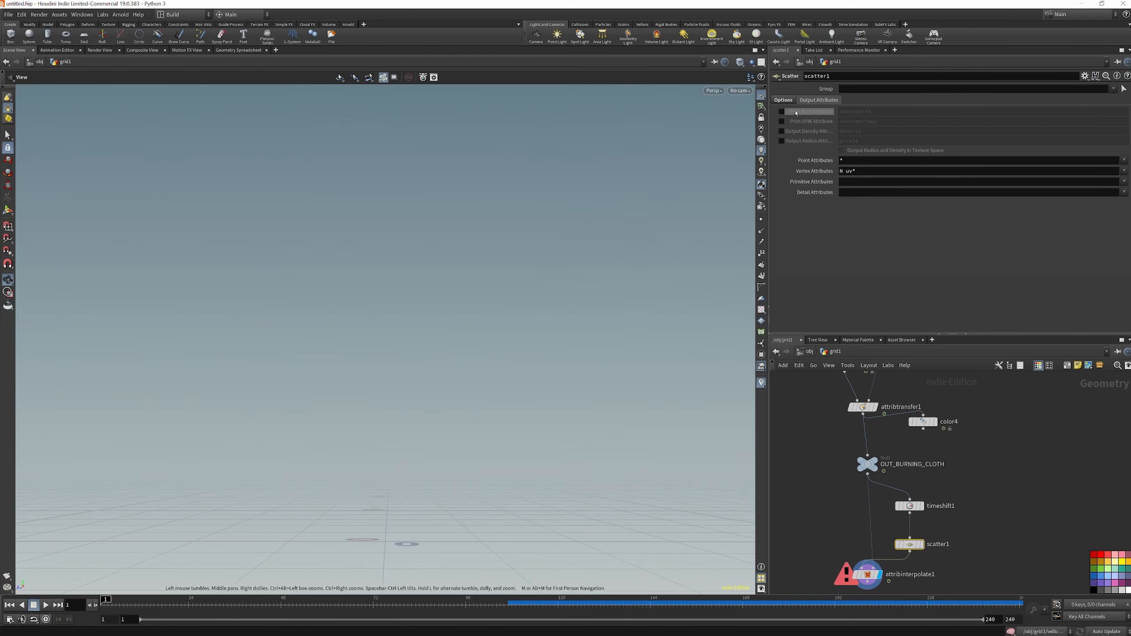
Enable scatter1's Prim Num and Prim UVW output attributes and scrub to frame 228 to check the points
click(781, 111)
click(782, 121)
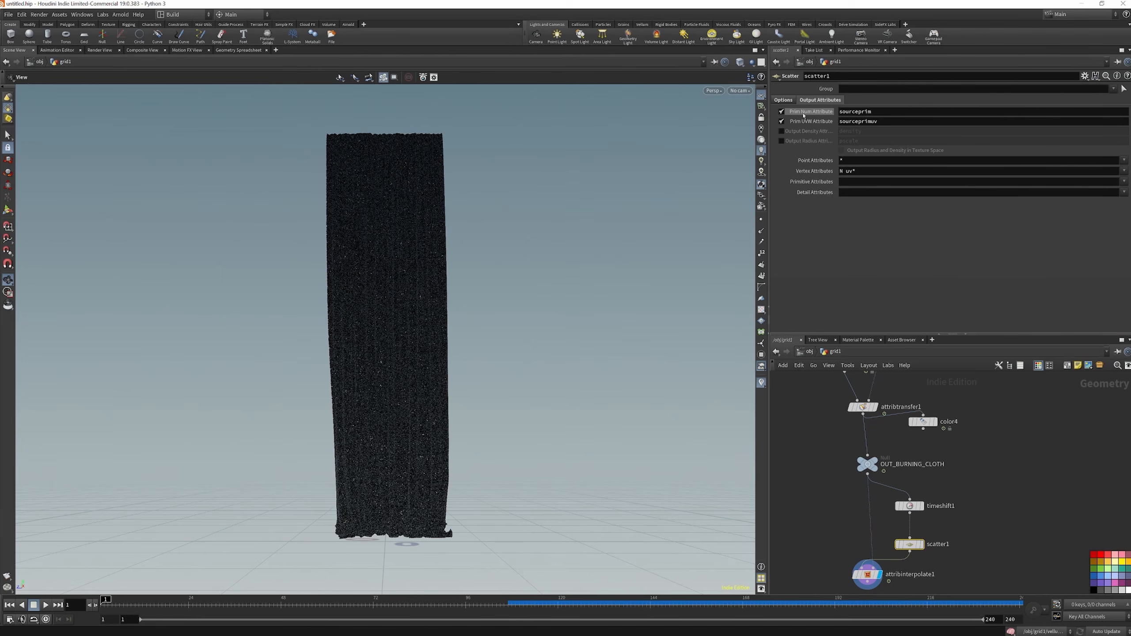
drag(107, 604, 974, 629)
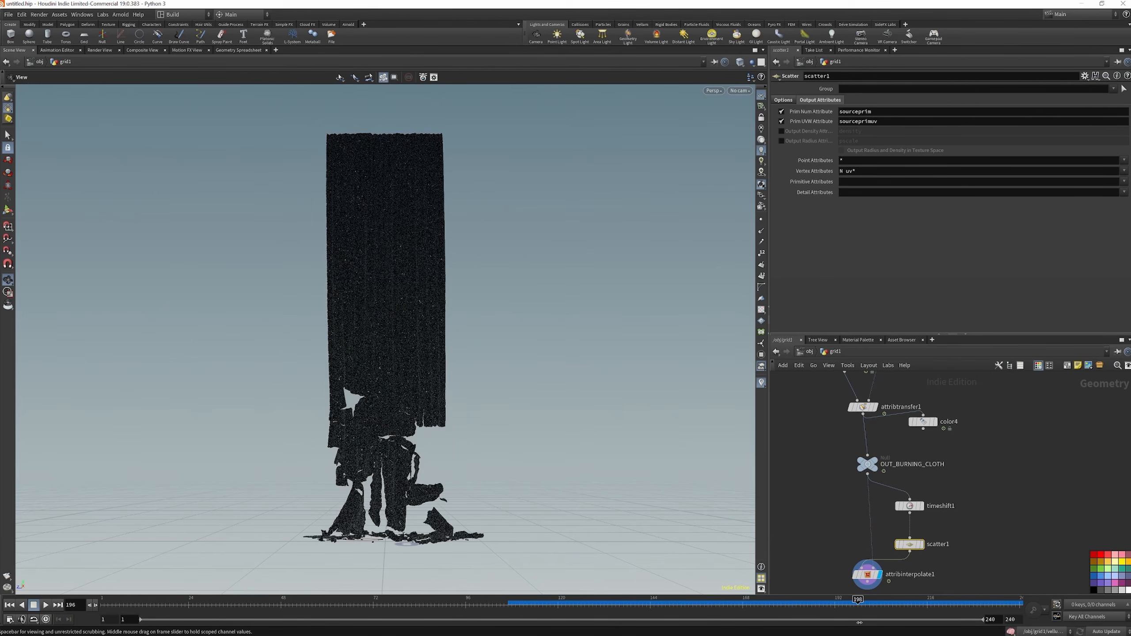
middle_drag(905, 591, 912, 515)
scroll(911, 531, down, 2)
scroll(909, 531, up, 2)
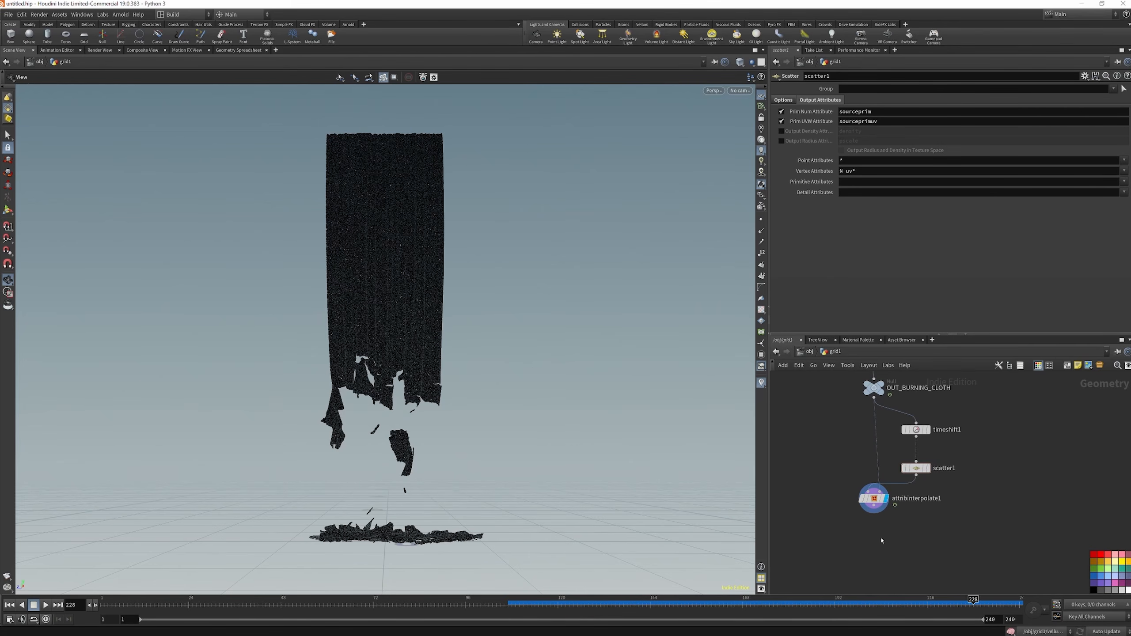
Add a Pyro Source node in Keep Input mode below attribinterpolate1 and set its attribute to Burn
key(Tab)
text(PYR)
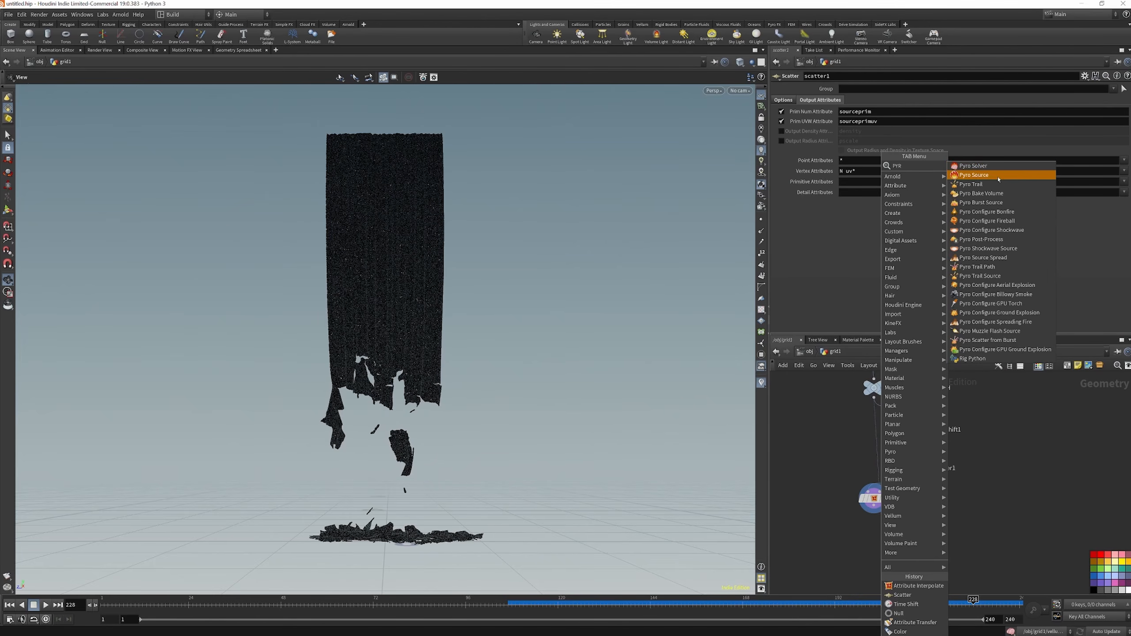
click(975, 174)
click(938, 164)
click(889, 176)
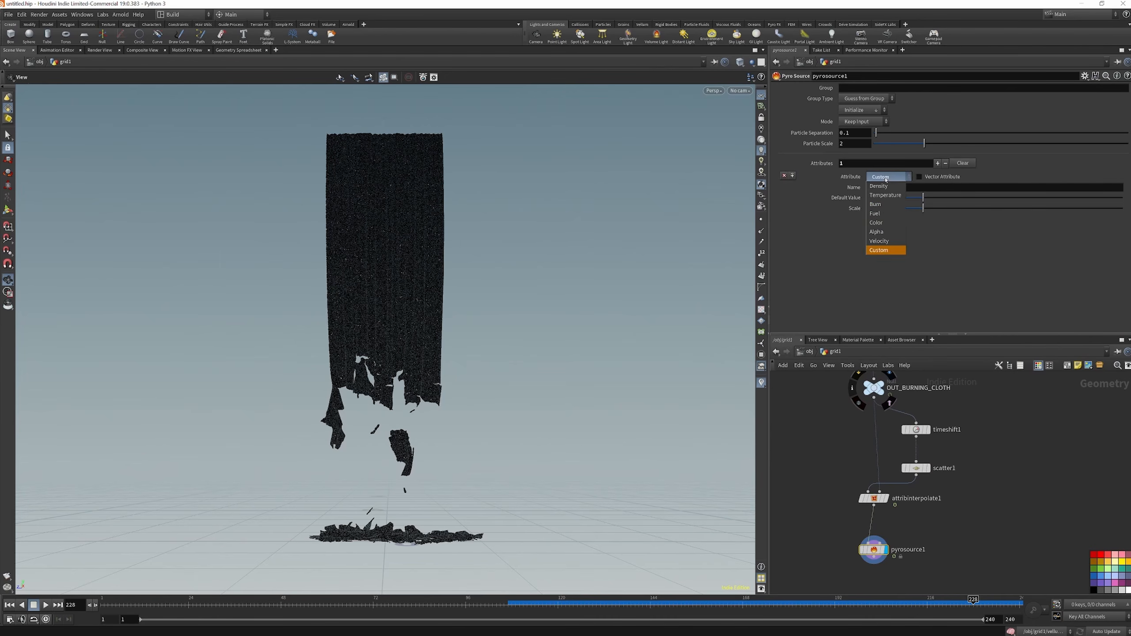
click(882, 205)
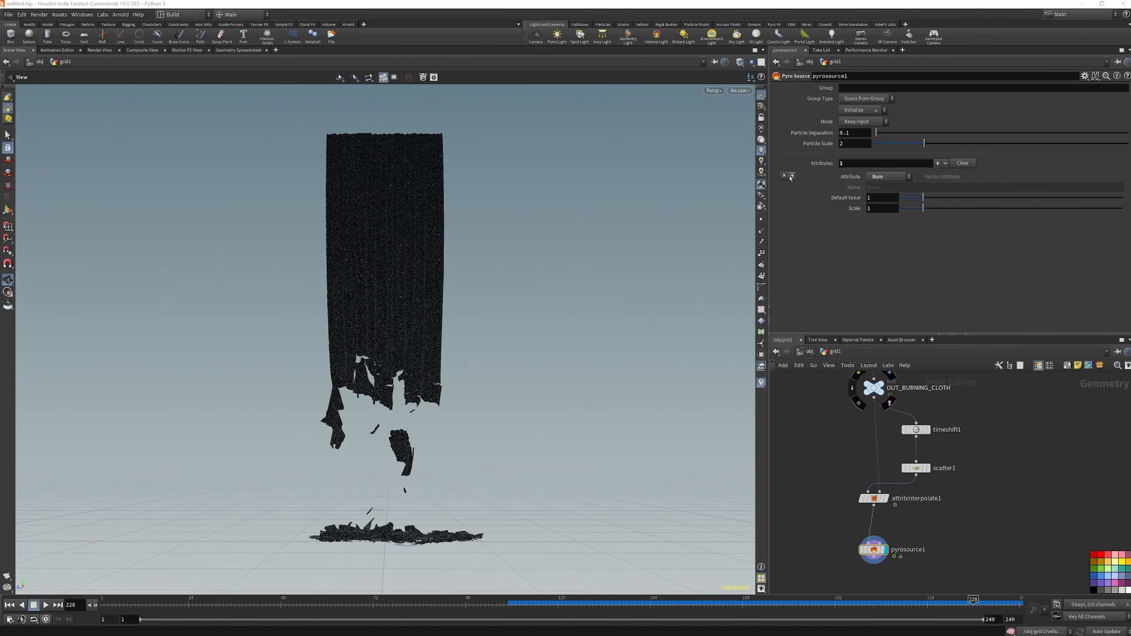
Add a second attribute, Temperature, to pyrosource1 and set the Default Value of both attributes to 0
click(939, 164)
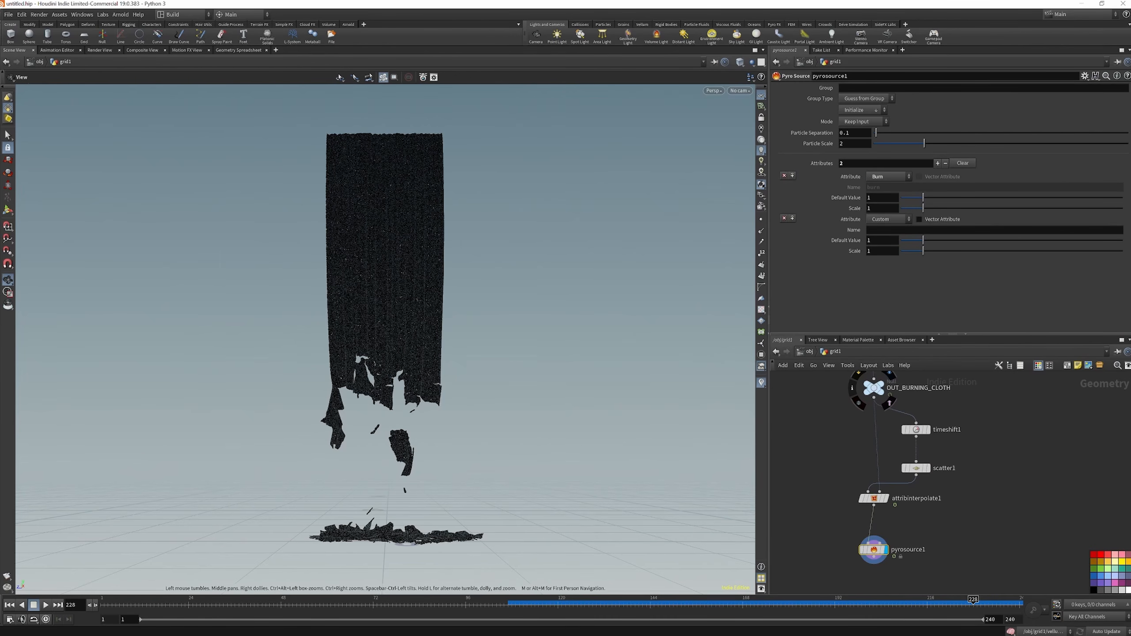
click(889, 219)
click(880, 229)
text(0)
double_click(872, 198)
text(0)
click(858, 283)
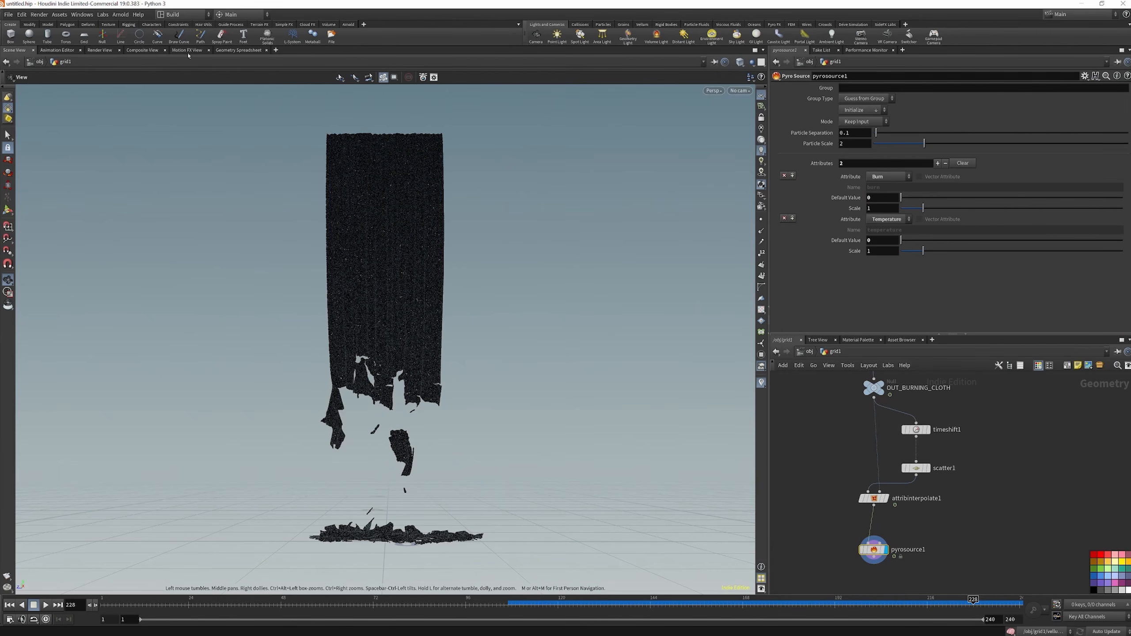
Sort the points by burn in the Geometry Spreadsheet and try a Default Value of 1 for Burn and Temperature
click(230, 53)
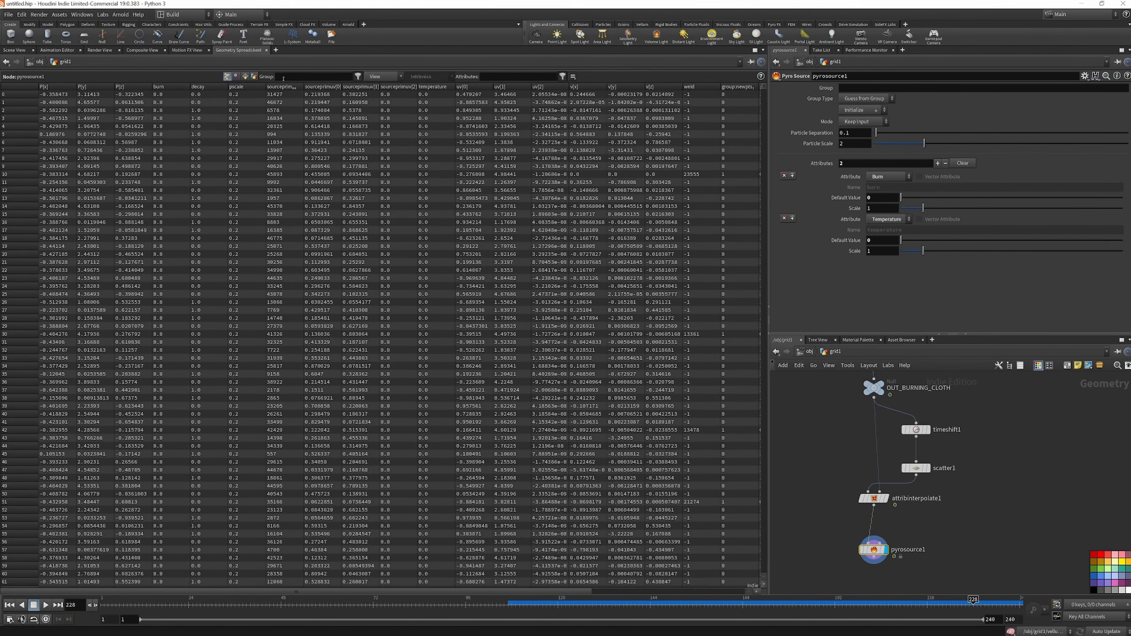
click(170, 89)
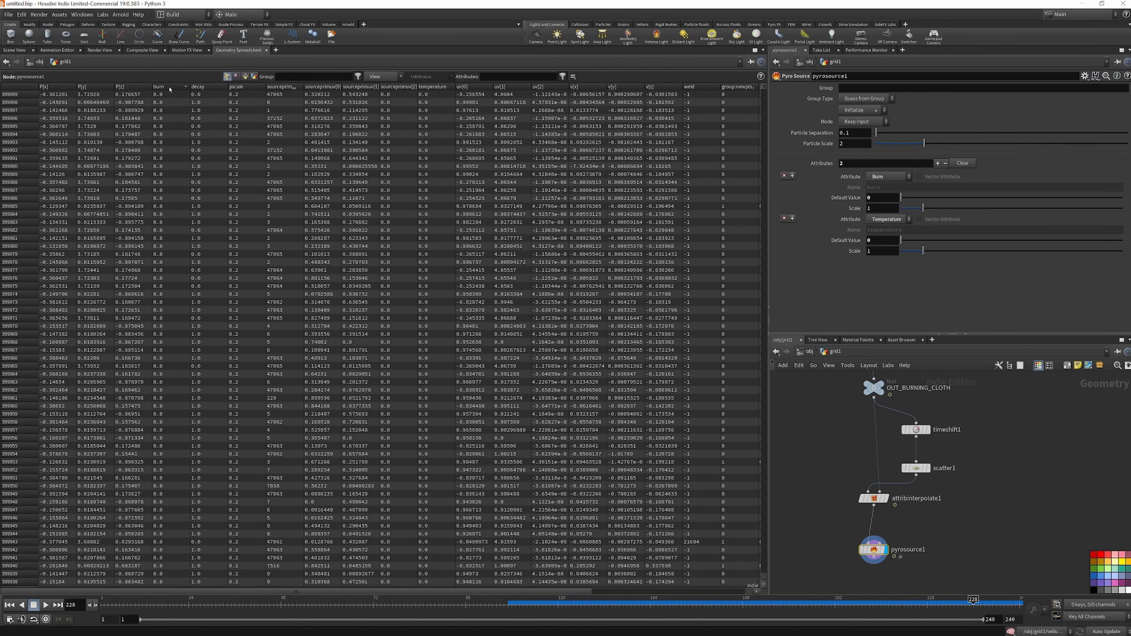
drag(877, 198, 845, 196)
text(1)
key(Return)
click(20, 53)
drag(876, 241, 848, 240)
text(1)
key(Return)
Reset the Burn and Temperature Default Values of pyrosource1 to 0
drag(870, 195, 846, 193)
text(0)
drag(879, 241, 840, 248)
text(0)
key(Return)
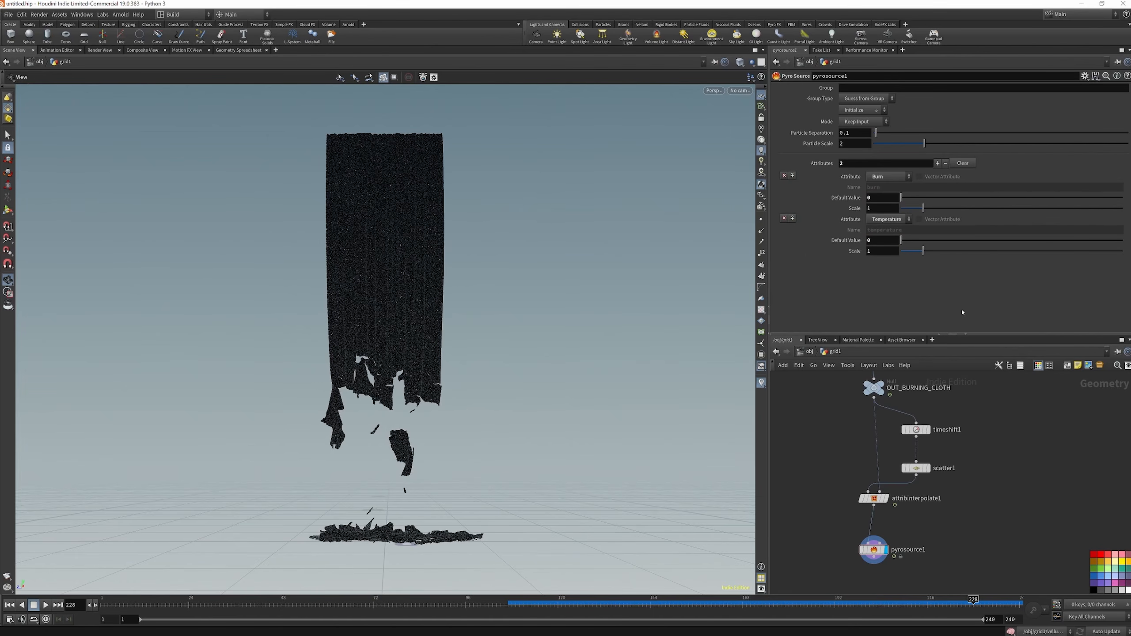
Try a Burn Default Value of 1 while viewing the Geometry Spreadsheet, restore it to 0 and return to the scene view
click(237, 50)
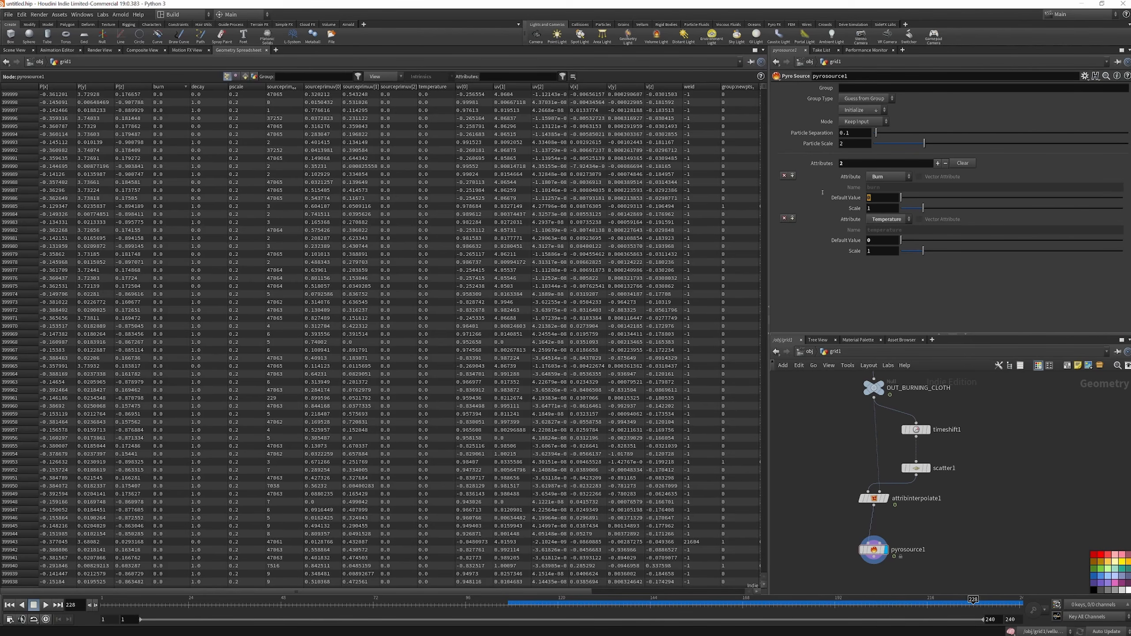
text(1)
key(Return)
click(880, 197)
text(0)
key(Return)
click(15, 50)
Add a Copy to Points node below pyrosource1 and enable Pack and Instance on it
key(Tab)
text(COPY)
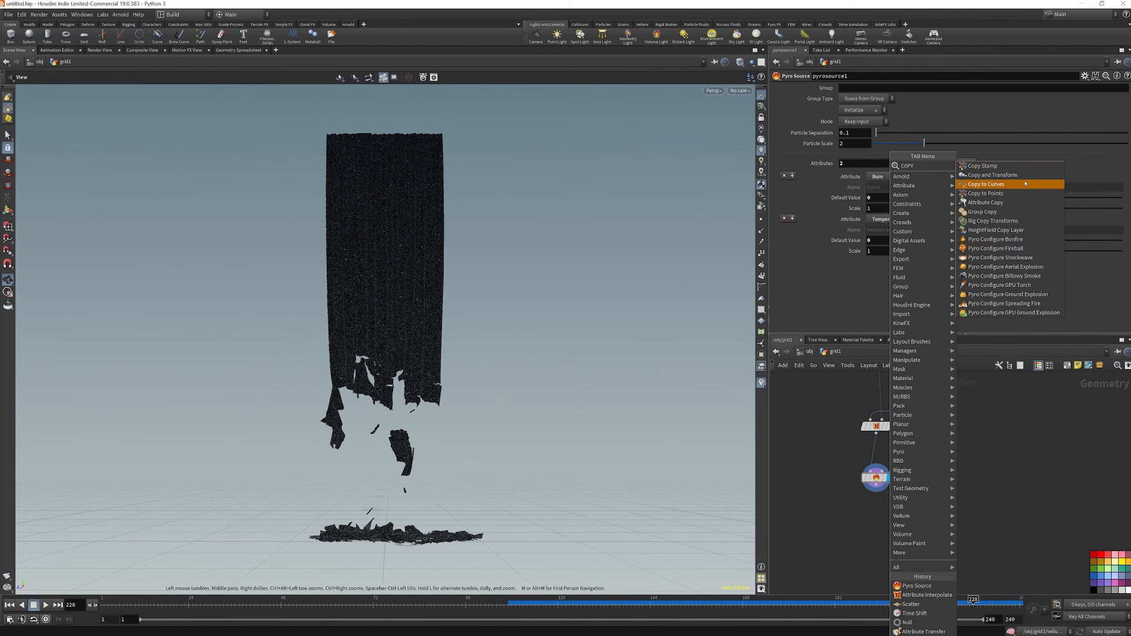
click(1010, 197)
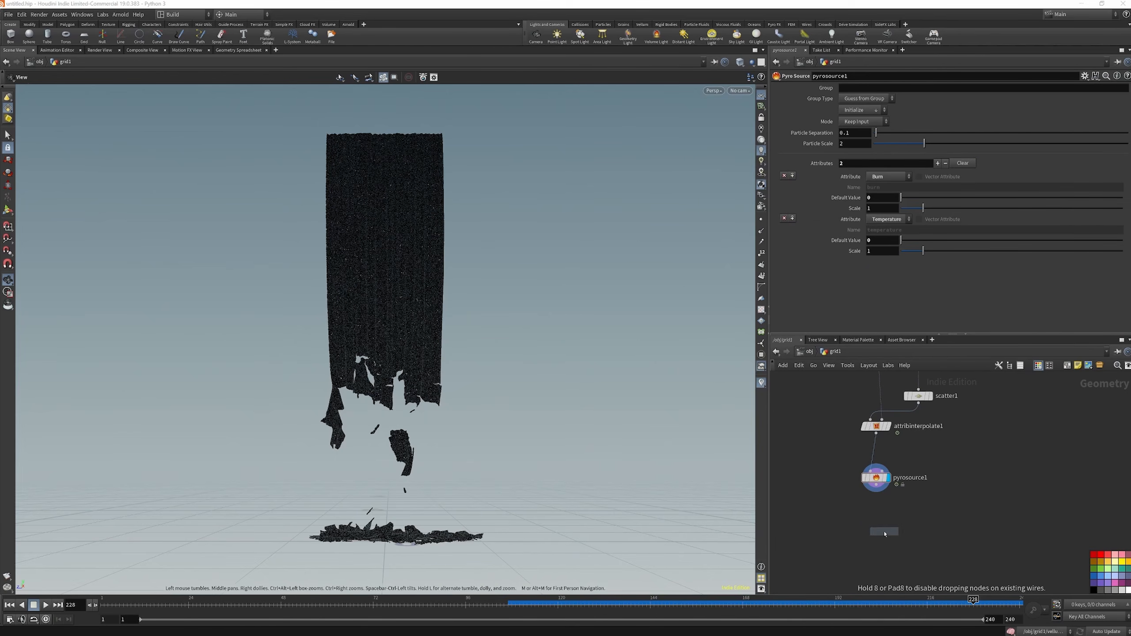
click(884, 529)
click(842, 133)
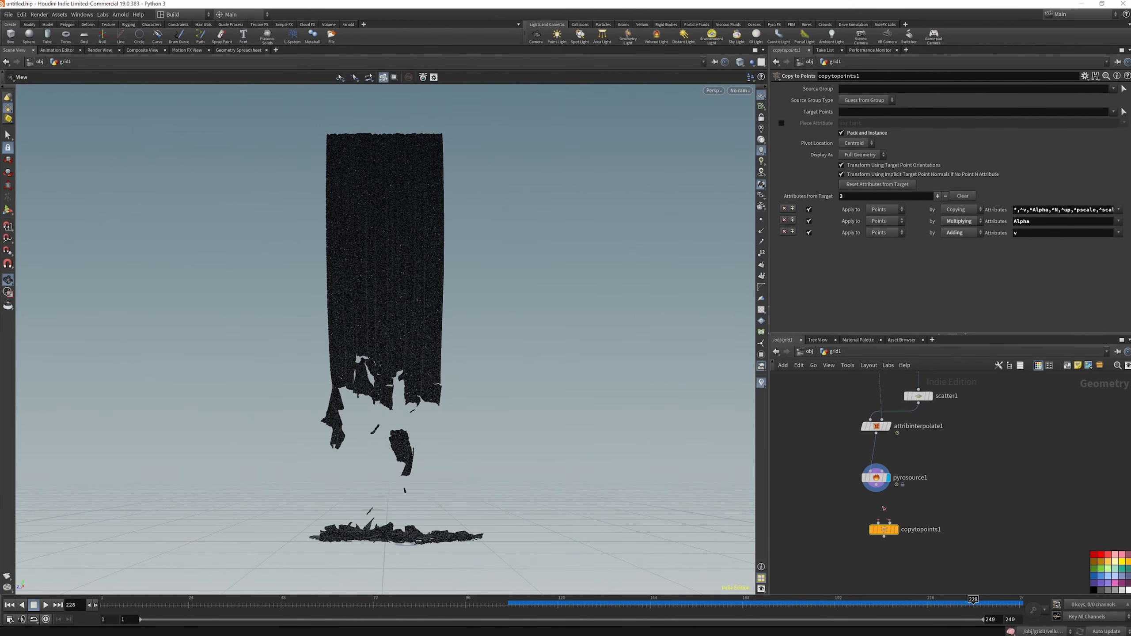
Add a Polygon Mesh Sphere node with radius 0.5, wire it and pyrosource1 into copytopoints1, and display the copies
key(Tab)
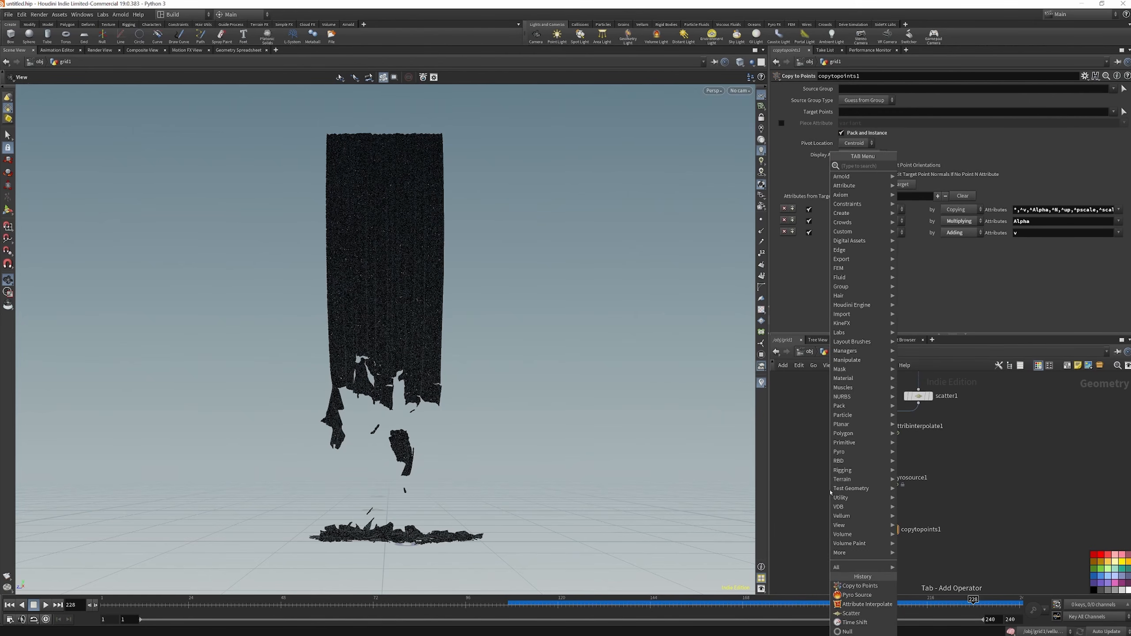
text(SPHE)
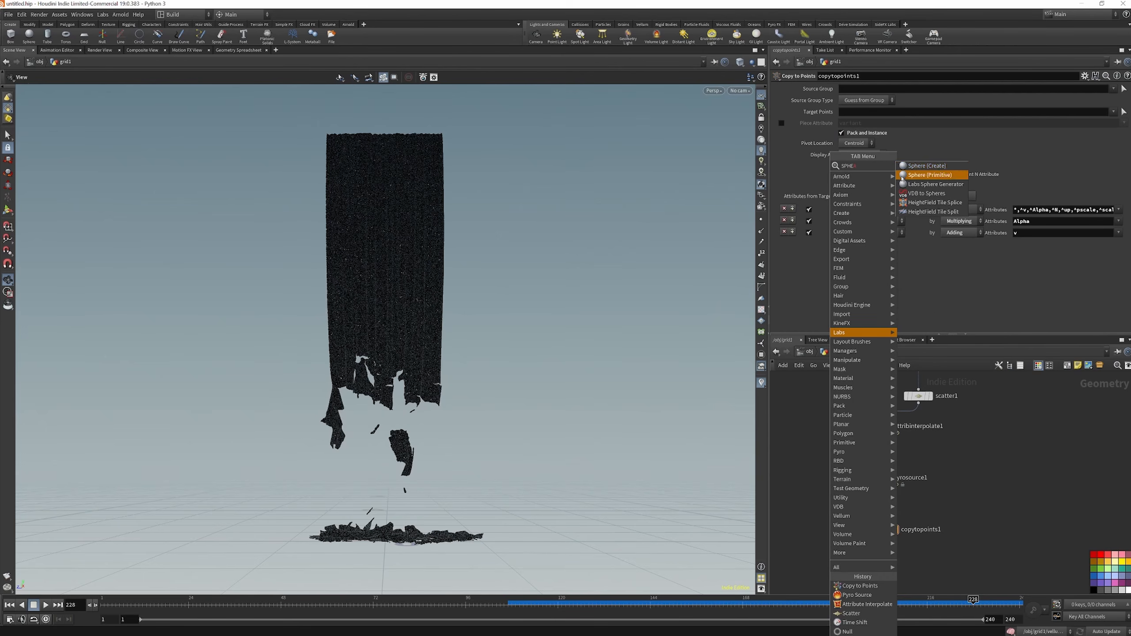
click(903, 176)
click(822, 477)
click(822, 485)
click(876, 529)
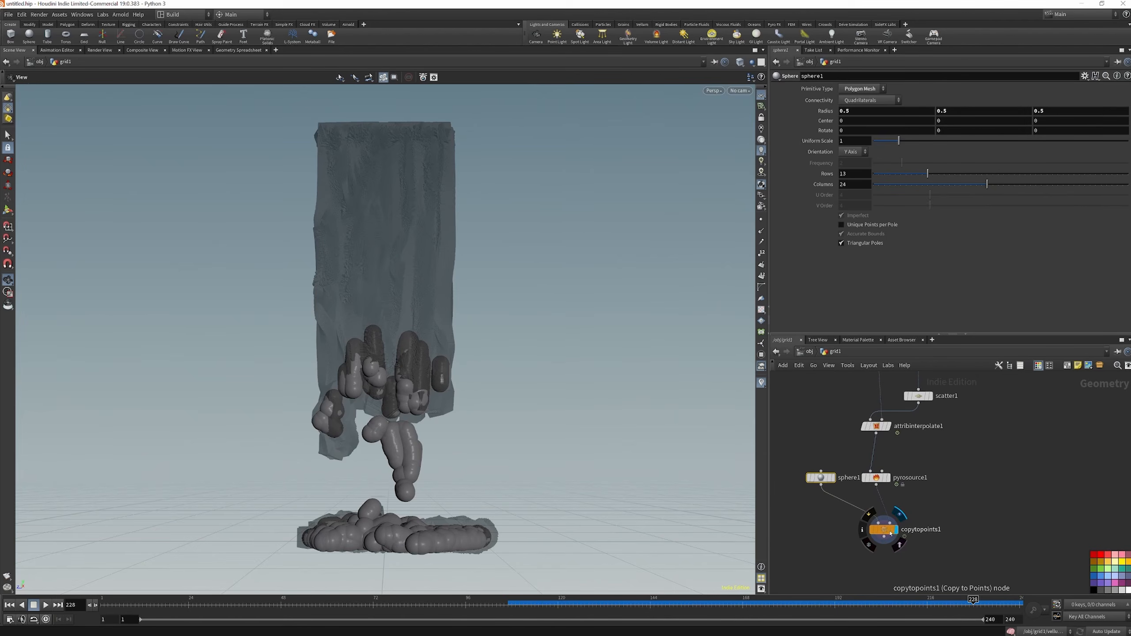
drag(891, 534, 883, 539)
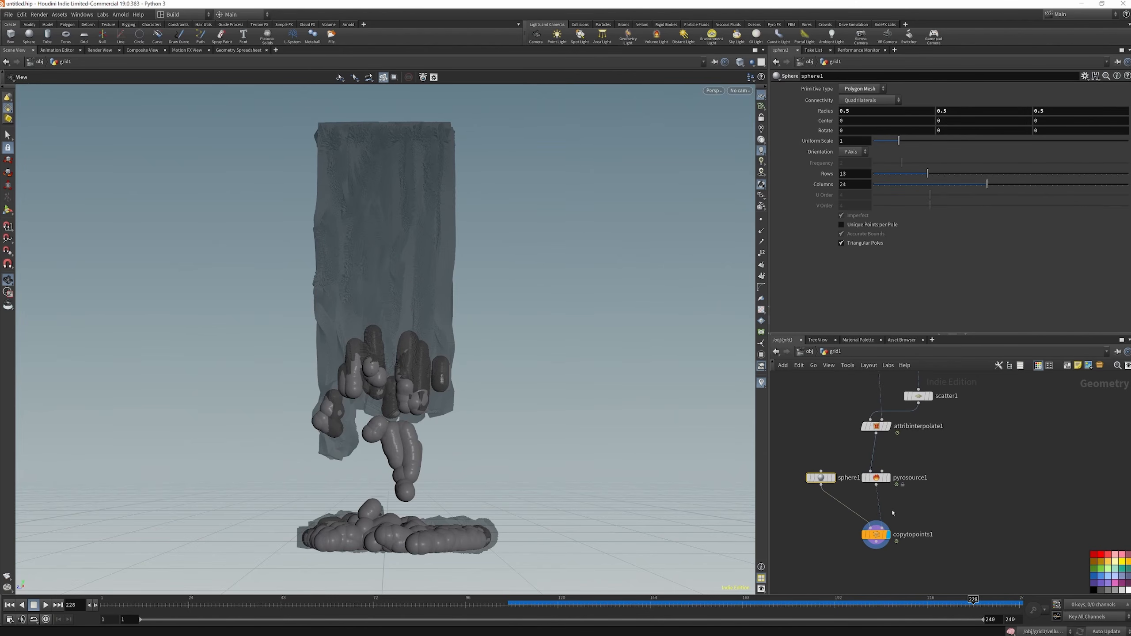
Insert a Point Wrangle node on the wire between pyrosource1 and copytopoints1
key(Tab)
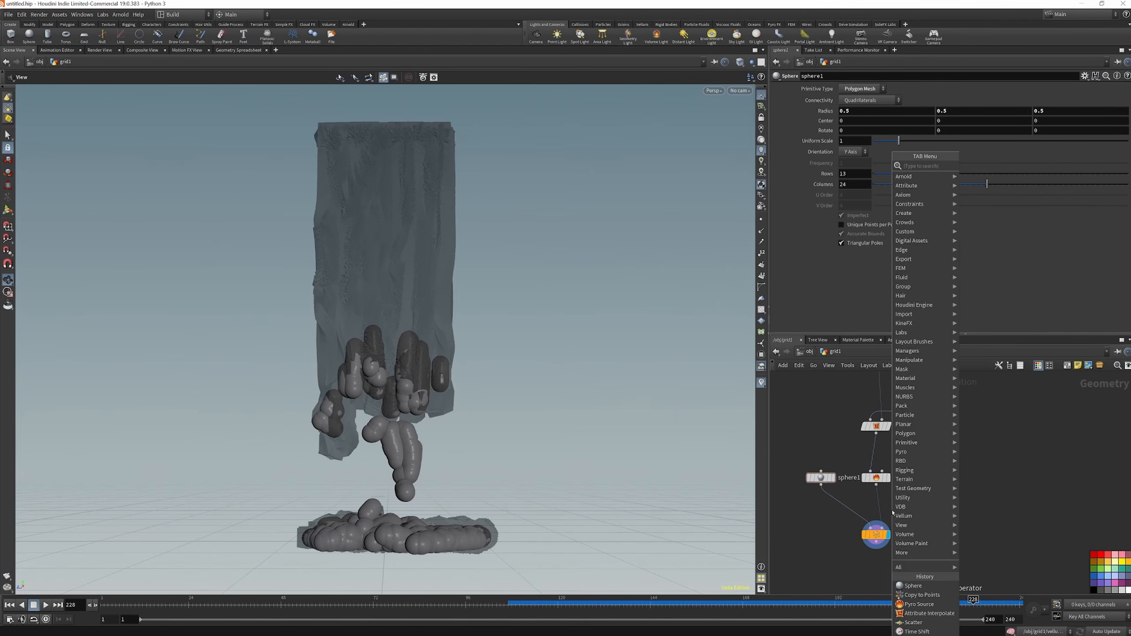
text(POINT WR)
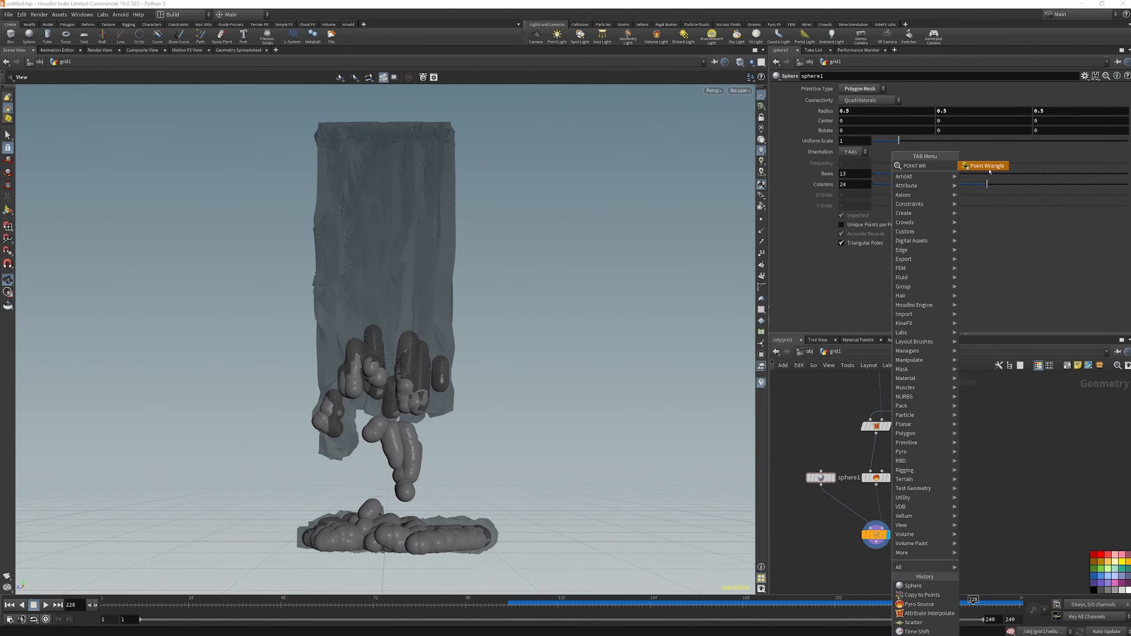
key(Return)
click(876, 509)
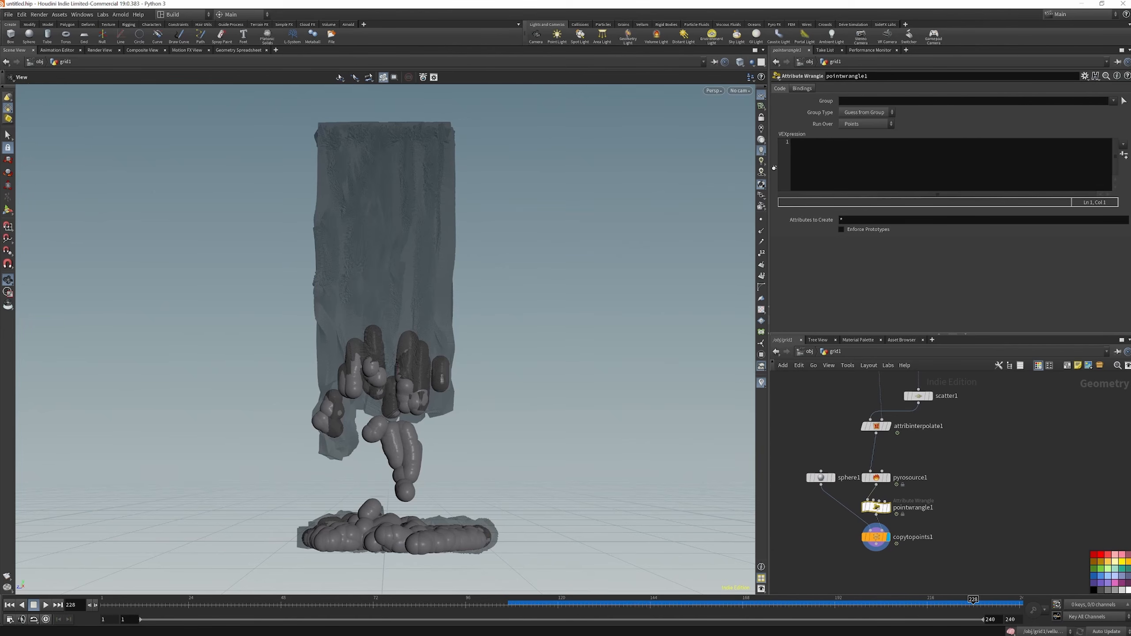
Begin pointwrangle1's VEXpression with a float attribute reference, f@
click(846, 150)
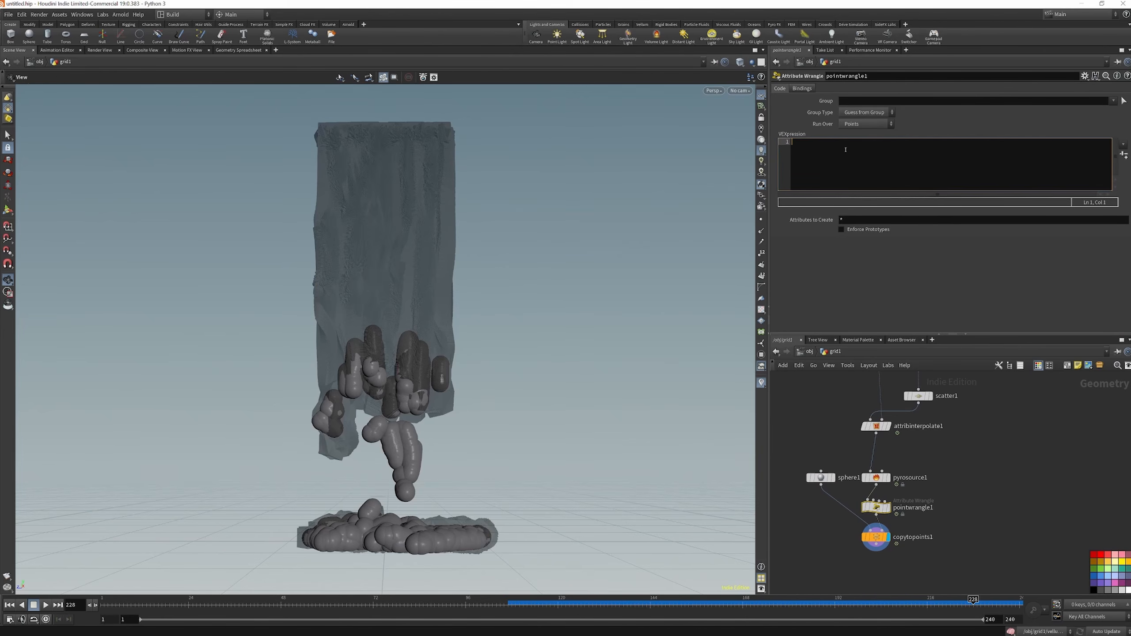
text(f@pscale = 0.01;)
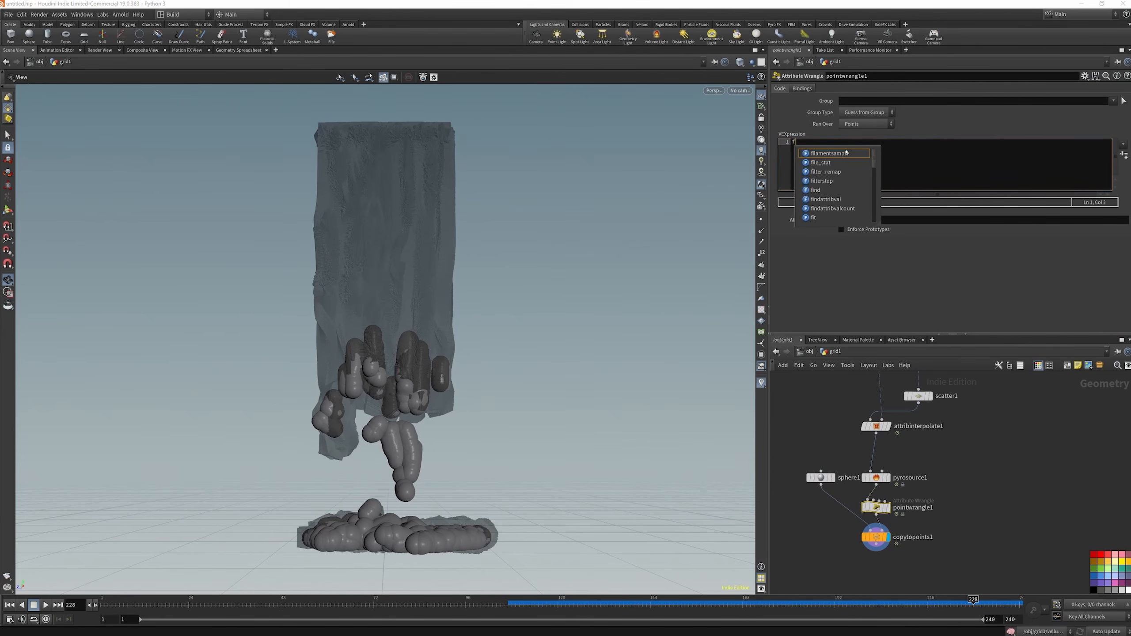
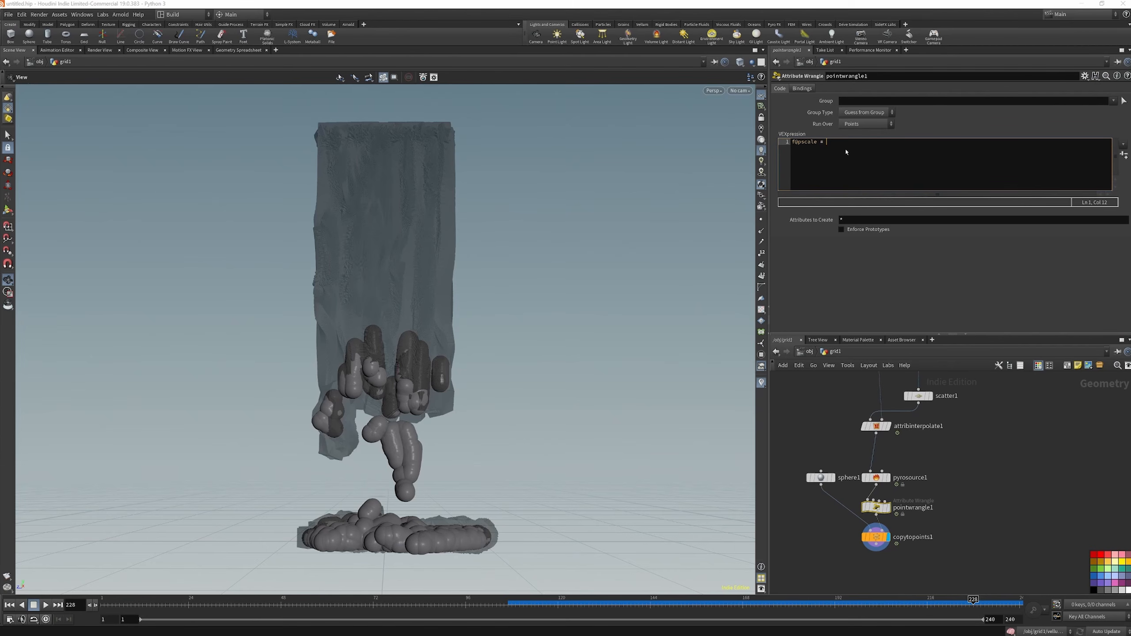
Complete pointwrangle1's expression as f@pscale = 0.01; and check the size of the sphere copies on the curtain
text(= 0.01;)
click(806, 382)
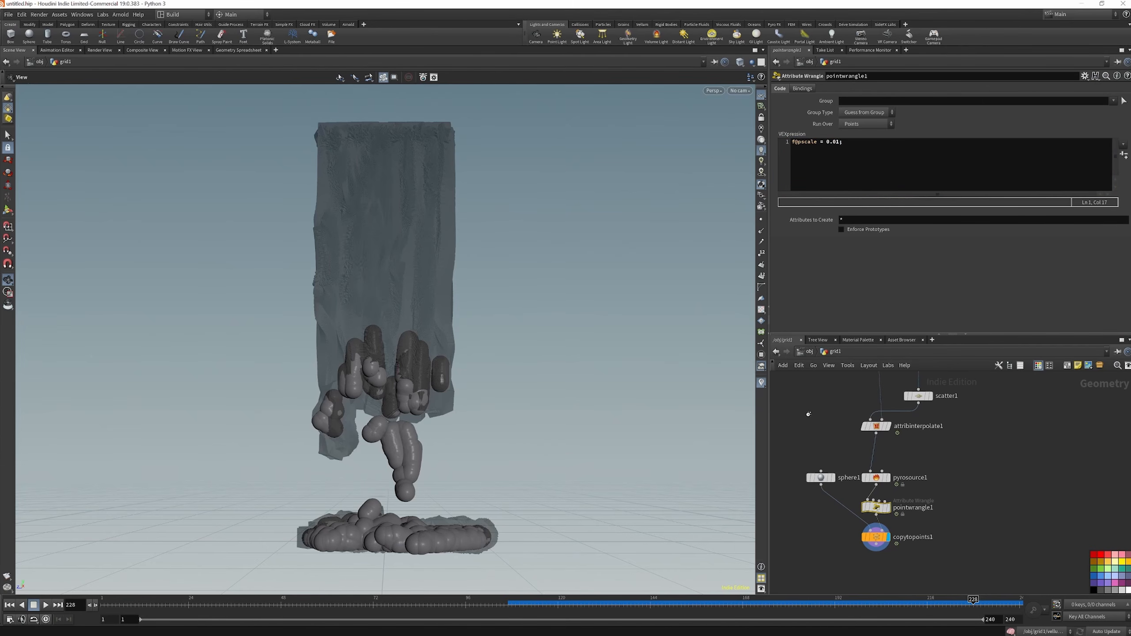
drag(364, 330, 377, 357)
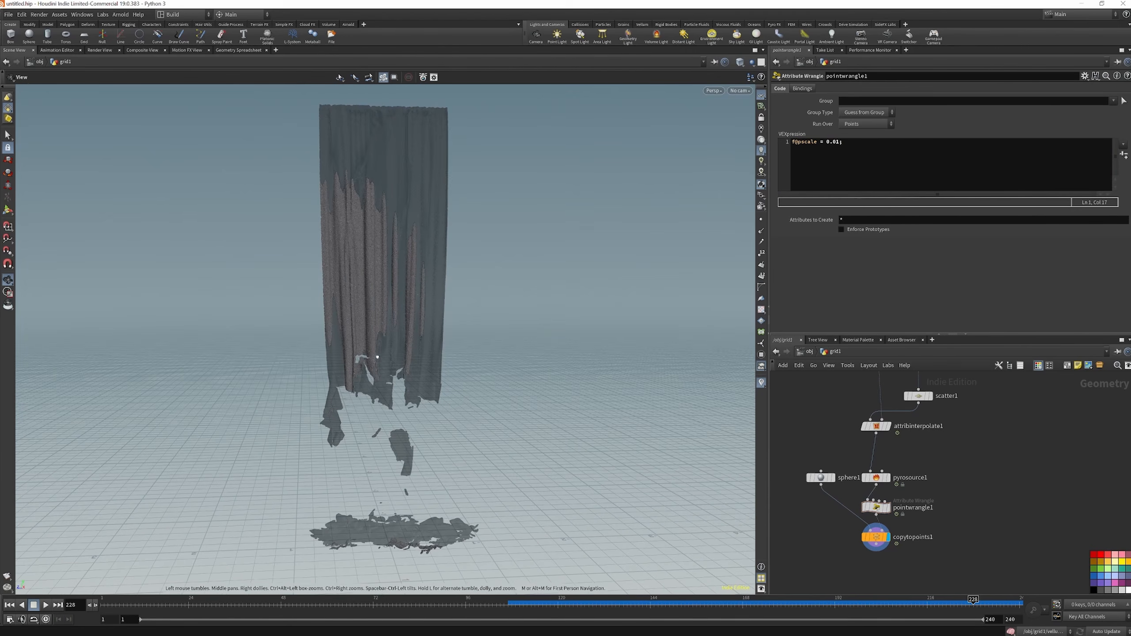
scroll(886, 451, down, 3)
scroll(881, 493, up, 4)
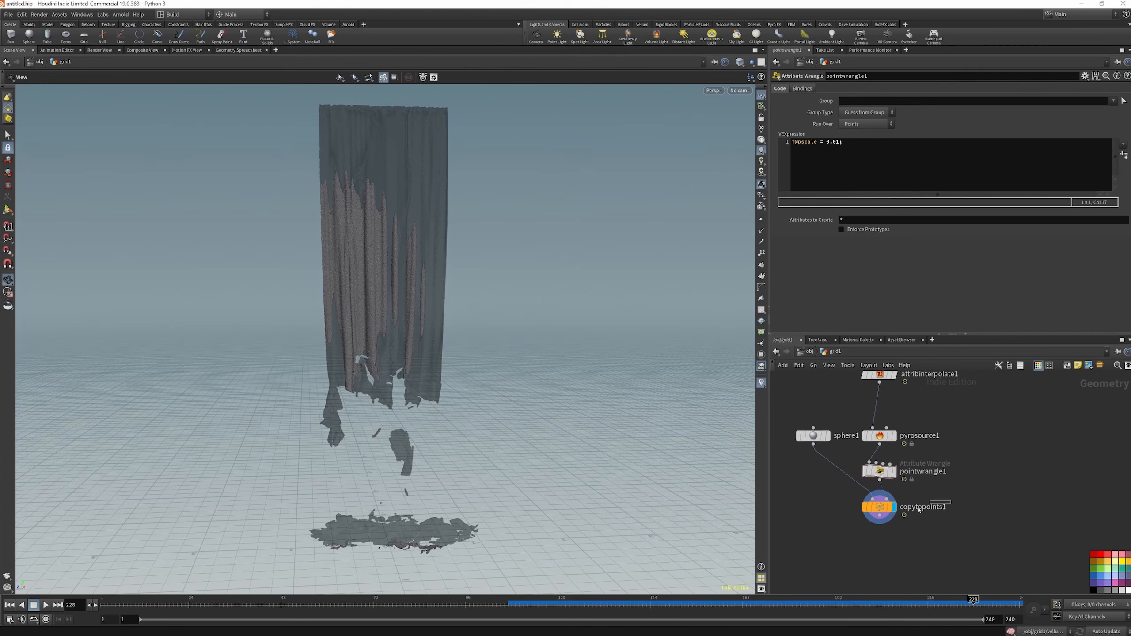
Bypass copytopoints1 and sphere1, display pointwrangle1, and move copytopoints1 aside from the main node chain
click(922, 506)
click(866, 507)
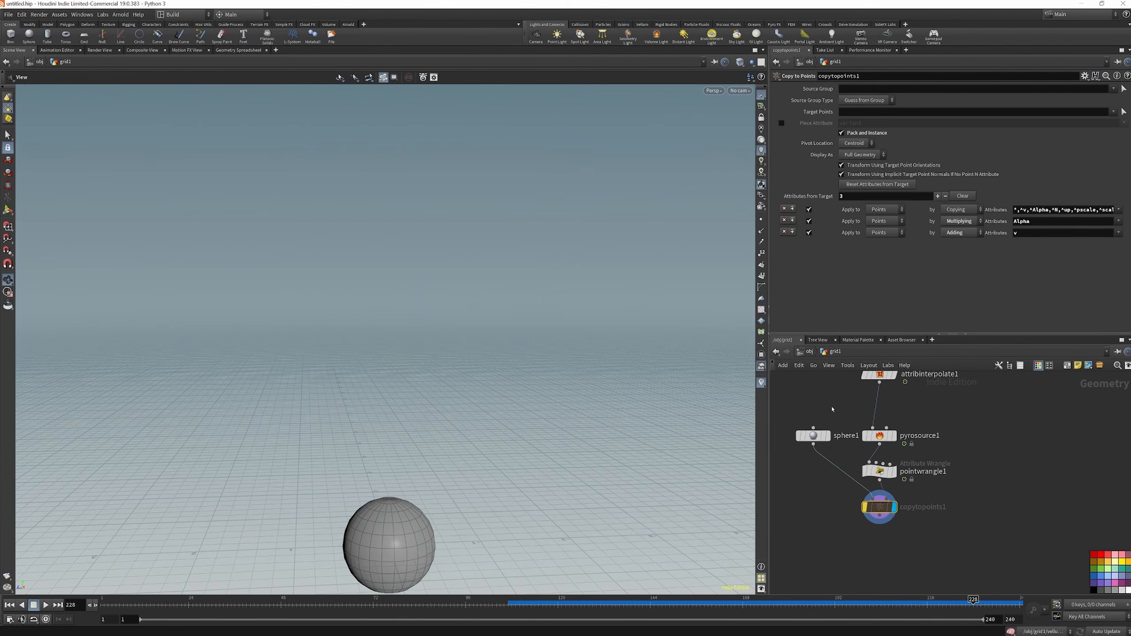
click(813, 436)
click(800, 436)
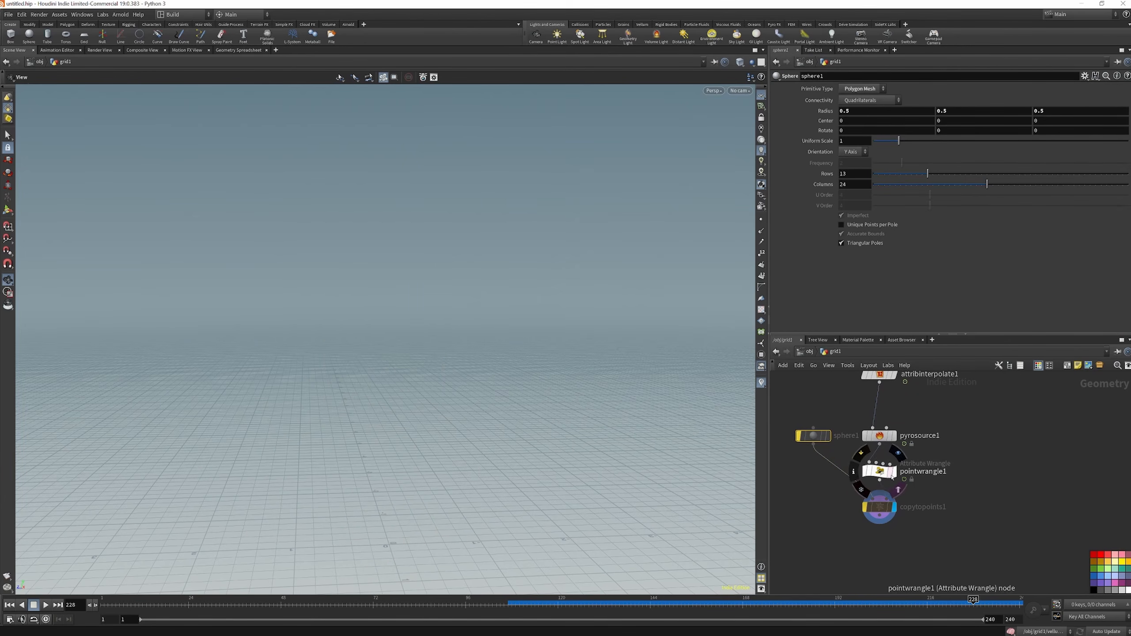
click(893, 471)
drag(882, 509, 800, 502)
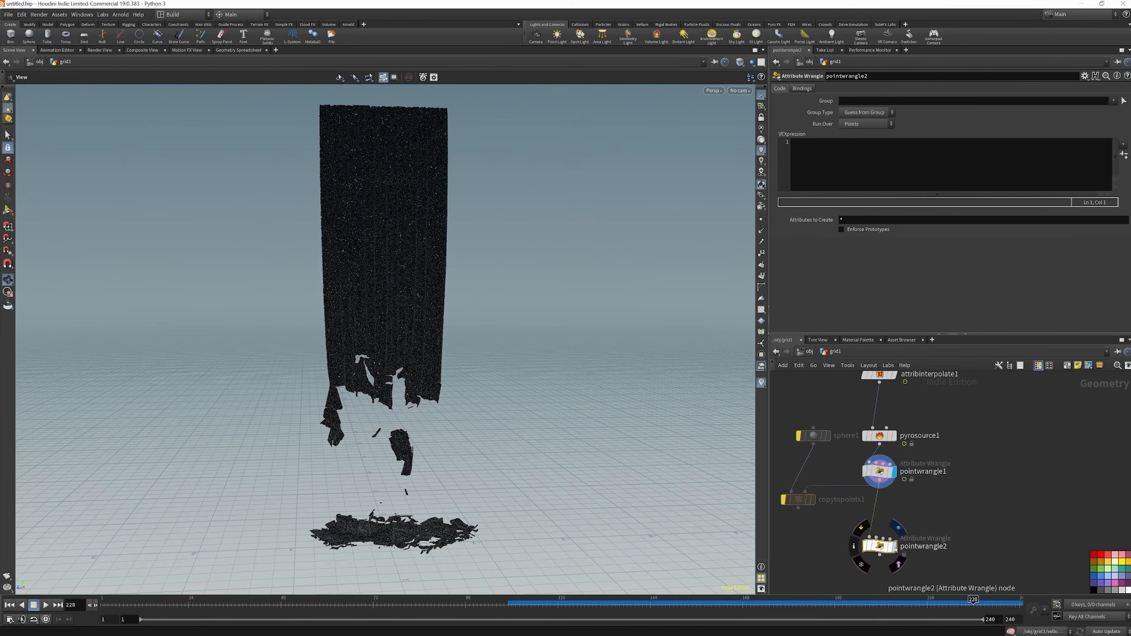
Add and display a second Point Wrangle below pointwrangle1, and check the point attributes in pointwrangle1's node info
click(894, 547)
click(796, 149)
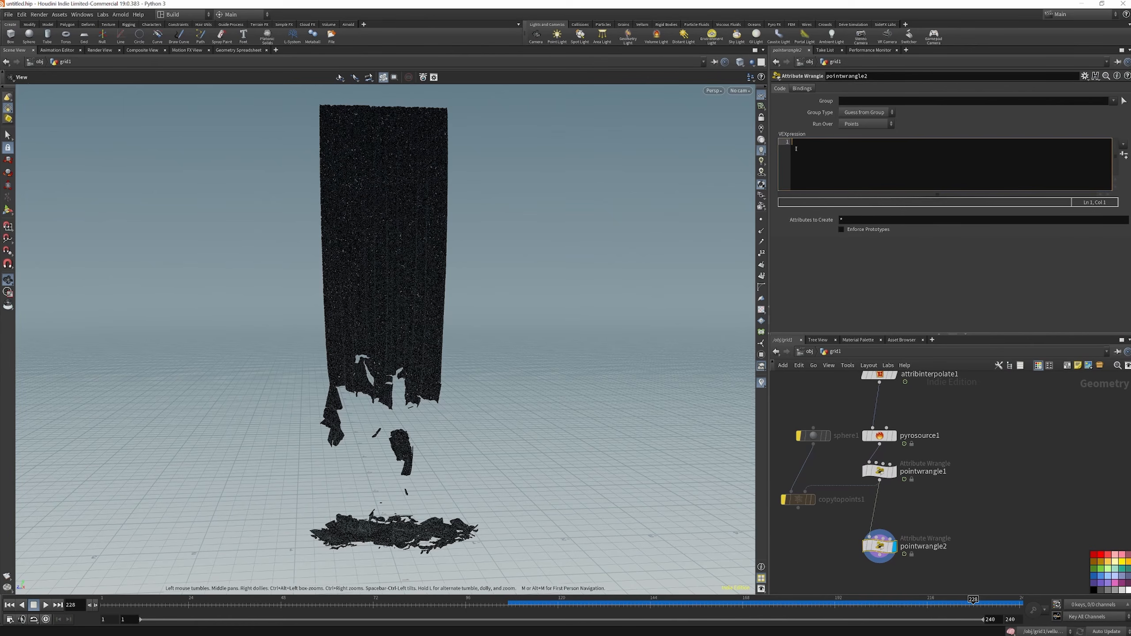
drag(880, 435, 880, 429)
click(880, 472)
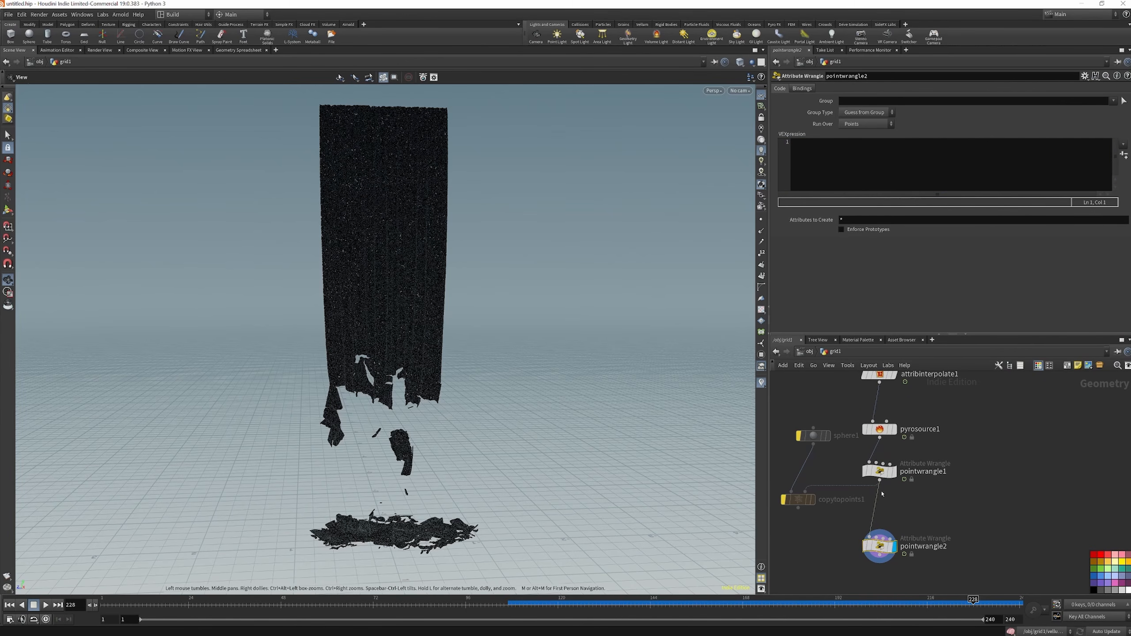
click(854, 472)
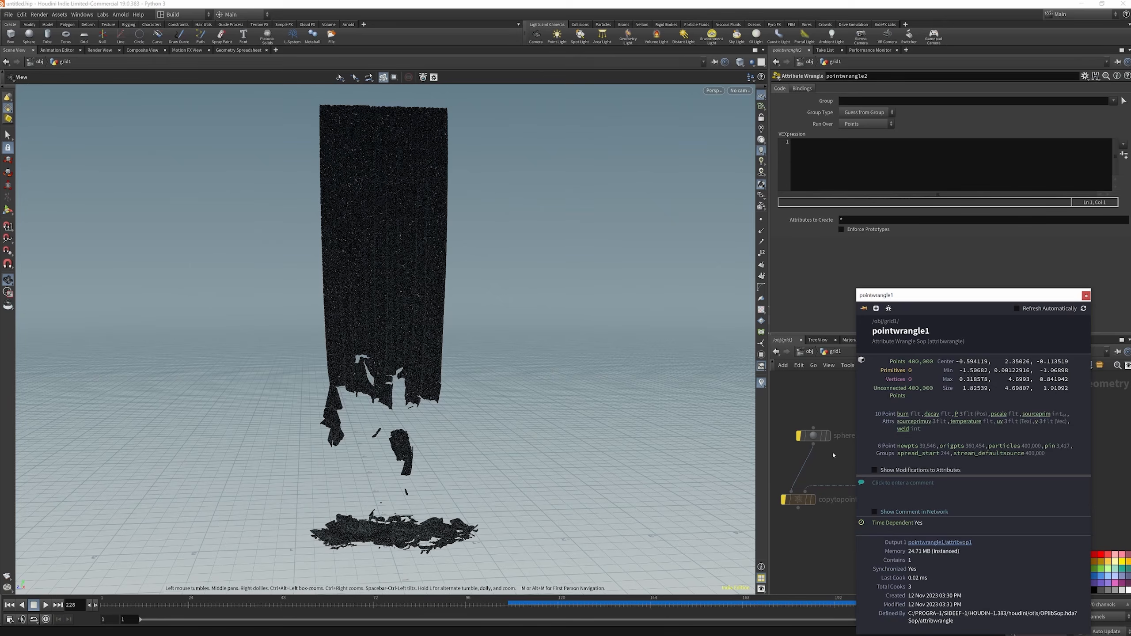
Write the VEXpression f@burn = f@decay; in pointwrangle2
click(827, 143)
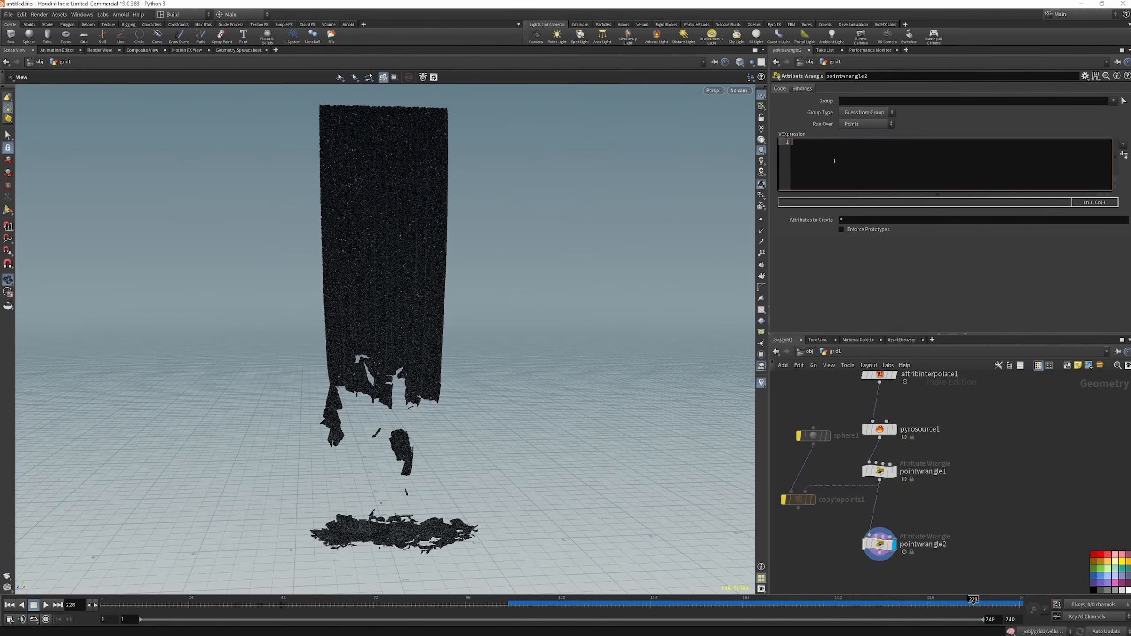
text(f)
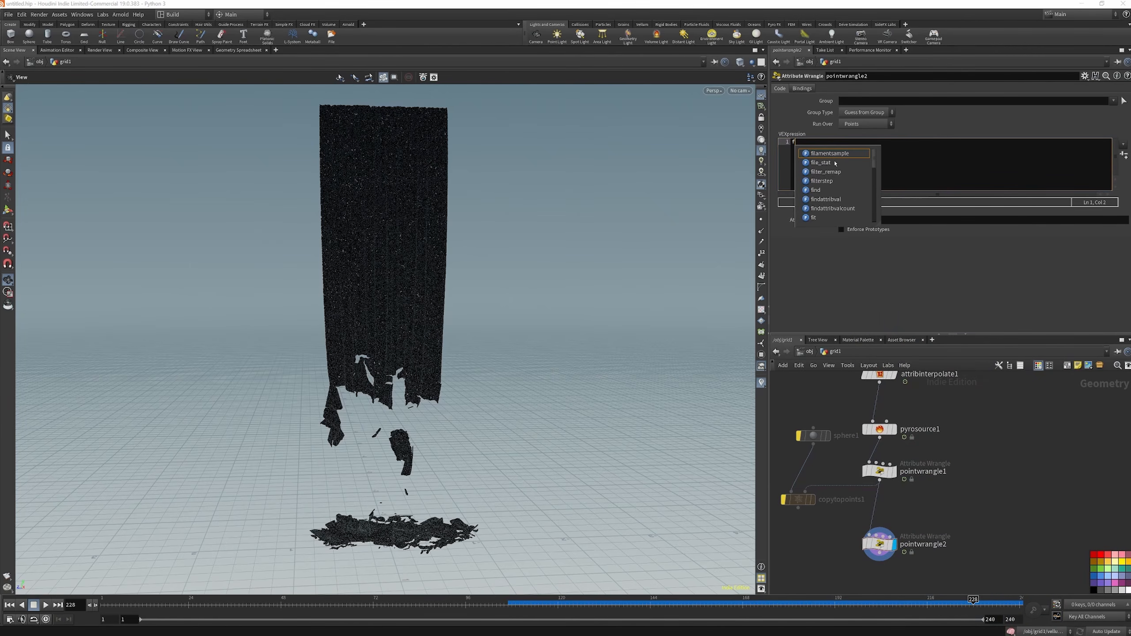
text(@burn)
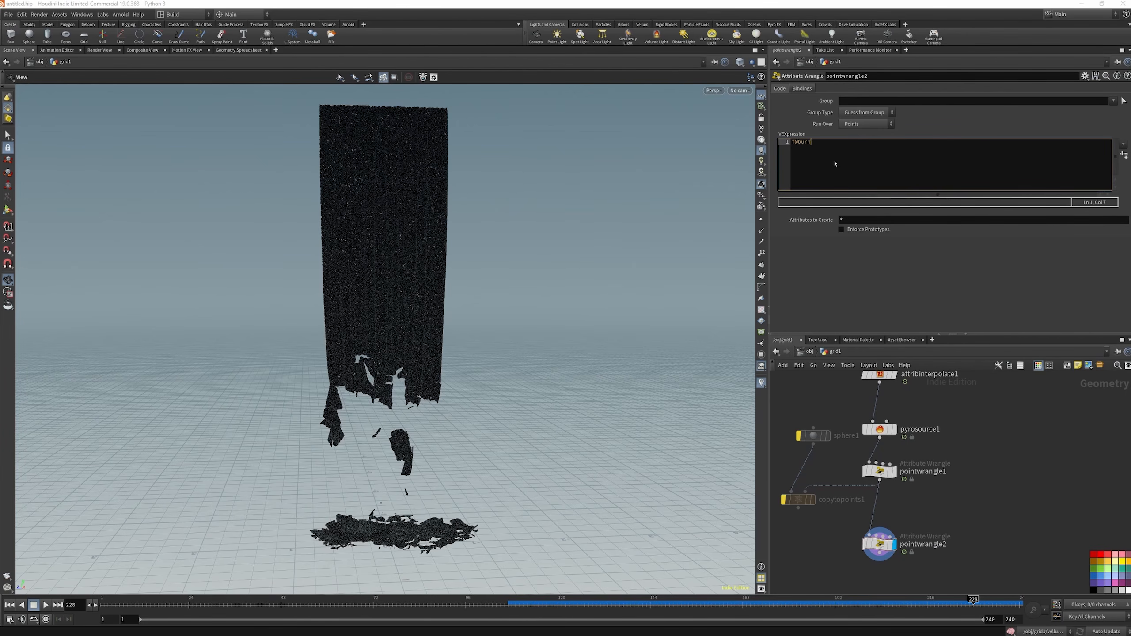
text( = f@decay)
key(Return)
key(BackSpace)
Add a Color node beside the chain, wired from pointwrangle2, and display it
key(Tab)
text(colo)
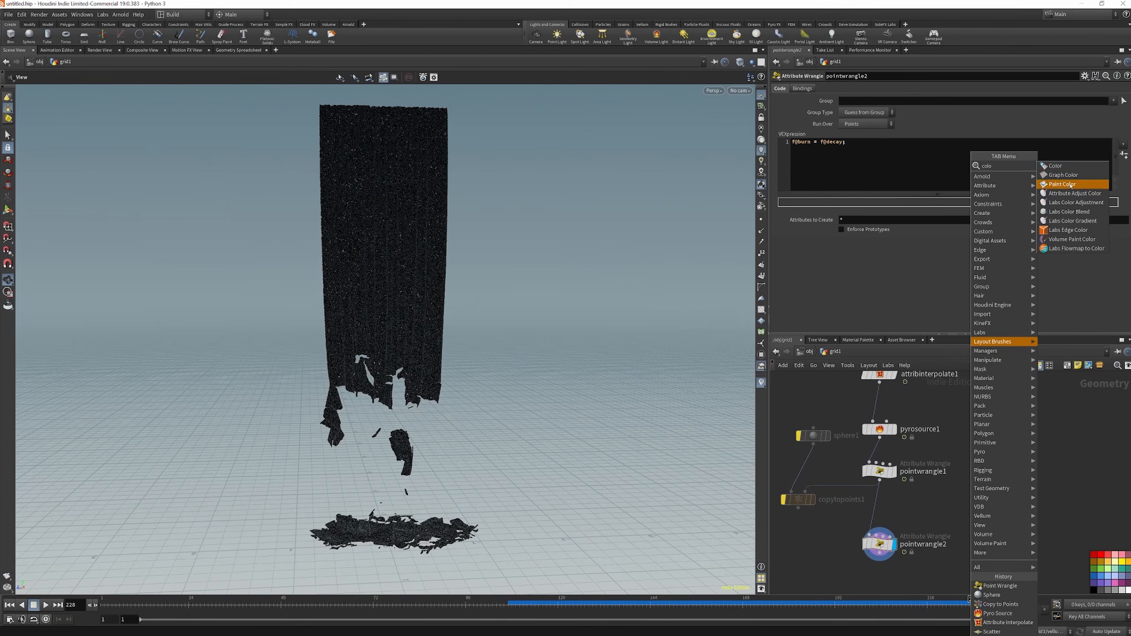
key(Return)
scroll(970, 519, down, 1)
middle_drag(969, 519, 951, 488)
scroll(976, 531, up, 2)
drag(983, 530, 833, 511)
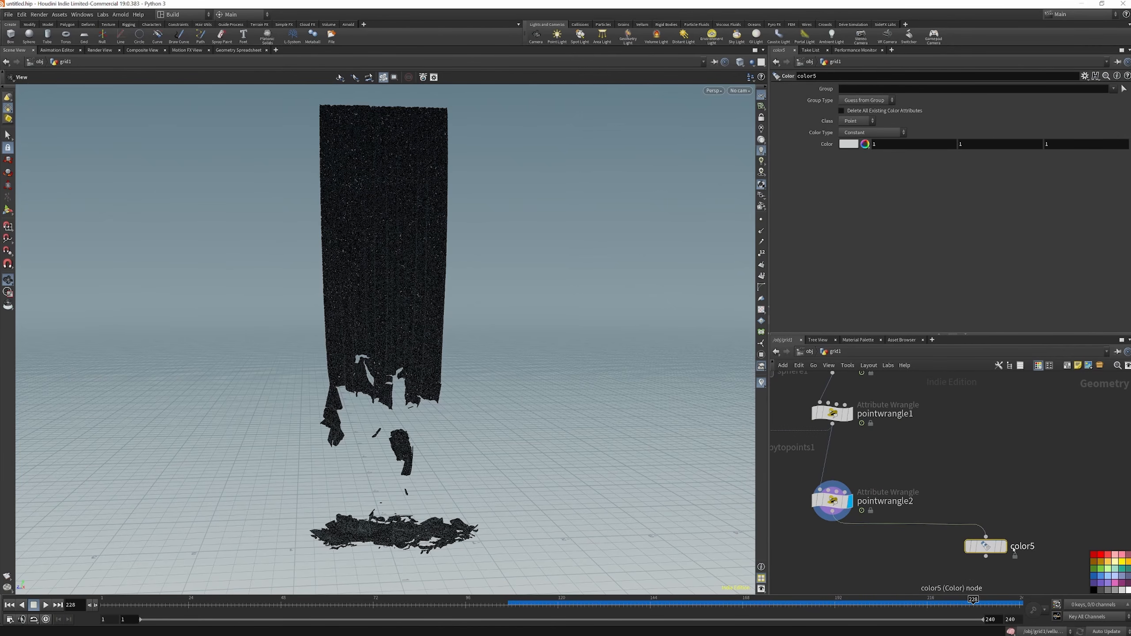
click(1001, 546)
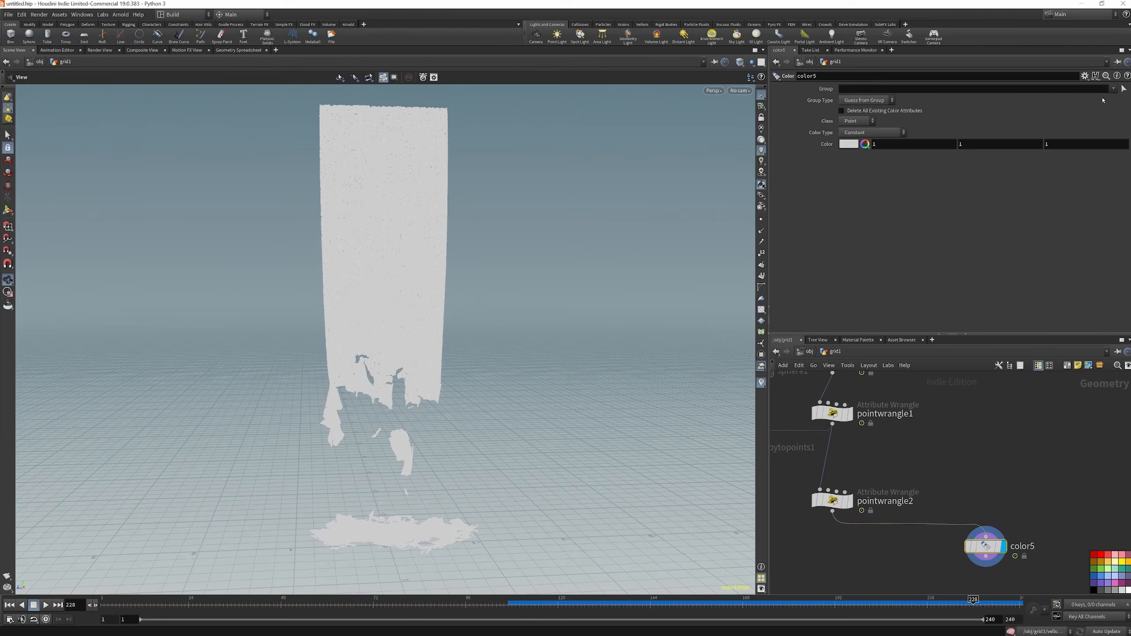
Set color5's Color Type to Ramp from Attribute and use the burn attribute
click(872, 132)
click(870, 173)
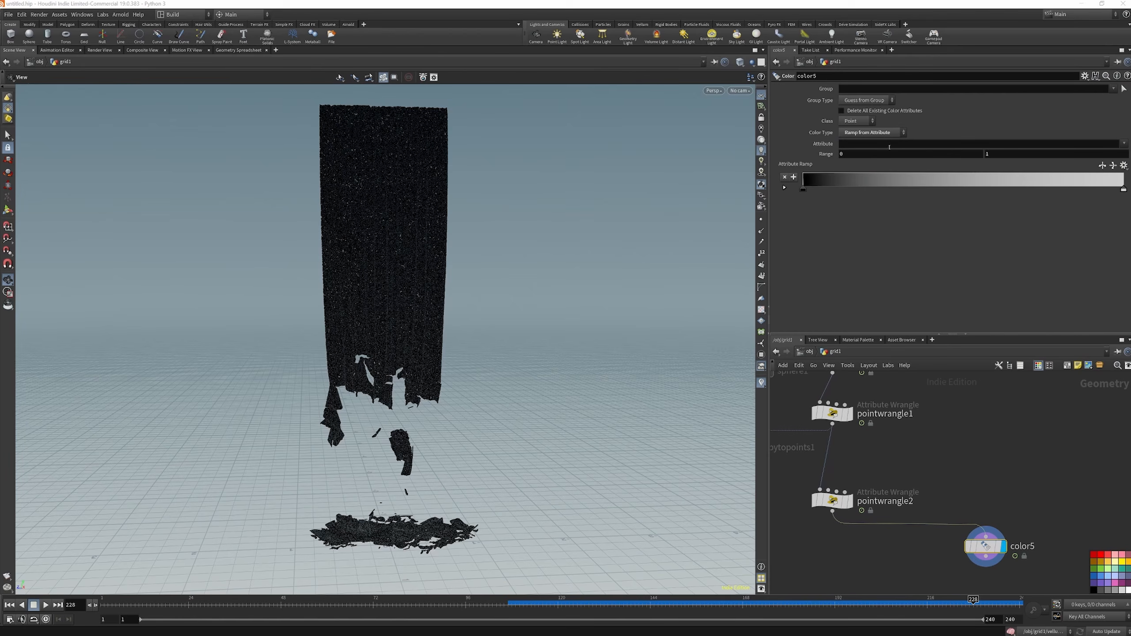
click(1121, 144)
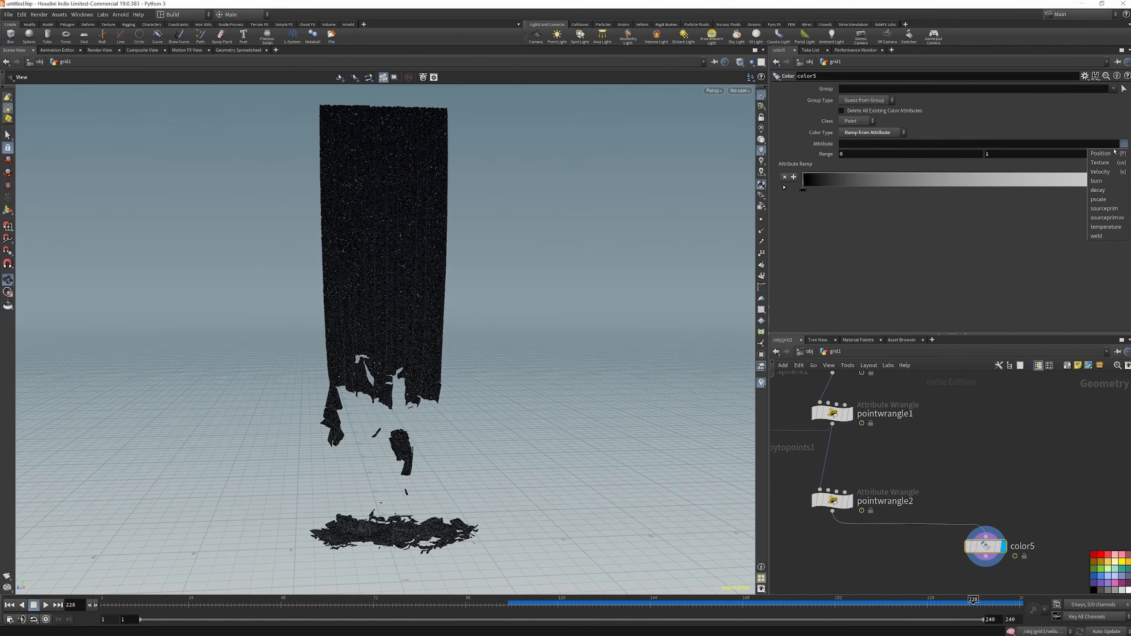
click(1108, 181)
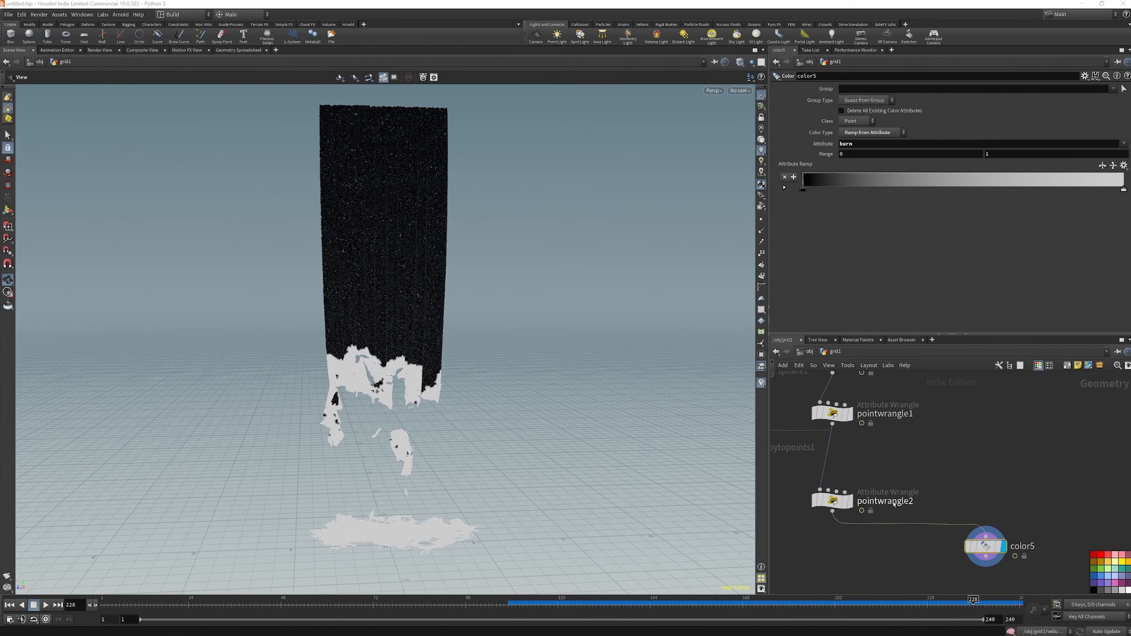
Duplicate the burn line in pointwrangle2's expression and change the copy to f@temperature = f@decay;
click(832, 500)
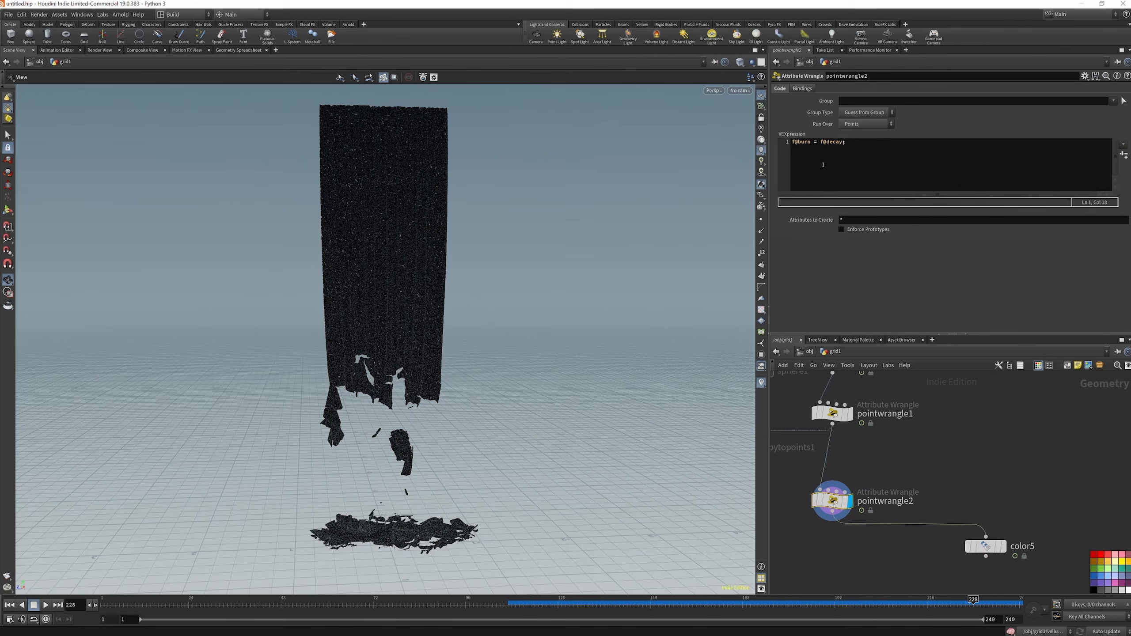
drag(853, 150, 758, 141)
key(ctrl+c)
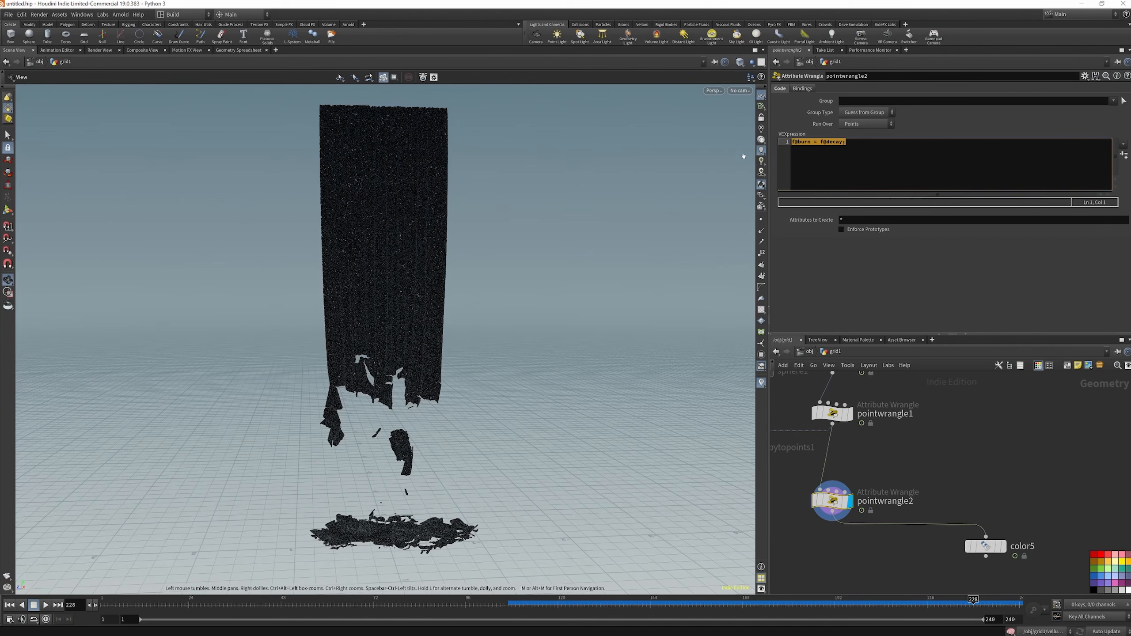
click(873, 150)
key(Return)
key(ctrl+v)
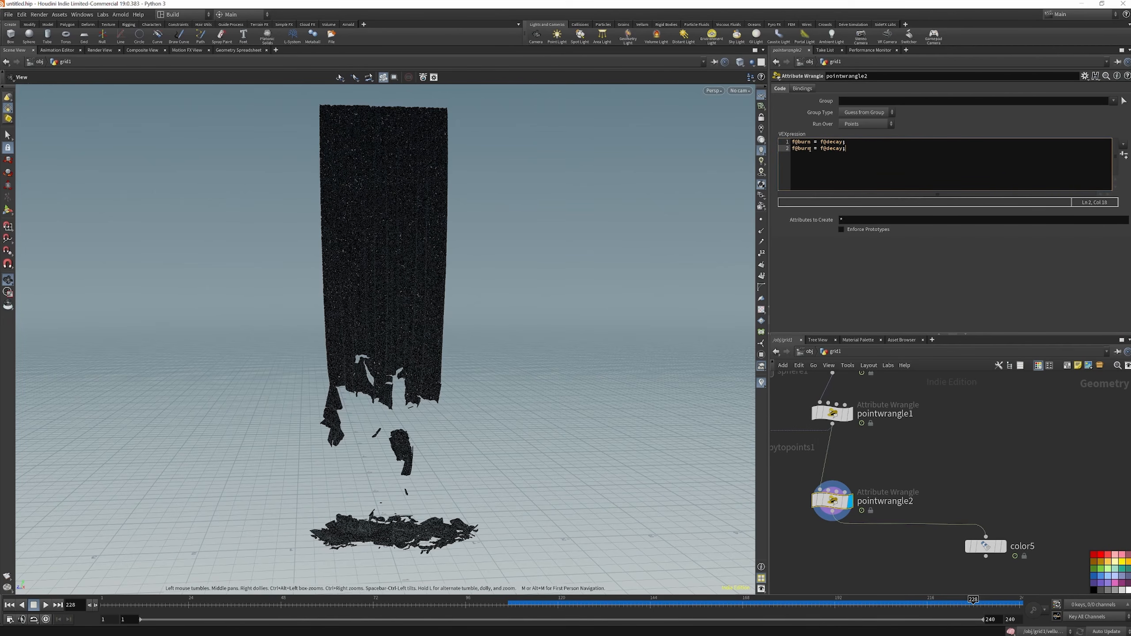
double_click(809, 149)
text(temperature)
Display color5 with temperature as its ramp attribute and scrub the timeline to frame 237
click(1003, 546)
click(985, 546)
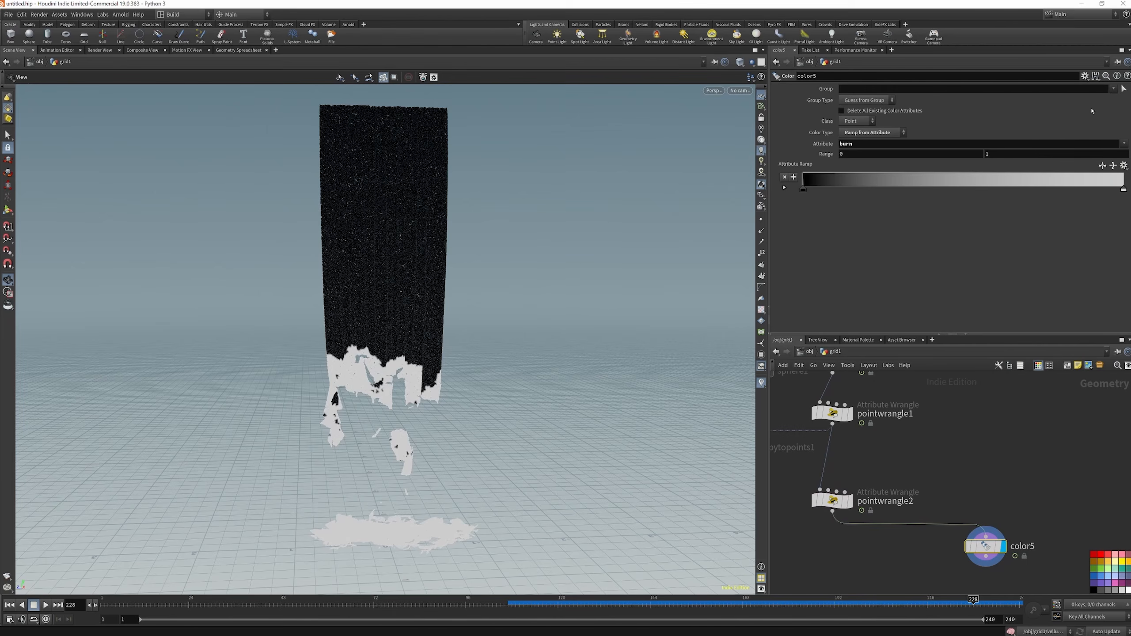
click(1126, 143)
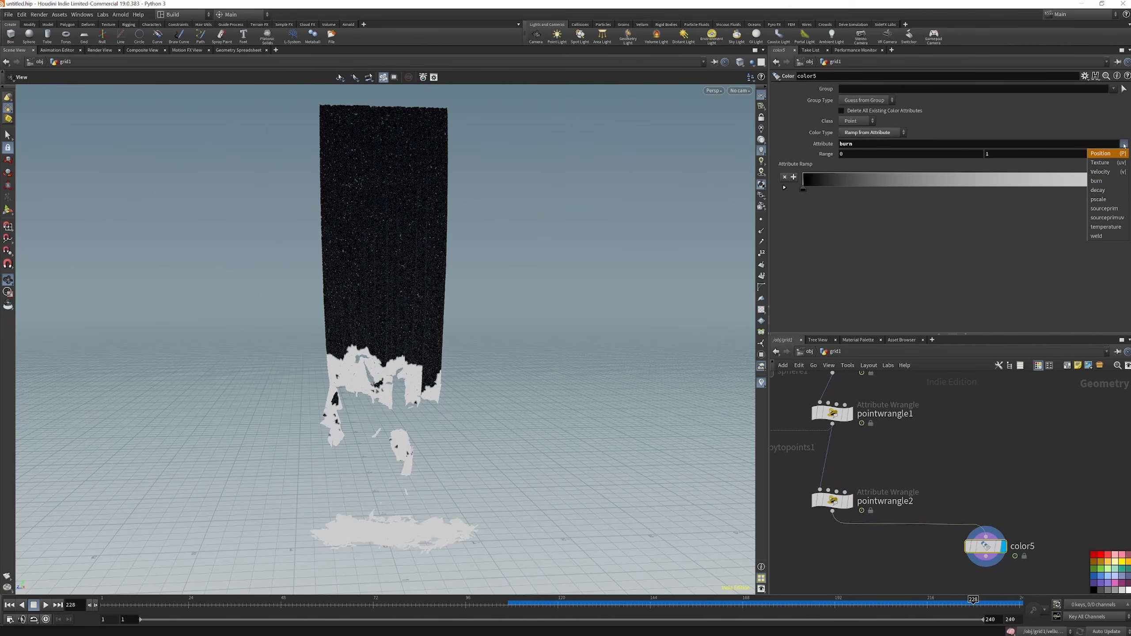
click(1106, 227)
mouse_move(307, 605)
mouse_down()
mouse_move(343, 605)
mouse_move(271, 604)
mouse_move(1009, 619)
mouse_up()
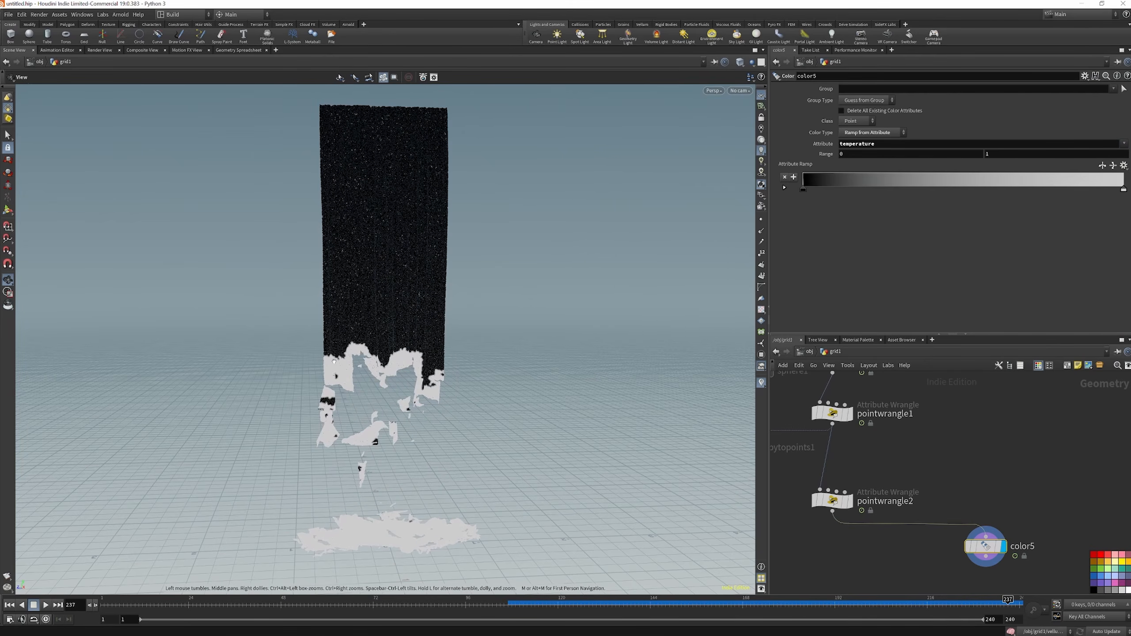
Color color5's attribute ramp from blue at the start to red at the end, and scrub the timeline to review it
double_click(1124, 189)
click(780, 129)
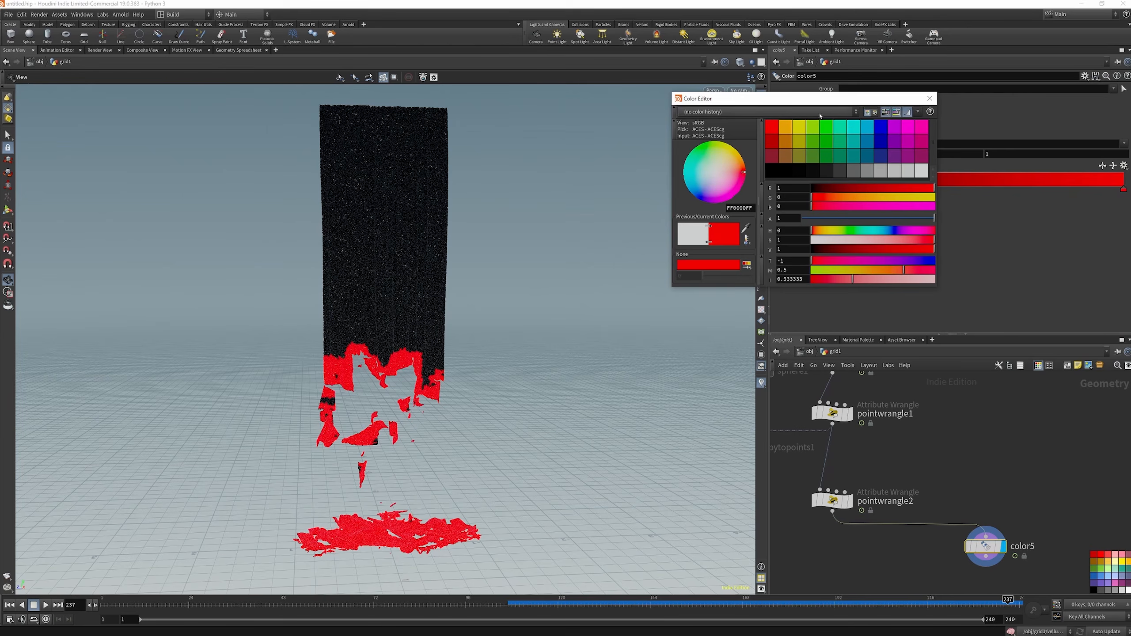
click(930, 98)
double_click(805, 190)
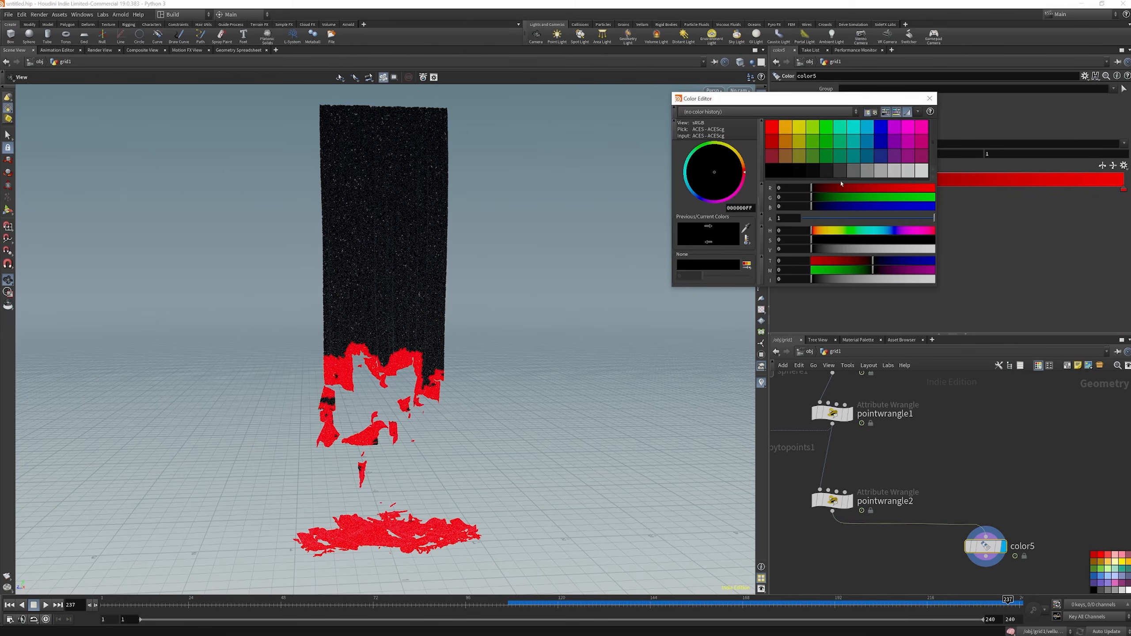
click(881, 127)
click(929, 99)
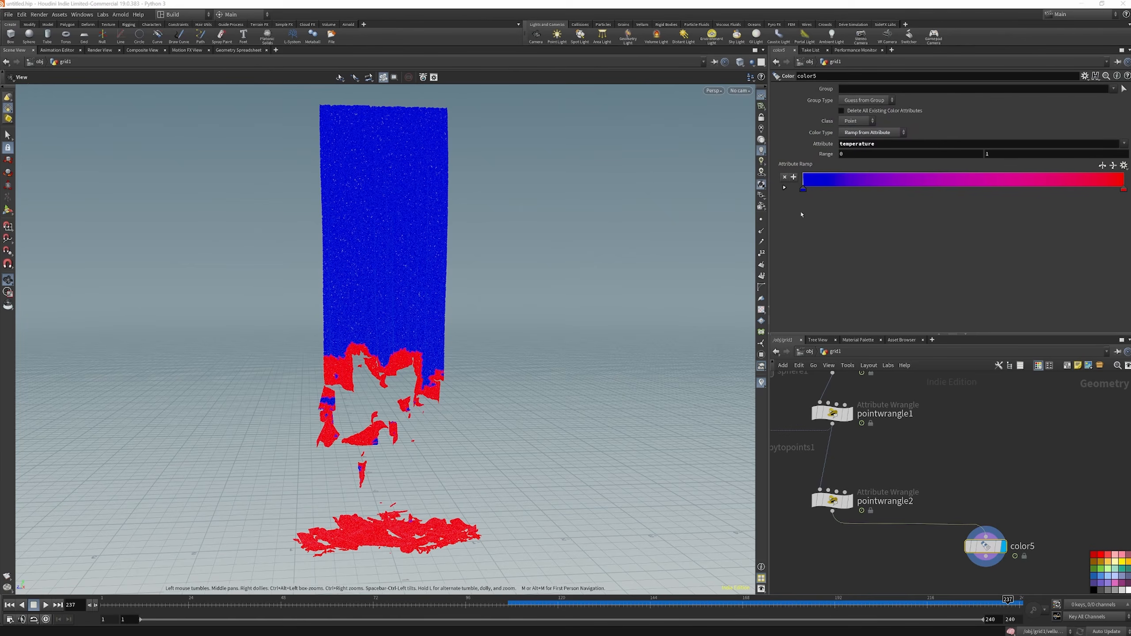
mouse_move(117, 604)
mouse_down()
mouse_move(758, 620)
mouse_move(779, 600)
mouse_move(933, 589)
mouse_up()
Add an Attribute Noise node below pointwrangle2, wire it to that wrangle, and display it
scroll(954, 465, down, 4)
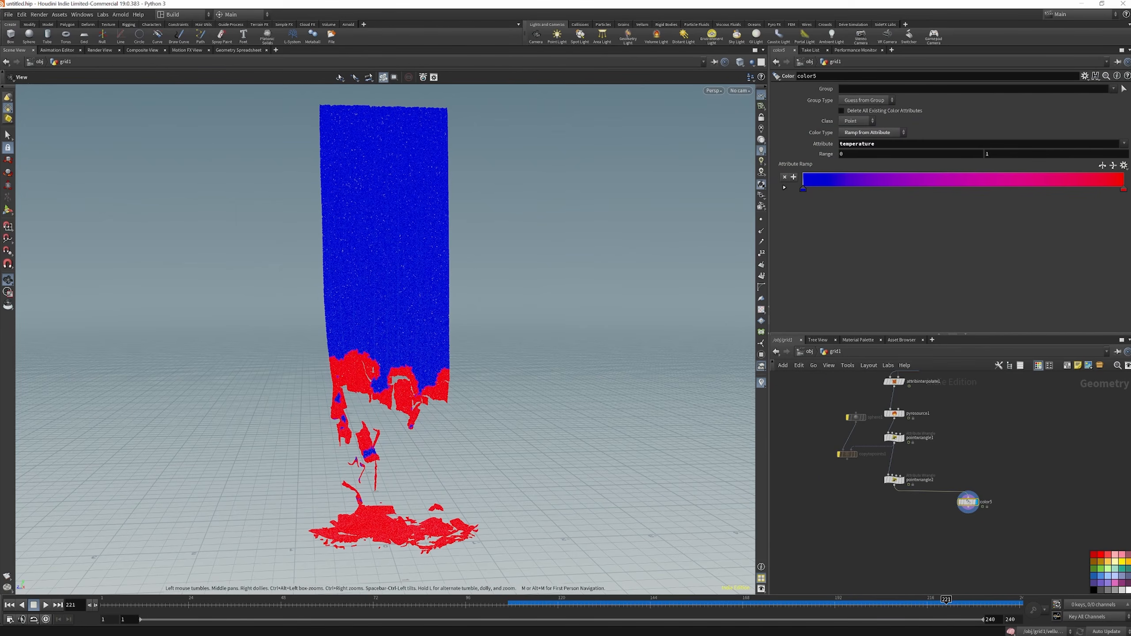
key(Tab)
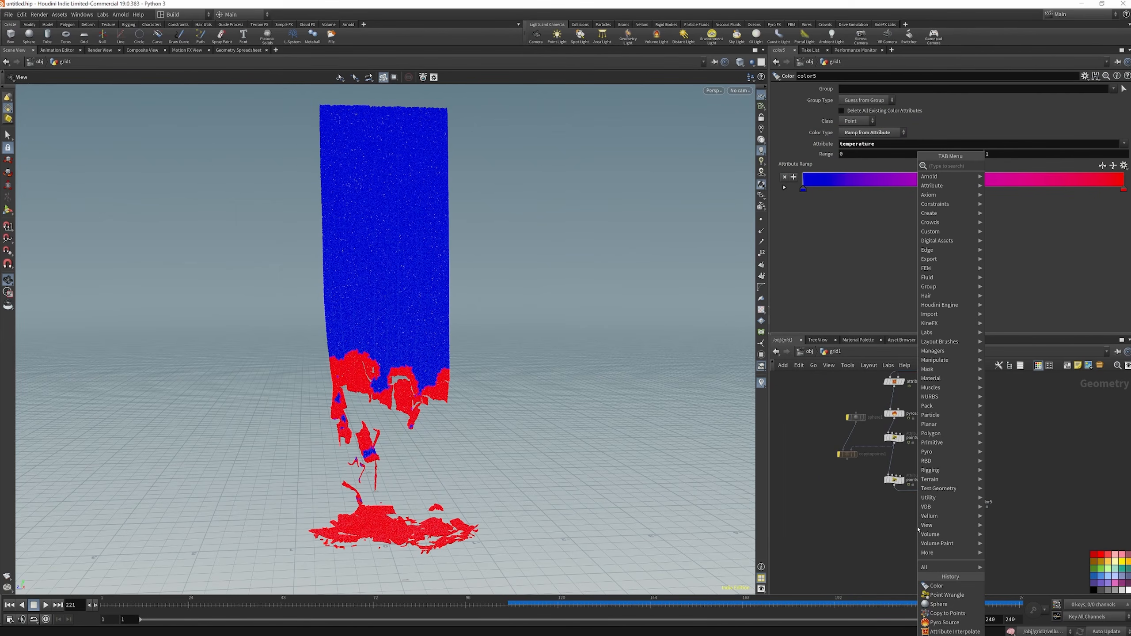
text(att)
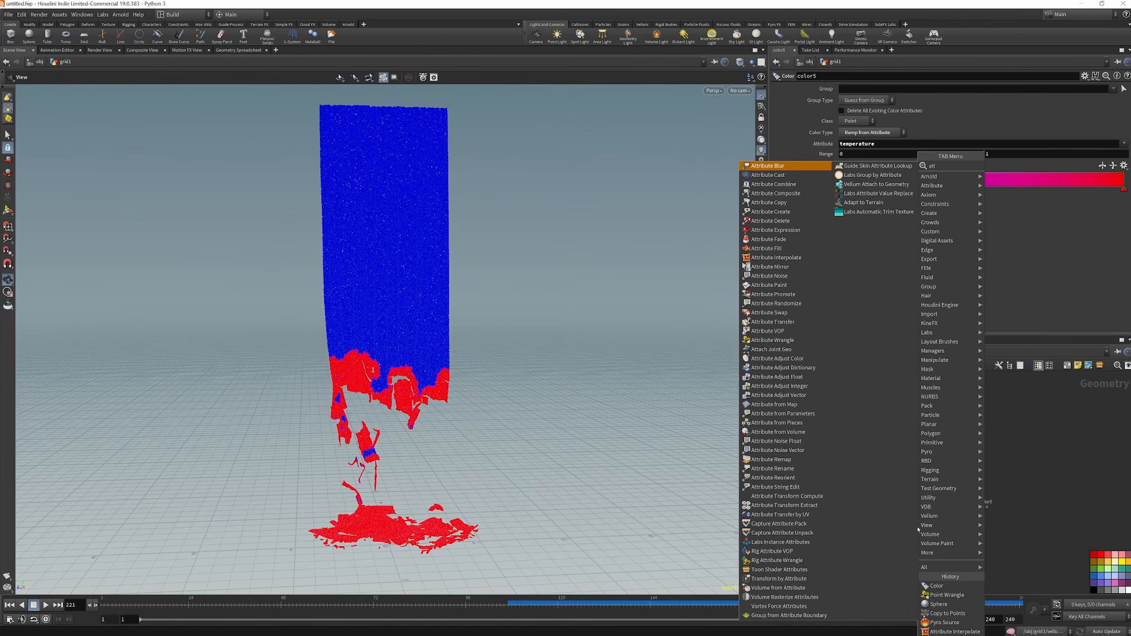
text( noi)
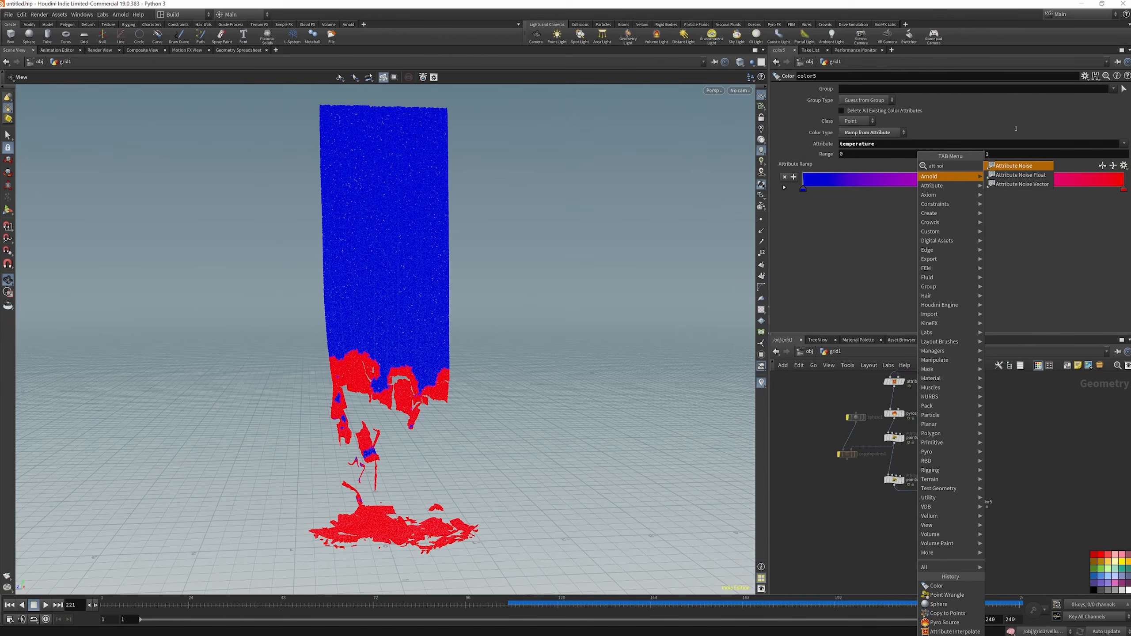
key(Return)
click(895, 545)
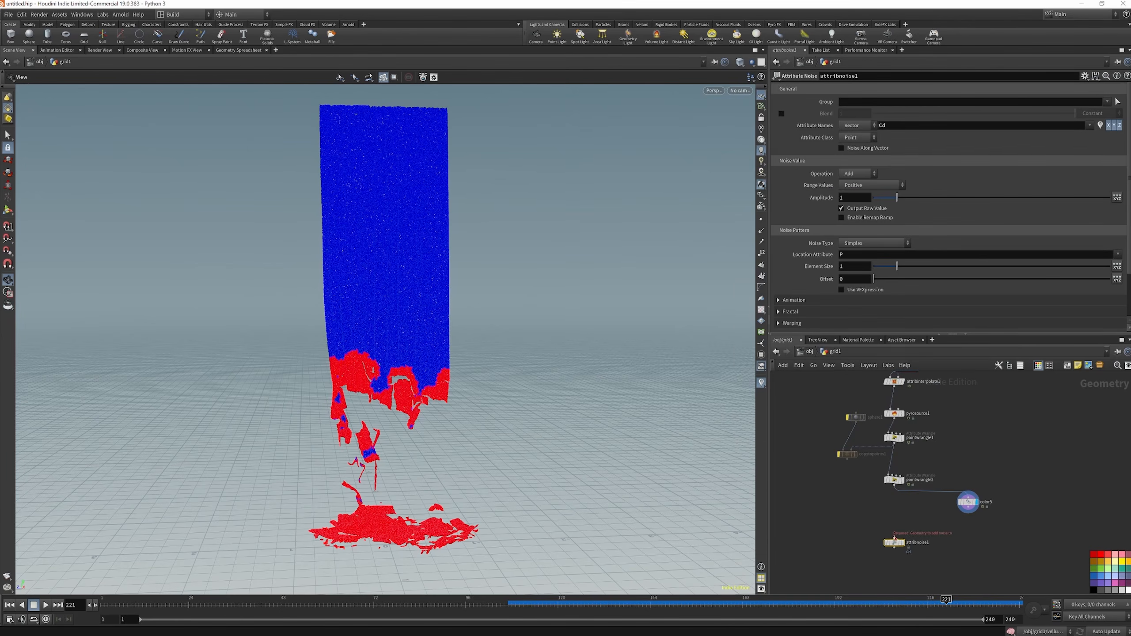
click(906, 543)
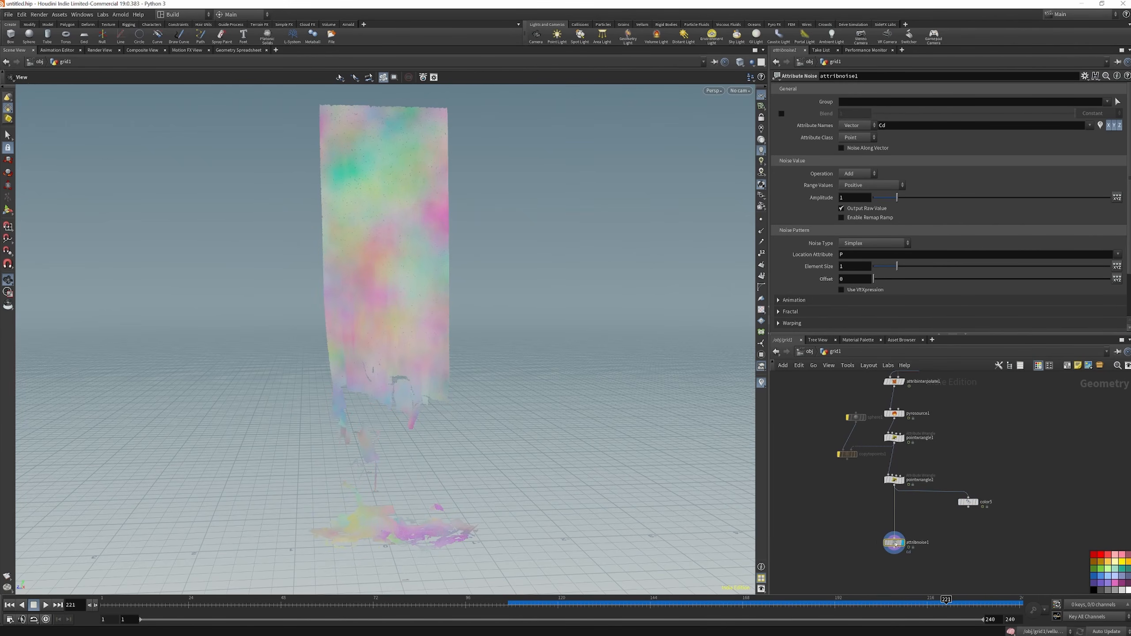
Set attribnoise1's Attribute Names to burn
mouse_move(886, 415)
double_click(884, 126)
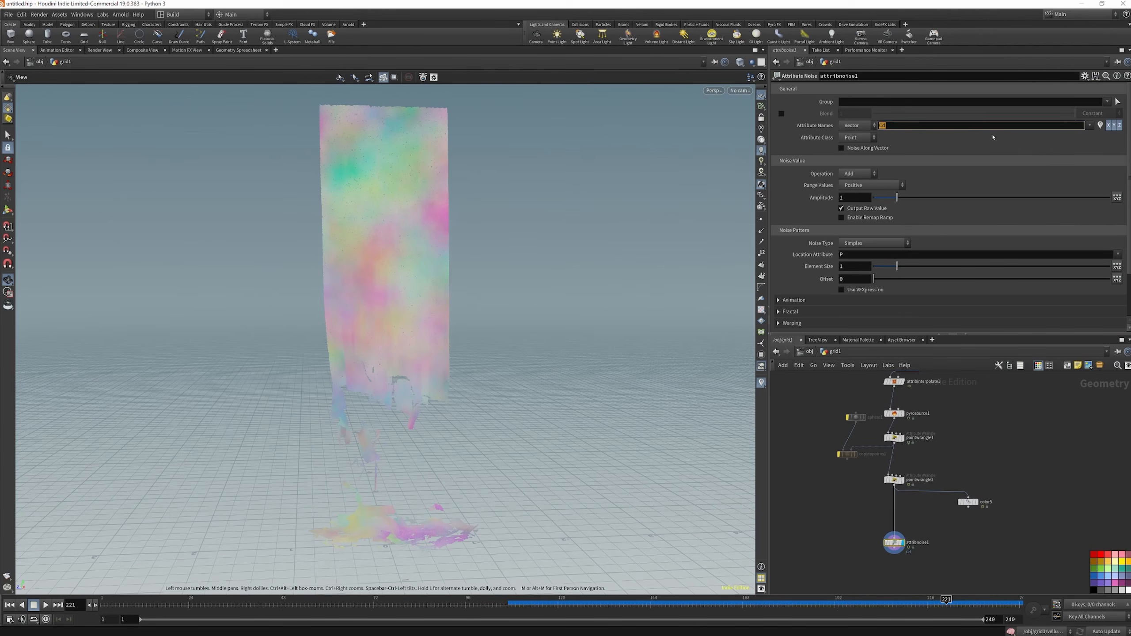
text(burn)
key(Return)
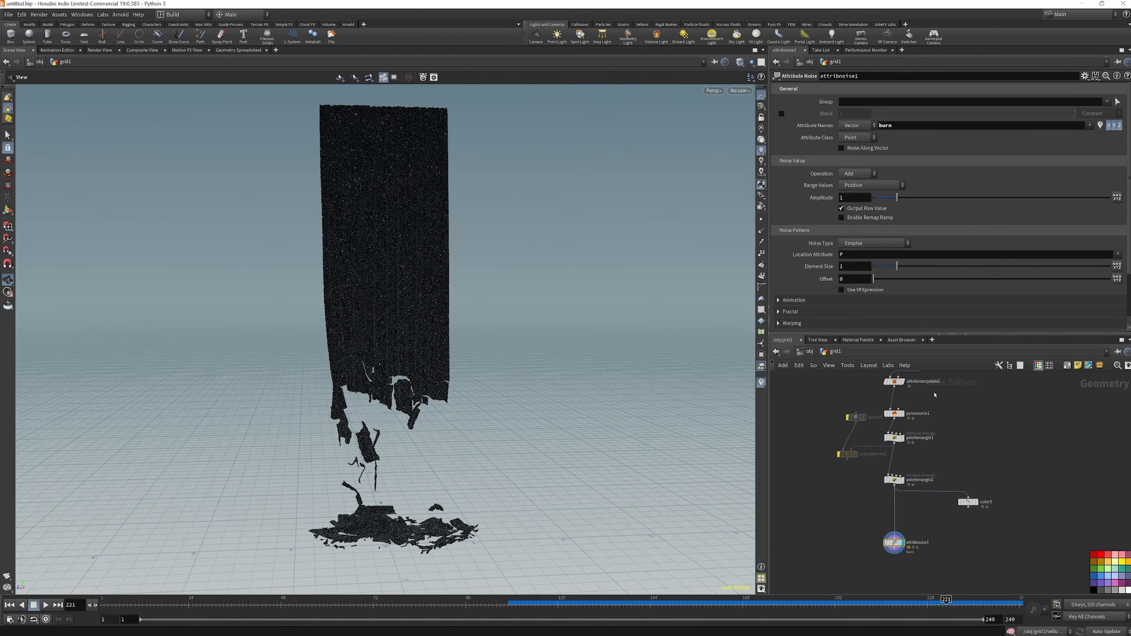
Rewire color5 to attribnoise1's output, set its ramp attribute to burn, and display it below the noise node
drag(932, 493, 904, 552)
click(968, 502)
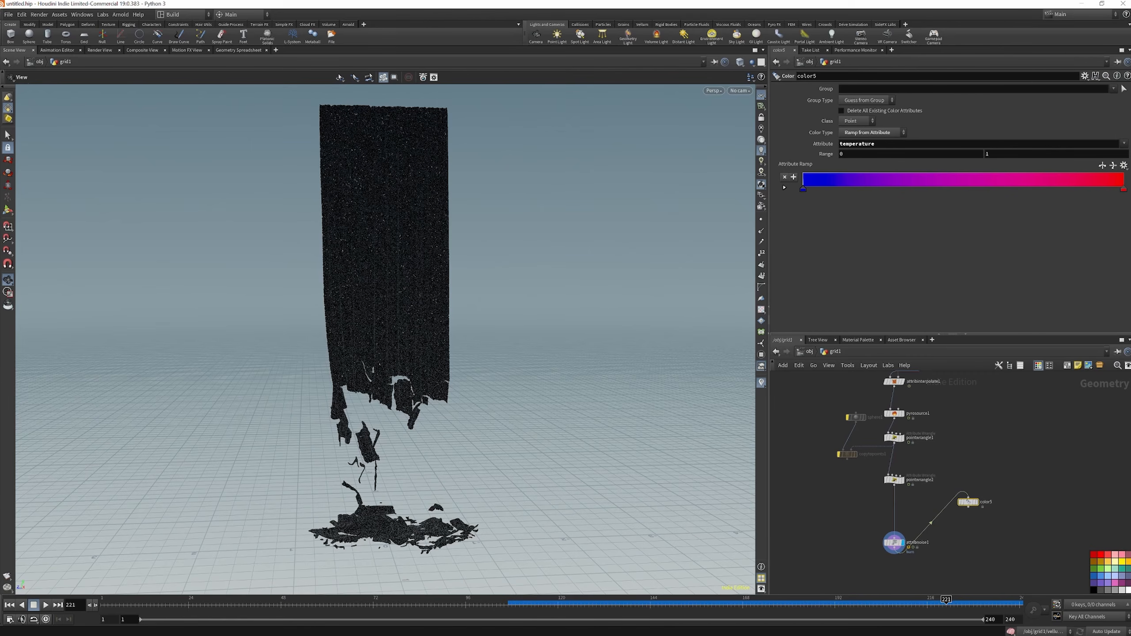
click(1123, 144)
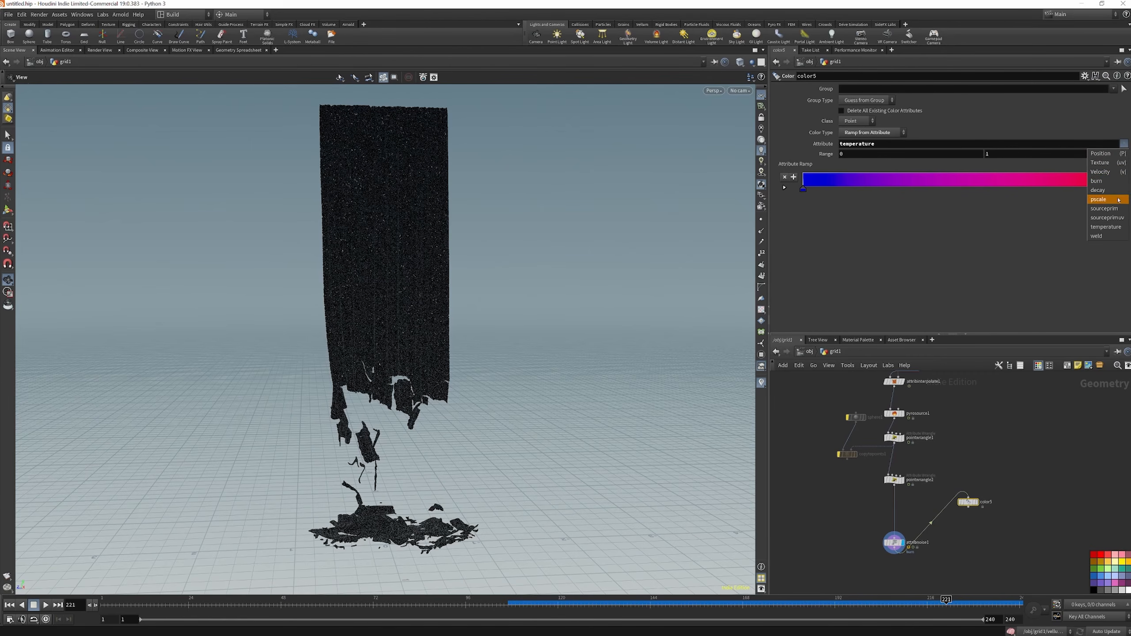
click(1100, 181)
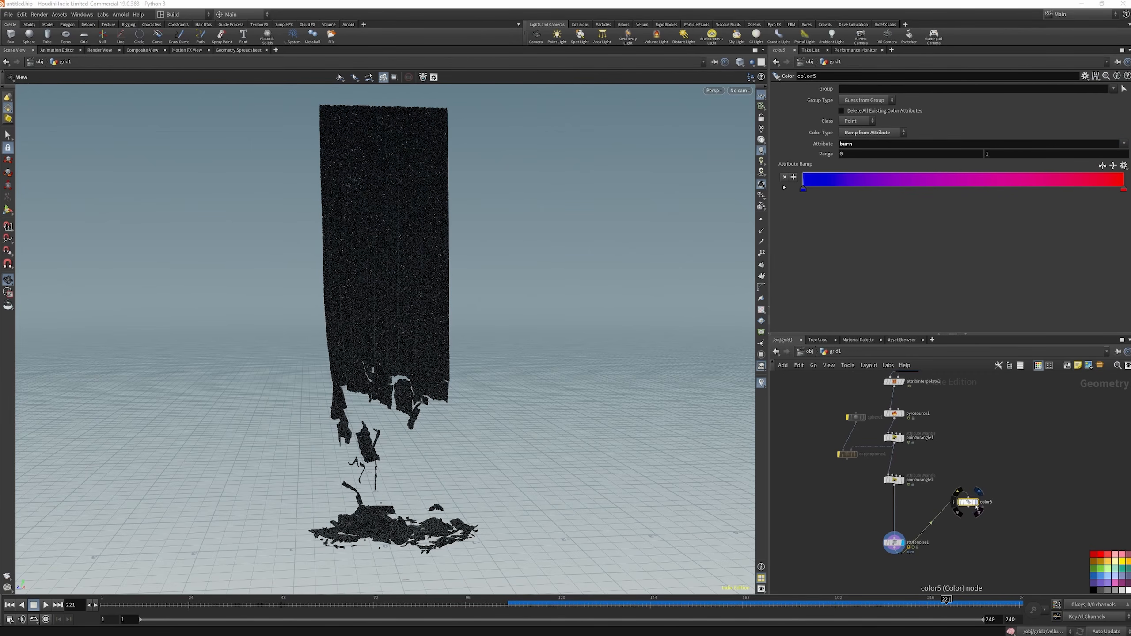
click(977, 505)
drag(970, 504, 958, 569)
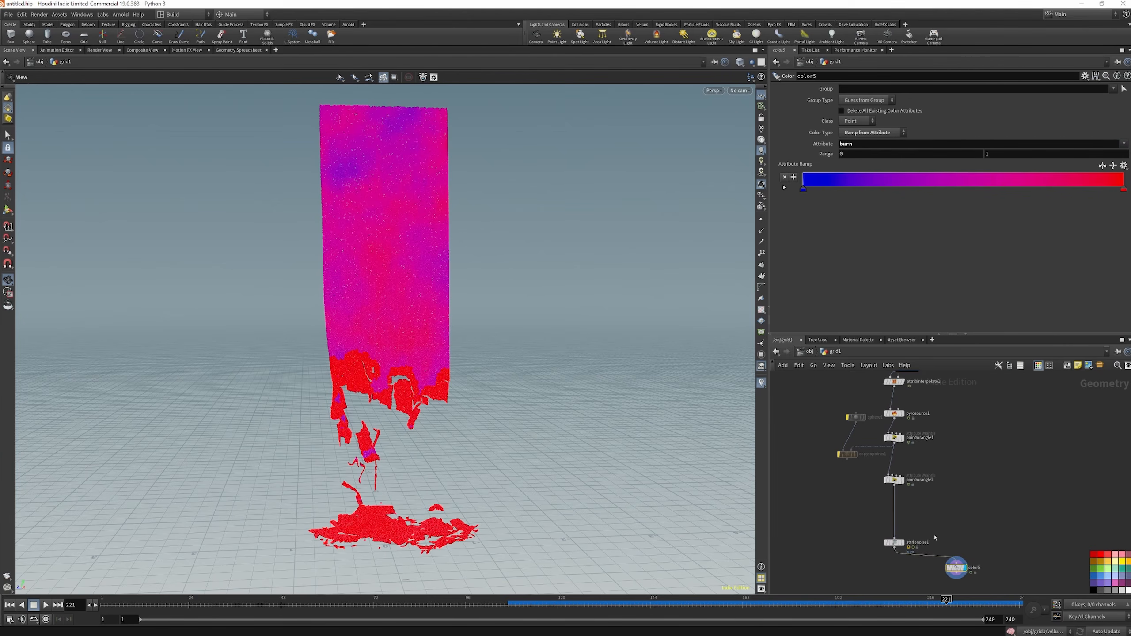
scroll(913, 553, down, 4)
middle_drag(913, 554, 907, 512)
scroll(906, 512, up, 5)
click(873, 491)
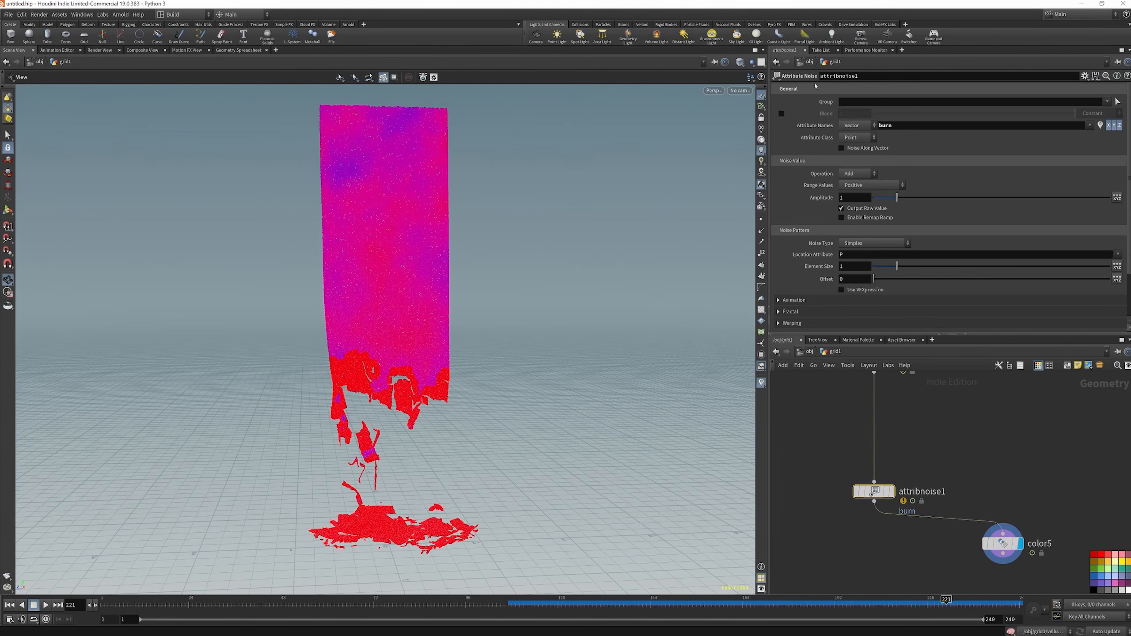
click(853, 101)
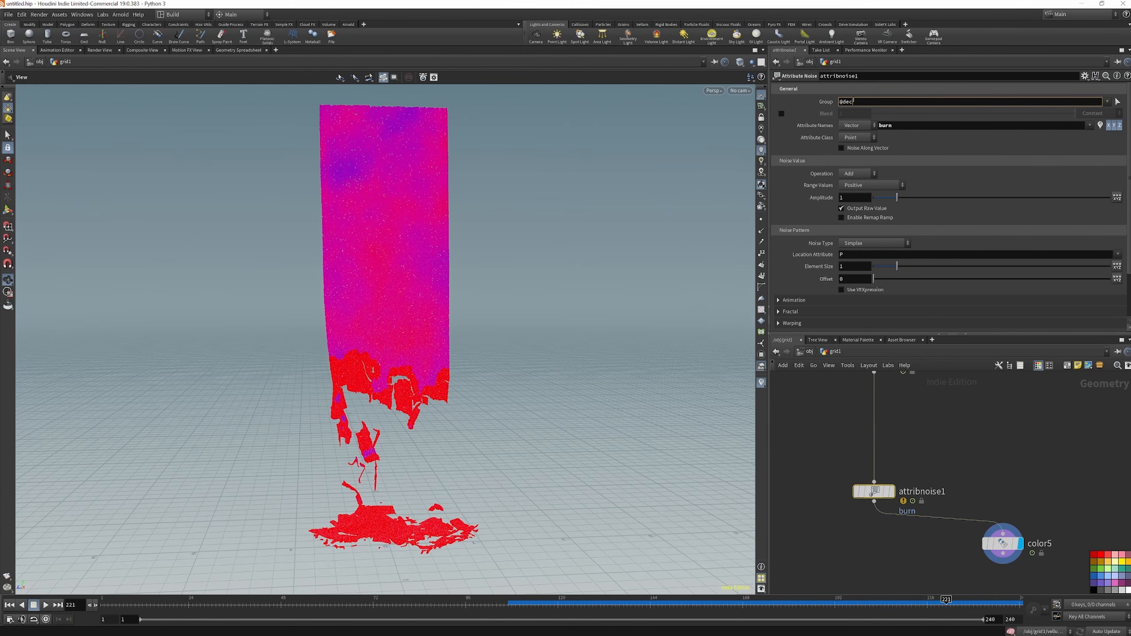
text(@decay>0.1)
key(Return)
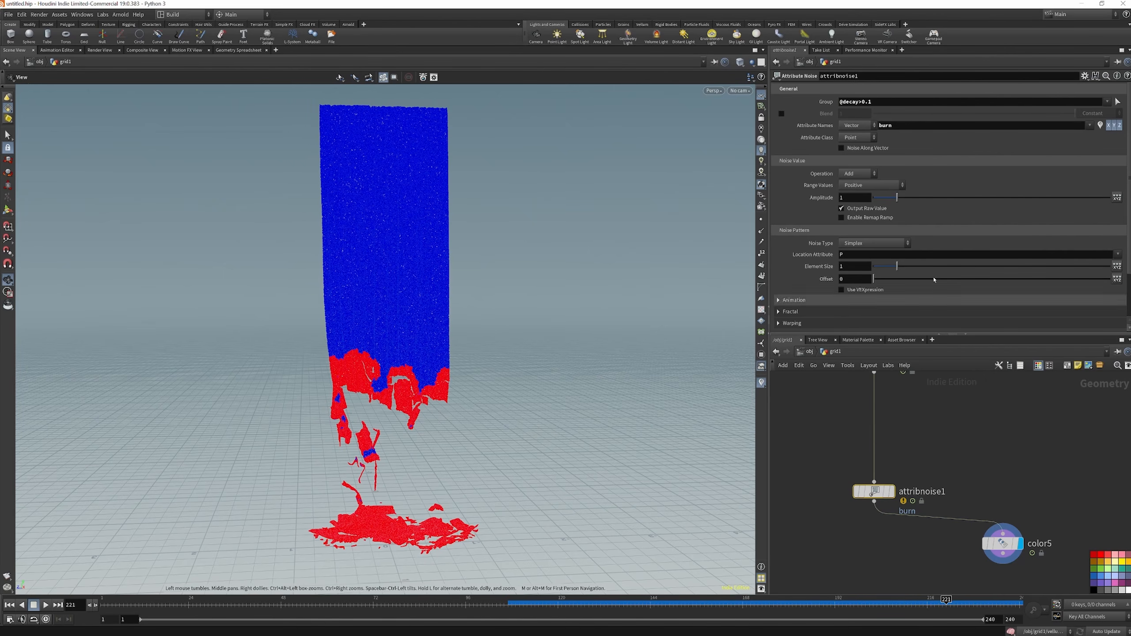
Set attribnoise1's Operation to Multiply and its Range Values to Min/Max with a Min Value of 0.1
click(858, 173)
click(860, 208)
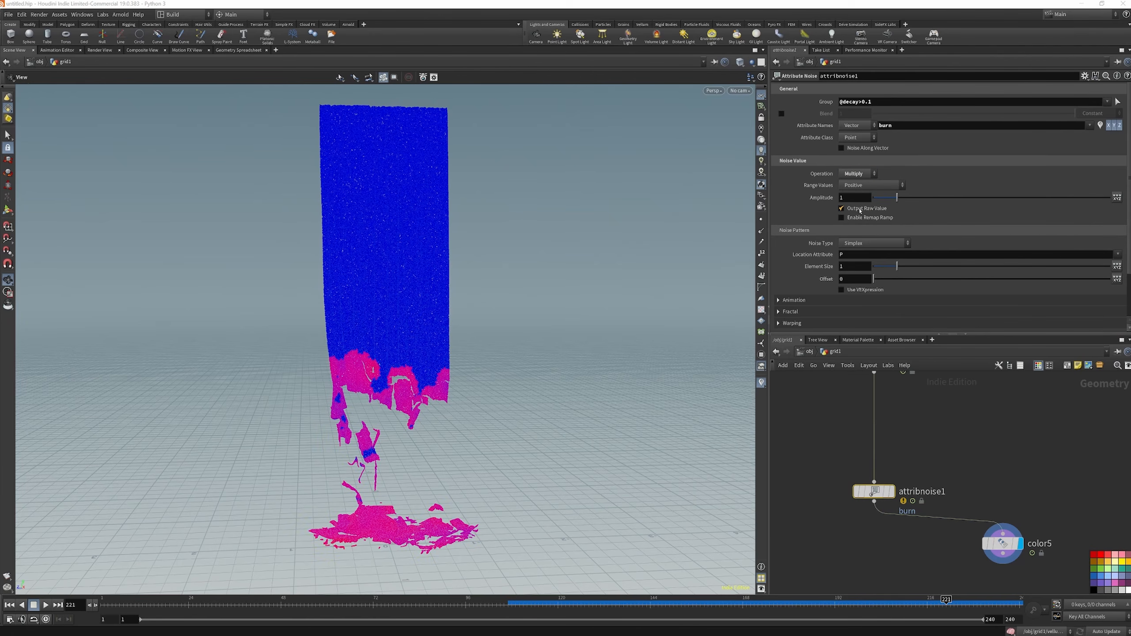
click(869, 185)
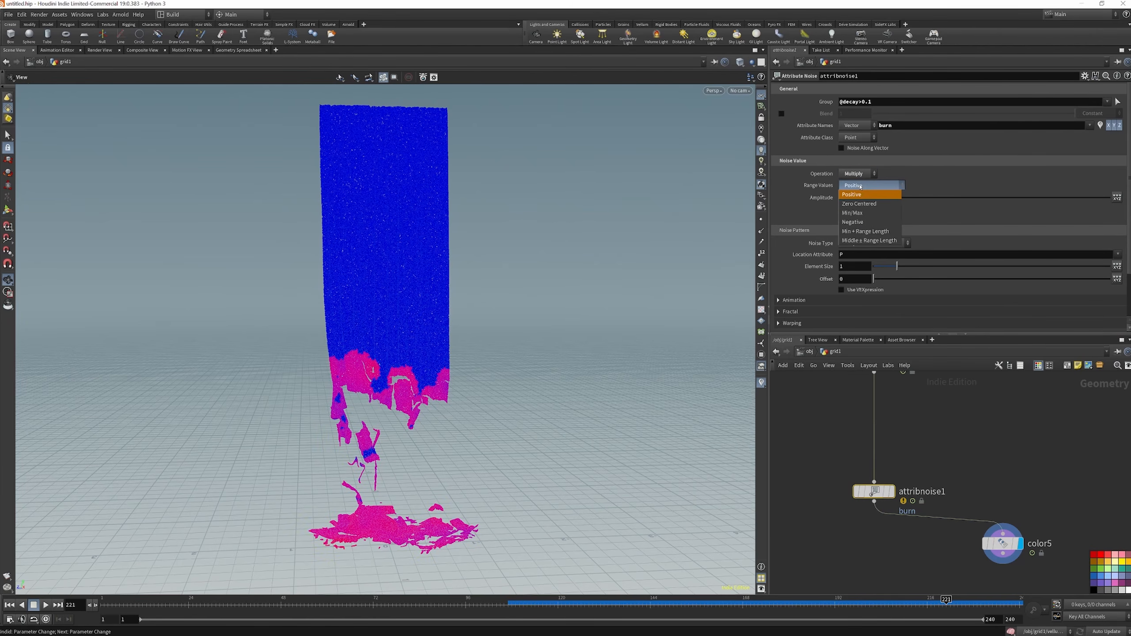
click(852, 212)
click(851, 198)
text(0.1)
key(Return)
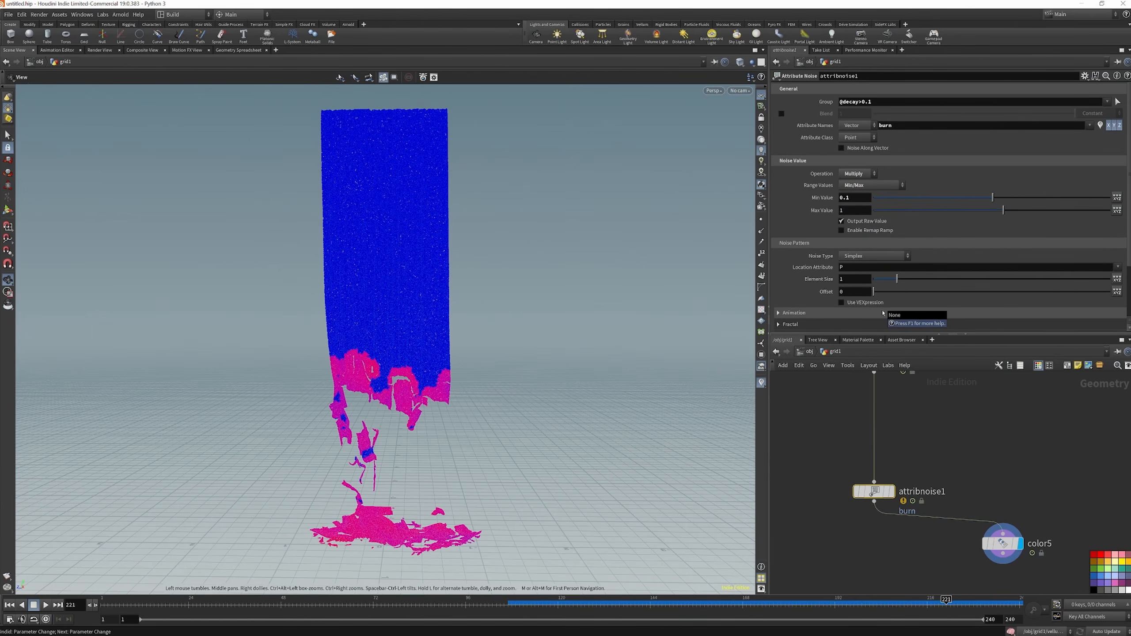
Set attribnoise1's Element Size to 0.6
drag(897, 279, 882, 283)
double_click(848, 279)
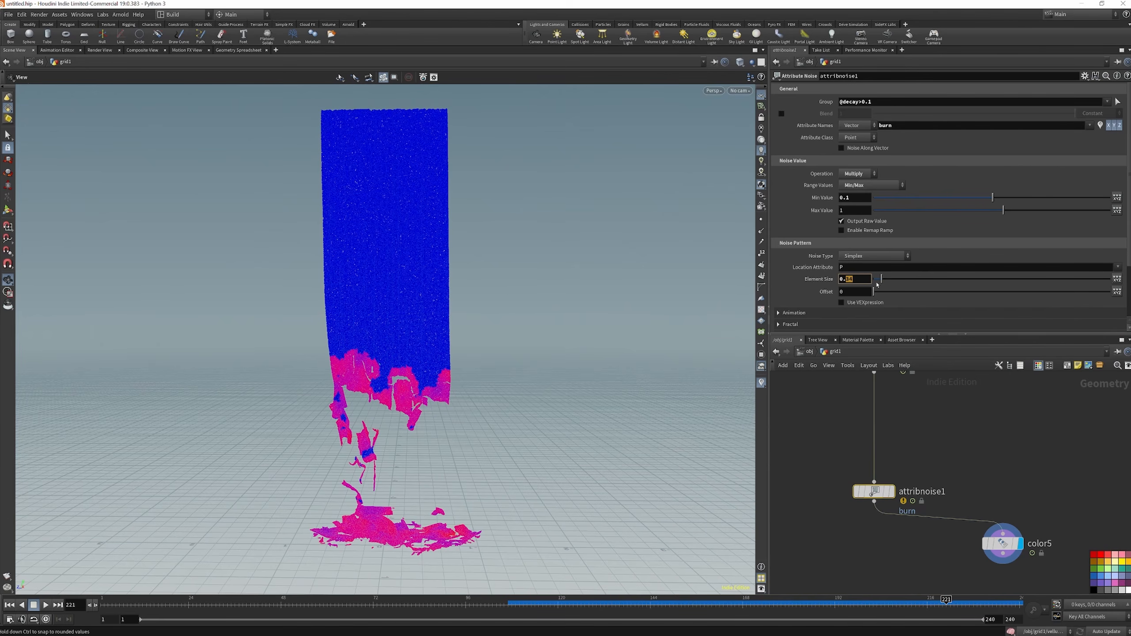
text(6)
key(Return)
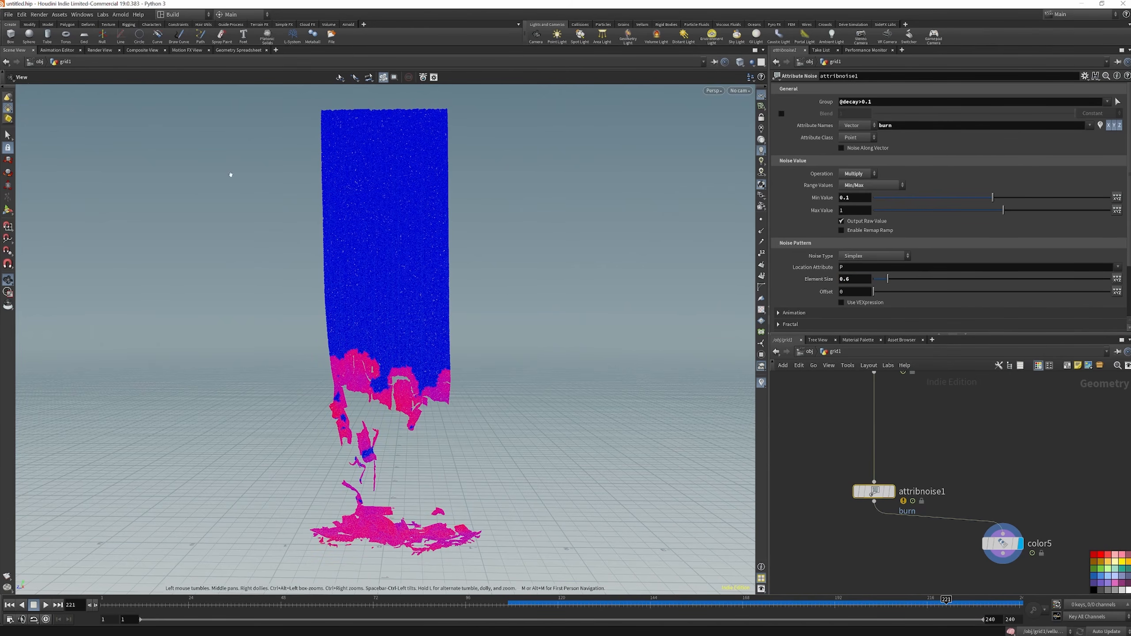
Scrub the timeline to check the burn noise, and enable Animate Noise on attribnoise1 with a Pulse Duration of 2
drag(276, 604, 854, 607)
scroll(859, 238, down, 1)
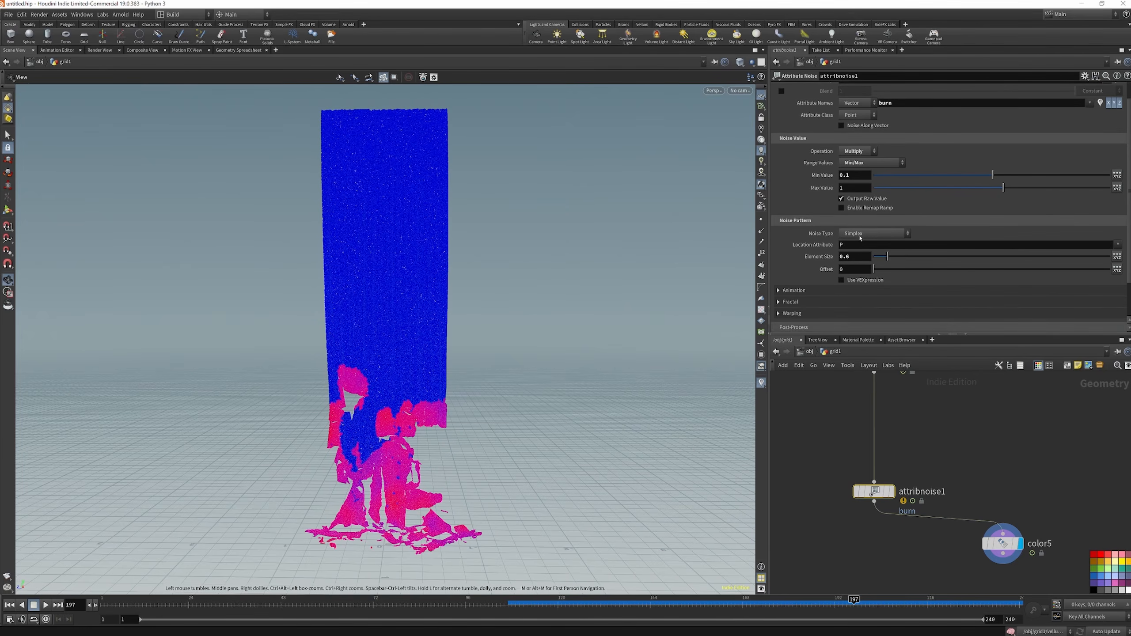
click(779, 290)
click(845, 303)
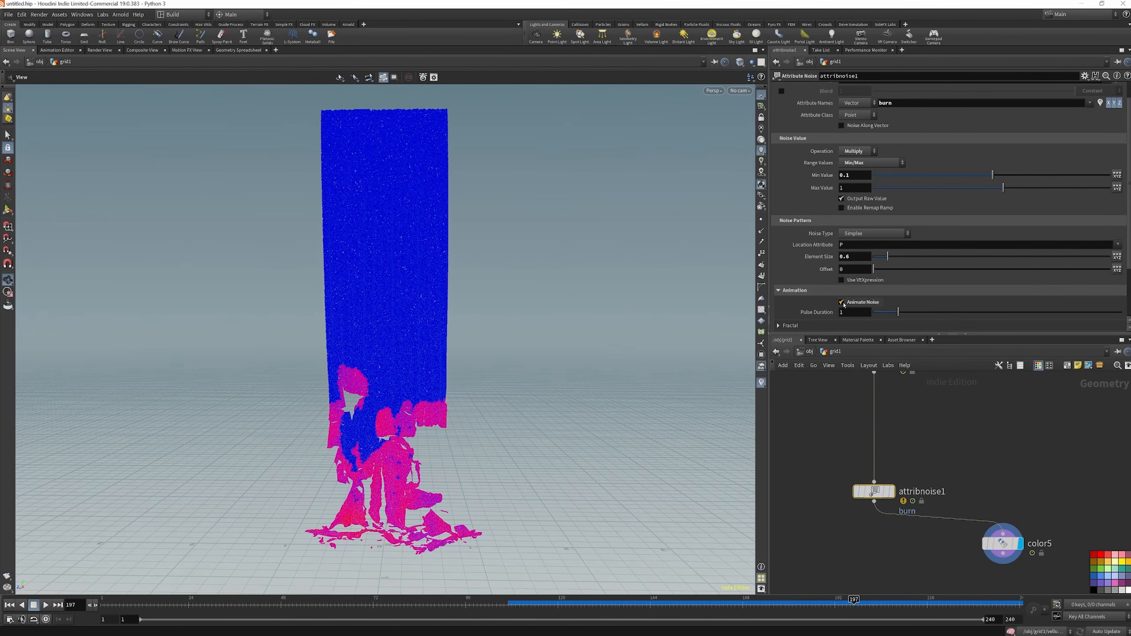
scroll(855, 285, down, 1)
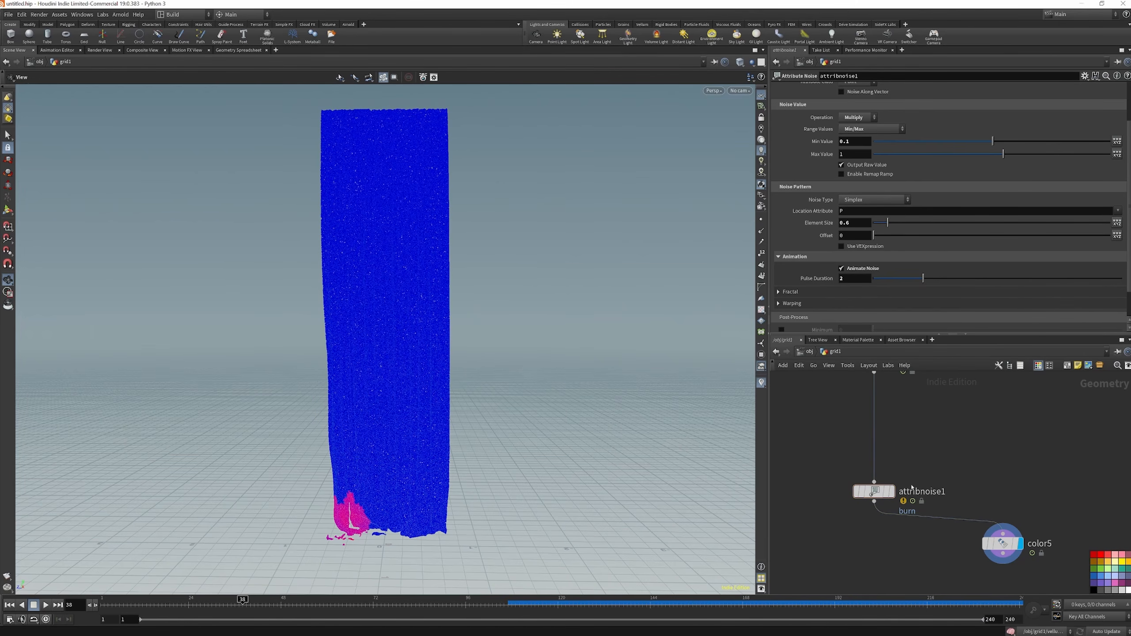
Duplicate attribnoise1, wire the copy below the original, and display it
mouse_move(873, 491)
key(alt+c)
key(alt+v)
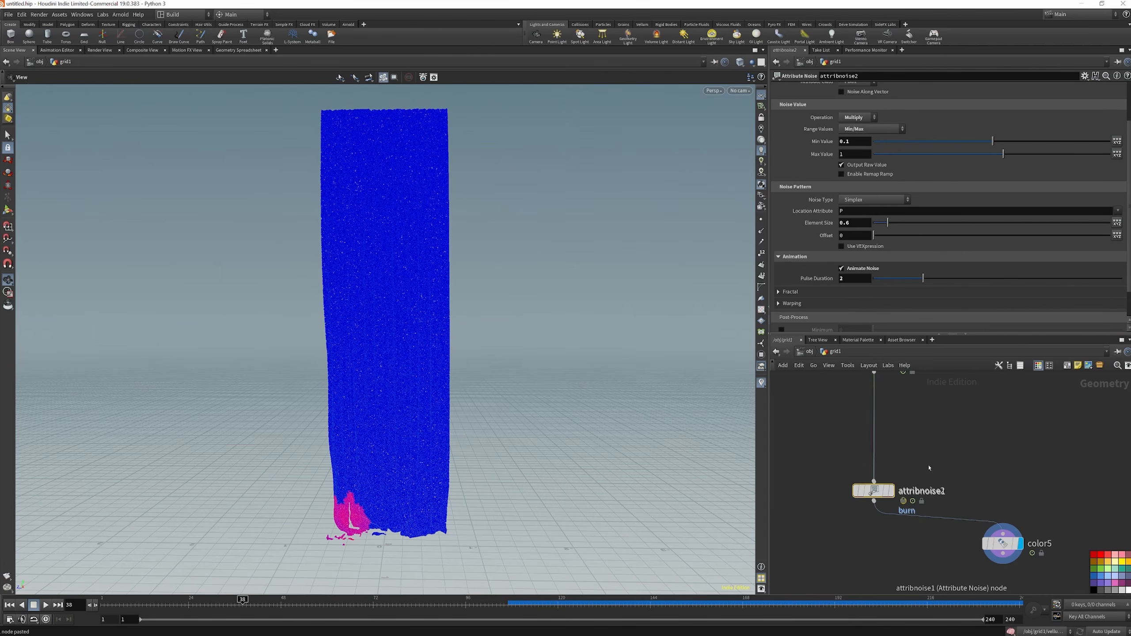
drag(873, 492, 868, 560)
drag(874, 501, 868, 550)
key(r)
click(873, 562)
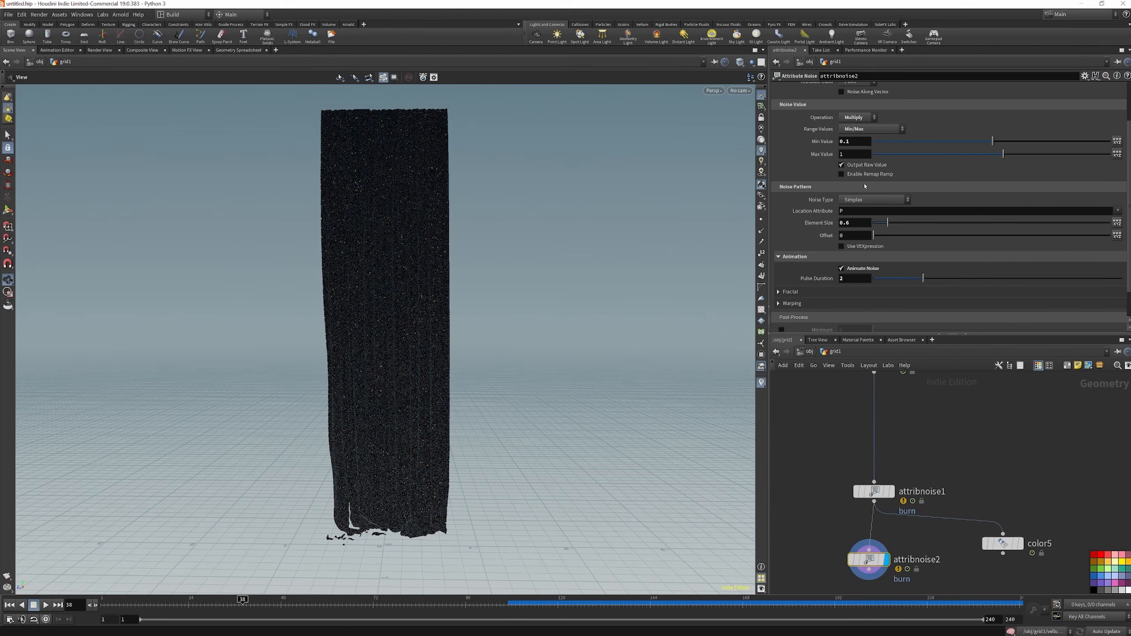
Set attribnoise2's Attribute Names to temperature and its Pulse Duration to .3
scroll(908, 178, up, 3)
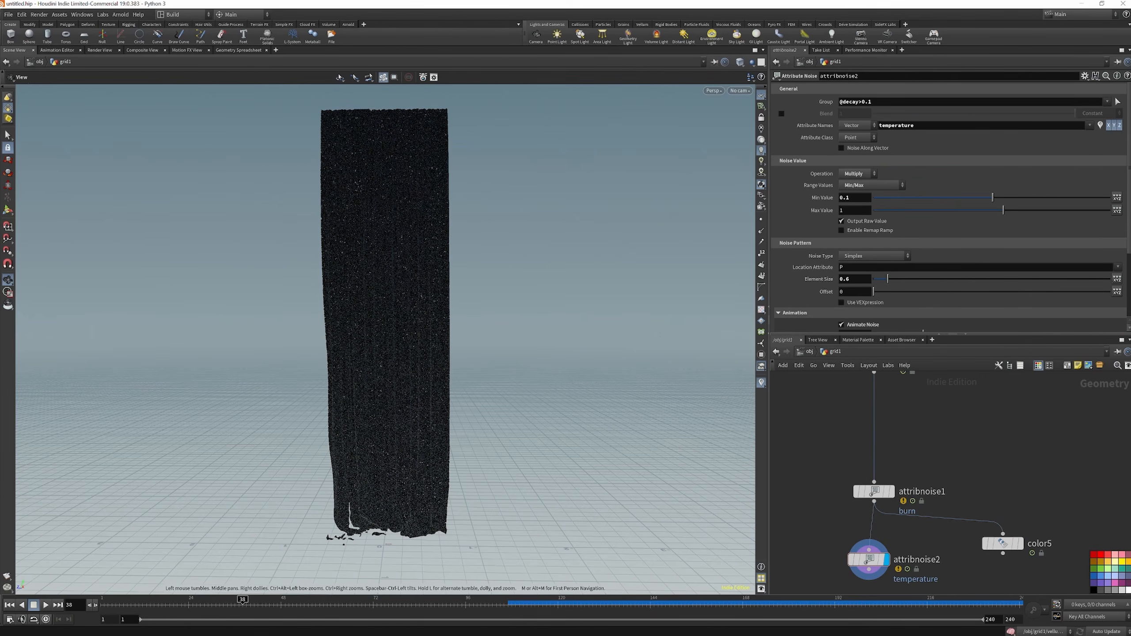
scroll(818, 282, down, 3)
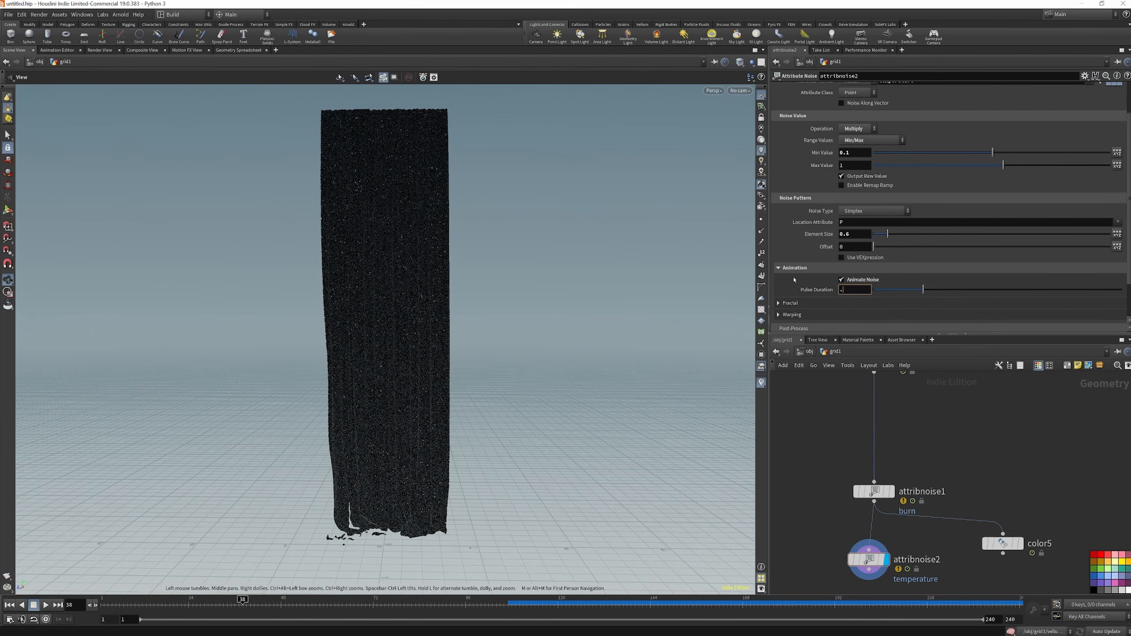
key(Return)
Duplicate color5 below itself and wire the copy to attribnoise2's output
scroll(963, 412, down, 3)
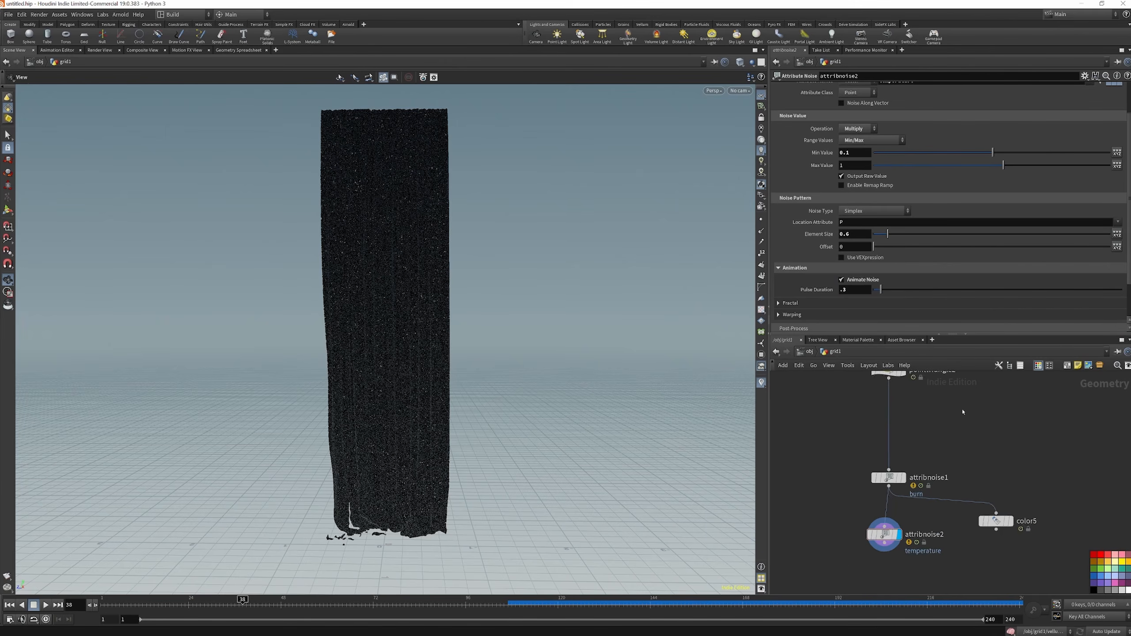
scroll(986, 477, up, 4)
alt+drag(995, 498, 996, 579)
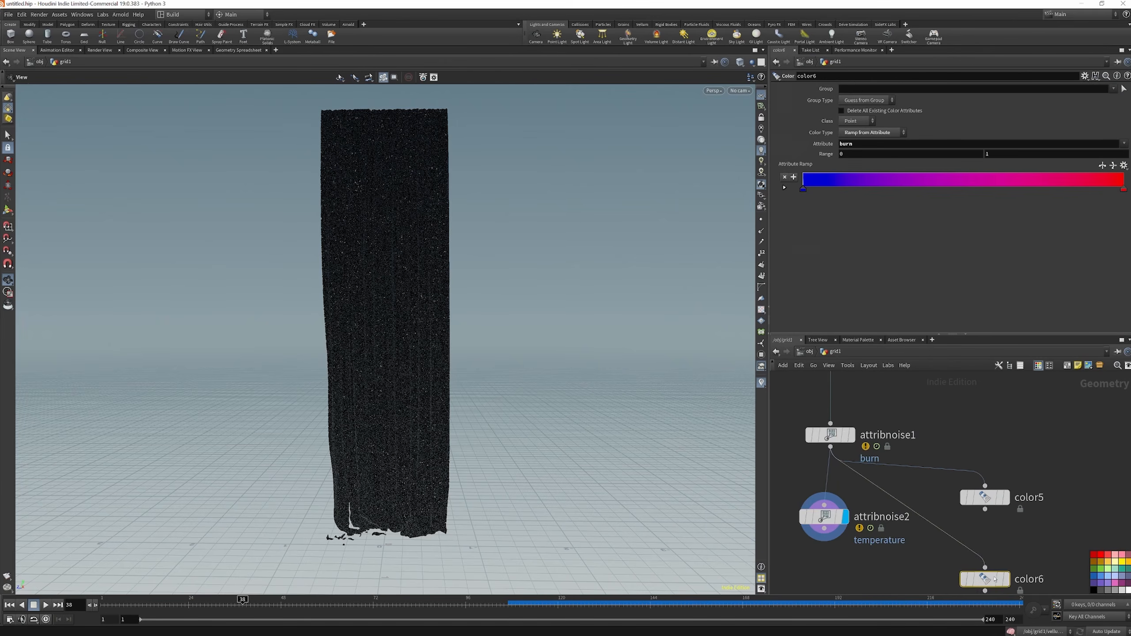
scroll(979, 526, down, 3)
scroll(962, 479, up, 3)
drag(956, 480, 910, 488)
Set color6's ramp attribute to temperature and display the node
click(1124, 144)
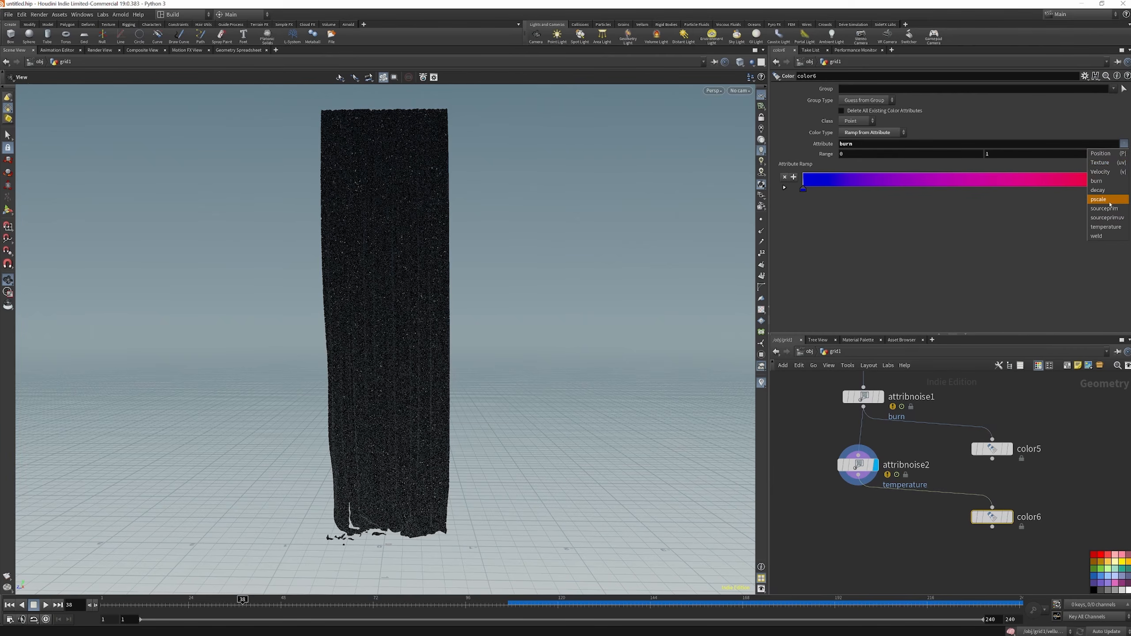
click(1107, 226)
click(1010, 518)
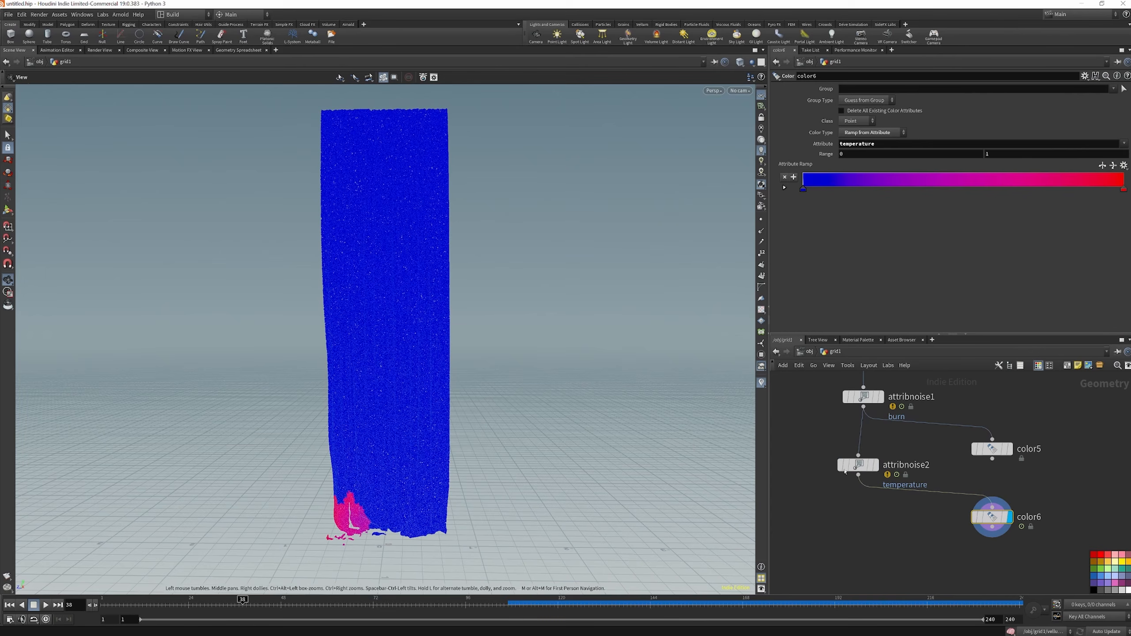
Set attribnoise2's Element Size to 0.3 and Max Value to .3, and play the animation to check the temperature noise
click(860, 466)
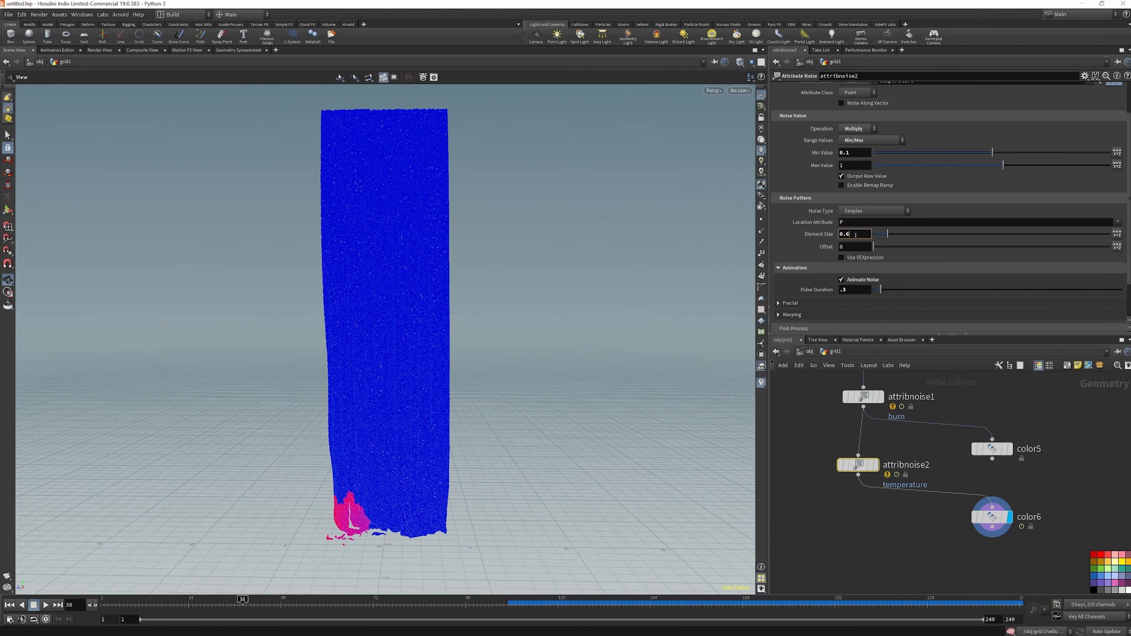
drag(851, 165, 798, 161)
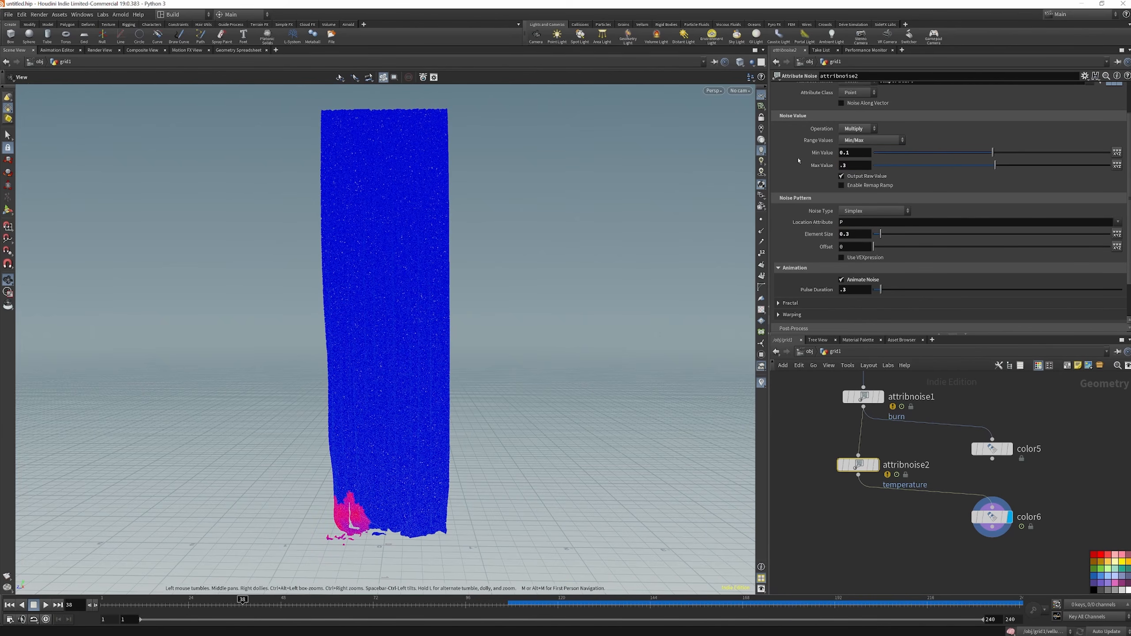
click(46, 604)
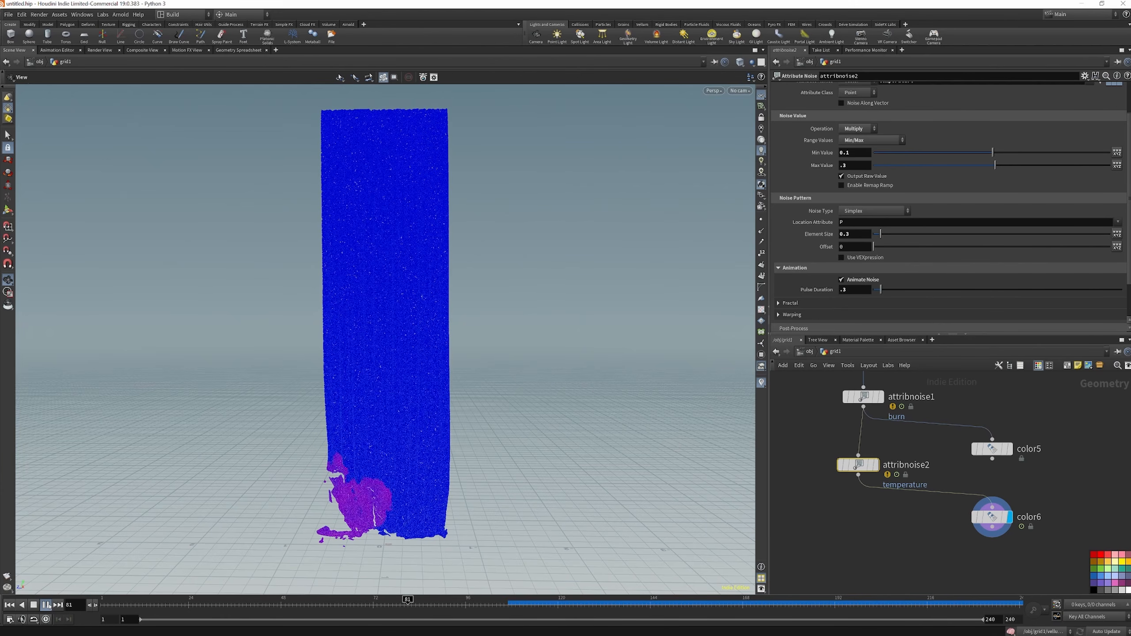
click(46, 605)
Render a flipbook of the temperature colors and examine the burning edge up close in an enlarged MPlay window
click(7, 577)
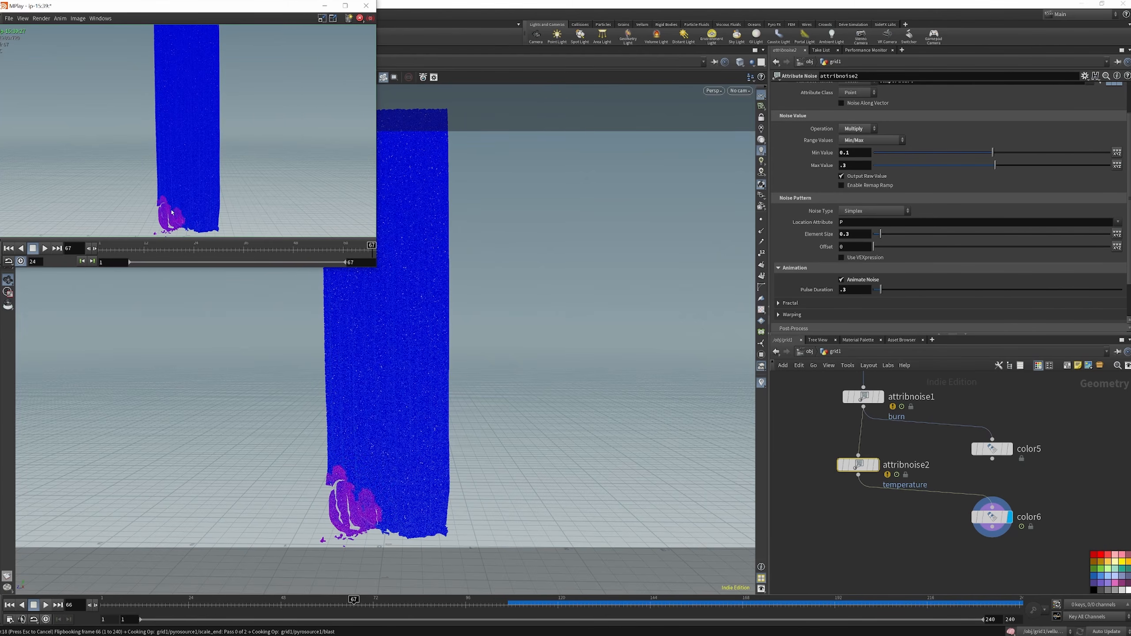
scroll(173, 219, up, 2)
scroll(169, 221, up, 1)
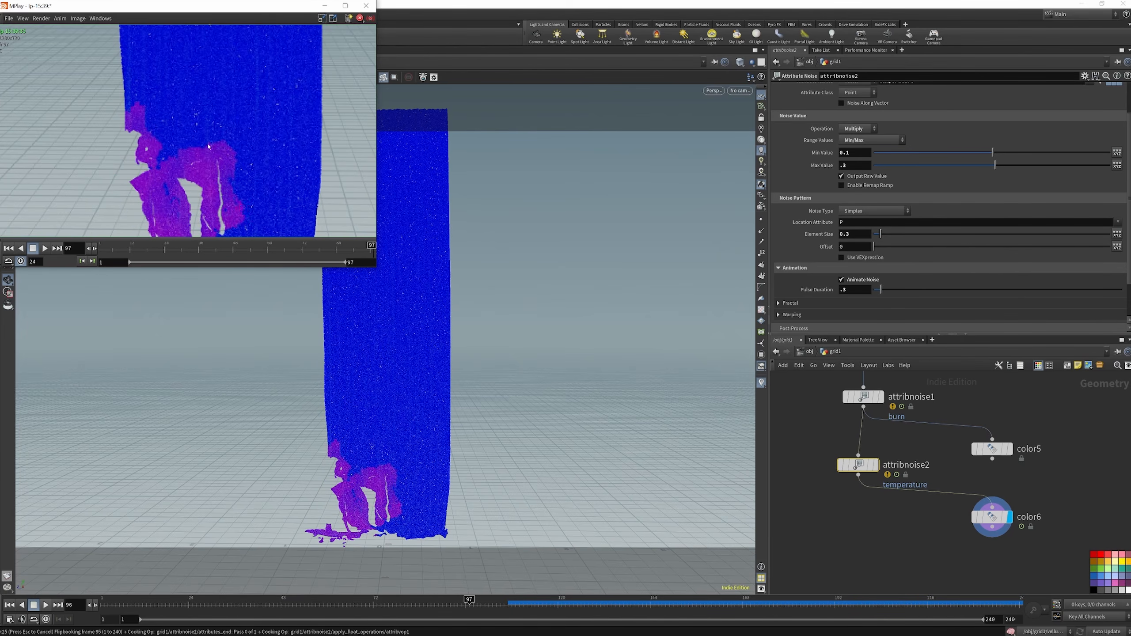
drag(375, 266, 628, 439)
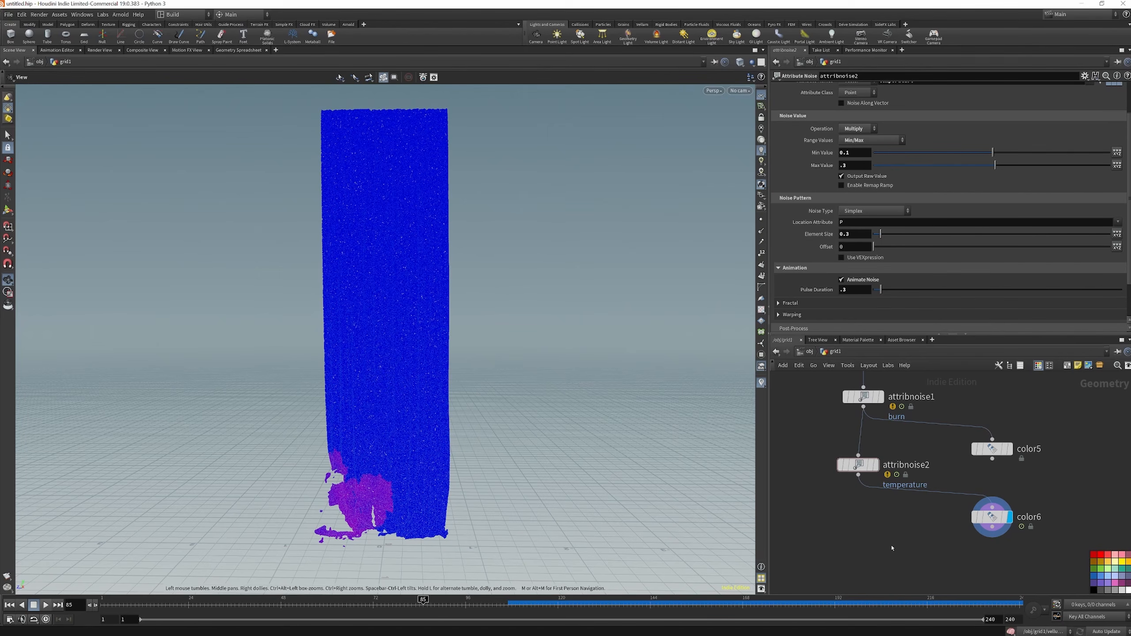
Add an Attribute Noise Vector node below attribnoise2 and wire it to that node
key(Tab)
text(AT)
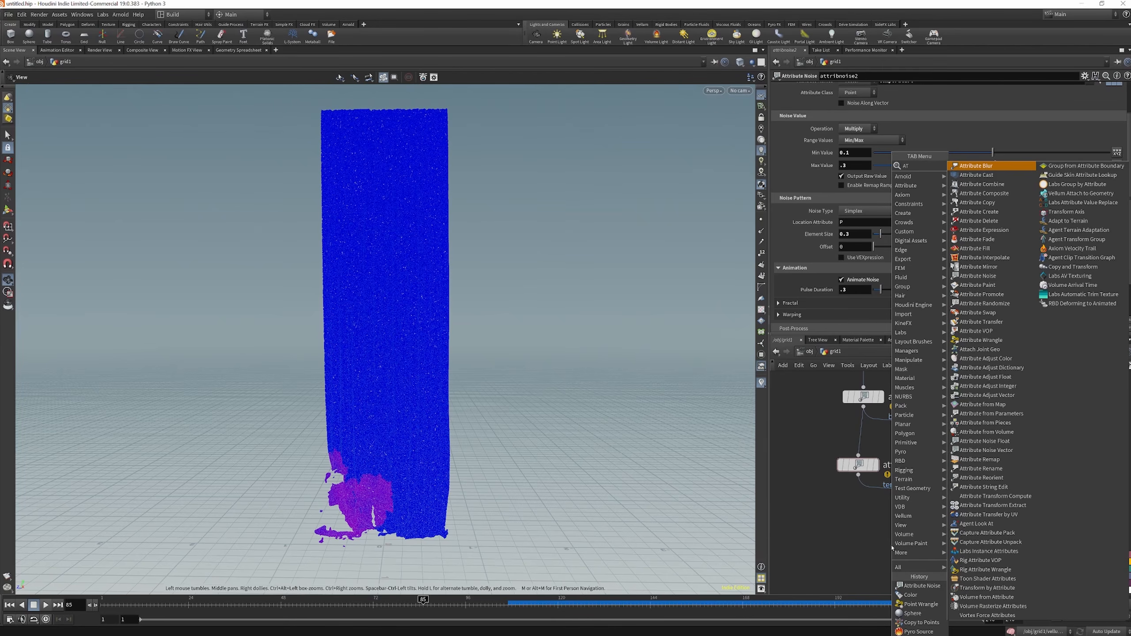
text( NOI)
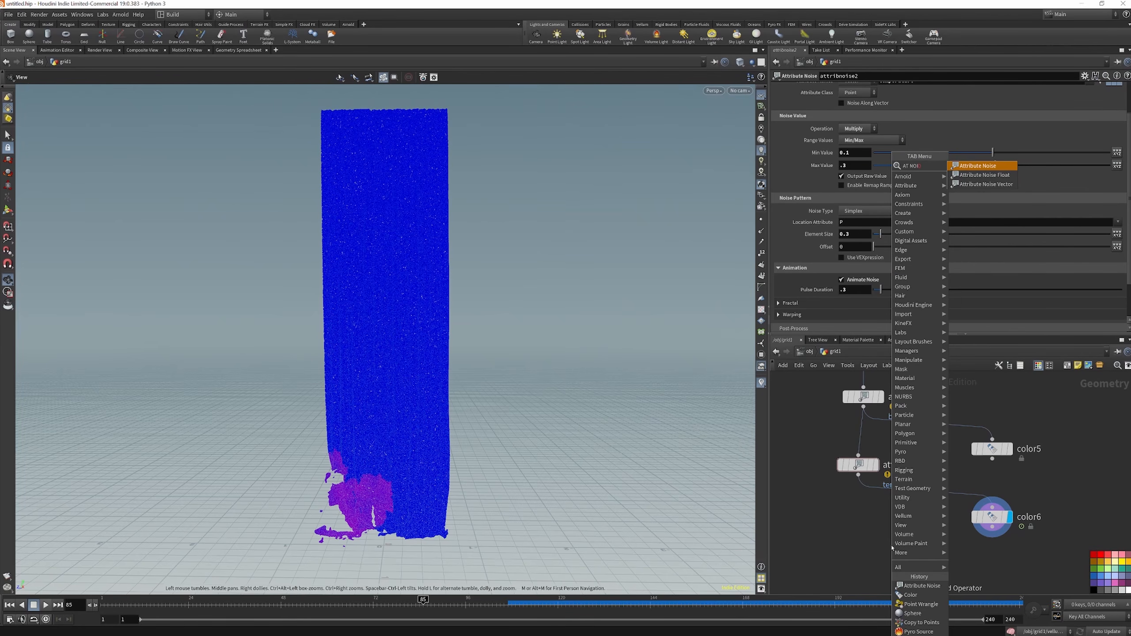
click(1011, 184)
click(865, 545)
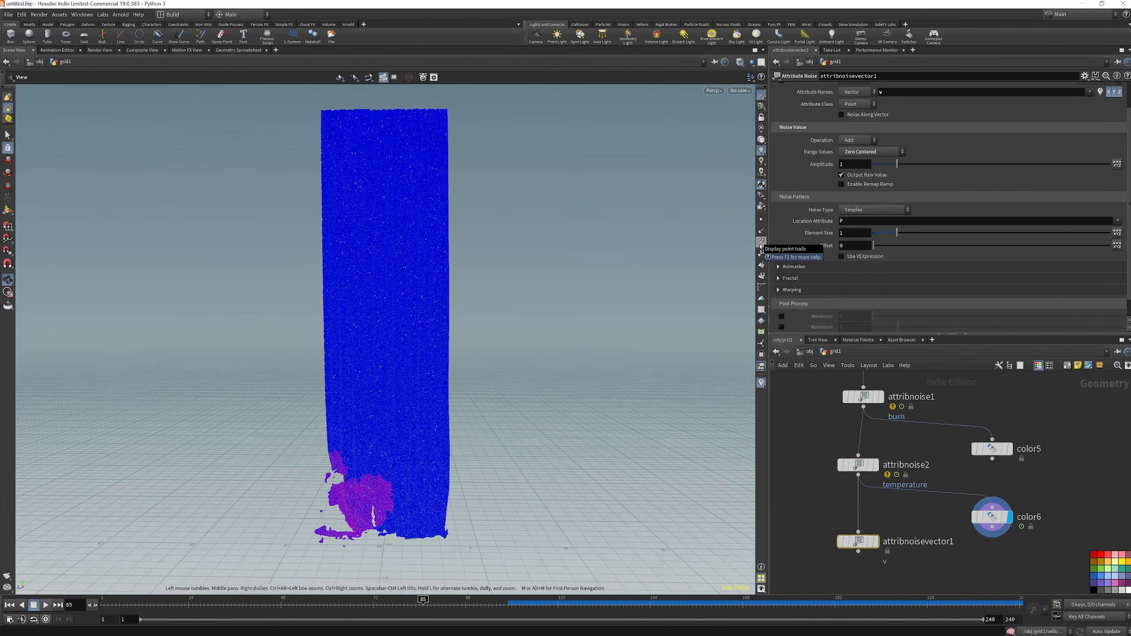
Turn on point trails in the viewport and display attribnoisevector1 with its Element Size set to .3
click(761, 243)
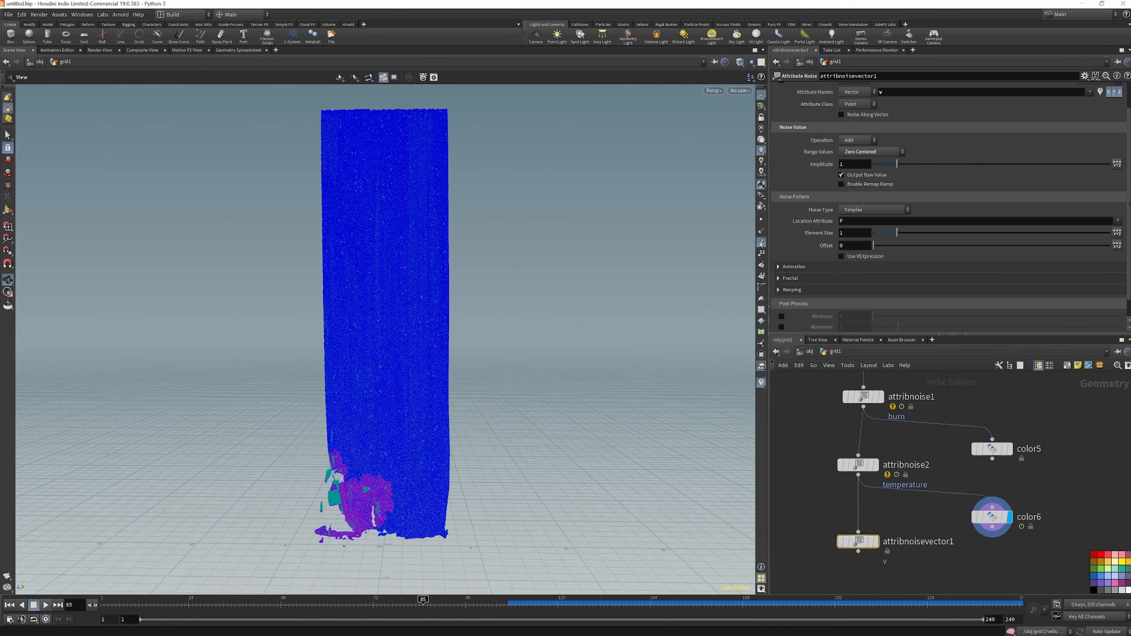
right_drag(342, 510, 326, 464)
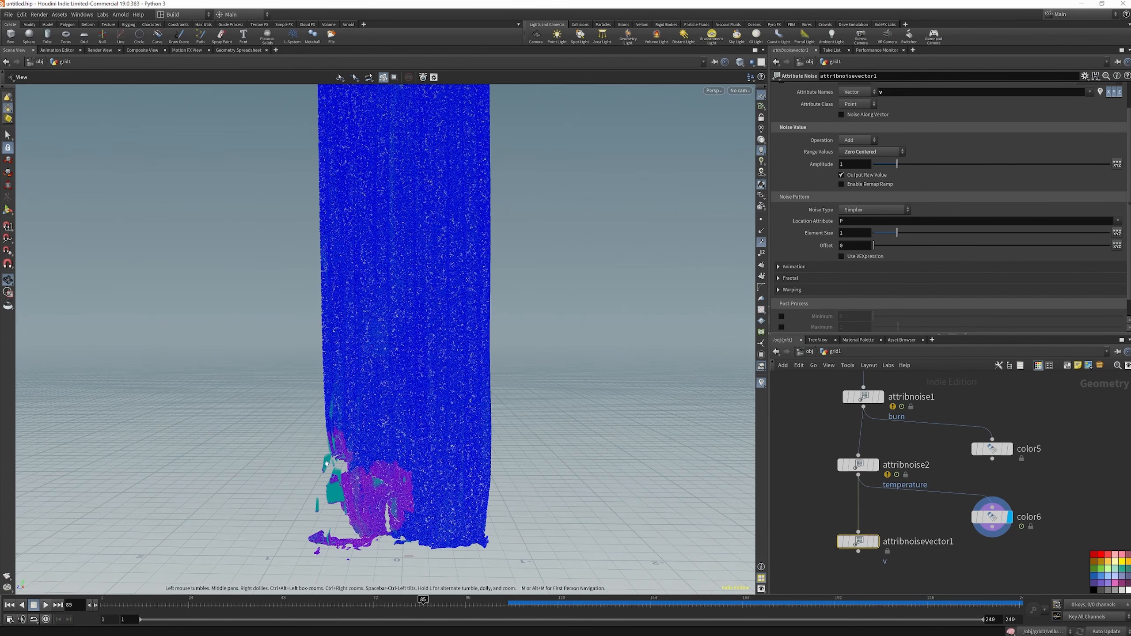
click(876, 542)
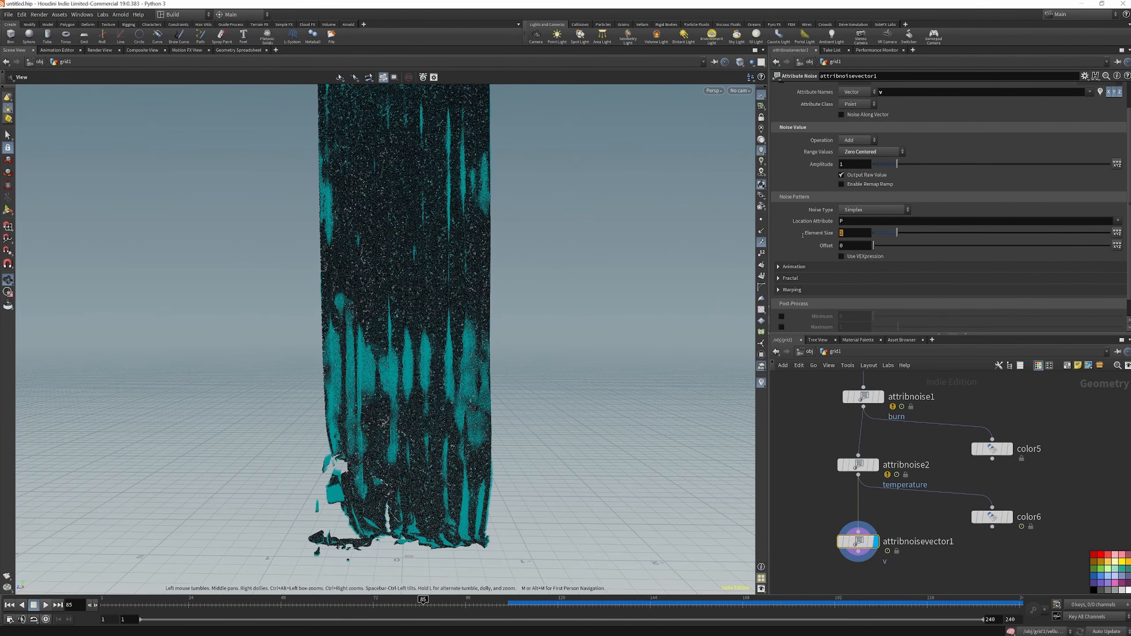
key(Return)
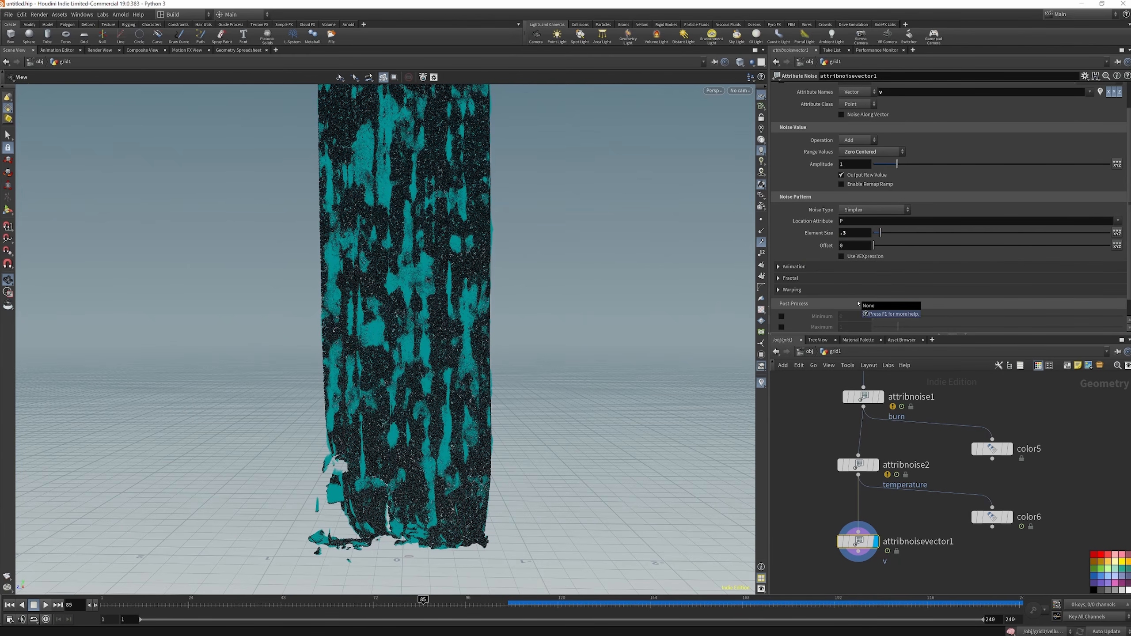
Animate attribnoisevector1's noise with a Pulse Duration of .1 and switch the viewport background to the Dark color scheme
click(847, 266)
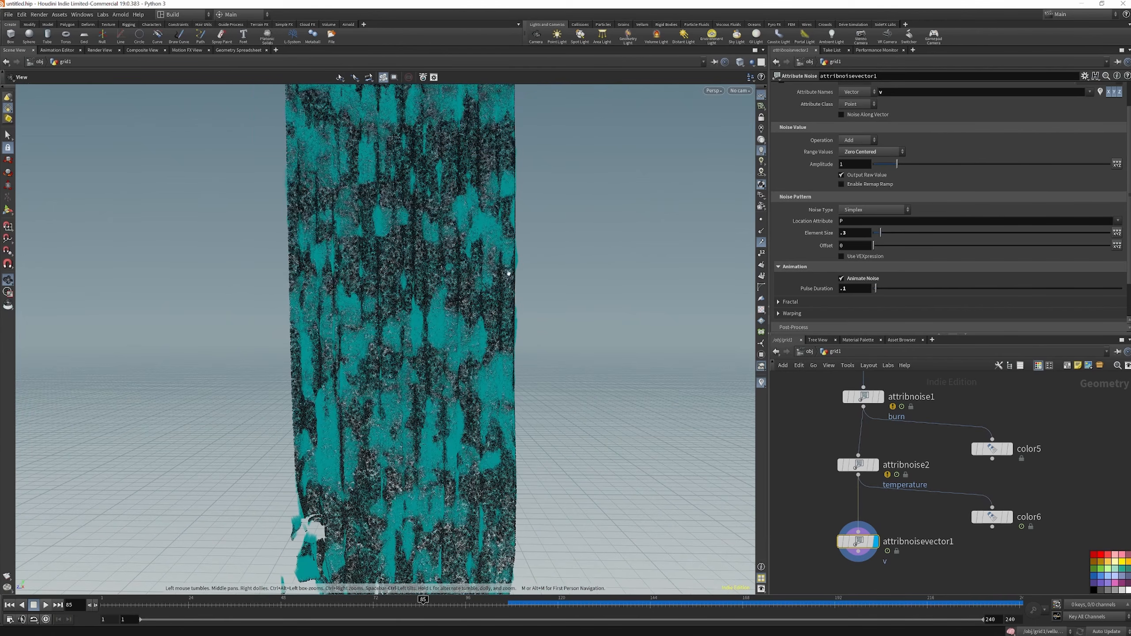
key(d)
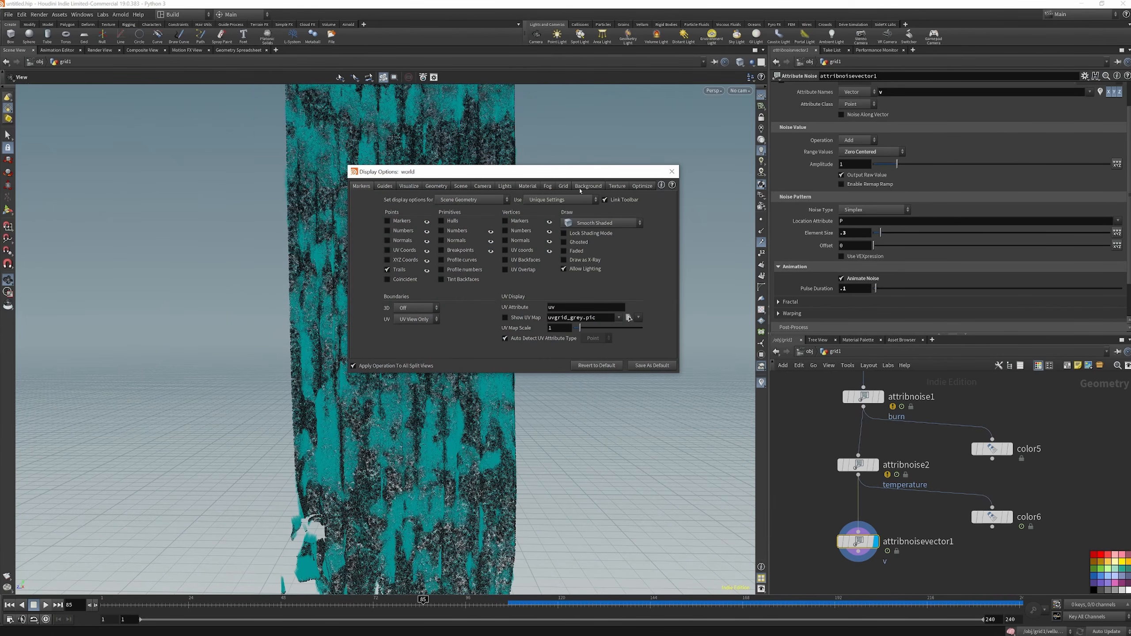
click(578, 188)
click(422, 201)
click(415, 210)
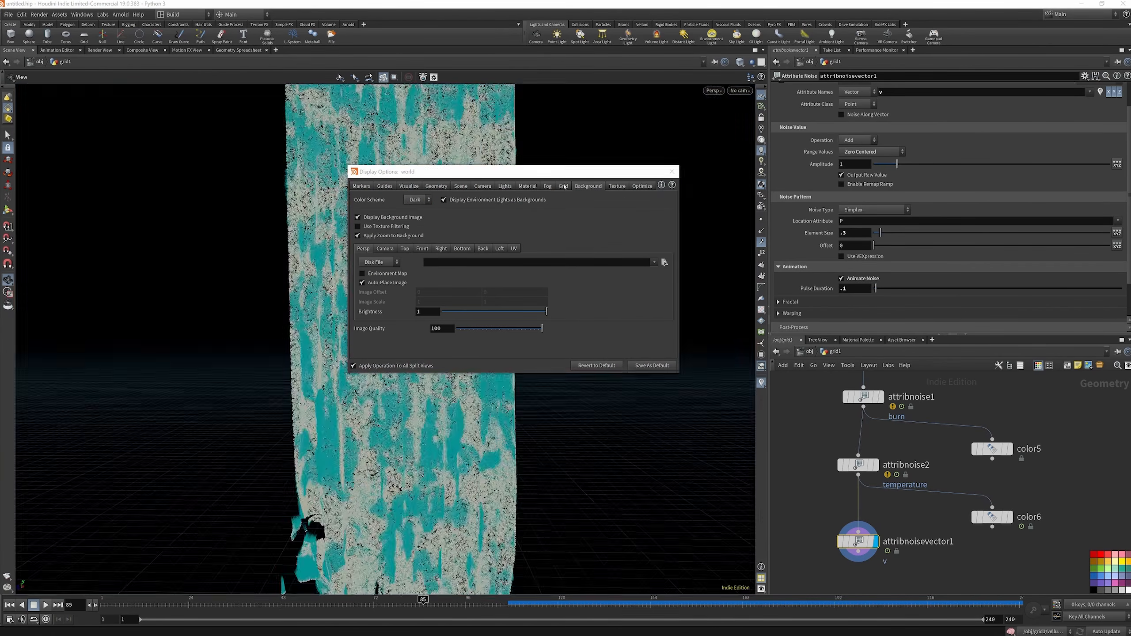
click(672, 171)
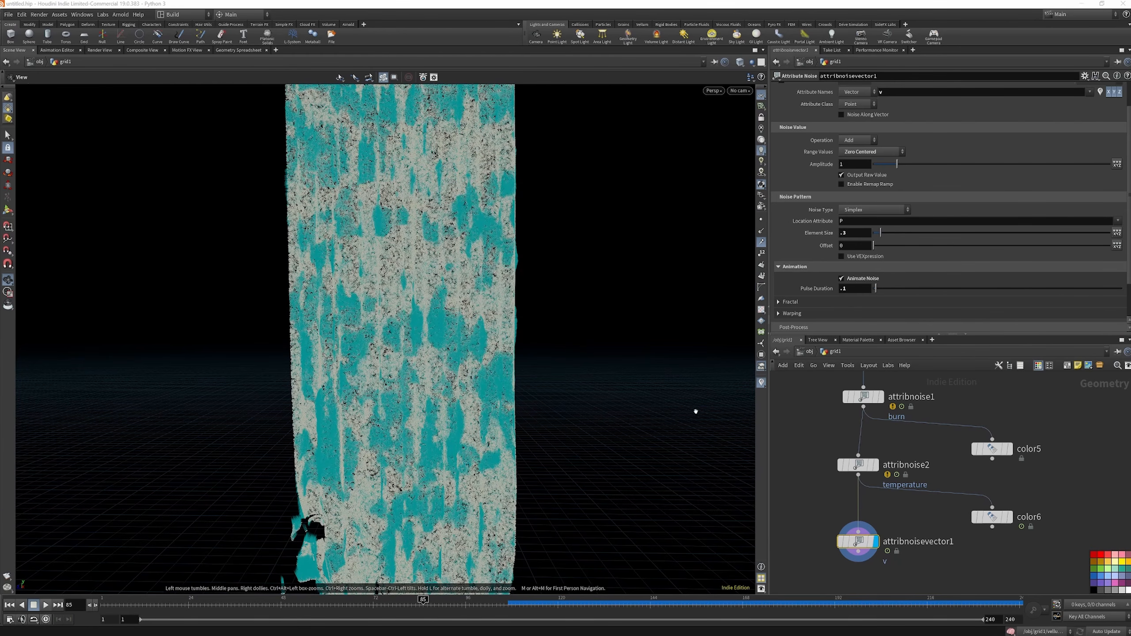
Visualize the v attribute on attribnoisevector1's points and compare the vectors with those on attribnoise2
mouse_move(859, 542)
click(827, 542)
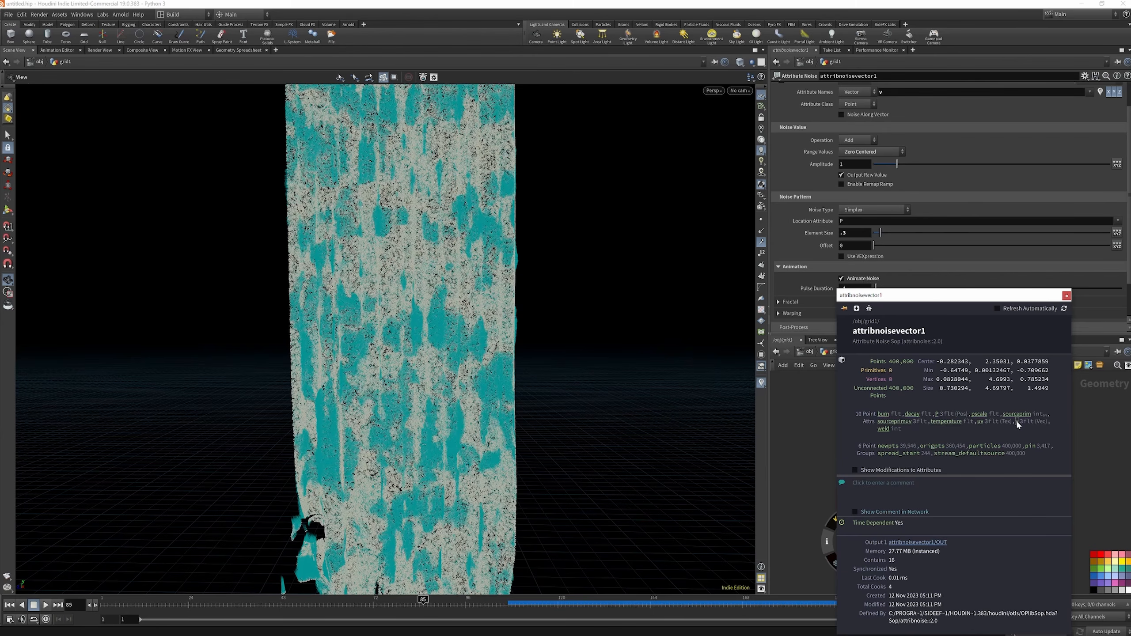
click(828, 543)
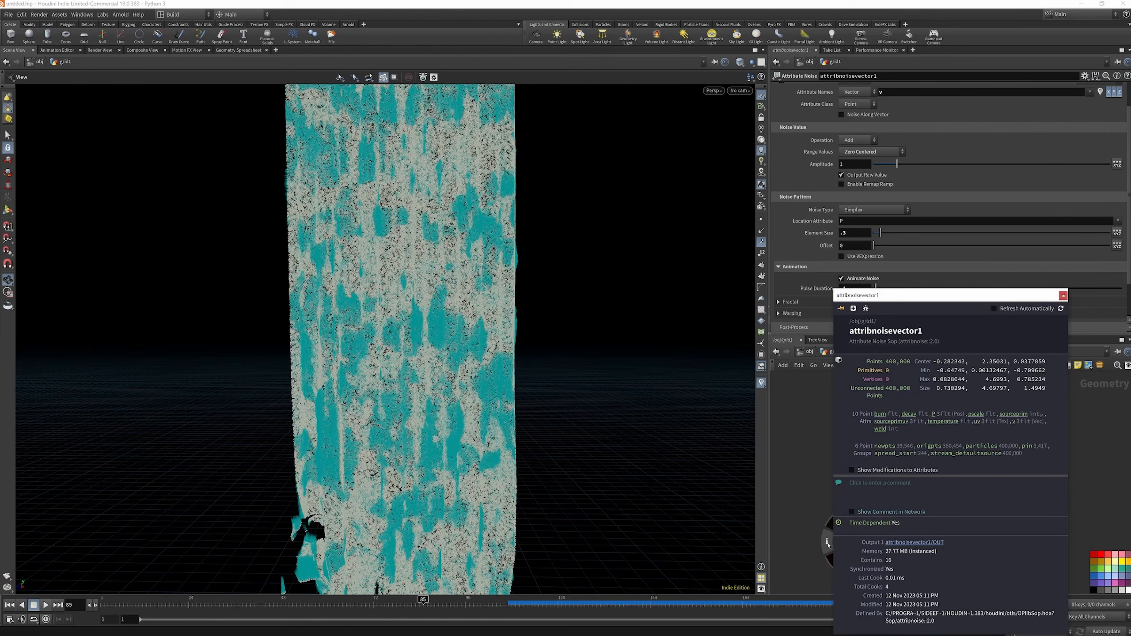
click(1014, 421)
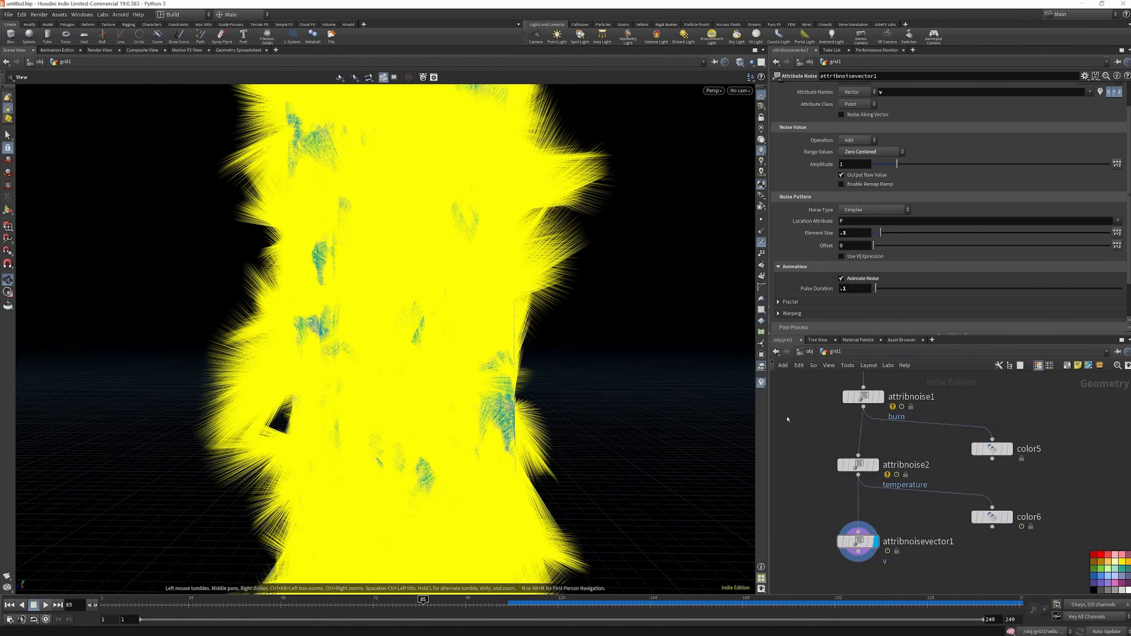
click(875, 464)
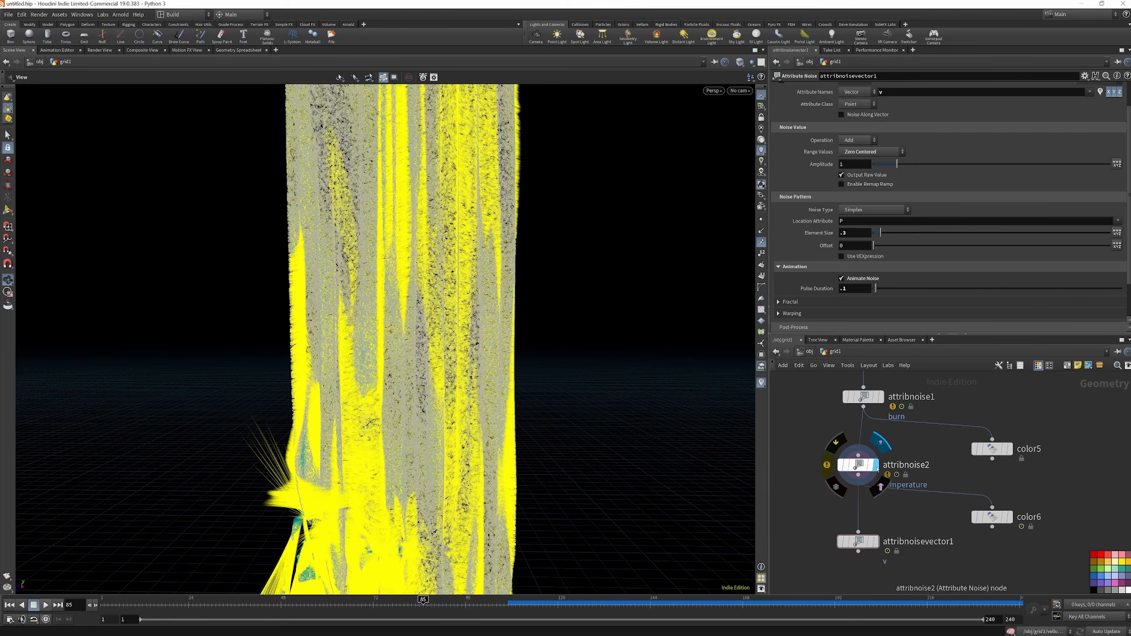
click(877, 544)
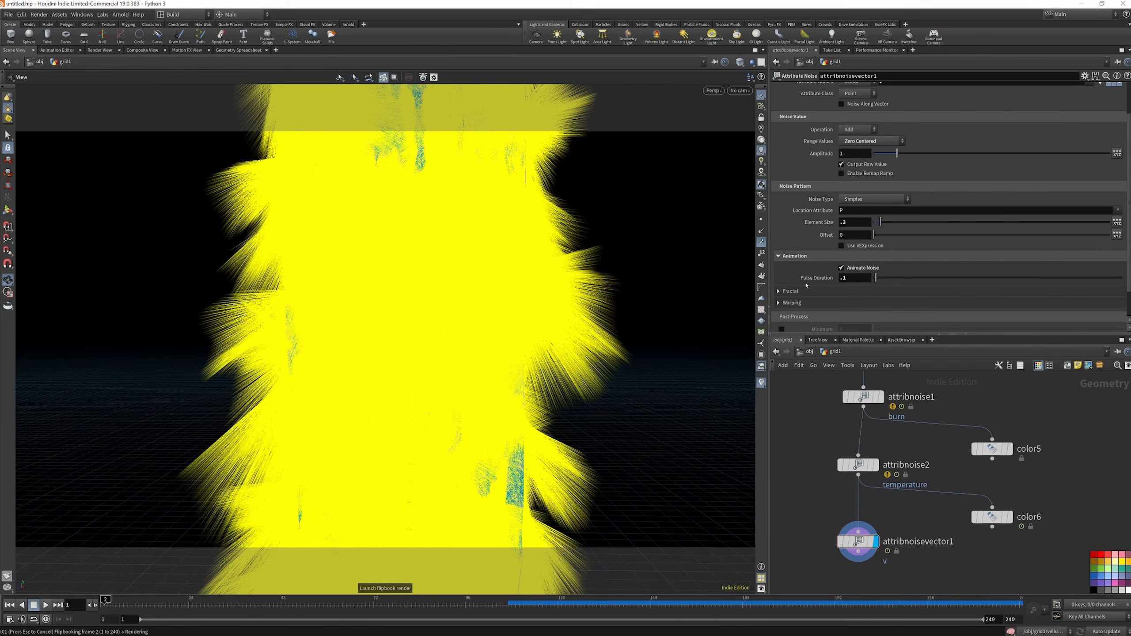
Preview the animated velocity vectors in a flipbook, close it, and turn off the v attribute visualization
drag(219, 15, 375, 179)
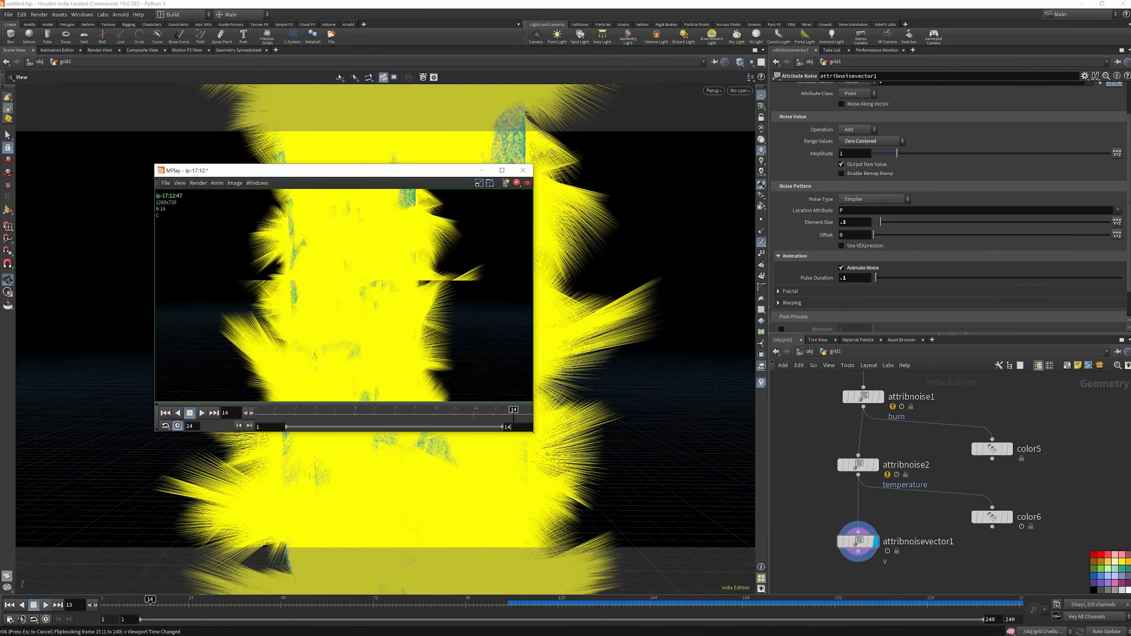
drag(536, 436, 578, 486)
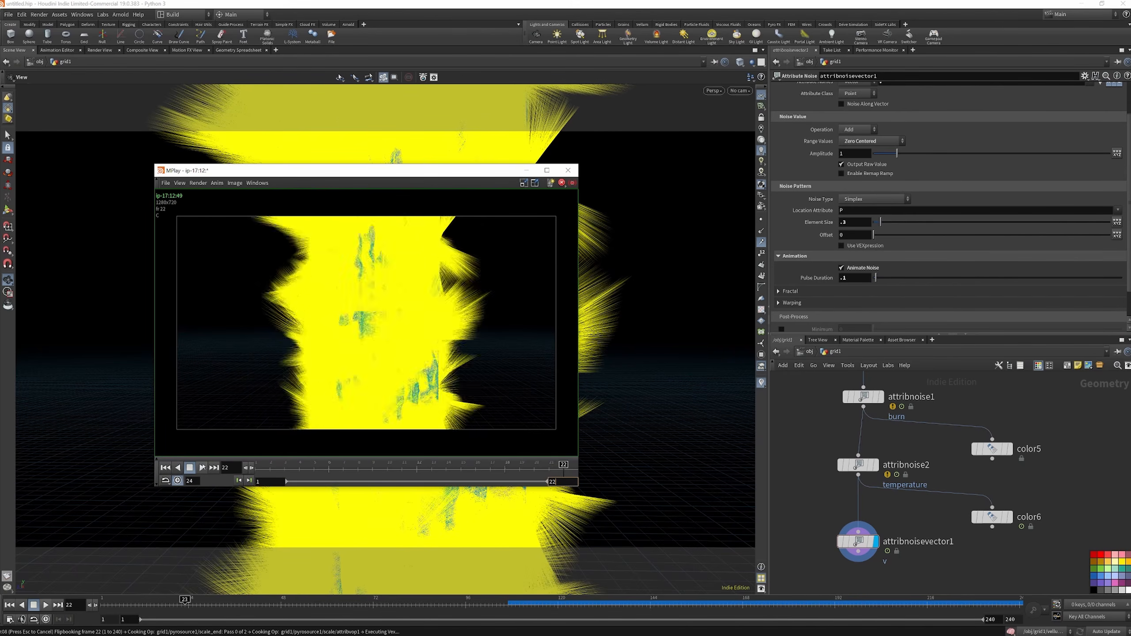
click(568, 170)
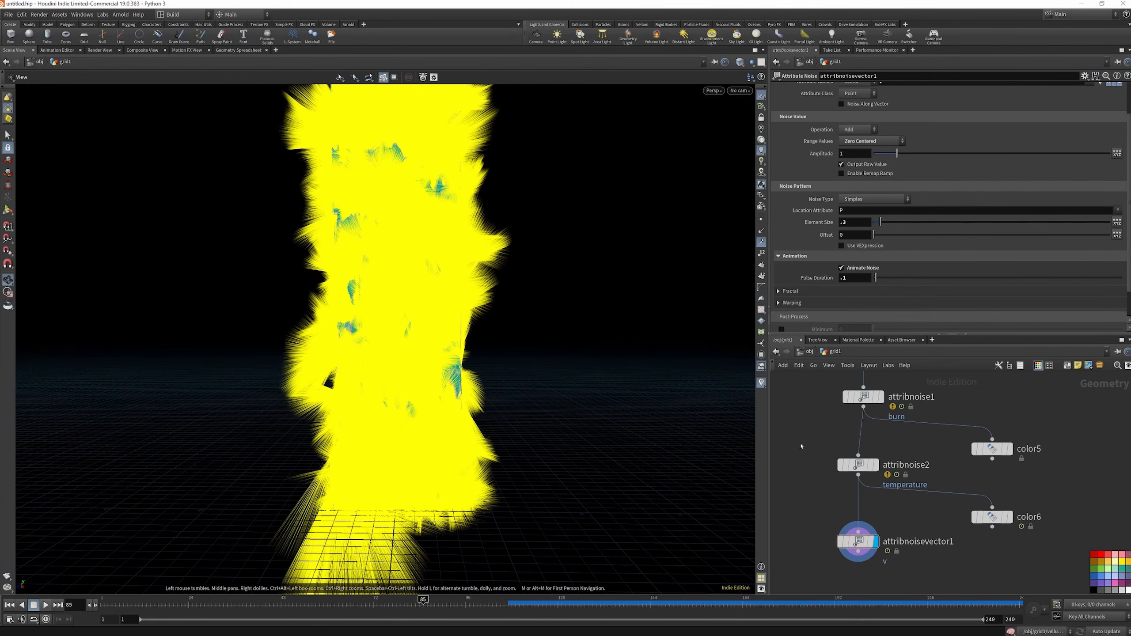
click(827, 541)
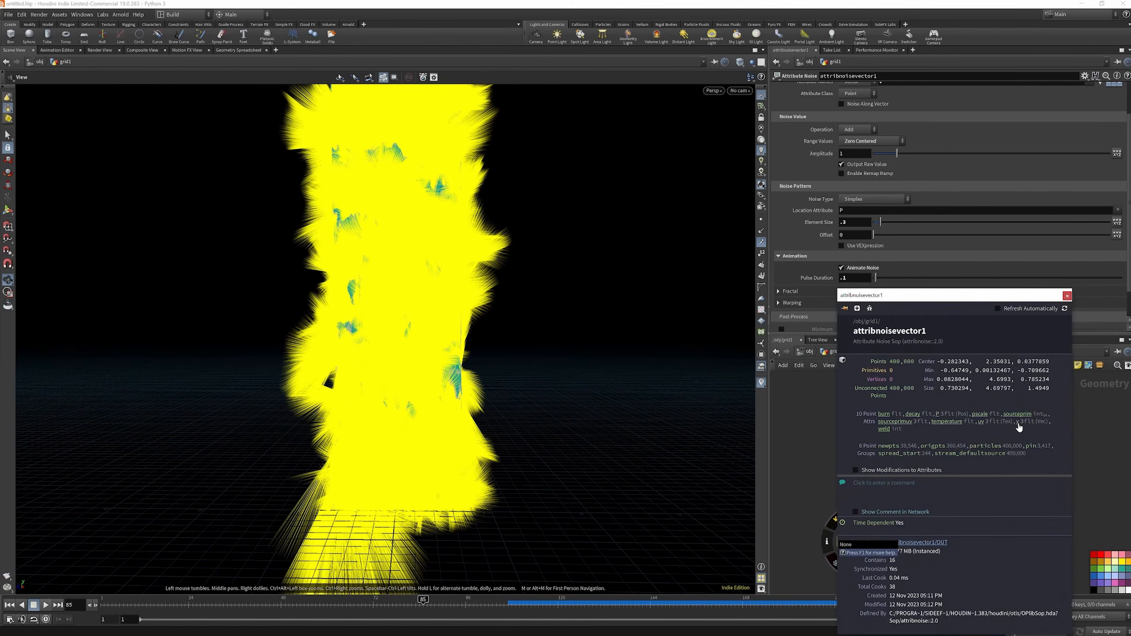
click(1016, 422)
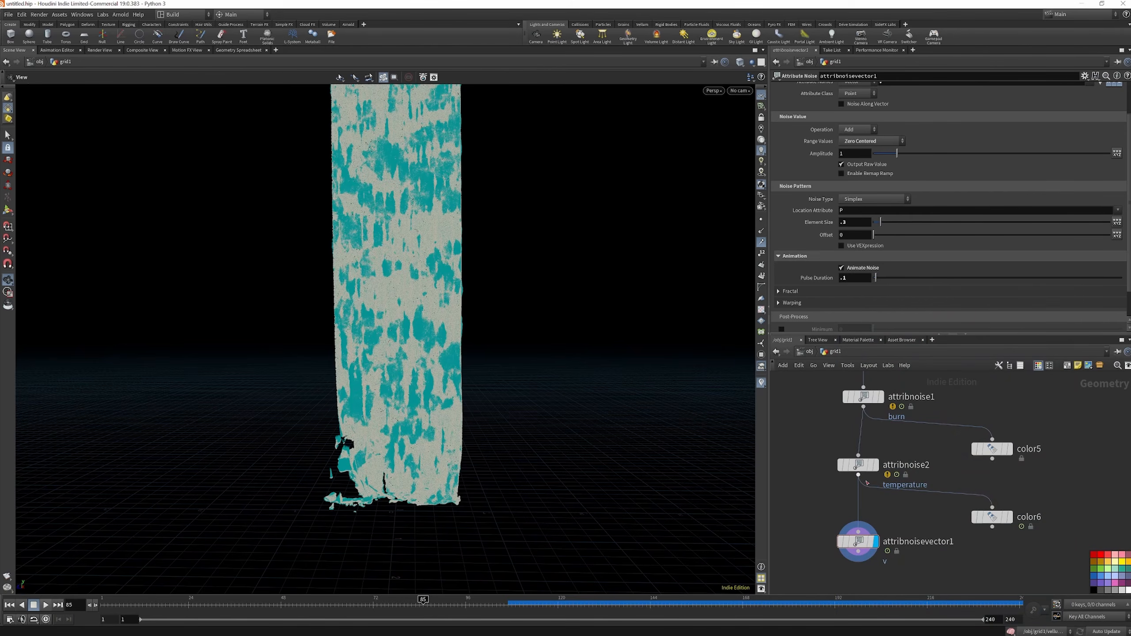
Add a Volume Rasterize Attributes node below attribnoisevector1, wired to it and displayed
scroll(429, 259, up, 2)
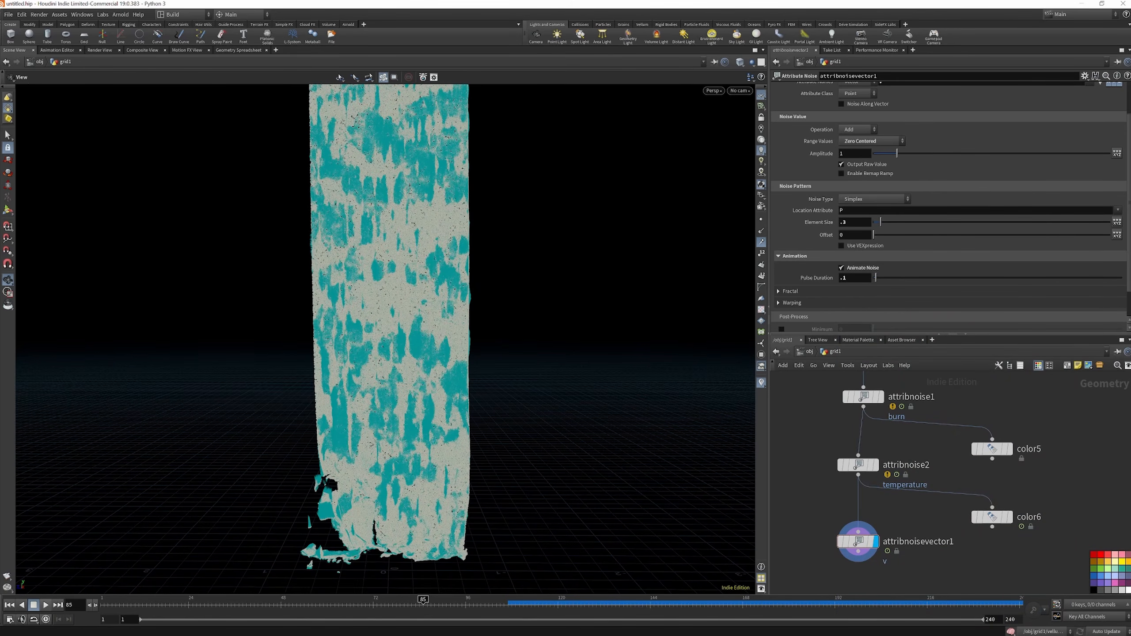
scroll(861, 441, down, 3)
scroll(874, 540, up, 4)
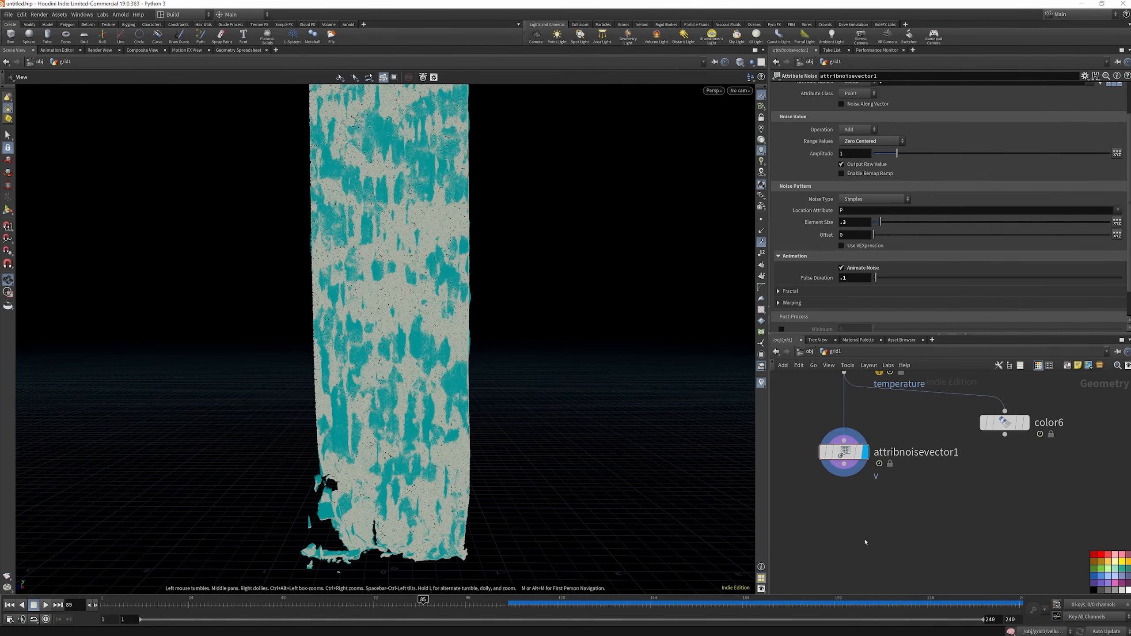
key(Tab)
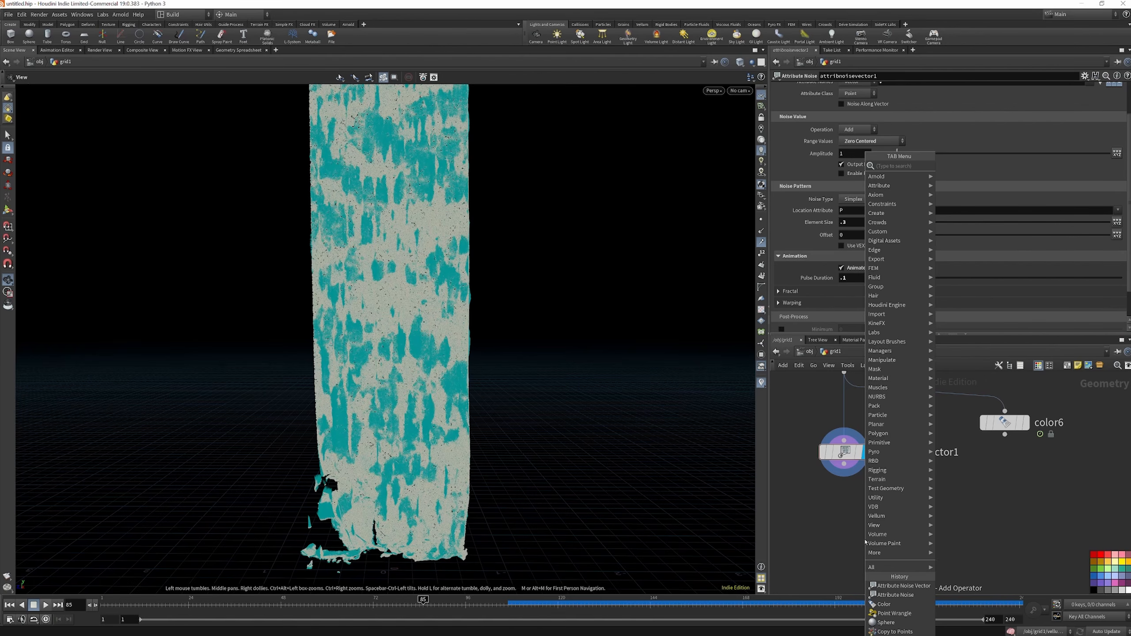
text(v)
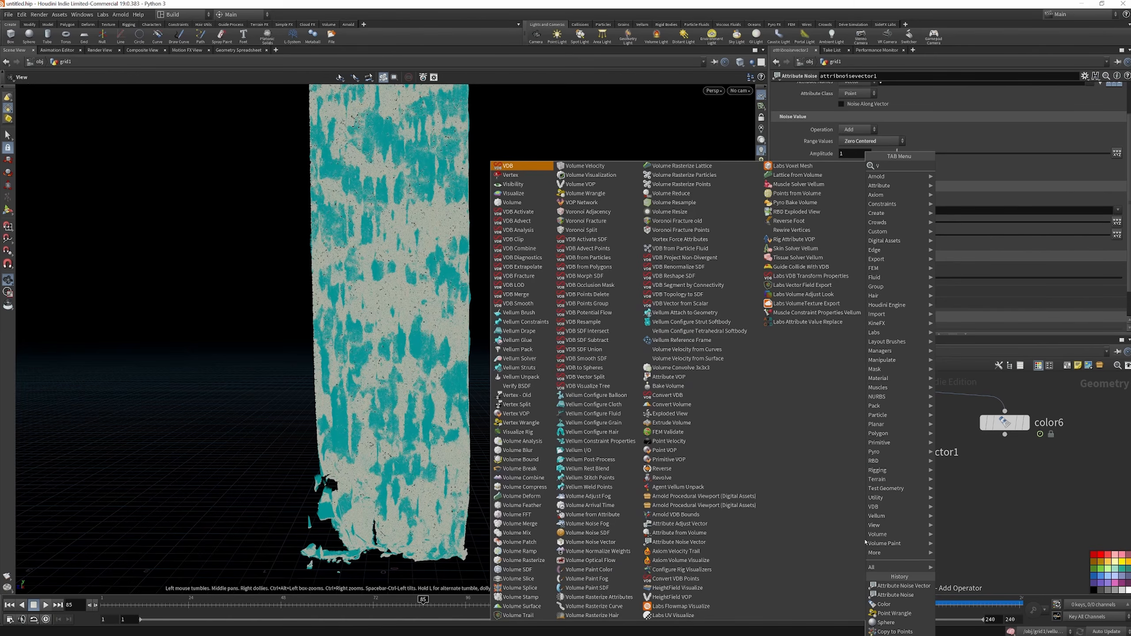
text(olume r)
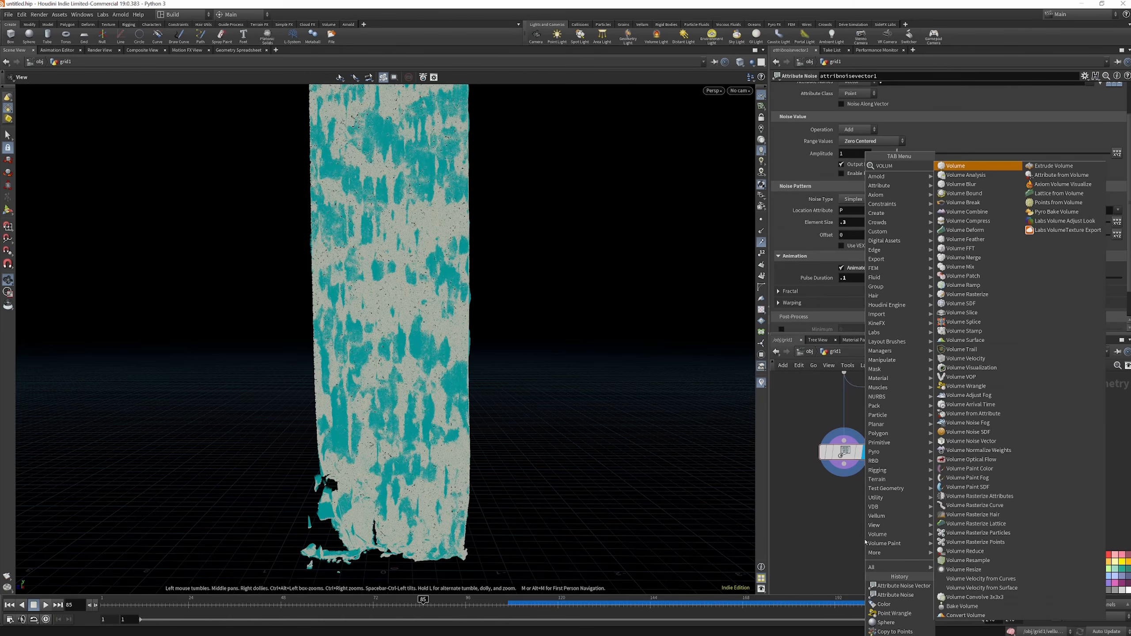
key(Down)
key(Down)
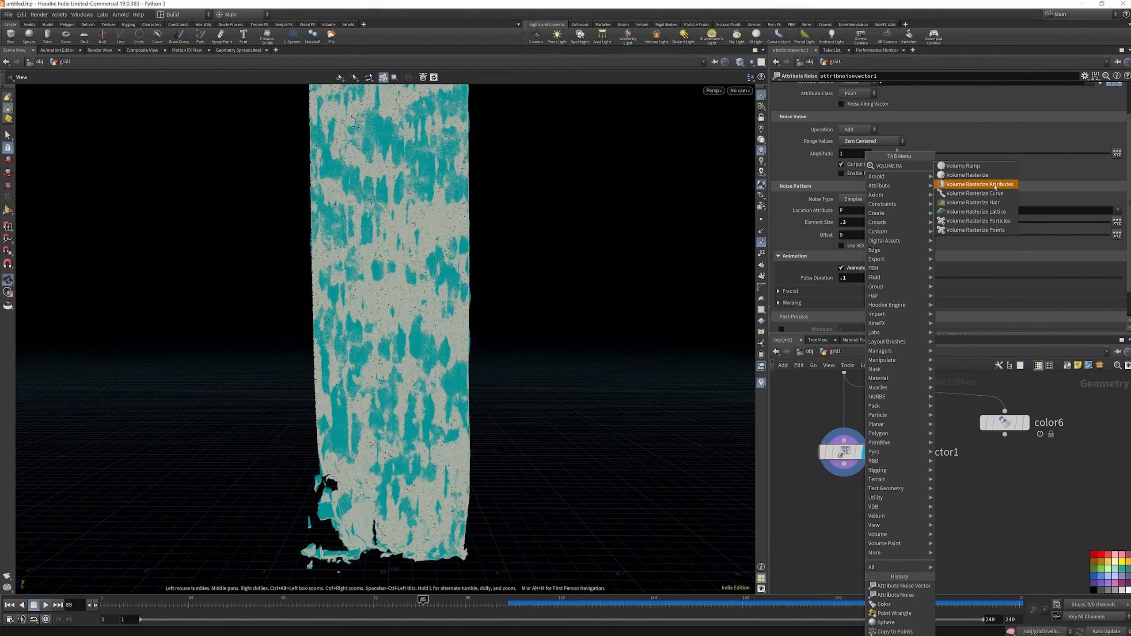
key(Return)
click(850, 531)
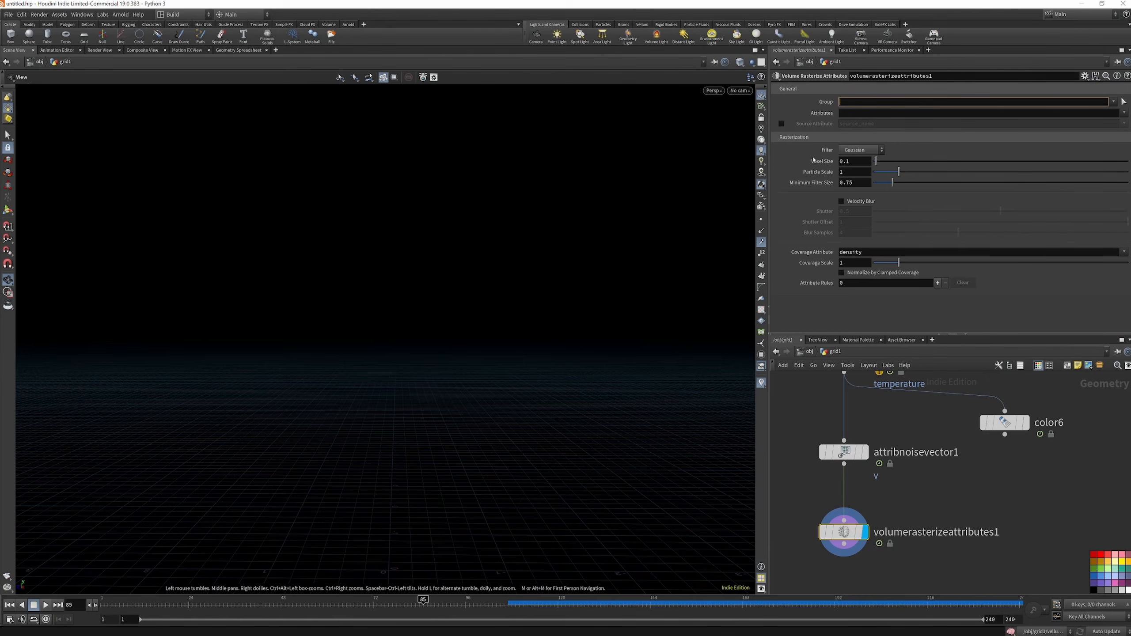
text(@decay>0.1)
key(Return)
Choose burn, temperature and v as the attributes that volumerasterizeattributes1 rasterizes
click(1125, 113)
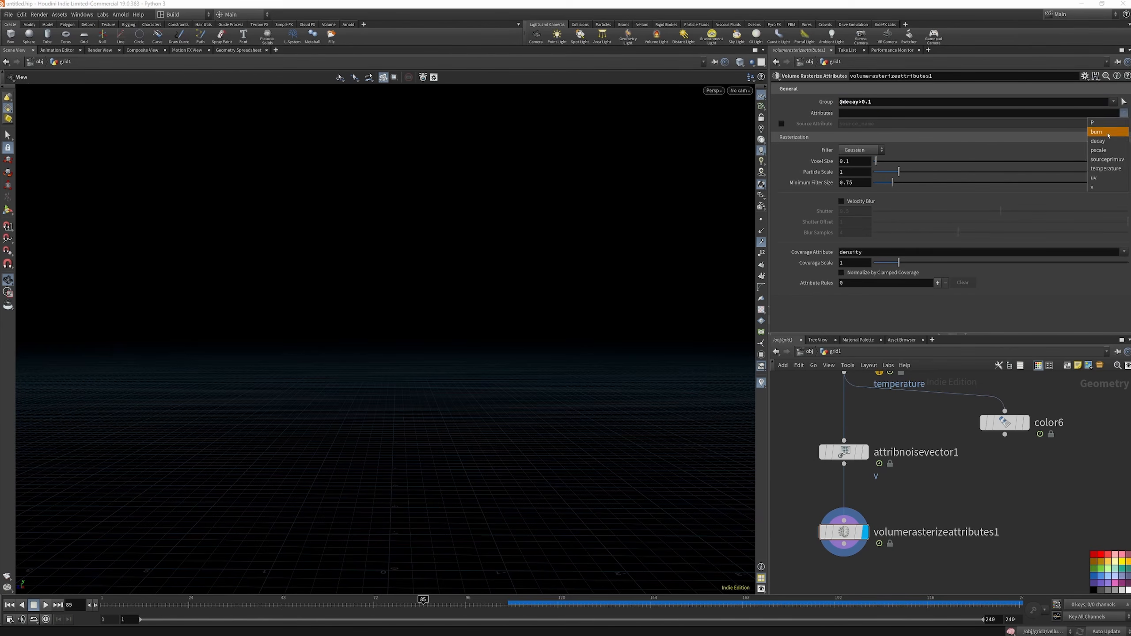
click(1097, 132)
click(1125, 113)
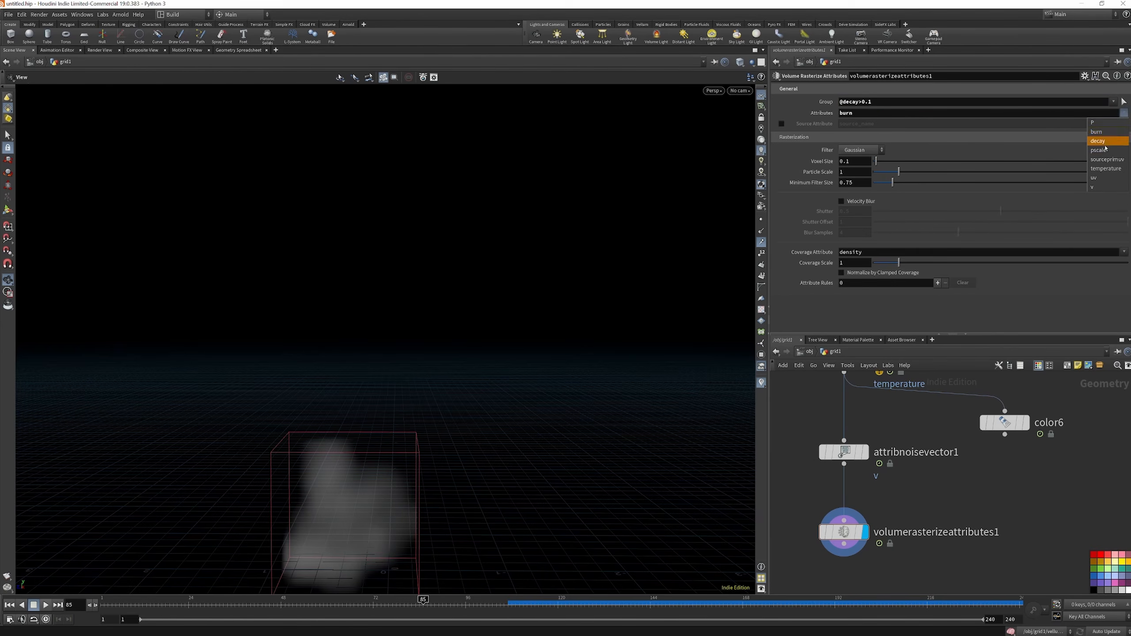
click(1107, 168)
click(1124, 113)
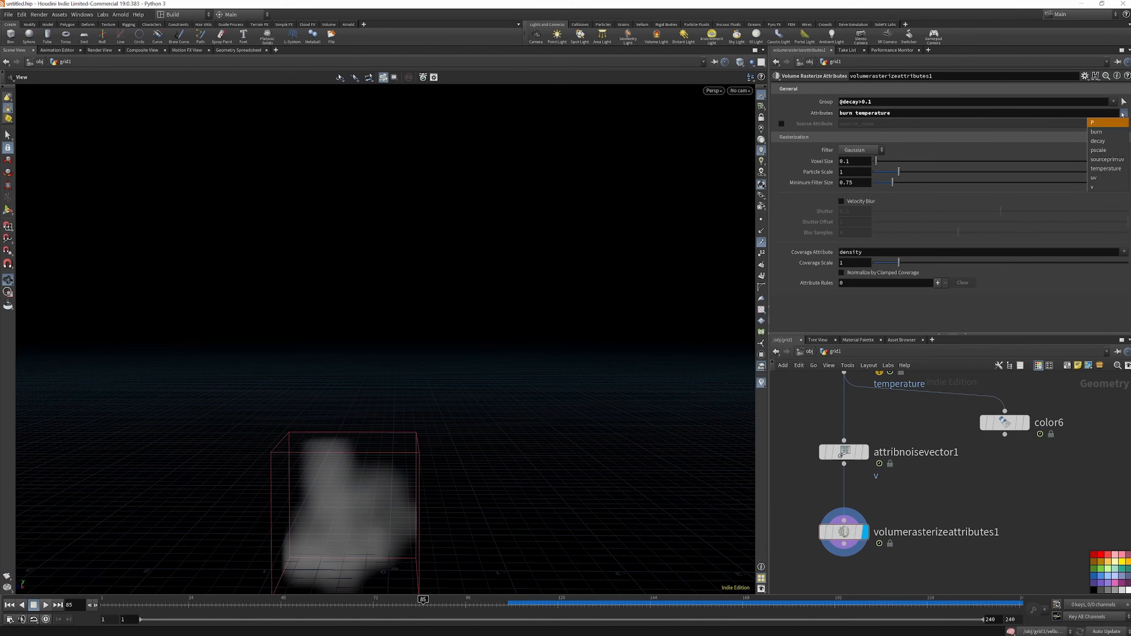
click(1105, 183)
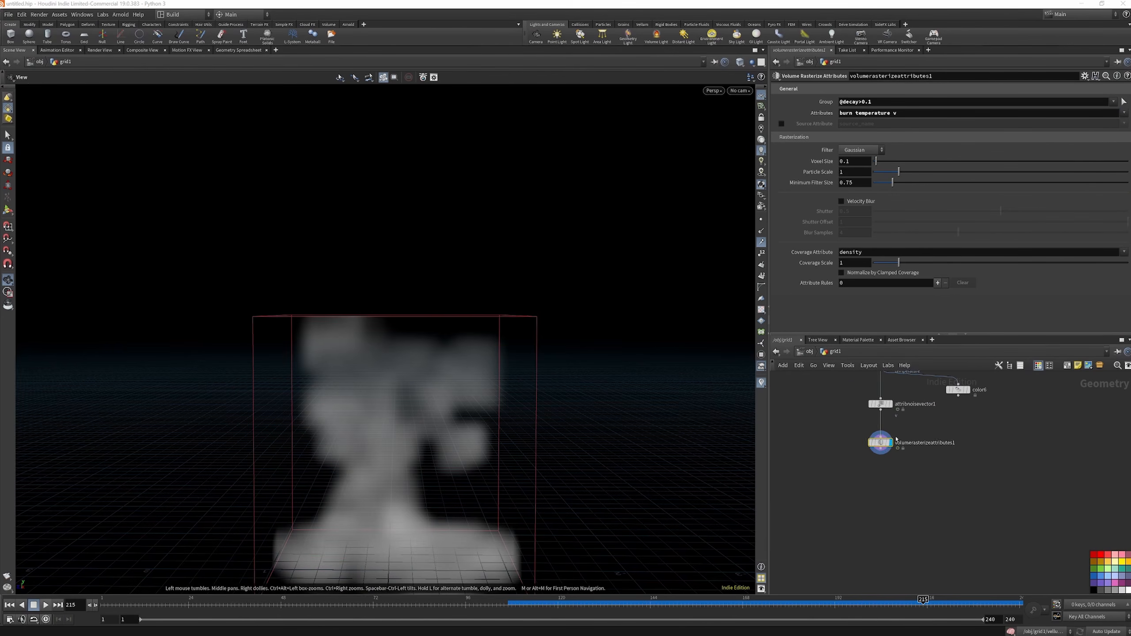
Refine the rasterized volume by setting volumerasterizeattributes1's Voxel Size to 0.005
scroll(896, 440, up, 3)
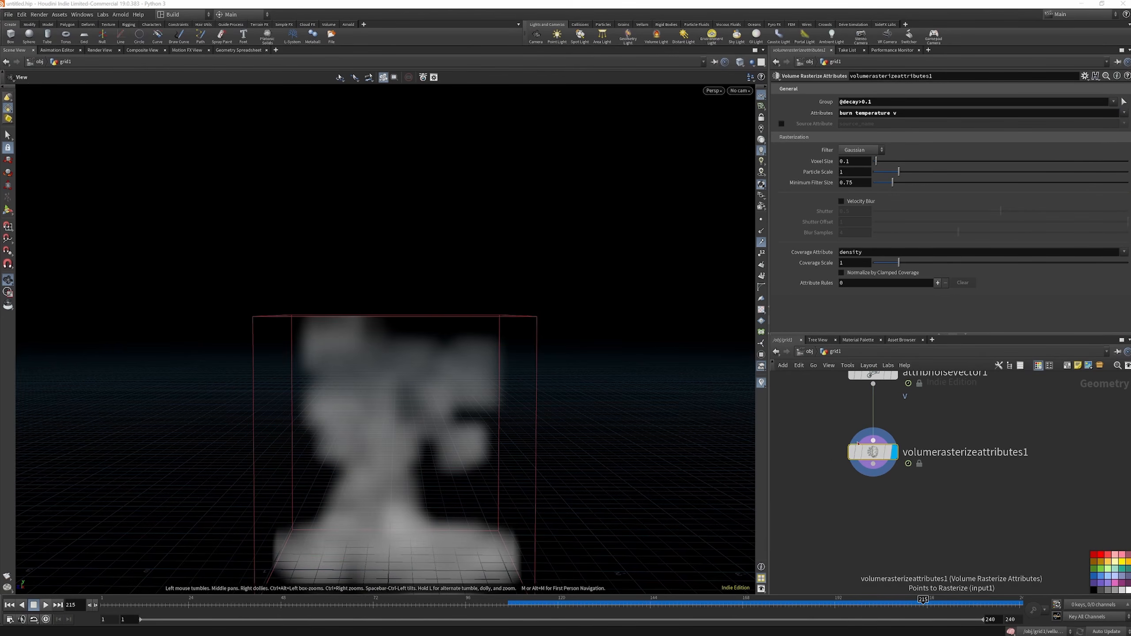
click(846, 161)
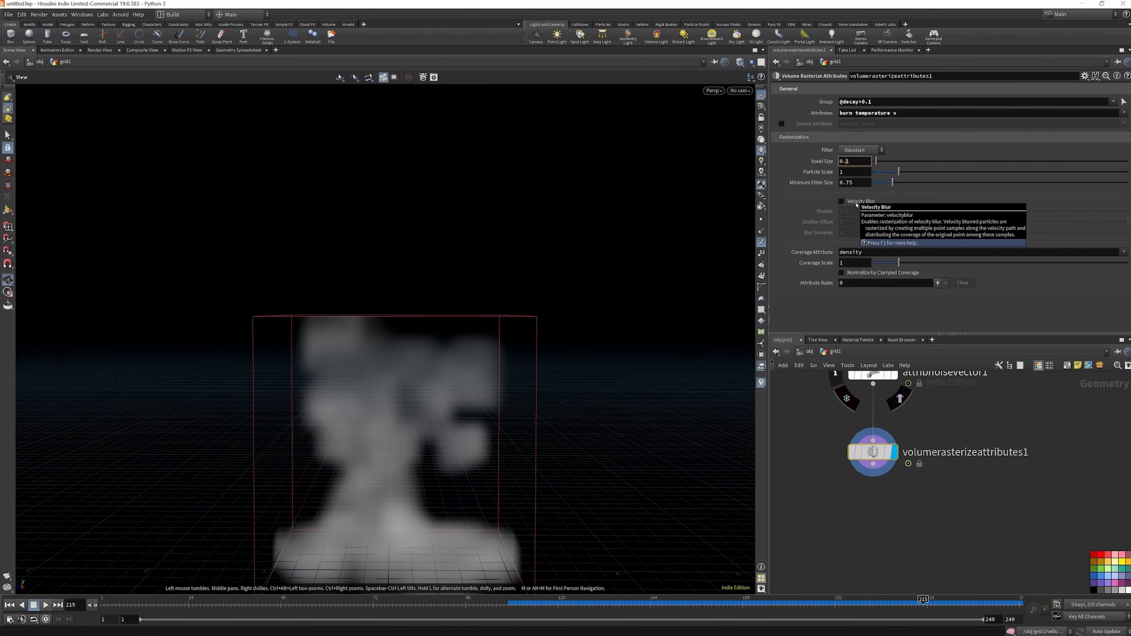
text(05)
key(Return)
click(846, 161)
text(05)
key(Return)
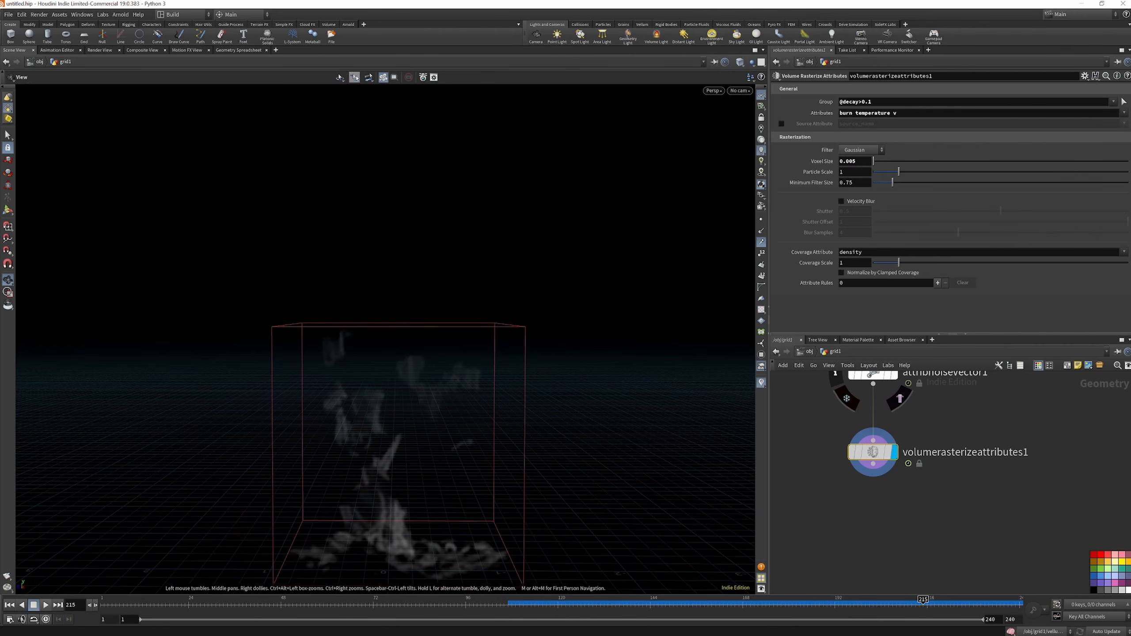
Enable Velocity Blur on volumerasterizeattributes1 and set Blur Samples to 6
click(841, 201)
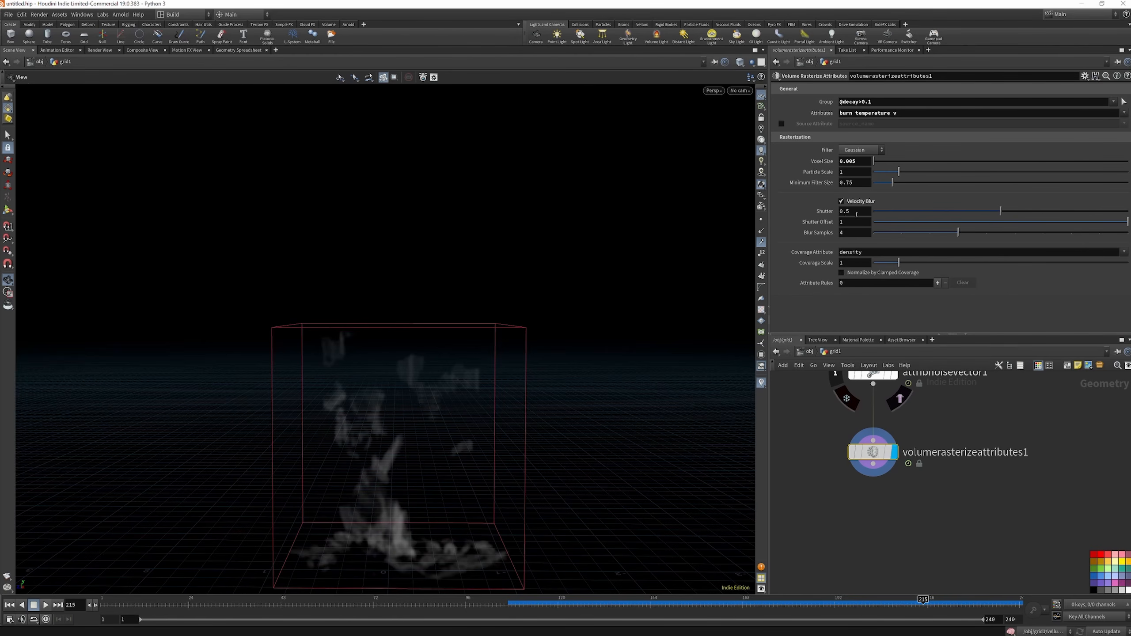
text(6)
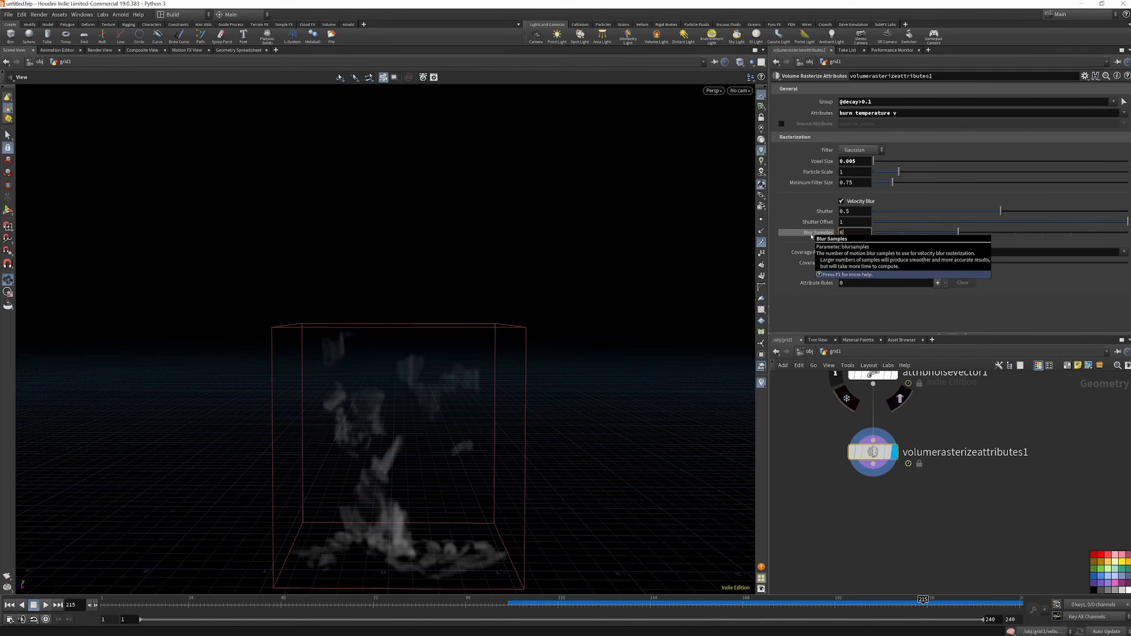
key(Return)
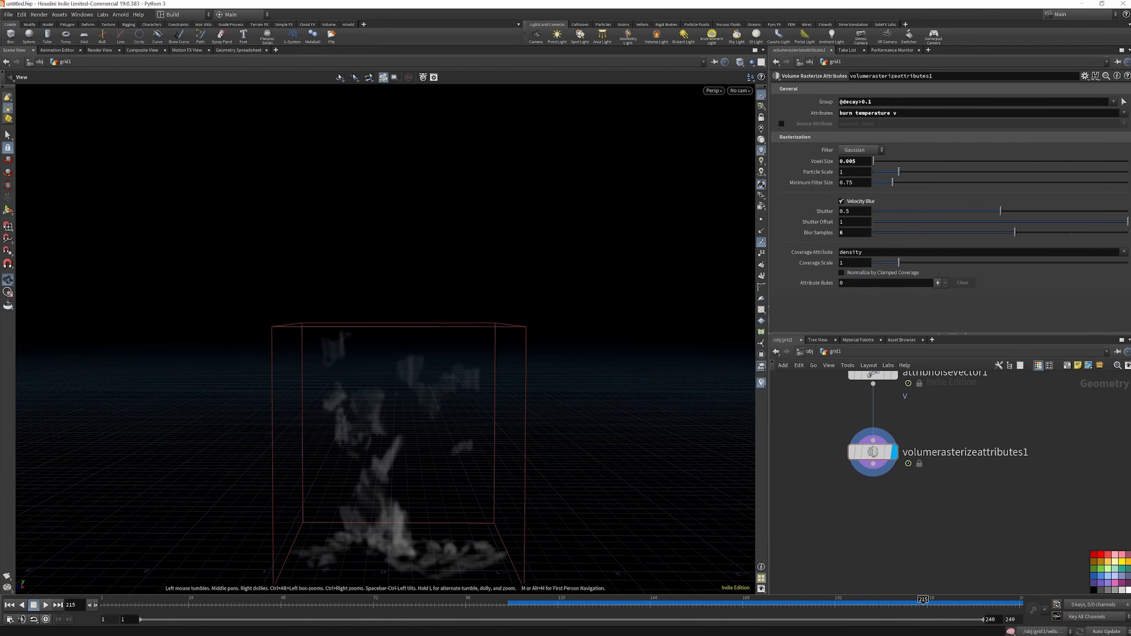
Copy the CLOTH_BURN file cache node and paste the duplicate below volumerasterizeattributes1
scroll(856, 417, down, 4)
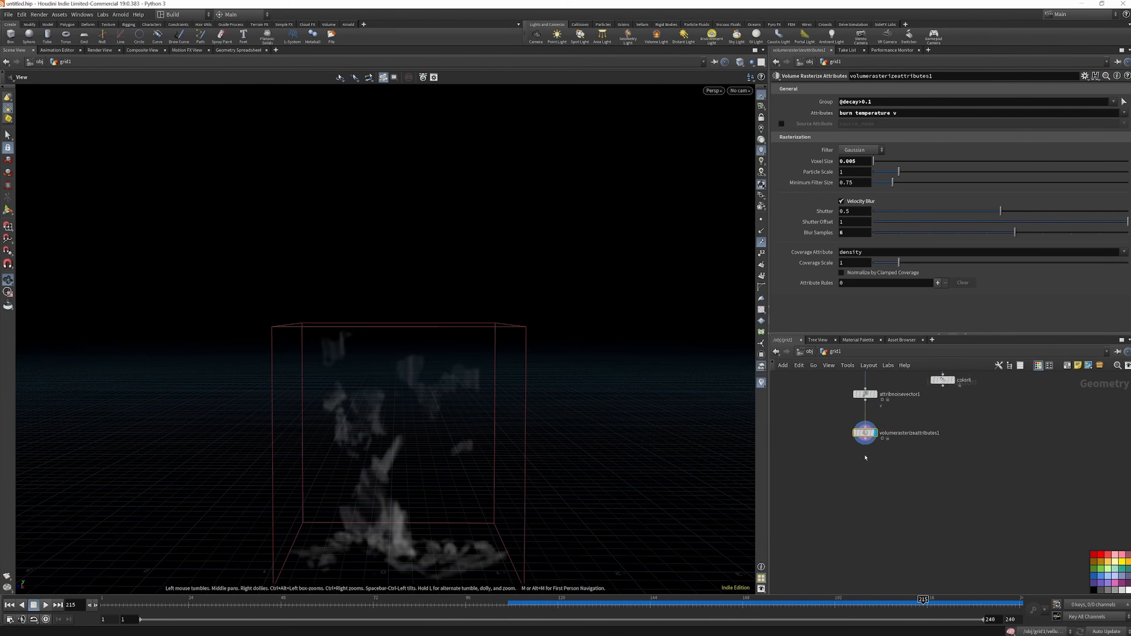
scroll(863, 452, up, 3)
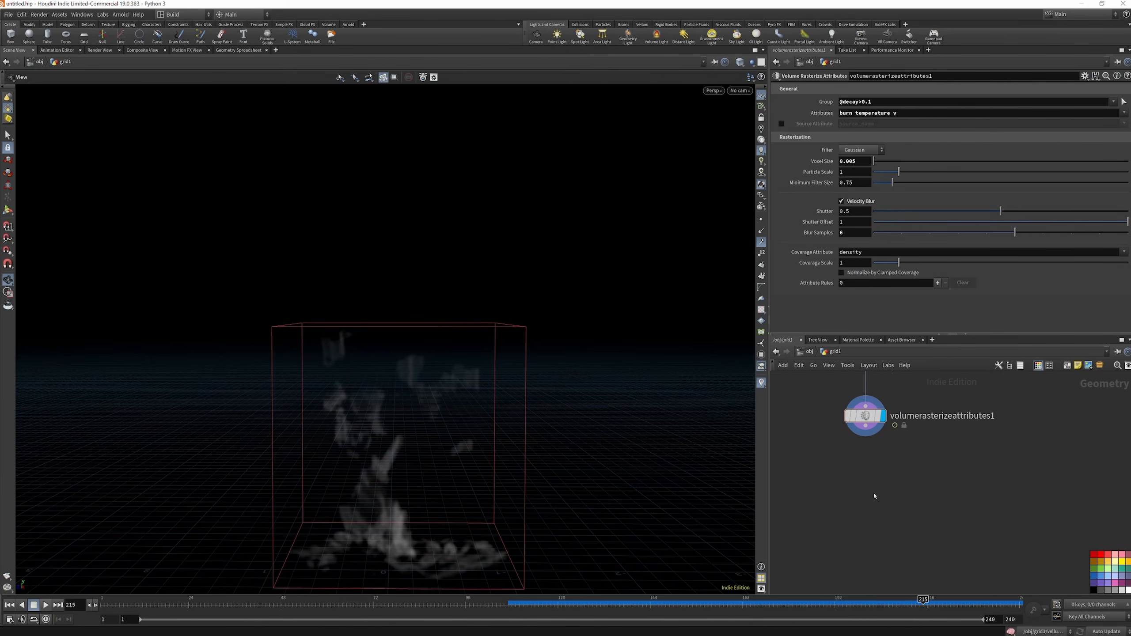
scroll(878, 502, down, 9)
scroll(878, 400, up, 3)
scroll(872, 412, up, 5)
click(888, 431)
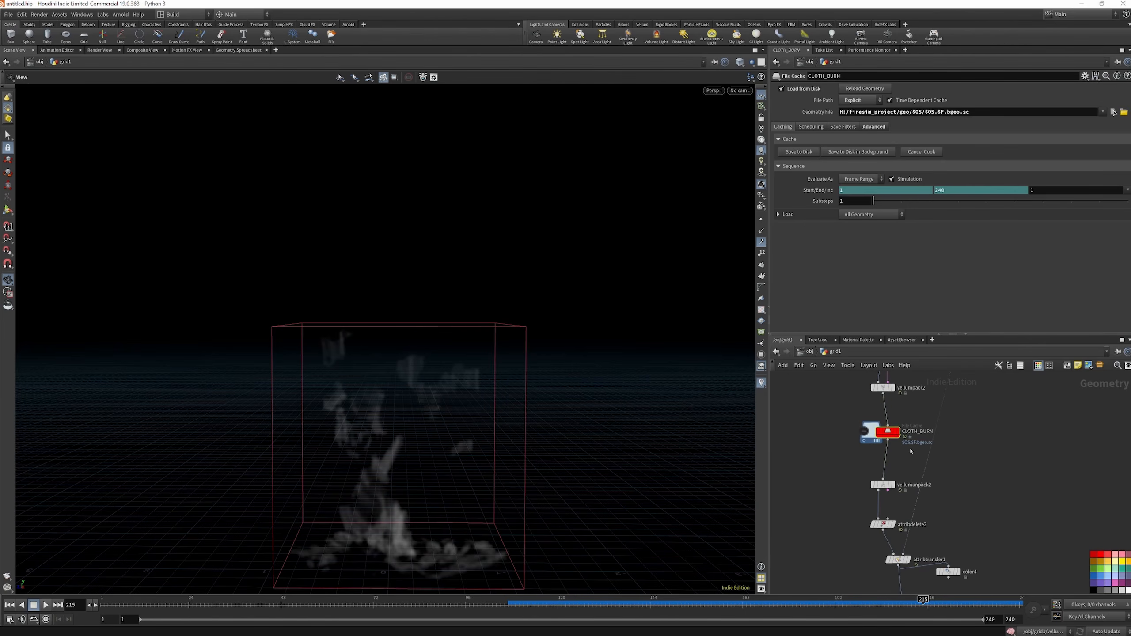
key(ctrl+c)
scroll(904, 468, down, 8)
scroll(894, 495, up, 6)
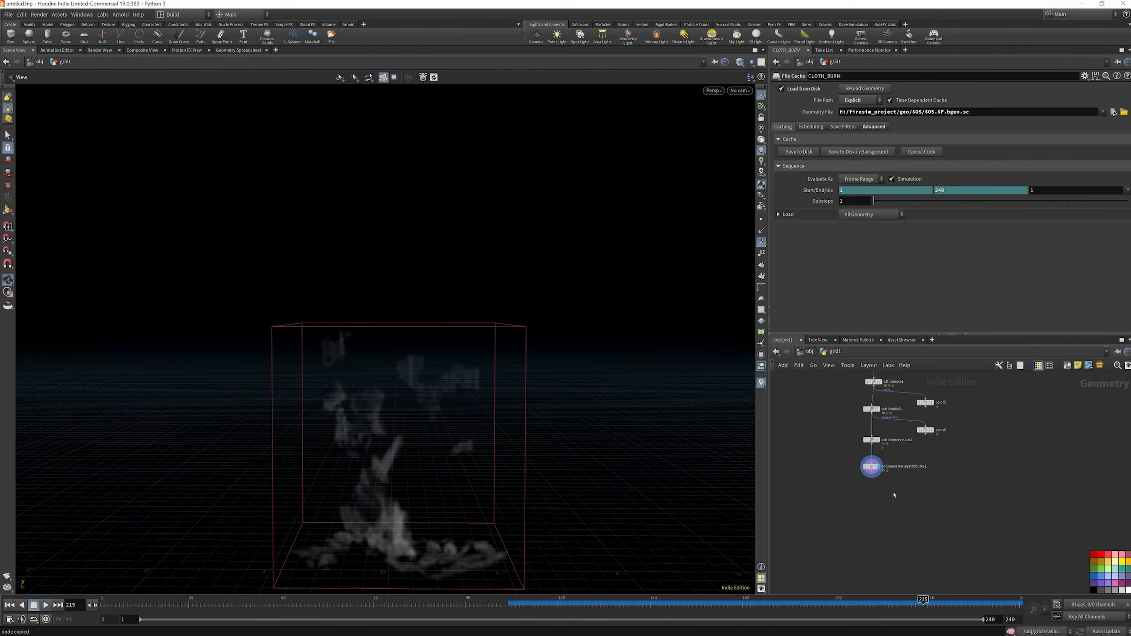
scroll(874, 495, up, 2)
key(ctrl+v)
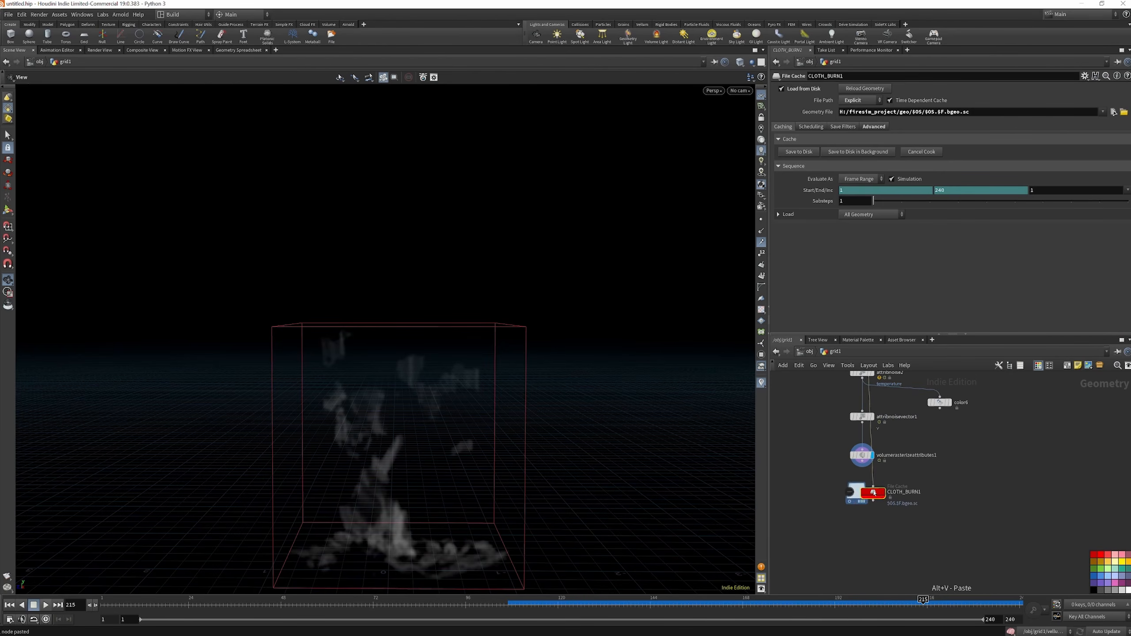
Wire volumerasterizeattributes1 into the pasted file cache, rename it fire_src, and save its frame range 1 to 240 to disk
drag(863, 467, 810, 487)
double_click(904, 492)
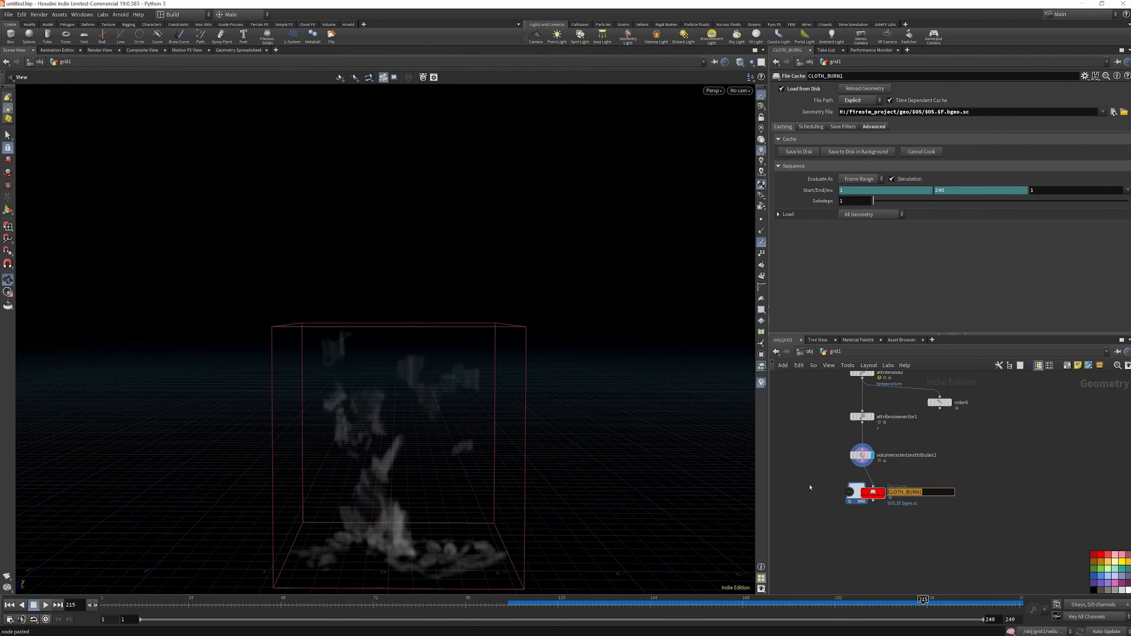
text(fire_src)
key(Return)
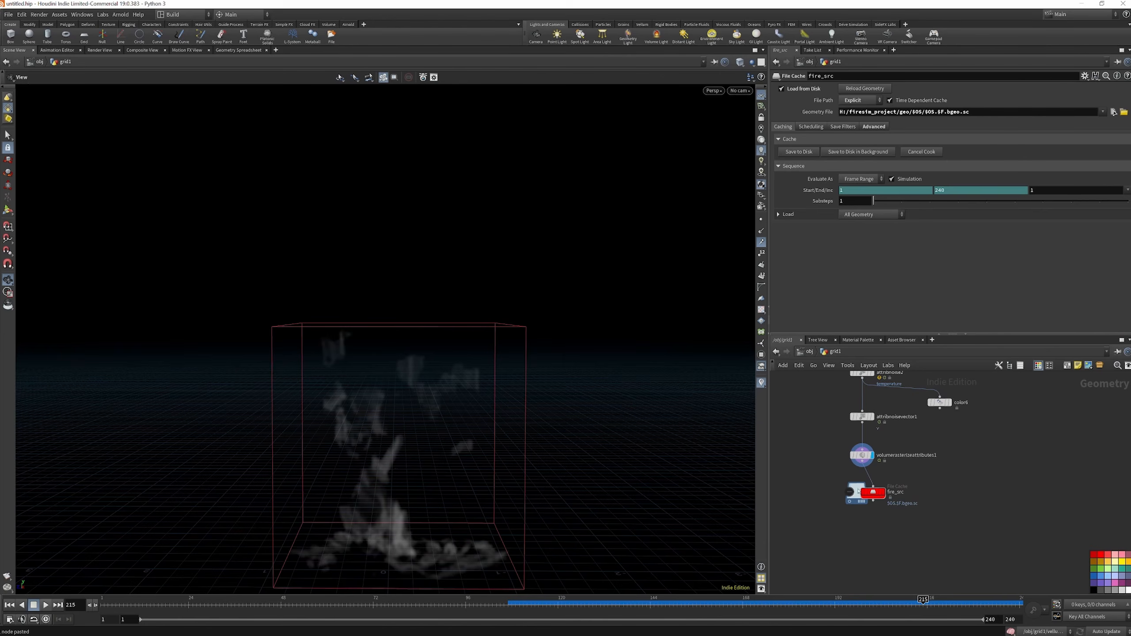
click(810, 153)
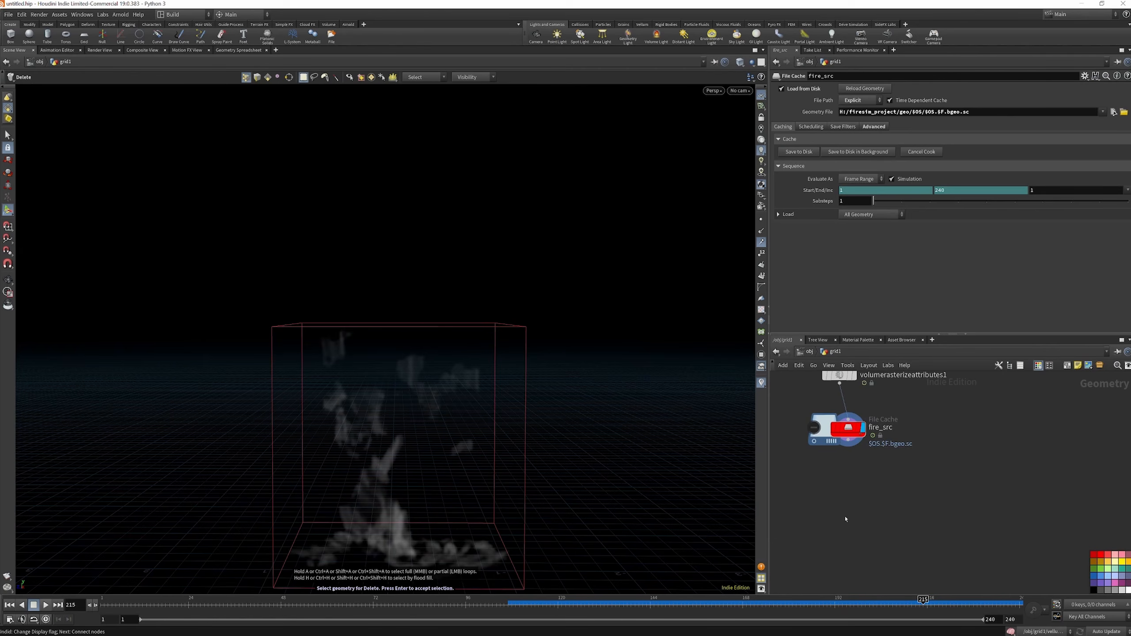
Add a Pyro Solver node below fire_src and connect fire_src's output to its first input
key(Tab)
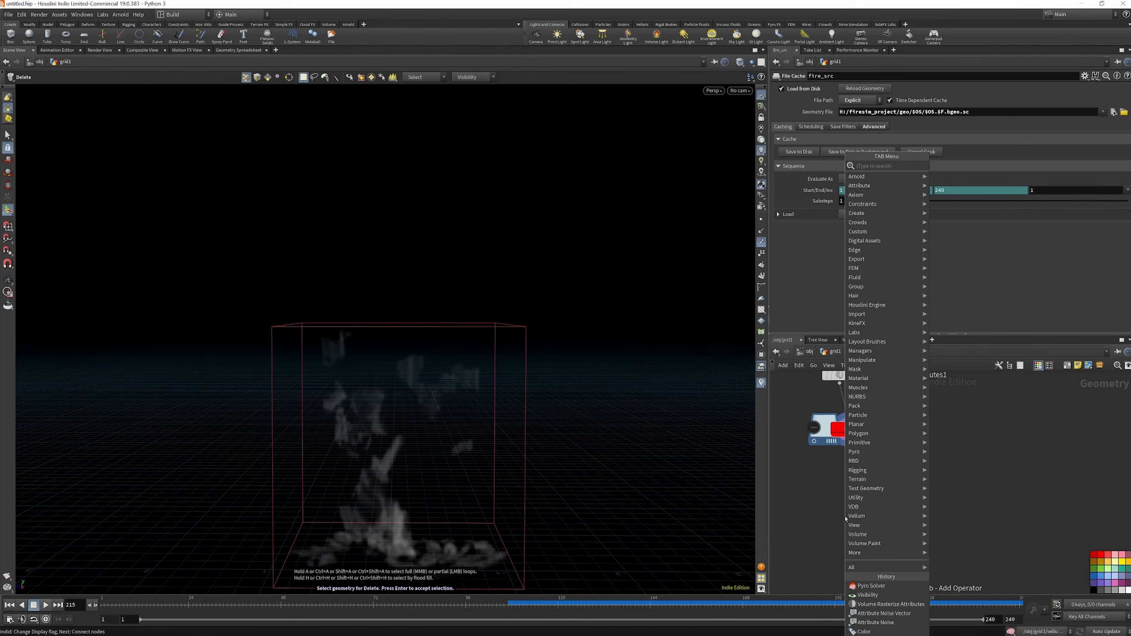
text(pyro sol)
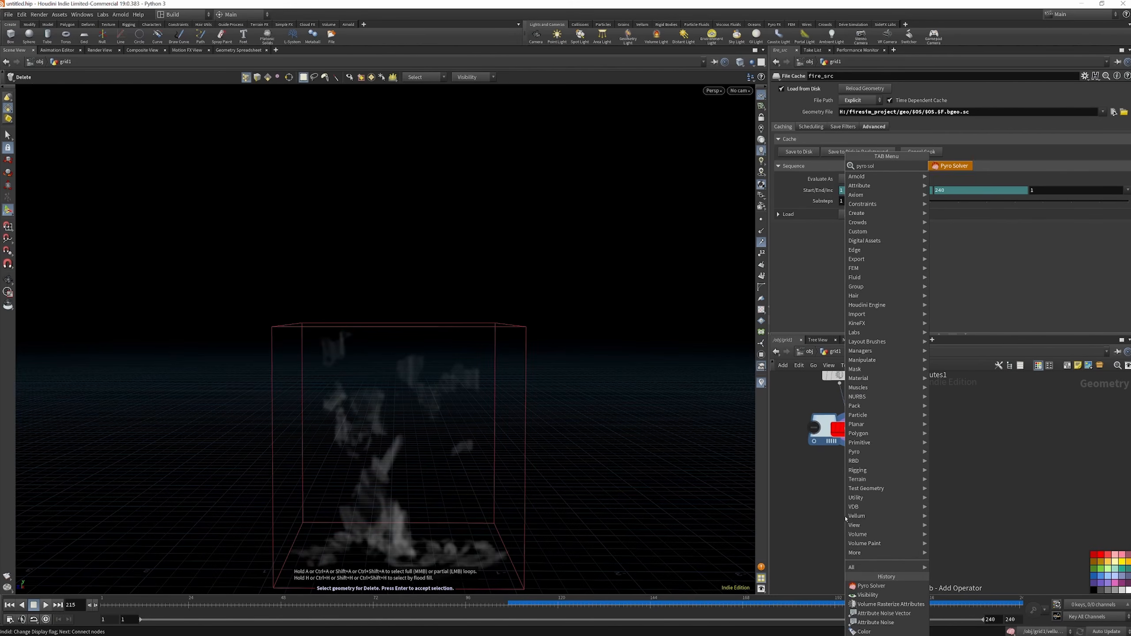
key(Return)
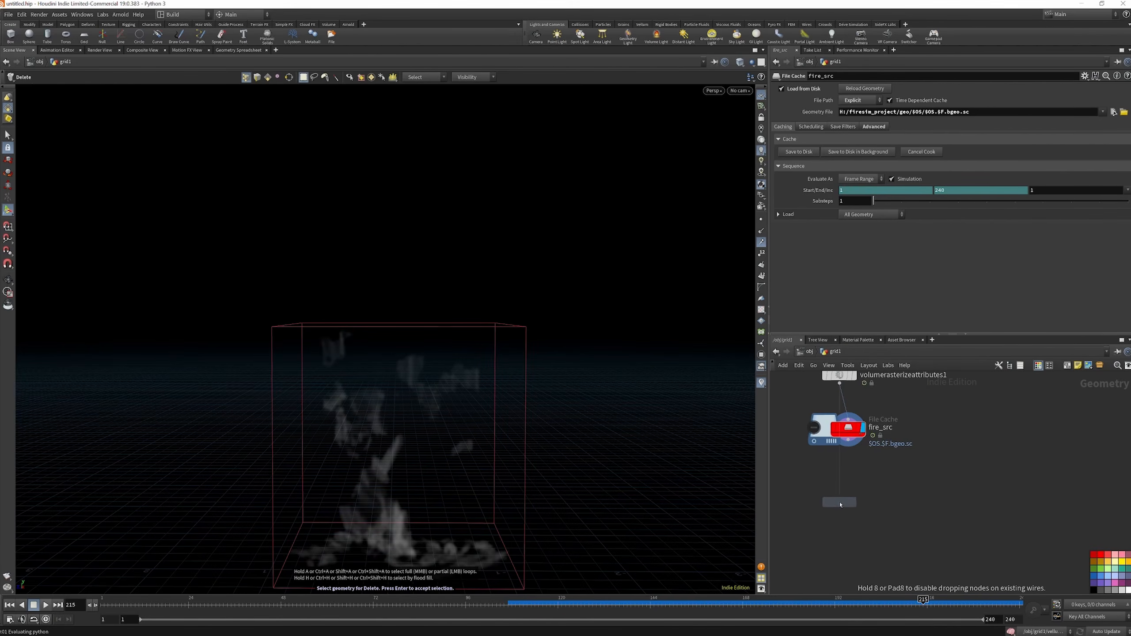
click(852, 502)
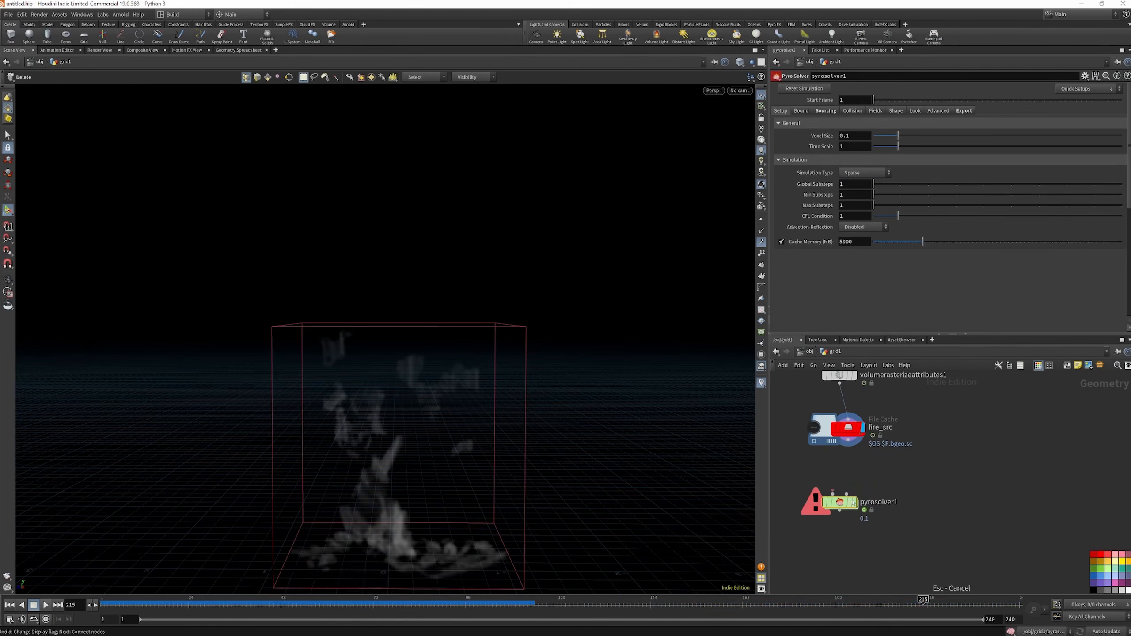
drag(834, 494, 852, 438)
drag(846, 506, 838, 505)
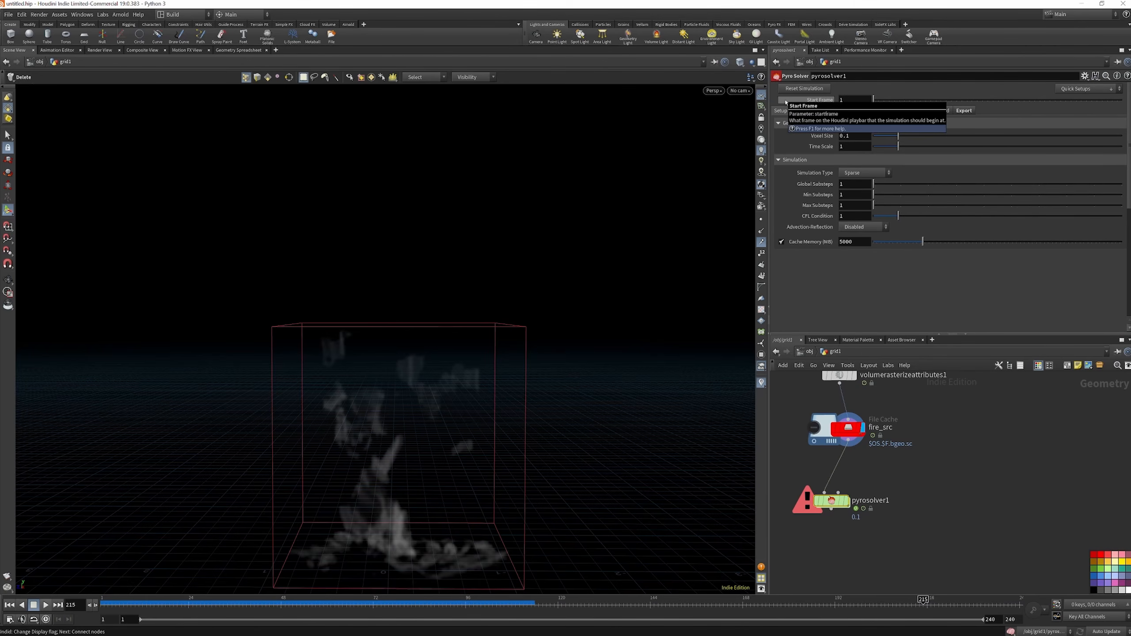
right_click(833, 505)
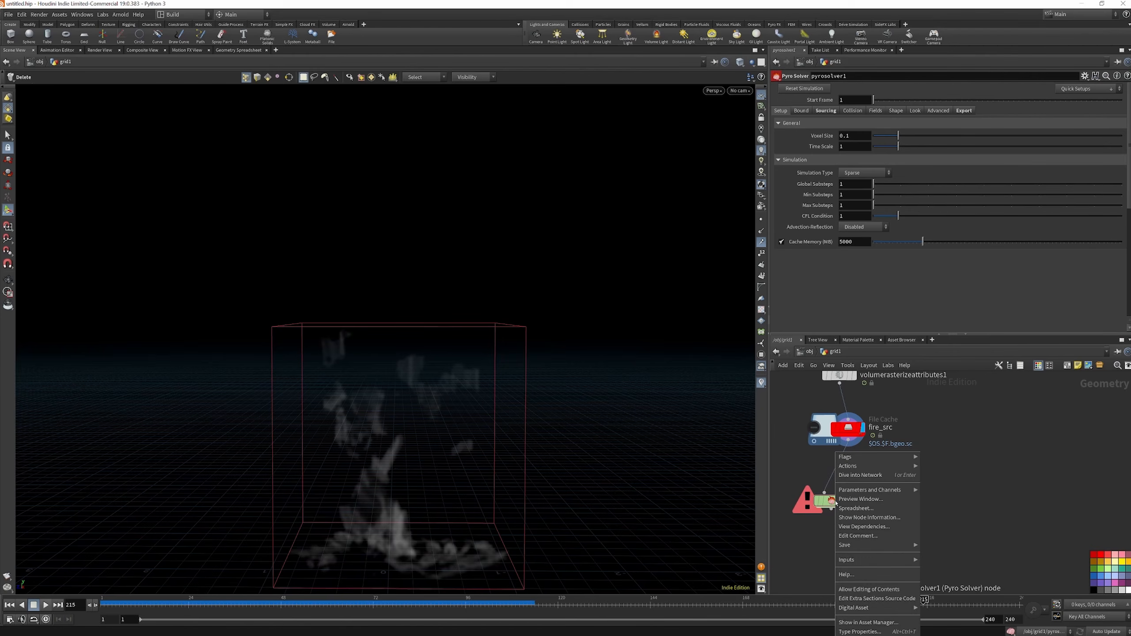
double_click(834, 505)
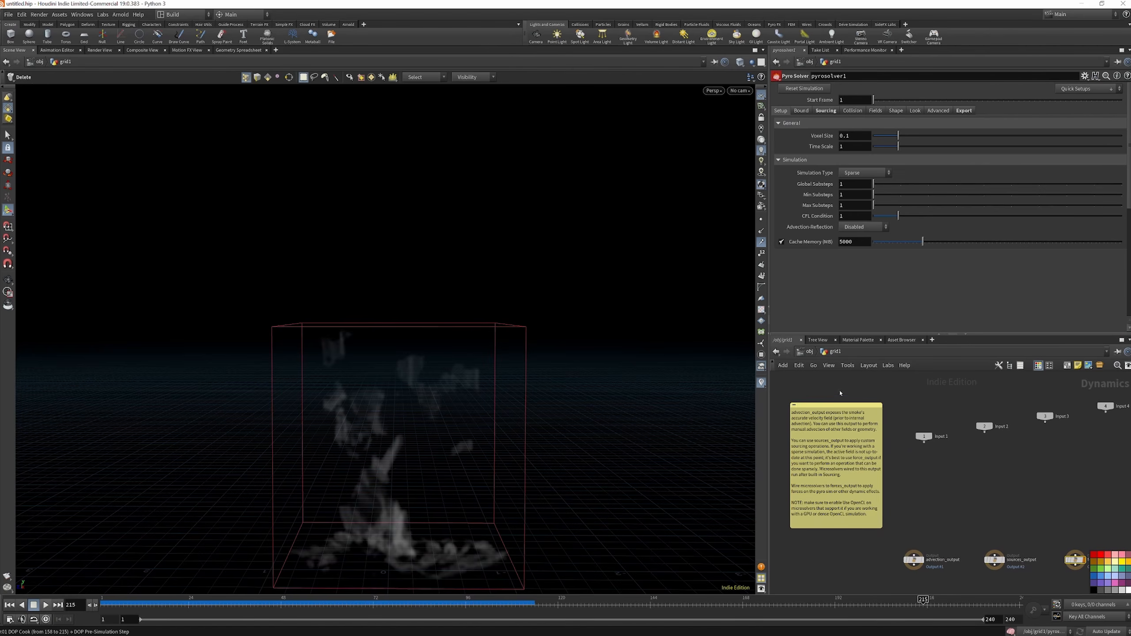
click(810, 352)
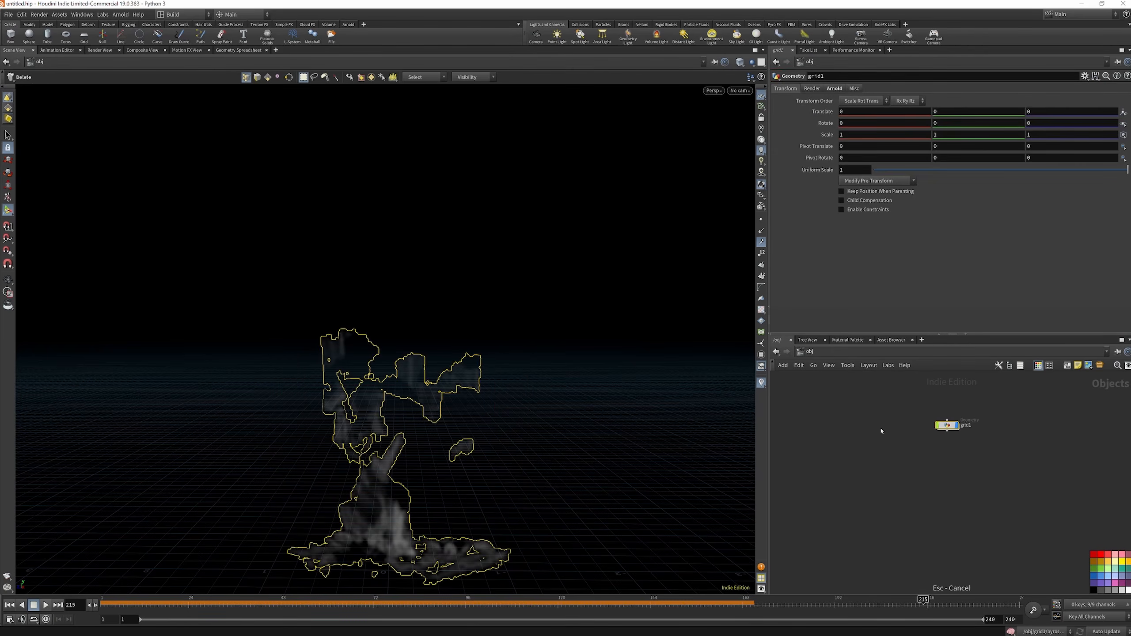
double_click(946, 425)
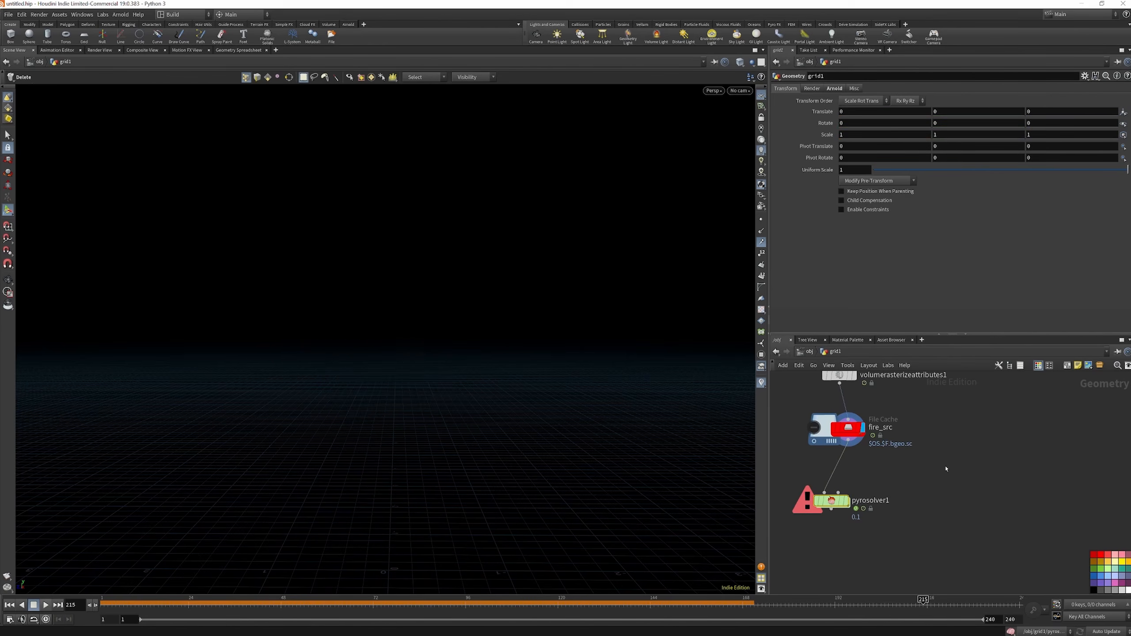
Unlock pyrosolver1 by allowing editing of its contents
click(831, 500)
right_click(832, 501)
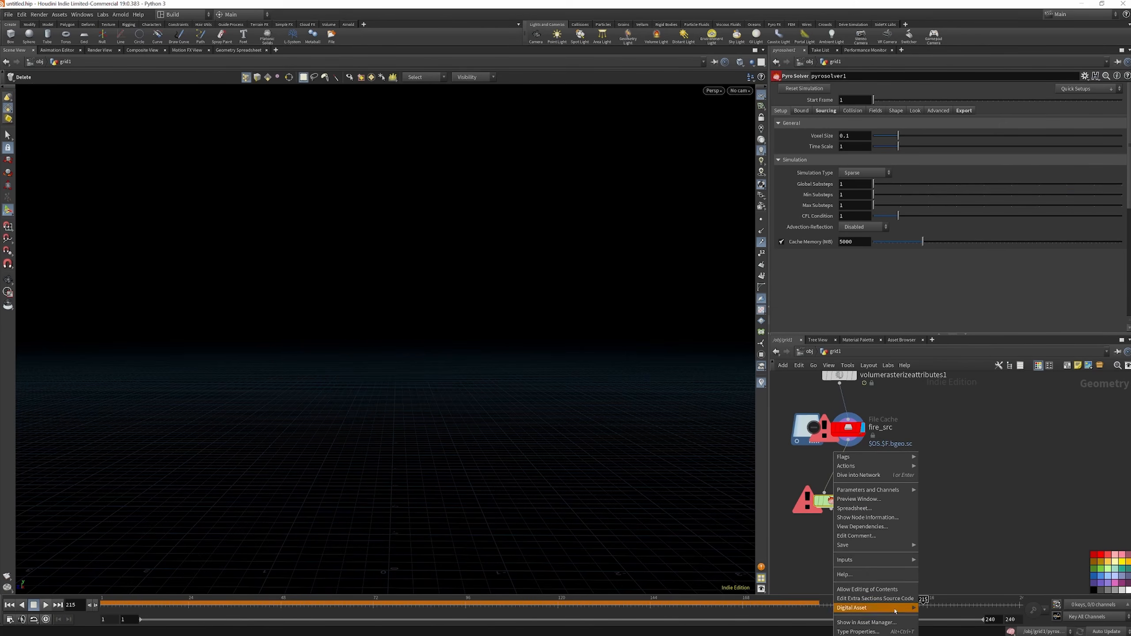
click(892, 590)
Examine the node network inside pyrosolver1, enlarging the network view, and return to the grid1 level
double_click(831, 501)
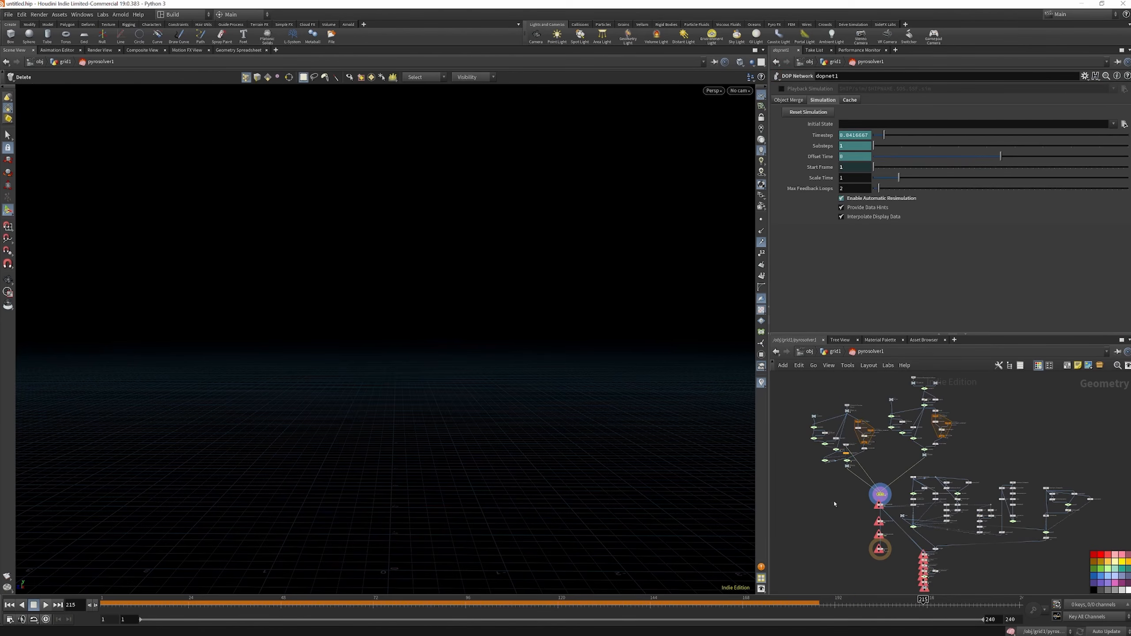
scroll(905, 438, down, 4)
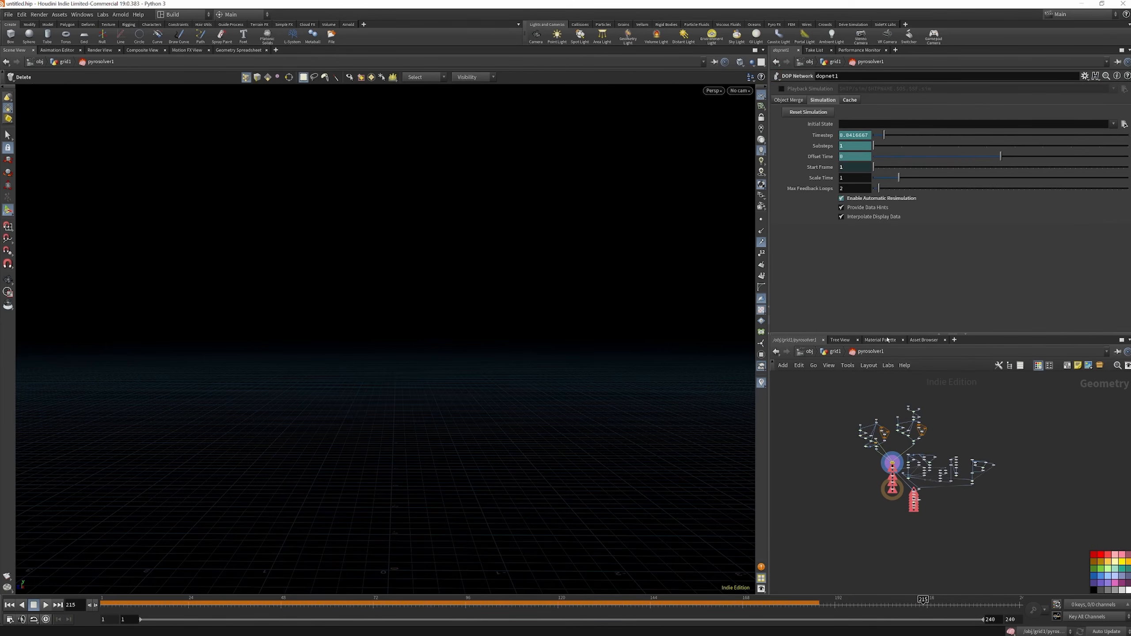
drag(905, 335, 904, 253)
scroll(873, 421, up, 5)
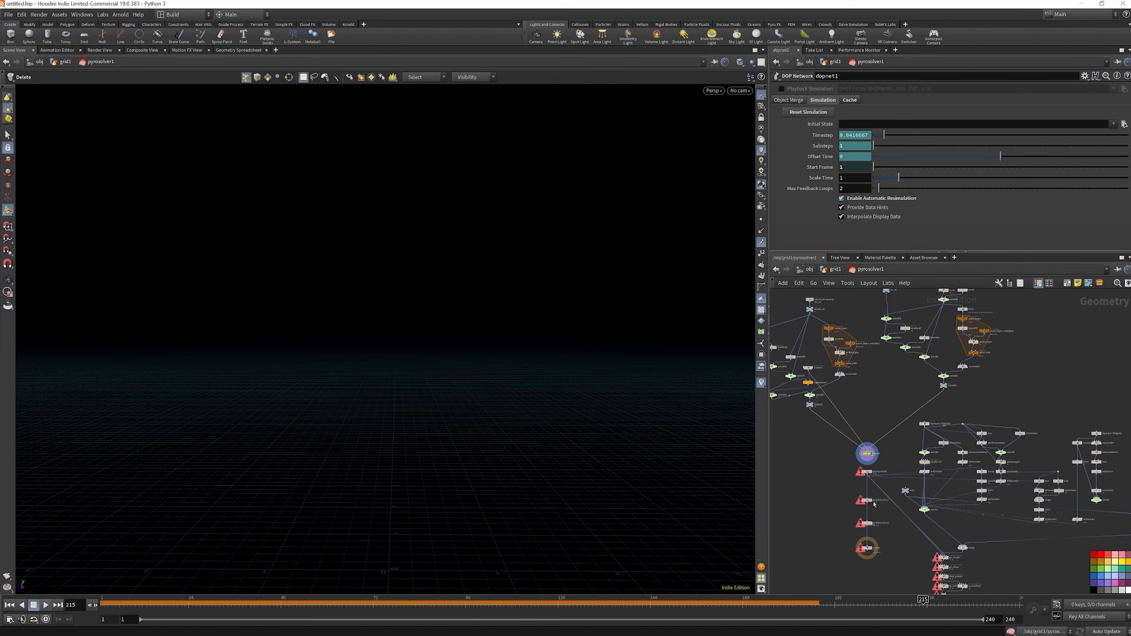
scroll(838, 444, up, 5)
key(u)
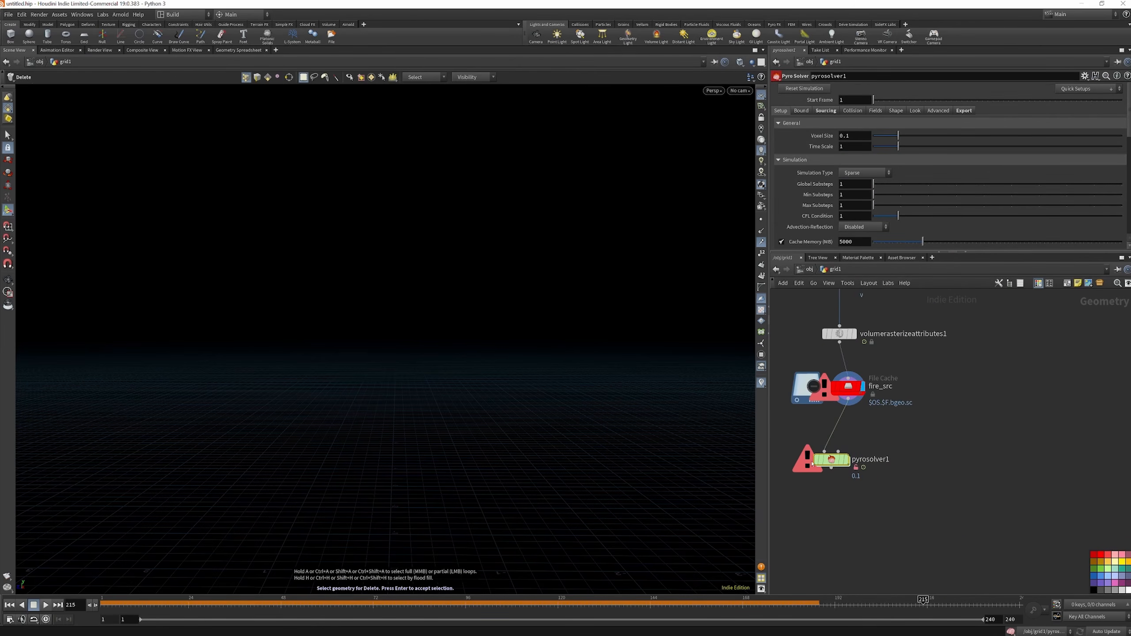
double_click(834, 461)
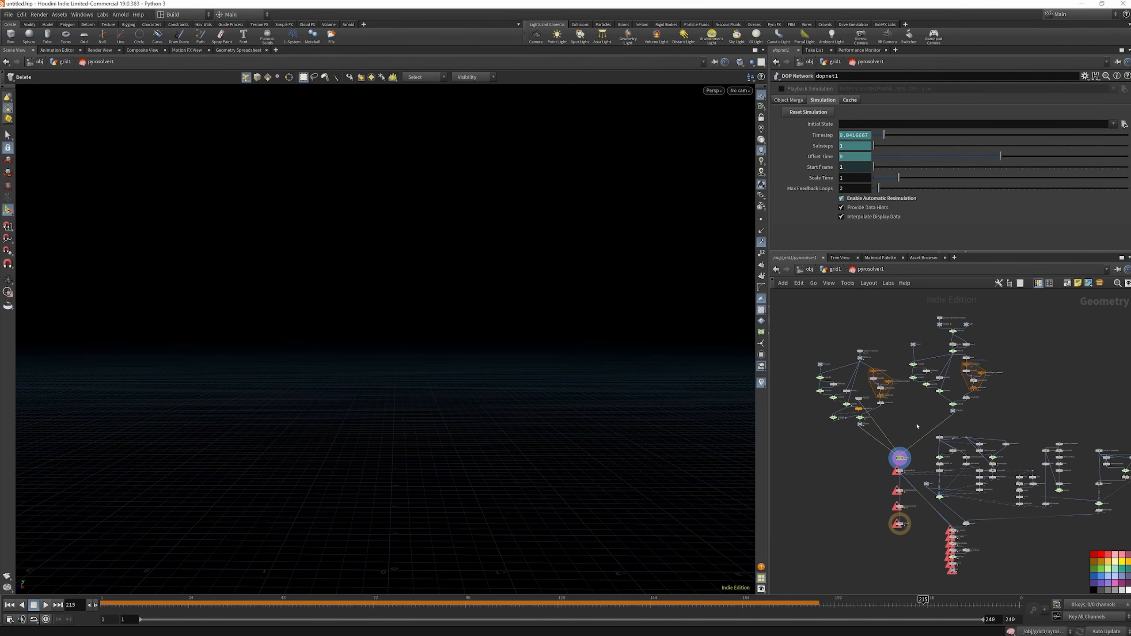
click(833, 269)
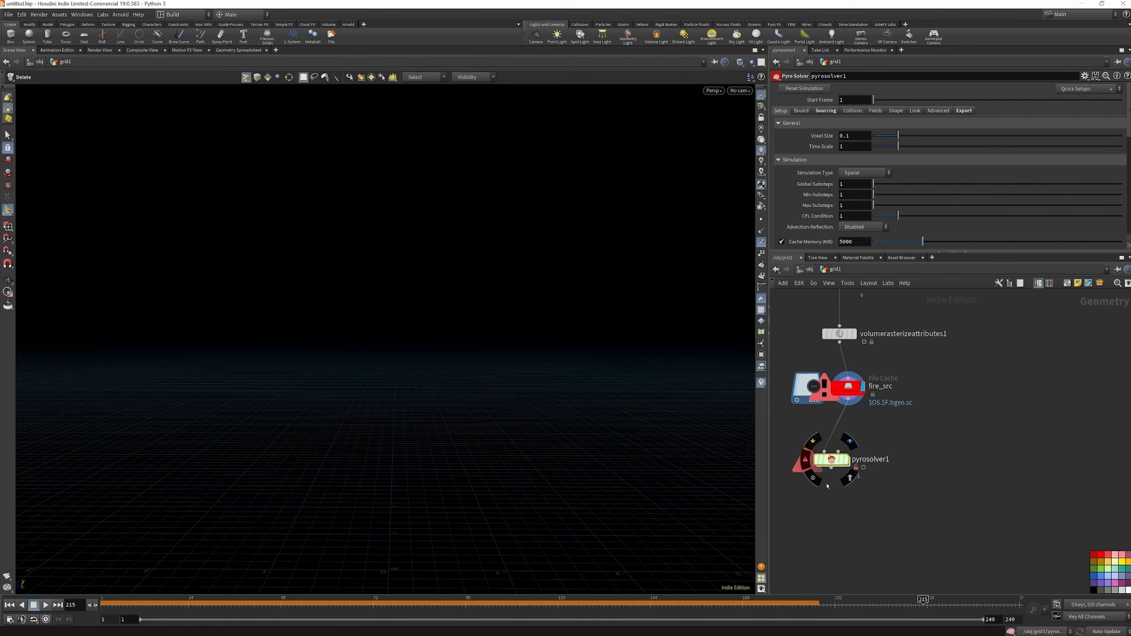
Set the display flag on pyrosolver1 and play the fire simulation from frame 1
mouse_move(833, 477)
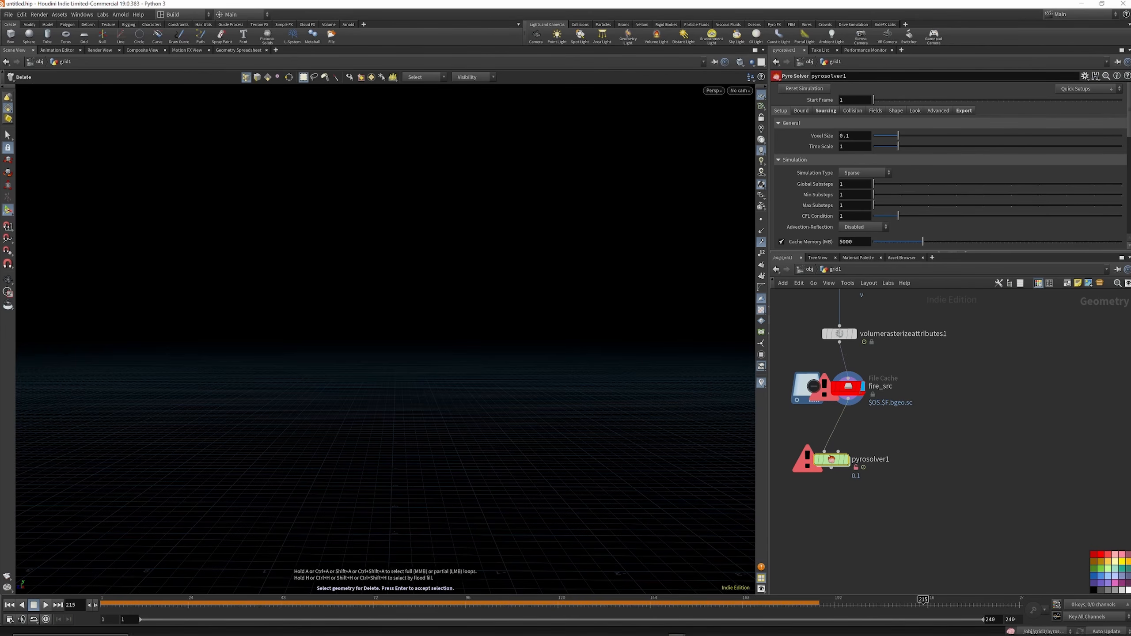
click(9, 605)
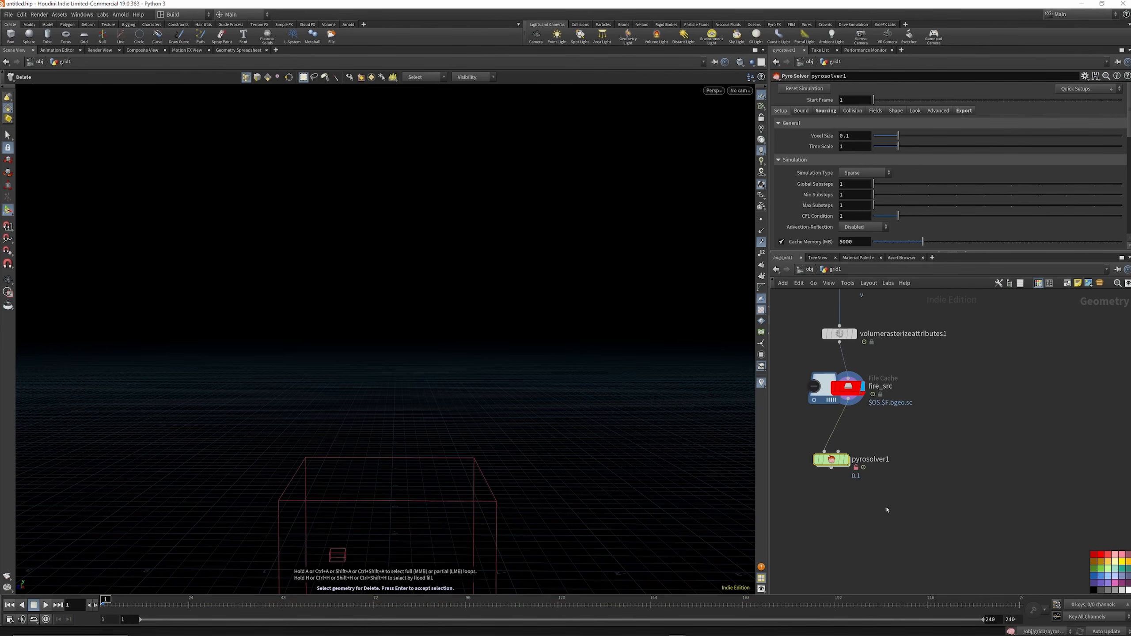
click(847, 461)
click(45, 605)
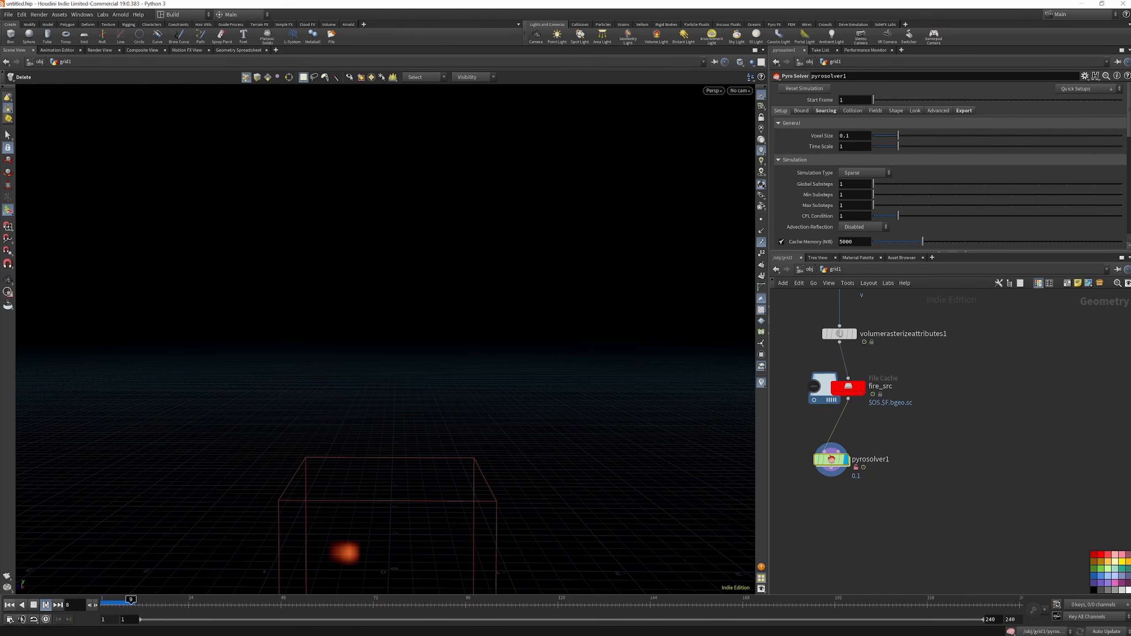
click(46, 605)
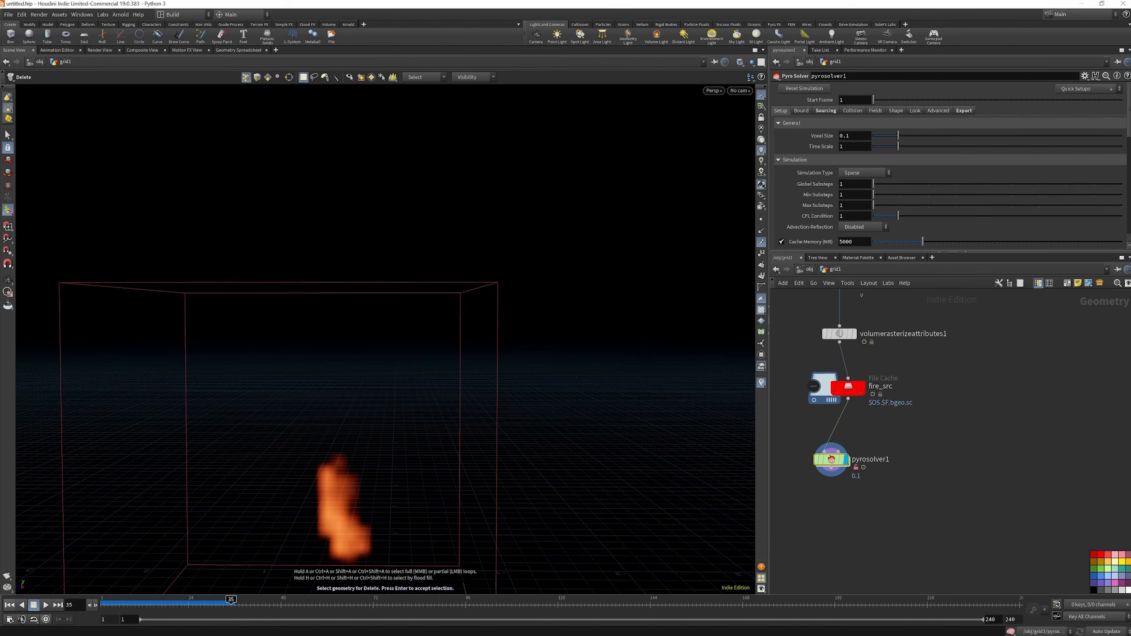
Set pyrosolver1's Voxel Size to 0.005 and play the simulation again from frame 1
click(847, 137)
text(005)
key(Return)
click(9, 605)
click(46, 604)
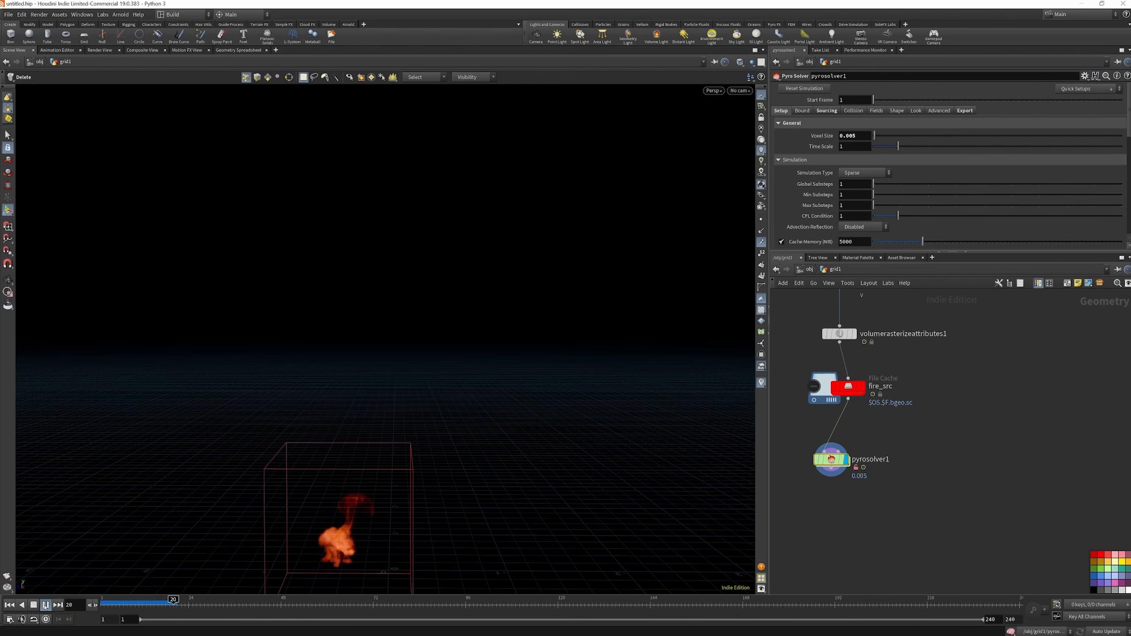
click(45, 605)
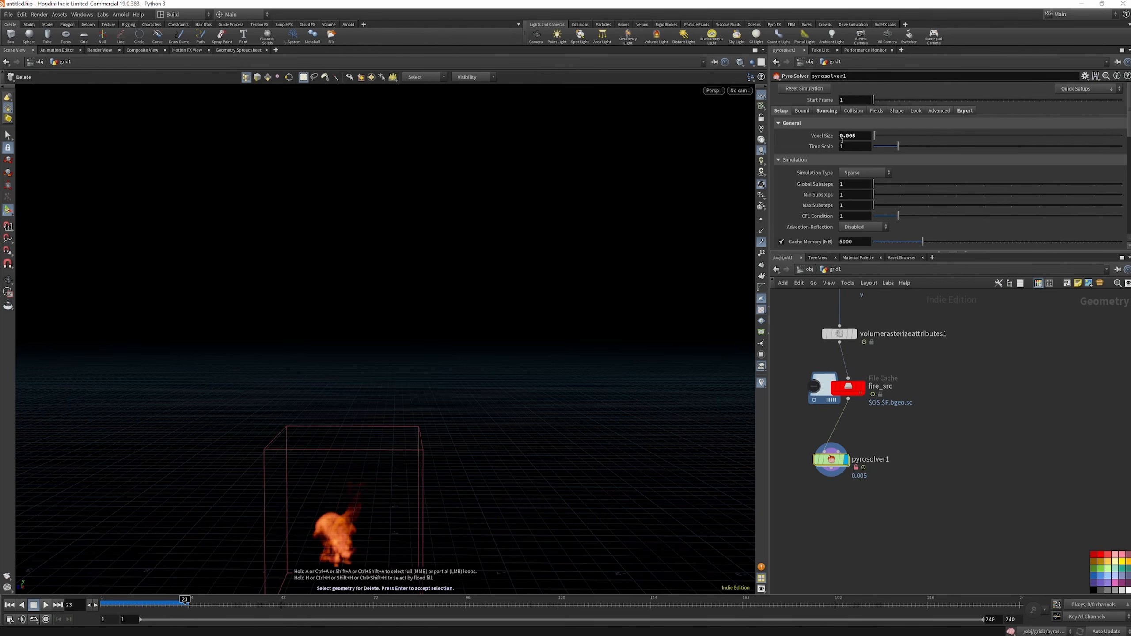
Raise pyrosolver1's Time Scale to 2.6, replay the simulation from the start, and go back to frame 6
mouse_move(804, 146)
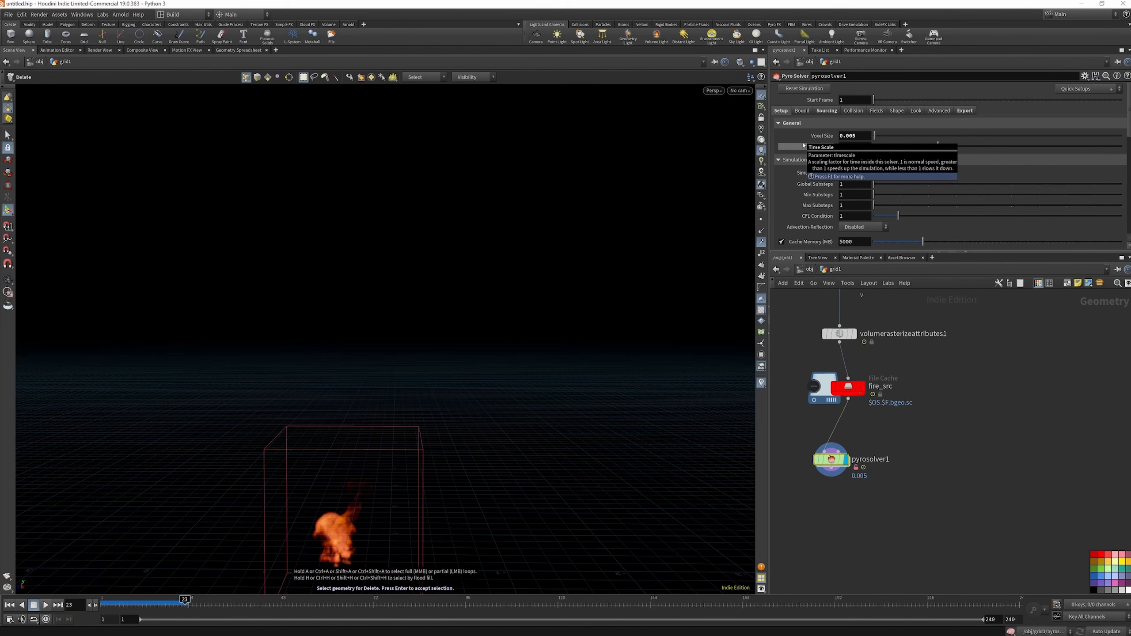
click(8, 605)
click(46, 605)
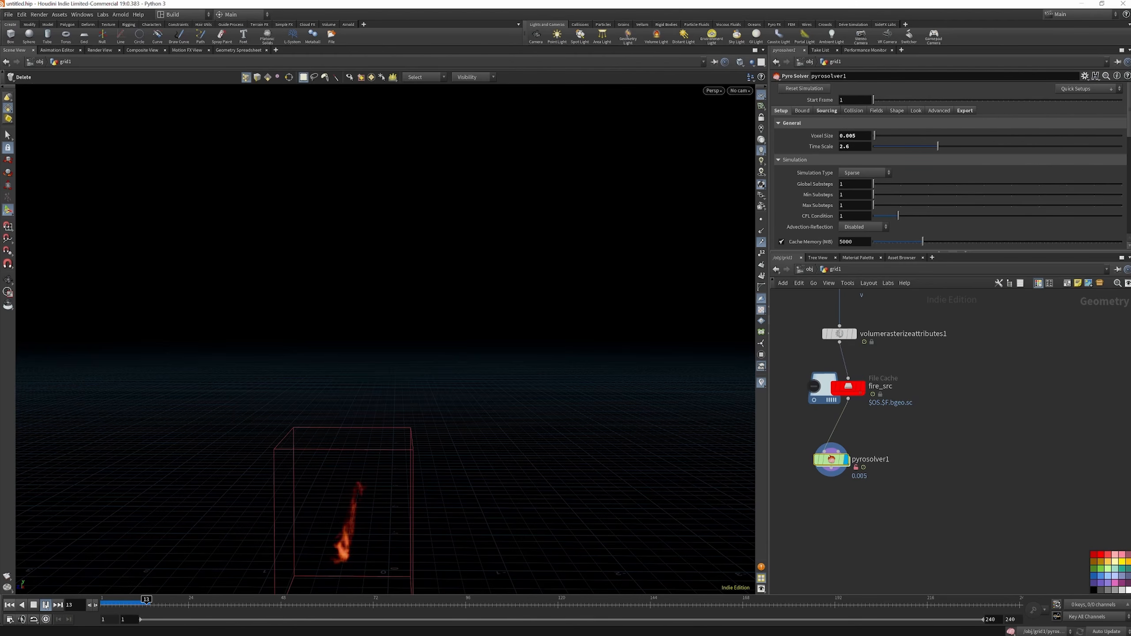
click(46, 605)
click(119, 605)
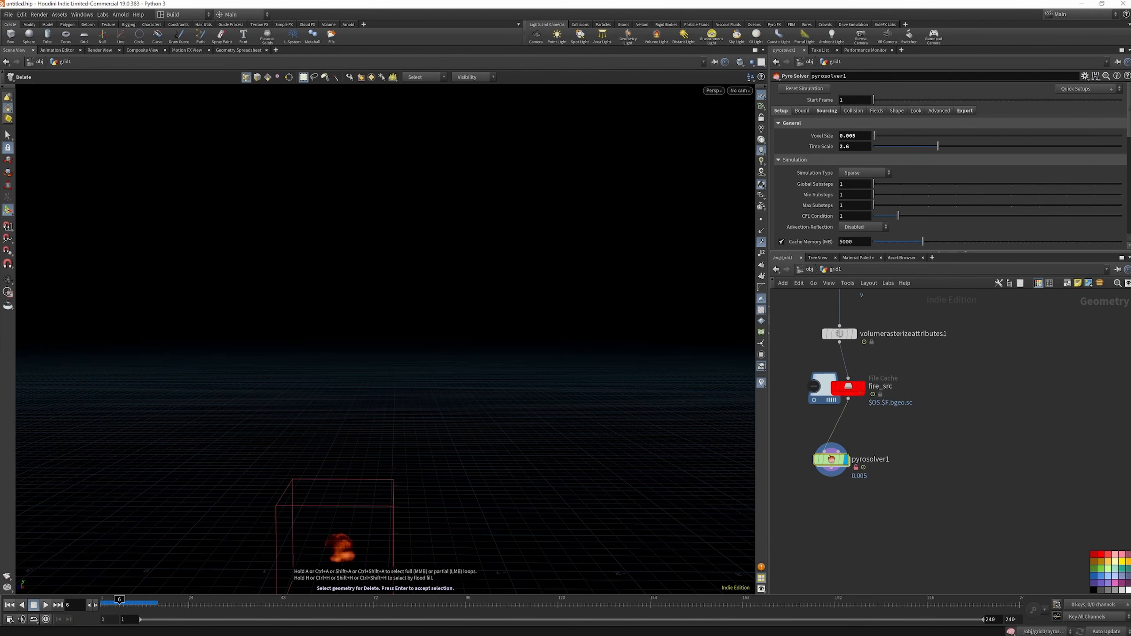
Set pyrosolver1's Min Substeps to 2 and Max Substeps to 3
click(851, 196)
text(2)
click(854, 206)
text(3)
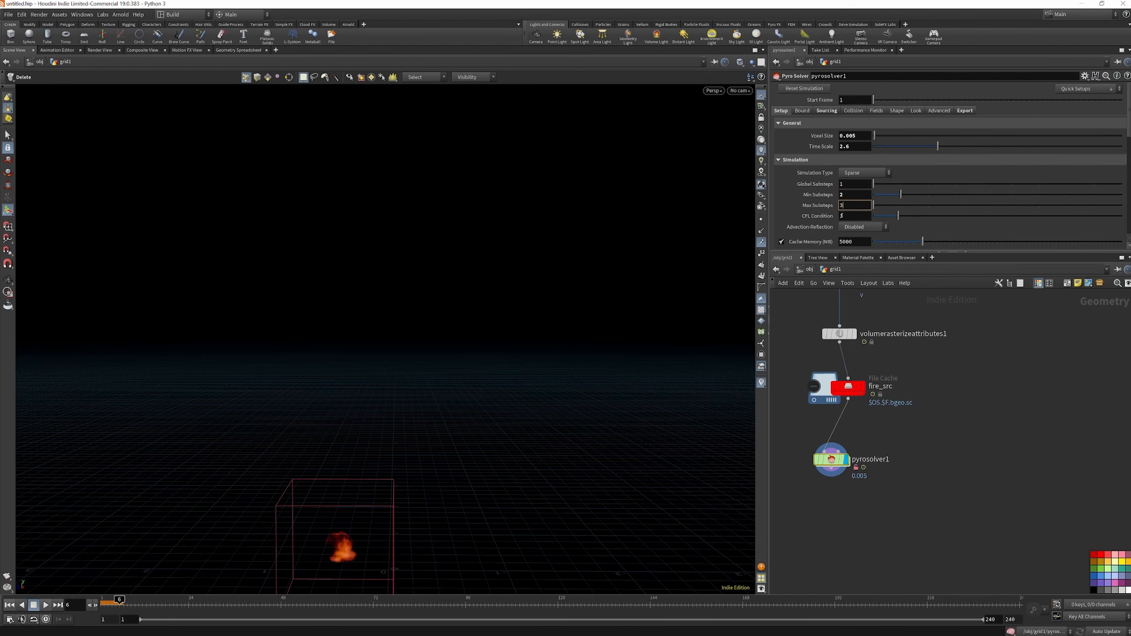
key(Return)
Set the solver's Y boundary condition (Treat Y as) to Closed Below
scroll(810, 182, down, 5)
click(860, 192)
click(859, 210)
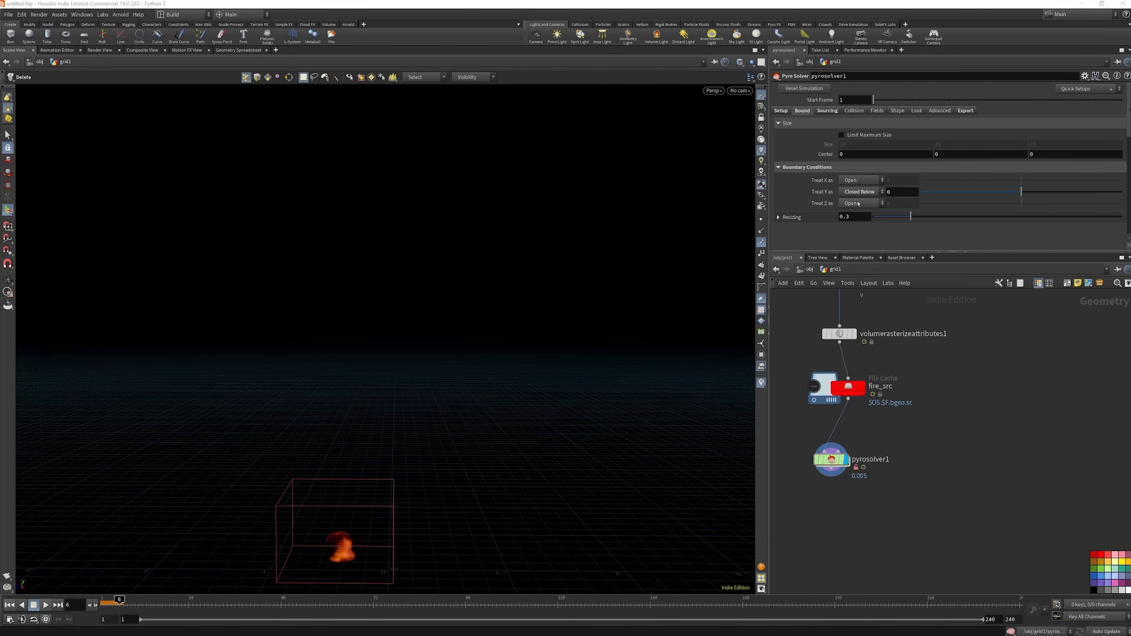
Review pyrosolver1's source volumes with their target fields, and its density and temperature field settings
click(827, 111)
scroll(883, 207, down, 6)
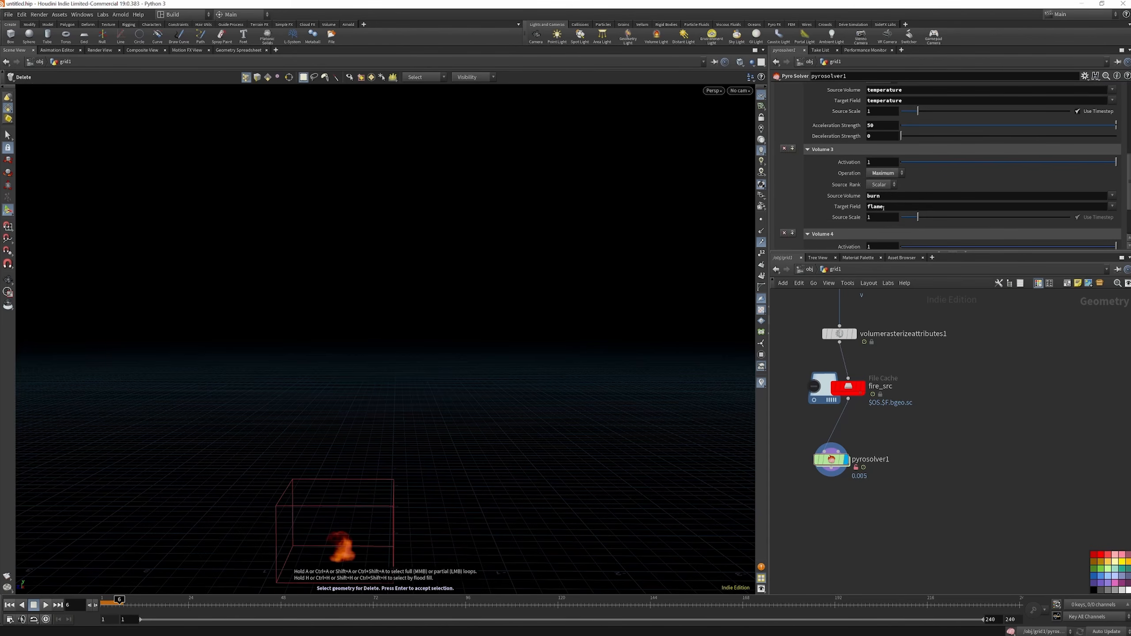
scroll(879, 209, down, 3)
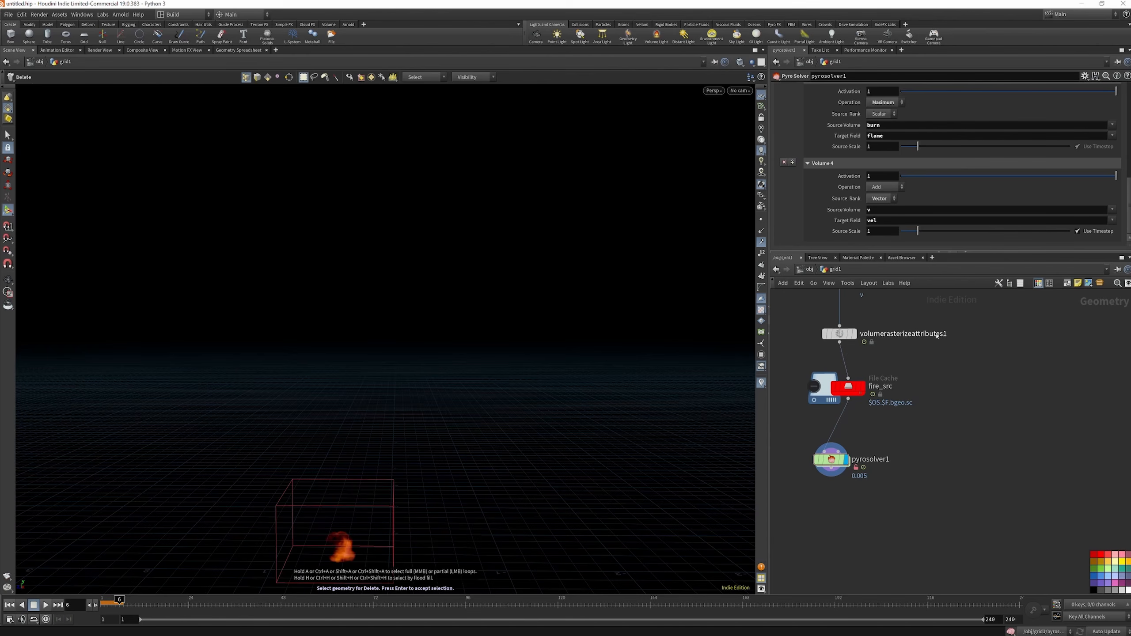
scroll(873, 178, up, 9)
click(878, 110)
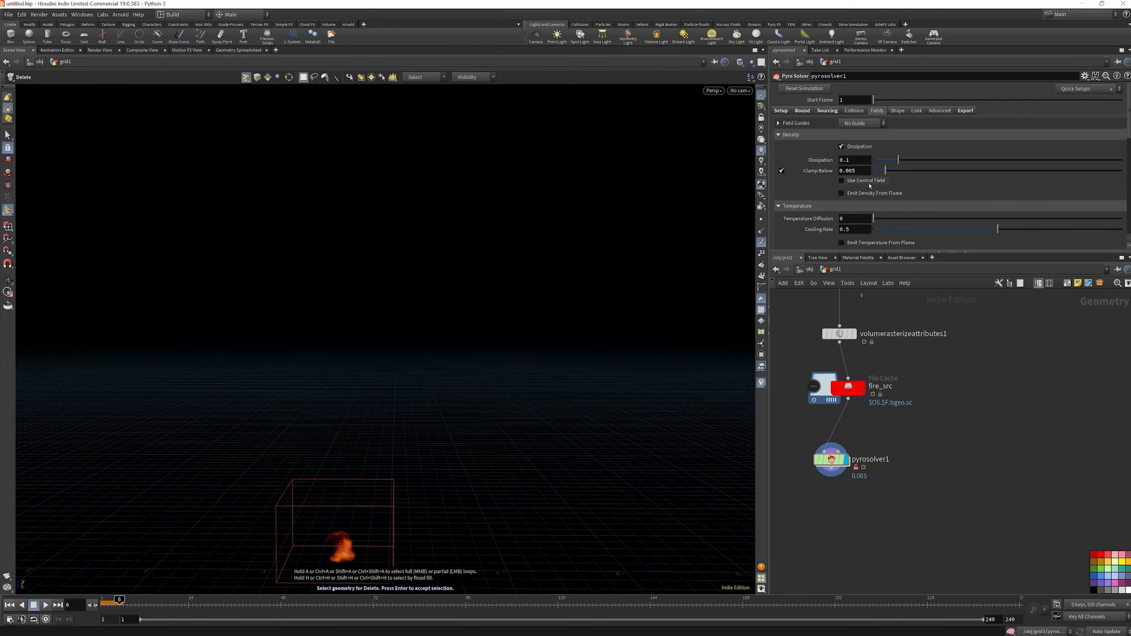
scroll(869, 185, down, 2)
scroll(904, 134, up, 3)
Set the solver's Buoyancy to 0.2 in the shape settings and replay the simulation from frame 1
click(897, 111)
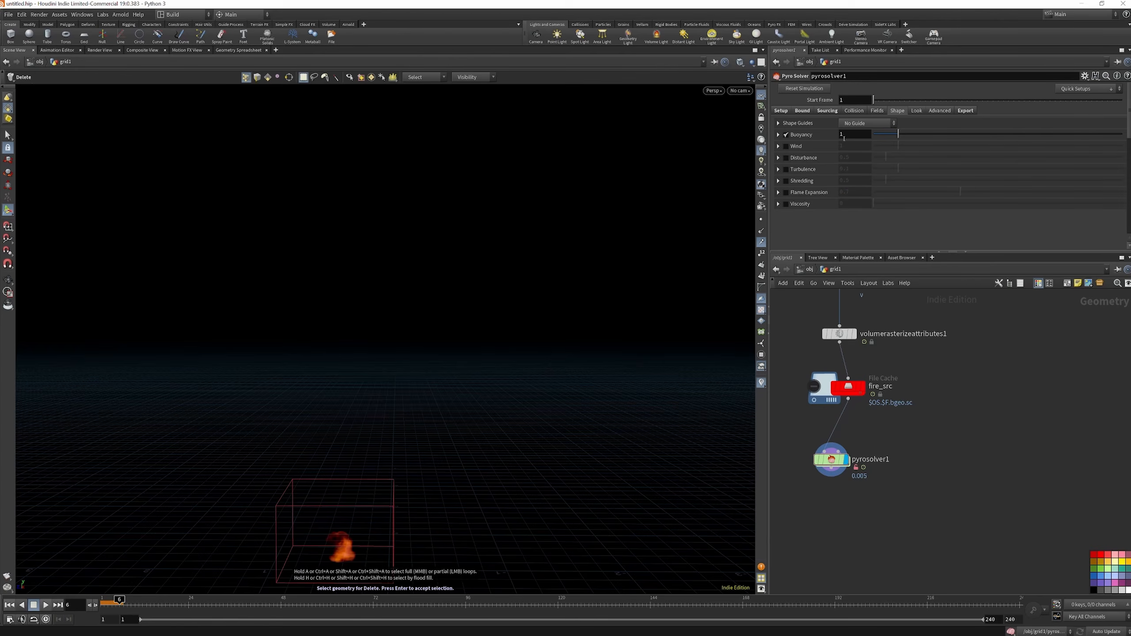
drag(844, 137, 839, 136)
text(.2)
key(Return)
click(9, 604)
click(45, 605)
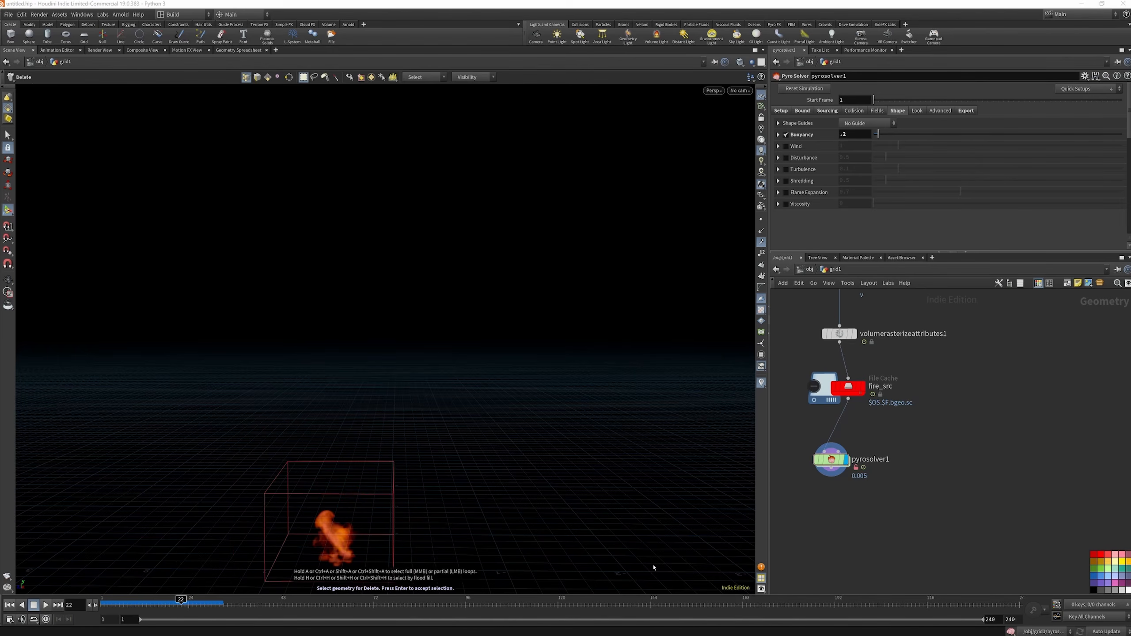
Add a Pyro Post-Process node below pyrosolver1, connect the solver's output to it and display it
scroll(952, 434, down, 2)
scroll(876, 435, up, 4)
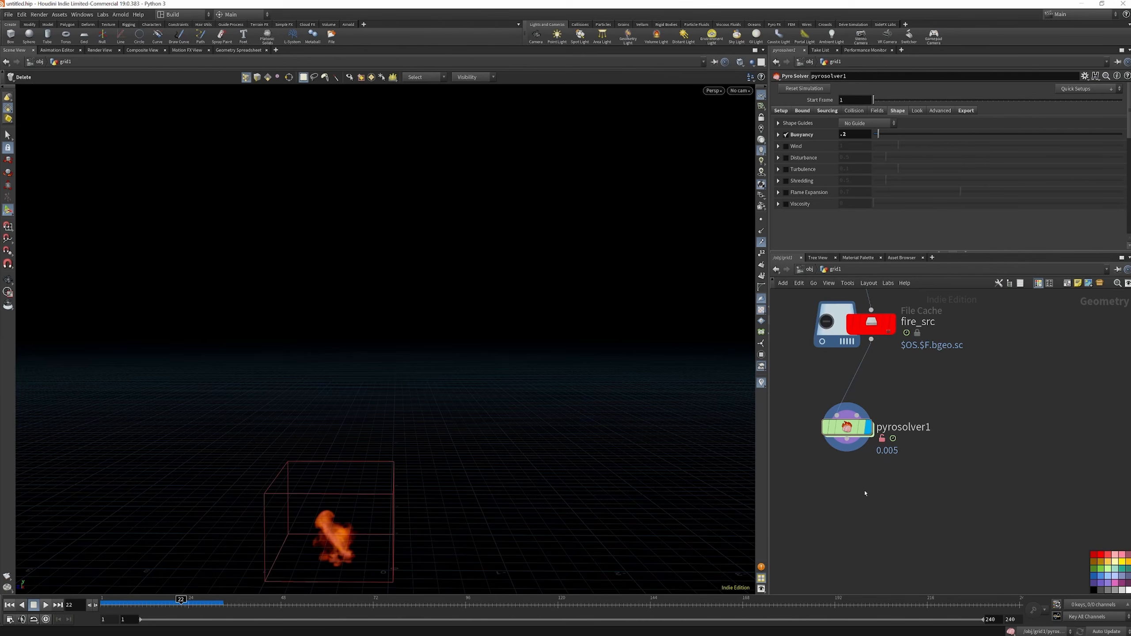
key(p)
key(o)
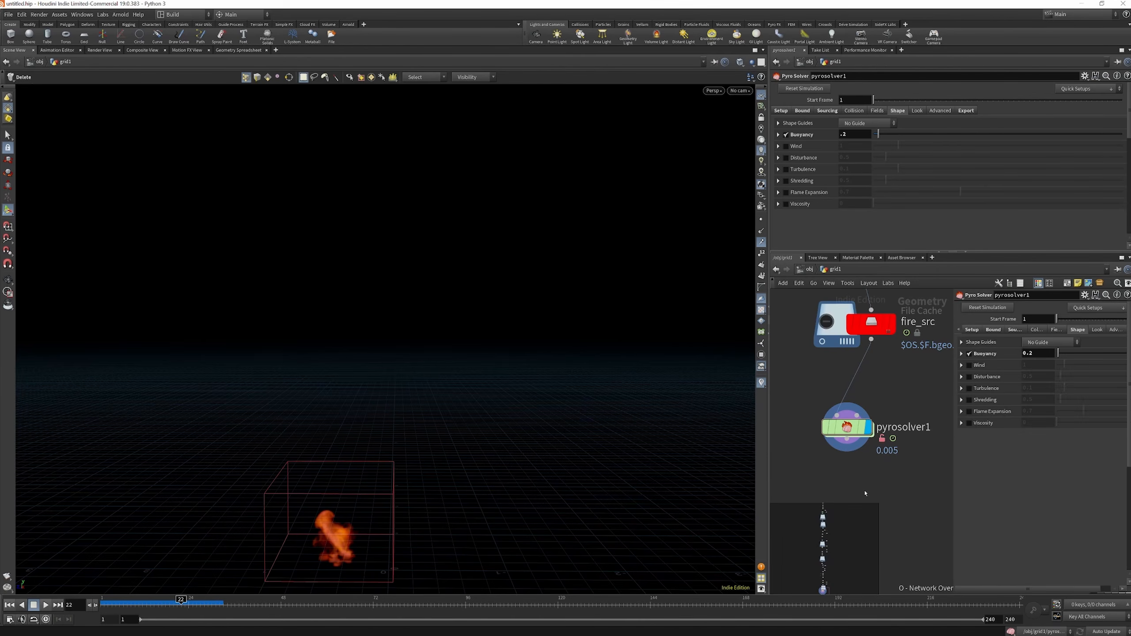
key(p)
key(o)
key(Tab)
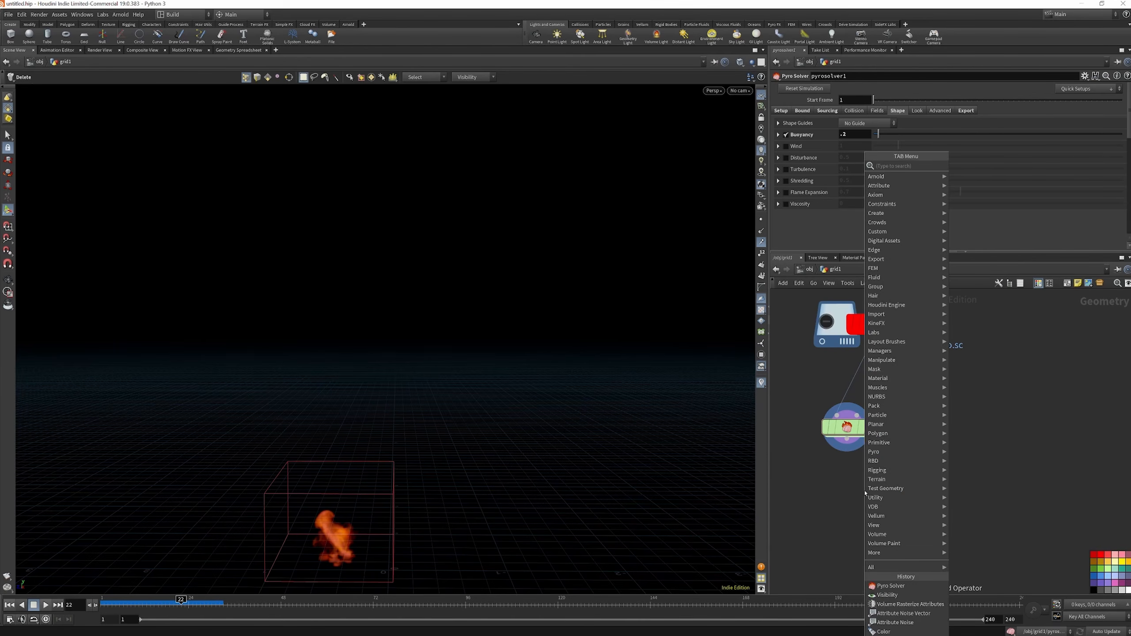
text(pyropost)
click(975, 167)
click(846, 530)
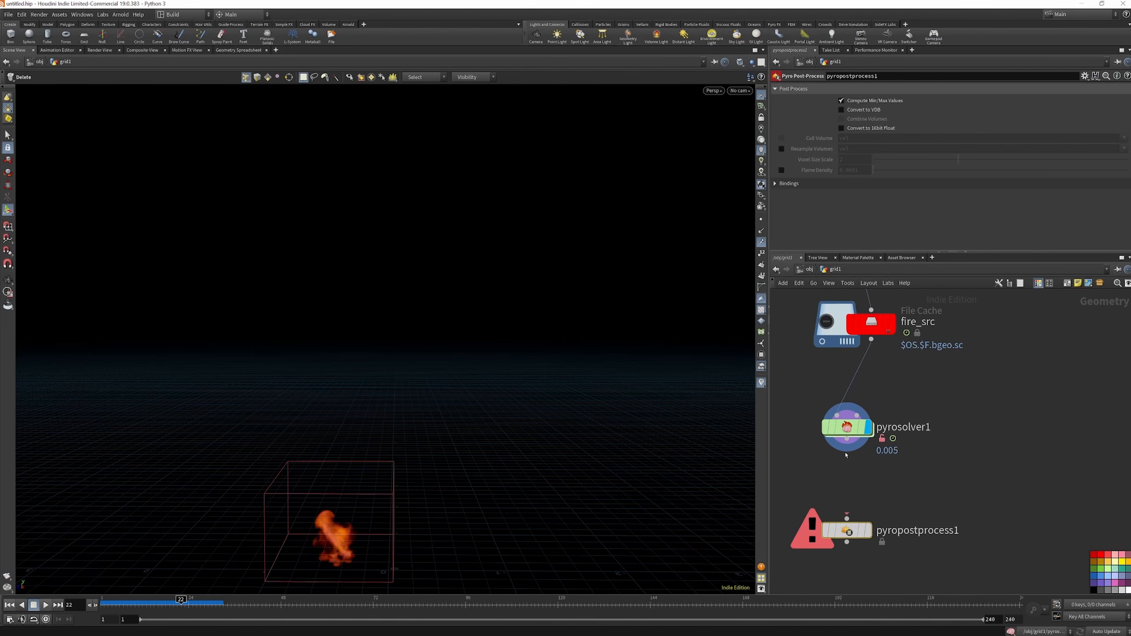
drag(847, 461, 847, 518)
click(867, 530)
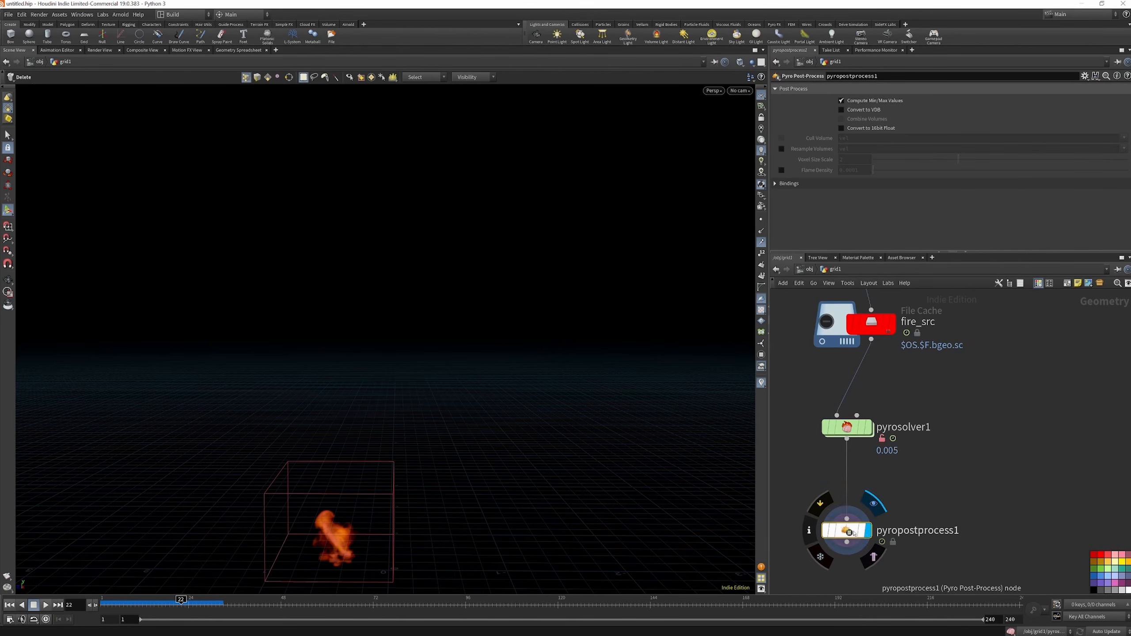
Enable Convert to VDB, Combine Volumes and Convert to 16bit Float on pyropostprocess1
click(841, 110)
click(842, 119)
click(842, 127)
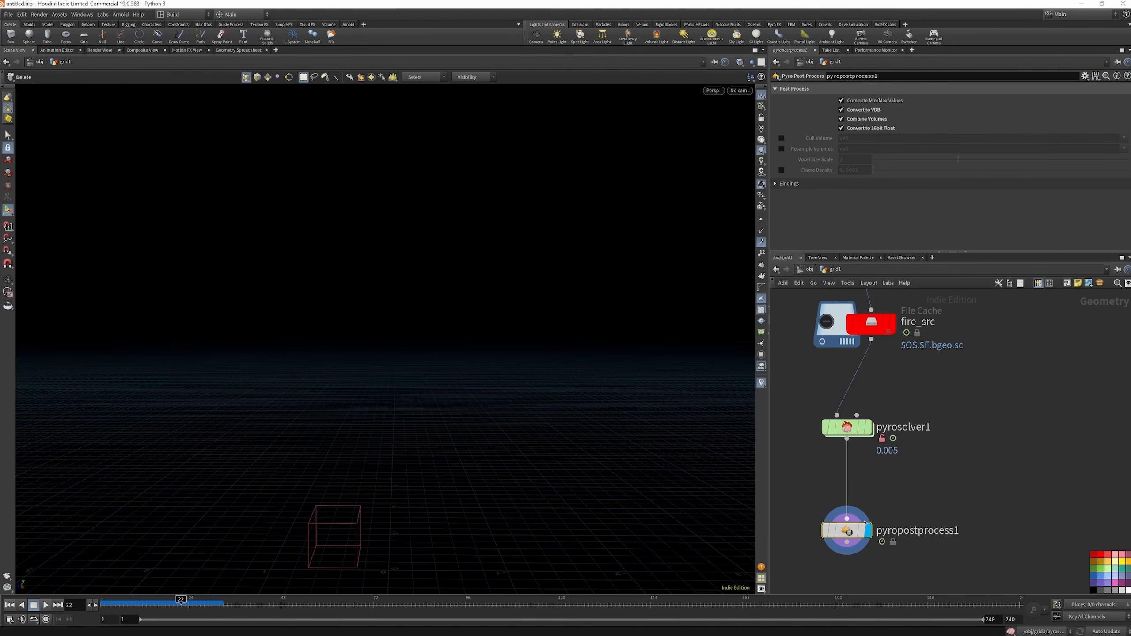
Inspect pyrosolver1's node info for its volumes and memory use, and return the display to pyropostprocess1
click(868, 426)
click(808, 428)
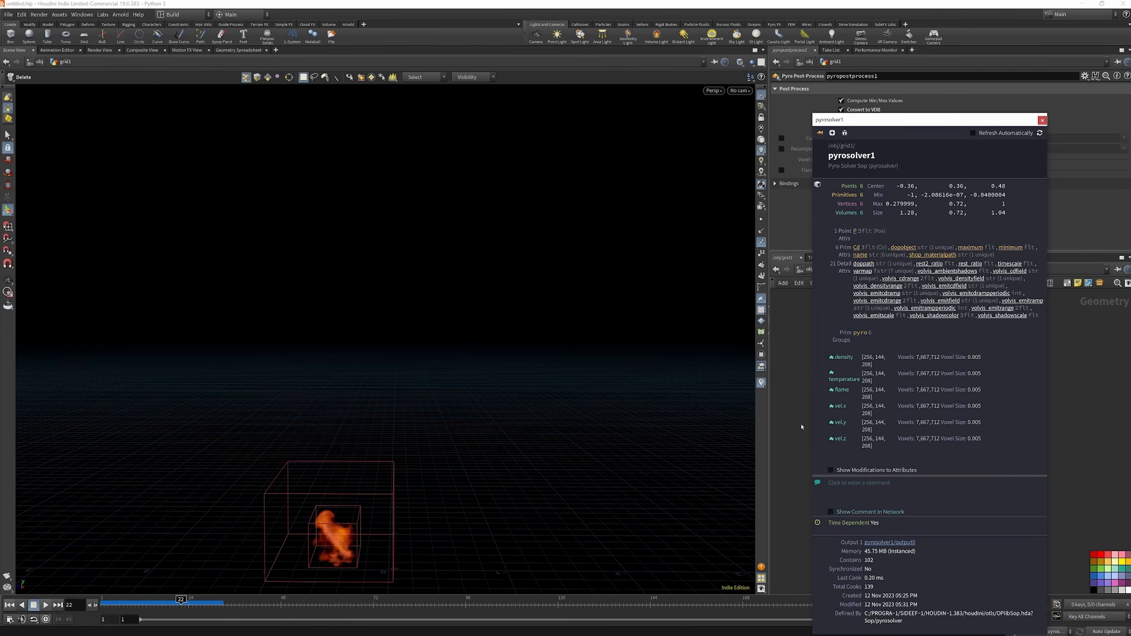
click(807, 411)
click(868, 531)
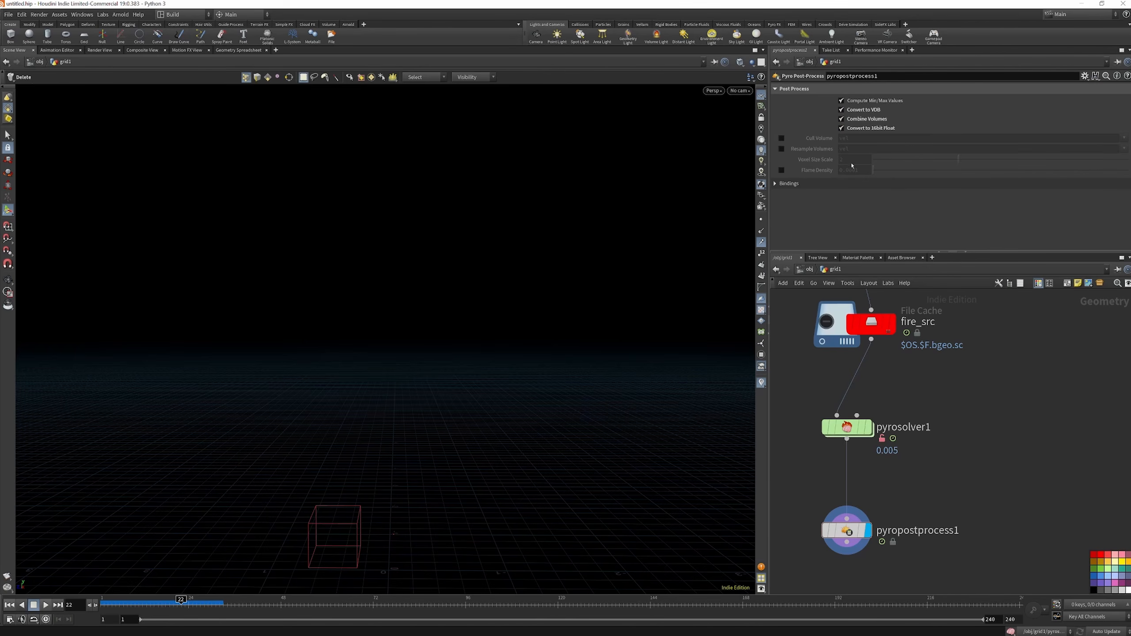
Enable Resample Volumes for vel at voxel size scale 2 and compare the node info of pyropostprocess1 and pyrosolver1
click(782, 149)
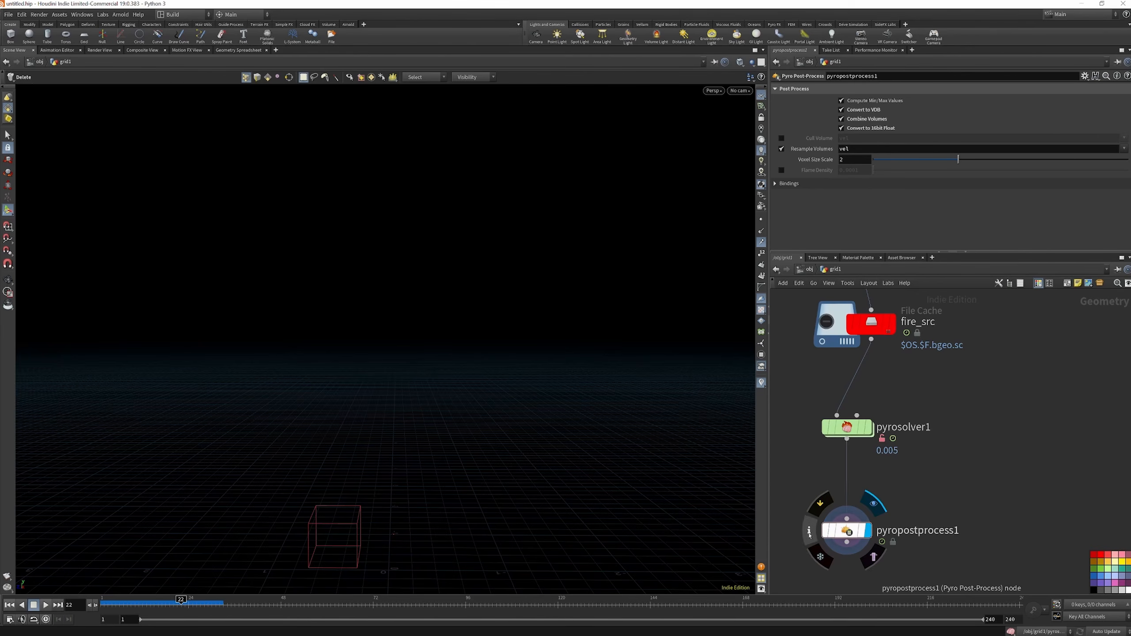
click(810, 532)
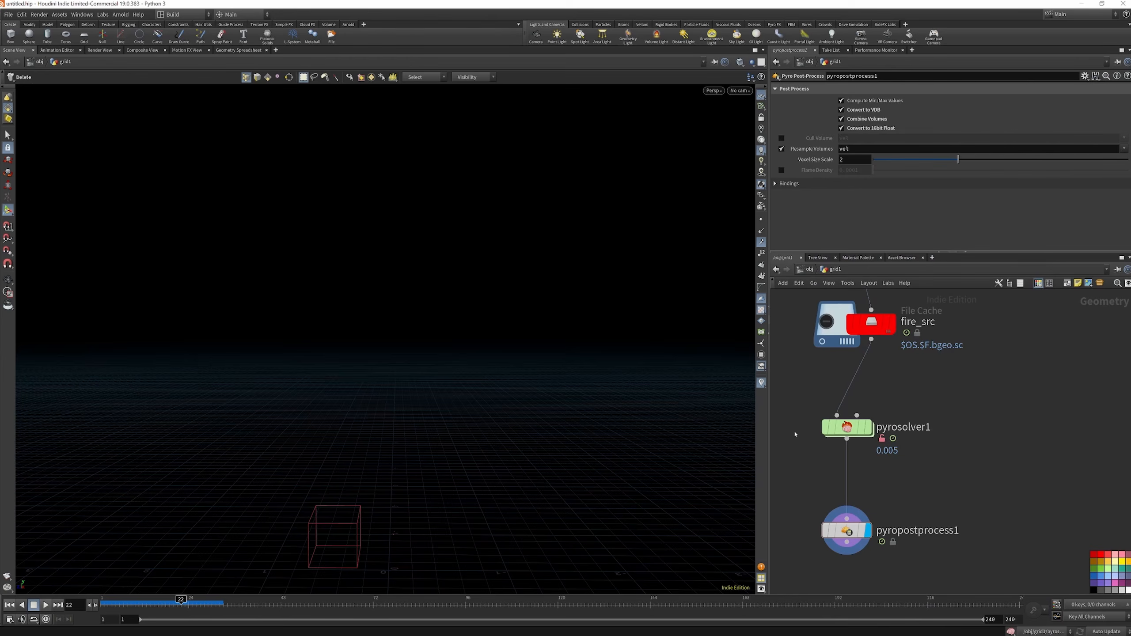
click(872, 399)
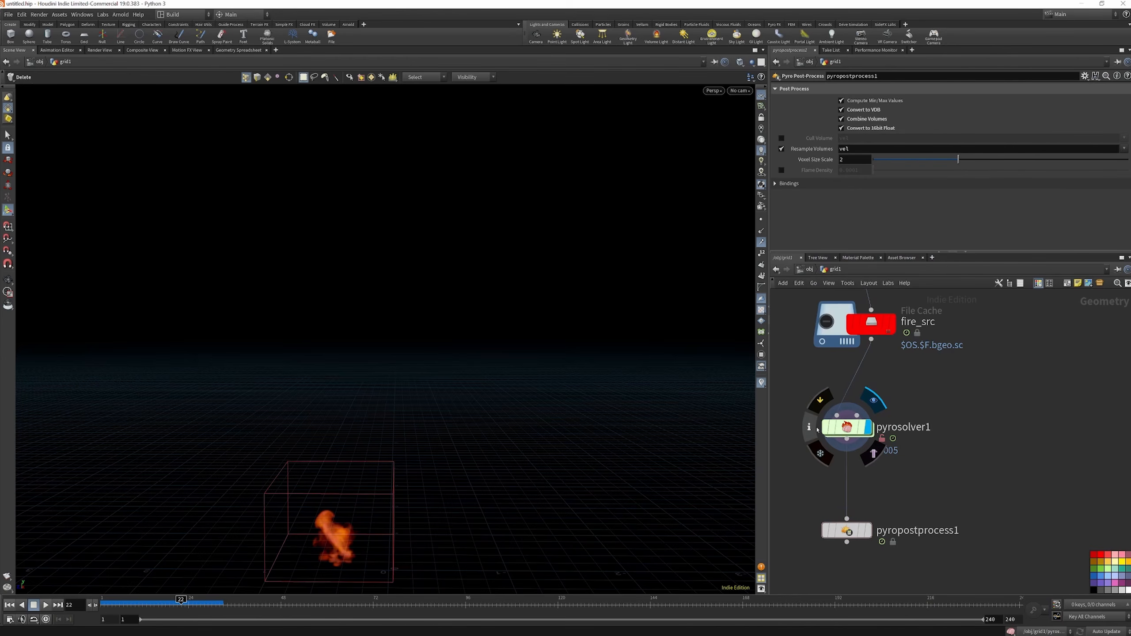
click(817, 430)
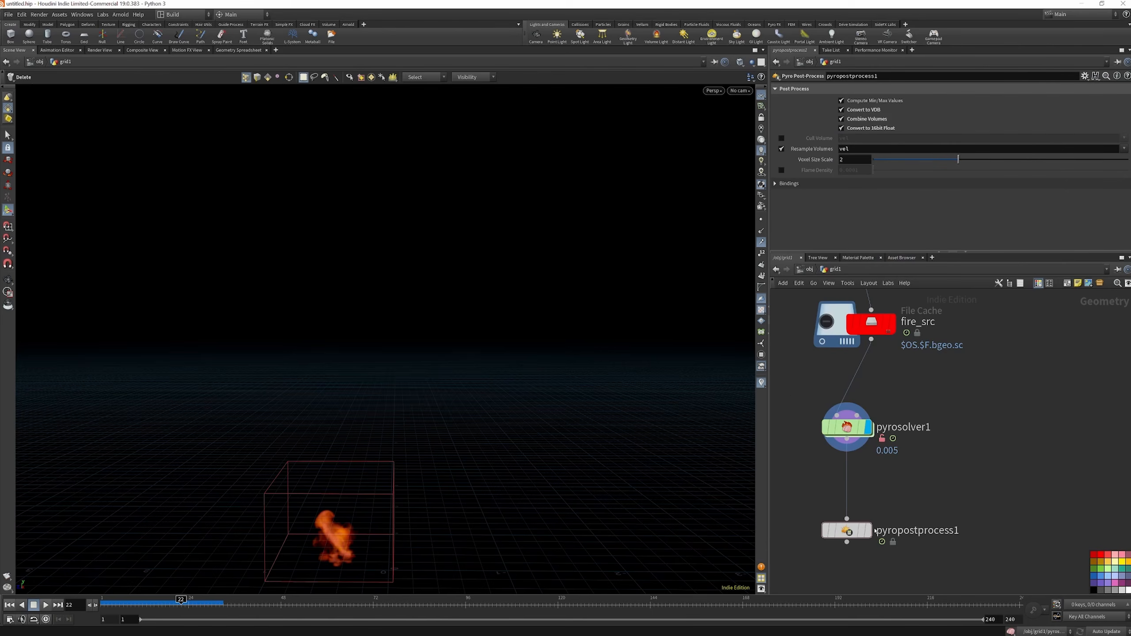
click(867, 530)
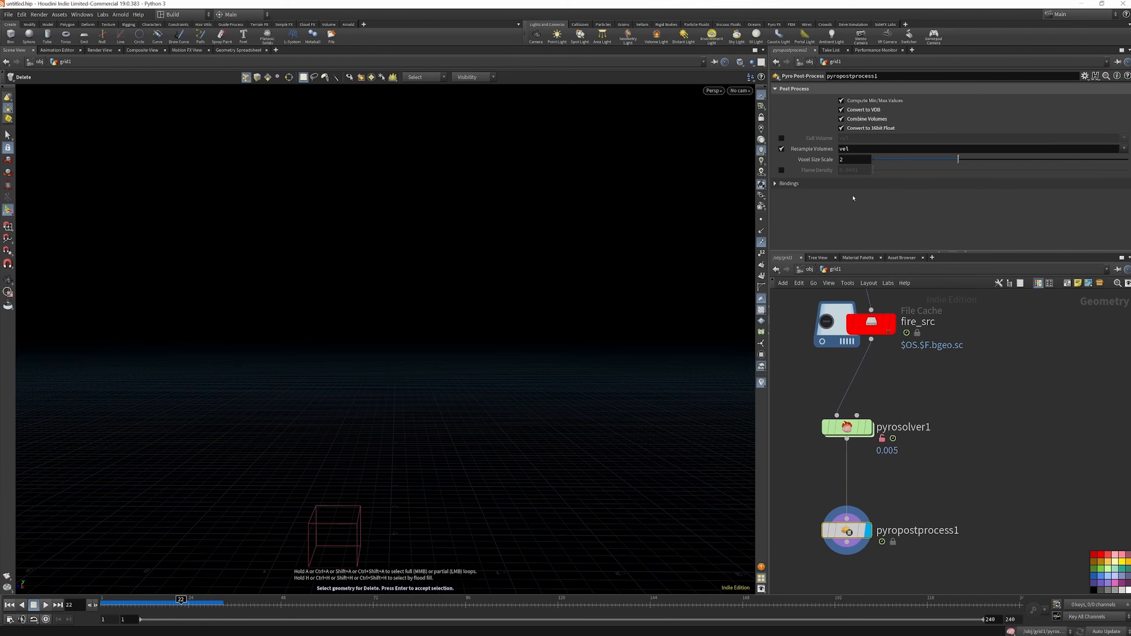
Add a Pyro Bake Volume node below pyropostprocess1, connect the post-process output to it and display it
mouse_move(851, 532)
middle_drag(849, 532, 858, 468)
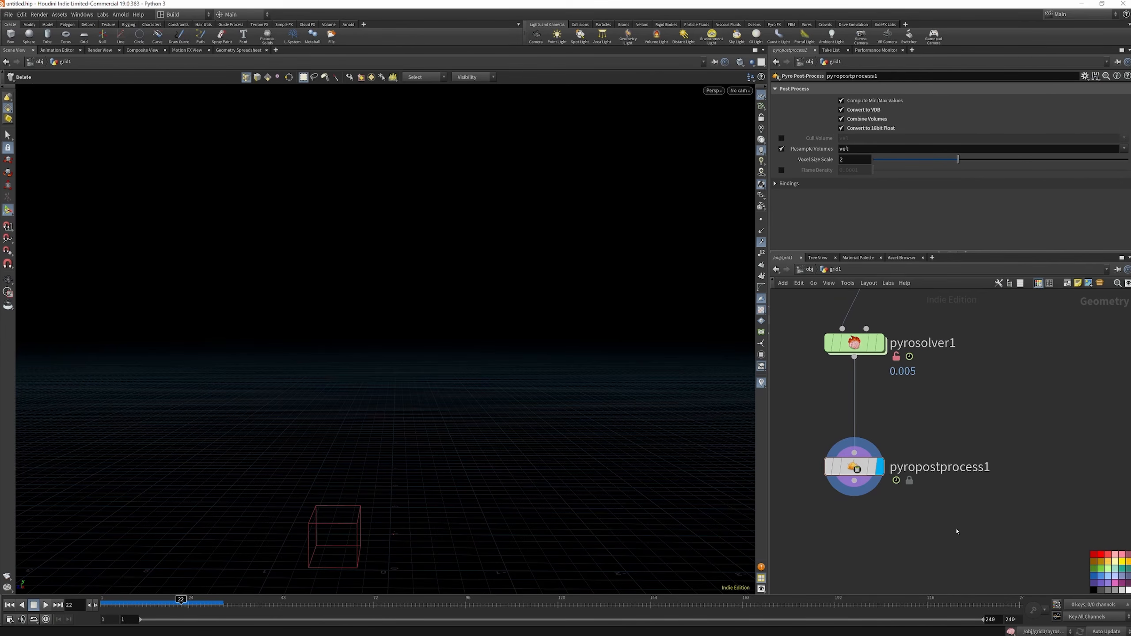
key(Tab)
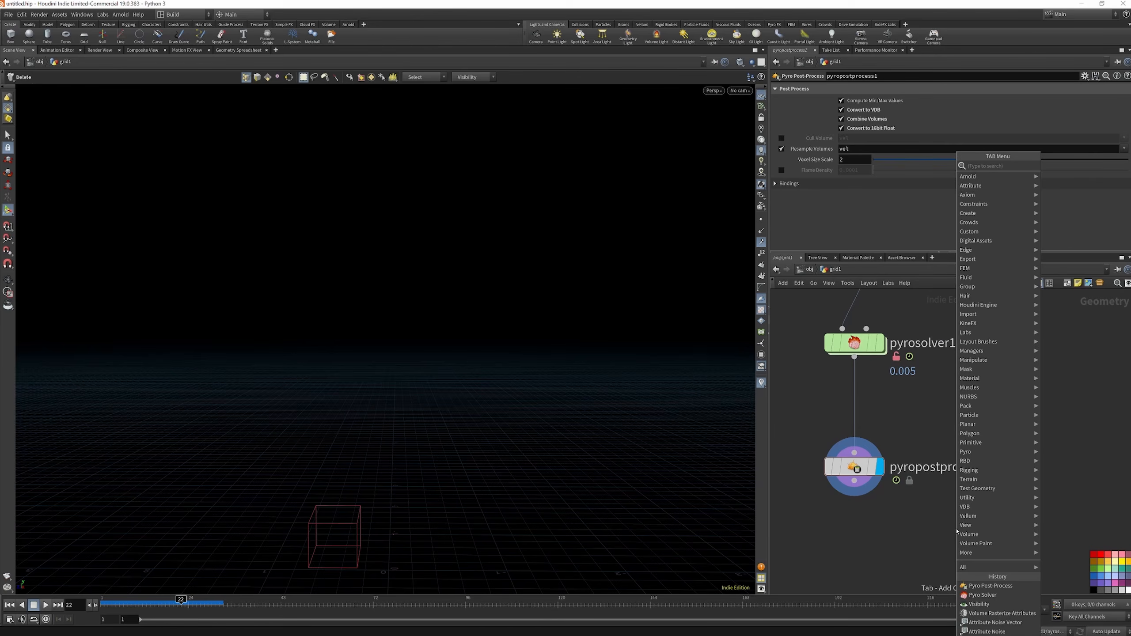
text(PYRO)
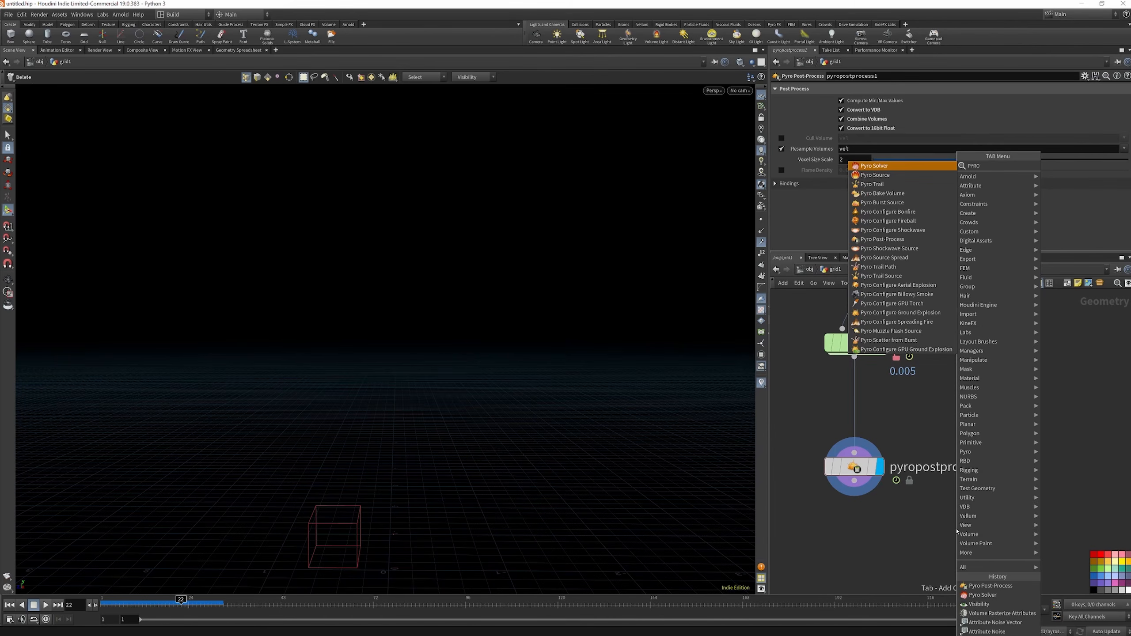
text( BAKE)
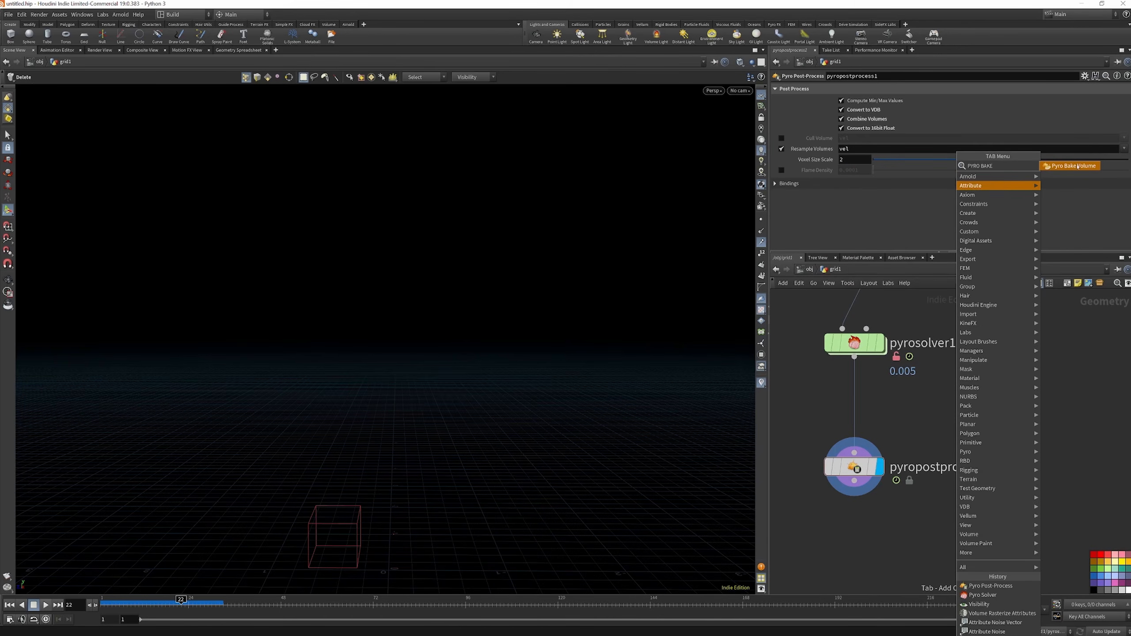
key(Return)
click(898, 552)
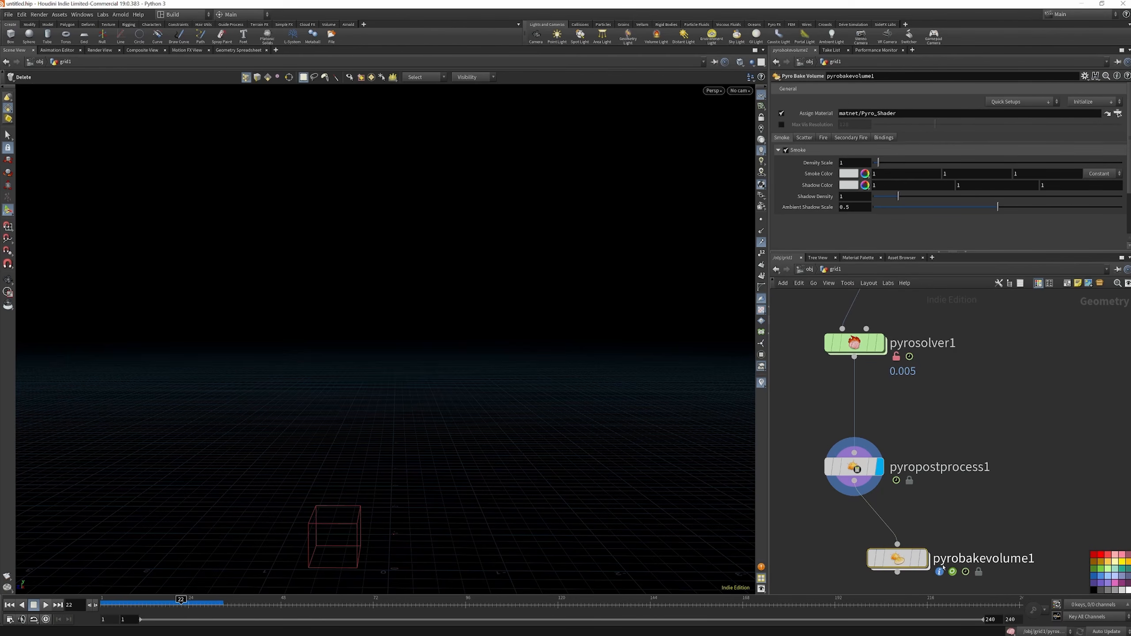
drag(854, 481, 898, 545)
Enable Fire on pyrobakevolume1 and expand its intensity and color settings
click(823, 138)
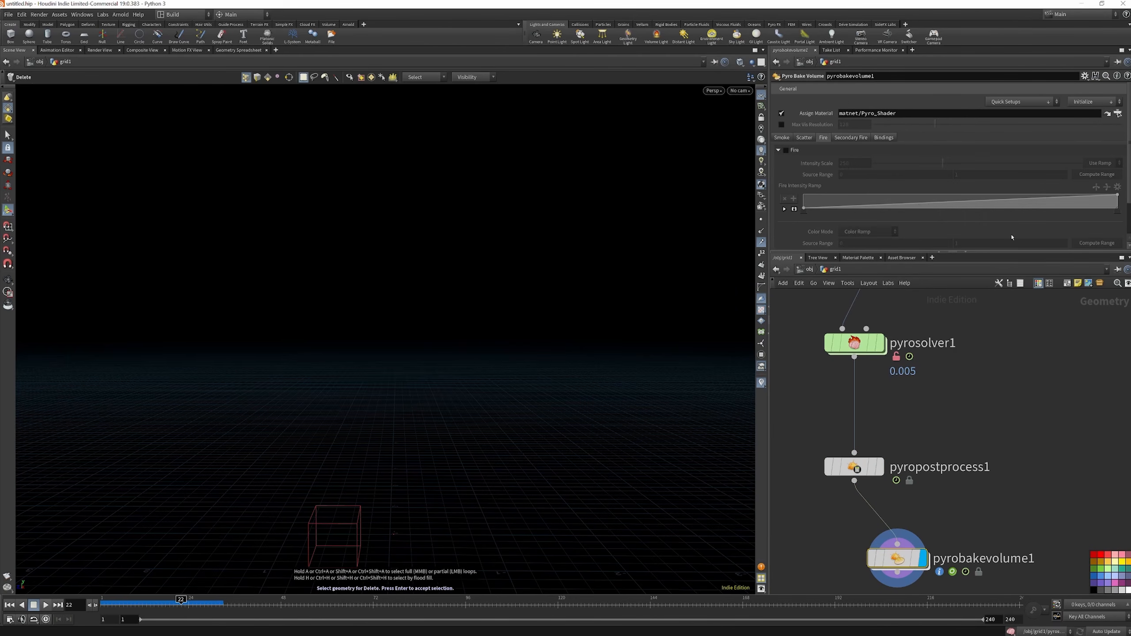
click(798, 151)
click(786, 151)
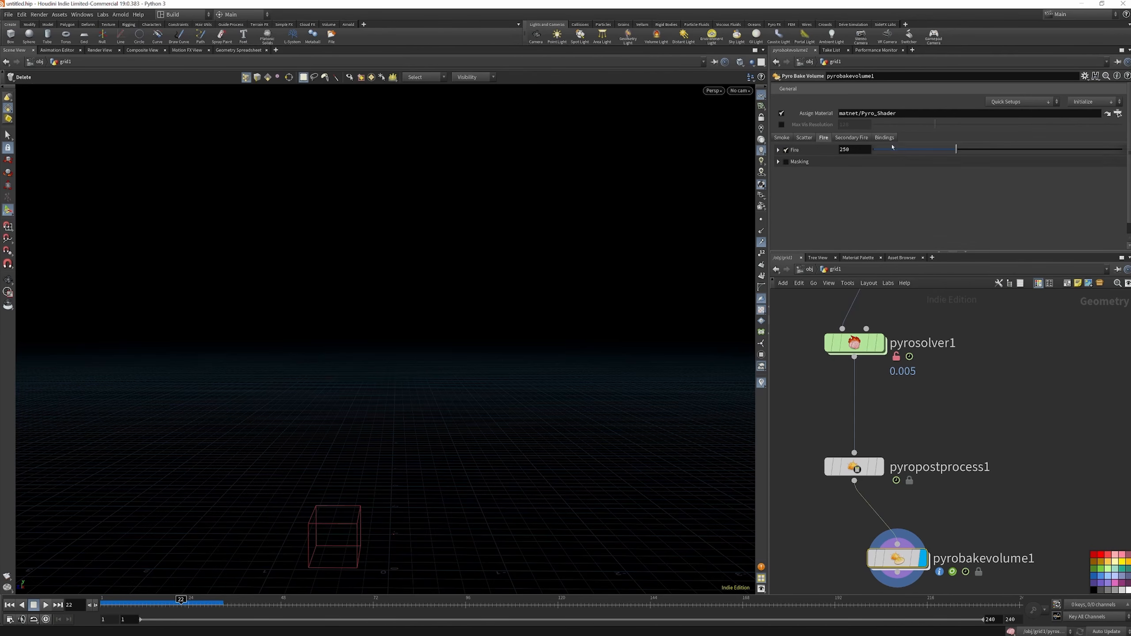
click(780, 150)
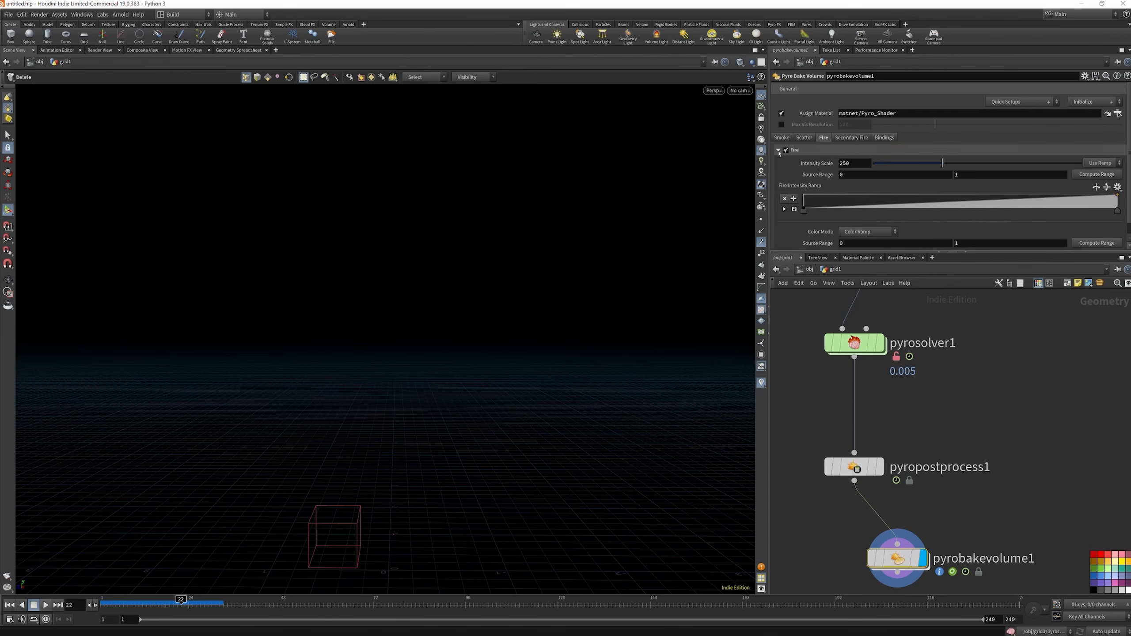
Bind the fire's Color Volume to flame and turn off Smoke on pyrobakevolume1
click(886, 139)
double_click(899, 190)
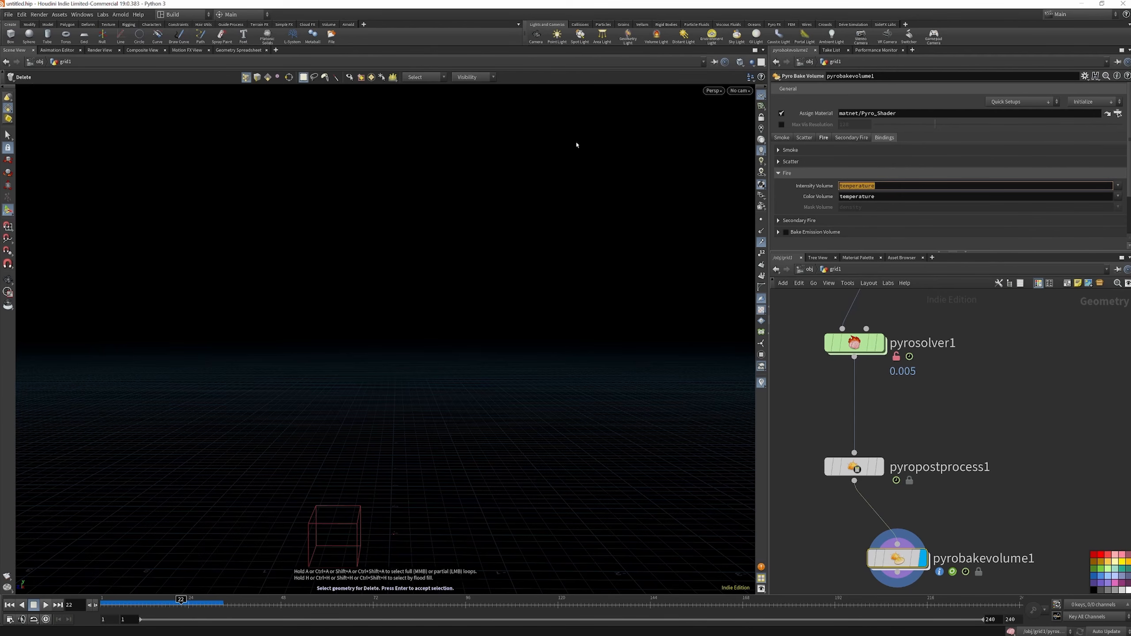
double_click(892, 199)
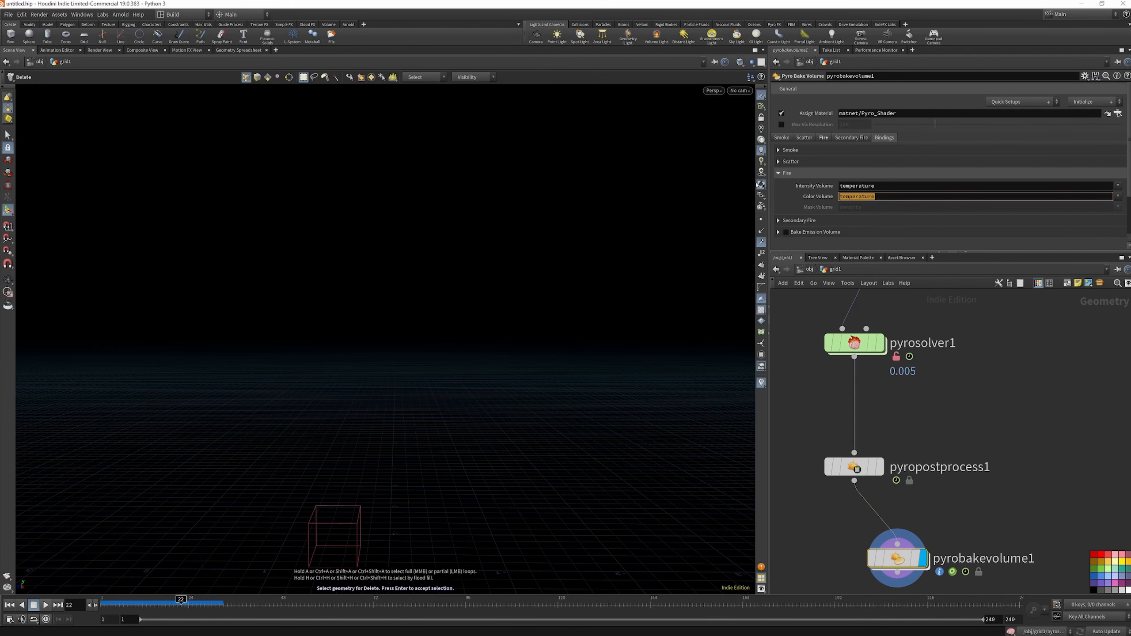
text(flame)
click(782, 138)
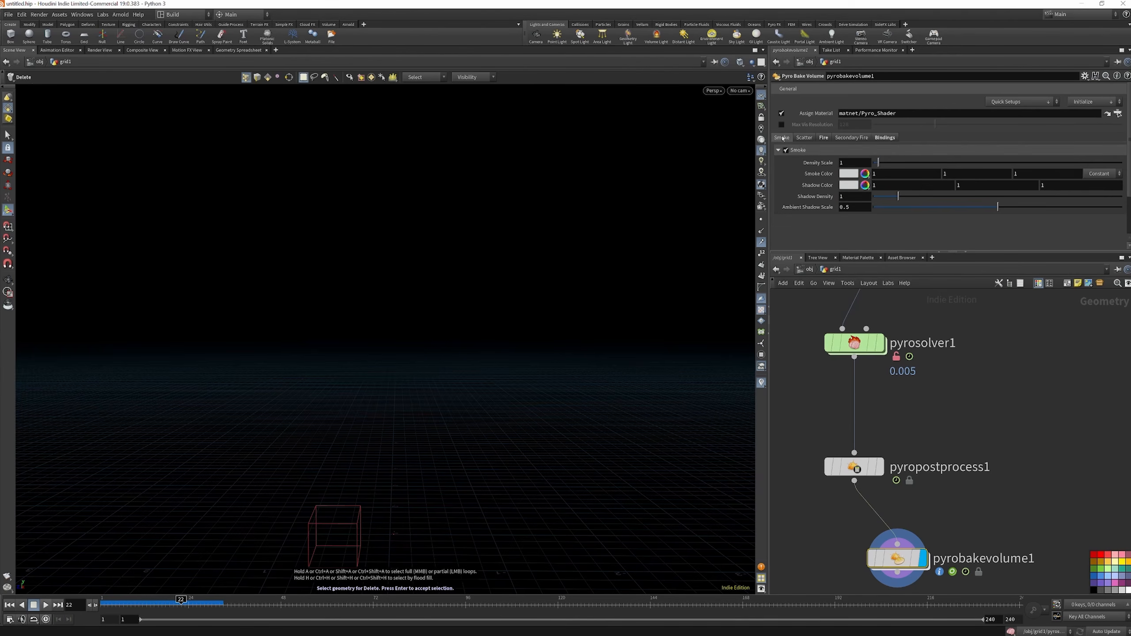
click(787, 151)
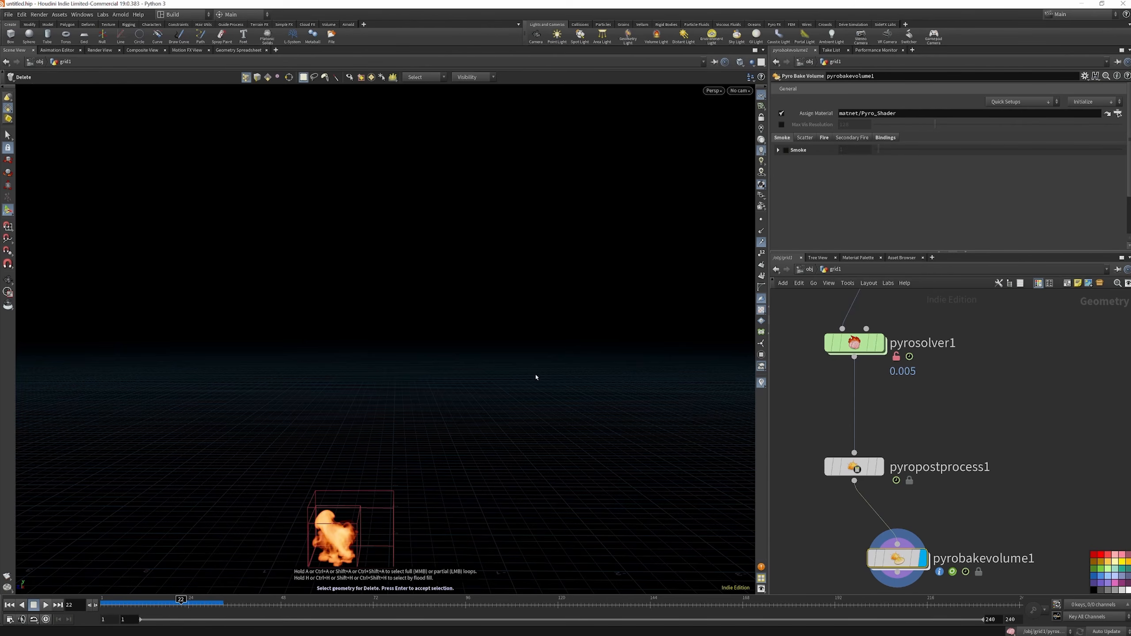
Shape the Fire Intensity Ramp with a full-height peak near the middle and the end point lowered to zero
click(825, 139)
scroll(967, 194, down, 1)
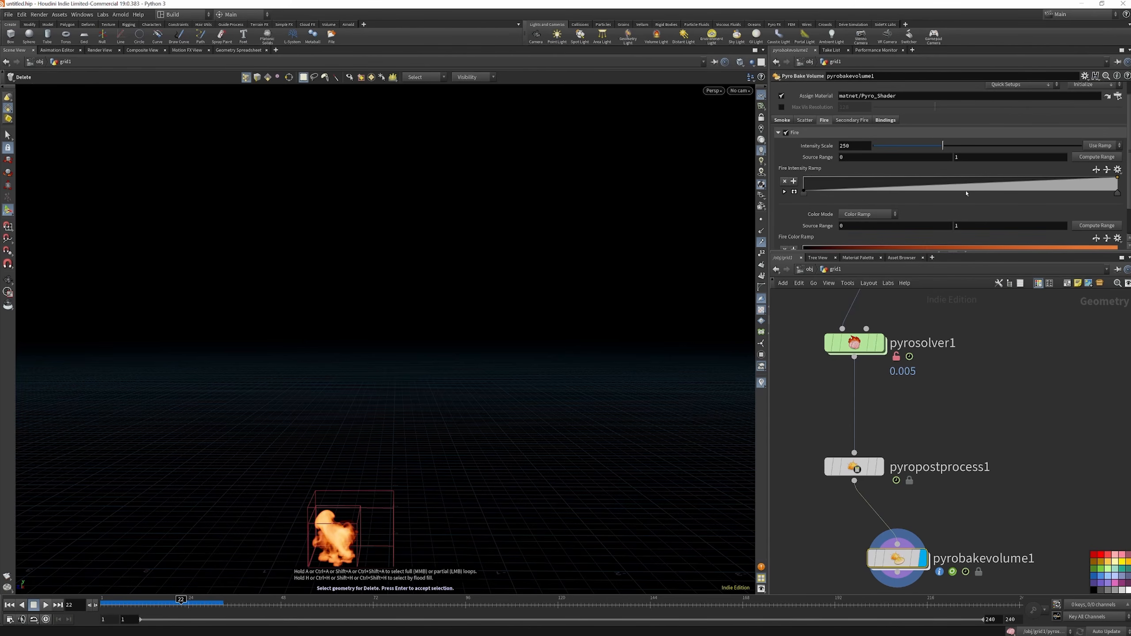
drag(961, 188, 954, 178)
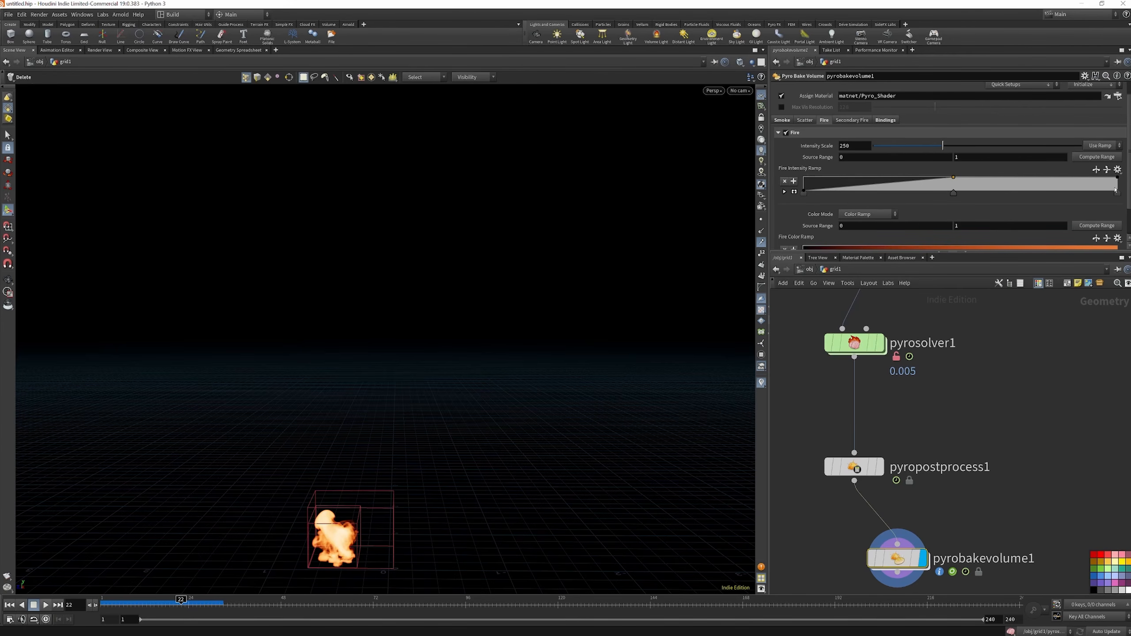
mouse_move(1117, 187)
mouse_down()
mouse_move(1114, 200)
mouse_move(958, 198)
mouse_move(1130, 198)
mouse_up()
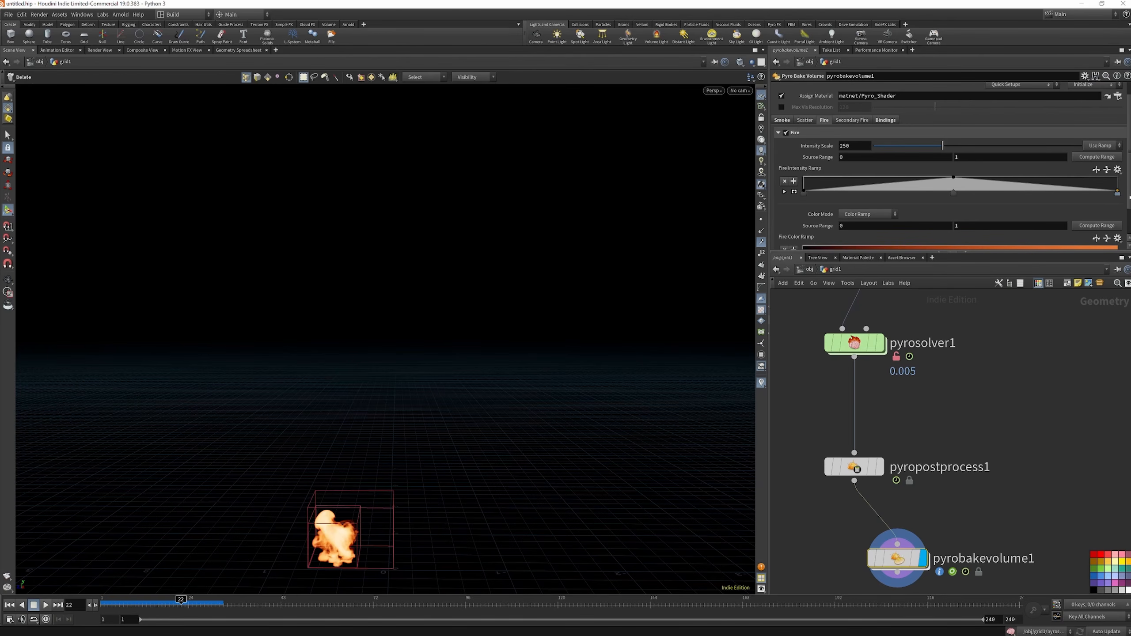
drag(954, 192, 891, 193)
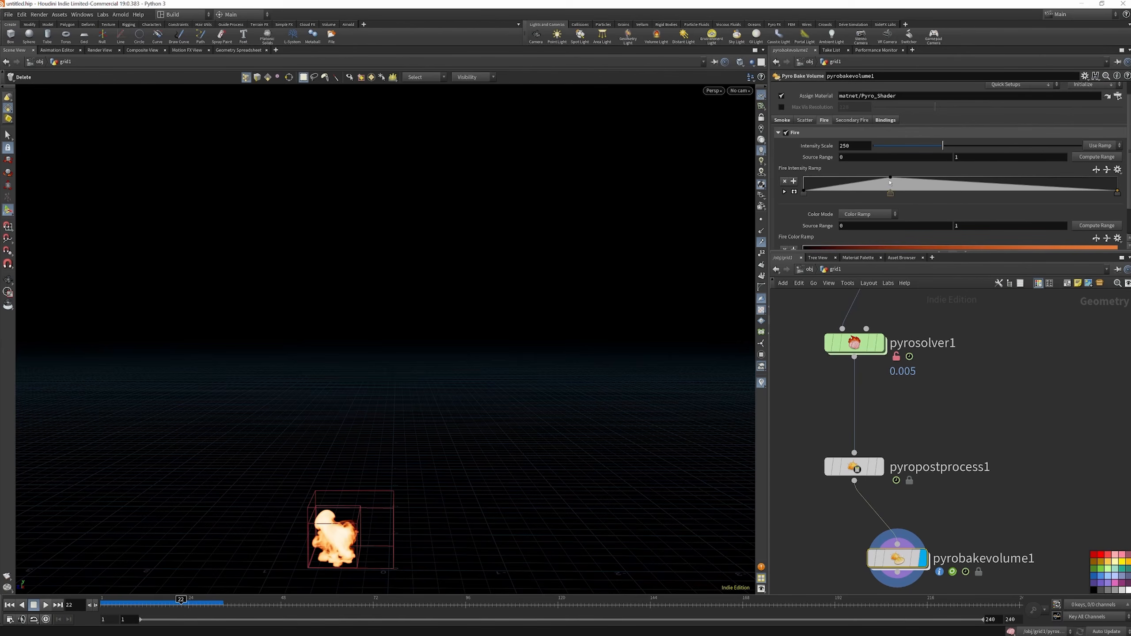
drag(899, 180, 959, 177)
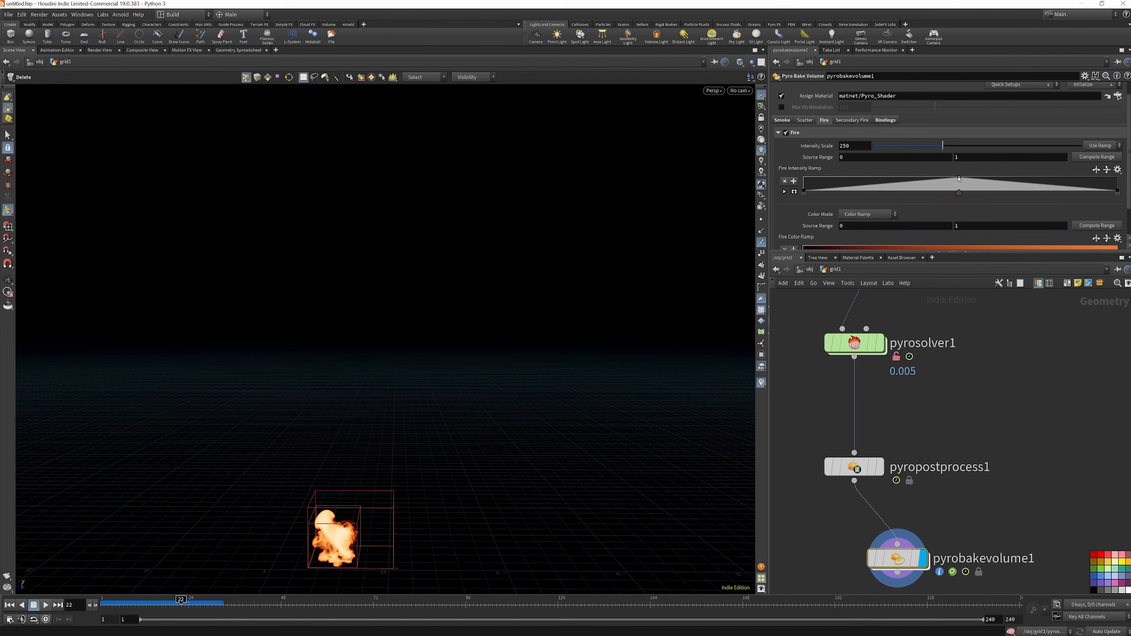
drag(959, 179, 968, 178)
Add a Blast node below pyrobakevolume1, connect the bake volume's output to it and display it
scroll(876, 411, down, 5)
scroll(883, 494, up, 5)
key(Tab)
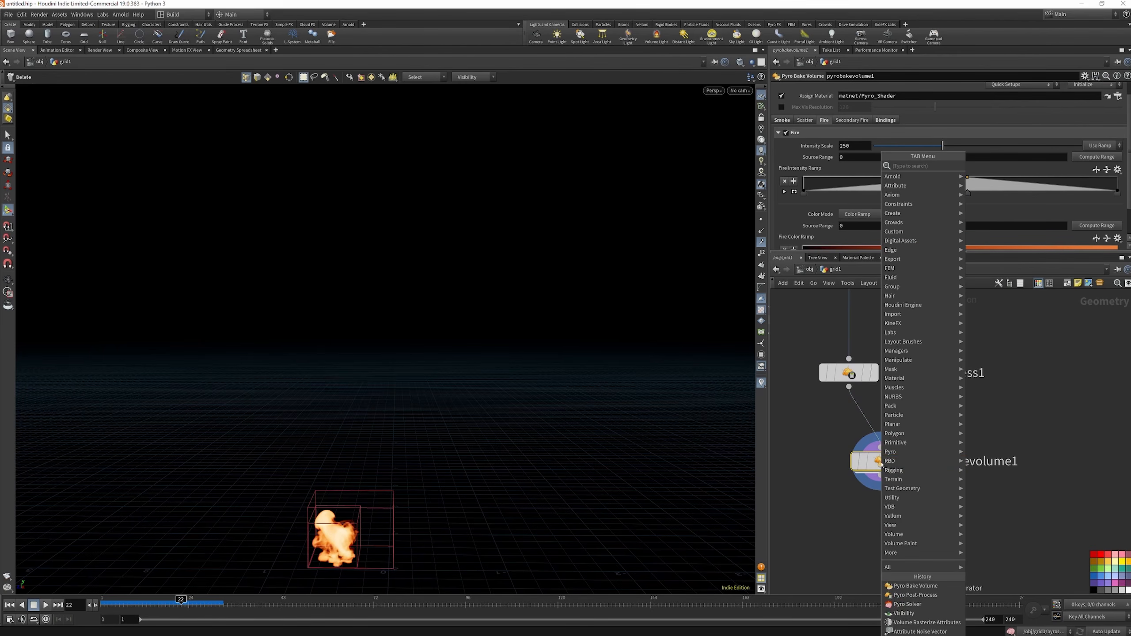
mouse_move(888, 466)
text(blas)
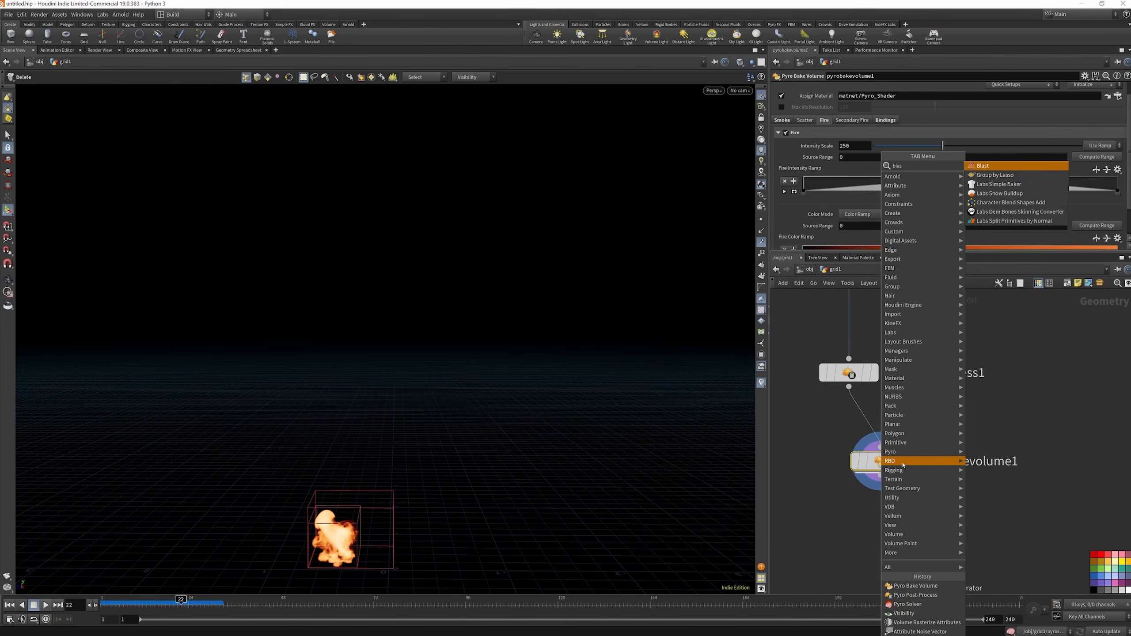
key(Return)
click(889, 551)
drag(881, 476, 890, 537)
click(914, 550)
click(1114, 89)
click(1043, 123)
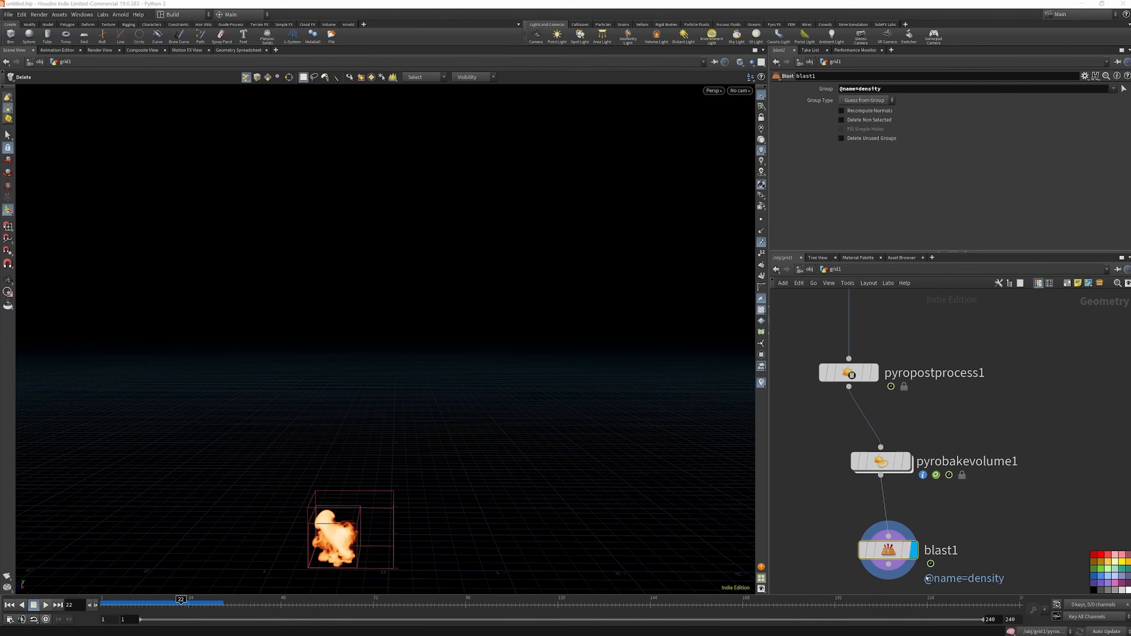
drag(889, 552, 888, 549)
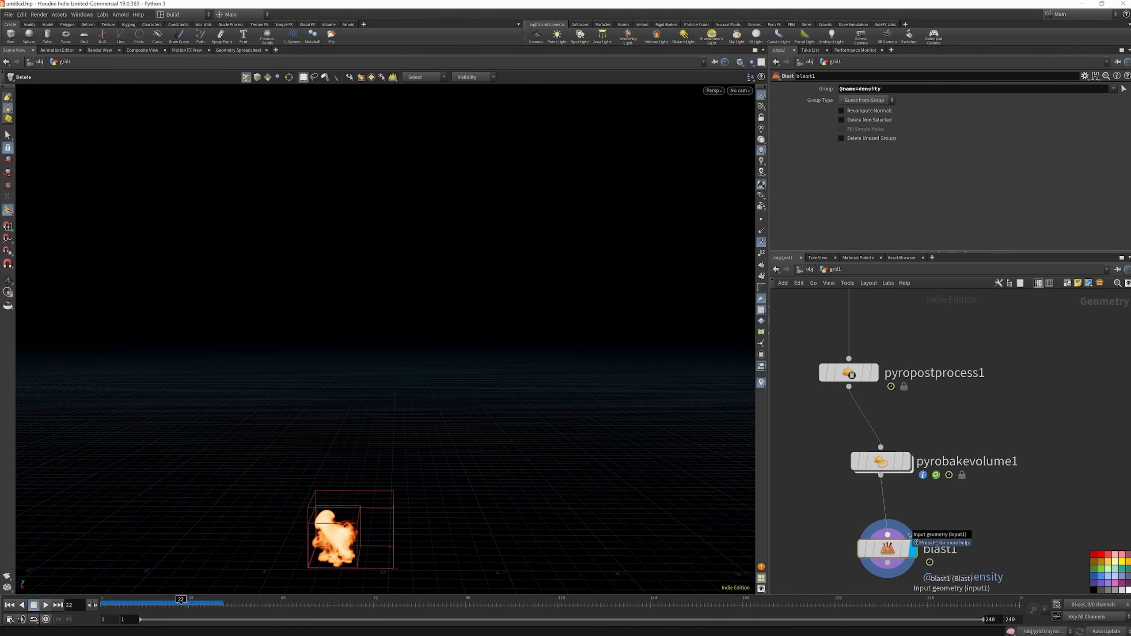
scroll(909, 490, down, 5)
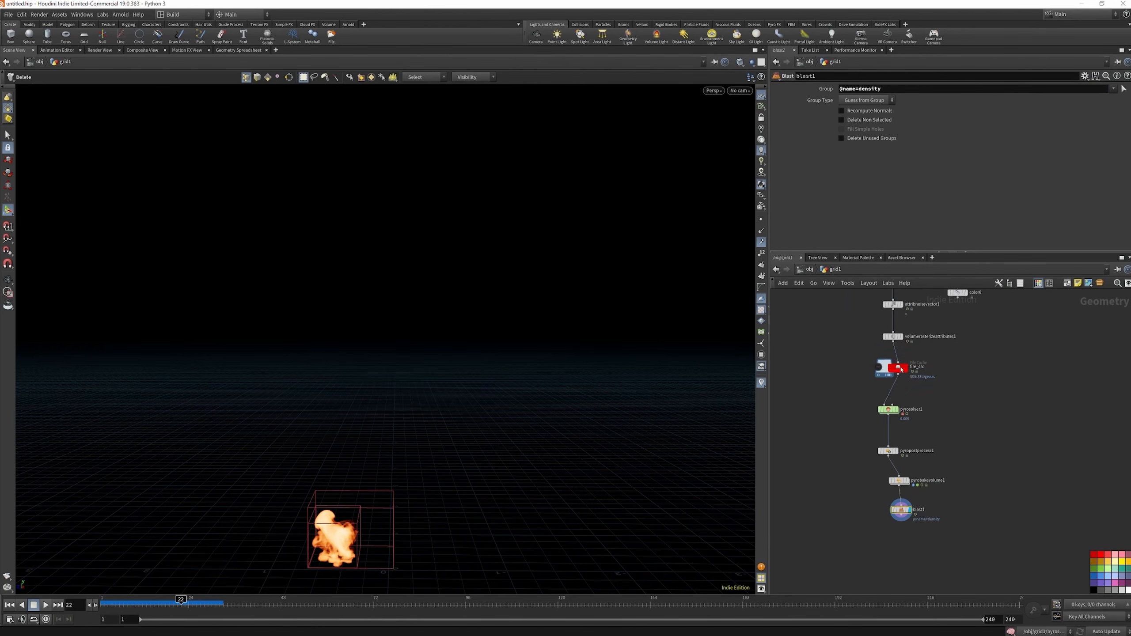
Duplicate the fire_src File Cache node below blast1 and connect the Blast output to the copy
click(898, 368)
drag(901, 523, 901, 559)
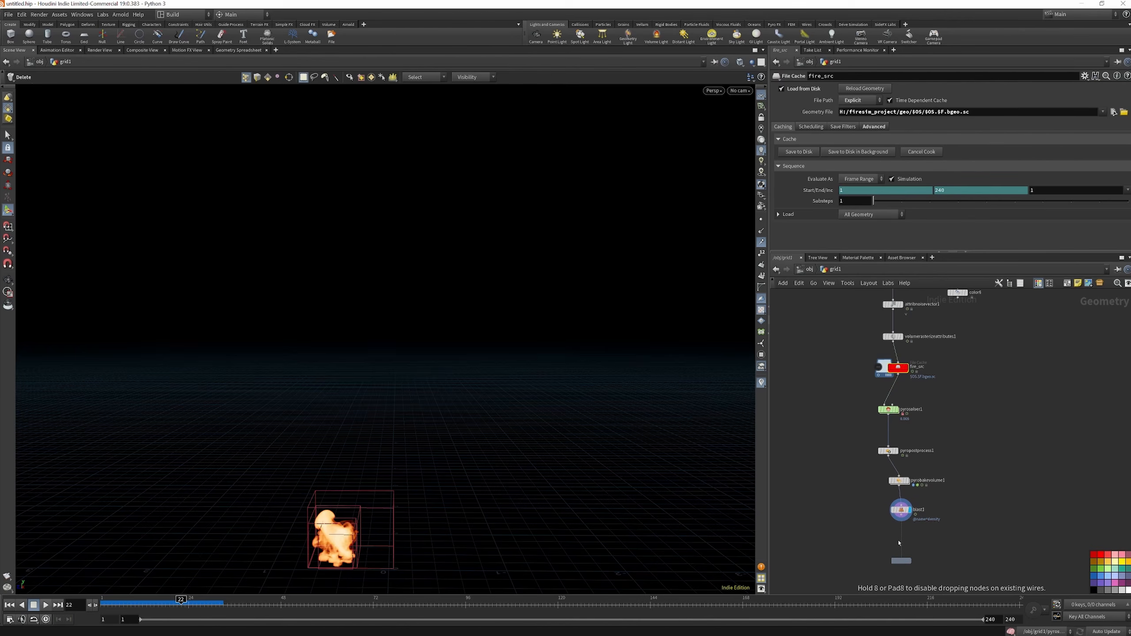
scroll(905, 540, up, 3)
drag(899, 567, 899, 499)
scroll(930, 529, down, 3)
scroll(937, 553, up, 3)
scroll(938, 554, up, 3)
Rename the duplicated File Cache FIRE_SIM and save the fire simulation to disk
double_click(915, 526)
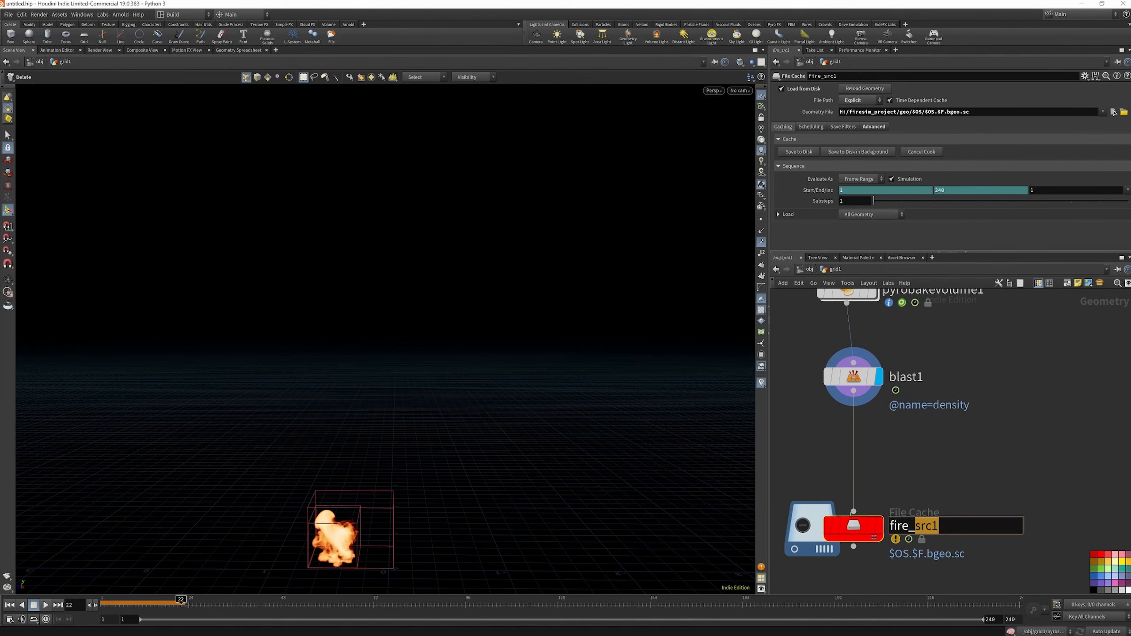
text(FIRE_SIM)
key(Return)
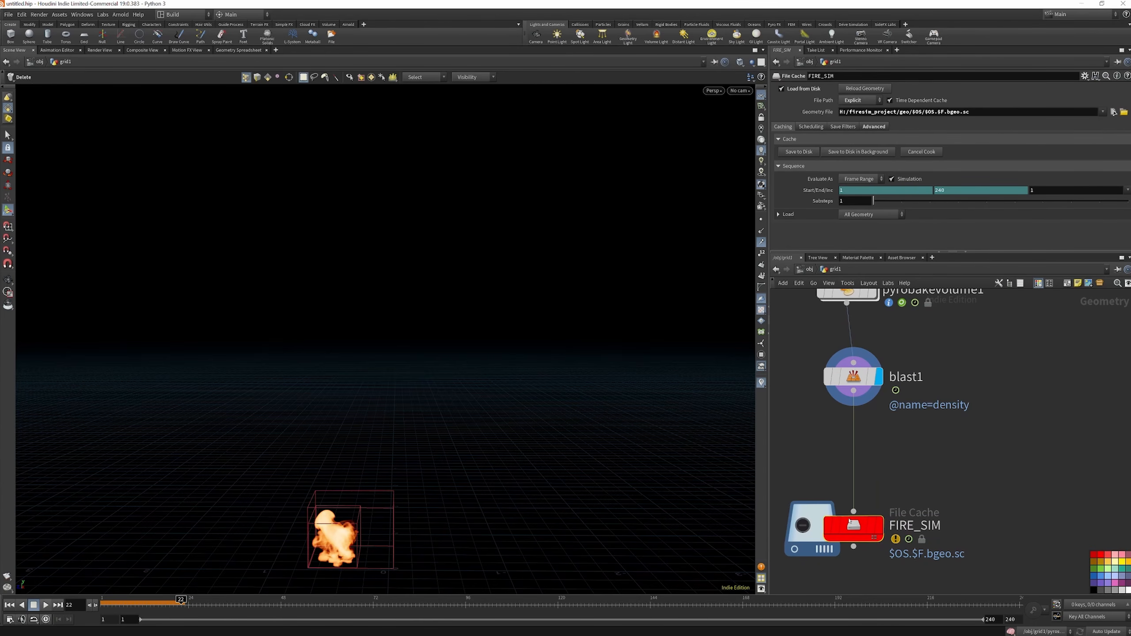
click(799, 152)
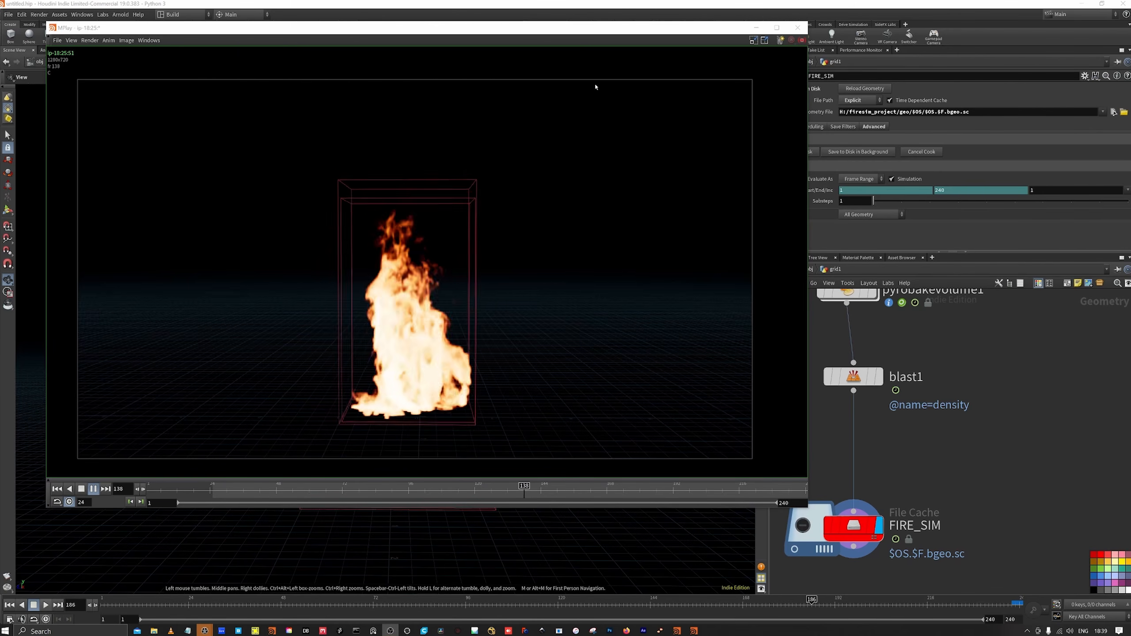
Review the fire flipbook, then play all_compared.mp4 to compare the turbulence, disturbance and shredding variants
drag(652, 30, 0, 0)
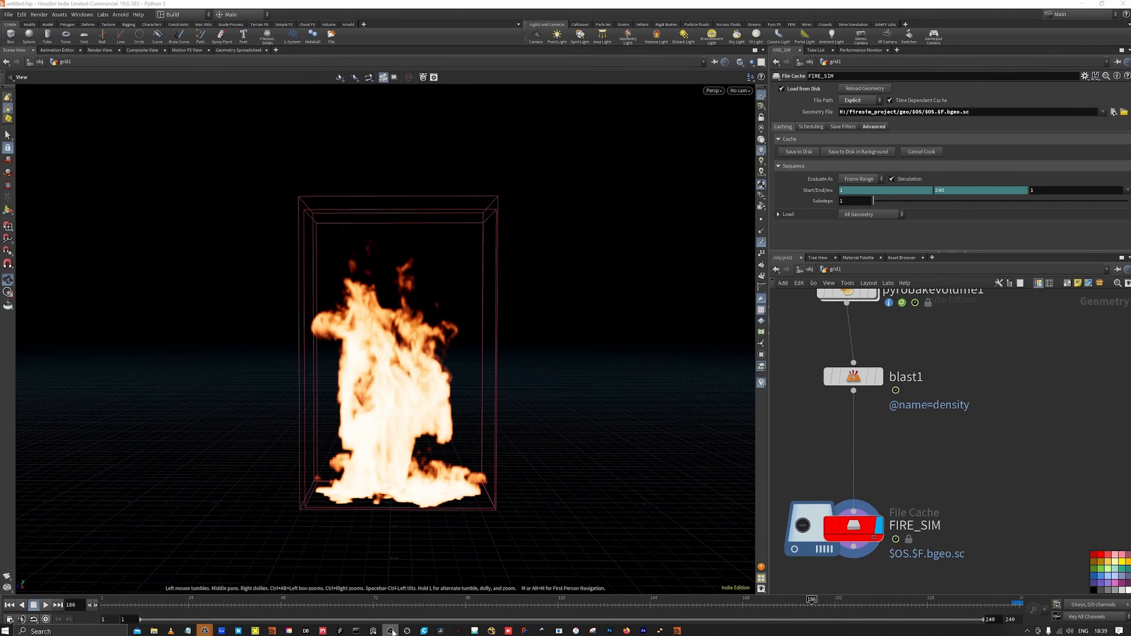
click(428, 593)
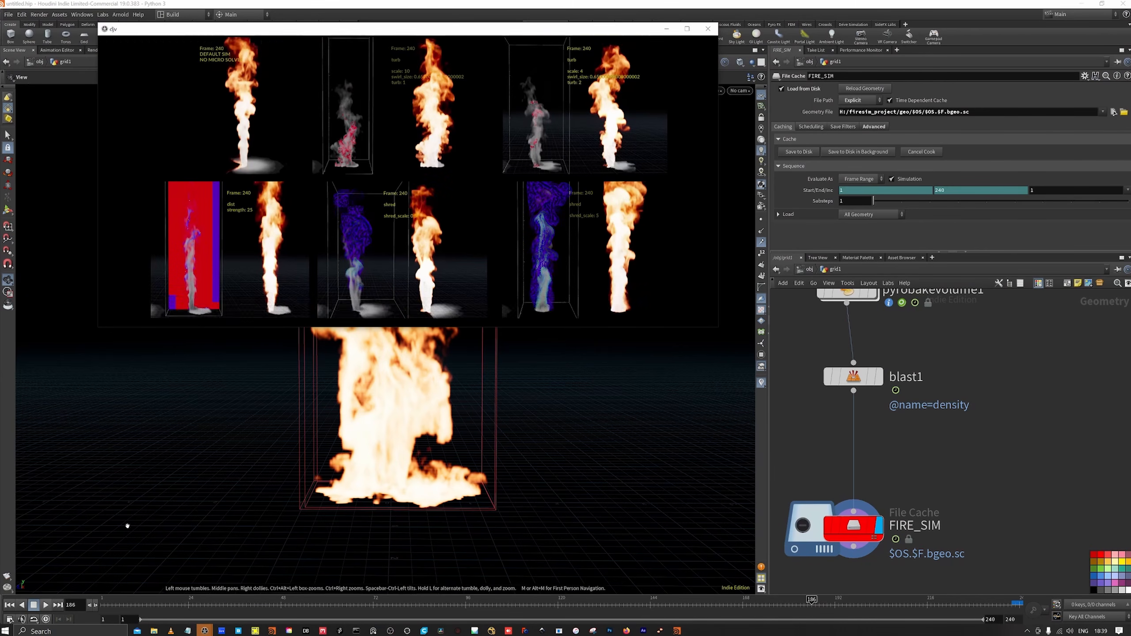
drag(457, 32, 479, 68)
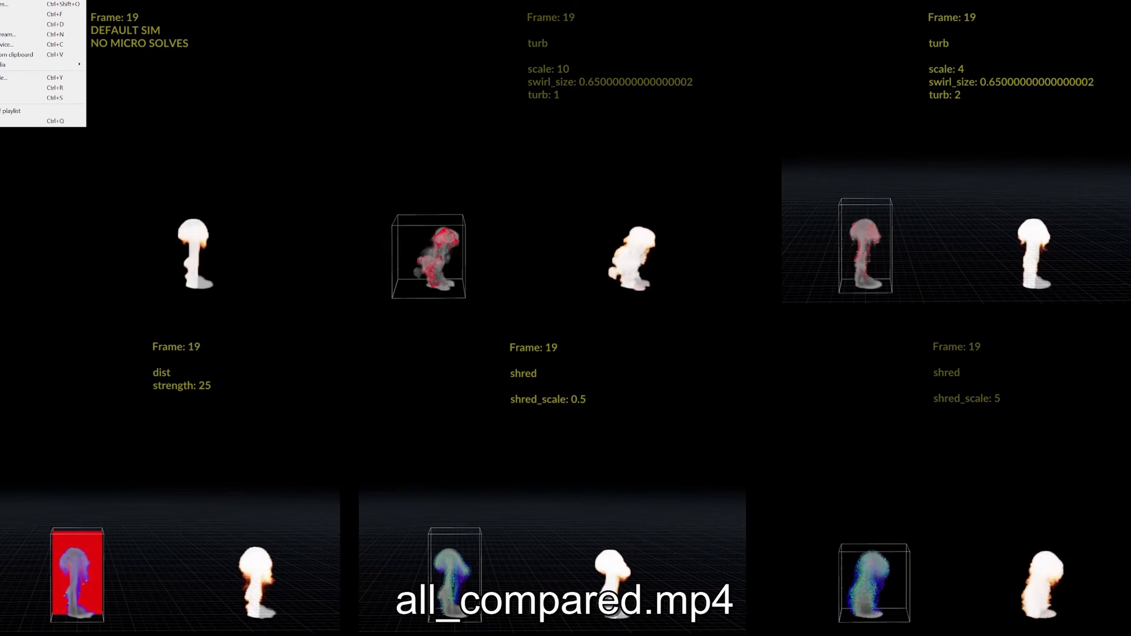
key(Escape)
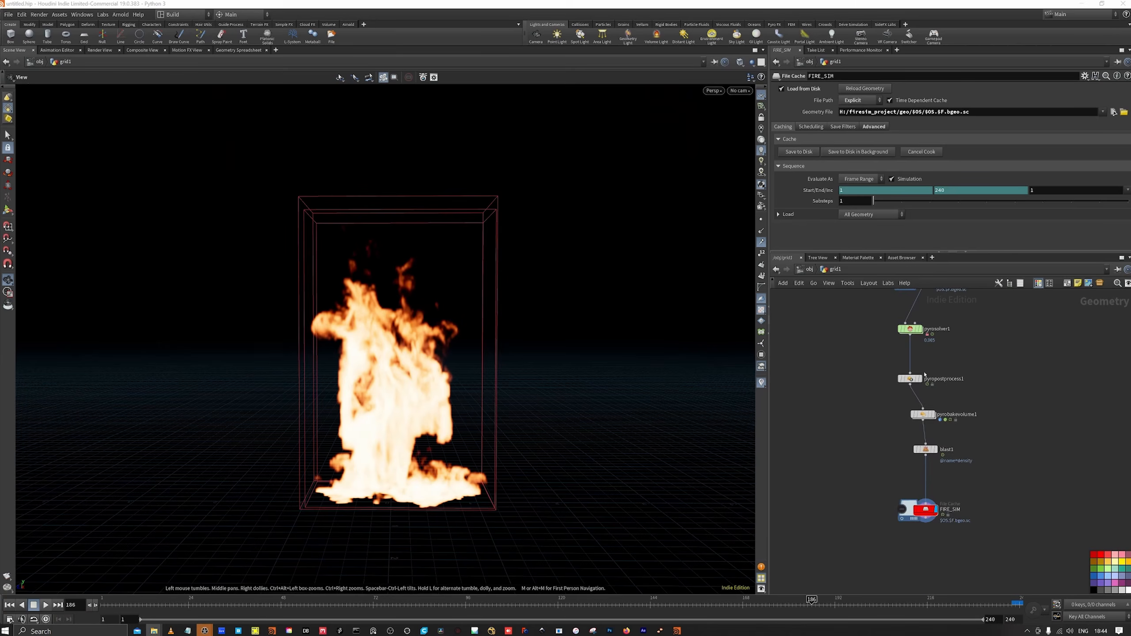
Examine the Disturbance and Turbulence shape settings of pyrosolver1
scroll(891, 312, up, 5)
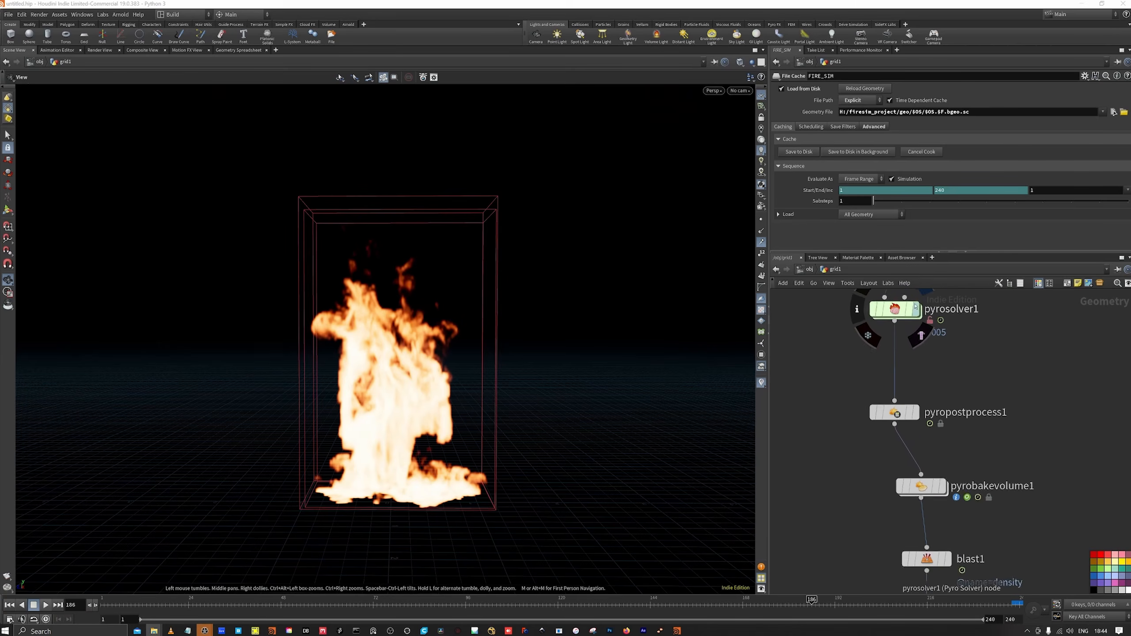
click(890, 312)
scroll(893, 314, down, 2)
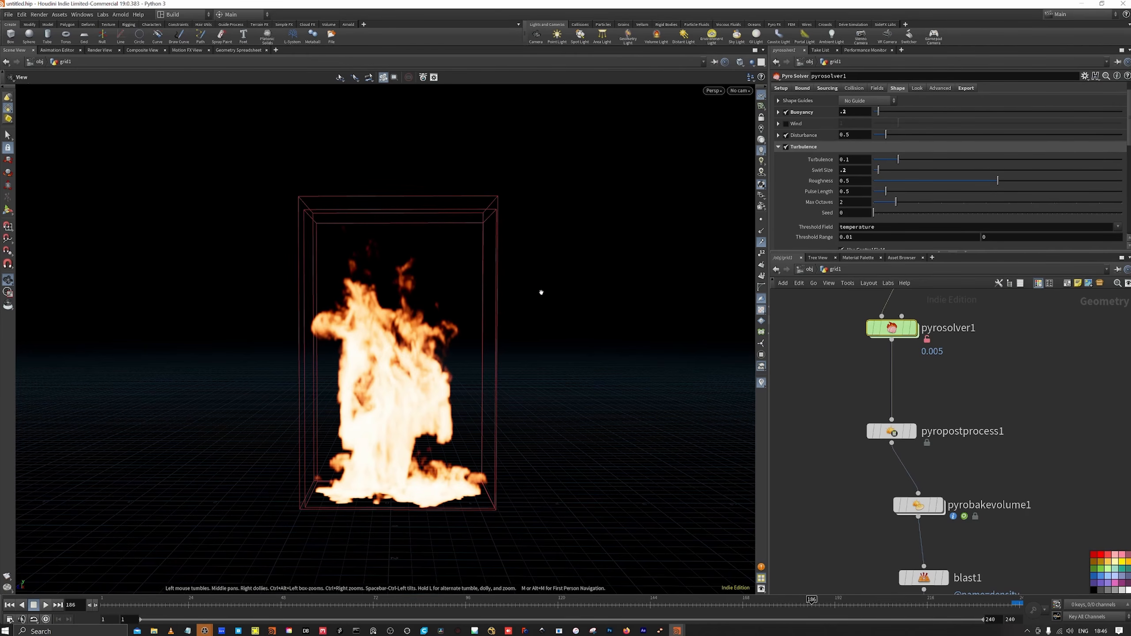
key(Return)
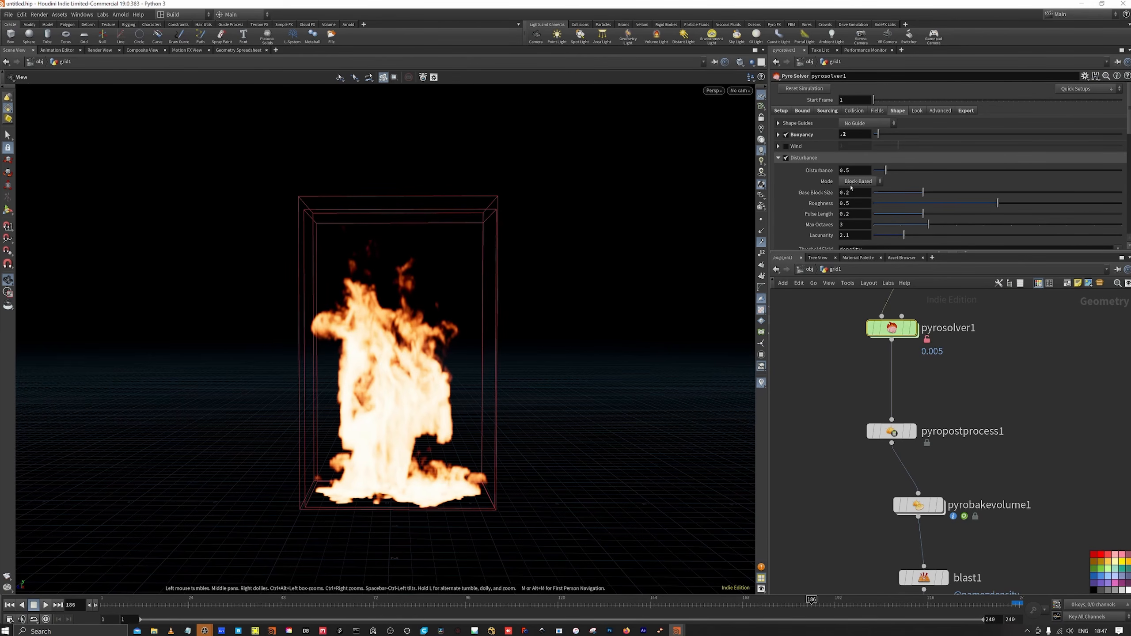
scroll(856, 221, down, 1)
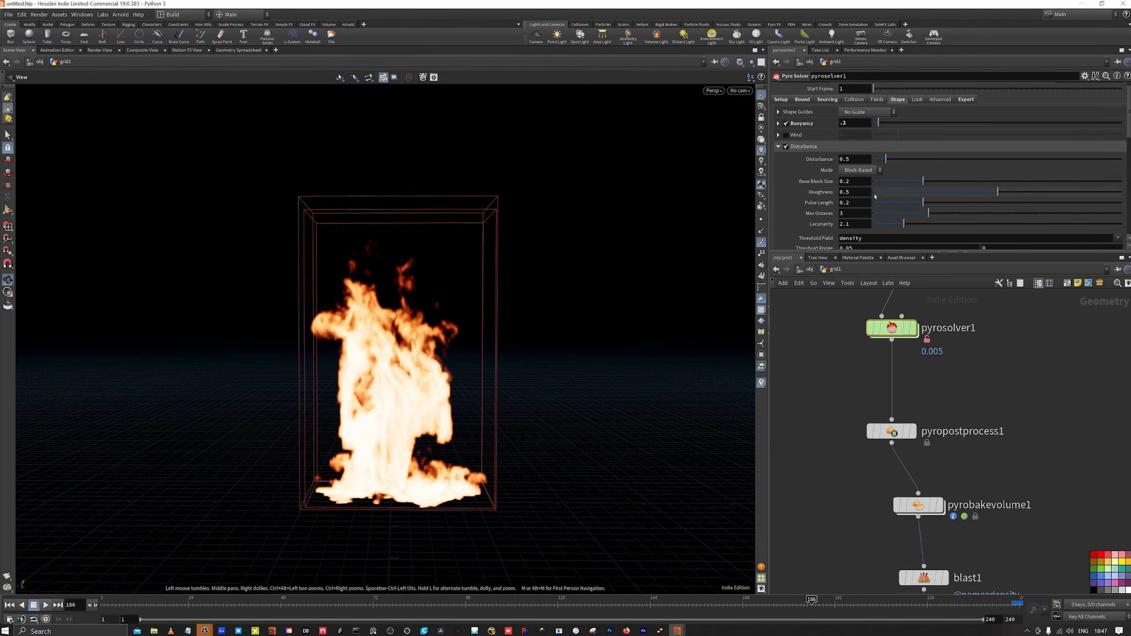
scroll(875, 201, down, 3)
scroll(910, 415, down, 2)
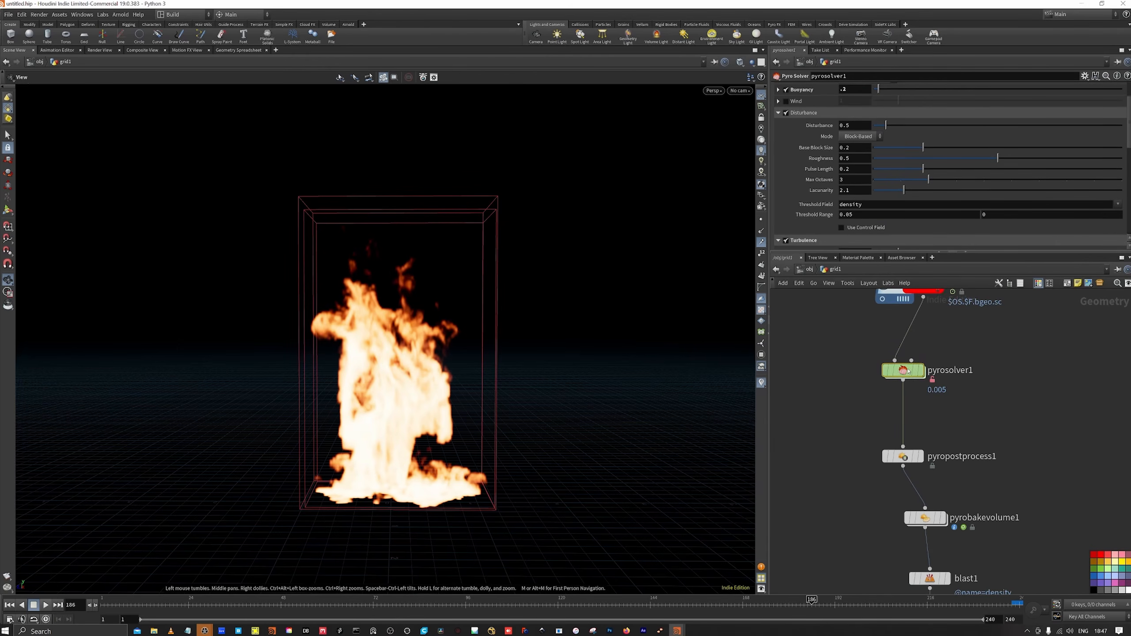
scroll(891, 169, up, 4)
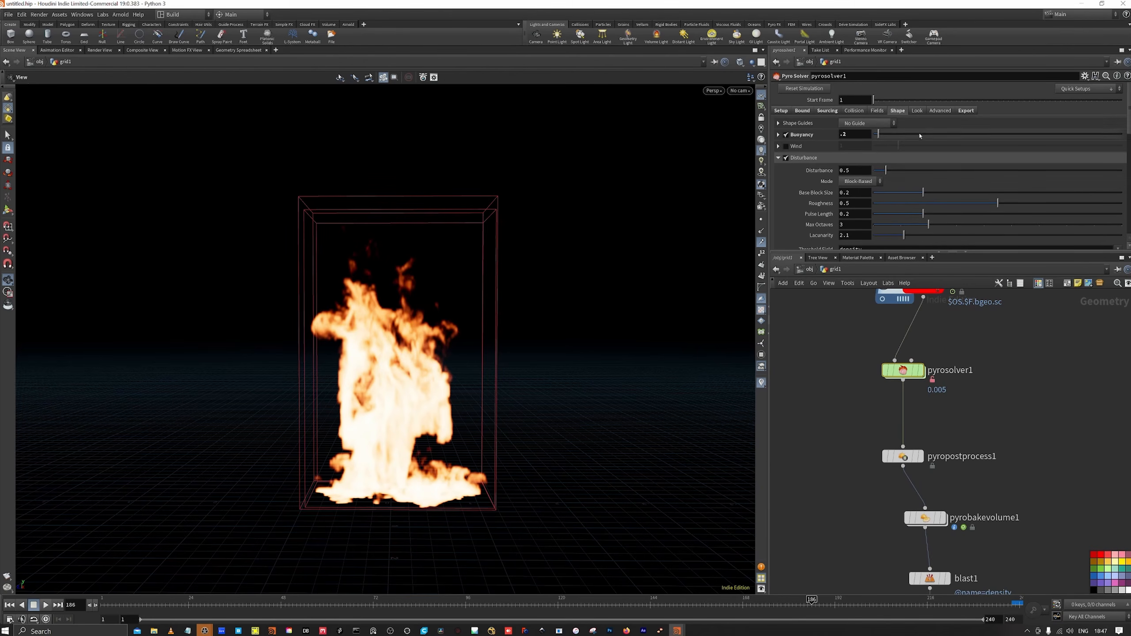
Set the Field Advection of pyrosolver1 to BFECC in its advanced settings
click(941, 110)
click(864, 171)
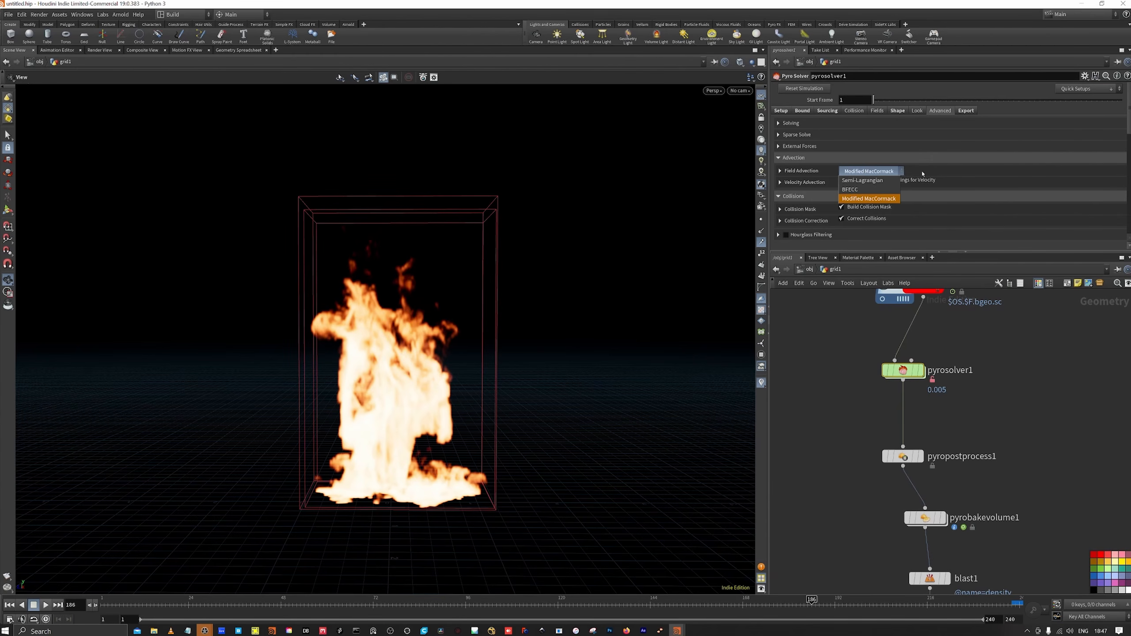
click(872, 190)
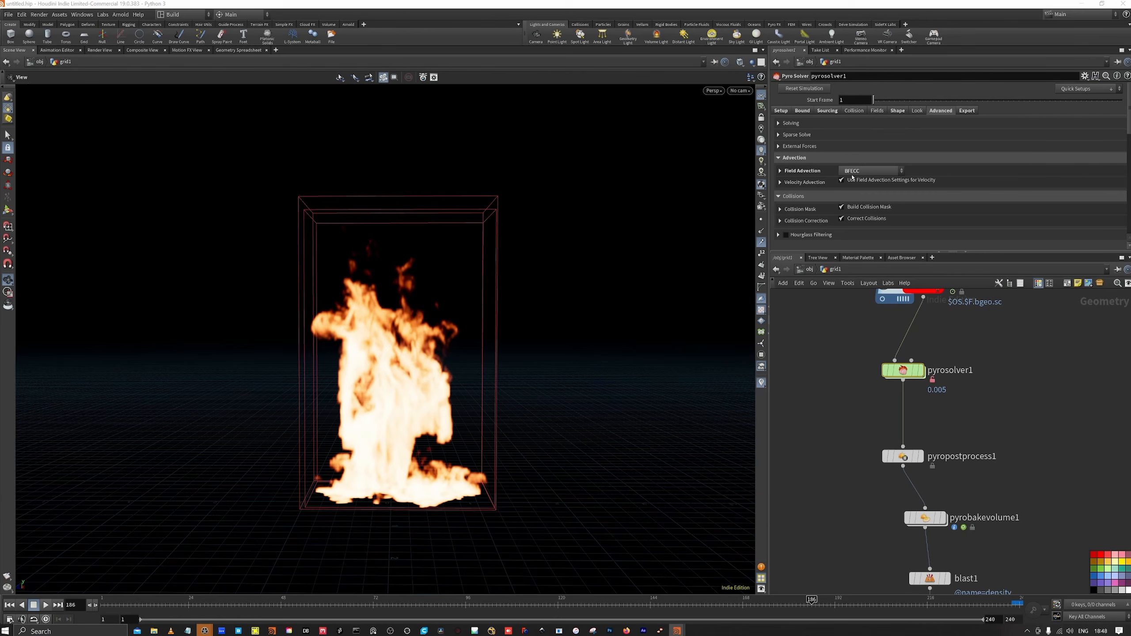
Save the FIRE_SIM cache to disk again with the updated solver settings
scroll(953, 340, down, 3)
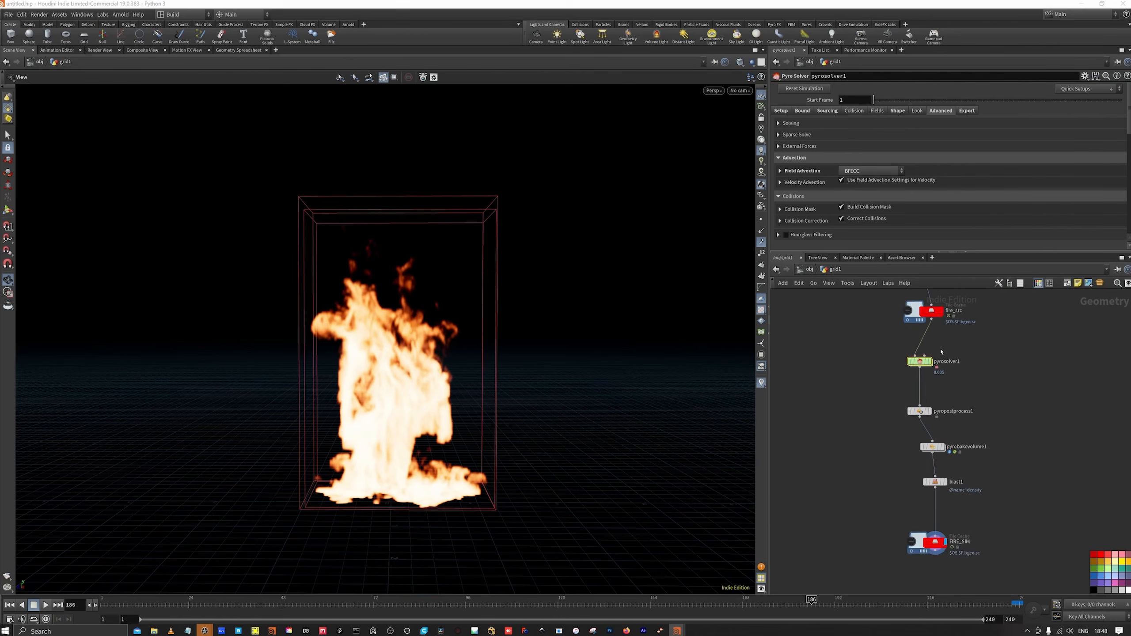
scroll(931, 513, up, 4)
click(913, 506)
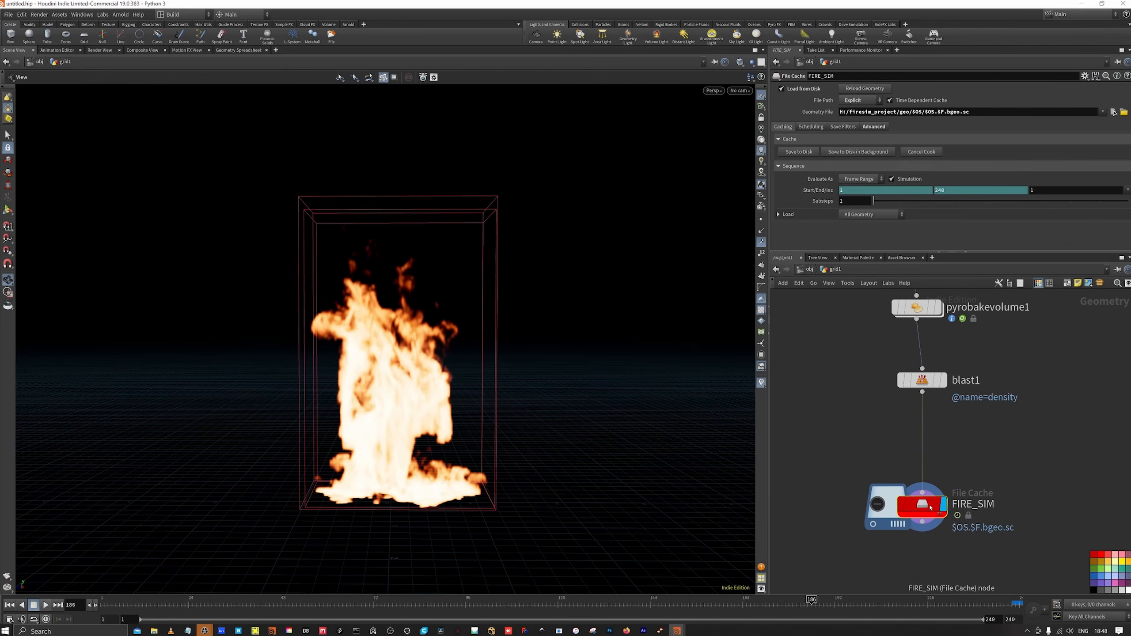
click(810, 153)
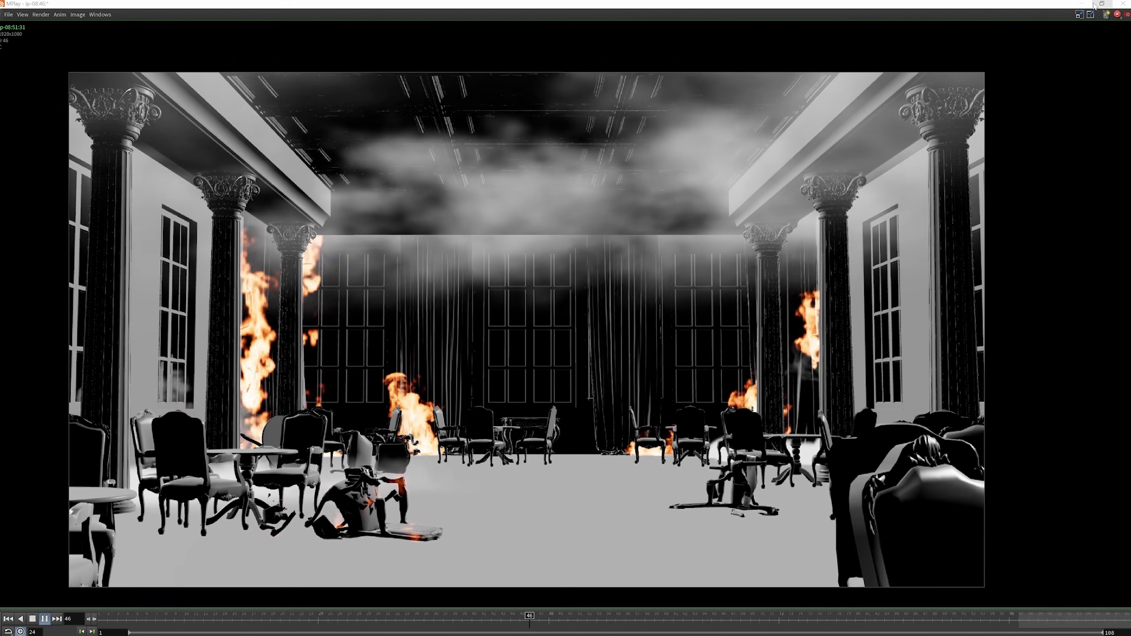
Close the room flipbook and examine the CURTAIN_SWITCH controller and curtain sims group in the full scene
click(1122, 4)
scroll(927, 348, down, 2)
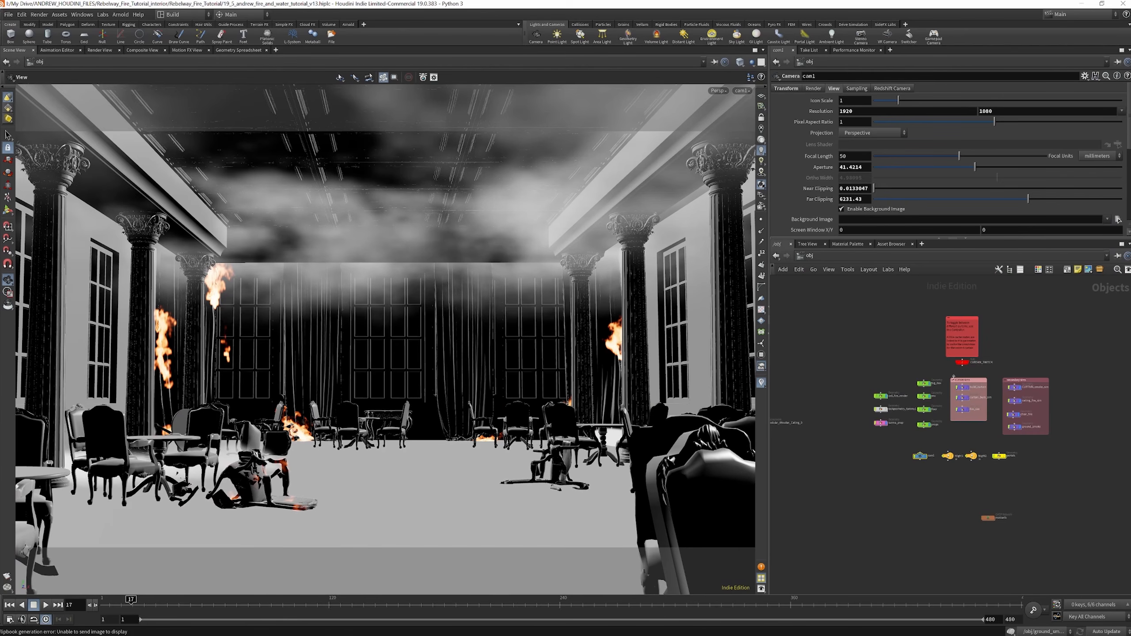
scroll(937, 377, up, 5)
click(937, 376)
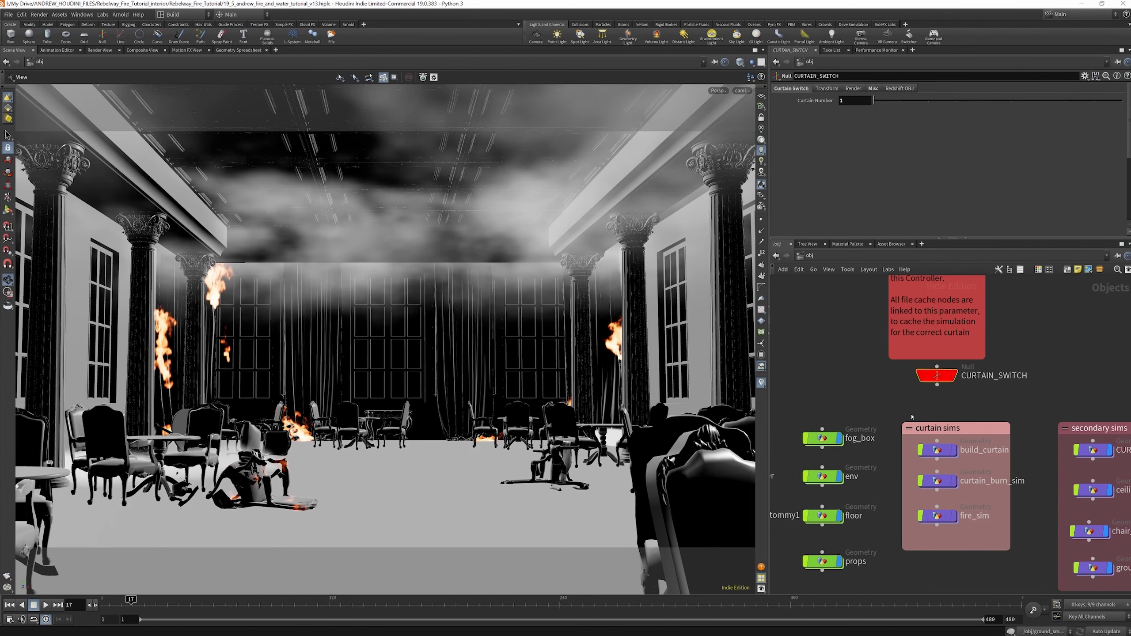
scroll(890, 464, down, 3)
scroll(909, 437, up, 2)
Examine the build_curtain network from its starting grid through the Vellum cloth nodes, then return to object level
double_click(912, 429)
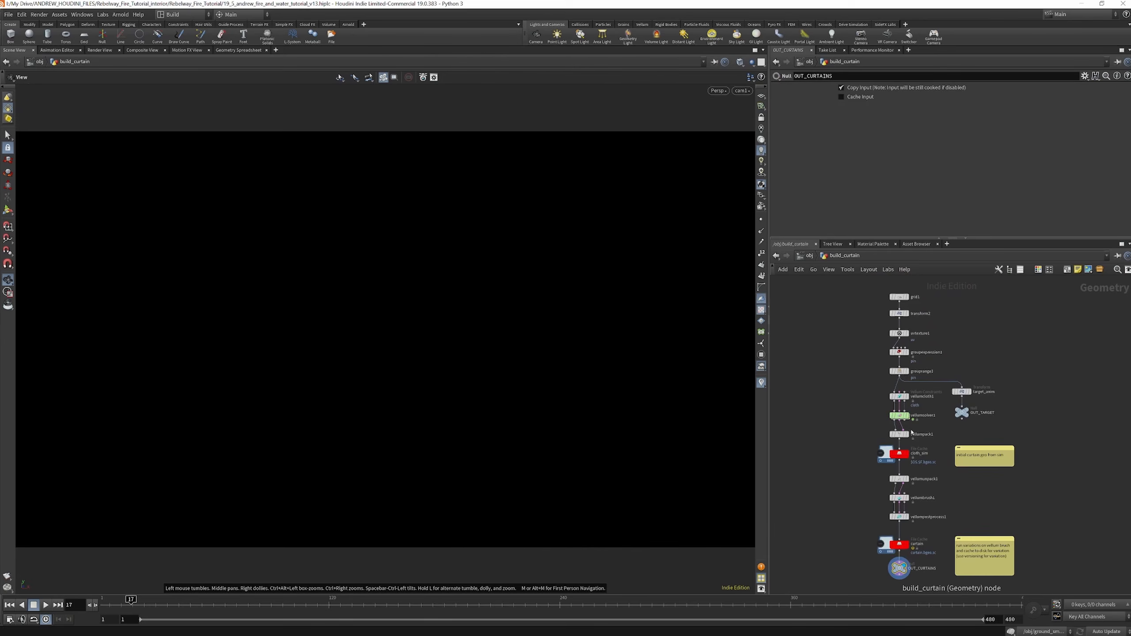
mouse_move(901, 340)
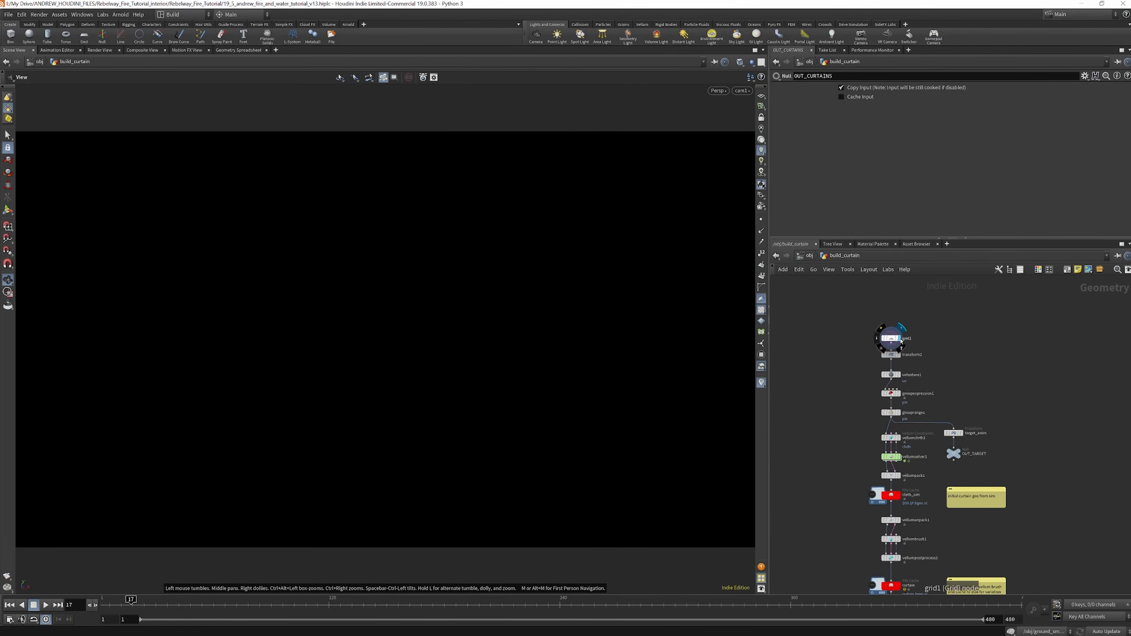
scroll(893, 354, up, 2)
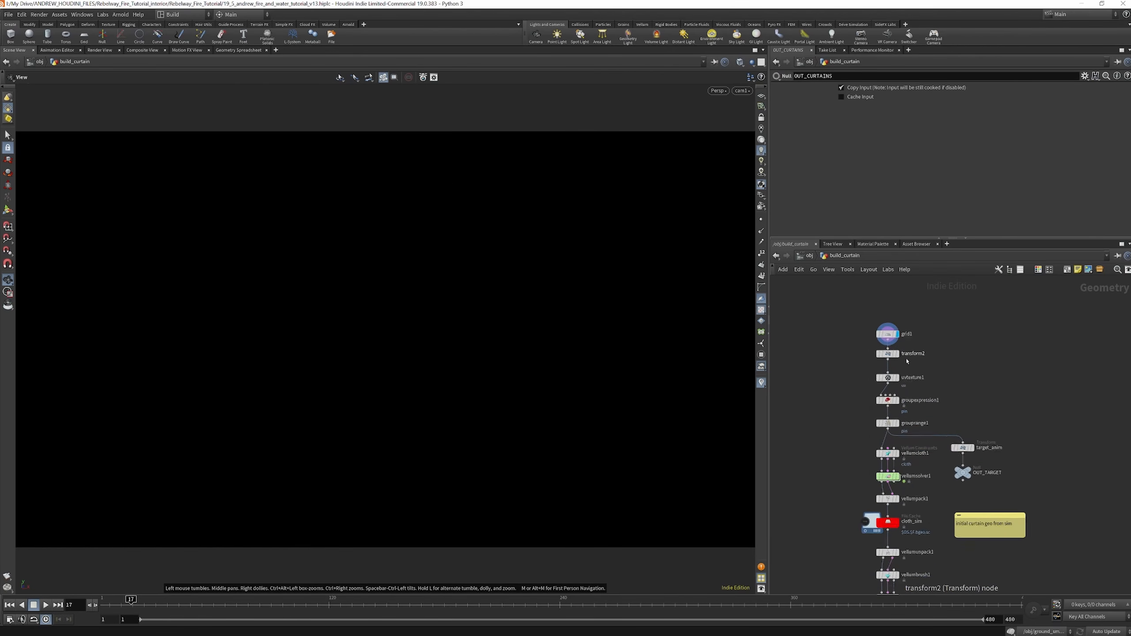
scroll(886, 389, down, 3)
scroll(895, 502, up, 3)
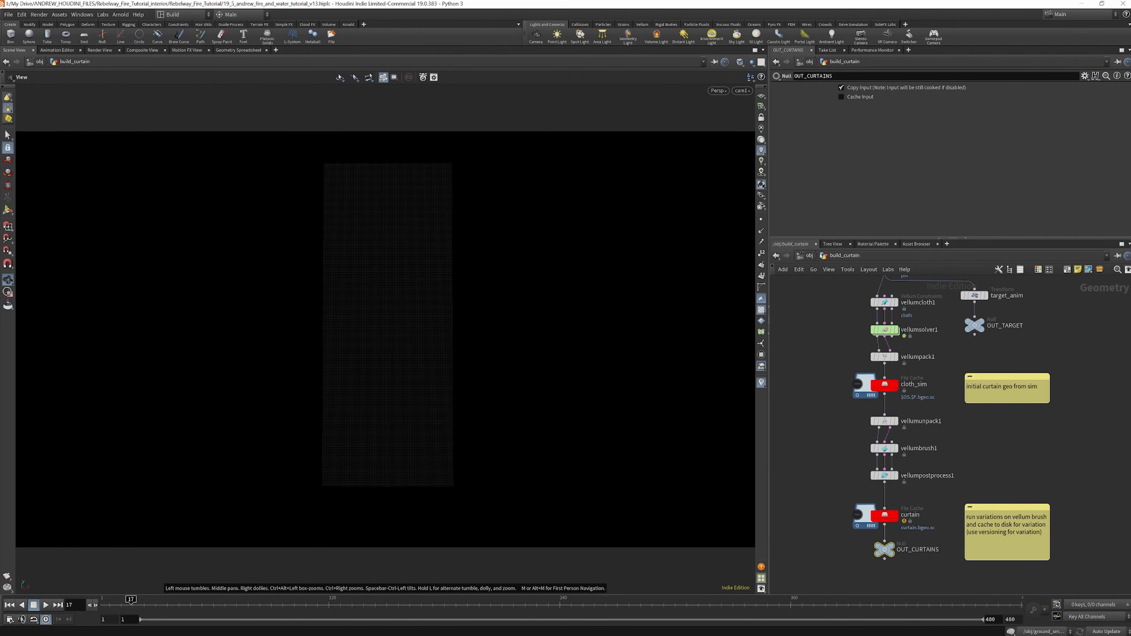
key(u)
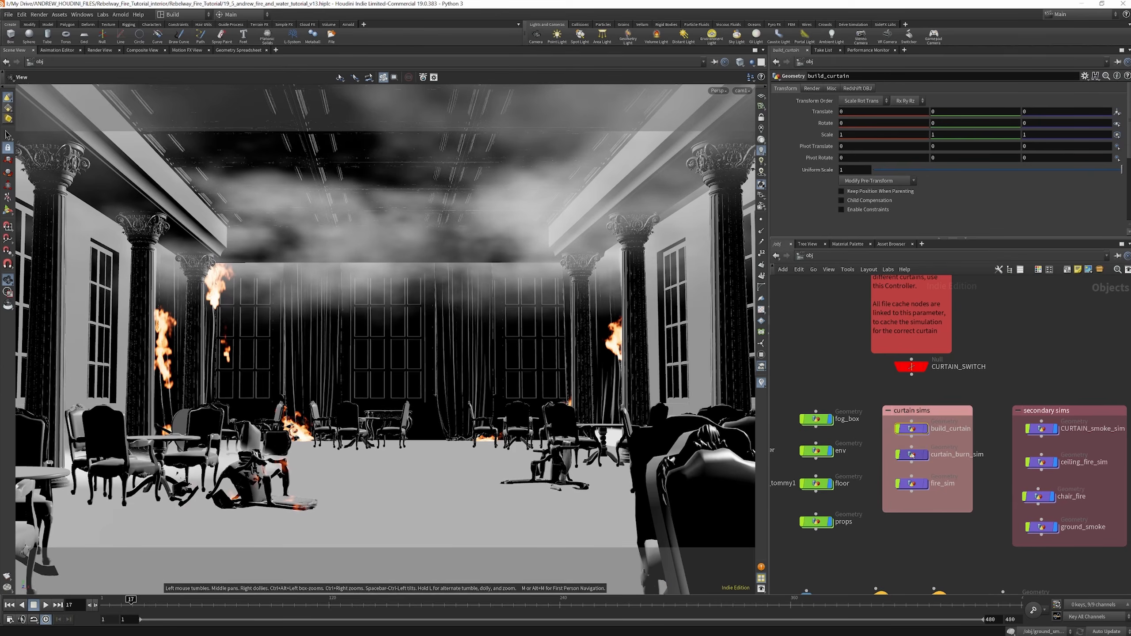
Open the curtain_burn_sim network, inspect the curtain_1 file node and return to object level
double_click(911, 455)
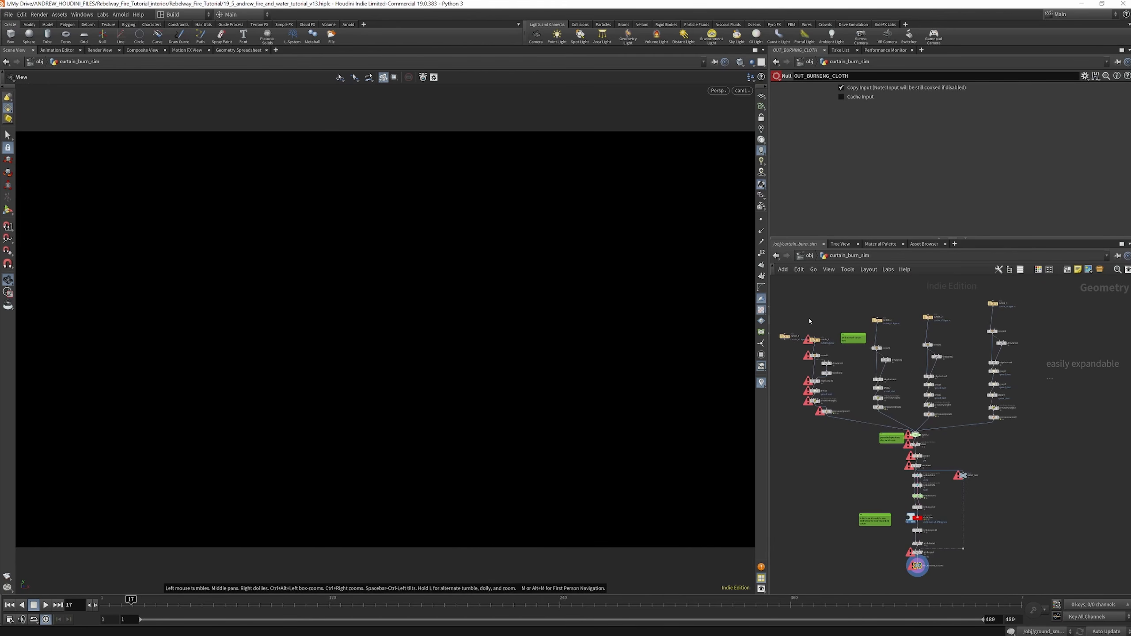
scroll(811, 325, up, 5)
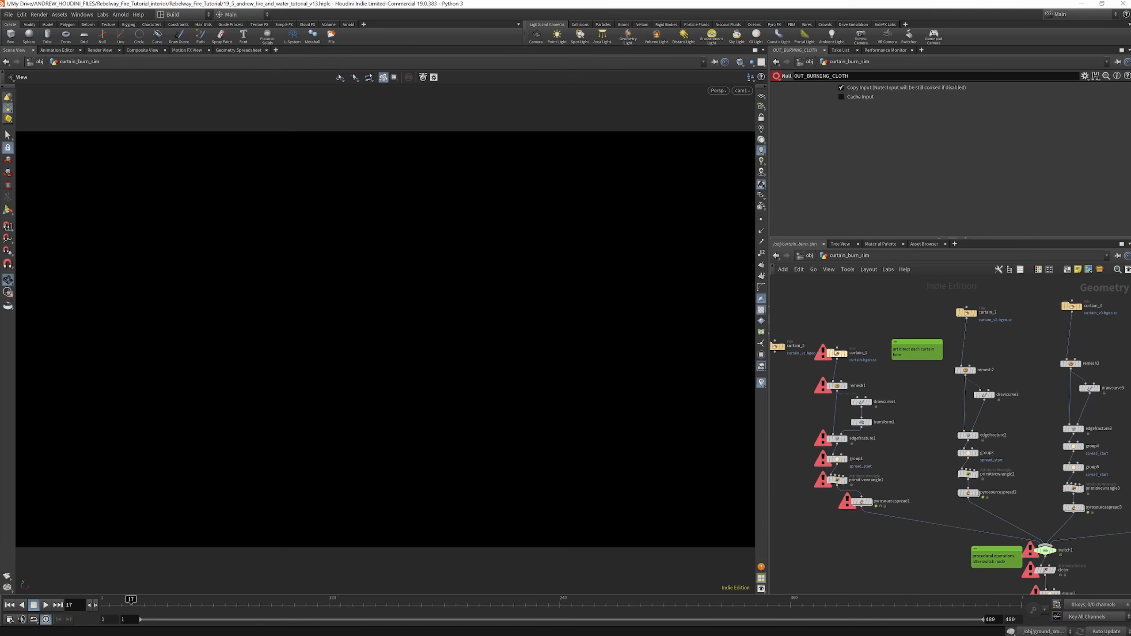
scroll(837, 354, up, 3)
click(837, 355)
key(u)
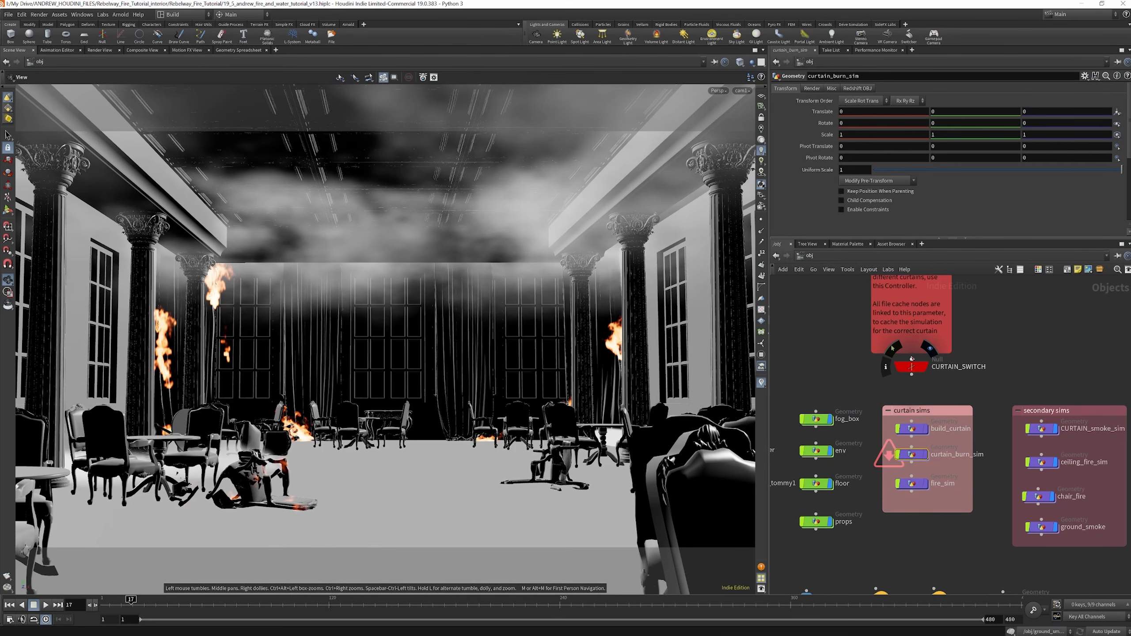
Reopen curtain_burn_sim and examine the curtain_1 branch alongside the parallel branches for the other curtains
double_click(911, 454)
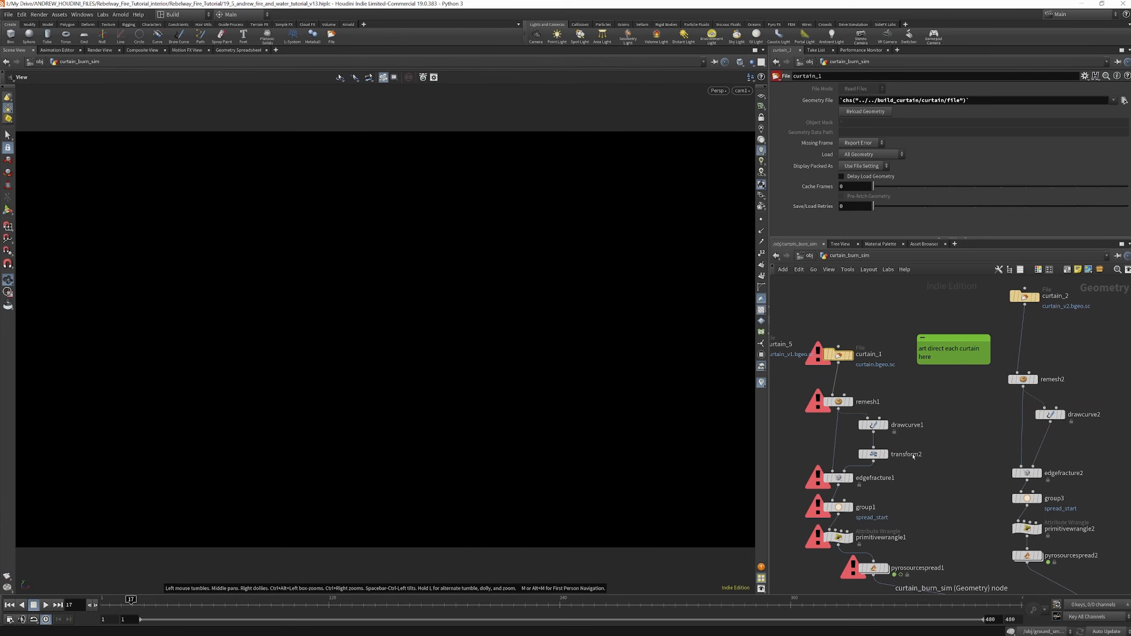
scroll(837, 328, up, 3)
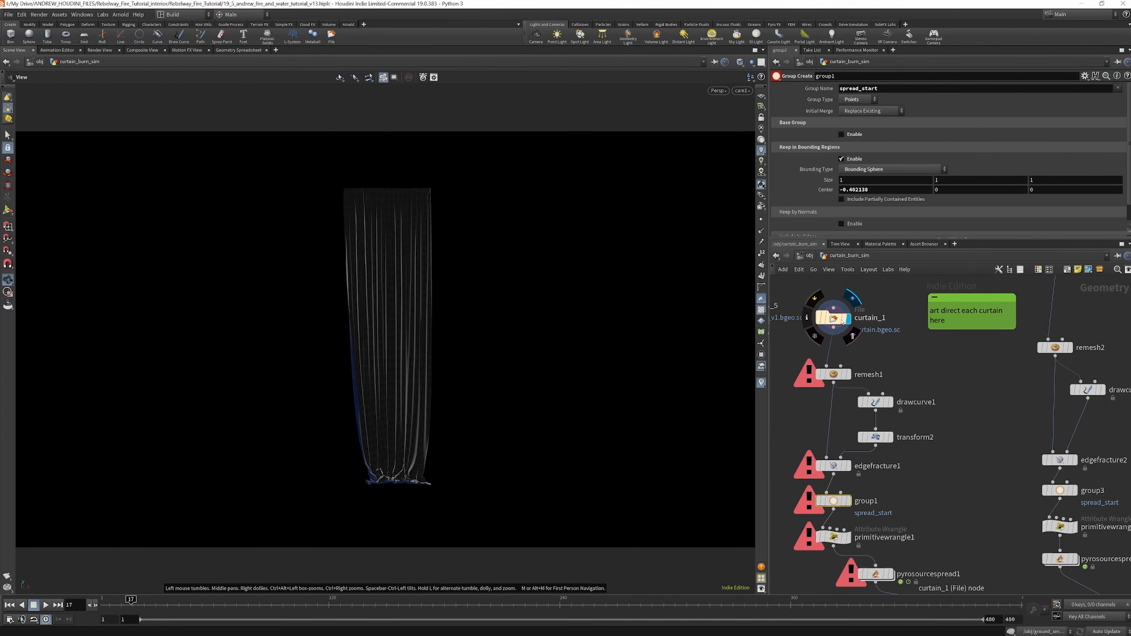
scroll(830, 353, down, 3)
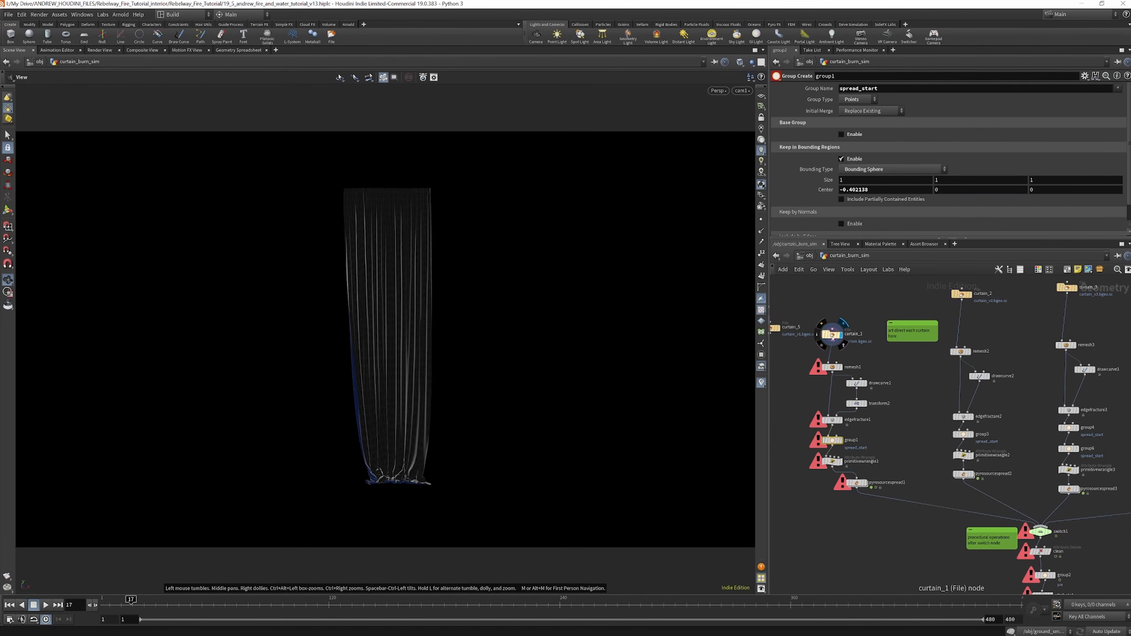
scroll(820, 348, down, 3)
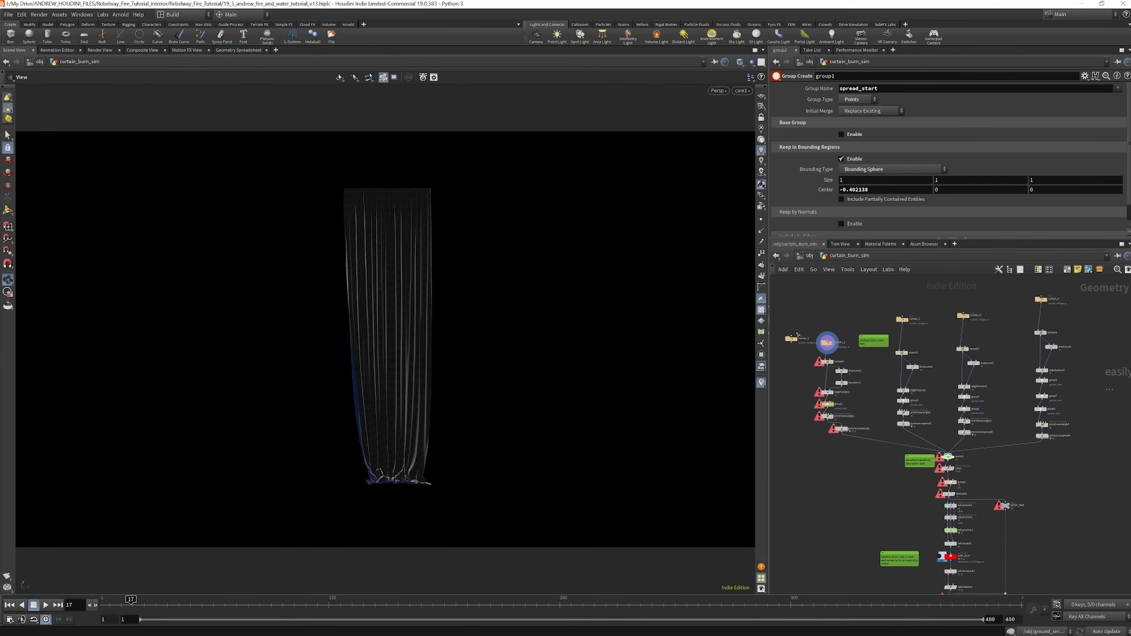
scroll(829, 335, up, 3)
scroll(833, 329, down, 2)
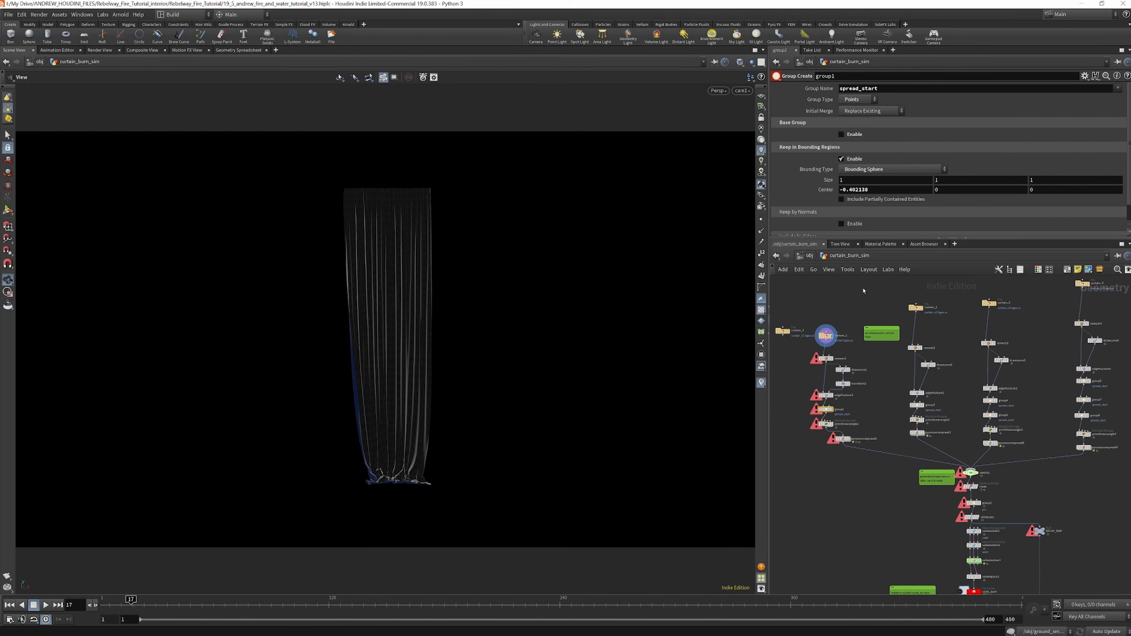
Display group1 of the first curtain and compare its spread_start bounding sphere settings with group3 and group4 in the other branches
scroll(833, 409, up, 6)
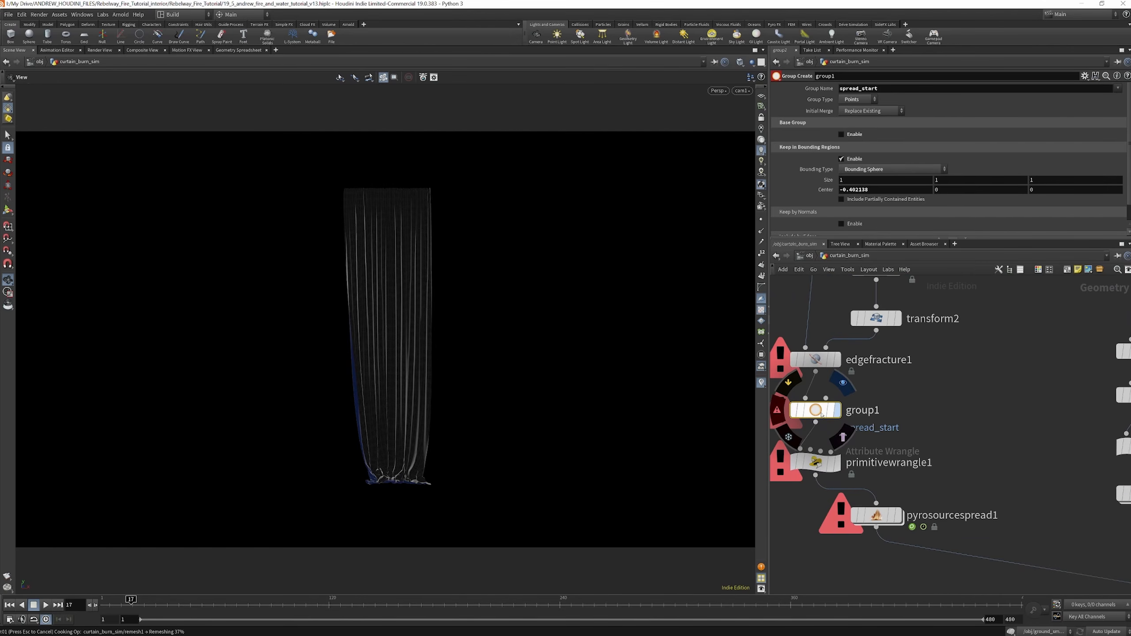
click(836, 413)
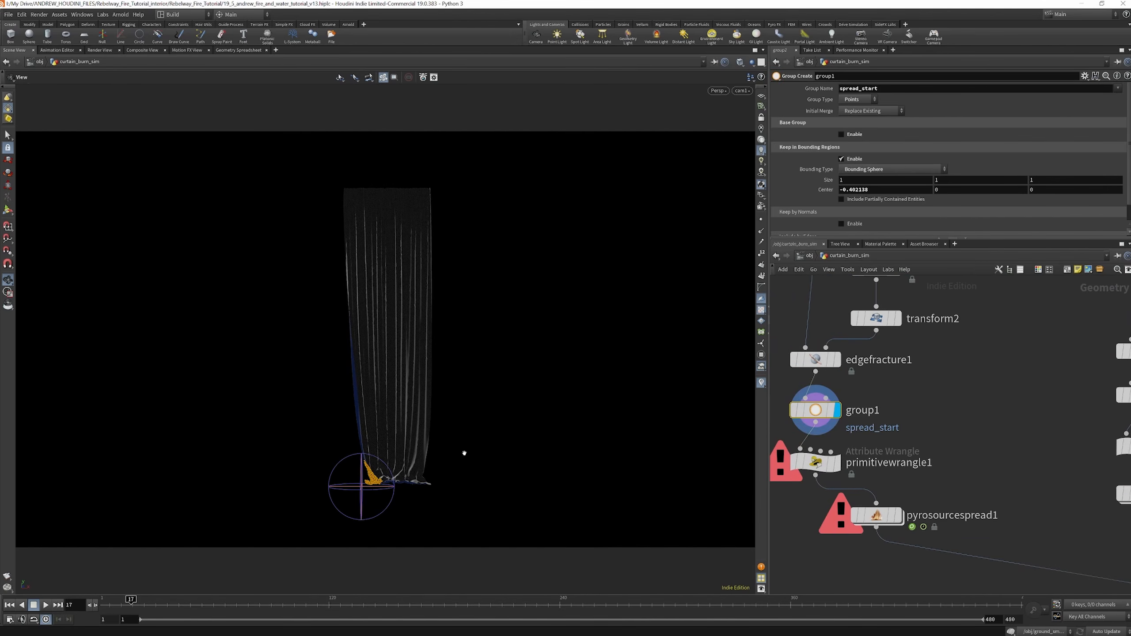
scroll(864, 416, down, 6)
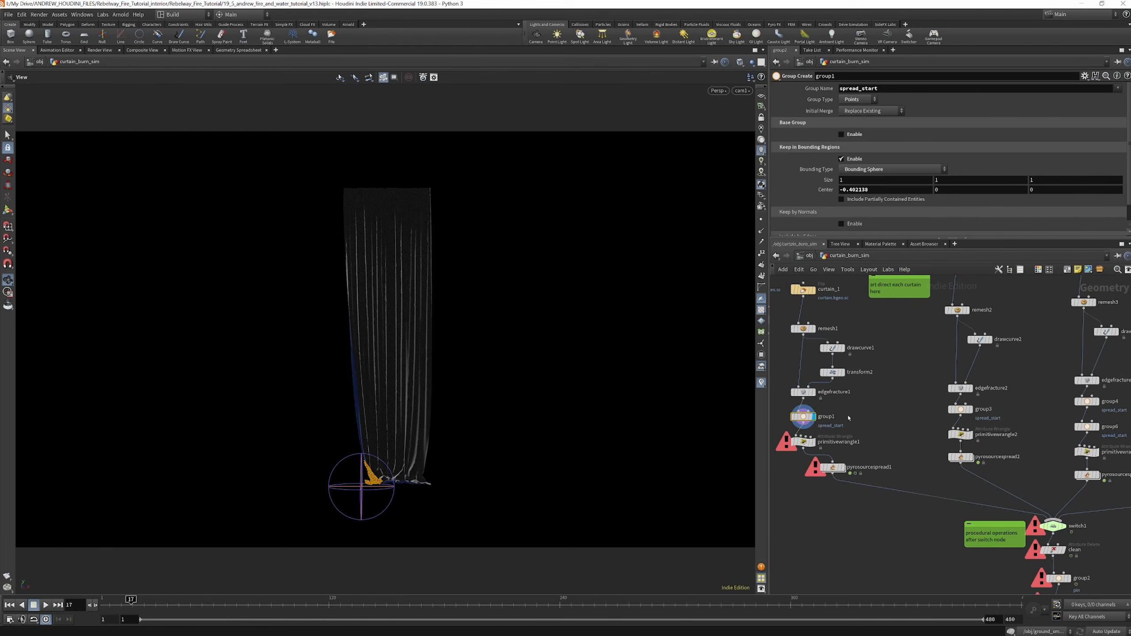
scroll(930, 410, up, 4)
click(937, 415)
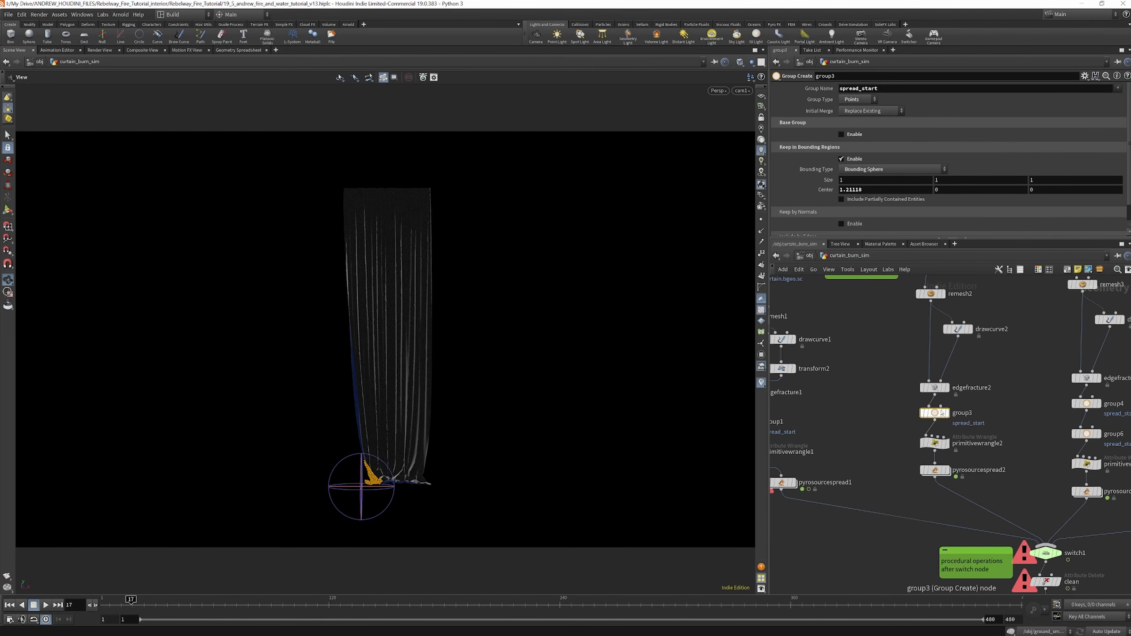
scroll(1020, 409, down, 4)
scroll(1021, 407, up, 5)
click(1021, 405)
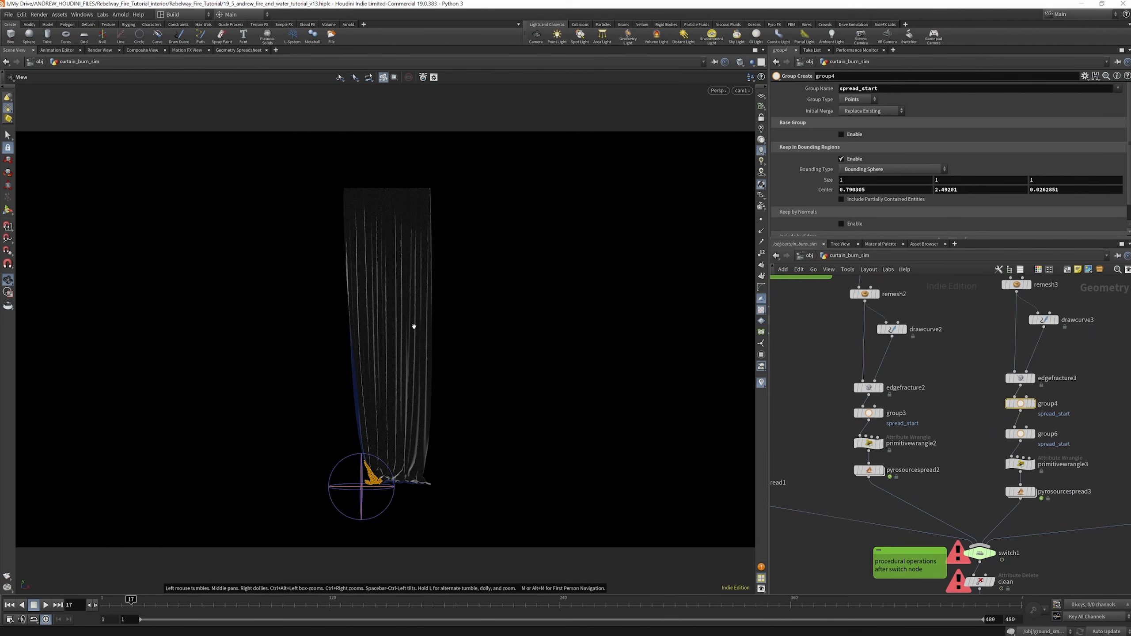
scroll(920, 506, down, 3)
scroll(899, 421, up, 3)
Inspect the switch1 inputs and the cloth_burn file cache after the curtain branches, then return to object level
click(899, 422)
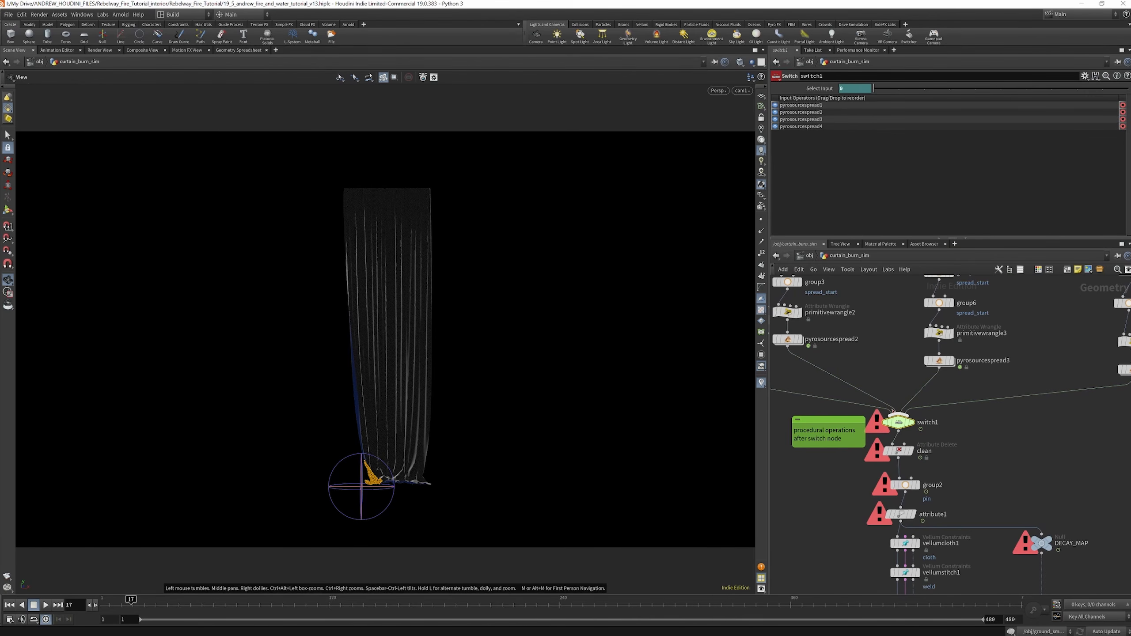
scroll(893, 411, down, 3)
scroll(894, 419, down, 3)
scroll(898, 508, up, 6)
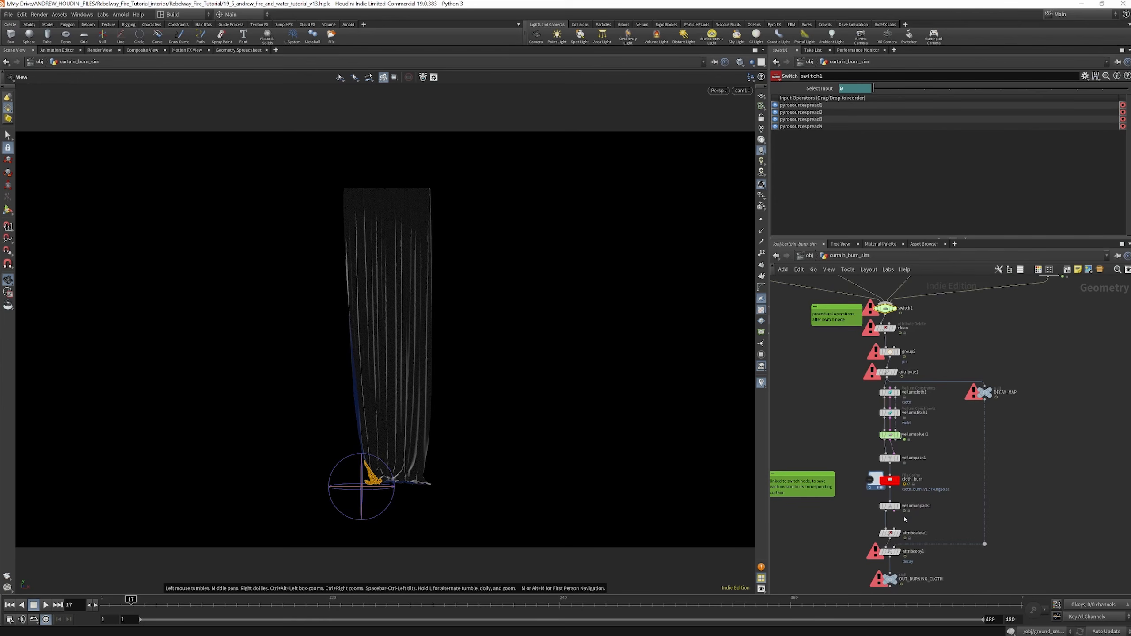
click(889, 473)
scroll(889, 473, down, 3)
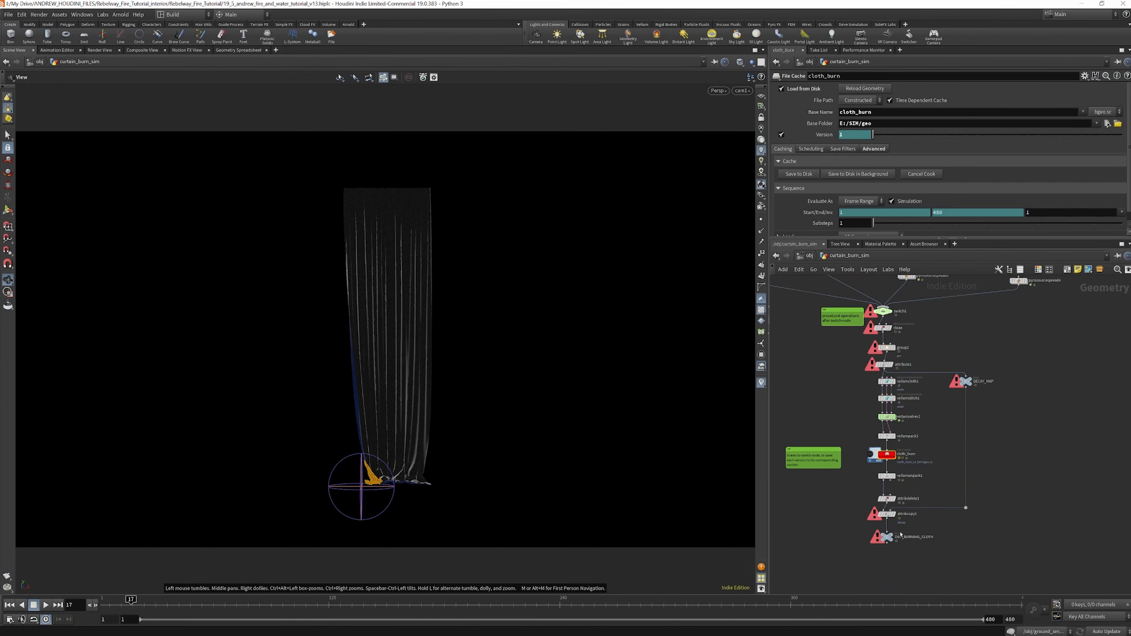
scroll(890, 527, up, 3)
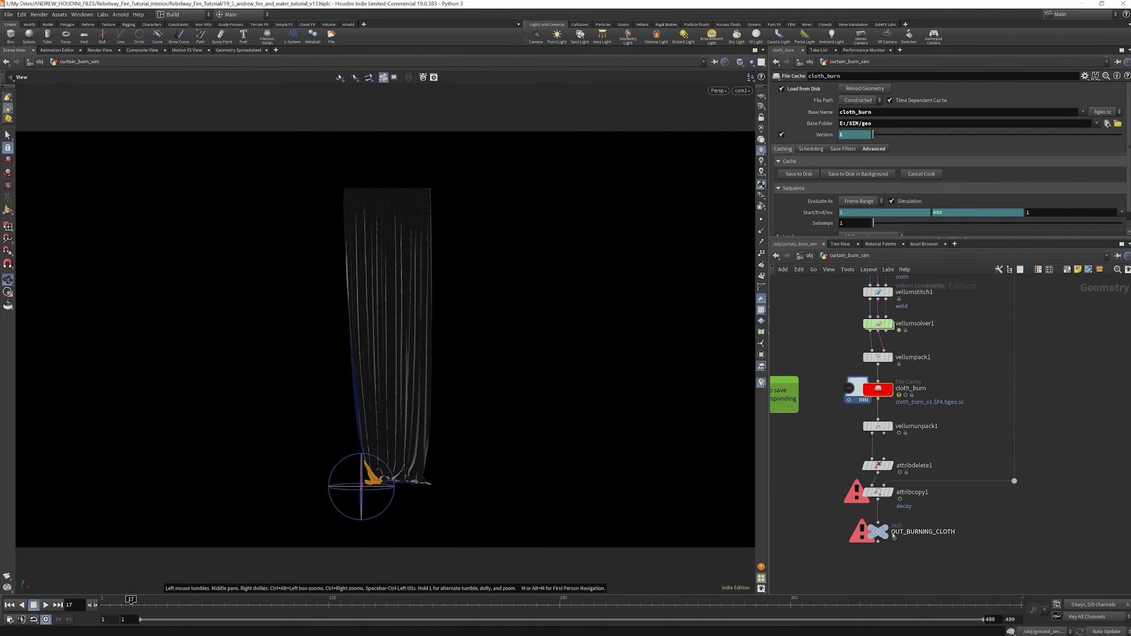
click(810, 256)
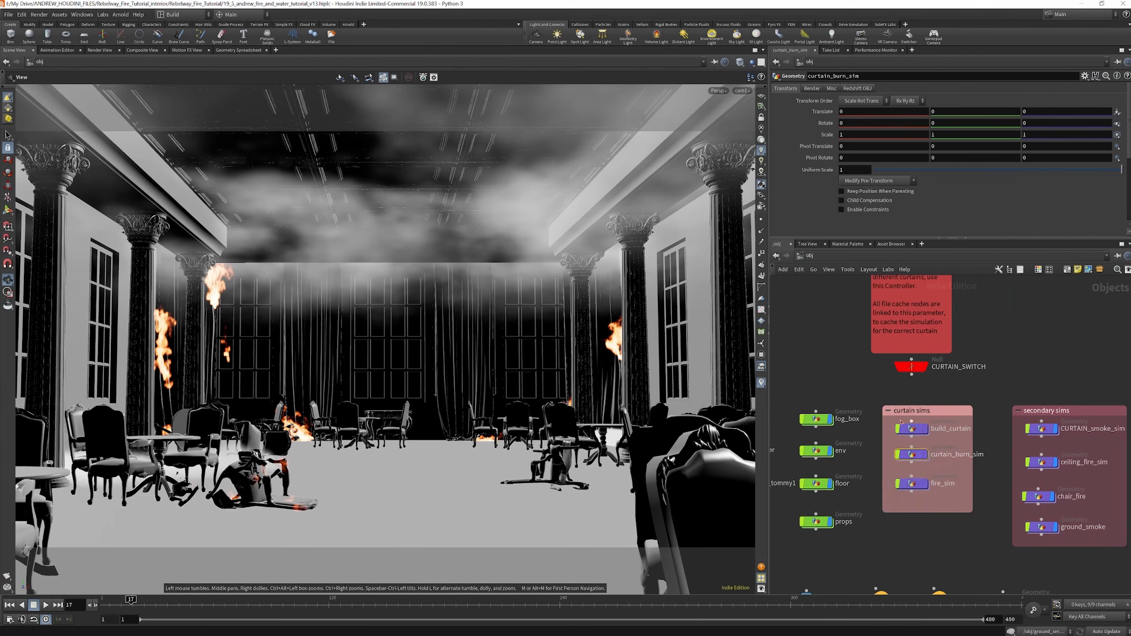
Open the fire_sim network and examine the shared source nodes and the separate source, solver and cache branches
scroll(902, 415, down, 3)
scroll(910, 456, up, 4)
double_click(907, 461)
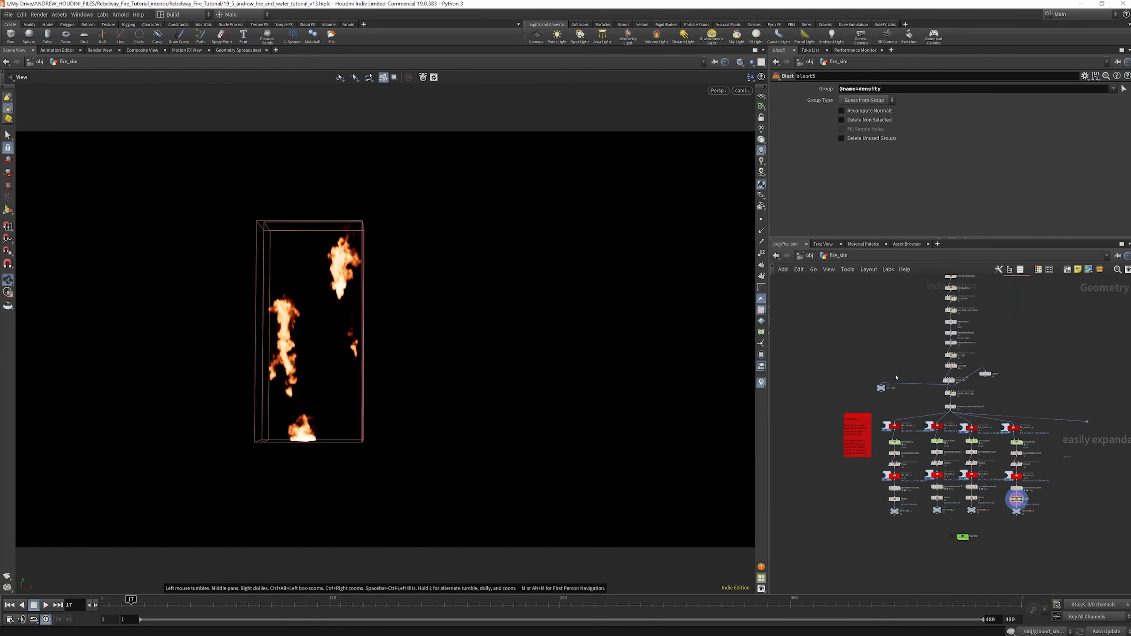
scroll(927, 496, down, 2)
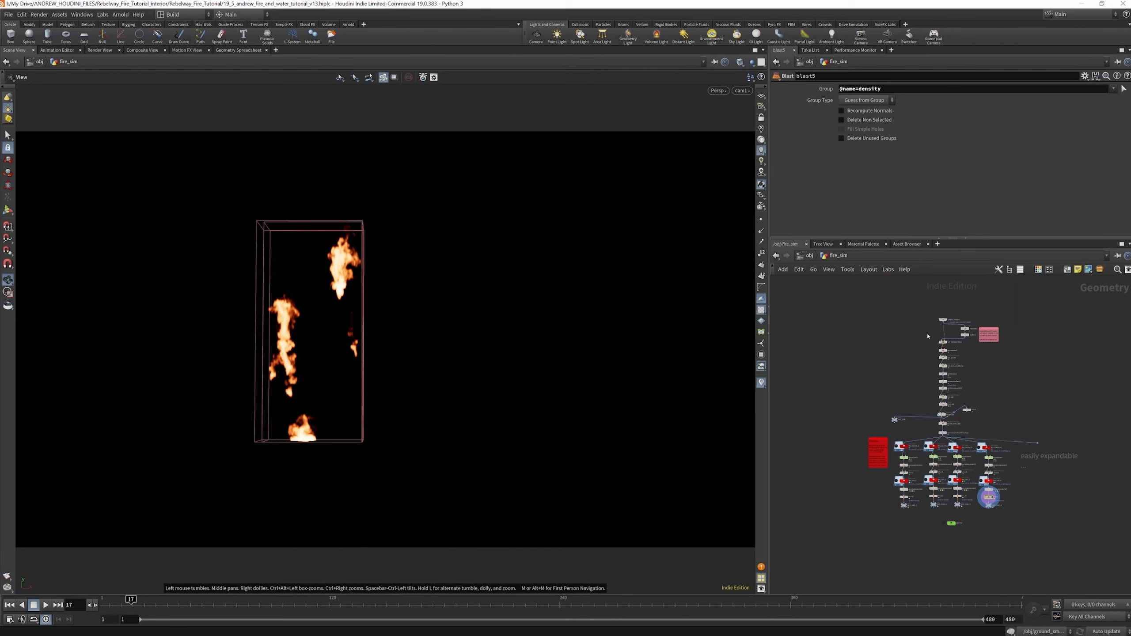
scroll(923, 441, up, 3)
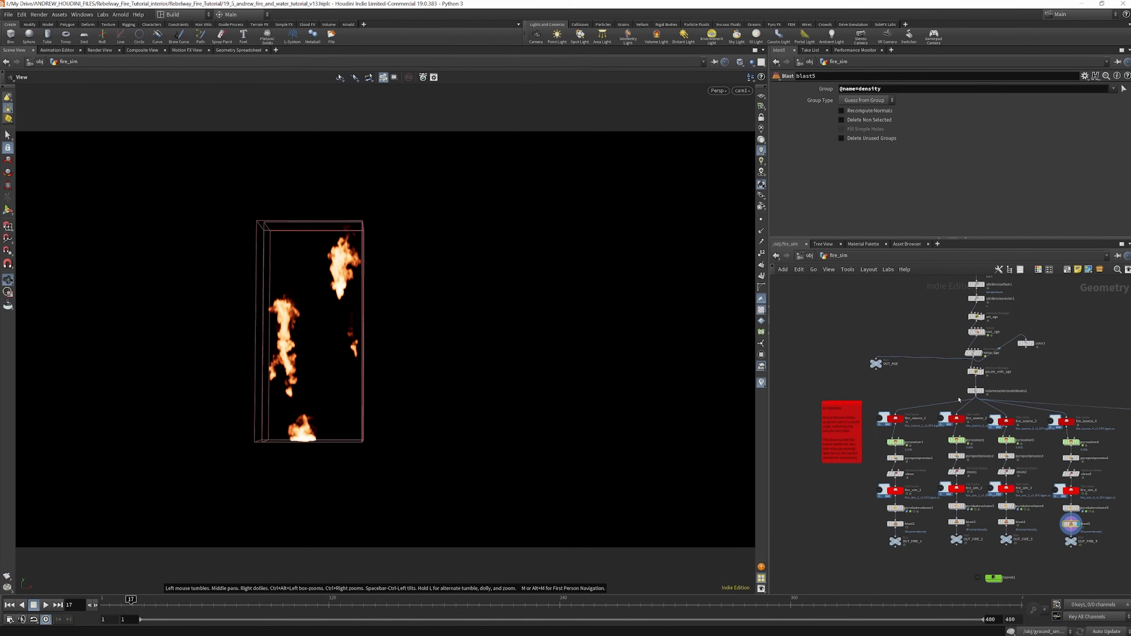
scroll(976, 417, down, 3)
scroll(979, 296, up, 2)
scroll(982, 414, down, 4)
scroll(980, 339, up, 4)
scroll(979, 338, up, 3)
scroll(994, 401, down, 4)
scroll(1001, 418, up, 2)
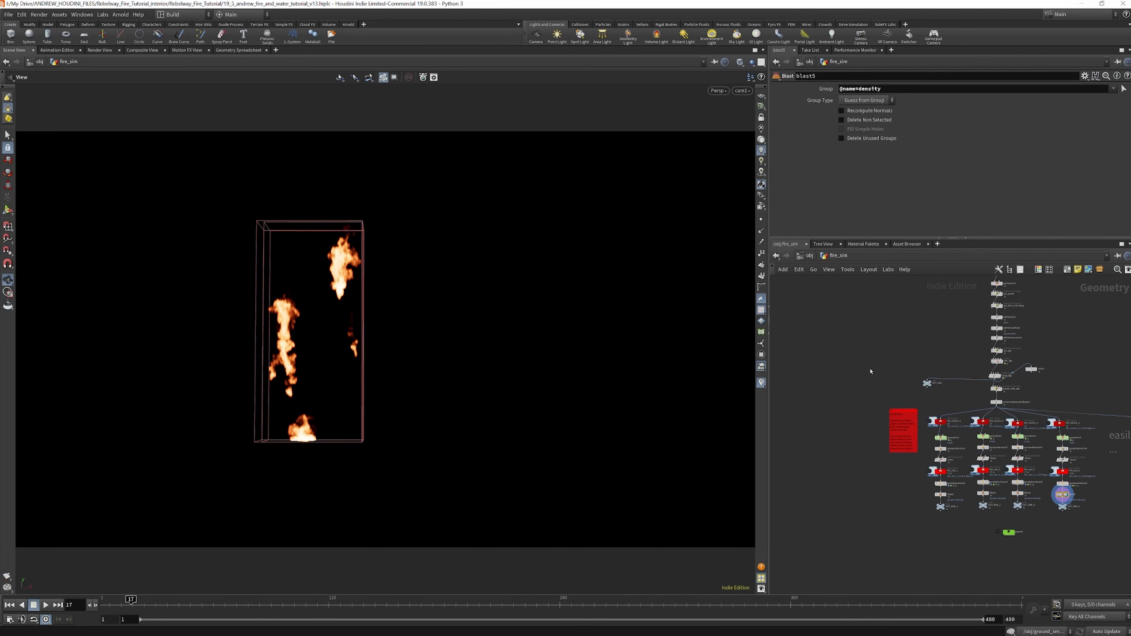
scroll(948, 464, up, 3)
Display the fire_sim_1 cache and the Pyro Bake Volume of each of the four fire branches in turn, then return to object level
click(945, 478)
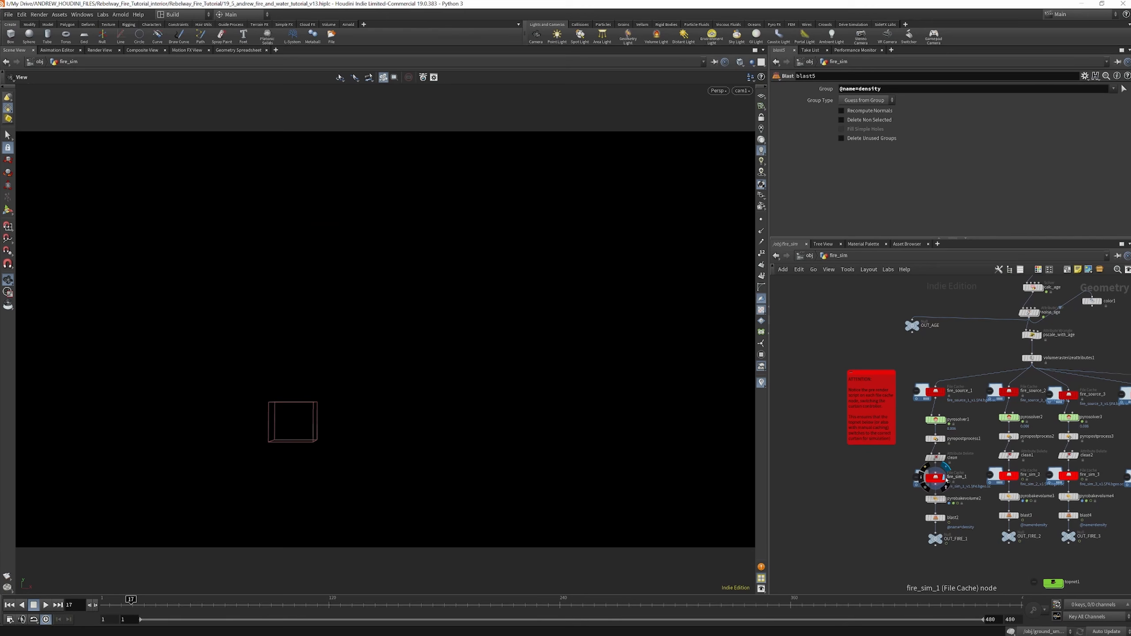
click(944, 499)
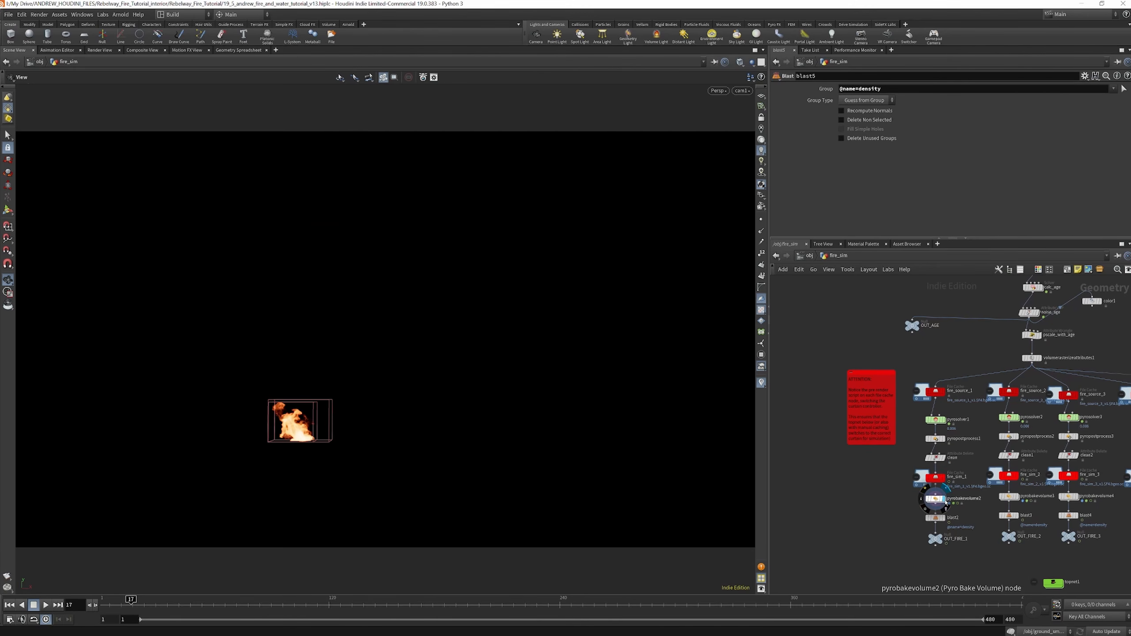
click(1019, 498)
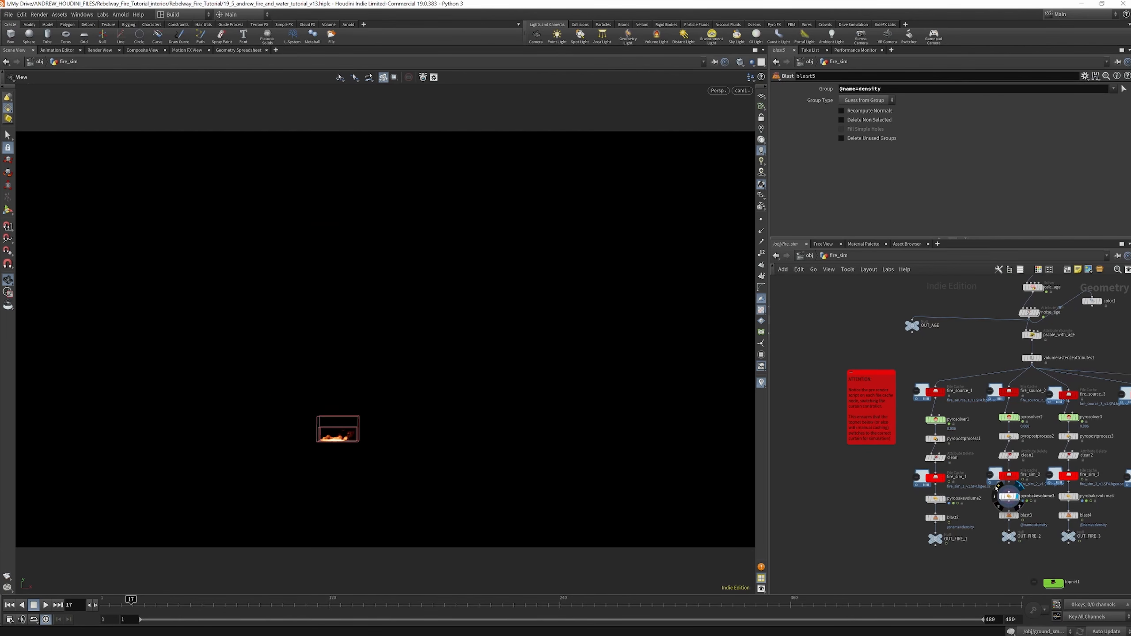
scroll(1075, 496, down, 1)
middle_drag(1074, 496, 1033, 491)
scroll(1033, 491, up, 1)
click(1036, 490)
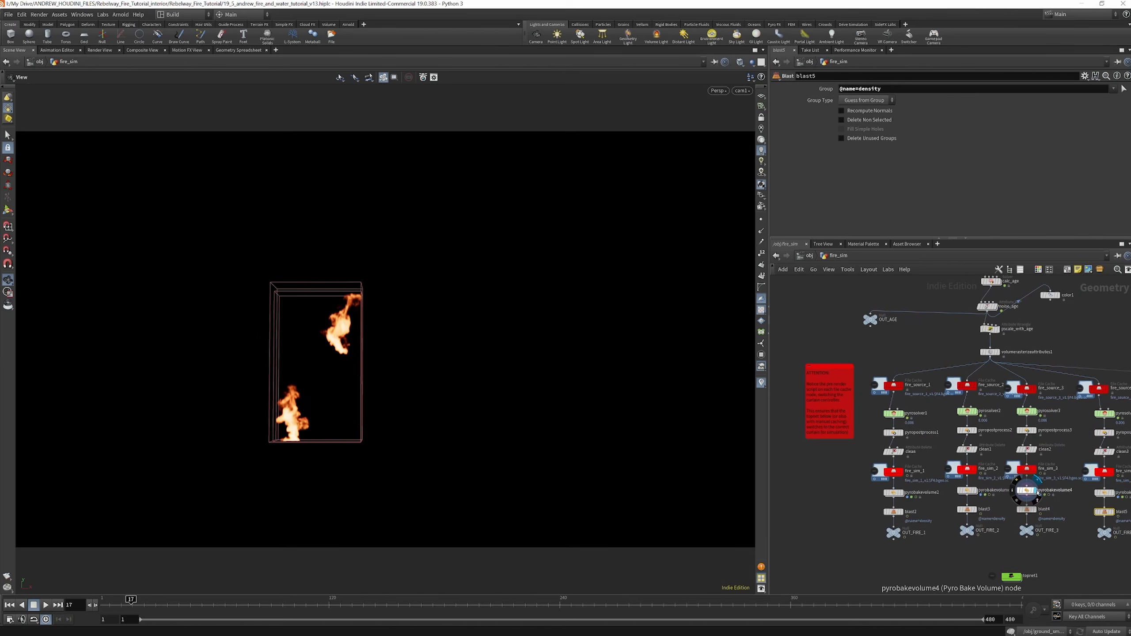
scroll(1011, 480, down, 1)
scroll(1051, 485, up, 1)
scroll(1050, 485, up, 1)
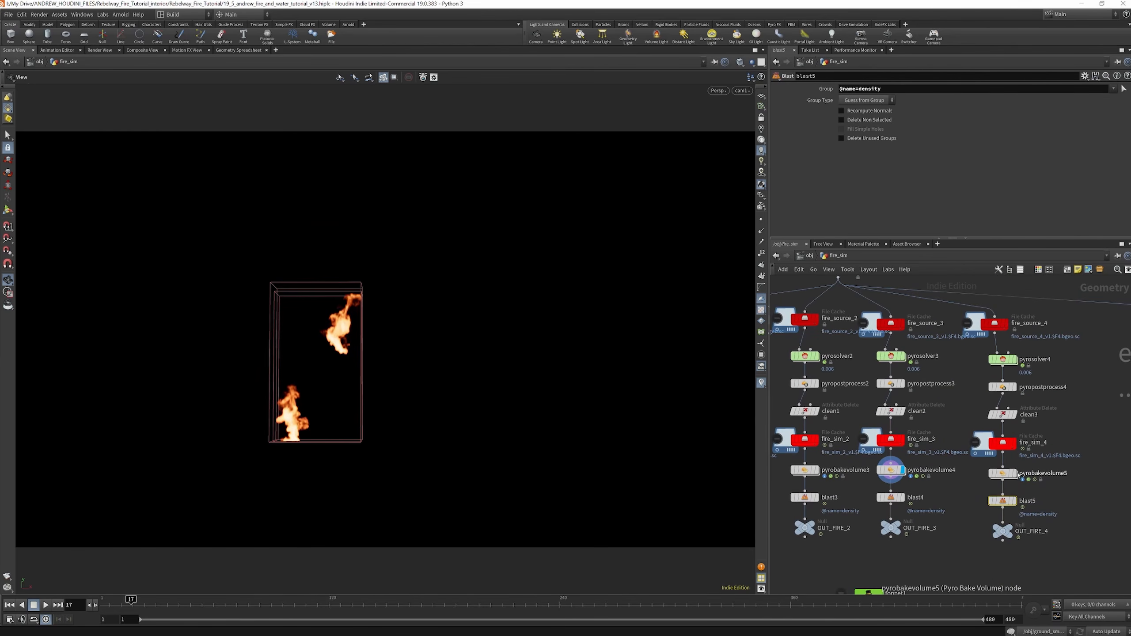
click(1016, 474)
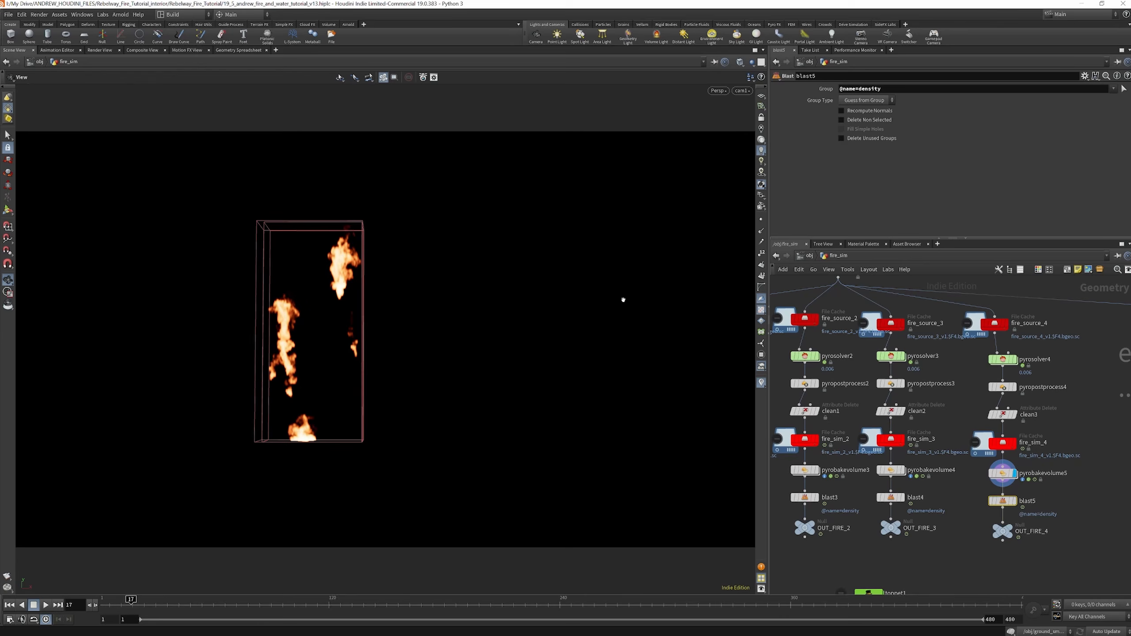
click(810, 256)
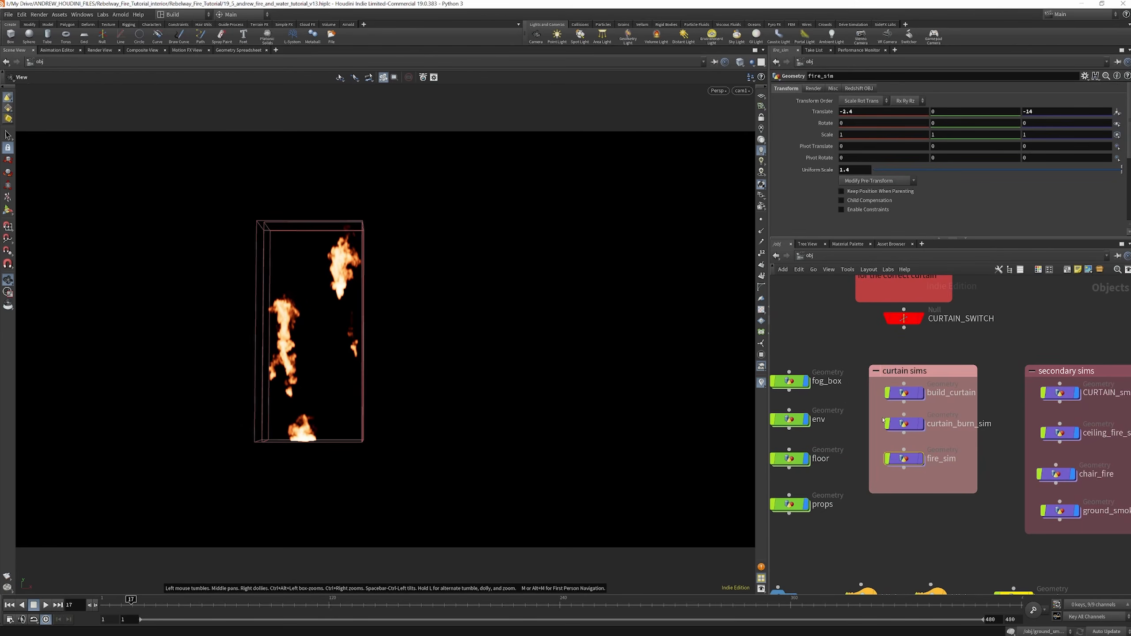
Go back into curtain_burn_sim and review how its per-curtain branches merge into the switch and the shared Vellum nodes
scroll(884, 420, down, 3)
click(897, 422)
scroll(891, 417, up, 2)
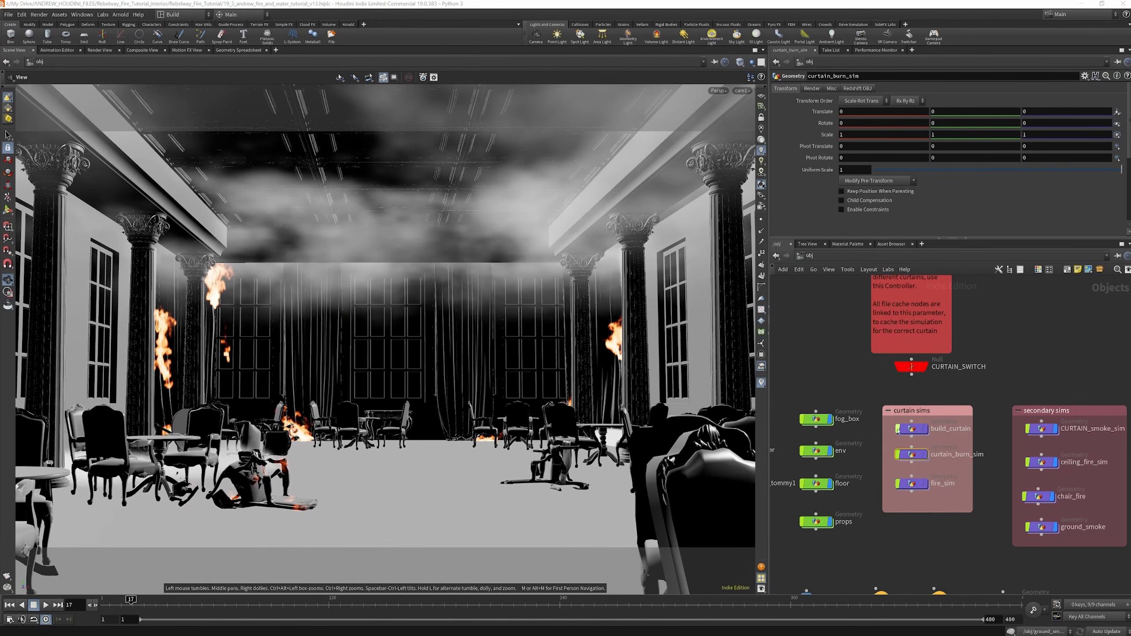
double_click(916, 455)
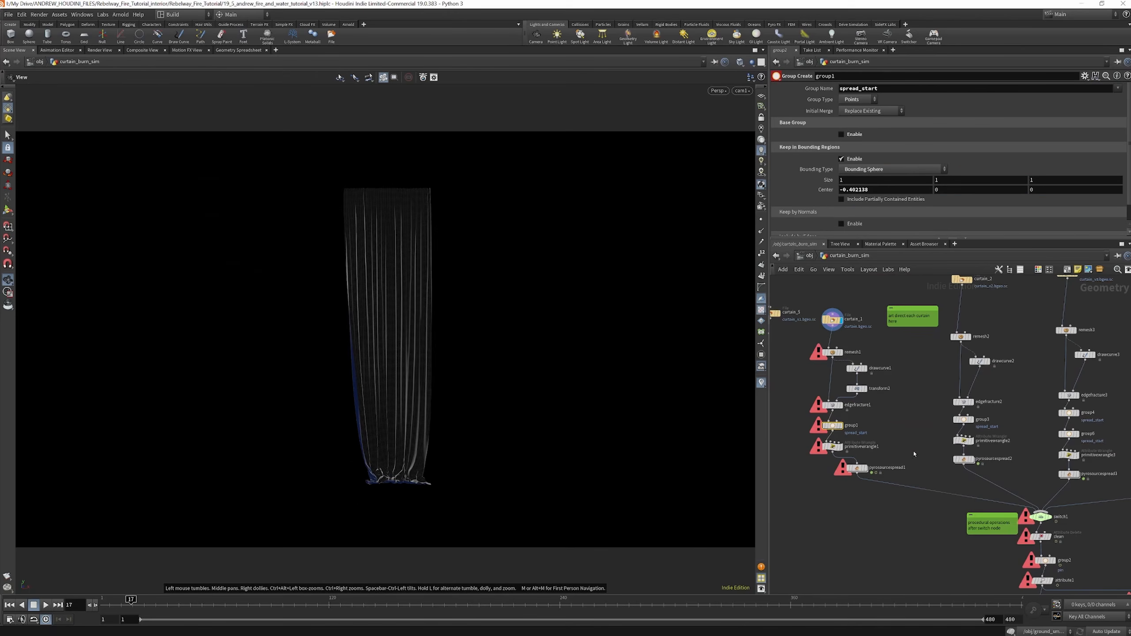
scroll(833, 319, up, 3)
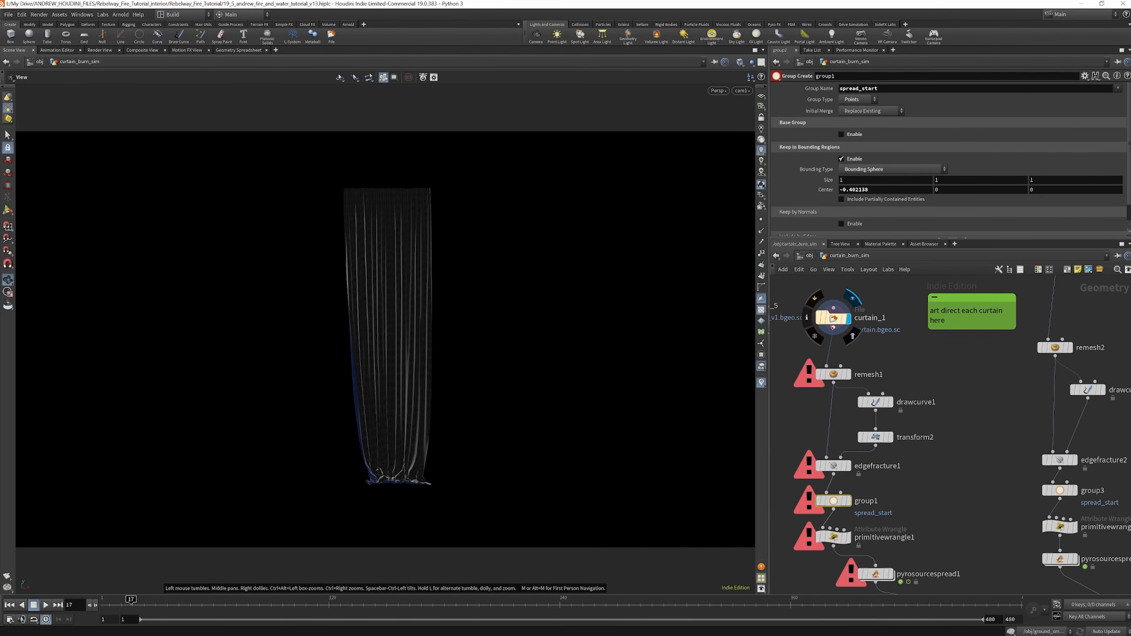
scroll(832, 360, down, 3)
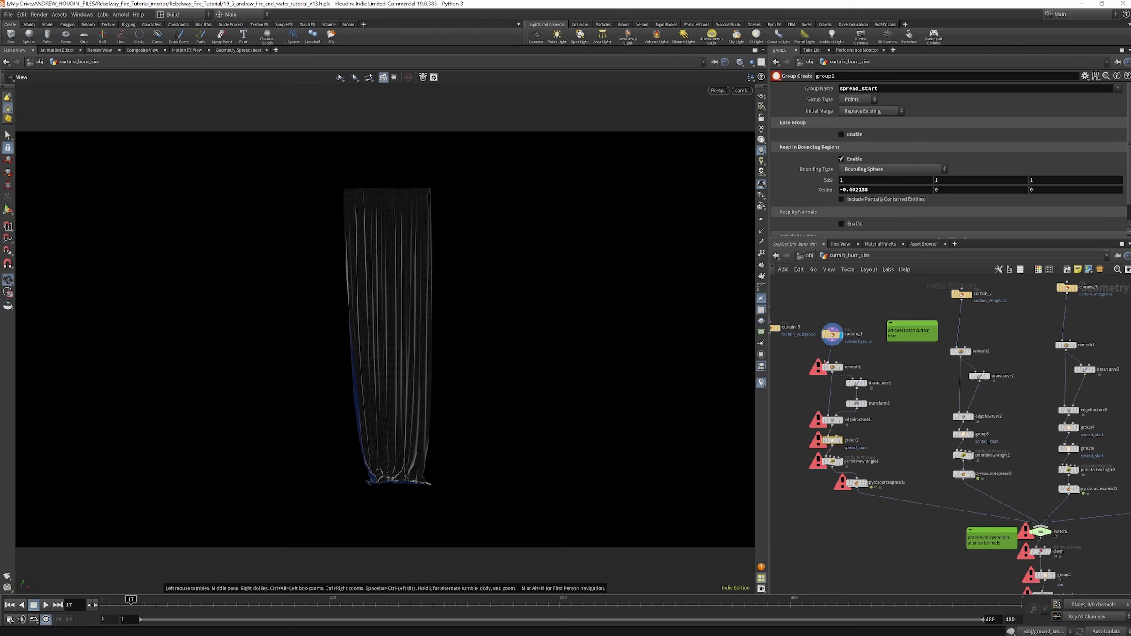
scroll(822, 354, down, 3)
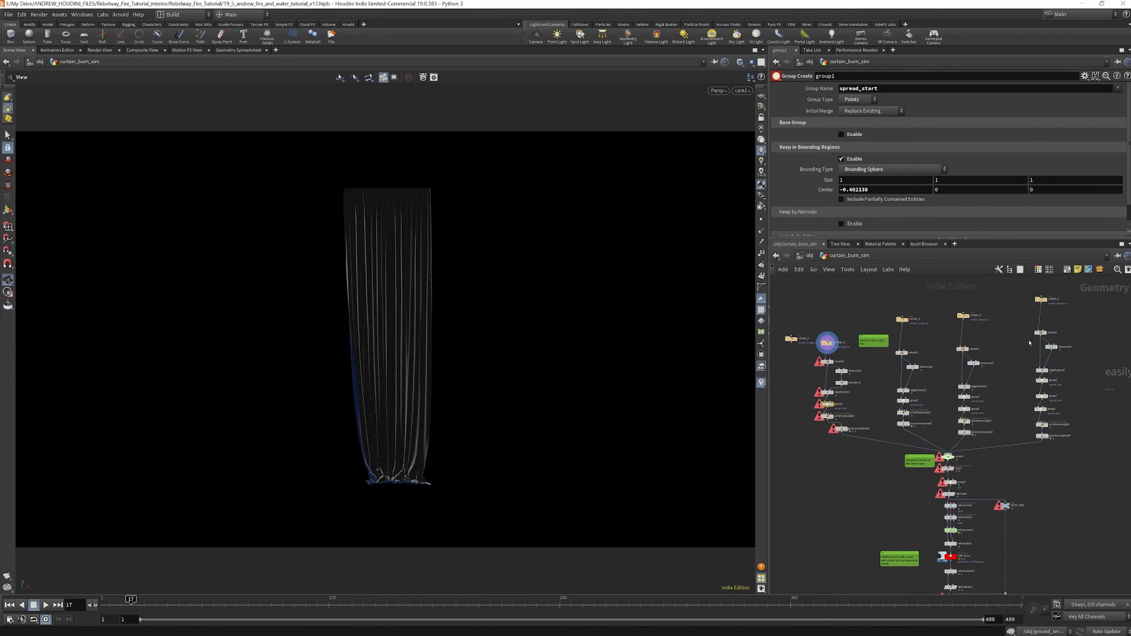
scroll(830, 335, up, 3)
scroll(830, 334, down, 3)
scroll(832, 330, up, 1)
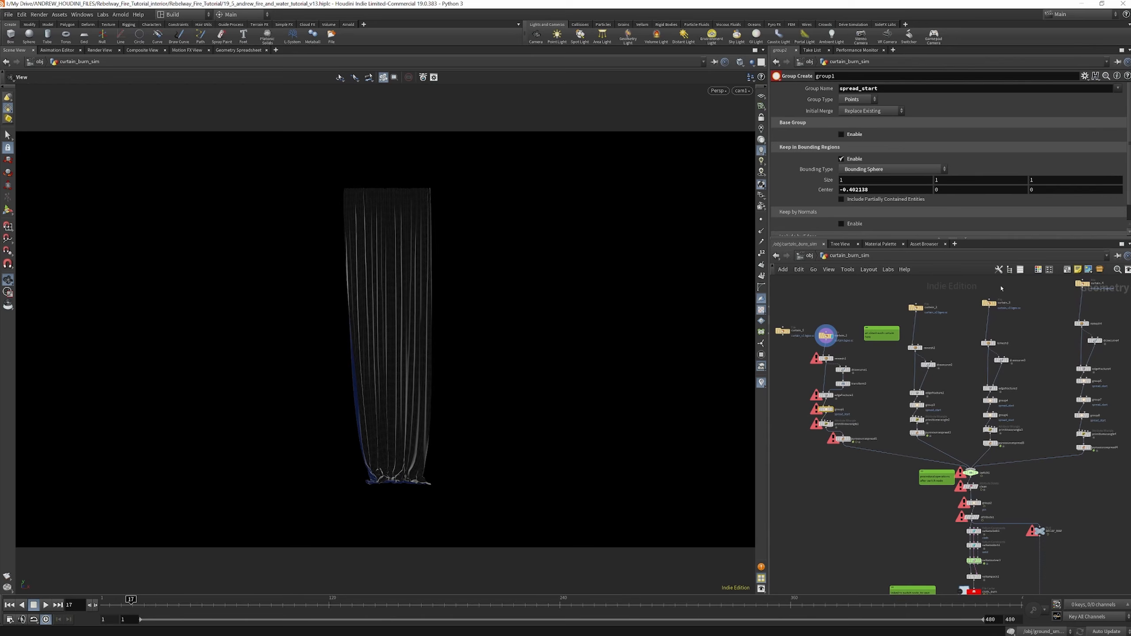
Display the group1 node of the first curtain branch to show its spread_start bounding sphere on the curtain
scroll(846, 379, up, 6)
middle_drag(861, 373, 882, 329)
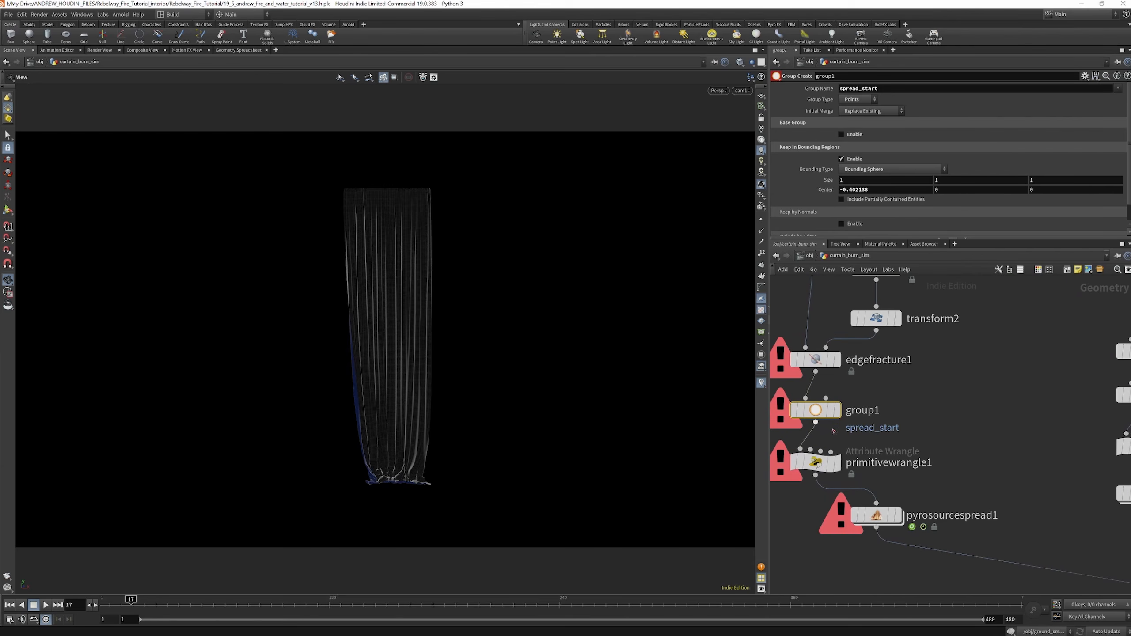
mouse_move(833, 414)
key(r)
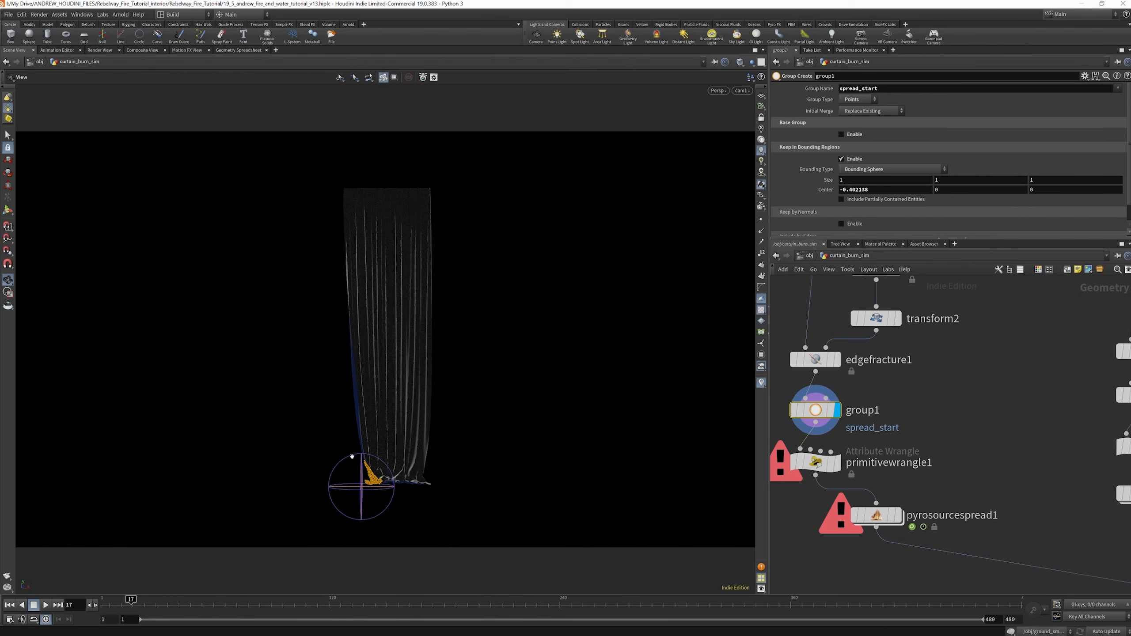
scroll(792, 424, down, 4)
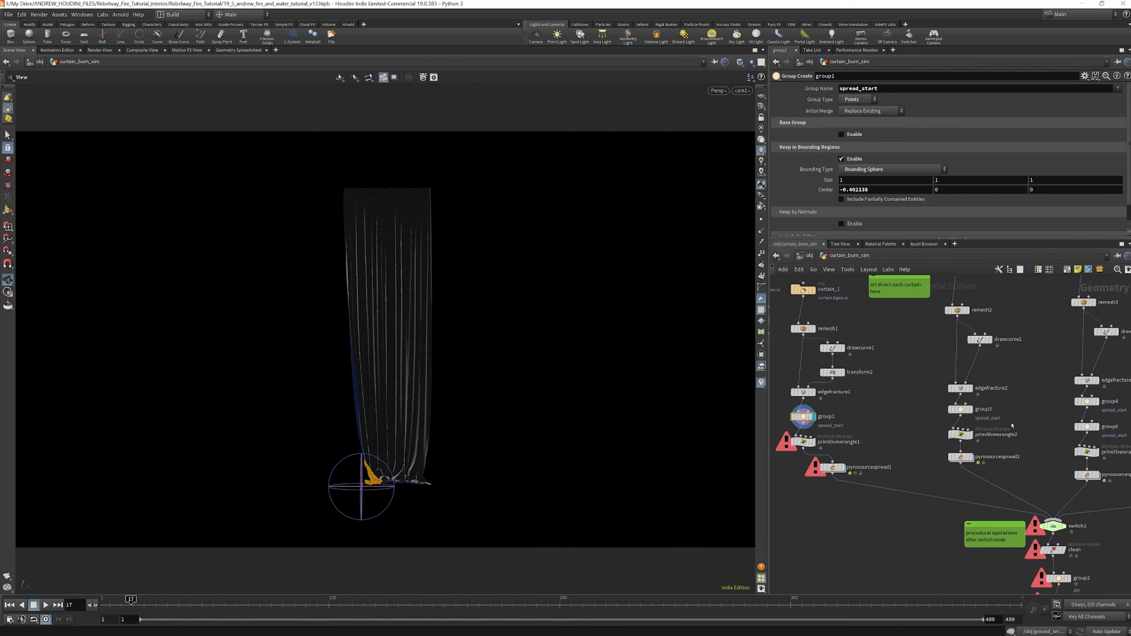
Inspect the spread_start settings of group3 and group4 in the second and third curtain branches
scroll(968, 421, down, 3)
scroll(962, 419, up, 4)
click(936, 414)
scroll(935, 413, down, 3)
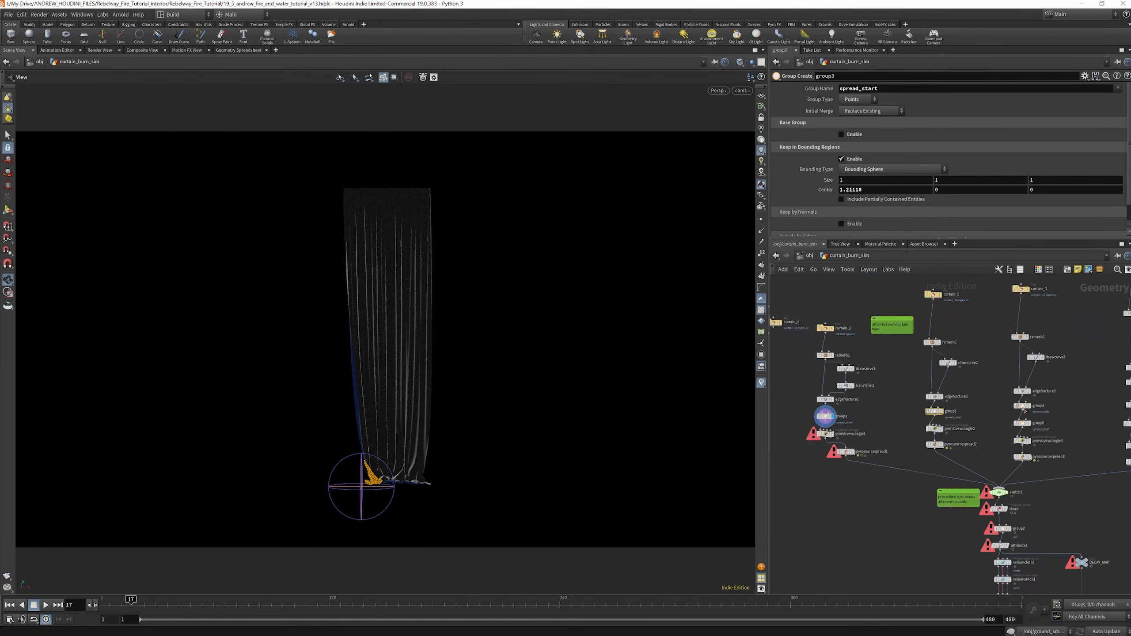
scroll(1002, 410, up, 3)
click(1020, 404)
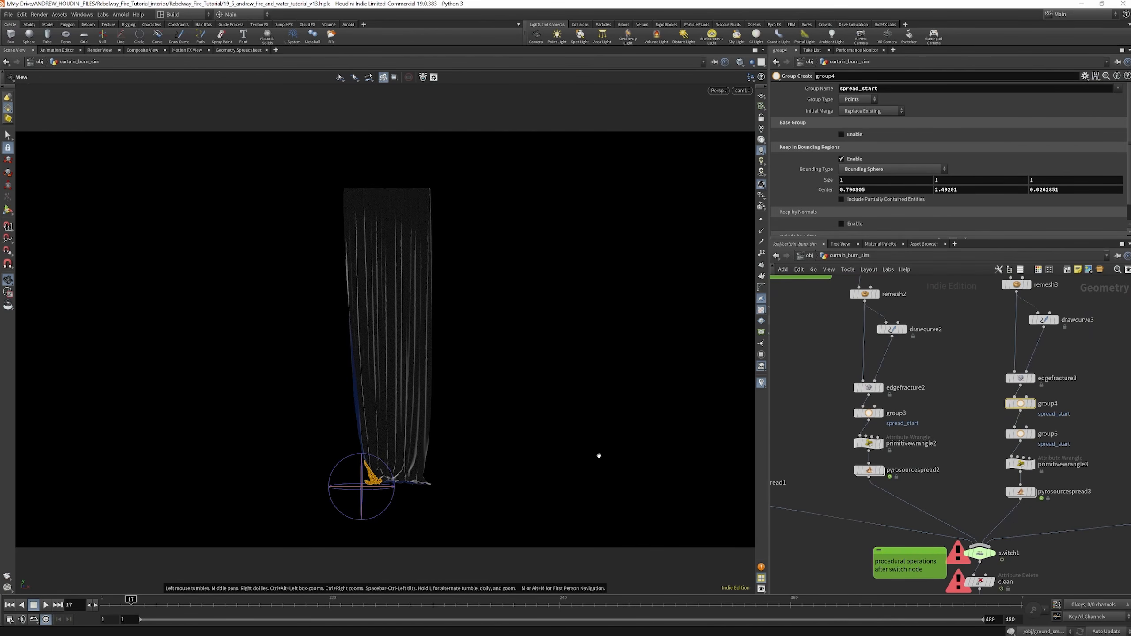
scroll(928, 459, down, 5)
scroll(938, 488, up, 5)
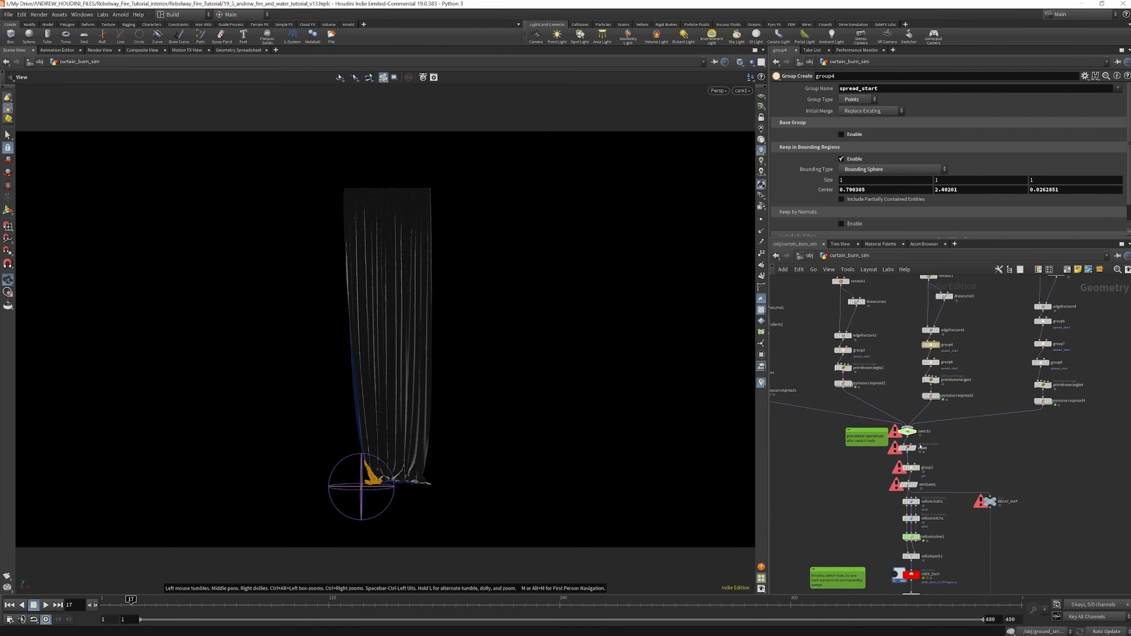
Check the input list of switch1 and the cloth_burn file cache settings, then return to object level
click(899, 422)
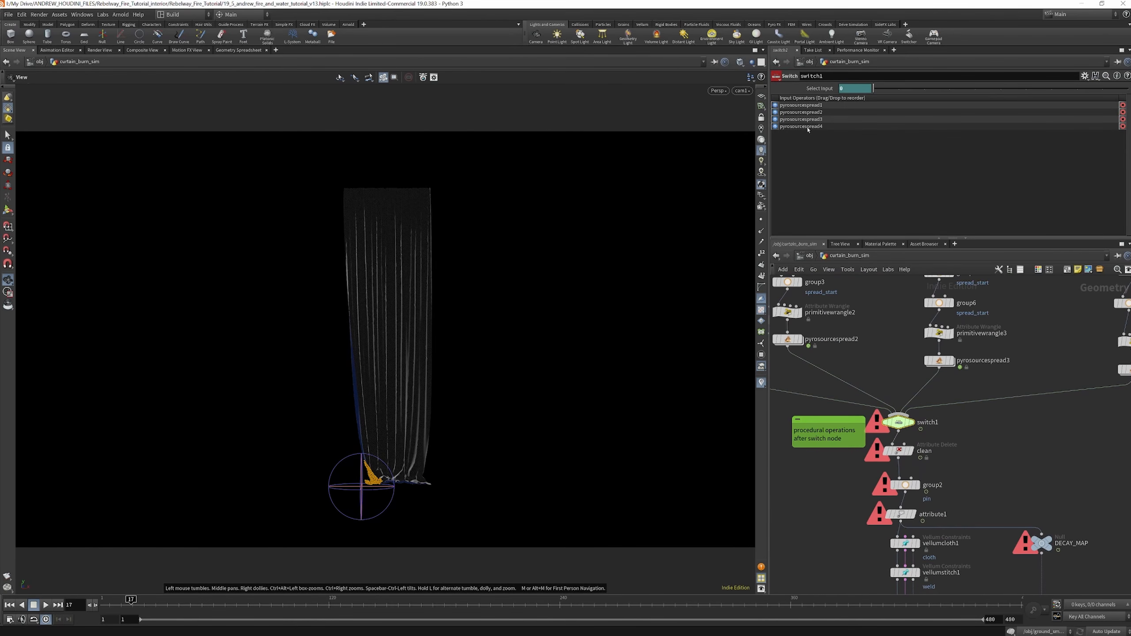
scroll(891, 404, down, 3)
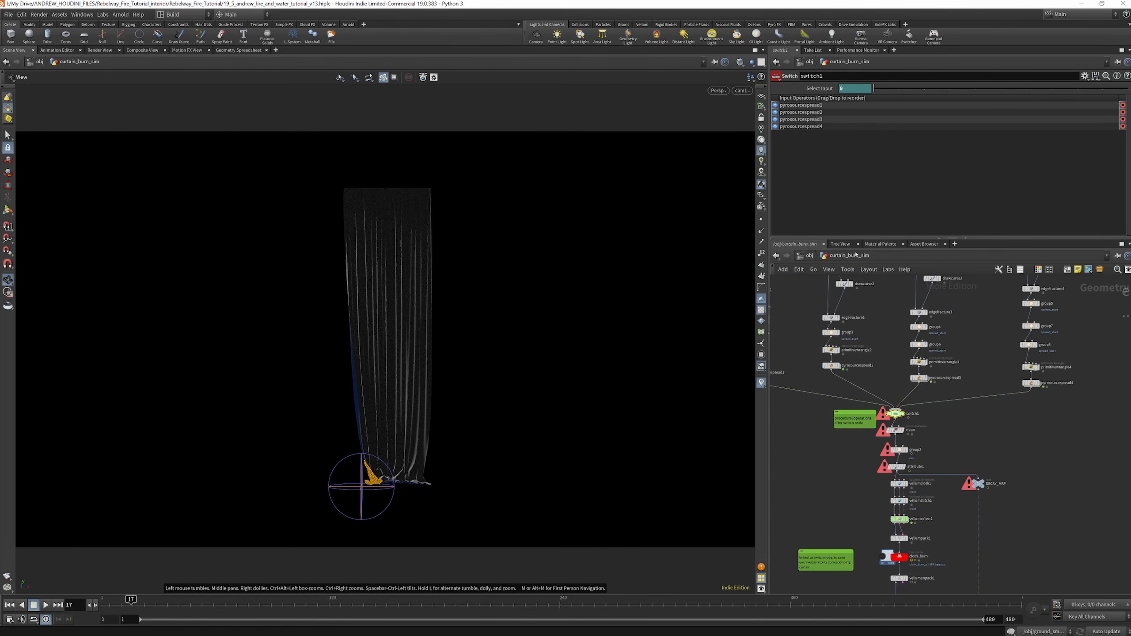
scroll(899, 490, up, 3)
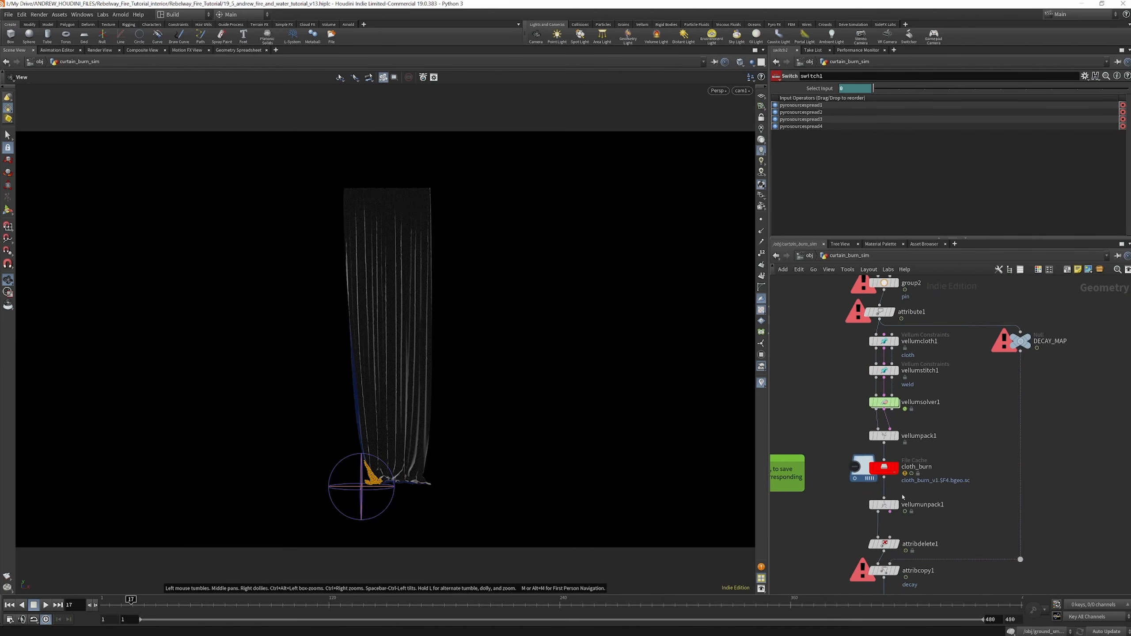
click(888, 473)
scroll(888, 473, down, 3)
scroll(890, 557, up, 3)
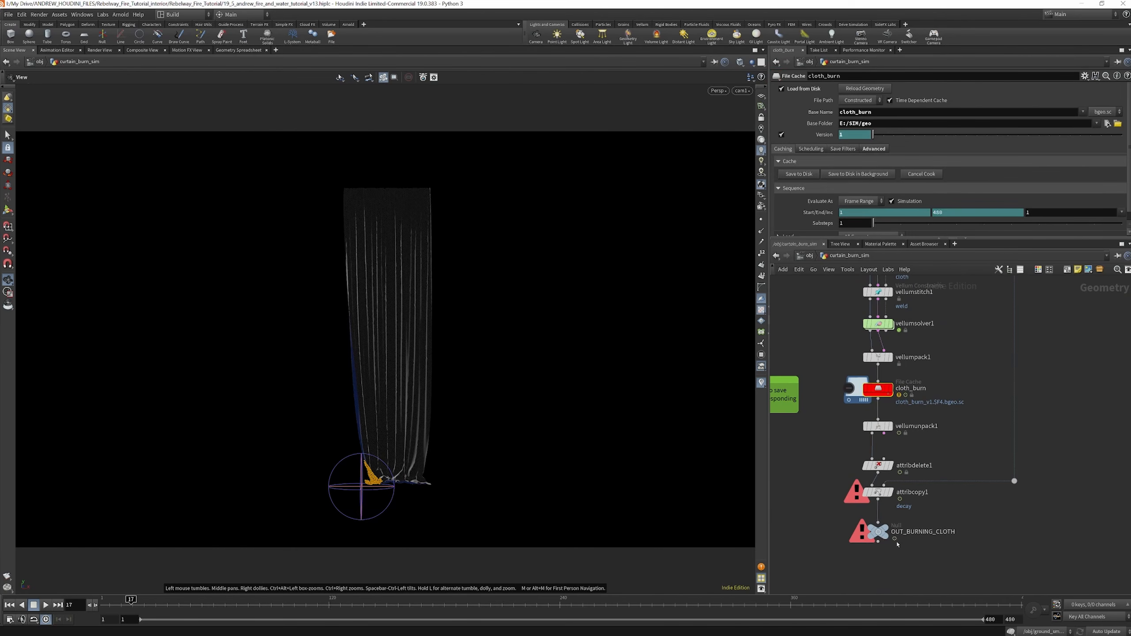
click(809, 256)
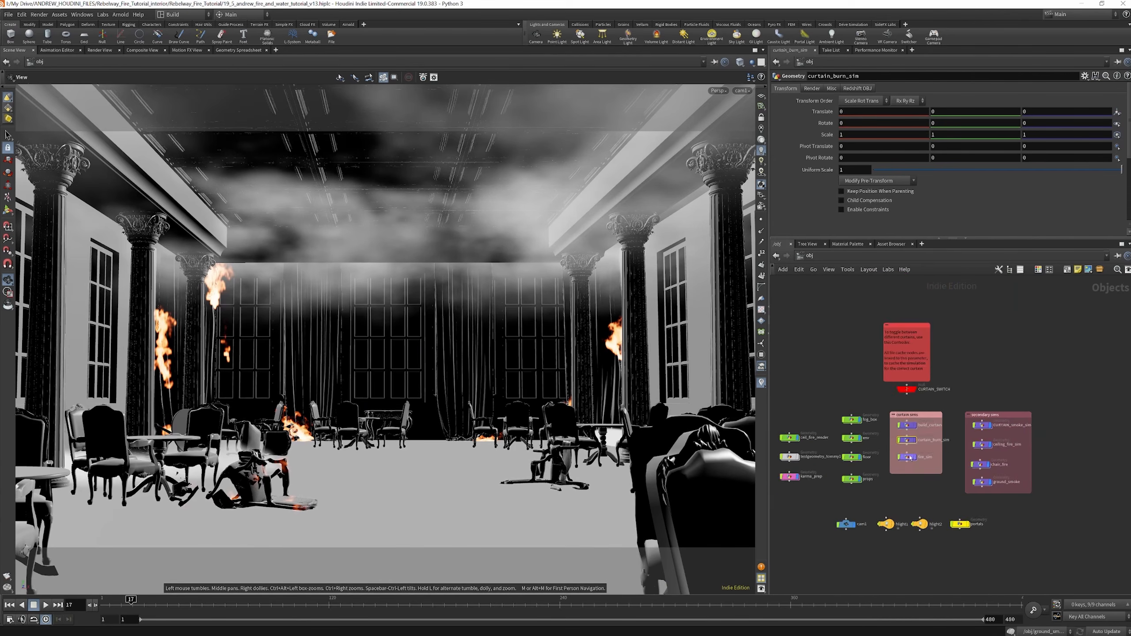
Open the fire_sim network and review how the shared source chain splits into four parallel fire branches
double_click(912, 483)
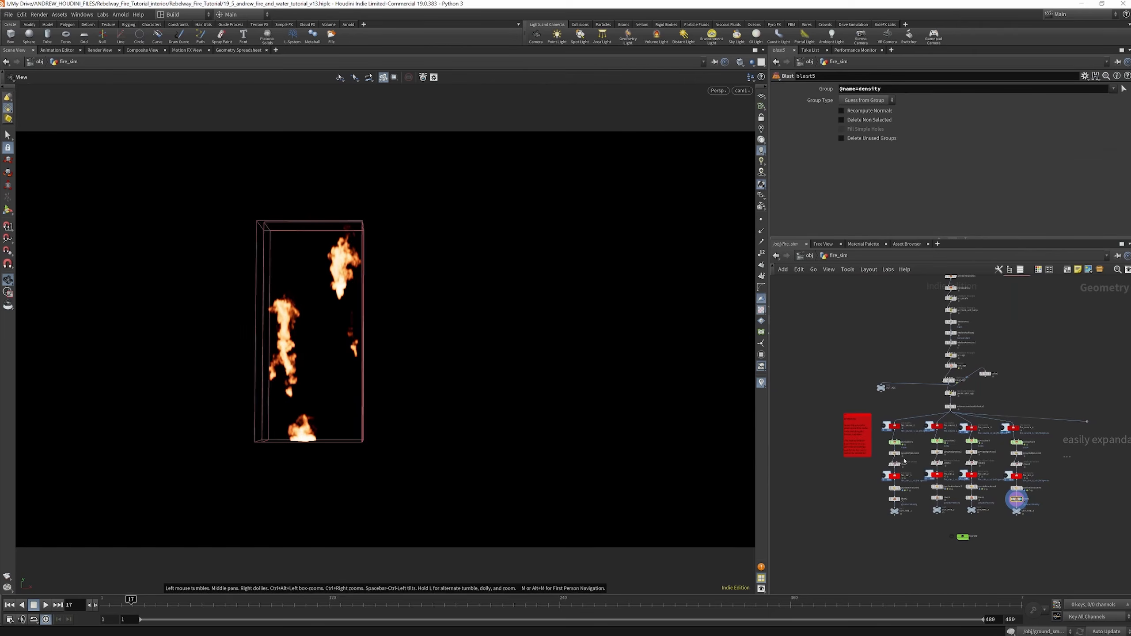
scroll(926, 495, down, 3)
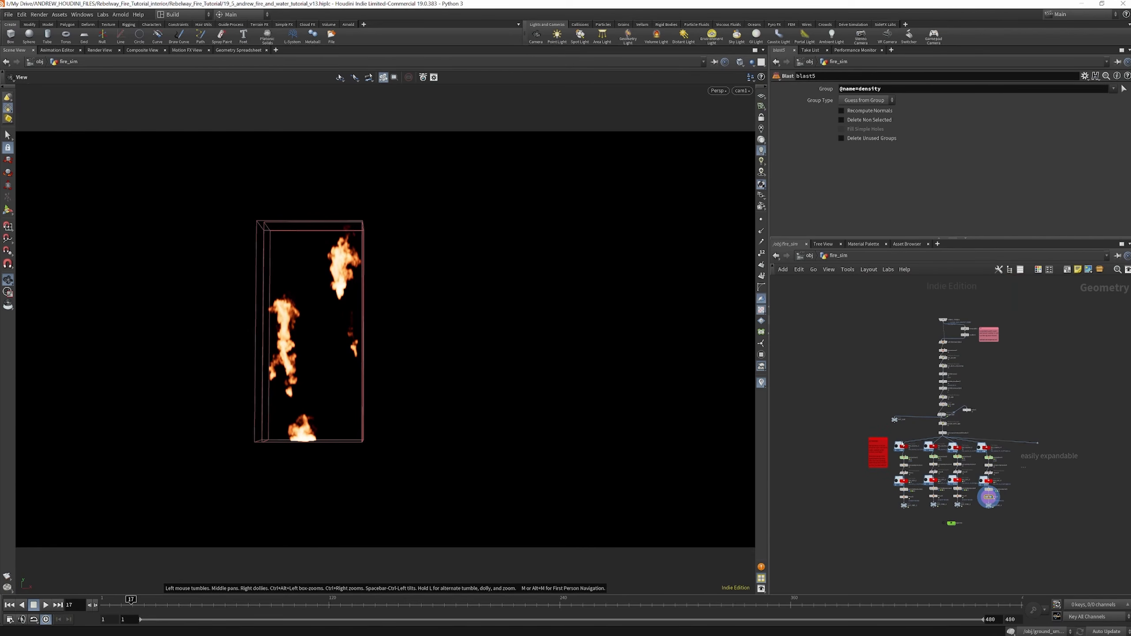
scroll(918, 466, up, 3)
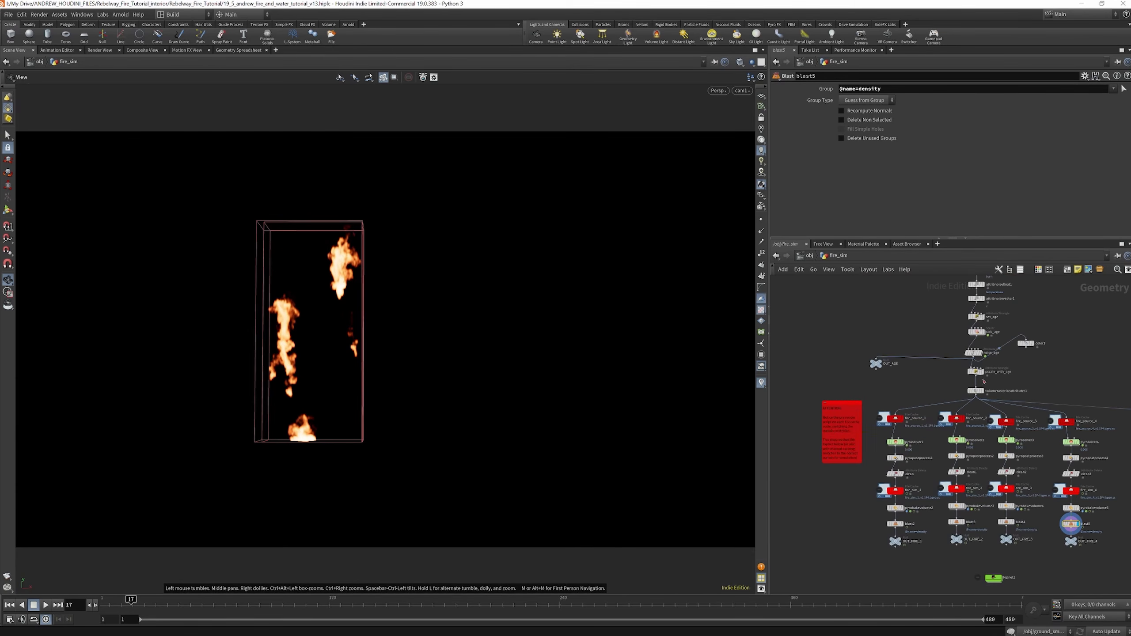
scroll(983, 383, down, 4)
scroll(981, 339, up, 2)
scroll(982, 338, up, 5)
scroll(967, 335, down, 7)
scroll(945, 490, up, 3)
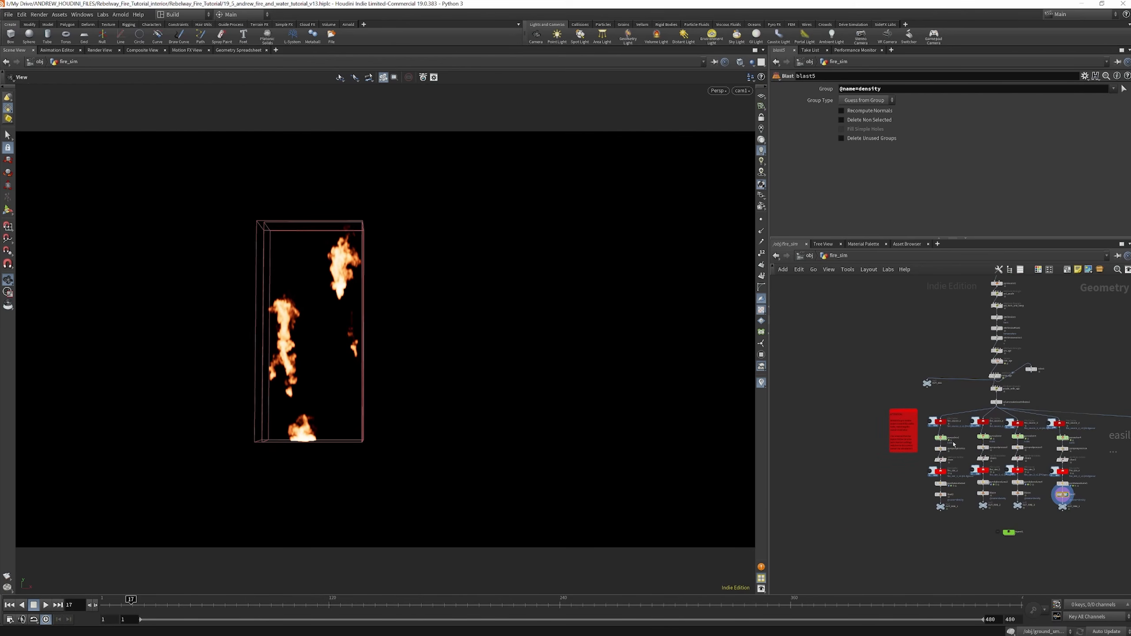
Display the fire_sim_1 cache and each branch's Pyro Bake Volume in turn, then go back to object level
scroll(954, 444, up, 4)
click(943, 478)
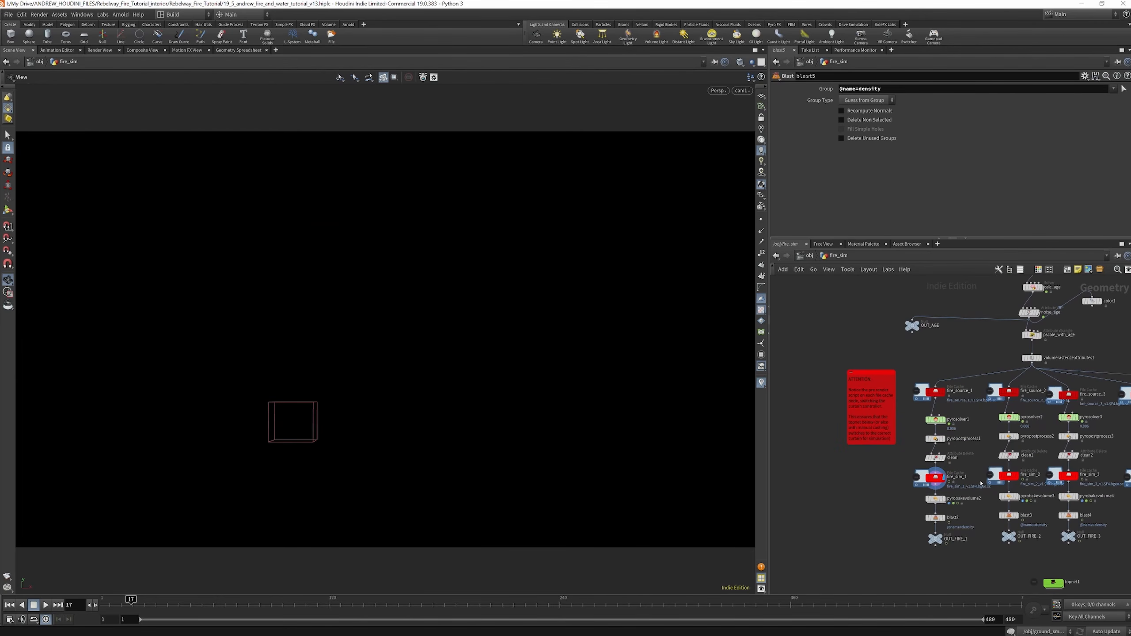
click(944, 499)
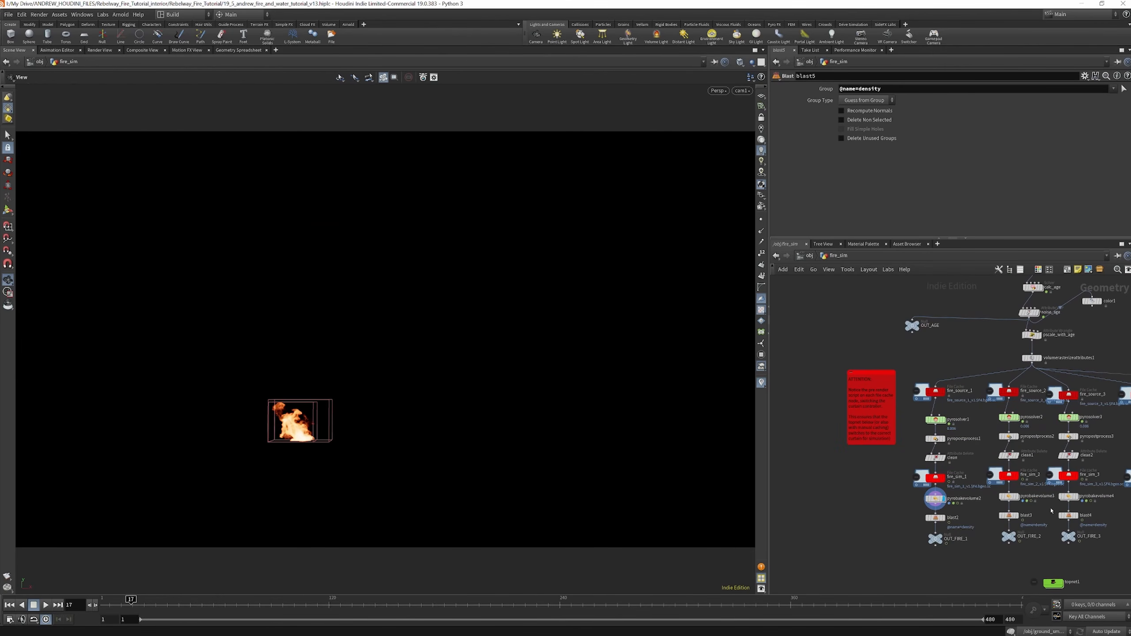
click(1017, 496)
scroll(993, 485, down, 4)
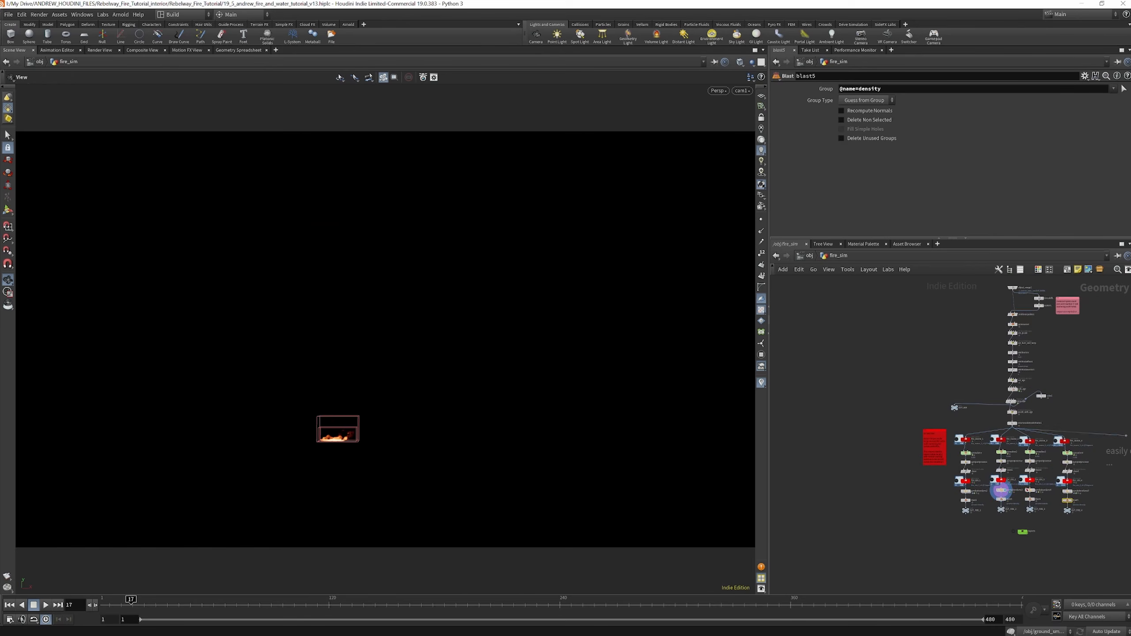
scroll(998, 488, up, 4)
click(1033, 491)
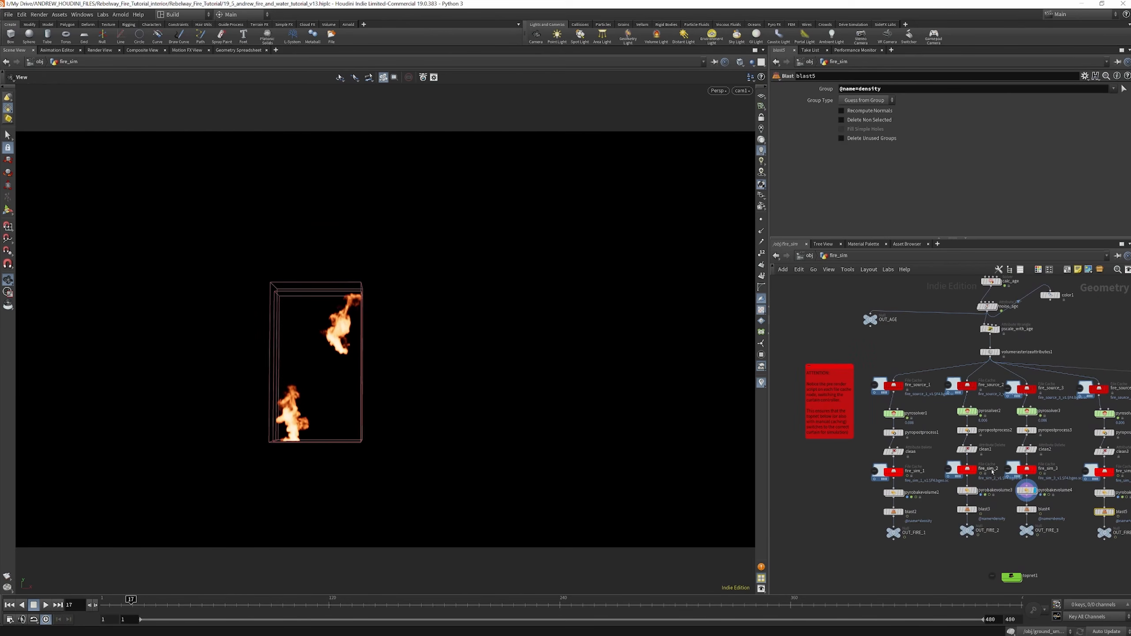
scroll(1003, 475, up, 3)
click(1017, 474)
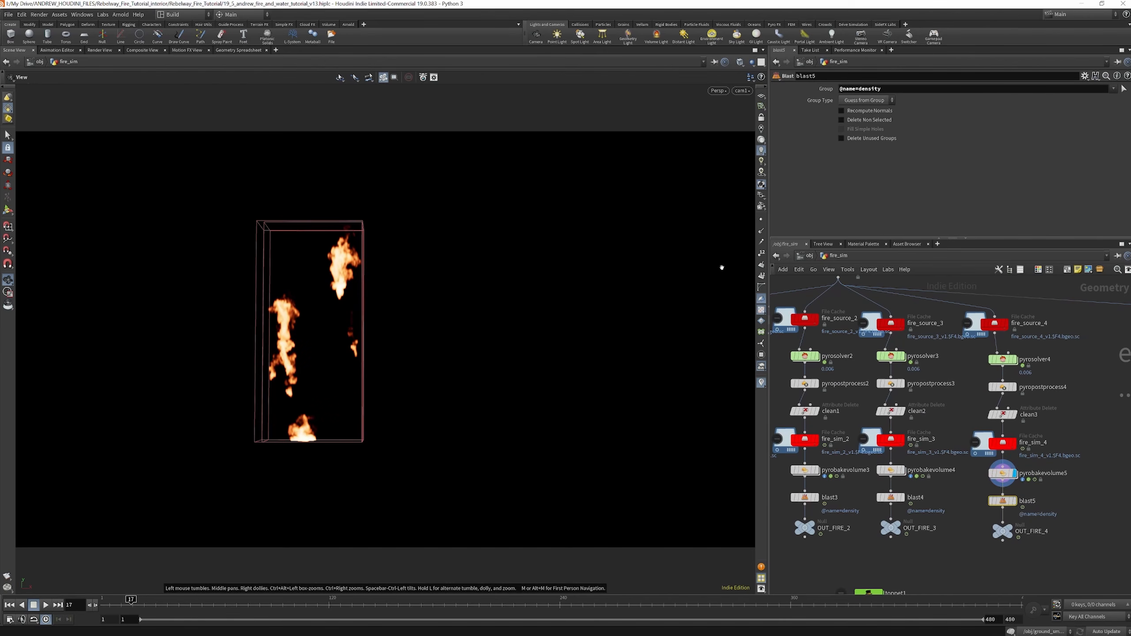
click(810, 255)
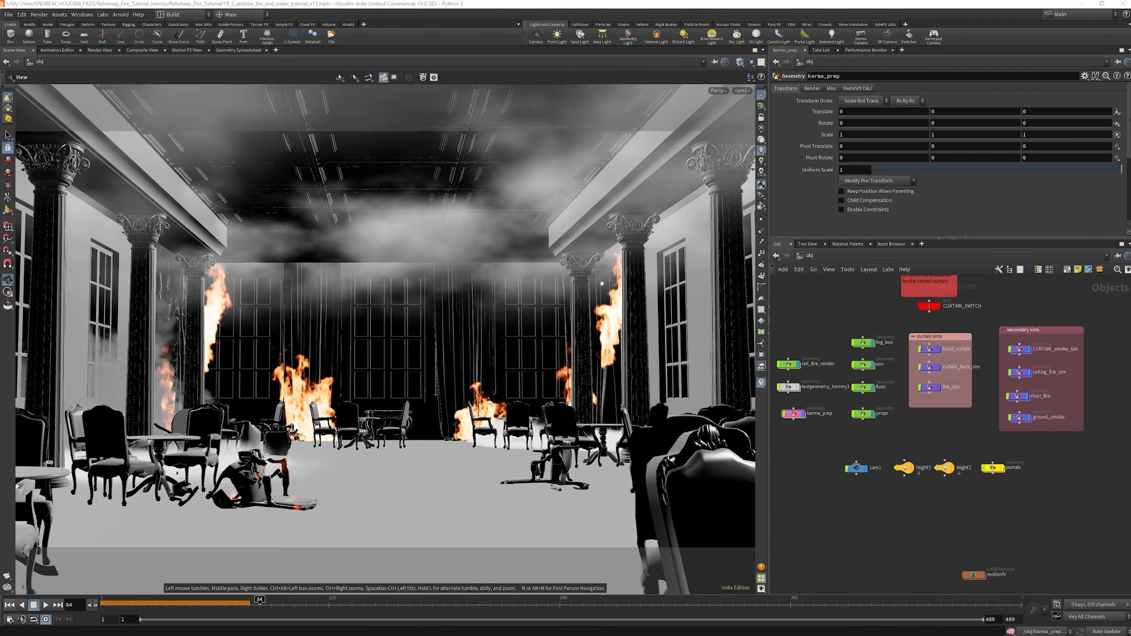
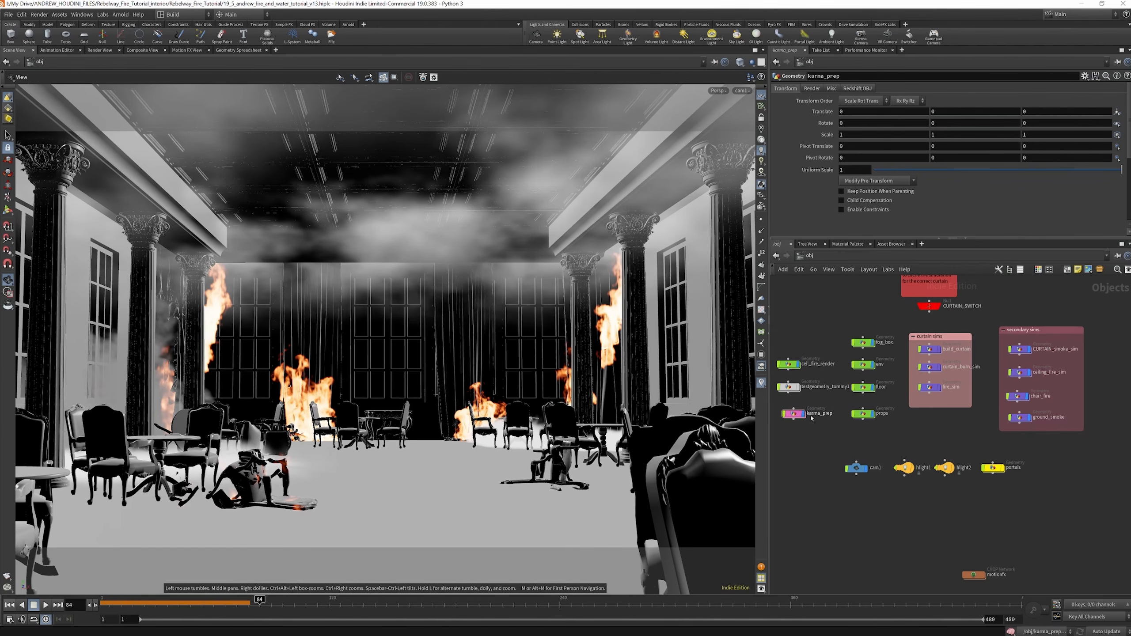
Open the karma_prep network and display the burn_sim_1 cache of the CURTAIN 1 branch outside the camera view
double_click(793, 413)
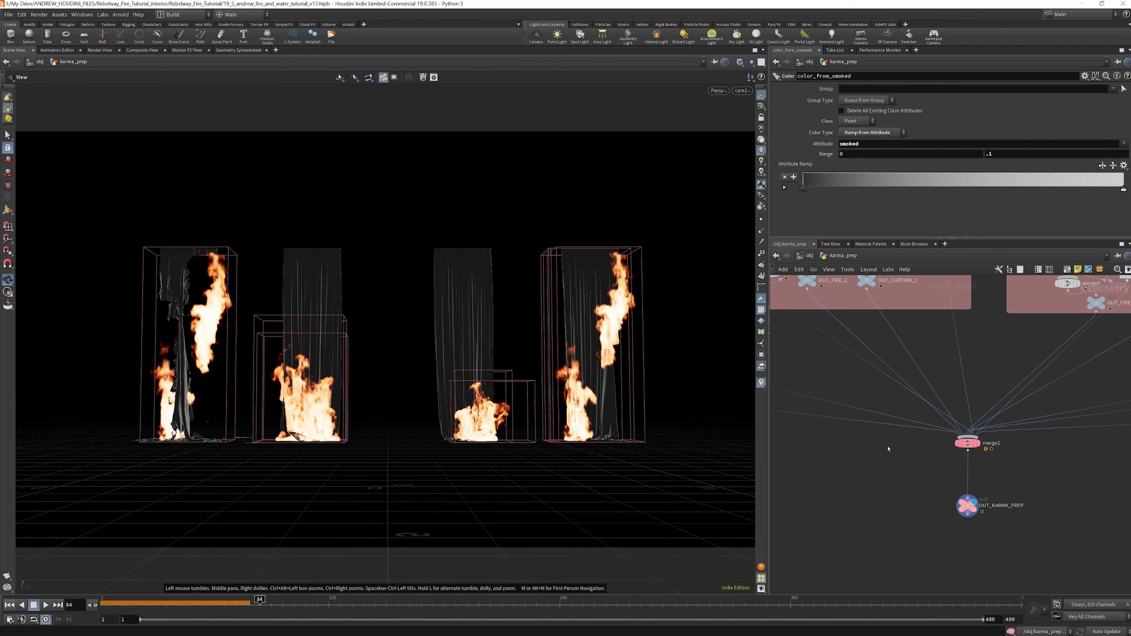
scroll(878, 441, down, 5)
scroll(879, 373, up, 10)
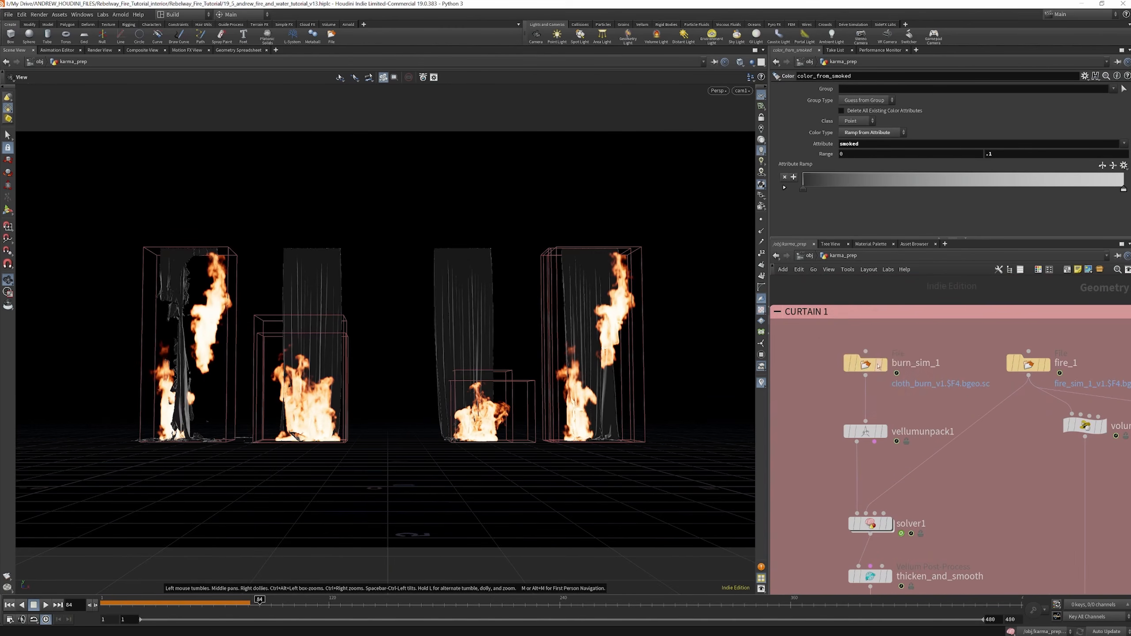
mouse_move(879, 372)
click(889, 340)
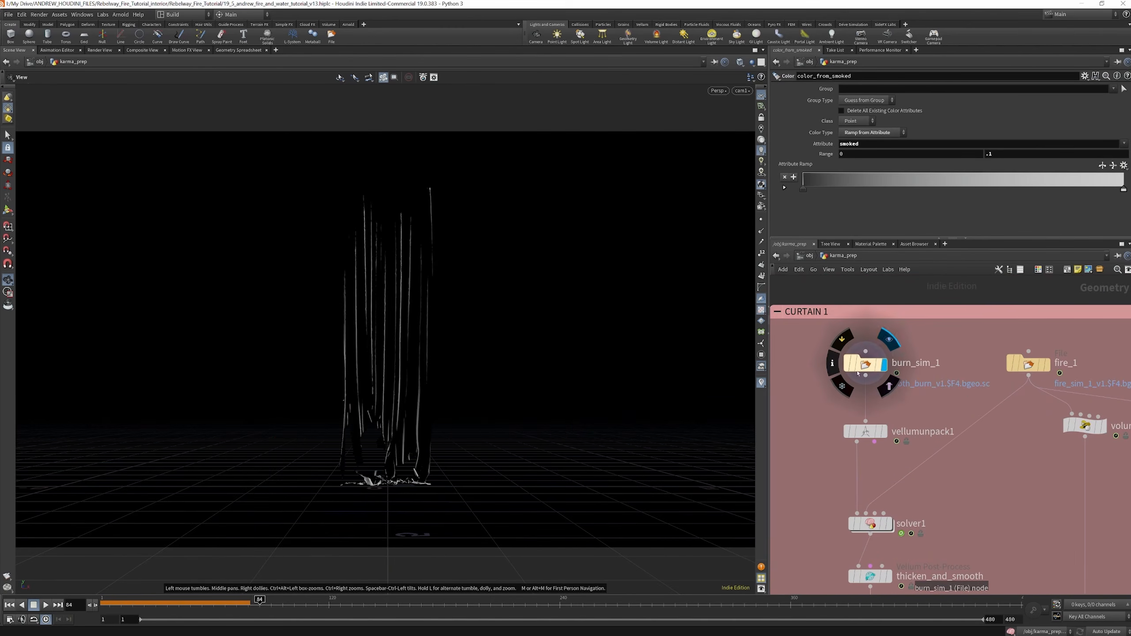
drag(384, 286, 417, 270)
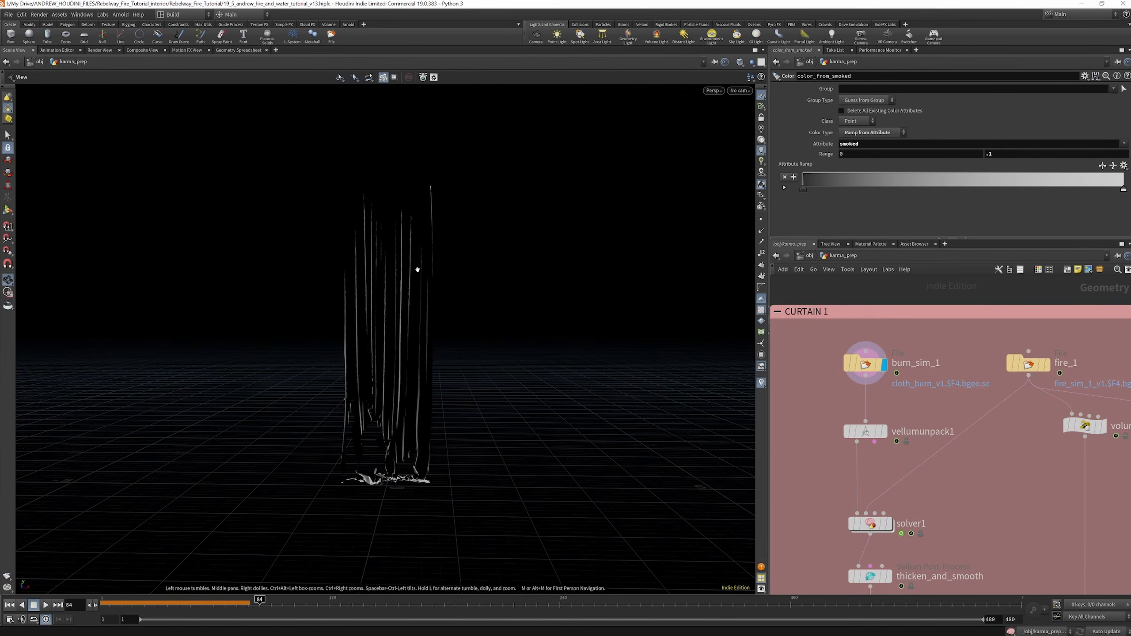
Set the viewport background colour scheme to Light in the display options
key(d)
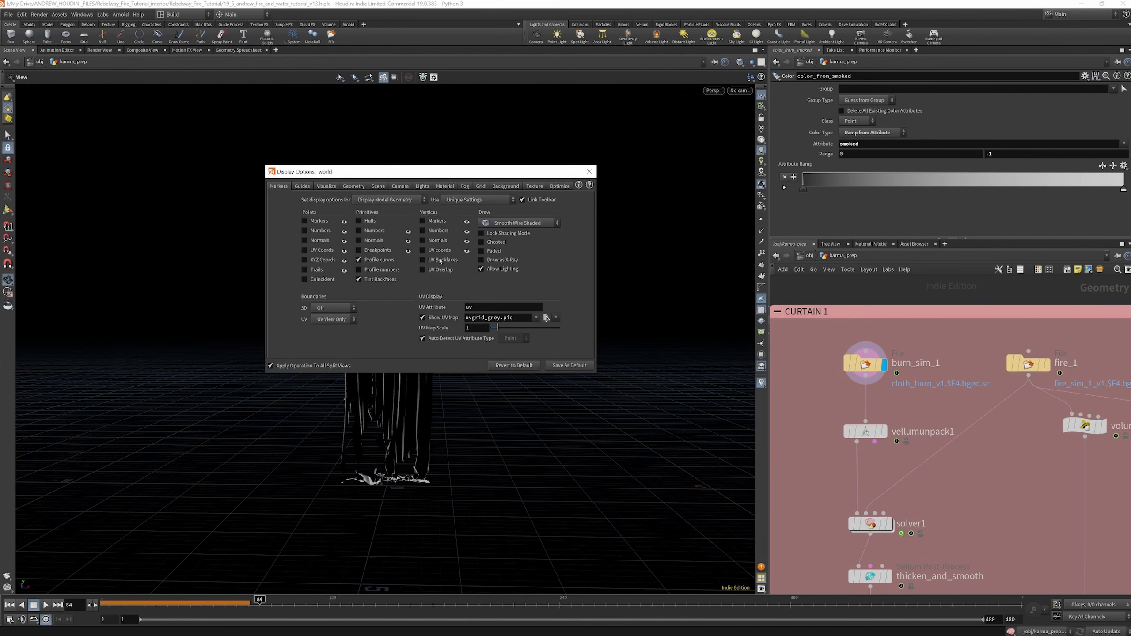
click(506, 187)
click(333, 200)
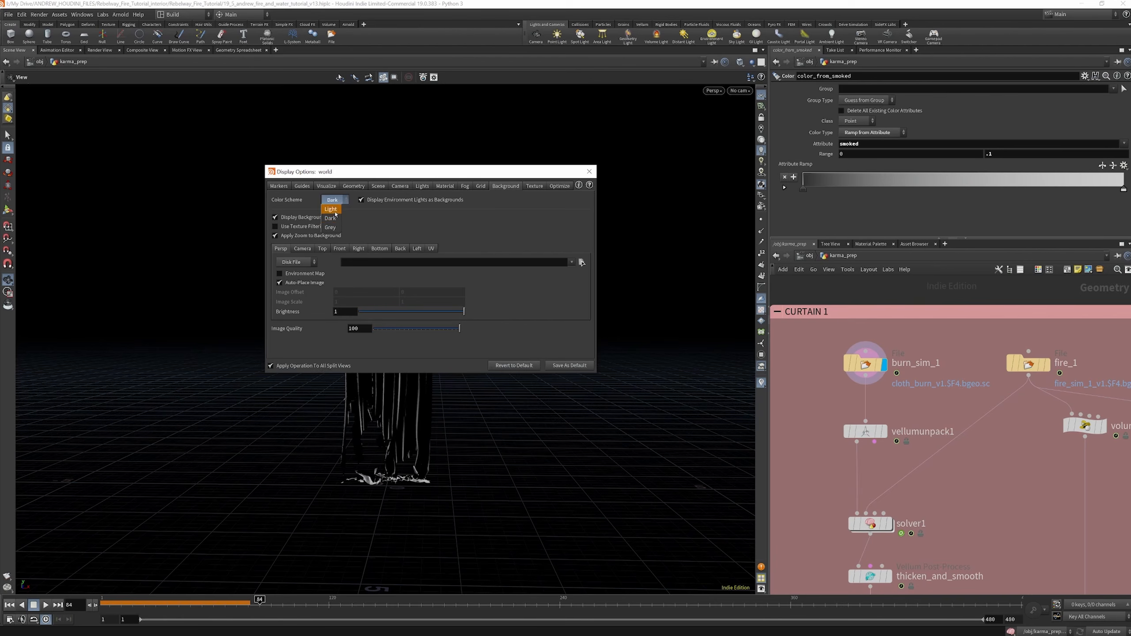
click(332, 210)
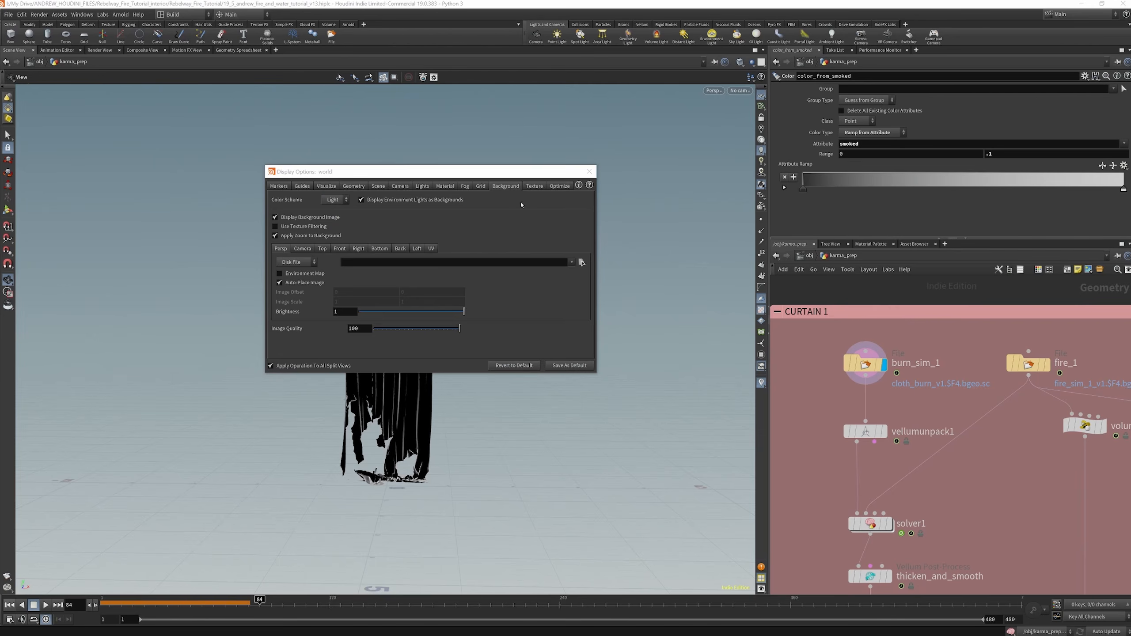
click(587, 172)
Examine the burnt curtain from another angle and check the file settings of burn_sim_1
scroll(866, 352, down, 4)
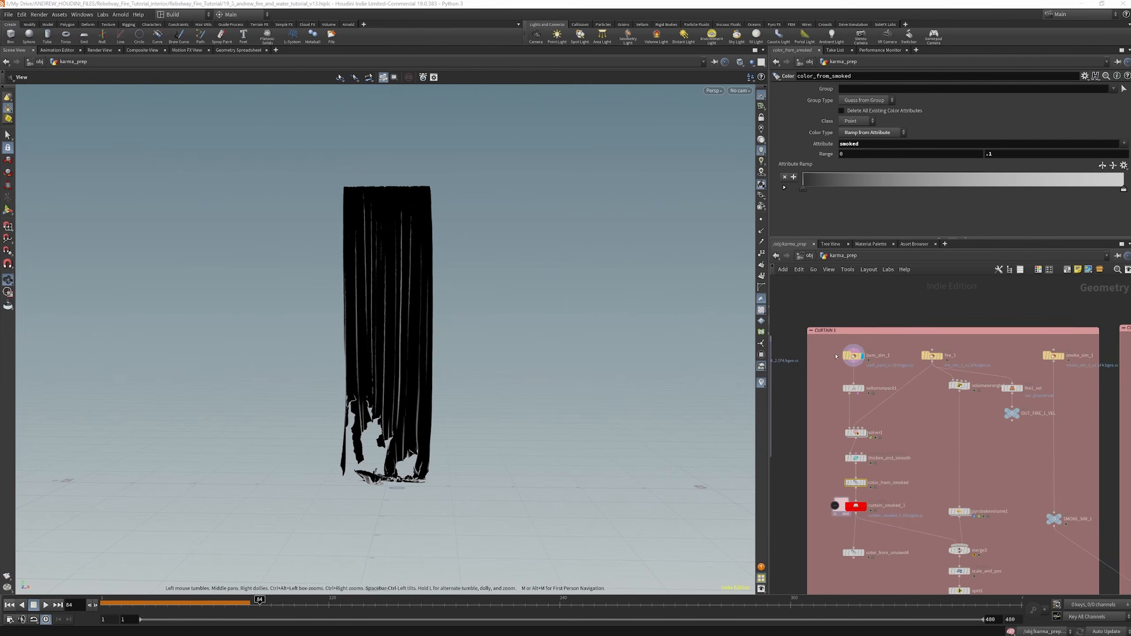
scroll(567, 357, up, 2)
drag(416, 297, 538, 376)
scroll(889, 349, up, 2)
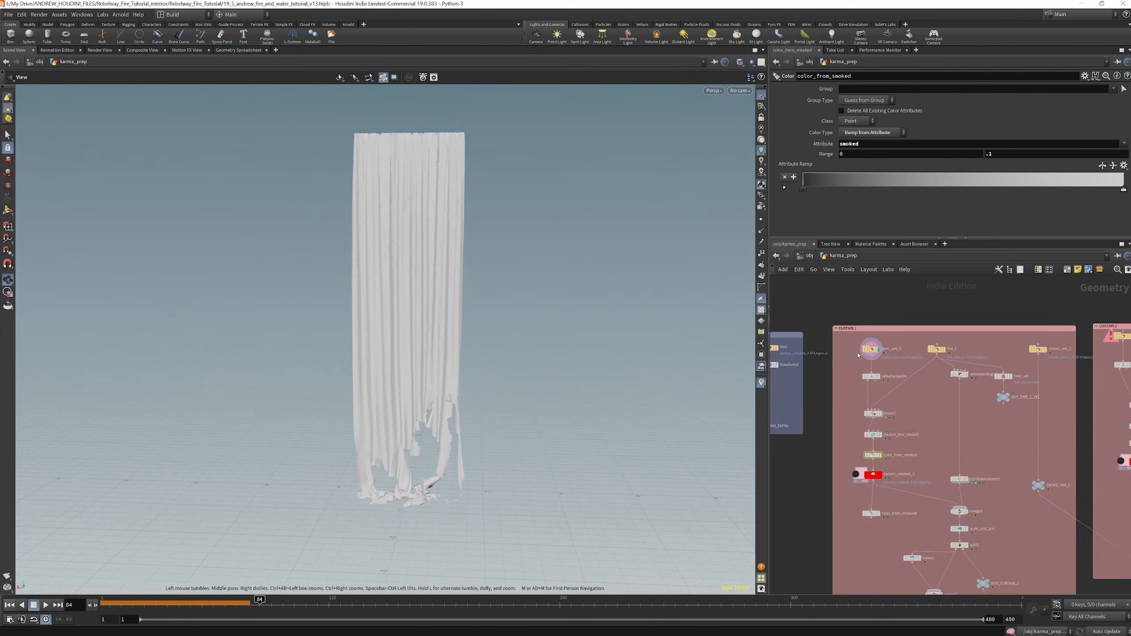
click(879, 350)
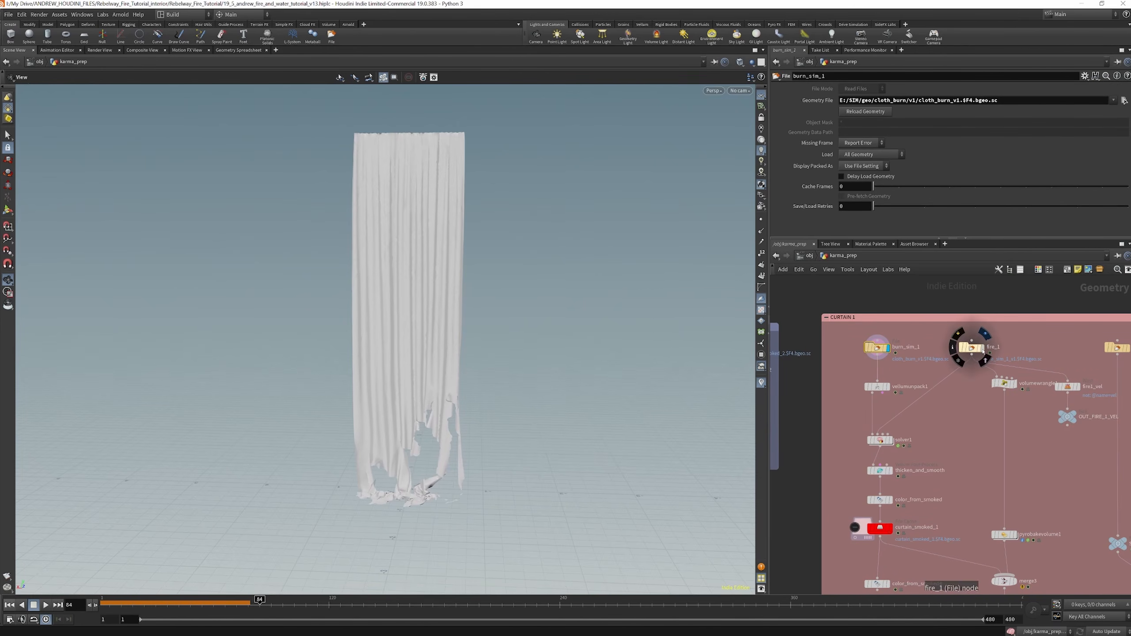
Display the fire_1 cache and the pyrobakevolume1 result of the CURTAIN 1 branch in turn
click(983, 348)
scroll(960, 363, down, 2)
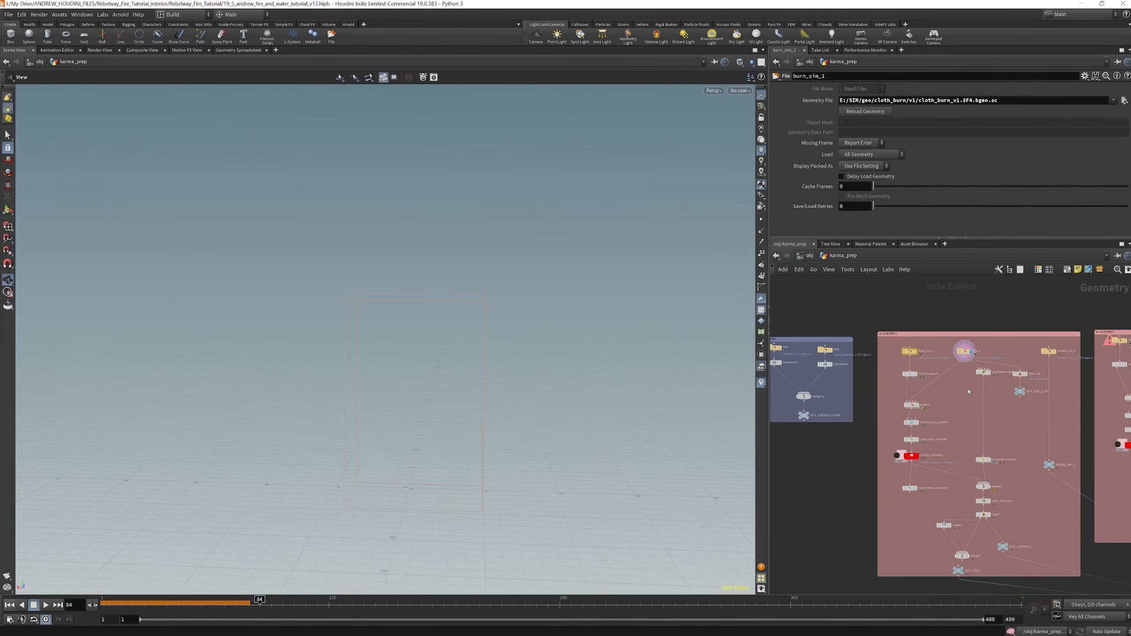
scroll(992, 453, up, 2)
click(991, 472)
drag(983, 471, 976, 456)
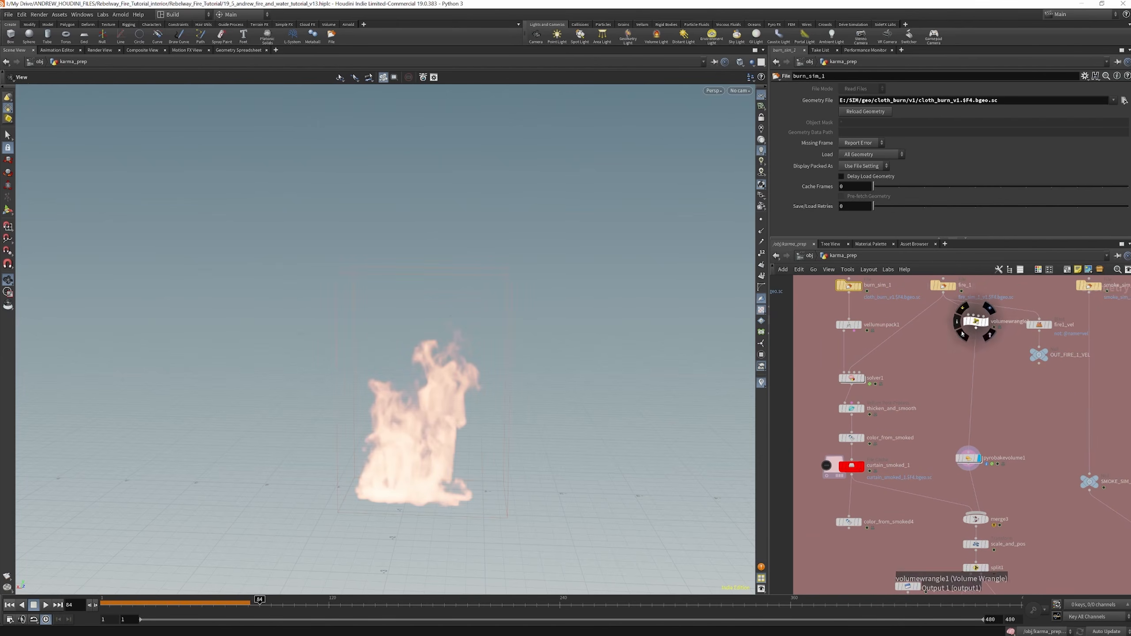
Display vellumunpack1 and inspect its transfer settings and the unpacked curtain
scroll(866, 324, up, 3)
click(858, 319)
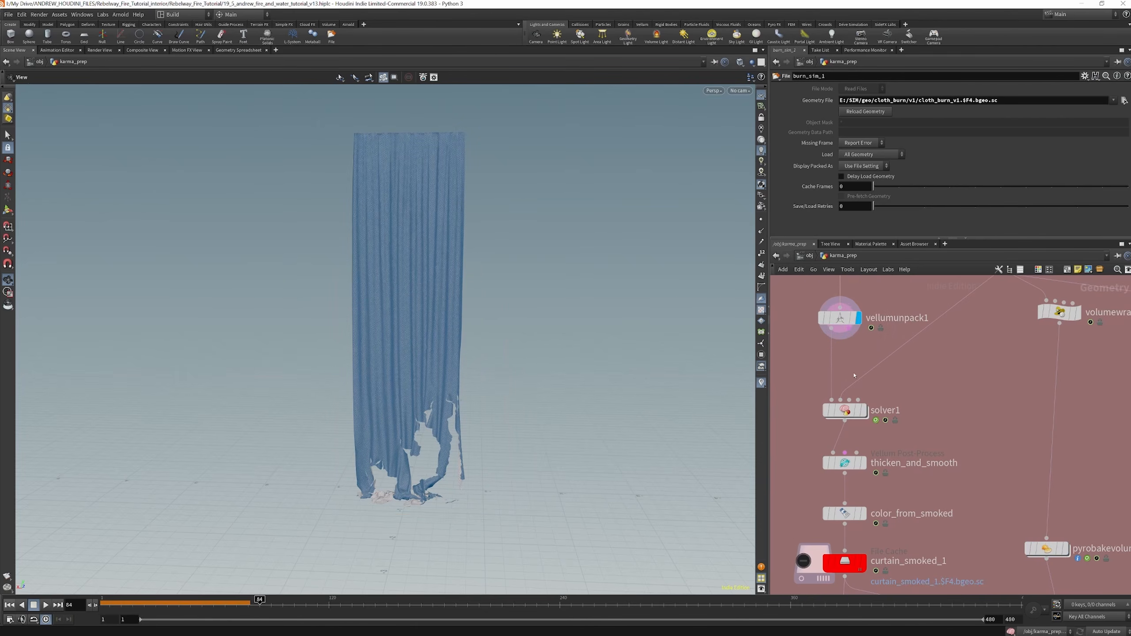
scroll(847, 332, down, 2)
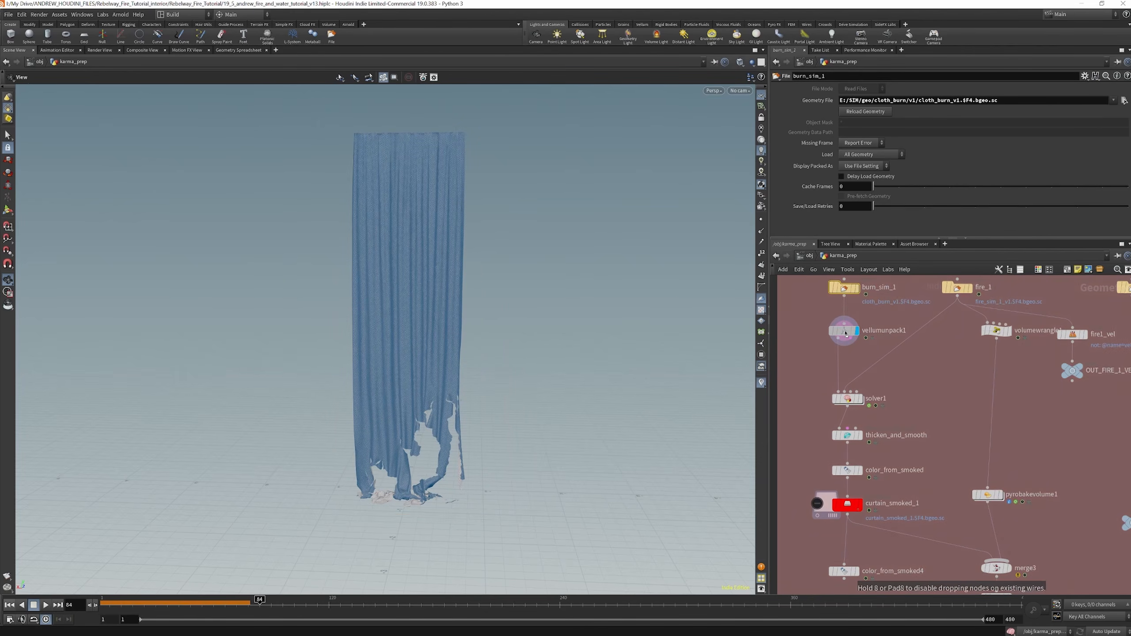
drag(845, 334, 845, 330)
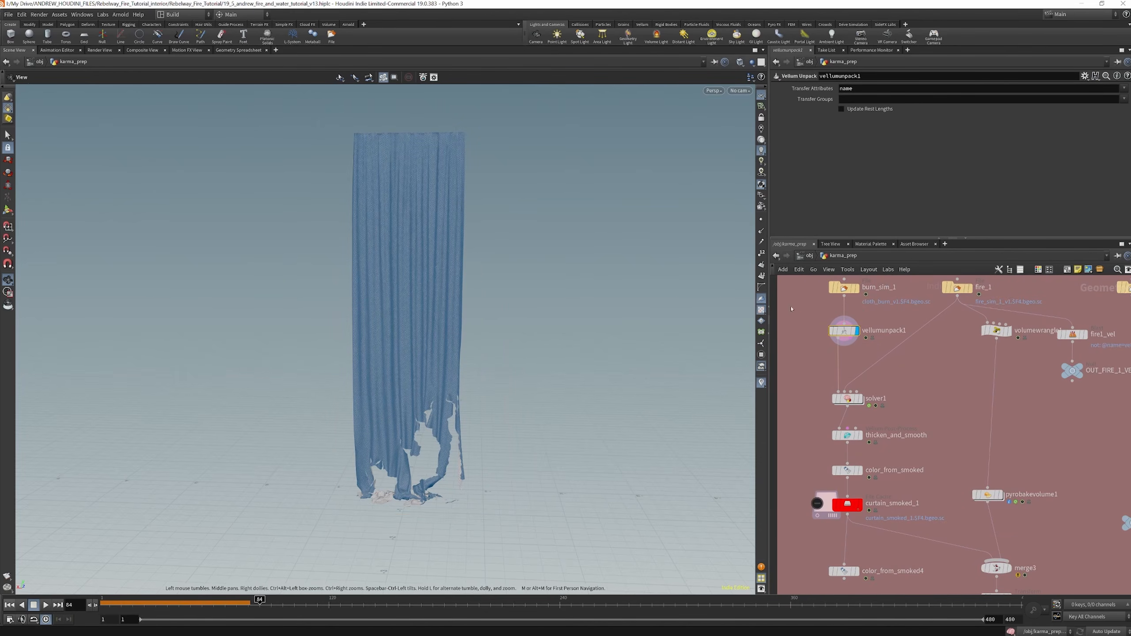
drag(417, 327, 447, 325)
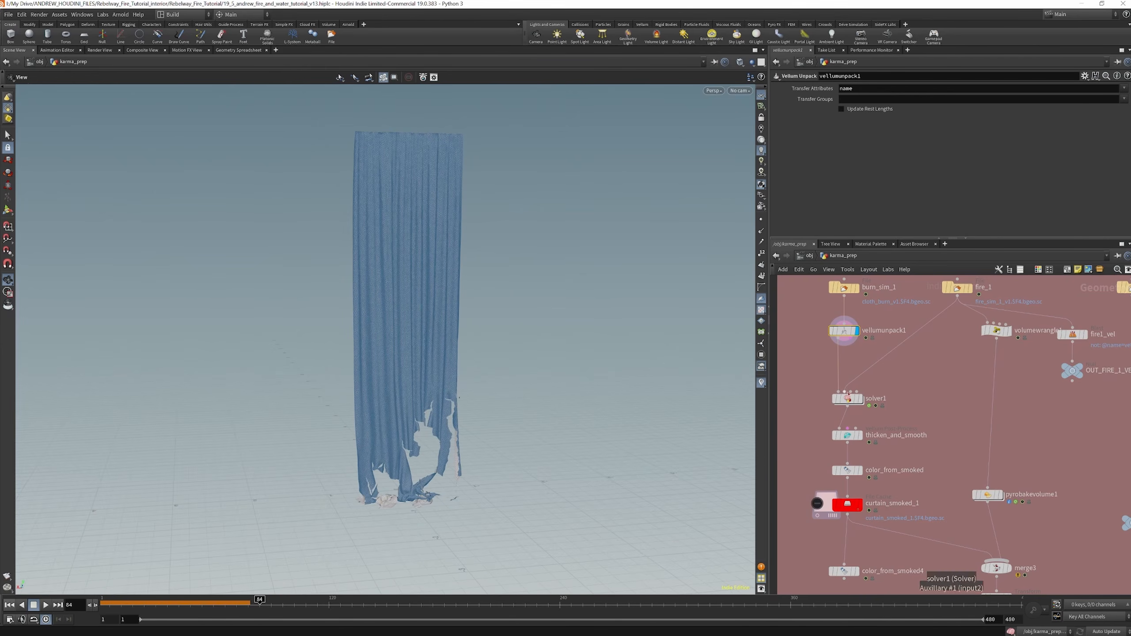
Check the solver1 settings, open its inner network and scrub the timeline to frame 86 to watch the smoked colour spread
click(848, 399)
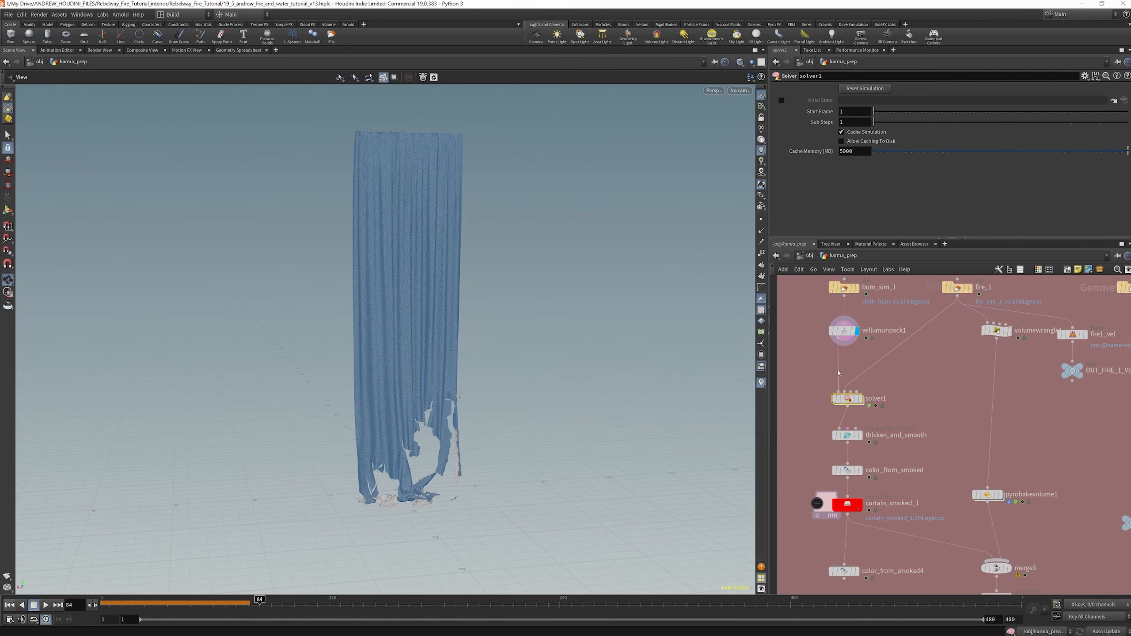
mouse_move(842, 396)
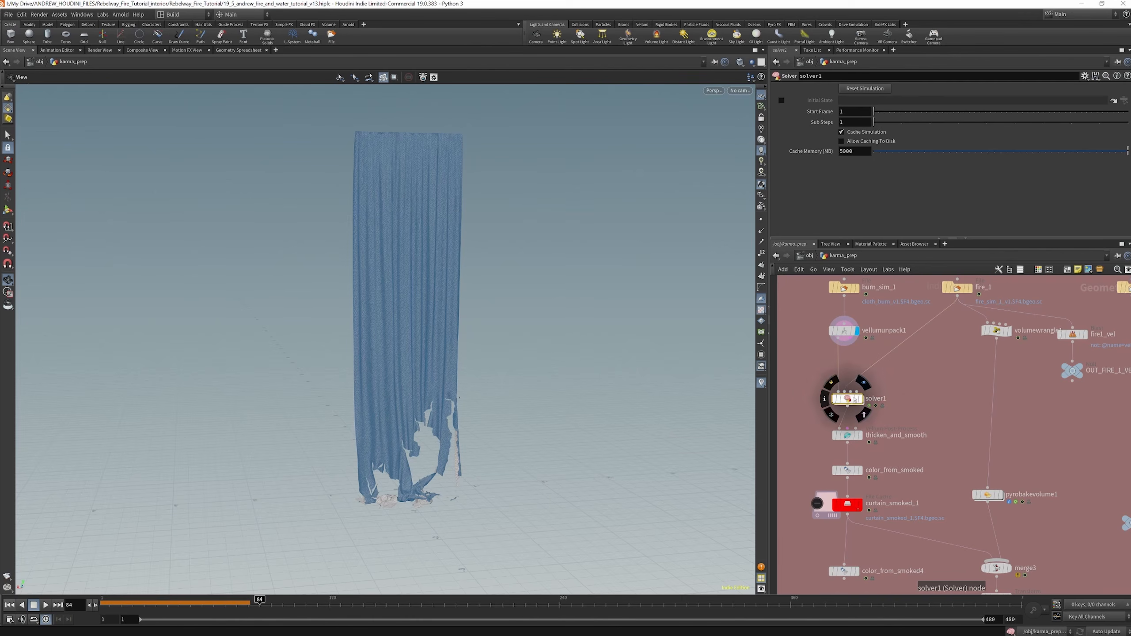
double_click(847, 399)
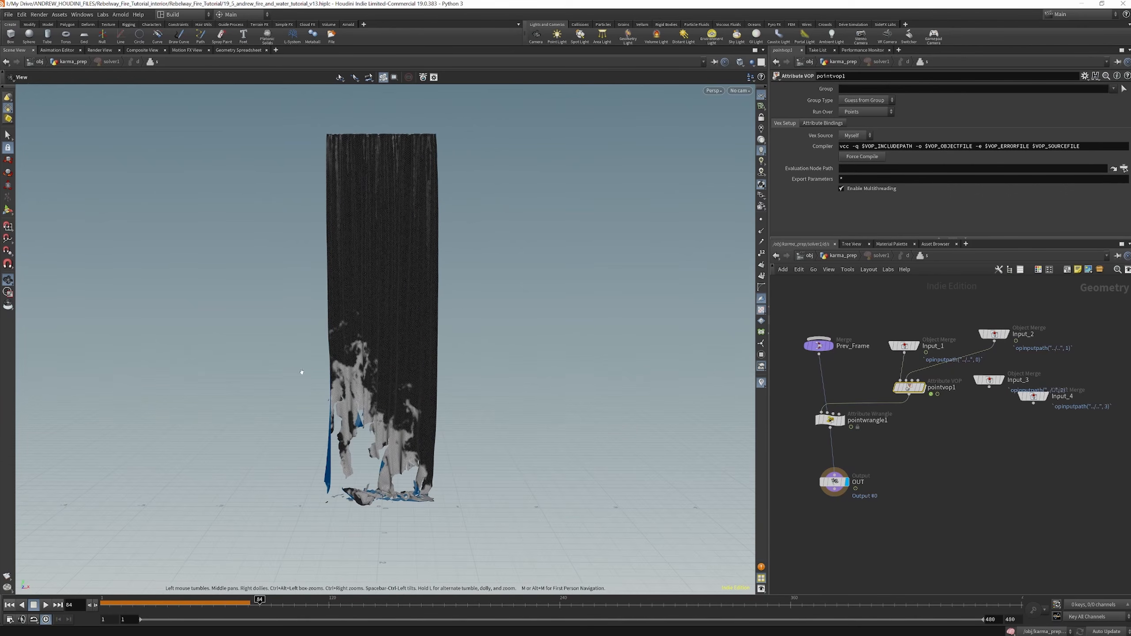
drag(169, 602, 264, 604)
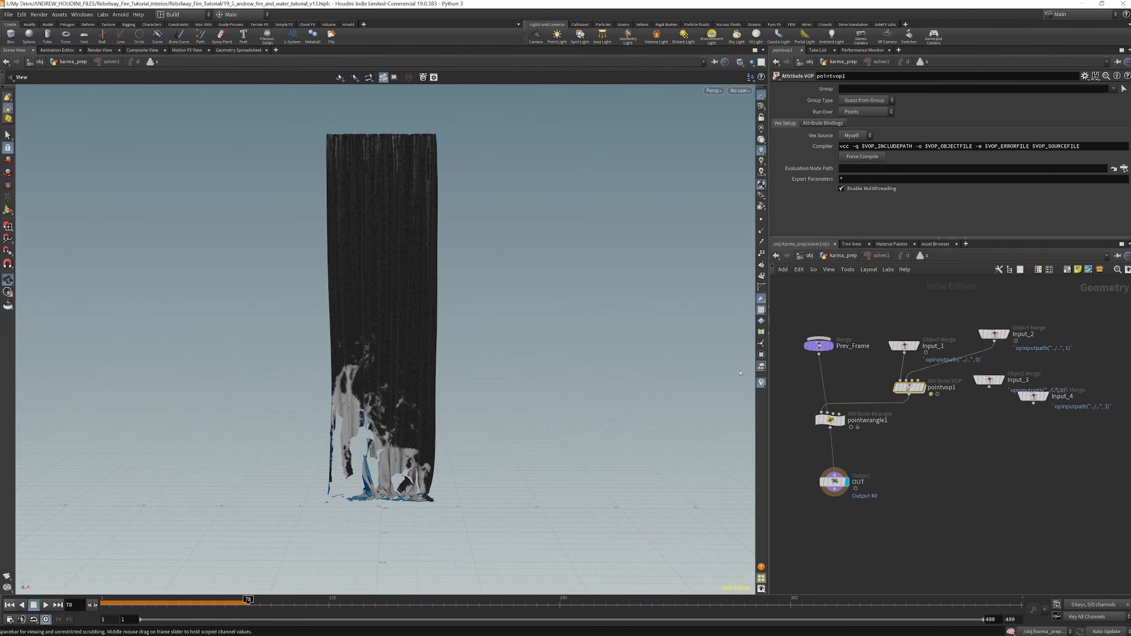
Compare Input_1 and Input_2 inside solver1 with the nodes wired into the solver in karma_prep
drag(906, 347, 899, 327)
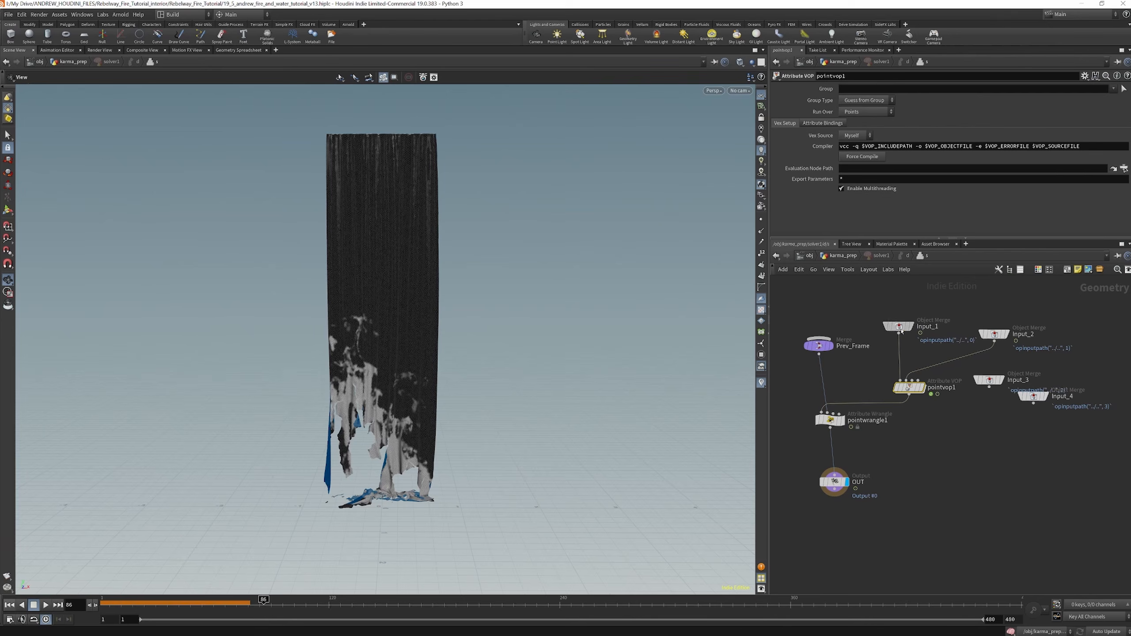
click(899, 326)
click(842, 257)
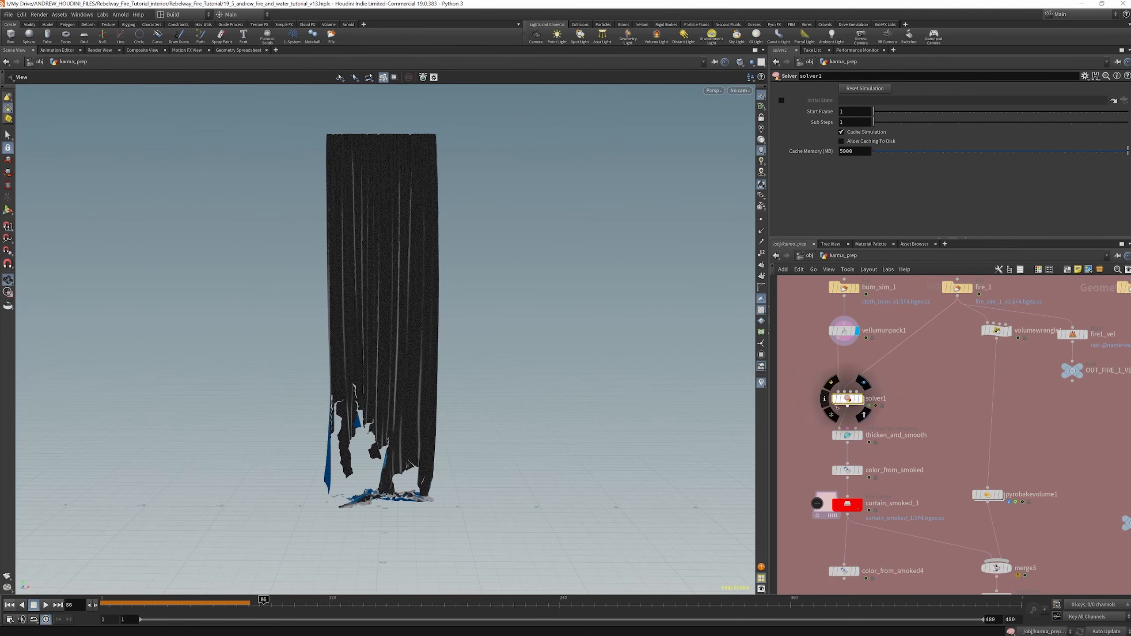
double_click(848, 399)
click(995, 334)
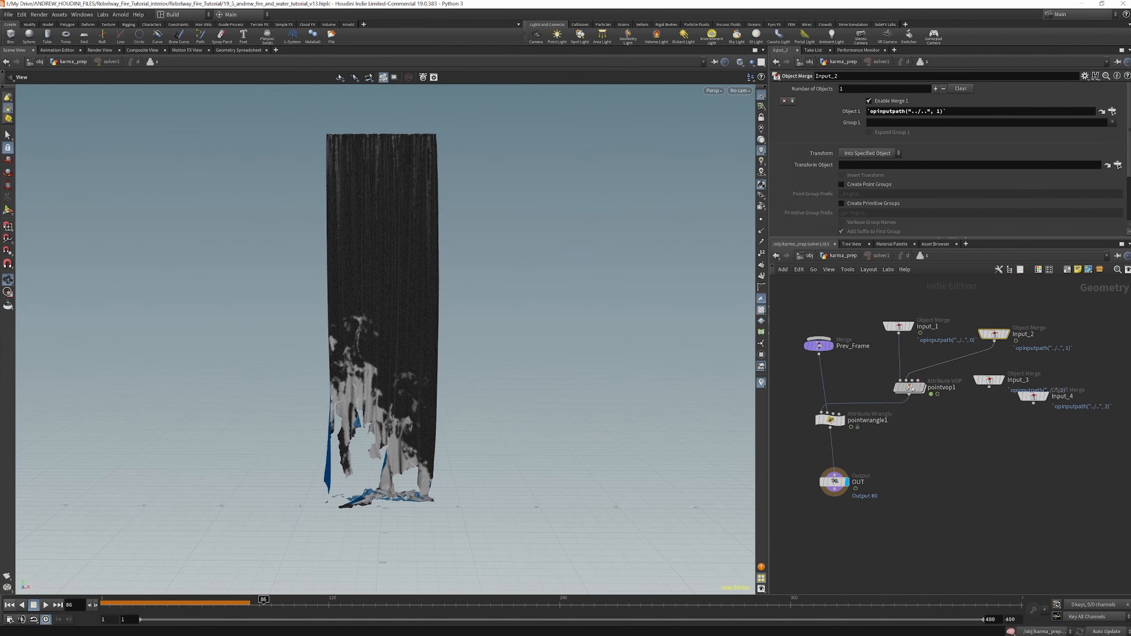
Open pointvop1 and review its volume sample, fit and output chain alongside the coloured curtain
double_click(918, 389)
middle_drag(886, 406, 921, 385)
scroll(929, 379, down, 2)
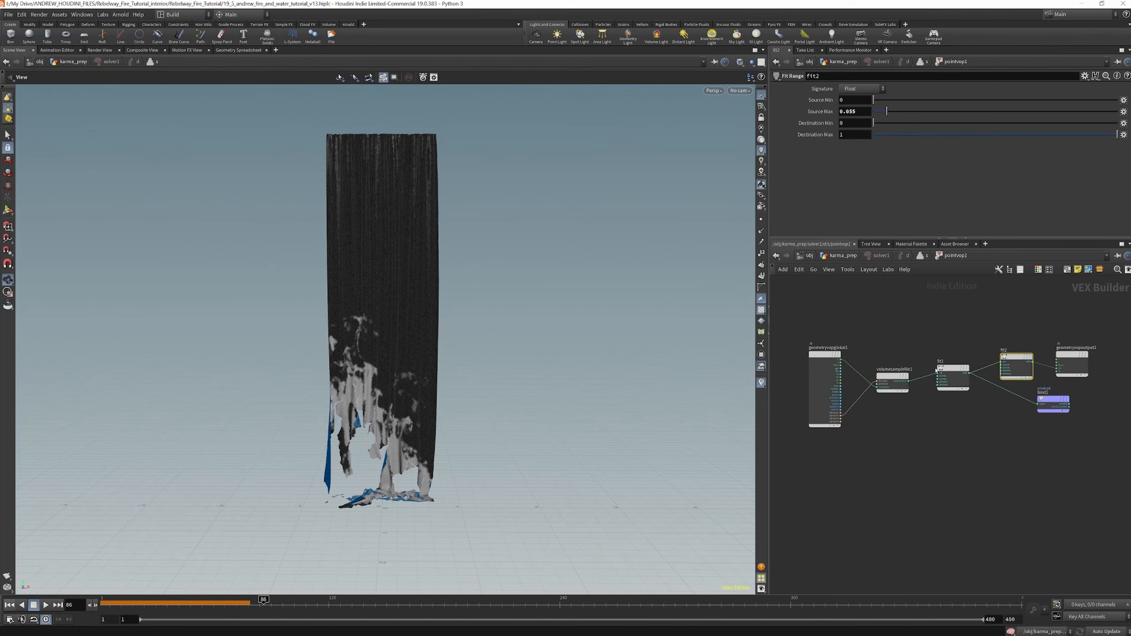
scroll(879, 379, up, 4)
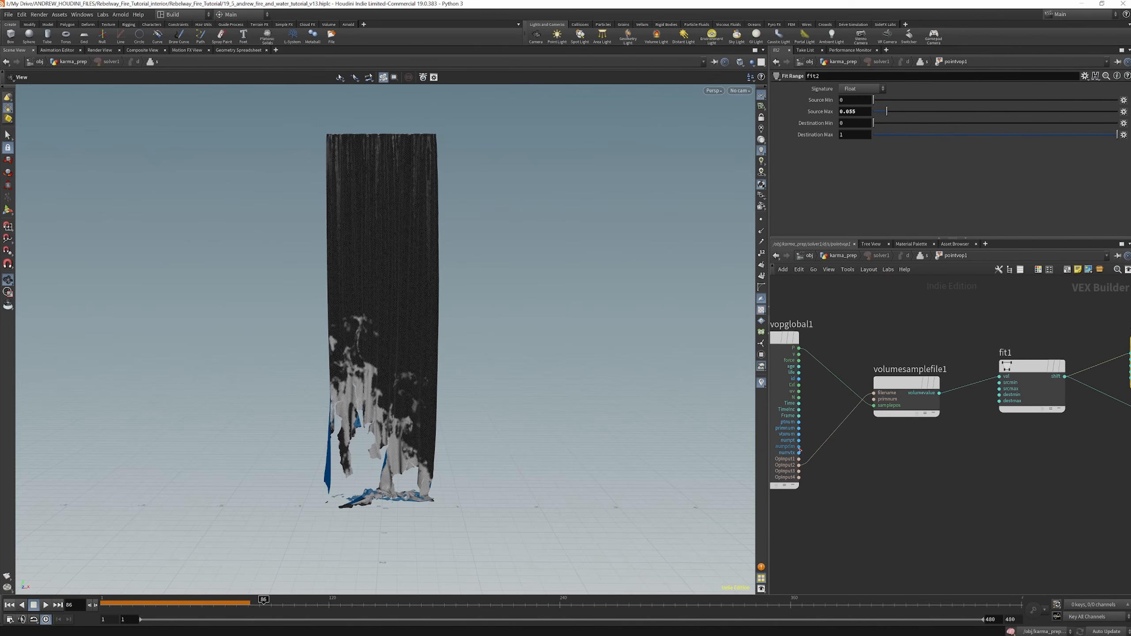
middle_drag(1029, 422, 1003, 404)
scroll(909, 392, down, 2)
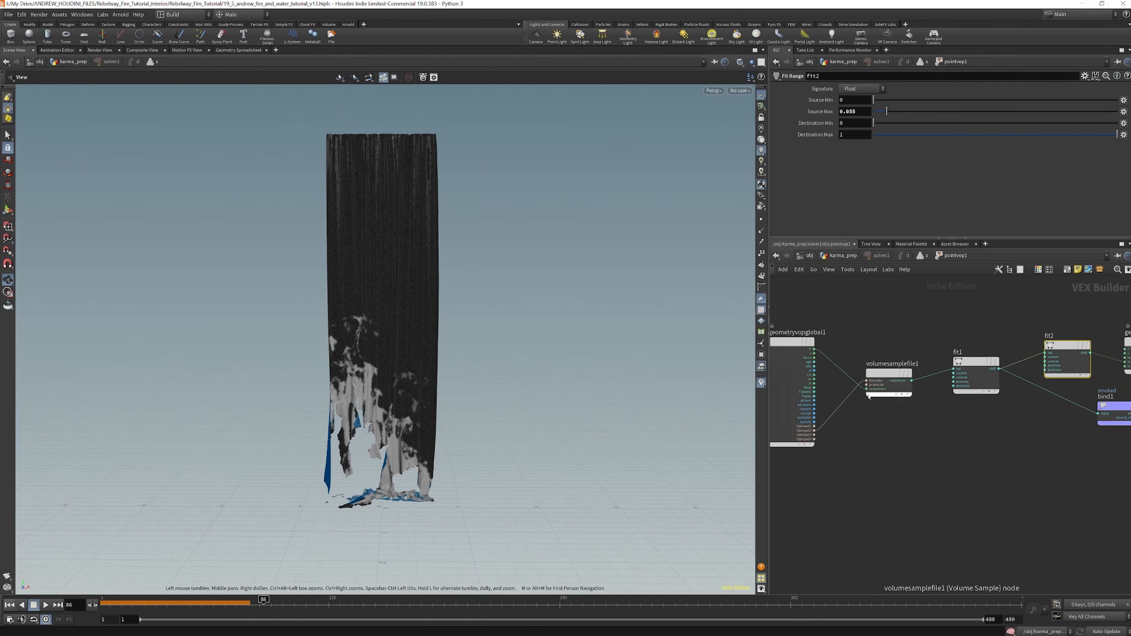
scroll(819, 402, up, 1)
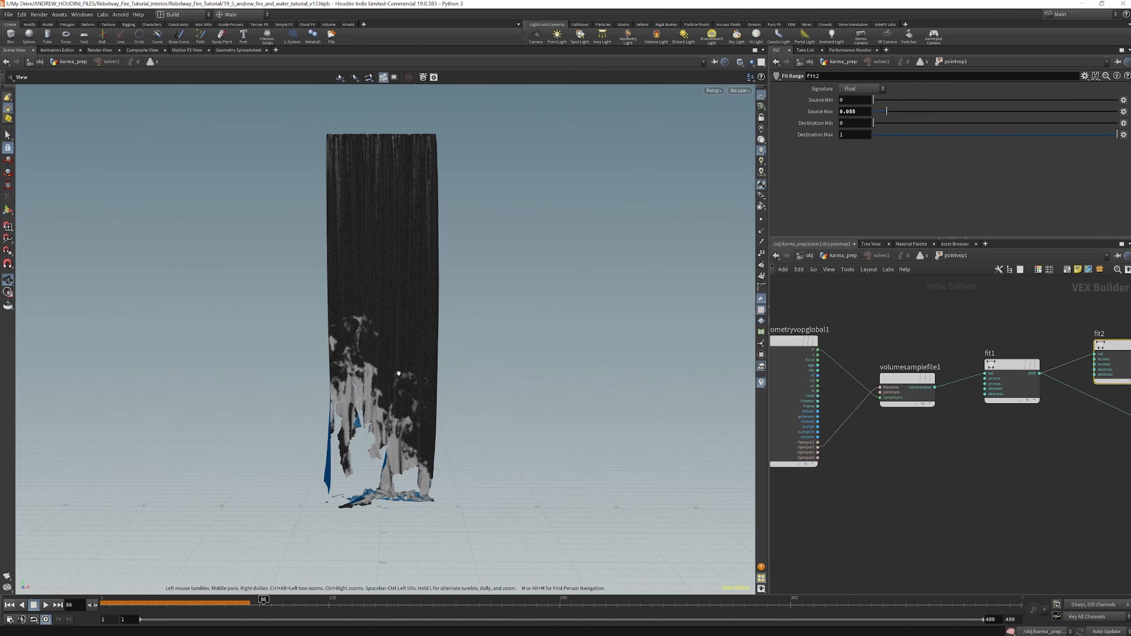
drag(385, 372, 361, 385)
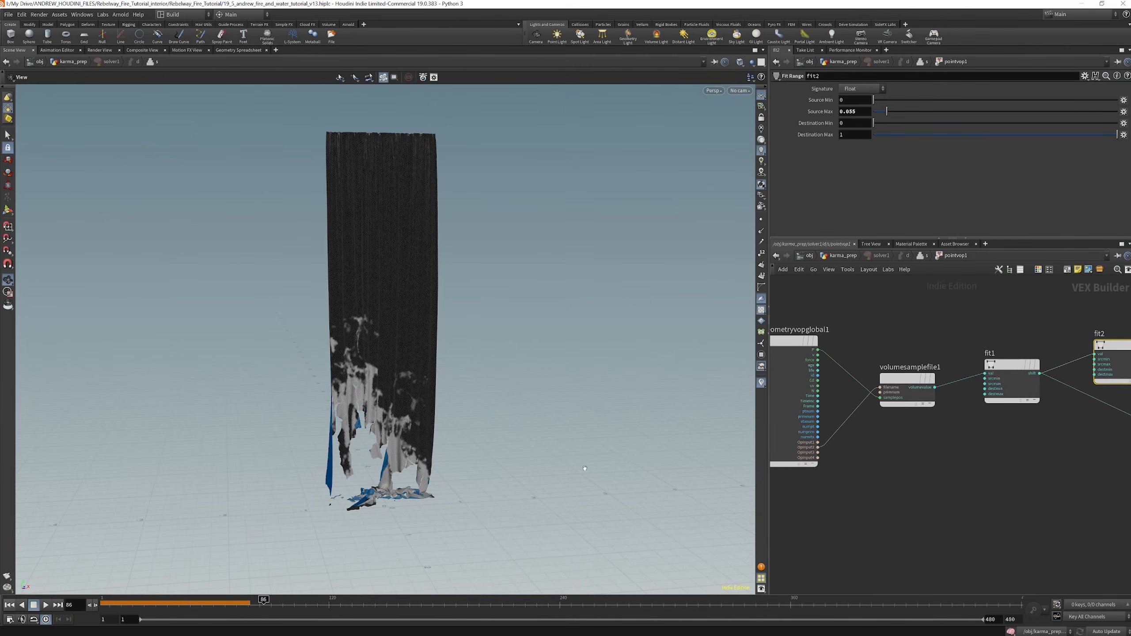
Inspect the settings of volumesamplefile1 and fit2, and trace fit1's output to the smoked bind
click(921, 375)
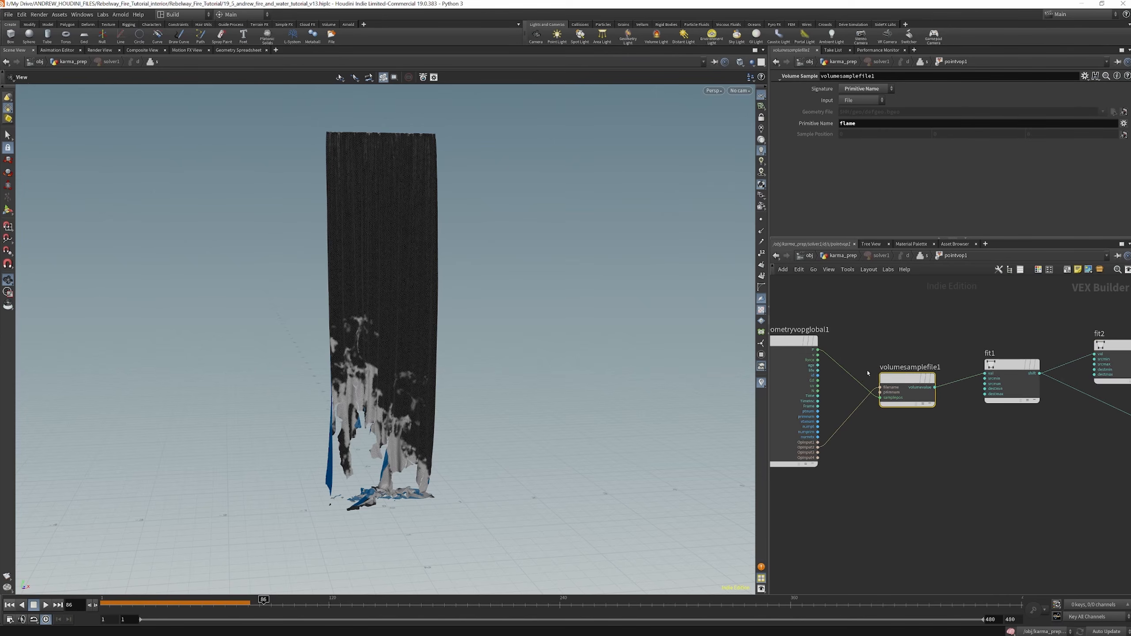
scroll(951, 386, up, 2)
scroll(969, 361, down, 4)
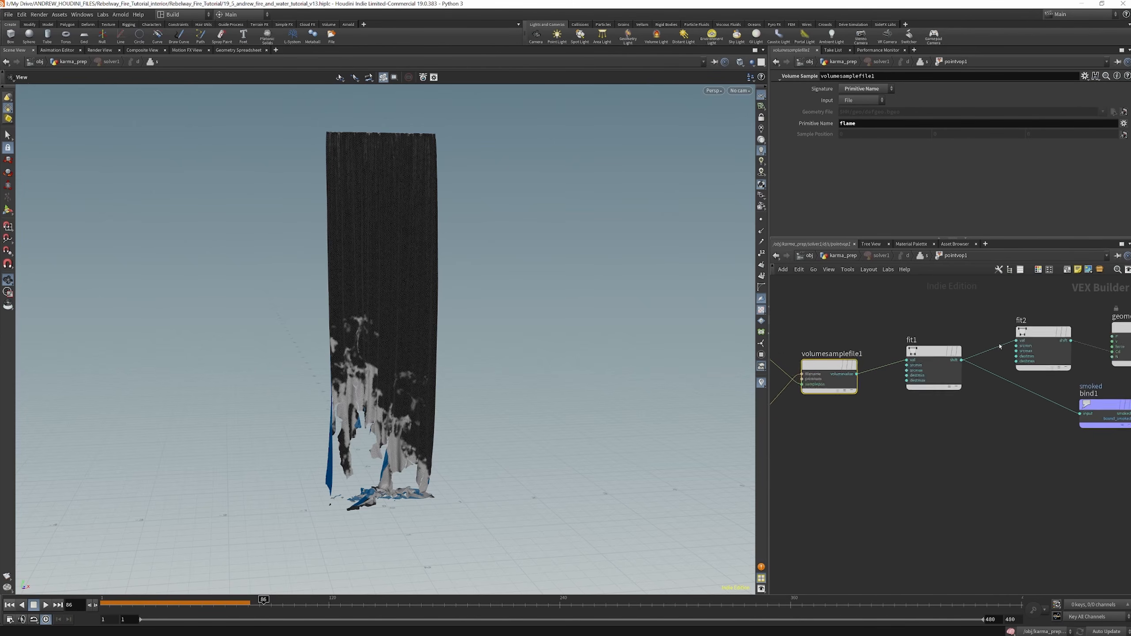
scroll(1004, 337, up, 2)
click(1012, 329)
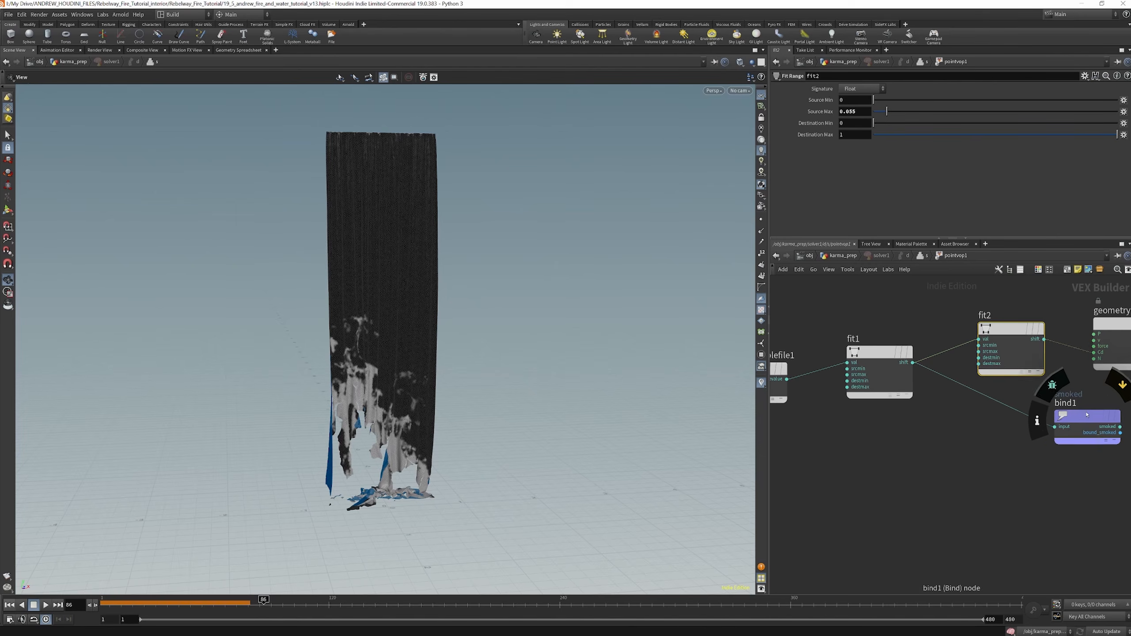
scroll(1107, 401, down, 2)
scroll(962, 393, up, 2)
click(837, 369)
scroll(924, 363, down, 2)
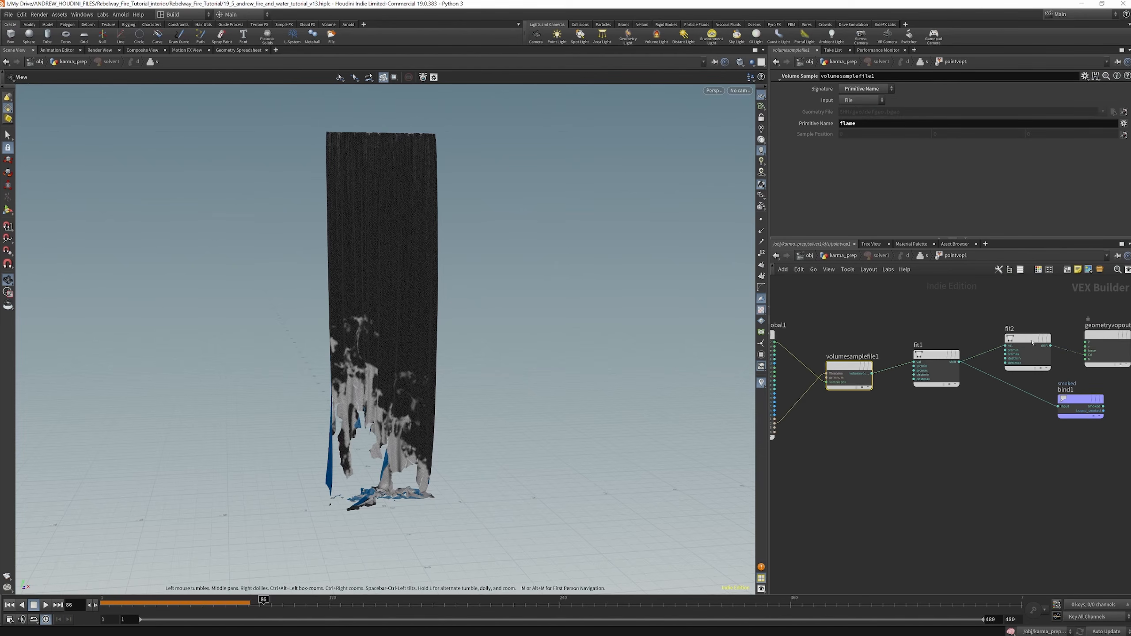
Bypass fit2 to compare the smoked colour on the curtain up close, and re-enable it
click(1053, 316)
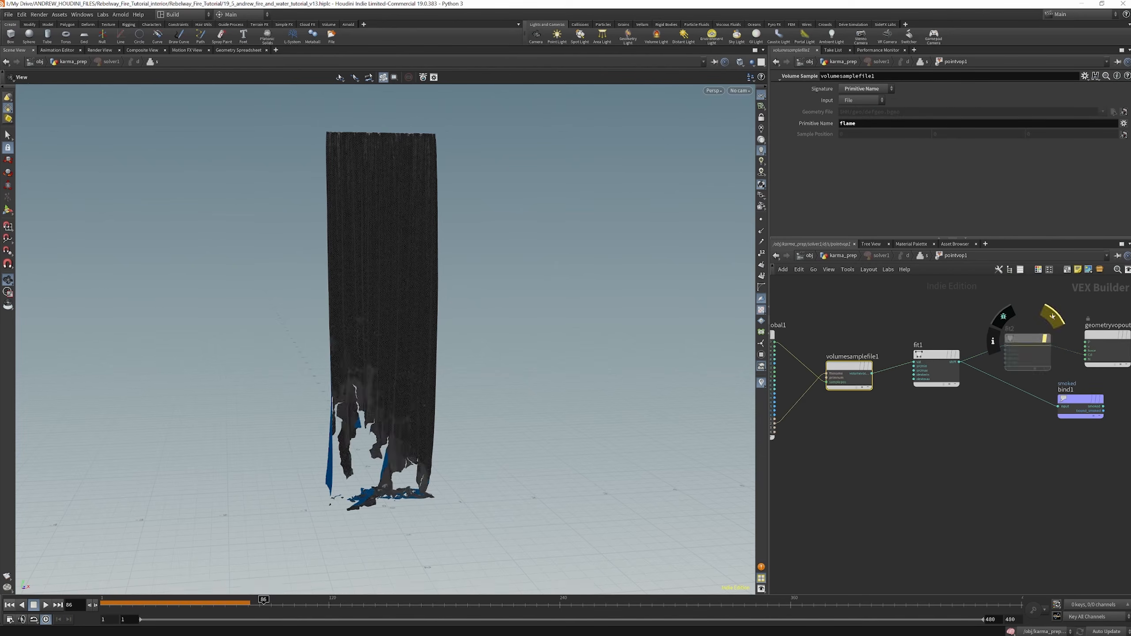
scroll(367, 400, up, 5)
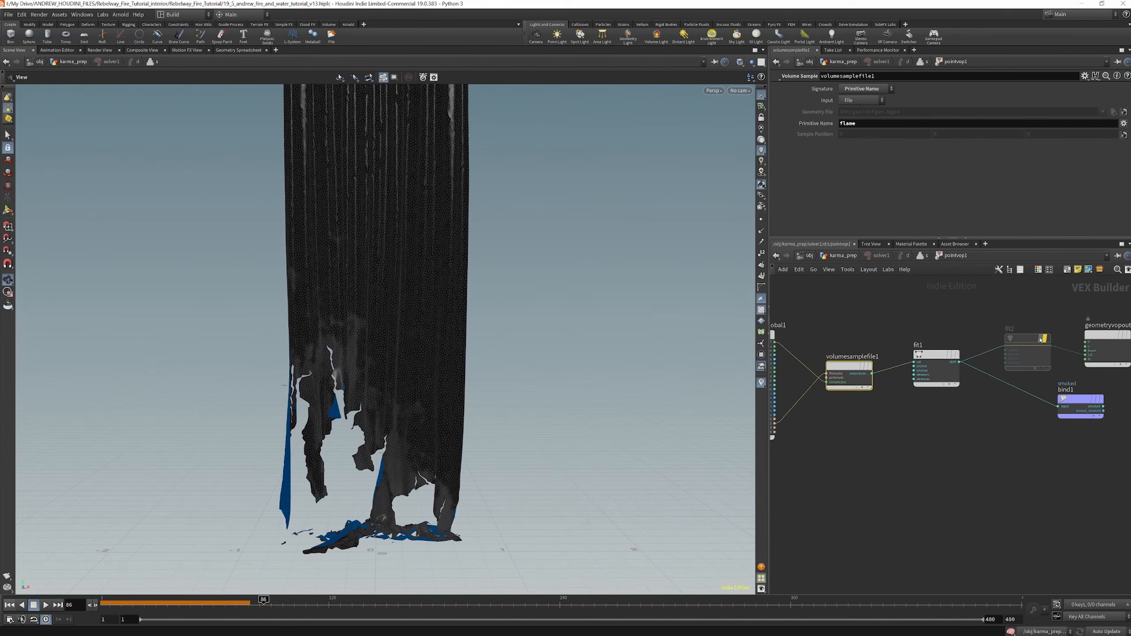
click(1052, 322)
mouse_move(339, 297)
mouse_down()
mouse_move(392, 304)
mouse_move(361, 294)
mouse_up()
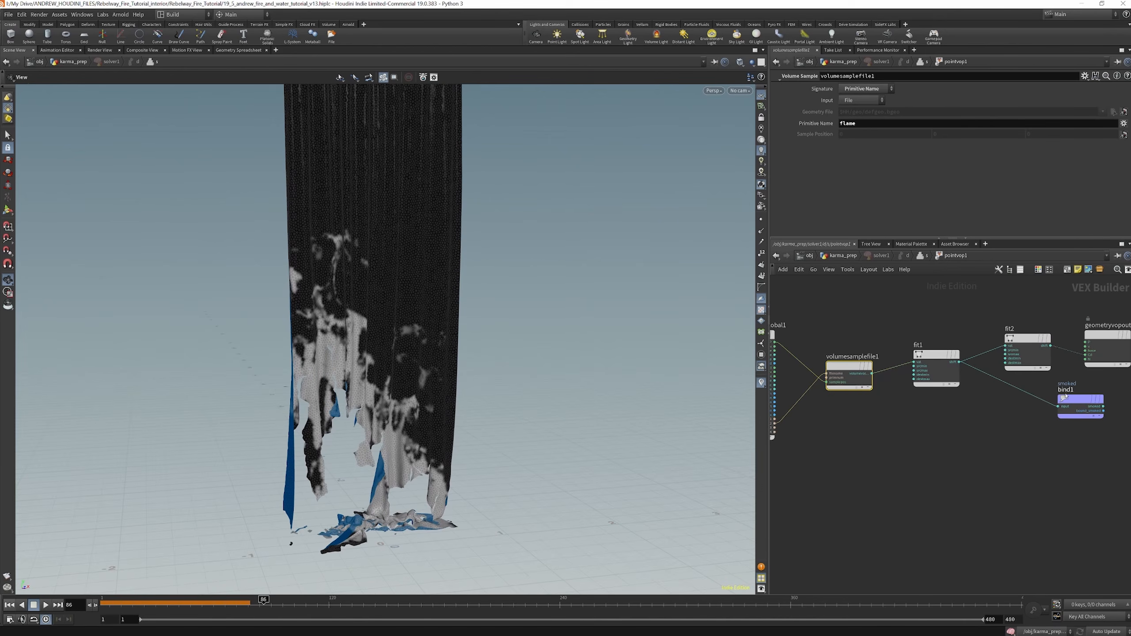
drag(418, 274, 402, 271)
scroll(839, 411, down, 3)
scroll(967, 372, up, 2)
alt+drag(945, 371, 933, 411)
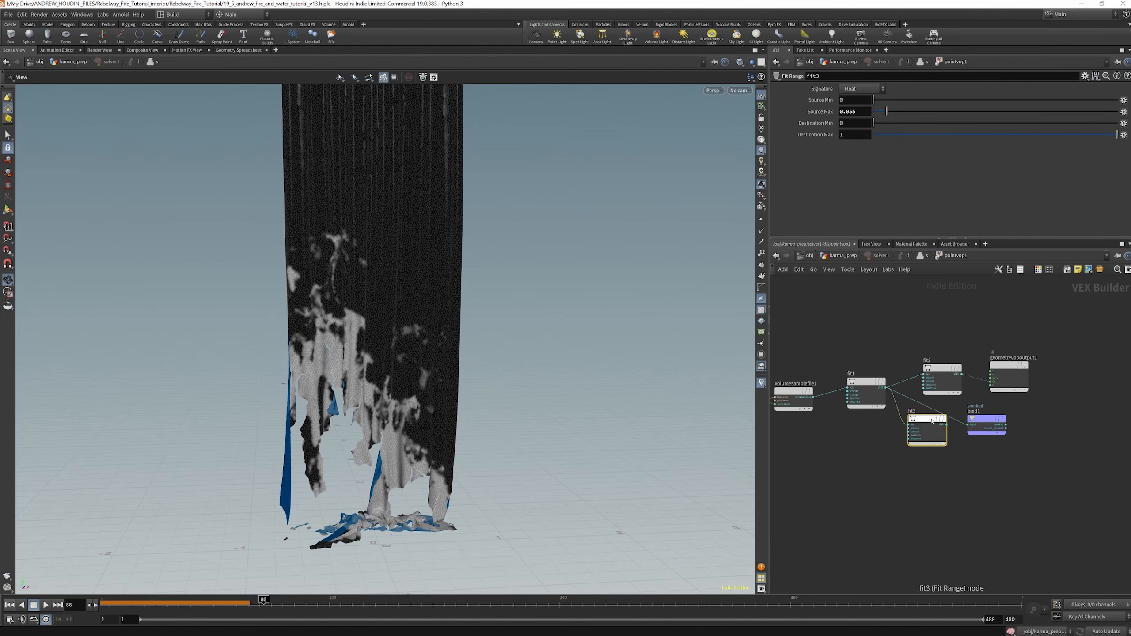
key(Delete)
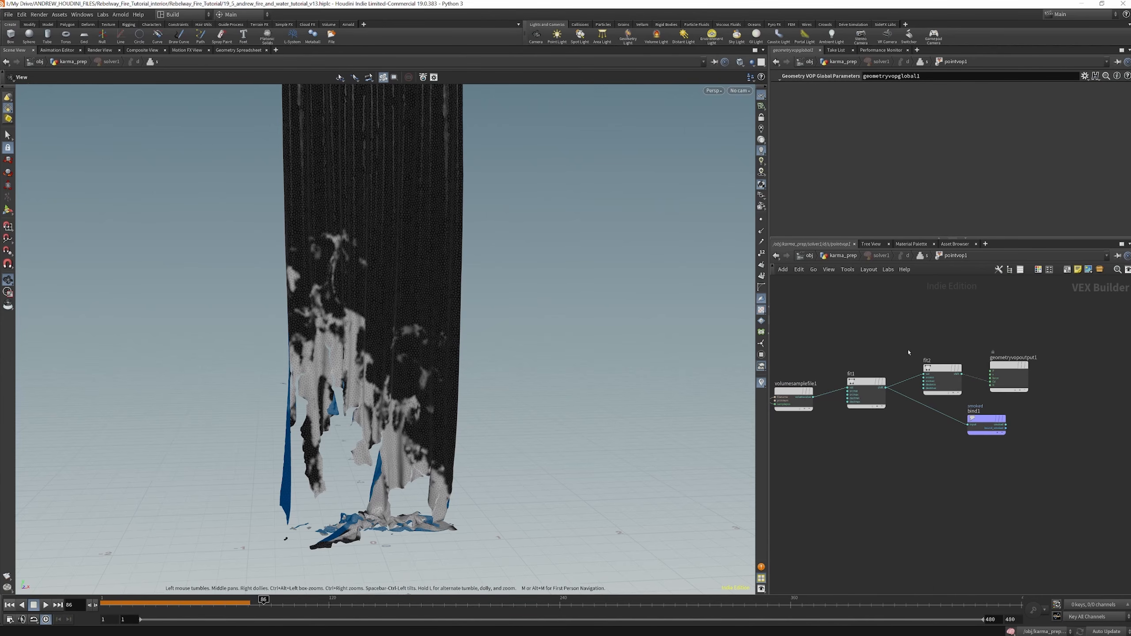
Move bind1 away from fit2 in pointvop1, then bypass and re-enable fit2 to compare the curtain's smoked colour
mouse_move(986, 419)
mouse_down()
mouse_move(1060, 431)
mouse_move(998, 431)
mouse_up()
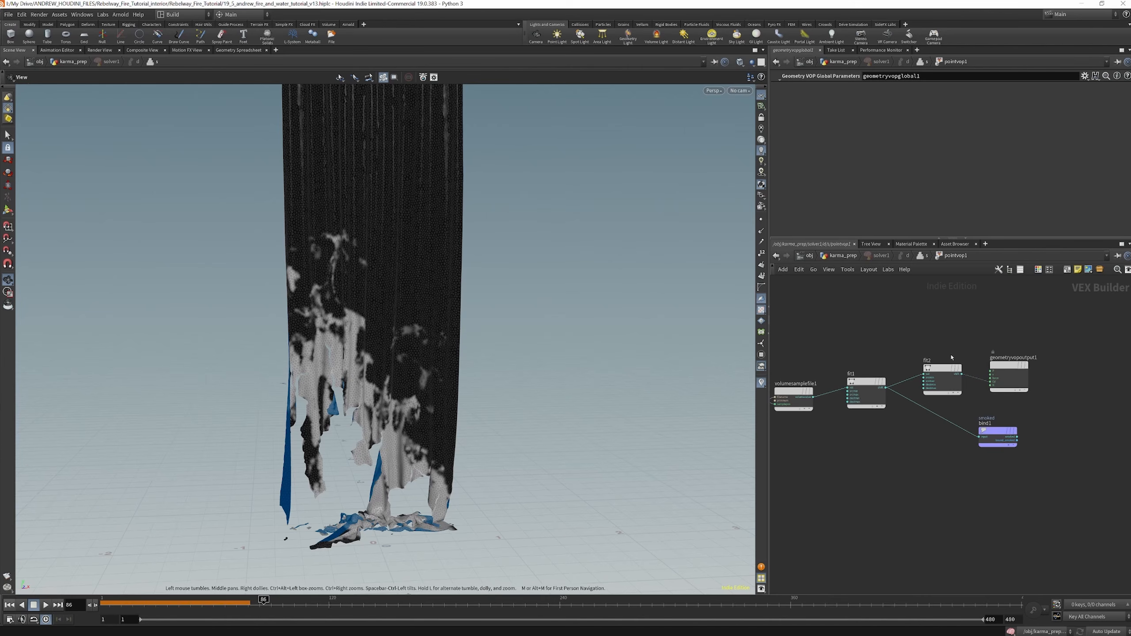
click(957, 368)
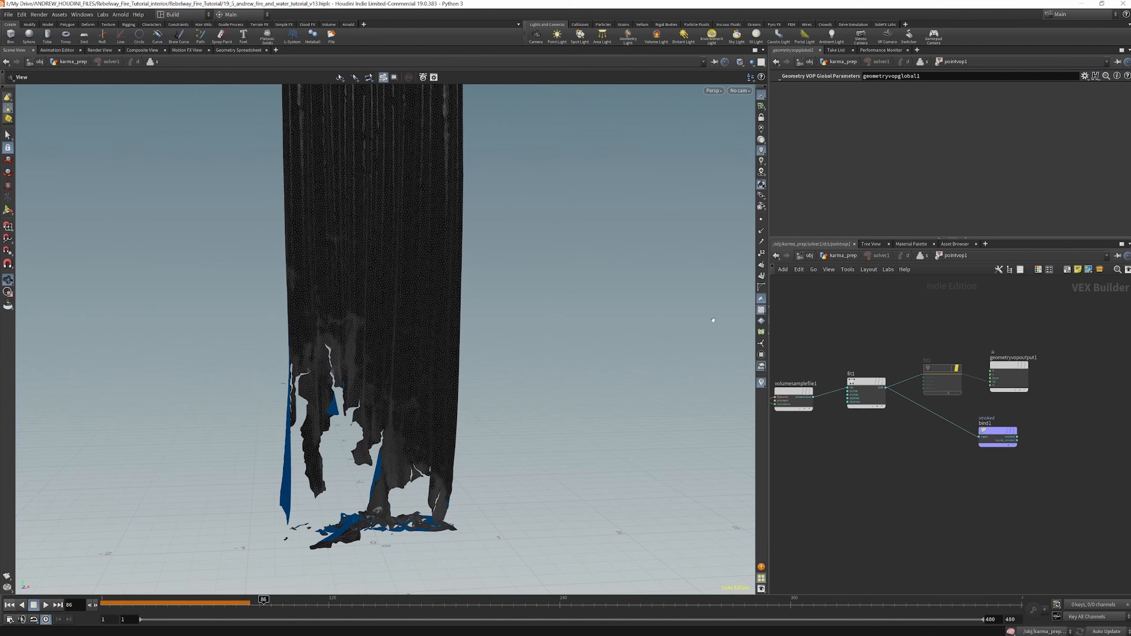
click(957, 368)
Return to karma_prep, display thicken_and_smooth and inspect its subdivision and thickness settings
click(844, 256)
scroll(913, 398, down, 4)
scroll(880, 399, up, 6)
mouse_move(901, 412)
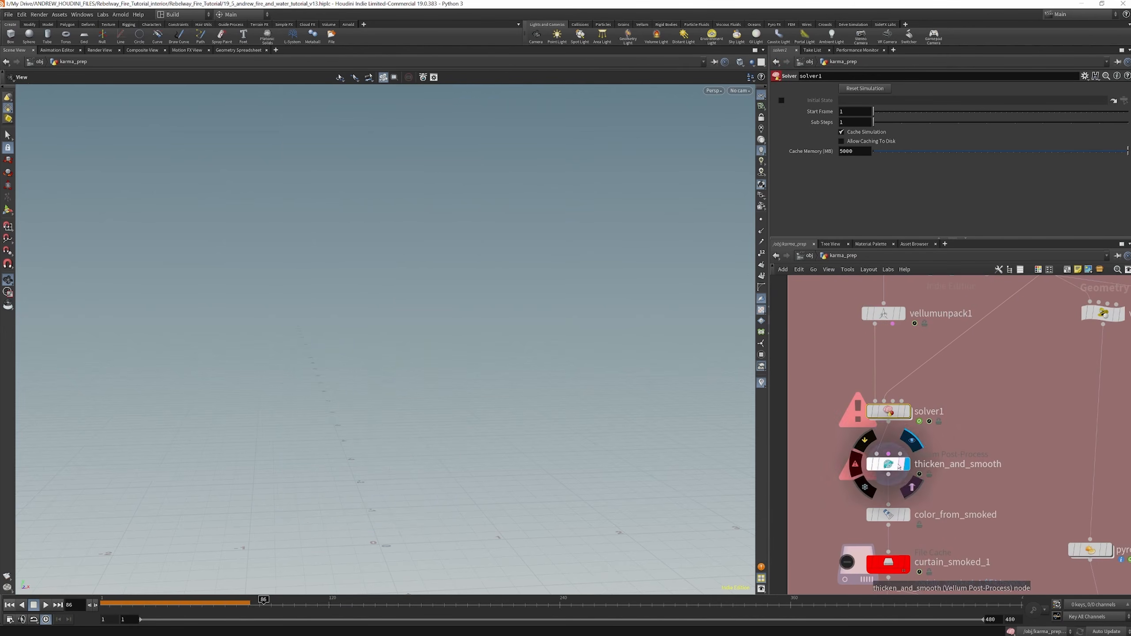
double_click(888, 464)
click(844, 255)
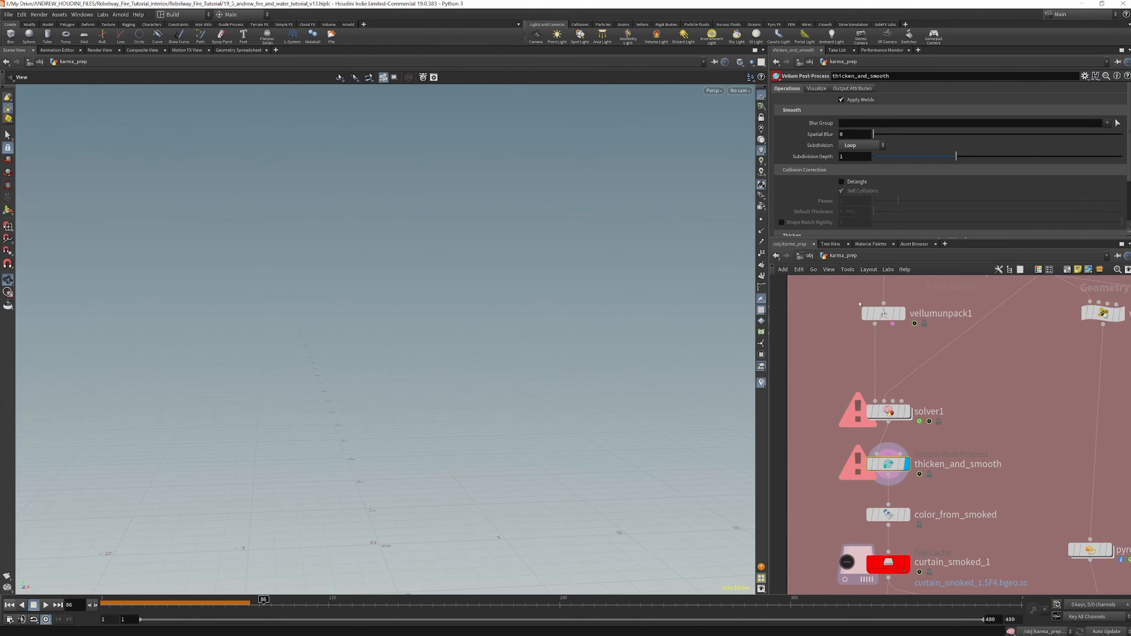
scroll(857, 151, down, 5)
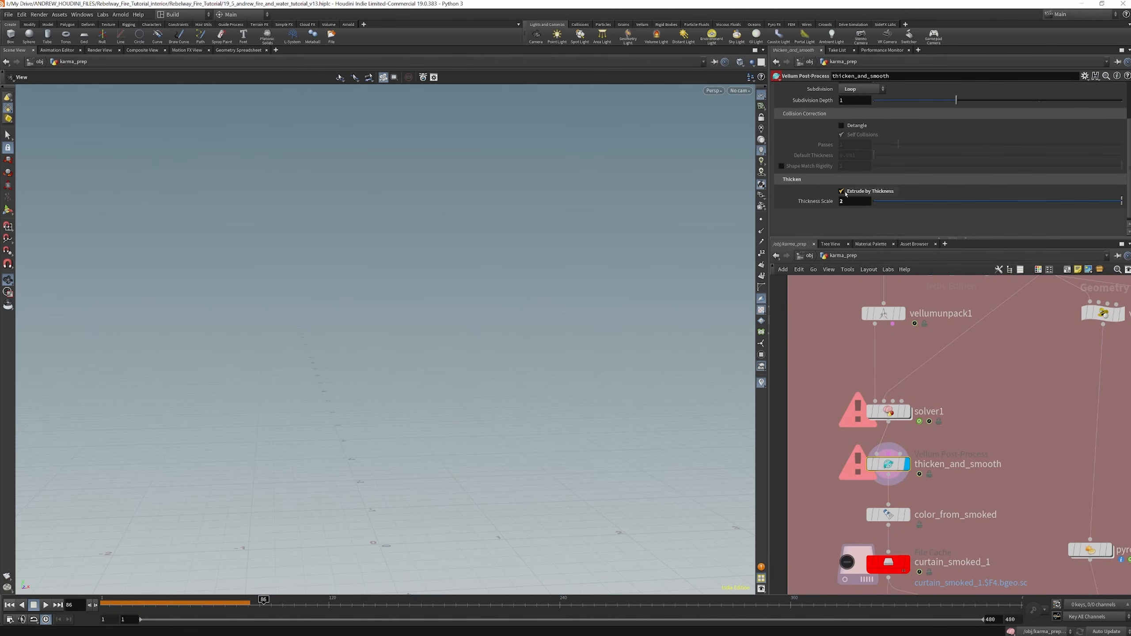
scroll(924, 415, down, 2)
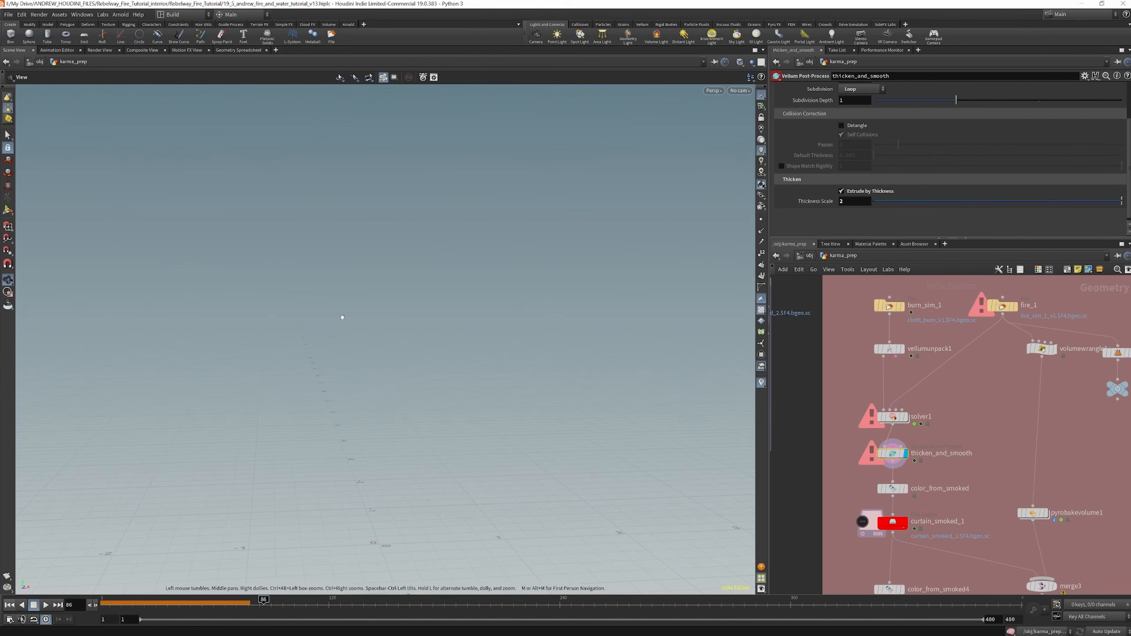
Display the curtain at burn_sim_1 and vellumunpack1, then bypass solver1 to display thicken_and_smooth without it
click(901, 306)
click(902, 350)
drag(399, 276, 346, 291)
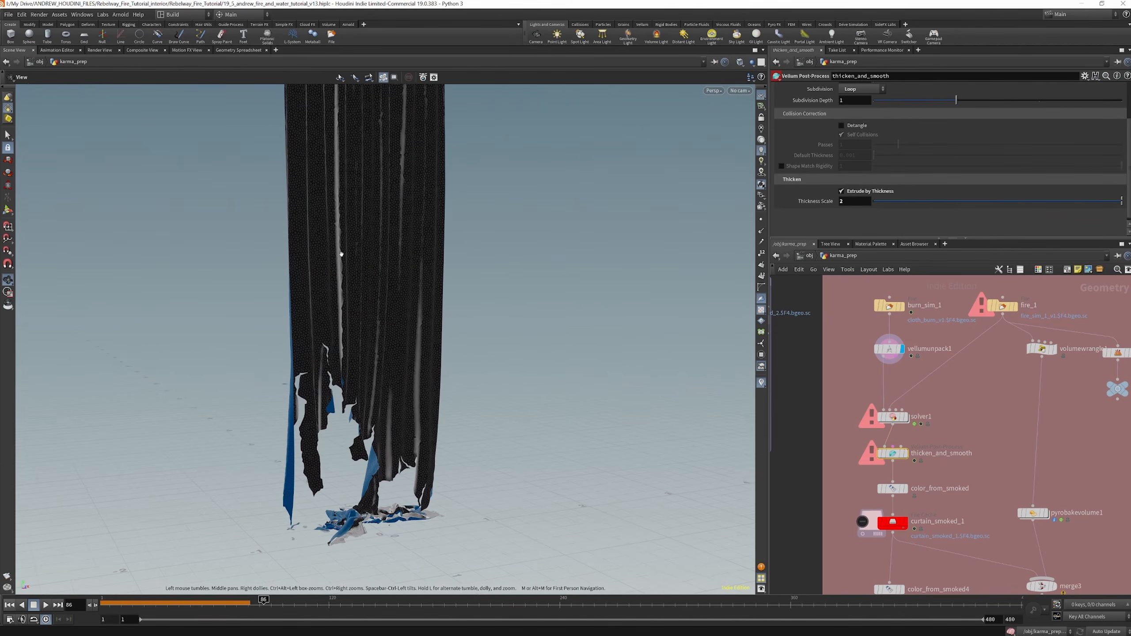
click(905, 454)
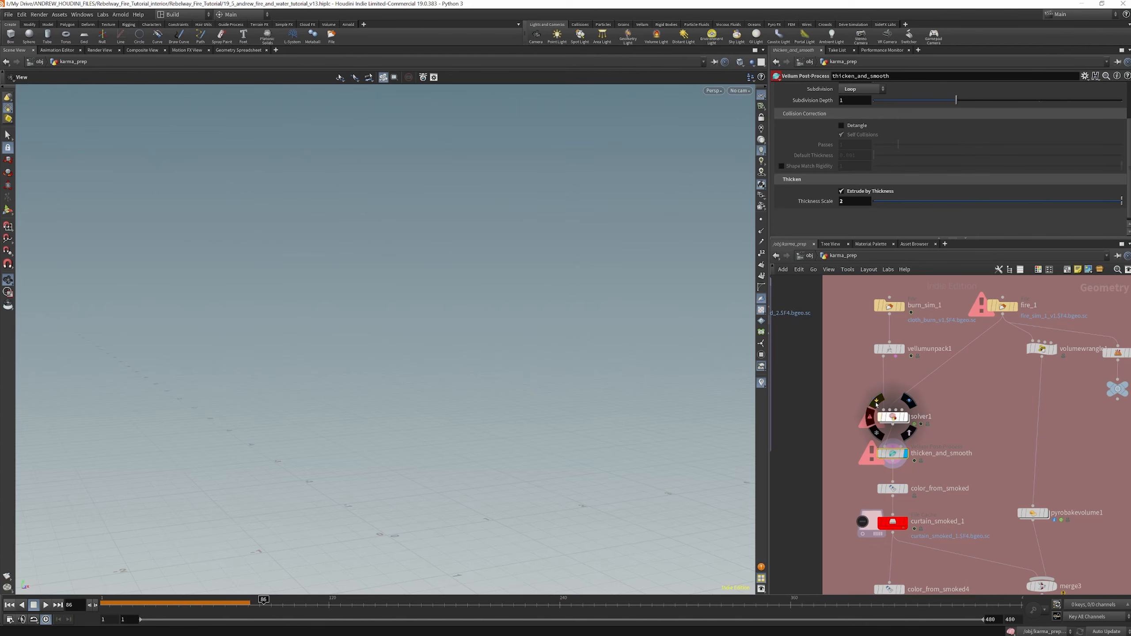
click(877, 402)
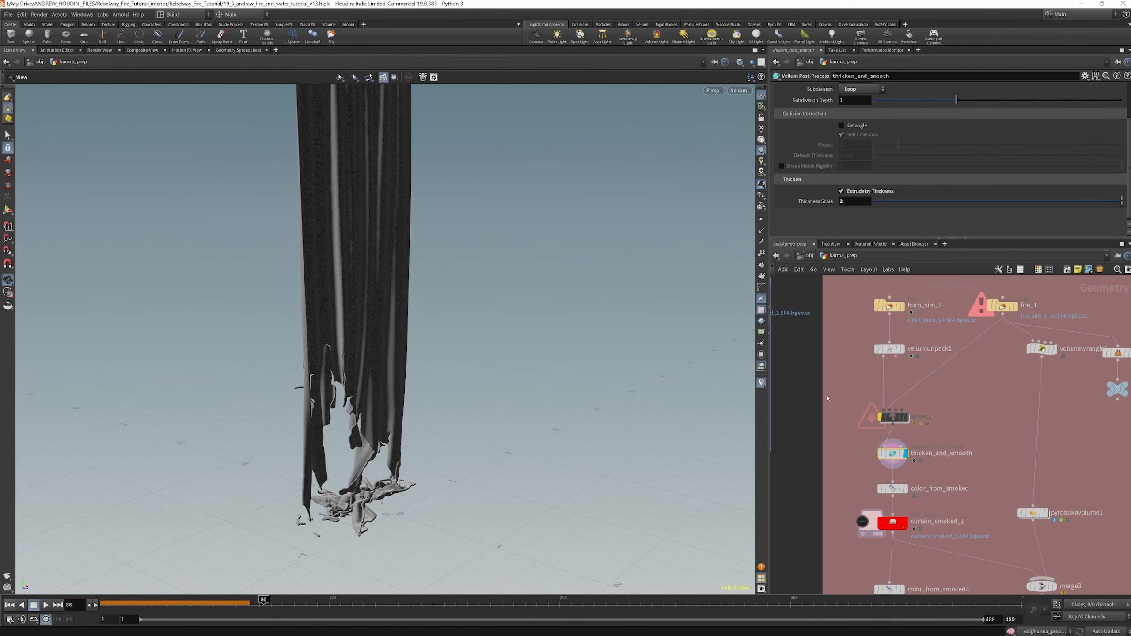
Display color_from_smoked, pull it out of the chain and connect it after the curtain_smoked_1 cache
scroll(908, 508, up, 2)
click(905, 478)
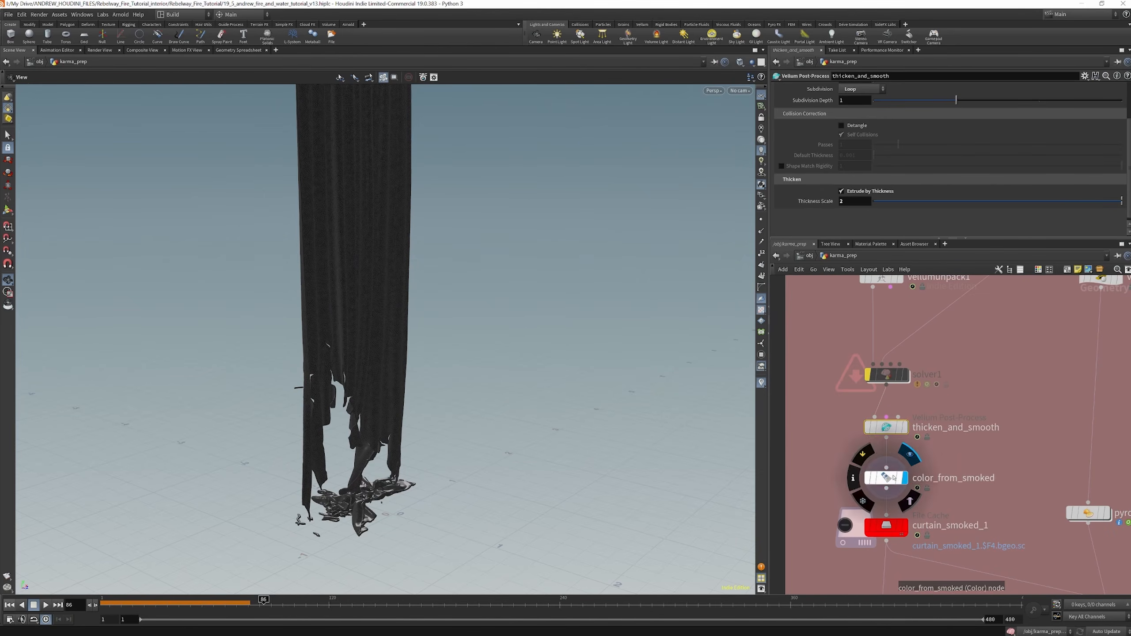
click(894, 478)
scroll(896, 477, down, 4)
scroll(908, 472, up, 2)
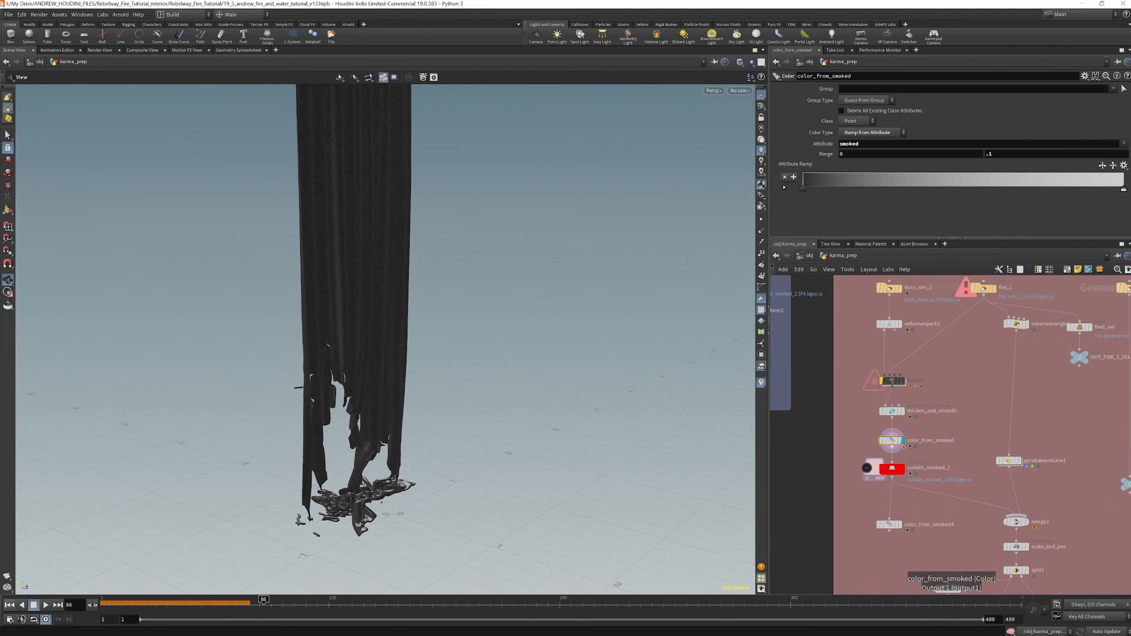
drag(897, 441, 857, 497)
click(892, 477)
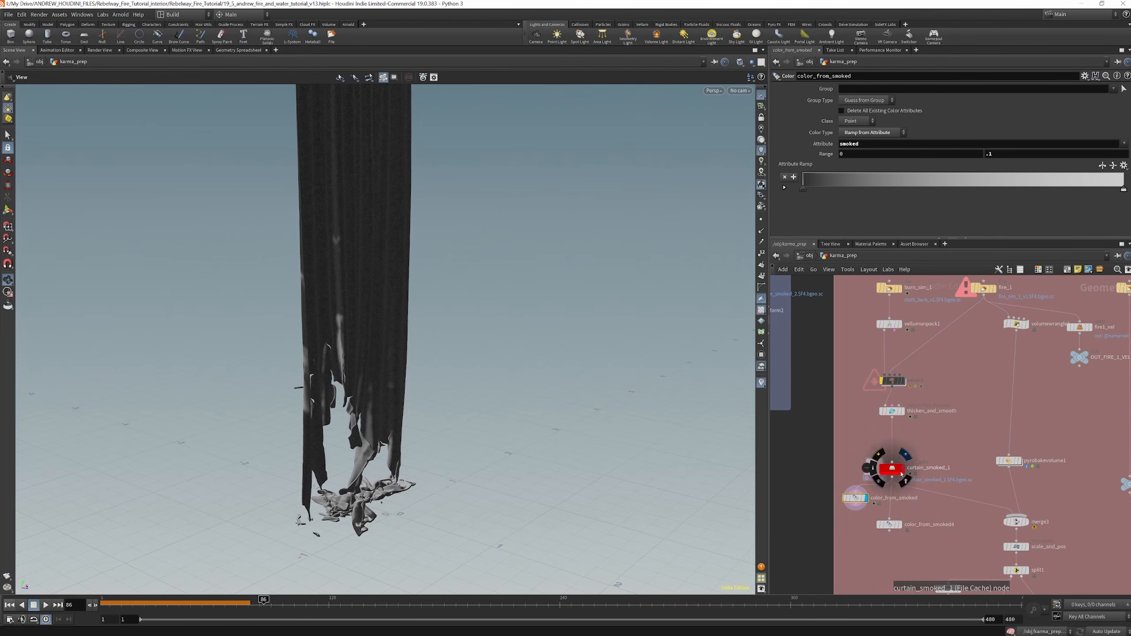
Try a range maximum of 1 on color_from_smoked, set it back to .1 and view the charred curtain's colour
drag(329, 327, 431, 352)
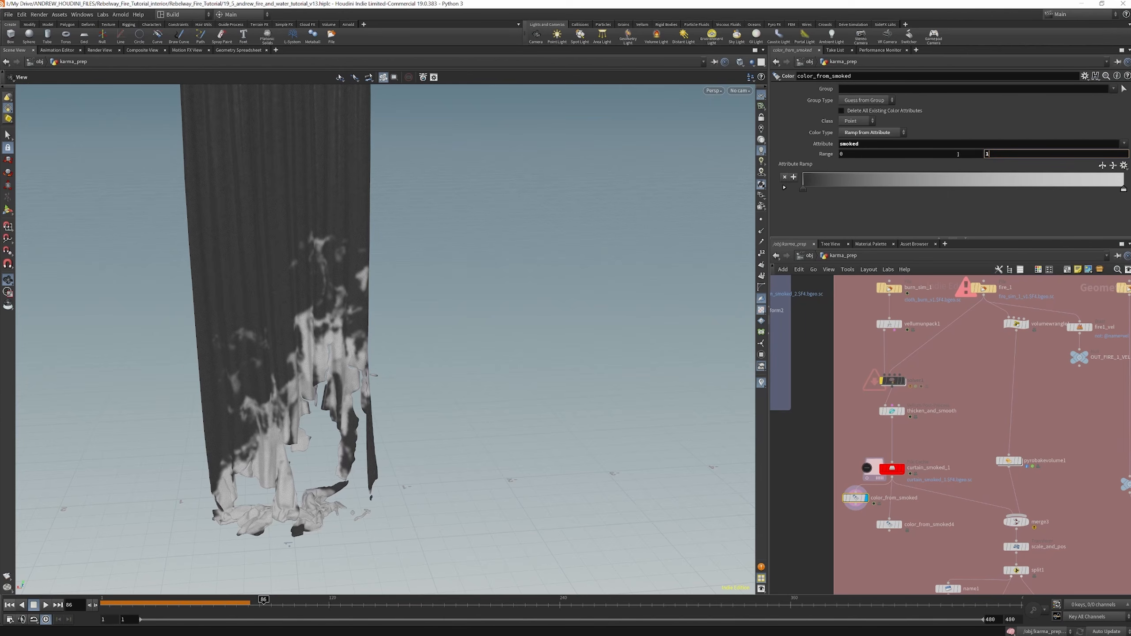
key(Return)
click(1018, 153)
key(Return)
scroll(903, 377, down, 4)
drag(320, 314, 346, 341)
scroll(991, 524, up, 5)
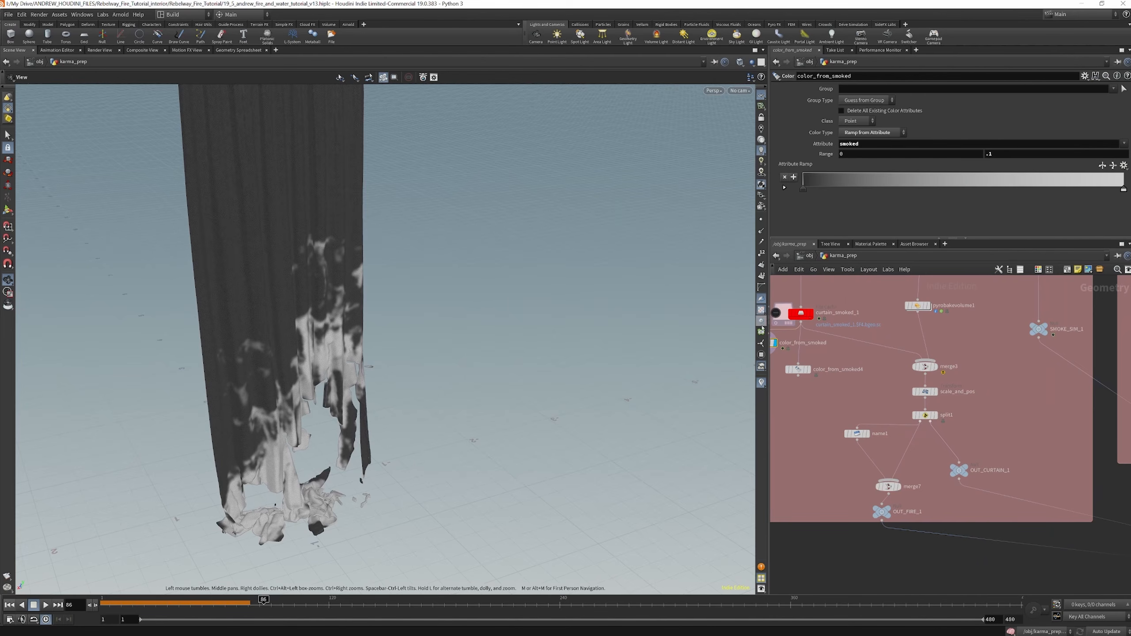
drag(361, 366, 299, 335)
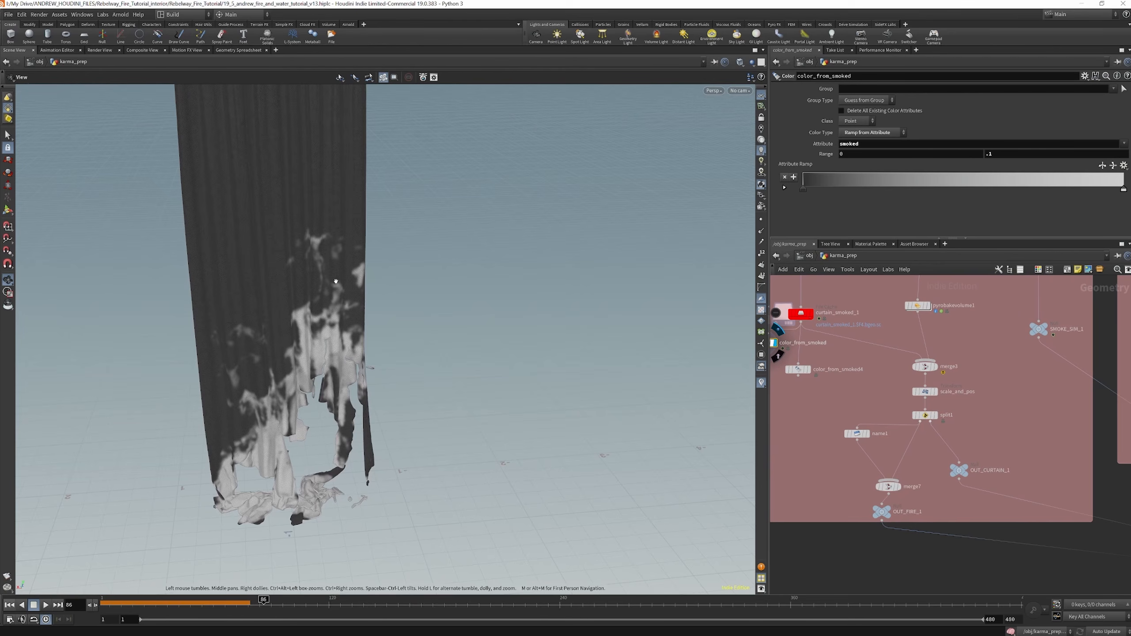
scroll(917, 380, up, 2)
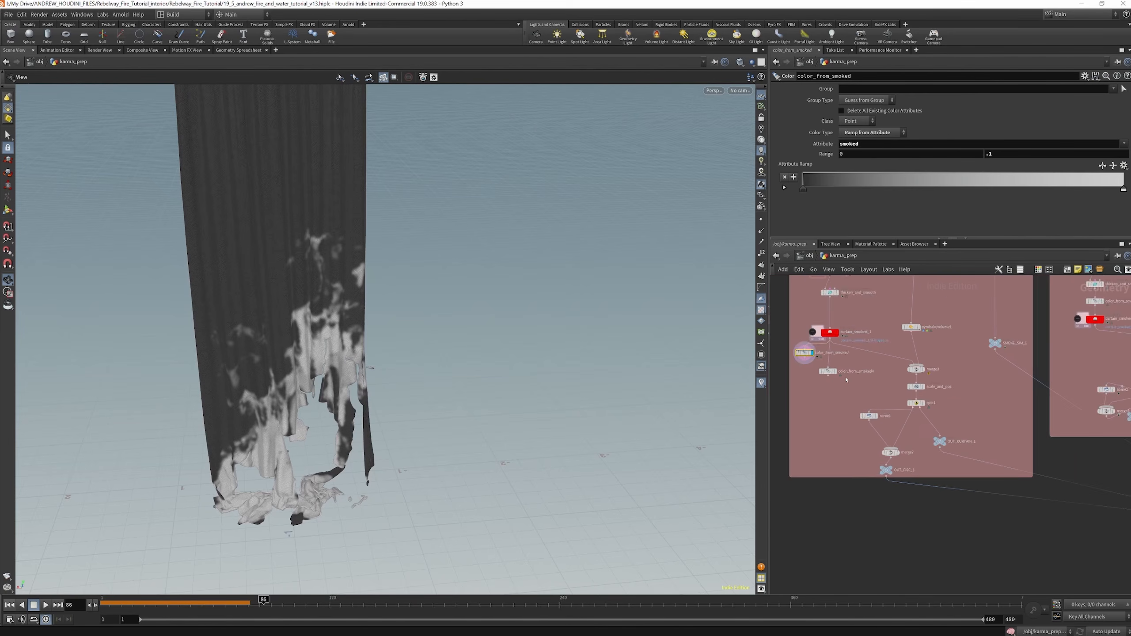
Open the CURTAIN_smoke_sim network and review object_merge1, which imports OUT_CURTAIN_1, and its curtain inputs to switch1
click(810, 256)
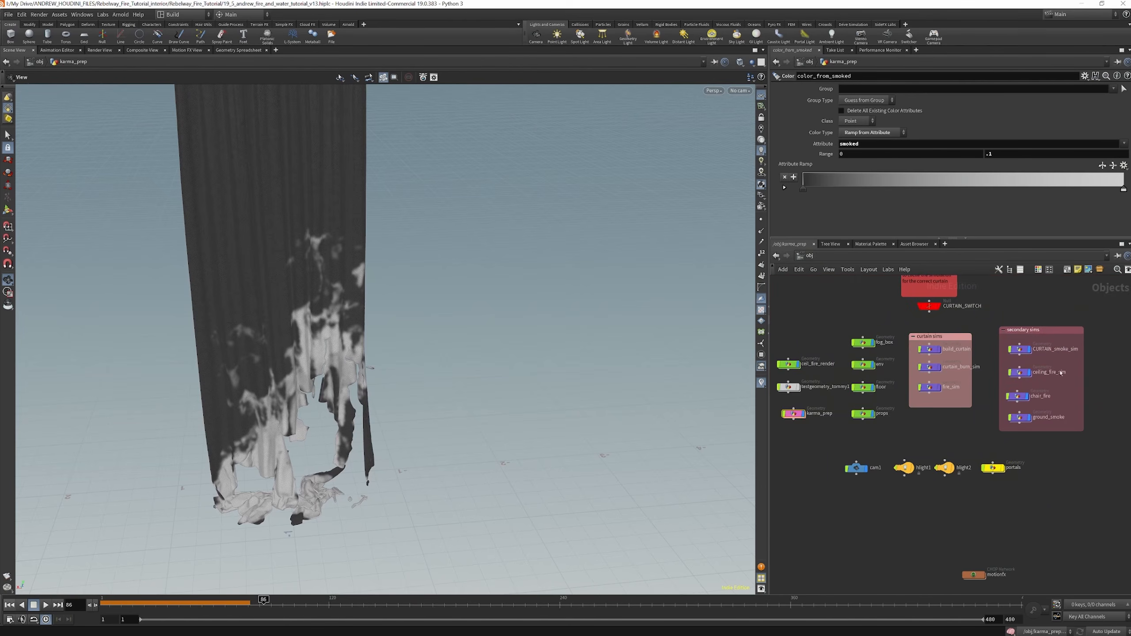
double_click(1020, 349)
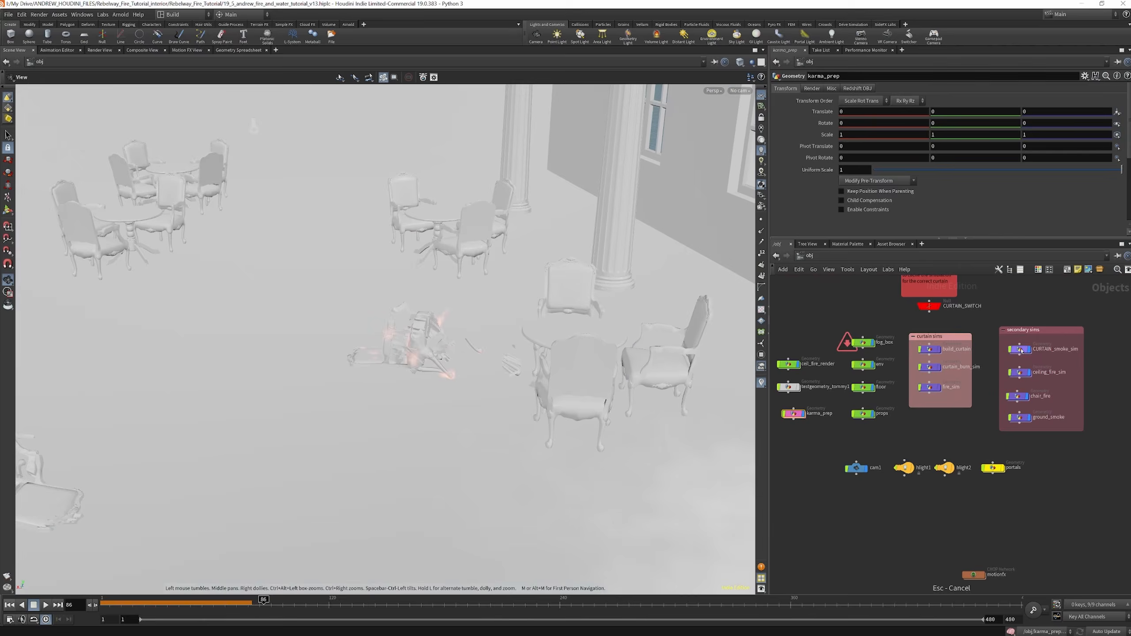
scroll(881, 427, down, 5)
scroll(868, 395, up, 6)
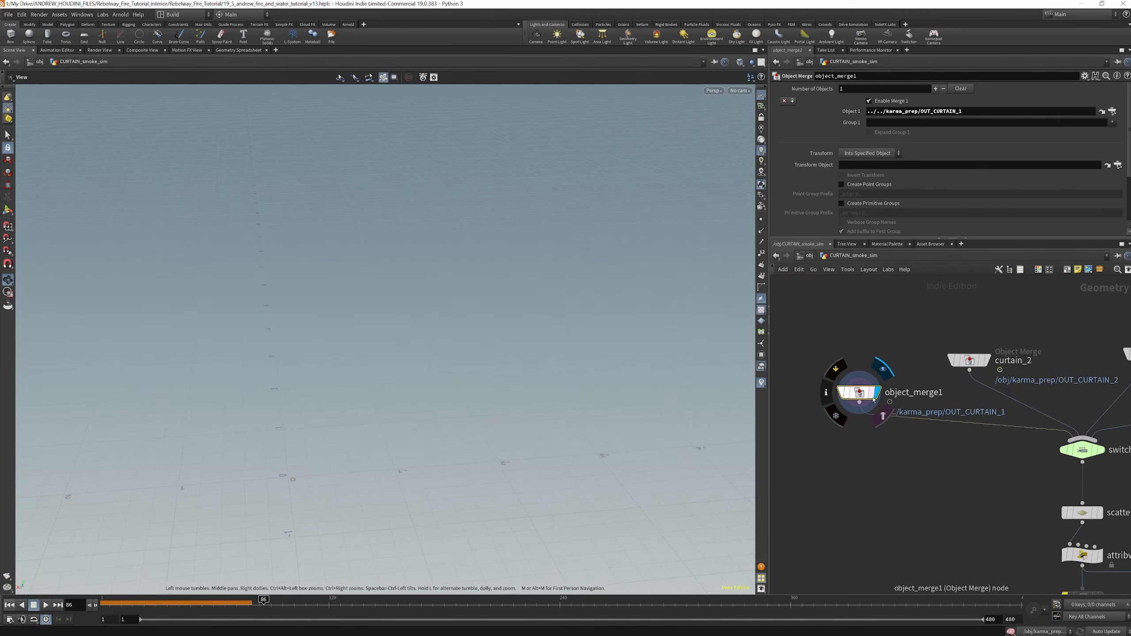
scroll(861, 336, down, 3)
scroll(866, 352, down, 2)
scroll(873, 372, up, 5)
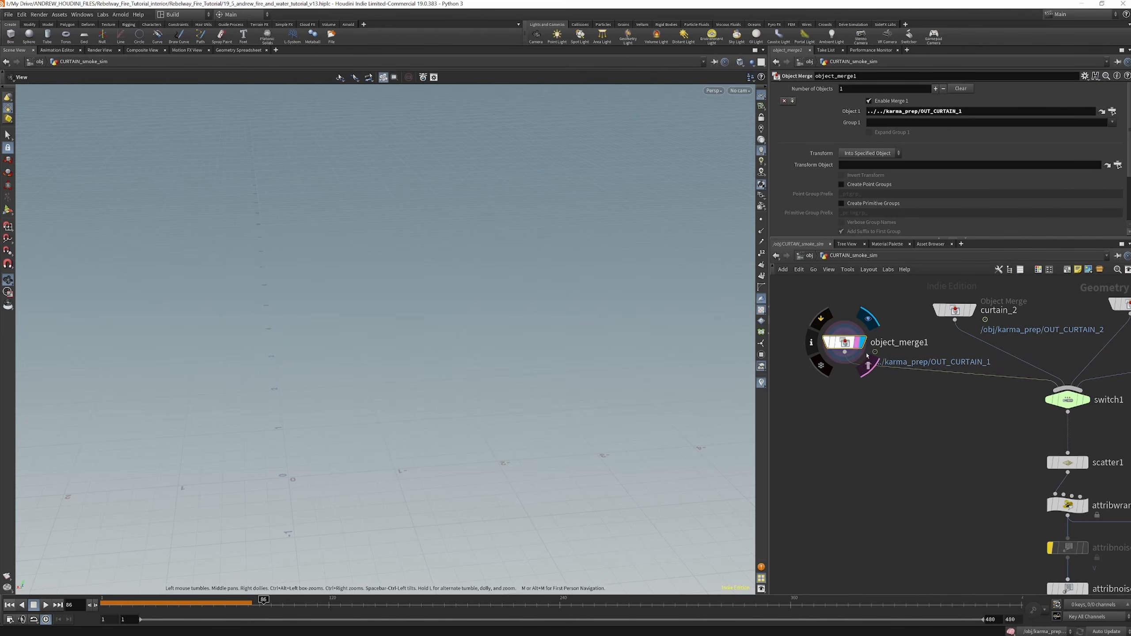
scroll(909, 394, down, 3)
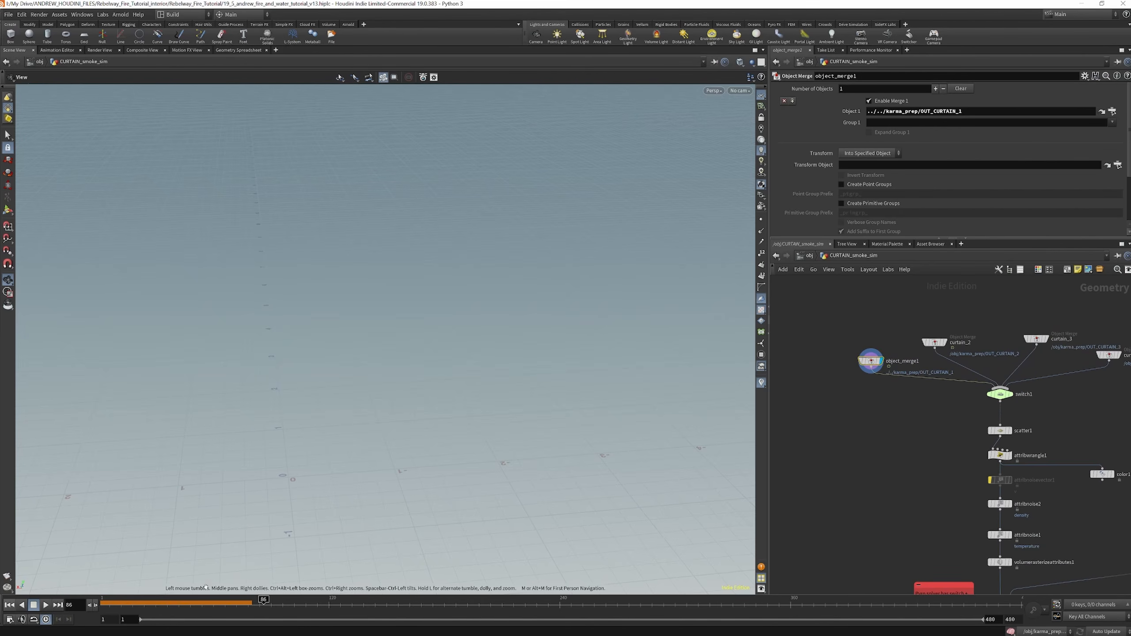
scroll(949, 383, up, 3)
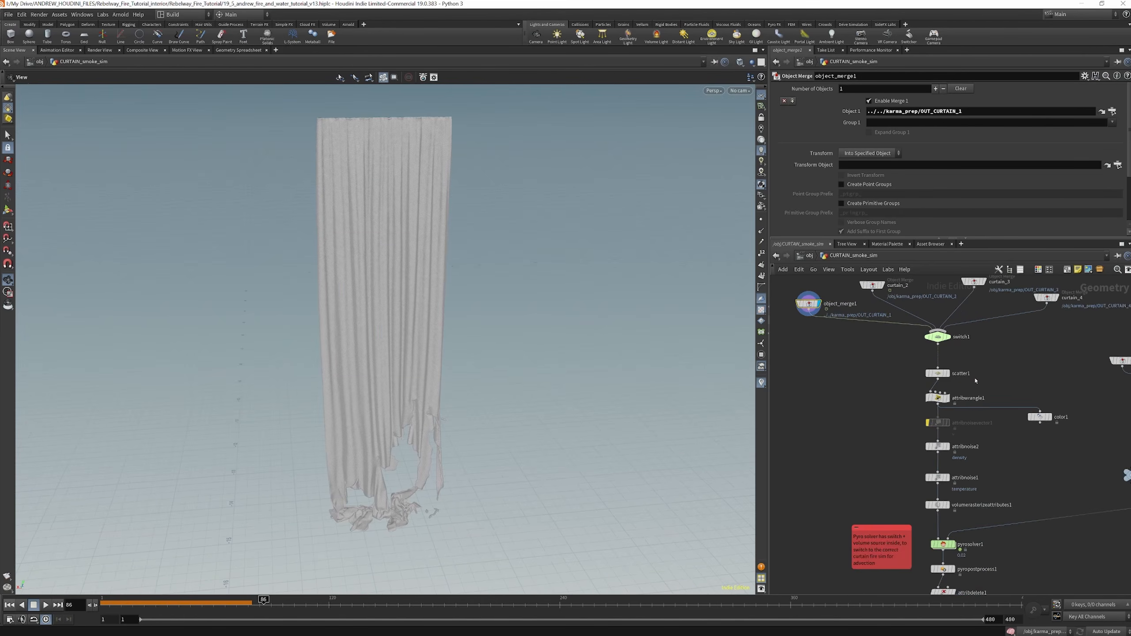
Display the scatter1 points and set the viewport background colour scheme to Dark
click(938, 371)
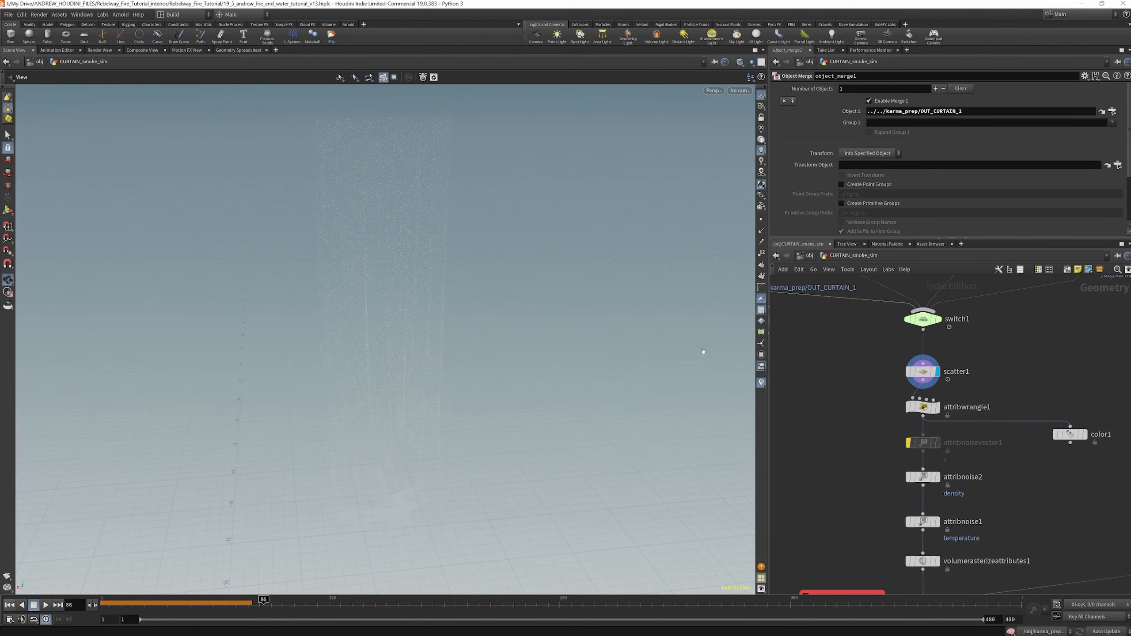
key(d)
click(340, 200)
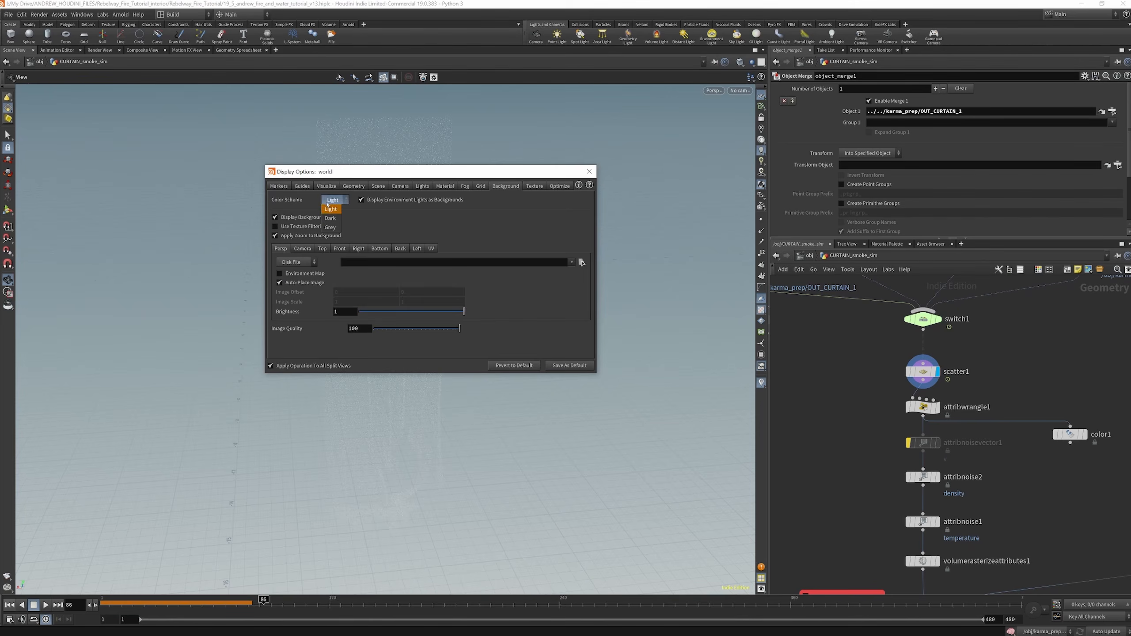
click(343, 216)
click(589, 172)
Display attribwrangle1 and examine its expressions deriving density and temperature from the smoked attribute
scroll(869, 357, down, 3)
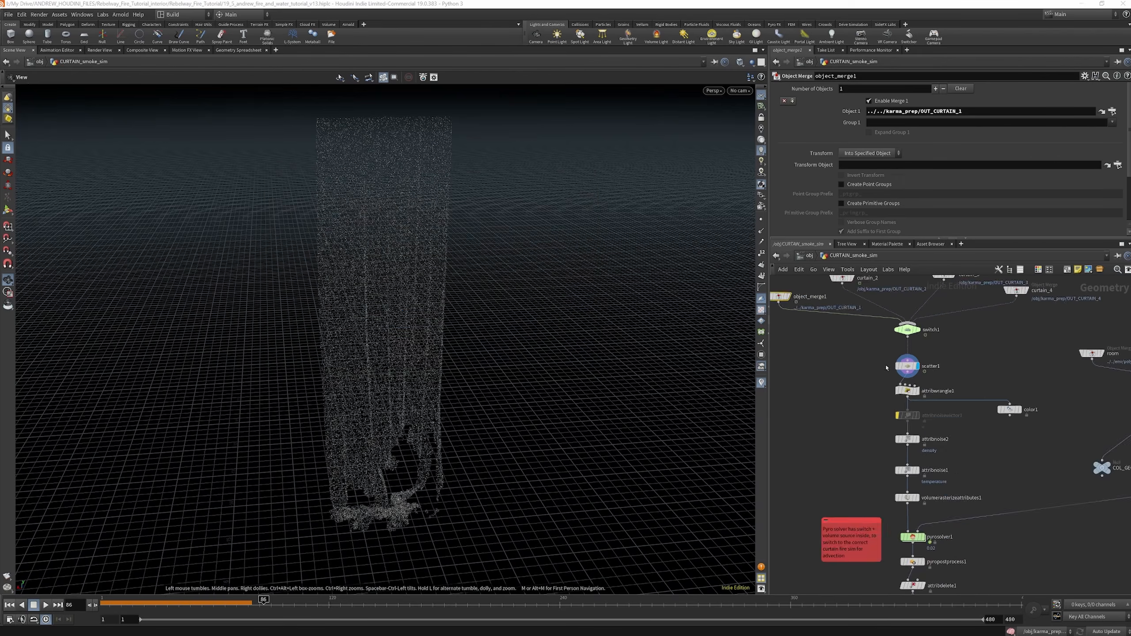
scroll(908, 392, up, 5)
click(903, 391)
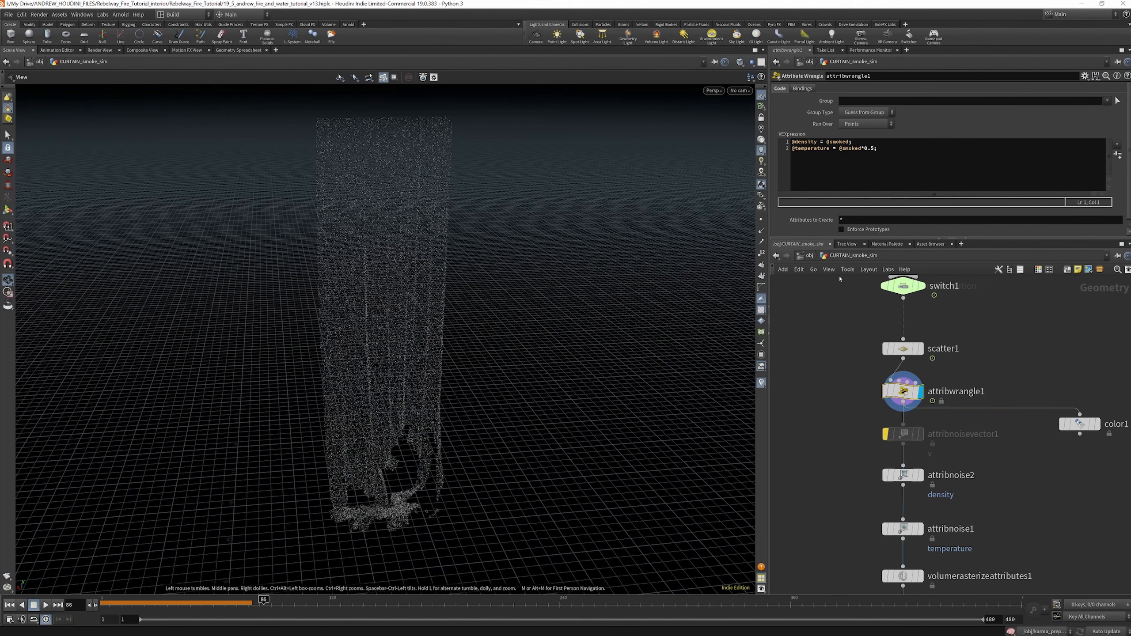
scroll(908, 368, down, 2)
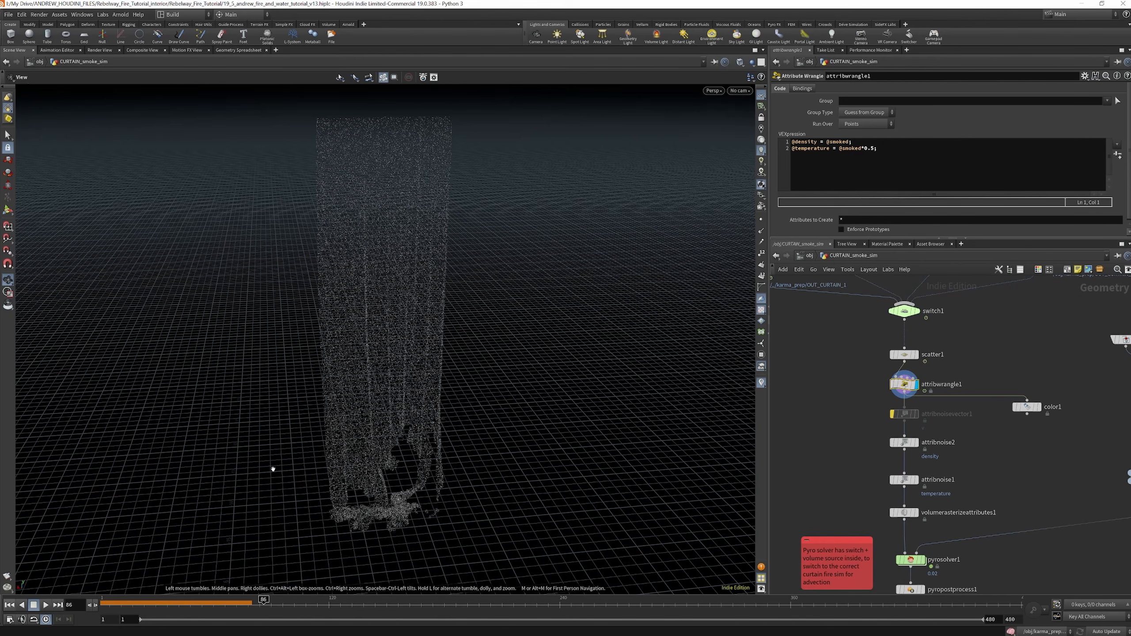
scroll(894, 377, up, 4)
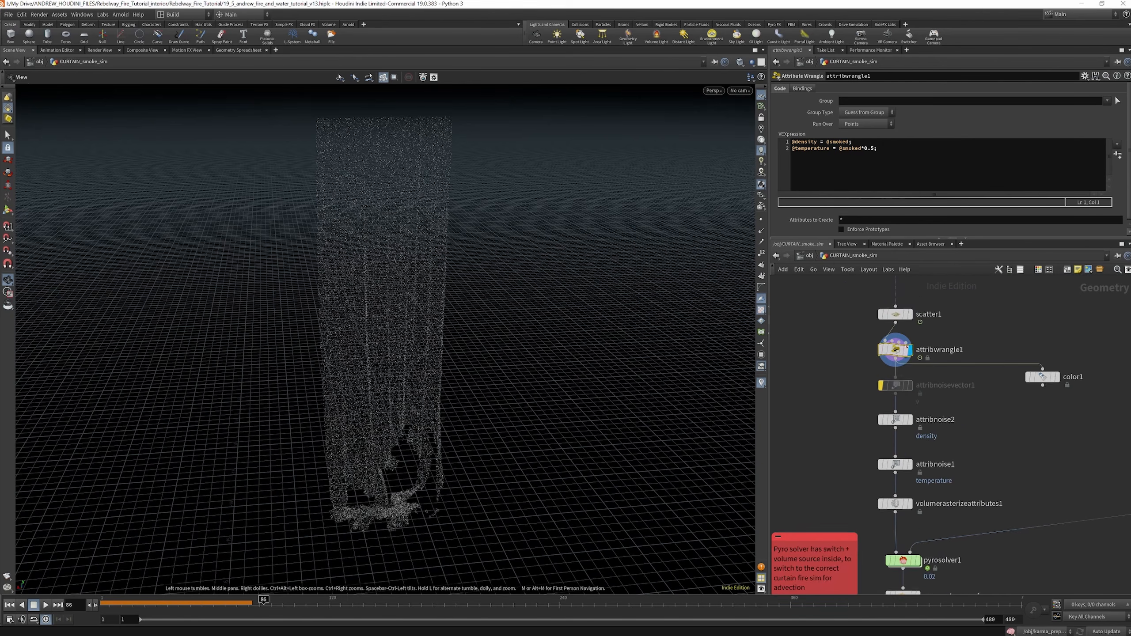
Display attribnoise2 and enlarge its parameter area to inspect the density noise value, pattern and animation settings
click(884, 367)
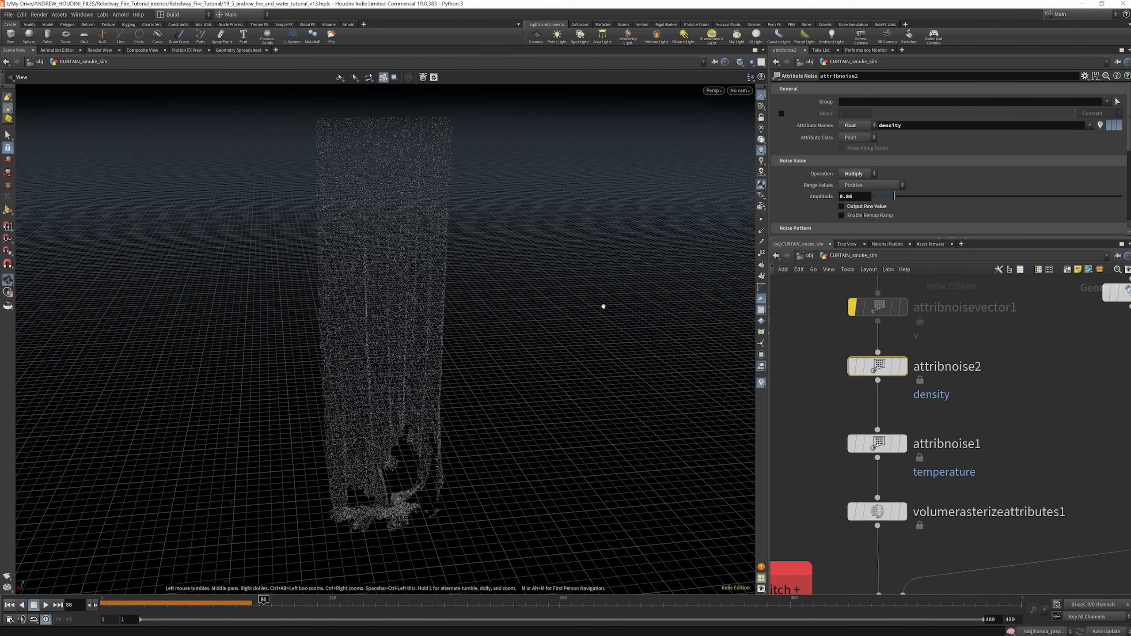
click(903, 367)
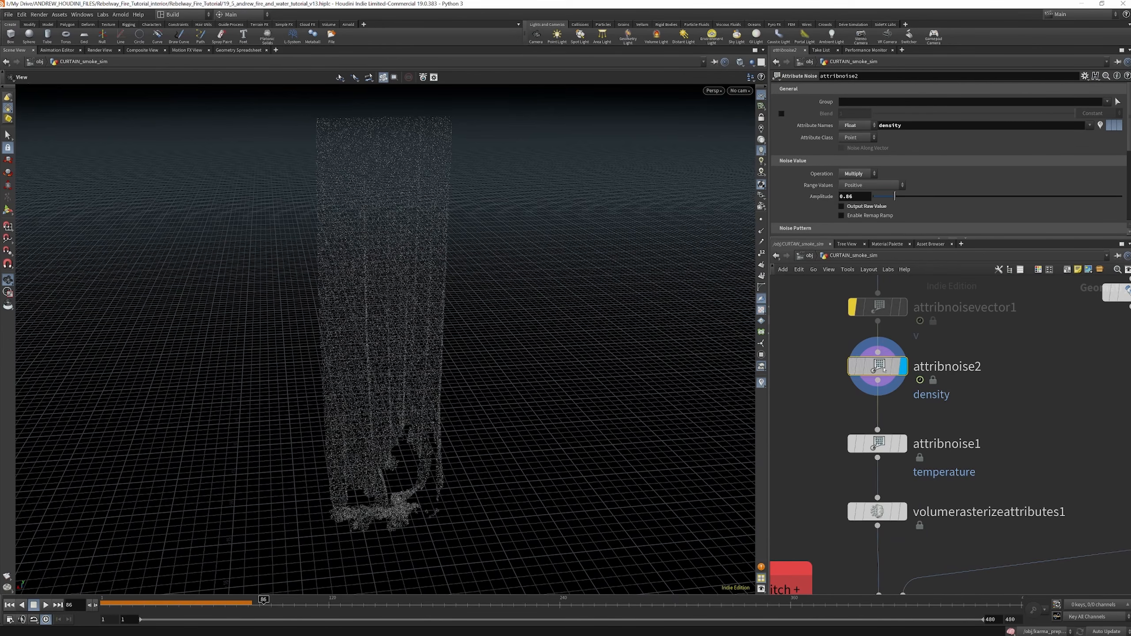
scroll(883, 419, down, 4)
scroll(884, 387, up, 3)
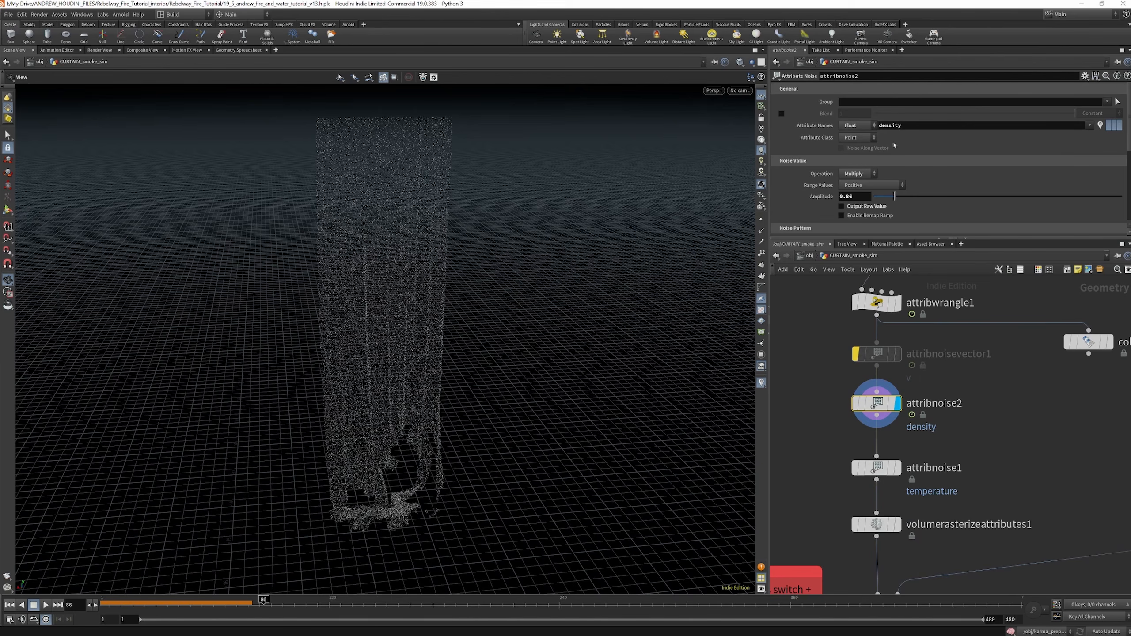
drag(841, 236, 828, 383)
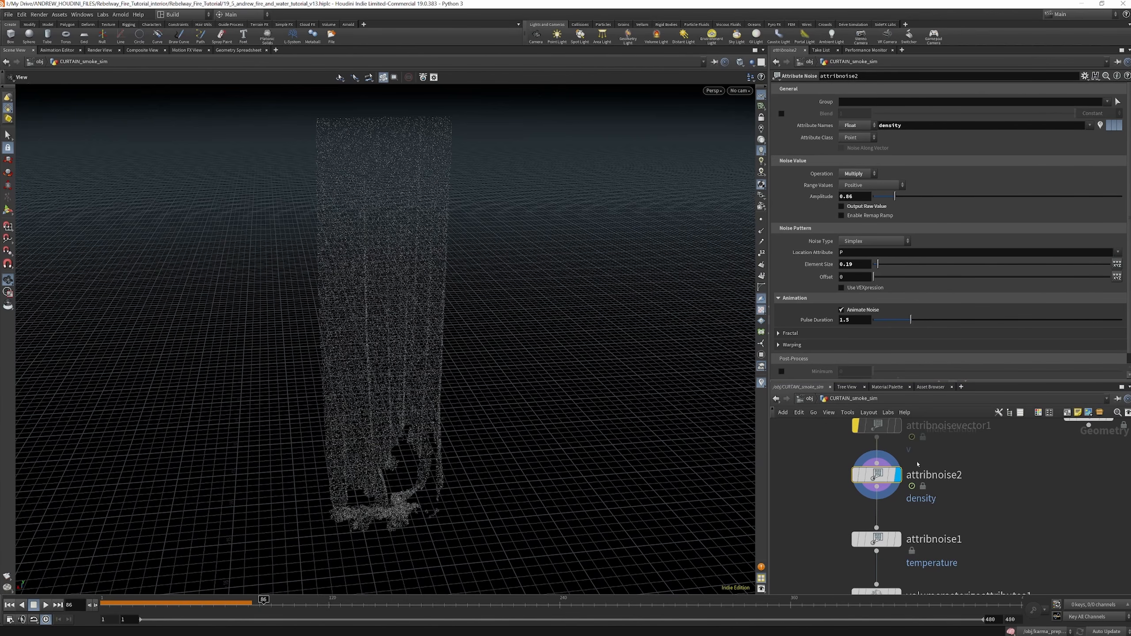
Duplicate color1, wire the copy to attribnoise2's output and display it
scroll(914, 464, down, 3)
scroll(905, 509, down, 1)
scroll(994, 455, up, 3)
alt+drag(999, 441, 821, 500)
key(r)
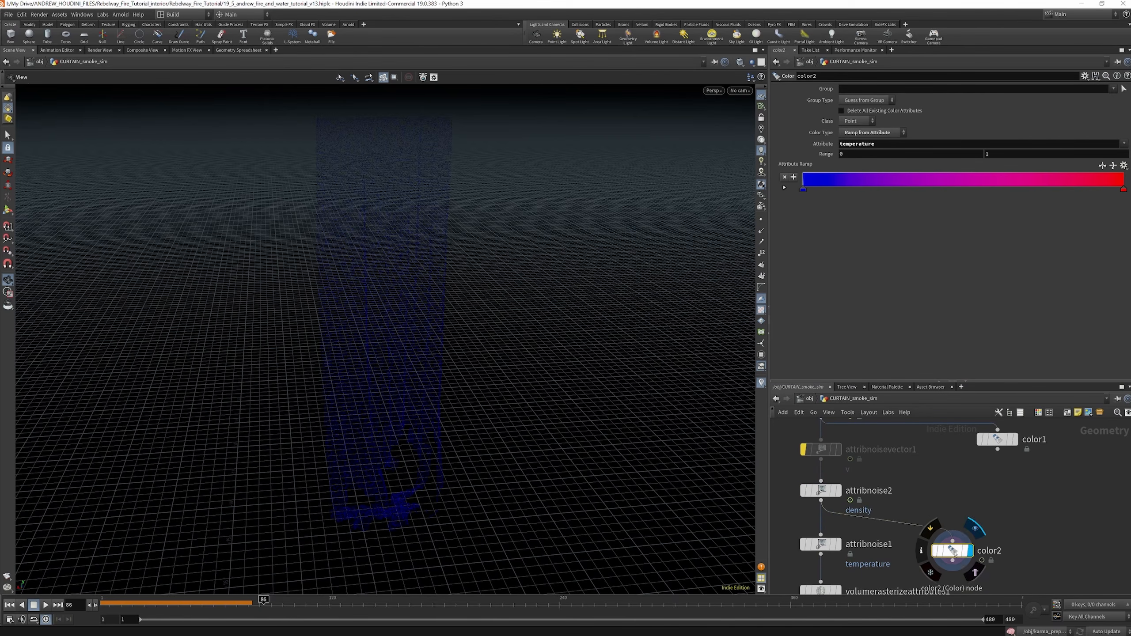
Set the upper limit of color2's temperature ramp range to 0.1
drag(953, 551, 955, 540)
click(1024, 154)
key(Return)
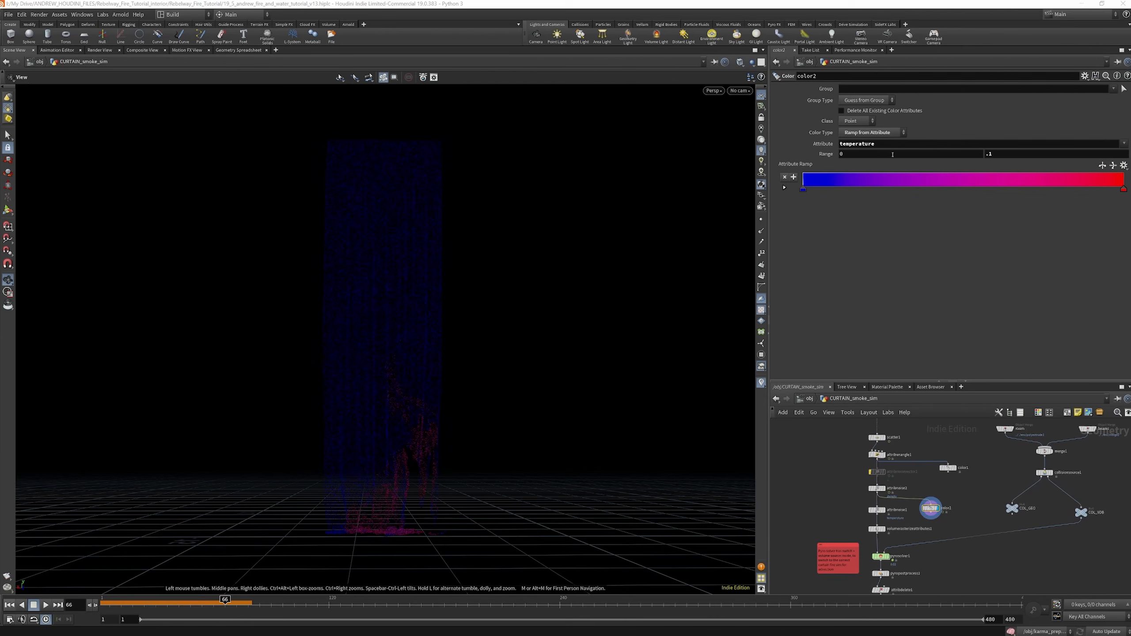
Display attribnoise1 and compare its temperature noise settings with the density noise settings of attribnoise2
scroll(854, 448, up, 5)
click(852, 443)
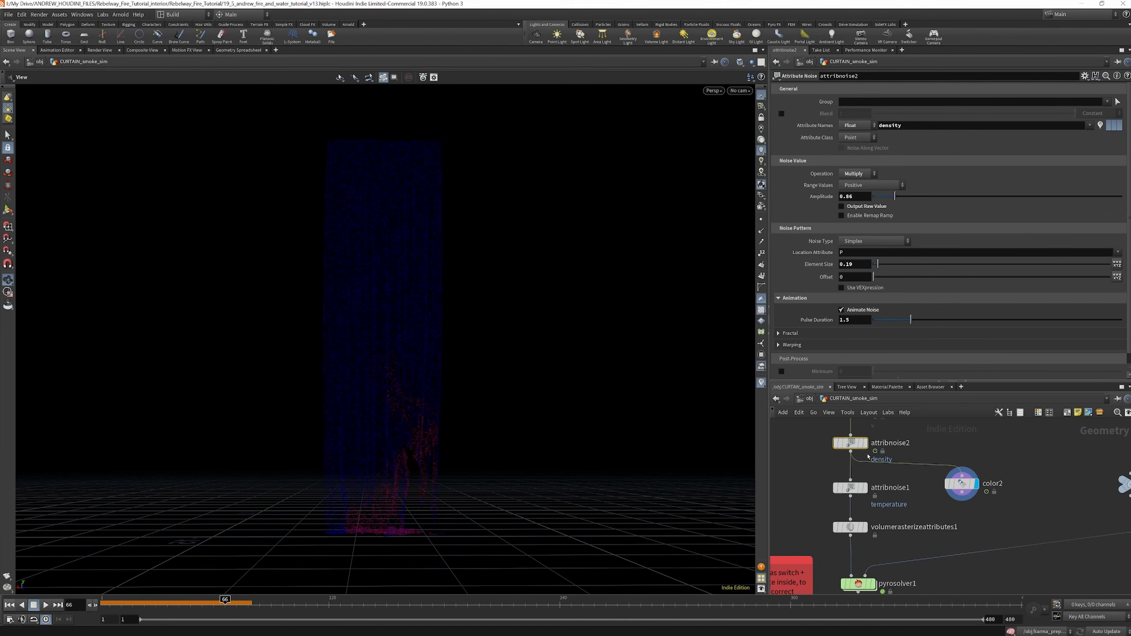
scroll(869, 448, down, 3)
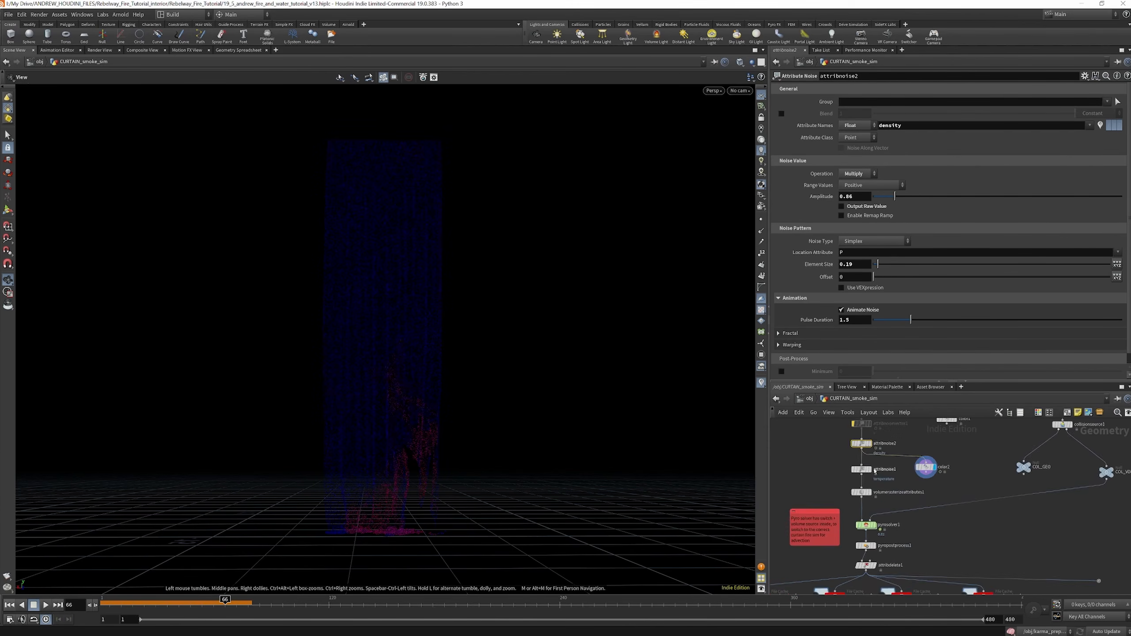
scroll(867, 470, up, 5)
click(864, 471)
click(843, 471)
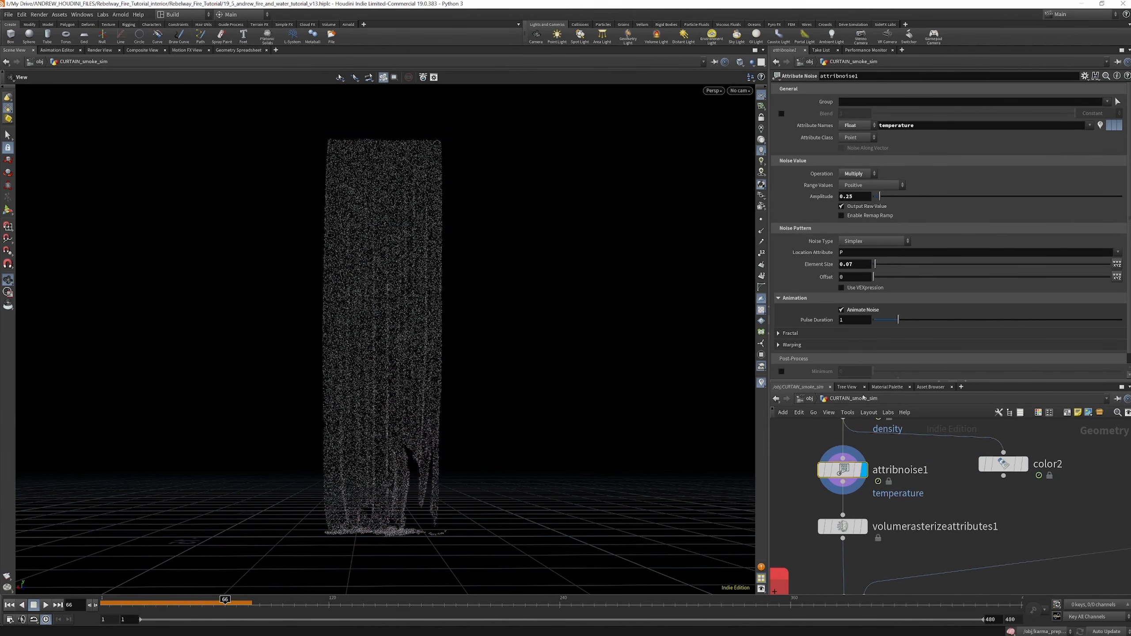
scroll(853, 489, down, 3)
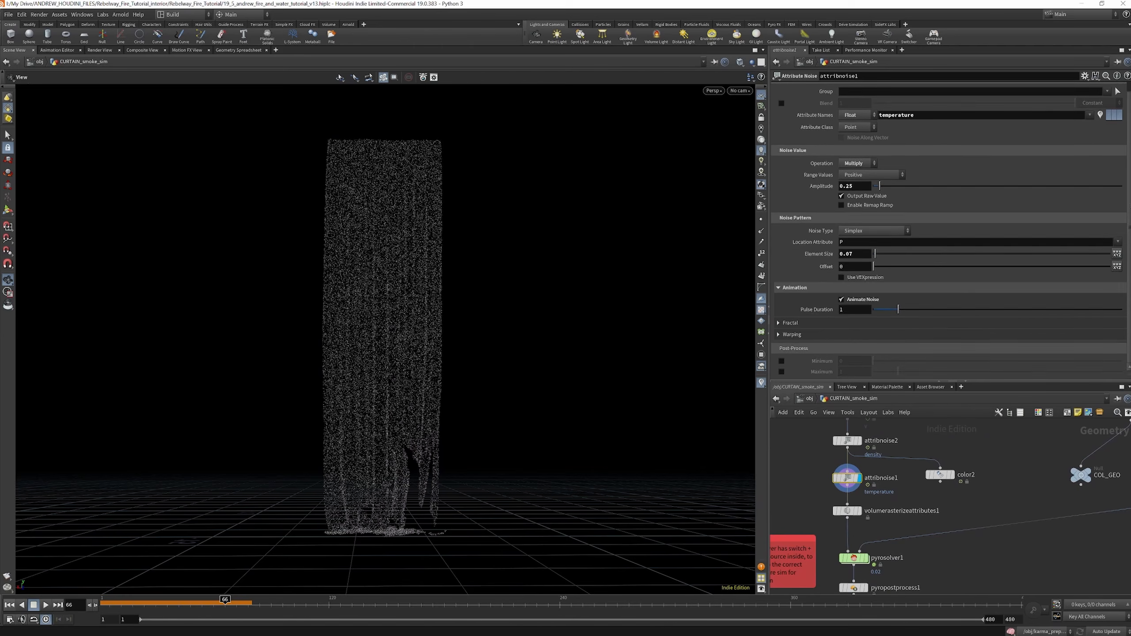
scroll(841, 441, up, 3)
click(843, 441)
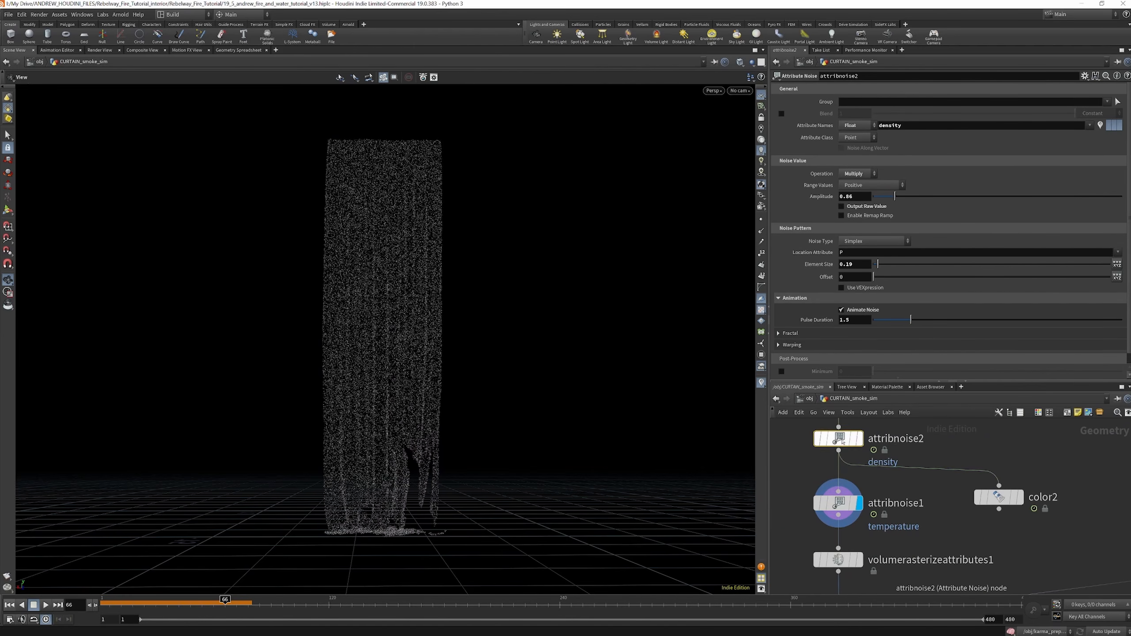
Display volumerasterizeattributes1 and examine the rasterized attributes and voxel settings
scroll(841, 533, down, 3)
scroll(835, 490, up, 3)
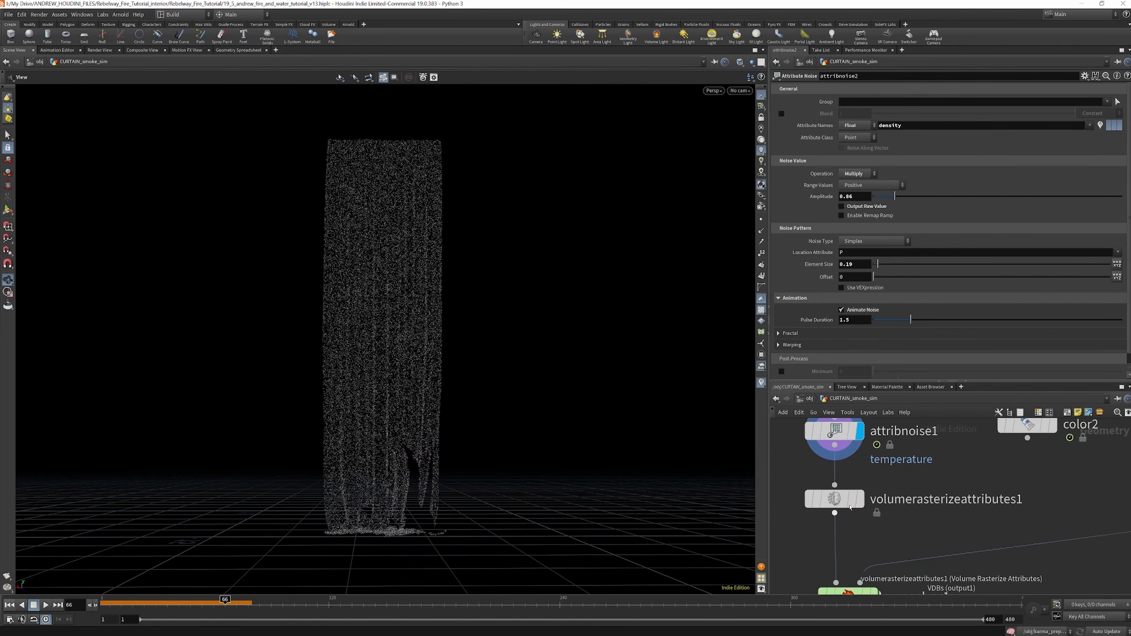
scroll(829, 481, down, 3)
scroll(844, 497, up, 3)
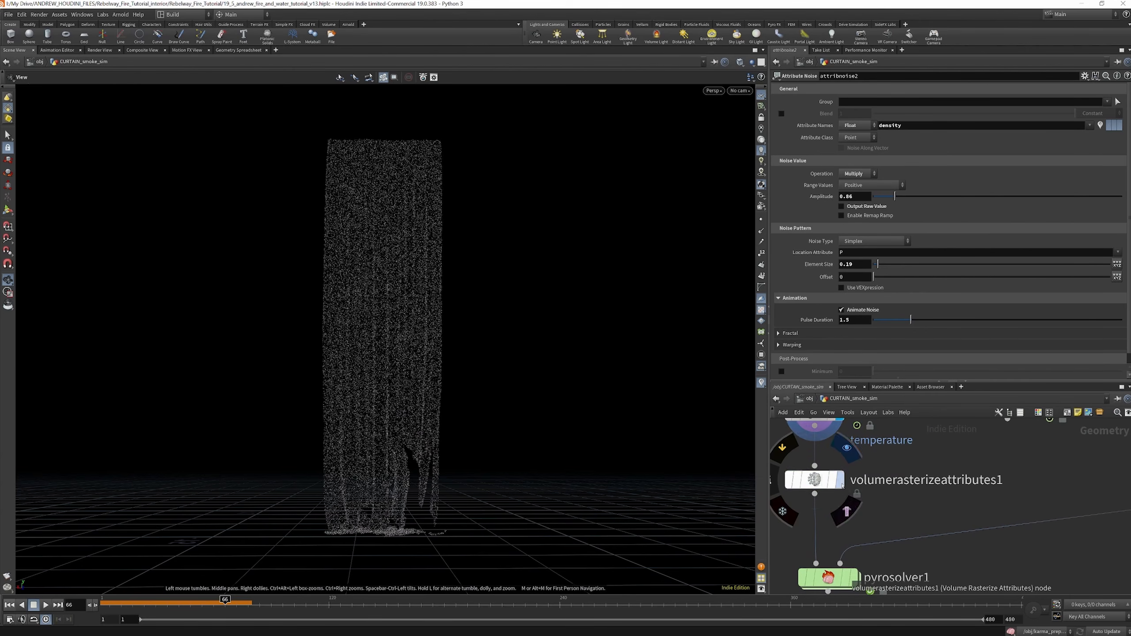
click(840, 480)
click(810, 485)
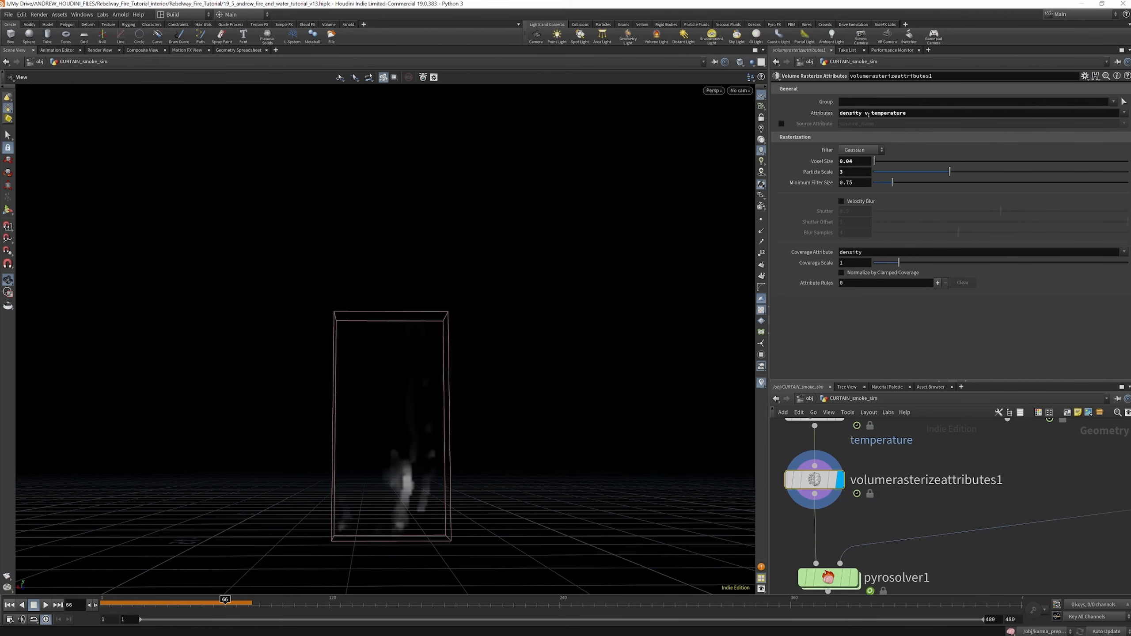
scroll(882, 512, down, 8)
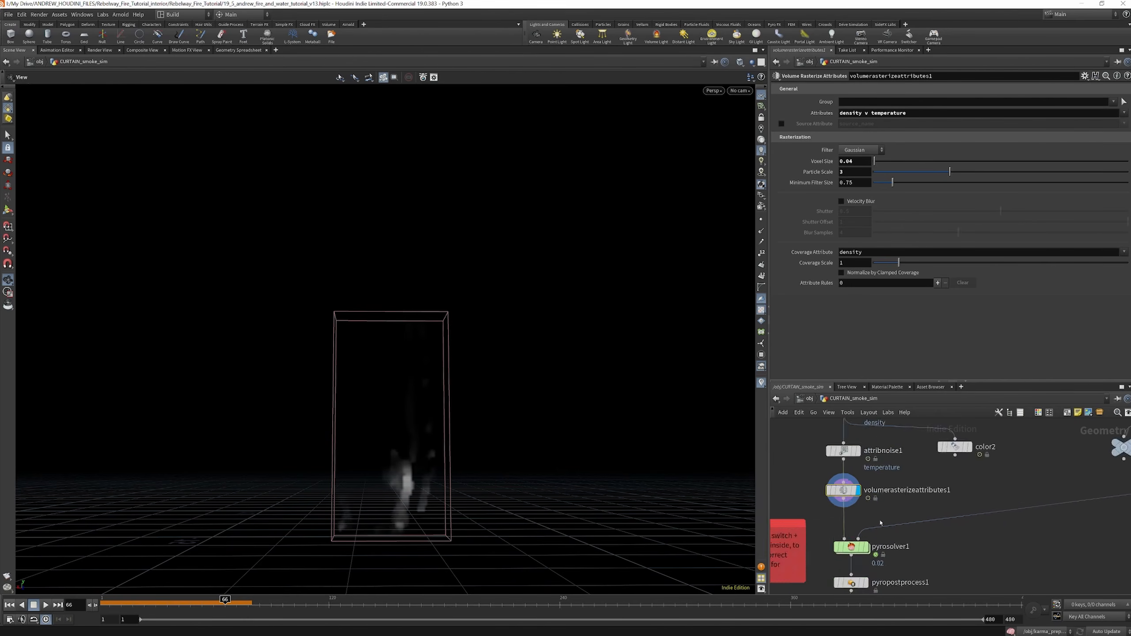
Select attribnoisevector1 and examine its noise settings for the v attribute
scroll(870, 463, up, 7)
click(857, 470)
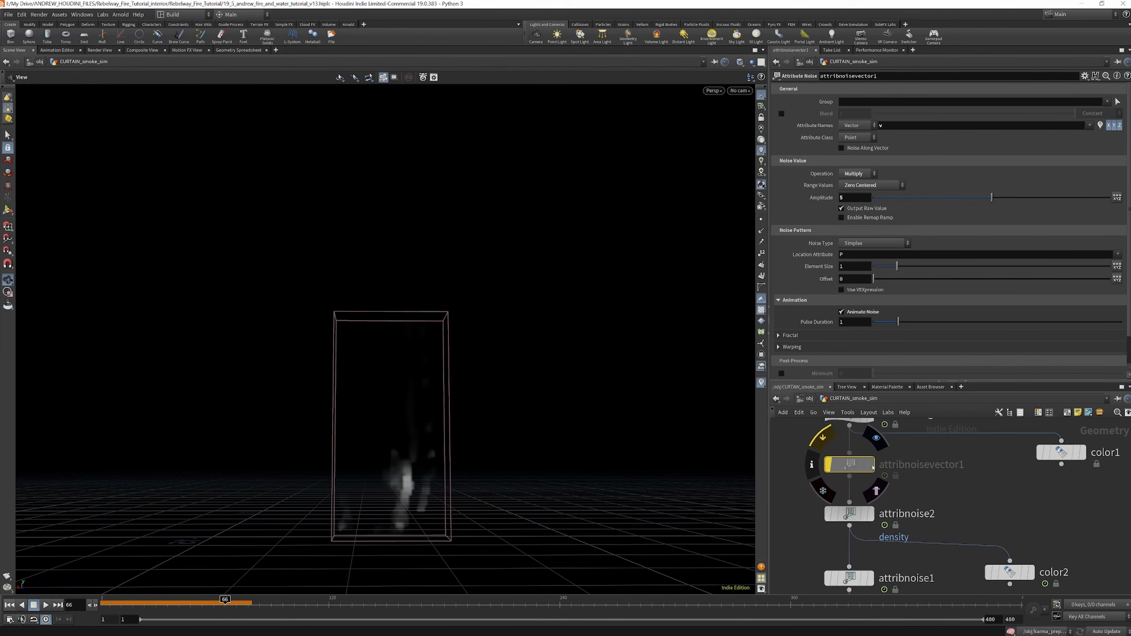
scroll(847, 472, down, 6)
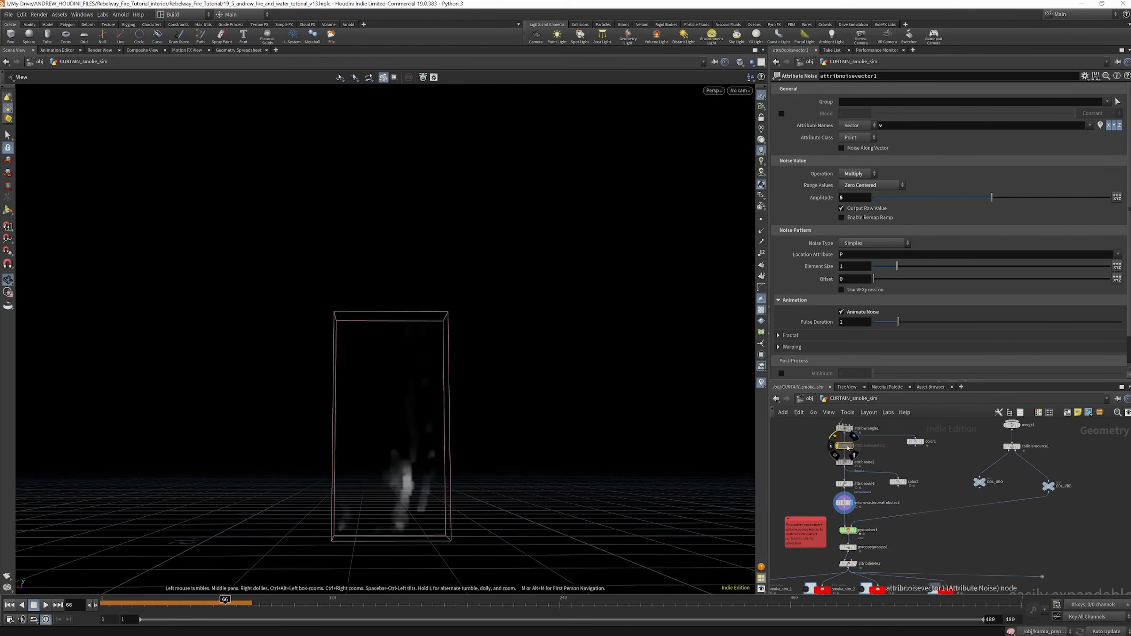
Display the room object merge and the beams object merge in turn to view the collision geometry
scroll(859, 459, down, 4)
scroll(955, 450, up, 5)
middle_drag(956, 450, 938, 504)
scroll(860, 430, up, 3)
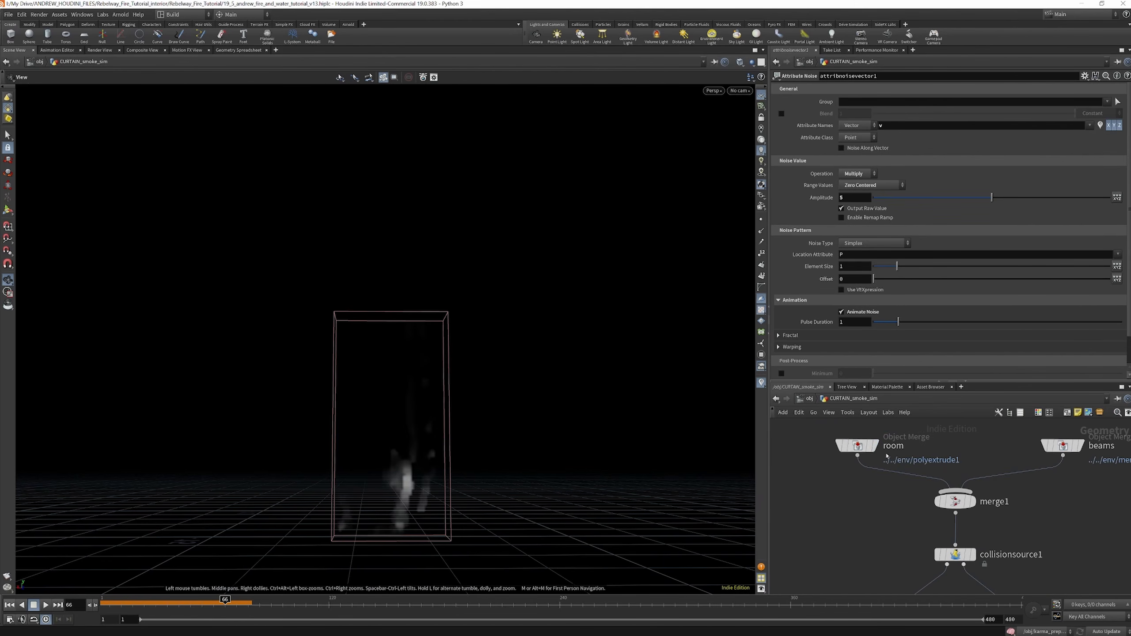
click(873, 445)
scroll(944, 467, down, 4)
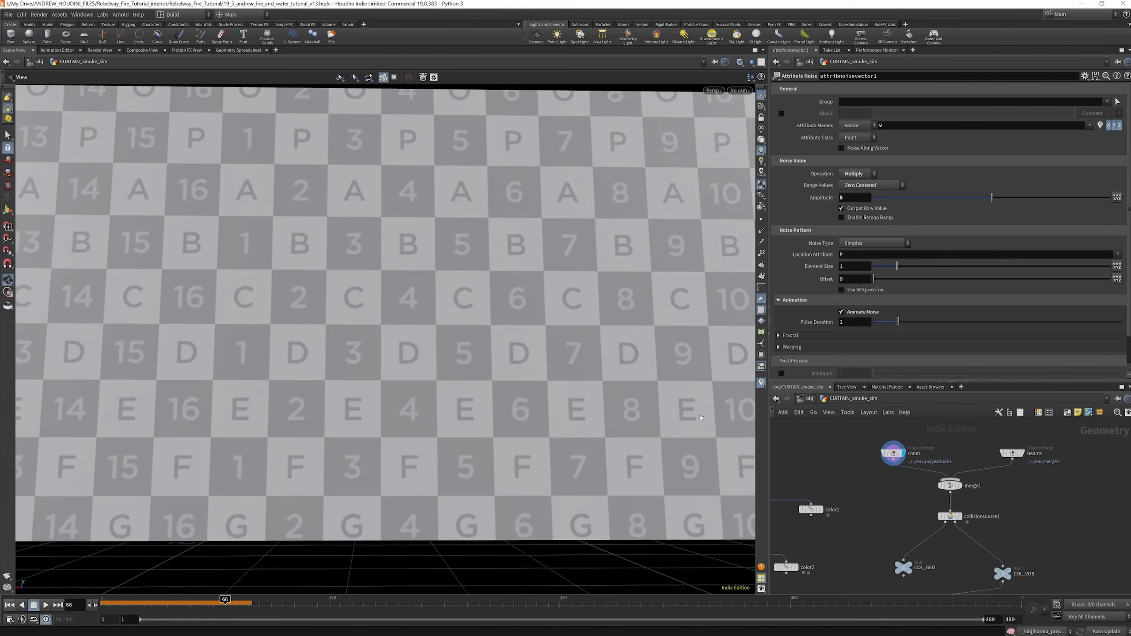
scroll(463, 407, down, 5)
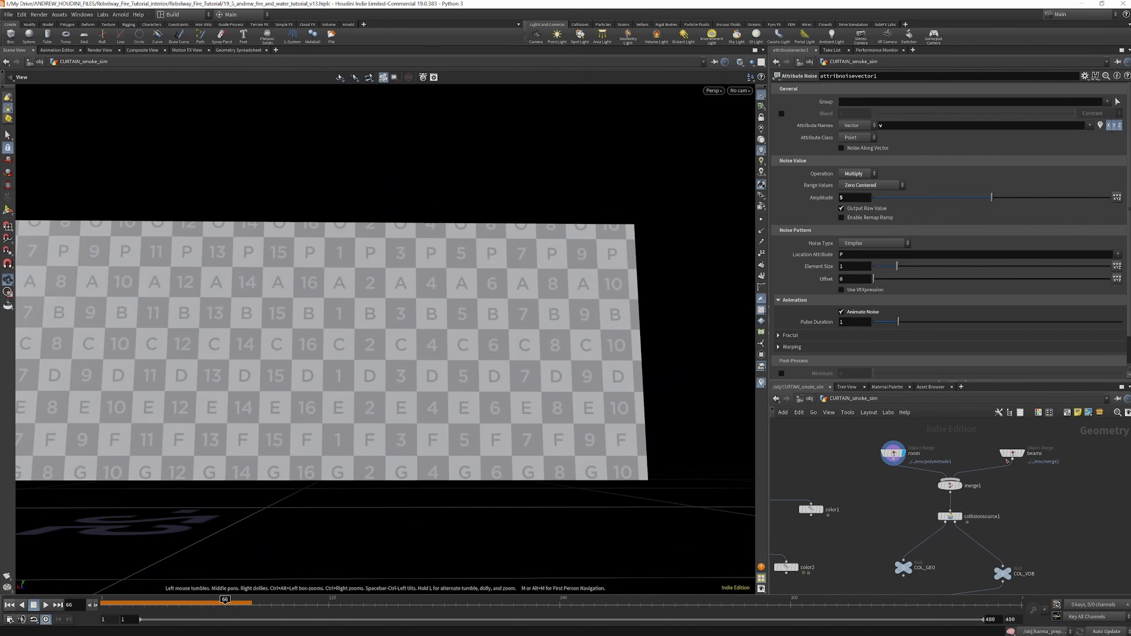
click(1021, 454)
scroll(994, 461, down, 6)
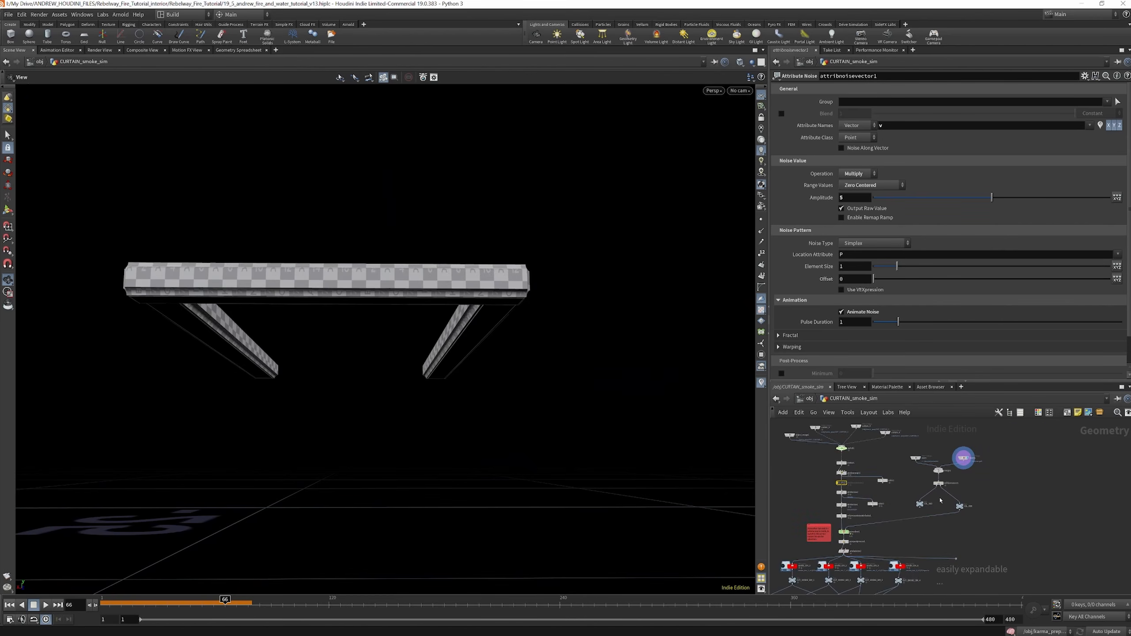
Select and display collisionsource1 to examine its volume settings and the merged collision geometry
scroll(941, 500, up, 3)
click(946, 462)
click(937, 464)
mouse_move(937, 464)
drag(247, 285, 324, 334)
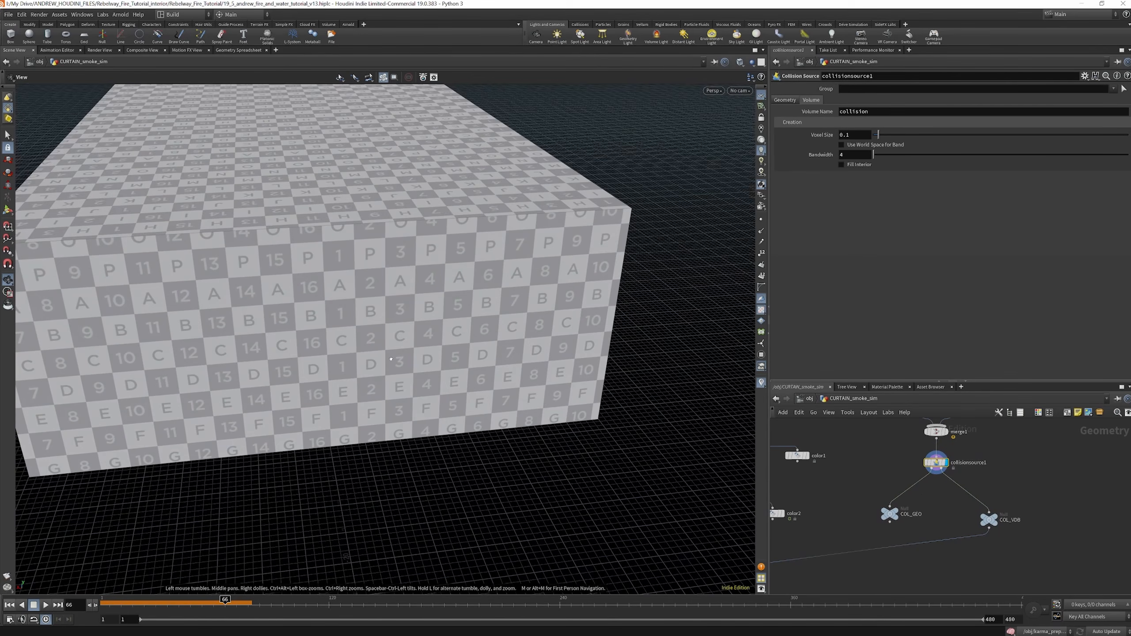
Display COL_VDB to examine the collision volume from outside and inside, and display COL_GEO for comparison
click(999, 519)
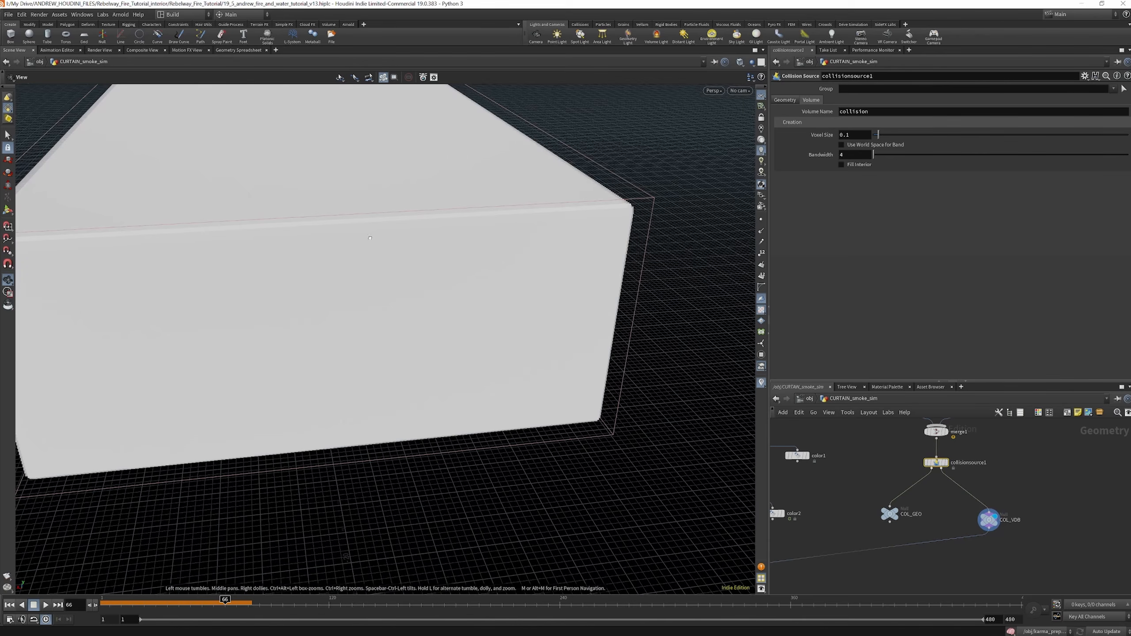
drag(370, 238, 363, 200)
right_drag(363, 201, 357, 347)
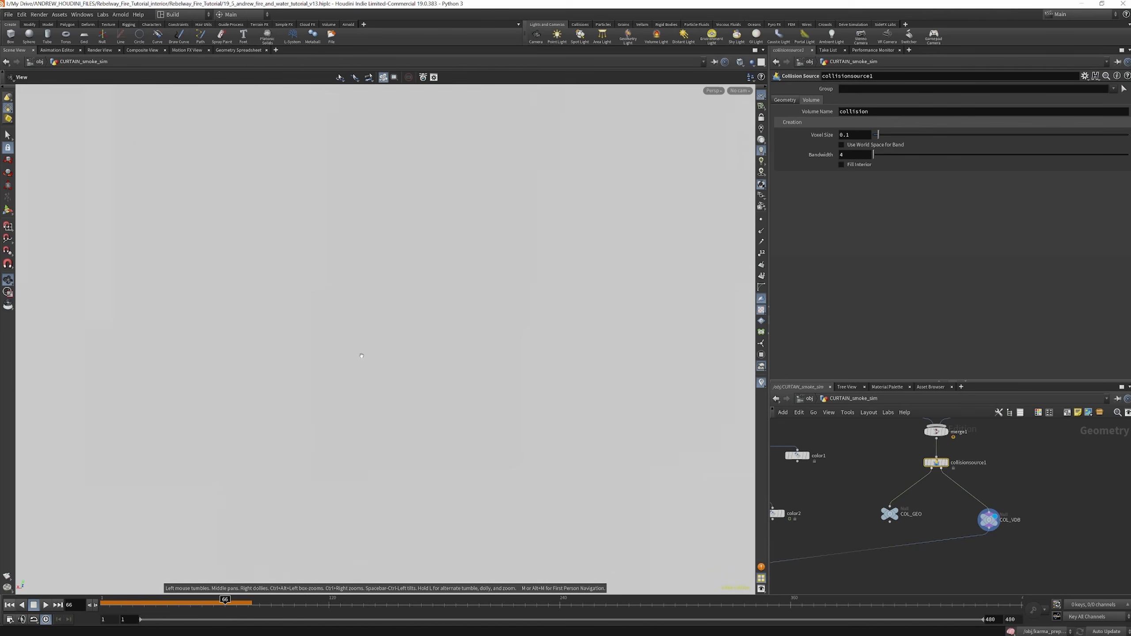
scroll(373, 364, down, 10)
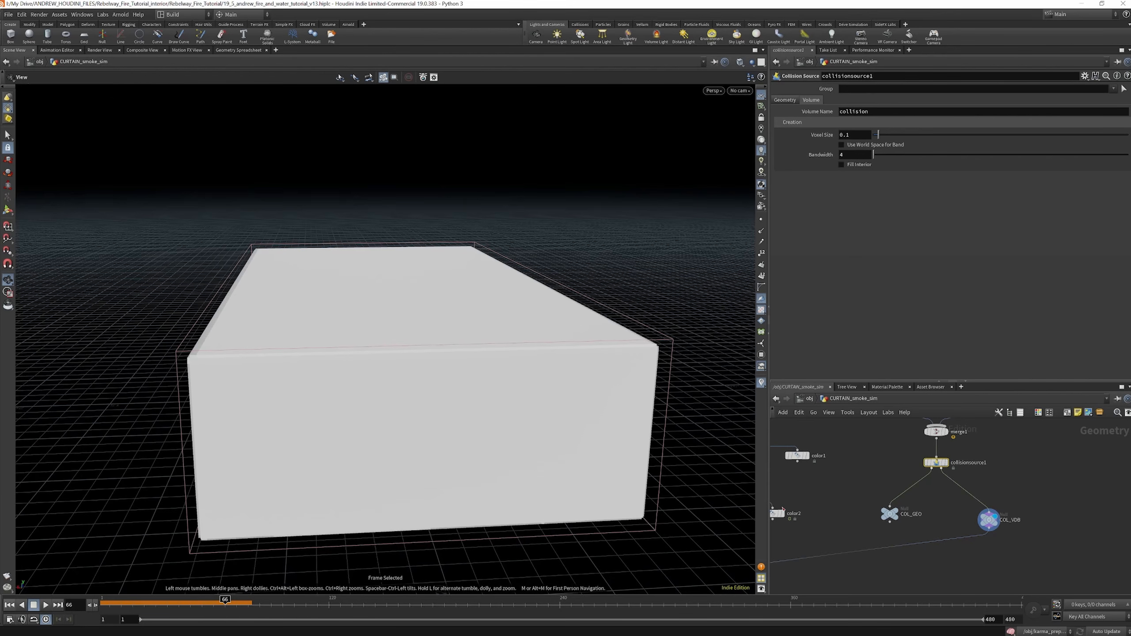
scroll(913, 522, up, 3)
click(889, 510)
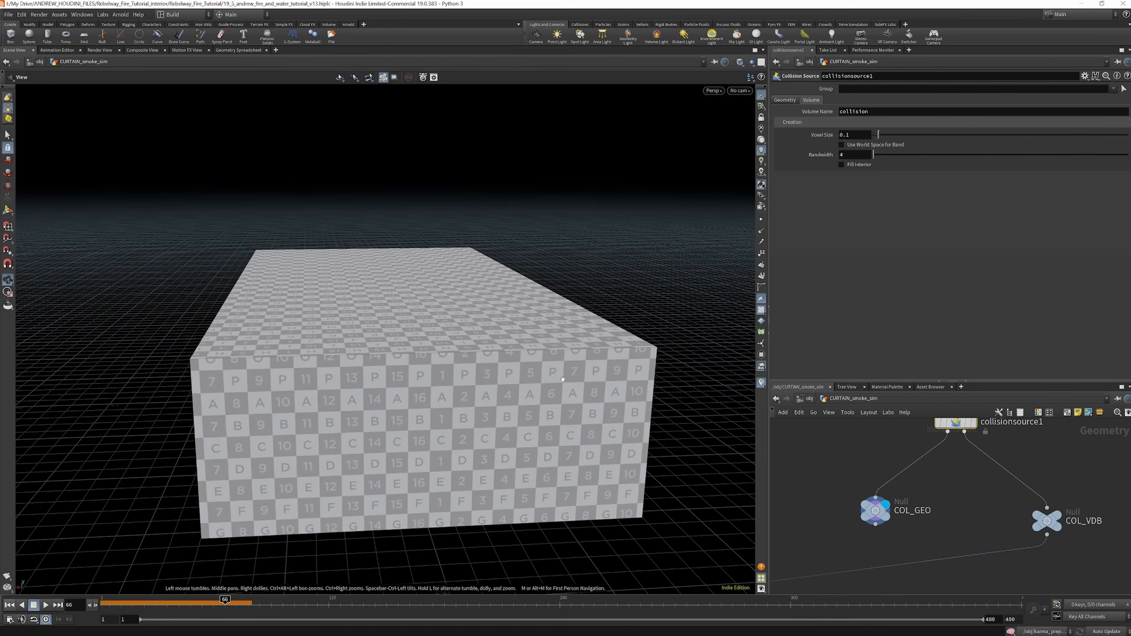
scroll(945, 483, down, 6)
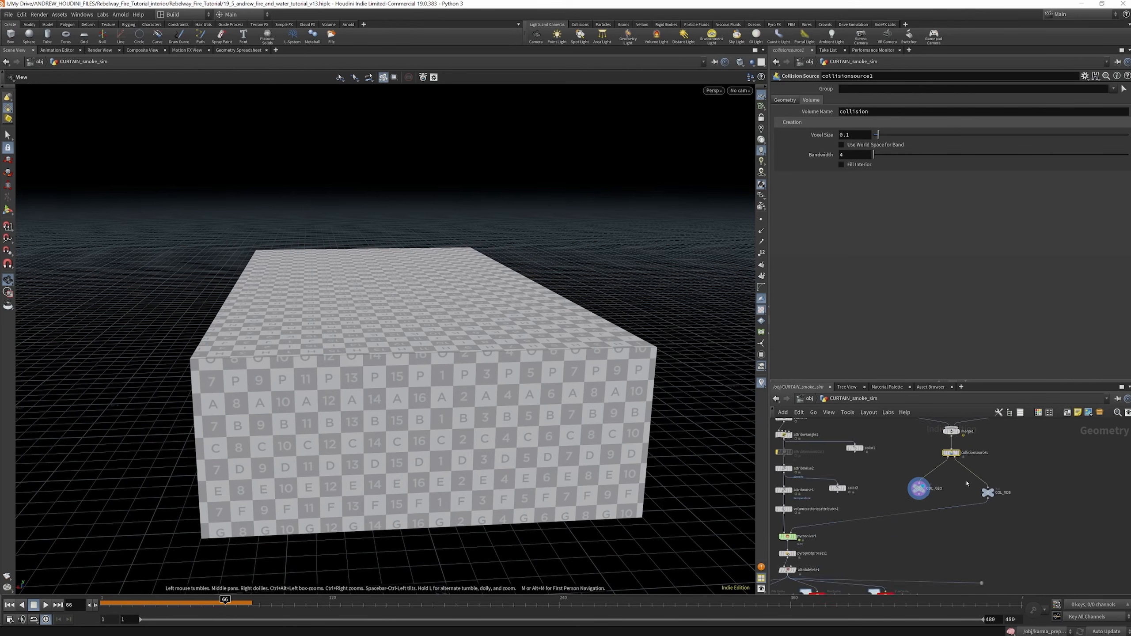
Select pyrosolver1 to show its simulation settings and display its output
scroll(909, 495, up, 6)
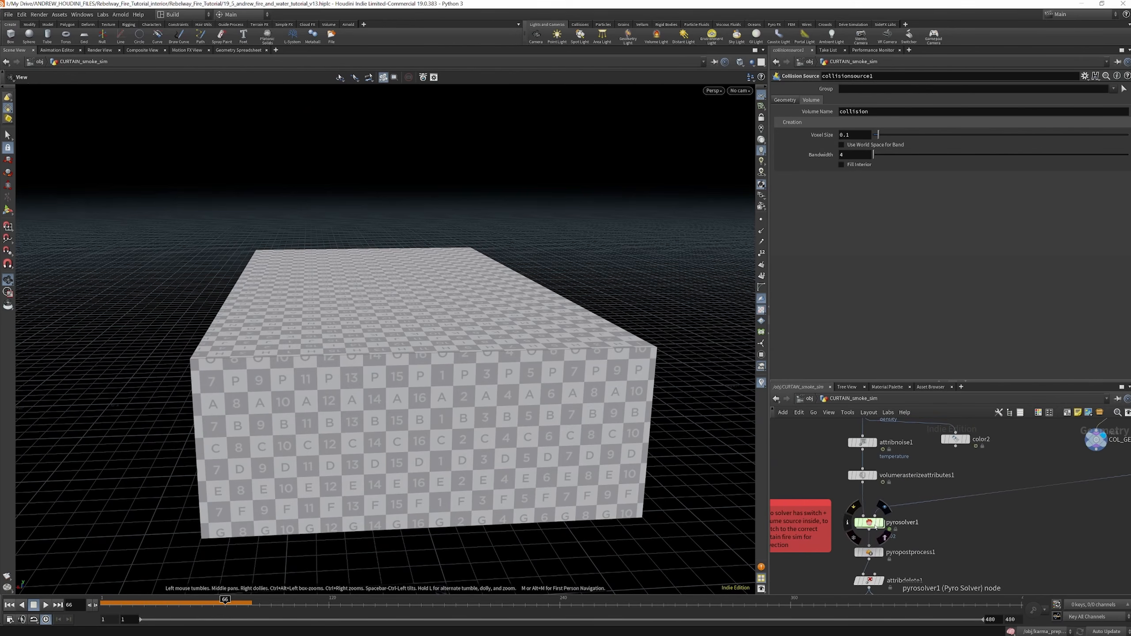
click(876, 525)
scroll(886, 526, up, 2)
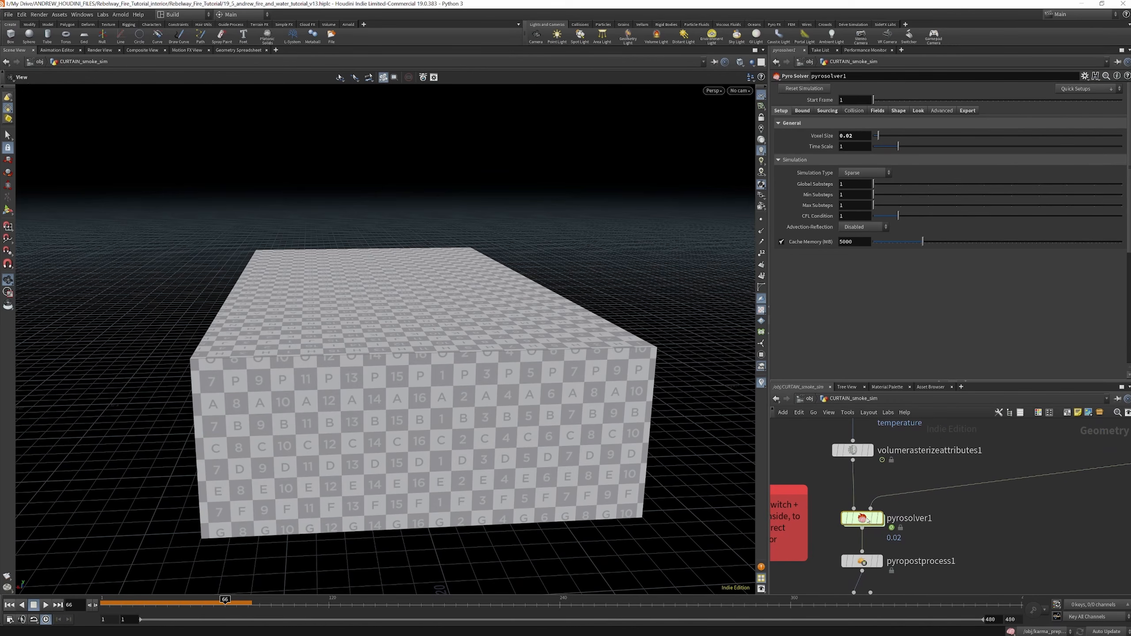
scroll(940, 473, down, 2)
click(894, 508)
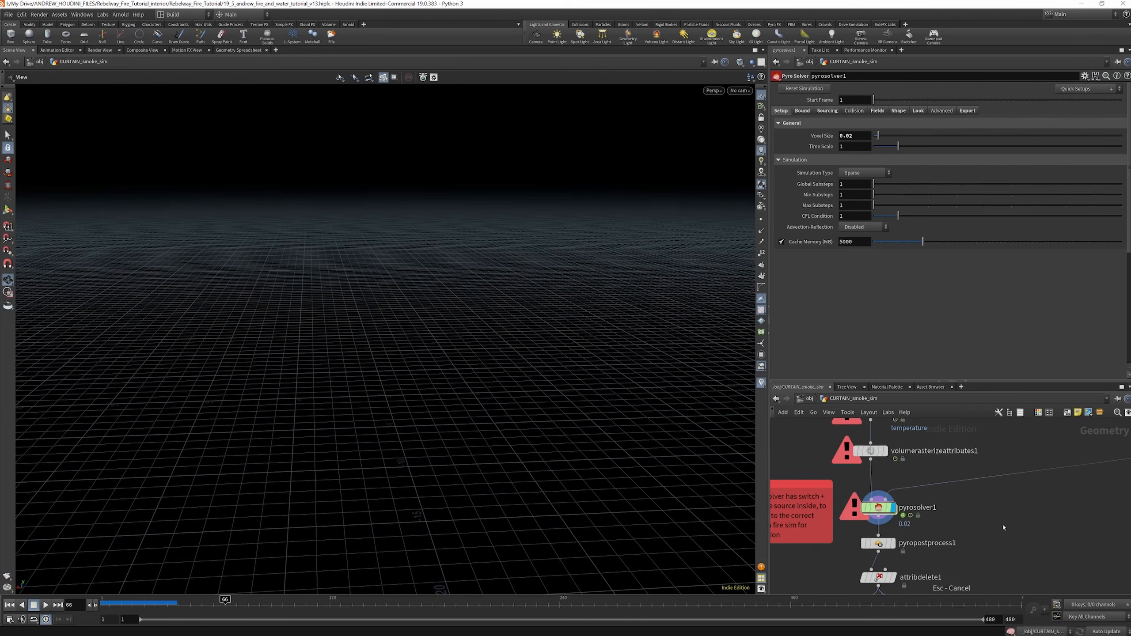
Display the COL_VDB collision volume that feeds the solver and trace its branch up to the room and beams inputs
scroll(974, 513, down, 5)
scroll(1037, 465, up, 5)
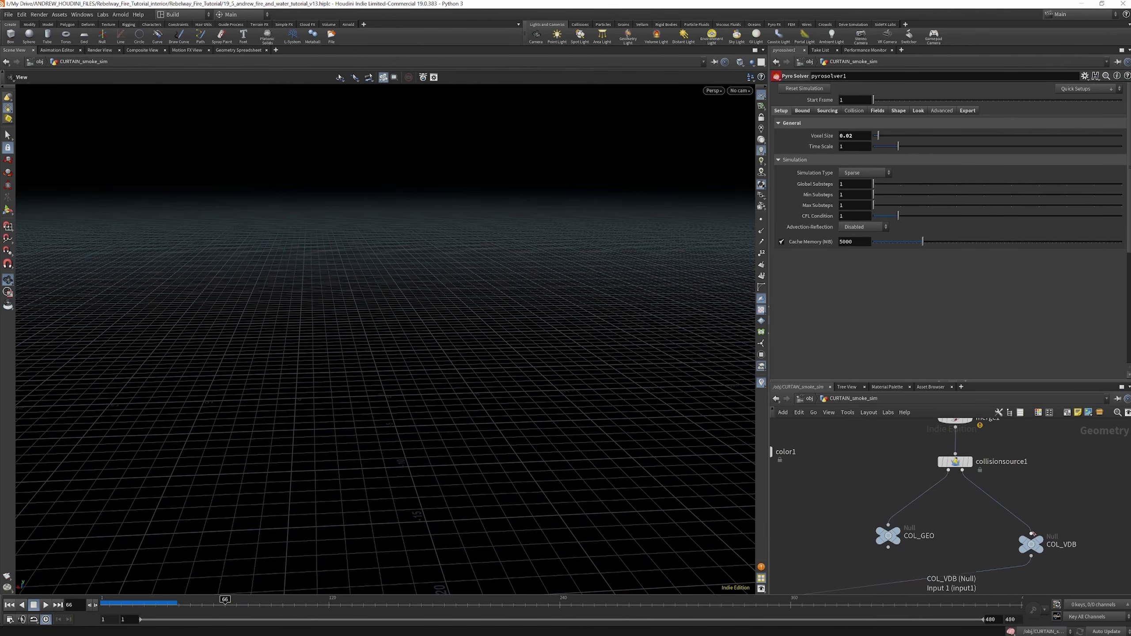
click(1041, 548)
scroll(951, 522, down, 5)
scroll(977, 462, up, 5)
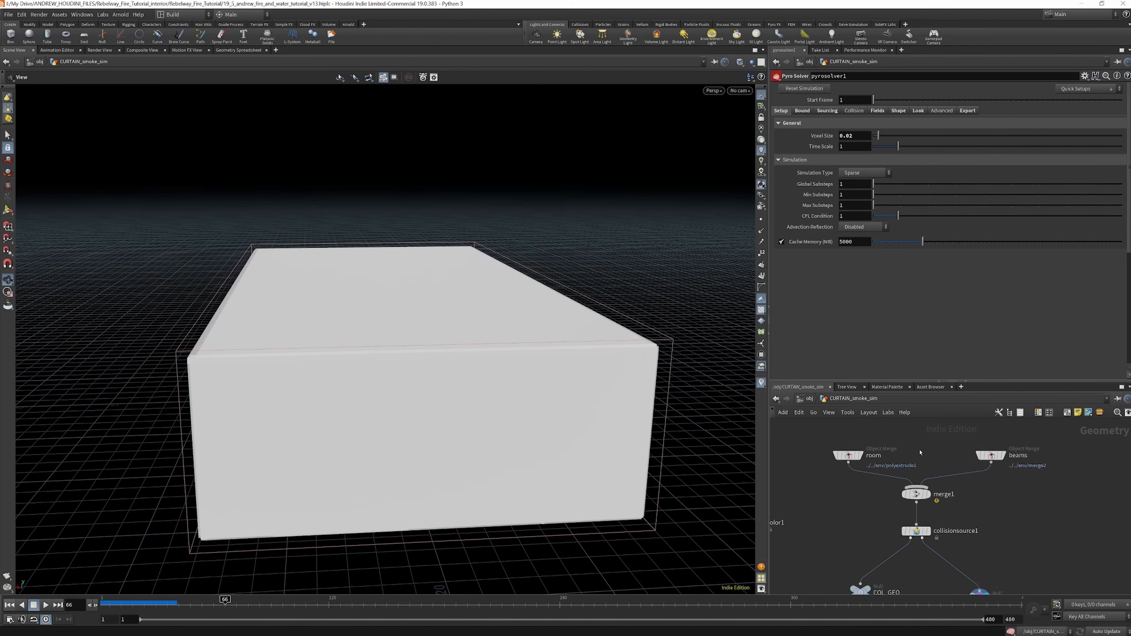
scroll(920, 455, down, 4)
Disconnect the room object merge from merge1 and view the collision volume of the beams alone
drag(878, 453, 875, 447)
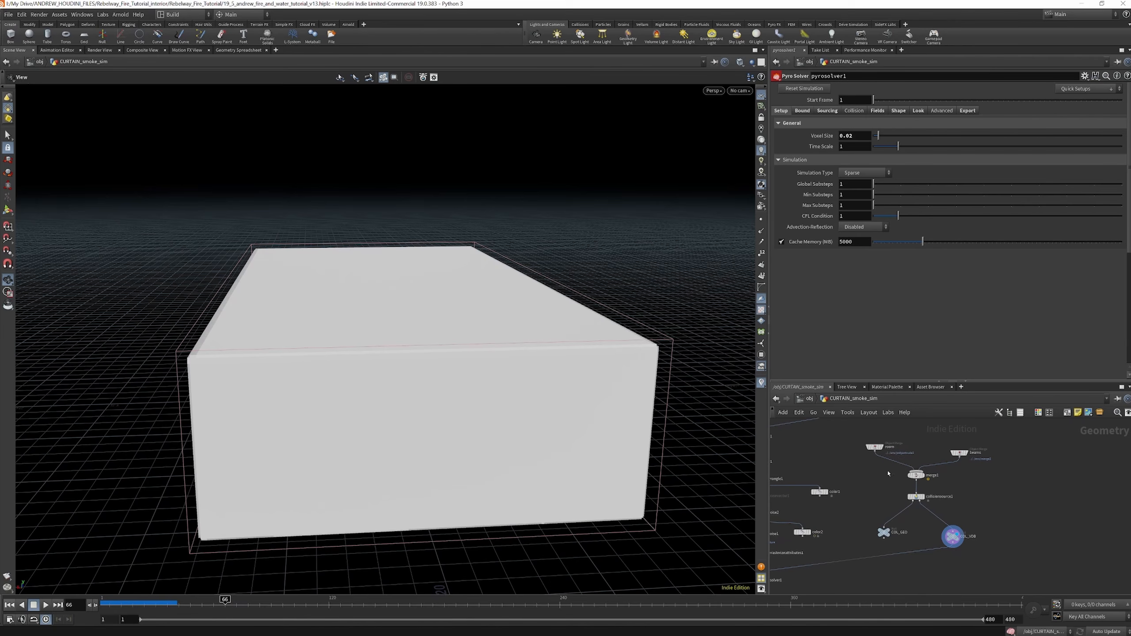
key(Delete)
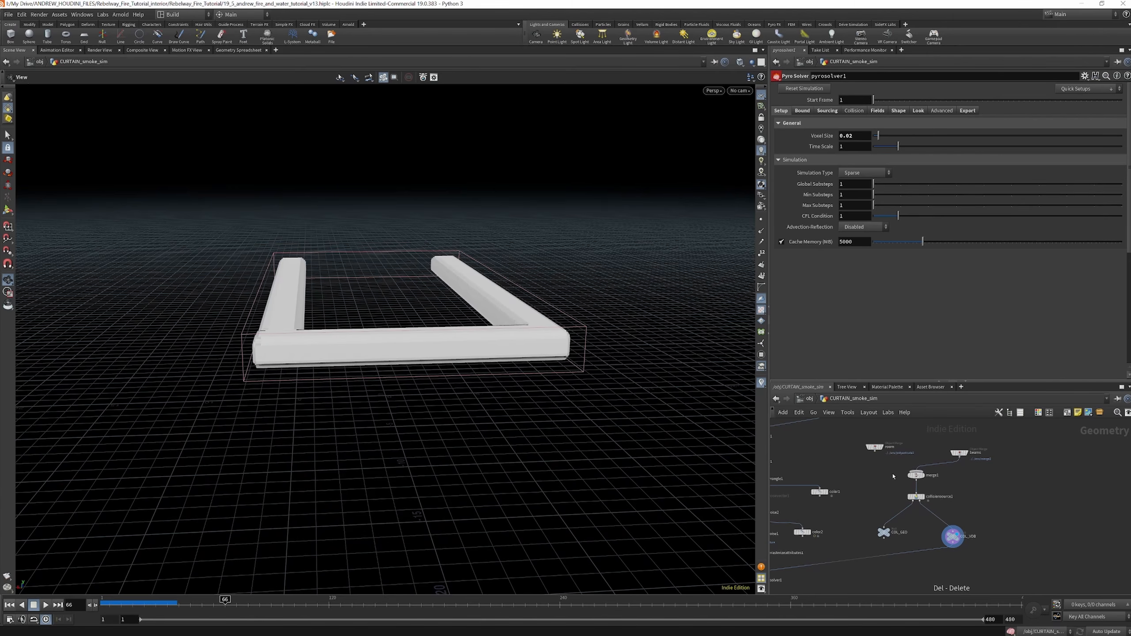
drag(490, 251, 249, 263)
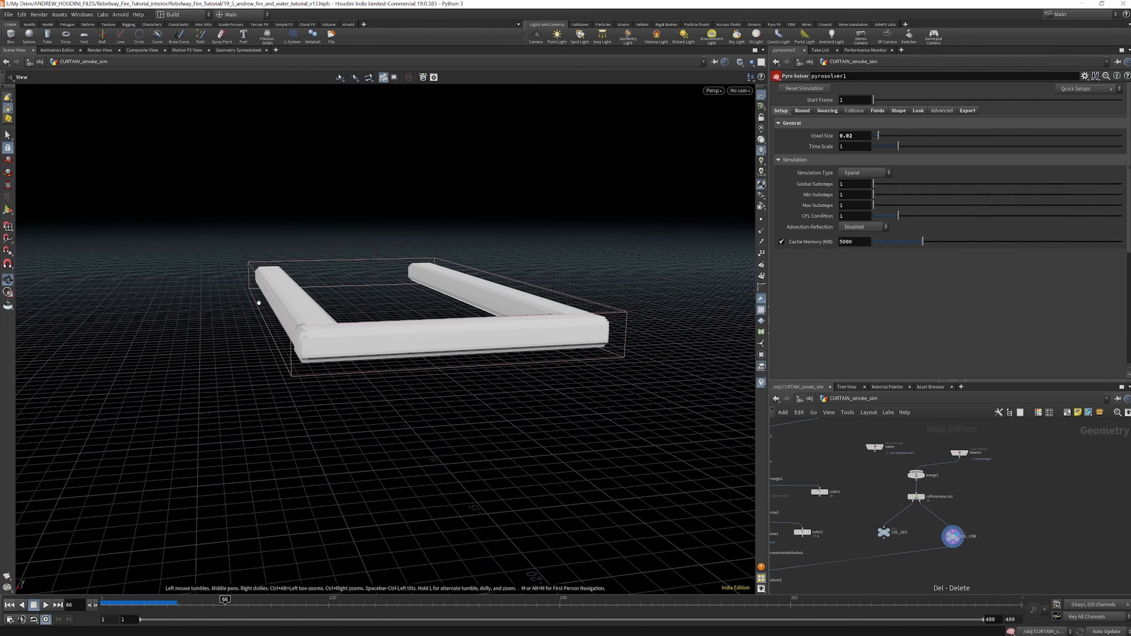
scroll(978, 469, down, 4)
scroll(870, 522, up, 6)
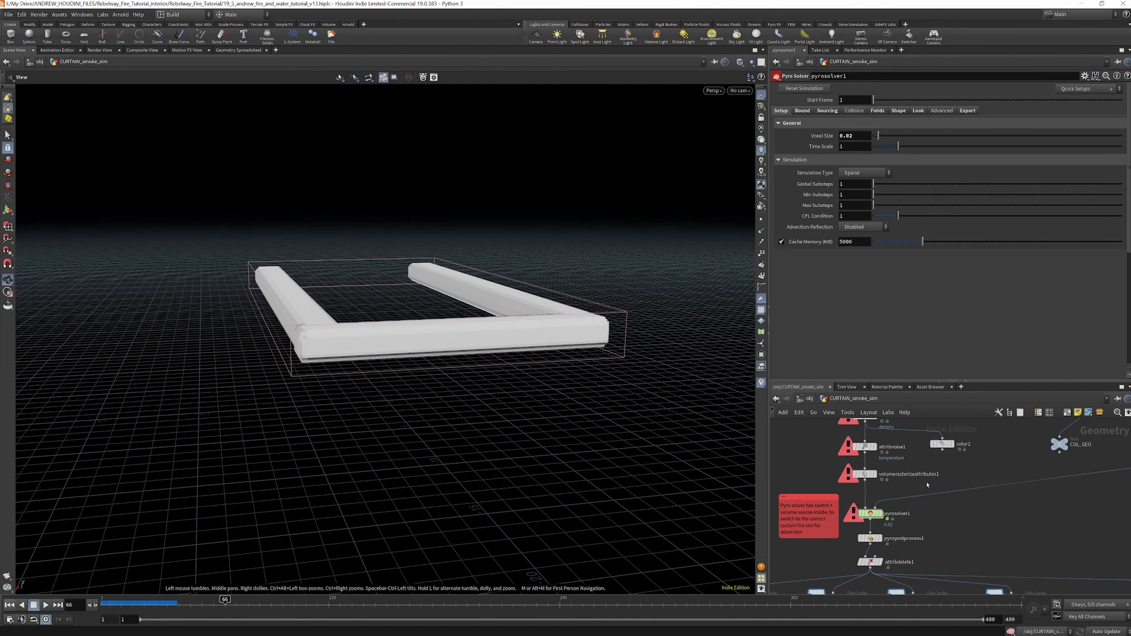
scroll(927, 485, down, 3)
scroll(1017, 523, down, 3)
scroll(1001, 471, up, 8)
Reconnect the room object merge to merge1 and view the collision volume from inside the room
right_drag(362, 342, 418, 430)
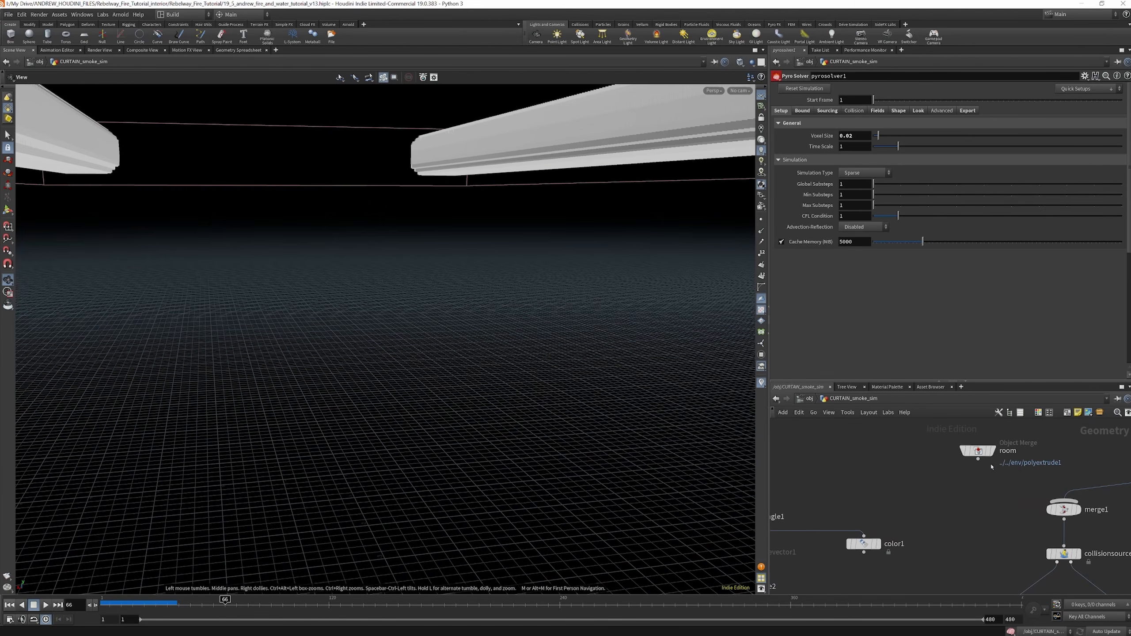
drag(978, 459, 1065, 500)
drag(554, 223, 588, 268)
Review pyrosolver1's boundary conditions and its sourcing settings for the density, temperature and v volumes
scroll(1061, 481, down, 5)
scroll(985, 541, up, 8)
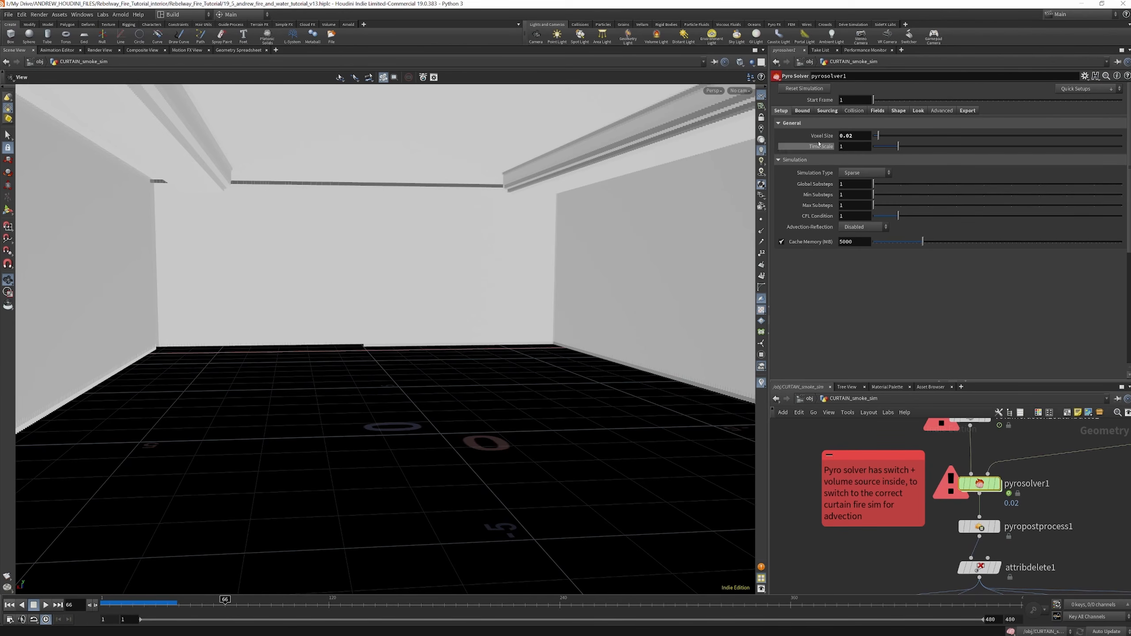
click(803, 112)
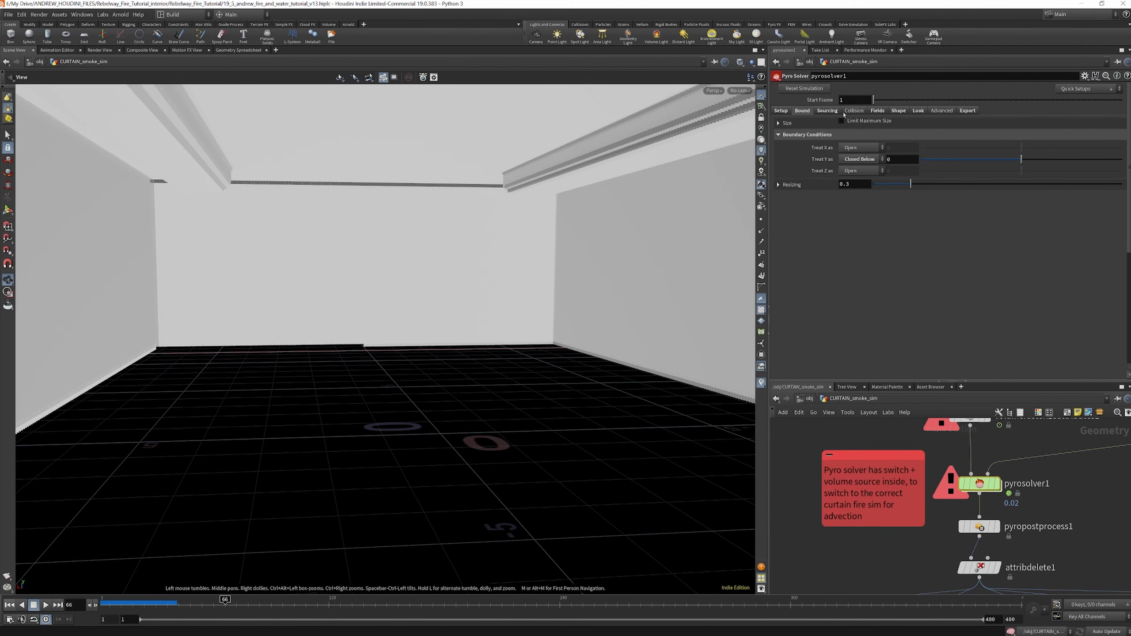
click(828, 110)
scroll(889, 194, down, 3)
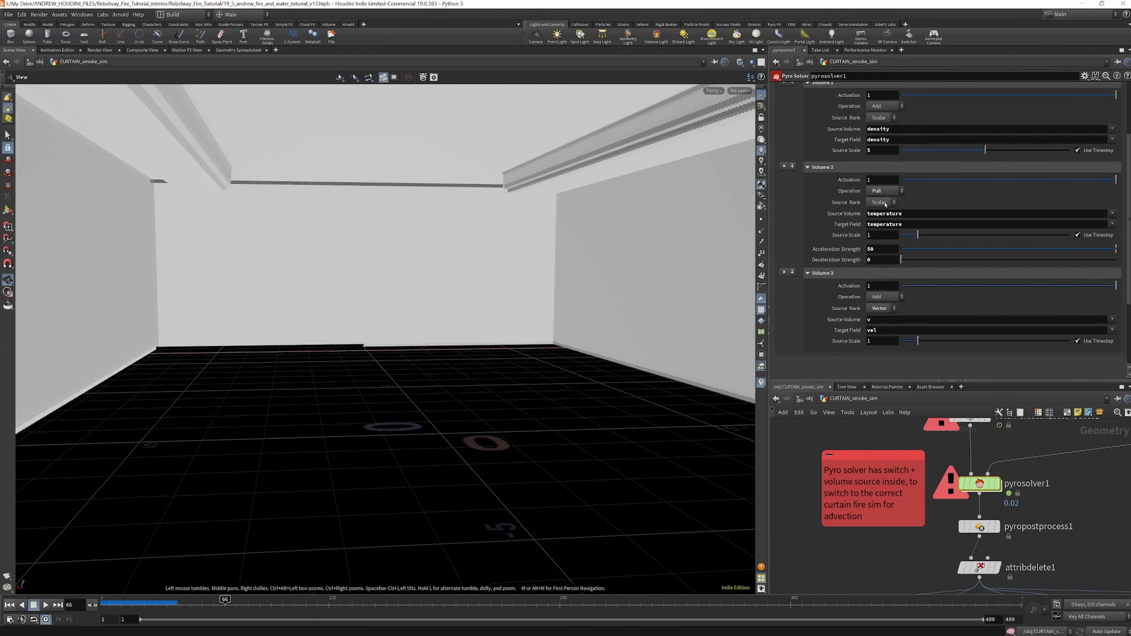
Compare the operation and source scale settings of pyrosolver1's temperature and v source volumes
scroll(886, 214, down, 1)
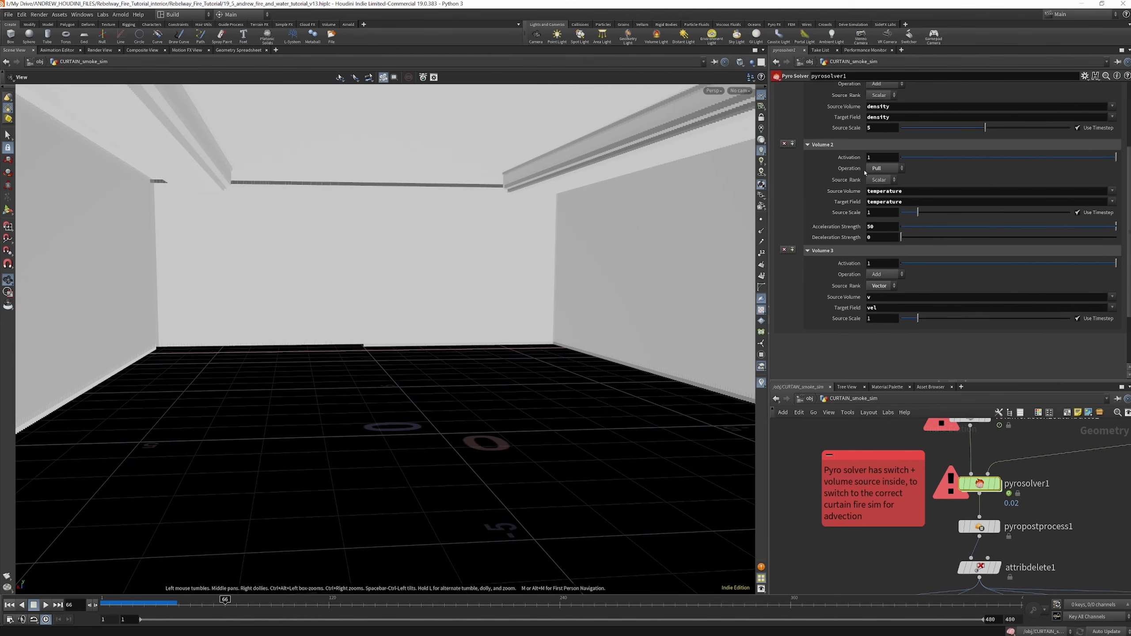
scroll(887, 167, up, 1)
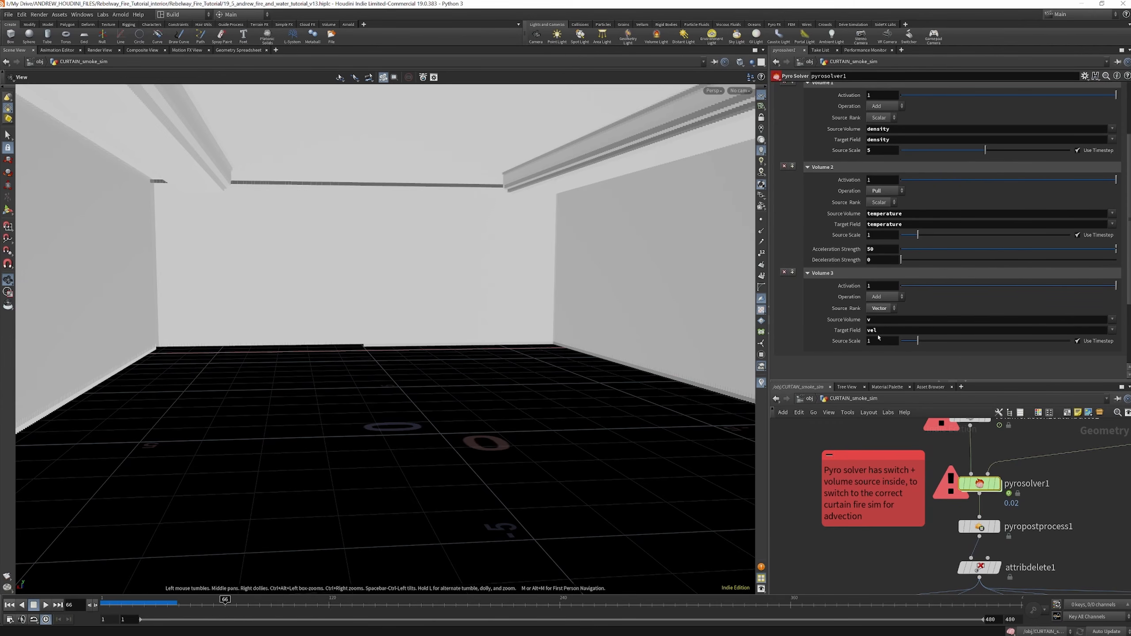
scroll(980, 489, down, 4)
scroll(1001, 514, up, 4)
Review pyropostprocess1's VDB conversion and vel resampling settings, and the primitive attributes kept by attribdelete1
mouse_move(977, 505)
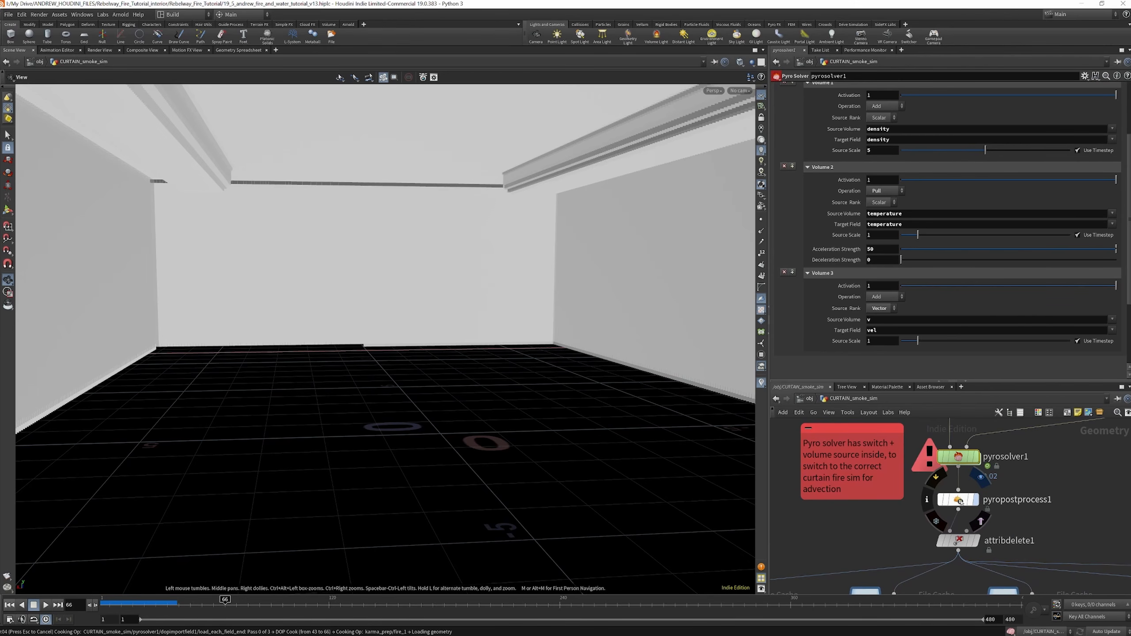
click(961, 502)
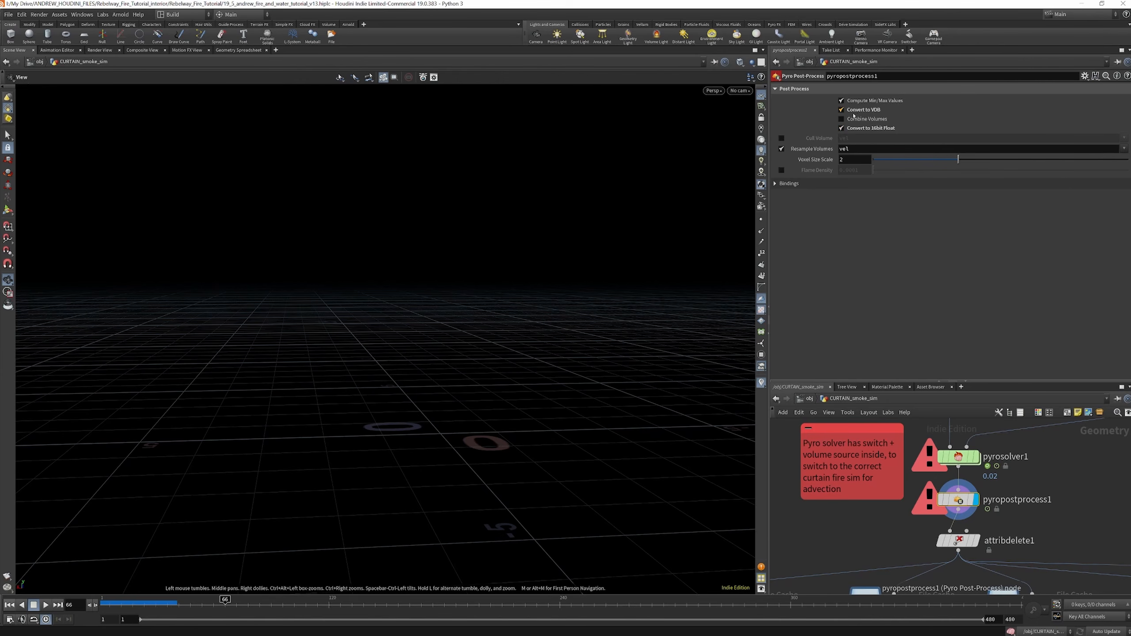
scroll(971, 495, down, 5)
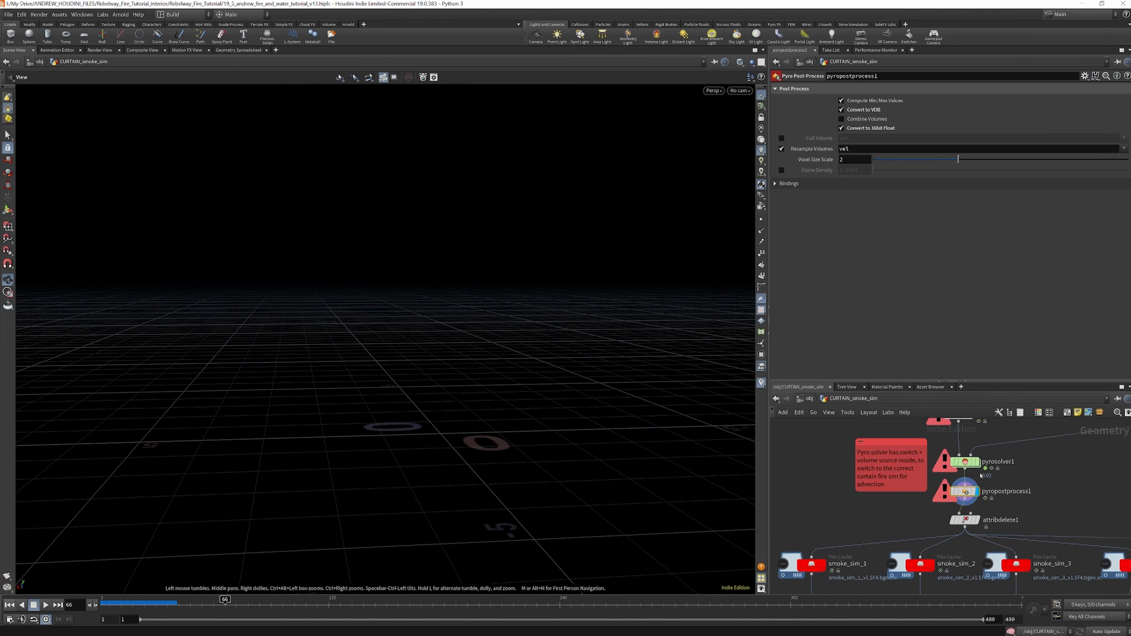
scroll(983, 501, up, 3)
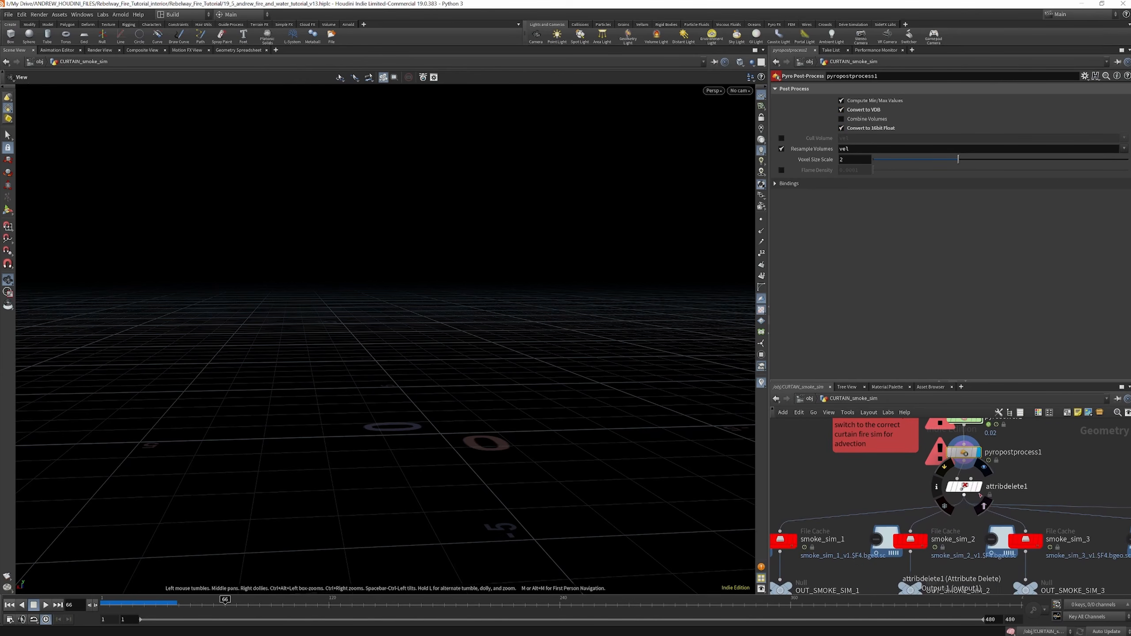
click(961, 486)
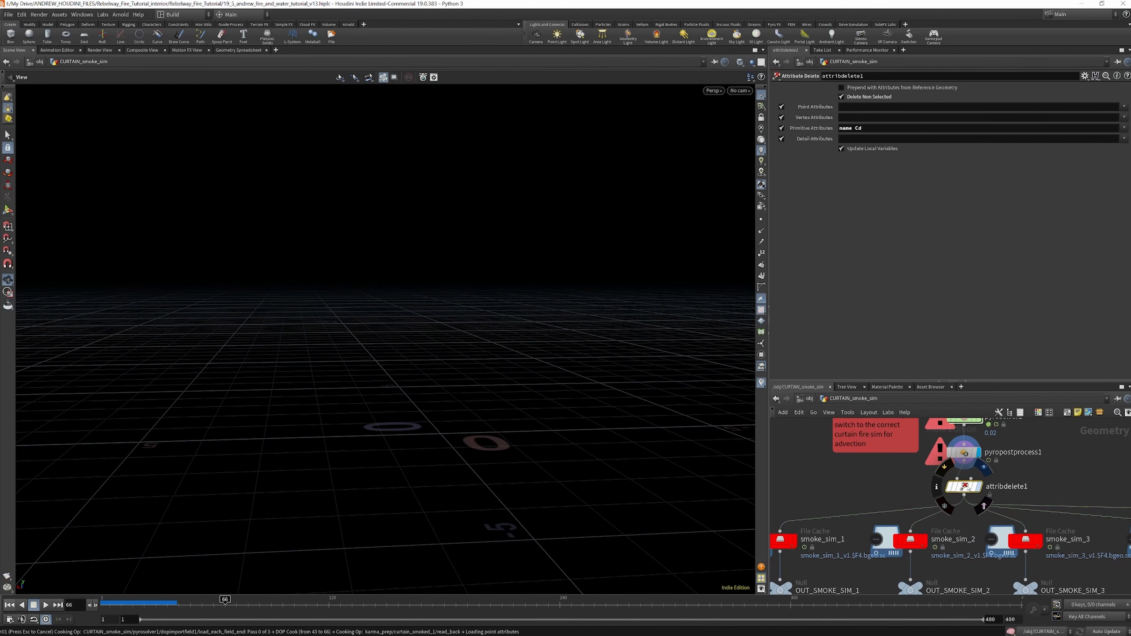
key(r)
scroll(959, 462, down, 8)
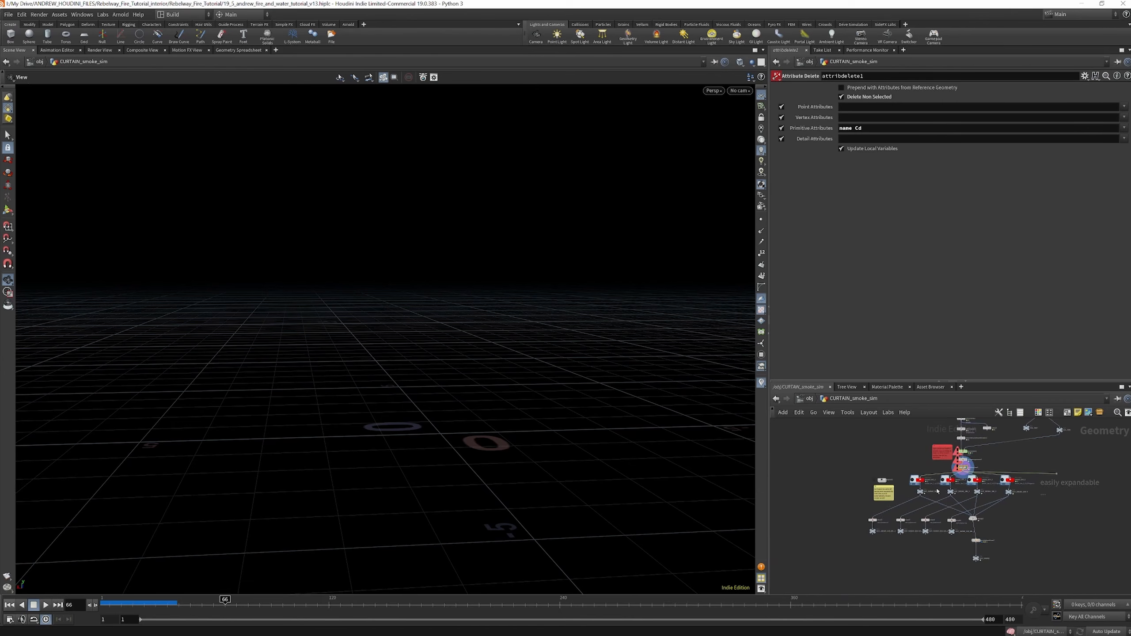
Review the file path and caching settings of the smoke_sim_1 and smoke_sim_2 file caches
scroll(927, 484, up, 7)
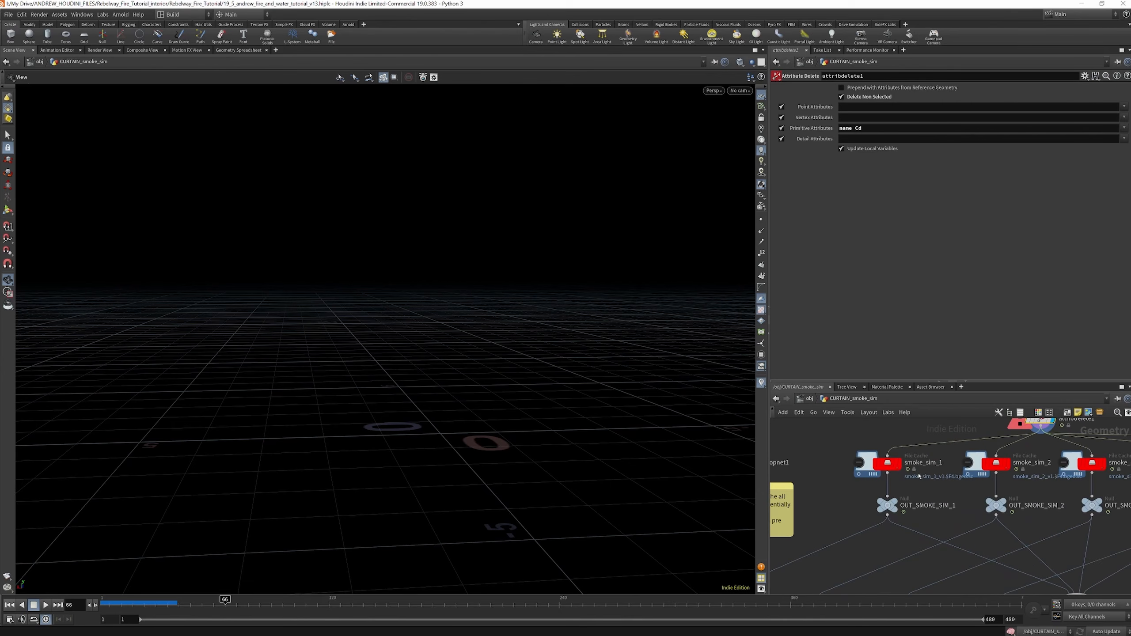
click(892, 465)
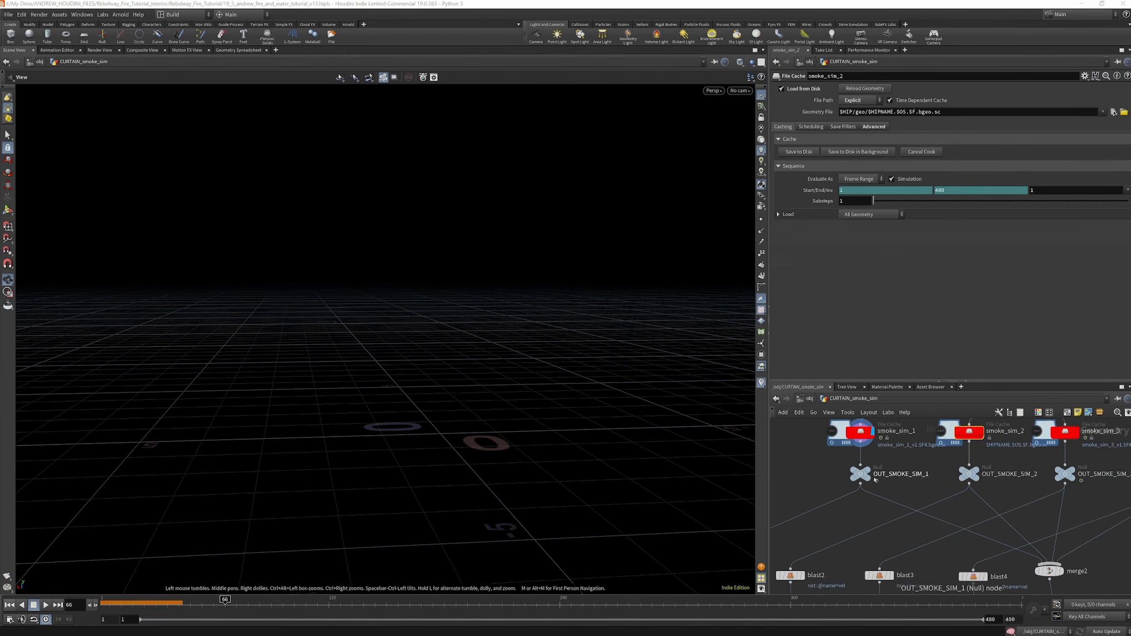
click(879, 459)
scroll(882, 461, down, 4)
scroll(979, 524, up, 5)
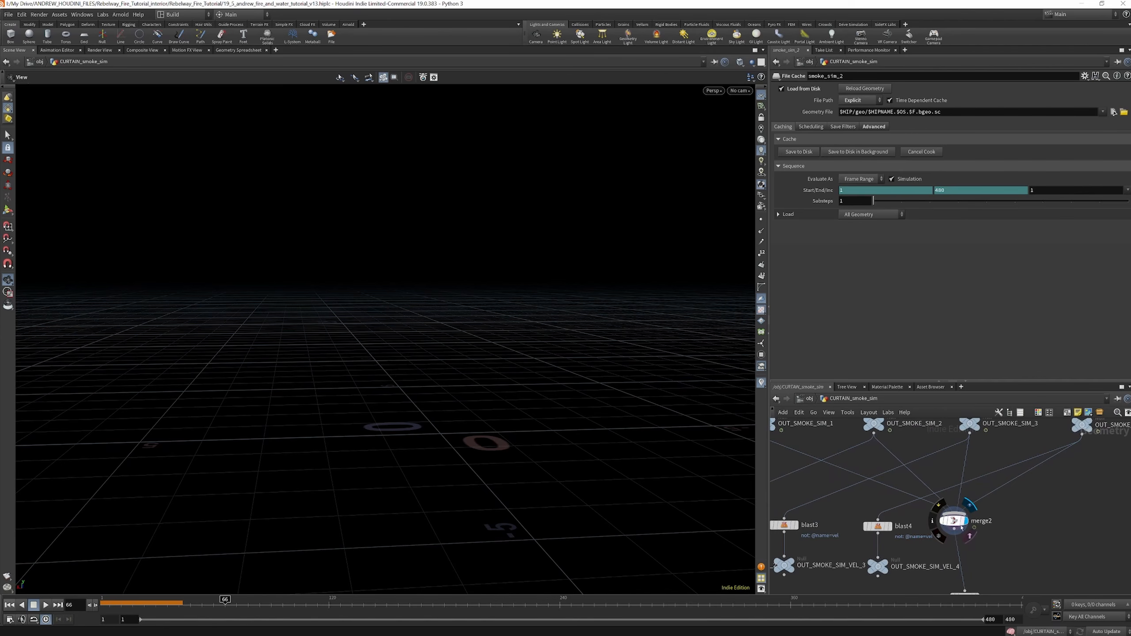
Display the output of pyrobakevolume1 and OUT_SMOKE with the merged smoke sims framed in the viewport
scroll(957, 519, down, 5)
scroll(959, 515, up, 5)
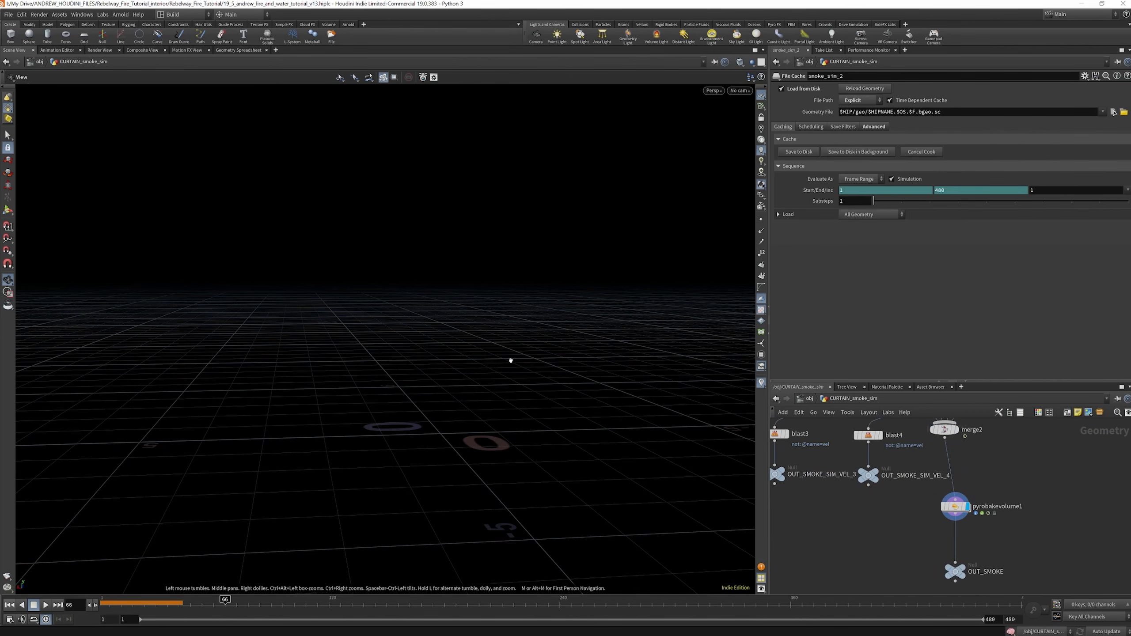
key(f)
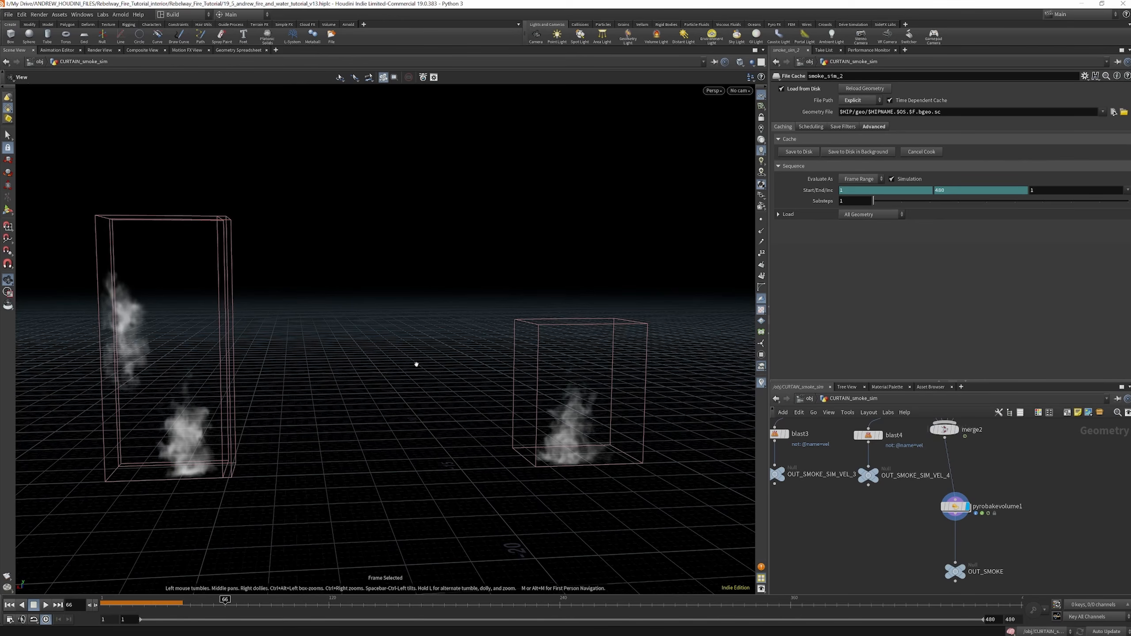
scroll(409, 361, down, 6)
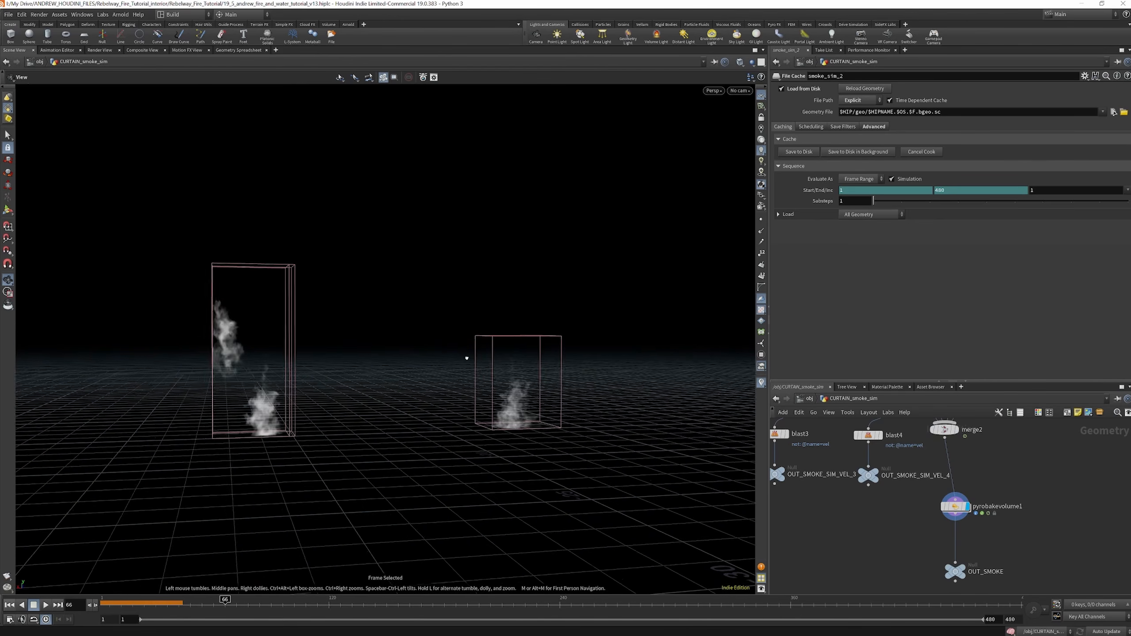
drag(465, 358, 480, 369)
scroll(969, 490, down, 5)
scroll(967, 527, up, 4)
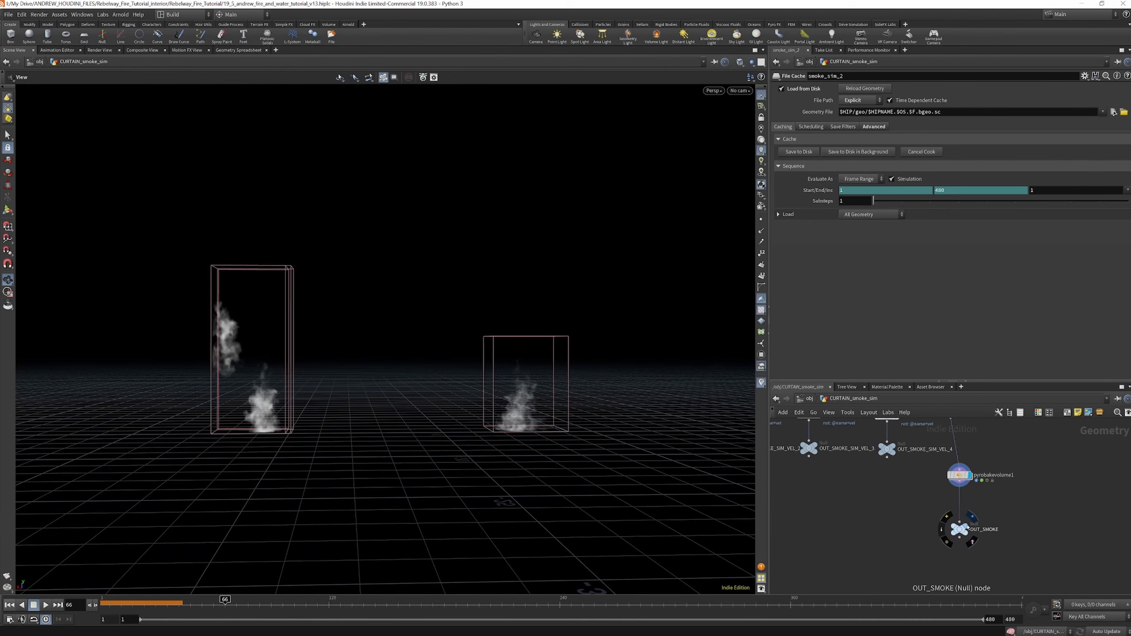
scroll(967, 527, down, 5)
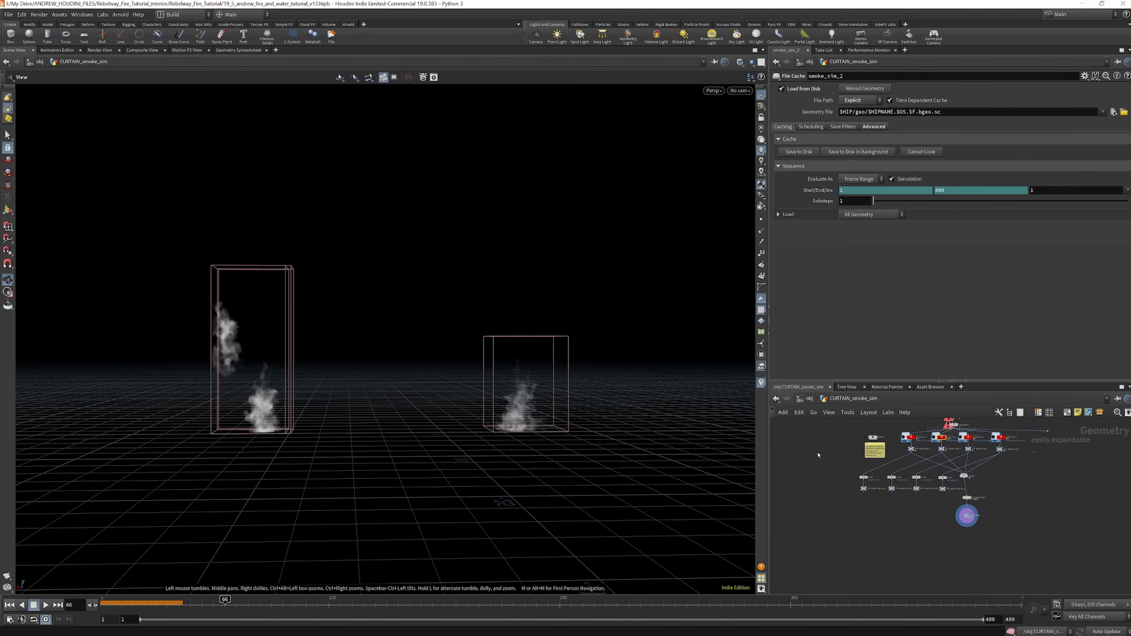
Return to the object level and view the full scene from inside the room
click(810, 399)
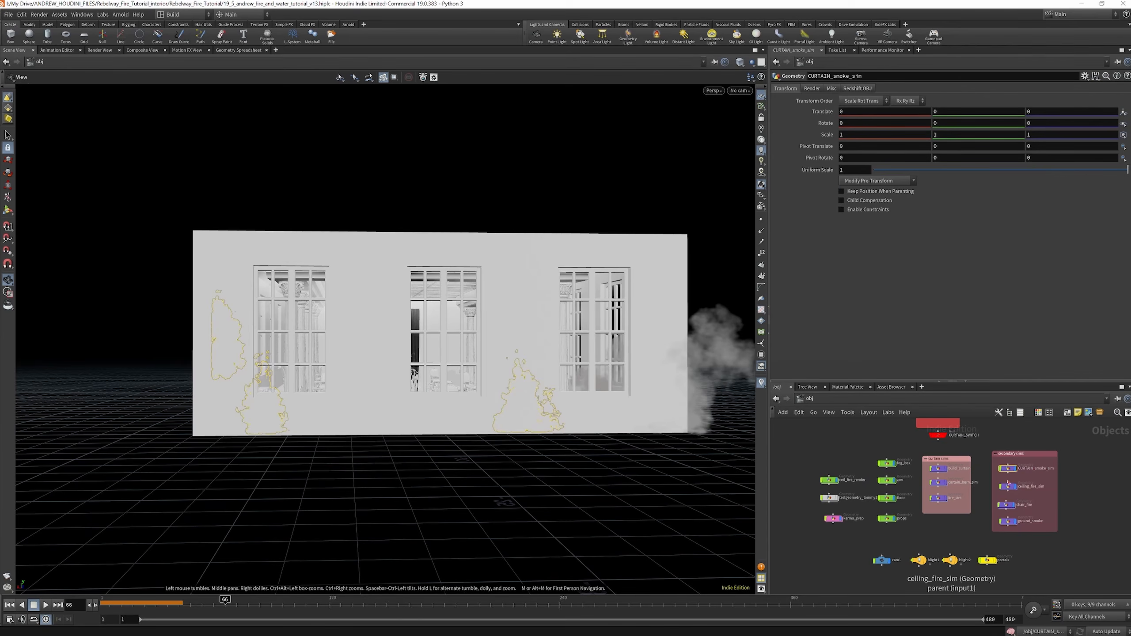
drag(619, 347, 583, 352)
right_drag(584, 352, 879, 324)
drag(879, 324, 723, 346)
right_drag(441, 328, 217, 299)
drag(472, 363, 608, 363)
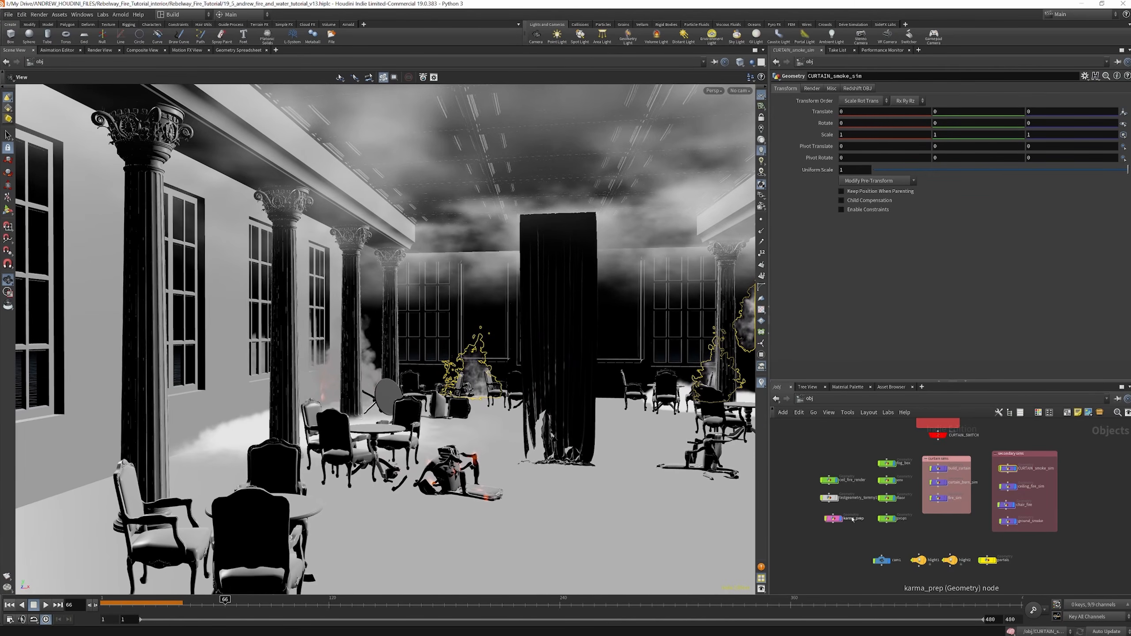
Hide the karma_prep object and look around the room without the curtain
click(841, 520)
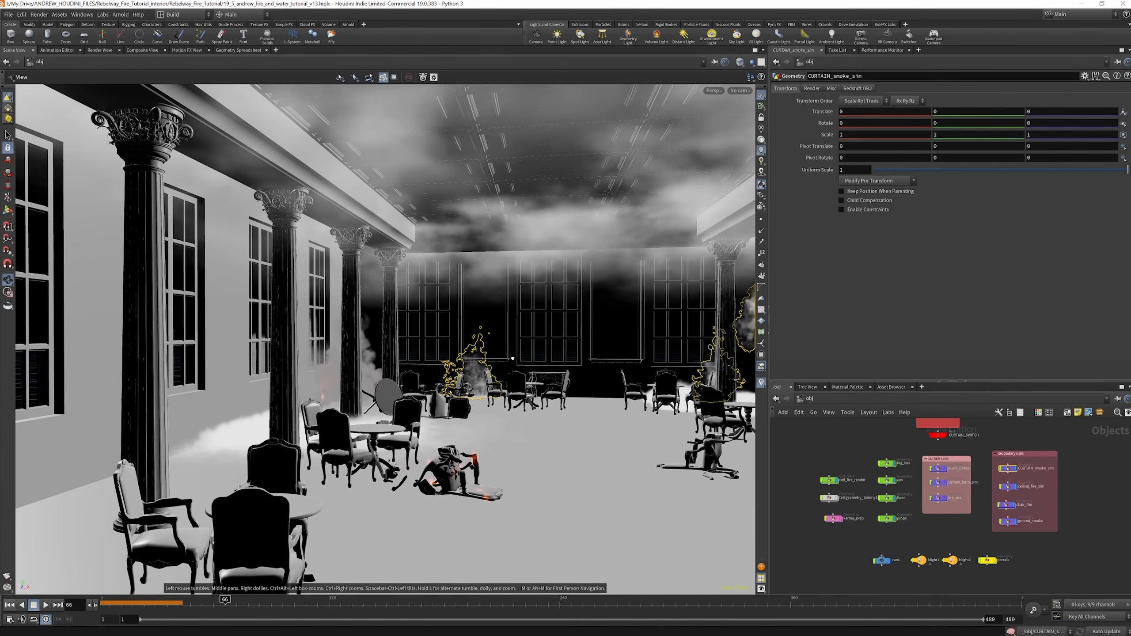
drag(600, 362, 358, 352)
right_drag(358, 352, 312, 347)
drag(312, 347, 379, 358)
scroll(1023, 486, up, 3)
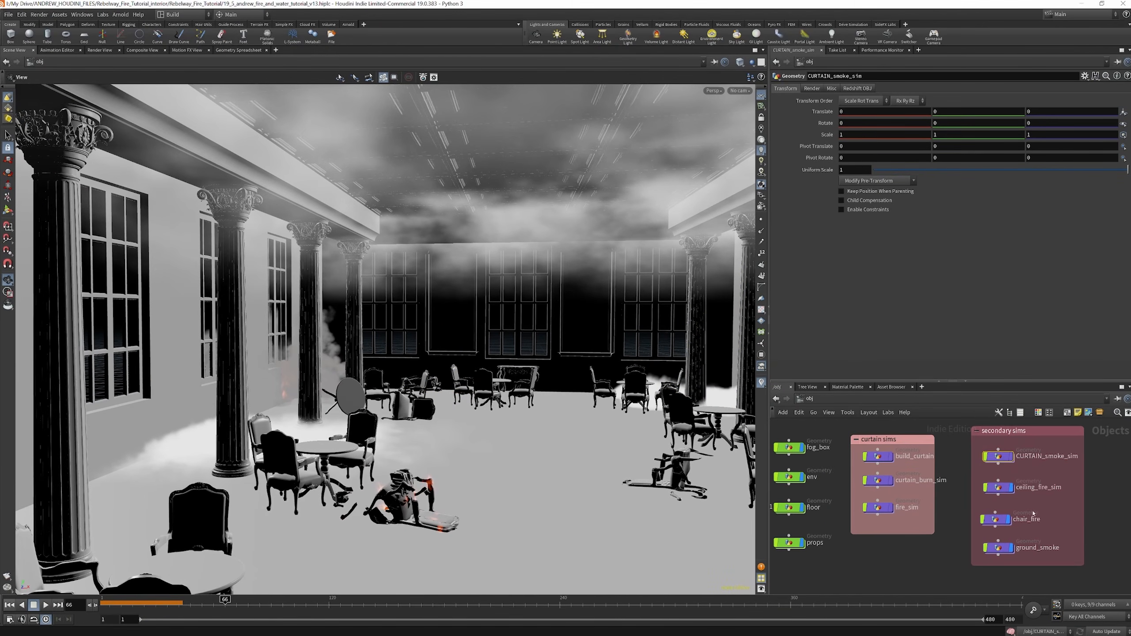
Hide the chair_fire object and toggle the display of ground_smoke
click(1009, 521)
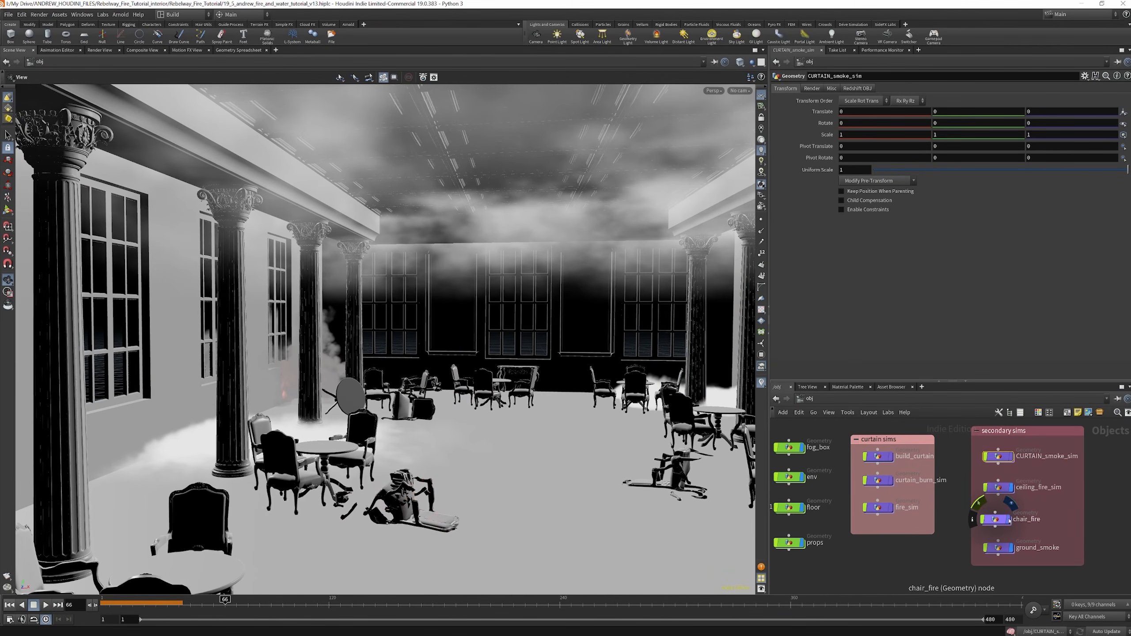
click(1012, 550)
click(1012, 551)
click(1012, 550)
scroll(994, 482, down, 3)
scroll(860, 490, up, 2)
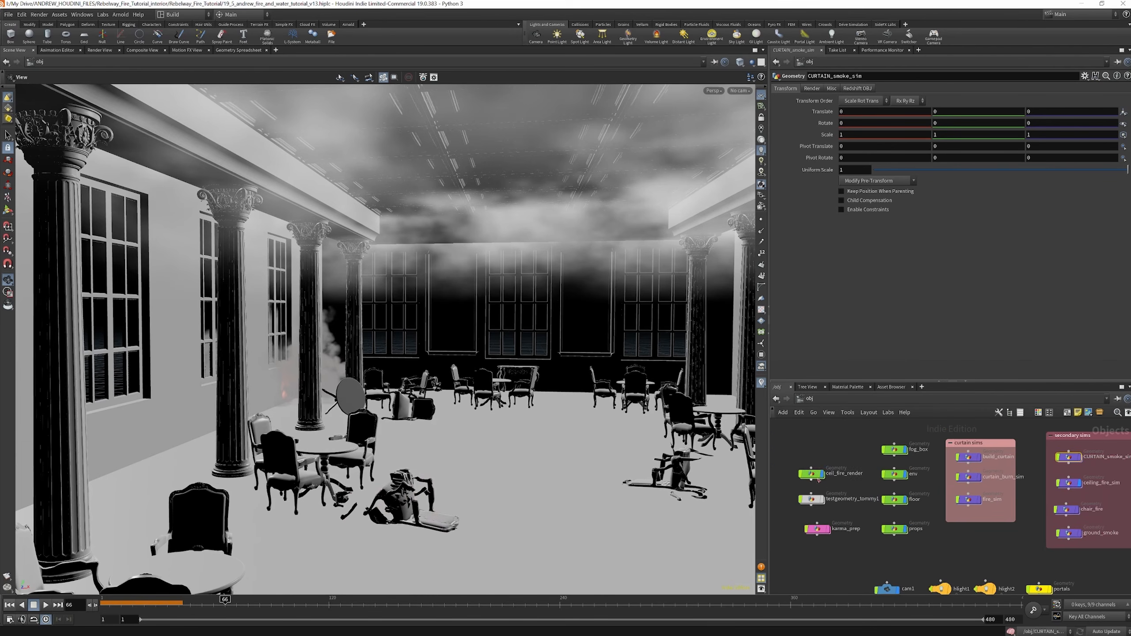
Toggle the display of ceil_fire_render and fog_box off and on to compare what each adds to the room
click(823, 474)
click(823, 475)
scroll(868, 476, down, 2)
scroll(882, 463, up, 3)
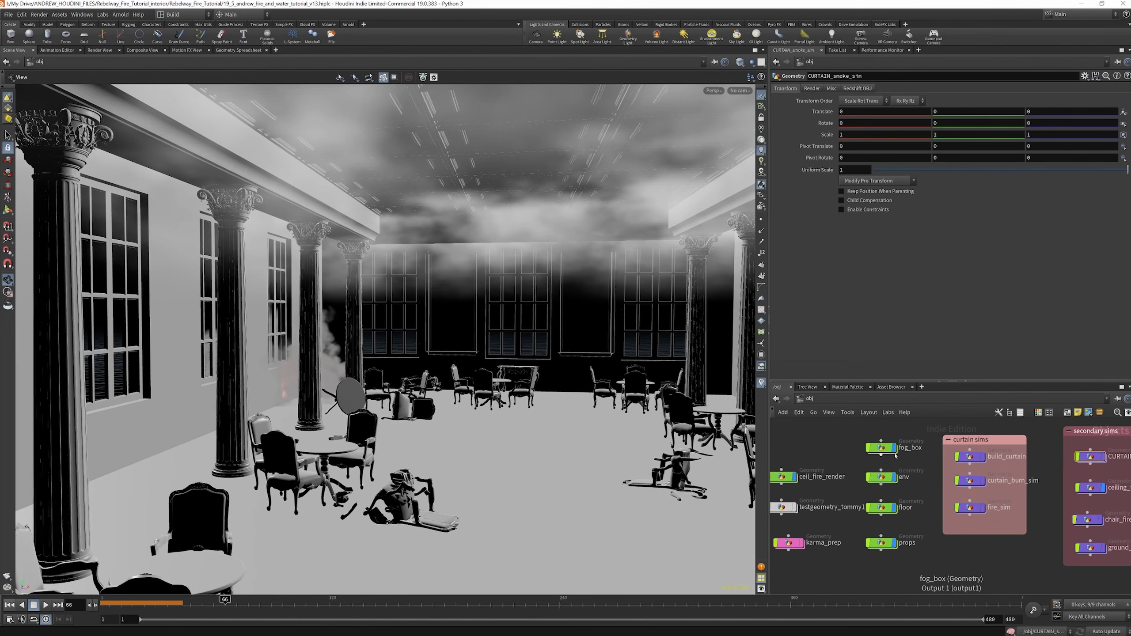
click(896, 449)
click(893, 450)
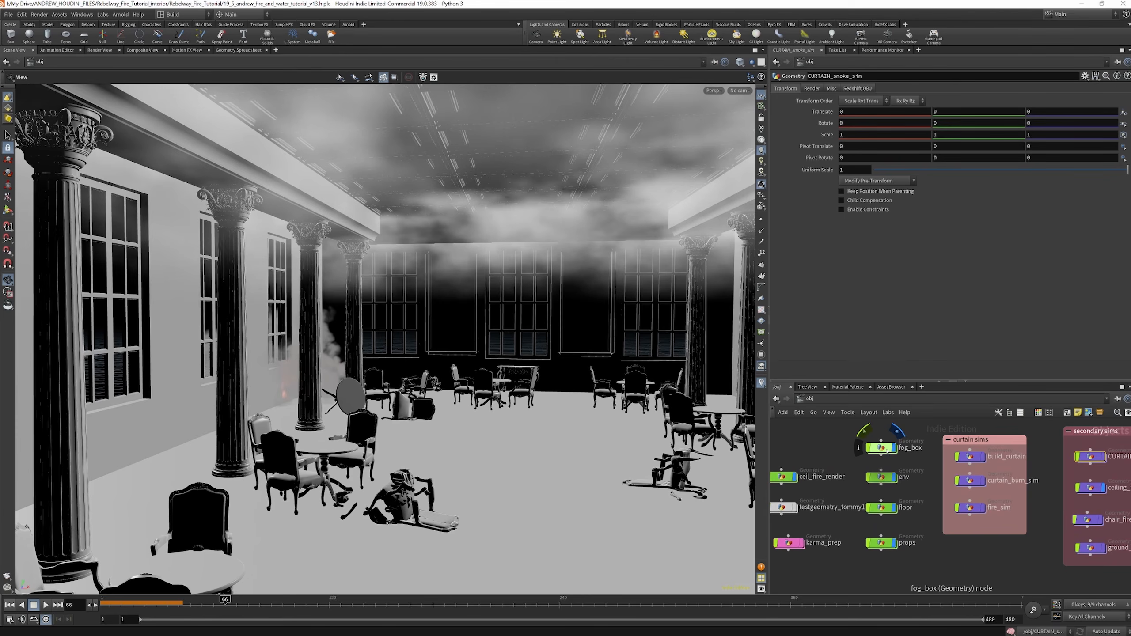
Open the fog_box network and display its room height and floor object merges in turn
double_click(887, 449)
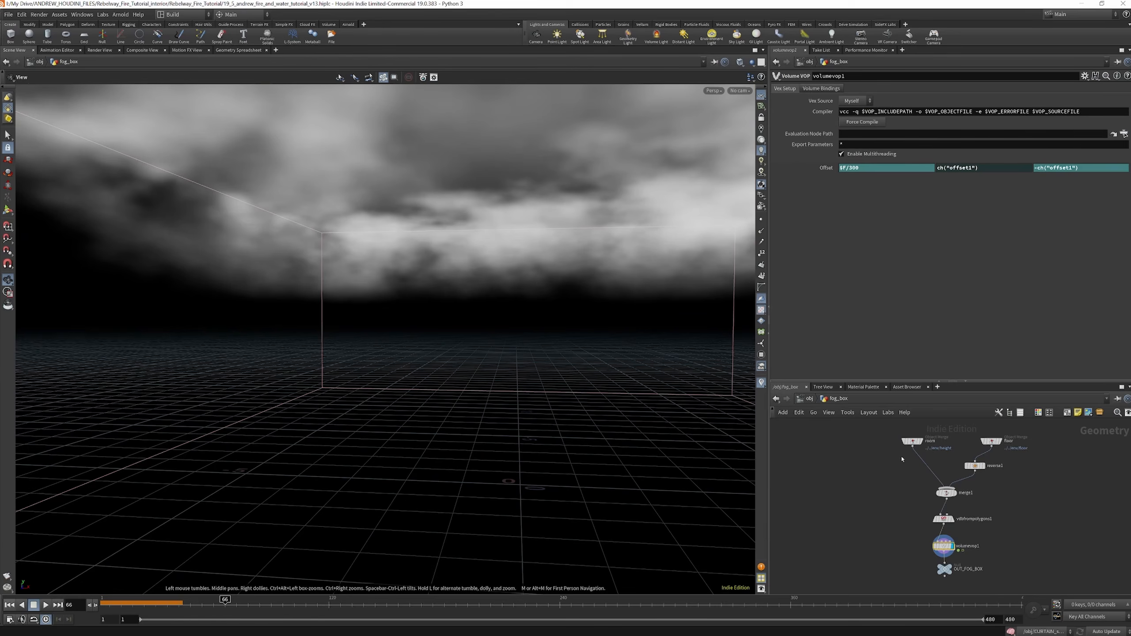
click(916, 445)
scroll(865, 436, down, 3)
scroll(926, 442, up, 3)
scroll(946, 438, up, 2)
click(945, 438)
scroll(901, 438, down, 4)
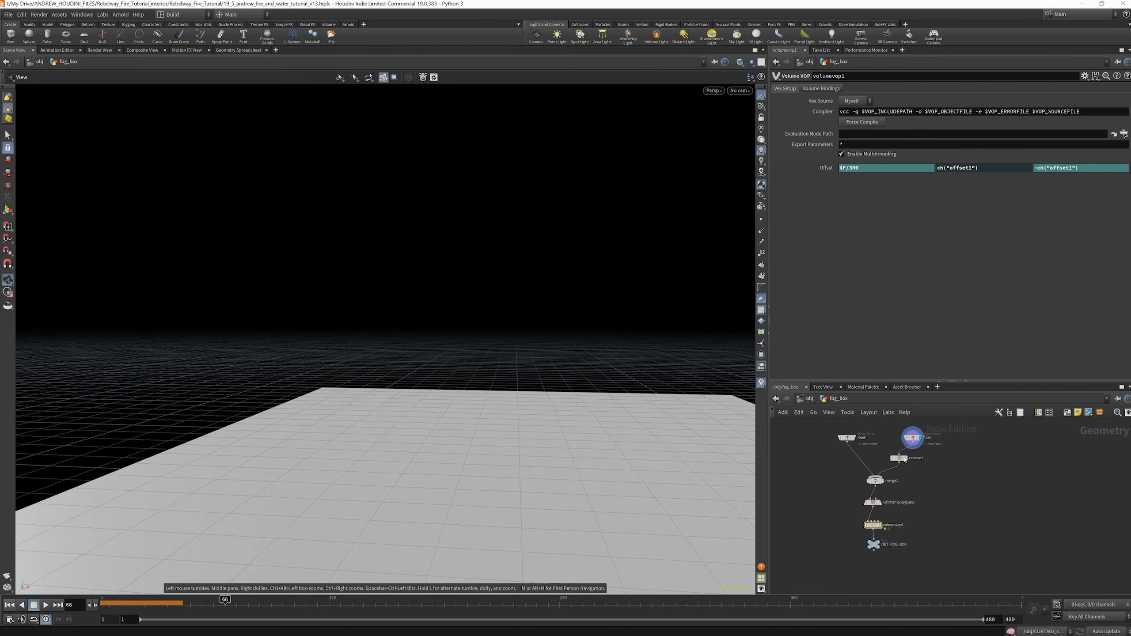
Display the reversed floor from reverse1 and its combination with the height geometry in merge1
scroll(908, 458, up, 4)
click(907, 459)
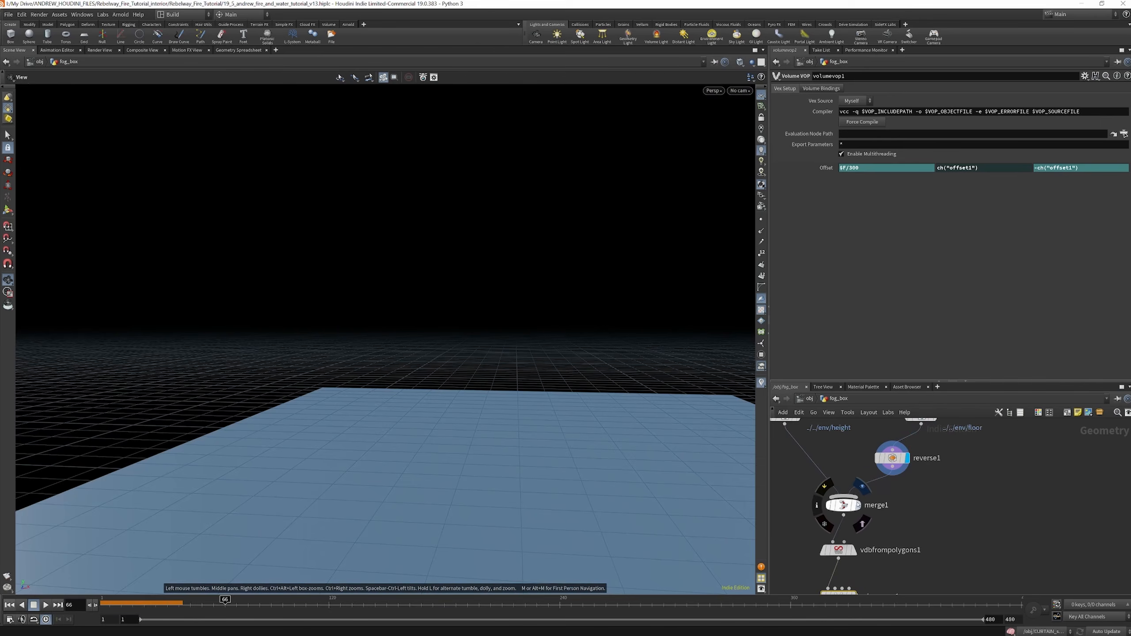
click(854, 484)
scroll(847, 470, down, 4)
scroll(854, 506, up, 4)
Inspect vdbfrompolygons1's settings and view its density fog volume from outside the box
click(843, 507)
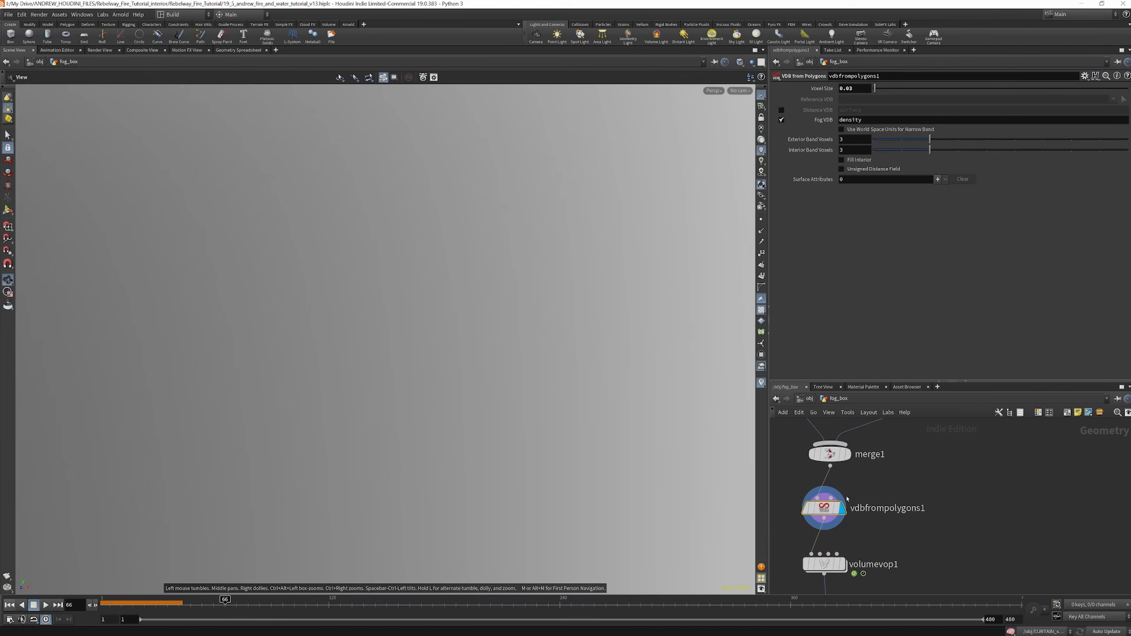
right_drag(470, 333, 427, 281)
drag(427, 281, 504, 357)
right_drag(718, 252, 617, 252)
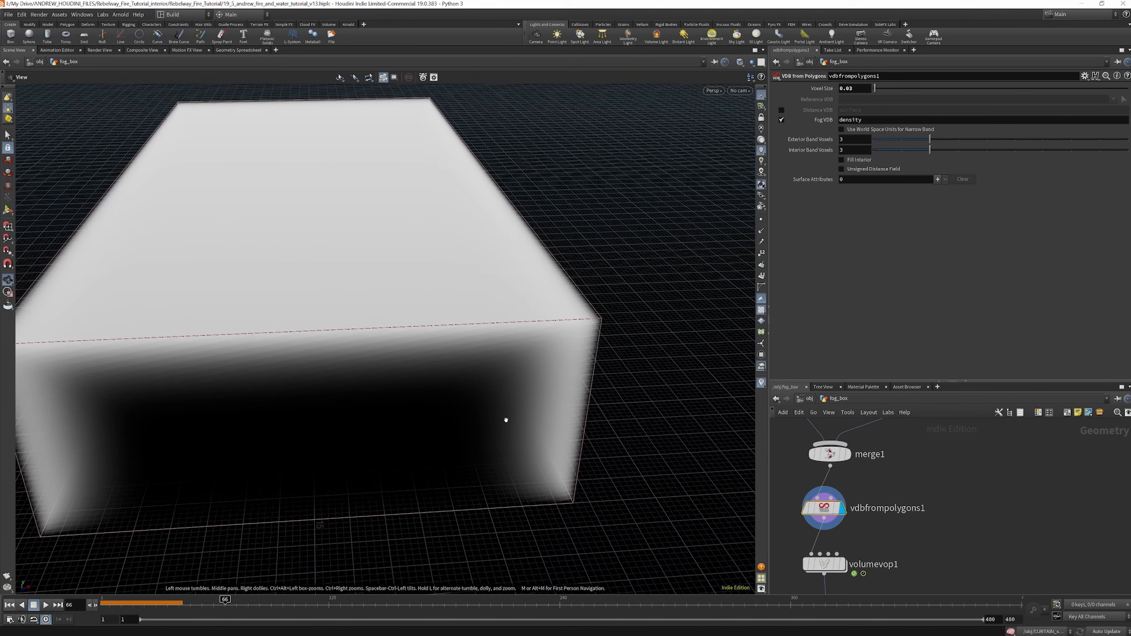
Display volumevop1's fog and open its network to examine the global parameters, vectofloat1, aanoise1 and fit2 nodes
scroll(865, 483, down, 2)
middle_drag(859, 499, 887, 473)
scroll(881, 520, up, 4)
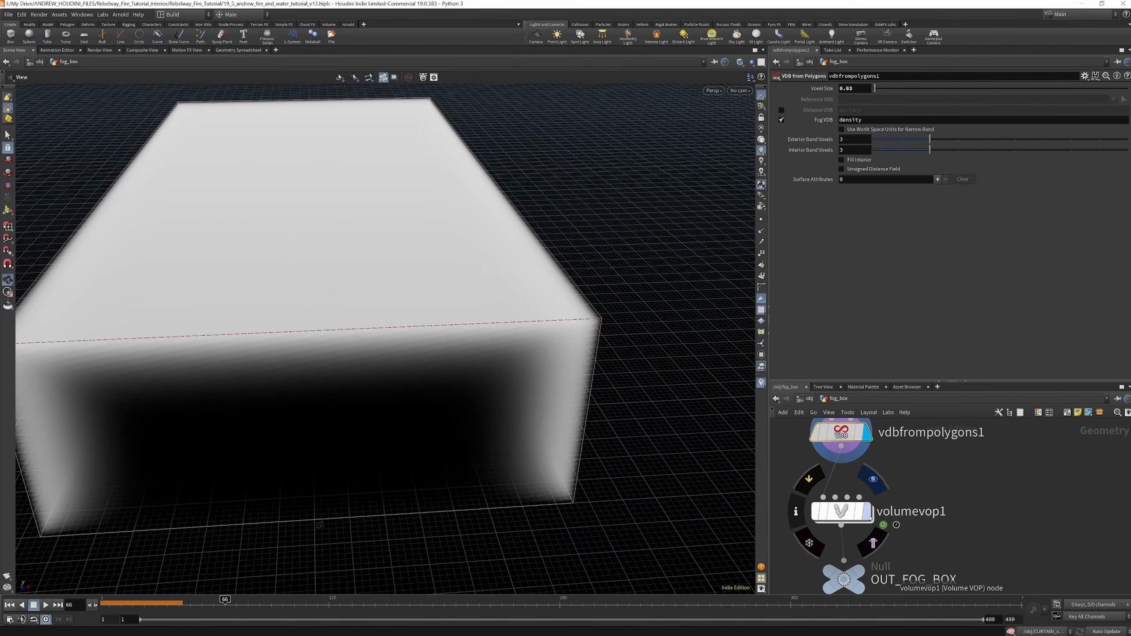
click(866, 513)
double_click(852, 514)
scroll(894, 477, up, 5)
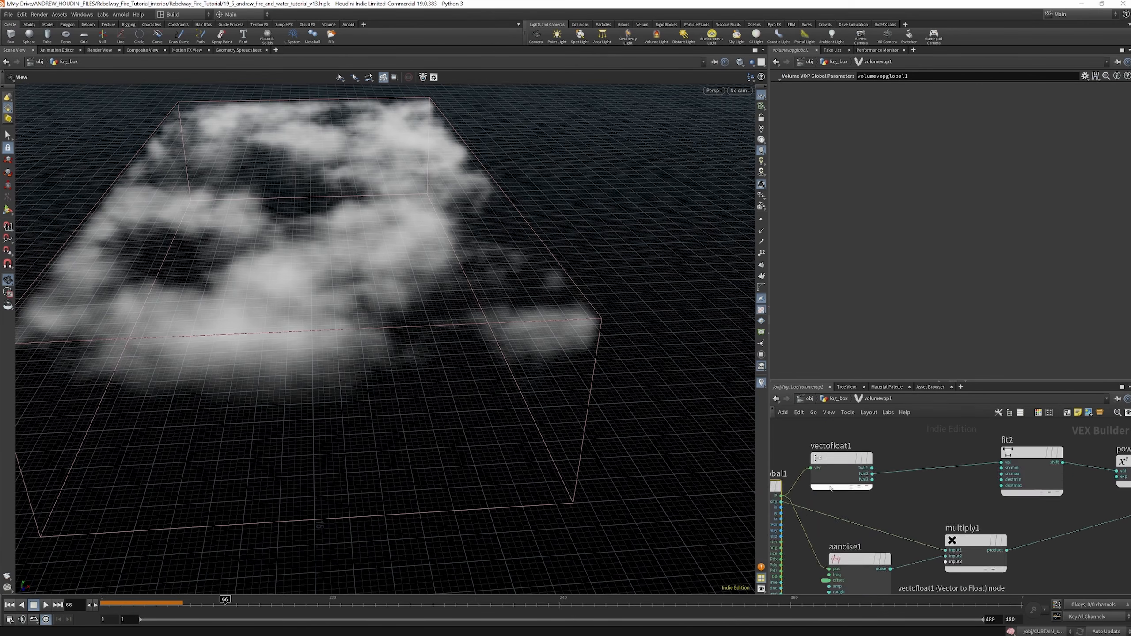
scroll(878, 487, down, 3)
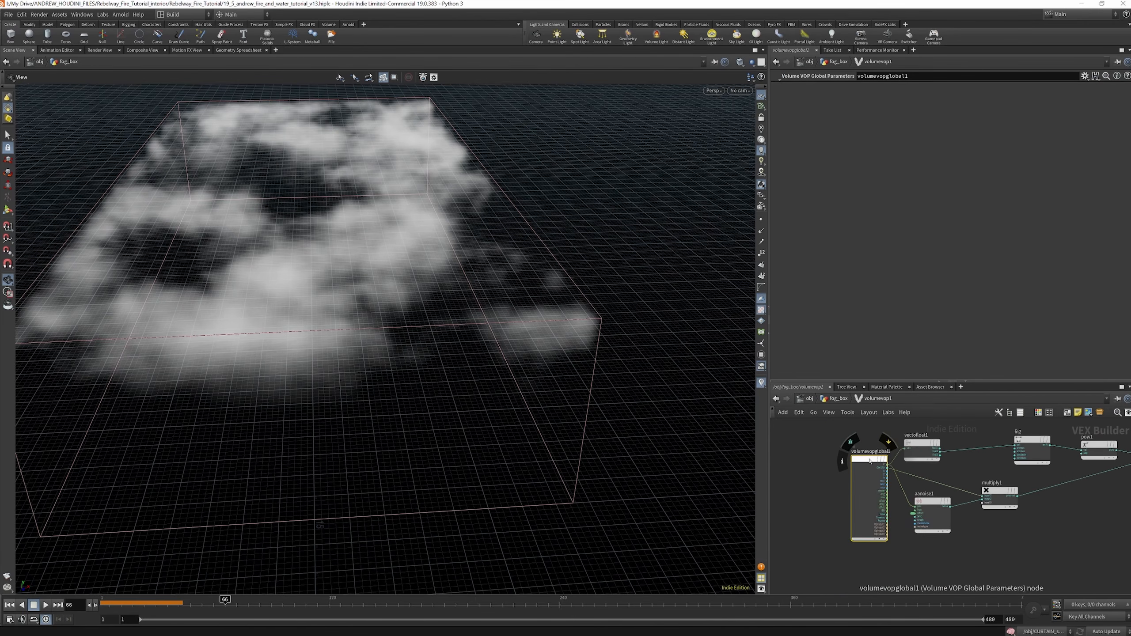
scroll(870, 461, up, 3)
drag(871, 459, 826, 458)
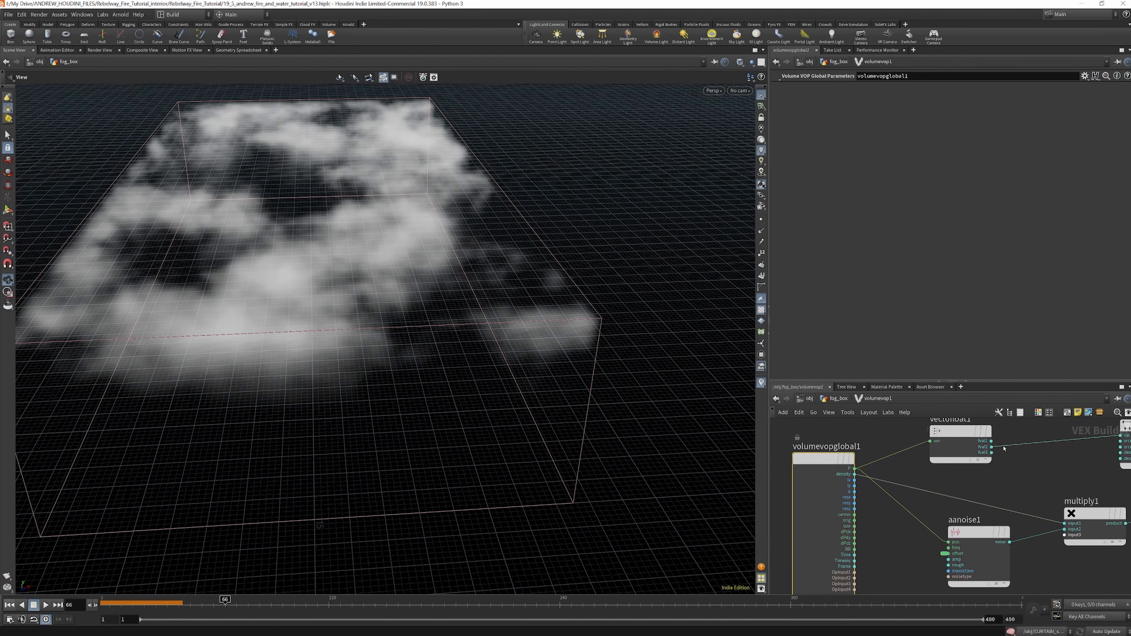
Feed fit2 from vectofloat1's first float output instead of its second, with the fog box viewed from the side
scroll(906, 450, down, 3)
drag(397, 301, 403, 240)
scroll(971, 445, up, 4)
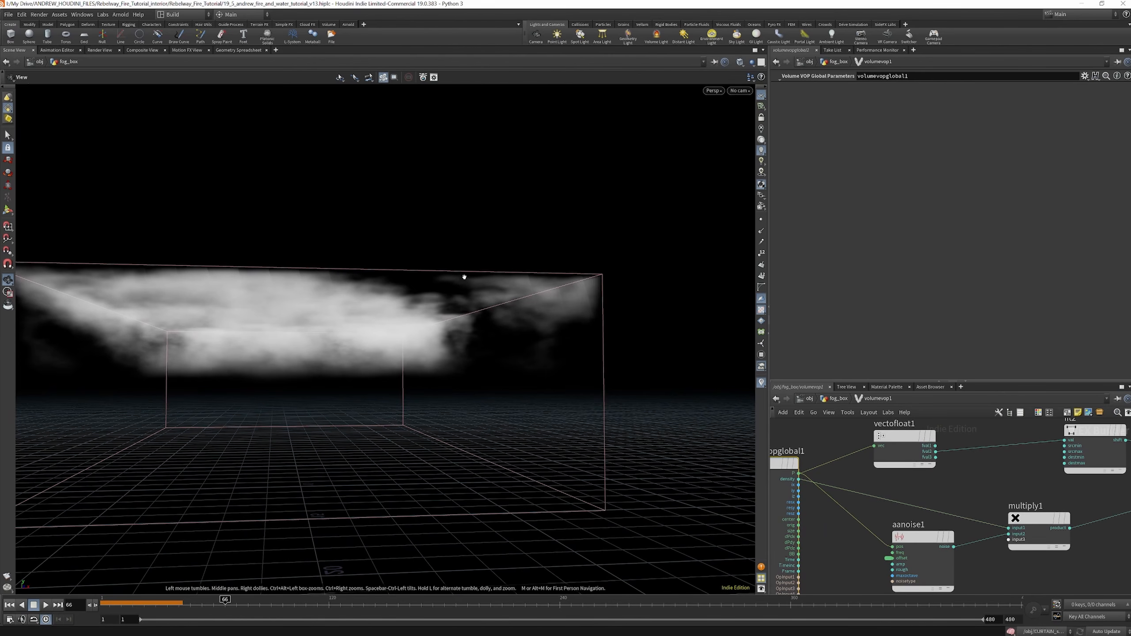
drag(945, 451, 945, 449)
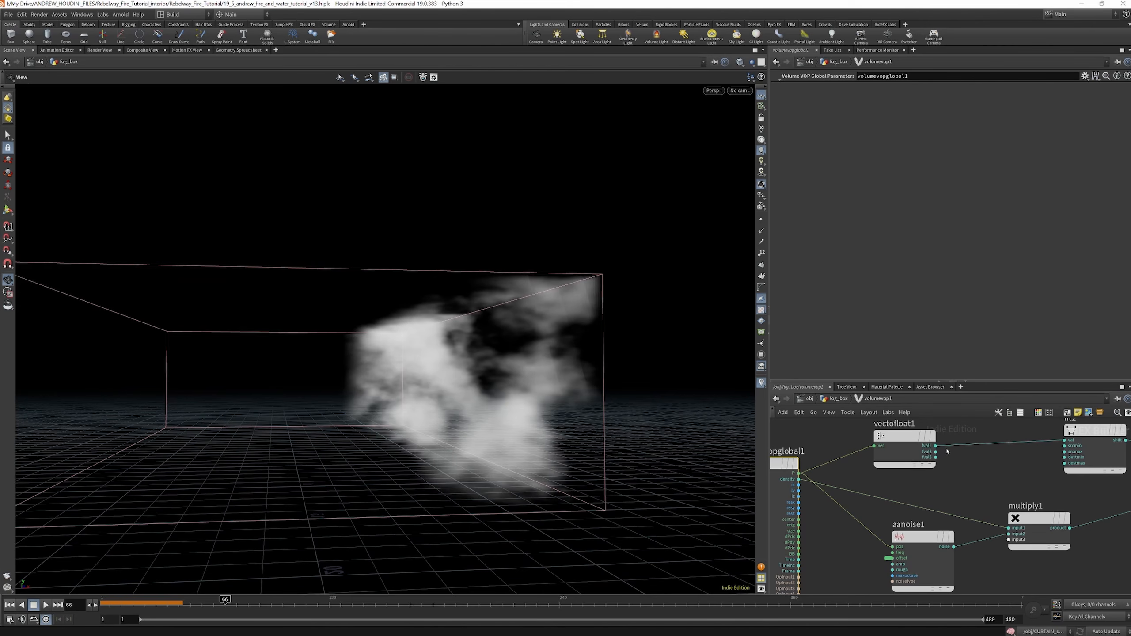
Feed fit2 from vectofloat1's second float output instead of its first
drag(498, 403, 1004, 432)
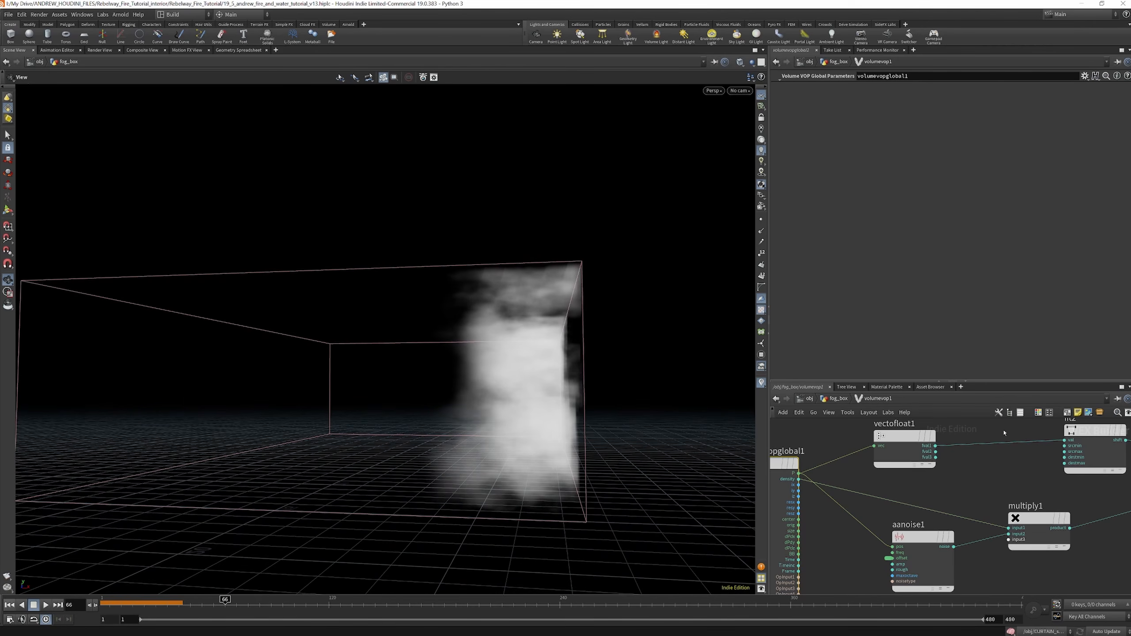
click(937, 452)
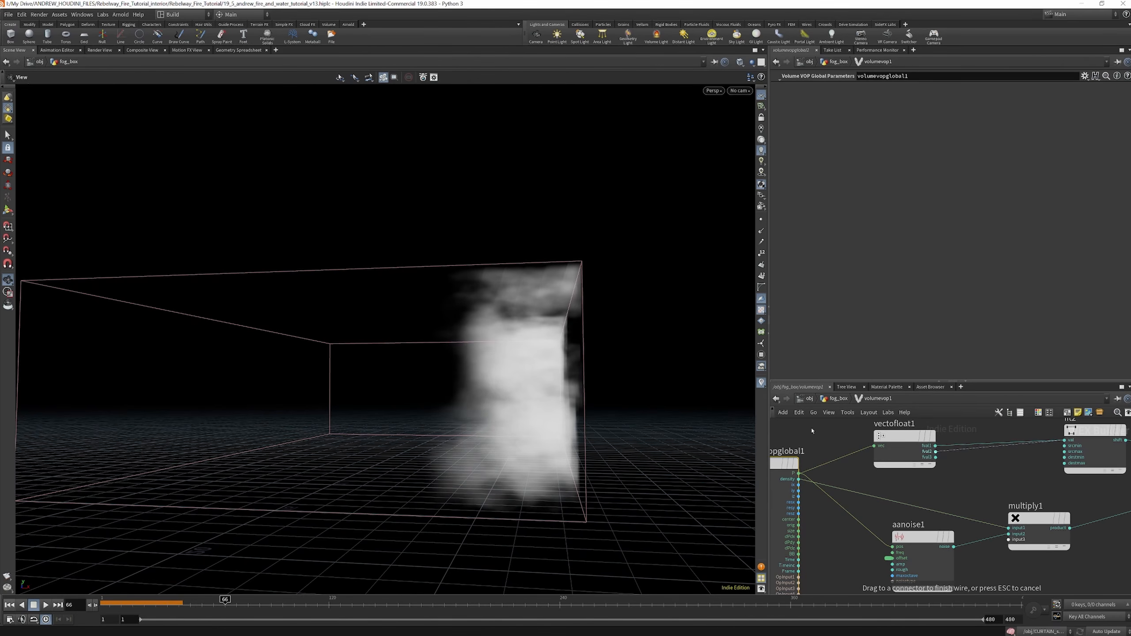
click(1065, 440)
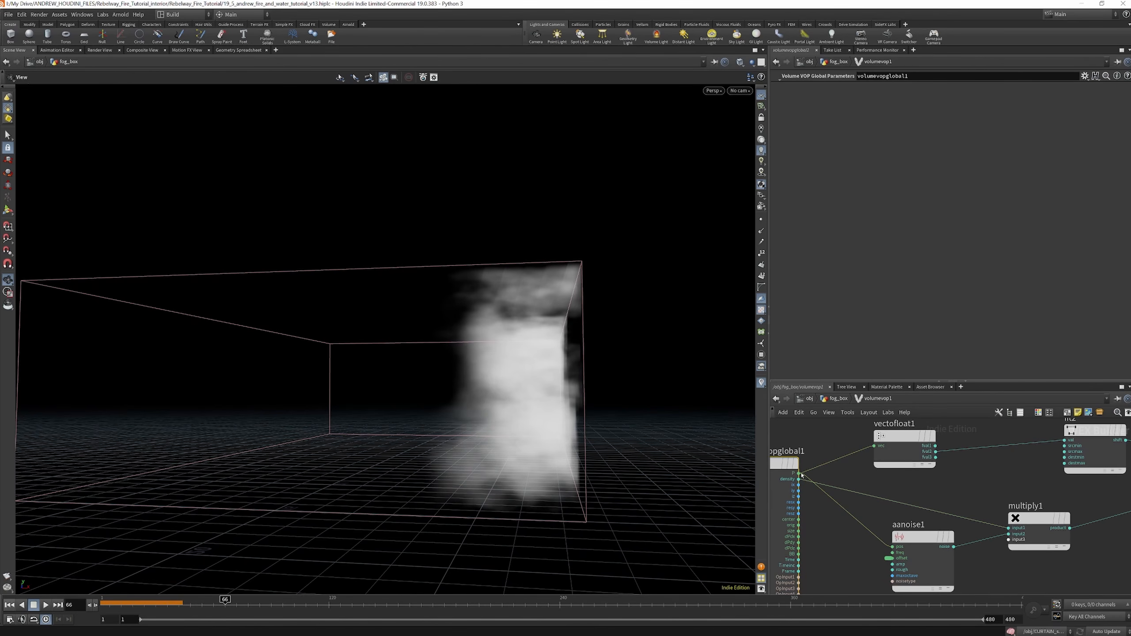
scroll(958, 463, down, 5)
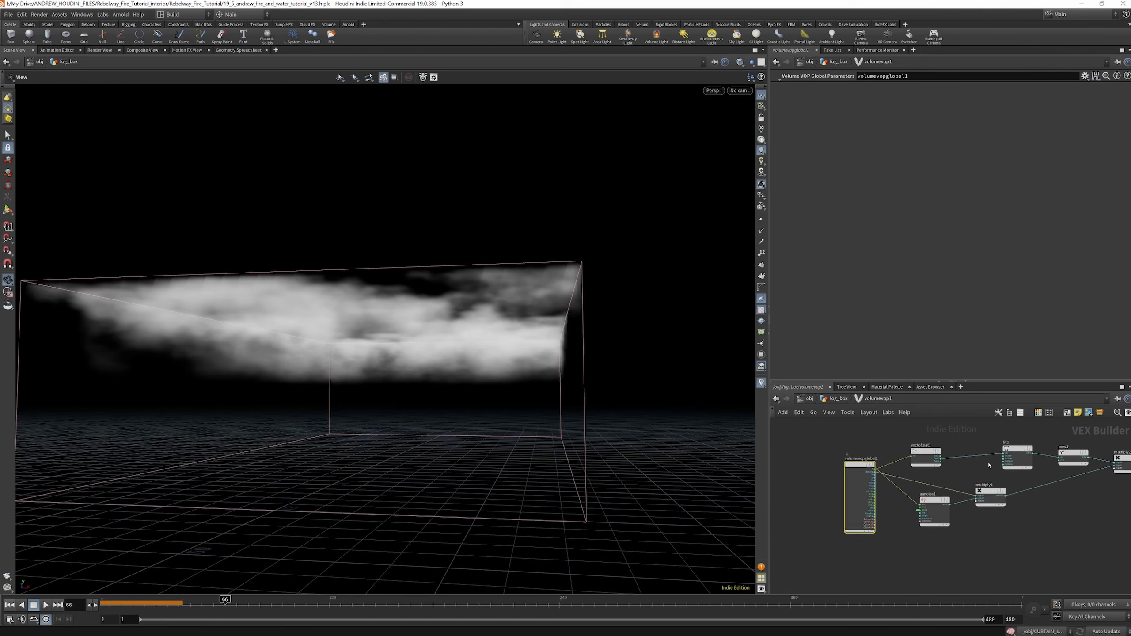
Inspect fit2's range settings and follow the node chain through pow1, multiply2 and fit1 to the volume output
scroll(989, 465, up, 5)
click(1020, 448)
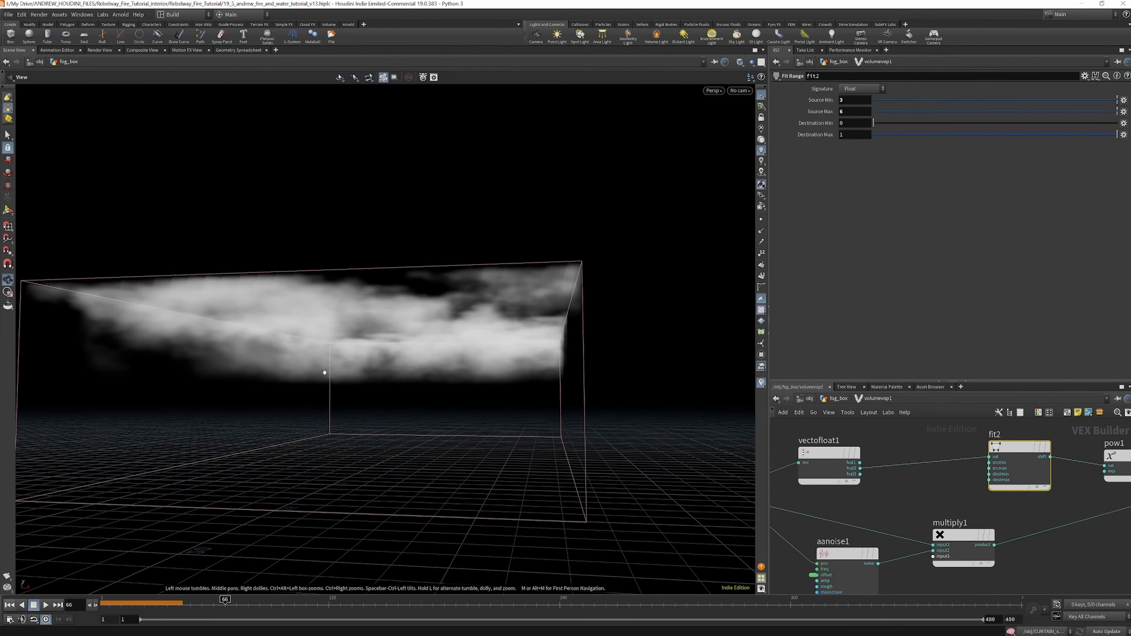
drag(323, 374, 407, 405)
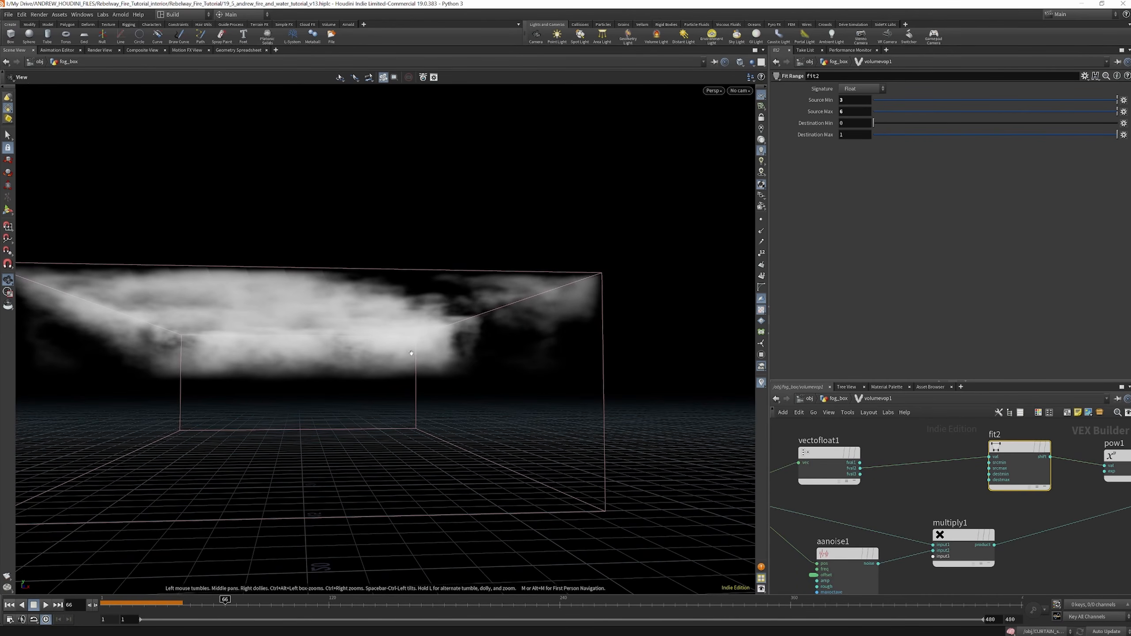
scroll(998, 517, down, 5)
scroll(958, 513, up, 5)
scroll(926, 513, down, 4)
scroll(898, 512, up, 2)
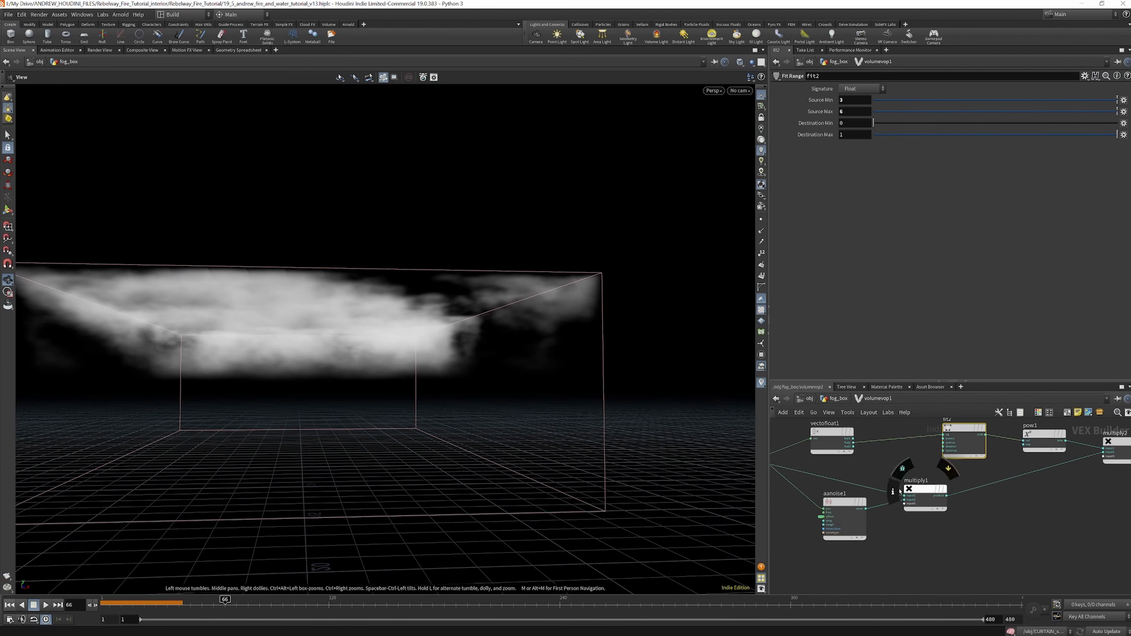
scroll(841, 498, down, 4)
scroll(842, 496, up, 5)
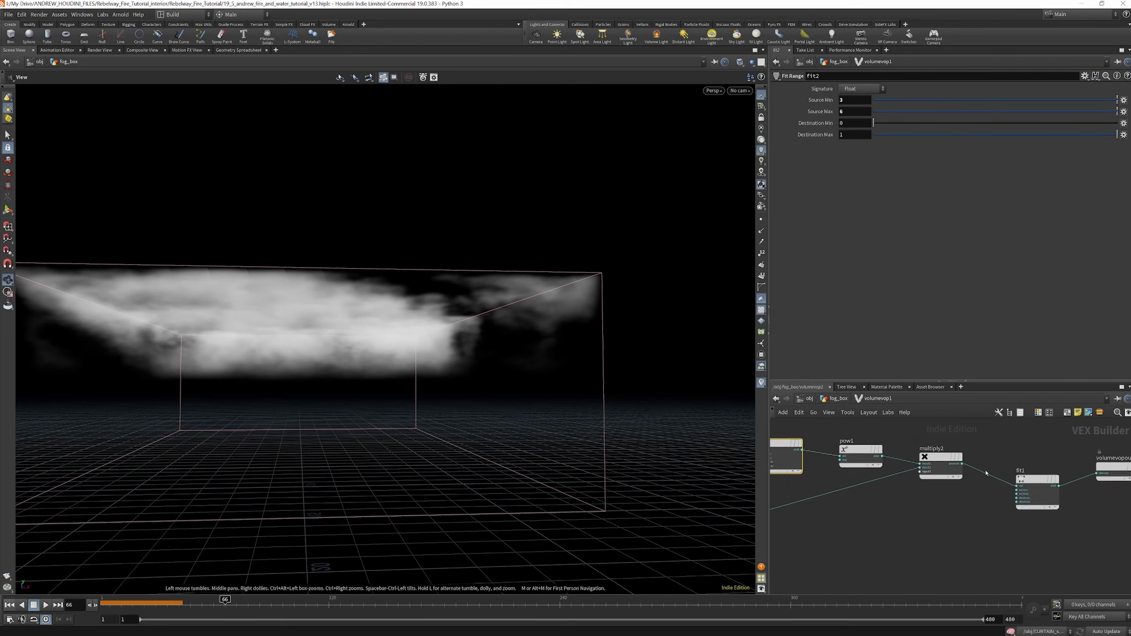
scroll(958, 486, down, 4)
scroll(1019, 474, up, 5)
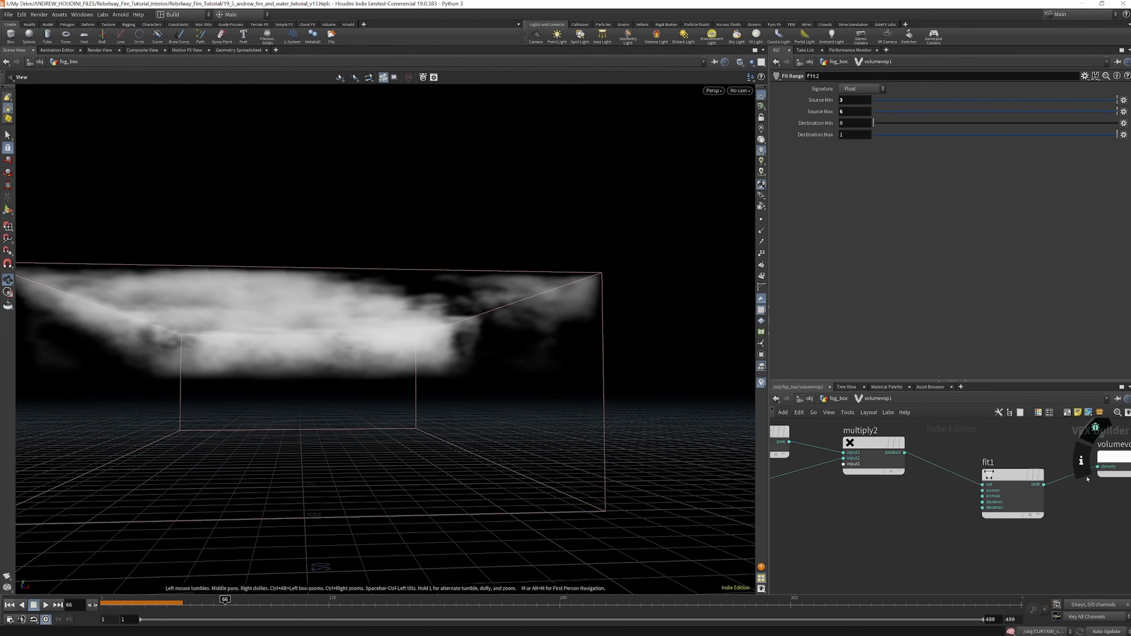
scroll(1064, 472, down, 3)
scroll(947, 463, up, 2)
scroll(945, 462, up, 1)
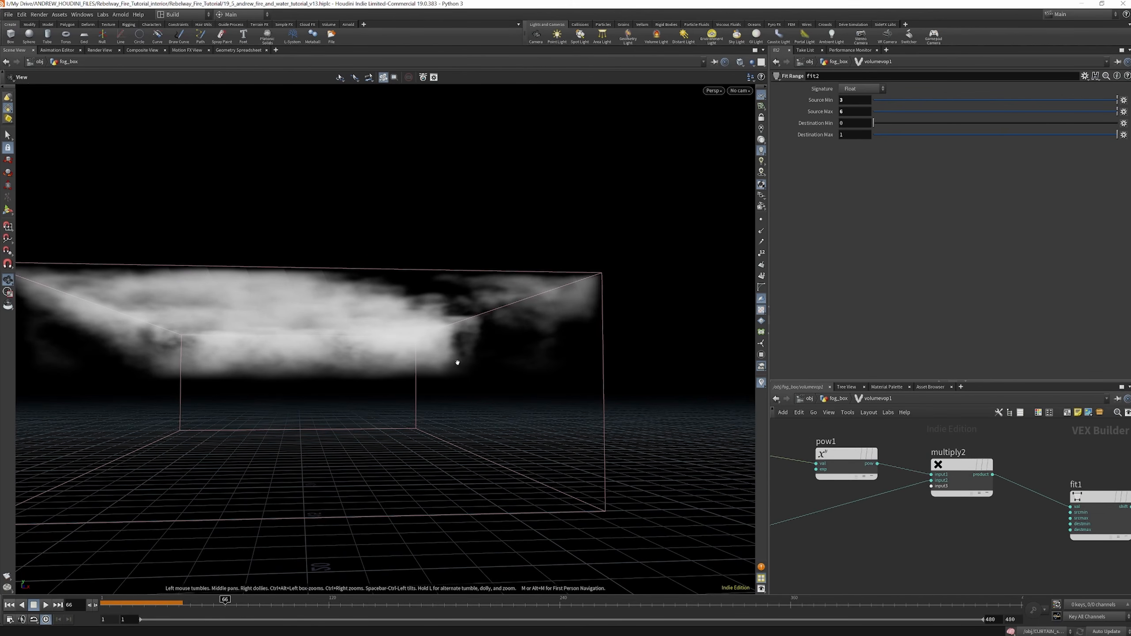
drag(746, 337, 369, 313)
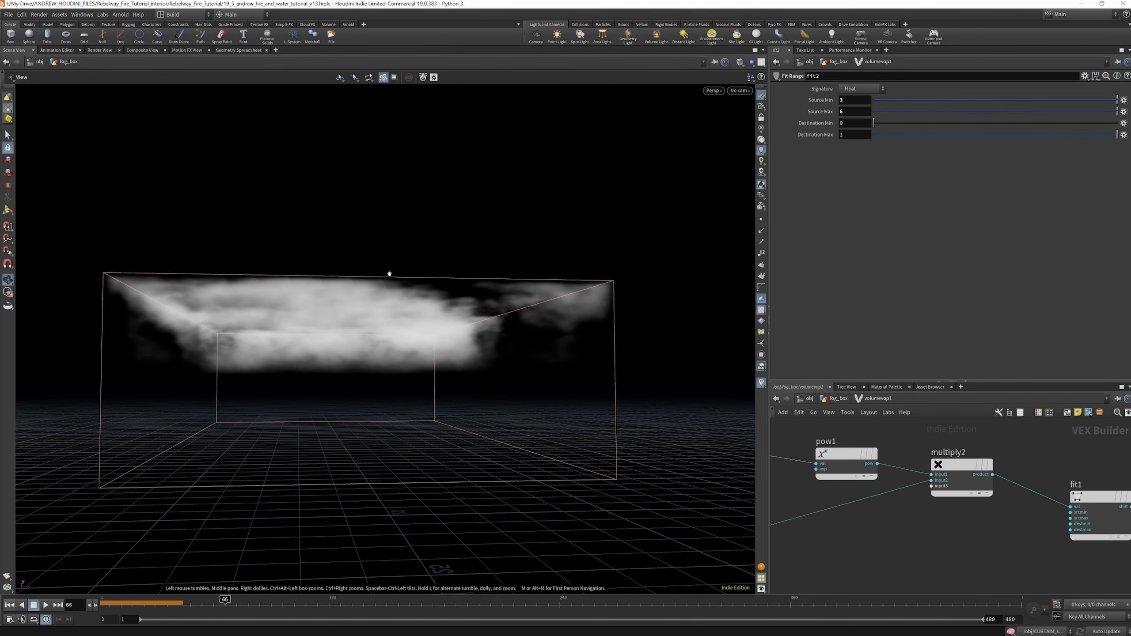
Try fit2's Source Min at 5 and at 0, viewing the fog in the box each time
scroll(1007, 499, down, 4)
scroll(889, 475, up, 2)
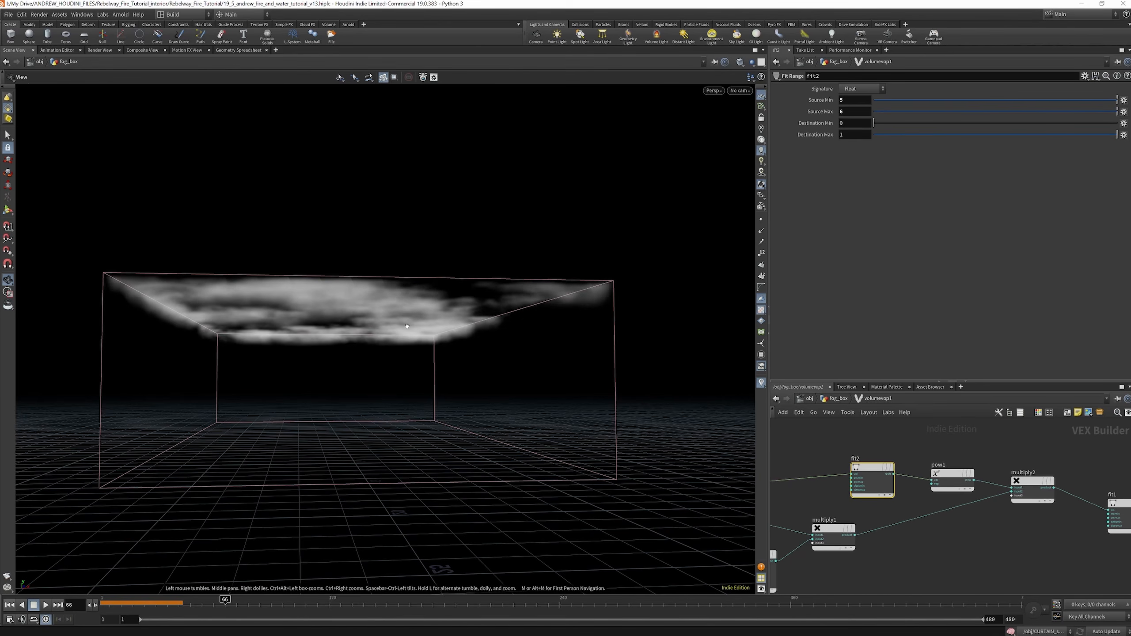
drag(376, 316, 375, 306)
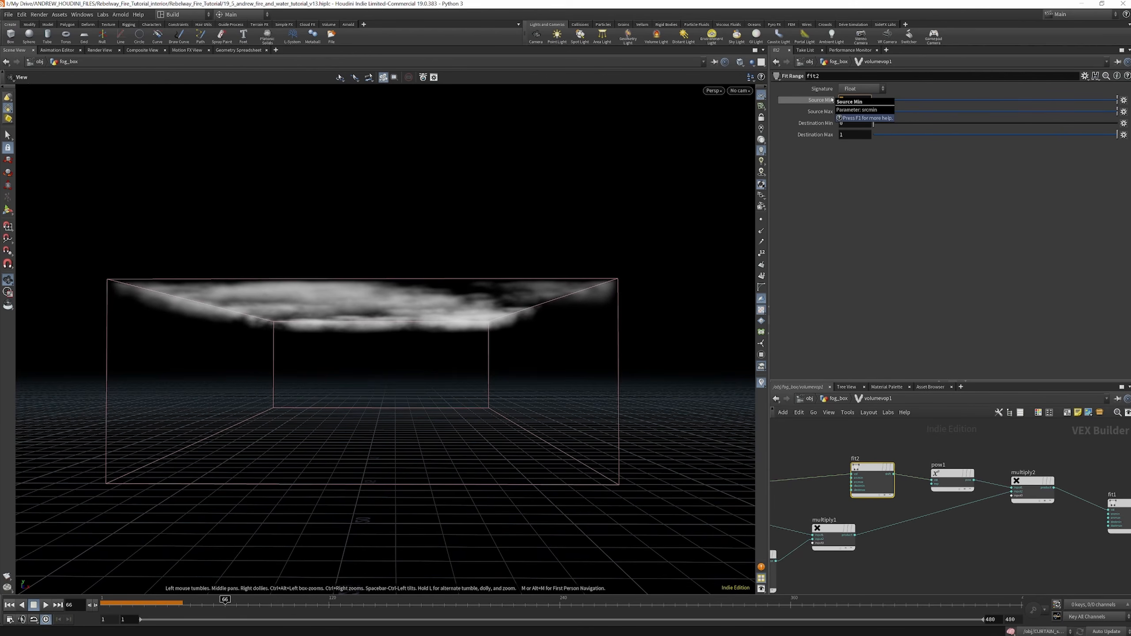
key(Return)
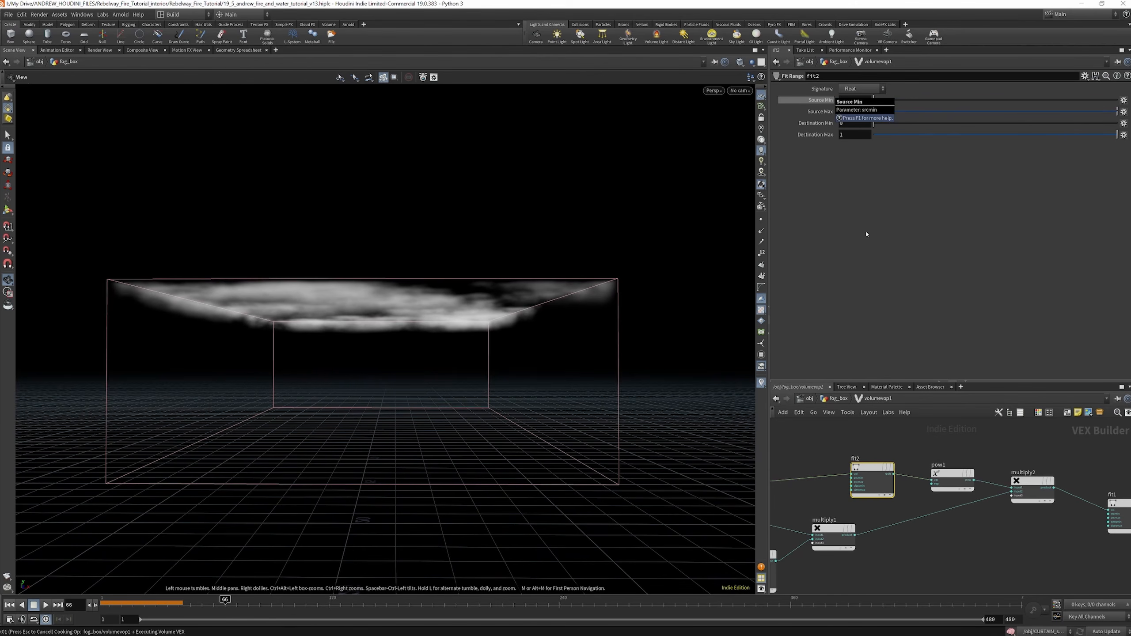
drag(438, 347, 428, 325)
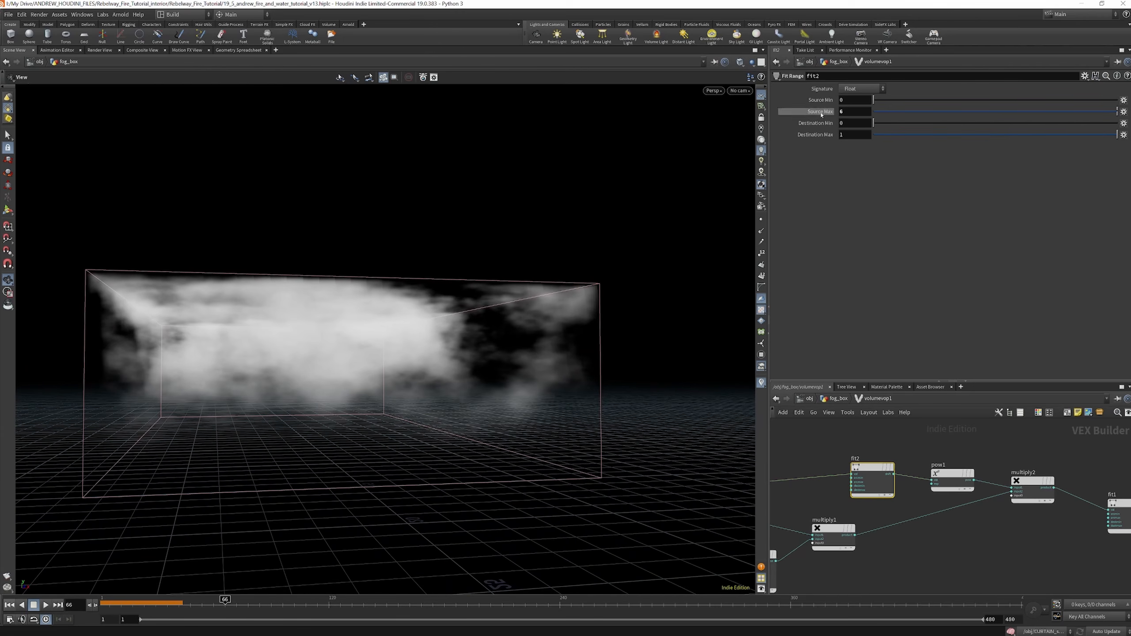
Set fit2's Source Min to 3
drag(847, 101, 831, 102)
text(2)
key(Return)
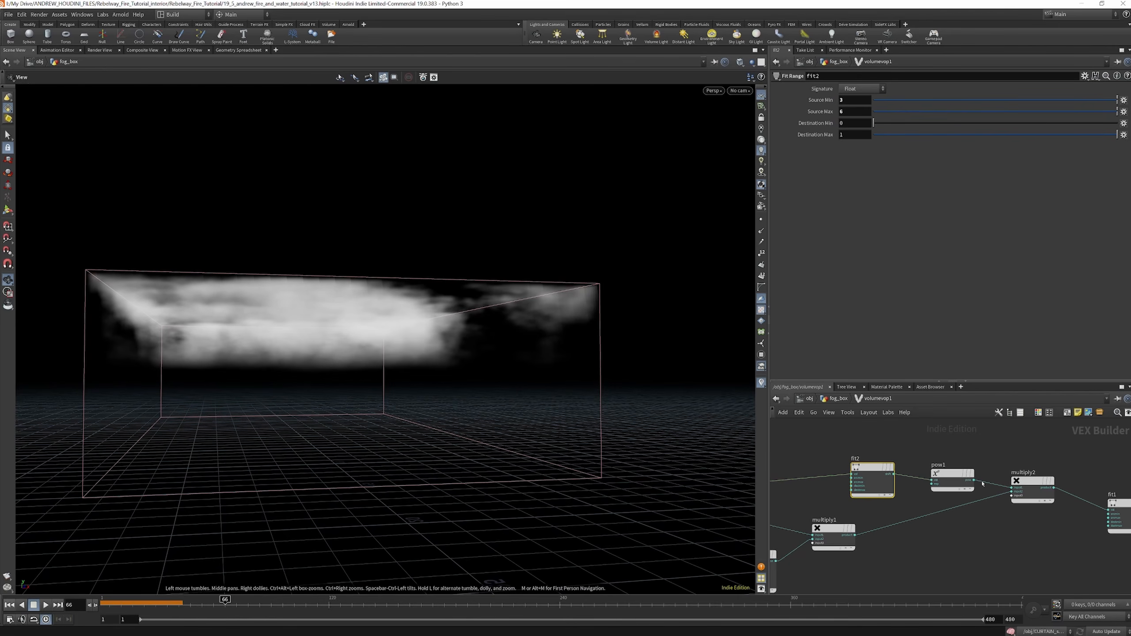
Examine the remaining volumevop1 nodes and view the fog layer from above the box
scroll(997, 447, down, 4)
scroll(971, 482, up, 4)
scroll(950, 490, down, 4)
scroll(913, 491, up, 5)
scroll(927, 482, down, 3)
scroll(975, 460, up, 4)
click(985, 456)
drag(984, 458, 984, 453)
drag(379, 345, 470, 287)
Inspect aanoise1's noise settings and view the fog from the front at frame 36
scroll(1034, 448, down, 3)
scroll(918, 494, up, 4)
scroll(984, 495, down, 3)
scroll(881, 515, up, 3)
click(881, 516)
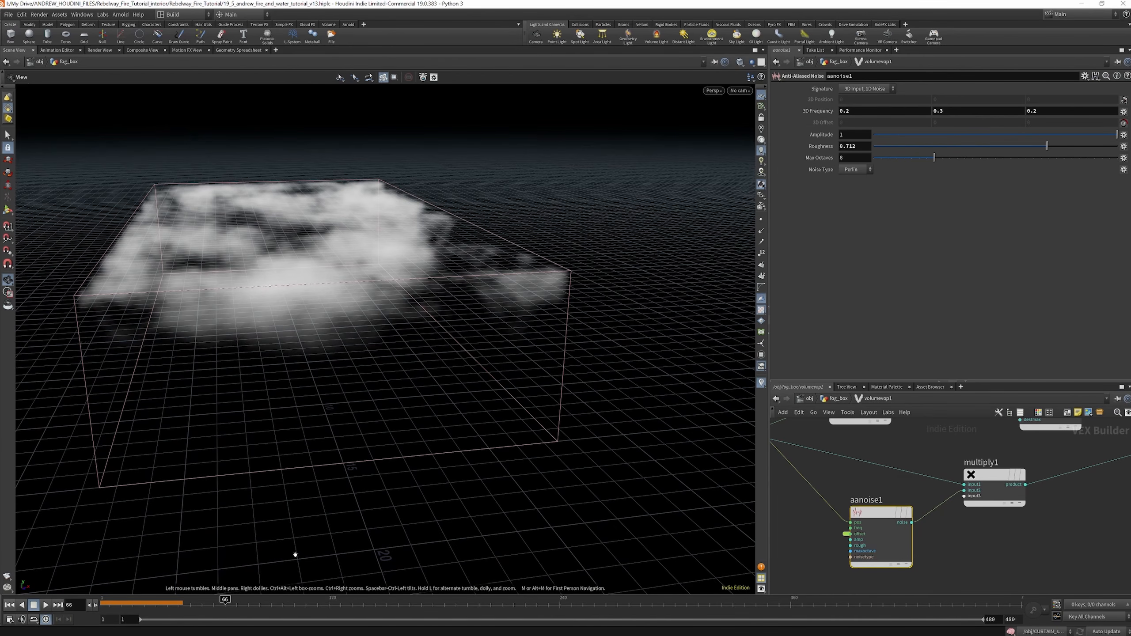
click(131, 600)
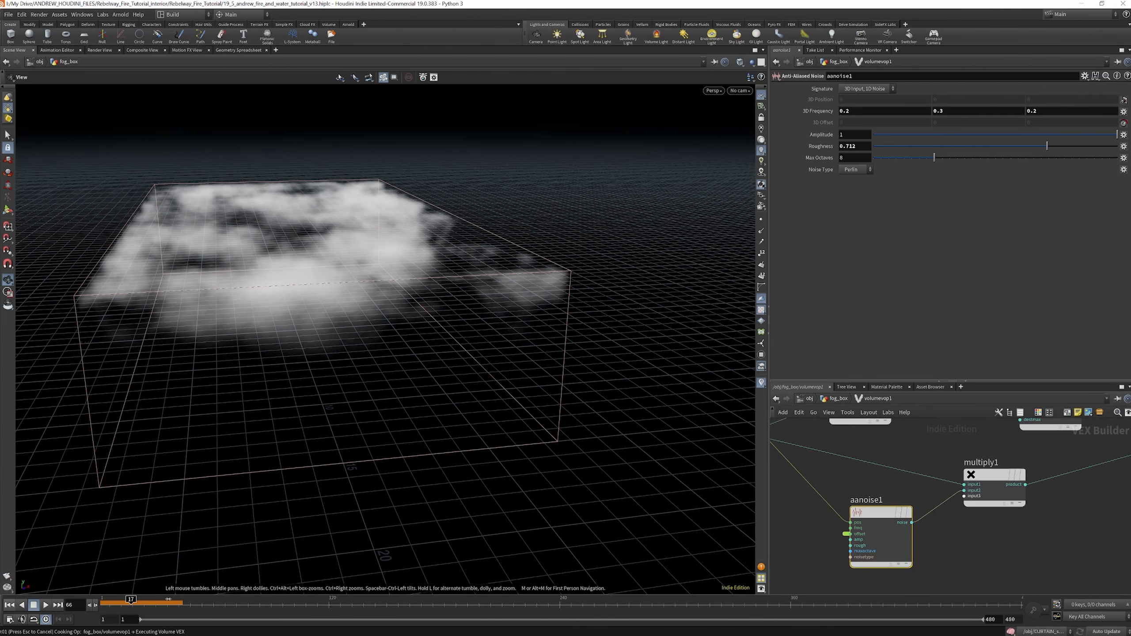
drag(458, 299, 392, 278)
scroll(980, 477, down, 4)
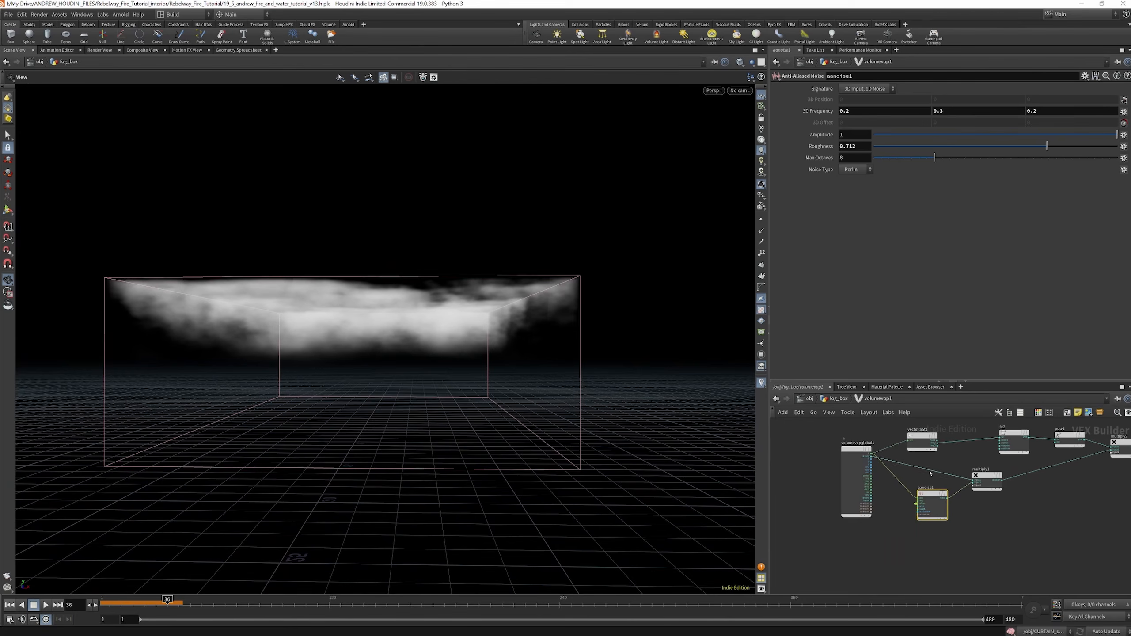
Return to the fog_box network and check volumevop1's Offset values and expressions, moving to frame 13
click(847, 398)
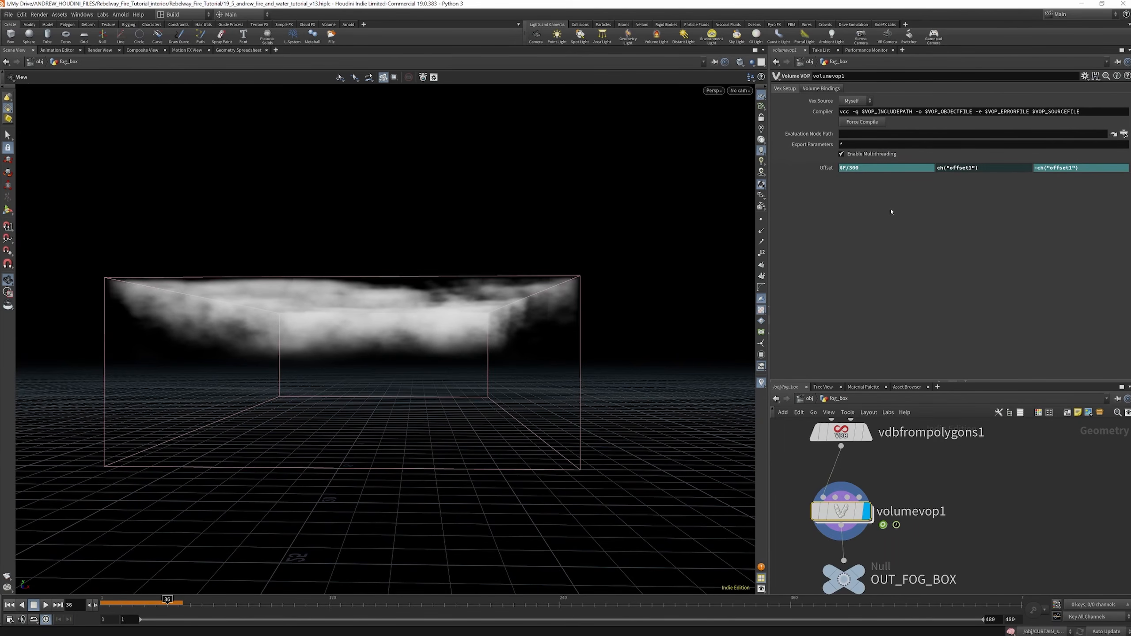
click(827, 168)
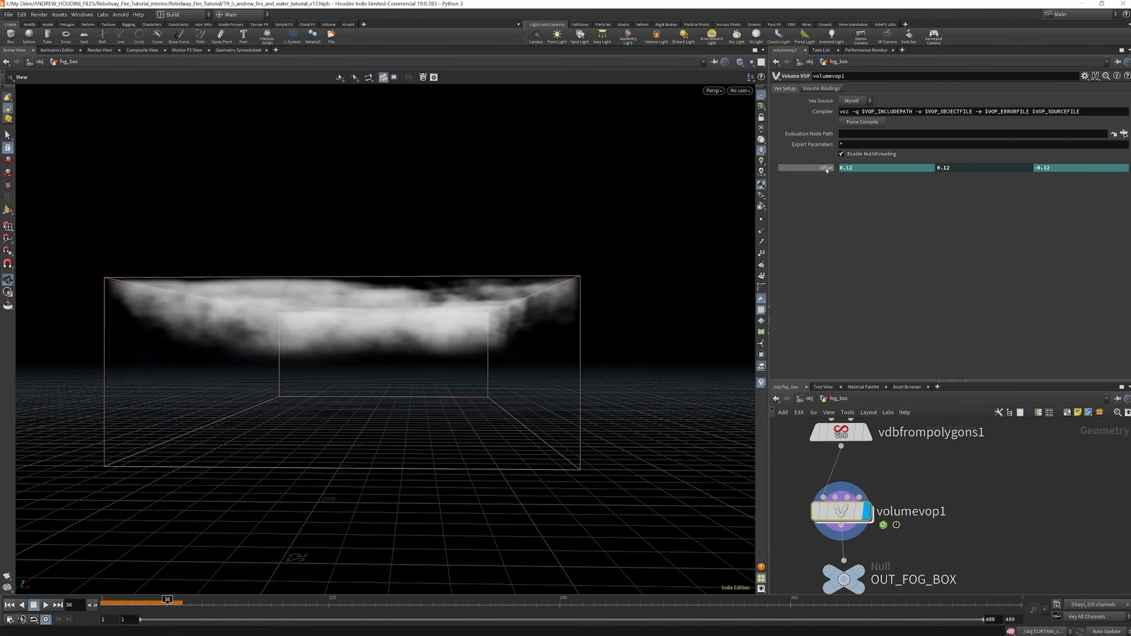
click(124, 604)
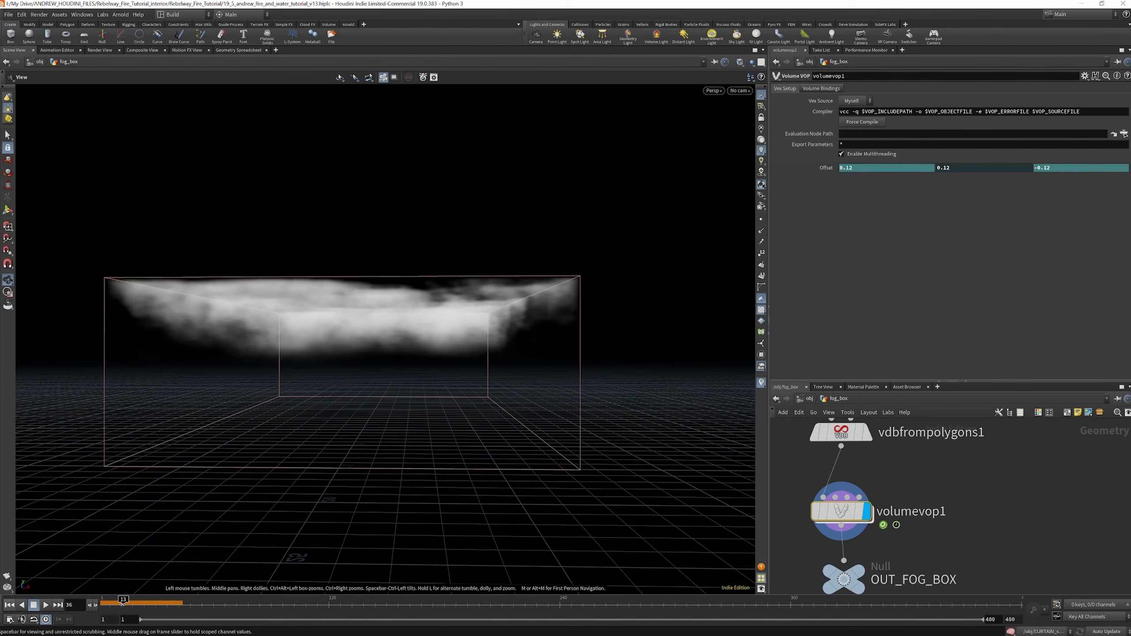
click(827, 168)
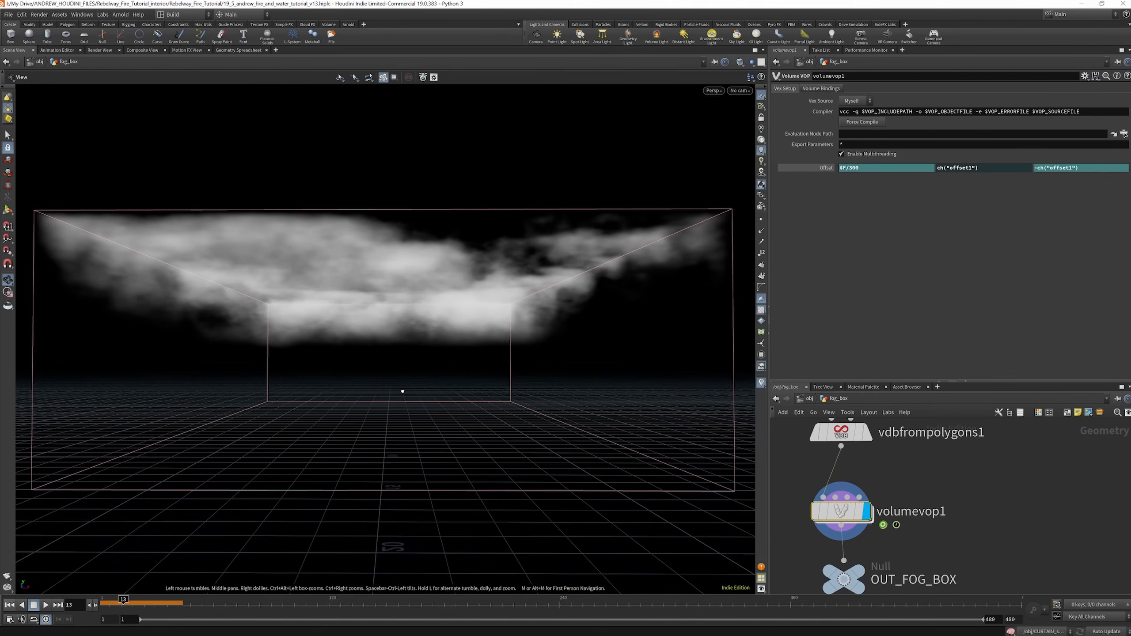
Generate a flipbook of the animated fog and display the OUT_FOG_BOX node
click(7, 576)
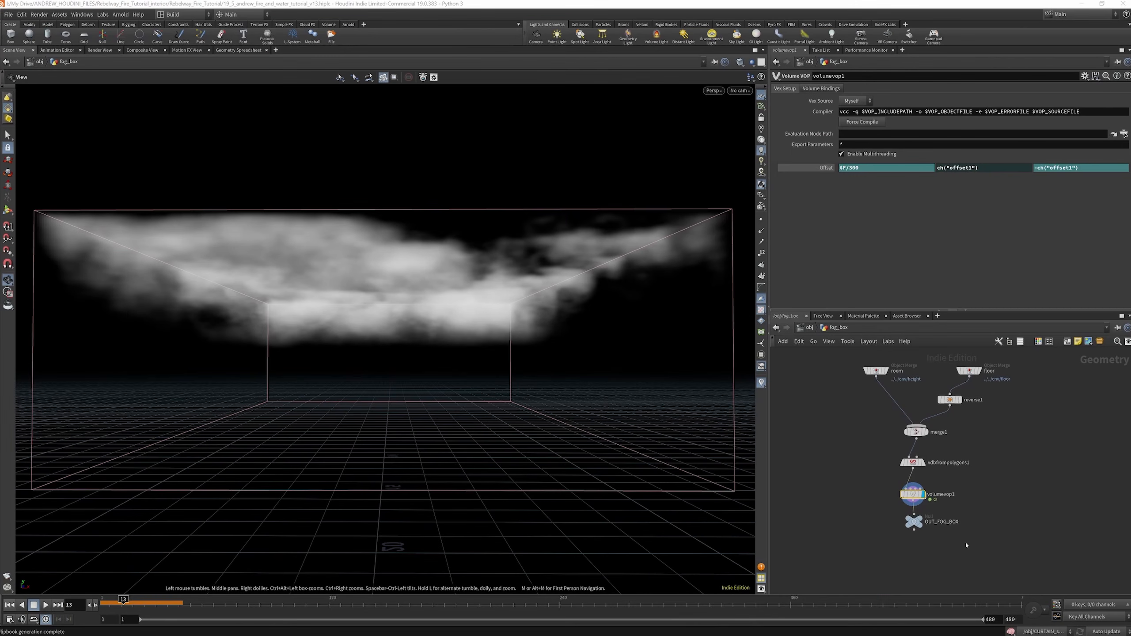
scroll(966, 545, up, 3)
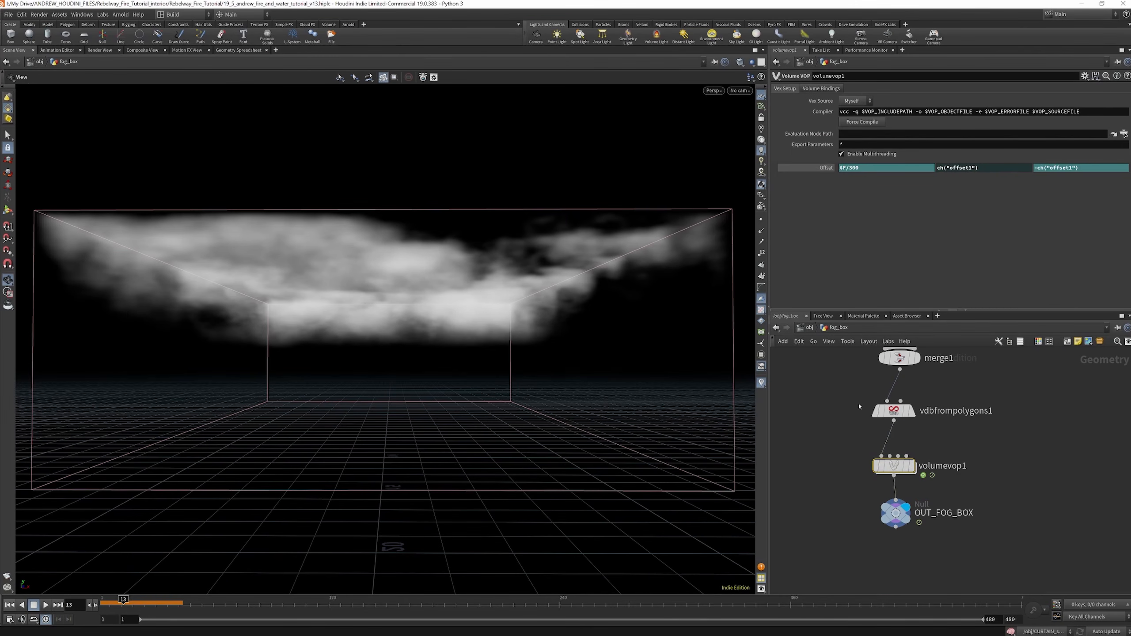
scroll(859, 406, down, 5)
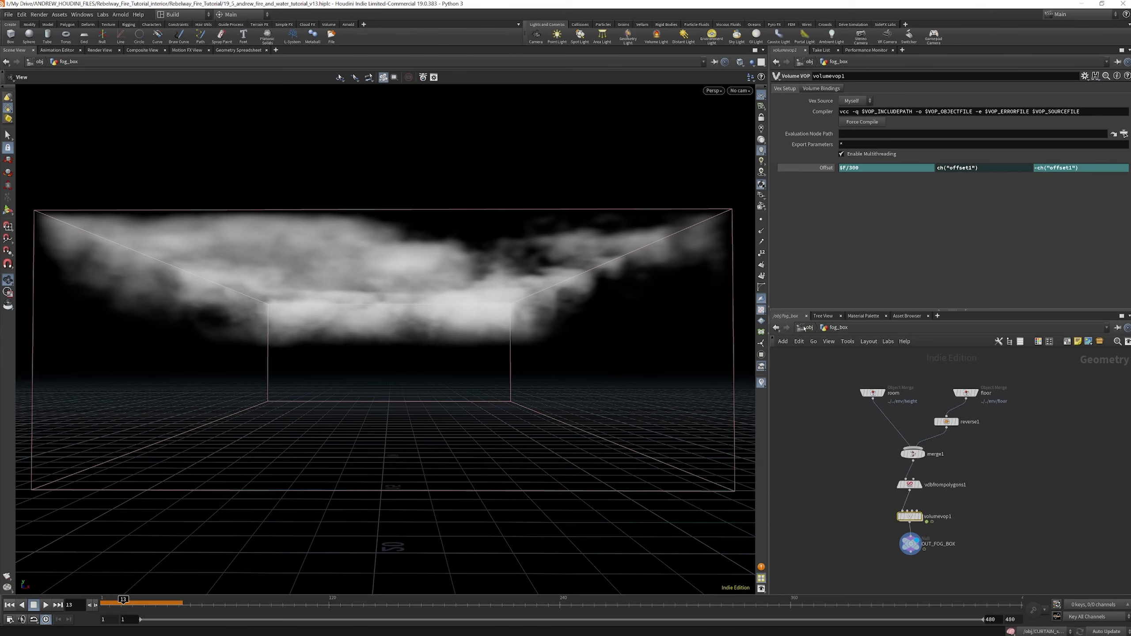
Return to the object level and toggle the display of the floor and props objects off and on
key(u)
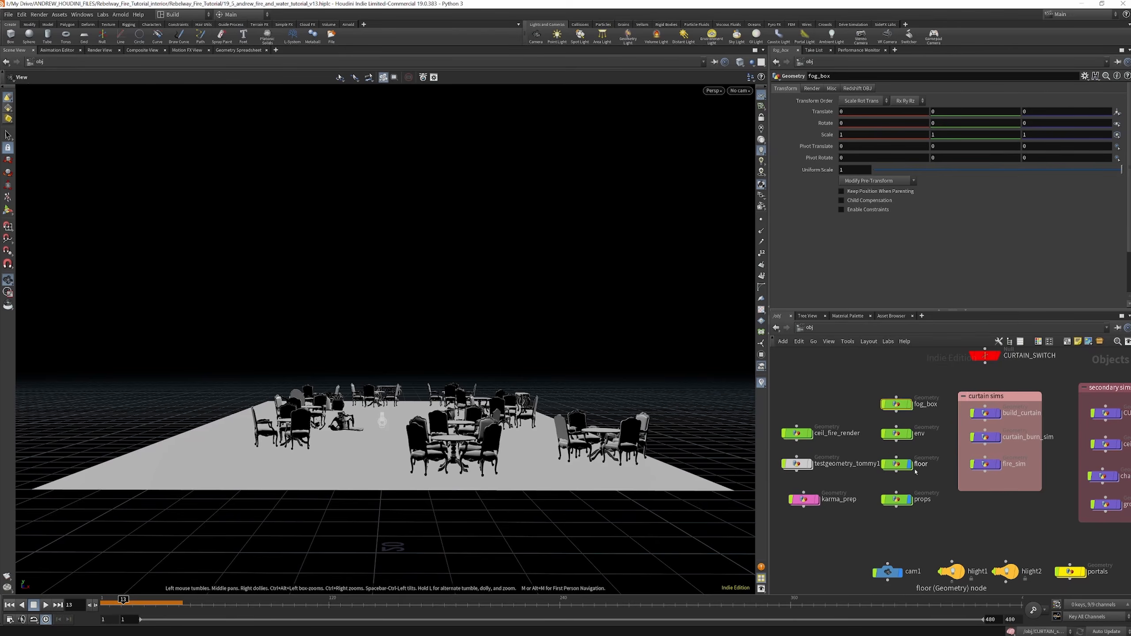
click(911, 465)
click(910, 465)
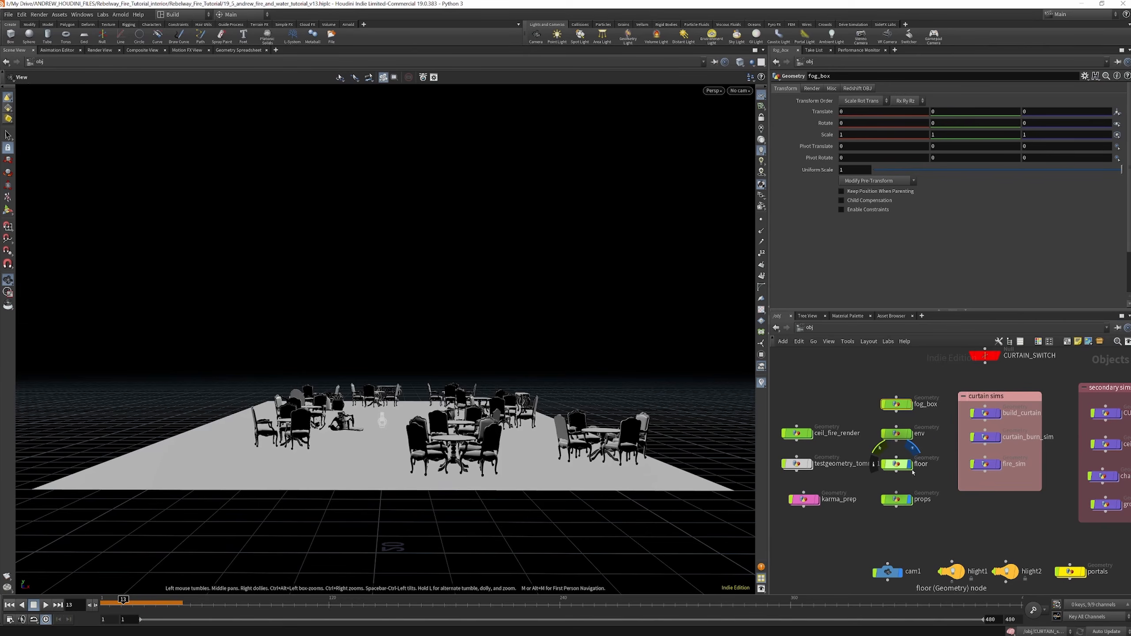
click(910, 500)
click(911, 500)
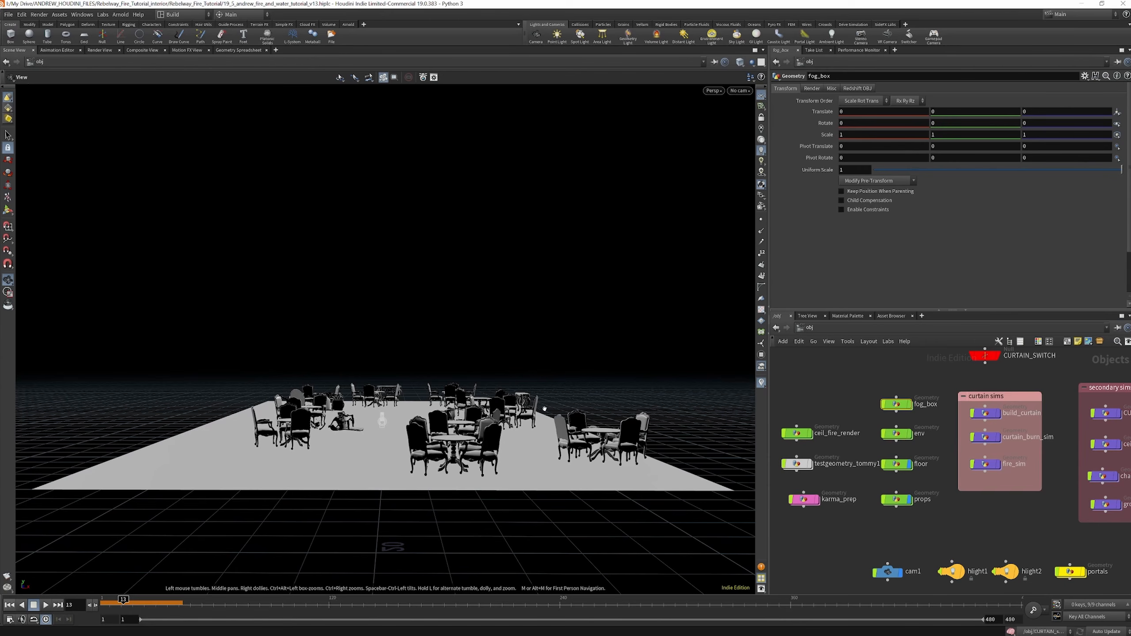
Display ceiling_fire_sim from the secondary sims, select it, and advance the timeline to frame 176
scroll(880, 405, down, 3)
scroll(1034, 434, up, 5)
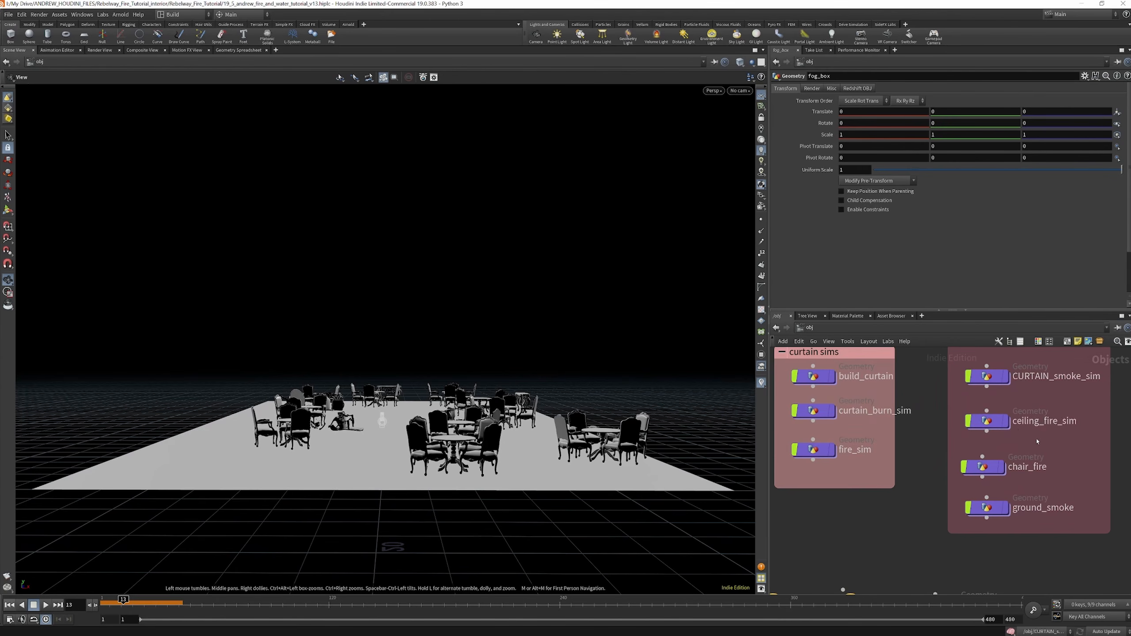
click(1008, 423)
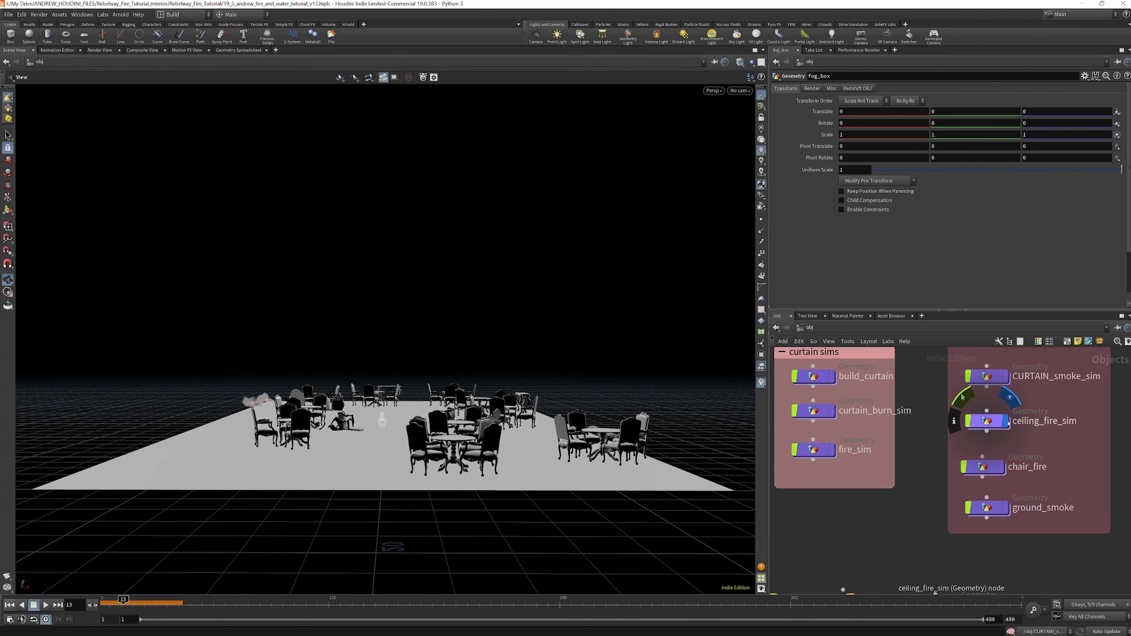
click(990, 421)
drag(143, 607, 381, 601)
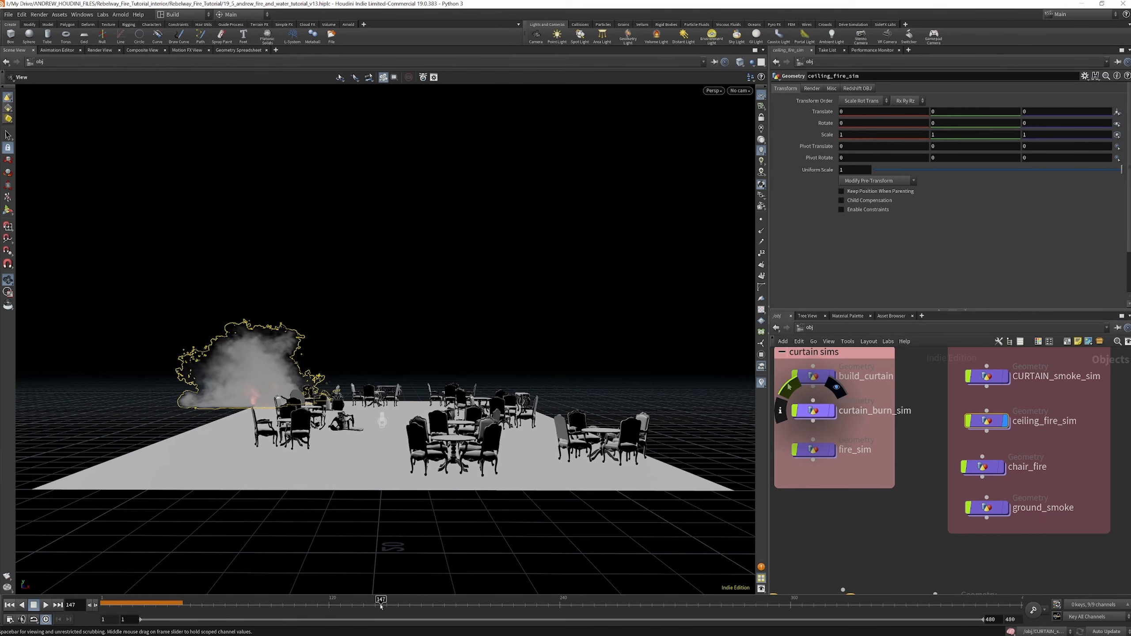
click(437, 605)
View the ceiling fire from above and from the front, and open the ceiling_fire_sim network
drag(247, 382, 302, 492)
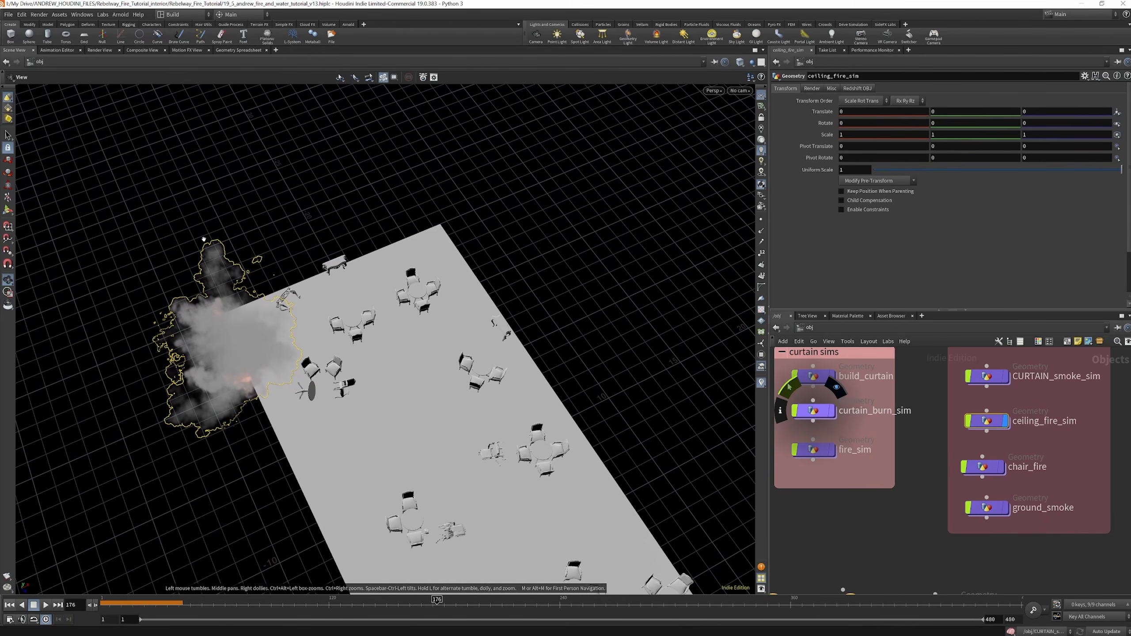
drag(391, 414, 327, 312)
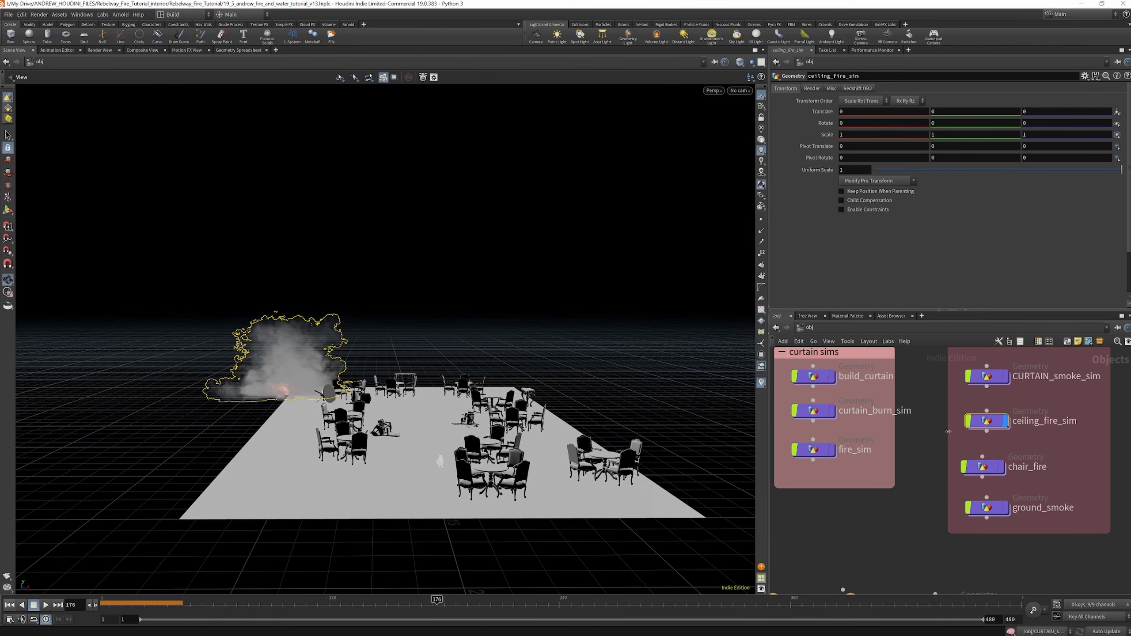
double_click(987, 421)
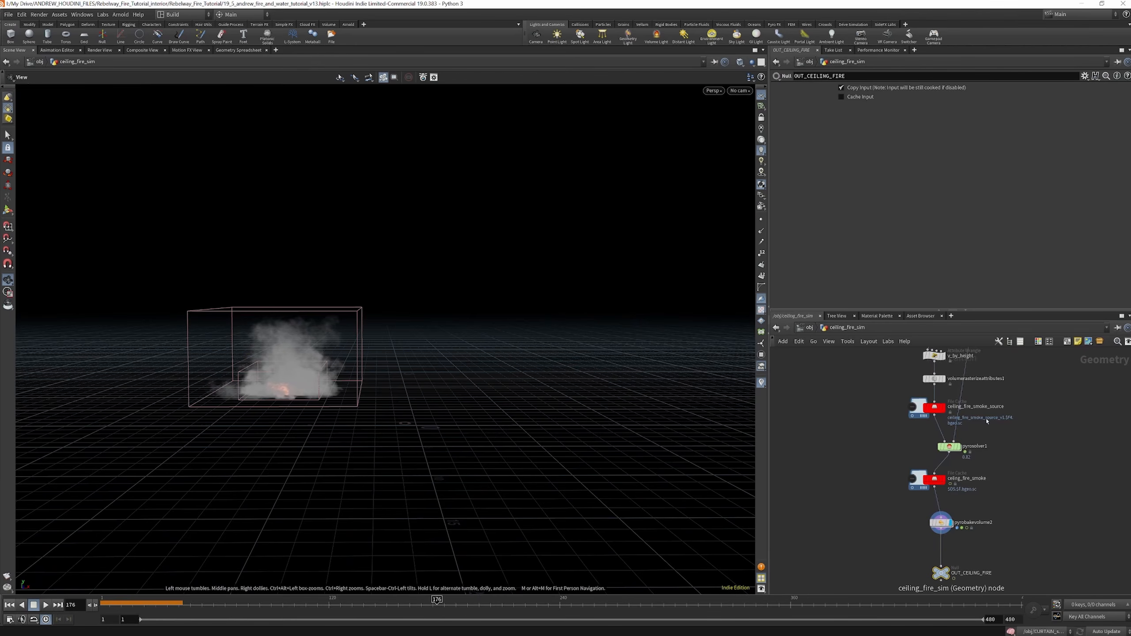
Display the object_merge3 pillars, the object_merge1 collision geometry, and the third object merge feeding the ceiling_fire_sim network in turn
scroll(931, 485, down, 8)
scroll(917, 415, up, 11)
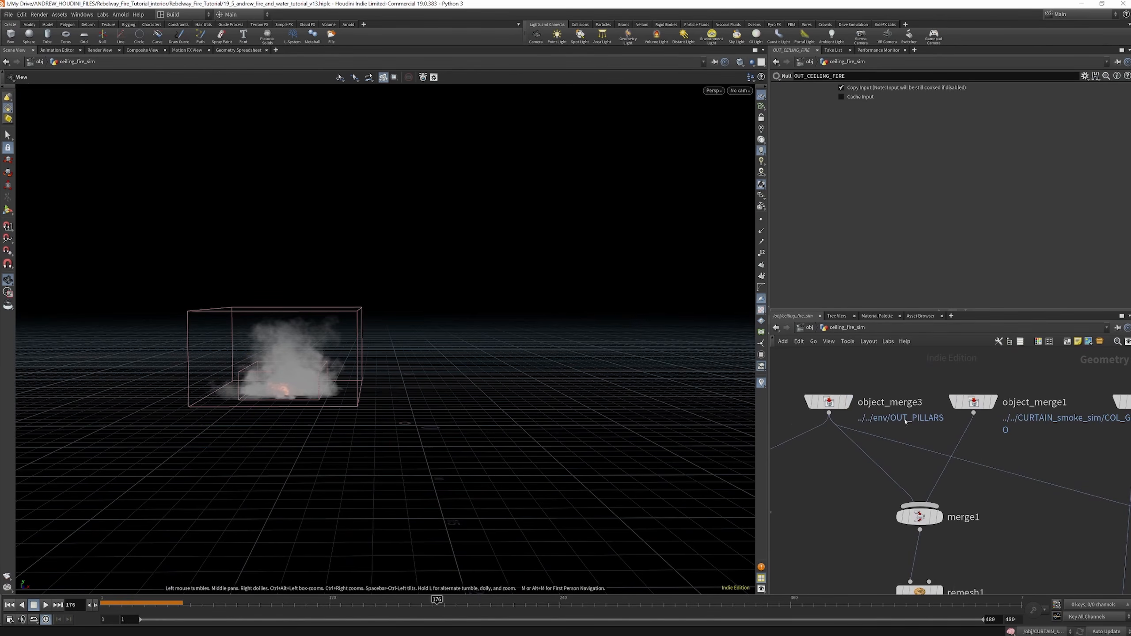
click(850, 402)
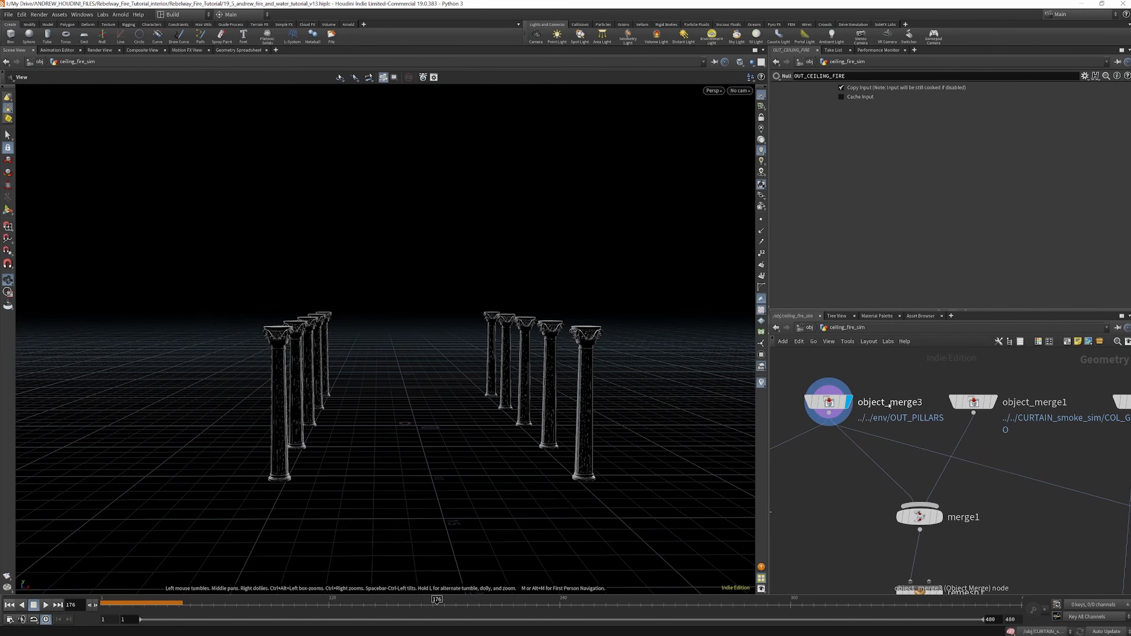
scroll(887, 403, down, 2)
click(939, 403)
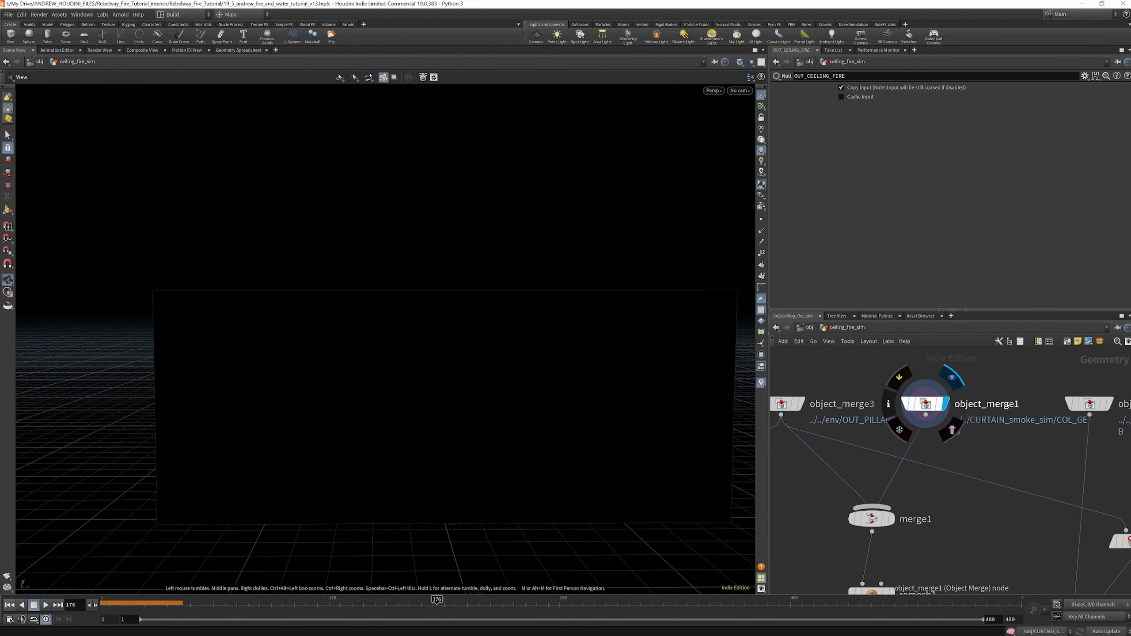
scroll(1035, 407, down, 2)
scroll(1036, 406, up, 3)
click(1084, 396)
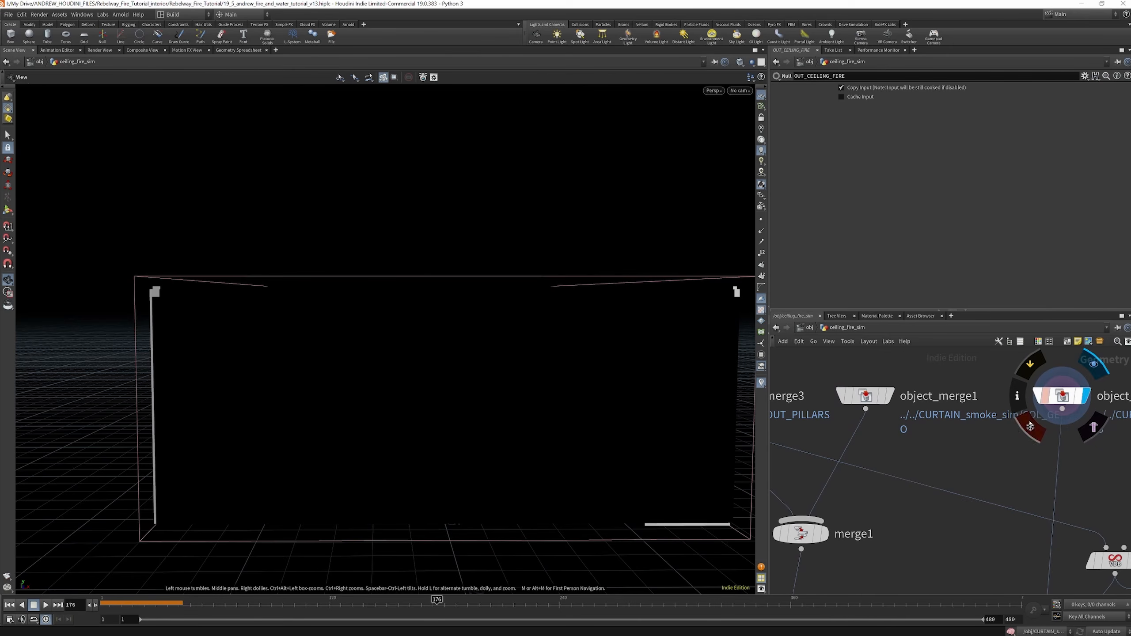
Display the merge1 node and its remesh1 output, and view the remeshed pillars and walls from inside the room
scroll(915, 418, down, 2)
scroll(859, 468, up, 3)
click(869, 473)
scroll(869, 473, down, 3)
scroll(880, 459, up, 3)
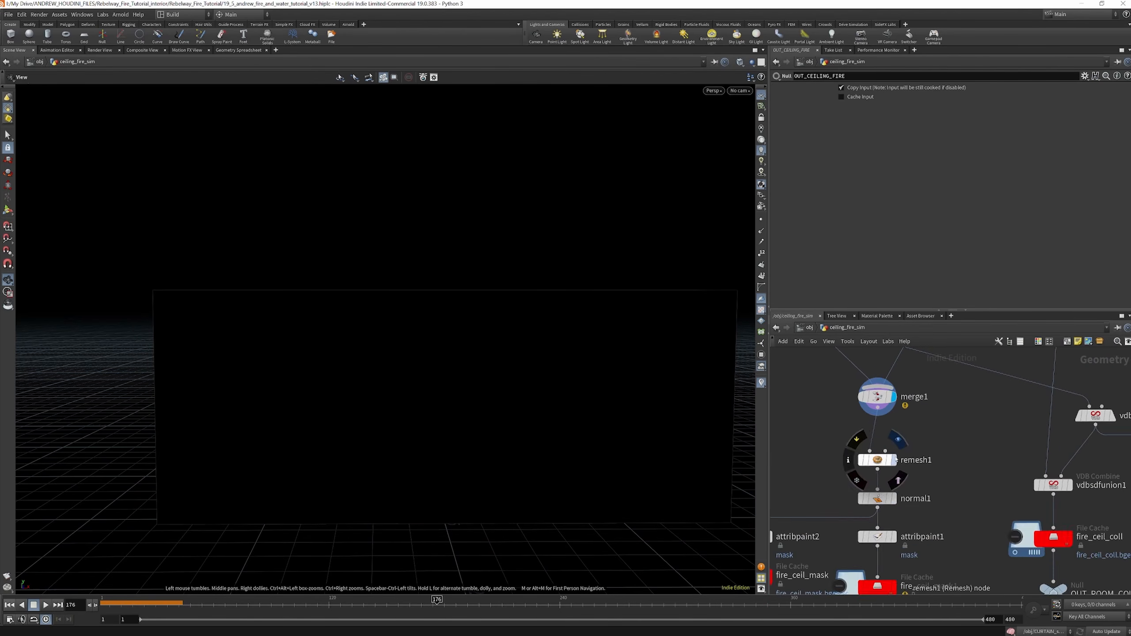
scroll(891, 462, down, 3)
scroll(898, 464, up, 2)
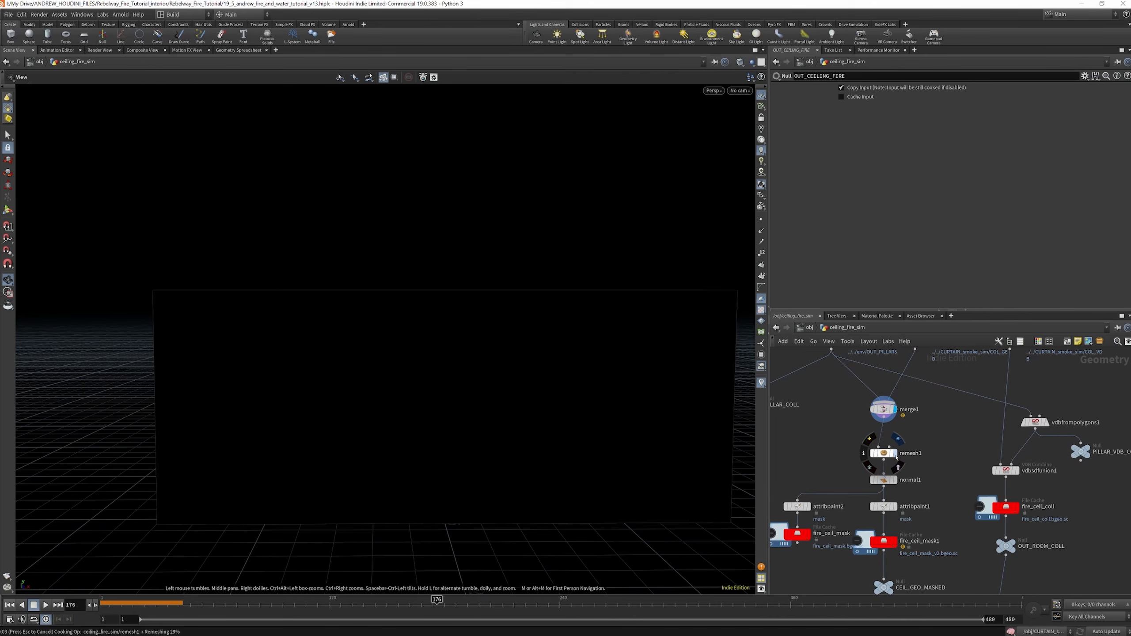
scroll(463, 429, up, 6)
scroll(392, 385, up, 8)
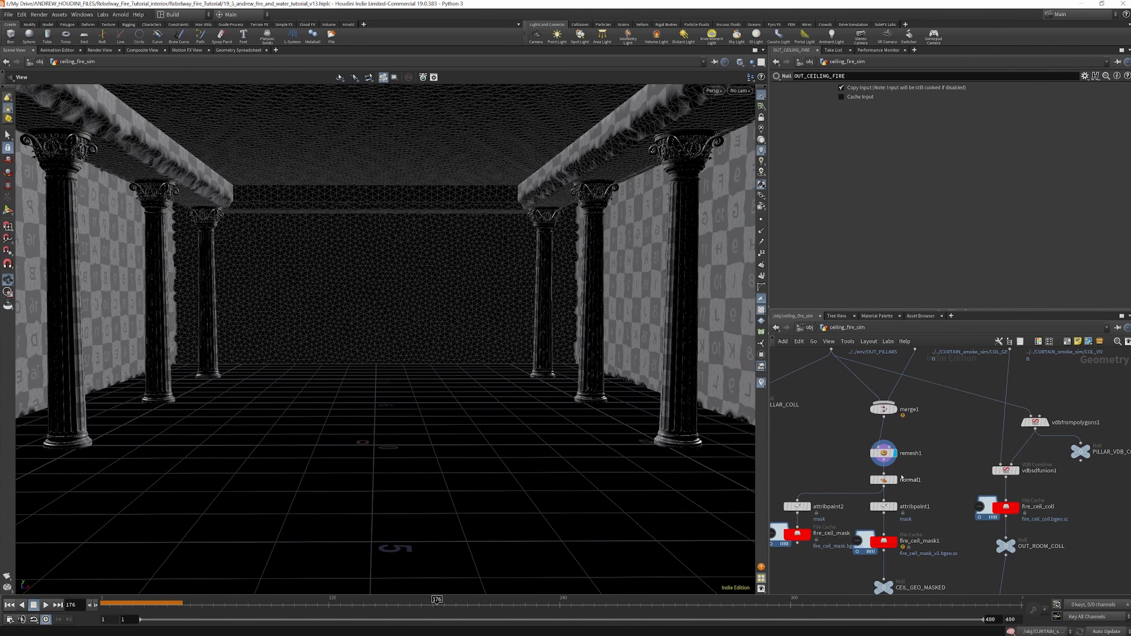
Display the normal1 node below the remesh and open its parameters
click(894, 480)
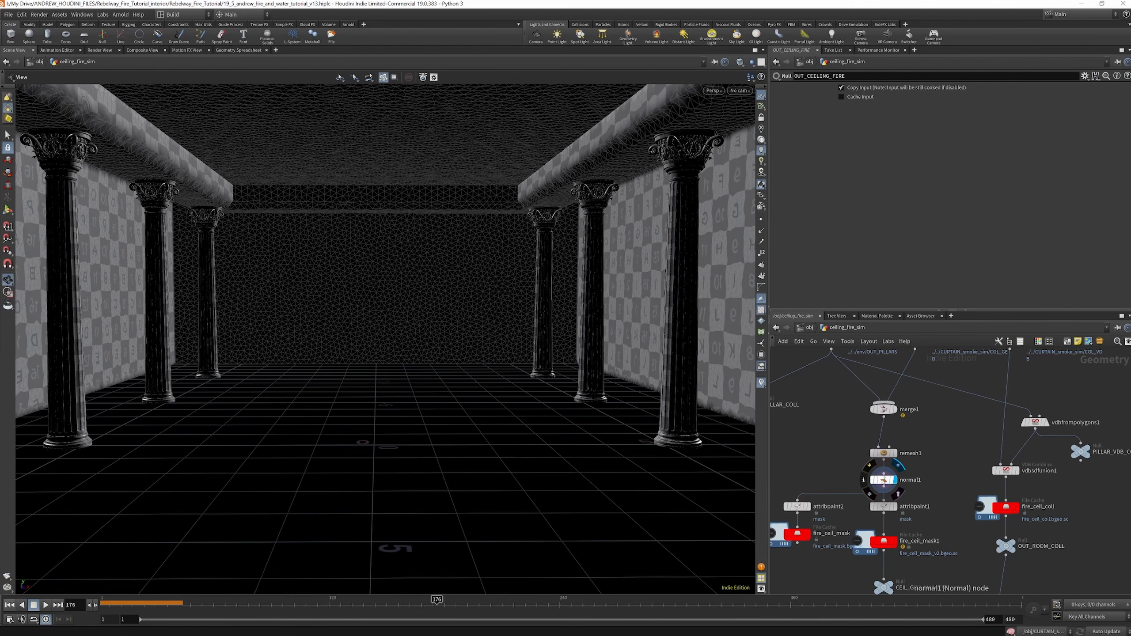
click(884, 481)
scroll(952, 449, down, 2)
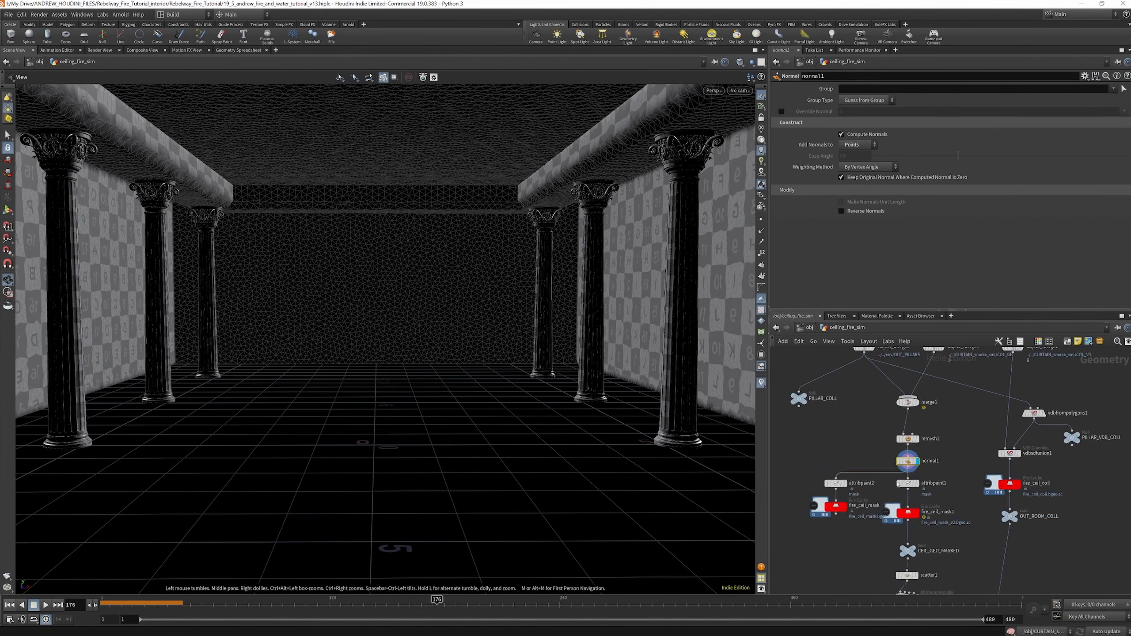
Display and select attribpaint2, activate its paint tool in the viewport, and recache its strokes
scroll(899, 485, up, 3)
click(827, 467)
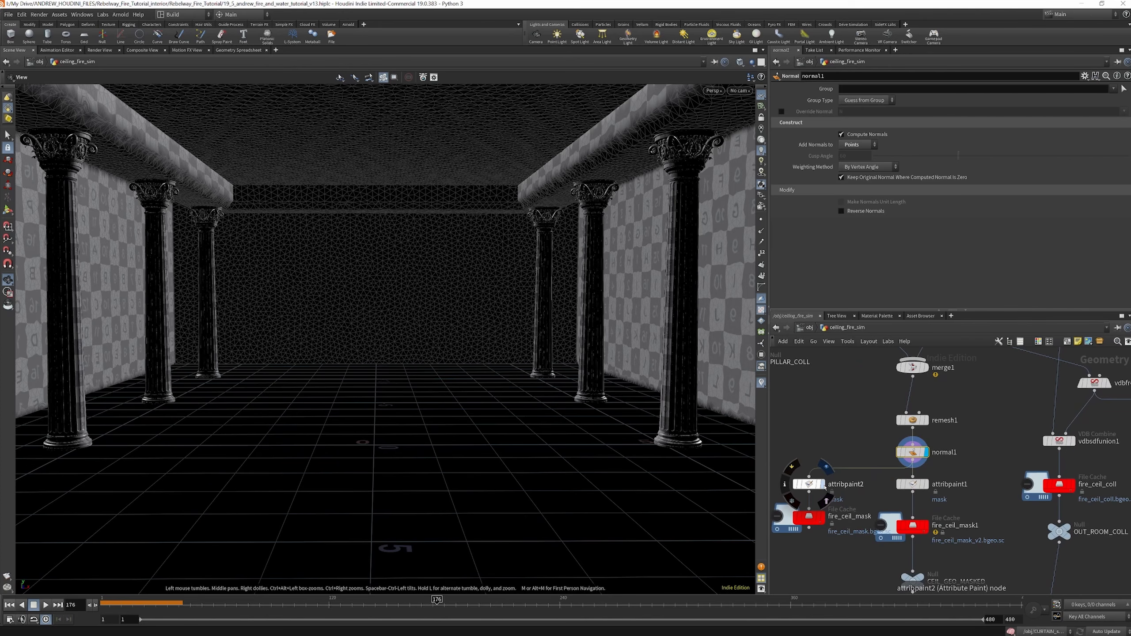
click(813, 485)
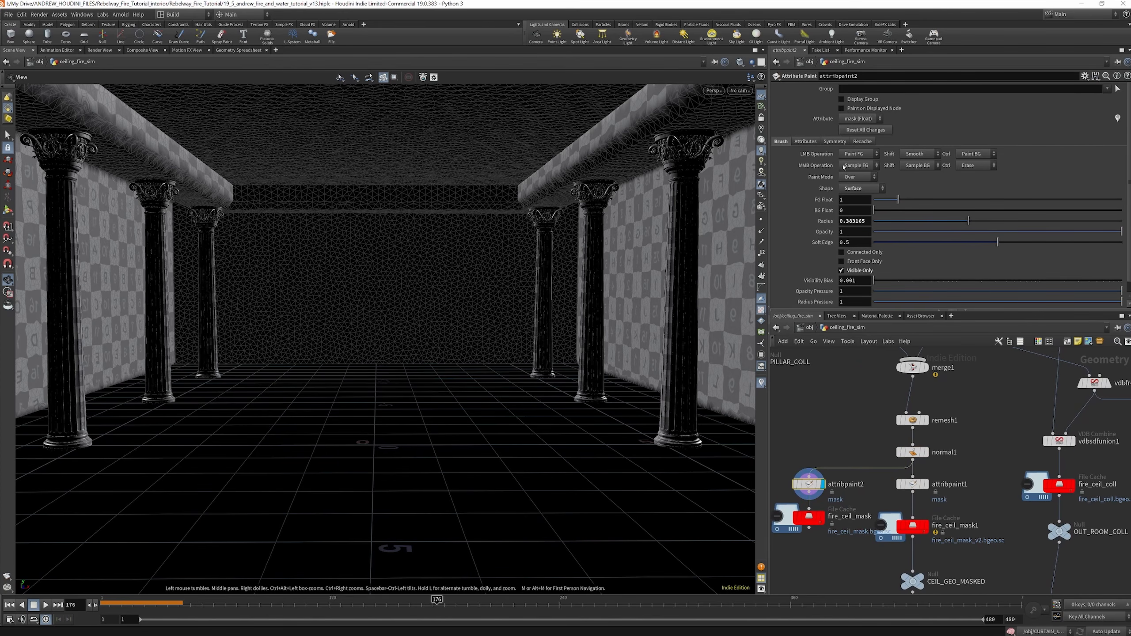
drag(810, 486, 805, 485)
click(7, 209)
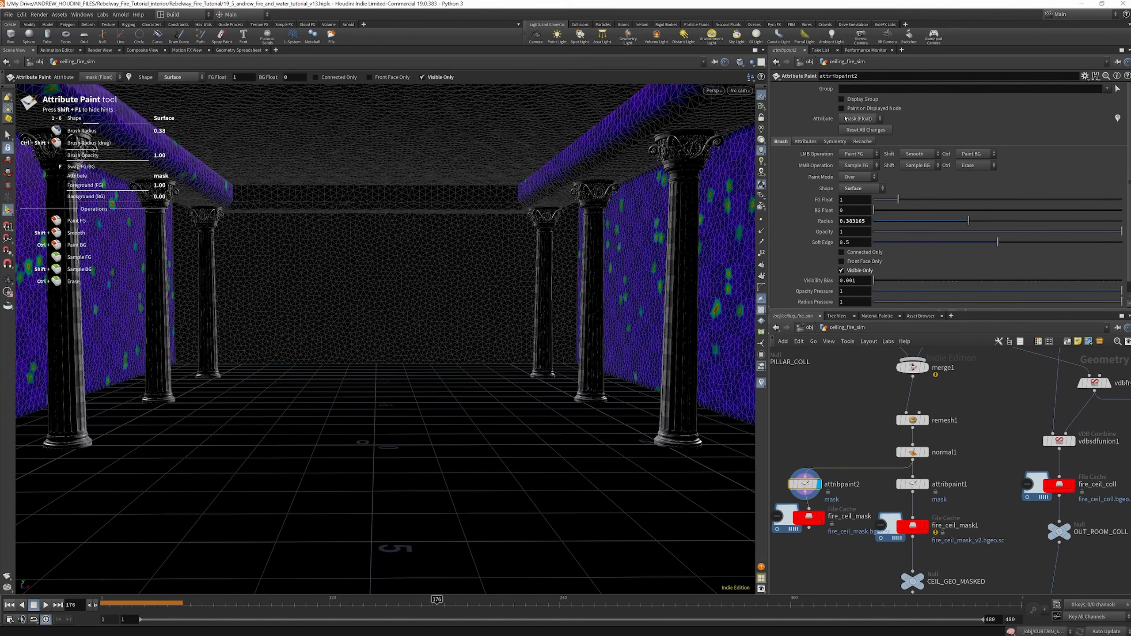
click(861, 142)
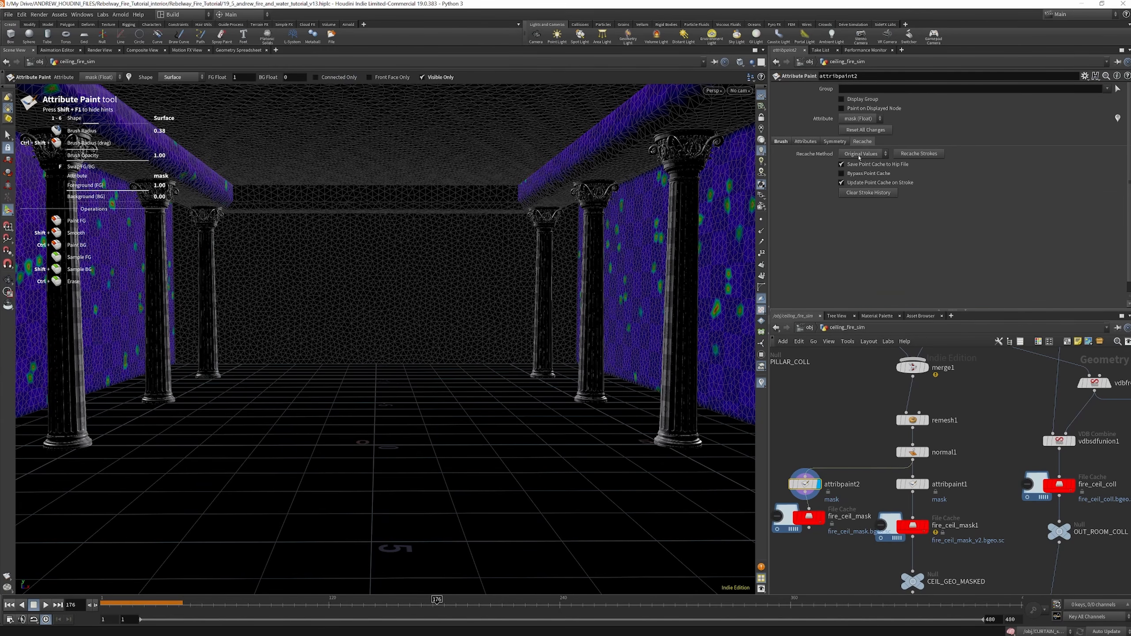
click(913, 155)
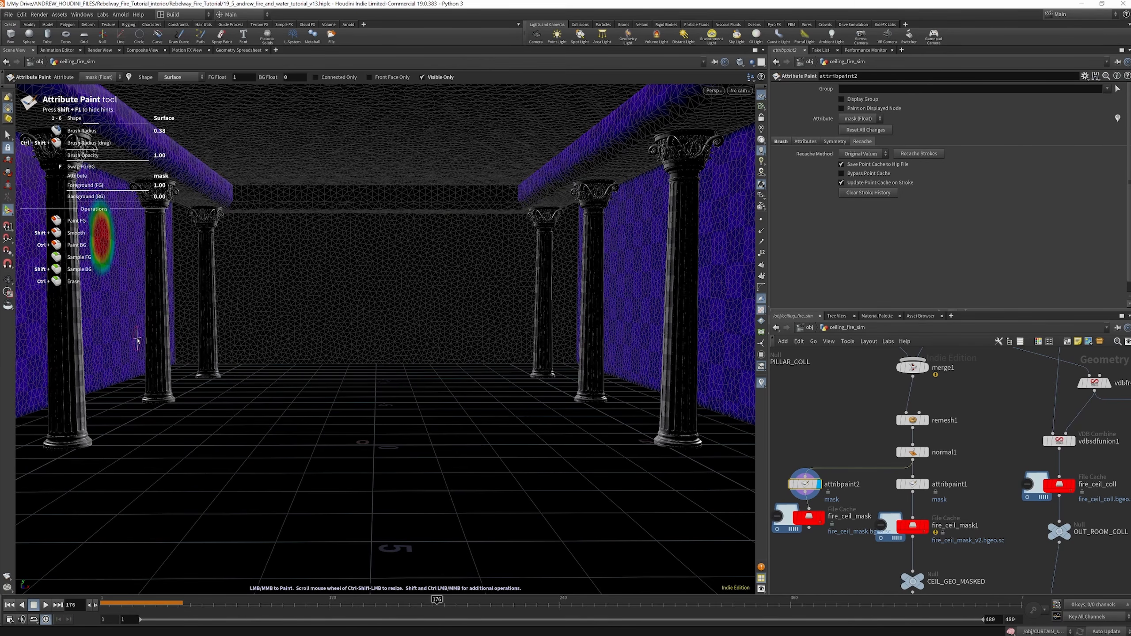
In the overview scene, open the ceiling_fire_sim network and display the vdbfrompolygons2 node below merge1
scroll(883, 442, down, 2)
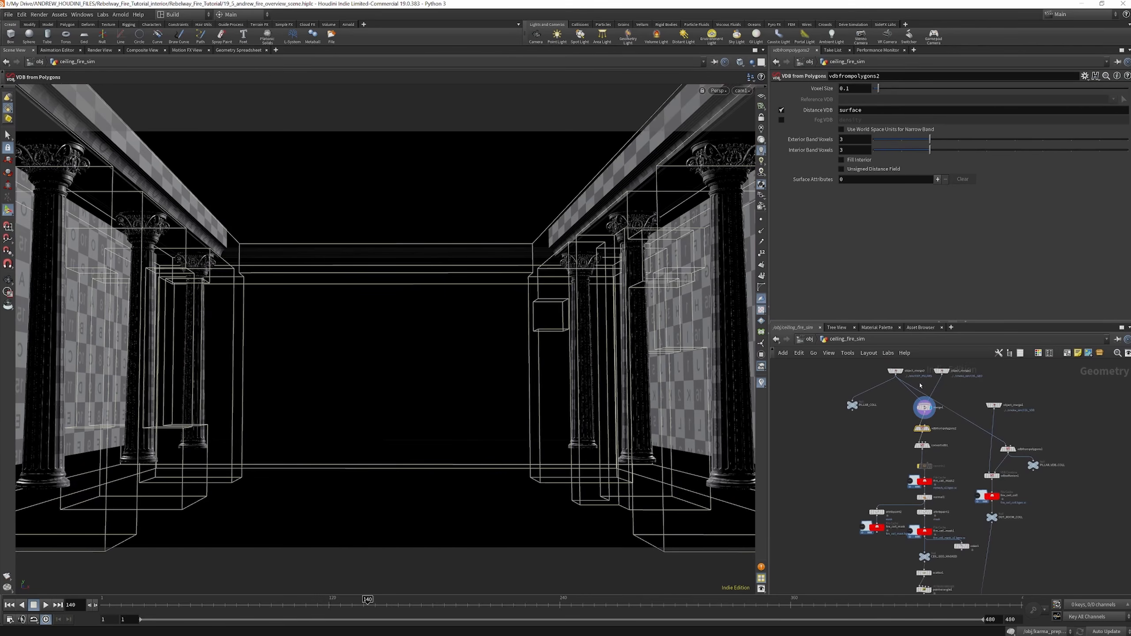
scroll(920, 386, down, 3)
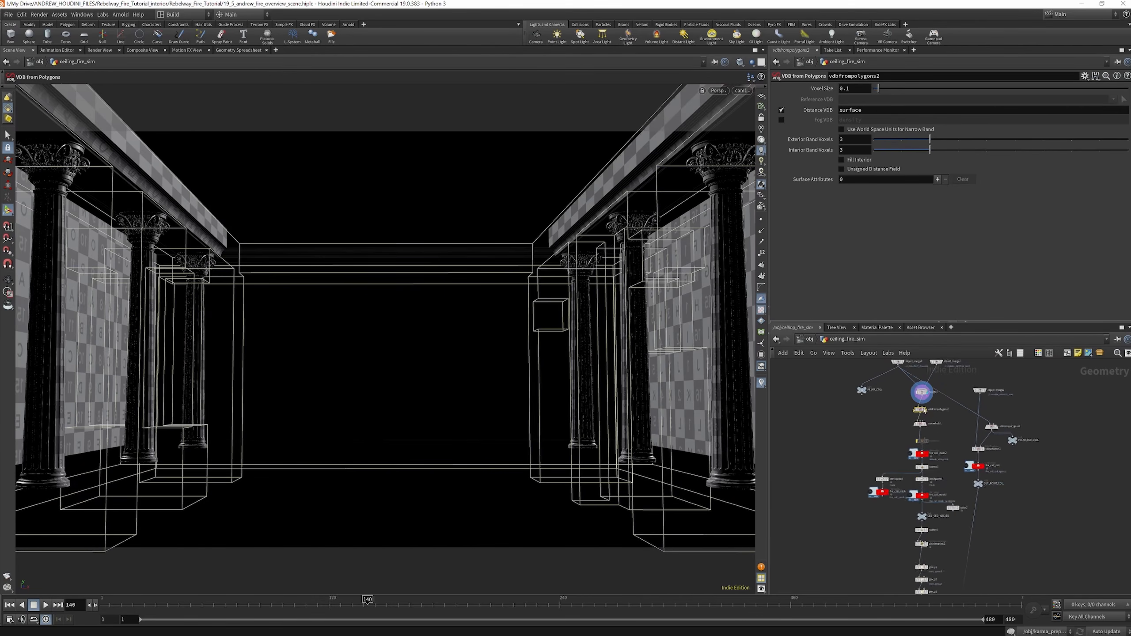
scroll(923, 406, up, 4)
scroll(938, 389, down, 2)
scroll(936, 401, up, 2)
scroll(935, 420, down, 2)
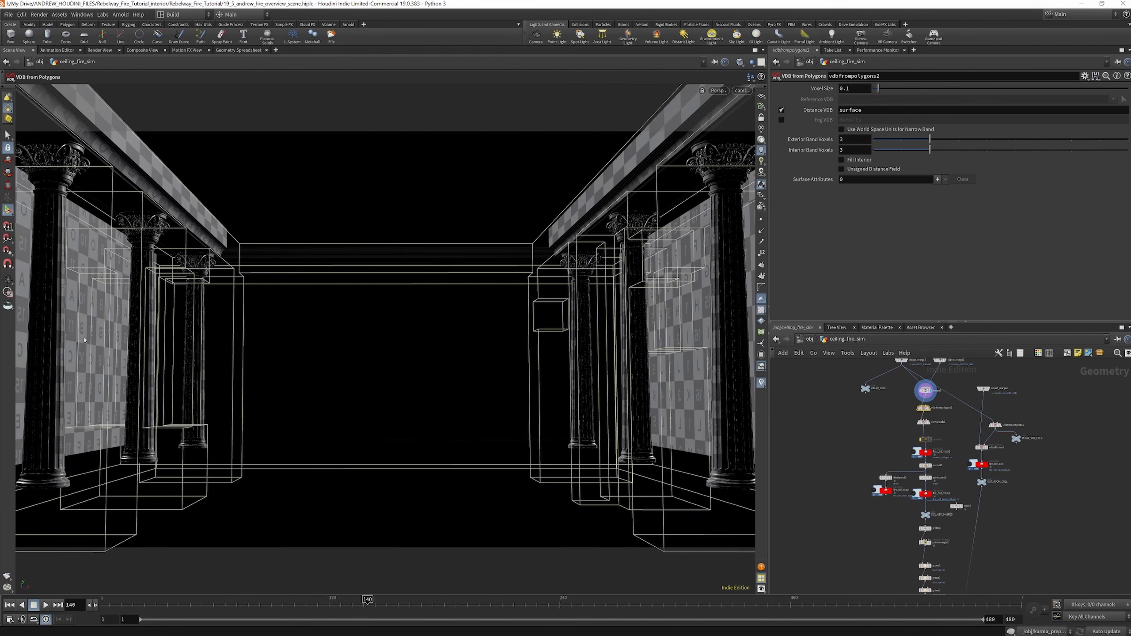
scroll(940, 392, up, 1)
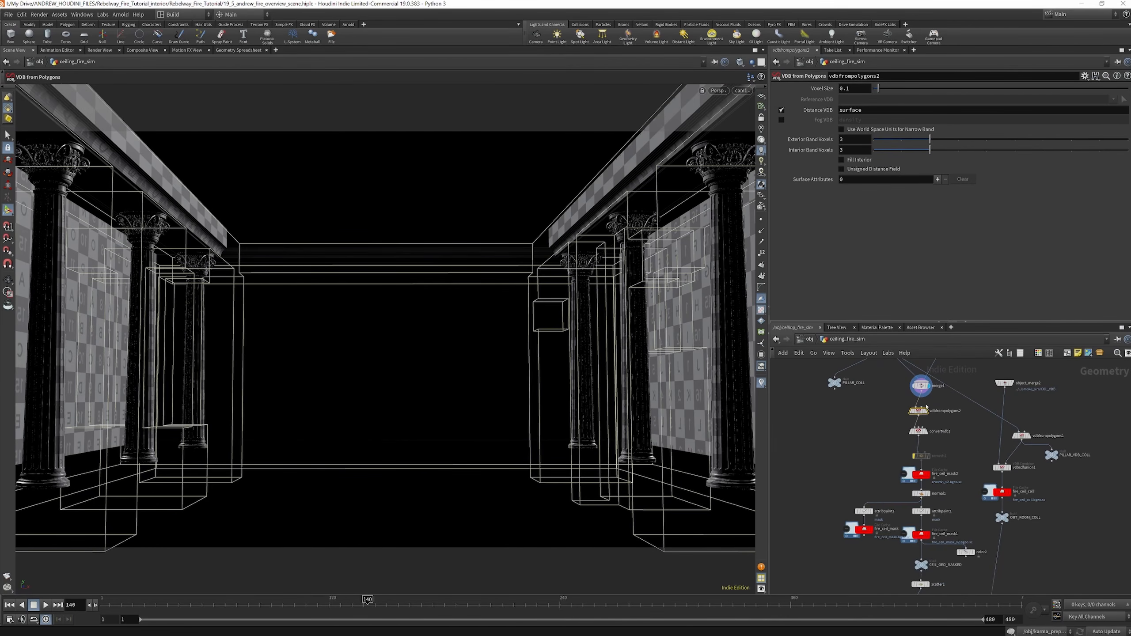
scroll(931, 406, up, 1)
scroll(932, 407, up, 2)
click(919, 433)
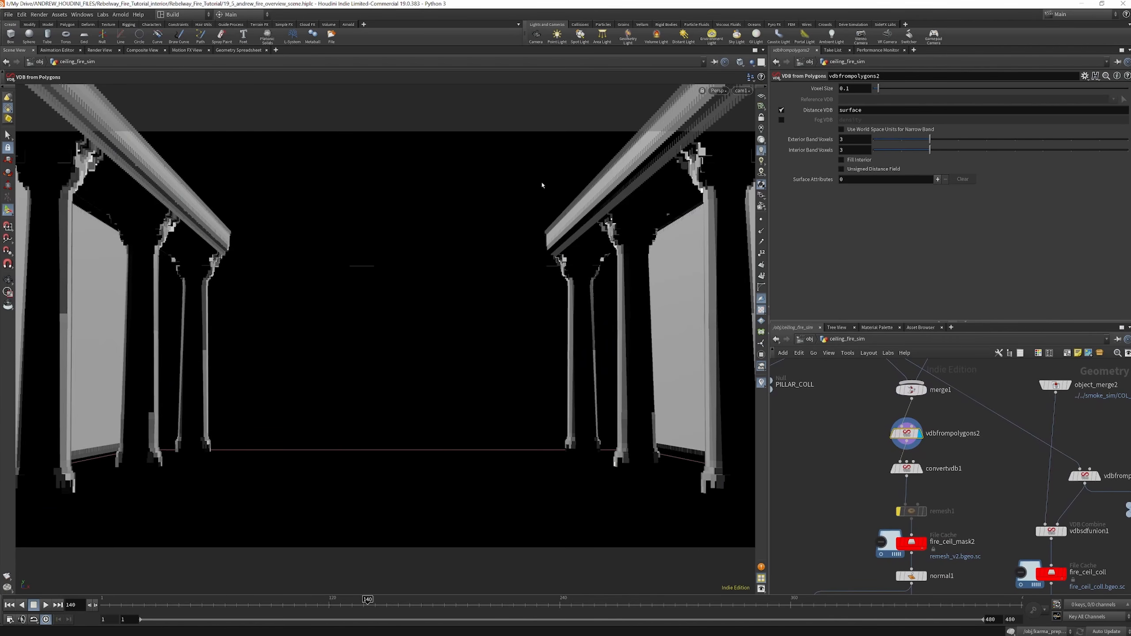
Display and select convertvdb1 and test its Adaptivity, ending at 0
scroll(913, 524, up, 1)
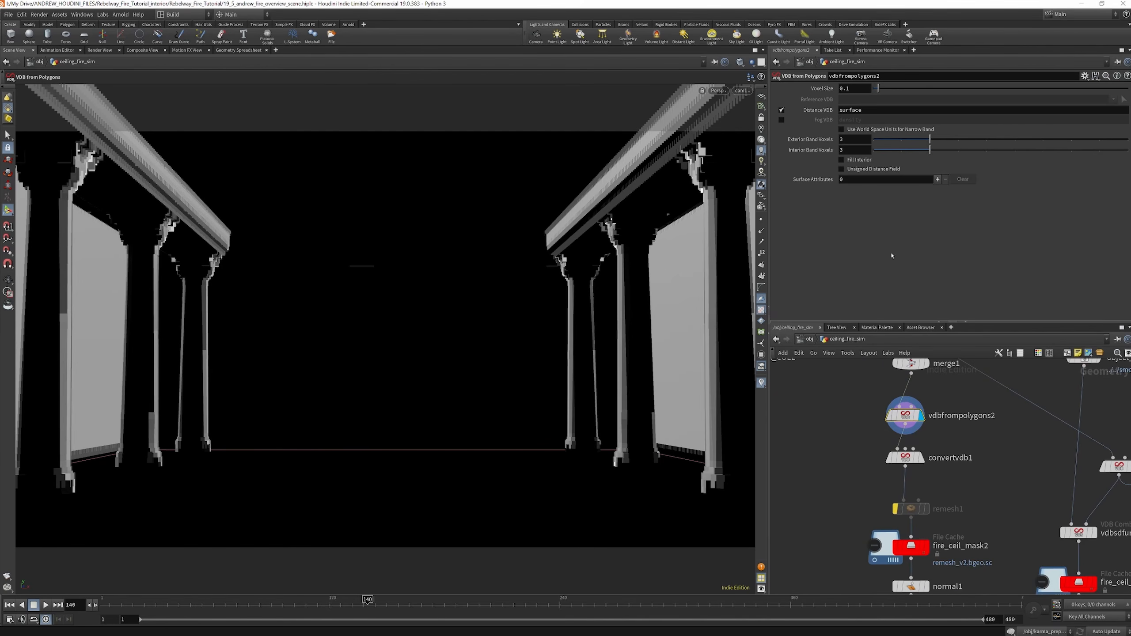
click(919, 458)
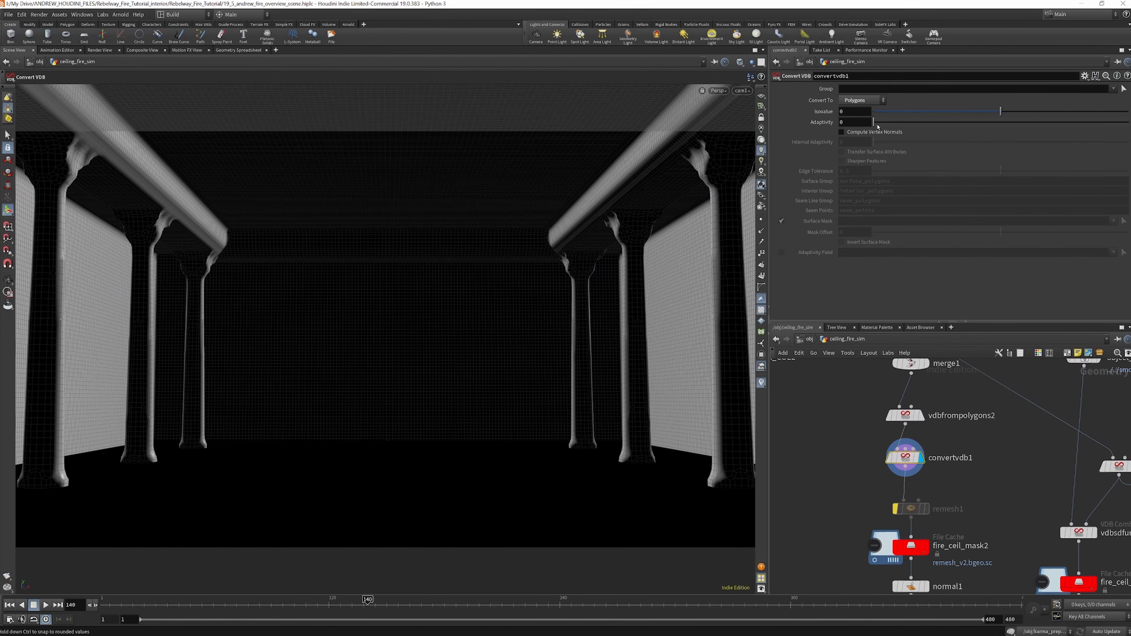
drag(879, 125, 817, 140)
Display and inspect the fire_ceil_mask2 remesh cache and the normal1 node after it
scroll(940, 428, down, 5)
scroll(934, 503, up, 6)
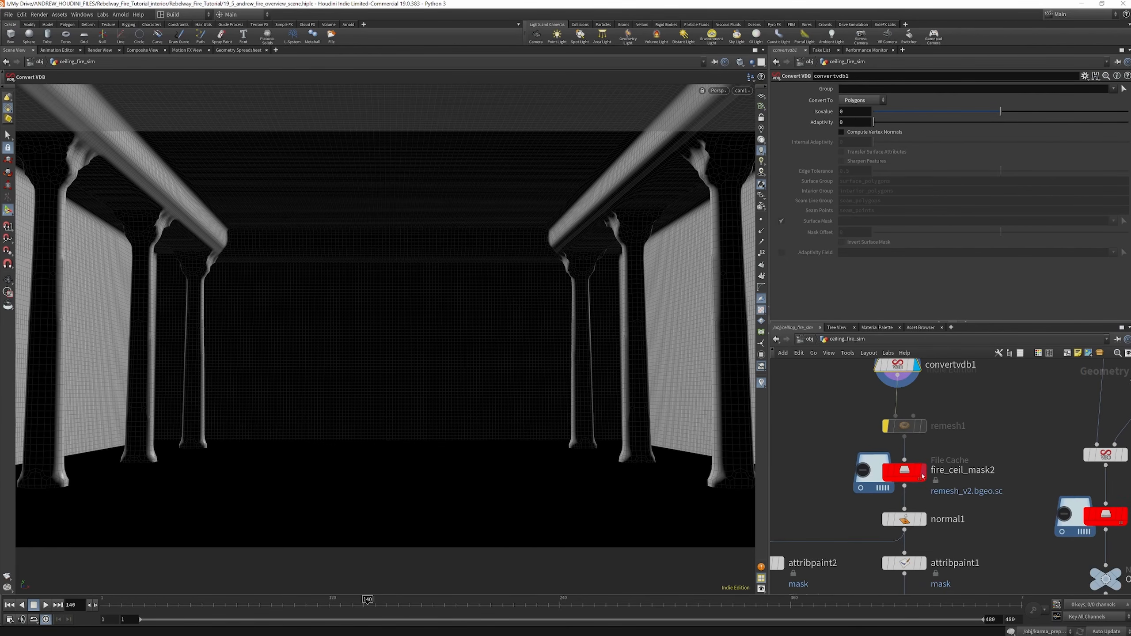
click(923, 470)
click(909, 471)
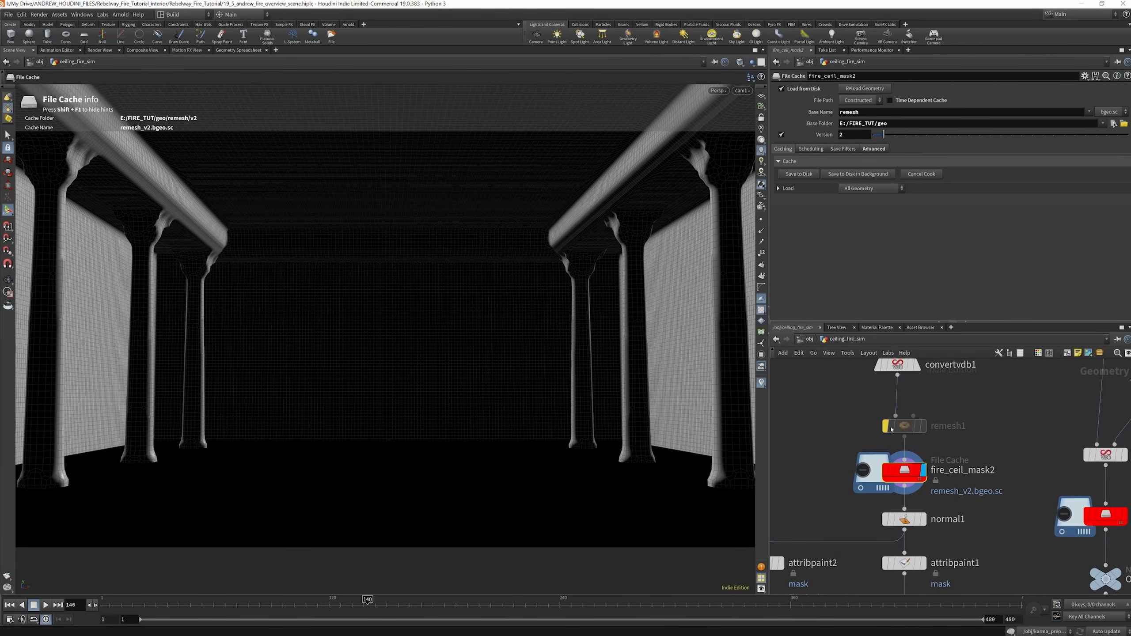
scroll(967, 404, down, 2)
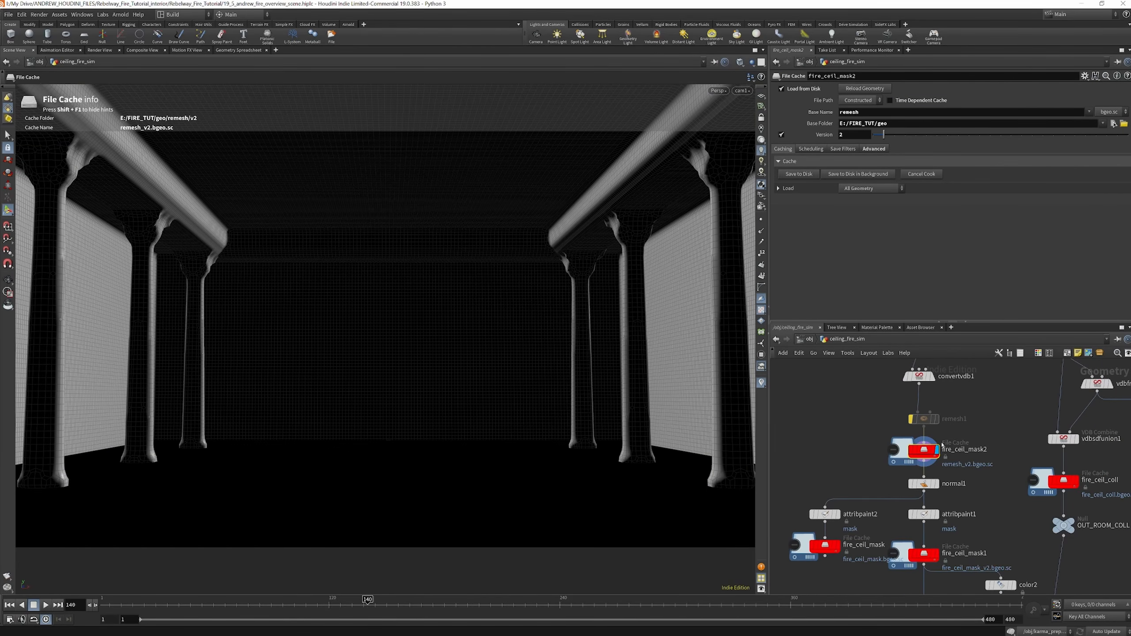
click(938, 487)
click(926, 484)
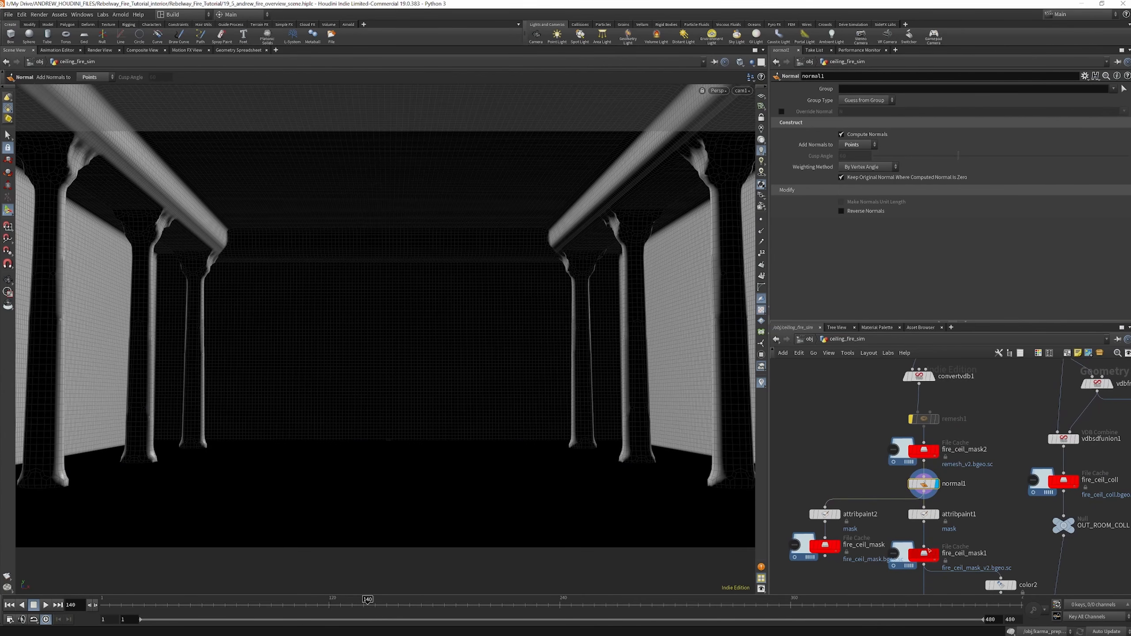
Display and select attribpaint1 and extend the mask patch on the left wall downward and upward with foreground paint
scroll(914, 438, down, 3)
scroll(931, 486, up, 3)
click(919, 467)
click(905, 467)
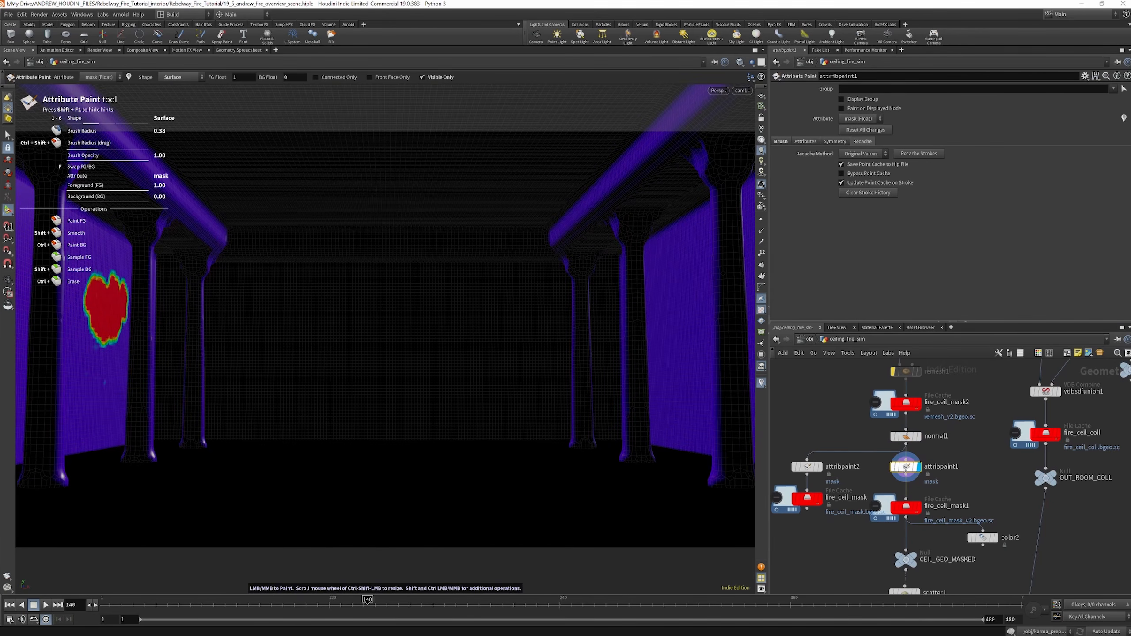
mouse_move(905, 471)
mouse_move(101, 372)
mouse_down()
mouse_move(91, 367)
mouse_move(88, 380)
mouse_move(98, 385)
mouse_move(87, 276)
mouse_move(83, 327)
mouse_move(80, 308)
mouse_move(92, 336)
mouse_up()
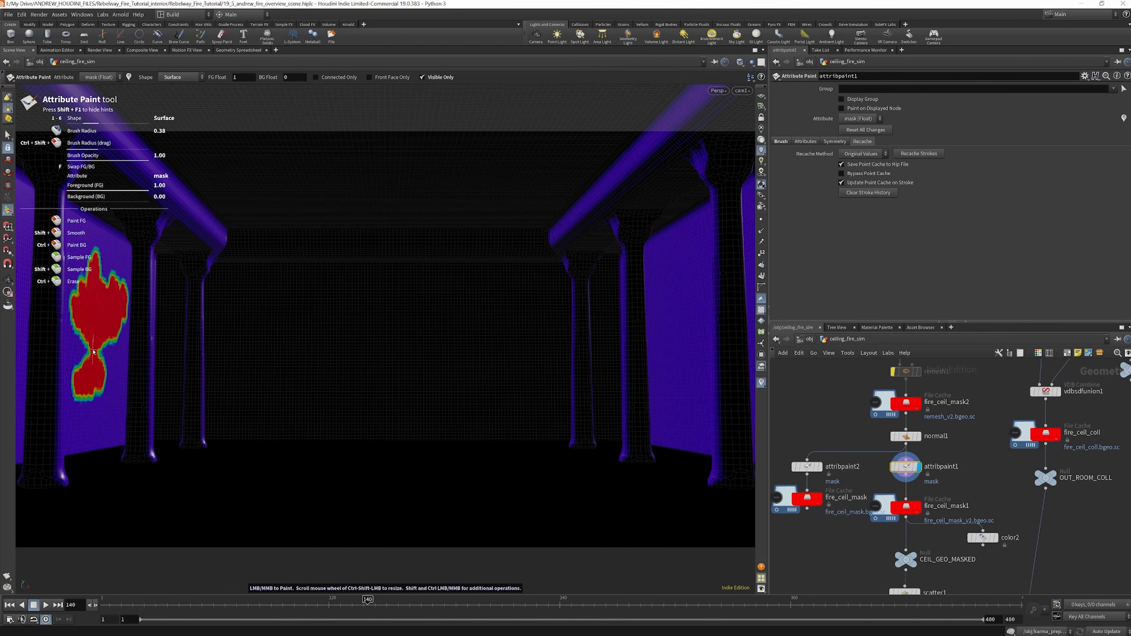
Trim the painted mask on the left wall by removing its lower blob and upper spike, and recache the strokes
mouse_move(107, 357)
ctrl+mouse_down()
mouse_move(84, 359)
mouse_move(104, 365)
ctrl+mouse_up()
mouse_move(80, 388)
ctrl+mouse_down()
mouse_move(87, 379)
mouse_move(78, 401)
mouse_move(89, 377)
mouse_move(93, 386)
mouse_move(108, 374)
mouse_move(96, 392)
ctrl+mouse_up()
mouse_move(77, 310)
ctrl+mouse_down()
mouse_move(74, 330)
mouse_move(72, 294)
mouse_move(96, 259)
ctrl+mouse_up()
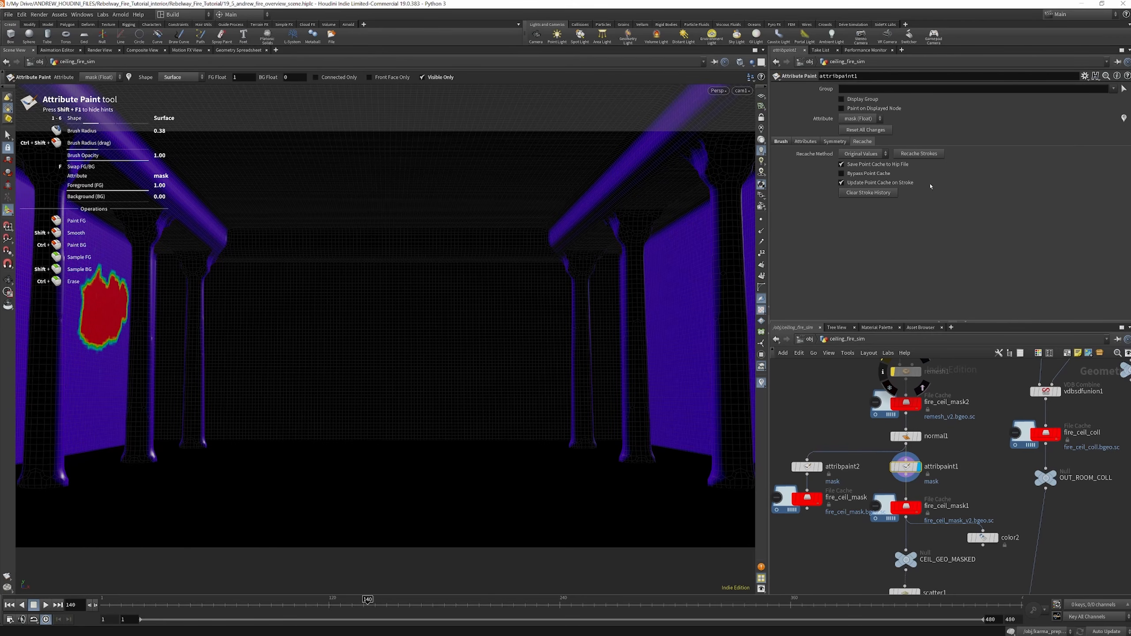
click(919, 153)
Display and select the fire_ceil_mask1 file cache and save version 2 of the painted mask to disk
scroll(925, 476, up, 3)
click(916, 477)
click(900, 480)
click(801, 174)
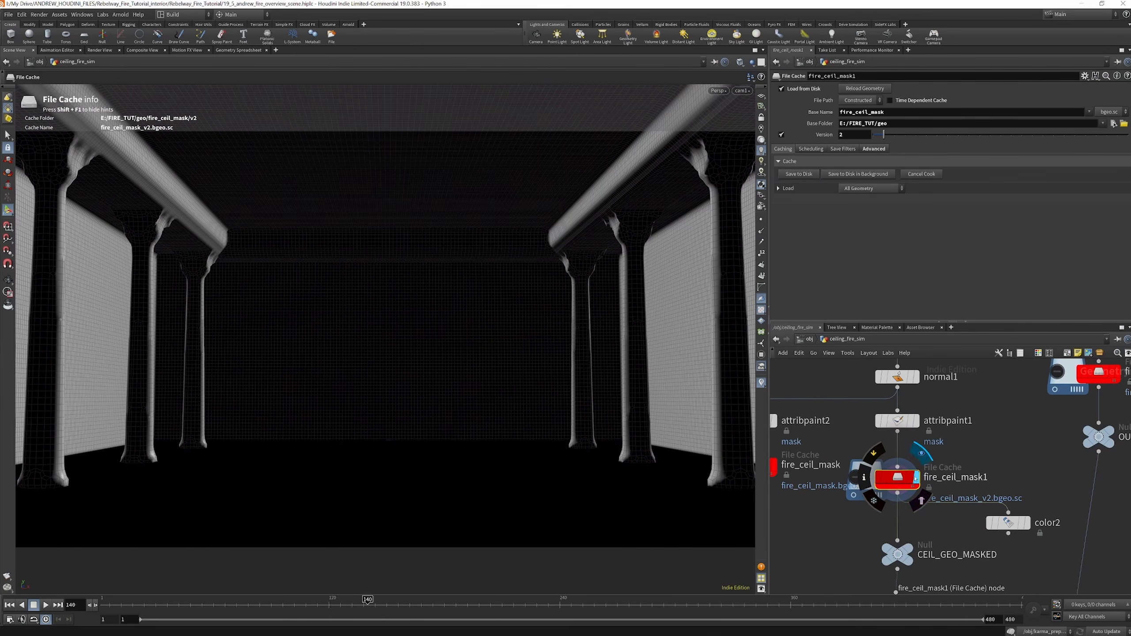
Display and select the color2 node to view the mask attribute as a black-to-white ramp
scroll(895, 416, down, 3)
scroll(956, 486, up, 4)
click(986, 470)
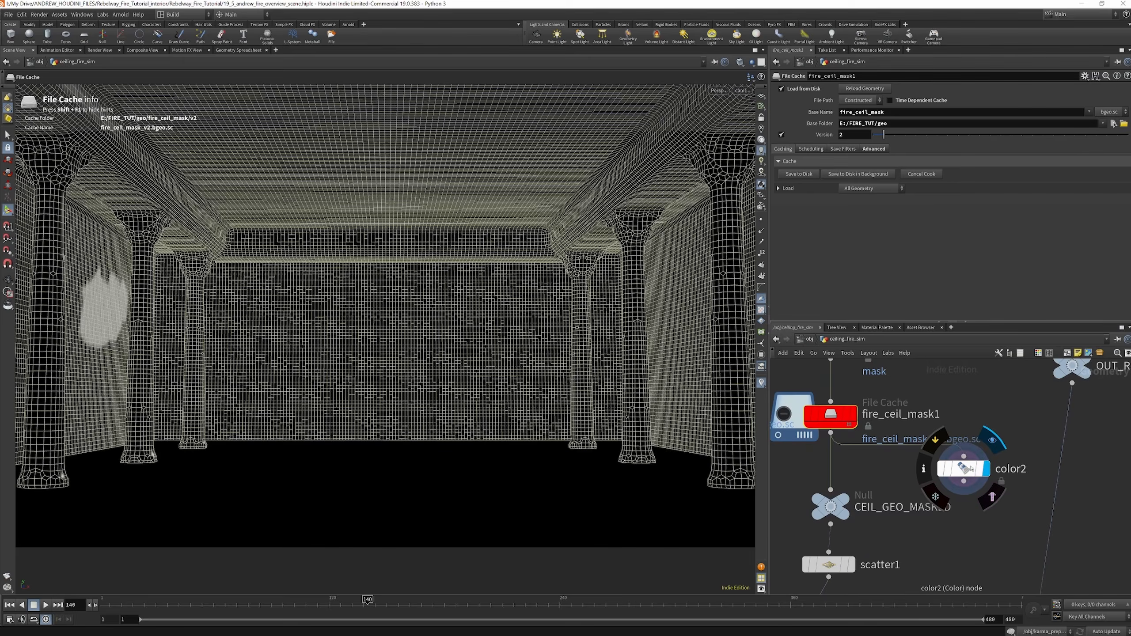
click(971, 469)
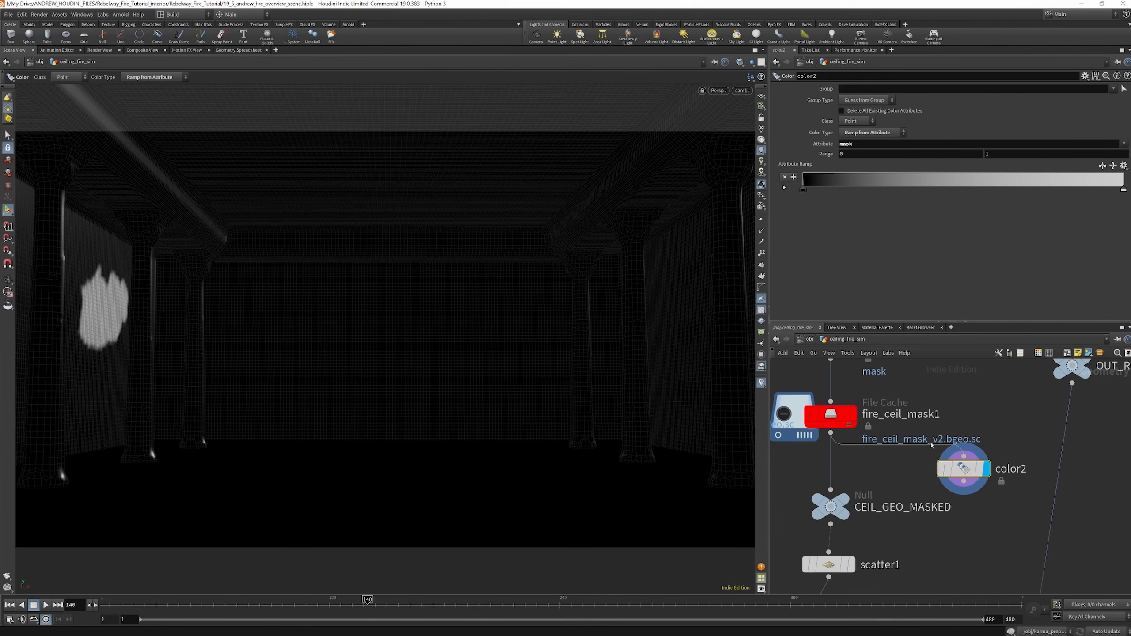
Display and select scatter1 to view the points scattered by the mask density
scroll(923, 378, down, 4)
scroll(889, 424, up, 3)
mouse_move(889, 426)
click(880, 424)
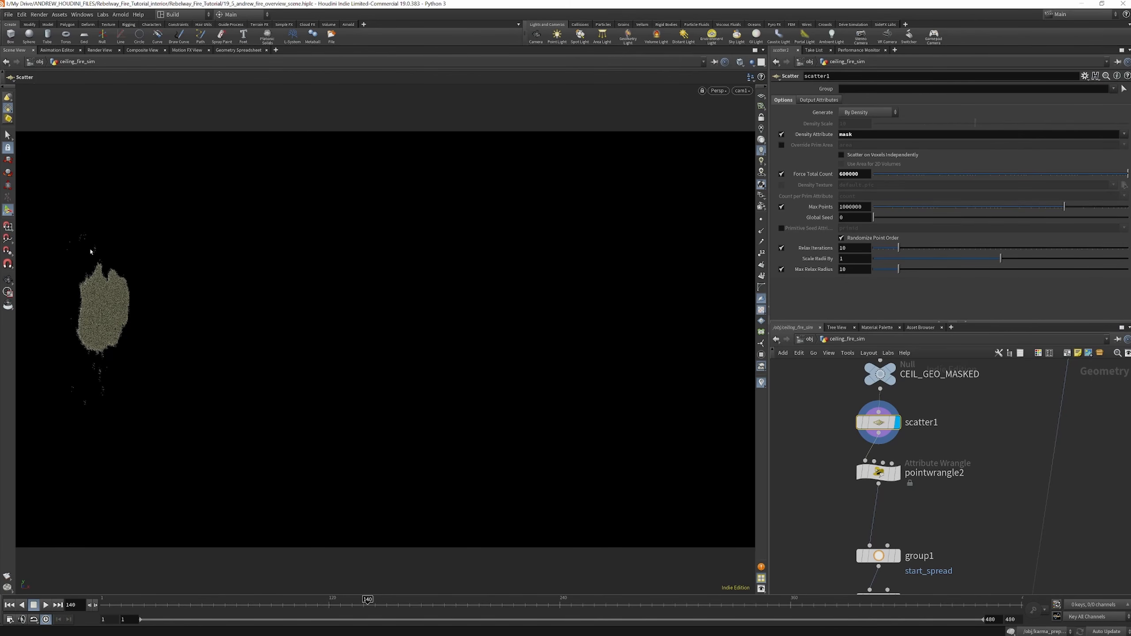
Display and select pointwrangle2 and set its Max Height to 4.8 to remove the scattered points above the patch
scroll(897, 490, up, 2)
click(898, 469)
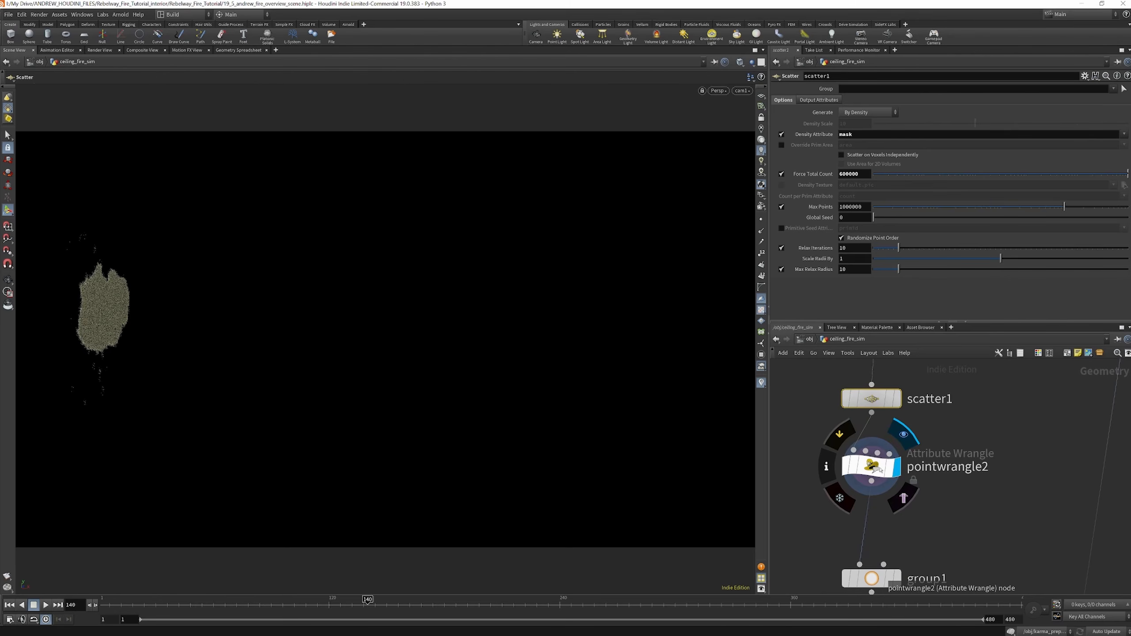
click(896, 468)
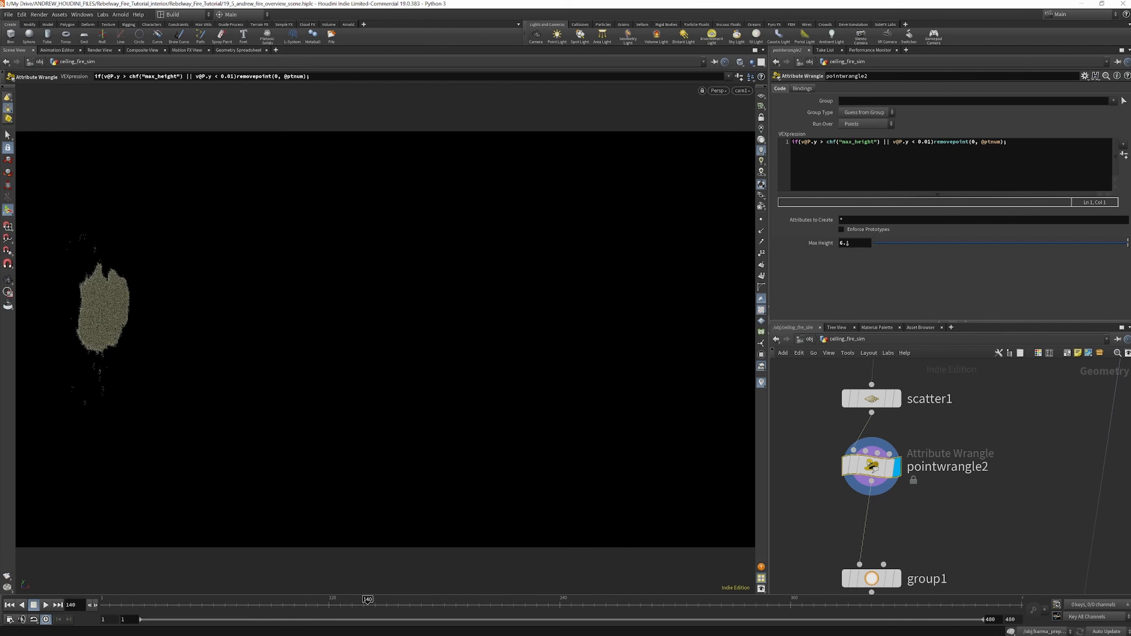
drag(1128, 243, 1127, 244)
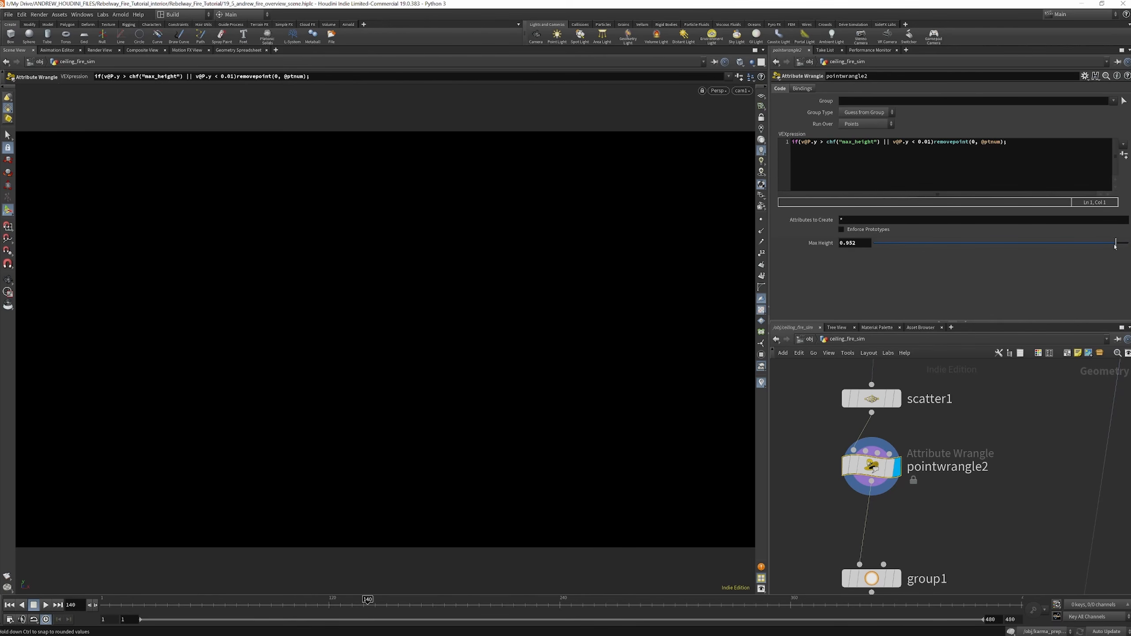
middle_drag(854, 243, 1011, 251)
Add a Clip node beside pointwrangle2, connect it to scatter1's output and display it
key(Tab)
text(clip)
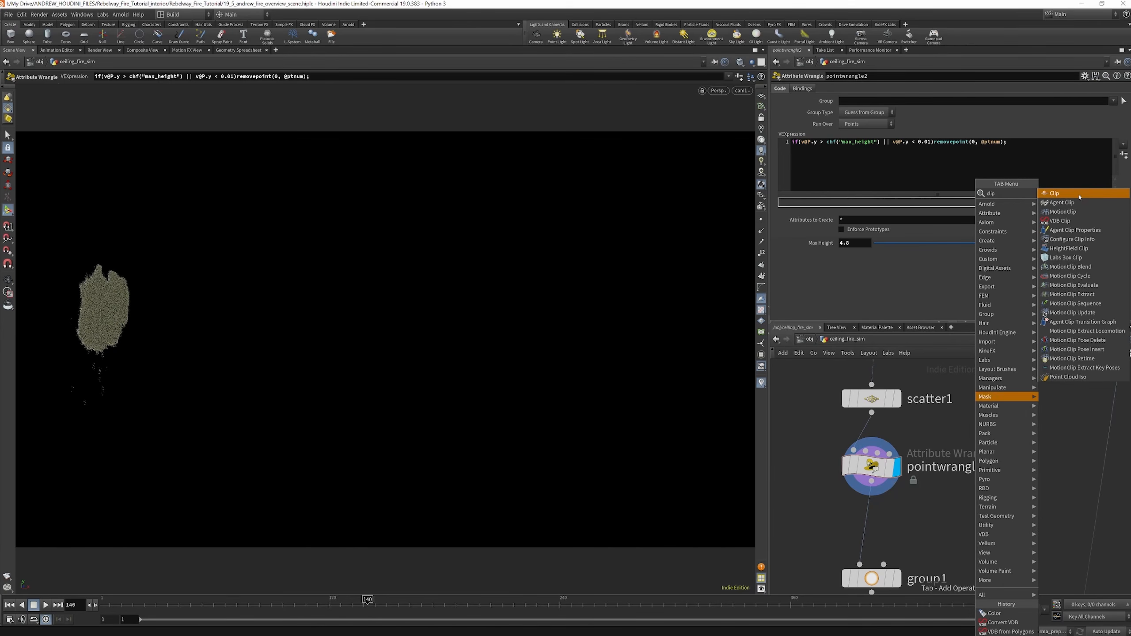
key(Return)
click(1014, 457)
drag(1014, 444, 875, 414)
click(1041, 459)
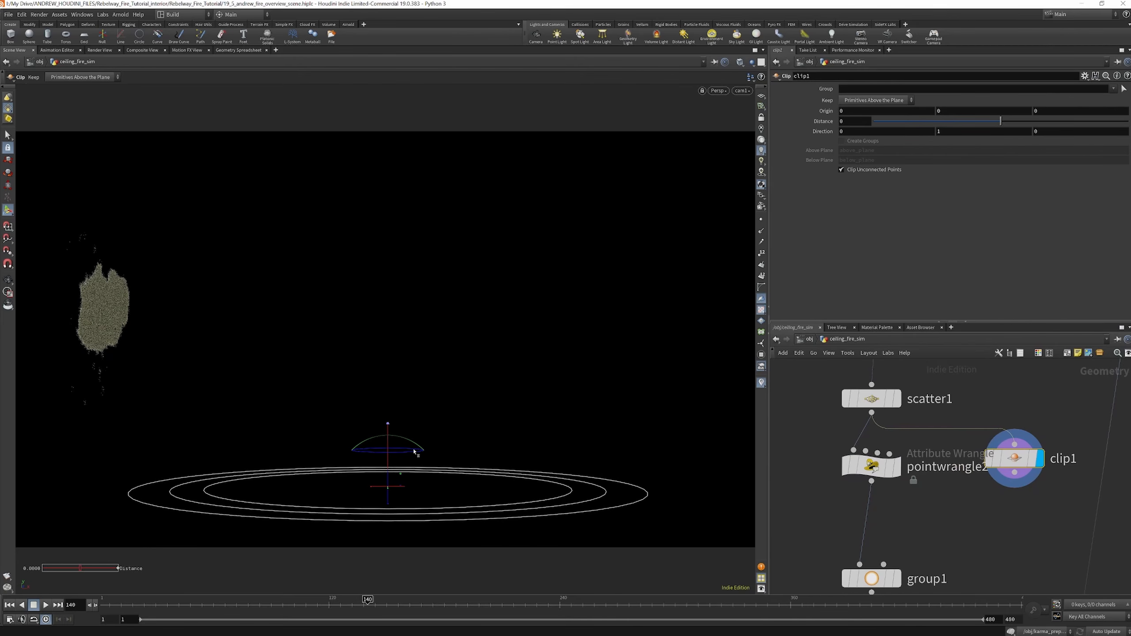
Set clip1's Distance to 4.02 and keep Primitives Below the Plane
right_click(6, 209)
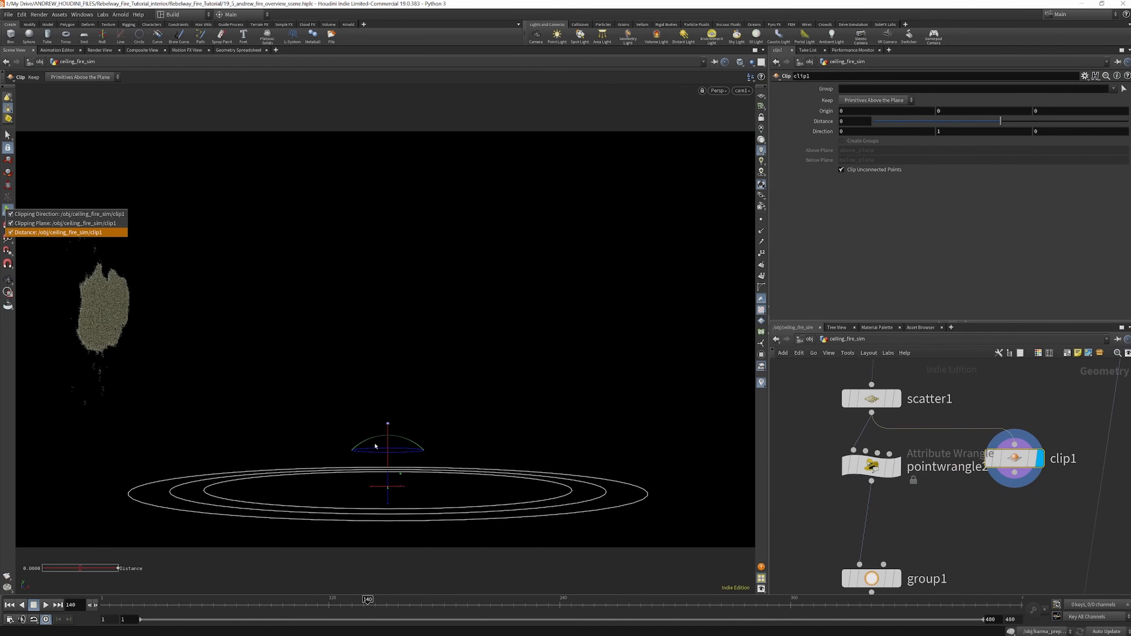
click(788, 143)
drag(1003, 121, 1104, 136)
click(892, 103)
click(884, 117)
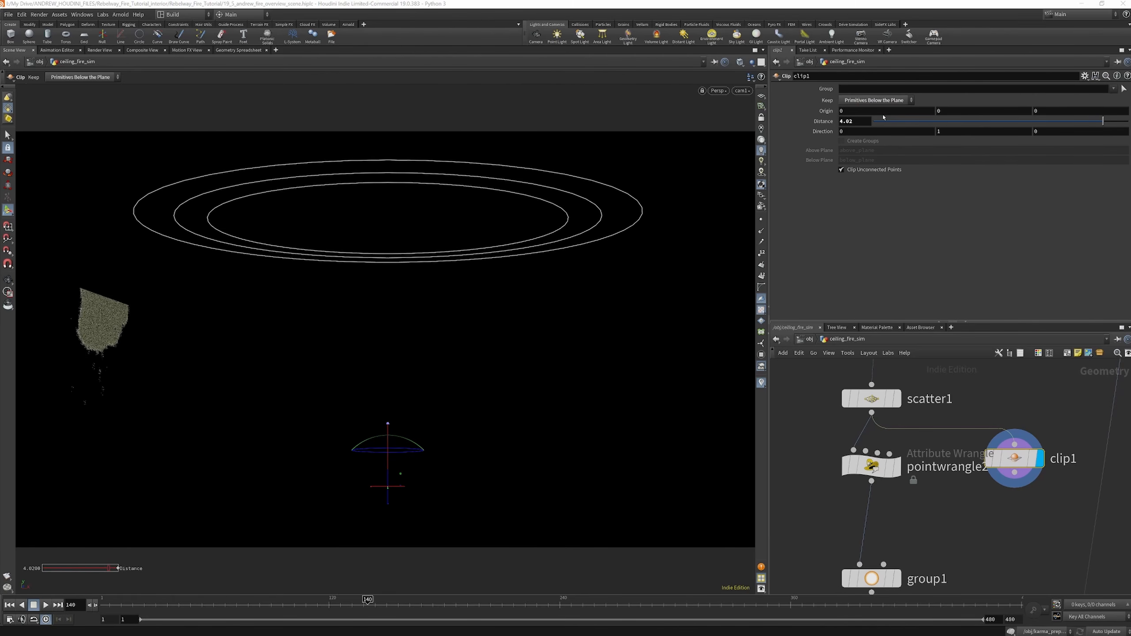
Display group1 and move its bounding sphere onto the patch's lower edge, centred about (-7.2, 2.85, -9.93) and flattened to about 1.34 × 0.24 × 1.0
scroll(1052, 447, down, 3)
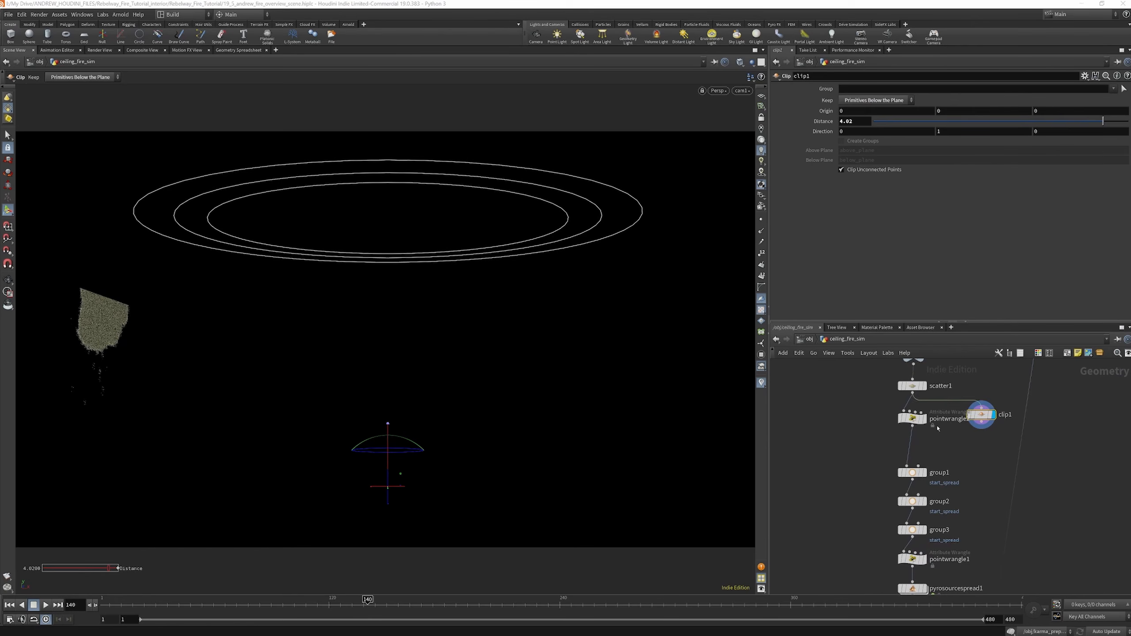
scroll(909, 471, up, 4)
click(921, 474)
drag(920, 476, 907, 464)
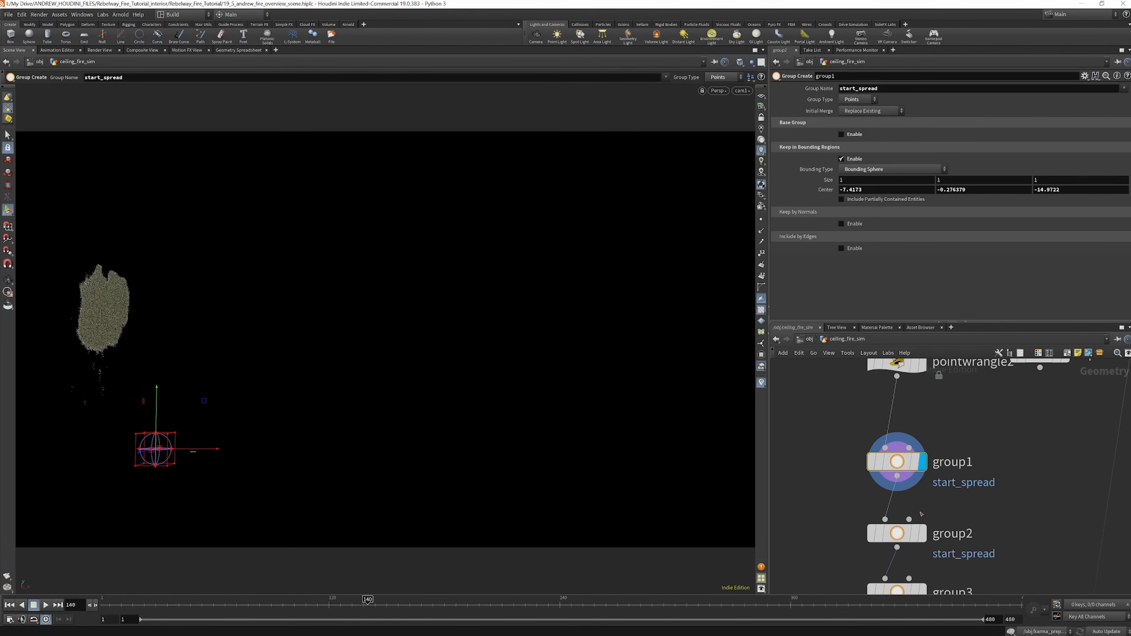
mouse_move(898, 467)
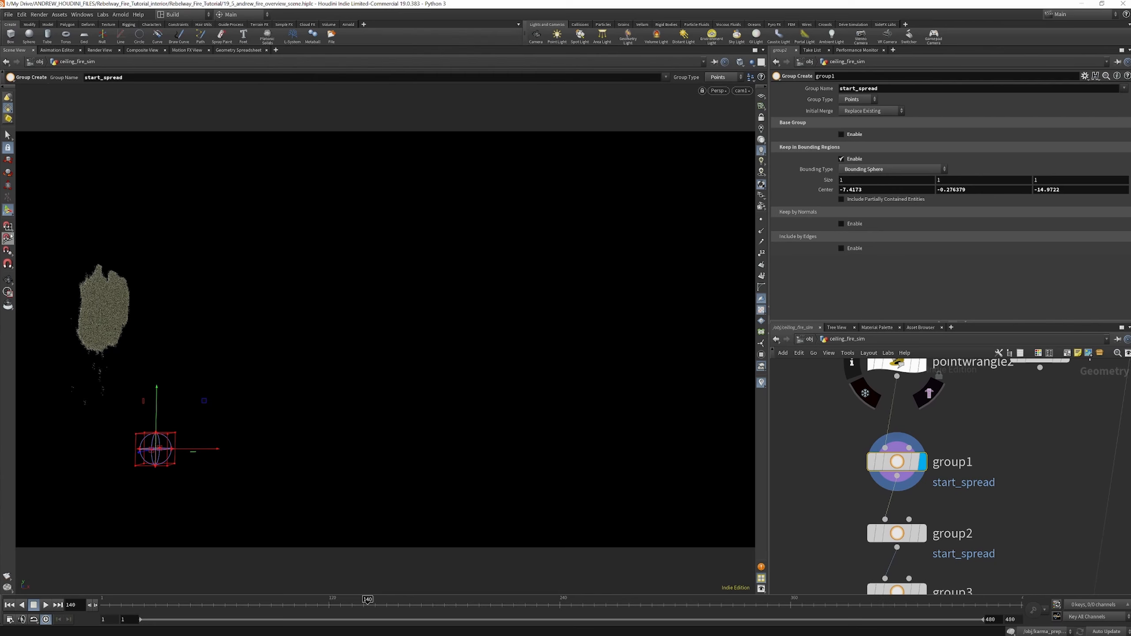
drag(156, 424, 152, 361)
drag(167, 274, 78, 365)
drag(153, 301, 105, 343)
drag(88, 341, 95, 363)
drag(129, 378, 137, 381)
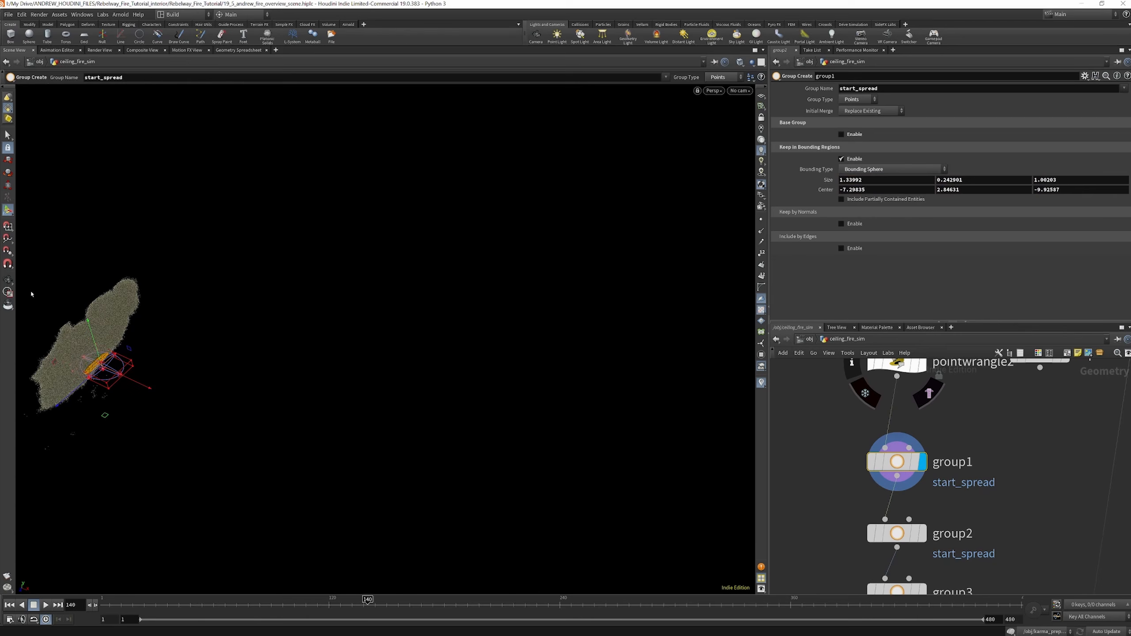
alt+drag(31, 293, 185, 213)
Select the group2 and group3 nodes and bypass both of them
scroll(881, 388, down, 3)
click(890, 472)
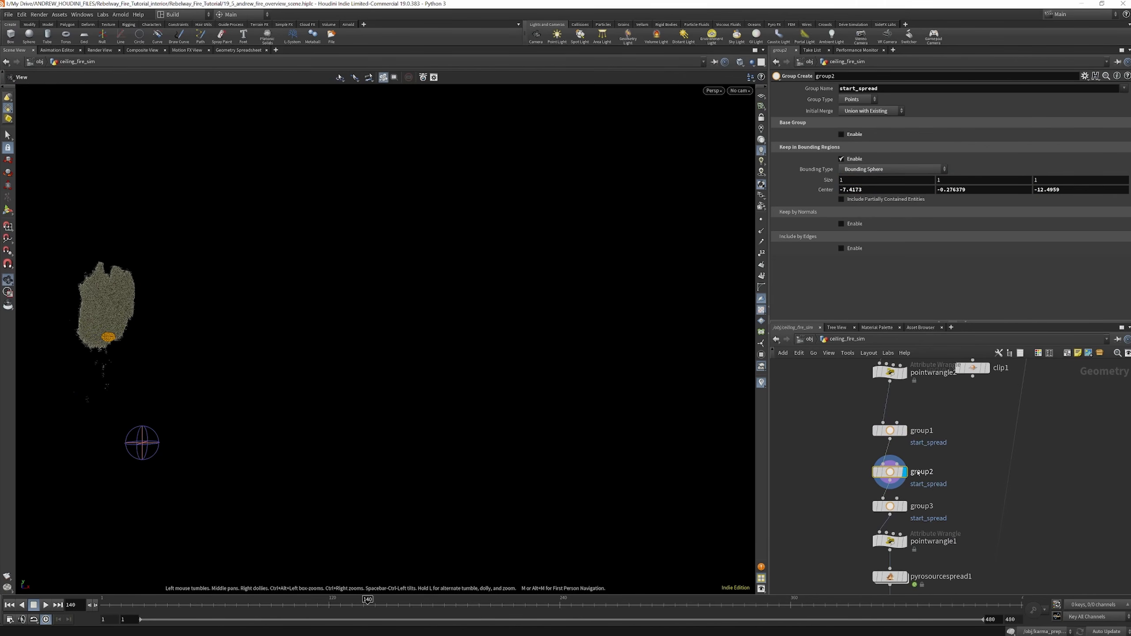
shift+click(890, 507)
click(872, 490)
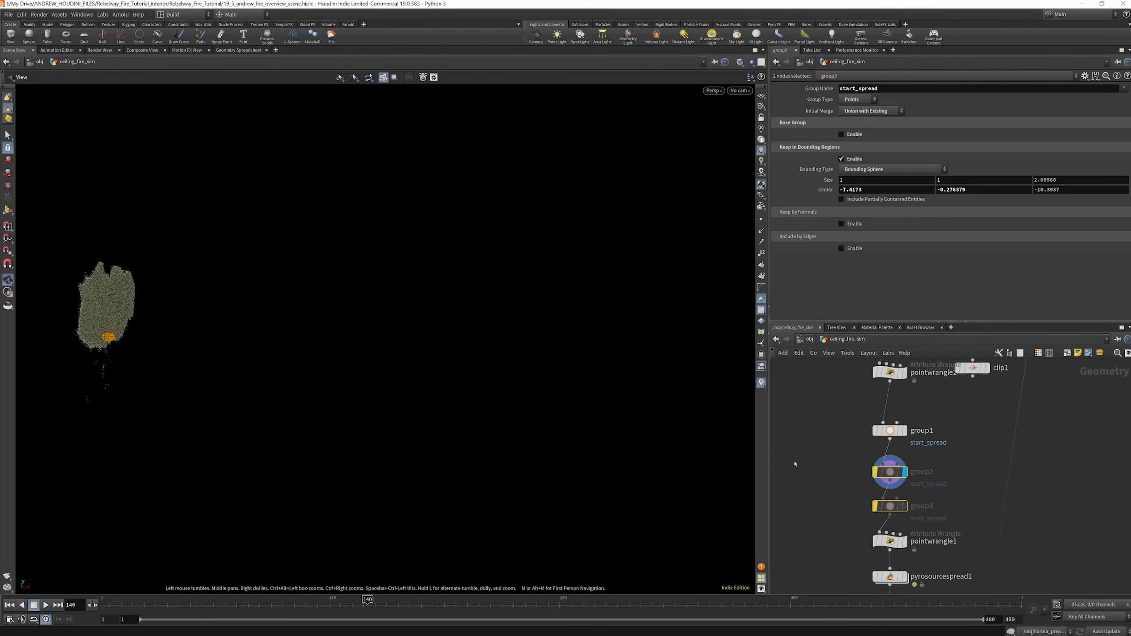
Display and select pointwrangle1 to review the temperature expression applied to the start_spread group
scroll(901, 433, down, 2)
scroll(906, 535, up, 4)
click(901, 515)
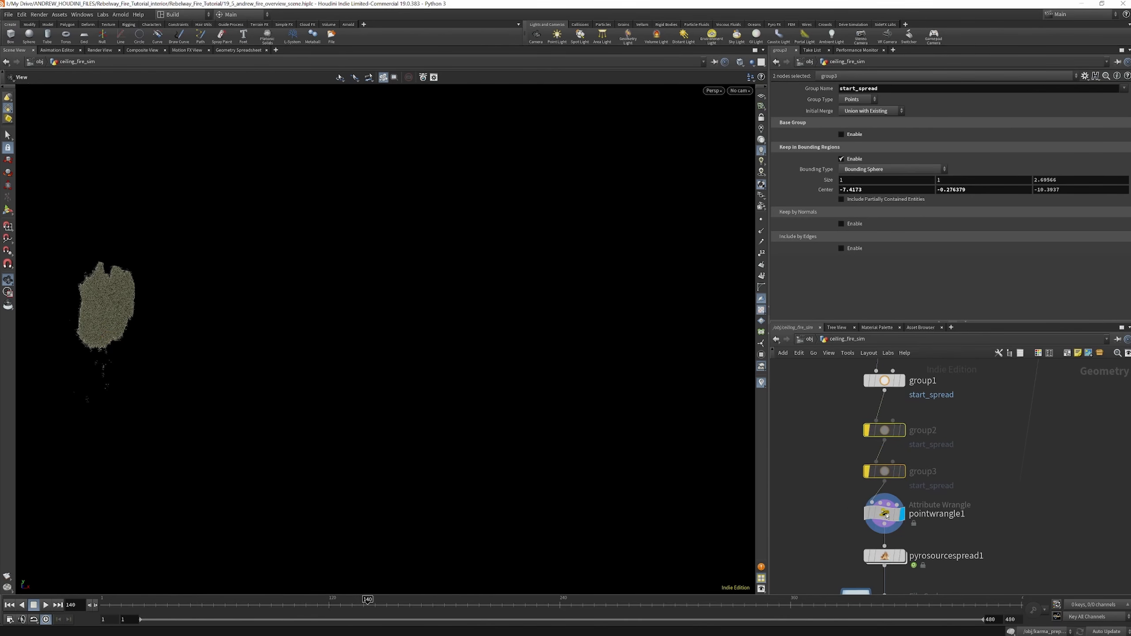
click(887, 516)
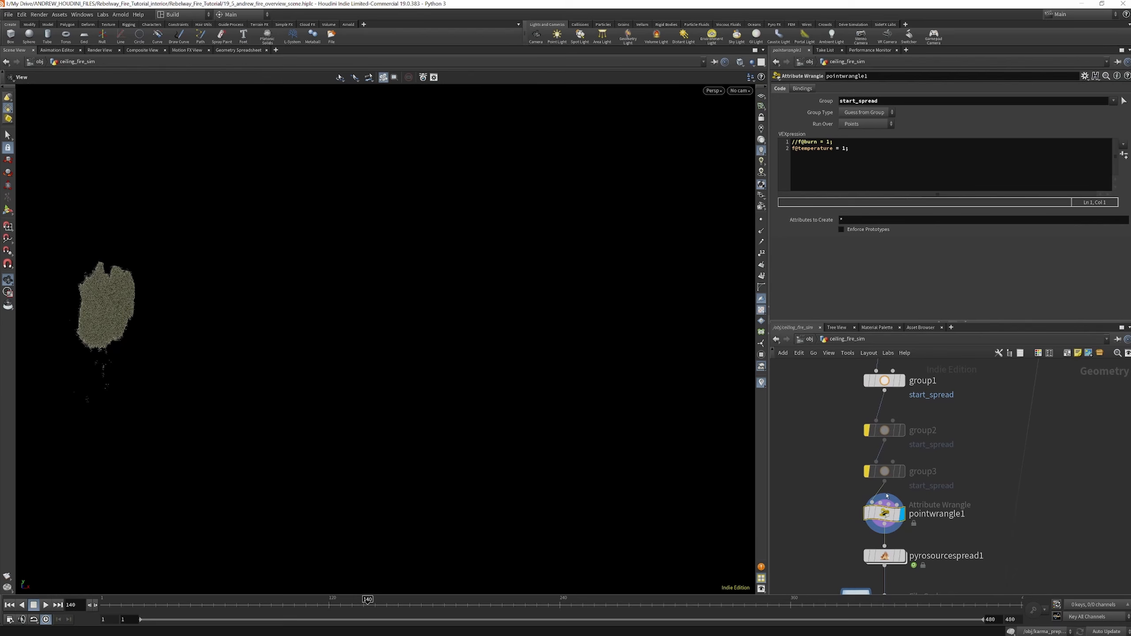
Display and select pyrosourcespread1, return to frame 1 and dismiss the console window
scroll(896, 429, down, 3)
scroll(913, 500, up, 4)
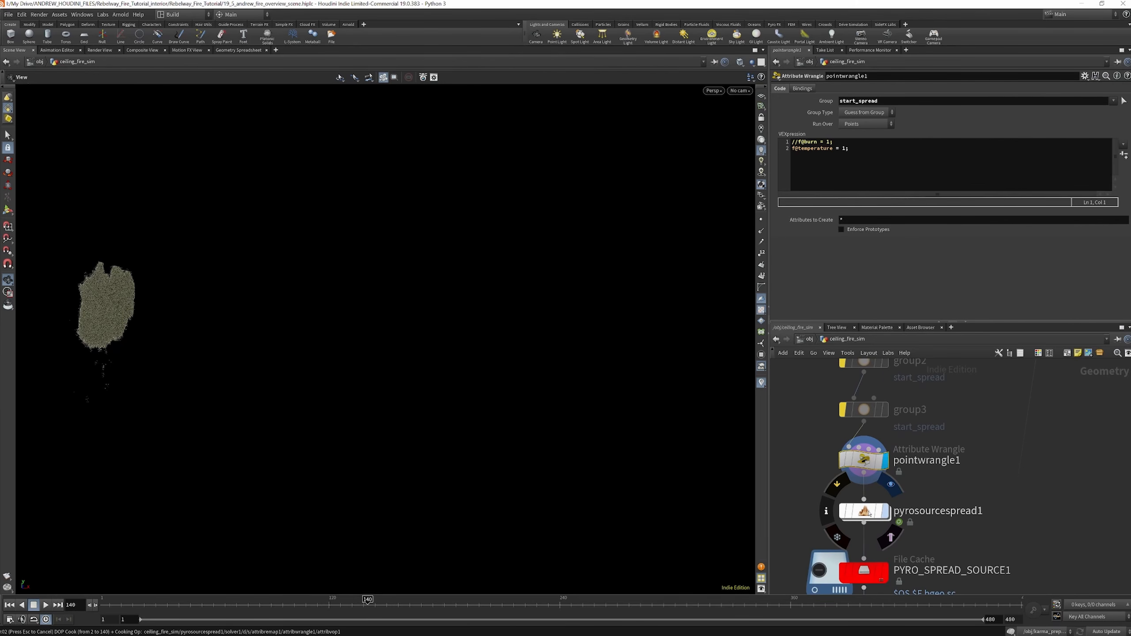
click(865, 512)
click(11, 605)
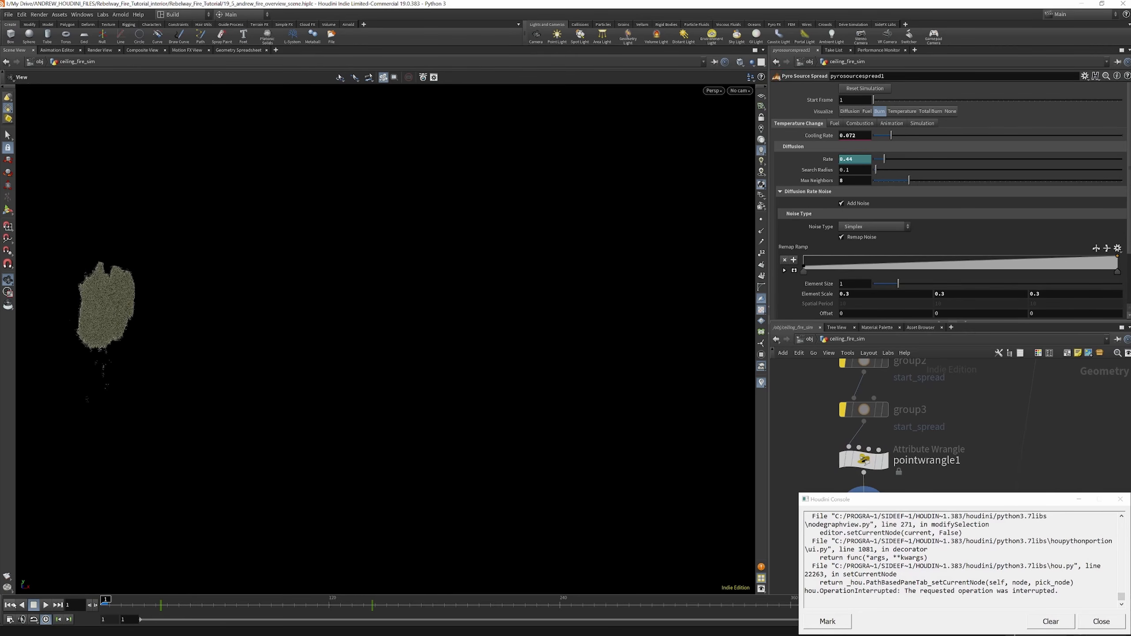
click(1082, 500)
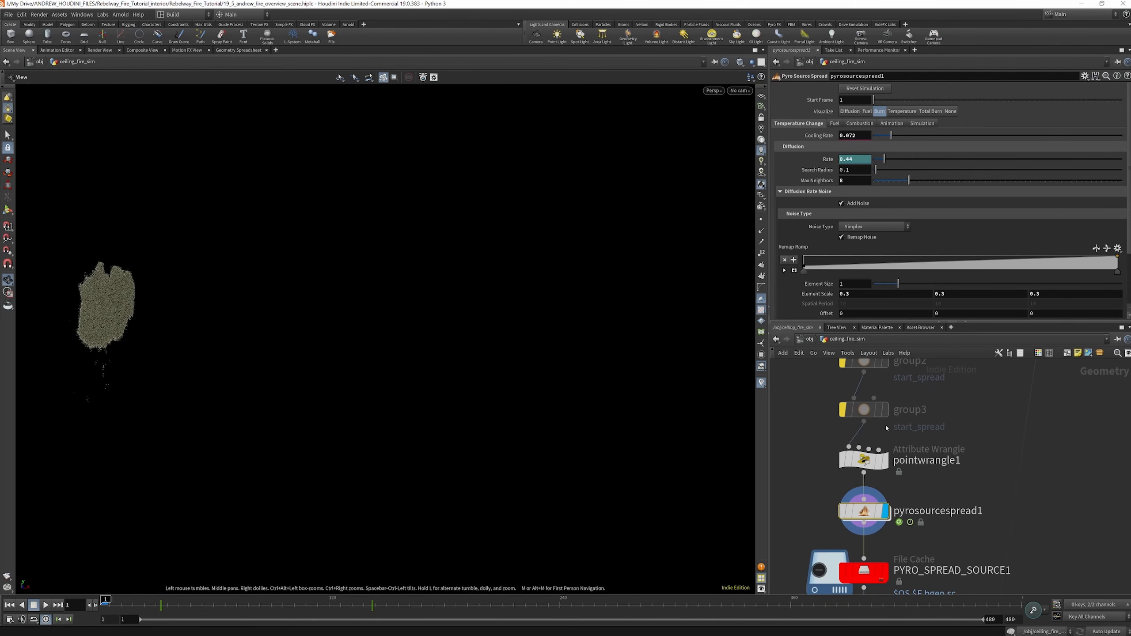
Select the PYRO_SPREAD_SOURCE1 file cache and save frames 1 to 480 of the spread simulation to disk
scroll(887, 429, down, 2)
scroll(881, 523, up, 1)
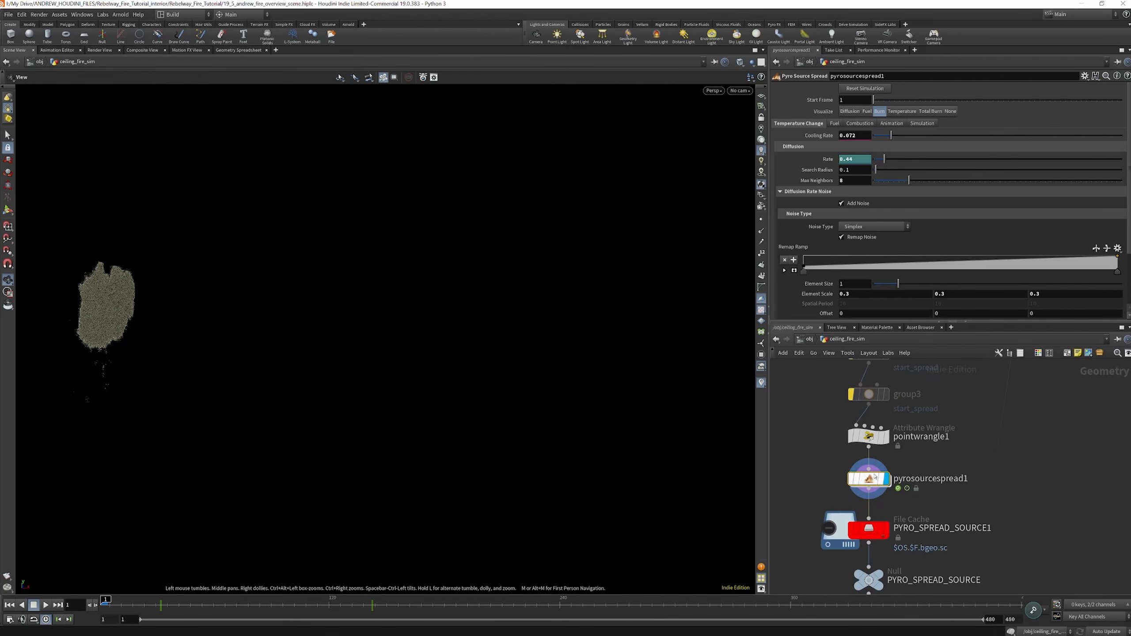
click(882, 530)
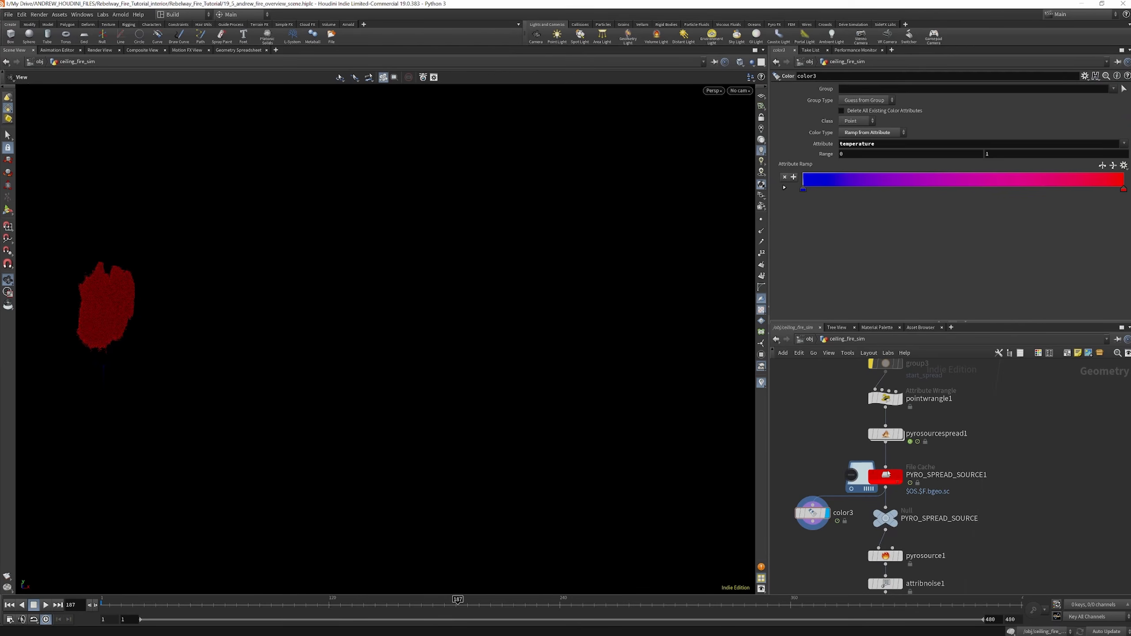
click(860, 476)
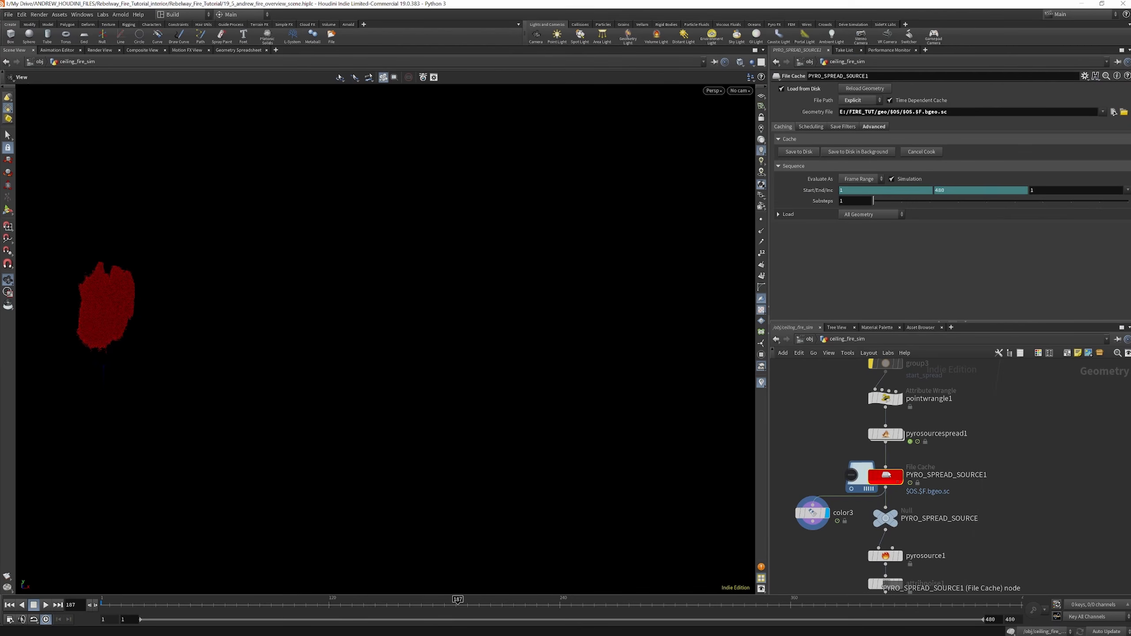
Select color3 and play back the cached spread from the early frames to view its temperature colours
click(830, 497)
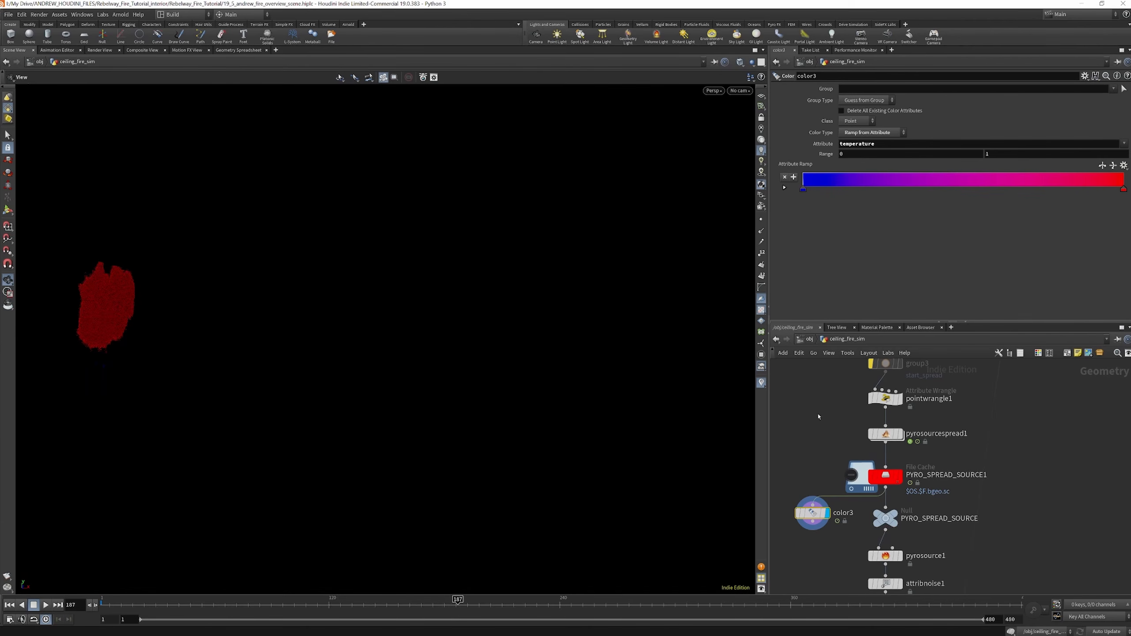
click(124, 602)
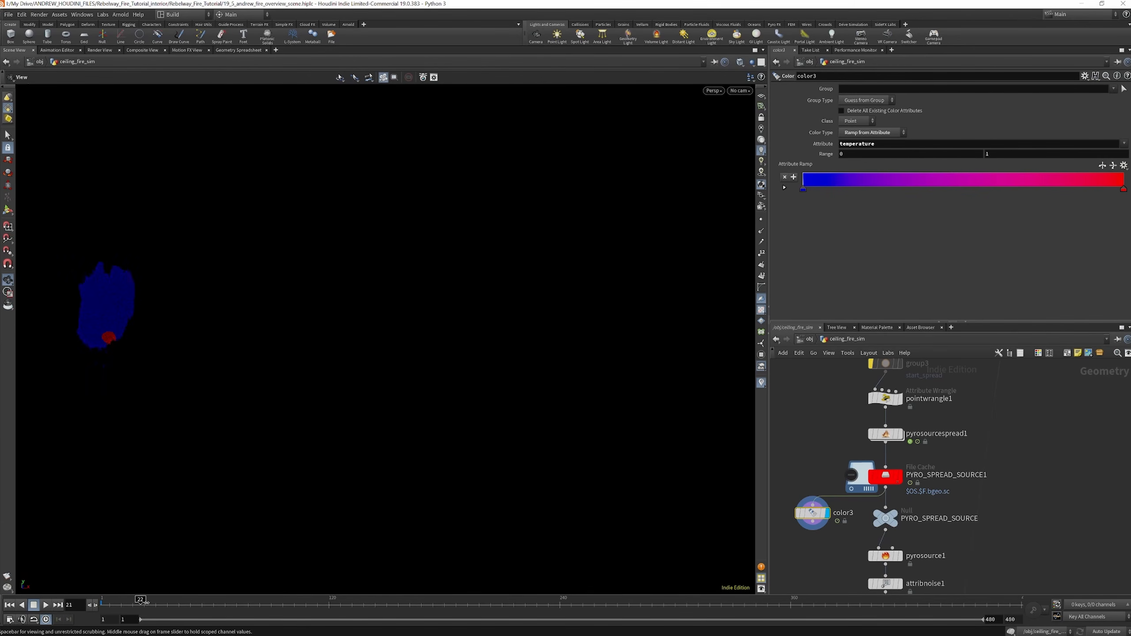
click(47, 605)
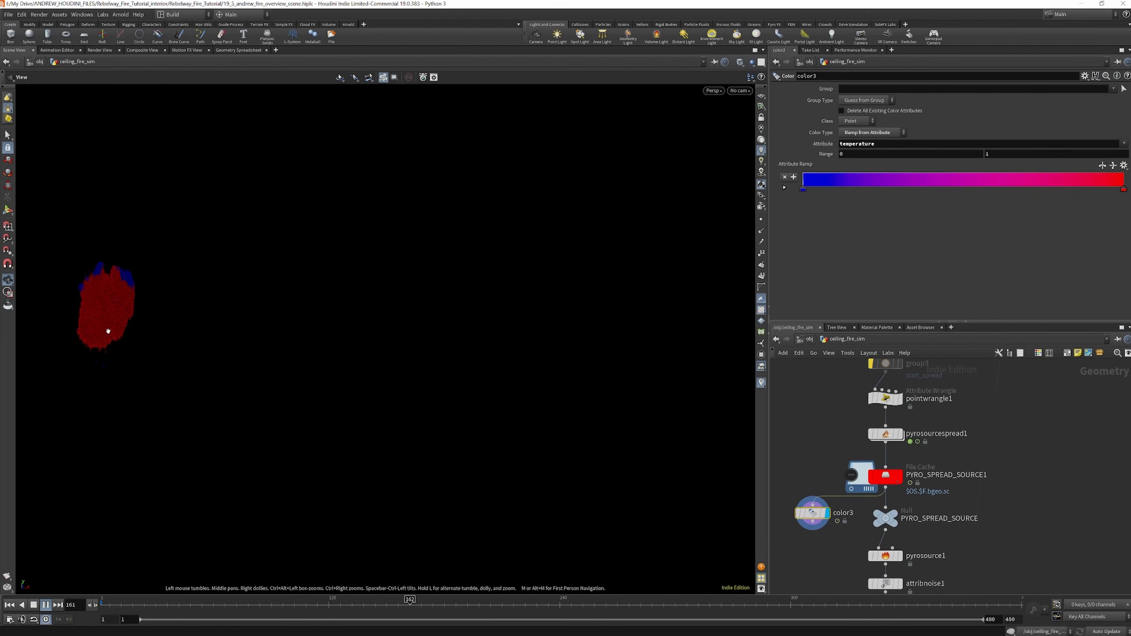
click(34, 604)
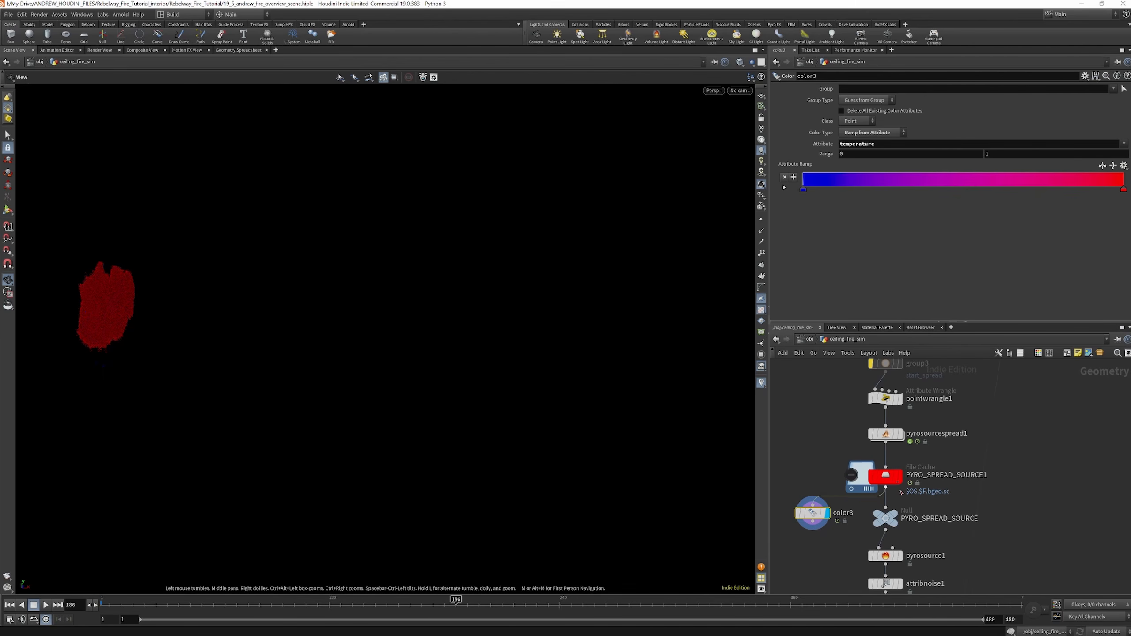
Display and select pyrosource1 to review its Burn and Temperature source attributes
scroll(884, 434, down, 3)
scroll(887, 516, up, 4)
click(895, 494)
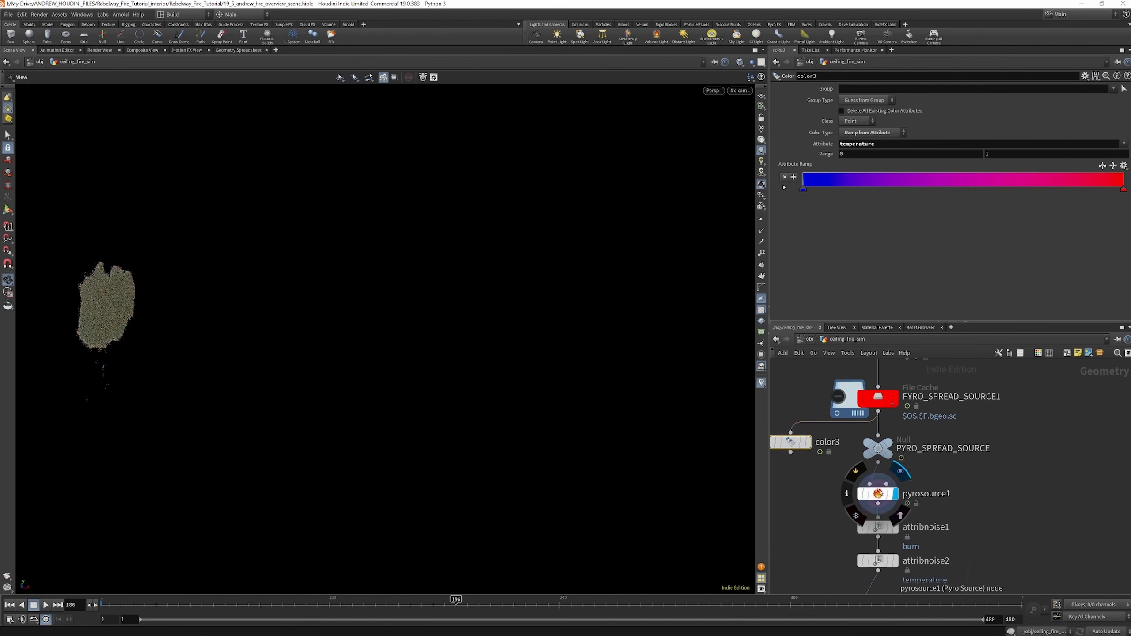
click(878, 494)
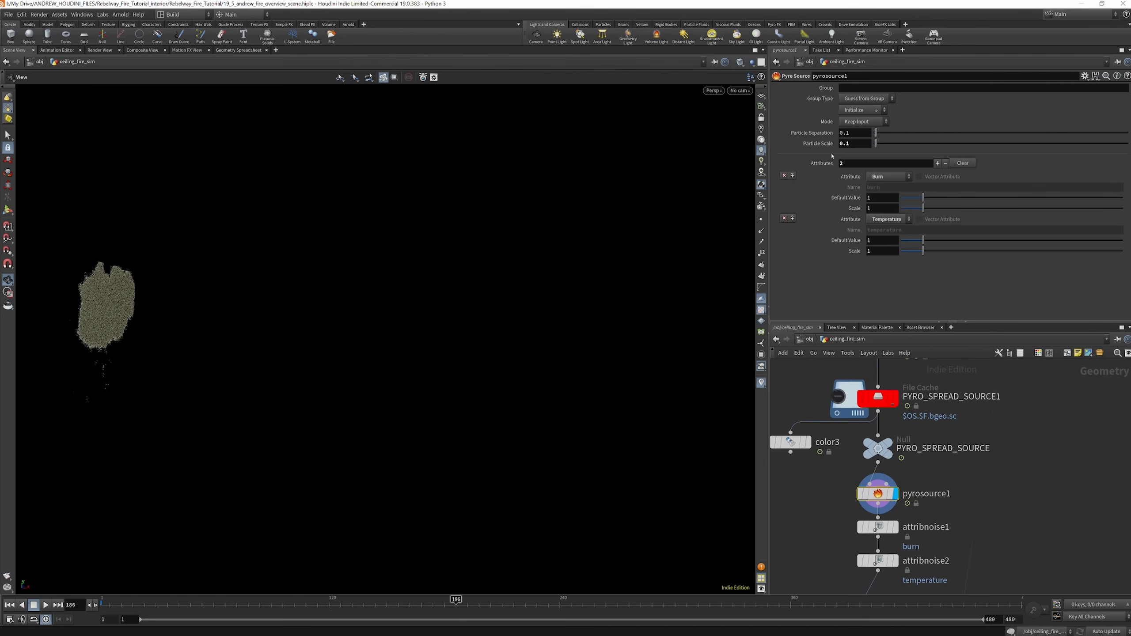
Display and select attribnoise1 to review the noise applied to the burn attribute
middle_drag(930, 412, 937, 348)
mouse_move(892, 466)
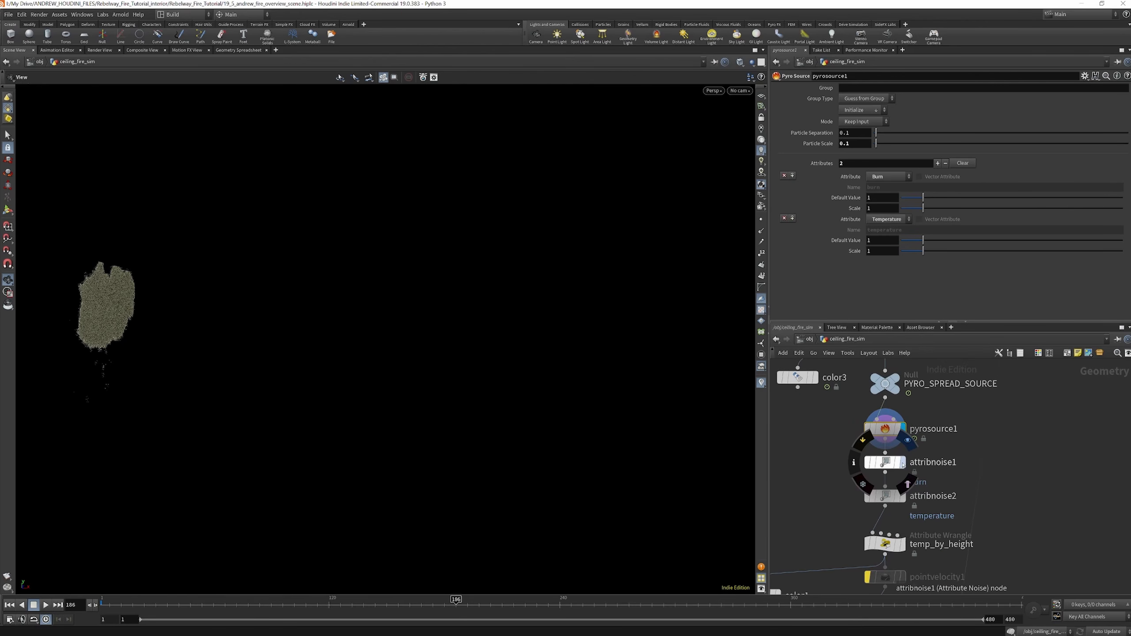
click(891, 466)
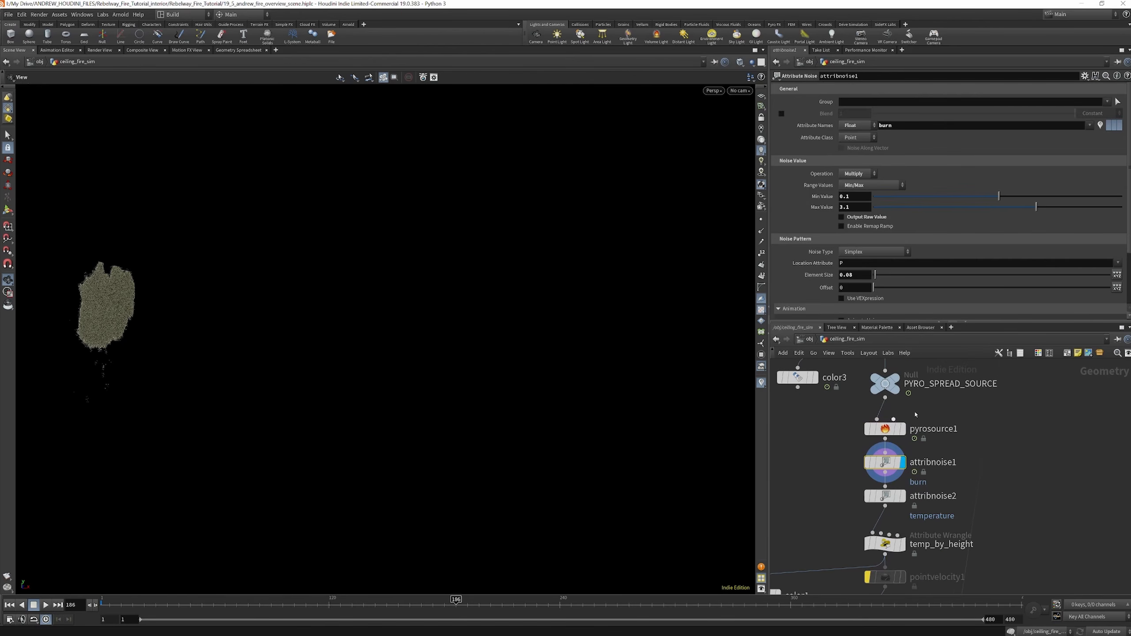
Duplicate color3, connect the copy to attribnoise1's output, display it and set its ramp attribute to burn
scroll(900, 450, down, 2)
scroll(906, 440, down, 3)
alt+drag(861, 388, 914, 443)
click(914, 443)
key(Escape)
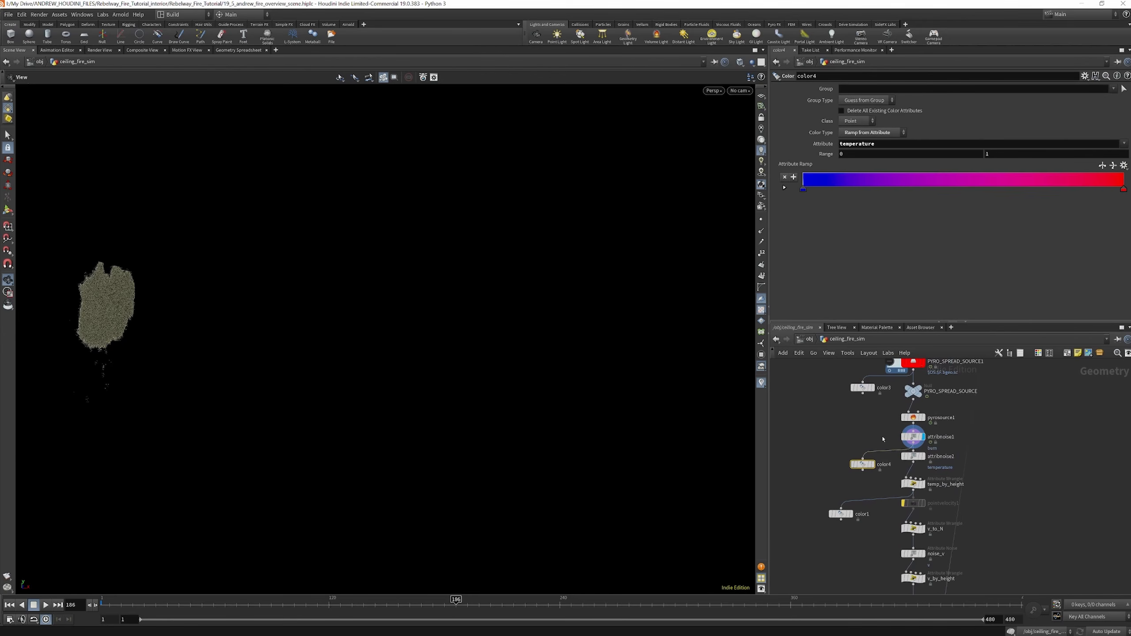
click(873, 464)
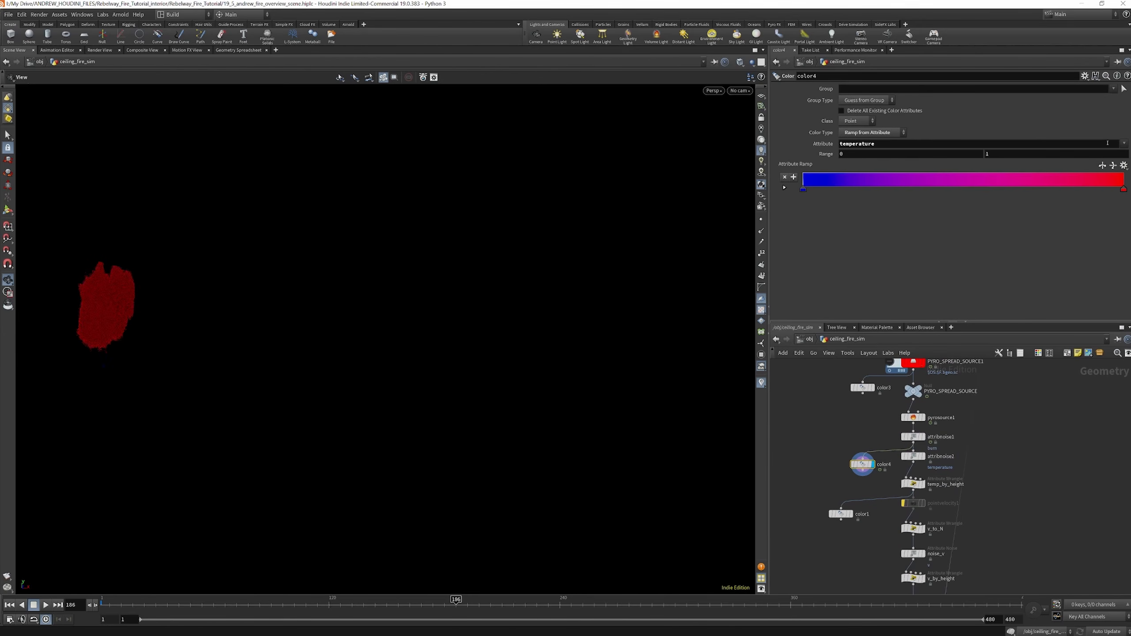
click(1125, 144)
click(1095, 172)
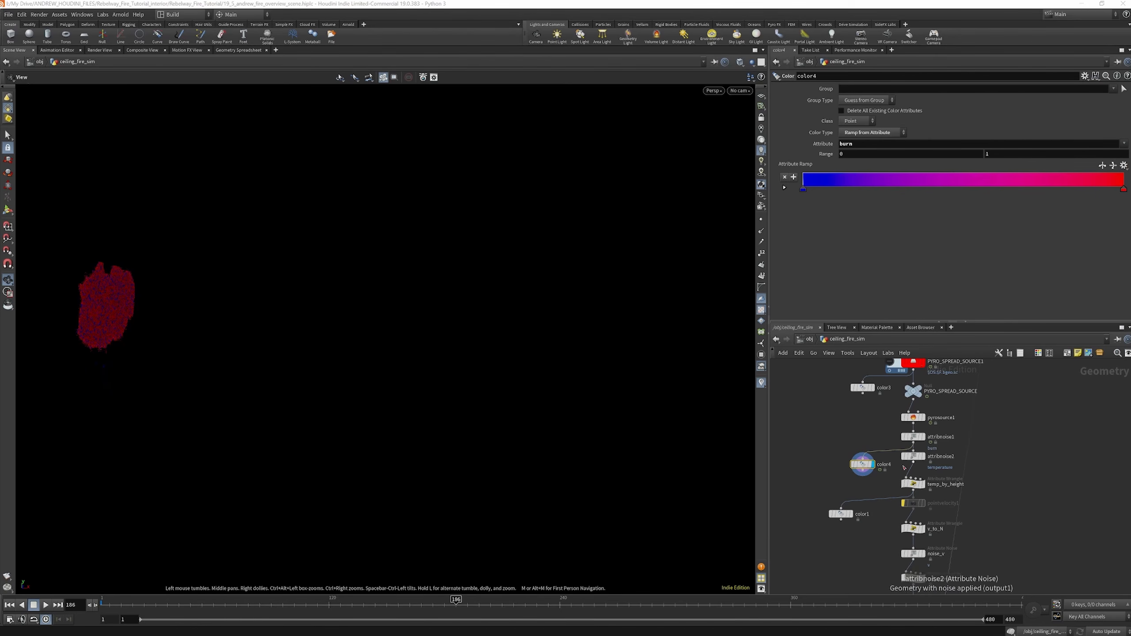
Select attribnoise1 and attribnoise2 in turn to review the noise on burn and temperature
click(913, 436)
scroll(899, 179, down, 3)
scroll(900, 179, up, 3)
click(913, 457)
Select and display temp_by_height to review its expression scaling temperature by point height
scroll(906, 157, down, 3)
scroll(905, 157, down, 2)
scroll(921, 456, up, 2)
click(912, 468)
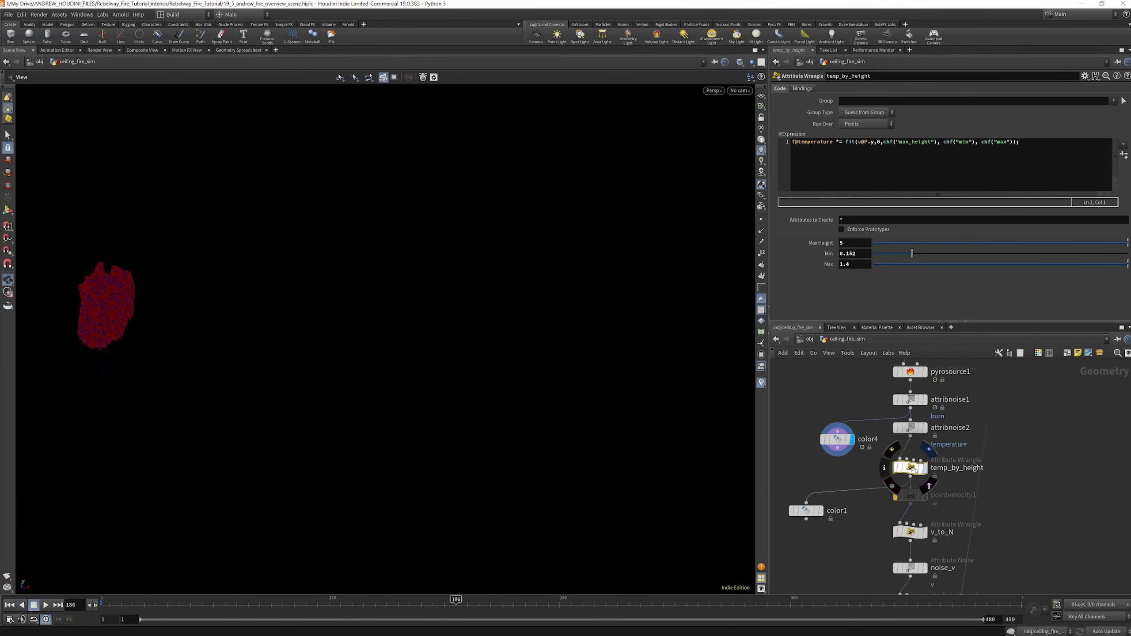
key(r)
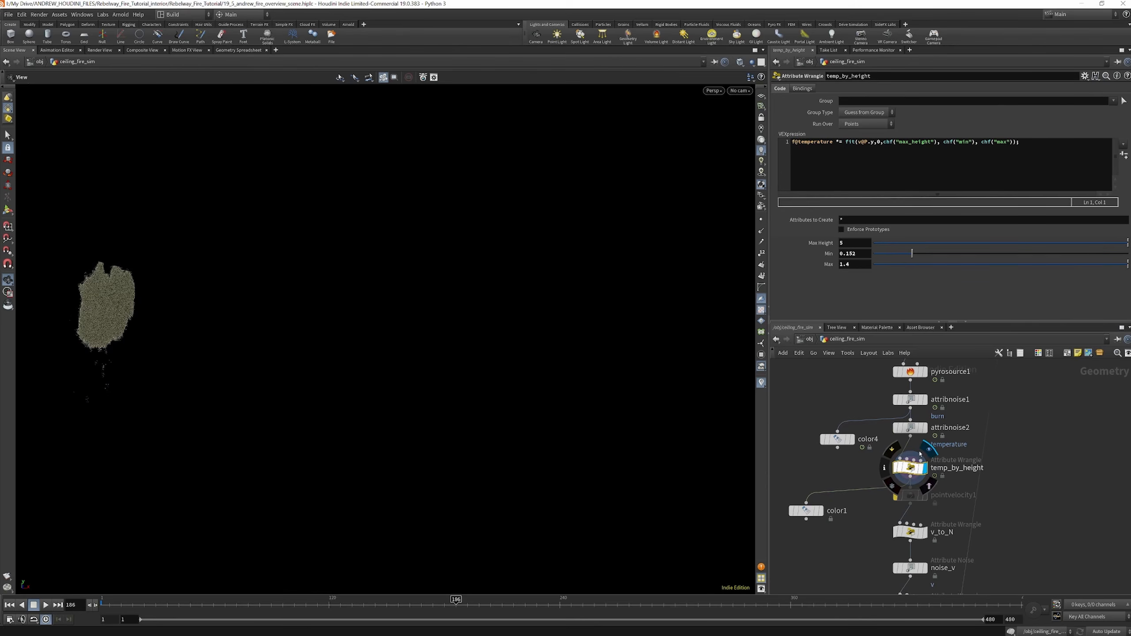
Undo the last node move and selection changes in the network, and display color1 to view the temperature colours
key(ctrl+z)
key(ctrl+z)
key(ctrl+z)
key(ctrl+z)
key(ctrl+z)
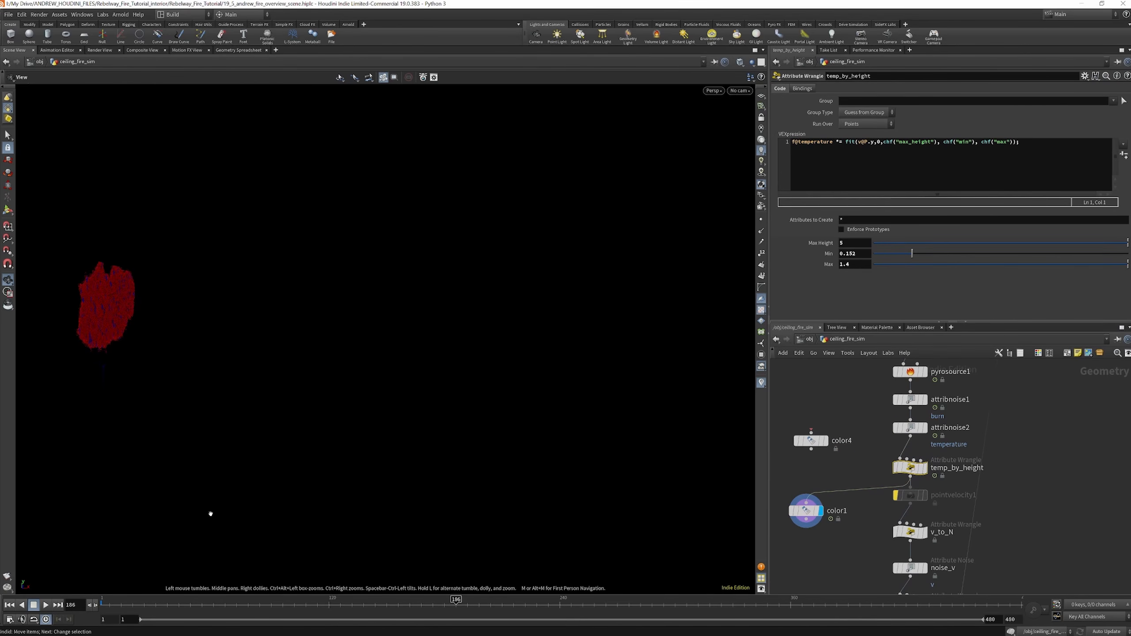
Set temp_by_height's Min to 0.099 and Max to 0.326 while viewing the temperature colours at frame 156
click(806, 511)
click(892, 410)
click(892, 410)
drag(870, 466, 910, 476)
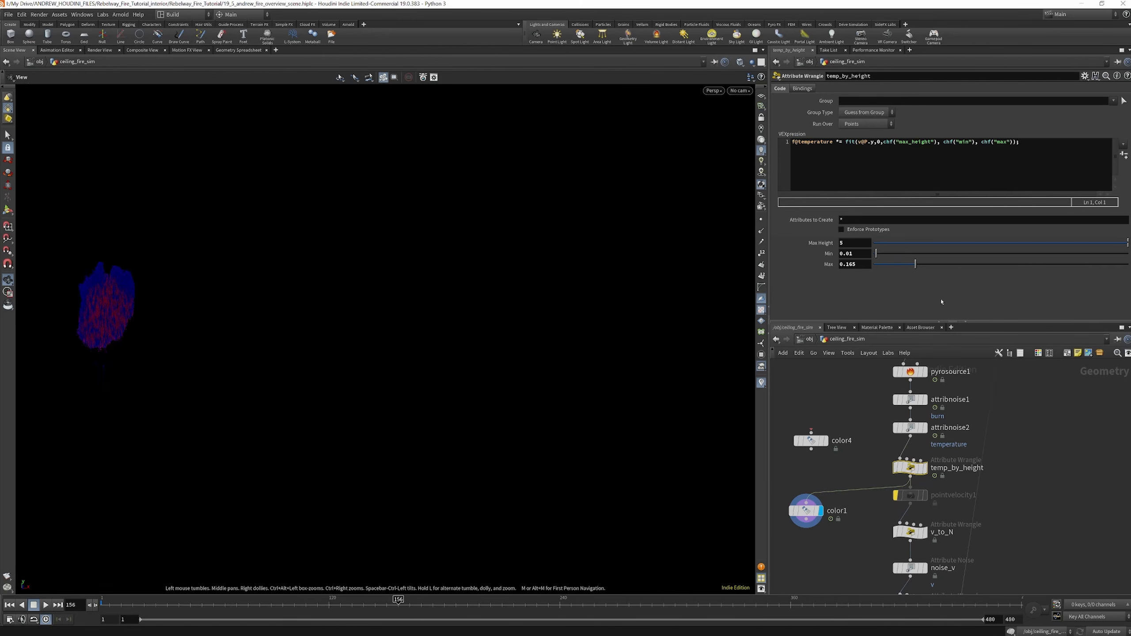
drag(883, 258, 911, 256)
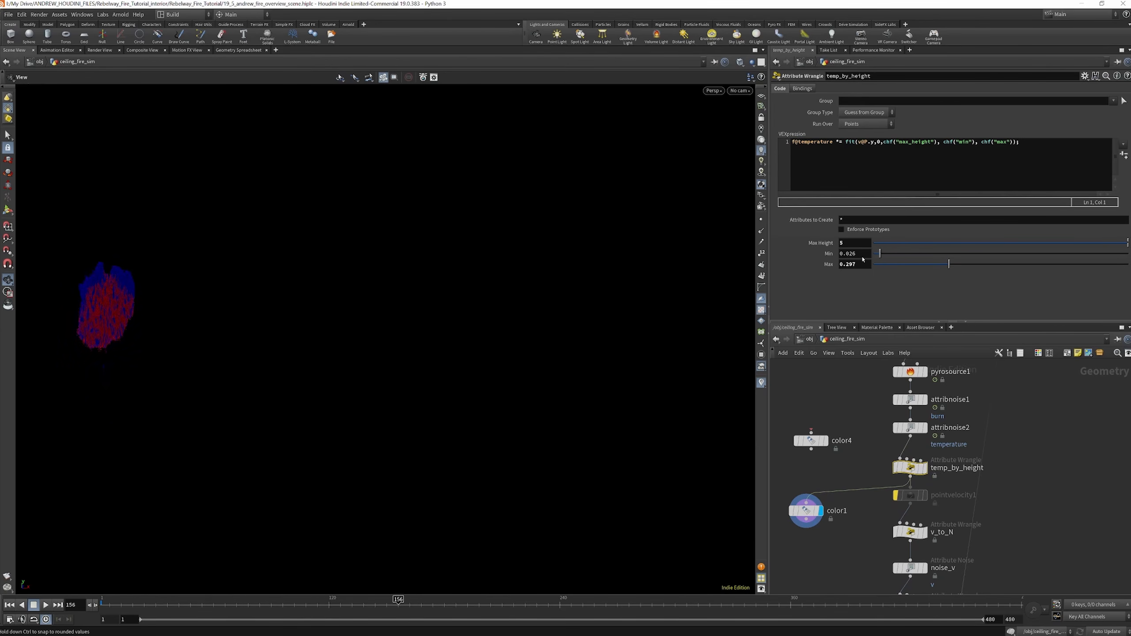
drag(949, 265, 957, 269)
Select and display v_to_N, and turn on point trails in the viewport to show the velocity vectors
scroll(886, 511, down, 3)
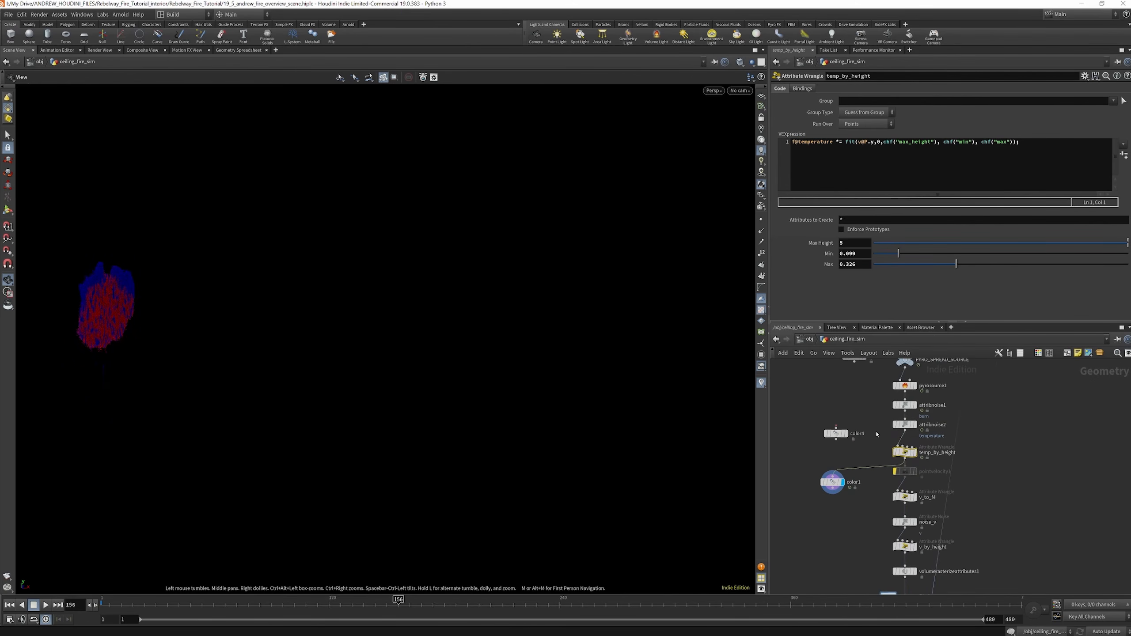
scroll(906, 479, up, 3)
click(900, 472)
click(914, 470)
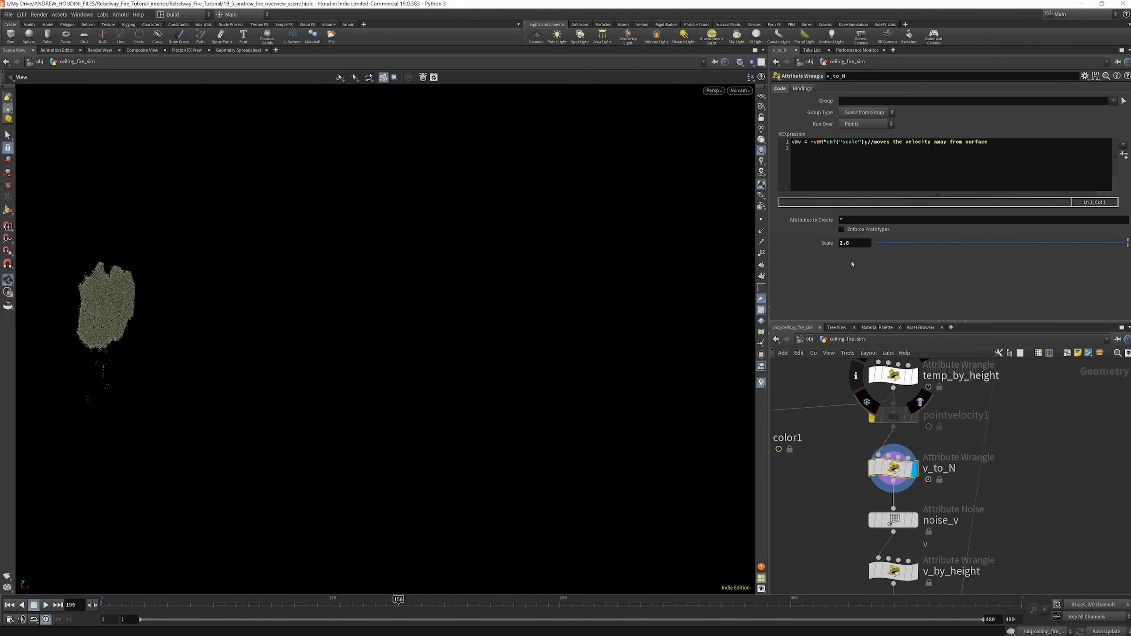
click(761, 242)
click(760, 234)
click(761, 230)
click(762, 243)
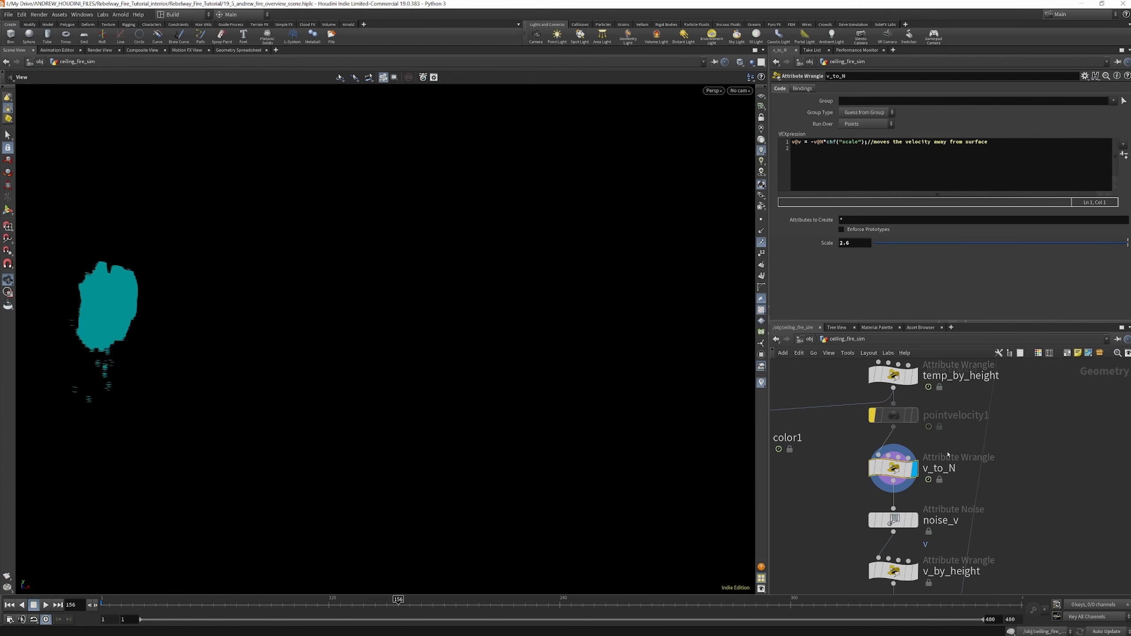
Select and display noise_v, and examine its noisy velocity trails up close in the viewport
scroll(938, 427, down, 3)
scroll(926, 483, up, 3)
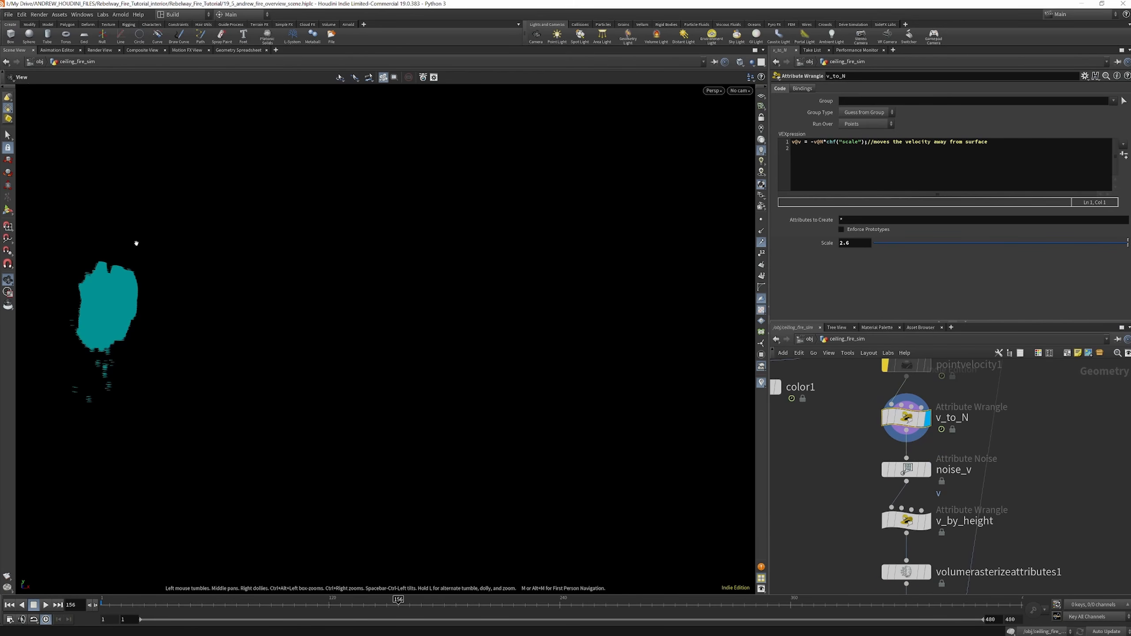
scroll(918, 459, up, 2)
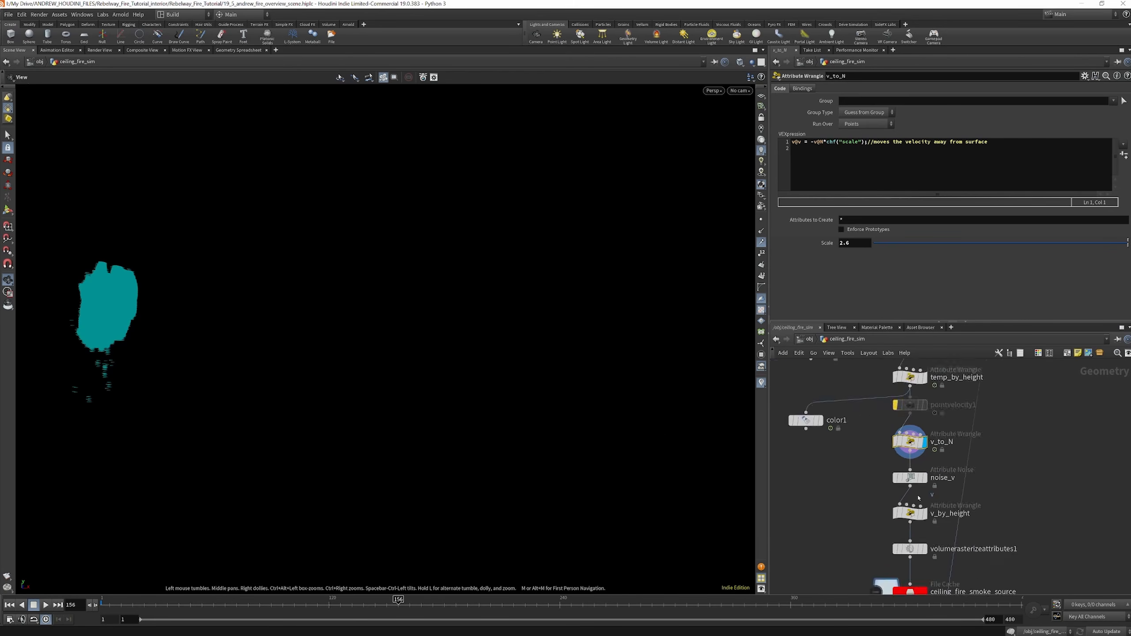
mouse_move(935, 481)
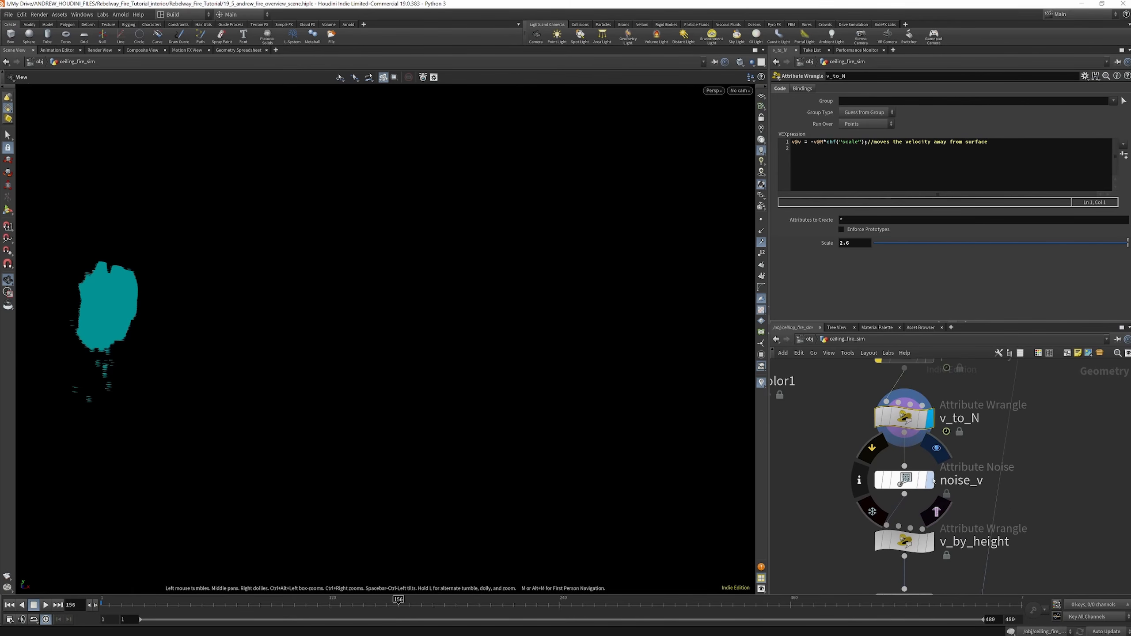
click(931, 481)
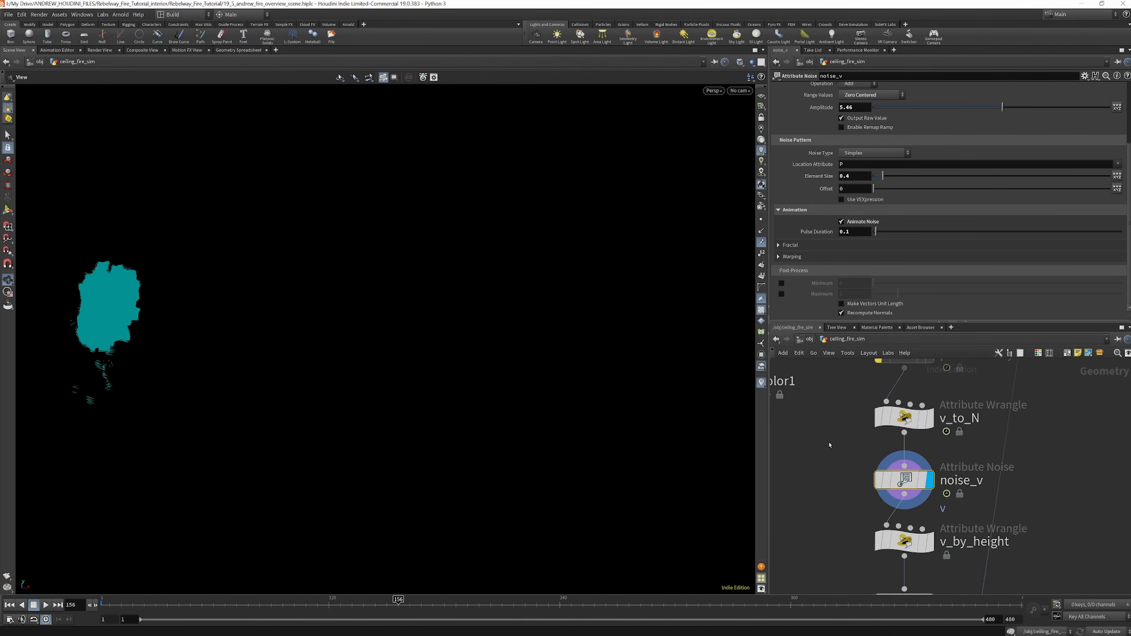
scroll(111, 309, up, 5)
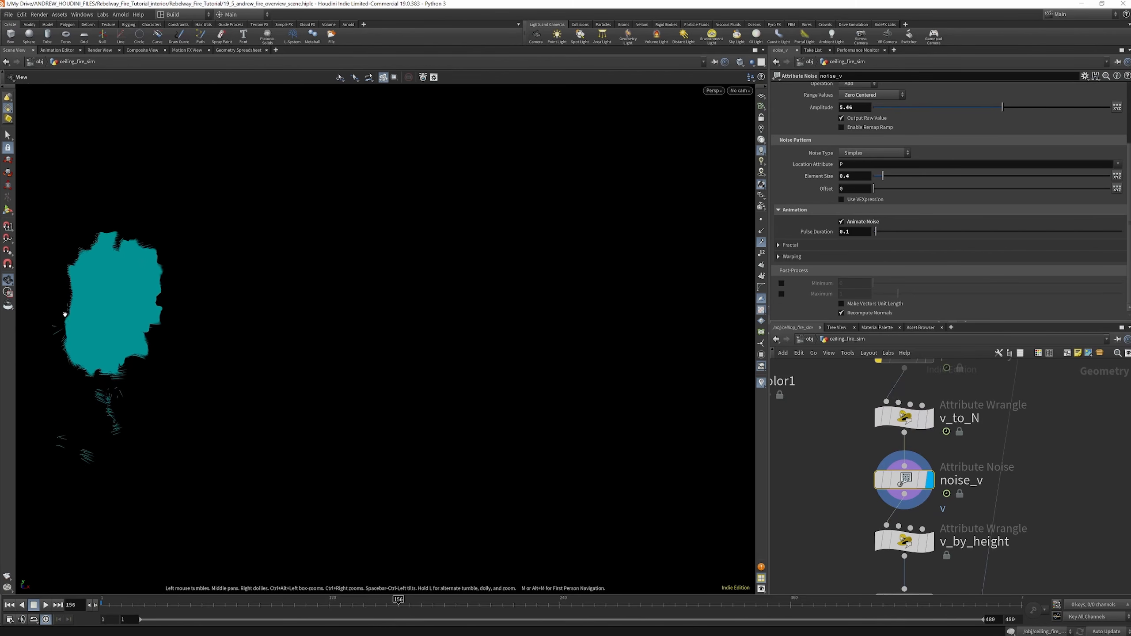
scroll(65, 314, up, 6)
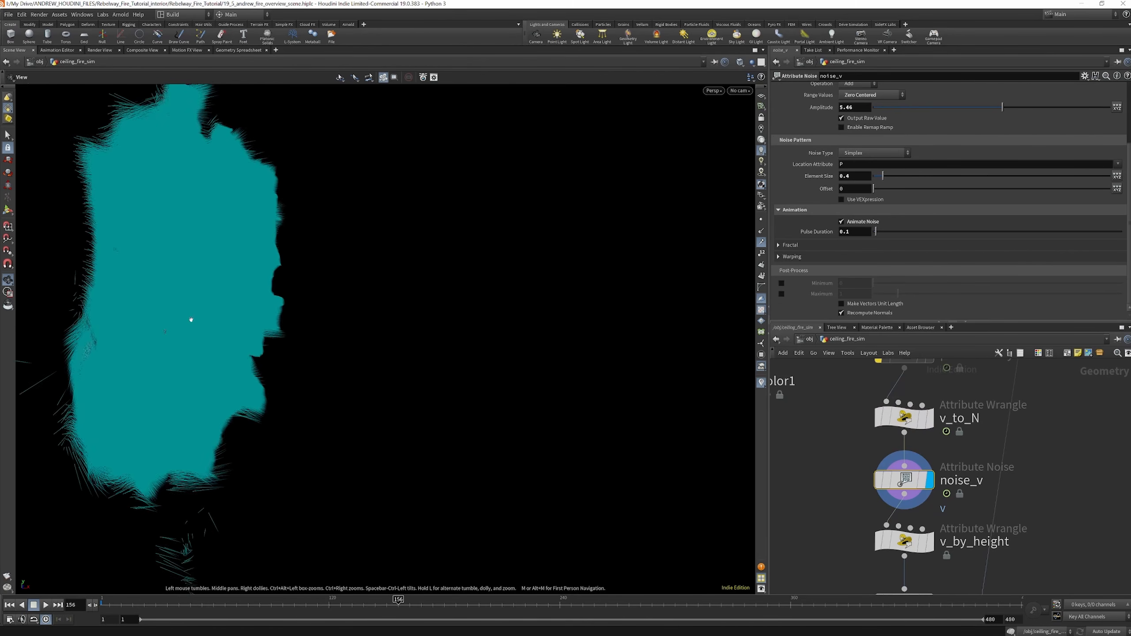
drag(179, 320, 223, 257)
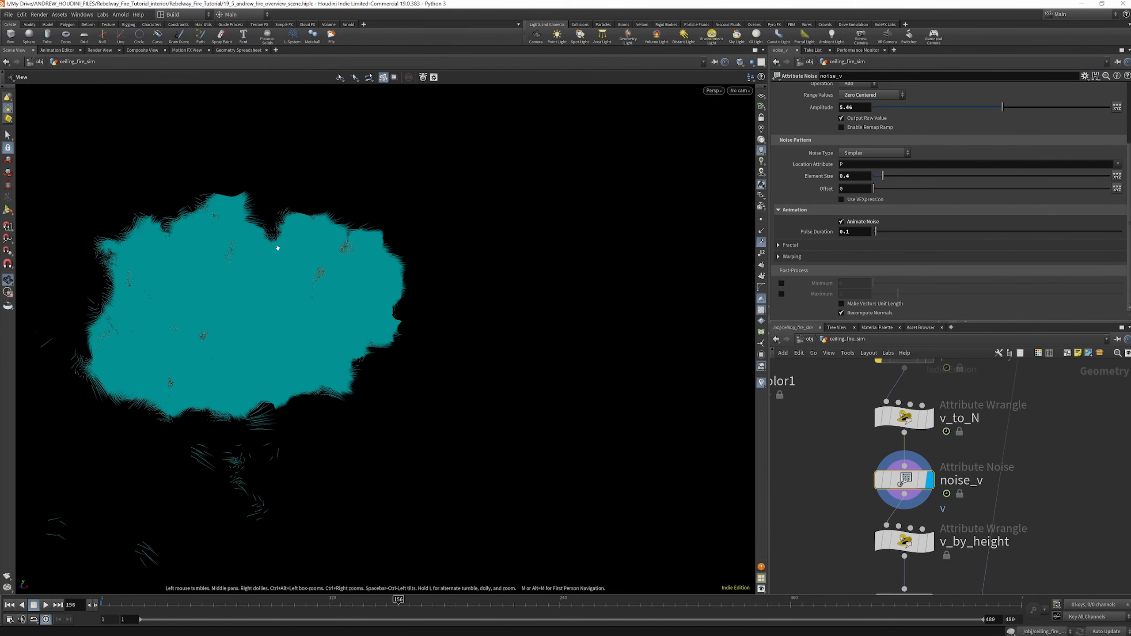
scroll(938, 535, down, 8)
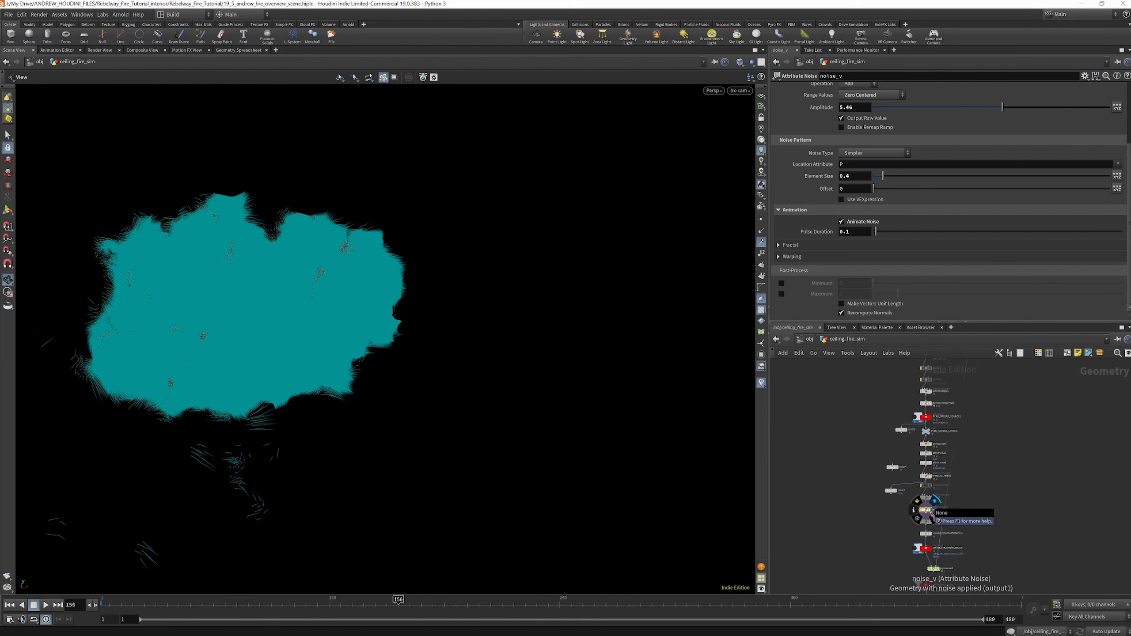
Add an Attribute Wrangle beside noise_v and load the remove_points_with_slider preset on it
scroll(931, 513, up, 5)
key(Tab)
text(attr wran)
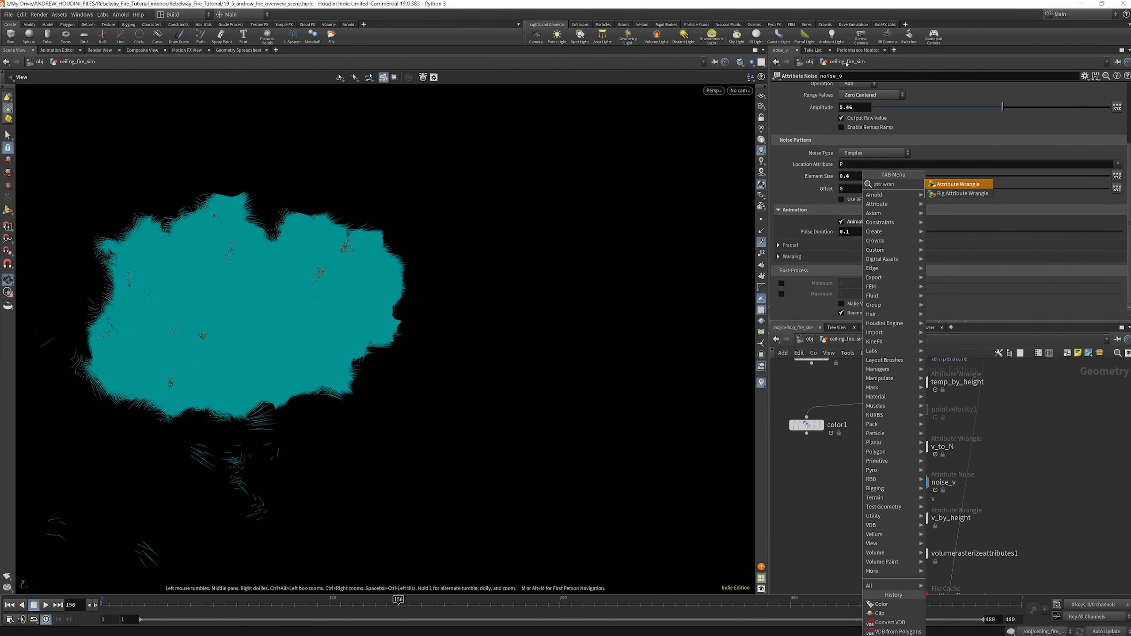
key(Return)
click(854, 505)
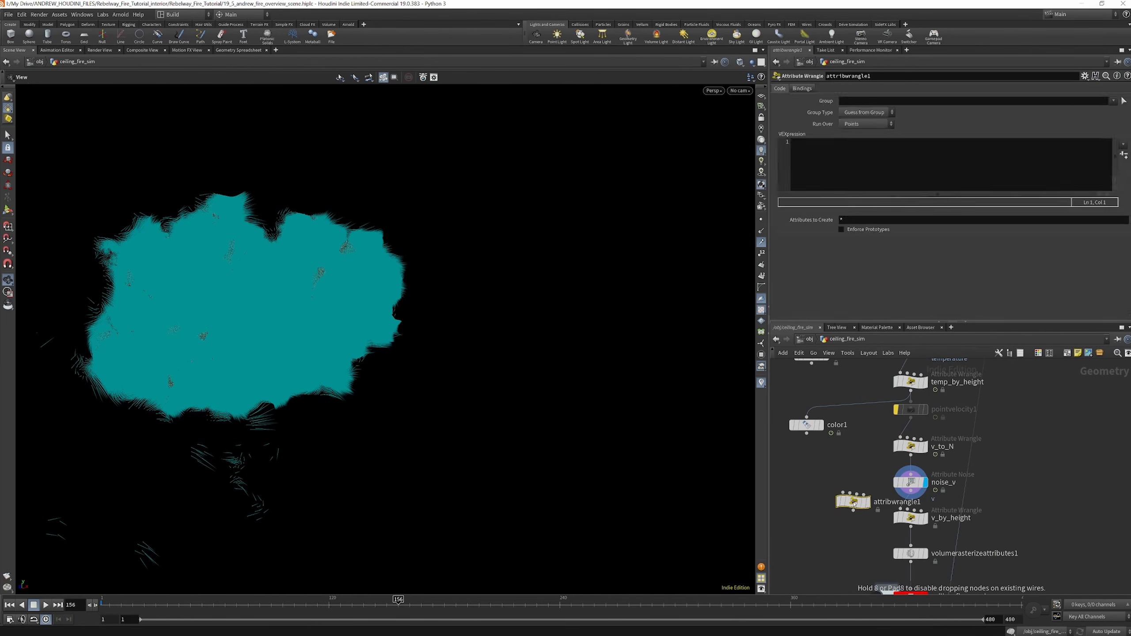
click(1086, 77)
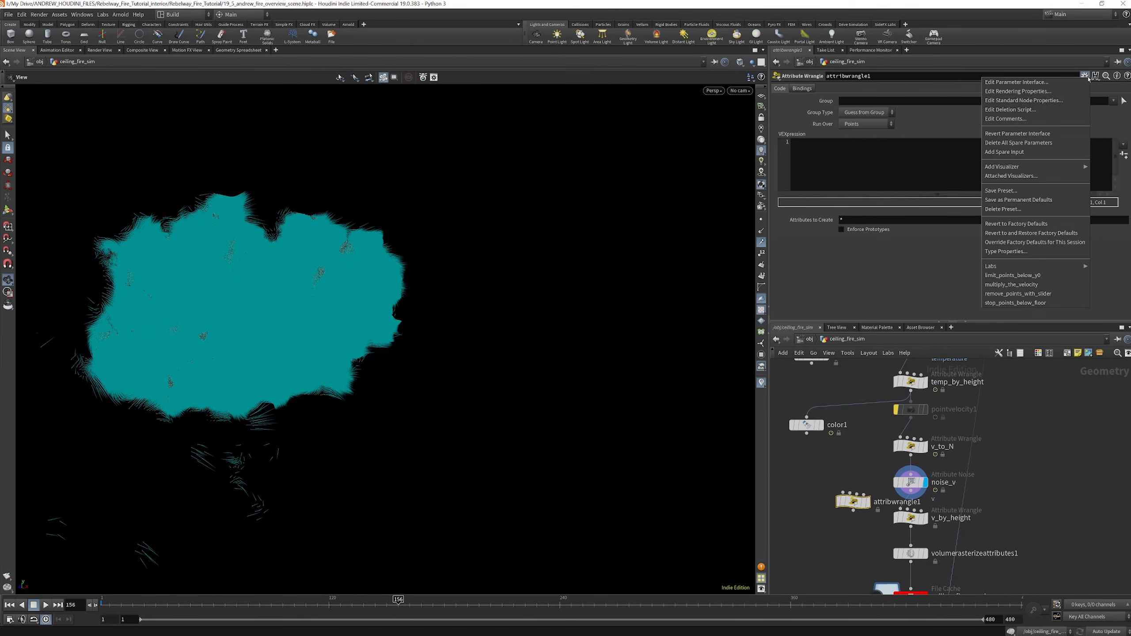
click(1040, 294)
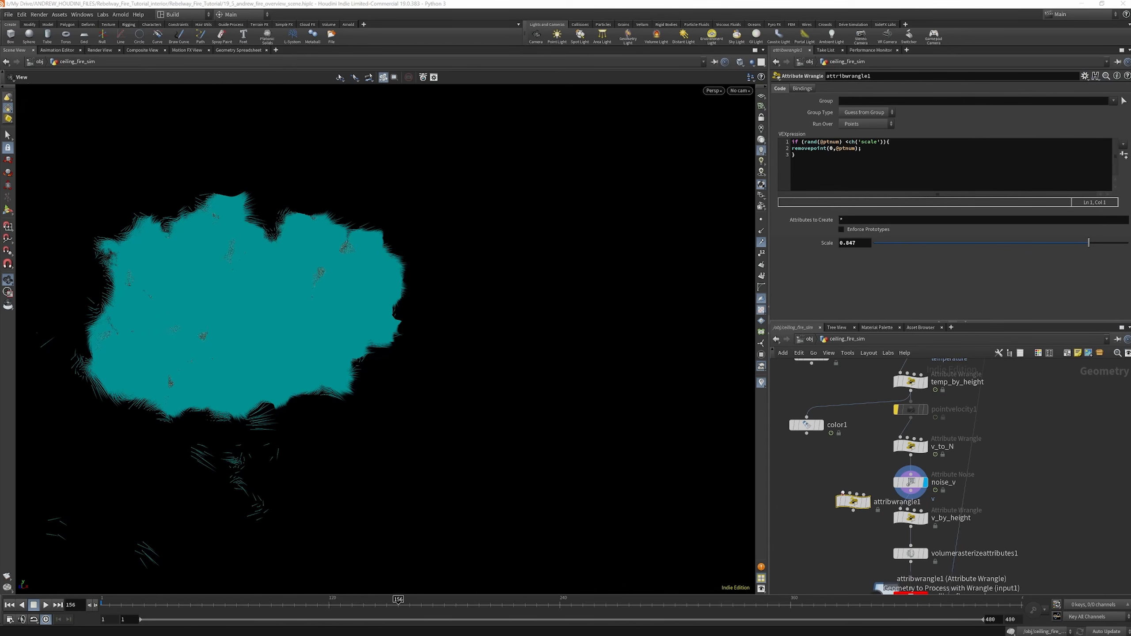
Display the new wrangle on noise_v's output and set its Scale to 0.991 to thin out the velocity trails
click(872, 483)
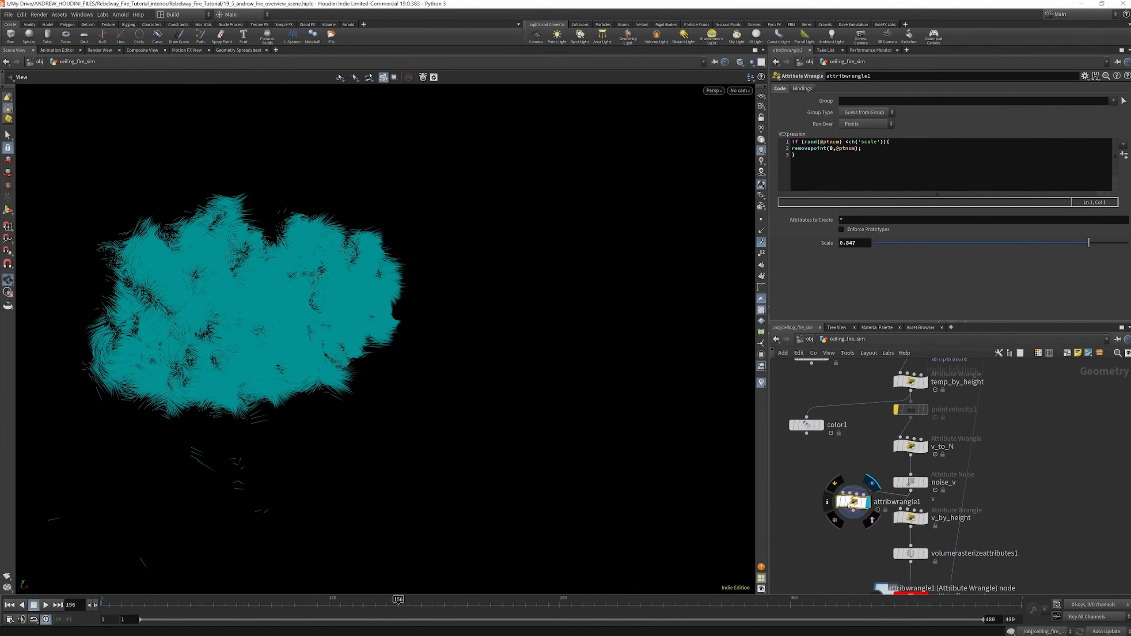
drag(845, 505, 821, 508)
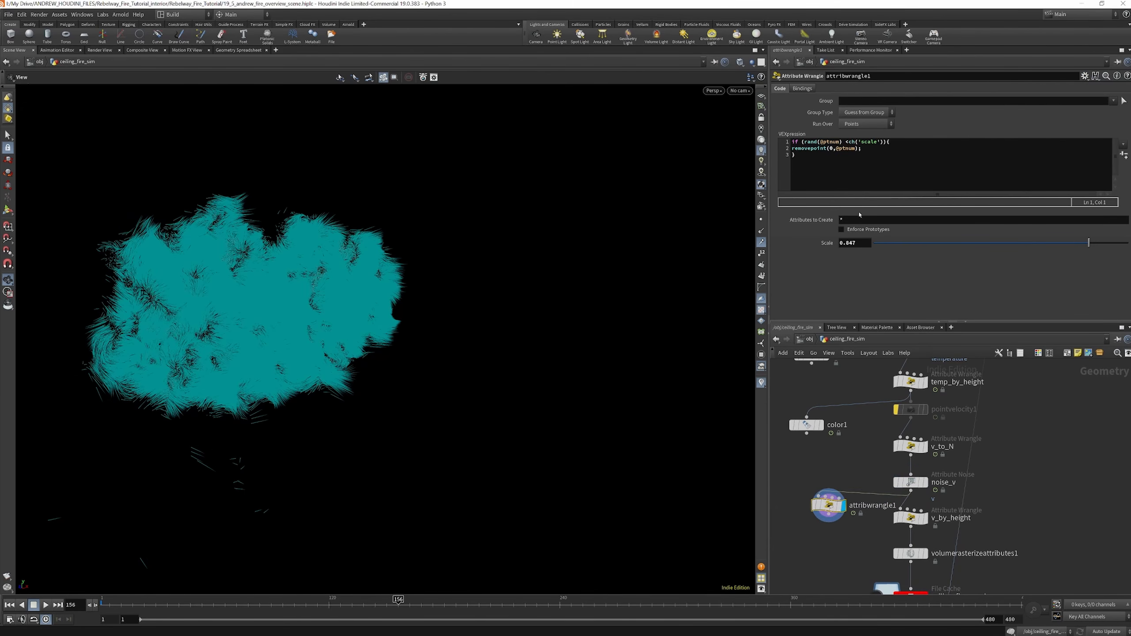
drag(1090, 244, 1127, 257)
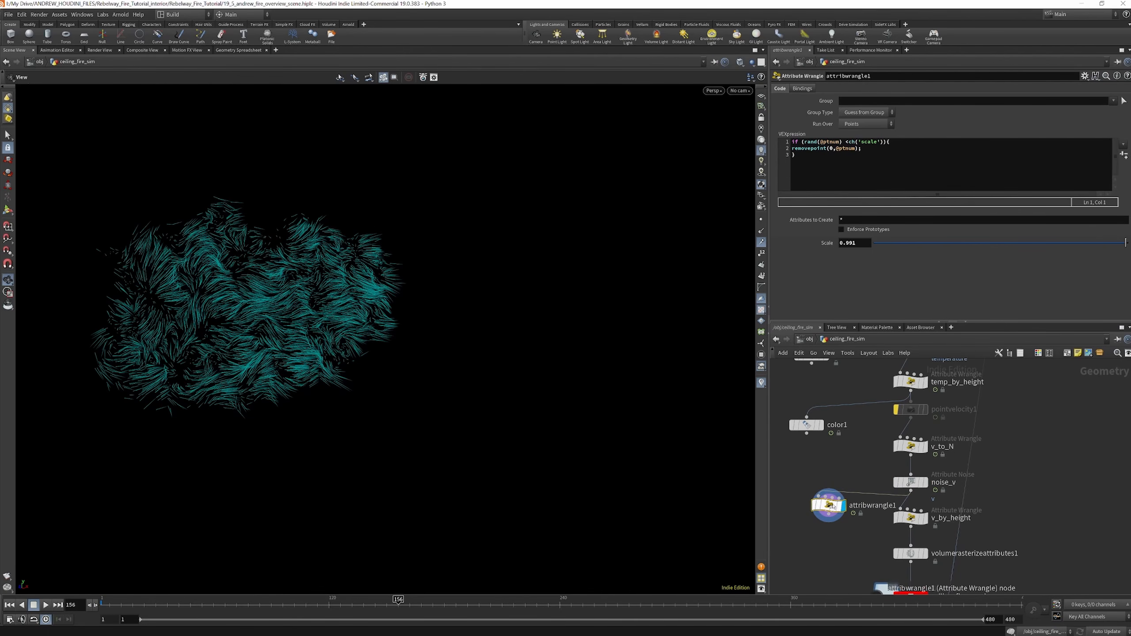
drag(318, 303, 303, 306)
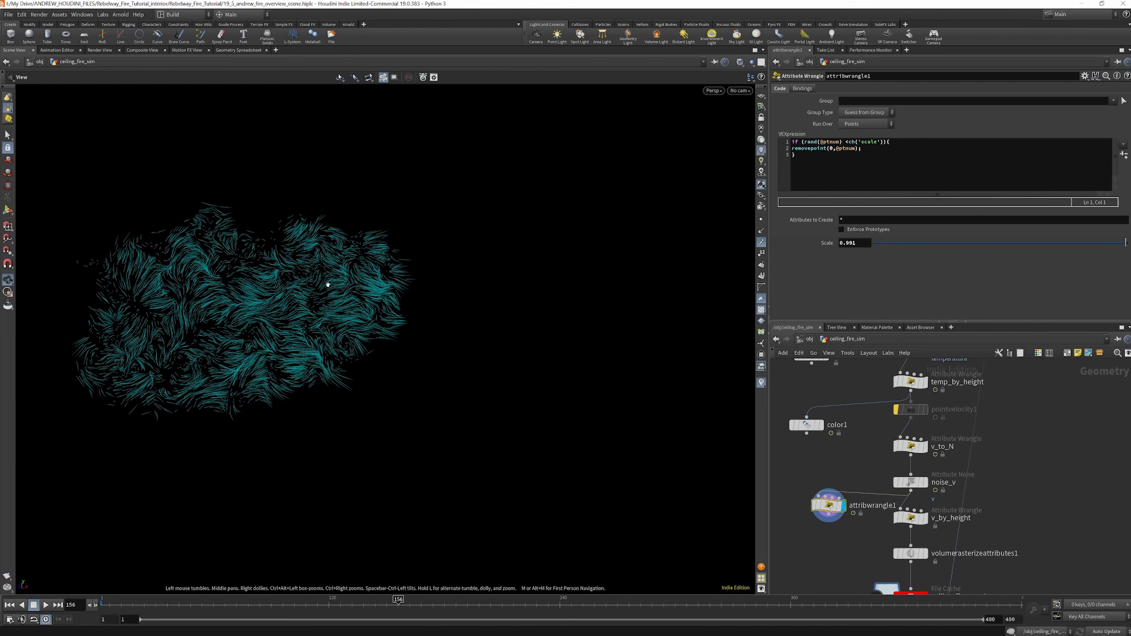
drag(332, 289, 310, 298)
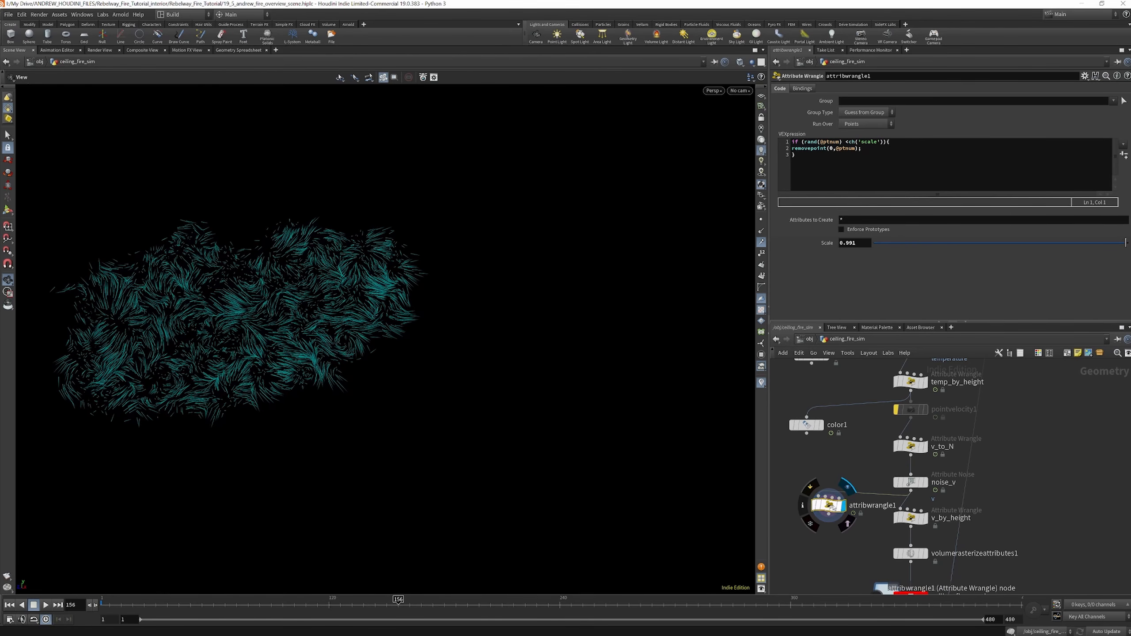
Select noise_v and review its velocity noise settings while the thinned trails stay displayed
click(910, 482)
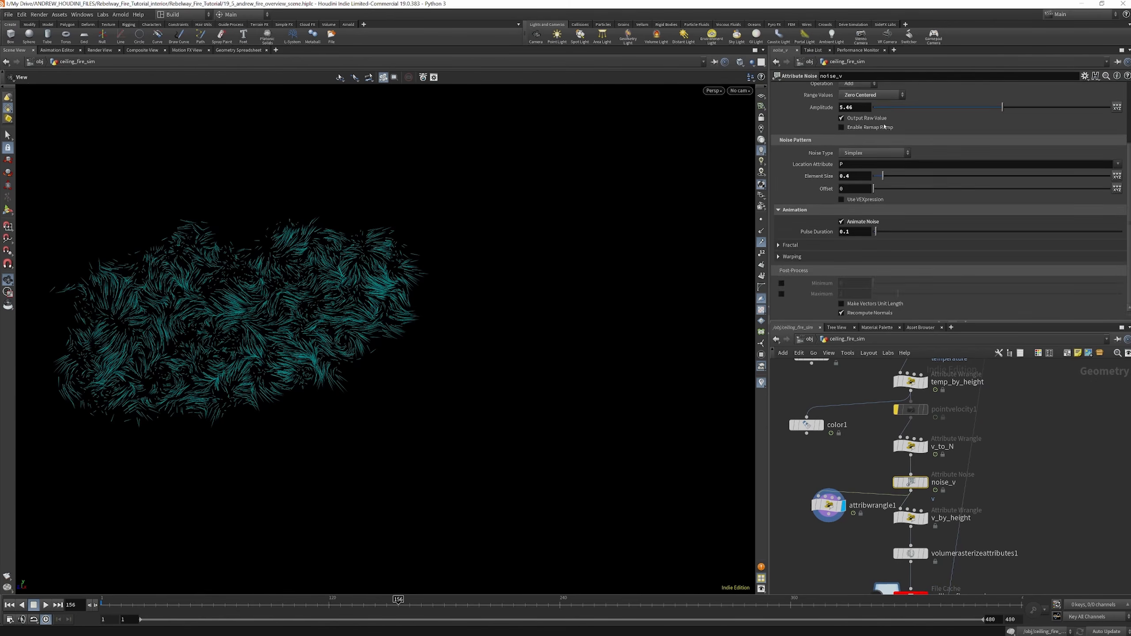
scroll(885, 127, up, 4)
scroll(881, 162, down, 1)
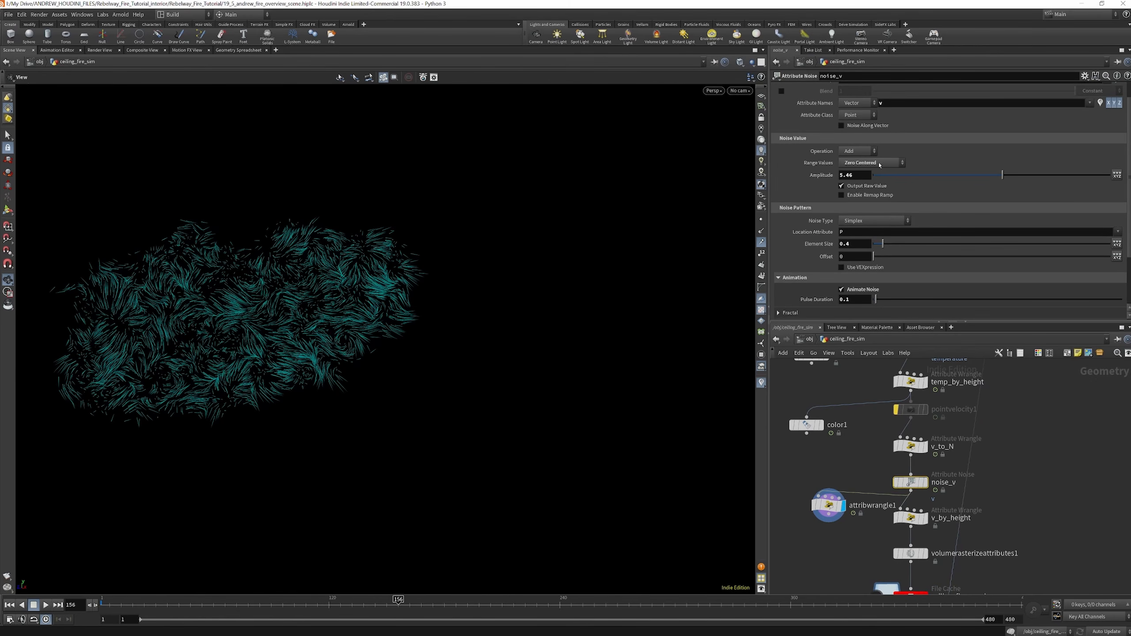
scroll(896, 142, down, 3)
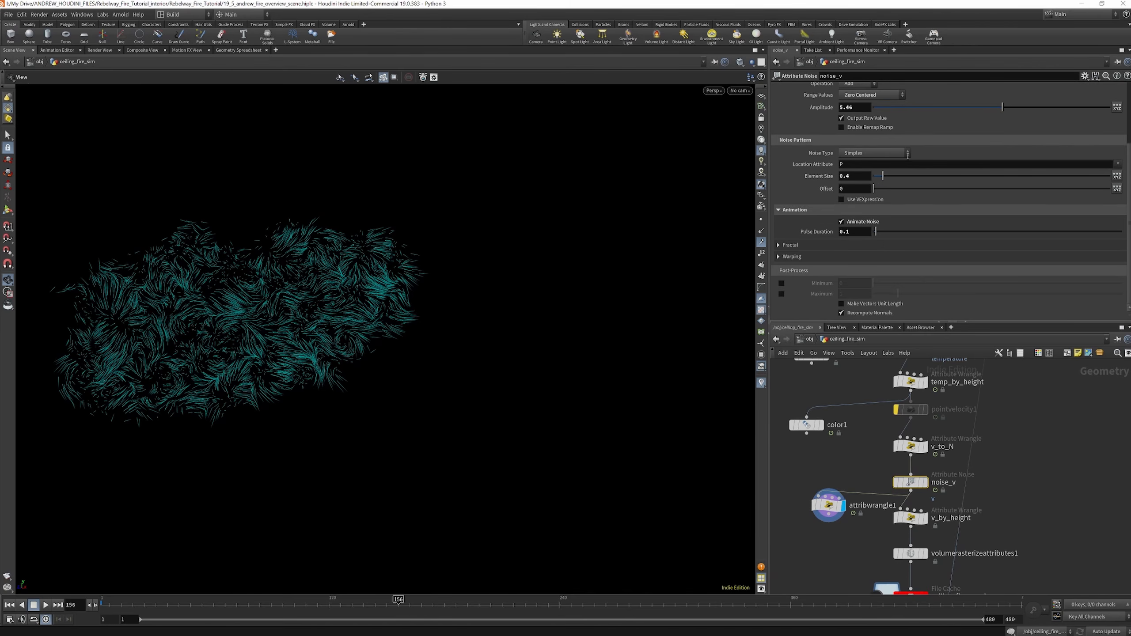
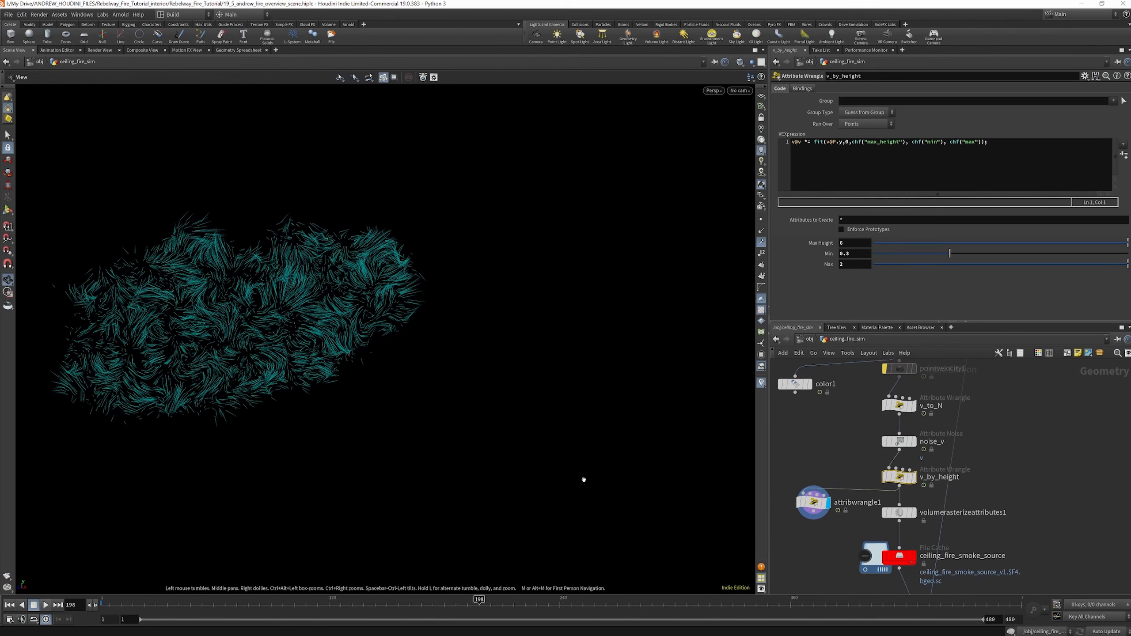
Play back the v_by_height velocity trails briefly, and display volumerasterizeattributes1 to inspect the rasterized source
click(46, 605)
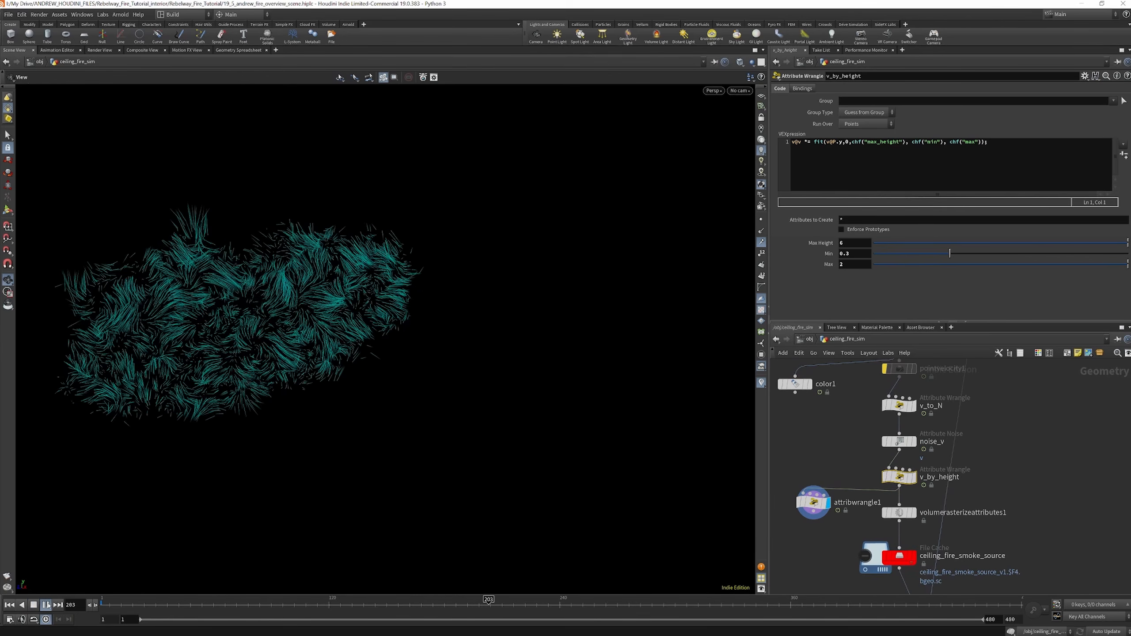
click(46, 605)
middle_drag(912, 517, 906, 465)
click(906, 463)
click(897, 462)
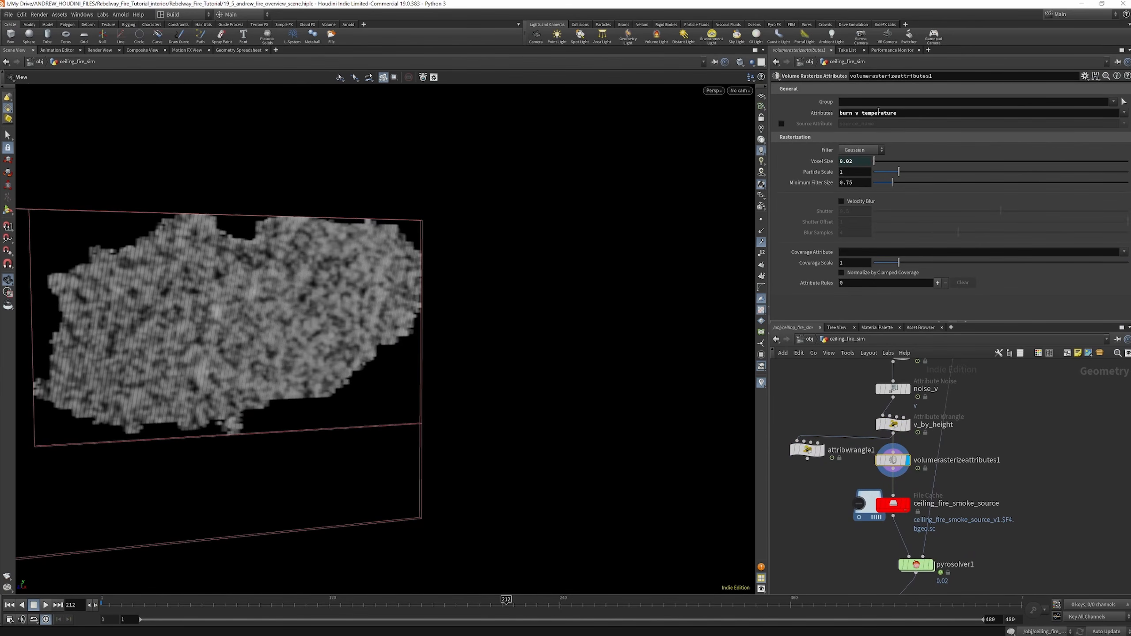
Save the ceiling_fire_smoke_source cache to disk over the frame range 1 to 480
middle_drag(935, 383, 927, 337)
click(886, 459)
click(805, 178)
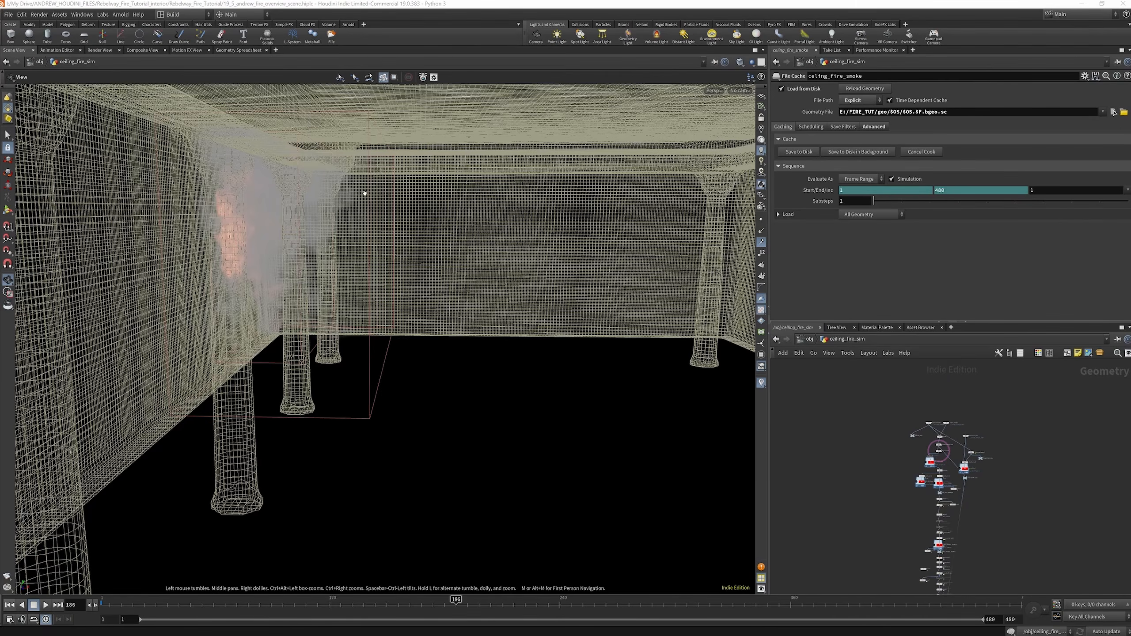
drag(365, 194, 308, 194)
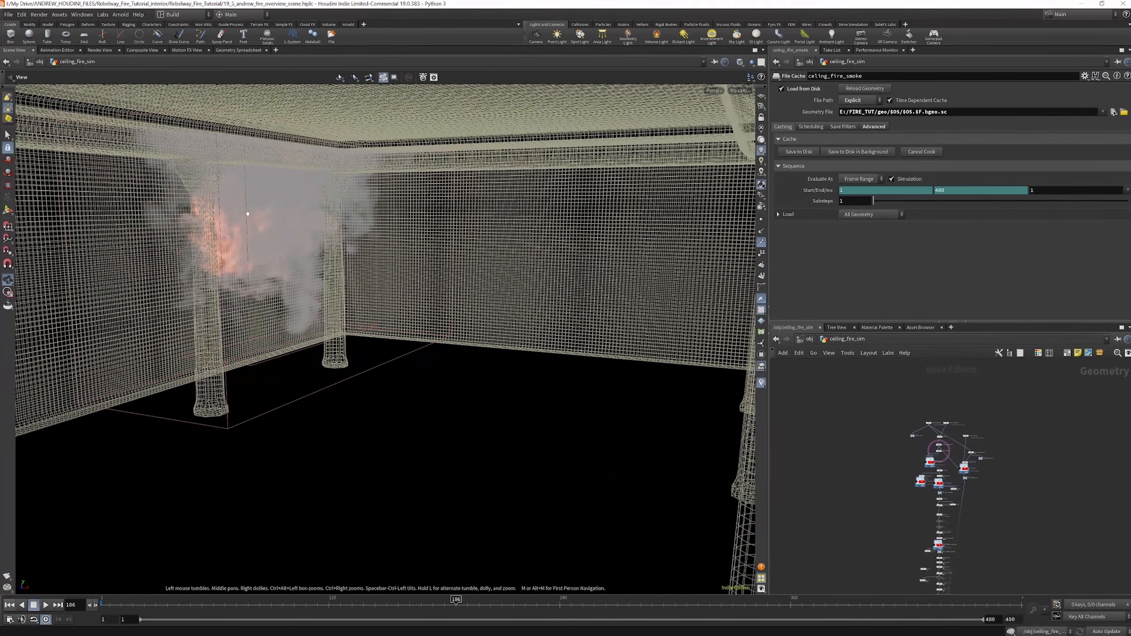
Locate the celing_fire_smoke file cache below pyrosolver1 and display its cached fire
scroll(990, 404, down, 5)
scroll(980, 504, up, 4)
scroll(976, 466, up, 3)
scroll(958, 490, down, 1)
scroll(943, 520, up, 4)
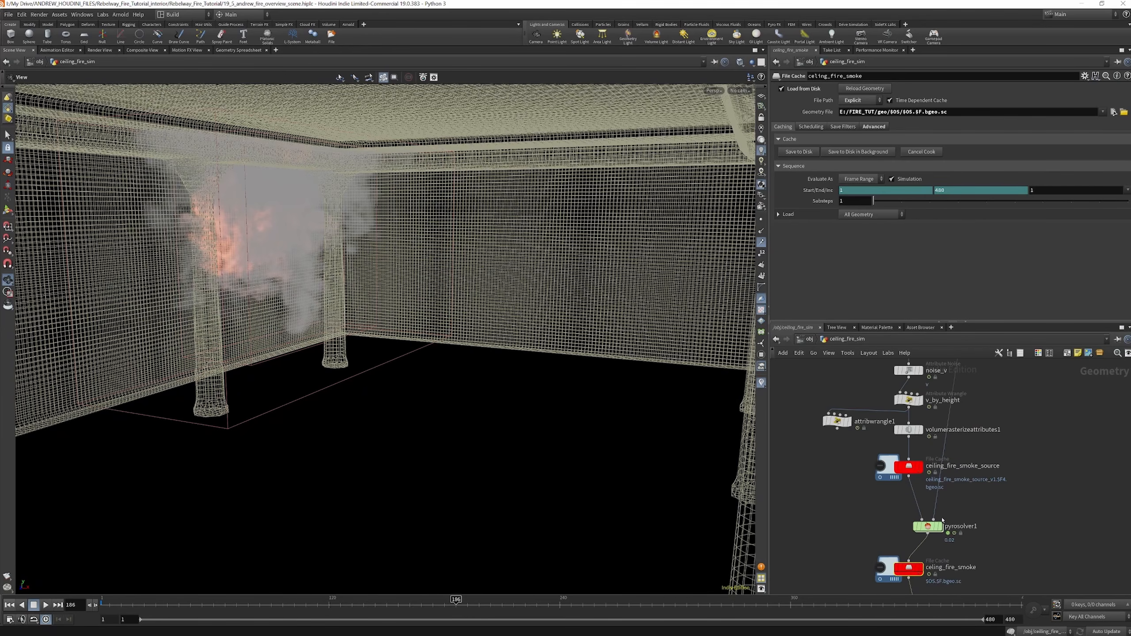
click(921, 570)
click(917, 570)
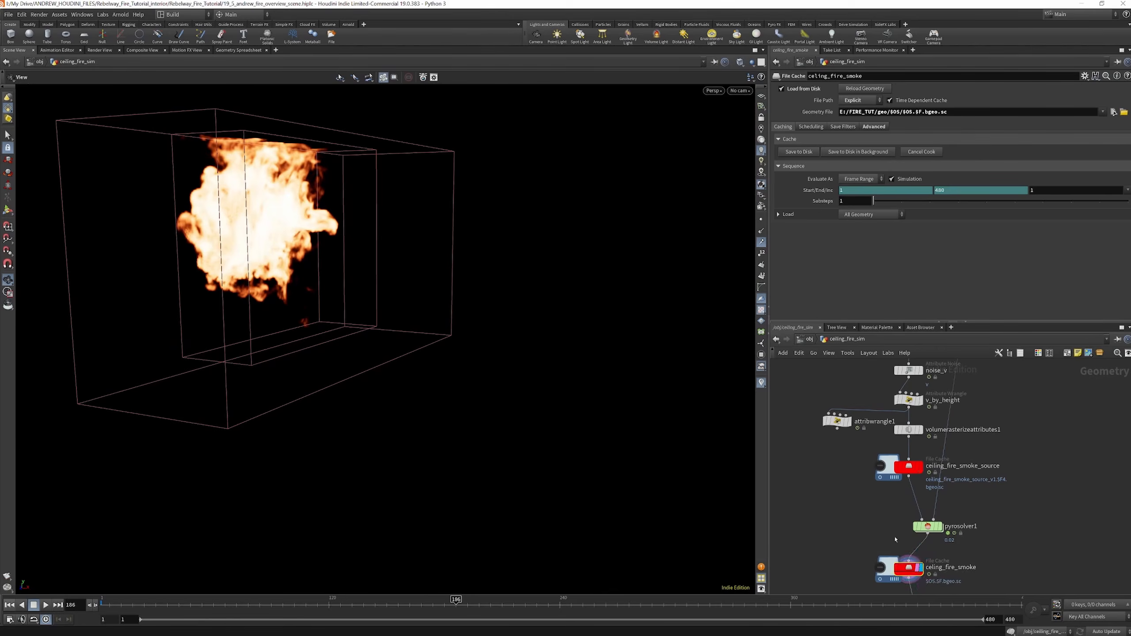
Display pyrobakevolume2, scrub through the ceiling fire and examine the shaded result at frame 163
scroll(955, 401, down, 5)
scroll(948, 500, up, 4)
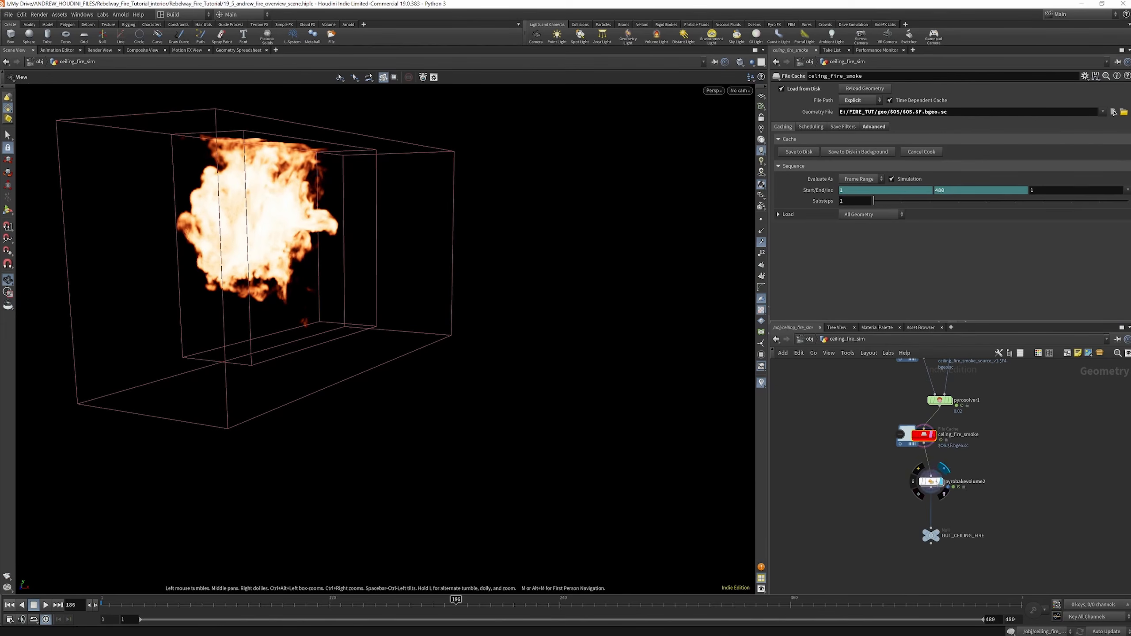
click(942, 482)
drag(127, 605, 454, 611)
mouse_move(255, 210)
mouse_down()
mouse_move(296, 203)
mouse_move(236, 207)
mouse_up()
click(411, 608)
drag(299, 241, 268, 222)
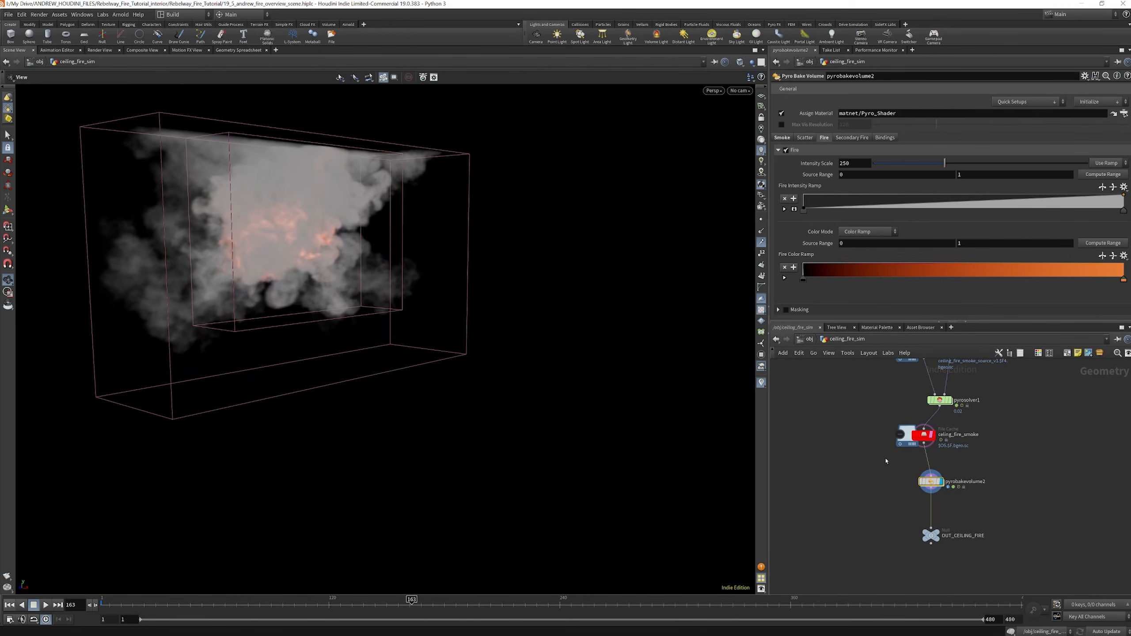
Enlarge the parameter area and review pyrobakevolume2's Smoke, Scatter, Fire and Secondary Fire settings
scroll(943, 445, down, 3)
scroll(939, 466, up, 6)
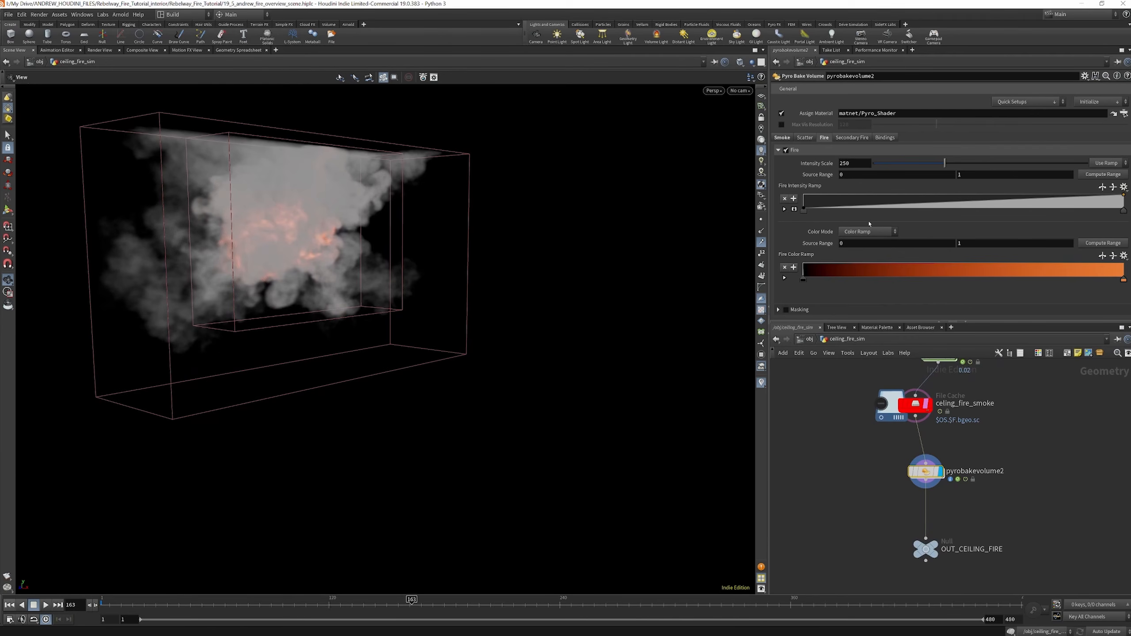
drag(861, 322, 861, 443)
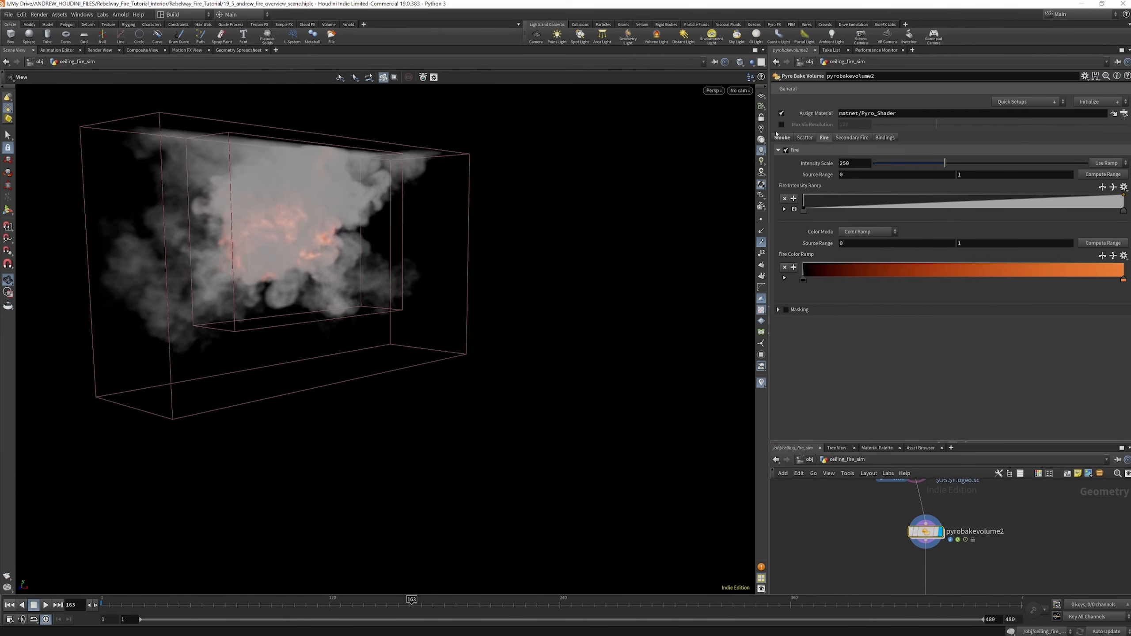
click(855, 138)
click(781, 138)
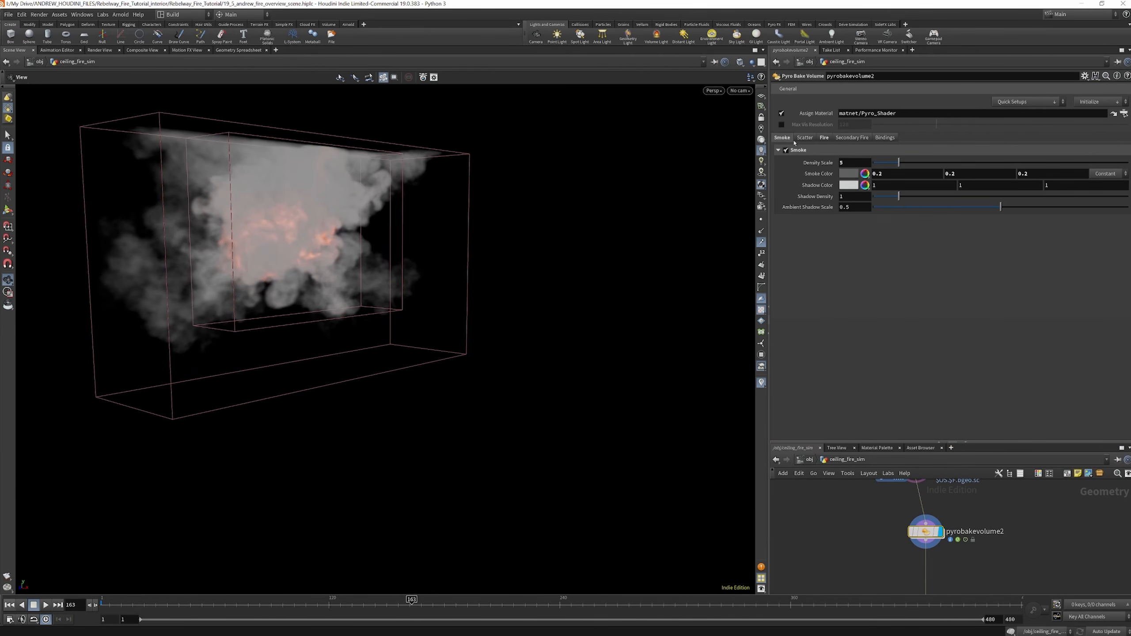
click(813, 138)
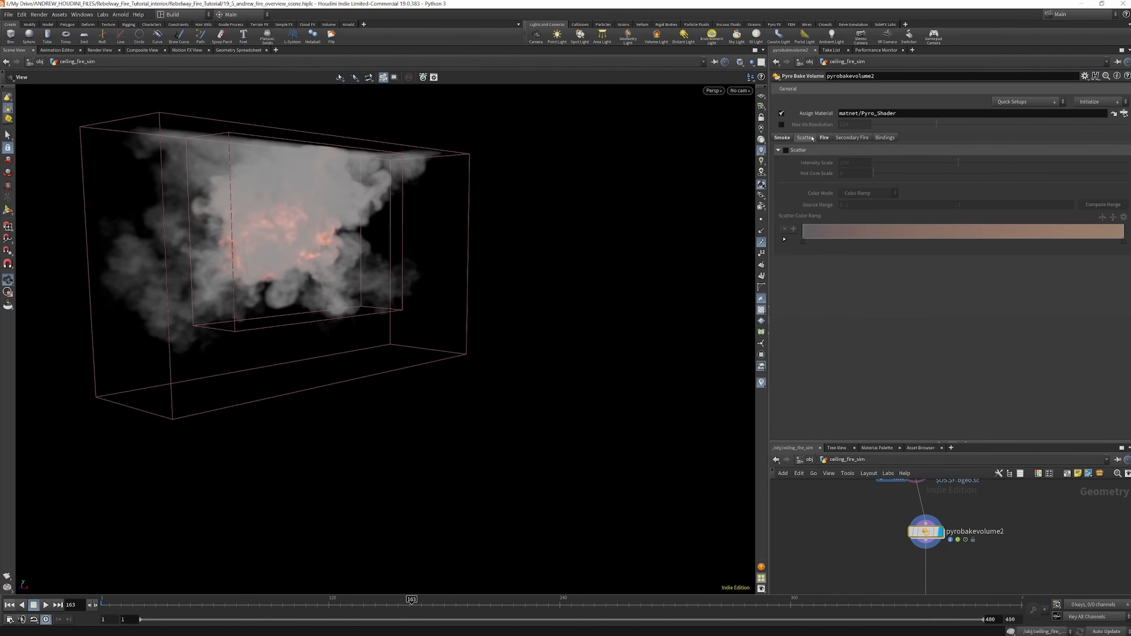
click(825, 139)
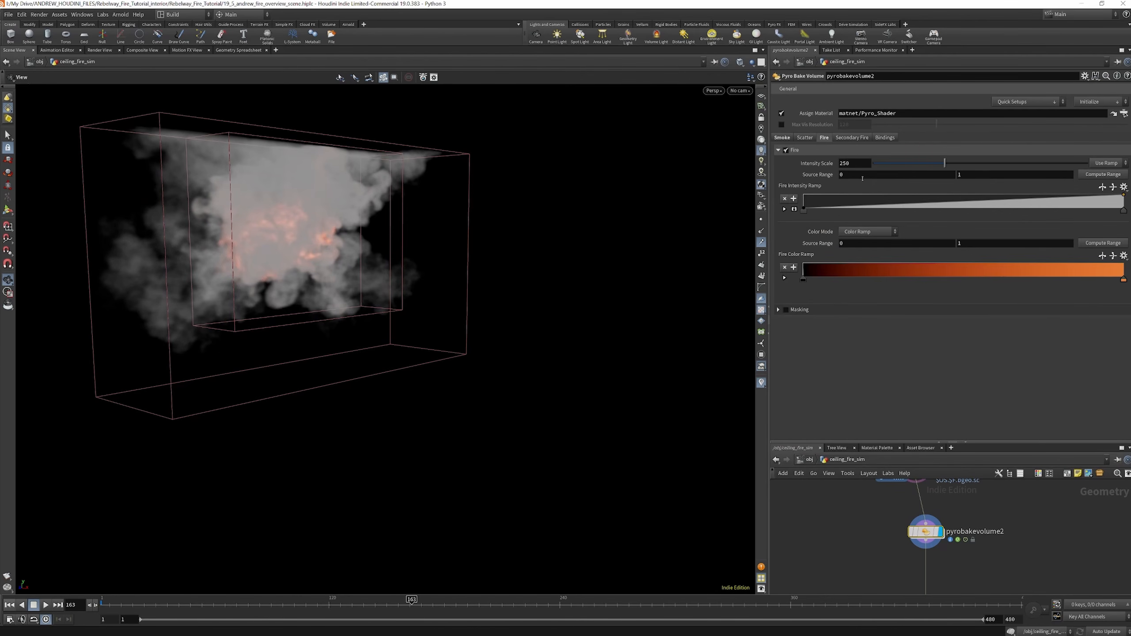
click(857, 139)
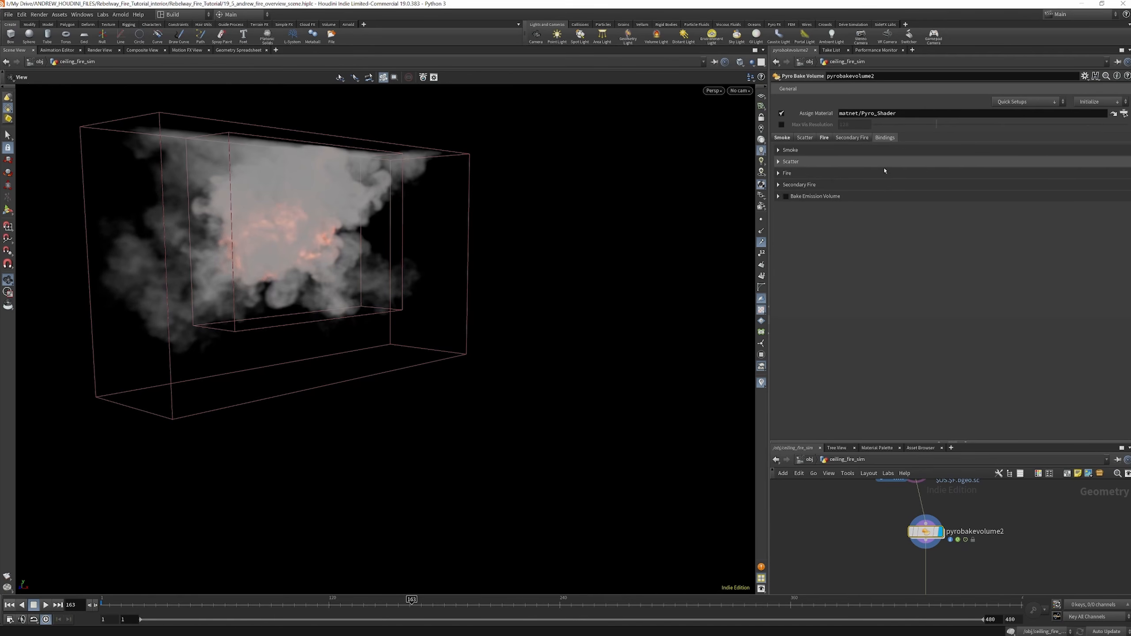
Review the volume bindings of pyrobakevolume2 for Smoke, Scatter, Fire and Secondary Fire
click(778, 151)
click(779, 188)
click(779, 188)
click(779, 199)
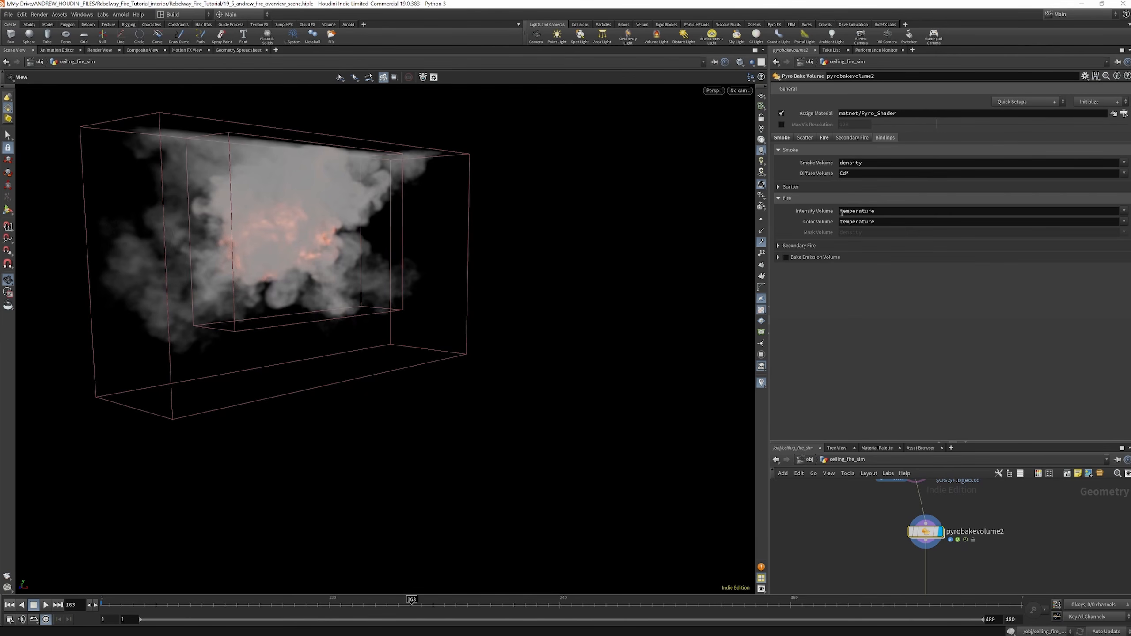
click(780, 246)
click(780, 246)
Enlarge the network area again and display the OUT_CEILING_FIRE null
drag(986, 442, 984, 272)
scroll(964, 428, down, 3)
scroll(960, 466, up, 4)
click(940, 497)
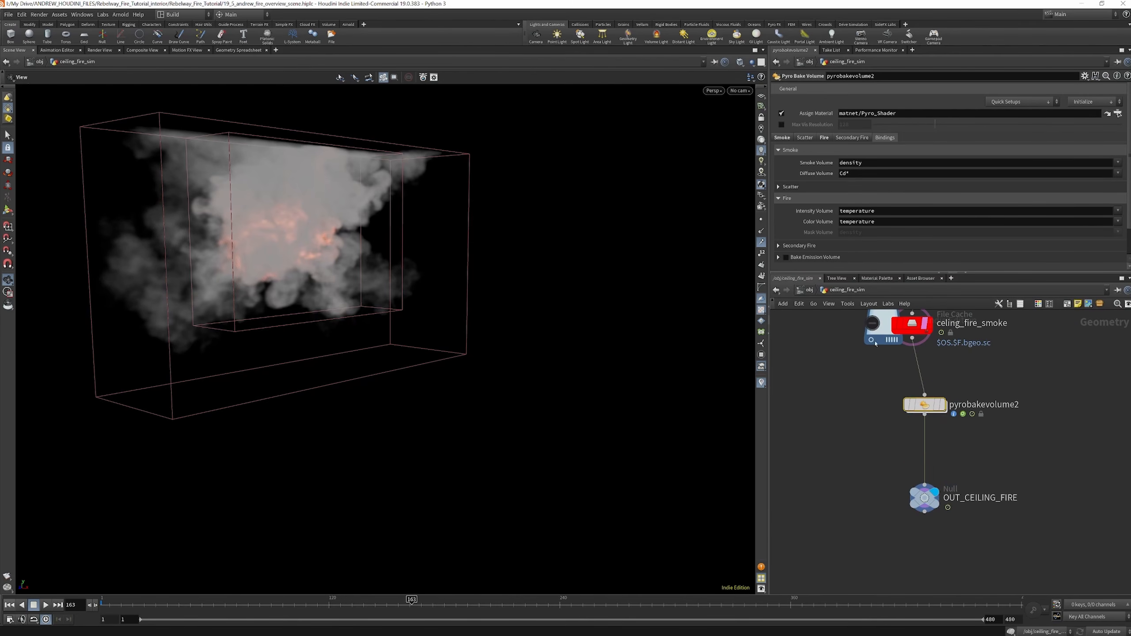
Return to the object level and delete the ceiling_sparks object from the secondary sims
click(809, 290)
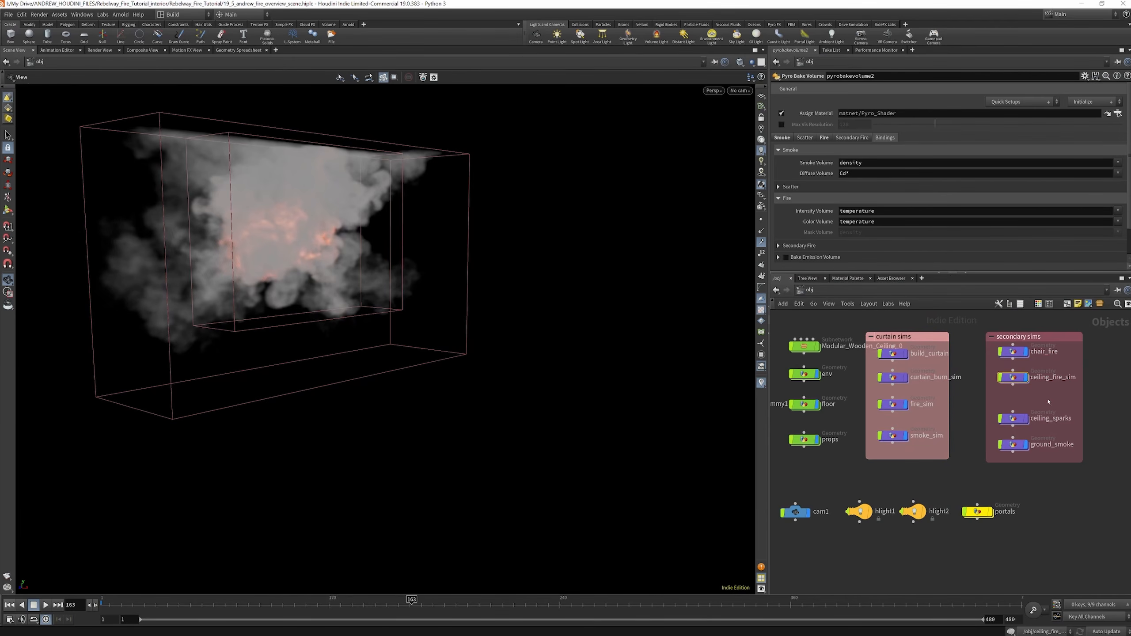
click(1014, 419)
mouse_move(1013, 418)
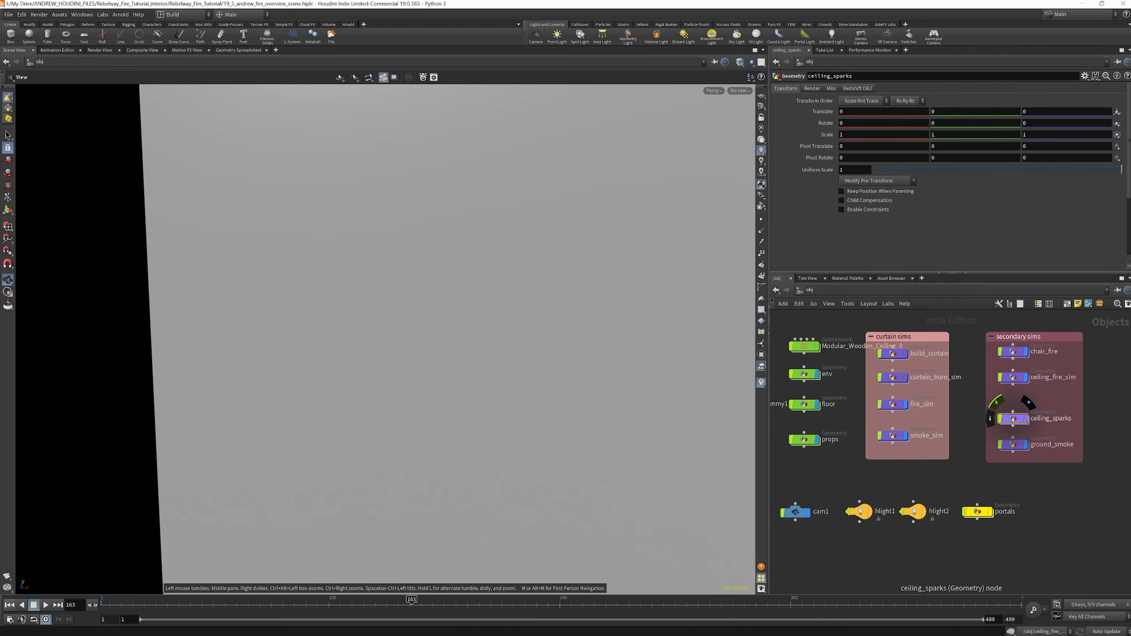
key(Delete)
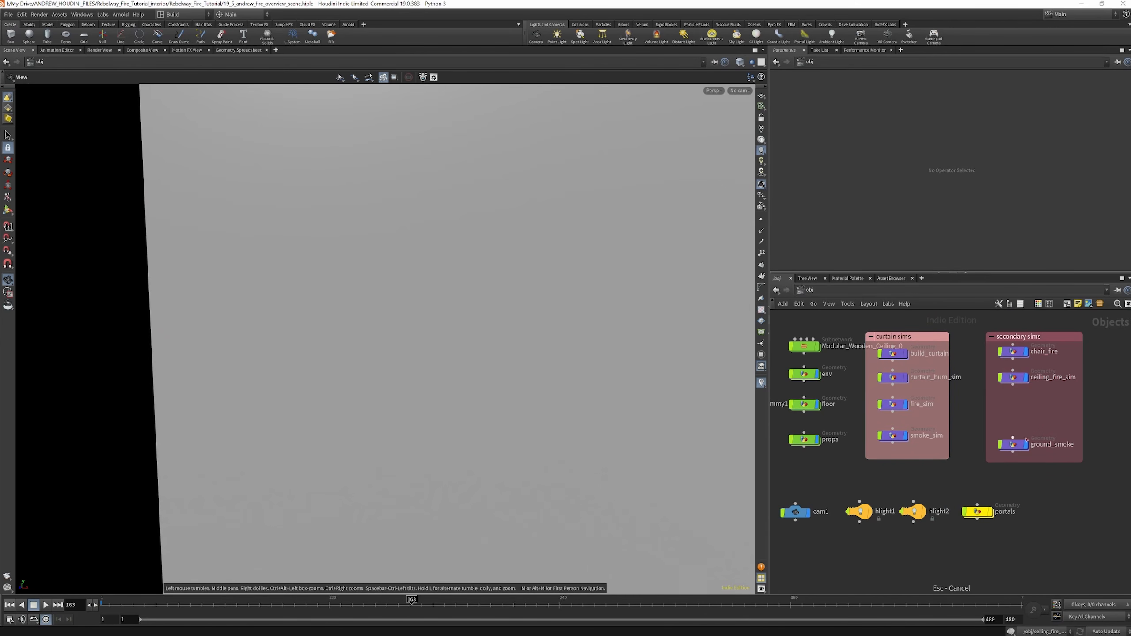
Open the ground_smoke network and frame both merged ground smoke simulations in the viewport
double_click(1016, 444)
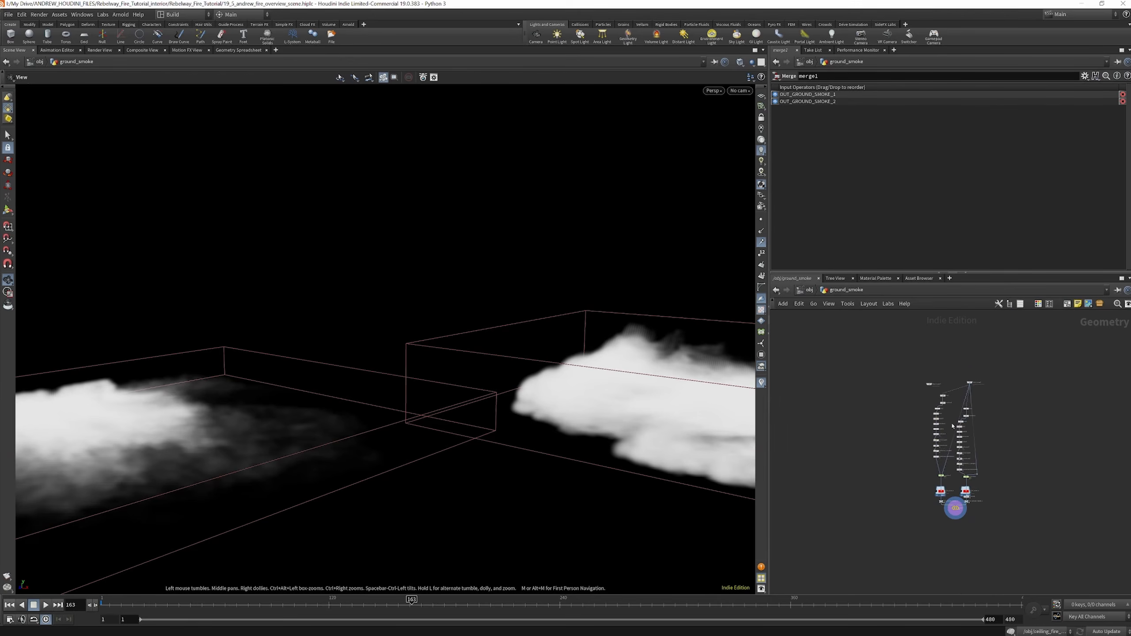
scroll(961, 390, up, 3)
drag(532, 341, 467, 336)
right_drag(467, 336, 419, 382)
drag(419, 382, 404, 378)
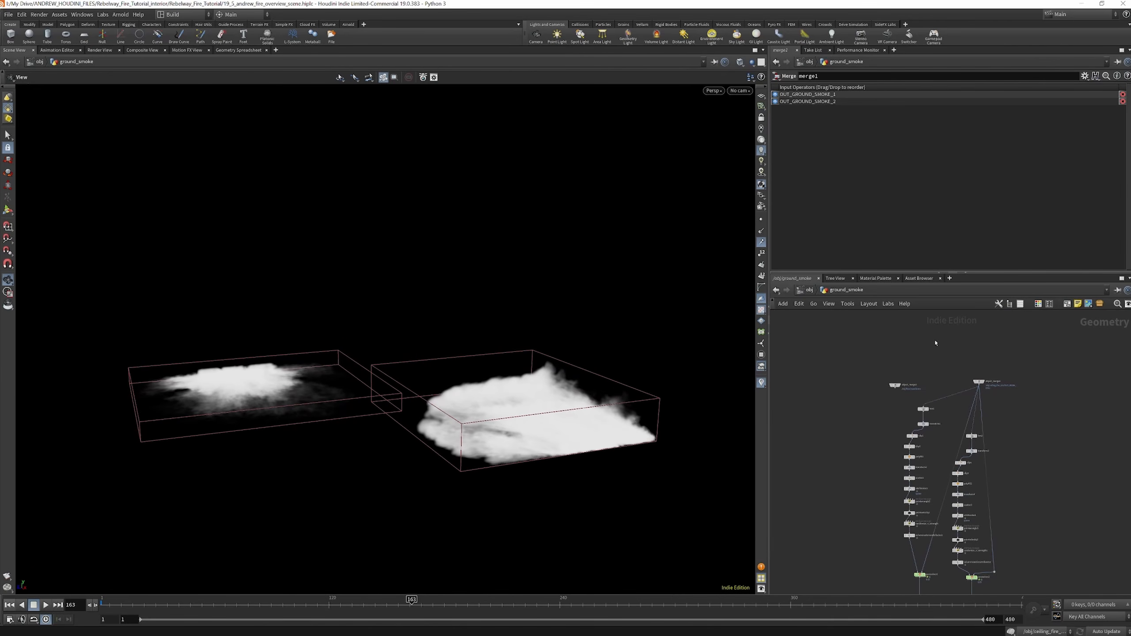
Display object_merge1's room collision geometry, and inspect the bounding box made from it by box1
scroll(1023, 420, up, 5)
click(1023, 420)
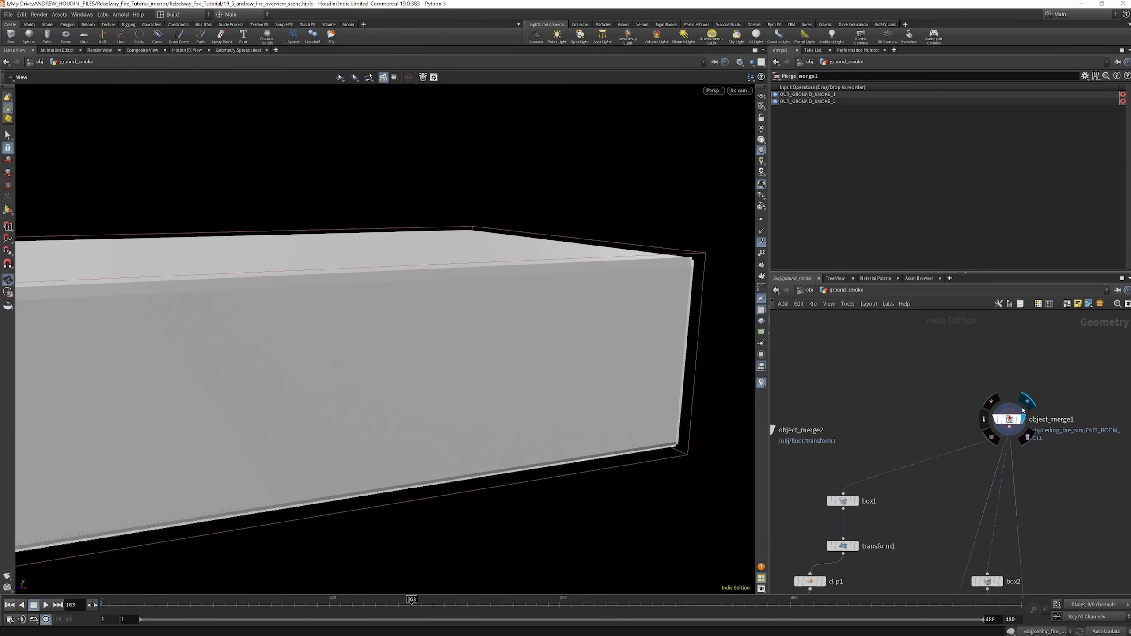
scroll(1016, 388, down, 5)
scroll(965, 451, up, 5)
click(937, 396)
scroll(943, 350, down, 3)
scroll(1056, 329, up, 3)
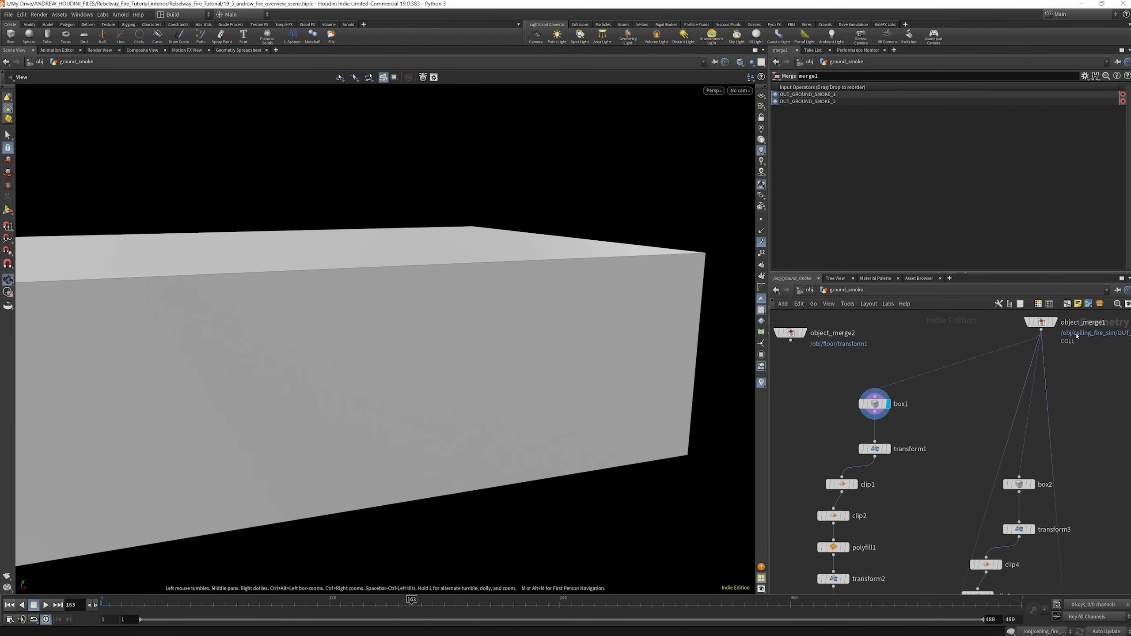
Display transform1 and clip1 in turn to review how the bounding box is flattened and cut
scroll(920, 370, down, 3)
scroll(904, 390, up, 2)
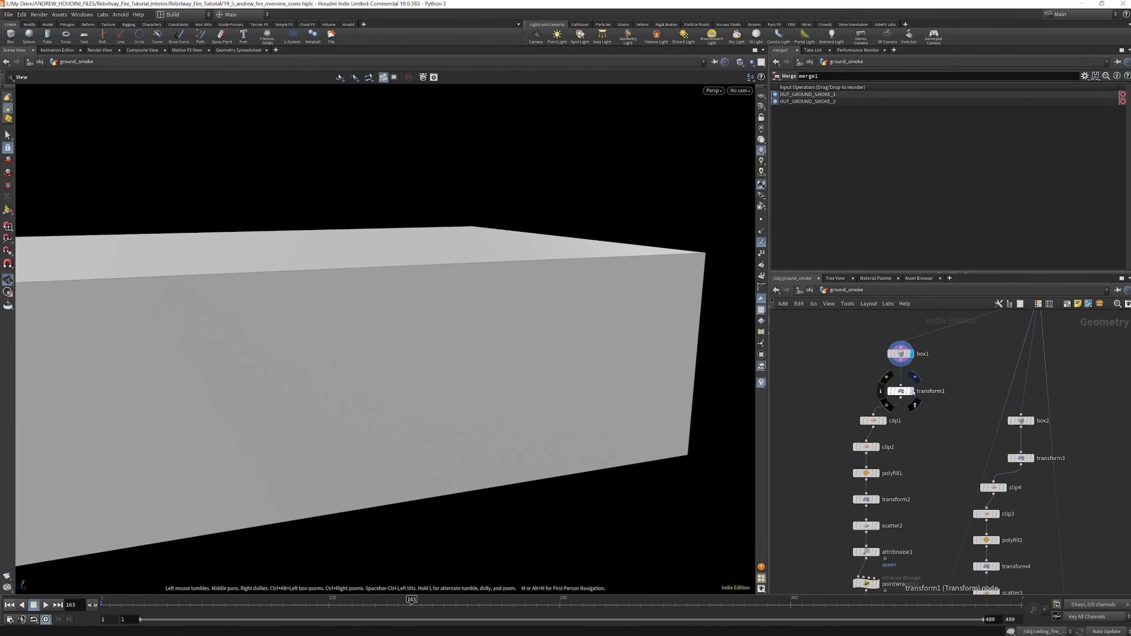
click(910, 391)
click(905, 392)
middle_drag(905, 391, 912, 356)
click(892, 386)
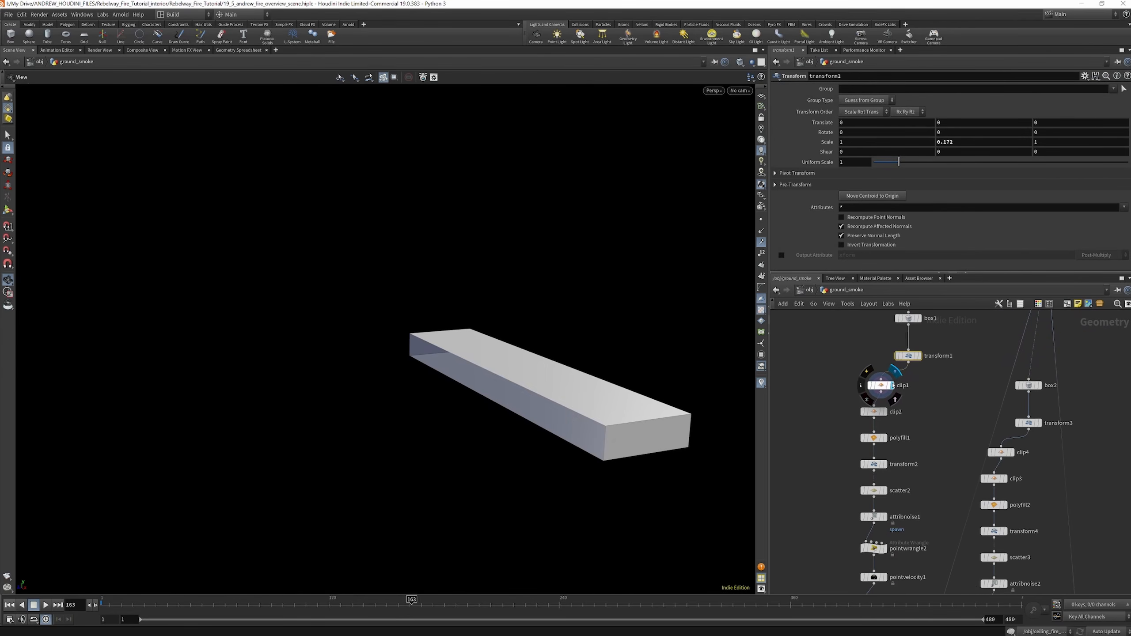
Inspect clip4, and display scatter2, polyfill2 and scatter3 to compare the two branches of smoke source geometry
scroll(924, 371, down, 3)
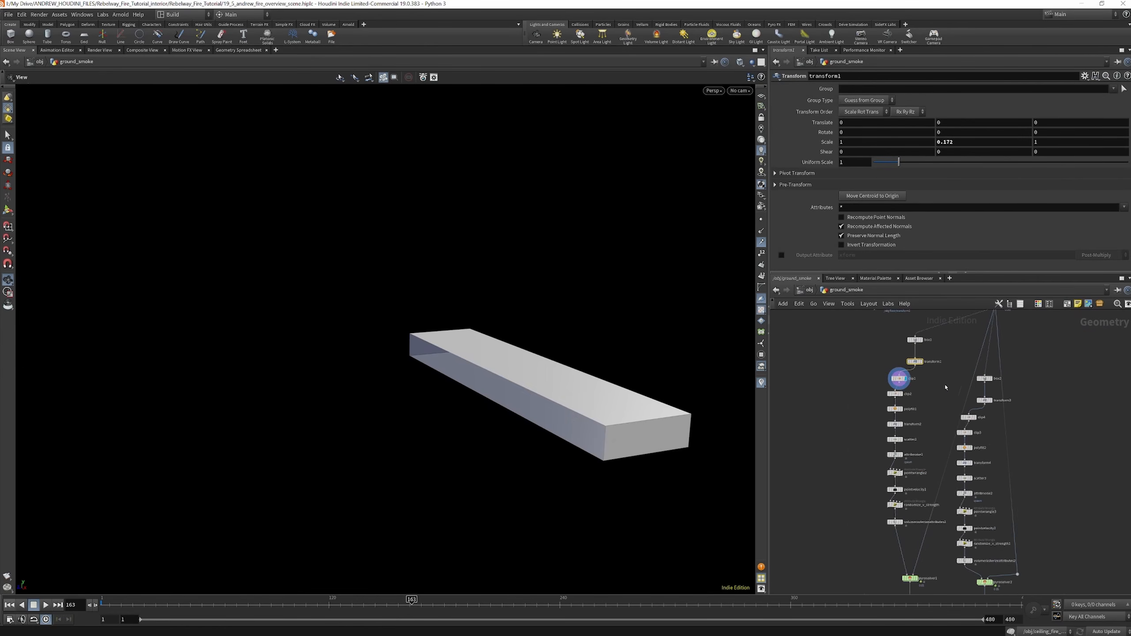
scroll(978, 415, up, 2)
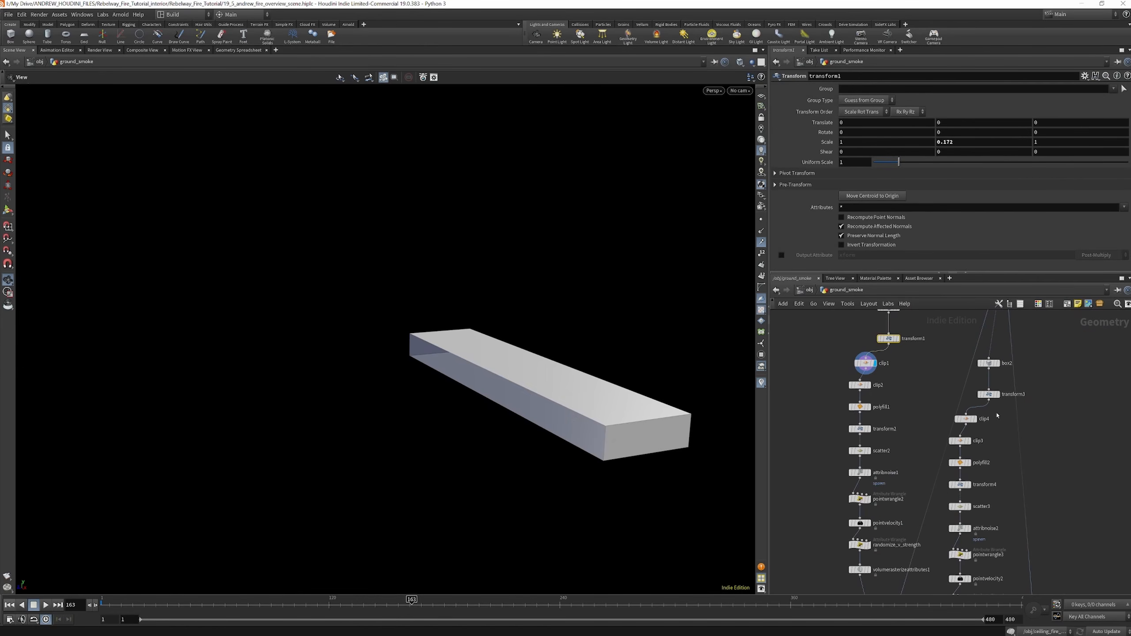
click(973, 419)
click(868, 429)
click(868, 450)
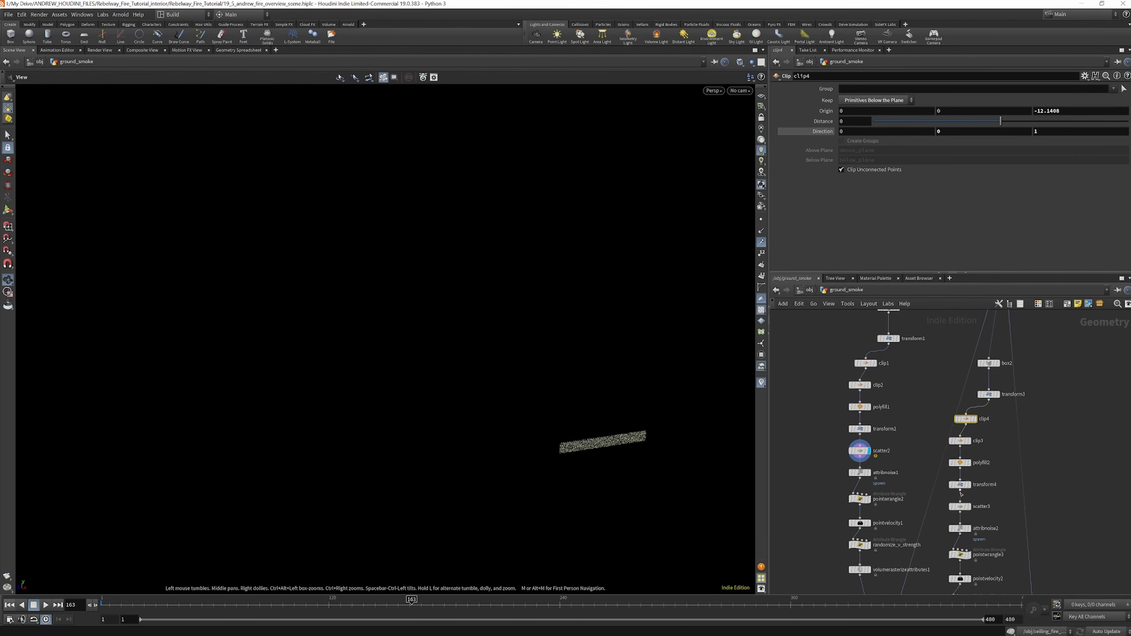
click(968, 462)
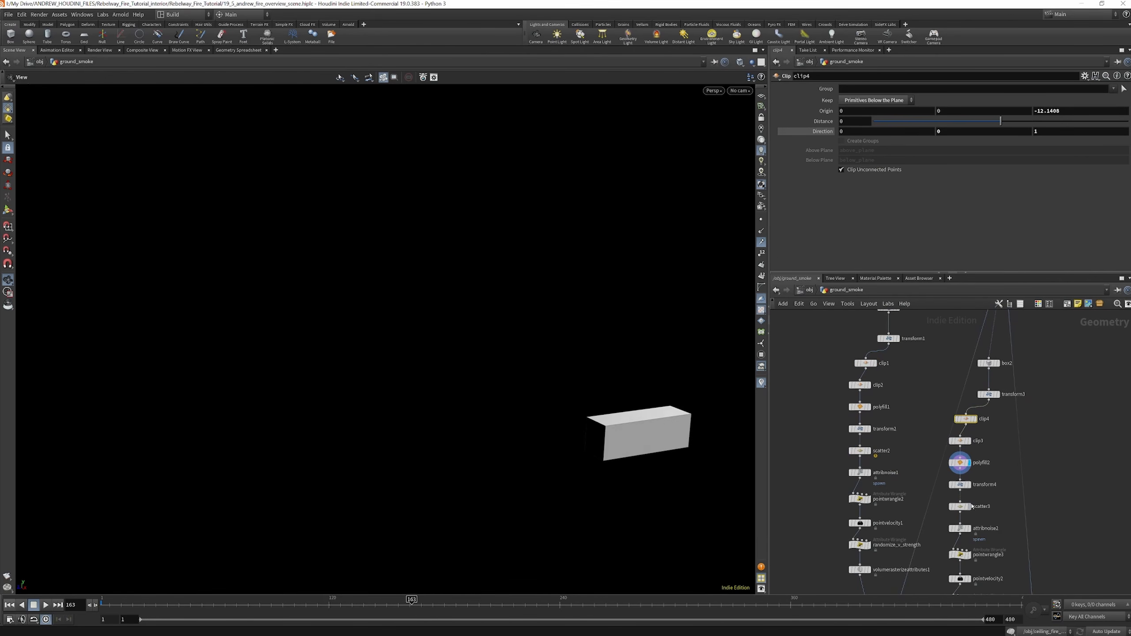
click(970, 507)
Template object_merge1 to see the room wireframe around scatter3's source points
drag(409, 399, 503, 424)
scroll(940, 473, down, 3)
scroll(975, 342, up, 3)
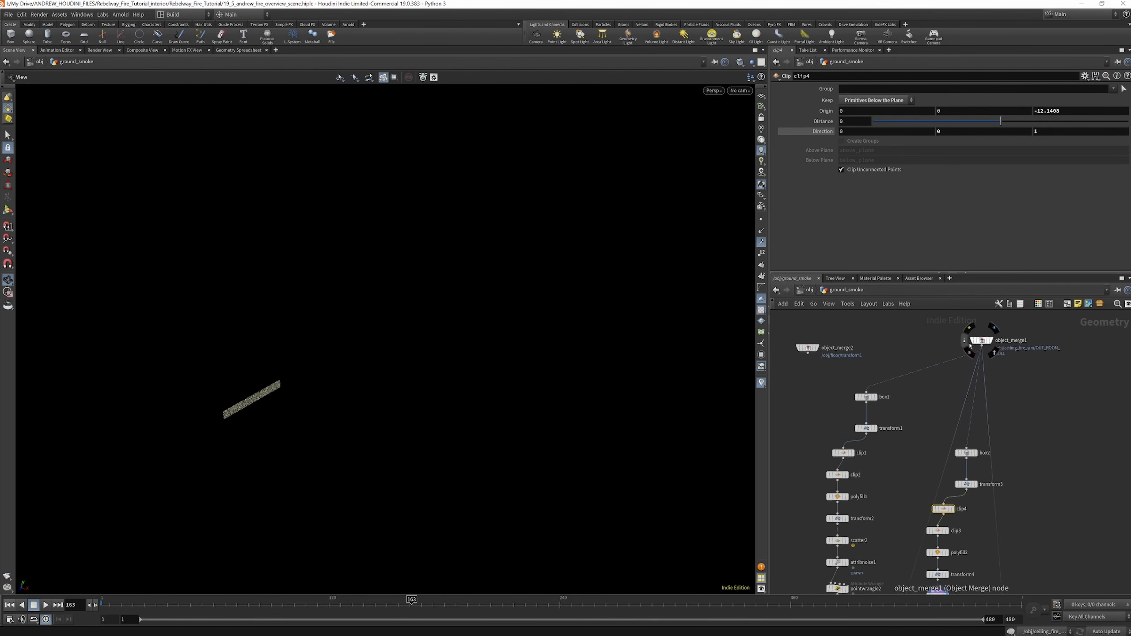
click(986, 341)
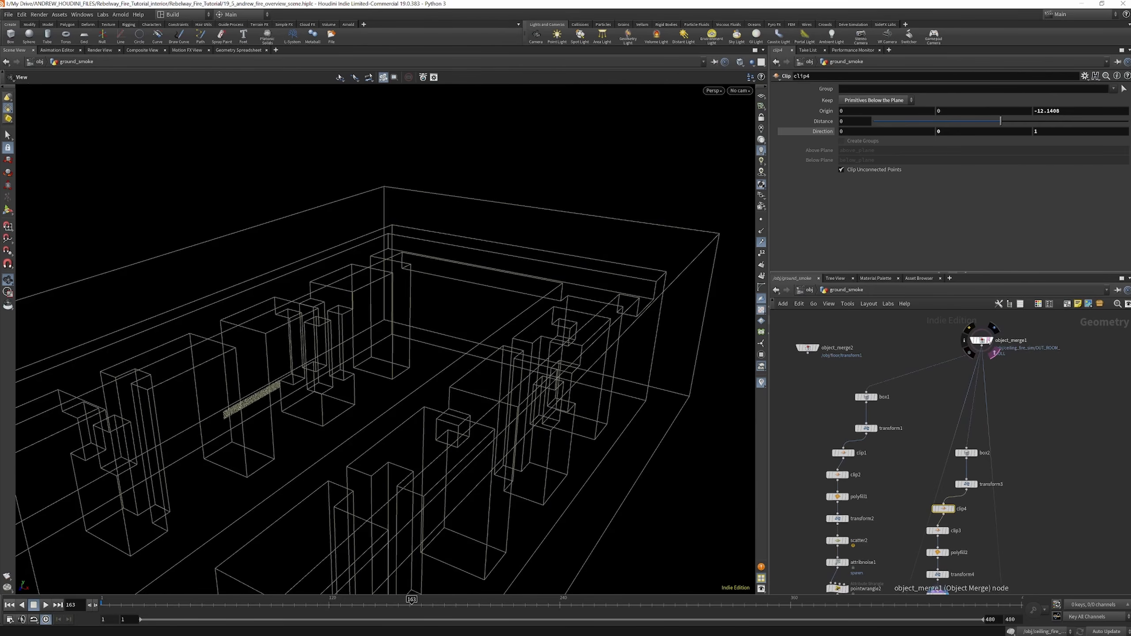
scroll(891, 401, down, 3)
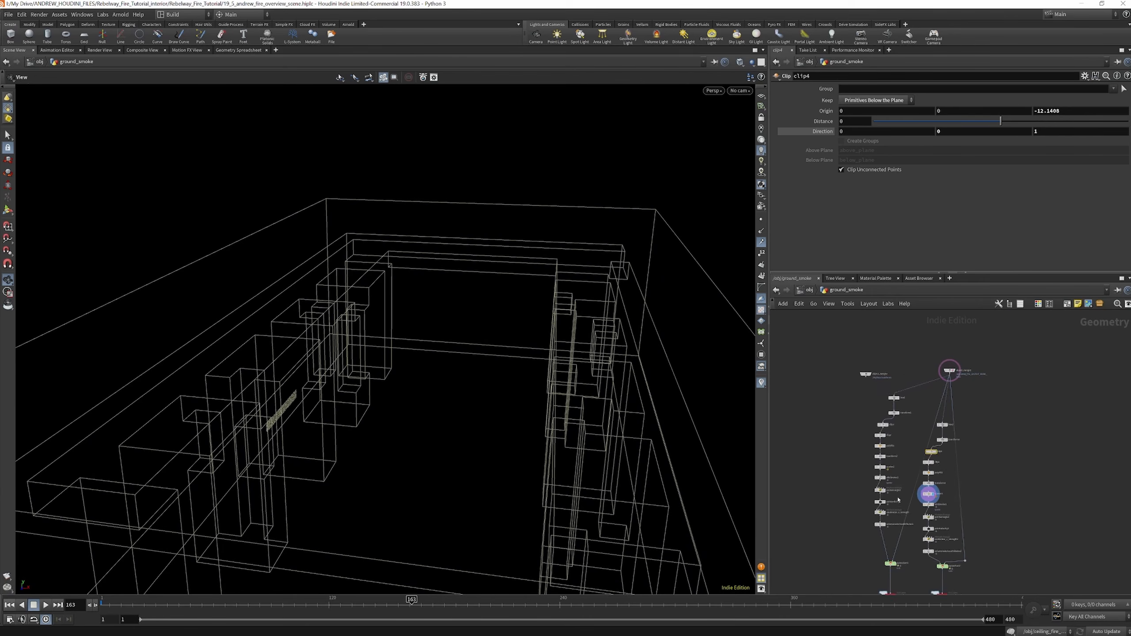
Template scatter2 to view its source points together with those of the displayed scatter3
scroll(883, 496, up, 3)
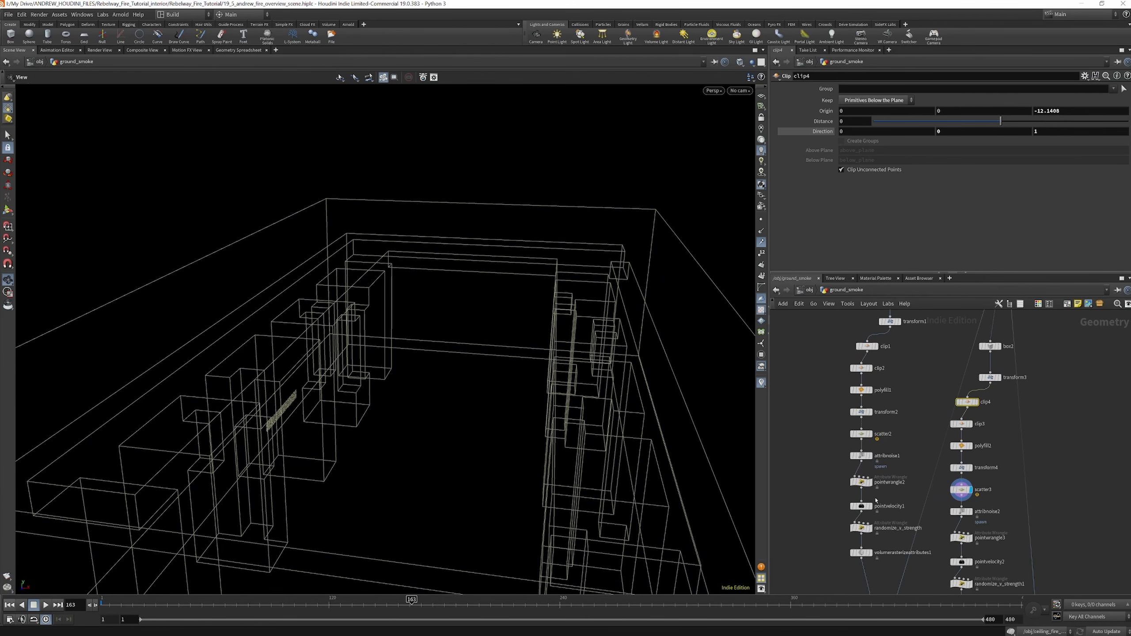
mouse_move(871, 434)
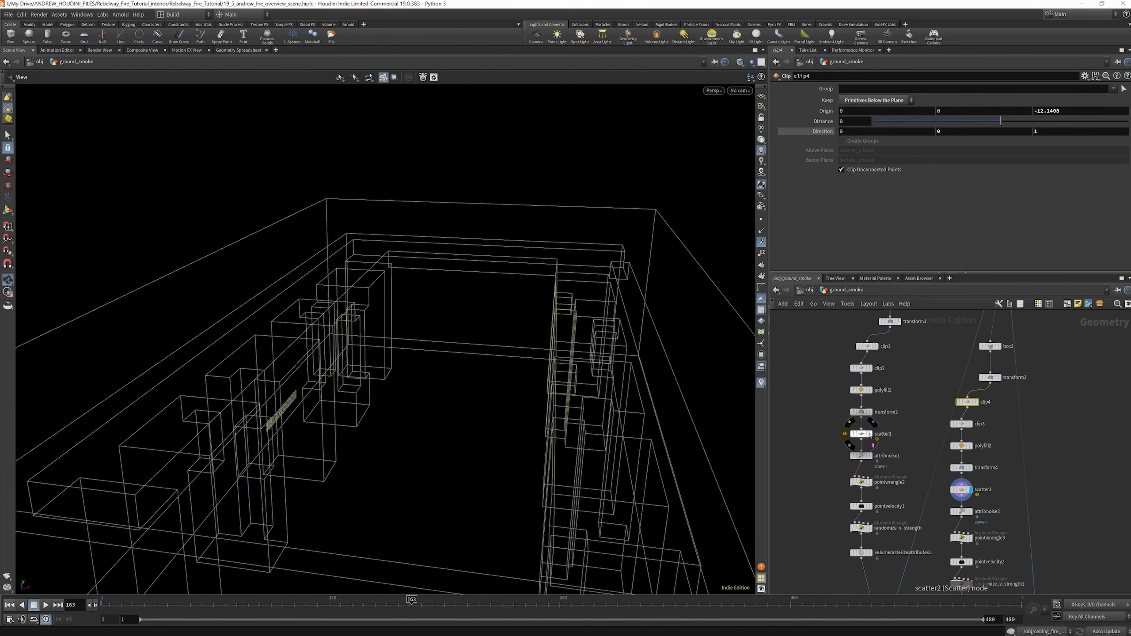
click(873, 444)
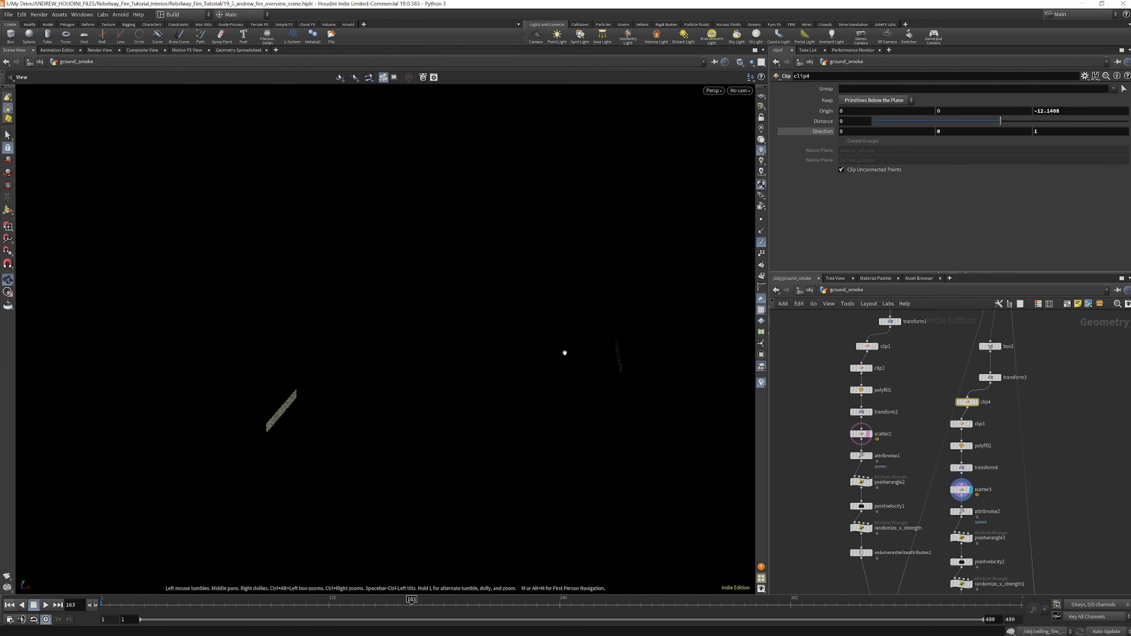
Display attribnoise1, review its spawn noise settings, and show pointwrangle2's result on the source points
click(862, 456)
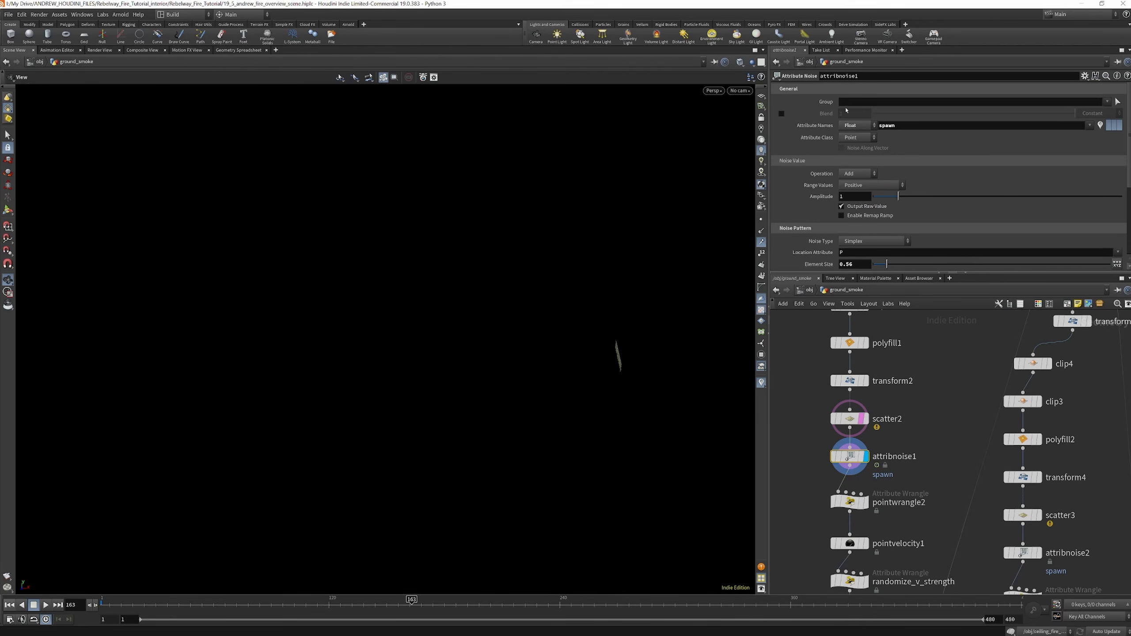
scroll(885, 181, down, 3)
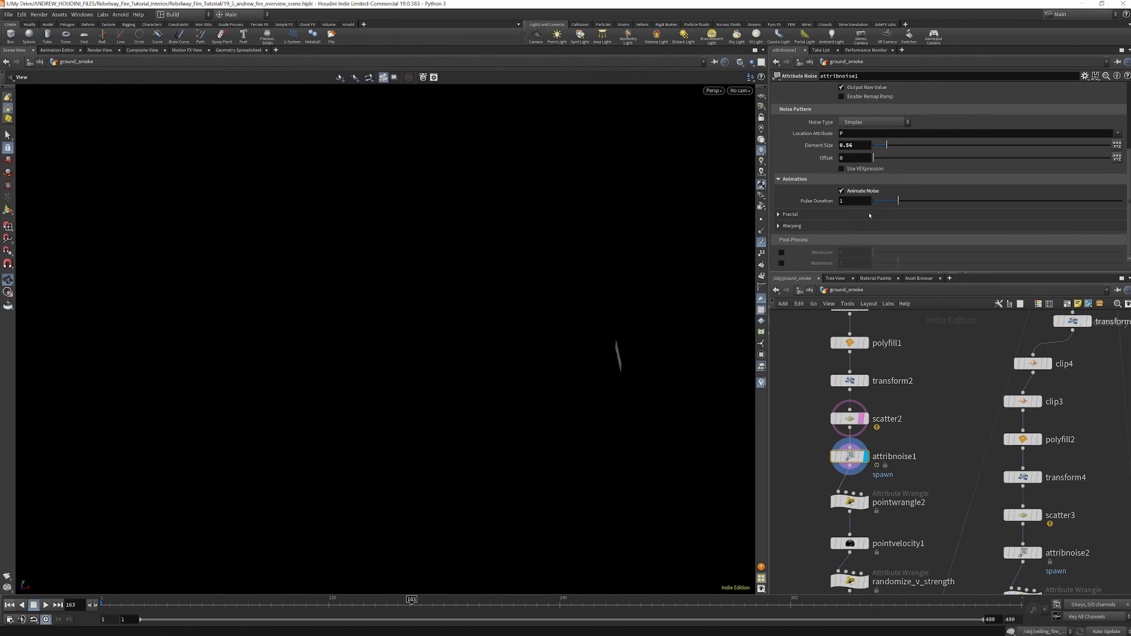
key(space+g)
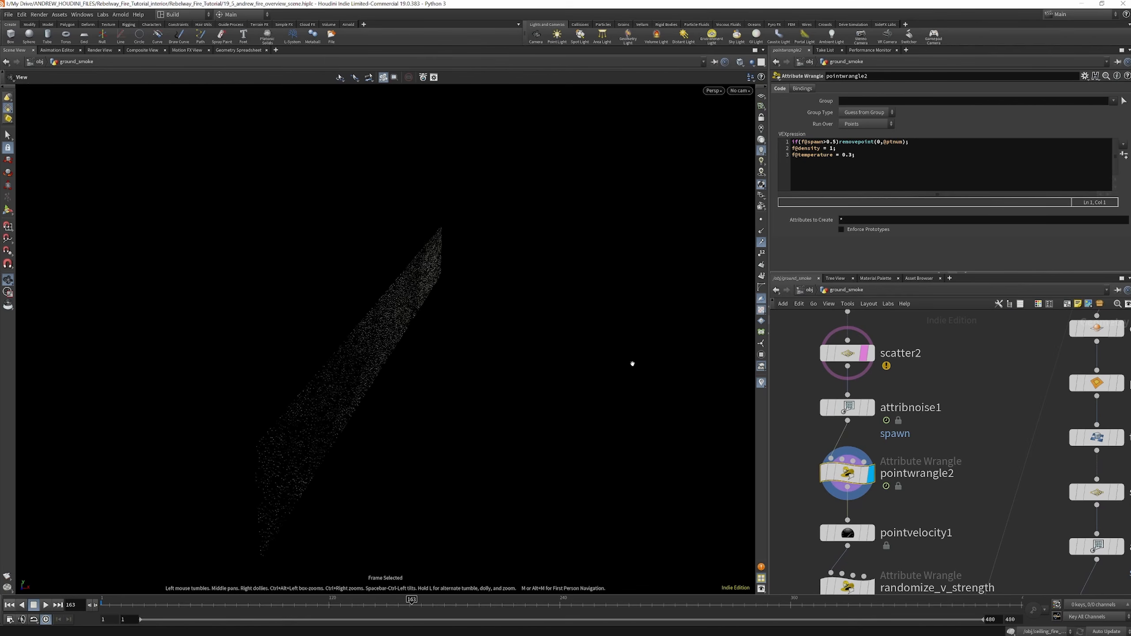
drag(481, 354, 331, 306)
scroll(895, 419, down, 3)
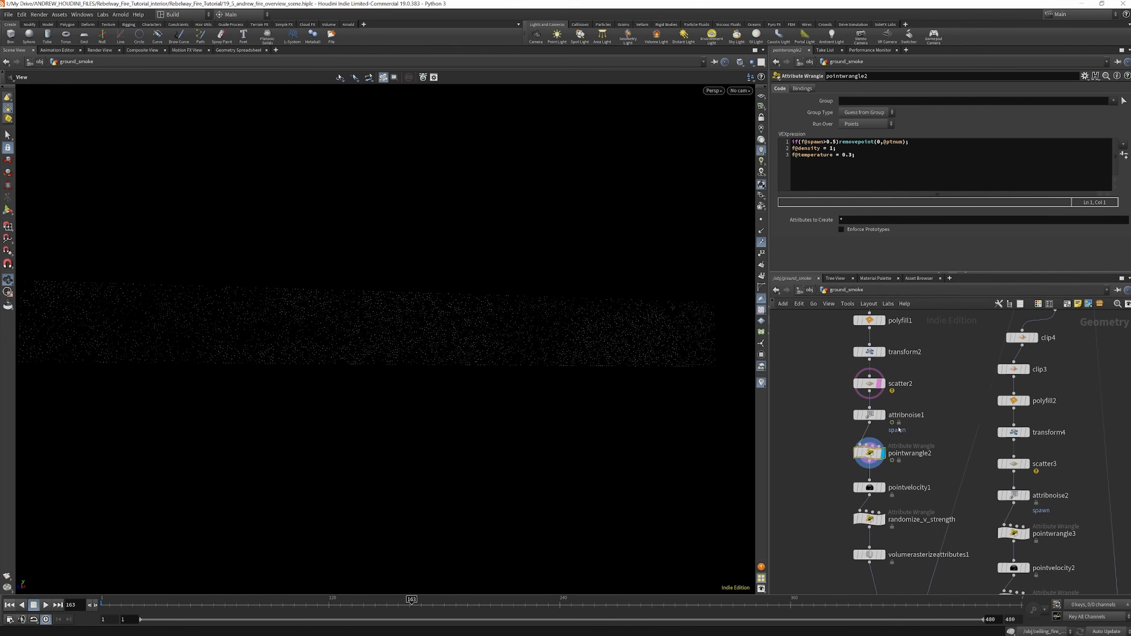
Display attribnoise1 again to recheck the attribute name and noise pattern feeding pointwrangle2
scroll(892, 389, up, 3)
click(853, 436)
scroll(914, 201, down, 3)
scroll(913, 201, up, 3)
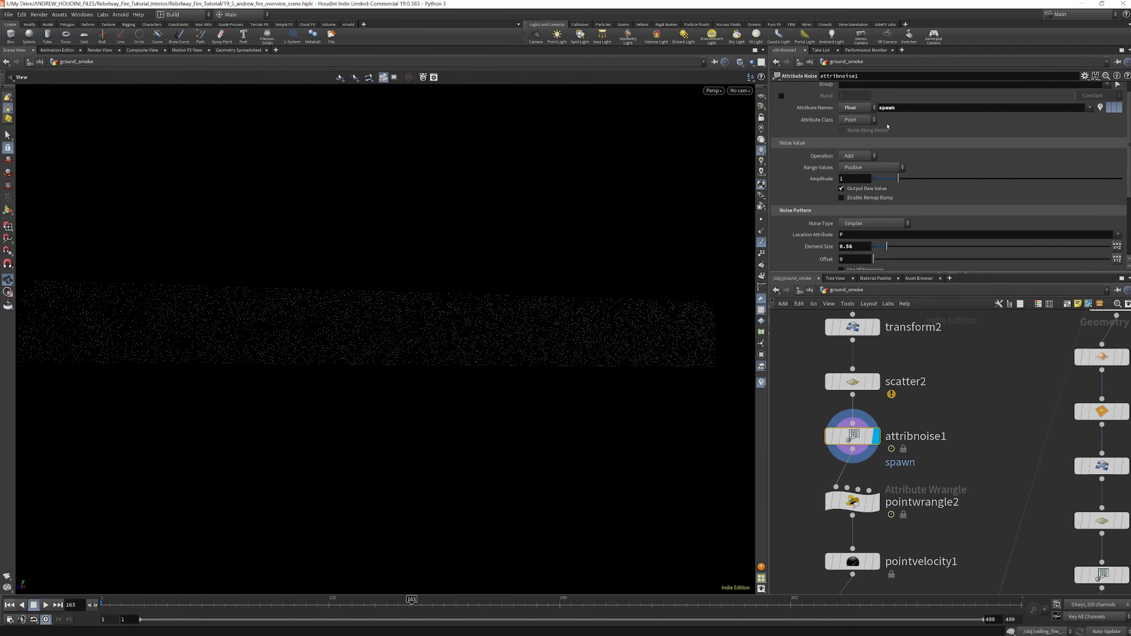
scroll(1027, 363, down, 3)
Add a Color node branching off attribnoise1 and make it the displayed node
click(927, 415)
key(Tab)
text(col)
key(Return)
click(838, 427)
click(852, 427)
Set the Color node's type to Ramp from Attribute, driven by the spawn attribute
click(872, 132)
click(868, 164)
click(1124, 143)
click(1111, 158)
Color the attribute ramp from blue at its low end to red at its high end
double_click(816, 189)
click(880, 131)
click(929, 103)
double_click(1124, 190)
click(771, 131)
click(928, 102)
drag(420, 334, 286, 420)
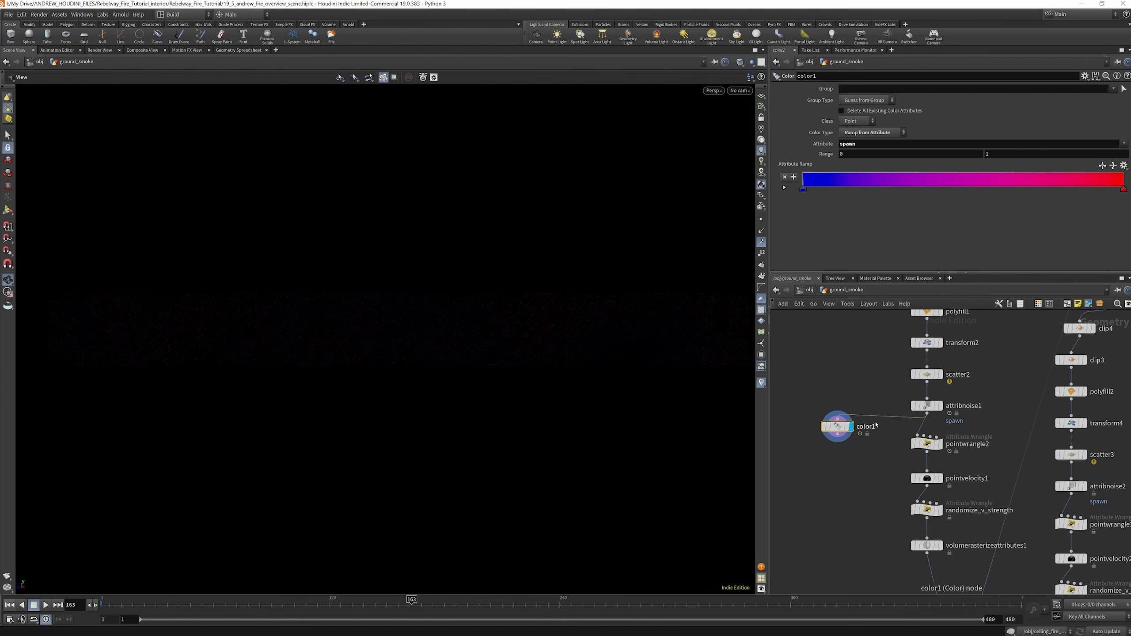
Raise scatter2's forced total count to 10000*10 and scrub the timeline to view the animated spawn noise
click(931, 378)
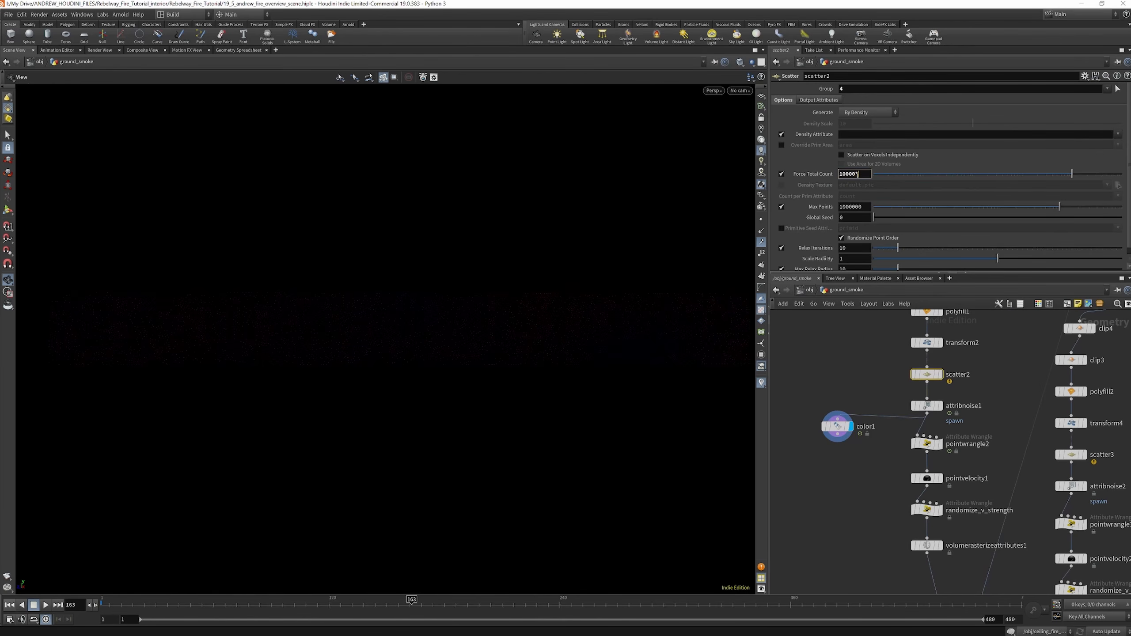
text(10)
key(Return)
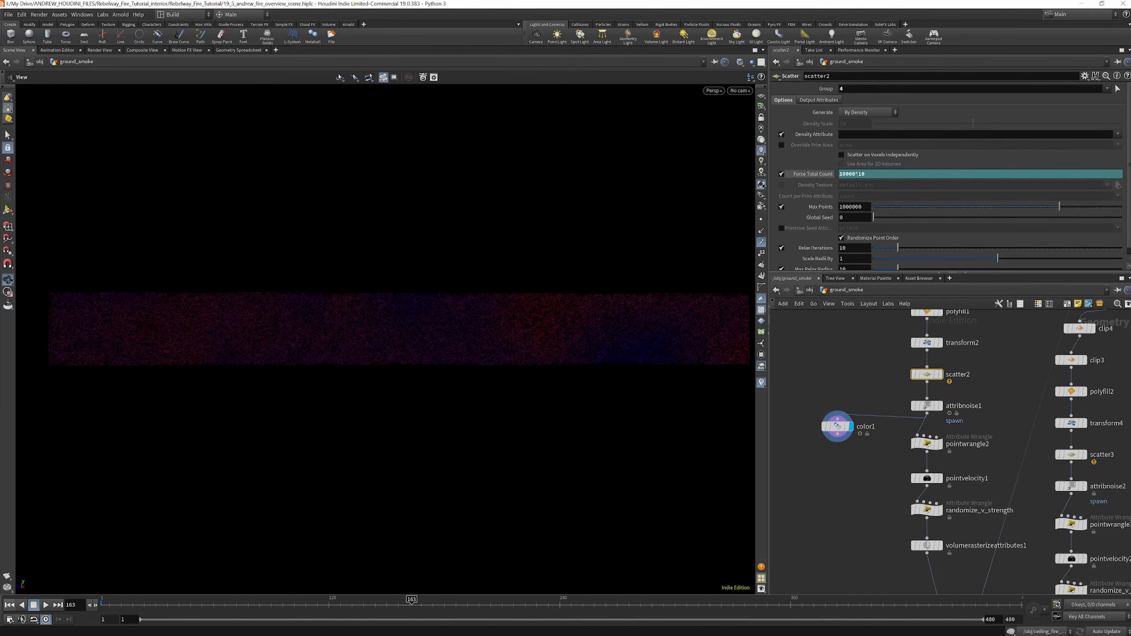
drag(186, 603, 204, 602)
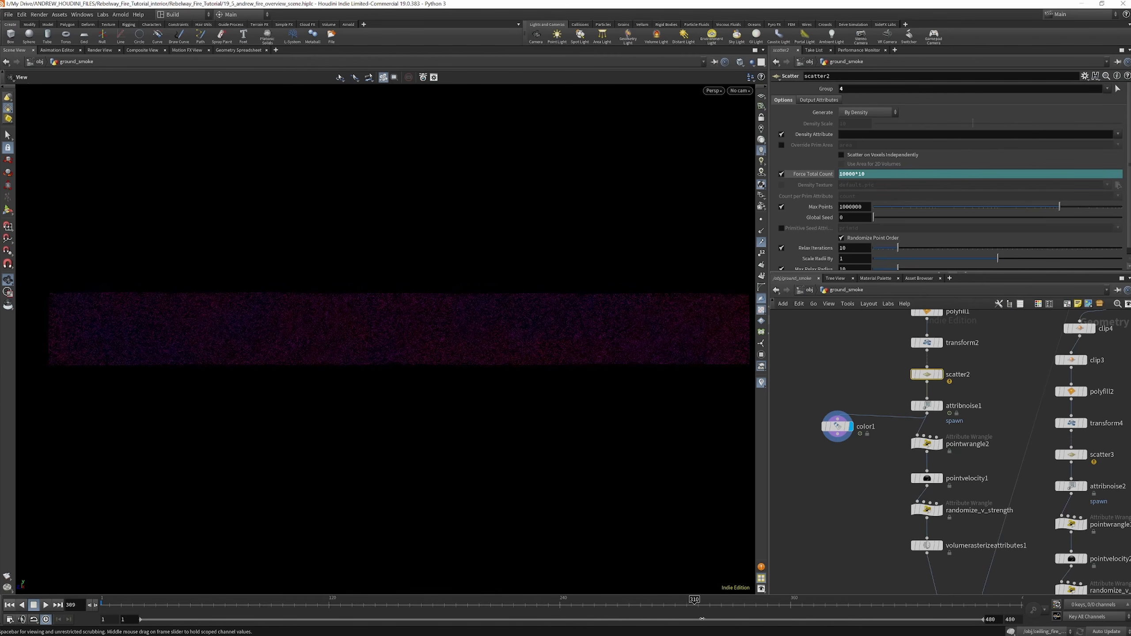
drag(293, 618, 541, 606)
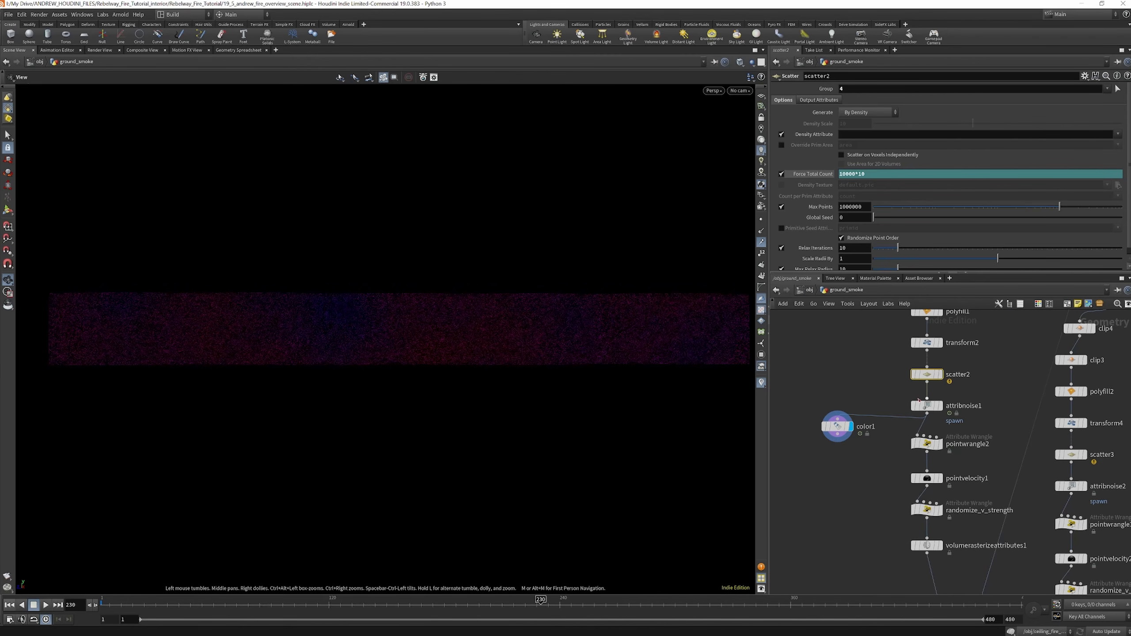
Set scatter2's forced total count back to 10000 and display pointwrangle2 to review its remaining points over time
click(926, 406)
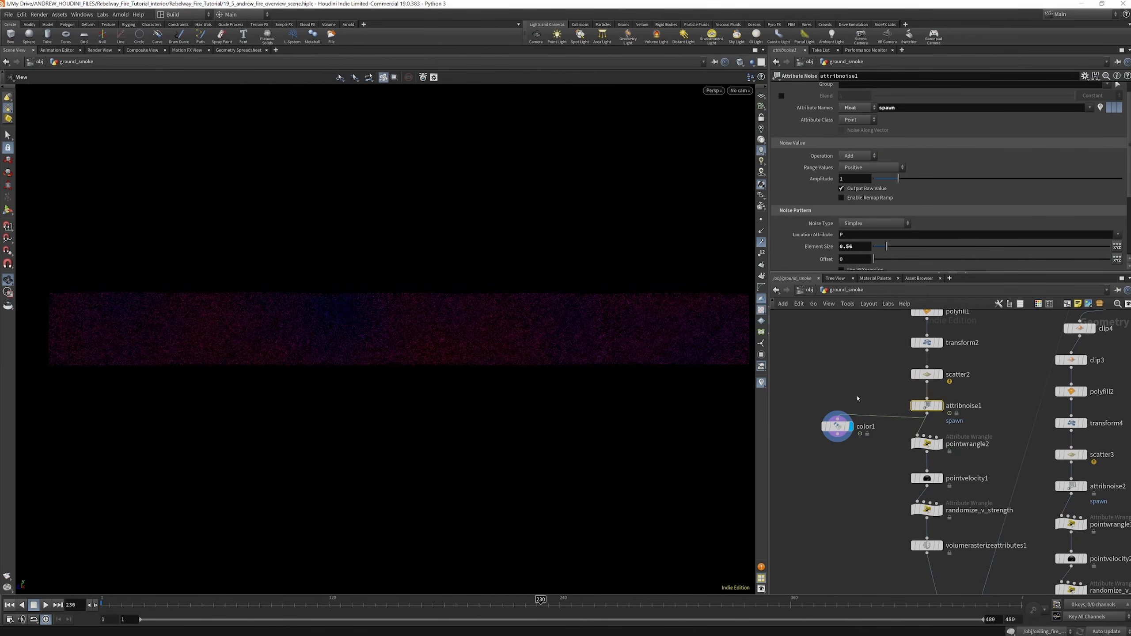
click(927, 374)
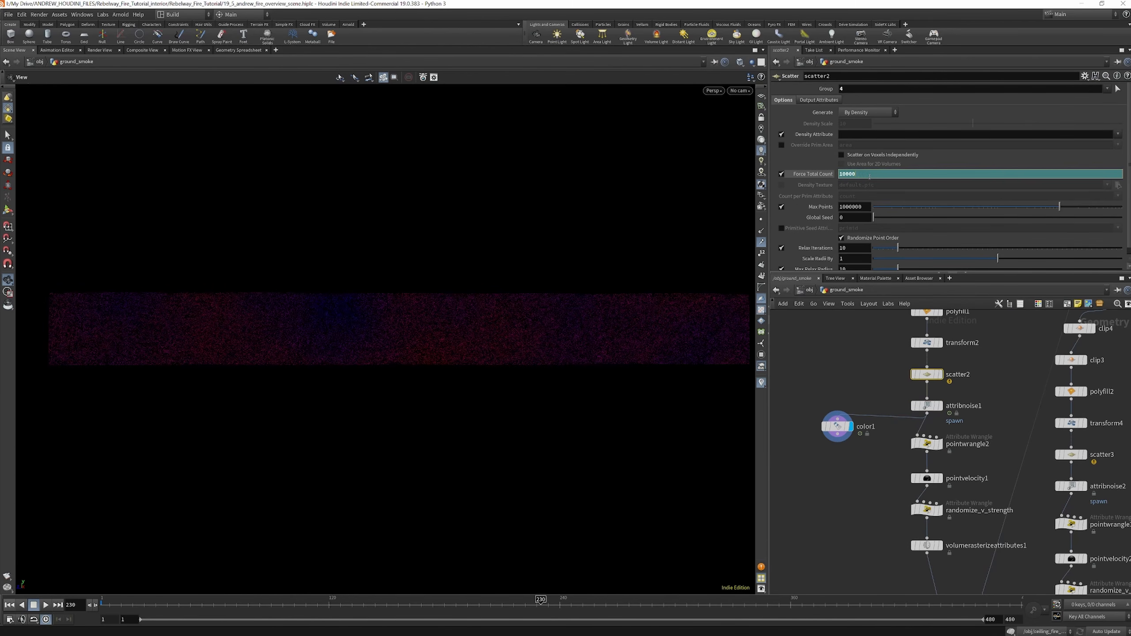
click(899, 400)
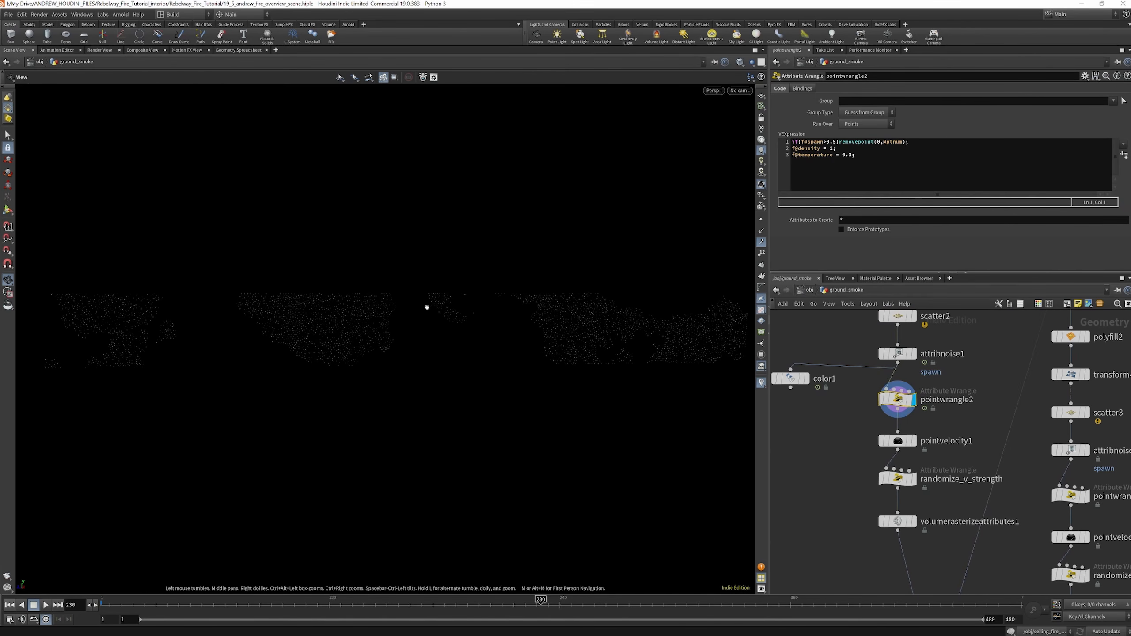
drag(110, 605, 557, 605)
Display pointvelocity1 to review its added velocity and curl noise on the source points
click(914, 441)
click(902, 443)
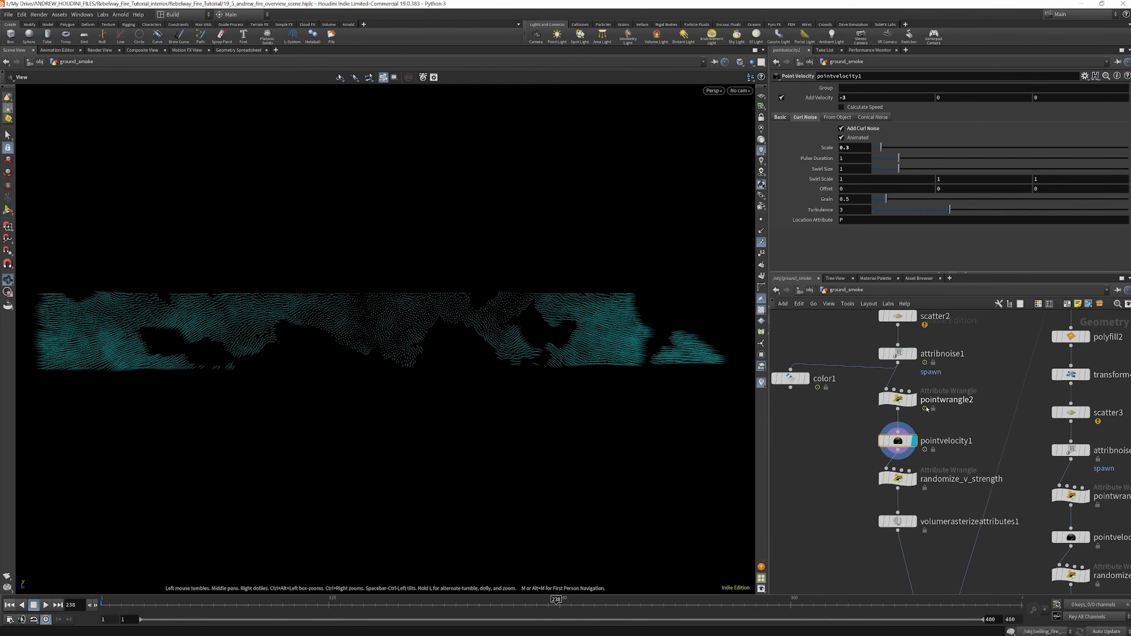
scroll(920, 402, down, 3)
scroll(917, 441, up, 3)
Display randomize_v_strength and scrub to frame 61 to review the randomized velocities
click(909, 439)
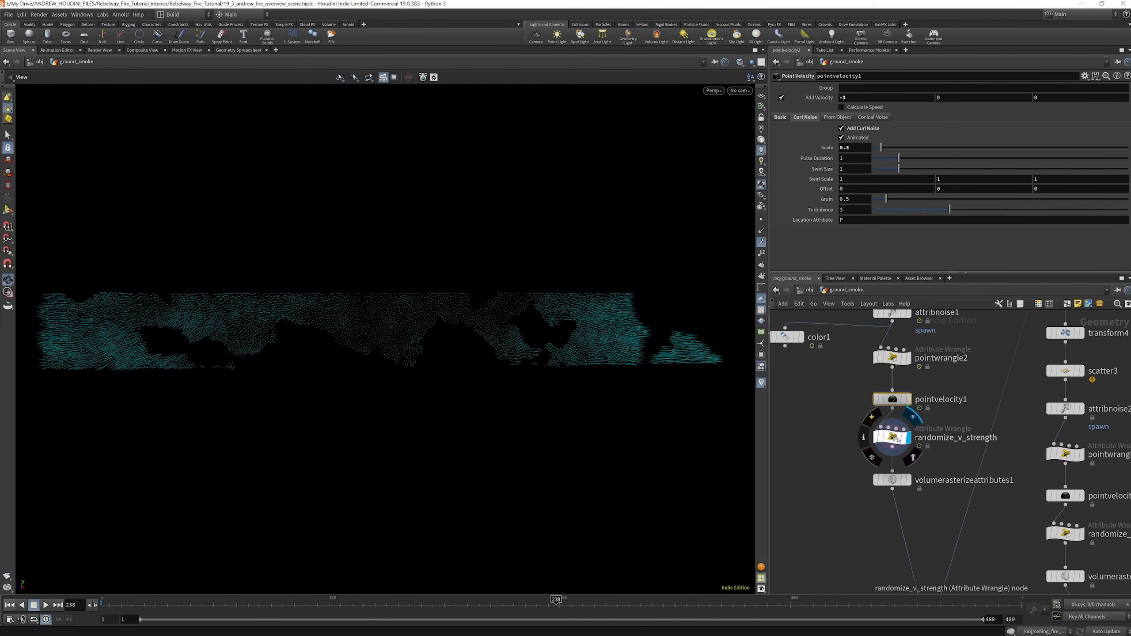
click(897, 439)
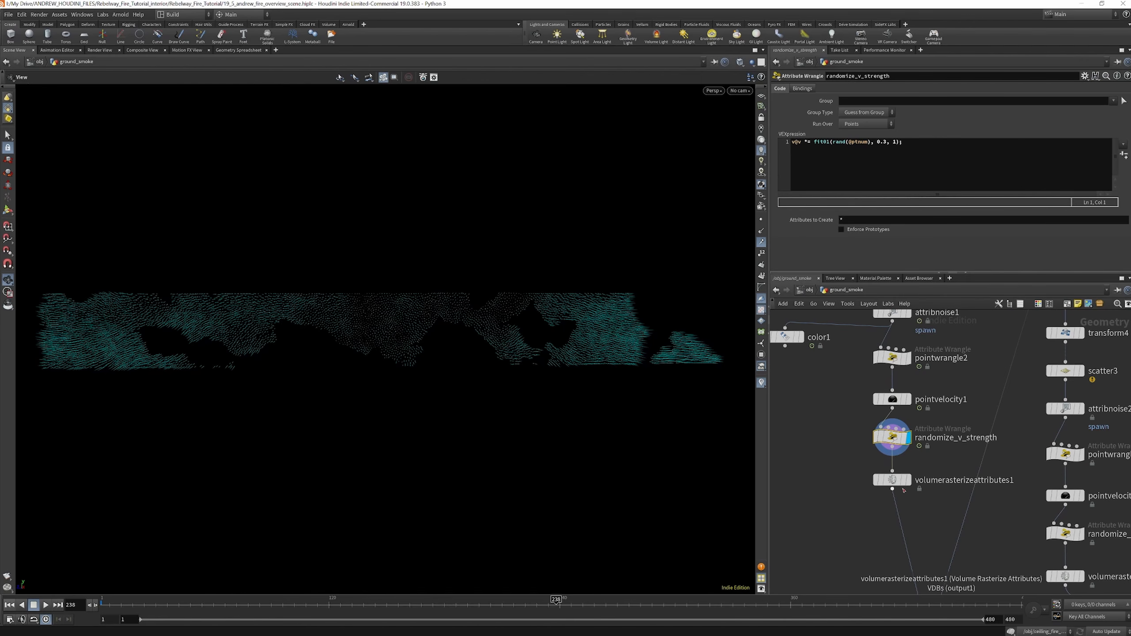
mouse_move(392, 328)
mouse_down()
mouse_move(412, 320)
mouse_move(390, 330)
mouse_up()
drag(157, 606, 216, 604)
Toggle the bypass on randomize_v_strength several times to compare velocities with and without it
mouse_move(887, 434)
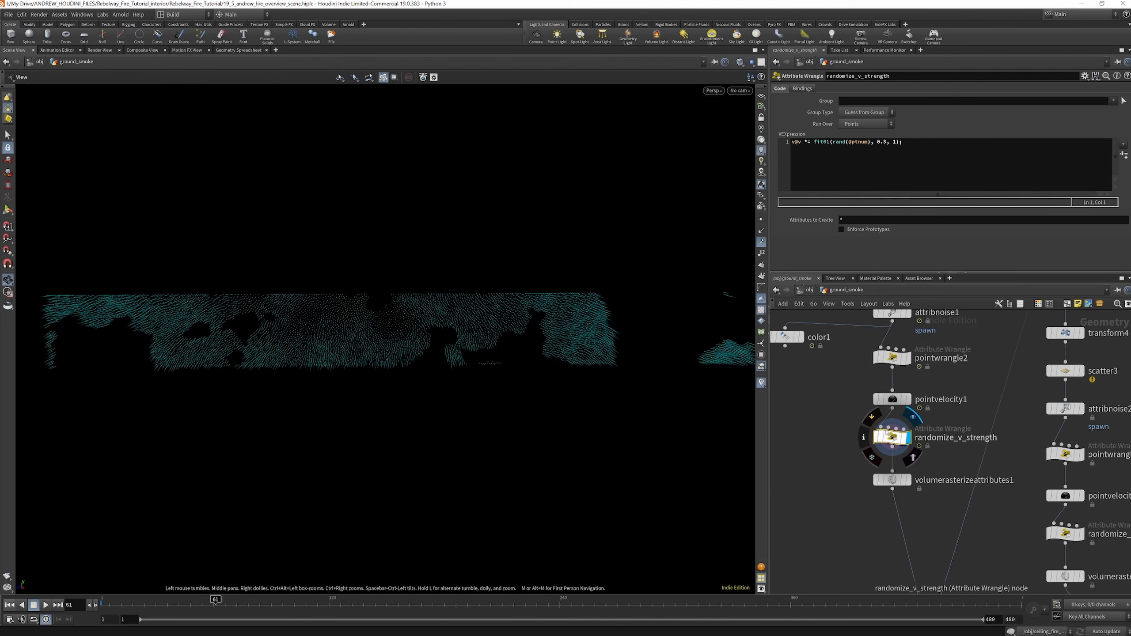
click(872, 420)
click(872, 419)
click(871, 419)
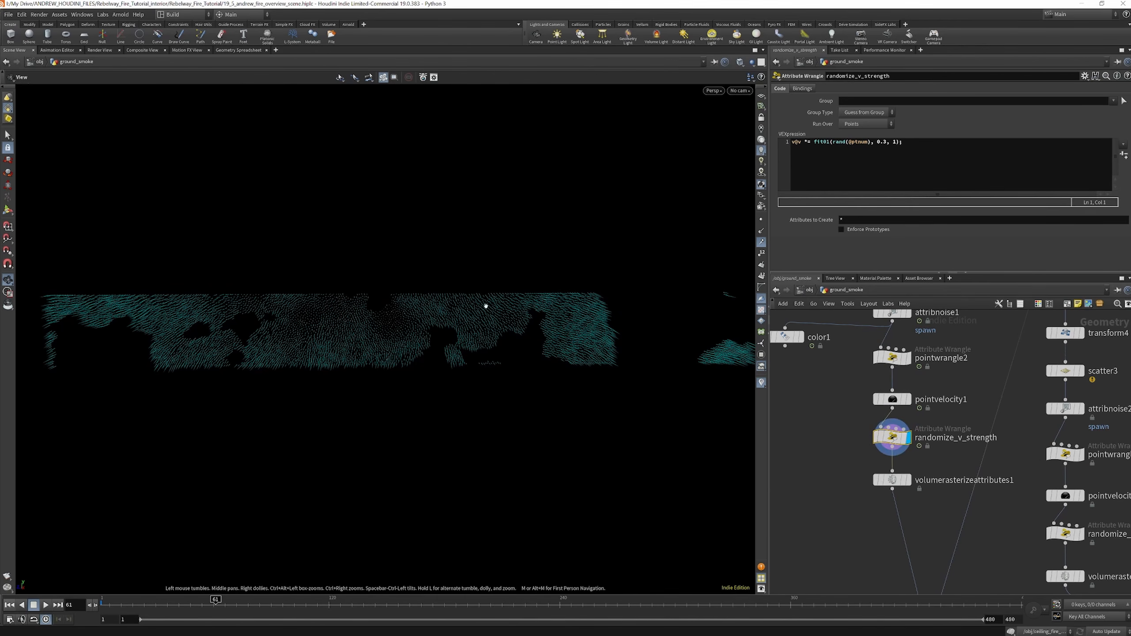
Display volumerasterizeattributes1 and examine its attributes, voxel size and particle scale settings
scroll(877, 389, down, 3)
scroll(906, 450, up, 4)
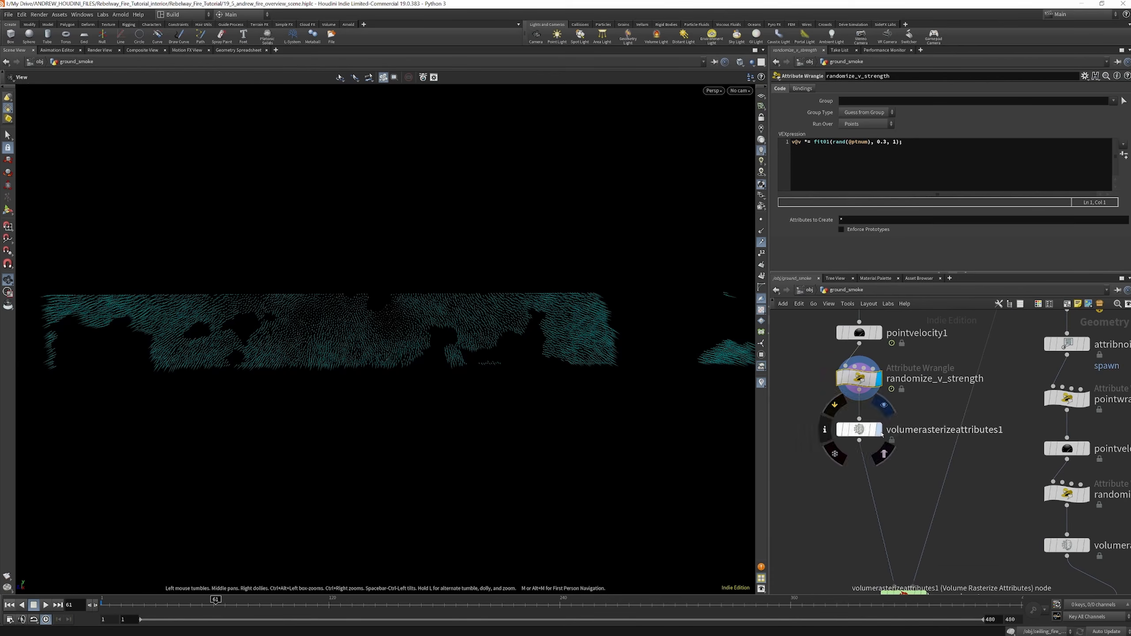
click(878, 429)
click(862, 430)
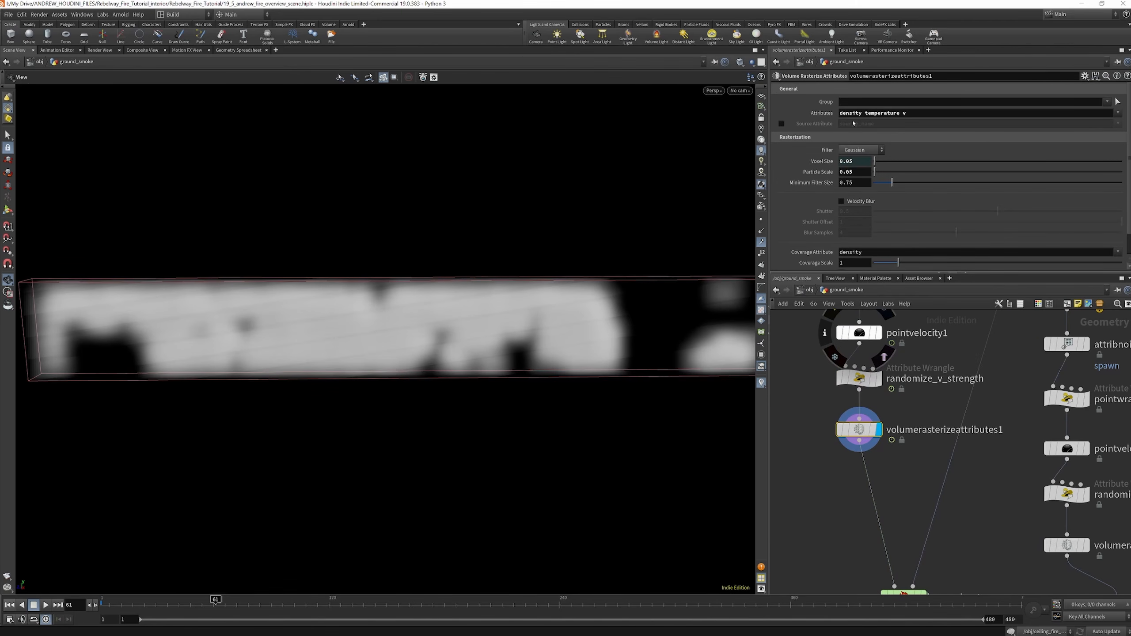
scroll(895, 148, down, 2)
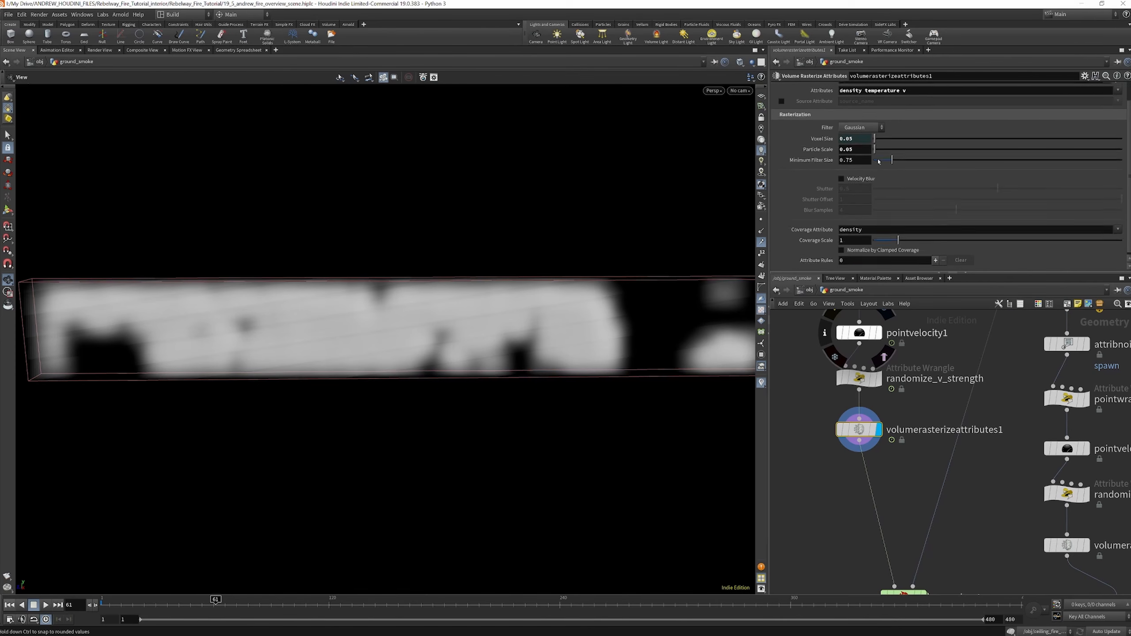
scroll(927, 412, down, 5)
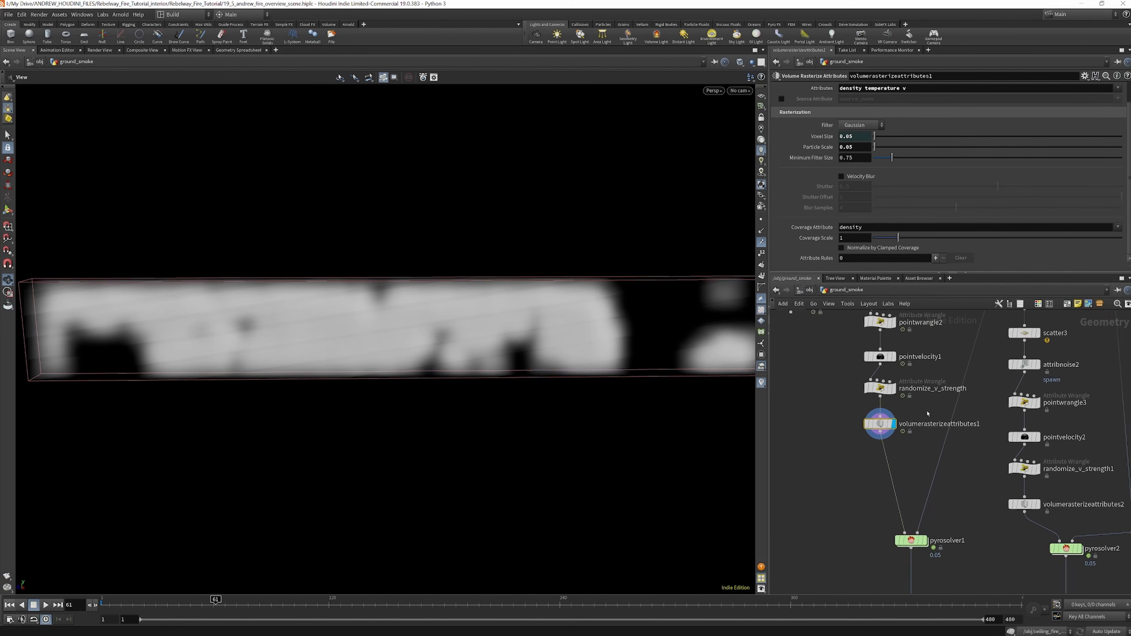
Display the ground_smoke_1 file cache below pyrosolver1 to view the cached smoke simulation
scroll(927, 504, up, 4)
mouse_move(912, 462)
scroll(892, 498, down, 5)
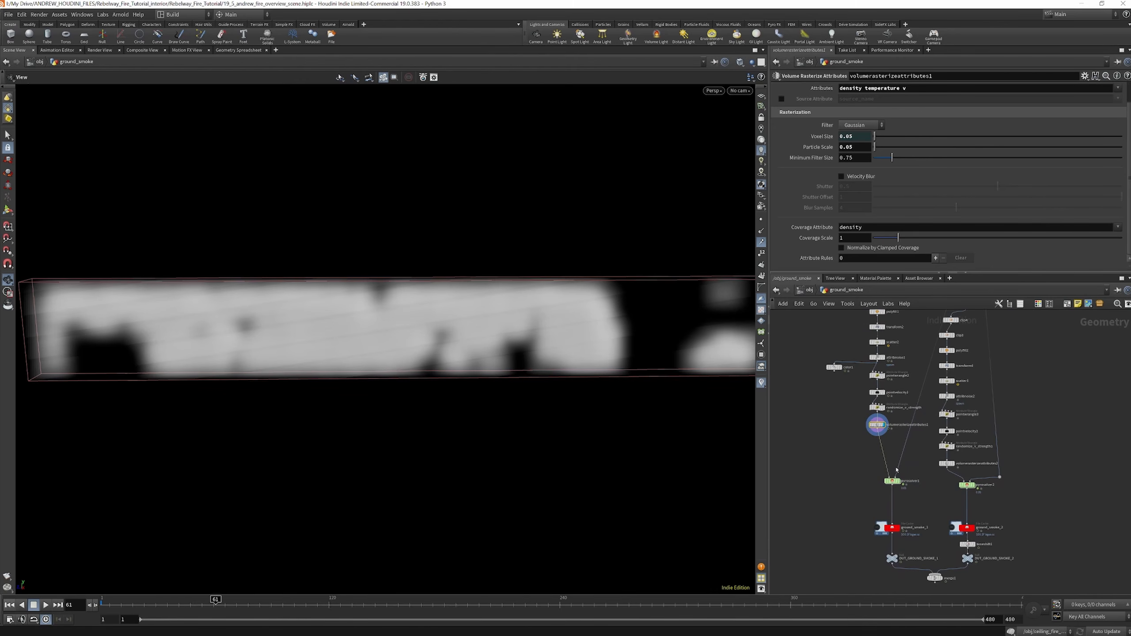
scroll(905, 535, up, 3)
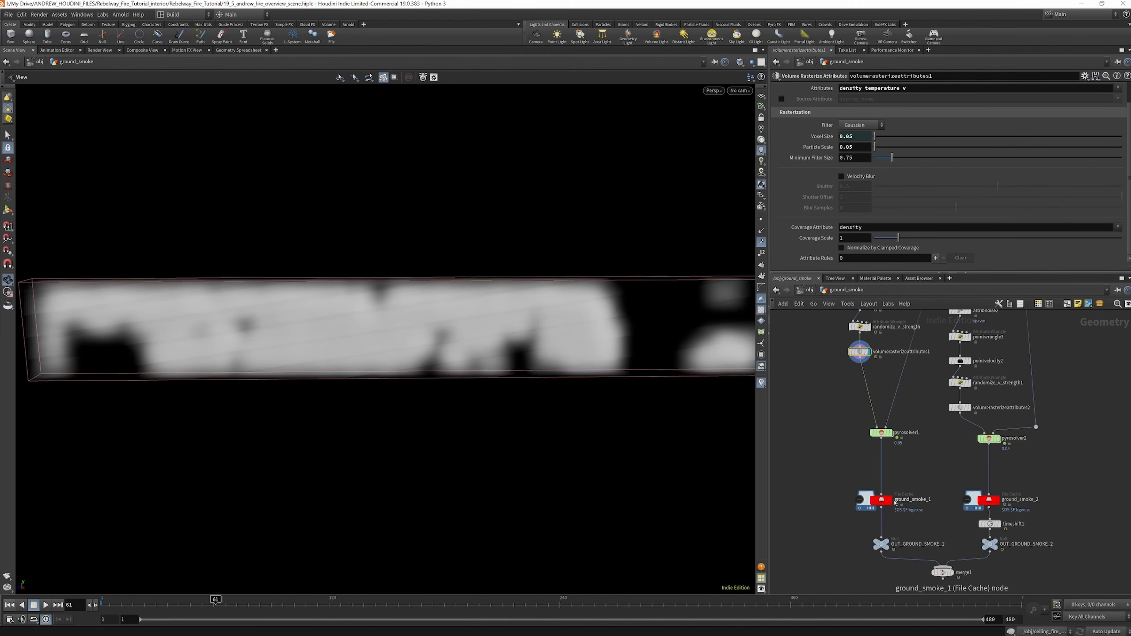
click(894, 501)
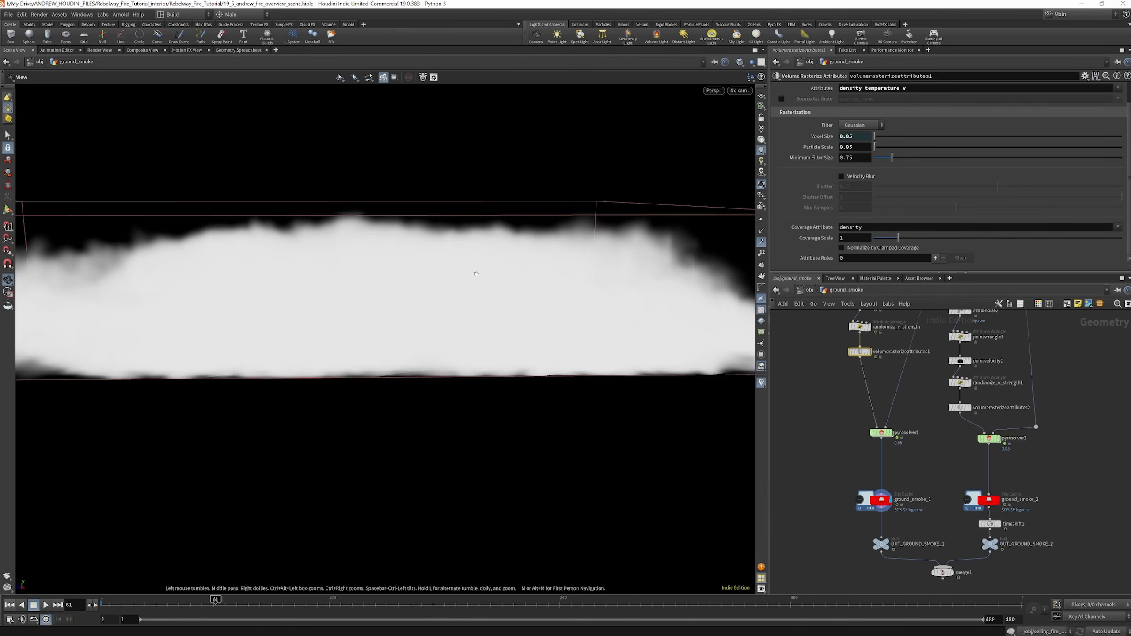
scroll(472, 377, up, 3)
scroll(472, 377, down, 10)
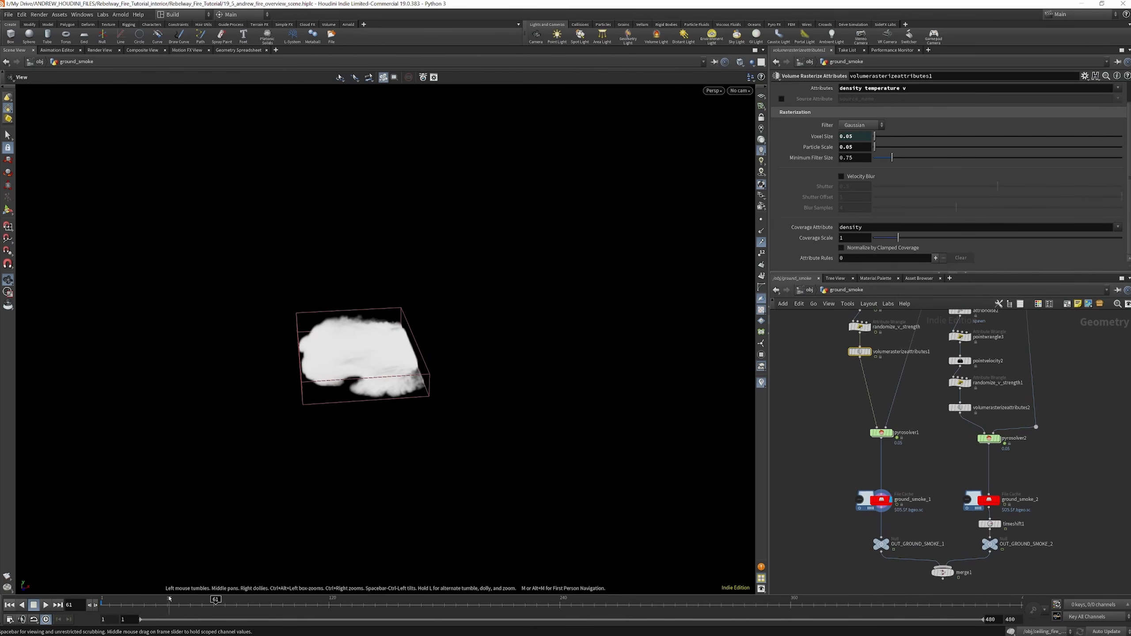
Scrub the ground_smoke_1 cache through to frame 324 to review how the smoke spreads
click(173, 601)
drag(174, 600, 722, 597)
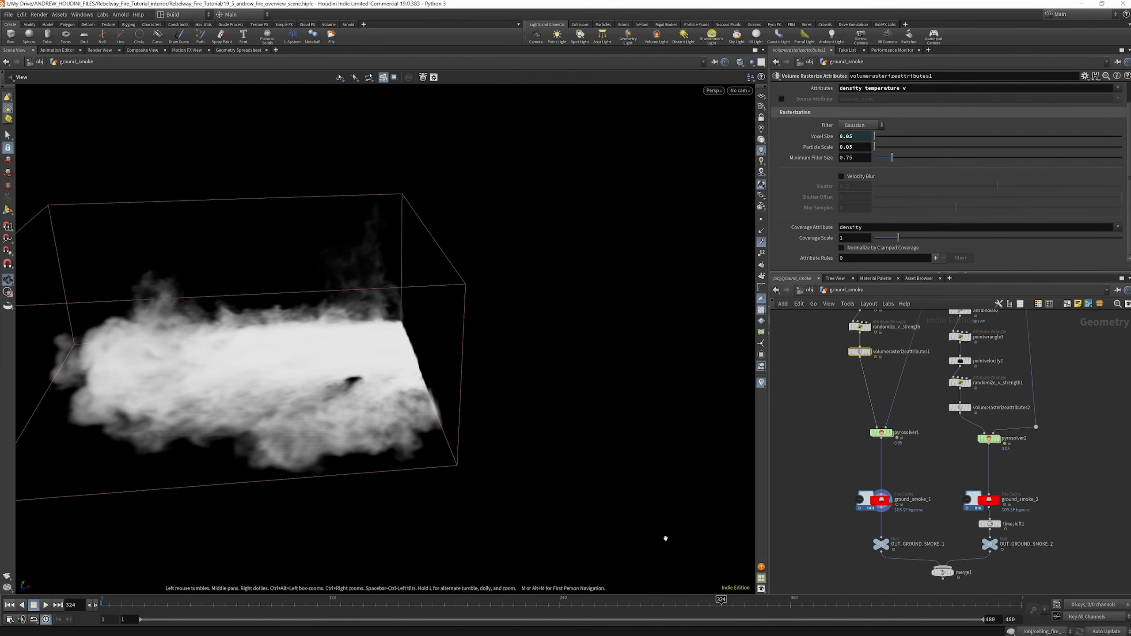
scroll(599, 298, down, 5)
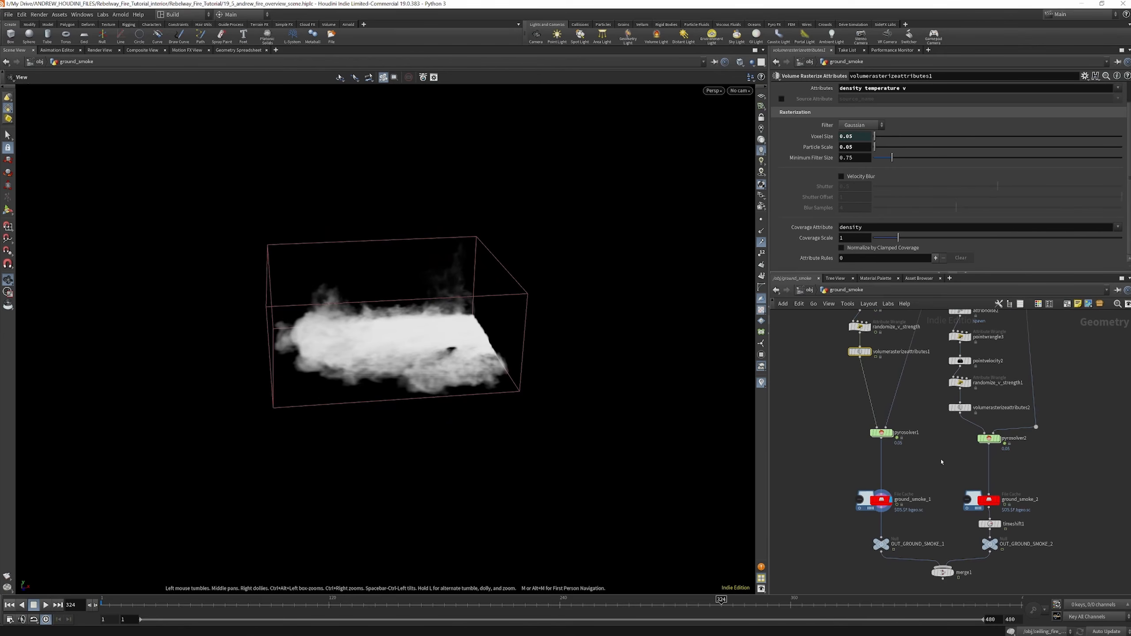
Display merge1 and scrub the timeline to frame 333 to review both ground smoke caches together
scroll(950, 464, down, 3)
scroll(942, 527, up, 5)
click(941, 517)
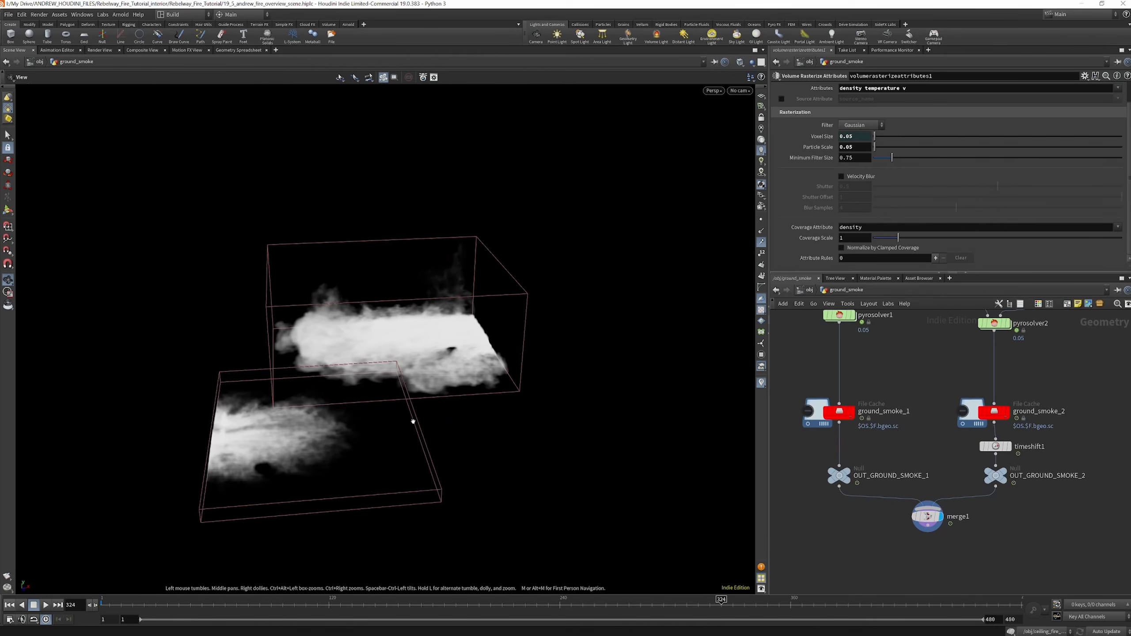
drag(179, 600, 739, 599)
scroll(956, 408, down, 5)
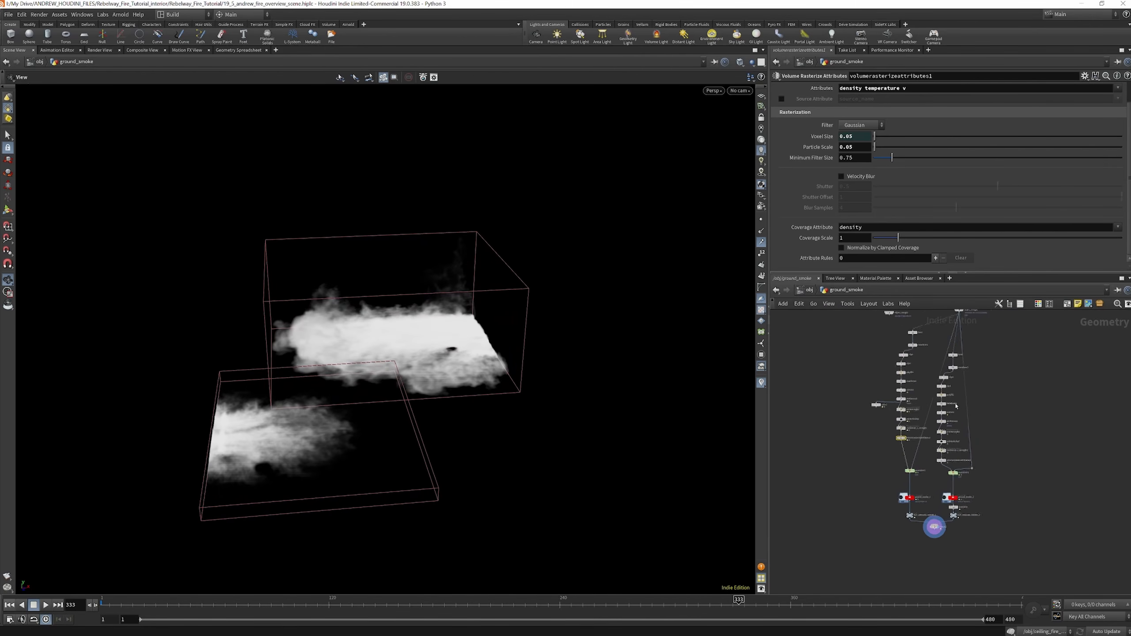
Inspect pointvelocity2, randomize_v_strength1 and volumerasterizeattributes2, comparing the second branch's velocity settings with pointvelocity1
scroll(956, 408, up, 2)
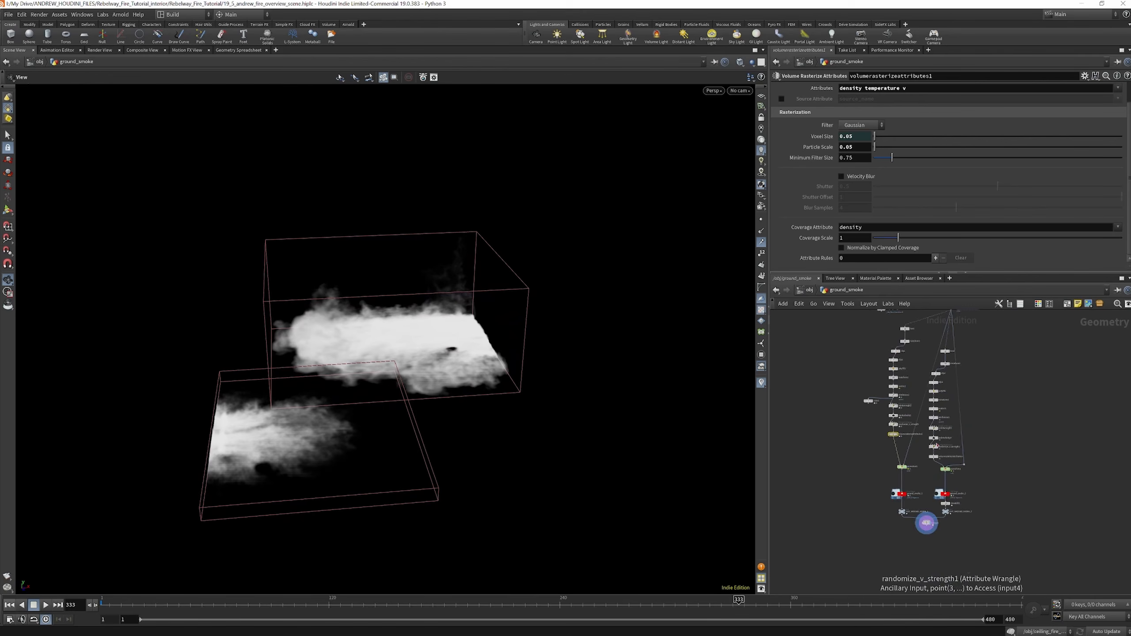
scroll(927, 523, up, 4)
click(928, 424)
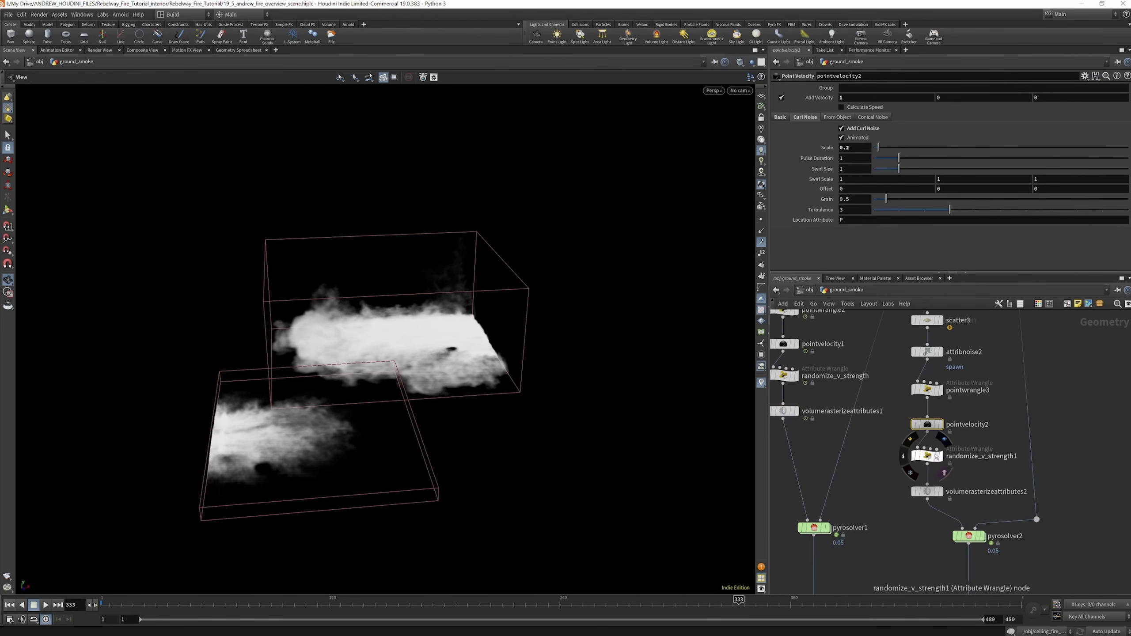
click(929, 456)
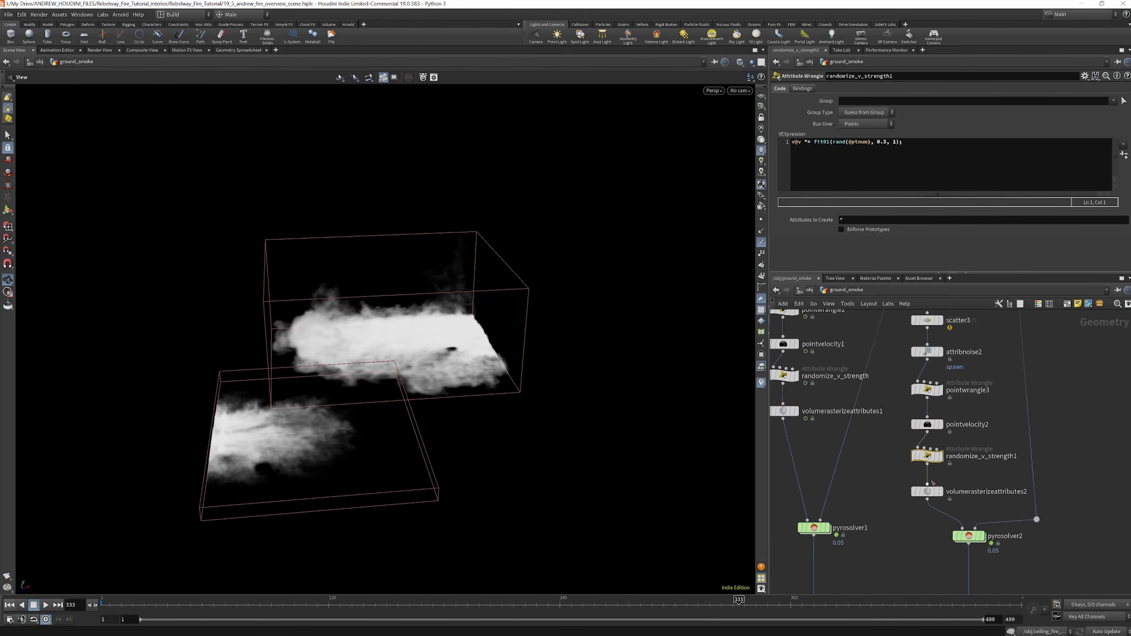
click(928, 491)
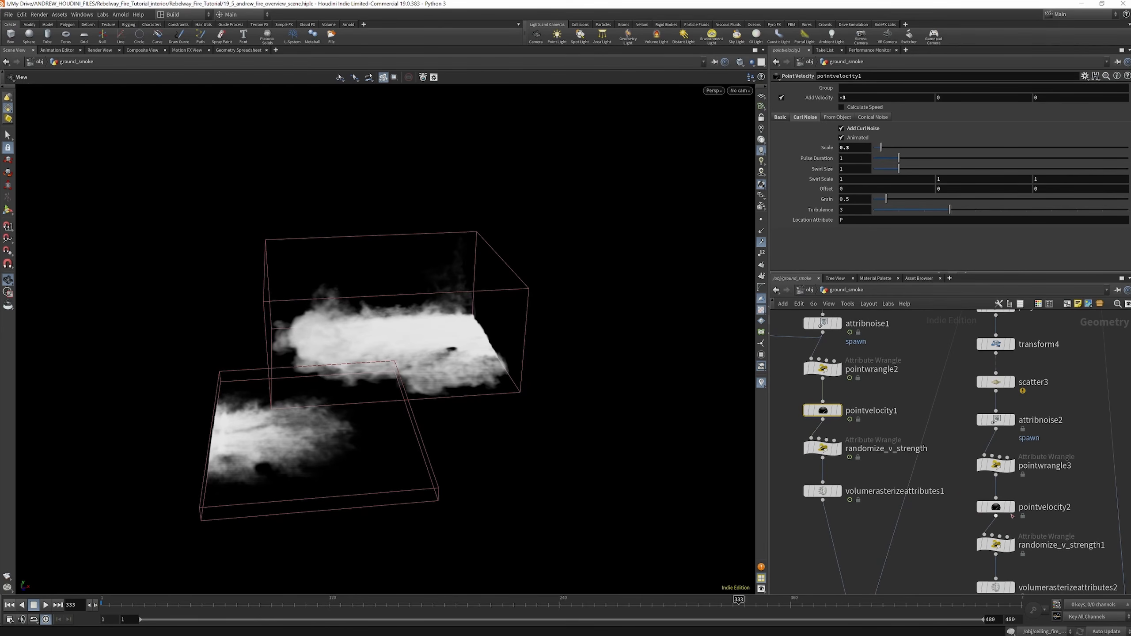
click(997, 508)
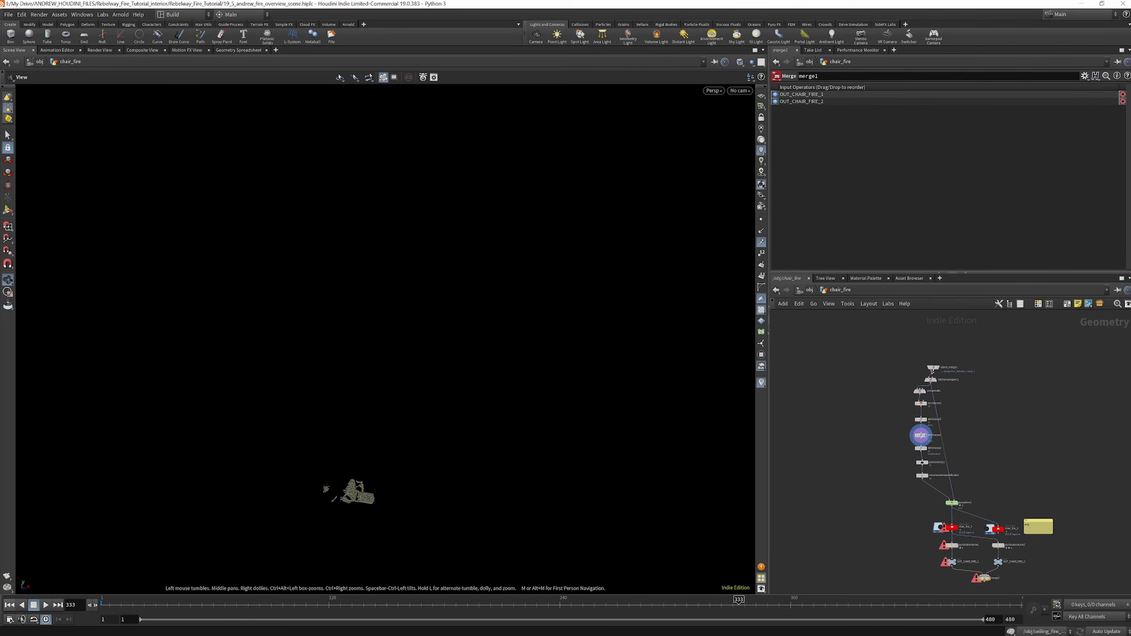
Examine the chair_fire network from its imported chair geometry through the pyro solver to the two fire caches and merge1
scroll(936, 354, down, 4)
scroll(939, 368, up, 4)
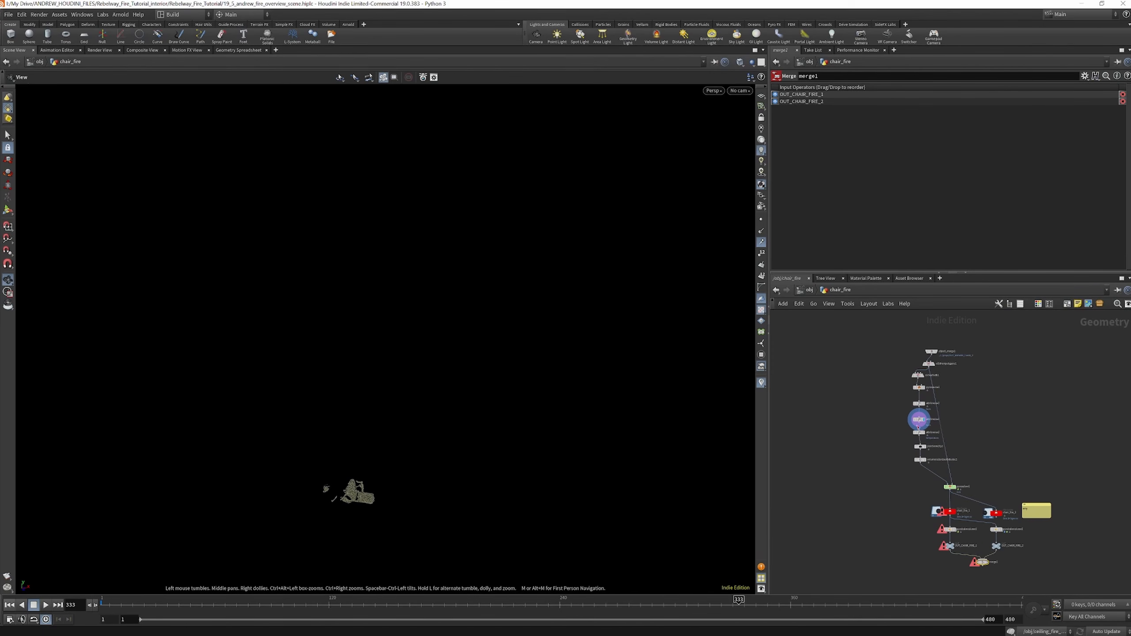
scroll(932, 378, up, 3)
scroll(914, 392, down, 3)
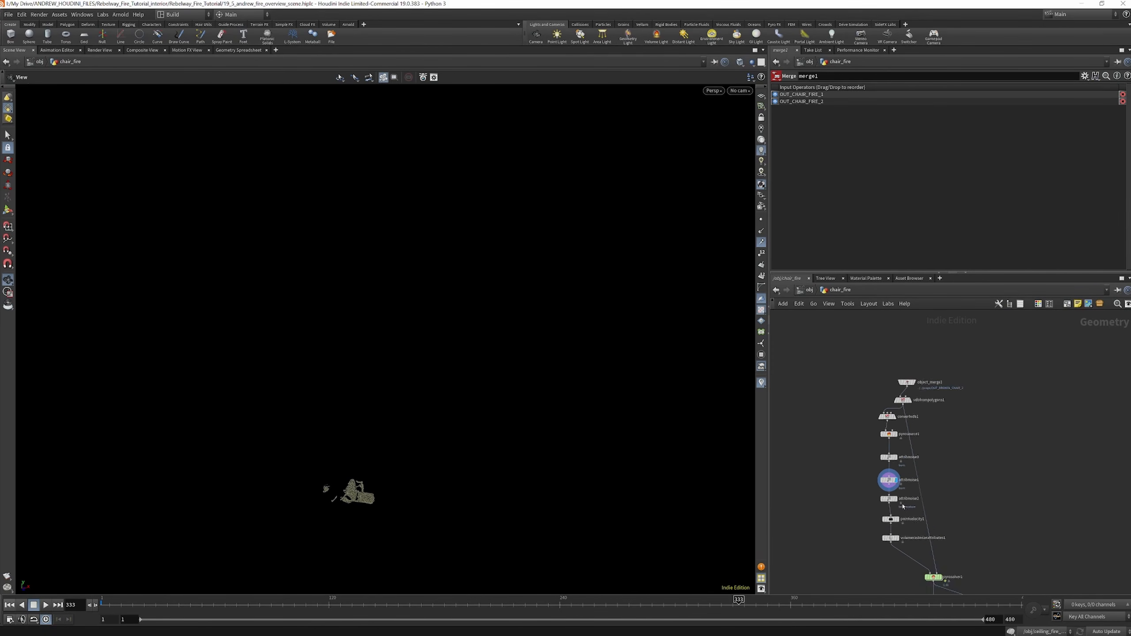
scroll(920, 402, down, 2)
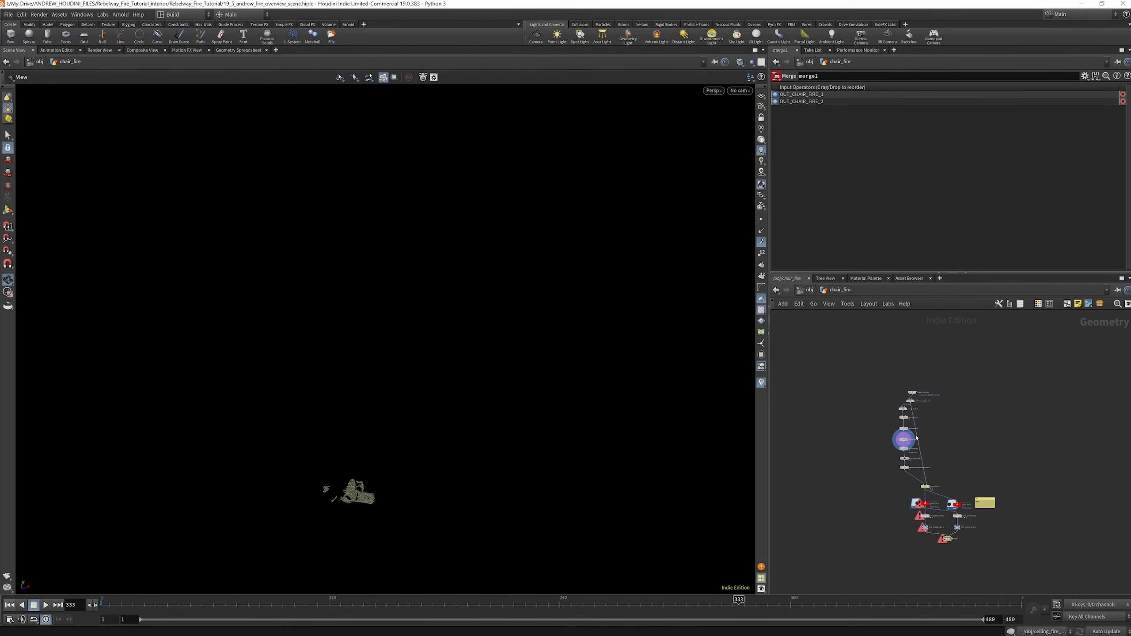
scroll(916, 433, up, 3)
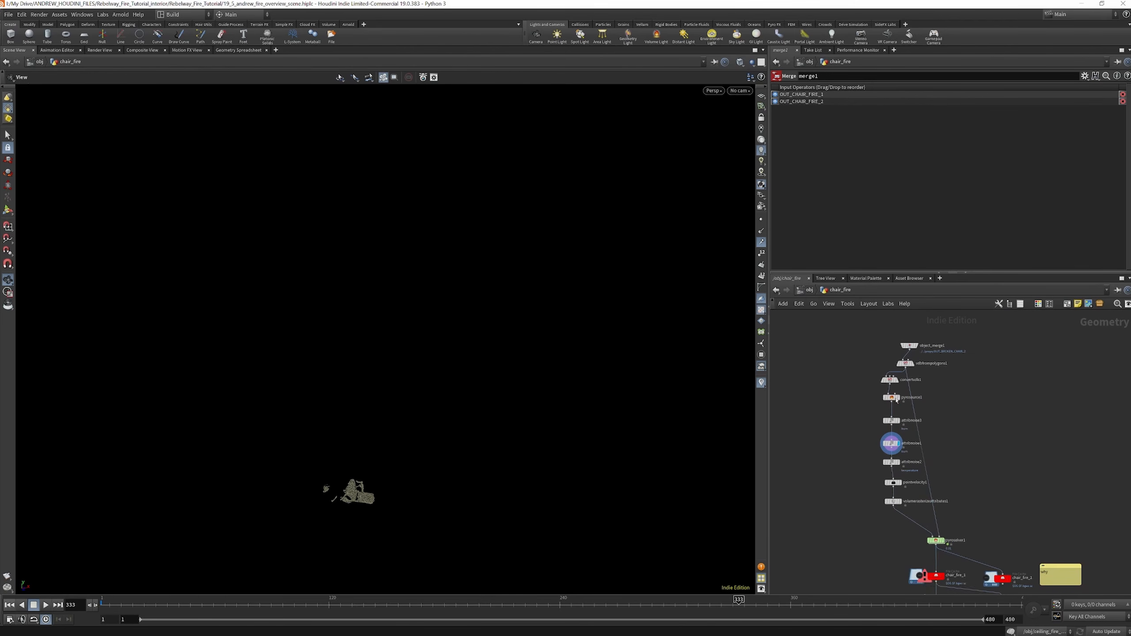
scroll(897, 392, down, 2)
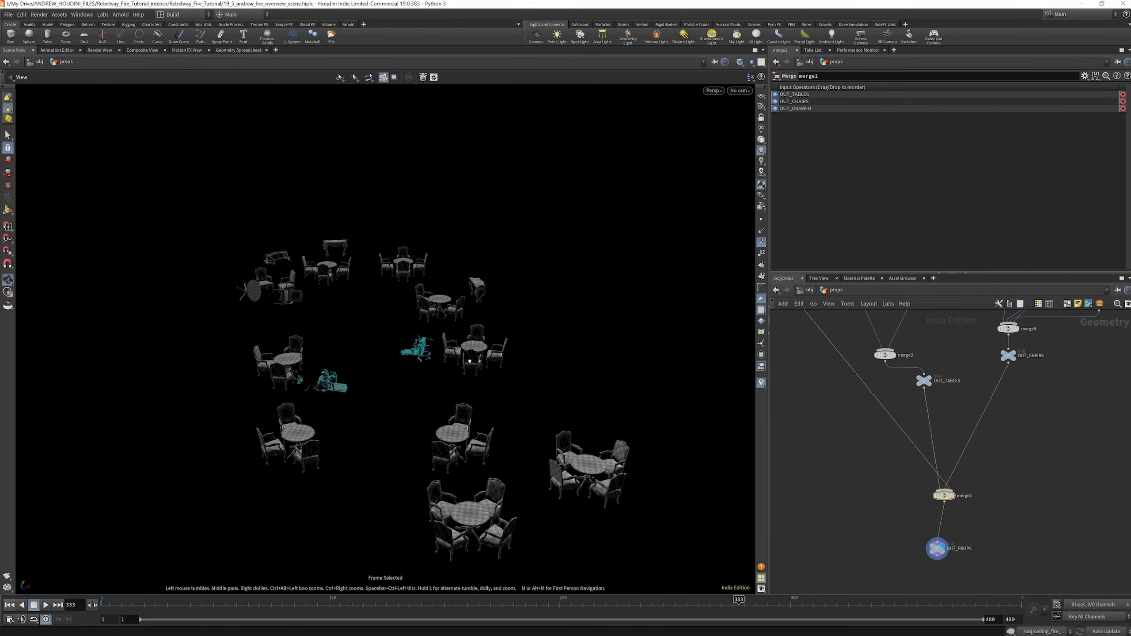
Open the props object and display the first drawer's scaling node, framing the drawer model to inspect it closely
drag(469, 362, 470, 331)
scroll(912, 467, down, 5)
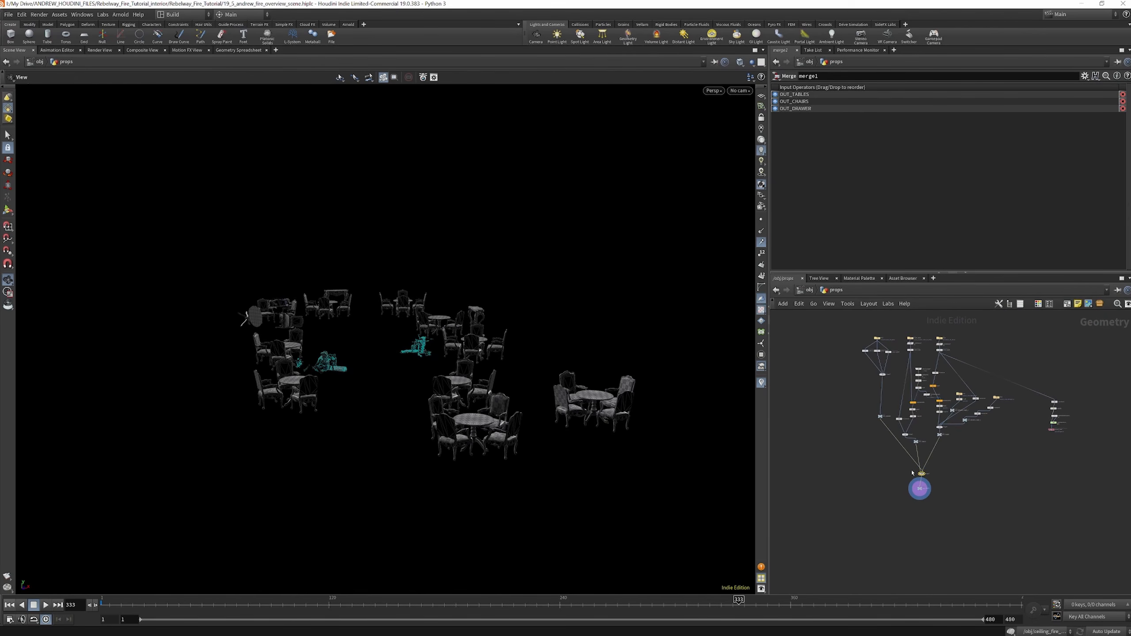
scroll(887, 344, up, 5)
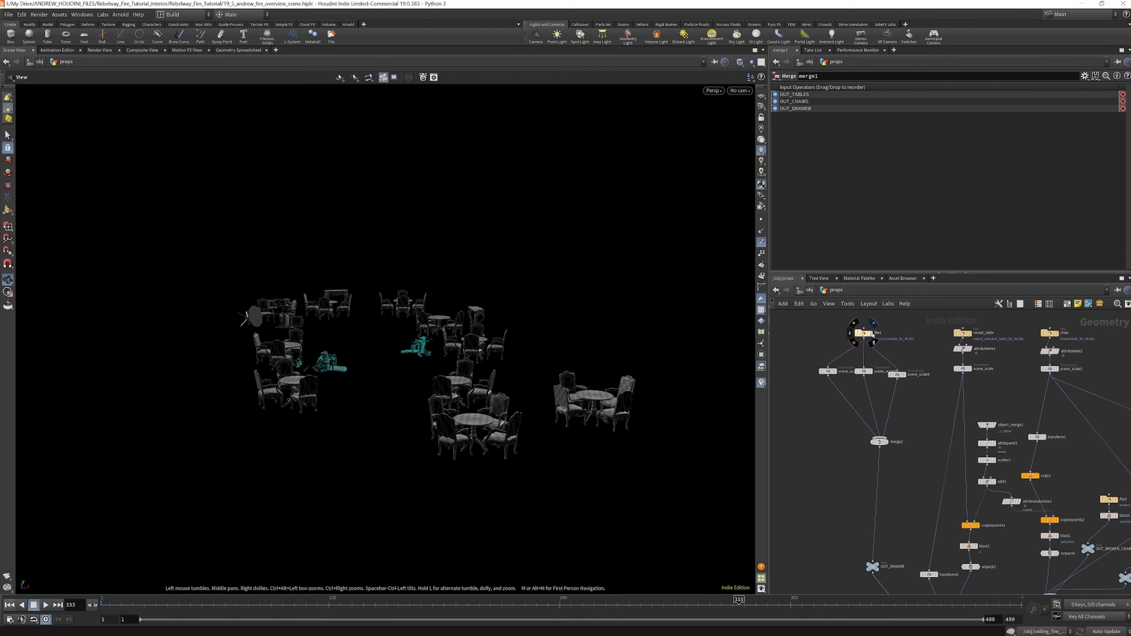
click(872, 333)
click(833, 371)
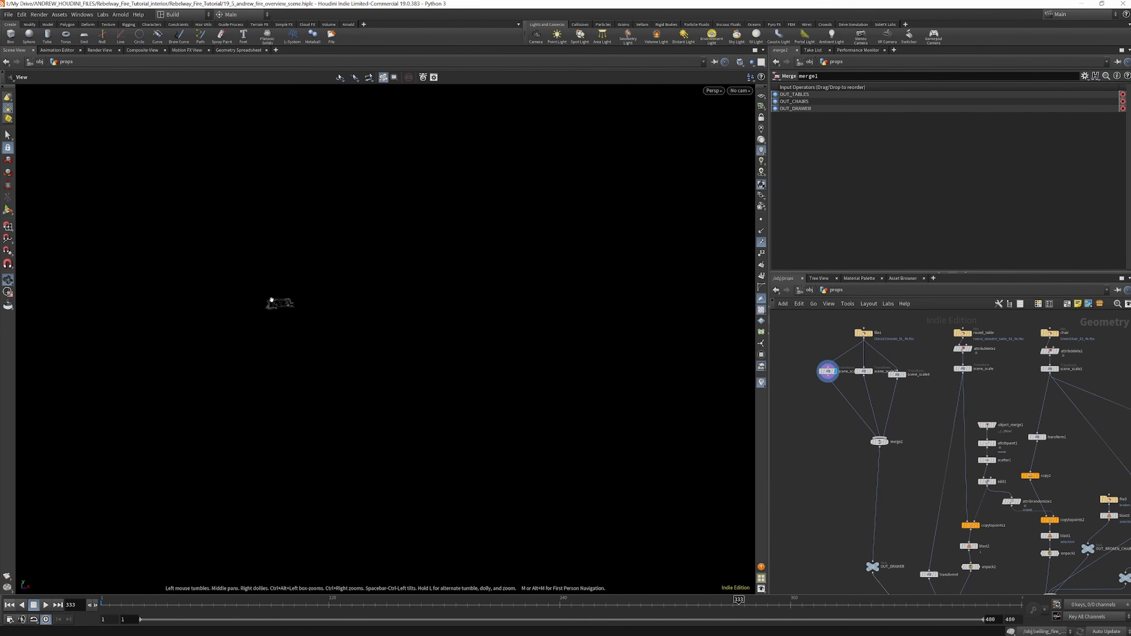
key(f)
drag(402, 331, 493, 331)
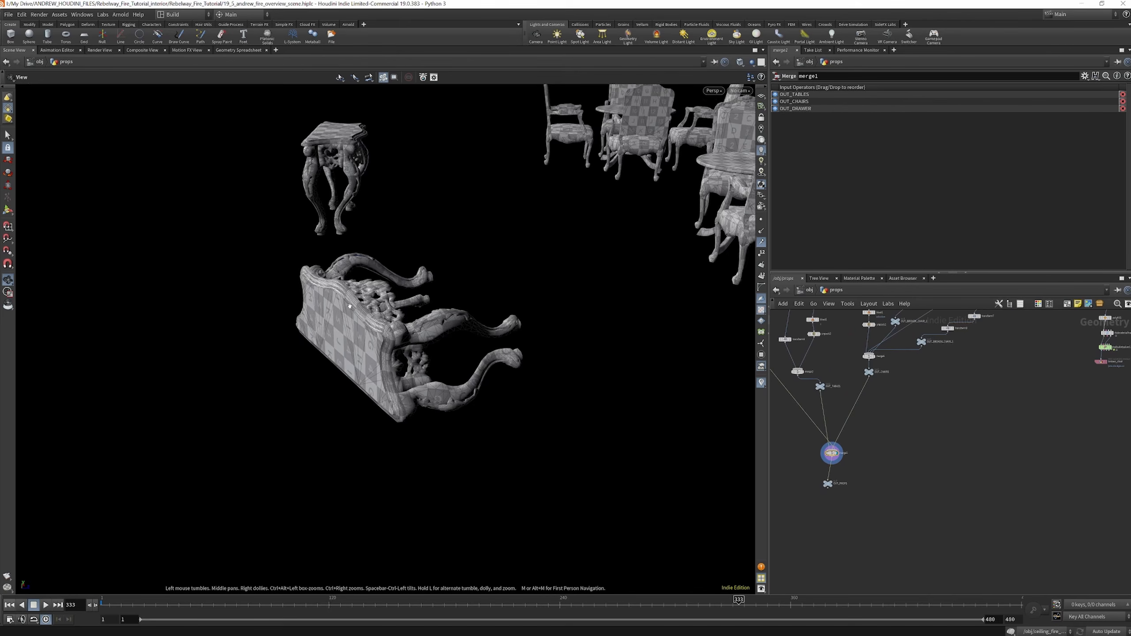
right_drag(350, 307, 473, 342)
Display transform6 in the broken-chair branch of props and frame the overturned chair for inspection
scroll(876, 422, down, 5)
scroll(975, 381, up, 12)
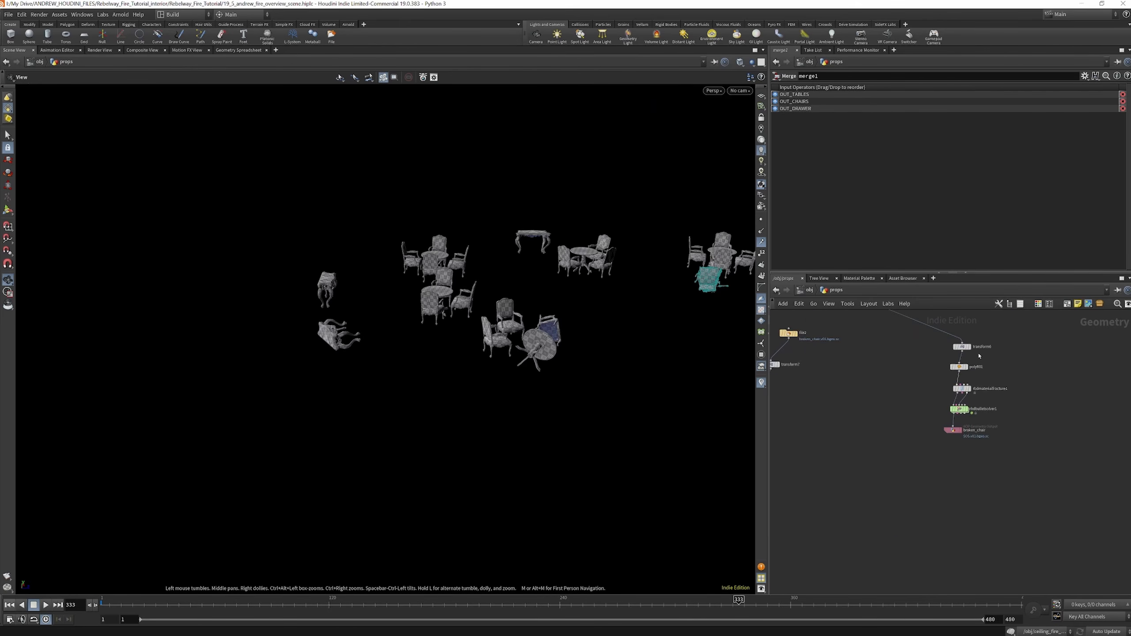
click(958, 342)
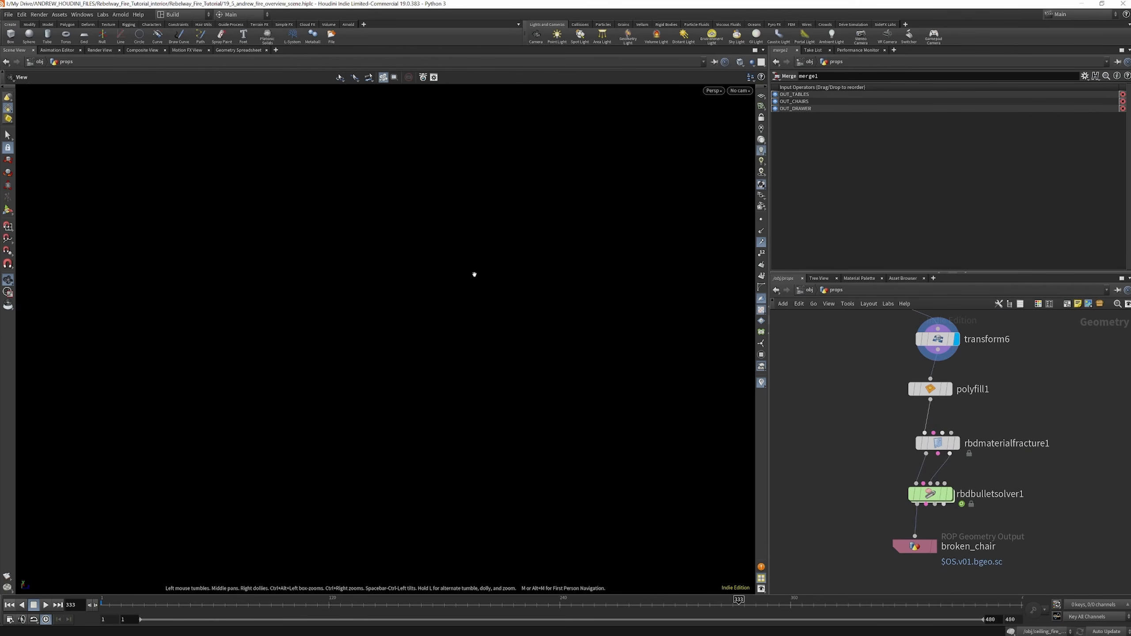
key(f)
drag(503, 277, 525, 243)
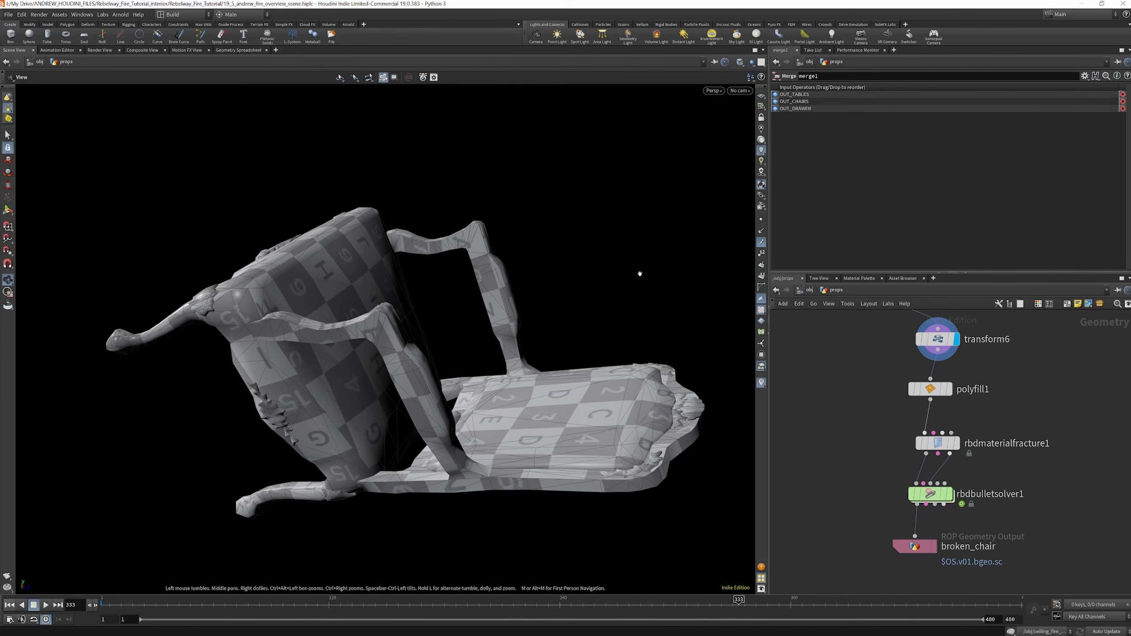
right_drag(640, 274, 568, 261)
Display polyfill1 and rbdmaterialfracture1 in turn to review the filled and wood-fractured chair
click(949, 389)
mouse_move(428, 285)
mouse_down()
mouse_move(514, 255)
mouse_move(411, 290)
mouse_up()
middle_drag(942, 436, 950, 403)
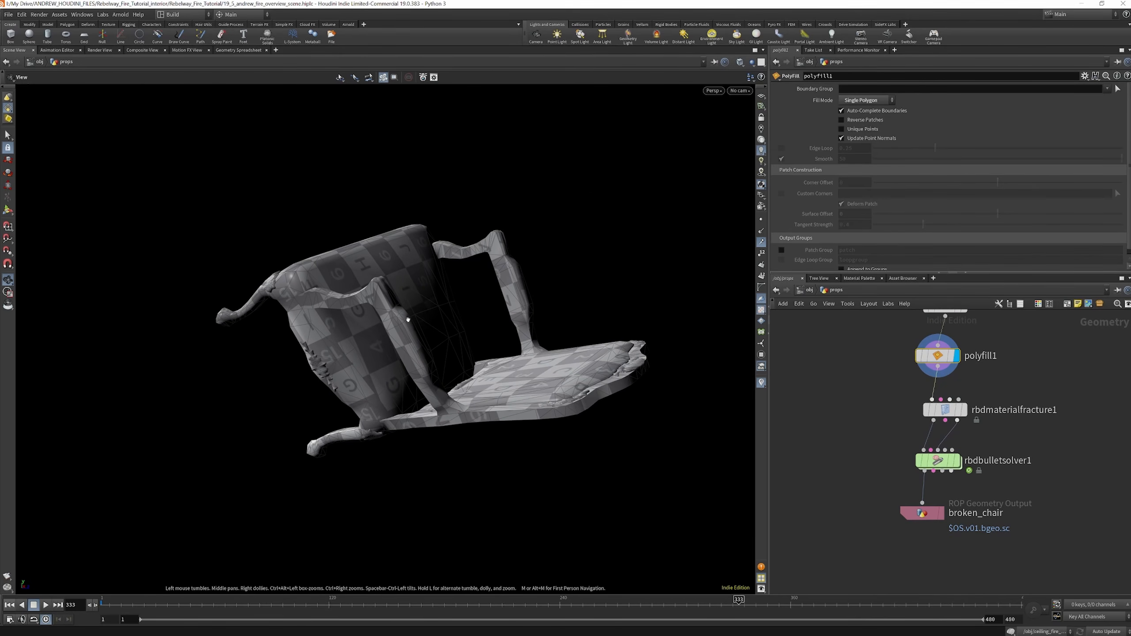
click(964, 409)
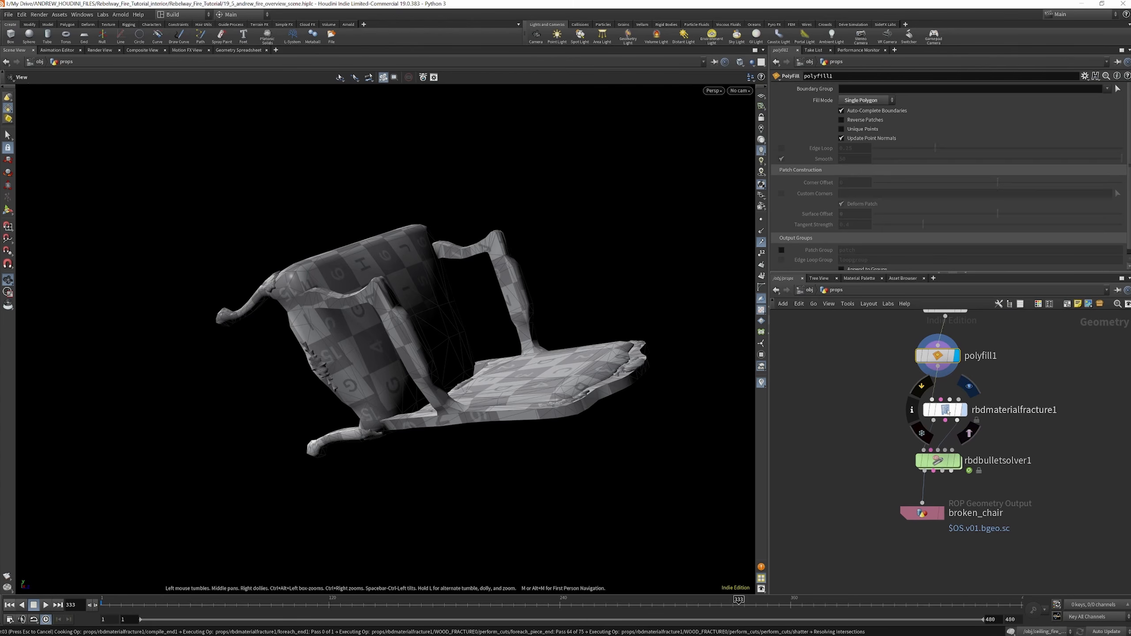
click(947, 410)
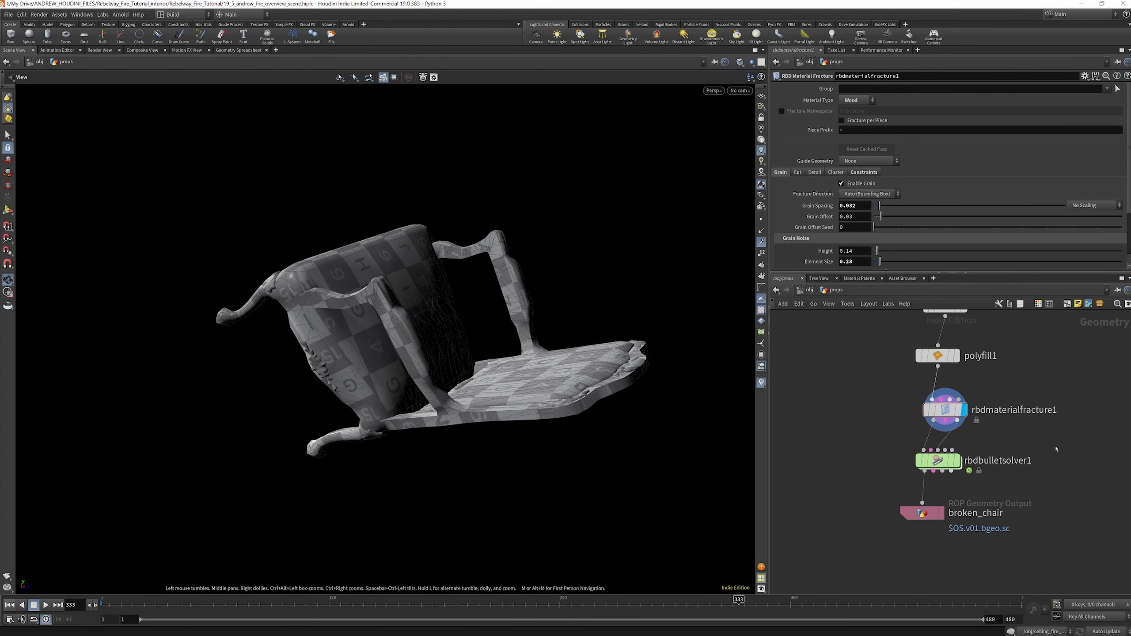
Add an Exploded View node after rbdmaterialfracture1 and display it to inspect the separated chair pieces
key(Tab)
text(ex)
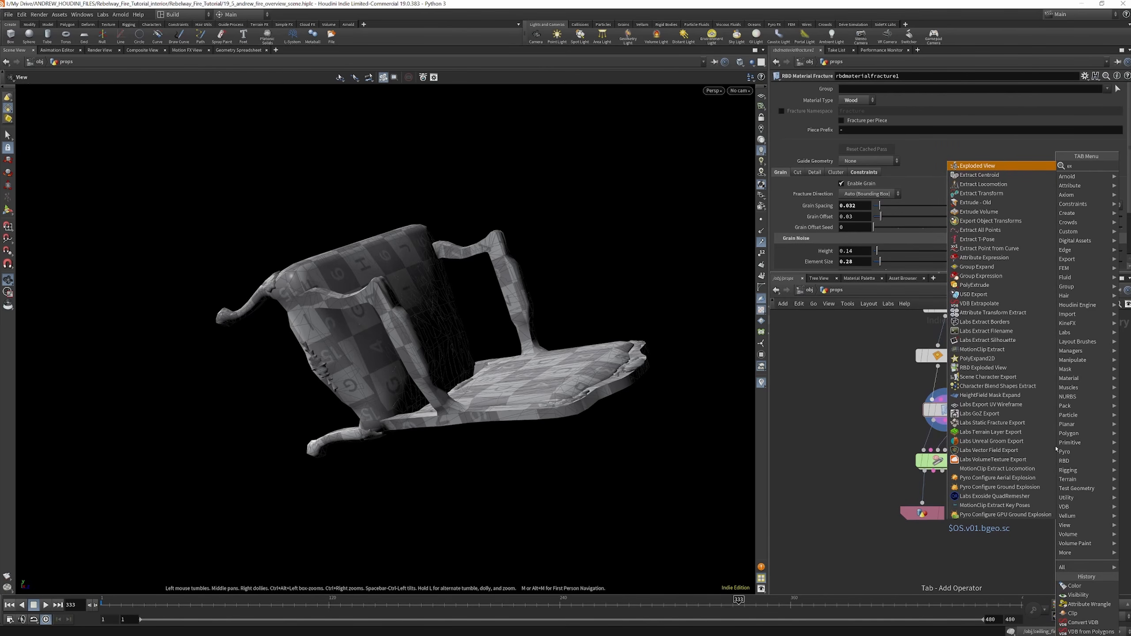
key(Return)
click(1079, 453)
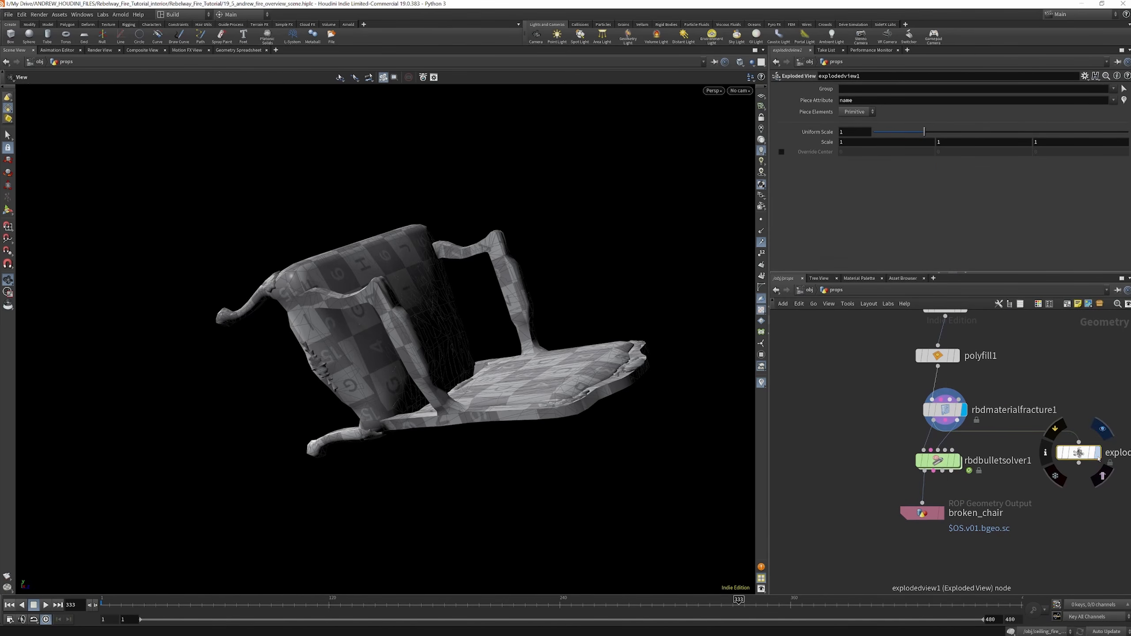
drag(569, 293, 513, 308)
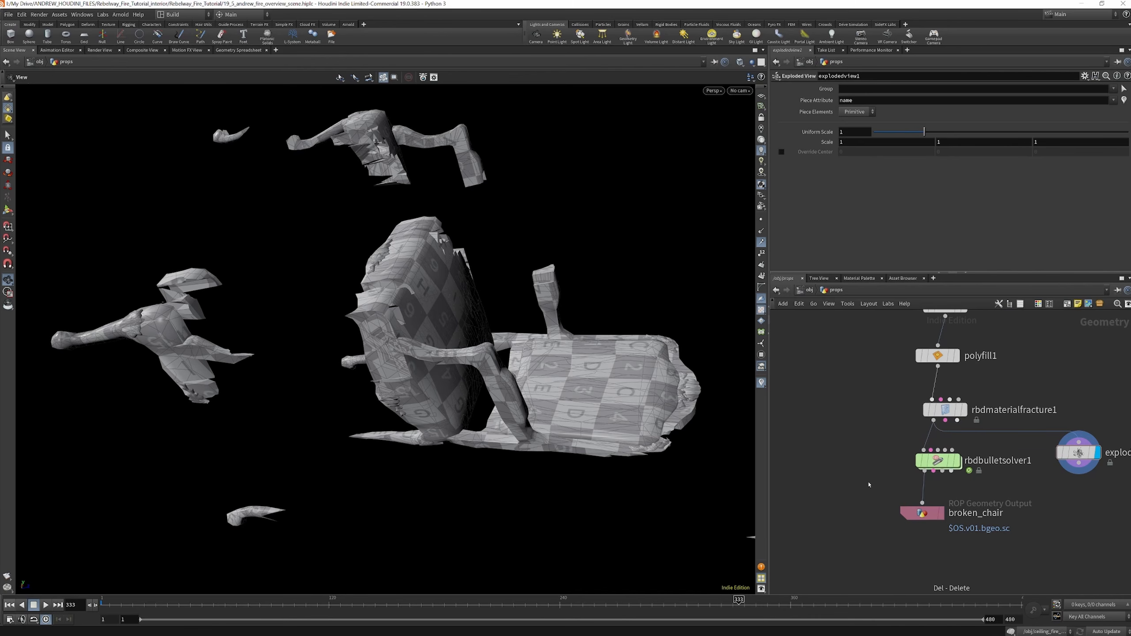
Display rbdbulletsolver1 and play the chair destruction from the first frame to frame 73, then check the broken_chair output
mouse_move(960, 466)
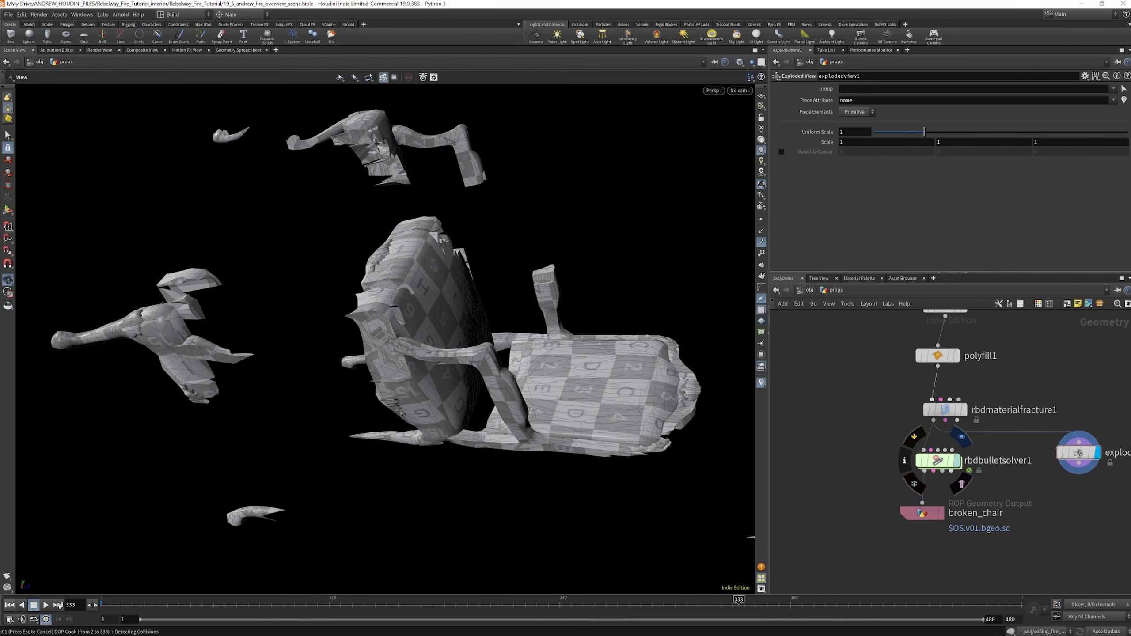
click(9, 605)
click(45, 606)
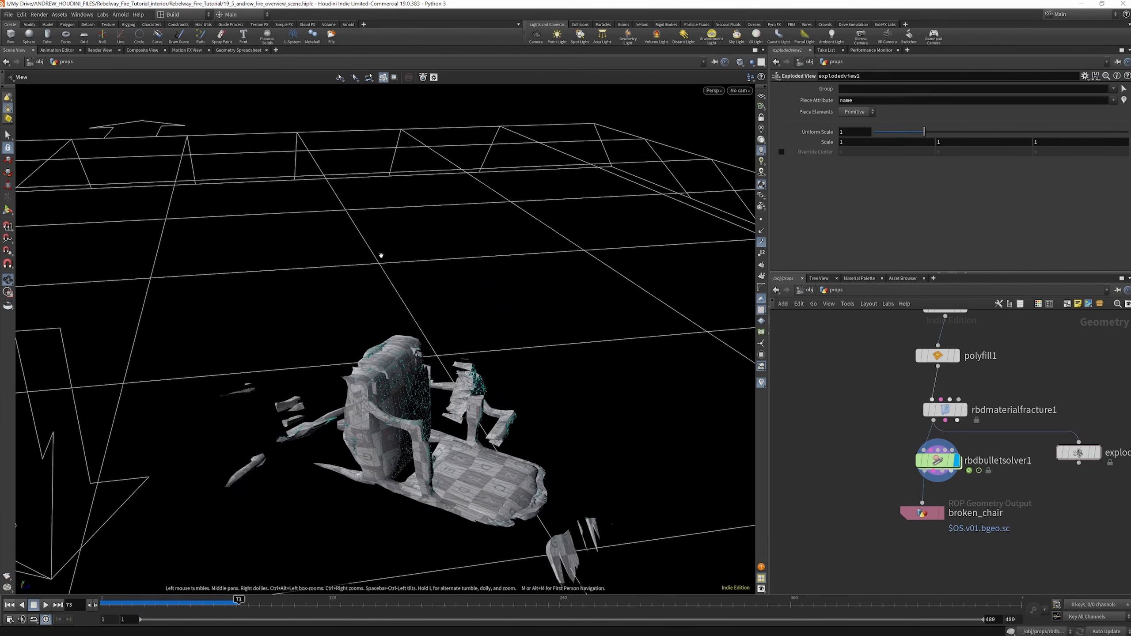
drag(381, 256, 450, 356)
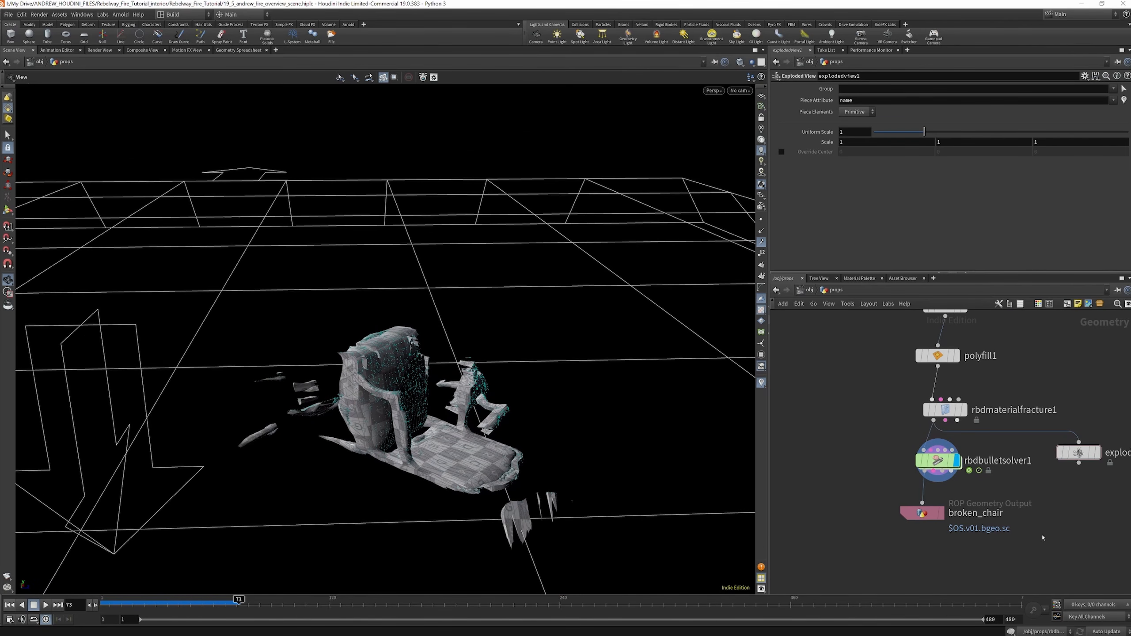
click(922, 513)
drag(431, 397, 409, 370)
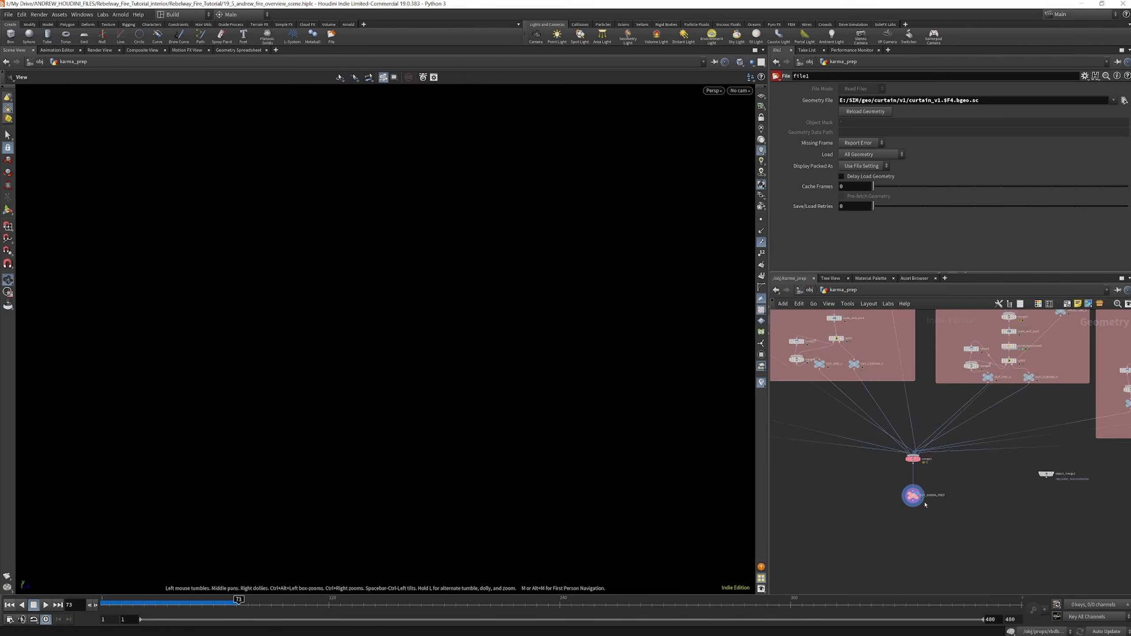
Open karma_prep and display merge3 in the first curtain group, framing the combined curtain and fire
scroll(869, 445, down, 2)
scroll(864, 455, up, 3)
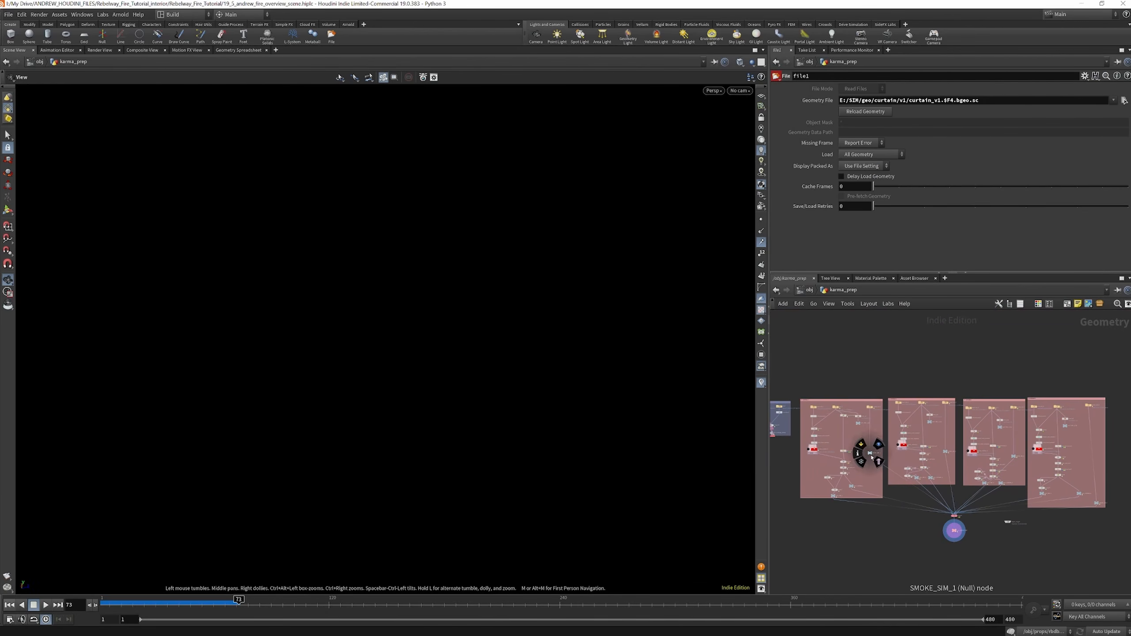
scroll(834, 402, up, 5)
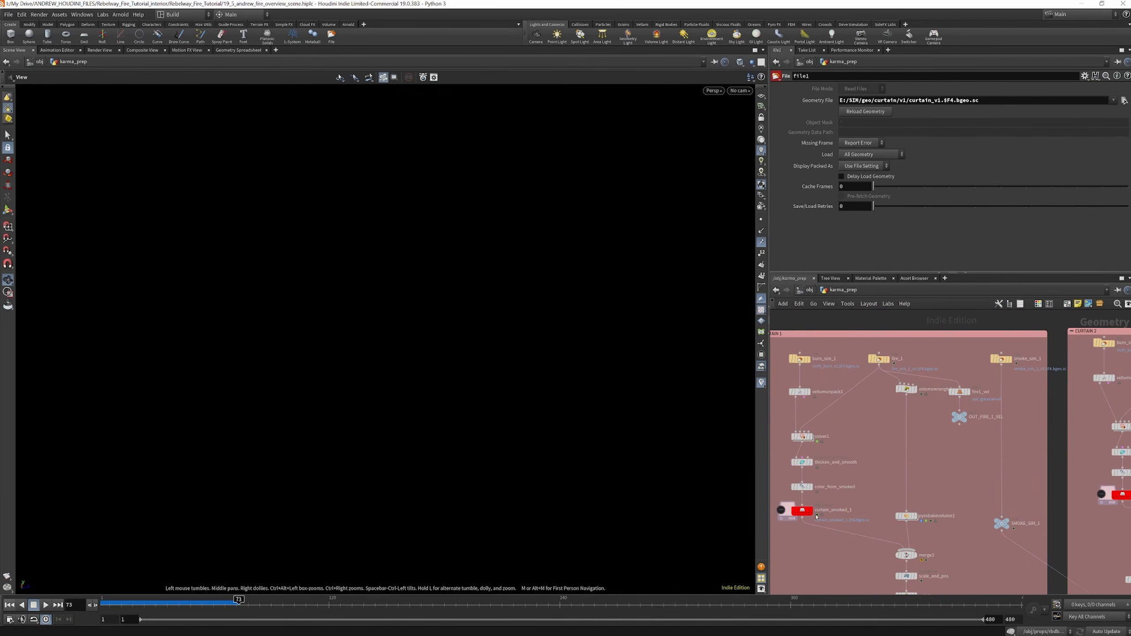
scroll(825, 395, down, 2)
scroll(818, 448, up, 2)
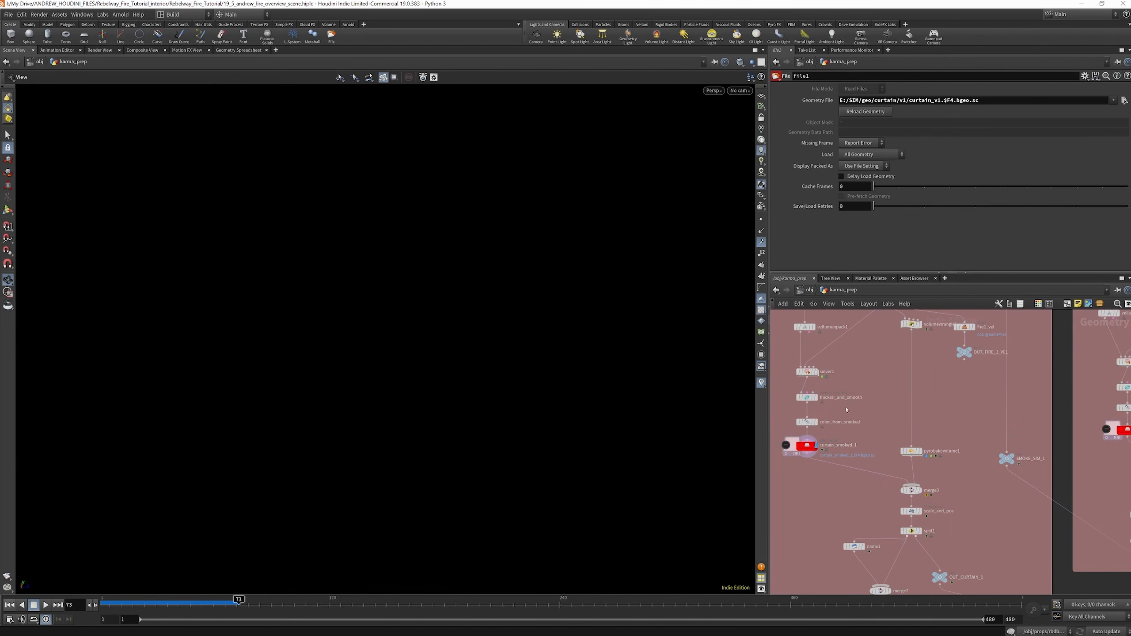
scroll(858, 436, down, 3)
scroll(858, 437, up, 5)
click(884, 438)
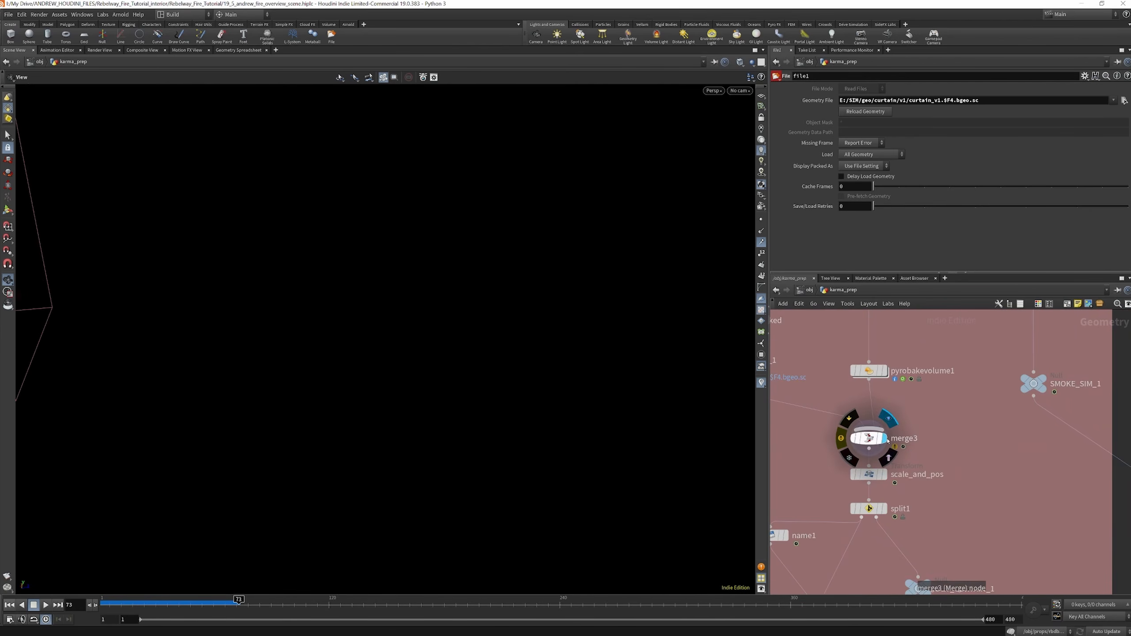
key(f)
drag(404, 361, 494, 326)
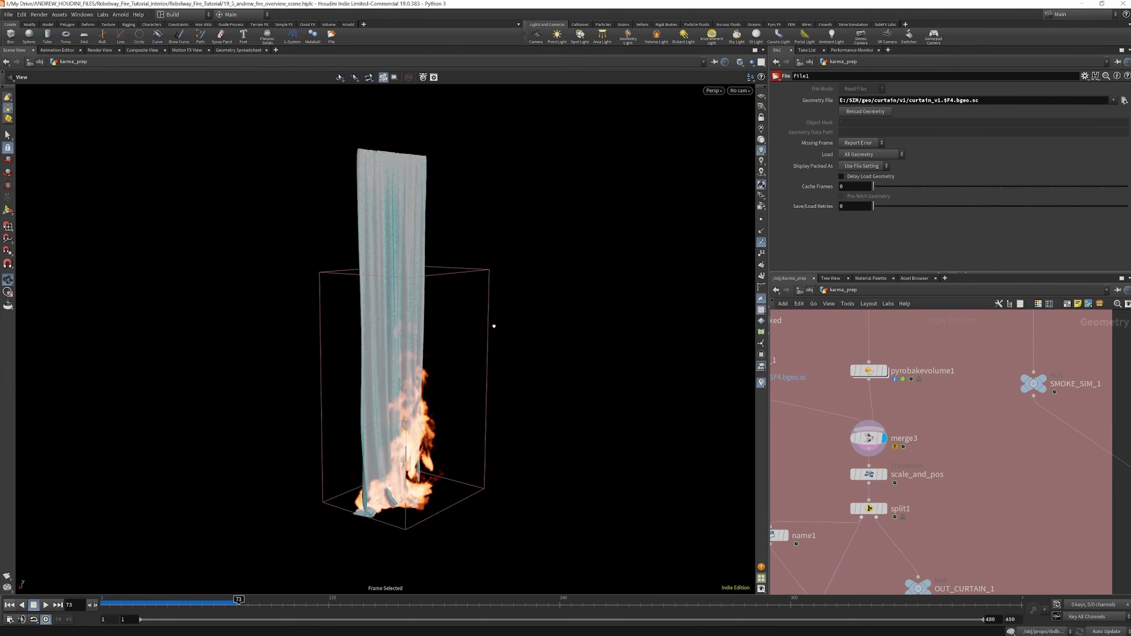
Display split1, OUT_CURTAIN_1 and OUT_FIRE_1 in turn to review how the curtain and fire are separated
middle_drag(898, 492, 894, 444)
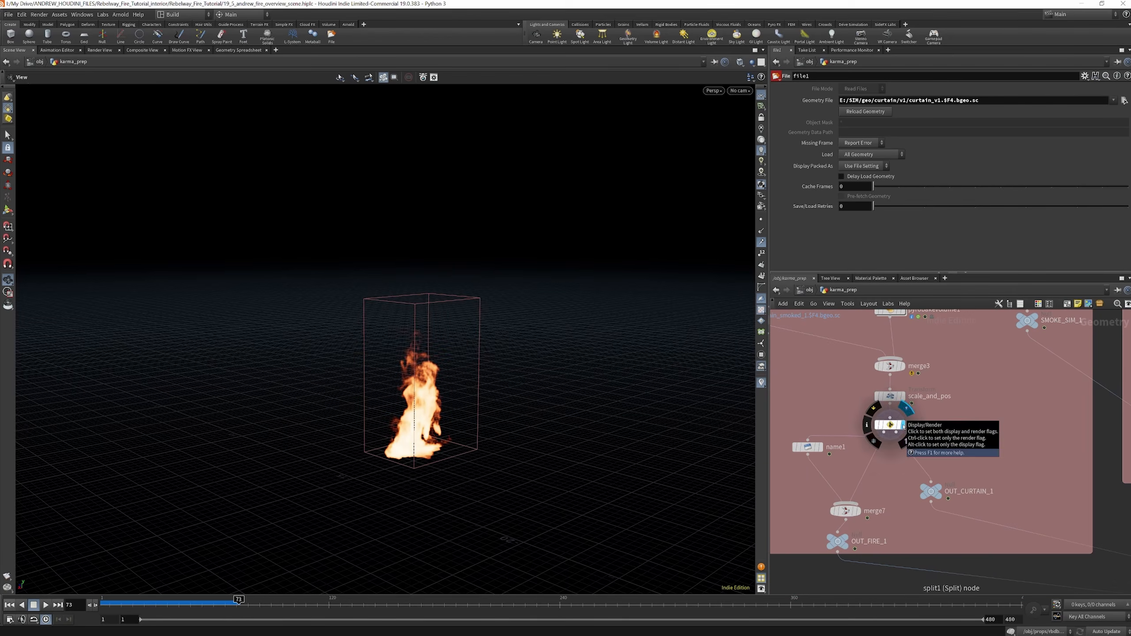
click(946, 476)
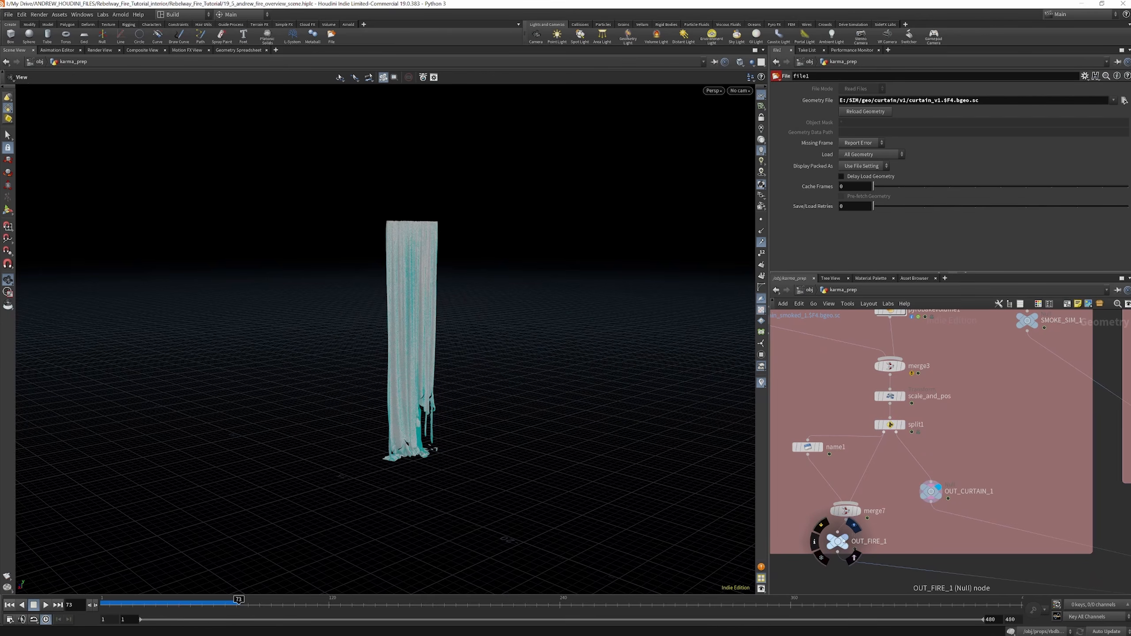
click(854, 525)
Inspect name1's temperature-to-density rename and its node information for the resulting volume fields
click(807, 447)
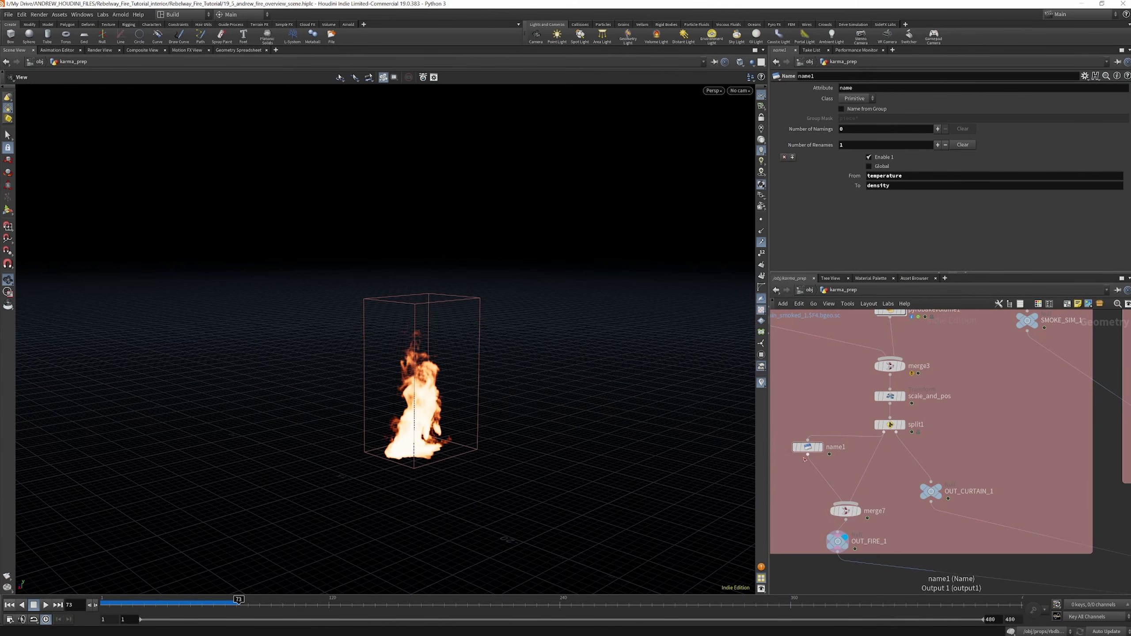
click(785, 447)
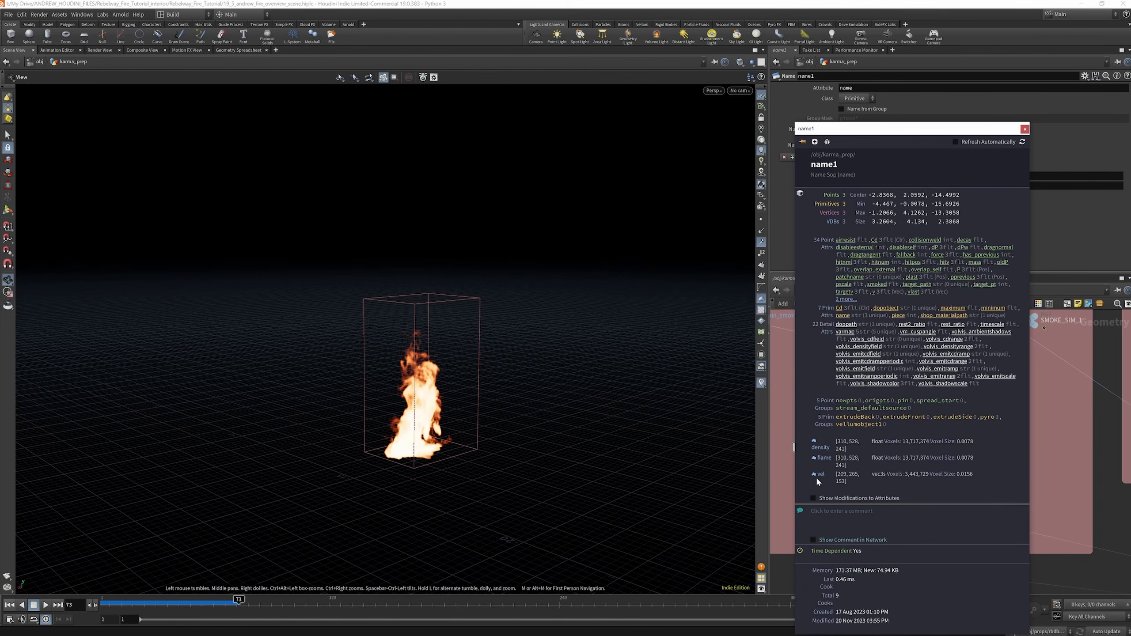
click(788, 449)
Display the final karma_prep output and review all four burning curtains together alongside their network groups
scroll(791, 419, down, 4)
scroll(803, 428, up, 4)
scroll(803, 427, down, 5)
scroll(804, 427, down, 4)
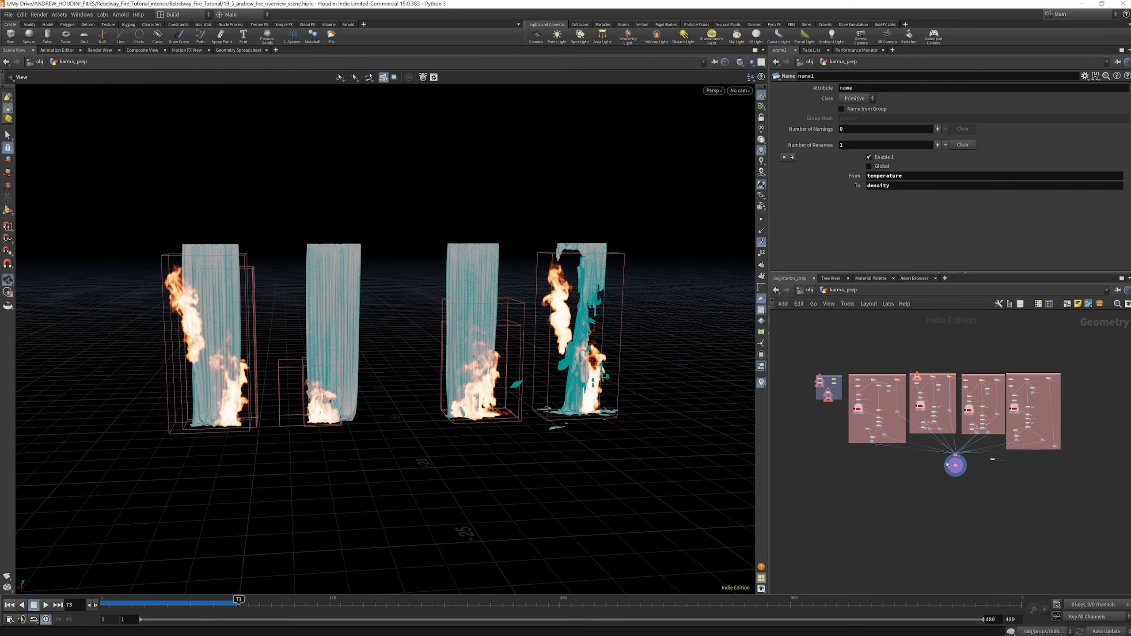
scroll(926, 375, up, 5)
scroll(869, 388, down, 4)
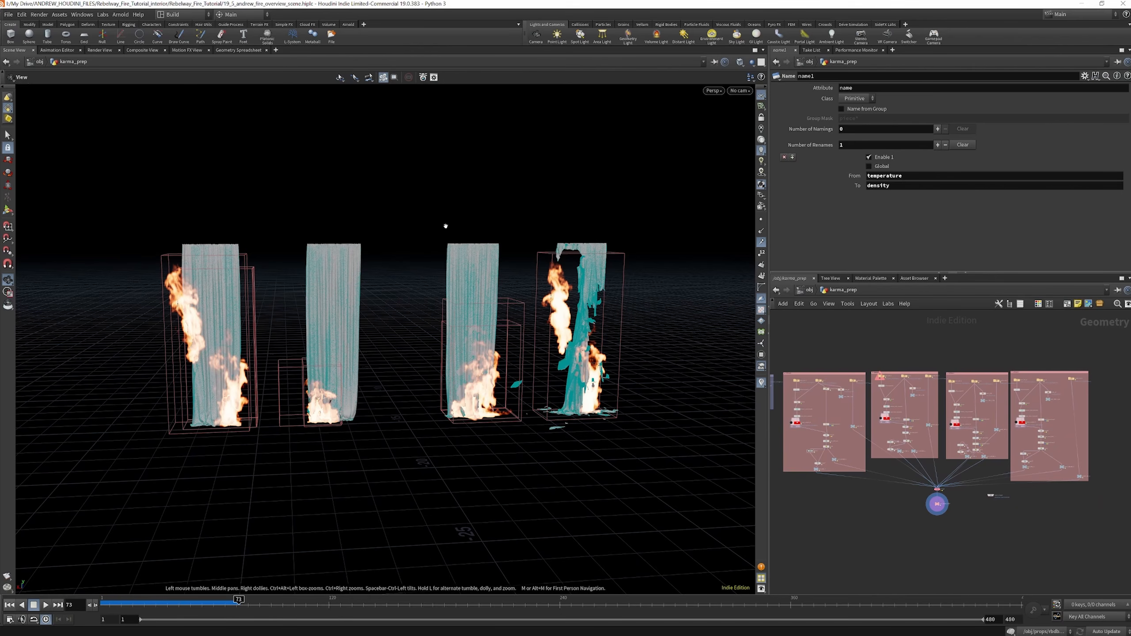
scroll(888, 406, up, 6)
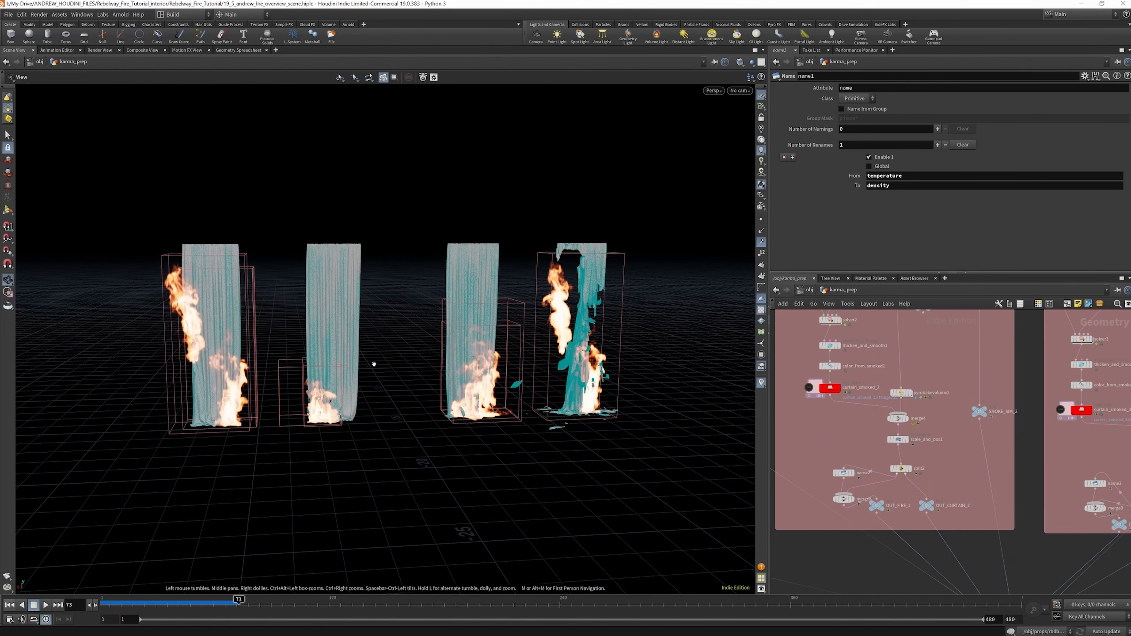
drag(447, 340, 426, 328)
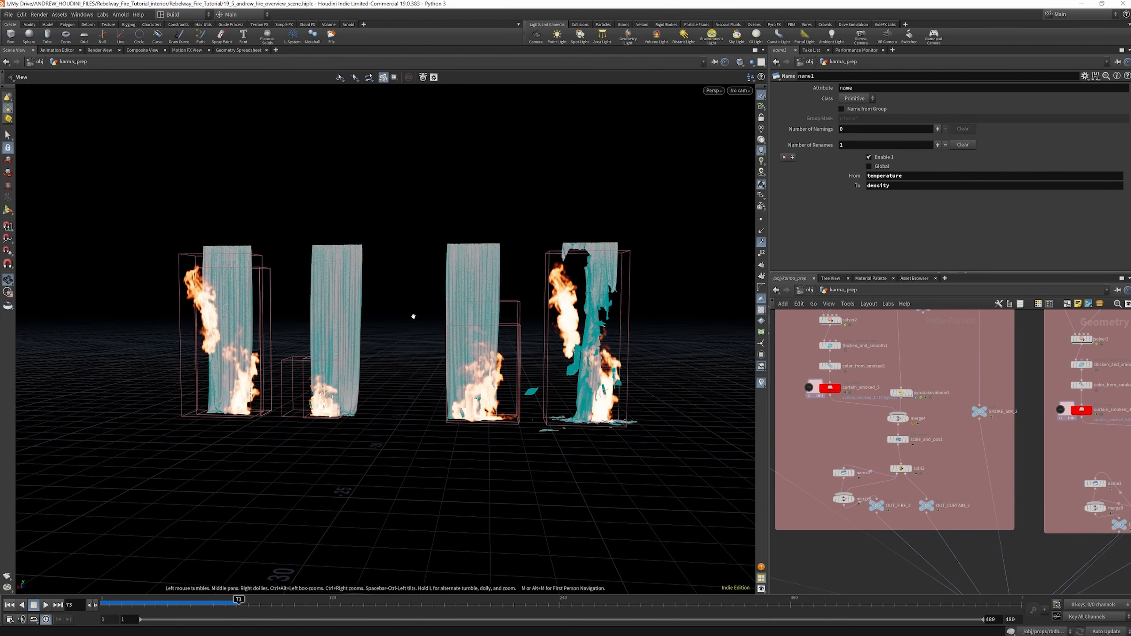
drag(446, 321, 478, 332)
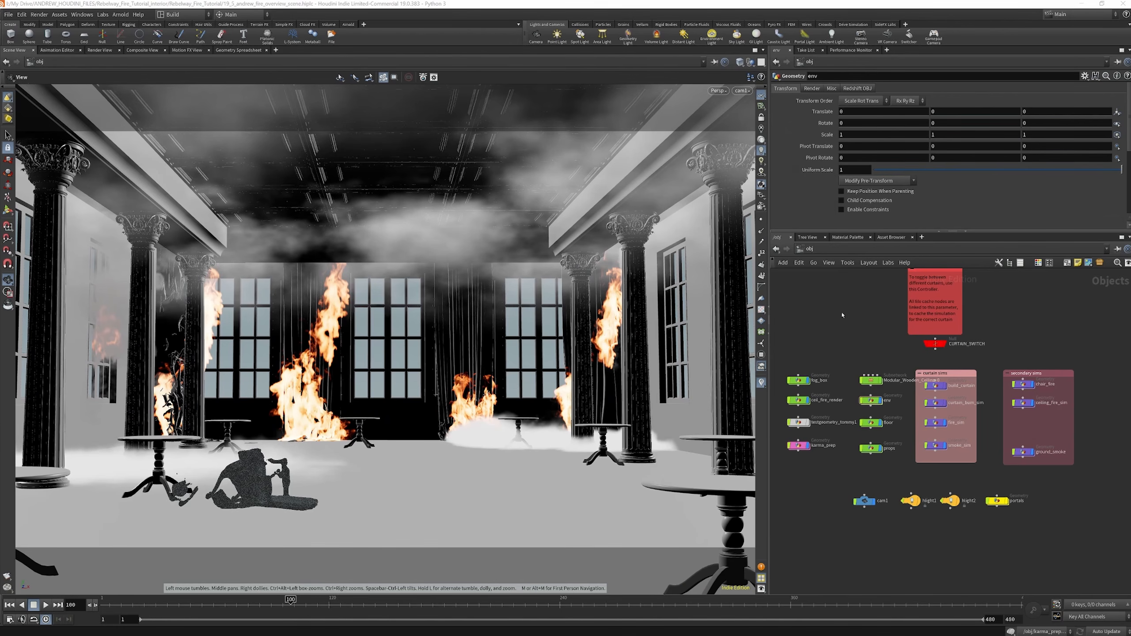
Switch to the stage network and survey the Solaris node tree, from the CPU render branch up to the fog import
click(844, 251)
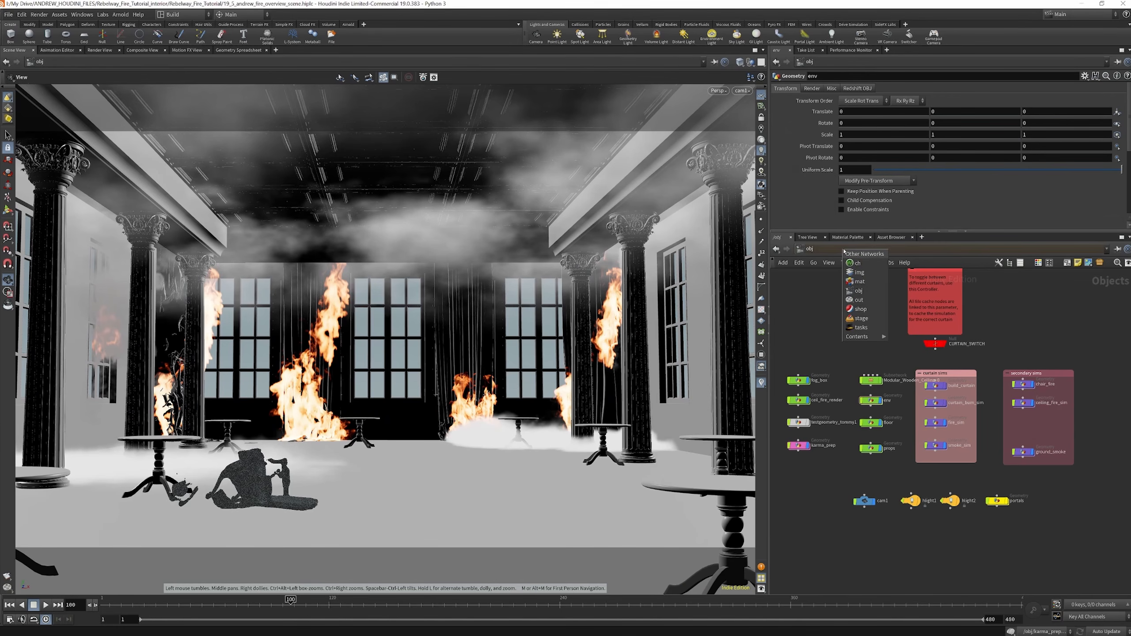
click(863, 320)
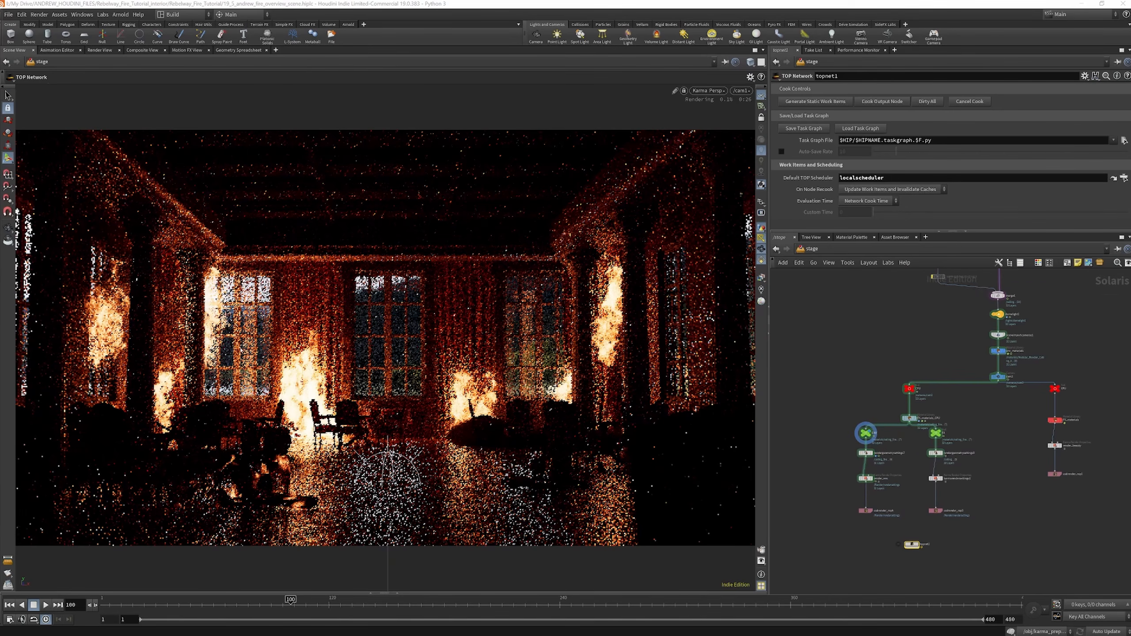
scroll(938, 436, up, 5)
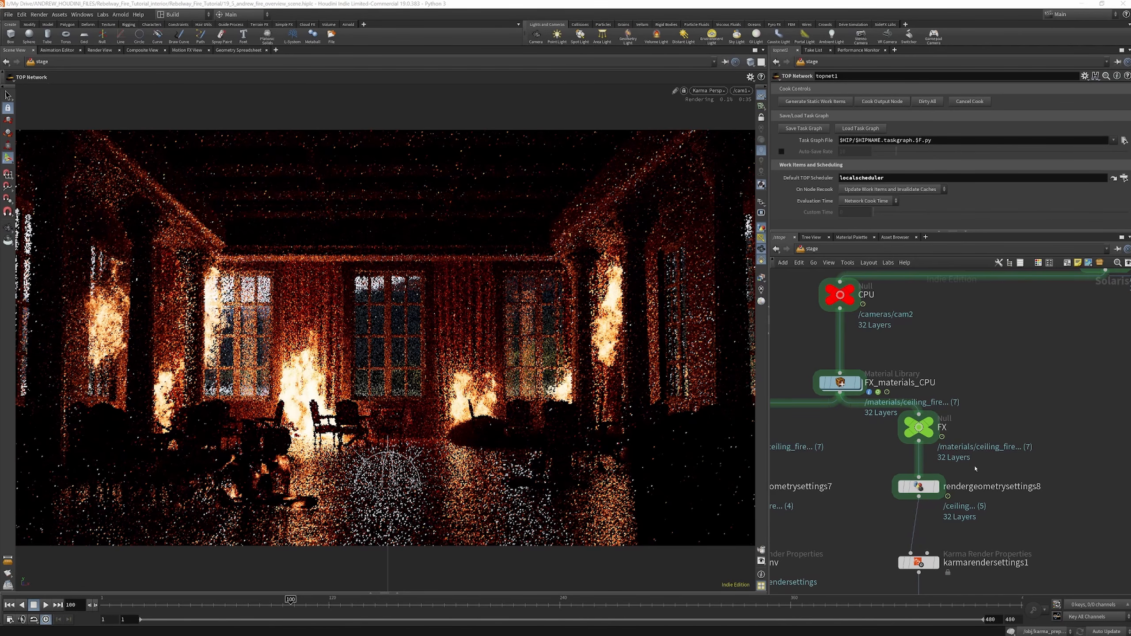
scroll(919, 400, down, 6)
scroll(920, 401, down, 3)
scroll(976, 346, up, 9)
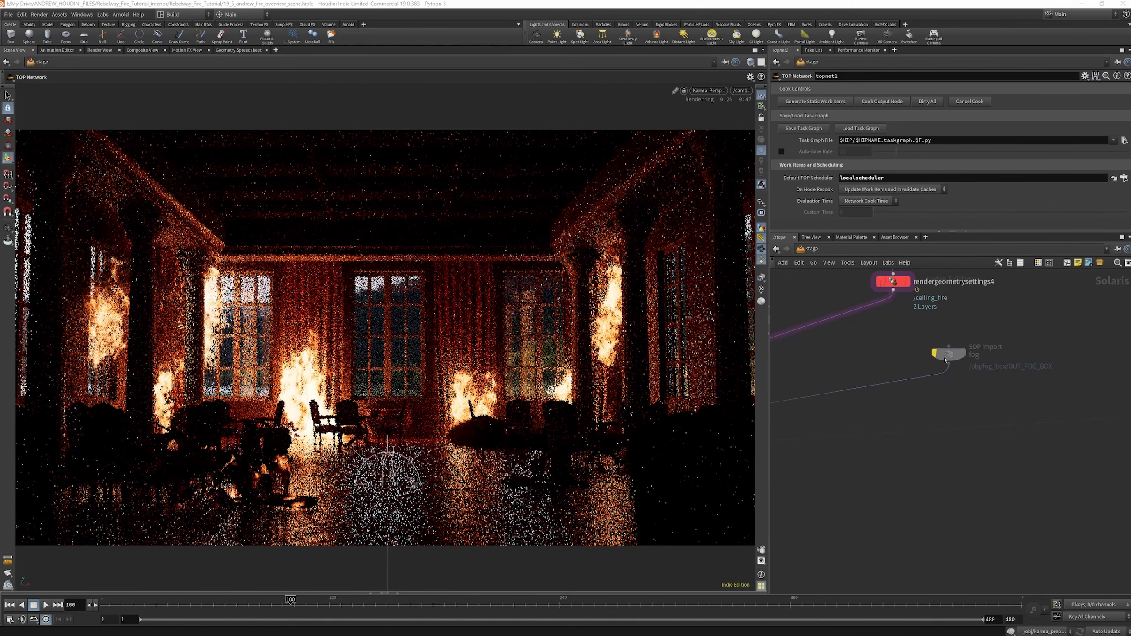
mouse_move(946, 355)
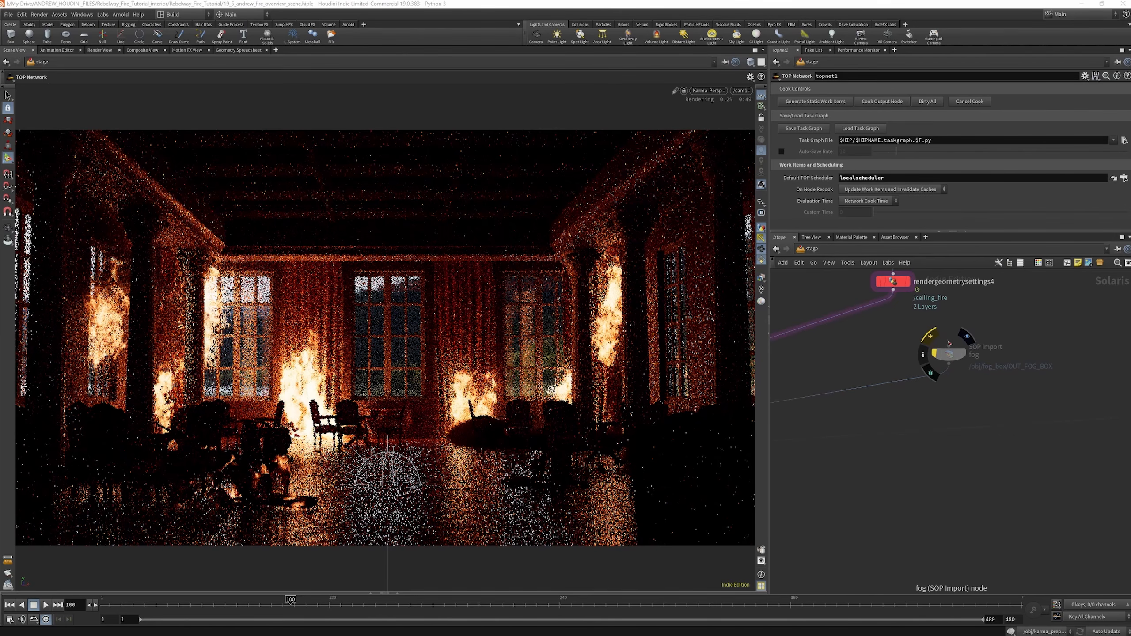
scroll(949, 361, down, 5)
scroll(950, 365, down, 7)
Inspect domelight1's base properties, including its intensity, exposure, colour, texture and portals
scroll(871, 405, up, 4)
scroll(875, 459, up, 8)
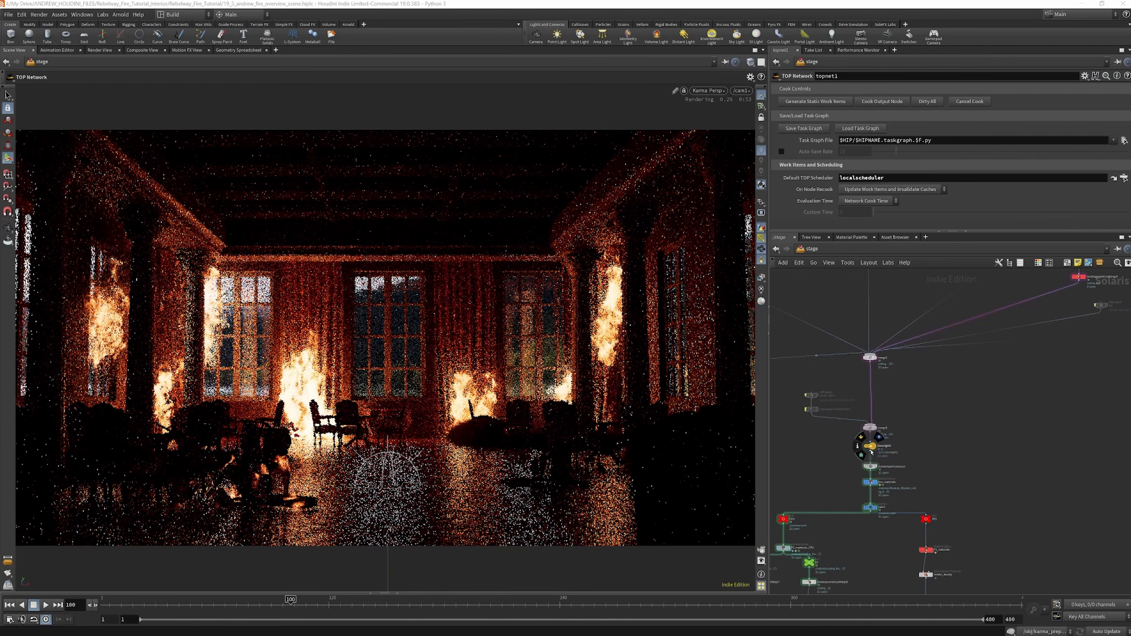
click(873, 445)
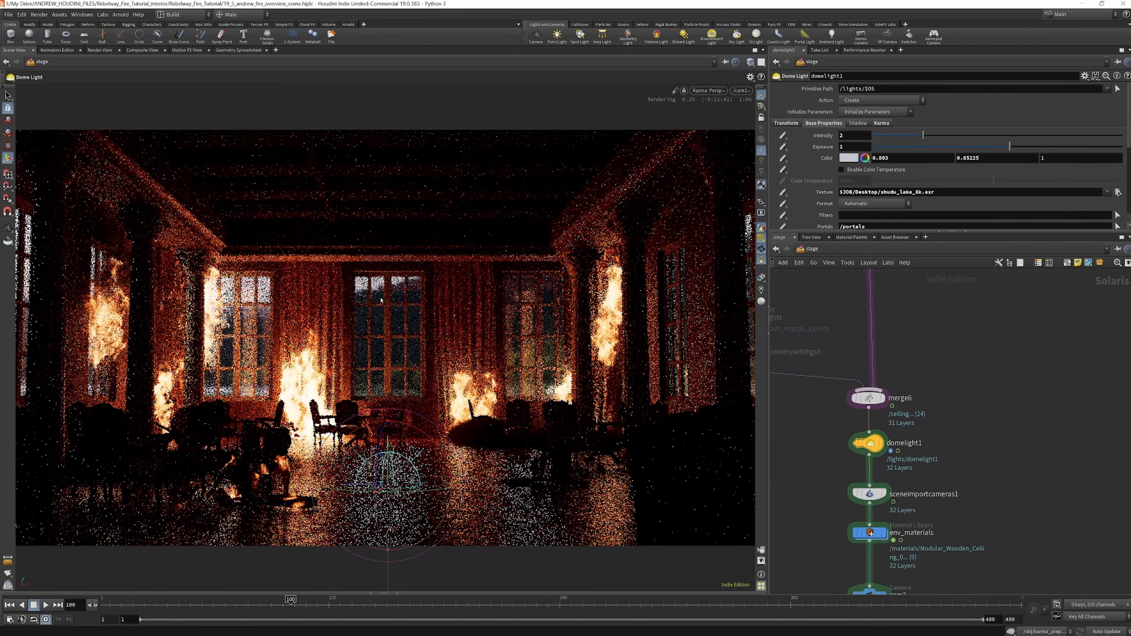
scroll(927, 435, down, 9)
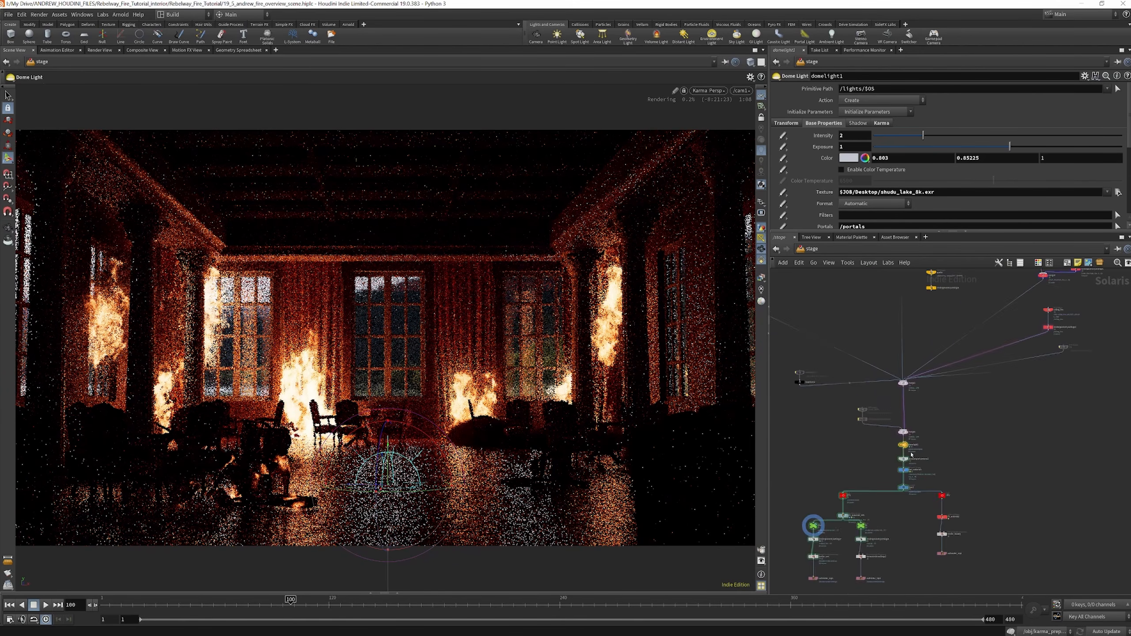
Inspect curtain_1's SOP import path and prefix, plus the rendergeometrysettings1 node below the merged curtain geometry
scroll(838, 385, up, 9)
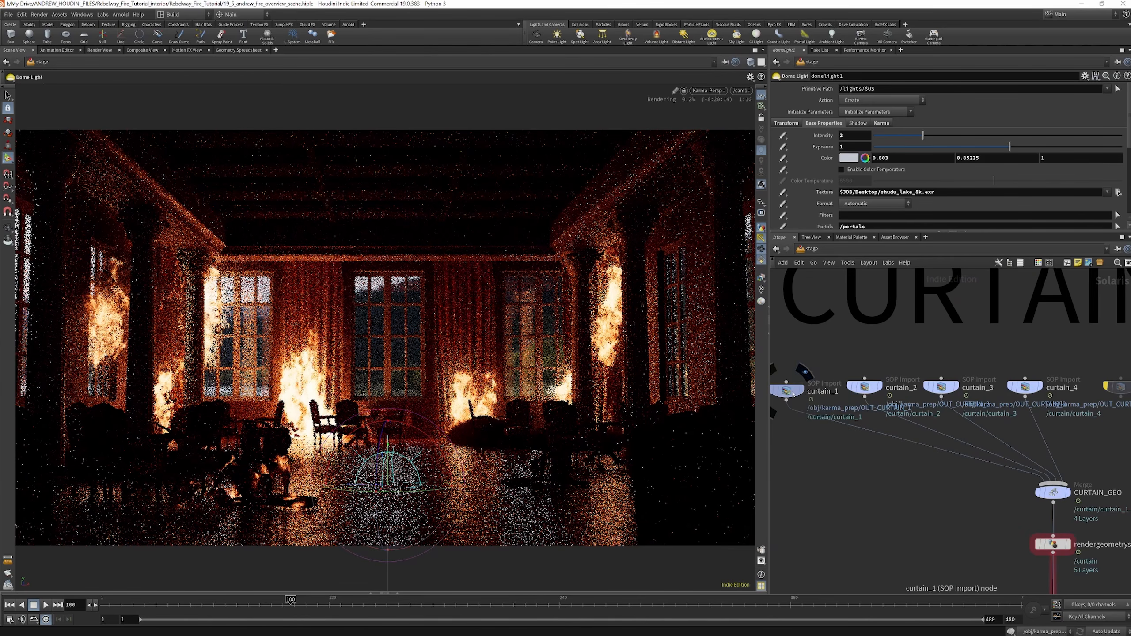
click(790, 391)
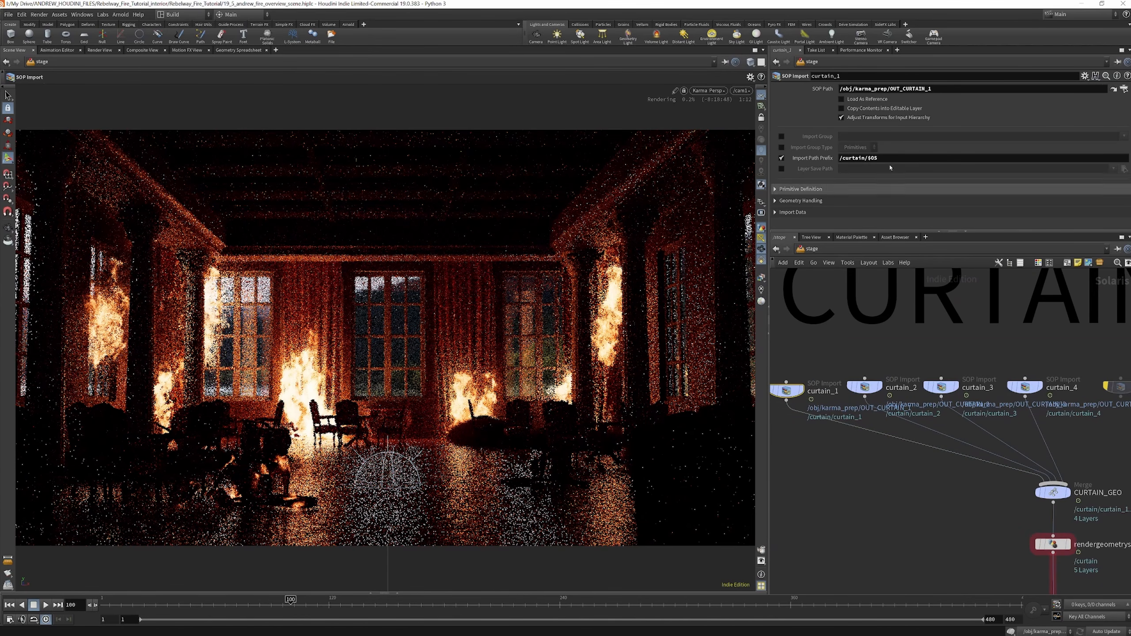
scroll(833, 408, down, 6)
scroll(907, 441, up, 6)
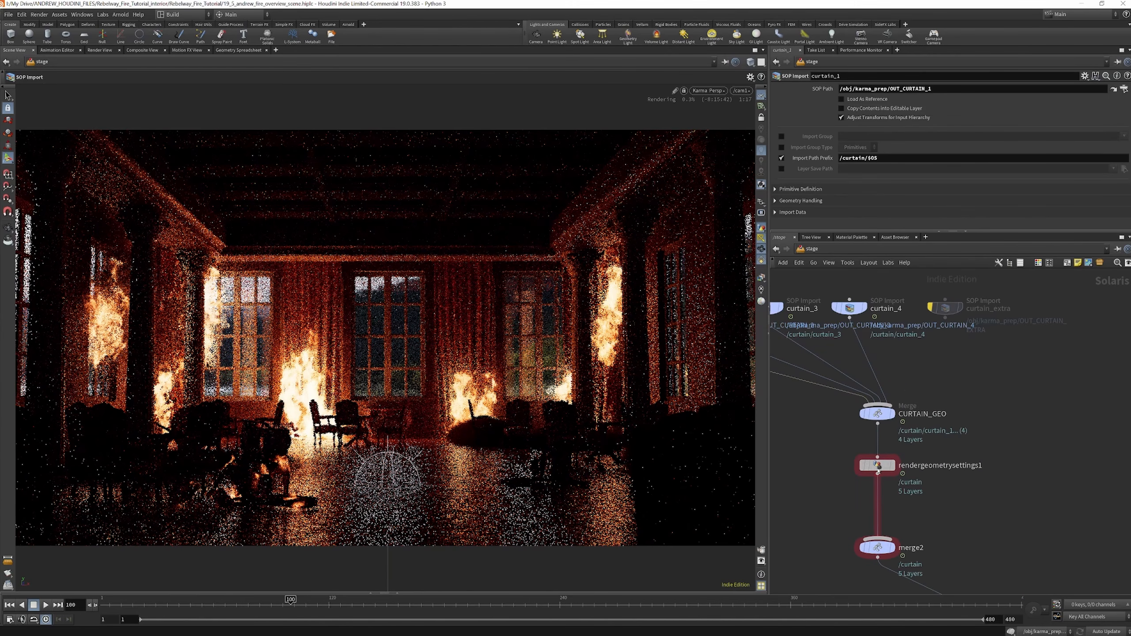
click(878, 467)
scroll(842, 208, down, 5)
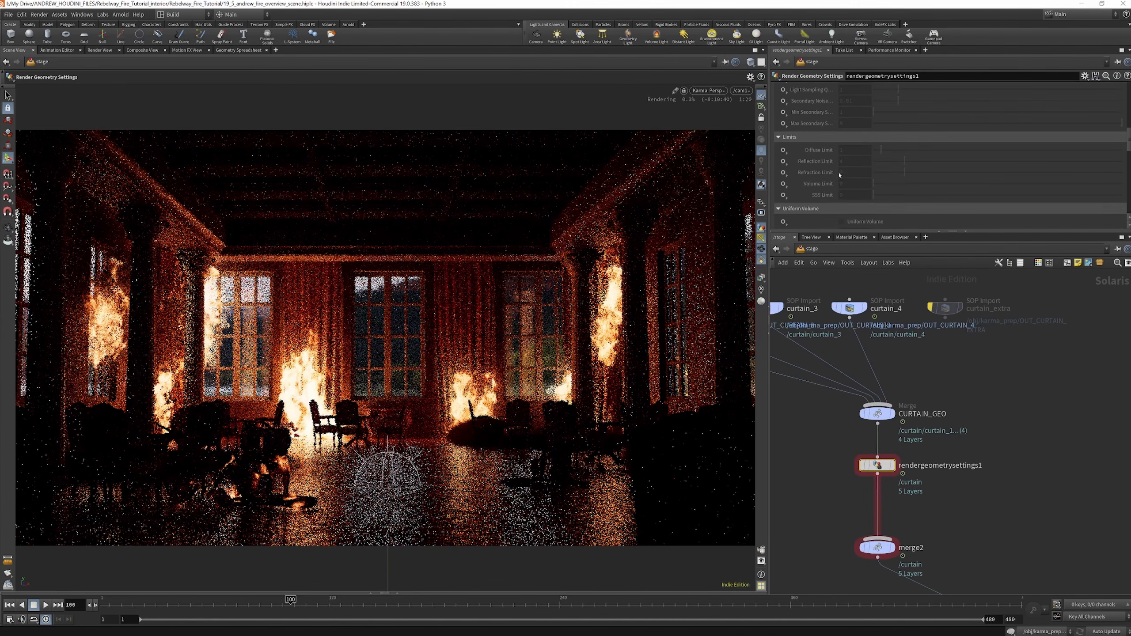
scroll(842, 478, down, 4)
scroll(842, 478, down, 7)
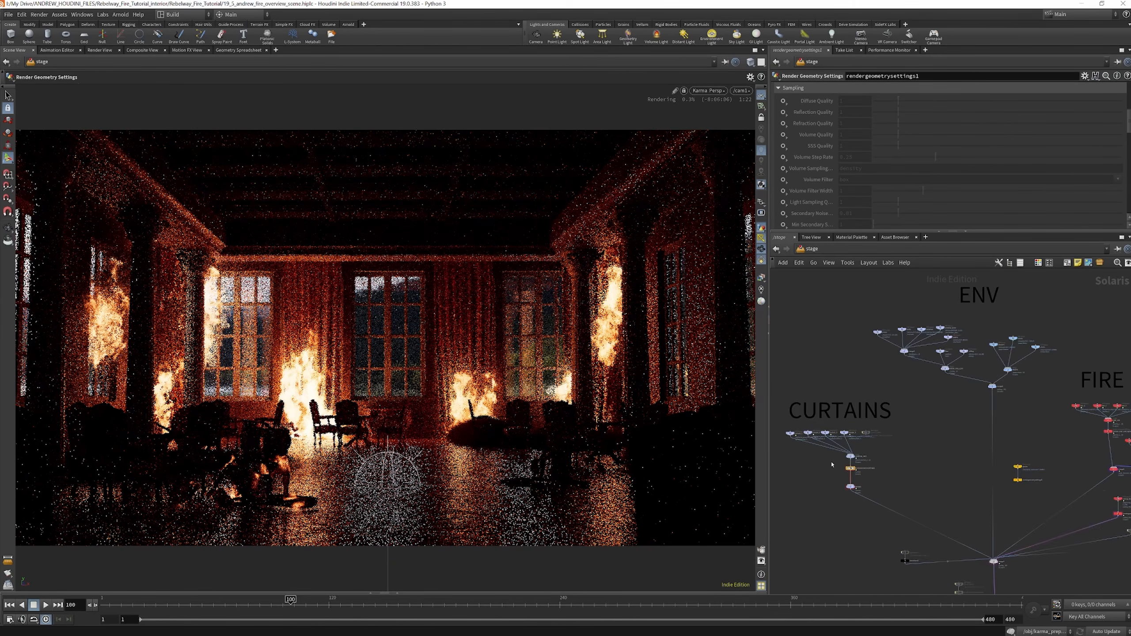
Inspect motion_blur_and_light_source below FIRE_VOL, checking its volume velocity blur and light-source settings
scroll(1016, 457, up, 10)
scroll(884, 401, down, 4)
scroll(886, 418, up, 7)
click(886, 418)
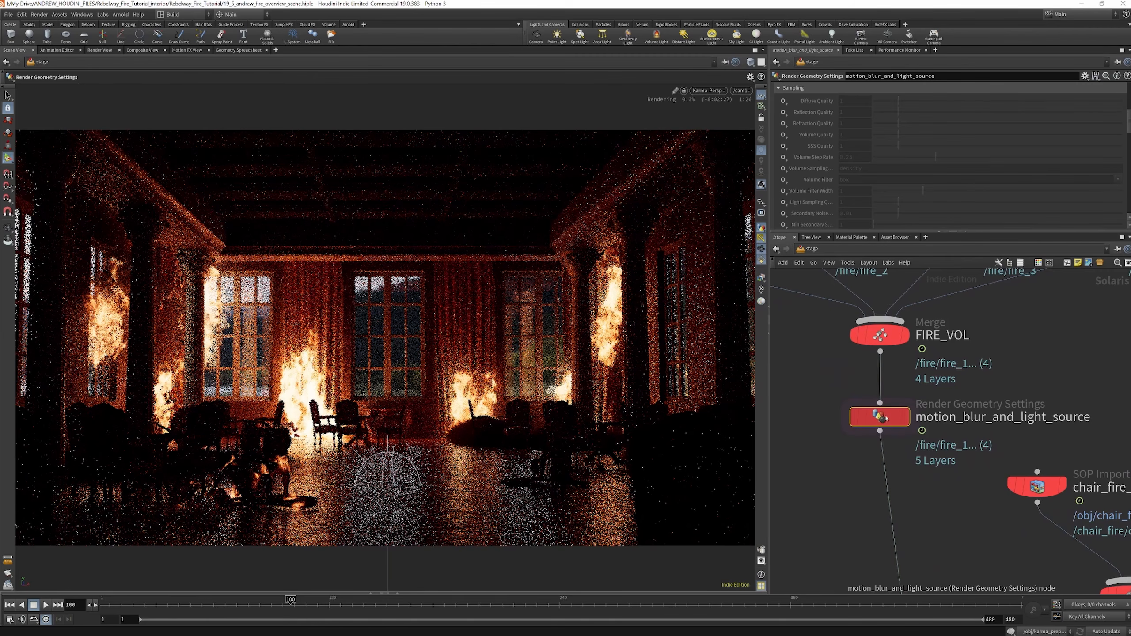
scroll(922, 156, down, 10)
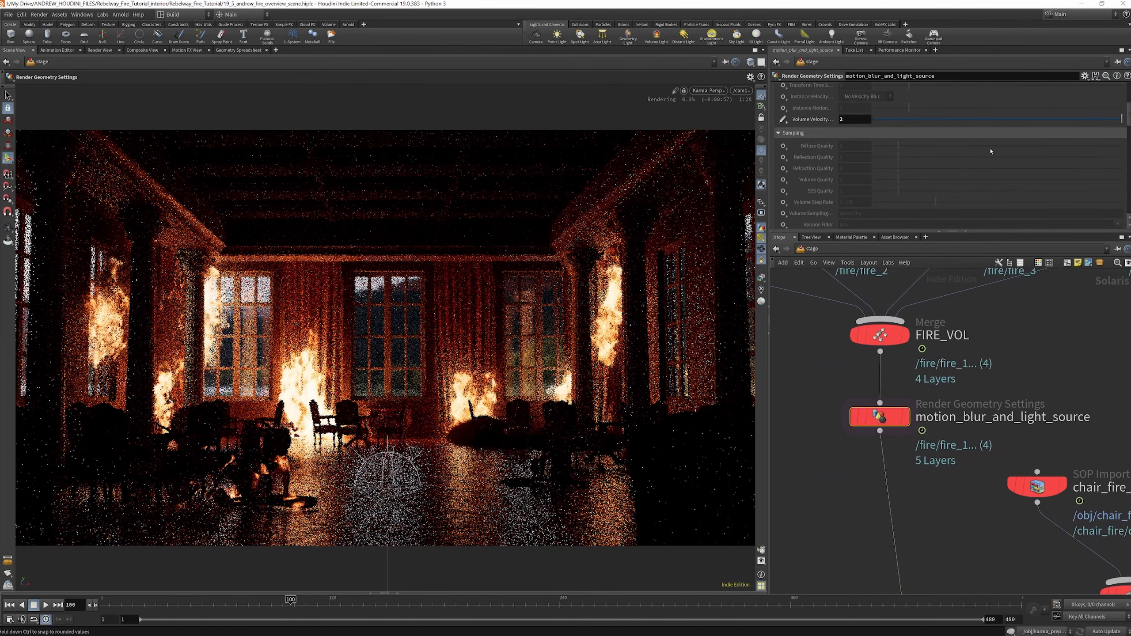
scroll(832, 148, down, 8)
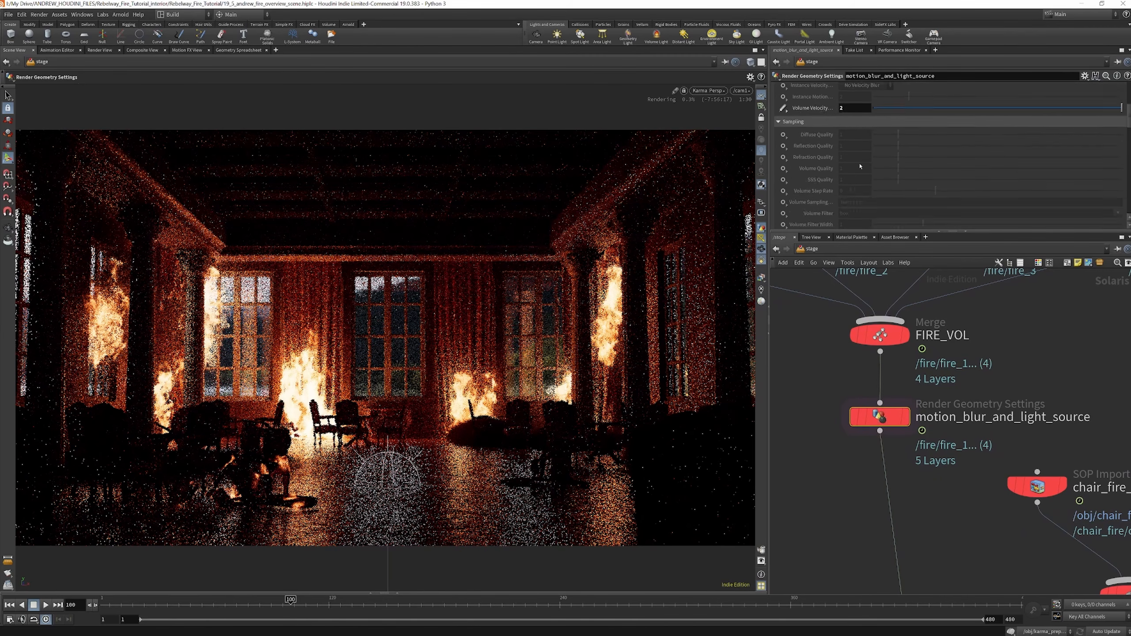
scroll(857, 169, down, 5)
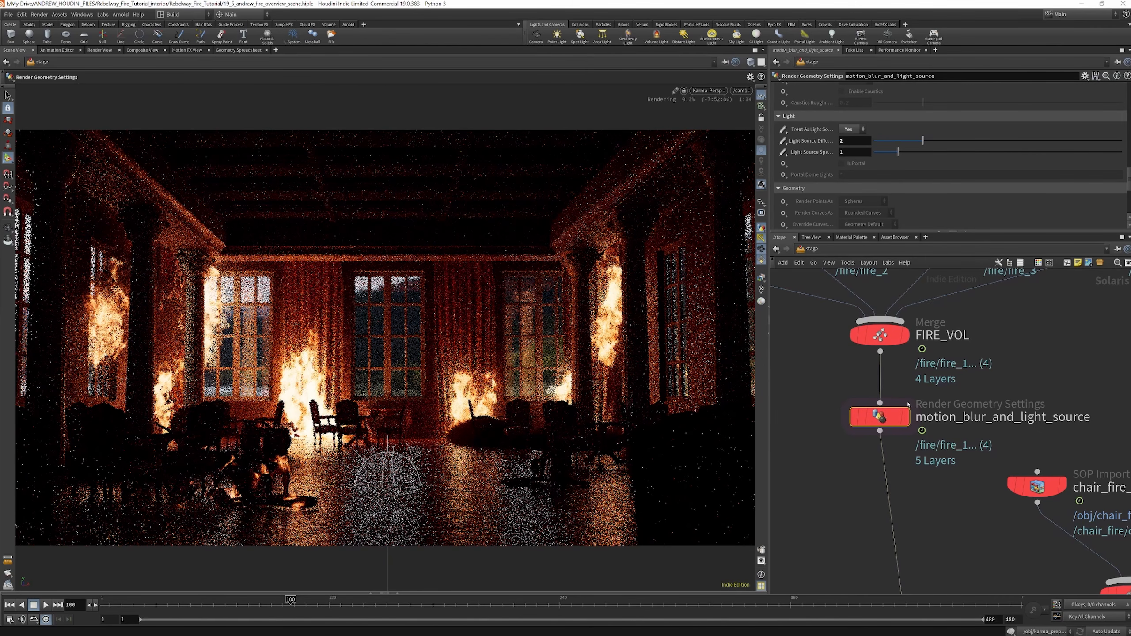
Check the chair fires' light-source settings in rendergeometrysettings6, and look over the SMOKE import branch
scroll(904, 426, down, 10)
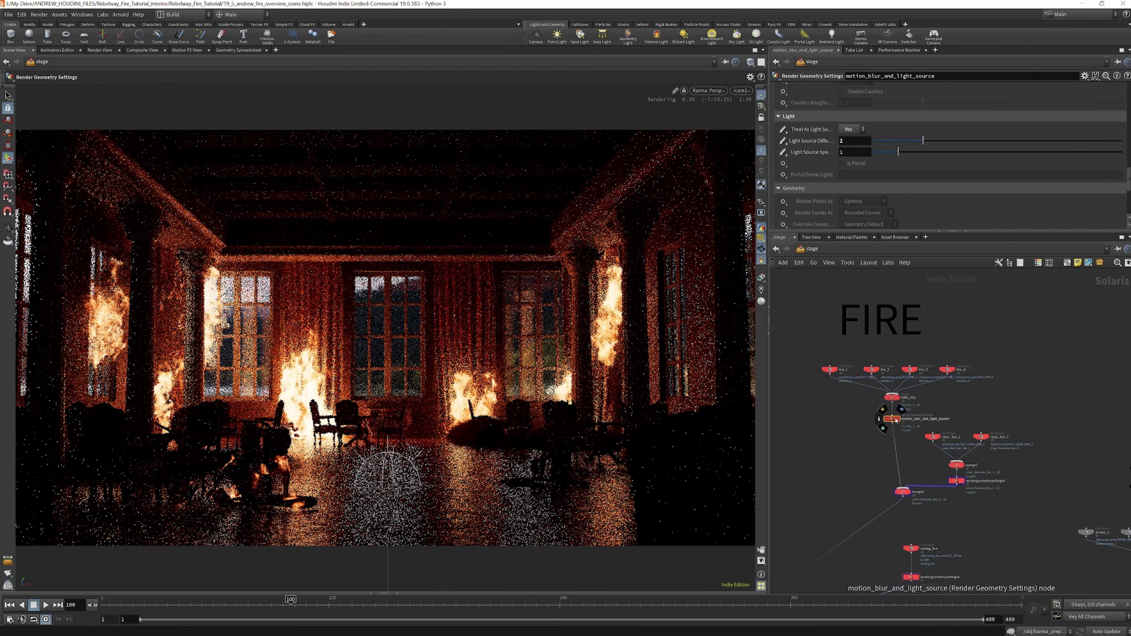
scroll(932, 454, up, 8)
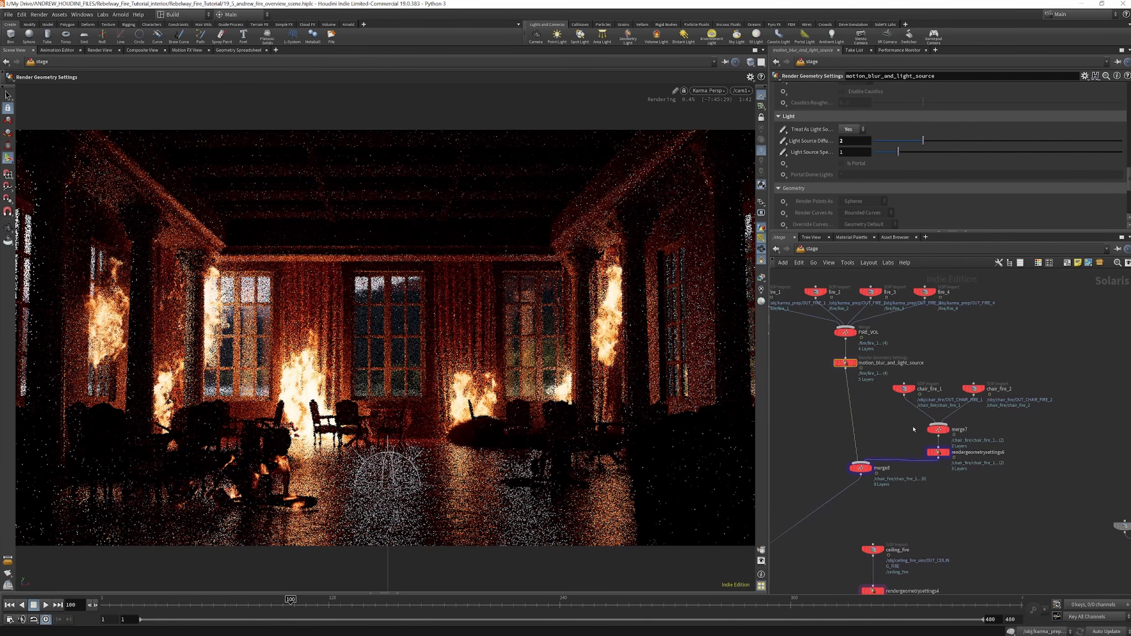
click(939, 454)
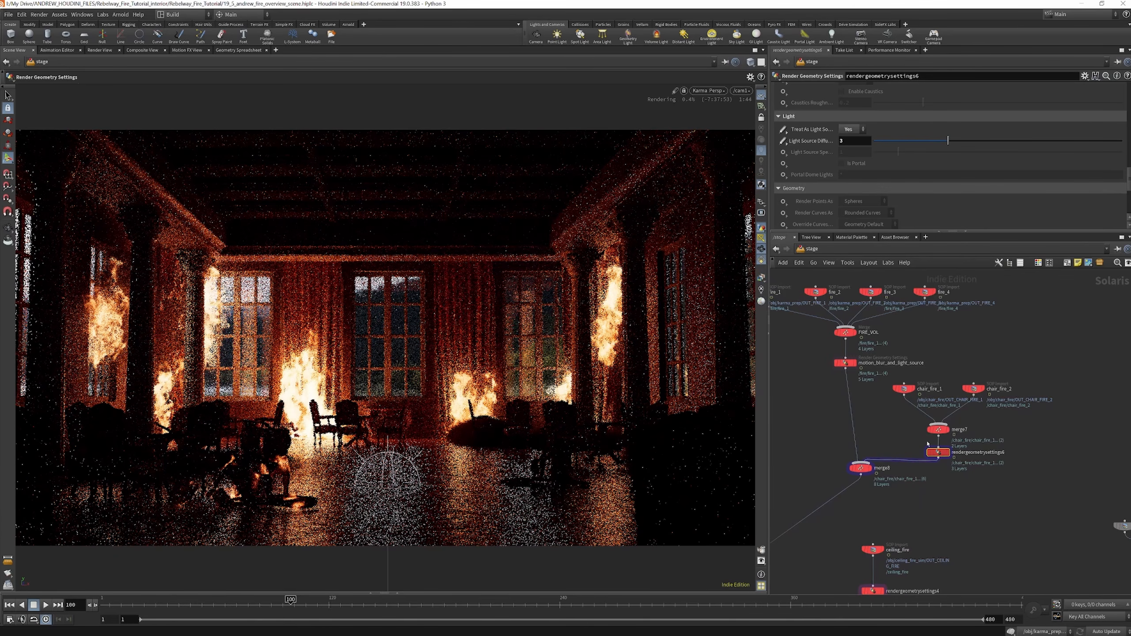
scroll(953, 453, down, 8)
scroll(959, 454, up, 8)
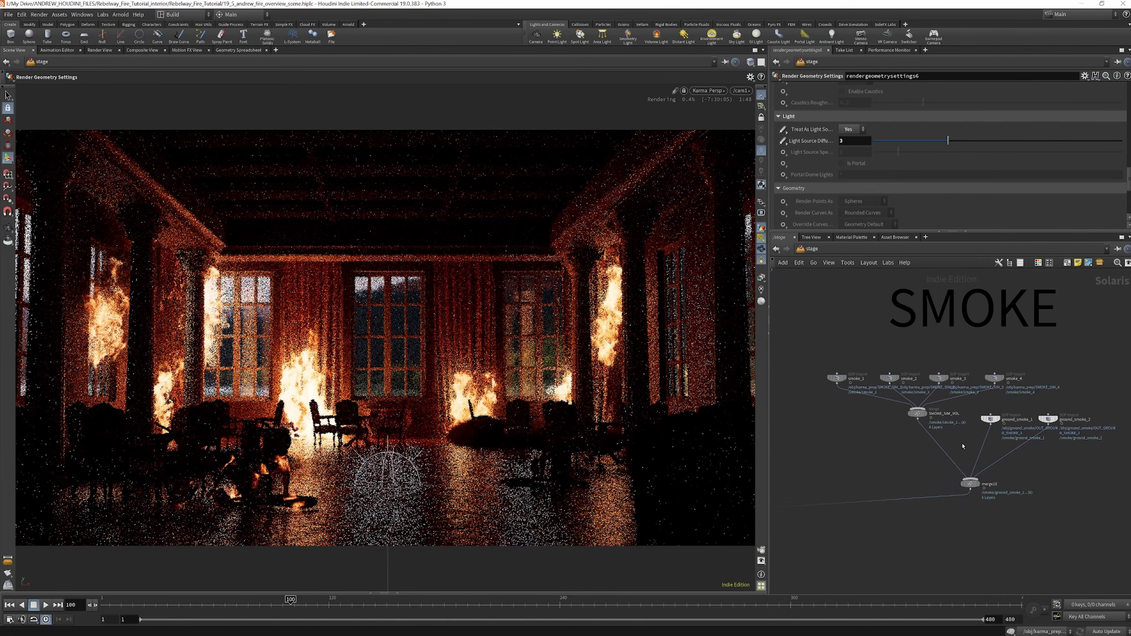
scroll(958, 397, down, 4)
Examine the ceiling_fire branch and its rendergeometrysettings4 light, volume and motion blur settings
scroll(822, 399, up, 8)
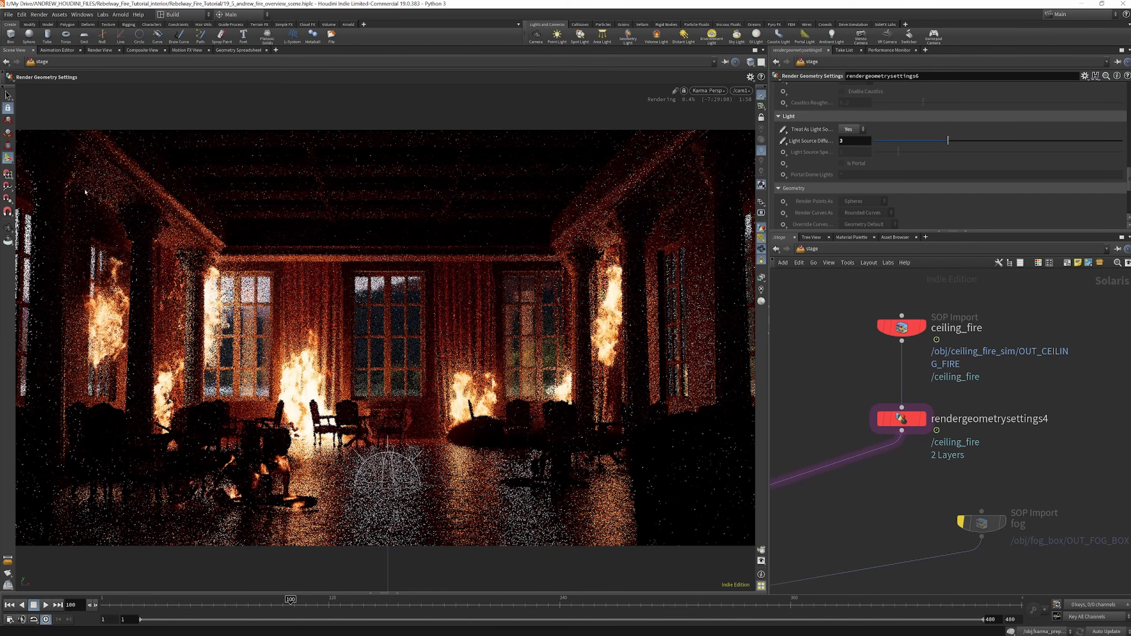
scroll(977, 391, down, 3)
scroll(941, 405, up, 2)
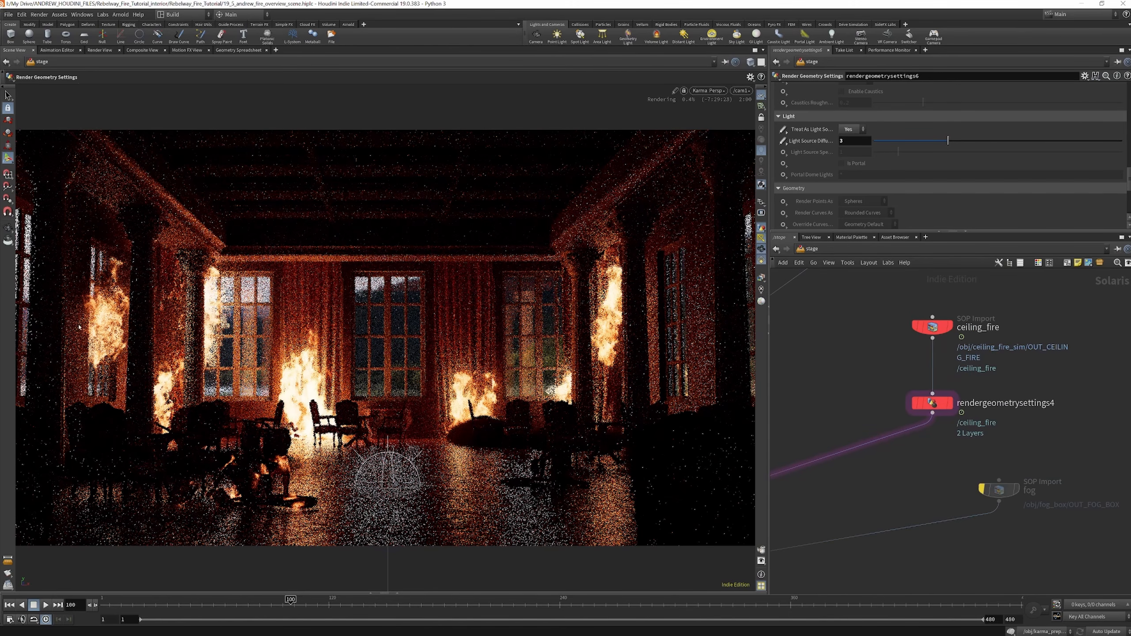
scroll(920, 384, up, 2)
click(938, 411)
scroll(868, 138, down, 5)
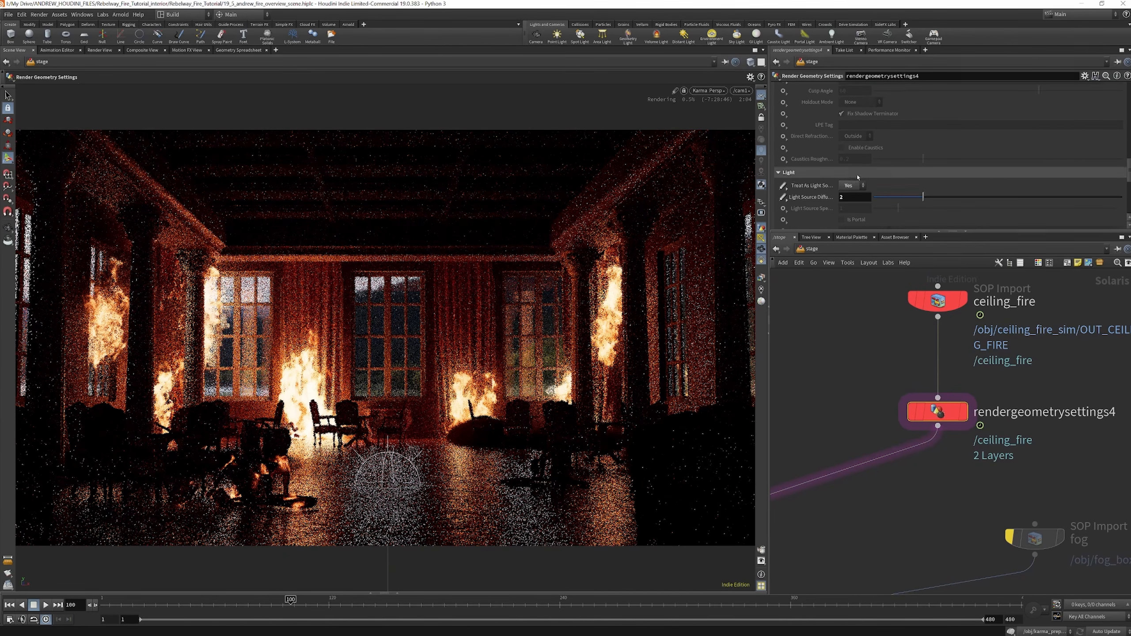
scroll(858, 177, up, 5)
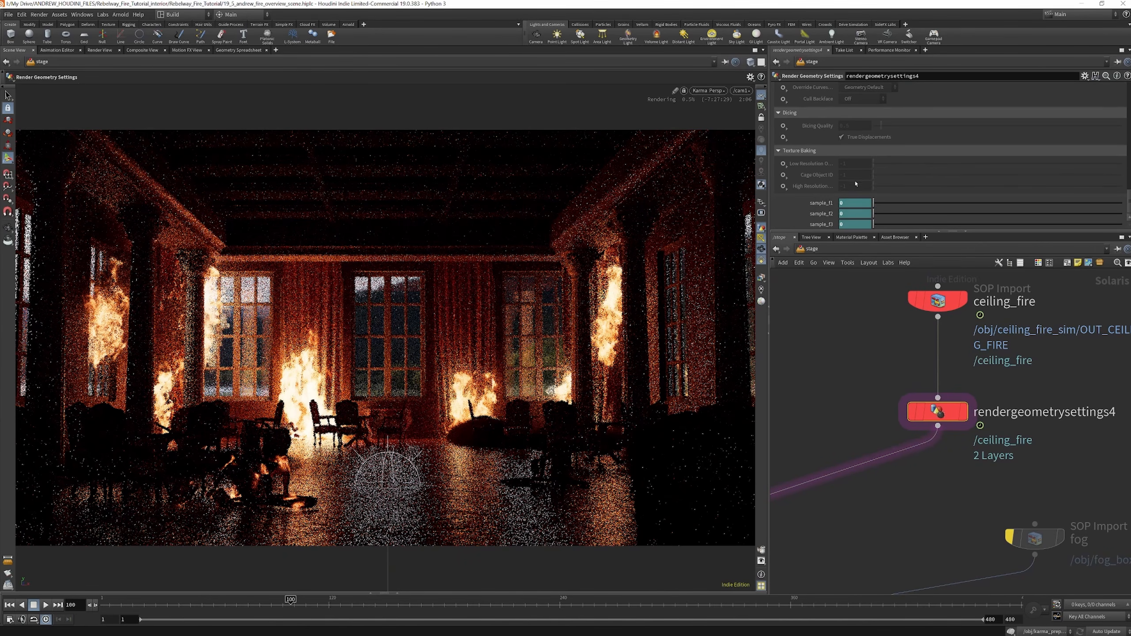
scroll(856, 182, down, 2)
scroll(856, 182, up, 8)
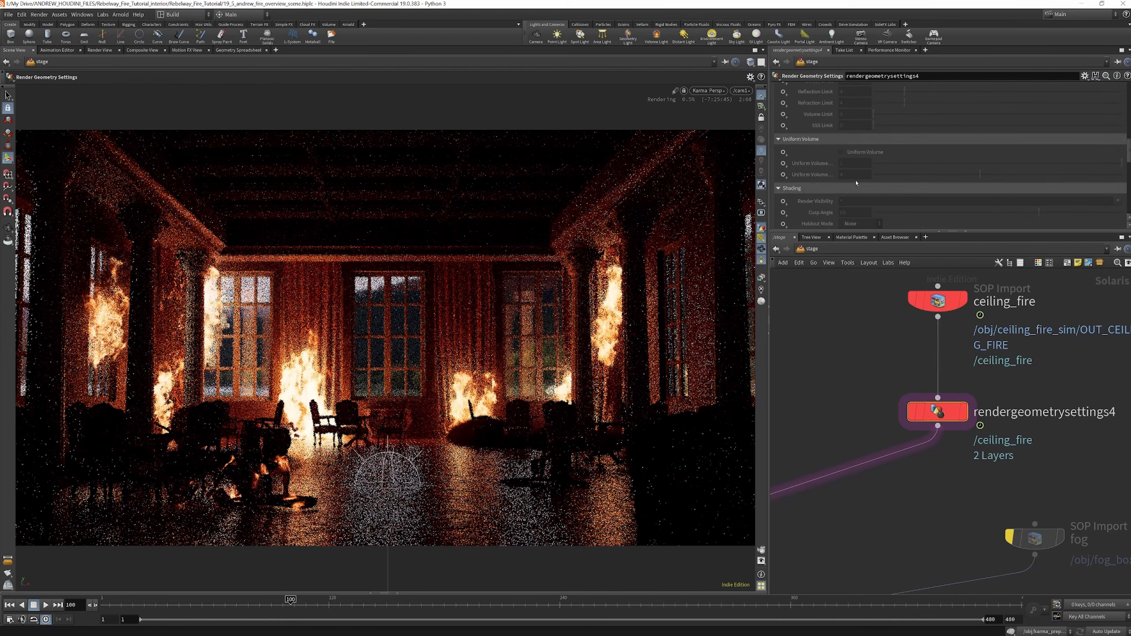
scroll(856, 183, up, 10)
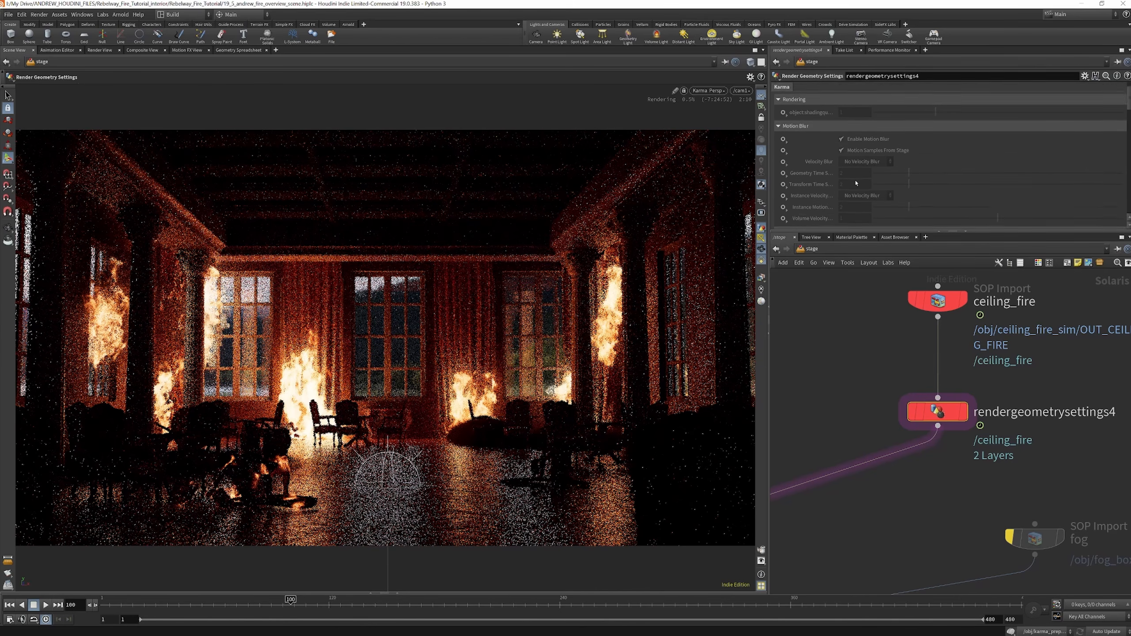
Inspect how sceneimportcameras1 imports the scene cameras and where it sits above the CPU and GPU render branches
scroll(901, 285, down, 6)
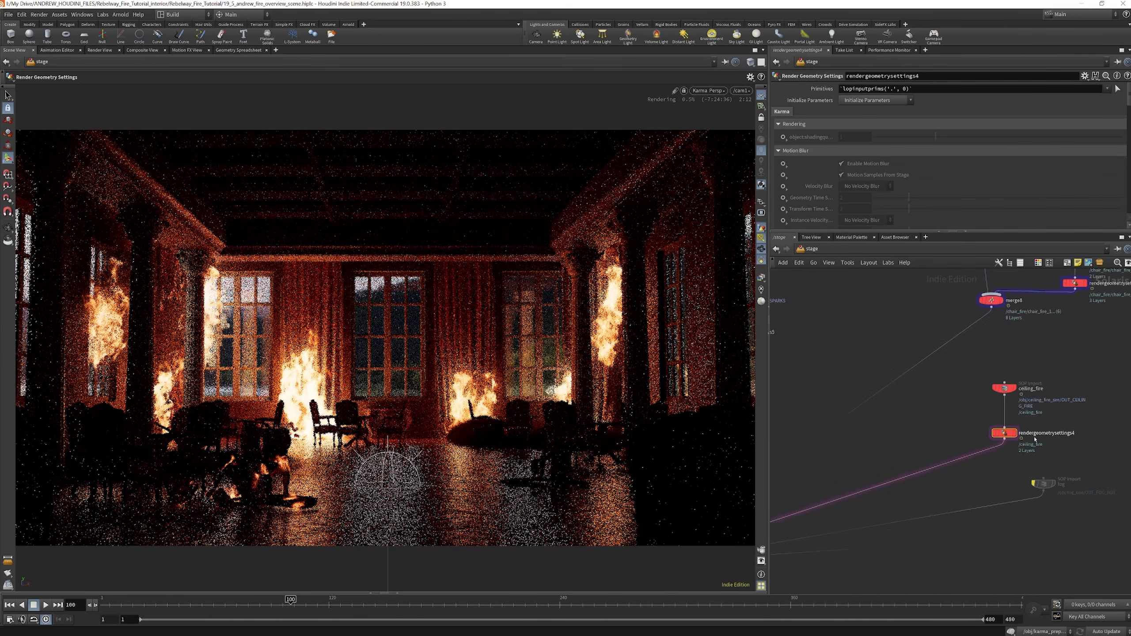
scroll(962, 438, up, 5)
scroll(962, 438, down, 5)
scroll(964, 439, up, 8)
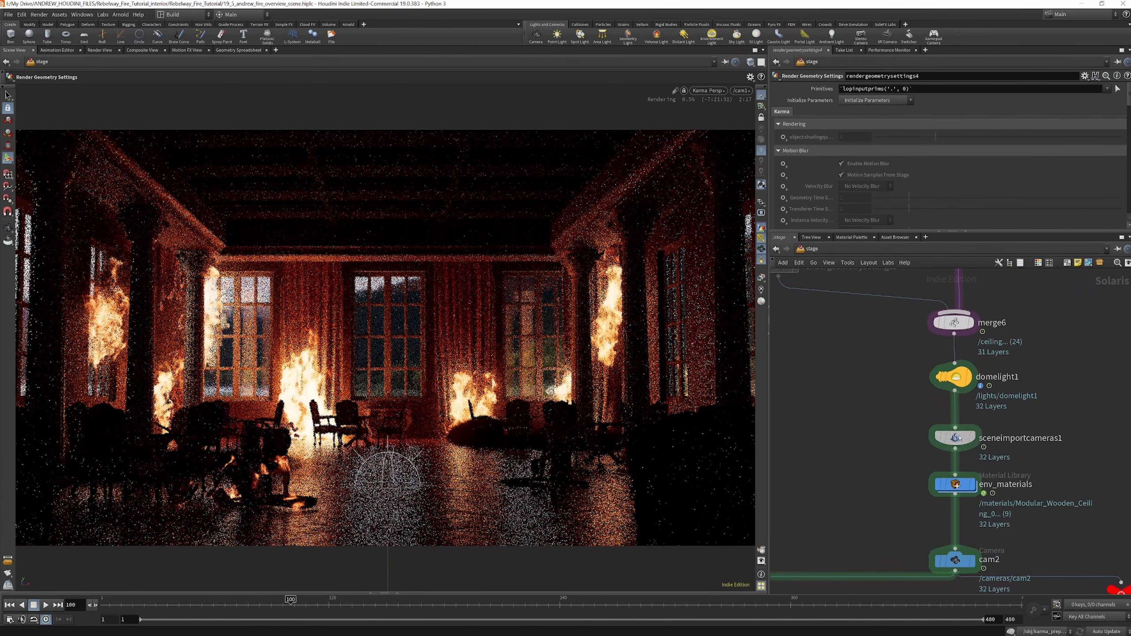
click(955, 438)
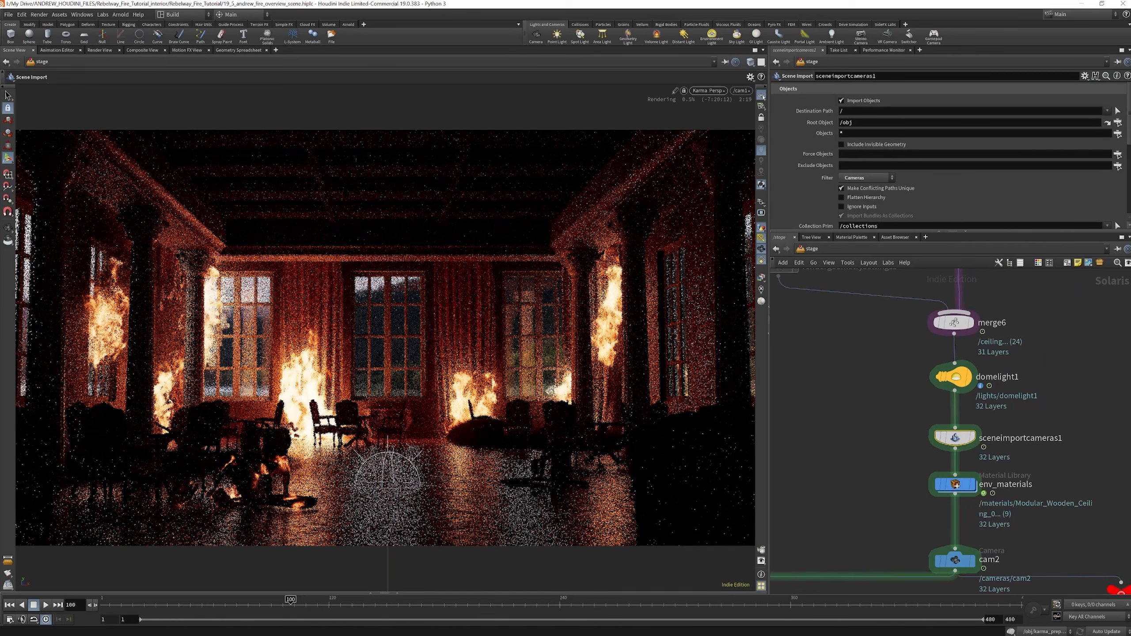
scroll(976, 340, down, 5)
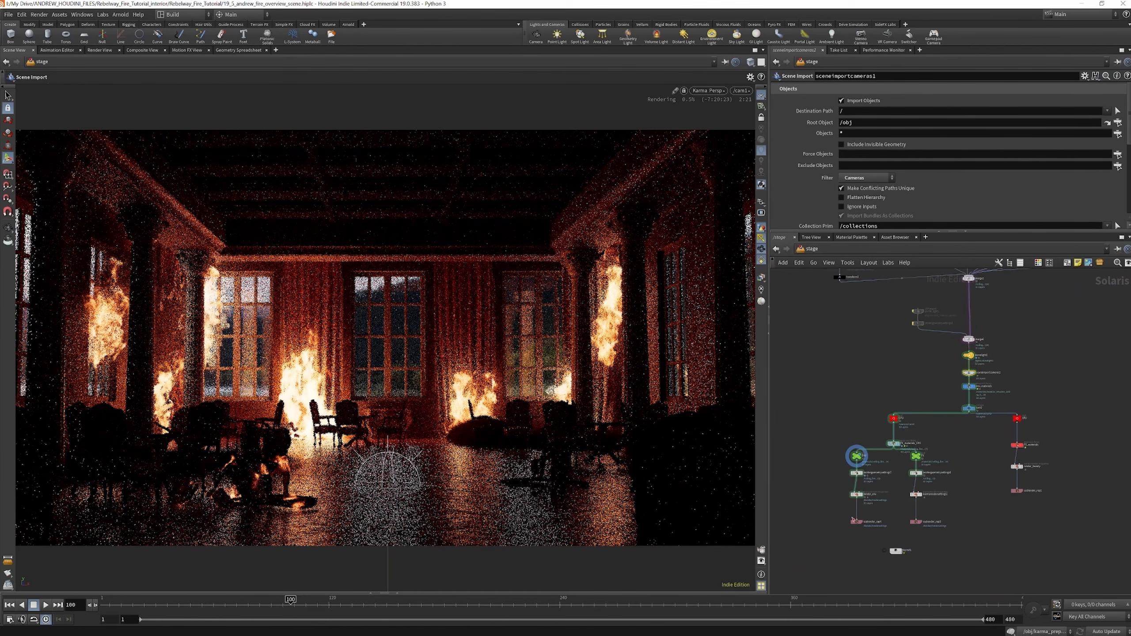
Inspect the FX_materials_CPU material library and its material assignments for the fire and cloth
scroll(848, 509, up, 3)
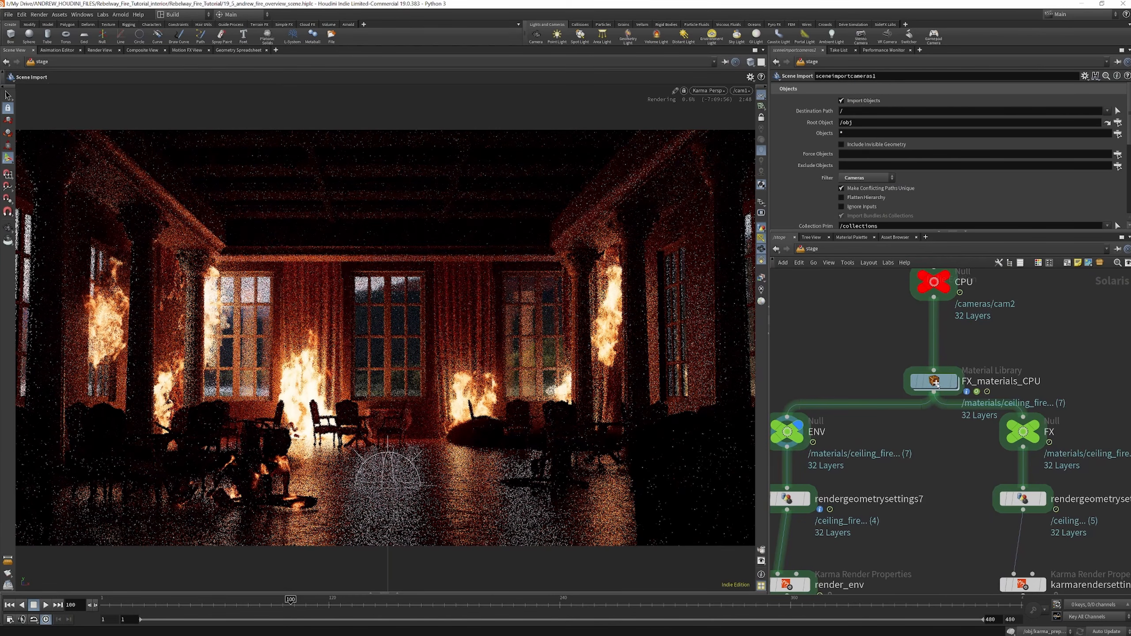
click(943, 382)
scroll(918, 482, down, 4)
scroll(927, 447, up, 5)
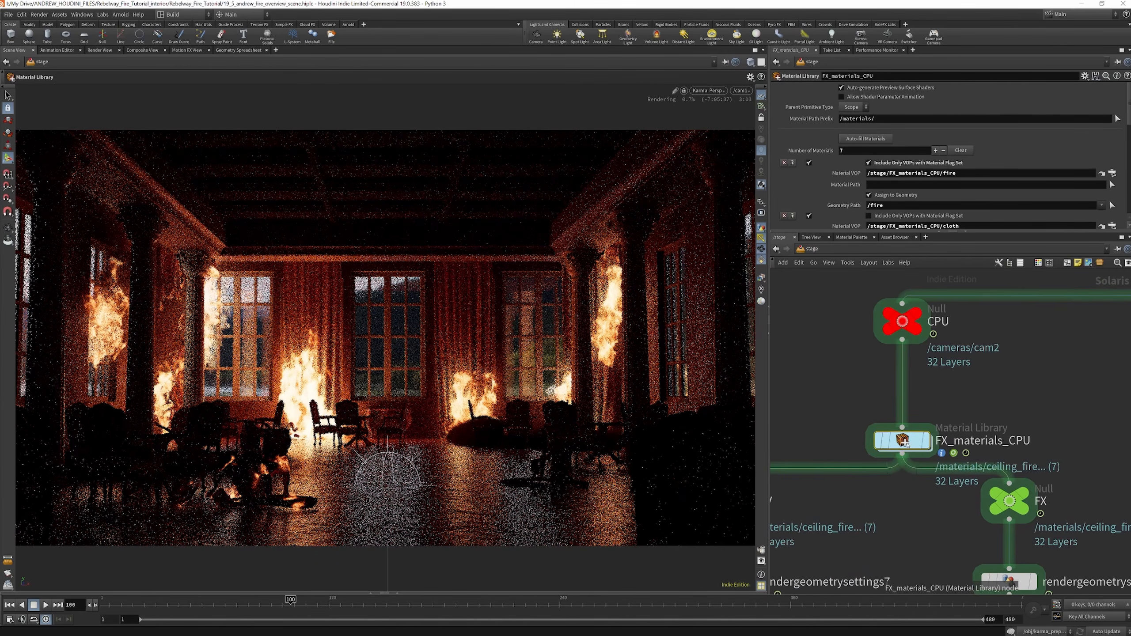
scroll(891, 446, down, 5)
Inspect the env_materials library and its material assignments for the floor and walls
scroll(1016, 359, up, 3)
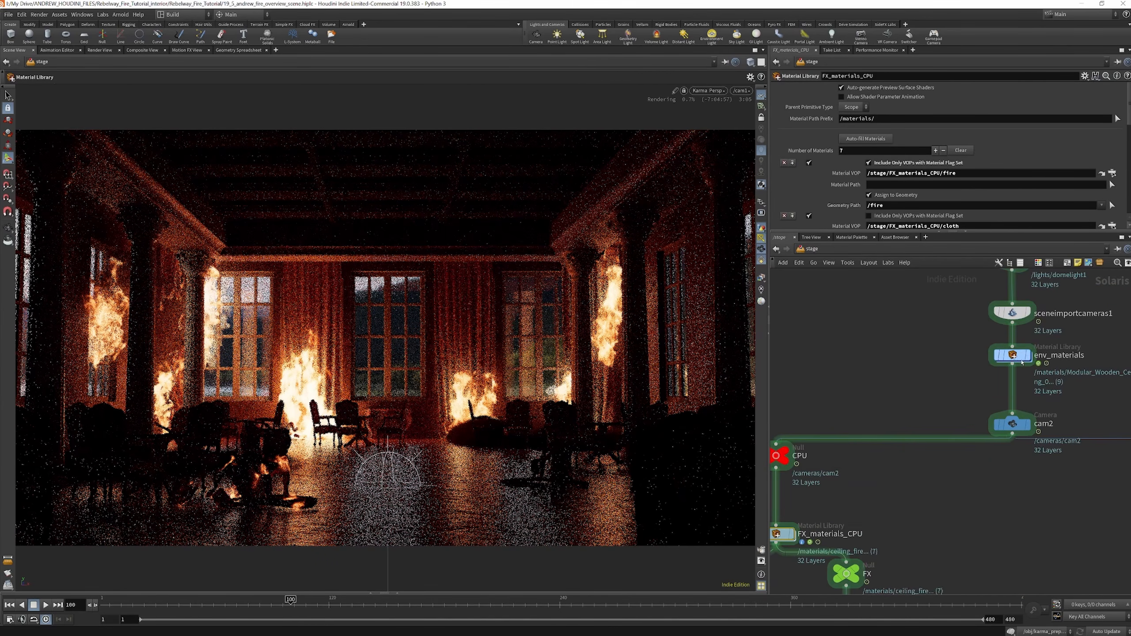
click(1017, 362)
scroll(1017, 362, down, 5)
scroll(861, 461, up, 5)
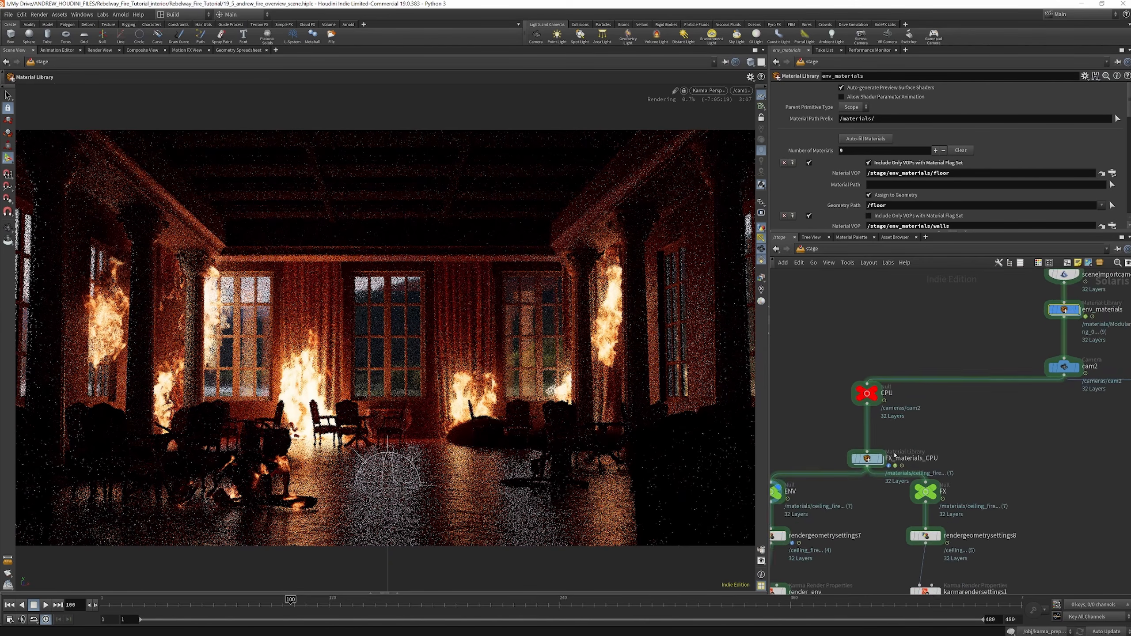
Look over the shaders inside the FX_materials_CPU library and return to the stage network
double_click(861, 462)
click(855, 464)
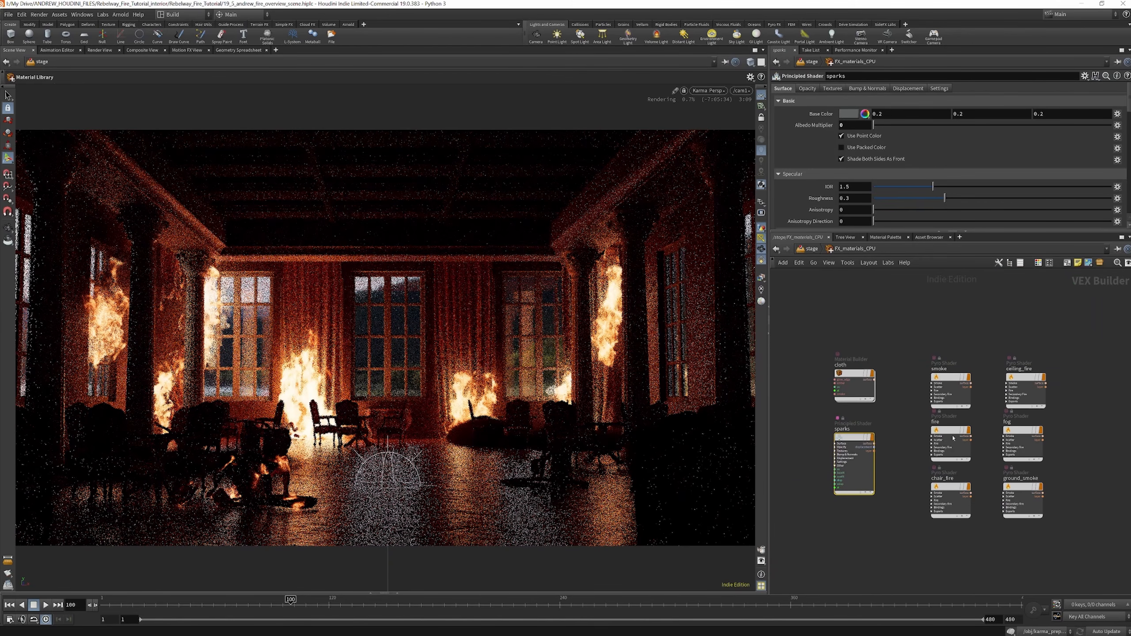
click(810, 249)
scroll(934, 333, down, 3)
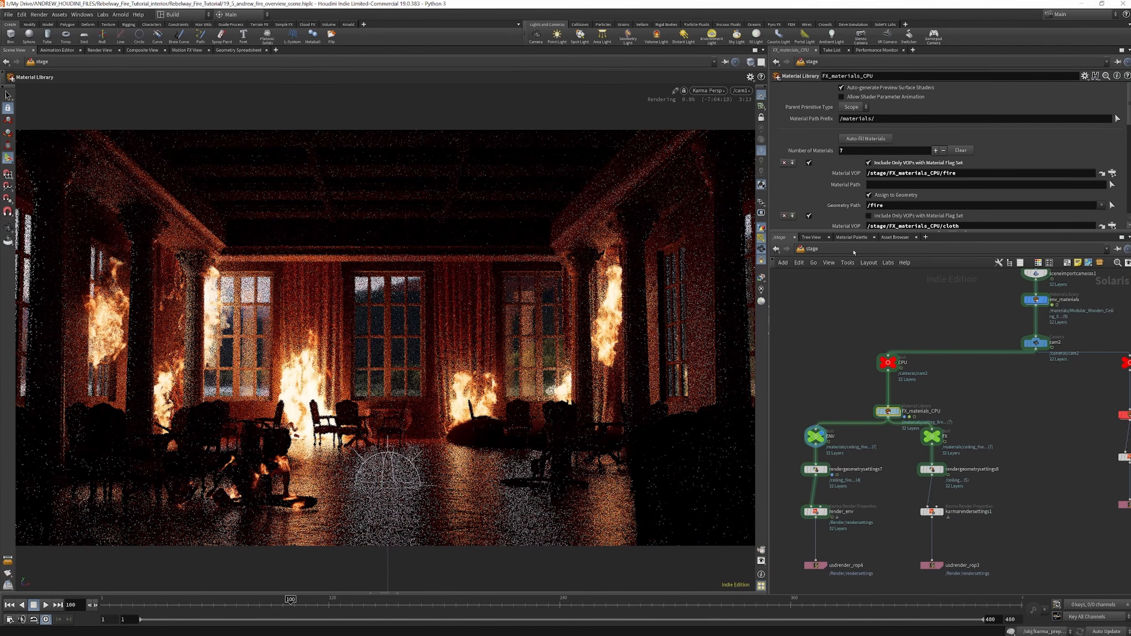
Switch to the object network, enter karma_prep and locate the pyrobakevolume2 node in the second curtain's setup
click(854, 250)
click(868, 295)
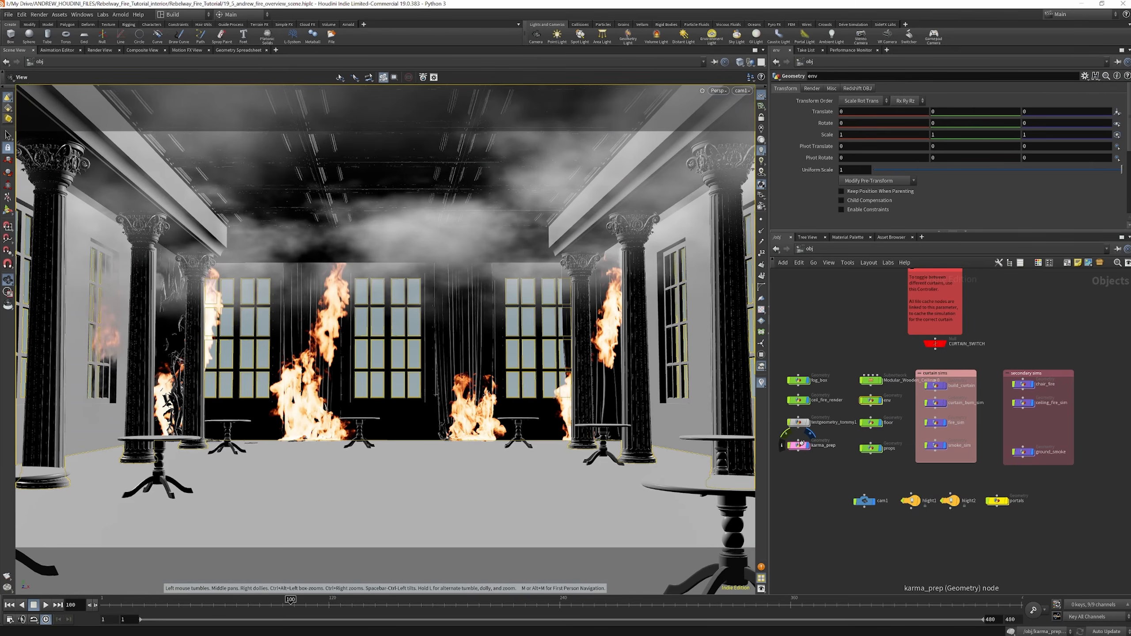
double_click(802, 446)
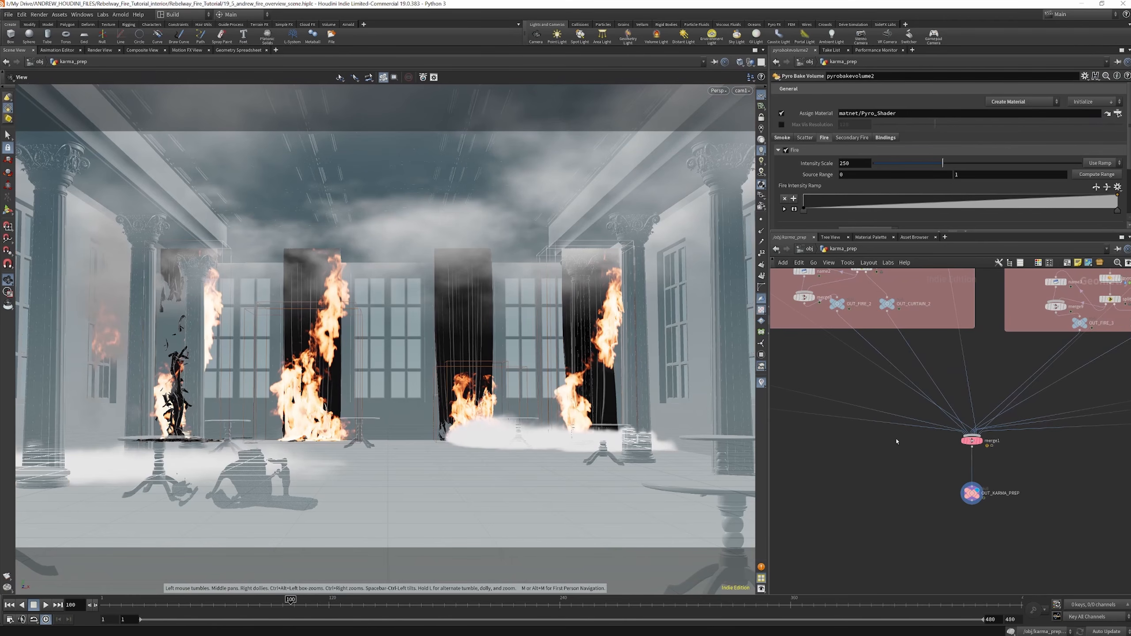
scroll(895, 438, down, 5)
scroll(885, 357, up, 7)
scroll(858, 393, down, 4)
scroll(858, 393, up, 6)
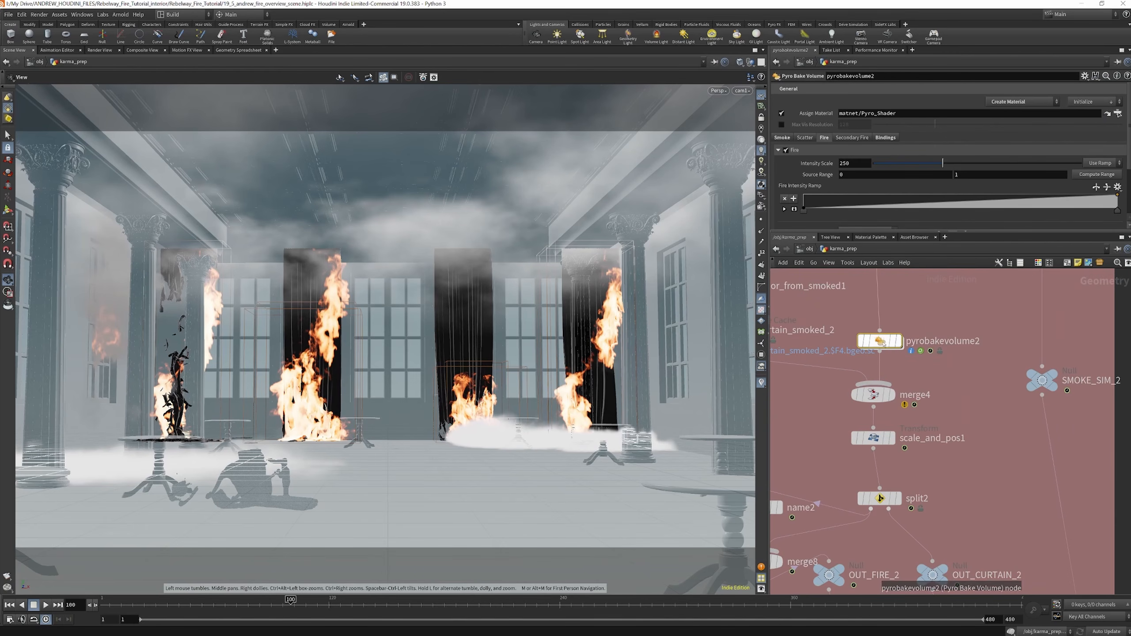
Start creating a Pyro Shader material from the pyrobakevolume2 node's quick setups
click(1024, 102)
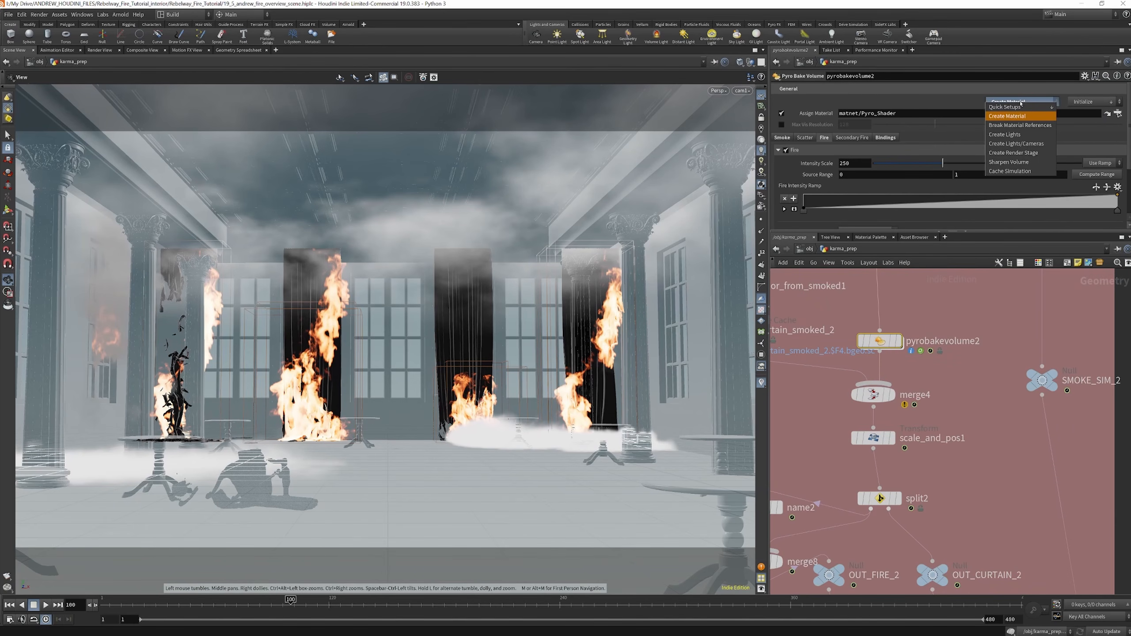
click(1018, 118)
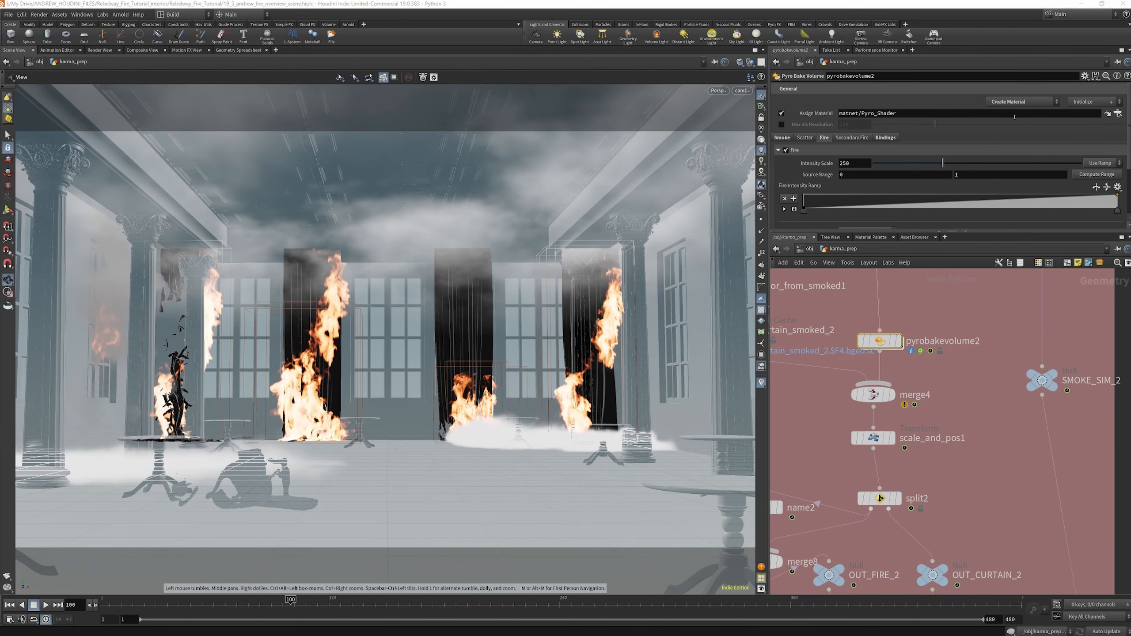
click(1017, 103)
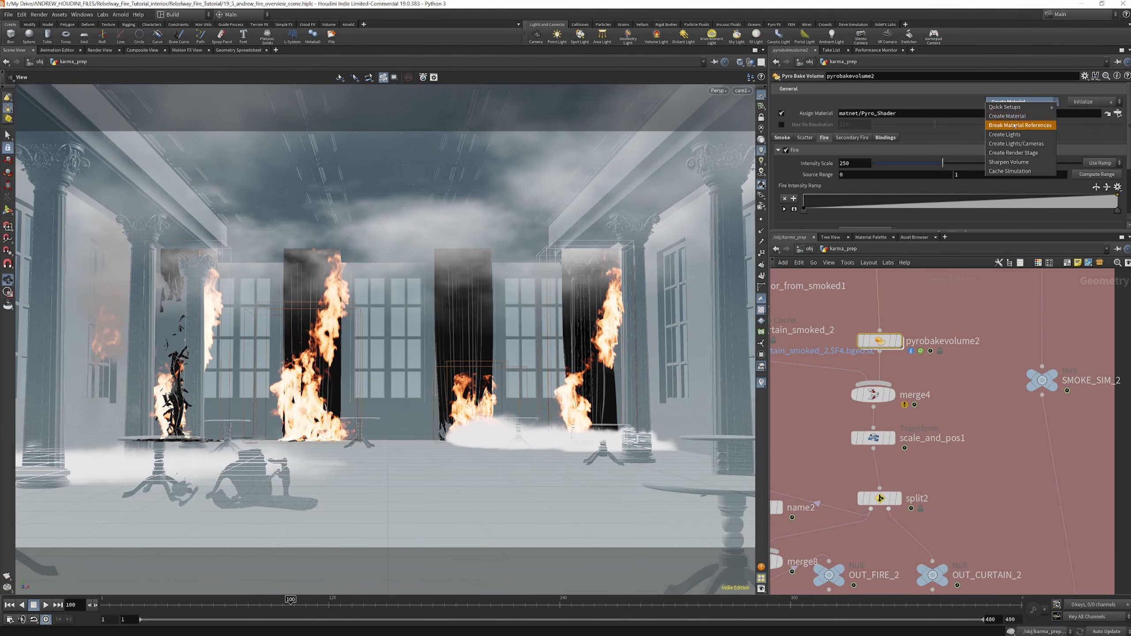
click(1015, 117)
click(1015, 105)
click(1012, 107)
click(1012, 105)
click(1011, 112)
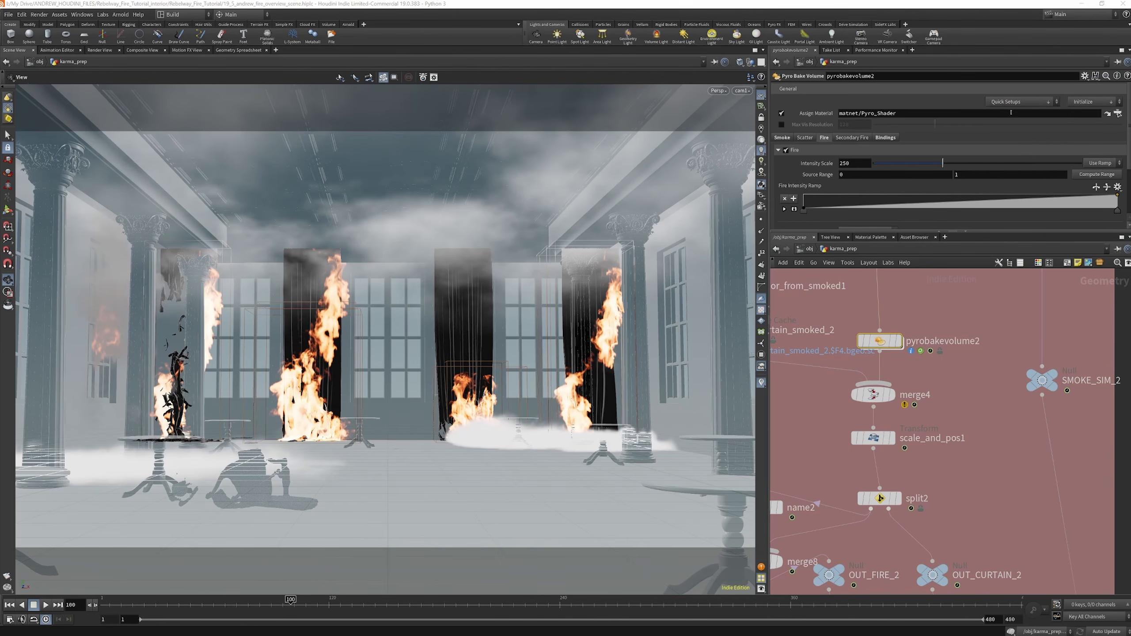
click(1013, 106)
click(1009, 112)
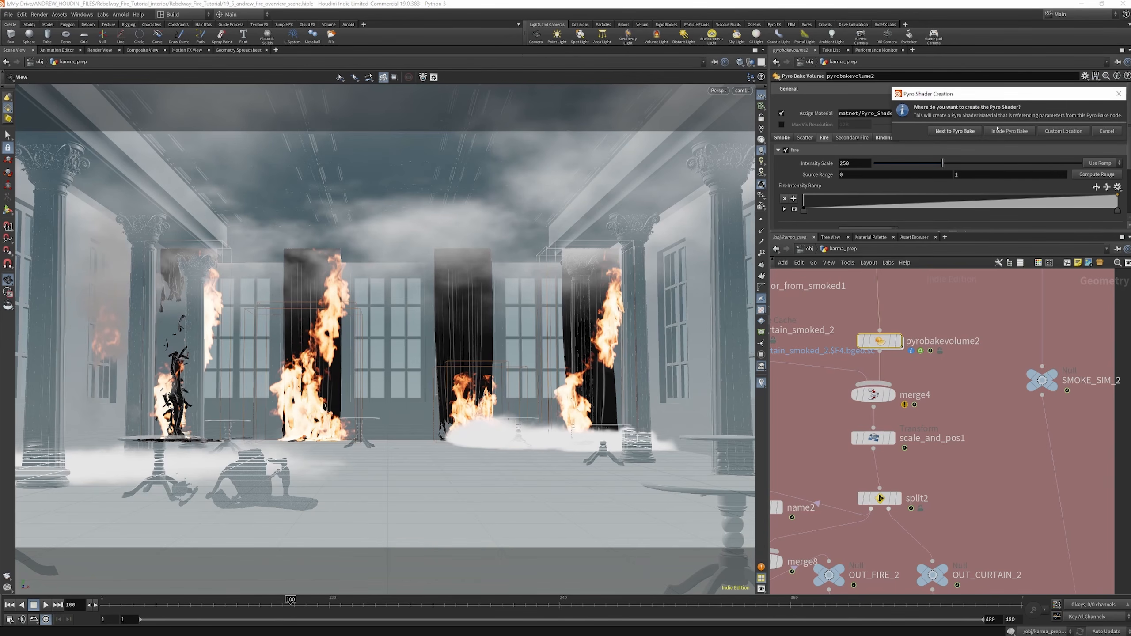
Browse the stage's FX_materials library as a custom location for the Pyro Shader and cancel the choice
click(1064, 131)
click(1018, 89)
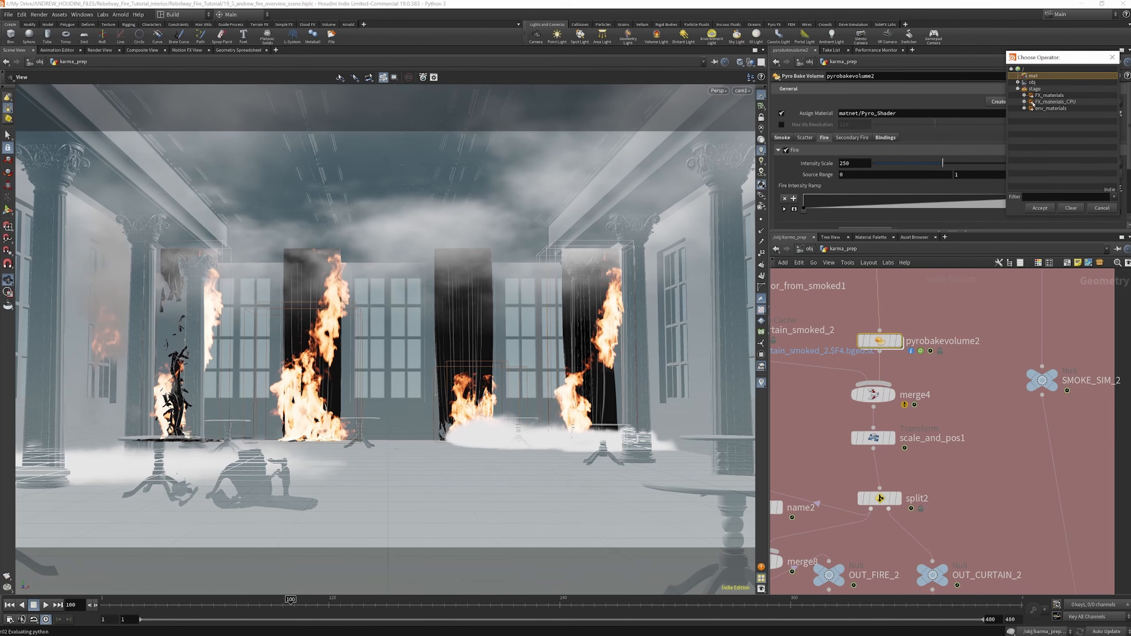
double_click(1045, 96)
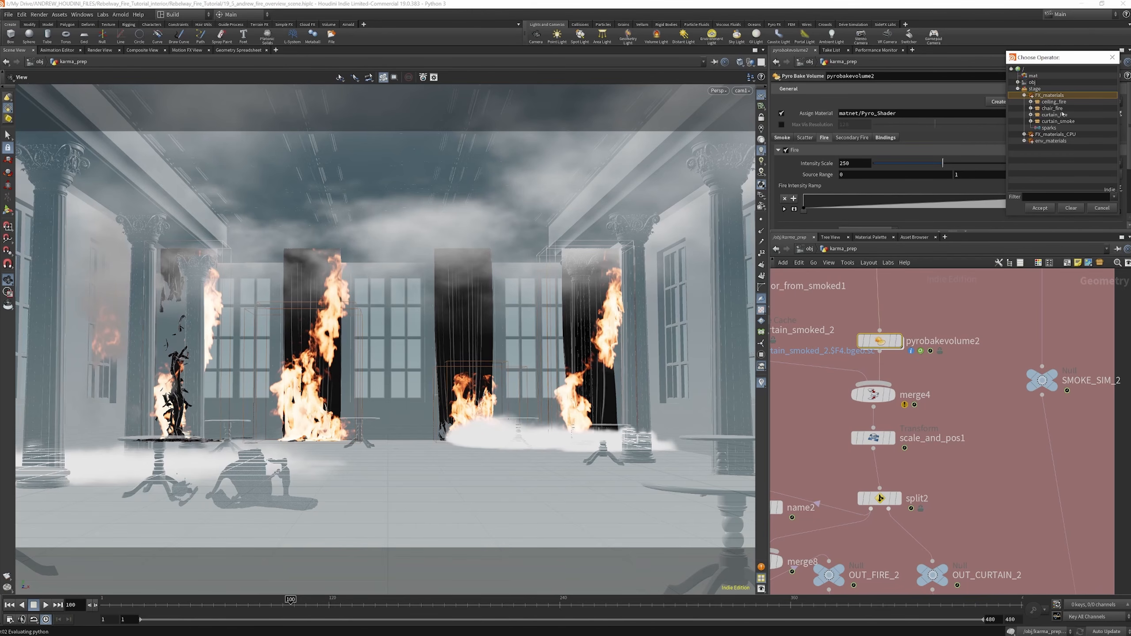
click(1100, 210)
click(1028, 259)
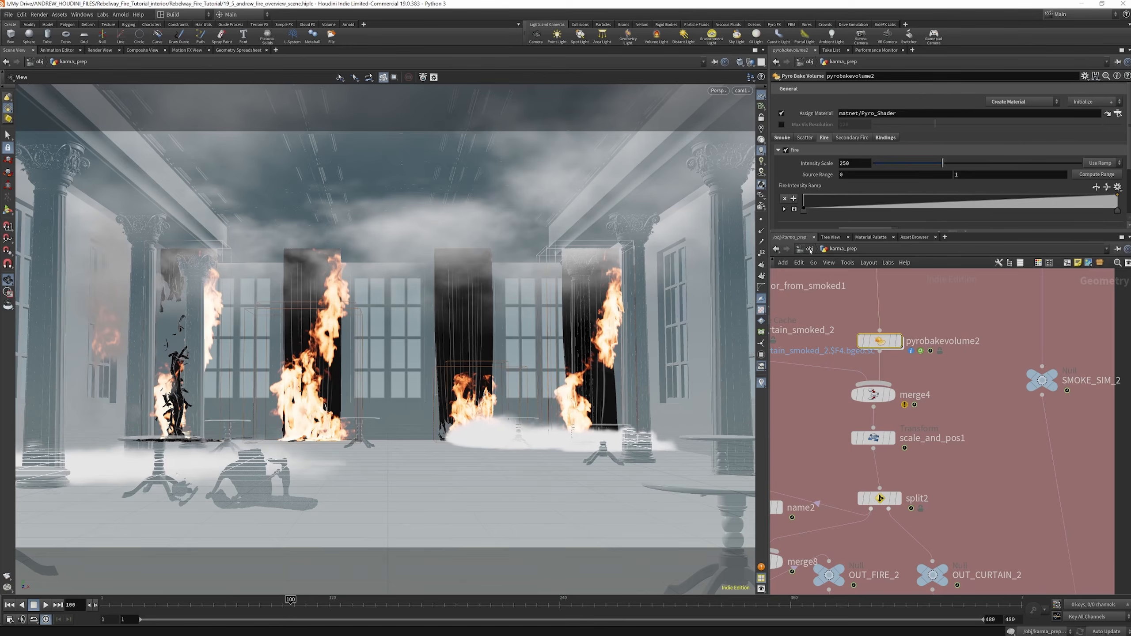
Return to the stage network and select the fire Pyro Shader inside the FX_materials_CPU library
click(809, 249)
click(859, 251)
click(875, 320)
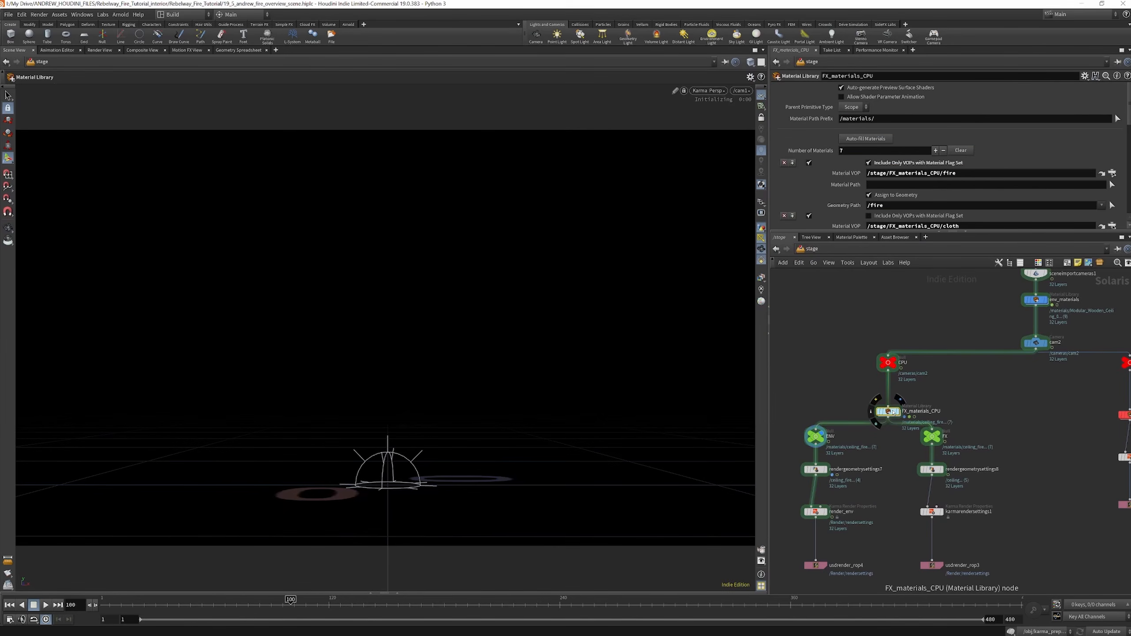
double_click(893, 412)
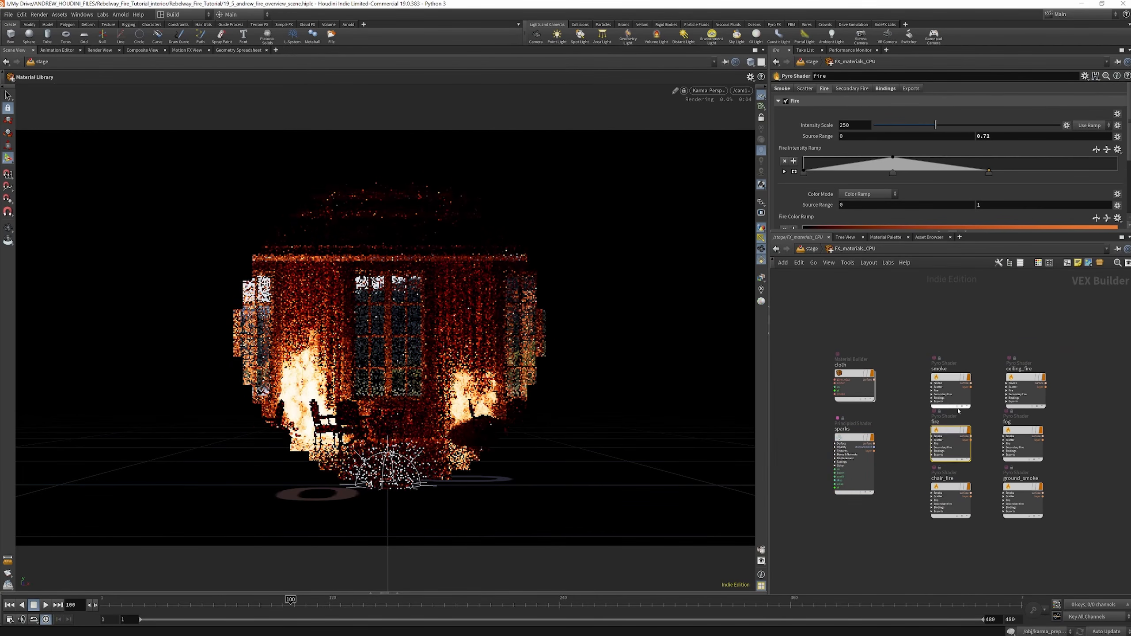
click(953, 429)
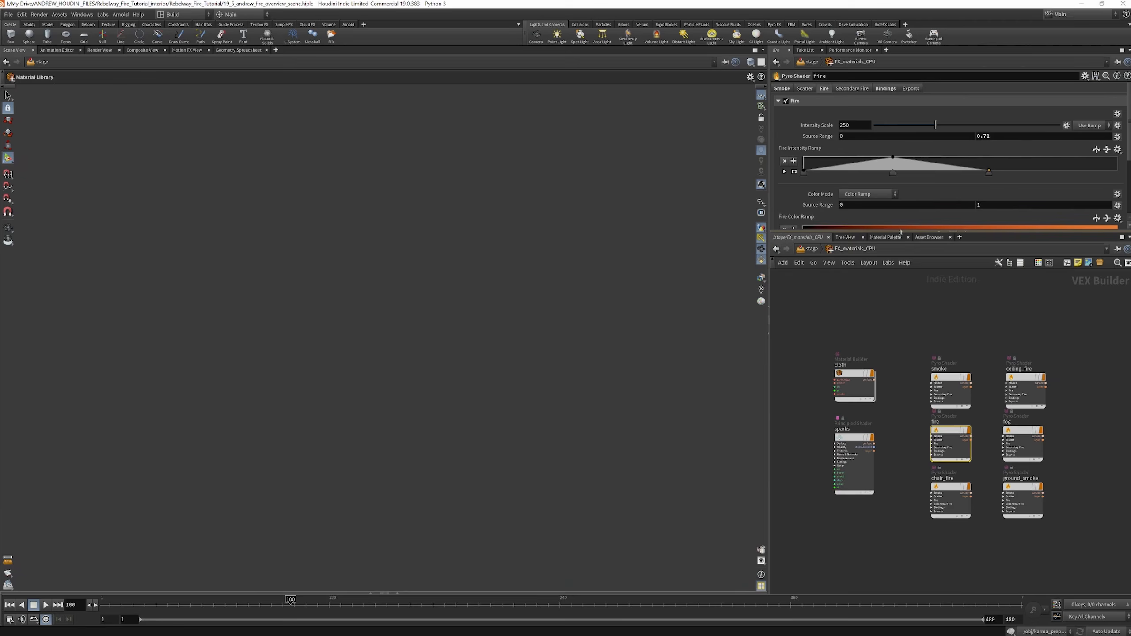
Enlarge the parameter area and examine the fire shader's exports, volume bindings, fire ramps and smoke settings
drag(901, 232, 901, 386)
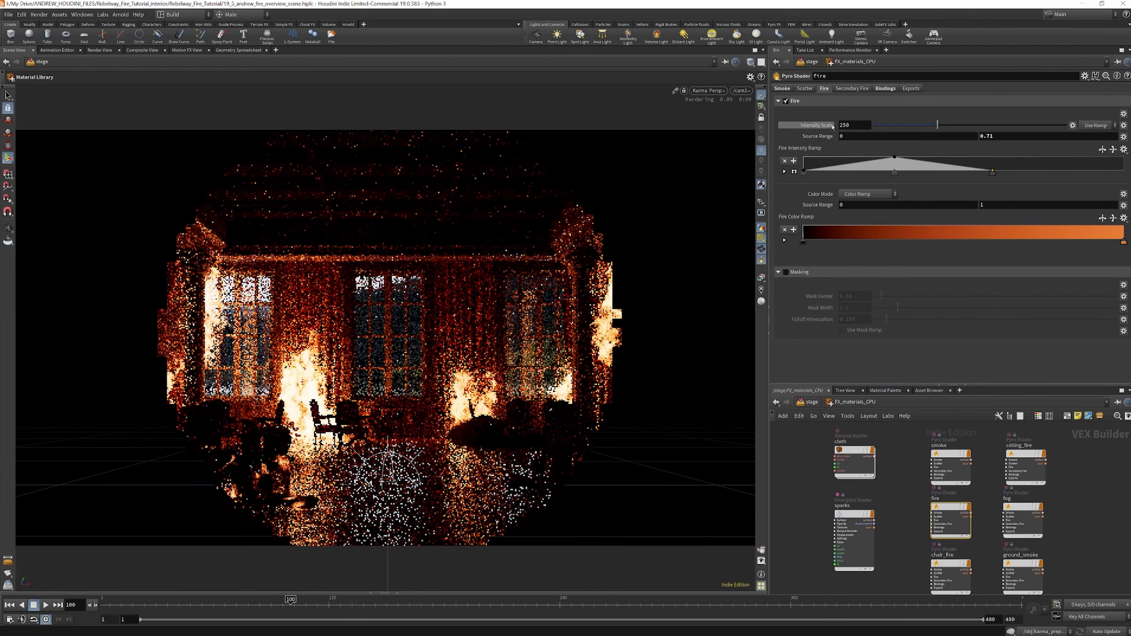
click(788, 88)
click(870, 89)
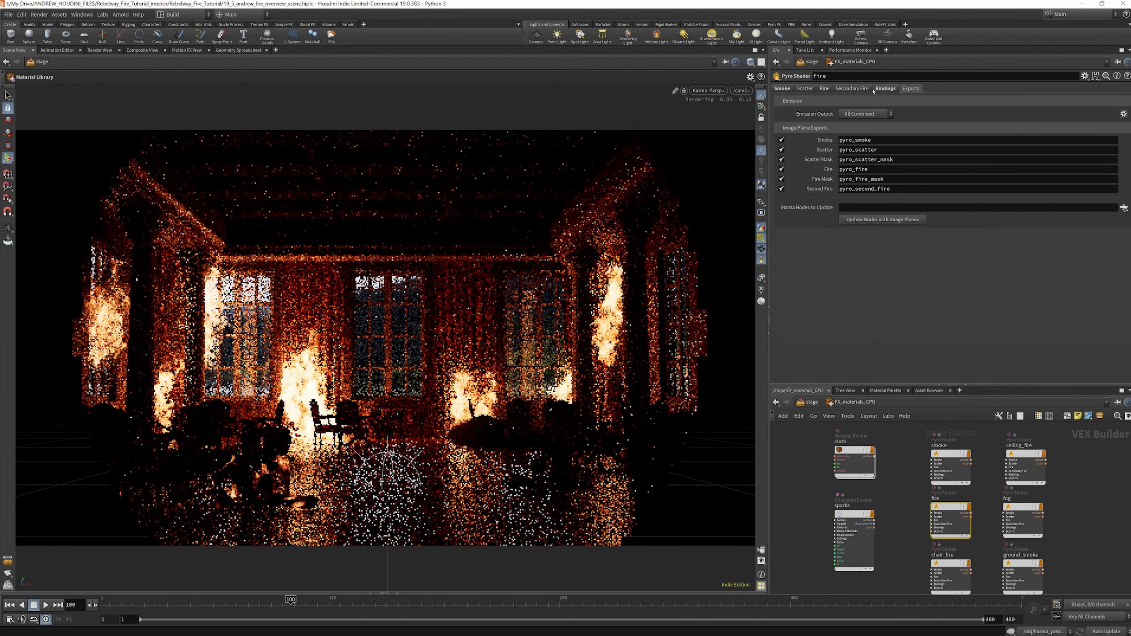
click(881, 89)
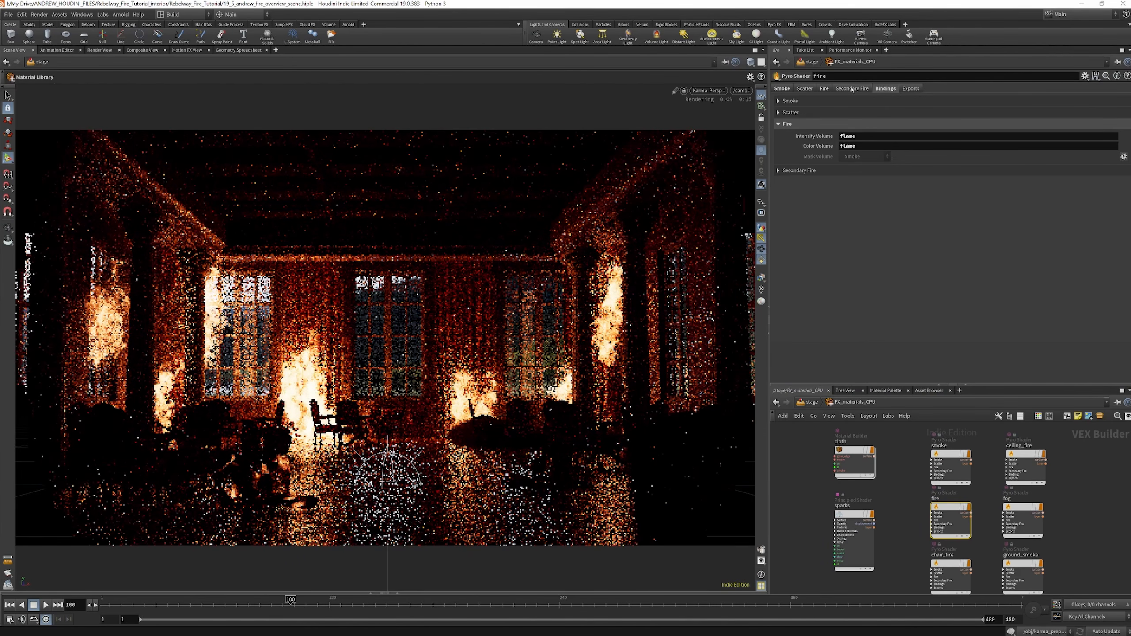
click(791, 101)
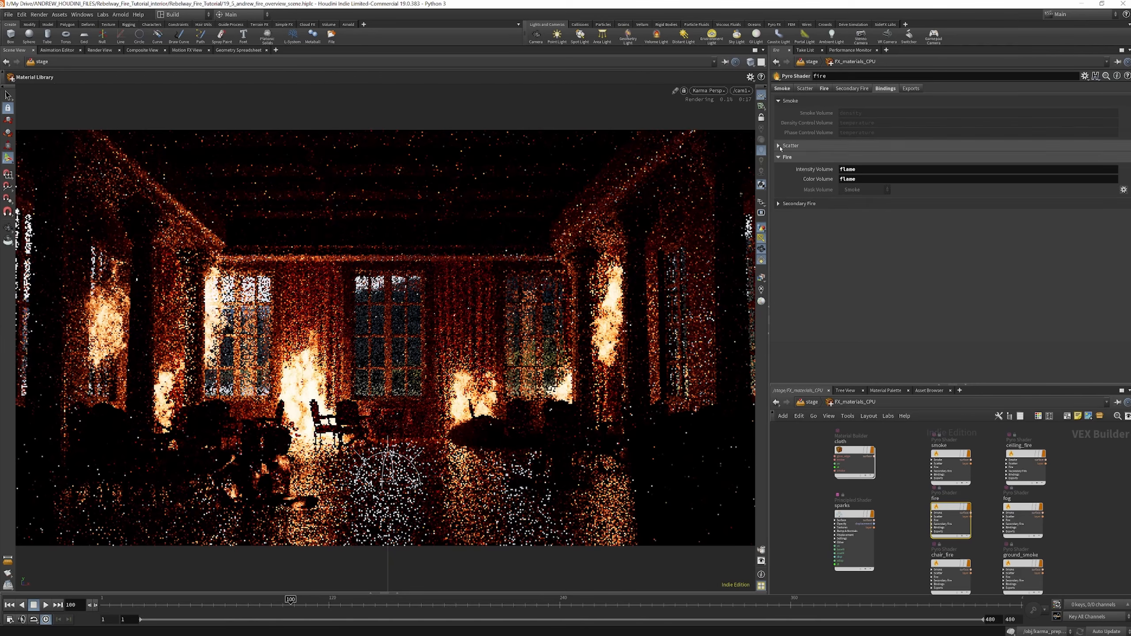
click(791, 146)
click(824, 88)
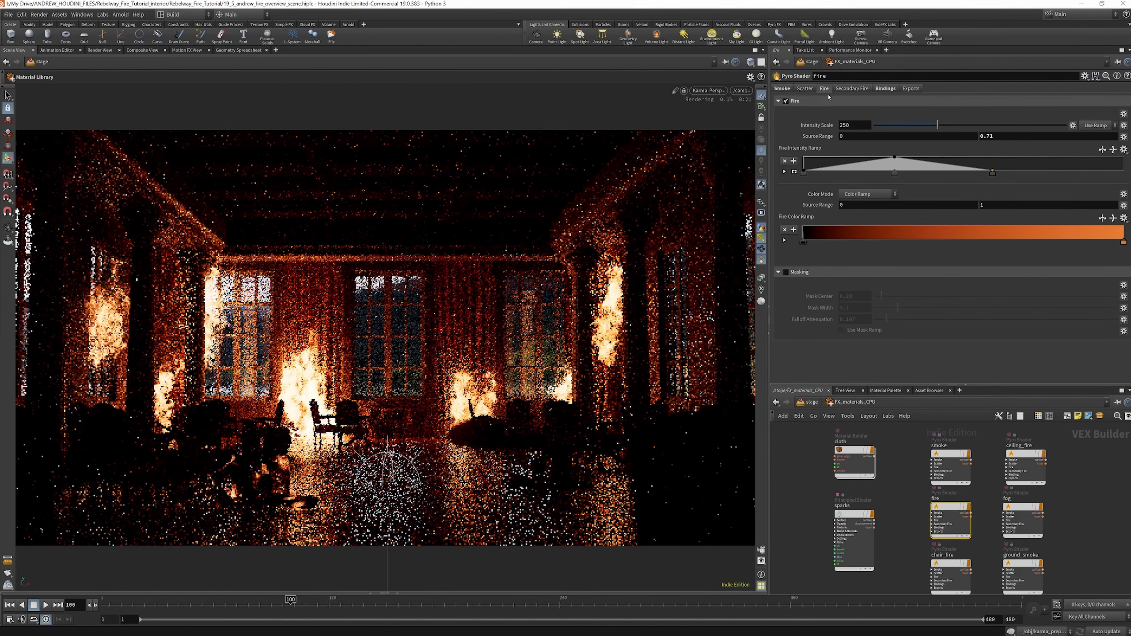
click(783, 89)
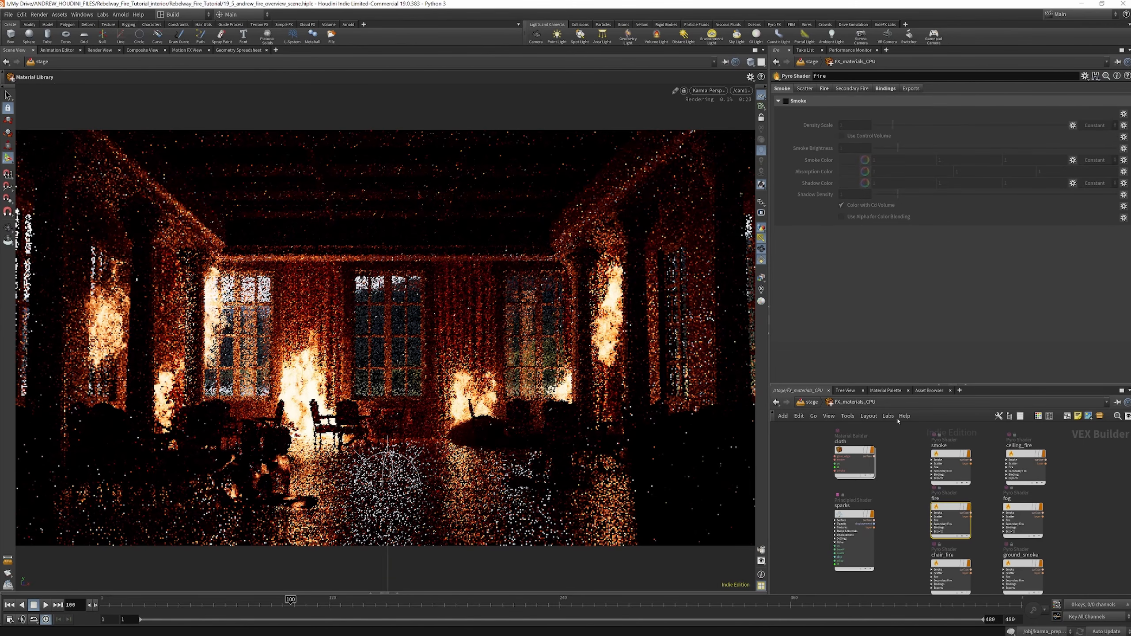
Inspect the smoke Pyro Shader's density and colour settings among the FX_materials_CPU shaders
scroll(909, 455, down, 1)
scroll(953, 446, up, 3)
click(941, 468)
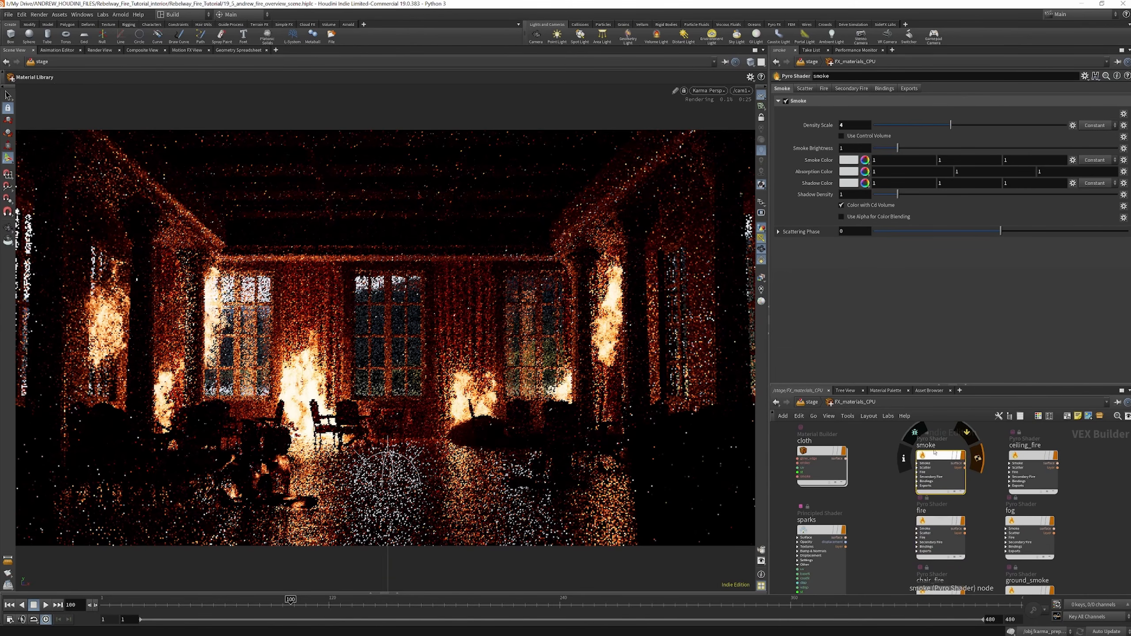
scroll(982, 443, down, 4)
scroll(921, 471, up, 4)
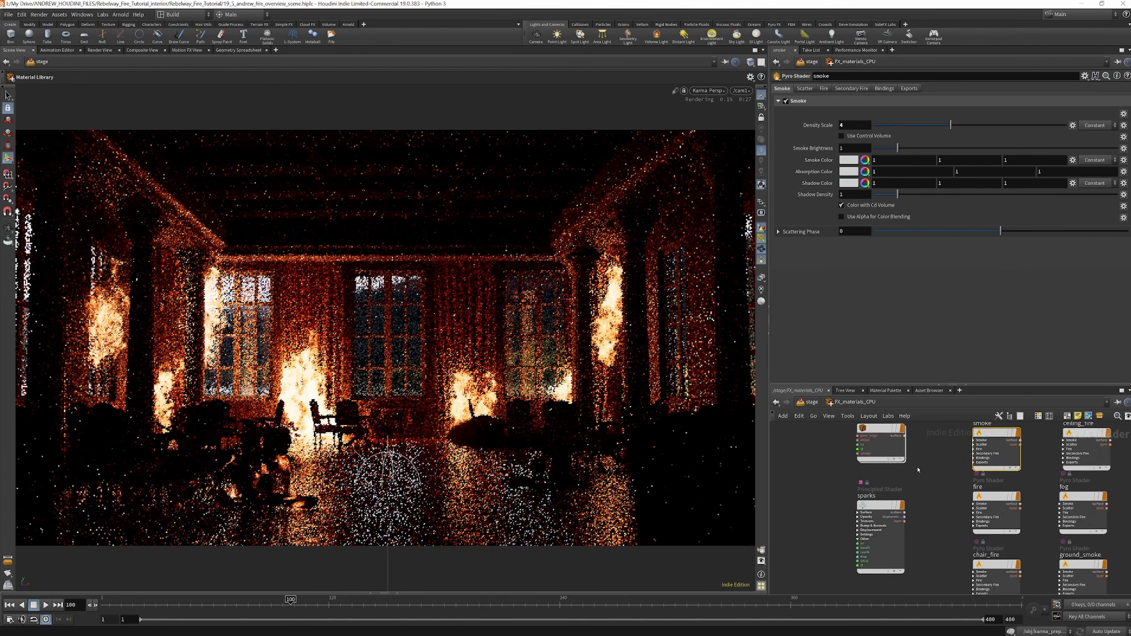
scroll(912, 487, down, 3)
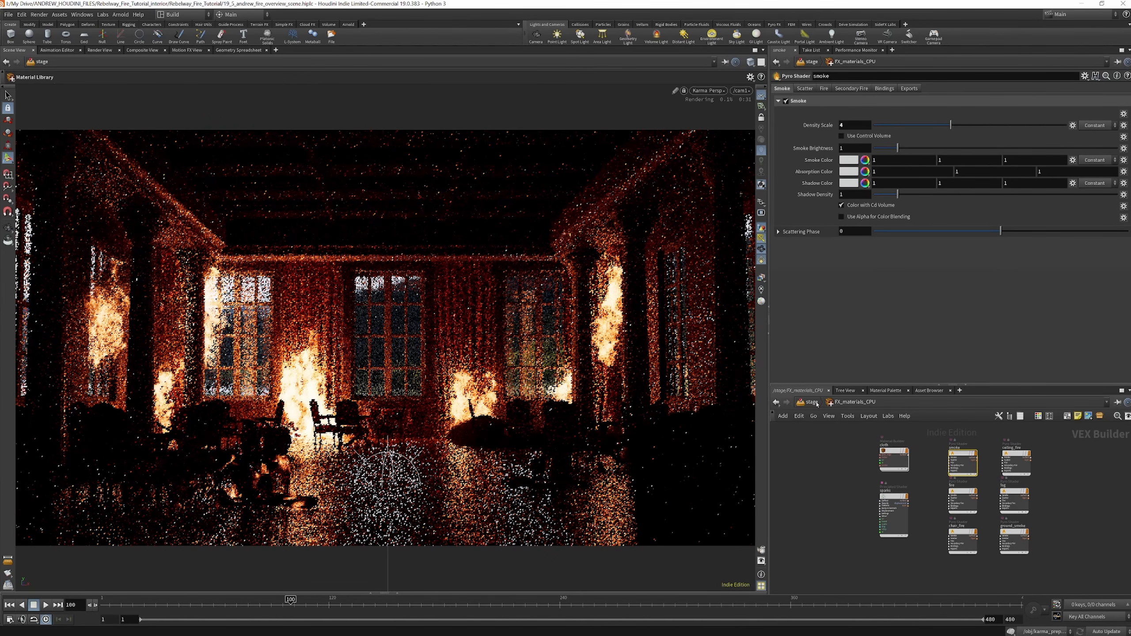
Look inside the env_materials library, dismiss the USD shader encoding error and return to the stage network
key(u)
scroll(929, 499, up, 2)
scroll(928, 498, down, 5)
scroll(976, 446, up, 5)
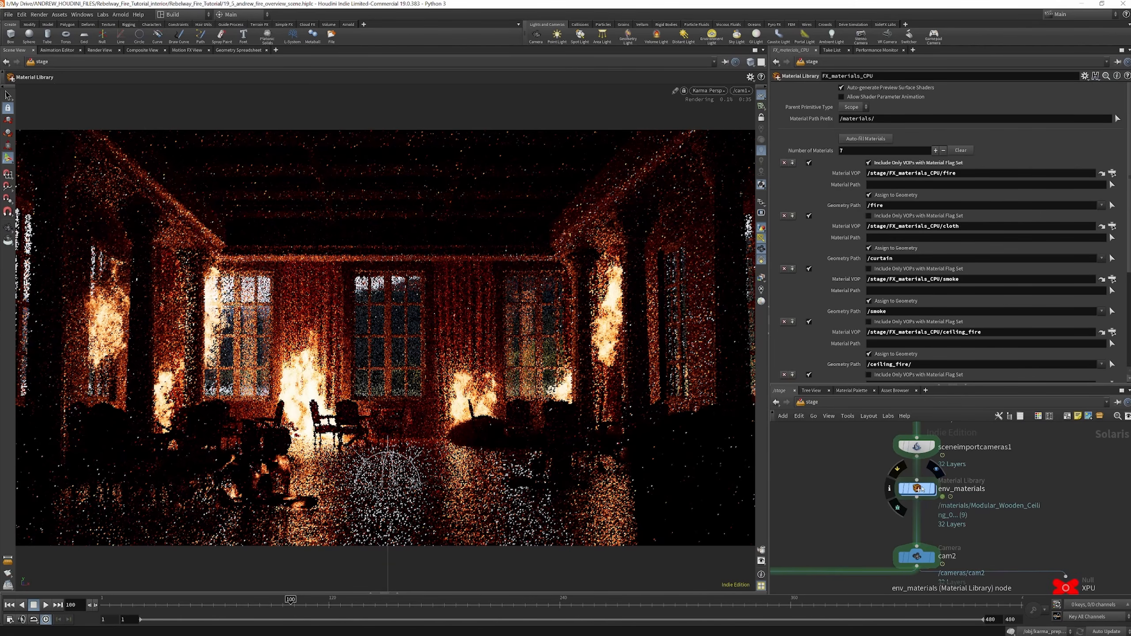
double_click(925, 486)
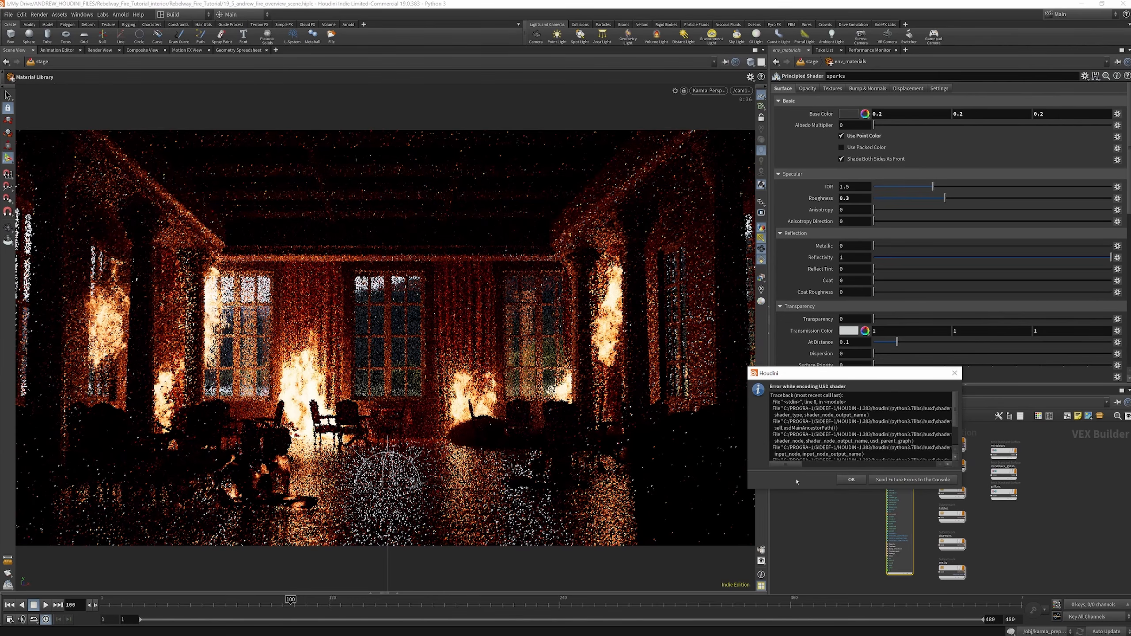
click(852, 480)
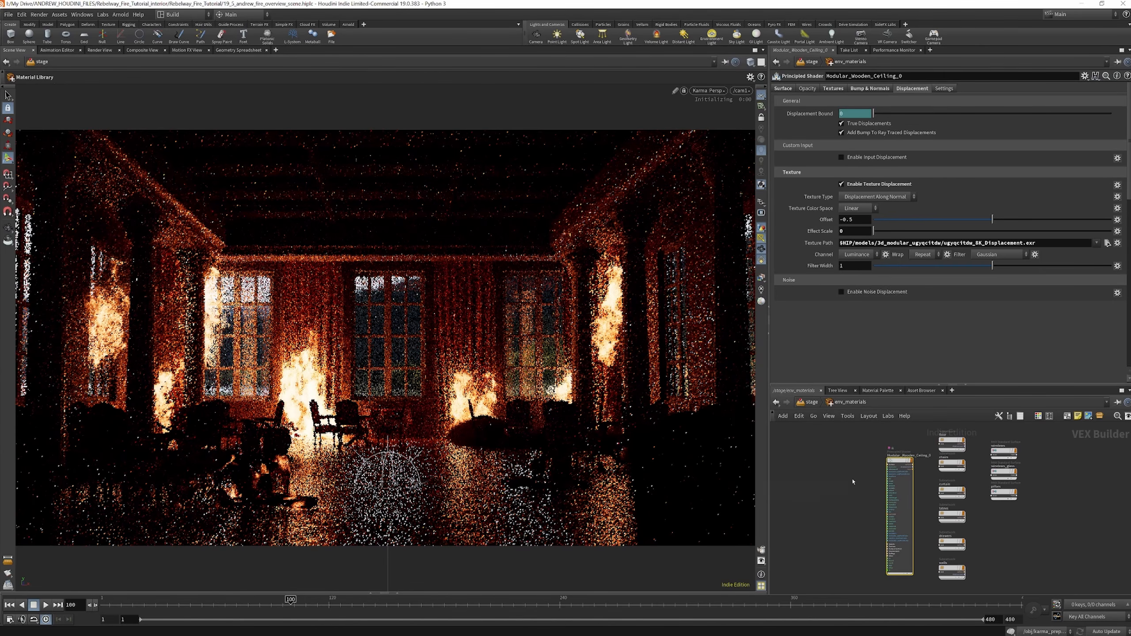
click(811, 403)
scroll(903, 525, down, 5)
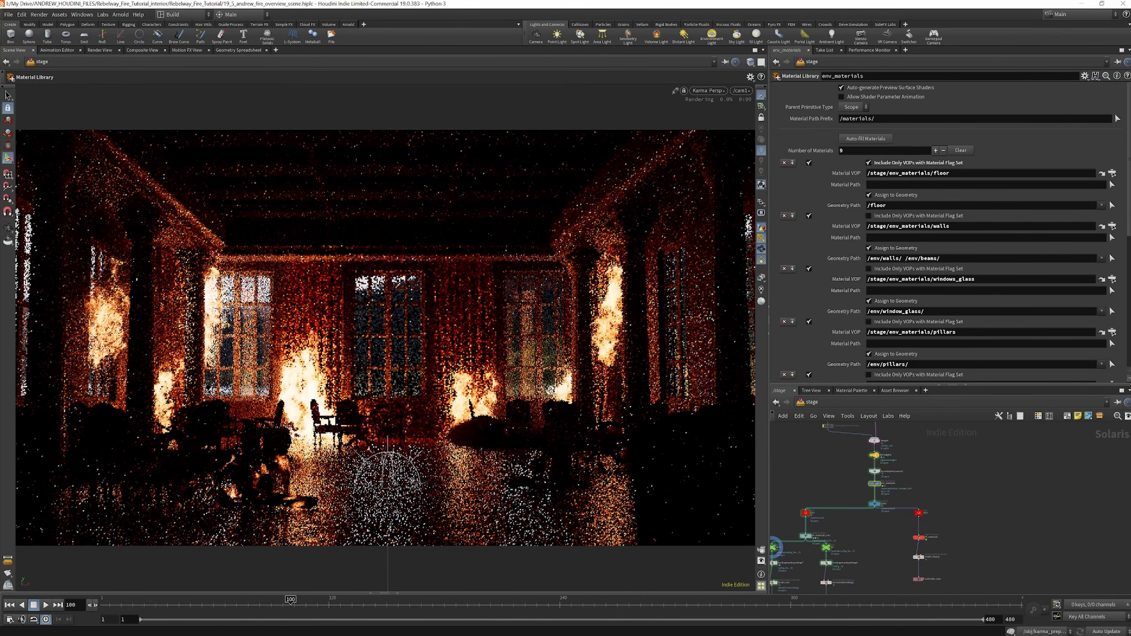
scroll(883, 487, down, 2)
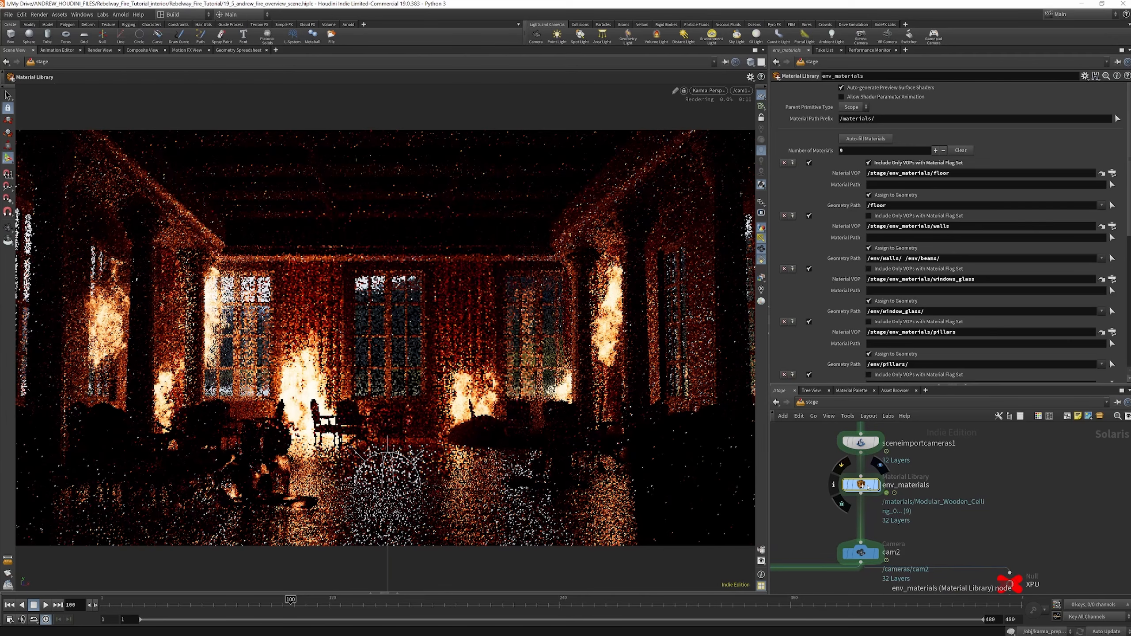
Open the curtain material inside env_materials and examine its MaterialX network and the mtlxgeompropvalue1 node's settings
double_click(873, 485)
scroll(943, 493, up, 4)
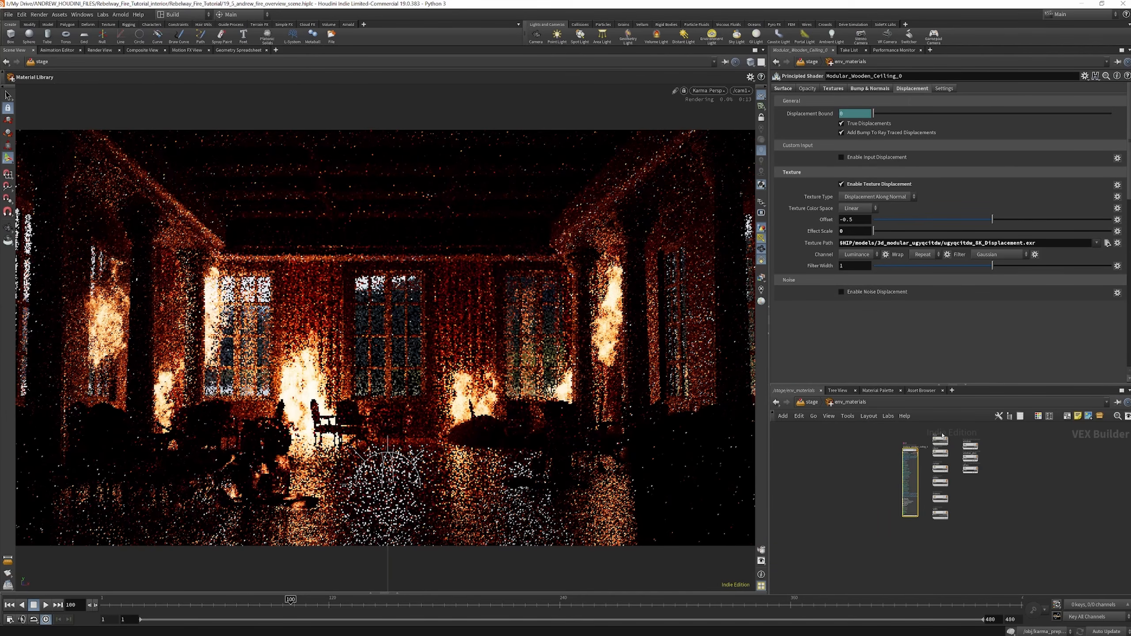
scroll(928, 487, down, 3)
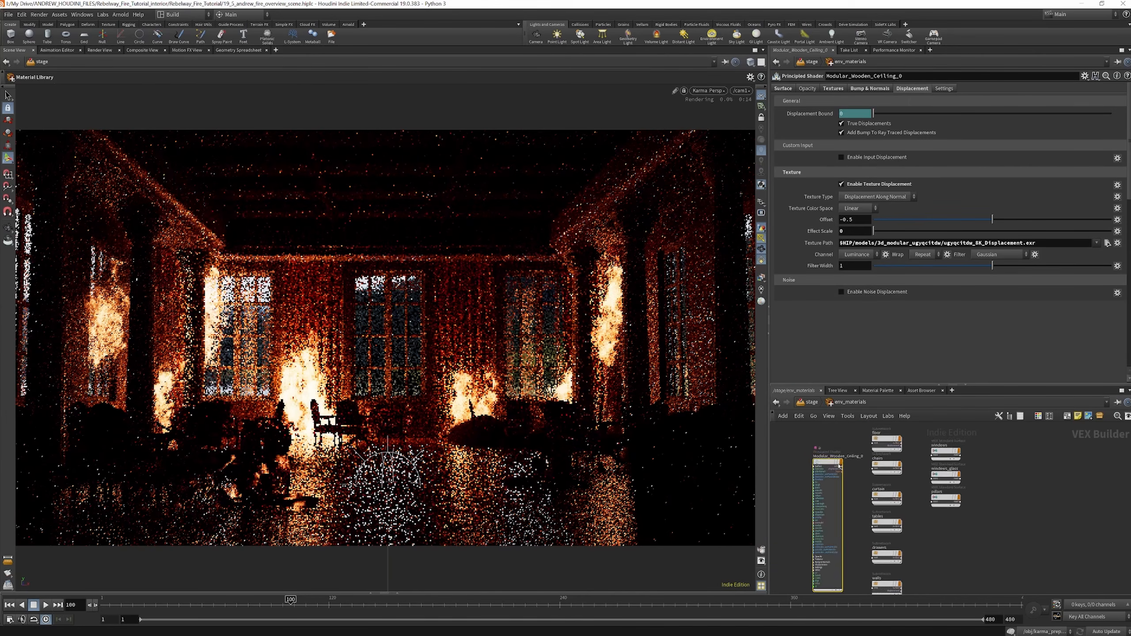
double_click(885, 489)
scroll(885, 489, down, 2)
scroll(856, 475, up, 5)
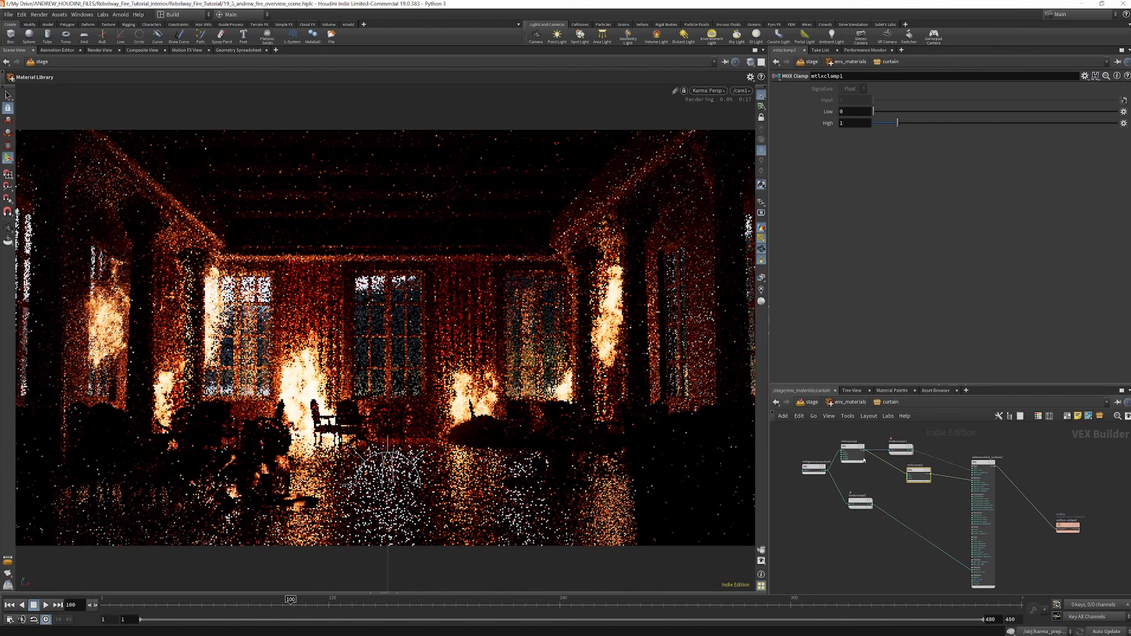
scroll(856, 475, up, 3)
click(820, 483)
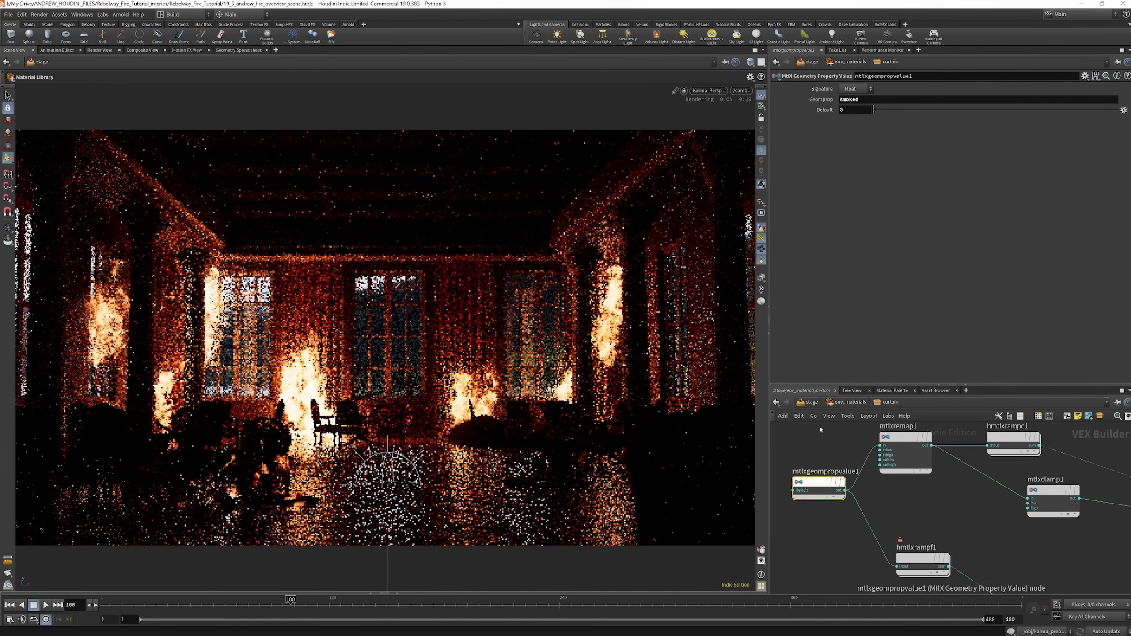
scroll(976, 490, down, 5)
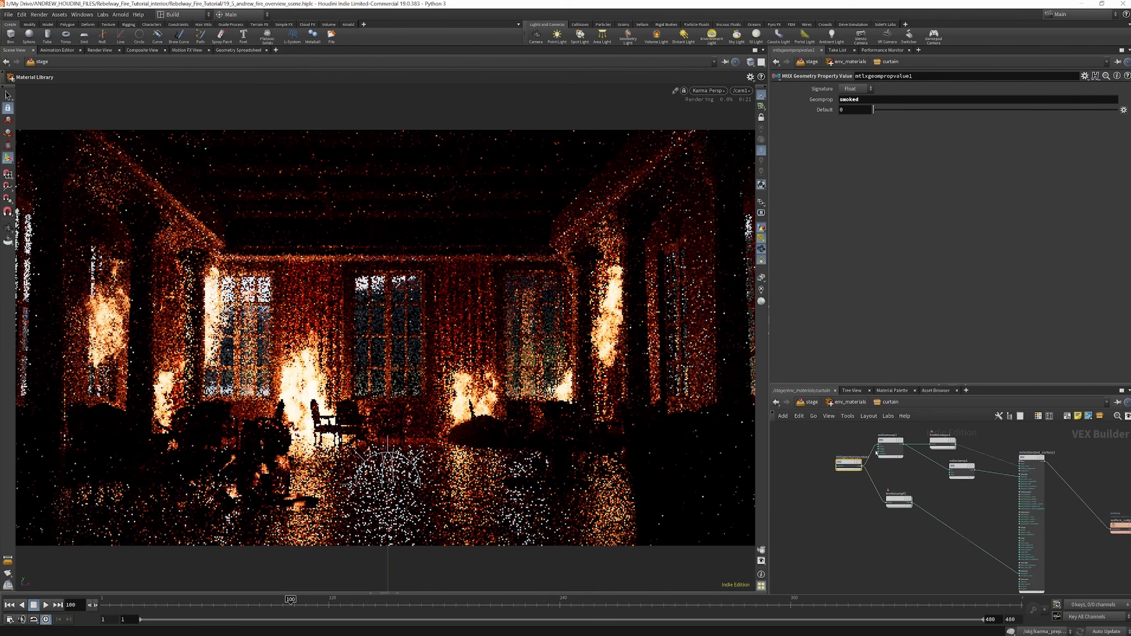
Inspect the curtain material's hmtlxrampf1 float ramp and trace its connection to the standard surface's emission
scroll(977, 493, up, 3)
scroll(978, 493, up, 3)
scroll(914, 434, down, 5)
scroll(842, 466, up, 4)
scroll(828, 467, down, 2)
scroll(827, 467, down, 2)
scroll(828, 468, up, 2)
click(828, 469)
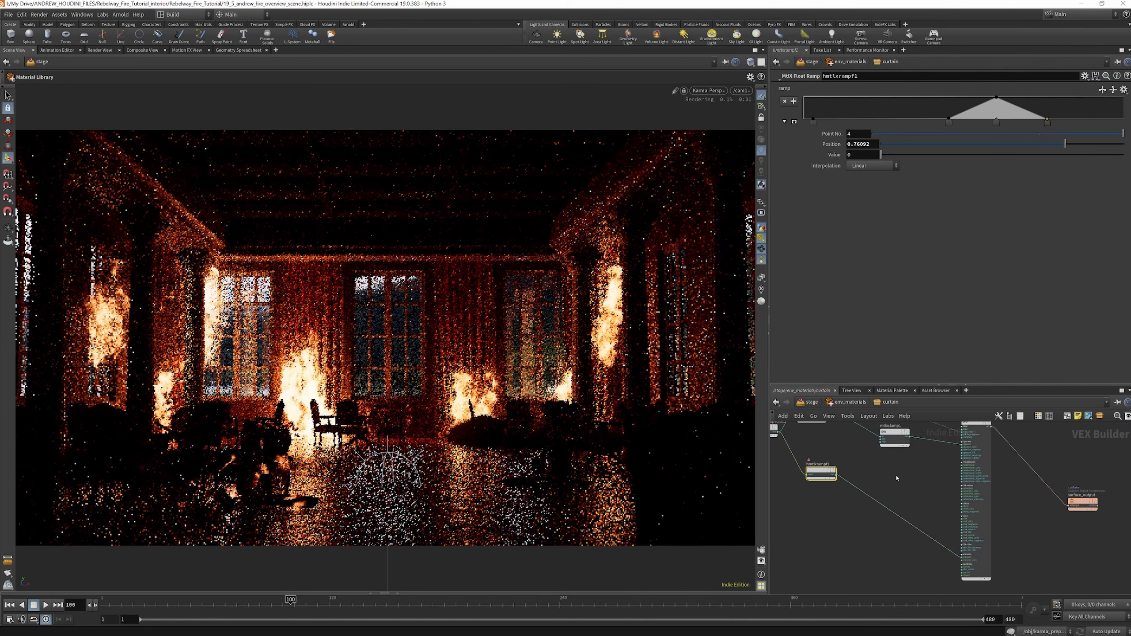
scroll(897, 479, up, 5)
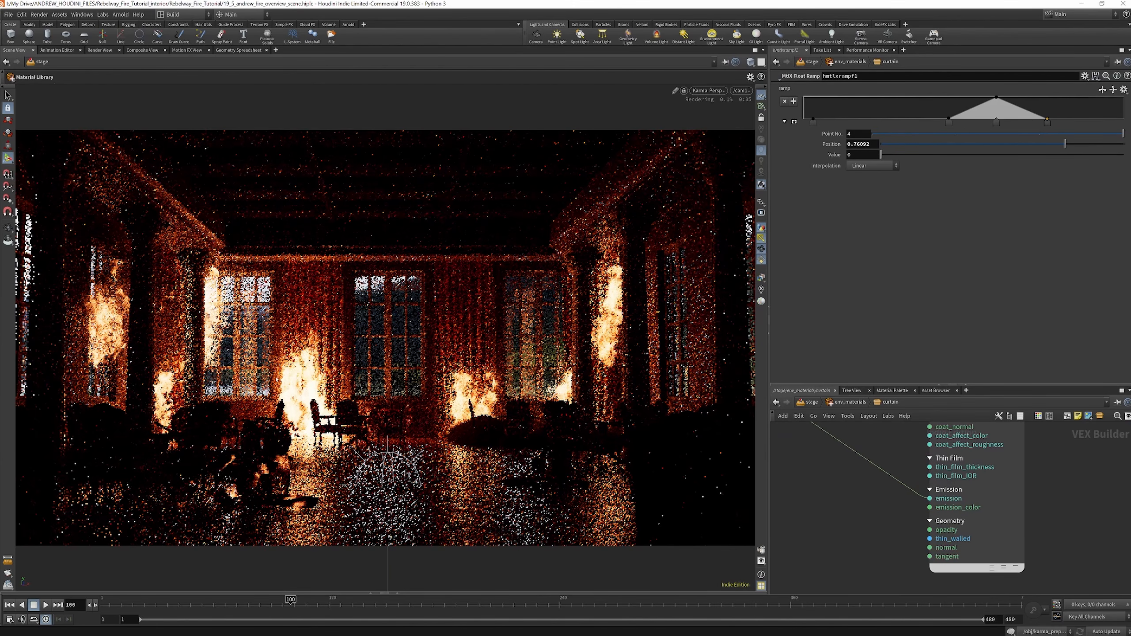
scroll(904, 473, down, 6)
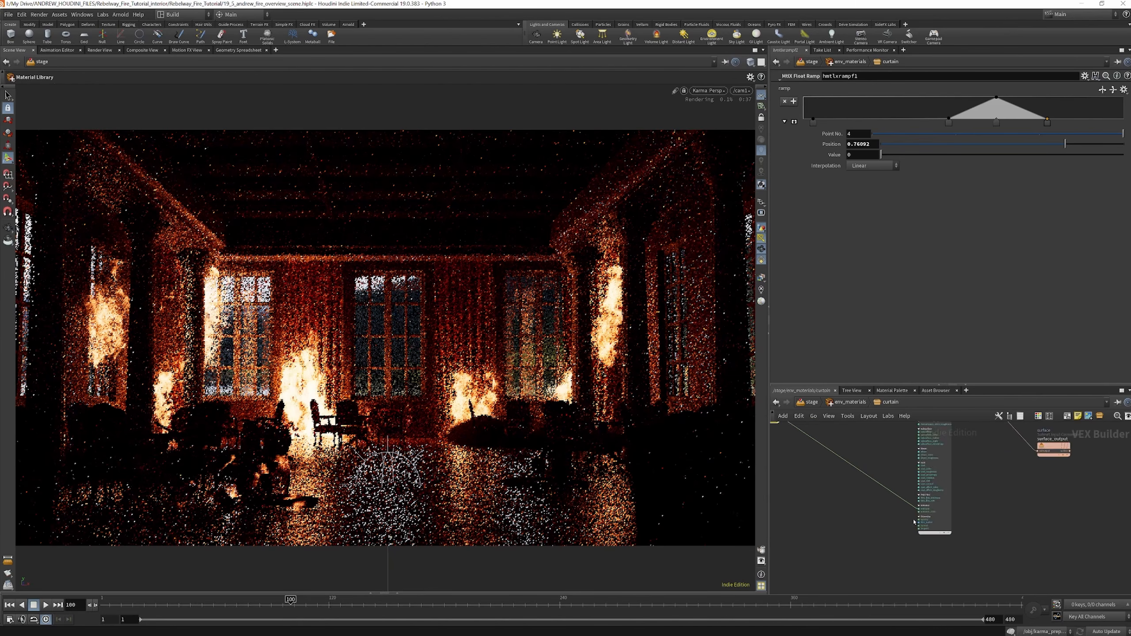
Examine the curtain's hmtlxrampc1 colour ramp feeding base_color and the mtlxclamp1 node feeding specular
scroll(894, 468, up, 8)
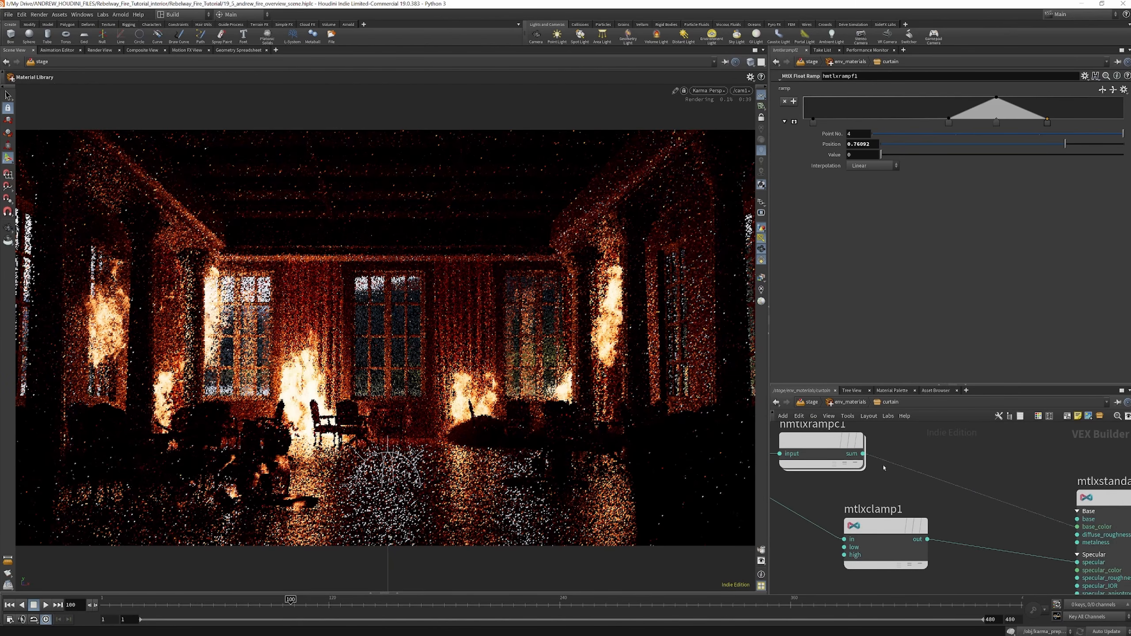
scroll(956, 495, down, 2)
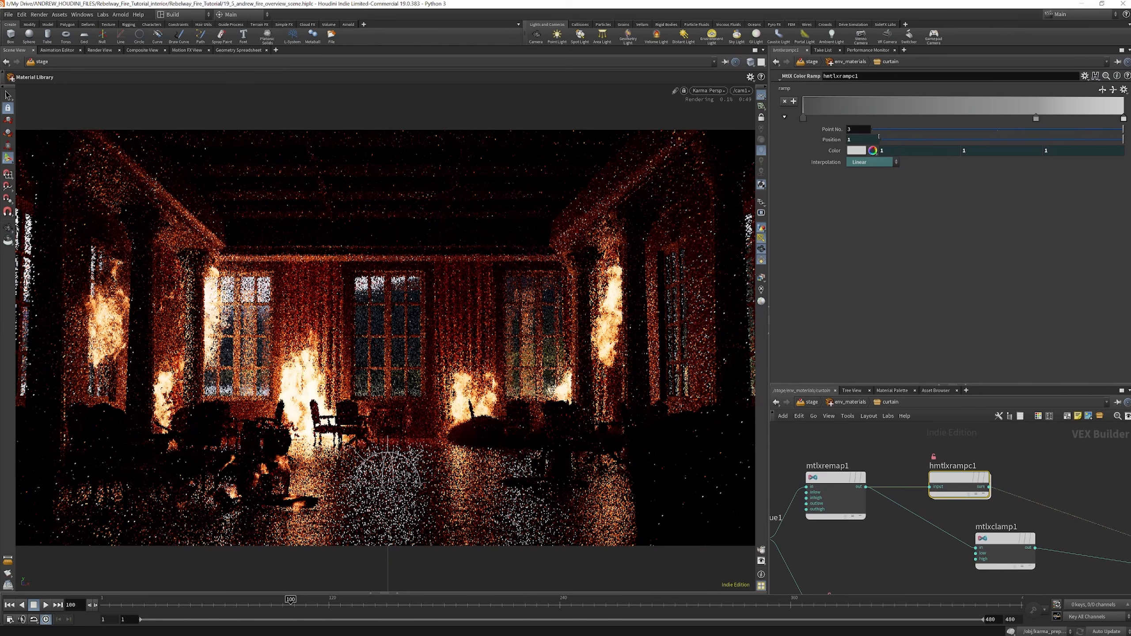
scroll(923, 440, down, 3)
scroll(1001, 479, up, 6)
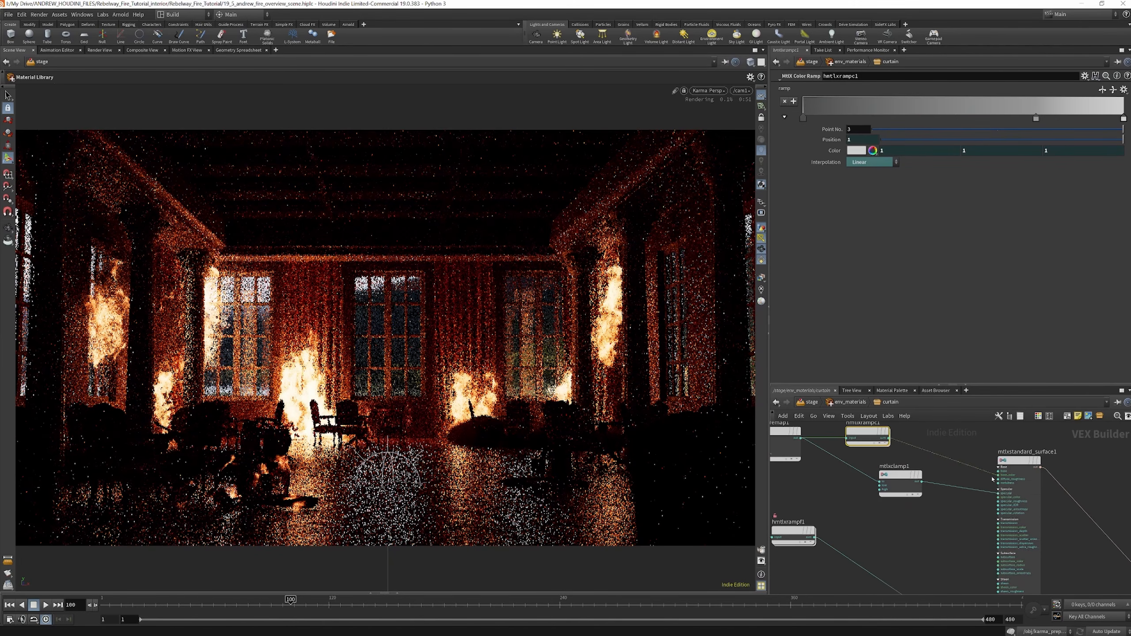
scroll(1002, 479, down, 3)
scroll(846, 472, up, 3)
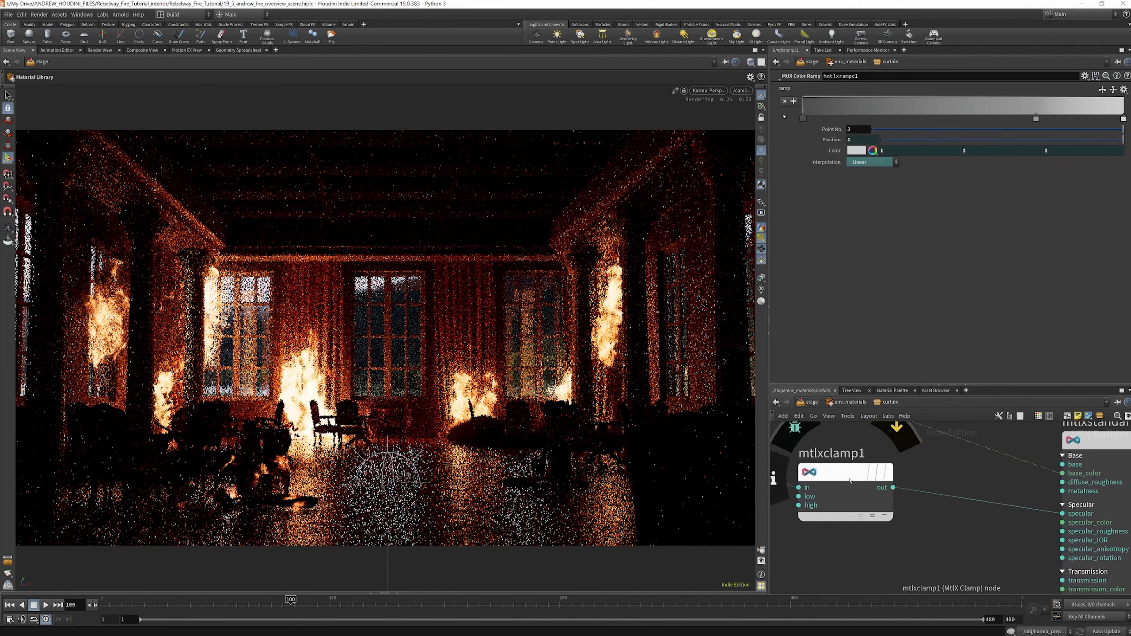
click(855, 466)
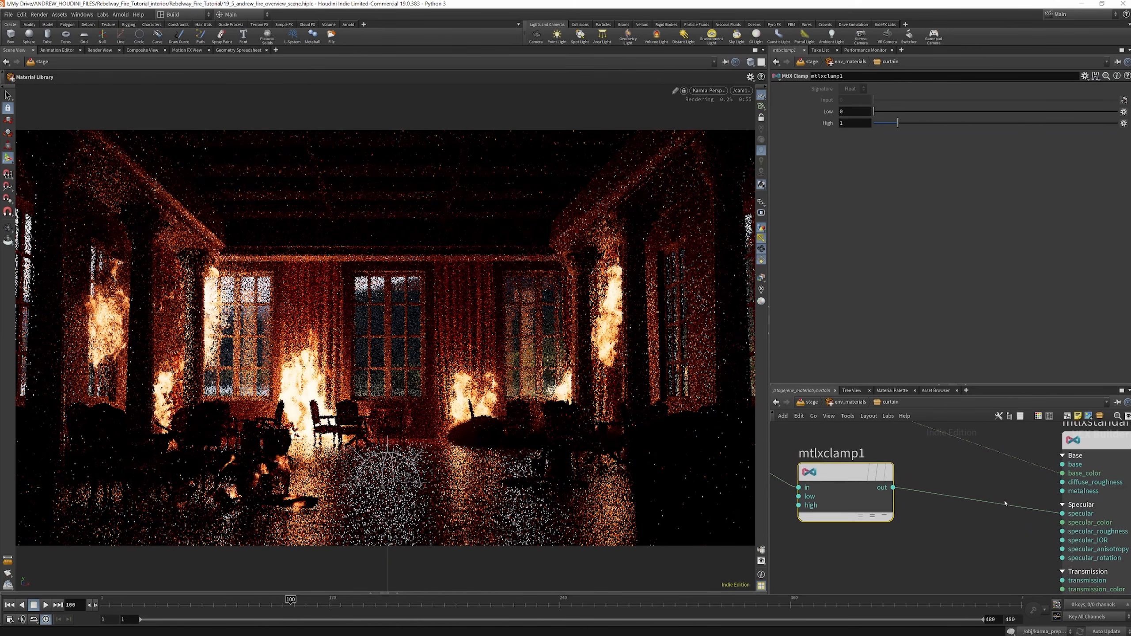
scroll(997, 492, down, 2)
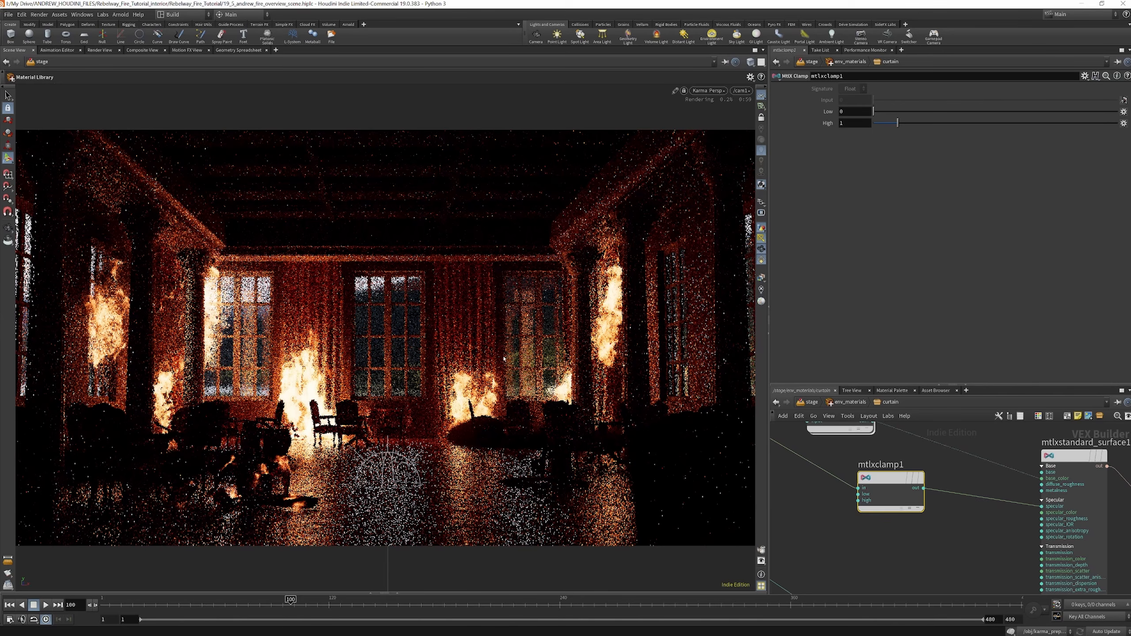
scroll(856, 445, down, 3)
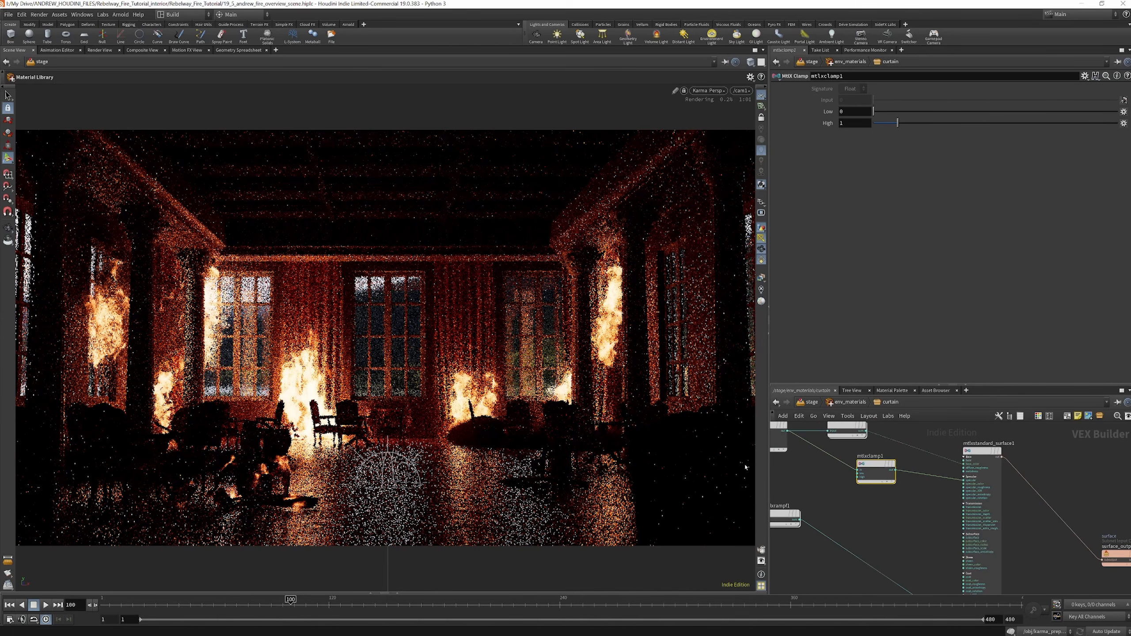
scroll(866, 446, down, 3)
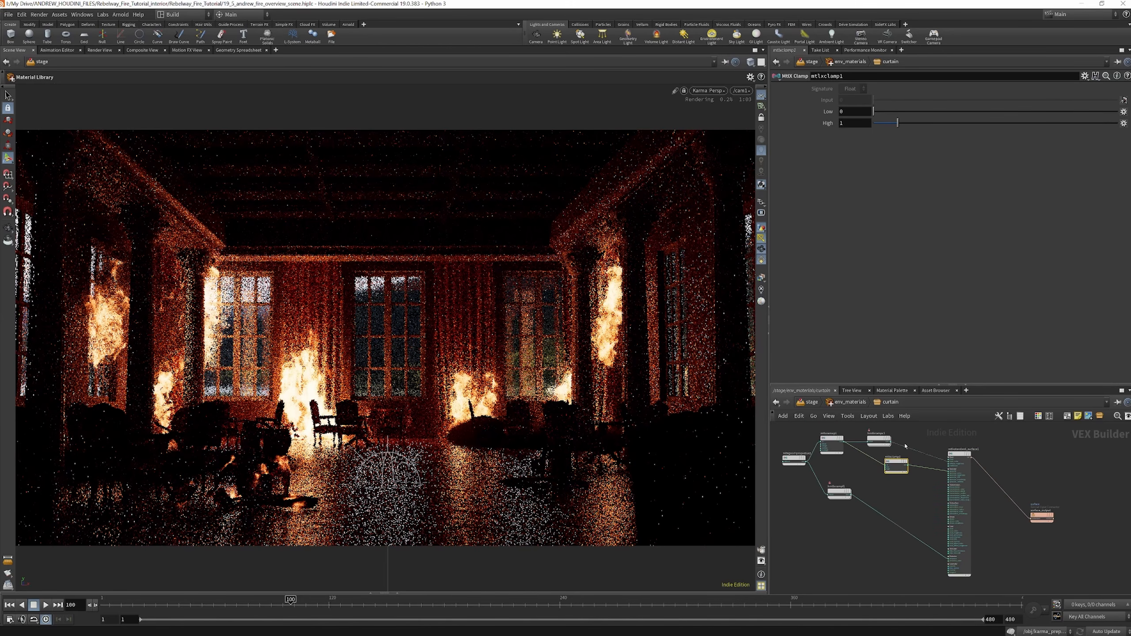
Open the floor material inside env_materials and inspect its rough, mtlxconstant1 and mtlxmultiply1 nodes
click(849, 404)
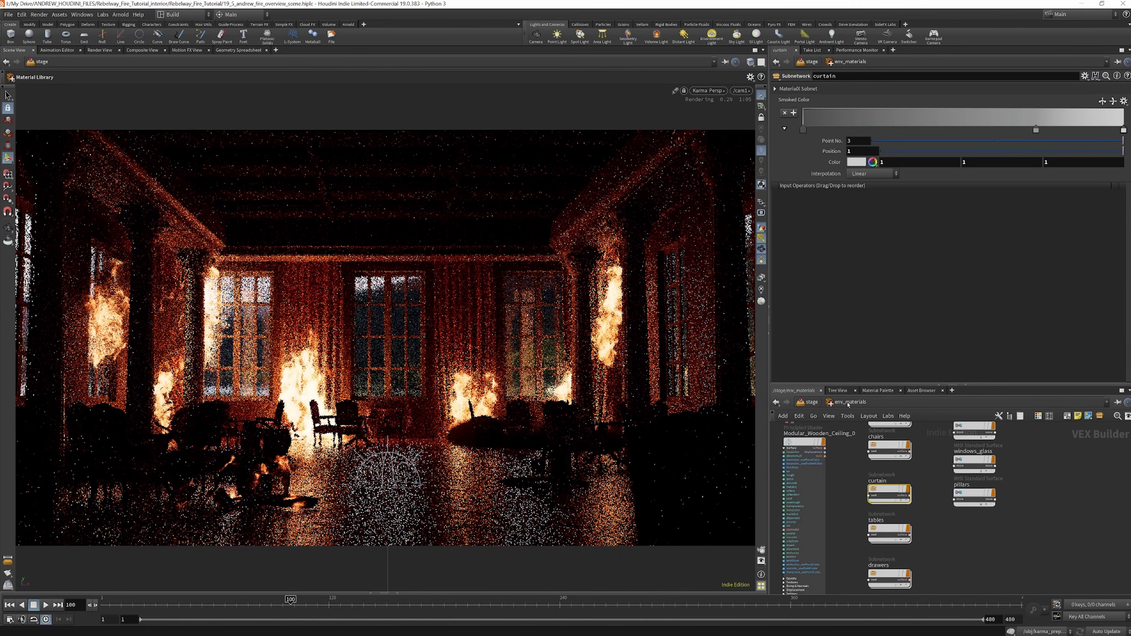
scroll(894, 468, down, 2)
scroll(890, 449, up, 3)
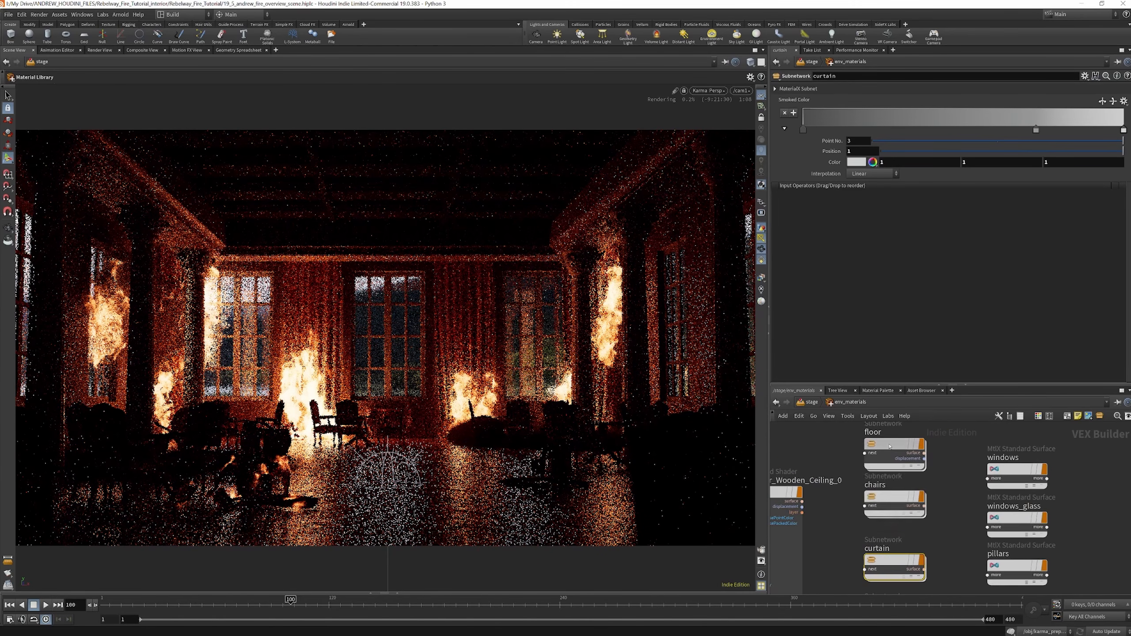
double_click(891, 448)
scroll(895, 472, up, 5)
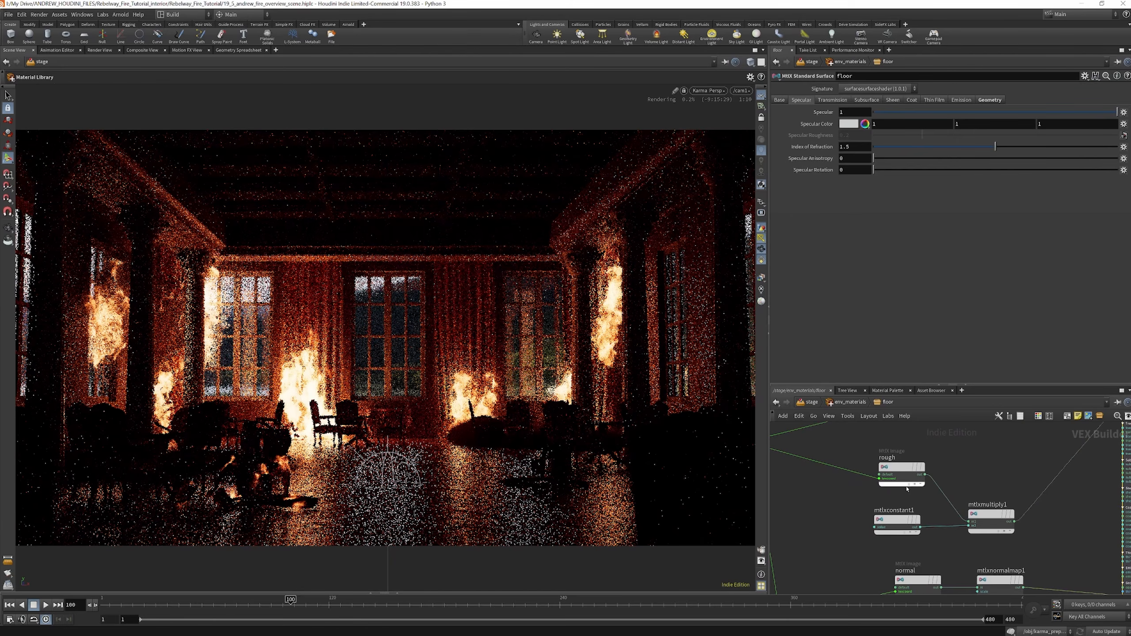
click(900, 473)
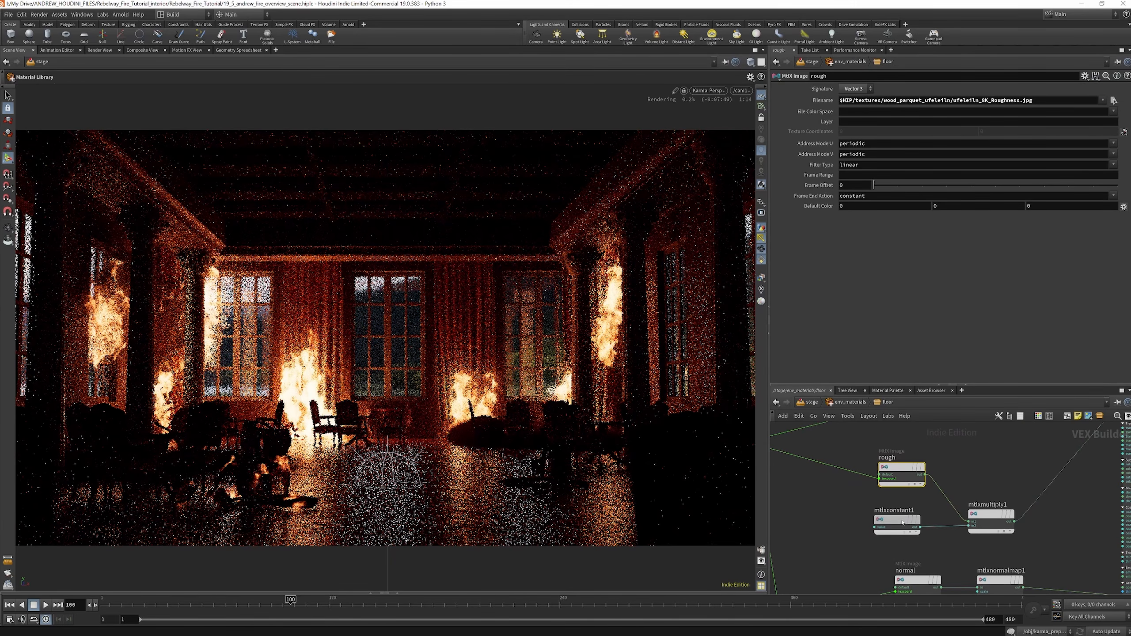
click(909, 526)
click(992, 517)
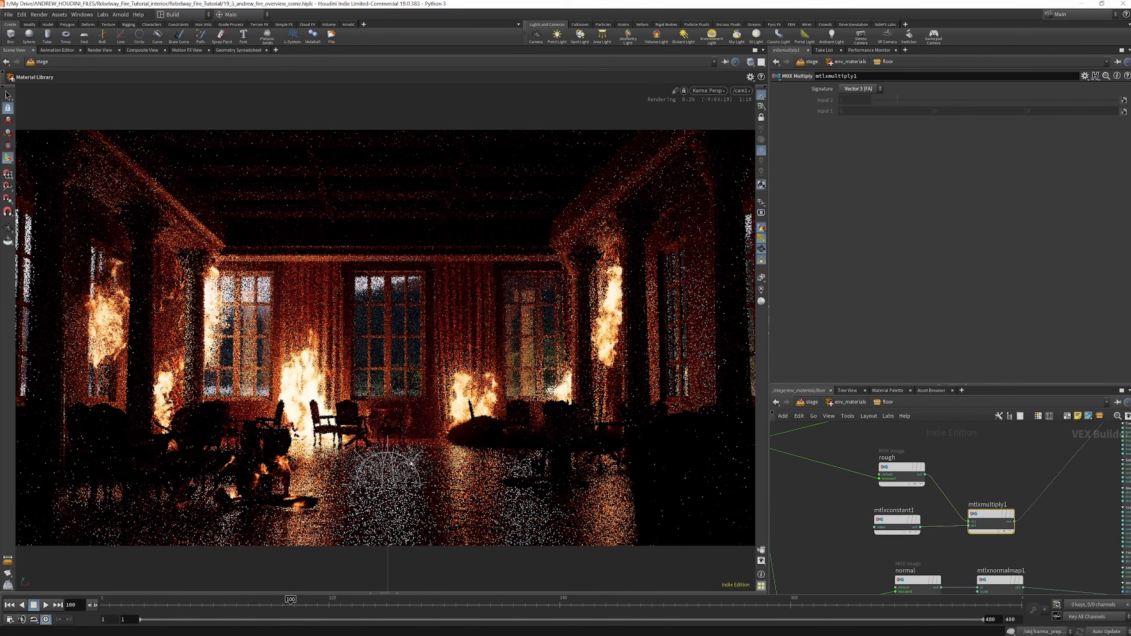
drag(910, 474, 884, 466)
Check the floor's roughness texture file and the constant value that multiplies it
scroll(928, 509, down, 3)
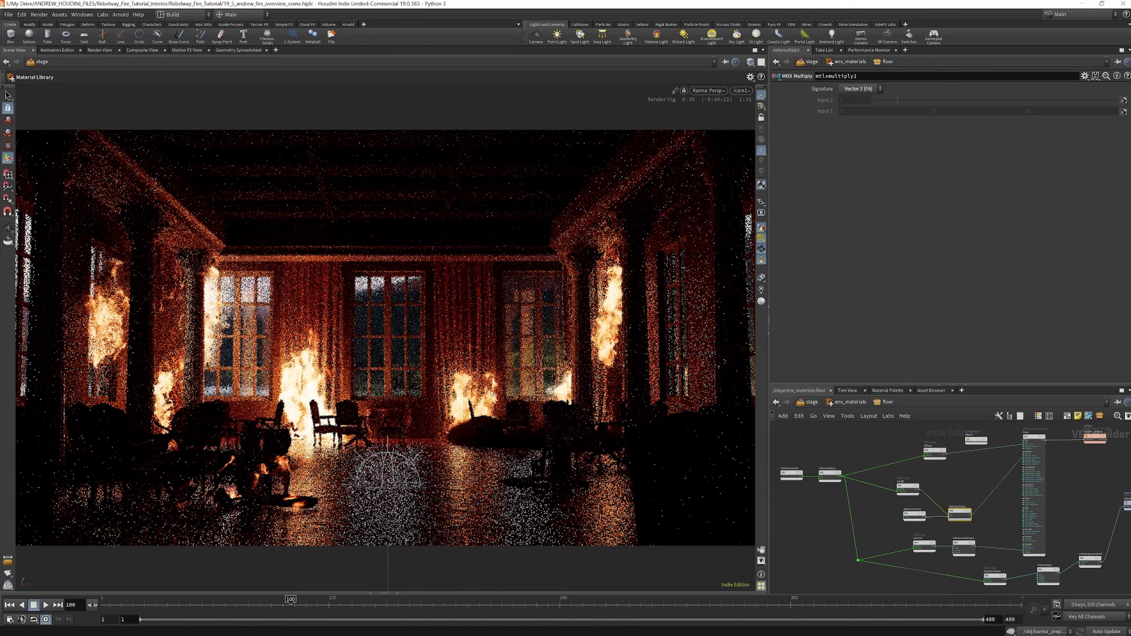
scroll(910, 487, up, 5)
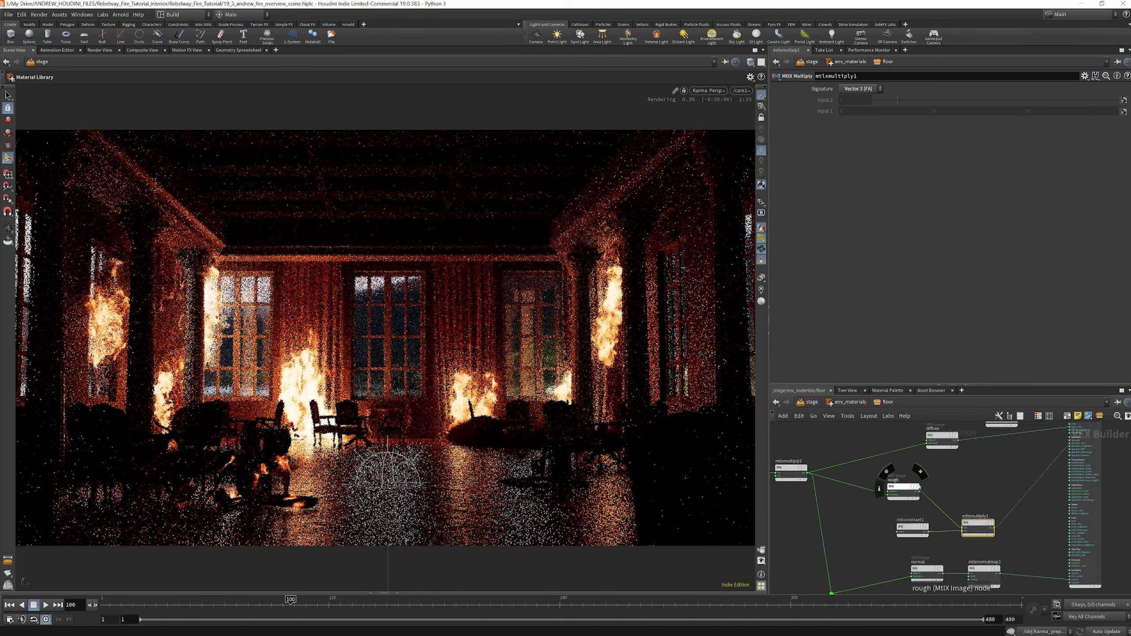
click(900, 490)
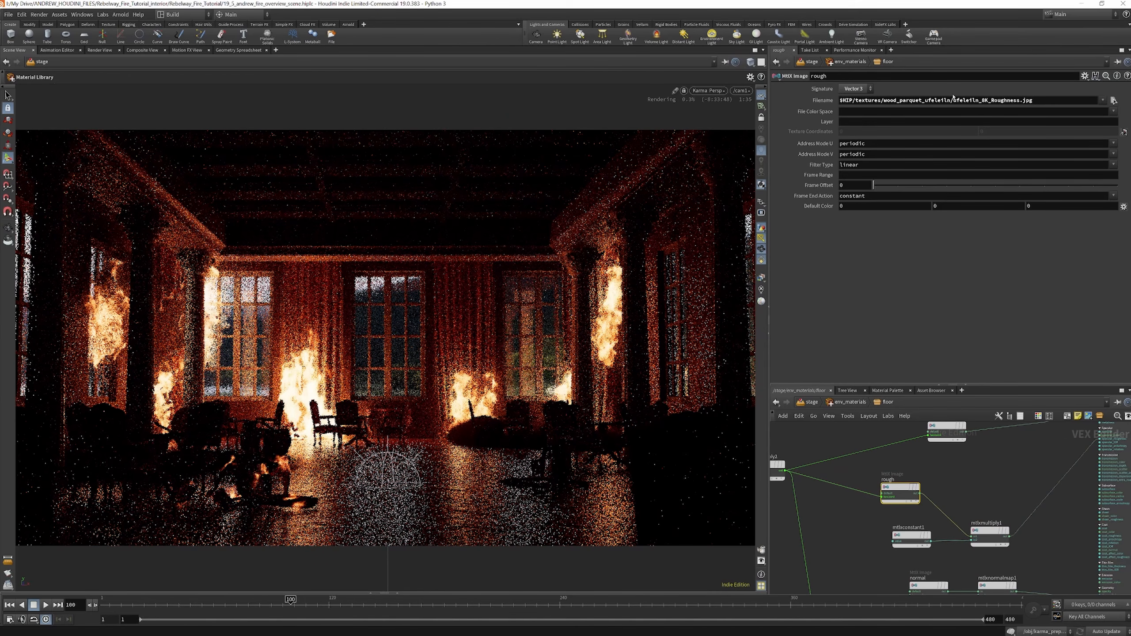
scroll(916, 479, down, 3)
scroll(917, 507, up, 3)
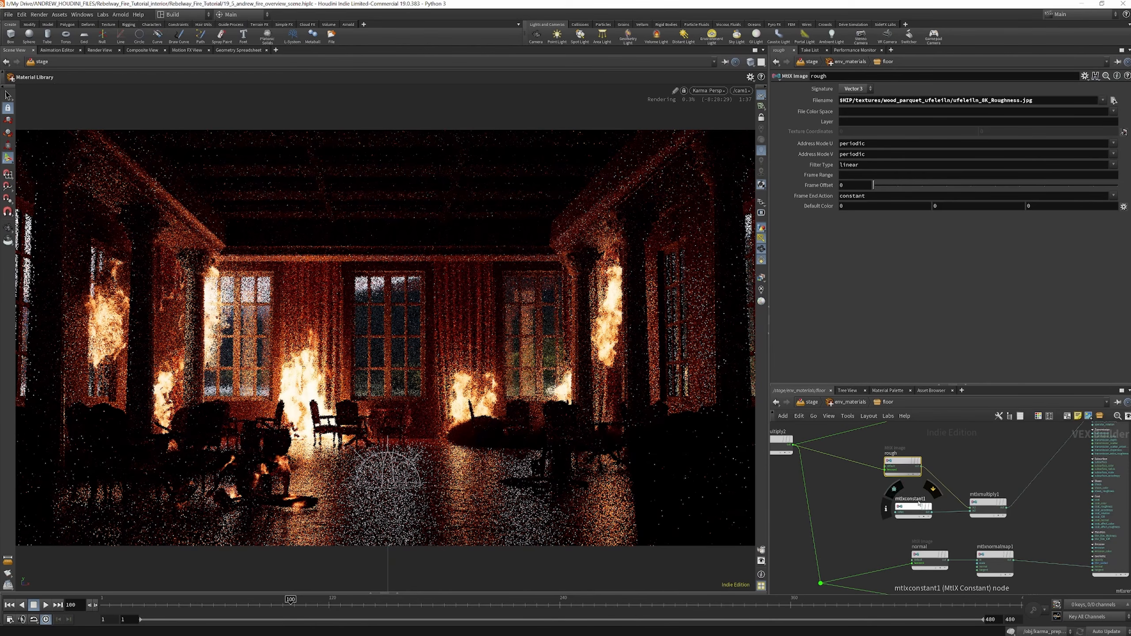
click(908, 508)
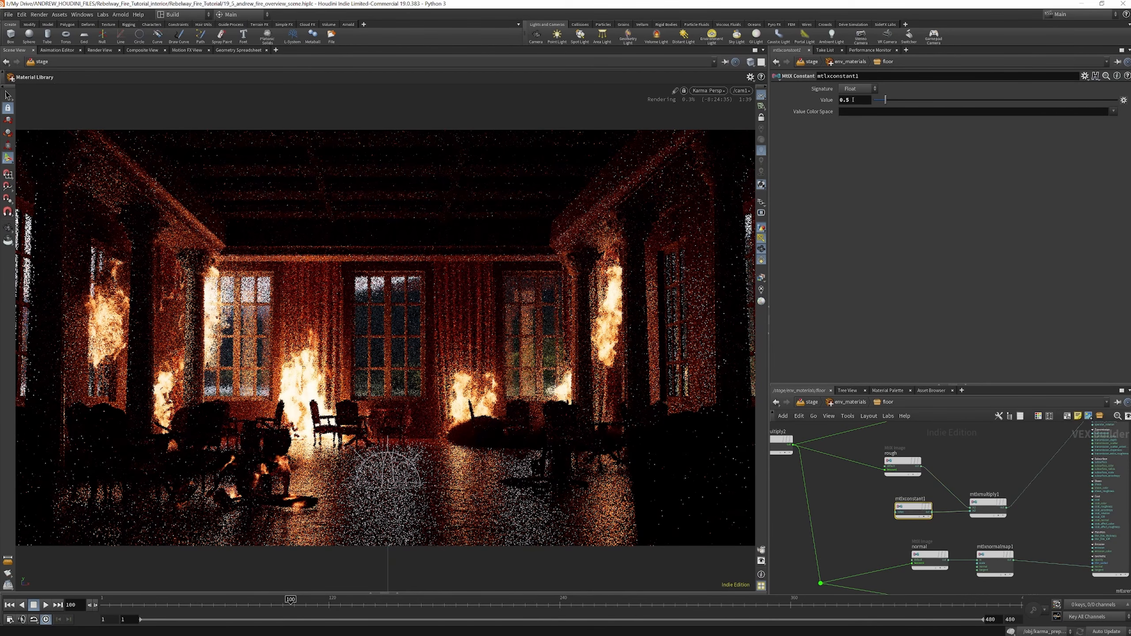
scroll(937, 493, down, 4)
scroll(851, 468, up, 6)
scroll(851, 468, down, 5)
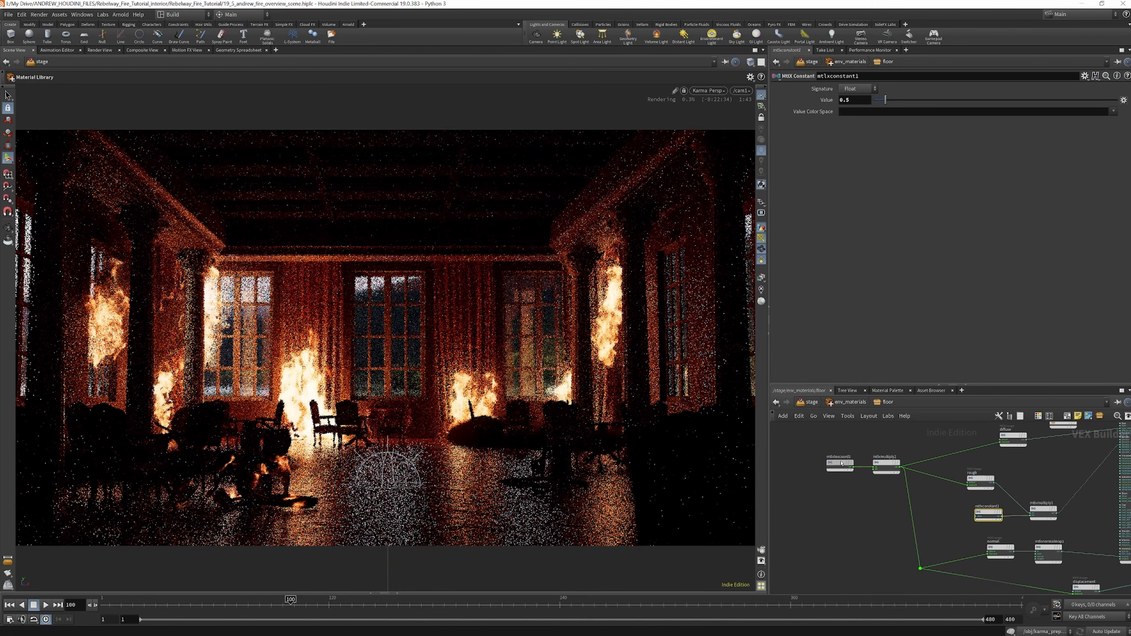
Inspect the floor's mtlxtexcoord1 node and trace the texture branches through to the displacement output
click(854, 467)
scroll(875, 477, down, 1)
scroll(940, 455, up, 7)
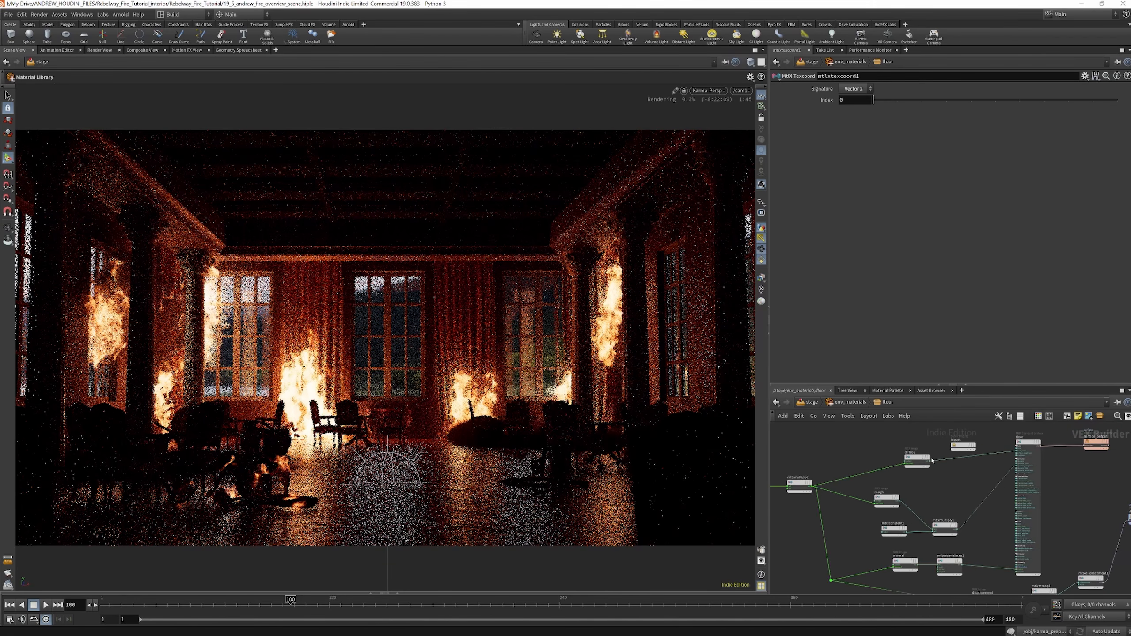
scroll(911, 456, down, 5)
scroll(911, 456, down, 2)
scroll(1018, 464, up, 8)
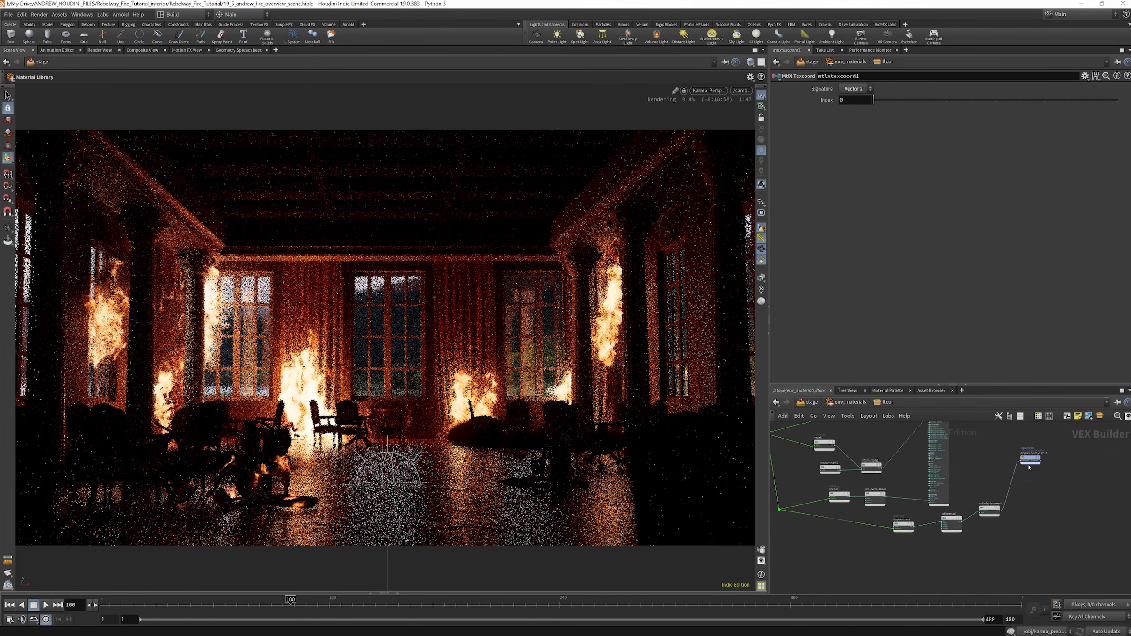
scroll(954, 456, down, 8)
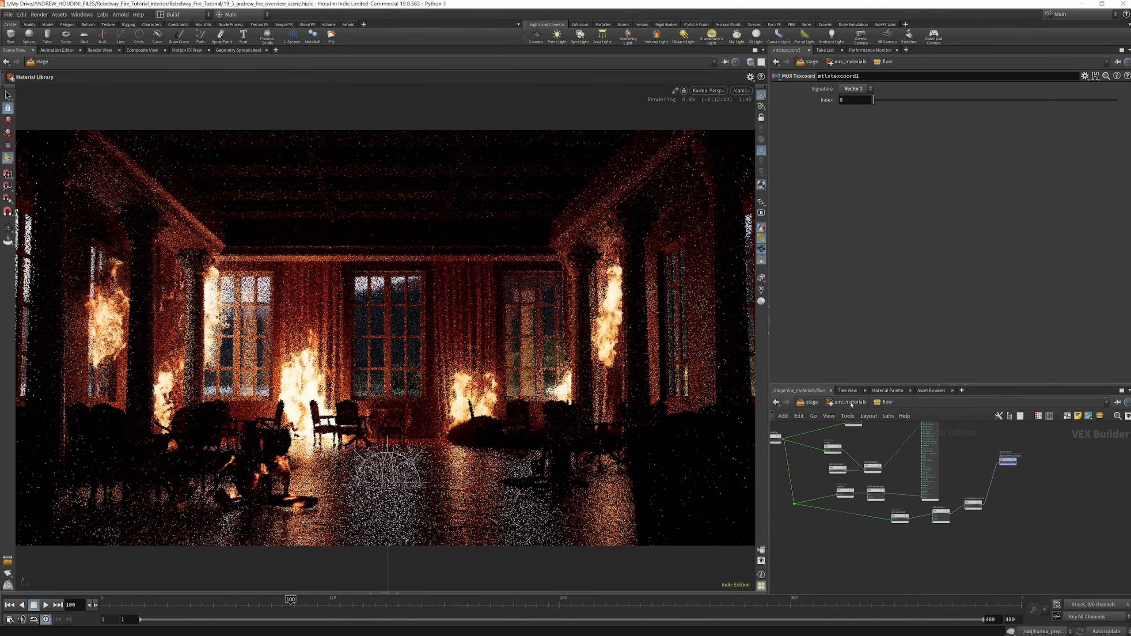
Return to the stage network and examine the ENV, FX and red render branches below the material libraries
click(850, 403)
scroll(903, 463, down, 7)
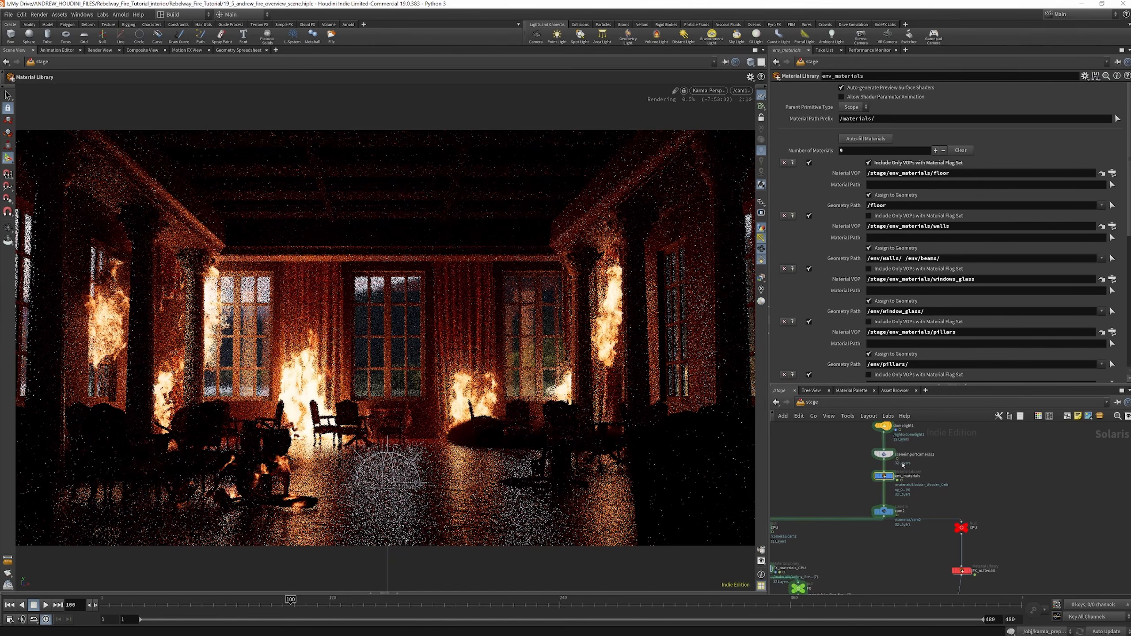
scroll(911, 511, up, 3)
scroll(941, 488, down, 3)
scroll(941, 488, up, 6)
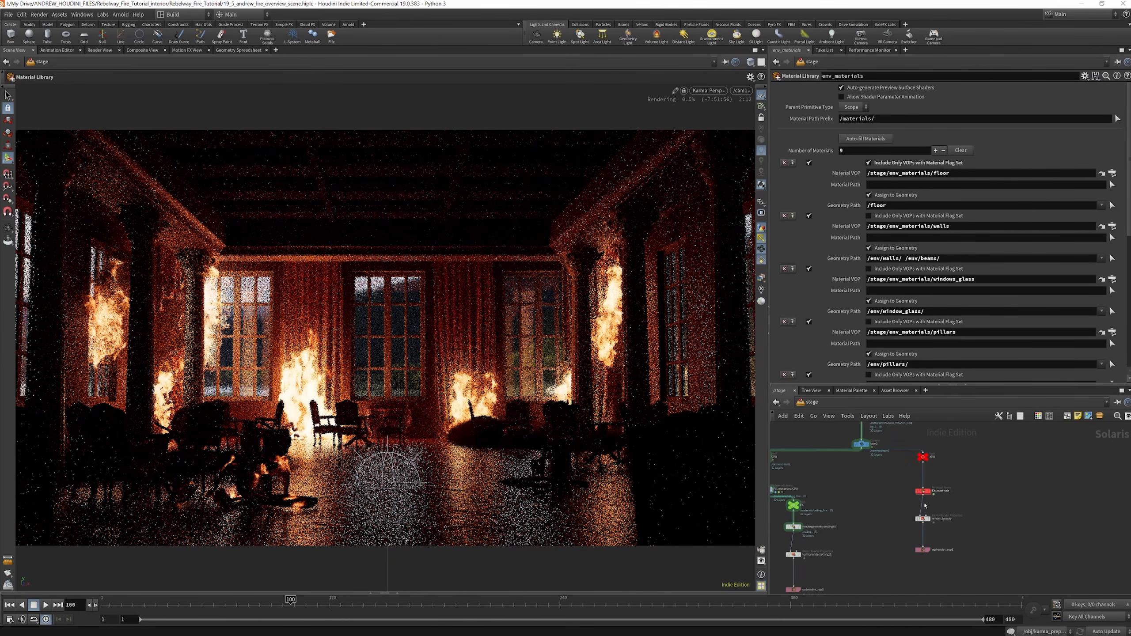
scroll(958, 520, down, 3)
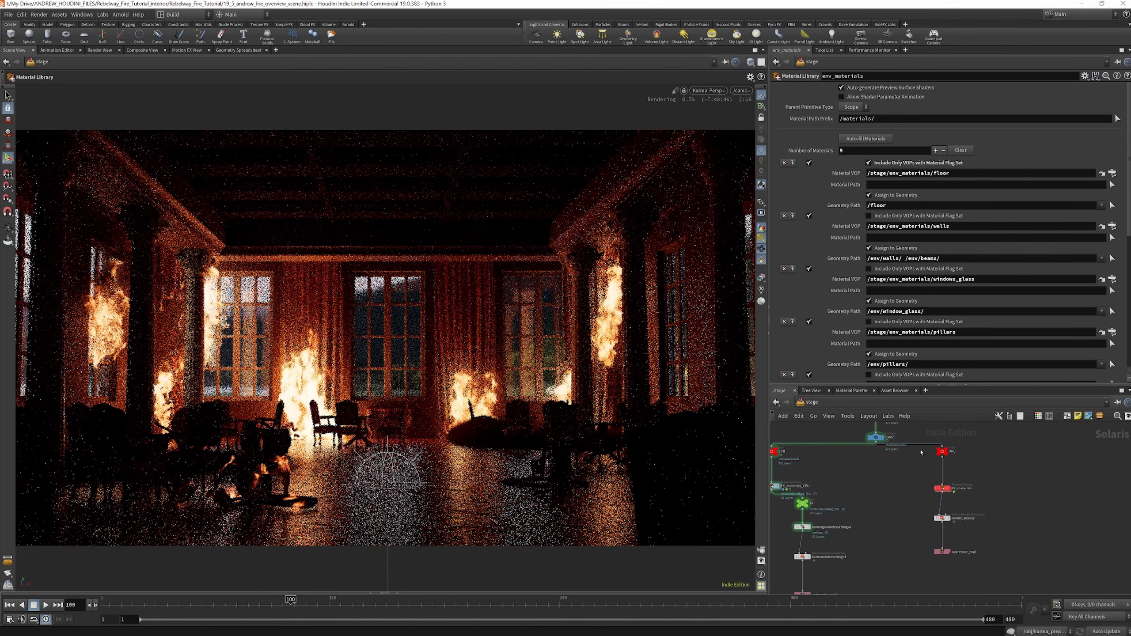
scroll(1007, 471, down, 3)
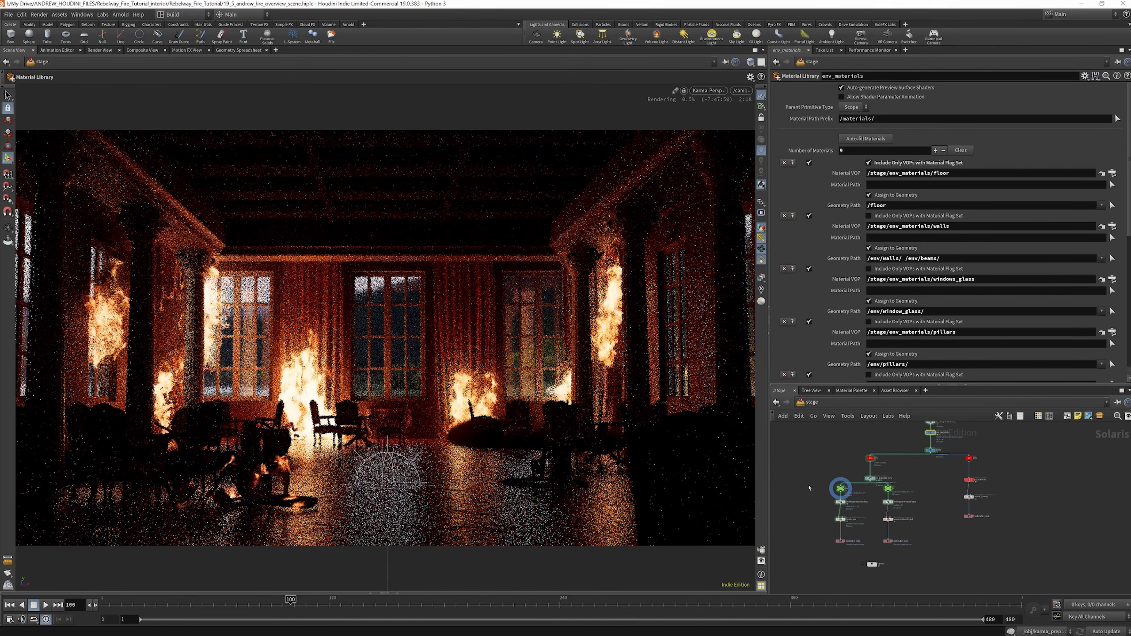
scroll(894, 499, up, 4)
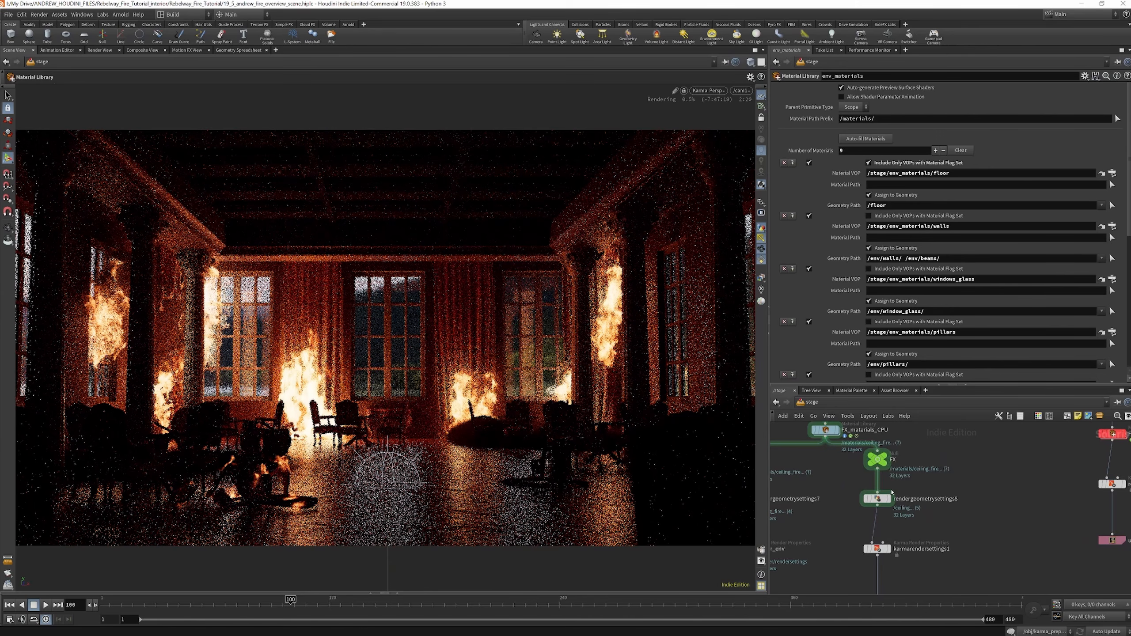
Display karmarendersettings1, then set usdrender_rop3 to Render Specific Frame Range with an .exr file sequence as its override output image
mouse_move(890, 460)
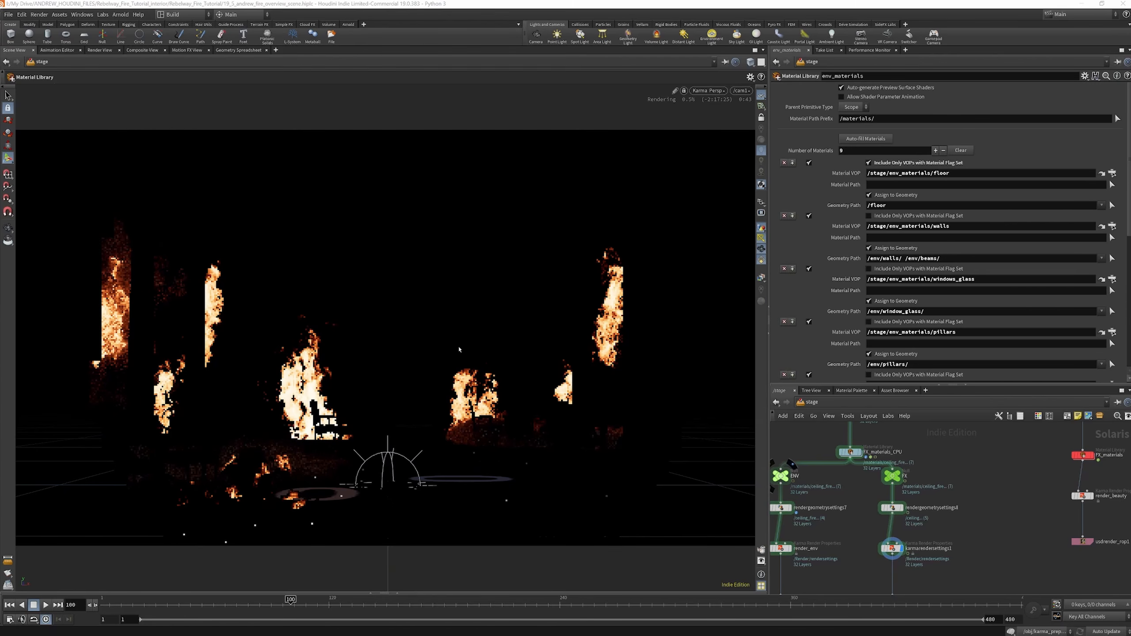
scroll(916, 499, down, 3)
scroll(911, 551, up, 3)
click(894, 552)
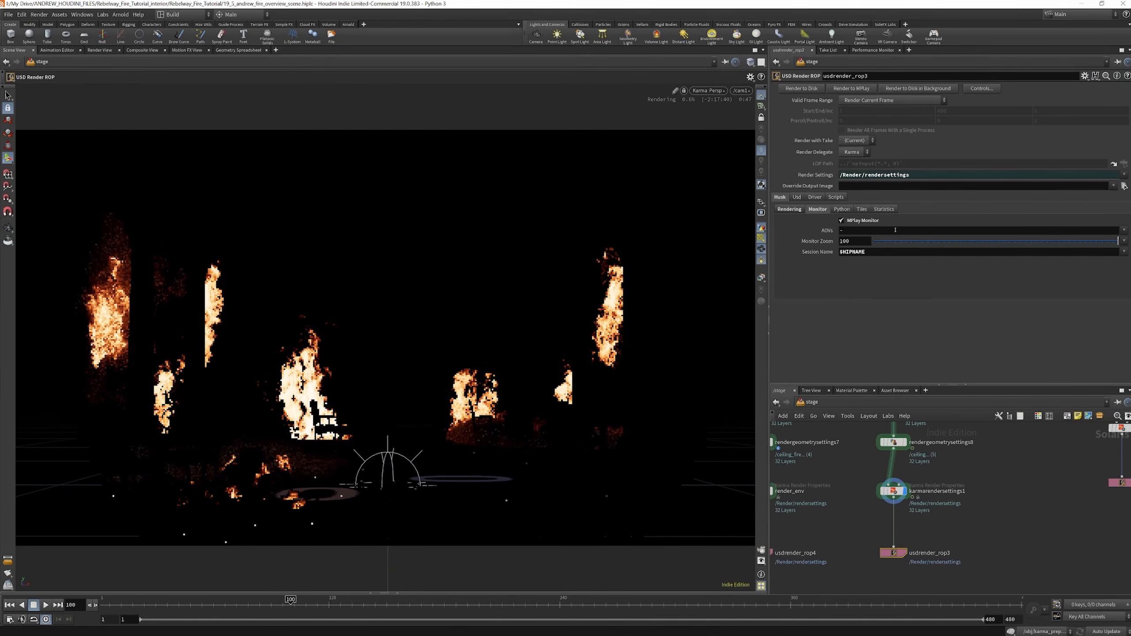
click(869, 100)
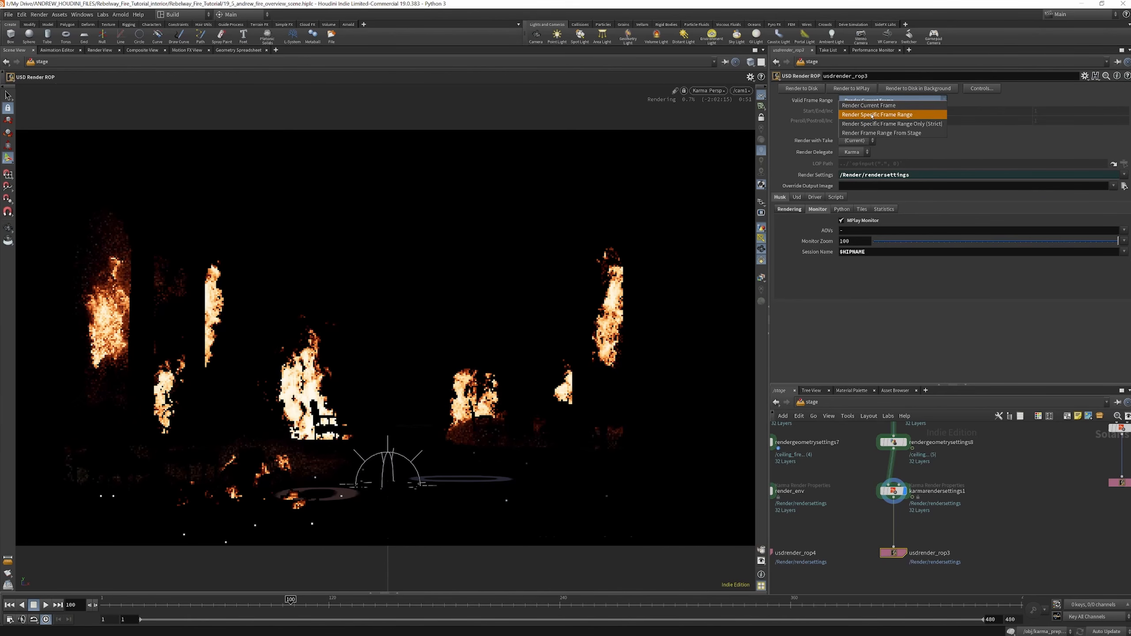
click(875, 114)
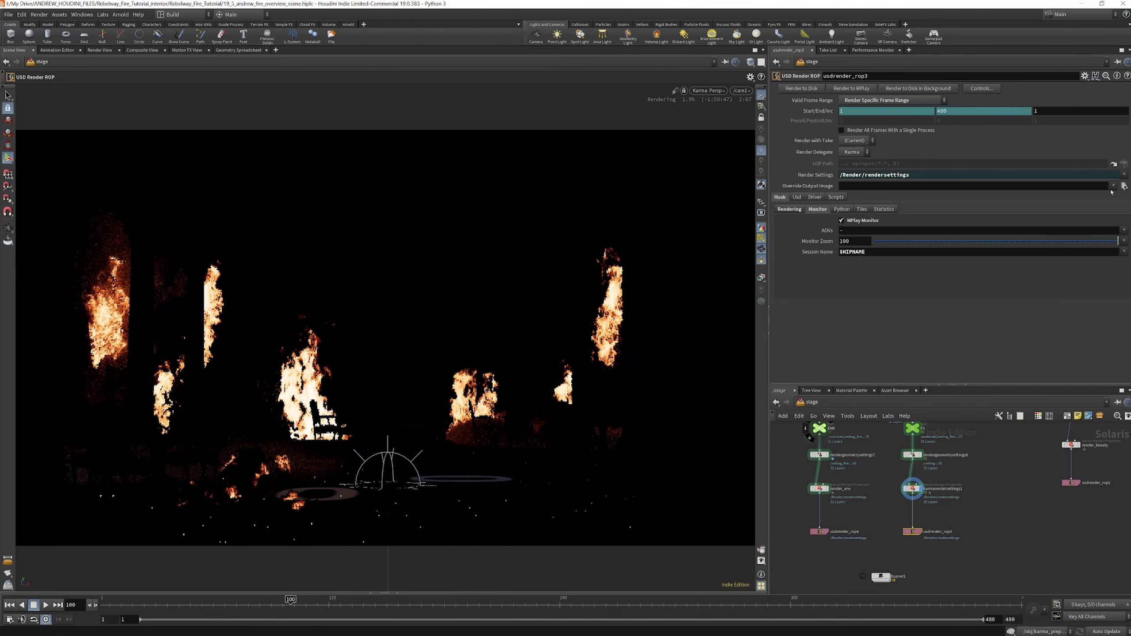
click(1114, 186)
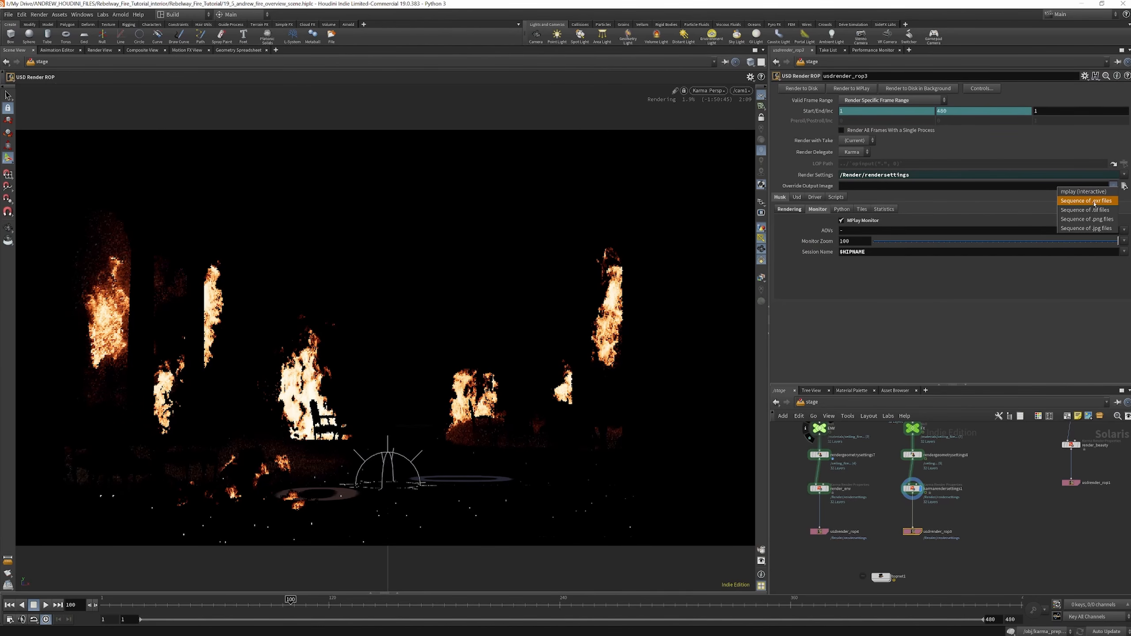
click(1094, 201)
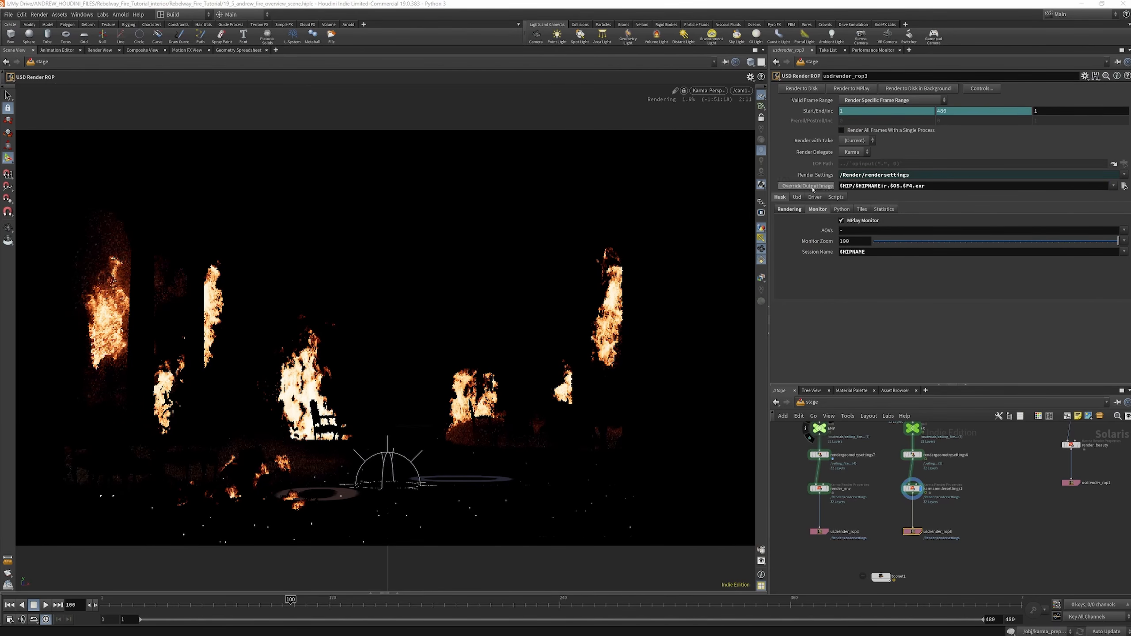